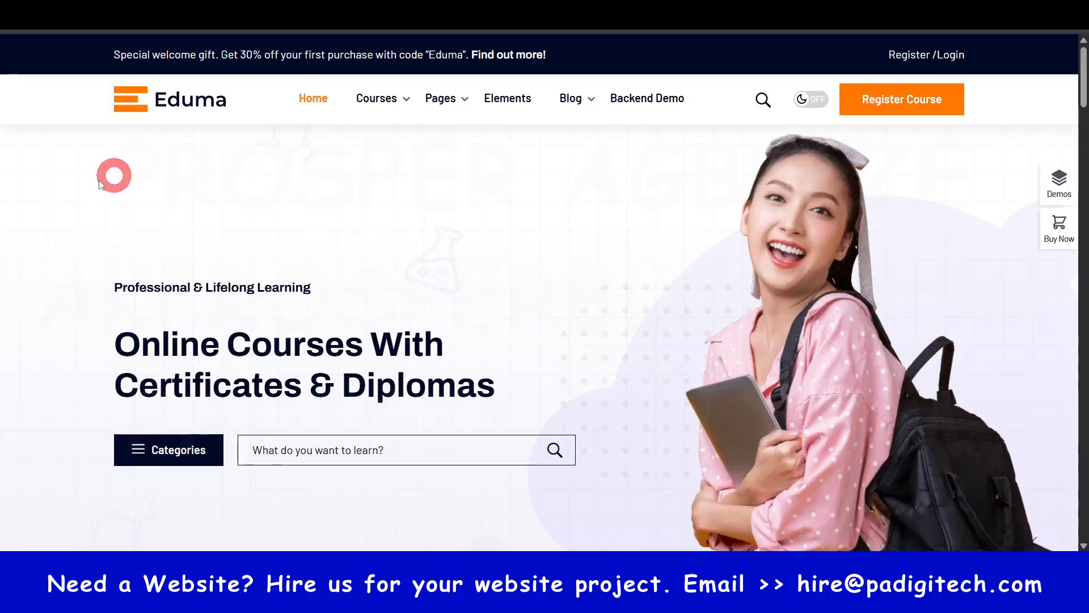
- Try the site's dark mode on the Eduma home page and switch back to light mode
scroll(510, 321, "down", 1)
scroll(607, 326, "up", 1)
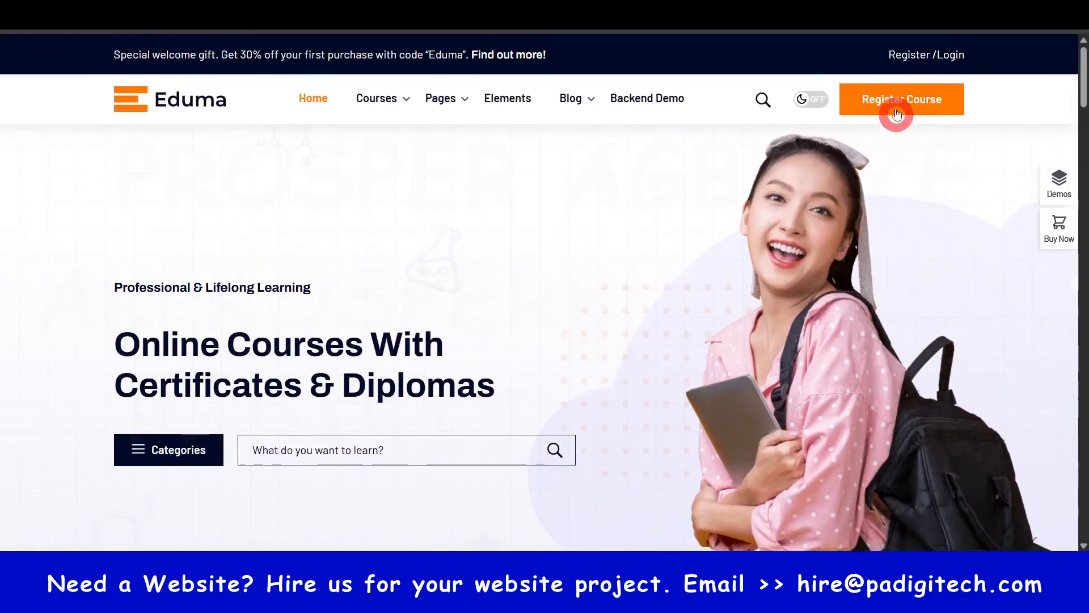
left_click(815, 101)
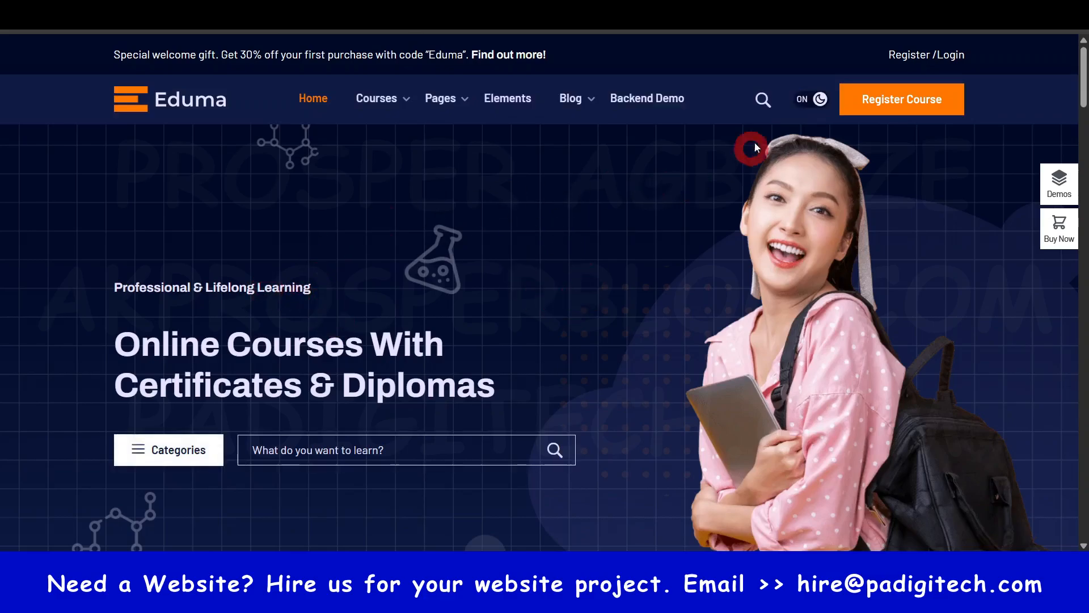
left_click(812, 99)
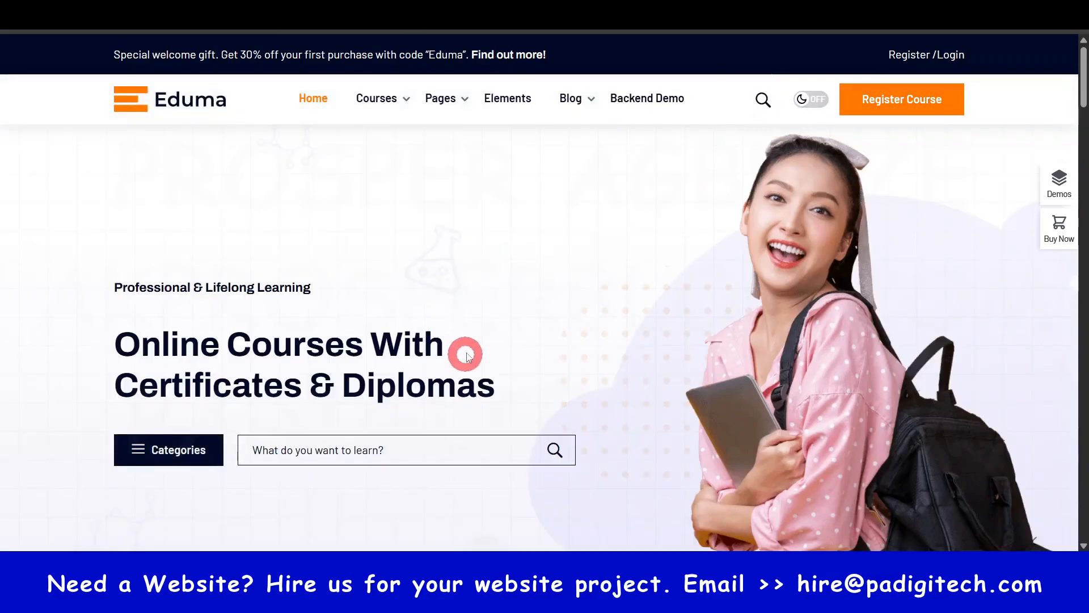
- Turn on dark mode for the Eduma demo site
scroll(472, 353, "down", 3)
scroll(471, 353, "up", 3)
left_click(812, 100)
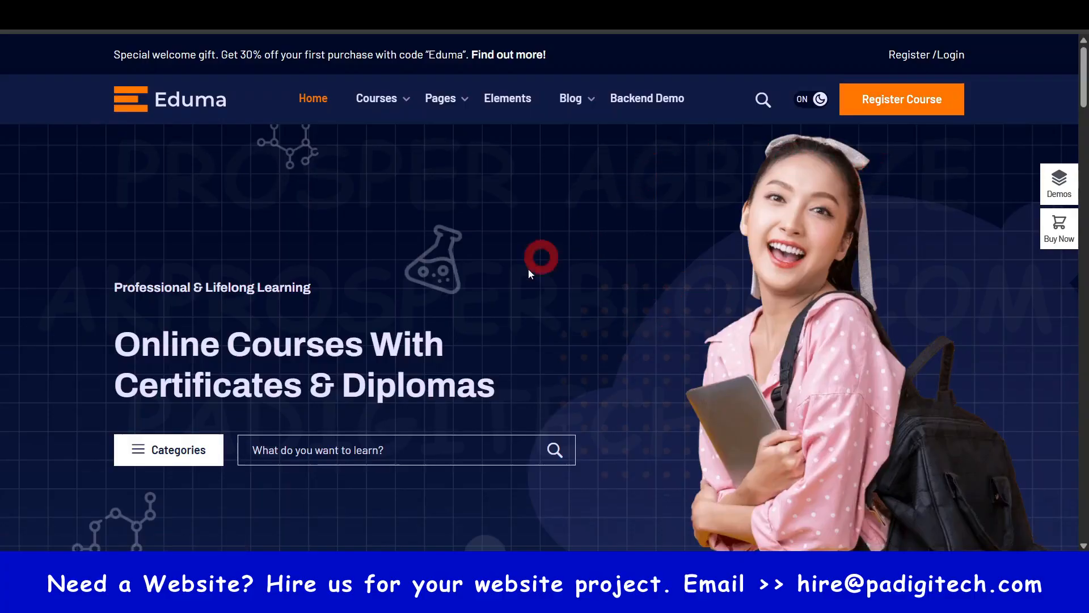
- Examine the home page's welcome offer bar, hero section and Top Most Interesting Occupations section
scroll(549, 318, "down", 3)
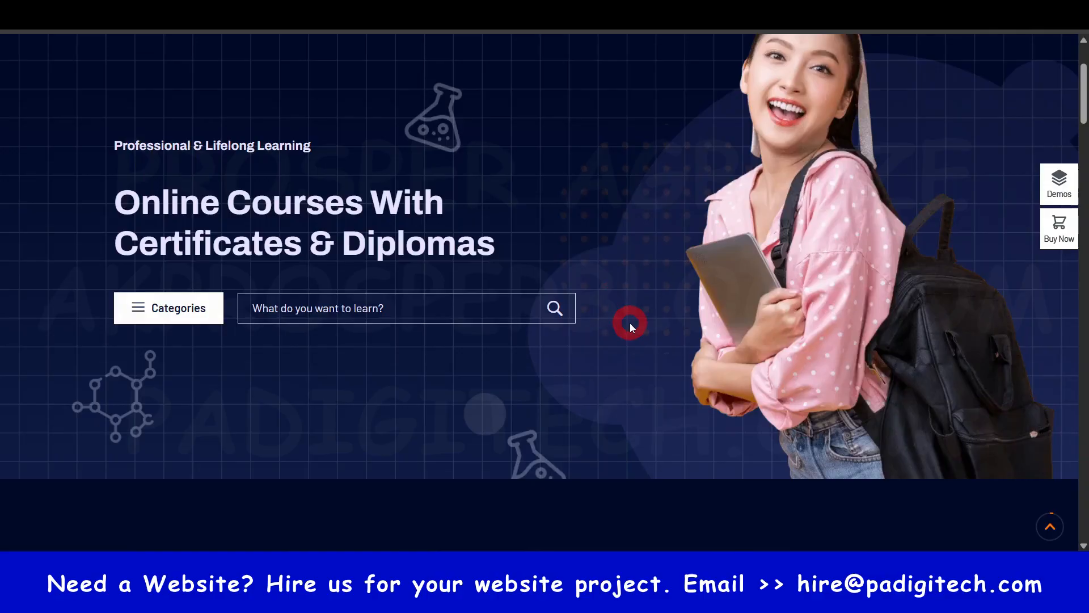
scroll(653, 324, "up", 3)
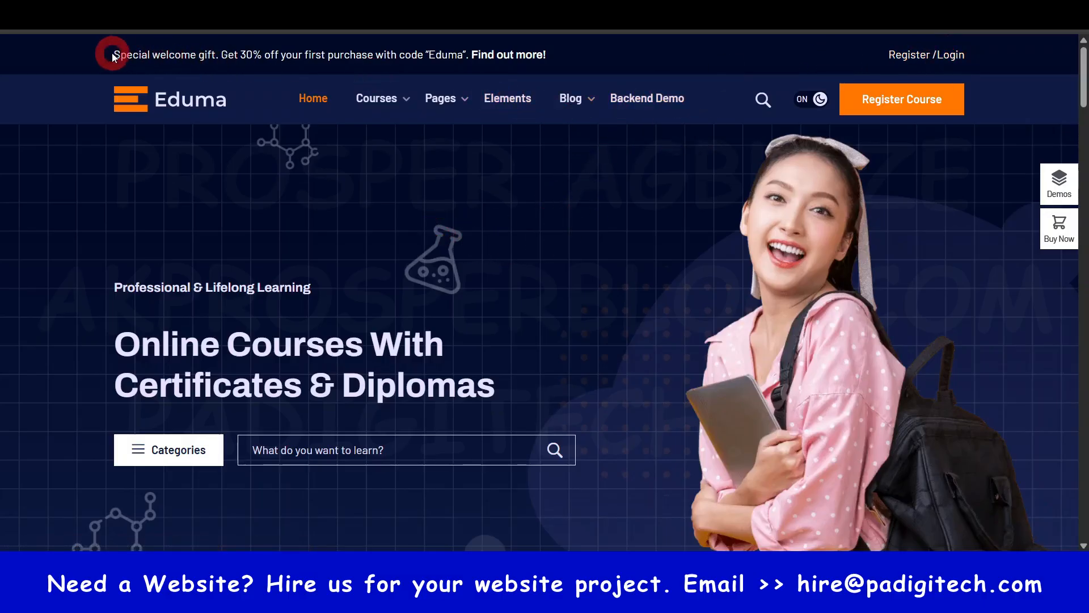
left_click_drag(120, 54, 559, 66)
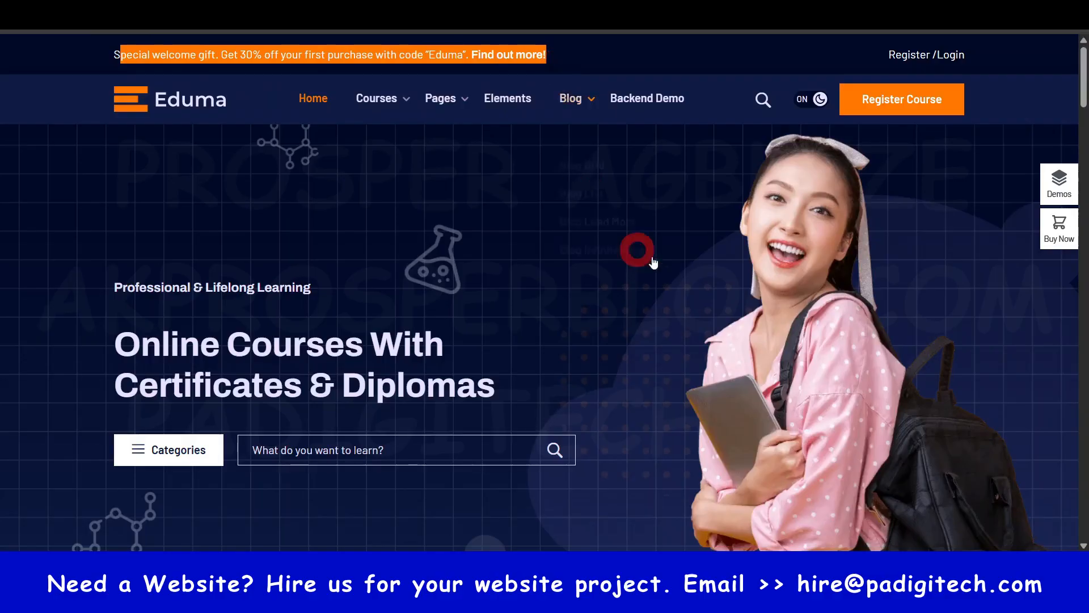
scroll(646, 251, "down", 3)
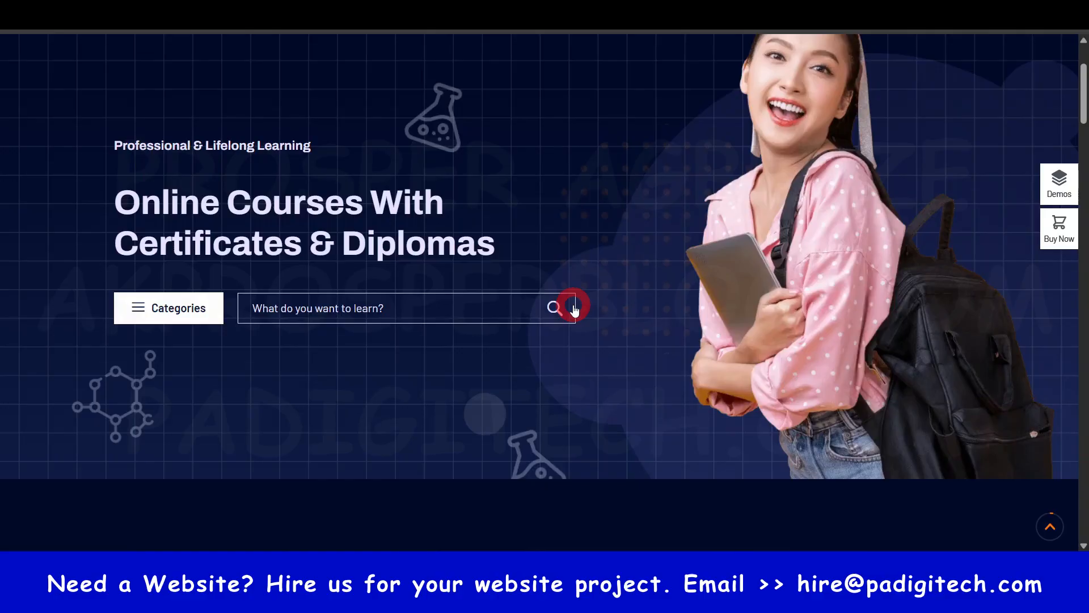
scroll(604, 314, "down", 7)
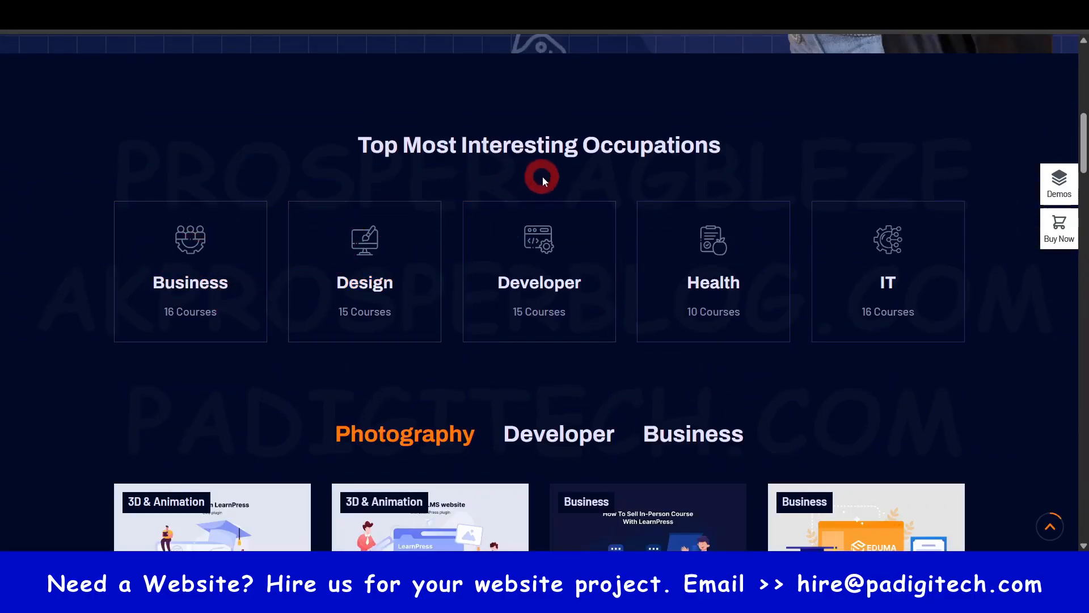
left_click_drag(361, 150, 696, 158)
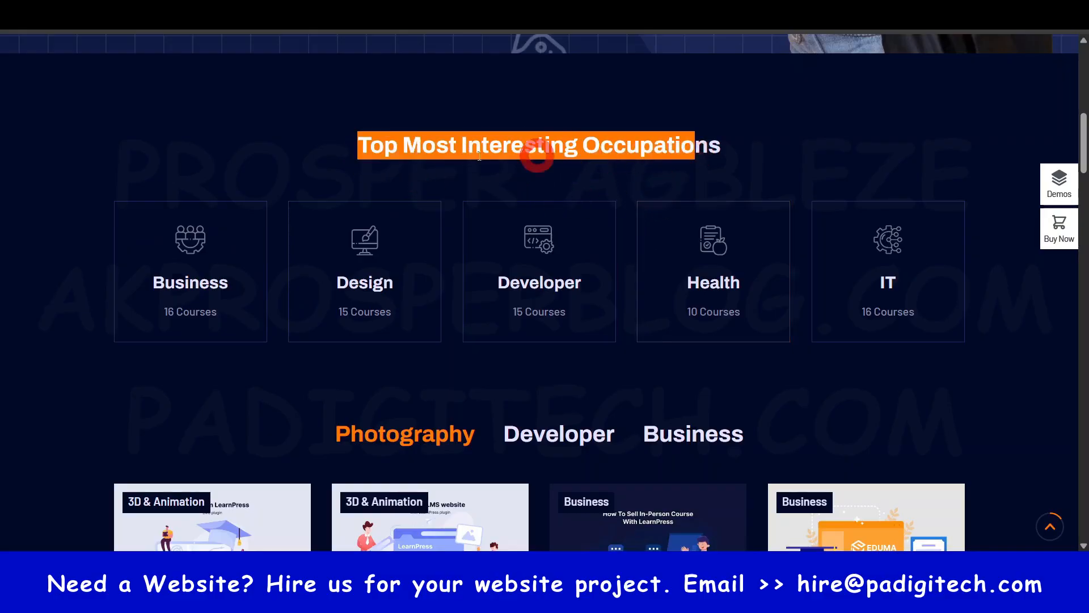
left_click(322, 146)
- Examine the home page's course listings, the career growth skills section and the events section
scroll(384, 231, "down", 3)
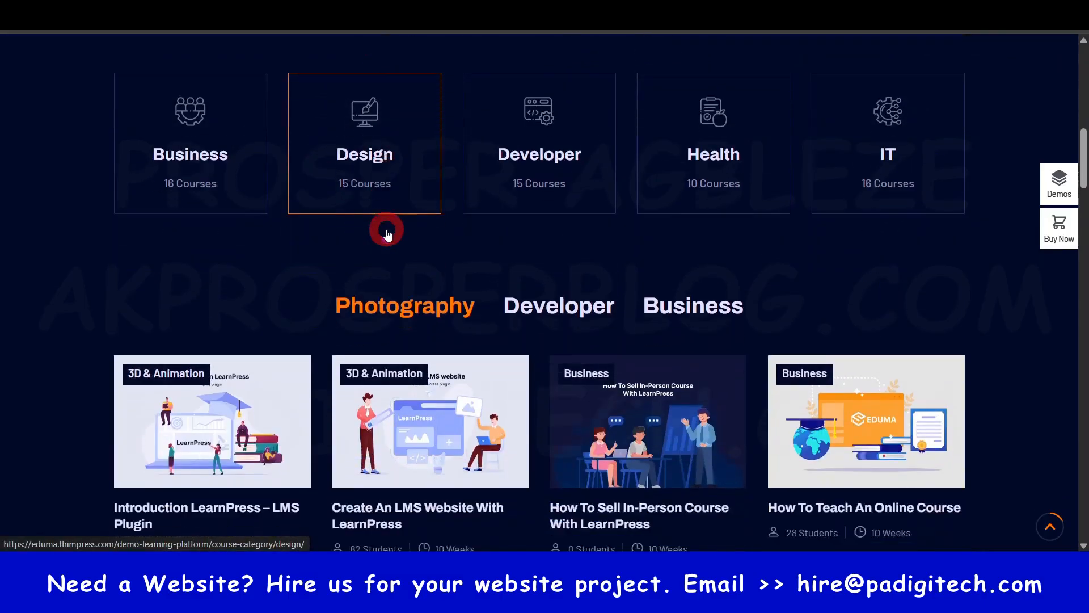
scroll(386, 230, "down", 3)
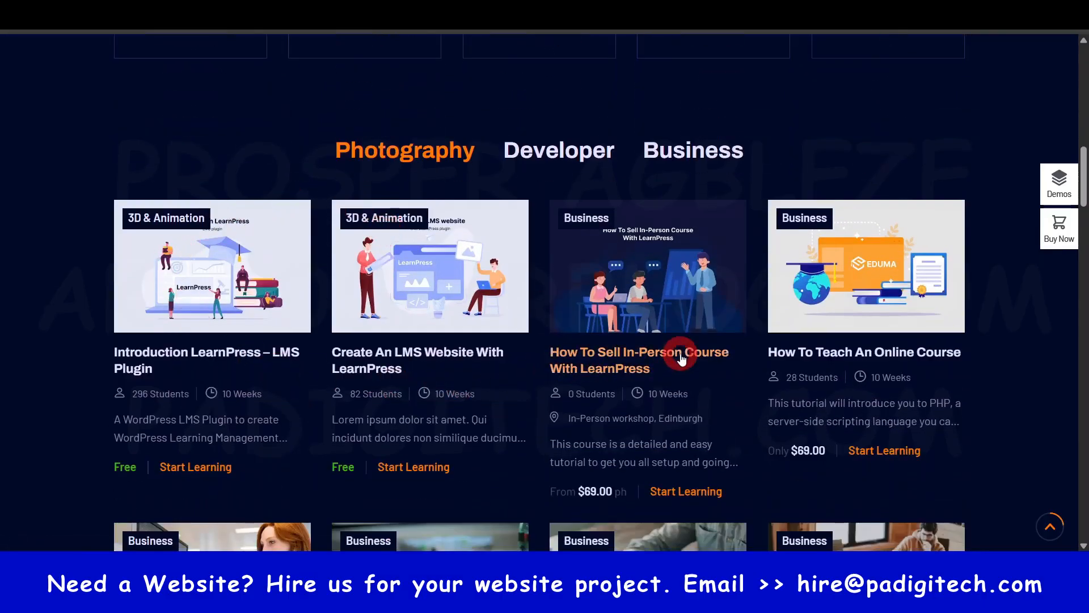
scroll(820, 360, "down", 6)
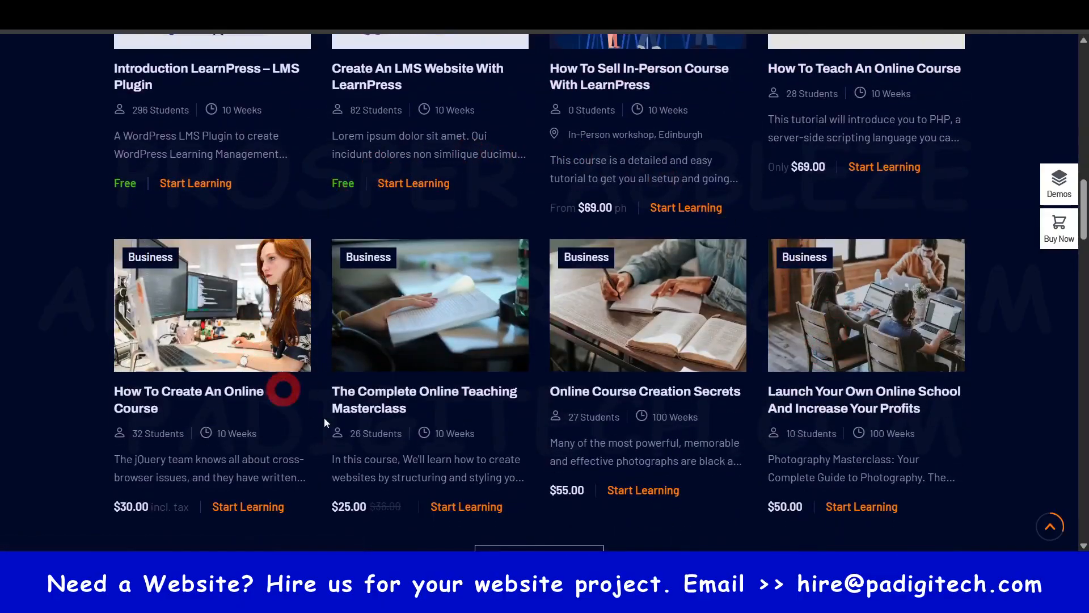
scroll(401, 323, "down", 4)
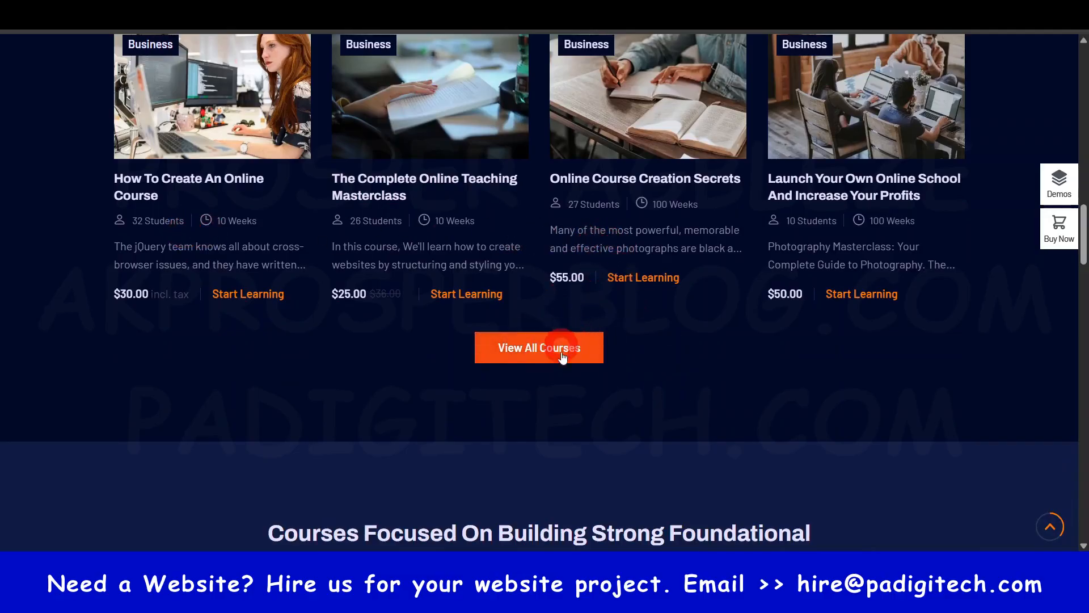
scroll(680, 337, "down", 6)
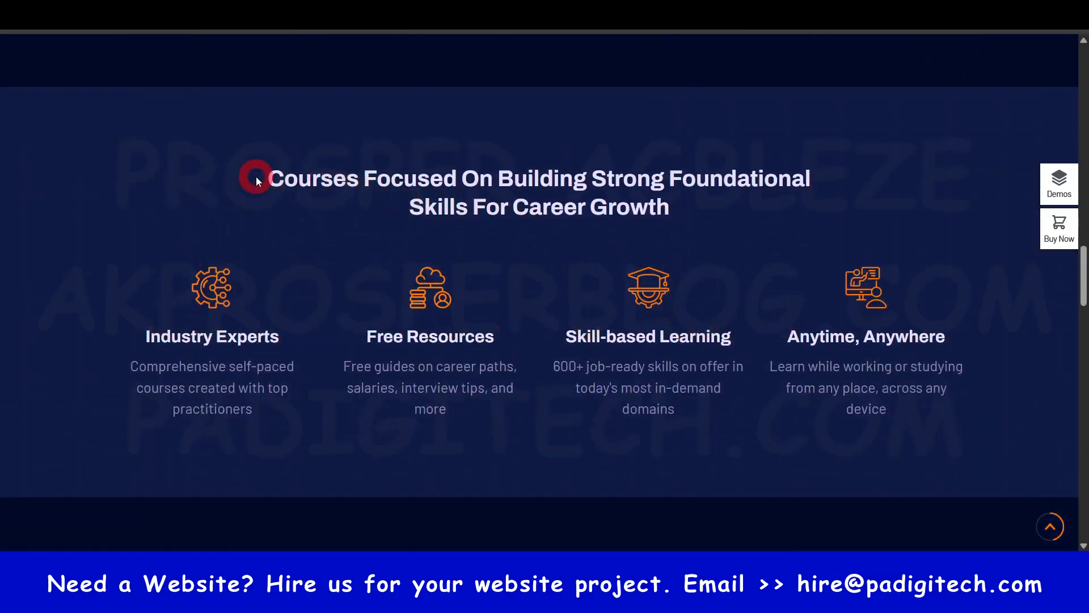
left_click_drag(256, 180, 682, 197)
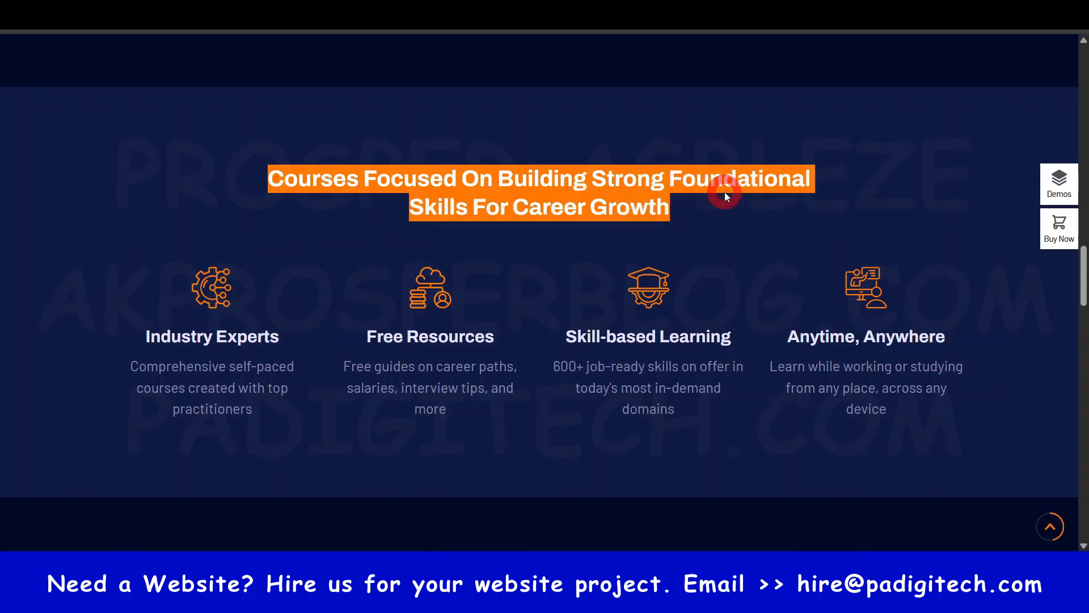
left_click(709, 187)
scroll(564, 308, "down", 5)
scroll(564, 308, "down", 4)
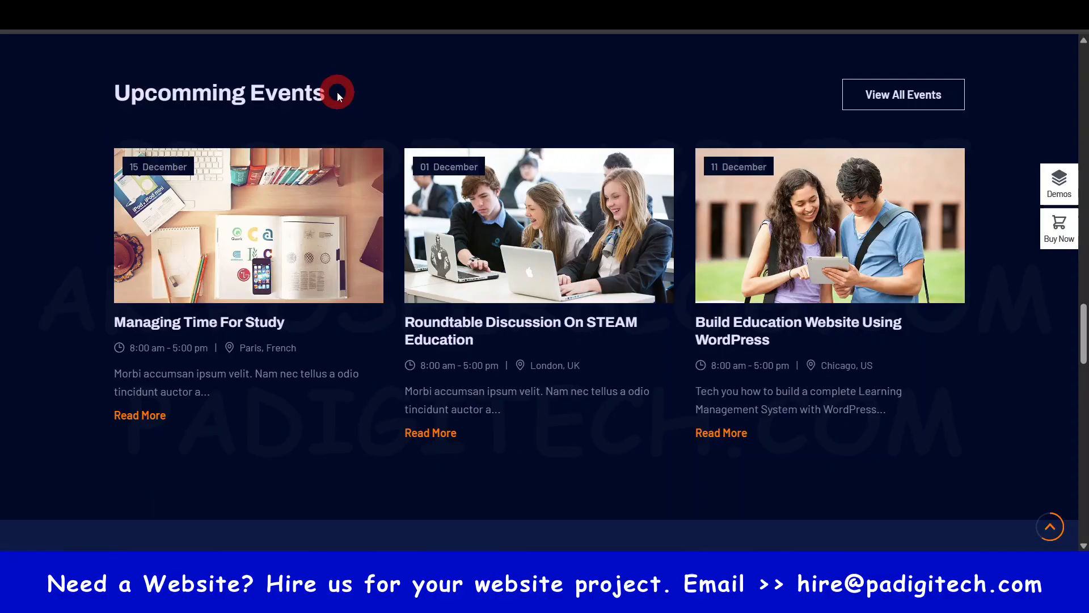
- Examine the customer logos, student testimonials, mobile app section and footer, and return to the start of the home page
scroll(653, 337, "down", 1)
scroll(652, 337, "down", 8)
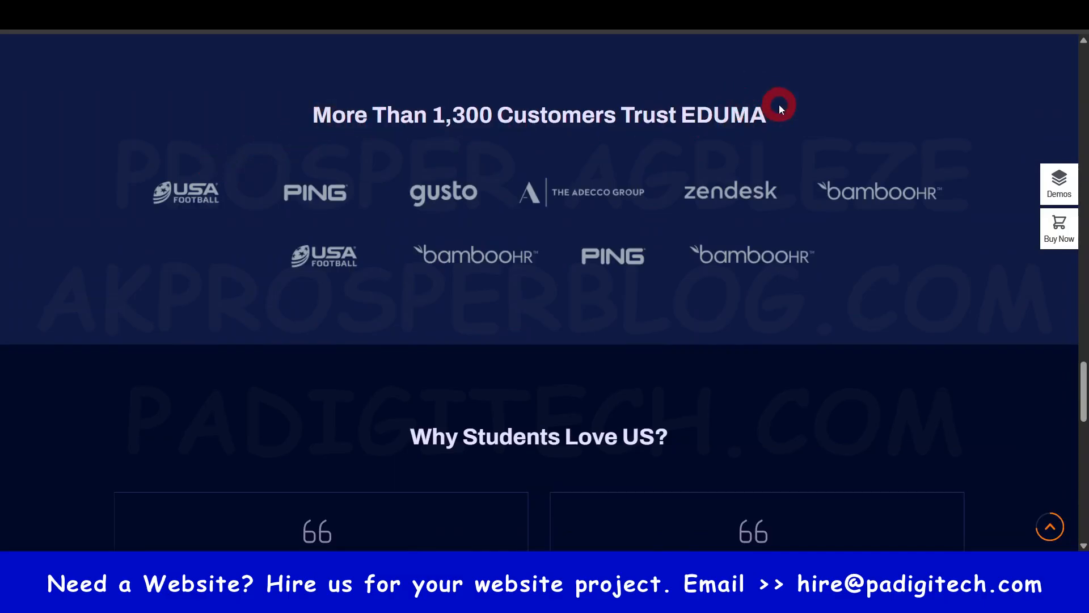
left_click_drag(779, 104, 681, 114)
left_click(793, 121)
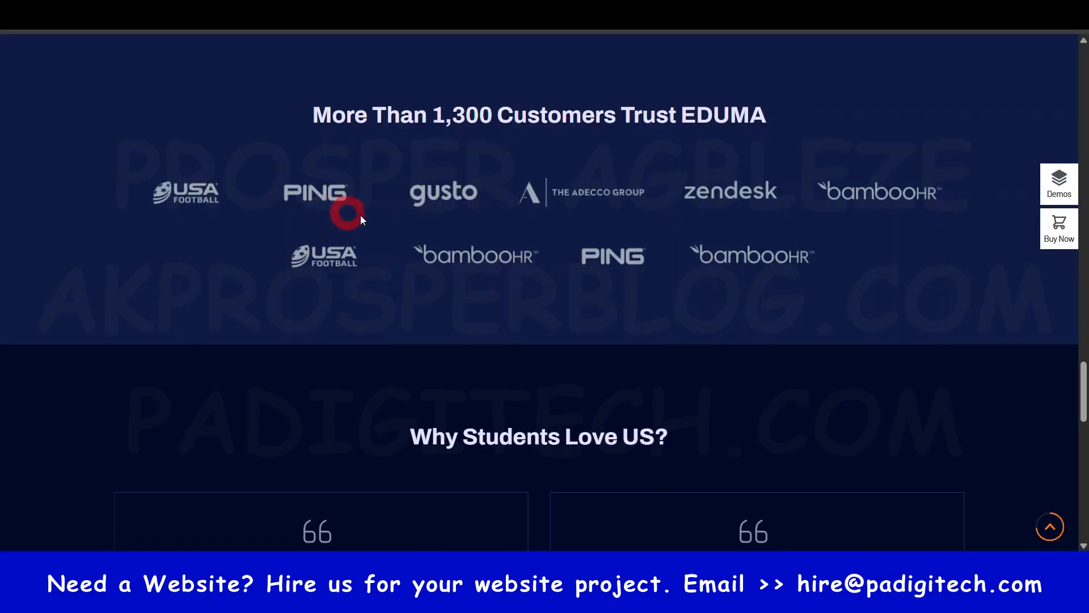
scroll(509, 281, "down", 5)
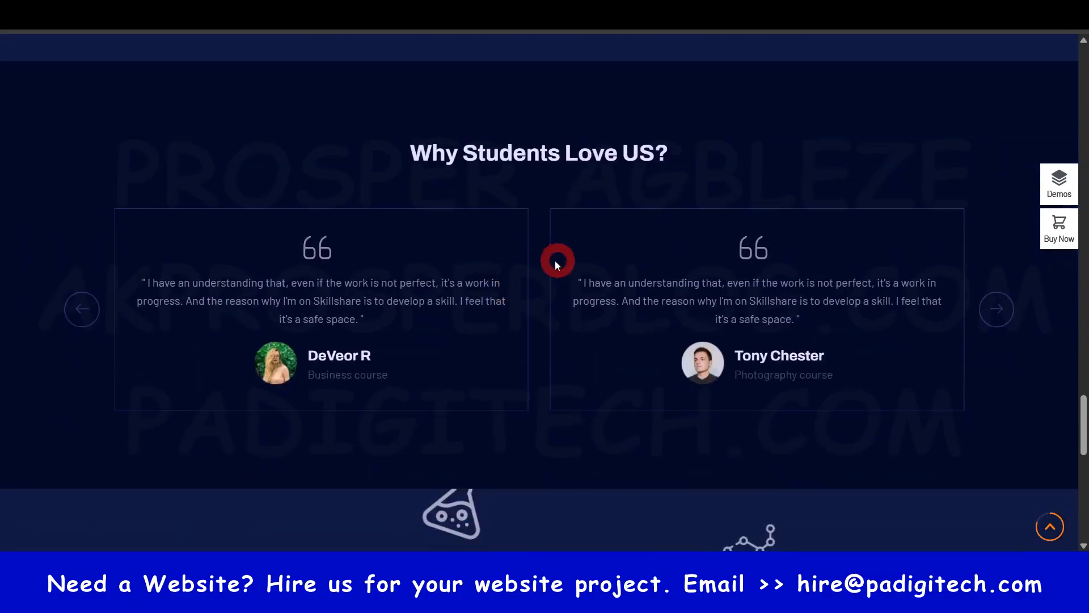
scroll(635, 327, "down", 6)
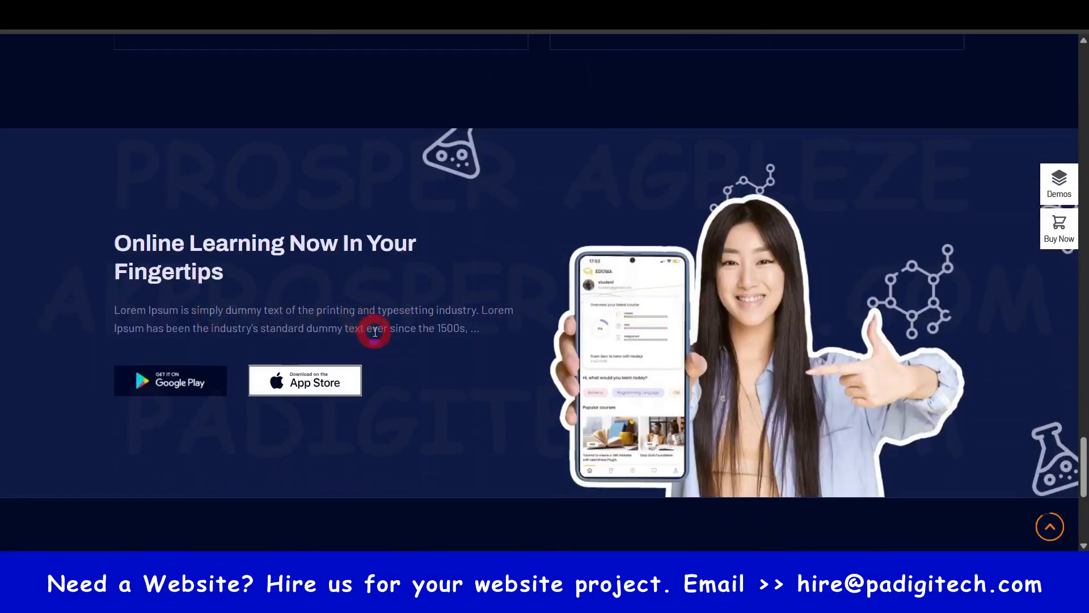
scroll(514, 203, "down", 6)
scroll(514, 203, "up", 3)
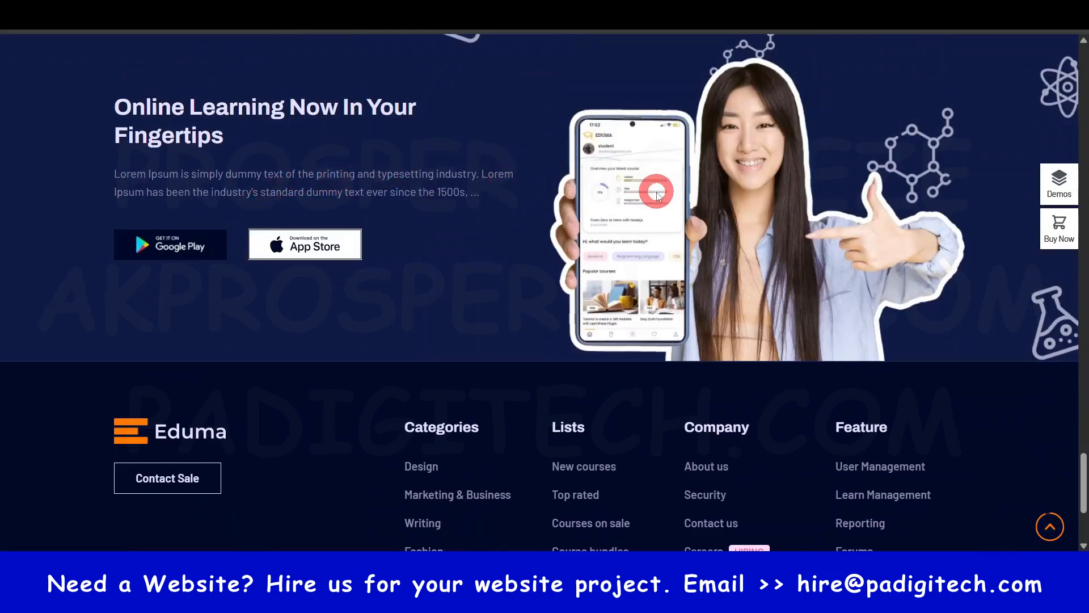
scroll(660, 198, "down", 4)
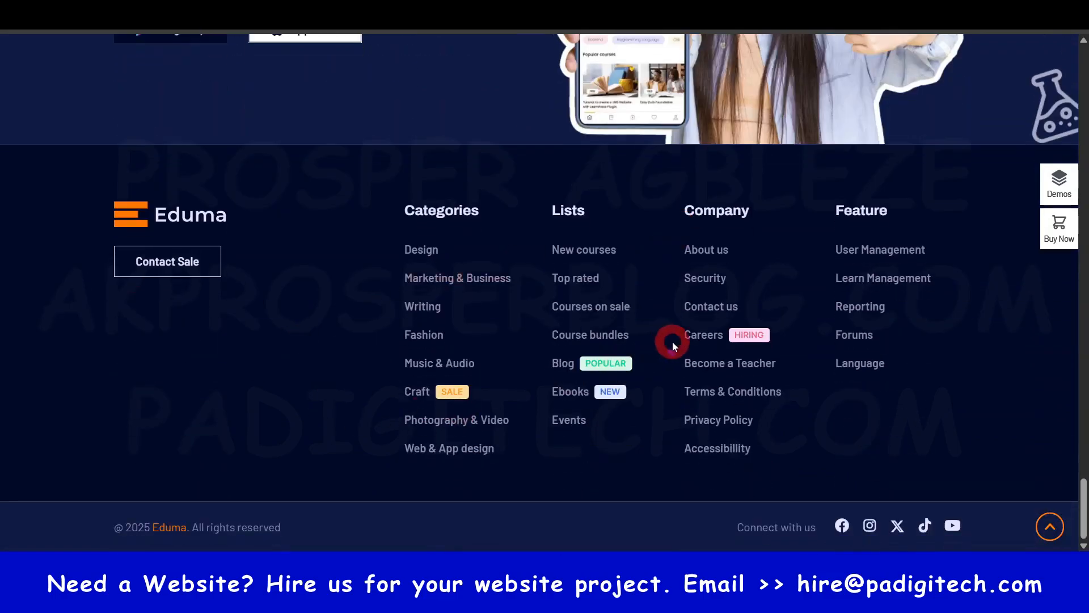
left_click_drag(1082, 494, 1014, 62)
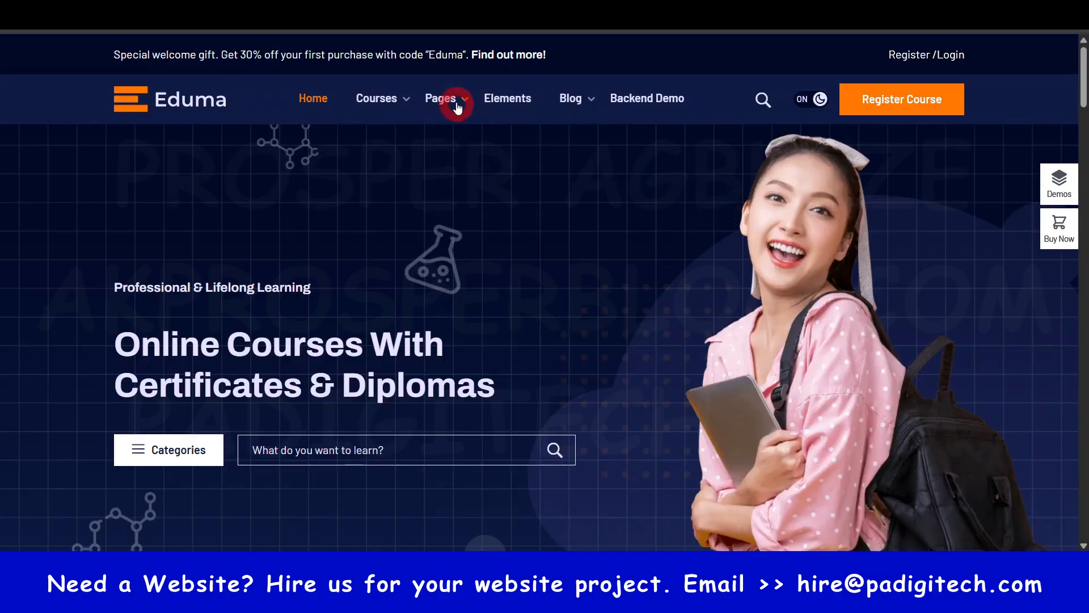
- Open the course page for "Create An LMS Website With LearnPress" from the home page's course listings
mouse_move(399, 103)
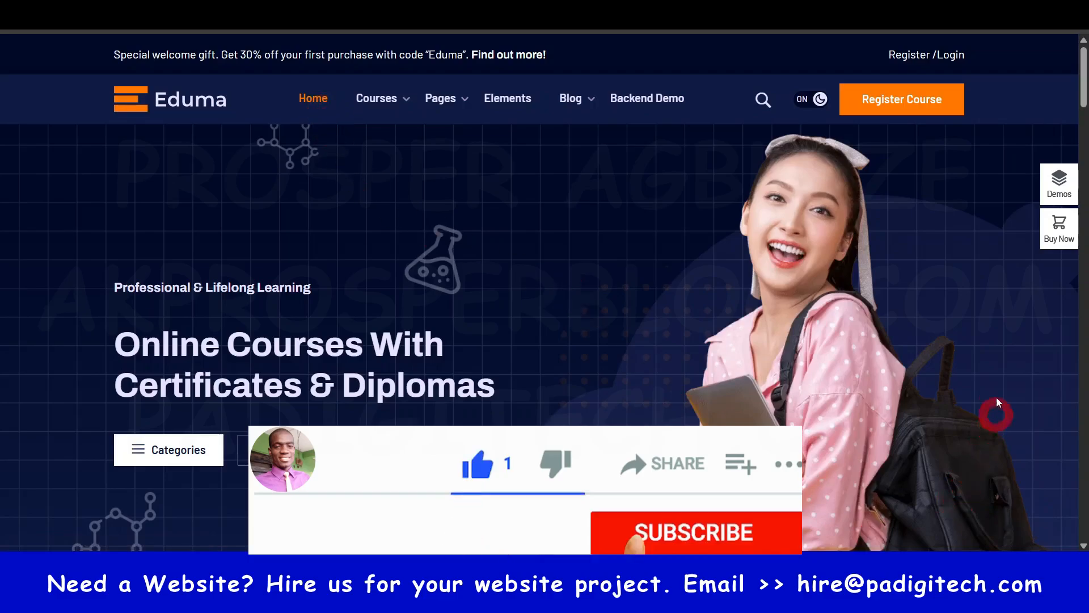
scroll(521, 398, "down", 15)
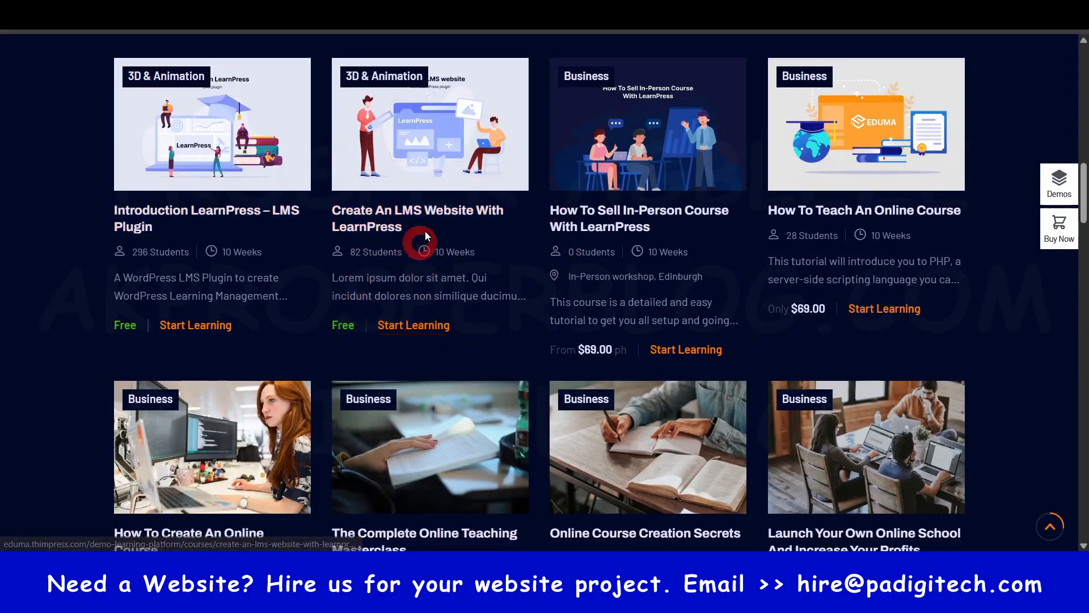
right_click(420, 216)
left_click(460, 234)
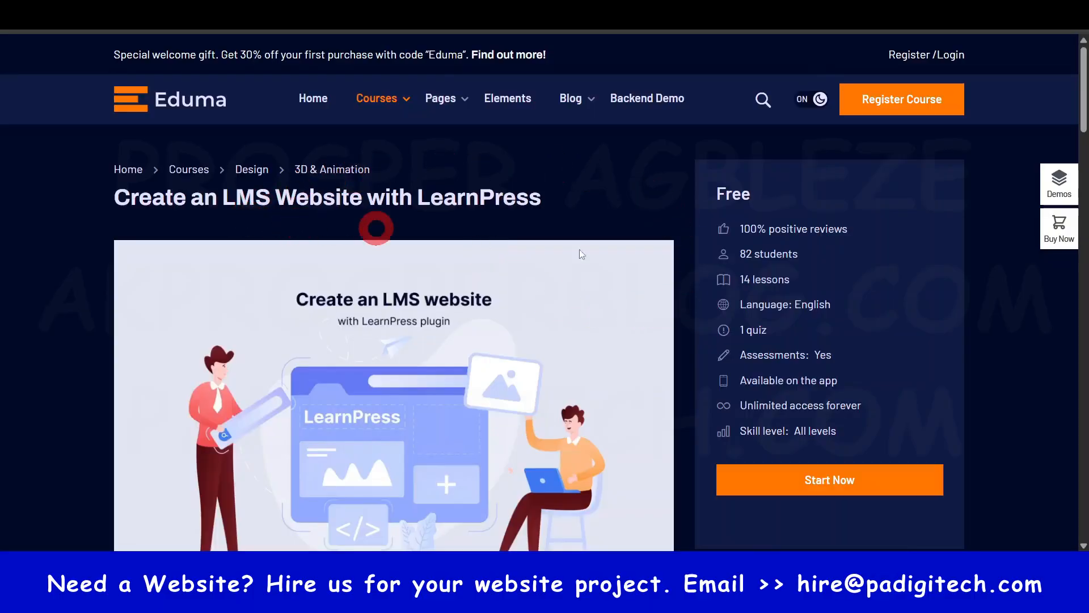
- Examine the course page's description, What You'll Learn section and the list of course details above the Start Now option
scroll(858, 329, "down", 1)
scroll(856, 325, "down", 5)
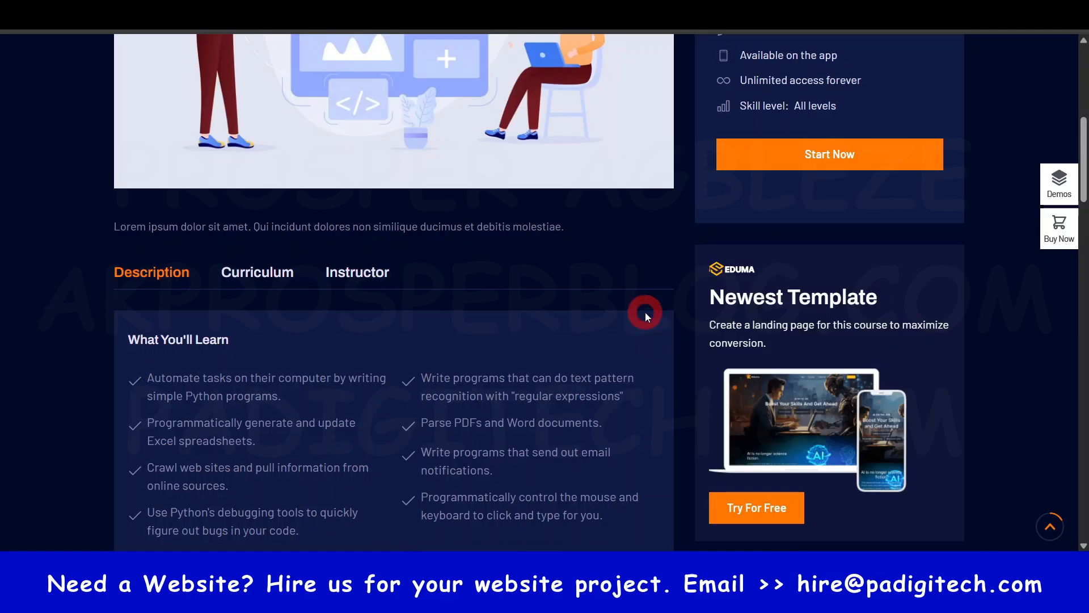
scroll(645, 312, "down", 3)
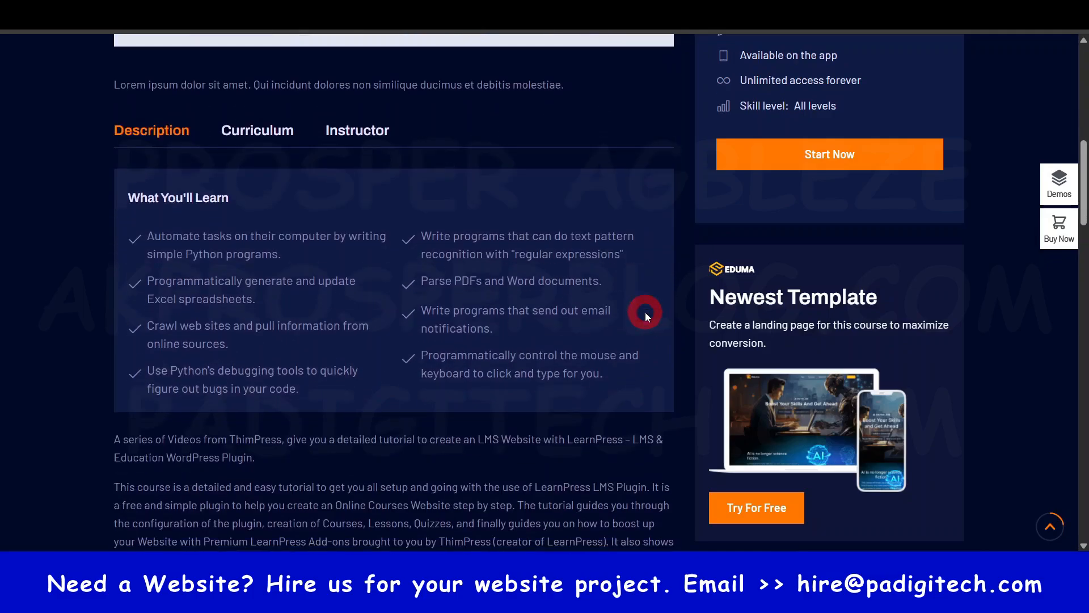
scroll(645, 312, "up", 4)
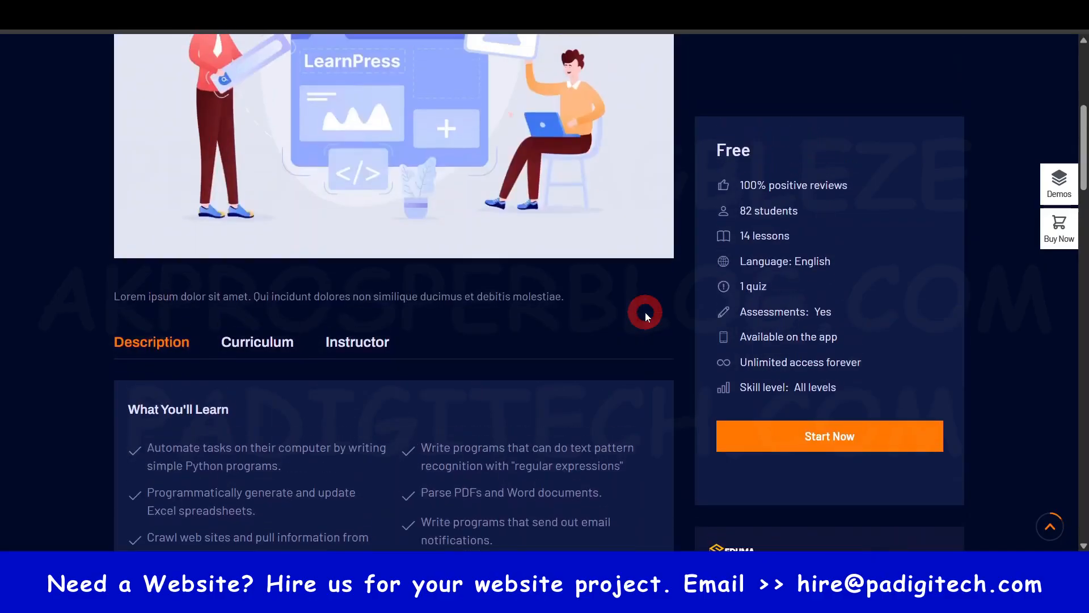
scroll(645, 312, "up", 5)
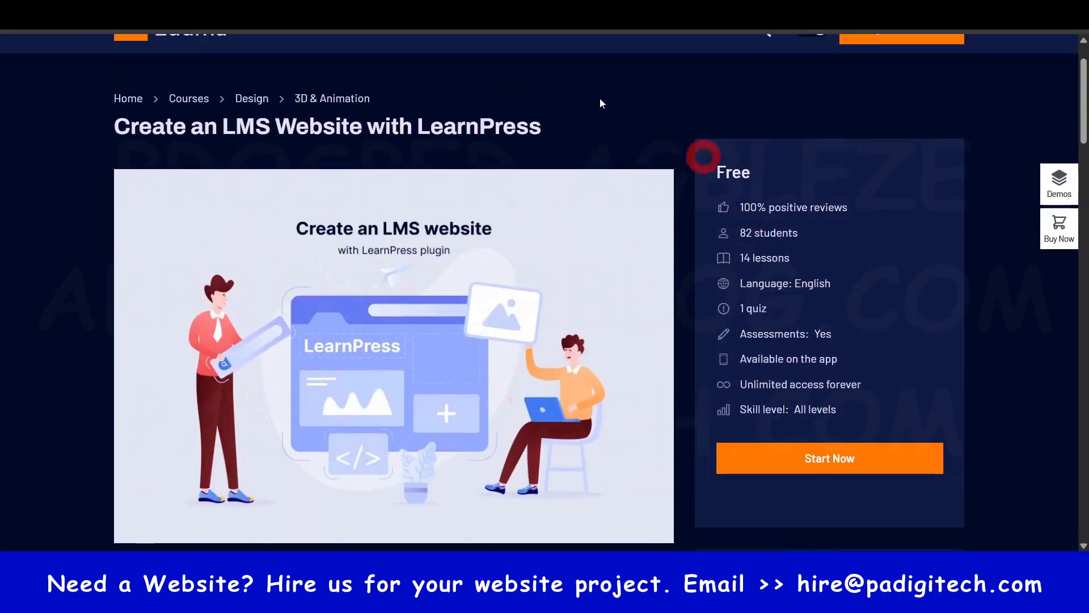
scroll(603, 396, "down", 2)
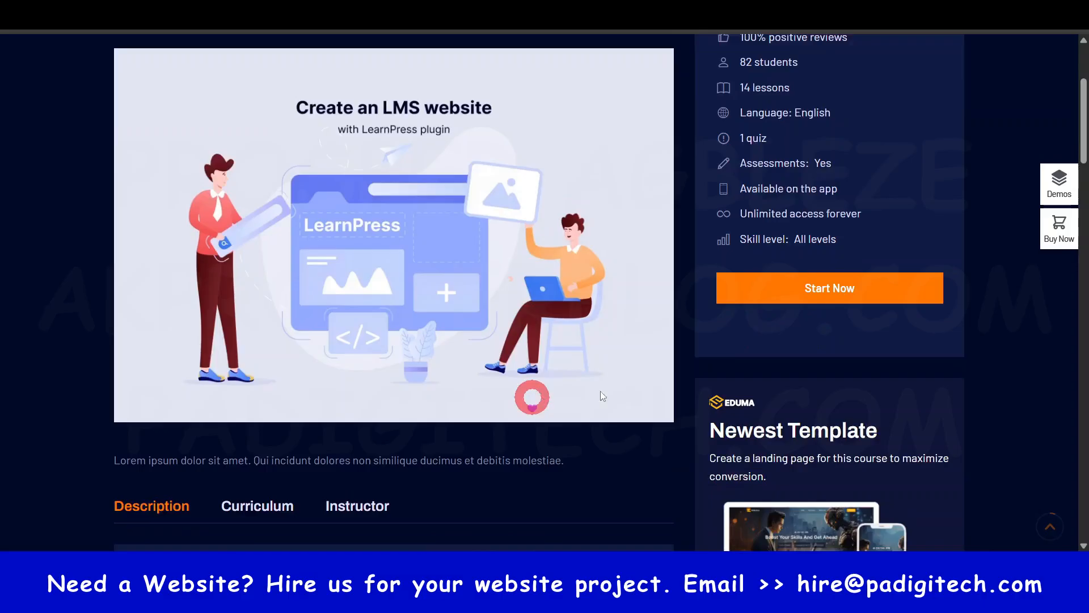
scroll(800, 216, "up", 3)
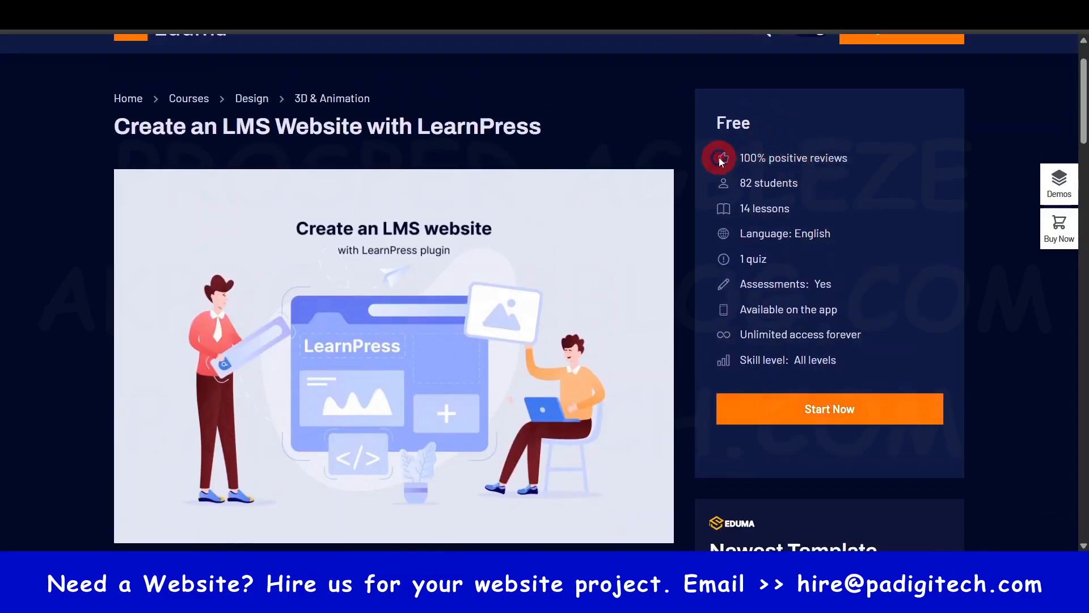
left_click_drag(719, 162, 882, 352)
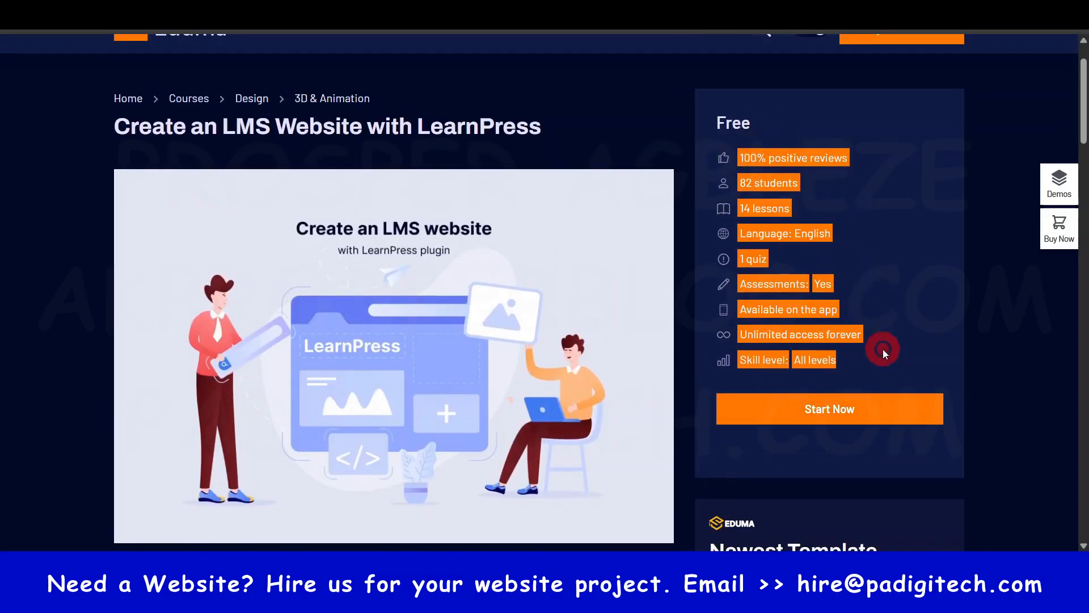
left_click(836, 134)
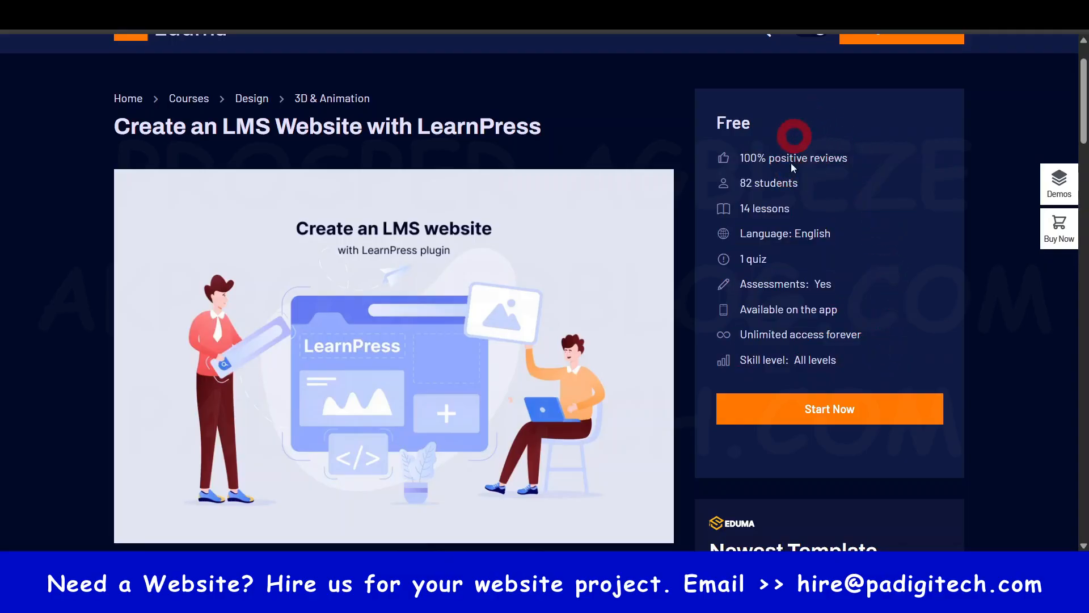
- Examine the course's price and details list, followed by the full description with its images
scroll(768, 260, "down", 2)
scroll(760, 264, "up", 1)
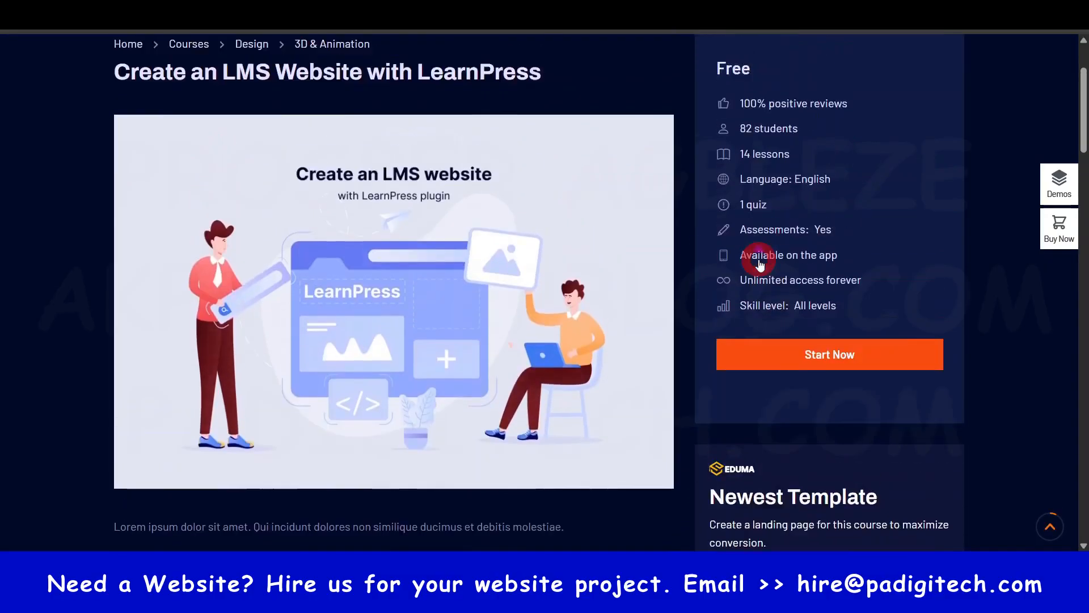
scroll(760, 264, "up", 2)
left_click_drag(761, 196, 716, 193)
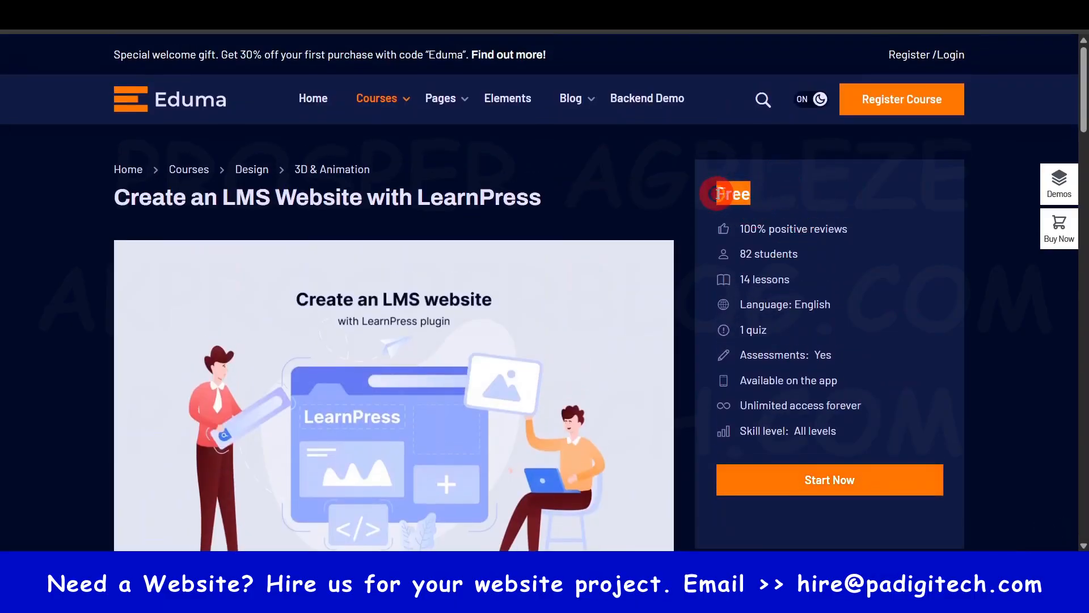
scroll(764, 229, "down", 6)
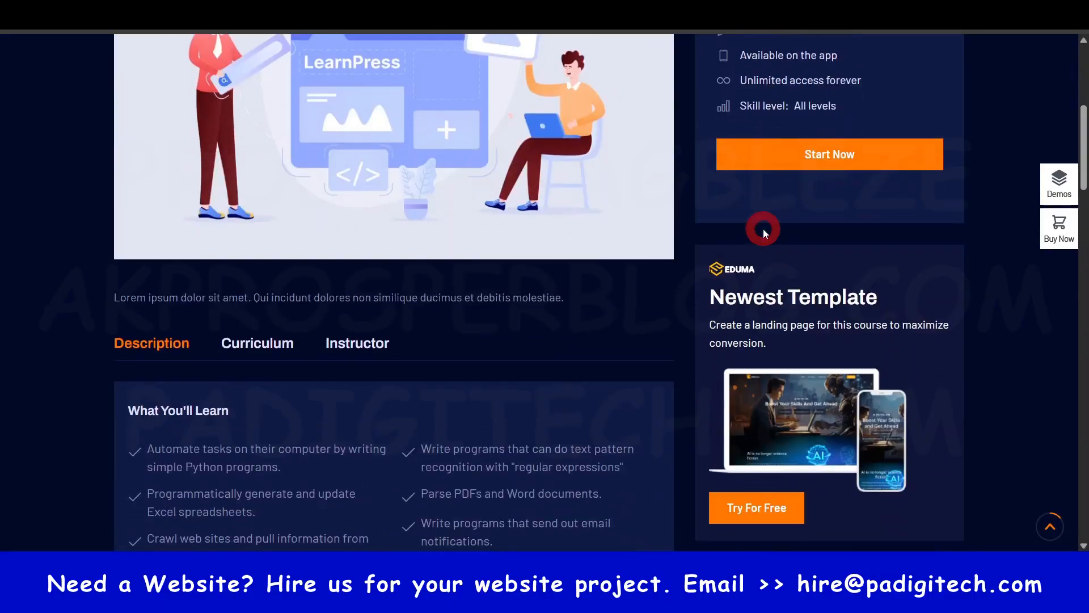
scroll(763, 229, "down", 3)
scroll(178, 295, "down", 9)
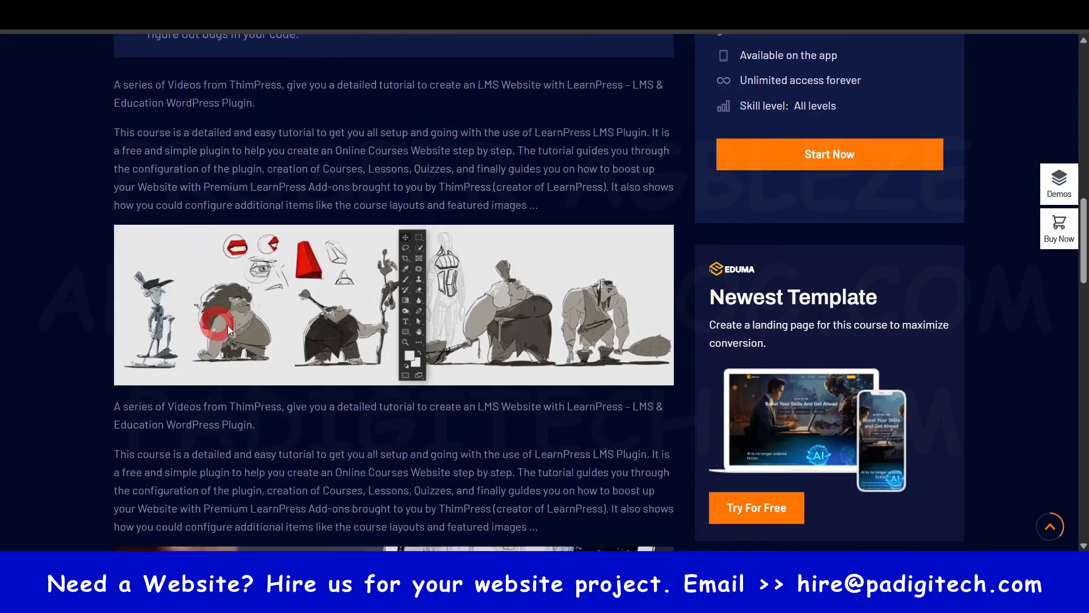
scroll(227, 325, "down", 10)
scroll(325, 284, "up", 6)
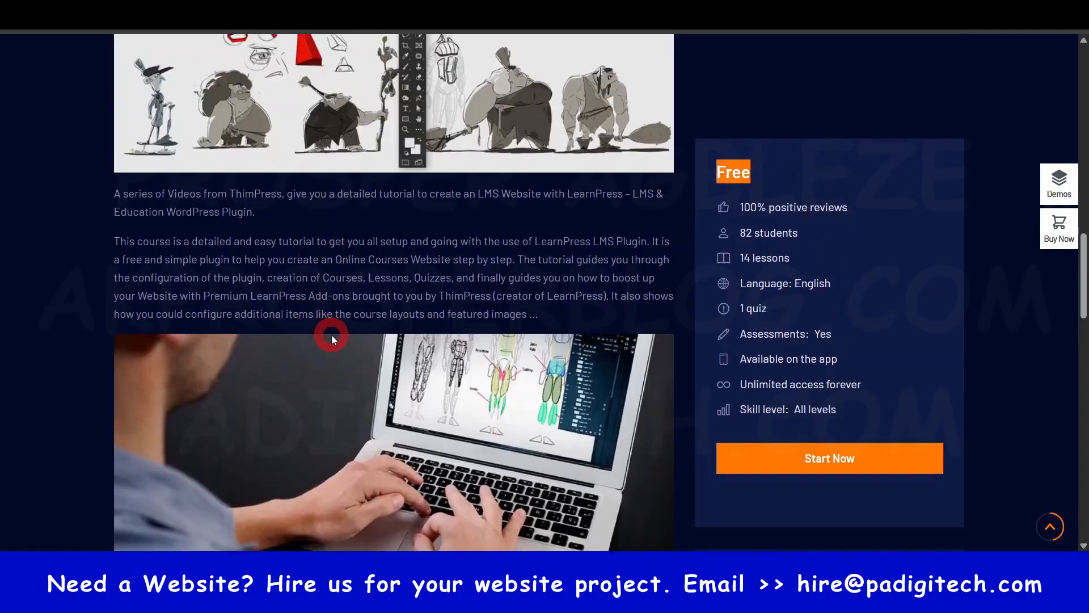
- Open the course's Curriculum and examine its section, lesson and duration summary and the list of lessons
scroll(331, 339, "up", 6)
left_click(261, 274)
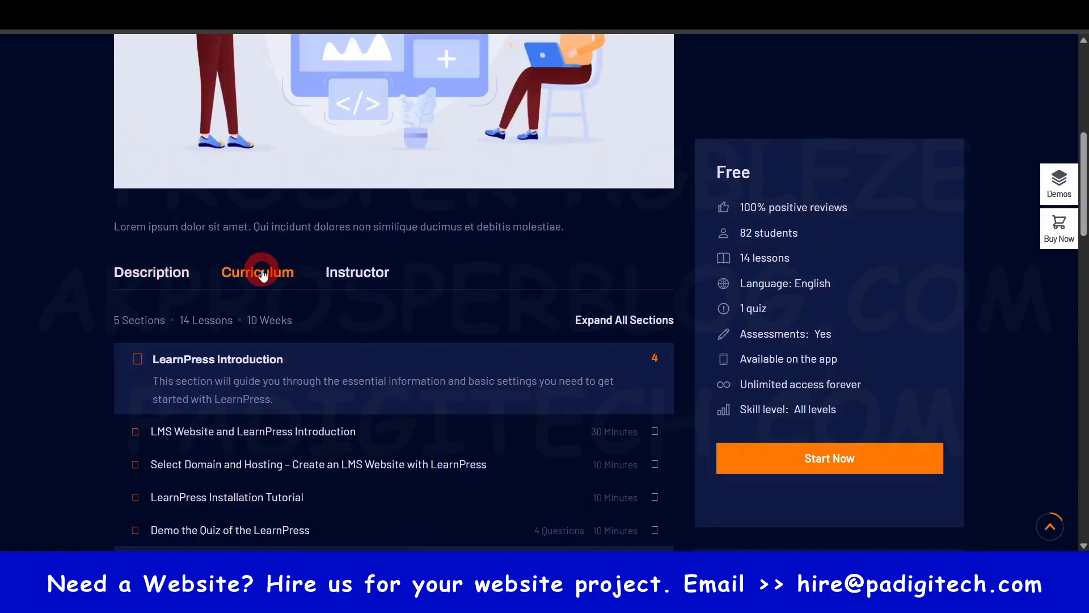
scroll(316, 340, "down", 1)
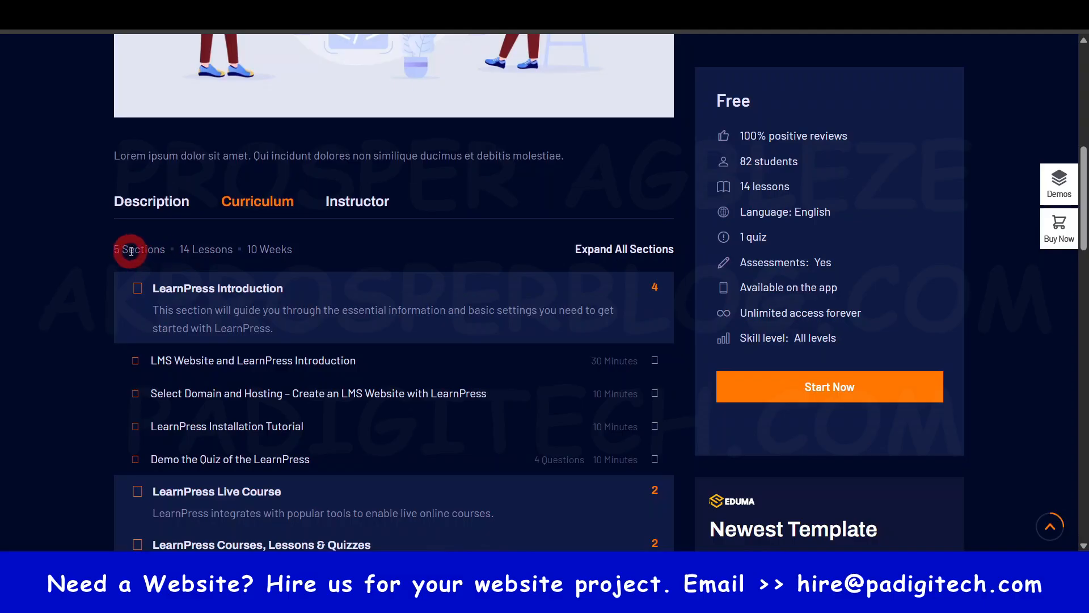
left_click_drag(117, 249, 287, 250)
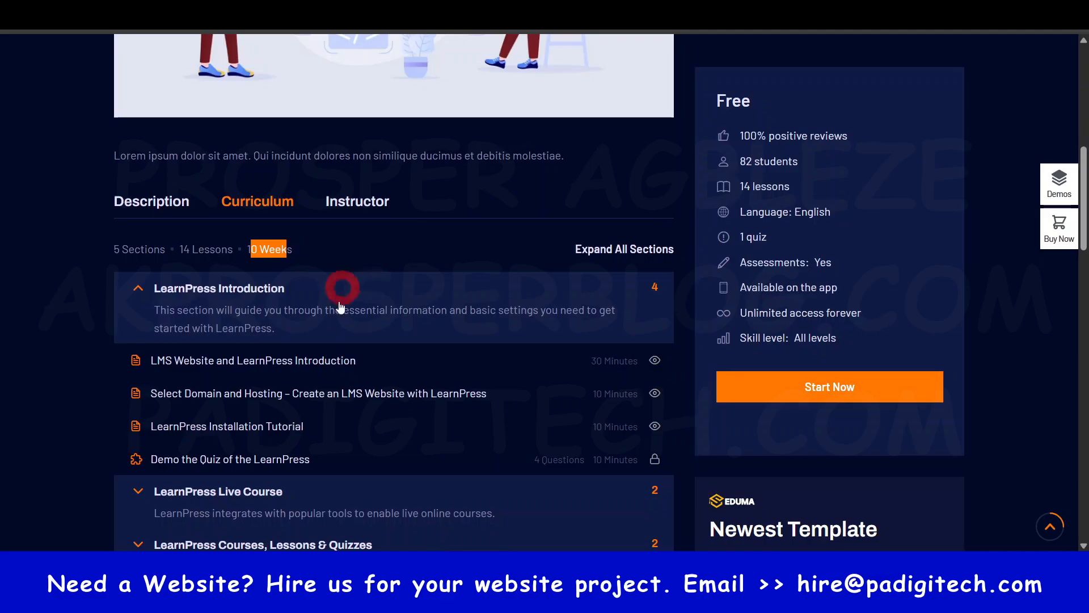
scroll(341, 307, "down", 3)
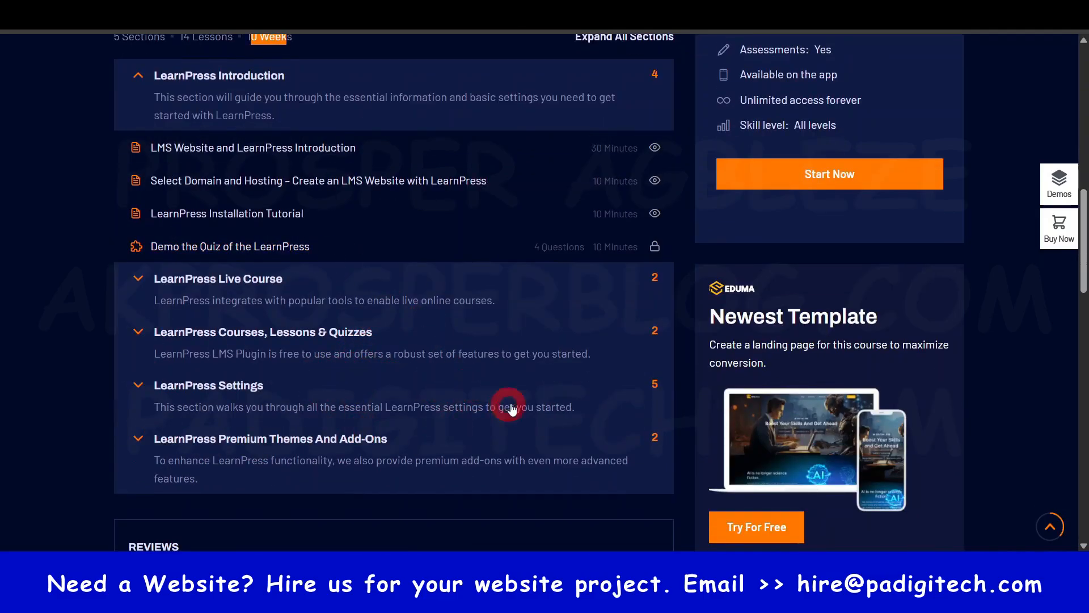
- Examine the course reviews, the related courses under You Might Be Intersted In, and the page footer
scroll(511, 407, "down", 7)
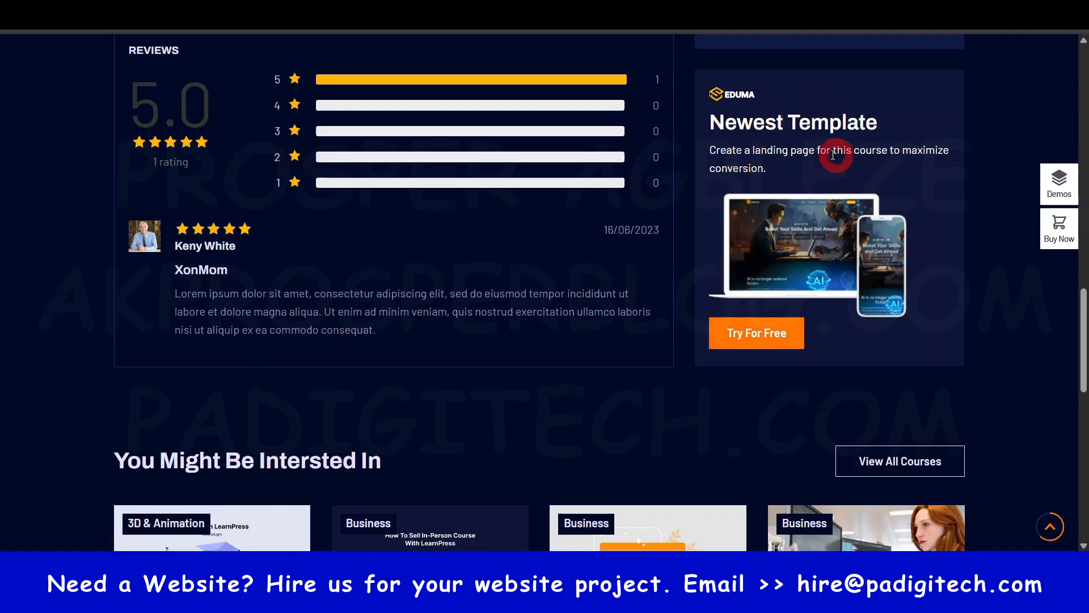
scroll(811, 165, "down", 4)
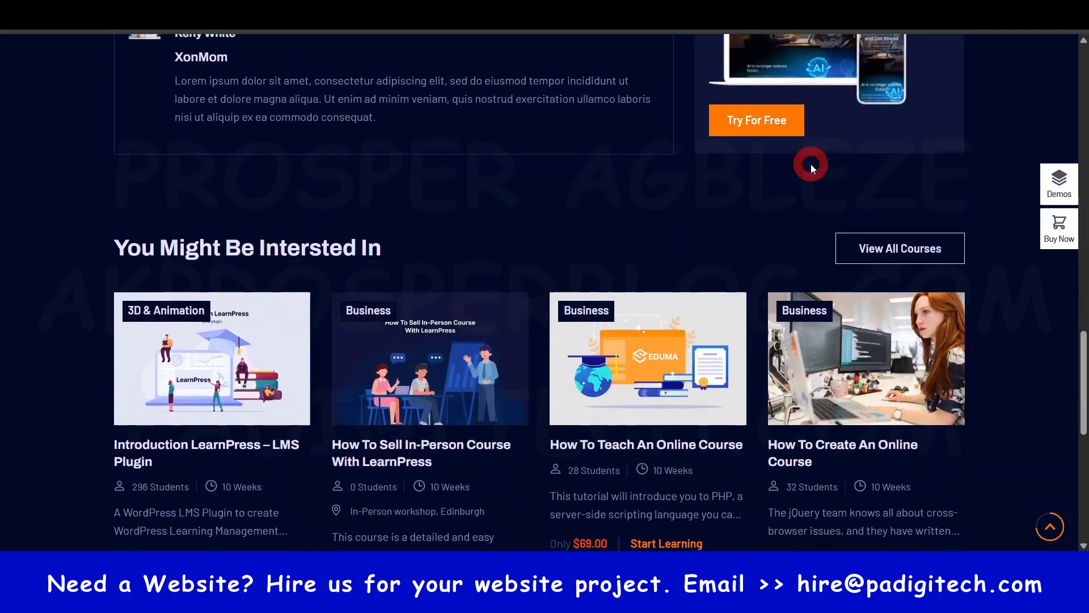
scroll(811, 165, "down", 1)
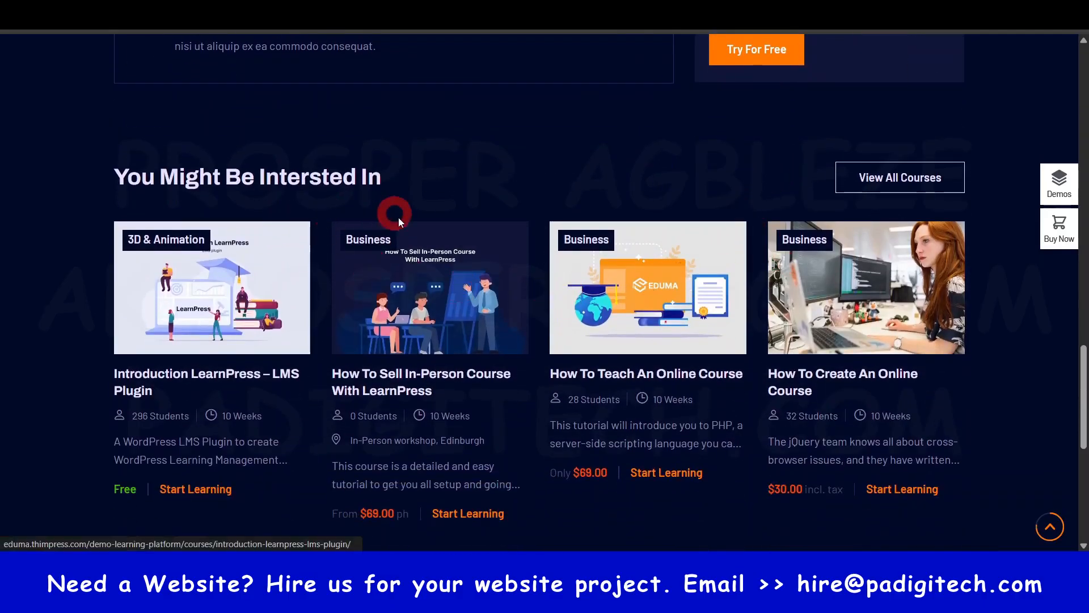
scroll(406, 201, "up", 2)
scroll(408, 196, "down", 2)
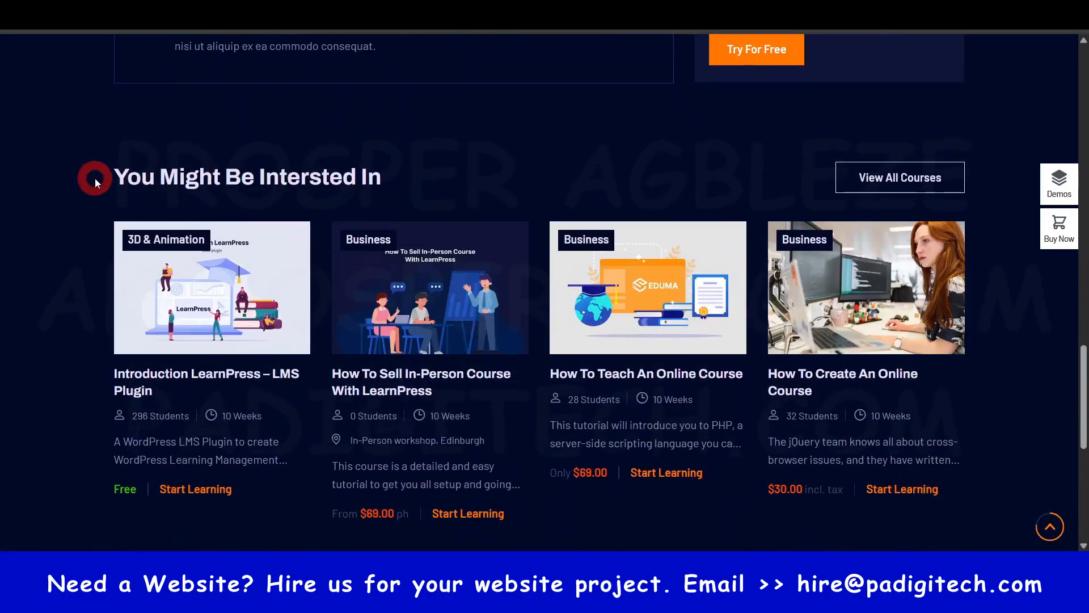
left_click_drag(115, 177, 382, 177)
left_click(19, 294)
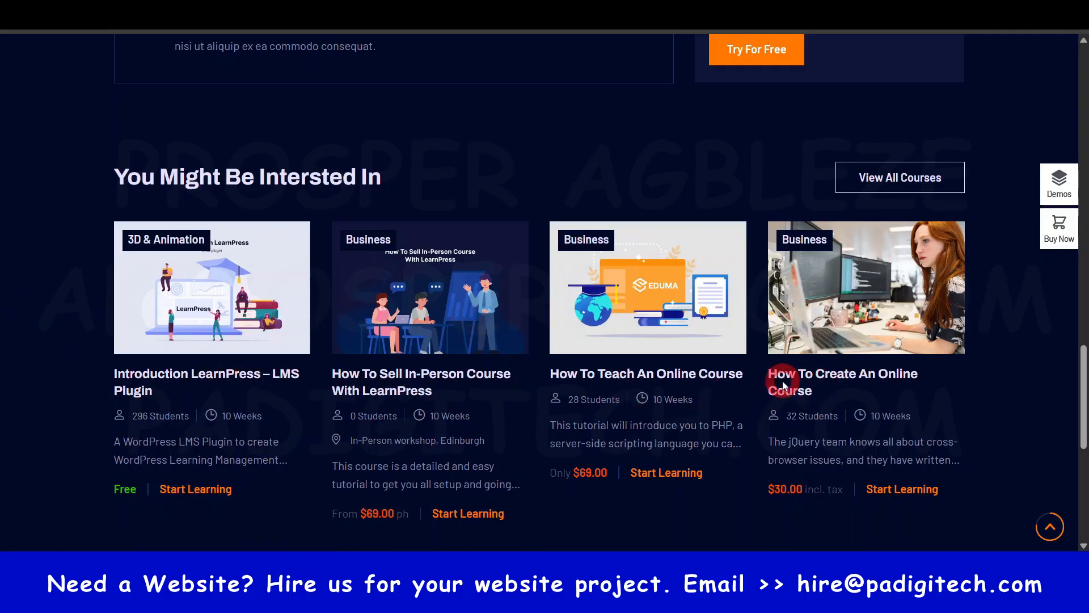
scroll(784, 383, "down", 3)
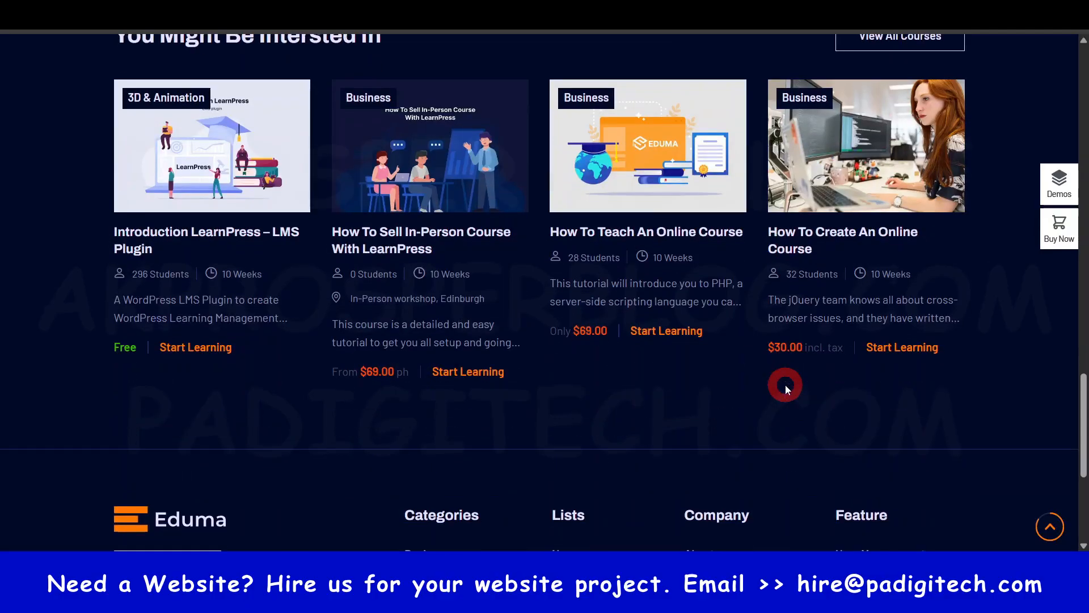
scroll(533, 312, "down", 1)
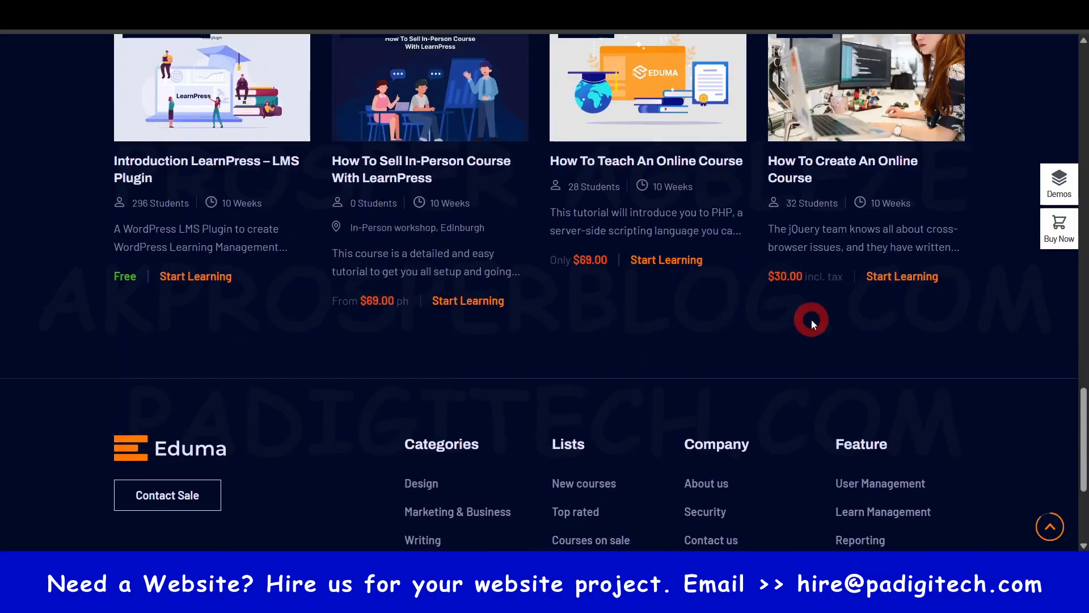
scroll(1082, 431, "down", 2)
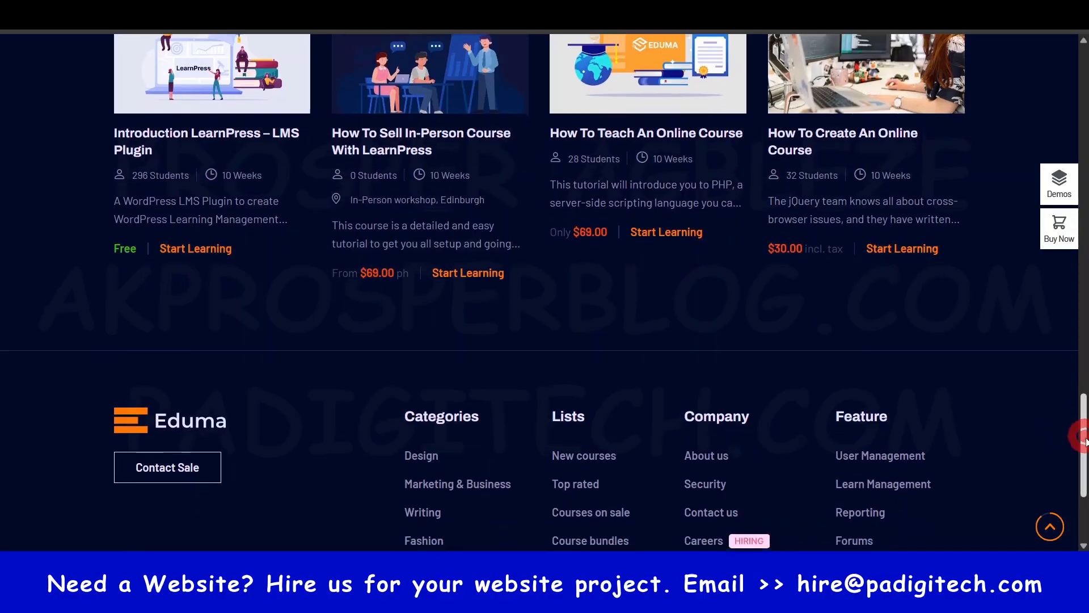
- Return to the start of the course page and review its header, course details and curriculum again
mouse_move(1084, 440)
left_mouse_down()
mouse_move(1083, 463)
mouse_move(1083, 420)
left_mouse_up()
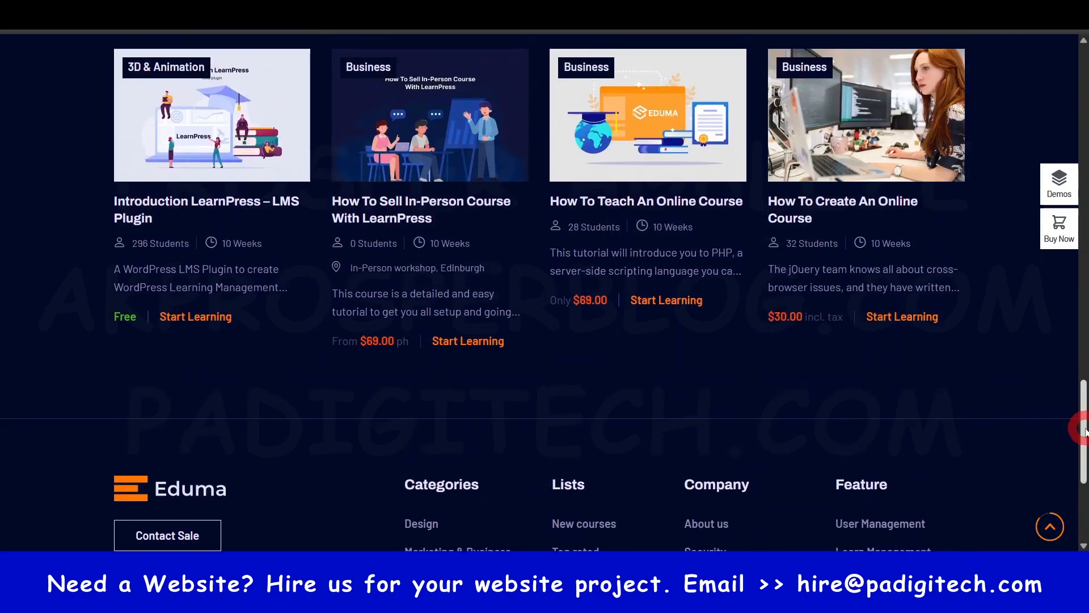
left_click_drag(1085, 429, 1084, 203)
scroll(413, 289, "up", 10)
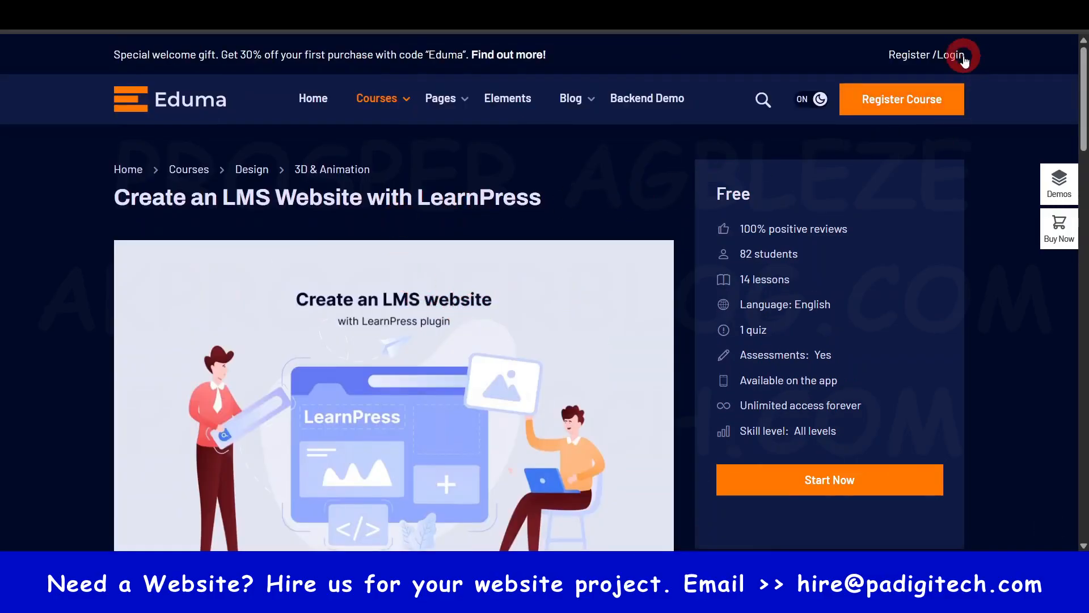
scroll(885, 268, "down", 4)
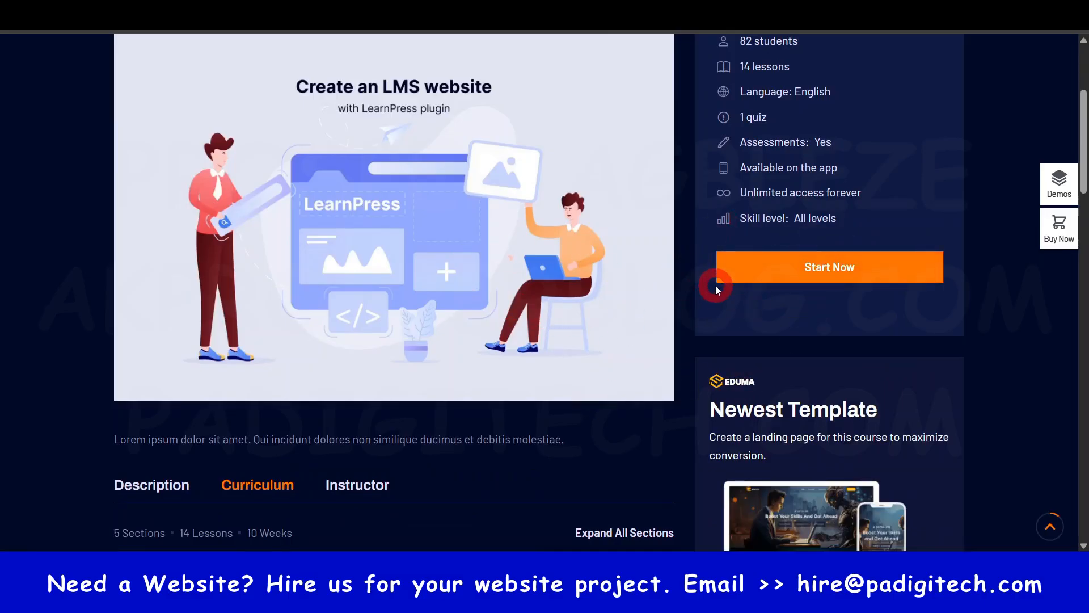
scroll(703, 285, "up", 4)
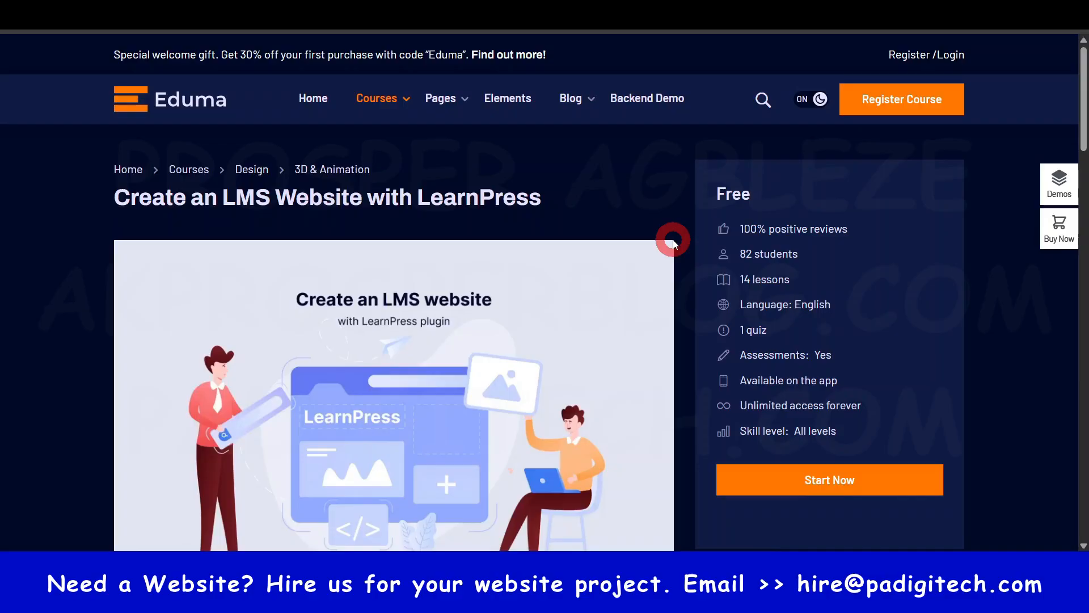
scroll(674, 245, "down", 3)
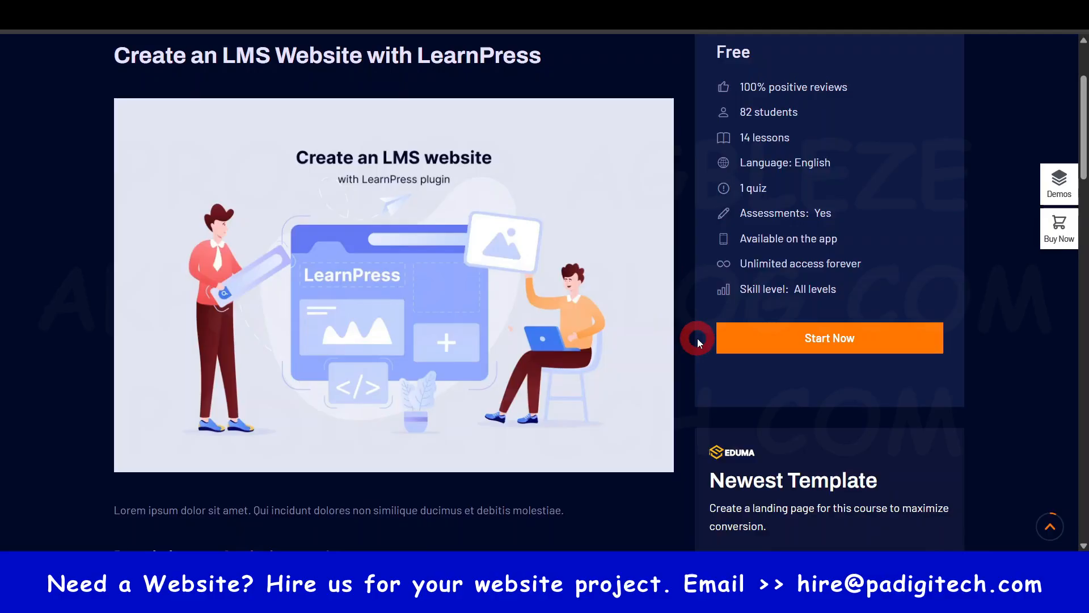
scroll(697, 338, "down", 3)
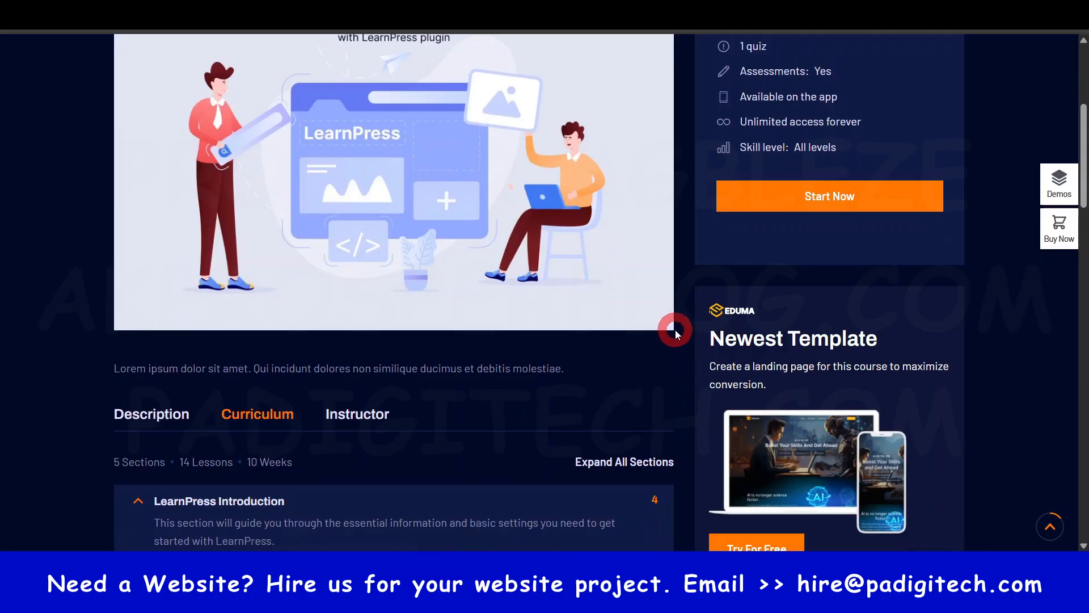
scroll(675, 330, "down", 4)
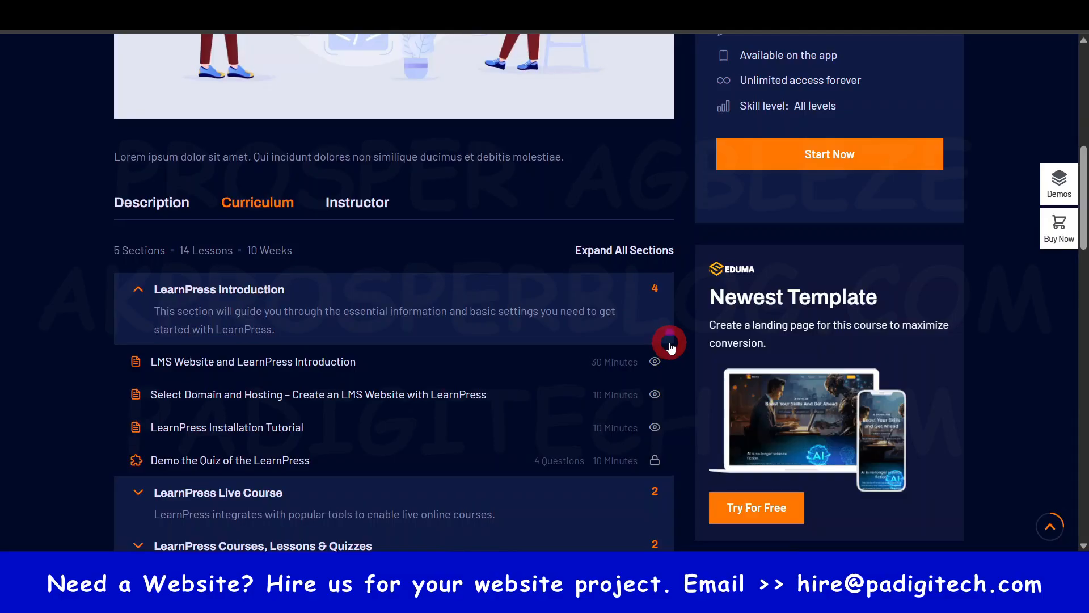
scroll(671, 346, "up", 5)
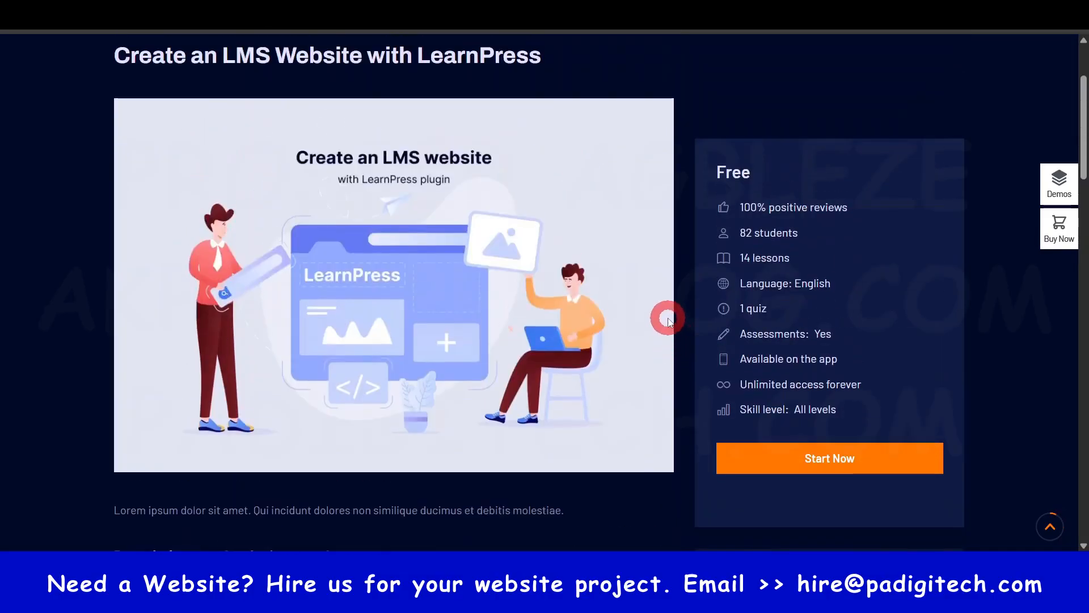
scroll(670, 318, "up", 2)
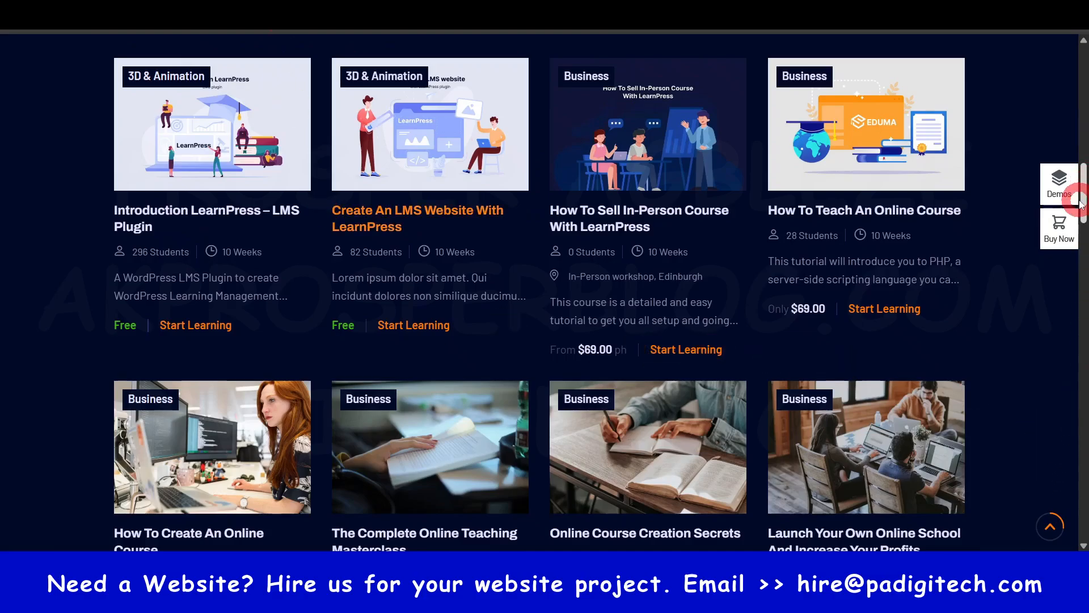
- Go back to the Eduma home page and review its banner, occupation categories and course listings
left_click_drag(1084, 184, 1080, 54)
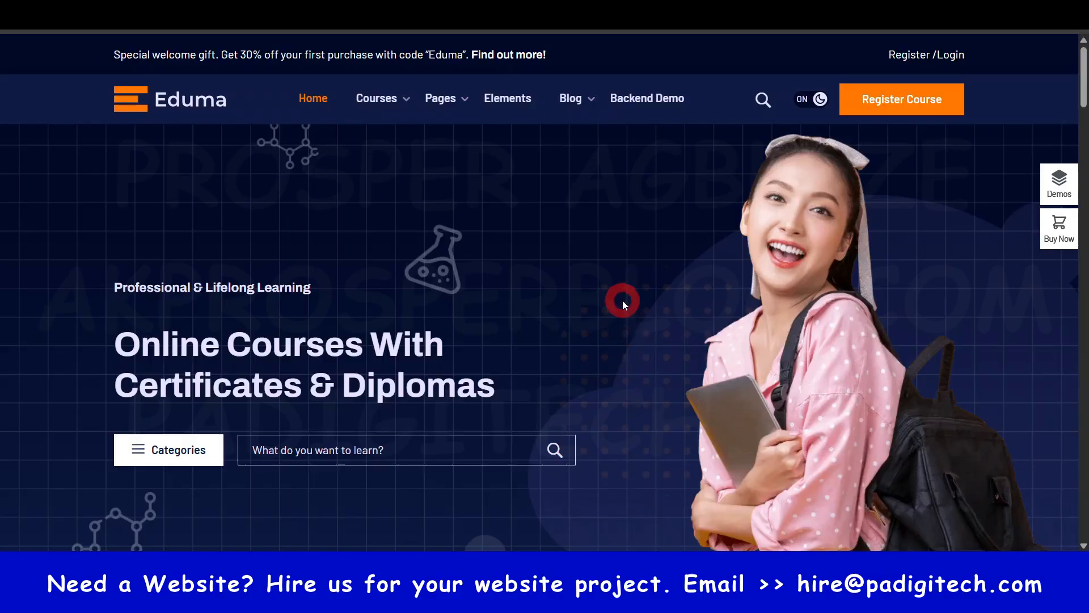
scroll(826, 298, "down", 7)
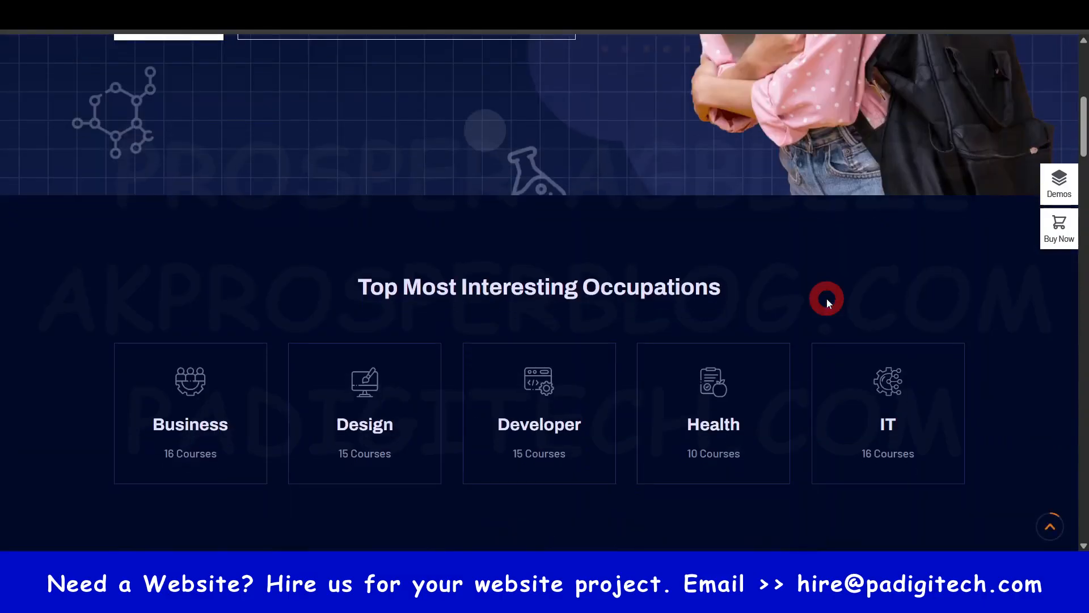
scroll(826, 298, "down", 6)
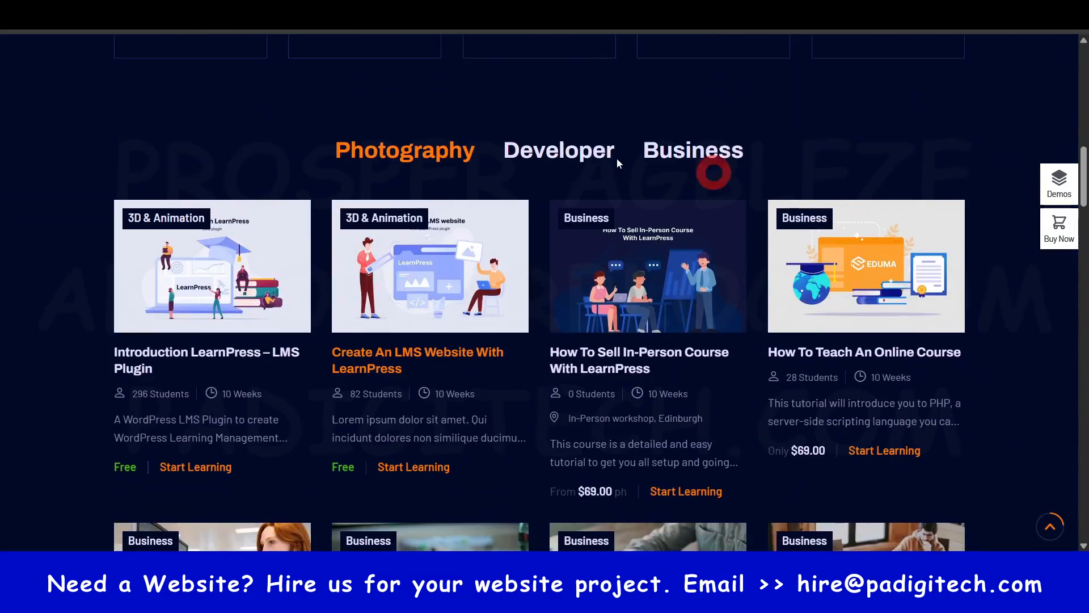
scroll(563, 377, "down", 7)
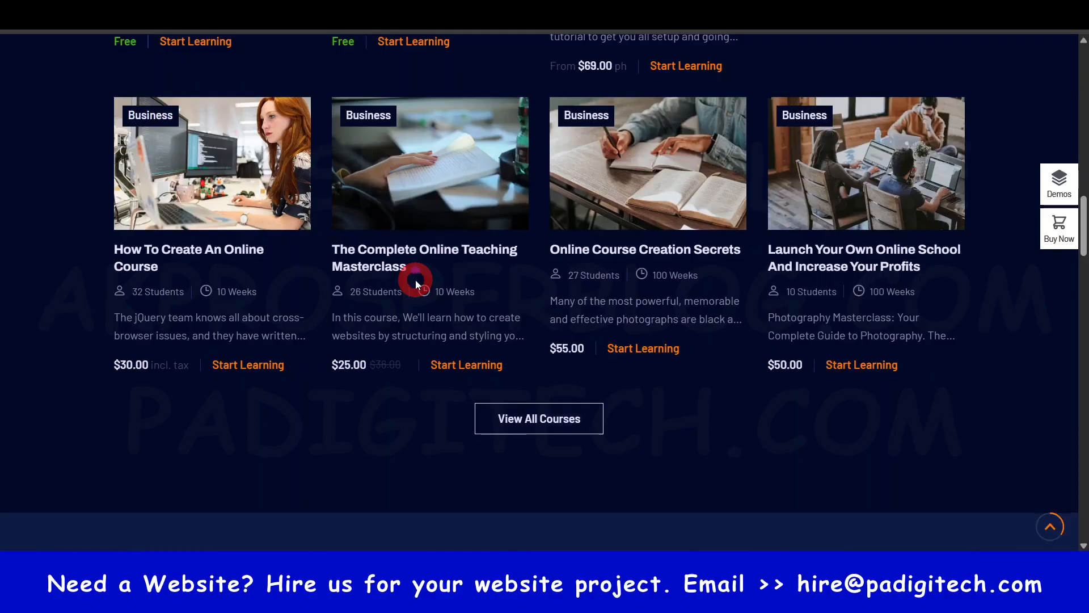
scroll(416, 280, "up", 15)
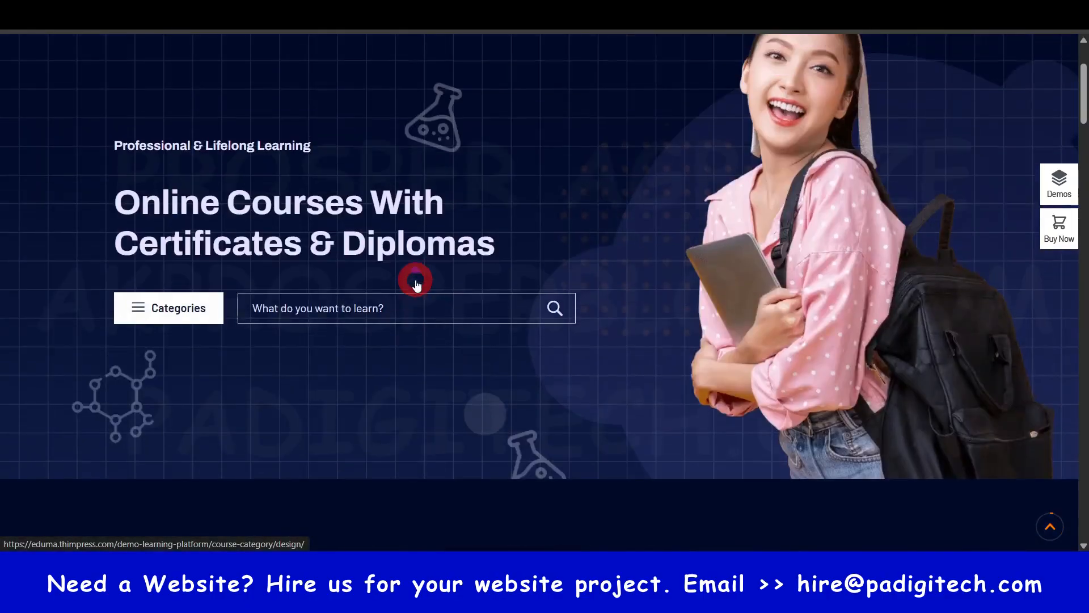
scroll(415, 280, "up", 3)
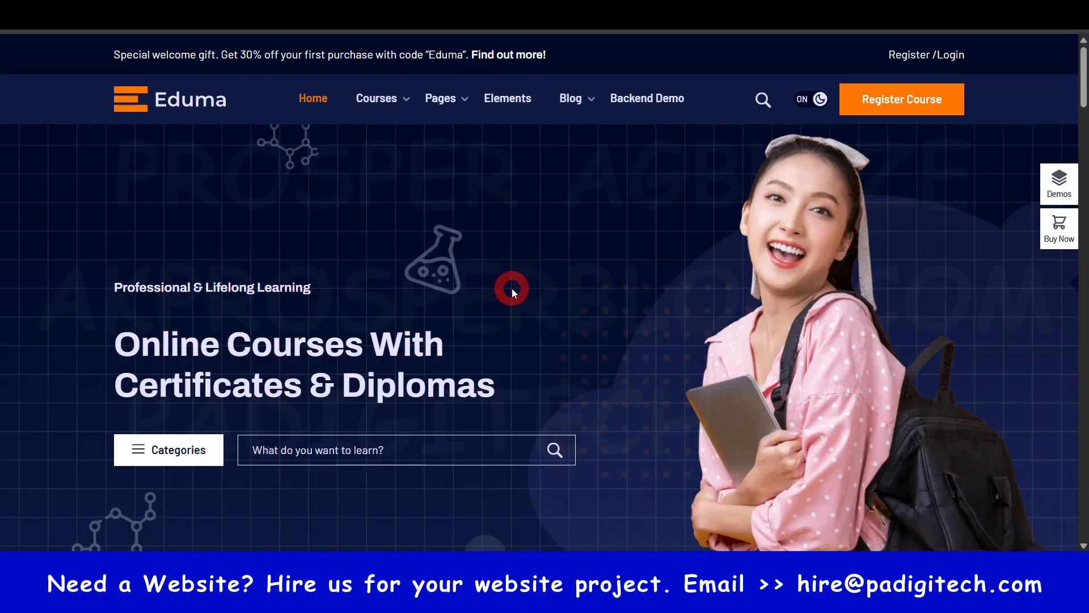
- Switch to the Hostinger website and go to its pricing section from the "Launch your website today" offer
scroll(512, 291, "down", 2)
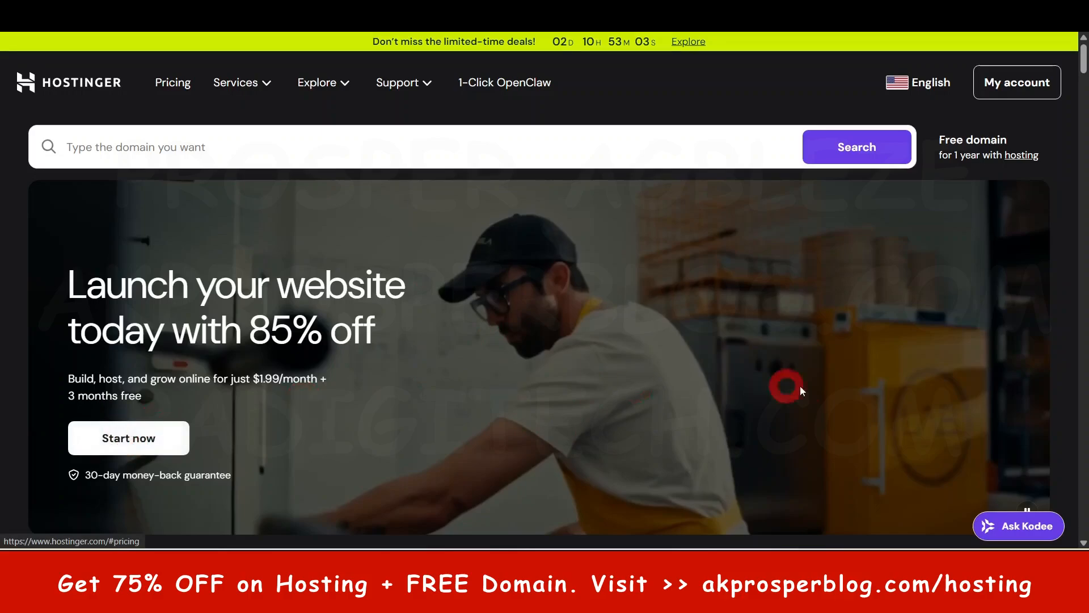
scroll(836, 393, "down", 2)
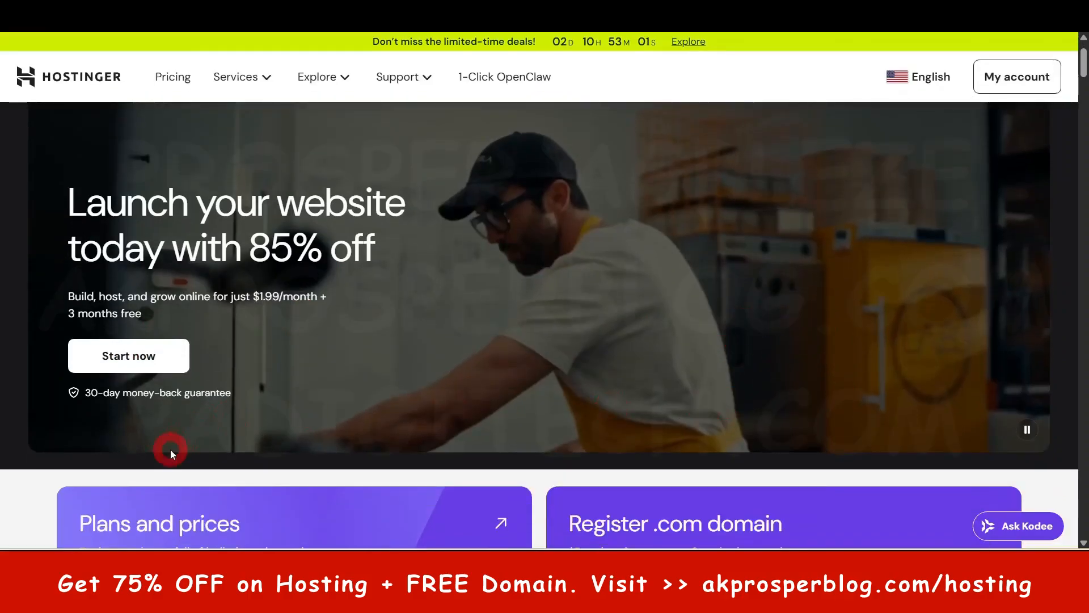
left_click(149, 355)
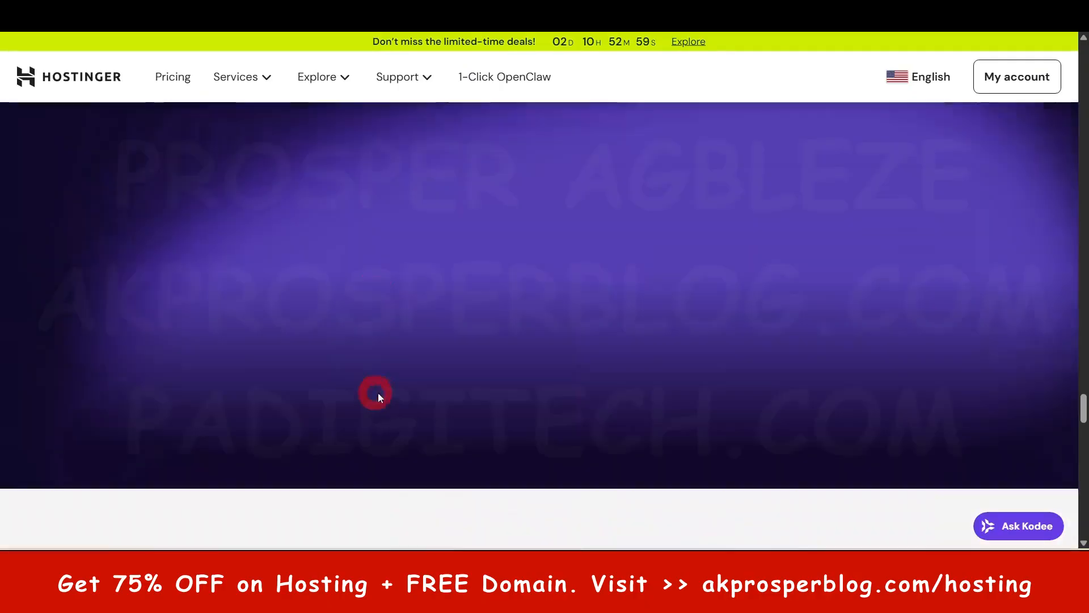
- Compare the prices and included features of the Premium, Unlimited and Cloud Startup hosting plans
scroll(452, 347, "down", 2)
scroll(452, 347, "up", 2)
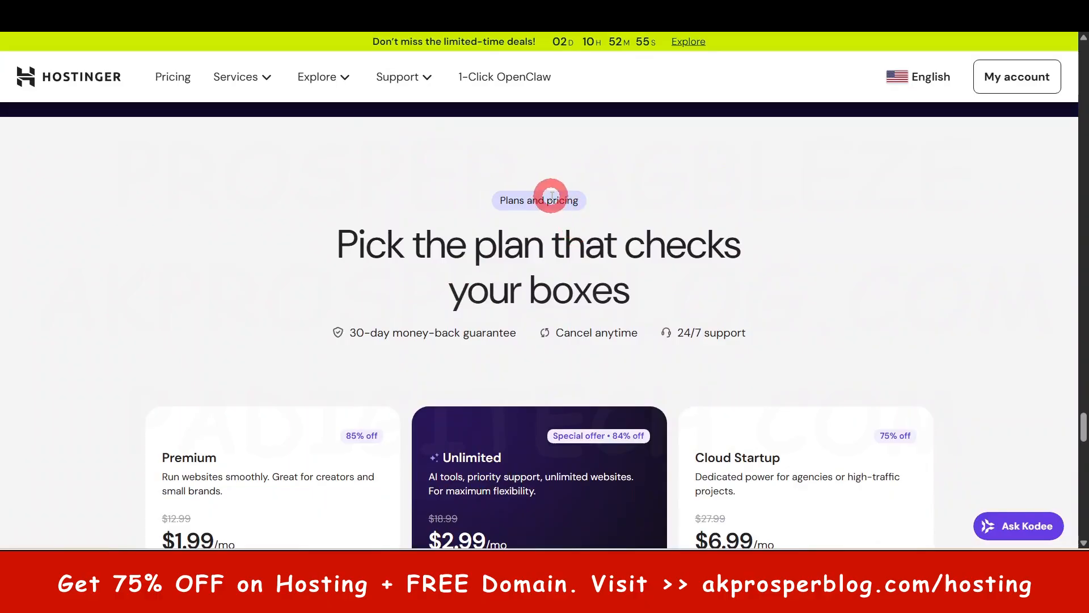
scroll(457, 346, "down", 3)
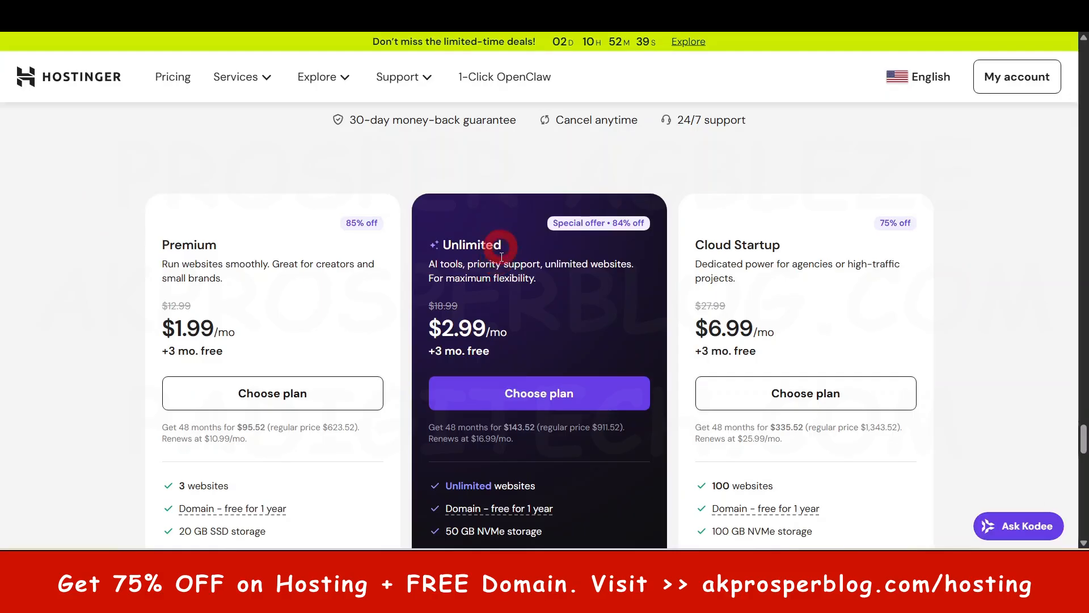
scroll(523, 284, "down", 3)
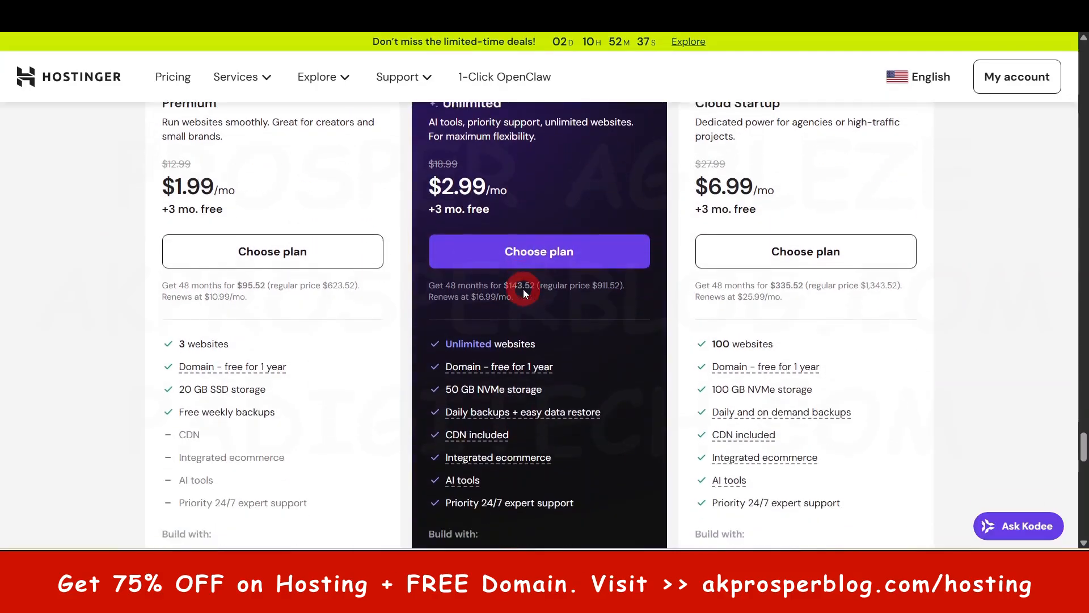
scroll(523, 288, "up", 3)
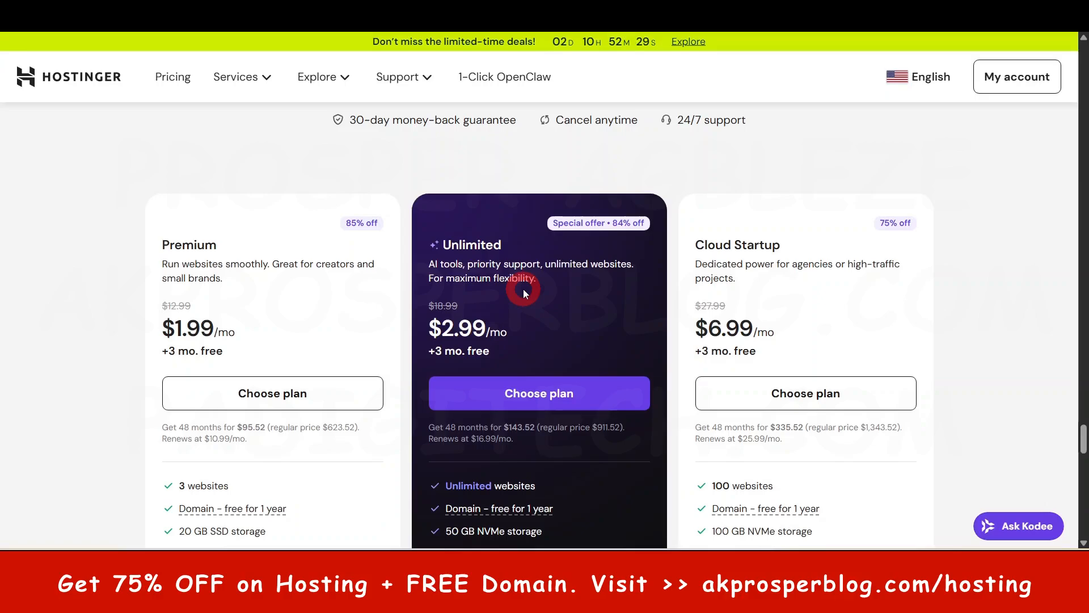
scroll(524, 290, "down", 1)
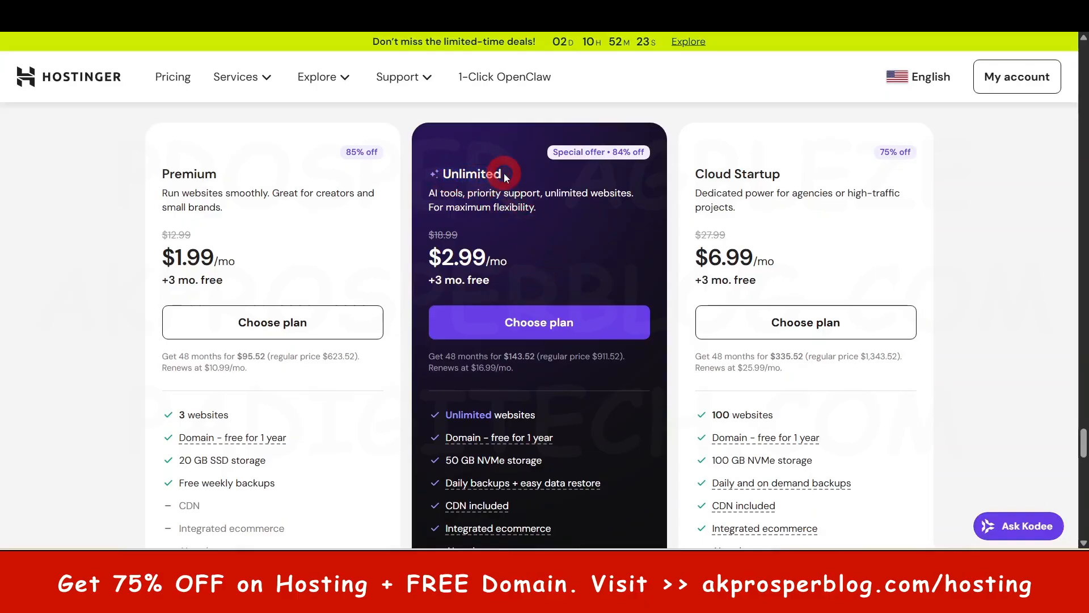
scroll(517, 270, "down", 2)
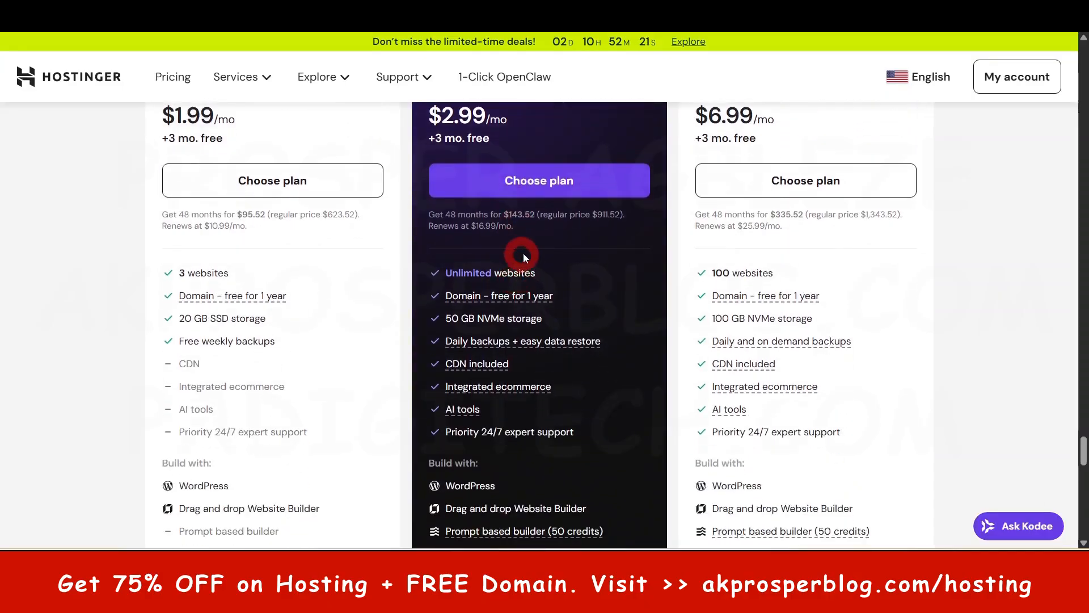
scroll(454, 281, "up", 1)
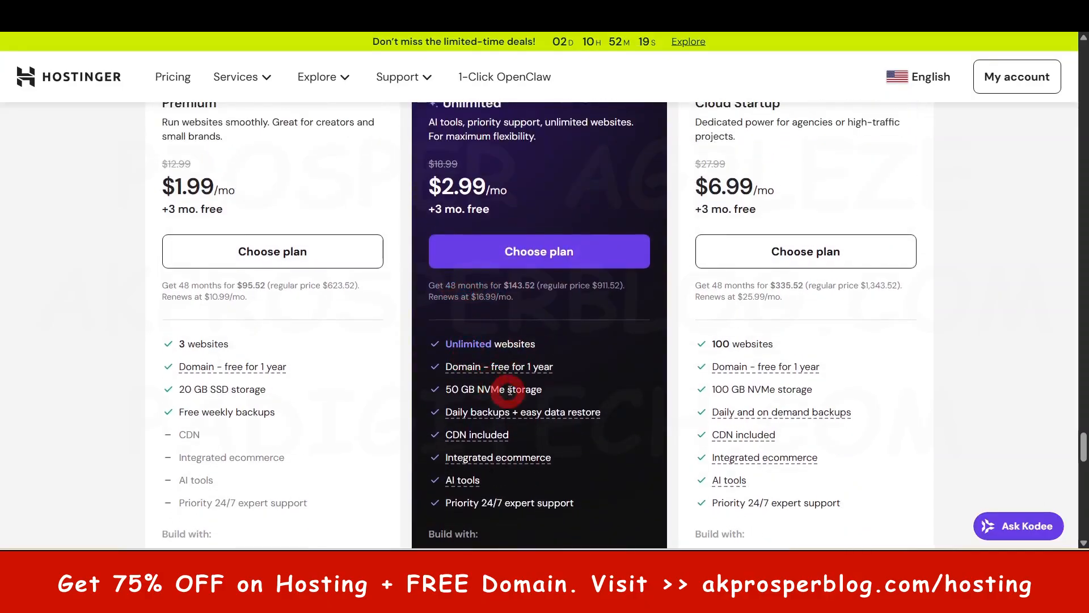
scroll(529, 349, "down", 1)
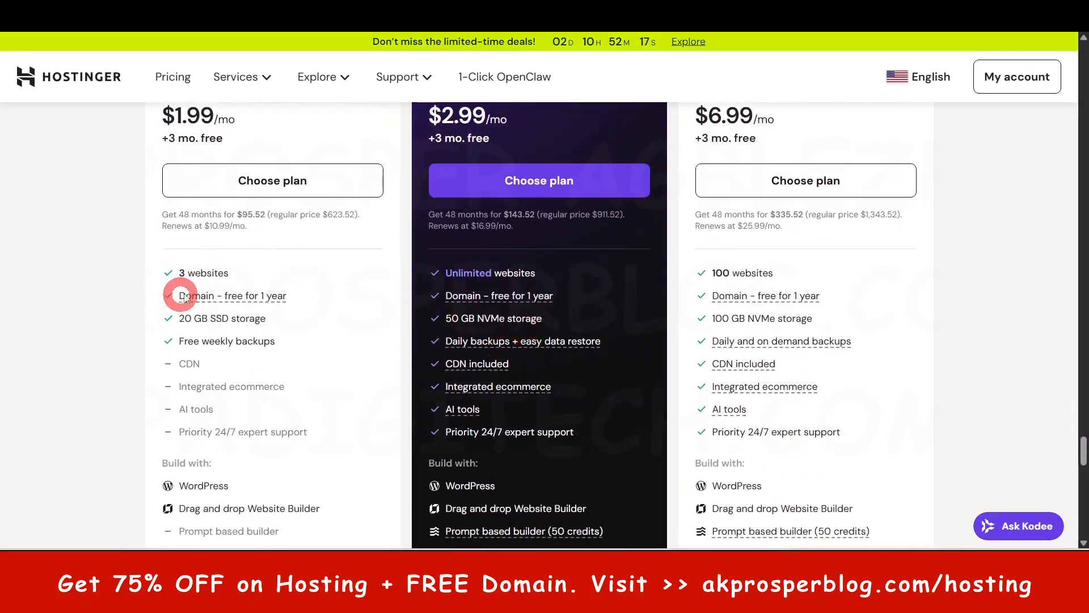
- Compare how many websites the Premium and Unlimited plans allow
left_click_drag(233, 274, 175, 273)
left_click(282, 272)
scroll(276, 211, "up", 2)
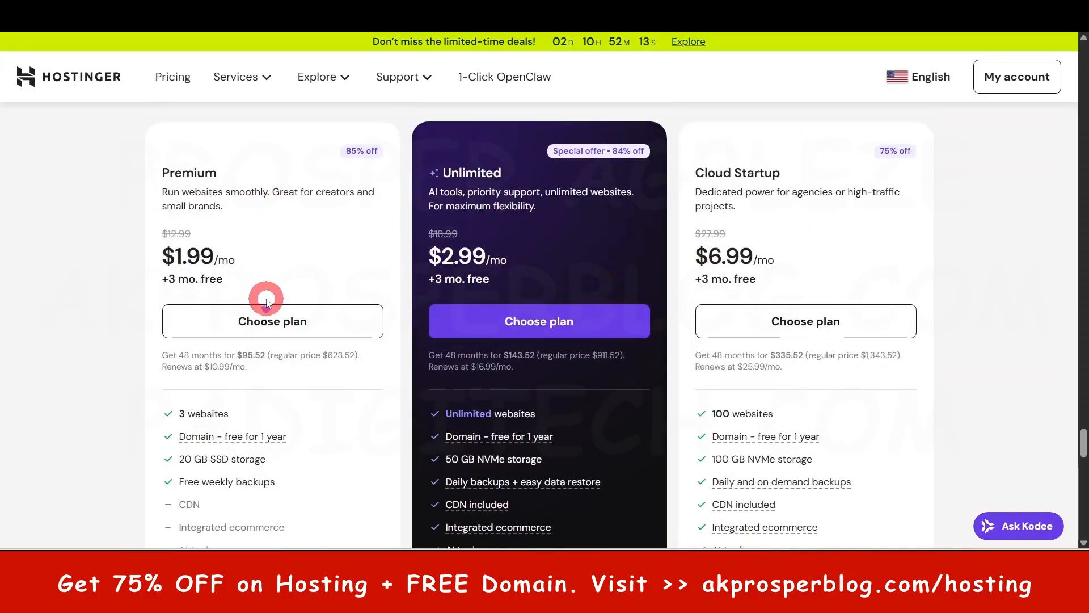
scroll(274, 311, "down", 2)
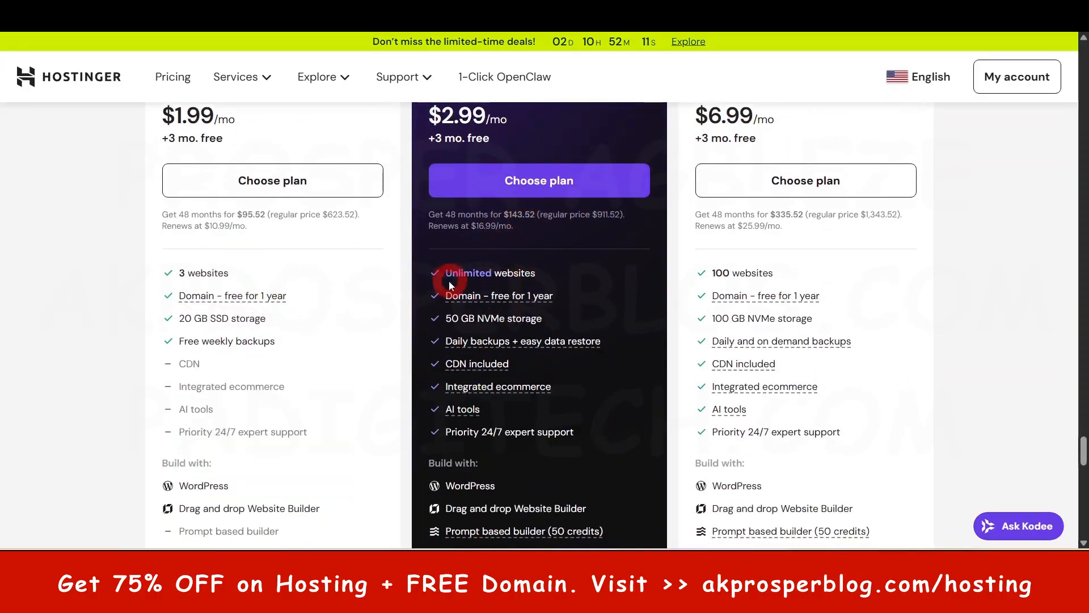
left_click_drag(536, 273, 446, 275)
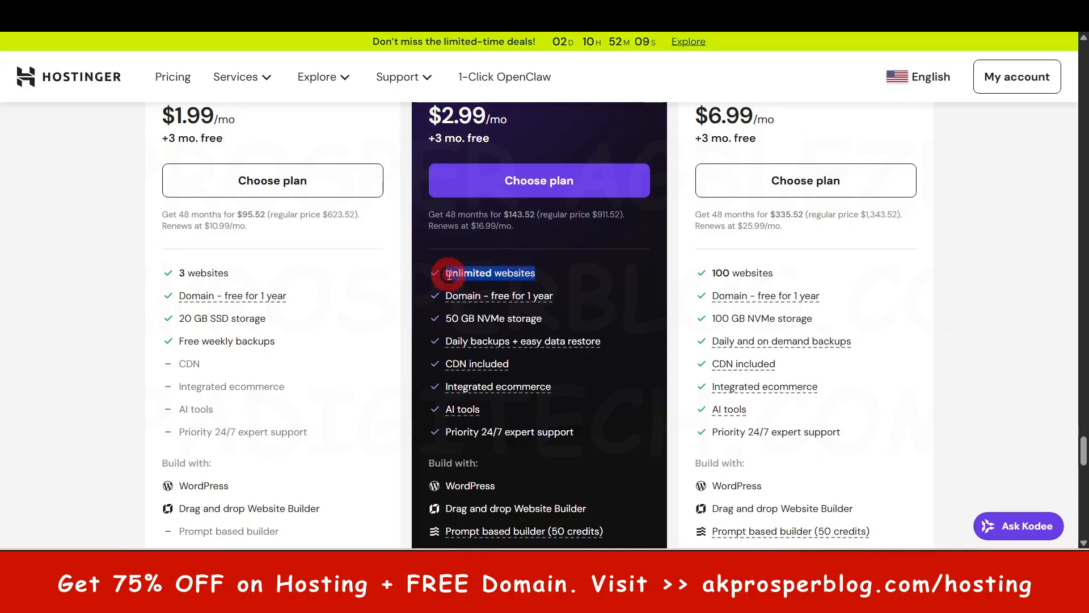
left_click(546, 272)
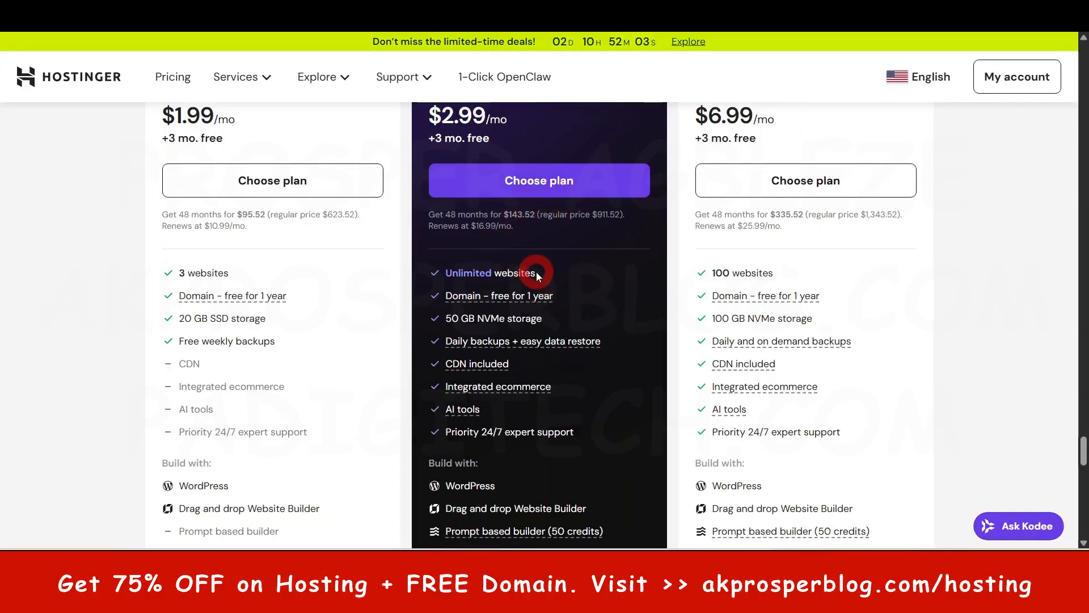
- Review the Unlimited plan's storage allowance and the explanation of its daily backups and data restore
scroll(536, 271, "up", 3)
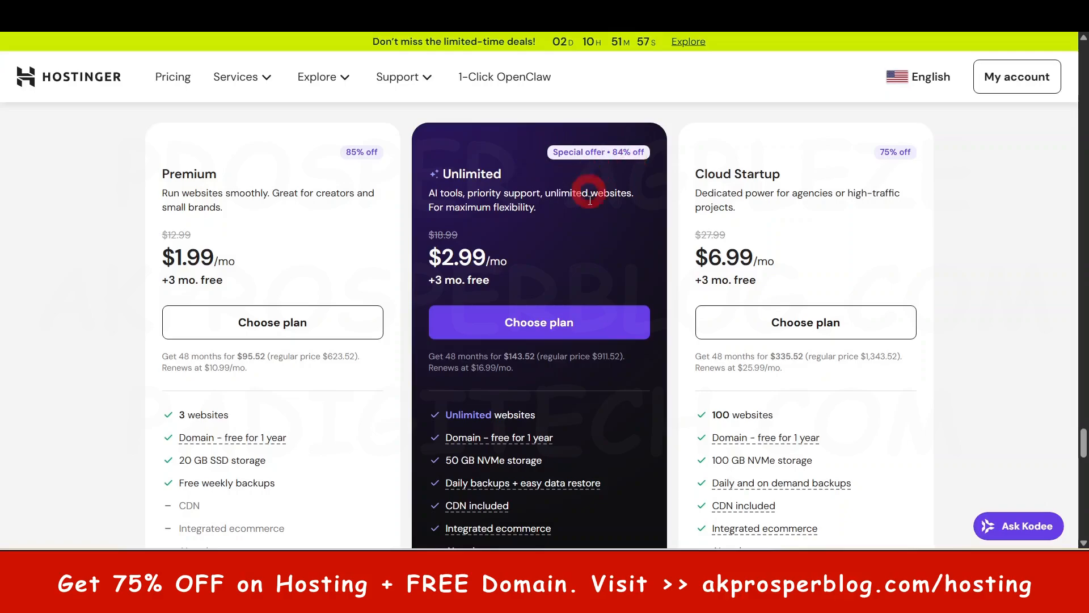
scroll(590, 255, "down", 3)
mouse_move(515, 345)
scroll(515, 345, "down", 1)
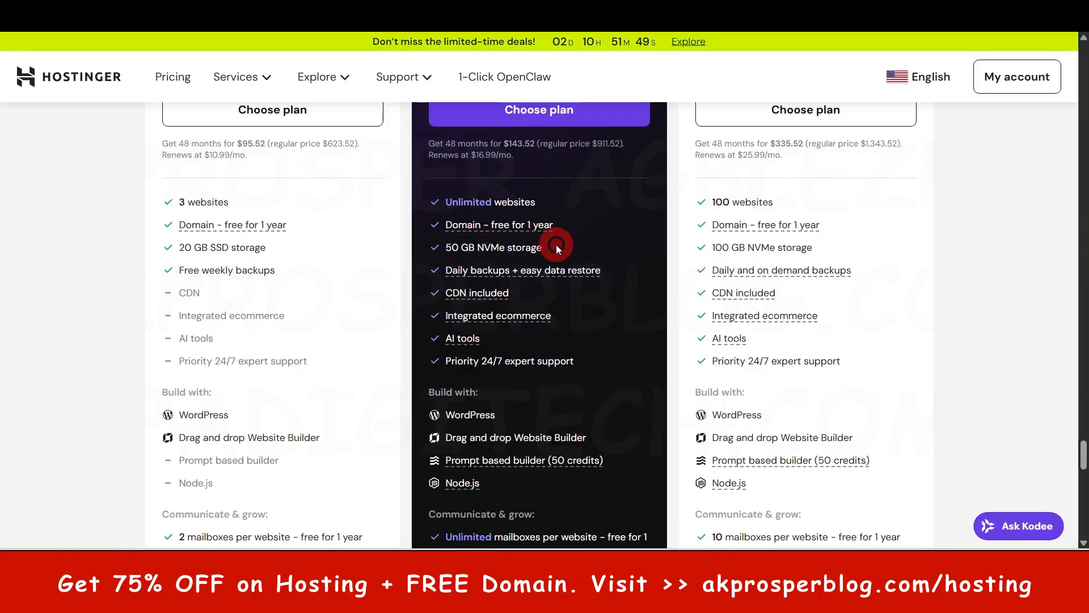
left_click_drag(556, 244, 461, 246)
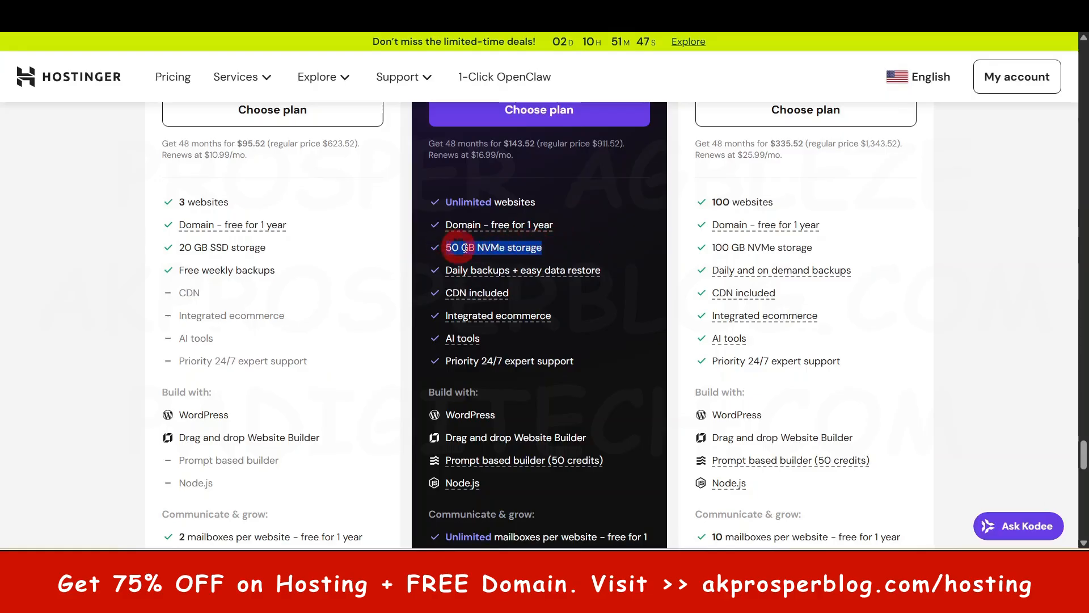
left_click(616, 221)
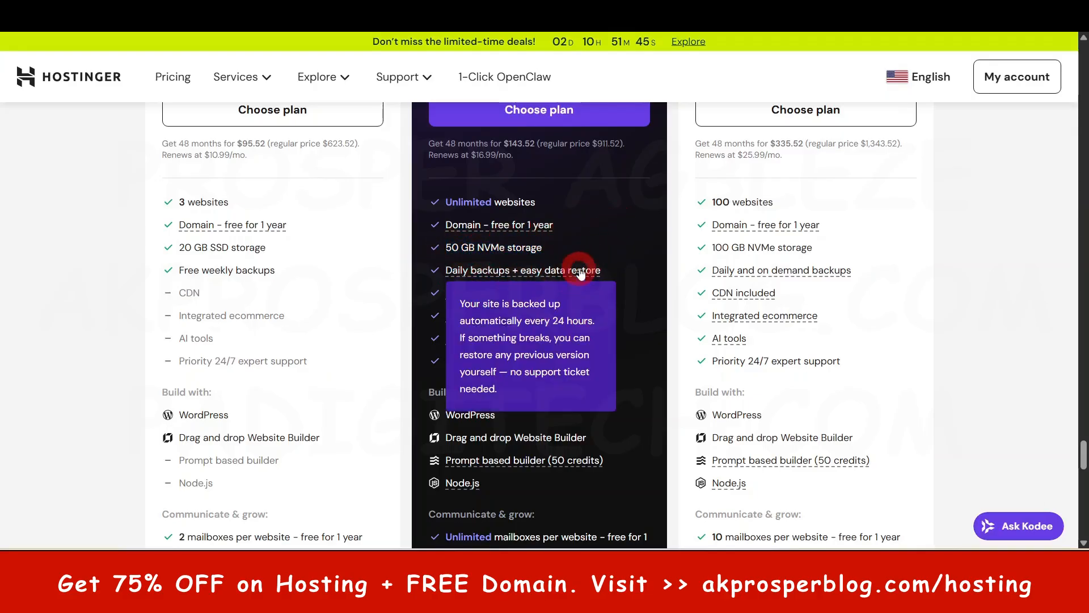
mouse_move(582, 267)
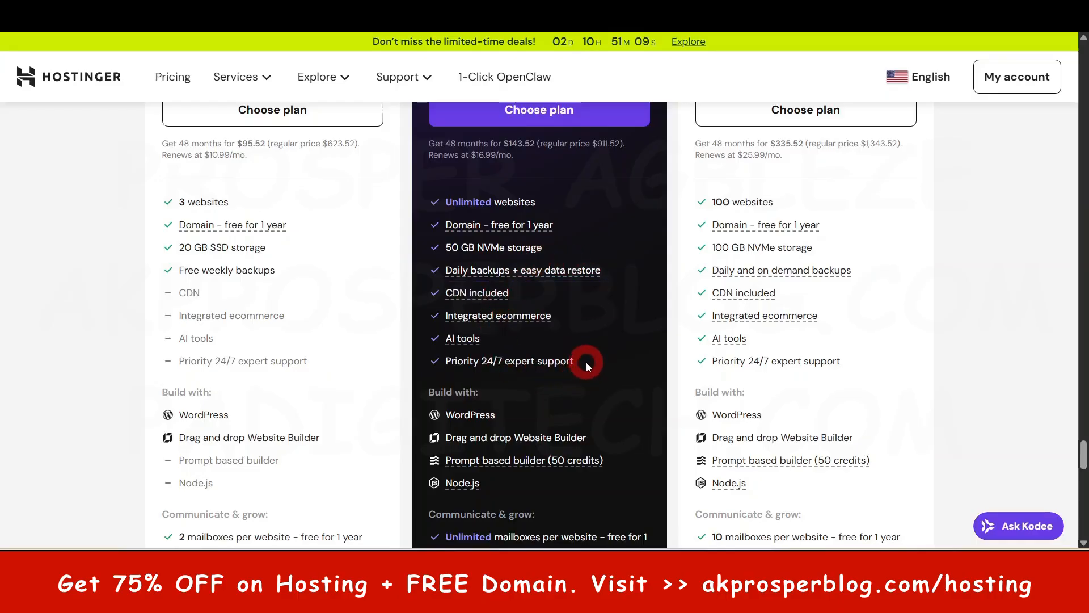
- Review the Unlimited plan's website-building and mailbox features, and choose the Unlimited plan
scroll(586, 364, "down", 3)
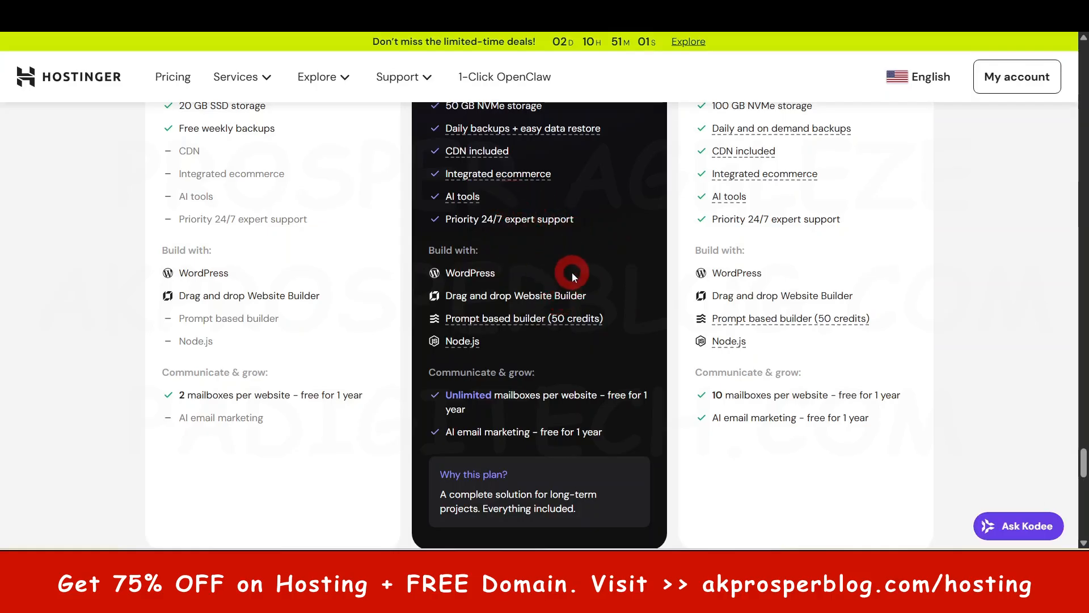
scroll(572, 273, "up", 3)
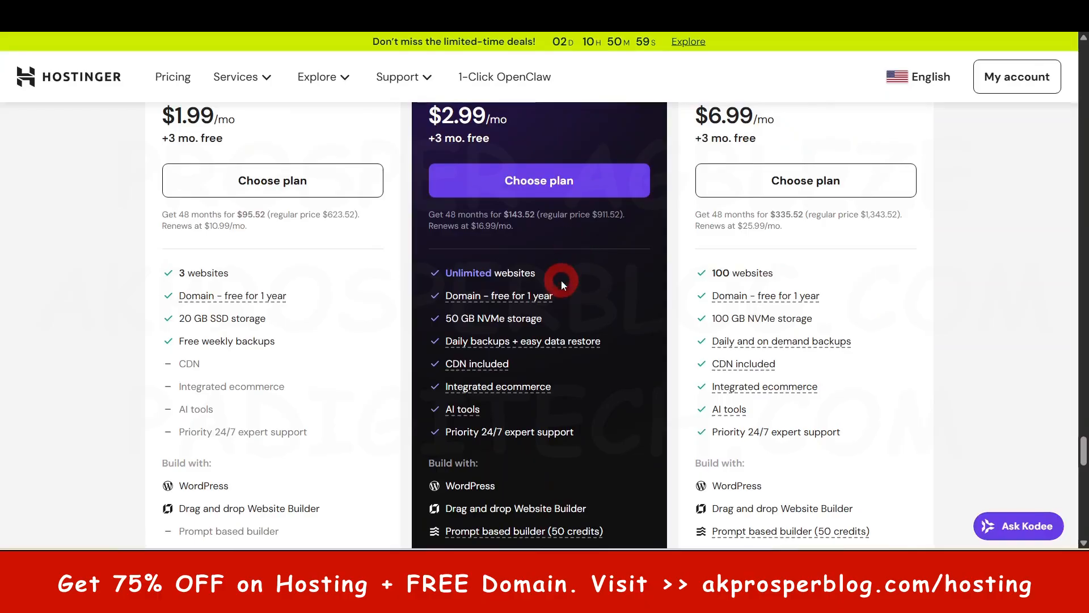
scroll(561, 262, "down", 6)
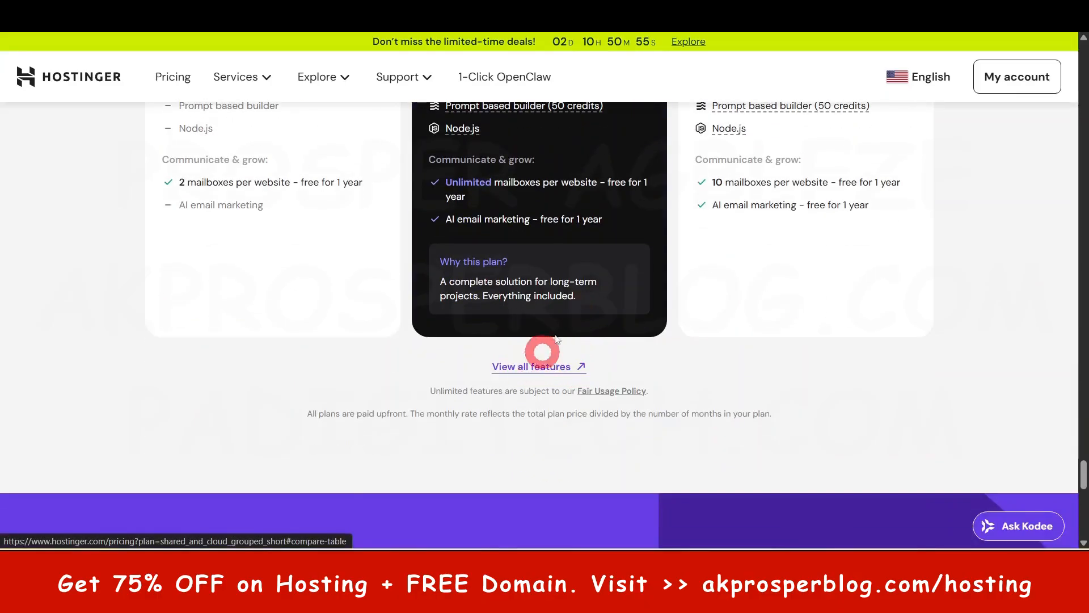
scroll(577, 278, "up", 4)
scroll(585, 333, "up", 4)
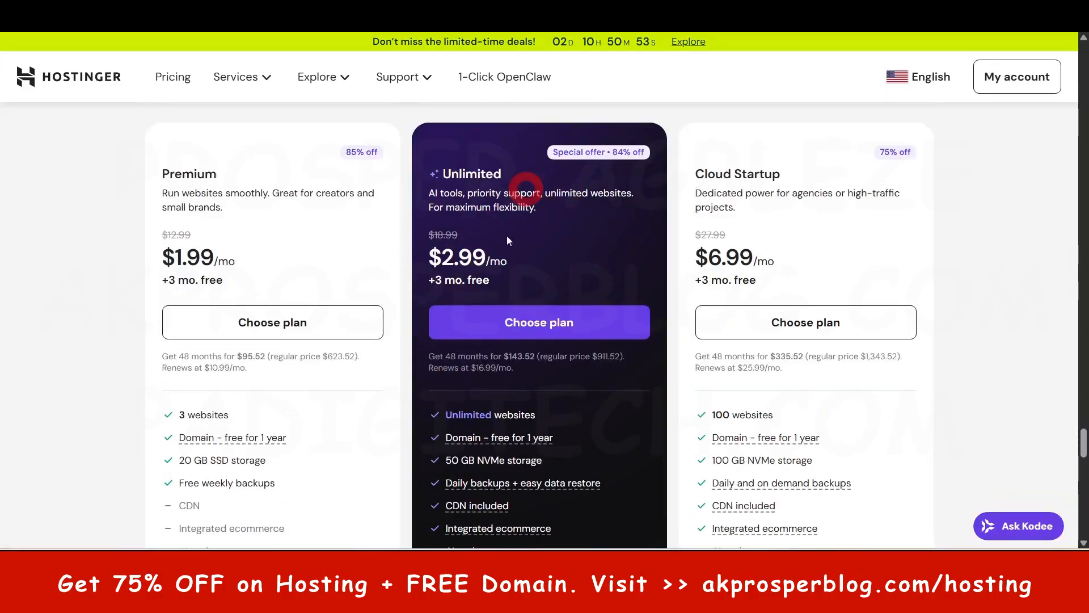
left_click(537, 328)
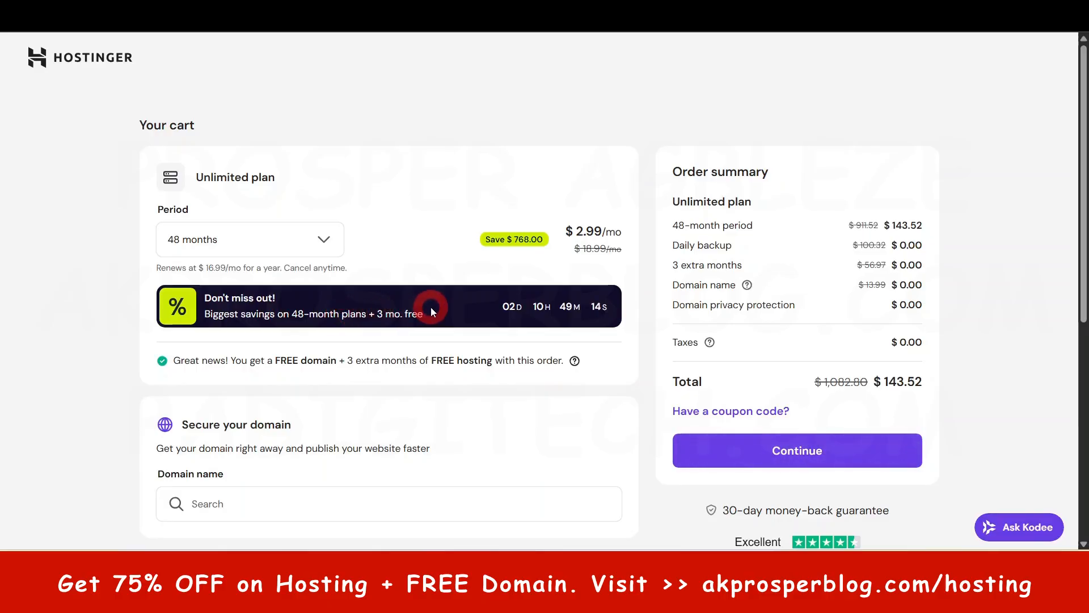
- Select the 48-month period for the Unlimited plan in the cart and check its savings
left_click(319, 241)
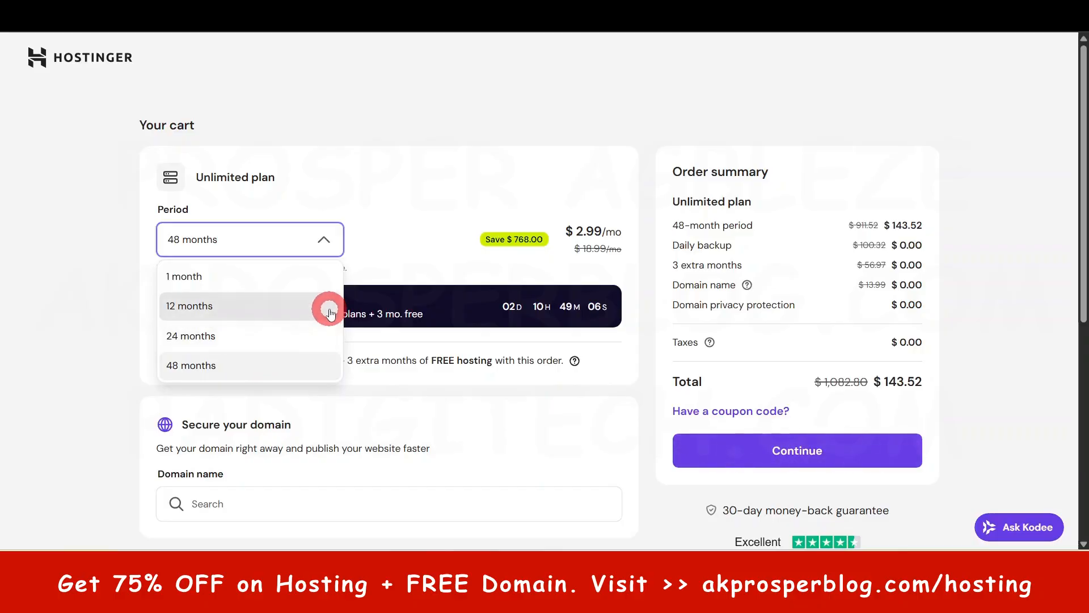
left_click(184, 366)
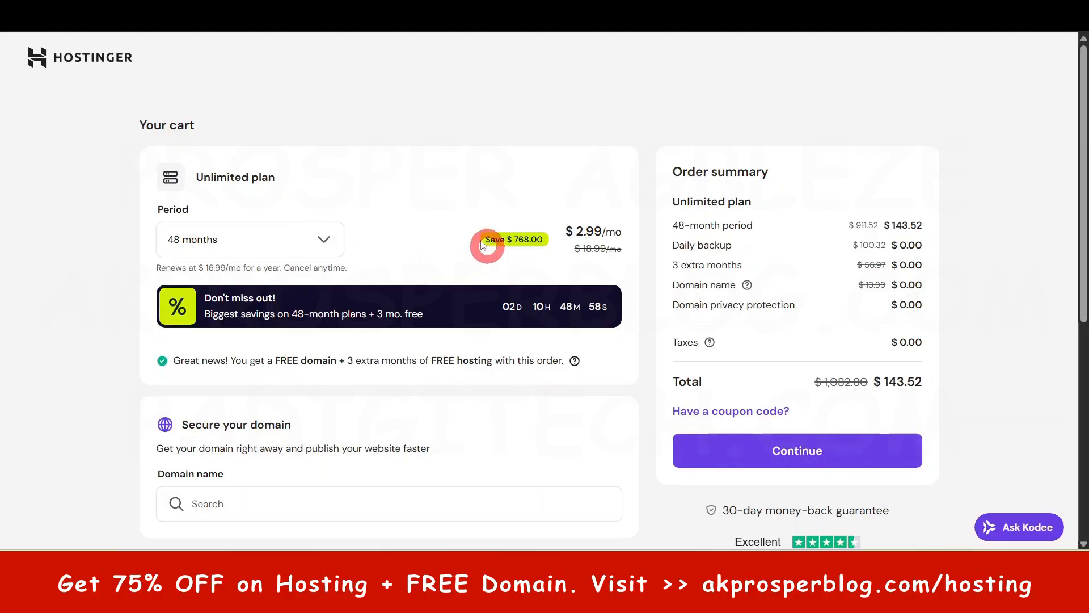
left_click_drag(475, 240, 551, 246)
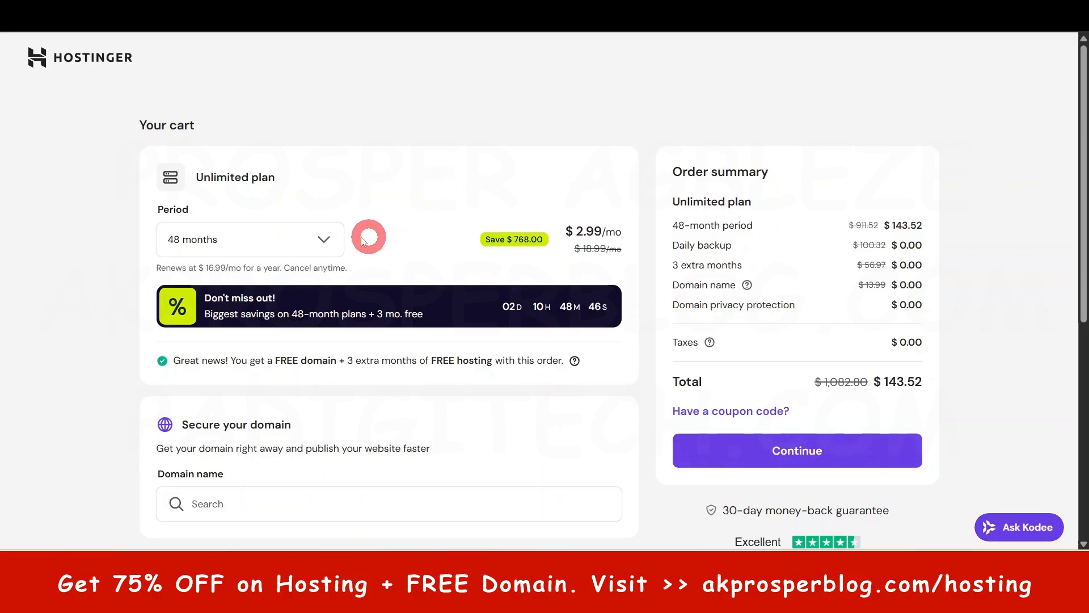
- Try the 12-month and 1-month periods for the Unlimited plan to compare their prices
left_click(303, 239)
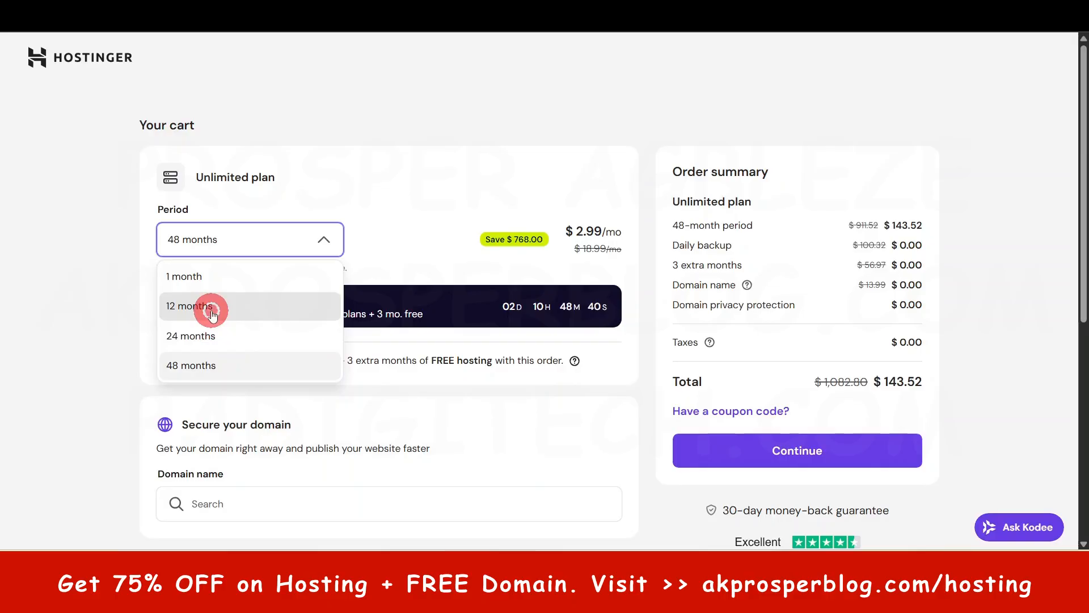
left_click(213, 313)
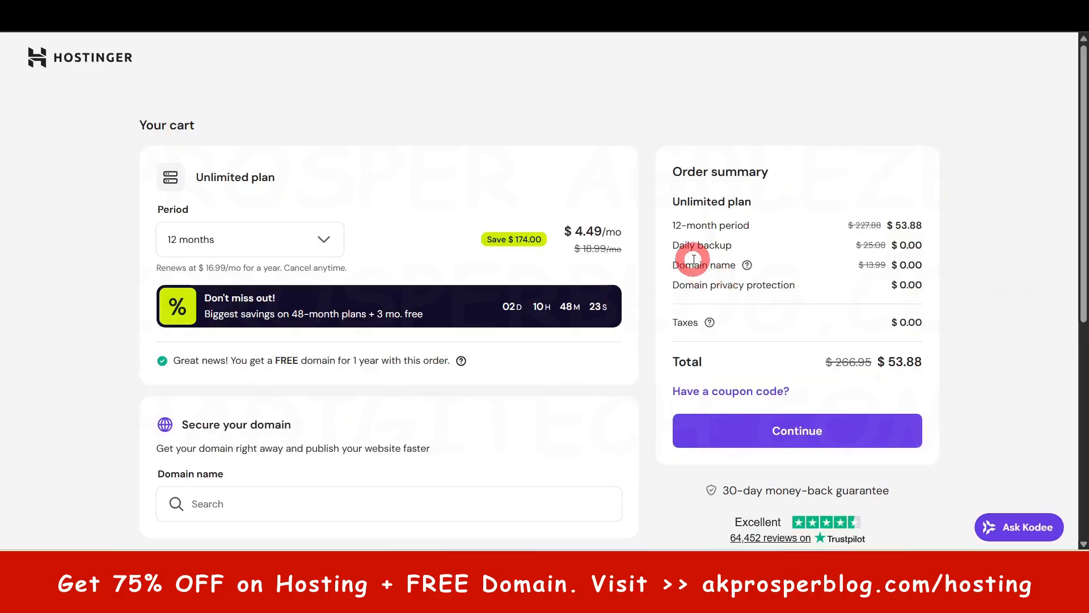
double_click(896, 225)
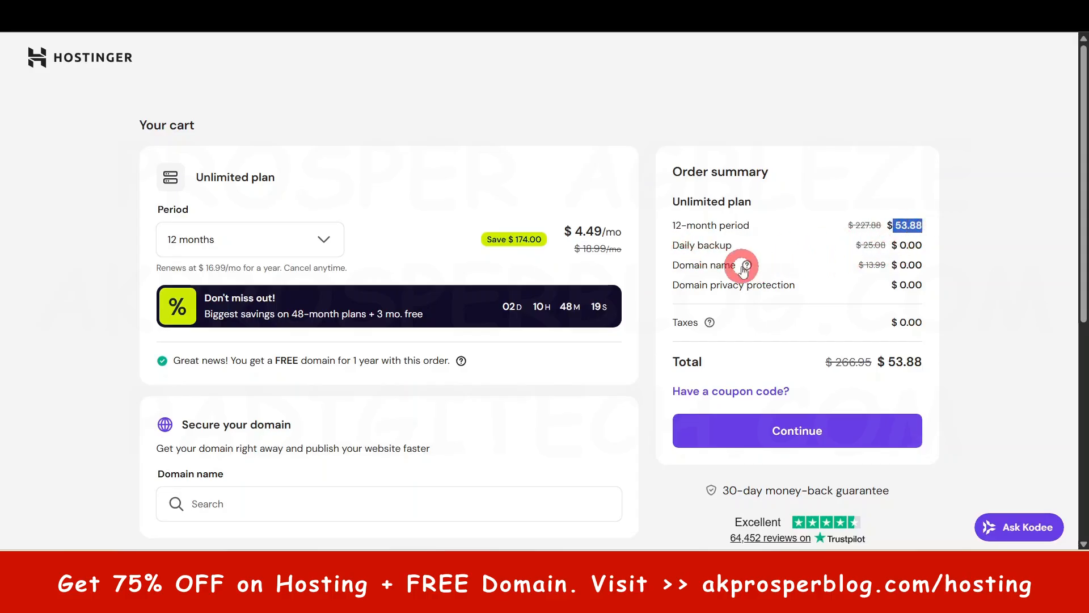
left_click(315, 230)
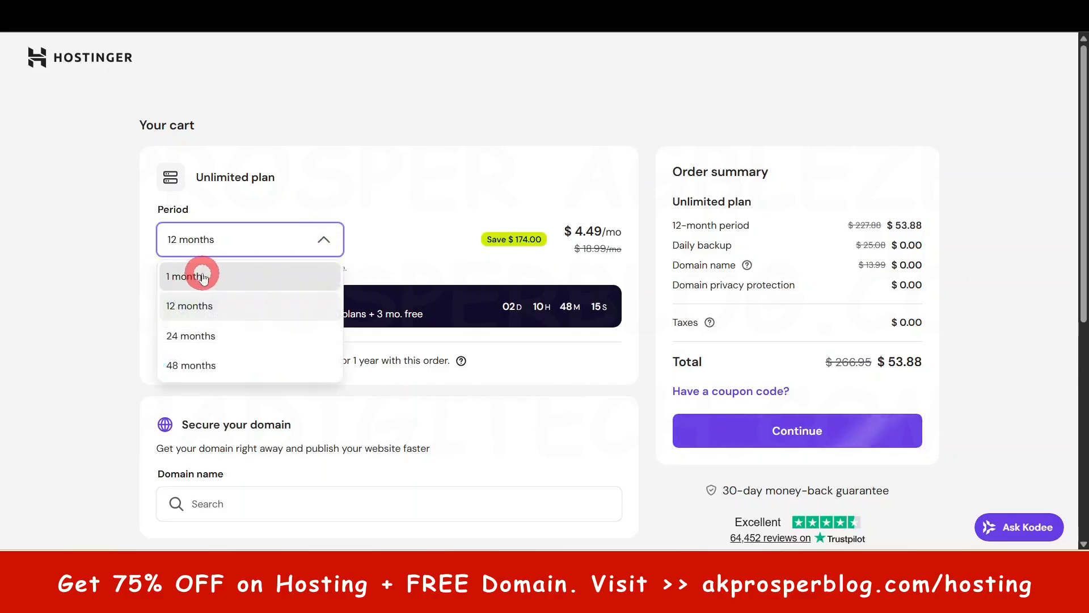
left_click(236, 275)
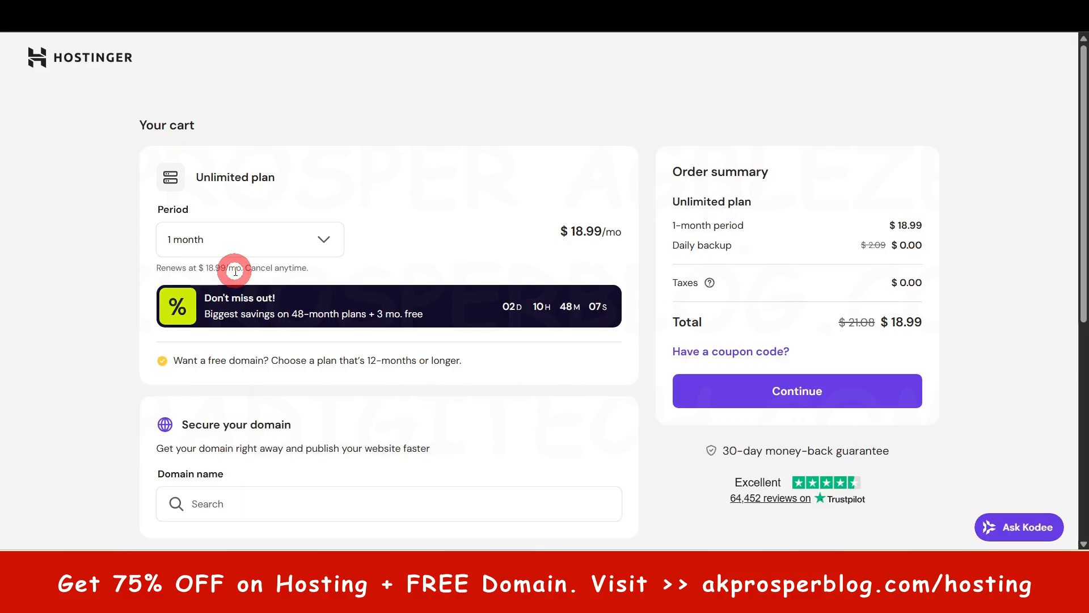
- Set the Unlimited plan's period back to 48 months and check the order total
left_click(325, 240)
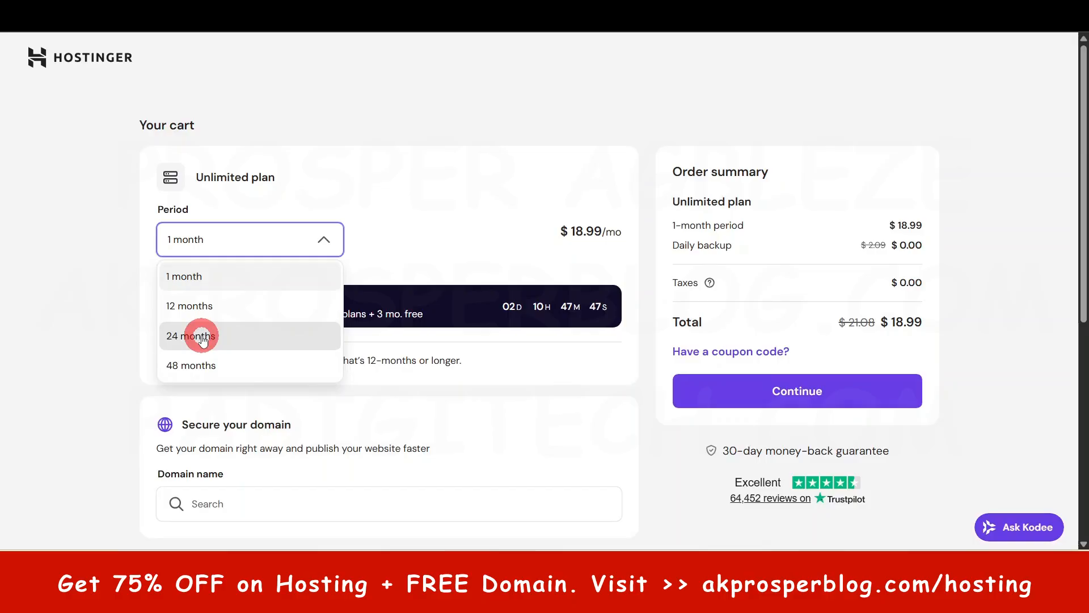
left_click(200, 365)
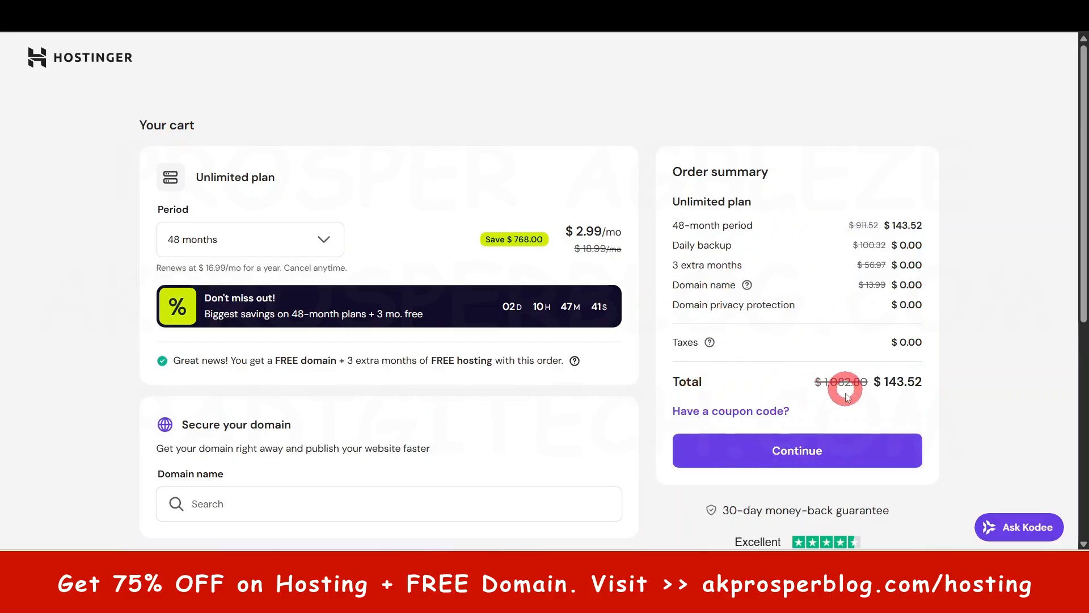
left_click_drag(886, 382, 925, 382)
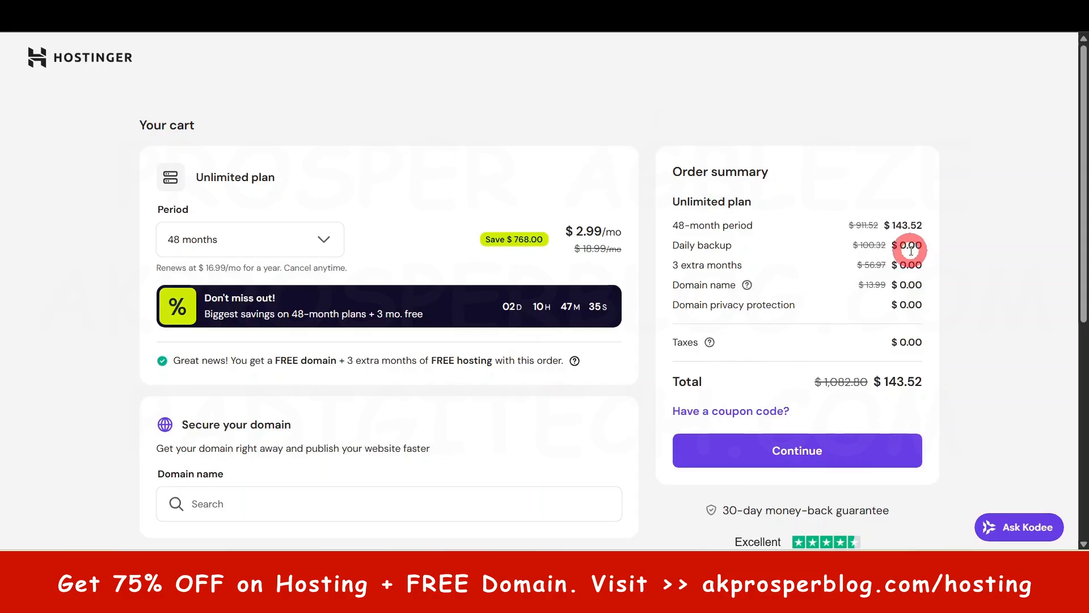
- Continue from the cart to checkout, and proceed past the billing address to the payment methods
left_click(802, 453)
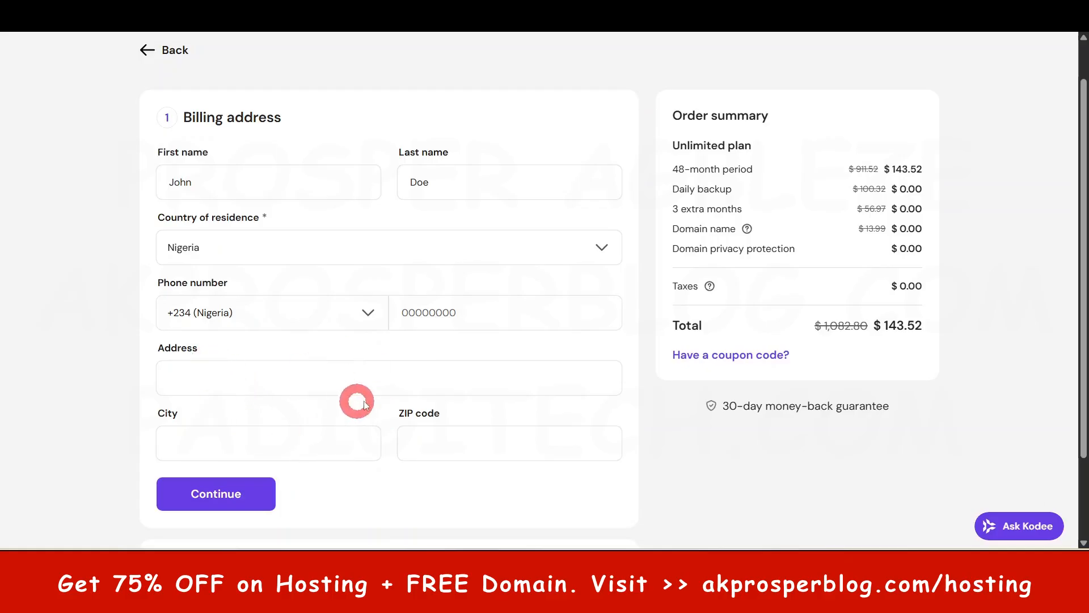
left_click(241, 494)
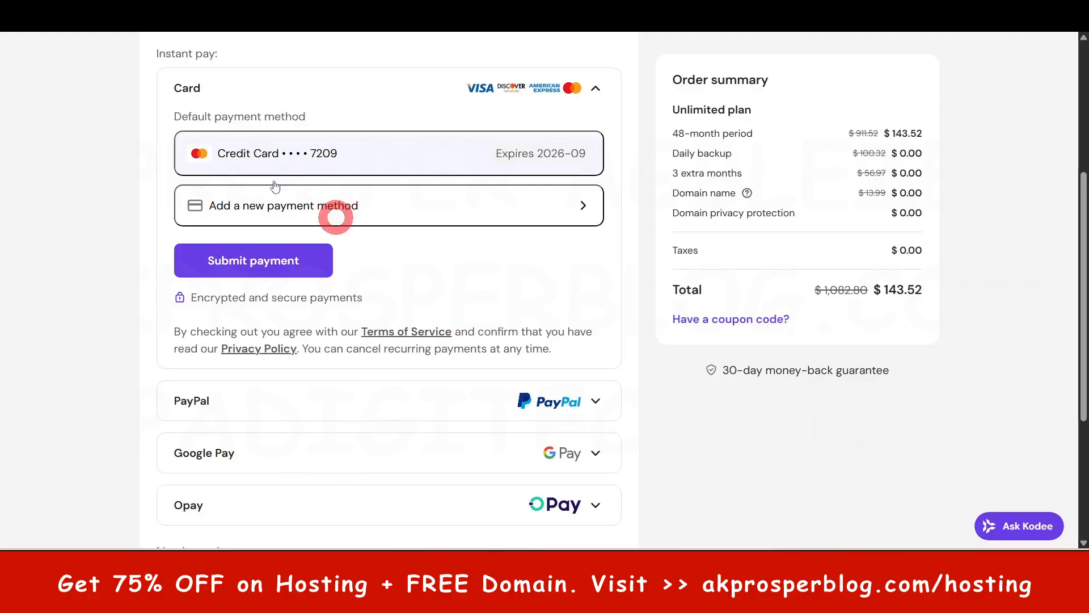
- Examine the checkout's available payment methods, from Card to Coingate, and dismiss the mouse-highlighter licence reminder
scroll(261, 214, "up", 1)
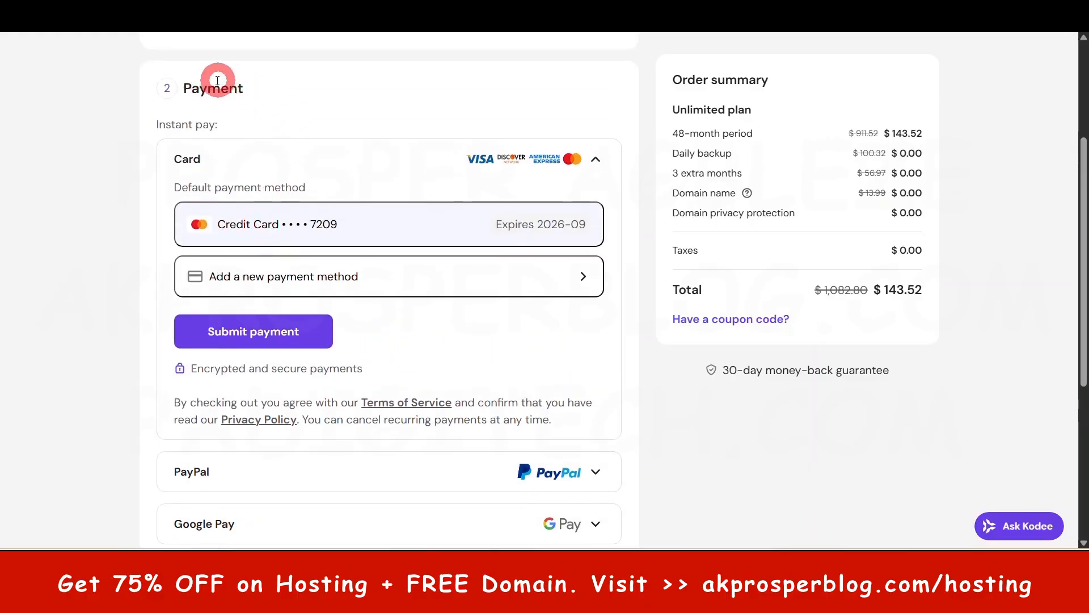
scroll(267, 182, "down", 1)
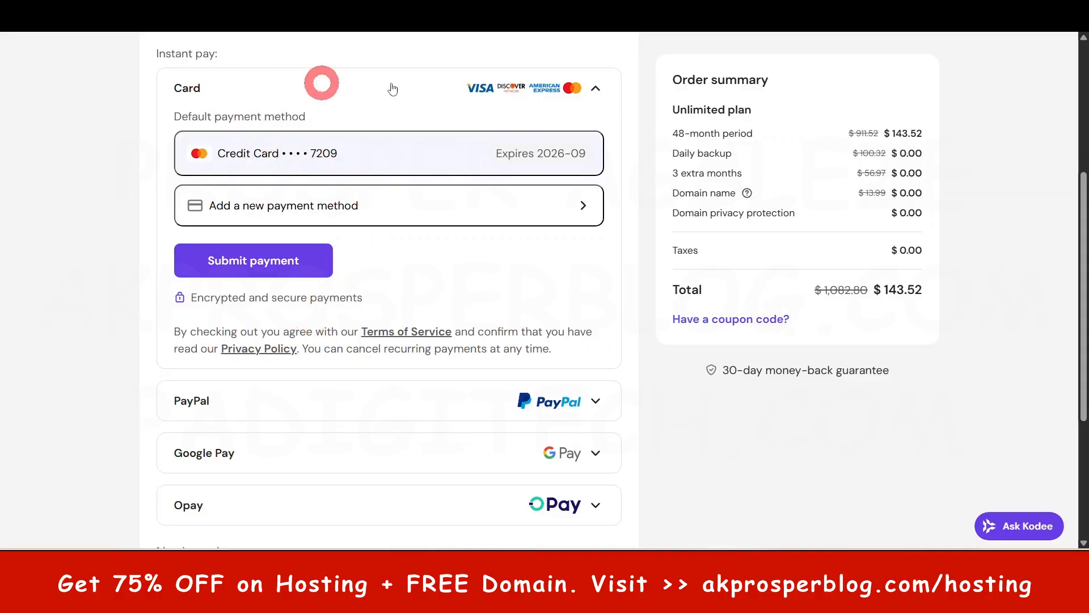
scroll(477, 258, "down", 1)
scroll(476, 259, "down", 1)
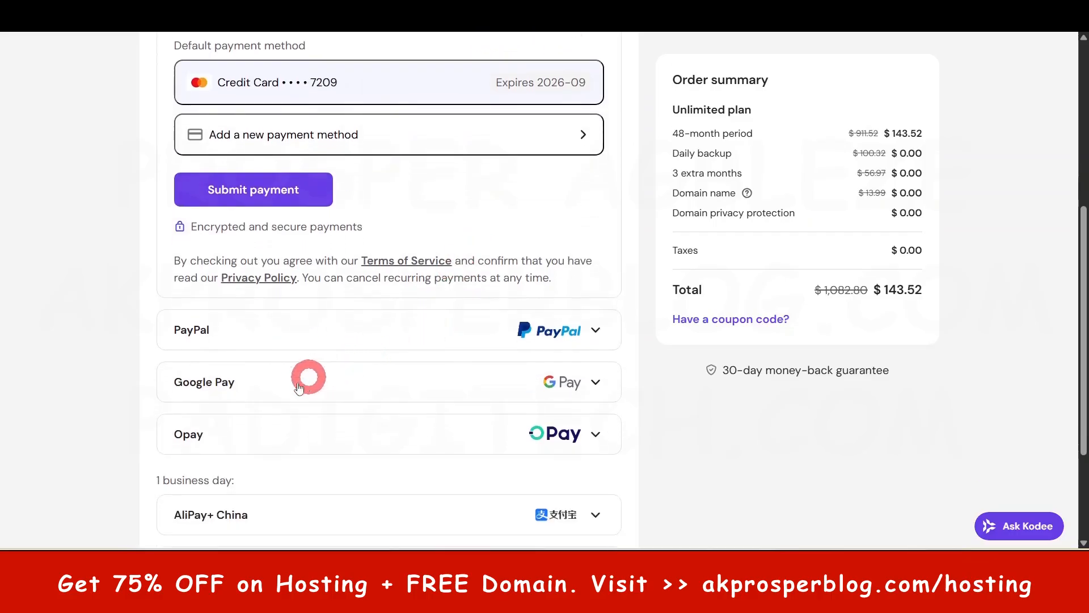
scroll(402, 390, "down", 1)
scroll(402, 390, "down", 1)
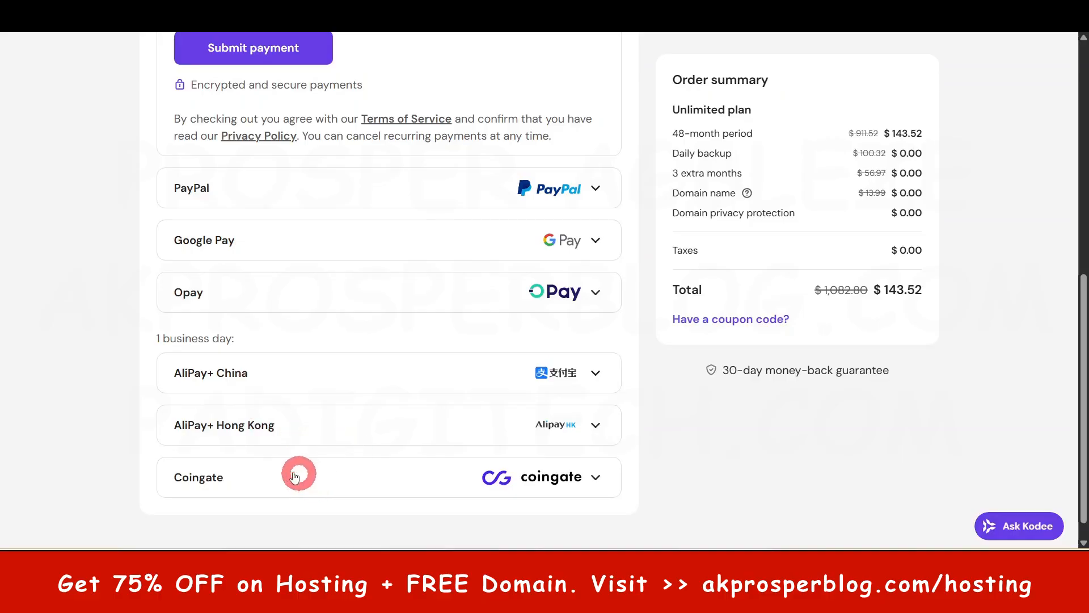
scroll(544, 448, "down", 2)
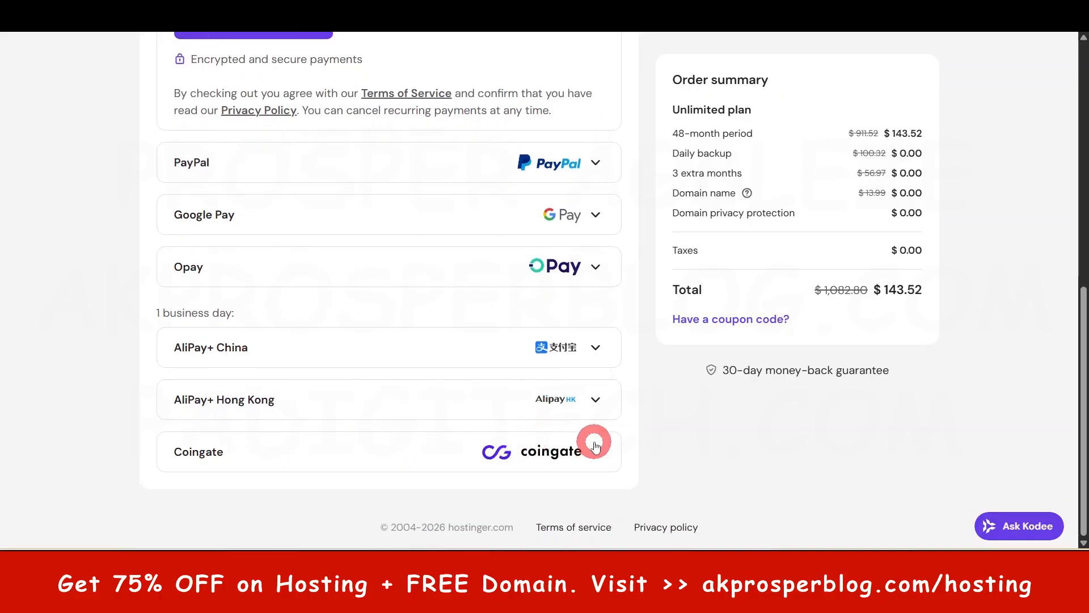
scroll(584, 421, "up", 2)
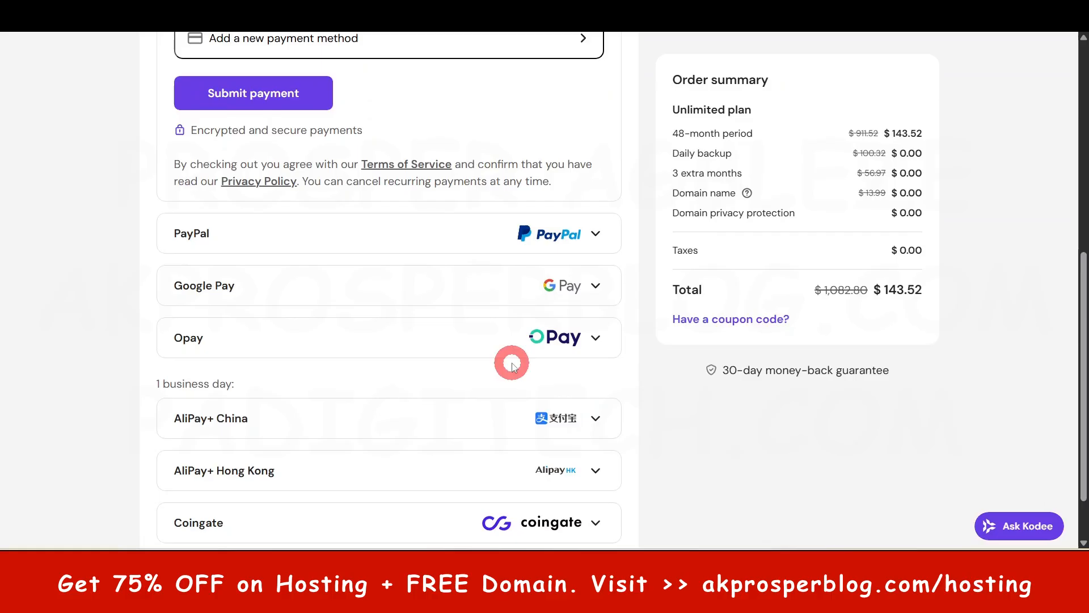
scroll(549, 363, "up", 1)
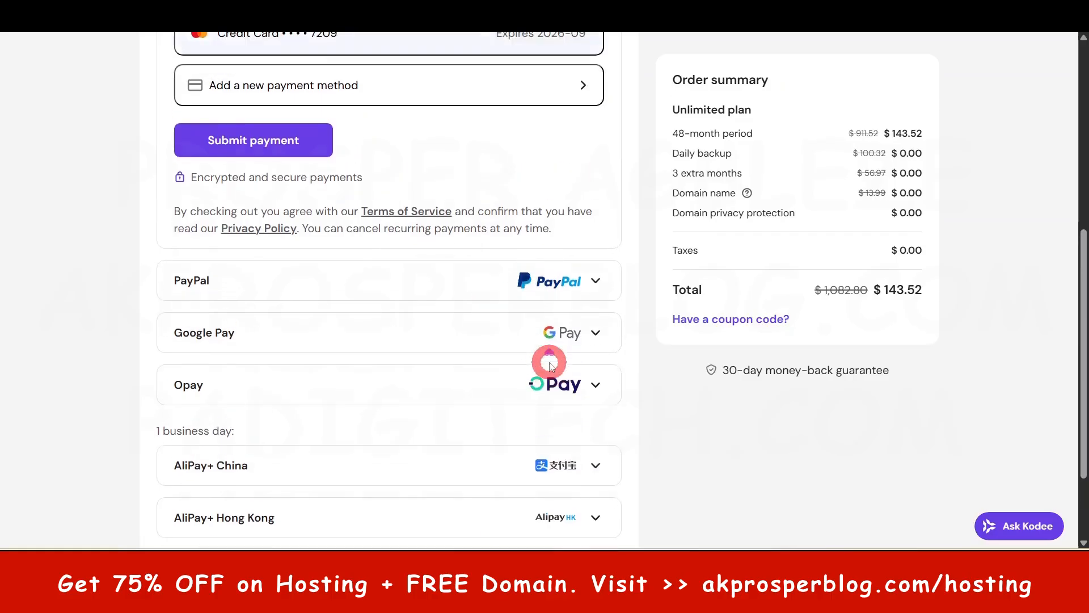
scroll(550, 363, "up", 2)
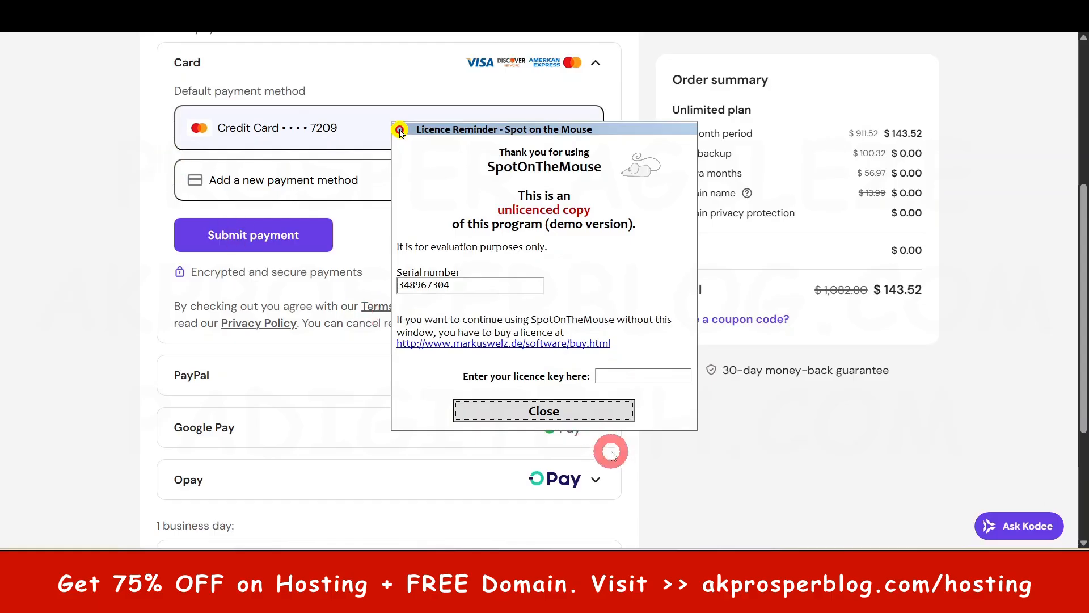
left_click(542, 410)
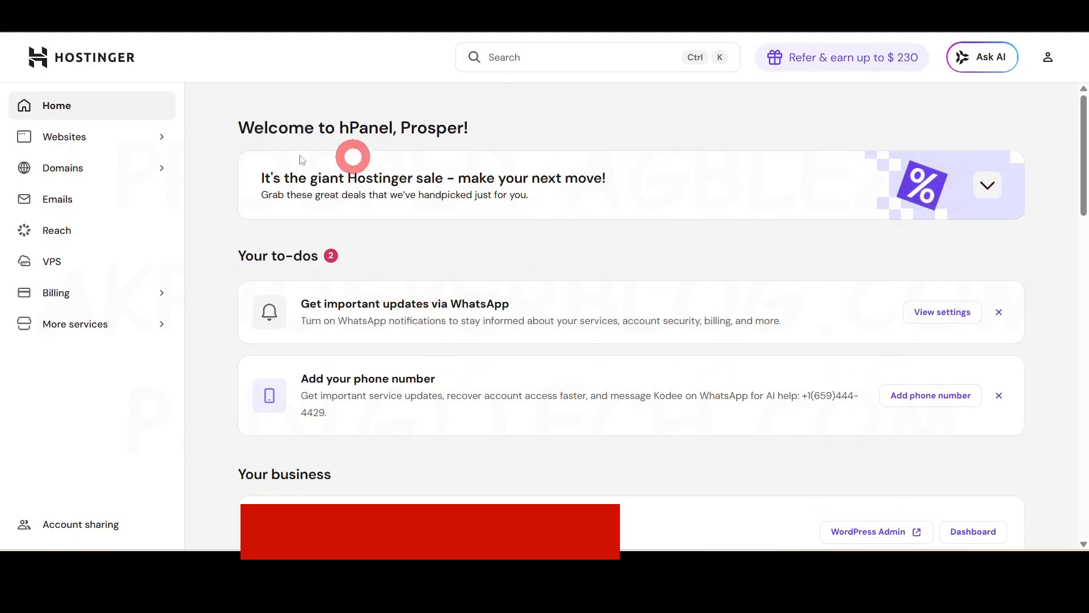
- From the list of all websites, start adding a WordPress website under the Business plan and specify that it is for someone else
left_click(79, 143)
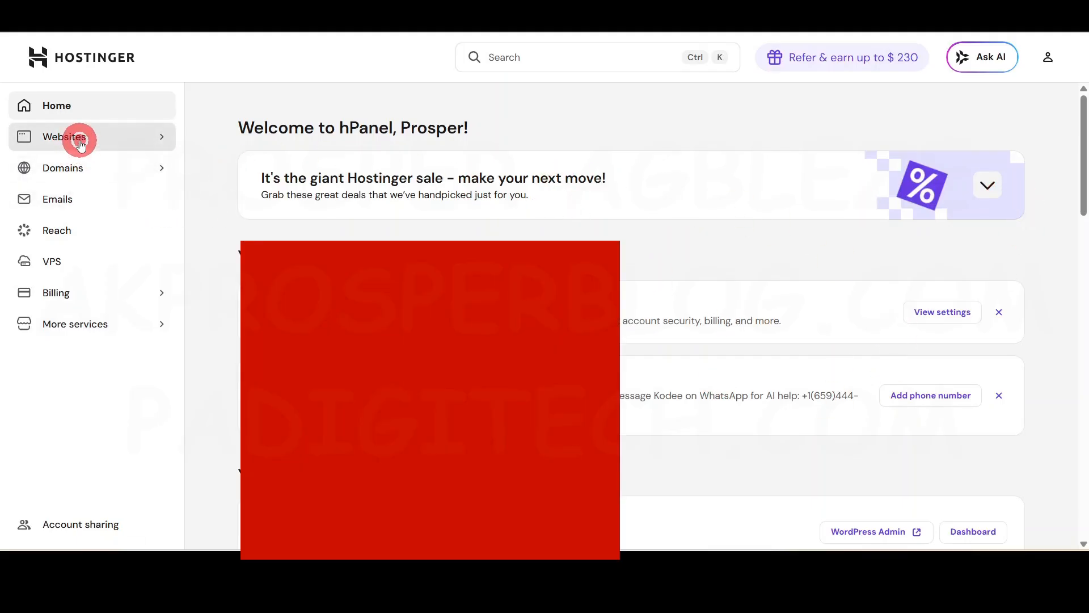
left_click(75, 169)
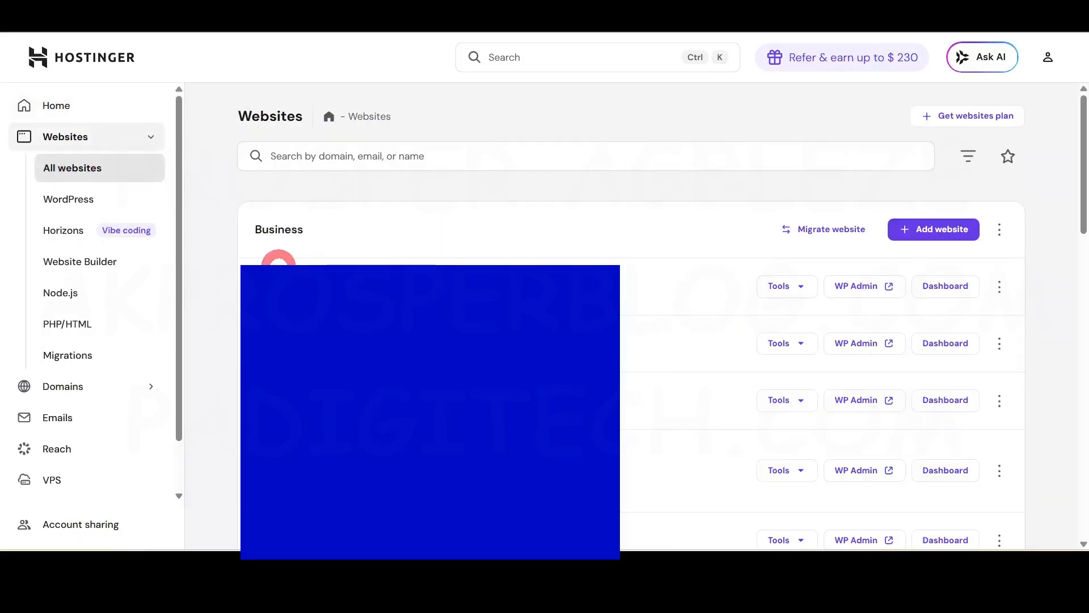
left_click(937, 229)
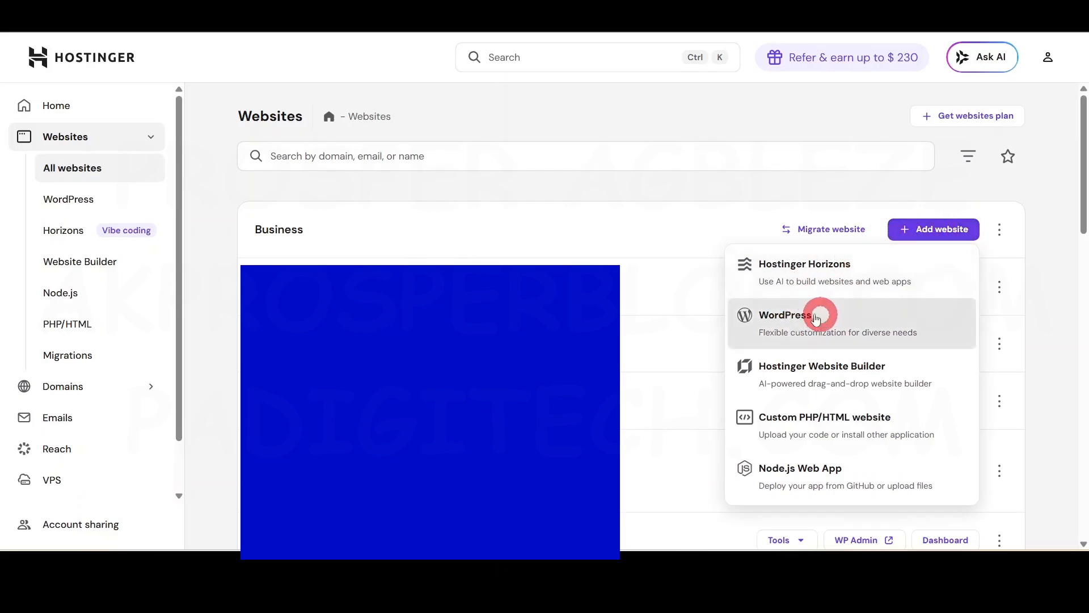
left_click(814, 325)
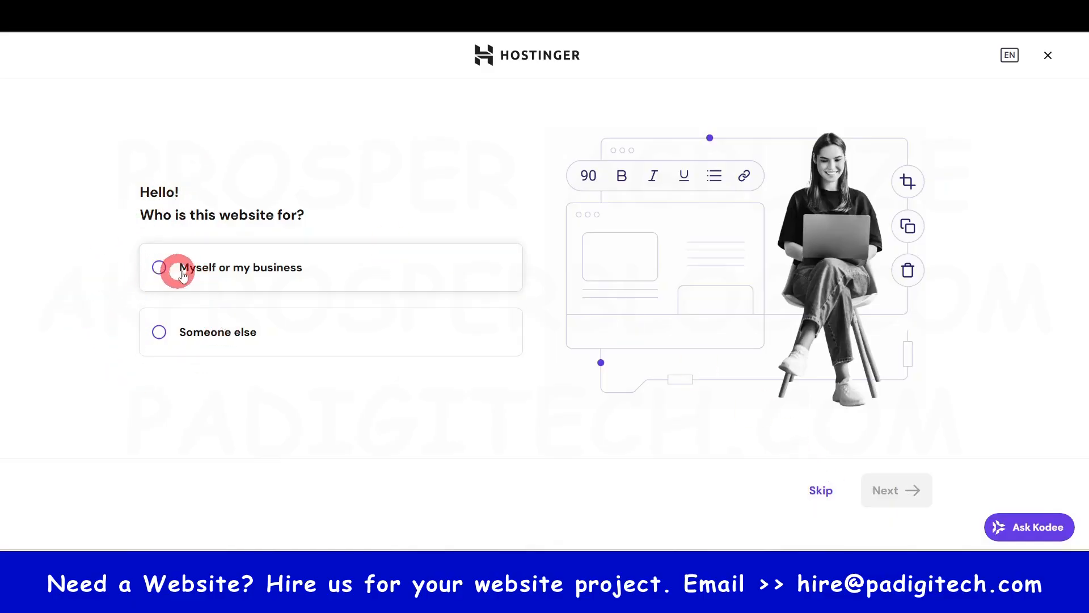
left_click(204, 335)
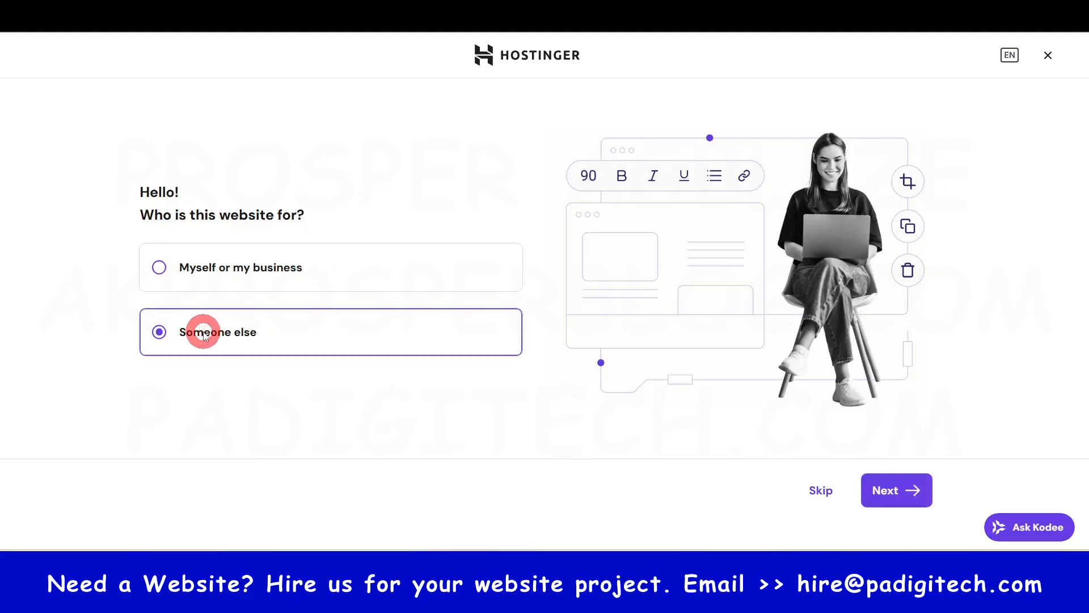
left_click(888, 491)
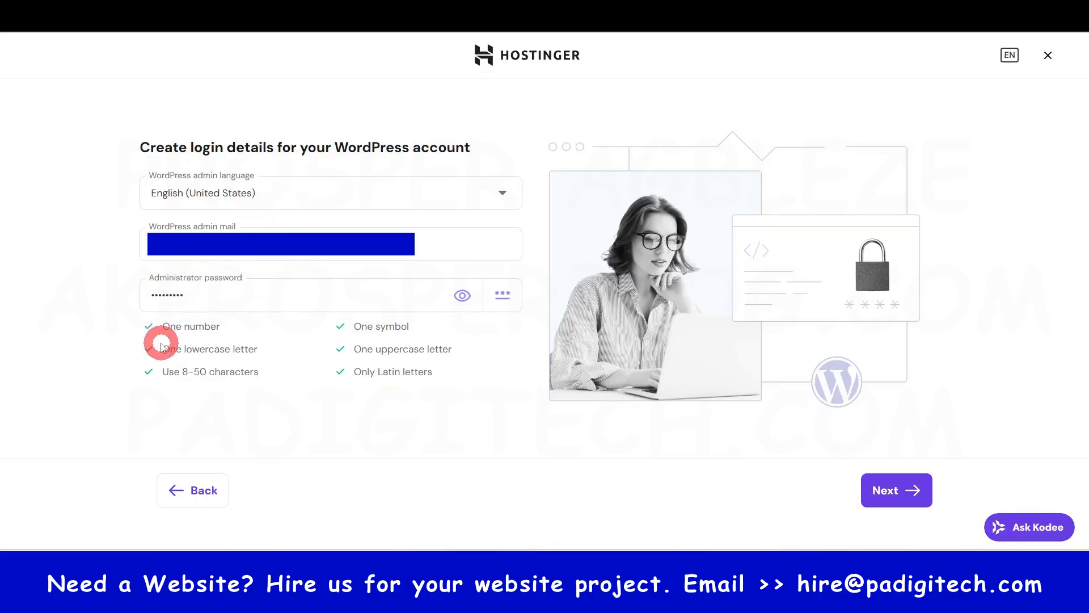
- Review the administrator password requirements and accept the WordPress login details
left_click_drag(163, 325, 454, 384)
left_click(454, 383)
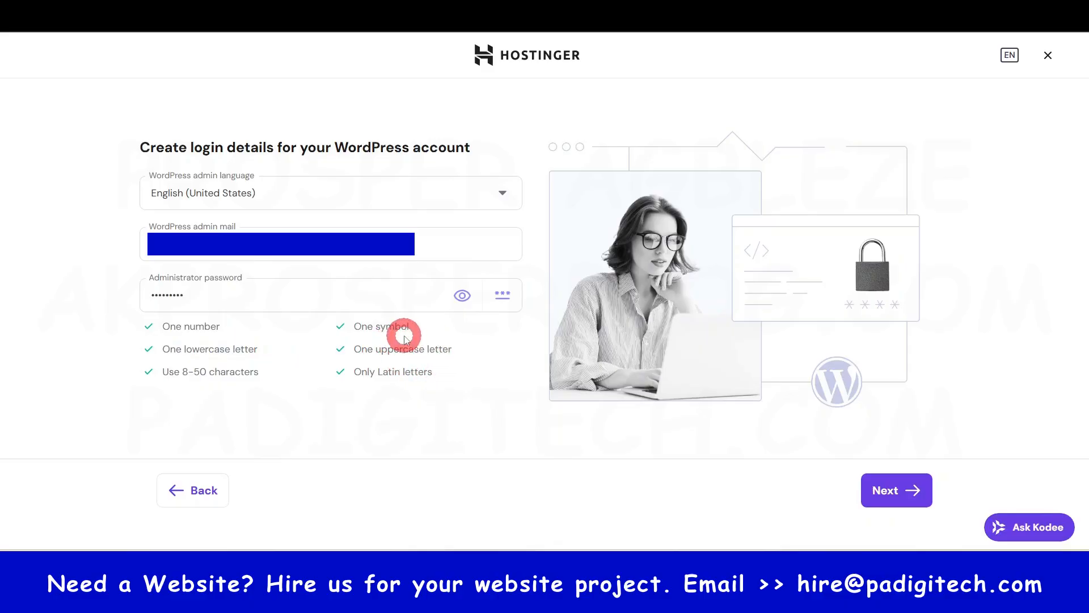
left_click(897, 507)
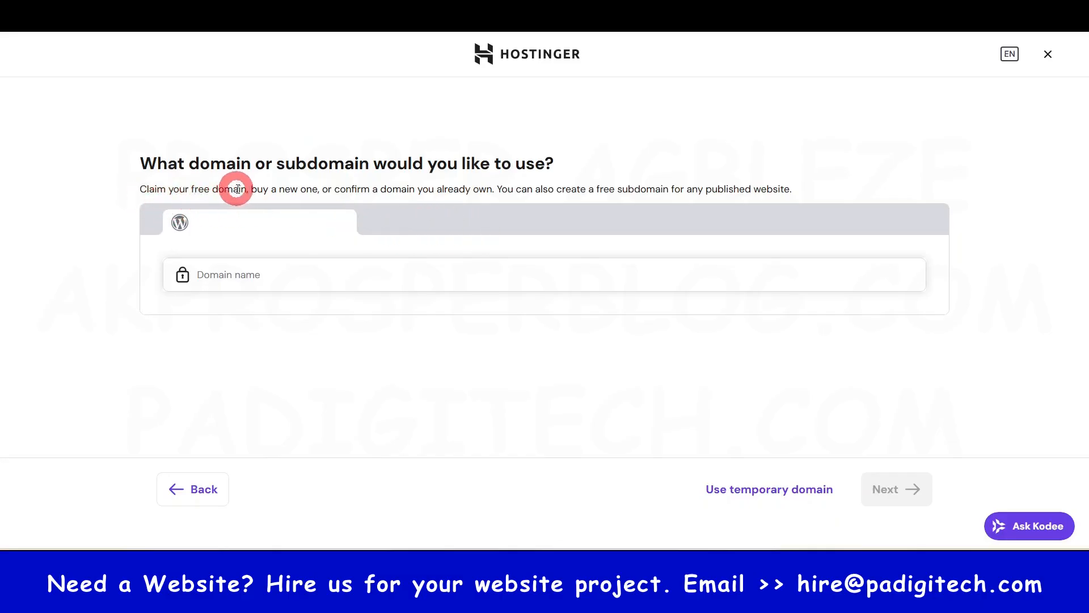
- Examine the domain options for the website: claiming a free domain, buying a new one, or confirming one already owned
left_click_drag(245, 189, 133, 189)
left_click(272, 198)
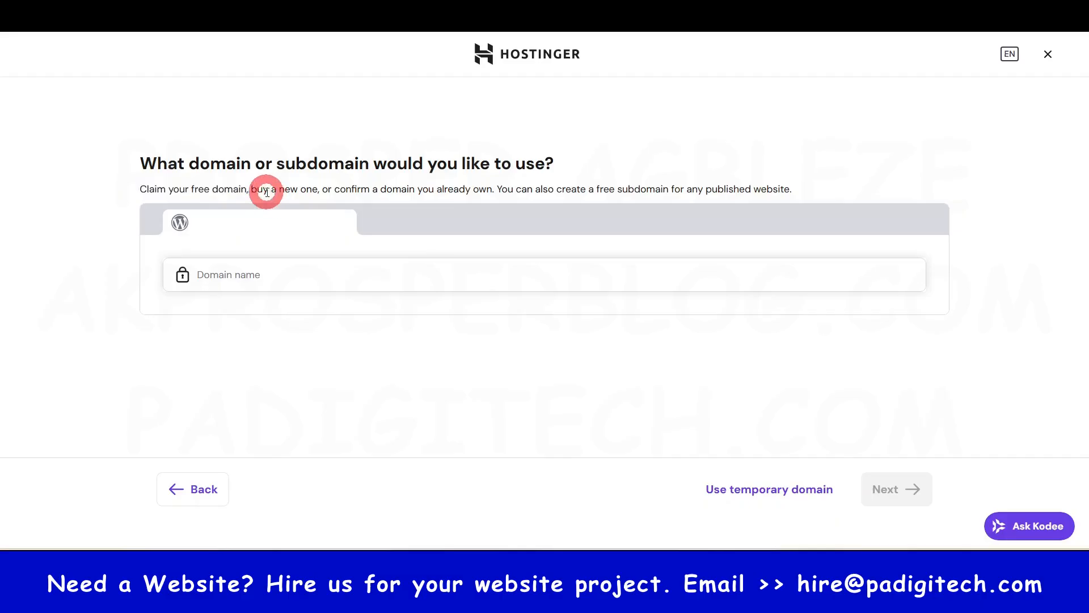
left_click_drag(255, 190, 497, 193)
left_click(351, 187)
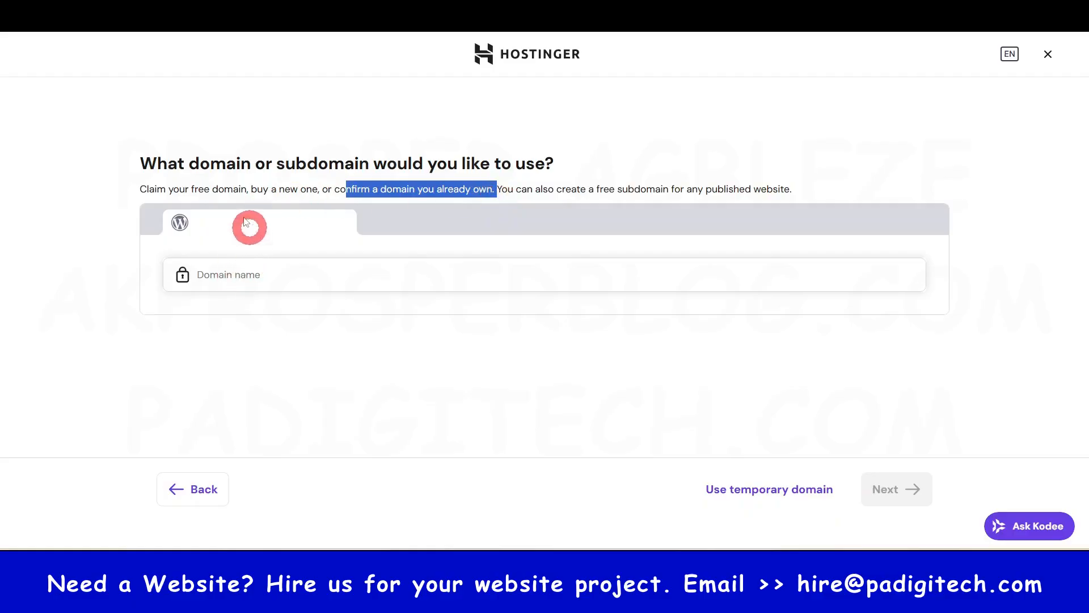
left_click_drag(144, 188, 241, 189)
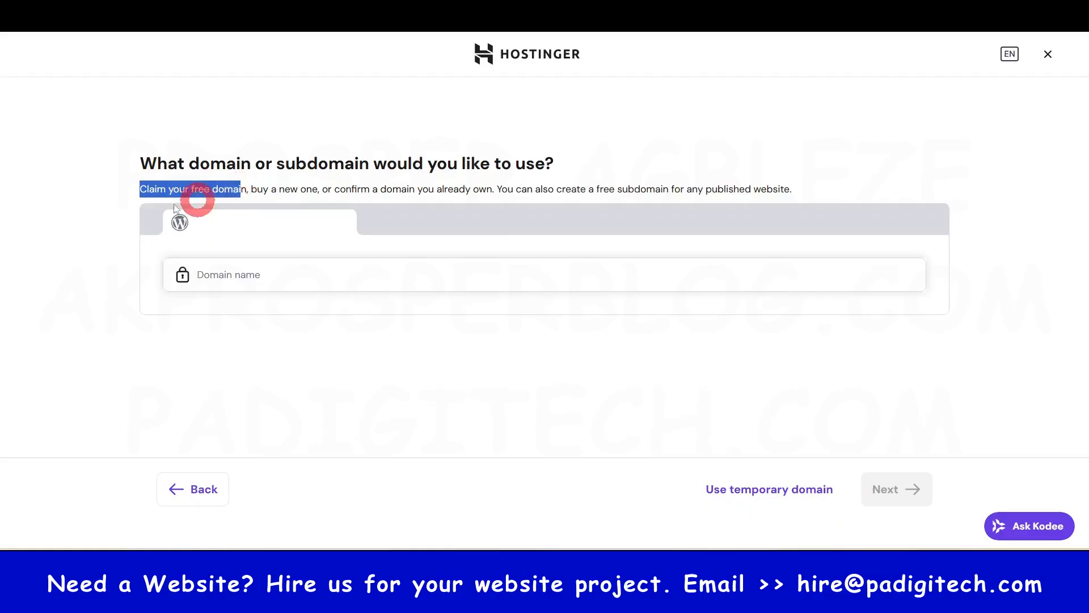
left_click(272, 275)
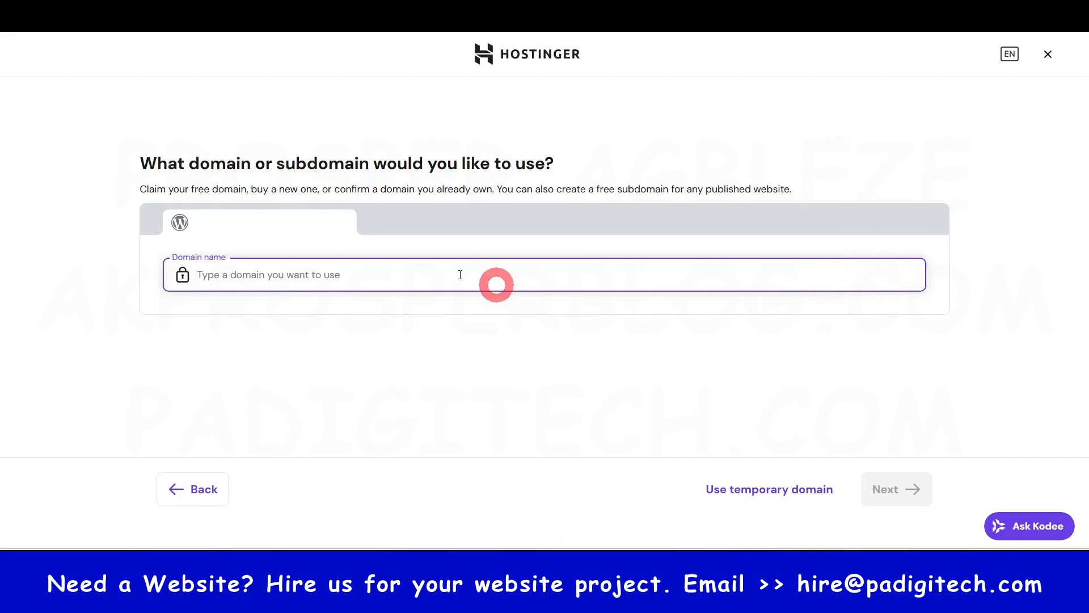
left_click_drag(250, 189, 313, 187)
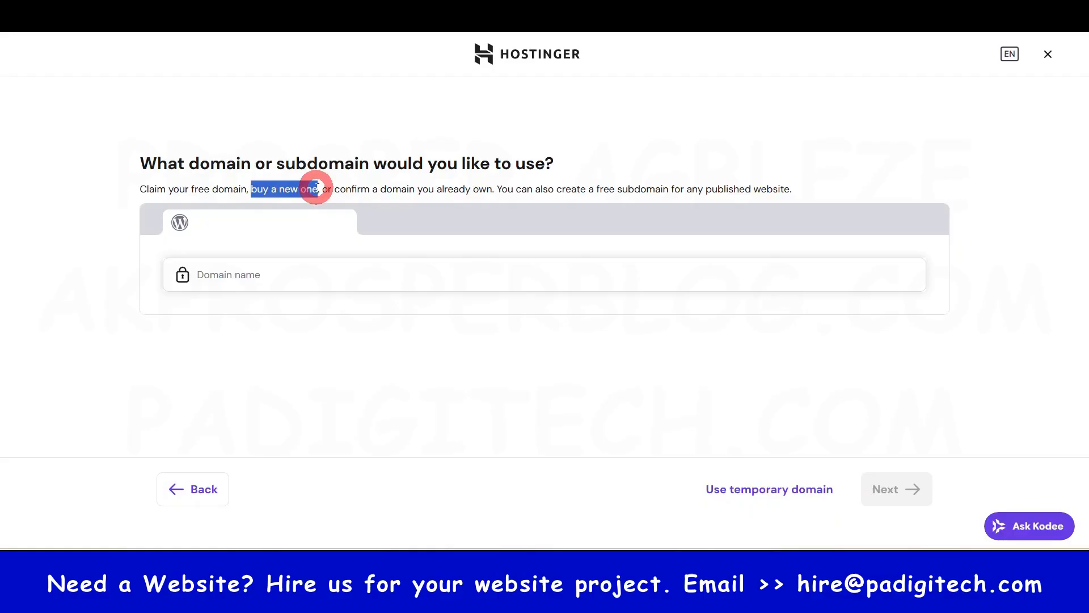
left_click(91, 271)
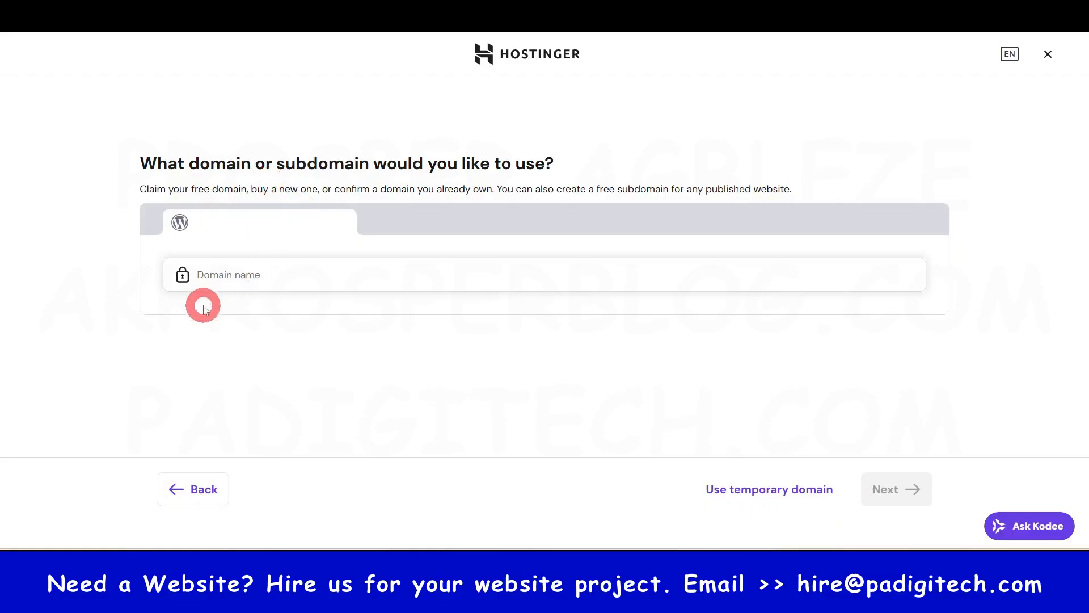
left_click(254, 275)
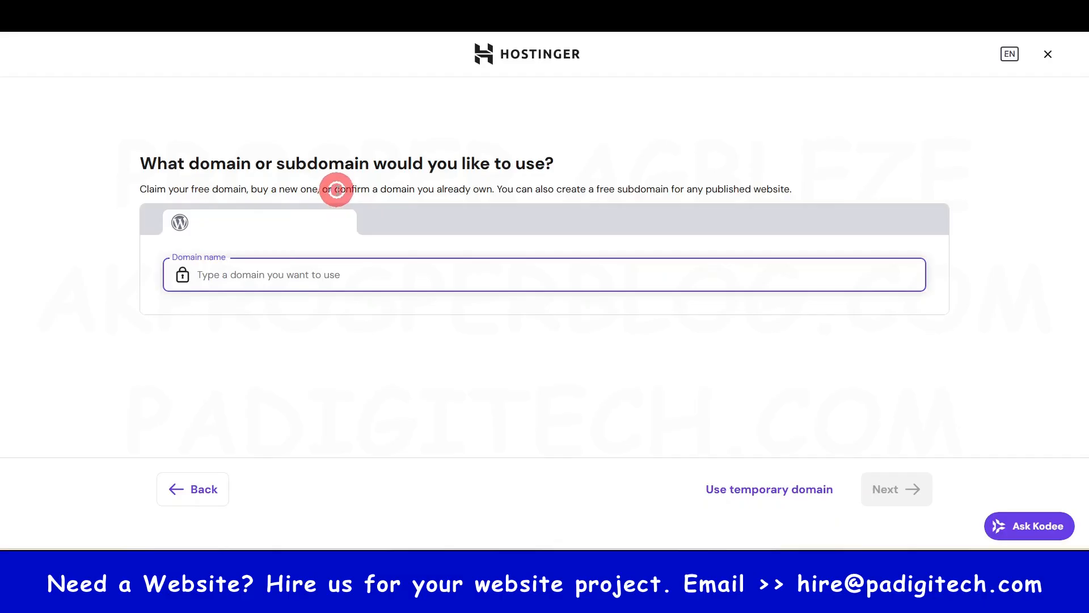
left_click_drag(336, 189, 486, 188)
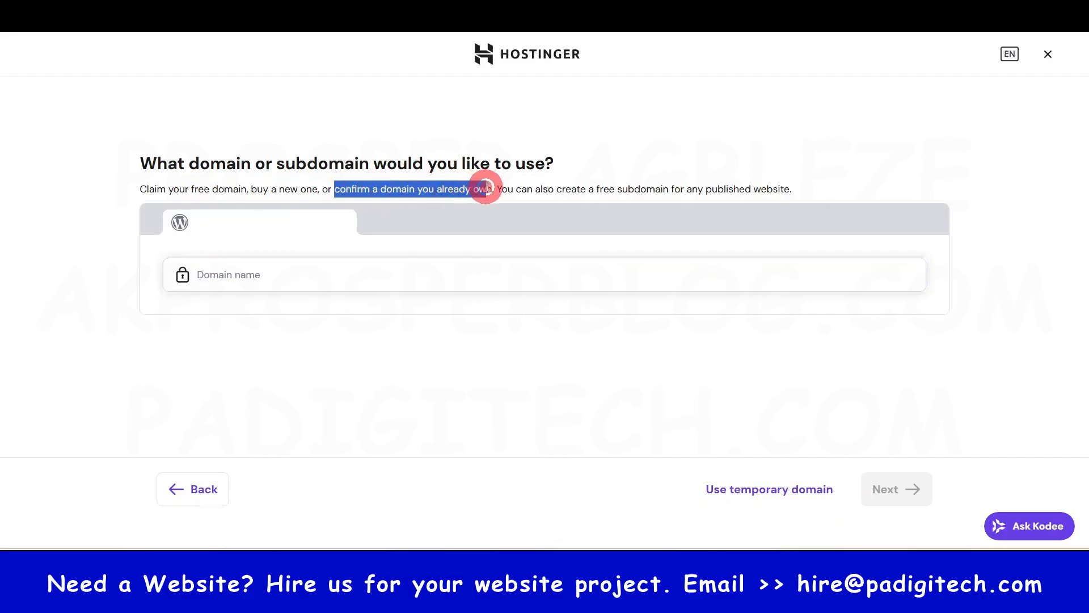
left_click(258, 275)
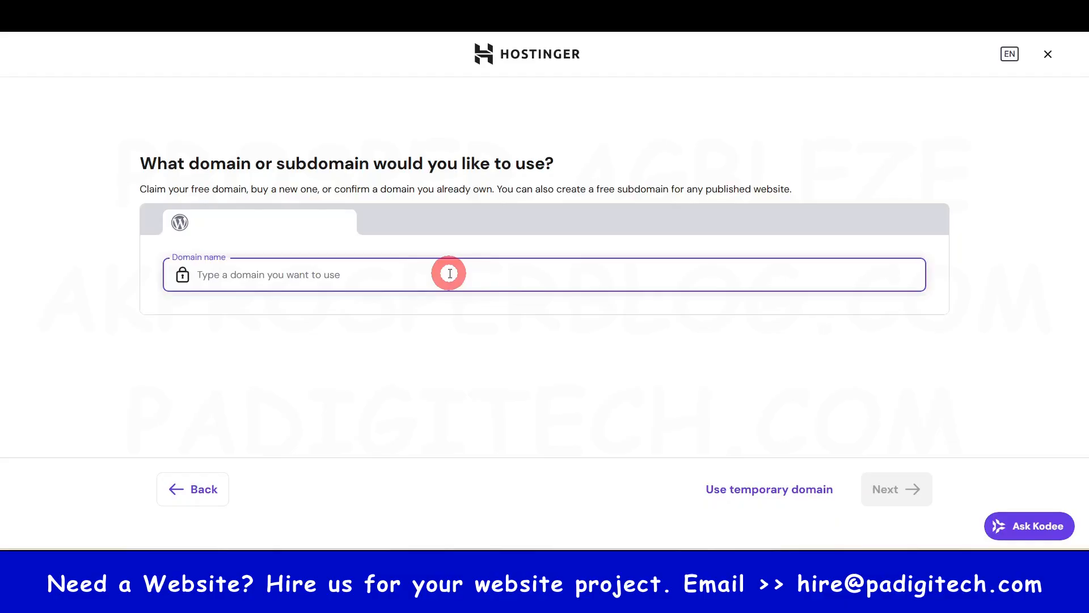
key("super+v")
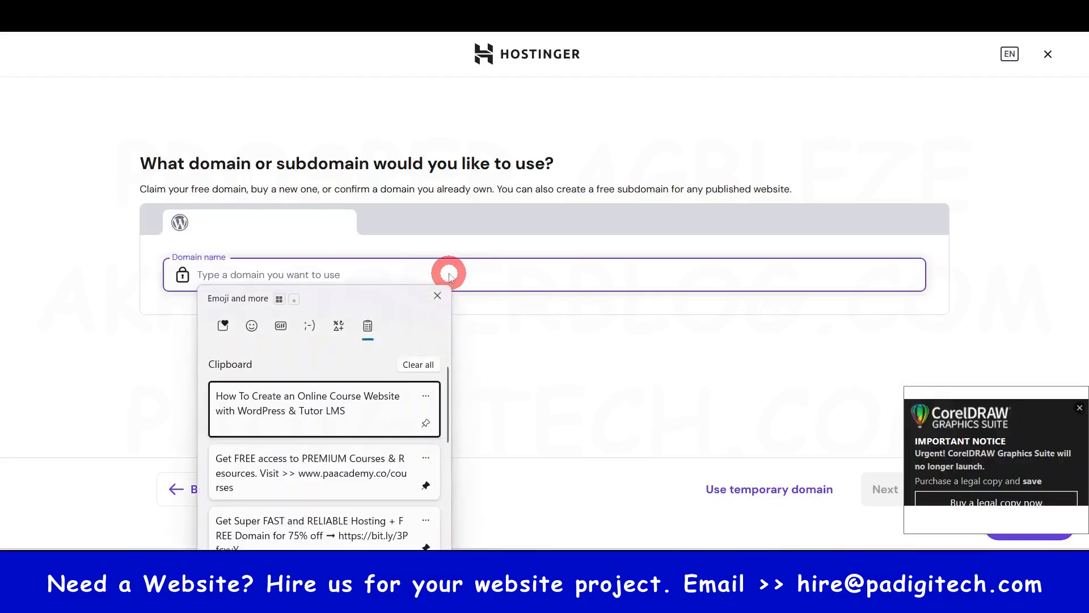
scroll(395, 403, "down", 5)
scroll(369, 448, "up", 5)
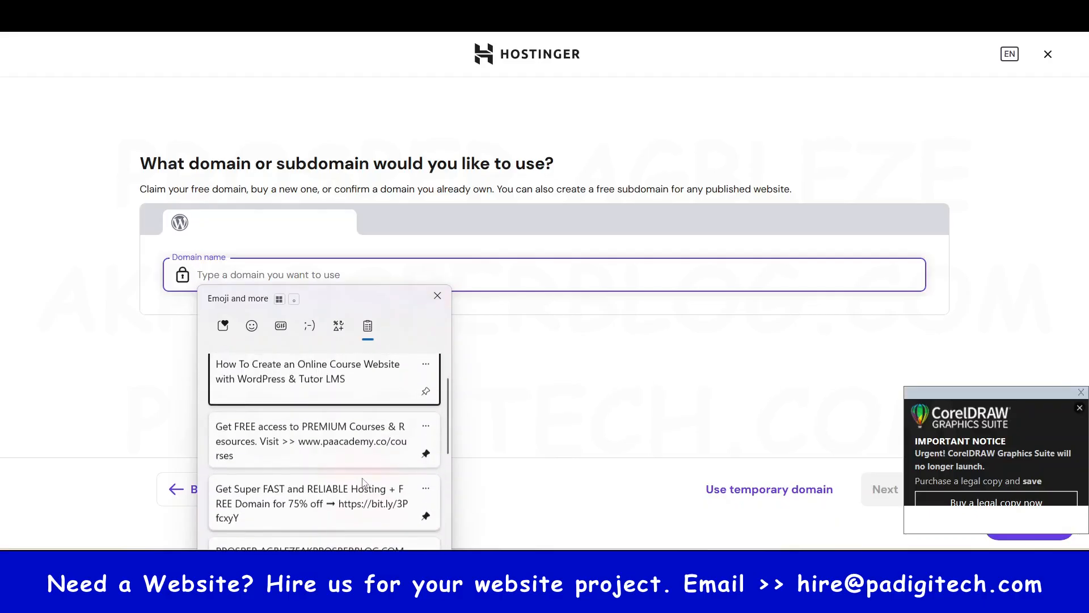
scroll(364, 459, "down", 5)
scroll(412, 535, "up", 3)
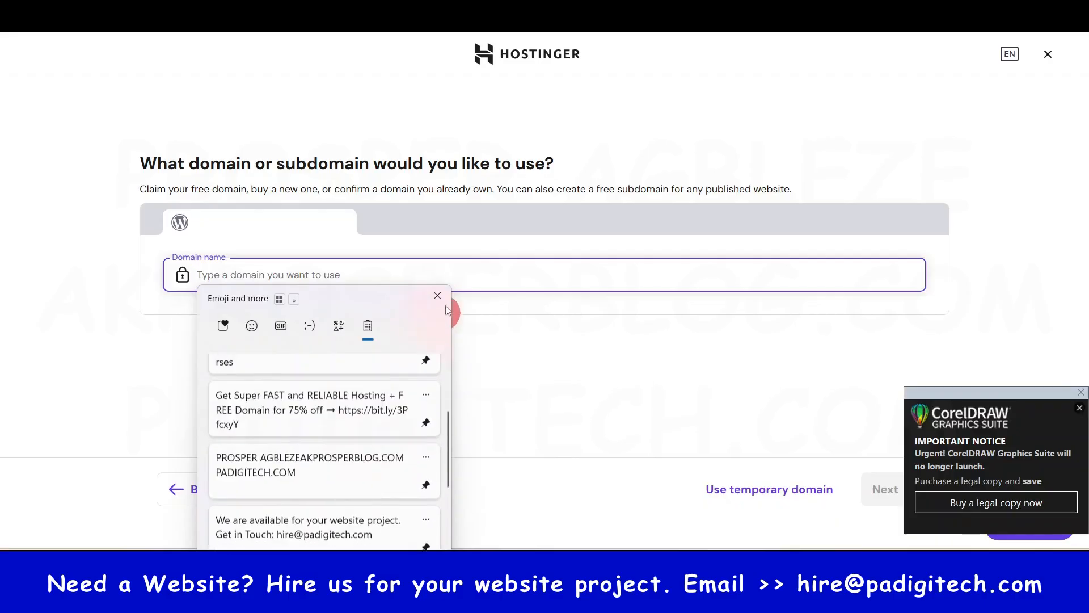
left_click(477, 274)
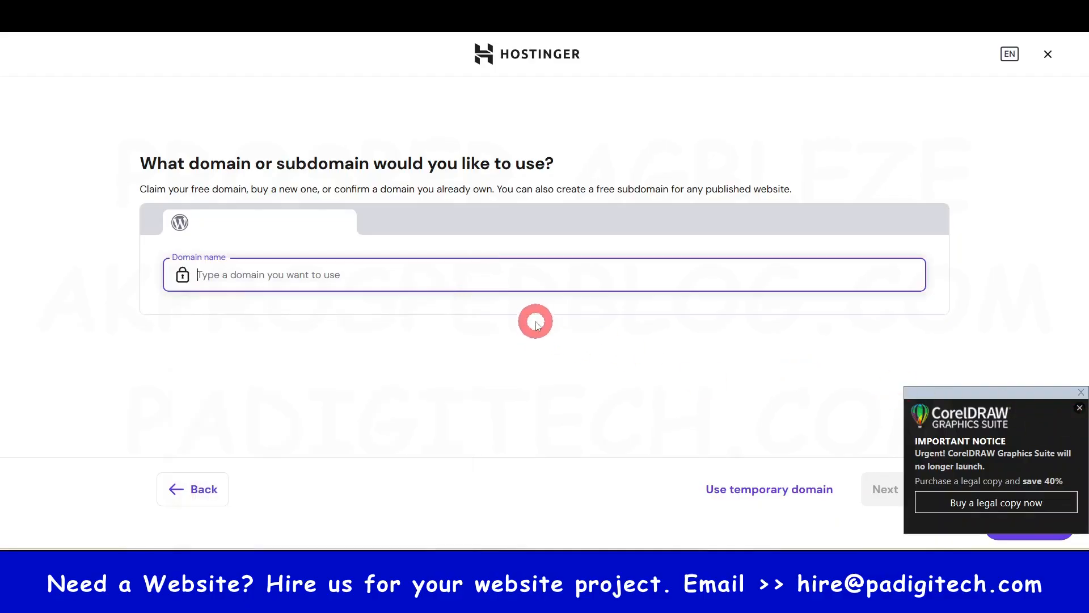
- Enter gazettegpt.com as the website's domain, select it as an already owned domain, and continue the setup
type("gazettegp")
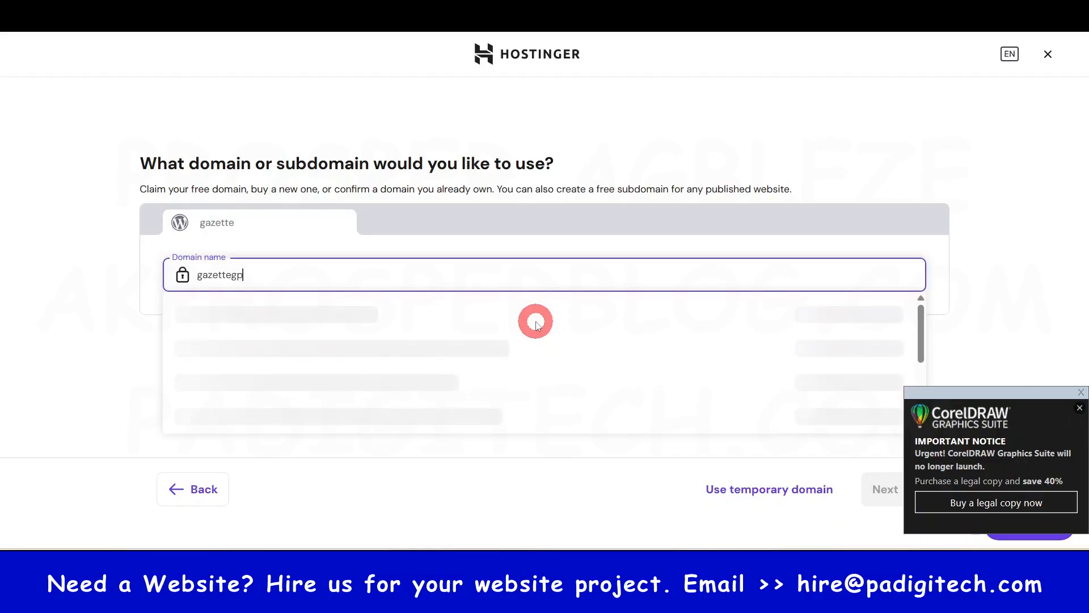
type("t.com")
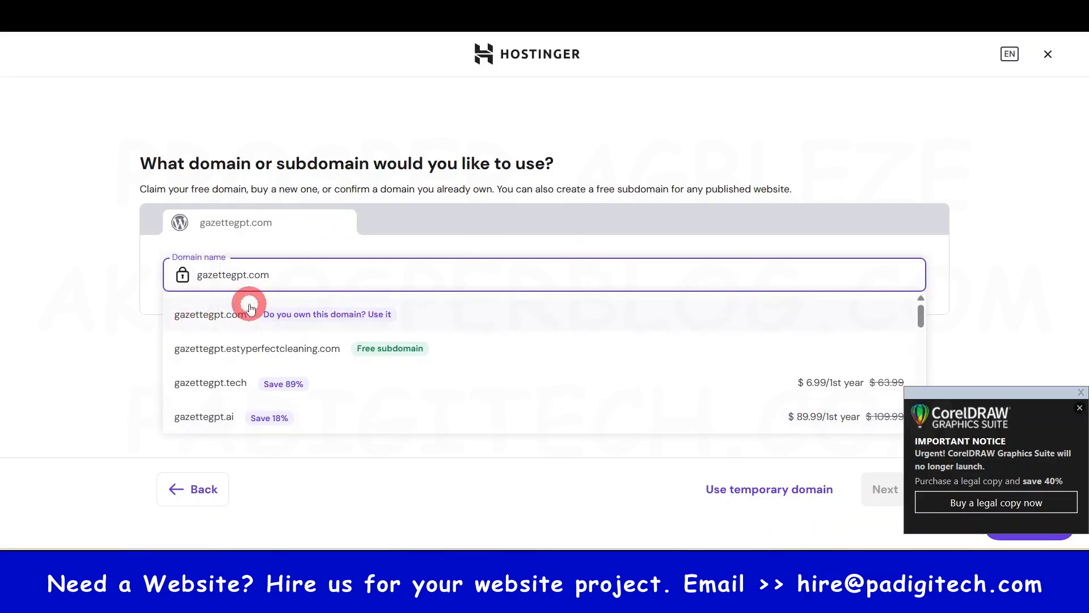
left_click(219, 317)
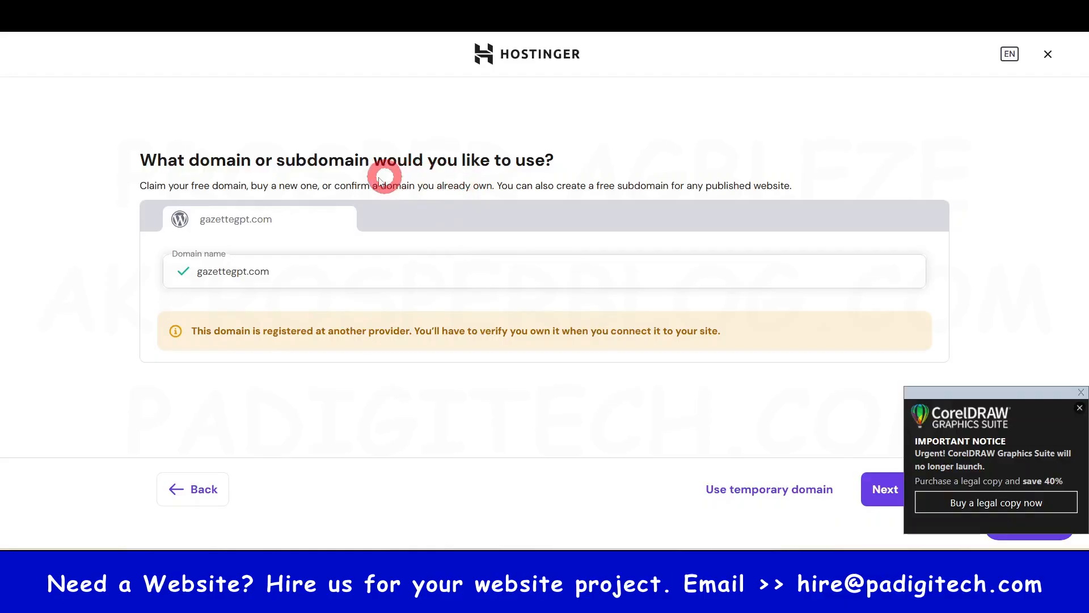
left_click_drag(340, 188, 492, 187)
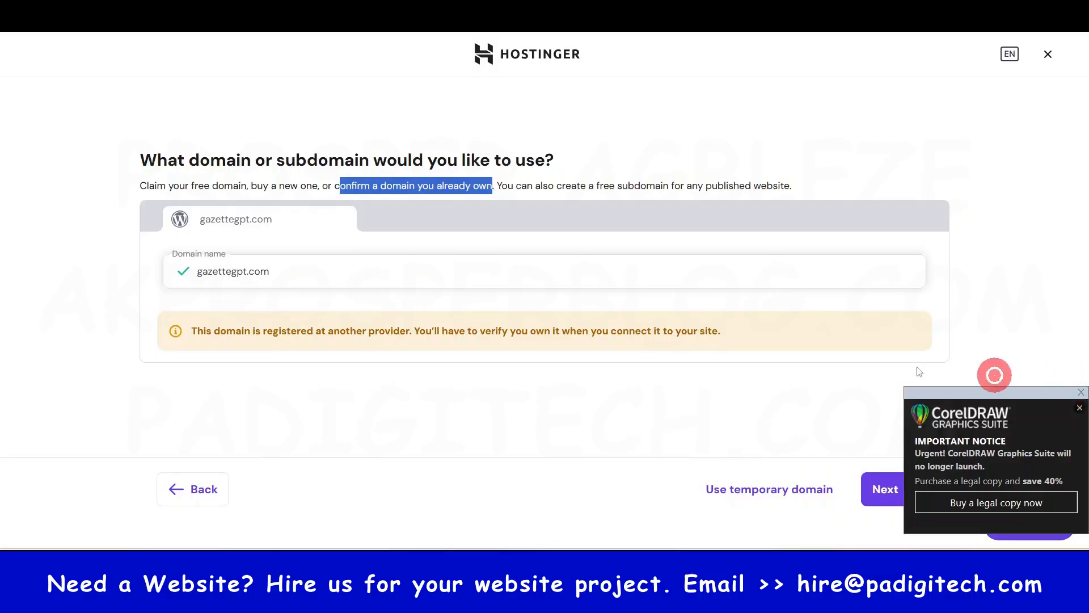
left_click(889, 494)
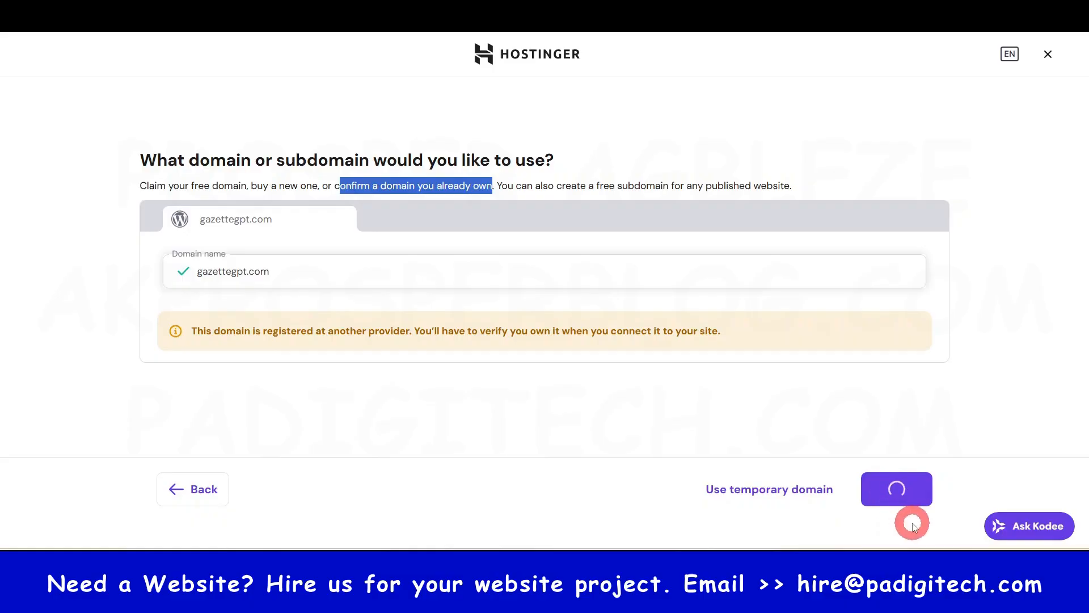
- Start the WordPress installation for gazettegpt.com and follow its progress
left_click(544, 413)
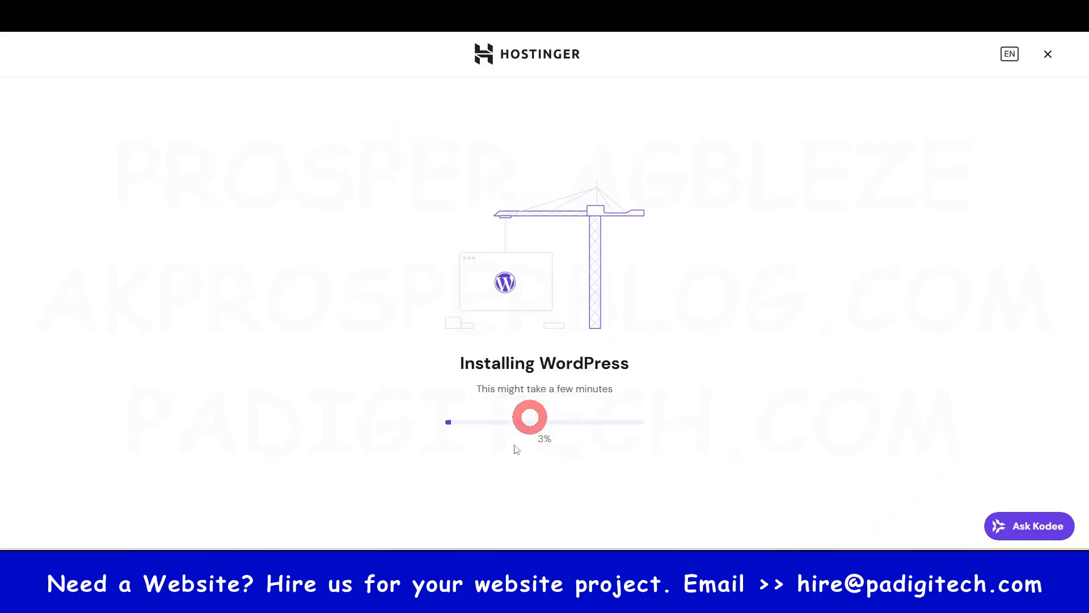
left_click_drag(455, 370, 642, 365)
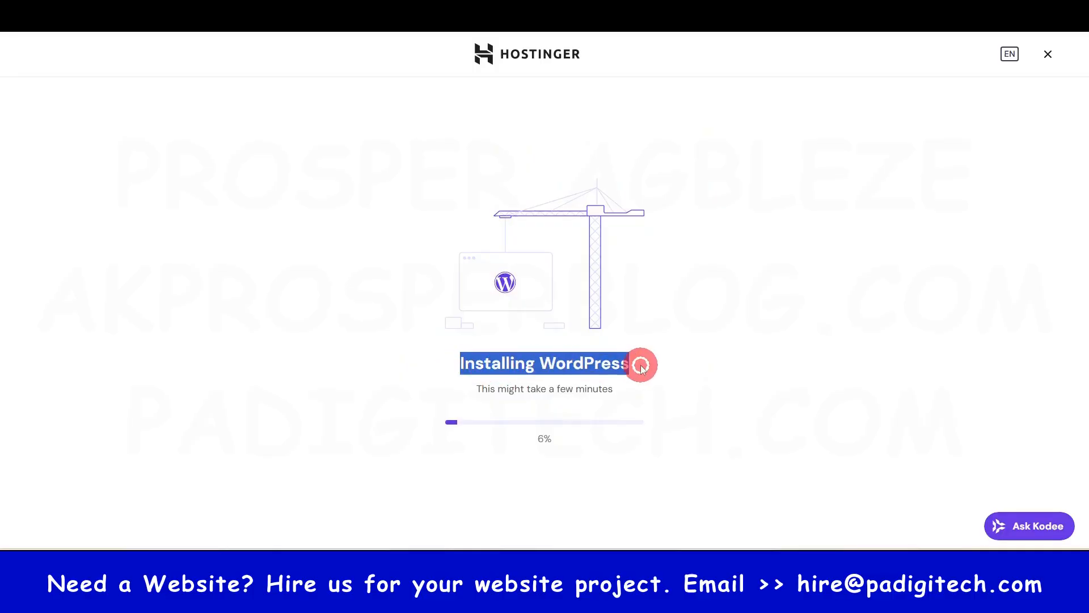
left_click_drag(468, 400, 724, 375)
left_click(674, 362)
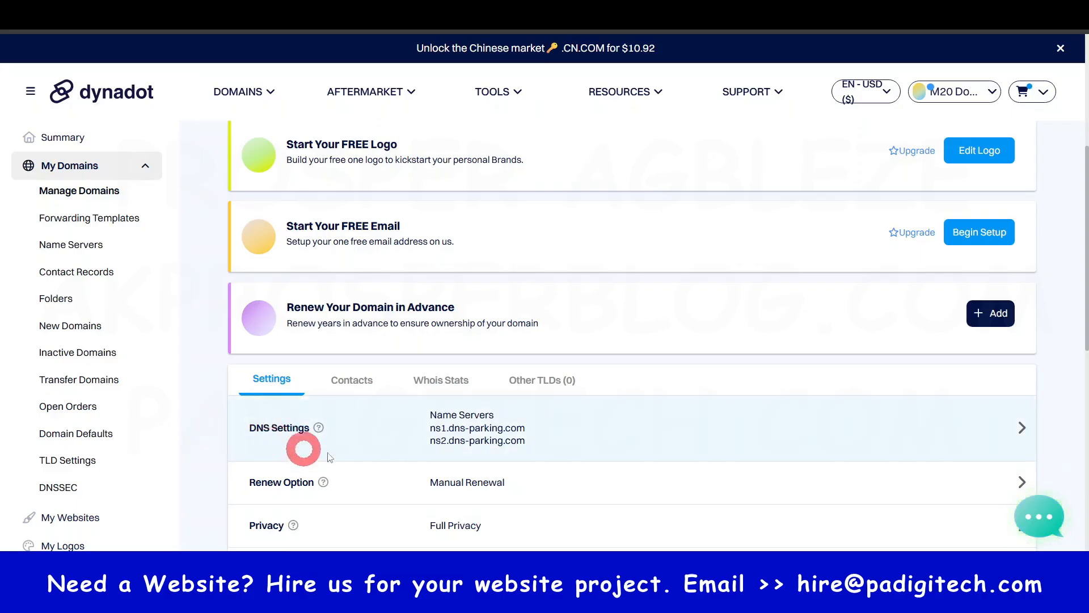
- Review Hostinger's instructions for connecting gazettegpt.com through its name servers and copy the byte.dns-parking.com record
mouse_move(338, 434)
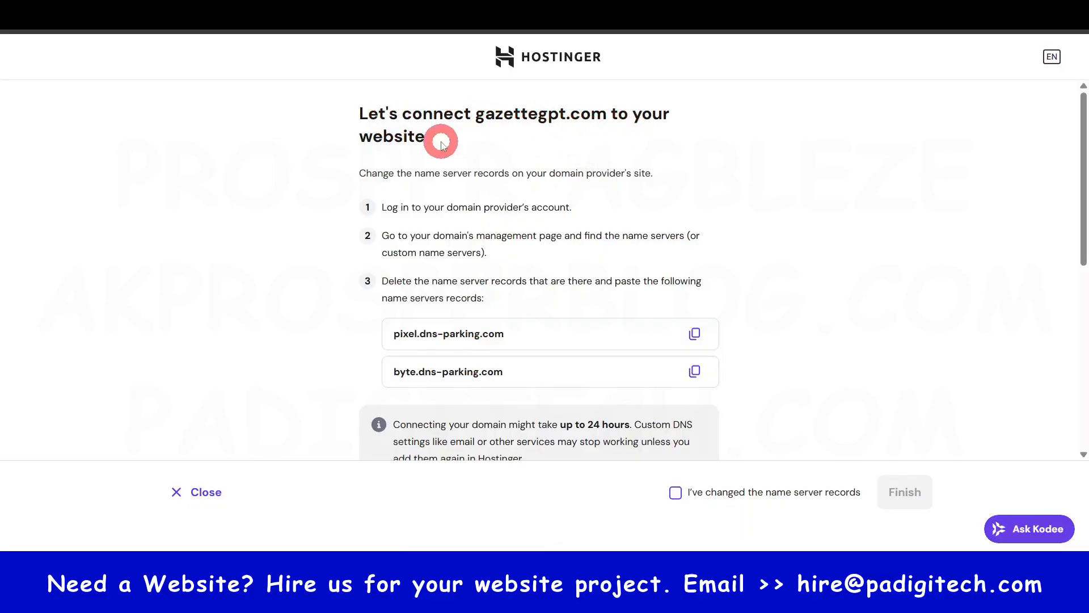
scroll(549, 245, "down", 3)
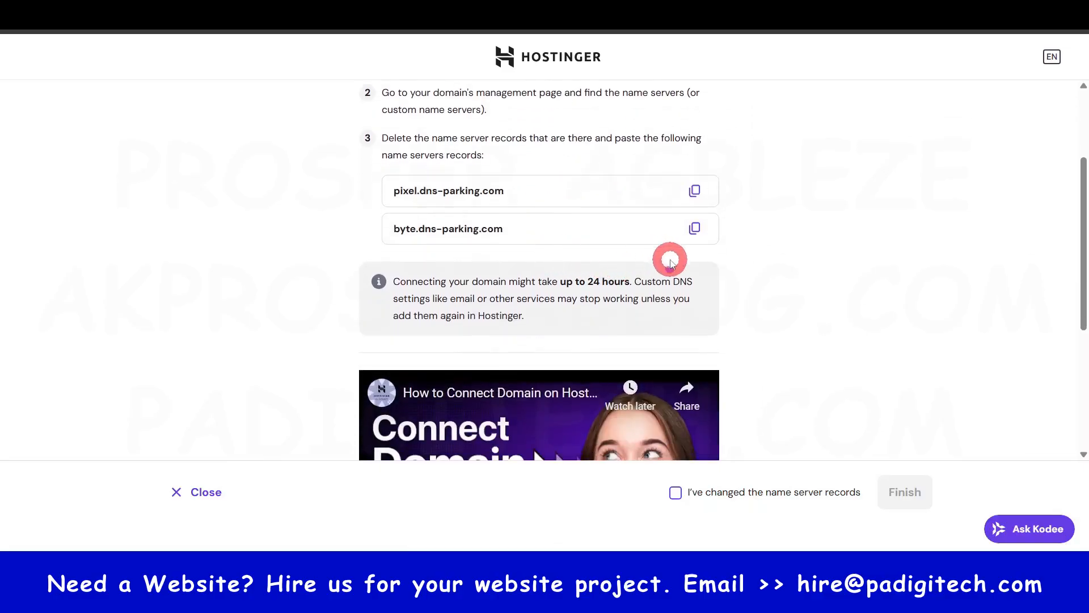
scroll(737, 266, "down", 5)
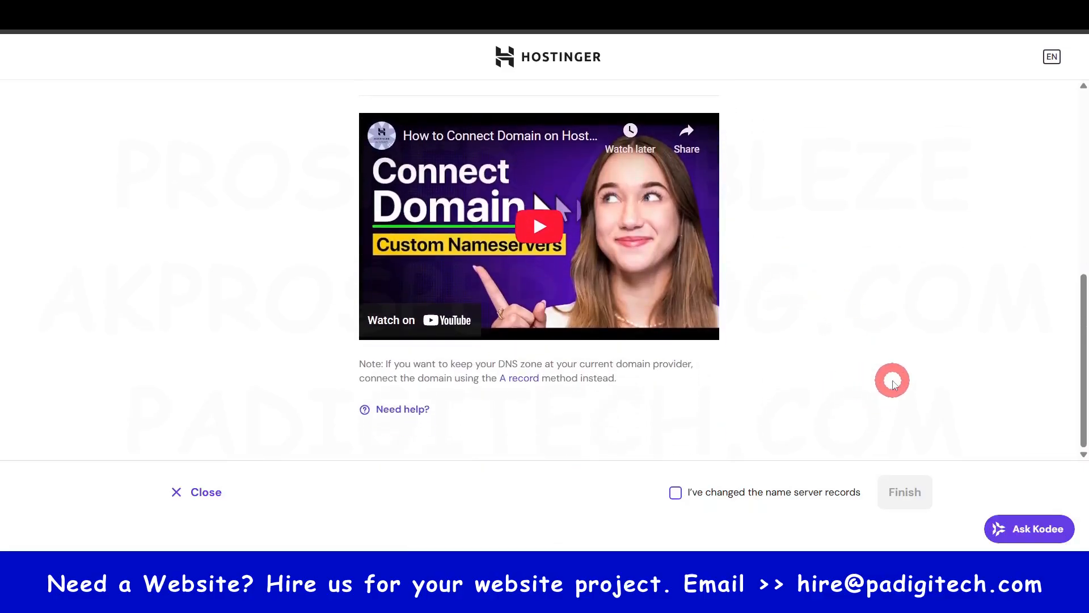
scroll(892, 376, "up", 6)
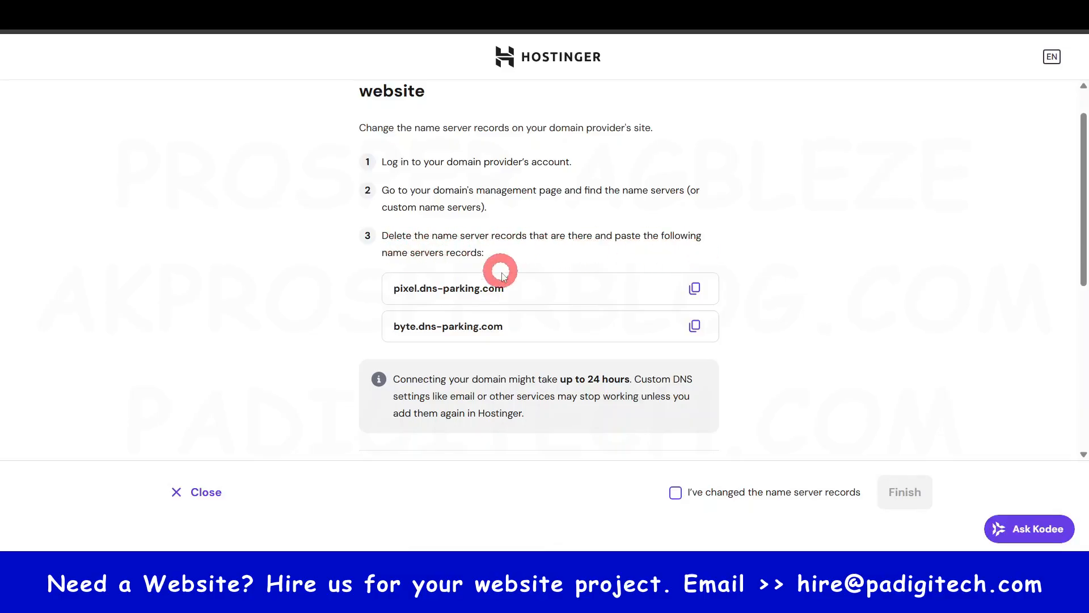
scroll(710, 300, "down", 1)
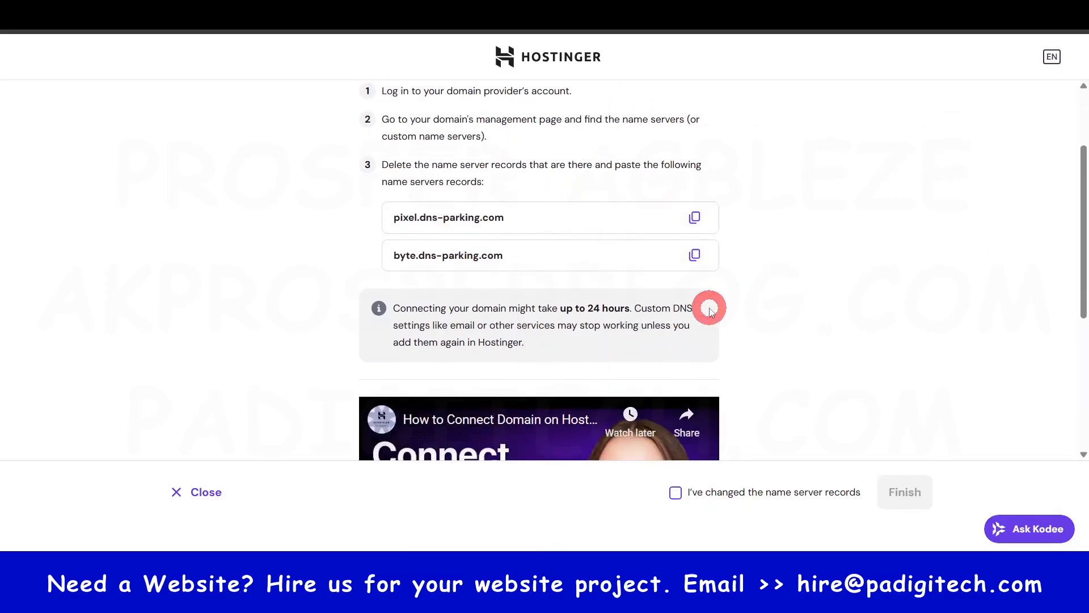
scroll(710, 309, "up", 1)
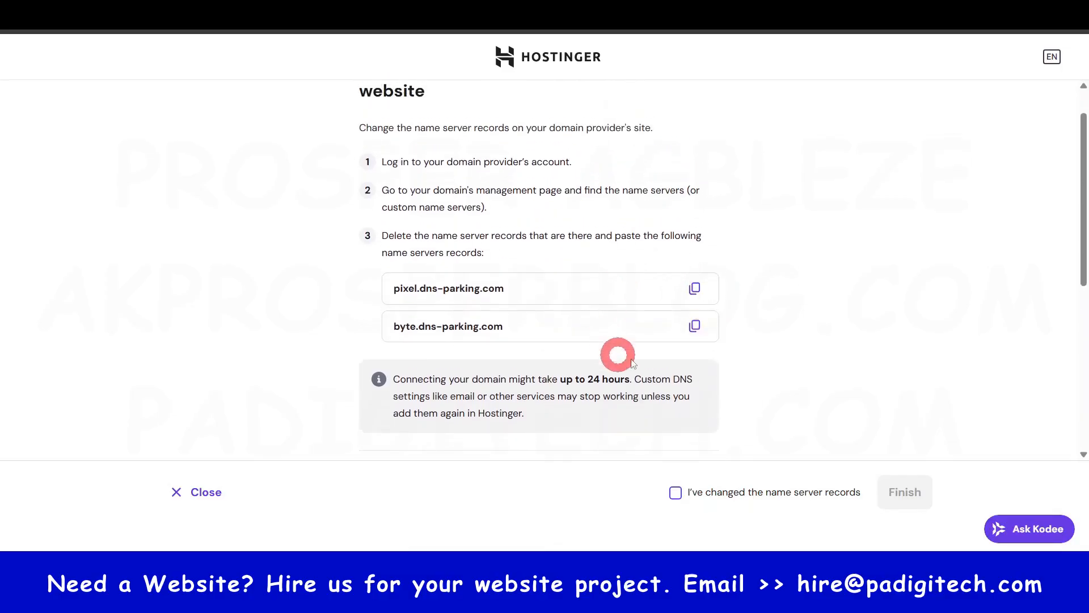
left_click(695, 288)
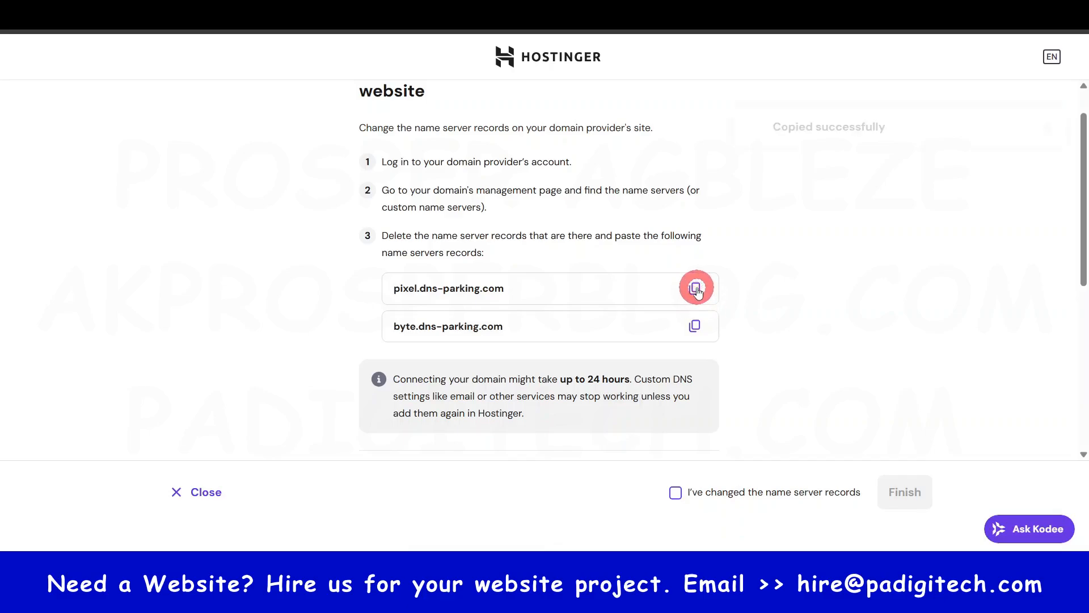
left_click(697, 328)
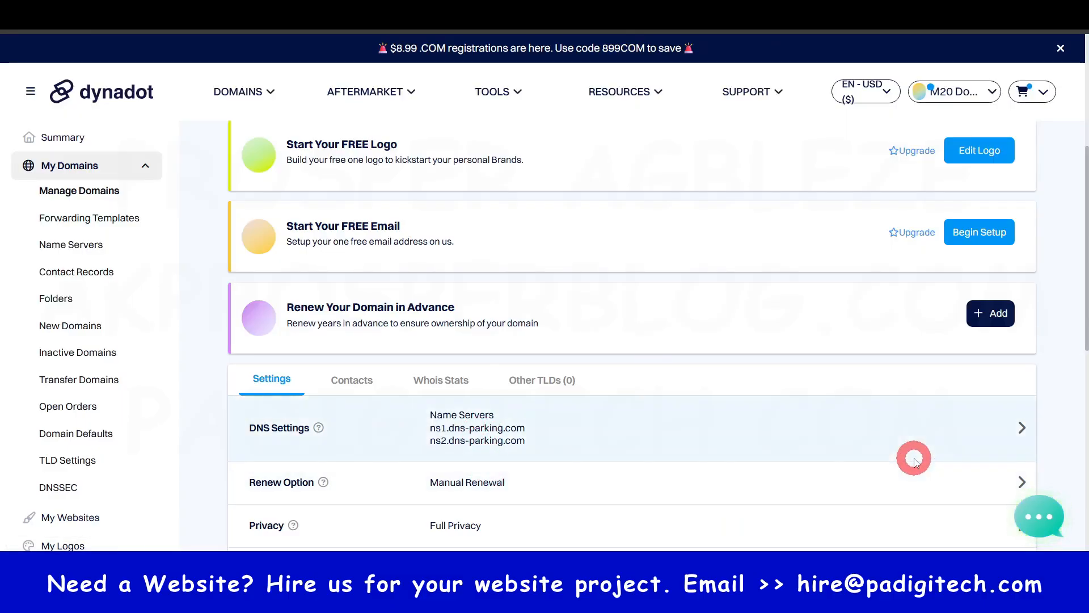
- Switch to Dynadot and replace both existing name servers in gazettegpt.com's DNS settings with byte.dns-parking.com
left_click(1018, 428)
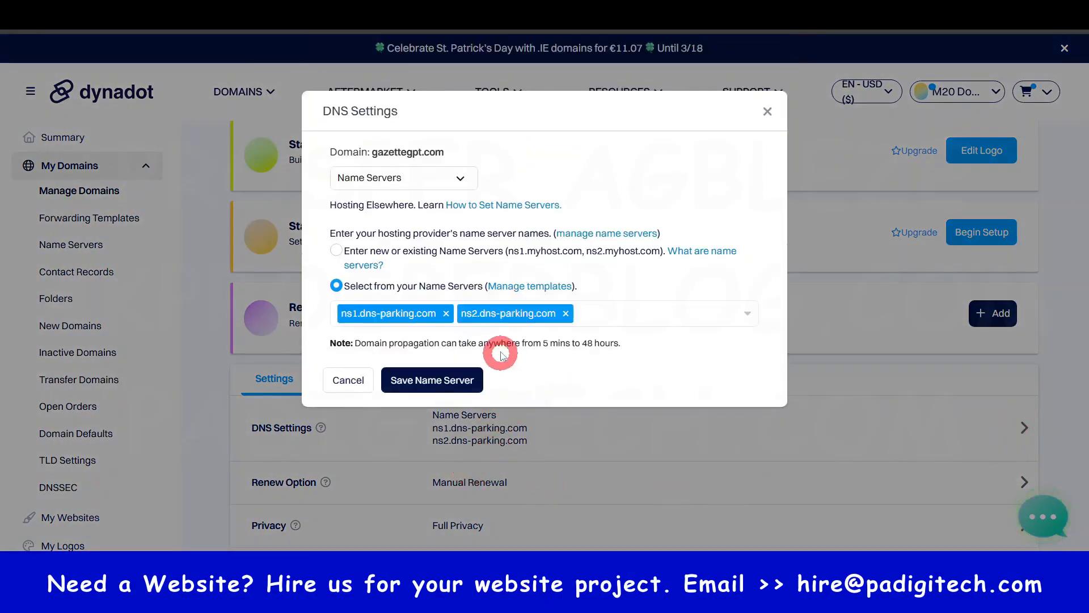
left_click(446, 313)
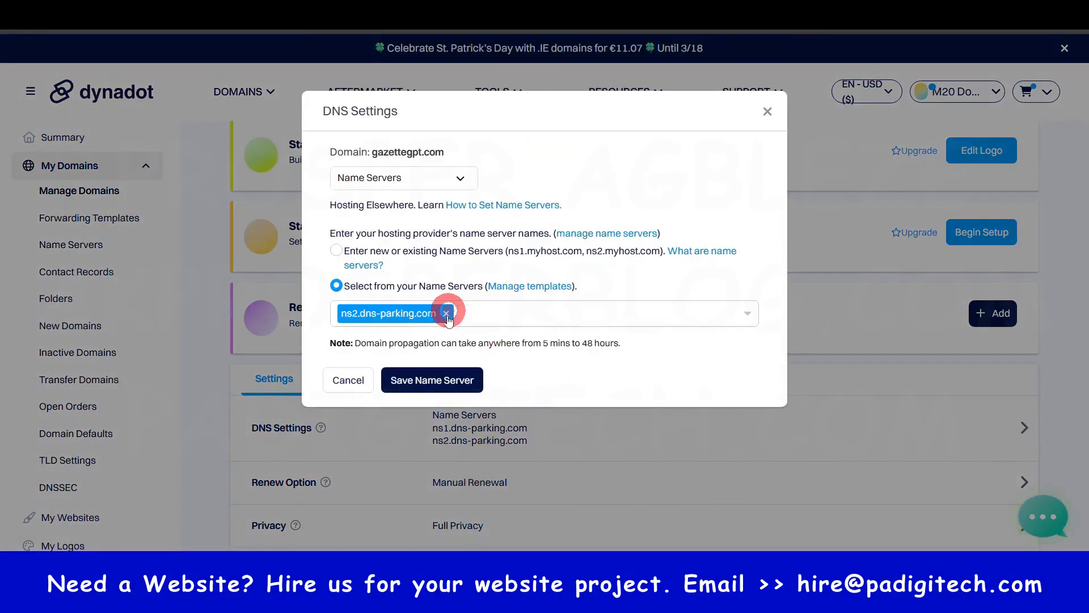
left_click(446, 314)
left_click(452, 313)
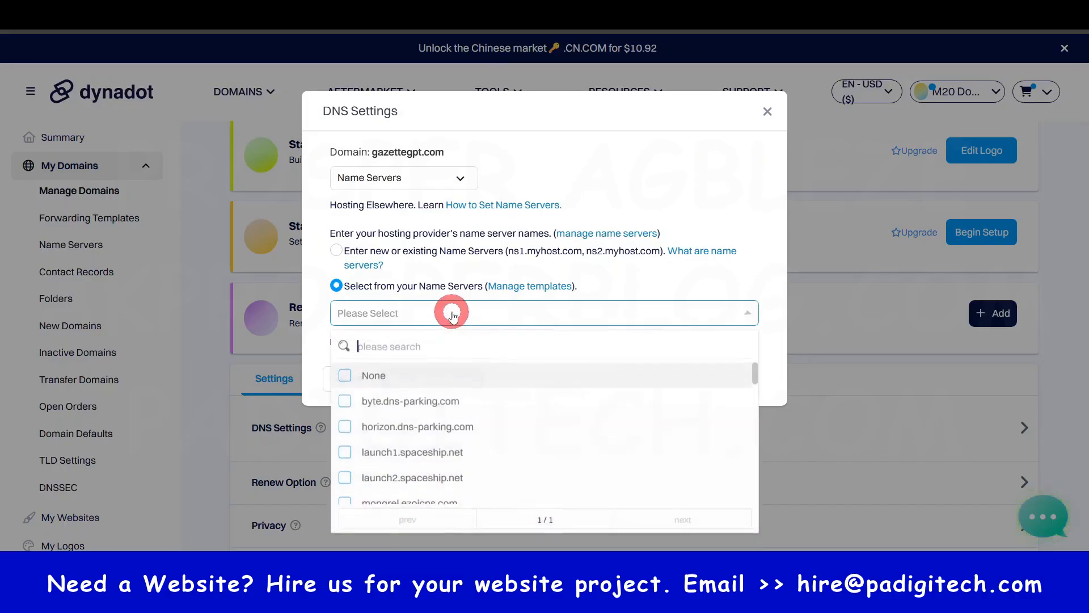
key("ctrl")
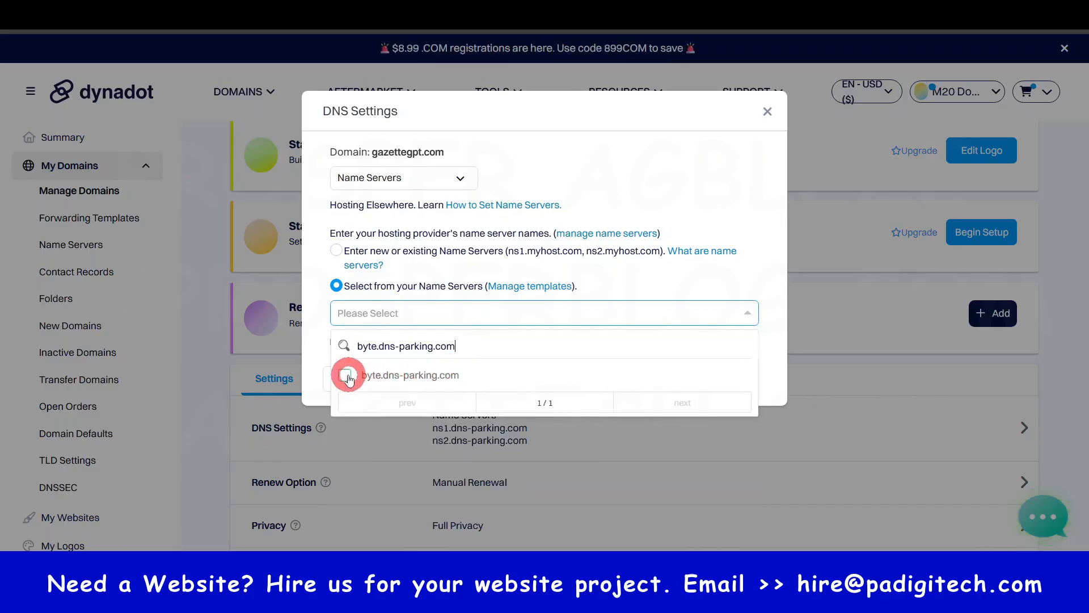
left_click(348, 377)
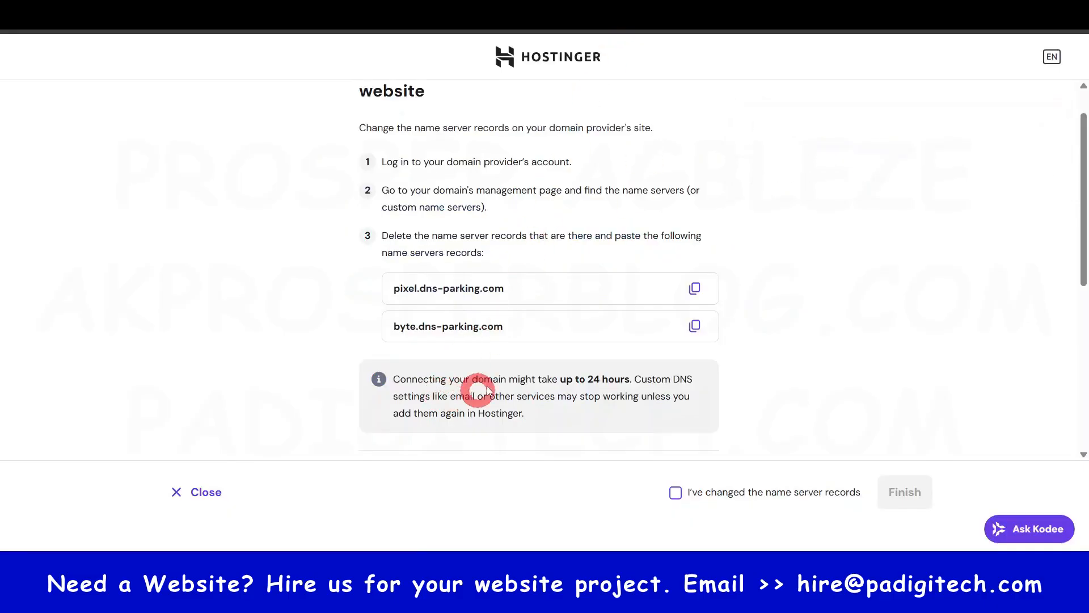
- Copy pixel.dns-parking.com from Hostinger, add it as gazettegpt.com's second name server in Dynadot, and save the name servers
left_click(695, 288)
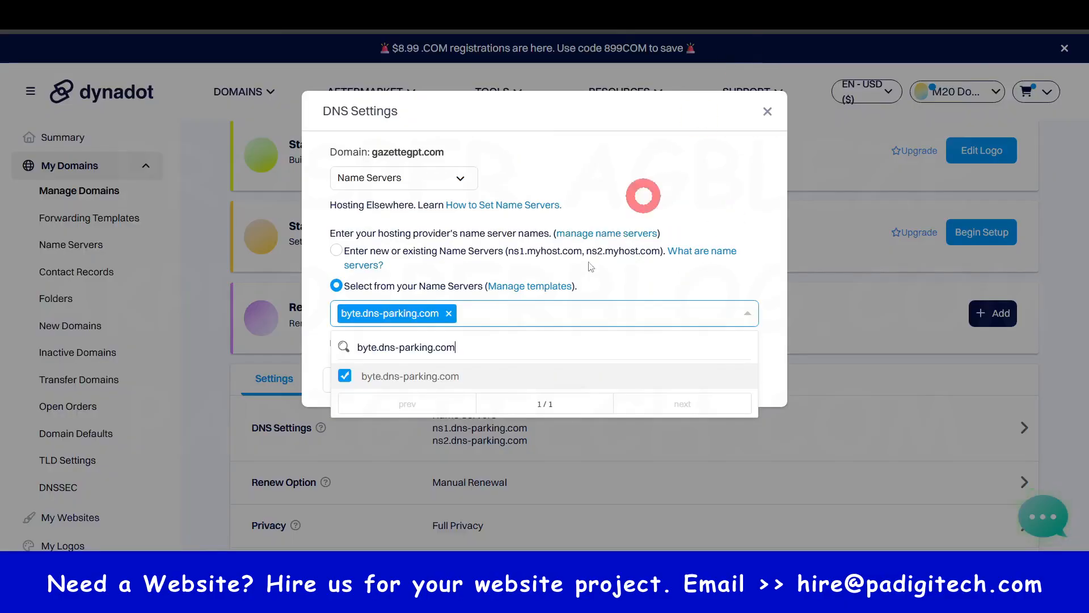
left_click(491, 314)
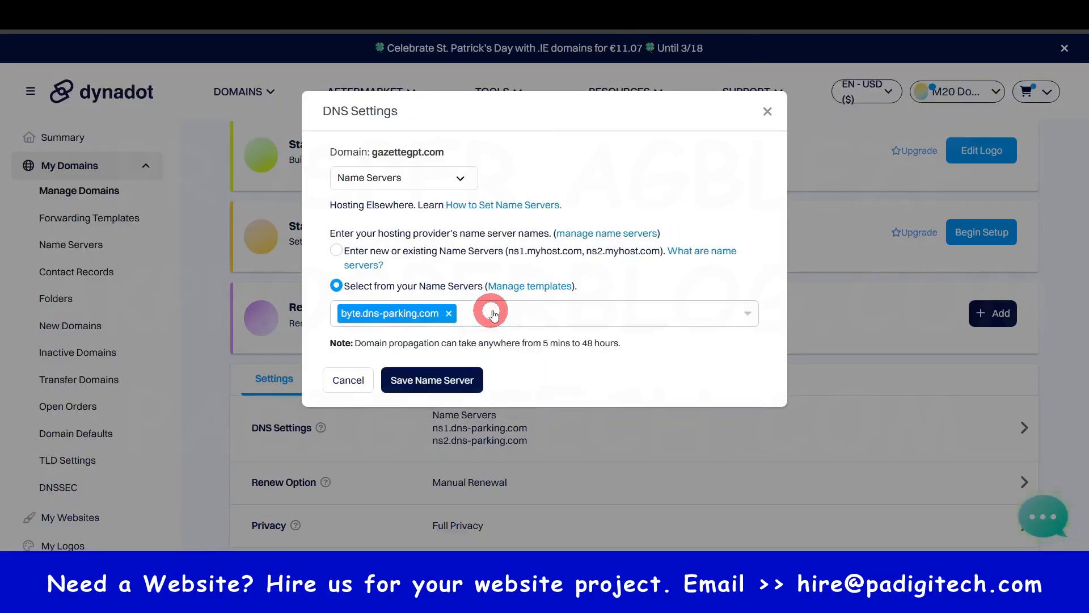
left_click(537, 311)
left_click(516, 335)
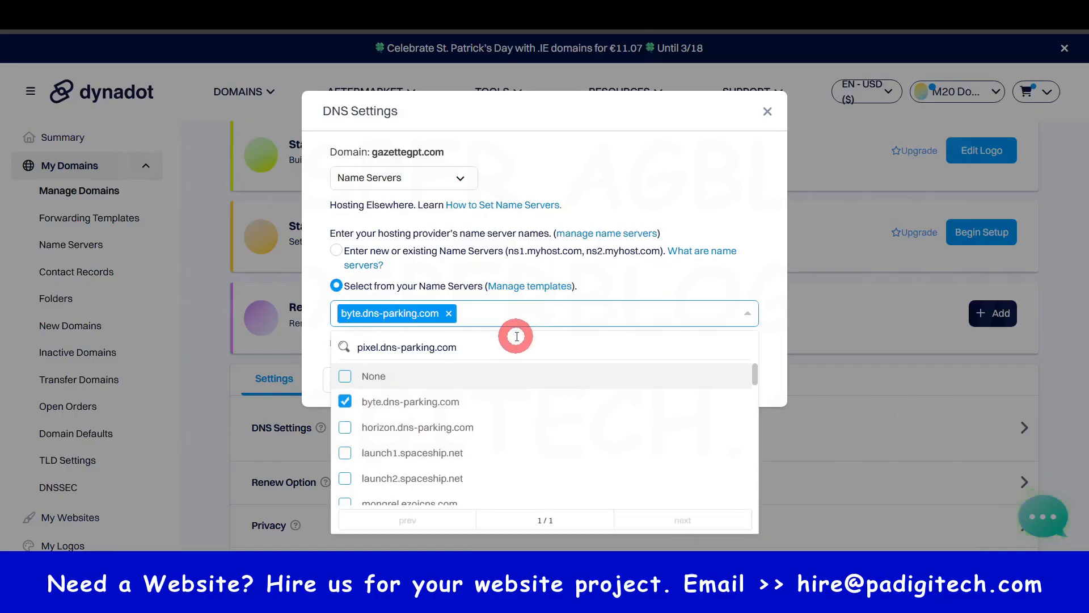
left_click(347, 374)
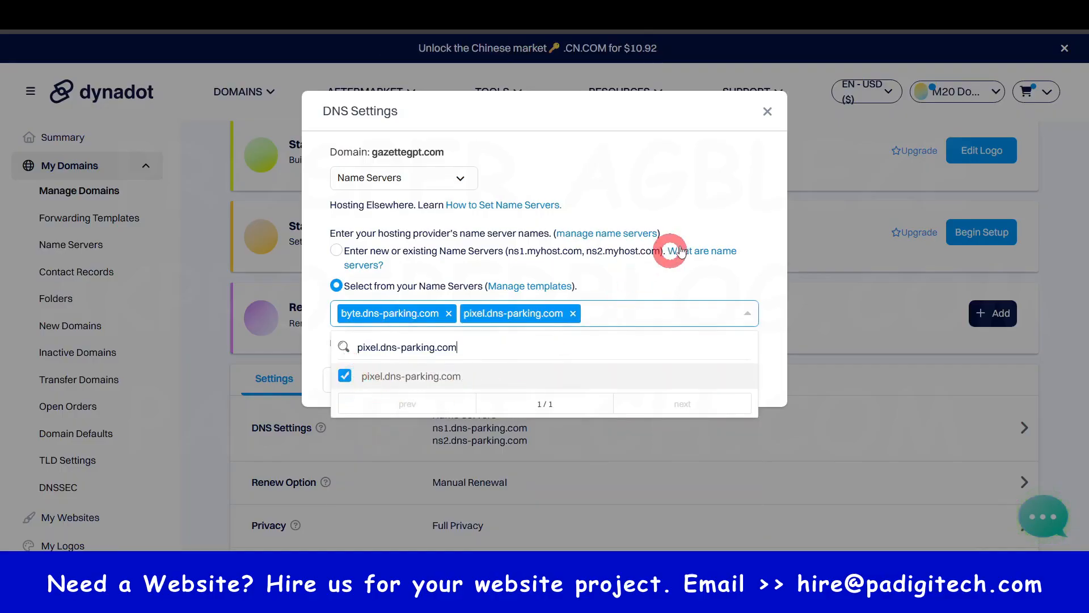
left_click(739, 189)
left_click(460, 390)
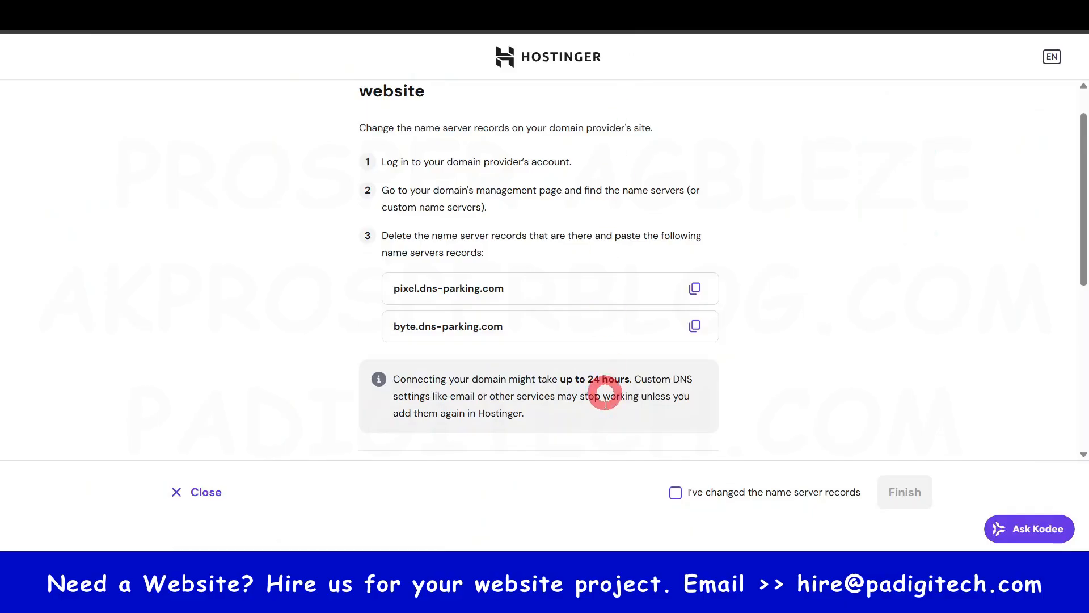
- Switch to Hostinger, confirm that the name server records have been changed, and finish the domain connection setup
scroll(476, 445, "down", 3)
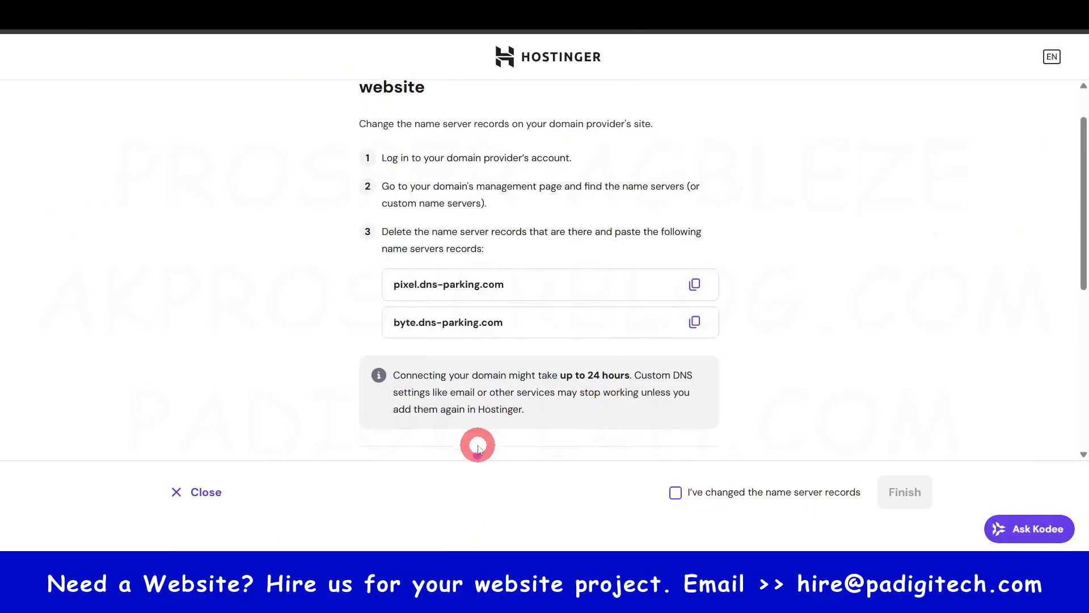
scroll(590, 427, "up", 4)
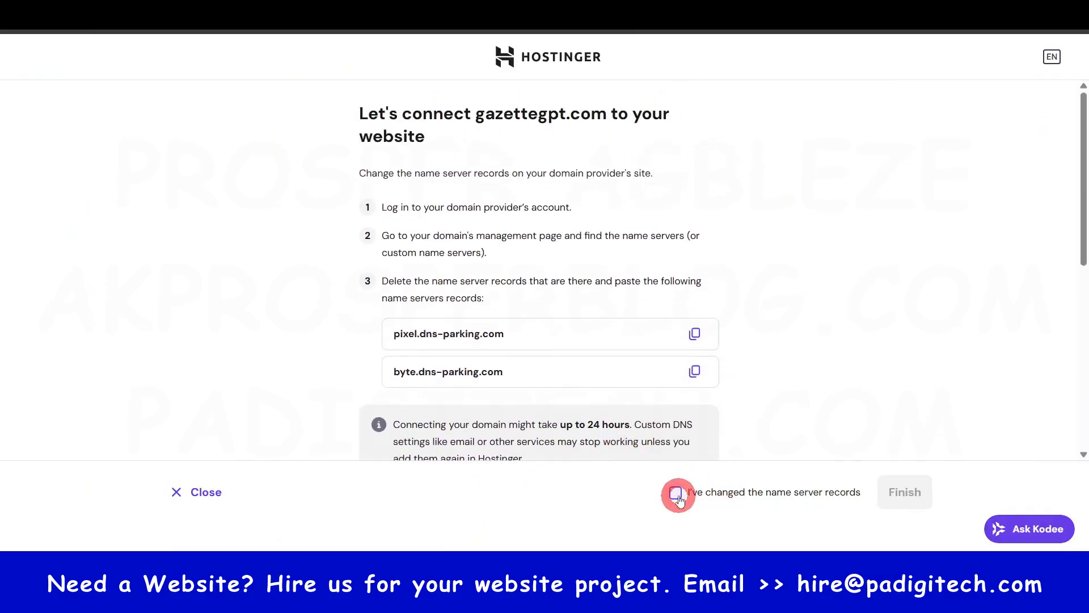
left_click(676, 492)
left_click(914, 494)
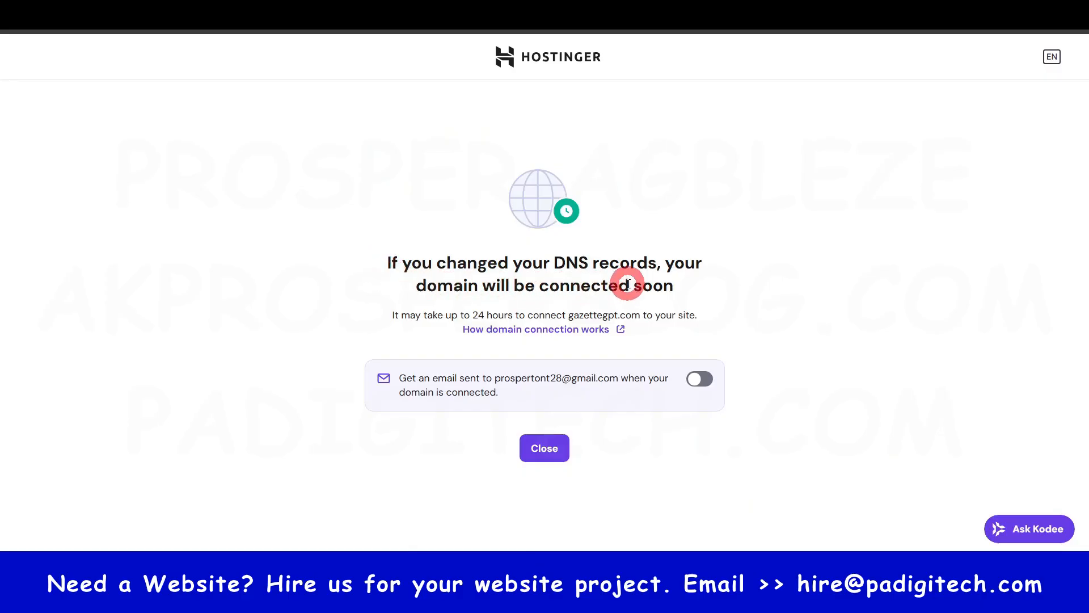
left_click(545, 448)
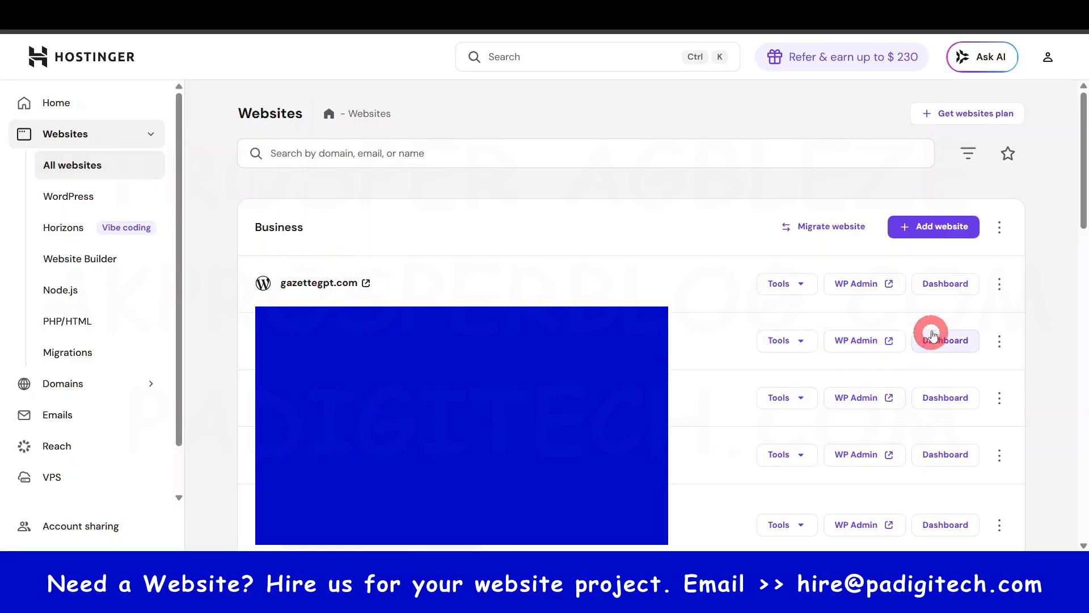
- Open the WordPress admin of gazettegpt.com, bypassing the AI and pre-built website options to go straight to WordPress
left_click(889, 285)
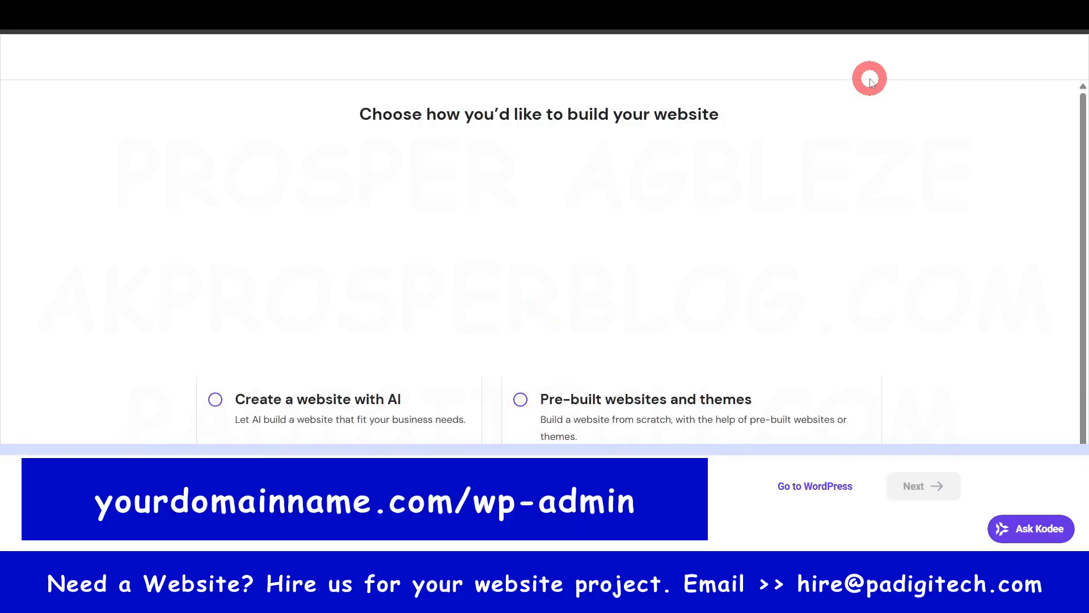
left_click(562, 413)
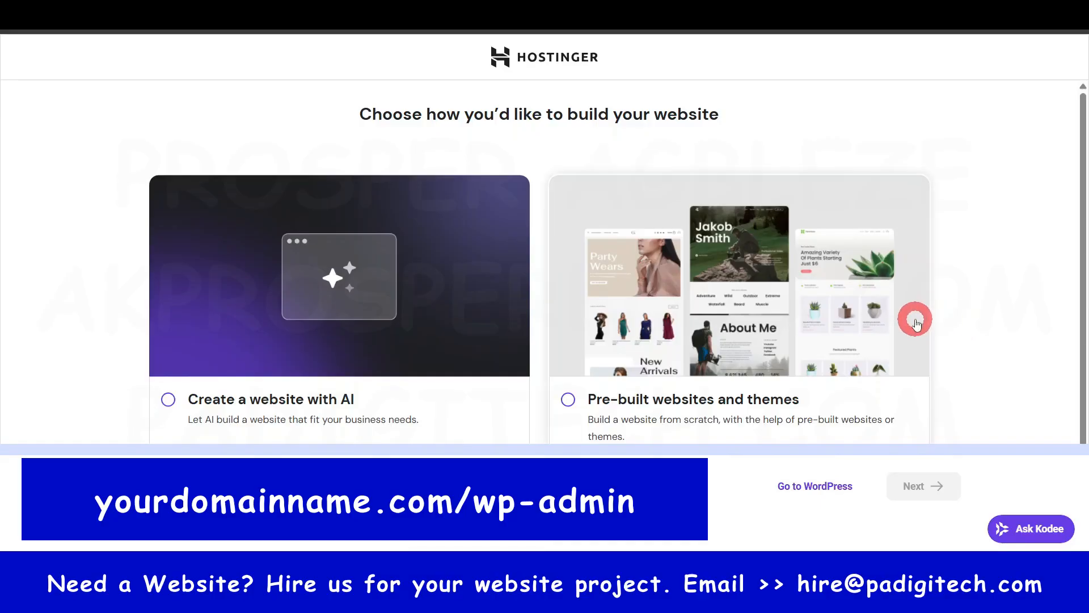
scroll(900, 290, "down", 1)
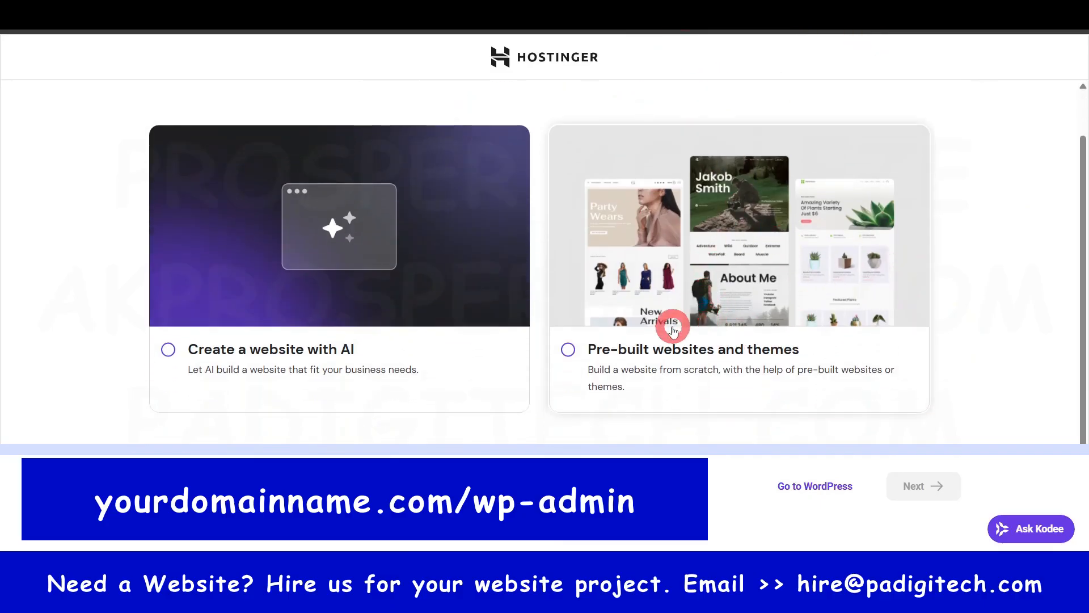
scroll(673, 318, "up", 1)
scroll(346, 400, "down", 1)
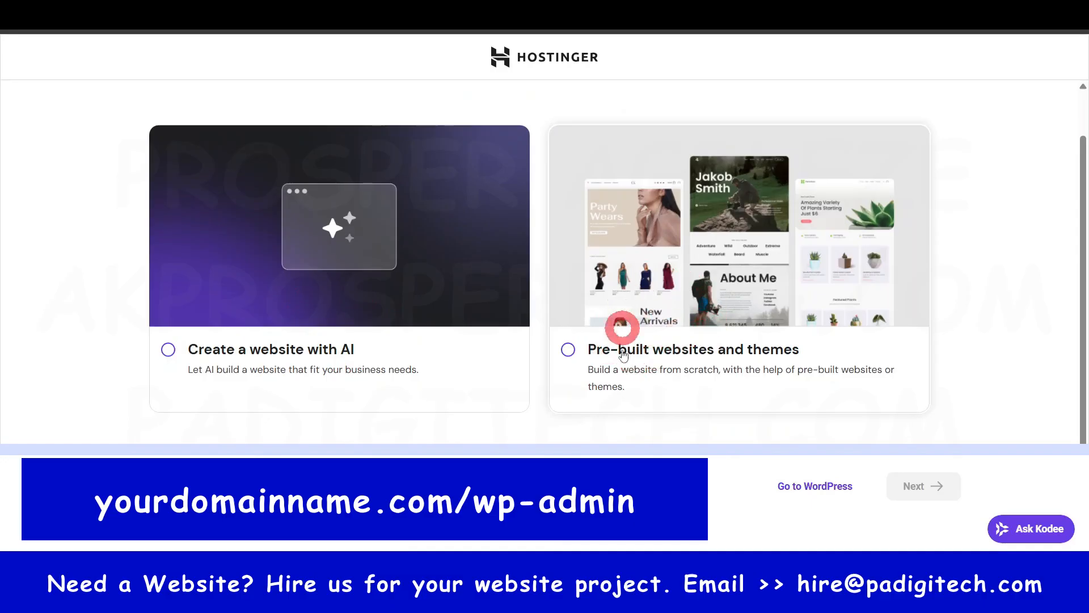
left_click(828, 487)
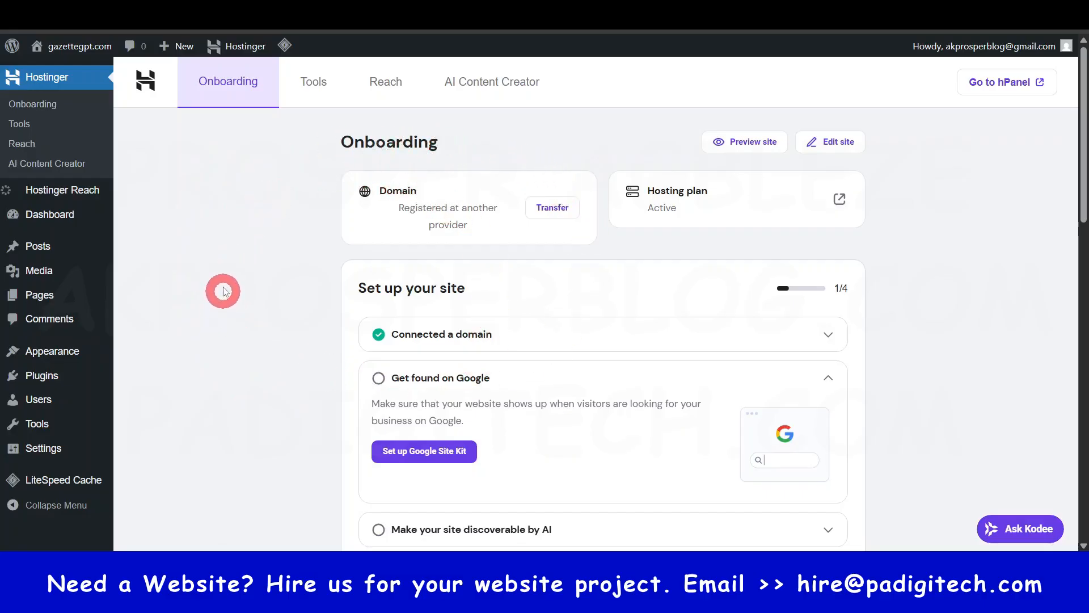
left_click_drag(335, 141, 462, 148)
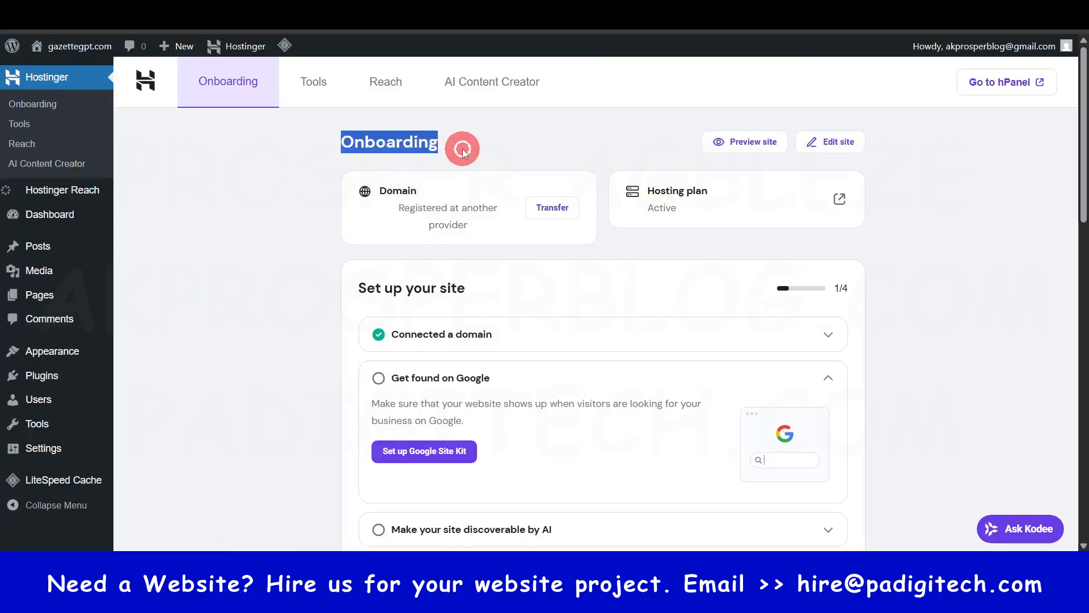
left_click(272, 313)
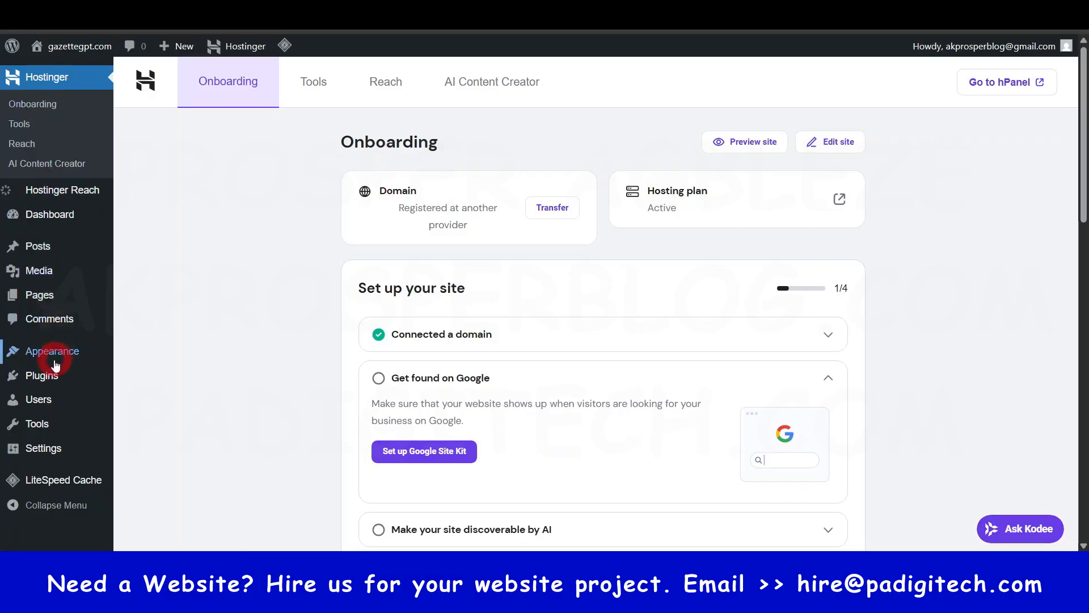
- Bulk-deactivate the Hostinger AI, Hostinger Easy Onboarding, Hostinger Reach, and Hostinger Tools plugins, leaving LiteSpeed Cache out of the selection
mouse_move(40, 374)
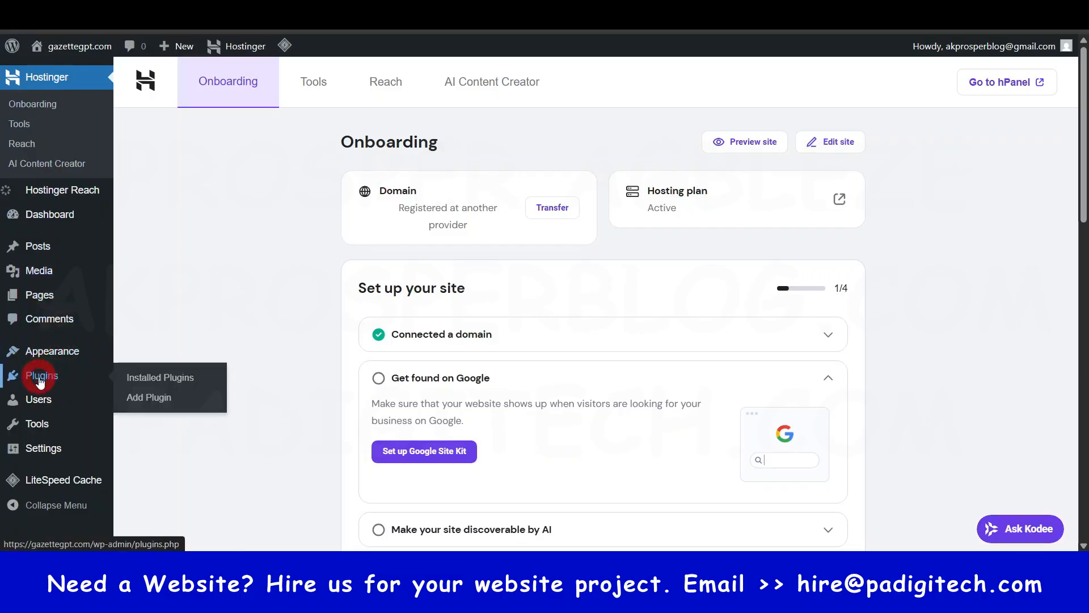
left_click(39, 377)
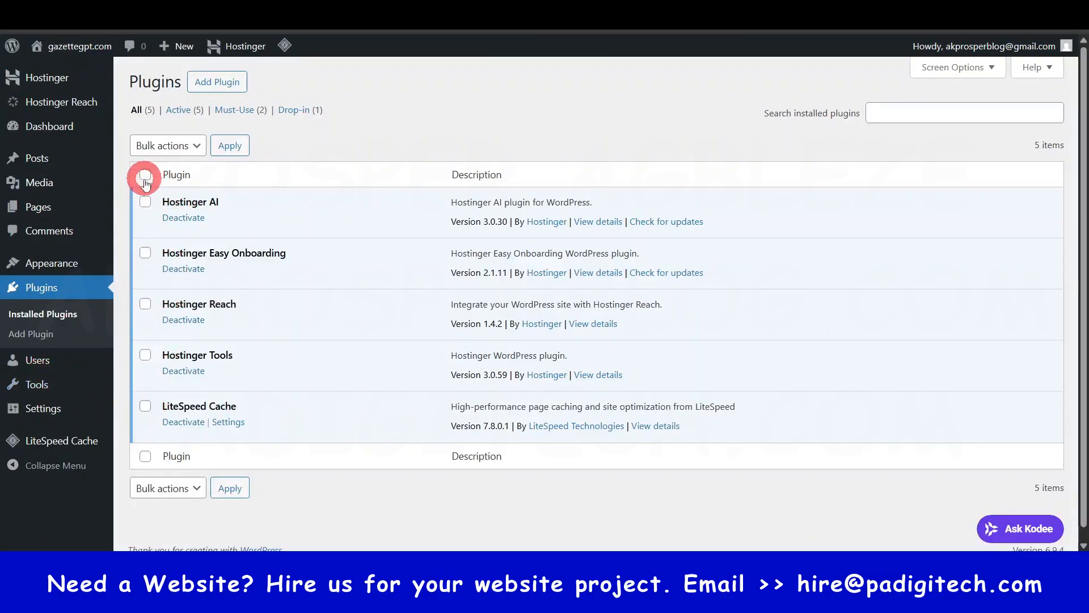
left_click(145, 202)
left_click(146, 253)
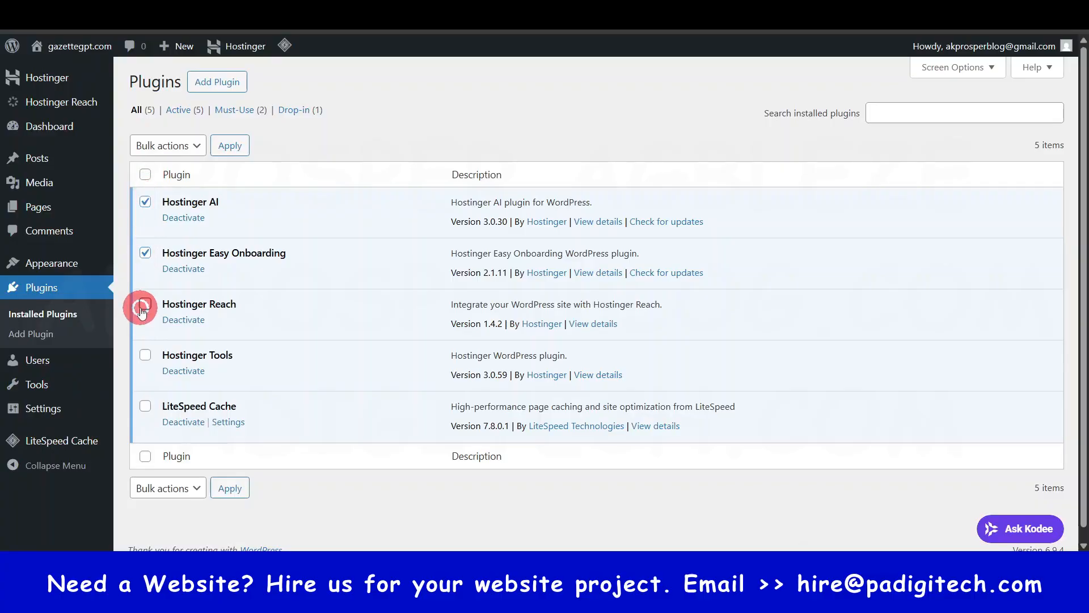
left_click(145, 304)
left_click(144, 355)
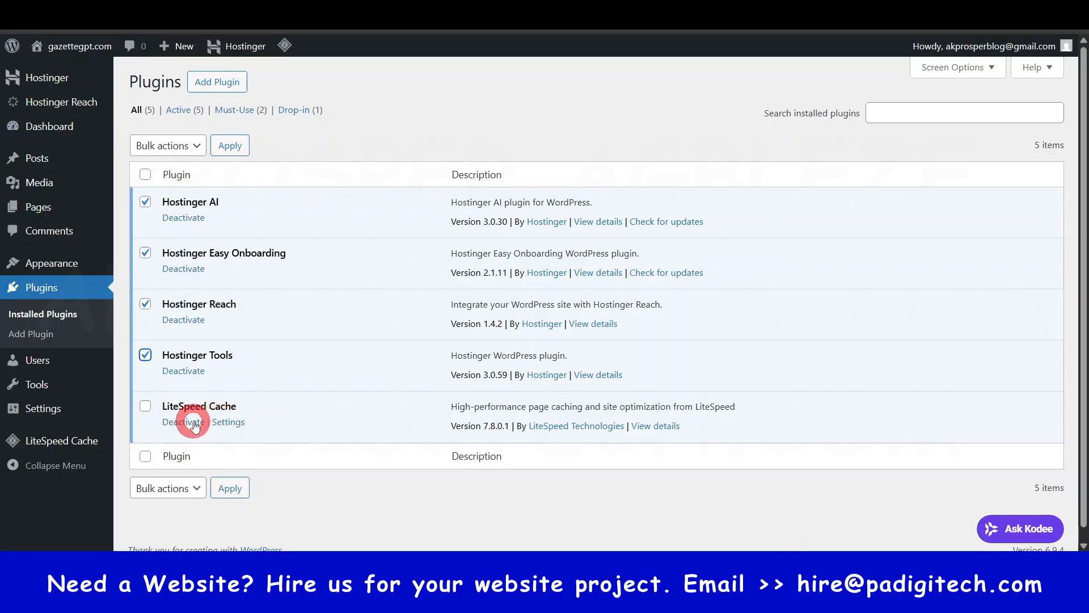
left_click(173, 146)
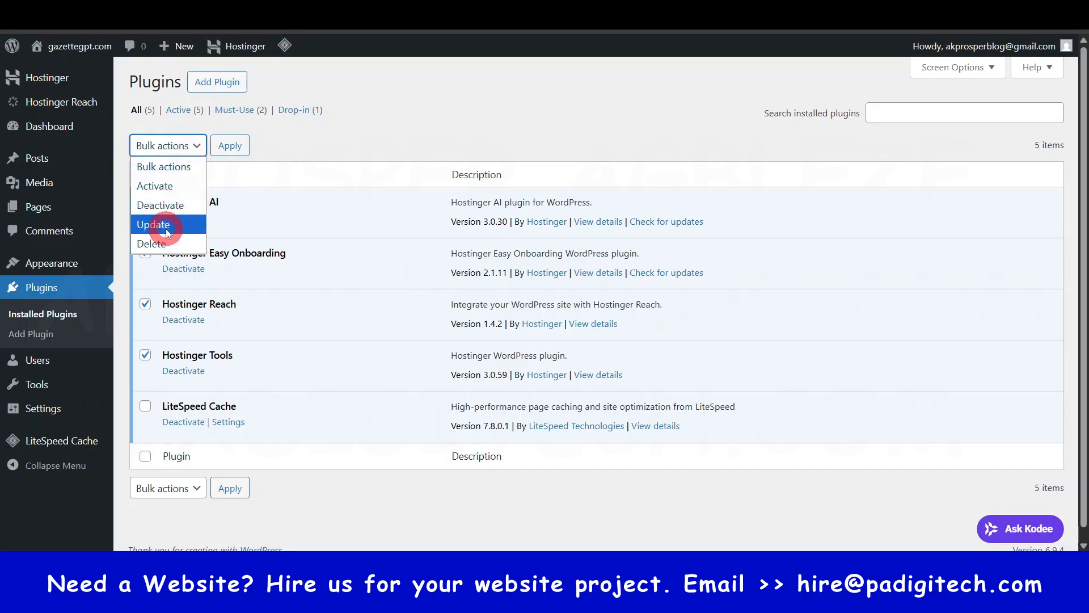
left_click(163, 205)
left_click(231, 146)
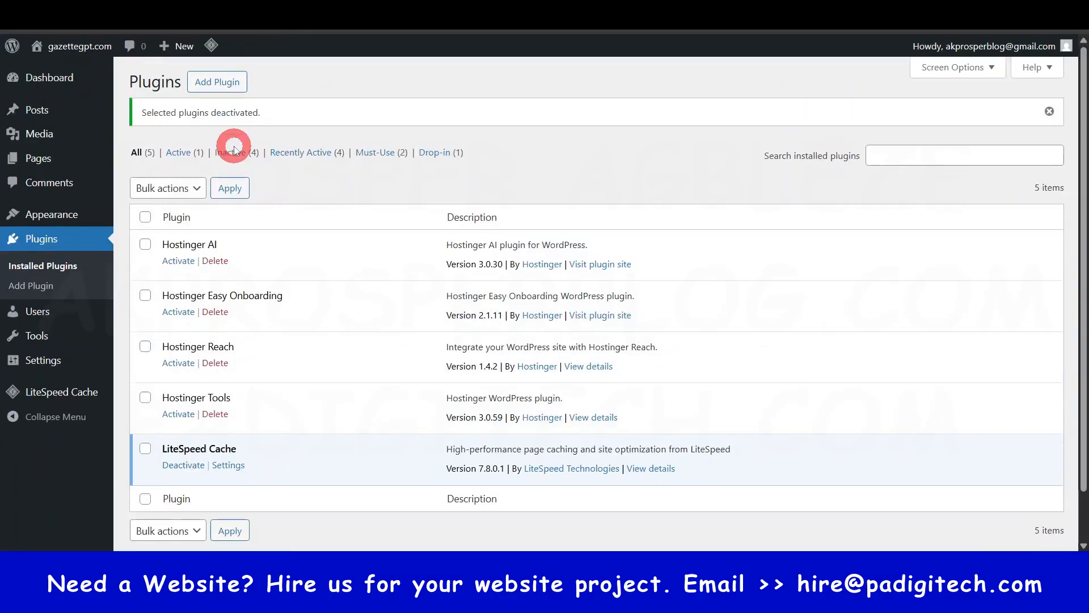
- Bulk-delete the Hostinger AI, Hostinger Easy Onboarding, Hostinger Reach, and Hostinger Tools plugins together with their data
left_click(143, 244)
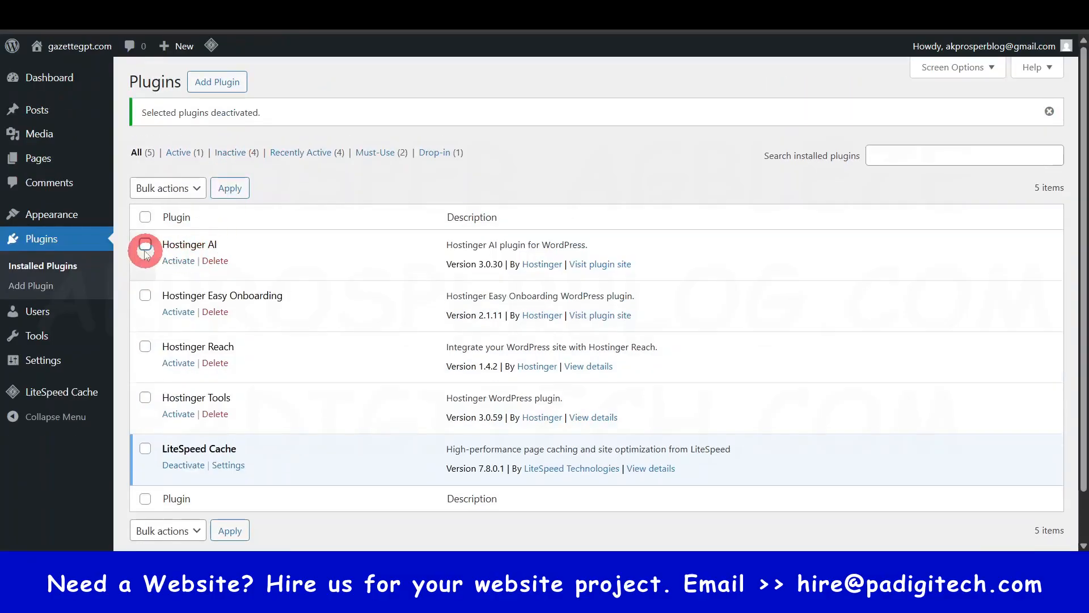
left_click(144, 295)
left_click(144, 346)
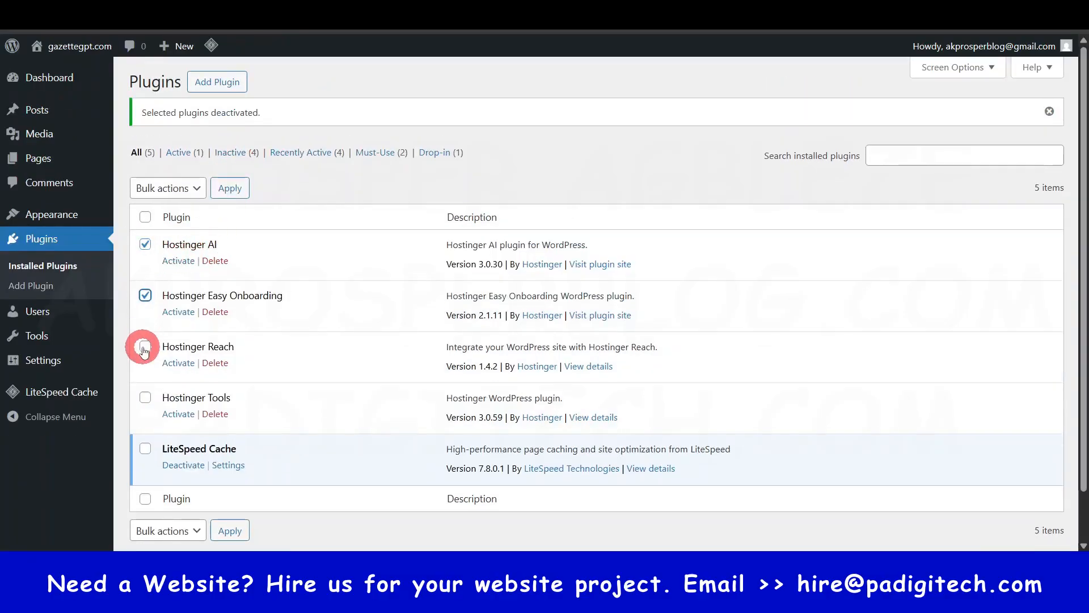
left_click(148, 399)
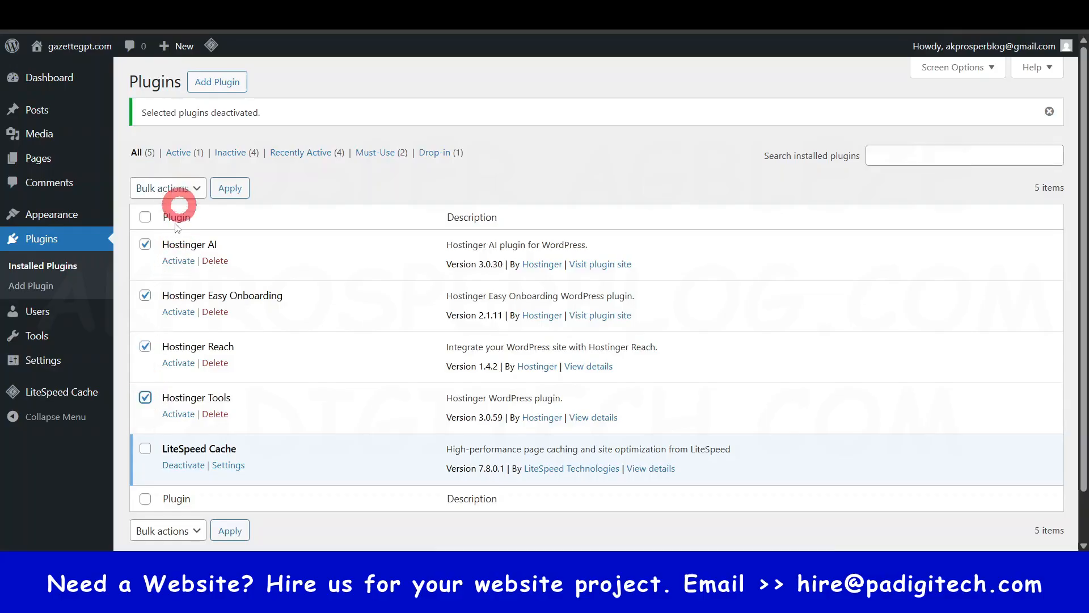
left_click(207, 192)
left_click(165, 284)
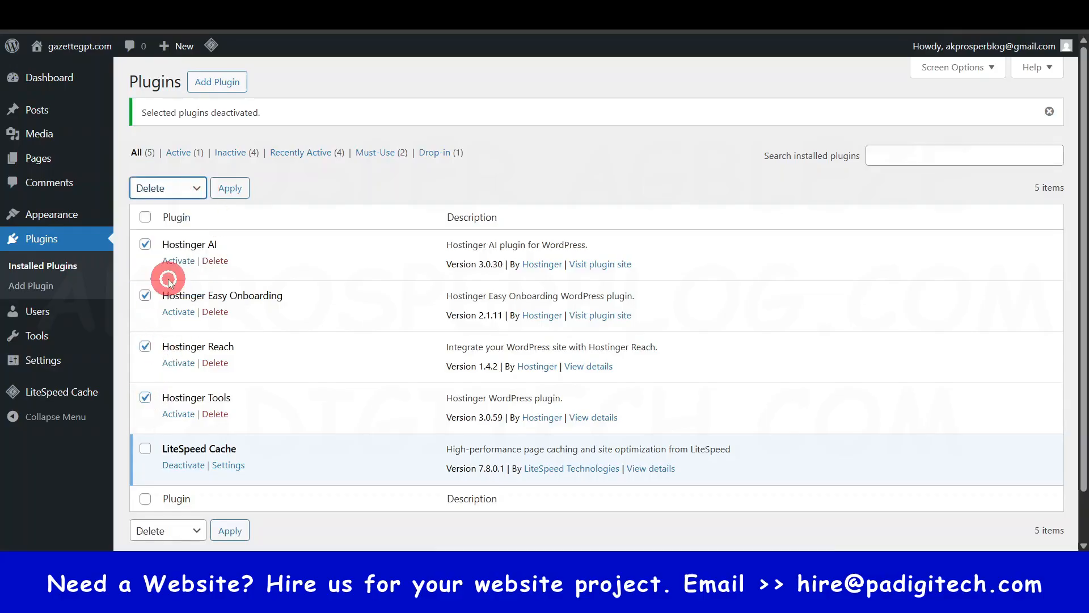
left_click(230, 188)
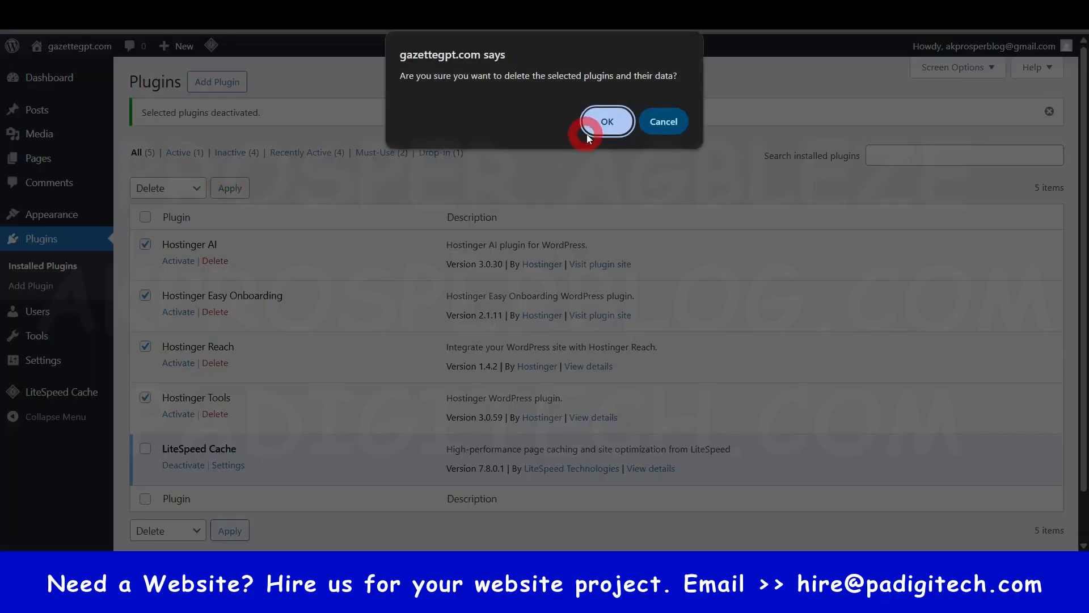
left_click(603, 119)
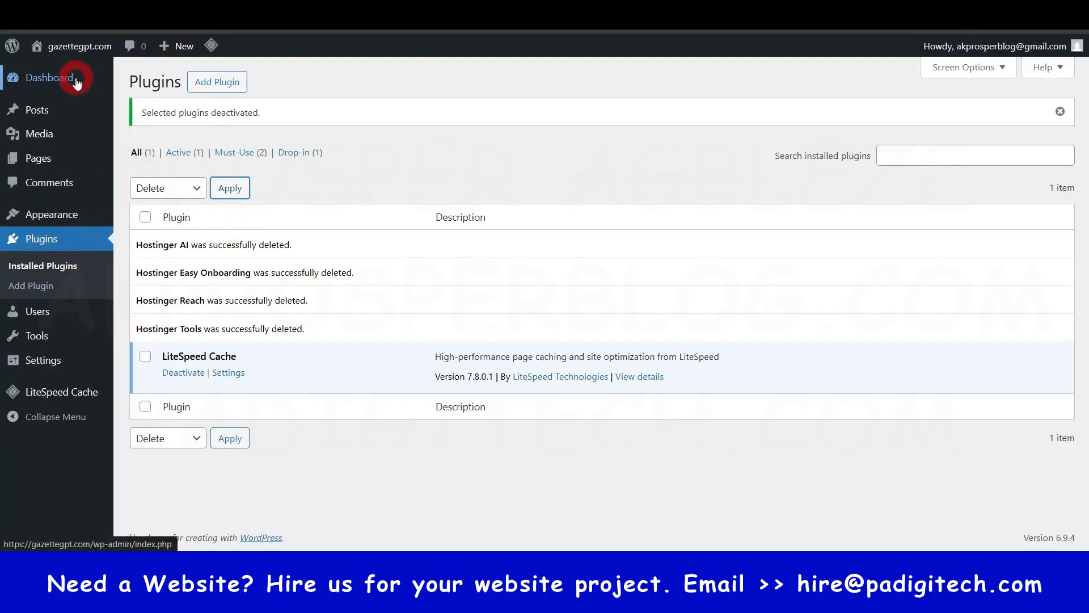
- Go to the WordPress dashboard home, look over its boxes, and dismiss the welcome panel
left_click(55, 81)
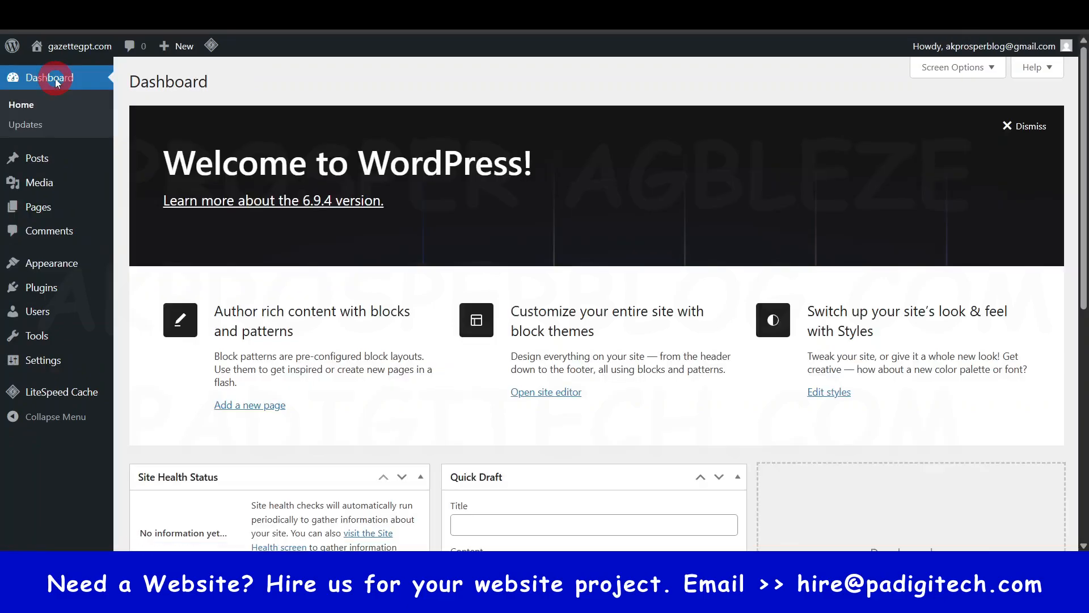
left_click(406, 187)
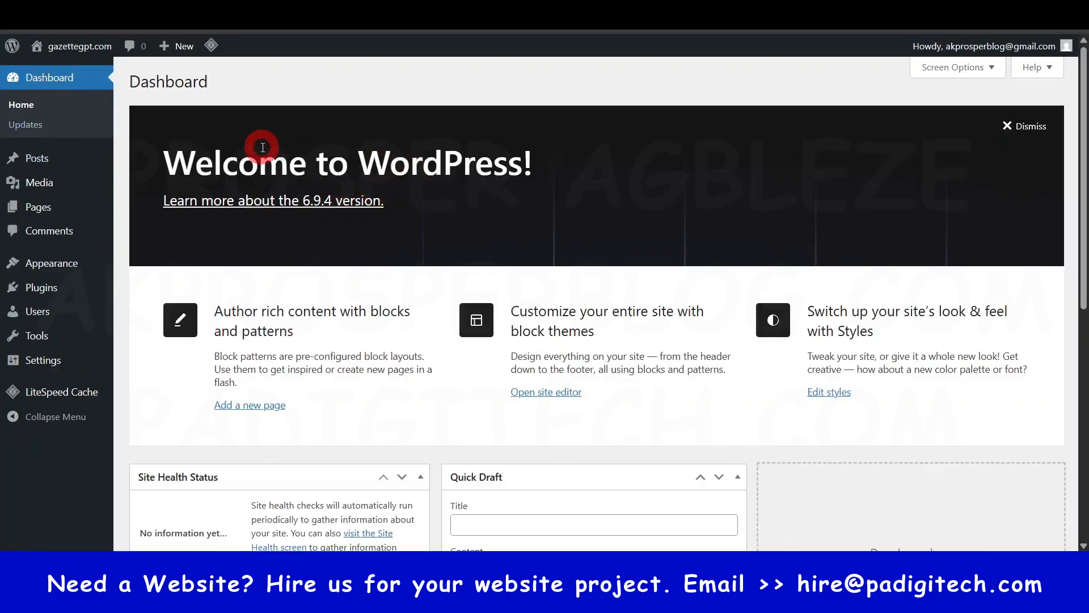
scroll(304, 246, "down", 6)
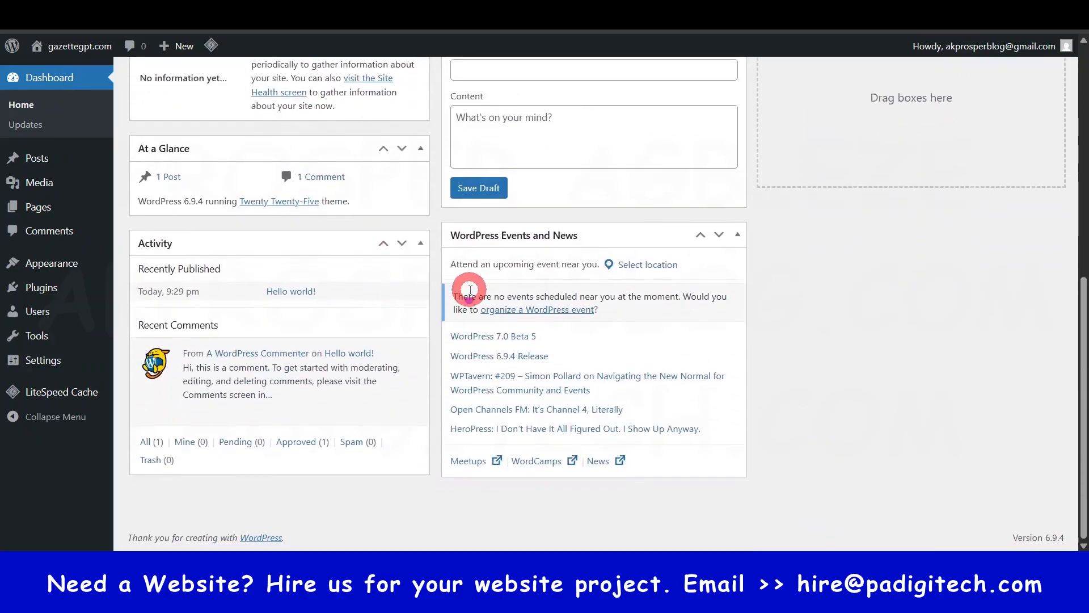
scroll(376, 399, "up", 8)
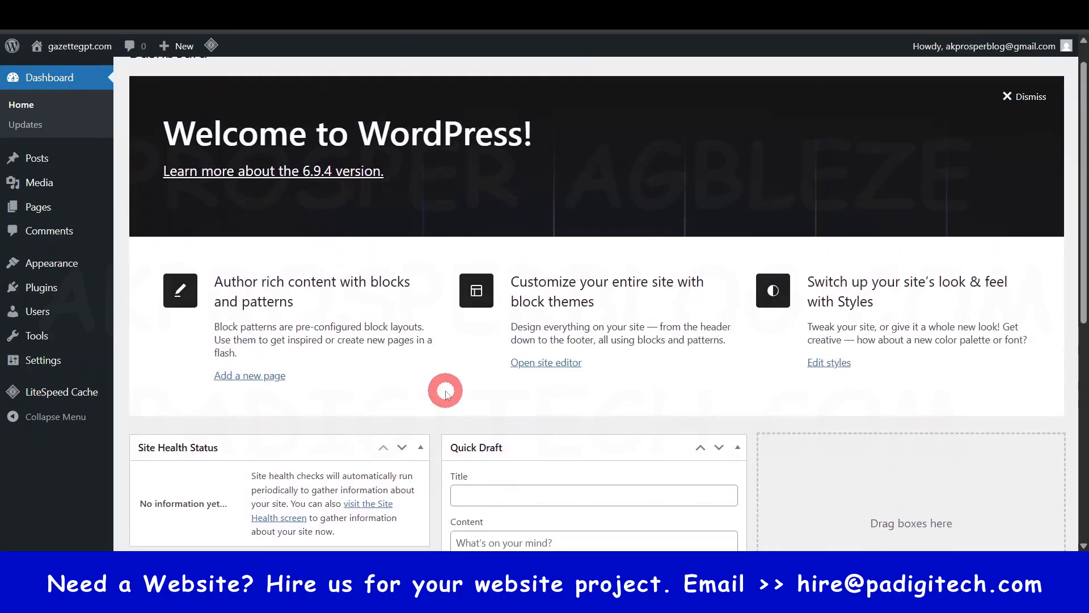
scroll(505, 408, "down", 7)
scroll(454, 397, "up", 8)
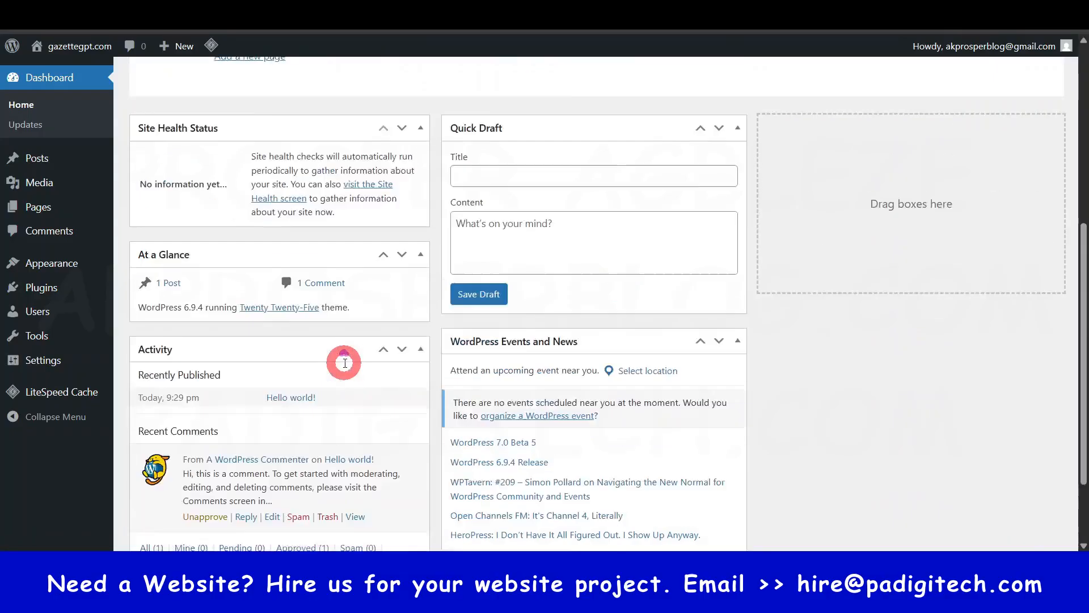
left_click(1015, 128)
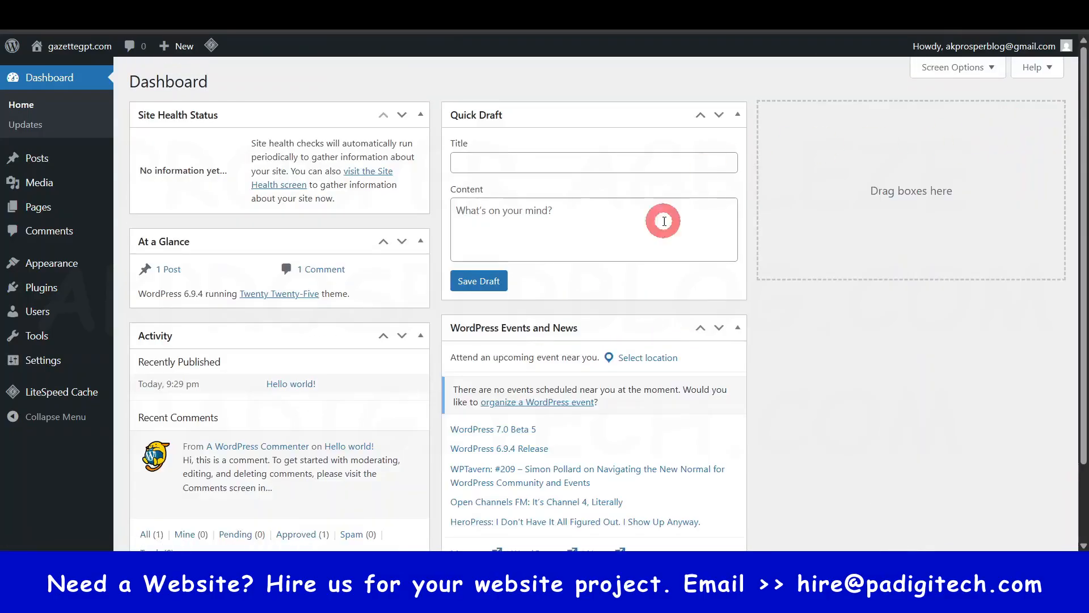
- Hide the Site Health Status, At a Glance, Activity, Quick Draft, and WordPress Events and News boxes from the dashboard
left_click(972, 68)
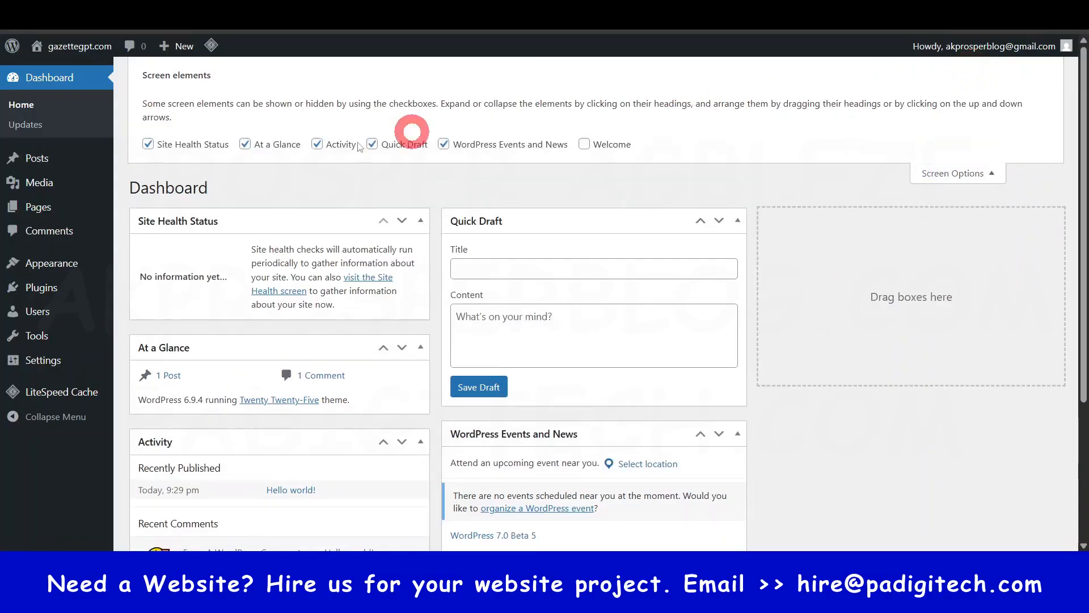
left_click(149, 144)
left_click(239, 161)
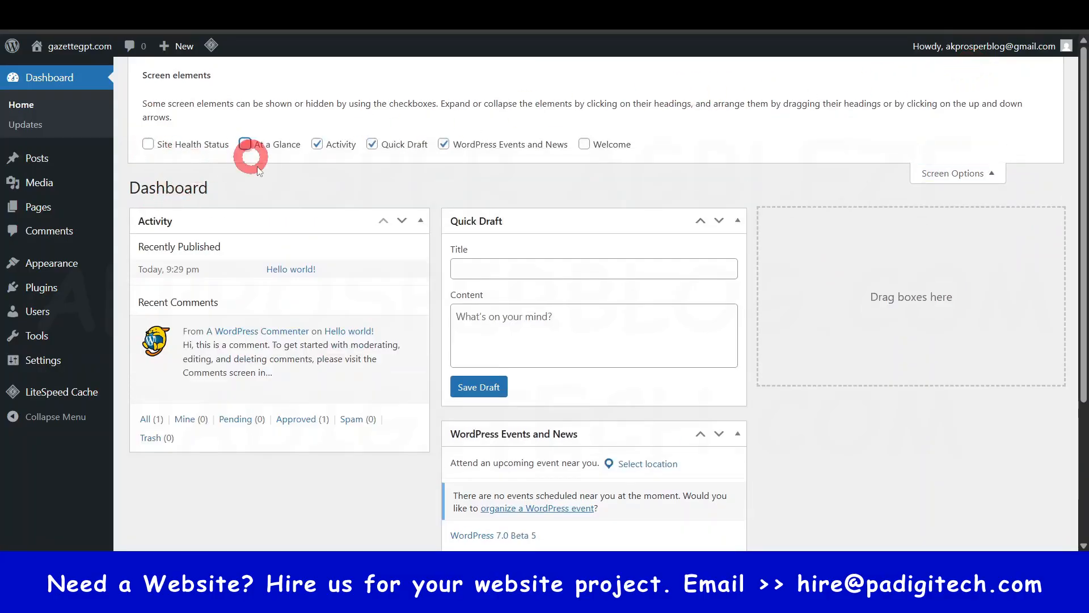
left_click(313, 148)
left_click(375, 149)
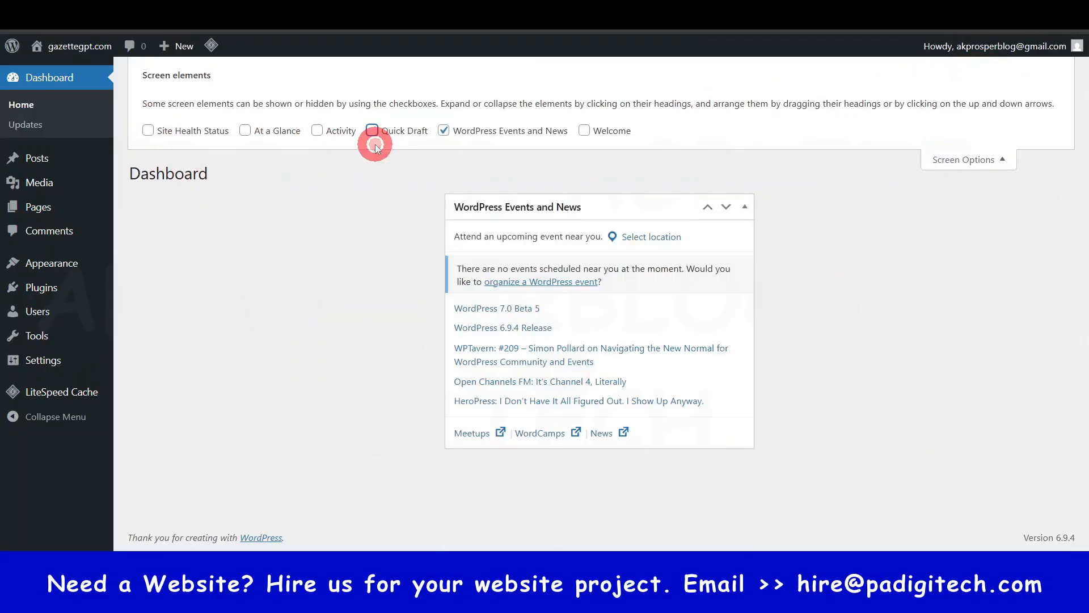
left_click(445, 130)
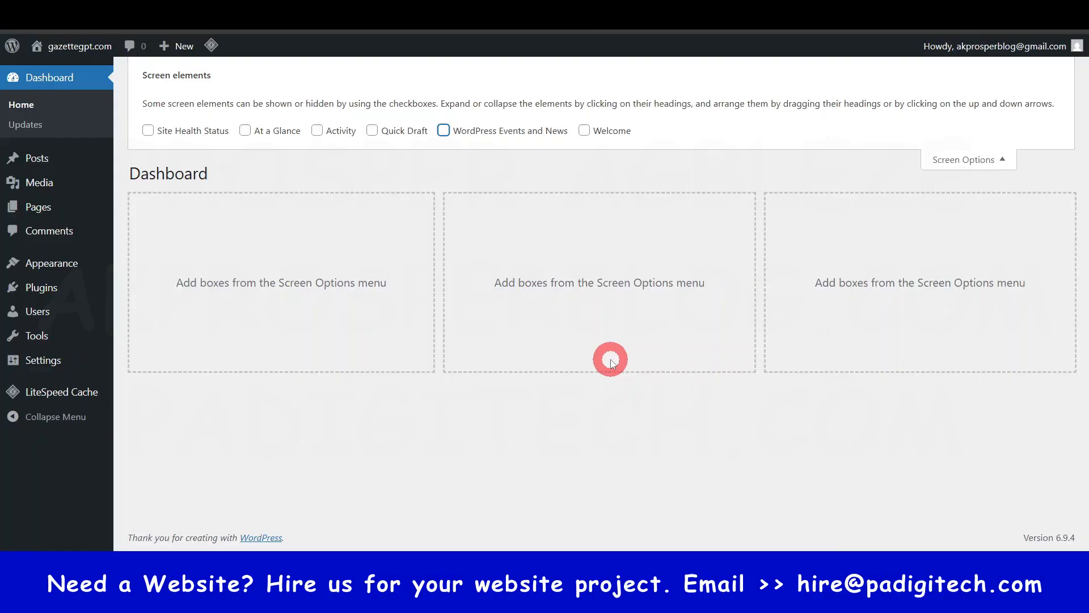
left_click(964, 500)
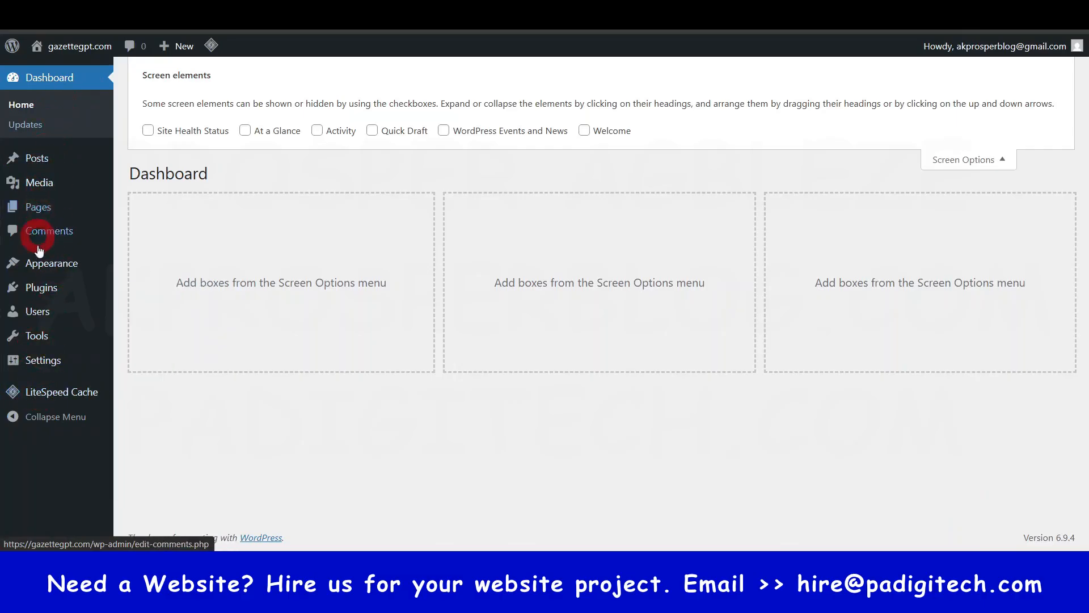
- Open the live gazettegpt.com site in a new tab and examine its default blog homepage from header to footer
mouse_move(33, 345)
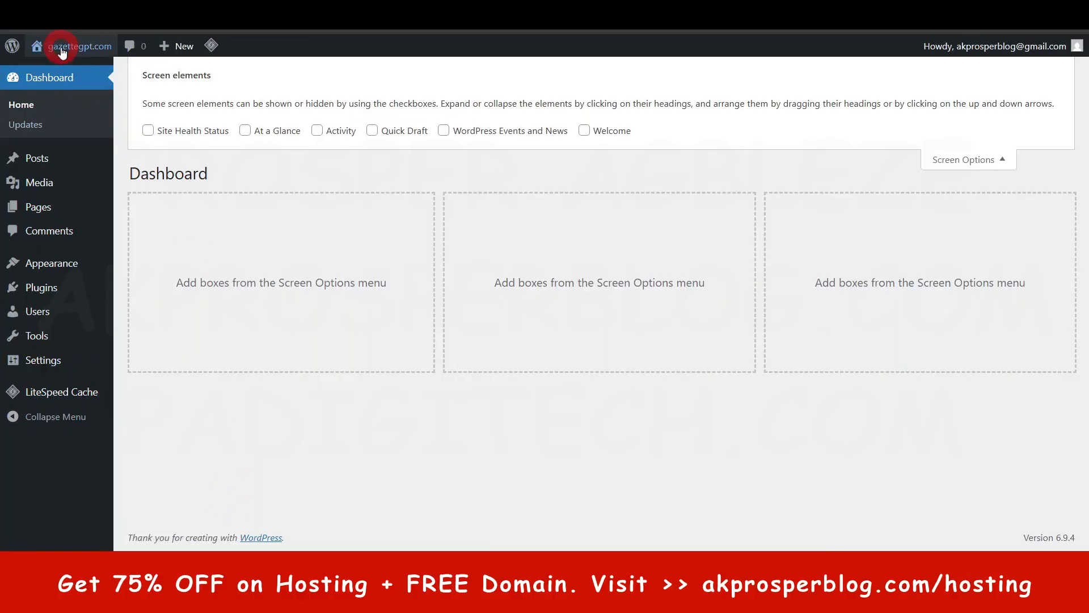
mouse_move(62, 51)
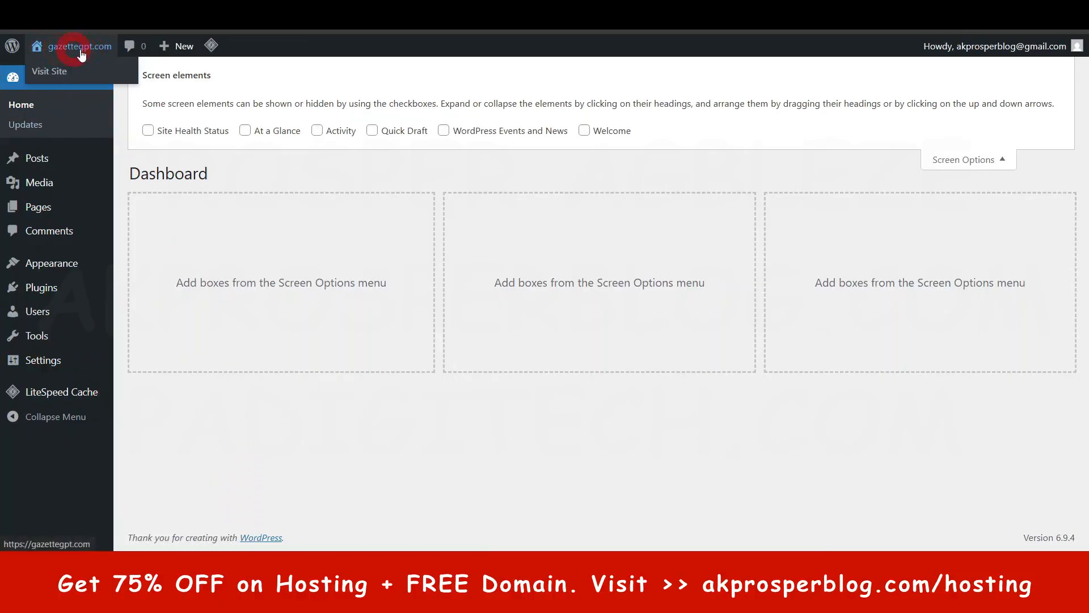
right_click(51, 72)
left_click(105, 85)
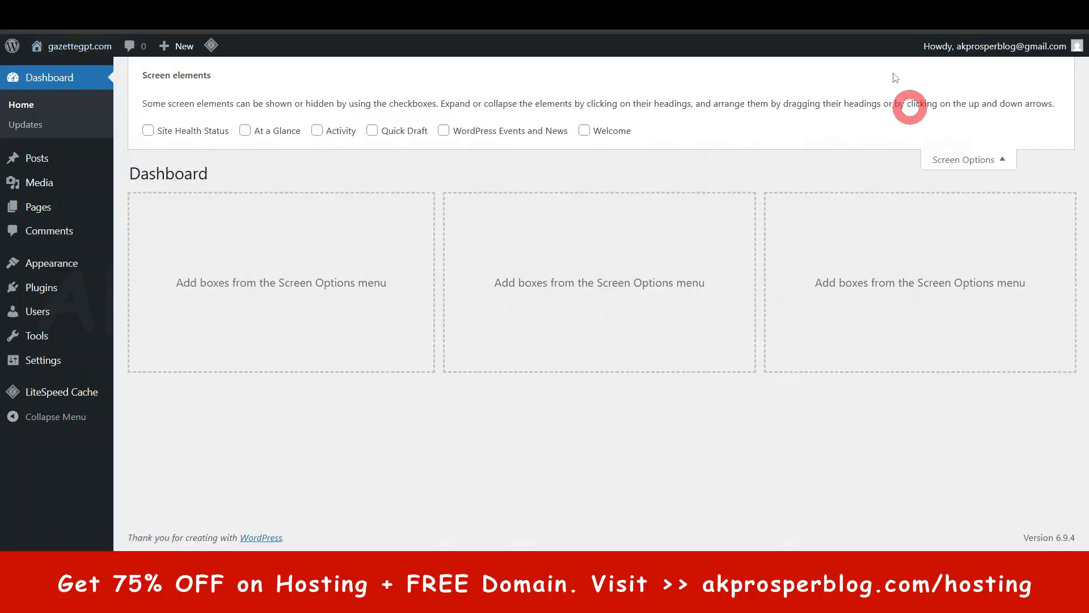
left_click(794, 14)
scroll(179, 220, "down", 5)
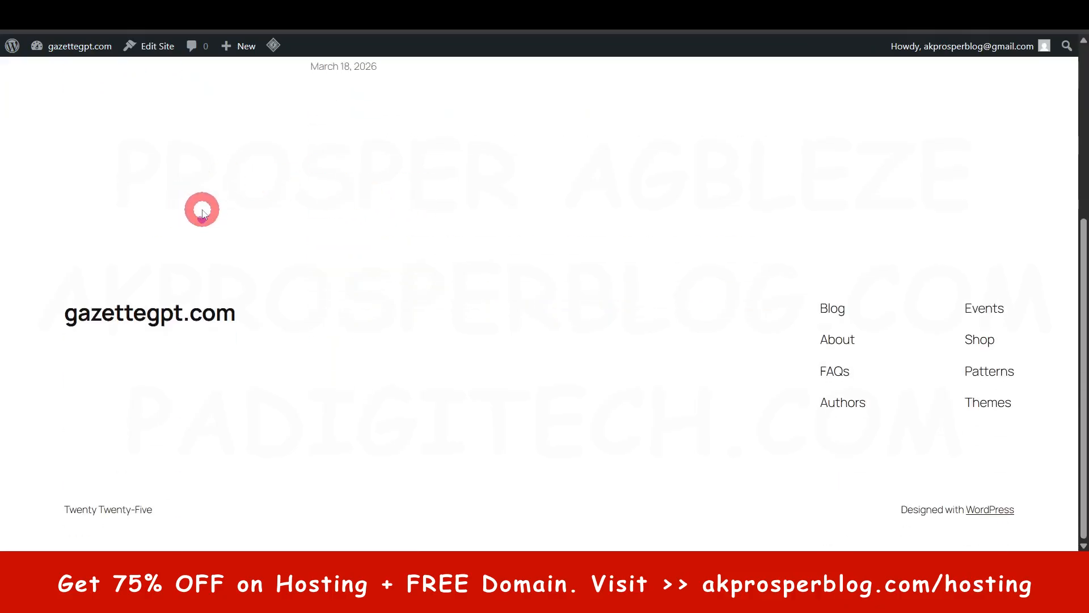
scroll(203, 210, "up", 5)
scroll(205, 208, "down", 5)
scroll(207, 208, "up", 5)
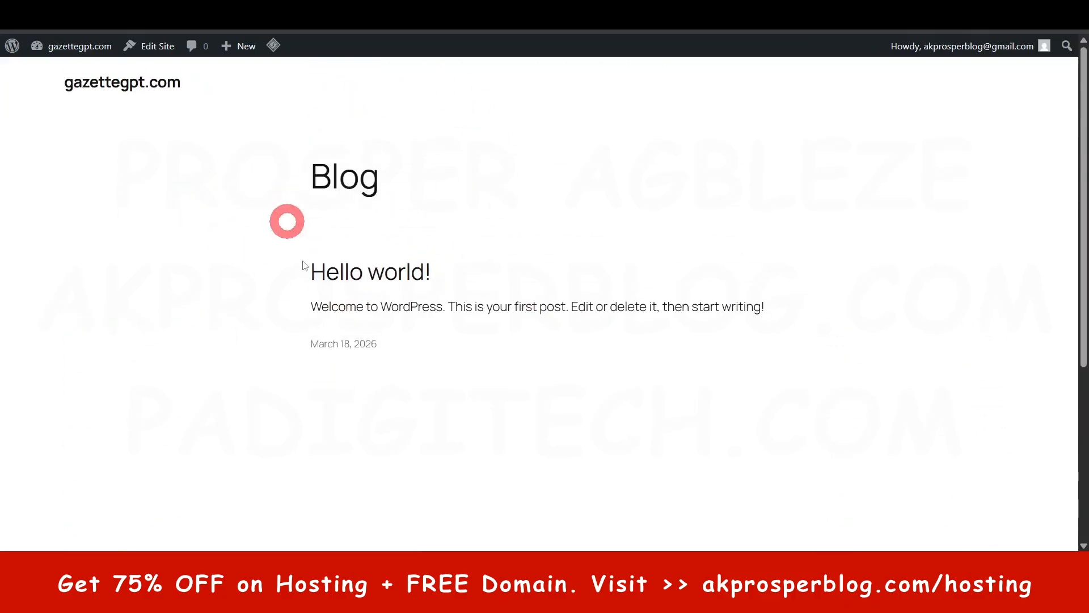
scroll(462, 264, "down", 5)
scroll(382, 235, "up", 5)
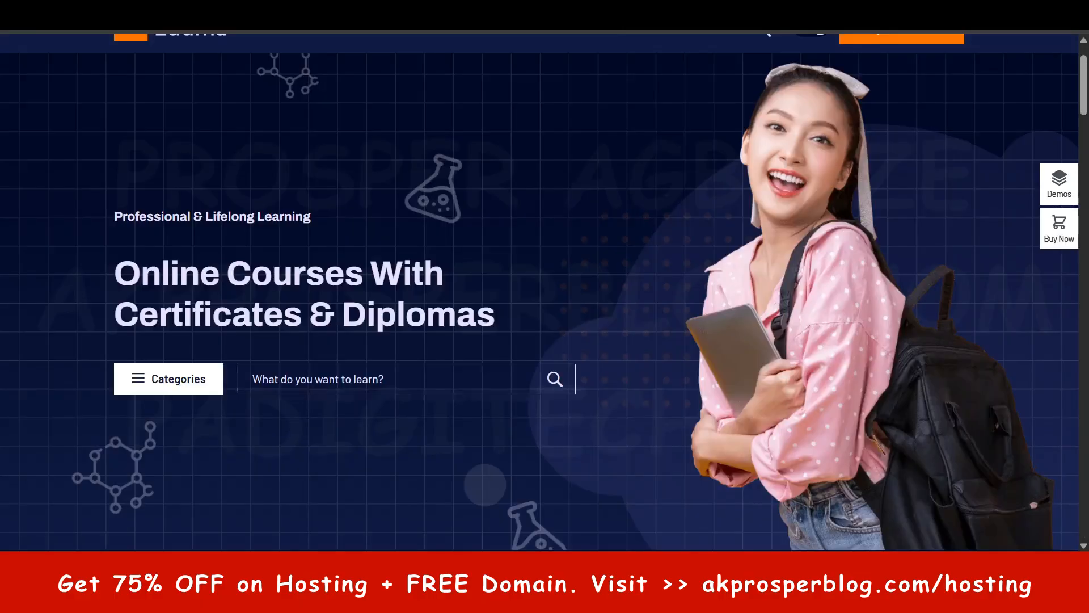
- View the Eduma demo's homepage for comparison, and look over the Posts options back in the WordPress dashboard
left_click(384, 220)
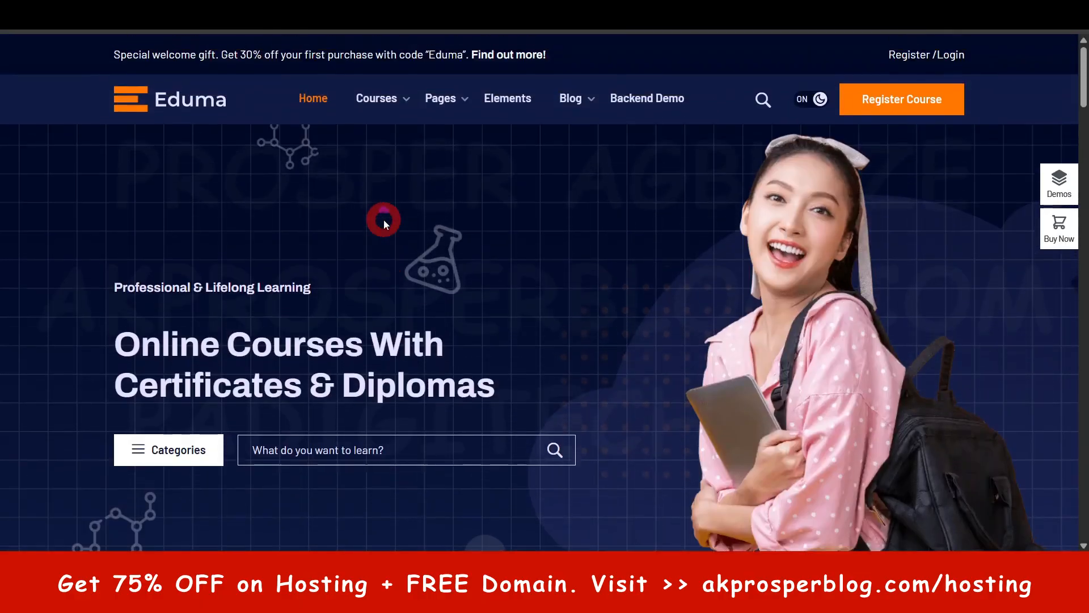
left_click(883, 165)
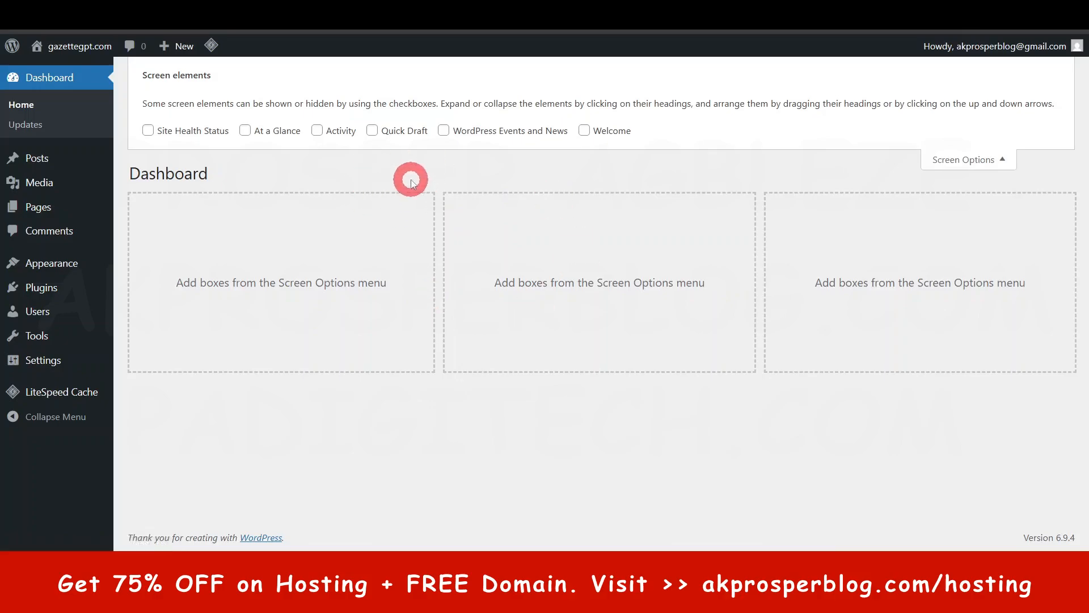
mouse_move(38, 162)
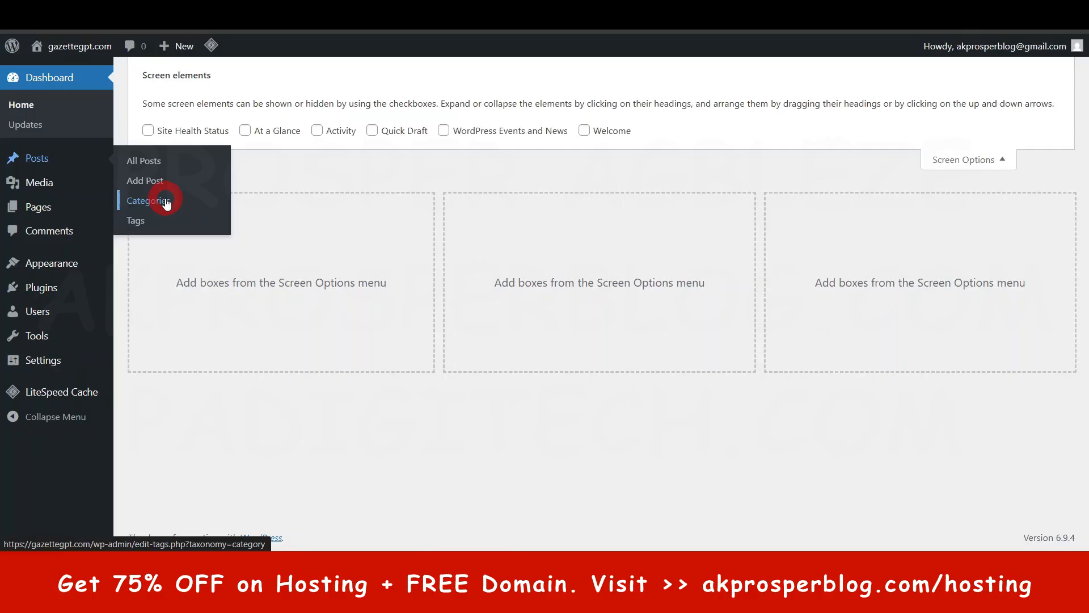
left_click(146, 203)
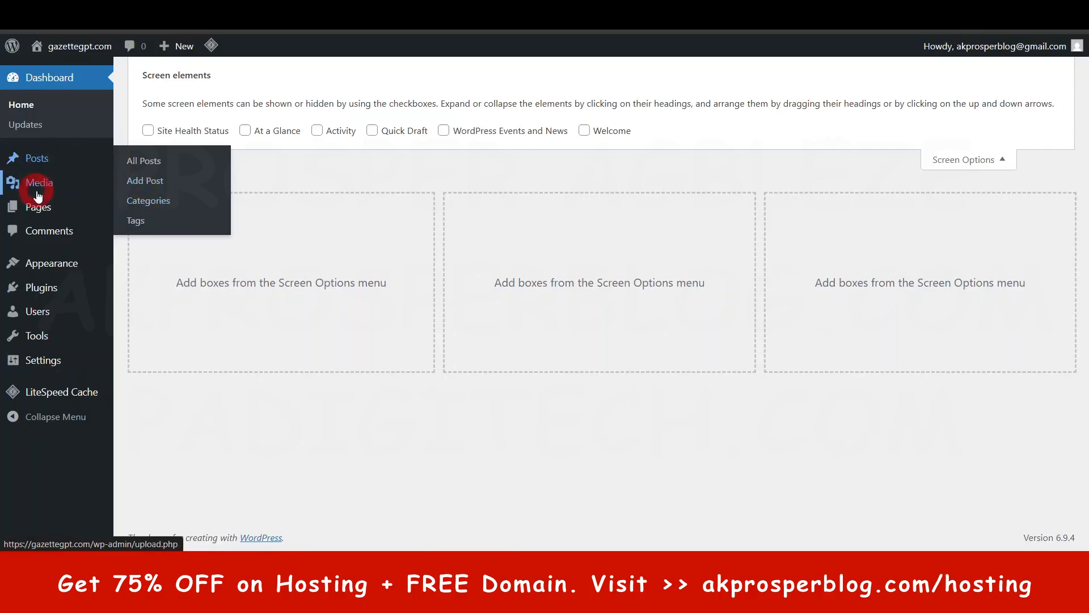
- Look over the admin sections from Media to LiteSpeed Cache and their options, and collapse and re-expand the admin menu
mouse_move(40, 189)
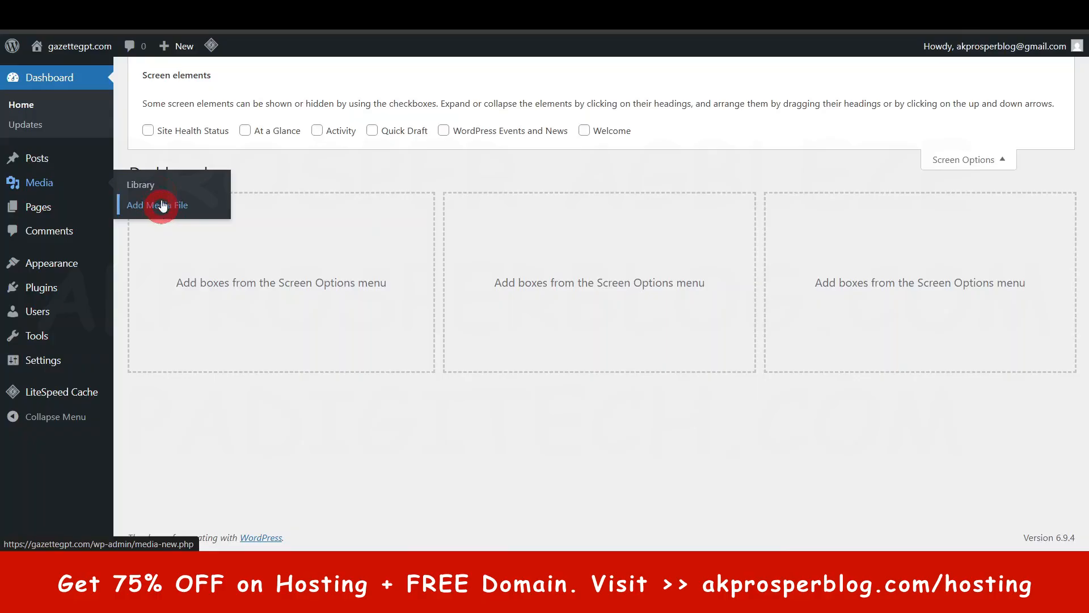
mouse_move(38, 210)
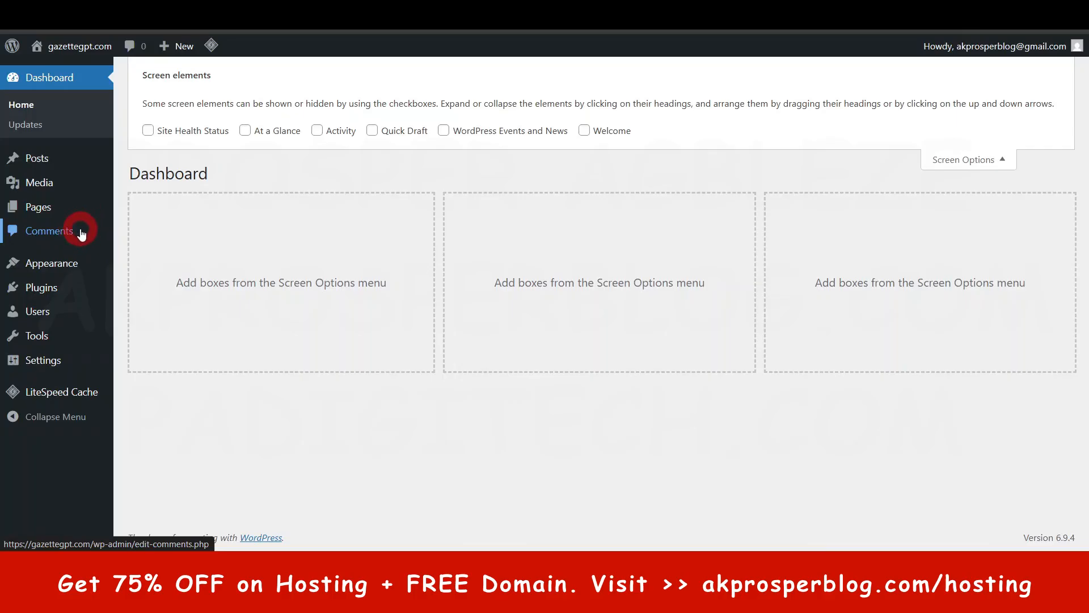
mouse_move(42, 265)
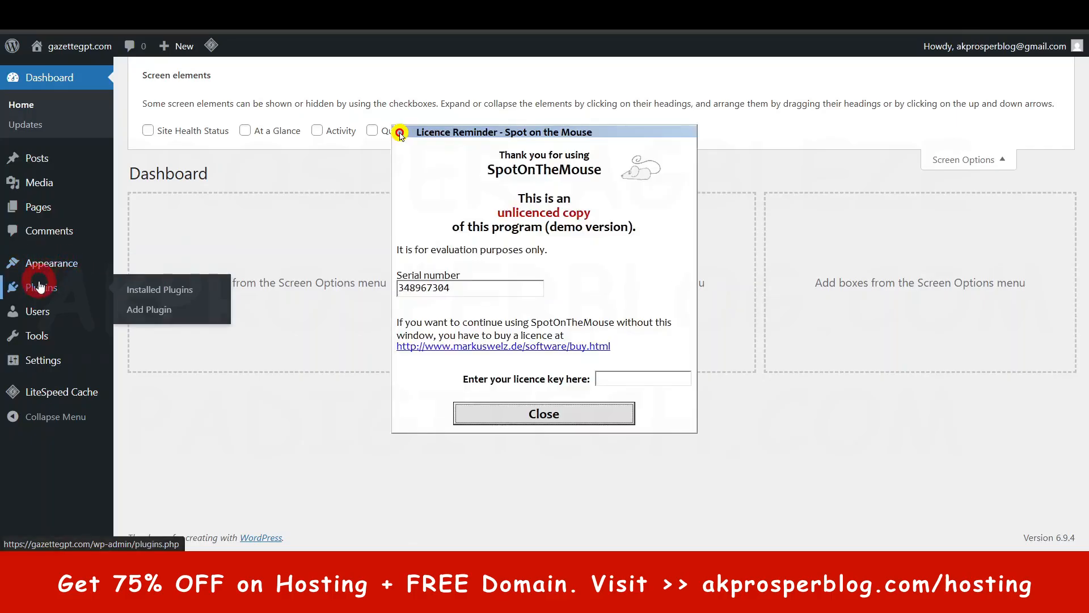
left_click(547, 414)
mouse_move(36, 285)
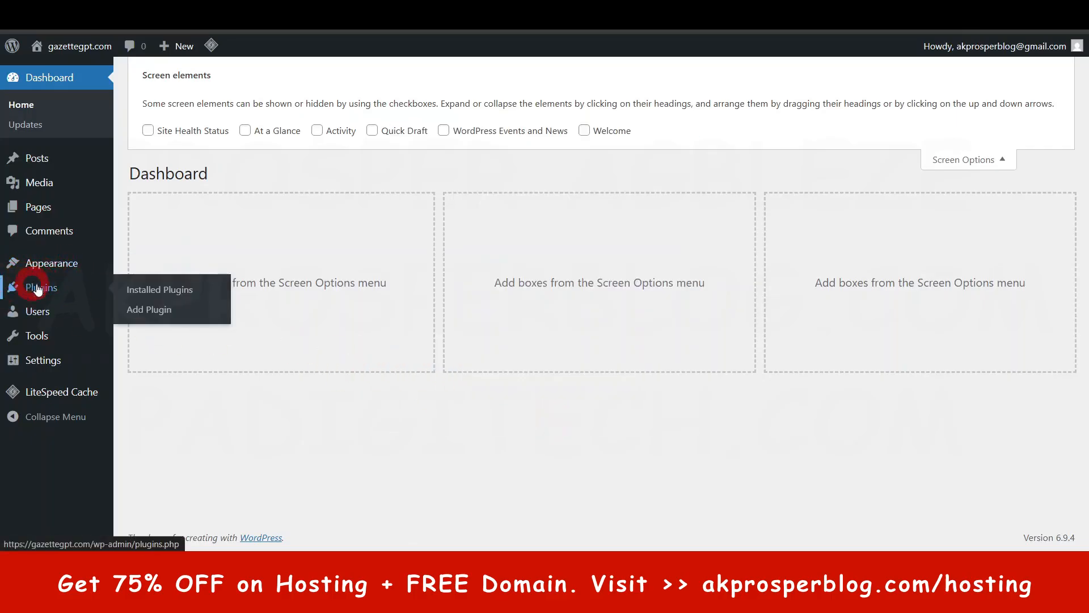
mouse_move(33, 313)
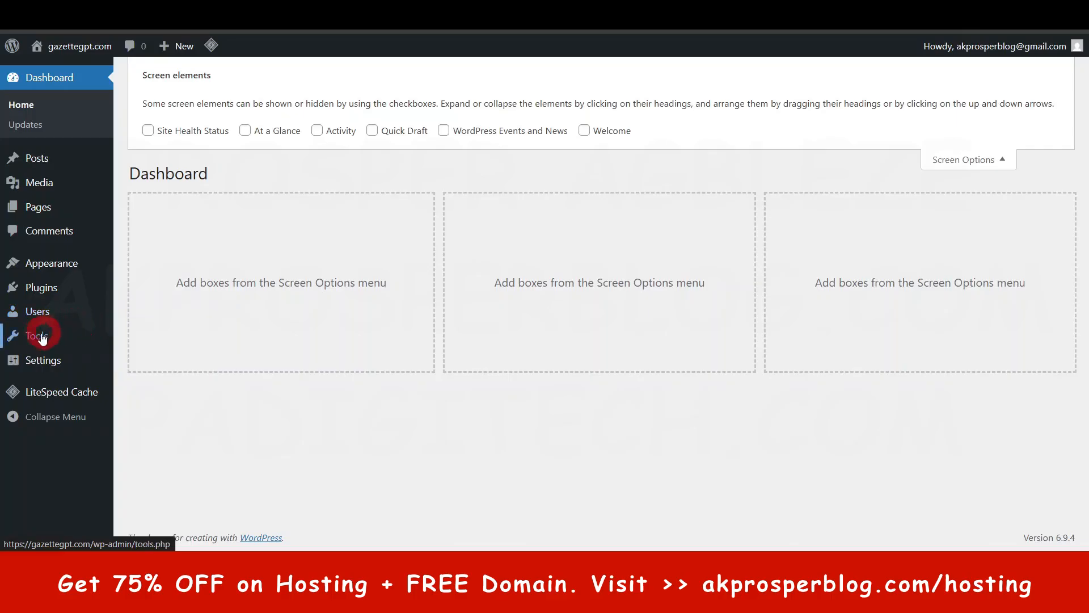
mouse_move(11, 338)
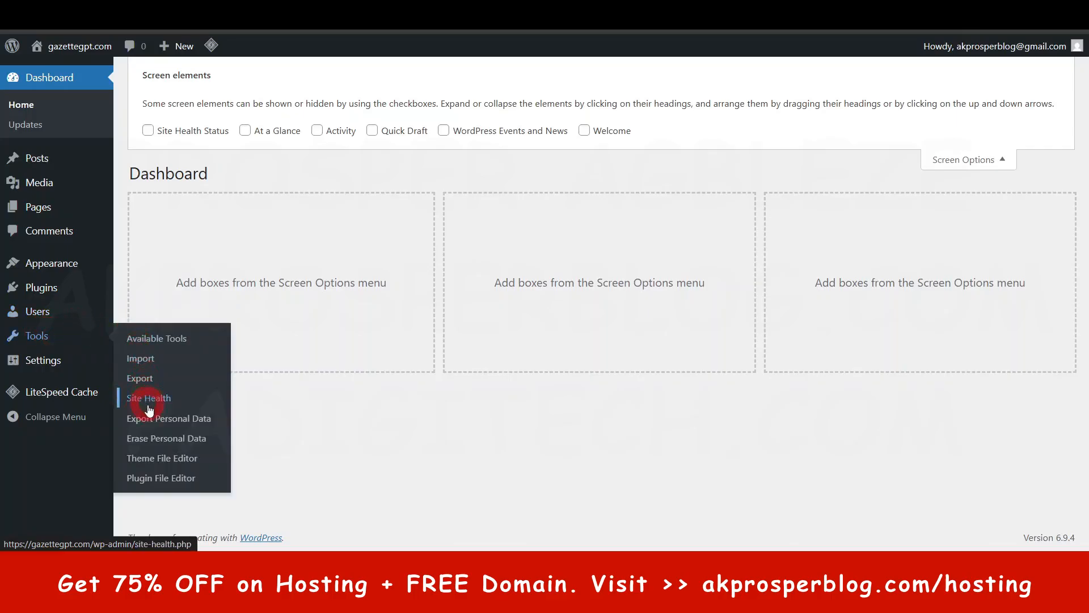
mouse_move(34, 363)
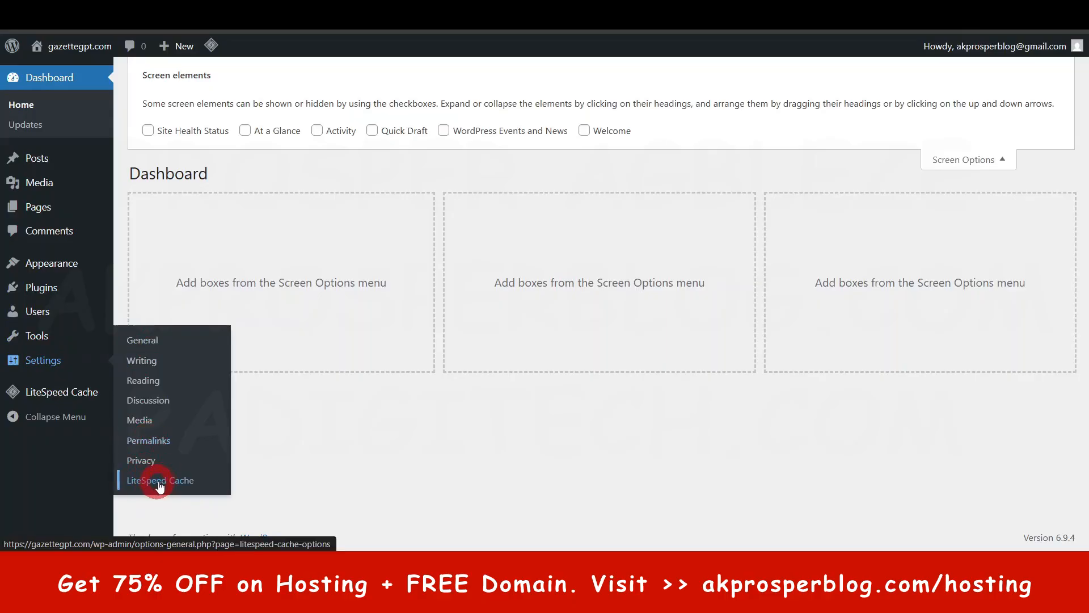
mouse_move(57, 392)
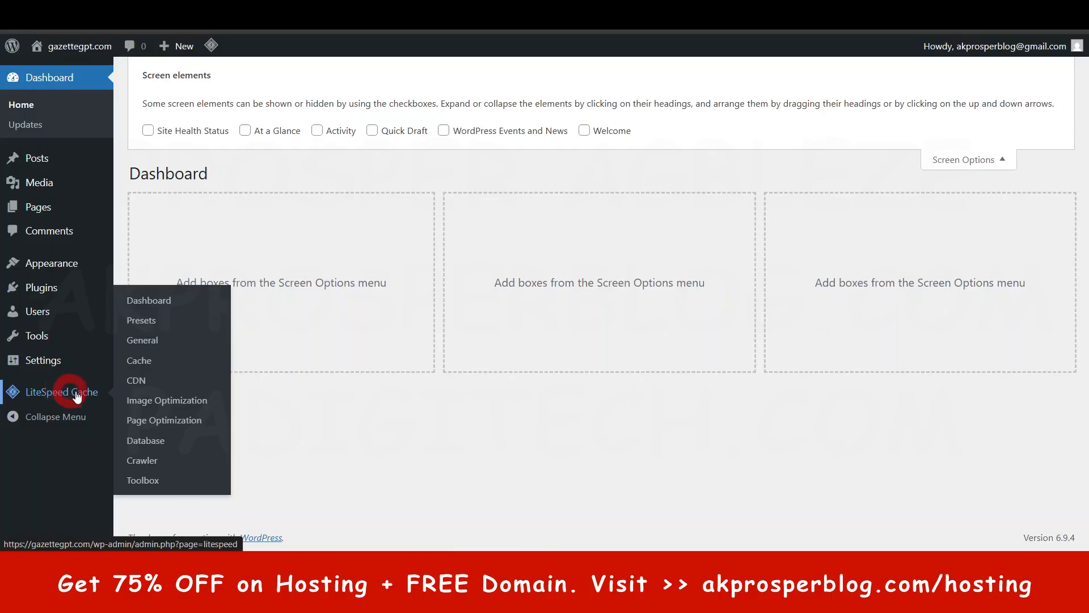
left_click(34, 417)
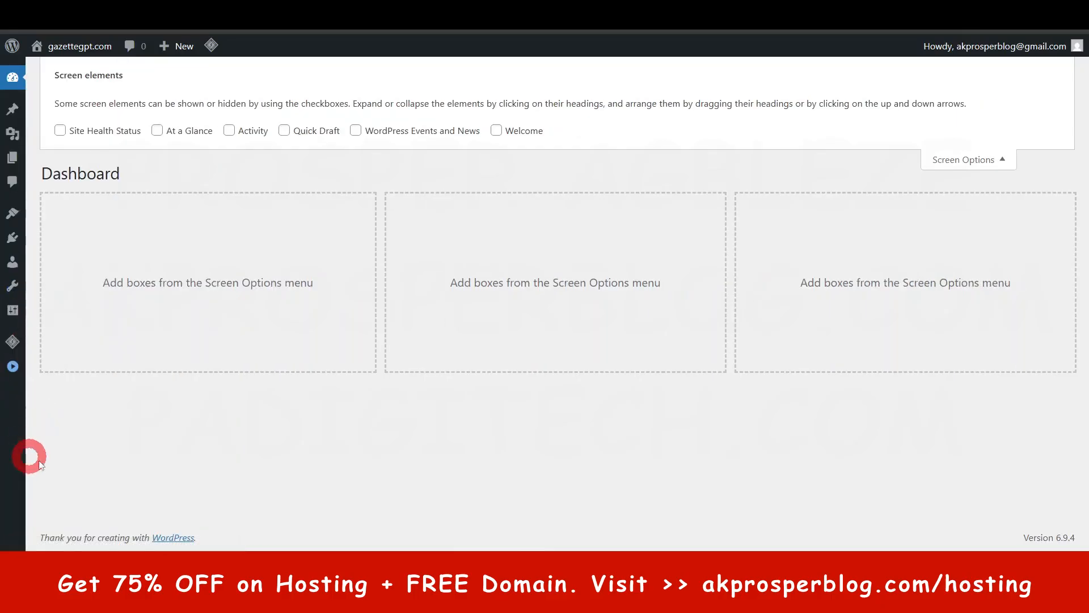
left_click(12, 366)
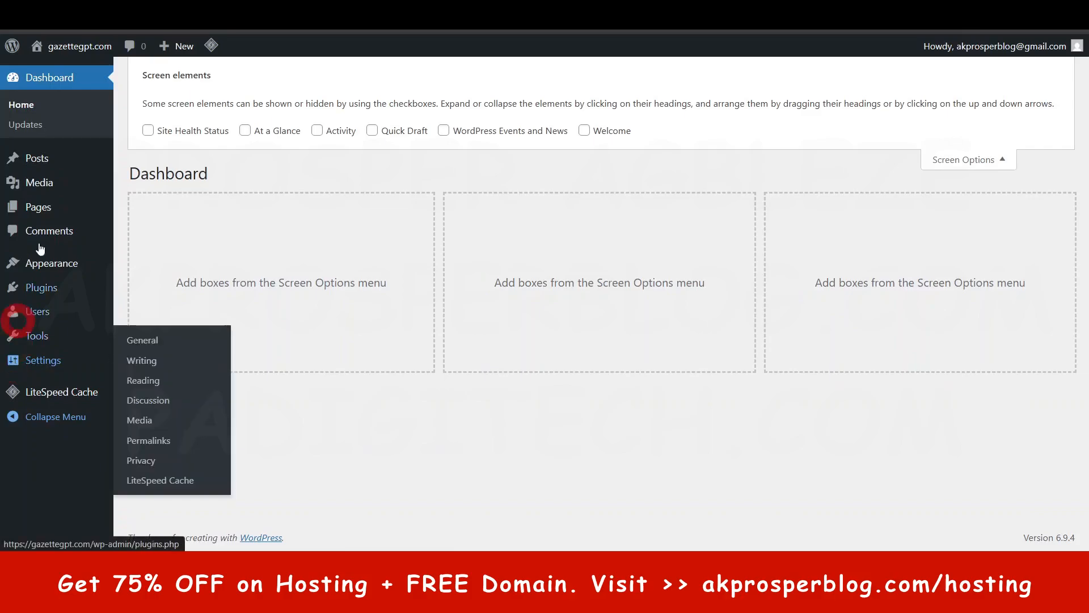
mouse_move(51, 153)
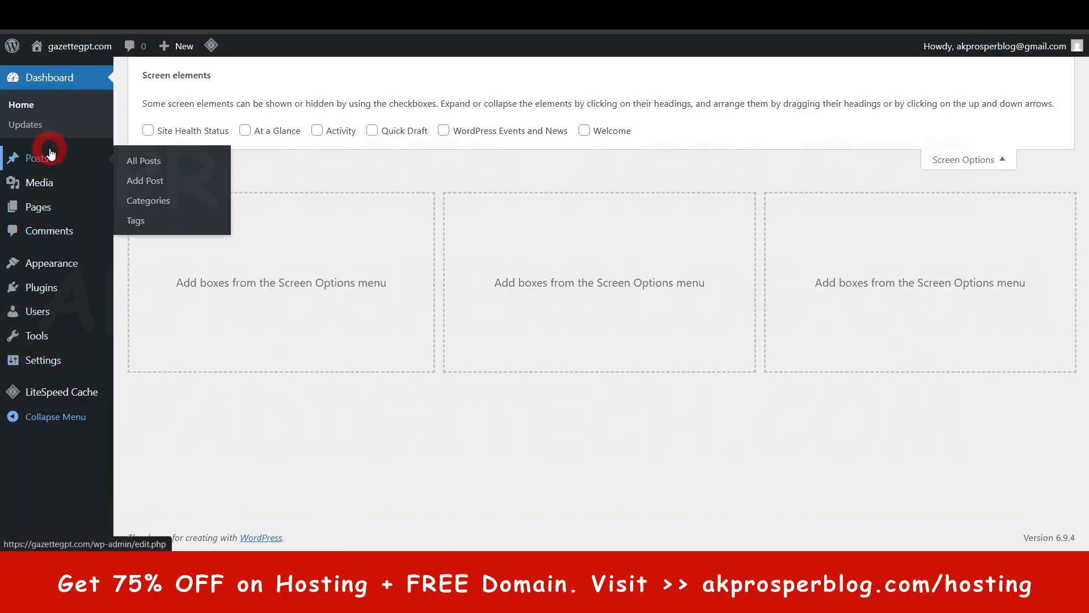
- Open the General settings and other Settings pages in separate tabs, and switch to General Settings
mouse_move(48, 367)
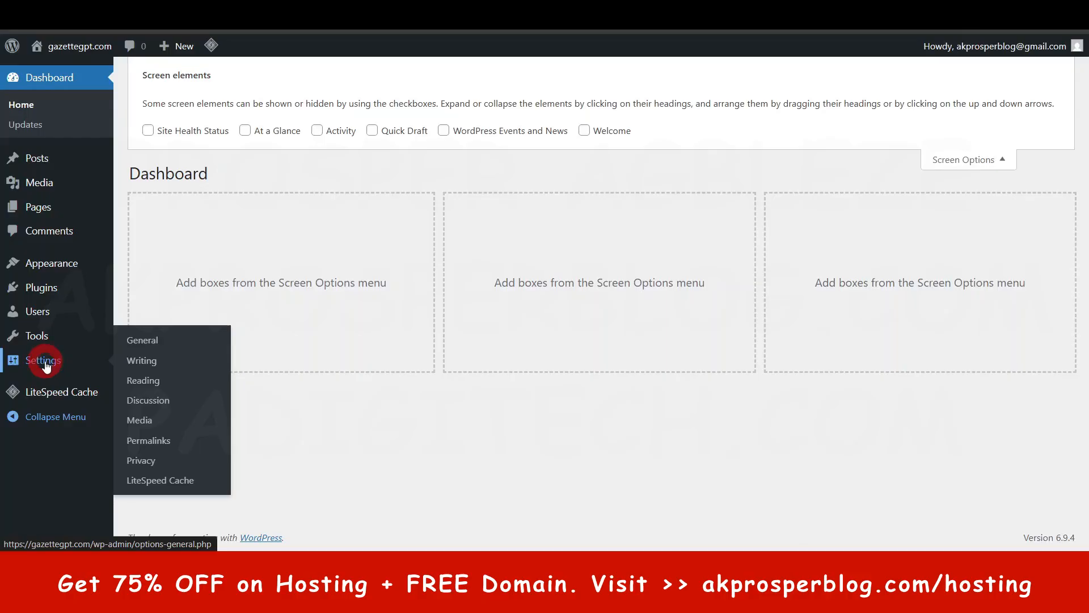
left_click(143, 341, "ctrl")
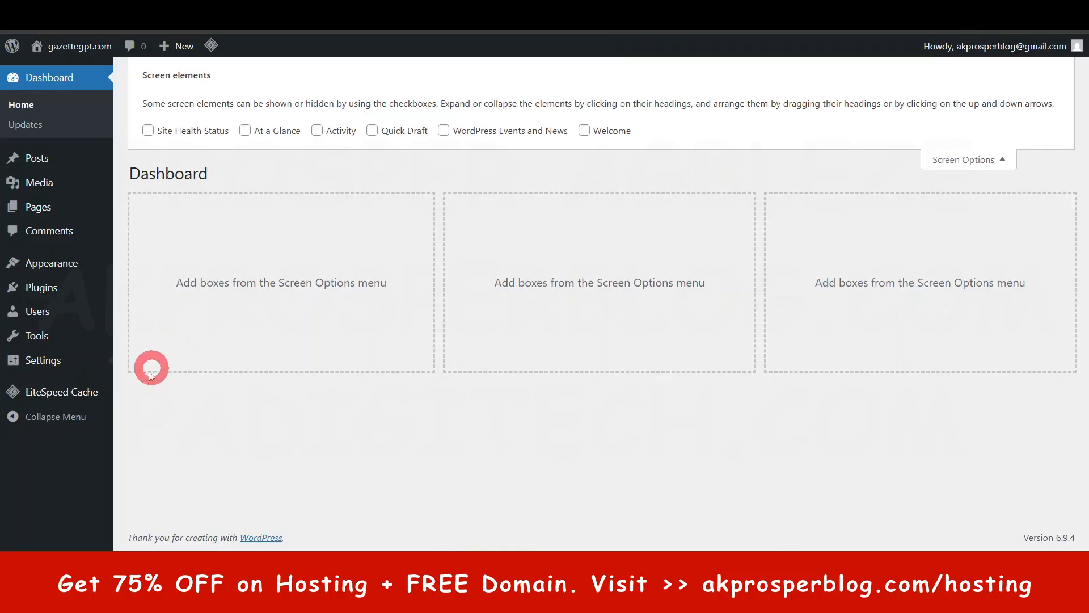
mouse_move(49, 367)
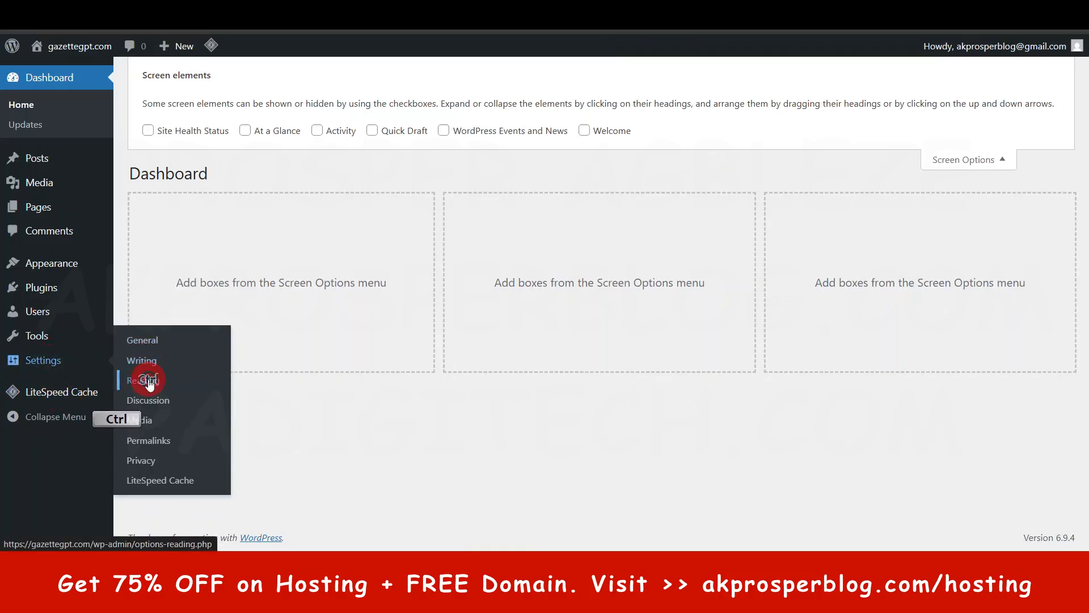
left_click(160, 413, "ctrl")
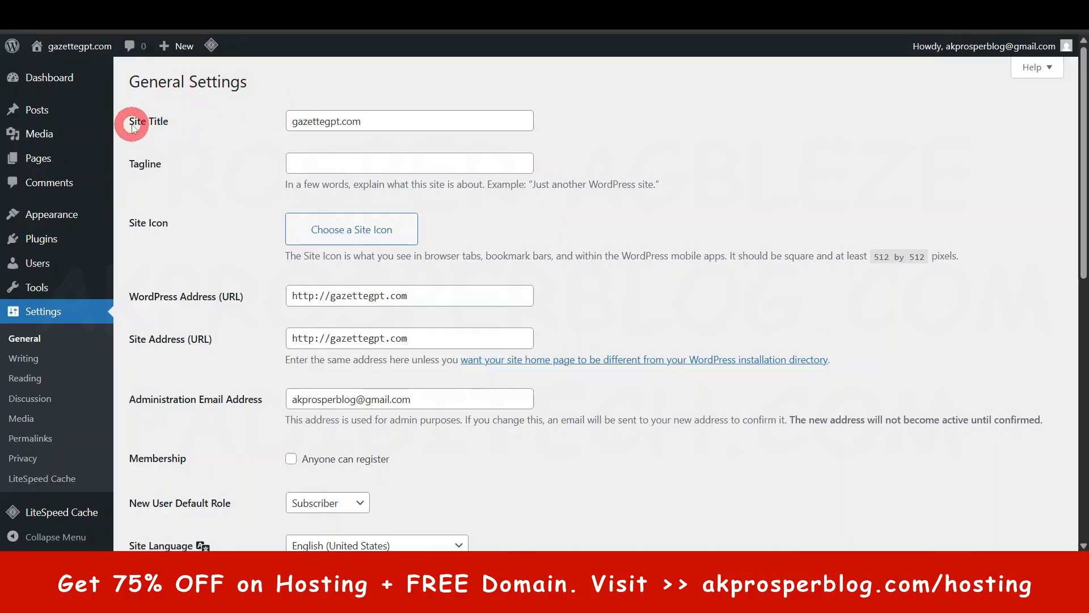
- Set the site title to "PA Academy" in the General Settings
left_click_drag(130, 125, 195, 121)
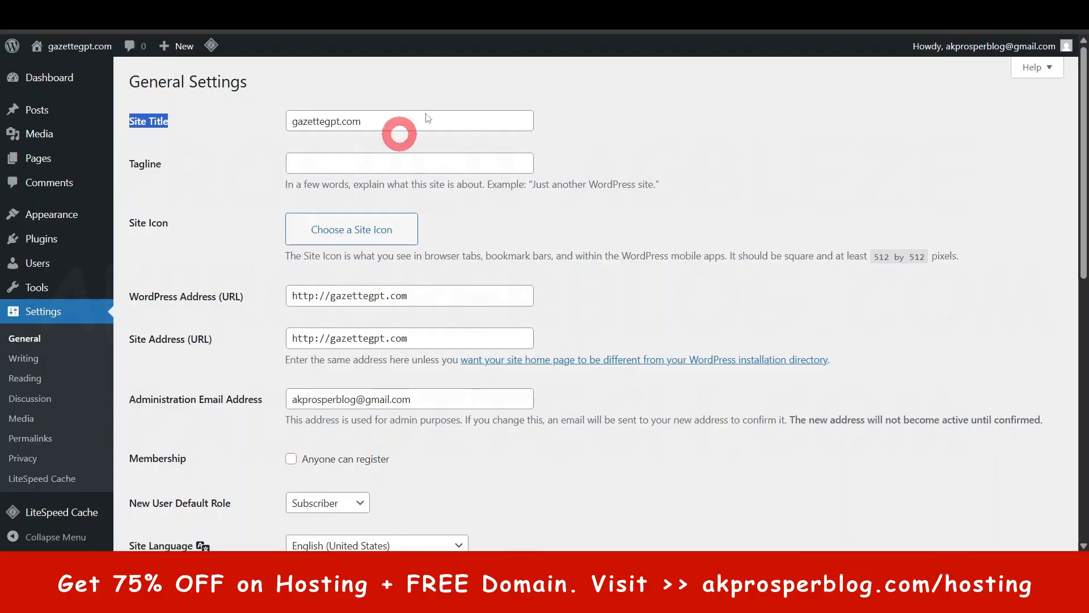
left_click(647, 111)
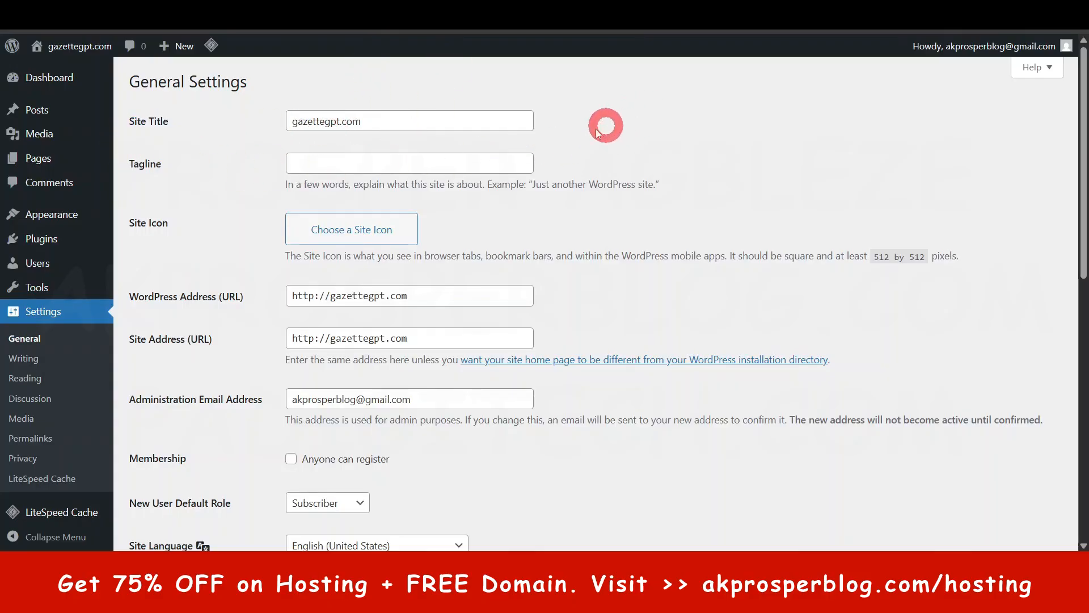
triple_click(366, 124)
type("PA")
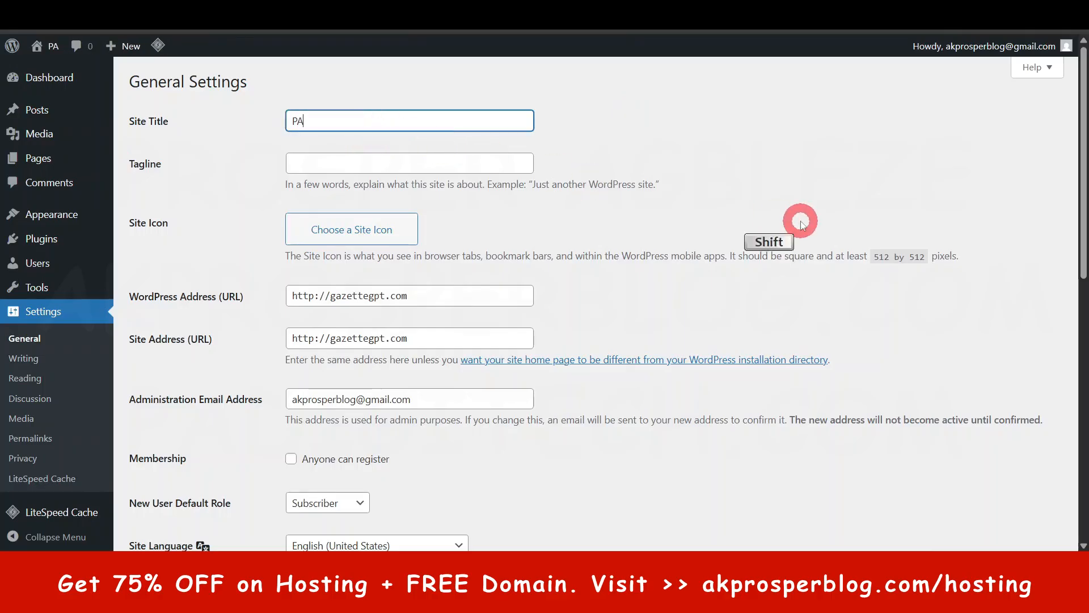
type(" Academy")
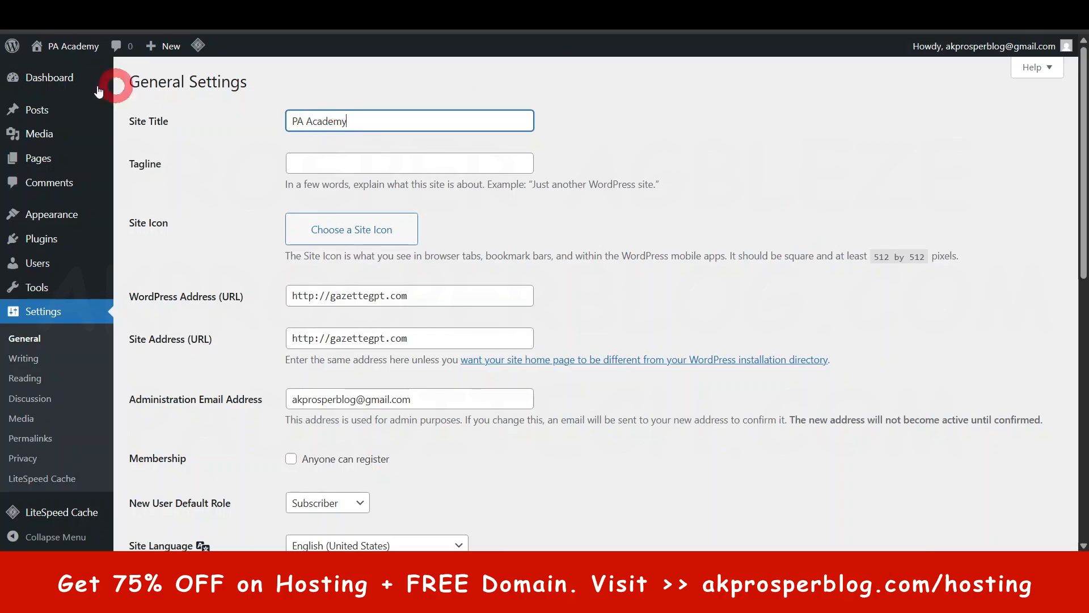
mouse_move(71, 52)
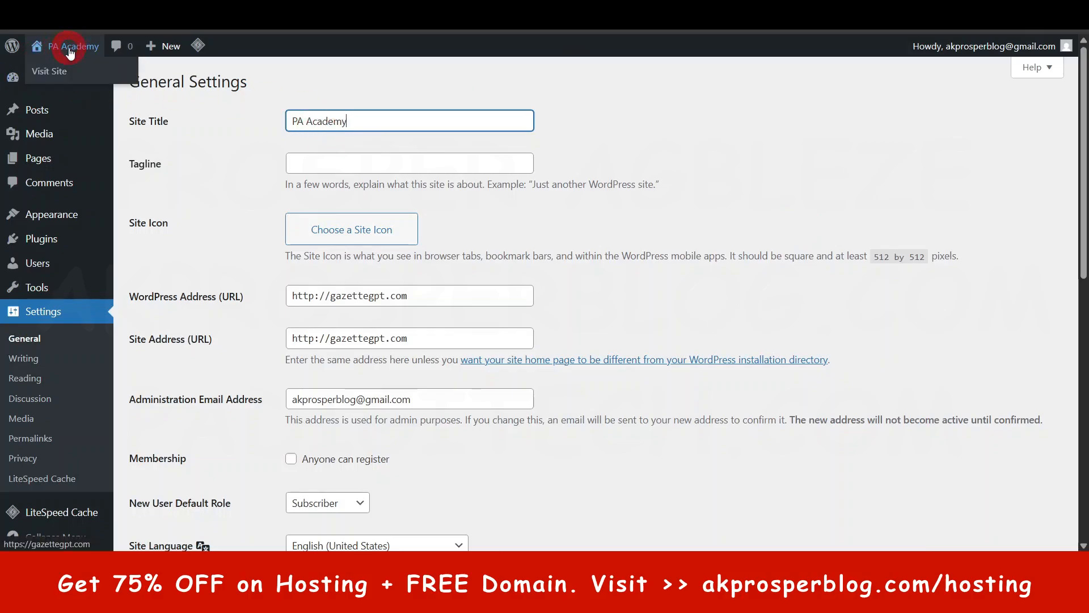
- Read the guidance for the site's tagline and start editing the tagline
left_click(376, 163)
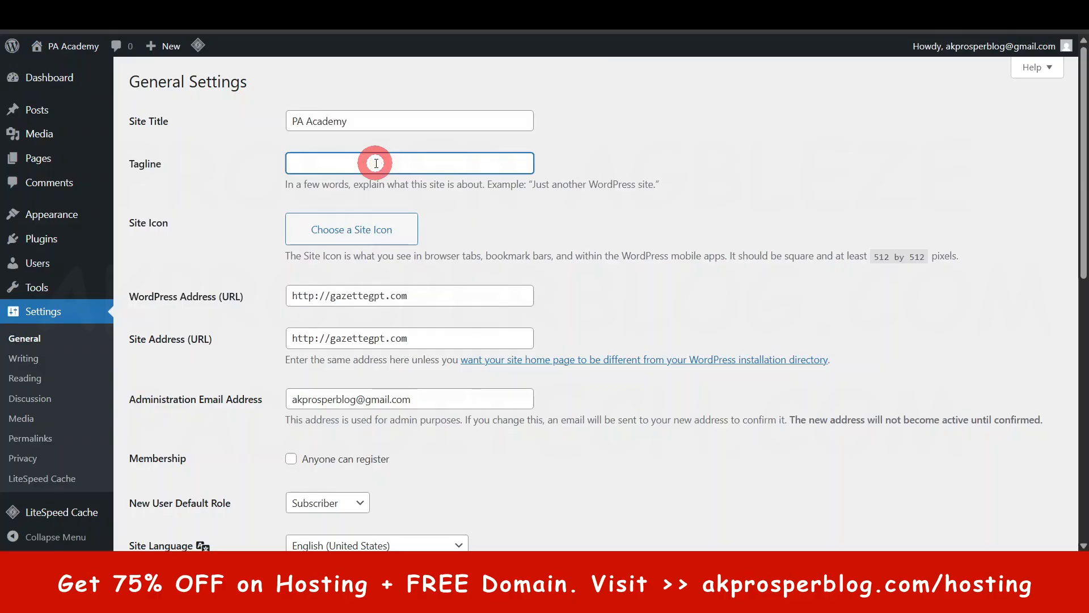
left_click_drag(285, 185, 641, 191)
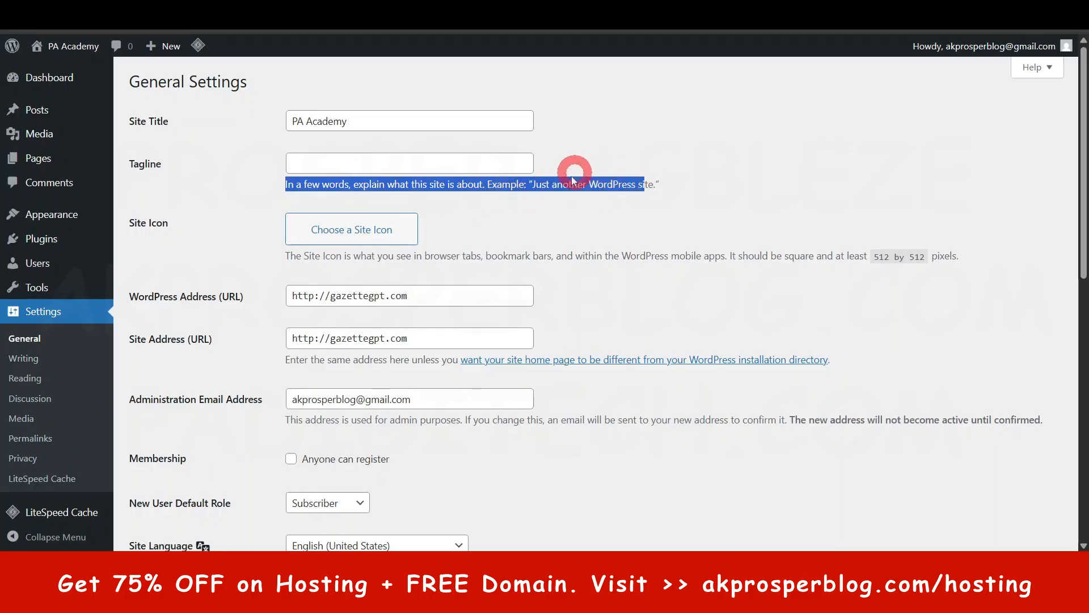
left_click(418, 163)
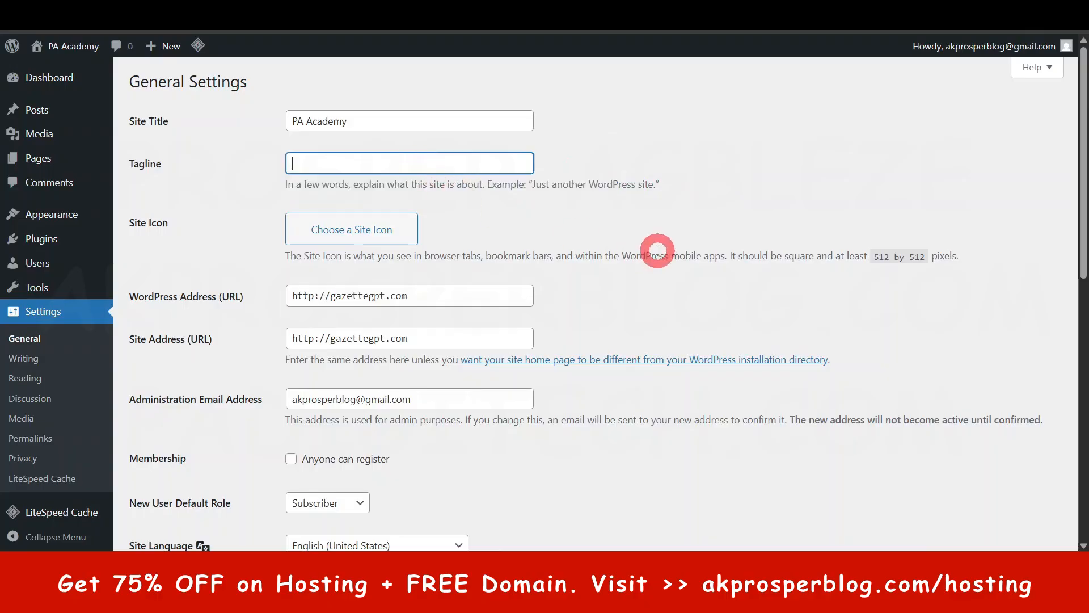
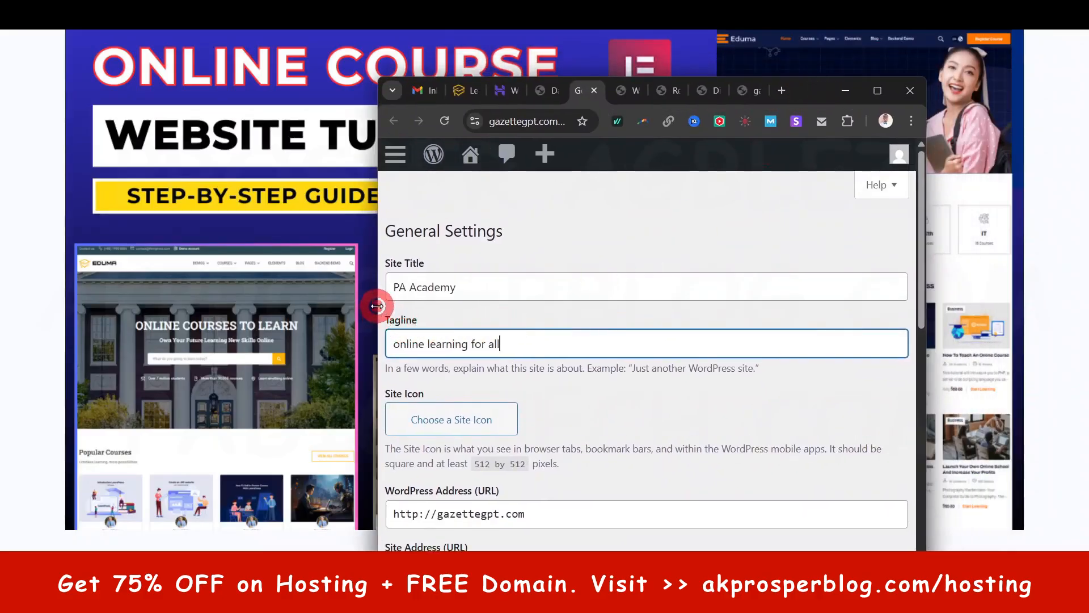
- Enlarge the browser window and set Blue-and-Red-Minimalist-Car-Detailing-Logo-1.png as the site icon, accepting the proposed crop
left_click_drag(377, 307, 86, 307)
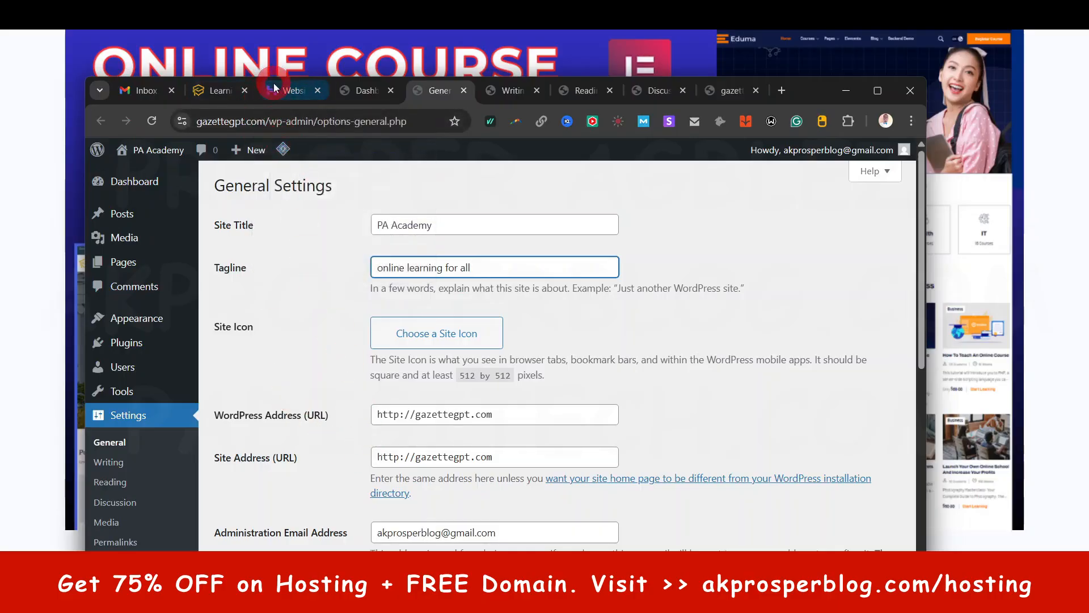
left_click(883, 90)
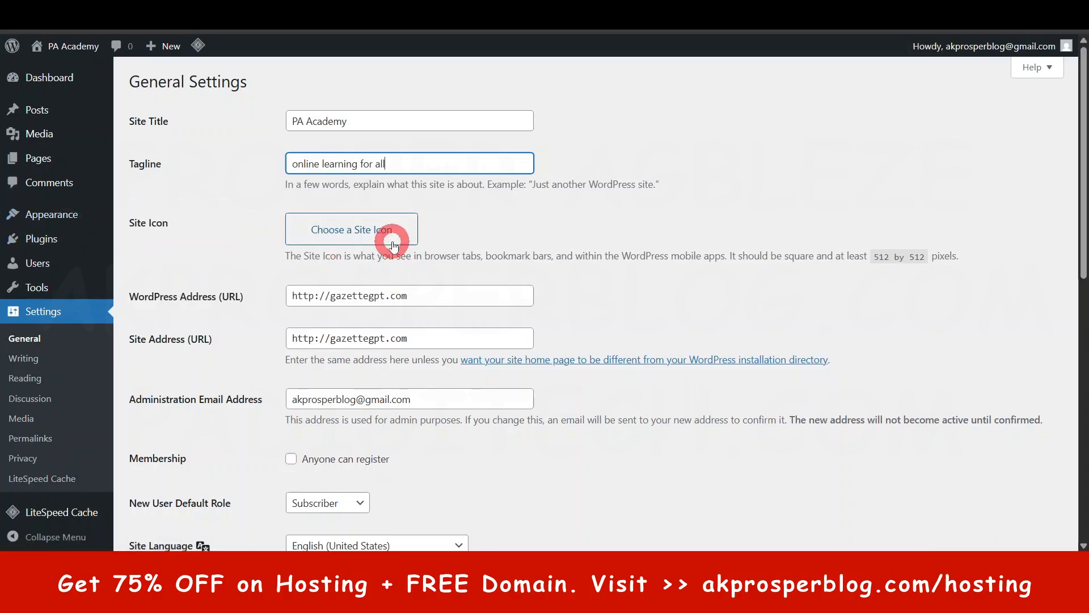
left_click(363, 233)
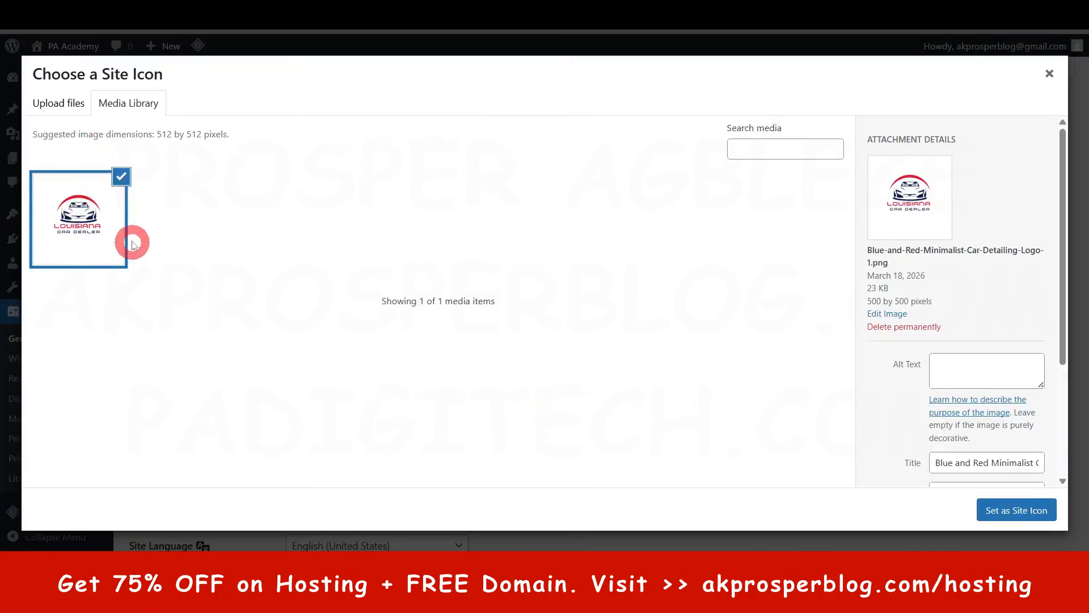
left_click(1035, 514)
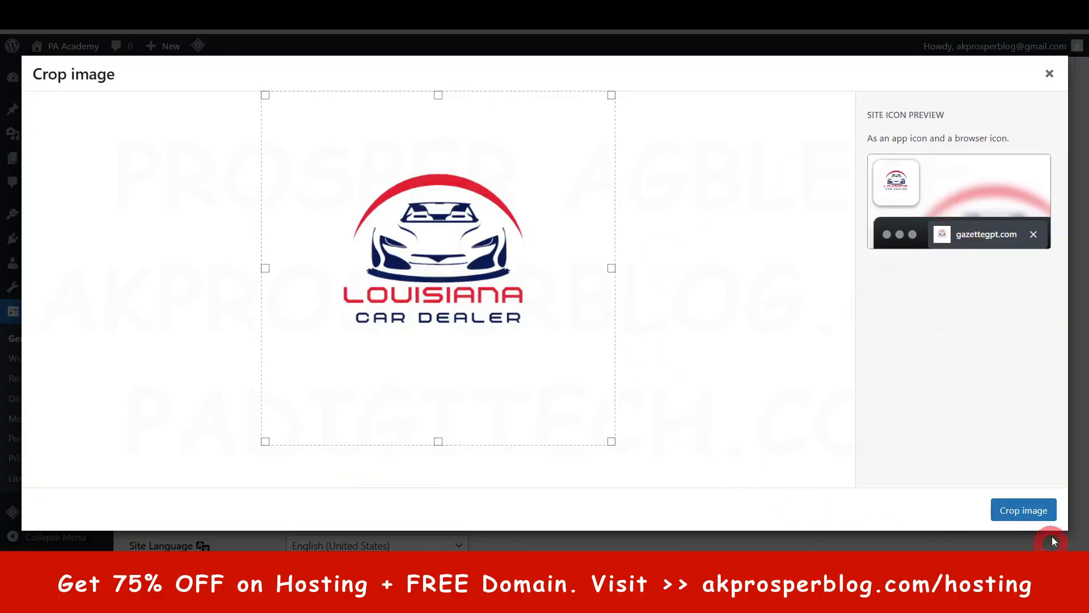
left_click(1030, 511)
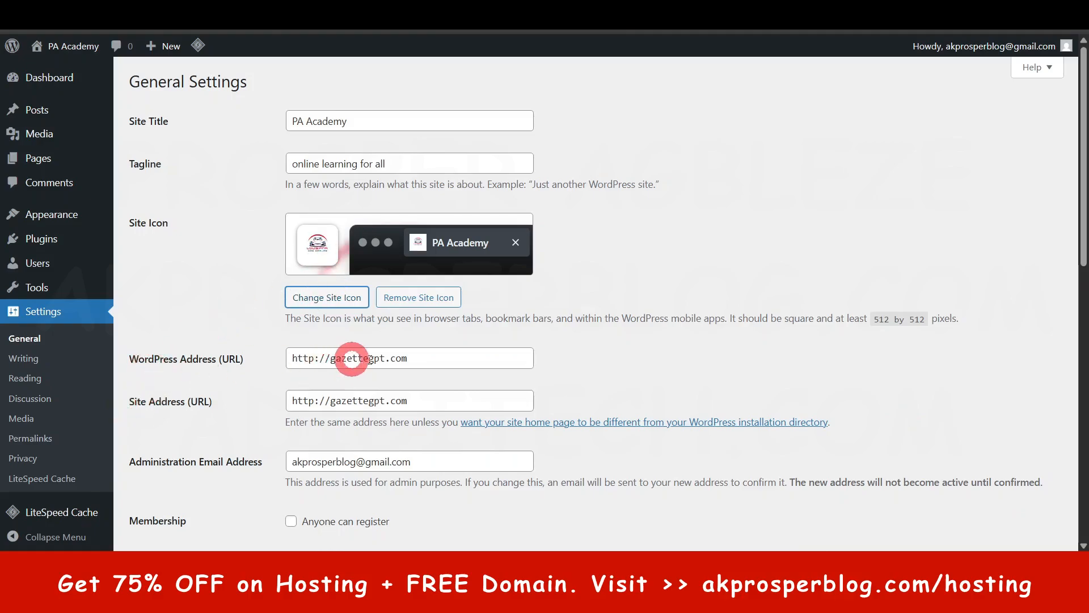
- Review the WordPress and site URLs and the administration email address in the General Settings
scroll(462, 338, "down", 3)
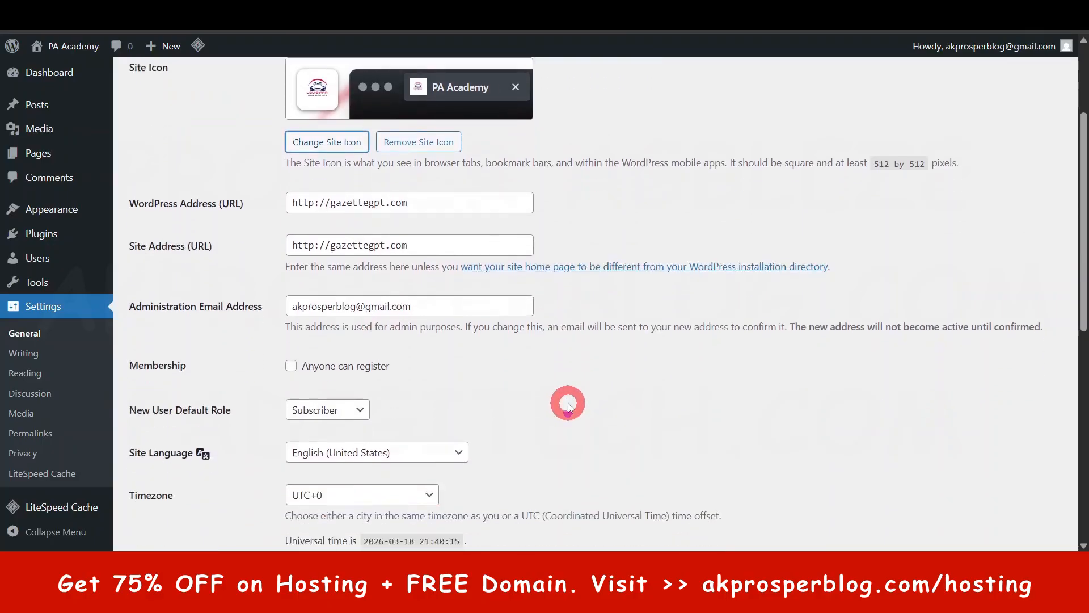
scroll(568, 404, "down", 1)
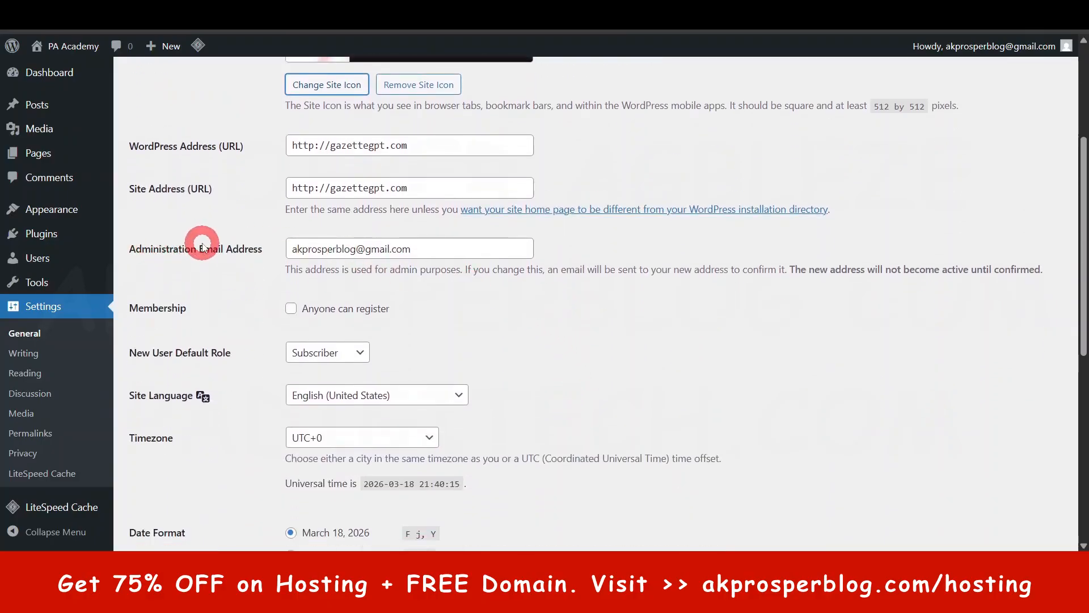
left_click(321, 248)
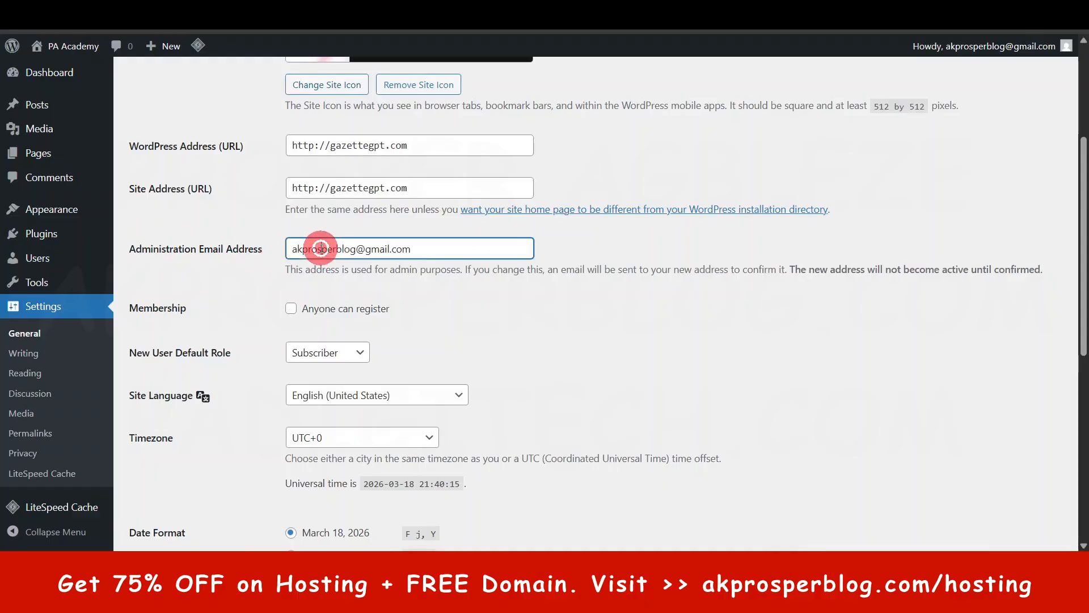
triple_click(321, 248)
left_click(552, 309)
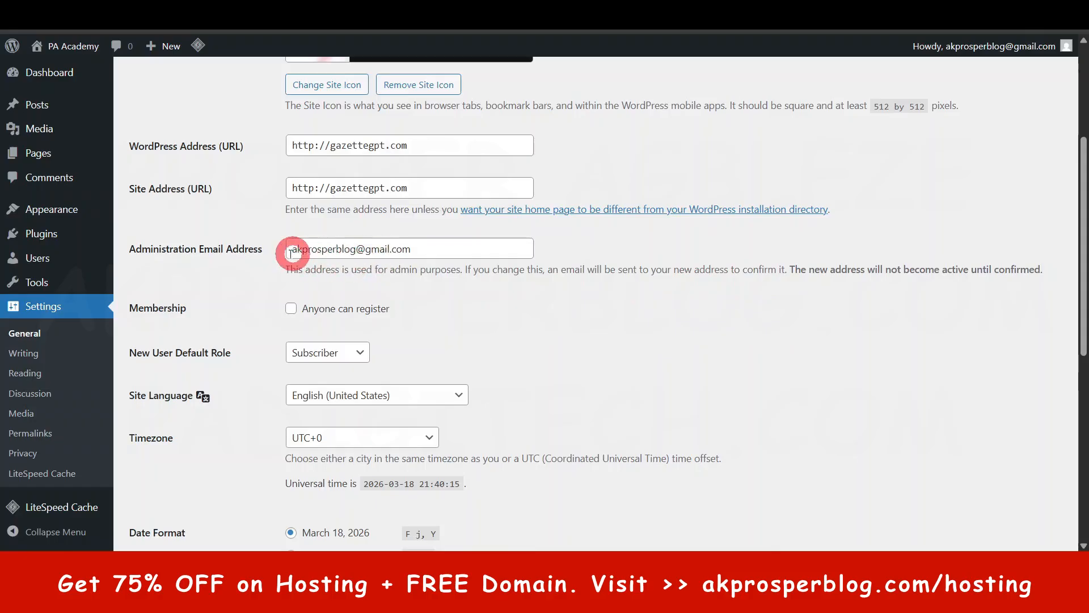
- Allow anyone to register on the site and keep Subscriber as the default role for new users
scroll(454, 304, "down", 1)
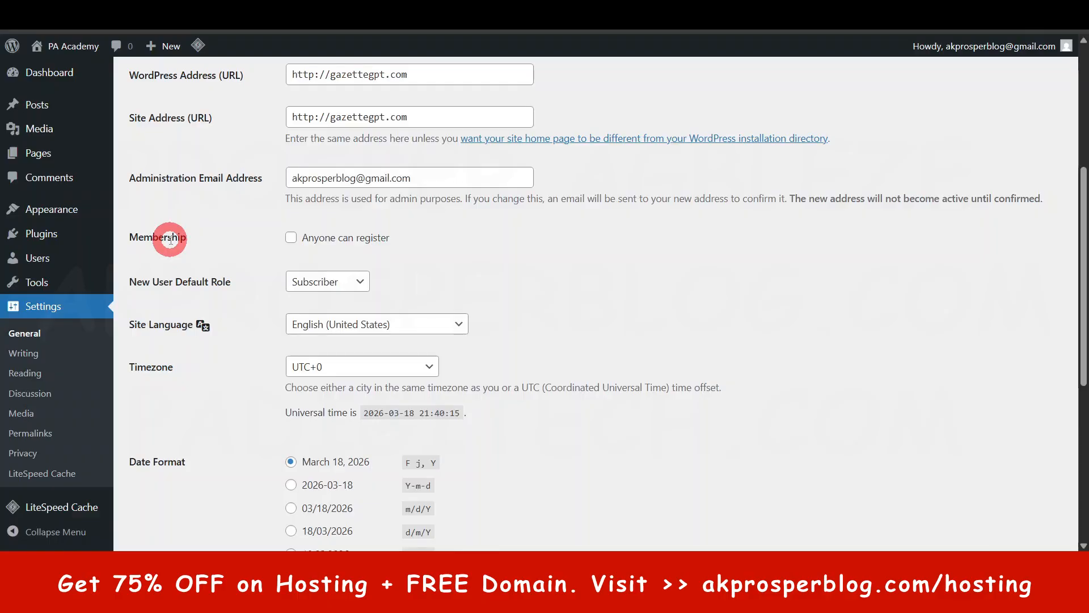
left_click(291, 238)
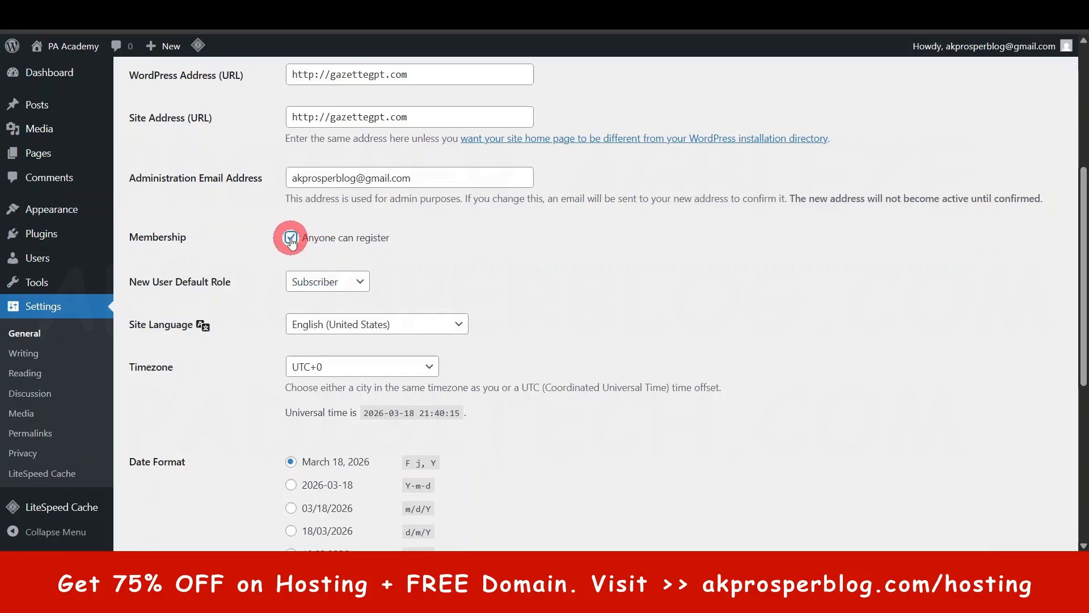
left_click(350, 288)
left_click(355, 279)
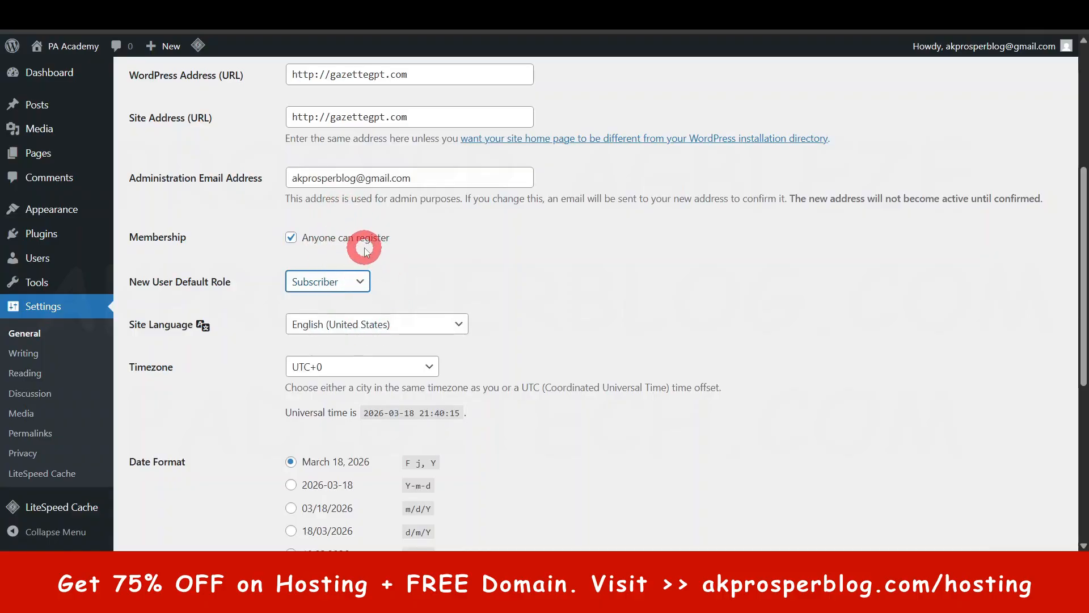
- Check the language, timezone, date and time format options, and save the General Settings
scroll(418, 282, "down", 3)
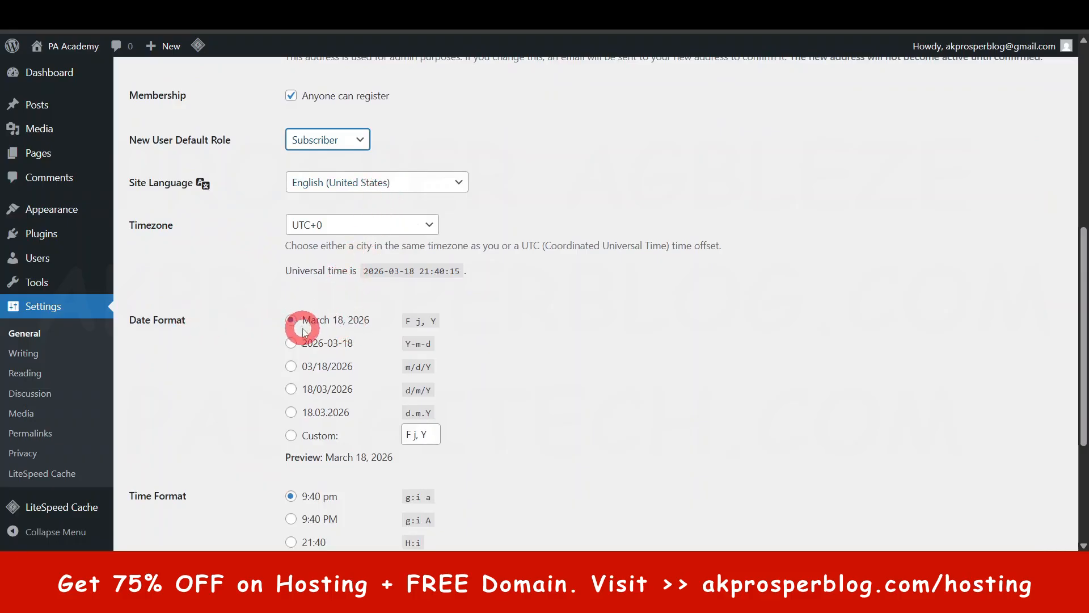
scroll(301, 323, "down", 3)
scroll(389, 340, "down", 2)
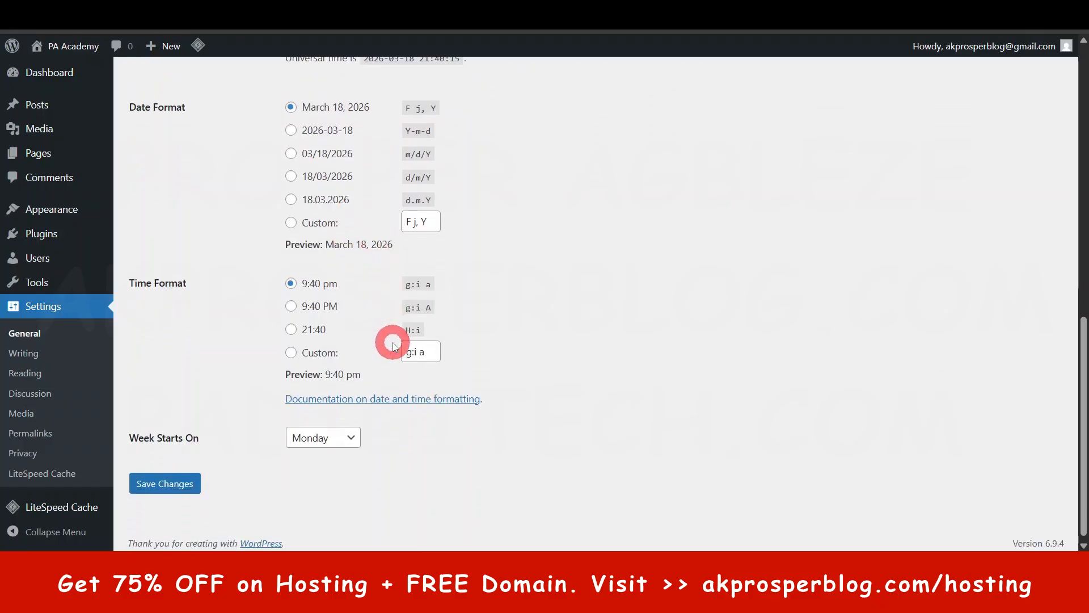
scroll(363, 386, "down", 1)
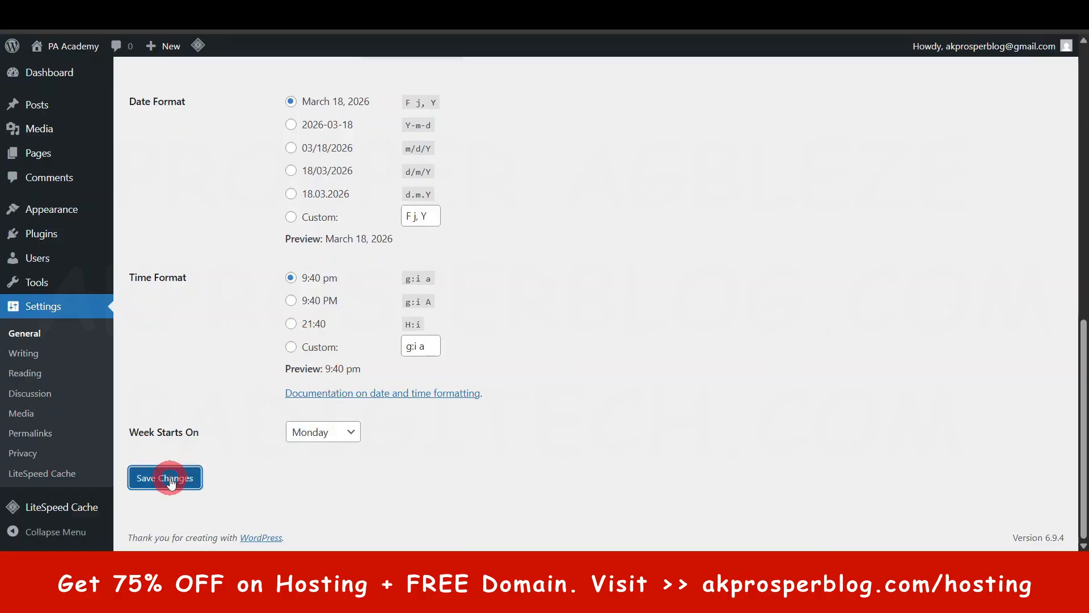
scroll(414, 397, "up", 10)
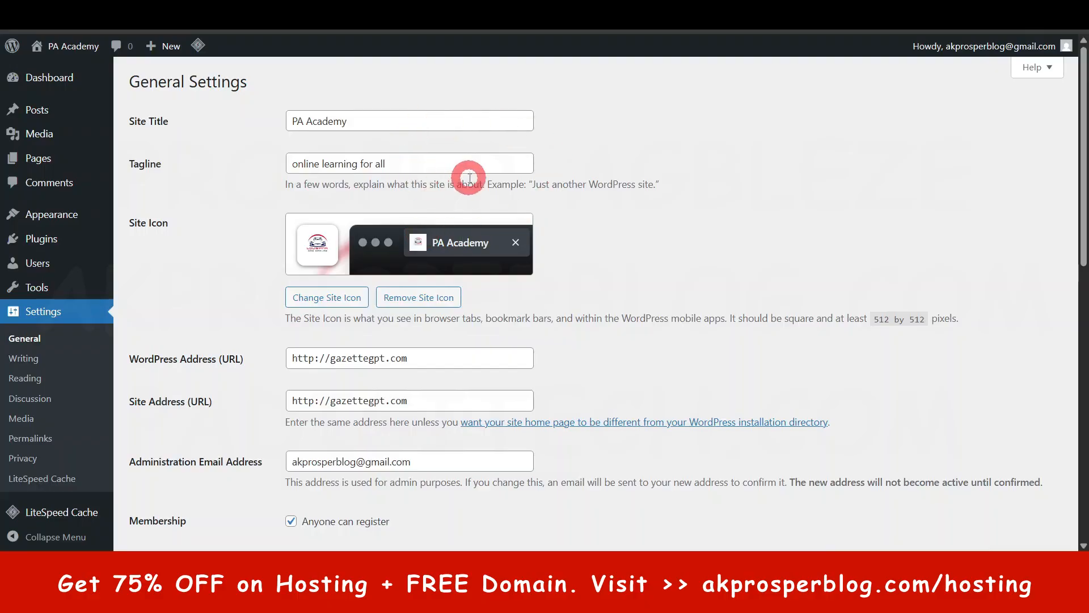
- Look over the General Settings once more and the options on the Writing Settings page
scroll(477, 255, "down", 8)
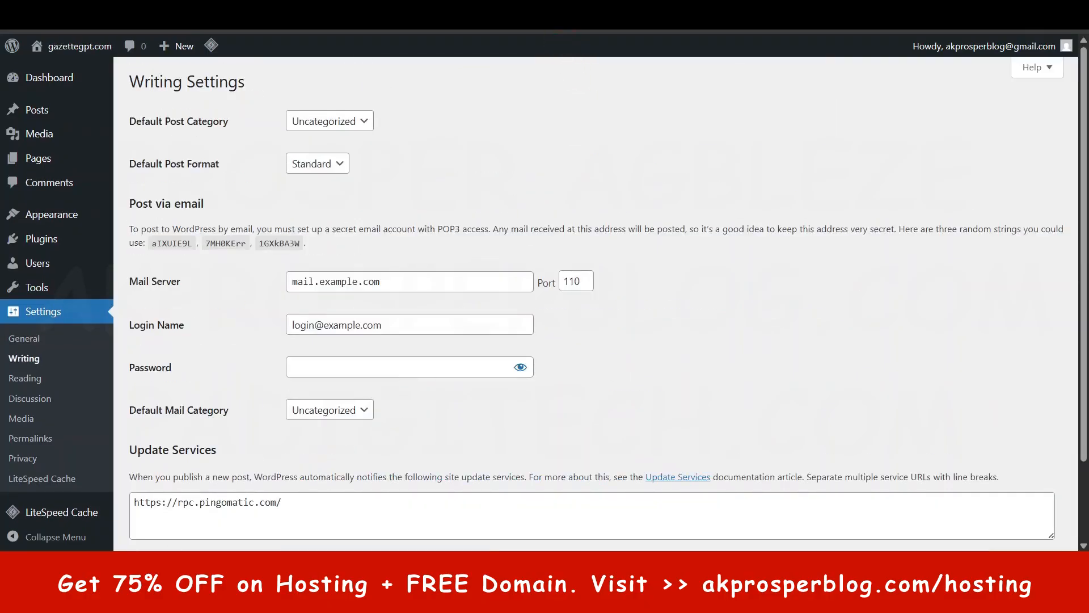
scroll(429, 170, "down", 2)
scroll(428, 182, "up", 2)
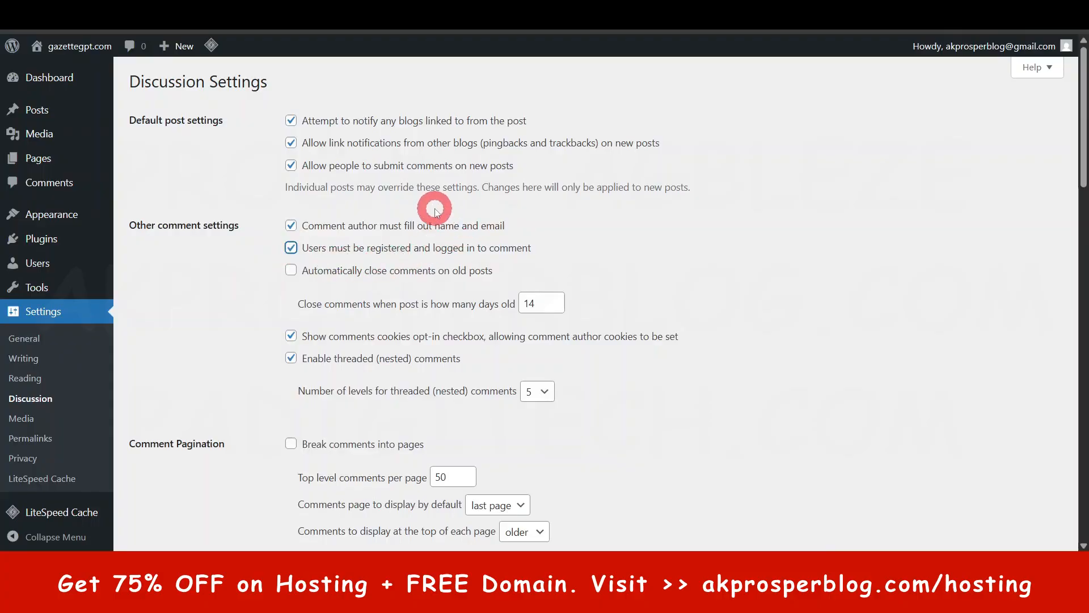
- Require users to be registered and logged in to comment, and save the Discussion Settings
scroll(304, 282, "down", 6)
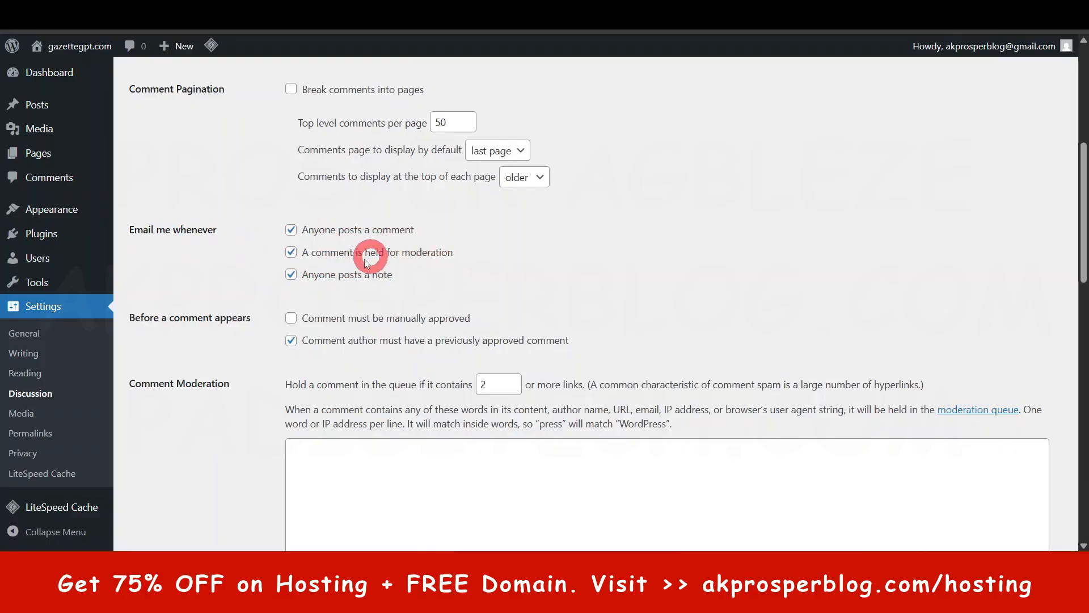
scroll(294, 255, "down", 3)
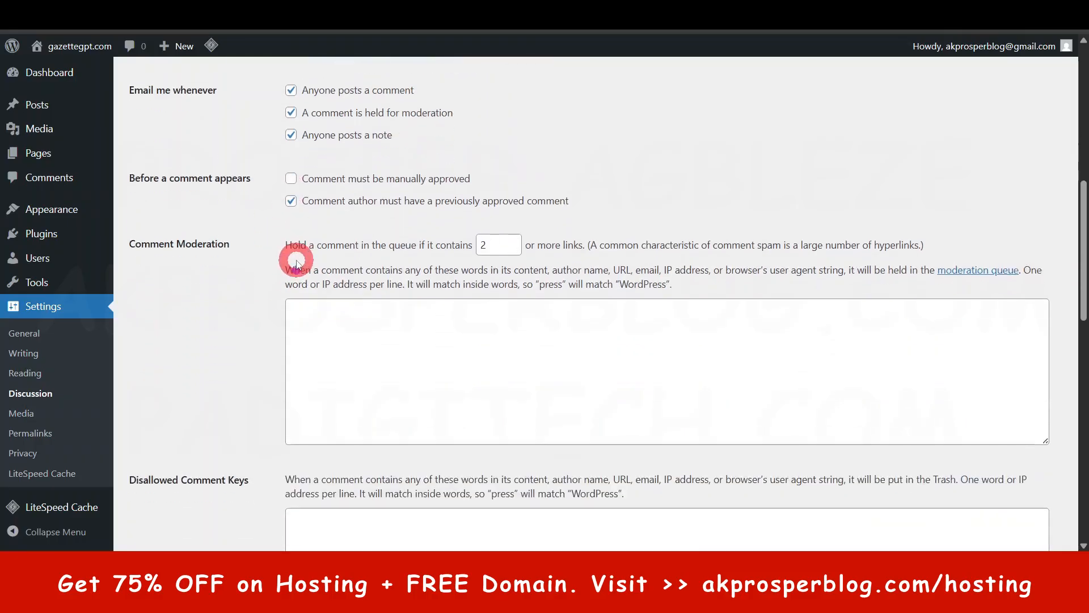
scroll(246, 344, "down", 10)
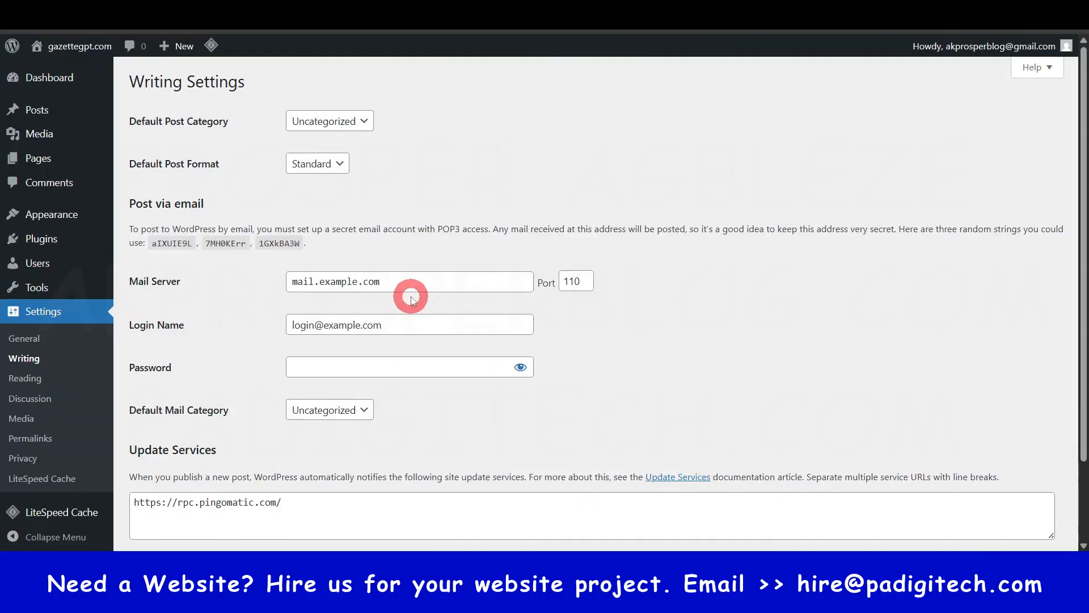
- Recheck the Writing Settings and dismiss the SpotOnTheMouse licence reminder over the Discussion Settings
scroll(411, 298, "down", 3)
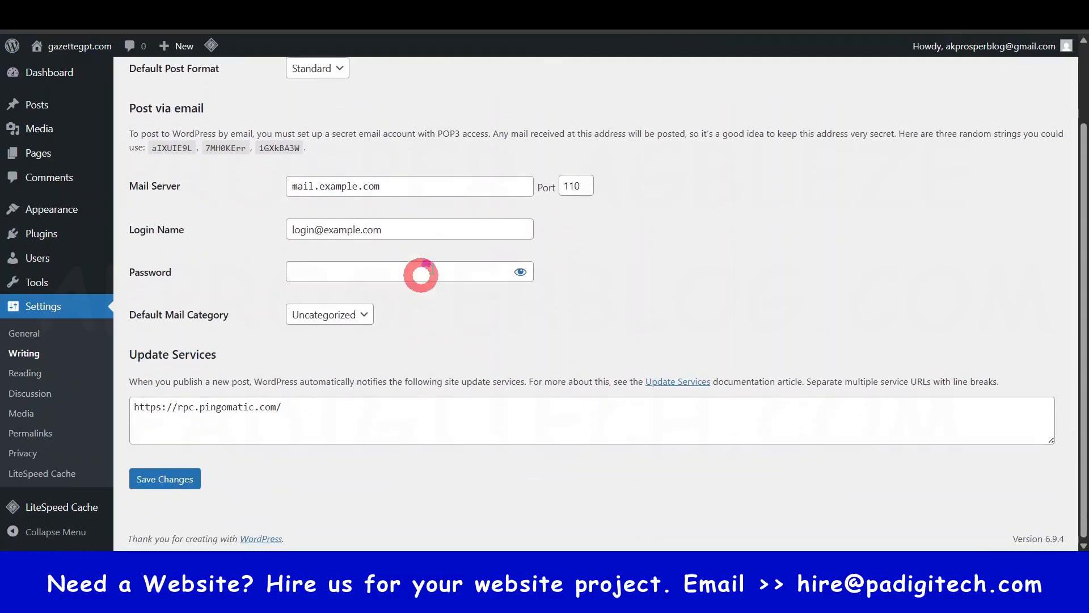
scroll(418, 273, "up", 3)
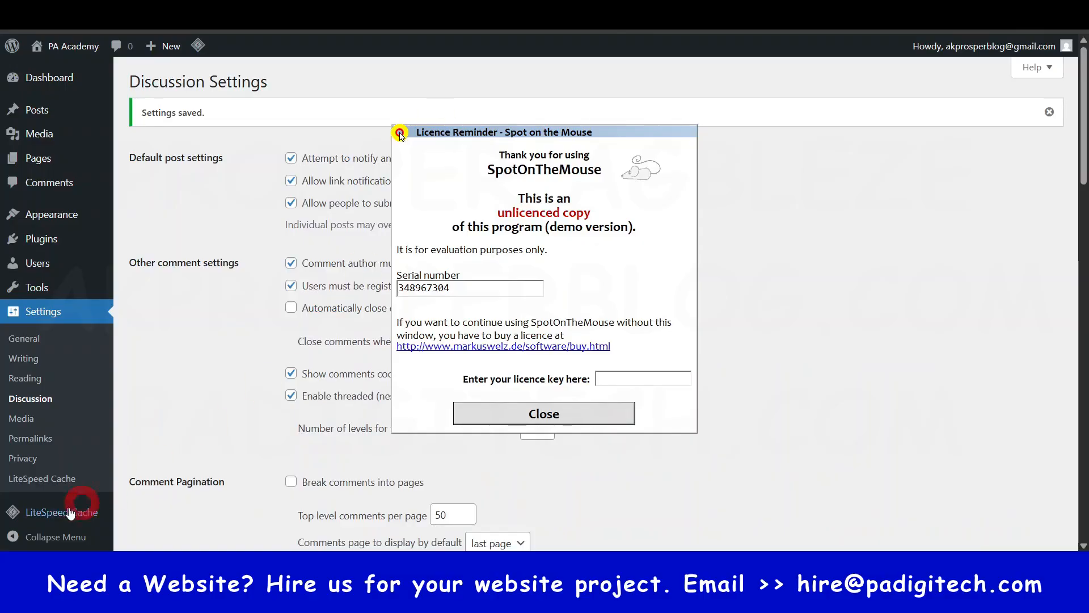
left_click(545, 412)
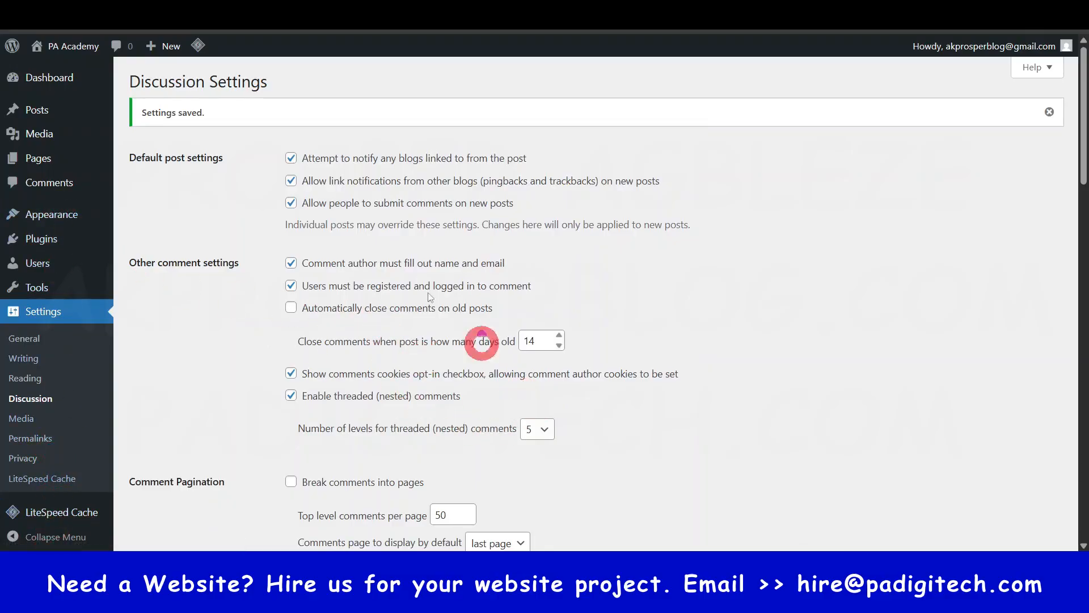
- Return to the WordPress dashboard and open the installed themes page
left_click(60, 77)
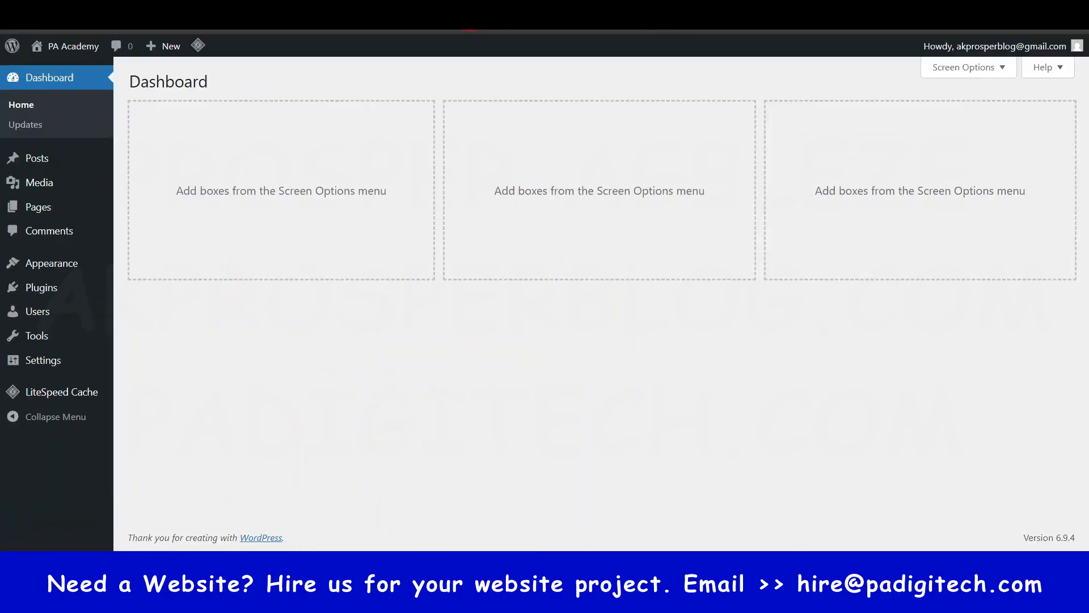
left_click(576, 50)
left_click(97, 111)
mouse_move(48, 270)
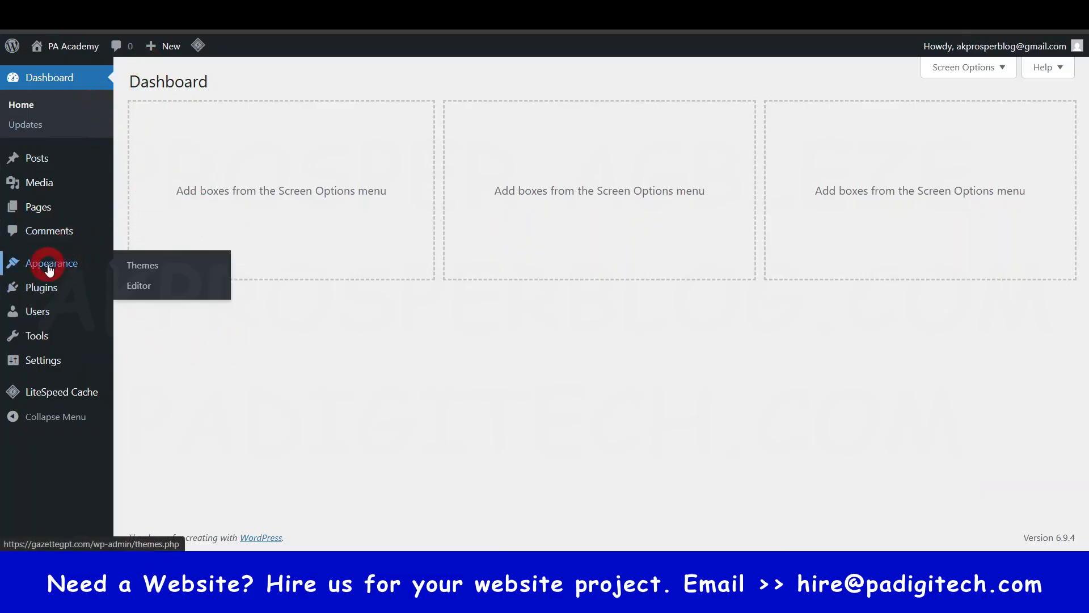
left_click(137, 266)
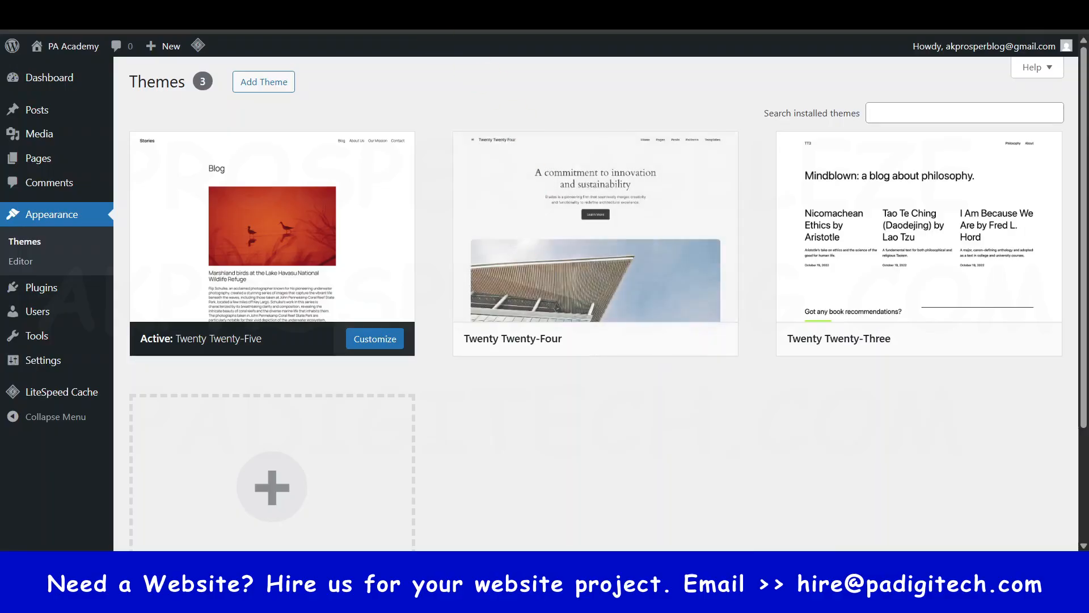
- Open the live site in a new tab and look over its homepage down to the footer
mouse_move(74, 50)
right_click(55, 70)
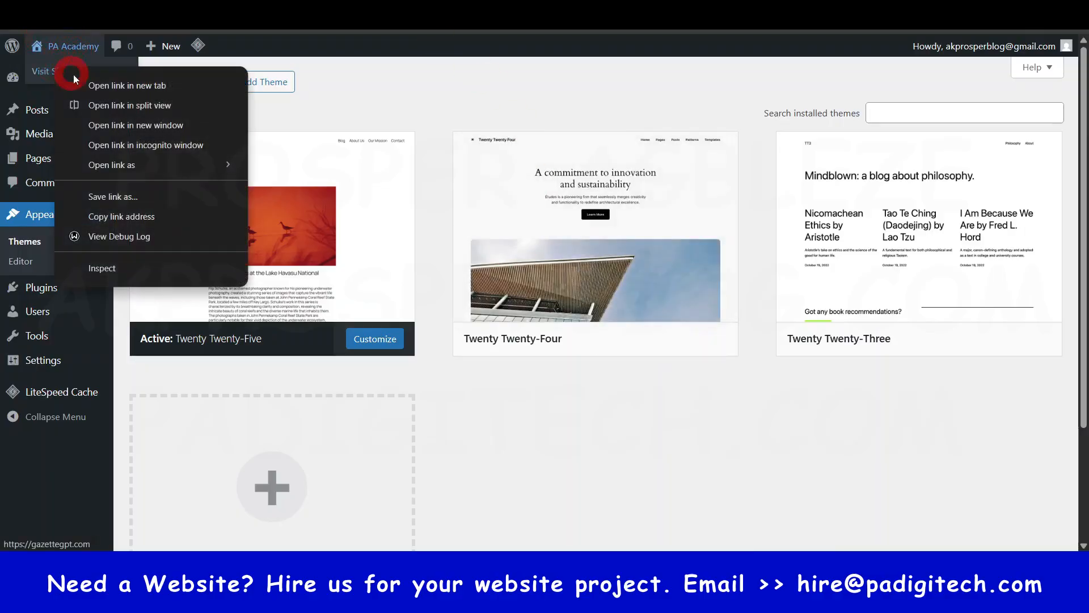
left_click(110, 87)
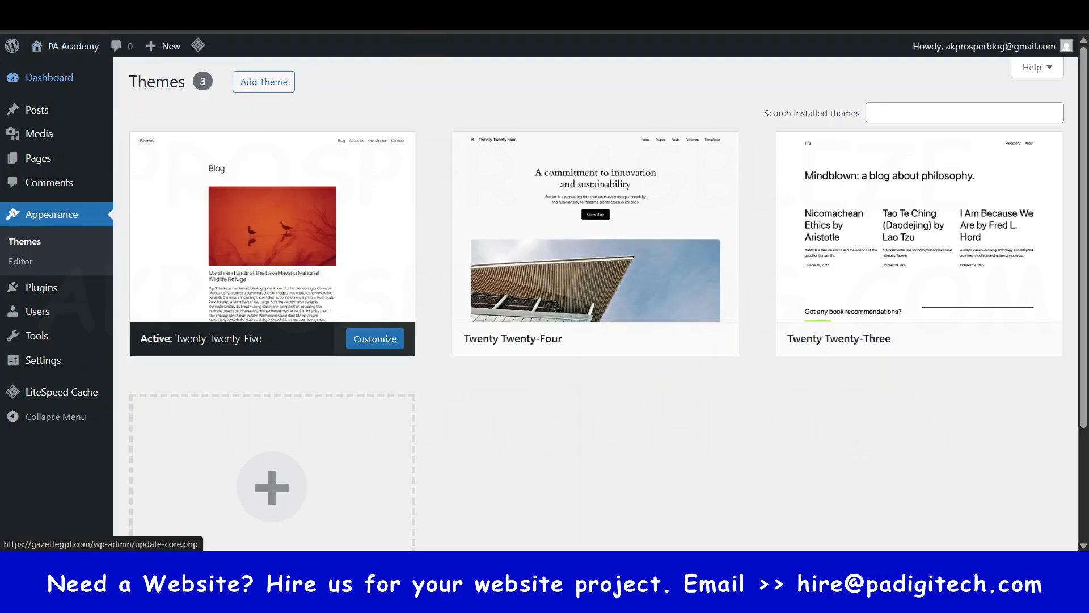
key("ctrl+Tab")
scroll(627, 250, "down", 5)
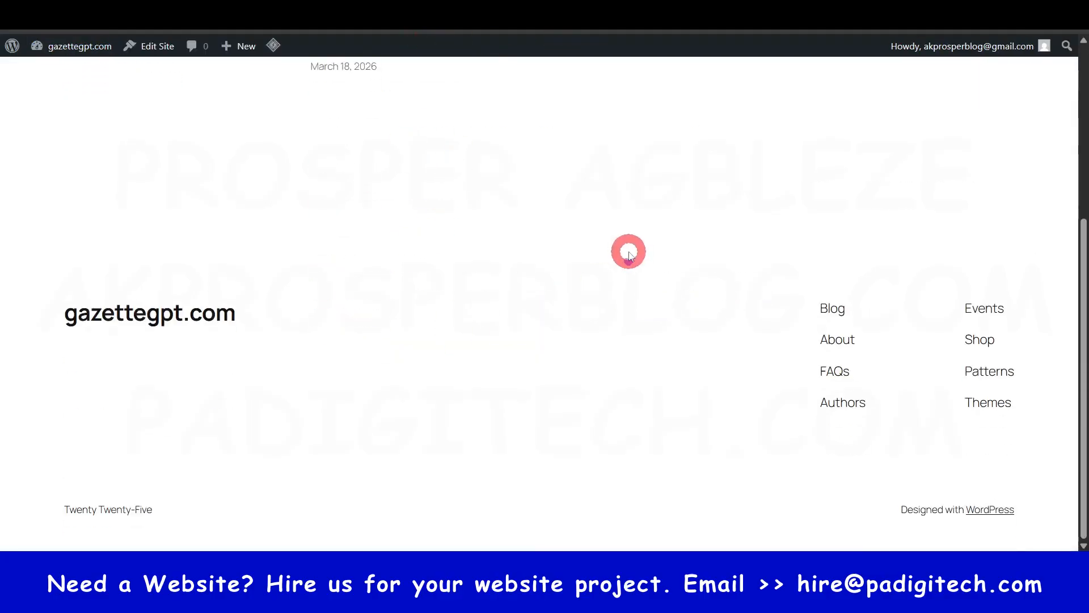
scroll(627, 250, "up", 5)
- Activate the Twenty Twenty-Four theme and reload the live site to view the new design
key("ctrl+shift+Tab")
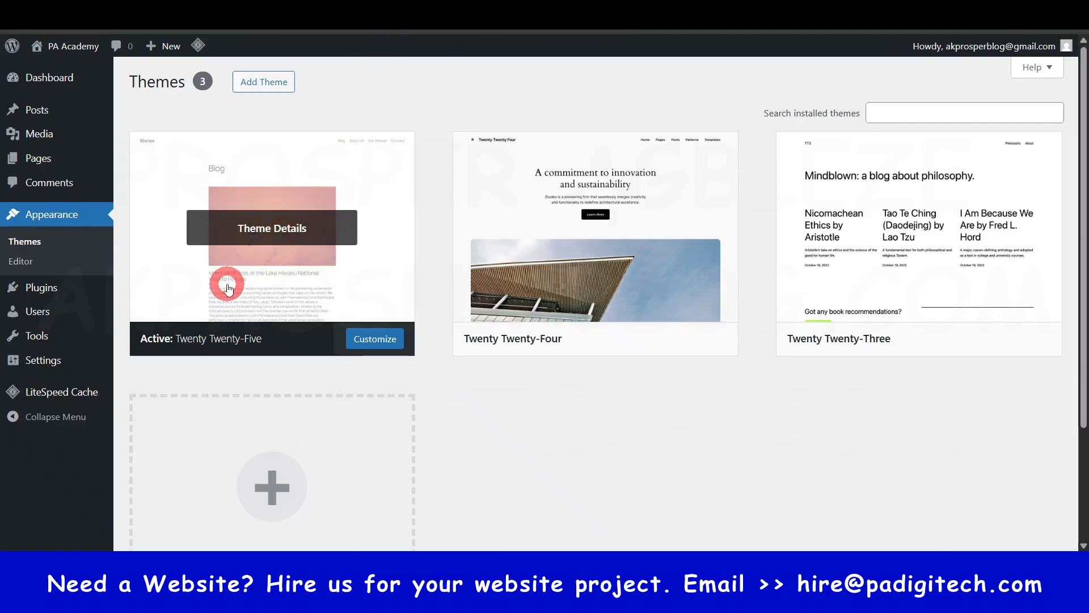
scroll(574, 442, "down", 3)
scroll(575, 443, "up", 3)
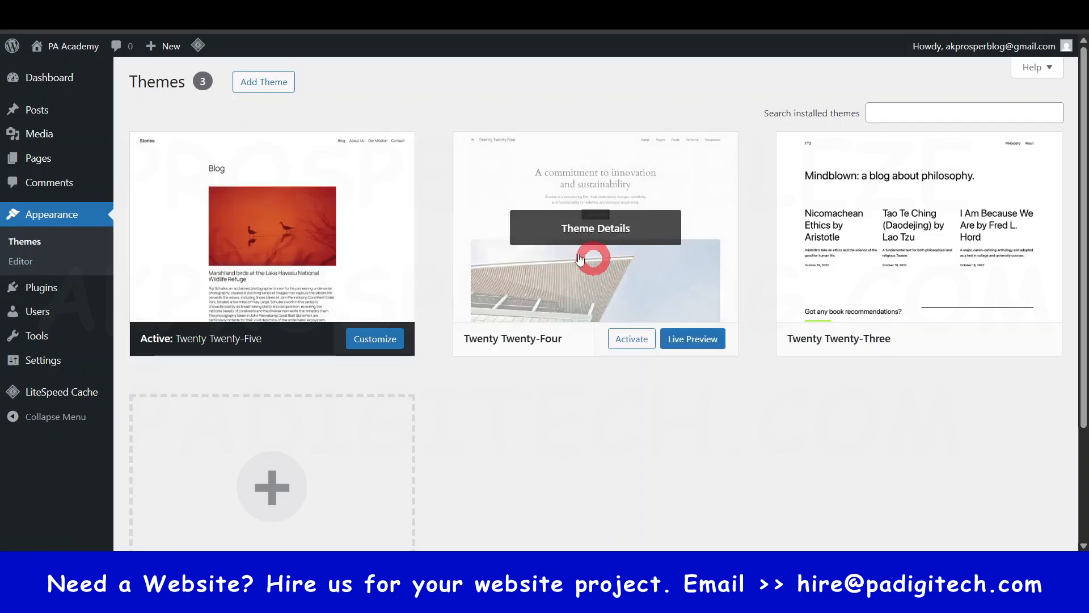
left_click(629, 339)
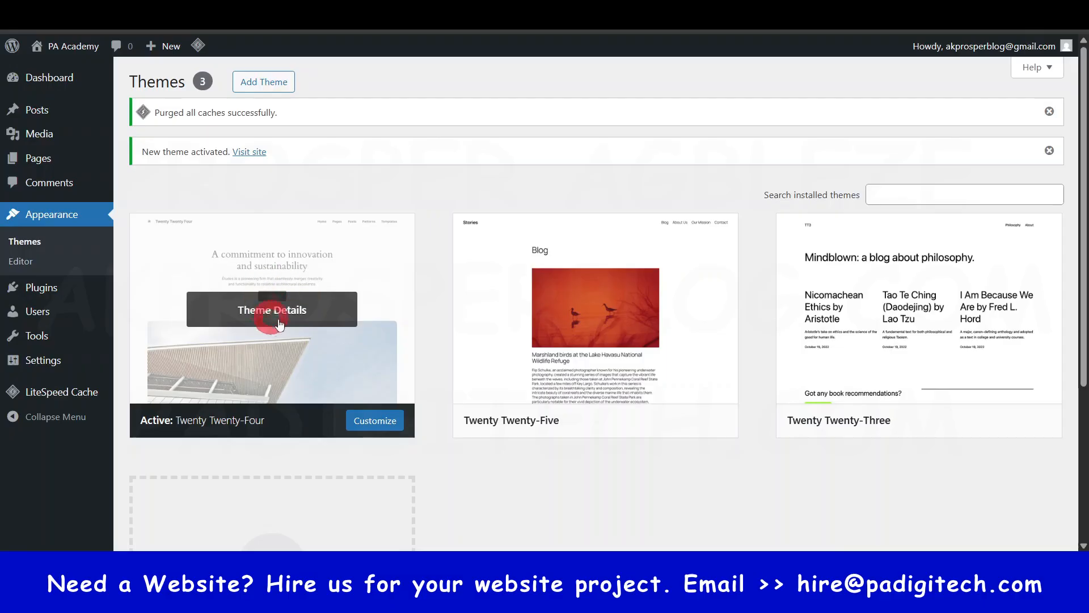
left_click(482, 13)
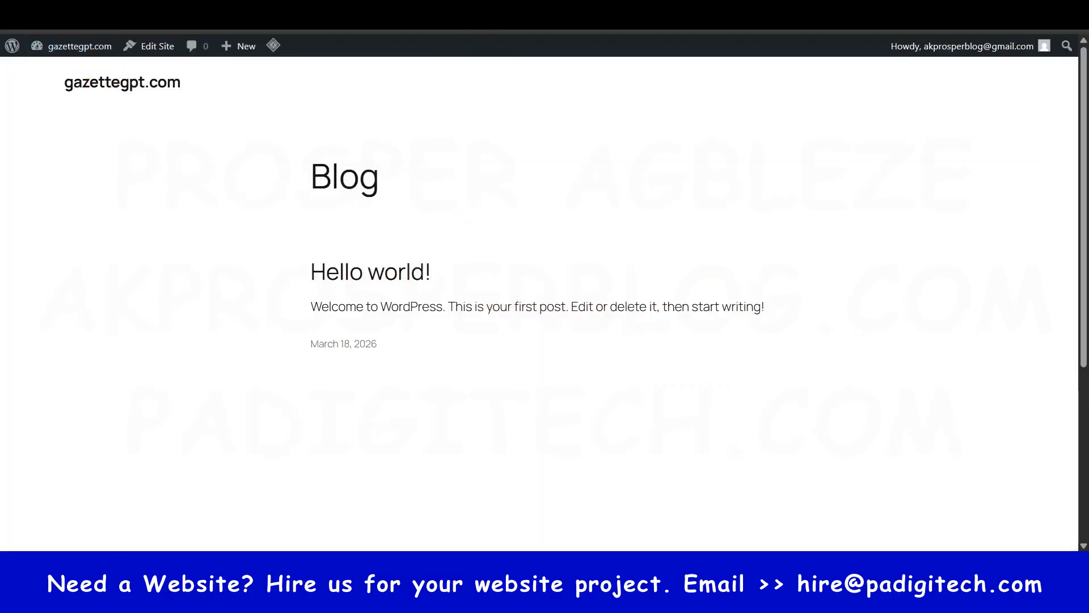
key("F5")
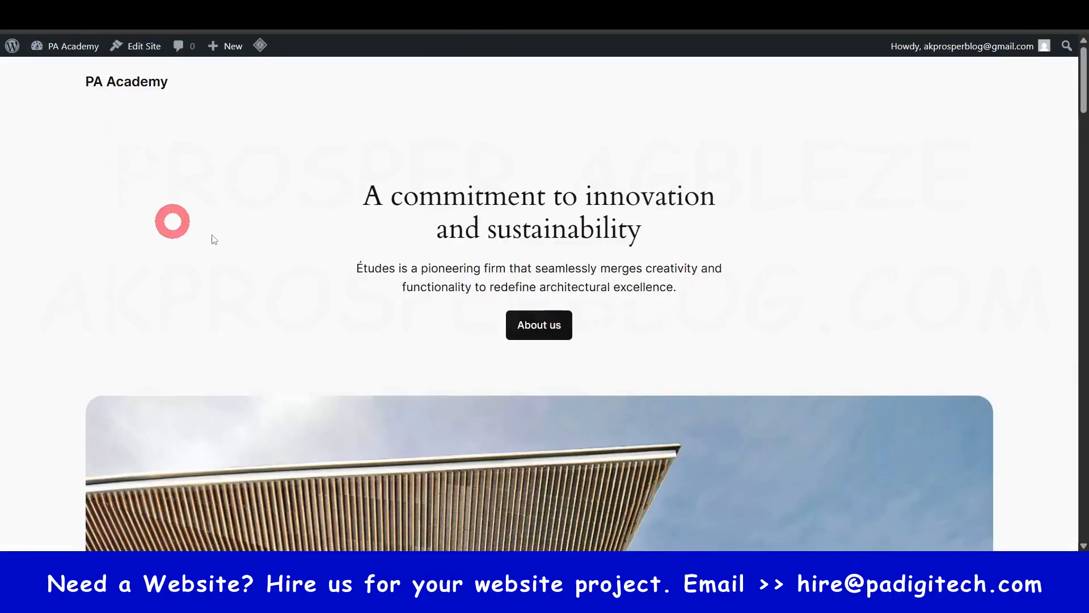
- Look over the live homepage in the Twenty Twenty-Four design
scroll(508, 210, "down", 5)
scroll(508, 218, "down", 20)
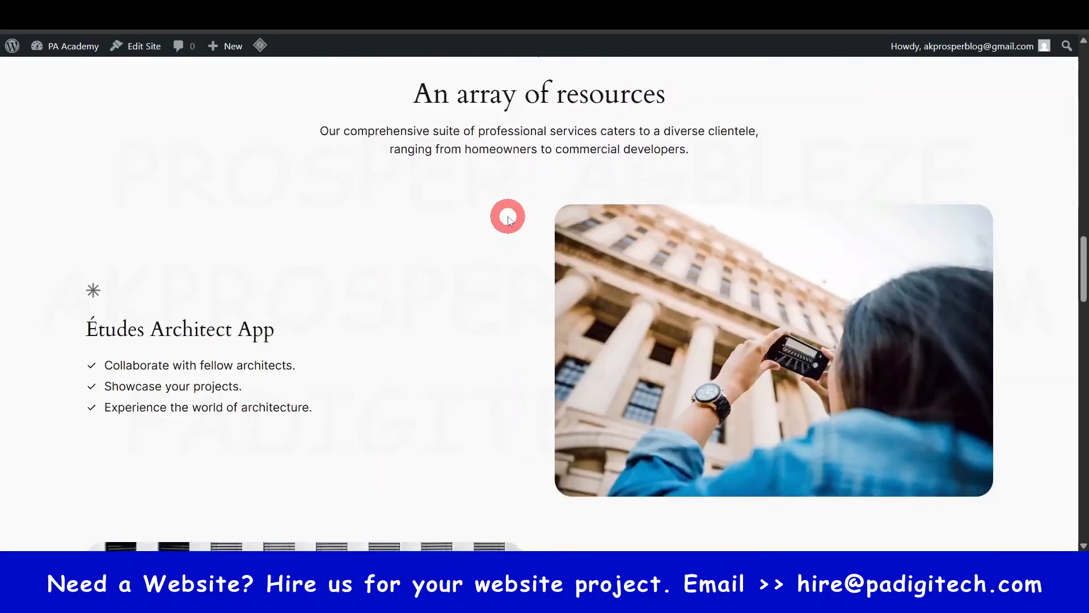
scroll(507, 231, "down", 8)
scroll(507, 231, "up", 18)
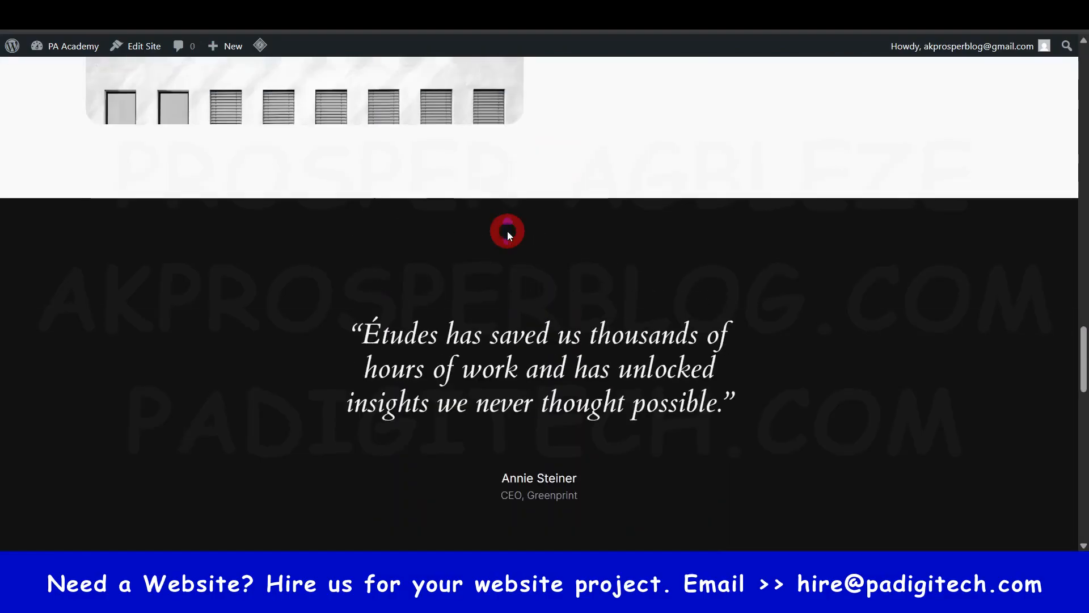
- Activate the Twenty Twenty-Three theme and reload the live homepage to view its design down to the footer
left_click(511, 14)
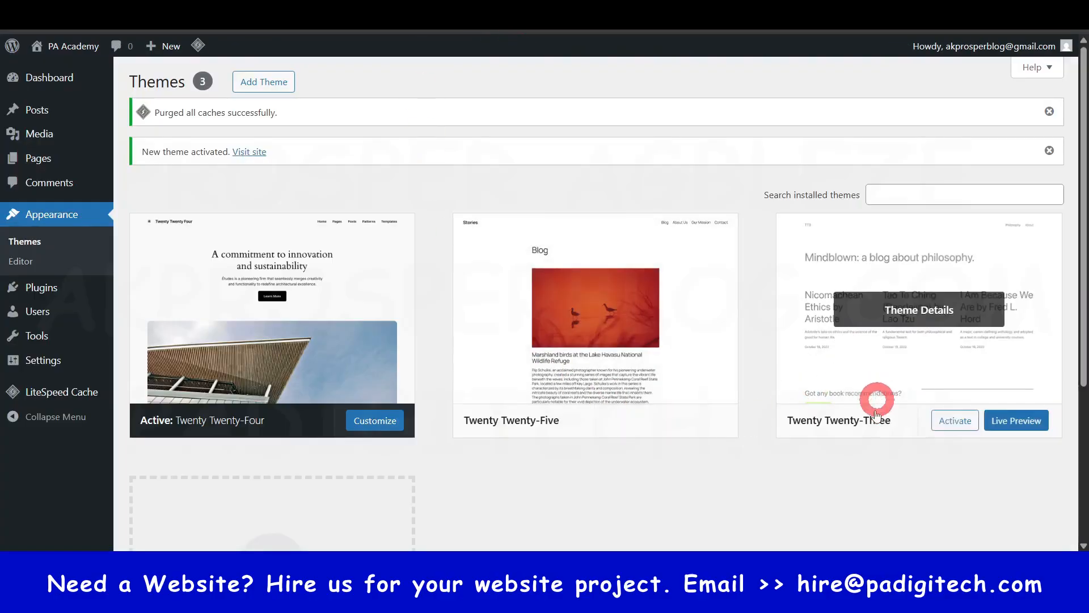
left_click(954, 425)
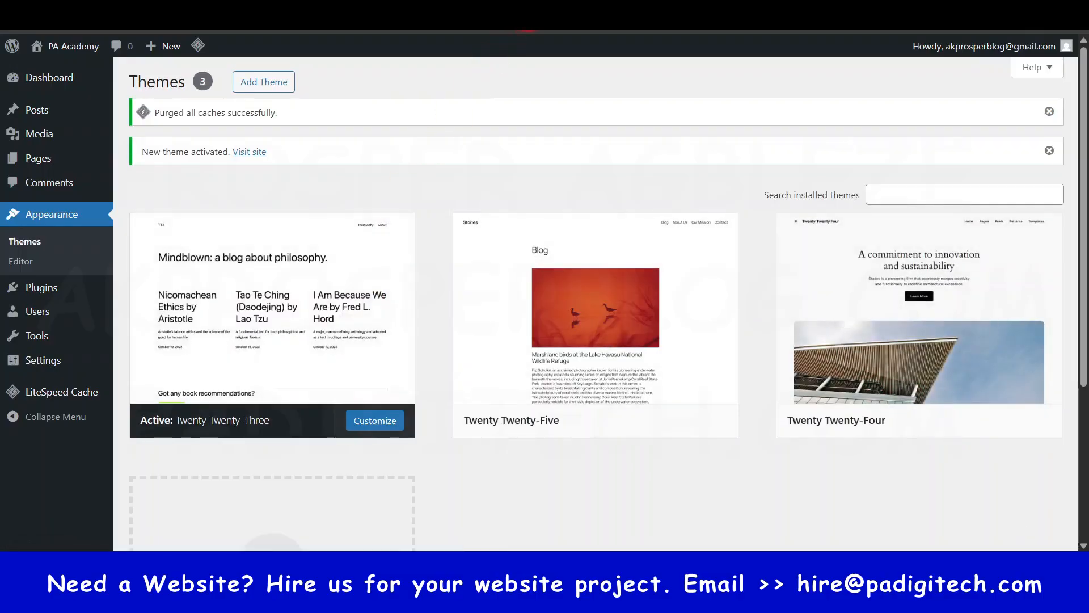
left_click(385, 14)
scroll(417, 193, "up", 17)
scroll(460, 197, "up", 10)
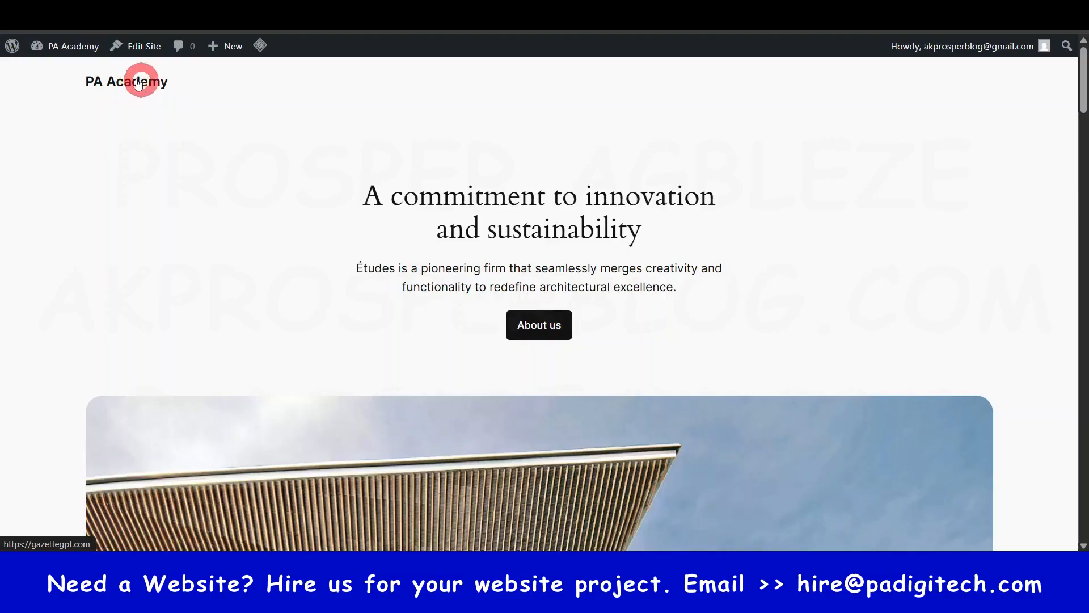
left_click(99, 46)
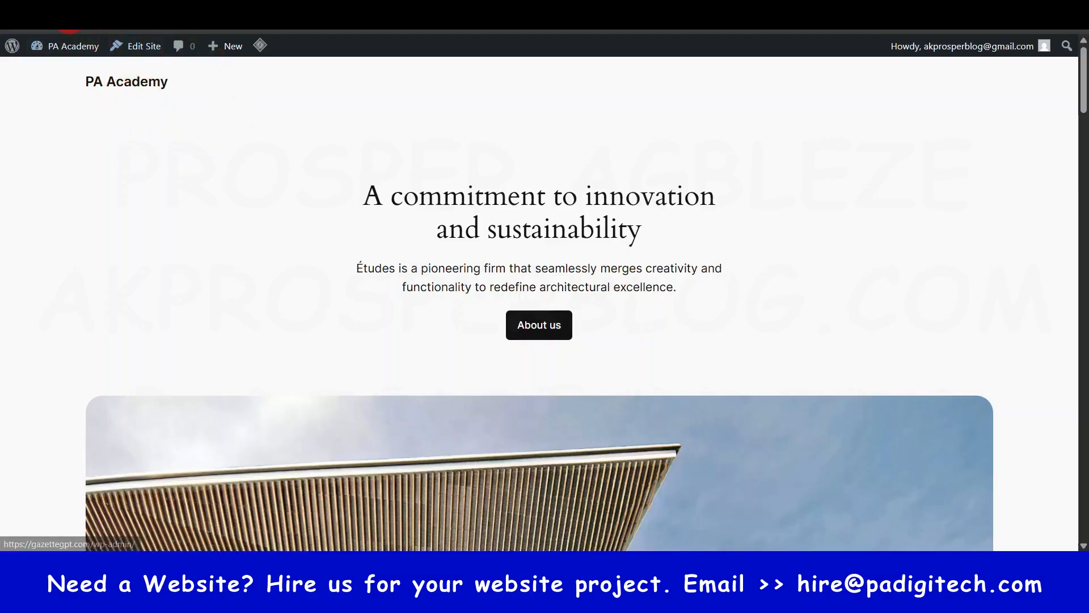
left_click(151, 82)
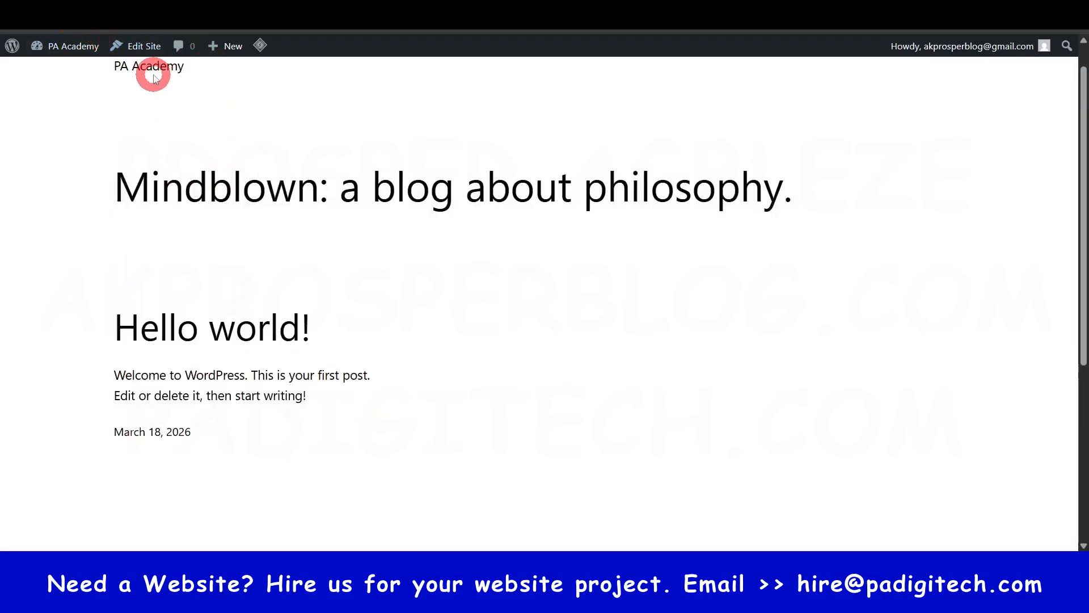
scroll(187, 147, "down", 5)
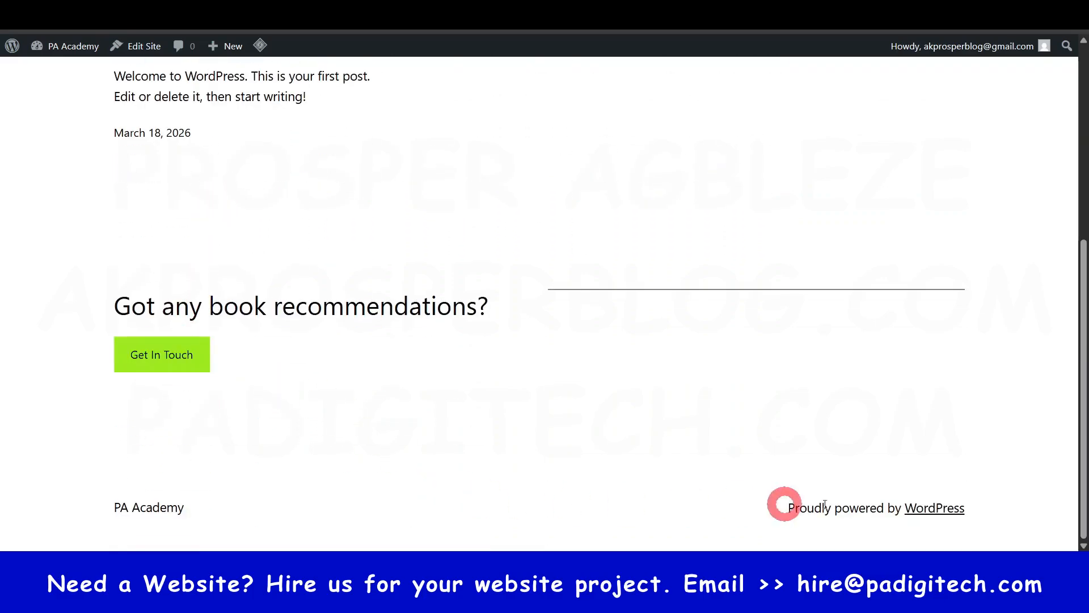
- Return to the WordPress themes page, browse the themes available to add and open the theme upload form
key("ctrl+shift+Tab")
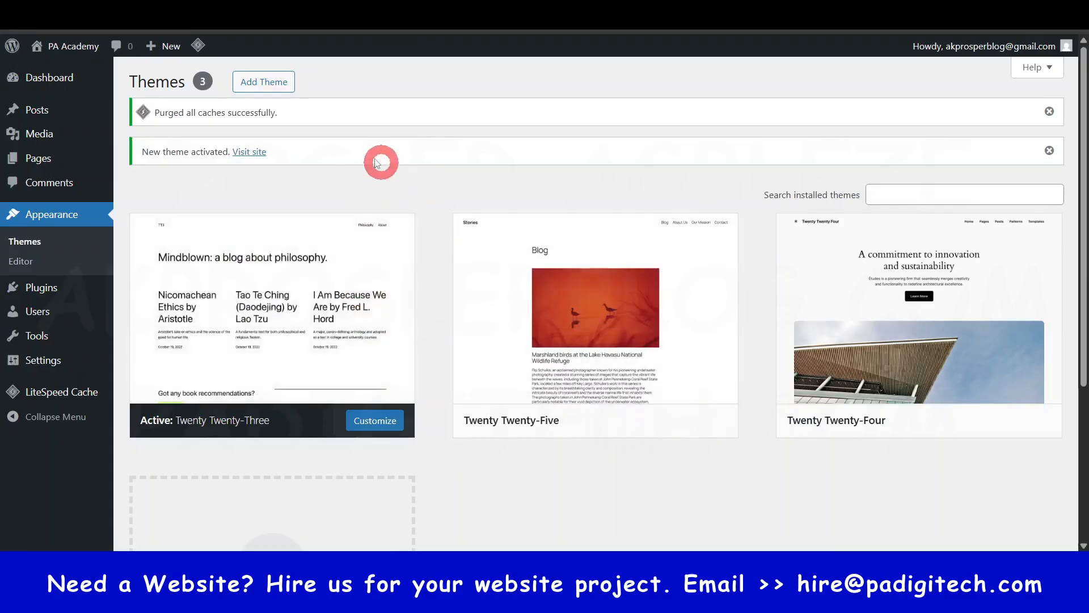
left_click(269, 86)
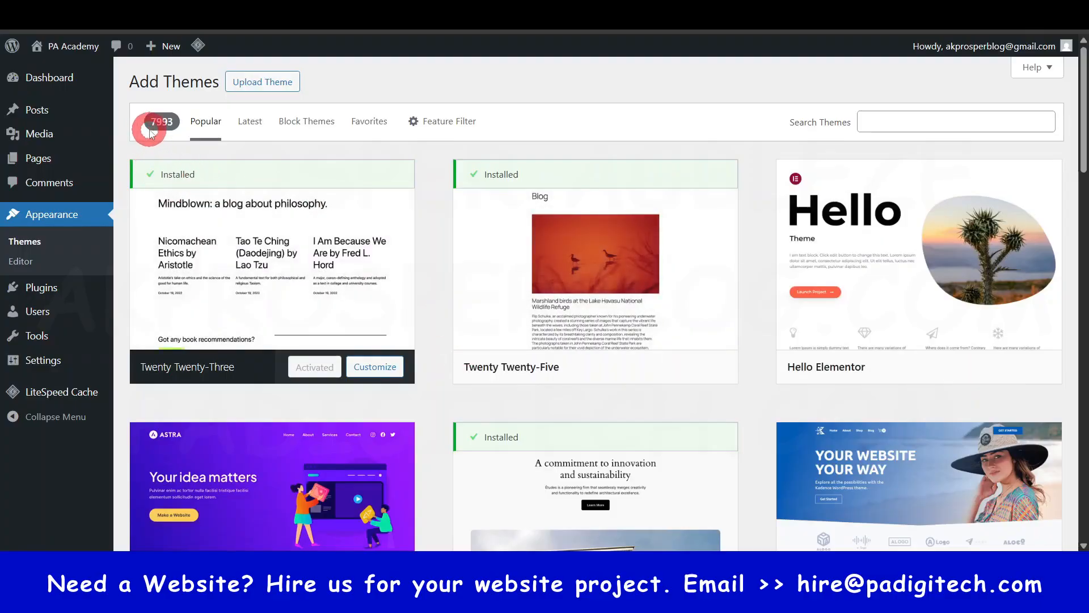
scroll(645, 372, "down", 8)
scroll(645, 373, "up", 8)
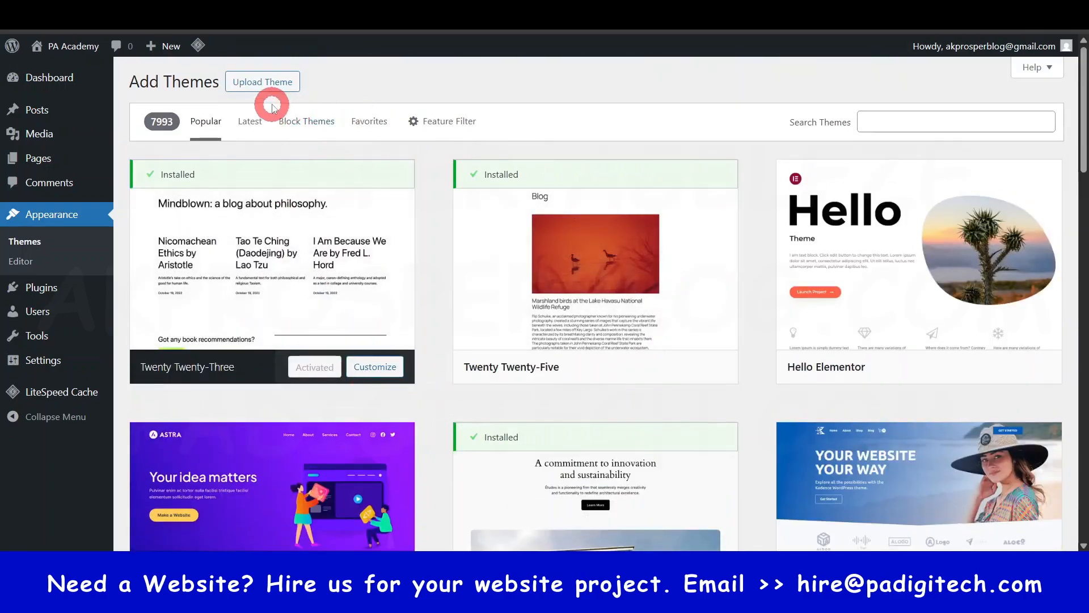
left_click(272, 82)
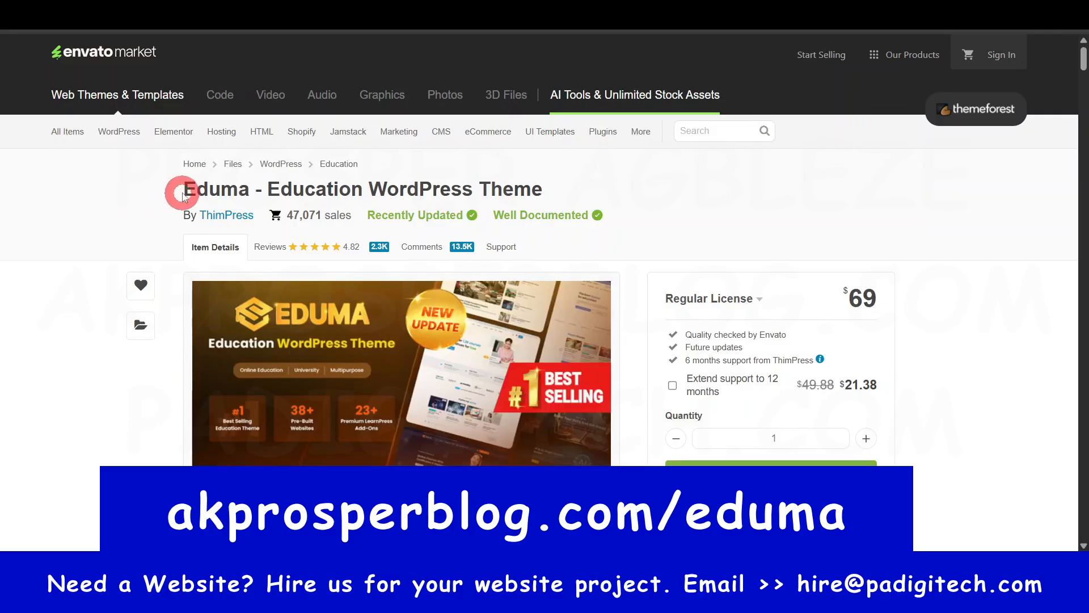
- On ThemeForest, add the Eduma - Education WordPress Theme with a Regular License to the cart and proceed to checkout
left_click_drag(182, 194, 549, 190)
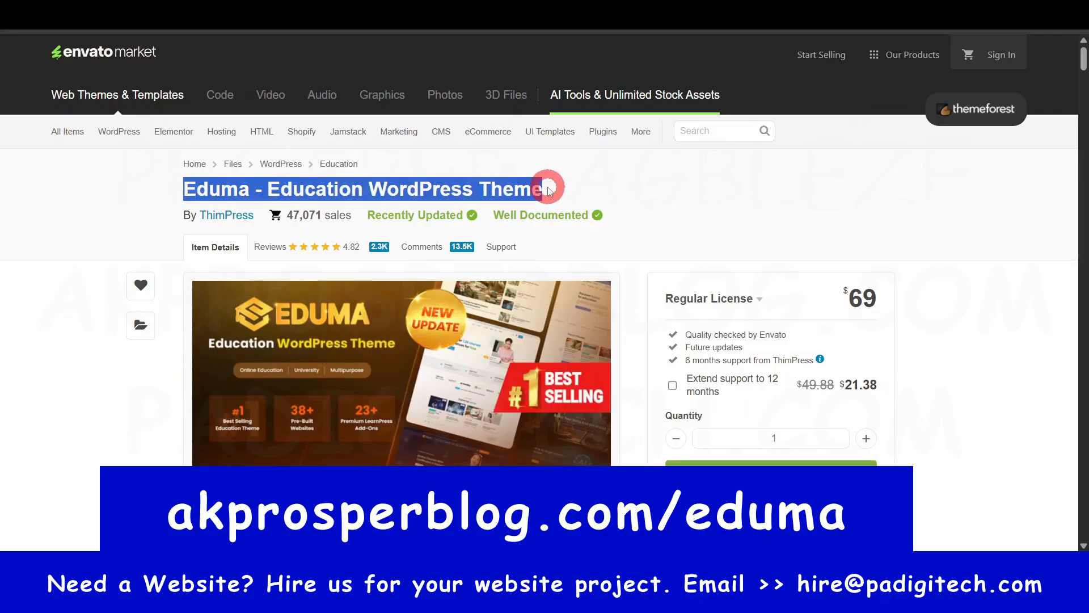
left_click(888, 234)
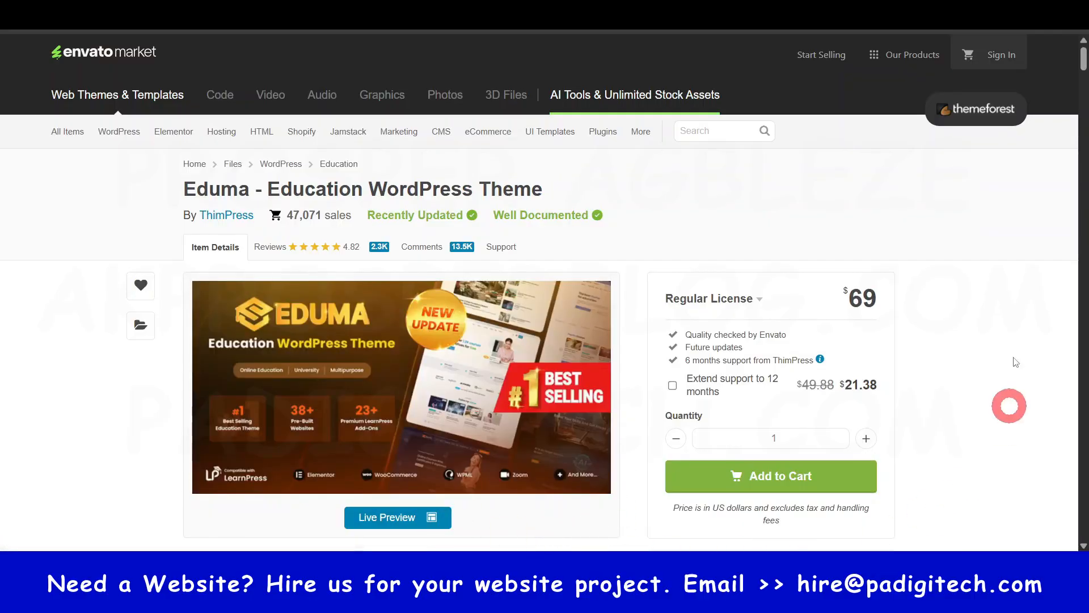
left_click(773, 479)
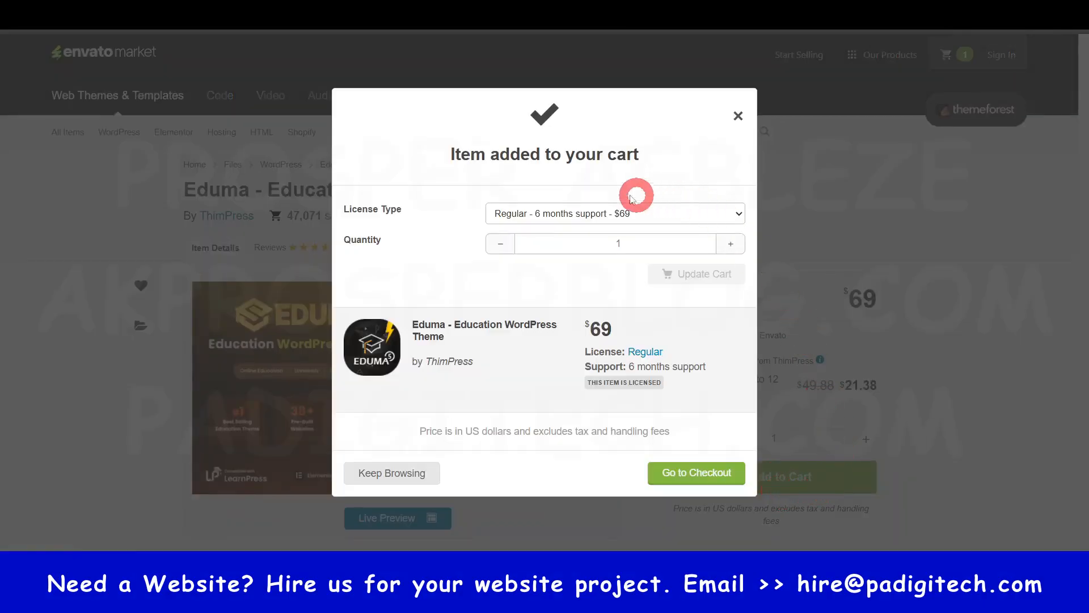
left_click(705, 481)
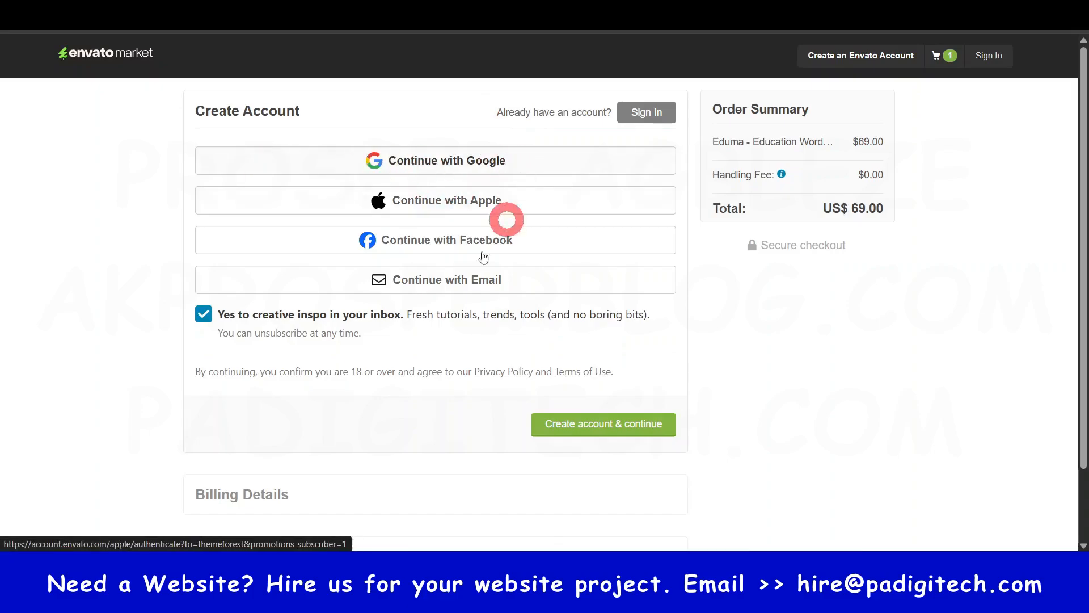
- Open the e-mail account sign-up form at checkout and review its fields and the billing and payment sections
left_click(448, 279)
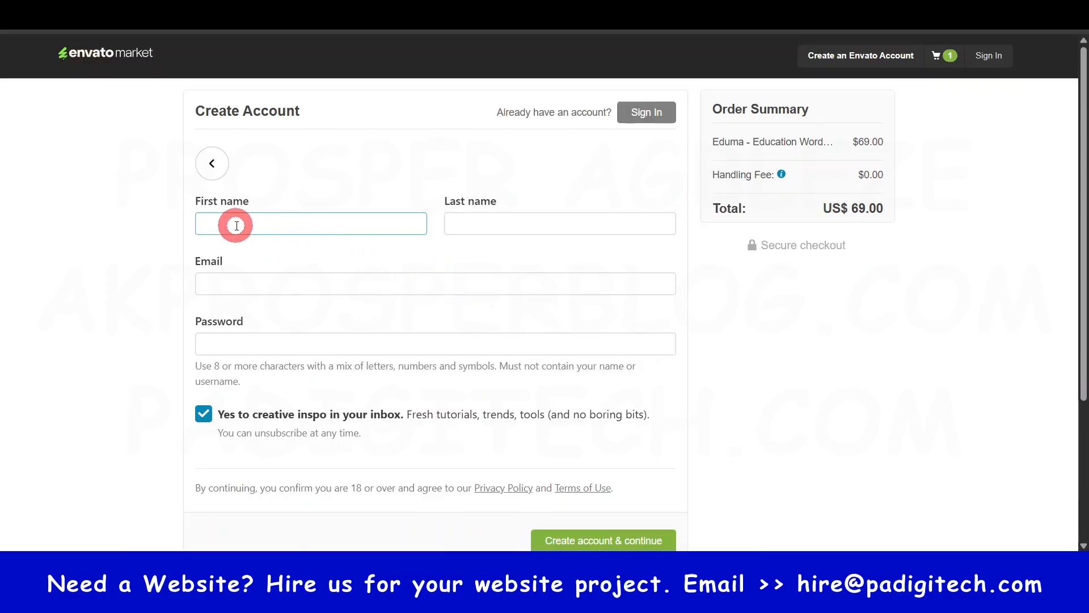
scroll(287, 360, "down", 4)
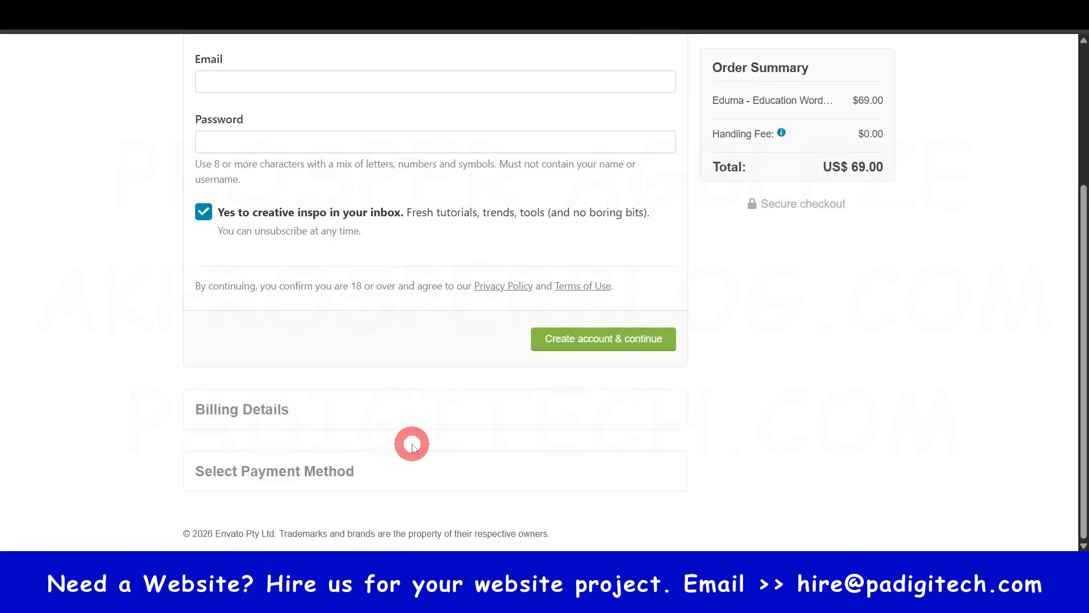
scroll(411, 443, "up", 4)
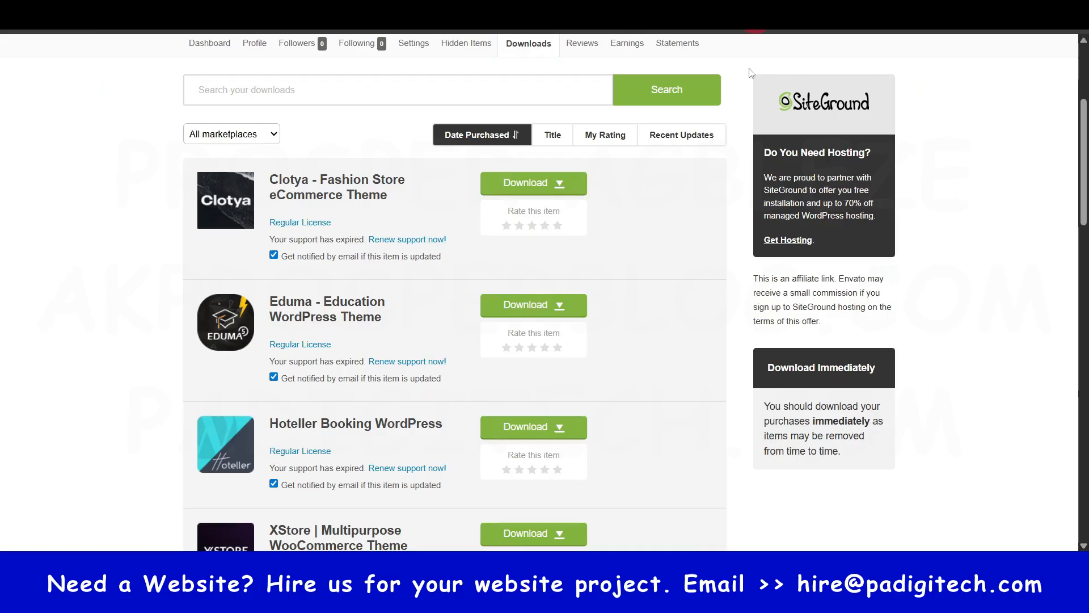
- Download the purchased Eduma - Education WordPress Theme from the Envato account's downloads
scroll(751, 72, "up", 4)
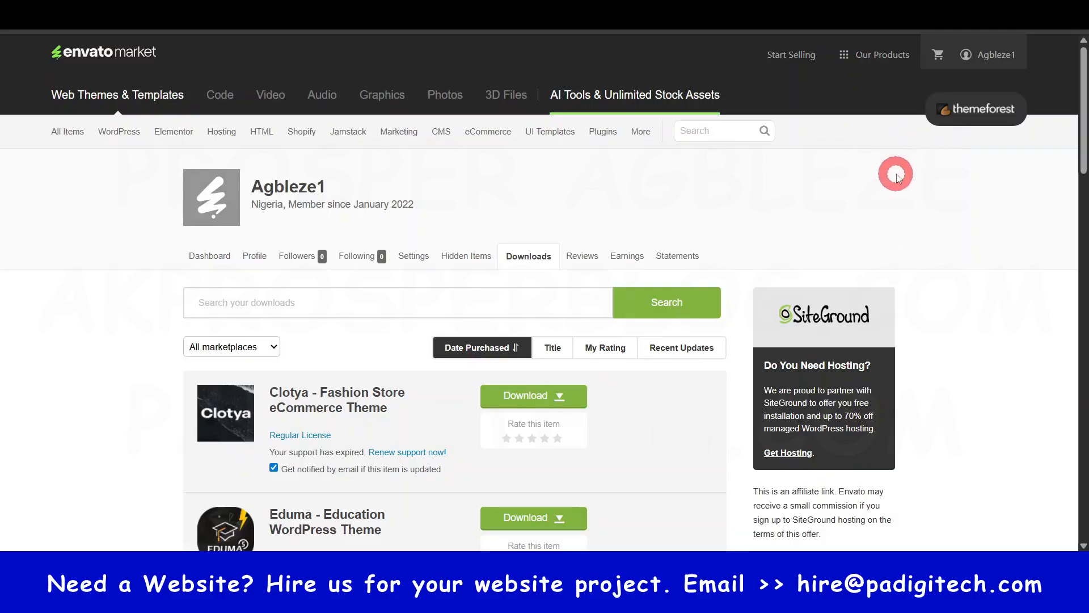
left_click(978, 59)
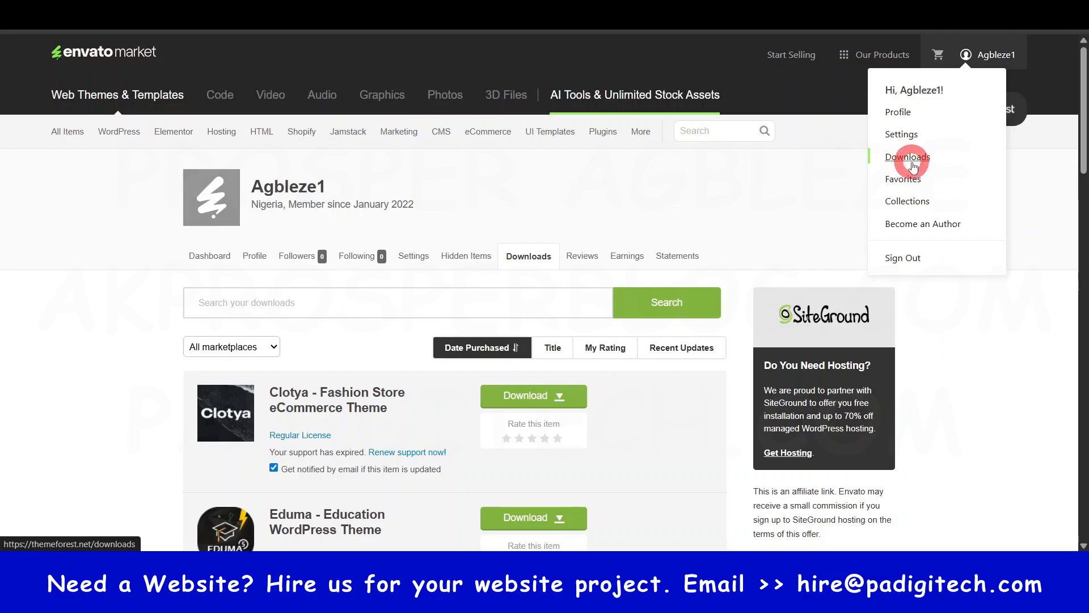
left_click(88, 347)
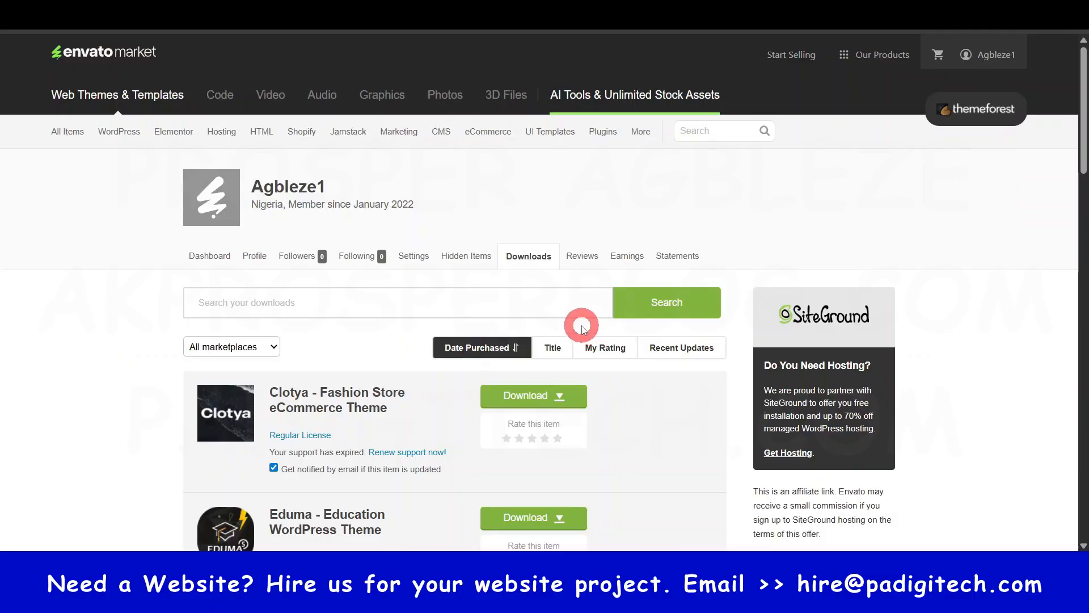
scroll(518, 397, "down", 2)
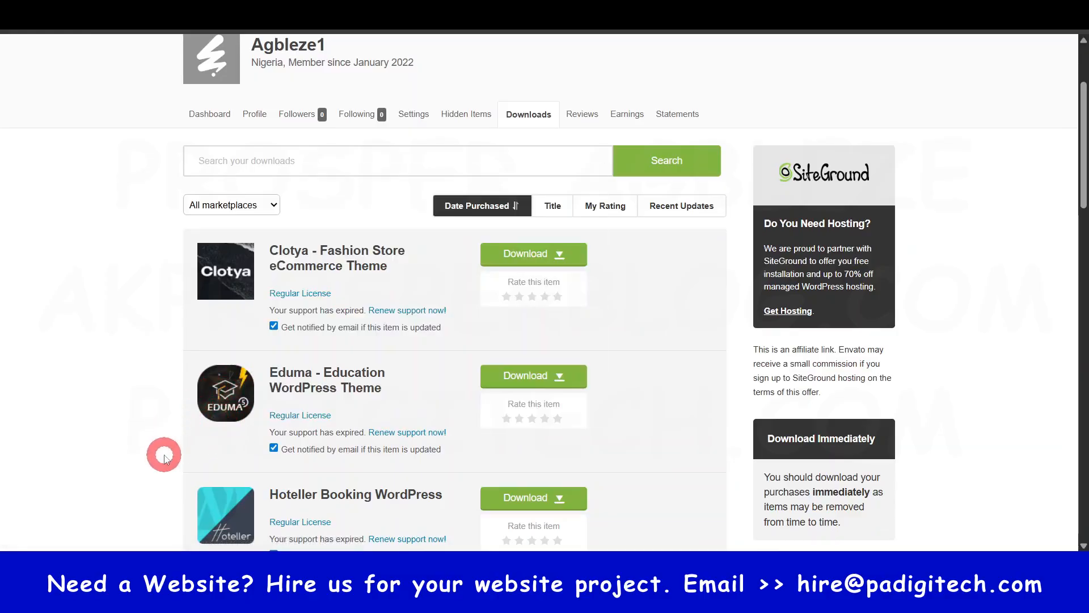
left_click(556, 377)
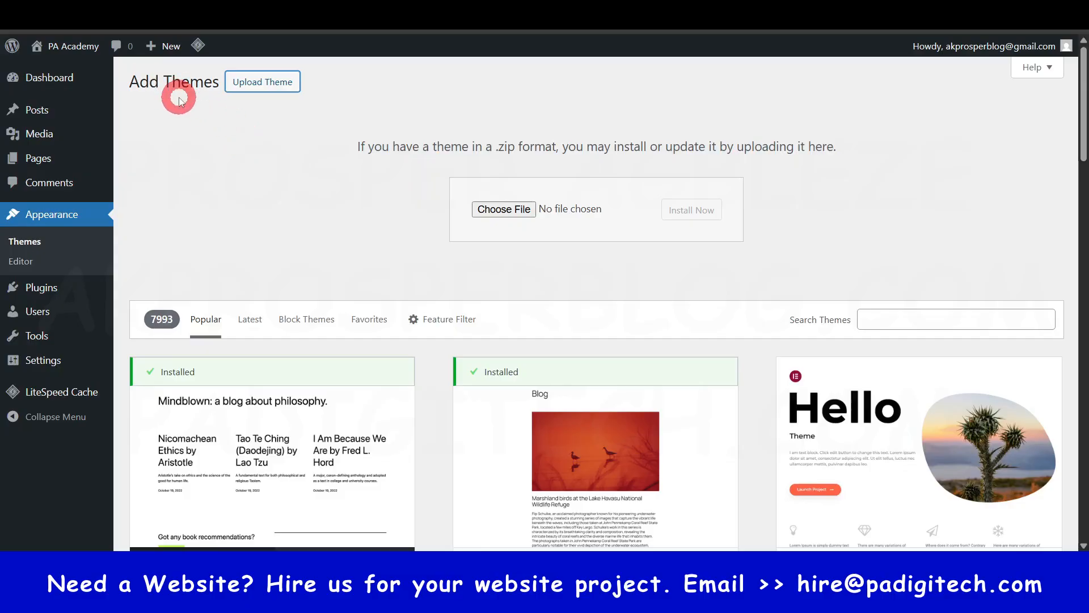
- Upload and install themeforest-GOlbFtYz-education-wordpress-theme-education-wp-wordpress-theme.zip in WordPress, dismissing the SpotOnTheMouse licence reminder
left_click(509, 210)
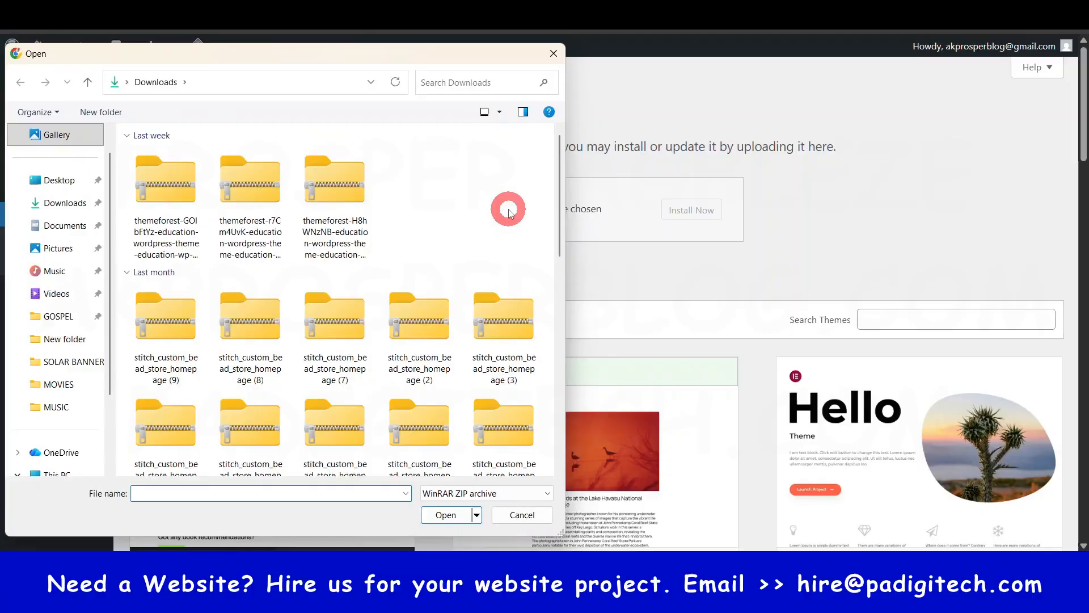
left_click(159, 190)
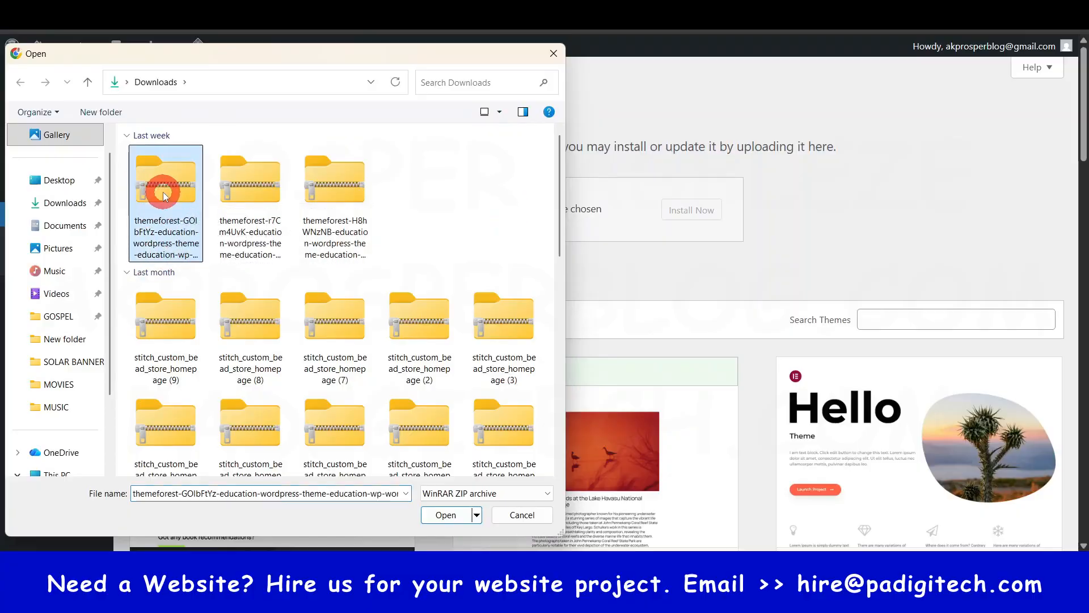
left_click(448, 515)
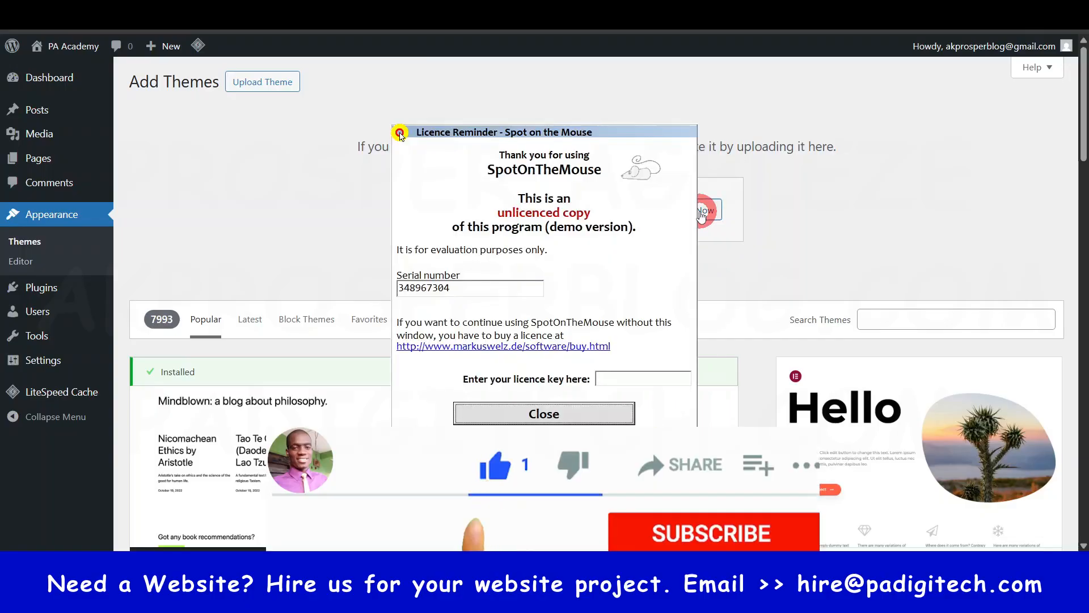
left_click(556, 415)
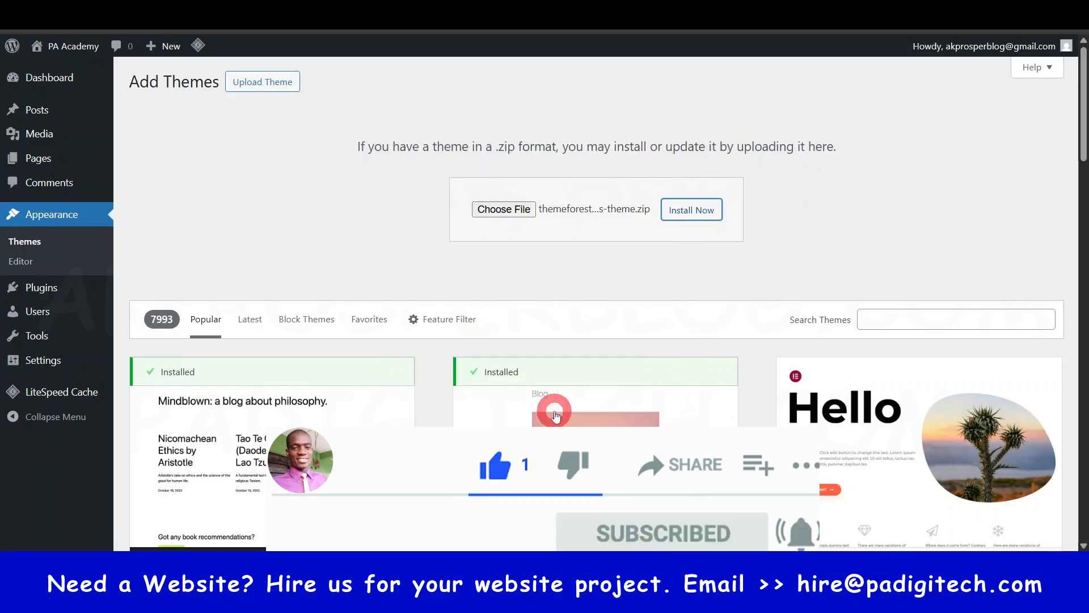
left_click(585, 352)
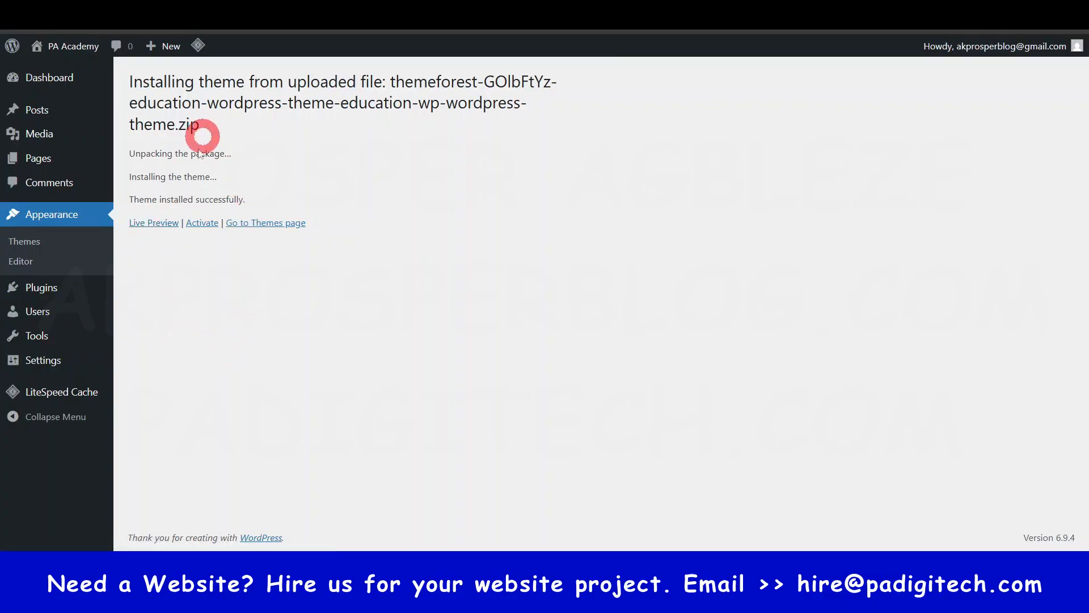
- Activate the uploaded Eduma theme, and install and activate Thim Core
left_click(202, 224)
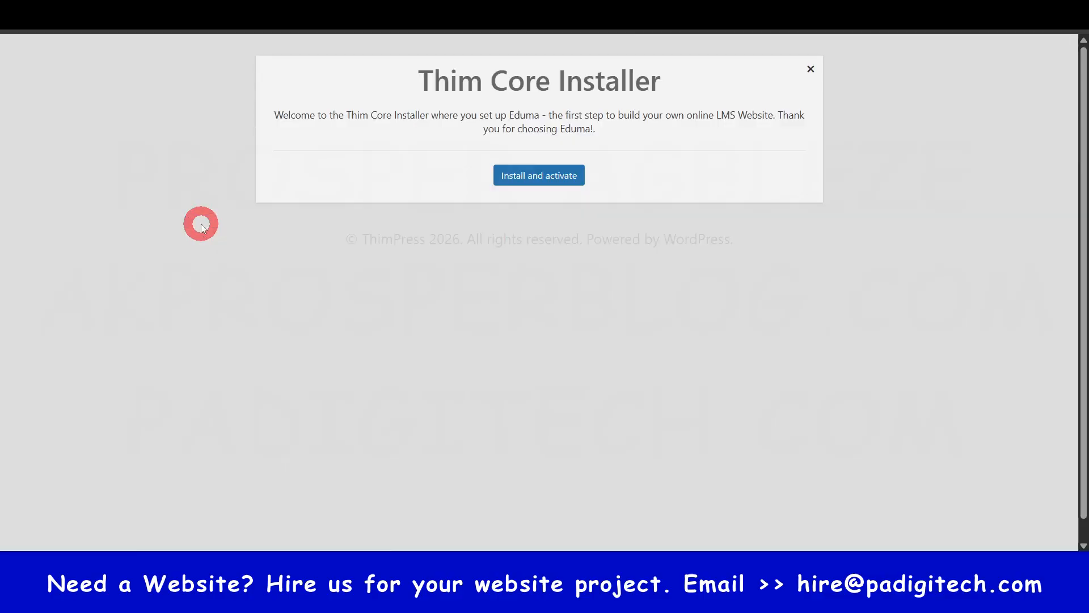
left_click(546, 176)
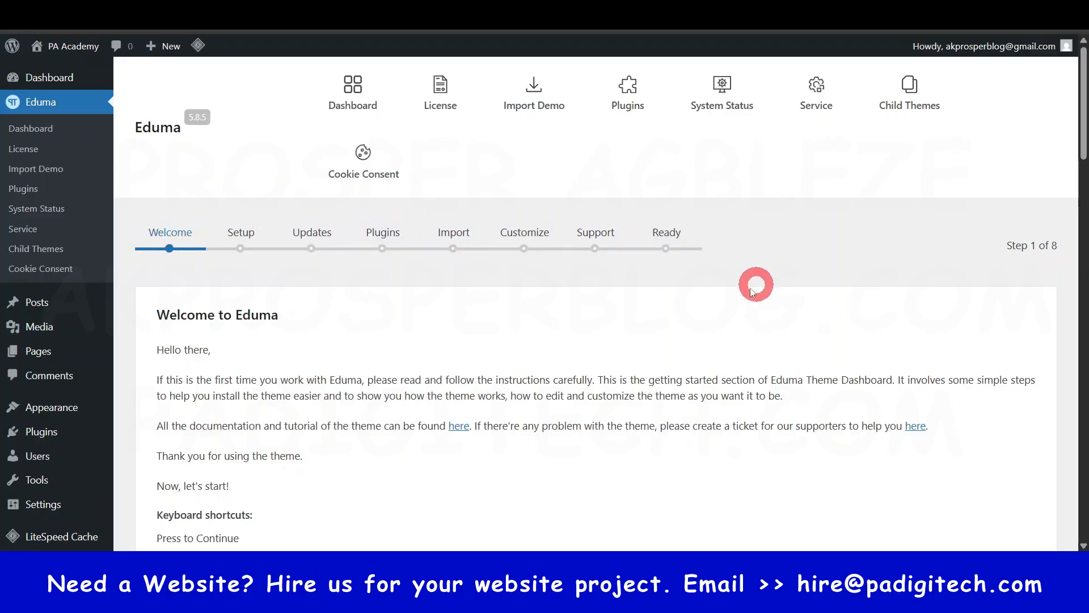
- Pass the Eduma welcome page and save the general setup with the site name PA Academy and description "online learning for all"
scroll(738, 295, "down", 3)
scroll(730, 305, "down", 2)
scroll(693, 287, "up", 1)
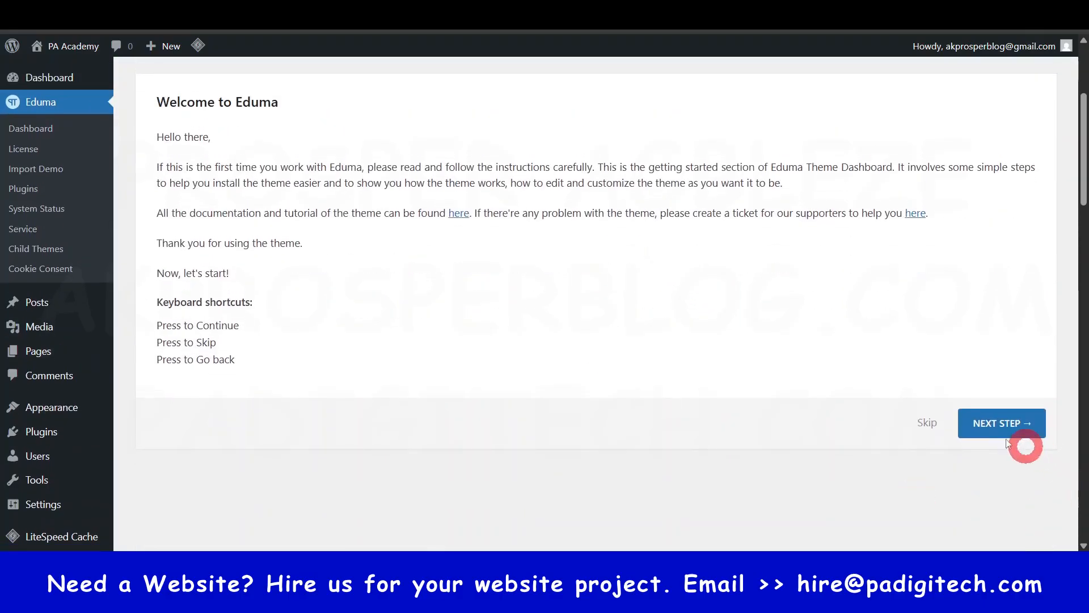
scroll(851, 429, "up", 1)
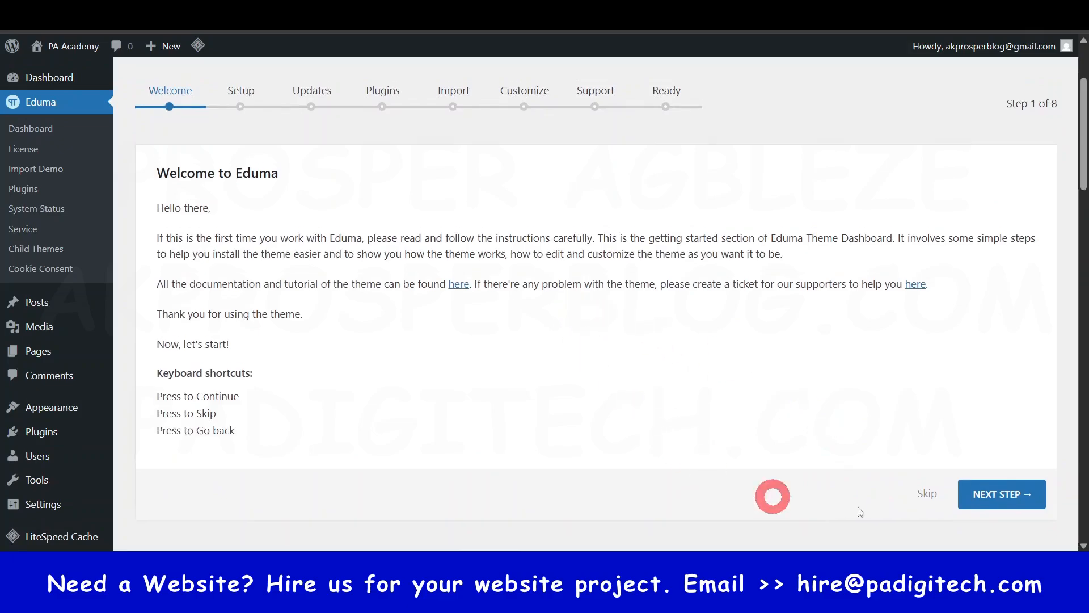
left_click(996, 497)
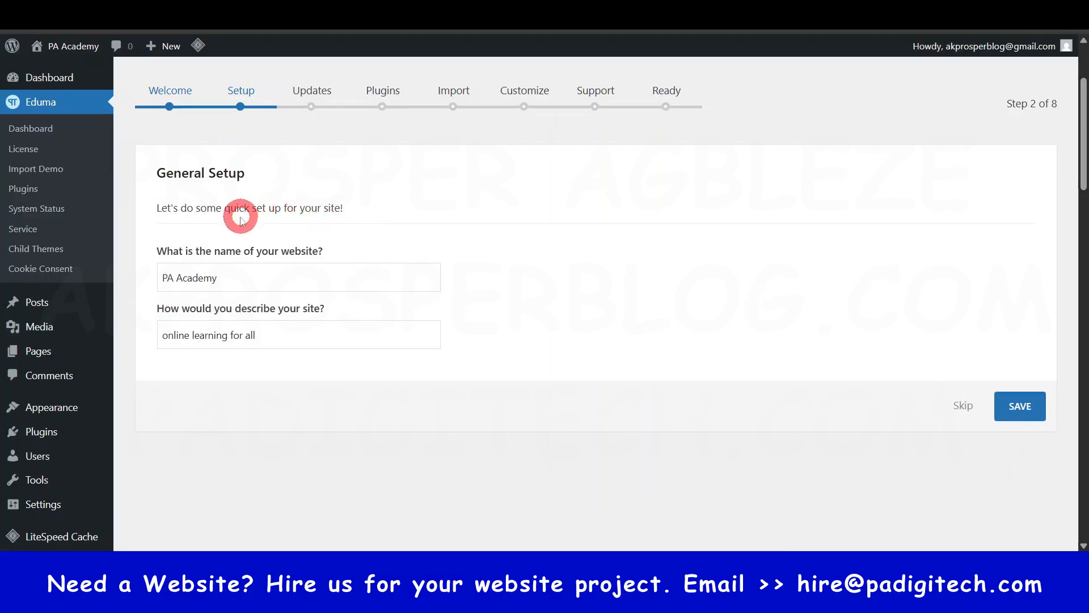
left_click(997, 406)
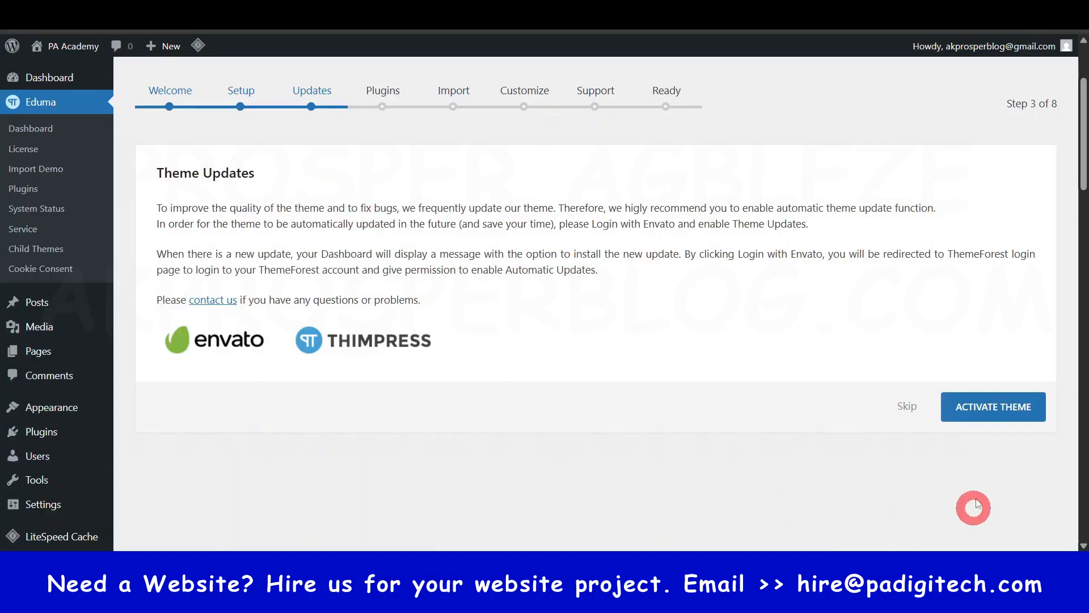
- Open the Eduma theme license activation form and copy the item purchase code from the Envato License Certificate
left_click(990, 409)
scroll(516, 363, "down", 1)
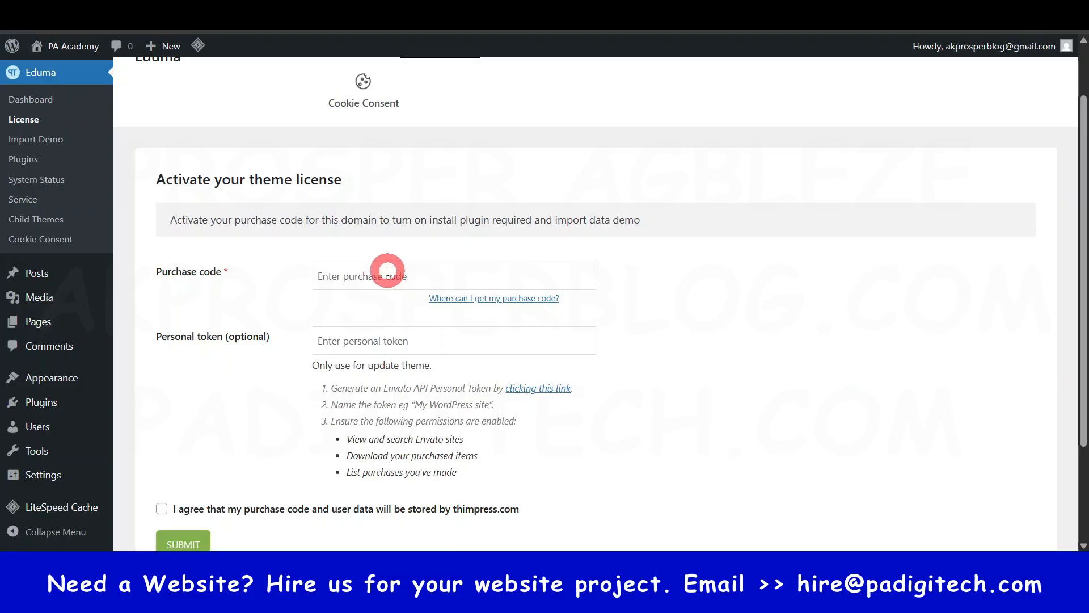
scroll(388, 271, "down", 1)
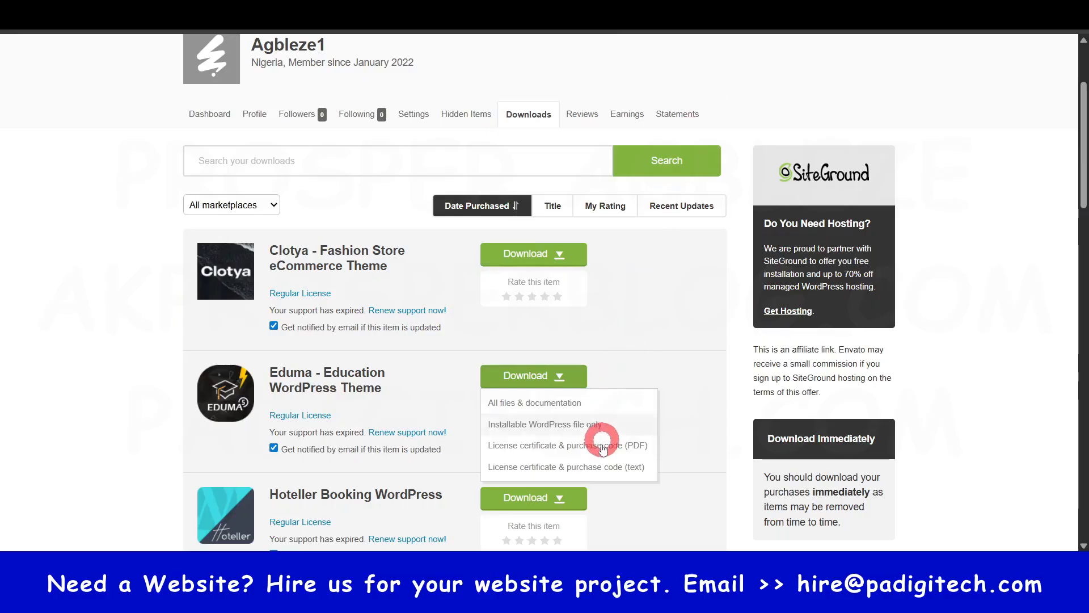
left_click(542, 448)
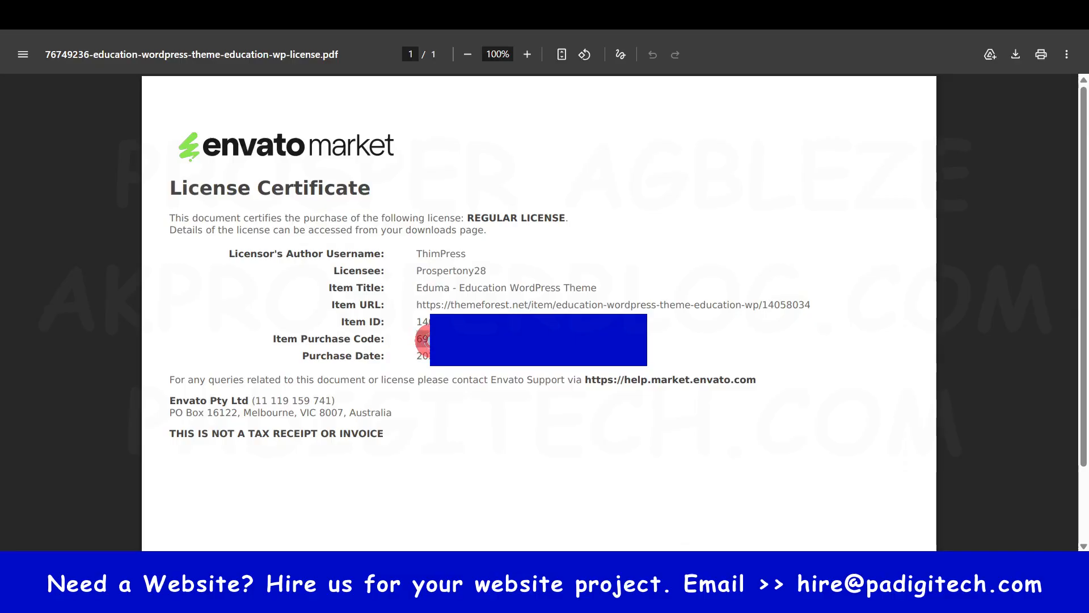
triple_click(433, 341)
left_click(509, 428)
double_click(414, 336)
key("ctrl+c")
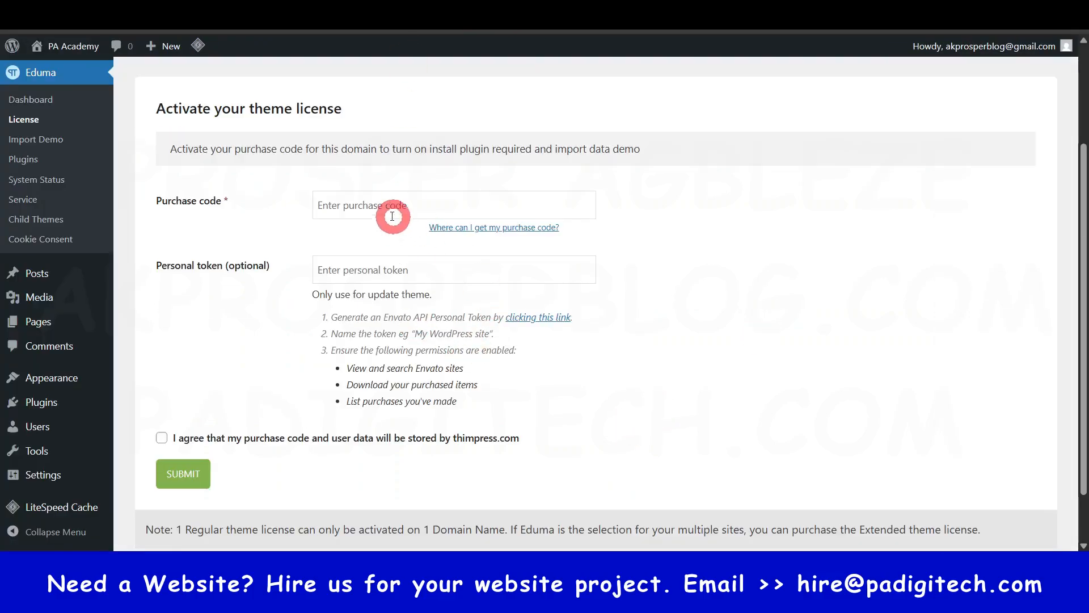
- Paste the purchase code into the license form, agree to data storage by thimpress.com, and submit the activation
left_click(392, 216)
key("ctrl+v")
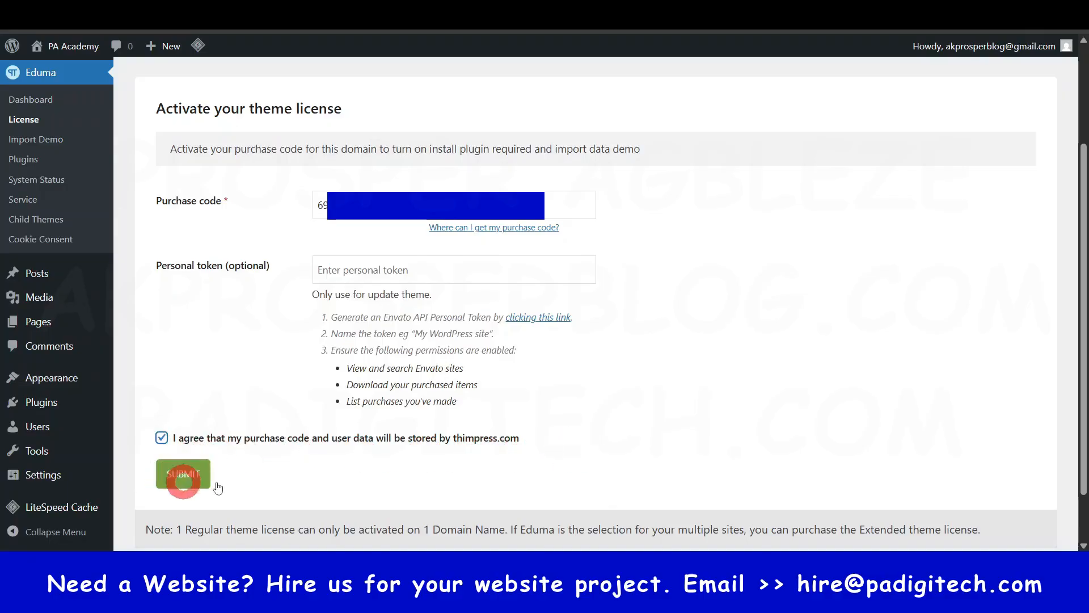
left_click(200, 478)
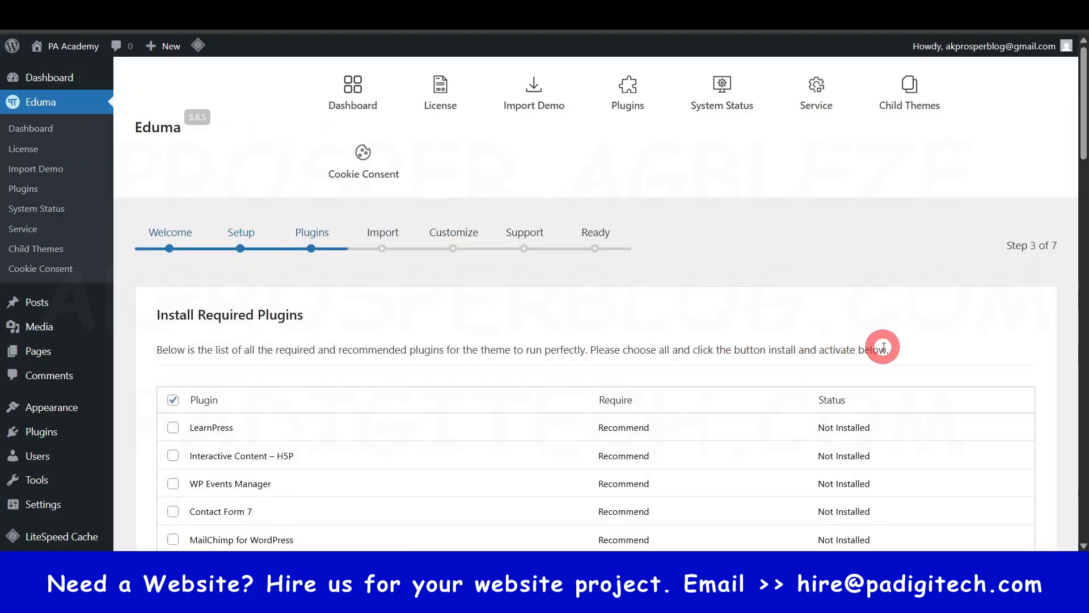
- Check the Upcoming Events section of the Eduma demo site, and install and activate all listed plugins, from LearnPress to TP Social Login
scroll(879, 349, "down", 3)
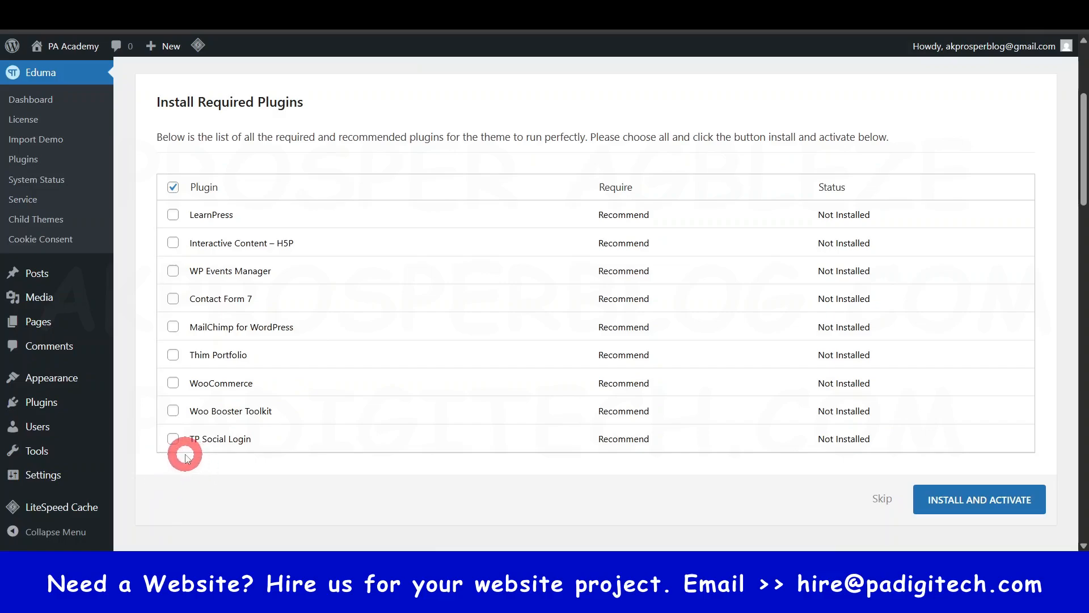
left_click(173, 219)
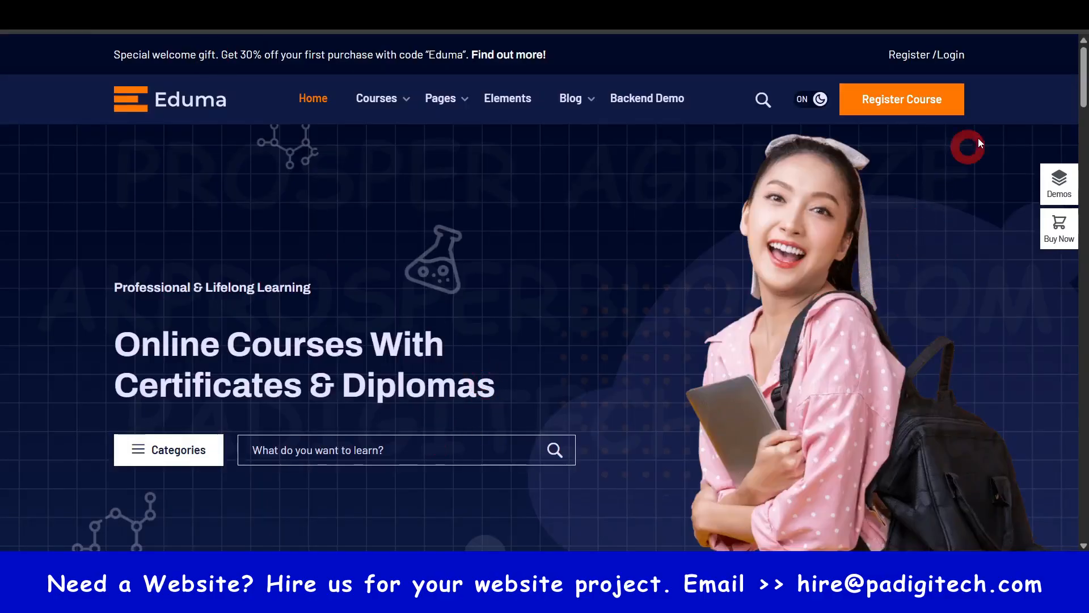
scroll(1083, 120, "down", 4)
left_click_drag(1083, 120, 1082, 326)
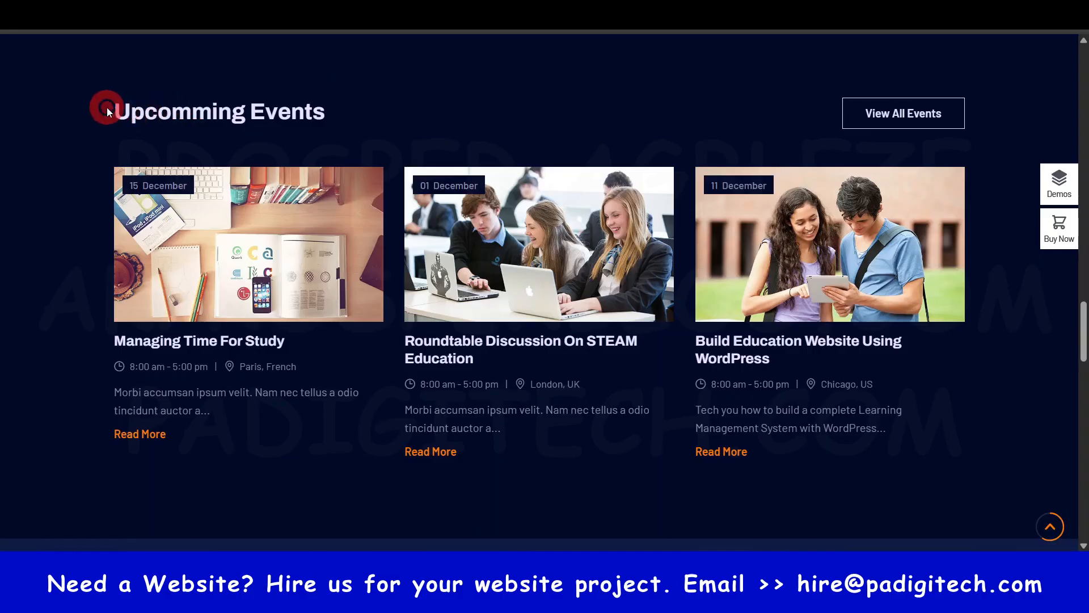
left_click_drag(107, 111, 378, 107)
left_click(423, 114)
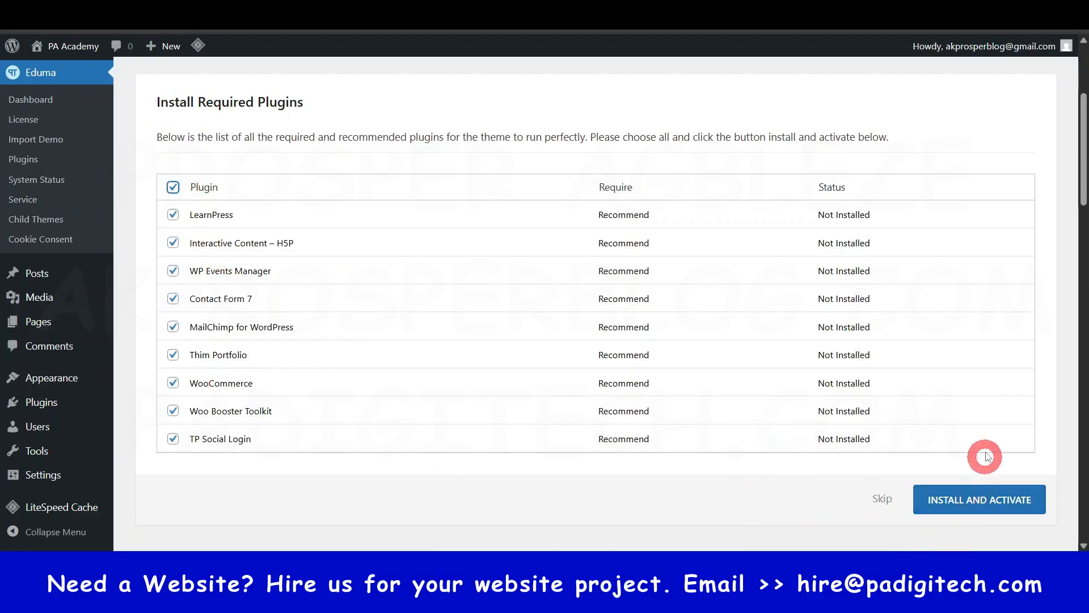
left_click(974, 502)
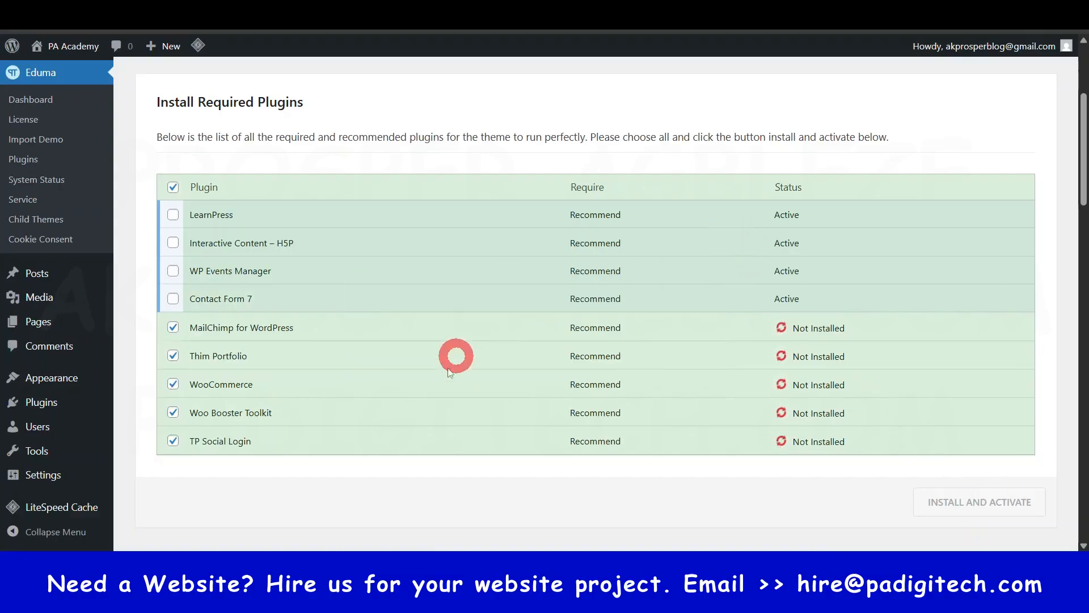
scroll(63, 170, "up", 4)
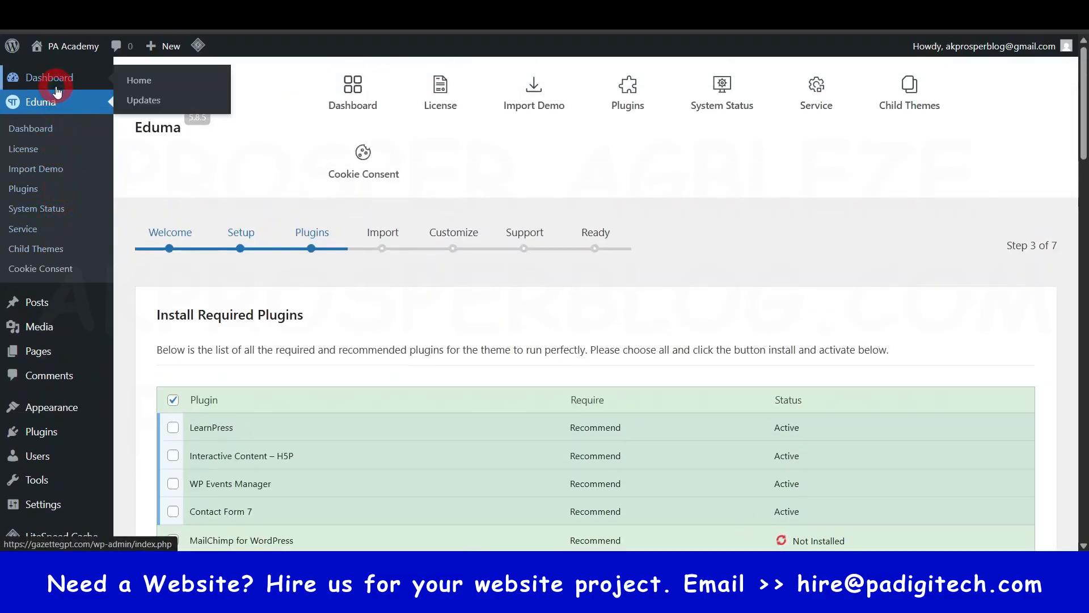
scroll(48, 317, "down", 6)
scroll(60, 482, "down", 3)
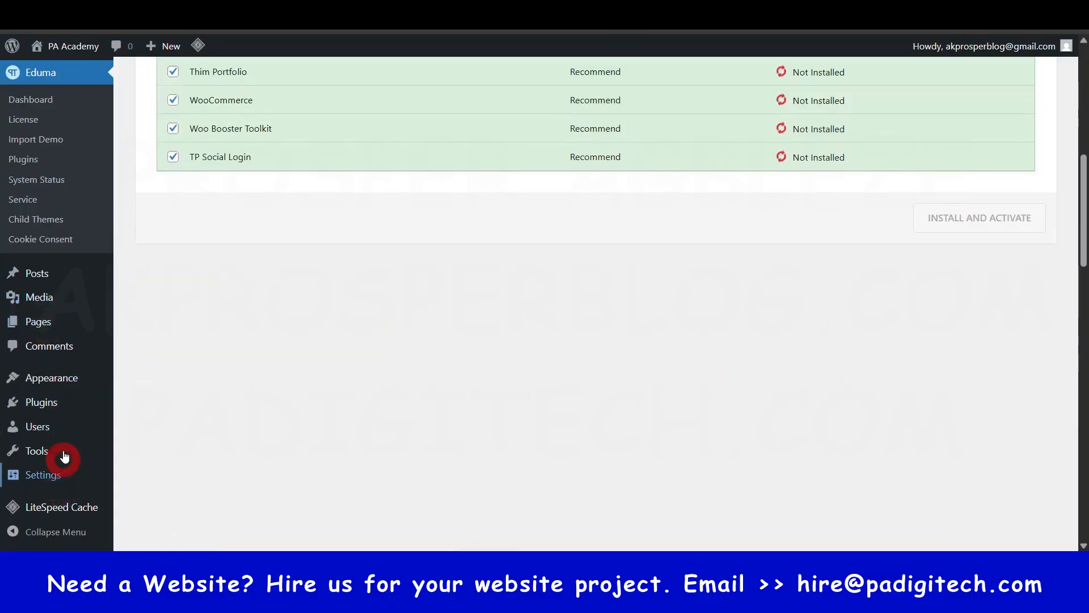
scroll(56, 408, "up", 6)
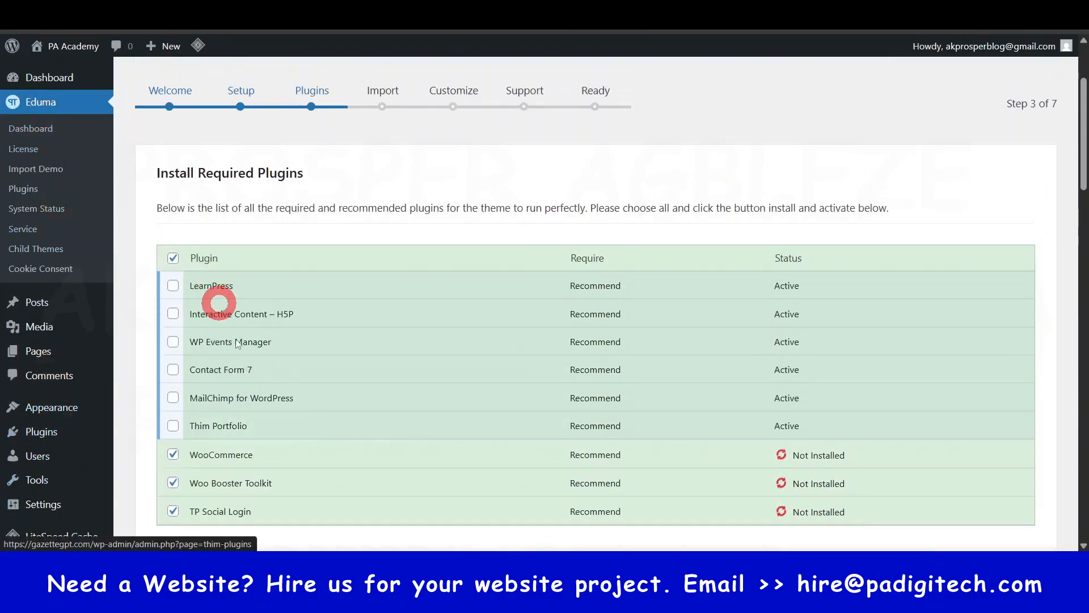
scroll(228, 402, "down", 3)
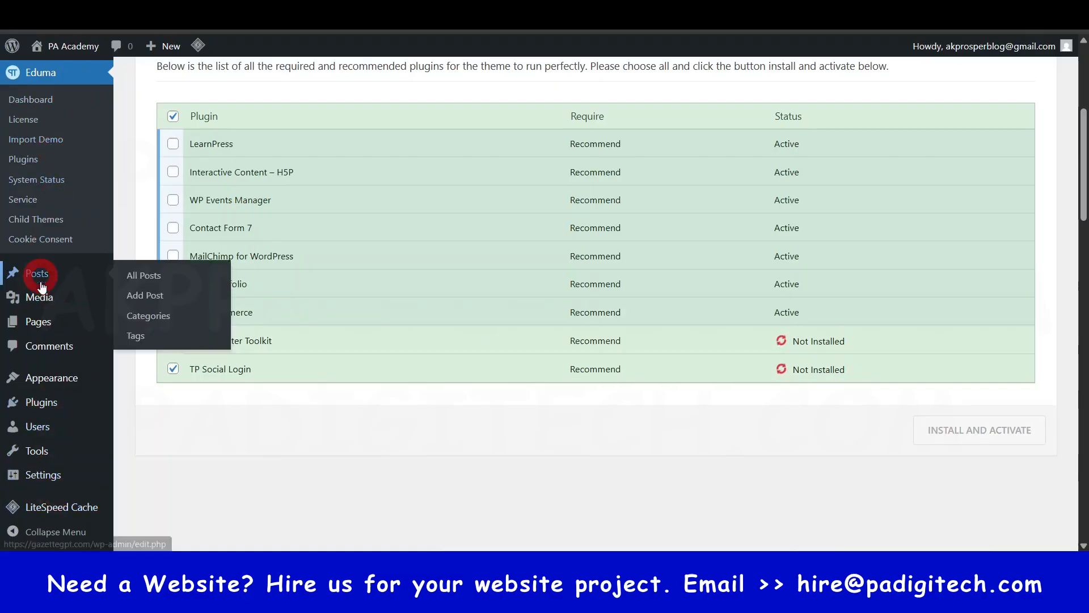
mouse_move(46, 380)
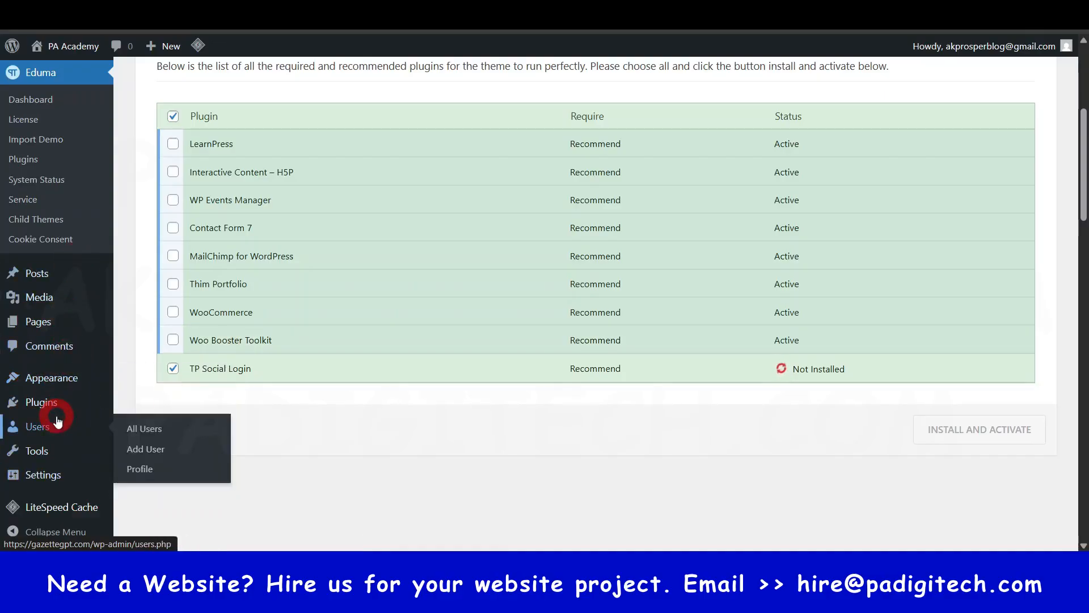
scroll(54, 352, "up", 4)
left_click(62, 105)
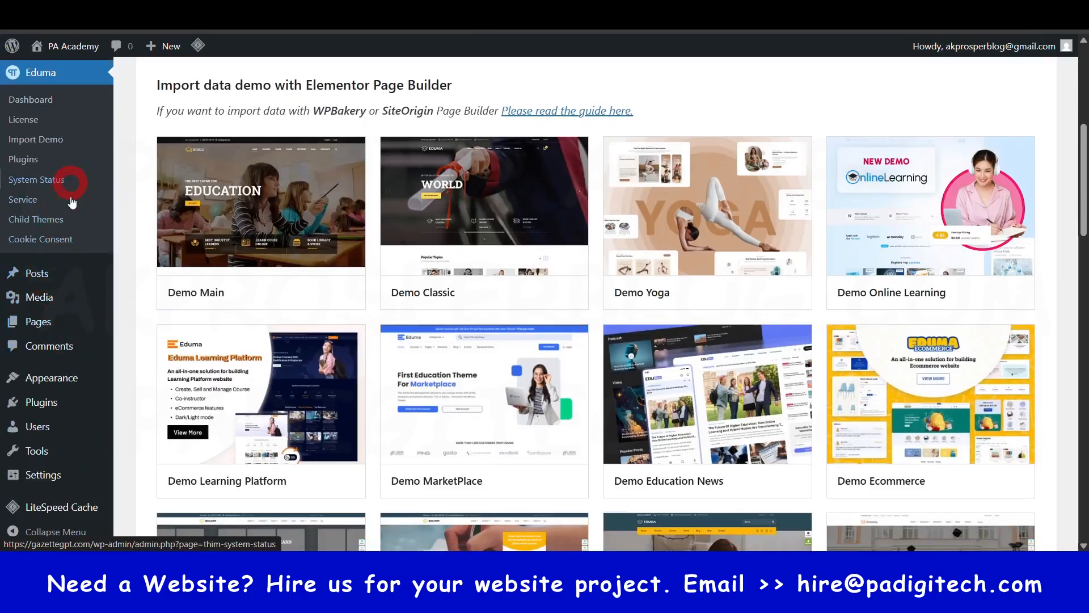
- Examine the Elementor demos offered for import, from Demo Main through Demo Grad School, to compare their designs
scroll(91, 239, "up", 3)
scroll(85, 348, "down", 7)
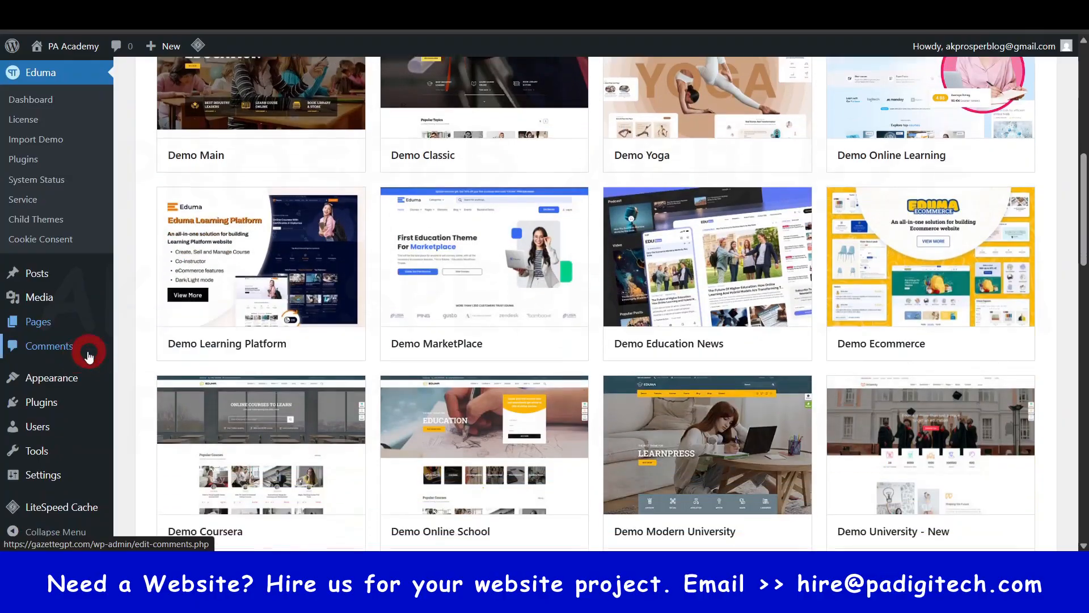
scroll(127, 281, "up", 11)
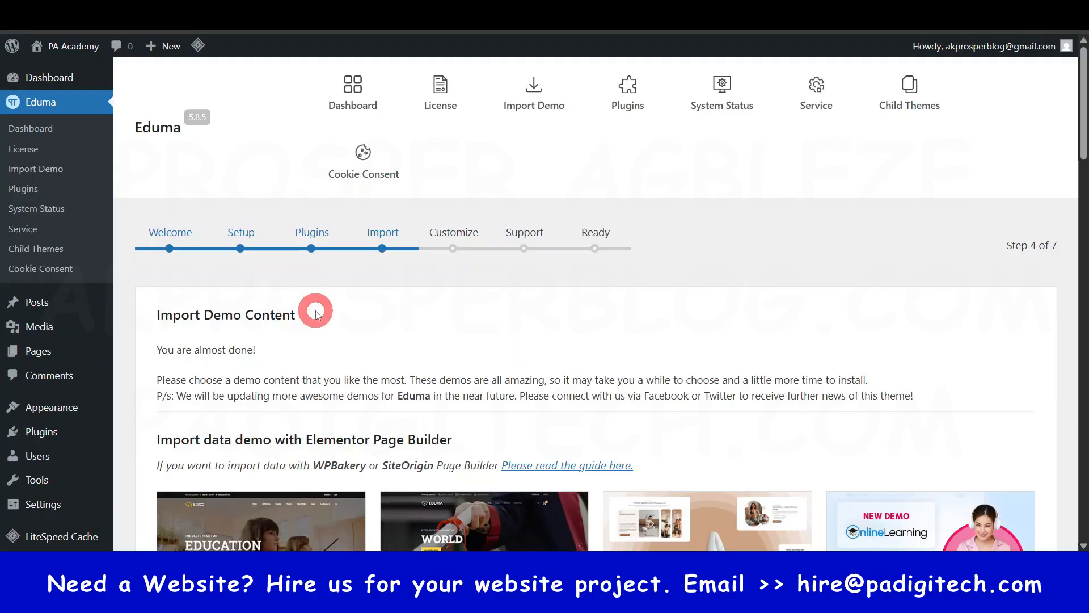
scroll(316, 316, "down", 3)
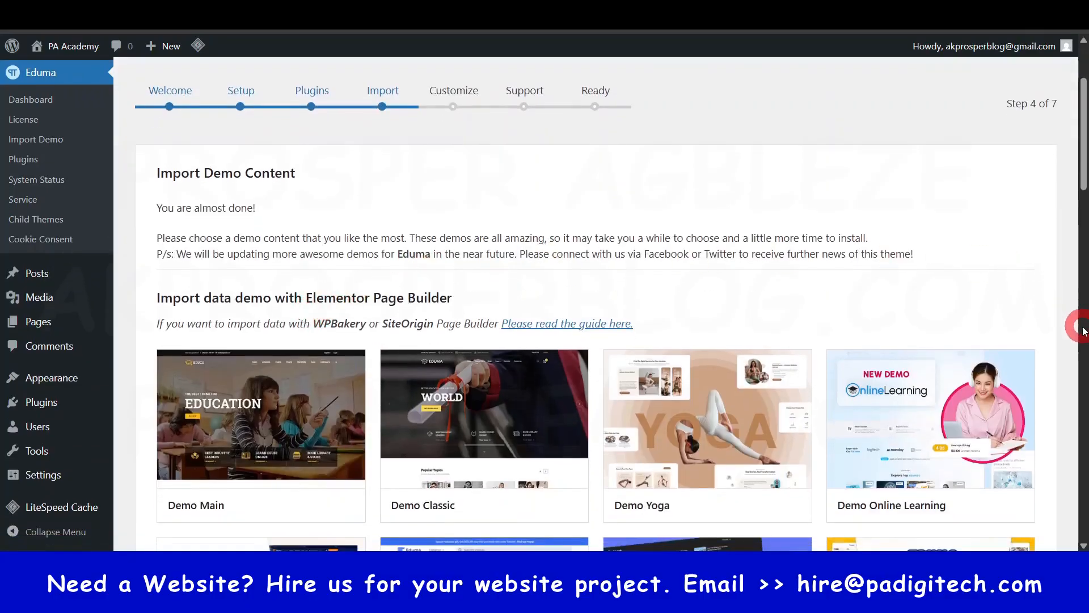
scroll(1075, 340, "down", 3)
scroll(1075, 357, "down", 1)
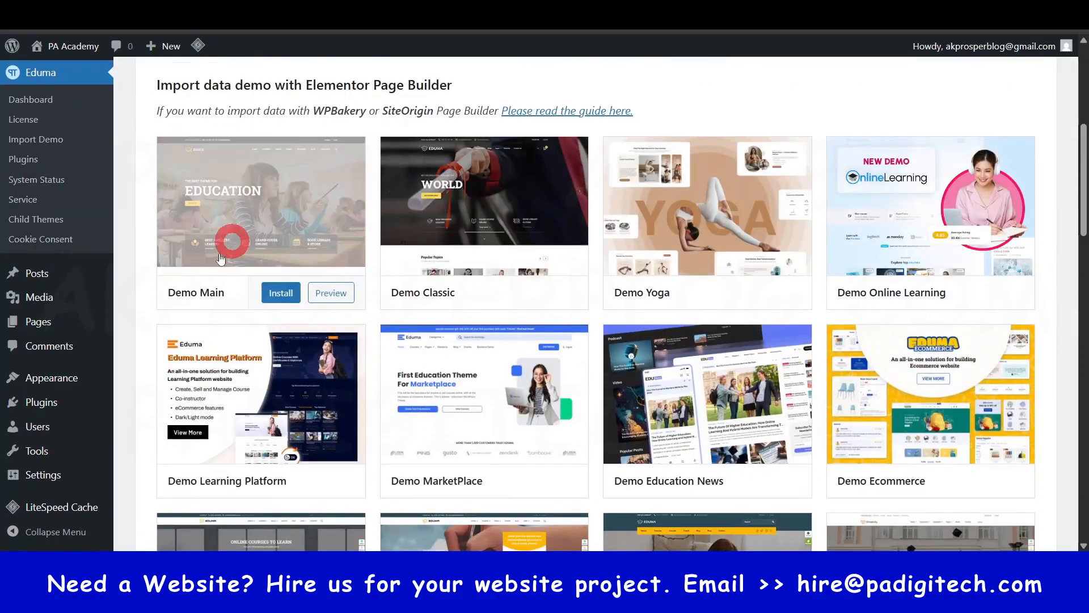
scroll(1041, 448, "down", 4)
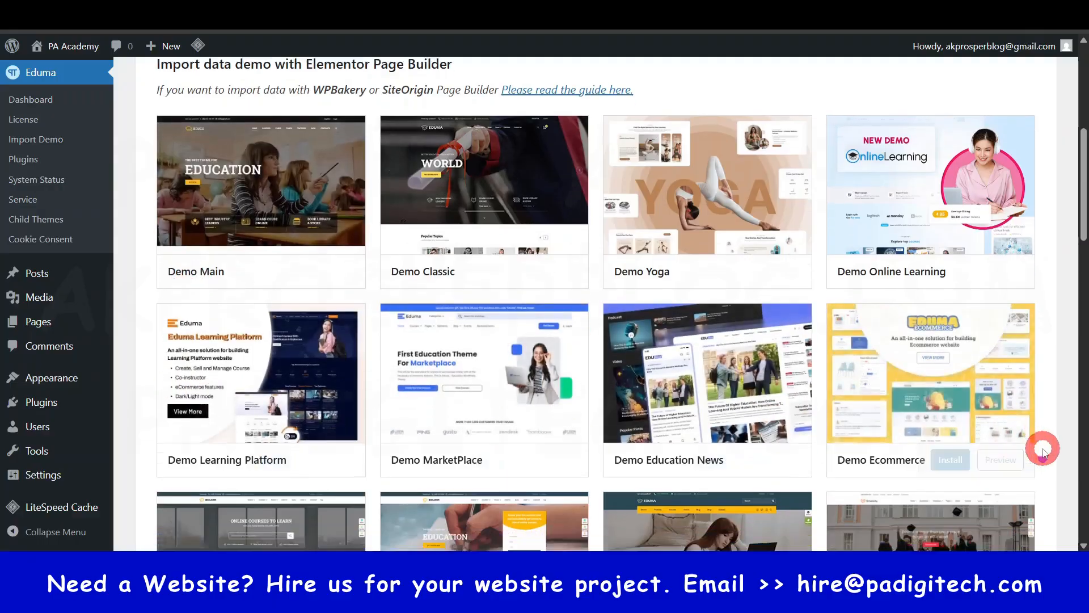
scroll(1047, 448, "down", 3)
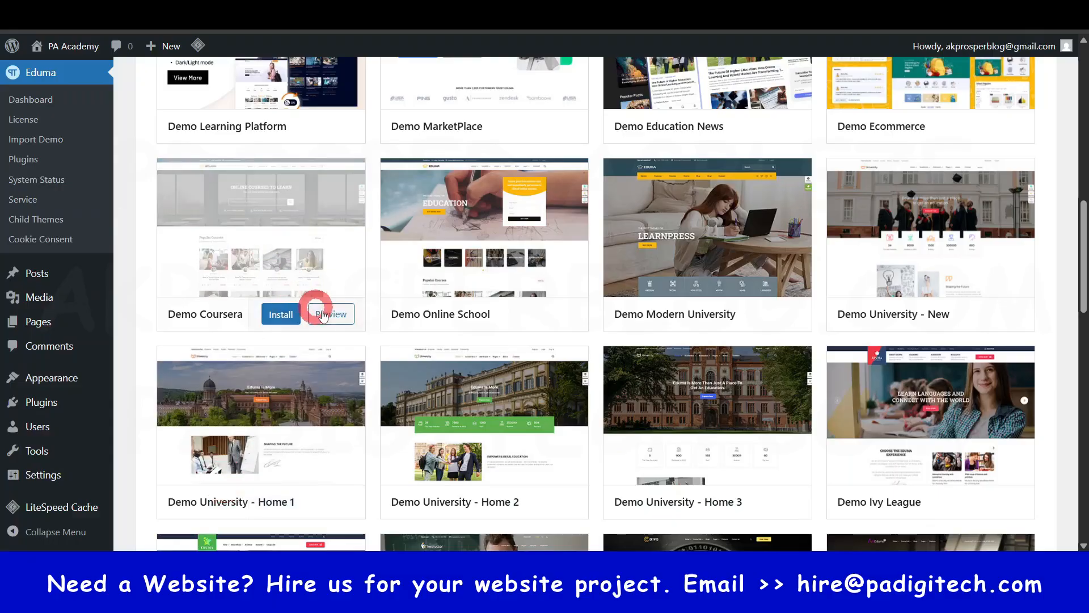
scroll(1078, 372, "down", 5)
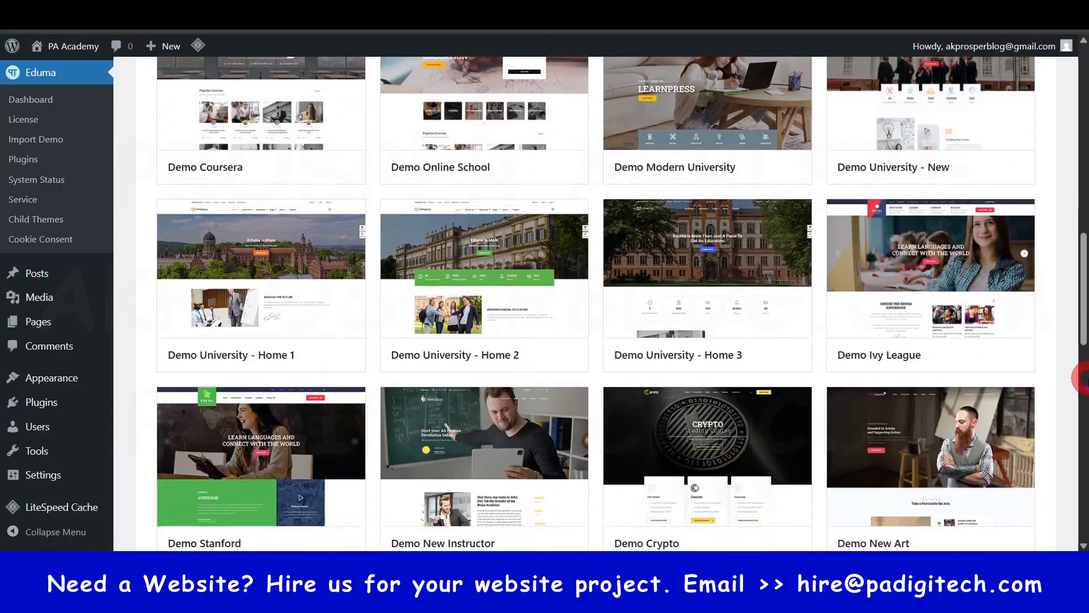
scroll(1081, 377, "down", 10)
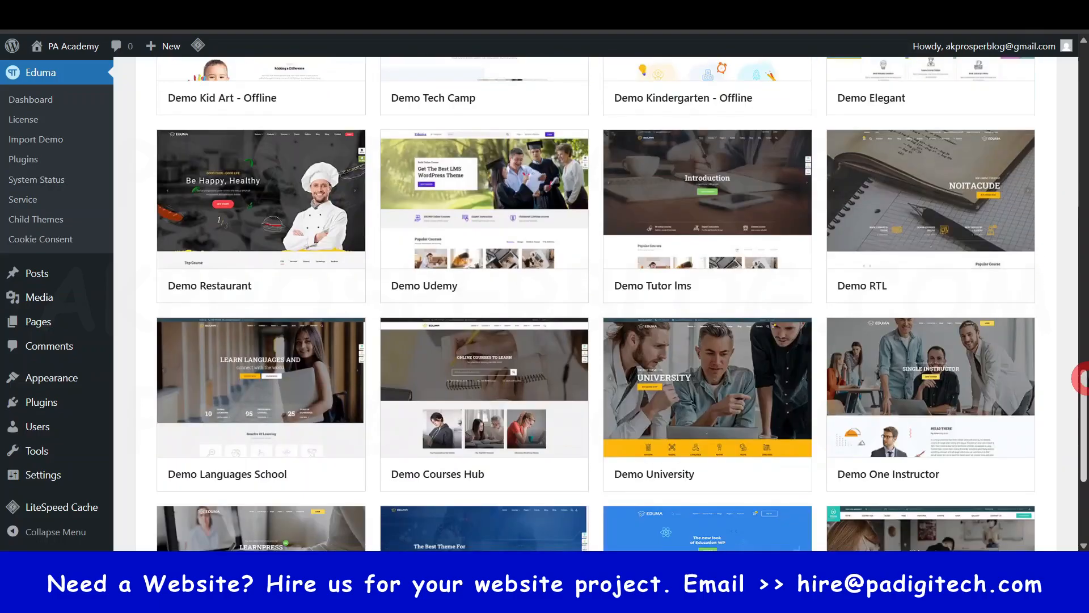
scroll(1081, 377, "down", 1)
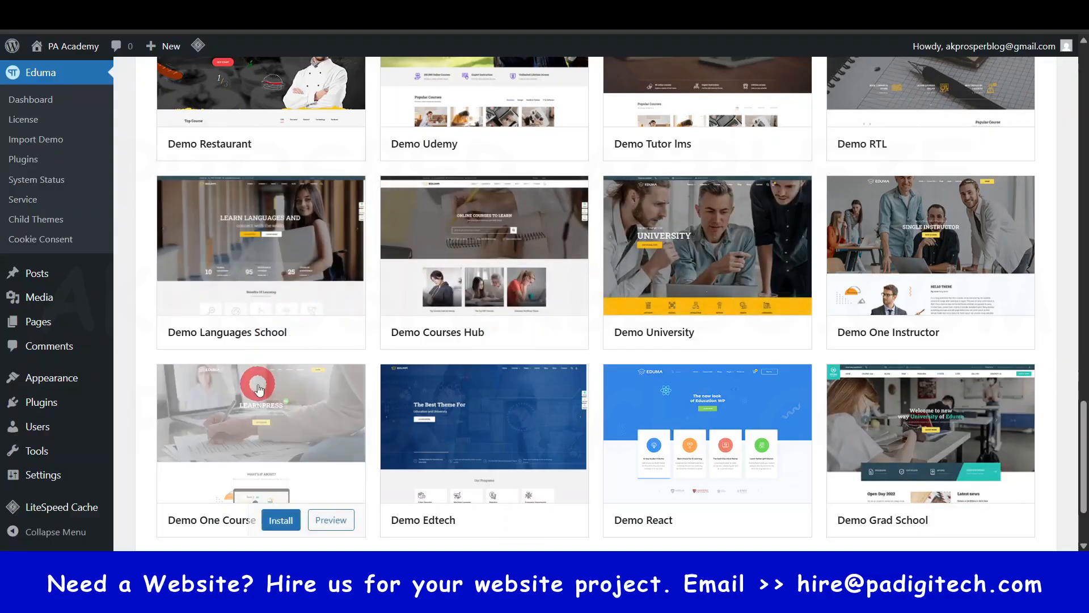
scroll(250, 433, "down", 2)
scroll(795, 441, "up", 3)
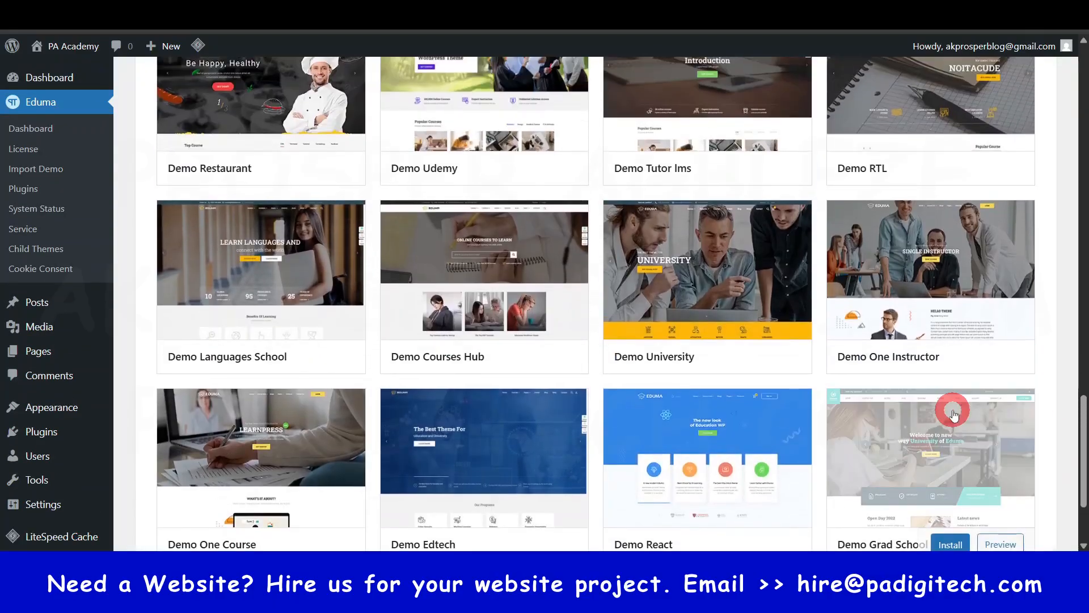
scroll(1059, 386, "down", 2)
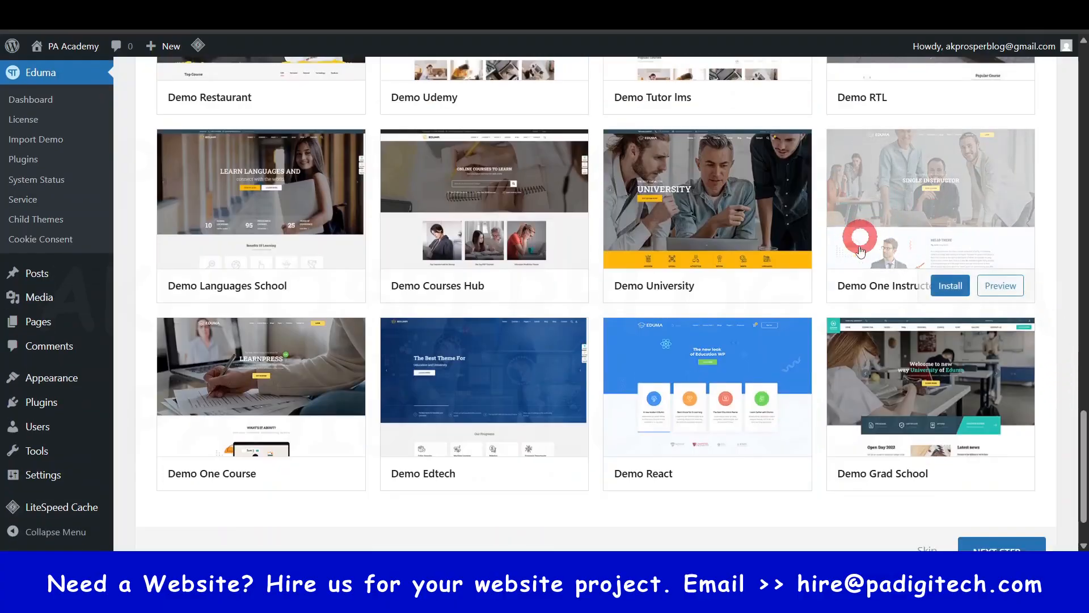
scroll(1035, 315, "up", 3)
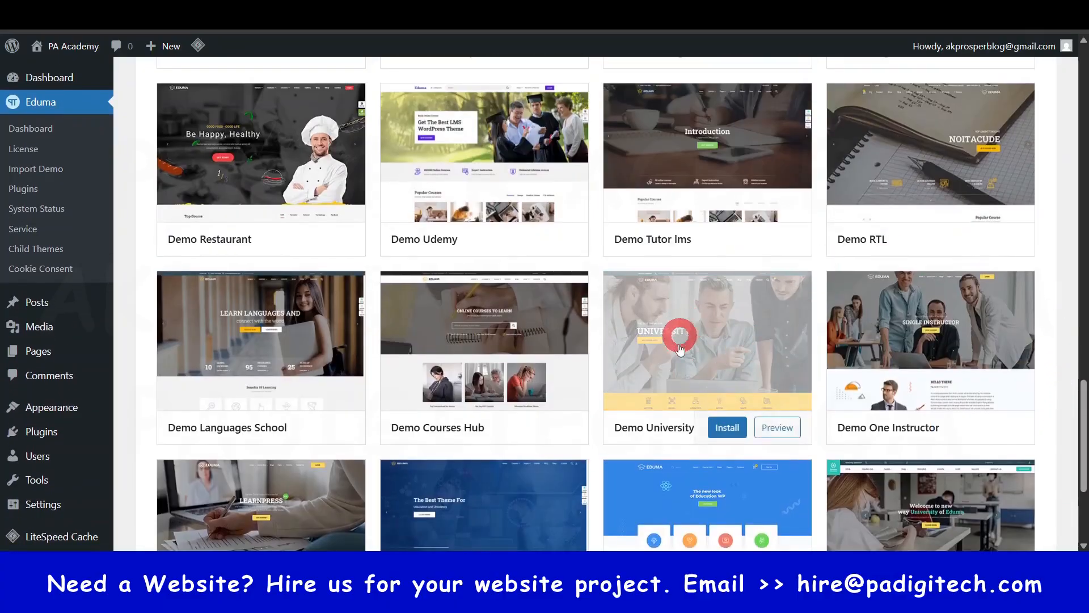
scroll(505, 392, "up", 3)
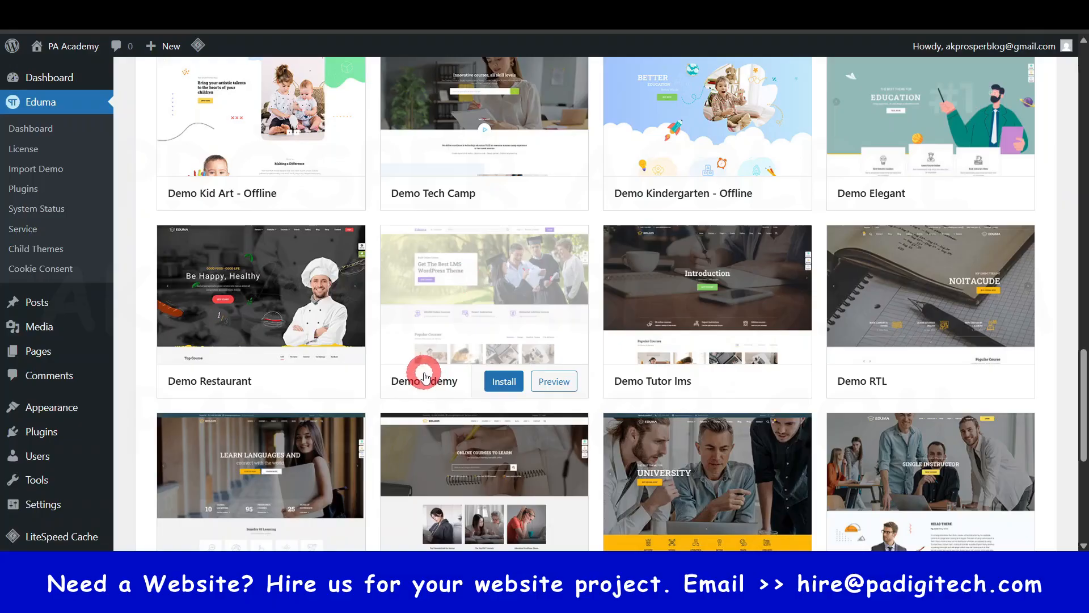
scroll(431, 375, "up", 1)
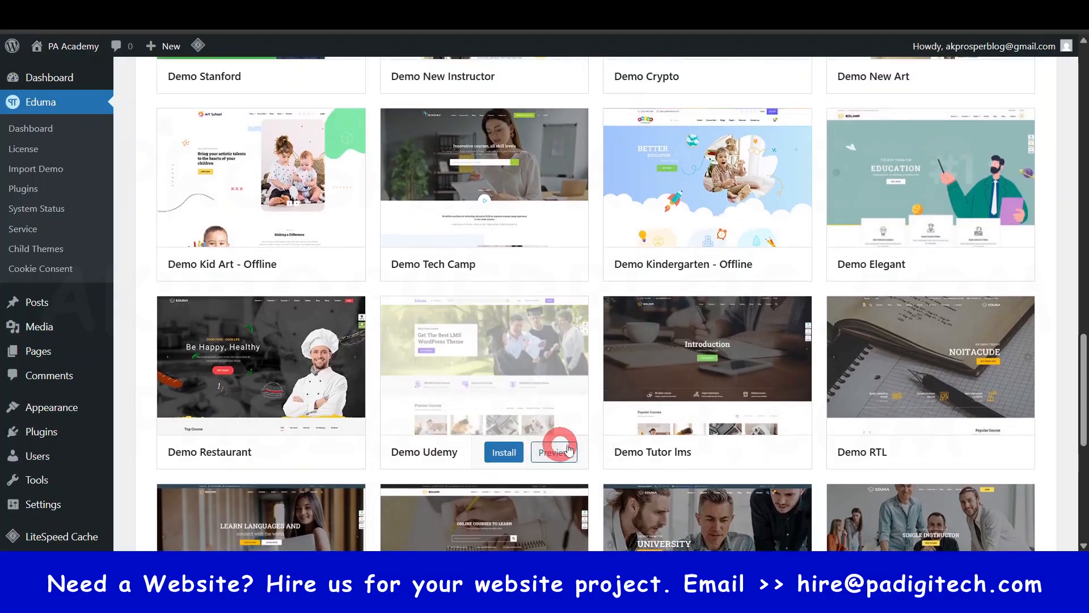
scroll(569, 450, "up", 1)
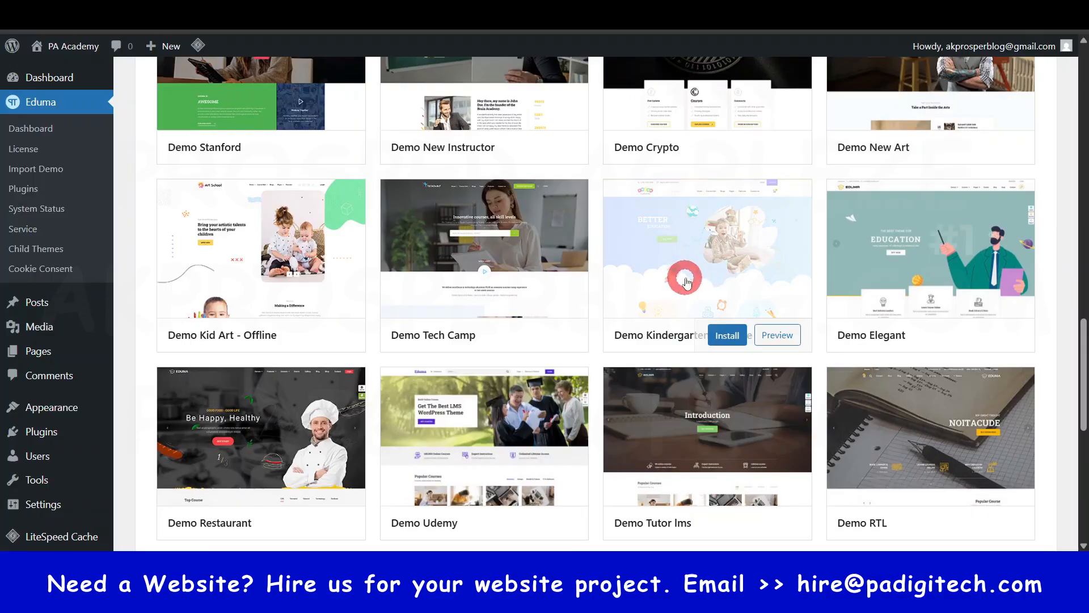
scroll(686, 282, "up", 3)
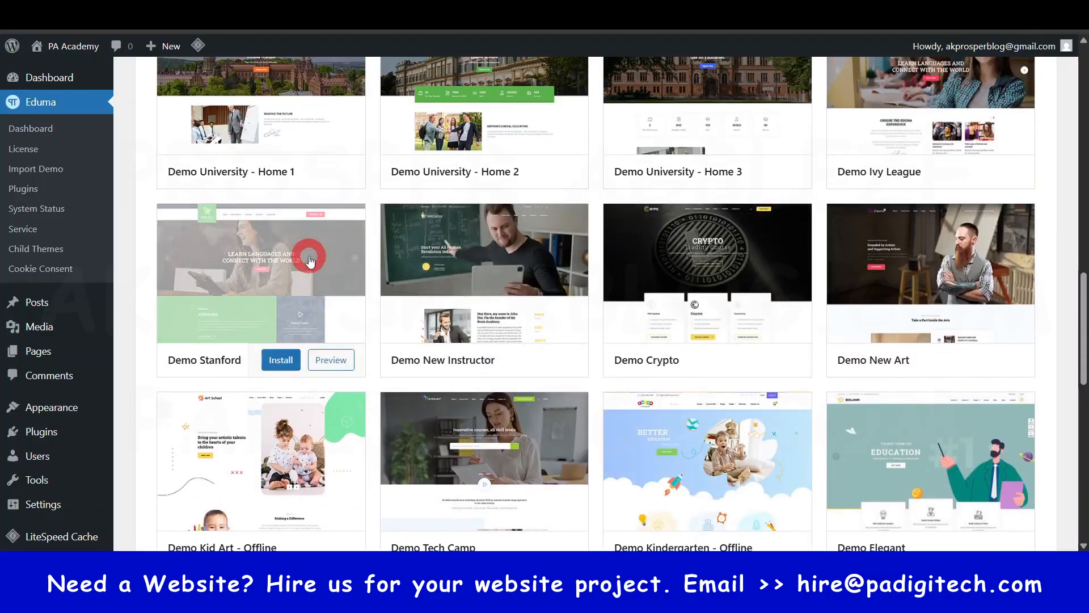
scroll(310, 261, "up", 2)
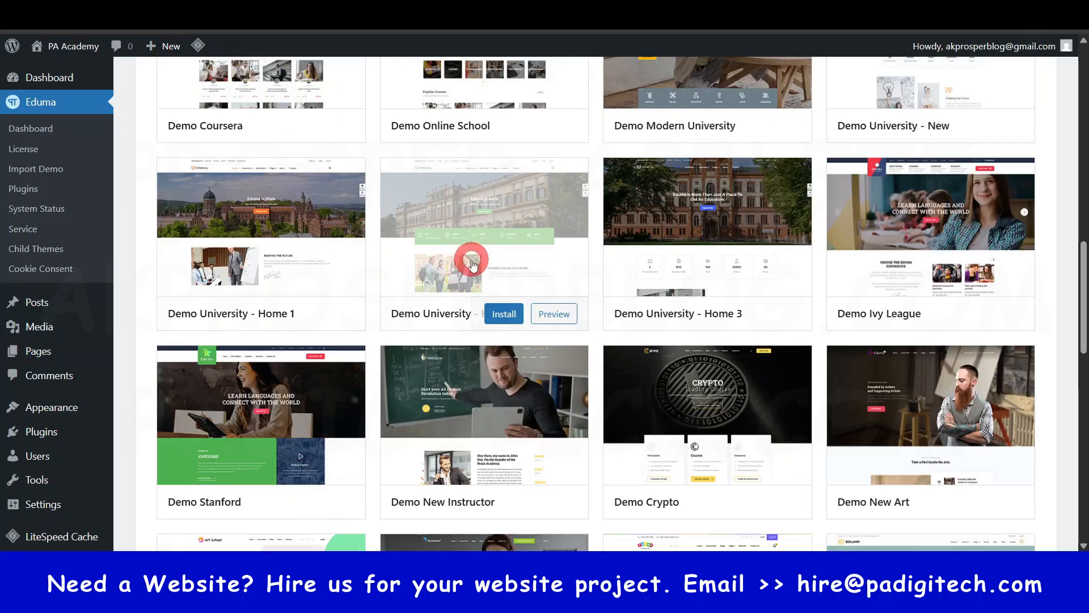
scroll(476, 295, "up", 3)
scroll(652, 397, "up", 5)
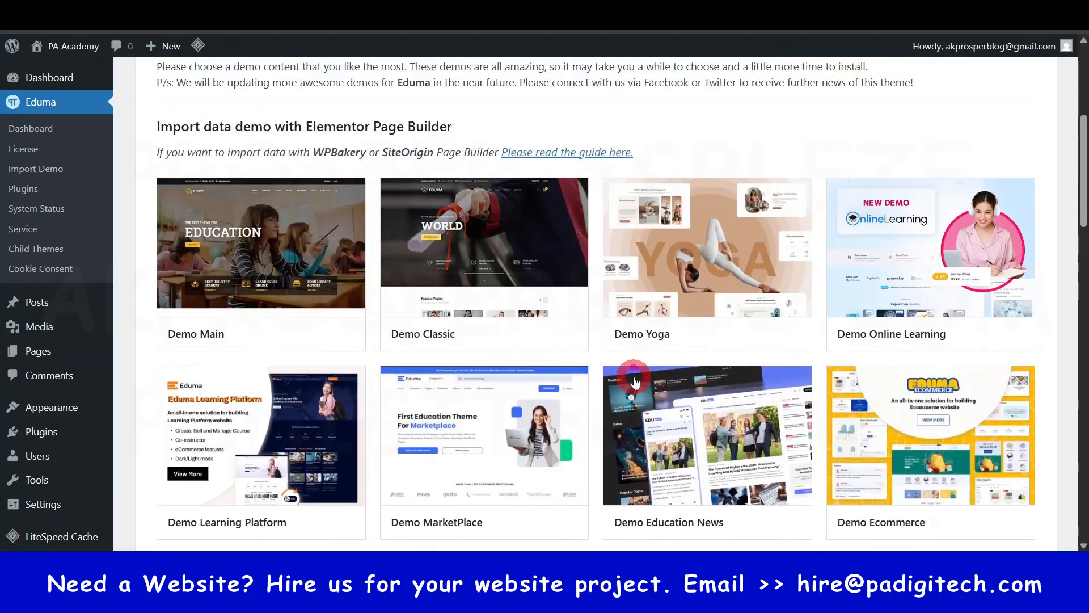
- Look through the importable Elementor demos again, down past the university, restaurant and Udemy designs, to choose one
scroll(601, 408, "up", 1)
scroll(612, 435, "down", 5)
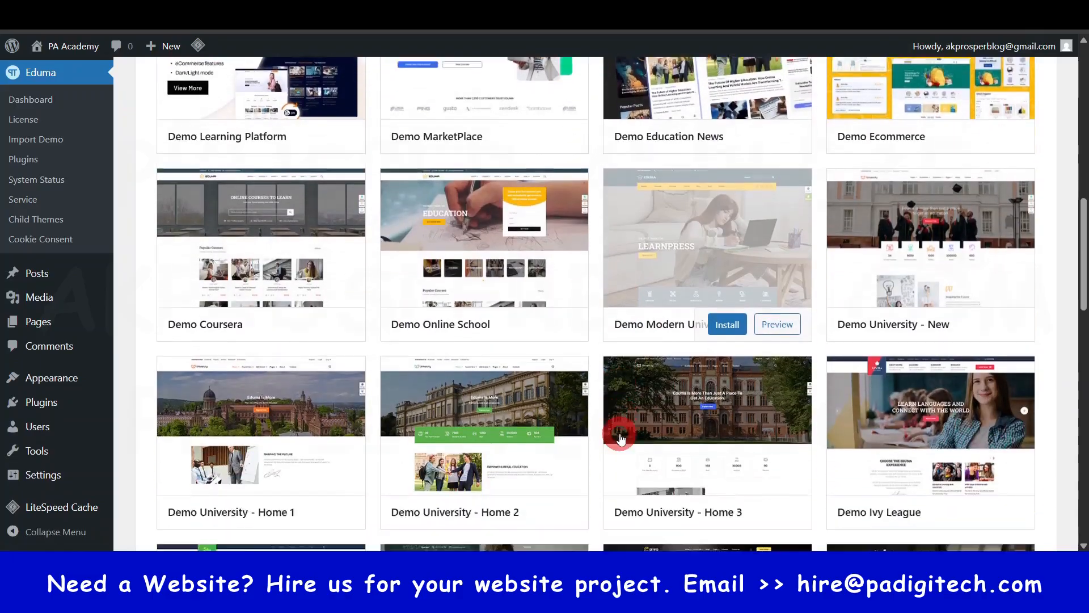
scroll(621, 439, "down", 4)
scroll(621, 438, "down", 1)
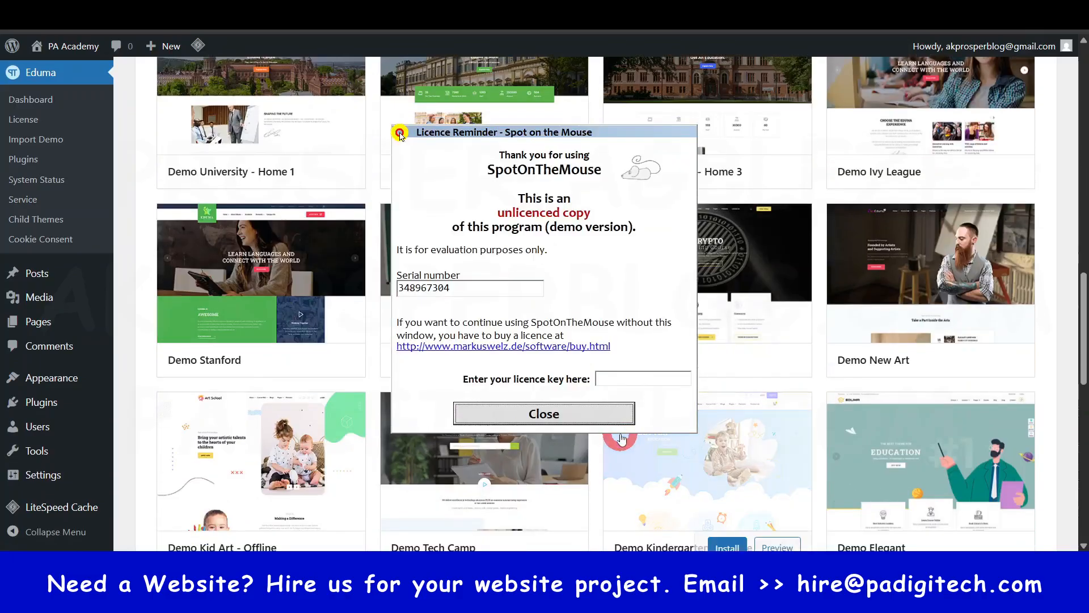
left_click(544, 413)
scroll(821, 451, "down", 5)
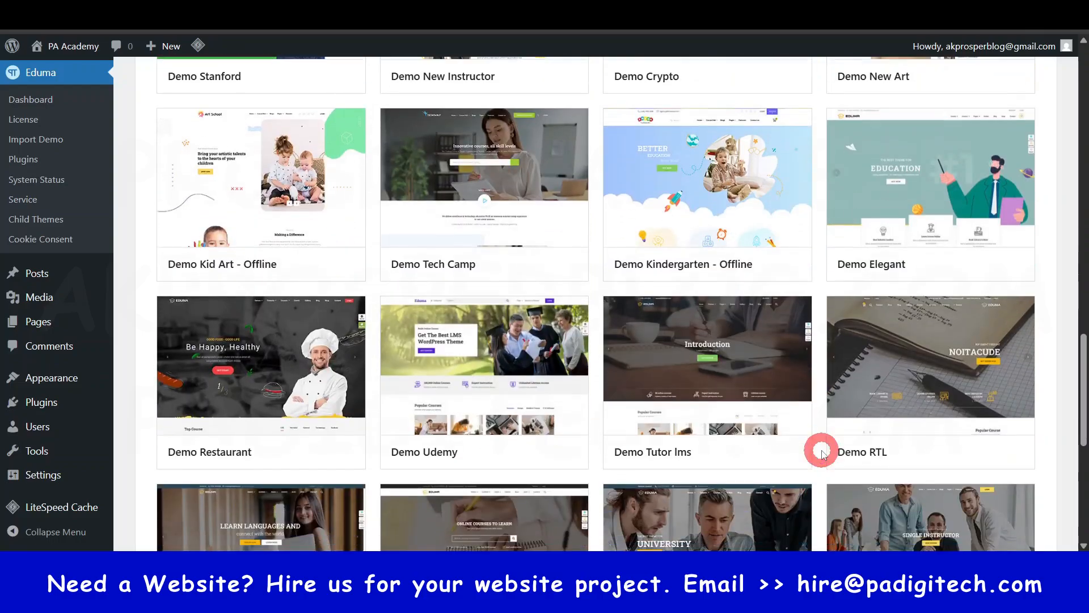
scroll(821, 451, "down", 3)
scroll(821, 451, "down", 4)
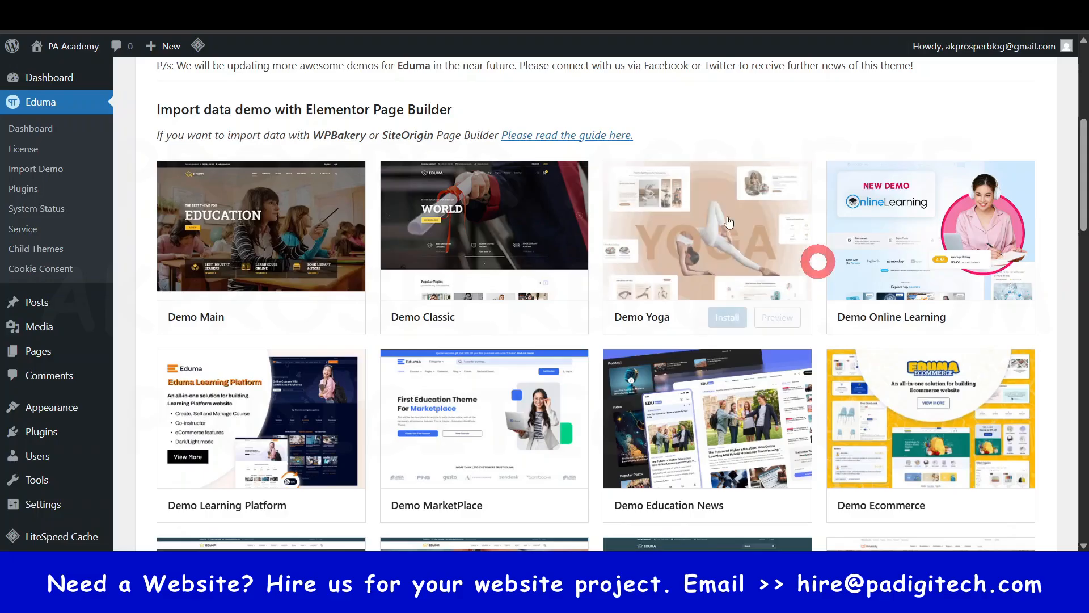
- Import Demo Learning Platform with its required plugins, theme options, main content, media files and widgets, and dismiss the finished import dialog
mouse_move(269, 475)
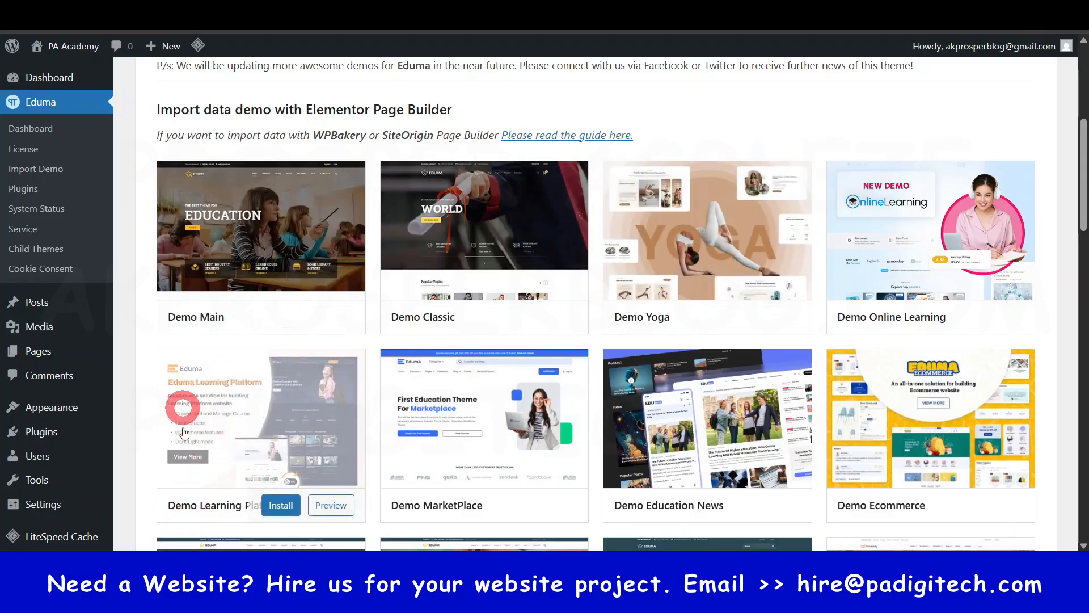
scroll(219, 434, "down", 1)
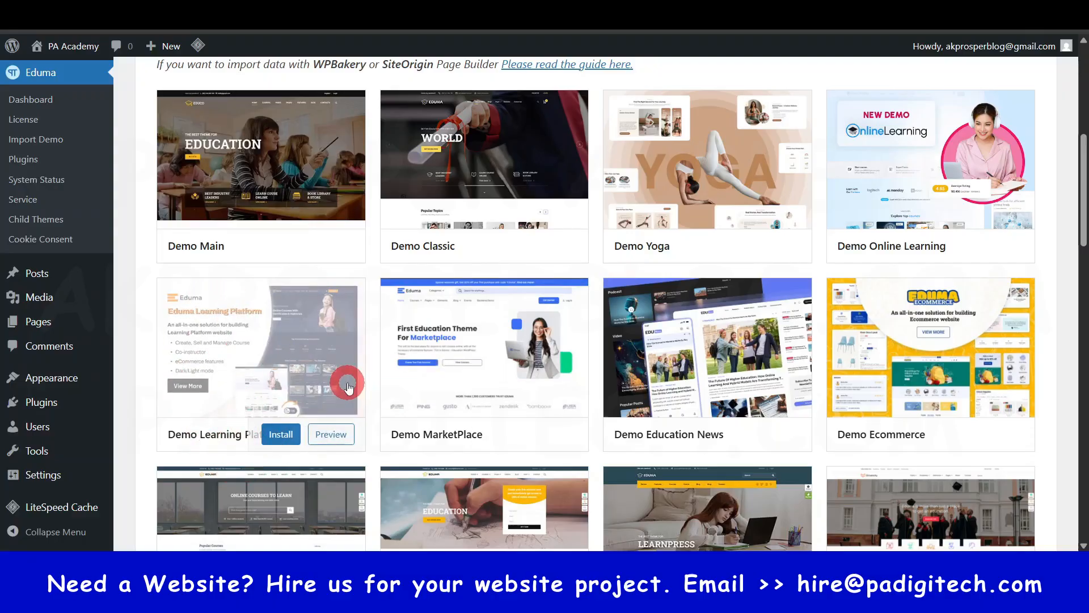
left_click(274, 442)
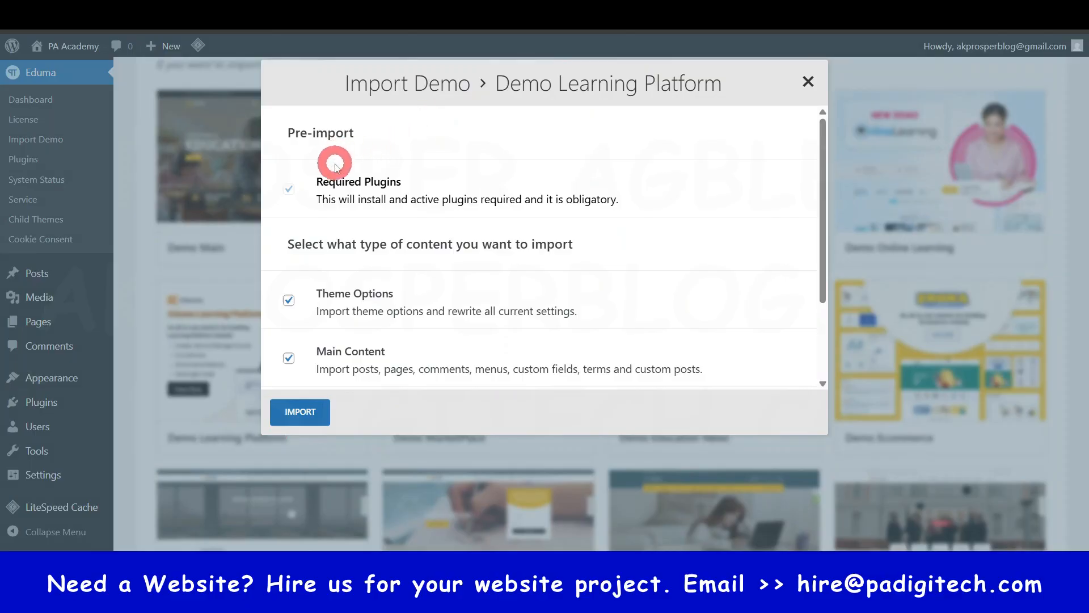
scroll(345, 282, "down", 2)
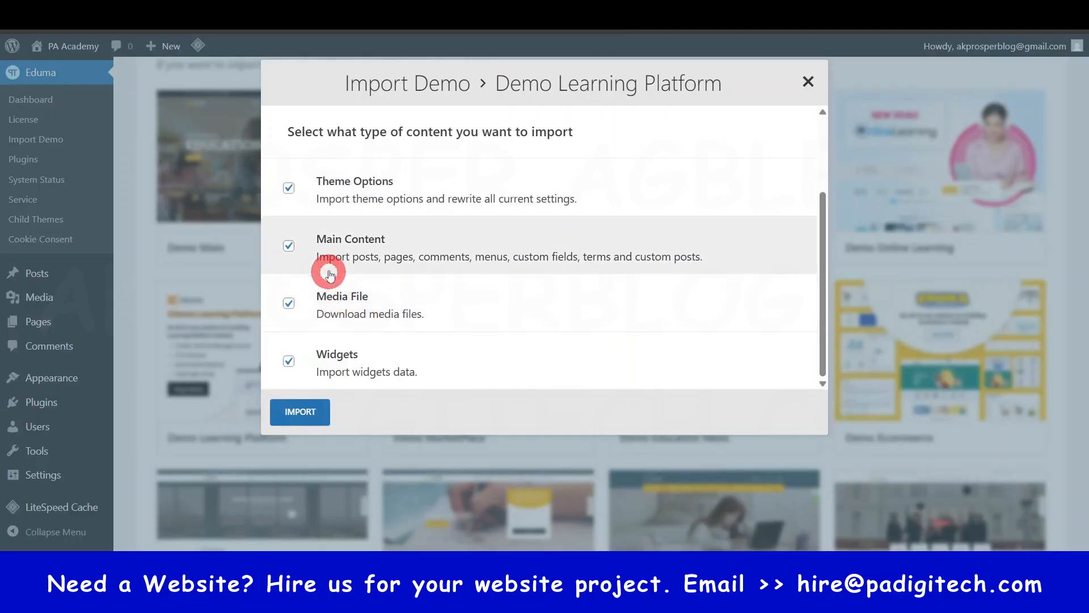
scroll(332, 241, "up", 3)
scroll(335, 255, "down", 3)
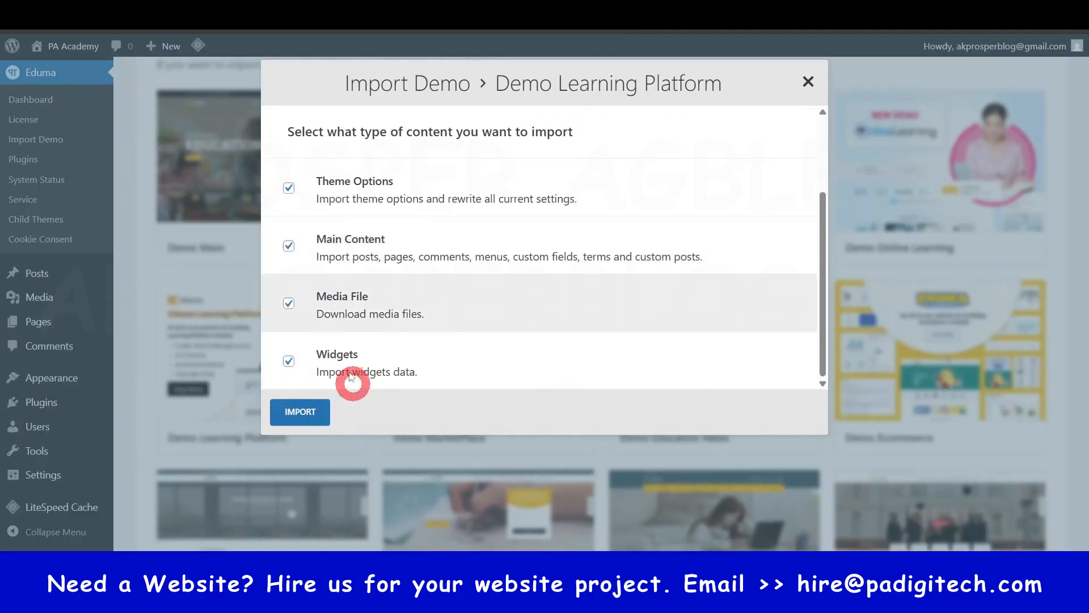
left_click(301, 418)
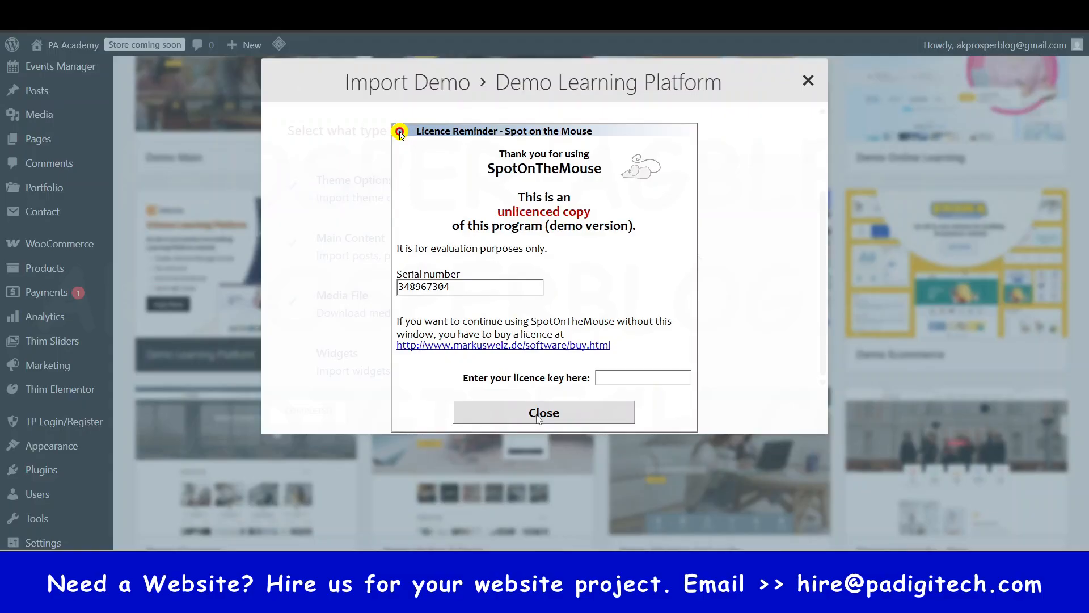
left_click(555, 415)
left_click(754, 88)
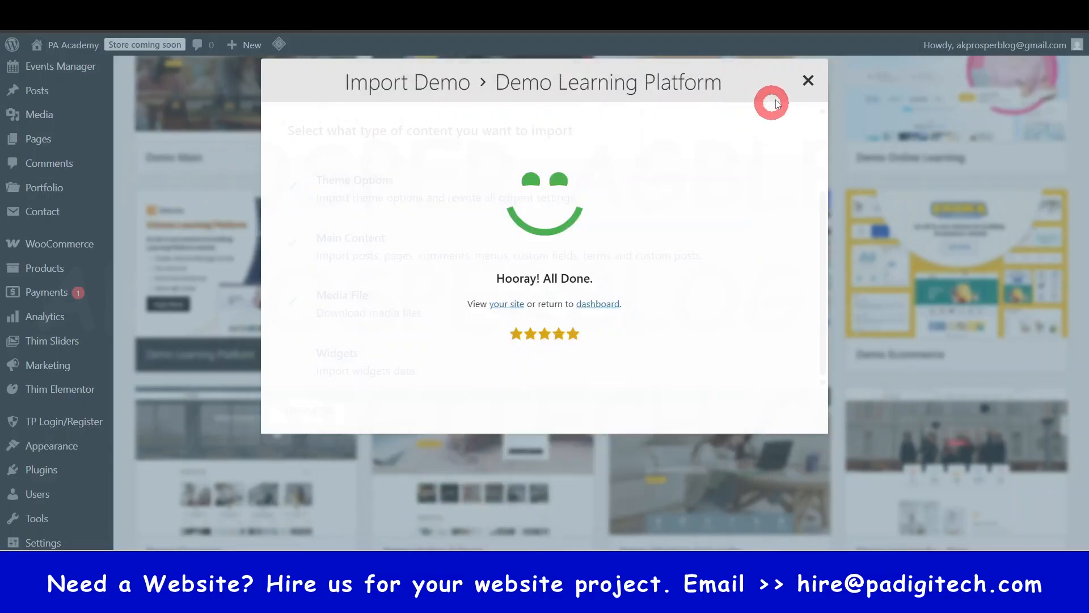
left_click(808, 81)
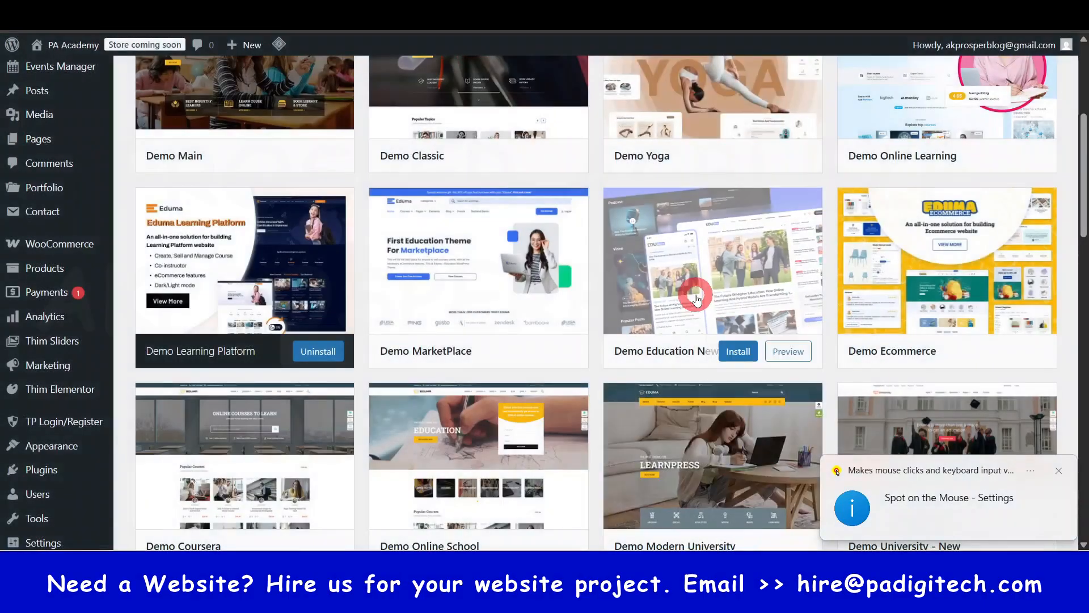
- Open the front end of the PA Academy site in a new browser tab
scroll(540, 103, "up", 5)
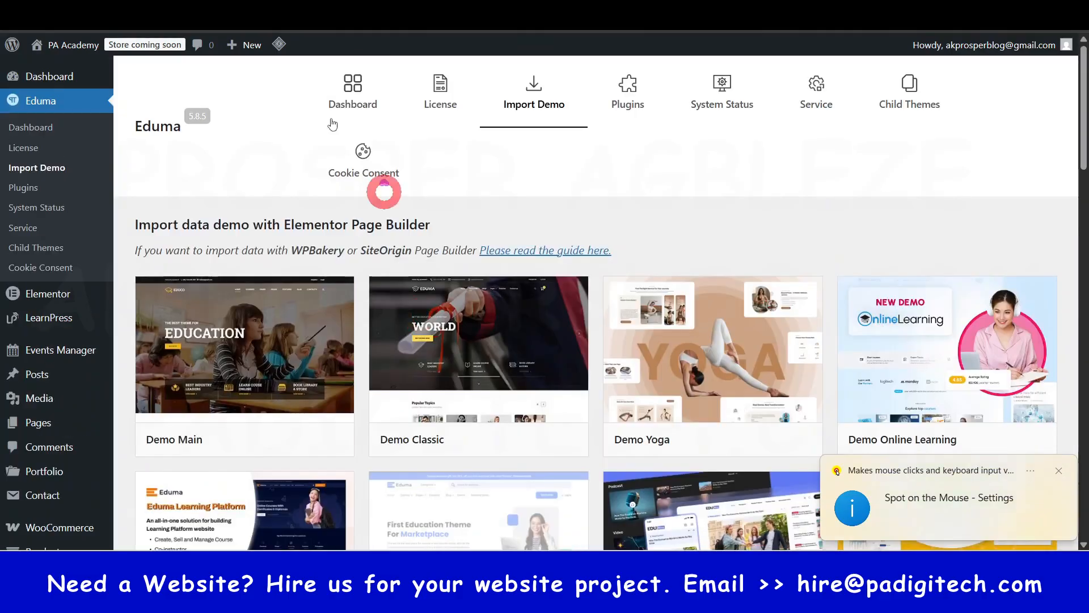
mouse_move(81, 49)
right_click(57, 71)
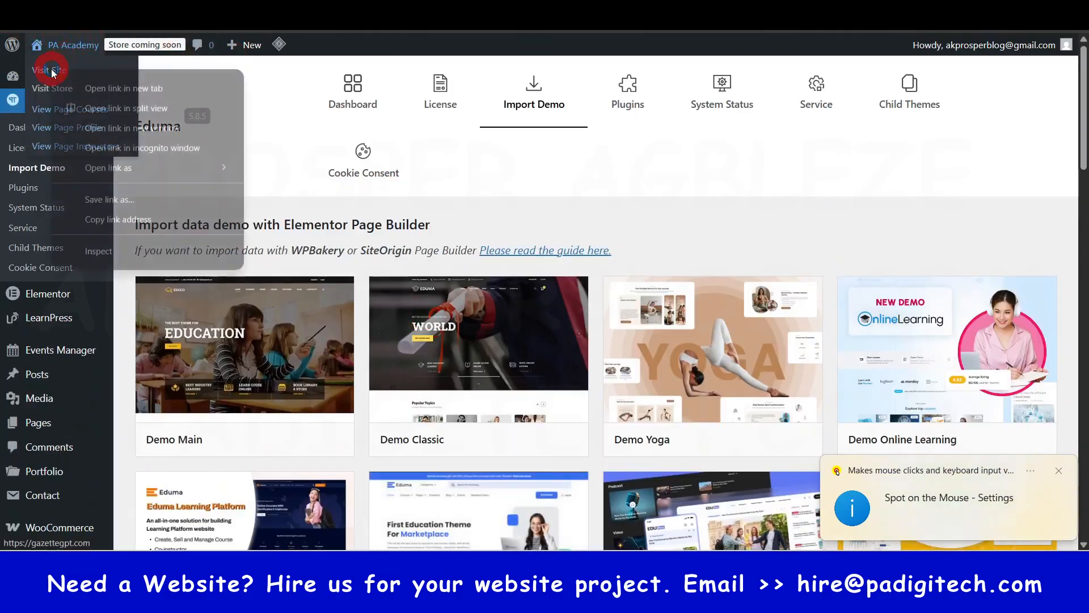
left_click(115, 91)
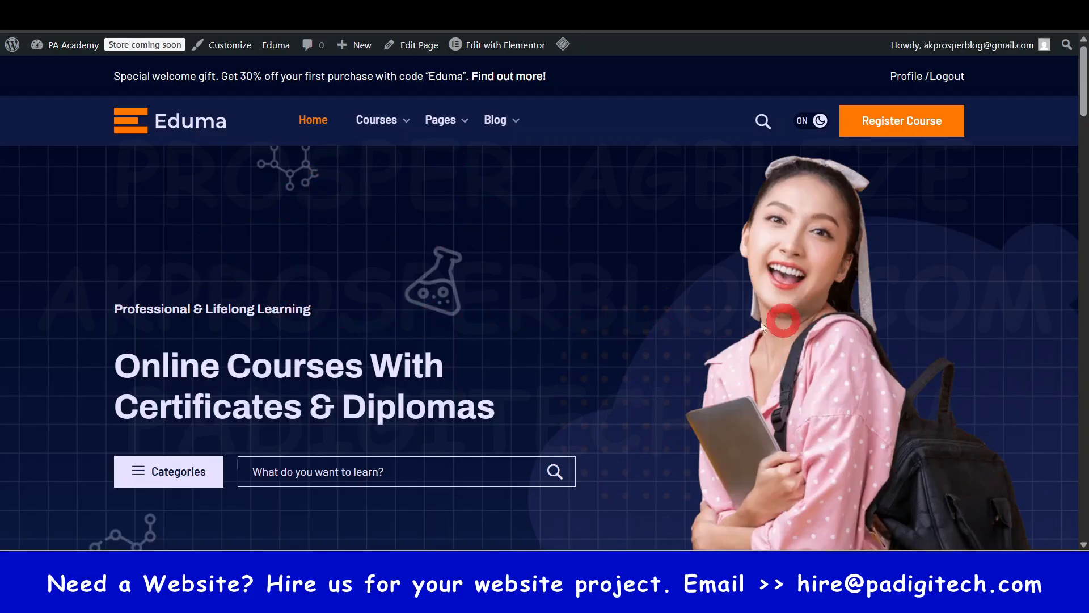
- Examine the imported homepage from the hero banner to the course section, comparing the courses under Management and Business Strategy
mouse_move(58, 43)
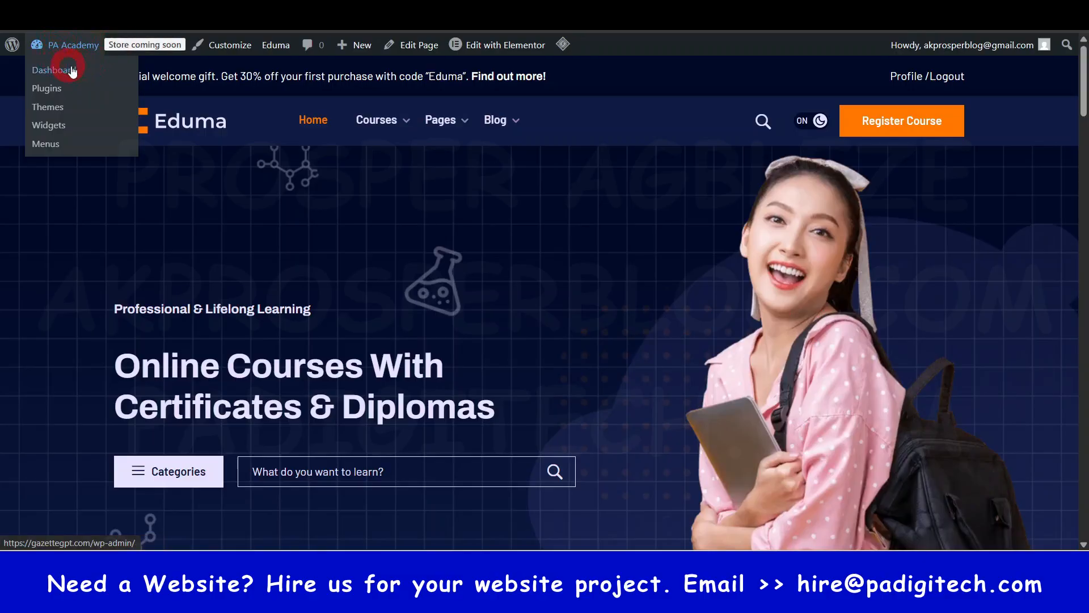
scroll(586, 212, "down", 4)
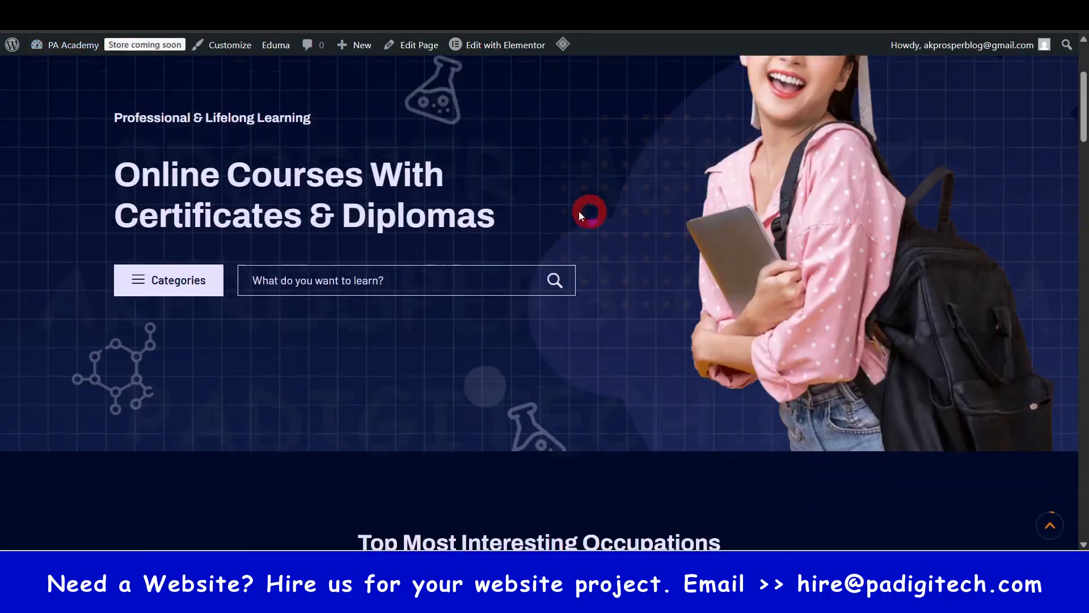
scroll(634, 246, "up", 1)
scroll(633, 255, "down", 7)
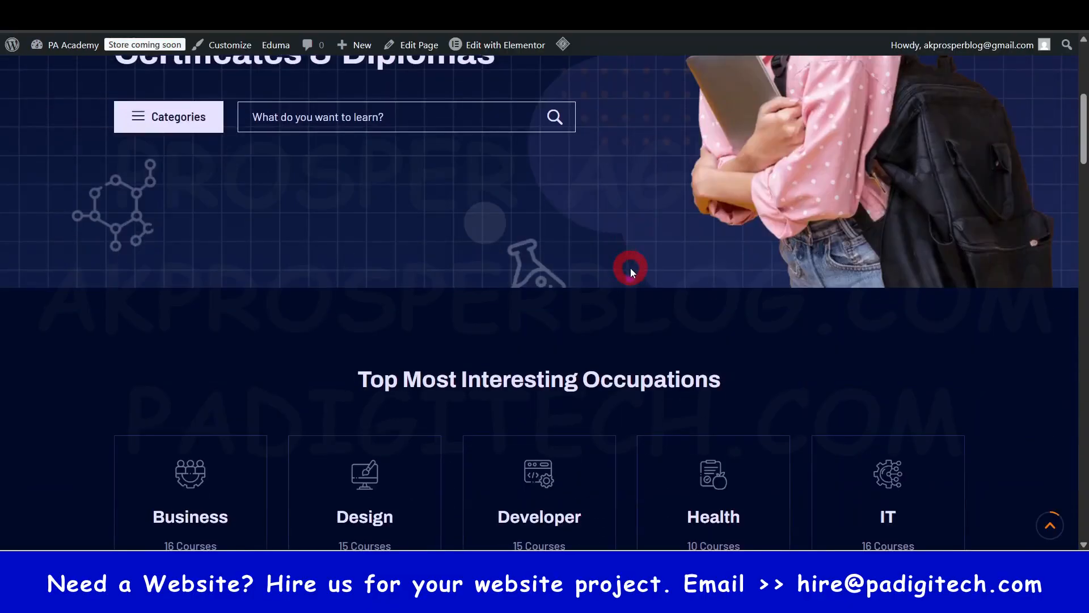
scroll(715, 305, "down", 5)
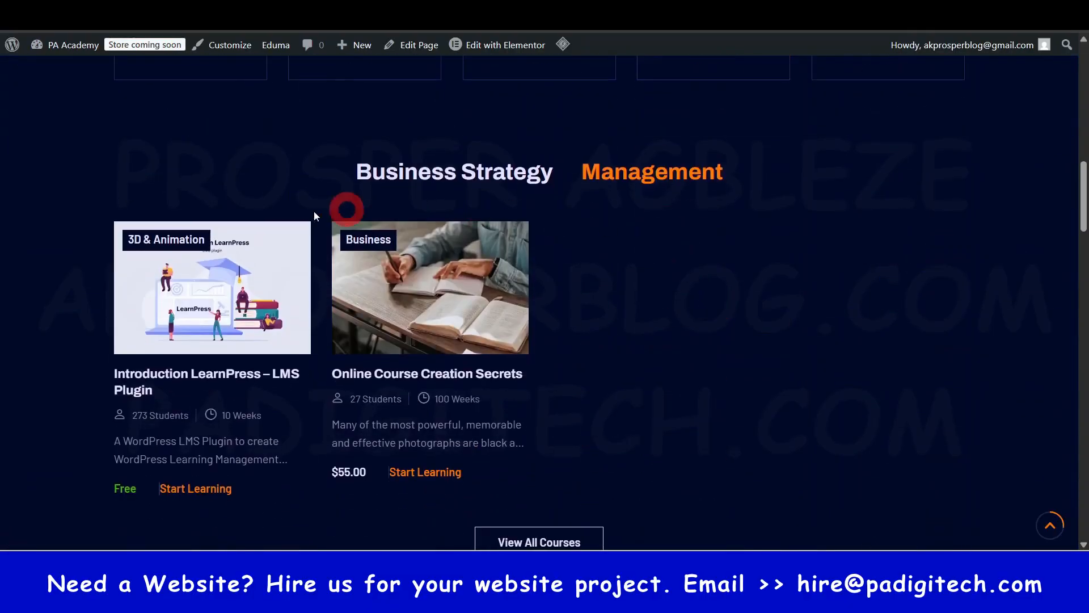
scroll(737, 349, "down", 1)
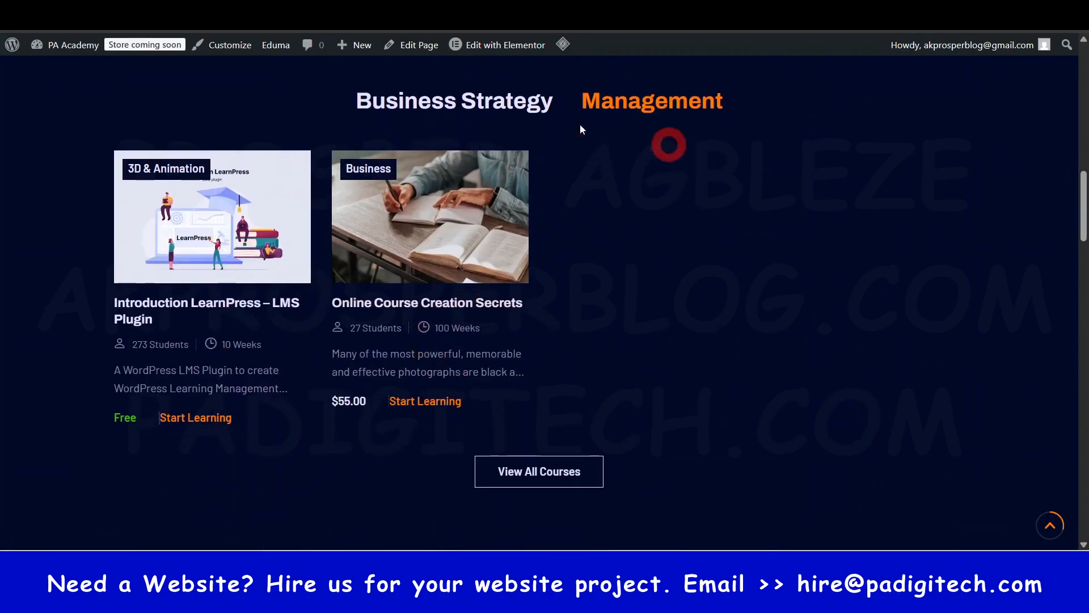
left_click(416, 100)
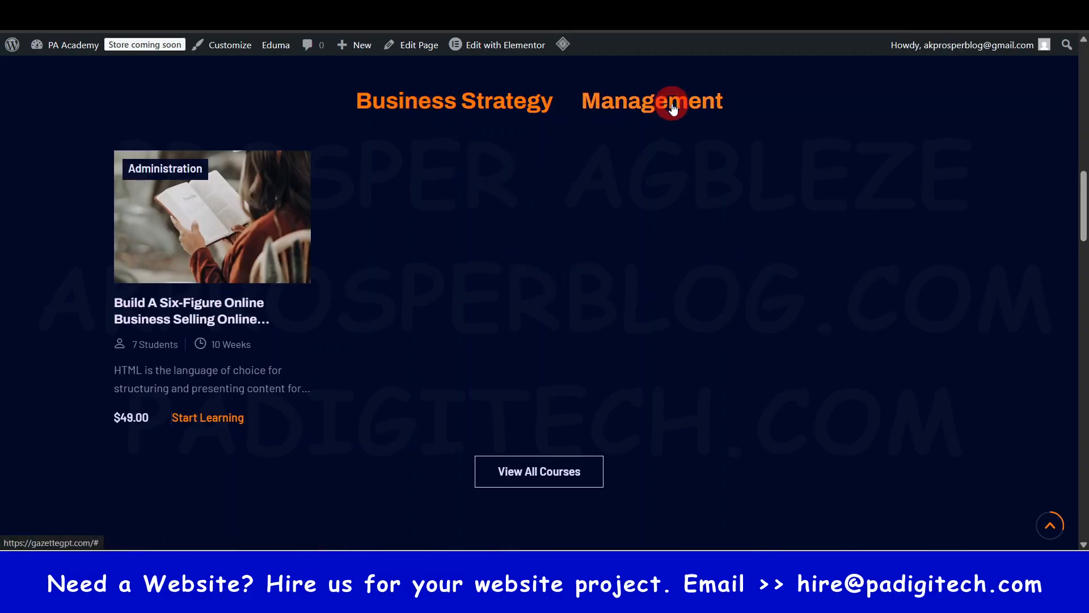
scroll(598, 226, "up", 1)
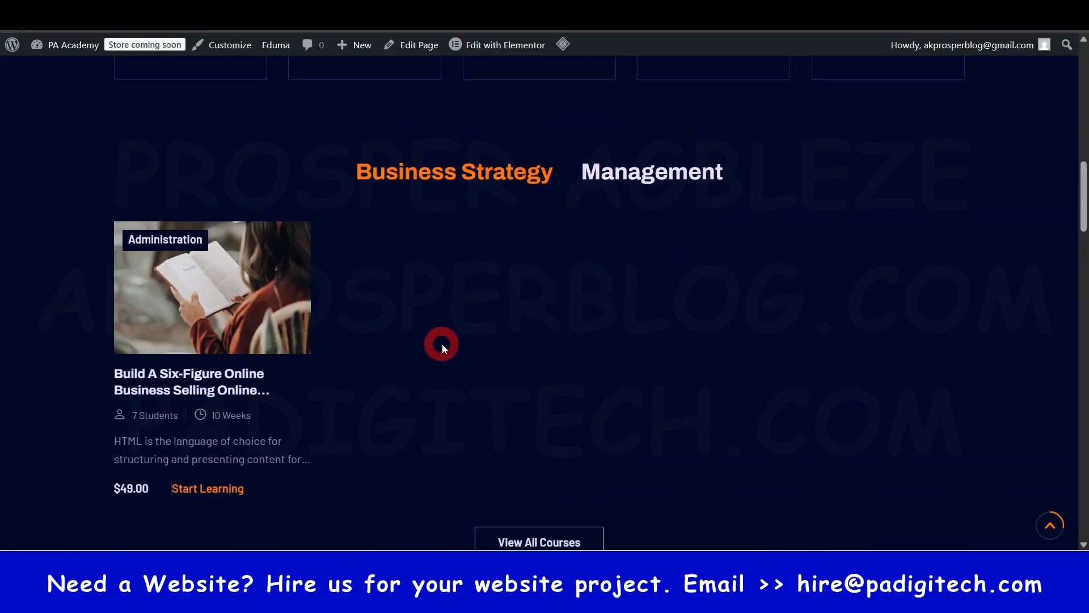
scroll(444, 349, "down", 1)
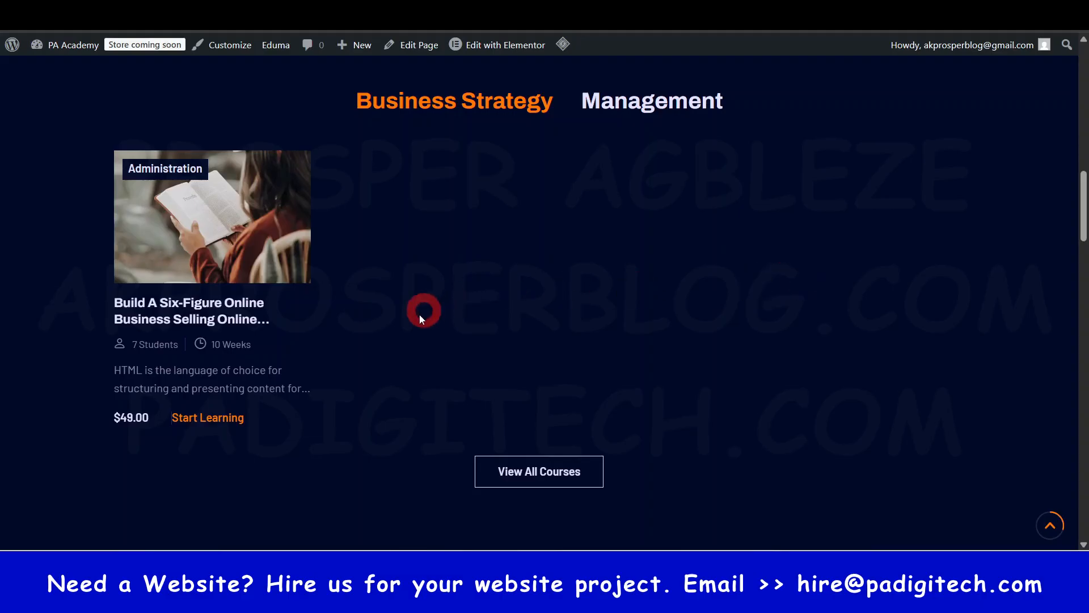
- Examine the rest of the homepage from View All Courses to the footer, checking the Upcomming Events section for content
scroll(713, 290, "down", 2)
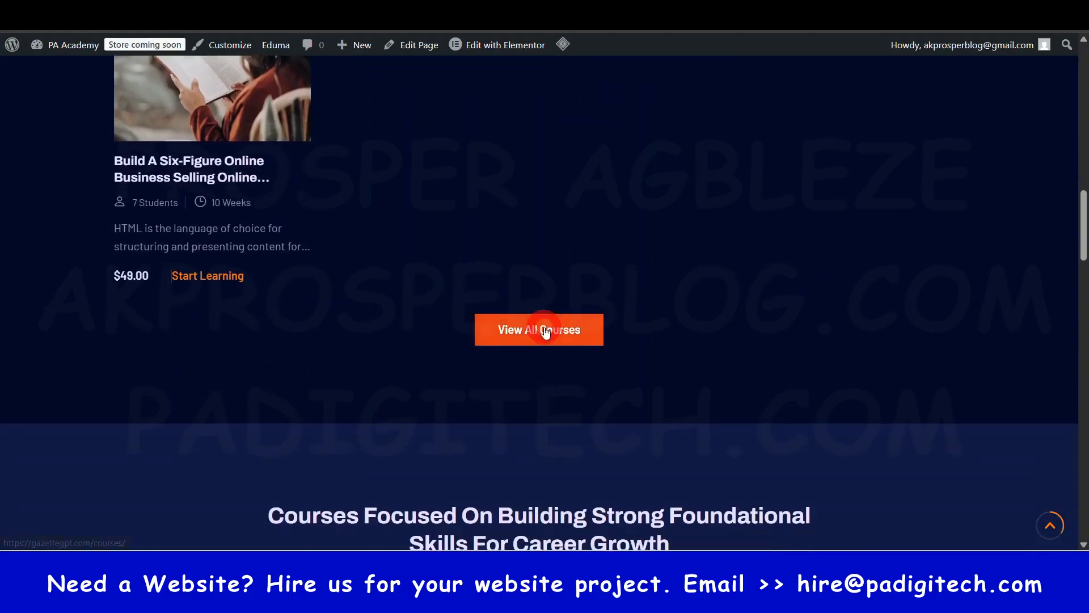
scroll(610, 328, "down", 5)
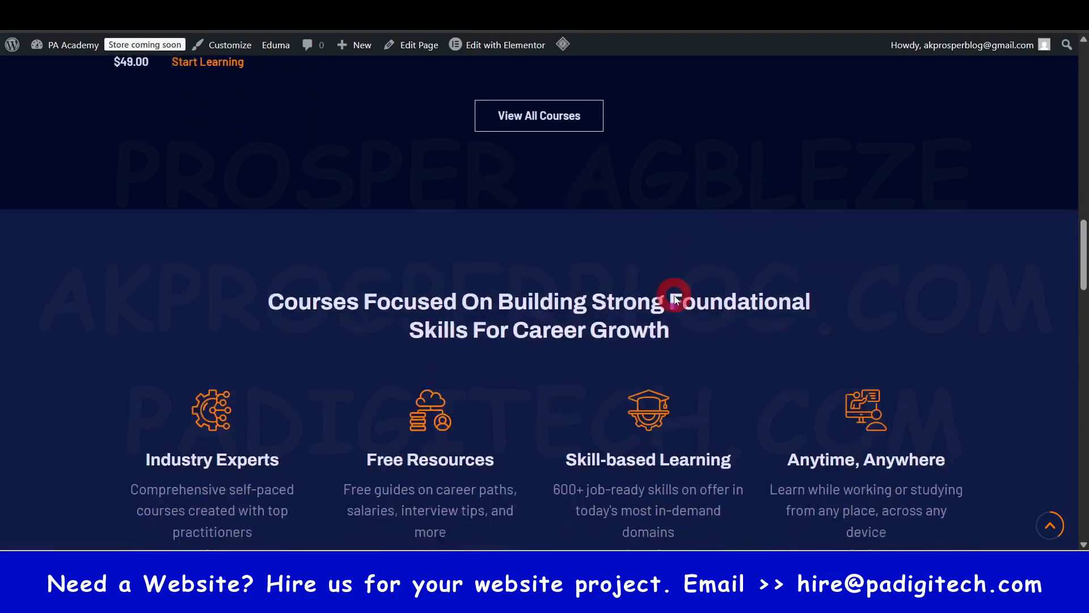
scroll(803, 367, "down", 4)
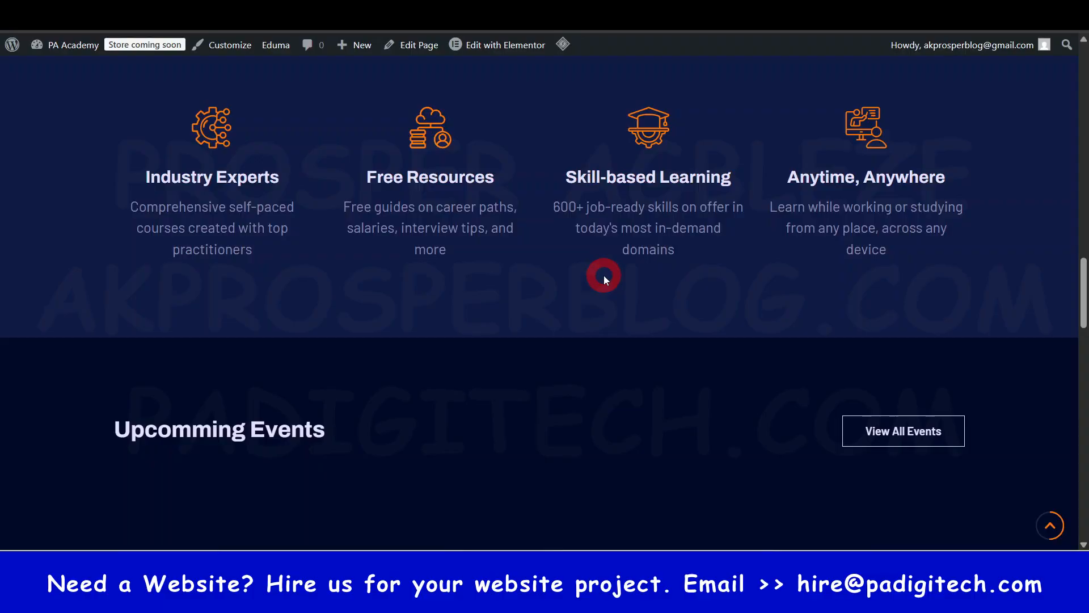
scroll(745, 321, "down", 5)
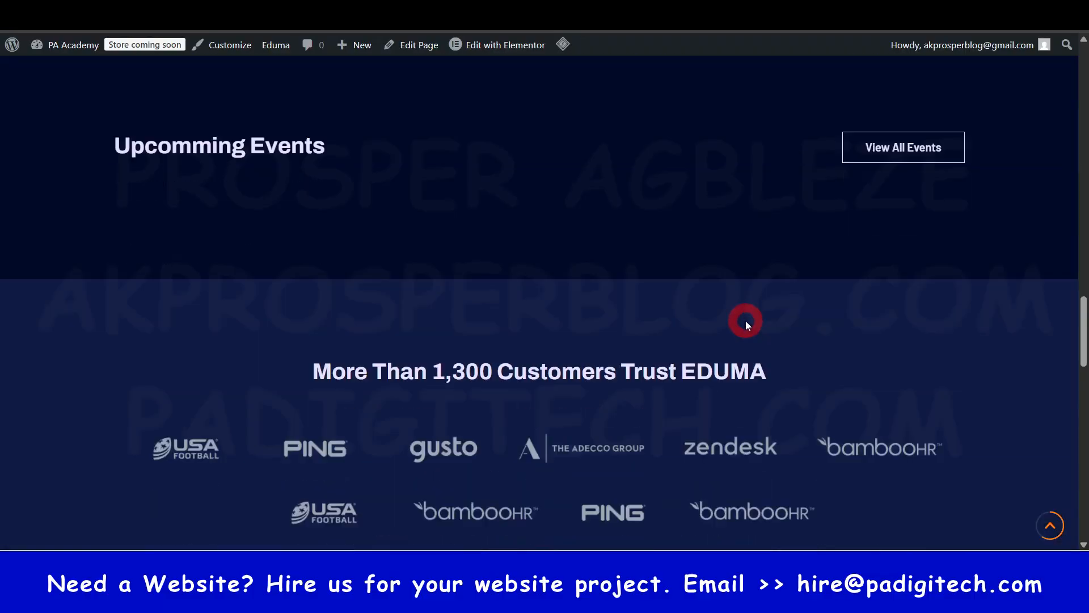
scroll(745, 321, "up", 1)
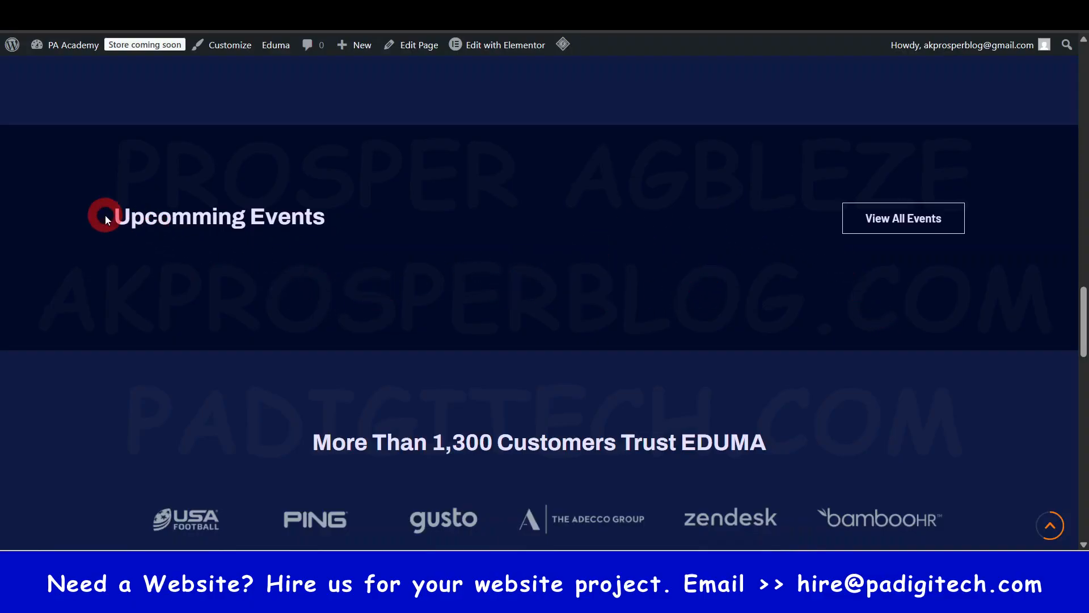
left_click_drag(116, 218, 379, 222)
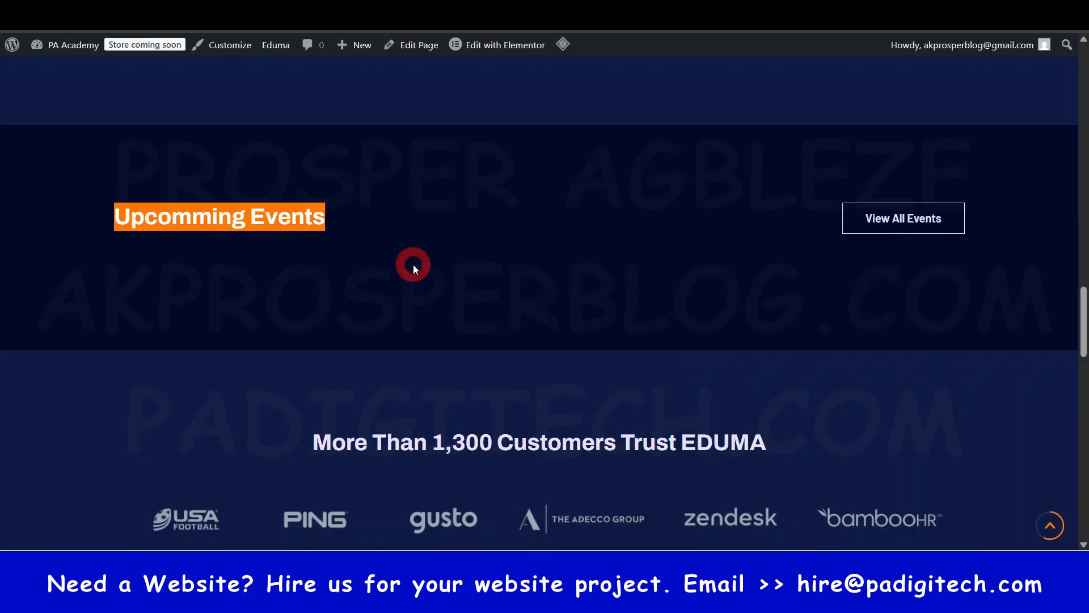
left_click(482, 273)
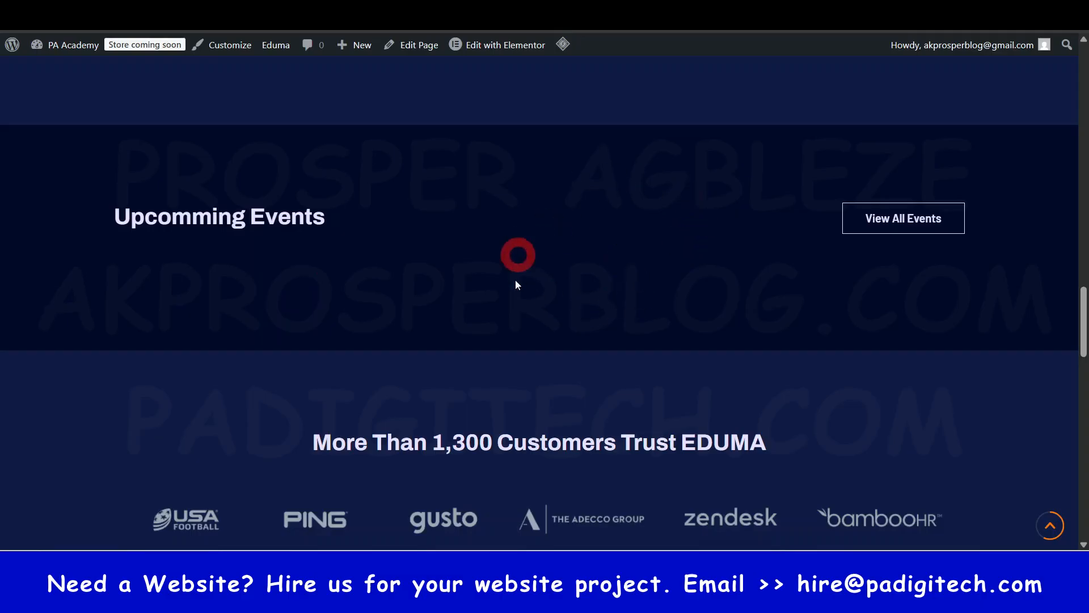
scroll(554, 332, "down", 7)
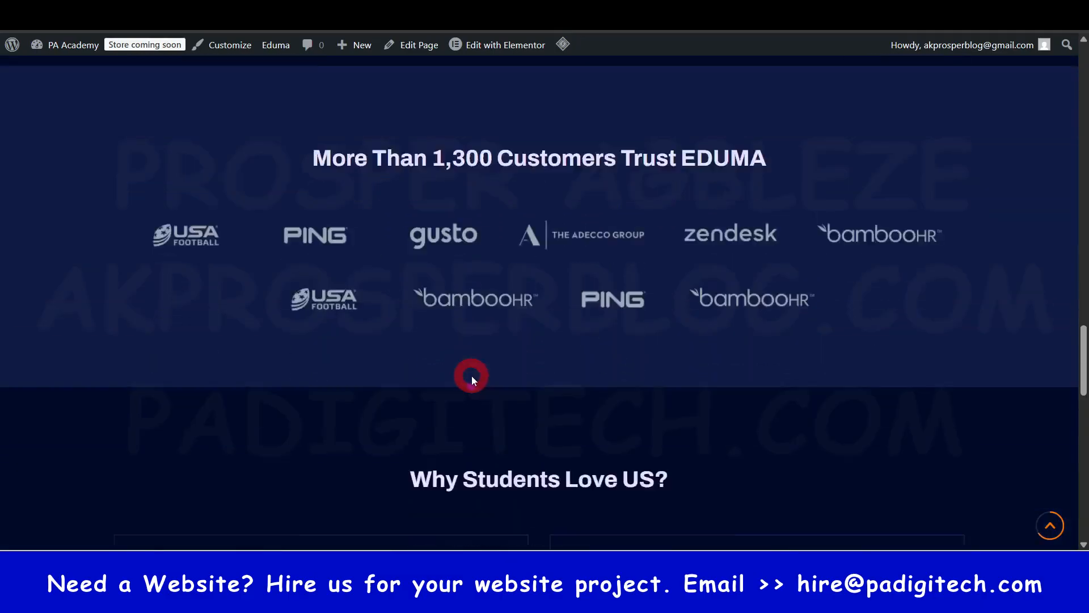
scroll(524, 355, "down", 15)
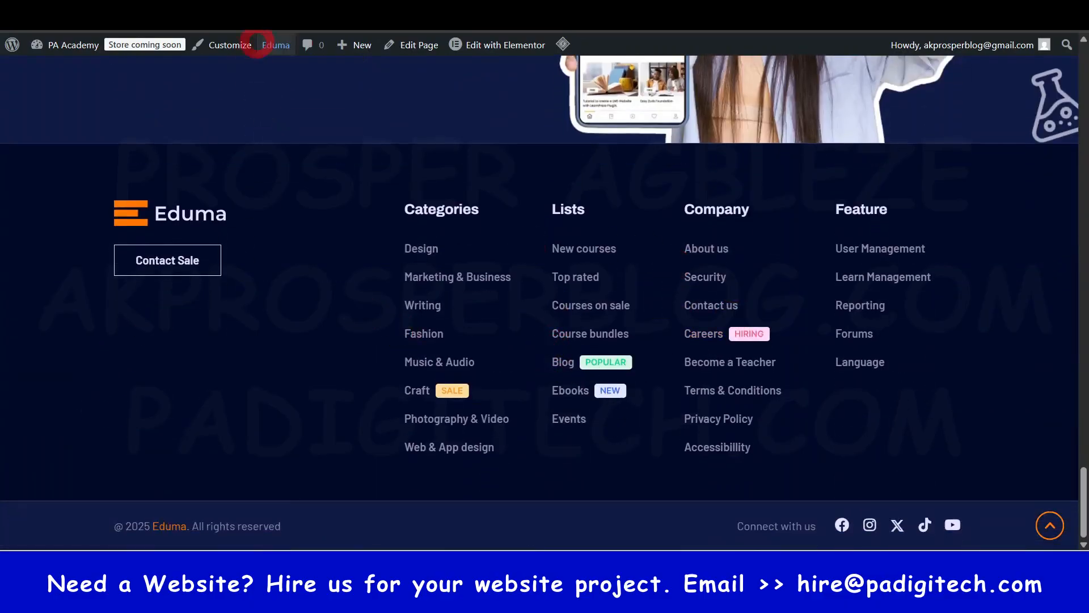
- Examine the original Eduma demo homepage from the hero banner to Upcomming Events and compare it with the imported PA Academy page
key("ctrl+Tab")
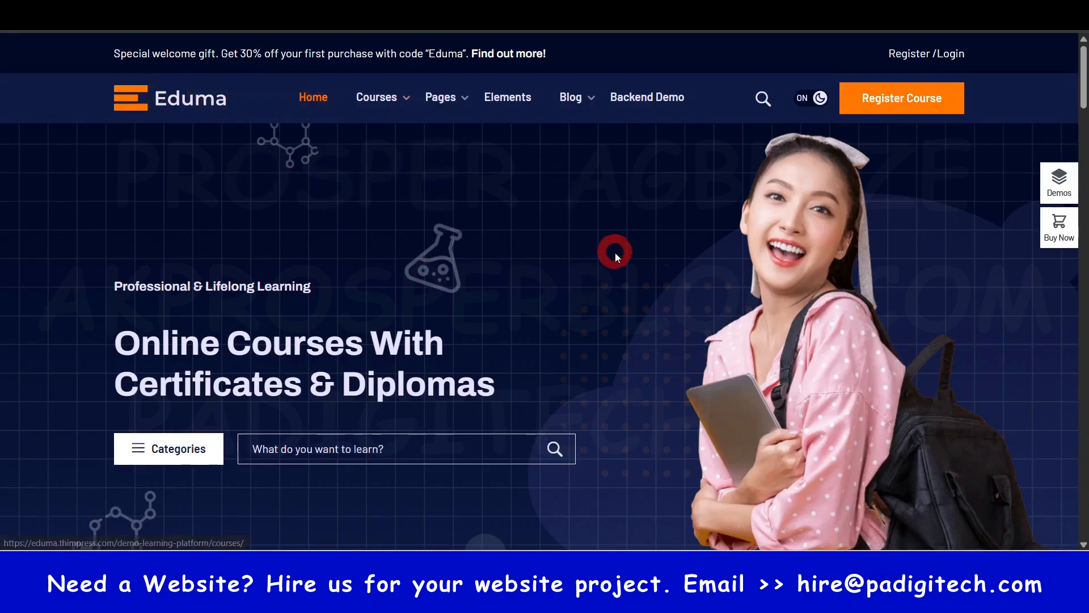
scroll(616, 254, "down", 20)
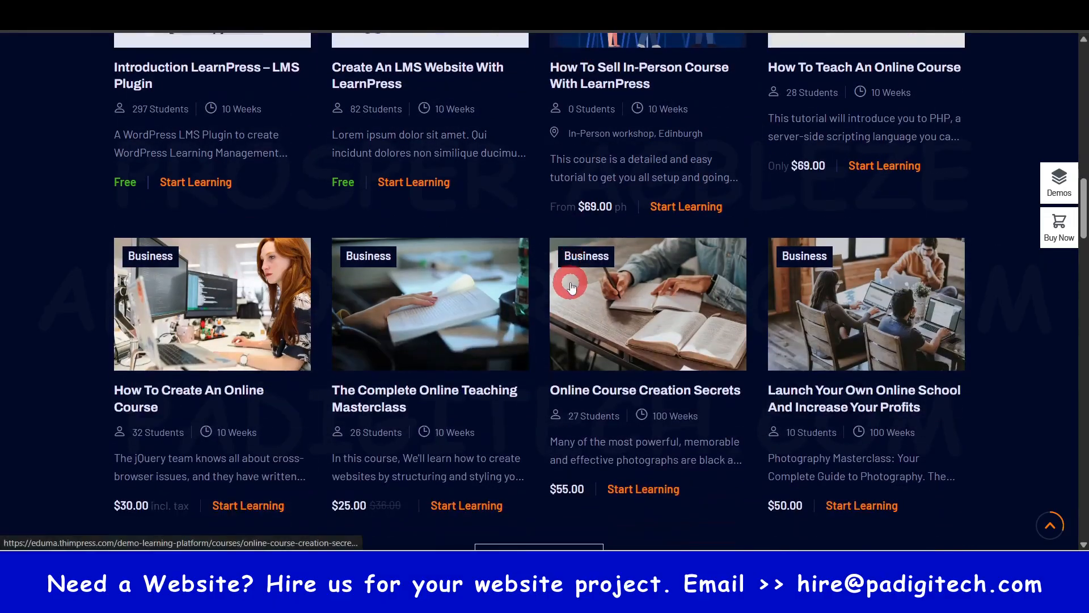
scroll(571, 288, "down", 5)
scroll(594, 309, "down", 3)
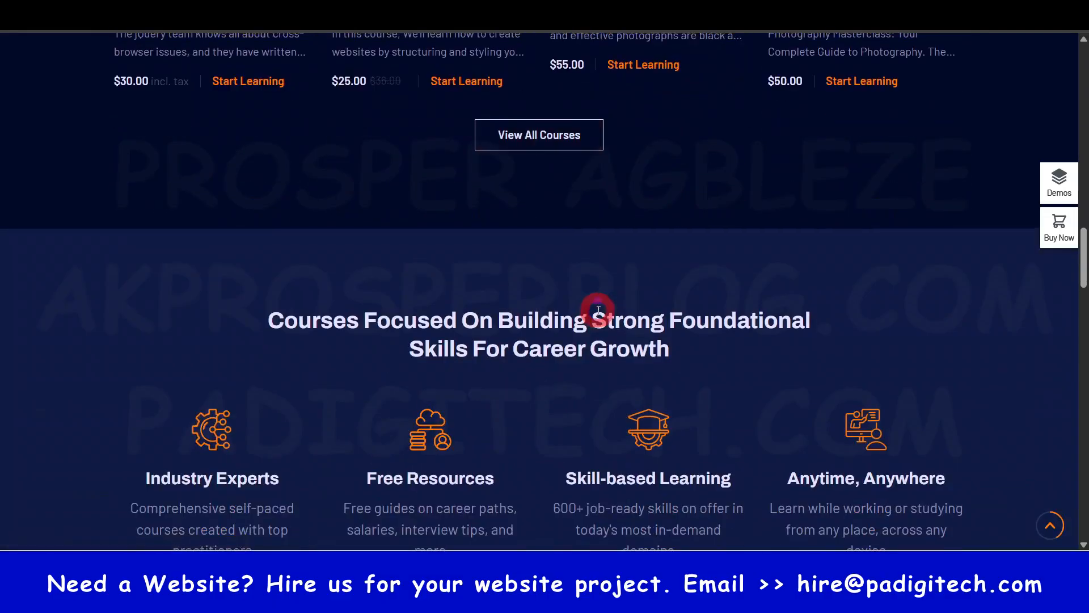
scroll(599, 311, "up", 12)
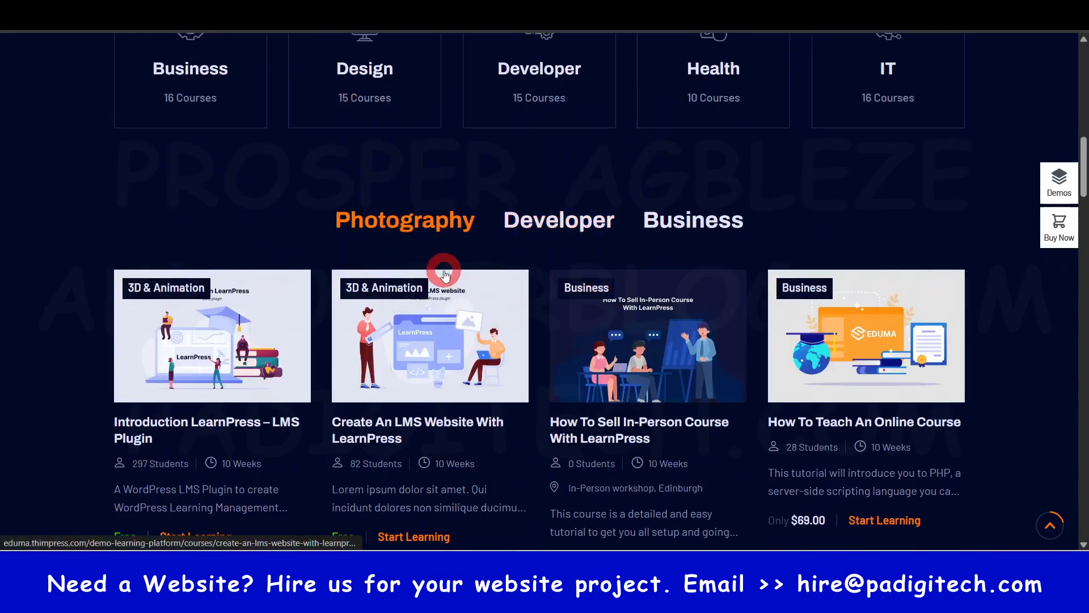
scroll(443, 272, "down", 4)
scroll(549, 396, "up", 6)
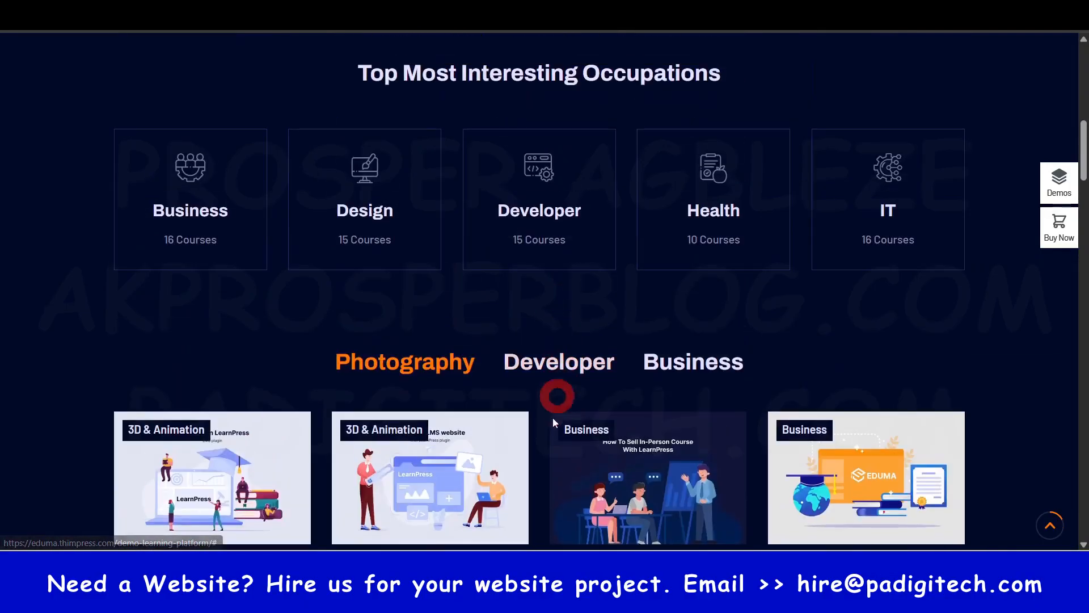
scroll(555, 394, "down", 10)
scroll(551, 272, "down", 20)
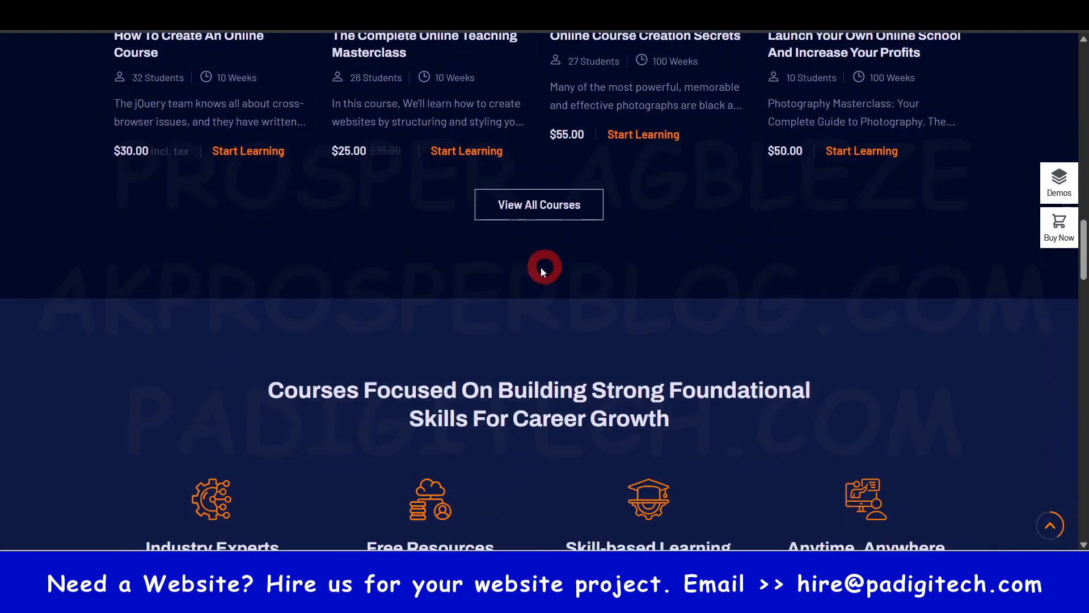
scroll(428, 318, "up", 5)
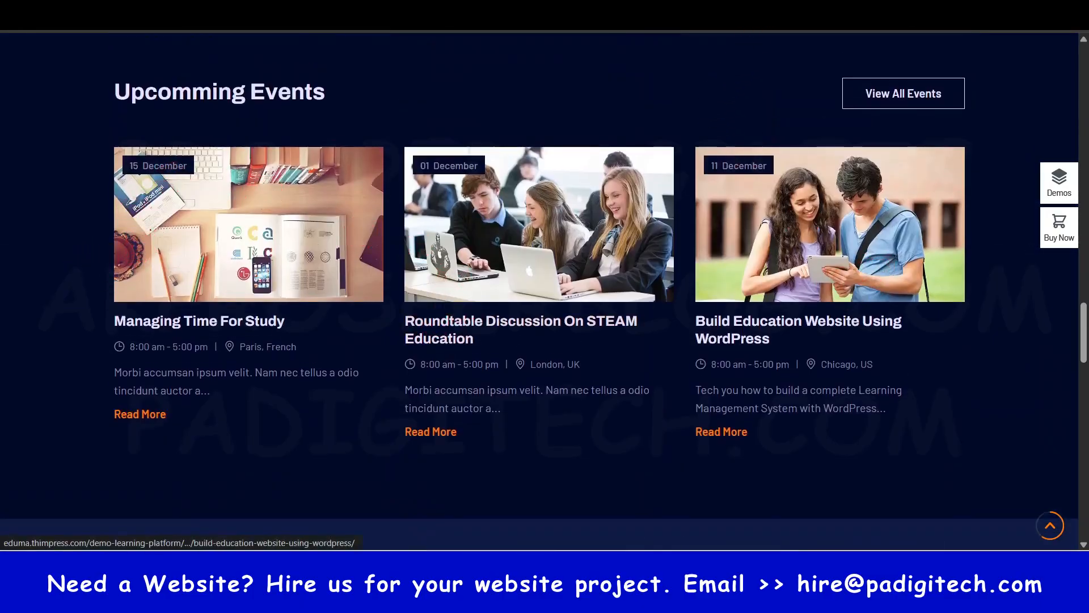
key("ctrl+Tab")
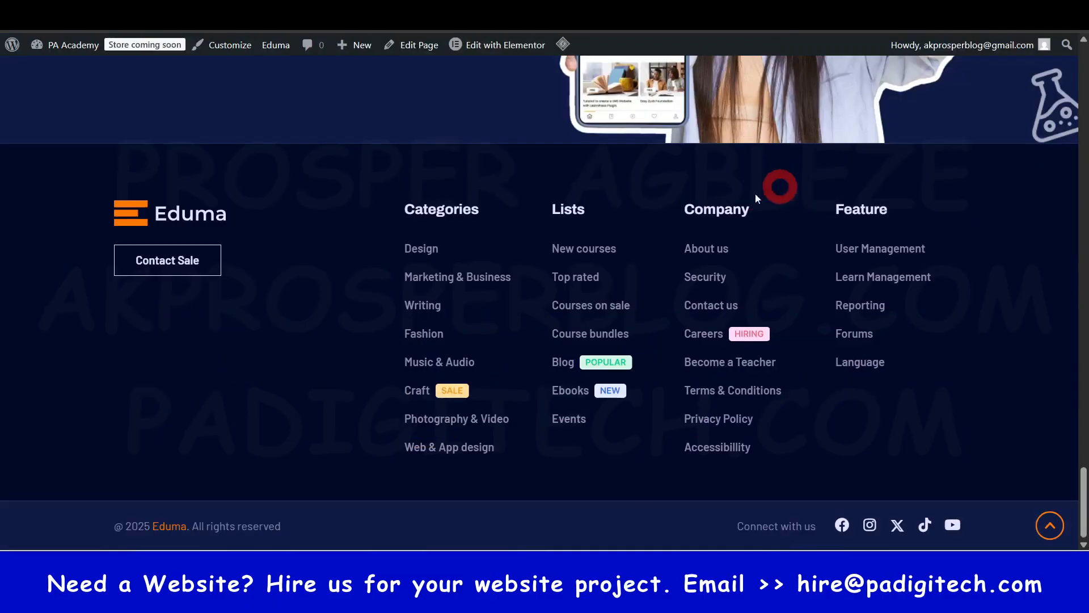
scroll(482, 254, "up", 20)
scroll(662, 284, "down", 10)
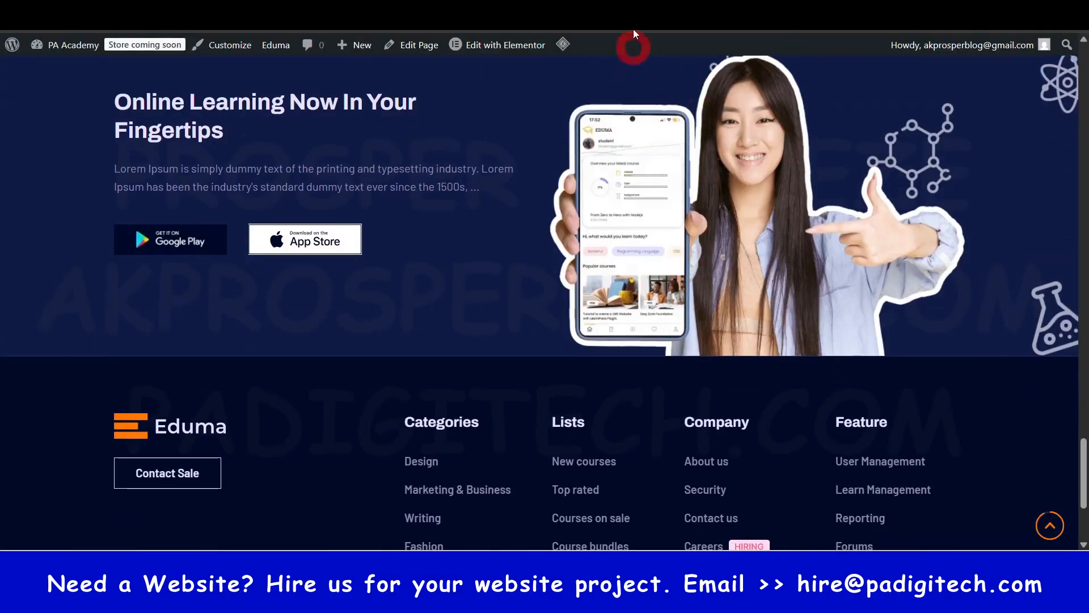
- Switch to the WordPress dashboard of PA Academy and look through the admin sections that the theme and plugins added
key("ctrl+Tab")
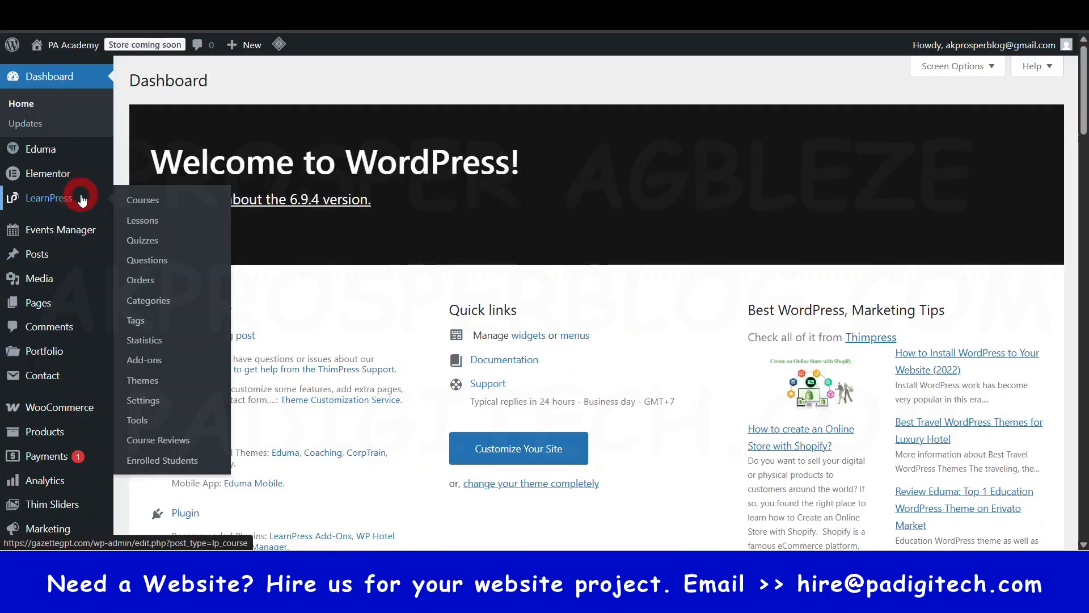
scroll(79, 238, "down", 4)
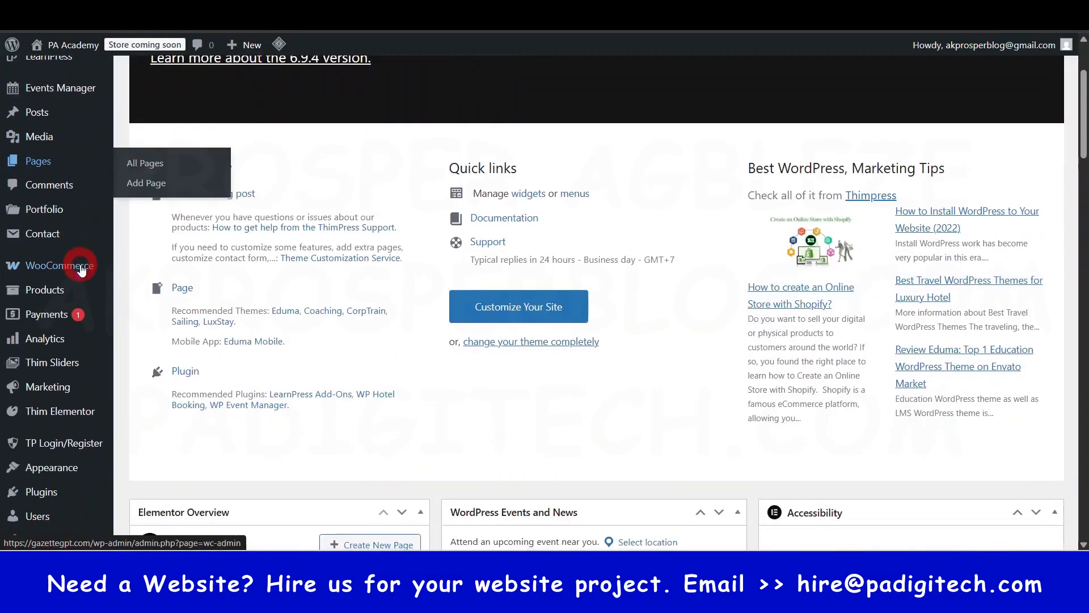
scroll(77, 482, "down", 2)
mouse_move(78, 484)
scroll(68, 360, "up", 6)
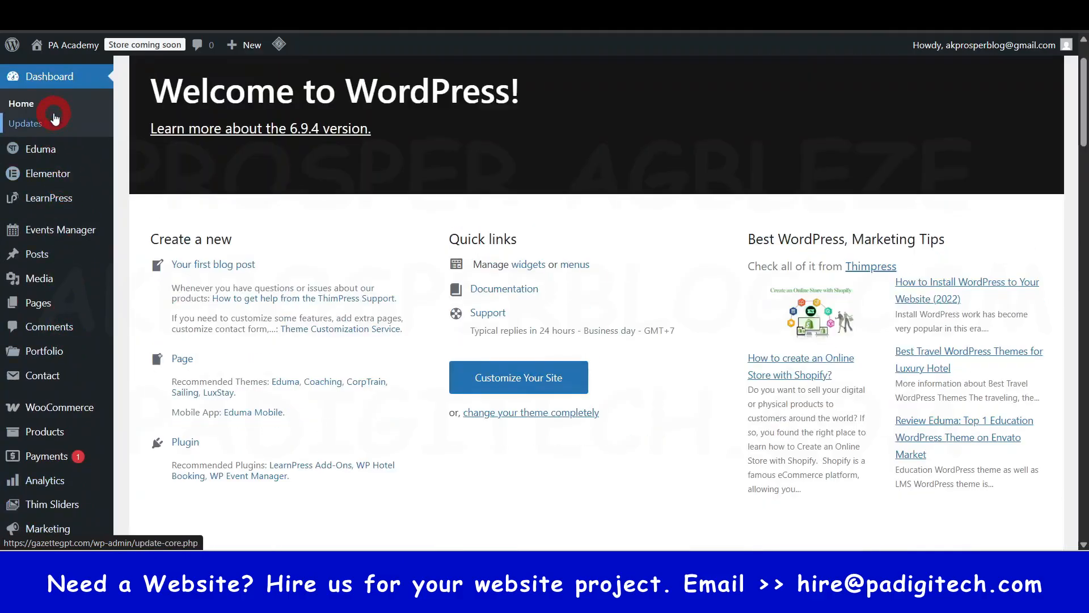
scroll(55, 118, "up", 2)
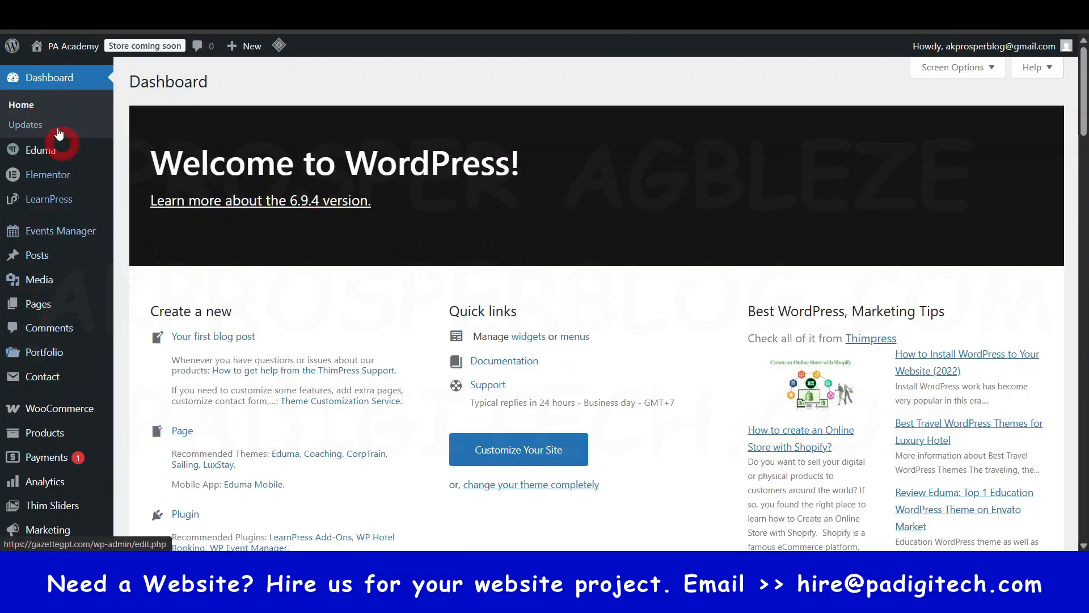
- Open the Eduma theme dashboard and review its changelog, quick settings, and help and support sections
mouse_move(51, 157)
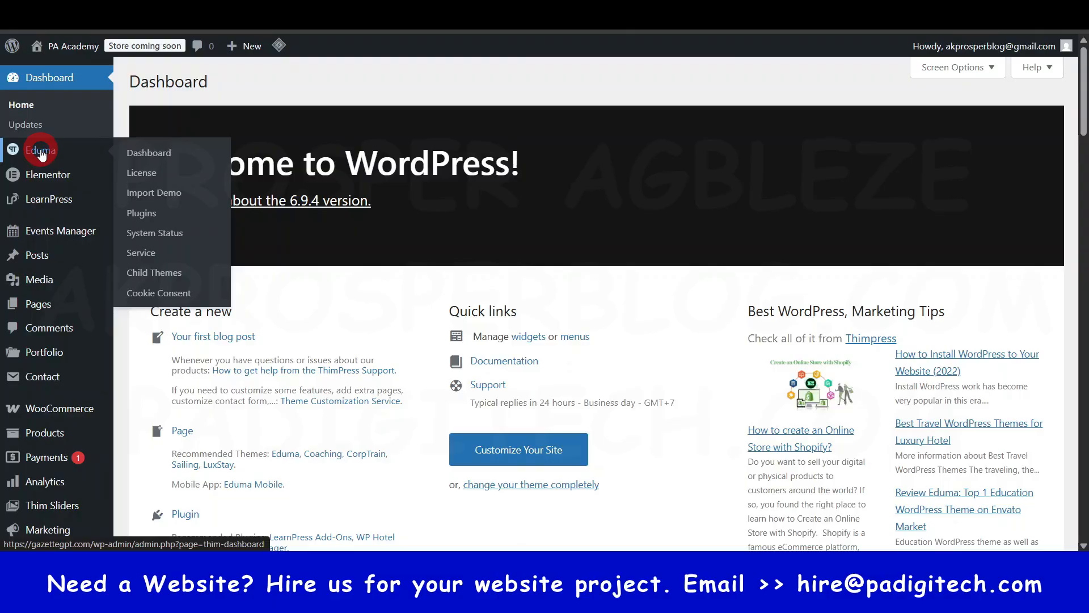
left_click(40, 149)
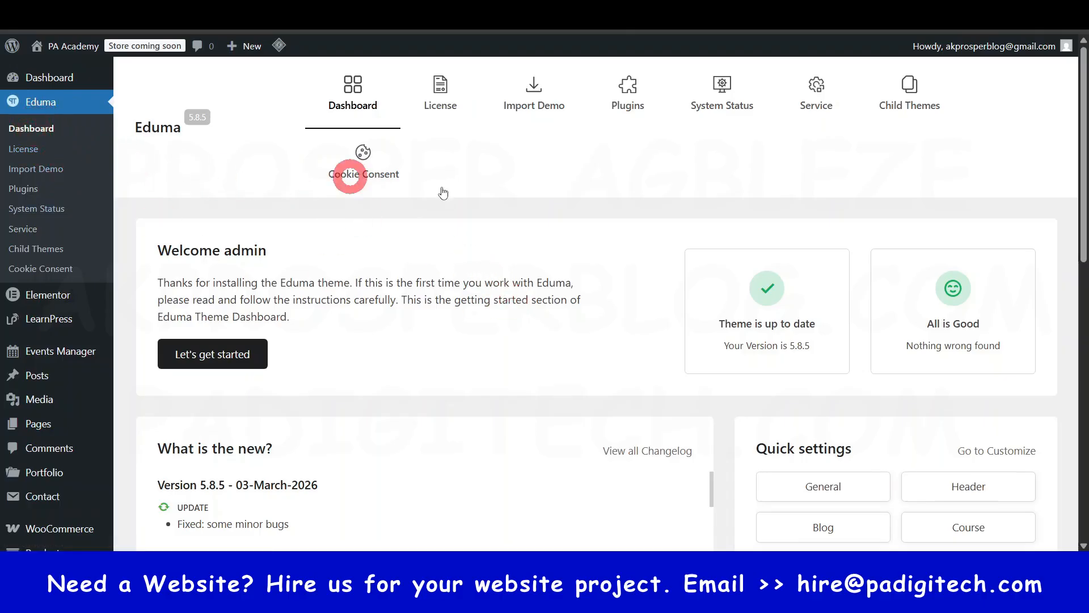
scroll(651, 243, "down", 10)
scroll(651, 244, "up", 5)
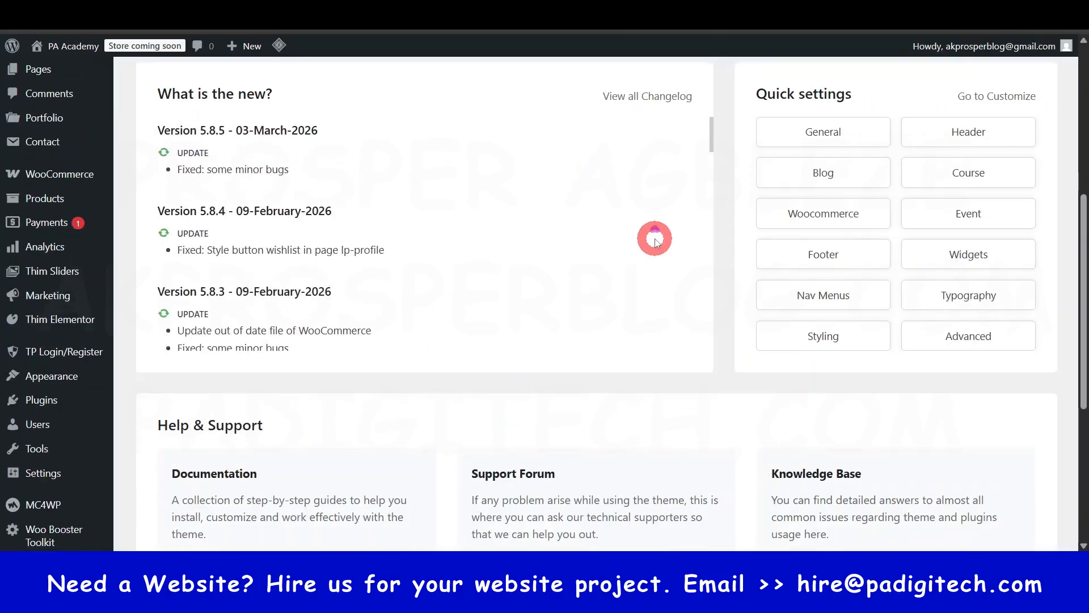
scroll(663, 235, "up", 6)
scroll(711, 289, "down", 7)
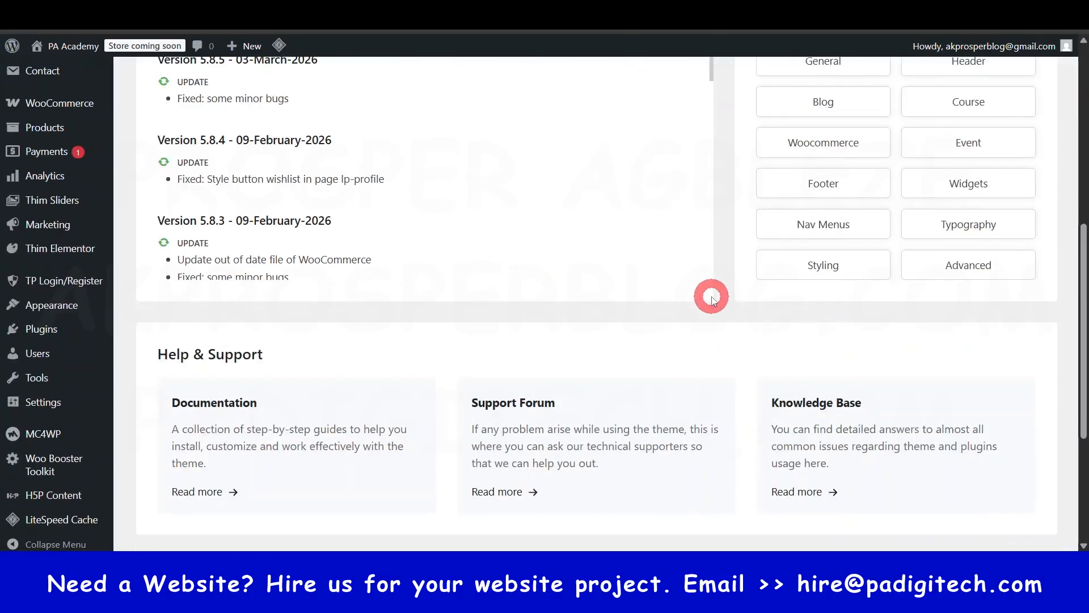
scroll(711, 296, "up", 8)
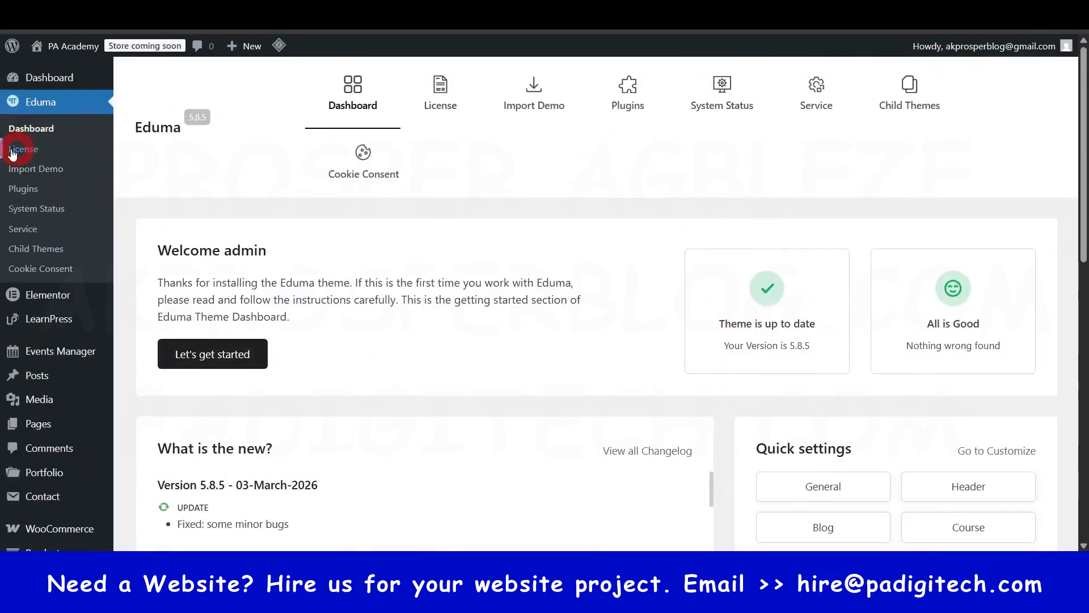
- Check the Eduma theme's license page and browse its list of available plugins
left_click(443, 92)
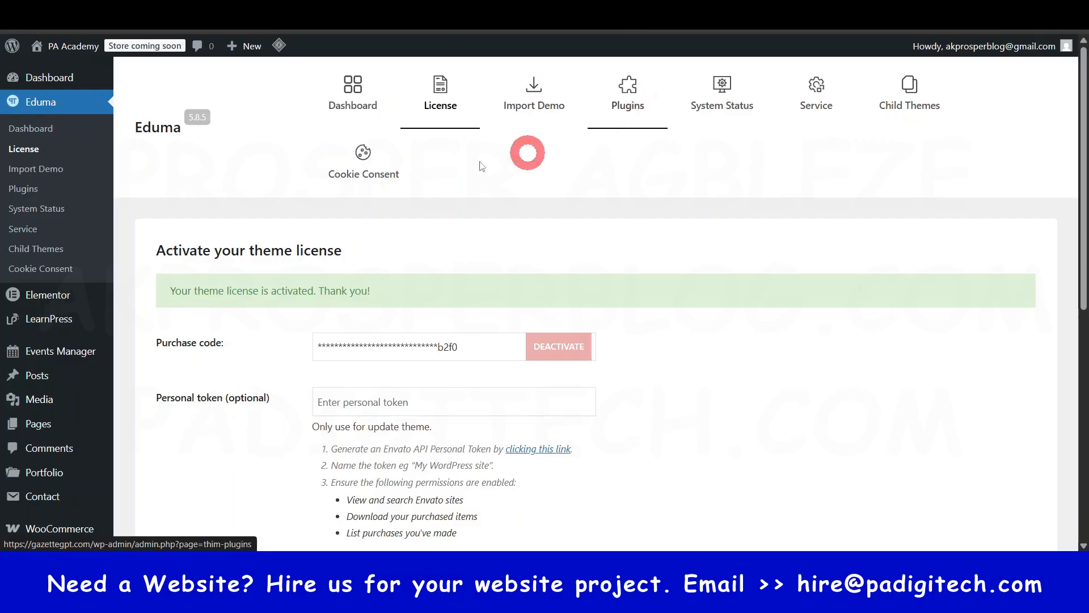
left_click(629, 102)
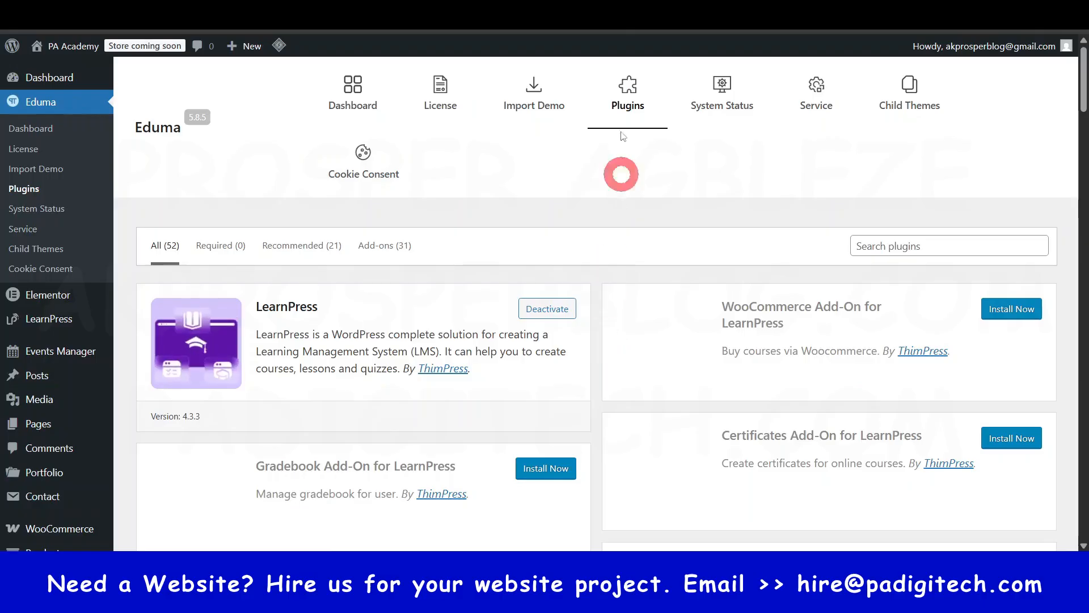
scroll(645, 318, "down", 12)
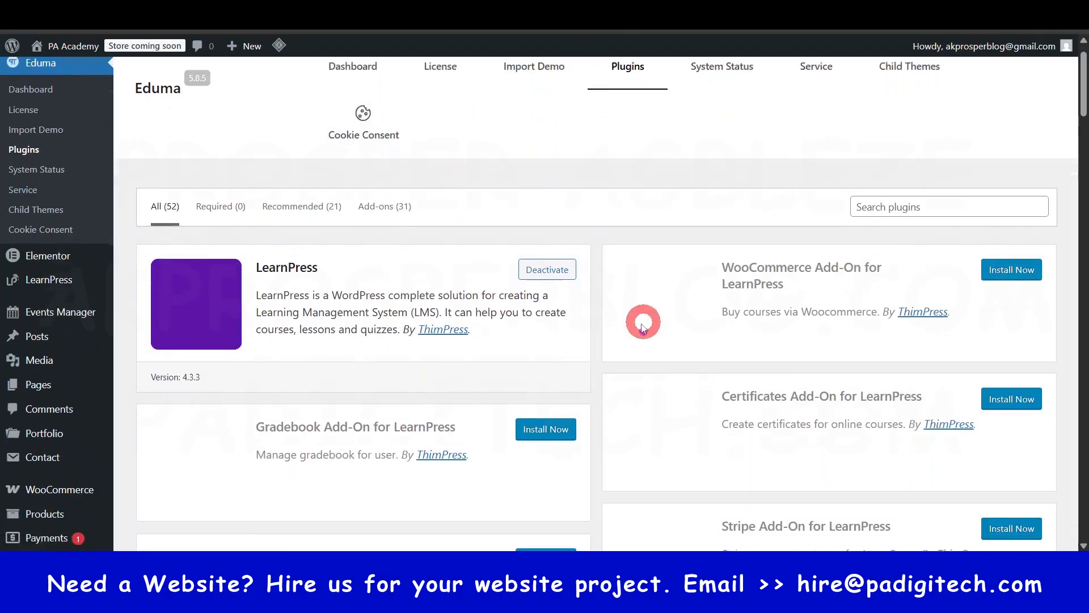
scroll(627, 334, "up", 12)
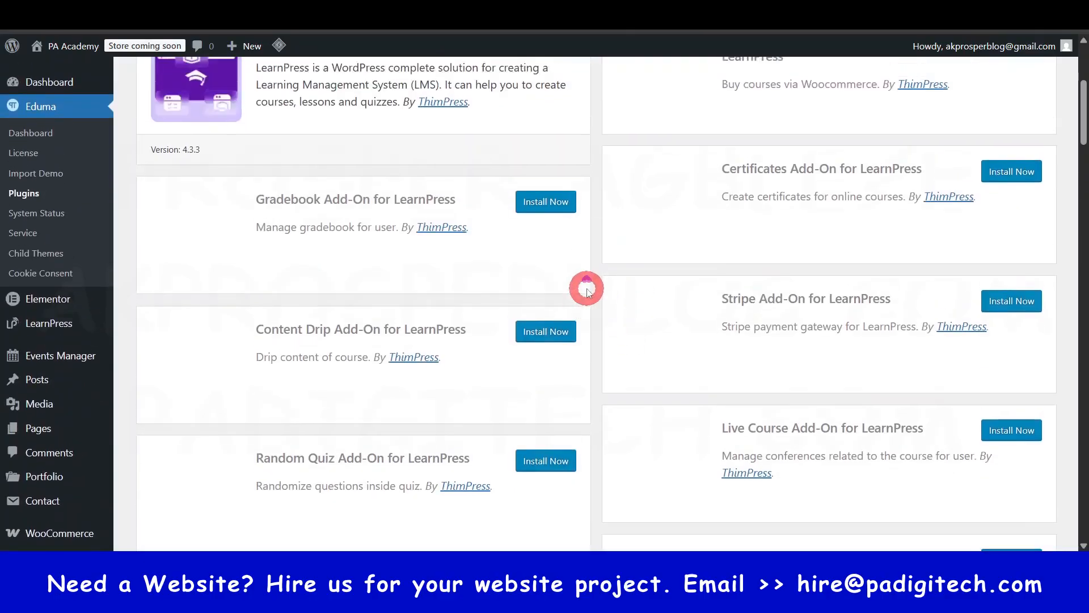
- Open the site's installed plugins page in a new browser tab
scroll(66, 380, "down", 3)
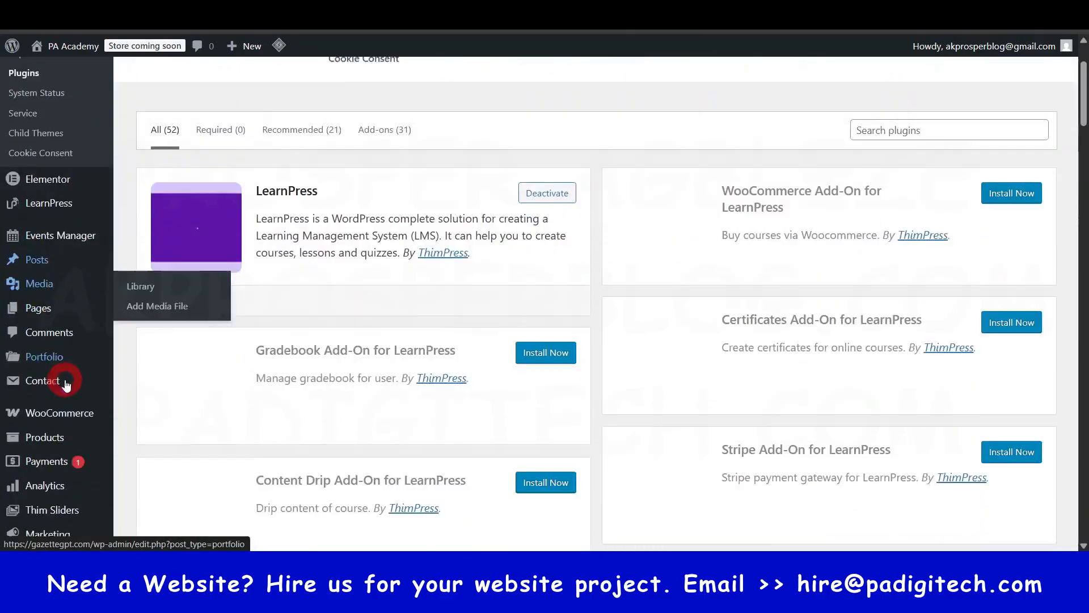
scroll(51, 445, "down", 3)
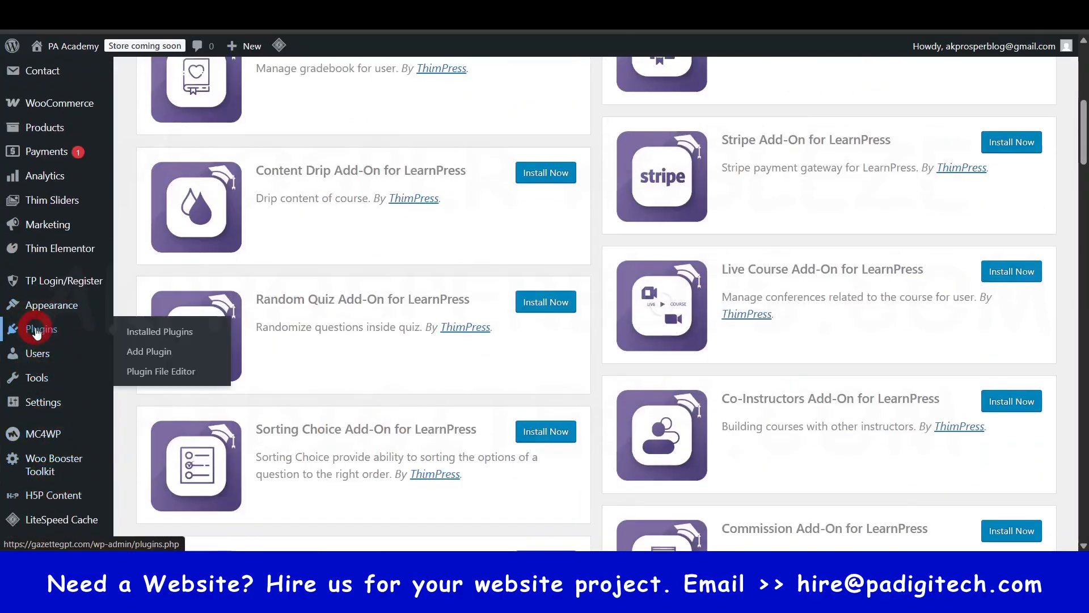
right_click(36, 331)
left_click(103, 349)
scroll(422, 343, "up", 5)
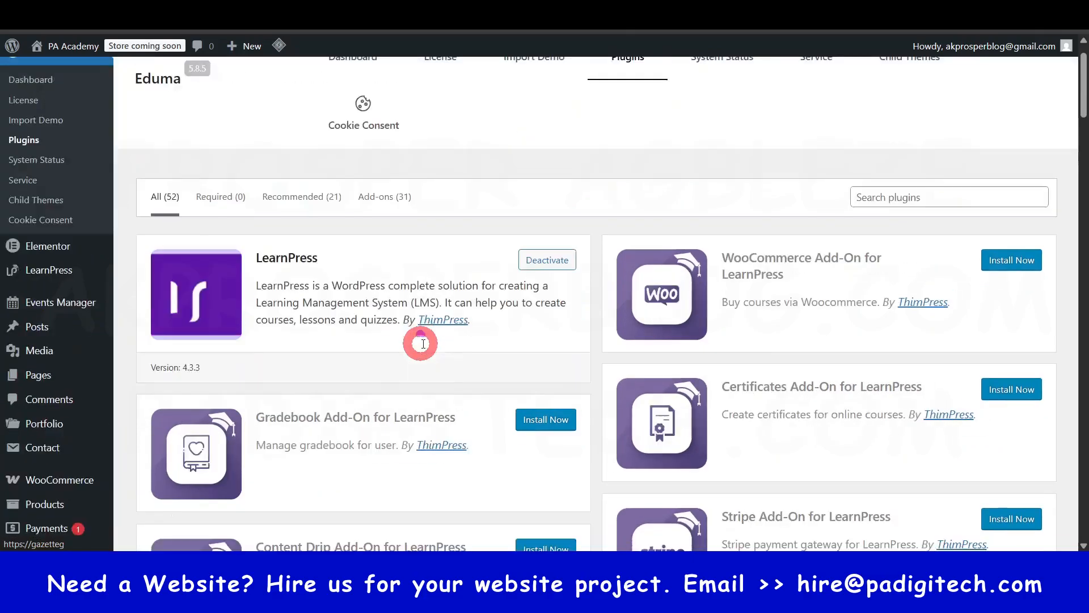
scroll(423, 344, "up", 1)
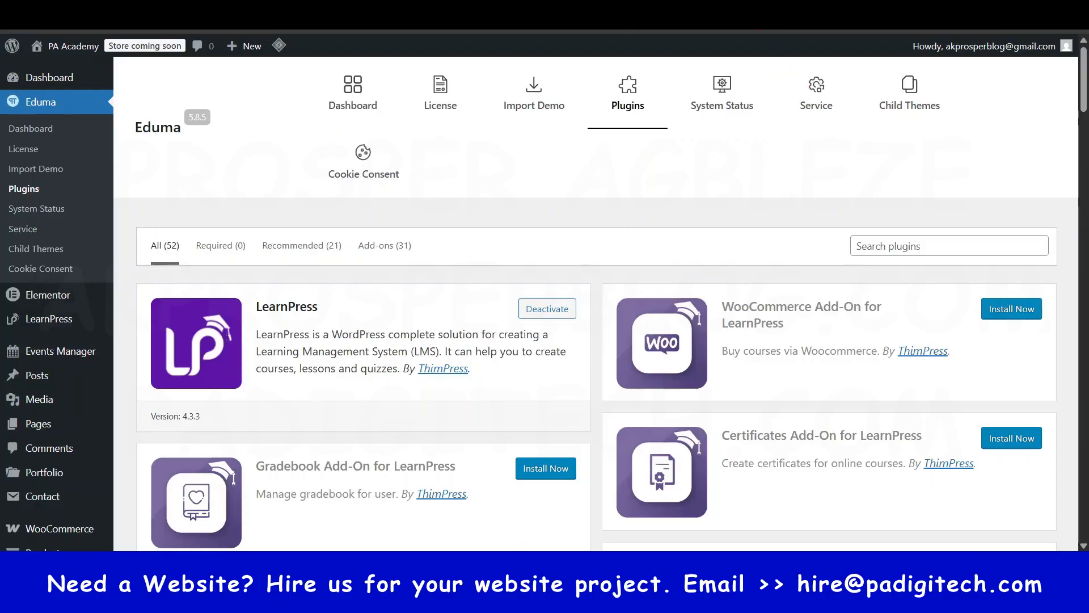
- Examine the installed plugins list from Contact Form 7 to WP Events Manager, including the LearnPress course add-ons
scroll(389, 247, "down", 3)
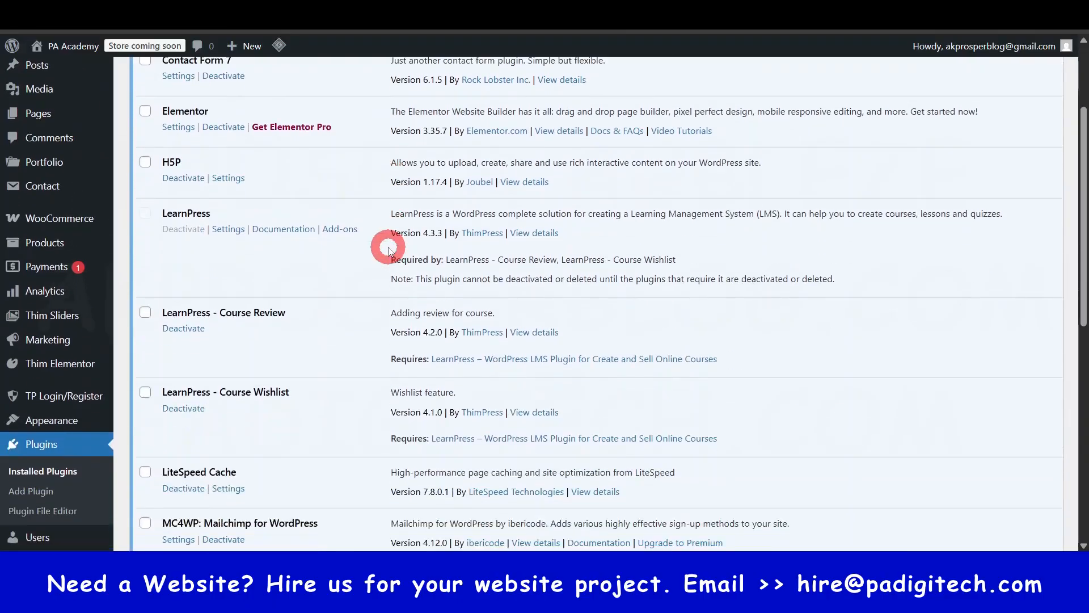
scroll(388, 249, "down", 2)
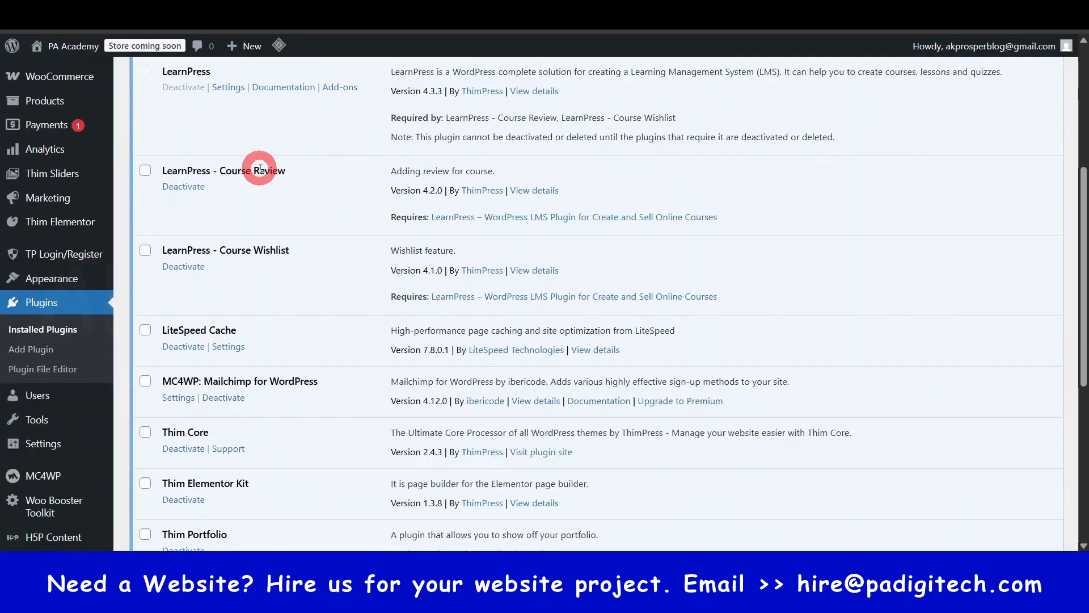
scroll(245, 186, "down", 6)
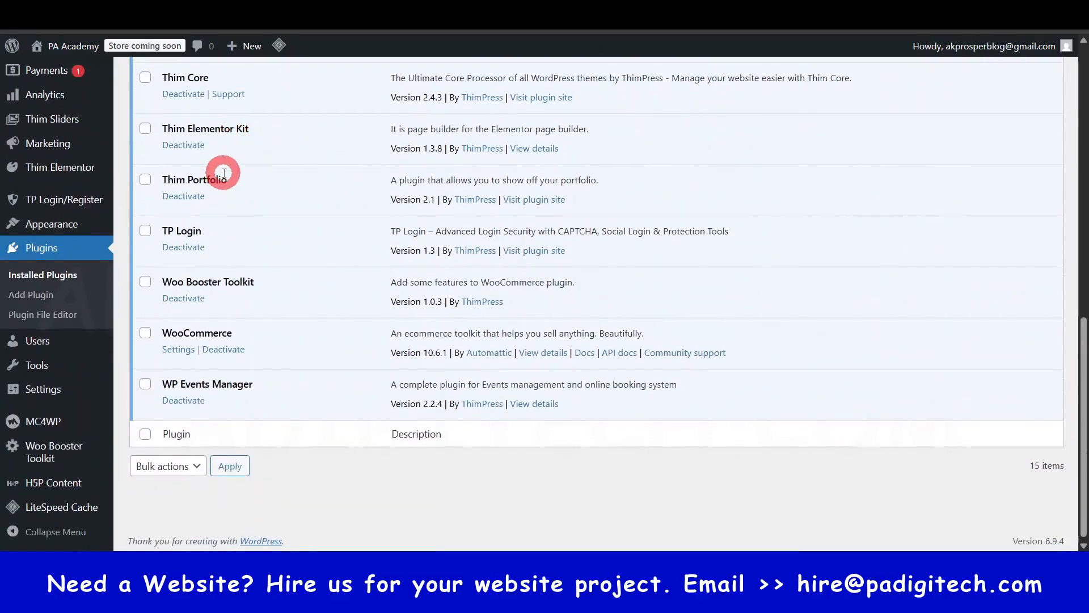
scroll(226, 321, "up", 6)
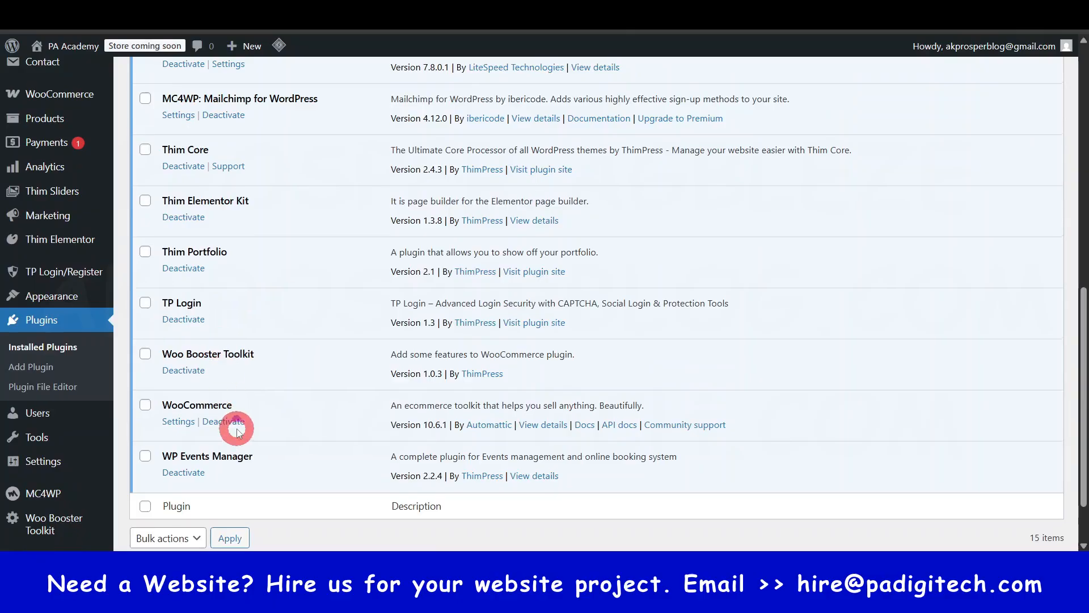
scroll(295, 384, "up", 2)
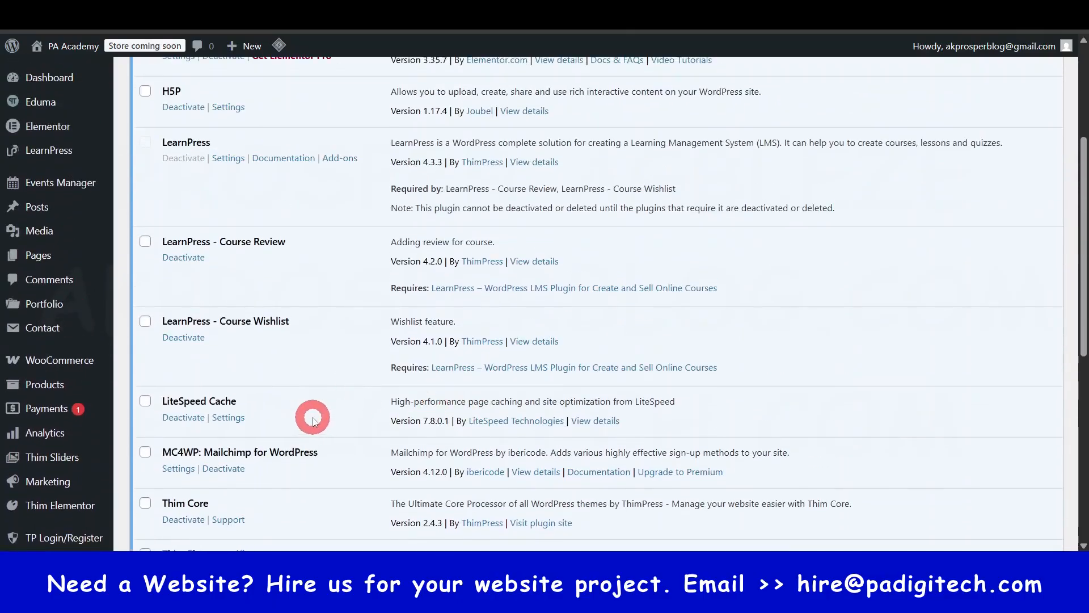
scroll(312, 419, "up", 5)
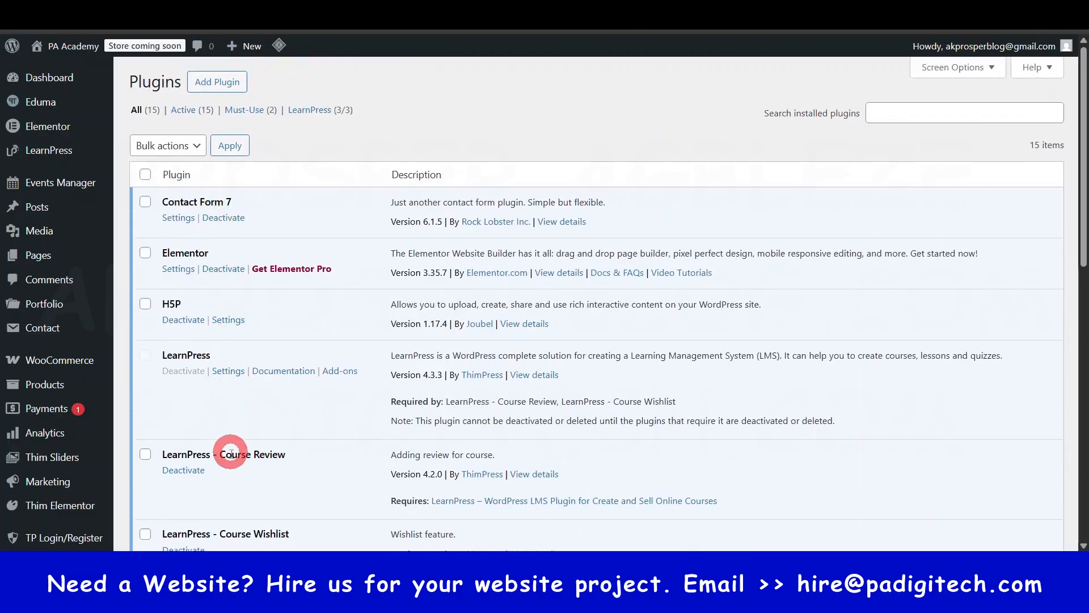
scroll(231, 451, "down", 1)
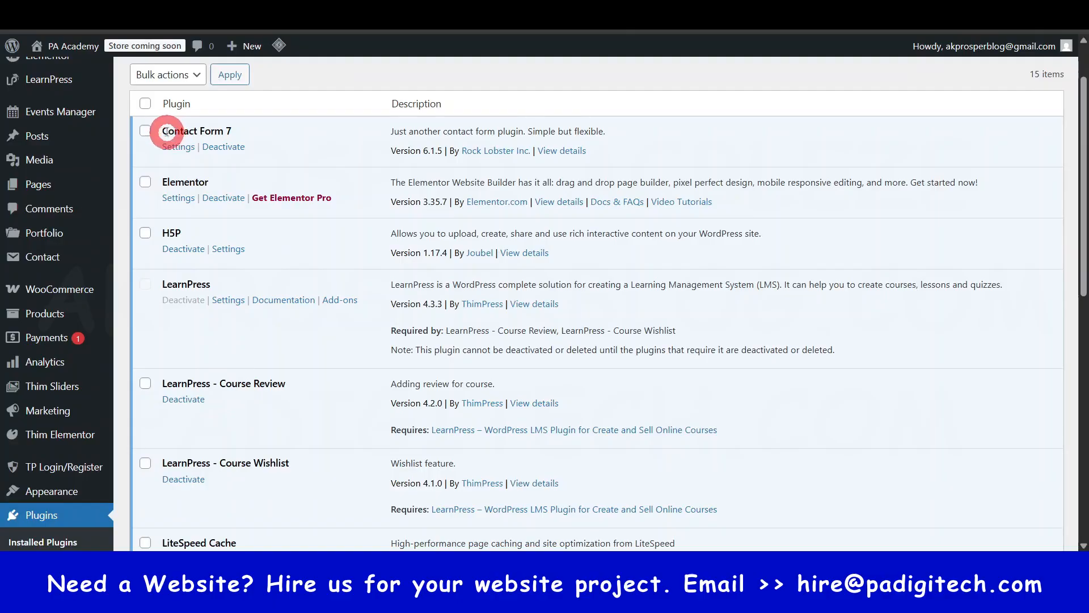
left_click_drag(166, 132, 226, 128)
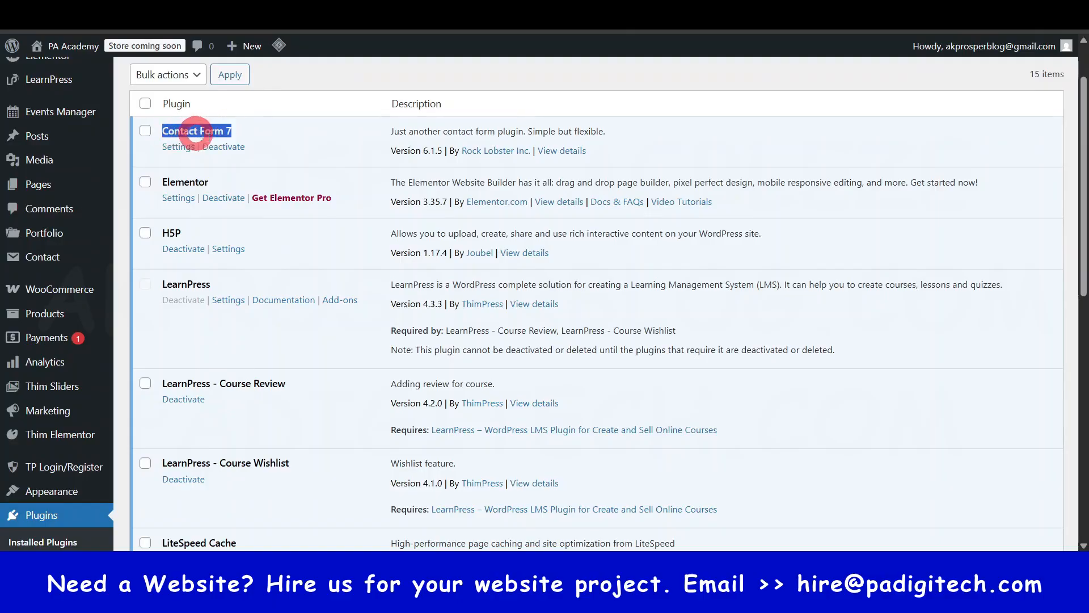
left_click(253, 127)
left_click(636, 77)
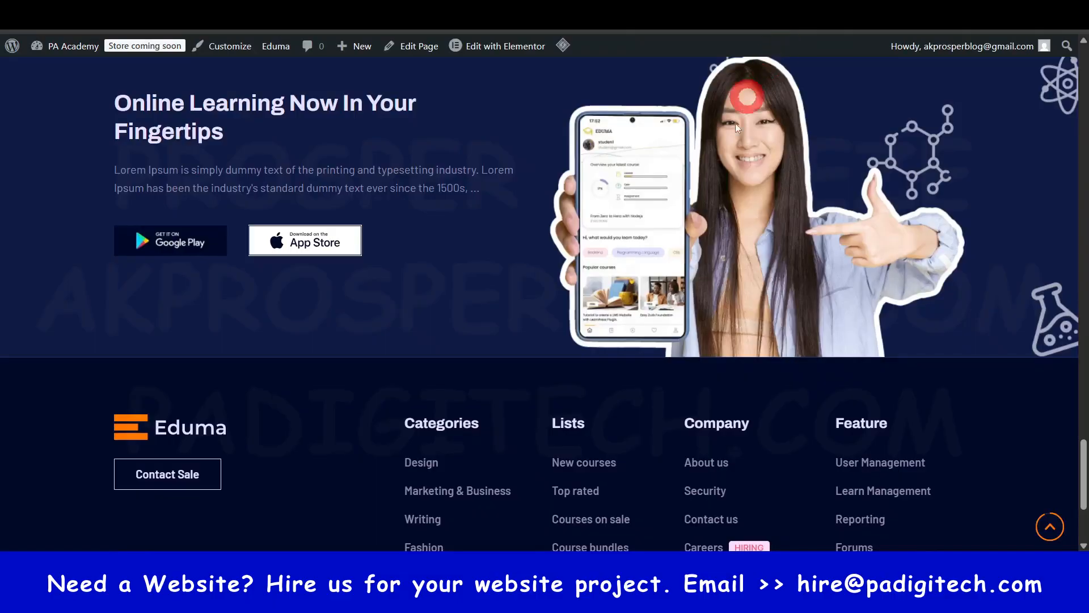
- Review the site homepage's Blog and Pages menus and view the Contact page
scroll(733, 173, "up", 10)
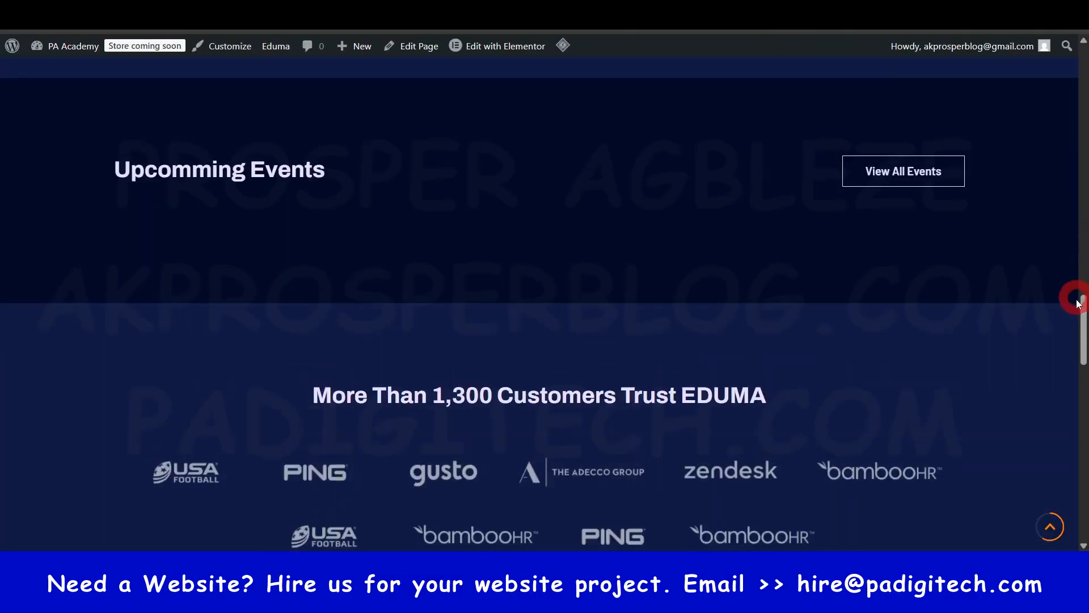
left_click_drag(1084, 315, 1084, 65)
mouse_move(502, 116)
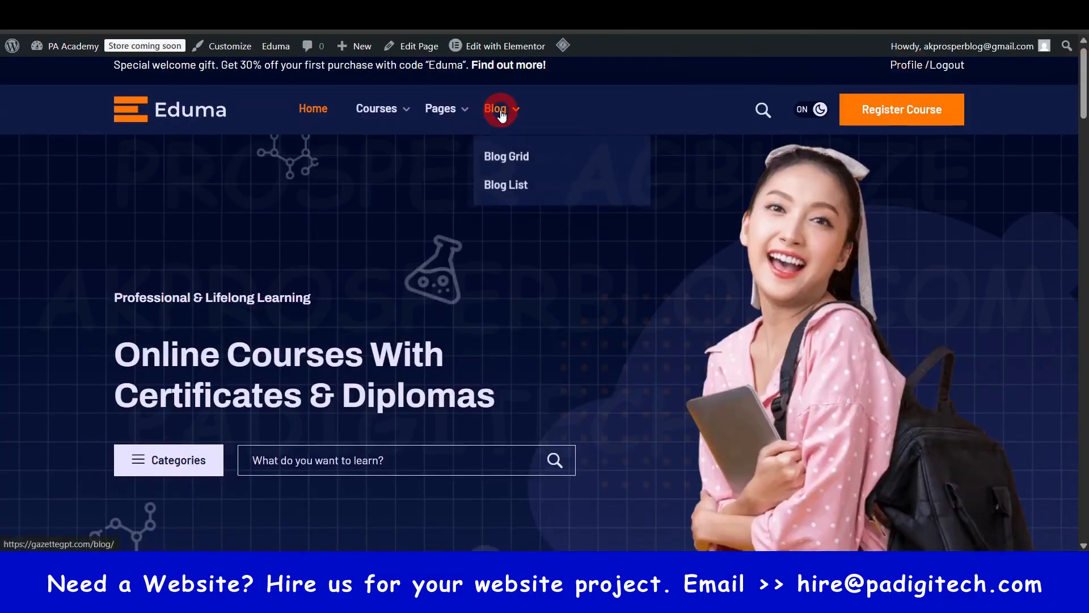
mouse_move(448, 109)
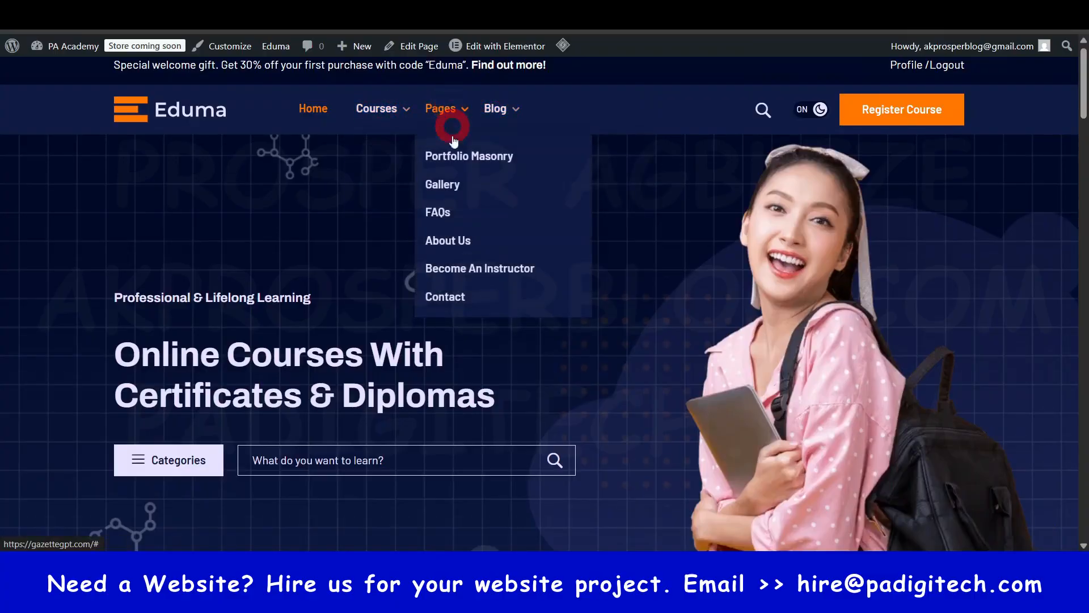
left_click(451, 301, "ctrl")
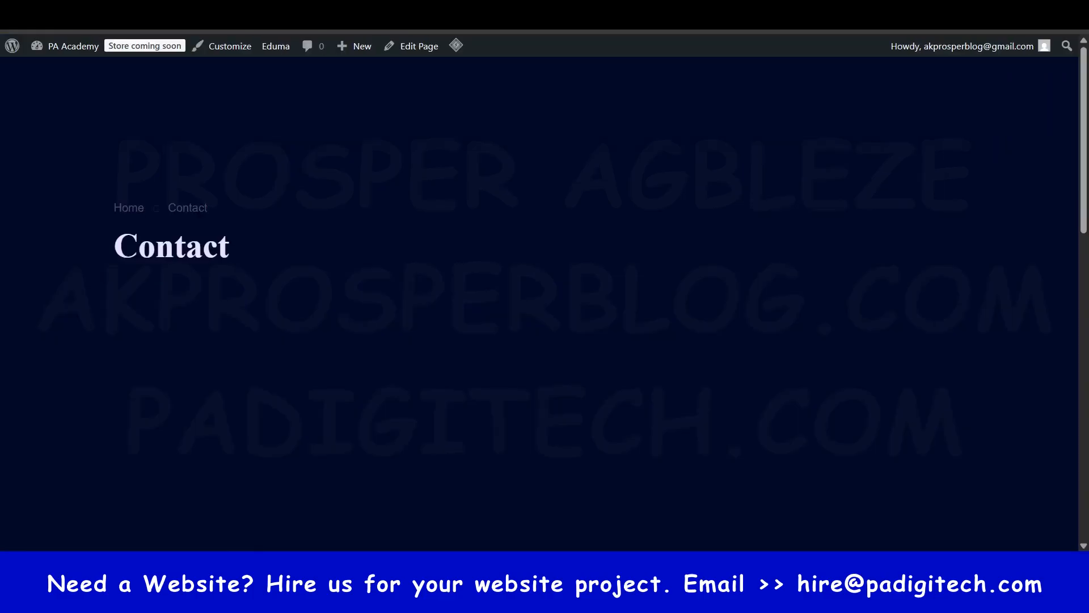
scroll(810, 251, "down", 5)
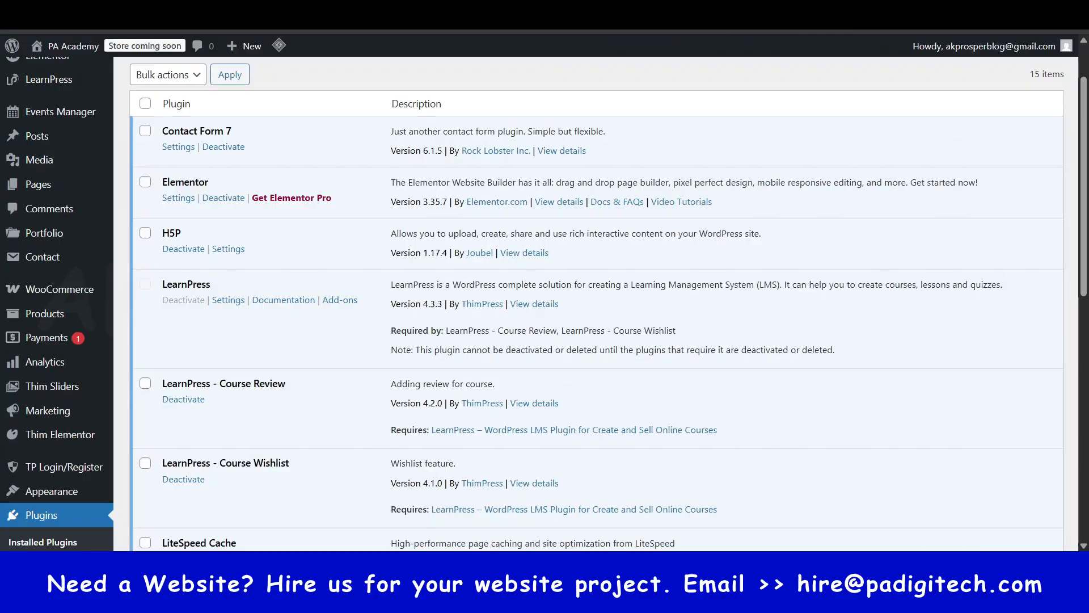
- Examine the installed plugins list, focusing on Elementor, LearnPress, WooCommerce and WP Events Manager
left_click_drag(183, 182, 212, 186)
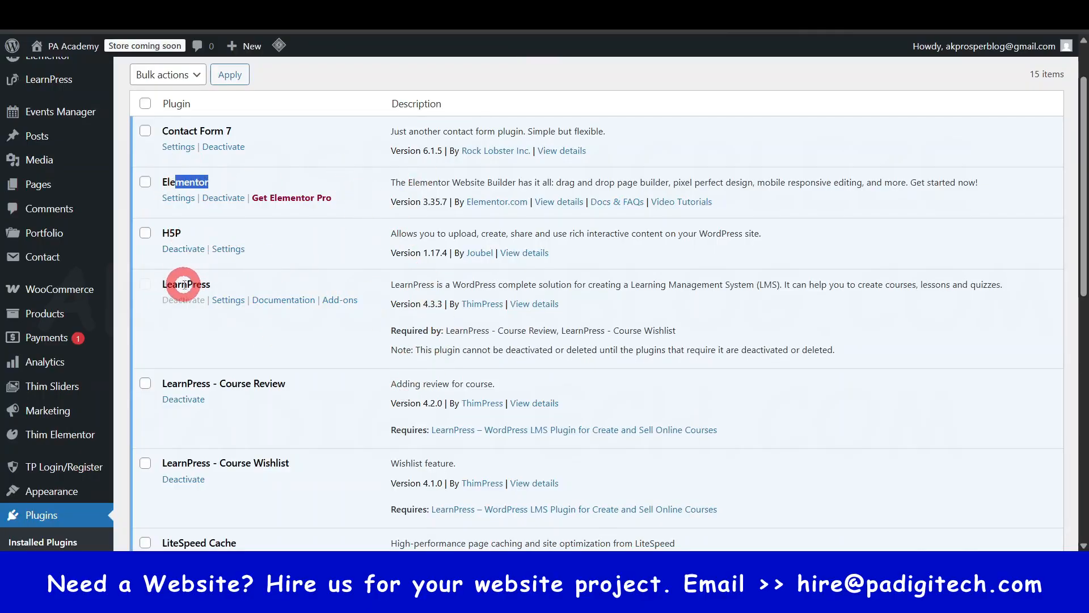
left_click_drag(173, 284, 202, 285)
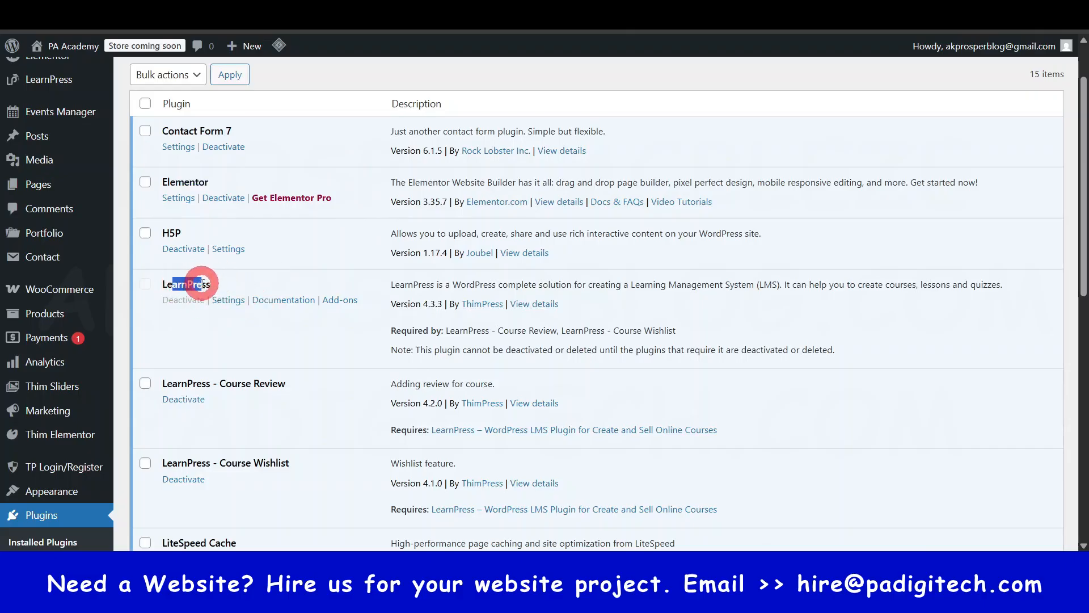
scroll(199, 391, "down", 6)
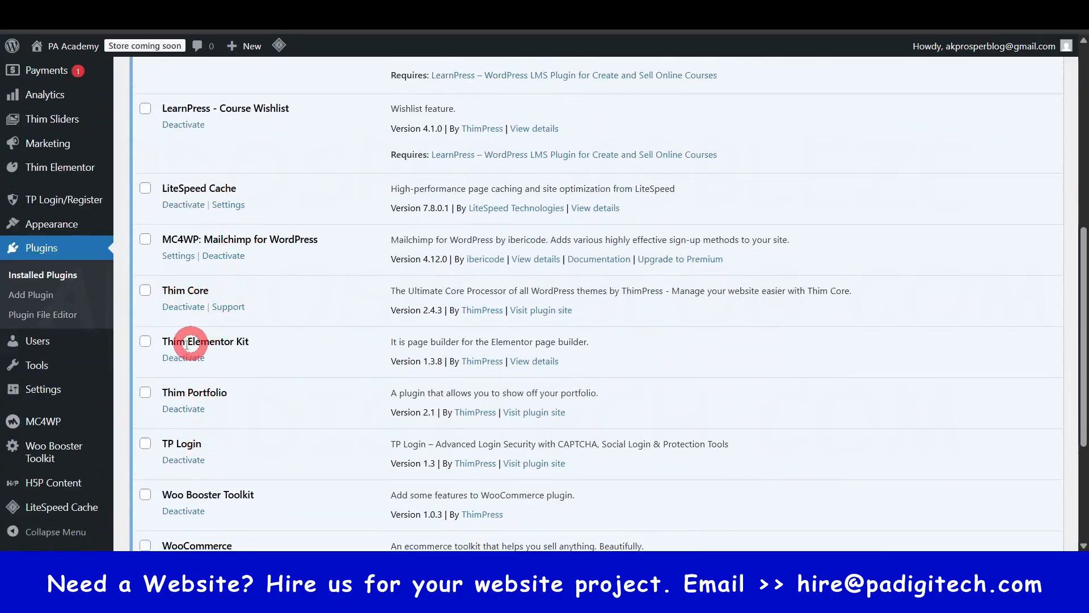
scroll(218, 438, "down", 4)
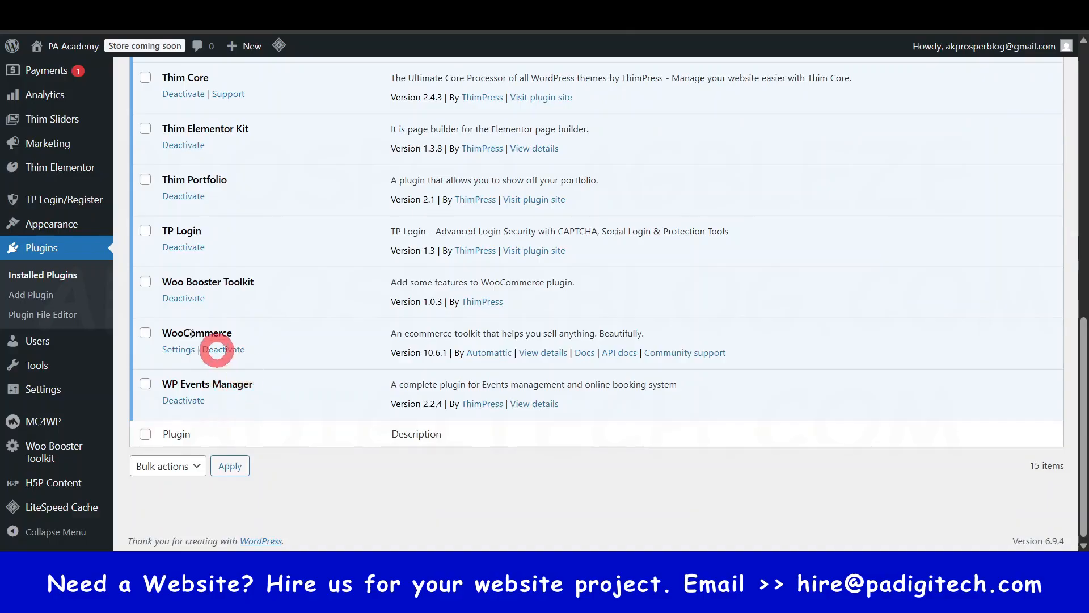
double_click(172, 332)
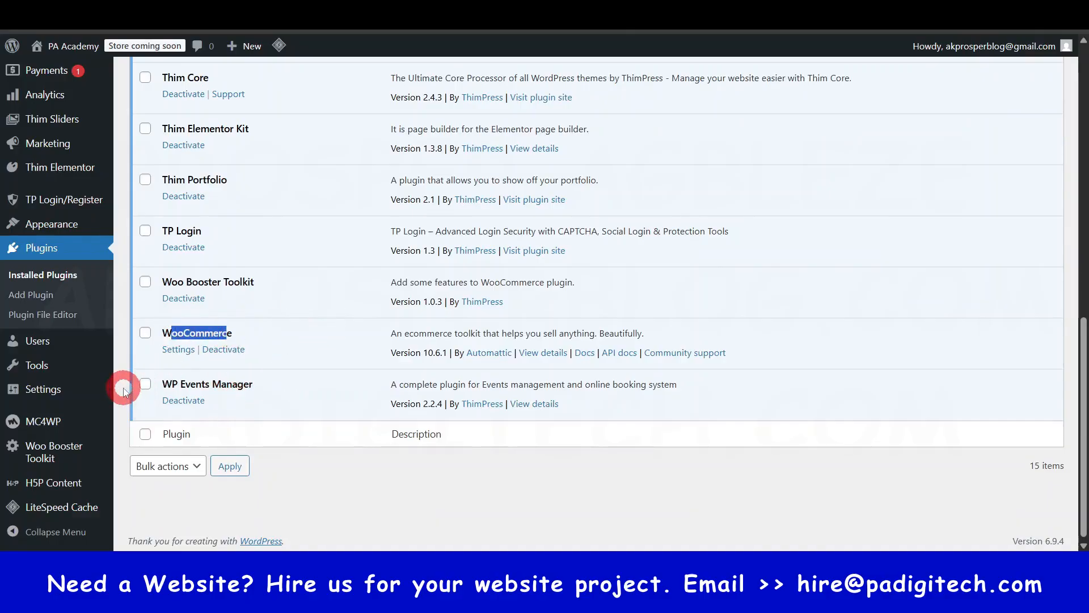
left_click(216, 322)
left_click_drag(180, 335, 214, 334)
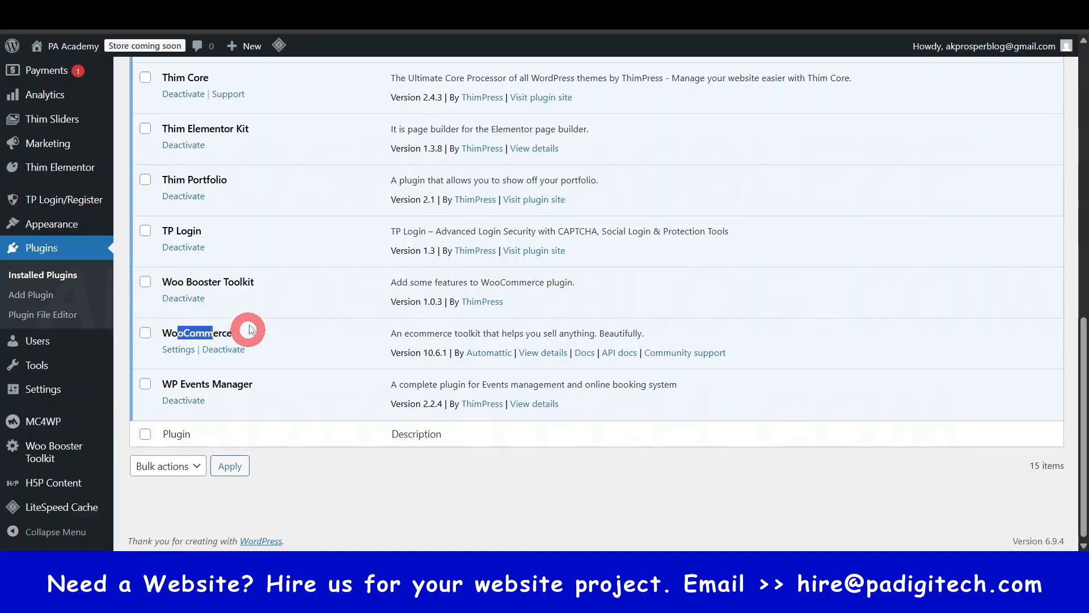
left_click_drag(169, 386, 256, 384)
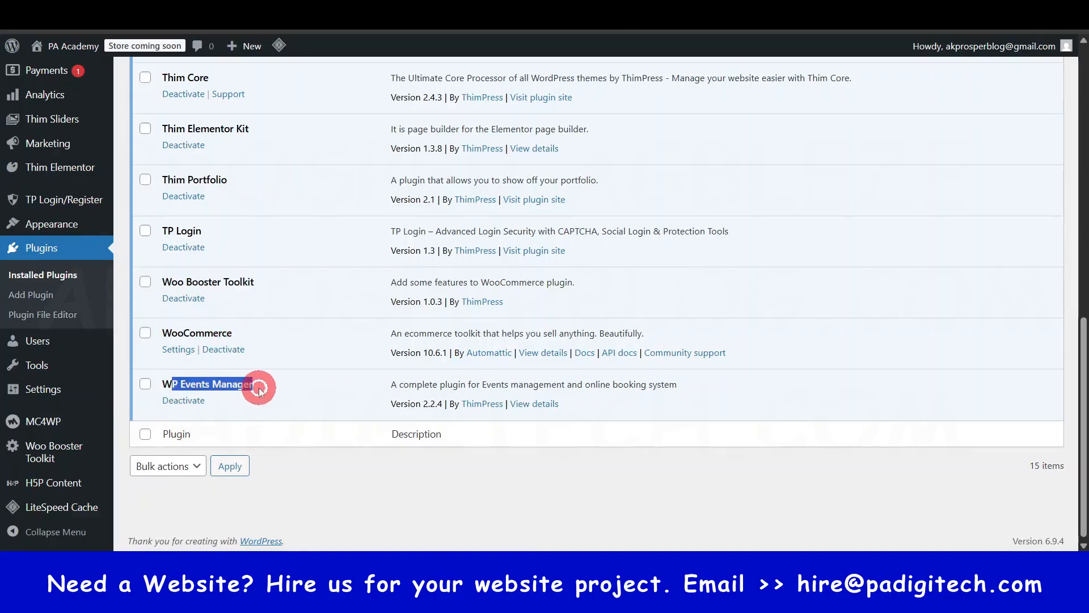
left_click(222, 390)
left_click(612, 239)
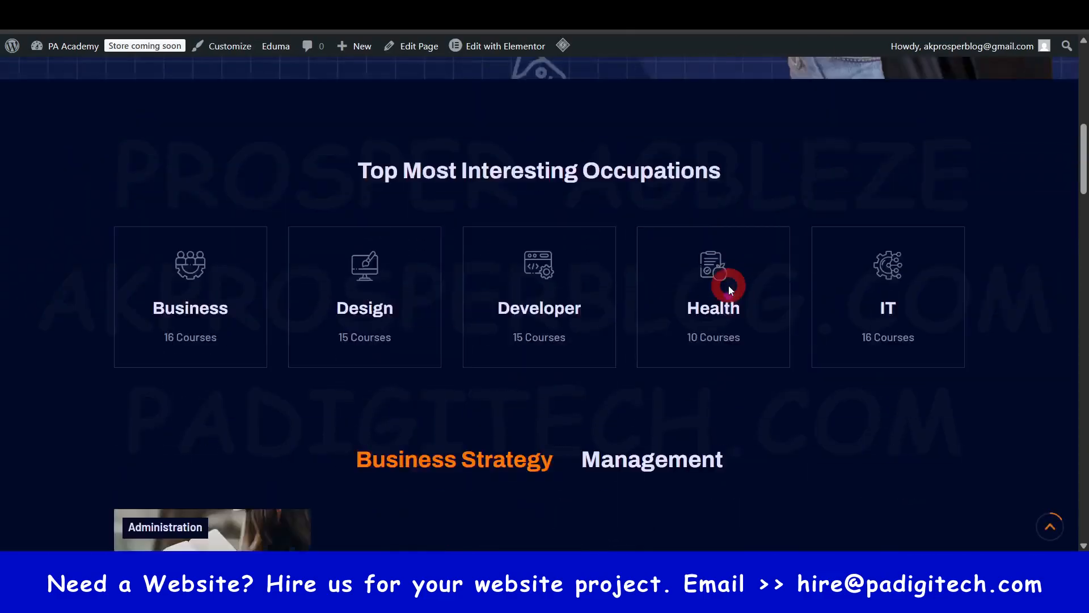
- View the homepage's upcoming events section and return to the top of the page
scroll(729, 285, "down", 10)
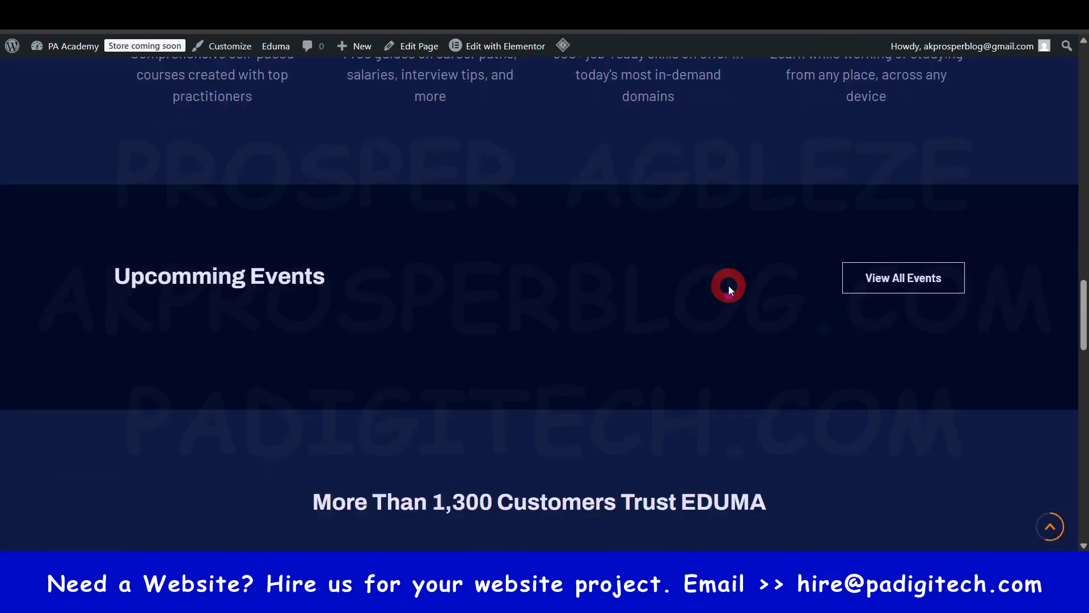
scroll(284, 202, "up", 5)
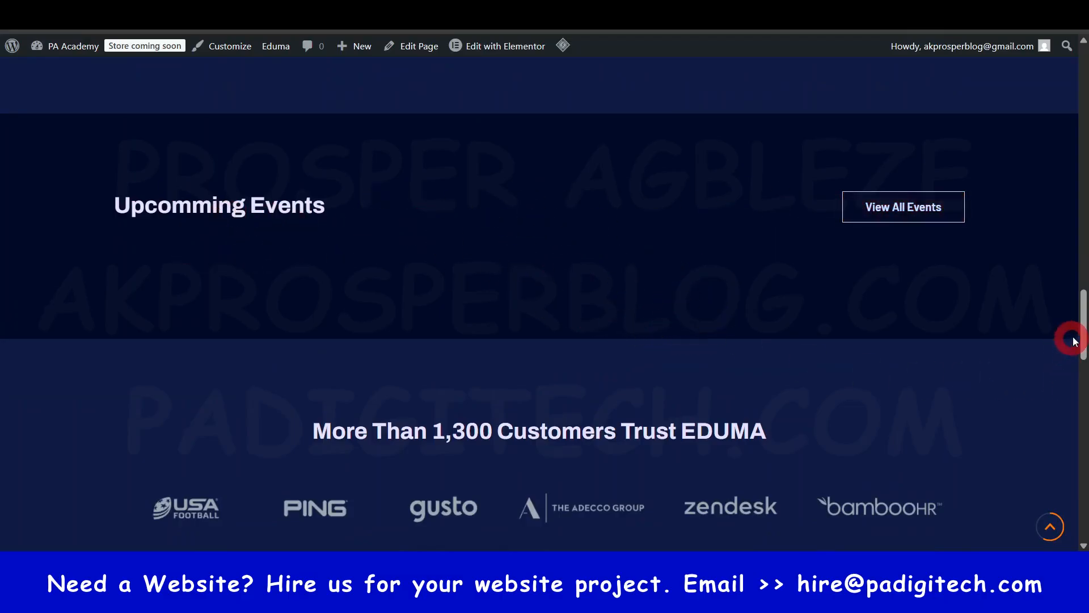
left_click_drag(1084, 326, 1085, 67)
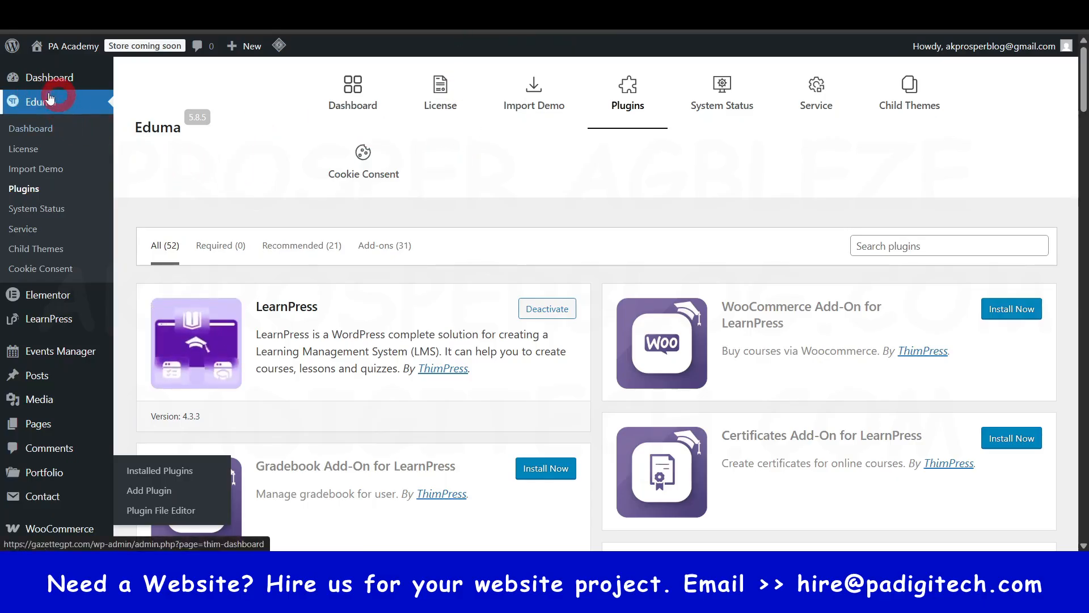
- Install the WooCommerce and Certificates add-ons for LearnPress from the Eduma theme's plugin list
left_click(26, 190)
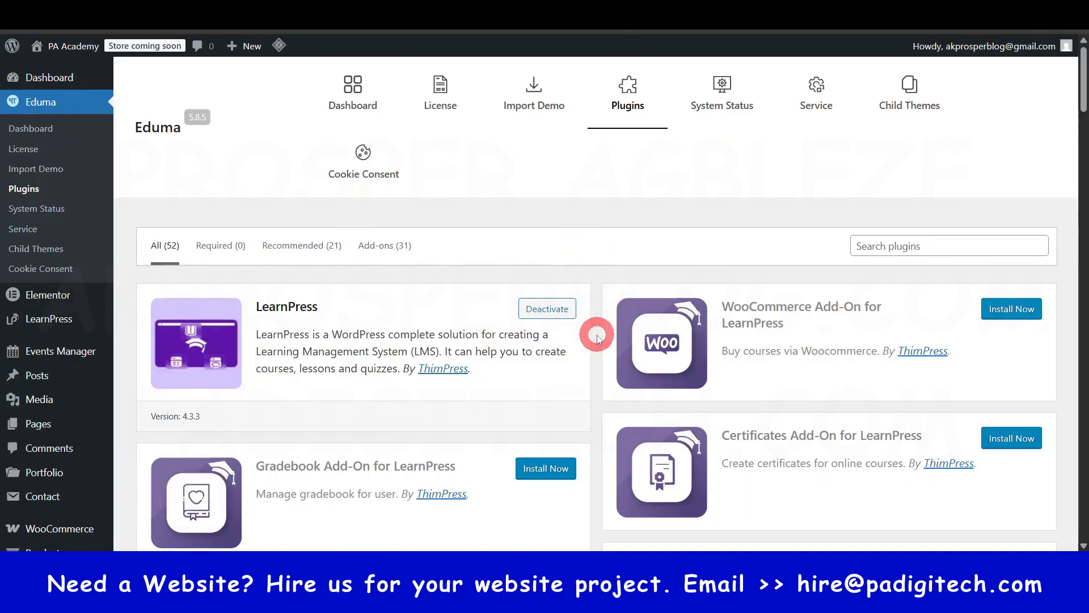
scroll(594, 332, "down", 3)
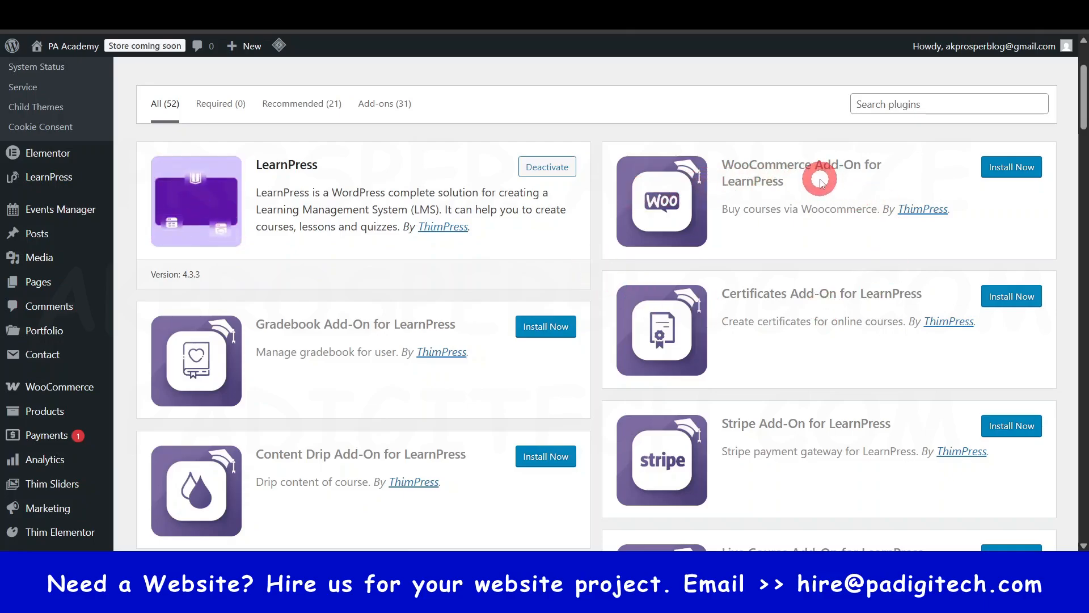
left_click(1012, 169)
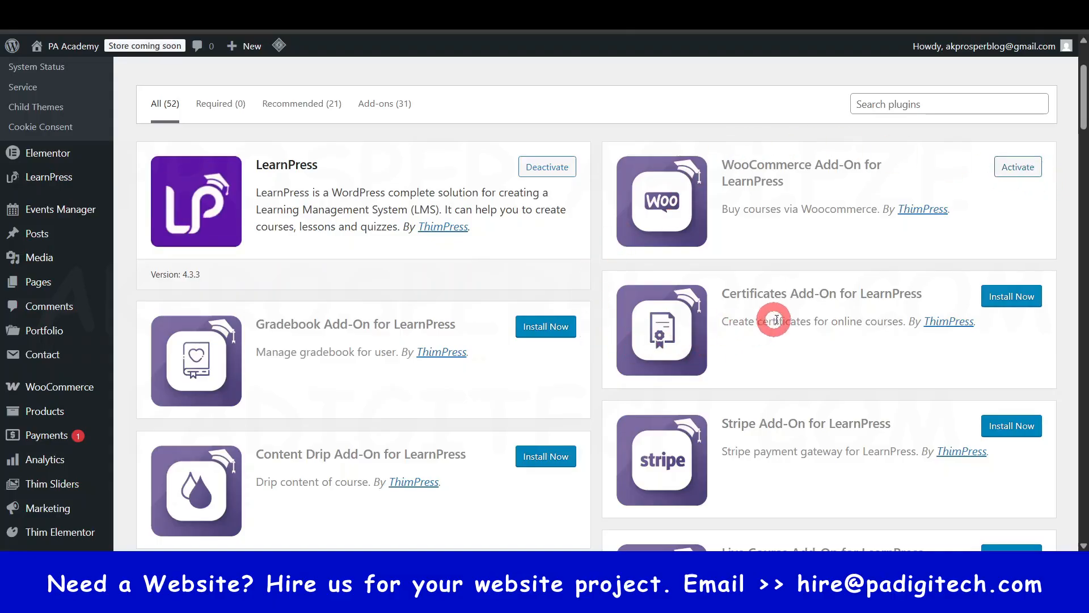
scroll(592, 335, "down", 1)
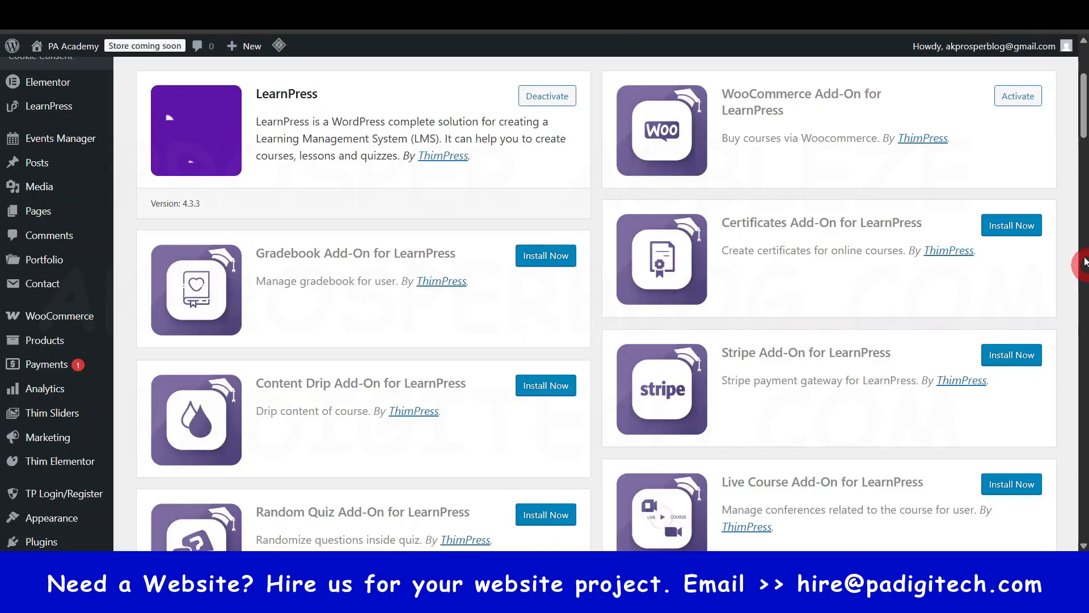
left_click(1018, 228)
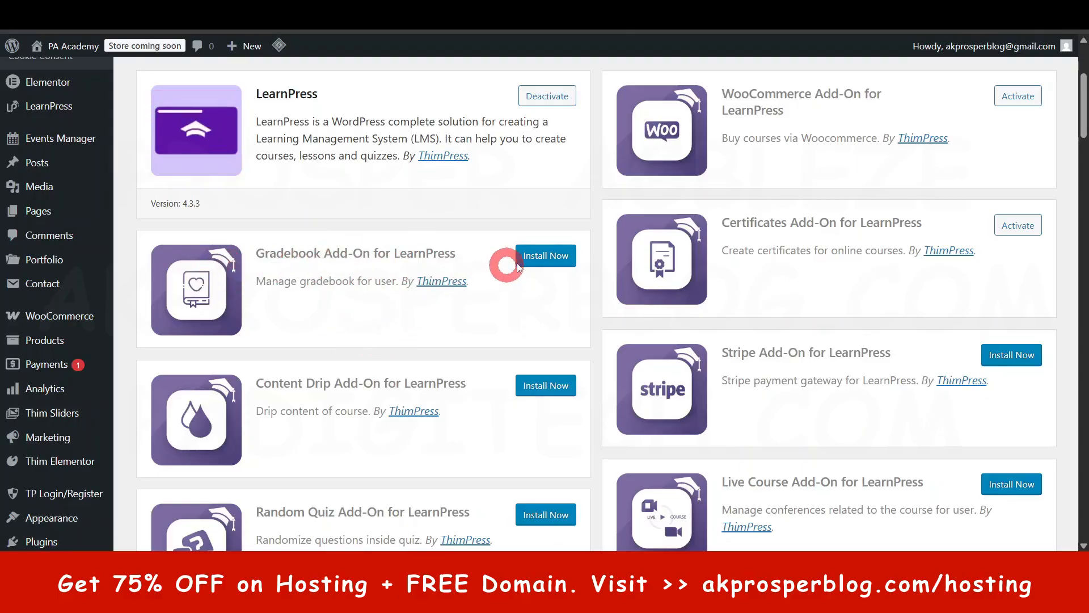
- Install the Random Quiz Add-On for LearnPress and keep blocking the file quarantined by RAV Endpoint Protection
scroll(541, 358, "down", 2)
scroll(542, 358, "down", 1)
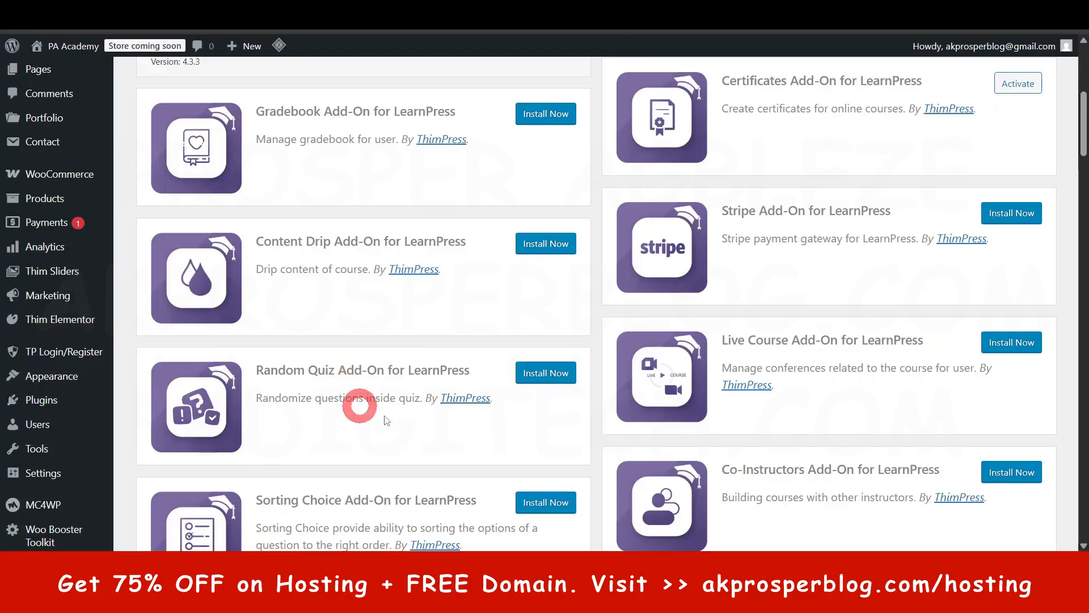
left_click(547, 377)
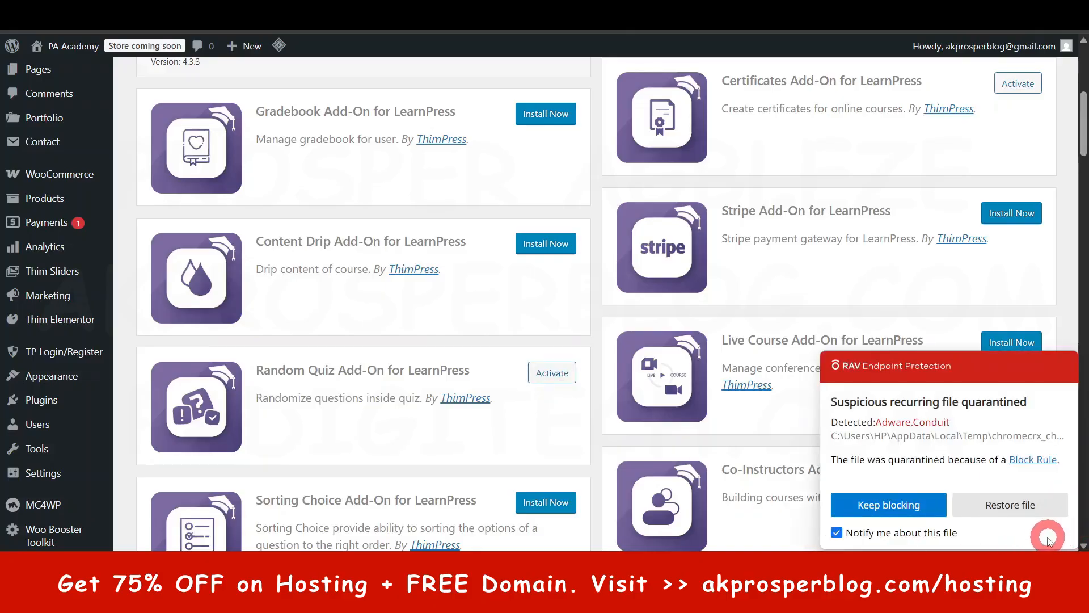
left_click(917, 513)
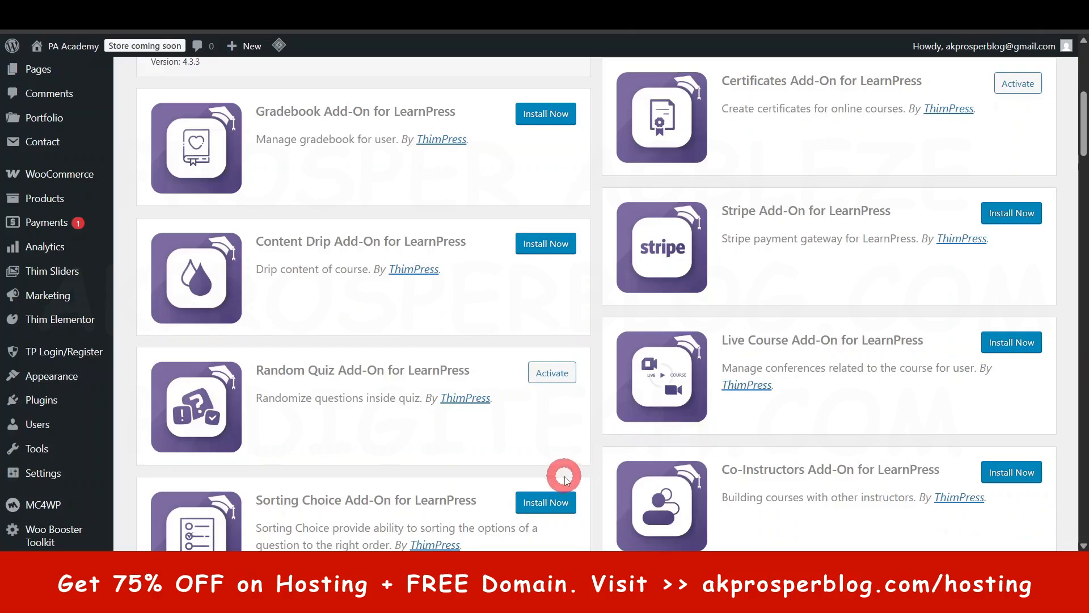
- Install the Co-Instructors Add-On for LearnPress
scroll(564, 480, "down", 2)
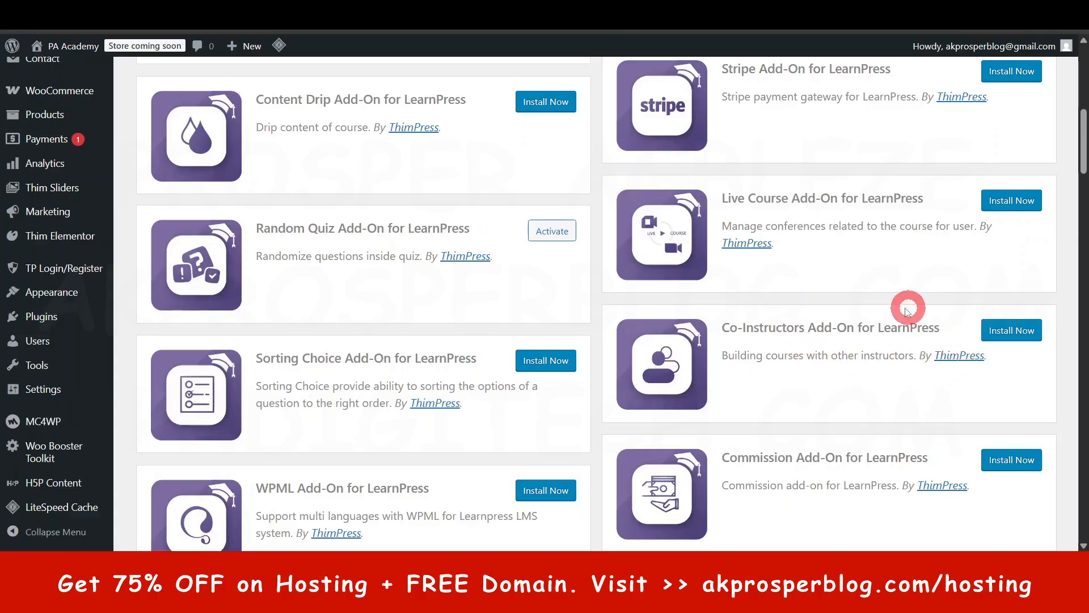
left_click_drag(731, 329, 884, 328)
left_click(1011, 330)
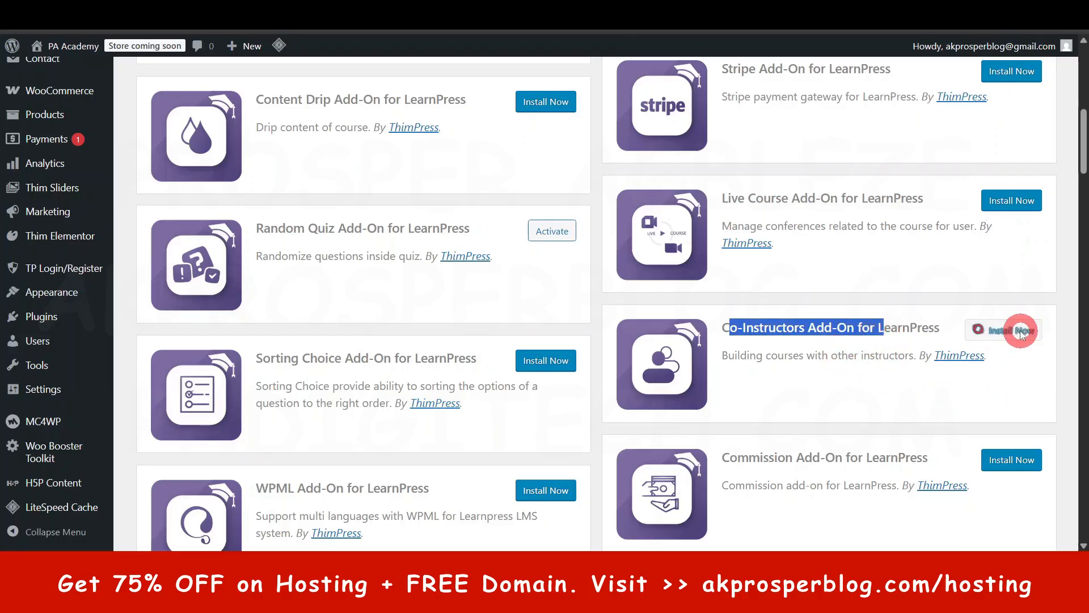
- Install the Commission Add-On for LearnPress
scroll(557, 462, "down", 5)
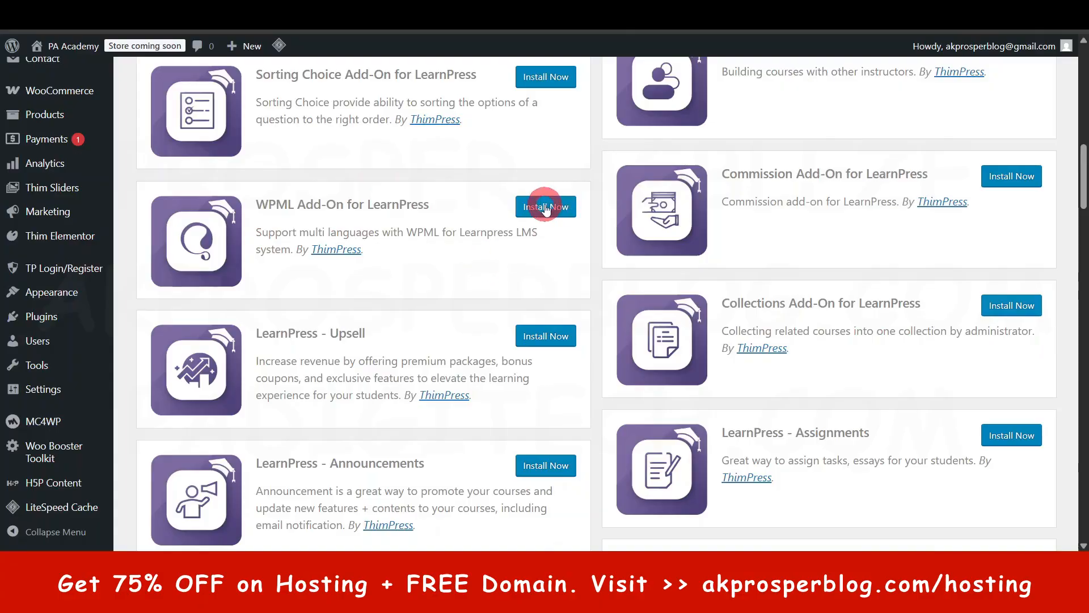
scroll(590, 230, "up", 2)
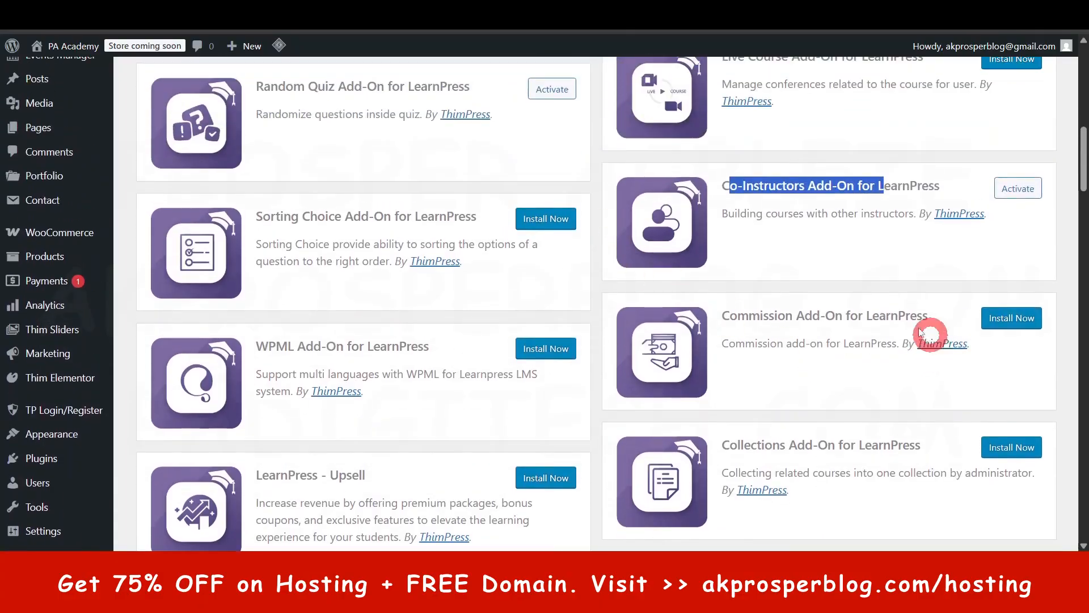
left_click(1019, 322)
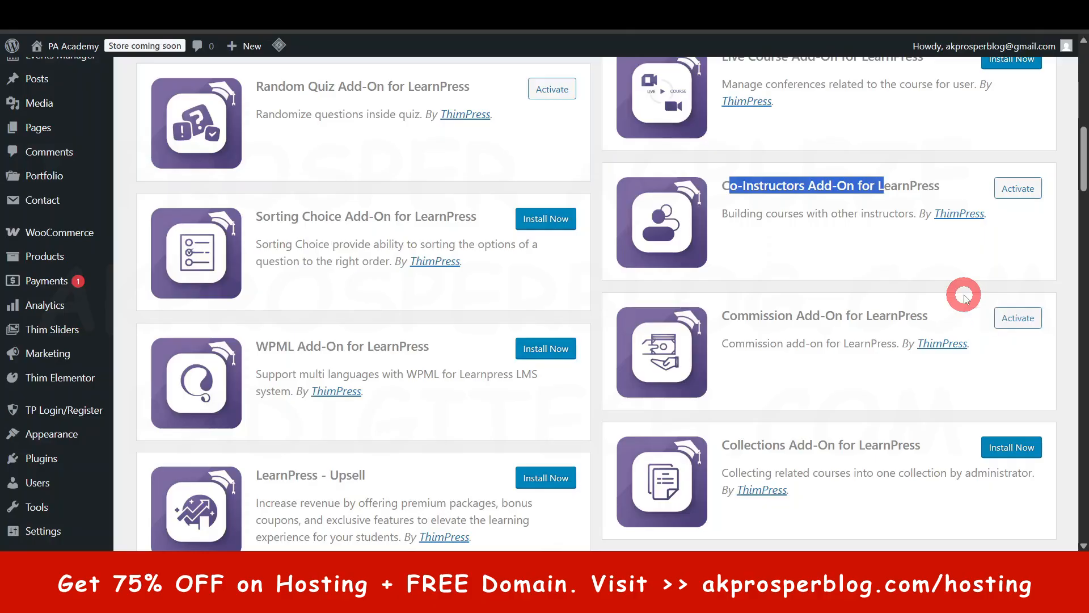
left_click(1067, 310)
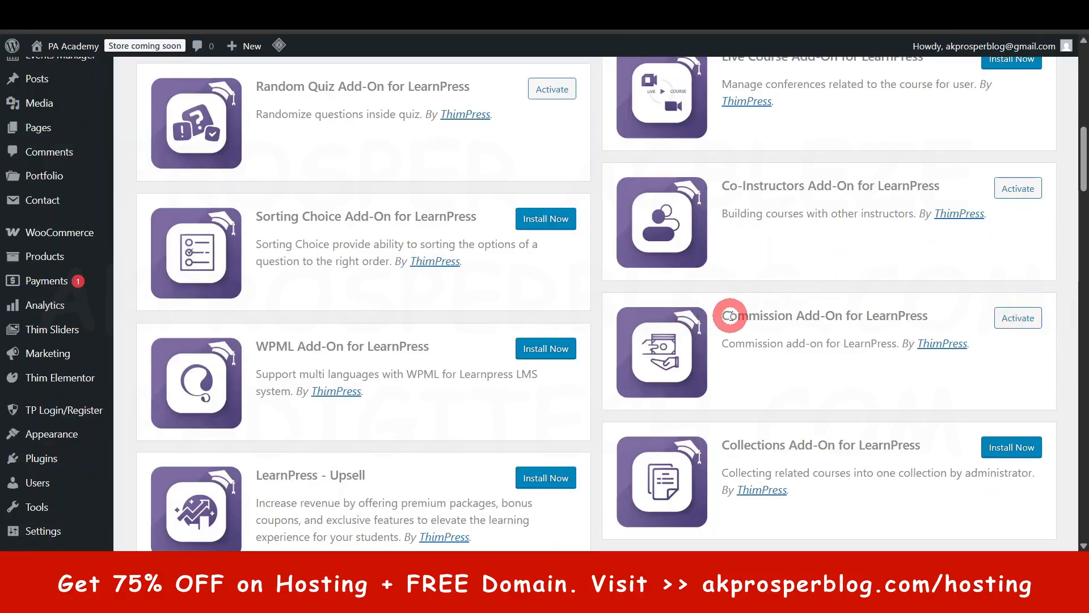
left_click_drag(727, 315, 997, 326)
left_click(1059, 317)
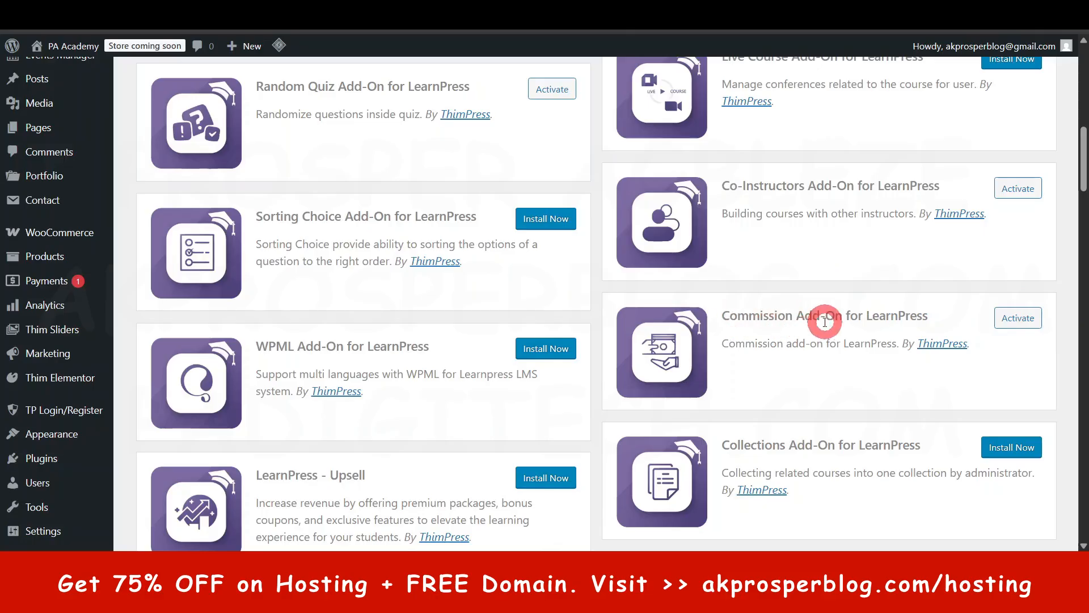
- Browse the remaining Eduma plugins, including Upsell, Announcements, Assignments, Paid Memberships Pro, BuddyPress and bbPress
scroll(820, 340, "down", 1)
scroll(819, 340, "down", 4)
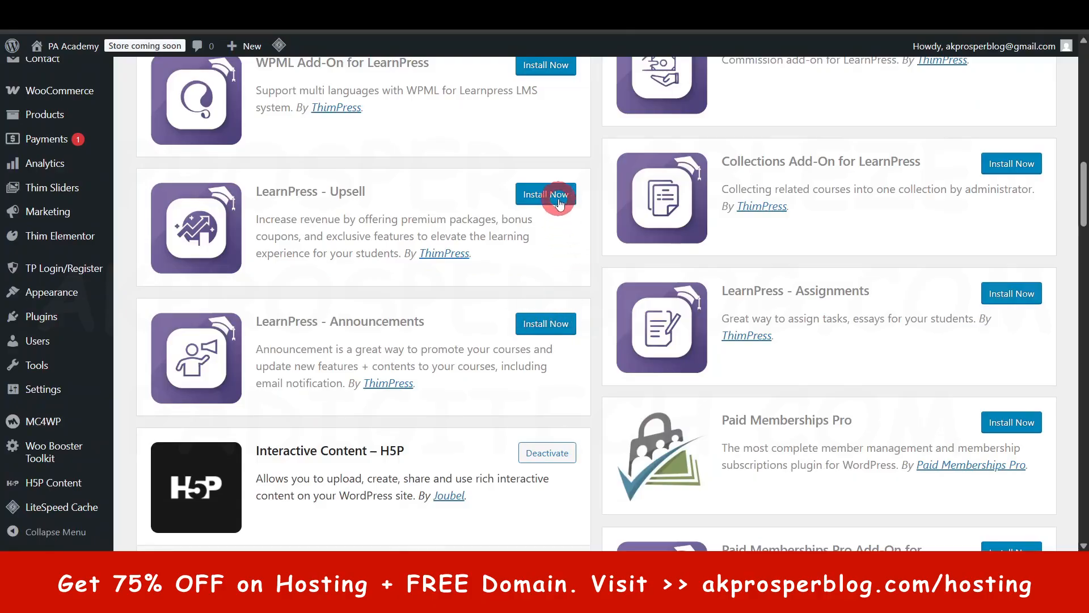
scroll(574, 319, "down", 4)
scroll(591, 348, "up", 1)
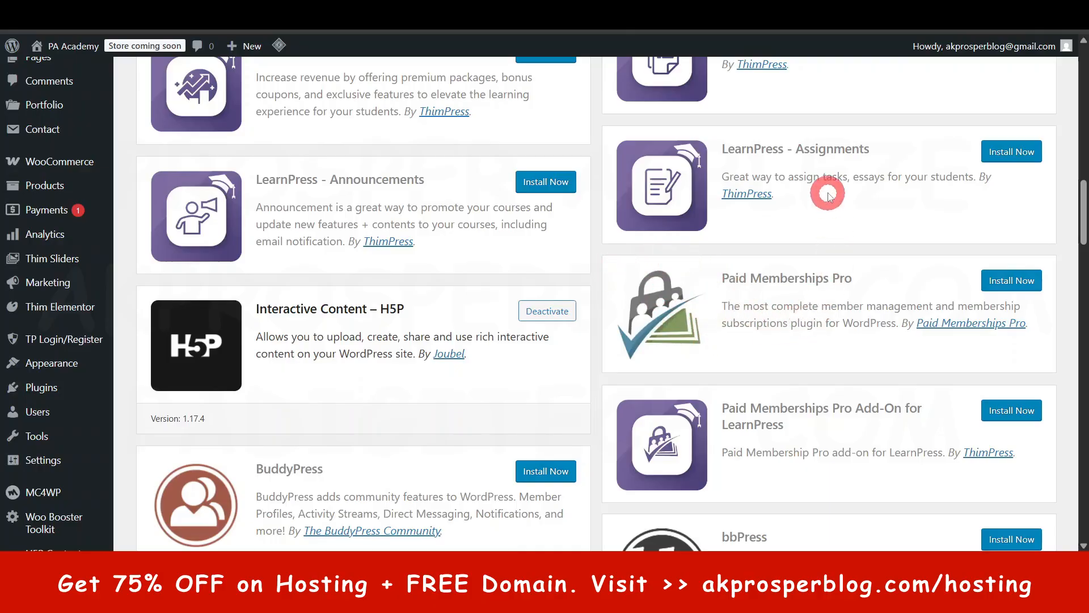
scroll(738, 323, "down", 1)
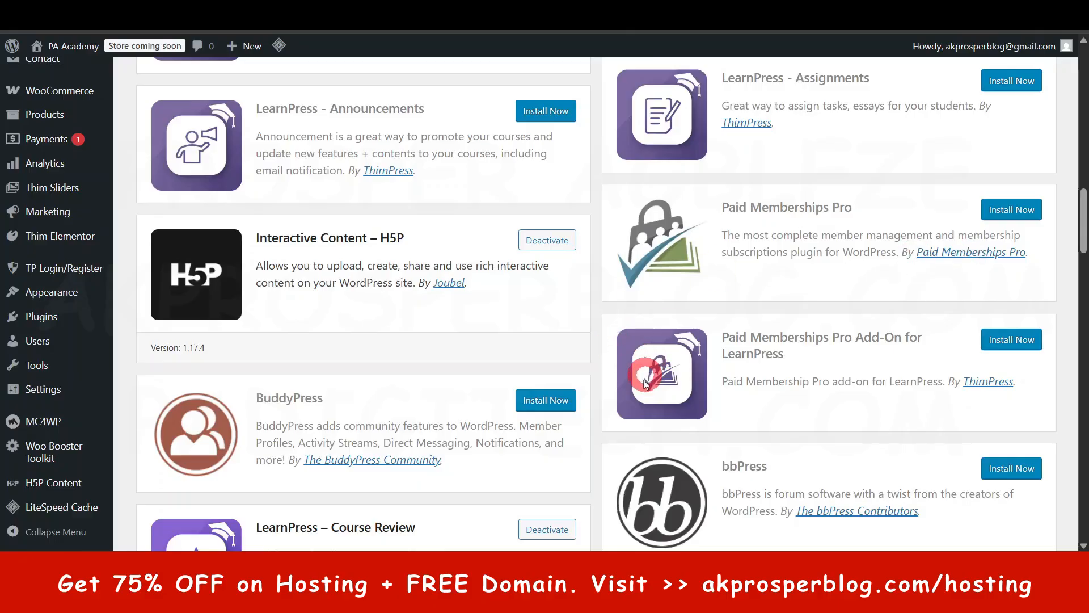
scroll(637, 391, "down", 3)
scroll(619, 393, "down", 4)
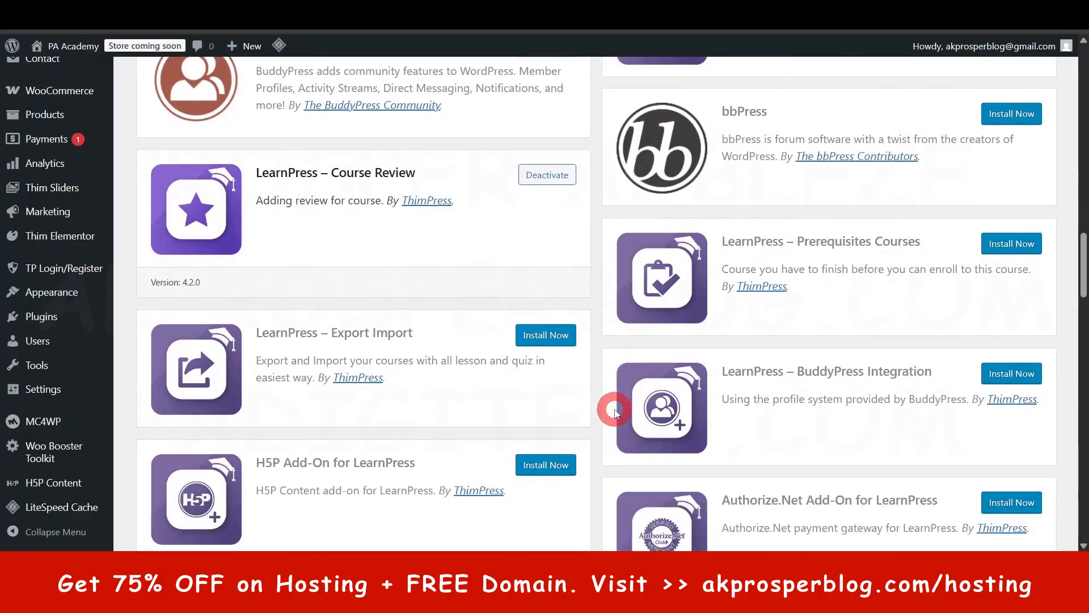
- Browse the remaining Eduma plugins, including payment gateways, WP Events Manager, Contact Form 7, page builders, WooCommerce and Thim Core
scroll(611, 425, "down", 1)
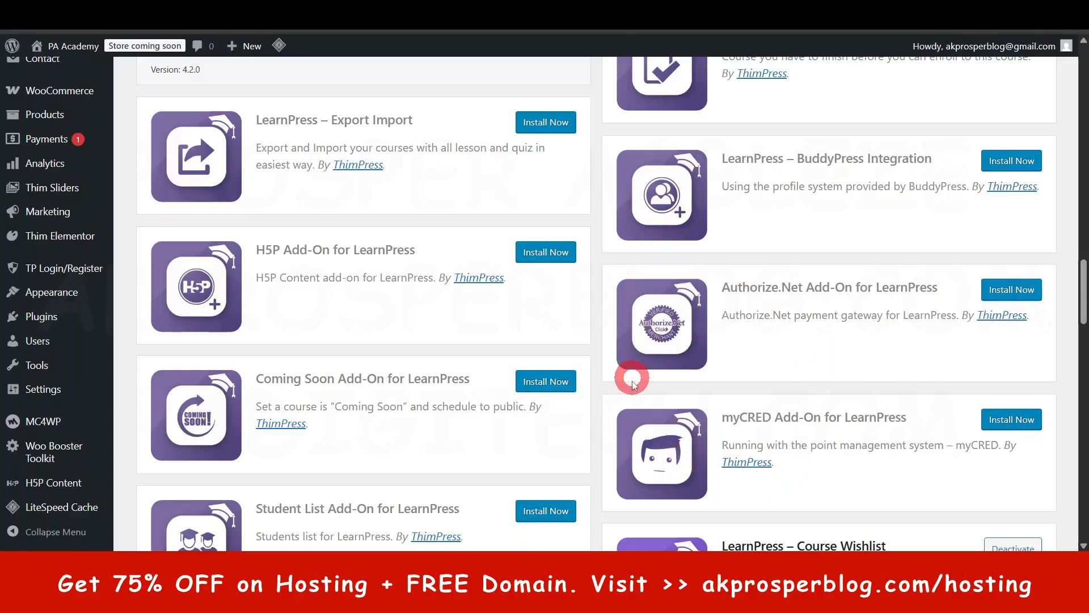
scroll(629, 376, "down", 5)
scroll(624, 419, "down", 4)
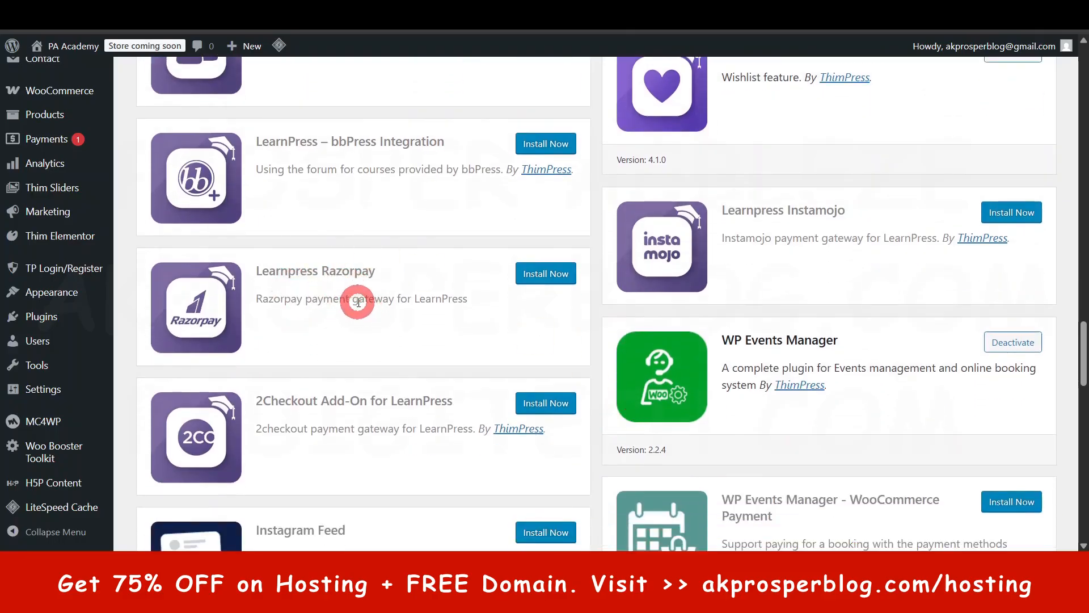
scroll(584, 384, "down", 3)
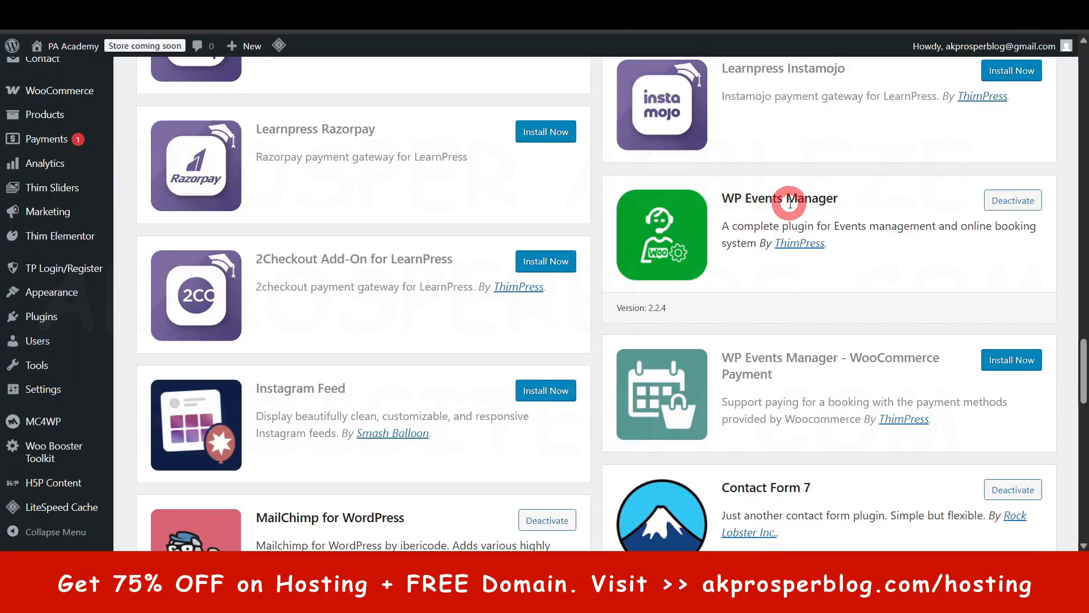
scroll(591, 403, "down", 4)
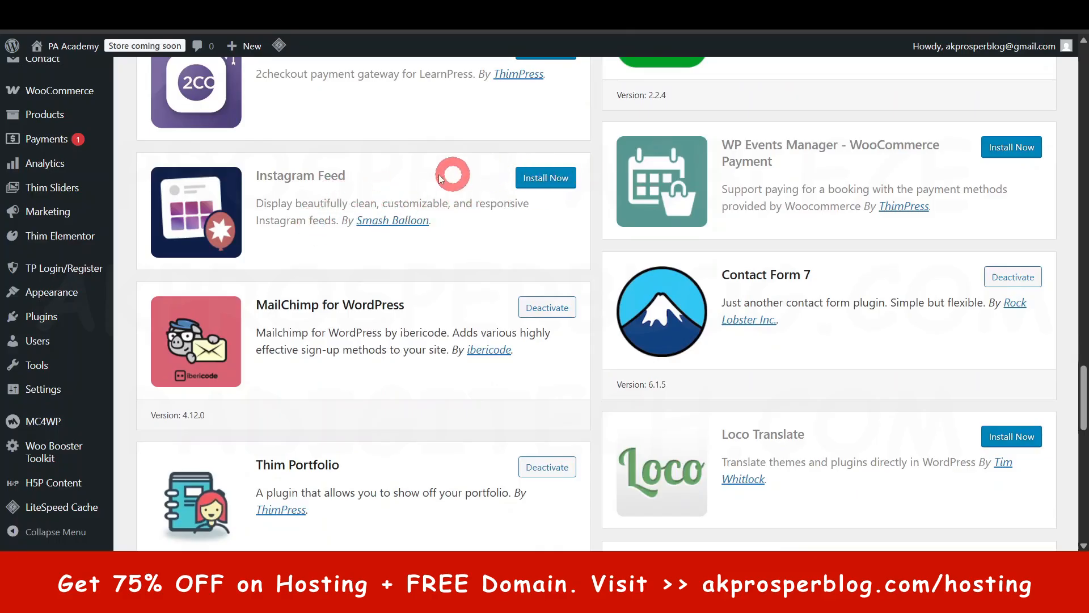
scroll(590, 287, "down", 3)
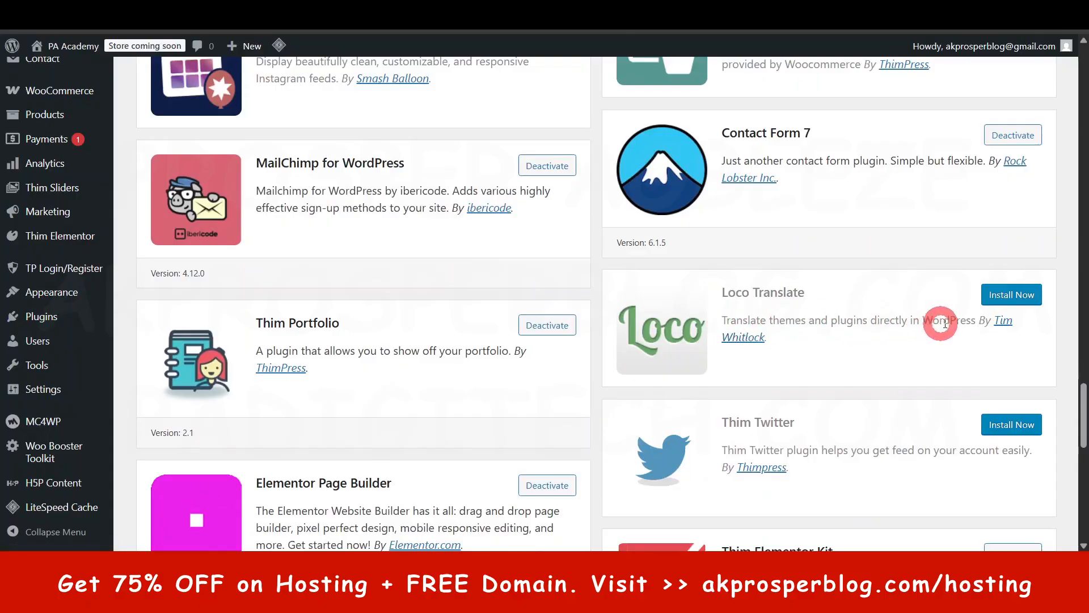
scroll(628, 385, "down", 5)
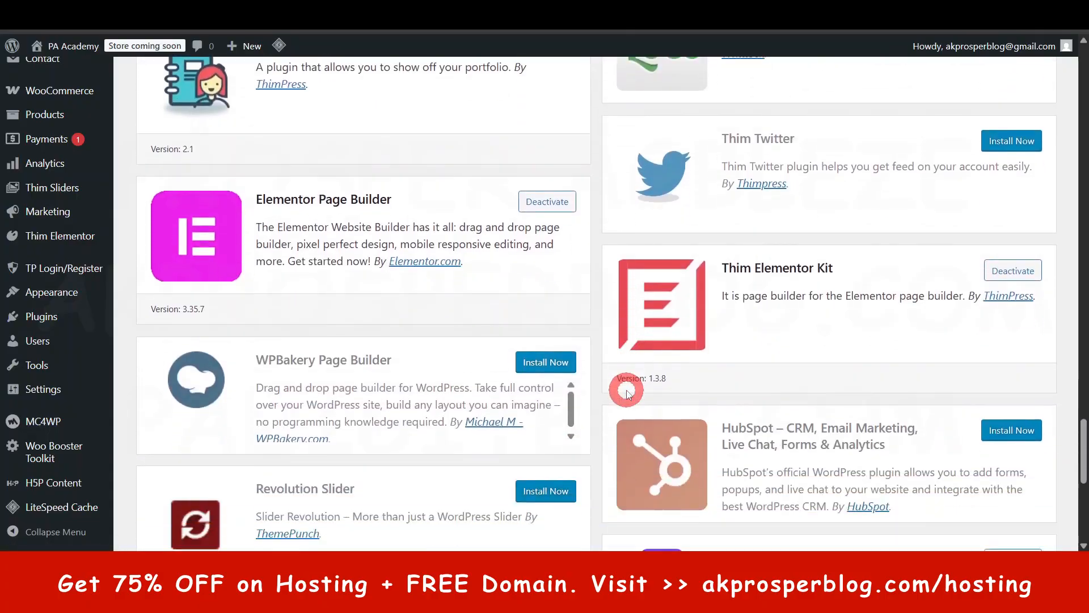
scroll(624, 396, "down", 4)
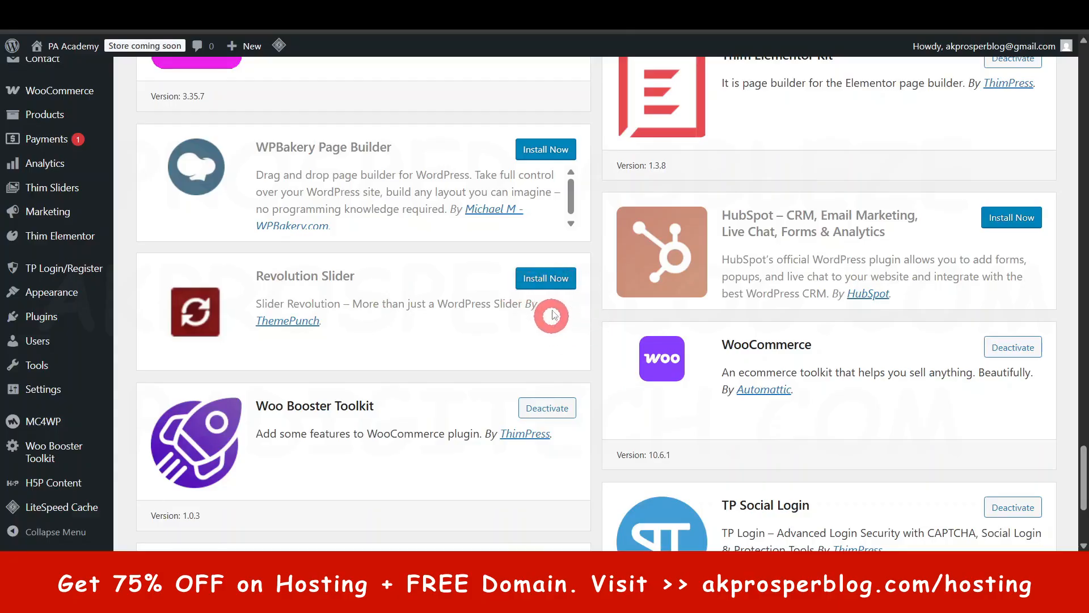
scroll(580, 371, "down", 4)
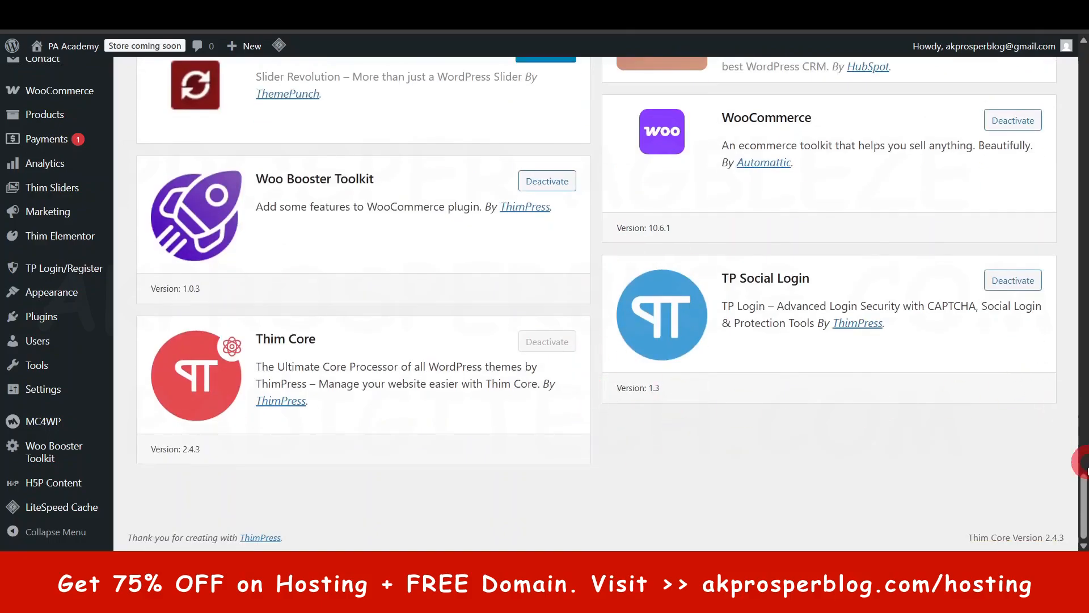
left_click_drag(1083, 502, 1084, 86)
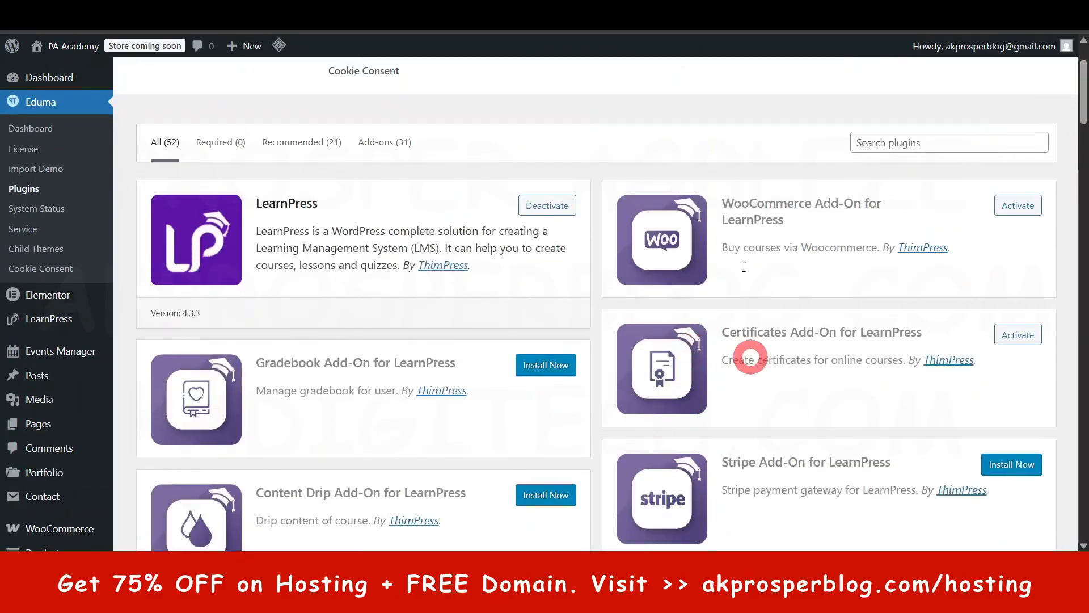
scroll(29, 331, "down", 5)
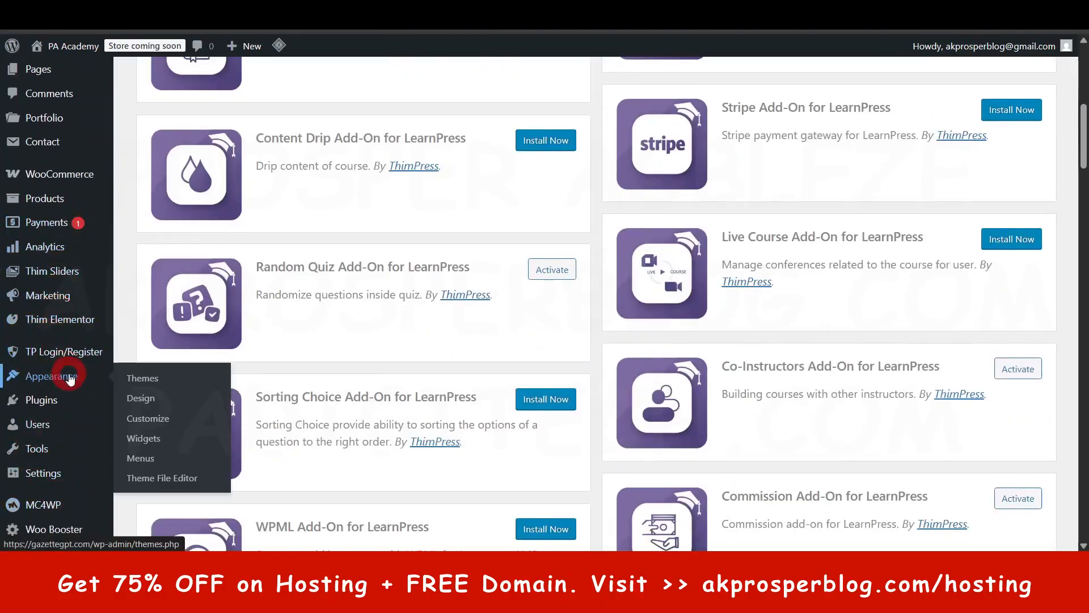
- Bulk-activate the LearnPress Certificates, Co-Instructors, Instructor Commission, Random Quiz and WooCommerce Payment Methods Integration add-ons among the installed plugins
left_click(35, 404)
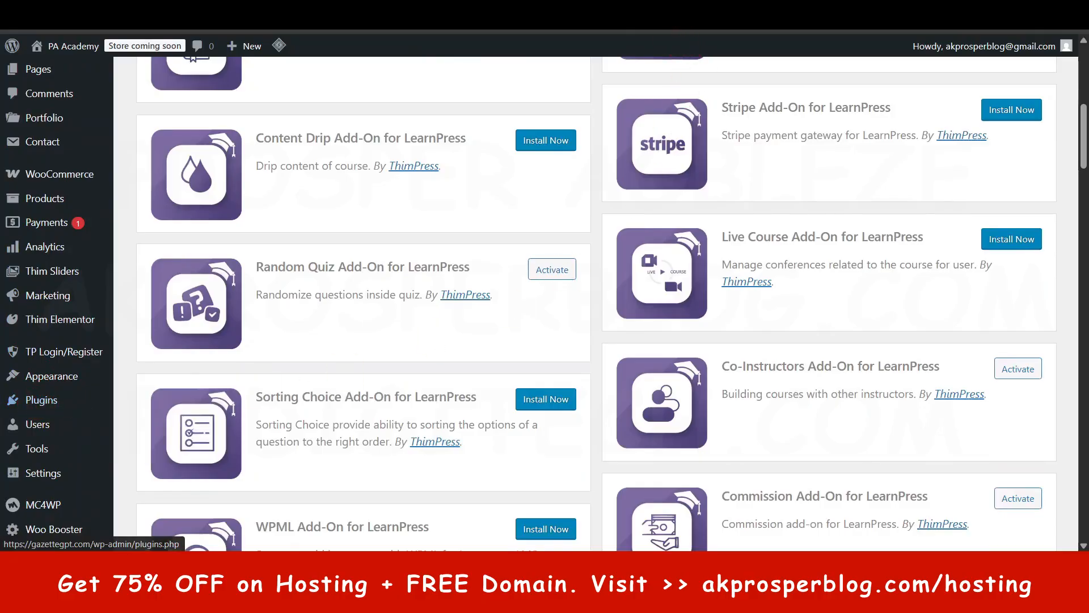
scroll(249, 341, "up", 10)
scroll(262, 316, "up", 1)
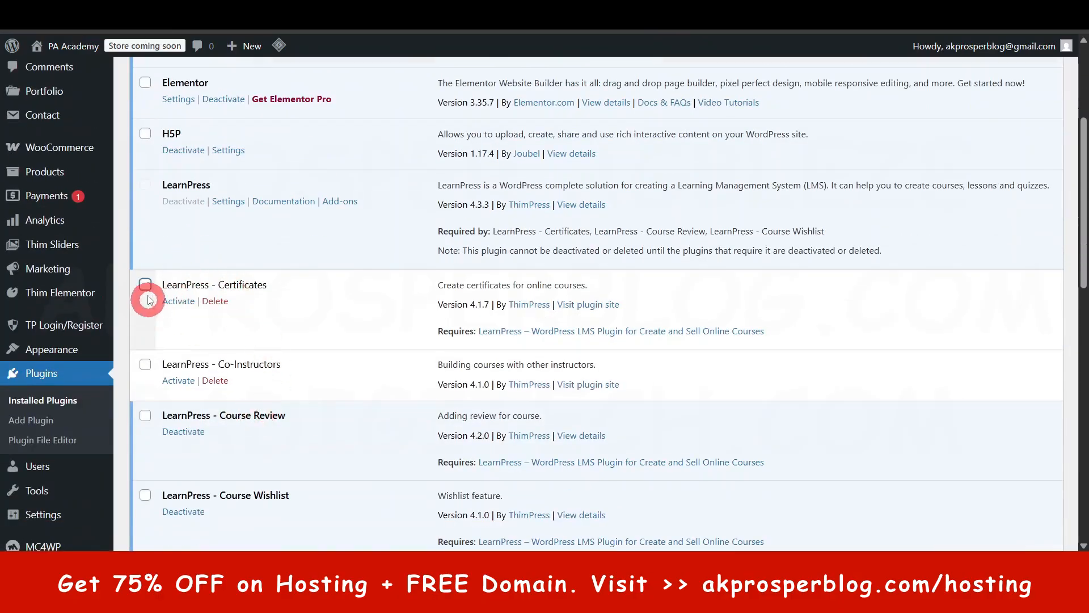
left_click(146, 284)
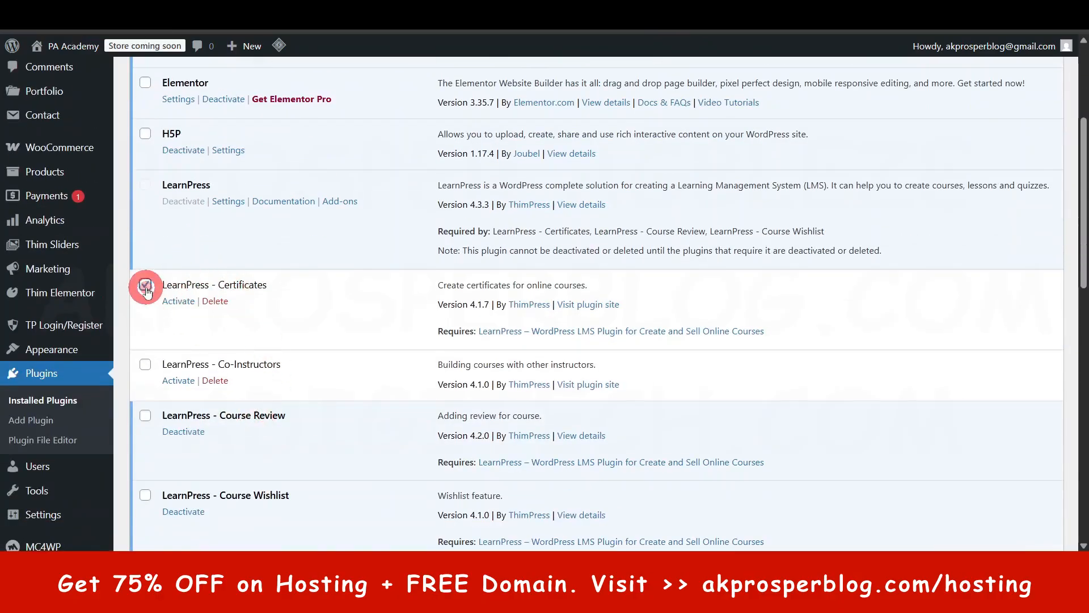
left_click(145, 365)
scroll(151, 351, "down", 6)
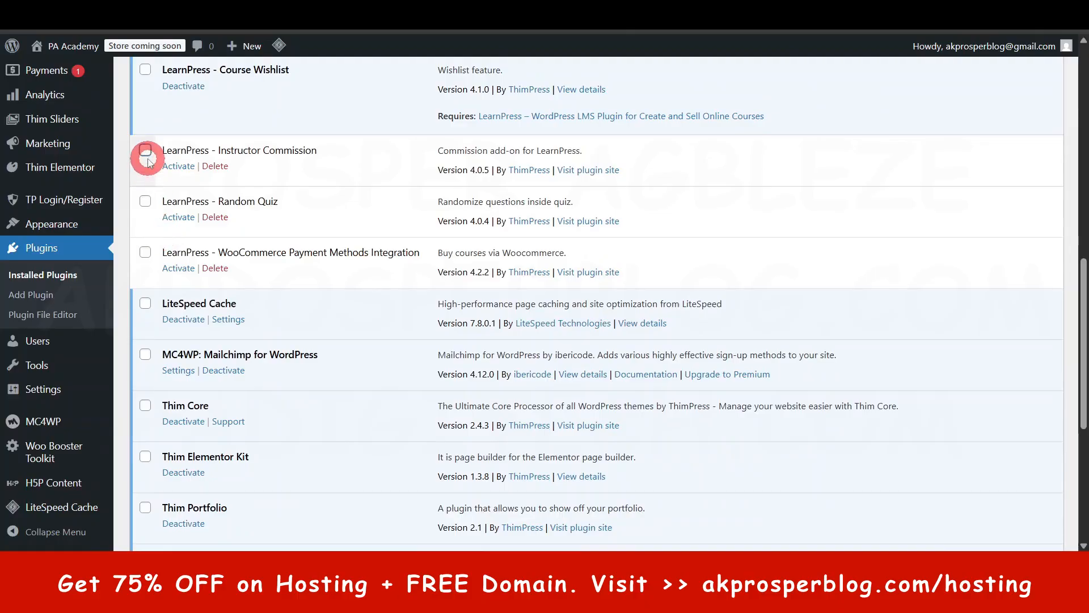
left_click(145, 150)
left_click(145, 201)
left_click(146, 254)
scroll(146, 266, "down", 6)
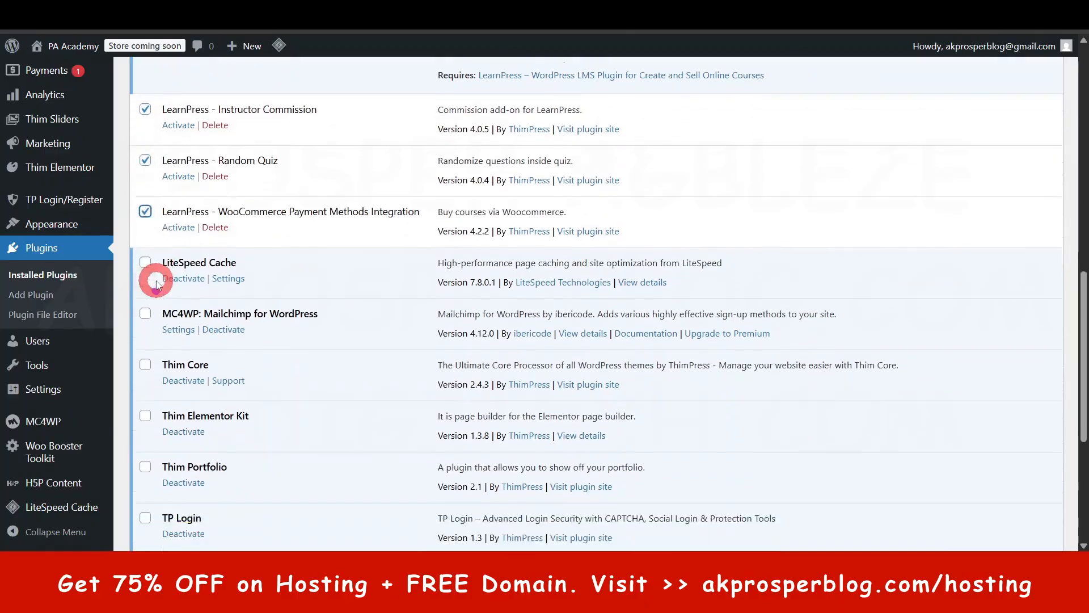
left_click(163, 465)
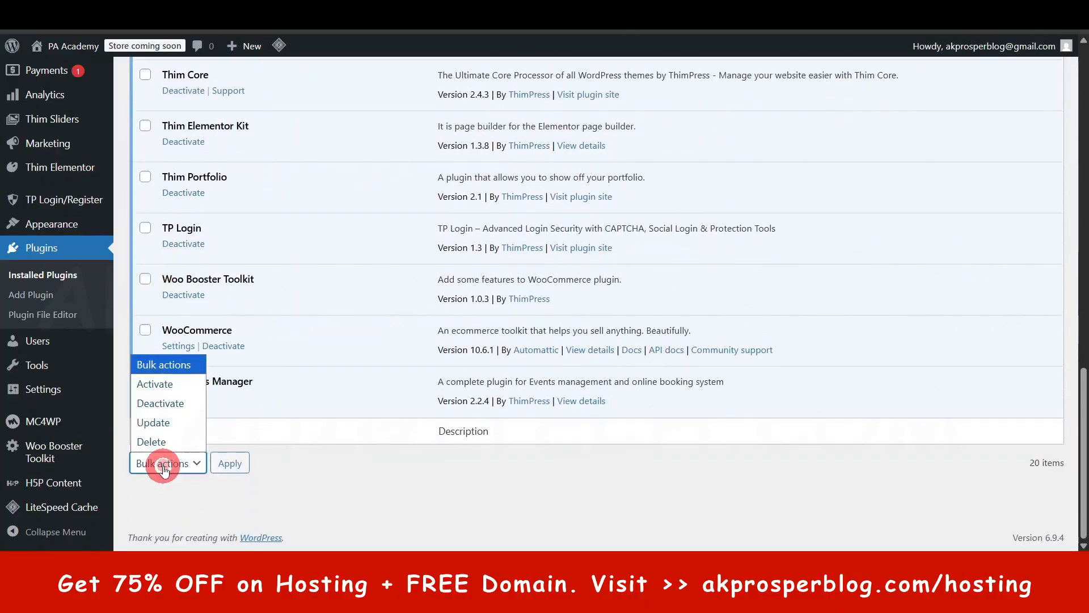
left_click(159, 384)
left_click(243, 467)
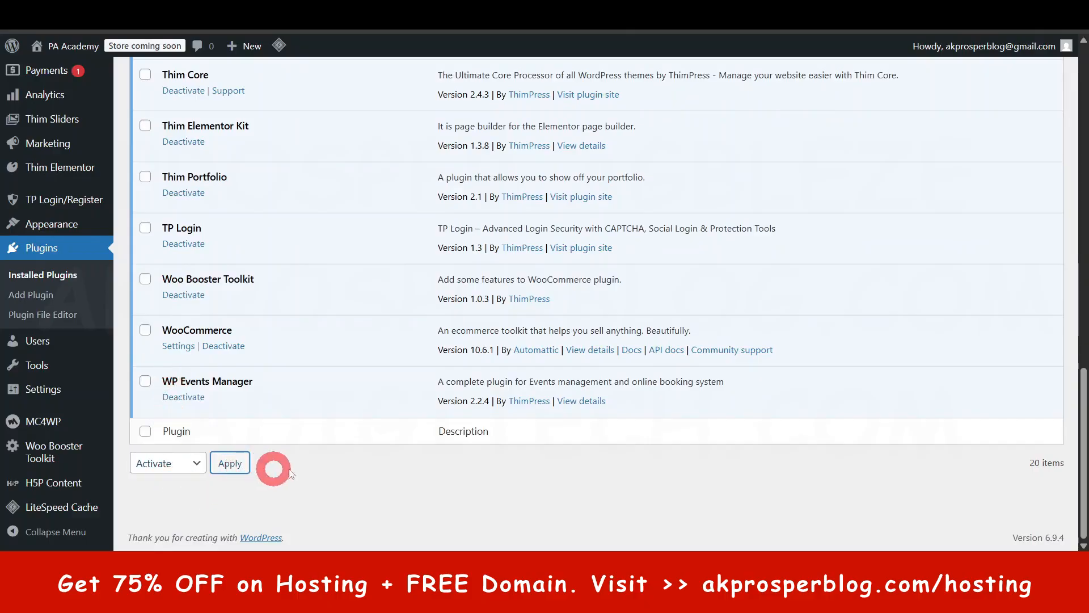
scroll(396, 446, "up", 5)
scroll(397, 439, "up", 2)
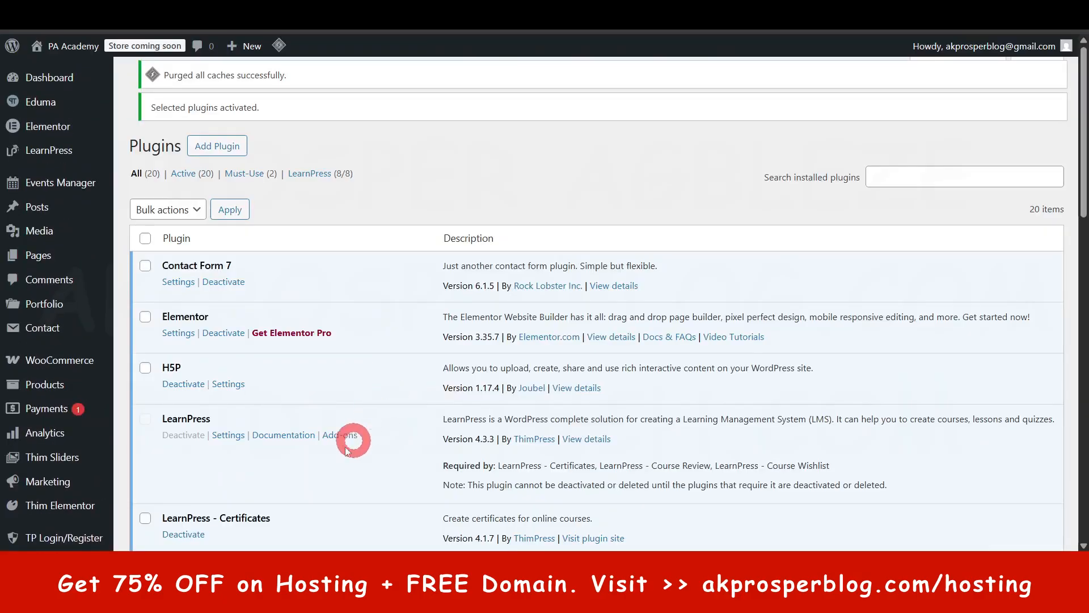
scroll(344, 446, "down", 7)
scroll(334, 454, "down", 4)
scroll(335, 448, "up", 10)
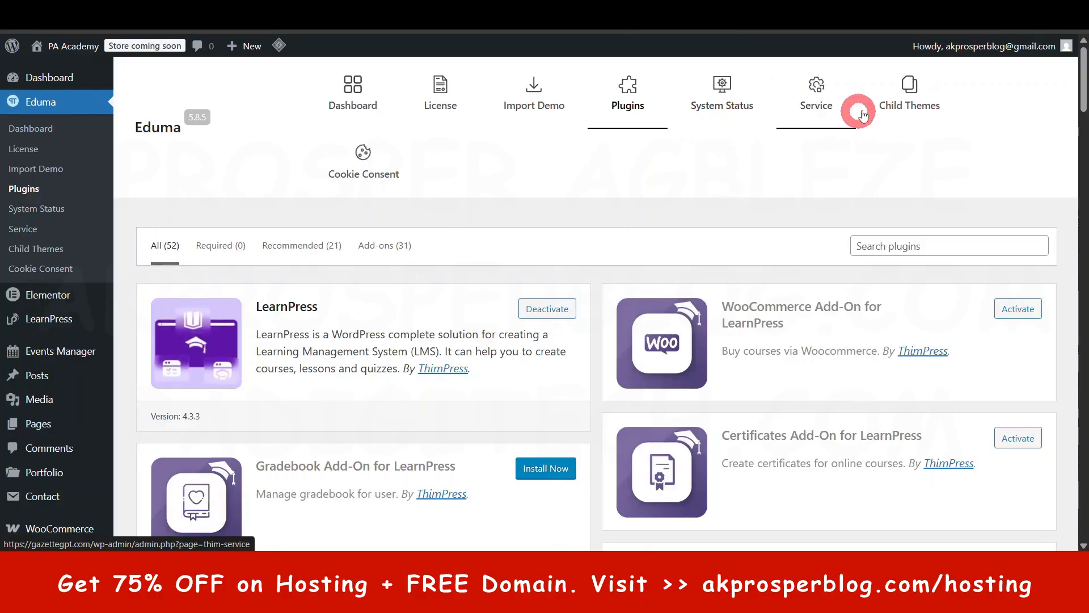
- Enable the Eduma cookie consent popup, save the cookie banner settings and look over the list of all cookies
left_click(366, 163)
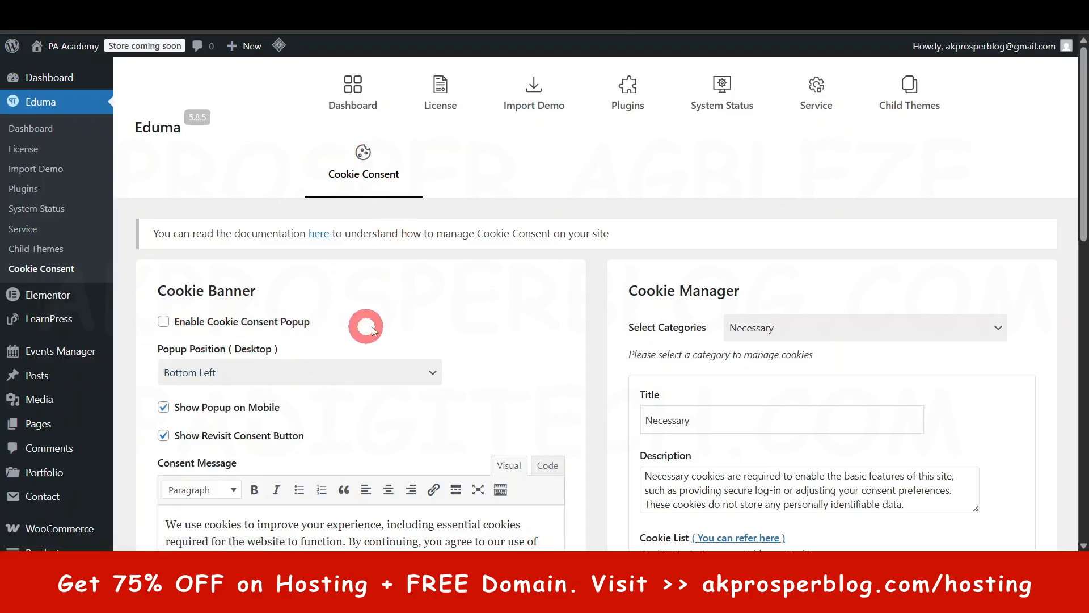
scroll(390, 321, "down", 3)
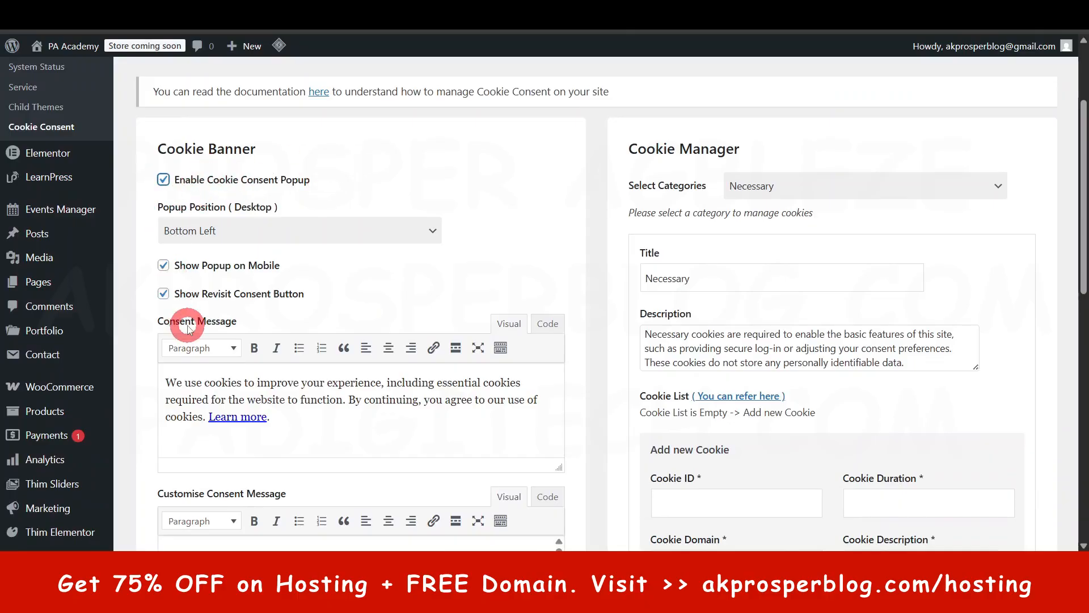
triple_click(192, 384)
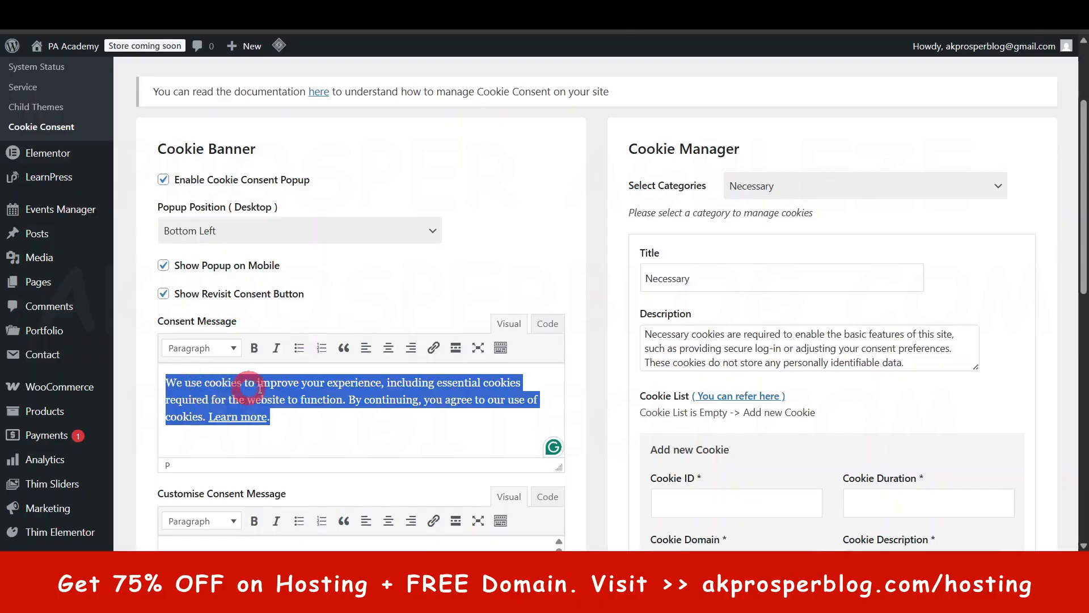
left_click(369, 397)
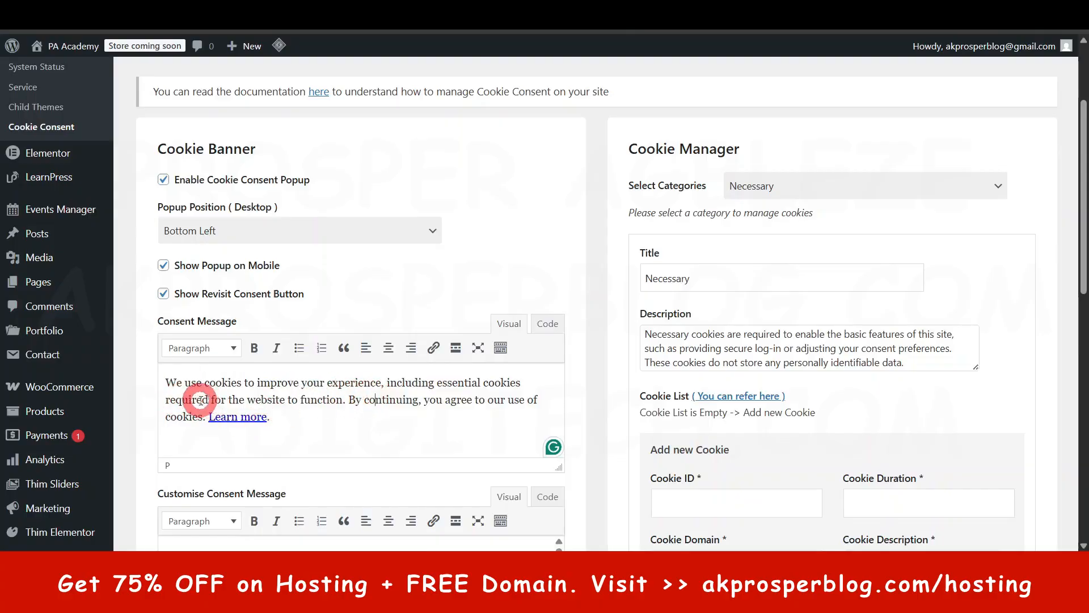
scroll(344, 400, "down", 3)
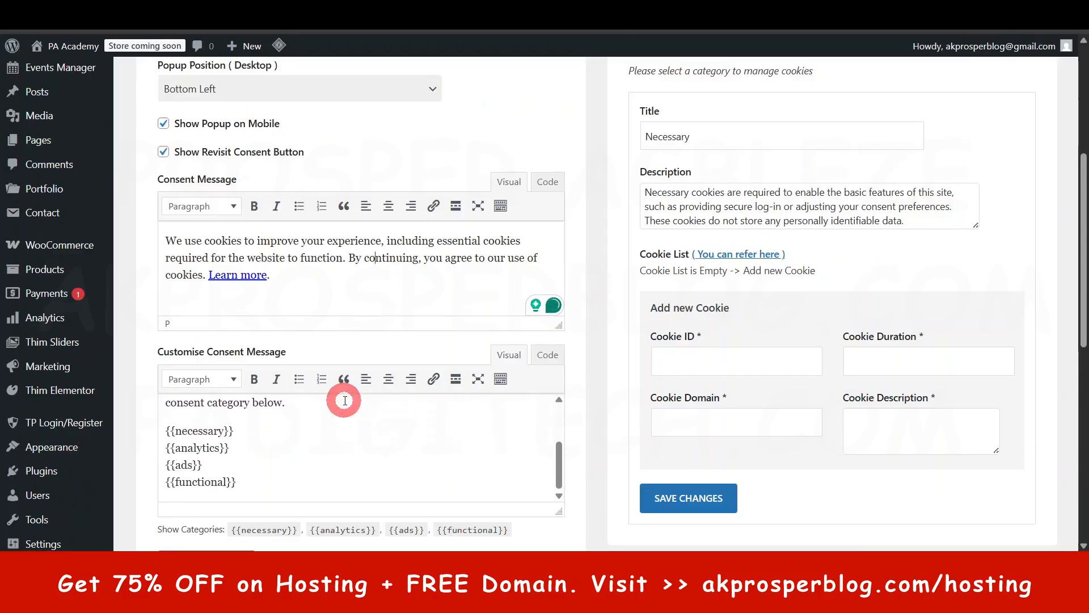
scroll(526, 397, "down", 4)
scroll(482, 402, "up", 6)
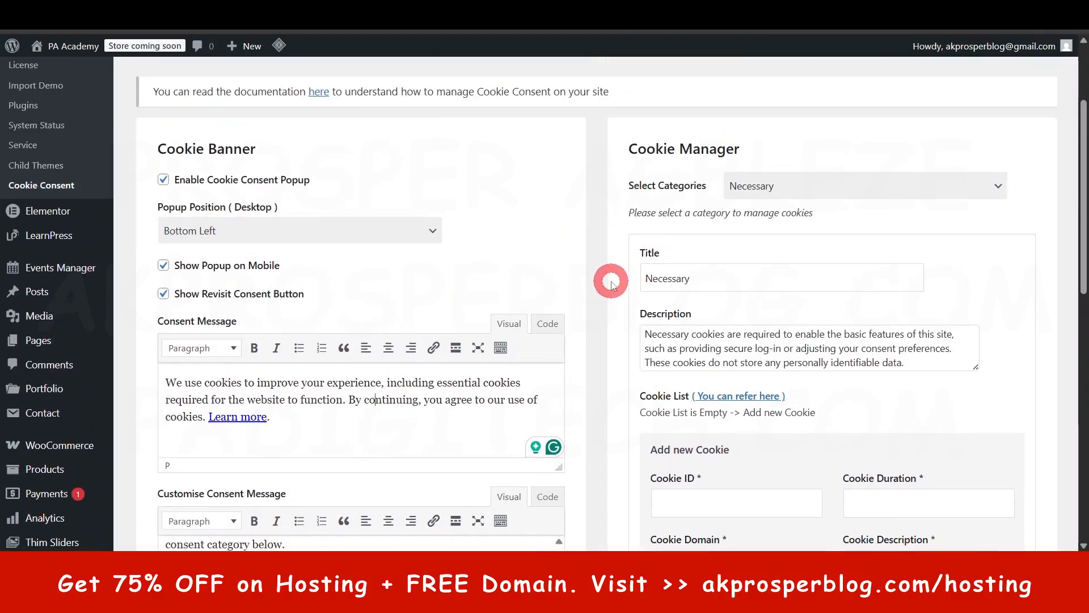
scroll(603, 284, "down", 4)
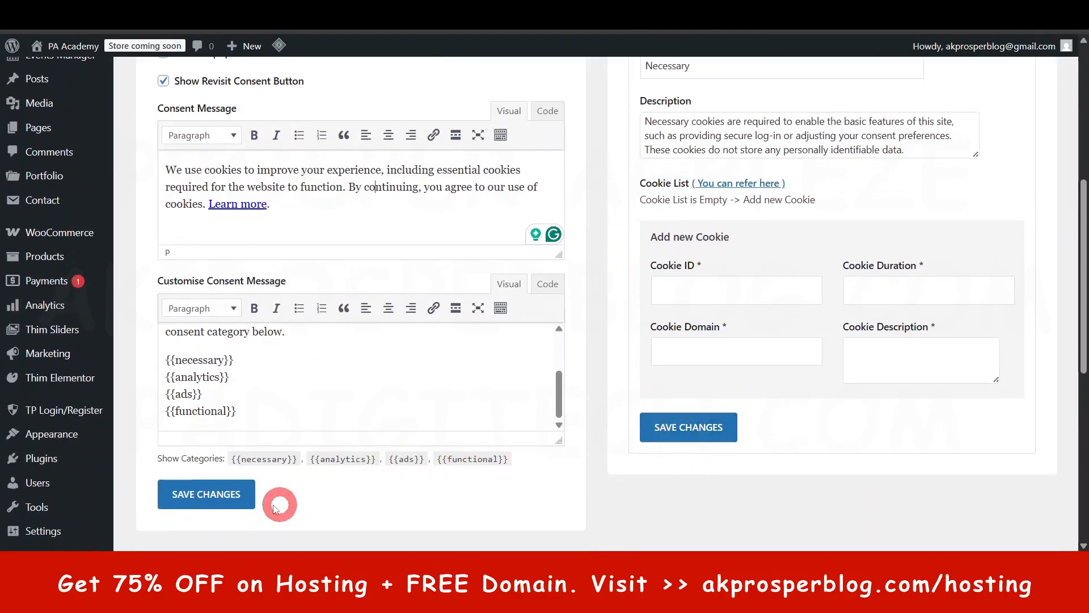
left_click(230, 497)
scroll(637, 474, "down", 5)
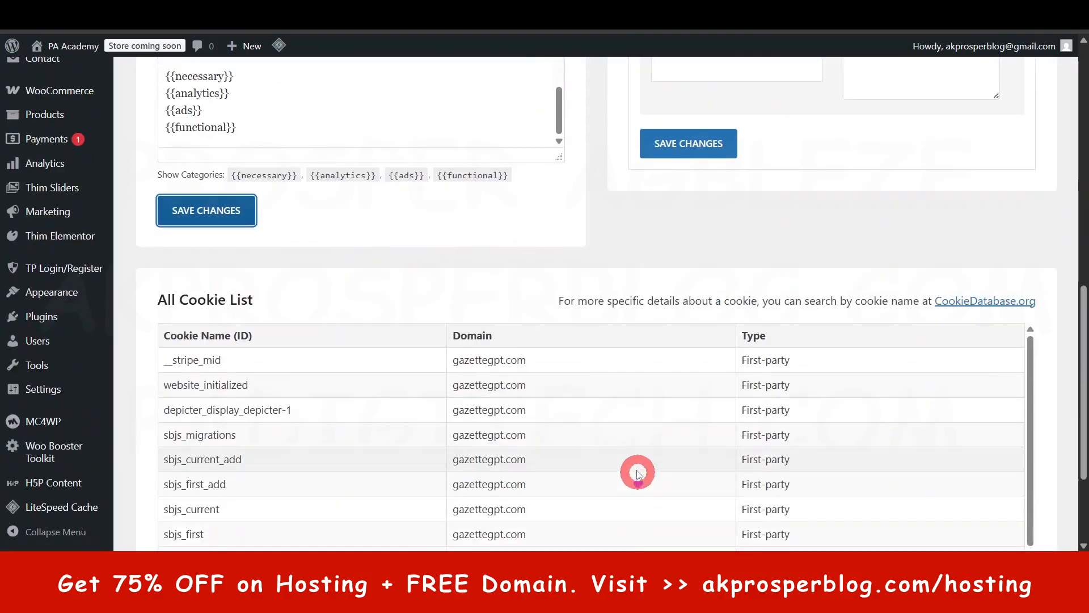
scroll(634, 459, "up", 11)
scroll(630, 450, "down", 14)
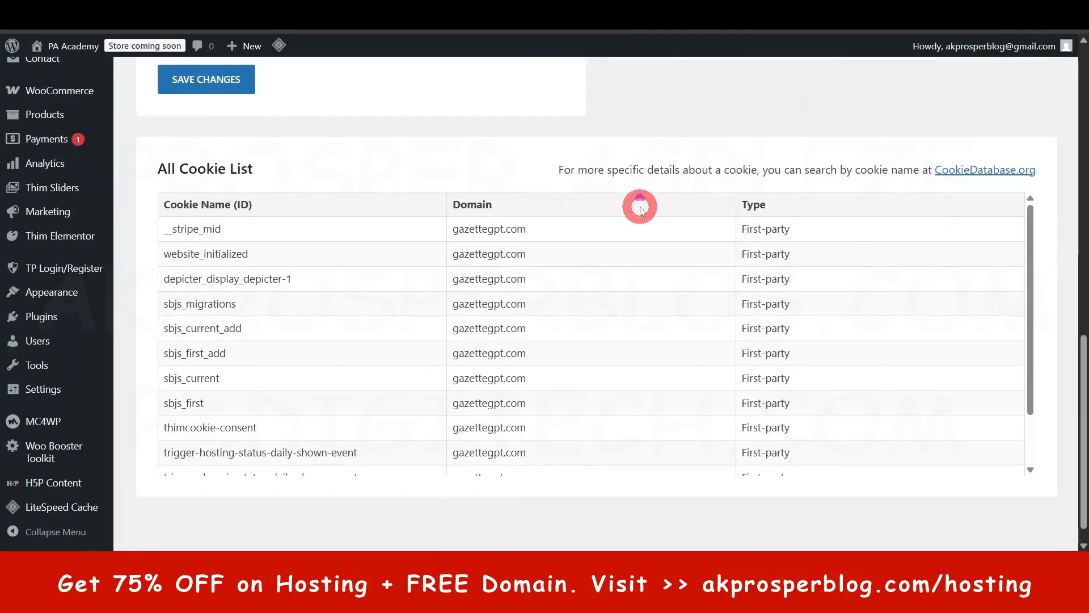
scroll(640, 210, "up", 10)
scroll(640, 213, "up", 4)
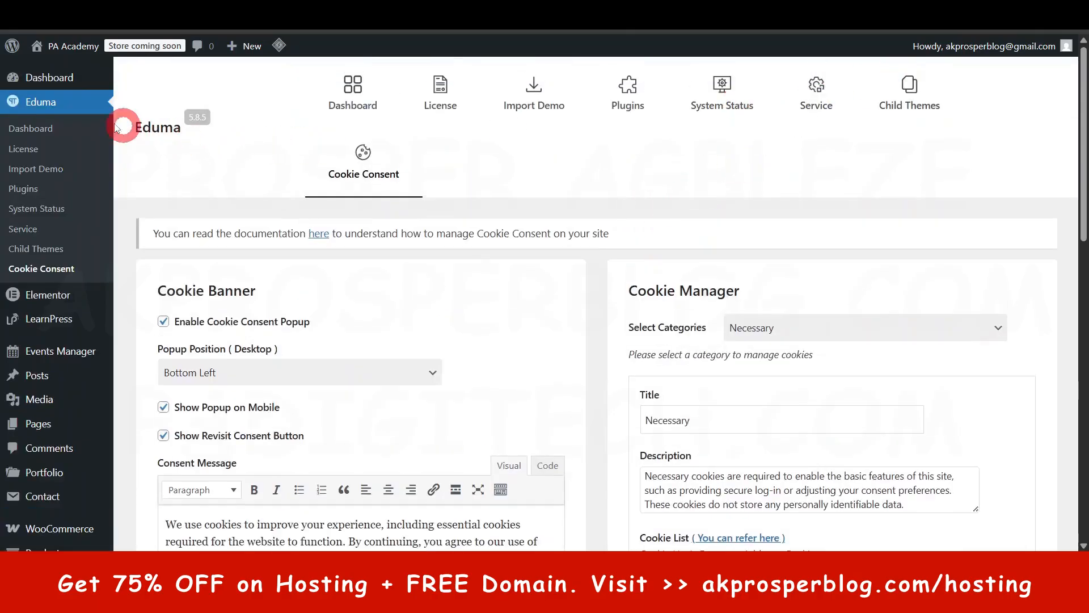
- Review the service offerings of the Eduma theme and its System Status page
left_click(825, 92)
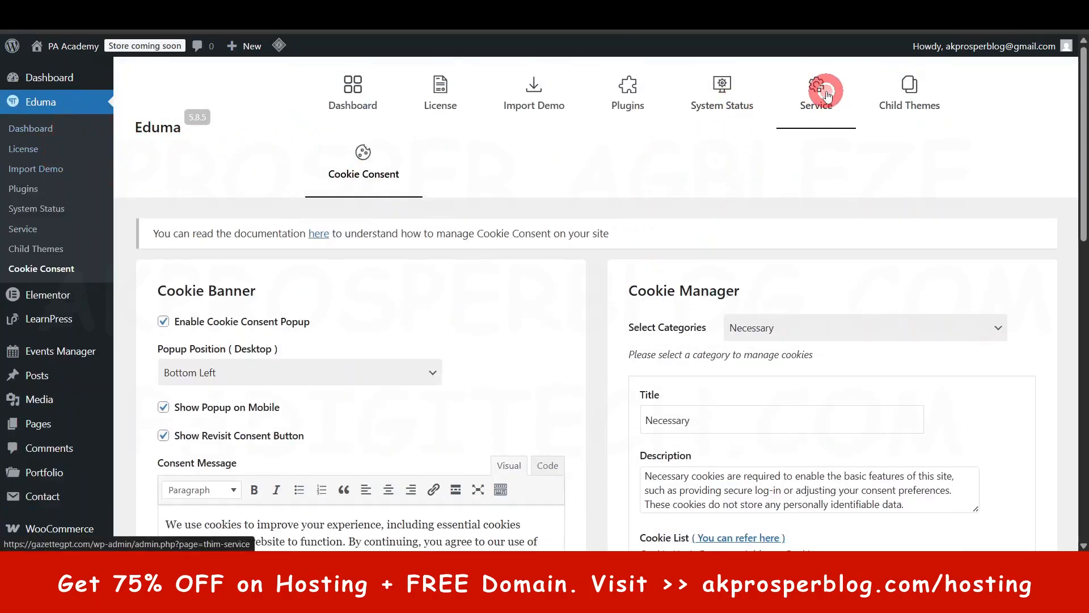
scroll(737, 369, "down", 6)
left_click(740, 407)
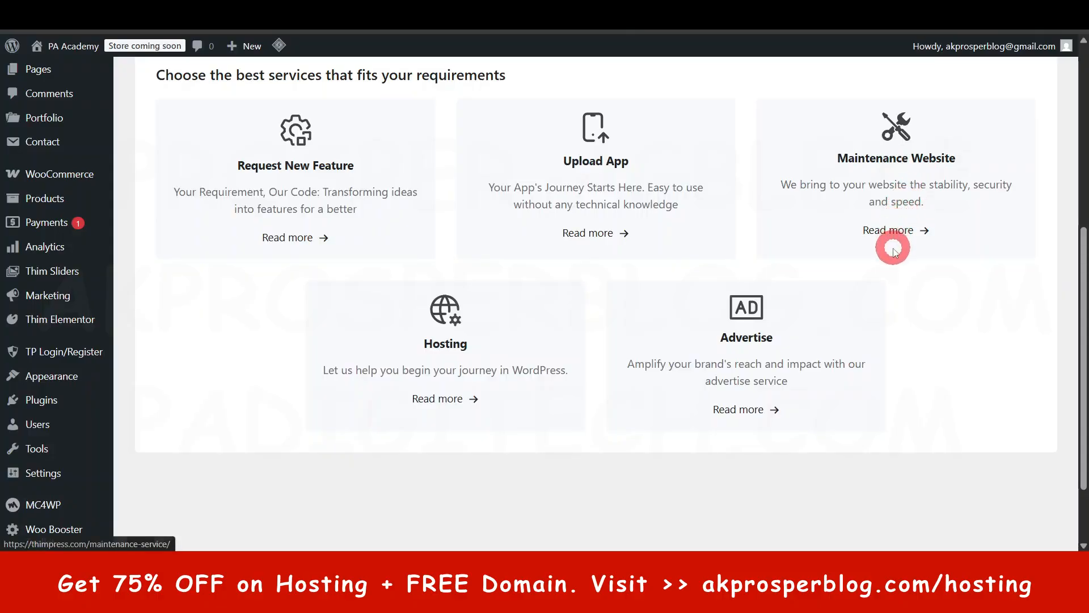
scroll(760, 303, "up", 6)
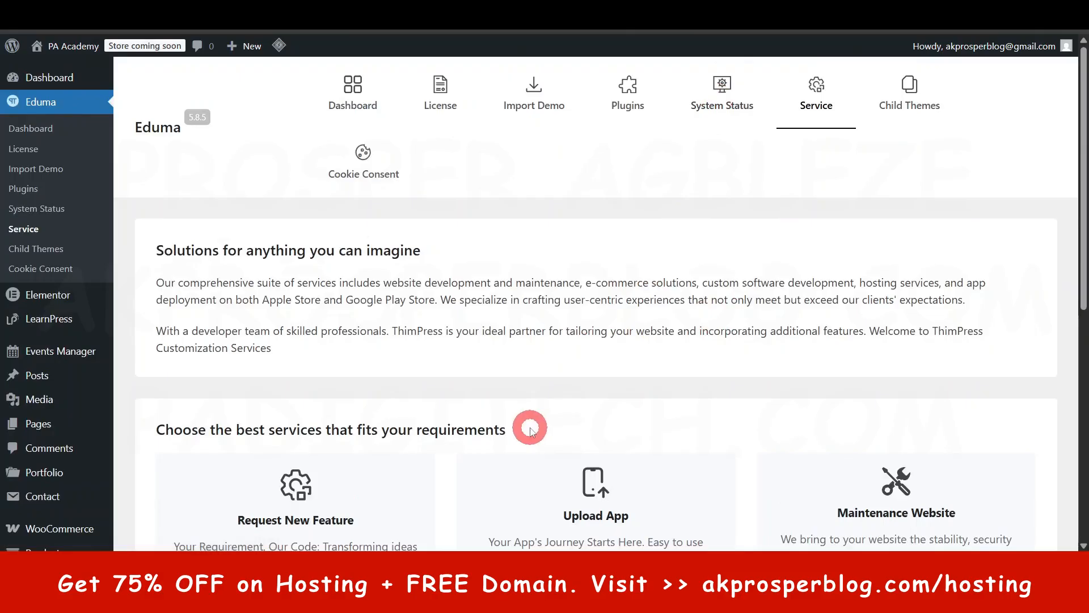
left_click(687, 111)
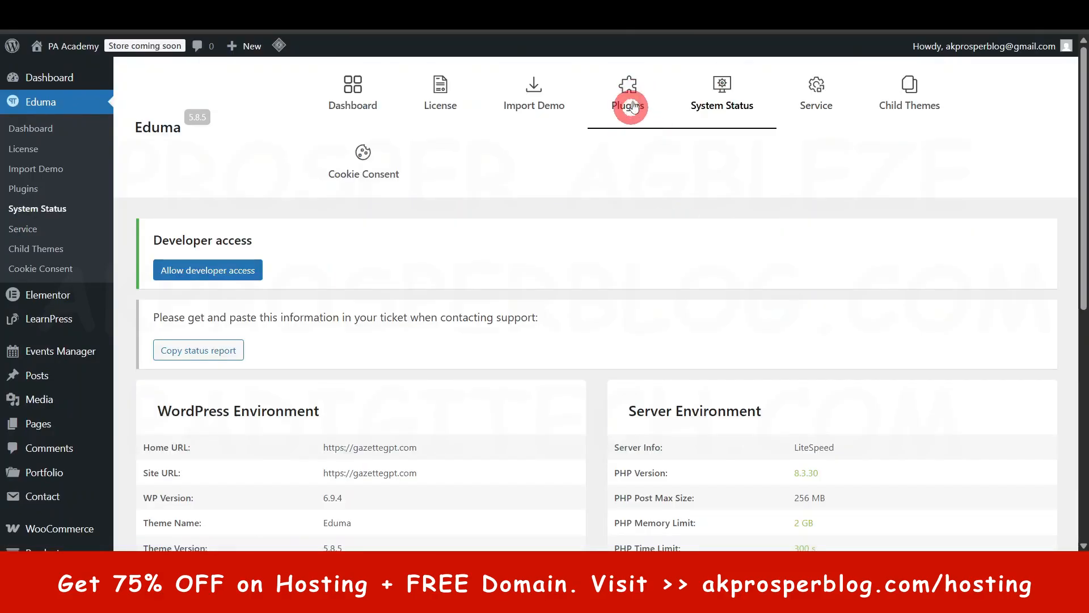
left_click(638, 100)
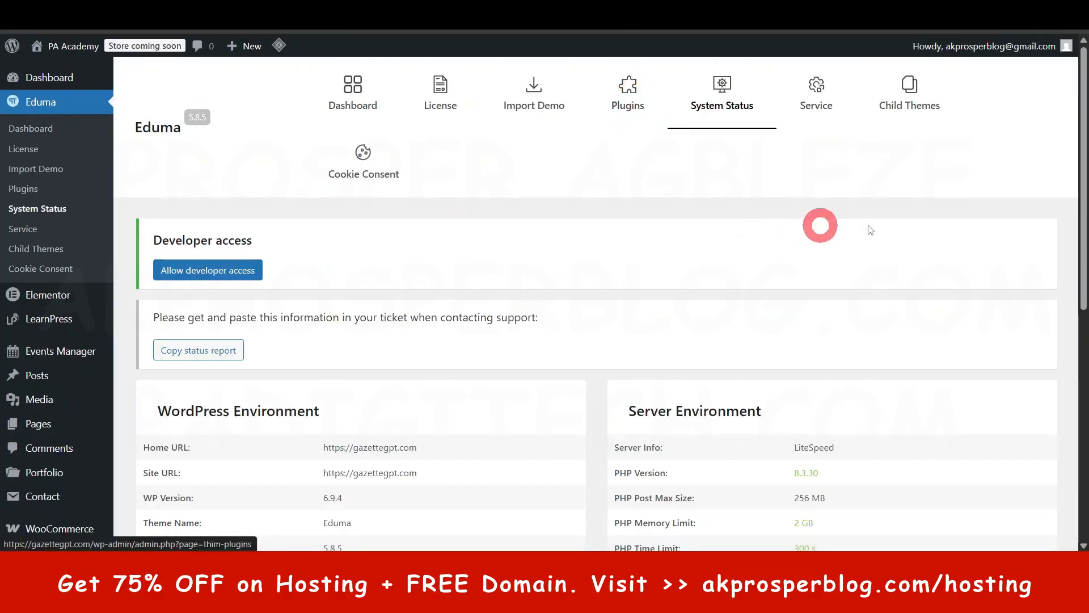
left_click(335, 187)
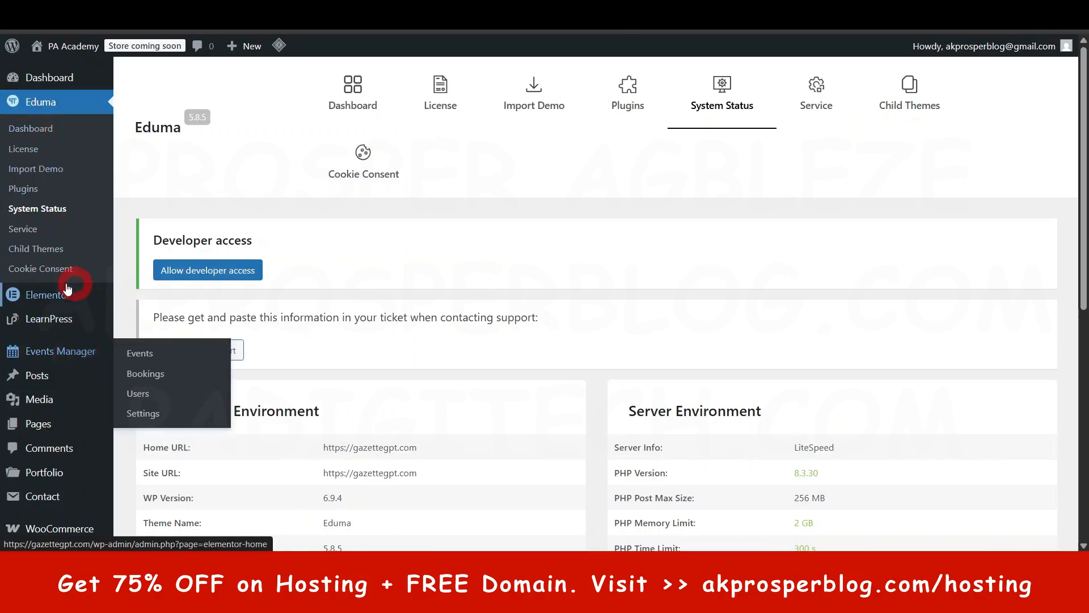
- Open the LearnPress course list
left_click(46, 321)
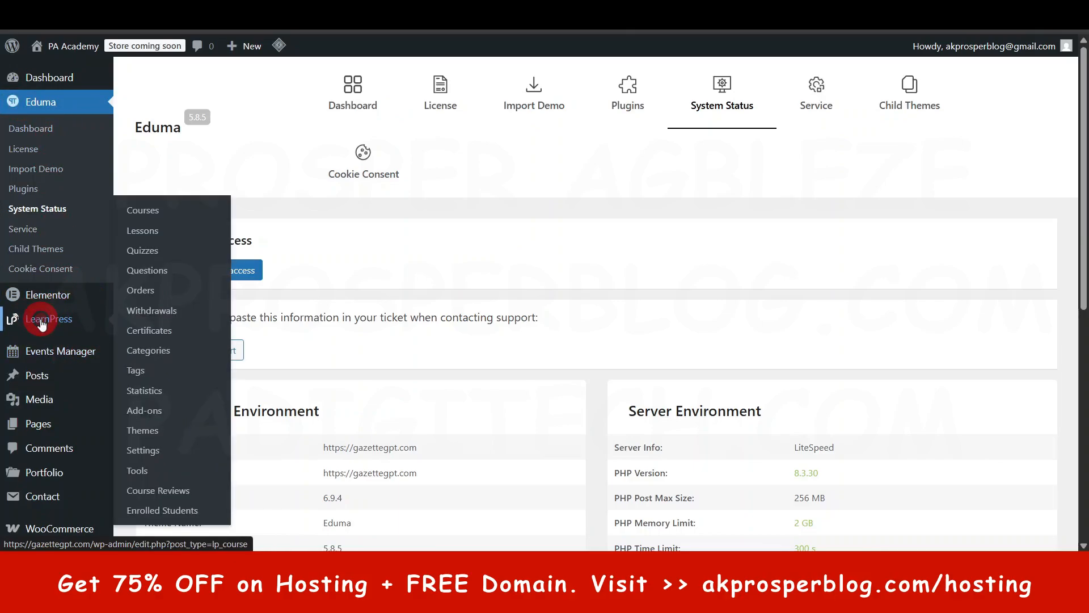
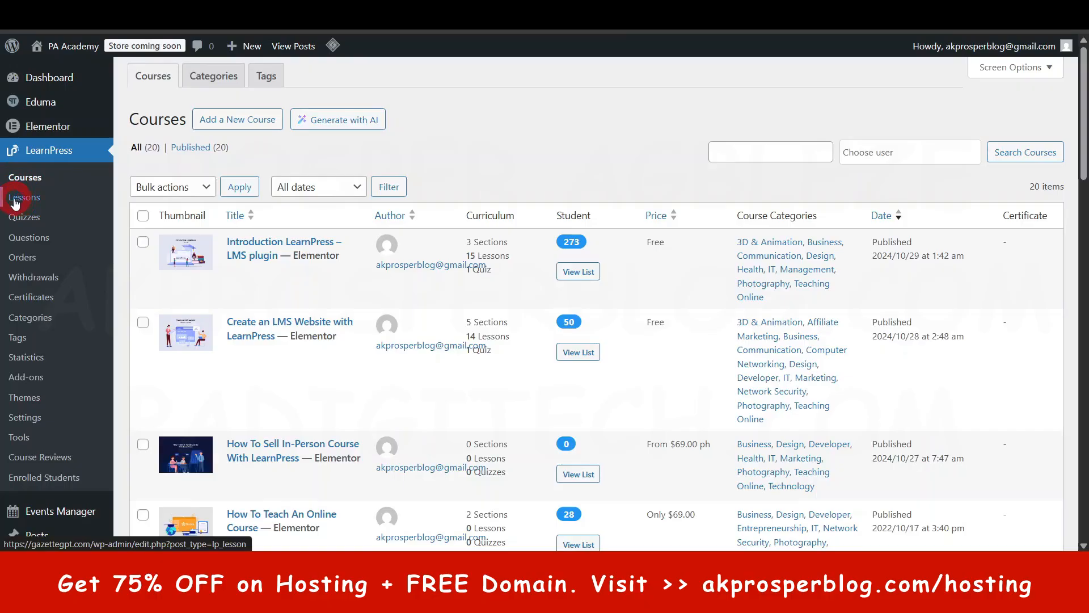
- Open the LearnPress settings in a new browser tab and check the pages available for the All courses page
right_click(38, 417)
left_click(134, 217)
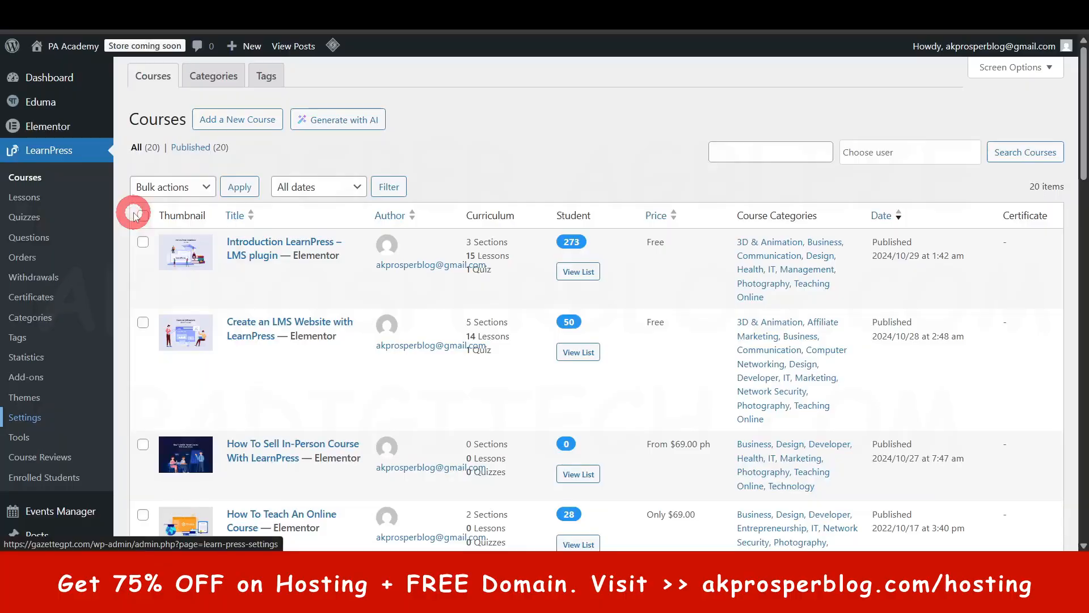
left_click(578, 12)
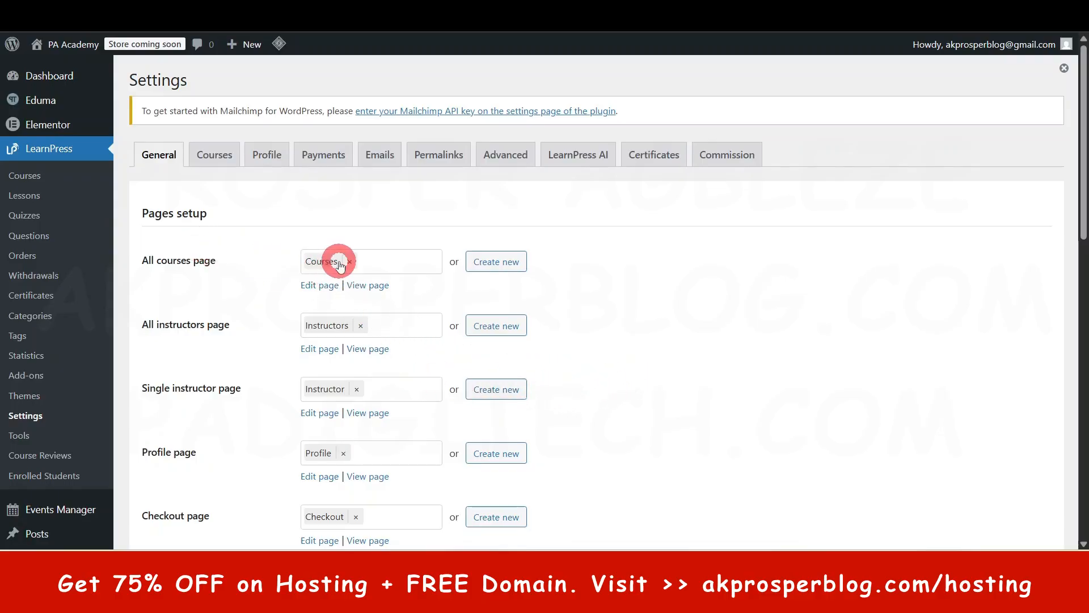
left_click(397, 265)
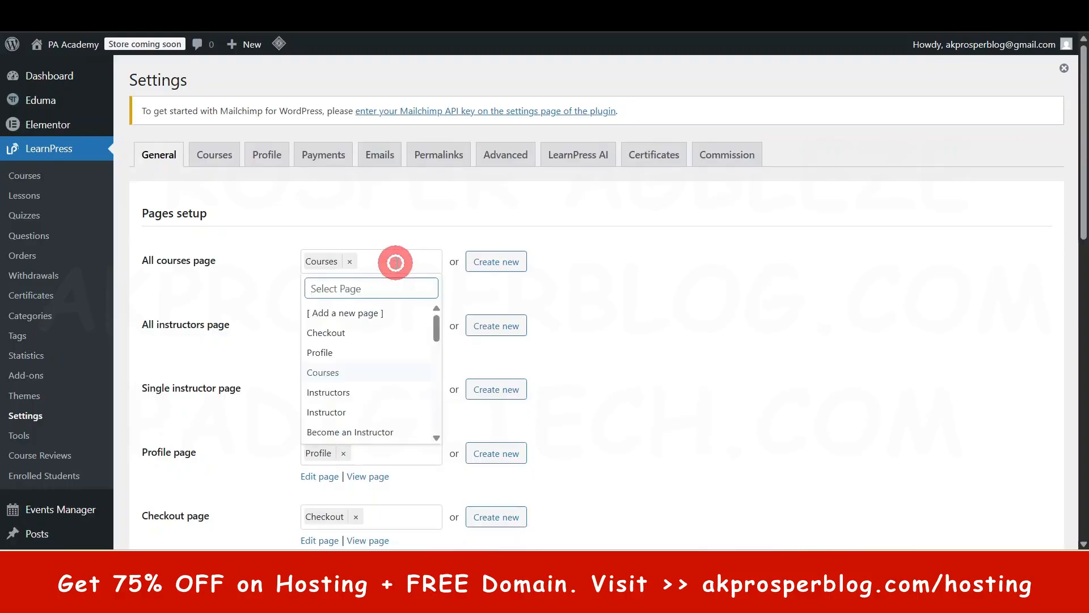
left_click(396, 263)
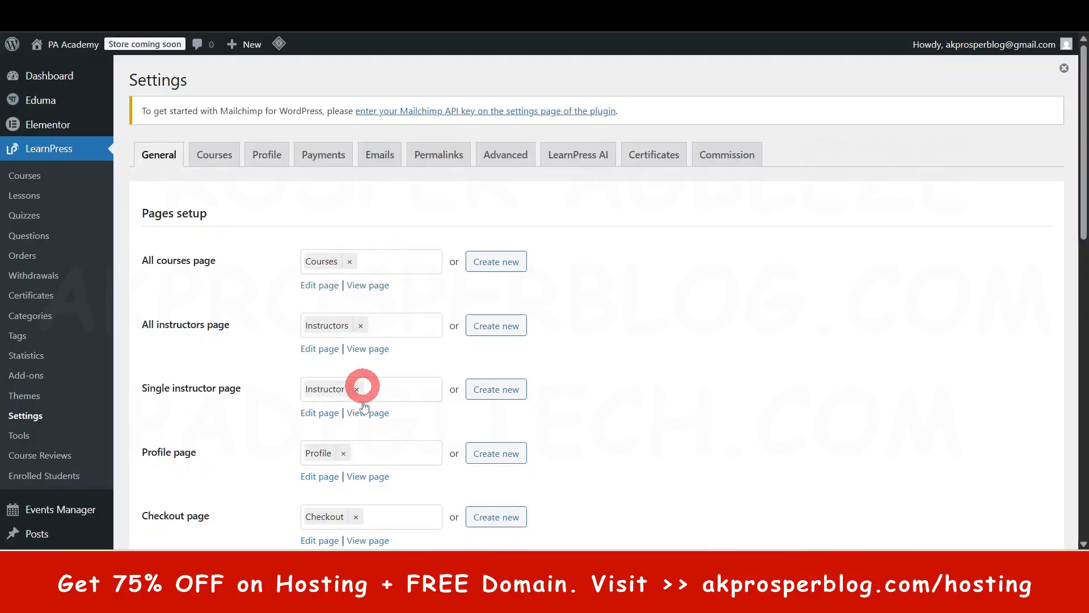
- Set the Logout Redirect page to Home in the LearnPress pages setup
scroll(368, 390, "down", 3)
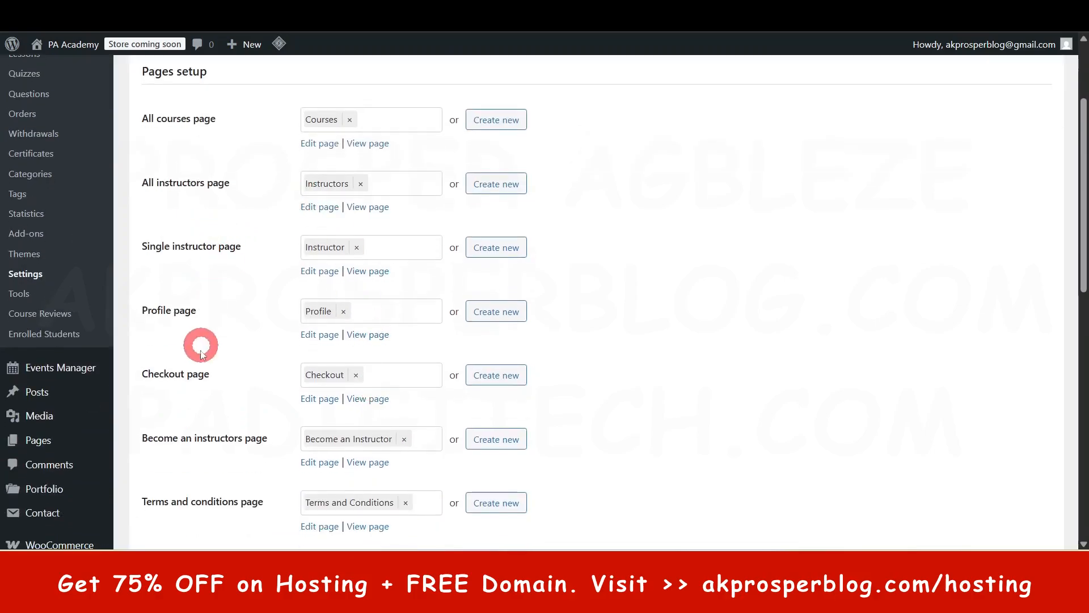
scroll(397, 391, "down", 2)
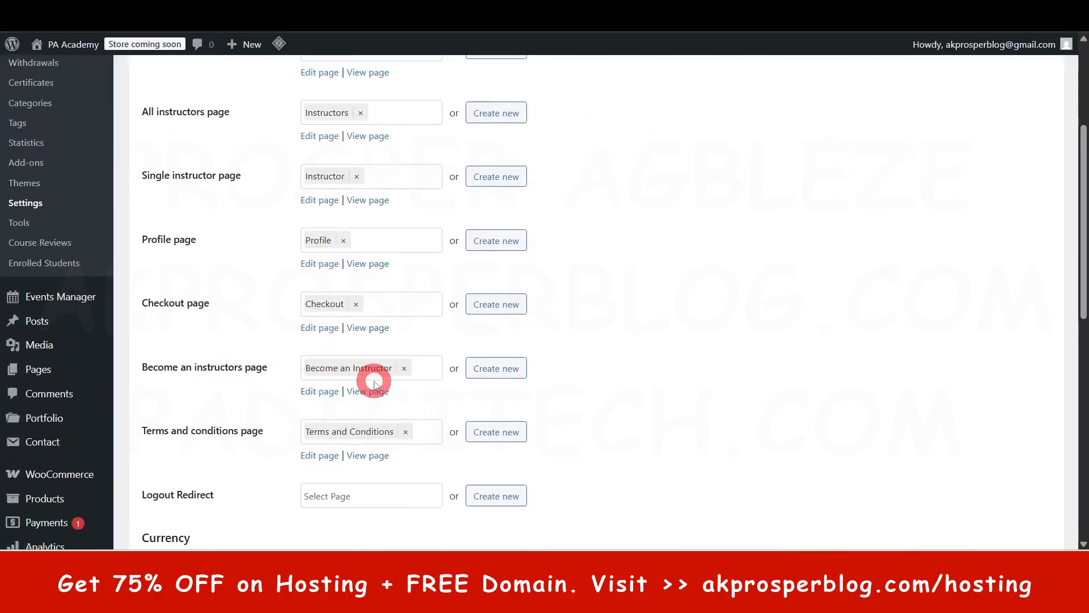
scroll(337, 424, "down", 2)
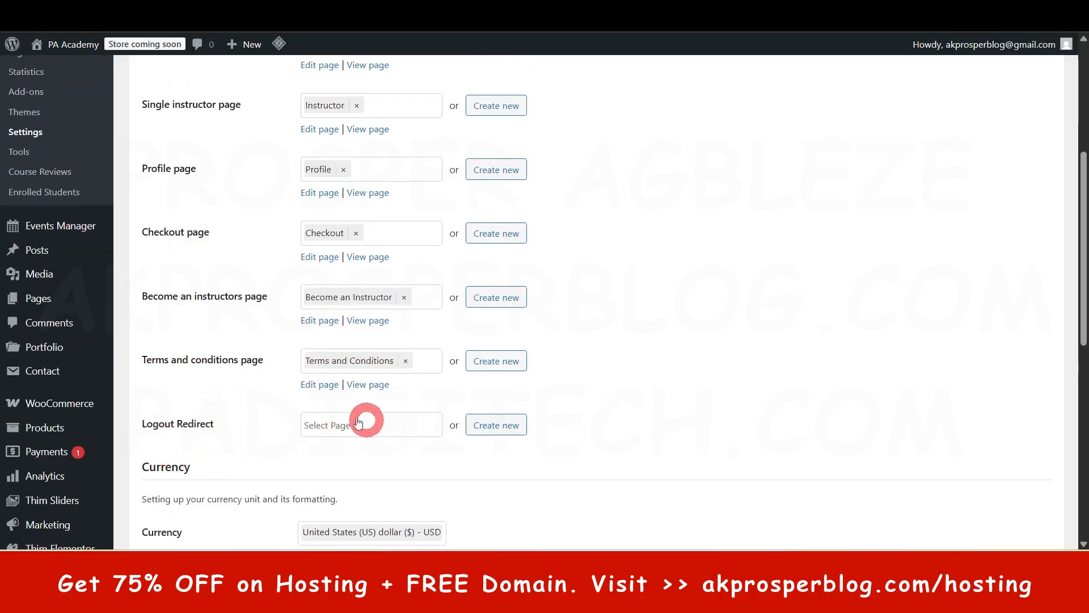
scroll(406, 430, "down", 1)
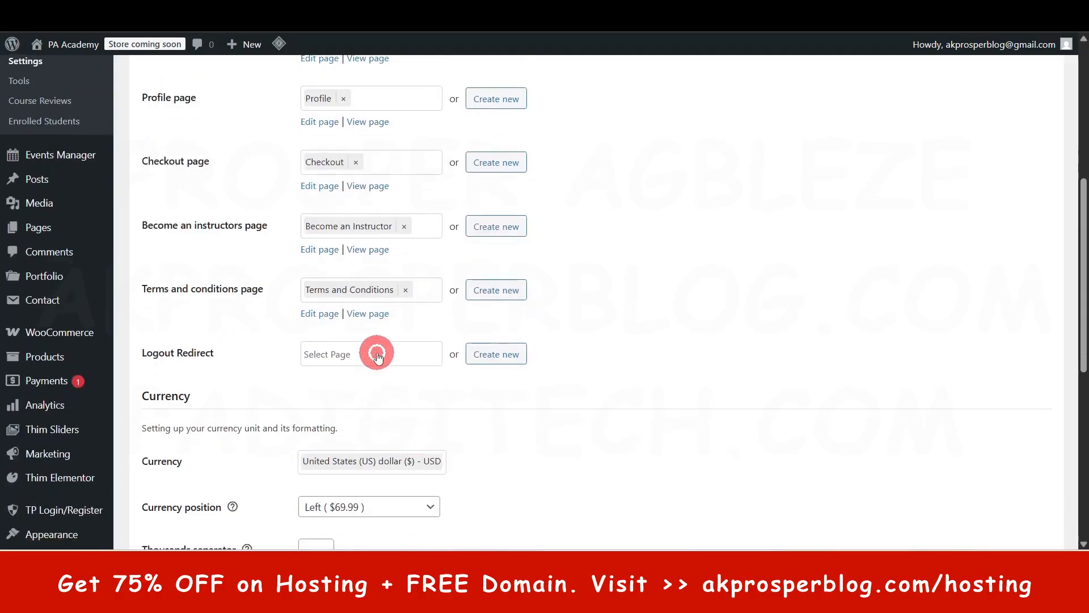
left_click(378, 355)
scroll(363, 482, "down", 8)
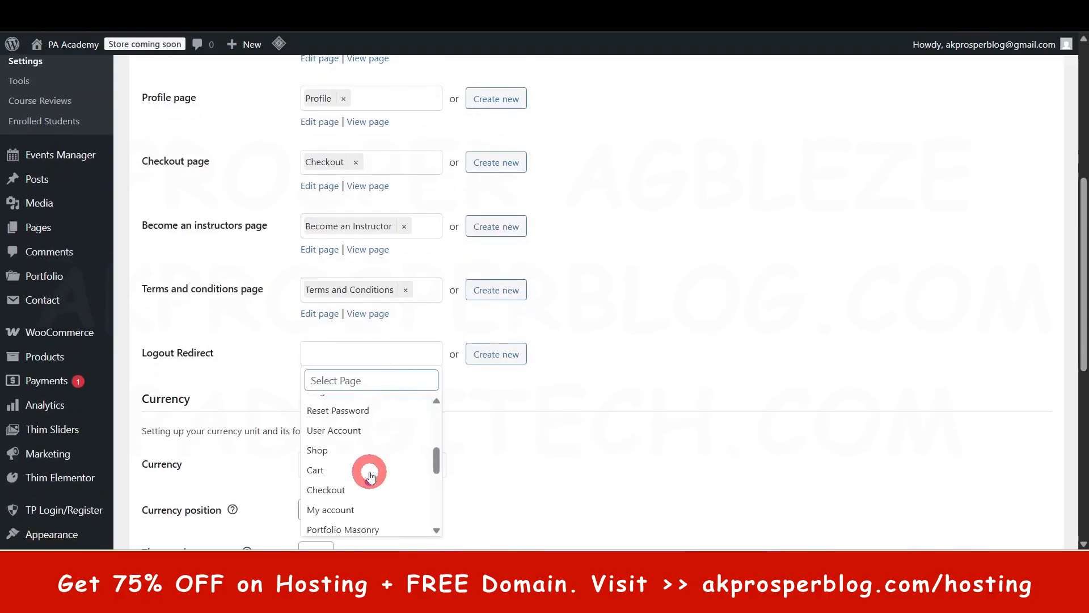
scroll(357, 482, "down", 2)
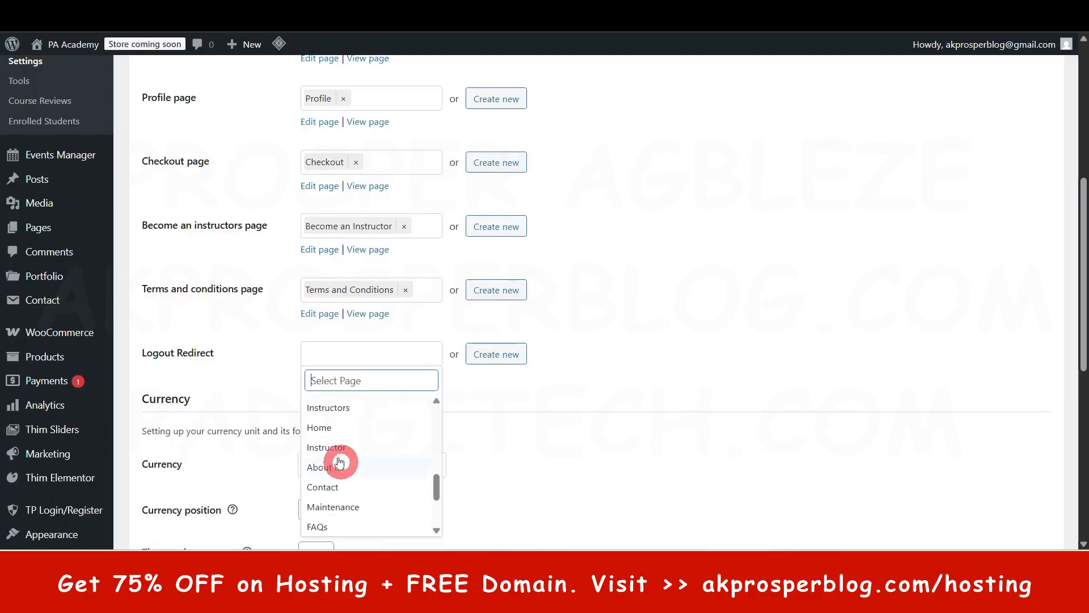
left_click(329, 425)
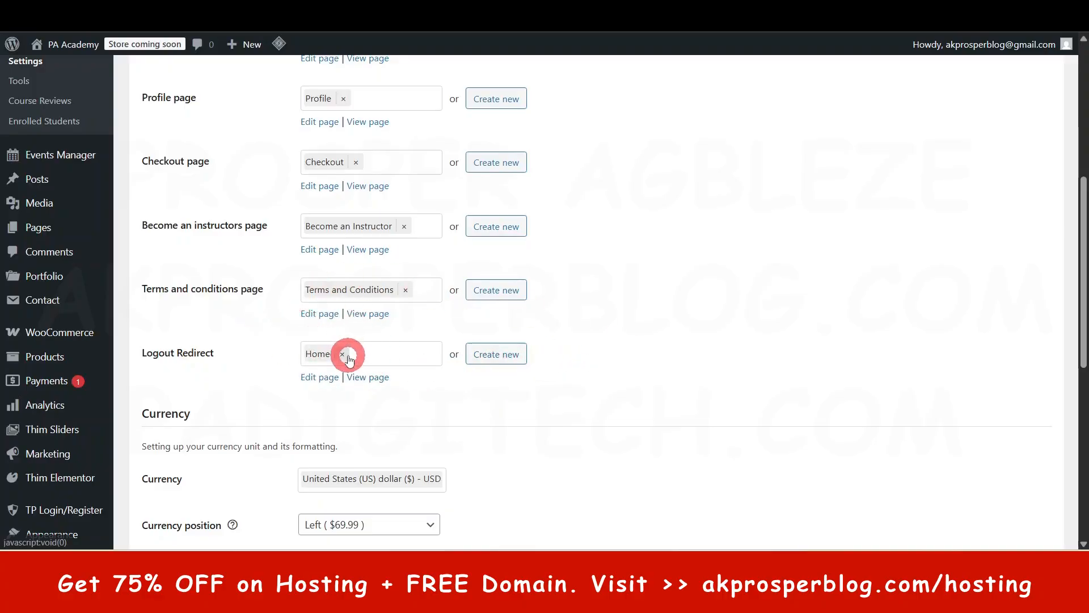
- Review the currency, profile and registration options and save the LearnPress general settings
scroll(499, 394, "down", 2)
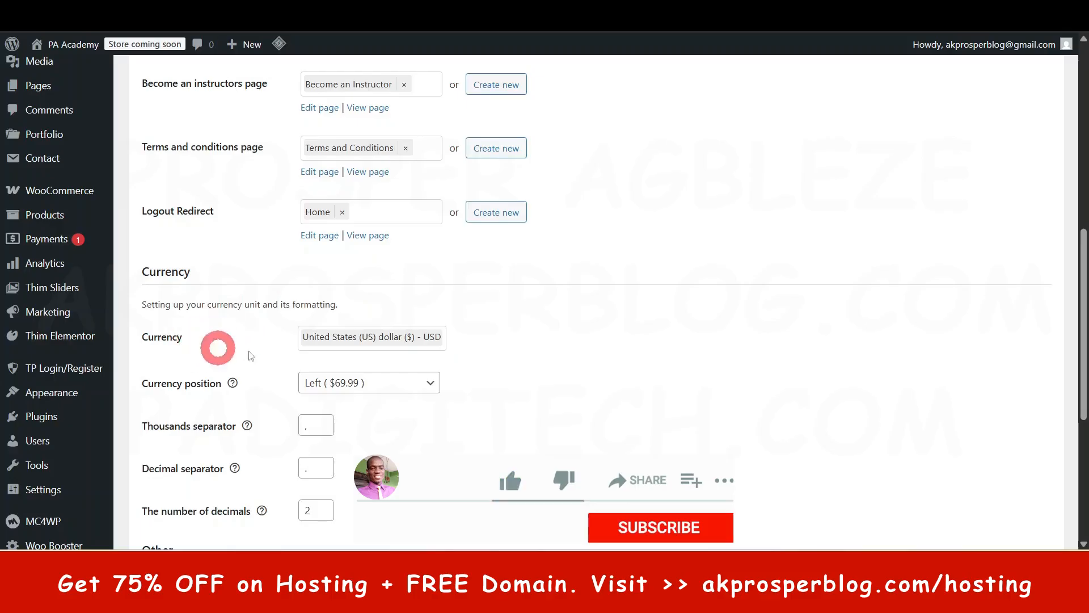
scroll(199, 388, "down", 2)
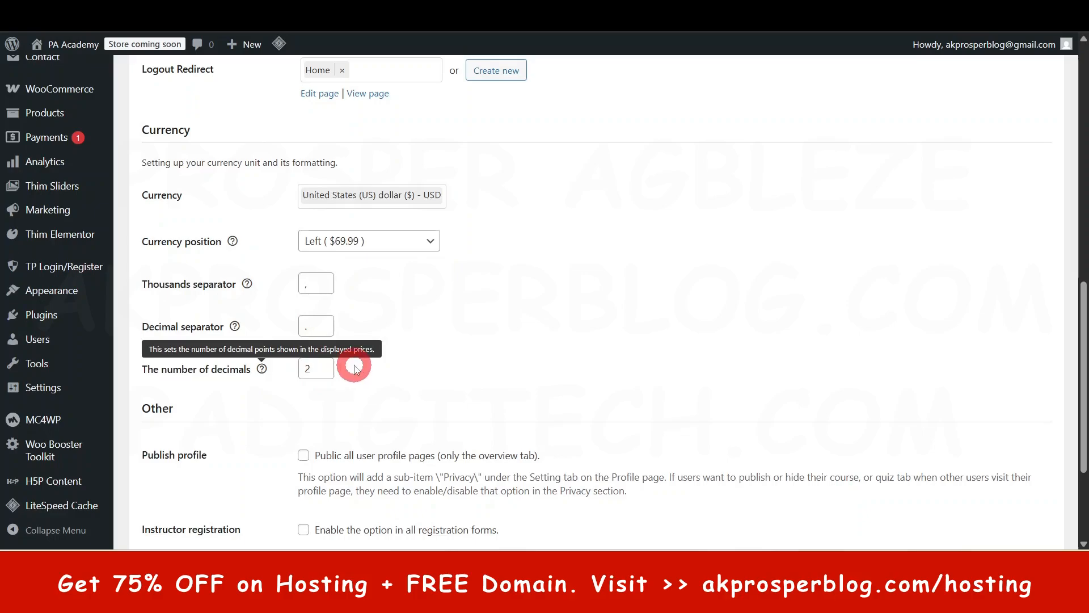
scroll(354, 367, "down", 2)
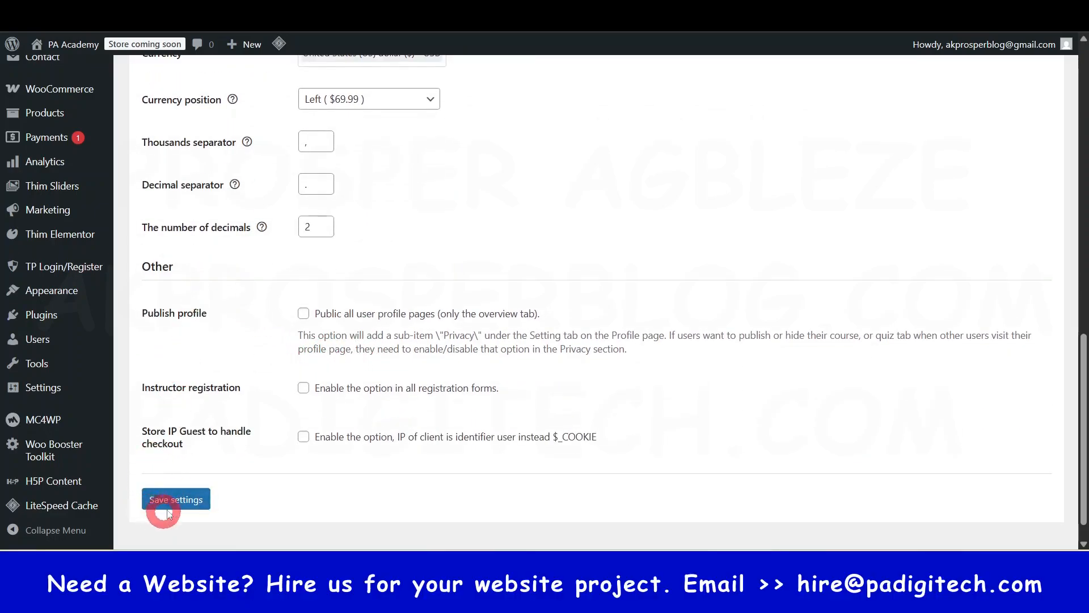
left_click(184, 499)
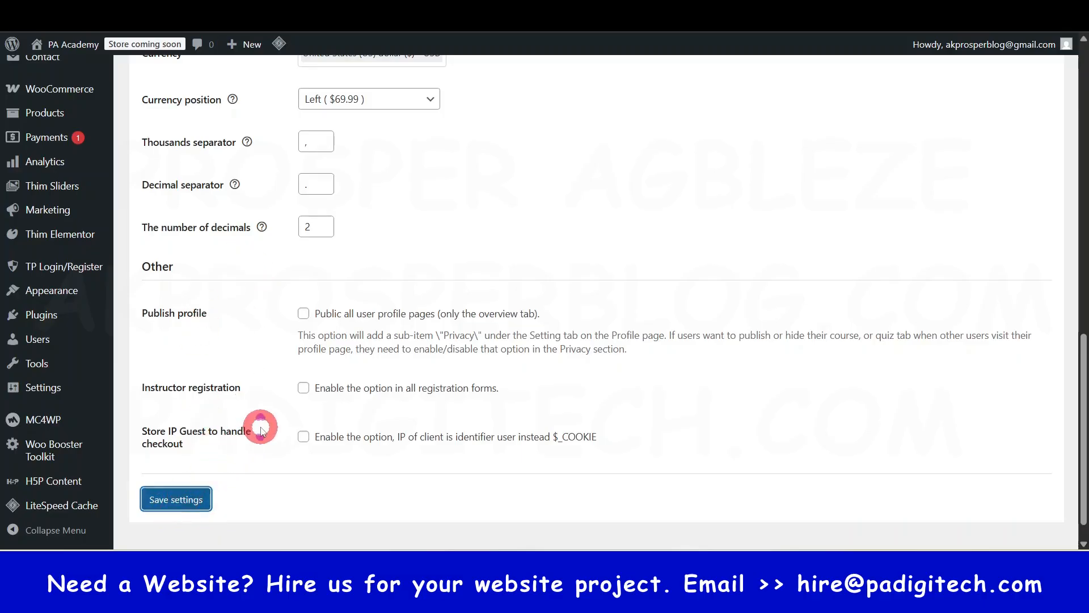
- Open the LearnPress course settings and check the layout options for single courses
scroll(257, 425, "up", 7)
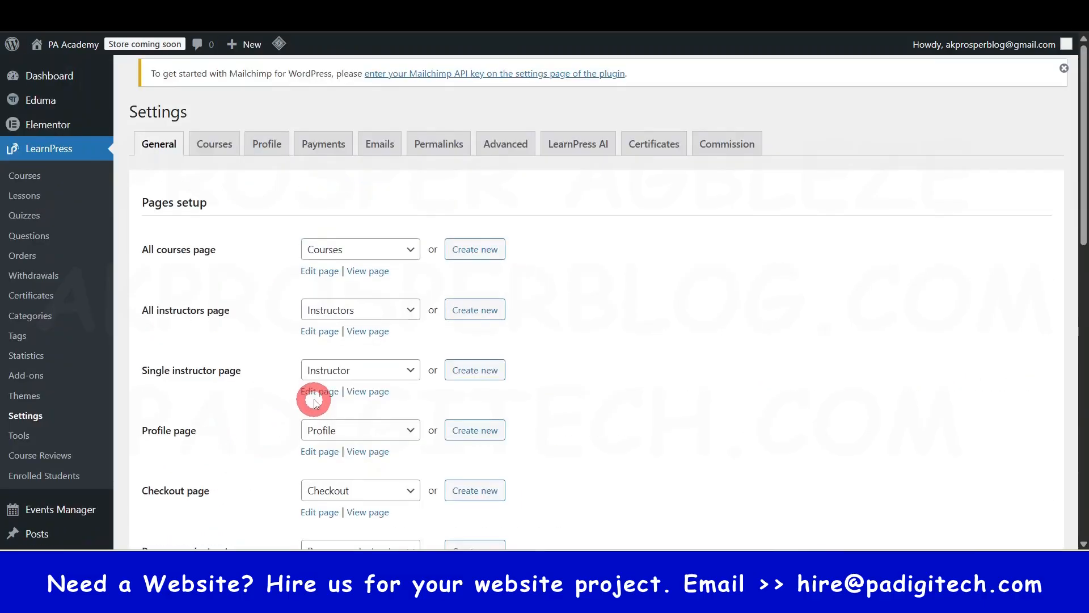
left_click(208, 174)
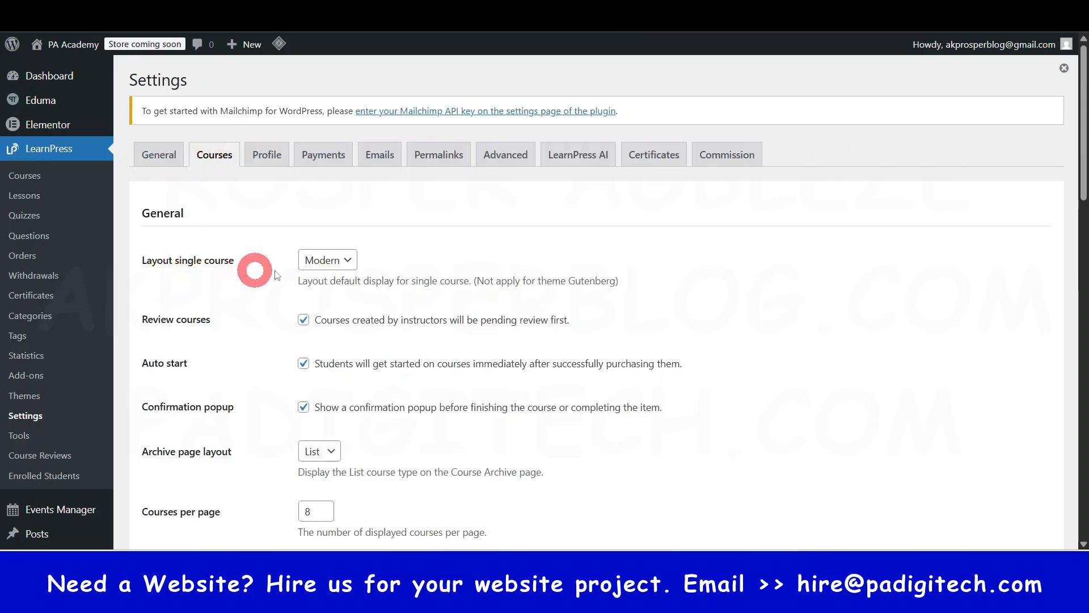
left_click(343, 262)
left_click(342, 261)
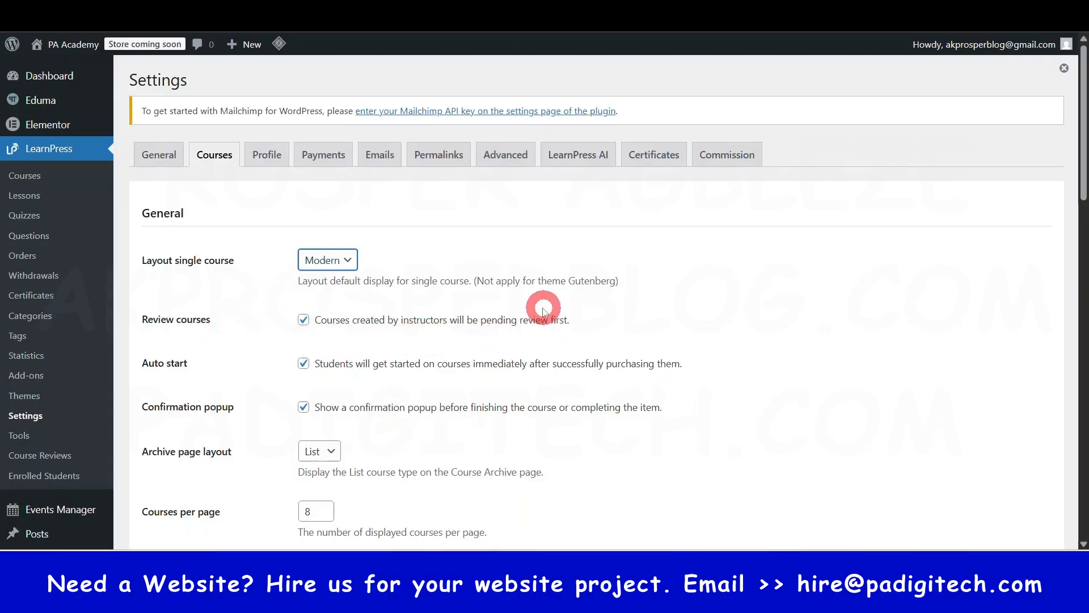
- Examine the course archive, pagination, thumbnail and finish-redirect options in the course settings
scroll(372, 335, "down", 1)
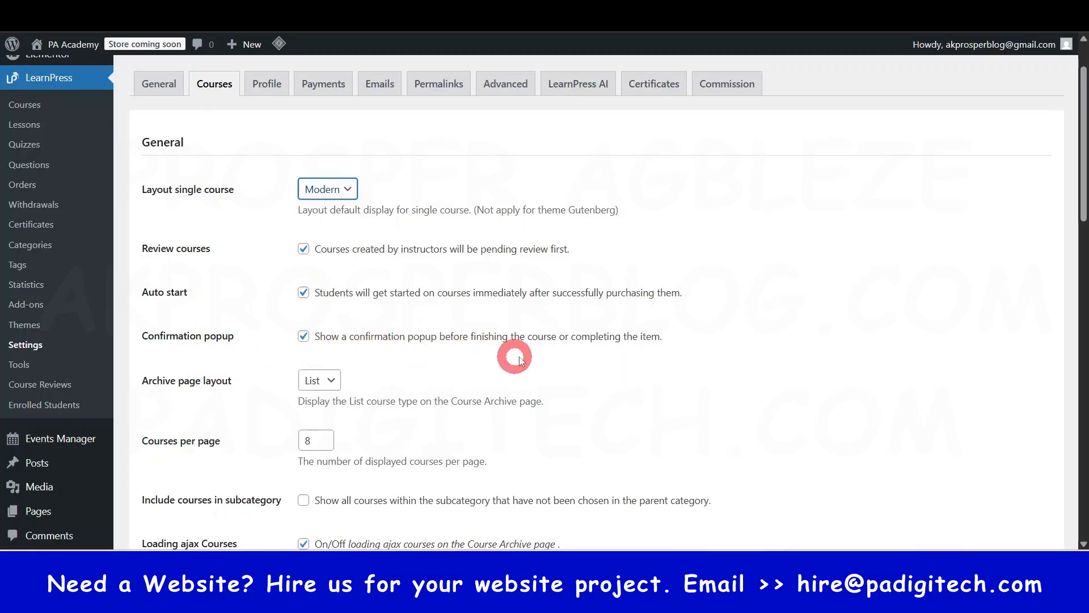
scroll(353, 316, "down", 3)
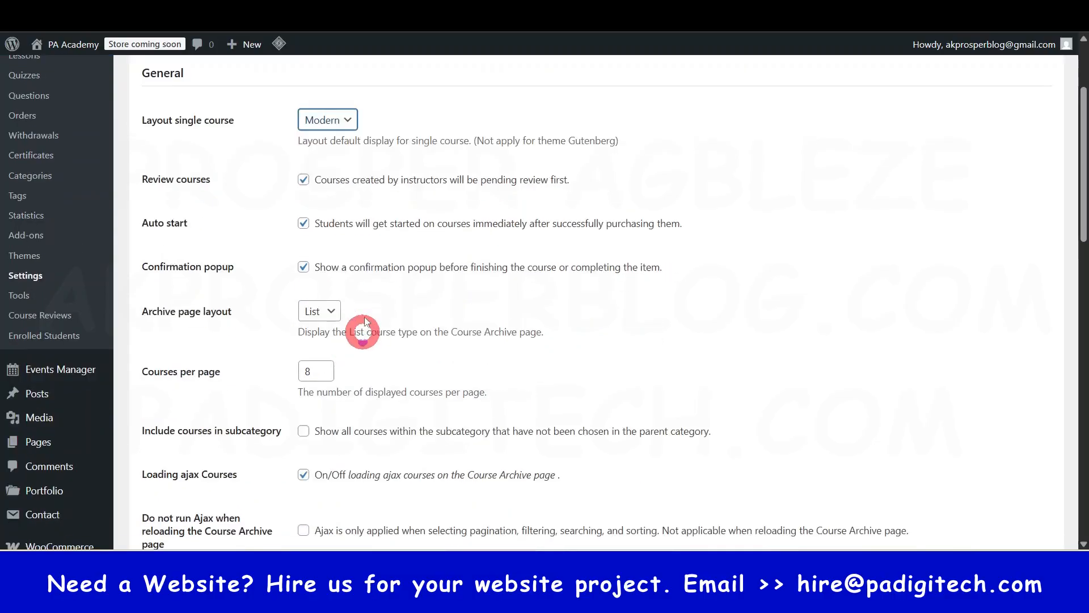
scroll(344, 290, "down", 1)
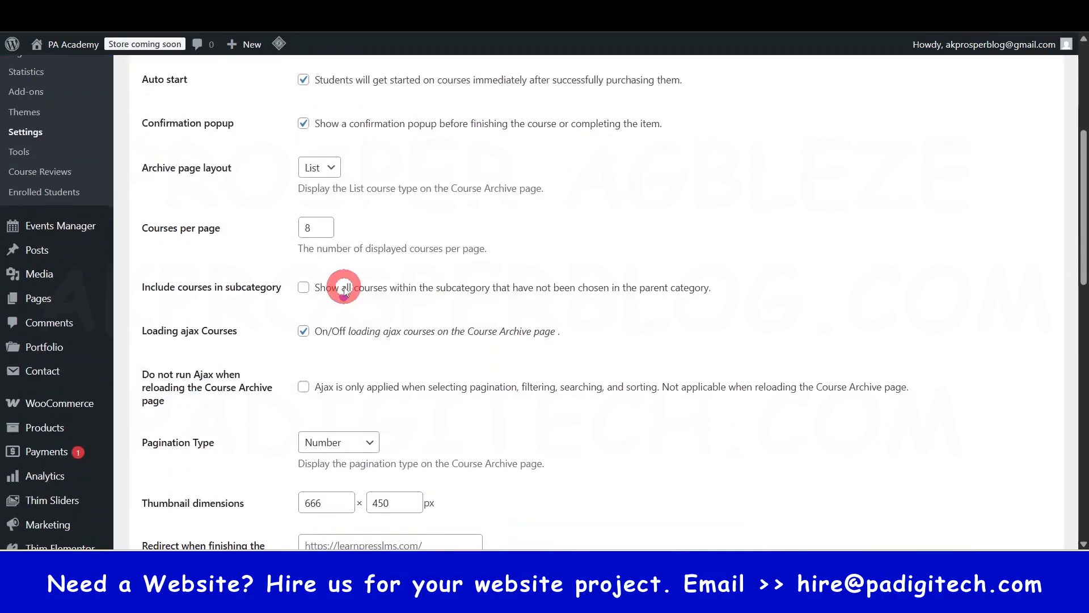
scroll(345, 292, "down", 1)
scroll(346, 348, "down", 1)
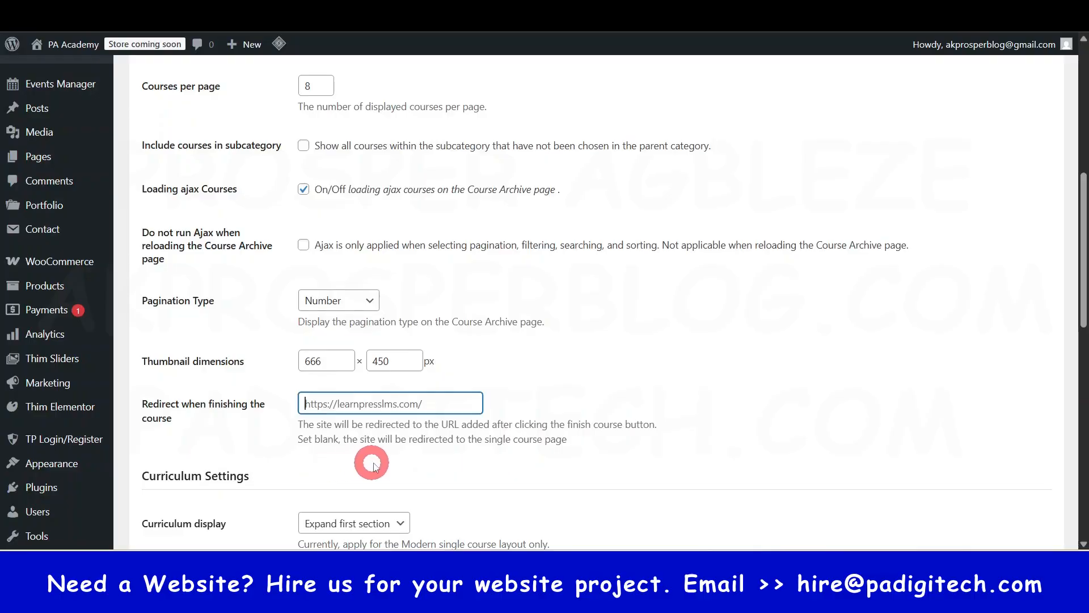
left_click(583, 388)
- Examine the curriculum, quiz, material upload and instructor options, including the file size limit, and recheck the course settings
scroll(445, 437, "down", 3)
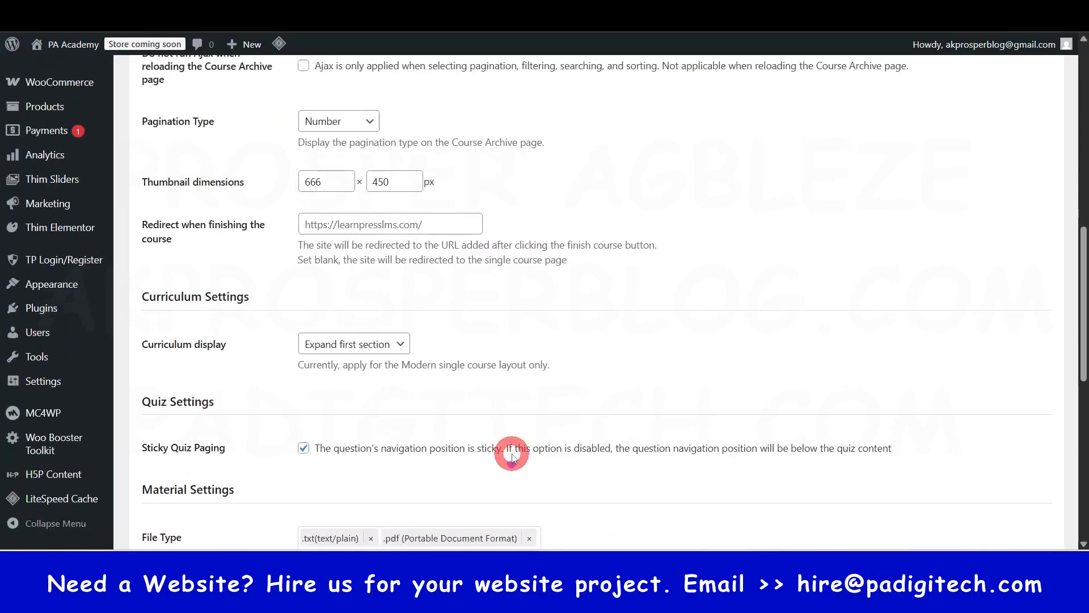
scroll(236, 383, "down", 1)
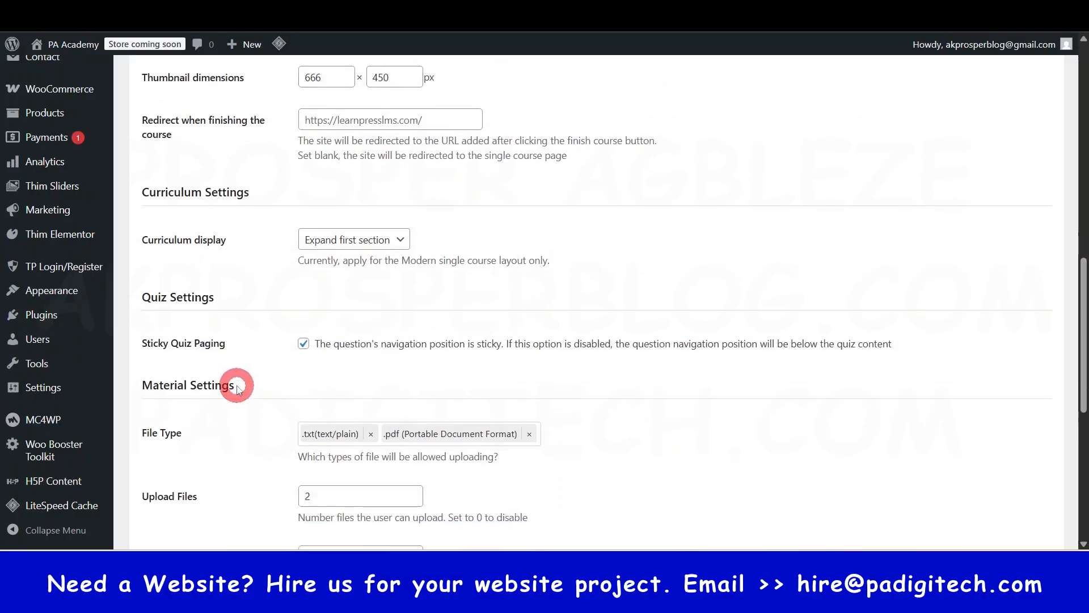
scroll(236, 388, "down", 1)
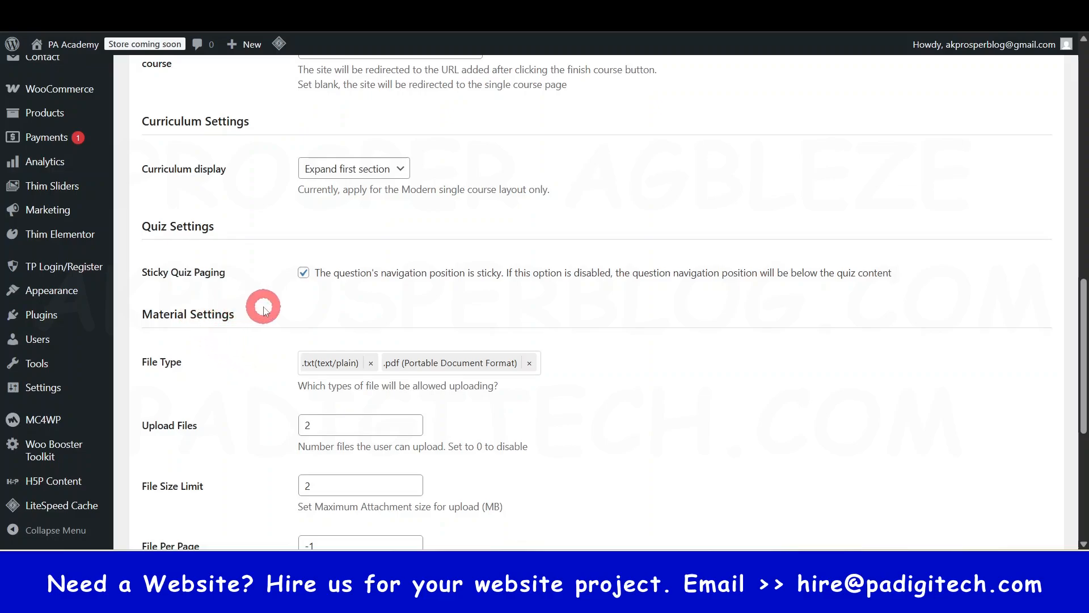
scroll(263, 309, "down", 4)
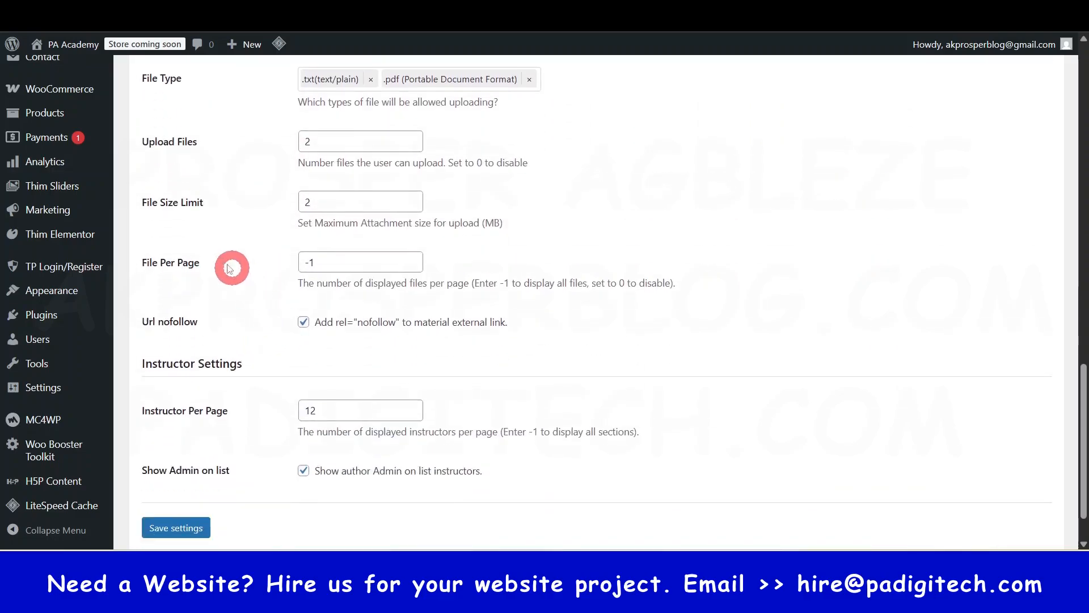
scroll(212, 238, "up", 2)
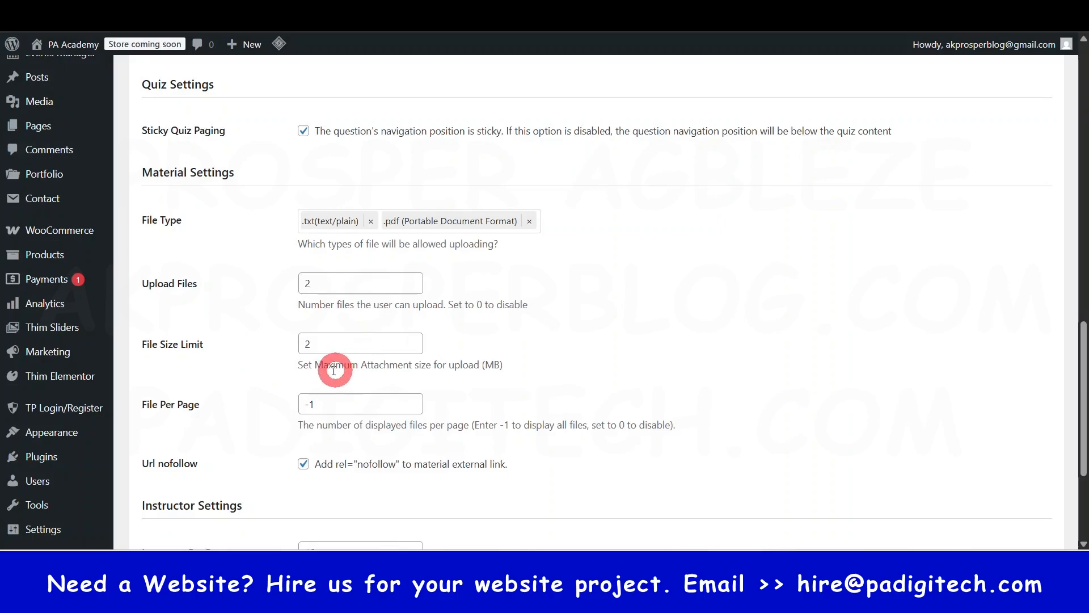
left_click_drag(327, 376, 507, 377)
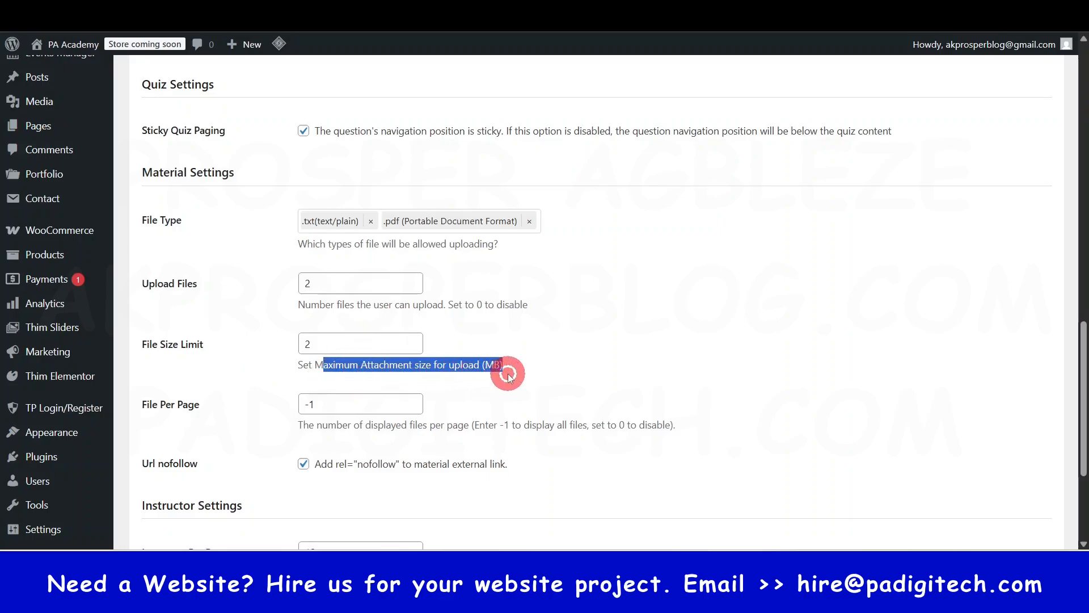
left_click(554, 350)
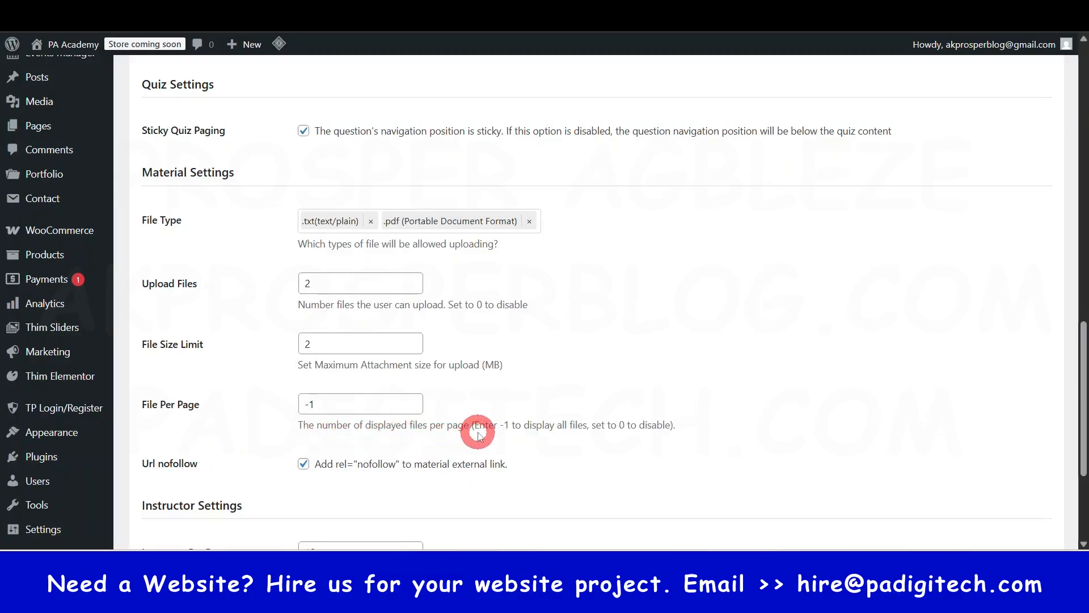
scroll(573, 436, "down", 3)
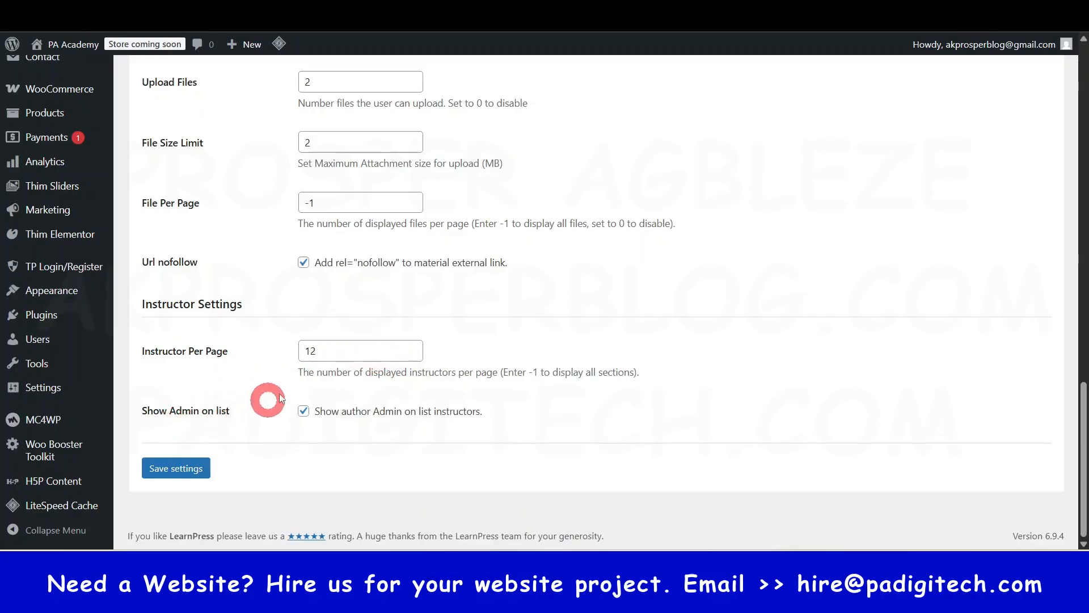
scroll(319, 365, "up", 15)
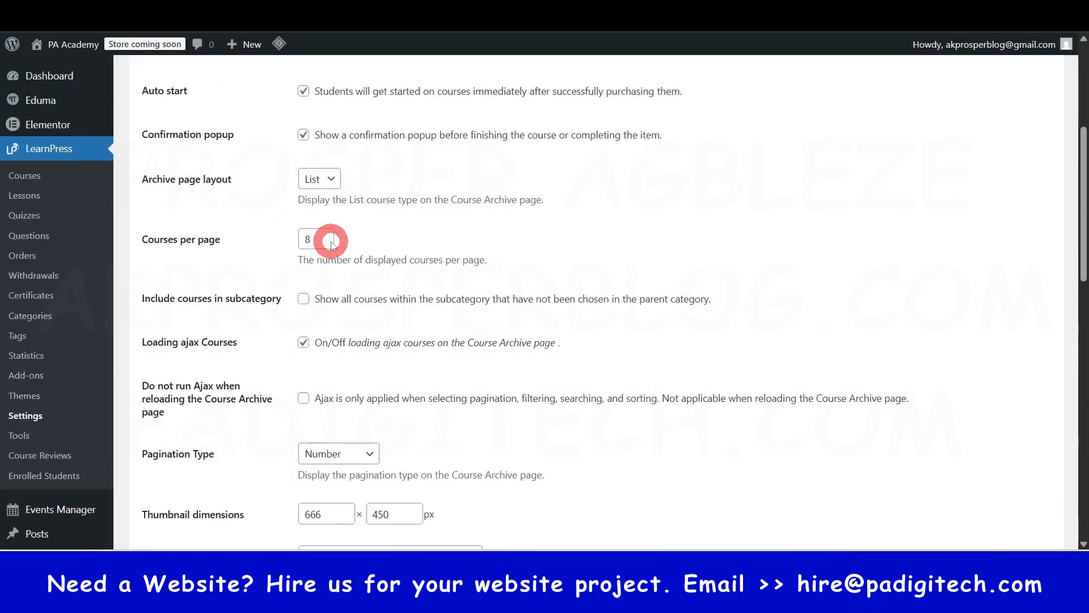
scroll(328, 236, "down", 7)
scroll(330, 258, "down", 7)
scroll(270, 389, "up", 20)
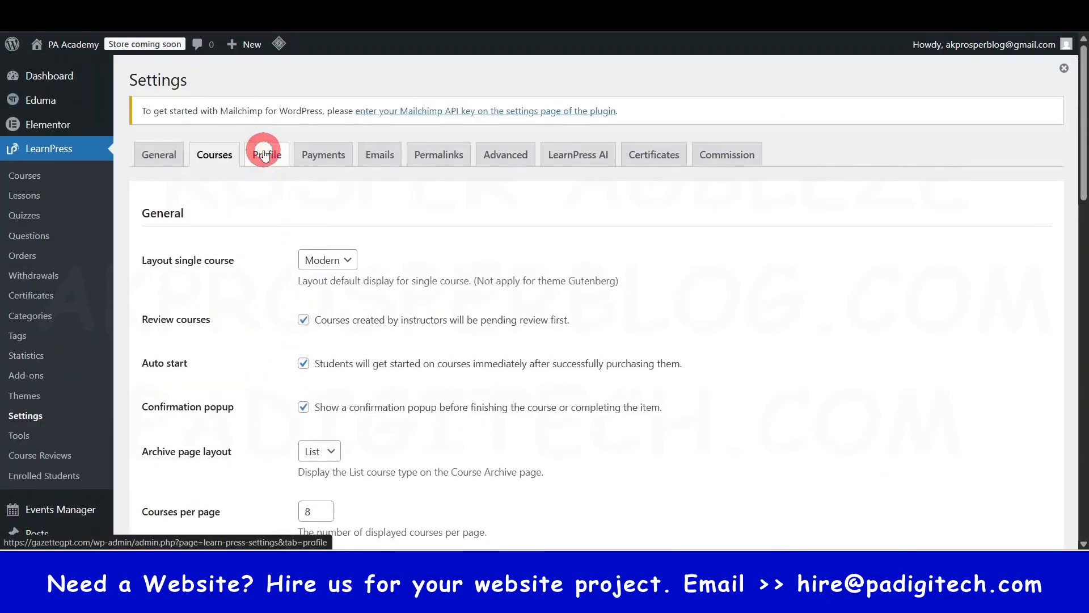
- Open the LearnPress profile settings and look over the image dimensions, login, registration and custom field options
left_click(264, 153)
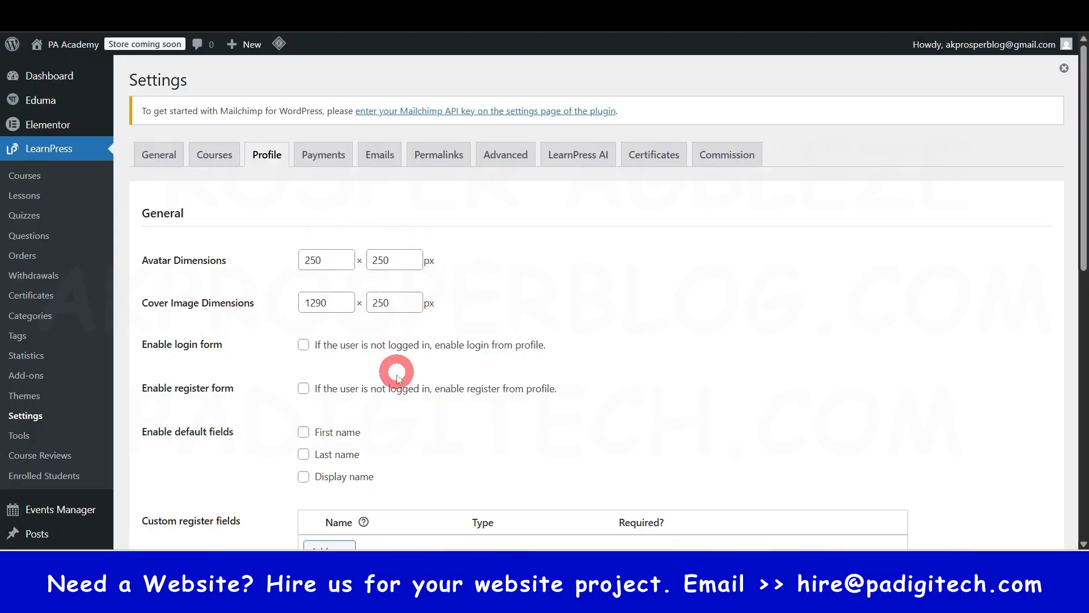
scroll(399, 411, "down", 2)
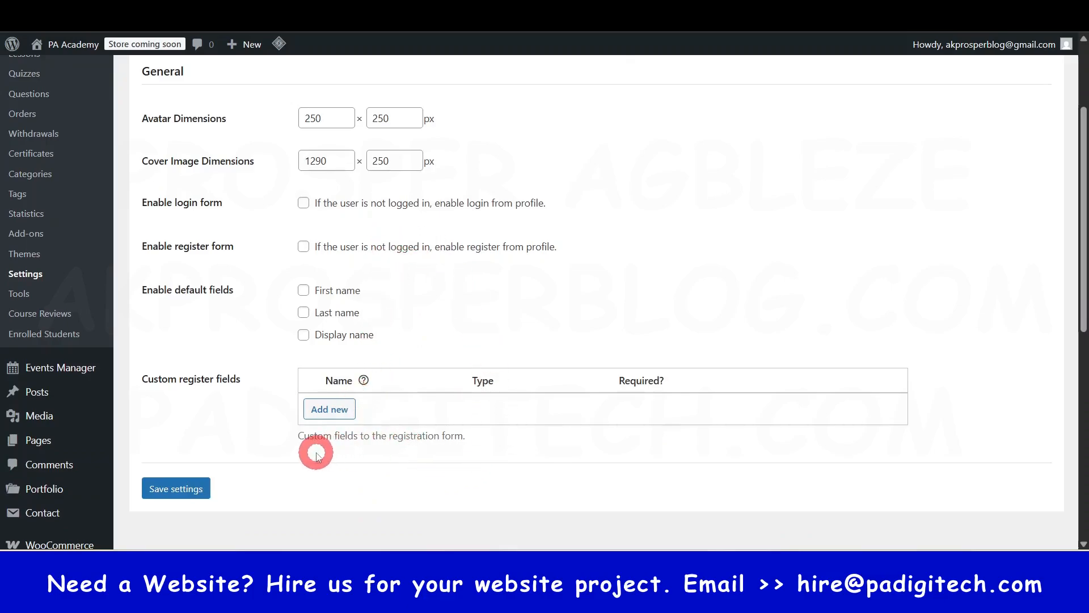
scroll(318, 448, "up", 2)
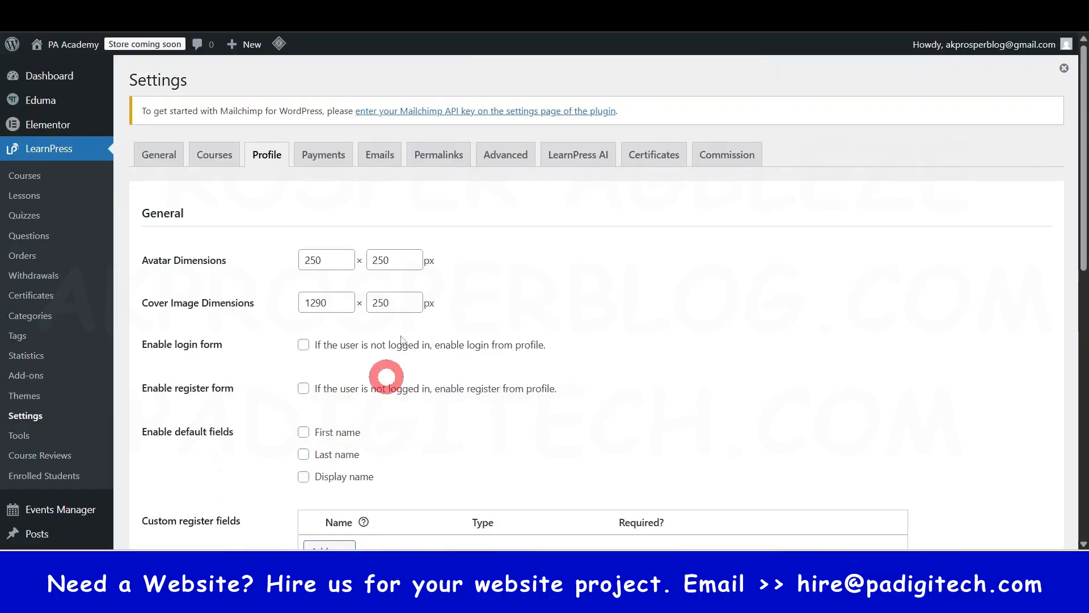
- Open the LearnPress payment settings and disable the Offline Payment method
left_click(321, 159)
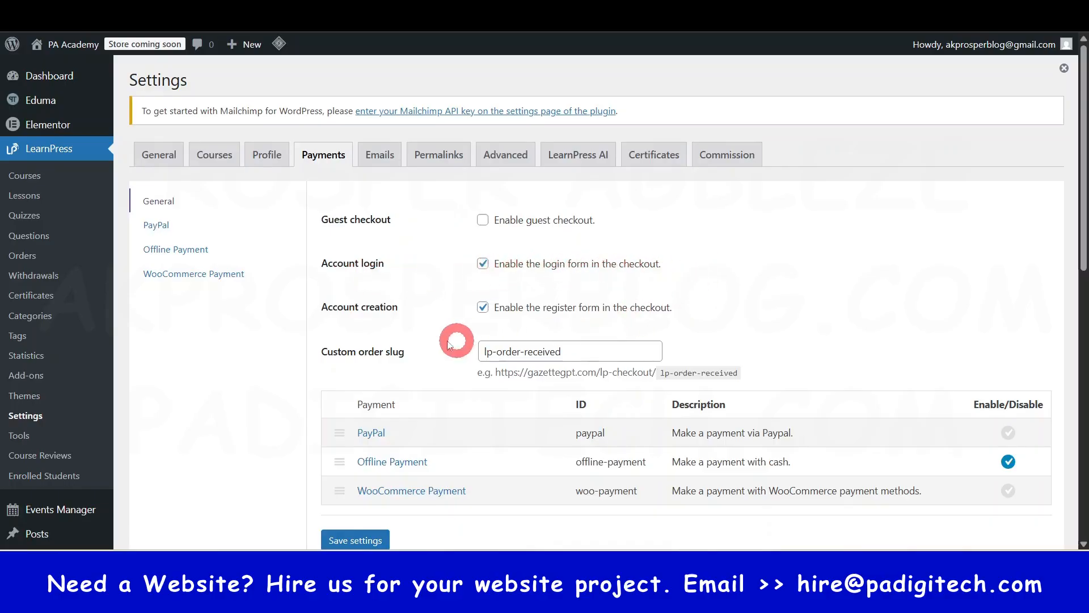
scroll(456, 361, "down", 1)
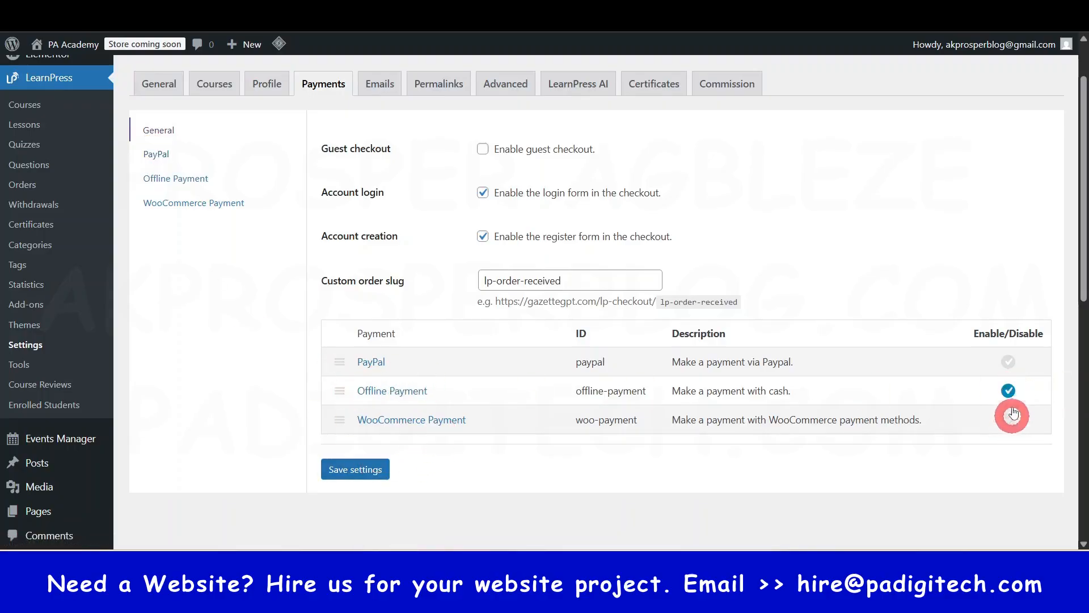
left_click(1008, 390)
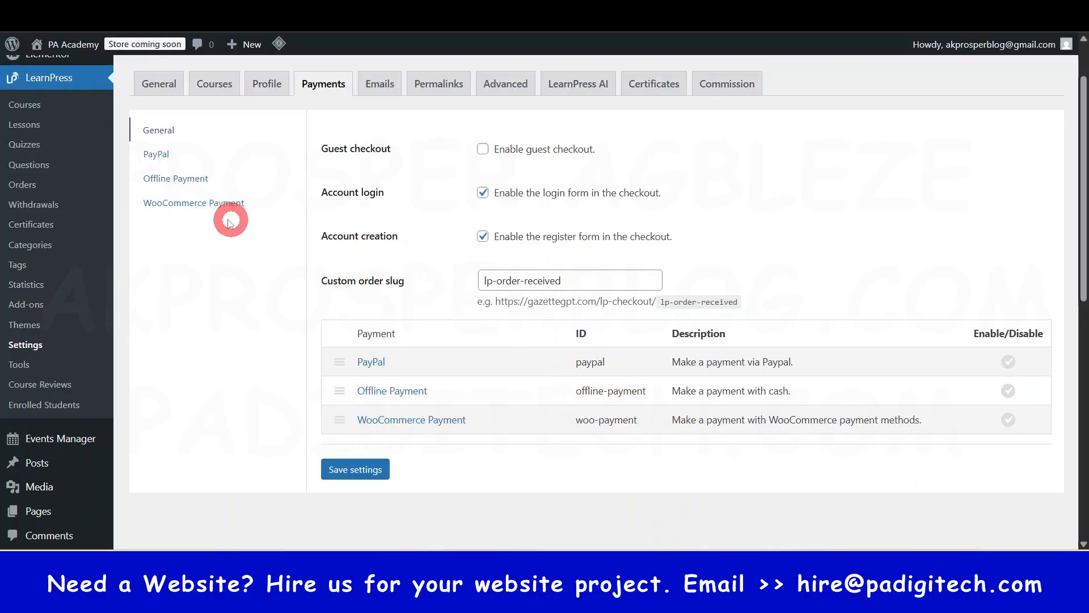
- Look over the PayPal credential and sandbox options, and check the Offline Payment settings
left_click(163, 158)
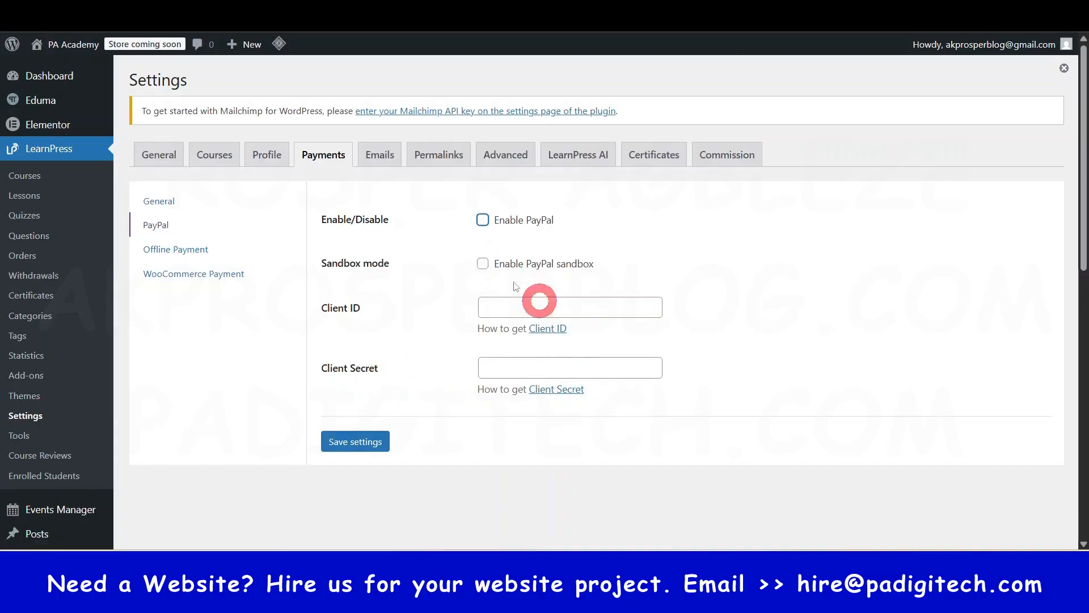
left_click(559, 413)
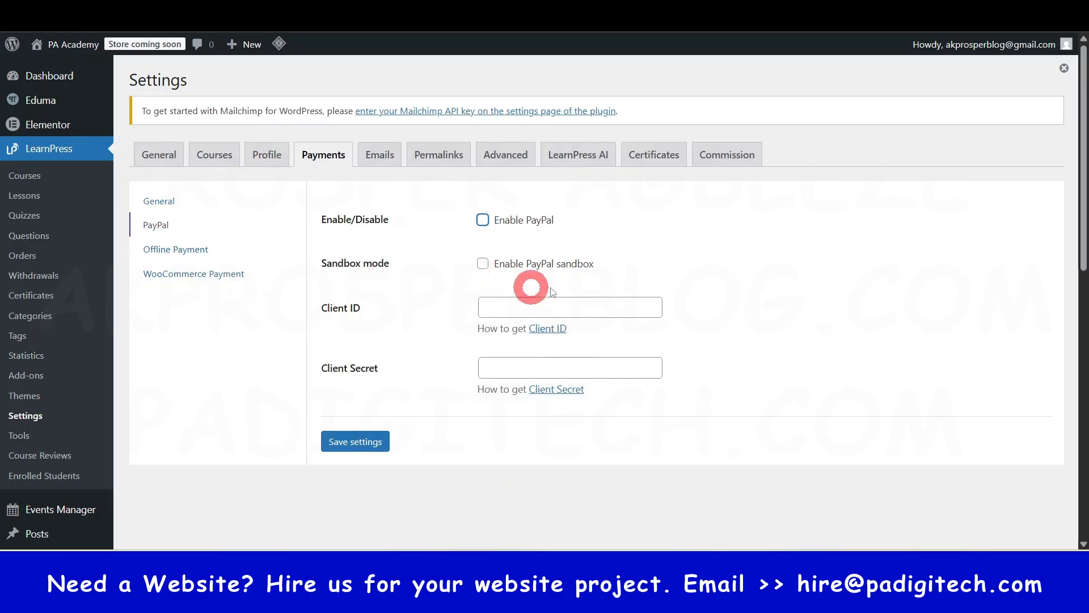
left_click(191, 252)
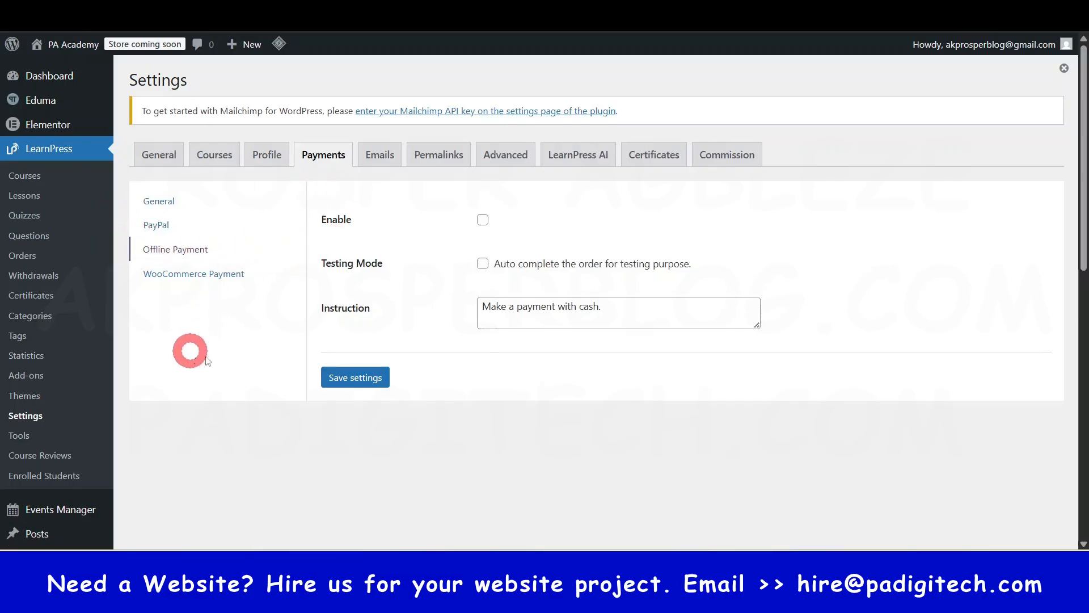
- Review the LearnPress WooCommerce Payment options and save them with WooCommerce payment enabled
left_click(180, 277)
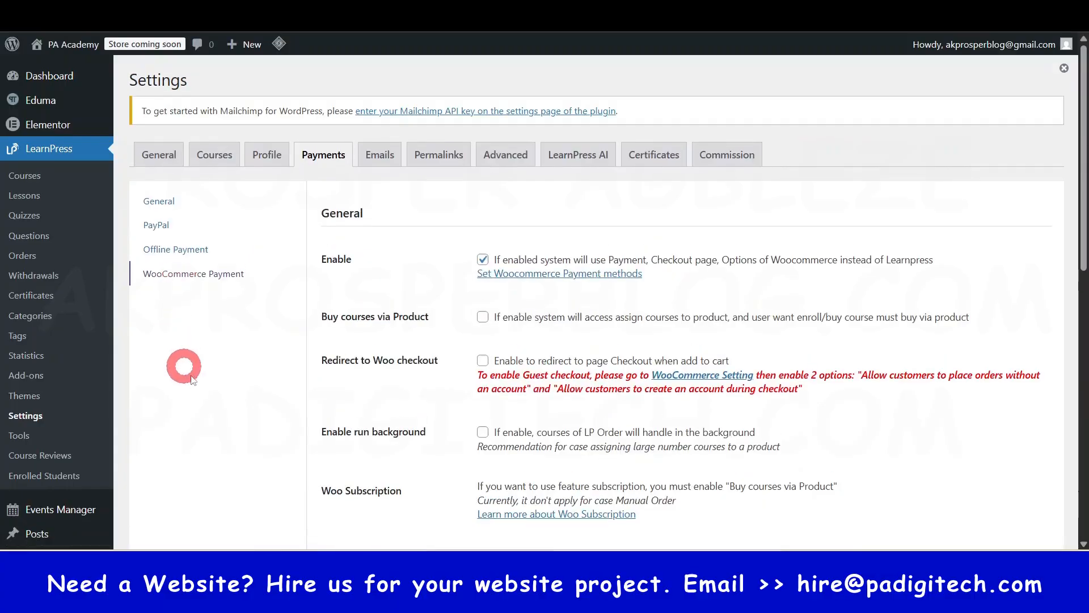
scroll(391, 377, "down", 3)
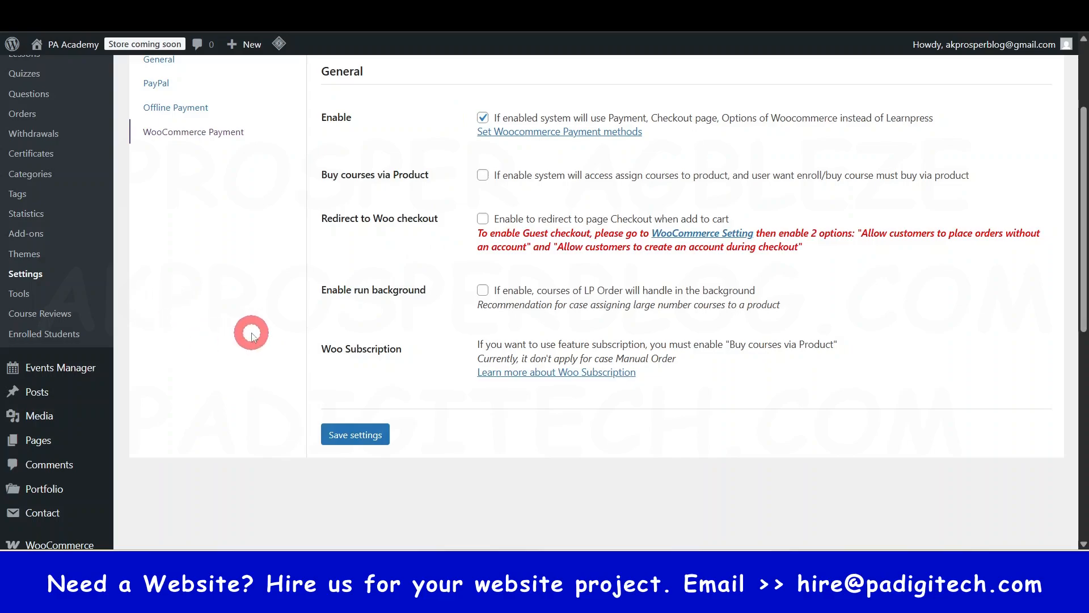
scroll(282, 452, "down", 2)
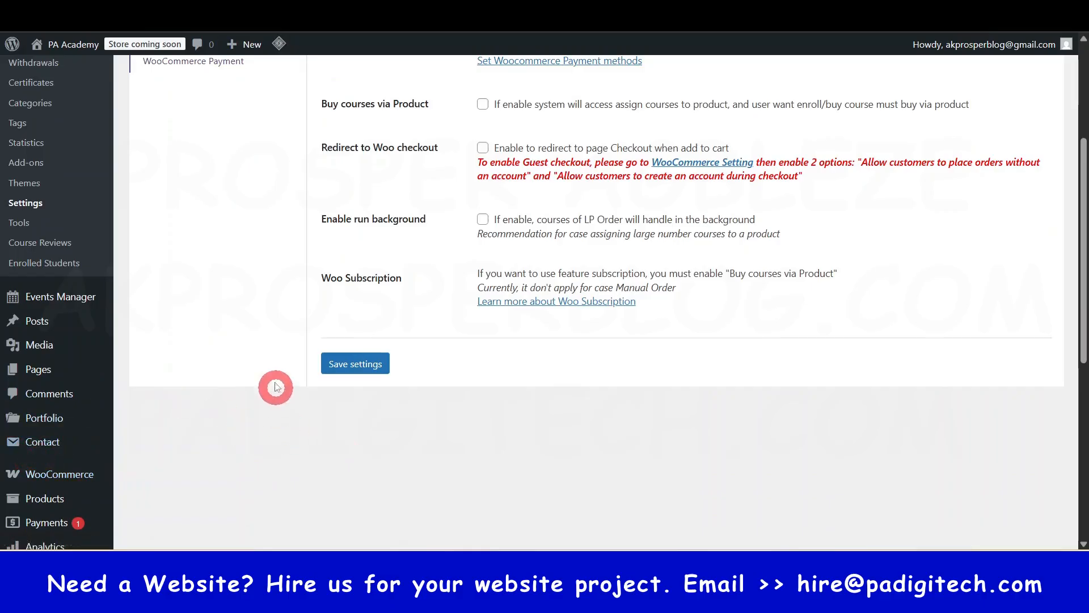
scroll(276, 388, "up", 3)
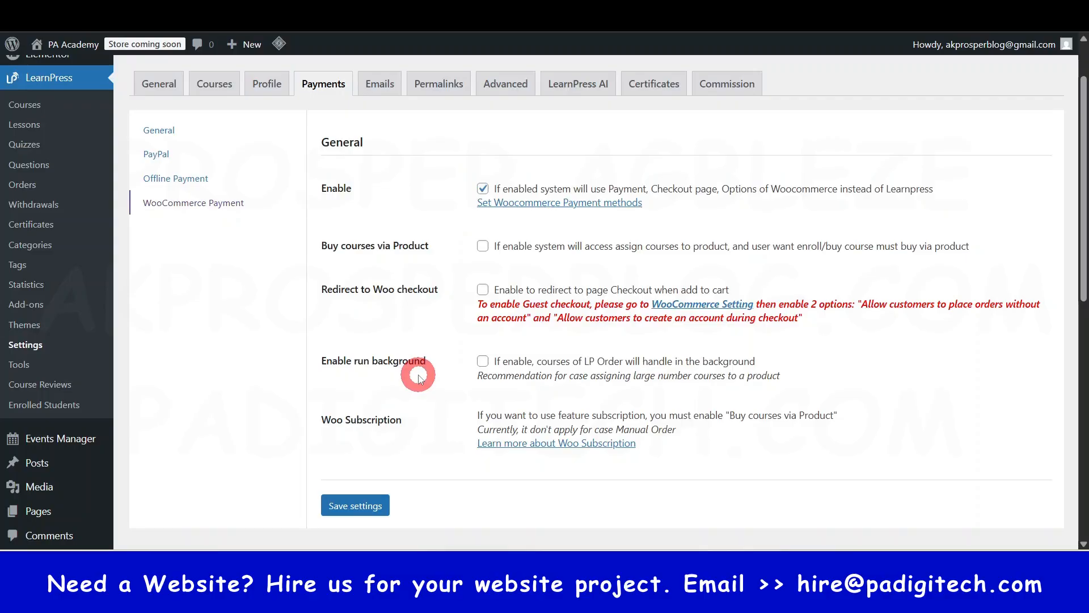
left_click(357, 506)
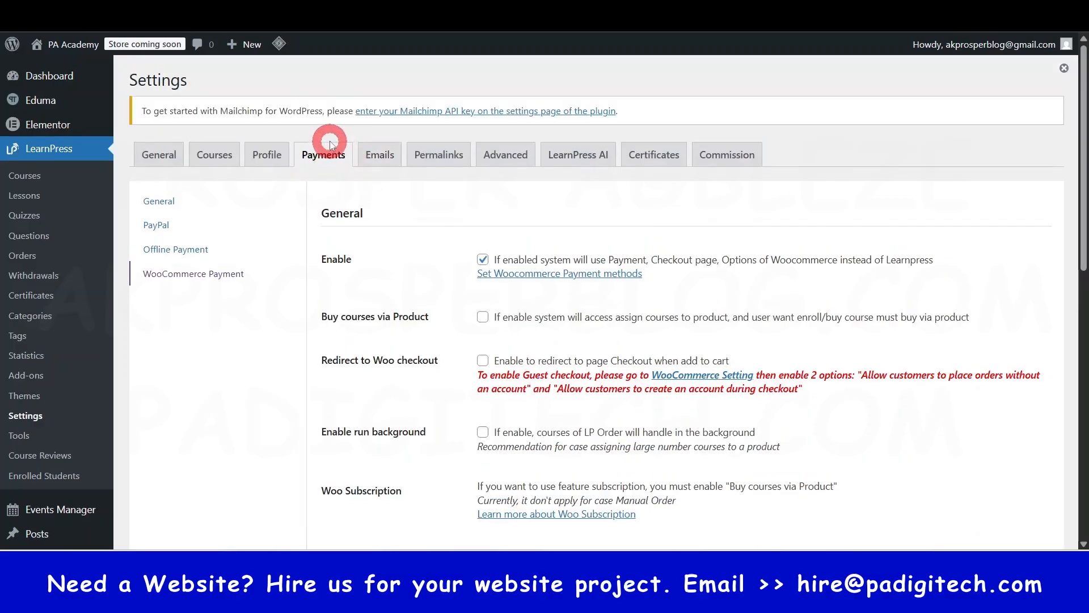
- Open the LearnPress email settings and change the email template's footer text to "PA Academy"
left_click(379, 164)
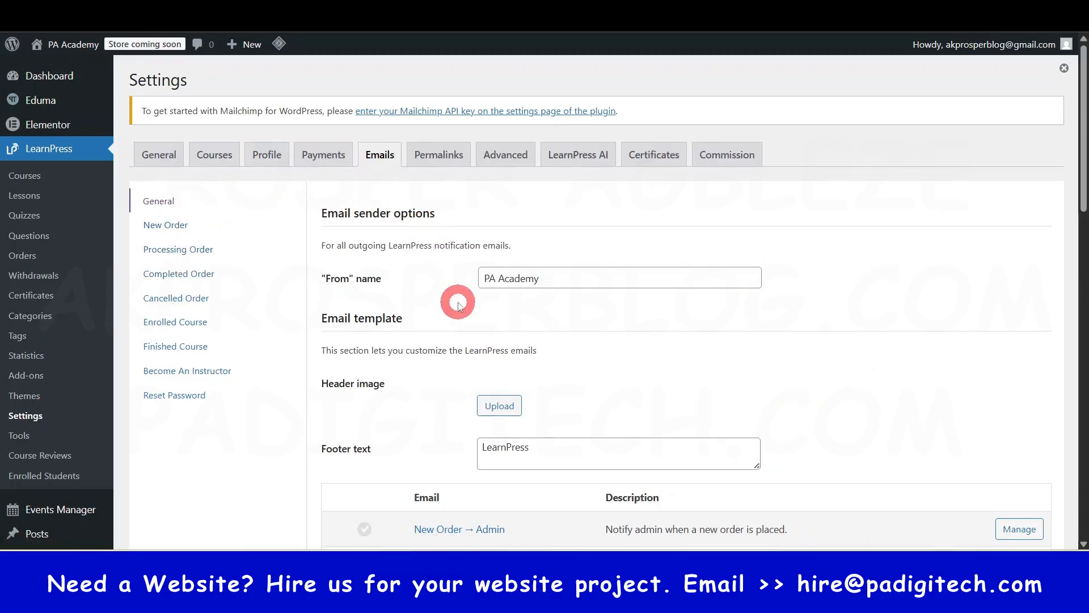
scroll(439, 296, "down", 1)
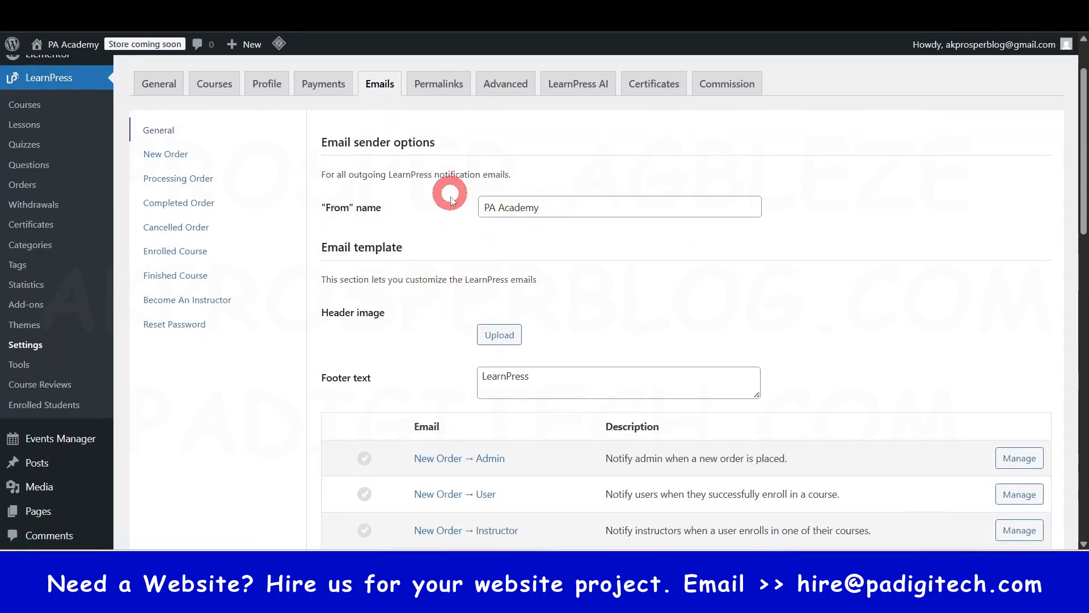
left_click(509, 208)
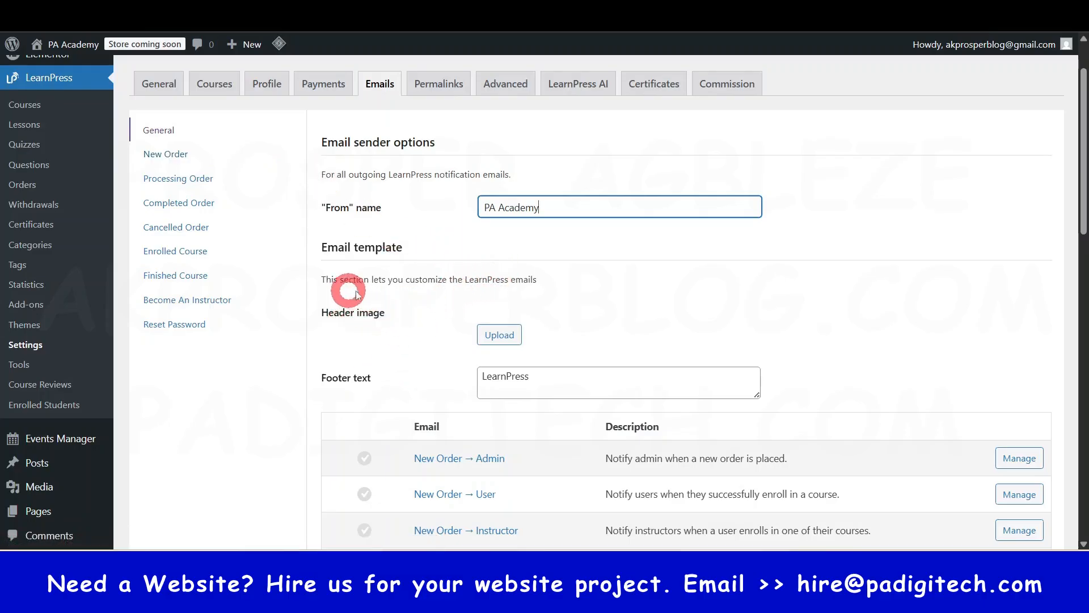
left_click_drag(318, 248, 404, 248)
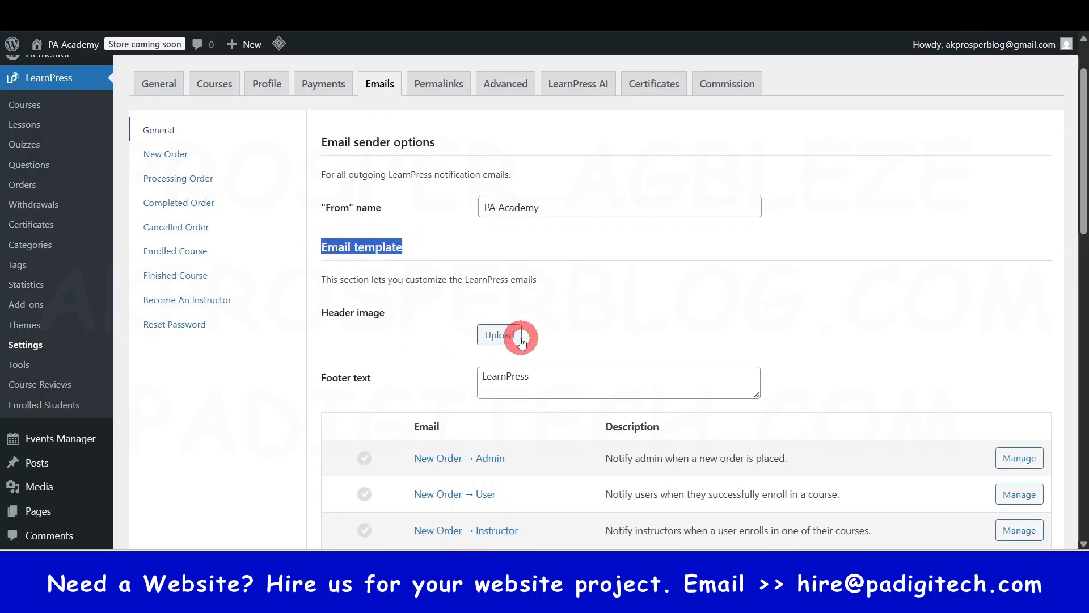
scroll(471, 358, "down", 1)
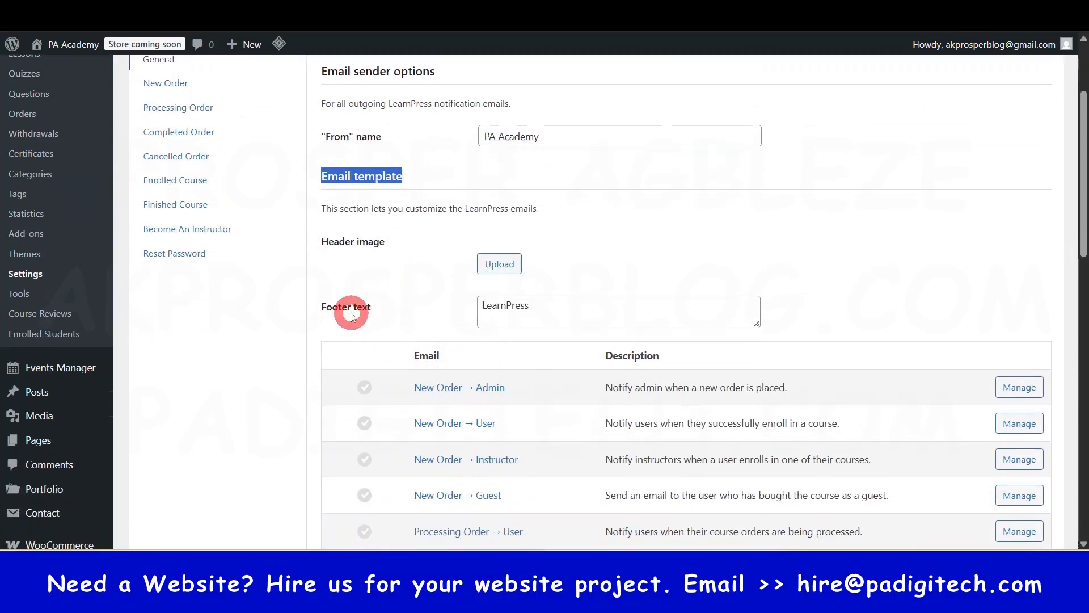
left_click(507, 304)
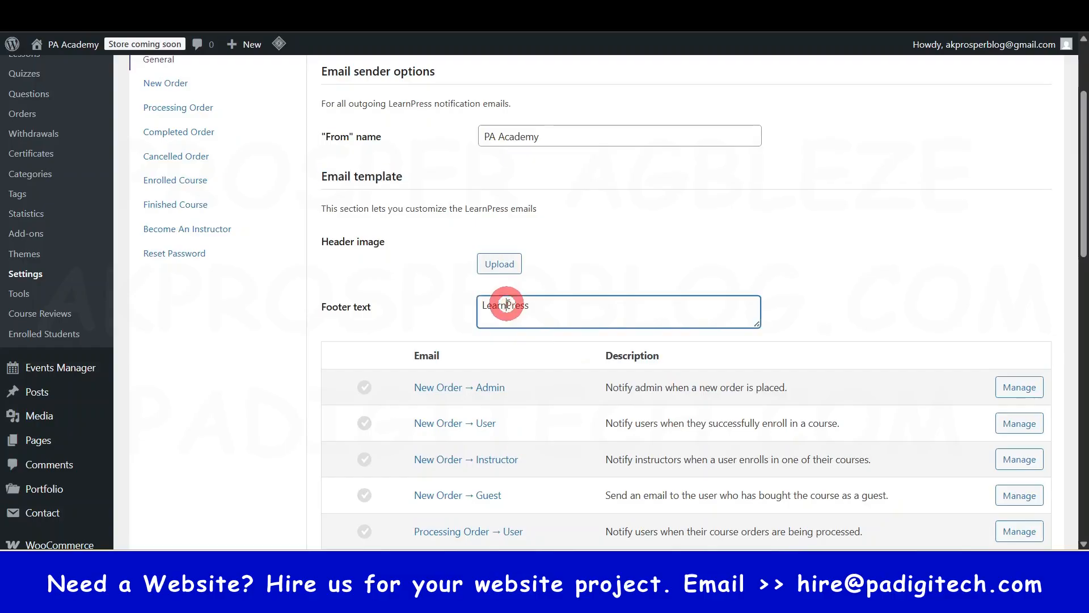
left_click(563, 325)
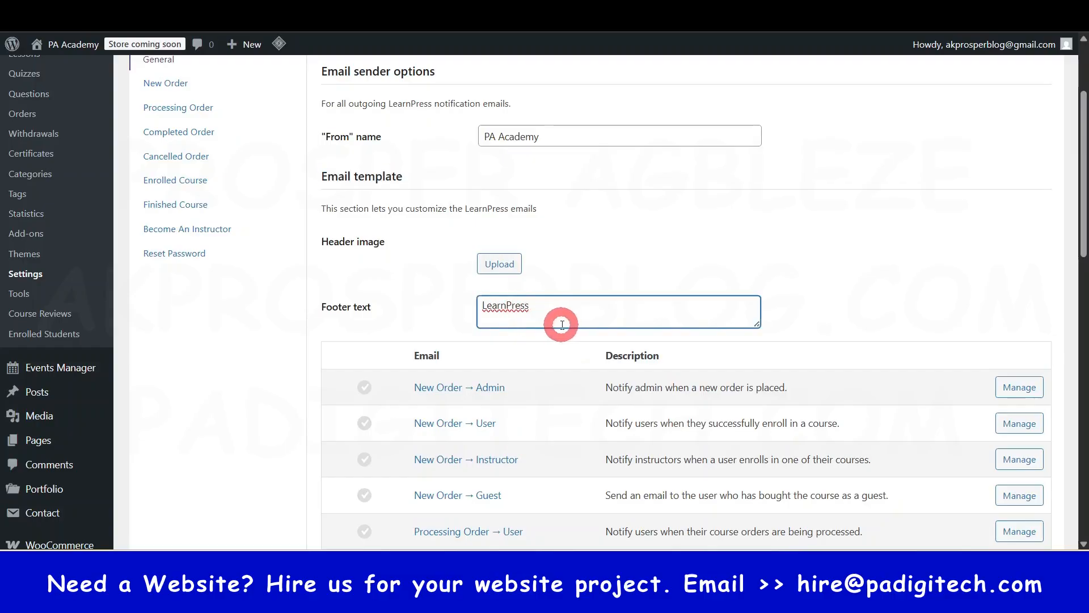
triple_click(562, 324)
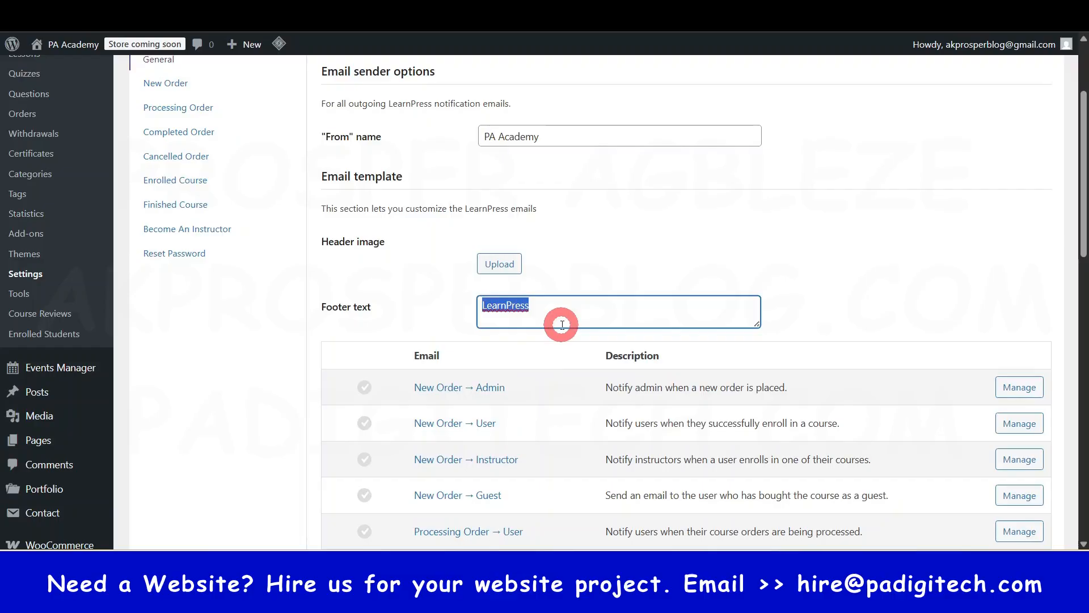
type("PA Academy")
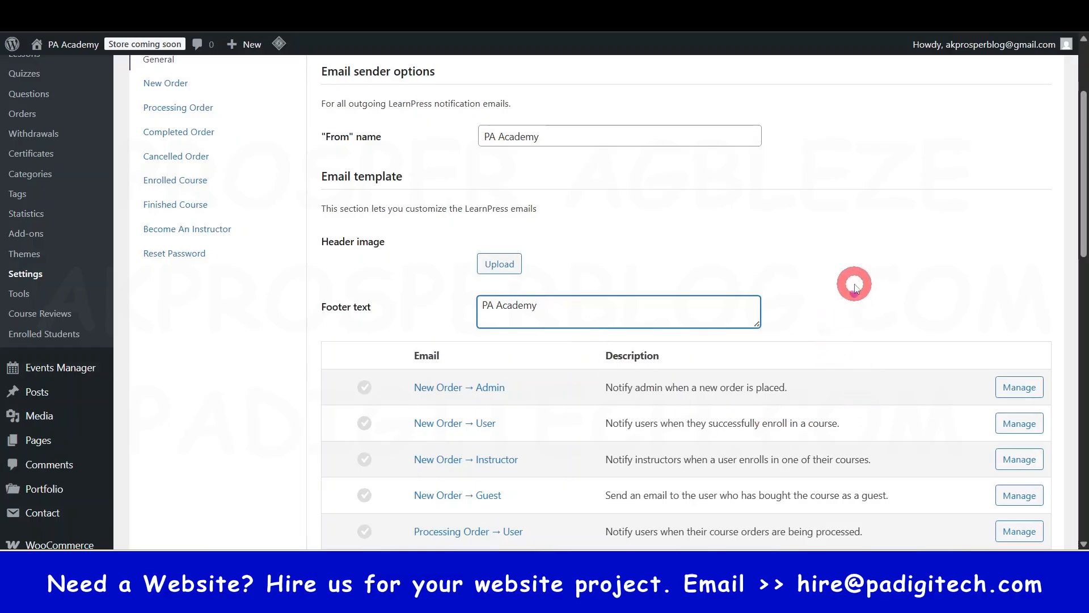
- Enable all LearnPress email notifications and save the email settings
scroll(851, 284, "down", 1)
scroll(446, 348, "down", 15)
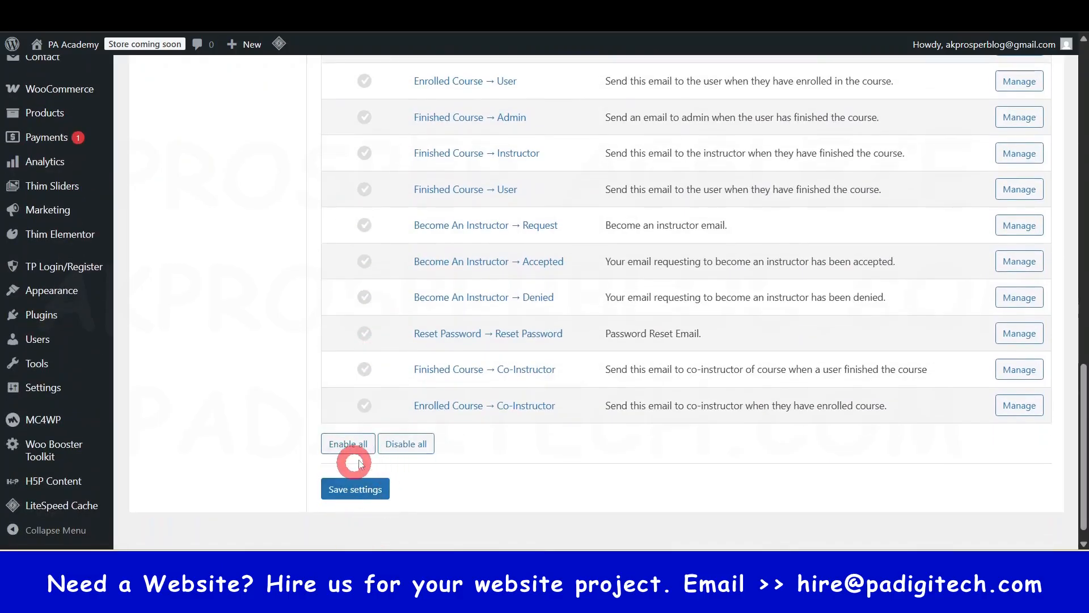
left_click(356, 446)
left_click(379, 494)
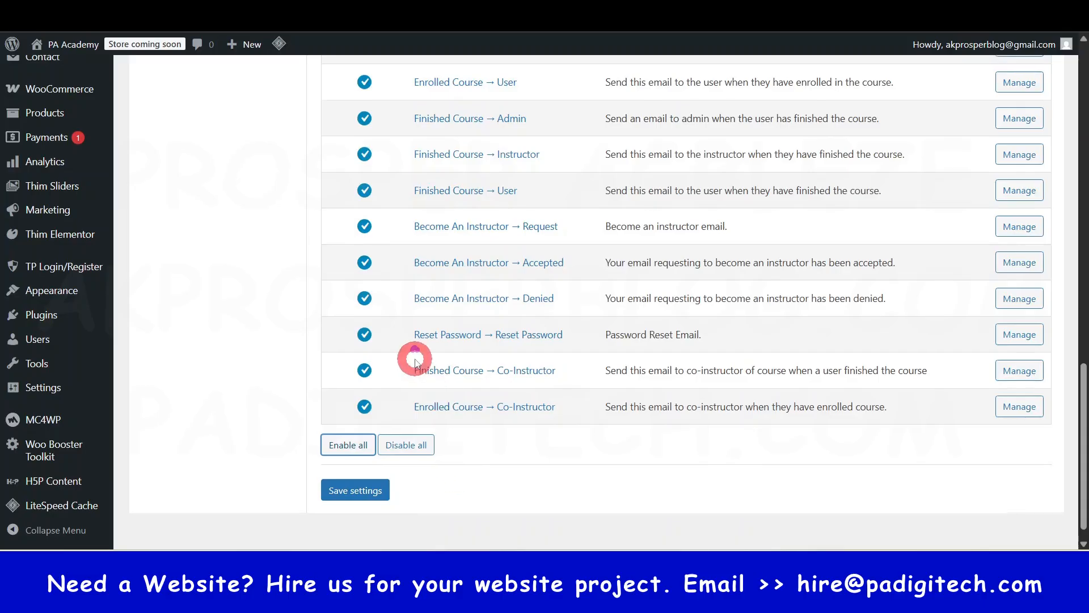
- Open the New Order email for the admin and examine its subject, heading, content and available variables
scroll(448, 349, "up", 2)
scroll(450, 357, "down", 4)
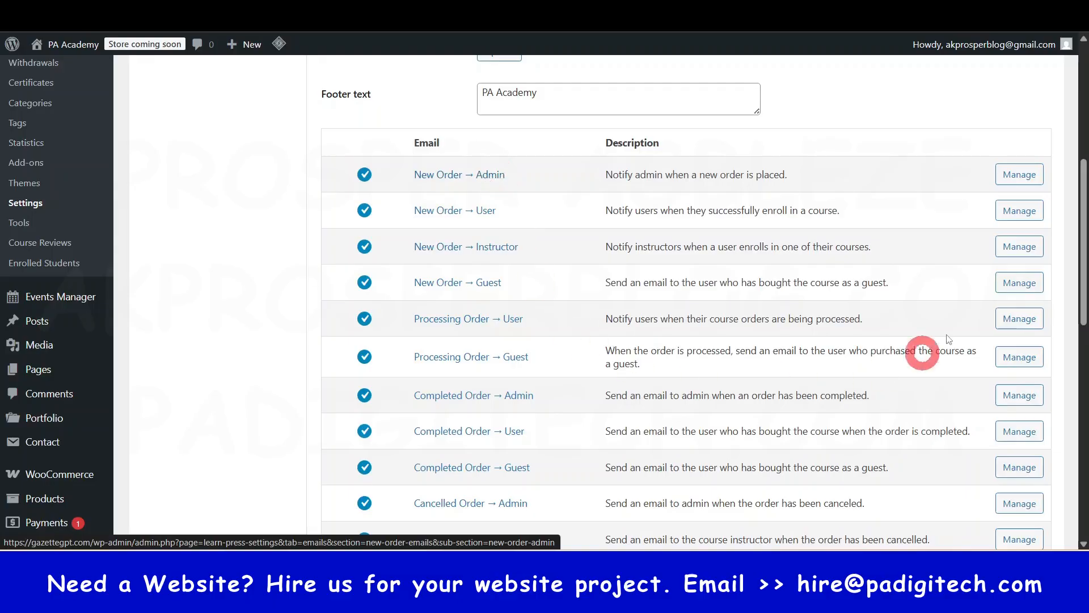
left_click(1022, 181)
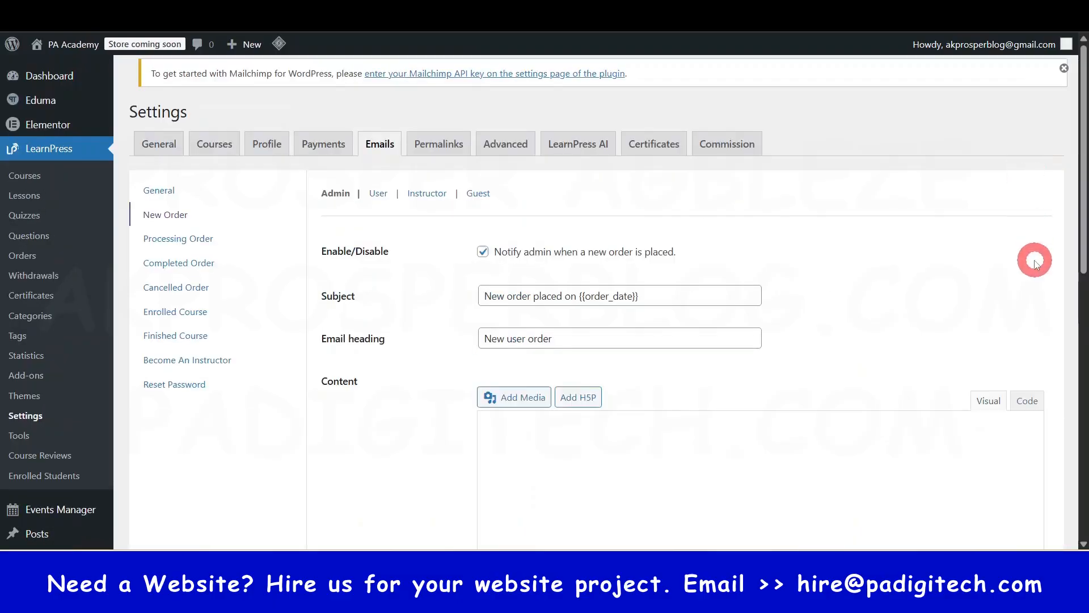
scroll(667, 436, "down", 3)
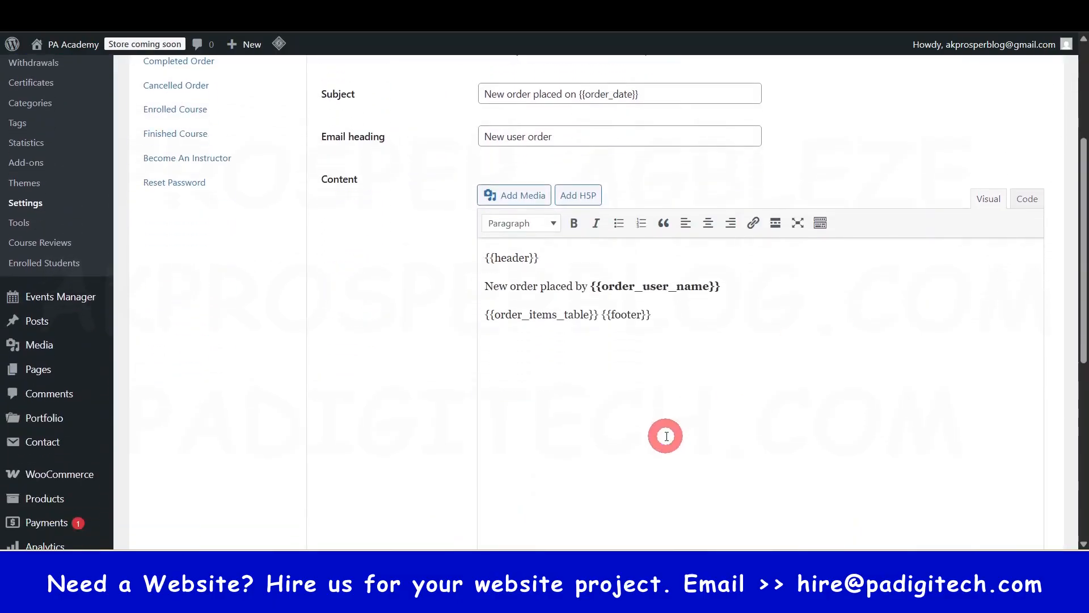
left_click(486, 256)
left_click(549, 261)
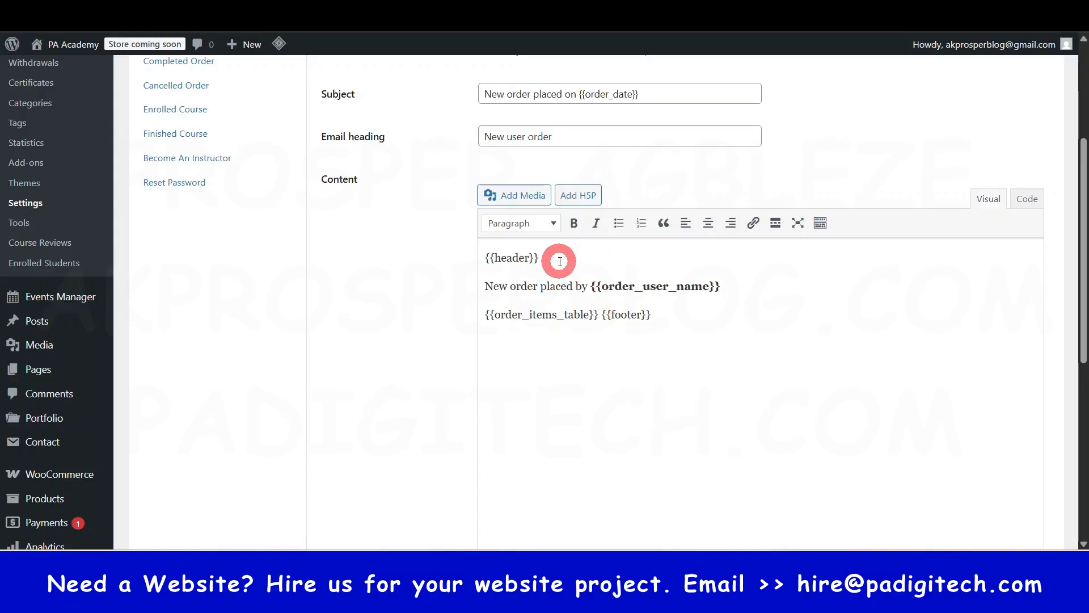
left_click(492, 295)
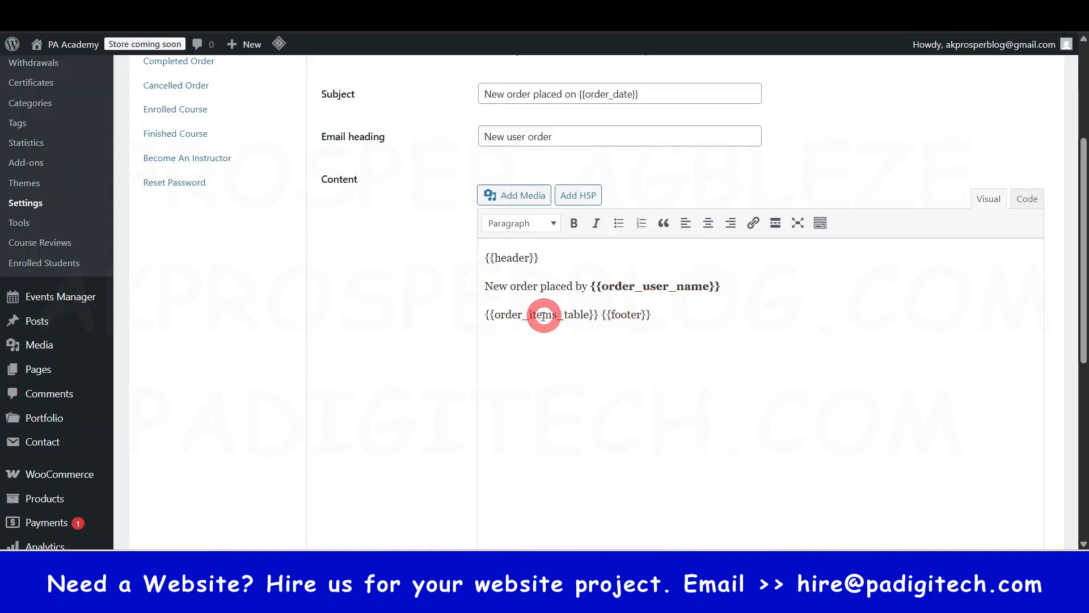
scroll(780, 316, "down", 4)
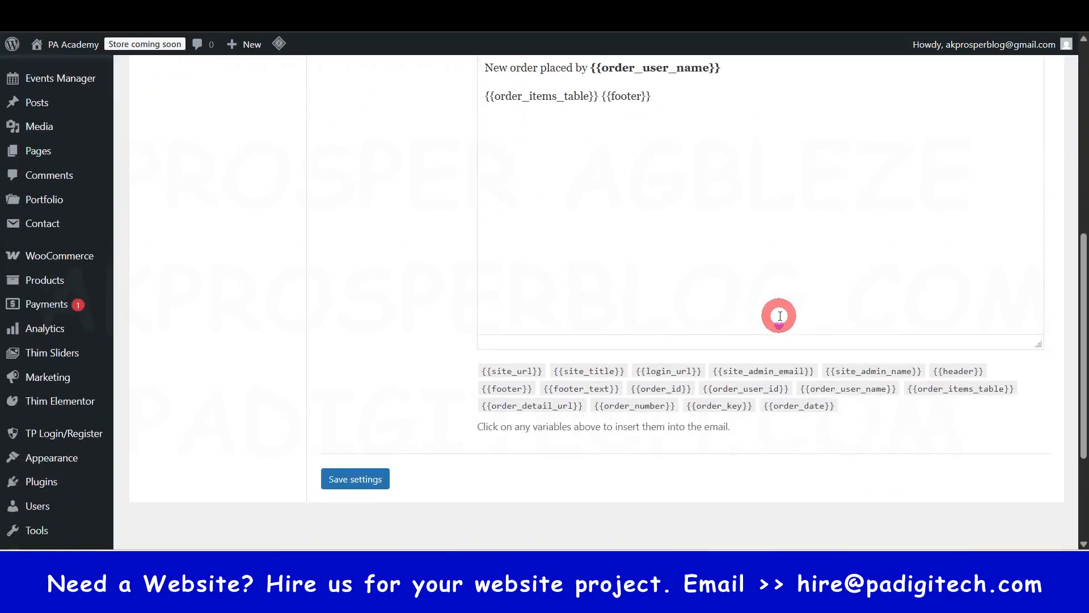
scroll(780, 316, "down", 1)
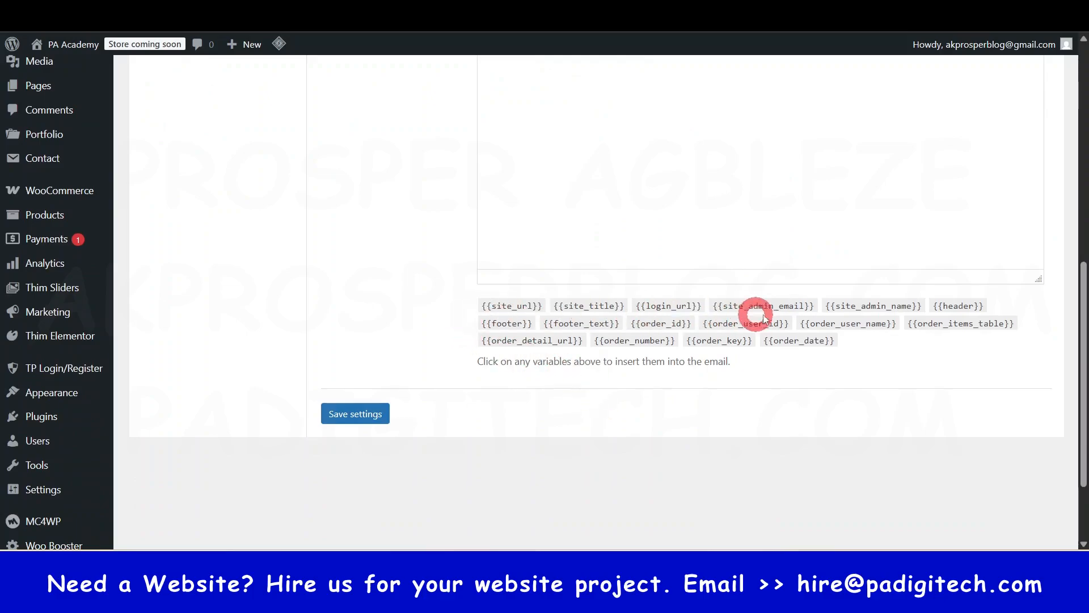
scroll(761, 360, "up", 6)
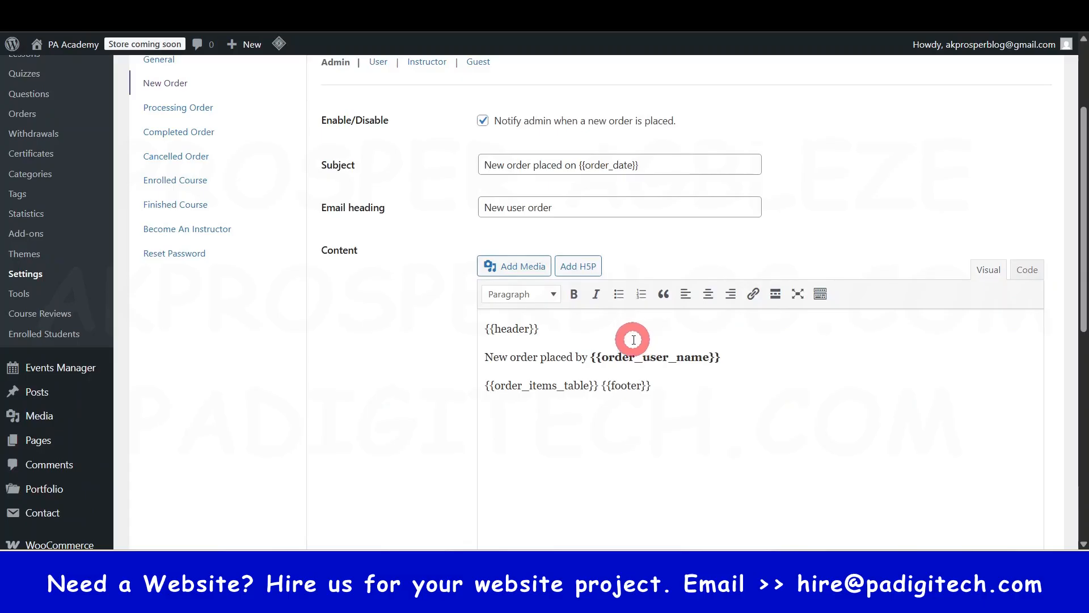
scroll(638, 352, "up", 3)
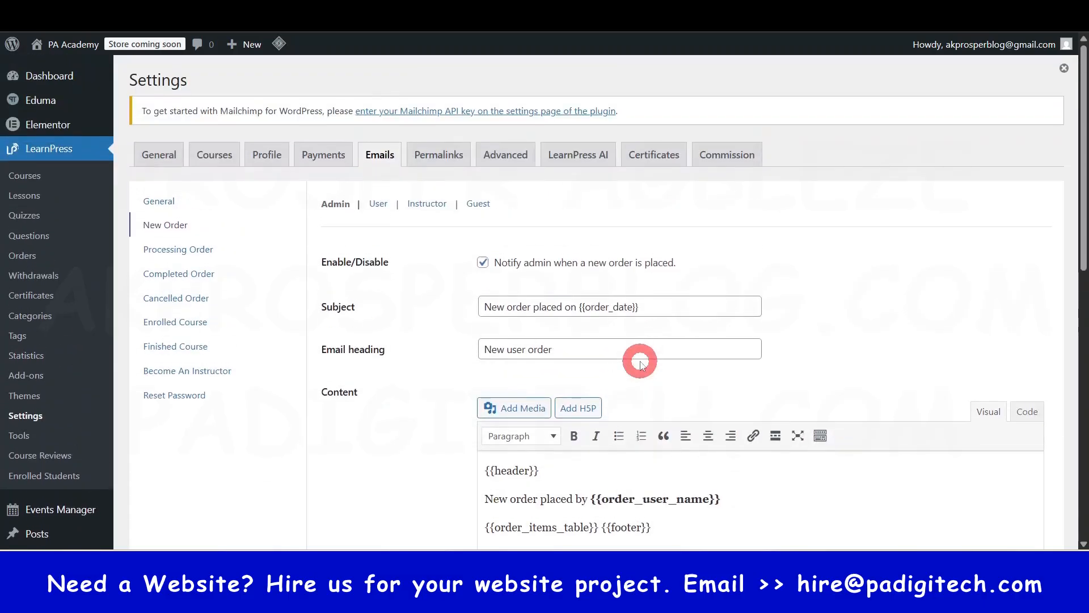
- Examine the New Order email for users, followed by the Processing Order and Completed Order email templates
scroll(640, 363, "down", 1)
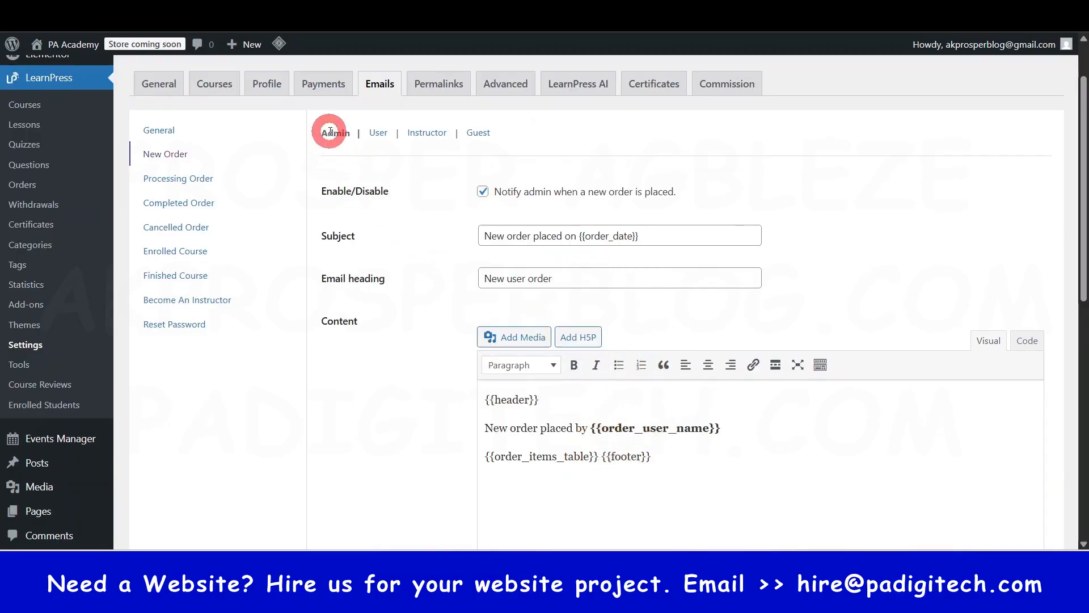
left_click(381, 134)
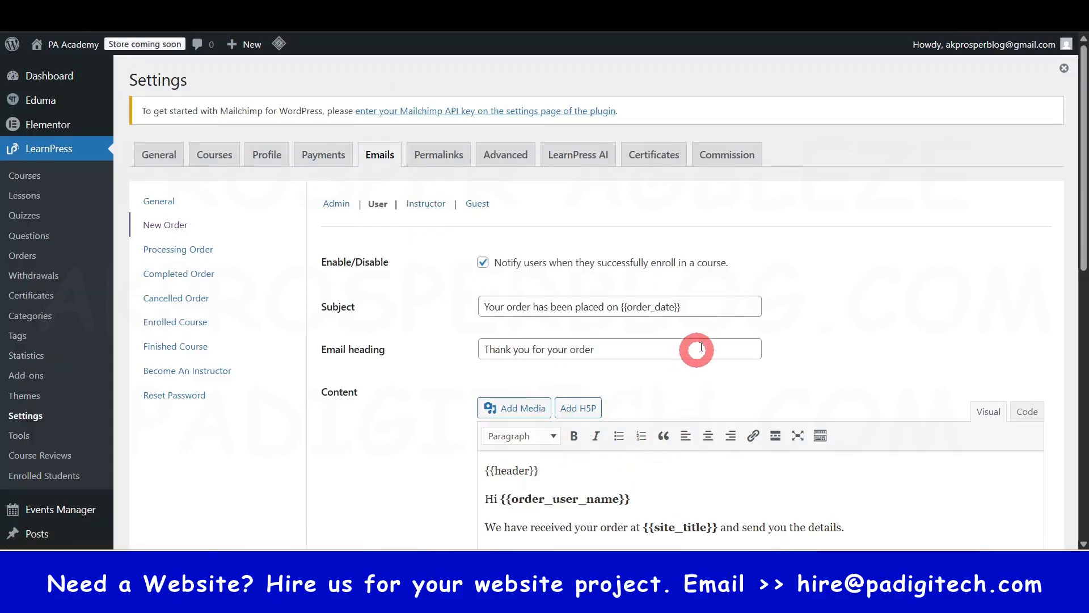
left_click(177, 253)
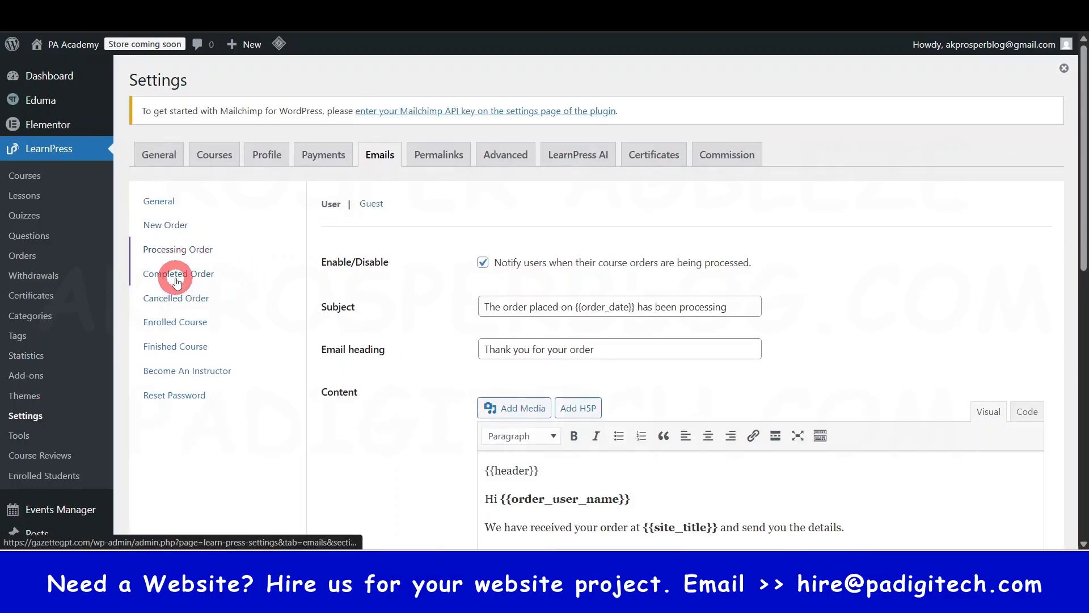
left_click(177, 278)
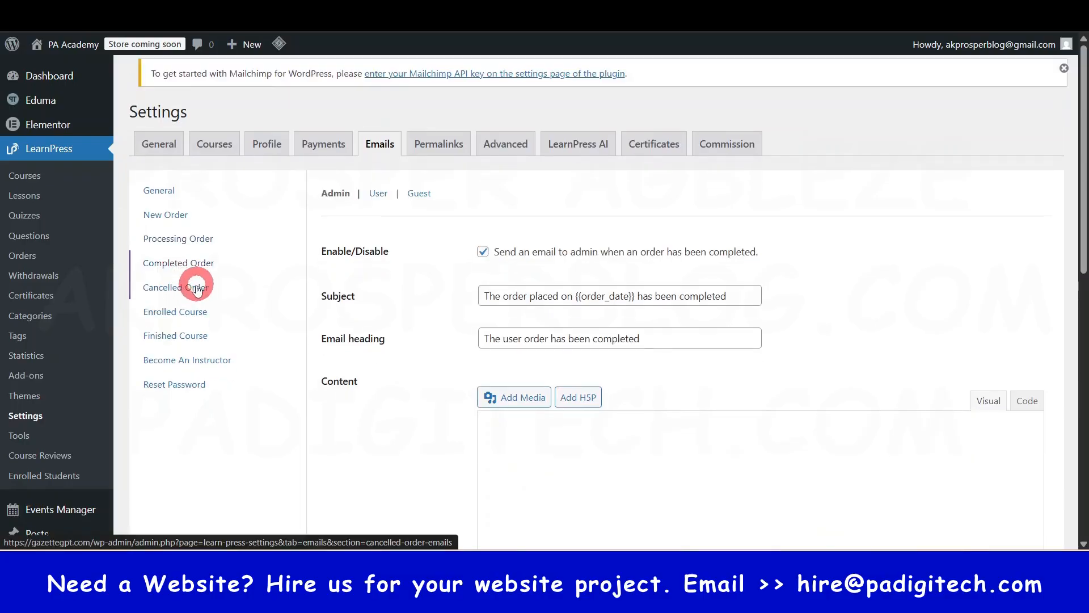
left_click(619, 451)
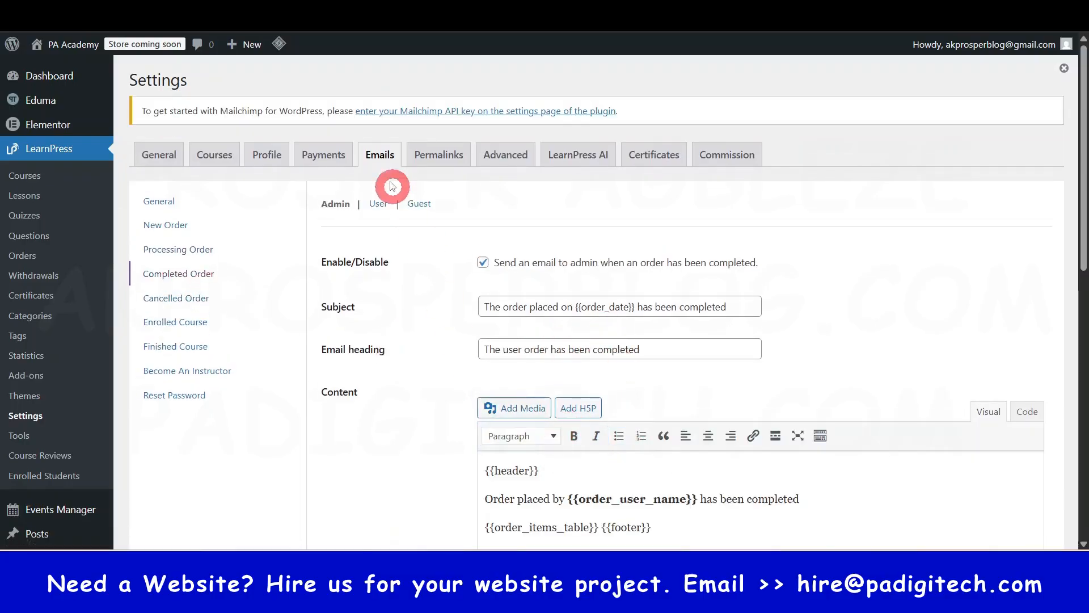
- Return to the general email settings and review the full list of email notifications and their enabled status
left_click(386, 154)
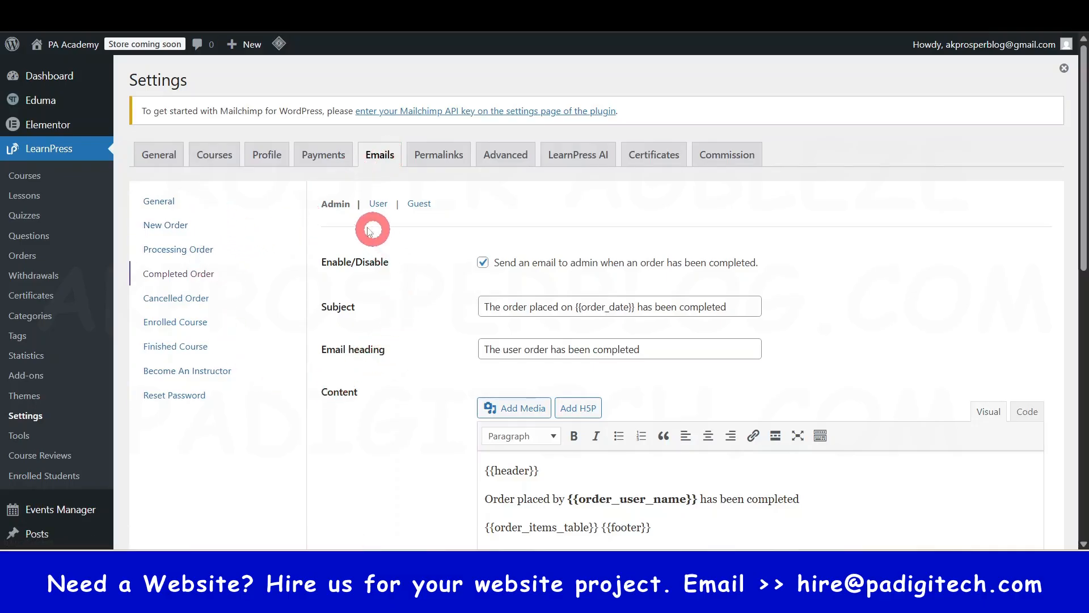
left_click(382, 155)
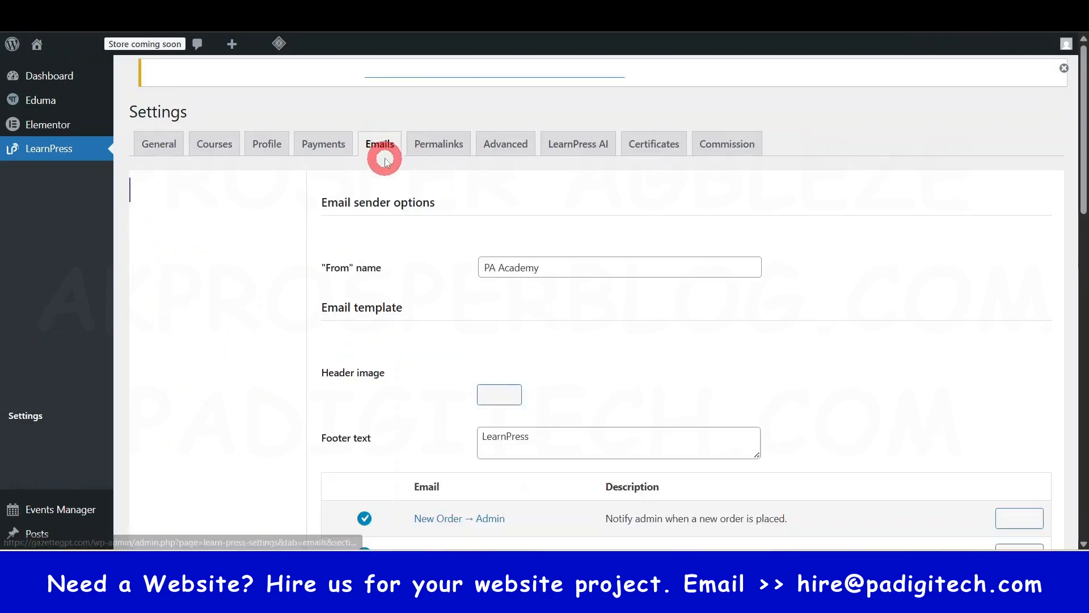
scroll(454, 391, "down", 6)
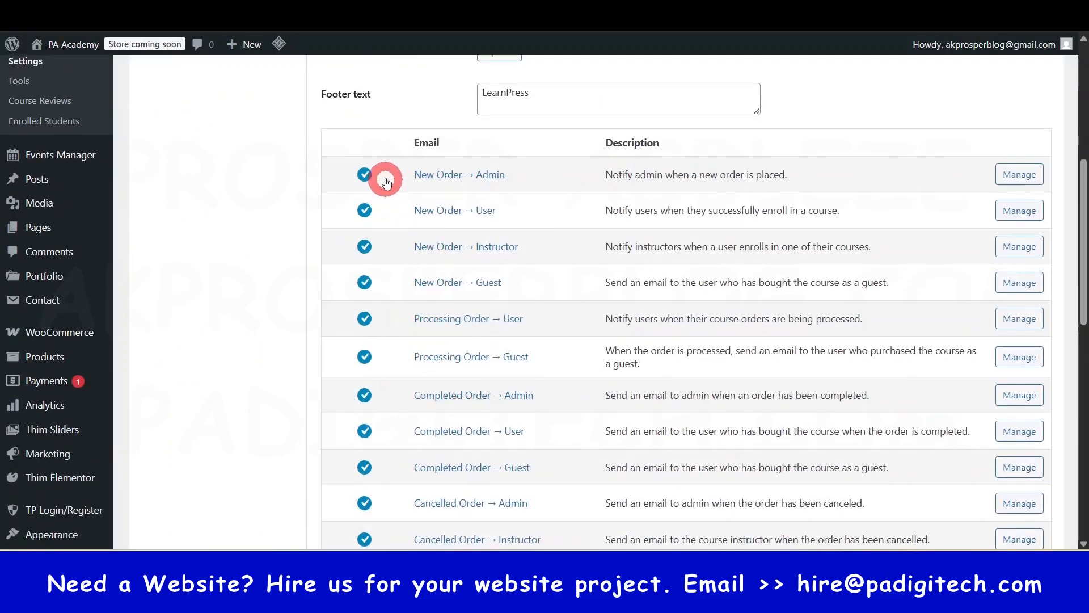
scroll(366, 462, "down", 7)
scroll(372, 471, "down", 4)
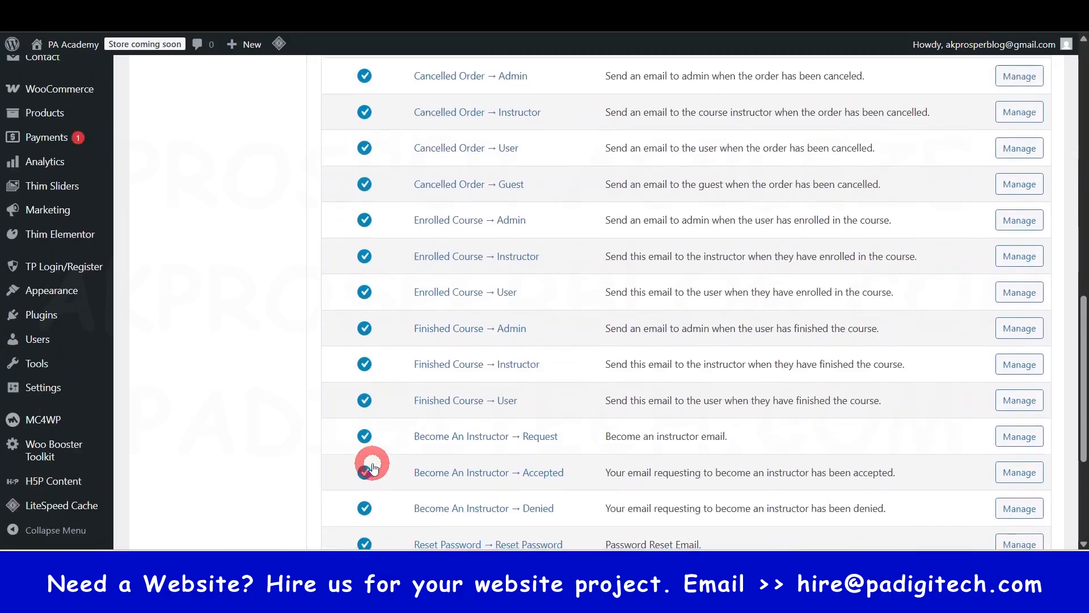
scroll(372, 454, "down", 8)
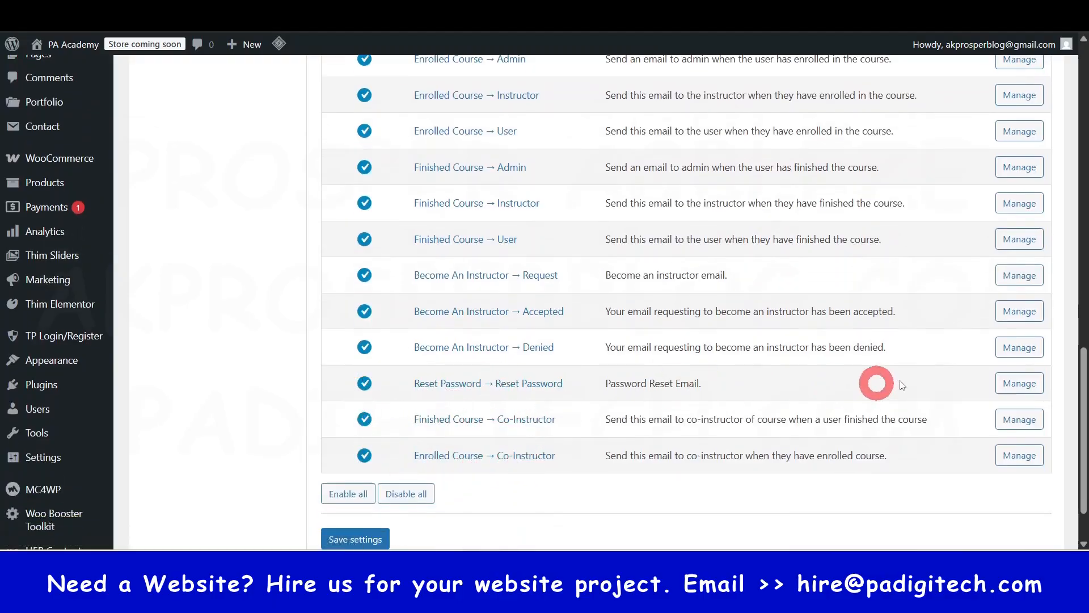
scroll(441, 487, "up", 15)
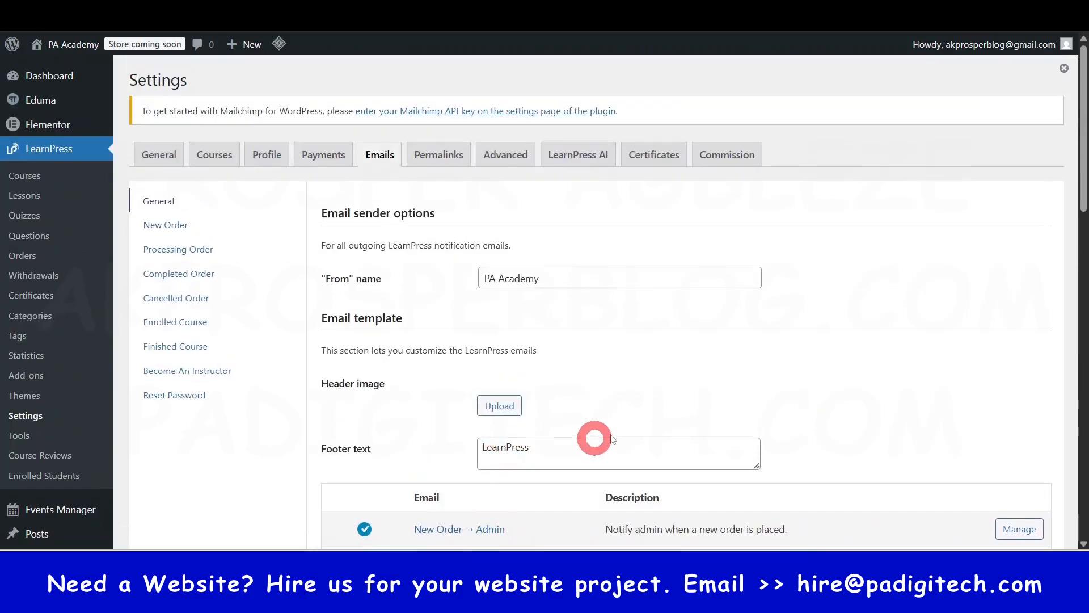
- Replace the email template's footer text with "PA Academy" and save the email settings
double_click(505, 447)
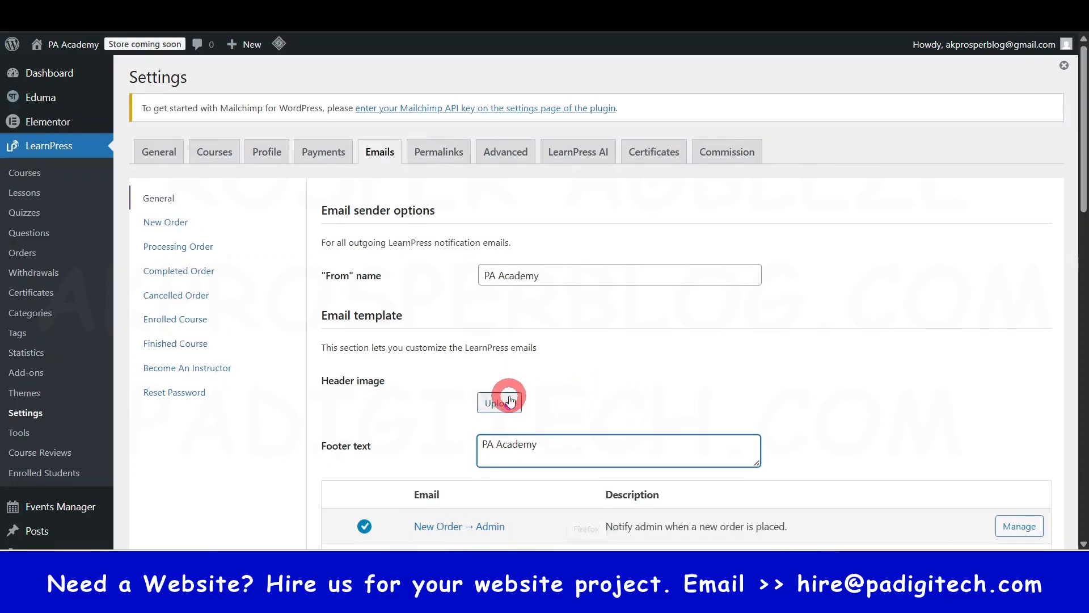
scroll(502, 397, "down", 15)
left_click(349, 472)
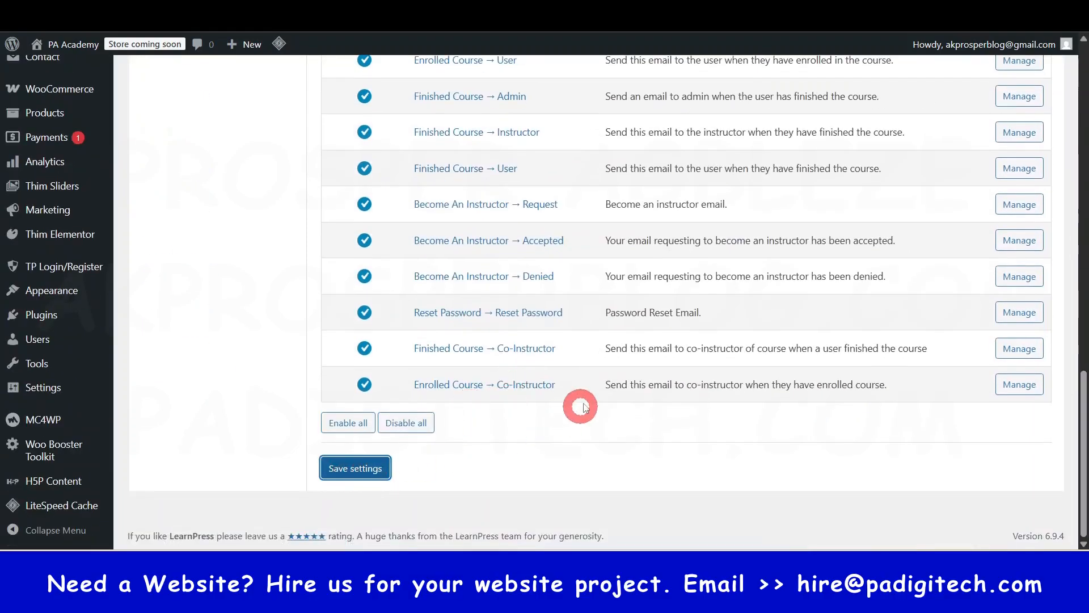
scroll(582, 409, "up", 15)
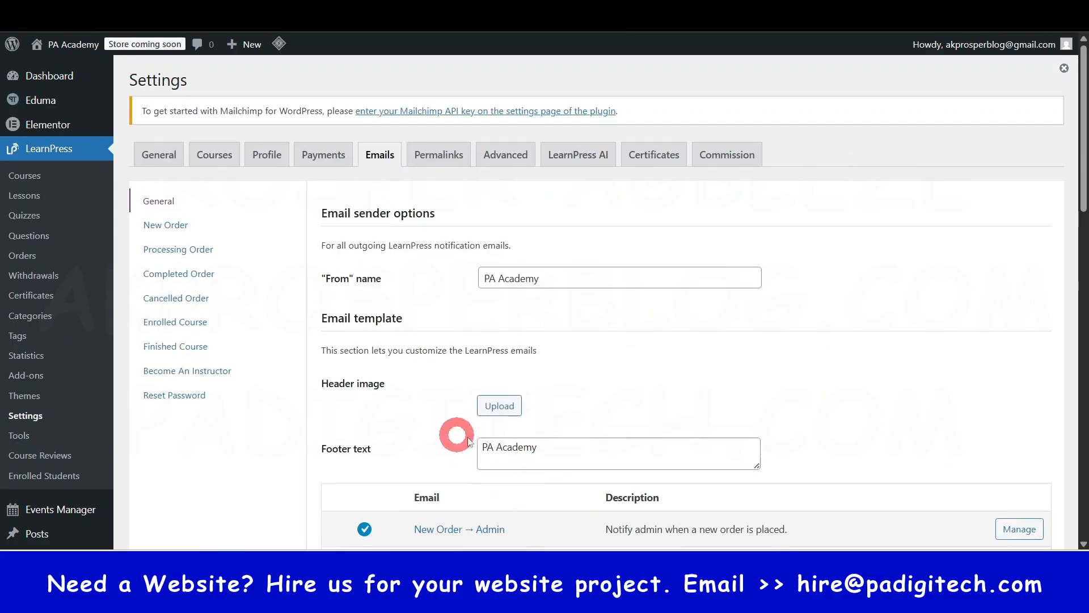
- Open the LearnPress permalink settings and examine the course URL structure options, lesson, quiz, category and tag bases, and profile slugs
left_click(447, 165)
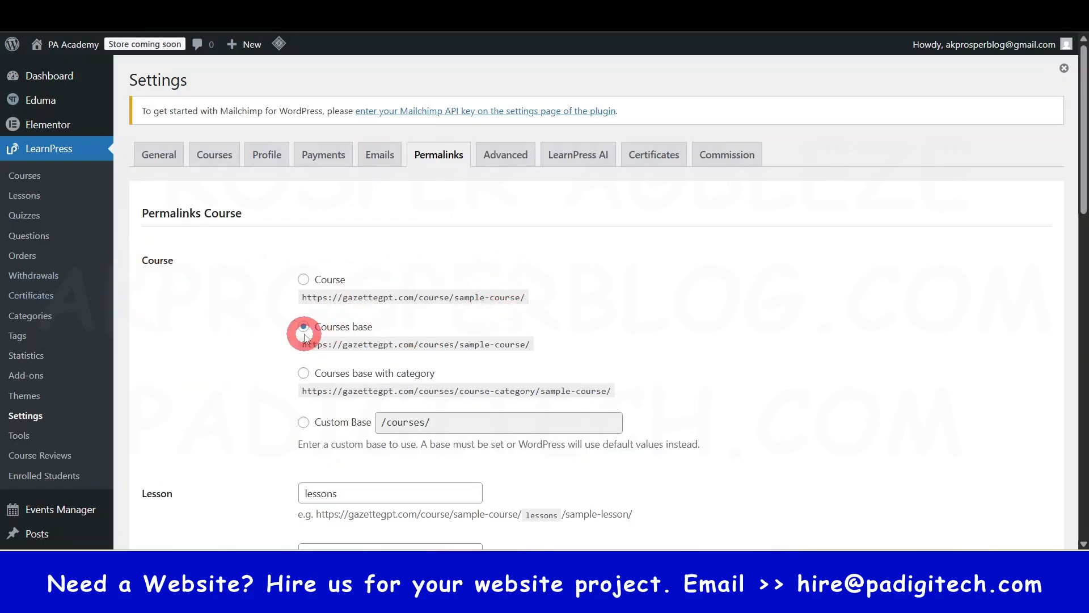
scroll(261, 357, "down", 6)
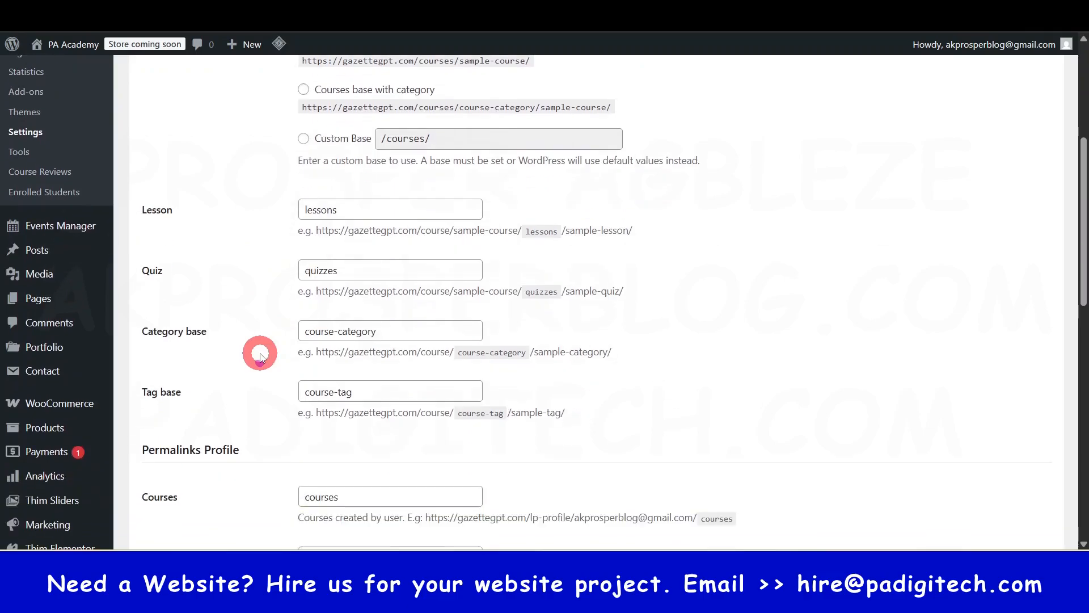
scroll(259, 354, "up", 6)
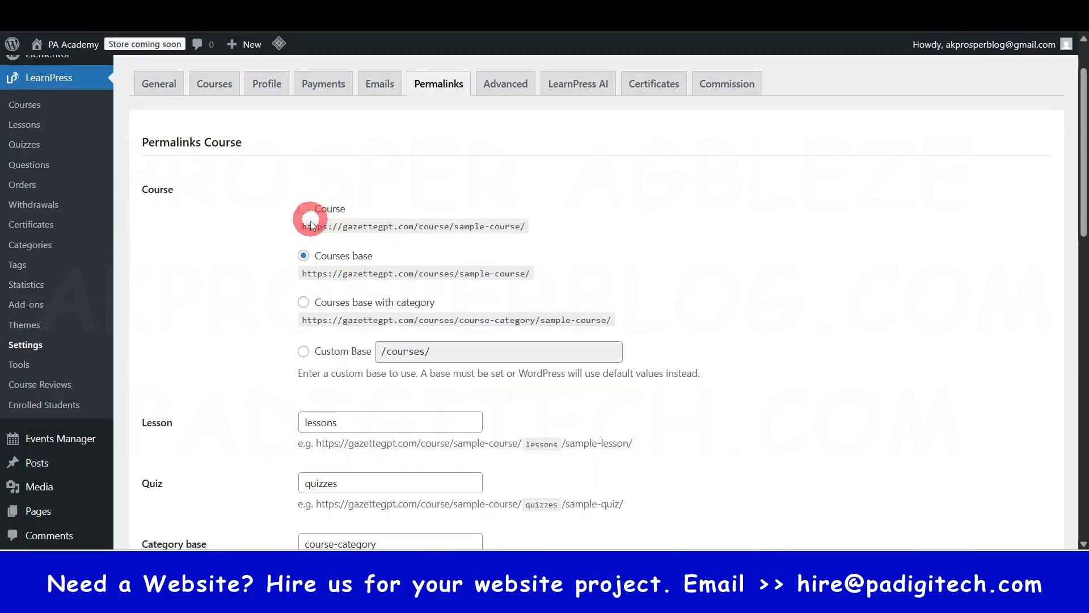
scroll(317, 375, "down", 4)
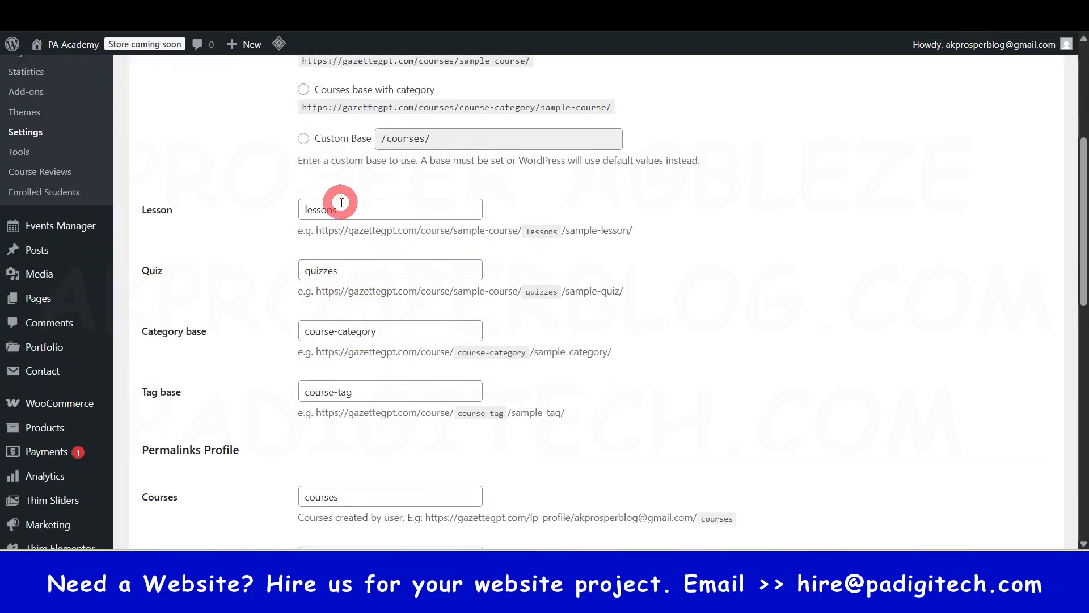
scroll(355, 369, "down", 4)
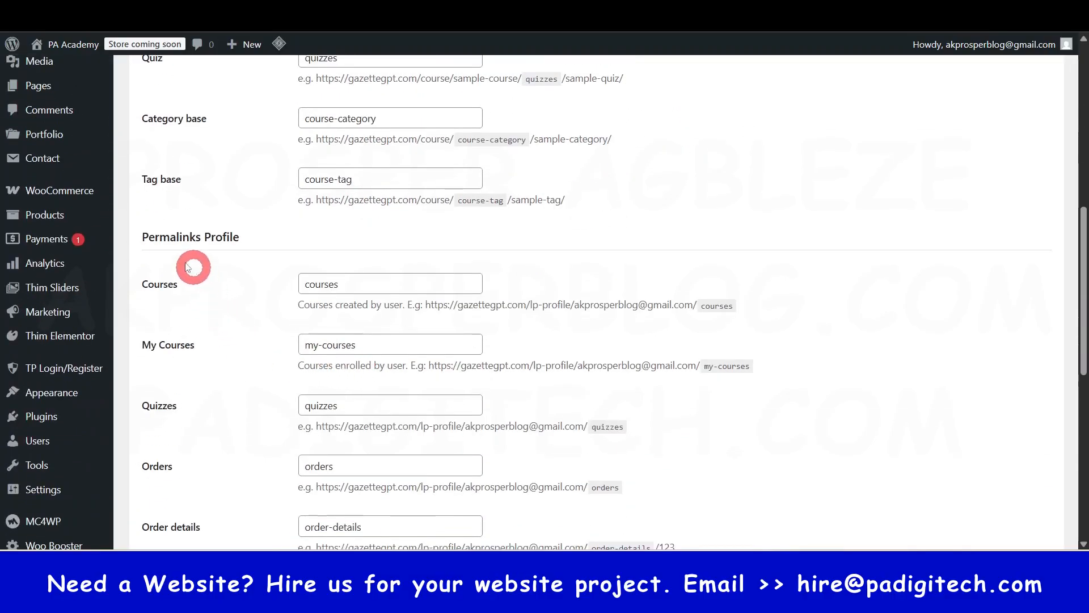
scroll(255, 309, "down", 3)
scroll(318, 295, "down", 4)
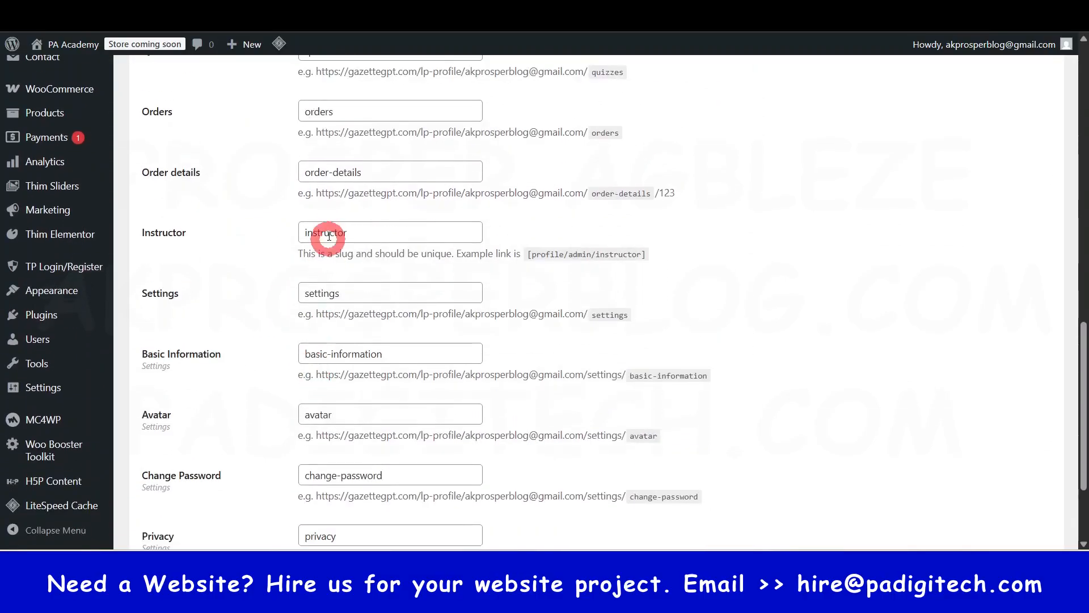
scroll(323, 355, "down", 3)
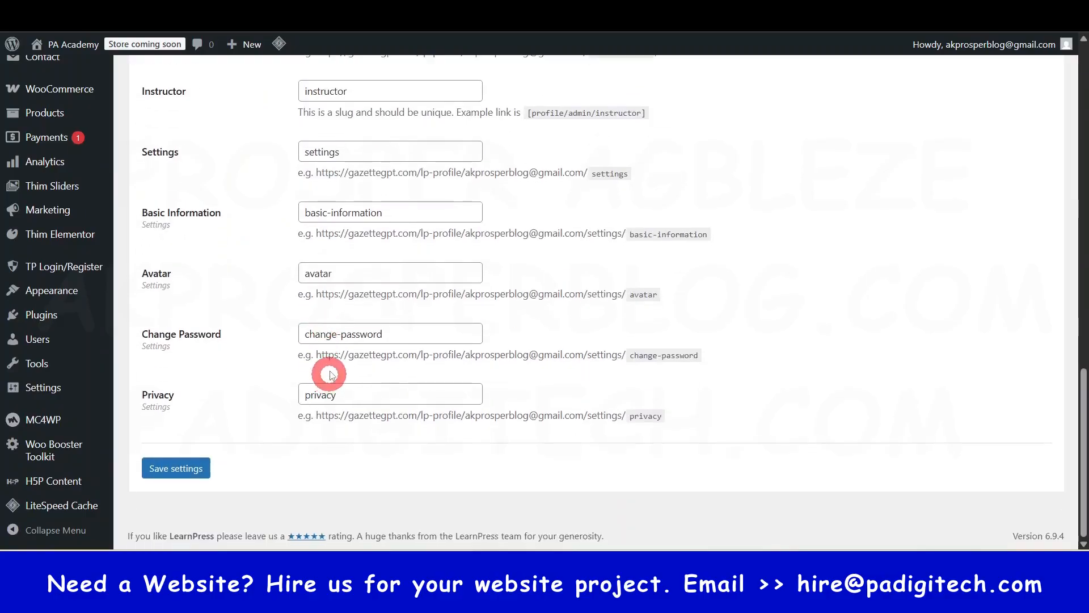
scroll(317, 295, "up", 3)
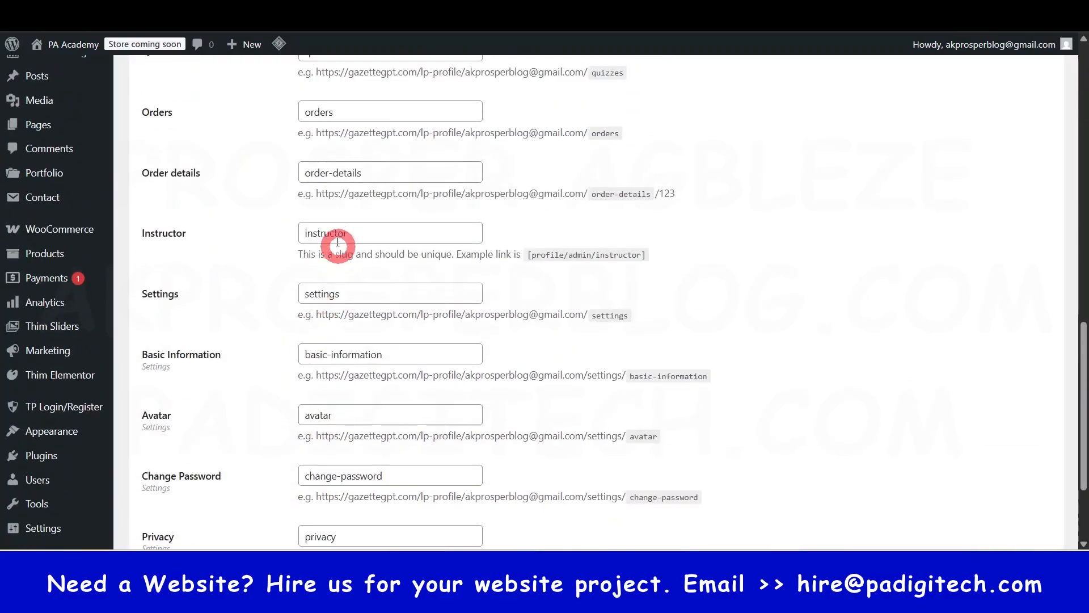
scroll(327, 301, "up", 10)
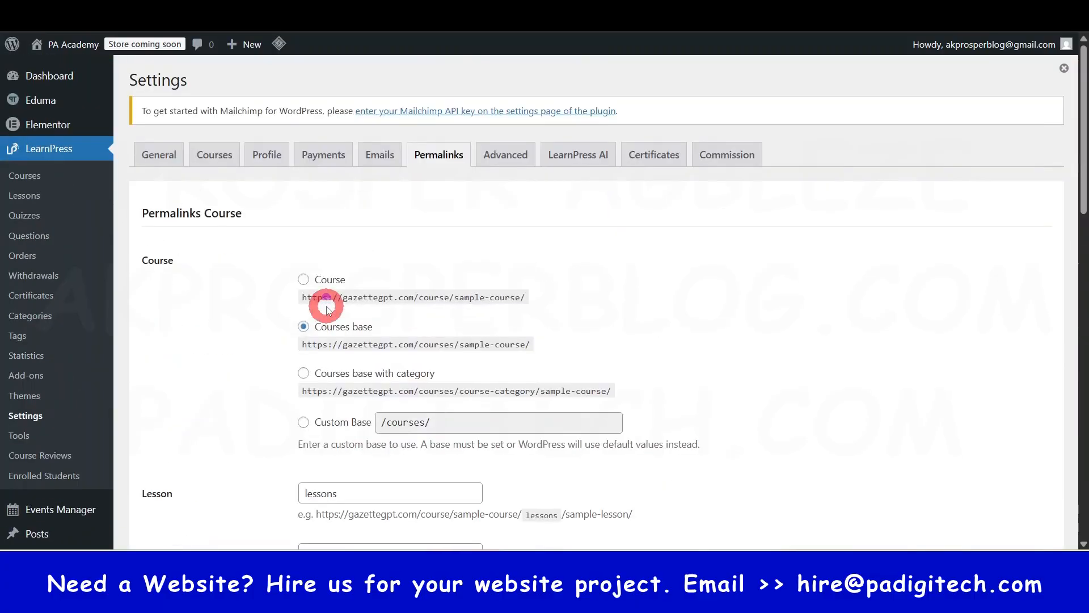
- Open the LearnPress advanced settings and compare the primary and secondary style colors with those used on the site's home page
left_click(497, 162)
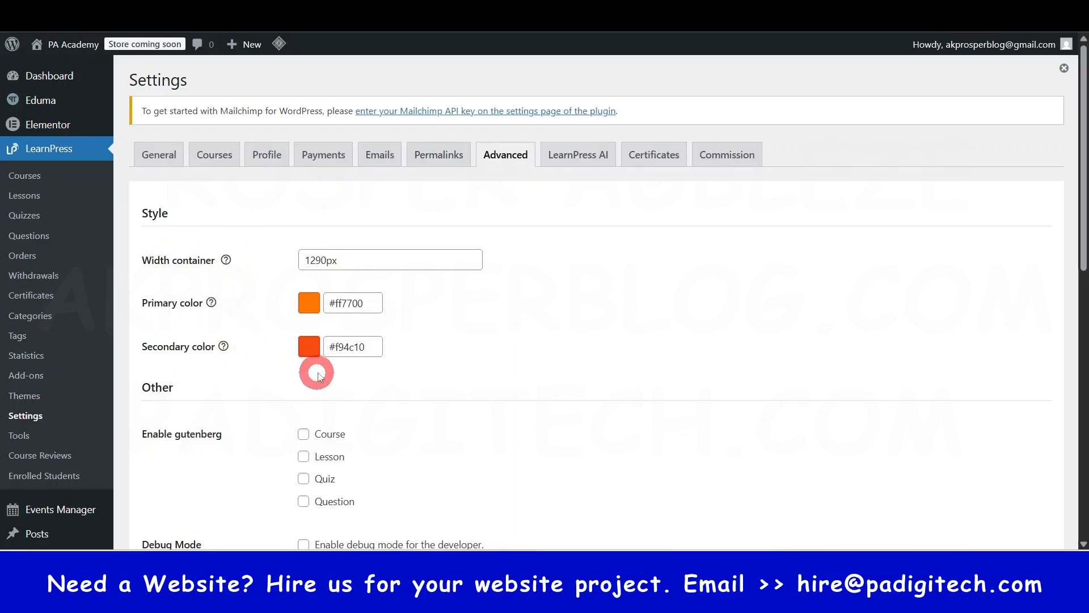
scroll(318, 372, "down", 1)
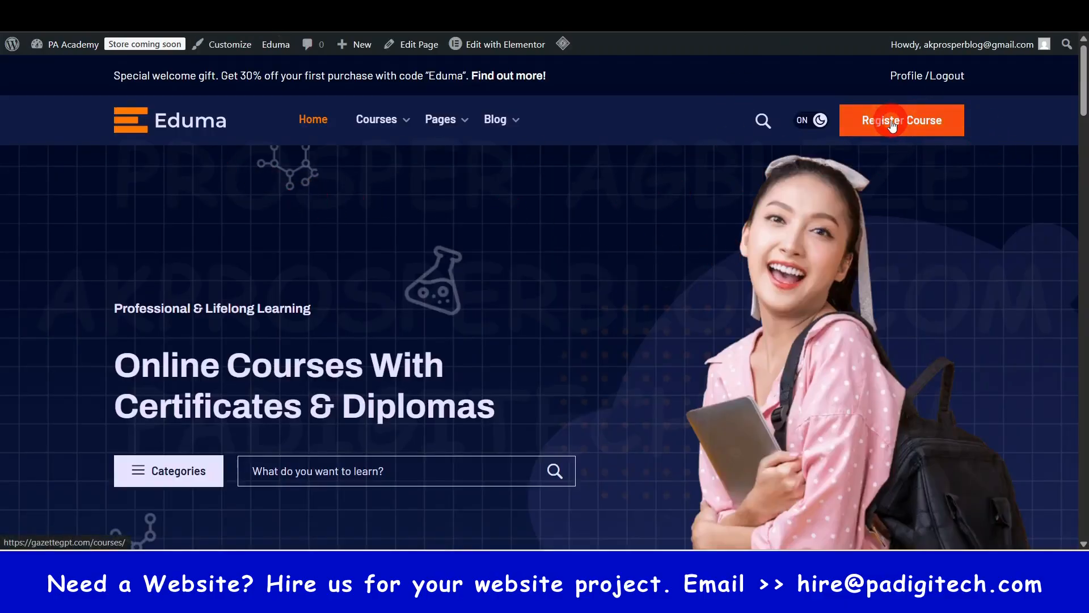
scroll(621, 368, "down", 10)
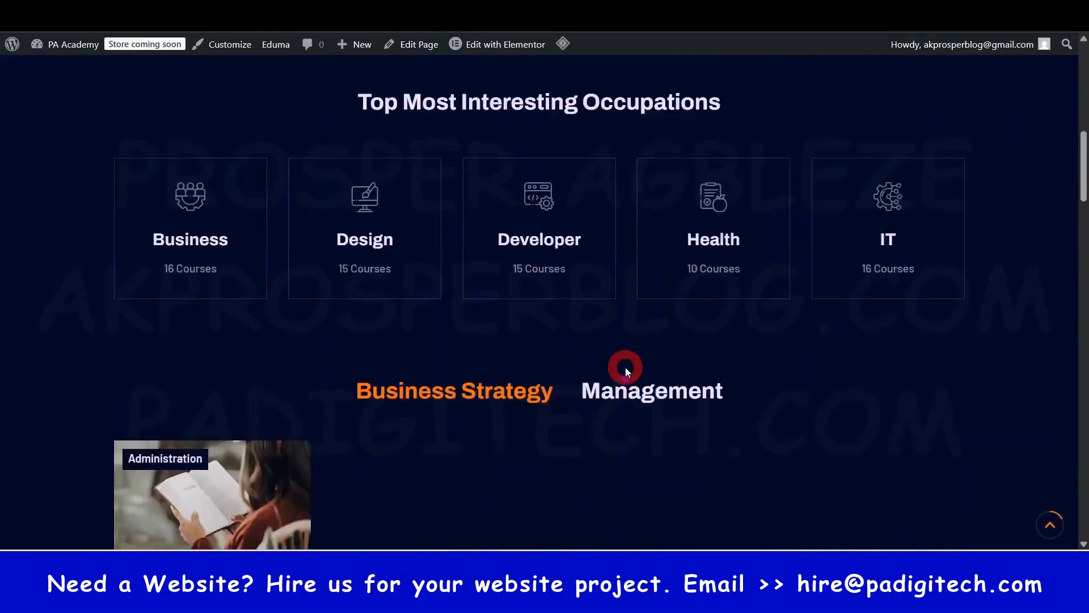
scroll(319, 418, "down", 15)
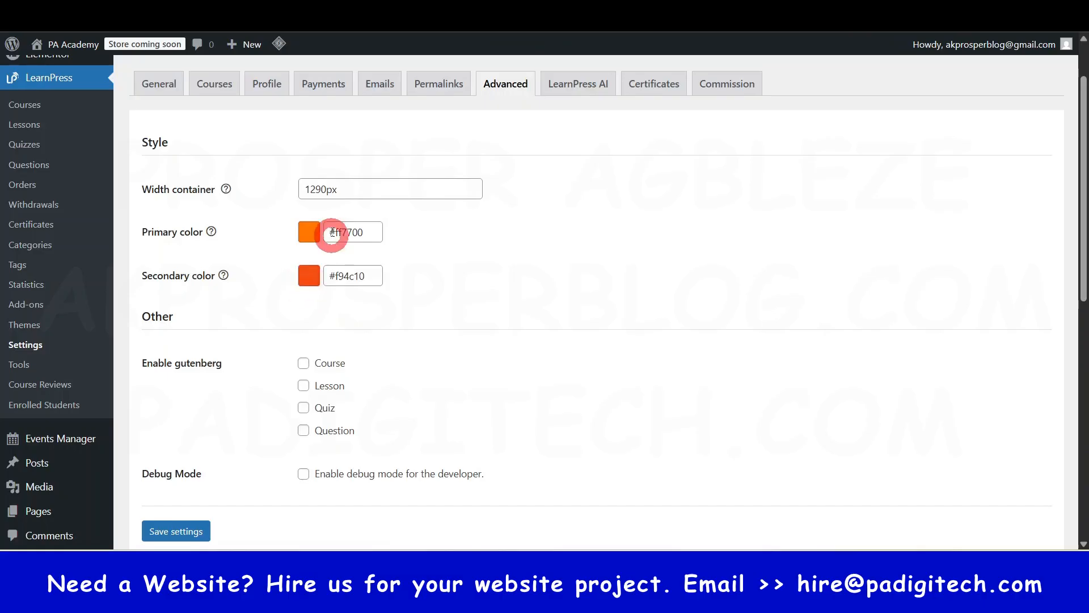
scroll(485, 361, "down", 4)
scroll(484, 359, "up", 5)
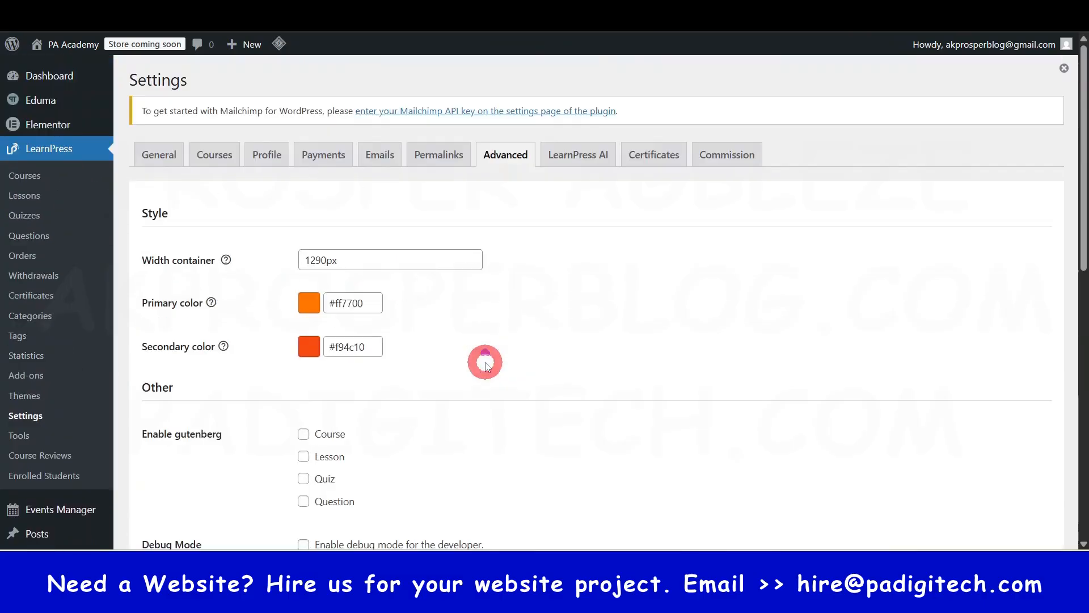
- Open the LearnPress AI settings and review the OpenAI activation, secret key, model, penalty and creativity options
left_click(573, 157)
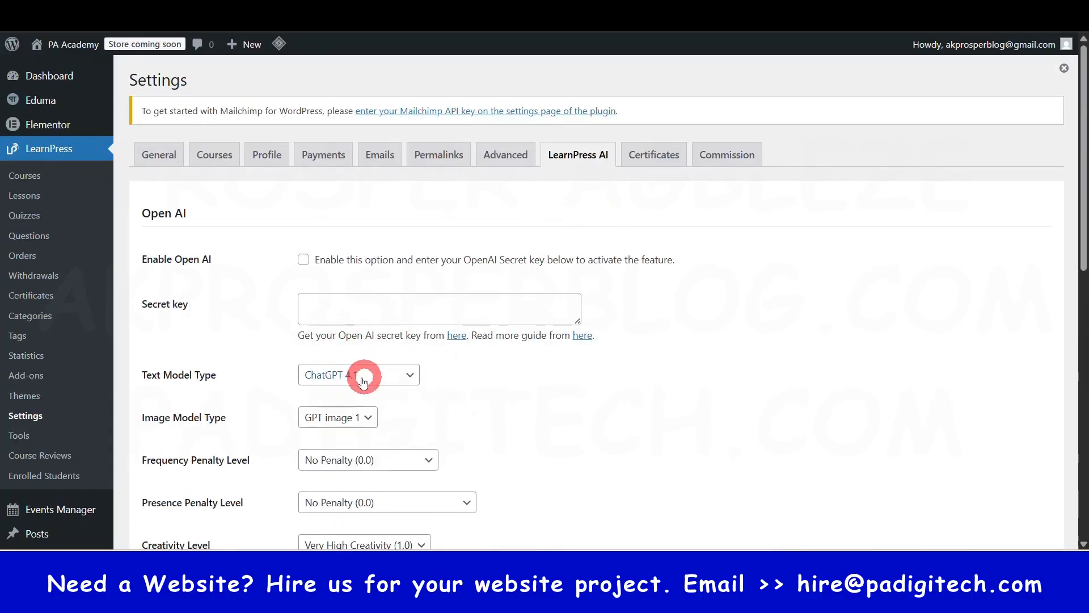
scroll(360, 410, "down", 3)
scroll(360, 410, "up", 3)
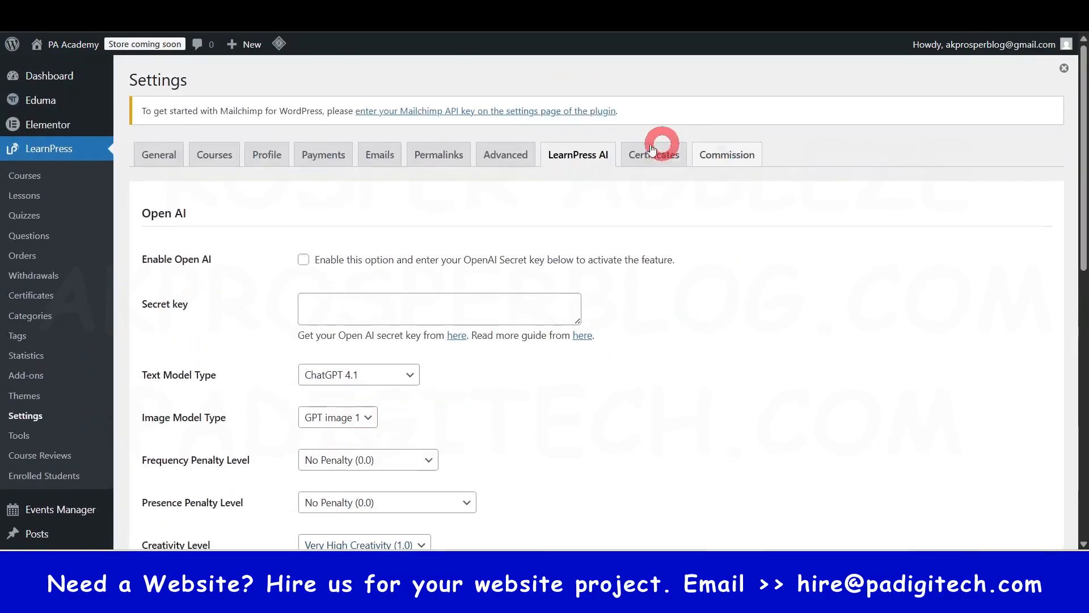
- Open the certificate settings, review the font and download type options, and enable social sharing for Twitter and Facebook
left_click(648, 161)
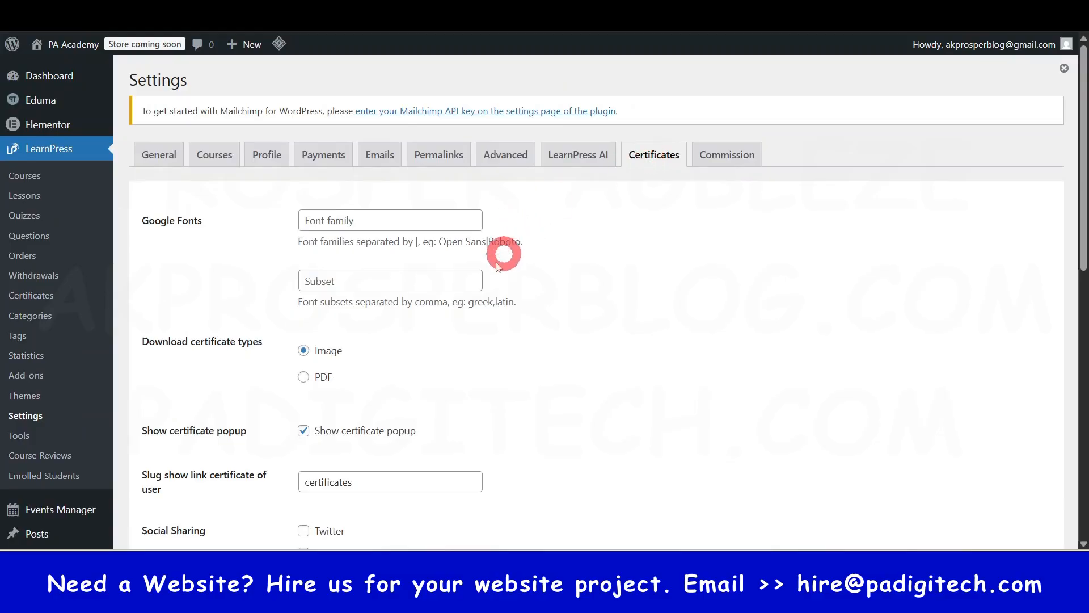
scroll(431, 332, "down", 1)
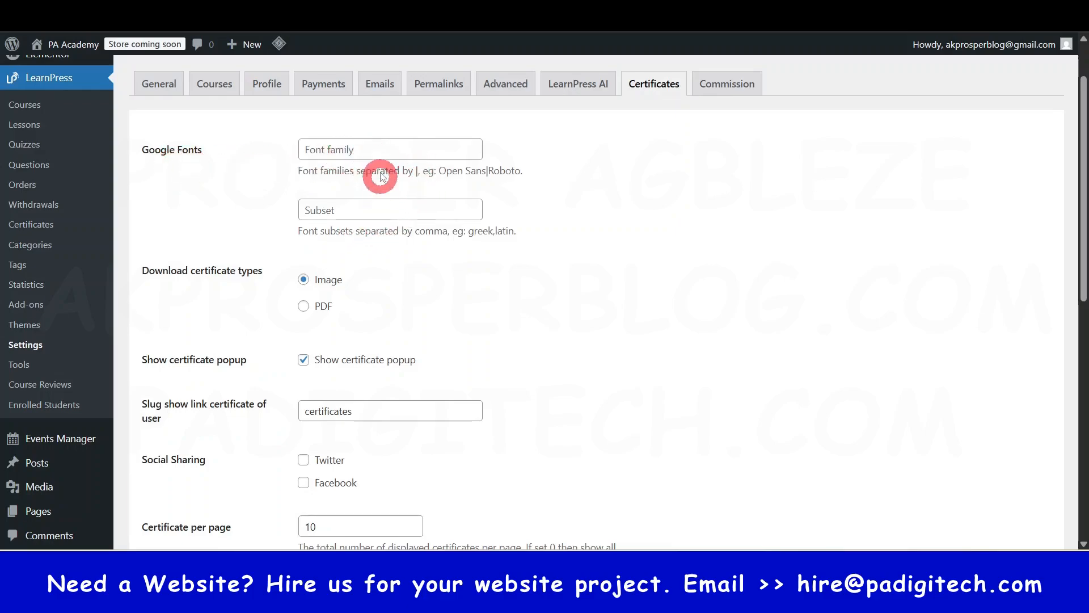
left_click(389, 151)
left_click(627, 179)
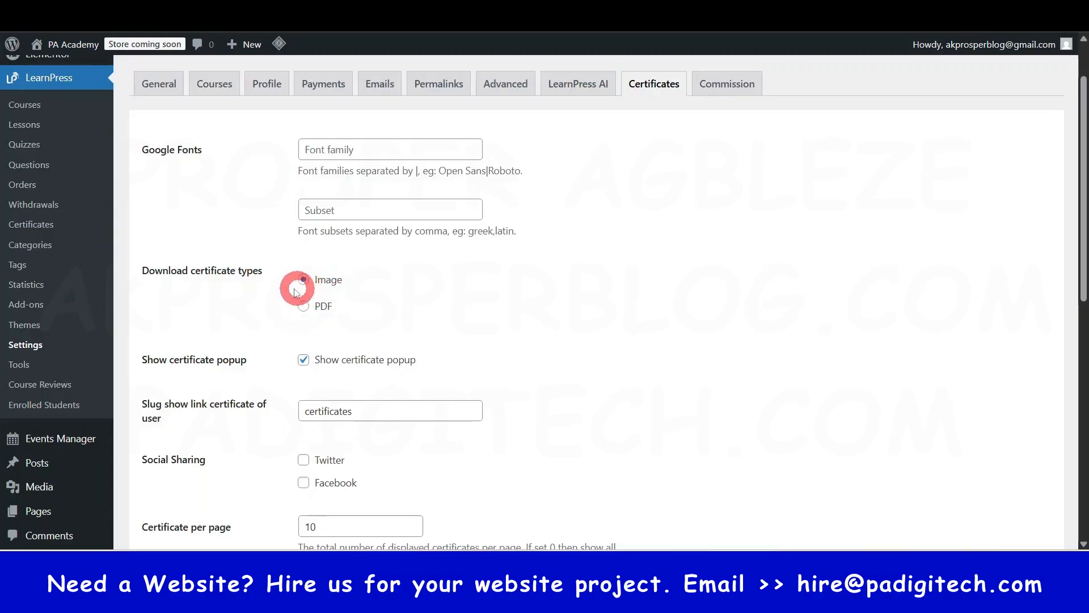
scroll(206, 401, "down", 3)
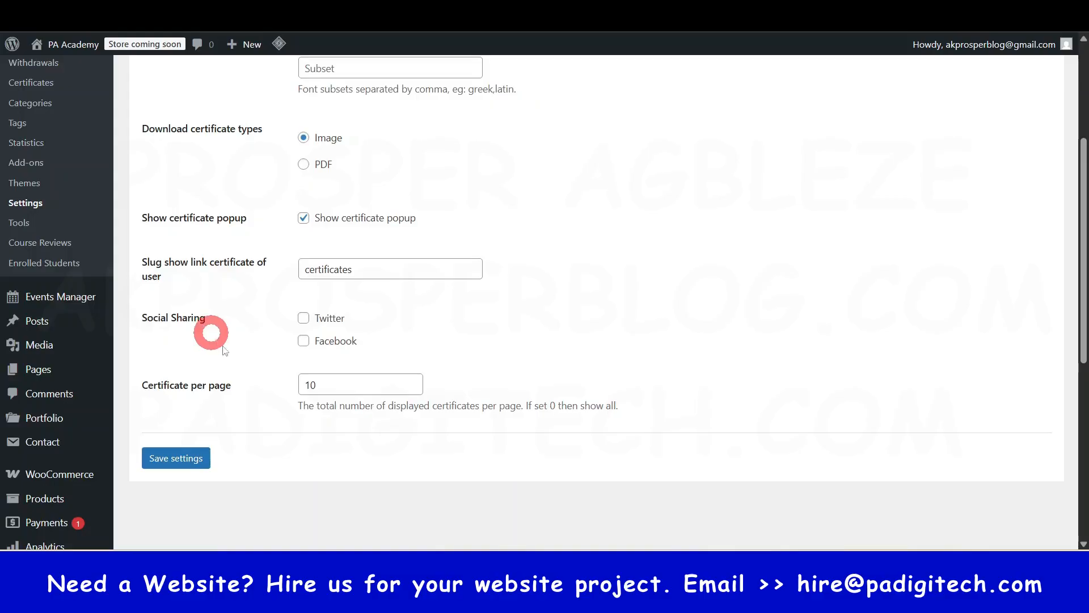
left_click(303, 319)
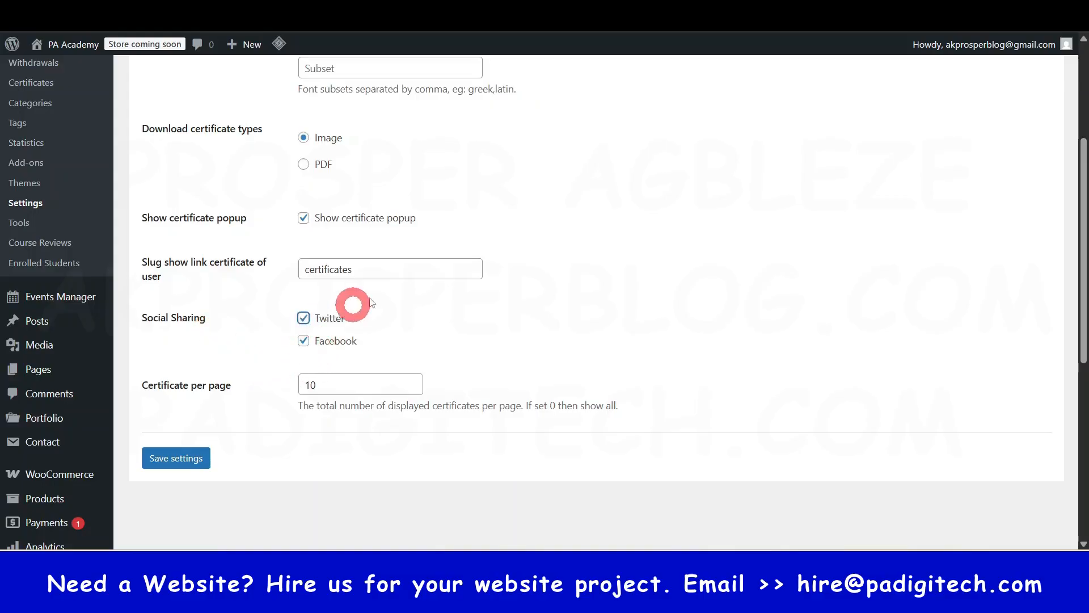
- Save the certificate settings and check the certificate options on the reloaded page
left_click(176, 460)
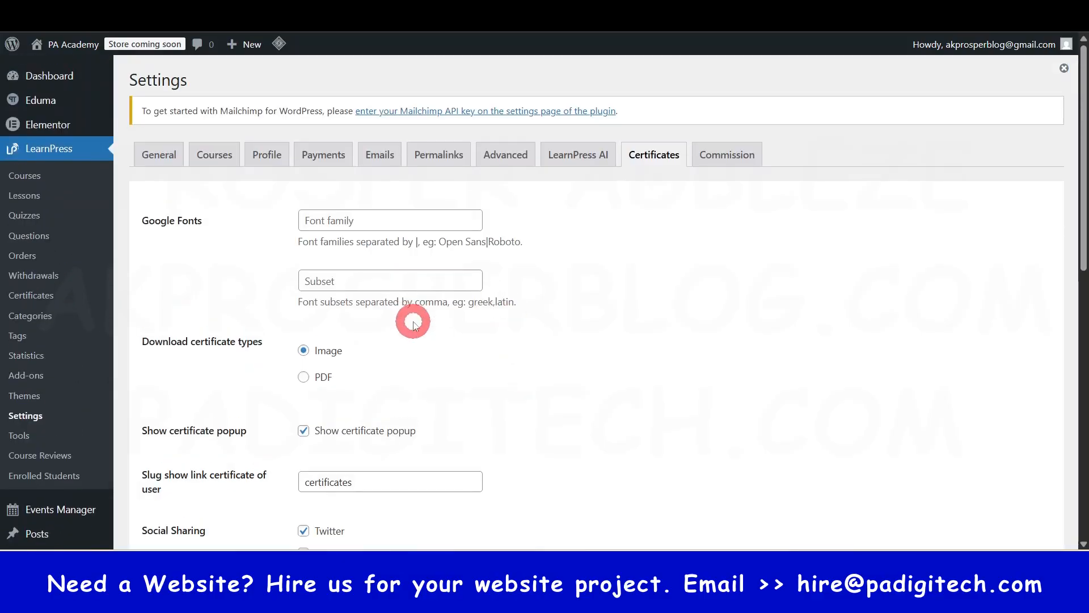
scroll(426, 311, "down", 5)
scroll(629, 259, "up", 5)
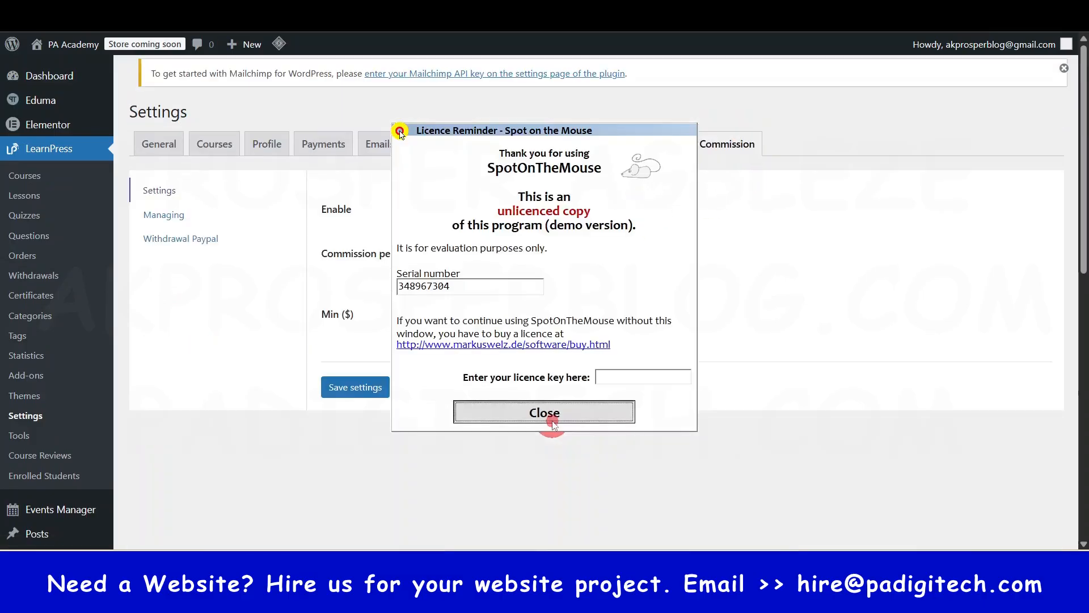
- Dismiss the licence reminder, set the LearnPress commission percent to 70 and save the commission settings
left_click(546, 417)
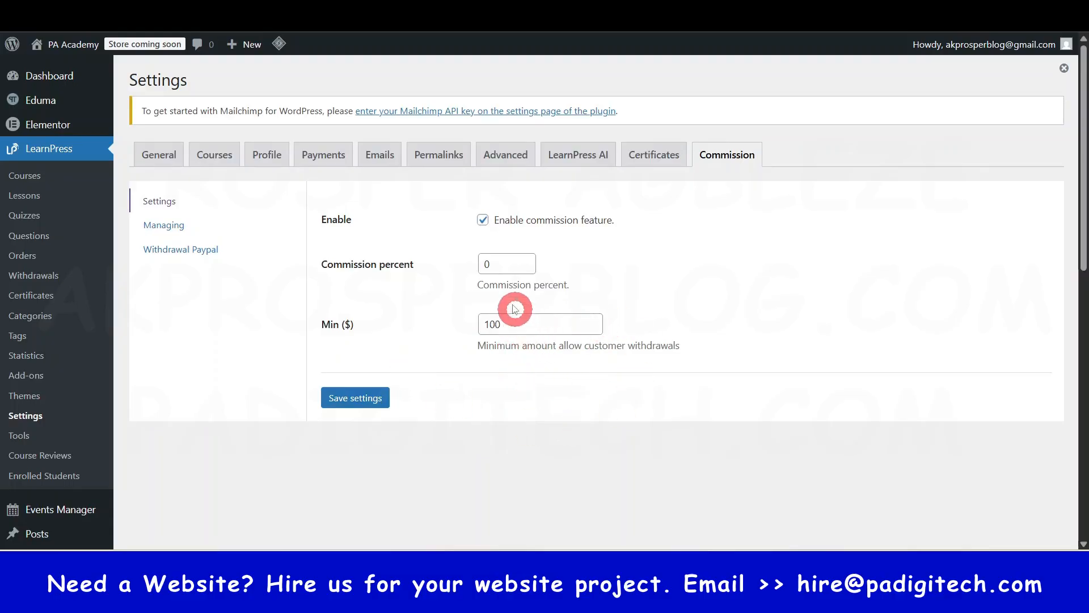
left_click(500, 263)
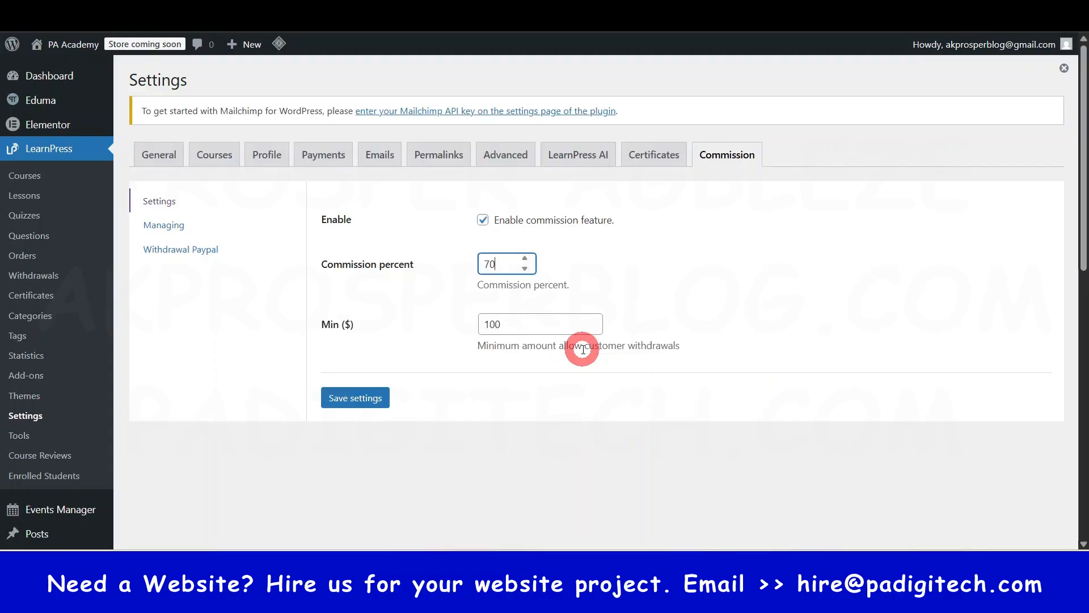
- Review each course's commission value and active status in the commission managing list, and open the PayPal withdrawal settings
left_click(163, 230)
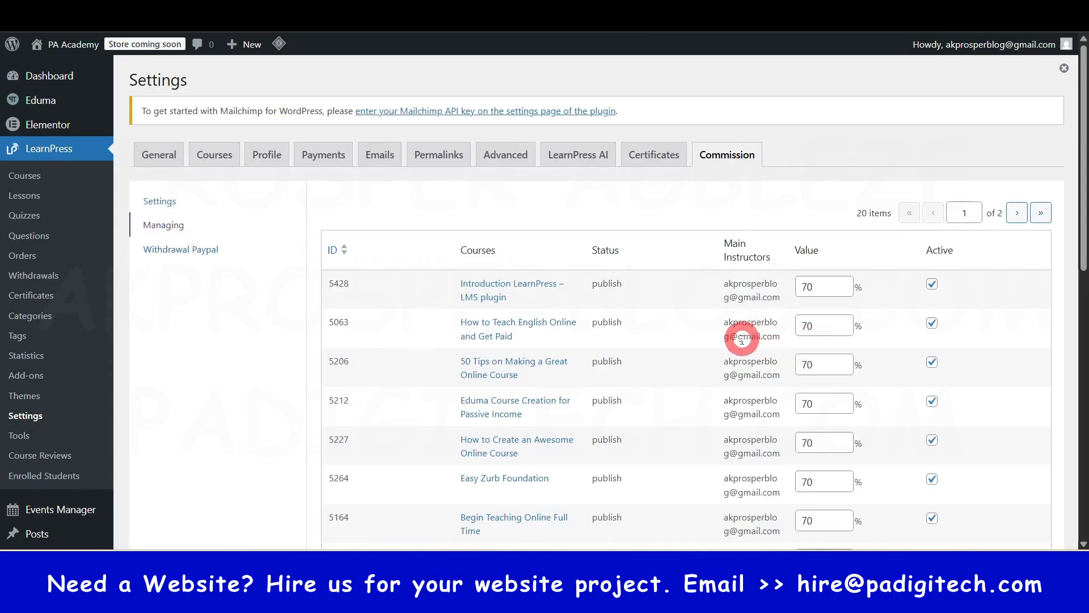
scroll(718, 350, "down", 2)
scroll(718, 350, "down", 2)
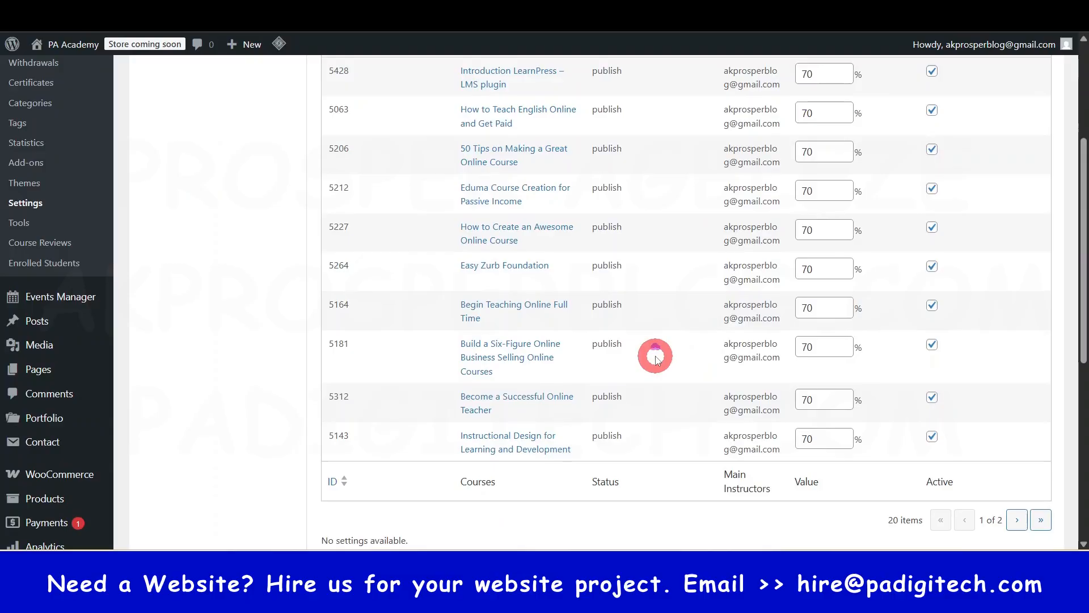
scroll(655, 358, "up", 3)
scroll(655, 357, "down", 5)
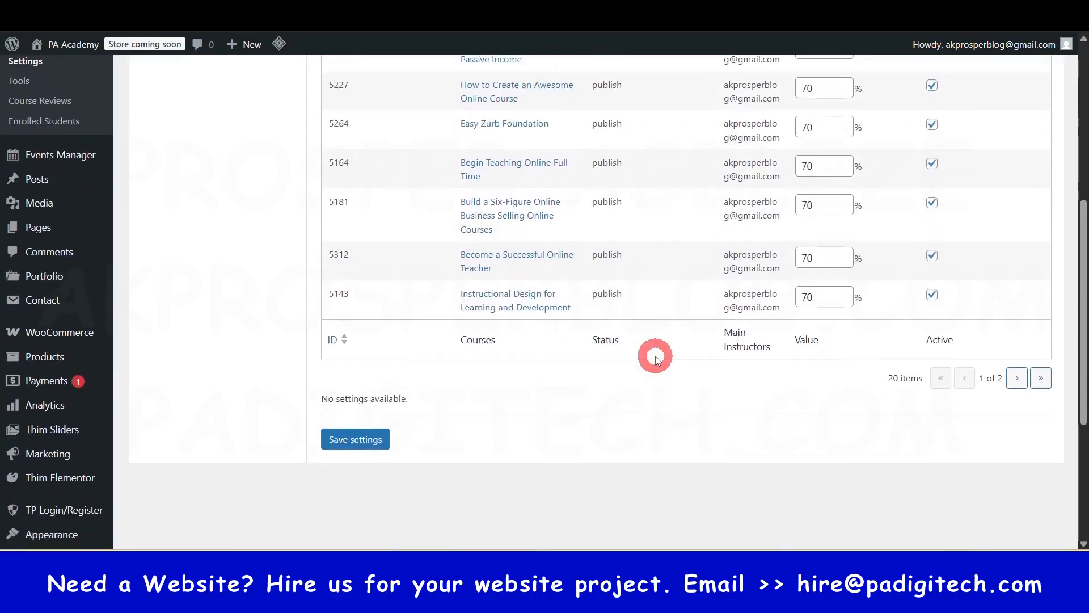
scroll(655, 358, "up", 3)
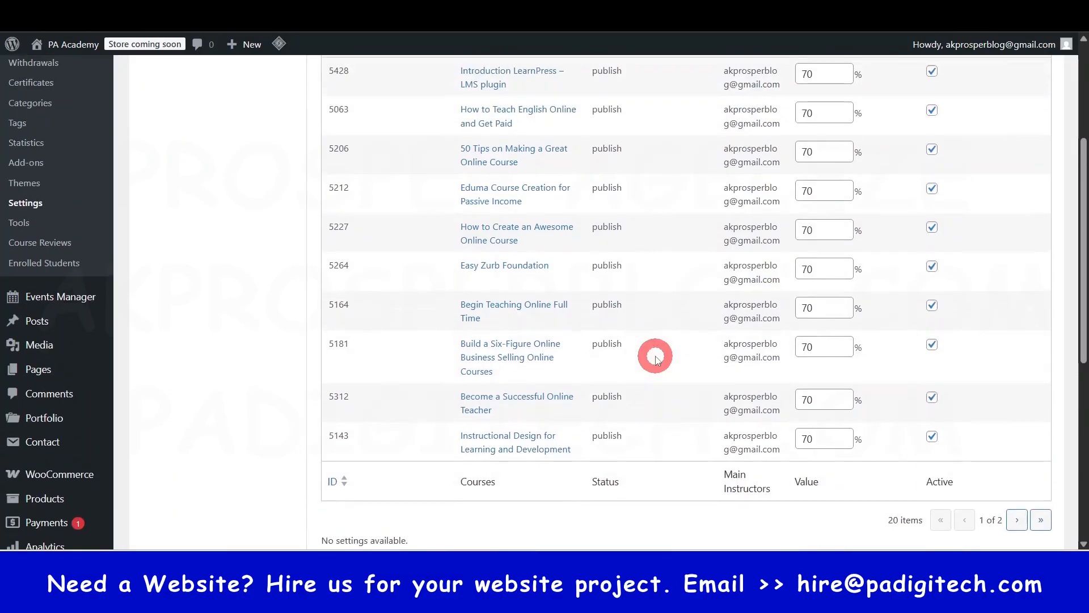
scroll(520, 458, "up", 3)
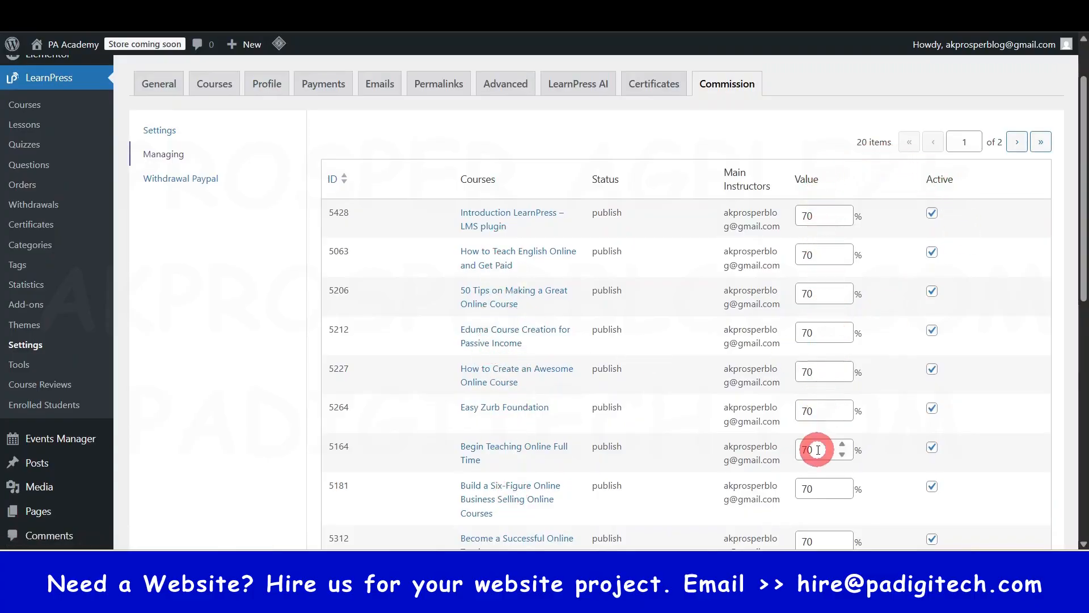
scroll(826, 346, "down", 6)
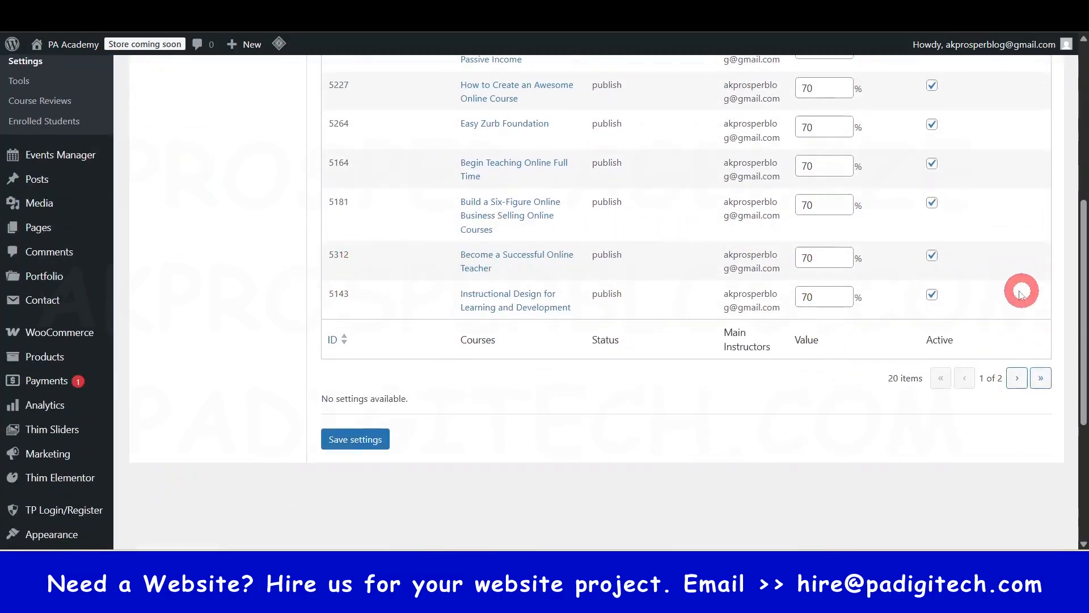
scroll(940, 321, "up", 1)
scroll(940, 321, "up", 5)
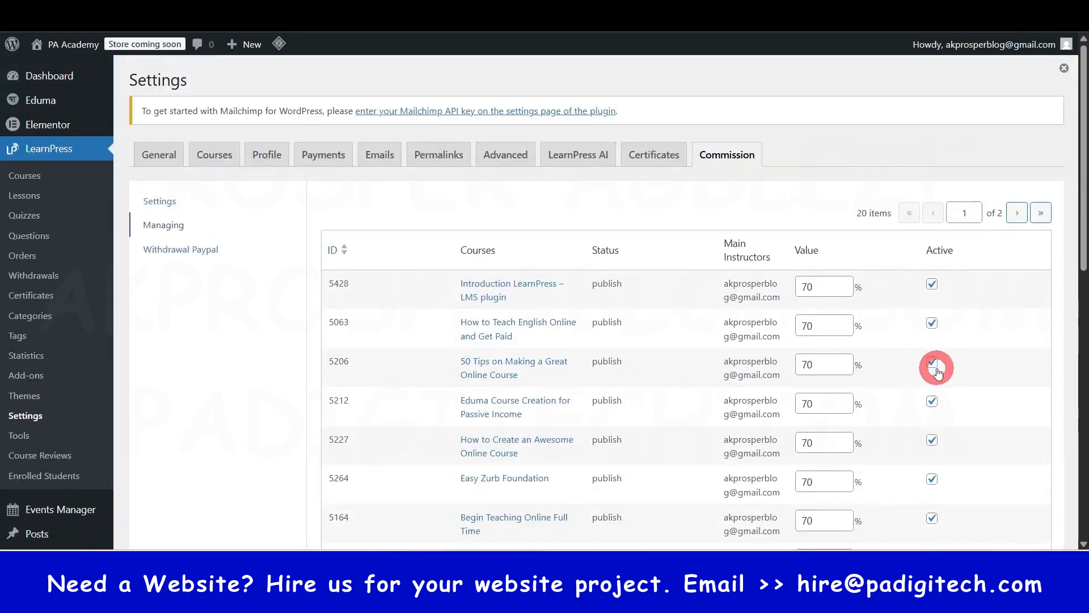
left_click(179, 253)
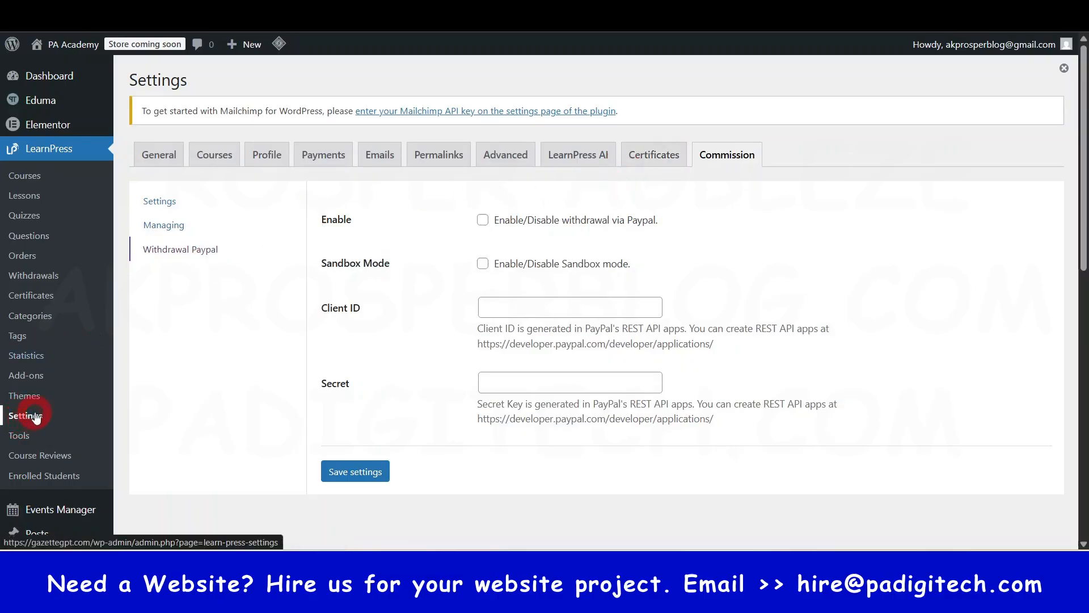
- Open the LearnPress courses list and look through the imported demo courses with their curriculum, prices and categories
left_click(25, 180)
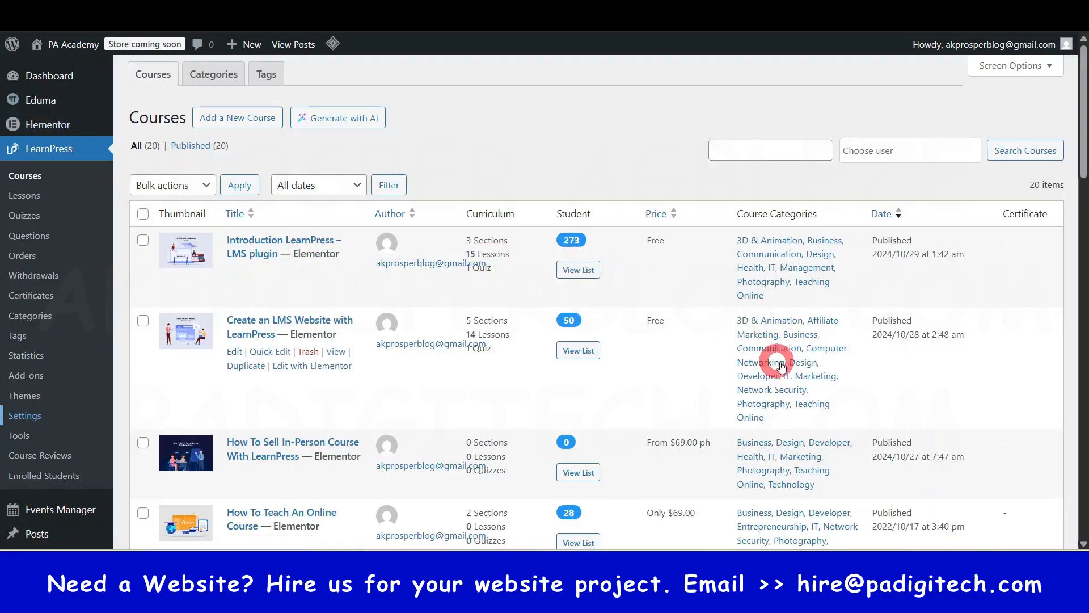
scroll(615, 372, "down", 6)
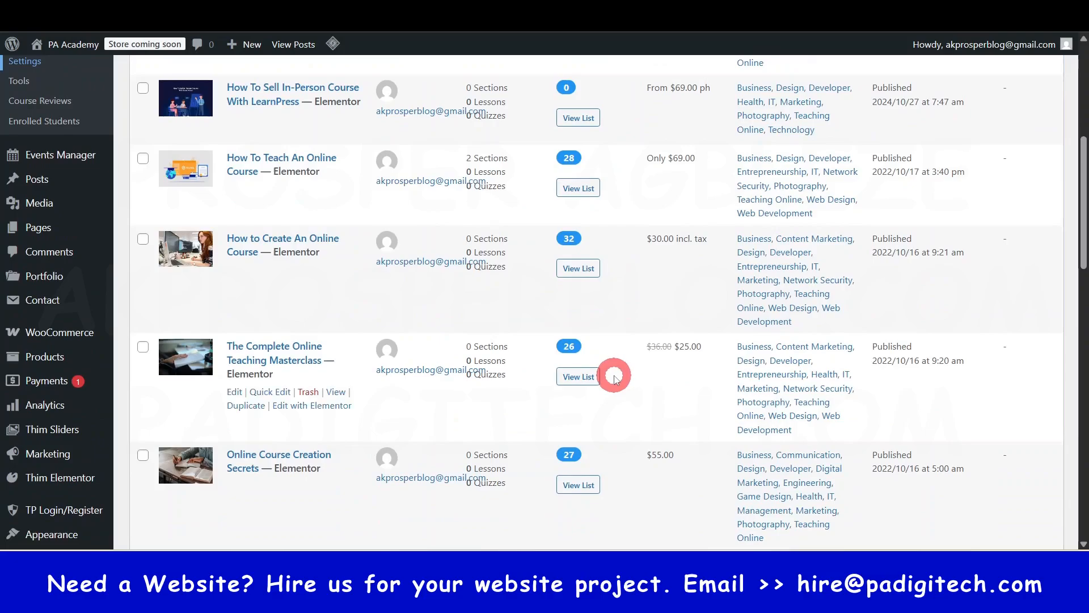
scroll(615, 372, "up", 7)
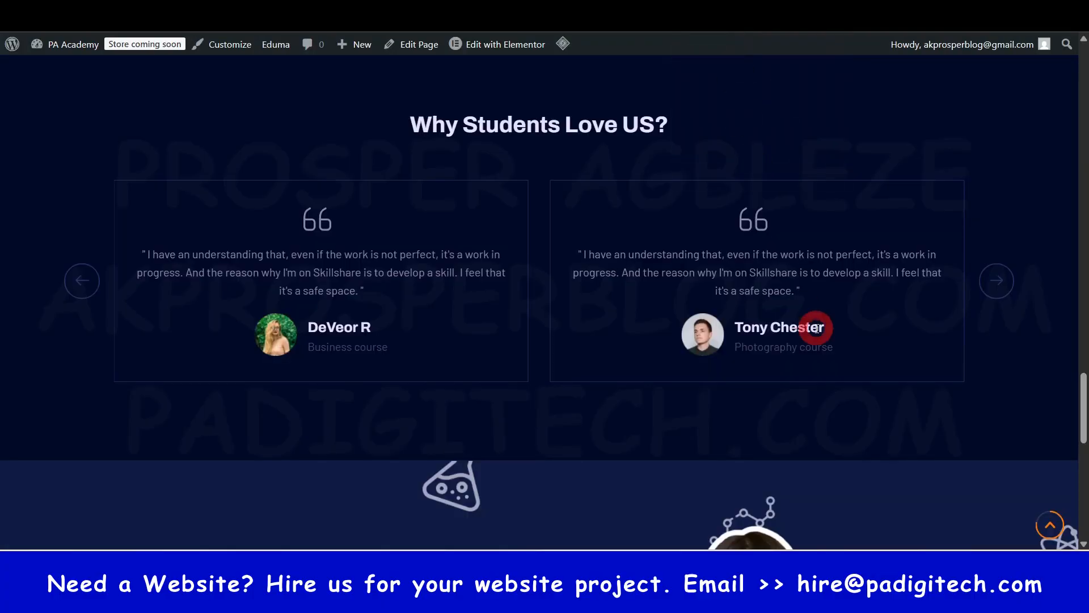
- Switch to the site's home page and open the Build a Six-Figure Online Business Selling Online Courses course from the Business Strategy section
scroll(817, 328, "up", 20)
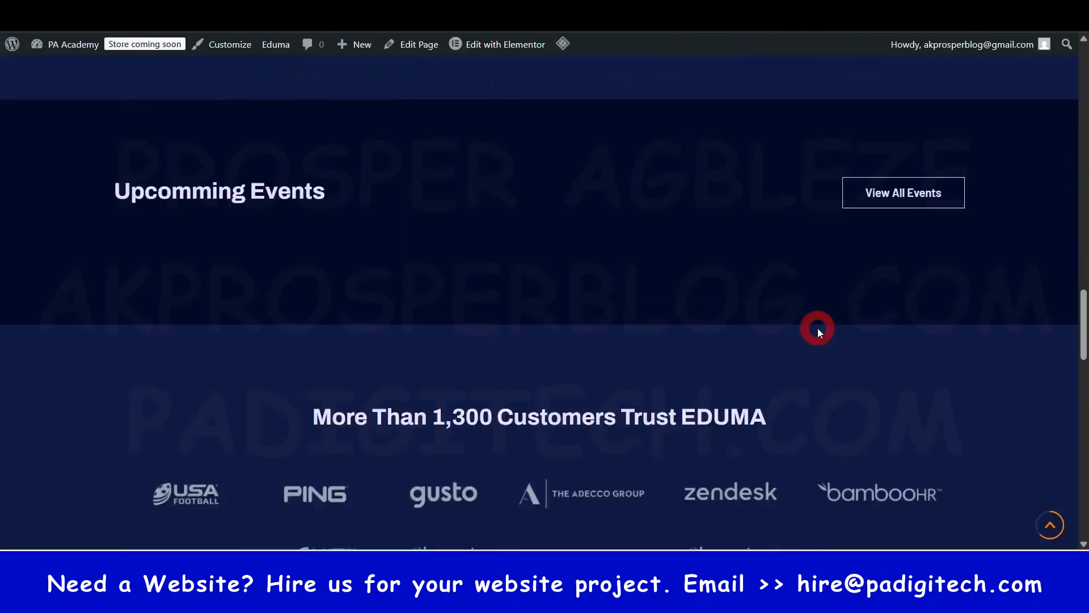
scroll(165, 411, "down", 5)
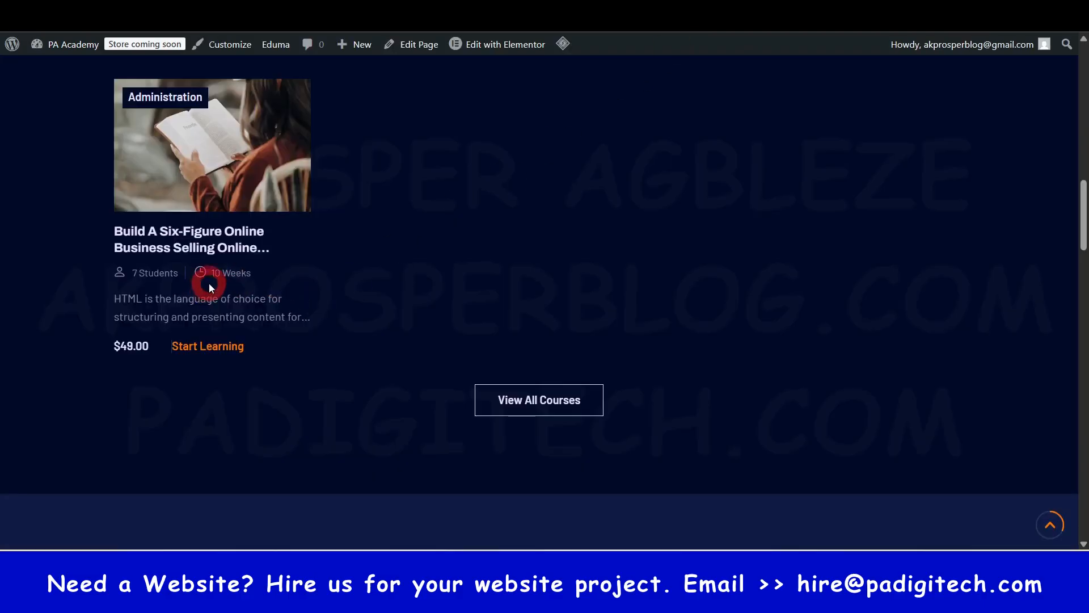
scroll(146, 151, "up", 3)
right_click(165, 396)
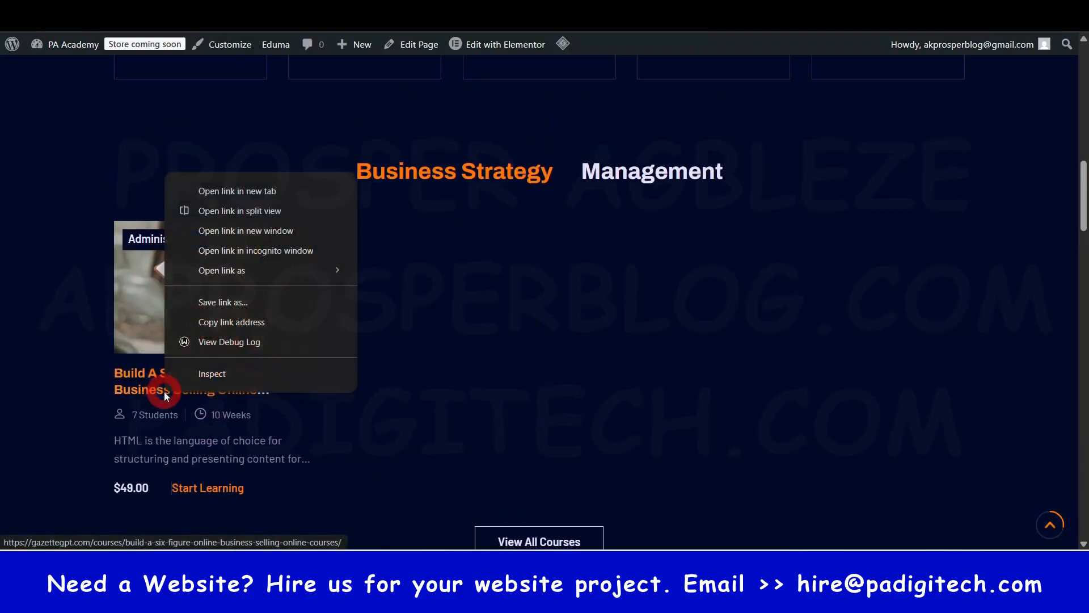
left_click(142, 402)
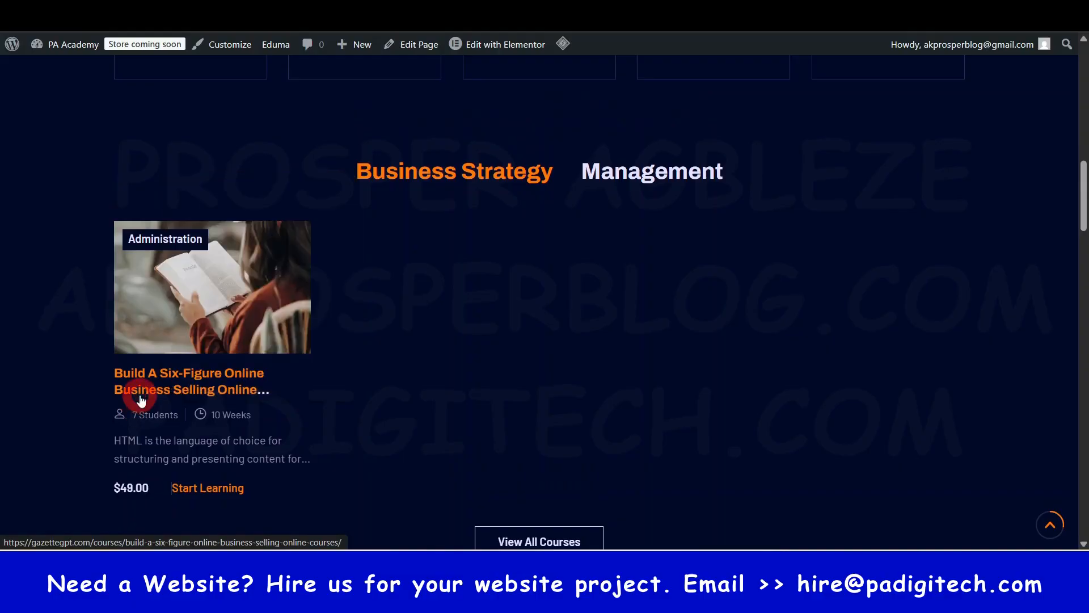
left_click(140, 394)
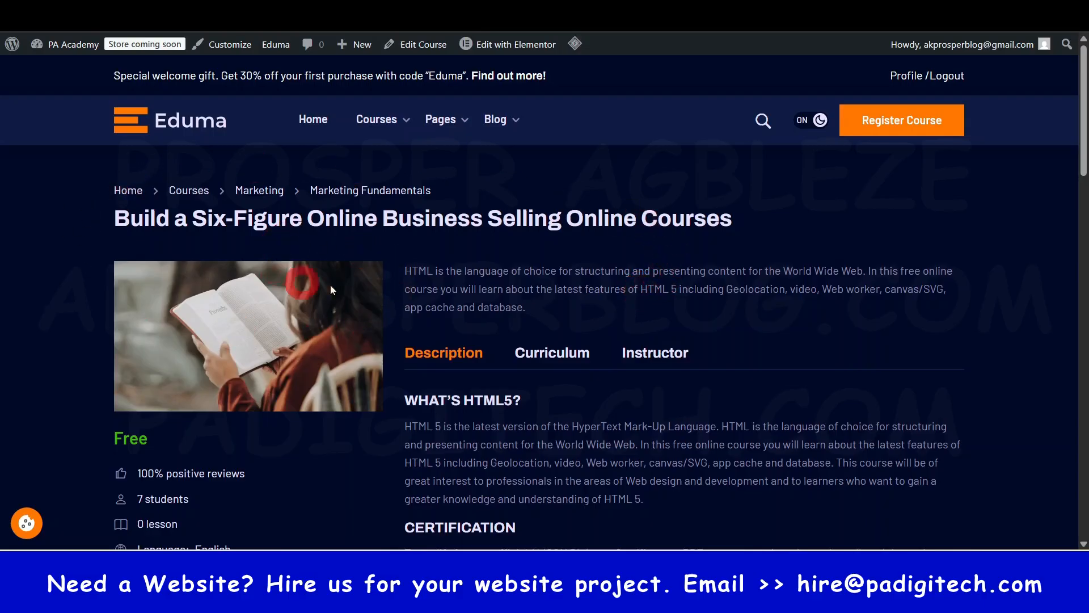
- Examine the course page's title, short summary, full description, course details list and price label
left_click_drag(115, 219, 610, 221)
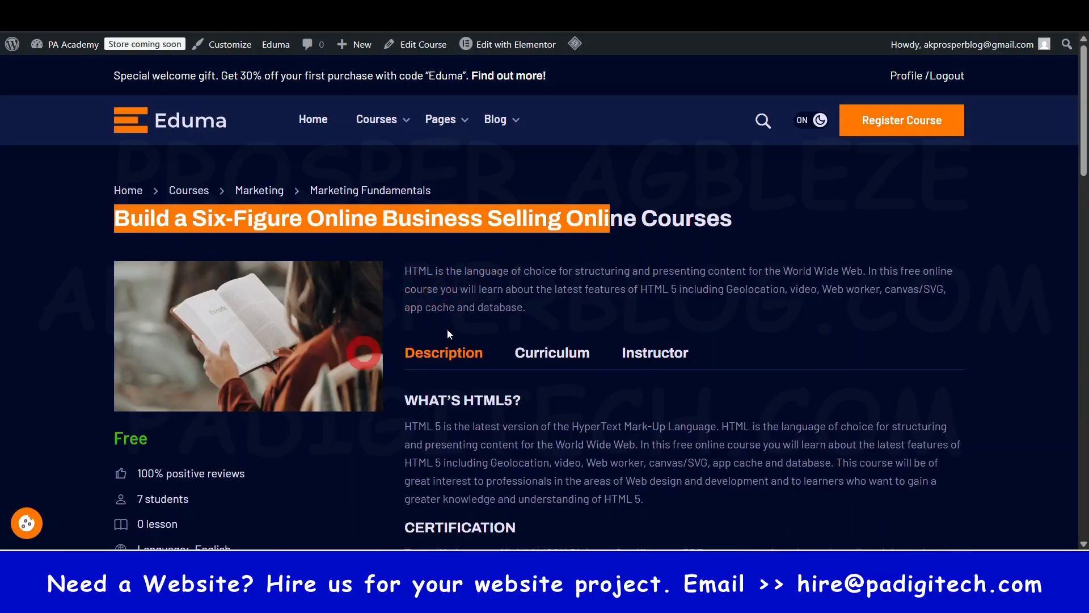
left_click(517, 303)
scroll(517, 303, "down", 1)
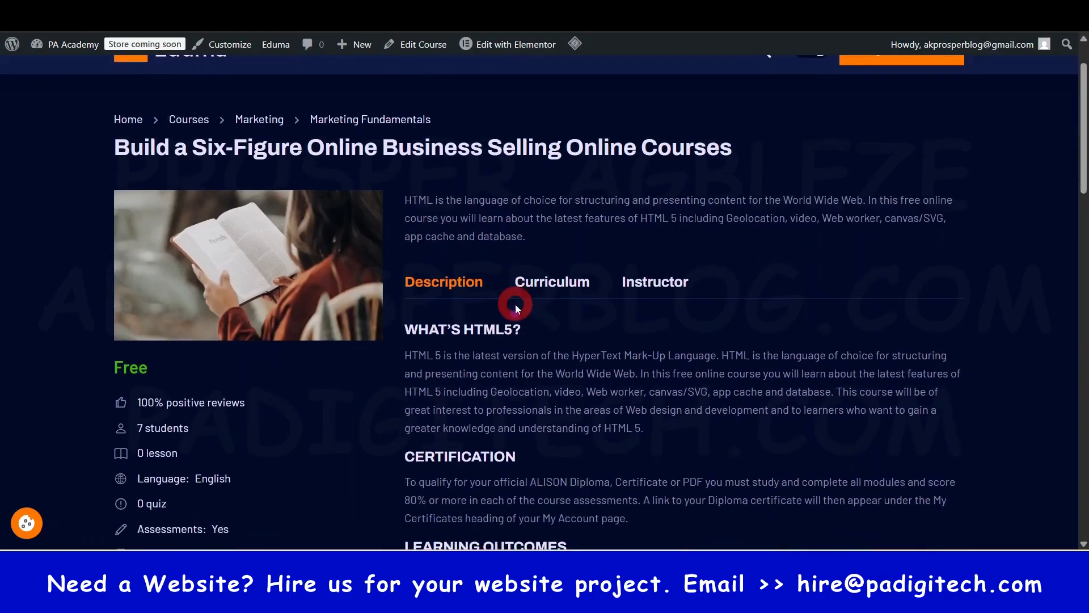
triple_click(519, 220)
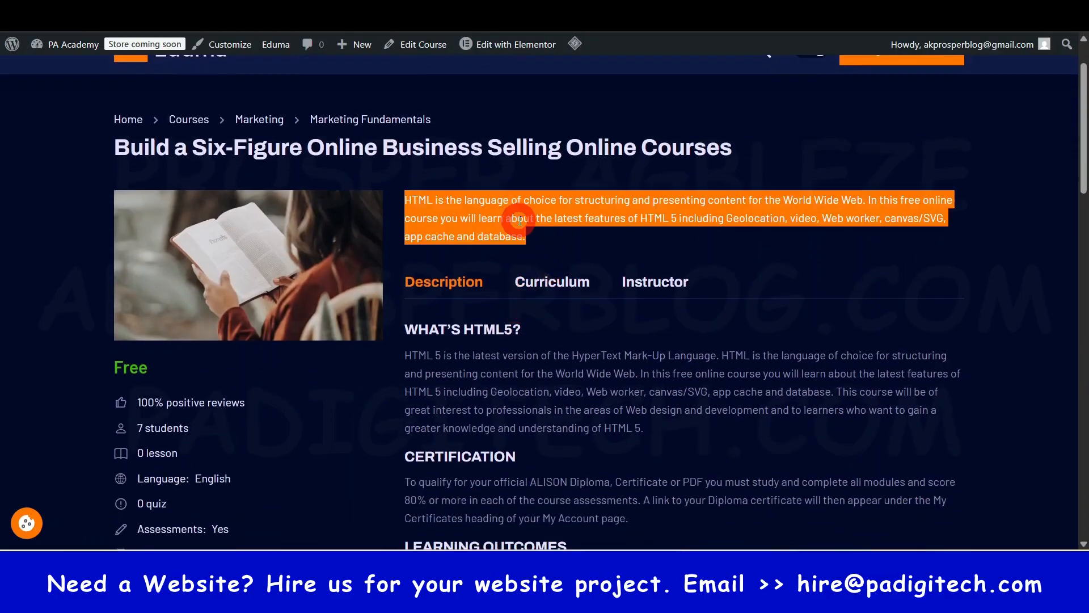
left_click(486, 384)
scroll(494, 377, "down", 3)
left_click_drag(429, 142, 591, 322)
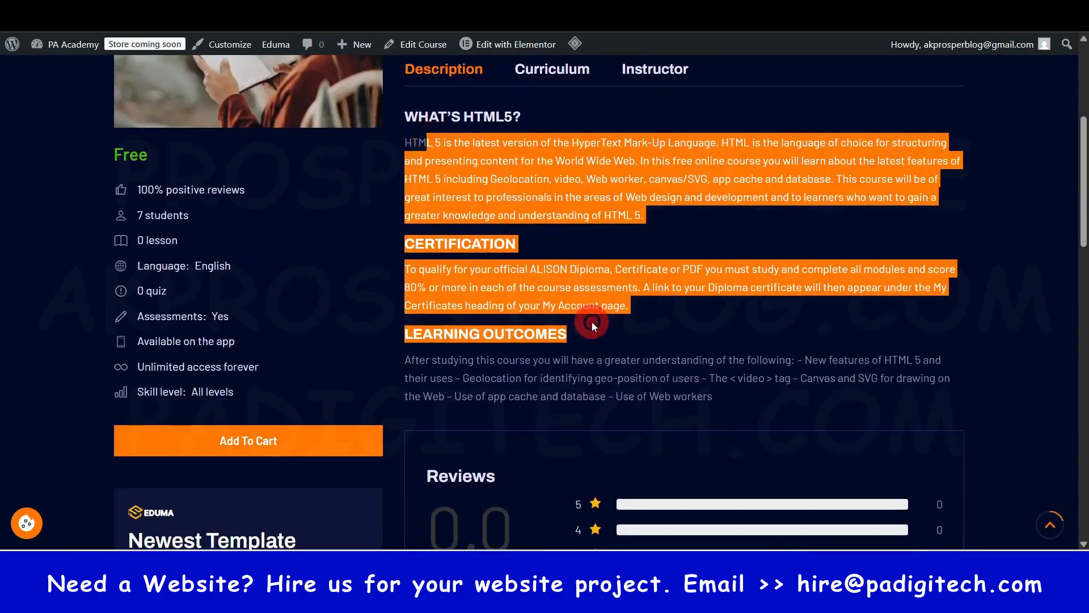
left_click(634, 260)
left_click_drag(114, 188, 222, 385)
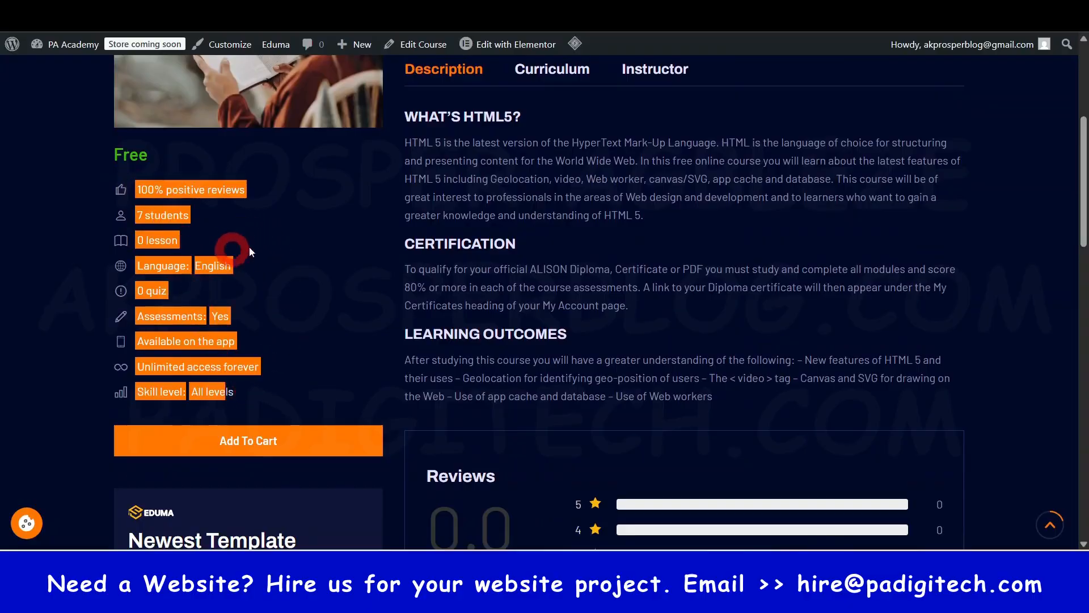
left_click(297, 262)
scroll(303, 260, "up", 3)
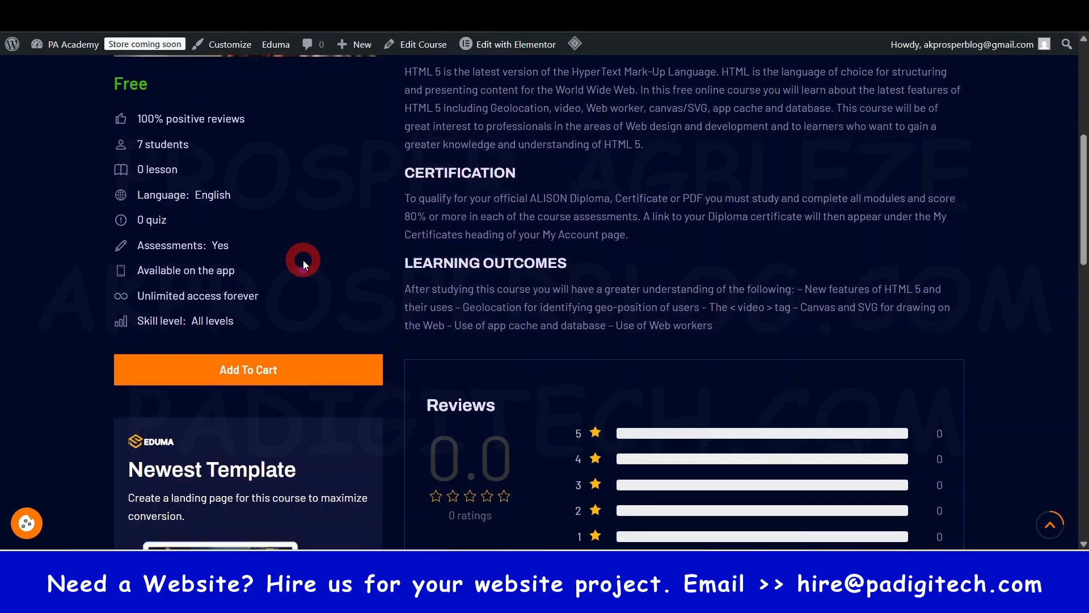
left_click_drag(191, 289, 110, 300)
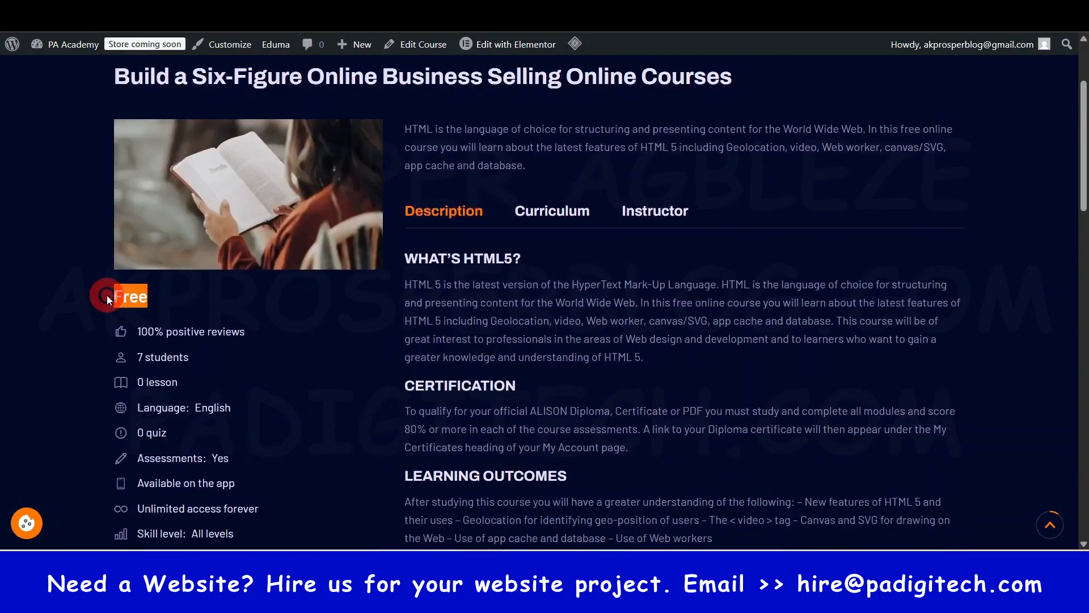
left_click(321, 370)
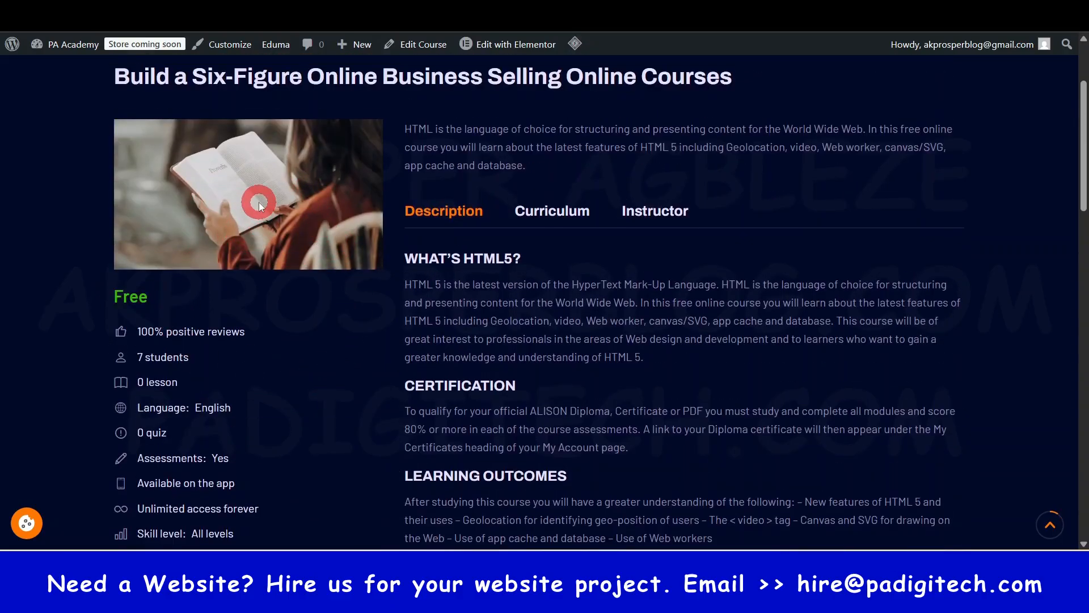
- View the course's Curriculum and Instructor sections, and look over the reviews, template promotion and related courses areas
left_click(560, 213)
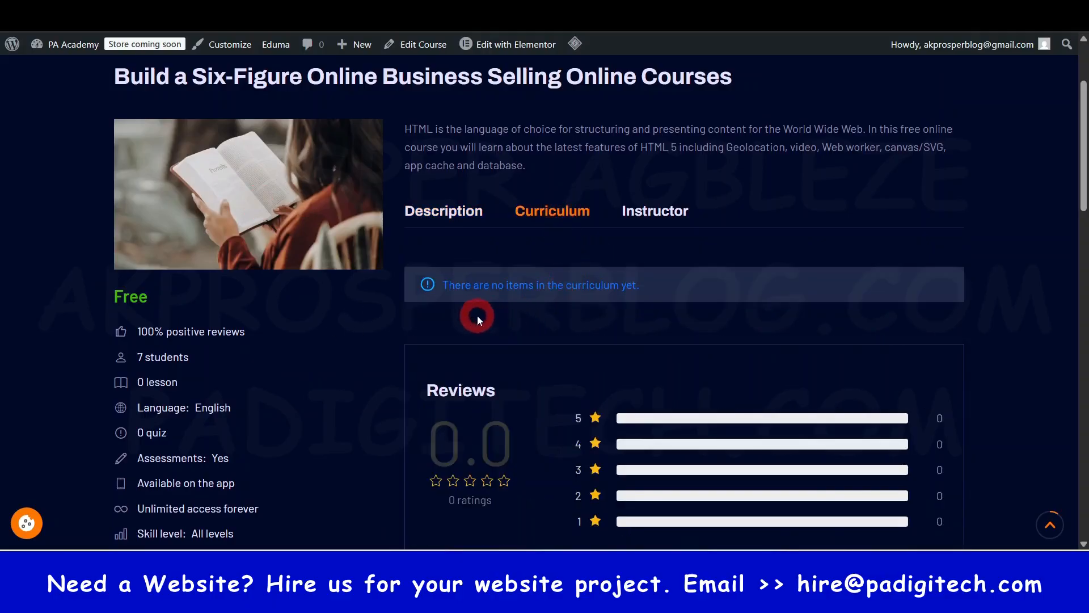
left_click(641, 209)
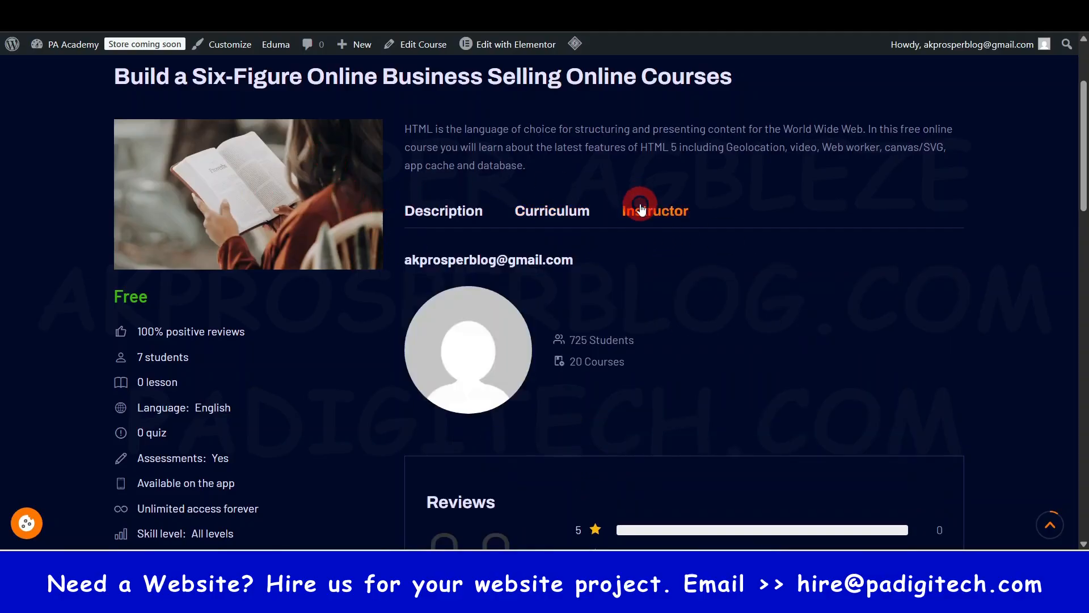
scroll(670, 338, "down", 1)
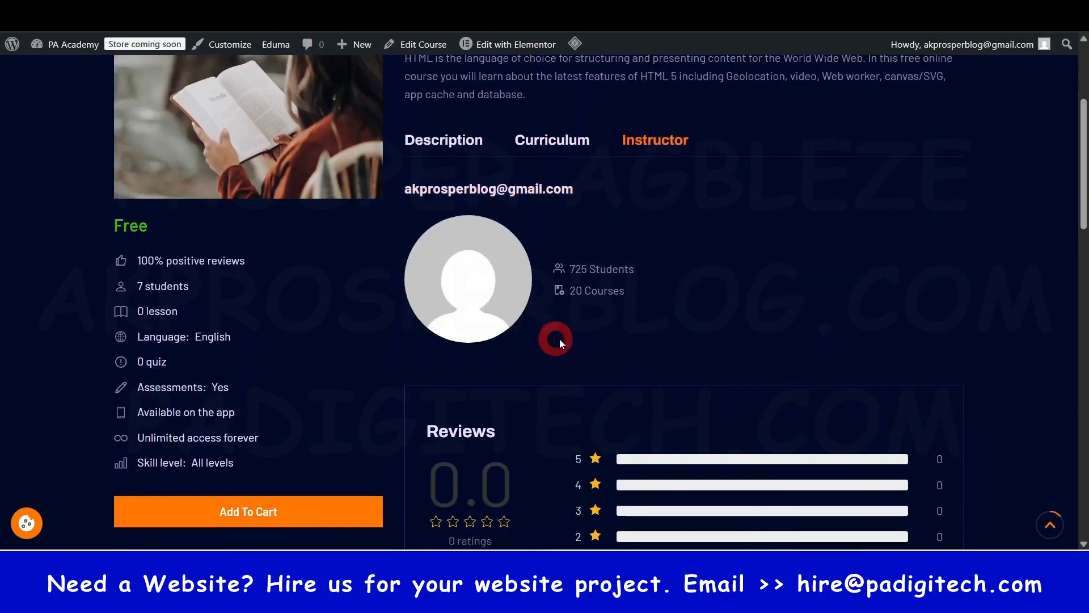
scroll(545, 281, "down", 6)
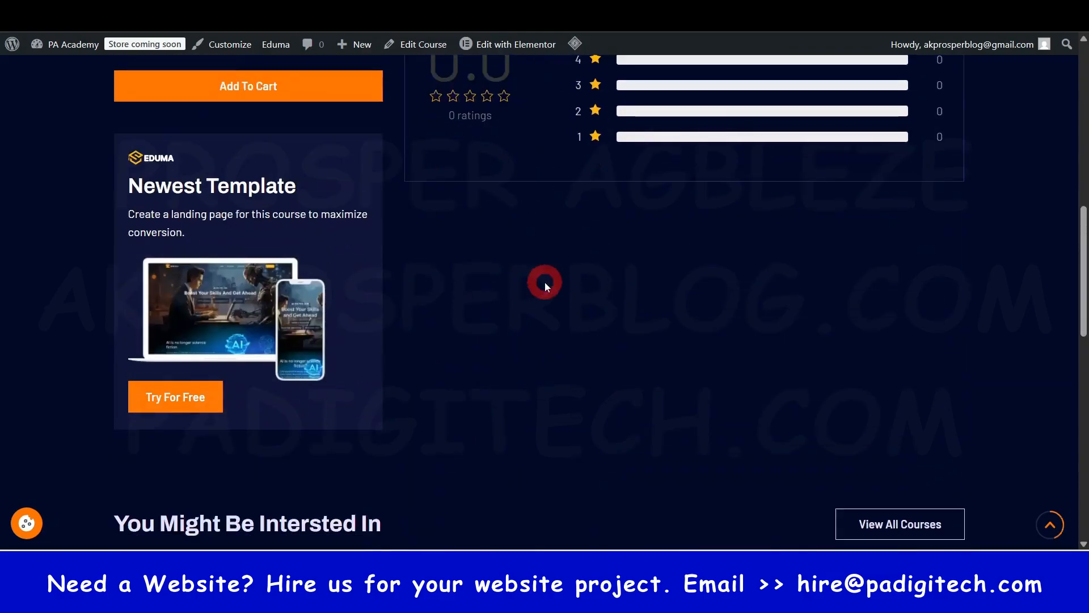
scroll(652, 161, "up", 2)
scroll(676, 284, "down", 2)
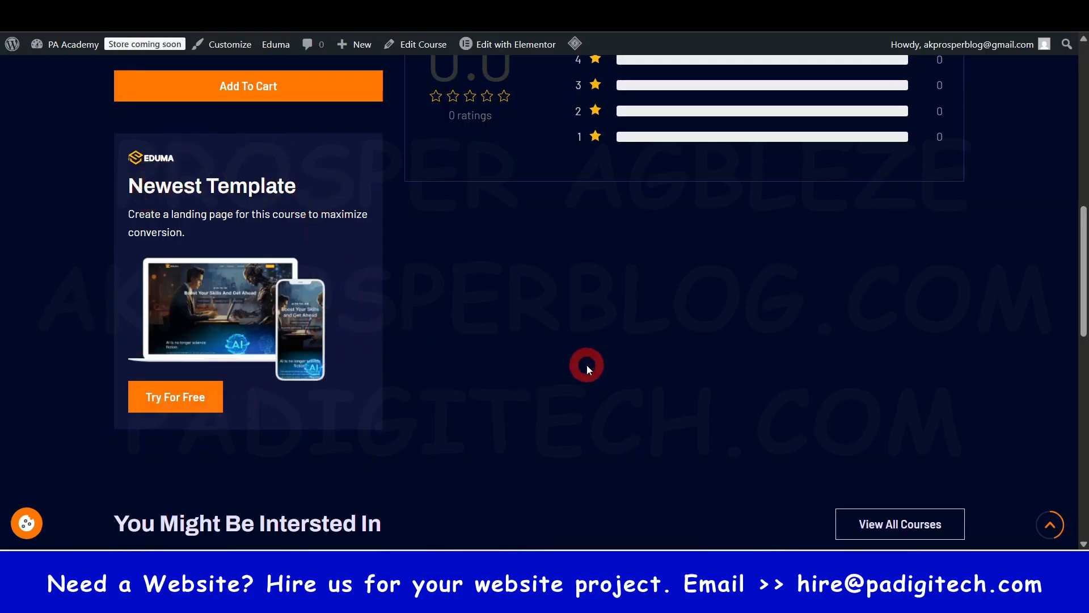
scroll(587, 365, "down", 1)
scroll(672, 223, "up", 4)
- Return to the LearnPress courses list and open the Lessons, Quizzes and Questions pages in separate browser tabs
left_click(488, 13)
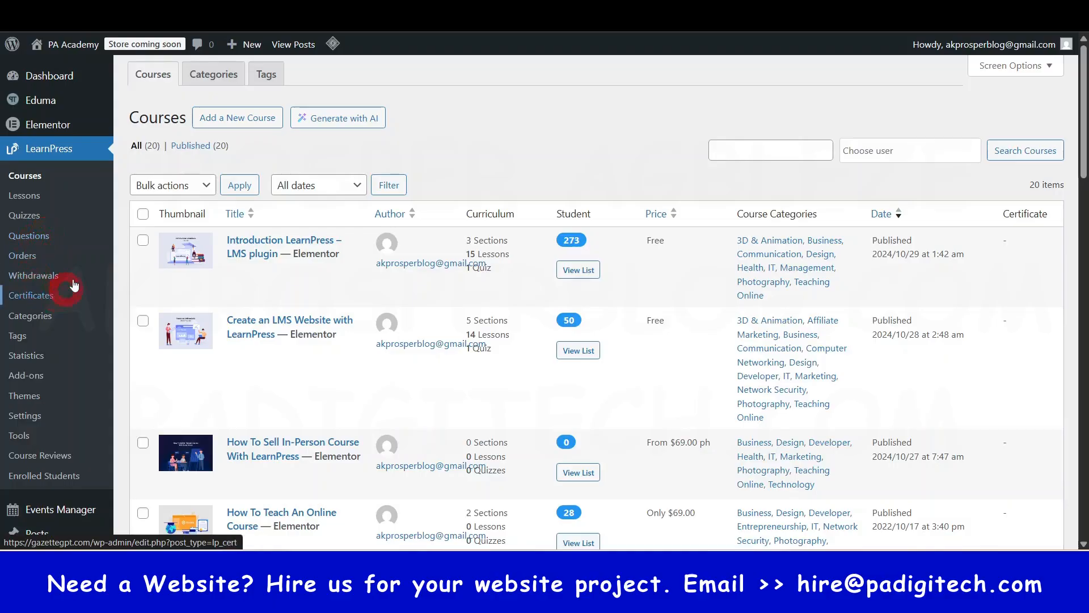
left_click(33, 196, "ctrl")
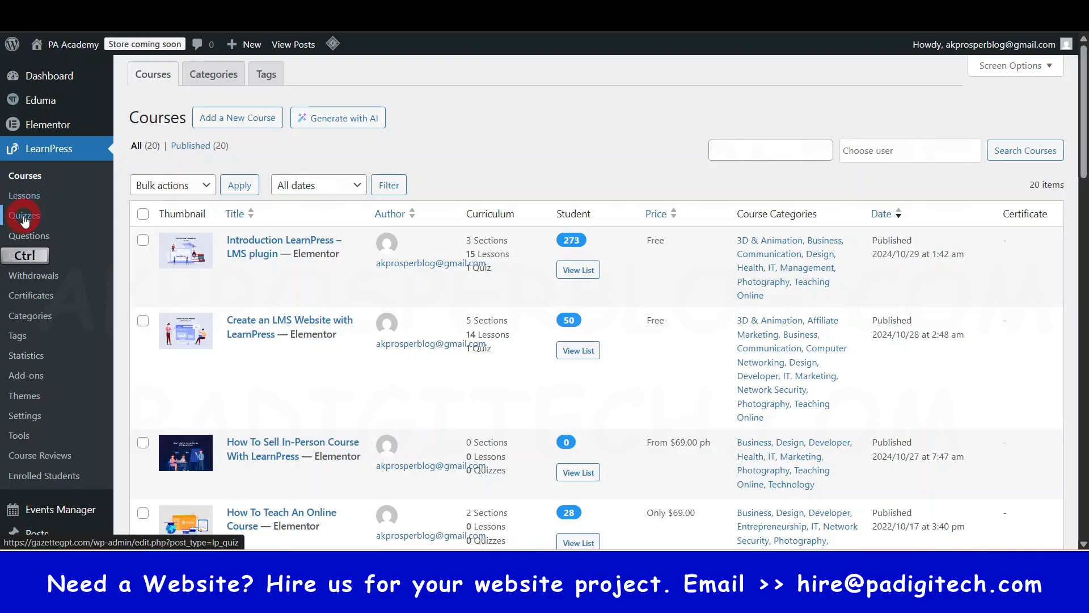
left_click(24, 217, "ctrl")
left_click(24, 236, "ctrl")
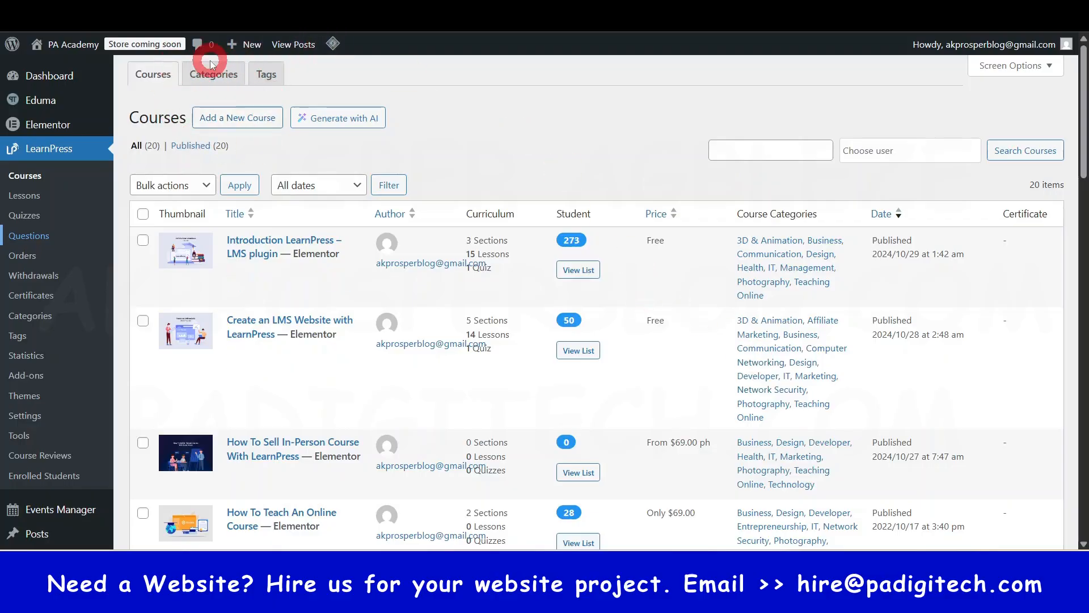
- Open the course categories and name a new category Website Design, keeping its parent category as None
left_click(229, 83)
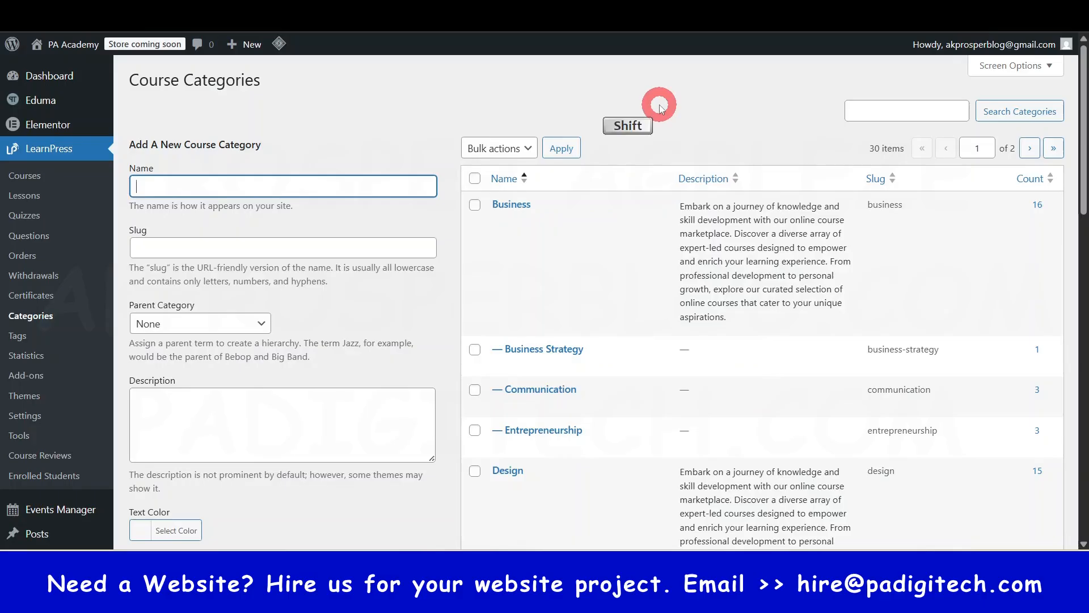
type("We")
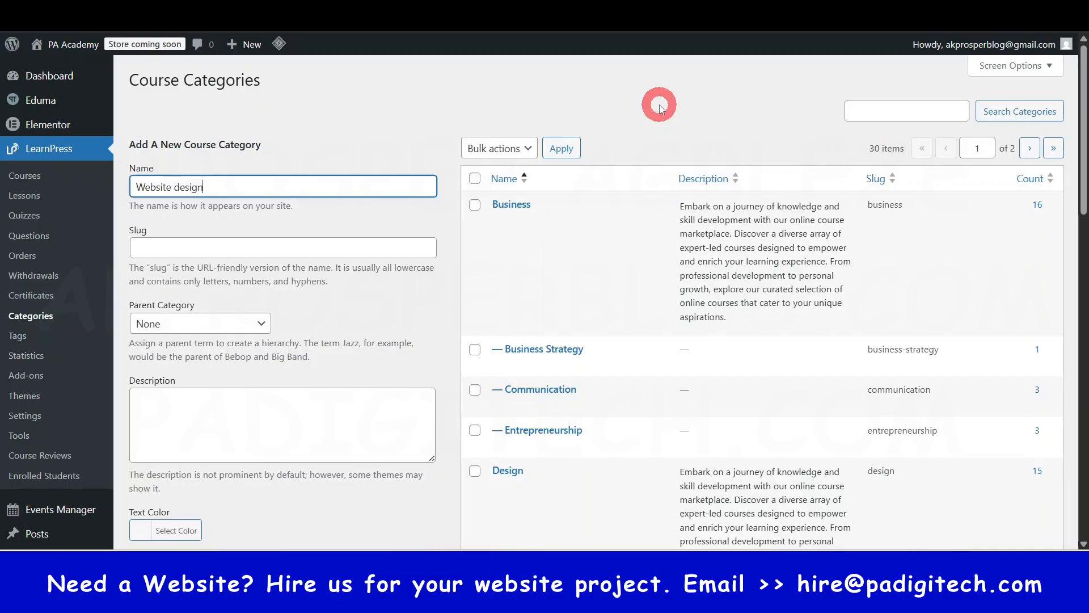
type("bsite D")
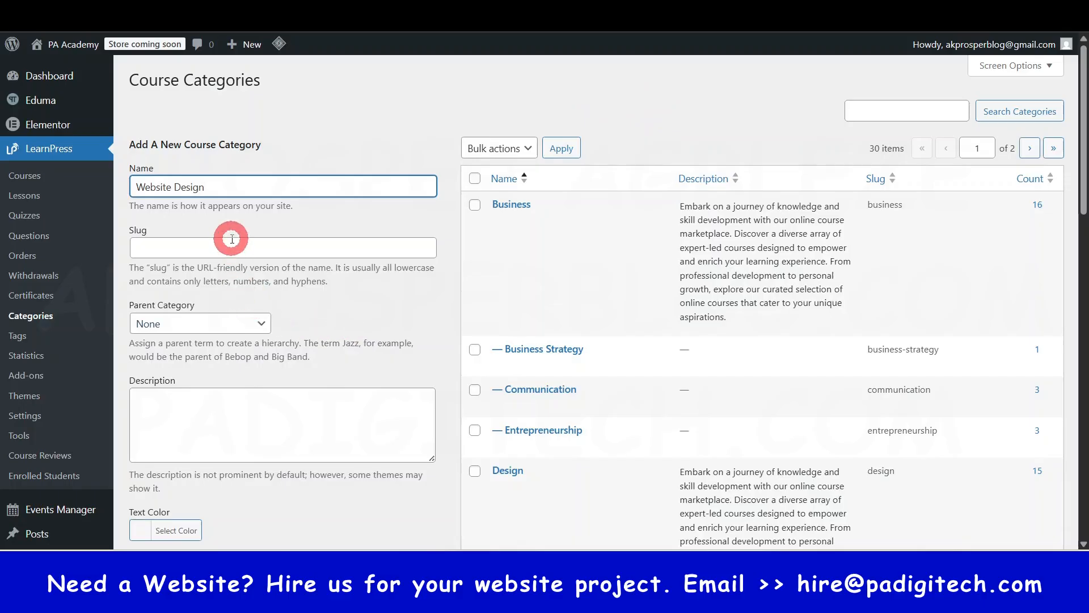
left_click(252, 325)
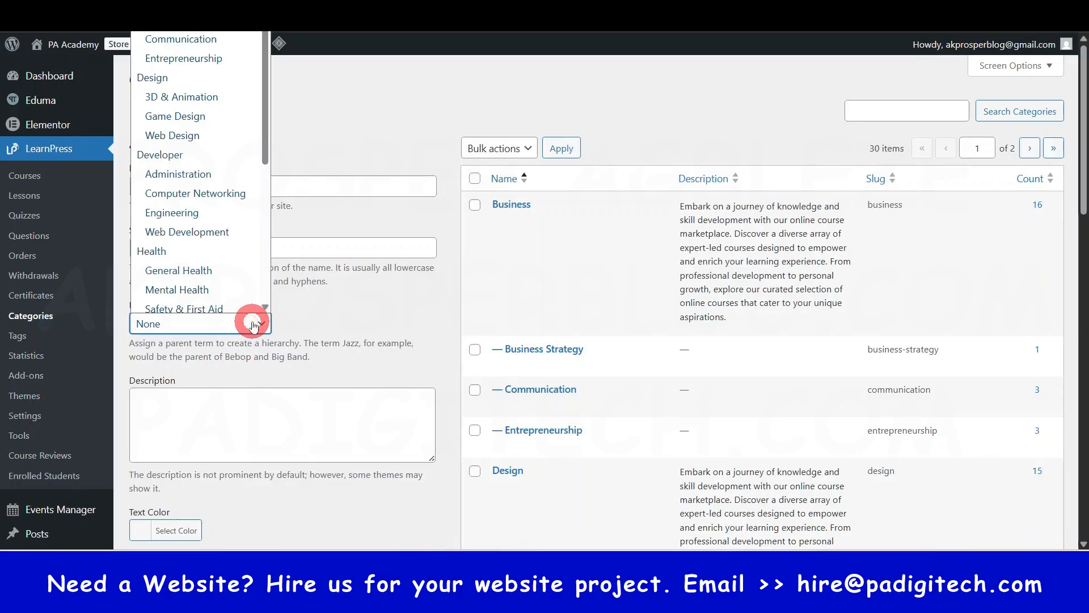
left_click(253, 324)
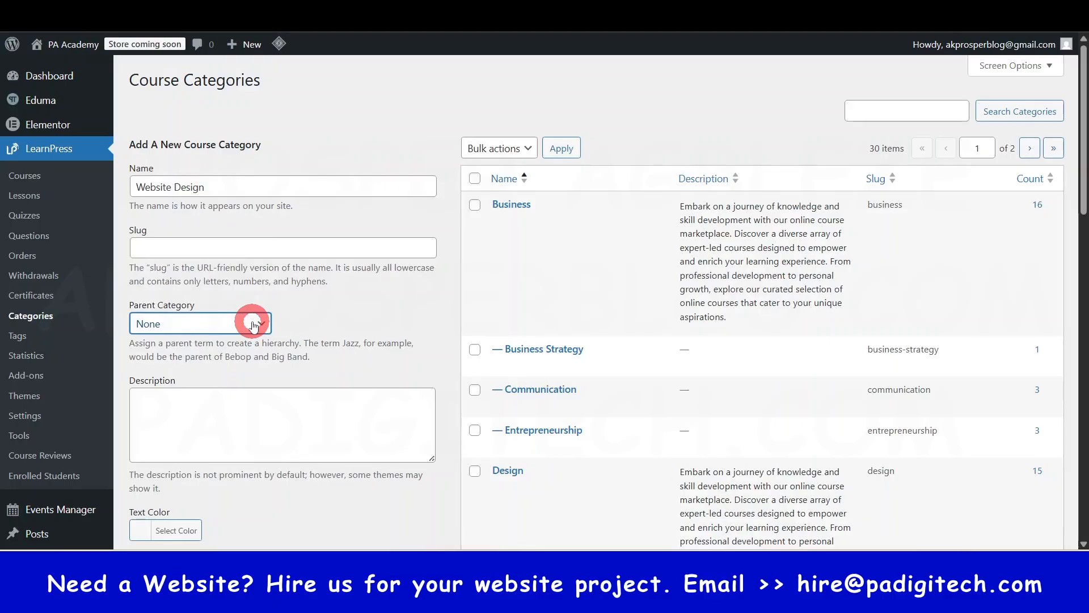
- Look over the remaining category options and add the Website Design category to the list
scroll(284, 318, "down", 3)
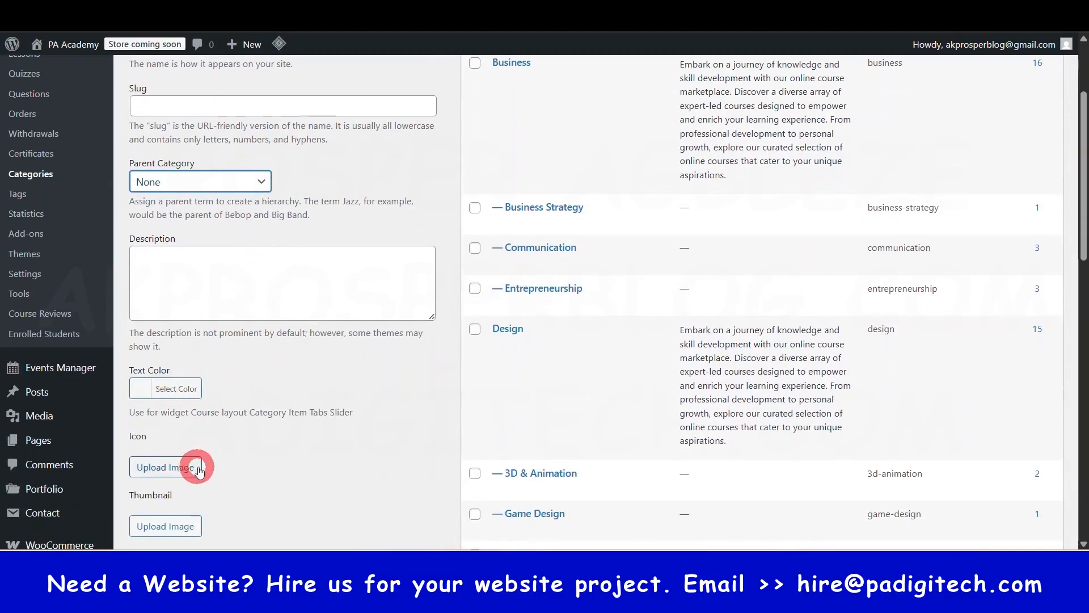
scroll(201, 462, "down", 3)
scroll(530, 414, "up", 6)
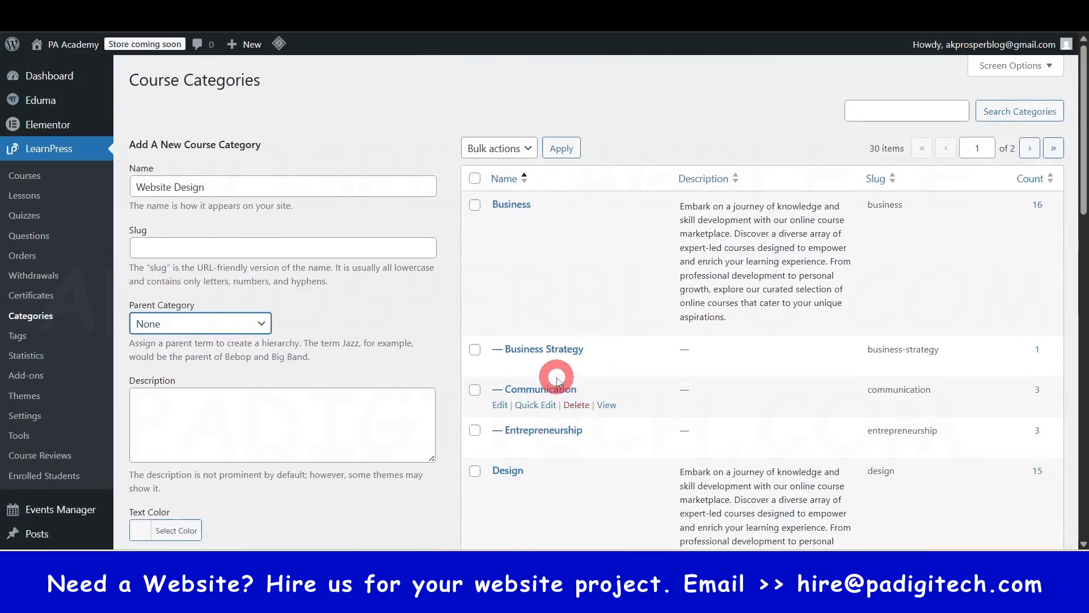
scroll(250, 437, "down", 7)
scroll(207, 376, "down", 8)
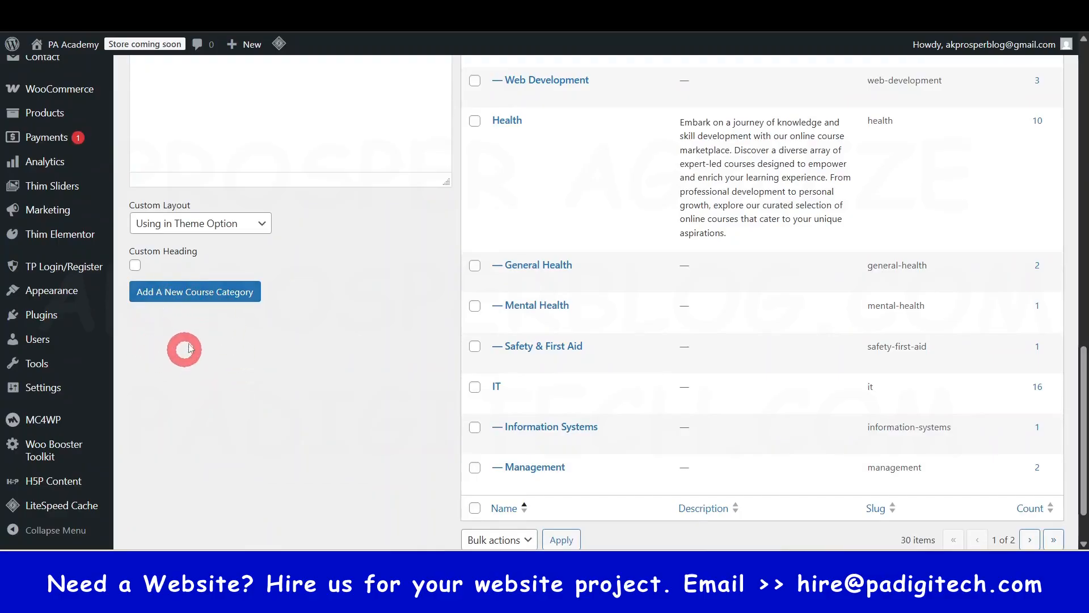
left_click(217, 292)
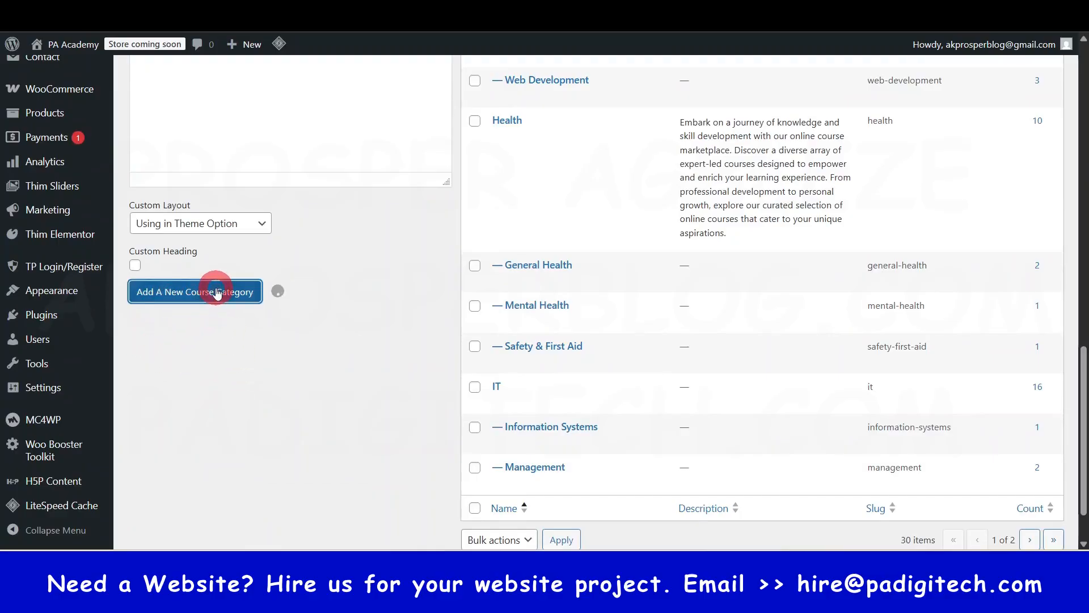
scroll(341, 401, "up", 5)
scroll(344, 407, "up", 8)
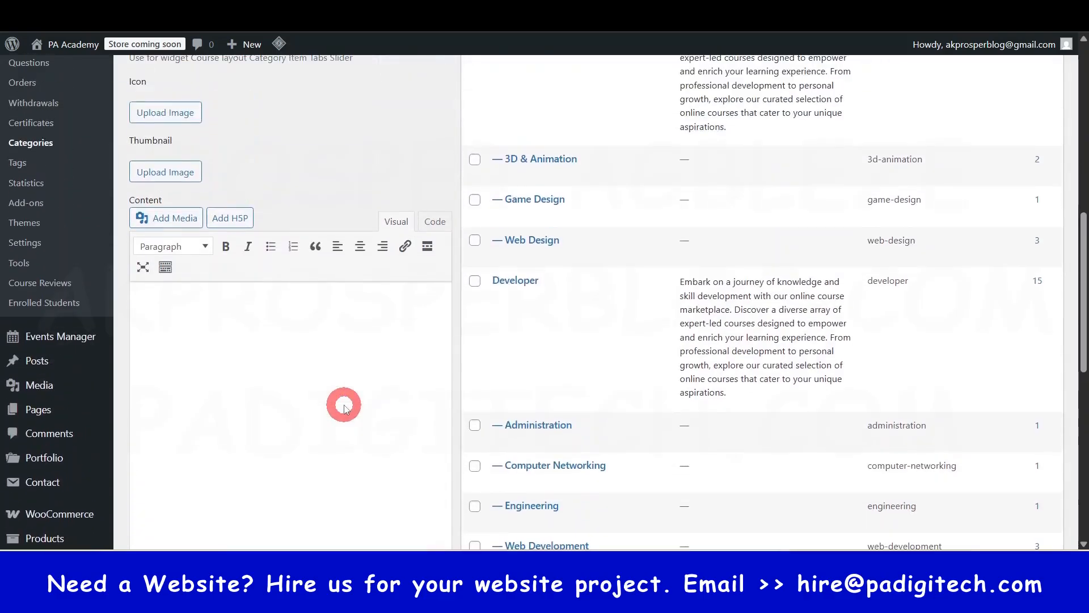
scroll(343, 405, "up", 5)
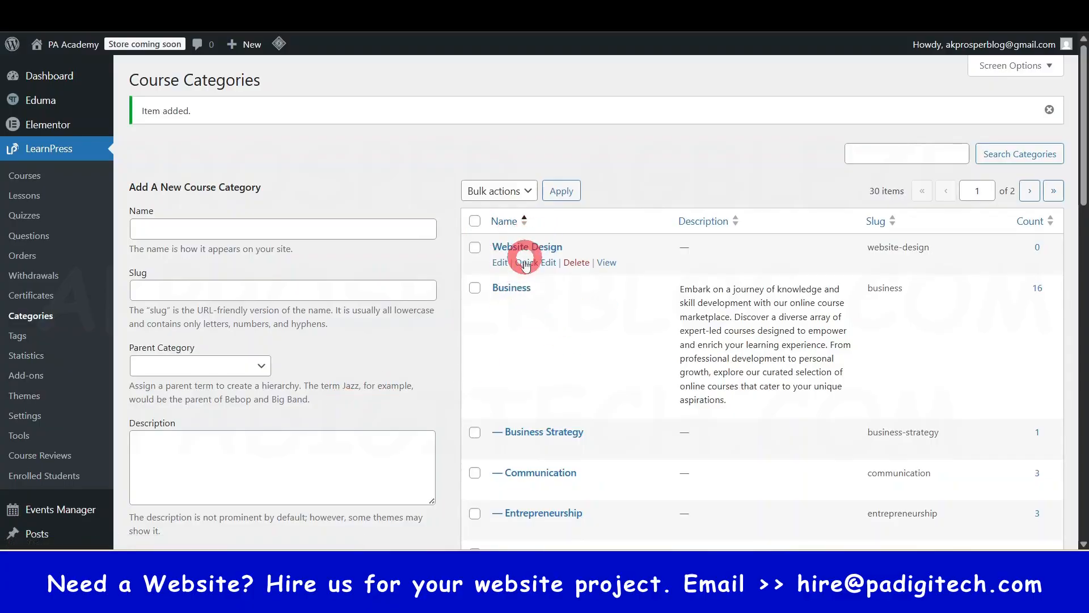
- Add a second course category named WordPress with Website Design as its parent, dismissing the licence reminder
scroll(525, 265, "down", 3)
scroll(496, 263, "up", 3)
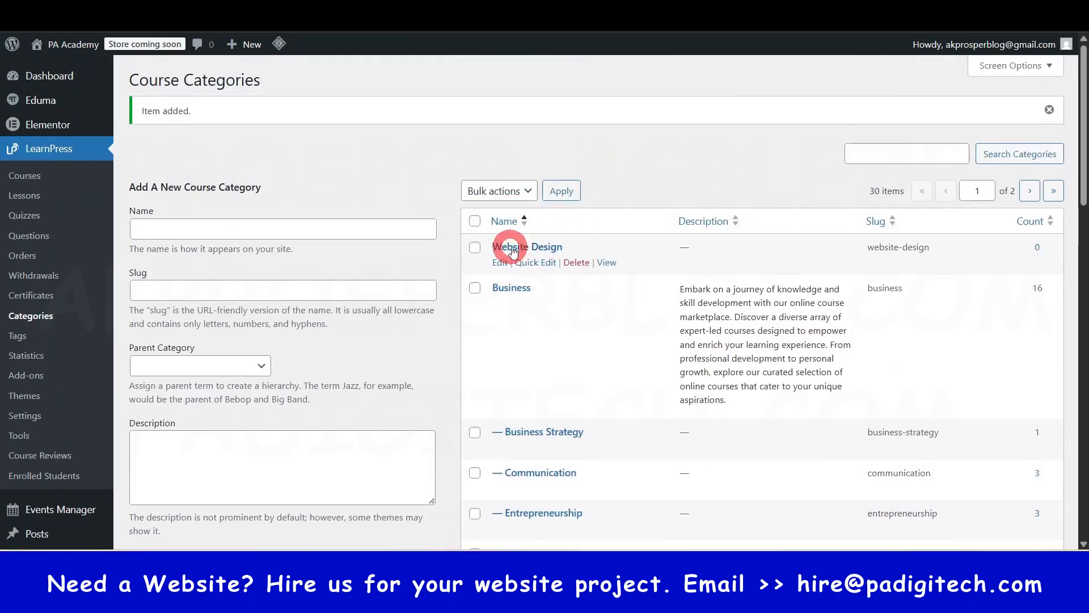
left_click(157, 238)
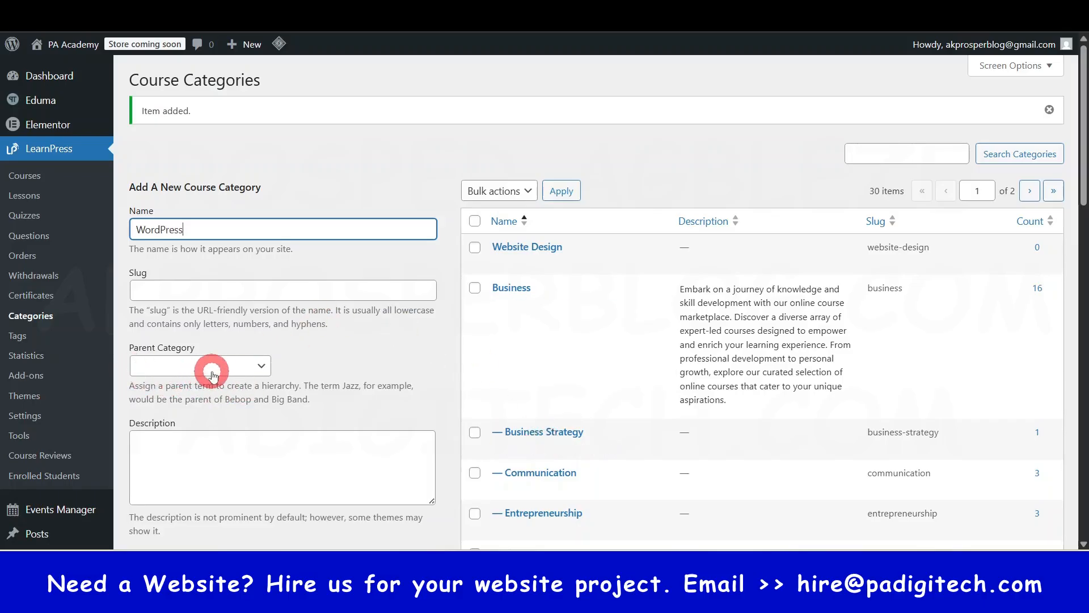
left_click(261, 371)
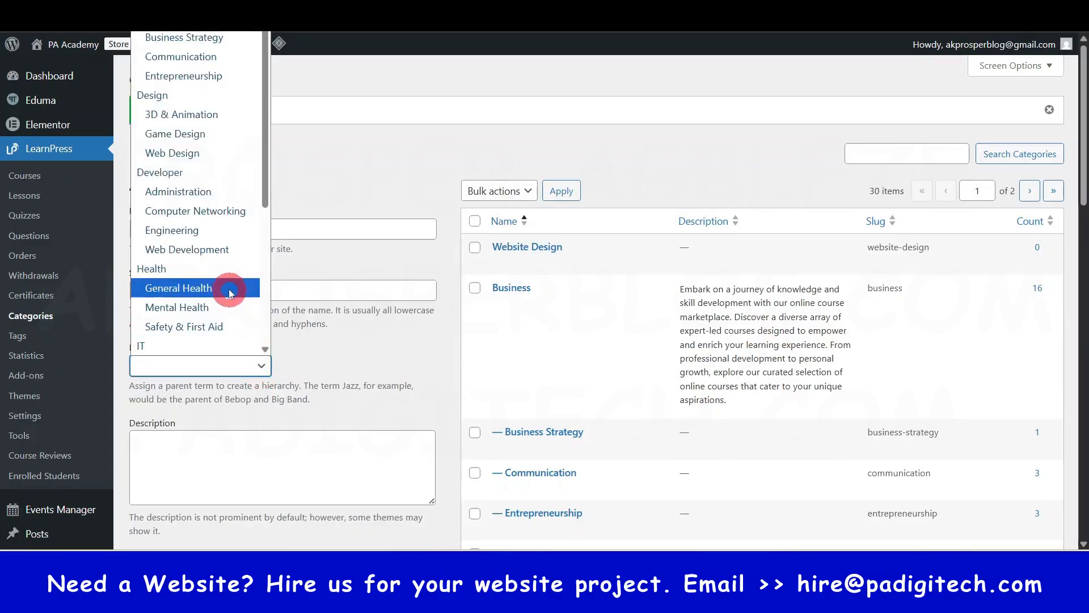
left_click(213, 2)
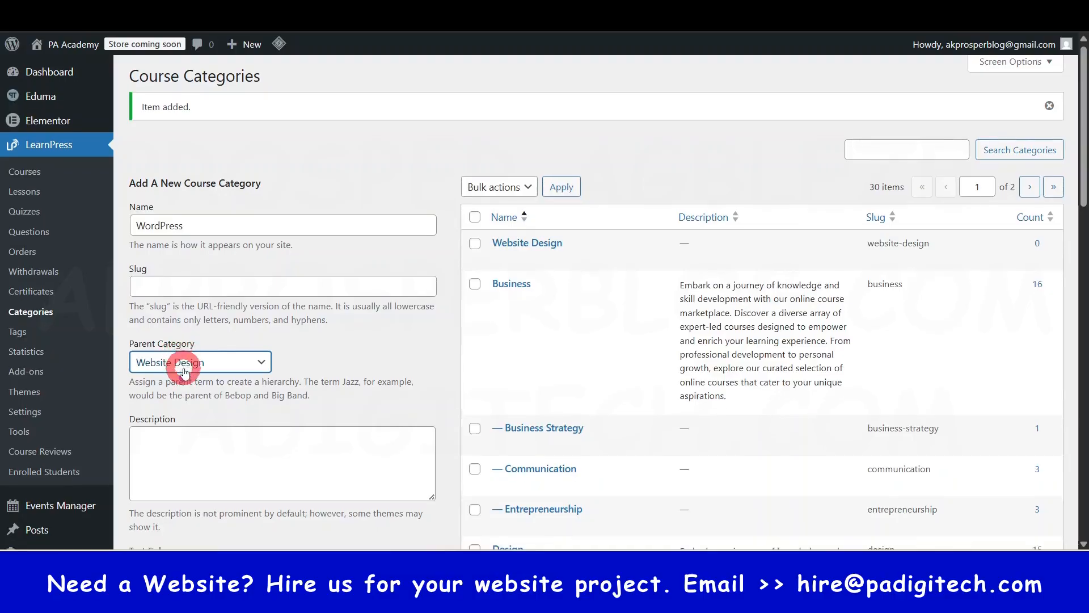
scroll(196, 155, "down", 1)
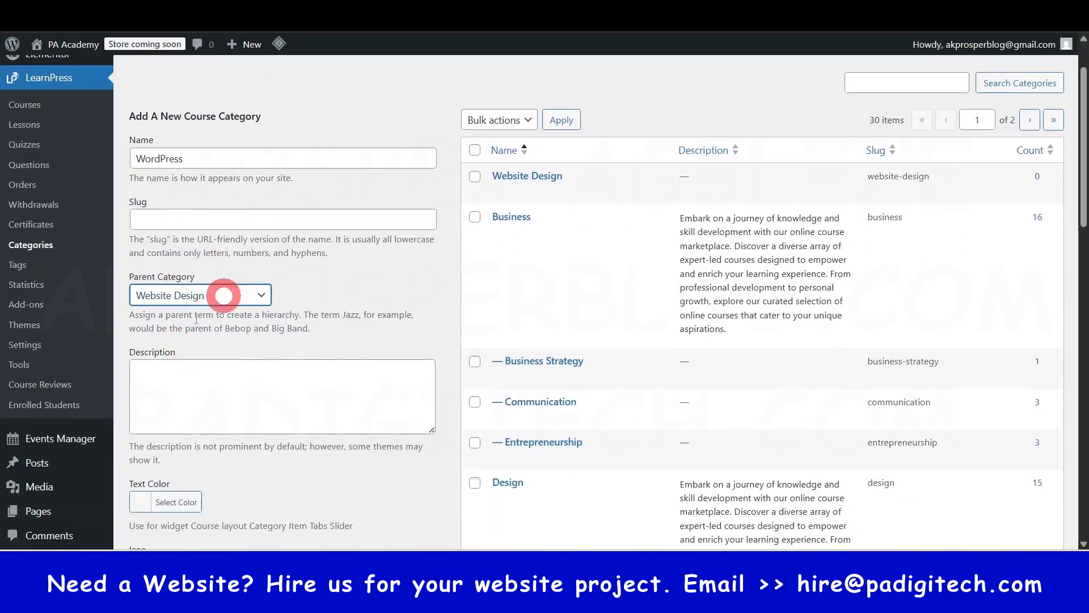
scroll(175, 315, "down", 12)
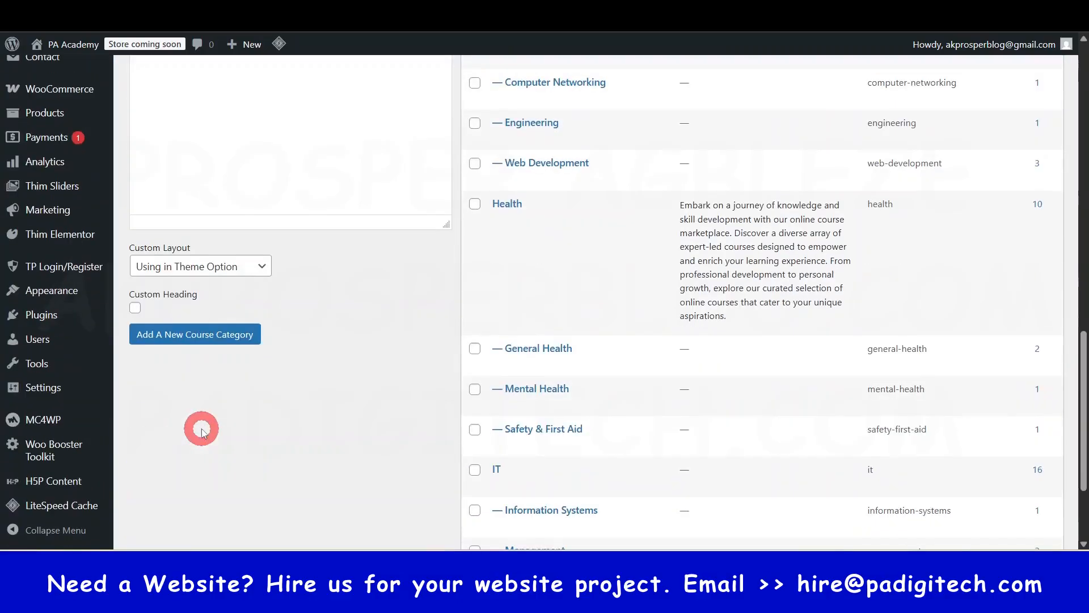
left_click(171, 338)
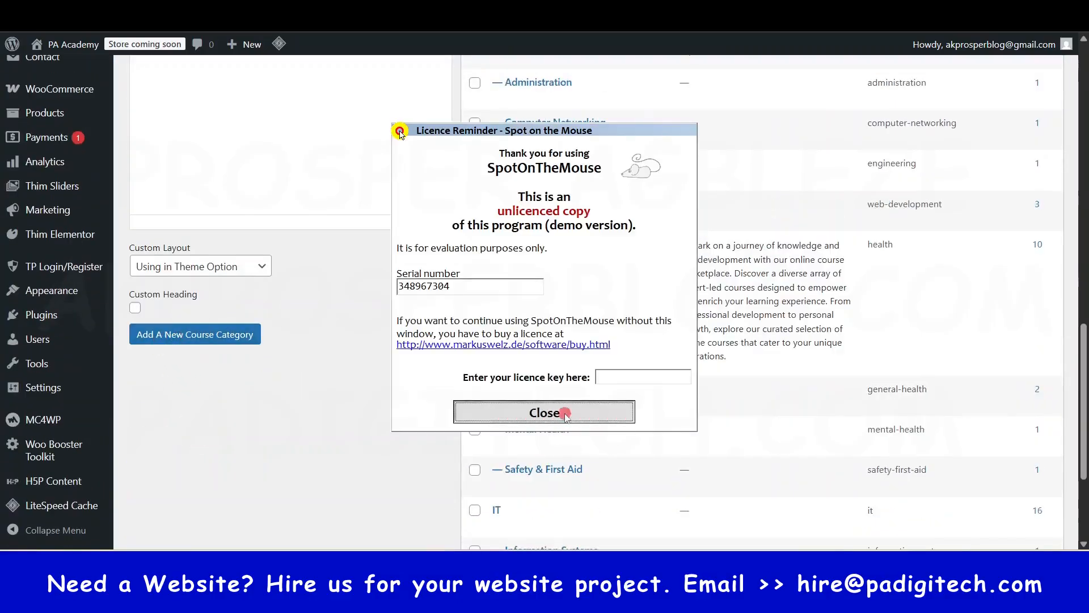
left_click(544, 412)
scroll(484, 450, "up", 9)
scroll(482, 452, "up", 5)
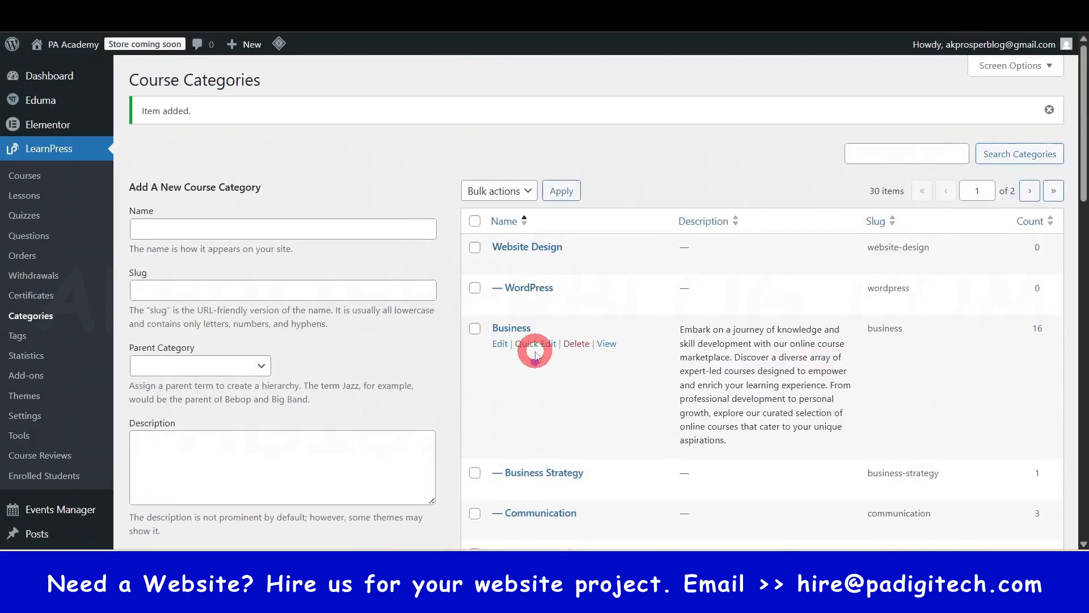
- Look through the parent categories and their subcategories in the course category list
scroll(530, 348, "down", 2)
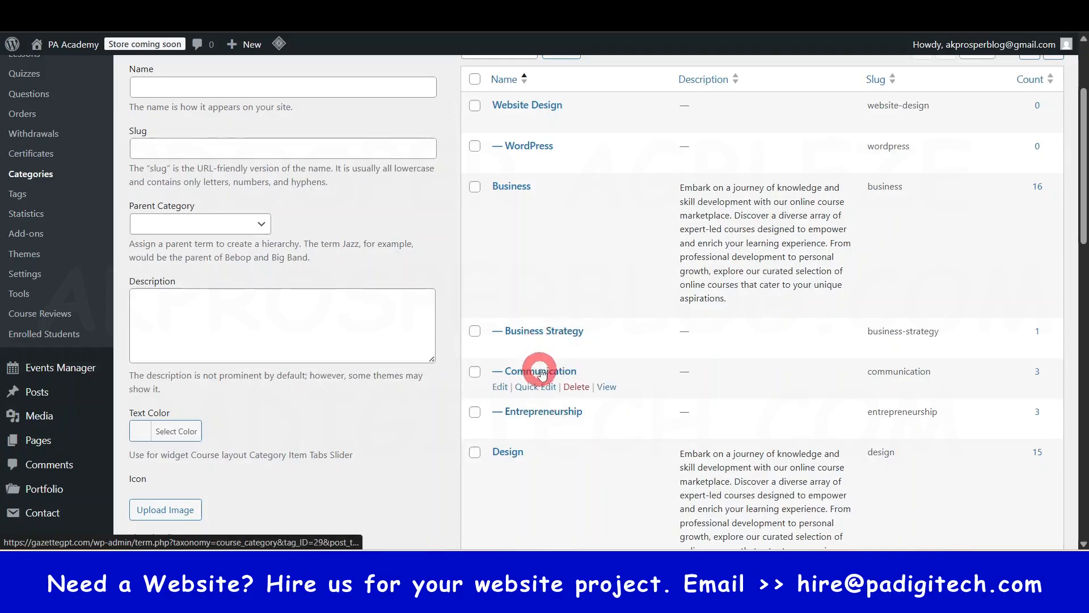
scroll(513, 295, "down", 5)
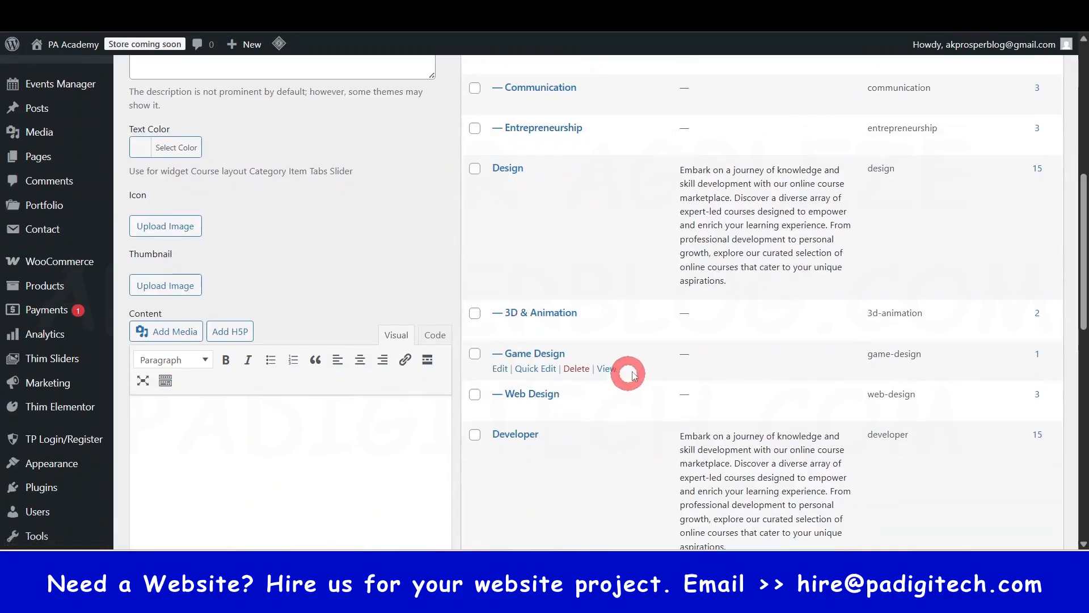
scroll(630, 374, "down", 1)
scroll(519, 284, "up", 1)
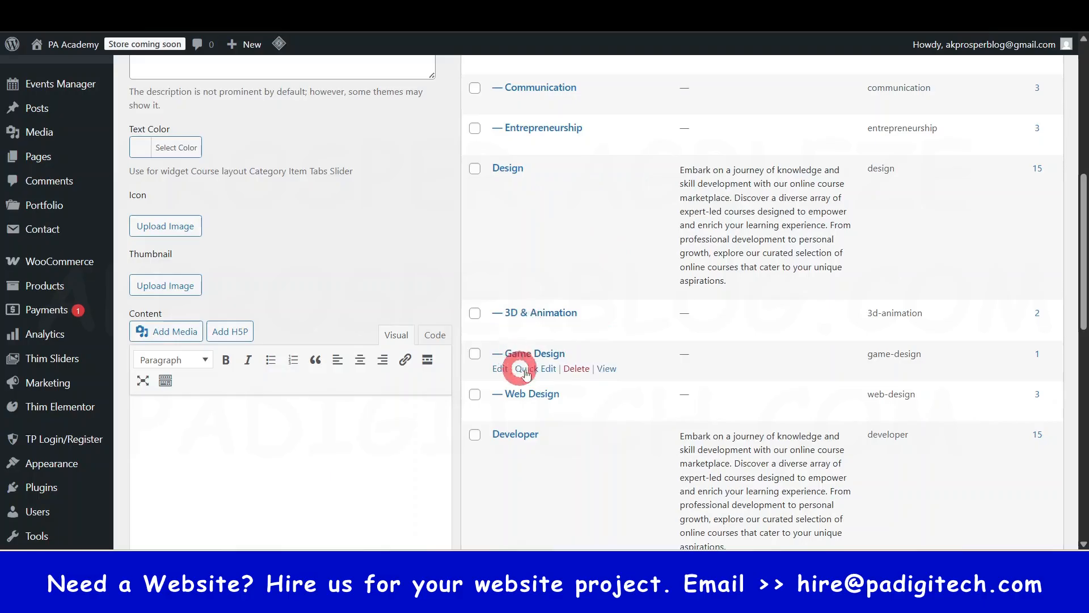
scroll(520, 190, "up", 8)
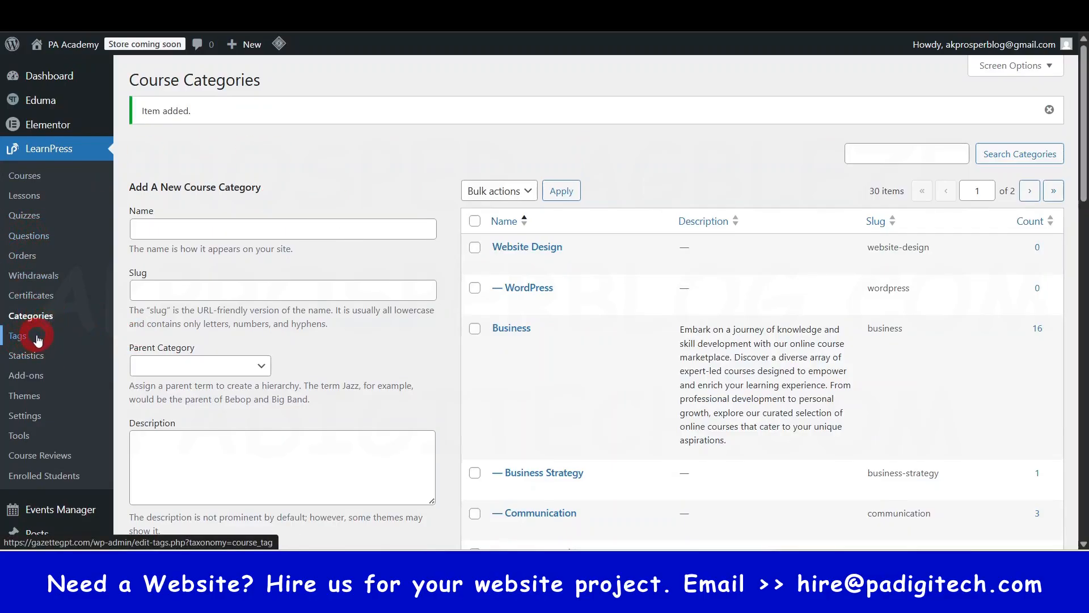
- Start a new course from the LearnPress courses list and title it Online Course Website Guide
left_click(25, 177)
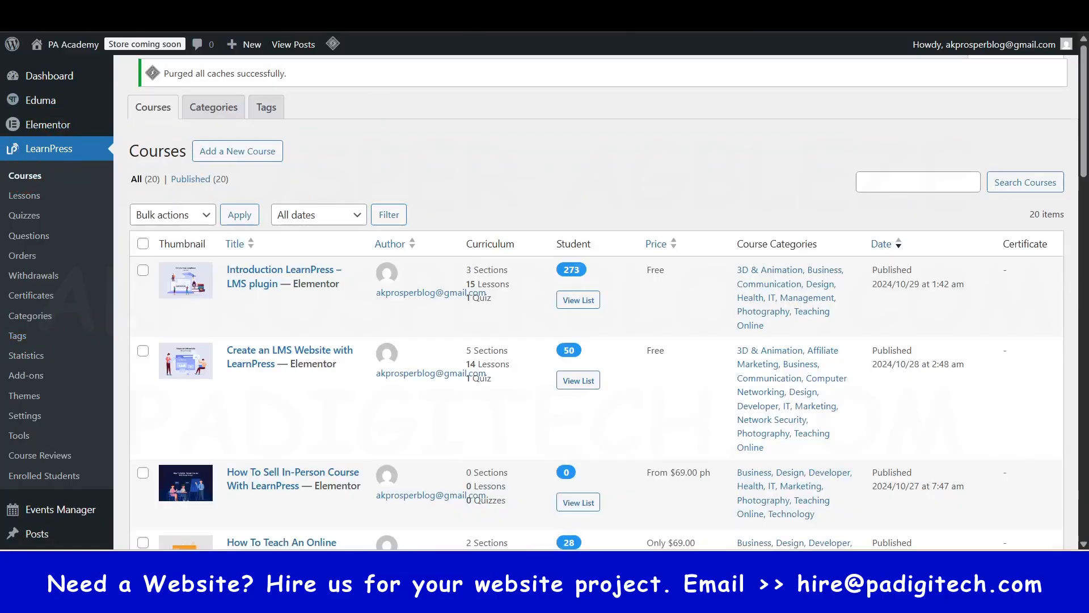
left_click(25, 195)
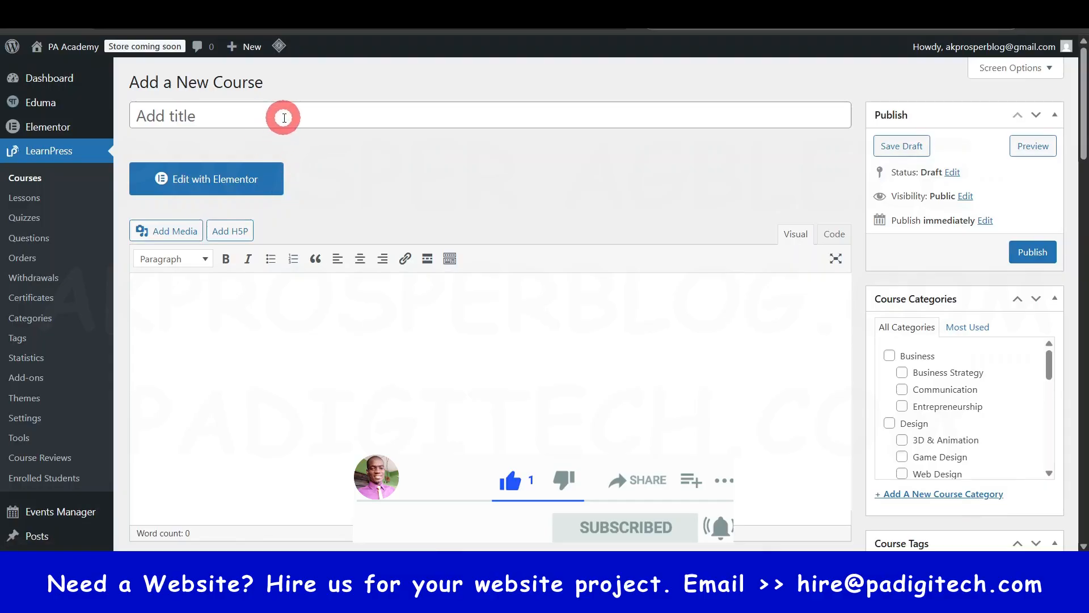
left_click(283, 118)
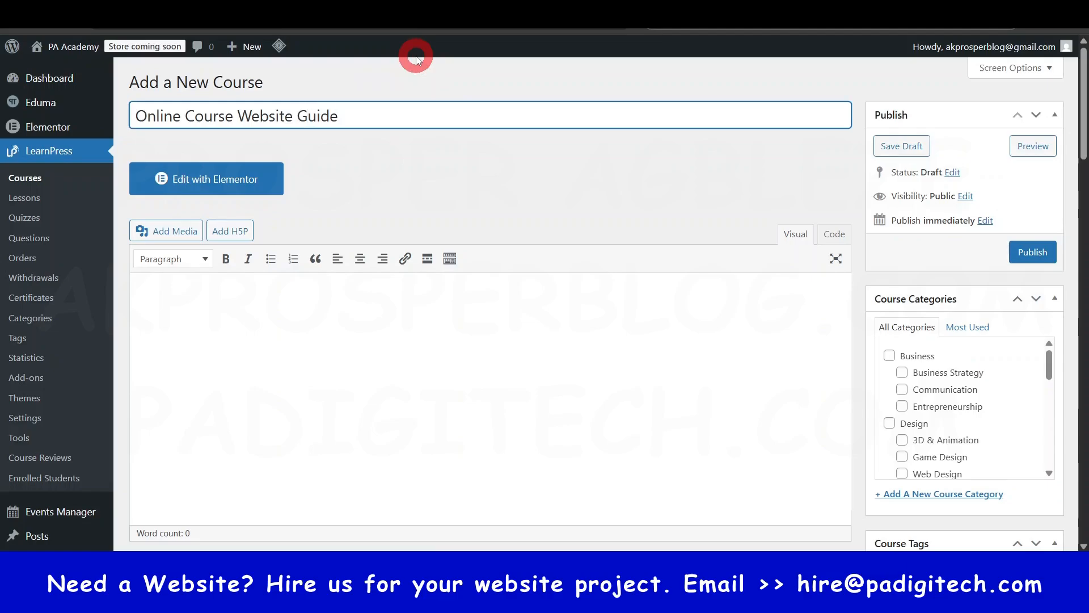
left_click(271, 347)
scroll(295, 318, "down", 3)
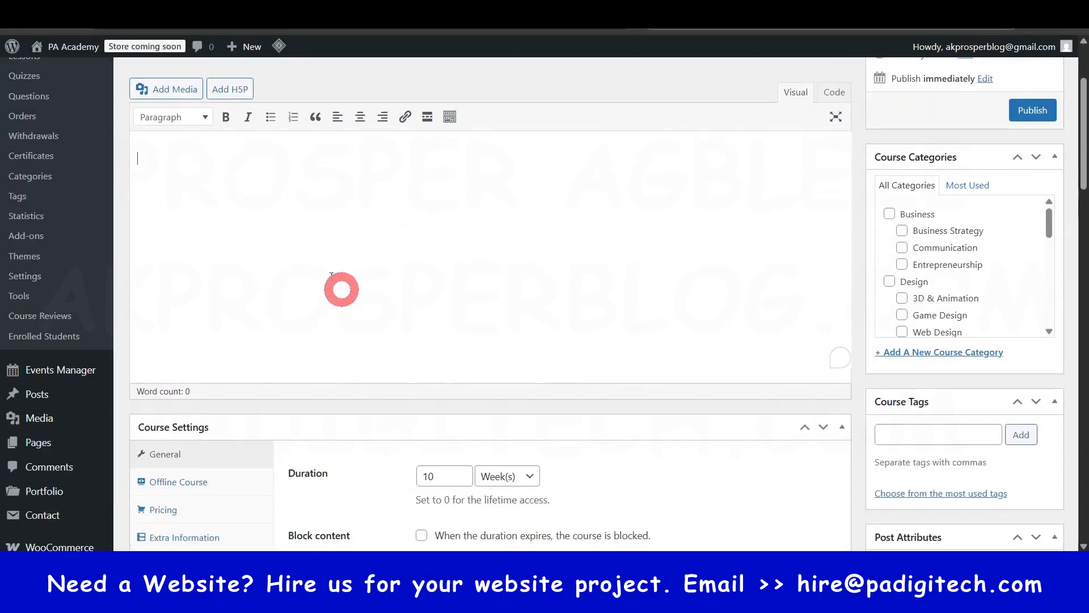
scroll(341, 250, "up", 1)
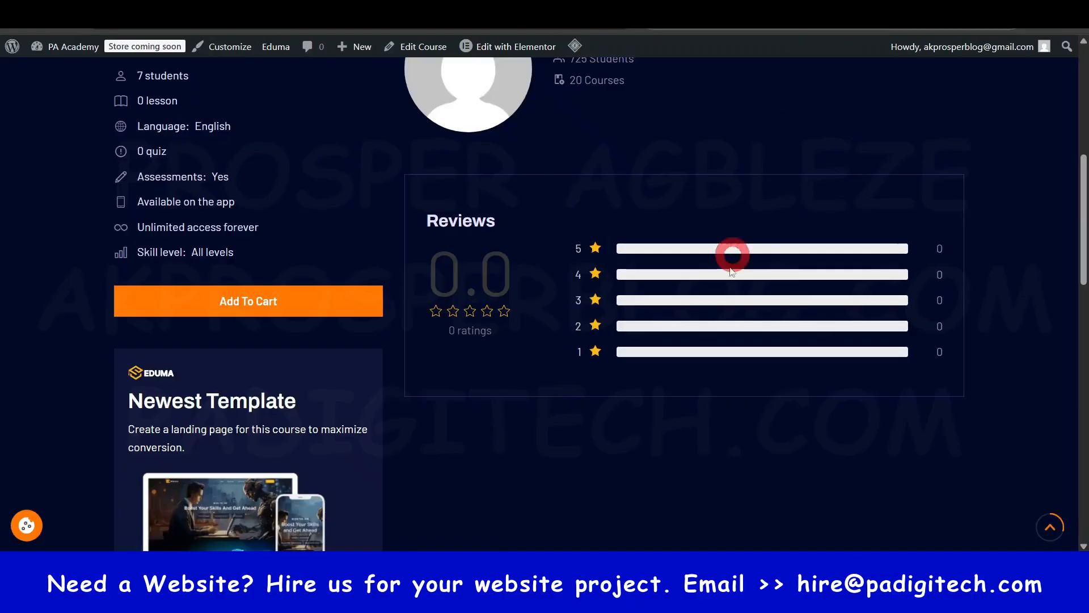
- Show the Description section of the Build a Six-Figure Online Business demo course and select its text from What's HTML5? through Learning Outcomes
scroll(729, 272, "up", 8)
scroll(729, 272, "down", 5)
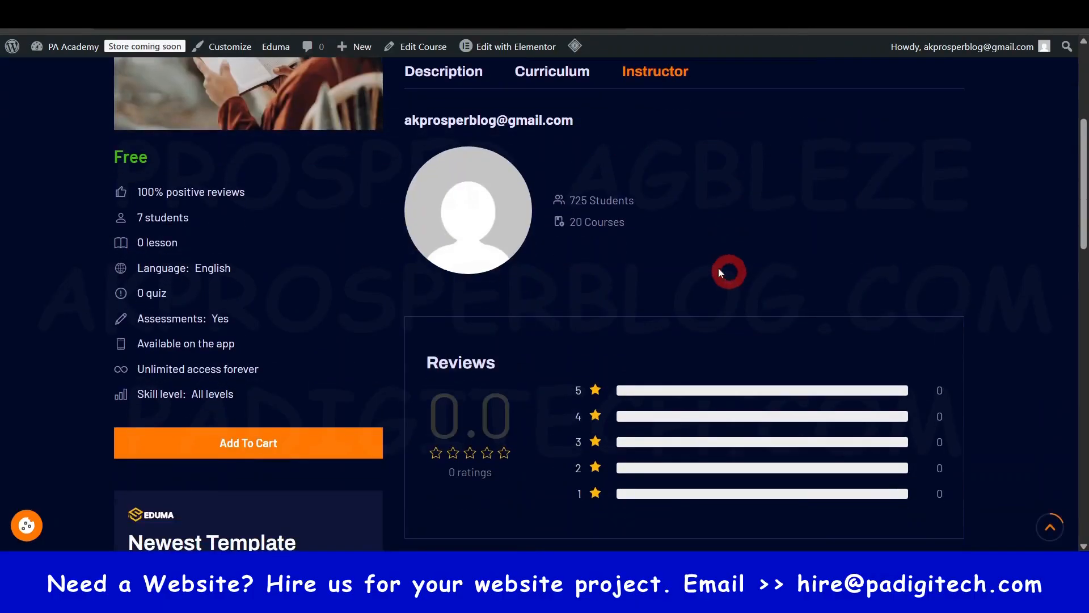
scroll(448, 300, "up", 3)
left_click(453, 290)
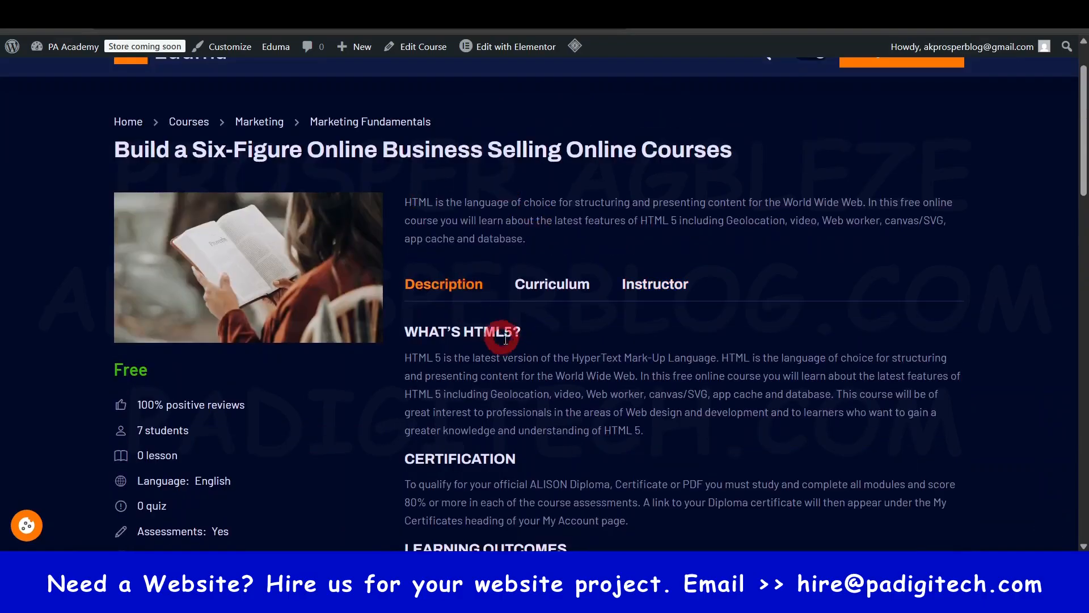
scroll(517, 355, "down", 7)
scroll(529, 326, "up", 6)
scroll(516, 315, "down", 2)
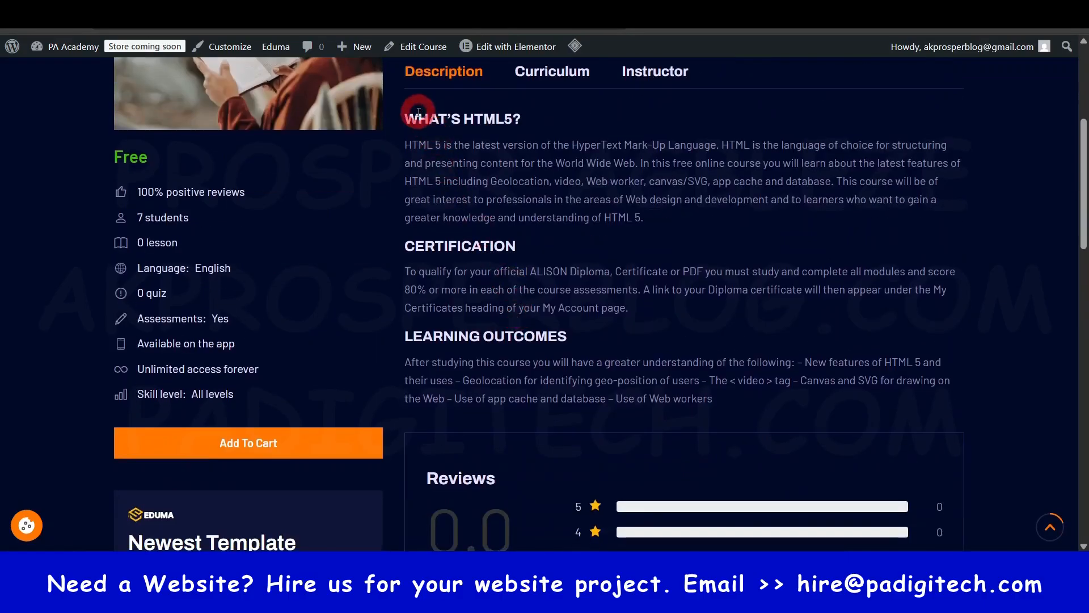
left_click_drag(407, 117, 720, 394)
key("ctrl+c")
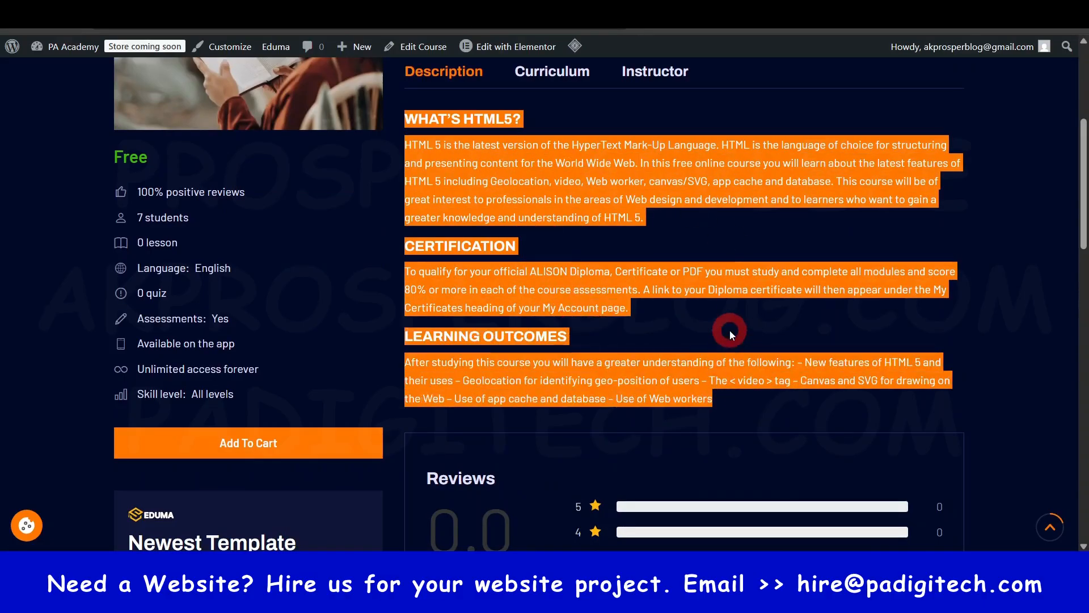
- Copy the selected demo course text and paste it into the description of the Online Course Website Guide course
key("ctrl")
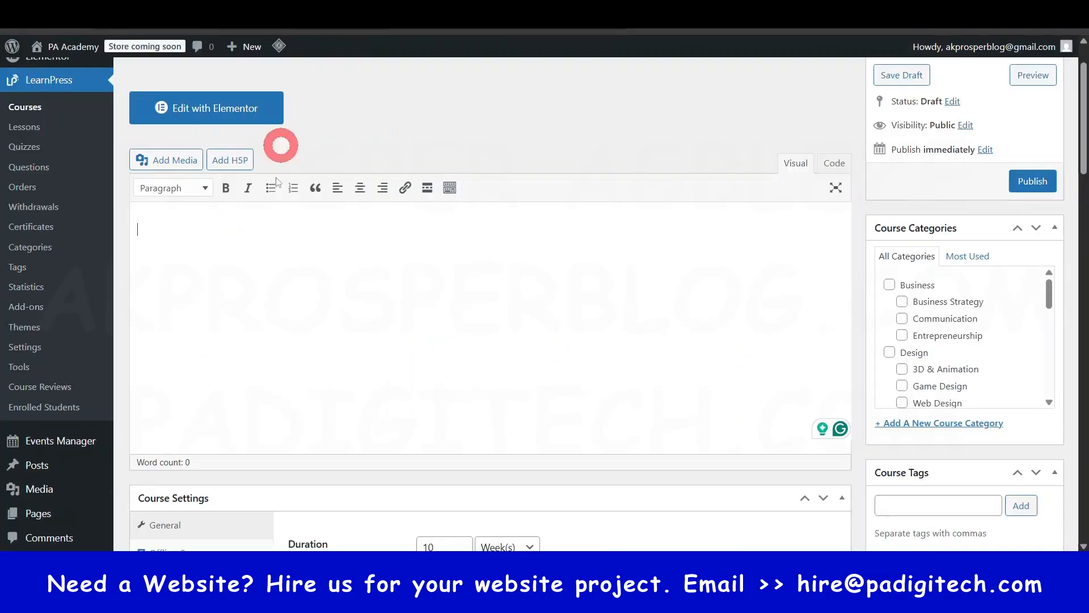
left_click(251, 245)
key("ctrl+v")
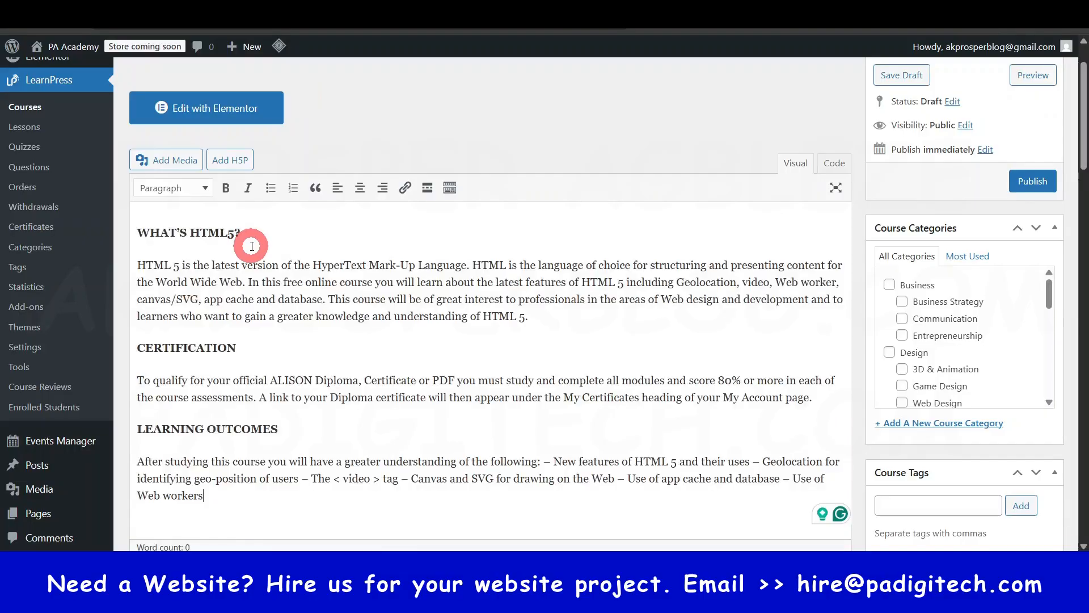
scroll(262, 275, "down", 3)
scroll(268, 274, "up", 2)
scroll(267, 274, "up", 3)
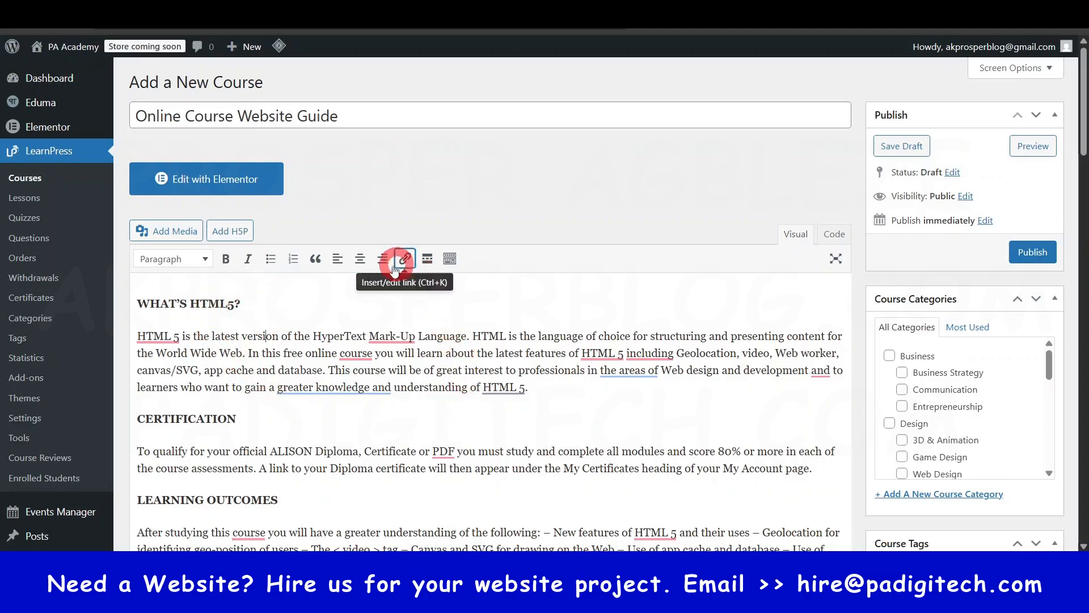
scroll(377, 418, "down", 2)
scroll(367, 289, "up", 2)
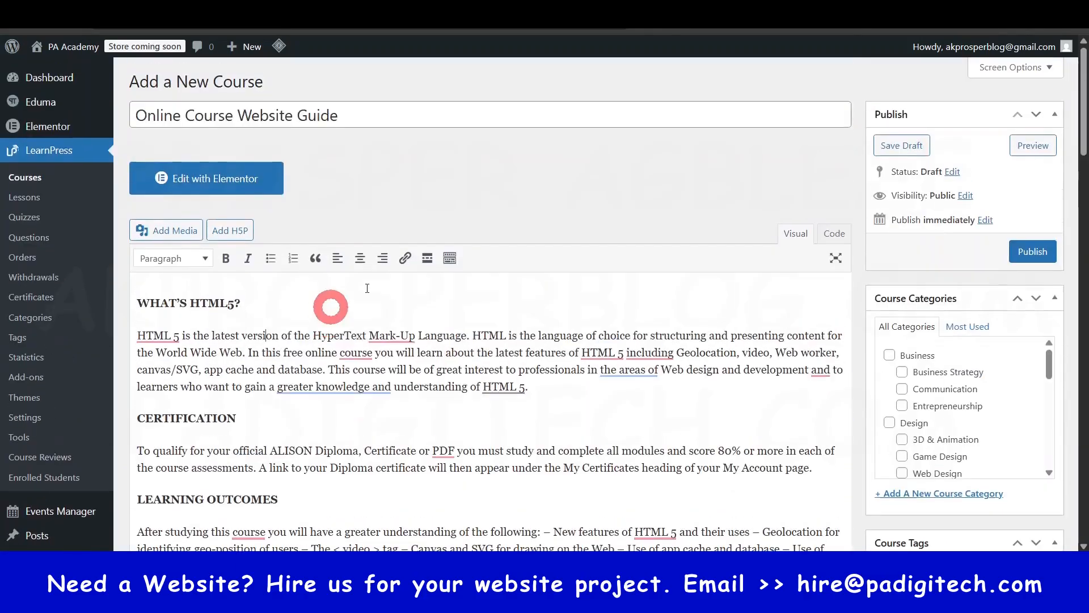
left_click(265, 387)
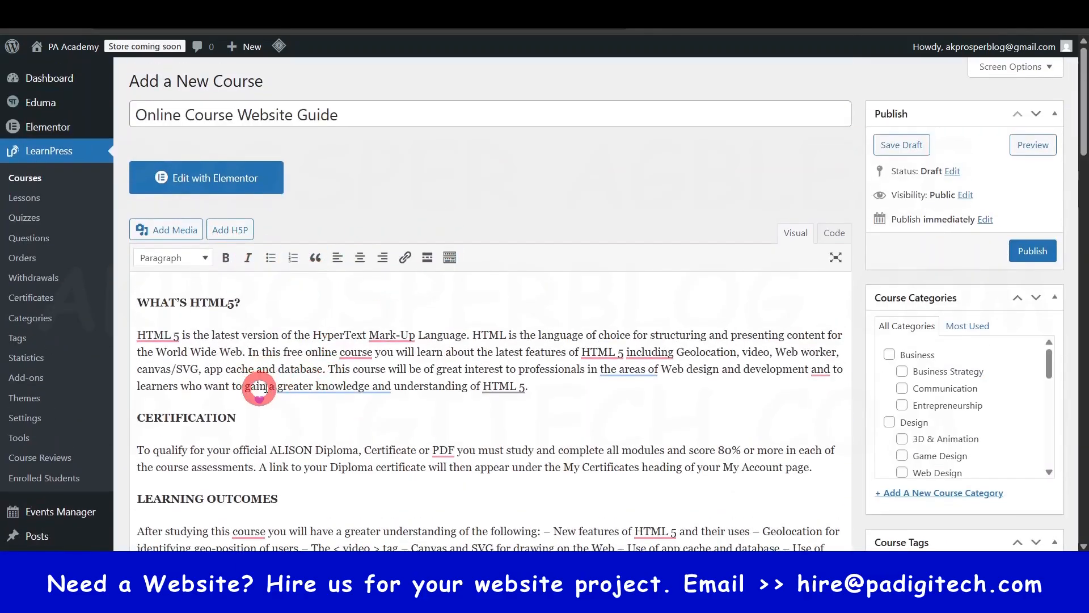
scroll(289, 364, "down", 3)
left_click(304, 310)
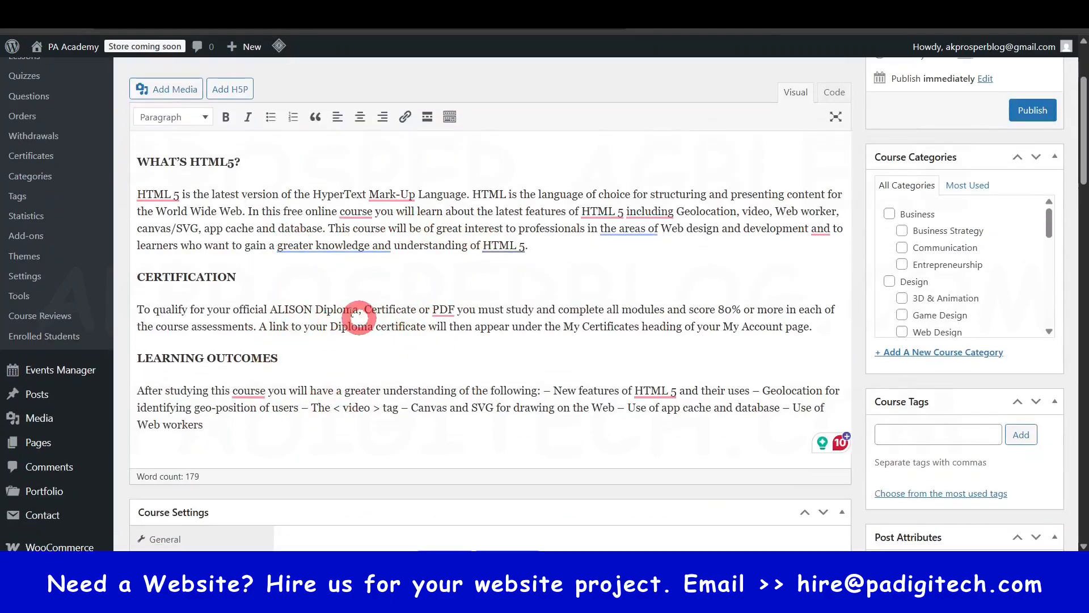
scroll(360, 316, "up", 3)
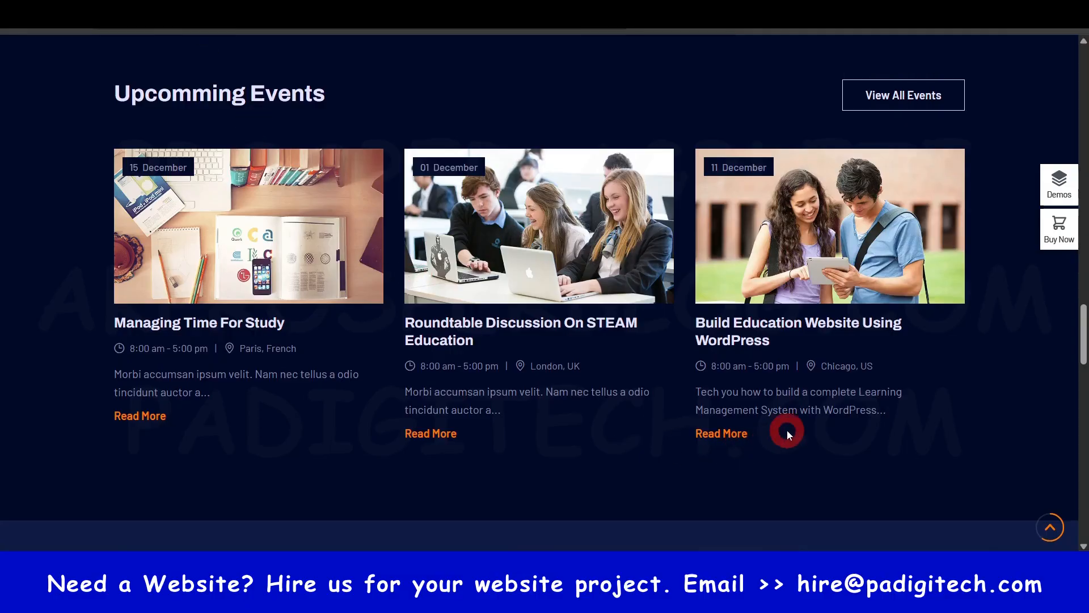
- Open The Complete Online Teaching Masterclass course on the Eduma demo site and examine its What You'll Learn list
scroll(761, 394, "up", 10)
scroll(761, 392, "up", 5)
scroll(504, 418, "down", 2)
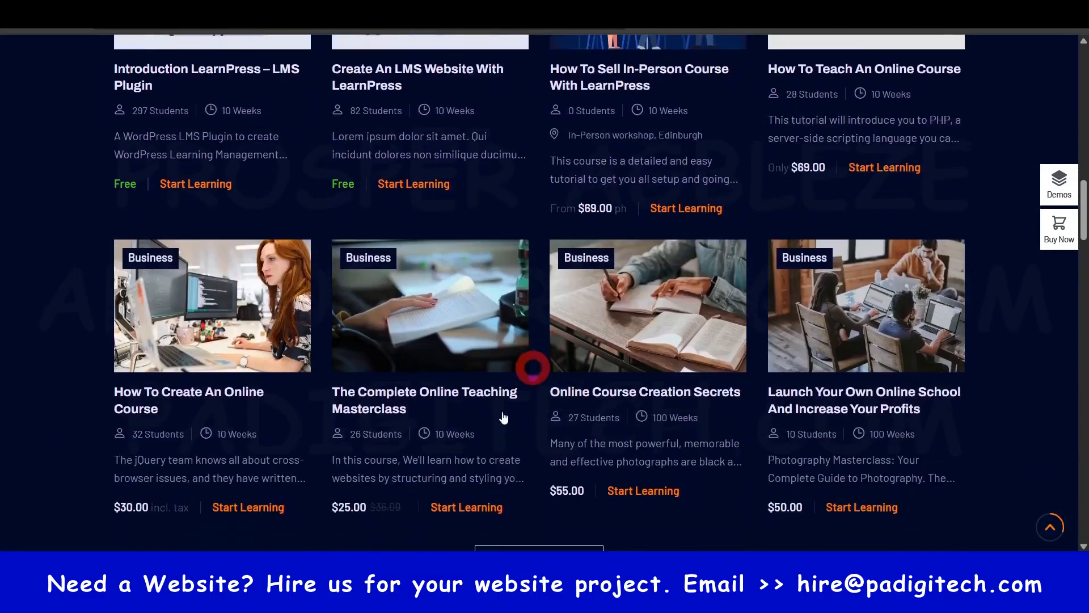
left_click(437, 68, "ctrl")
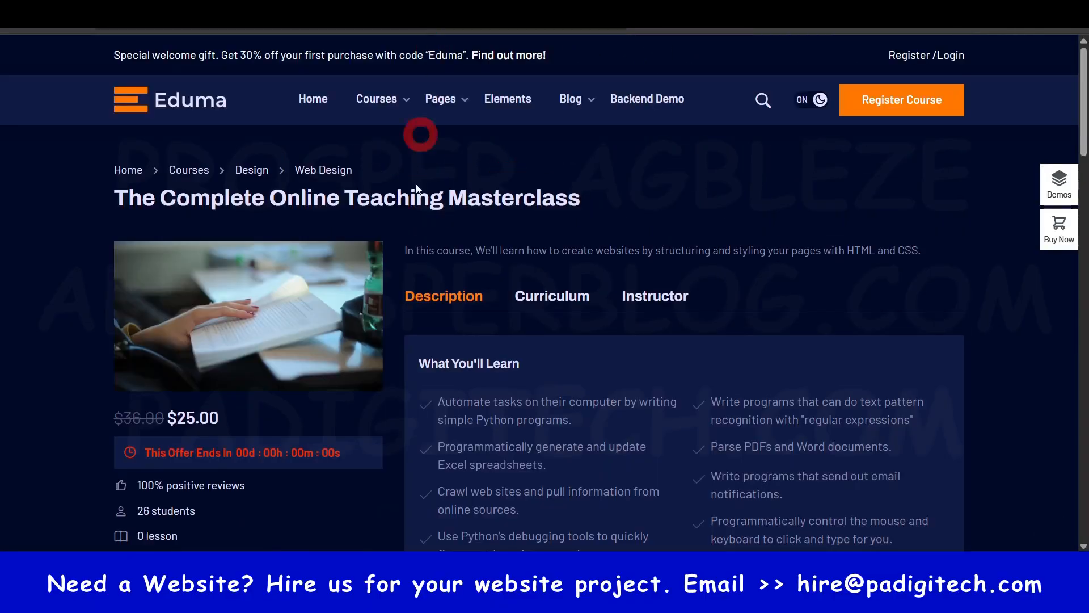
mouse_move(438, 97)
scroll(463, 281, "down", 3)
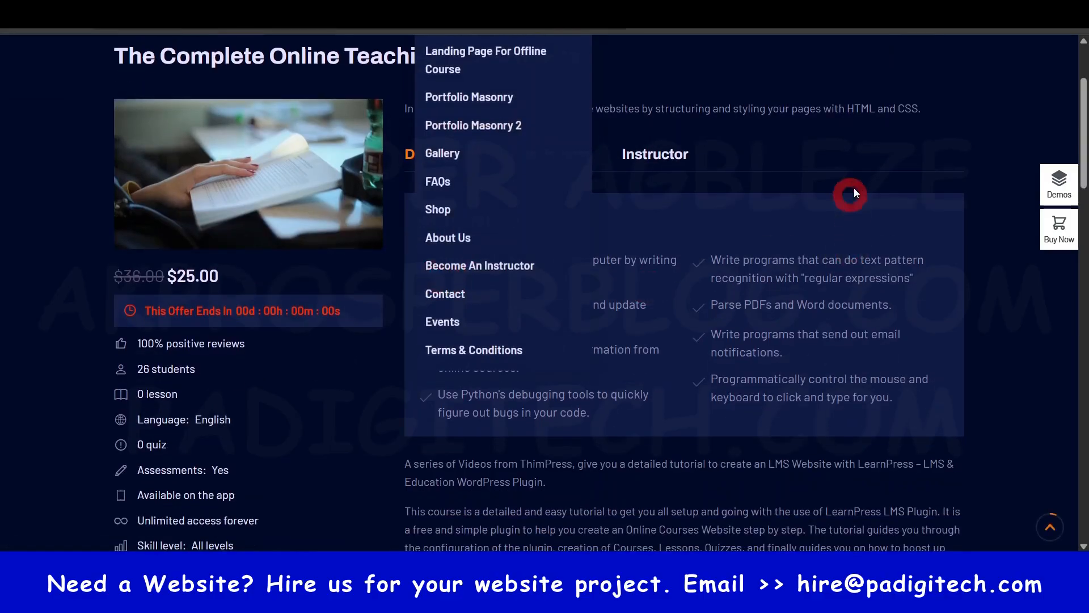
scroll(895, 187, "up", 3)
scroll(516, 328, "down", 2)
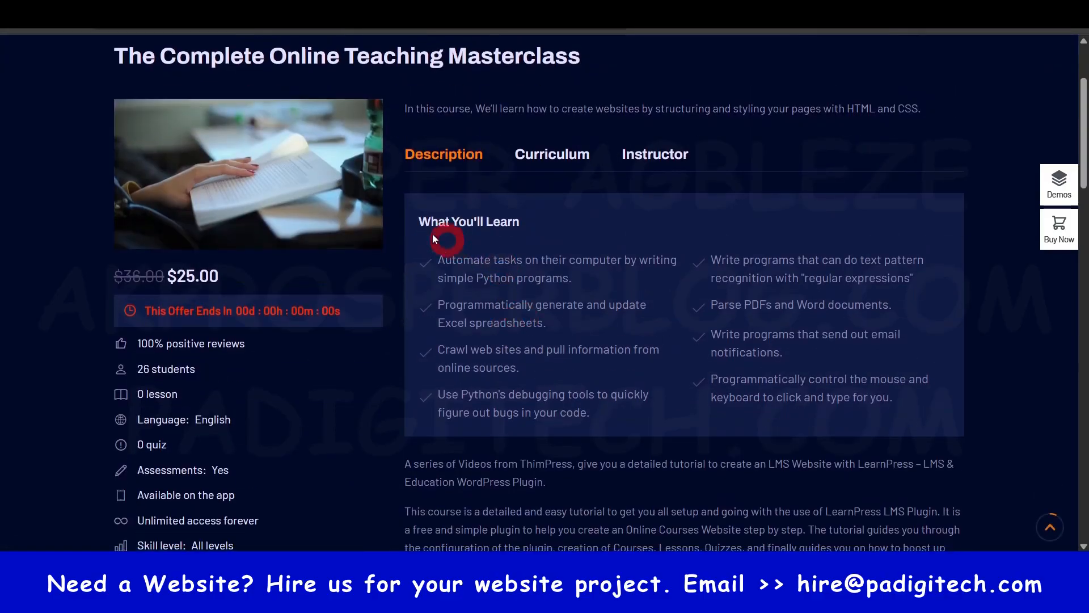
left_click_drag(427, 214, 647, 407)
- Examine how text and images are laid out in the Masterclass demo course's description
scroll(658, 339, "down", 7)
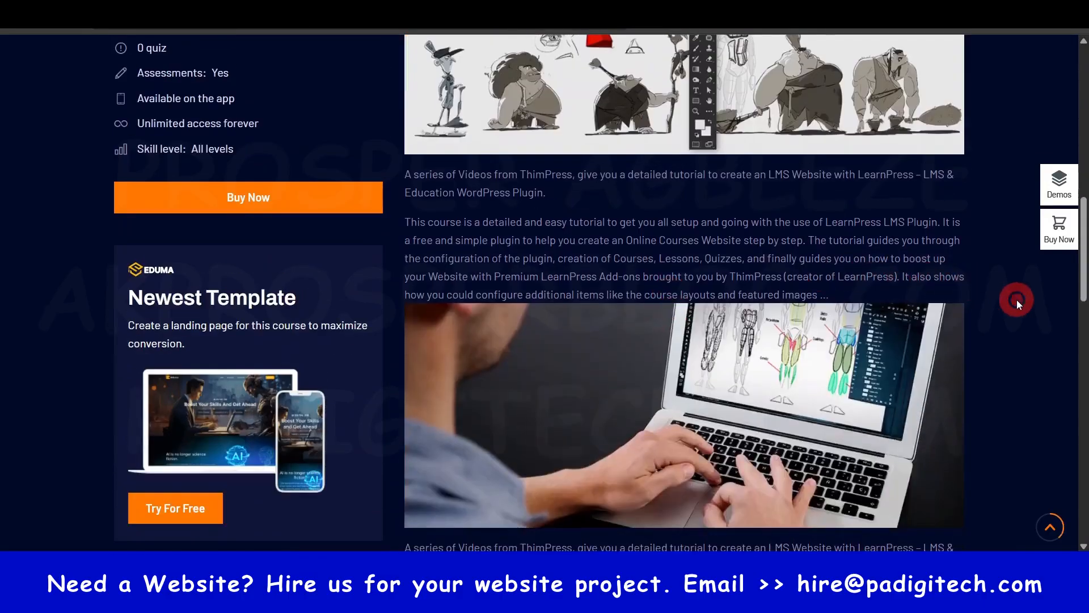
scroll(689, 243, "down", 6)
scroll(577, 210, "up", 5)
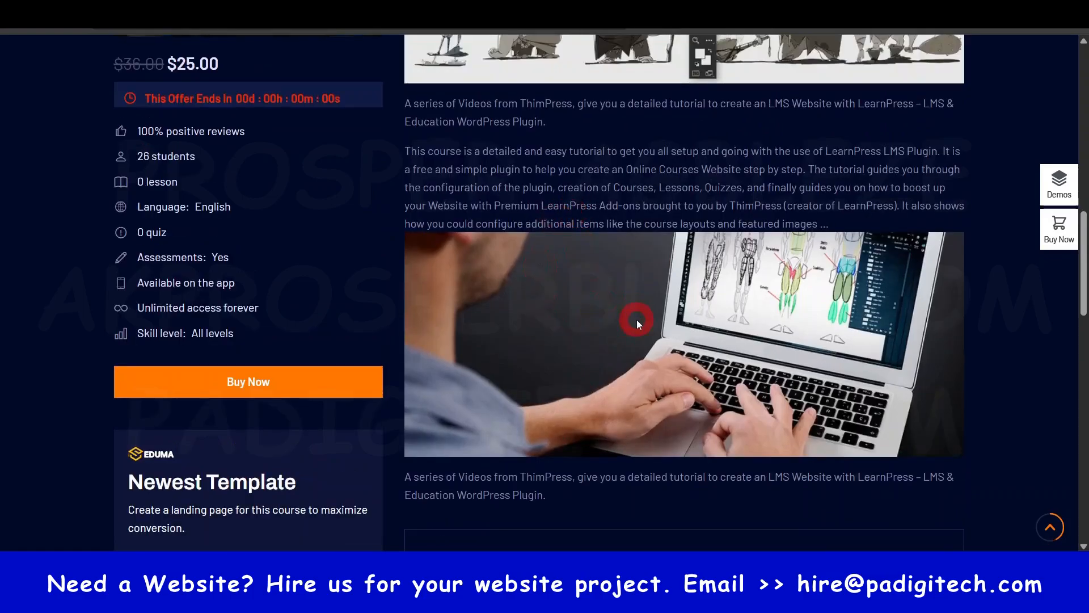
scroll(636, 319, "up", 3)
scroll(731, 348, "up", 6)
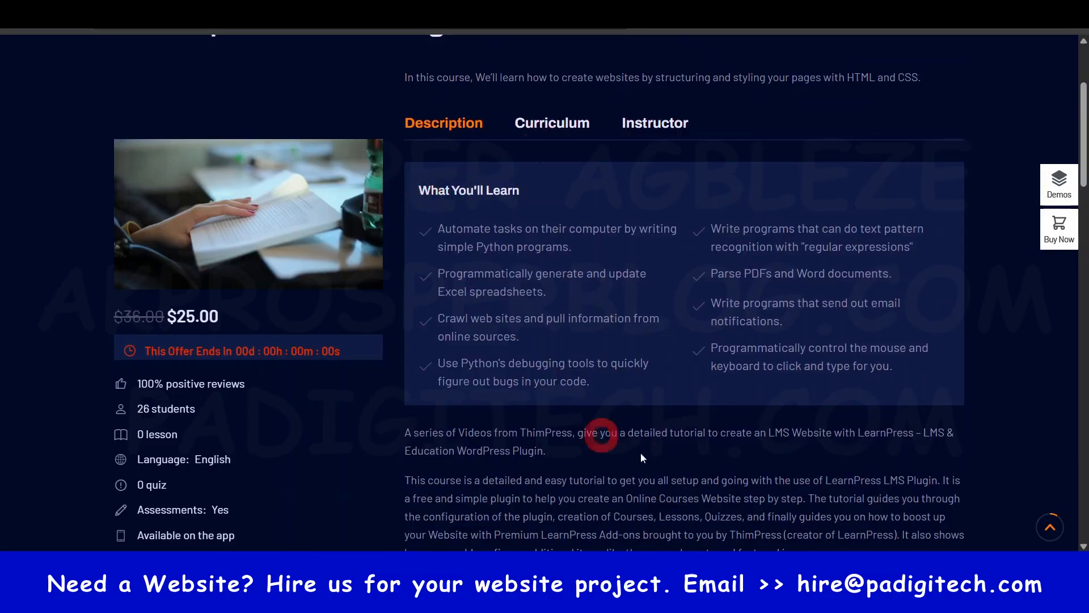
scroll(567, 317, "down", 6)
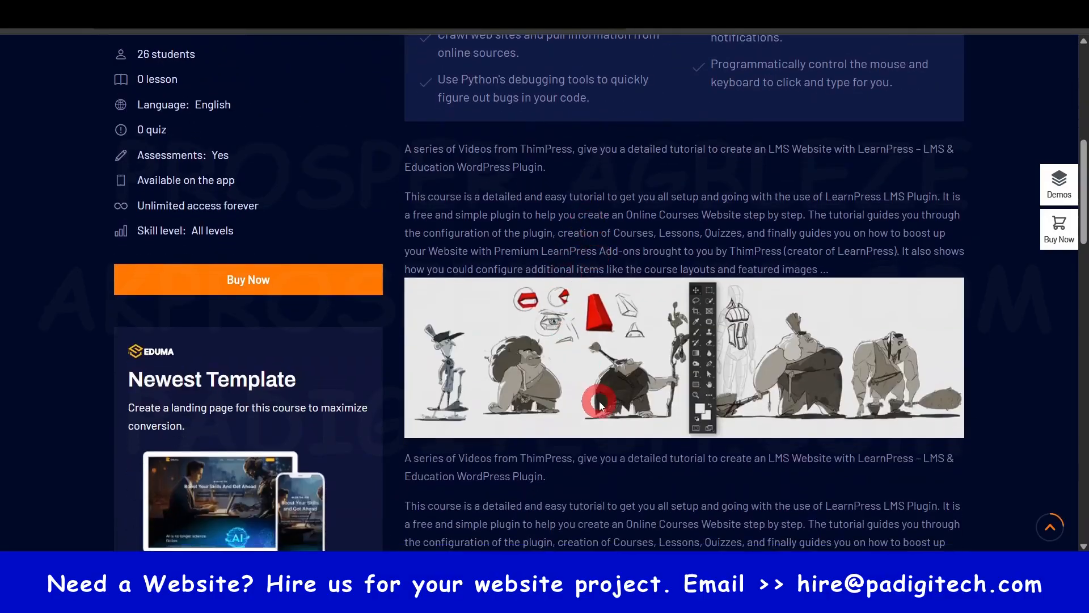
scroll(600, 401, "down", 2)
scroll(627, 326, "up", 5)
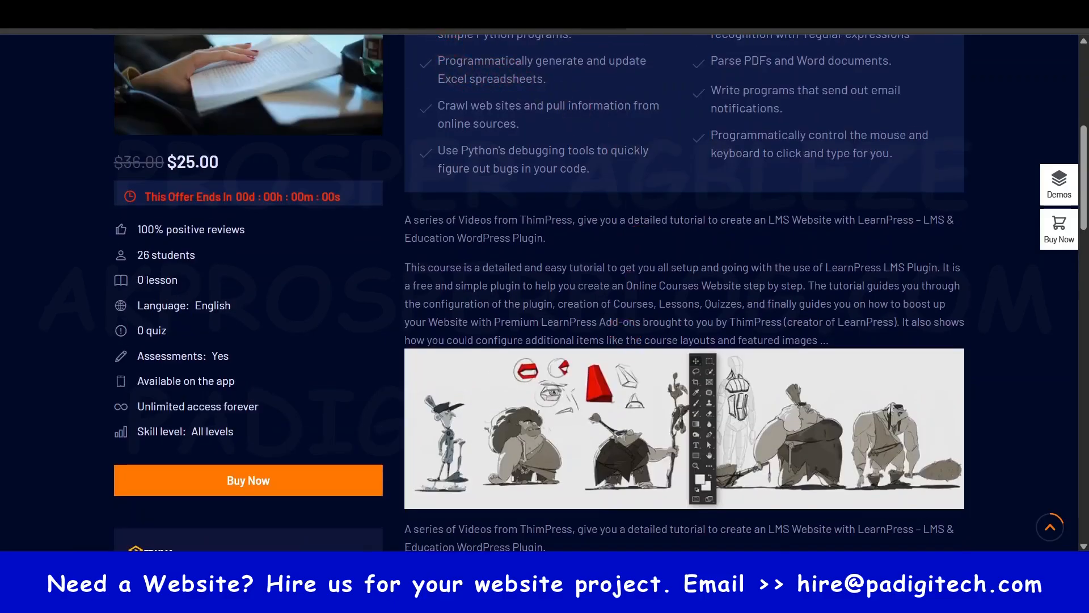
- Return to the new course's edit page and look at its Edit with Elementor option
left_click(426, 196)
left_click(401, 228)
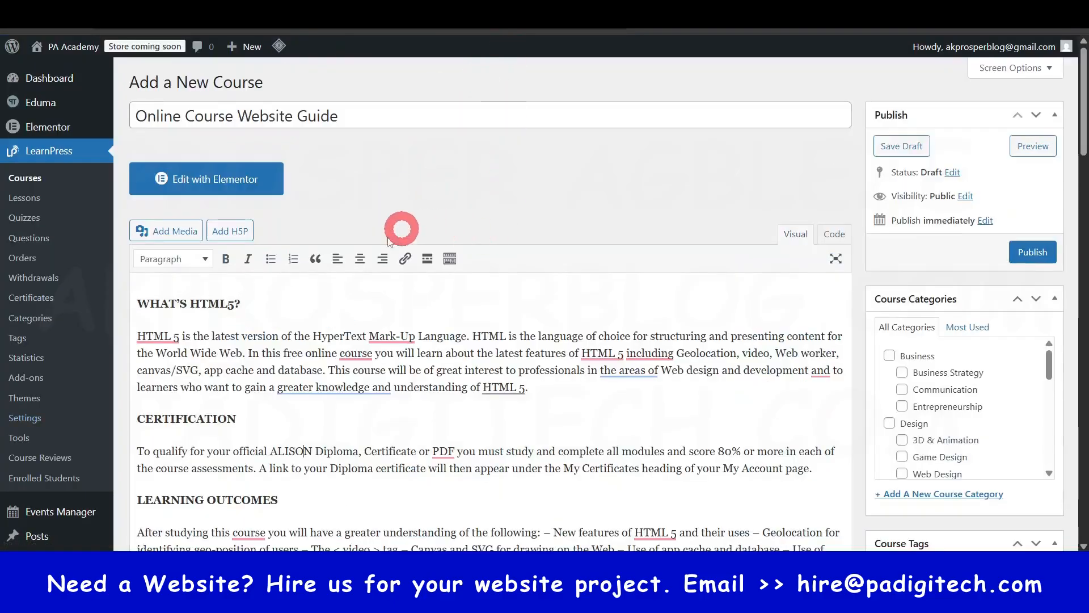
left_click(193, 189)
left_click(211, 169)
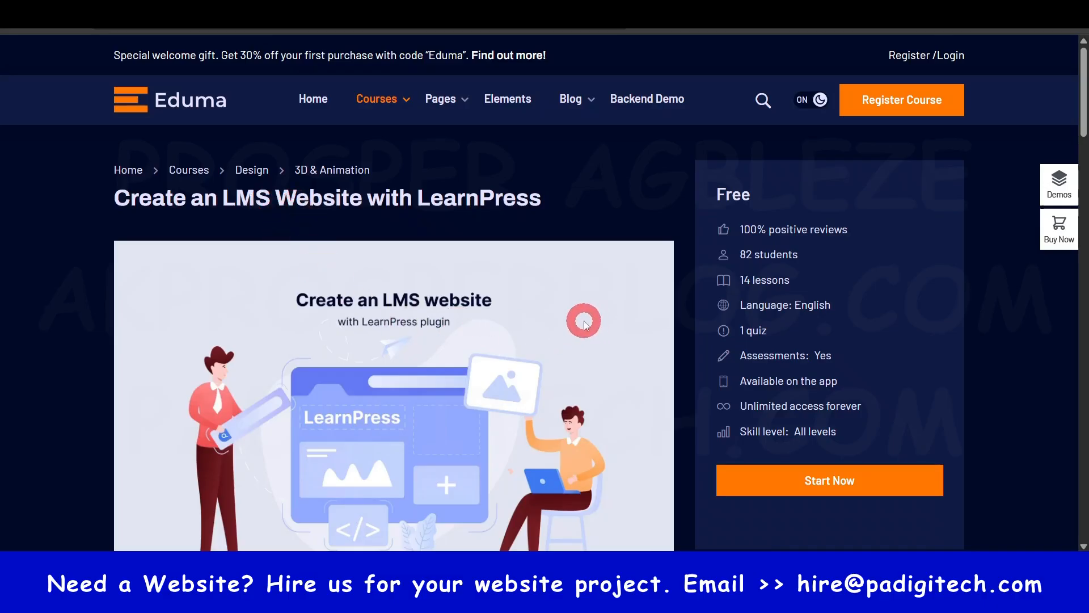
- Examine the description layout of the Create An LMS Website With LearnPress demo course
scroll(244, 50, "down", 5)
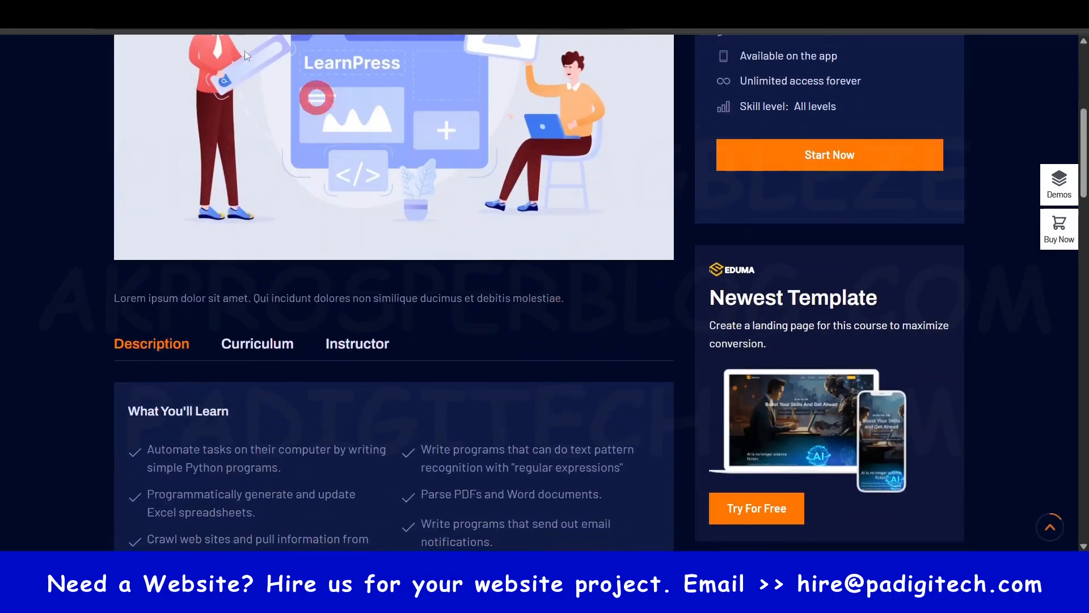
scroll(369, 239, "down", 10)
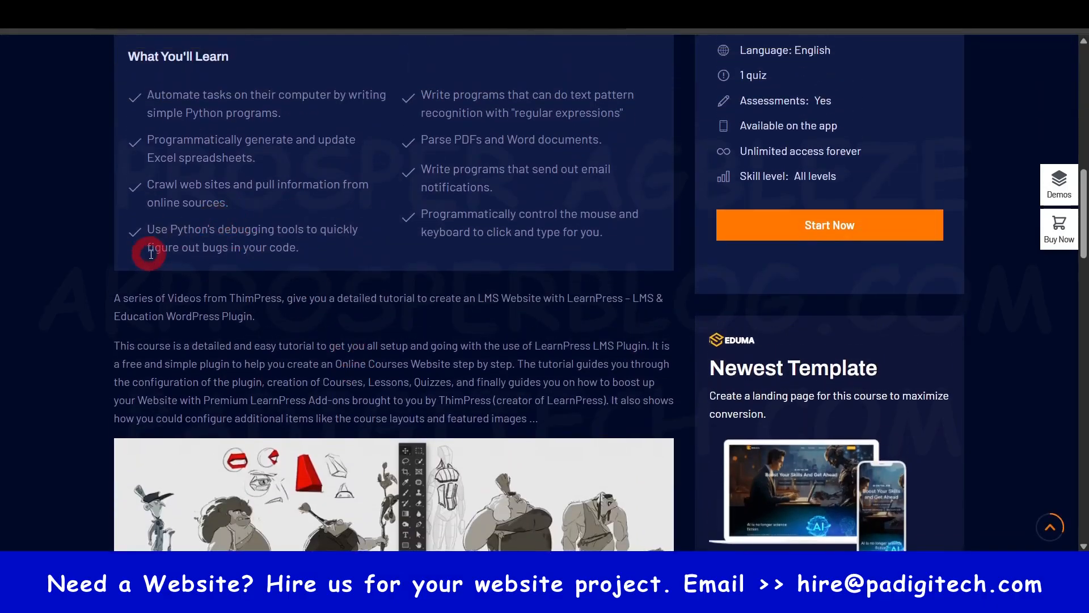
scroll(271, 230, "down", 7)
scroll(236, 267, "up", 9)
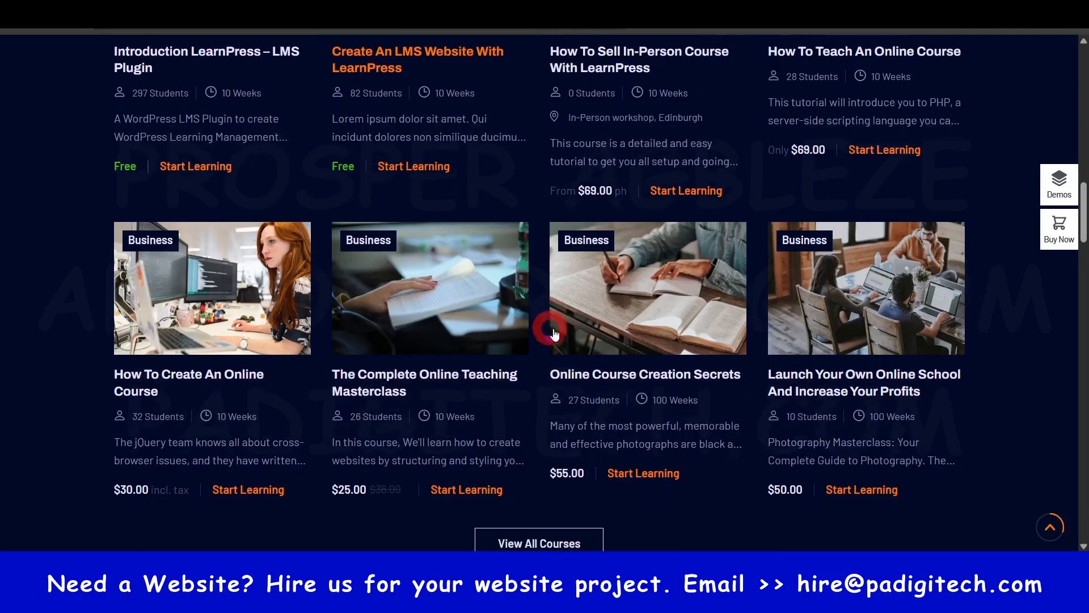
- Open the Launch Your Own Online School and Increase Your Profits demo course and examine its description, certification and learning outcomes
scroll(624, 352, "down", 3)
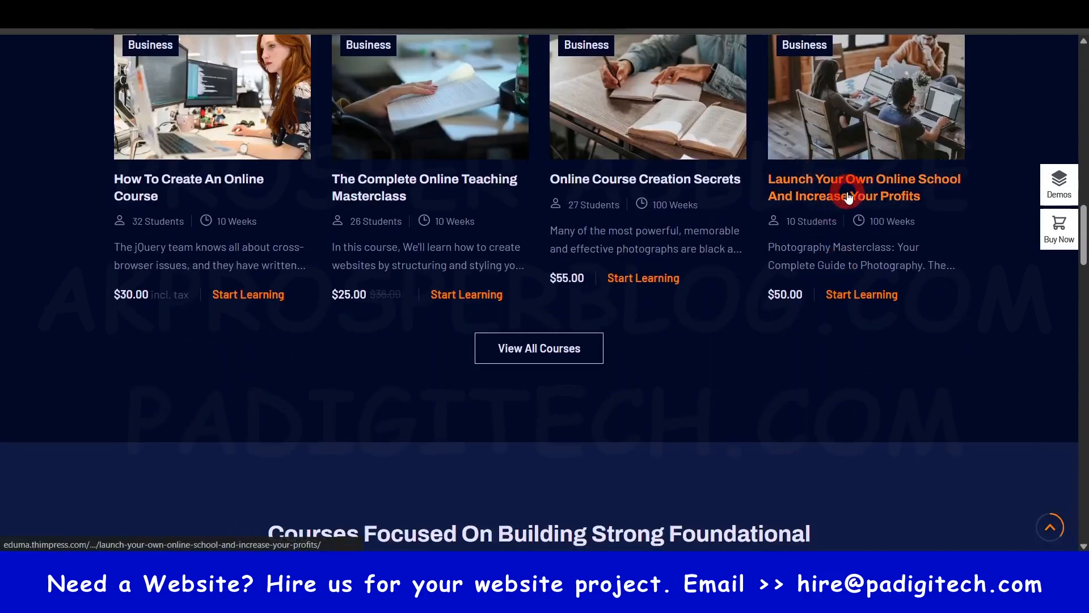
scroll(747, 297, "up", 3)
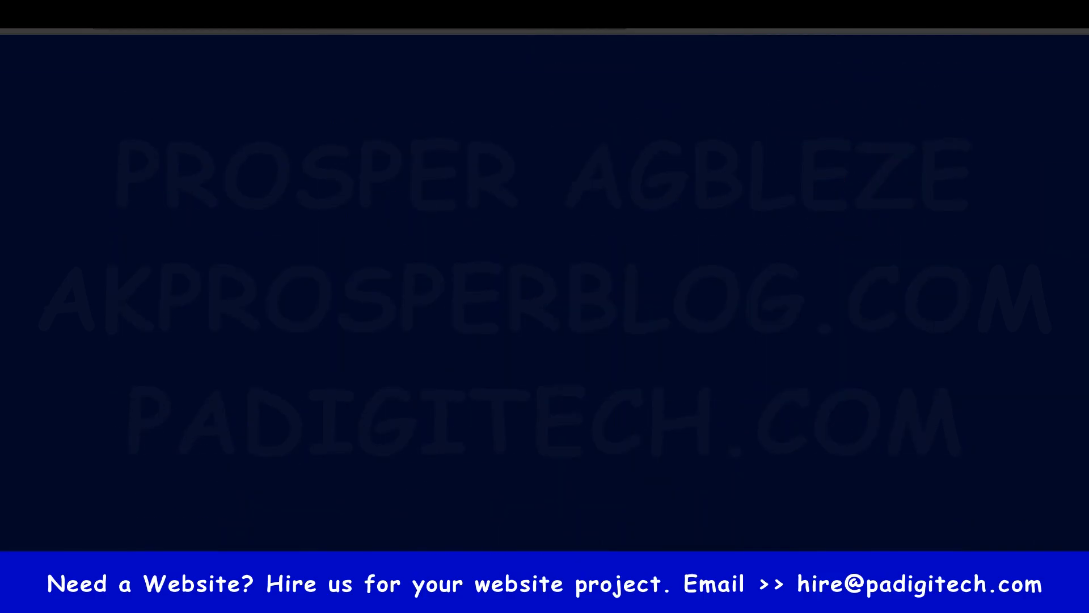
scroll(590, 418, "down", 5)
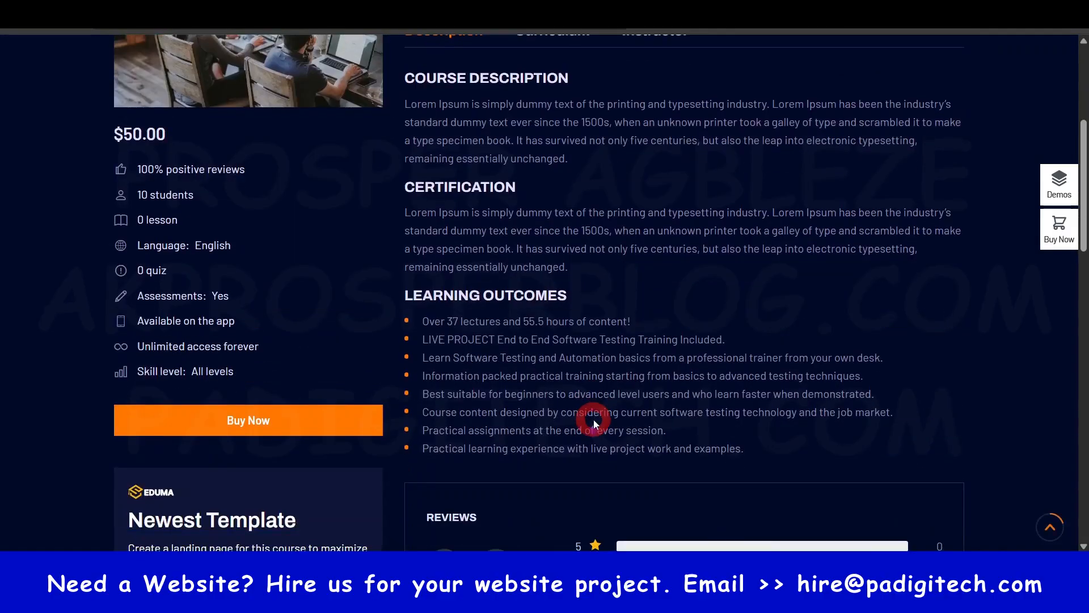
scroll(590, 420, "down", 3)
scroll(595, 414, "up", 6)
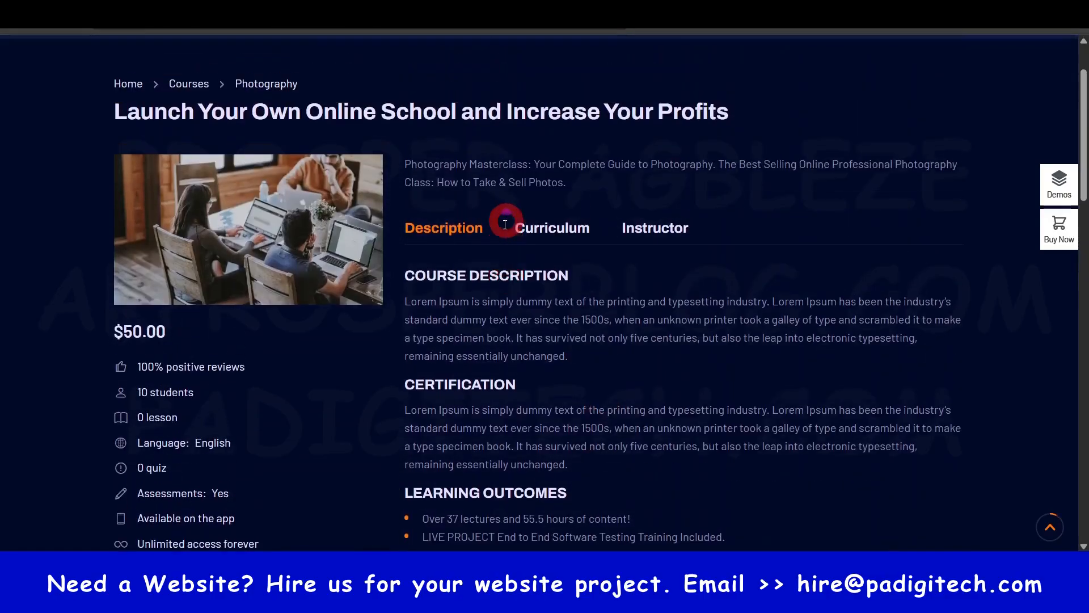
scroll(486, 322, "down", 2)
left_click_drag(407, 146, 763, 475)
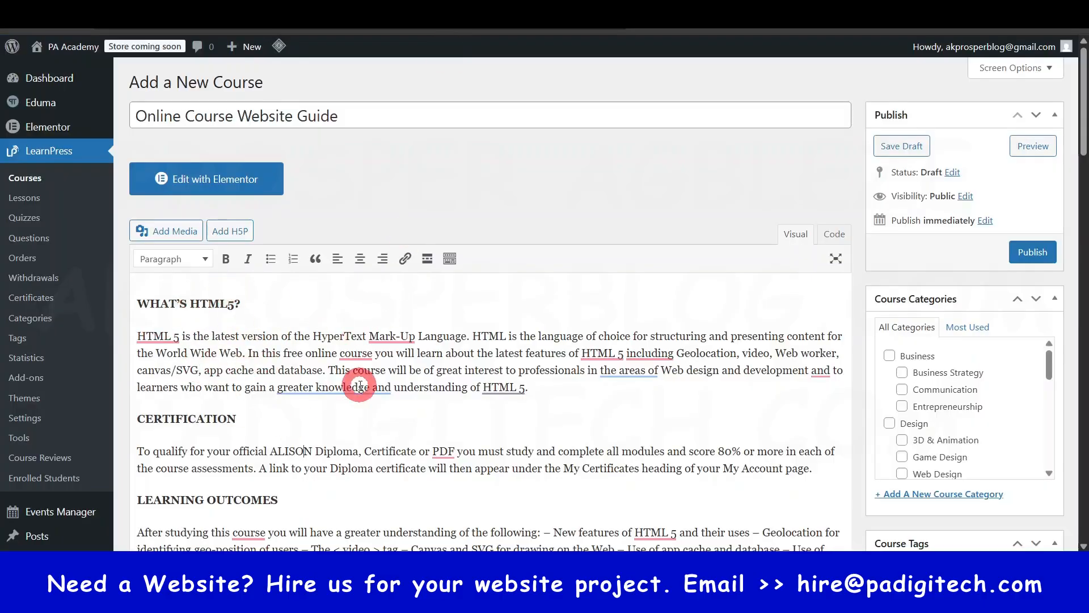
- Go back to the Online Course Website Guide editor and look through its pasted description and General course settings
left_click_drag(329, 370, 396, 400)
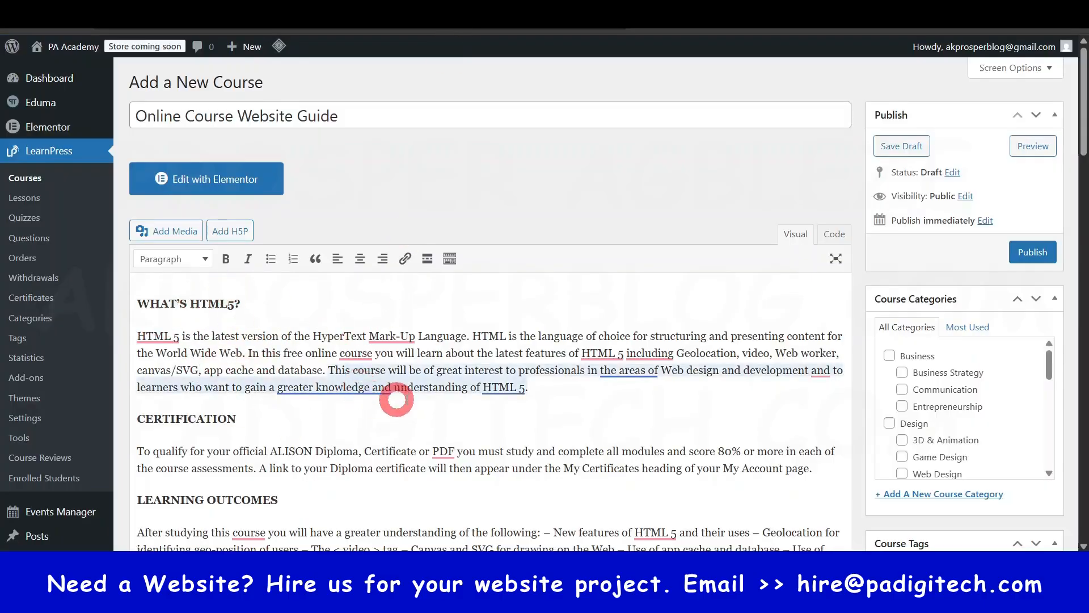
left_click(491, 419)
scroll(304, 426, "down", 2)
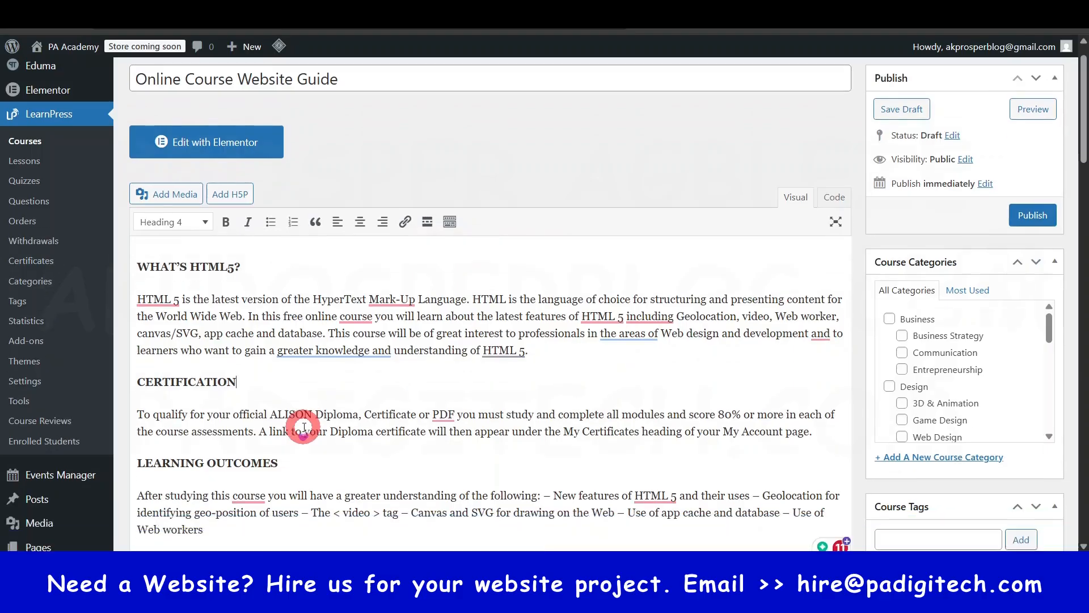
scroll(304, 427, "down", 7)
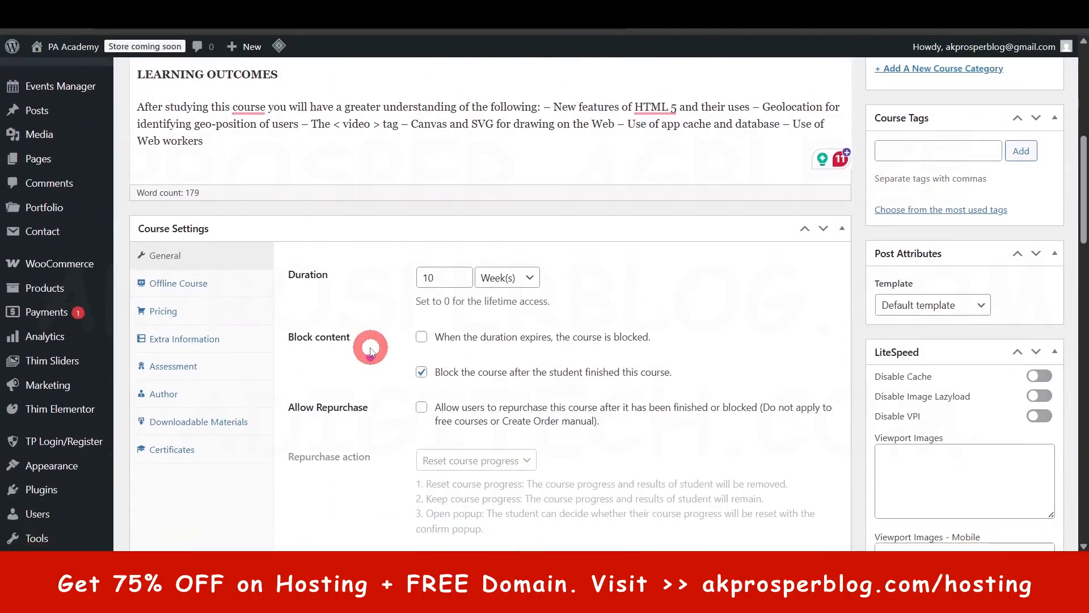
scroll(469, 284, "down", 1)
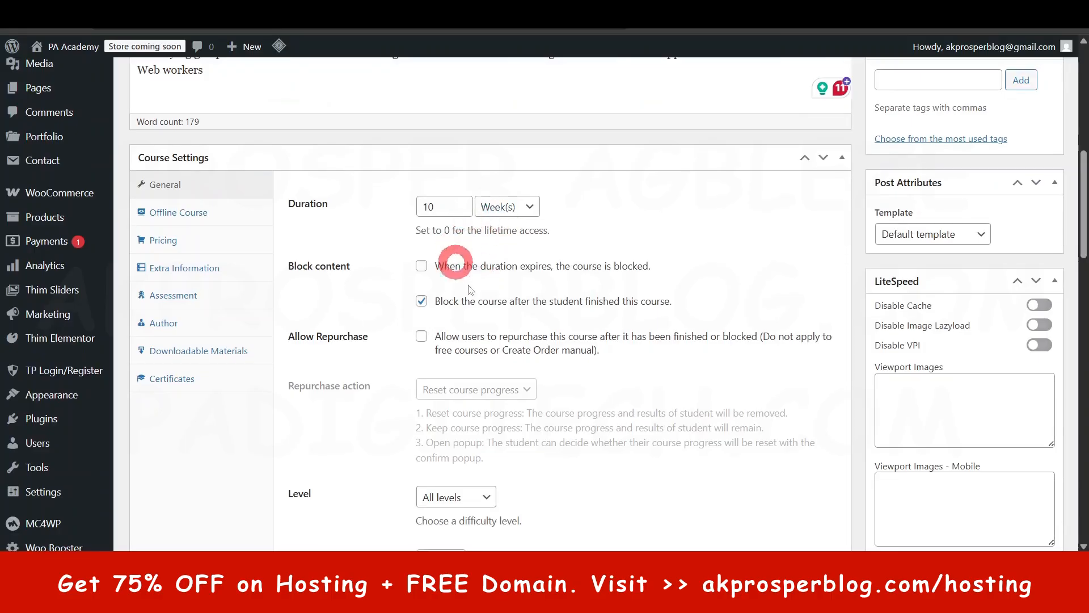
scroll(468, 289, "down", 20)
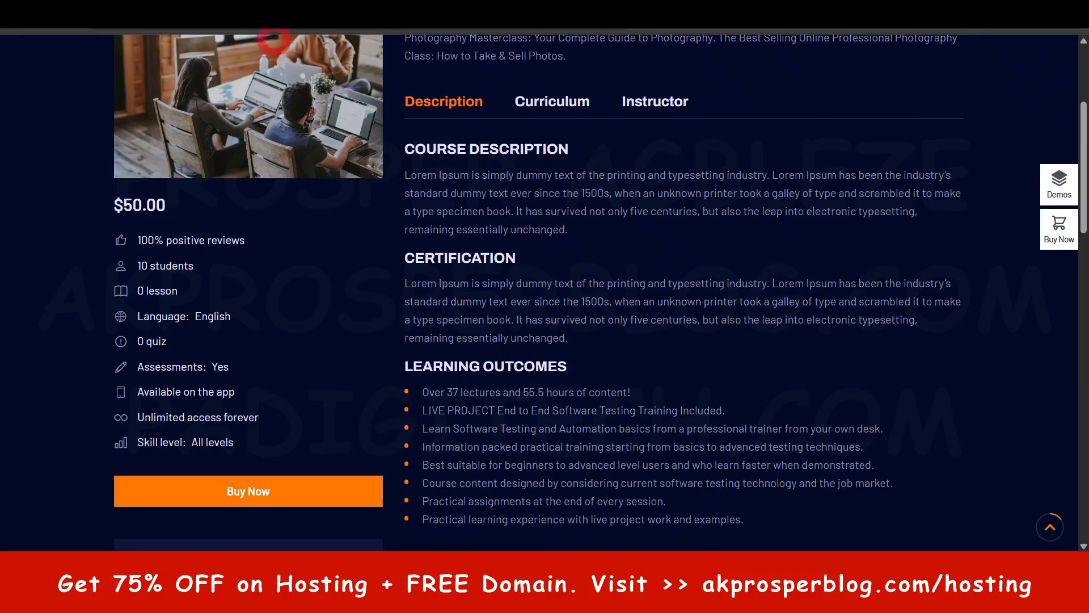
- Copy the Photography Masterclass summary above the Description section of the Launch Your Own Online School demo course
scroll(674, 311, "up", 5)
triple_click(492, 247)
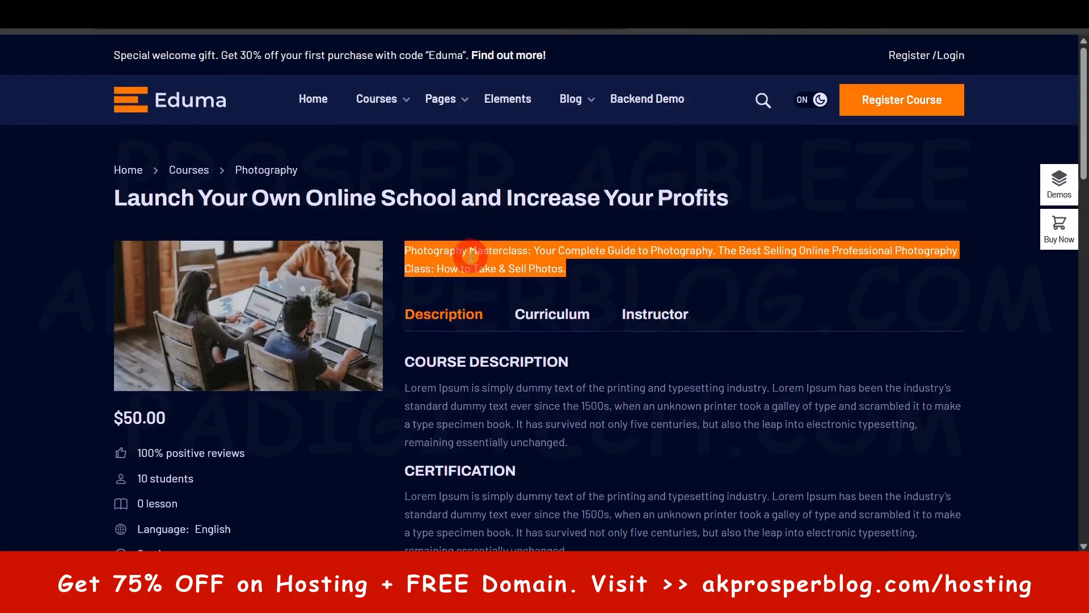
left_click(436, 253)
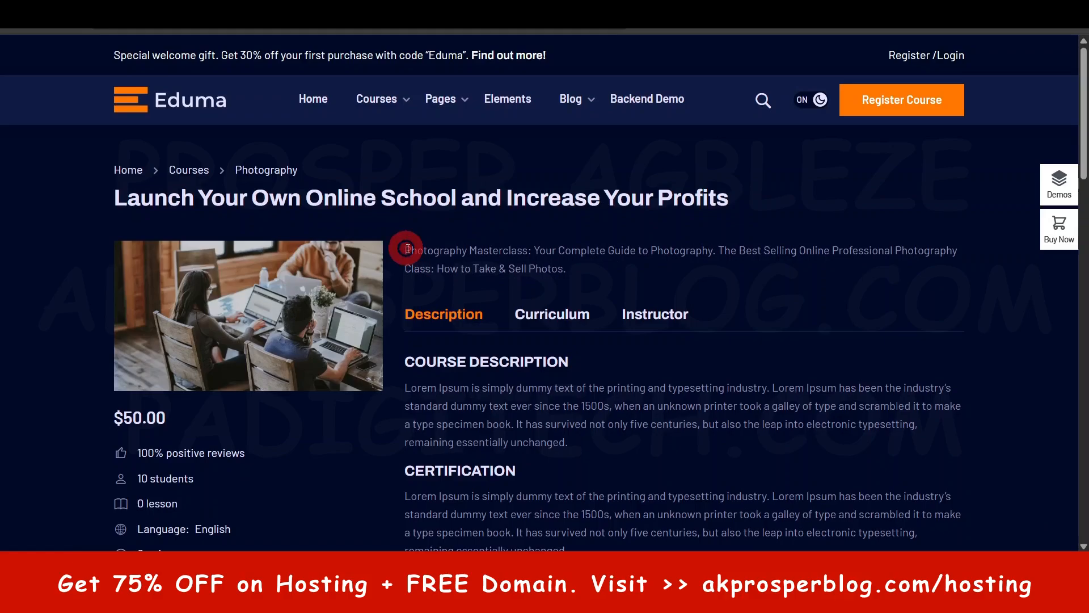
left_click_drag(407, 248, 449, 250)
left_click(577, 265)
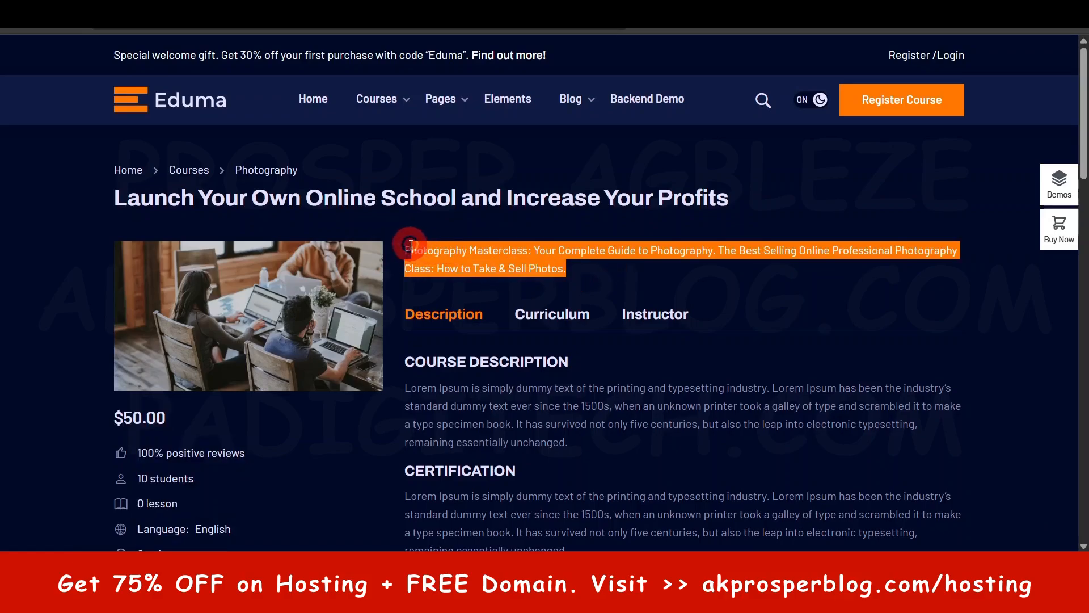
left_click(575, 267)
left_click_drag(562, 267, 409, 251)
key("ctrl+c")
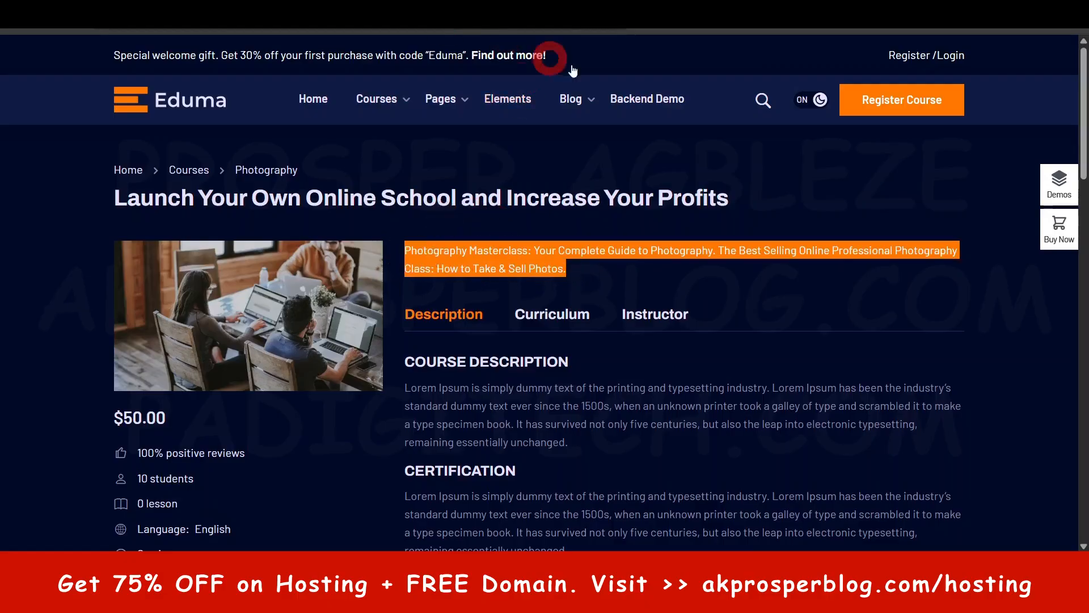
- Return to the Online Course Website Guide editor and paste the copied Photography Masterclass summary as the course excerpt
left_click(341, 7)
left_click(248, 308)
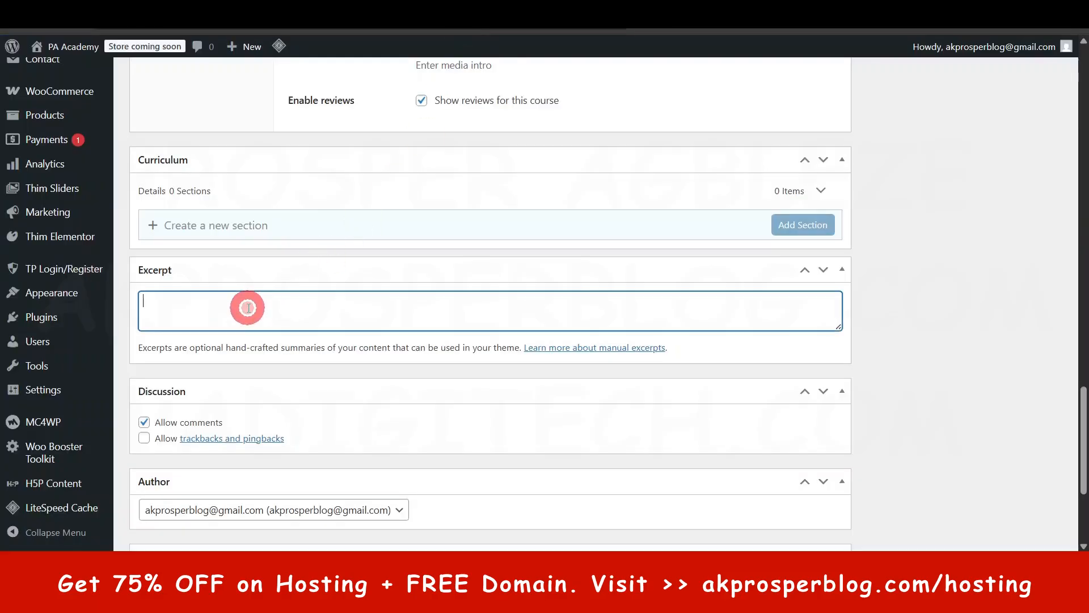
key("ctrl+v")
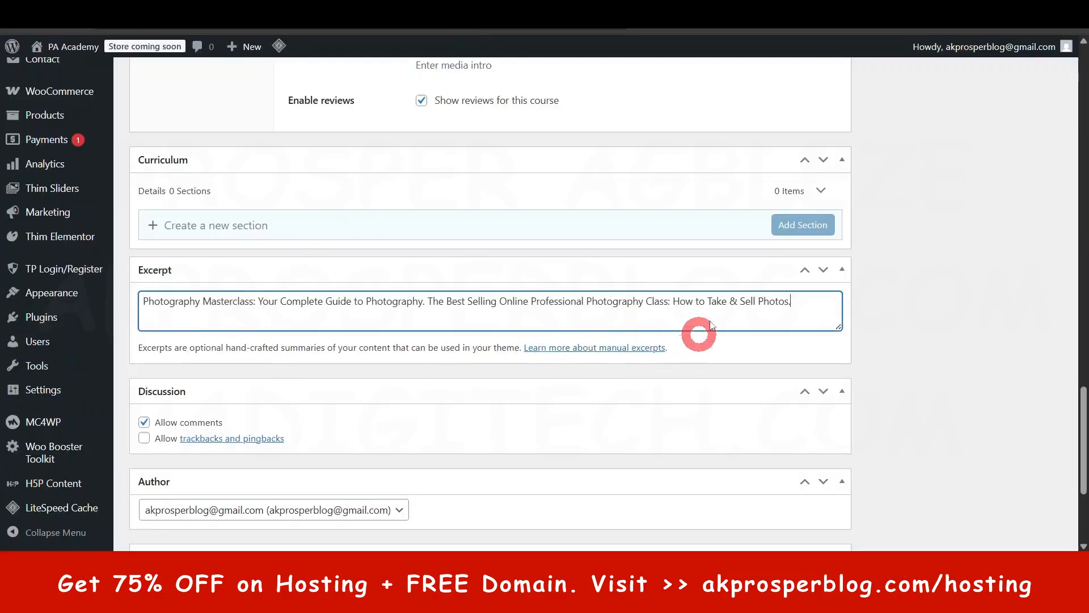
- Check the available author choices for the Online Course Website Guide course
scroll(479, 355, "down", 4)
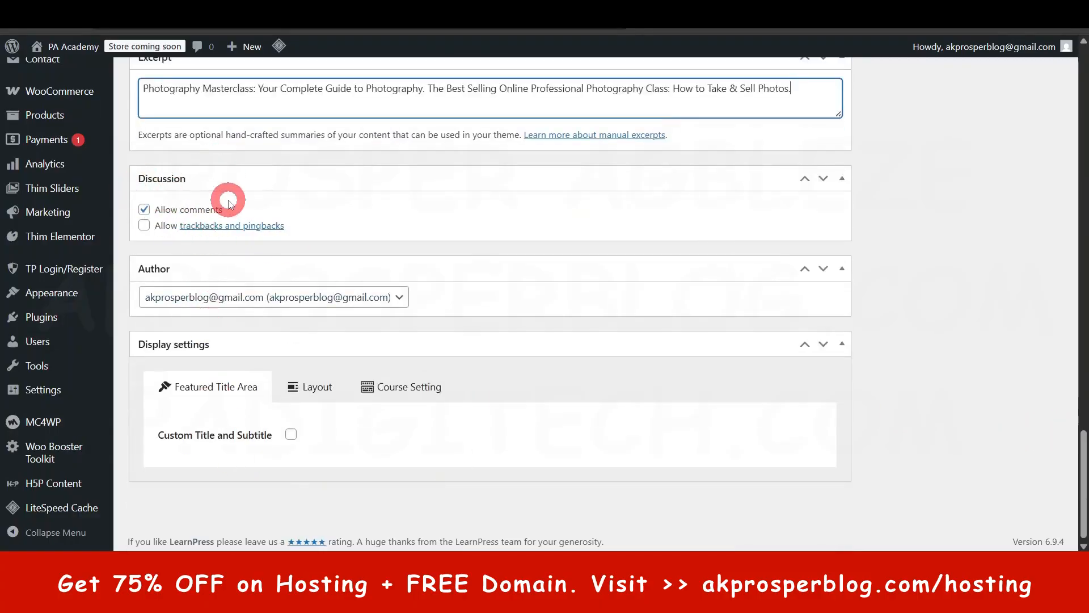
left_click(397, 297)
left_click(399, 304)
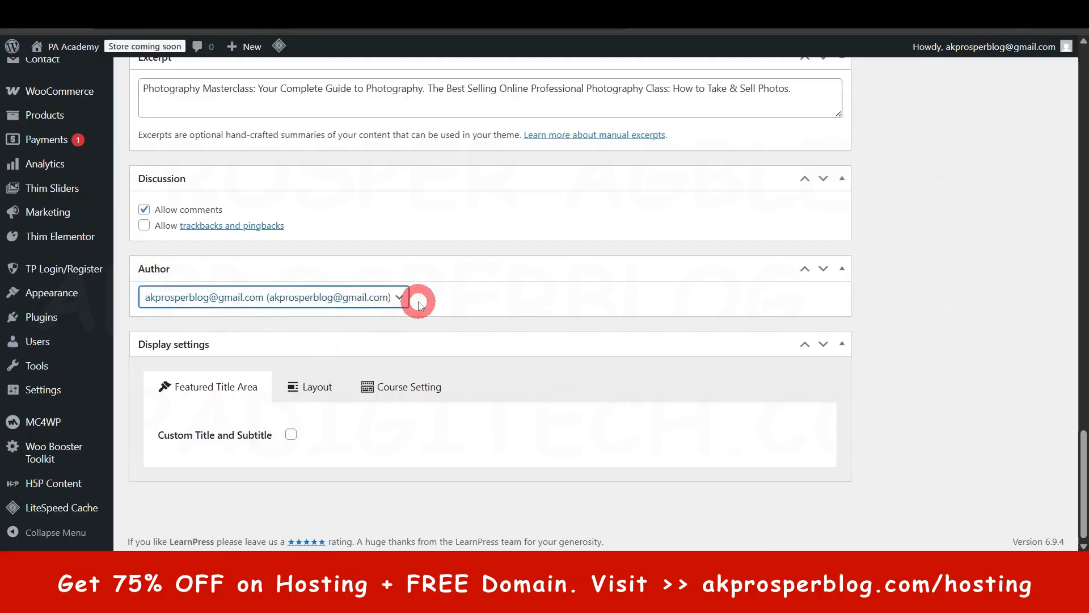
left_click(399, 300)
left_click(395, 299)
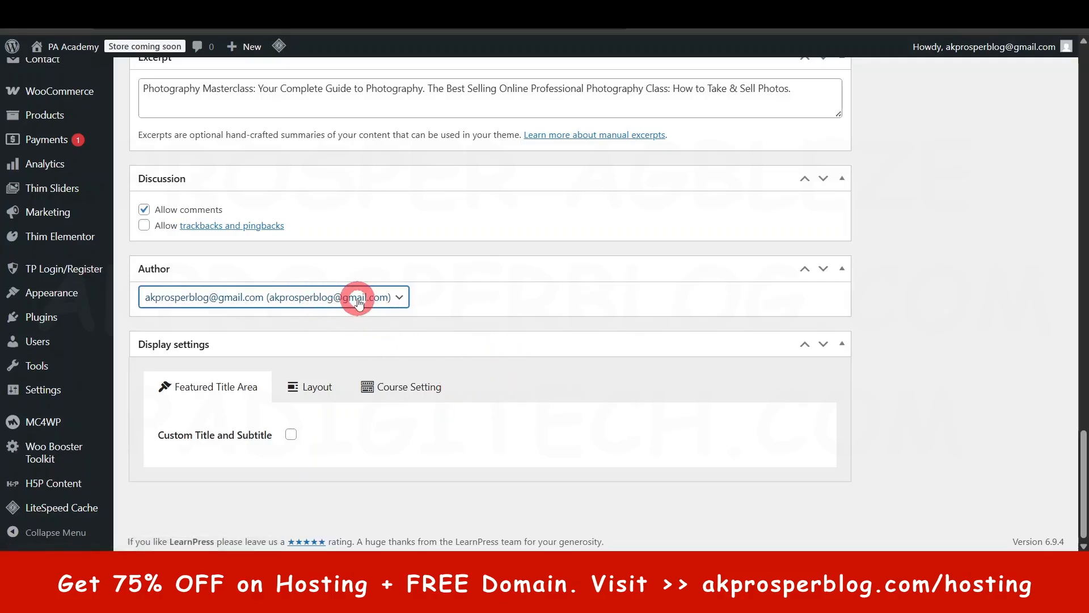
scroll(485, 442, "down", 1)
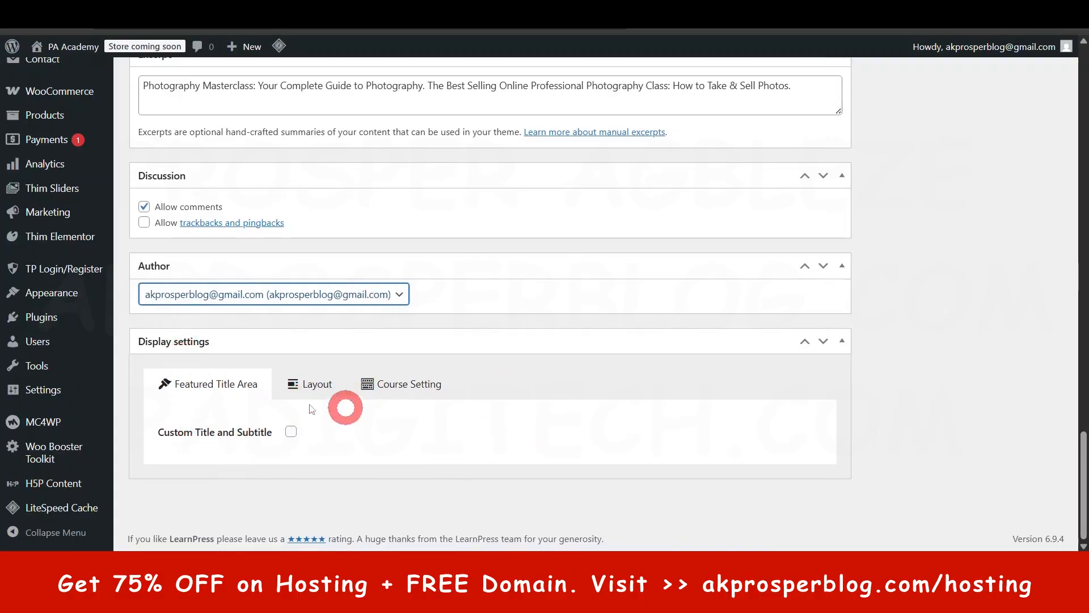
- Examine the Course Setting, Layout and Featured Title Area options in the course's display settings
left_click(418, 384)
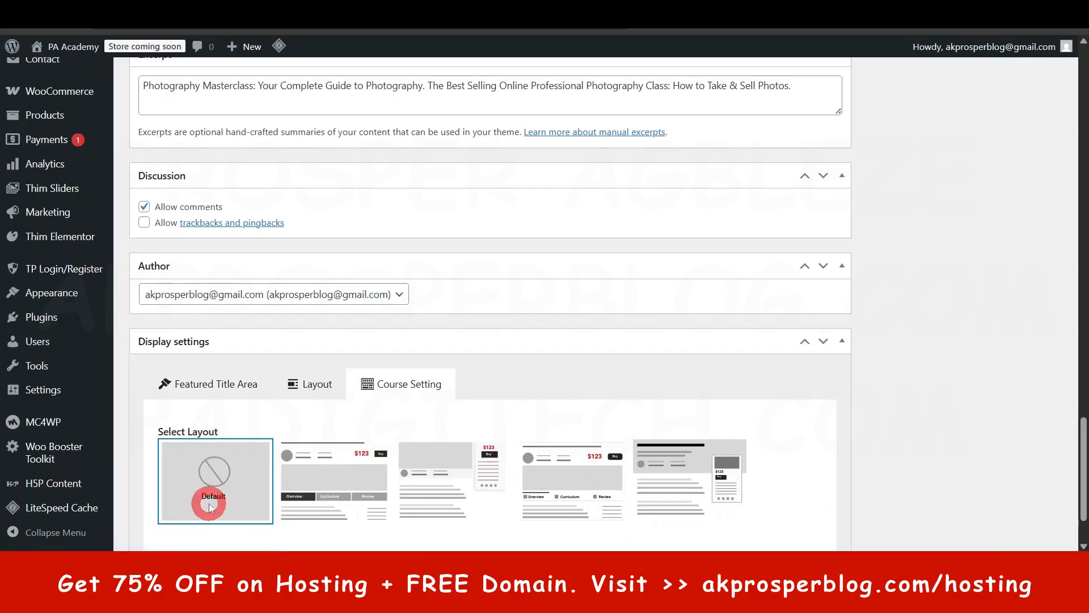
scroll(207, 499, "down", 1)
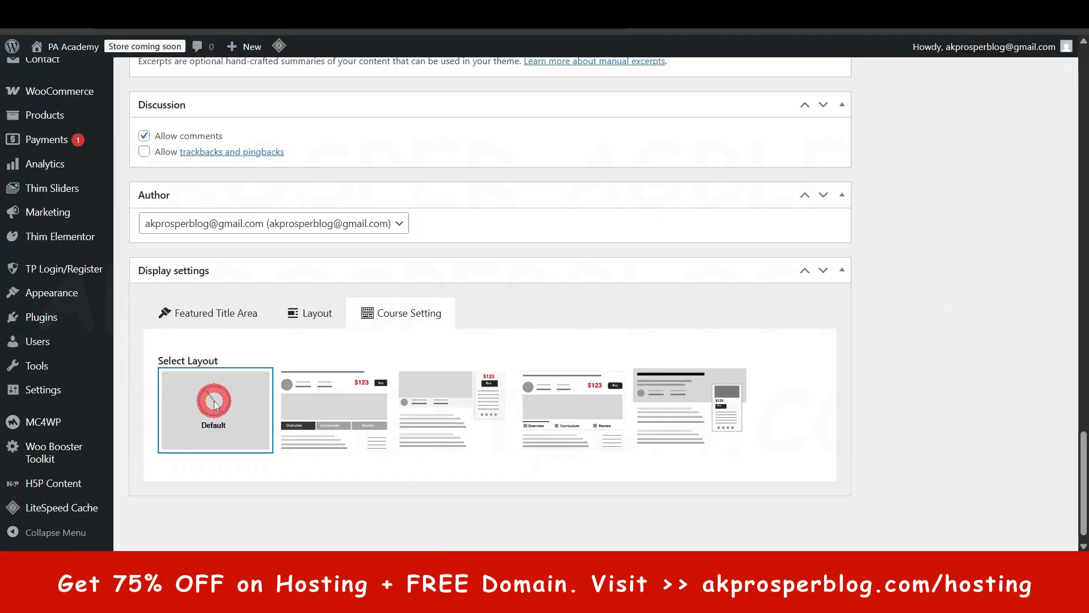
left_click(310, 315)
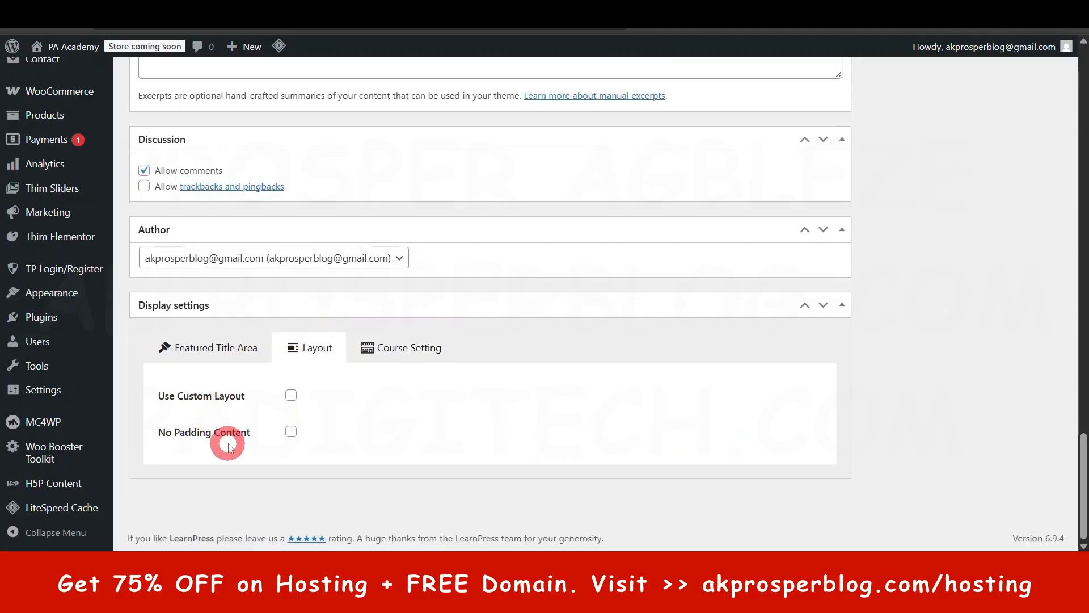
left_click(214, 340)
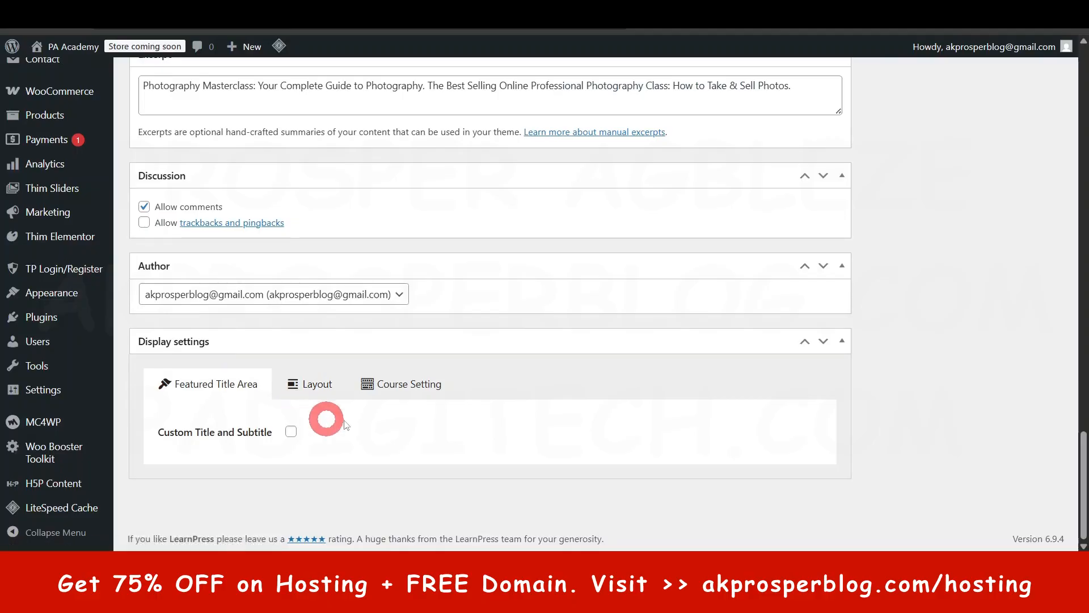
left_click(396, 384)
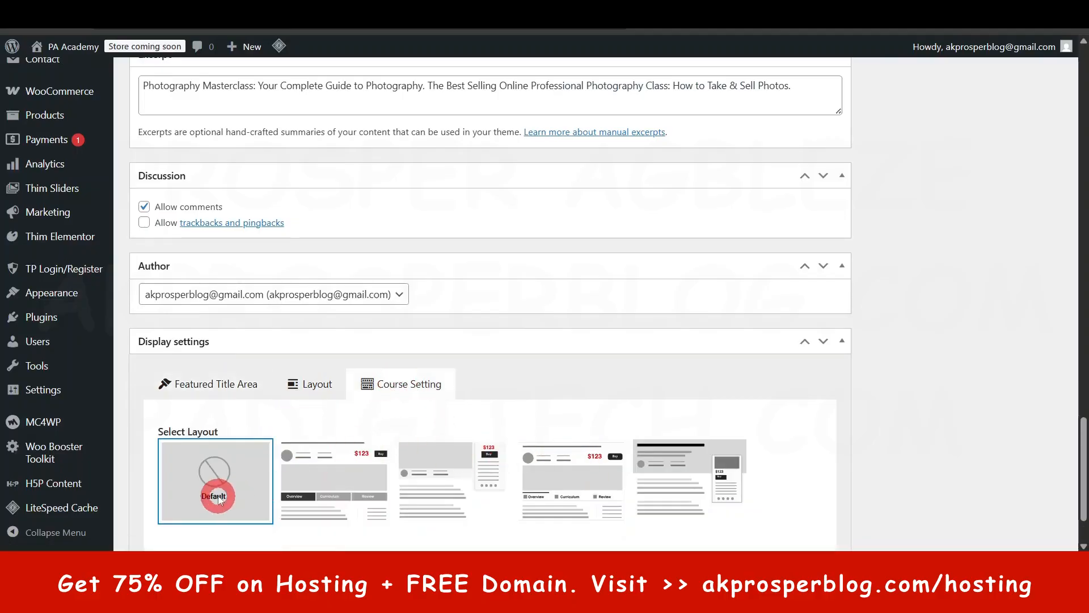
- Review the course editor back up to the description and examine the available course categories
scroll(226, 489, "up", 15)
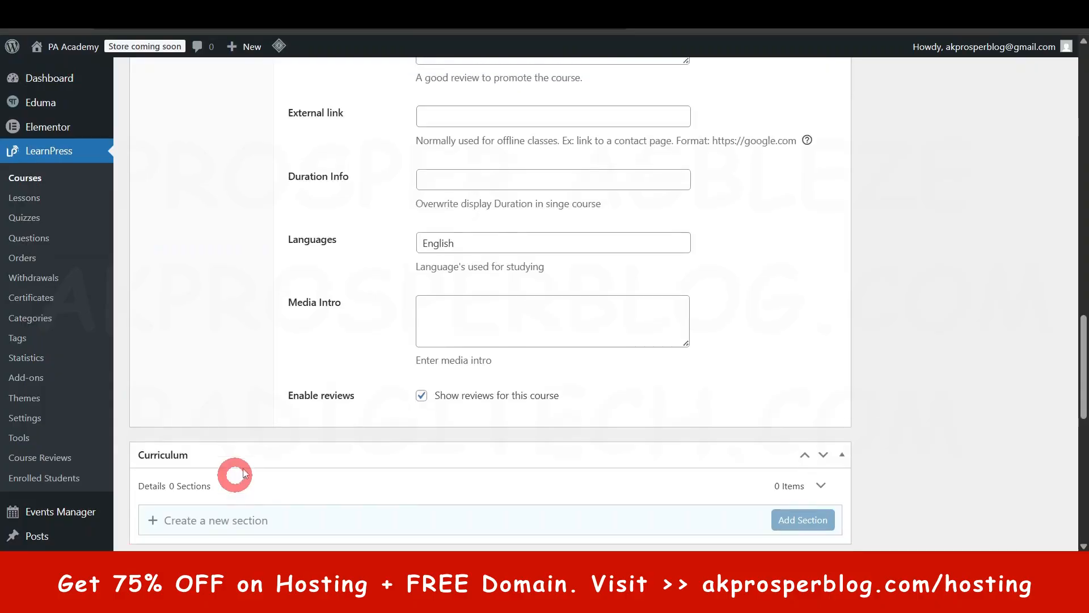
scroll(263, 442, "up", 10)
scroll(263, 442, "down", 4)
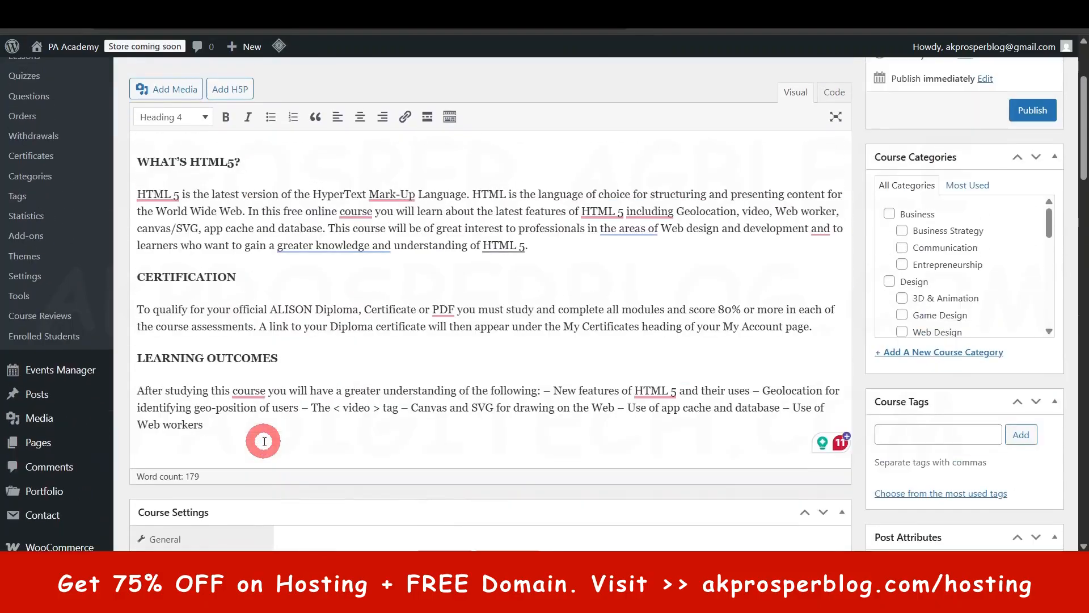
scroll(264, 441, "down", 2)
scroll(264, 440, "up", 6)
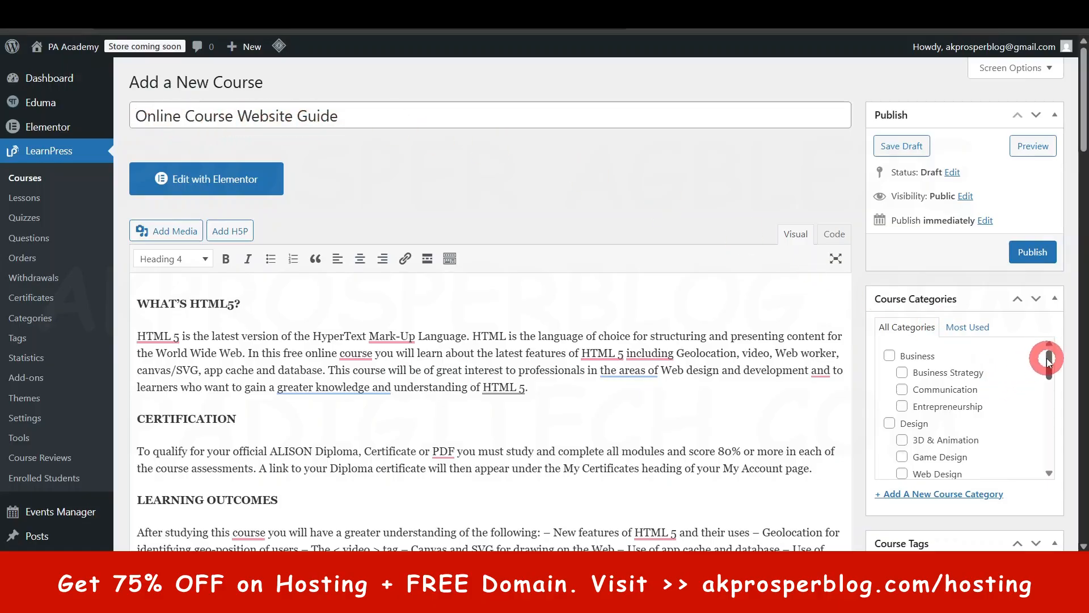
scroll(1049, 361, "down", 1)
scroll(1049, 360, "up", 1)
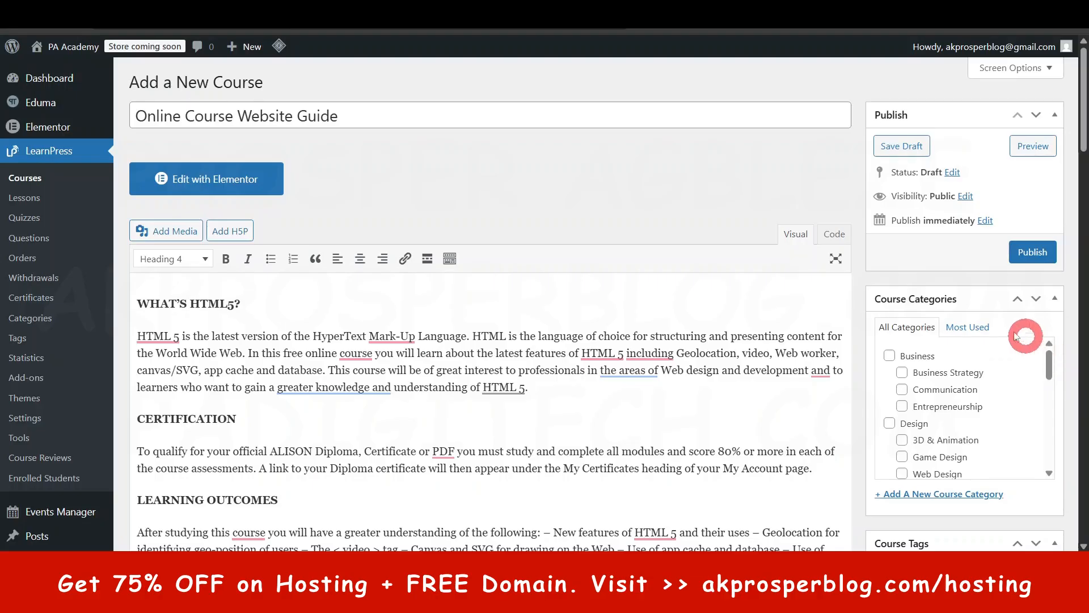
scroll(850, 397, "down", 1)
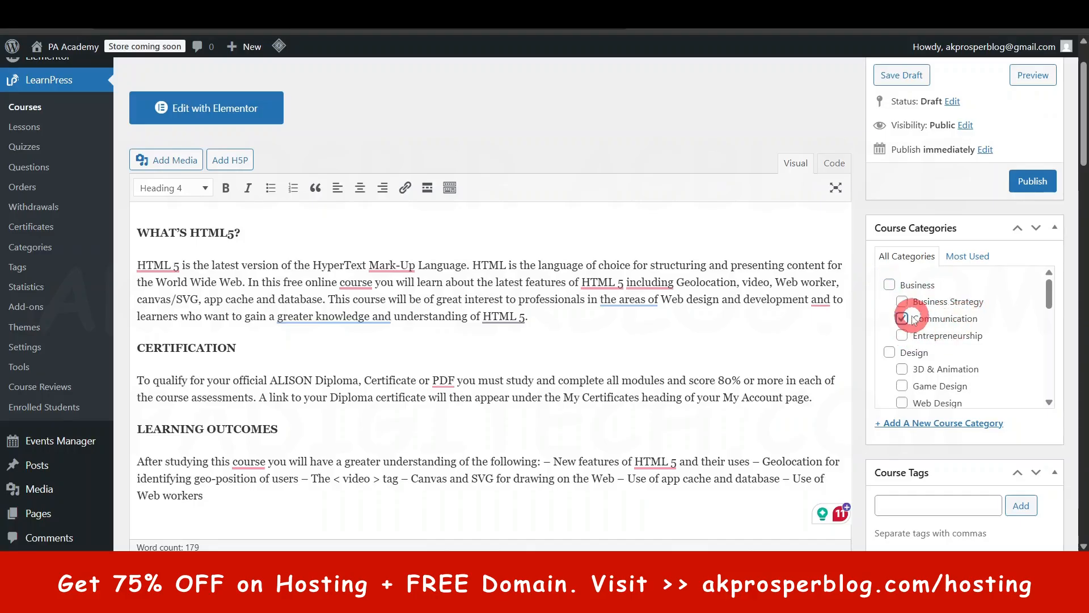
scroll(908, 320, "down", 2)
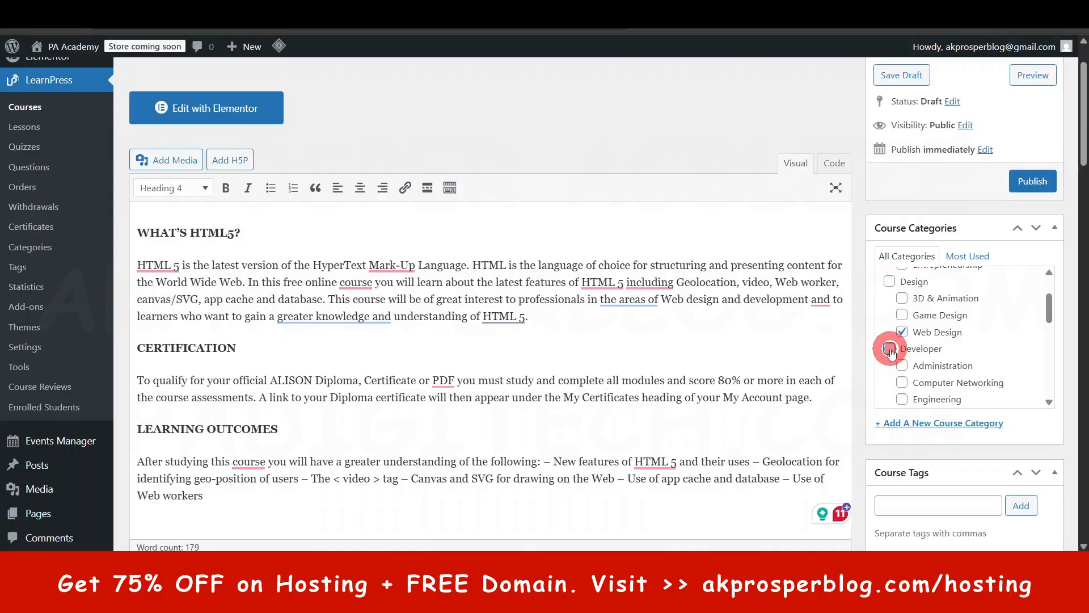
scroll(994, 357, "down", 2)
scroll(910, 333, "up", 1)
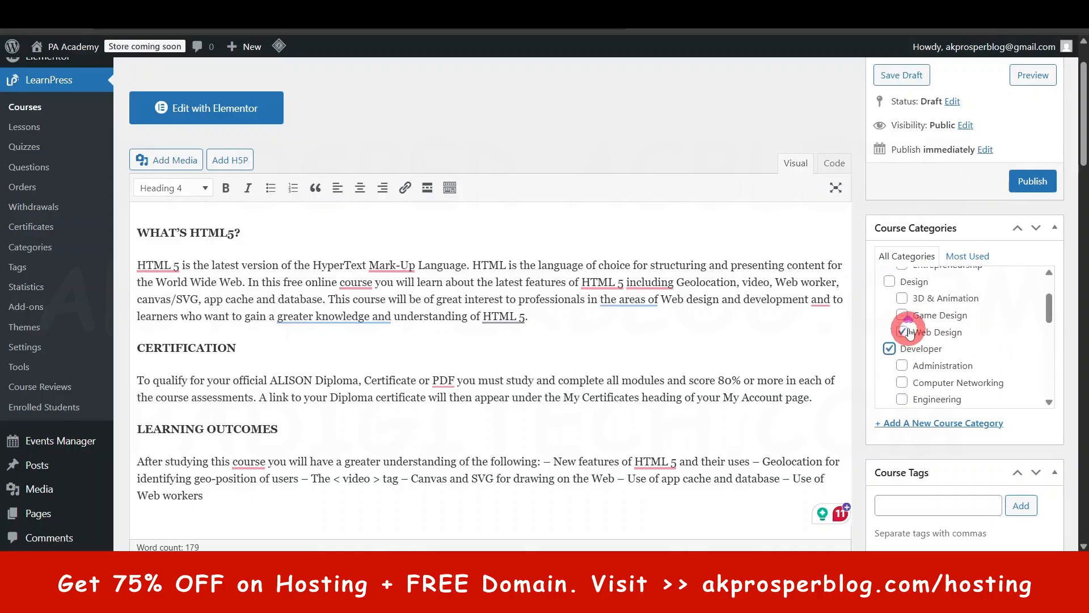
left_click(889, 348)
scroll(902, 340, "down", 2)
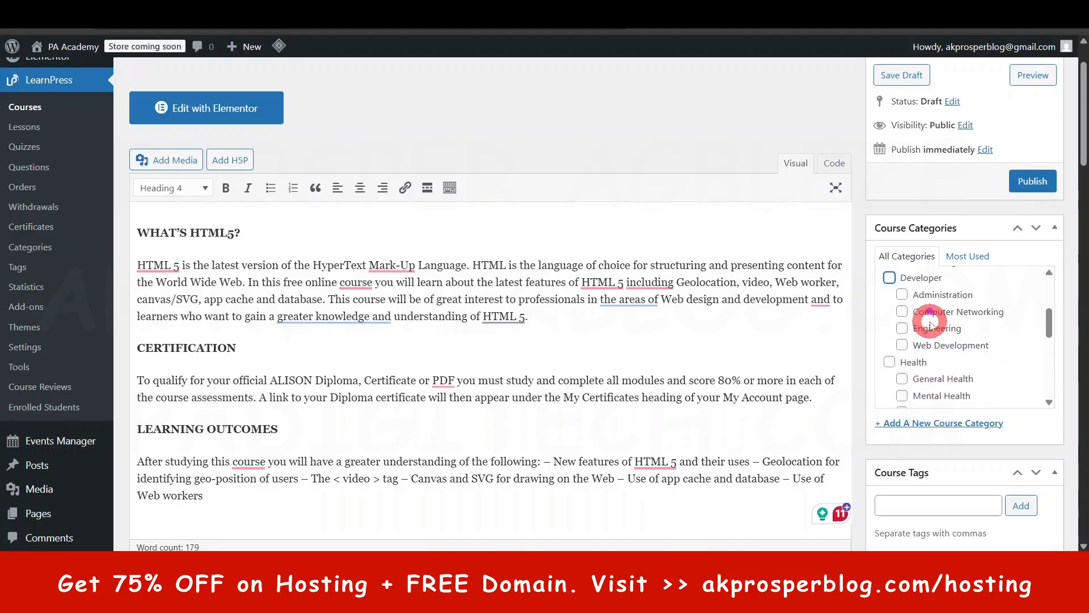
scroll(928, 332, "up", 2)
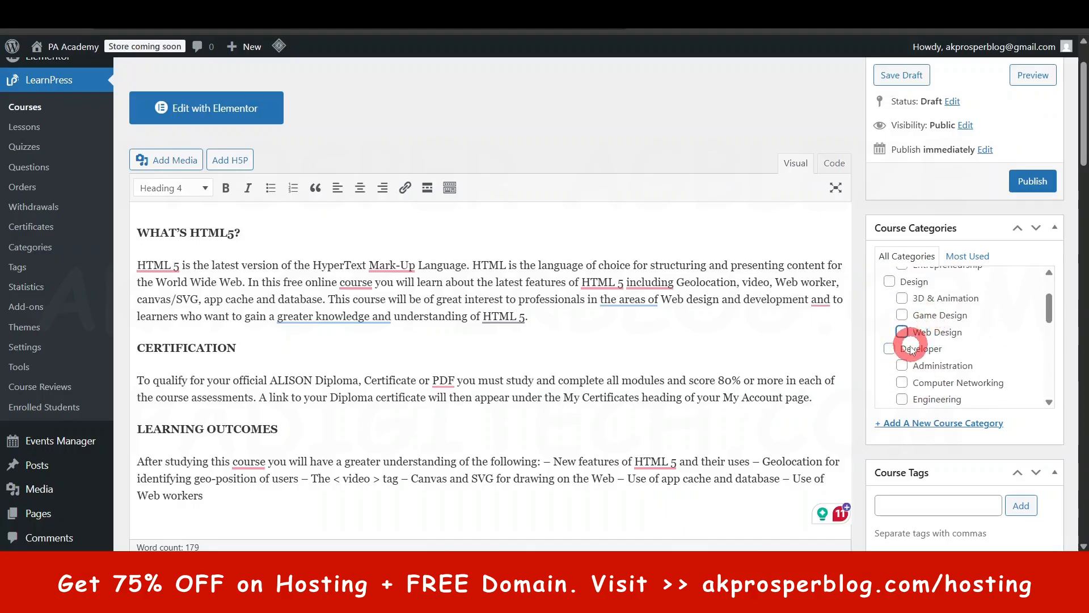
scroll(931, 339, "up", 1)
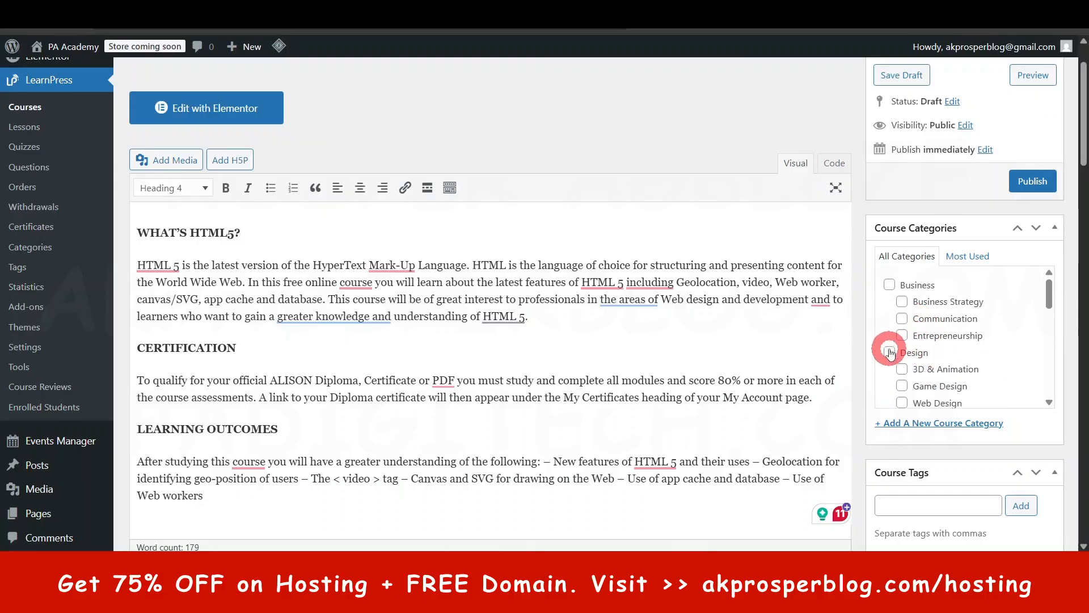
- Assign the course to the Technology and Website Design categories
scroll(890, 352, "down", 9)
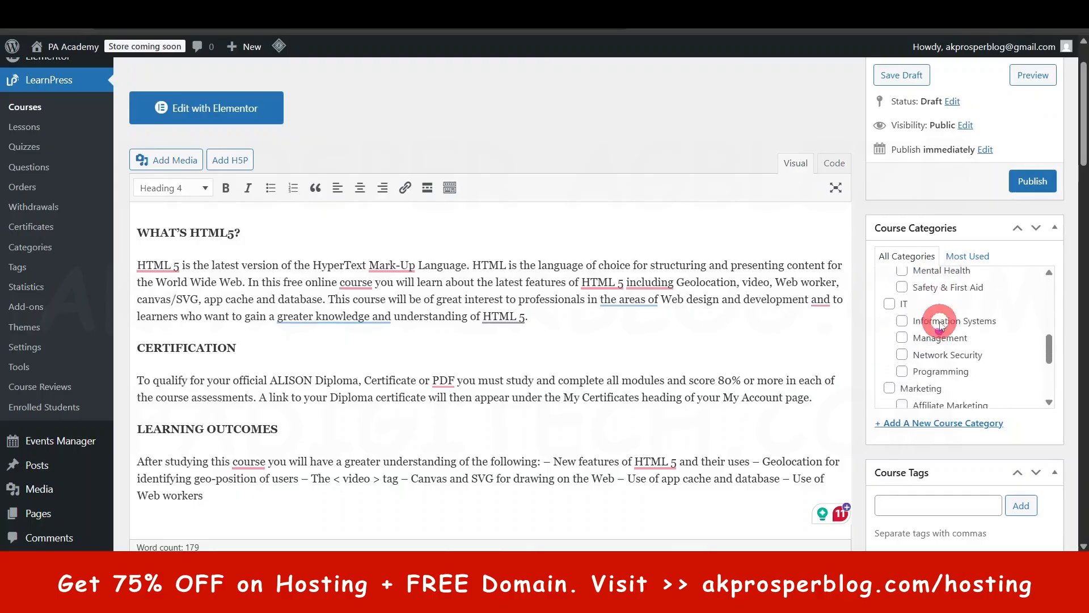
scroll(939, 325, "down", 3)
scroll(976, 340, "down", 6)
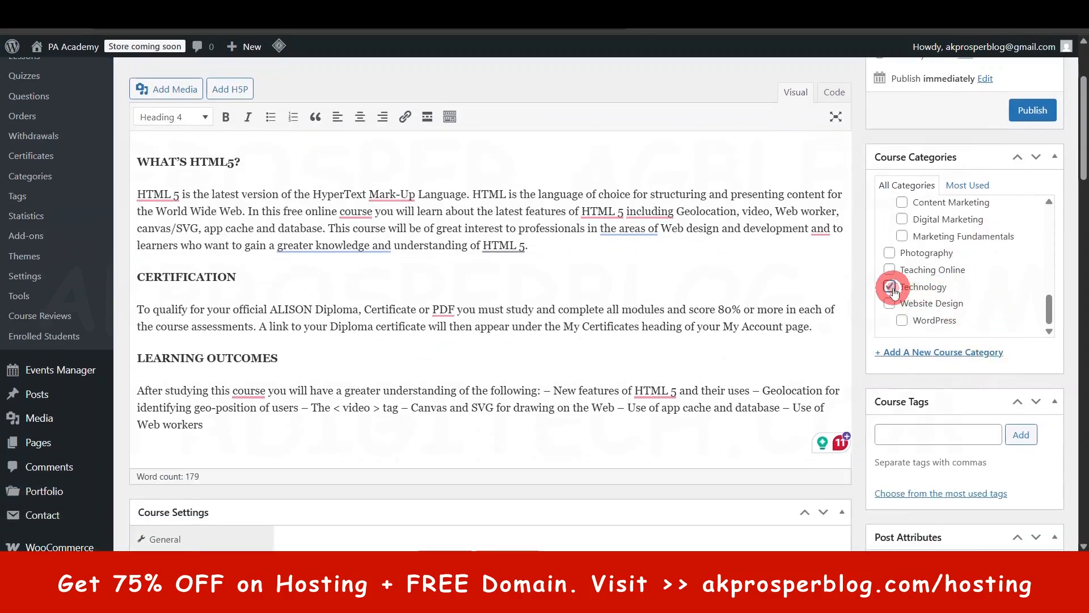
left_click(899, 304)
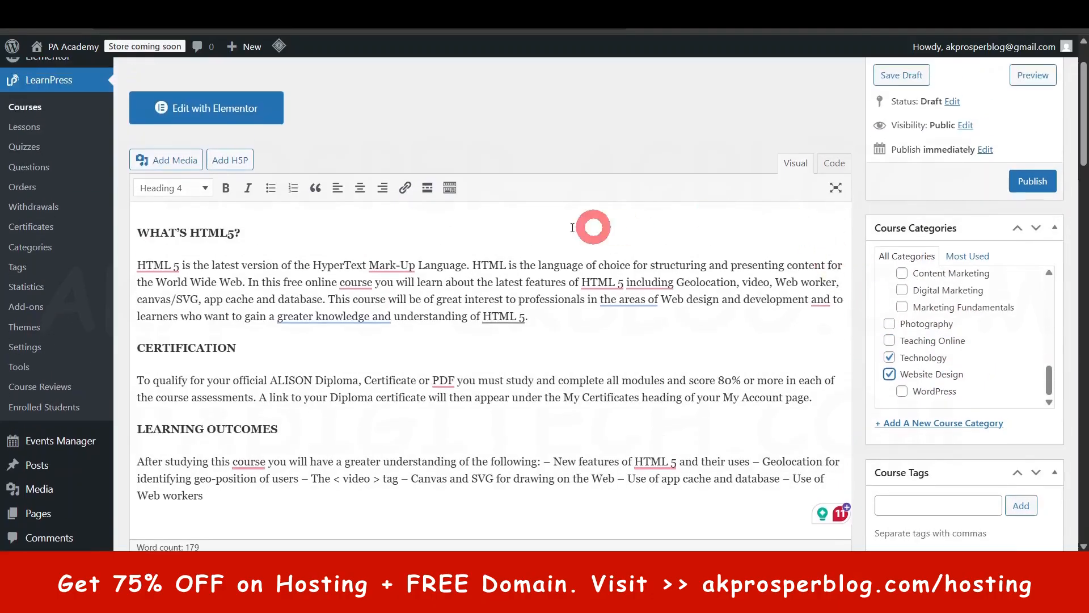
- Review the assigned categories and the course tags area, leaving the tags empty
scroll(971, 347, "up", 3)
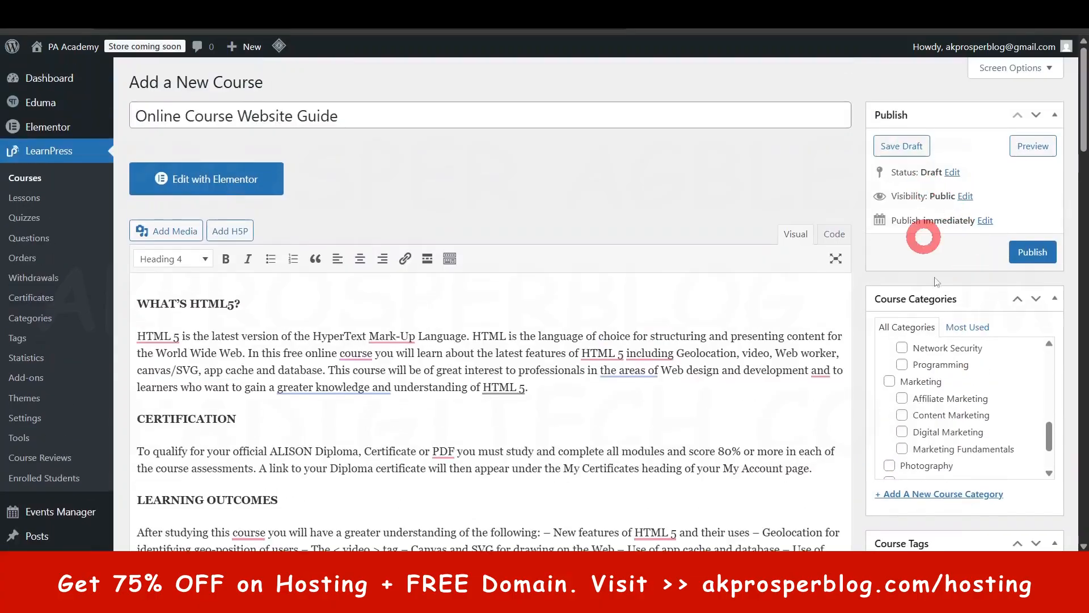
scroll(1002, 371, "down", 1)
scroll(1071, 413, "down", 3)
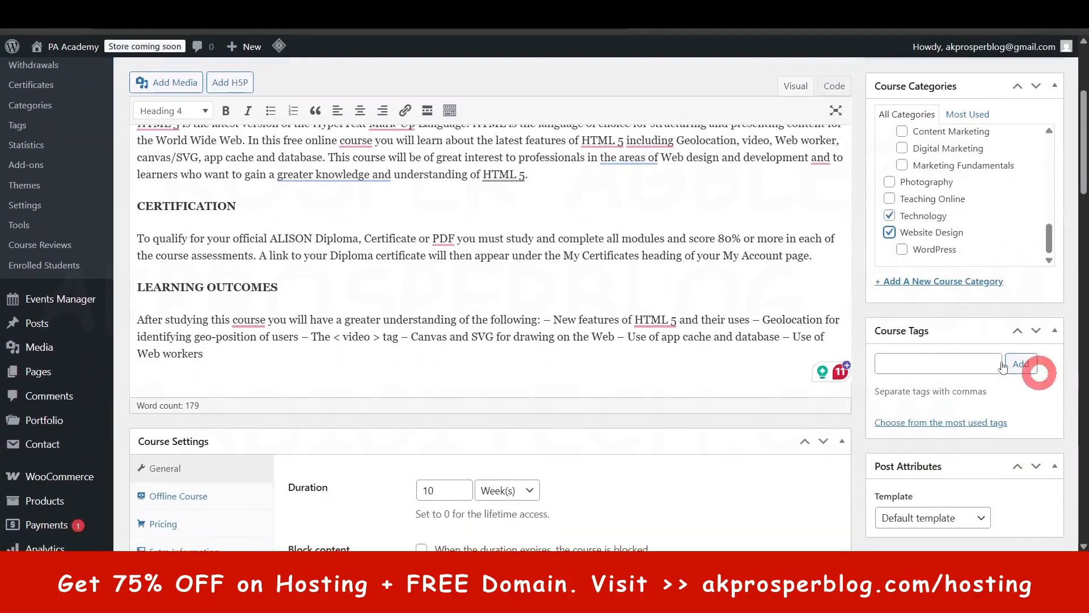
left_click(929, 363)
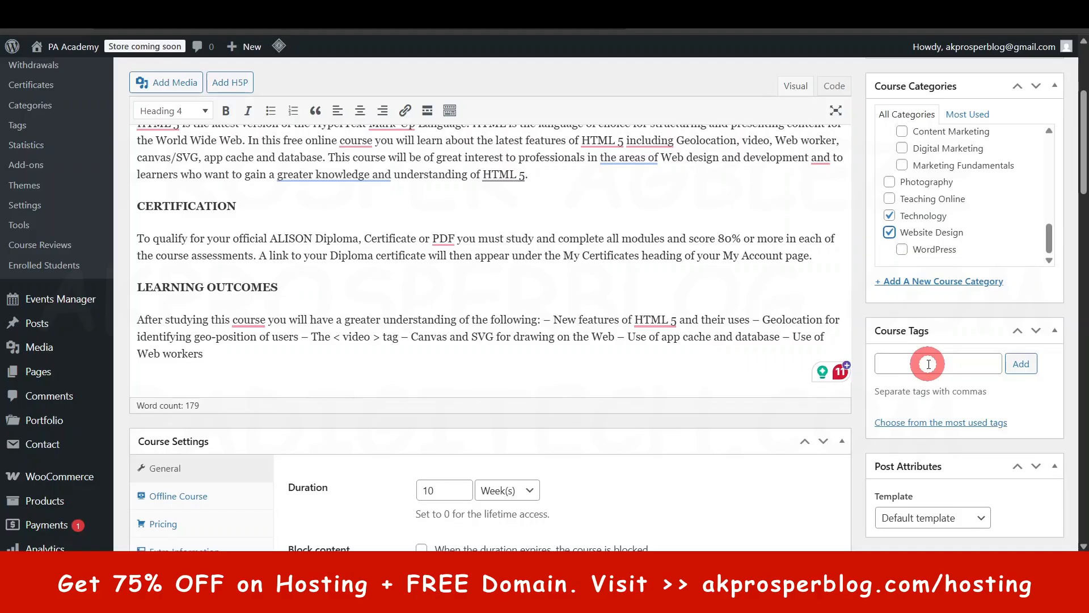
- Switch to the Eduma demo site and examine the featured images on its course cards
scroll(930, 368, "down", 3)
scroll(964, 340, "down", 5)
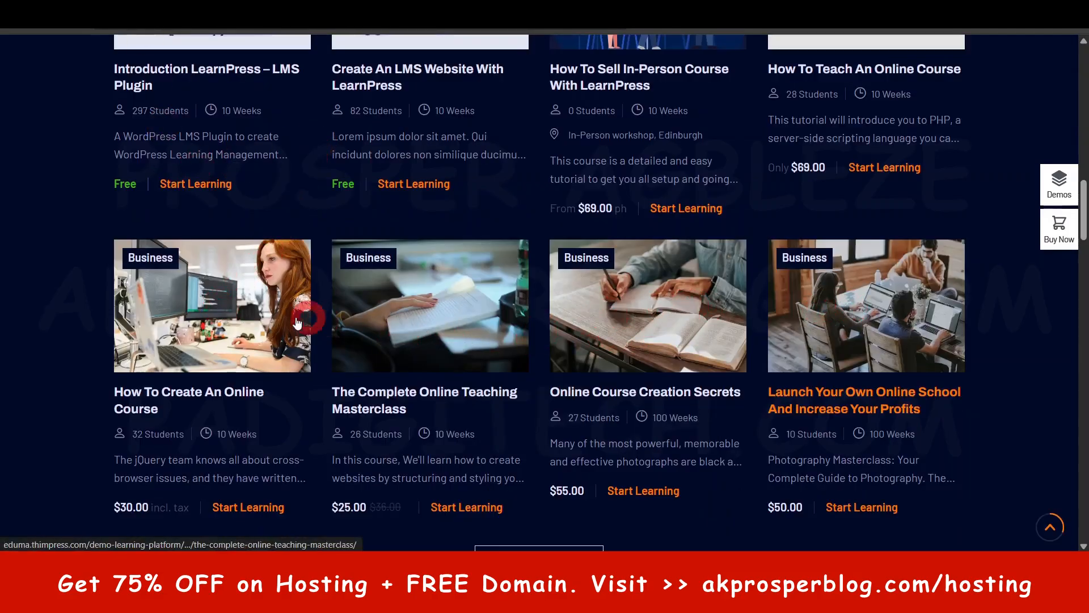
scroll(239, 312, "up", 6)
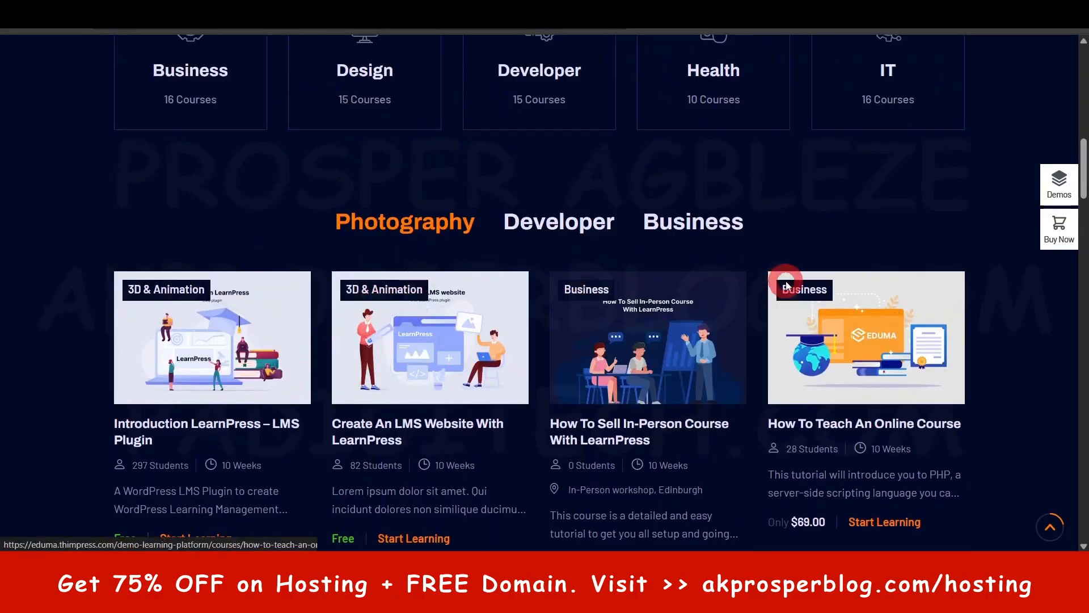
left_click(476, 77)
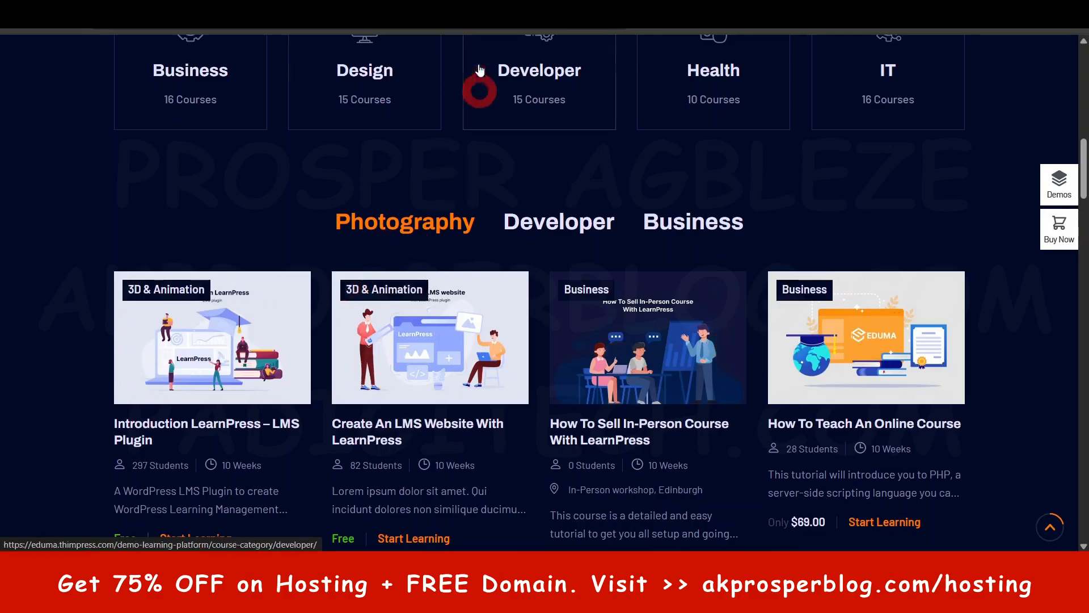
- Return to the course editor and open file selection for uploading a new featured image
left_click(923, 364)
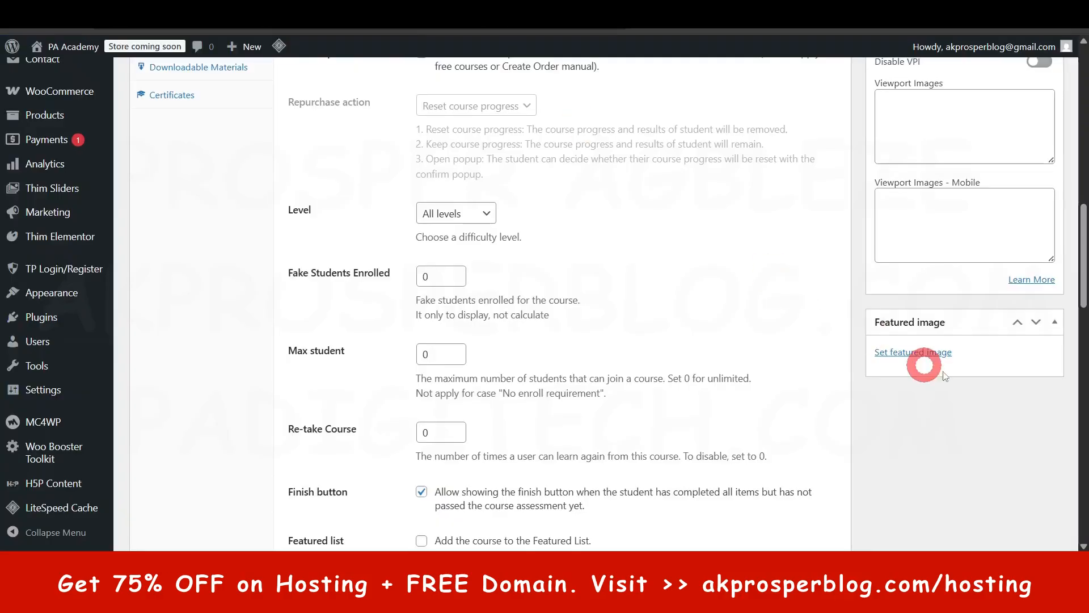
left_click(899, 352)
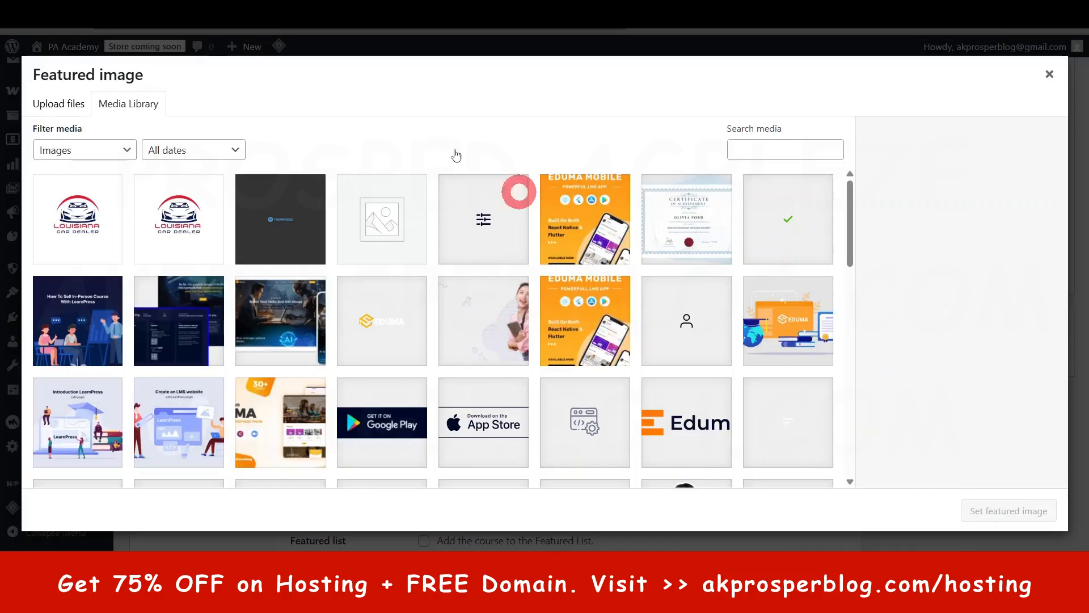
left_click(63, 112)
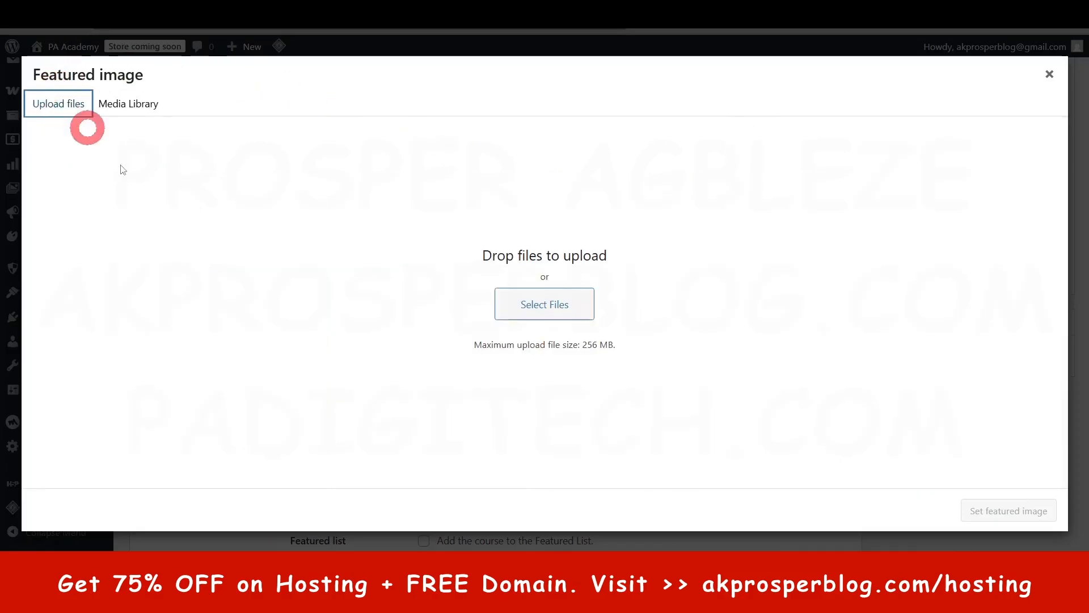
left_click(555, 317)
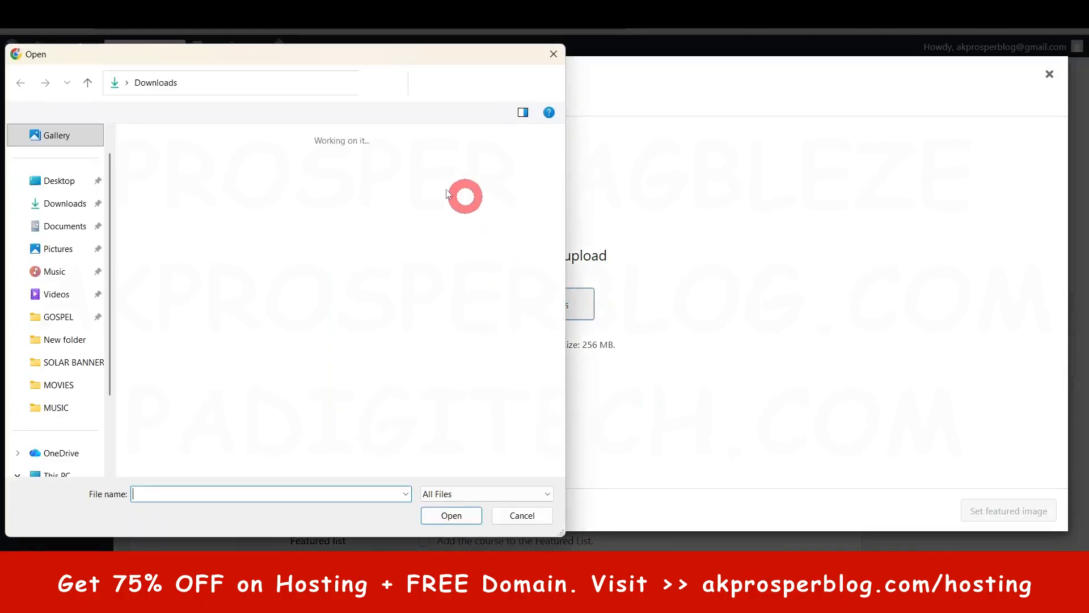
left_click(554, 55)
left_click(393, 403)
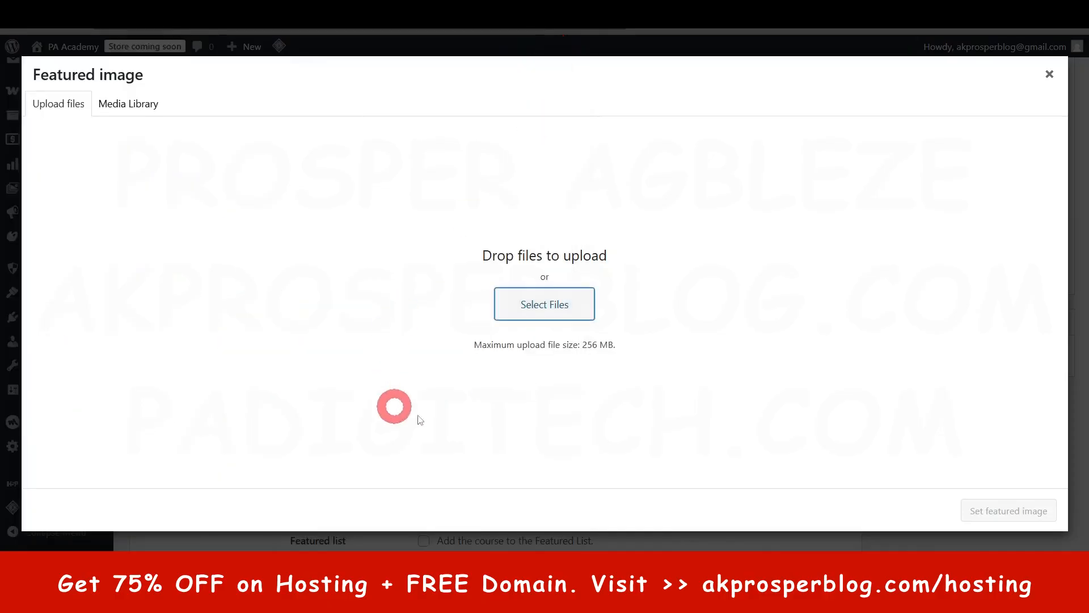
left_click(544, 296)
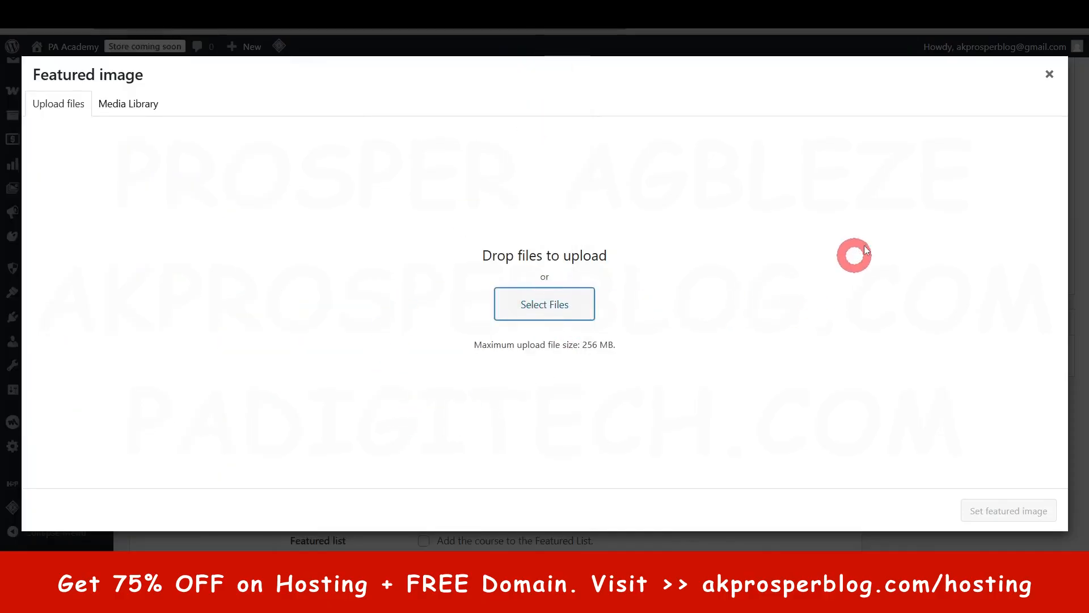
left_click(548, 313)
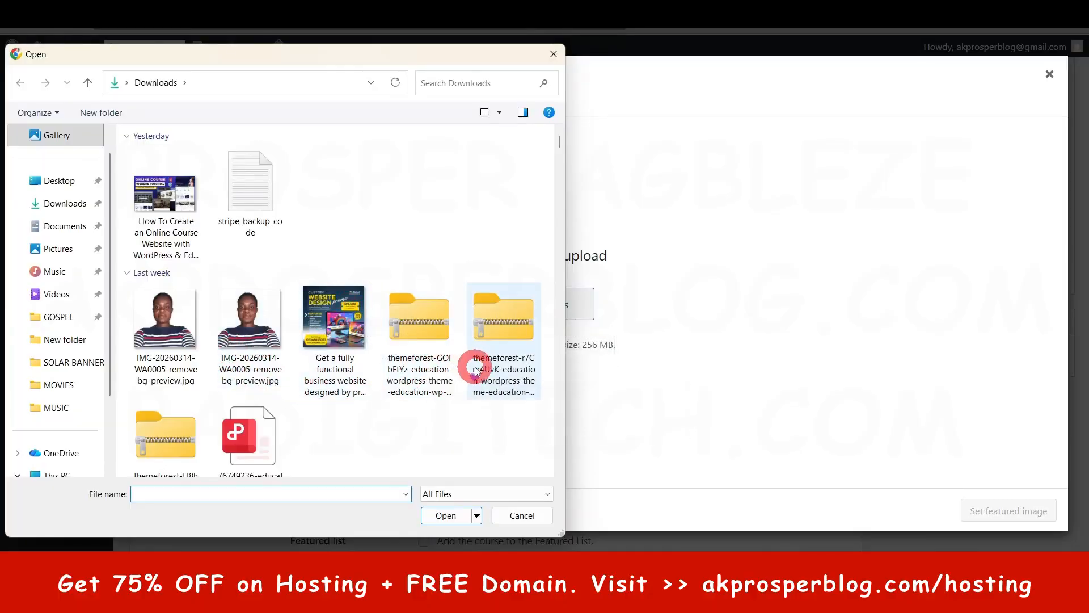
- Upload the "How To Create an Online Course Website with WordPress & Eduma LMS" PNG from Downloads to the media library
scroll(475, 370, "down", 5)
scroll(475, 370, "down", 3)
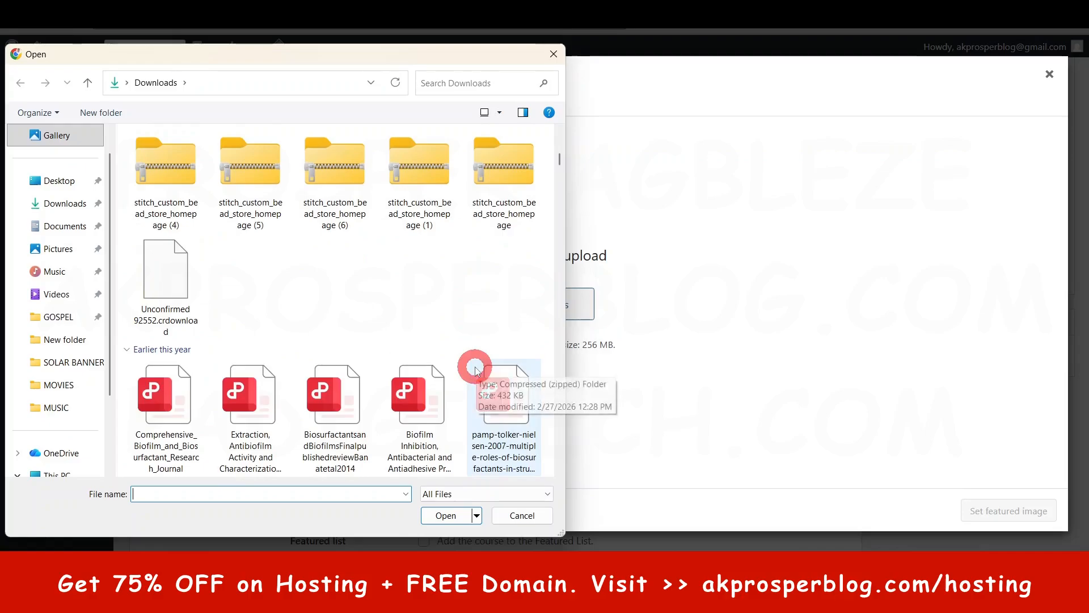
scroll(475, 370, "down", 3)
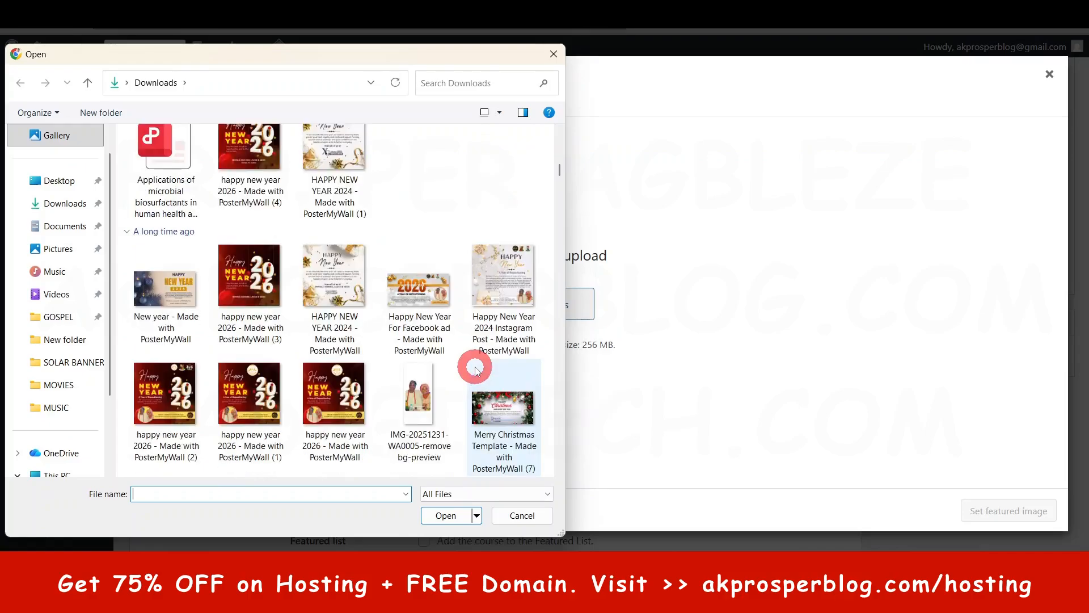
scroll(475, 370, "up", 10)
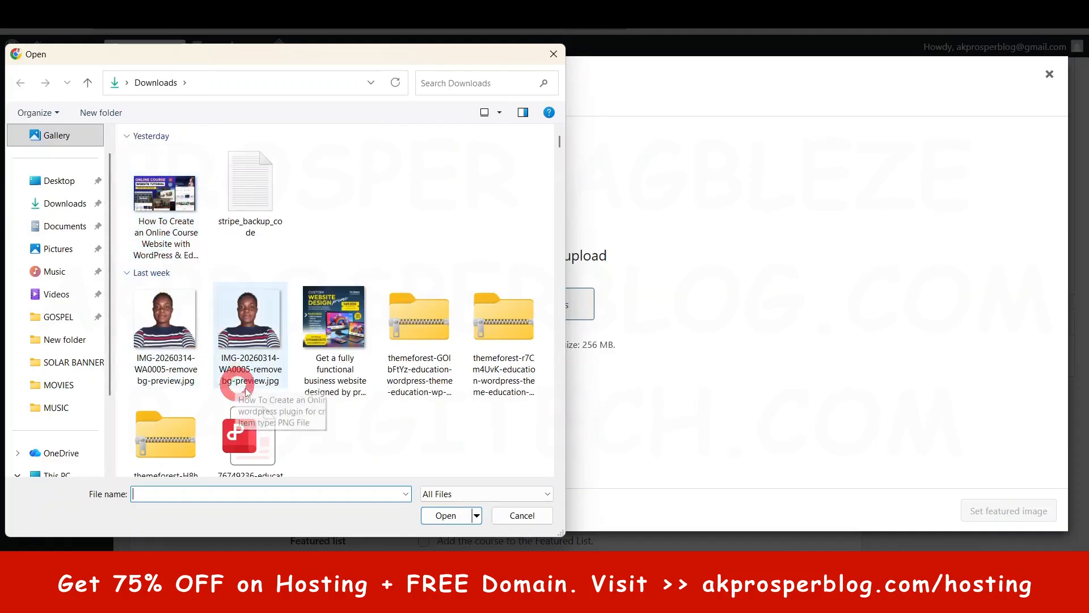
left_click(172, 203)
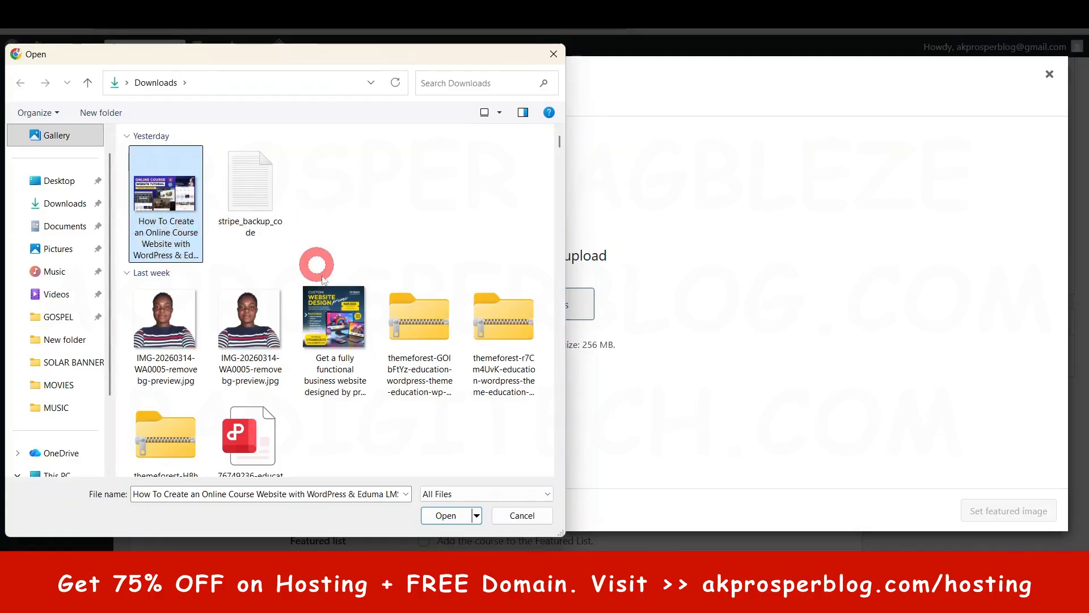
left_click(447, 515)
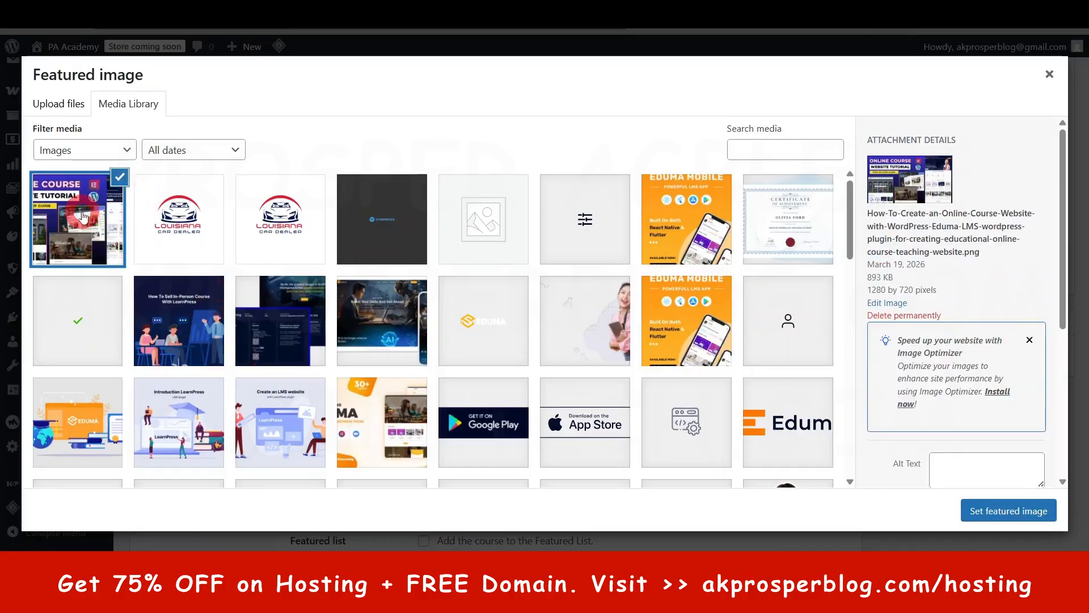
- Copy the uploaded image's title into its alt text and set it as the course's featured image
scroll(980, 432, "down", 5)
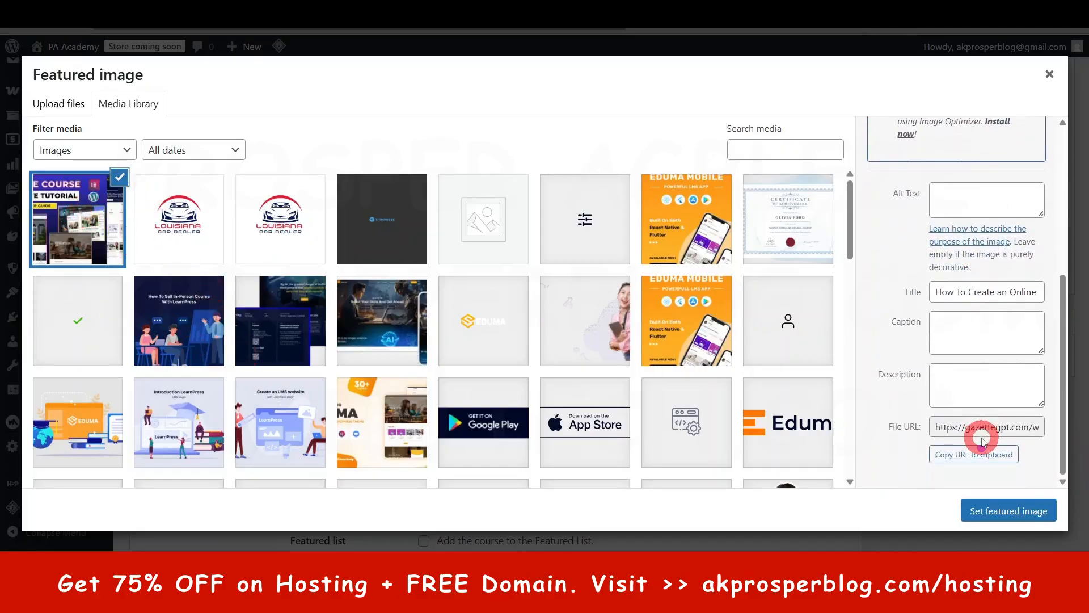
left_click(994, 283)
key("ctrl+a")
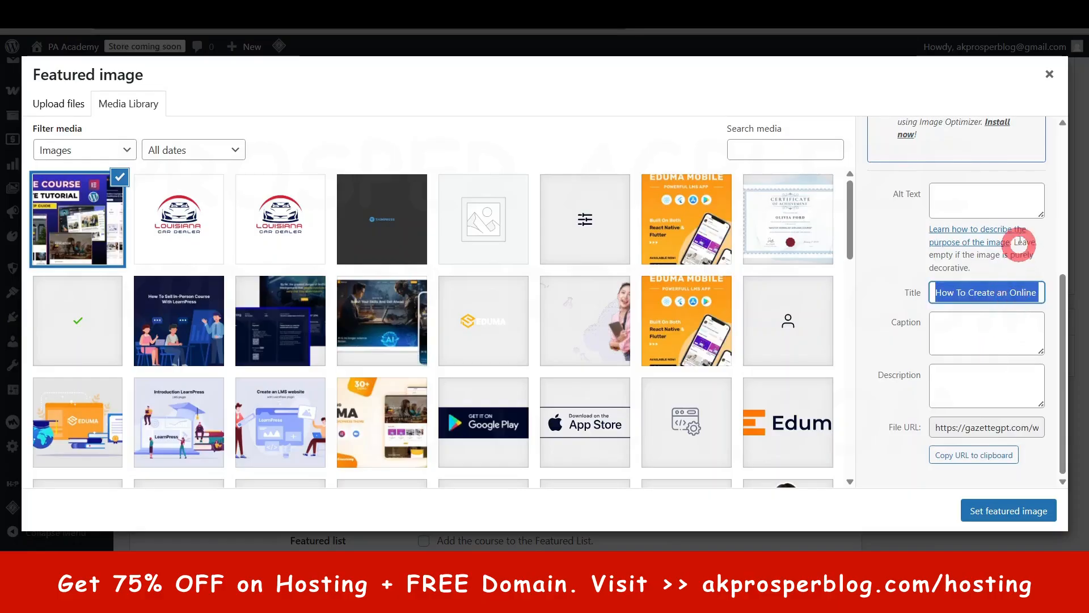
key("ctrl+c")
left_click(991, 190)
key("ctrl+v")
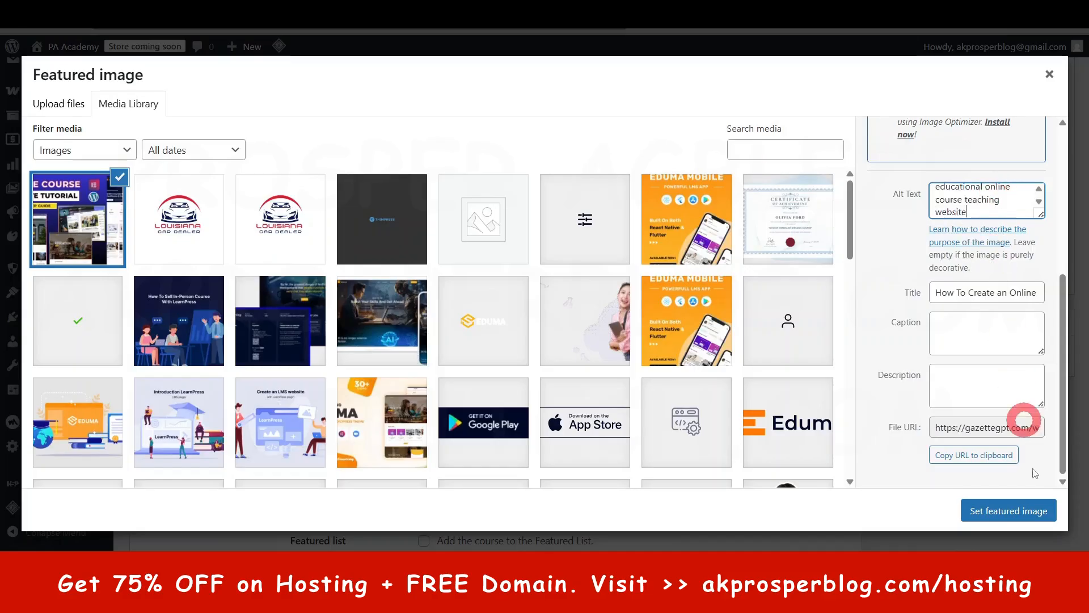
left_click(1008, 511)
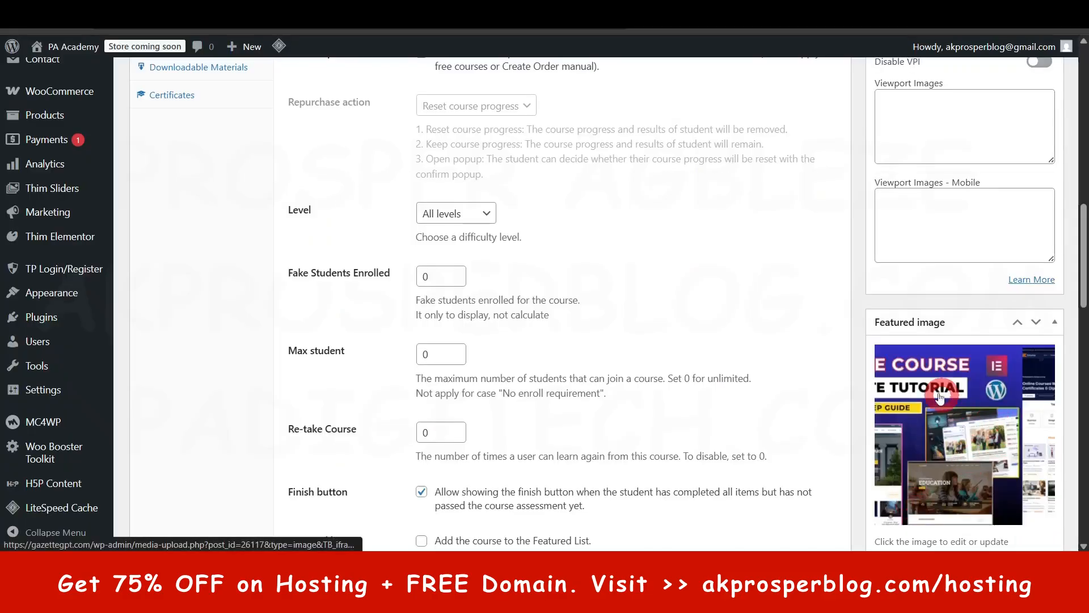
- Check the featured image and examine the lifetime access note for the duration in the general course settings
scroll(985, 424, "down", 2)
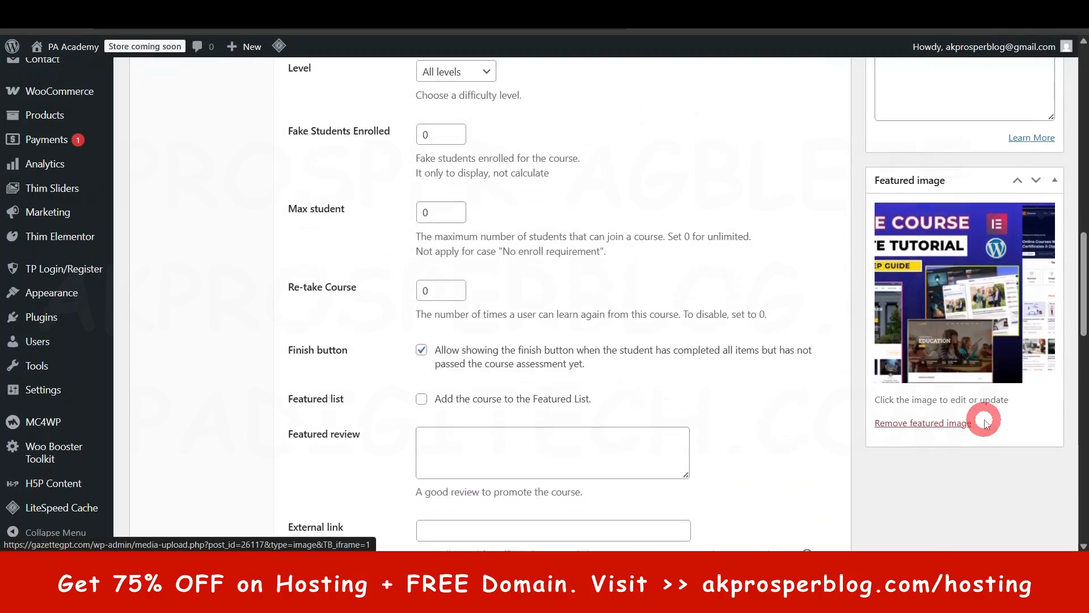
scroll(925, 454, "up", 7)
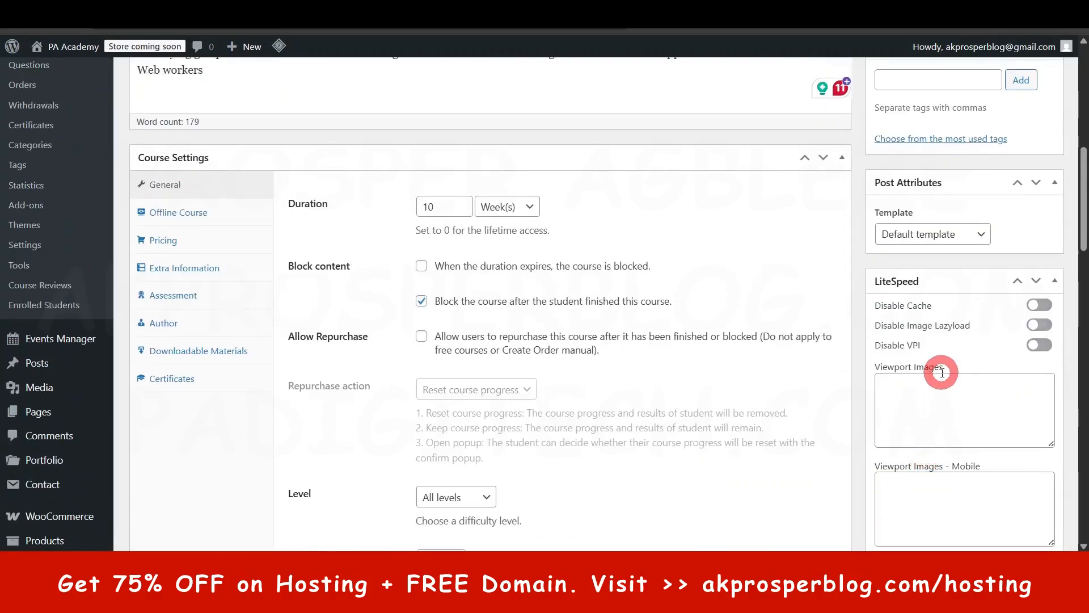
scroll(941, 368, "up", 8)
scroll(987, 505, "down", 2)
scroll(987, 506, "down", 6)
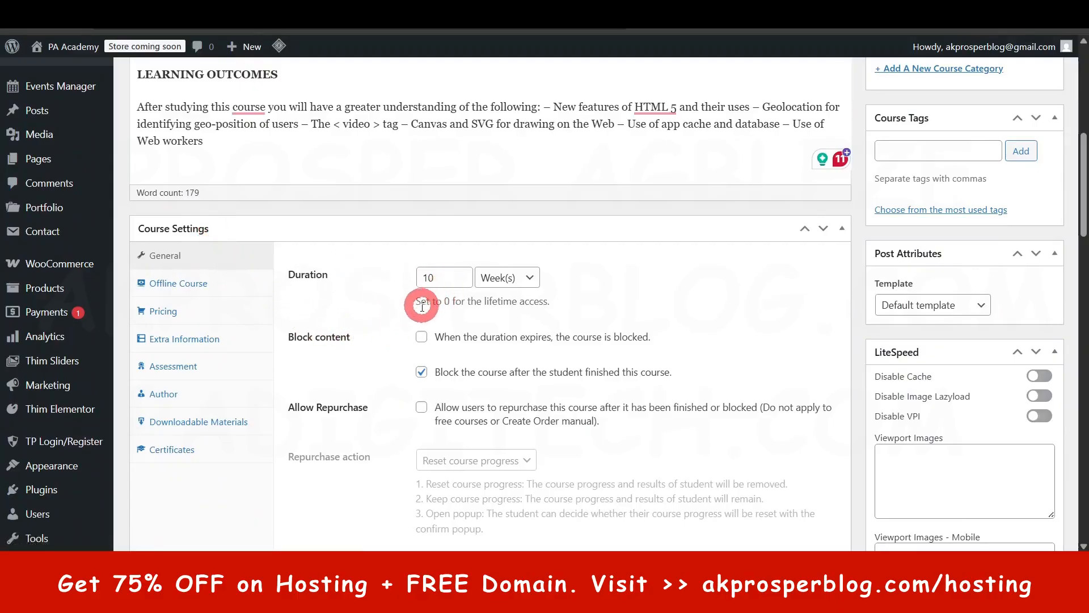
left_click_drag(421, 315, 588, 294)
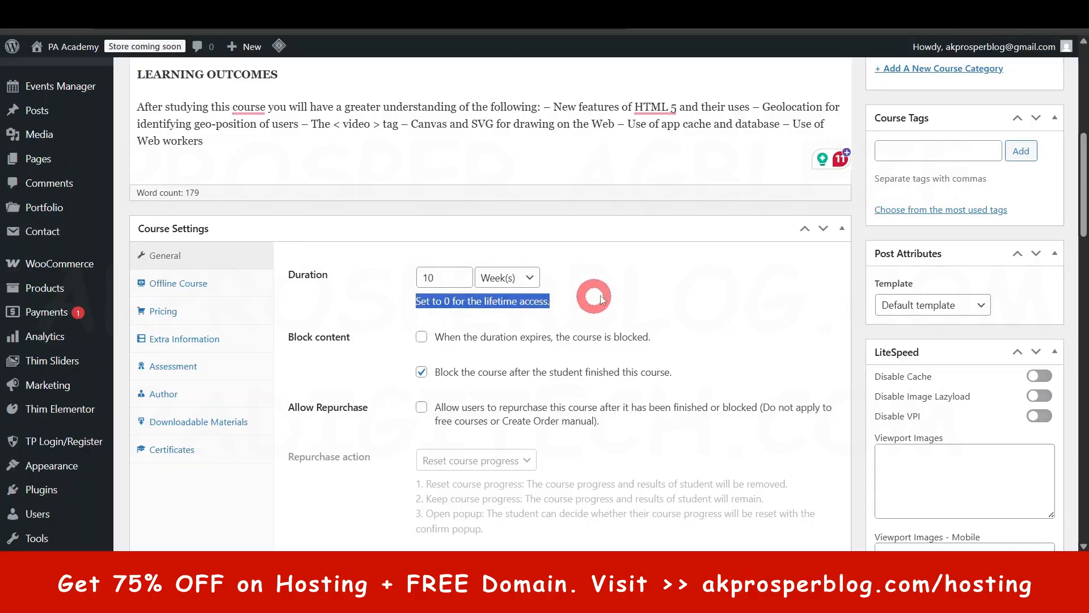
left_click(601, 295)
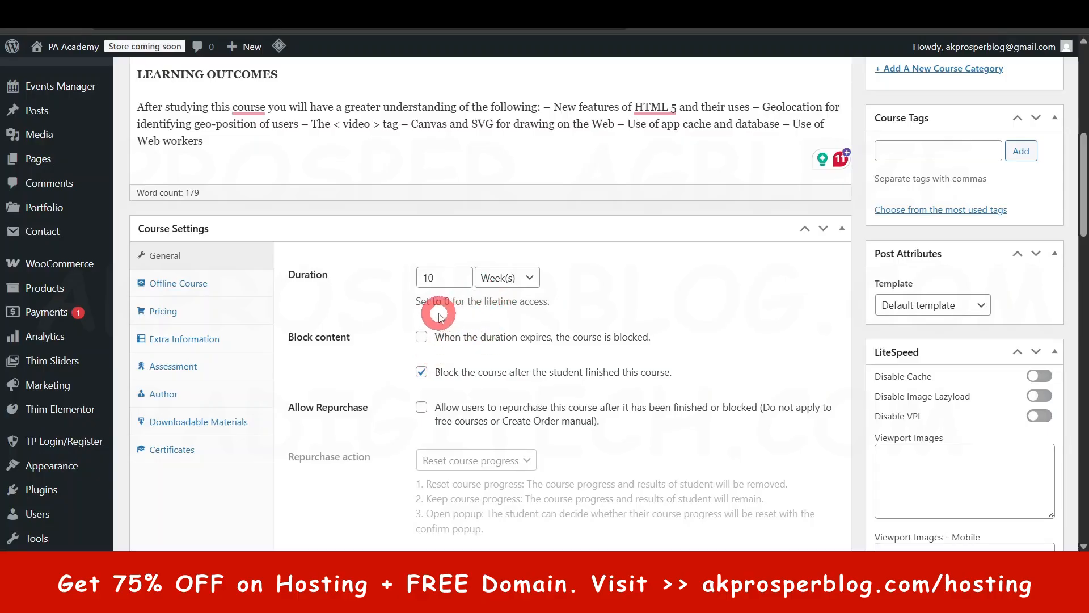
- Re-enter the course duration as 10 weeks
left_click(447, 279)
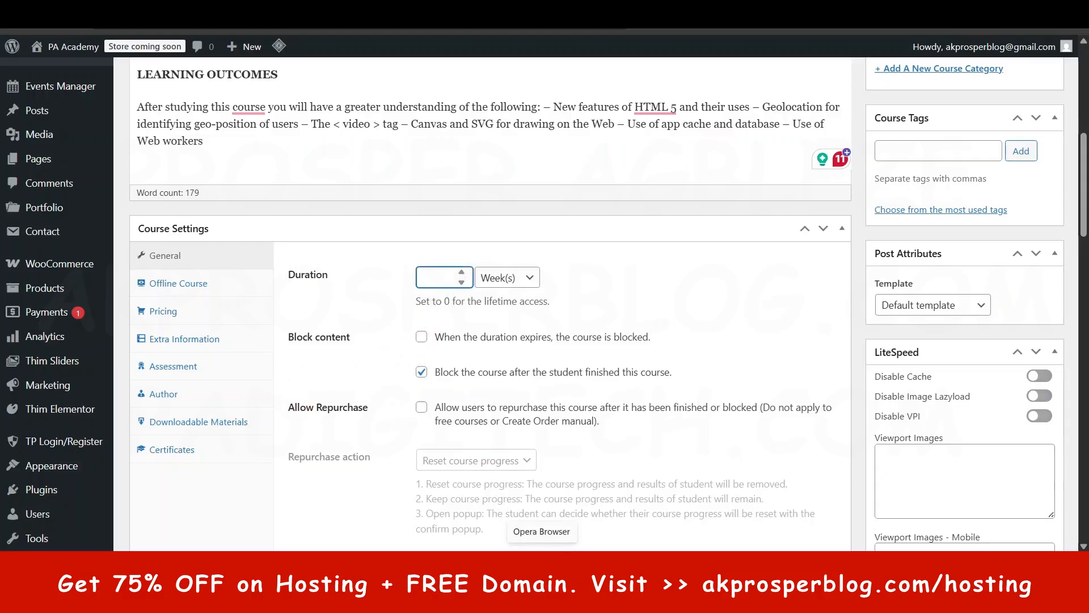
type("0")
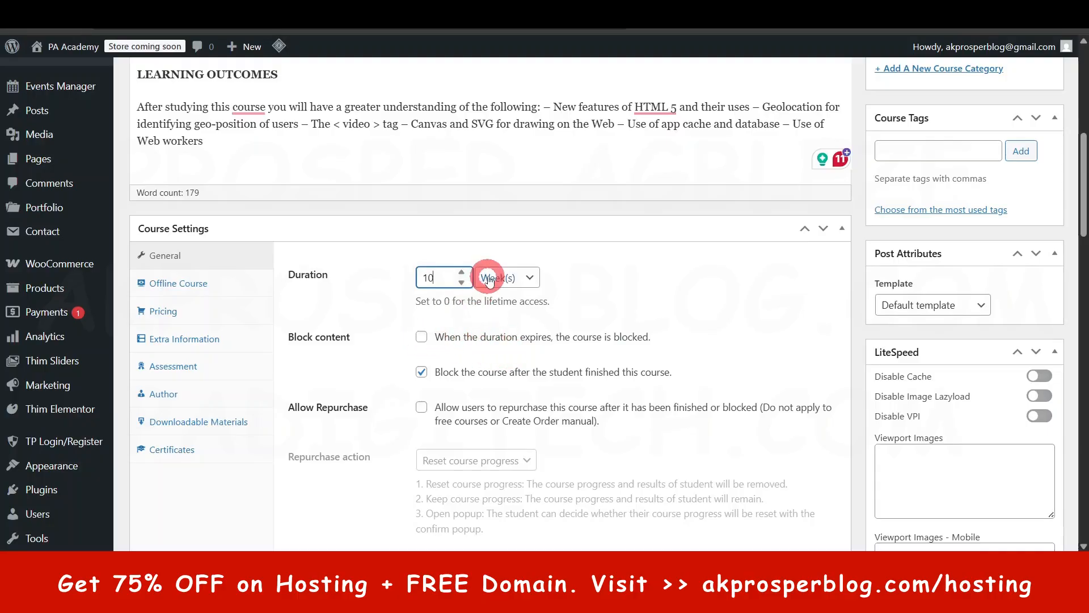
left_click(590, 274)
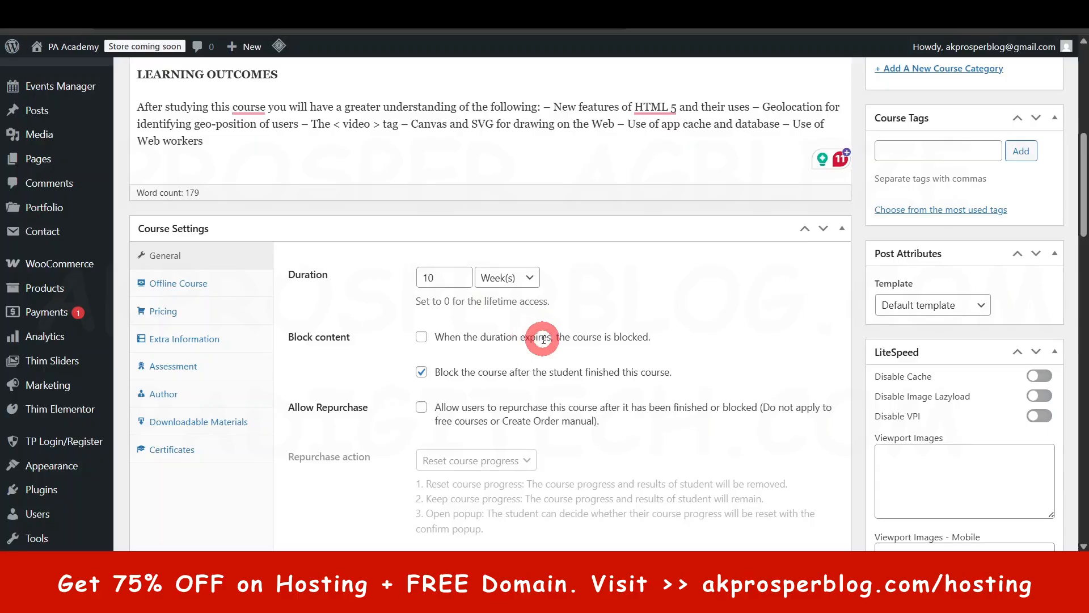
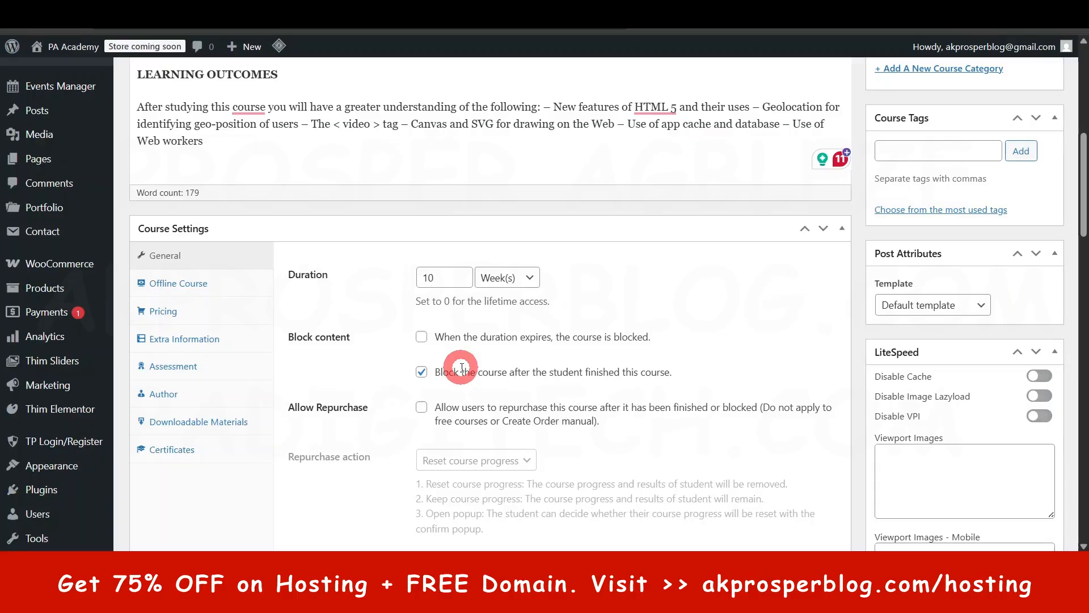
- Compare the course's block content, repurchase and difficulty level options with the details listed on the Eduma demo course page
scroll(462, 367, "down", 4)
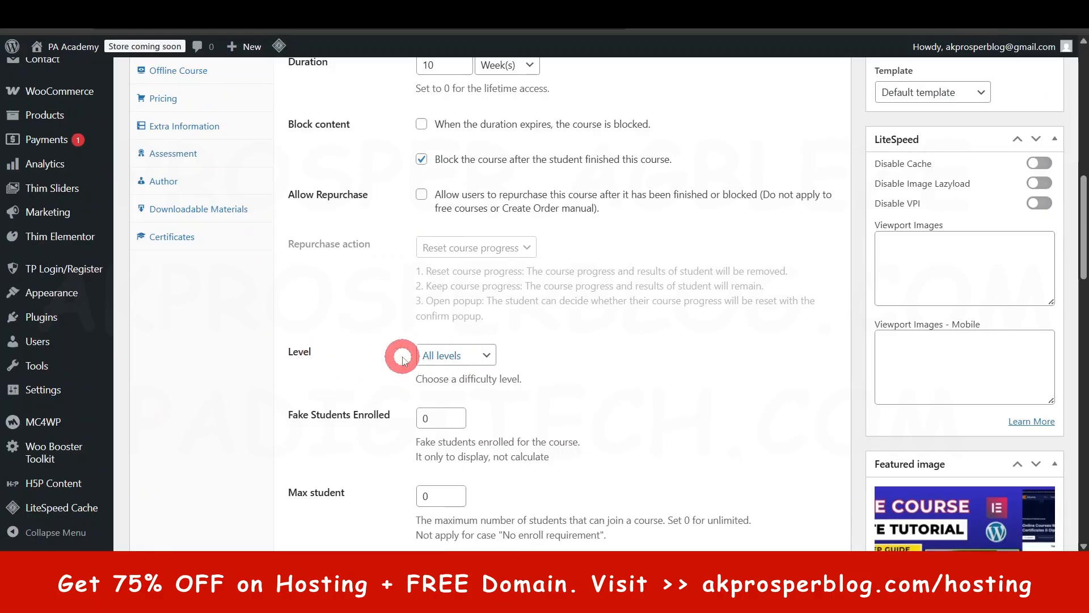
scroll(544, 403, "up", 3)
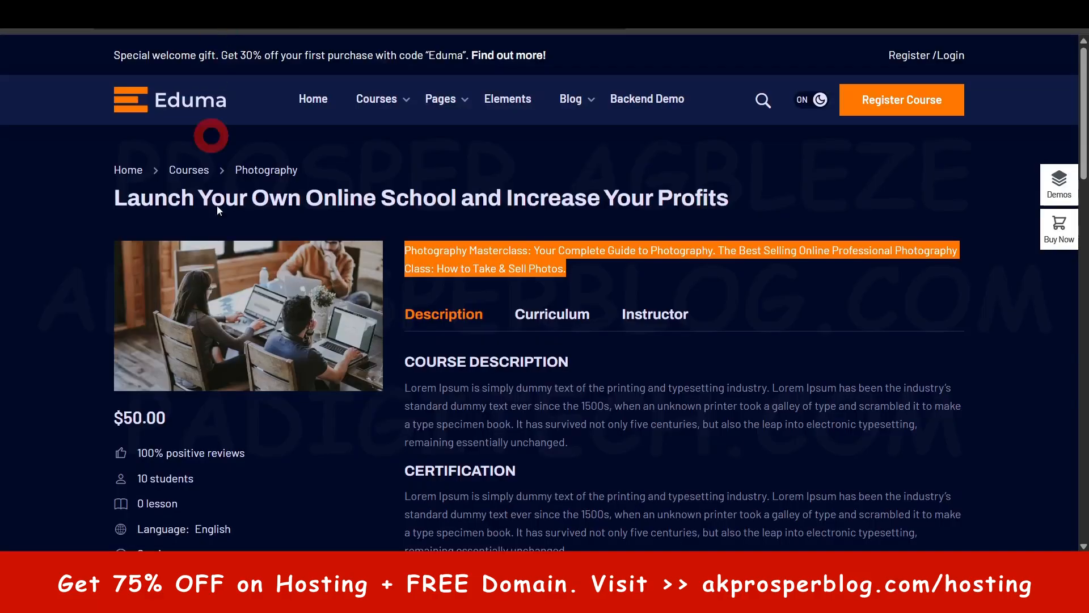
scroll(264, 299, "down", 8)
scroll(266, 295, "up", 4)
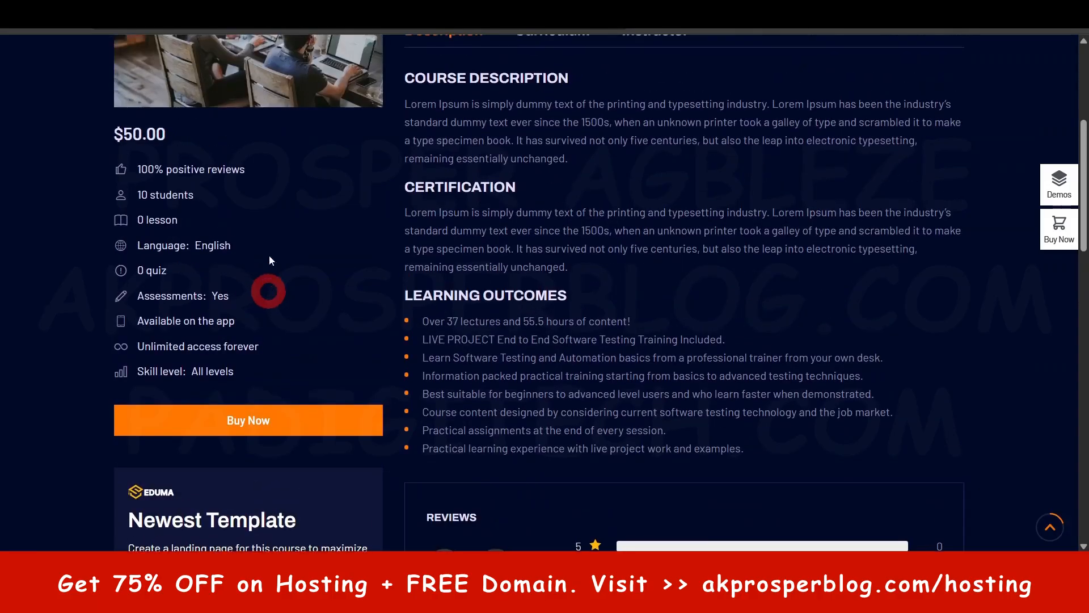
left_click_drag(136, 171, 232, 227)
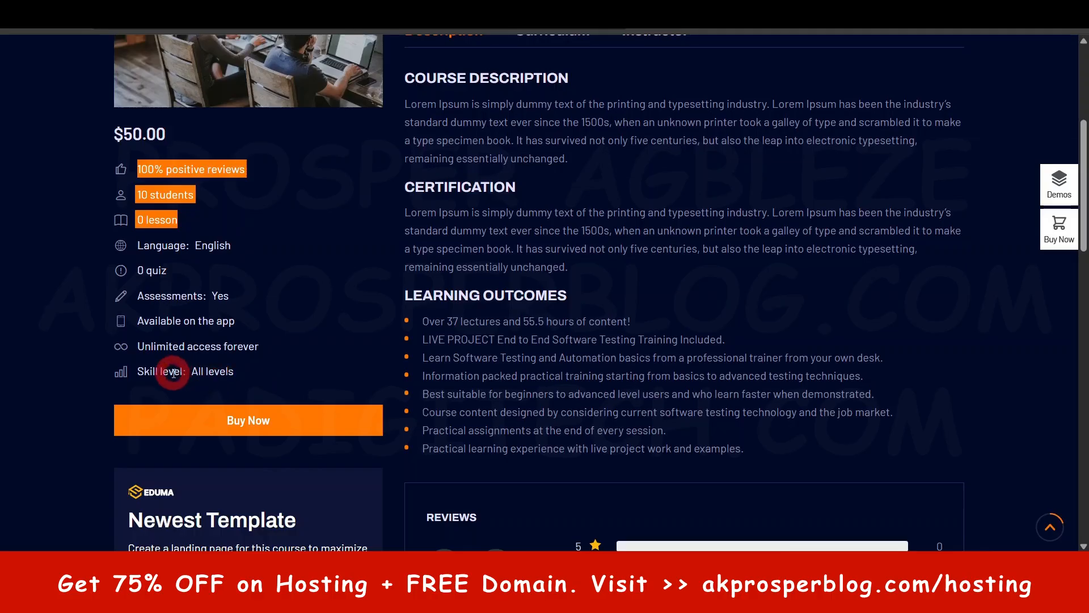
left_click_drag(142, 372, 228, 372)
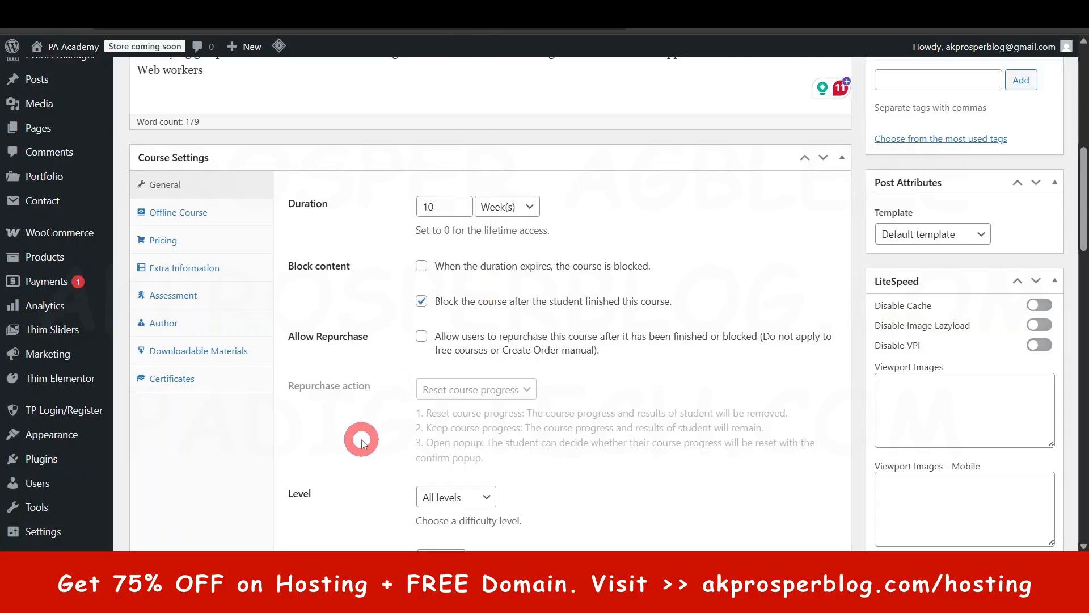
scroll(360, 420, "down", 5)
left_click(488, 285)
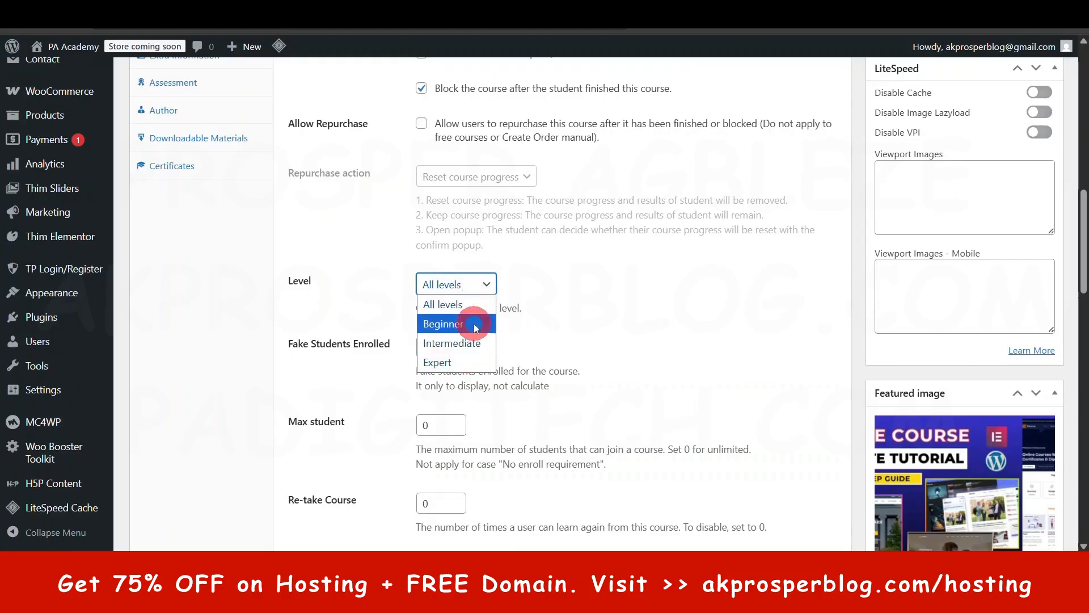
left_click(577, 287)
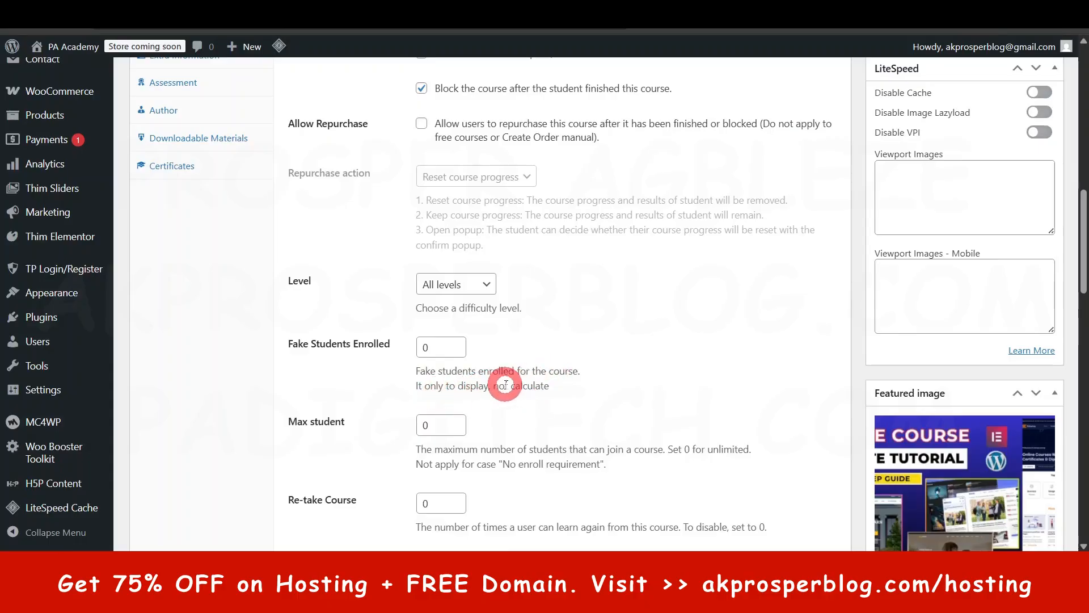
- Set the number of fake students enrolled in the course to 587
double_click(448, 347)
key("BackSpace")
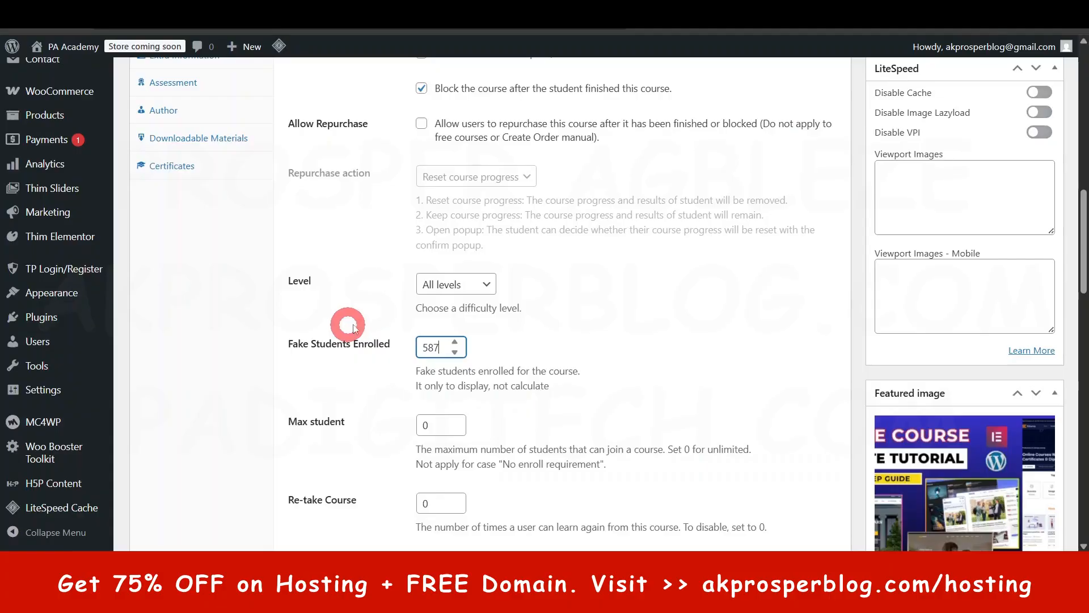
left_click(552, 343)
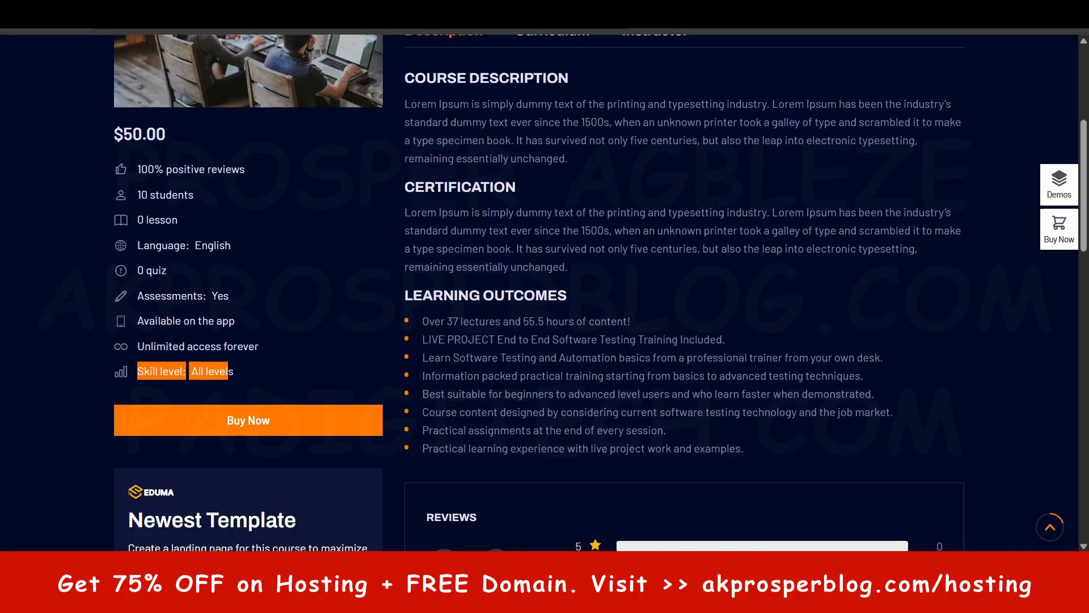
- Check how the student count is displayed among the details of the Eduma demo course page
left_click(370, 278)
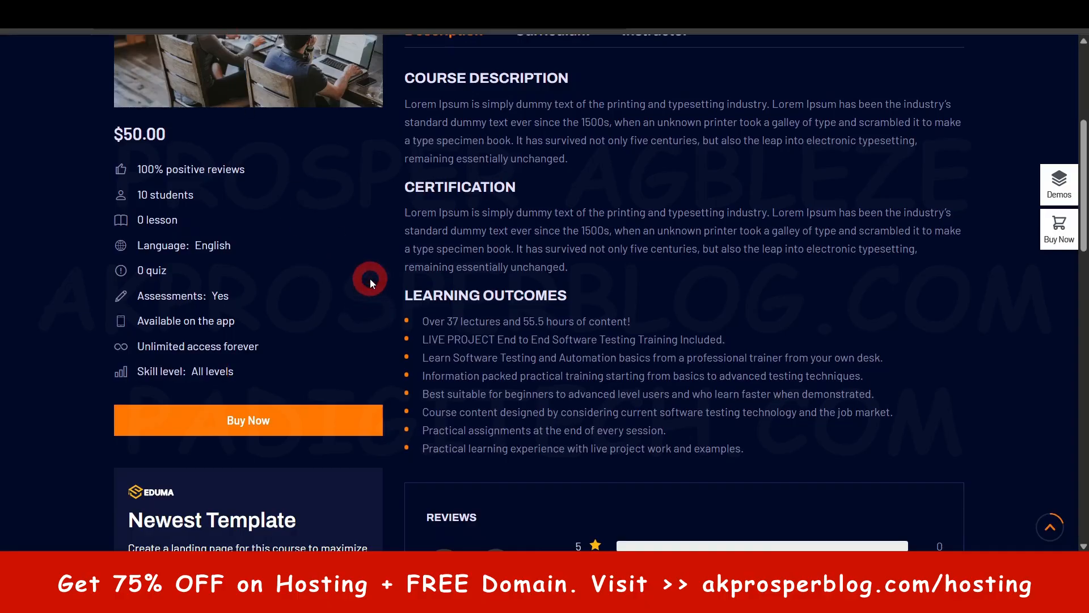
left_click_drag(196, 196, 127, 185)
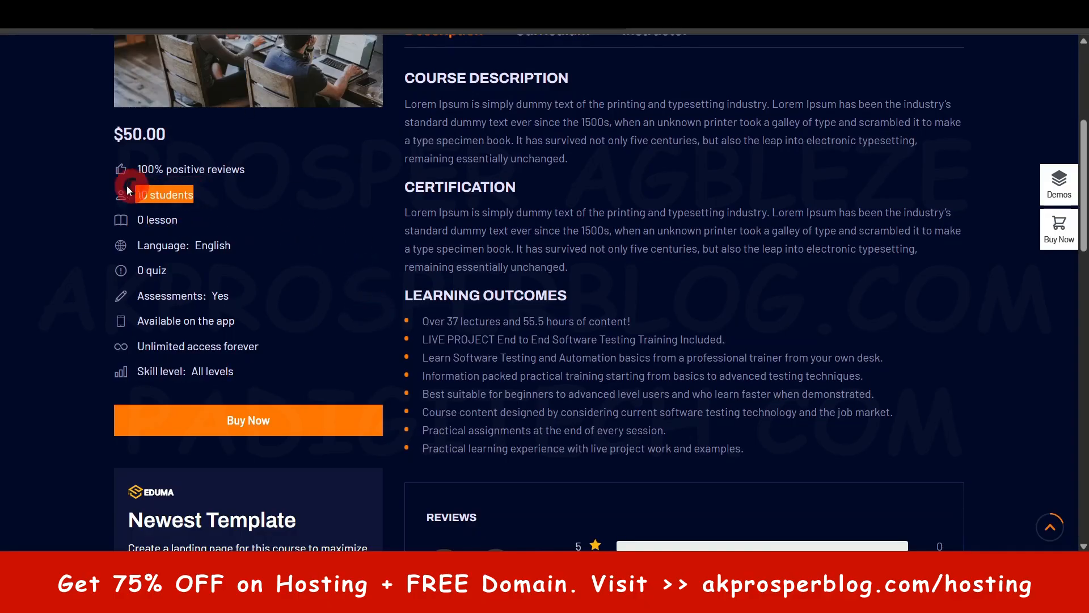
left_click(170, 194)
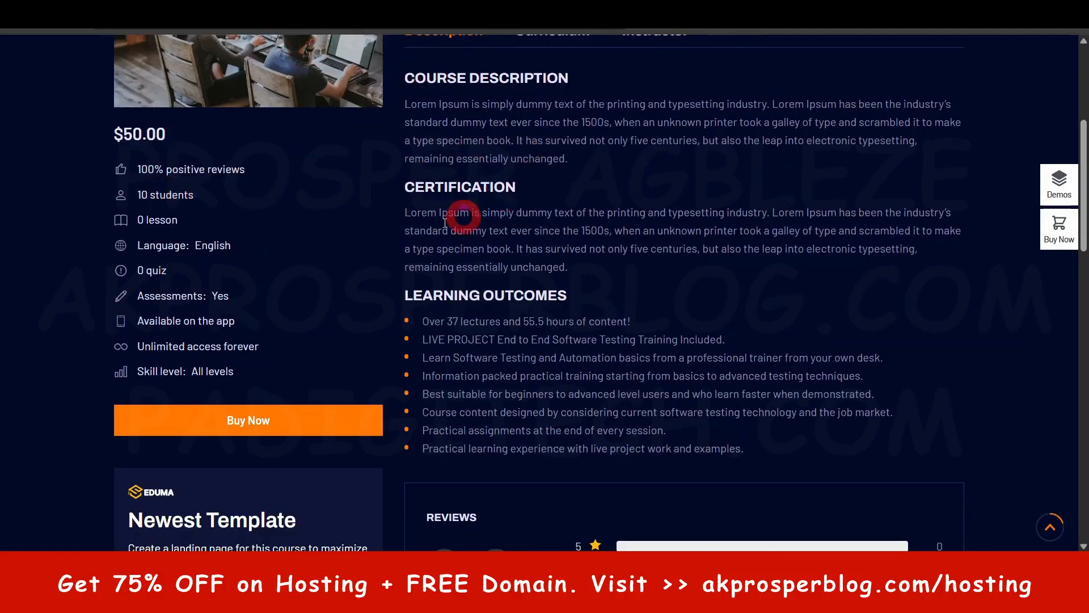
scroll(446, 222, "up", 5)
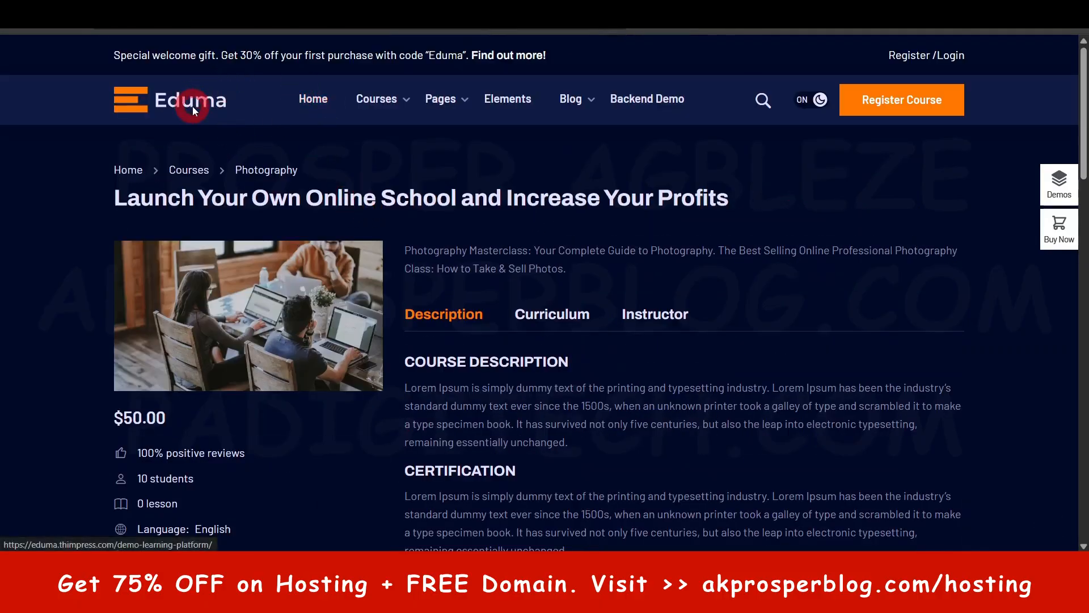
- Compare the enrolled student counts on the course cards of the Eduma demo homepage, and return to the course editor
key("alt+Left")
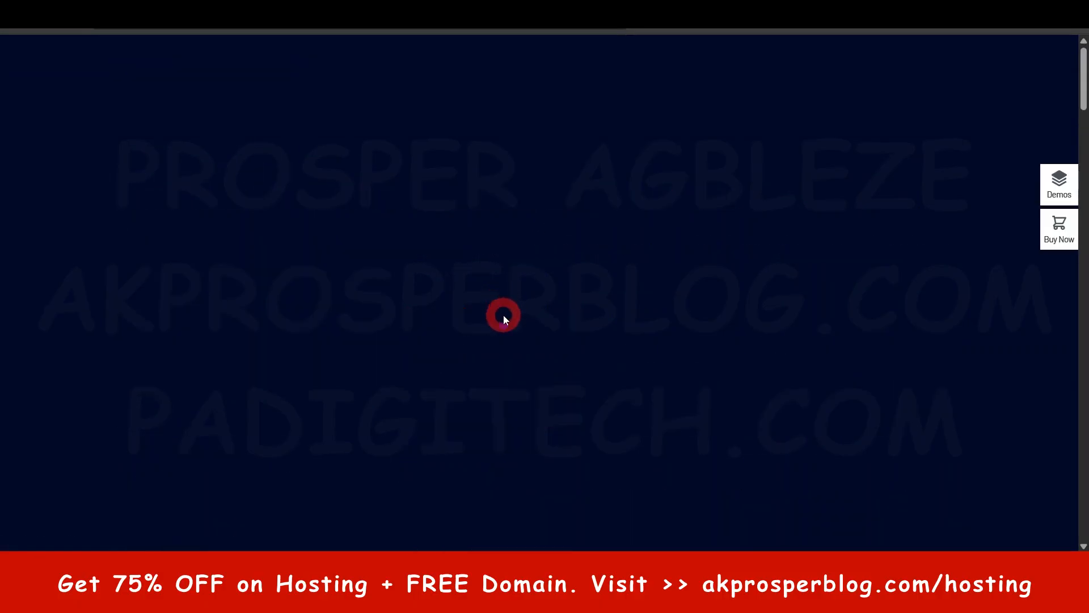
scroll(506, 323, "down", 8)
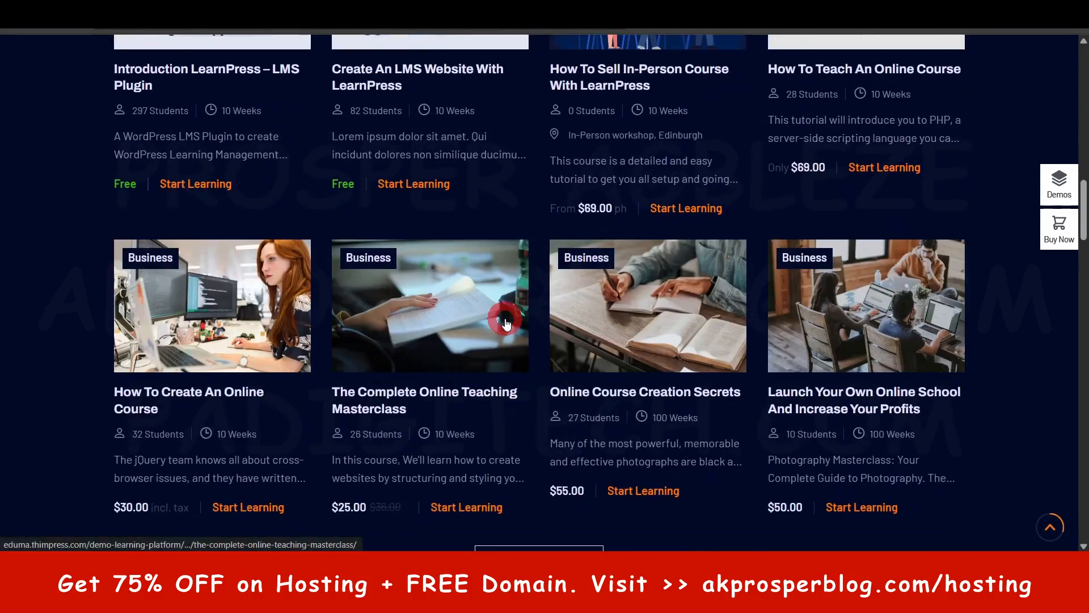
scroll(173, 194, "up", 1)
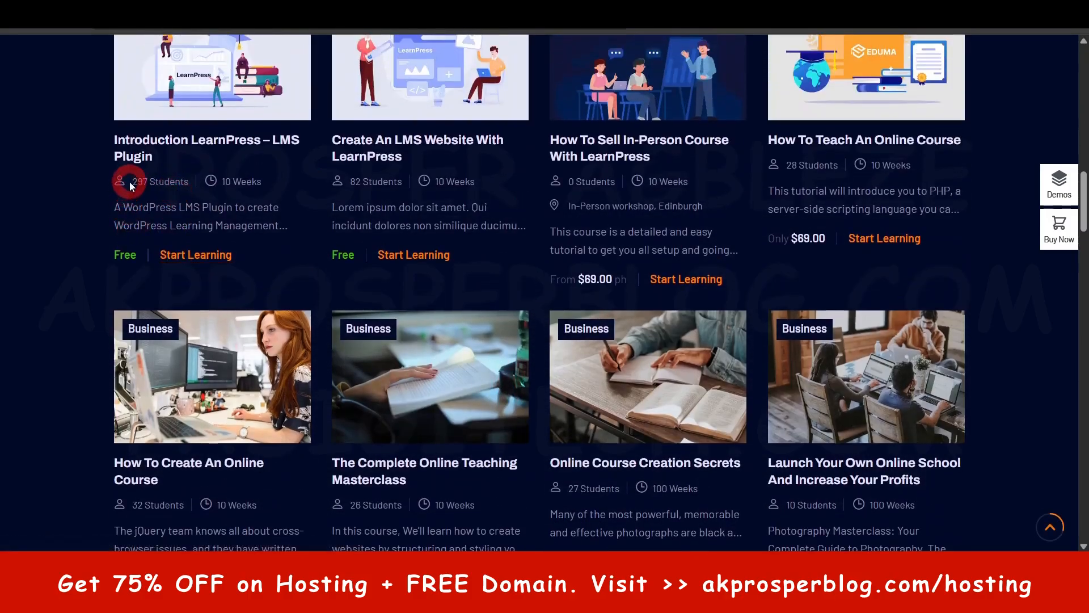
left_click_drag(129, 182, 169, 182)
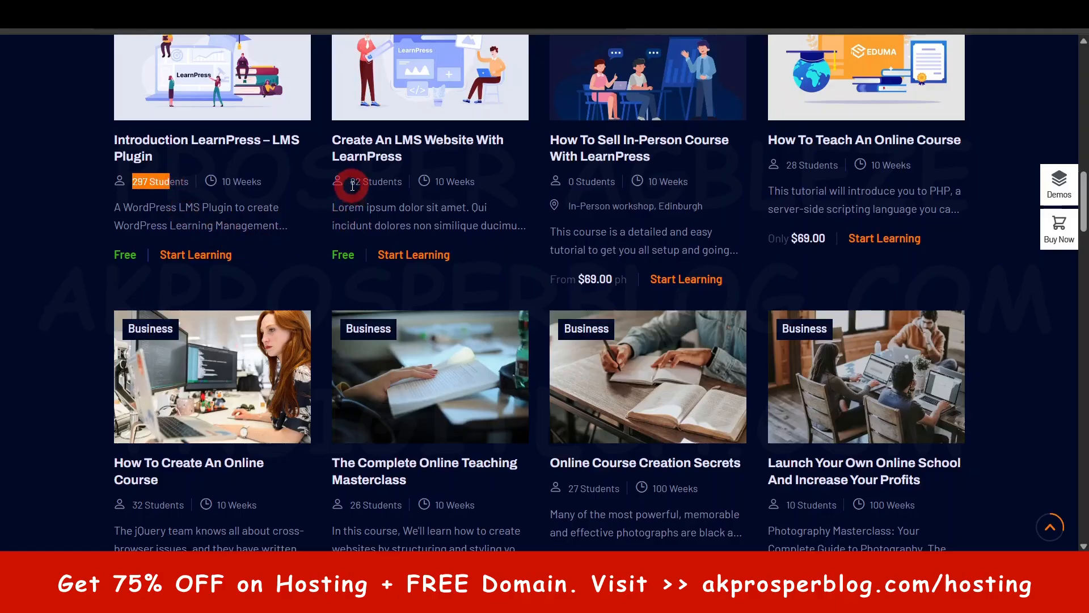
left_click_drag(352, 186, 391, 186)
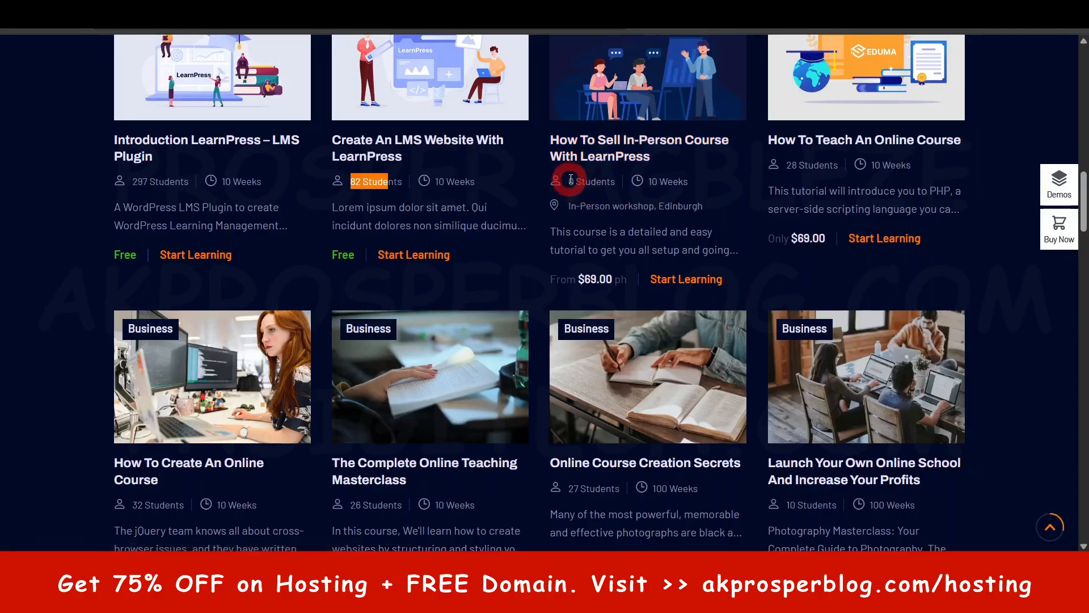
left_click_drag(567, 181, 594, 186)
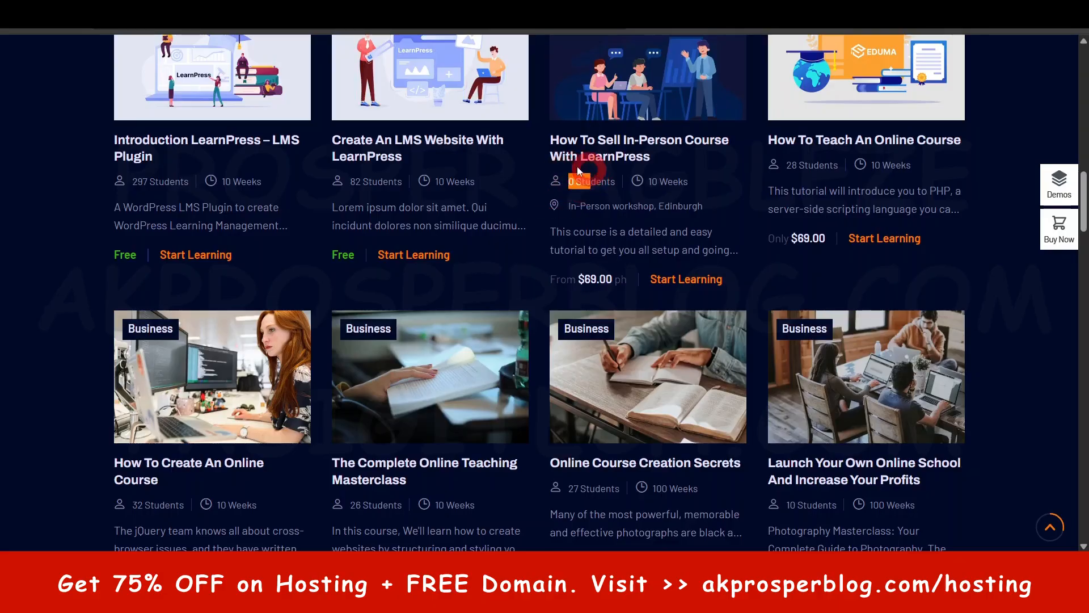
left_click(73, 188)
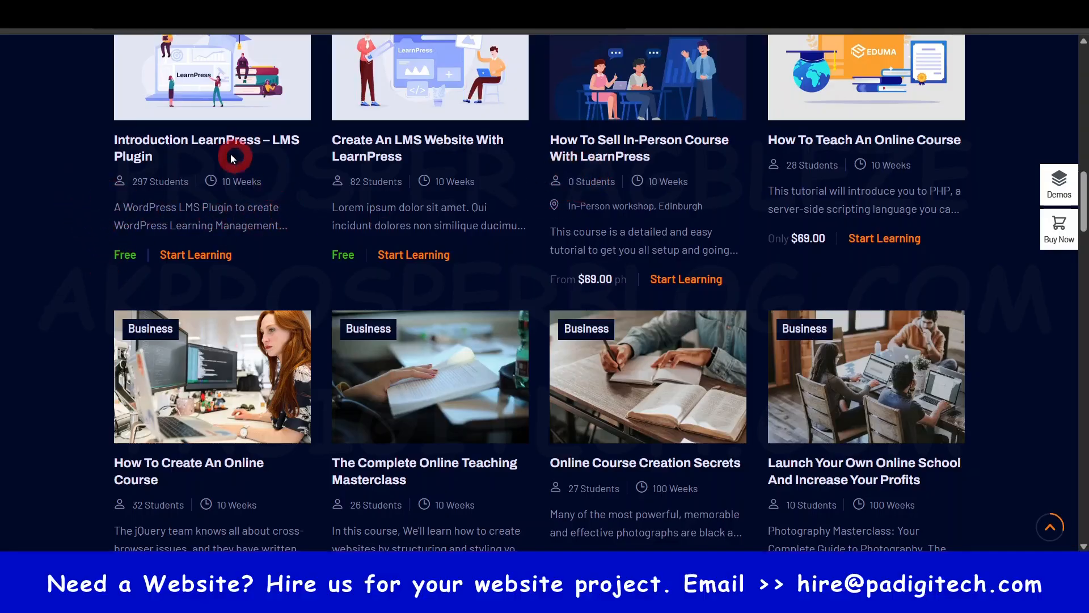
left_click_drag(133, 181, 177, 183)
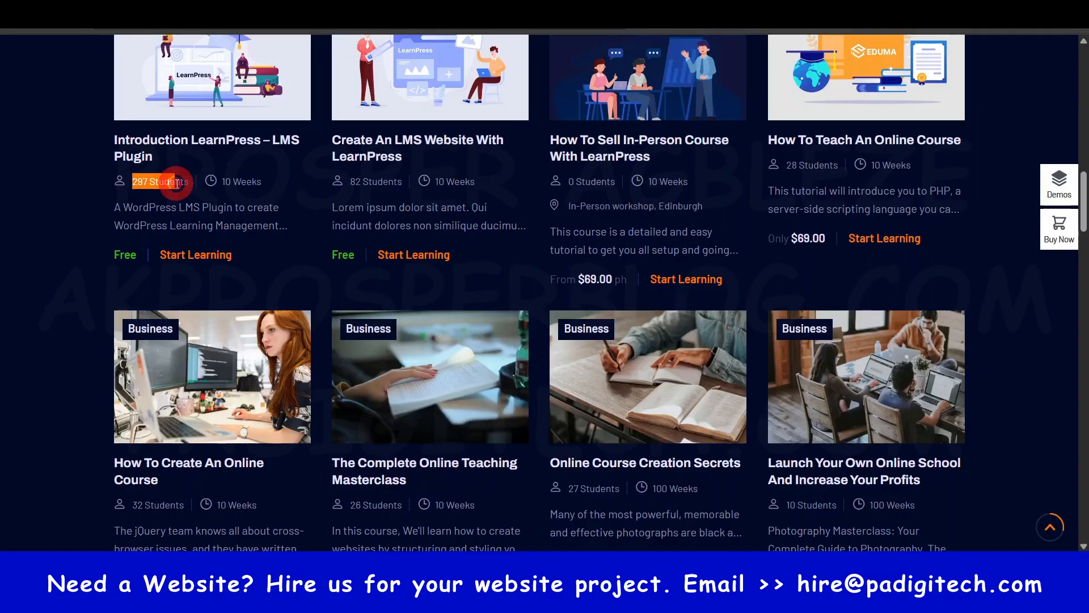
left_click(86, 198)
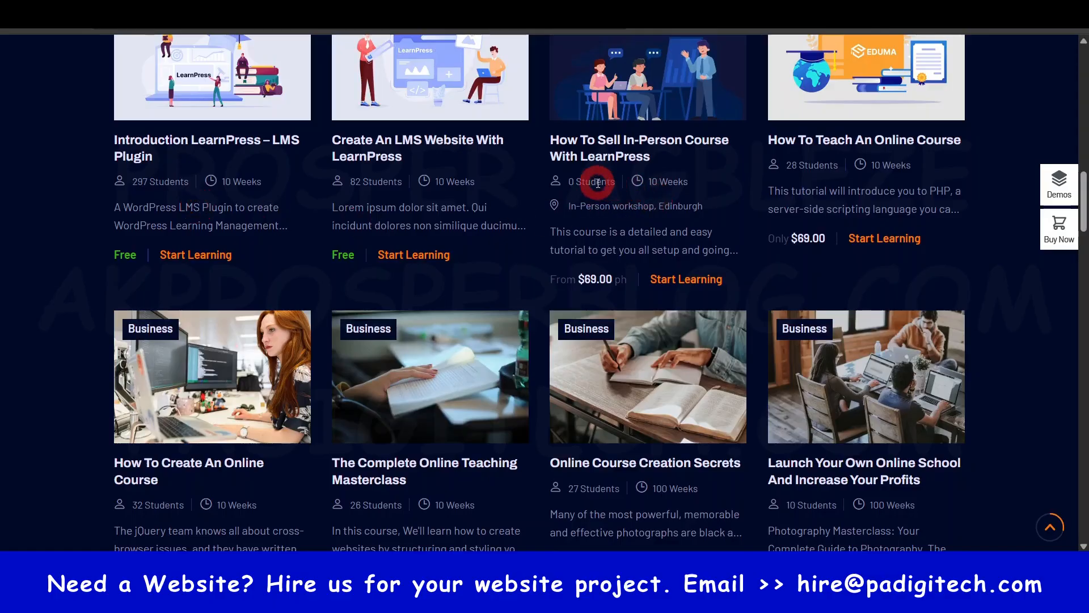
left_click_drag(569, 181, 611, 182)
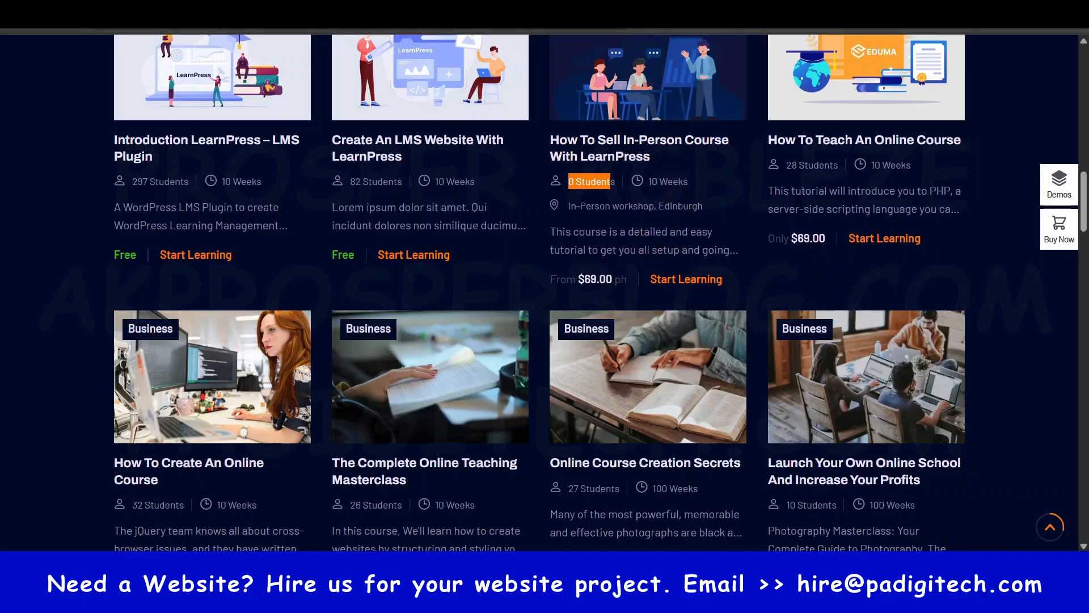
left_click(443, 12)
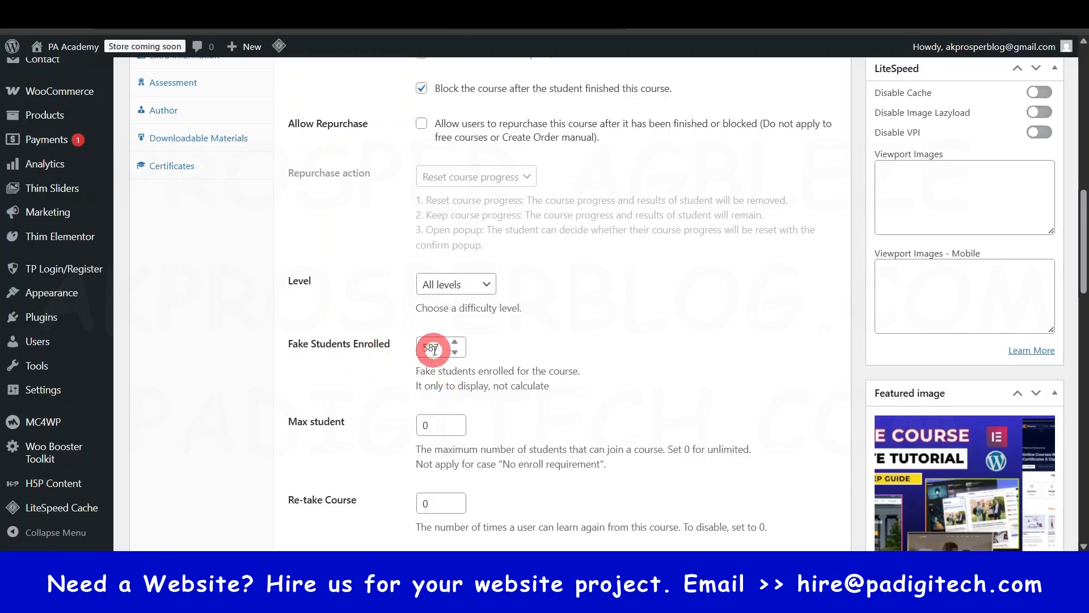
- Examine the maximum student, re-take and finish button settings of the course, dismissing the SpotOnTheMouse licence reminder
scroll(577, 377, "down", 2)
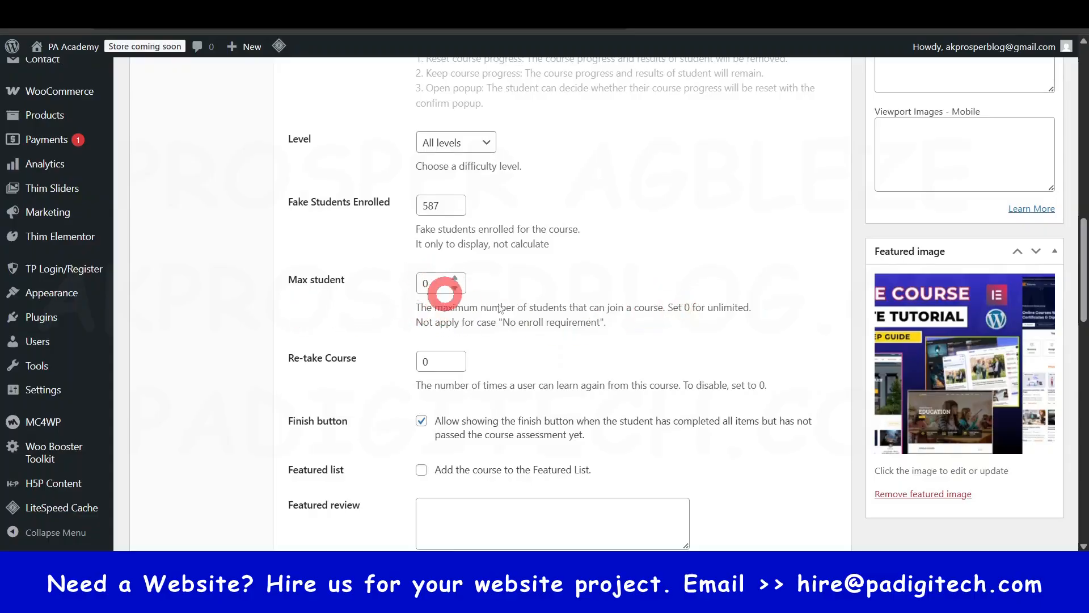
left_click_drag(665, 308, 752, 309)
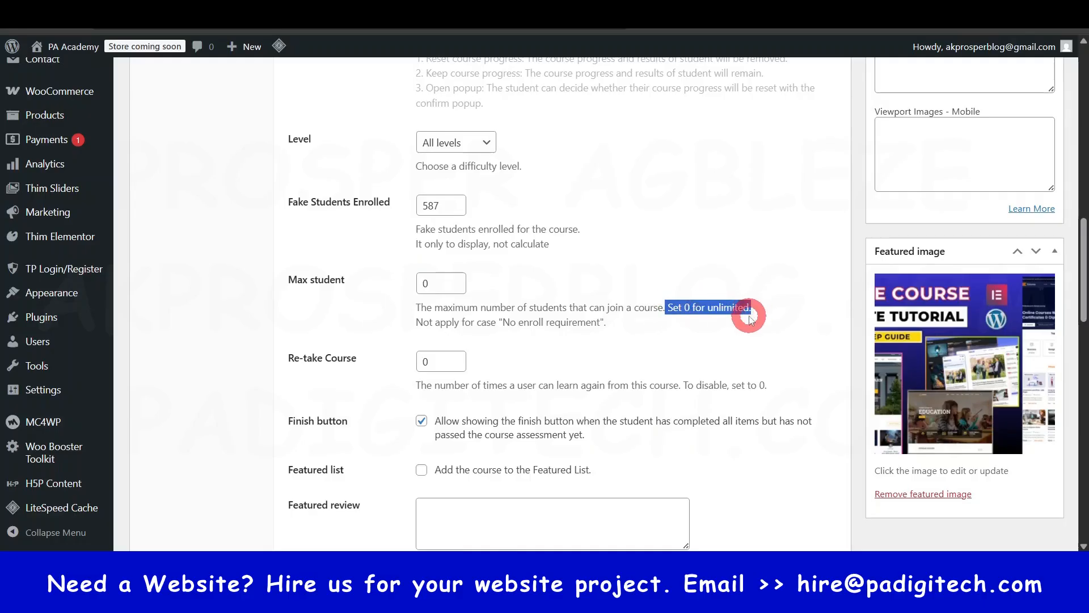
scroll(752, 309, "down", 1)
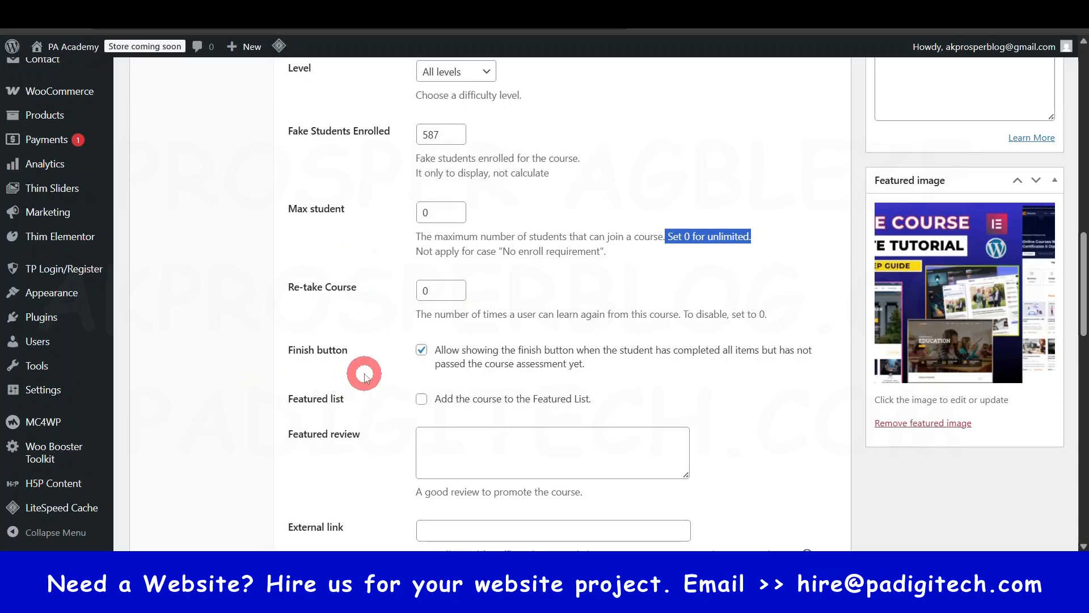
scroll(397, 366, "down", 1)
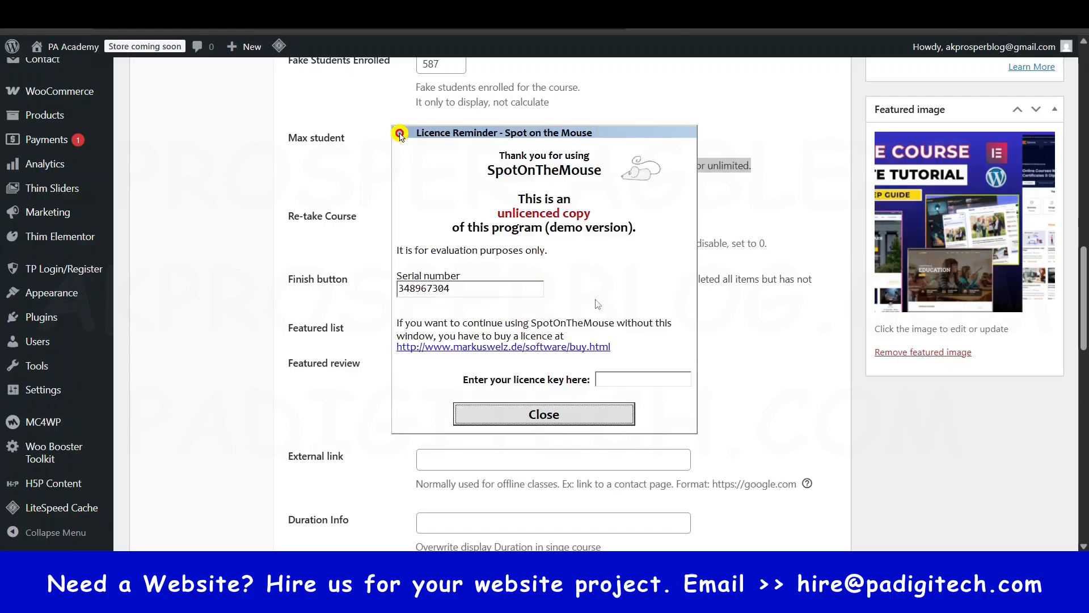
left_click(590, 413)
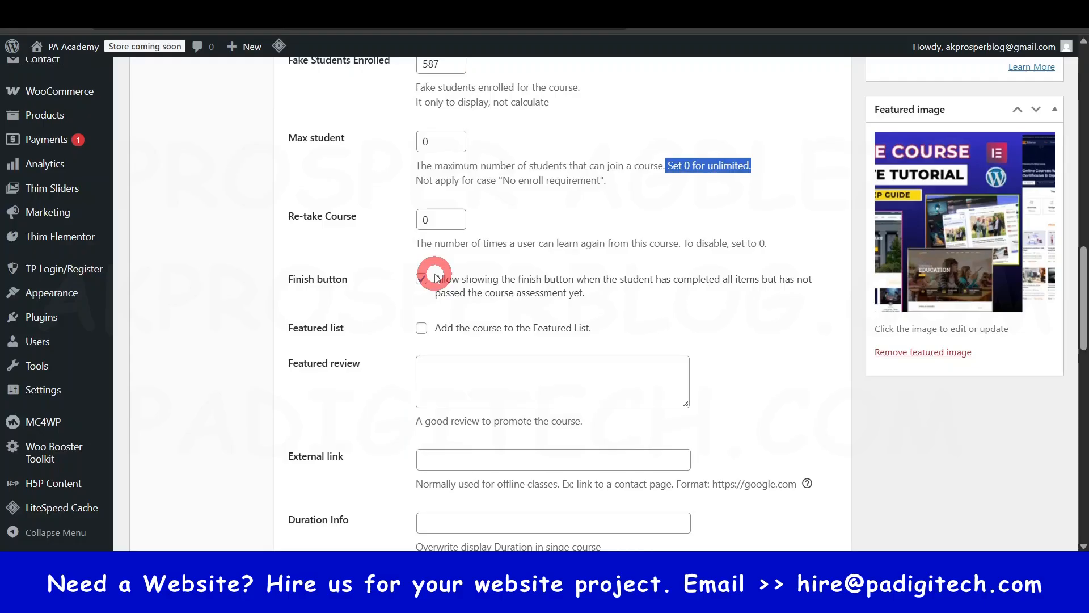
left_click(477, 280)
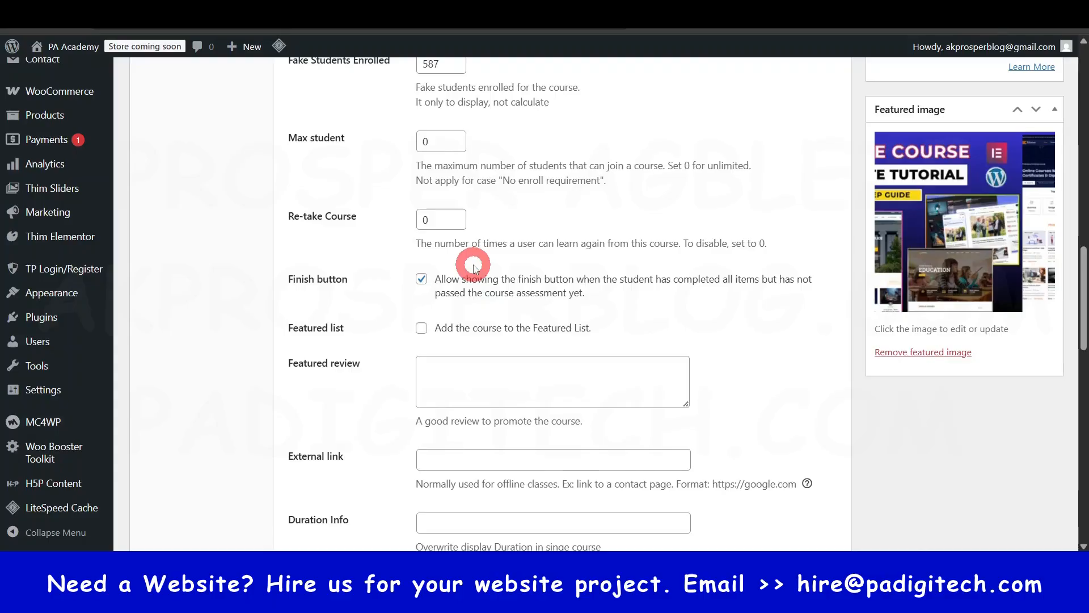
- Review the external link, duration info, language, media intro and review options, and return to the start of the course settings
scroll(477, 274, "down", 1)
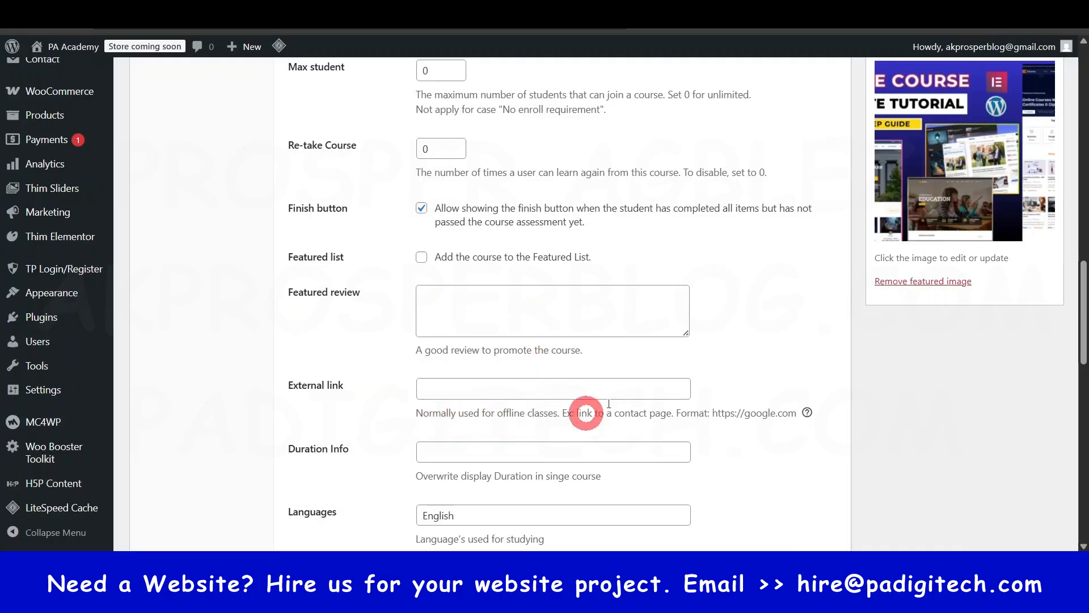
scroll(542, 379, "down", 3)
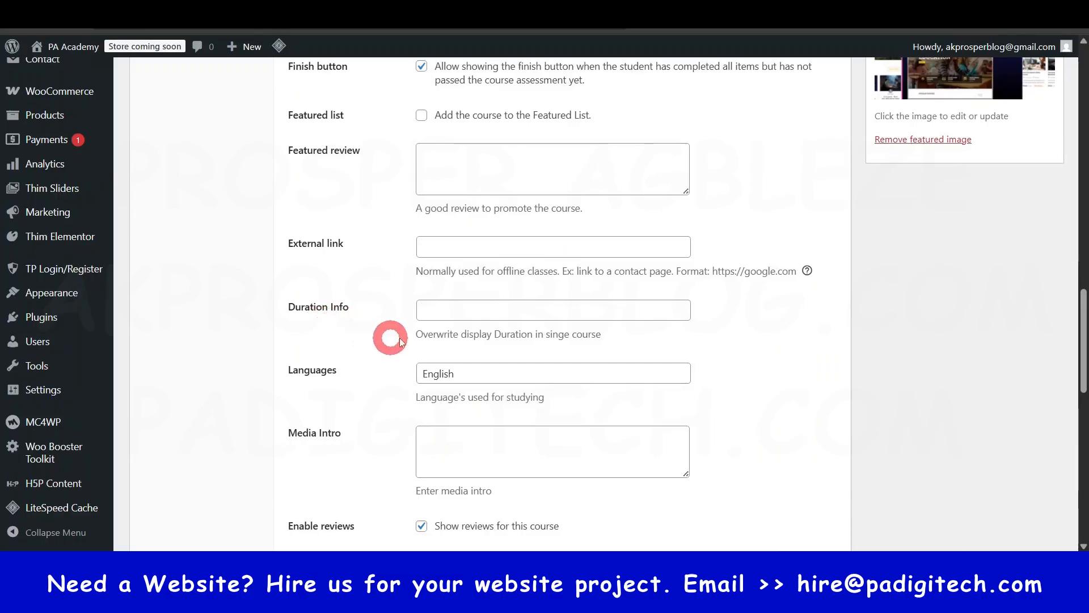
left_click(591, 373)
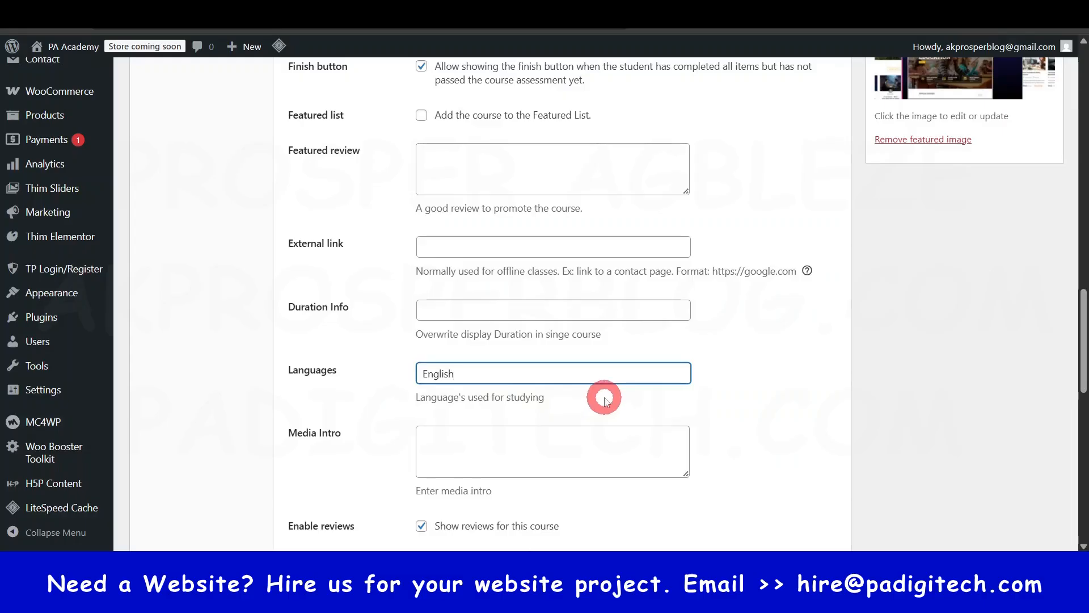
scroll(521, 419, "down", 2)
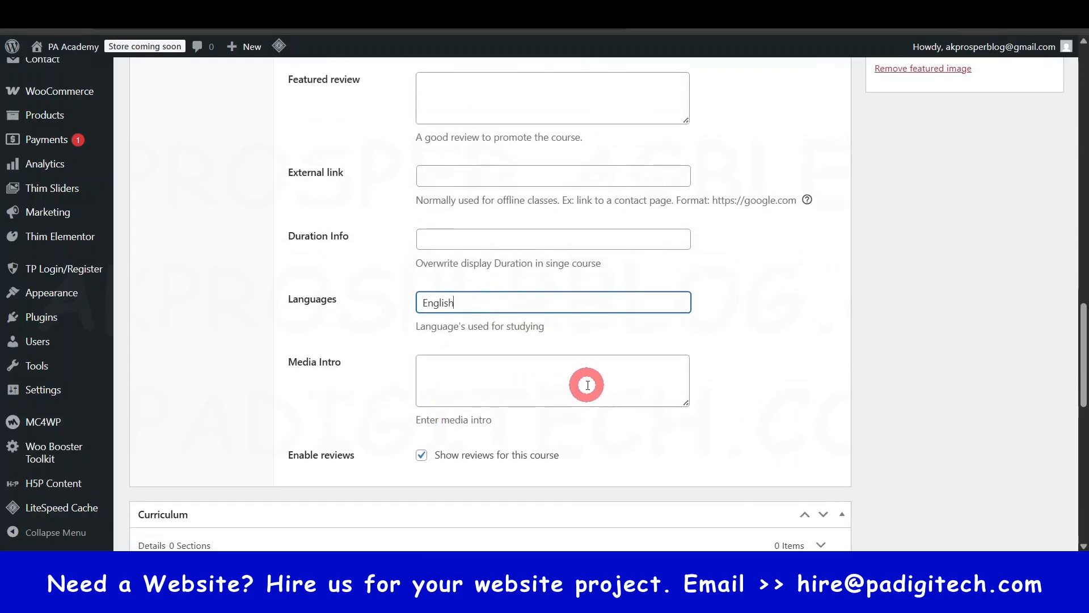
scroll(585, 385, "down", 2)
scroll(587, 387, "up", 20)
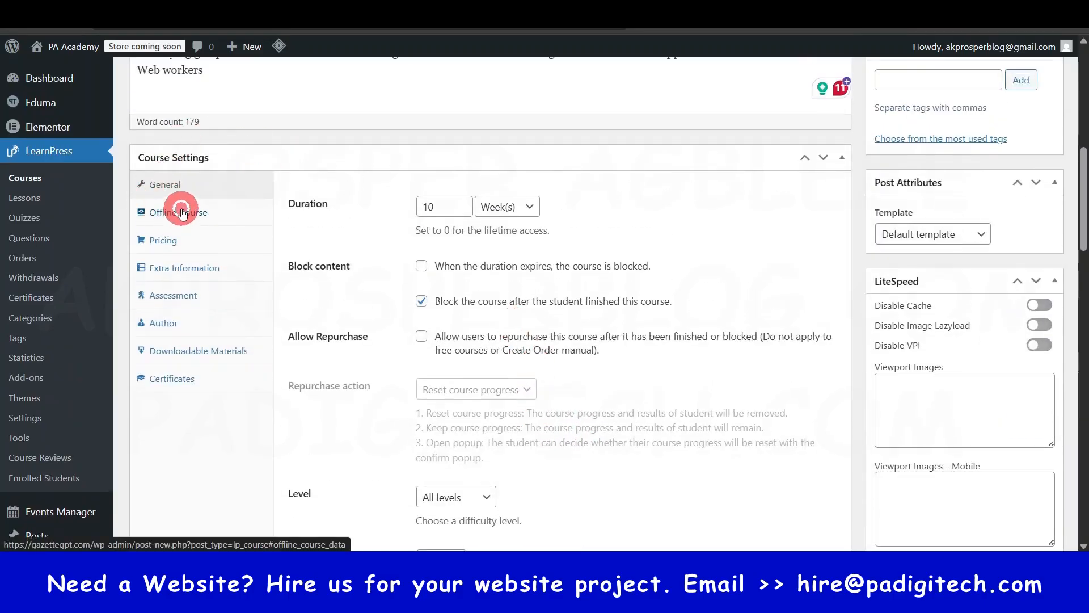
- Review the course's offline course options and the regular price setting with its currency note
left_click(181, 212)
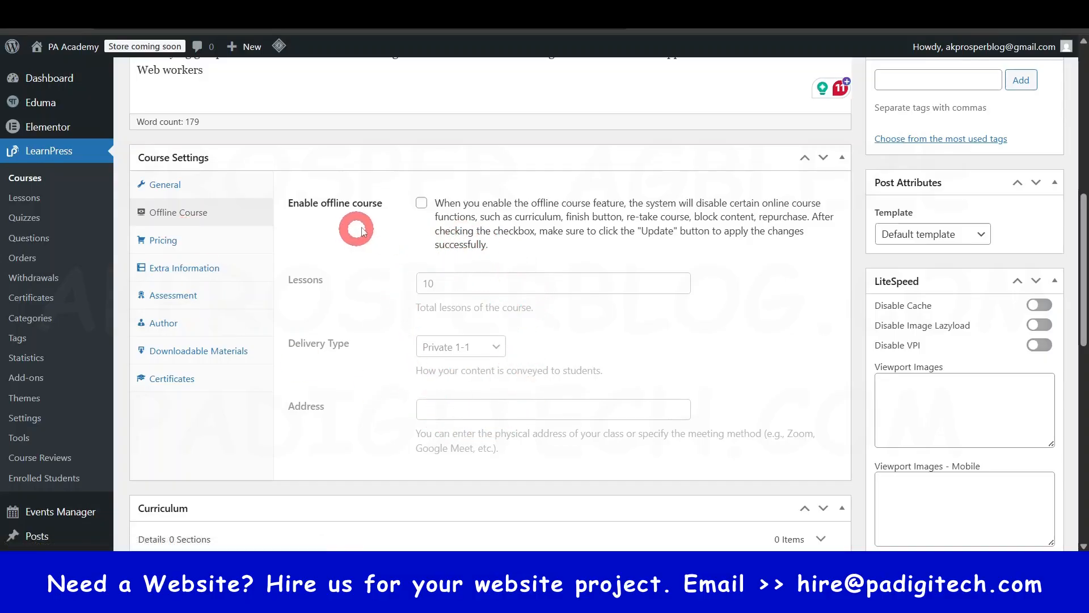
left_click(164, 241)
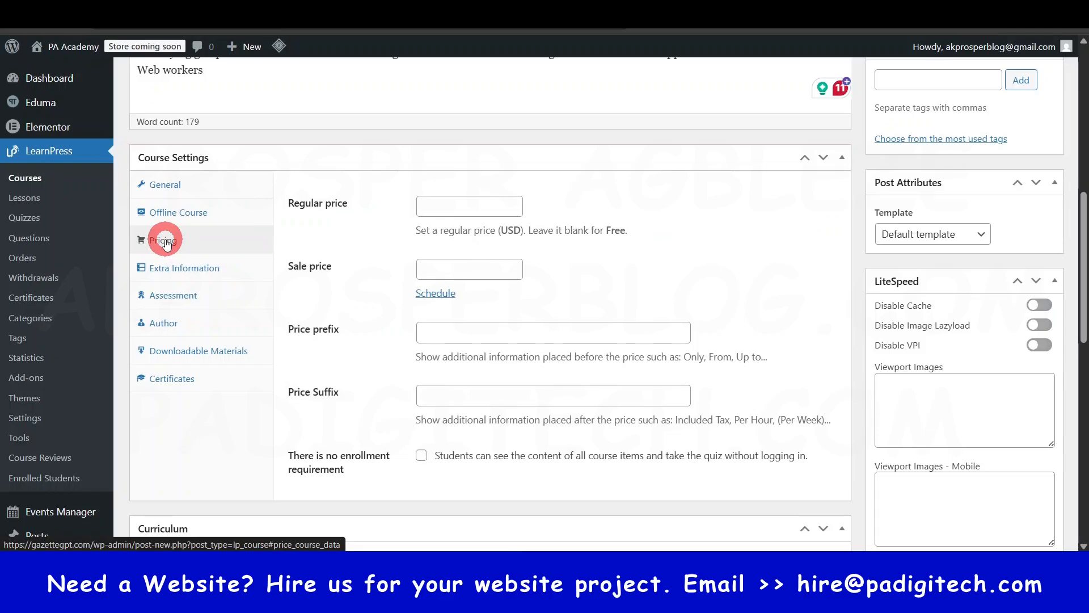
left_click(449, 205)
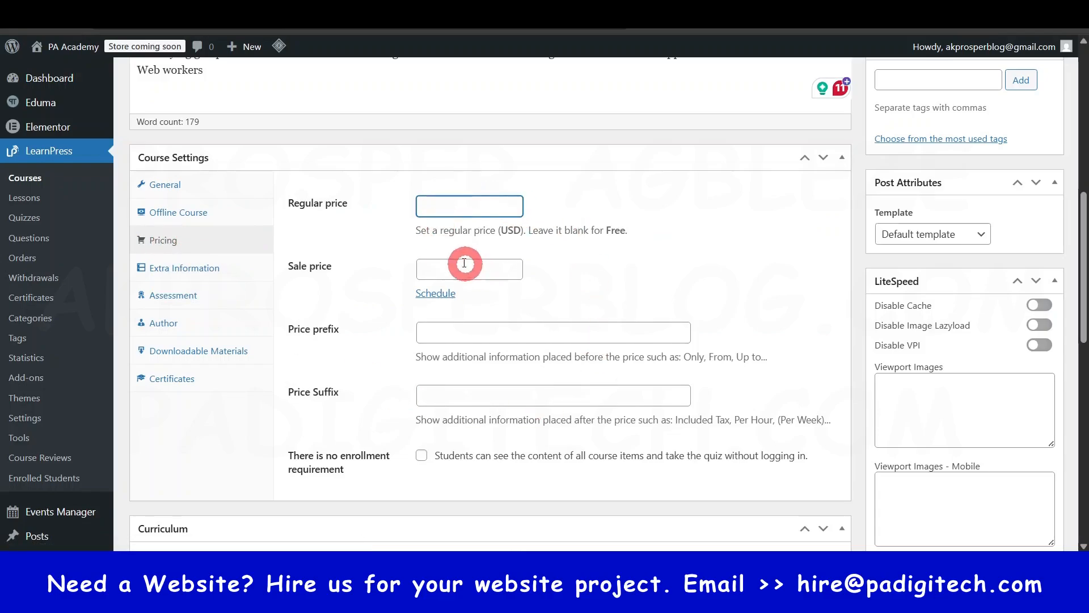
left_click_drag(498, 230, 516, 230)
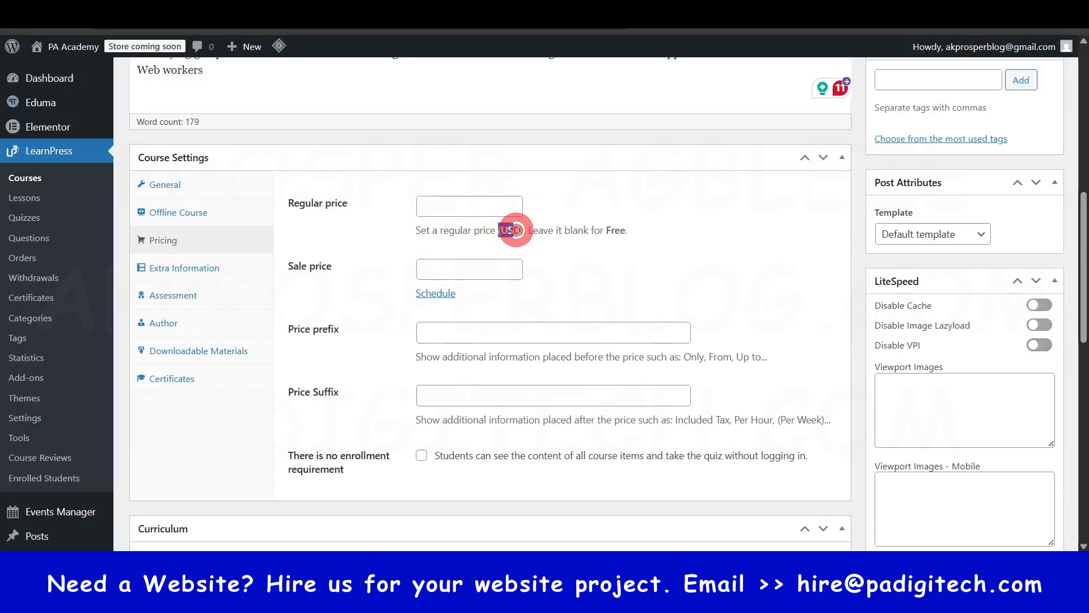
left_click(729, 256)
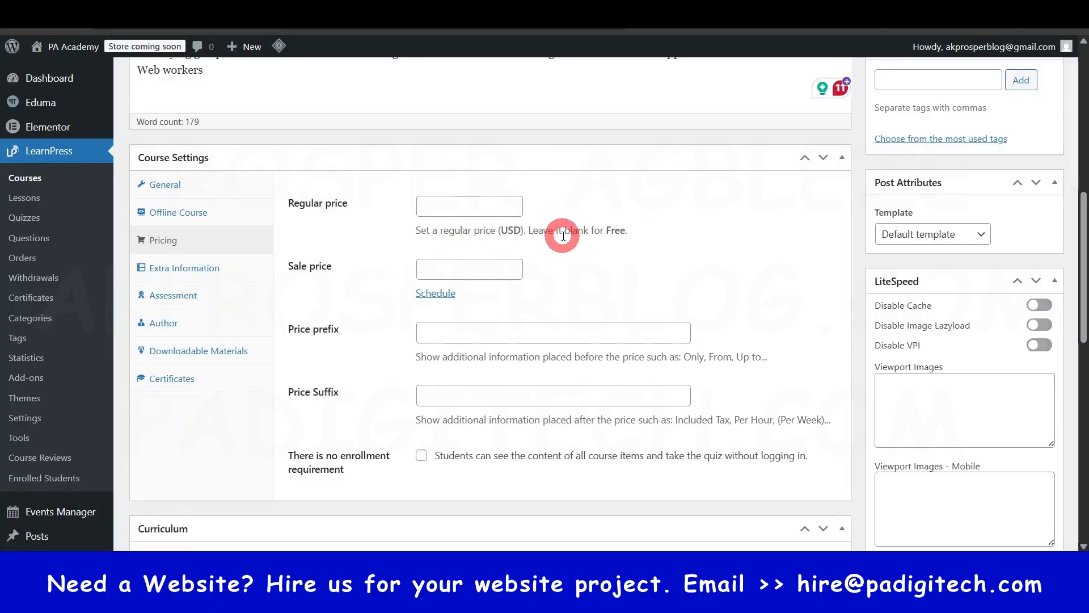
- Set the course's regular price to 50 and its sale price to 30, and look at the sale schedule dates without setting any
left_click(473, 209)
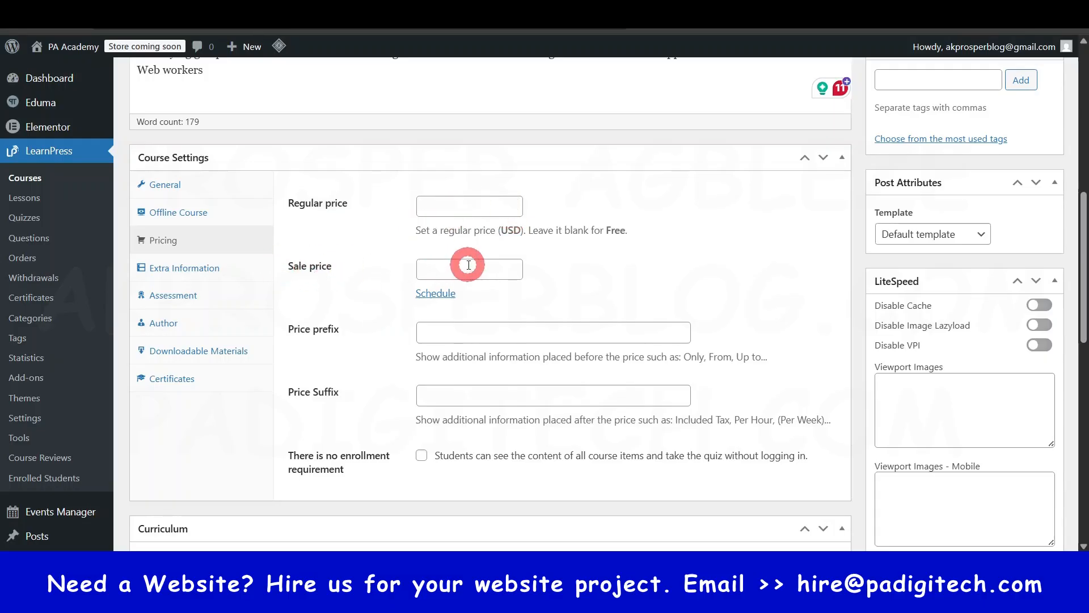
left_click(495, 198)
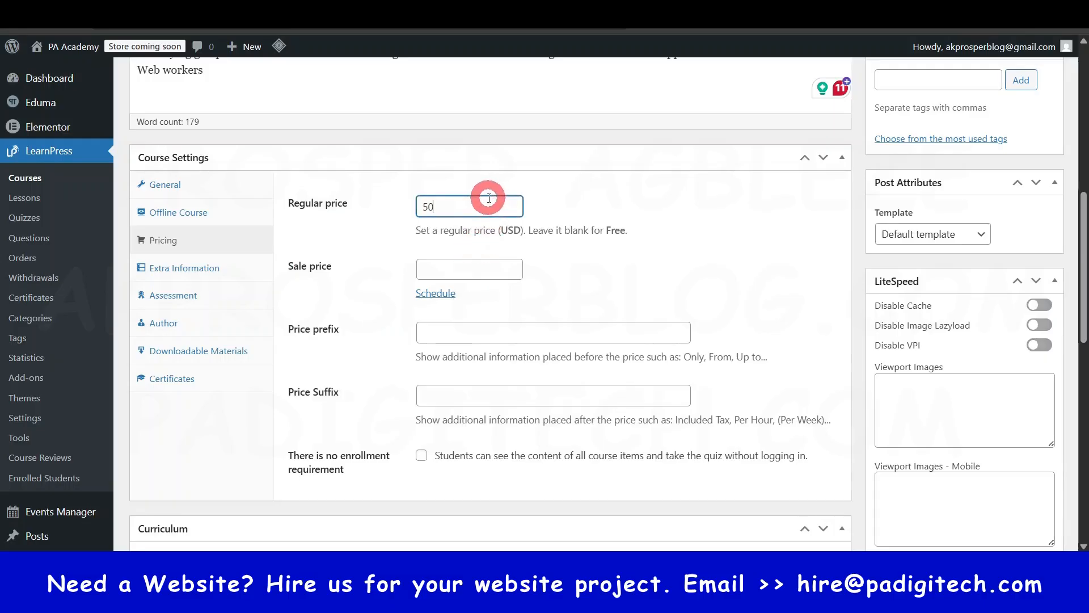
type("50")
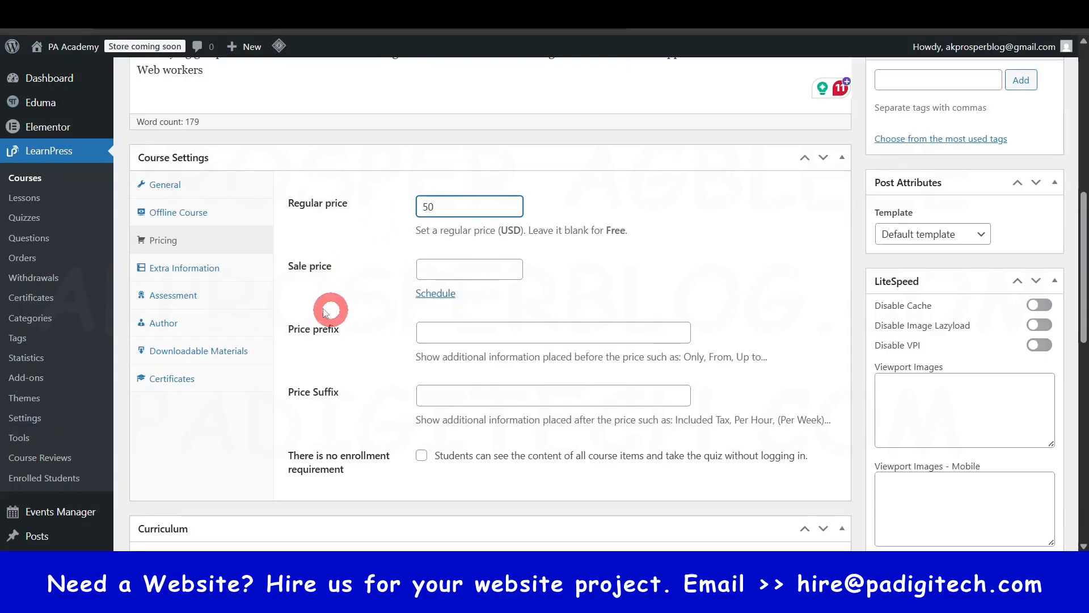
left_click(452, 272)
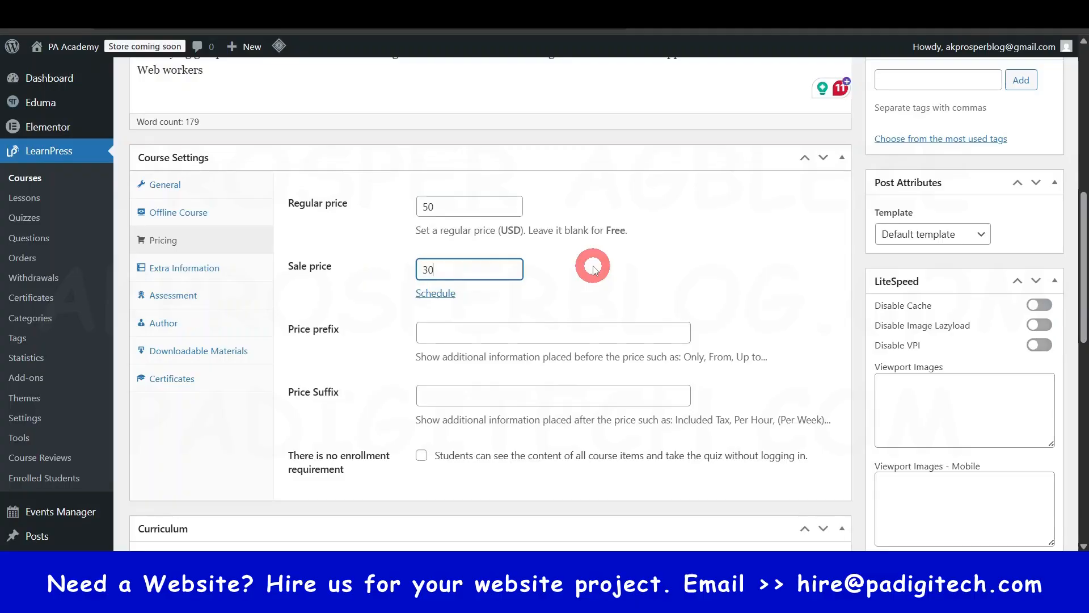
scroll(593, 267, "up", 1)
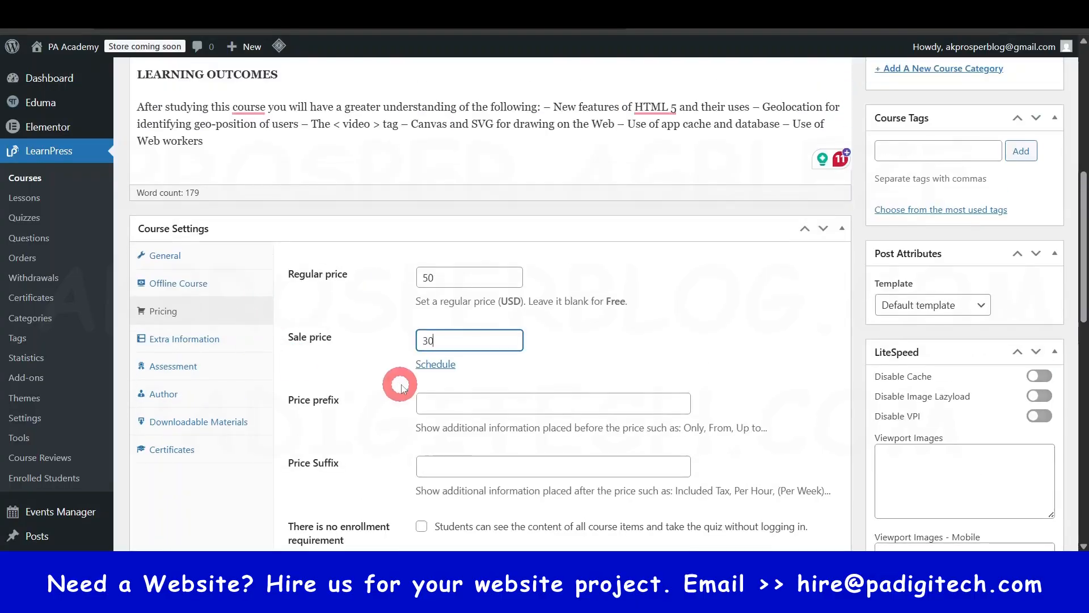
left_click(637, 333)
scroll(644, 333, "down", 2)
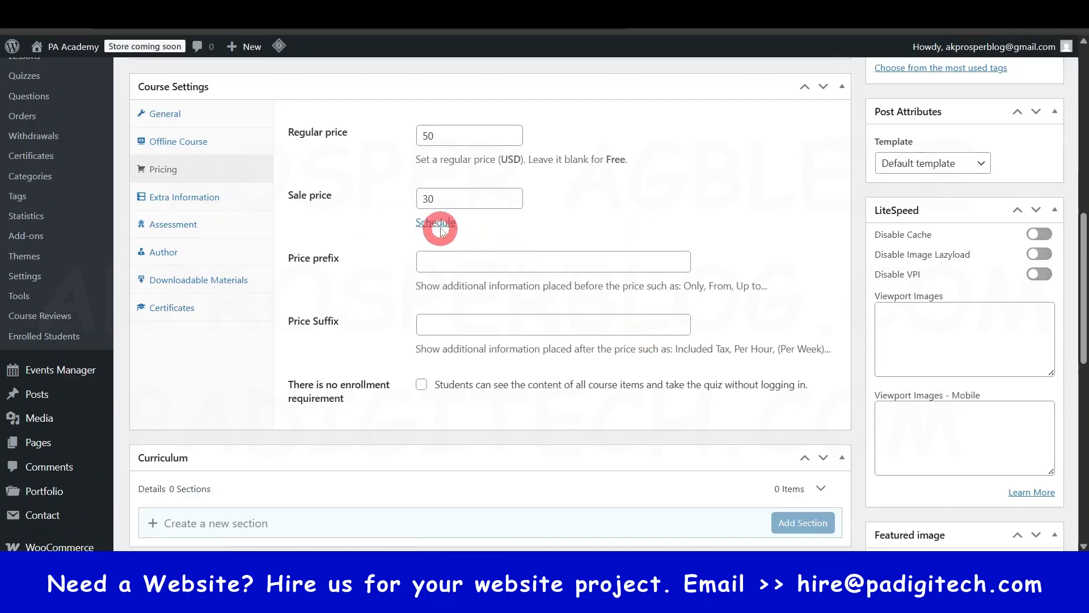
left_click(437, 226)
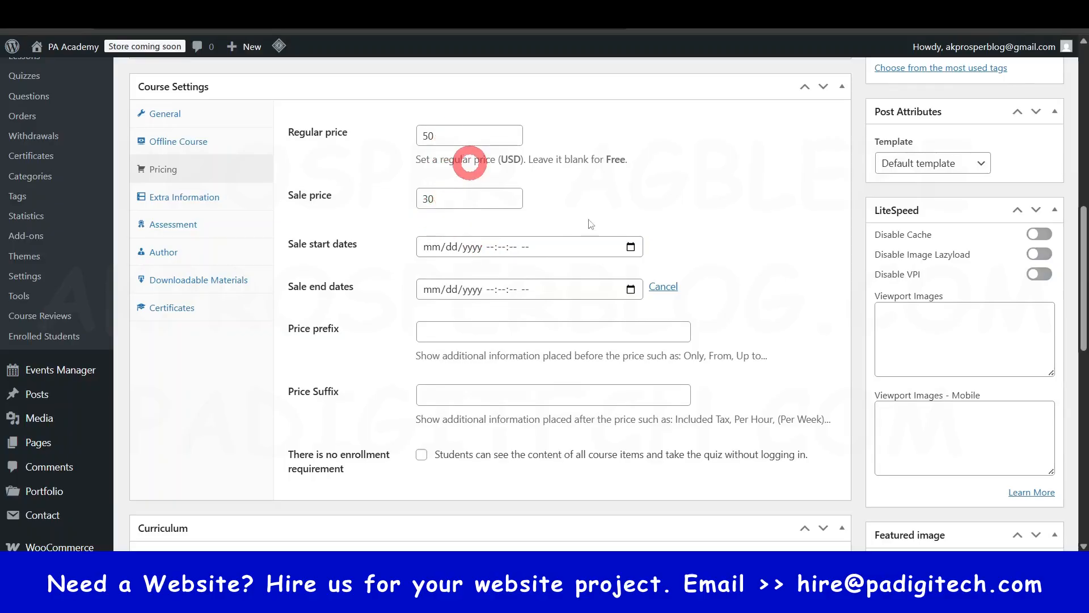
left_click(661, 285)
- Clear the regular price and sale price of the course
left_click(460, 134)
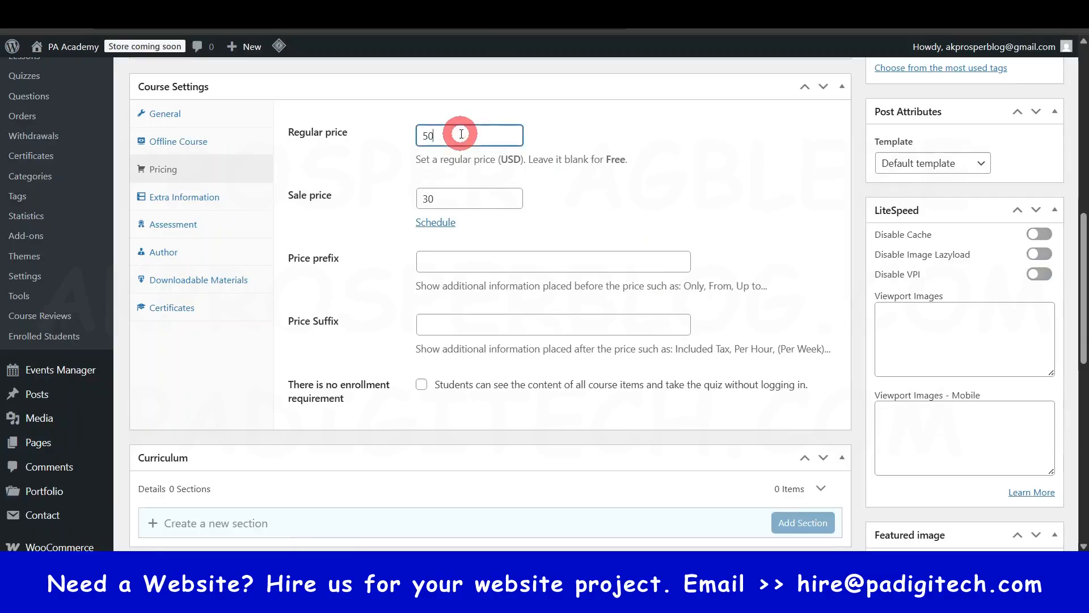
left_click(451, 203)
left_click(633, 200)
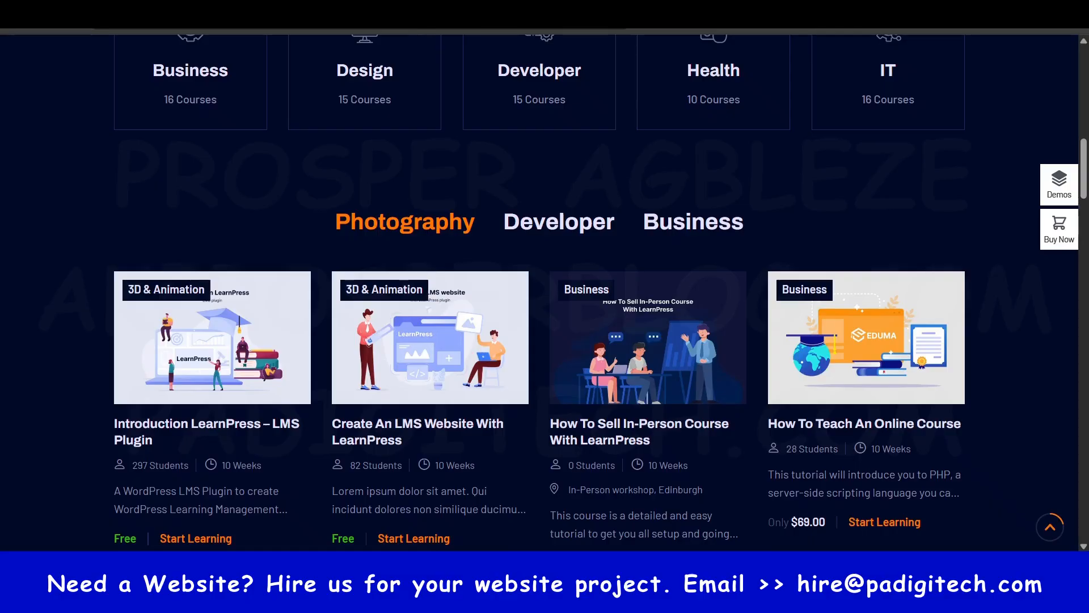
- Examine how price prefixes and suffixes appear on the Eduma demo course cards, and return to the course editor
scroll(533, 389, "down", 3)
scroll(533, 385, "down", 1)
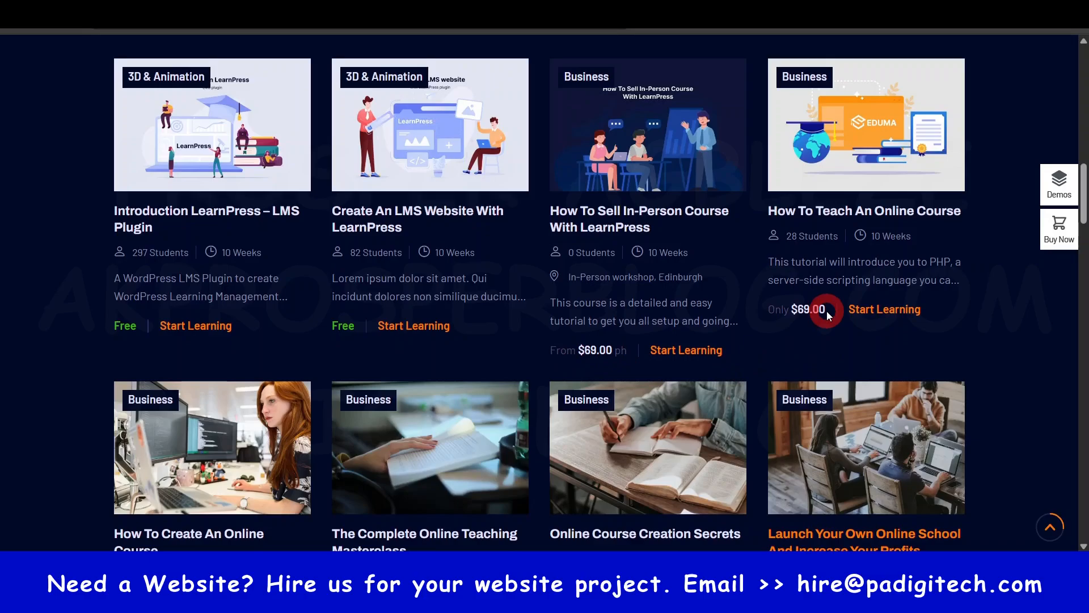
left_click_drag(548, 349, 620, 357)
left_click(611, 351)
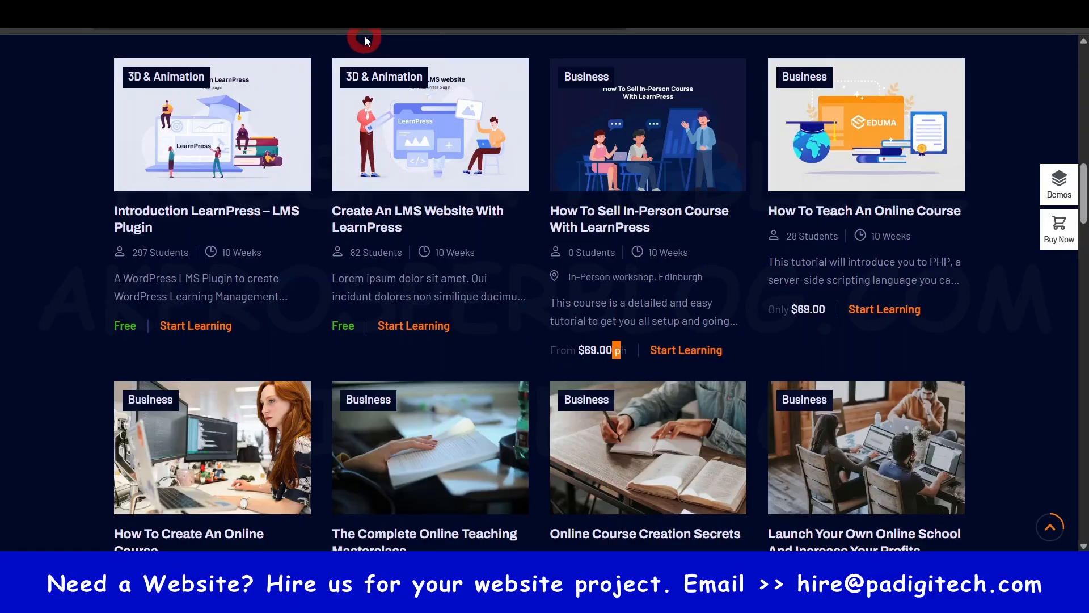
left_click(496, 6)
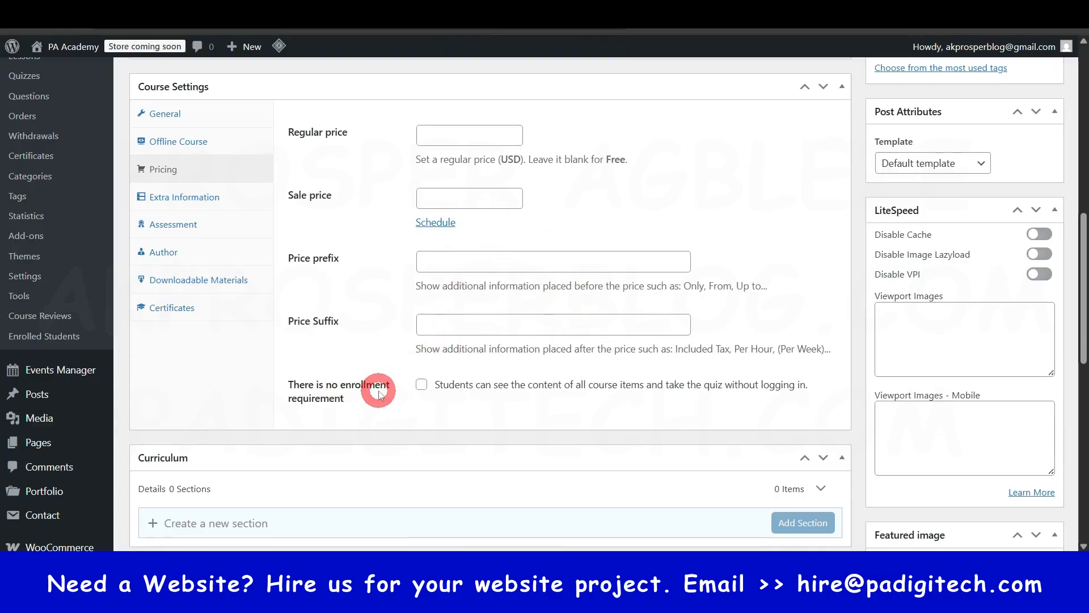
- Enable the no enrollment requirement option for the course and disable it again
left_click(421, 386)
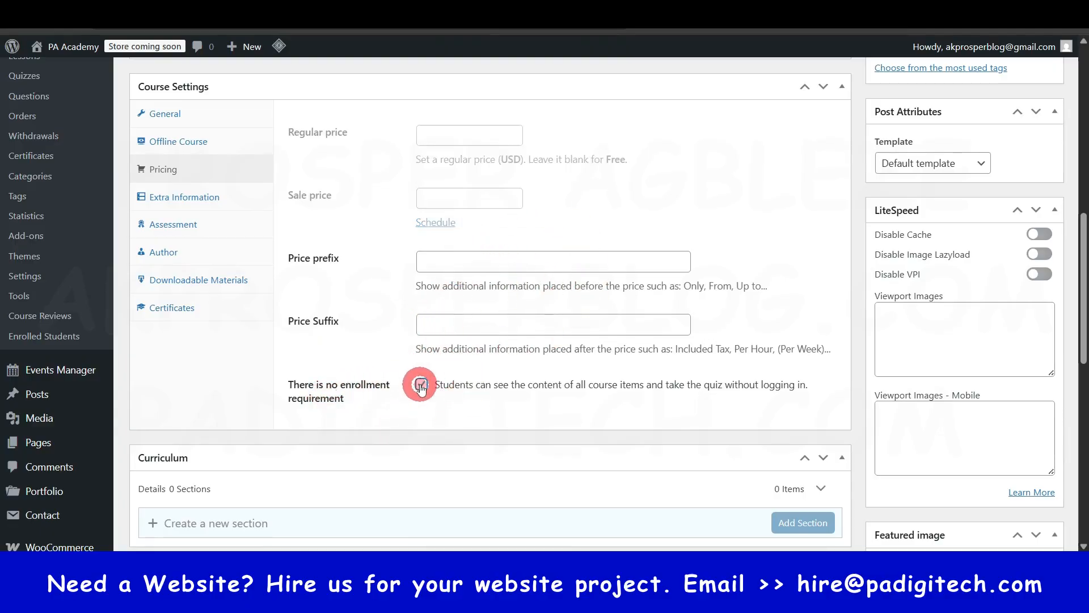
left_click(420, 386)
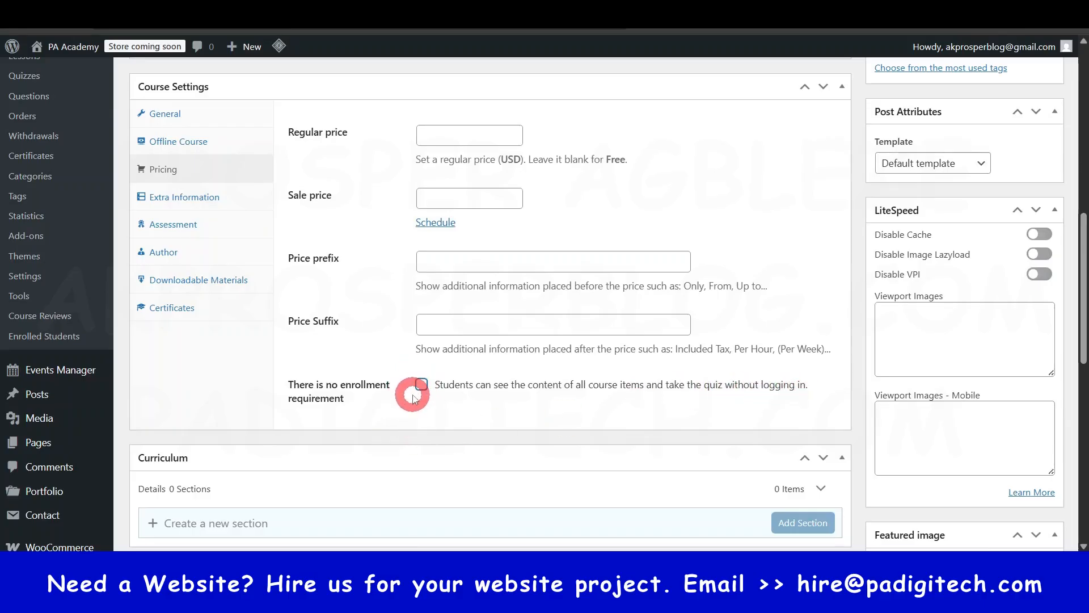
- Add one blank Requirements entry and one blank Target Audience entry to the course's extra information
left_click(178, 208)
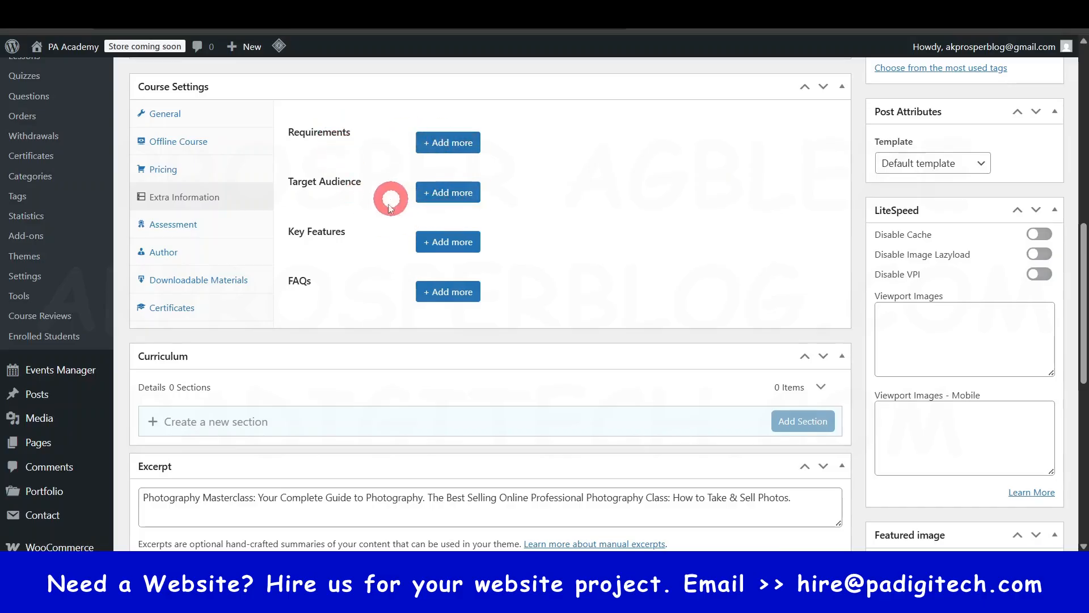
left_click(452, 143)
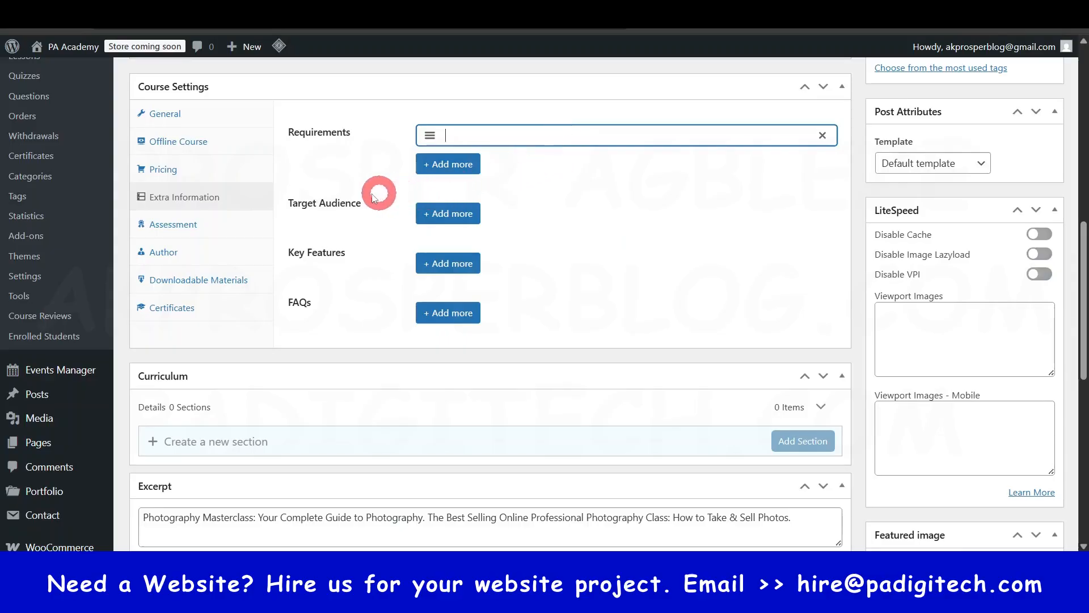
left_click(441, 213)
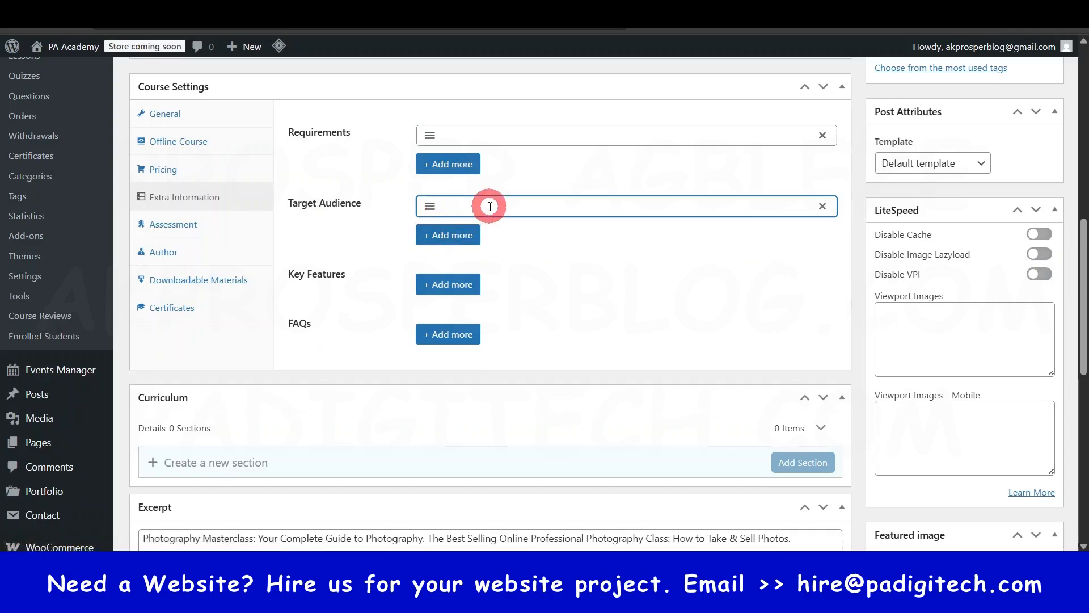
type("Te")
key("BackSpace")
key("BackSpace")
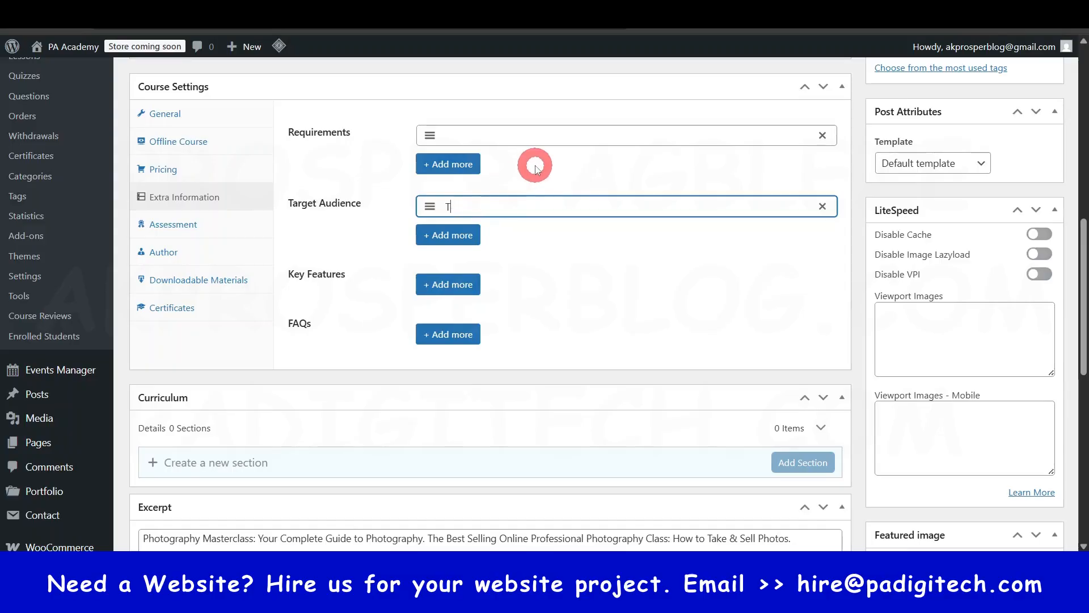
- Add a course FAQ titled "Will i get certificate upon completion?" with the content "Yes"
left_click(448, 334)
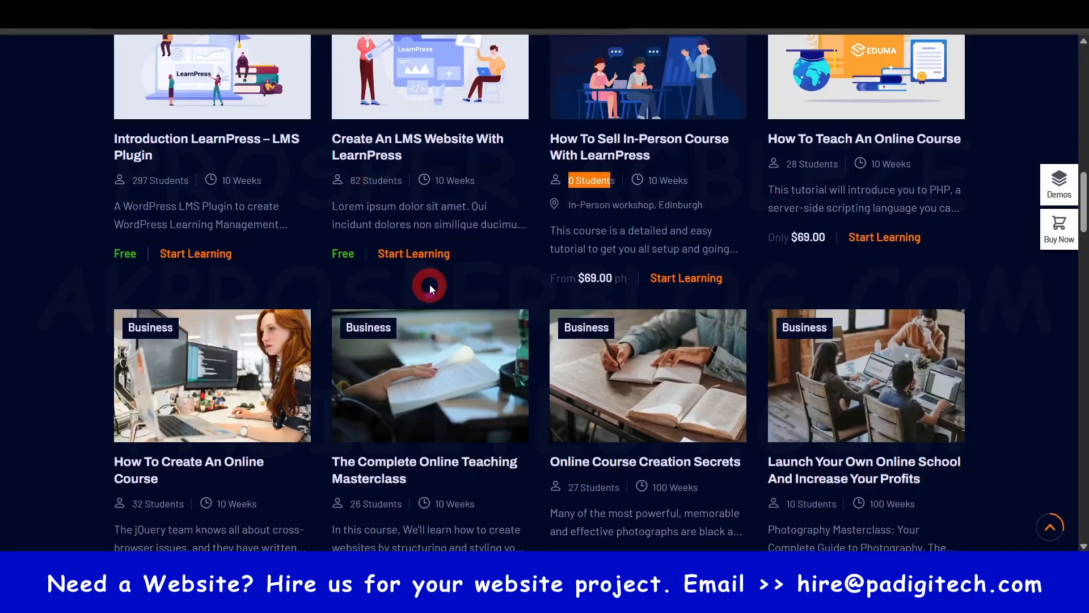
scroll(211, 68, "up", 5)
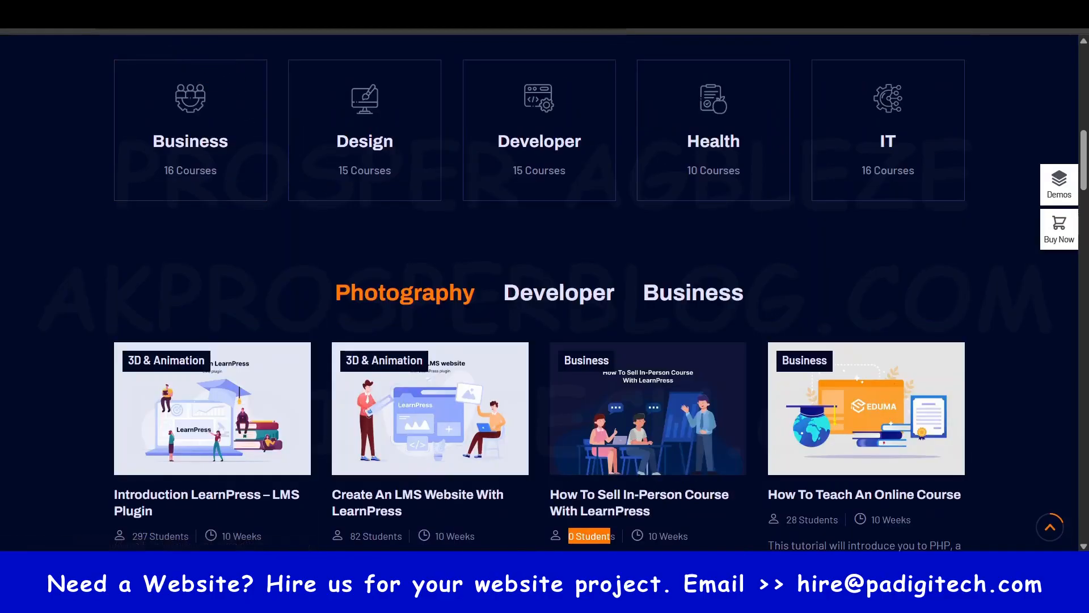
scroll(545, 284, "down", 5)
scroll(545, 283, "up", 5)
scroll(365, 352, "down", 3)
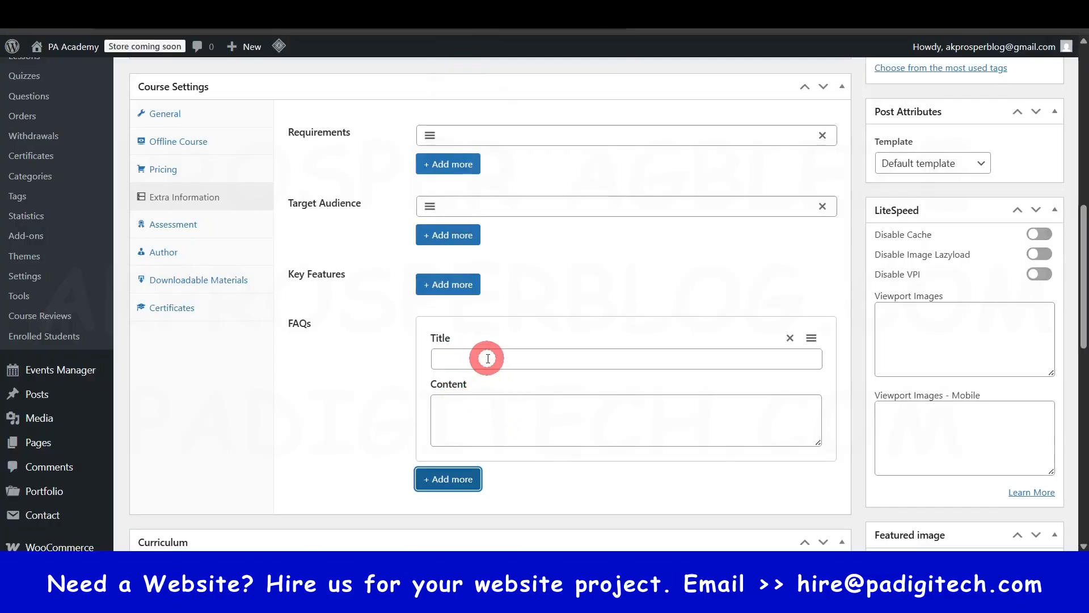
left_click(491, 363)
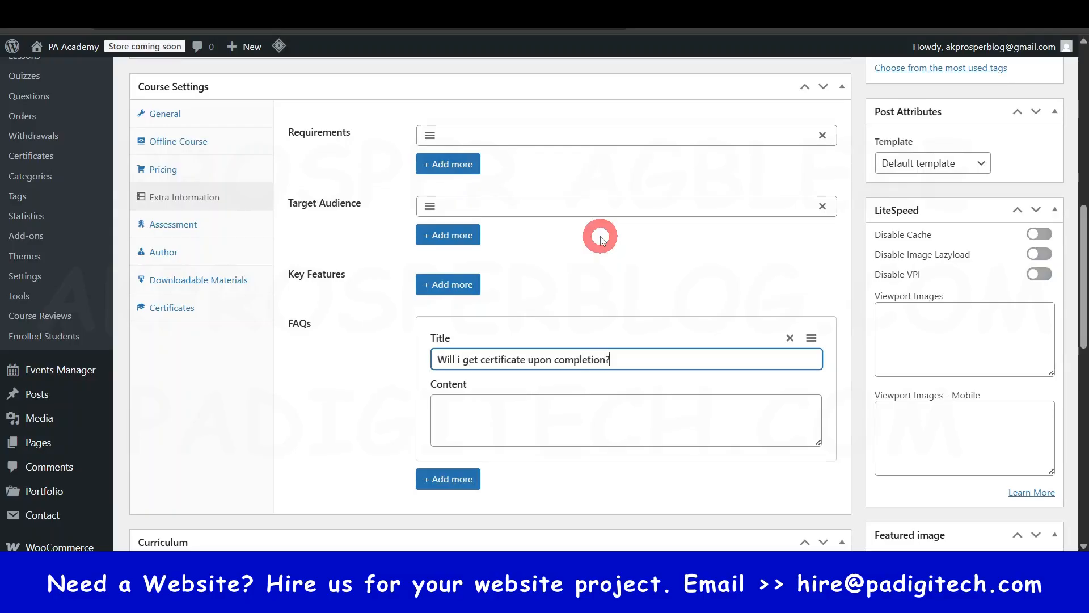
left_click(570, 418)
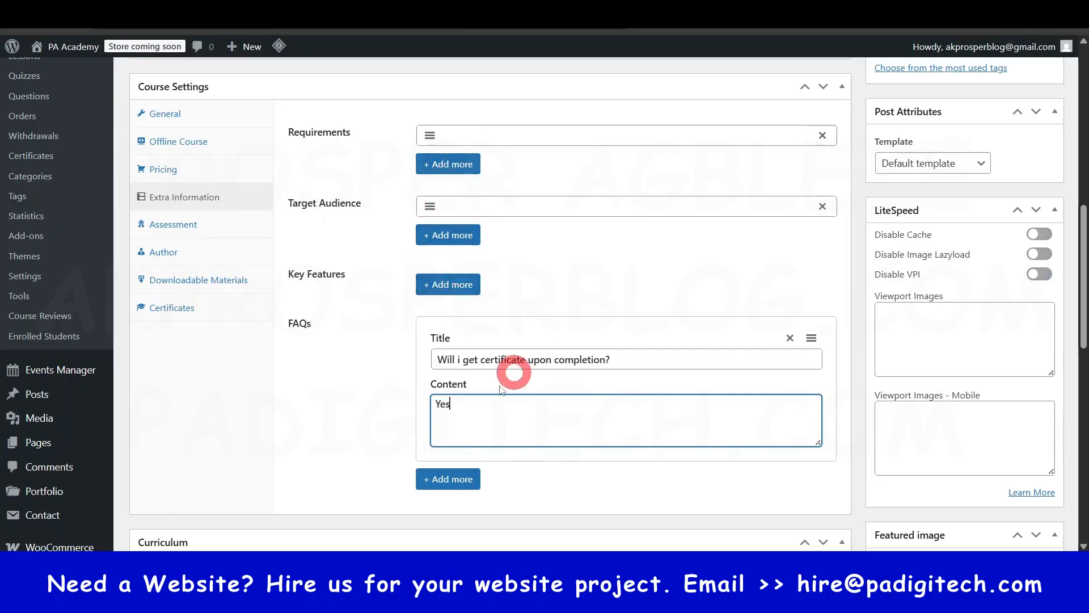
- Examine the course's assessment settings, reading the explanations of the evaluation methods and checking the passing grade
left_click(179, 223)
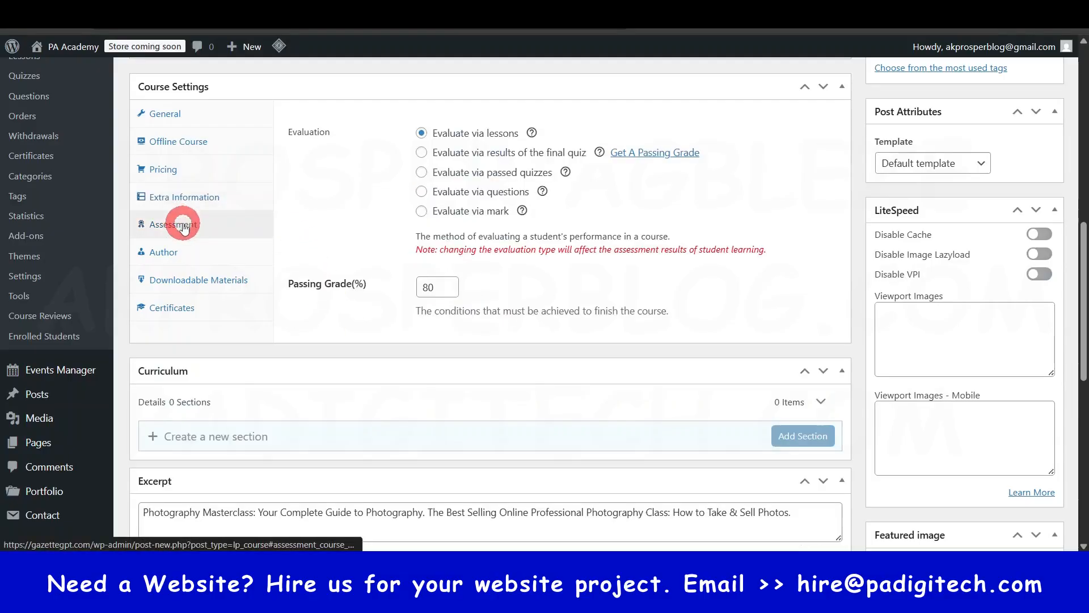
scroll(469, 382, "up", 1)
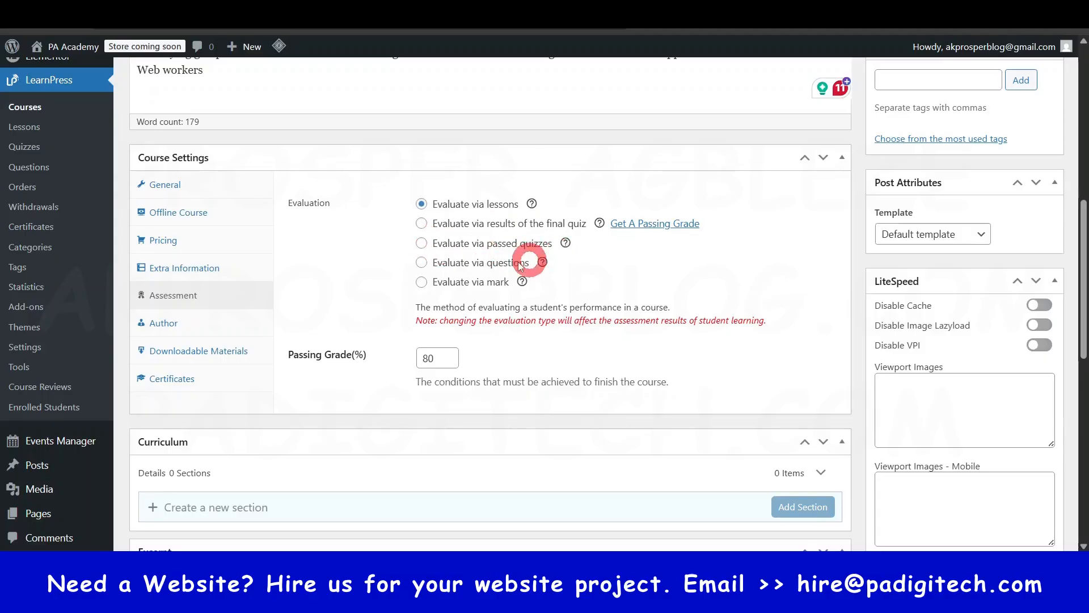
mouse_move(522, 282)
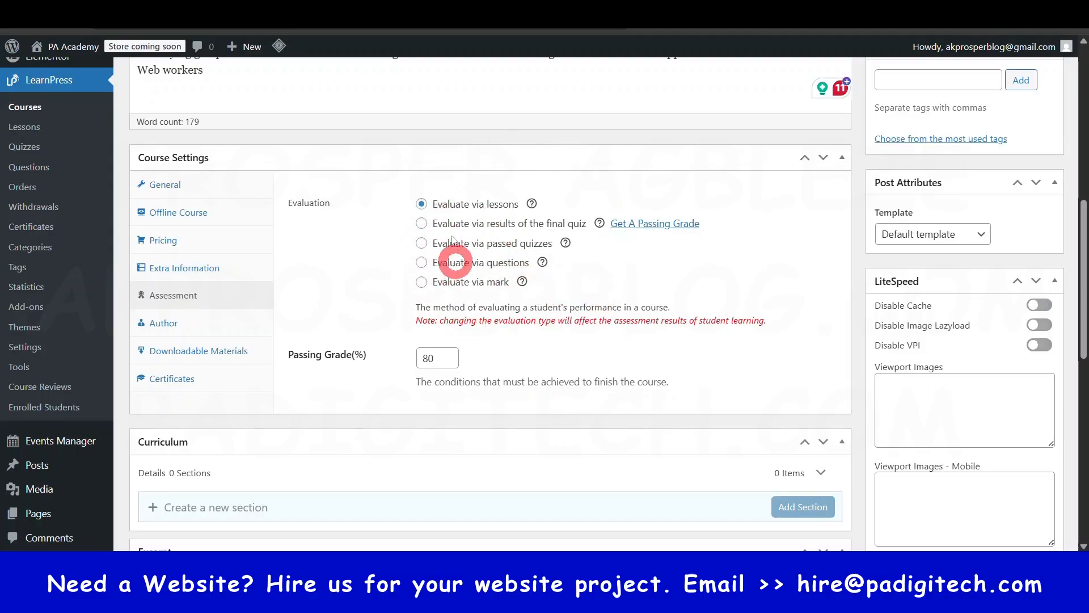
mouse_move(532, 205)
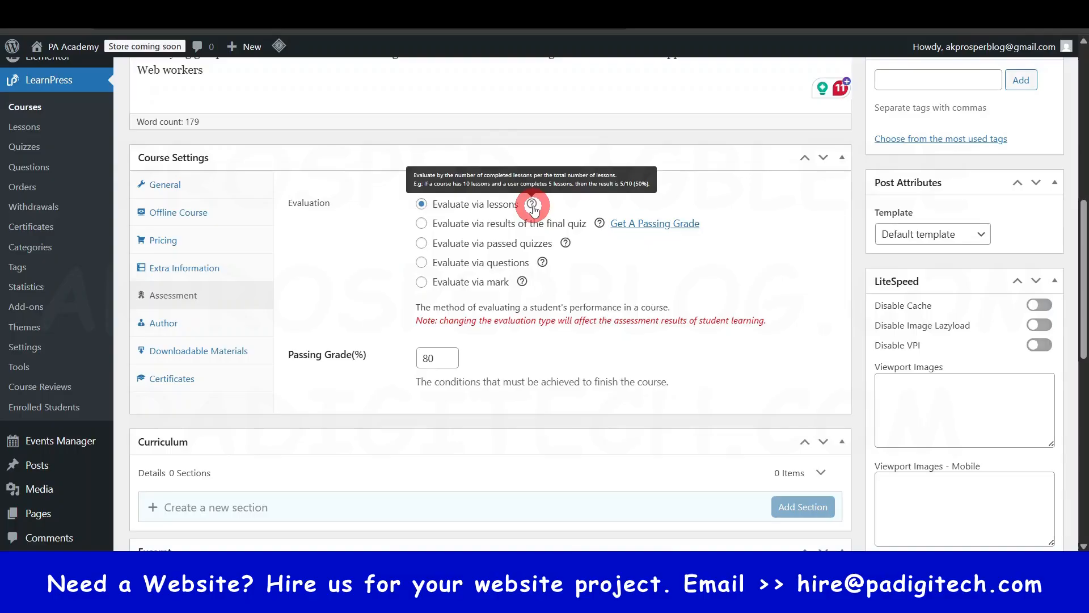
mouse_move(605, 227)
mouse_move(567, 249)
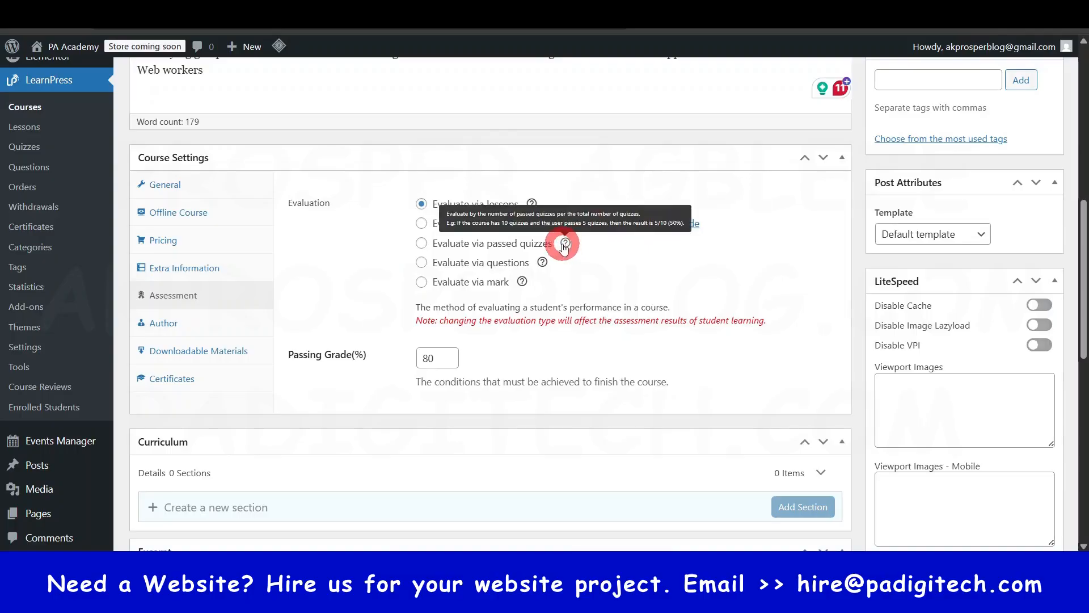
mouse_move(542, 262)
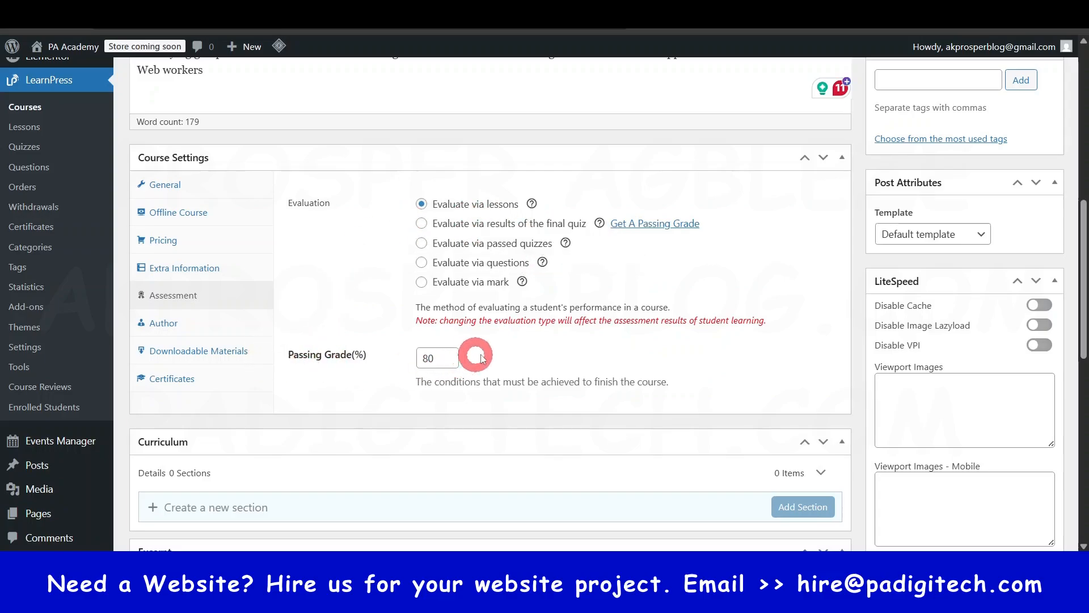
left_click(432, 356)
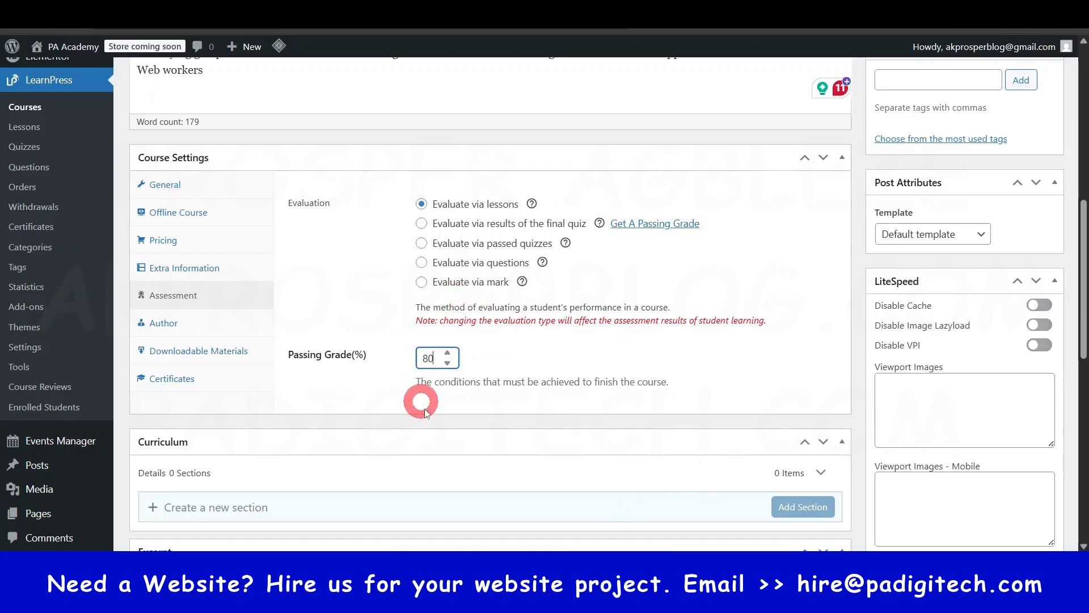
- Read the passing grade condition and look over the evaluation options again in the course's assessment settings
left_click_drag(416, 381, 666, 385)
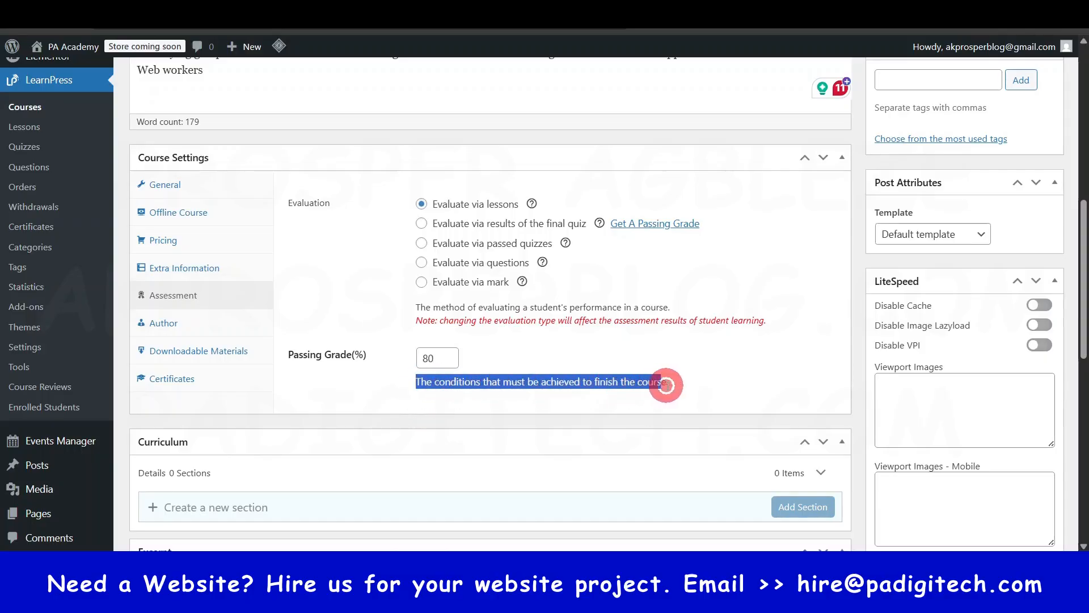
left_click(646, 363)
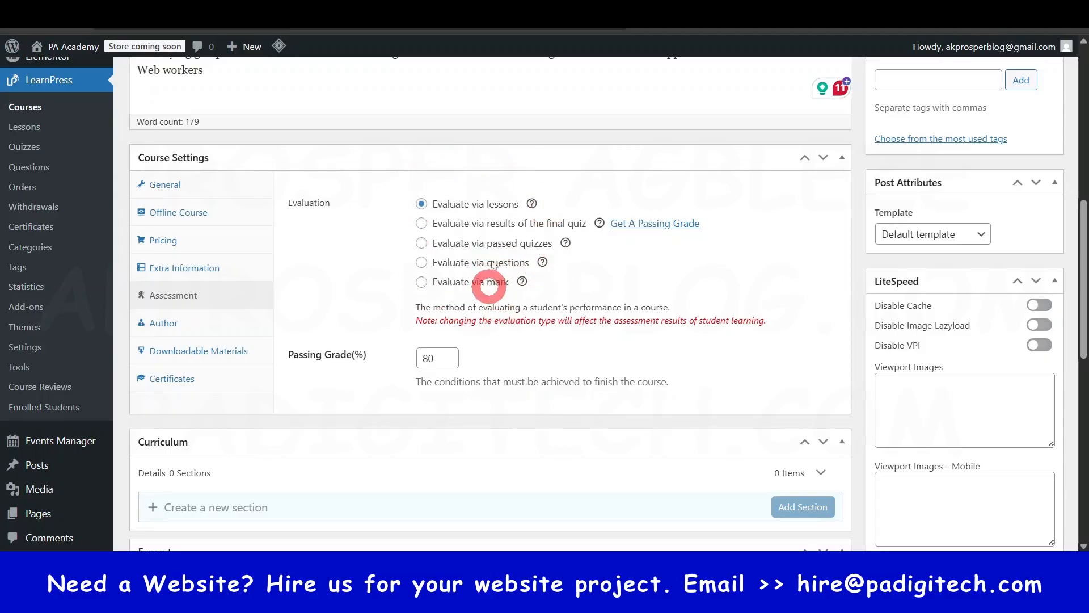
scroll(448, 311, "down", 1)
scroll(519, 195, "up", 1)
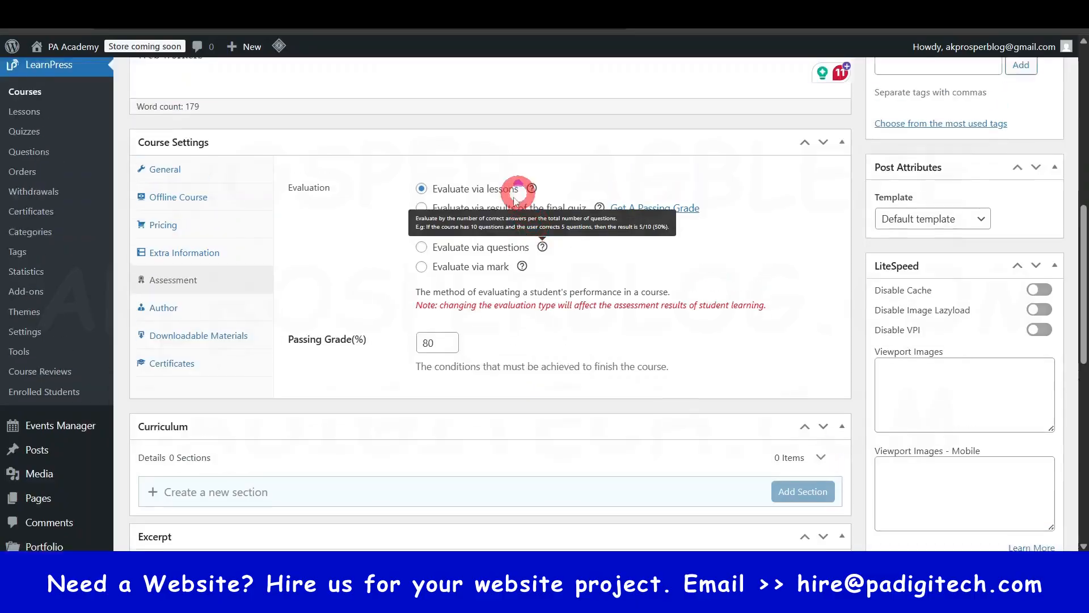
scroll(515, 200, "up", 1)
- Examine the course's author settings, checking the assigned author and the co-instructor user selection
left_click(152, 328)
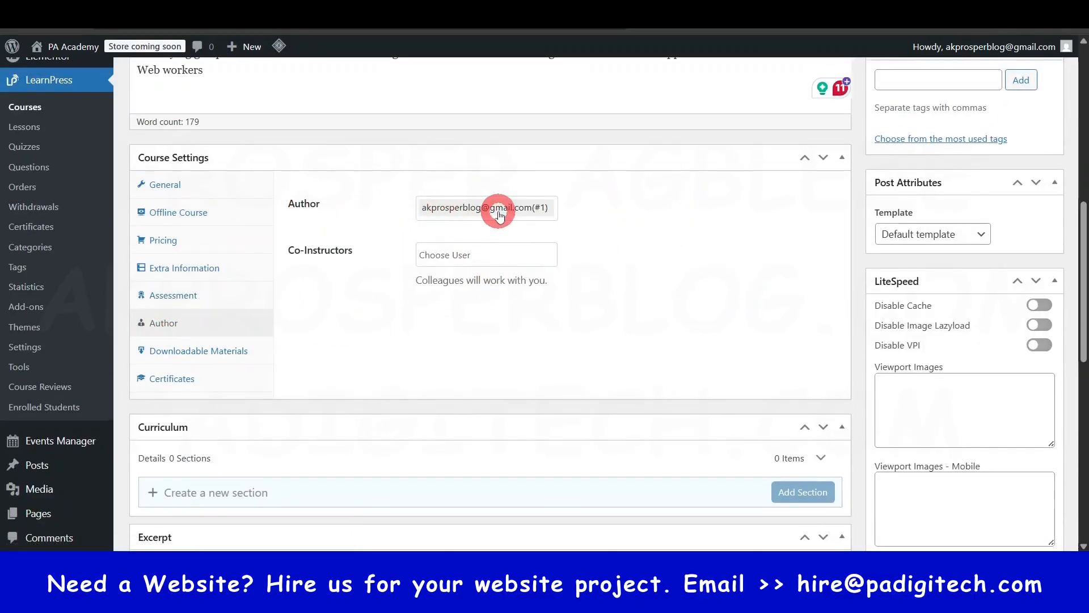
left_click(500, 213)
left_click(599, 222)
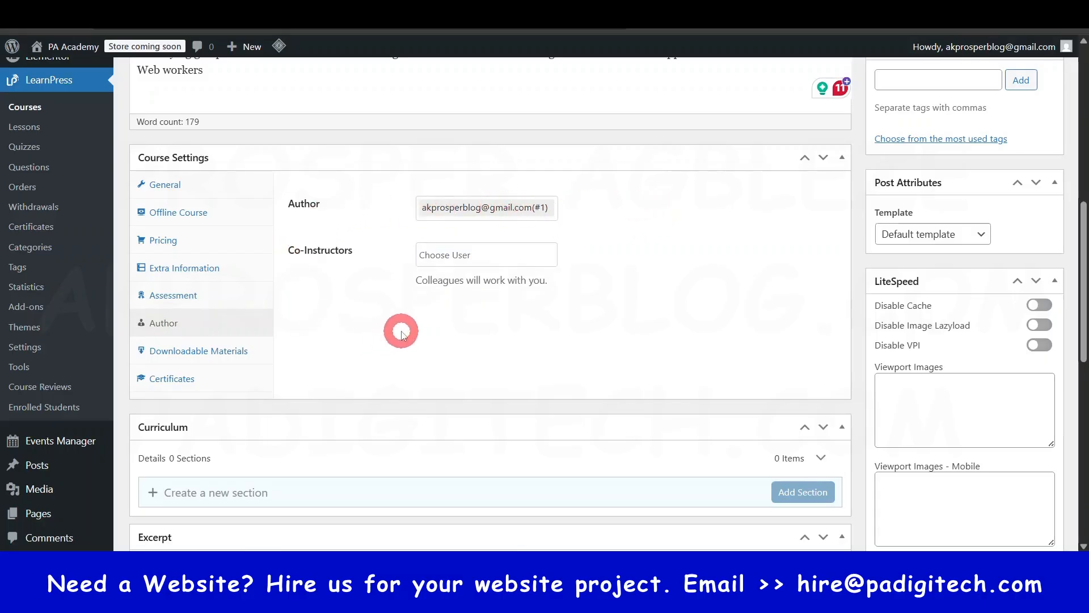
left_click_drag(285, 250, 349, 256)
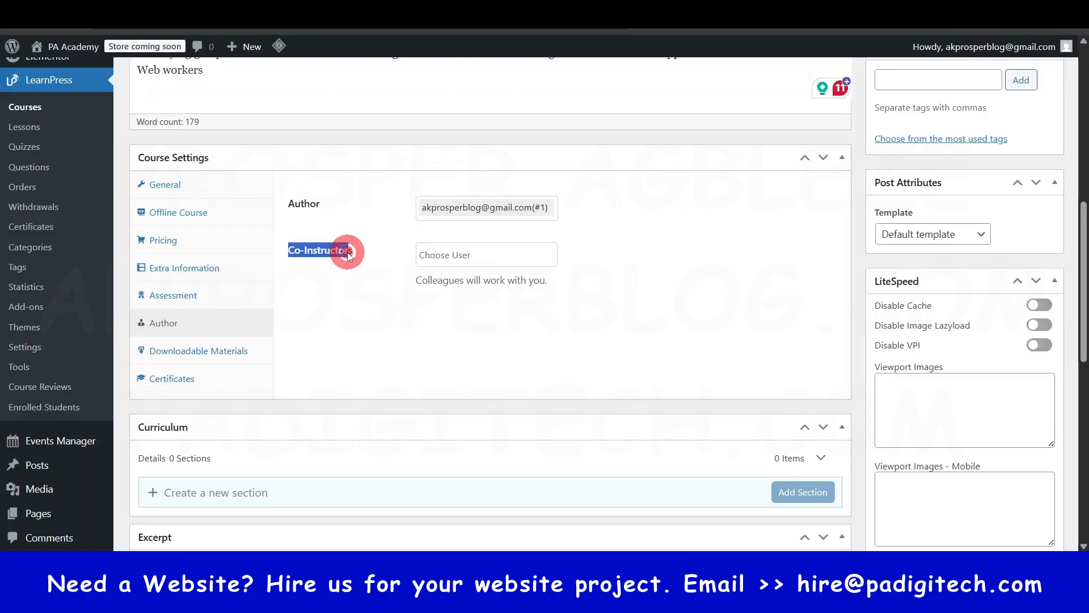
left_click(339, 295)
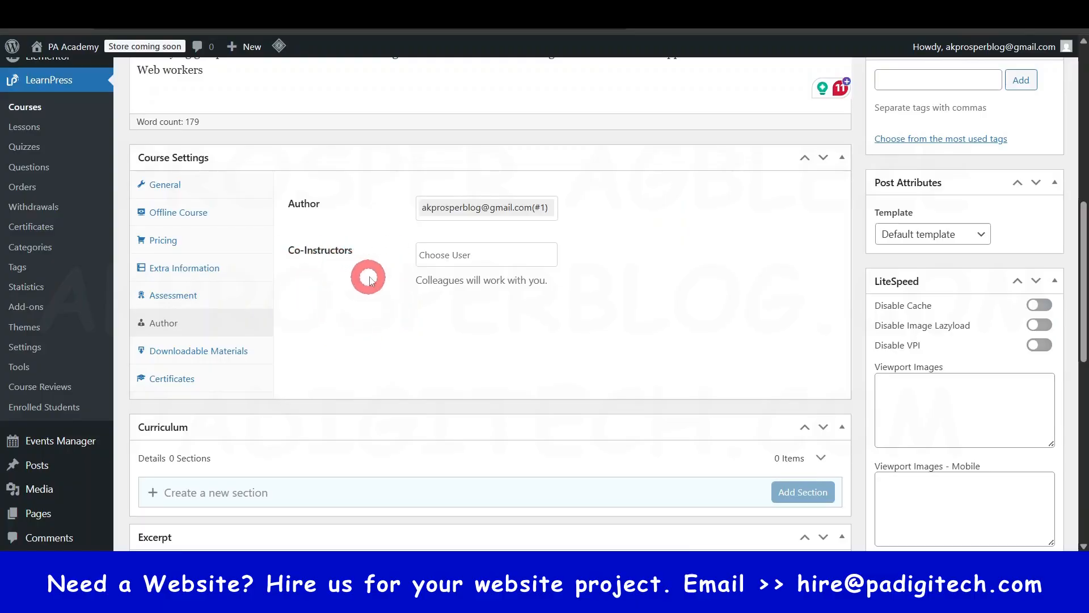
left_click(464, 253)
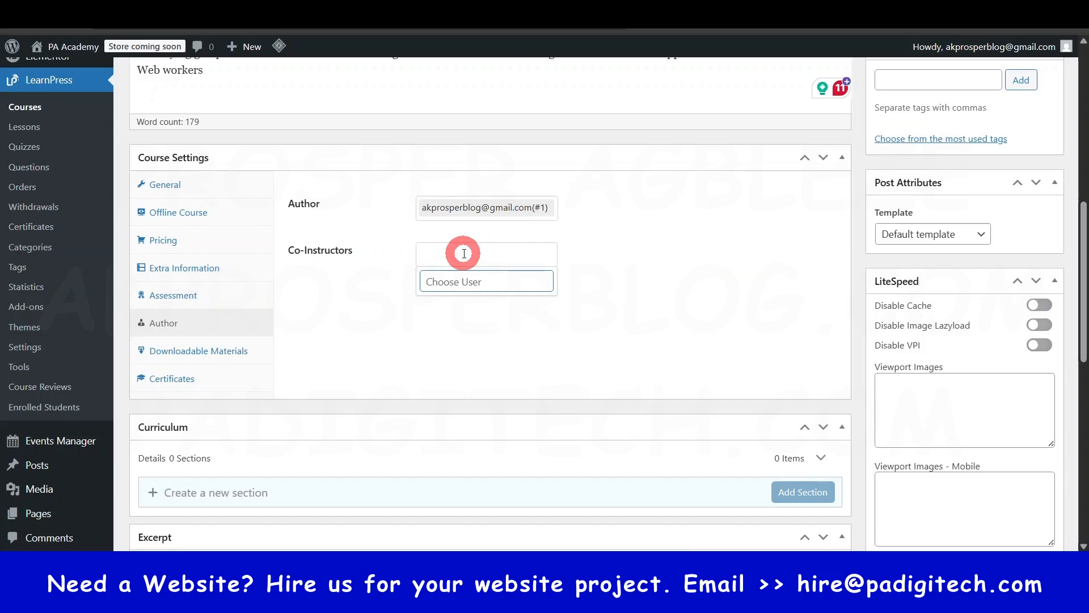
left_click(464, 253)
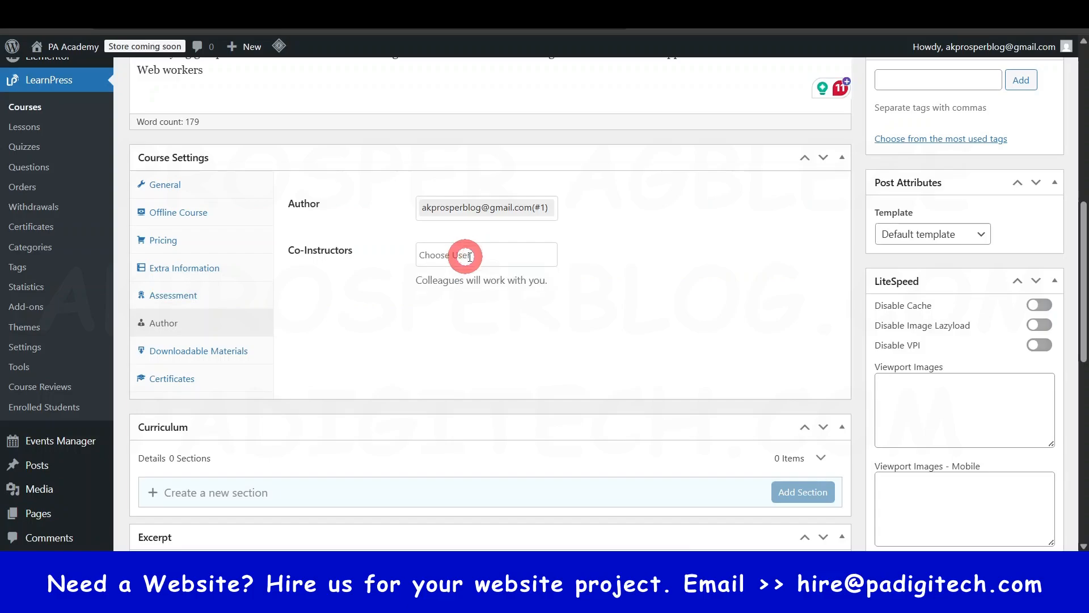
left_click(492, 253)
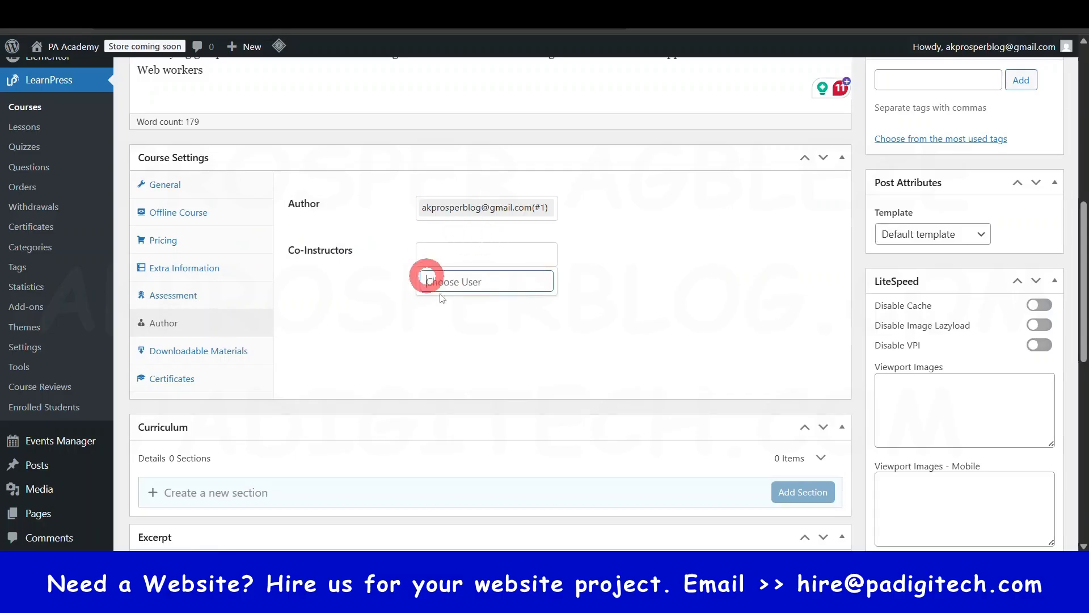
left_click(488, 253)
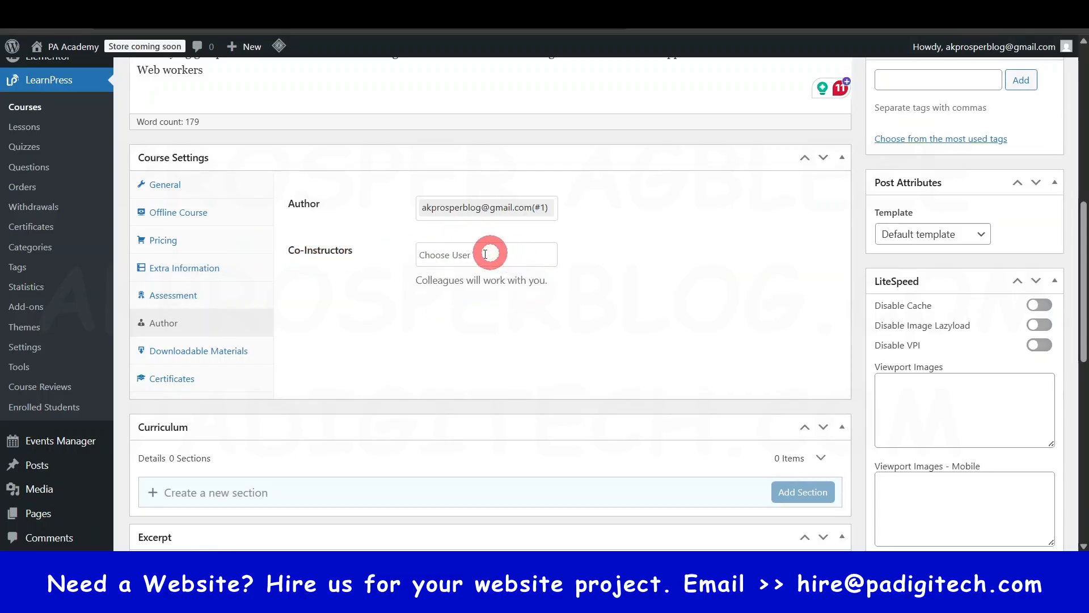
- Read the file count, size and type limits in the course's downloadable materials settings, dismissing the licence reminder
left_click(193, 354)
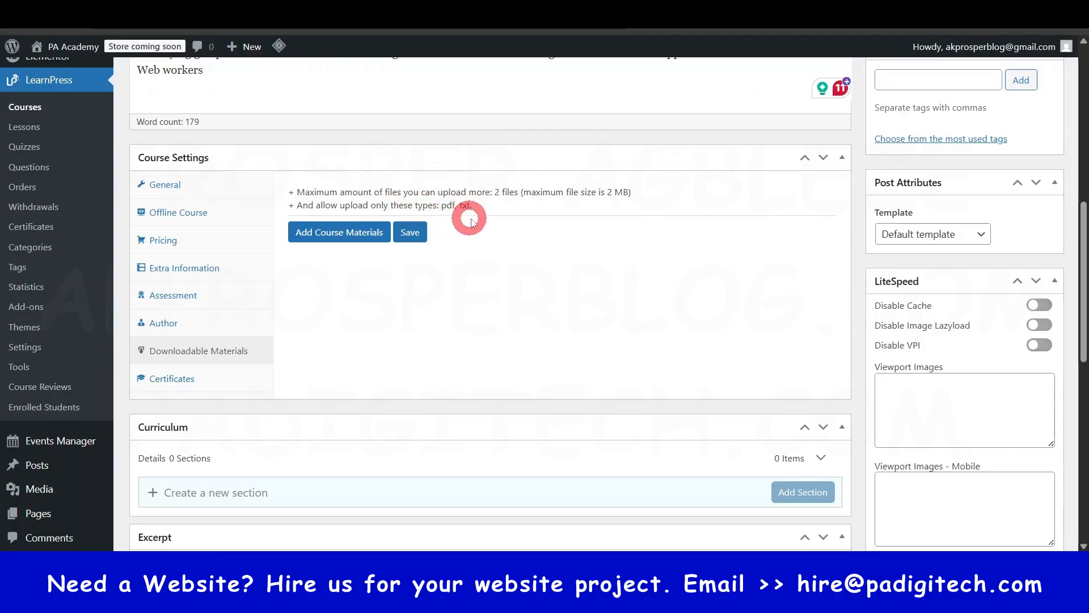
left_click_drag(495, 192, 545, 181)
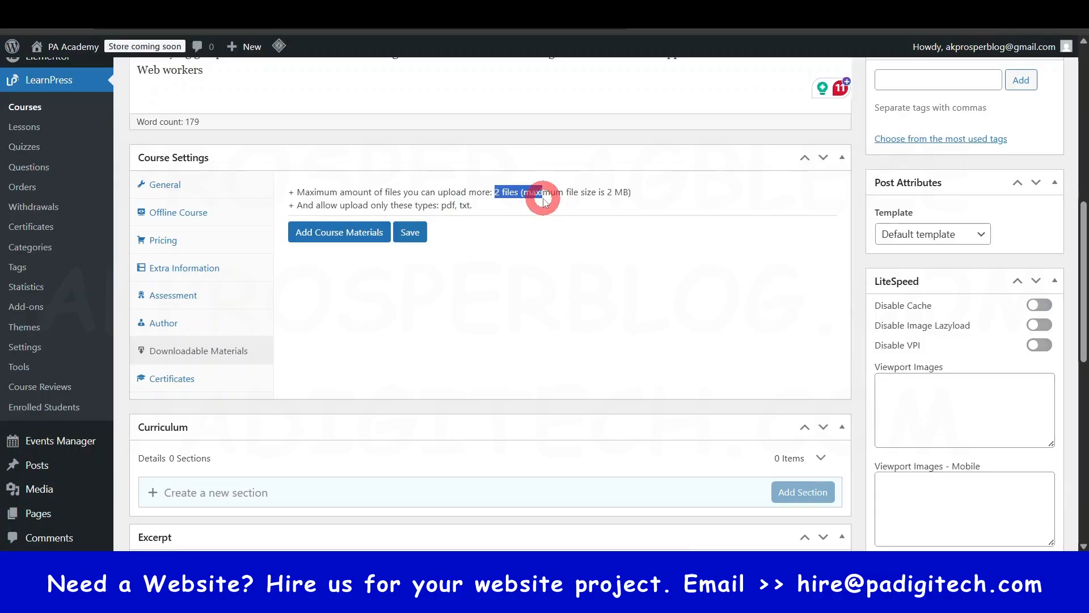
left_click(543, 196)
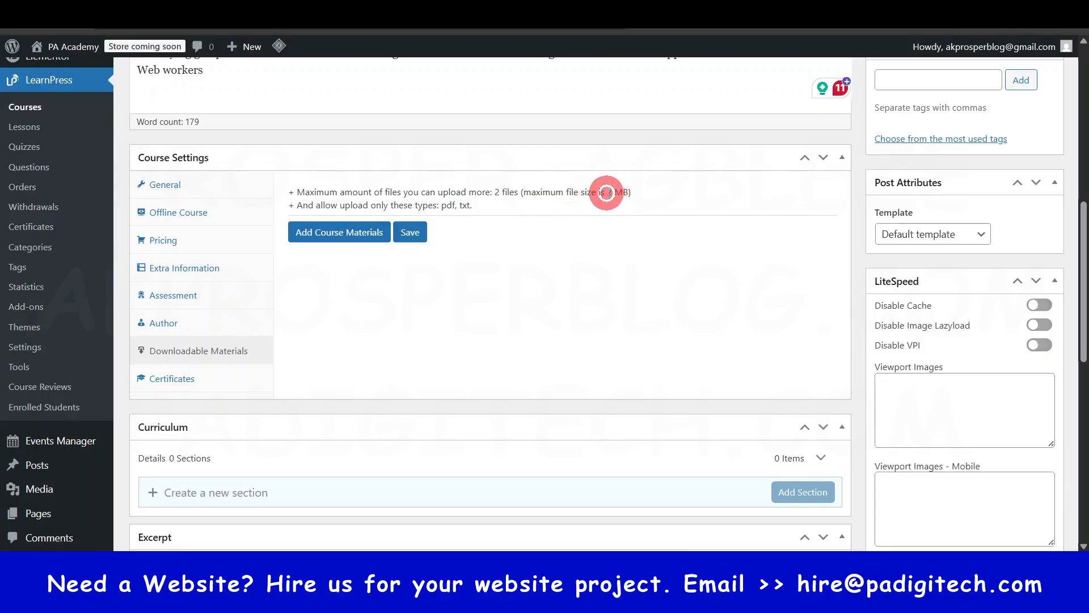
left_click_drag(606, 191, 629, 191)
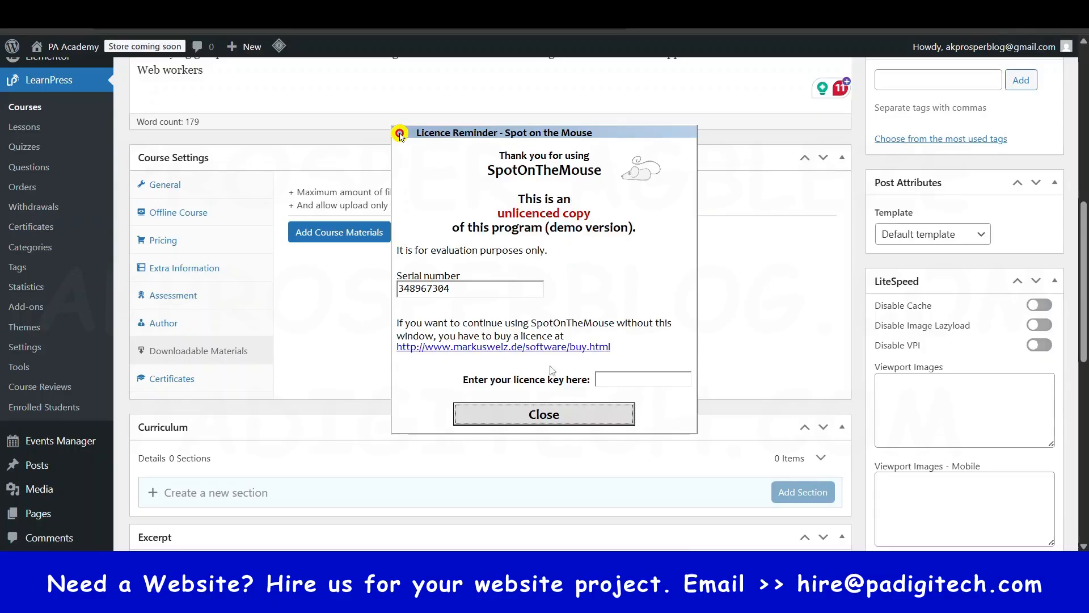
left_click(547, 416)
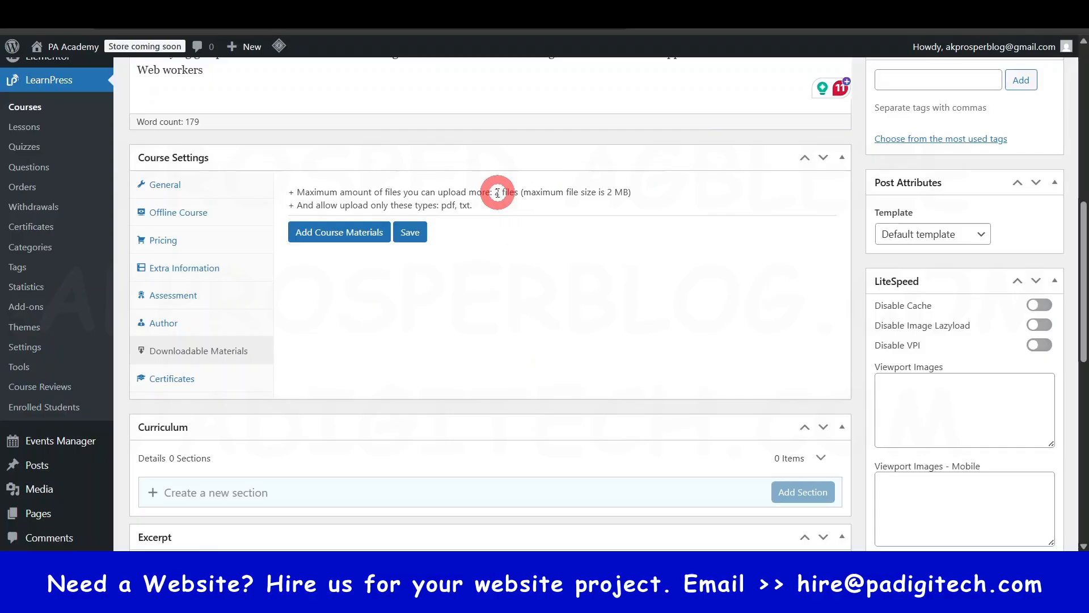
left_click_drag(494, 192, 514, 187)
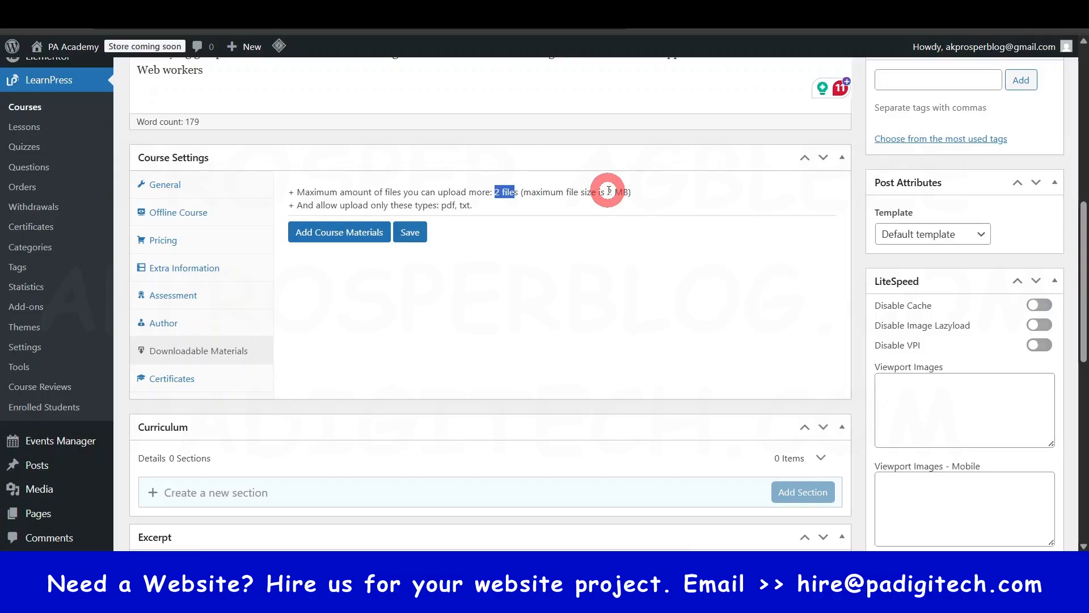
left_click_drag(607, 192, 622, 191)
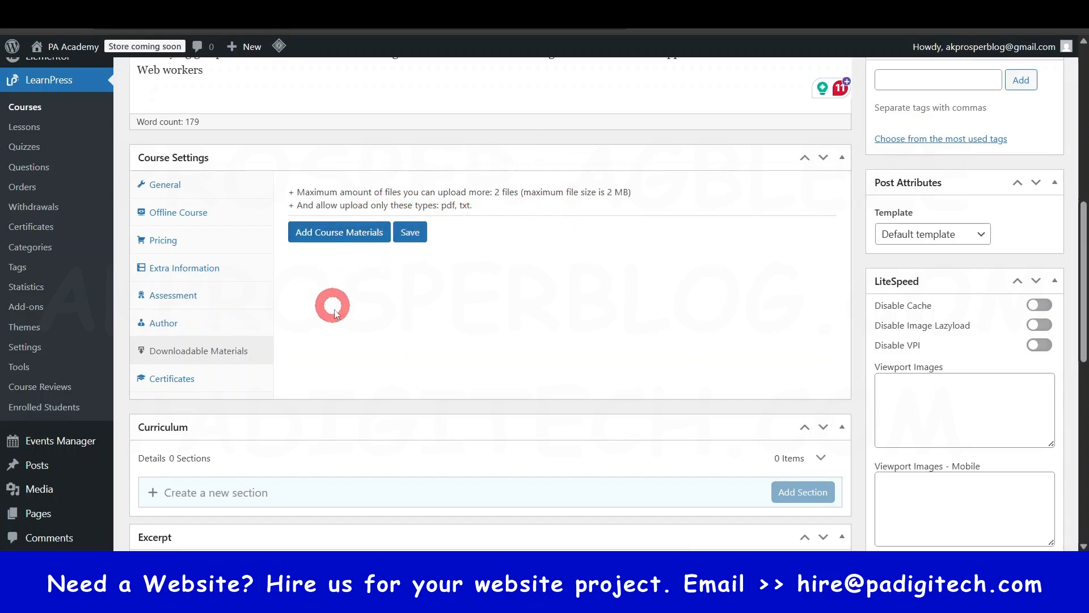
- Add a blank course material entry and set its method to External
left_click(338, 236)
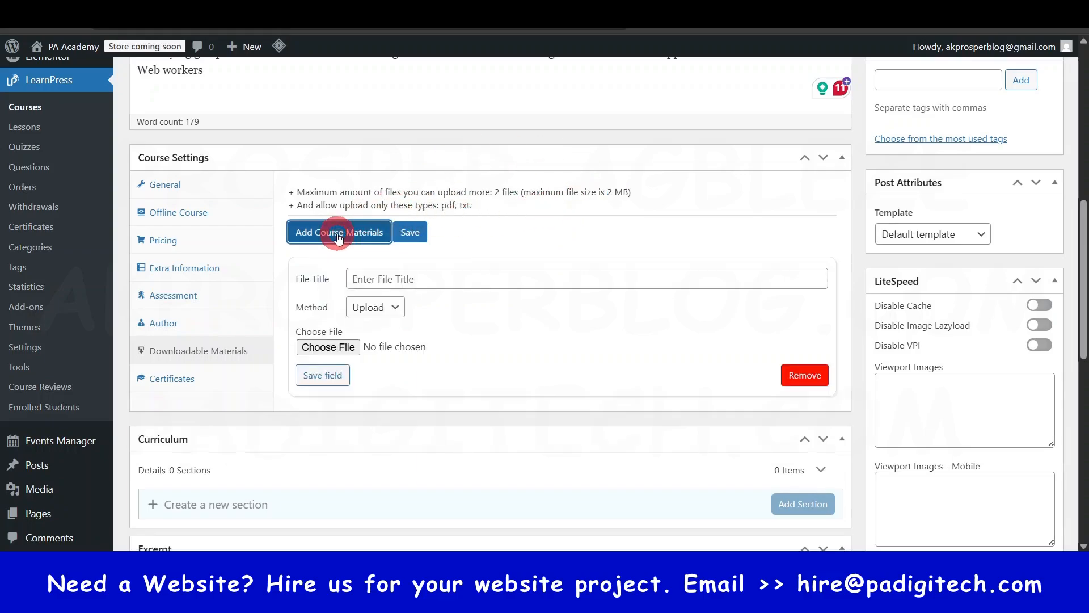
left_click(414, 278)
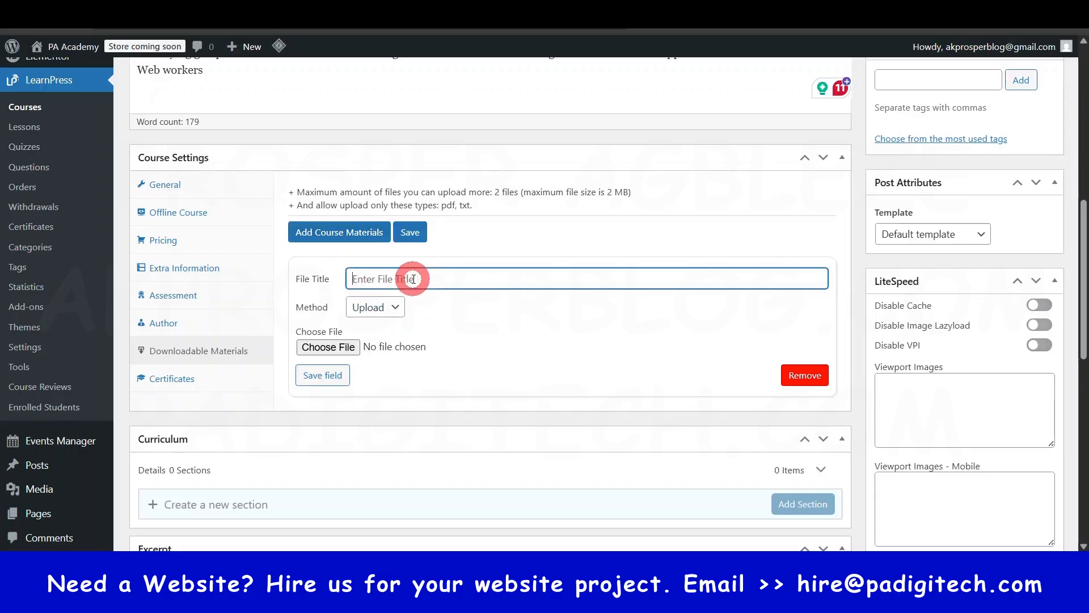
left_click(386, 309)
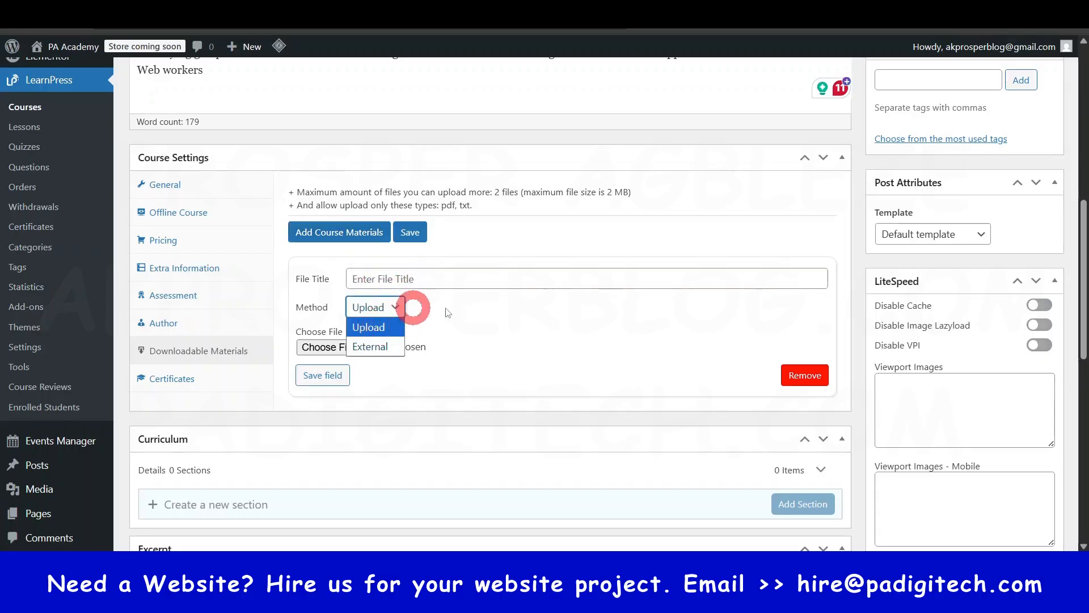
left_click(465, 309)
left_click(370, 307)
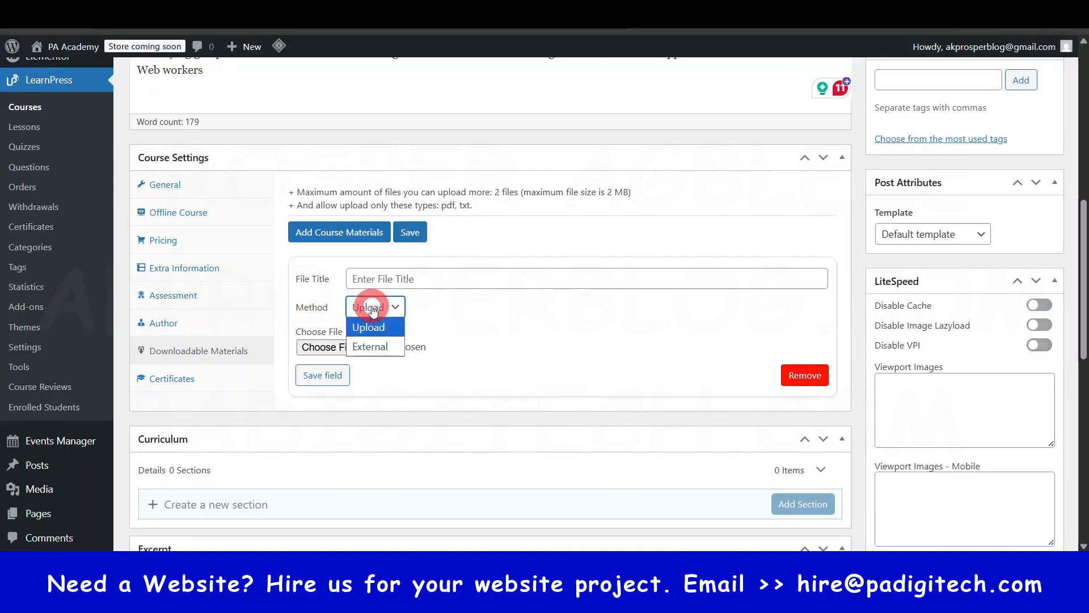
left_click(372, 346)
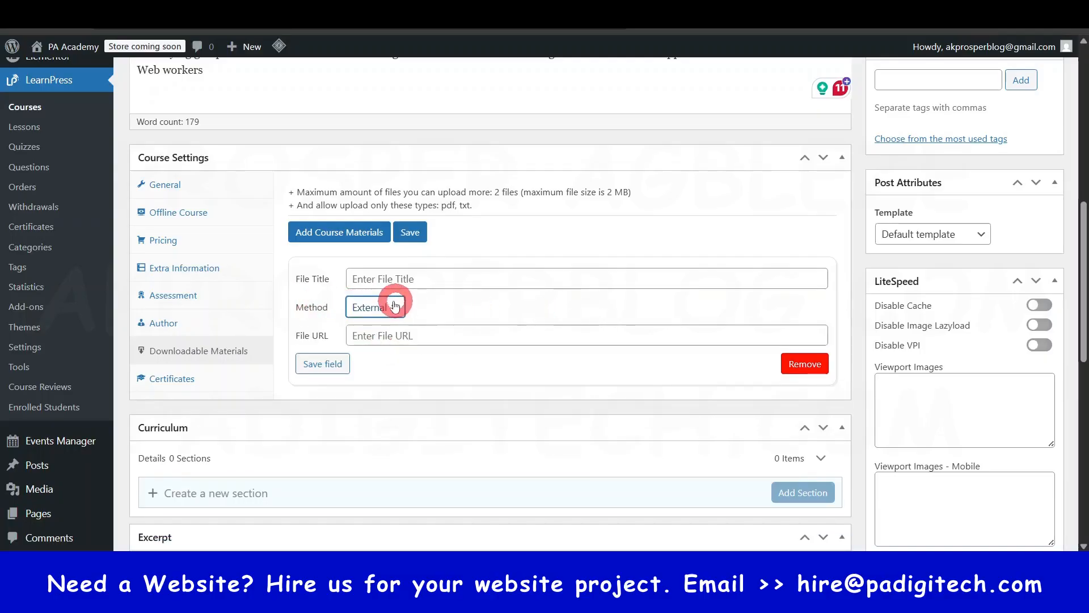
left_click(383, 337)
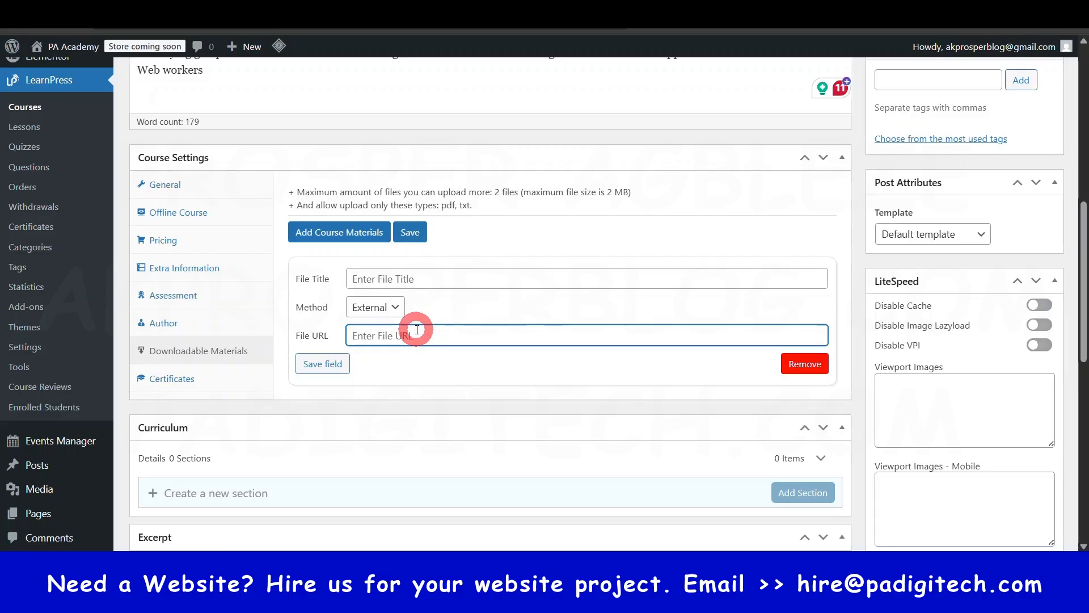
- Set the course material's method to Upload and browse the Downloads folder for a file without choosing one, rechecking the size limit
left_click(388, 306)
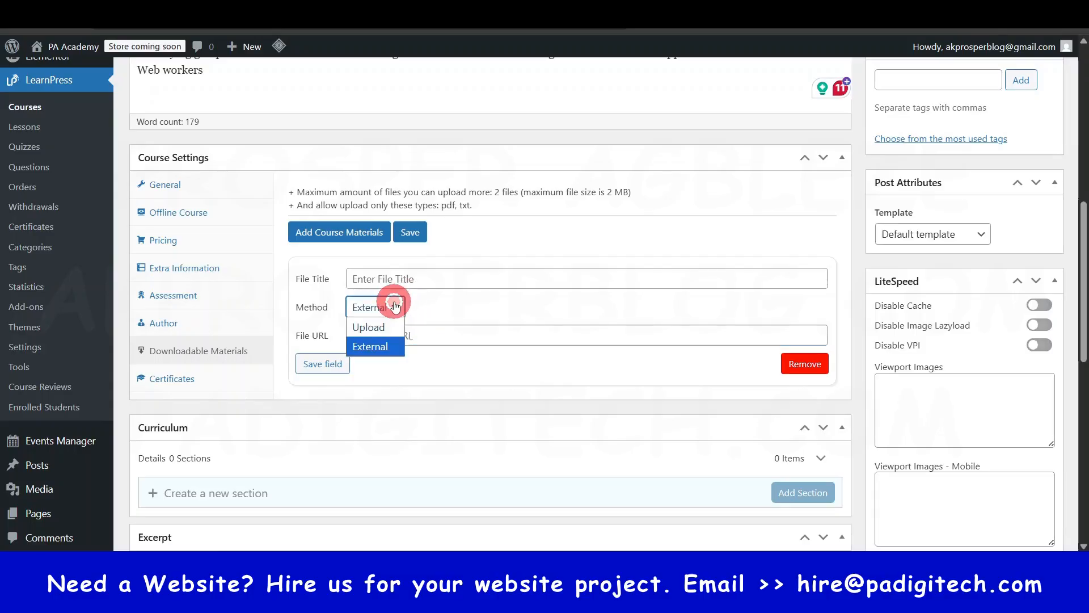
left_click(377, 319)
left_click(335, 346)
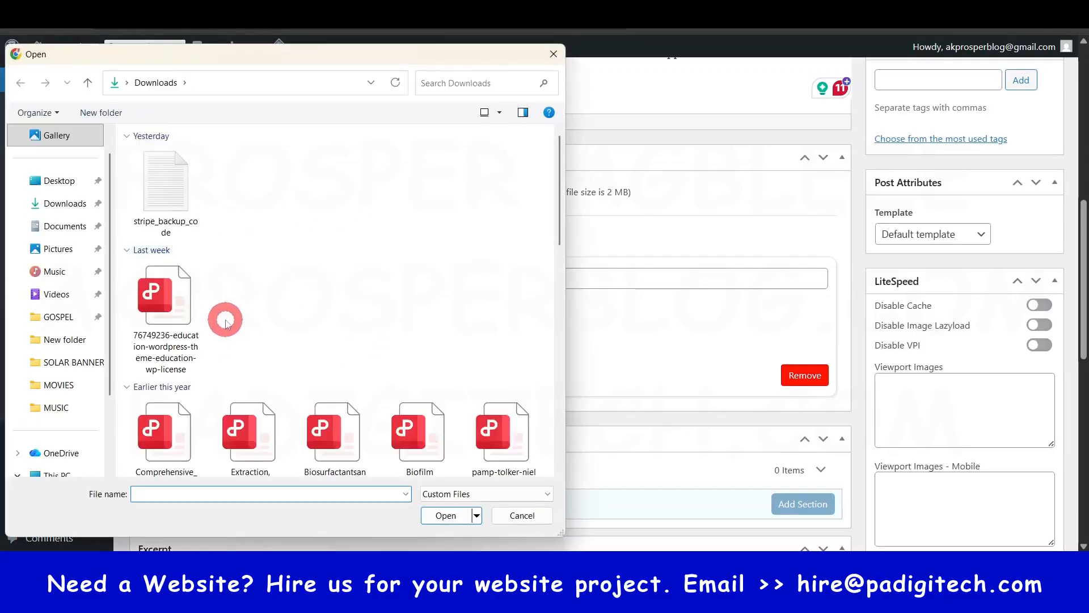
scroll(227, 316, "down", 5)
scroll(226, 322, "up", 3)
scroll(226, 321, "down", 3)
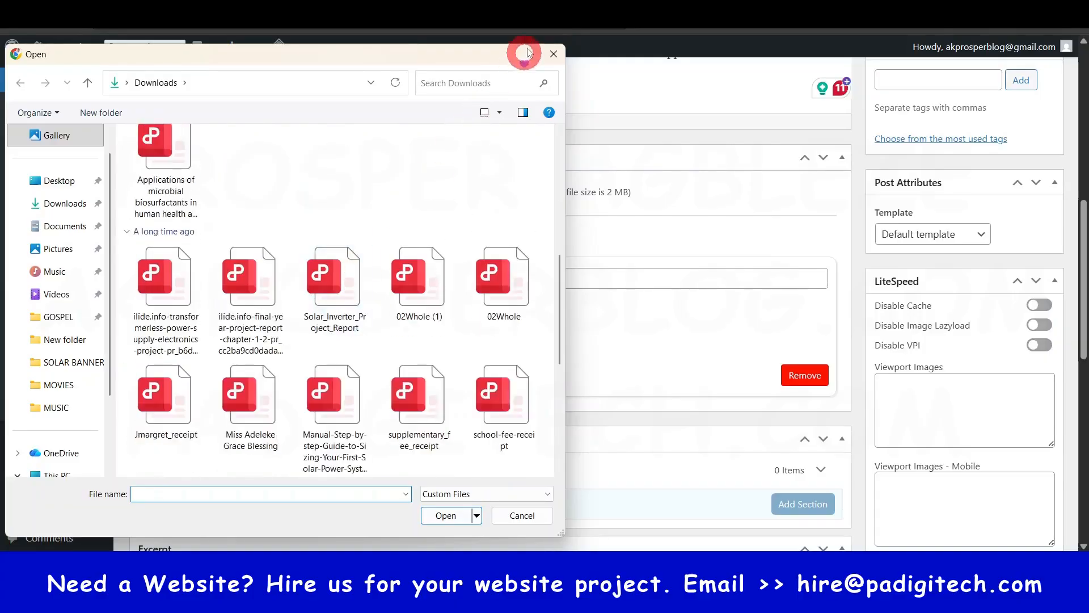
scroll(526, 54, "up", 2)
left_click(553, 55)
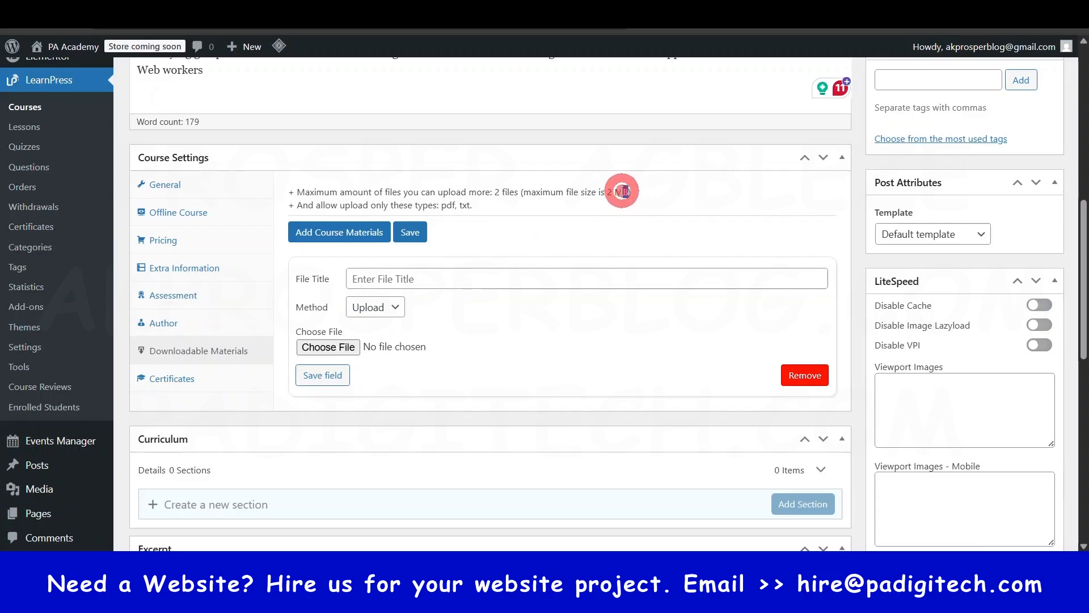
left_click_drag(624, 191, 607, 188)
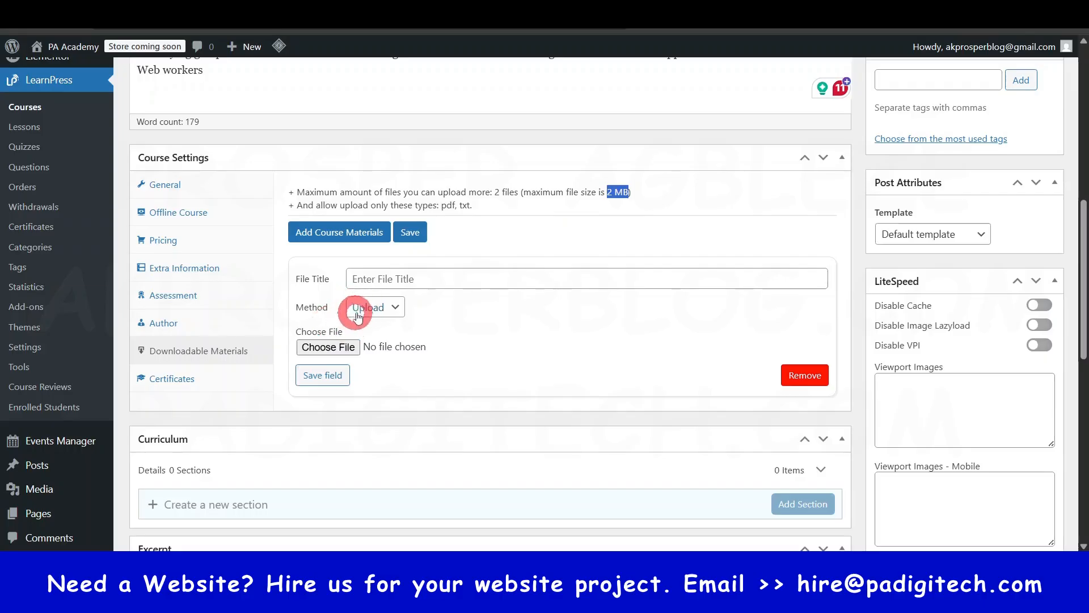
left_click_drag(604, 191, 625, 191)
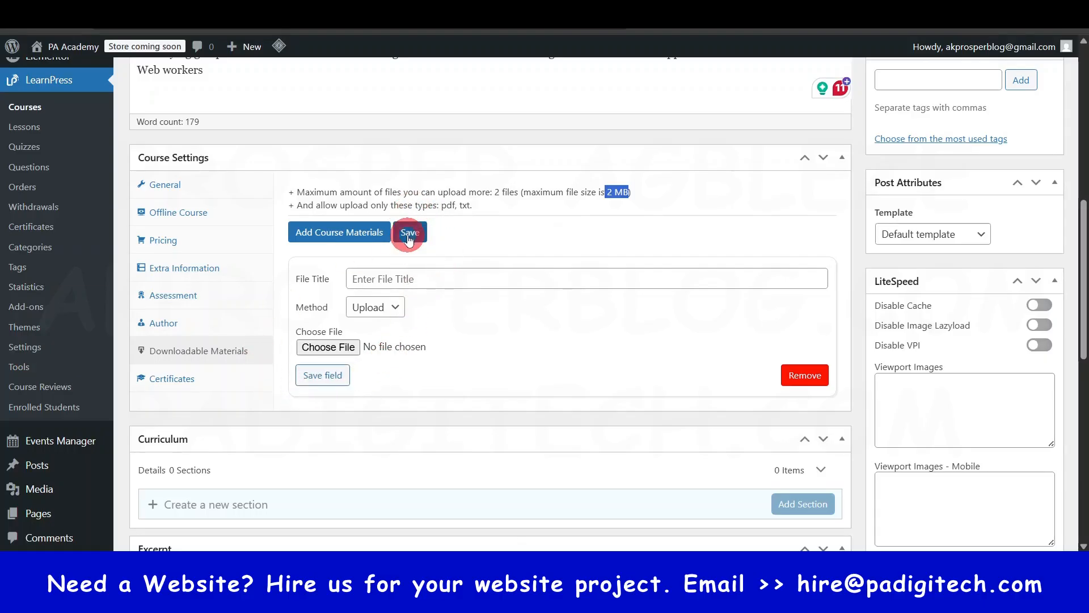
- Examine the course's certificate settings and the Curriculum section that follows them
left_click(173, 379)
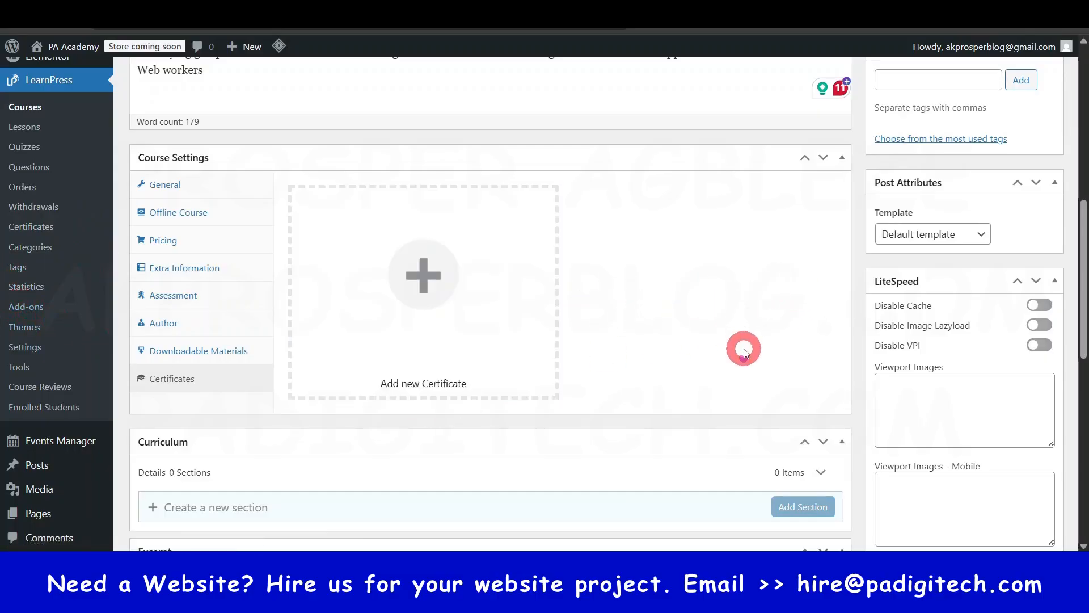
scroll(743, 348, "down", 1)
scroll(749, 348, "up", 2)
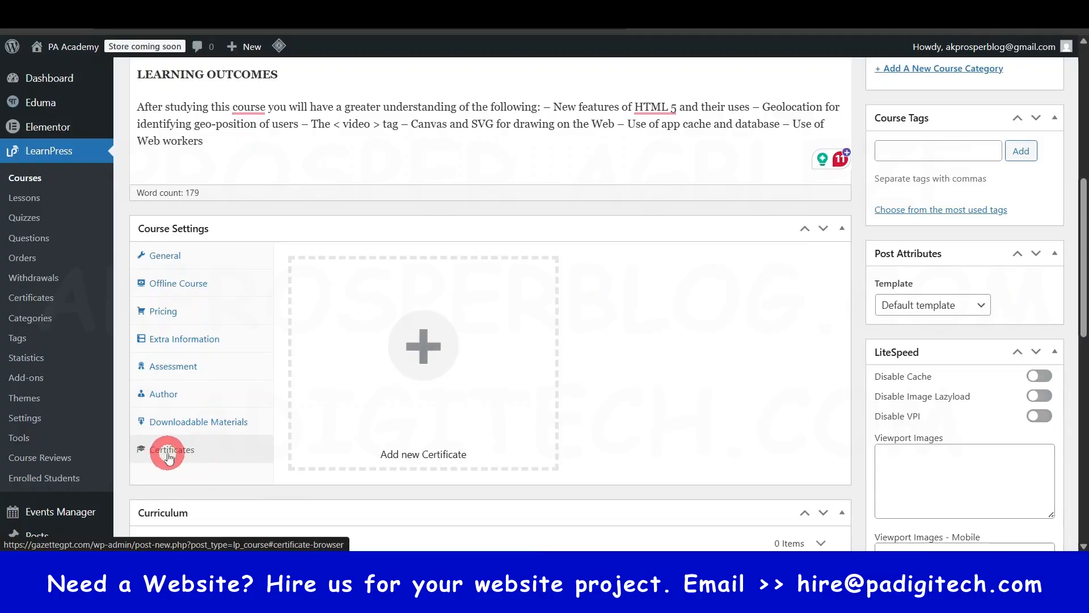
scroll(712, 345, "down", 1)
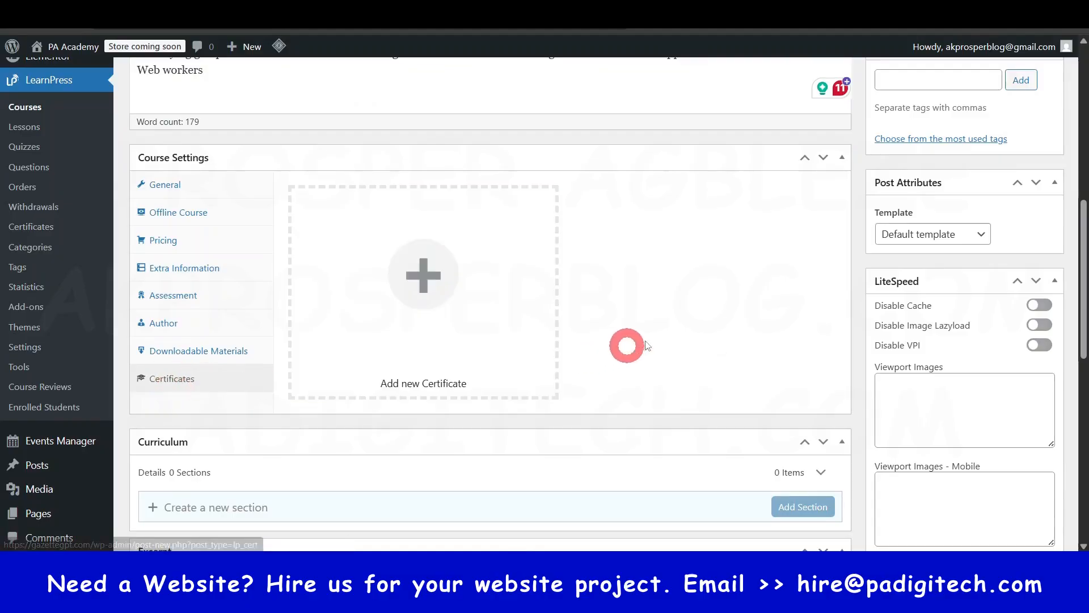
scroll(662, 328, "down", 1)
scroll(665, 331, "up", 6)
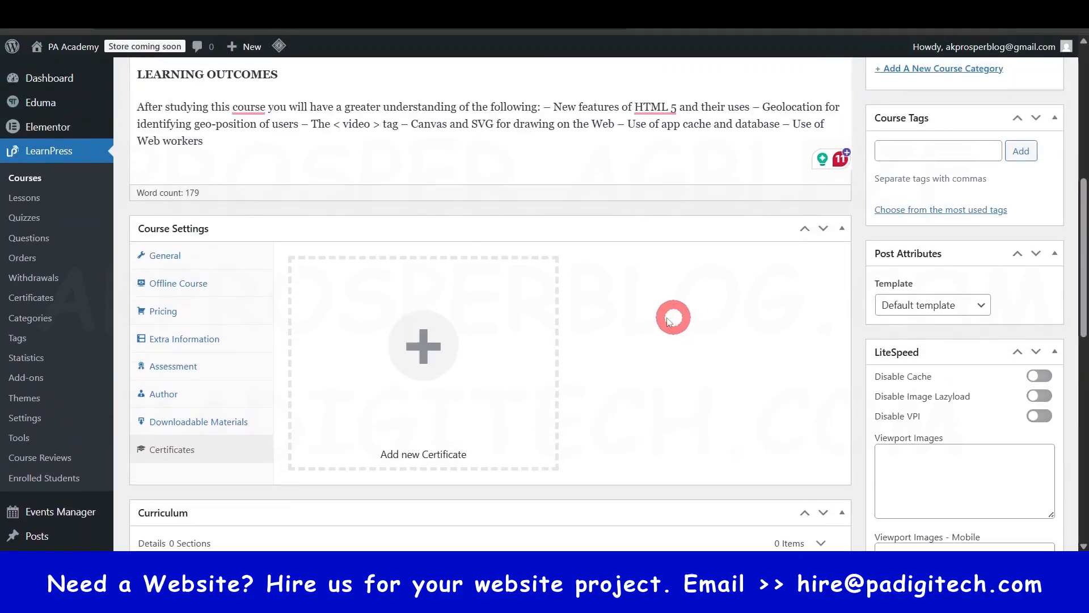
scroll(667, 323, "down", 8)
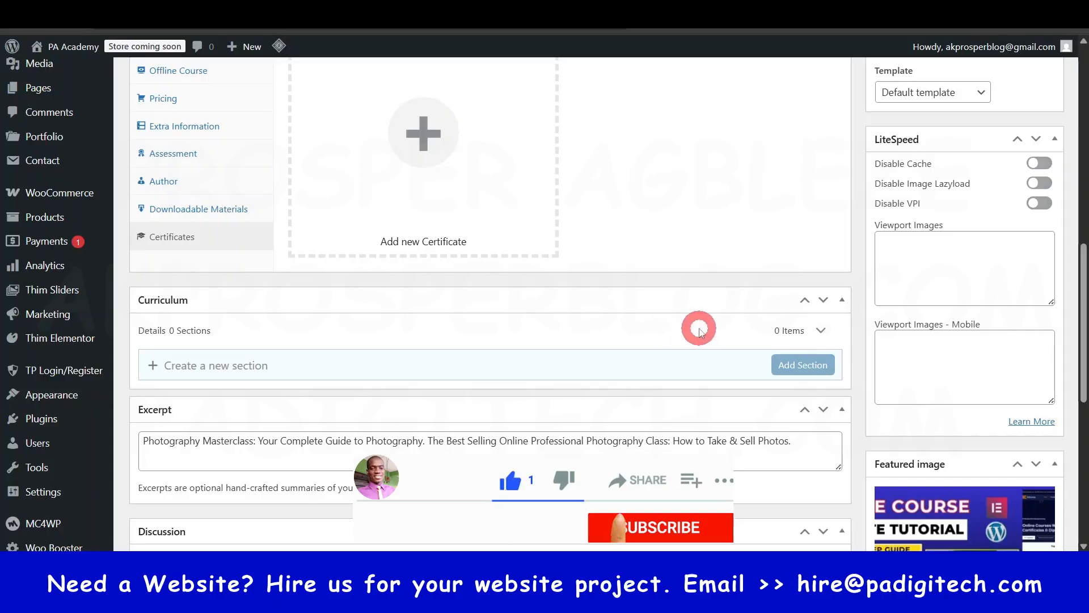
- Examine the lesson, language, quiz, assessment, access and skill-level details of the Eduma demo course Create an LMS Website with LearnPress
scroll(671, 325, "up", 4)
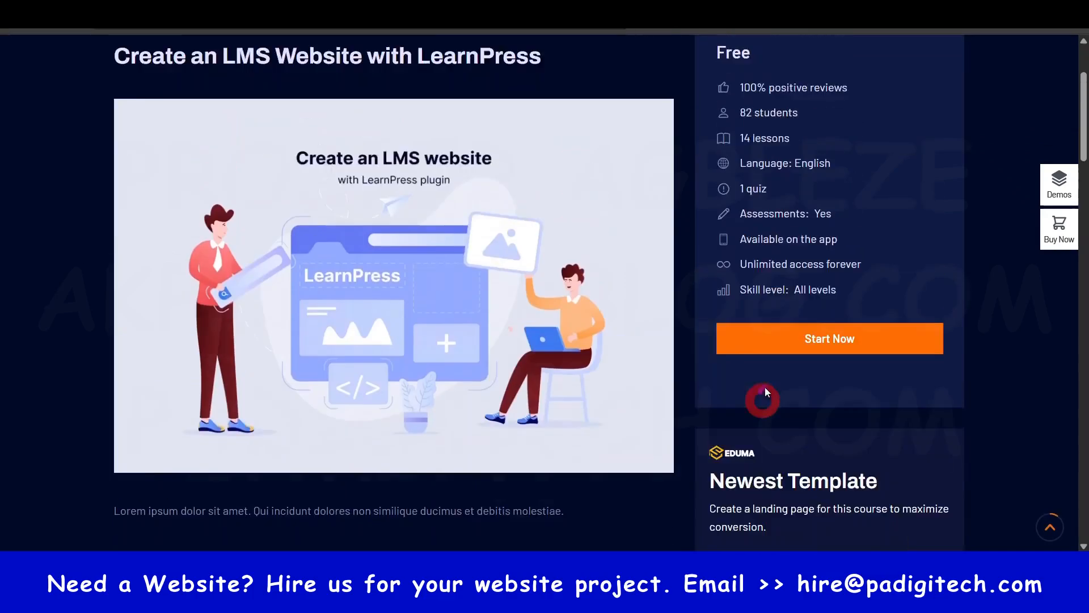
scroll(764, 391, "up", 3)
left_click_drag(743, 226, 766, 282)
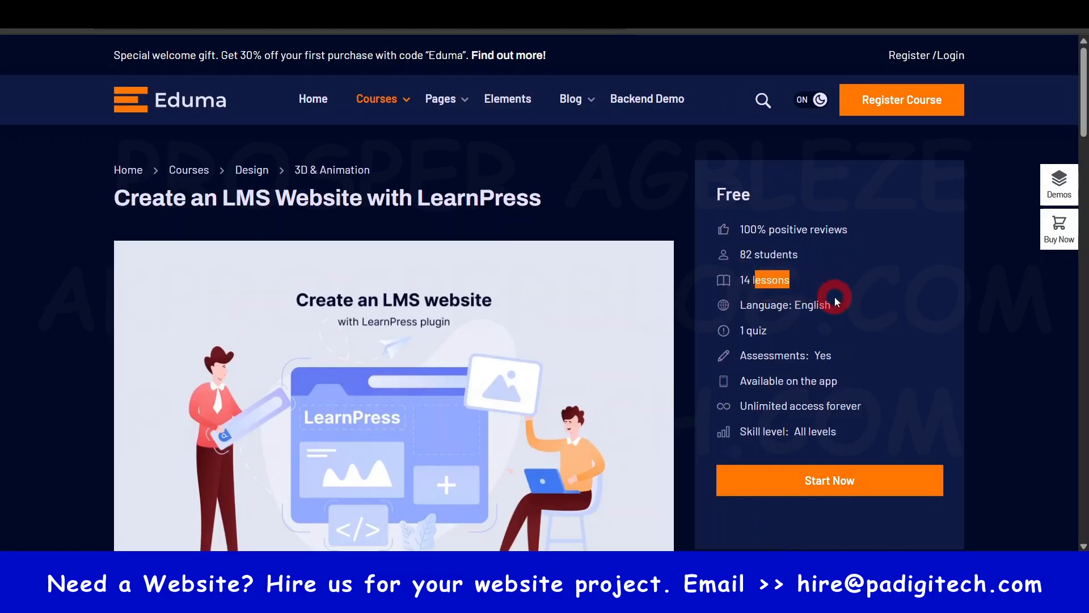
left_click_drag(832, 305, 790, 305)
left_click(771, 332)
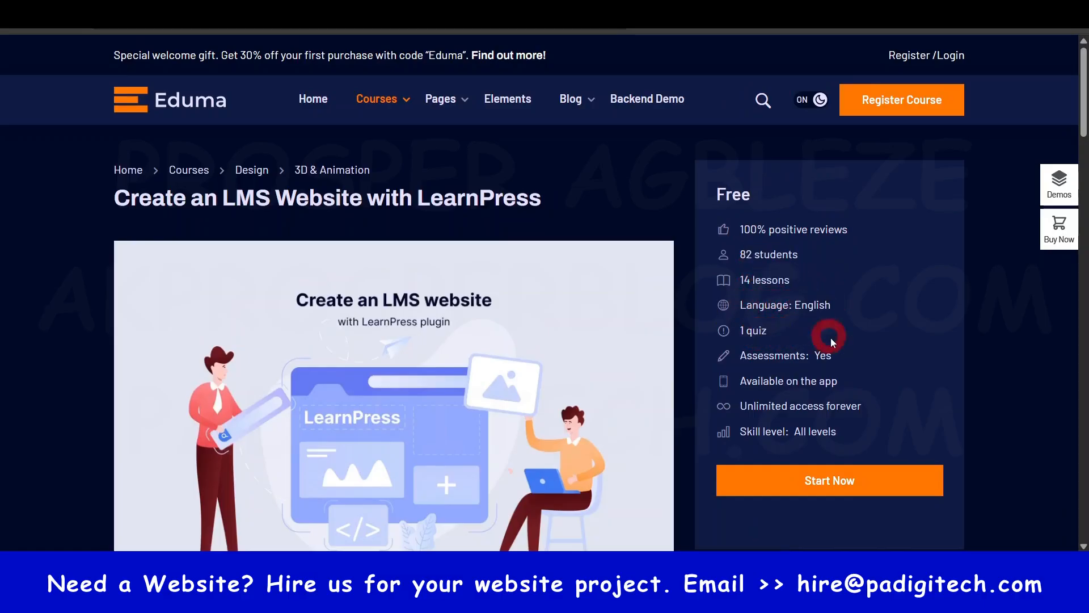
left_click_drag(845, 353, 769, 358)
left_click(857, 381)
left_click_drag(857, 381, 776, 408)
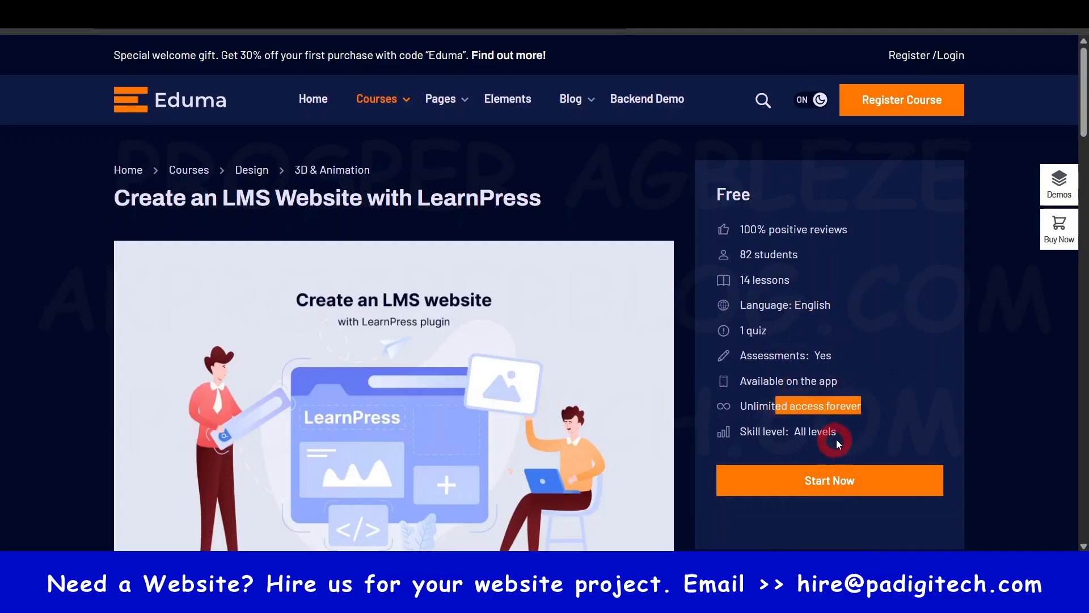
left_click_drag(839, 438, 811, 381)
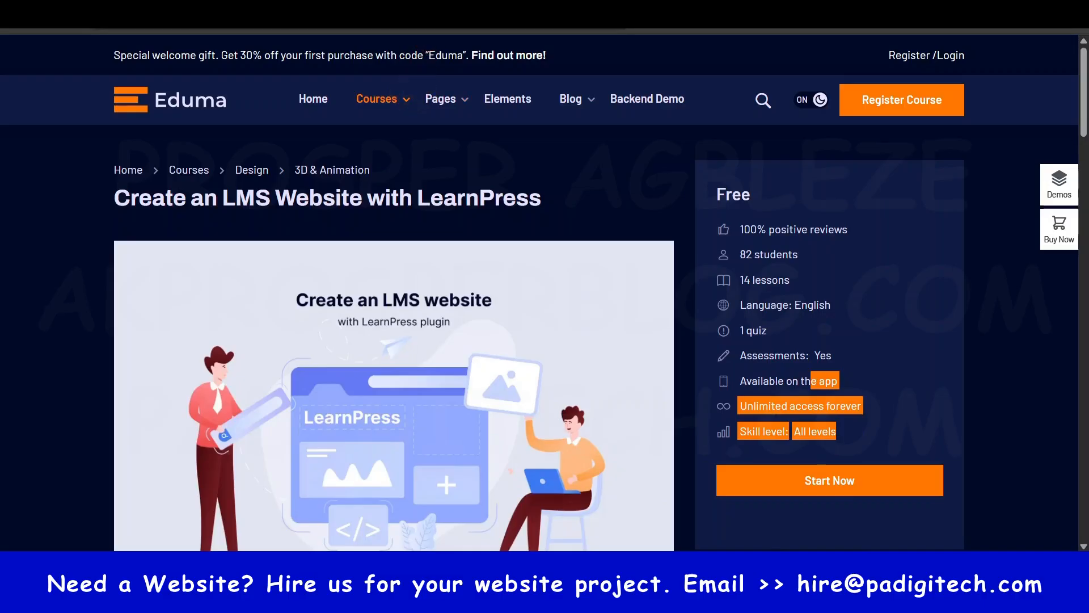
left_click(406, 7)
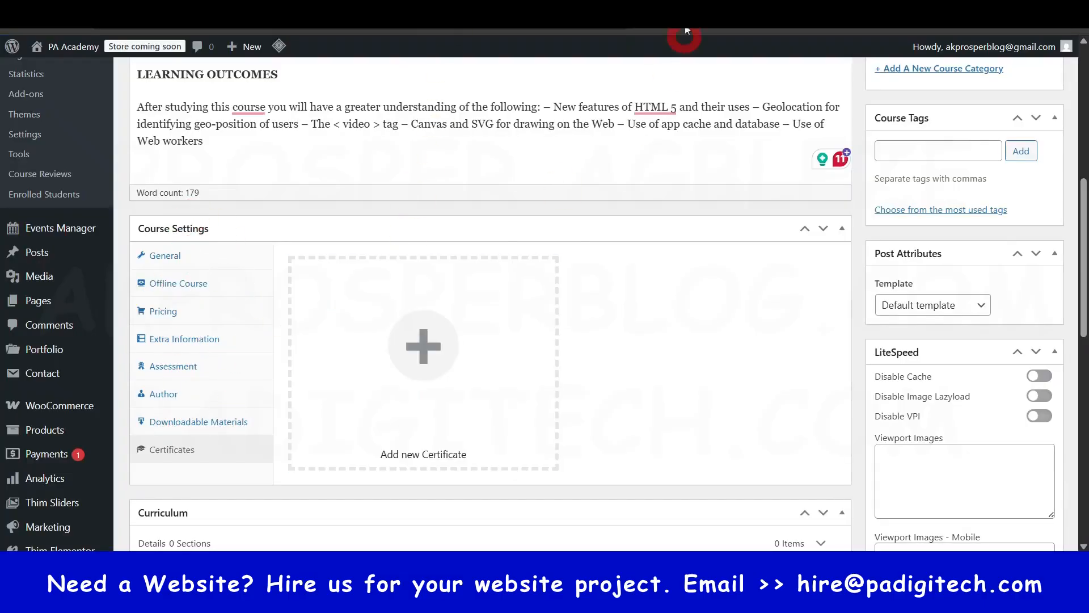
left_click(272, 8)
left_click_drag(782, 229, 899, 343)
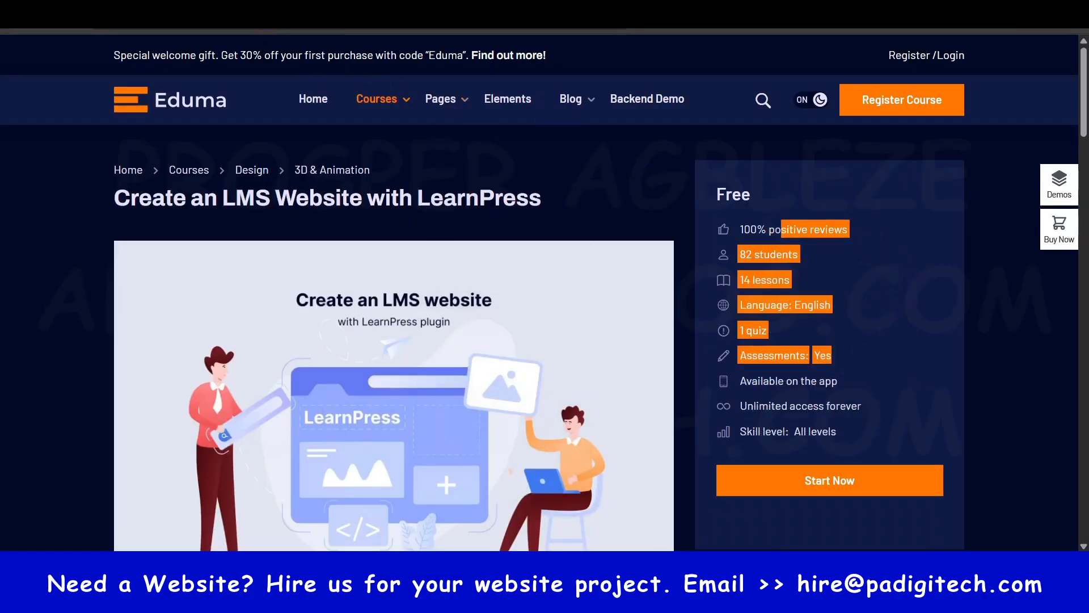
- Compare the new course's Curriculum section with the demo course's curriculum, collapsing its LearnPress Introduction section to view the section list
left_click(397, 8)
scroll(420, 340, "down", 5)
scroll(322, 303, "up", 1)
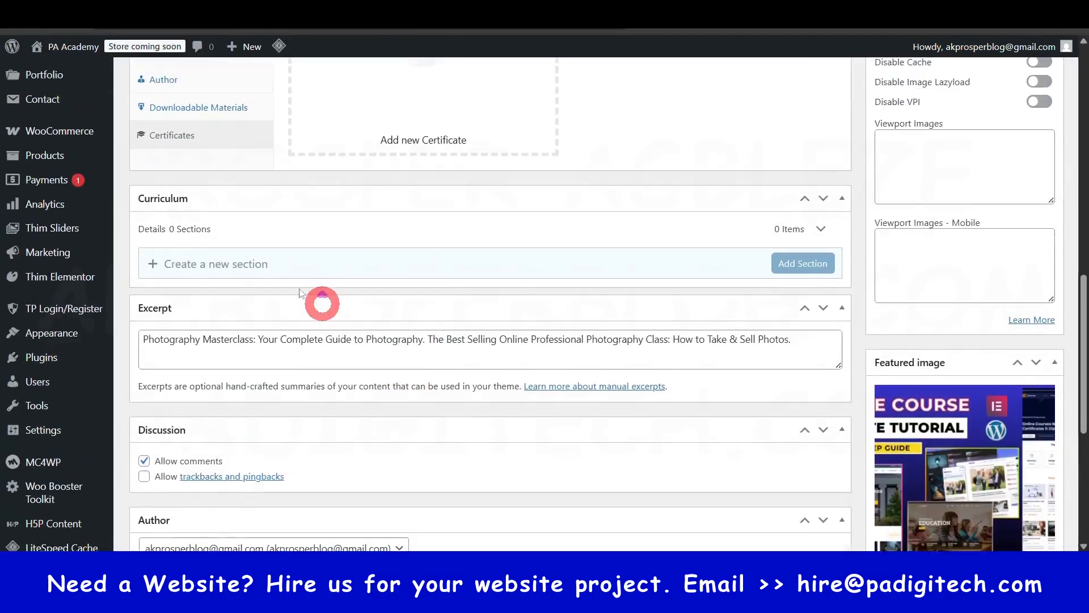
scroll(301, 293, "up", 1)
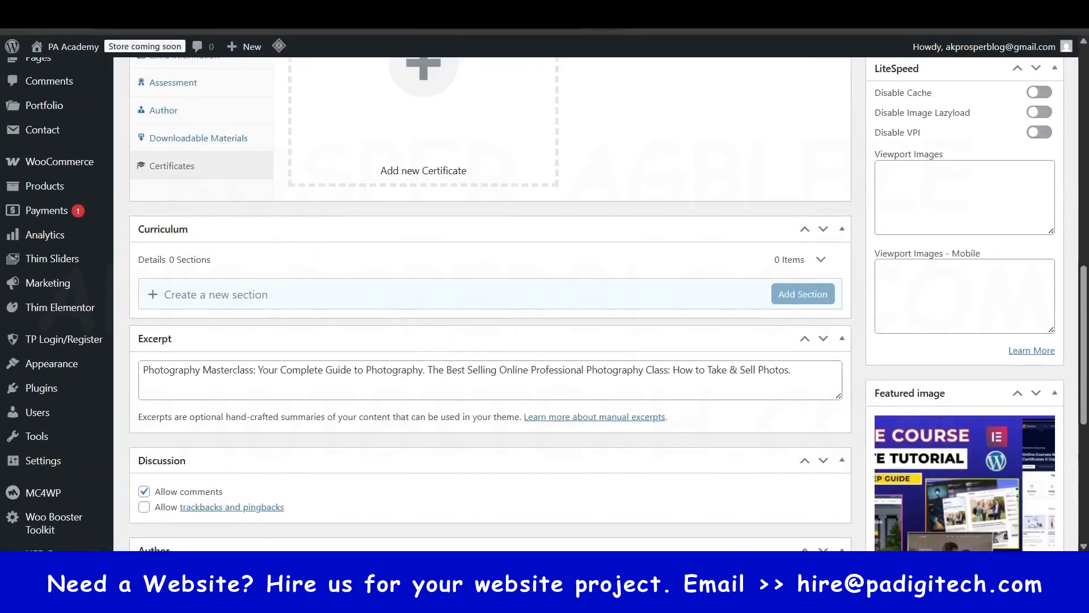
left_click(453, 8)
scroll(814, 344, "down", 5)
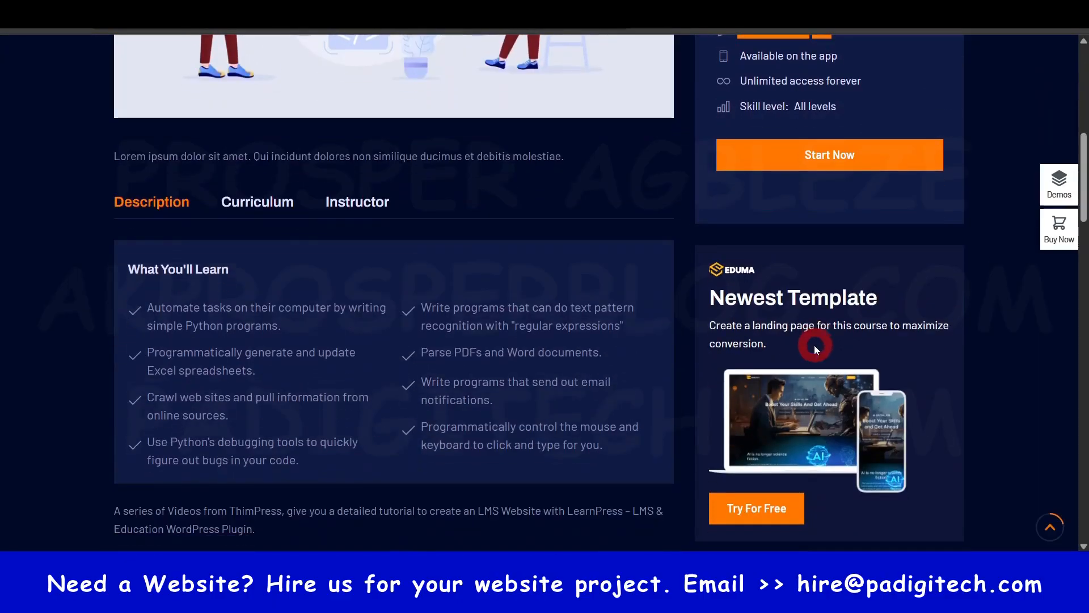
left_click(259, 203)
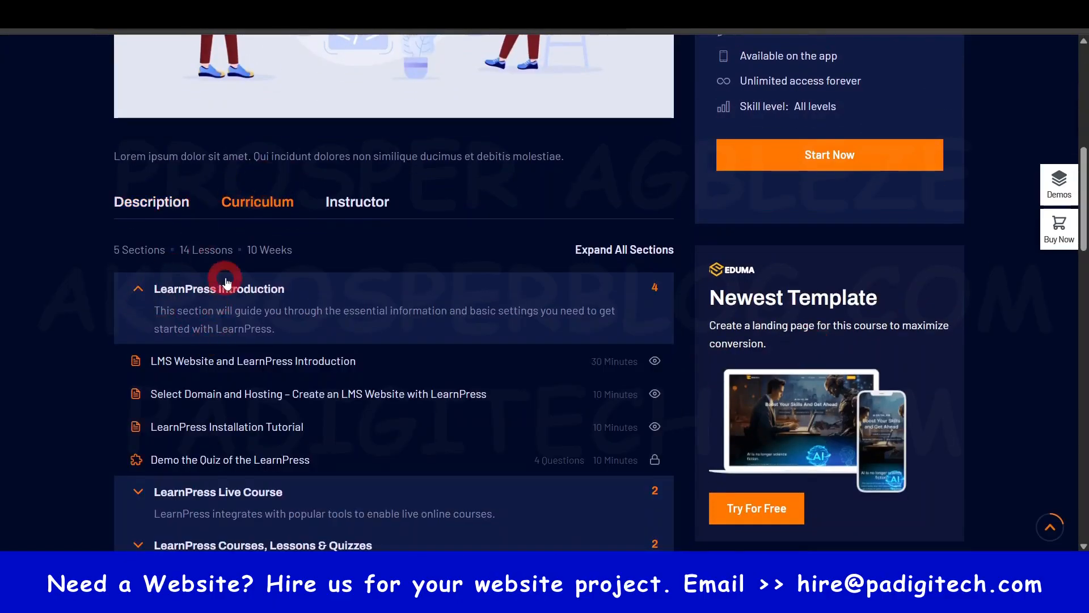
left_click(201, 295)
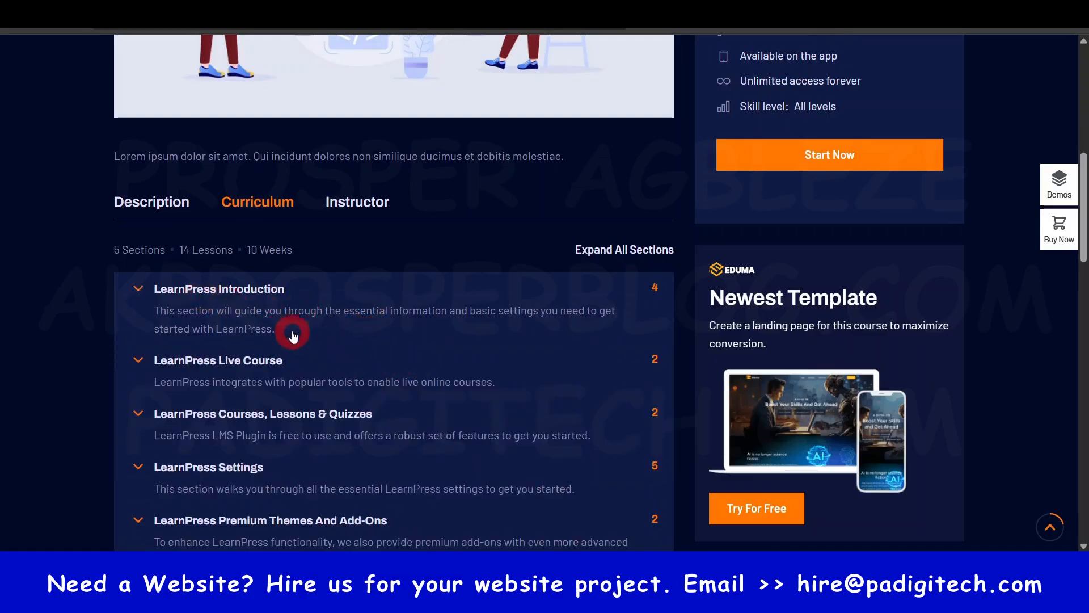
scroll(334, 329, "down", 4)
scroll(298, 340, "up", 1)
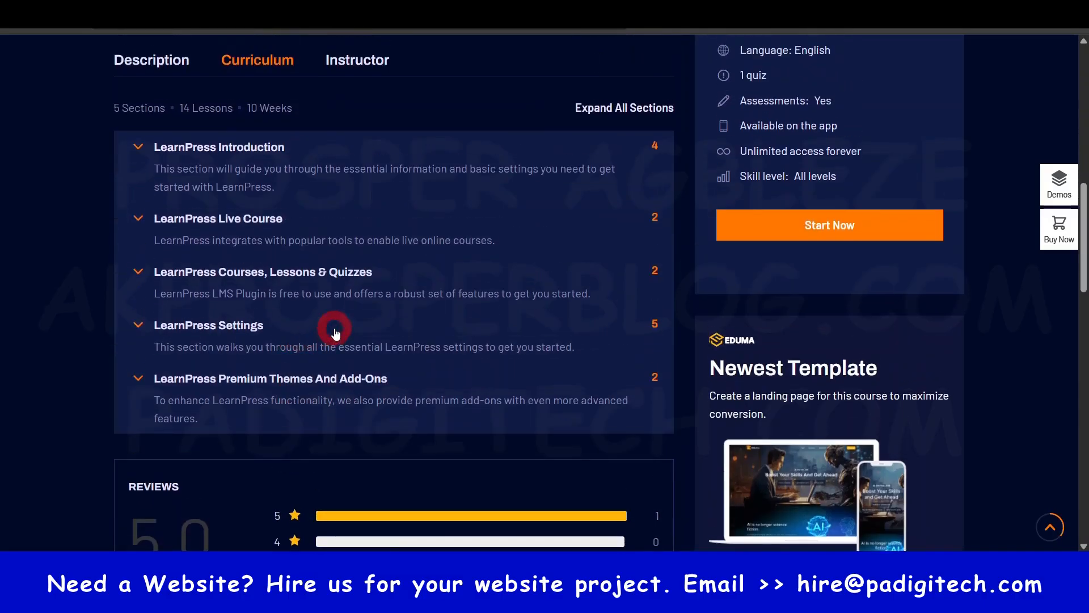
scroll(333, 326, "up", 1)
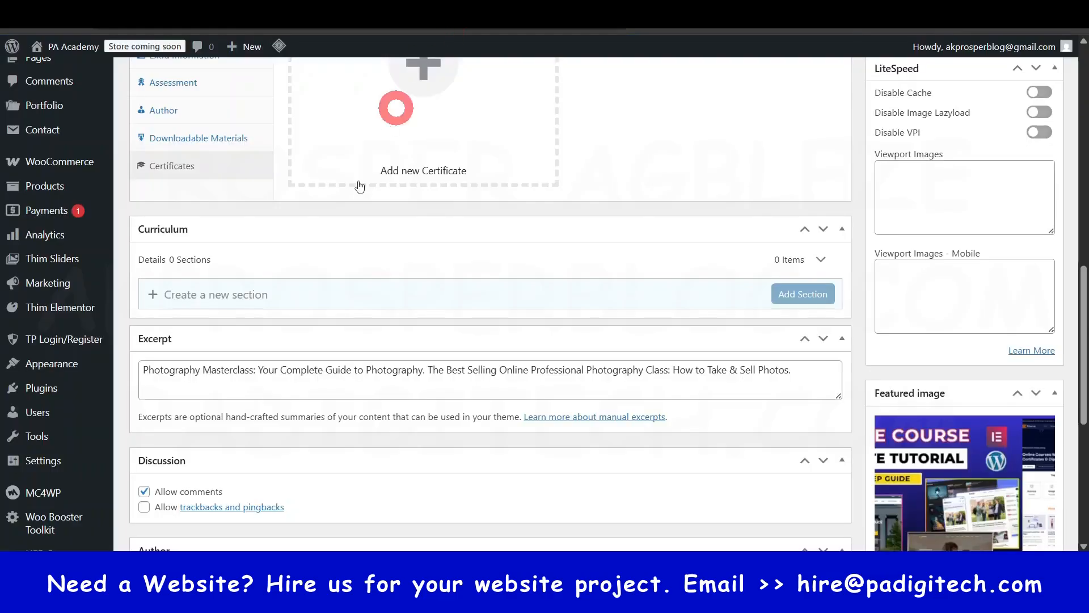
scroll(335, 283, "down", 3)
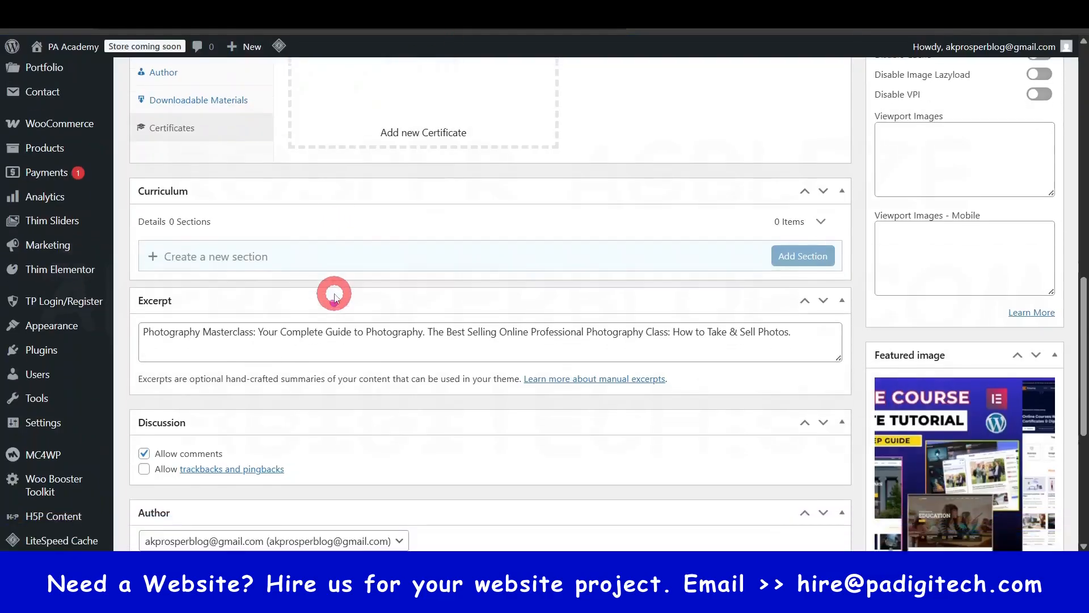
- Read the demo curriculum's section summary and the lessons inside LearnPress Introduction and LearnPress Live Course, collapsing each section again
scroll(275, 255, "up", 1)
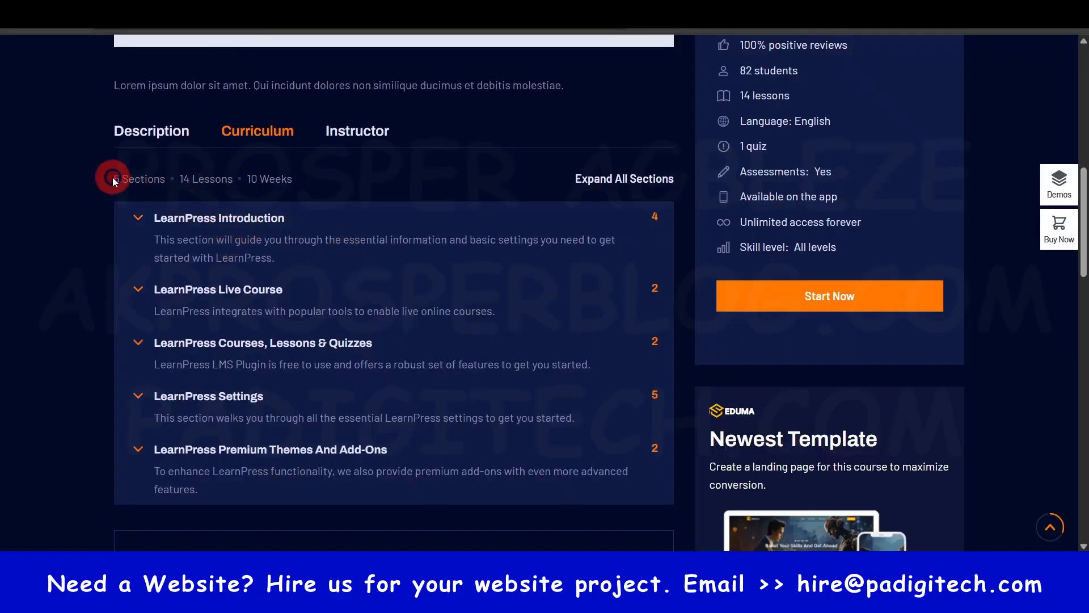
left_click_drag(111, 179, 152, 178)
left_click(149, 178)
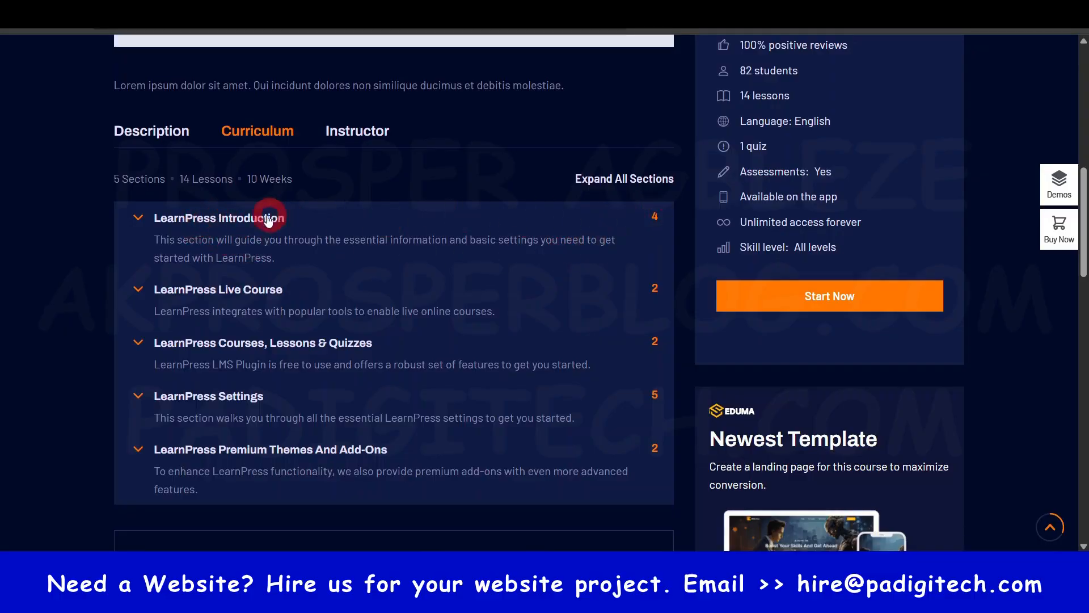
left_click(222, 219)
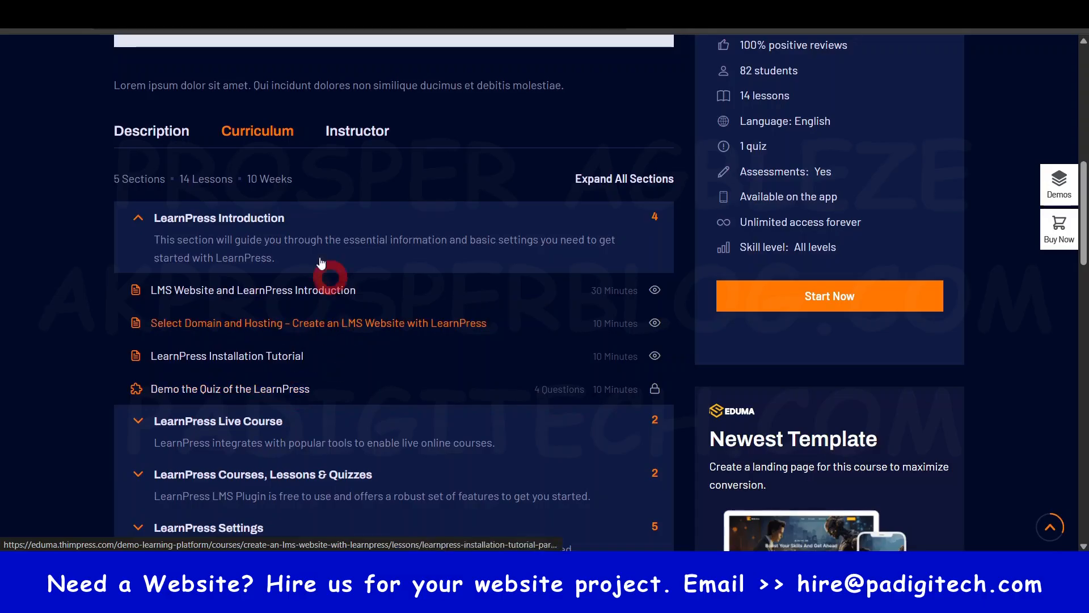
left_click(208, 222)
left_click(190, 287)
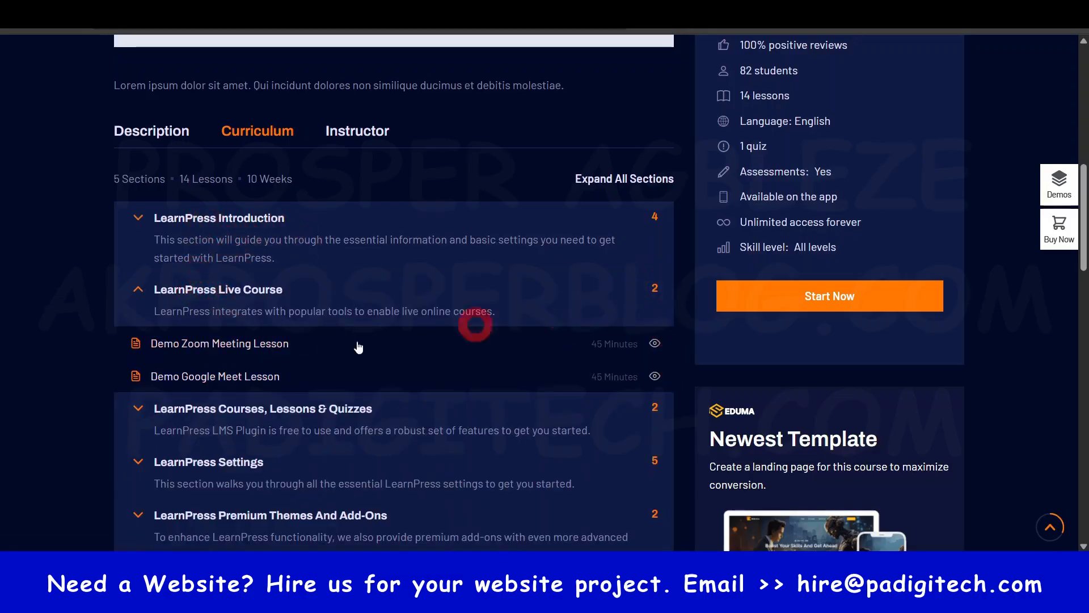
left_click(143, 289)
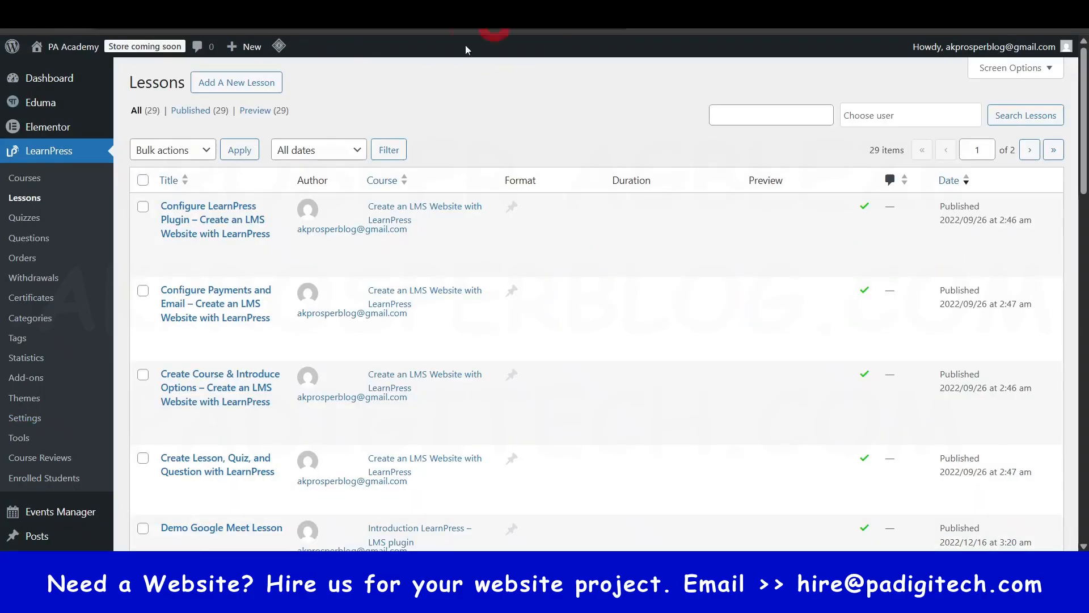
- View the LearnPress lessons list and review the Online Course Website Guide course from its title down to its curriculum
left_click(624, 82)
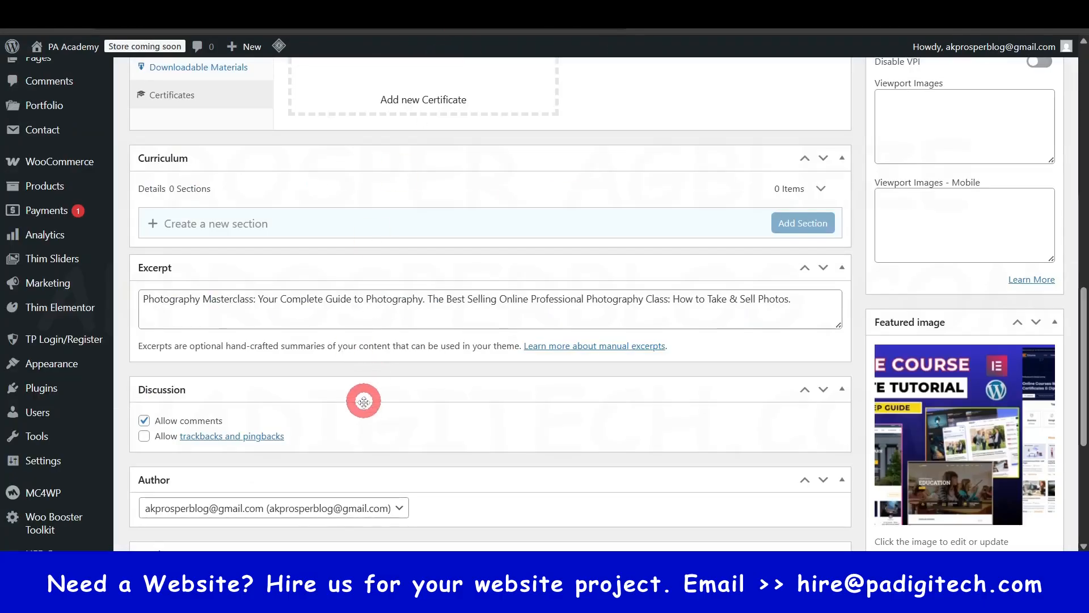
scroll(359, 402, "down", 2)
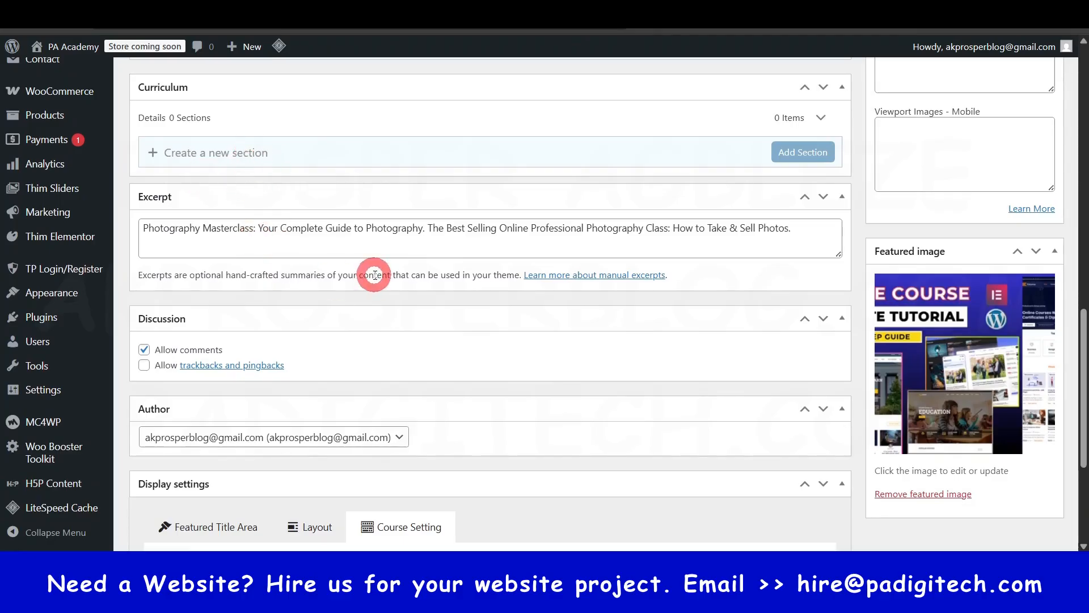
scroll(389, 304, "up", 15)
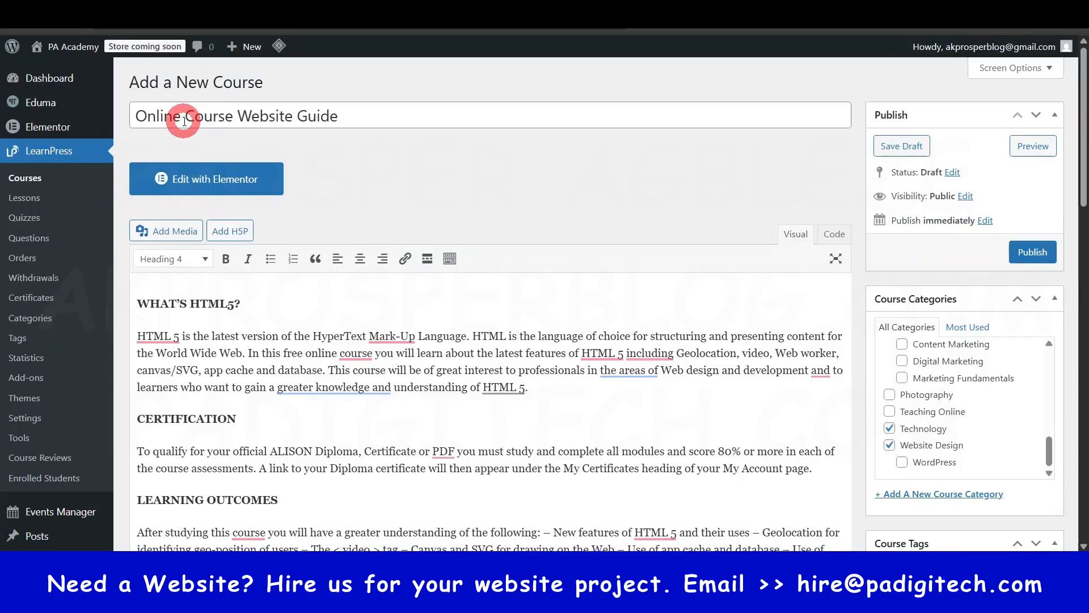
scroll(469, 406, "down", 7)
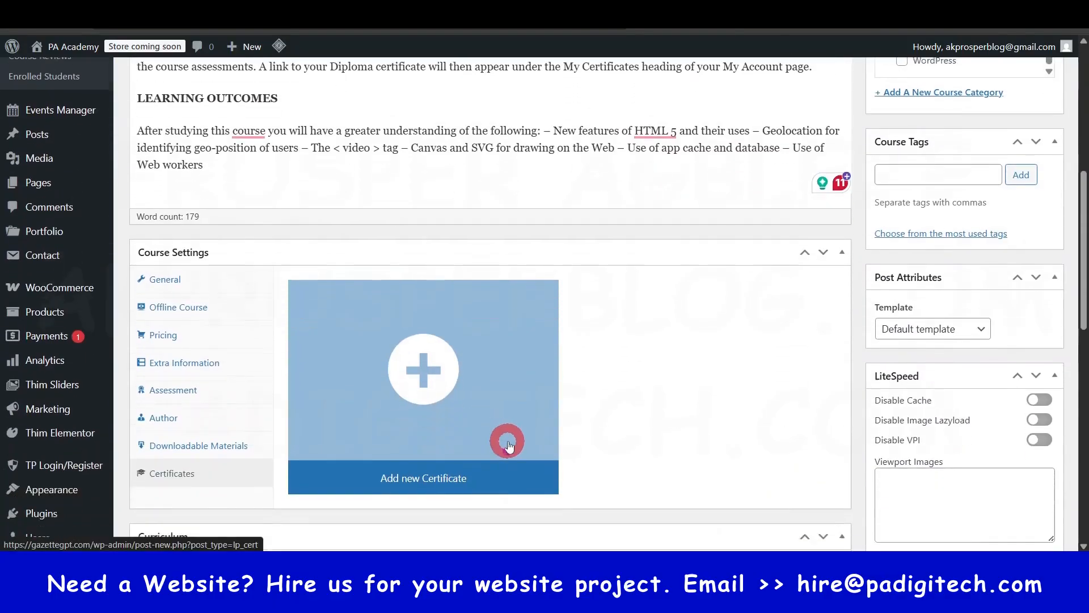
scroll(507, 445, "down", 7)
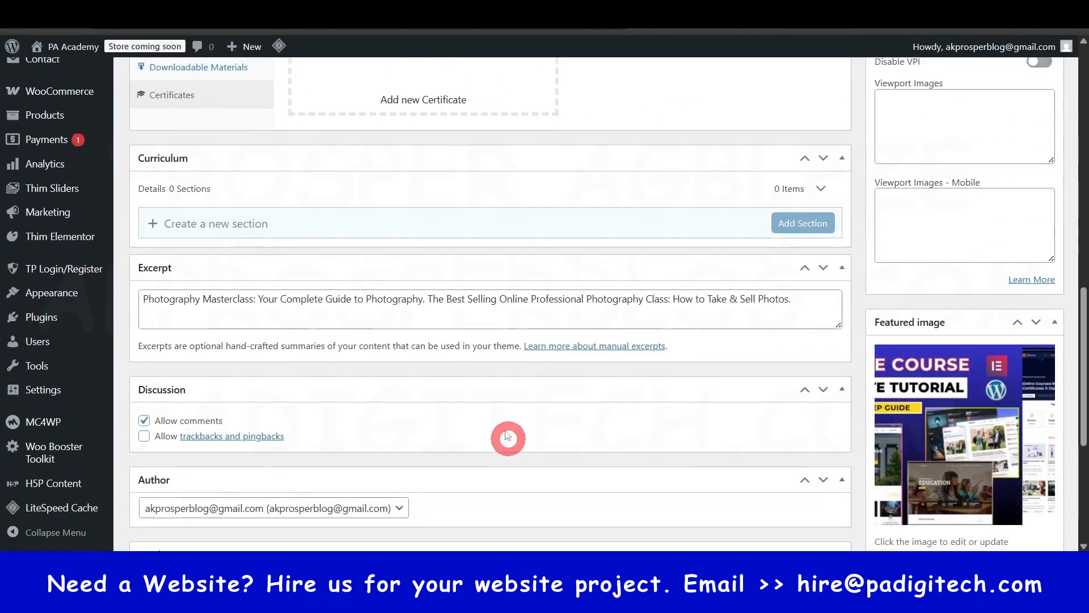
- Add a section titled "Introduction to Website Design" to the course's curriculum
left_click(332, 225)
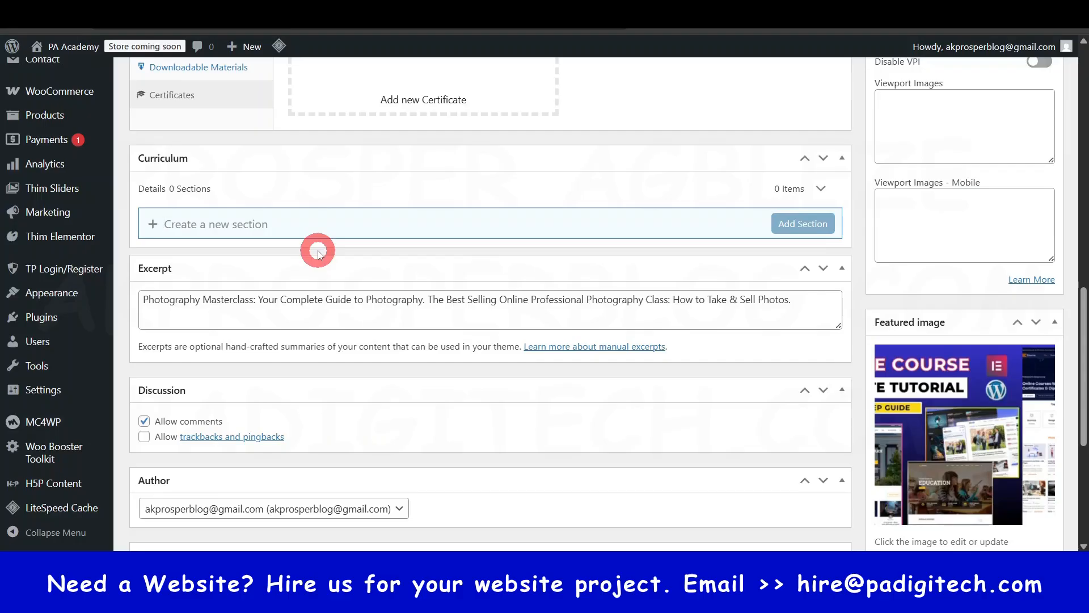
type("Introduction to")
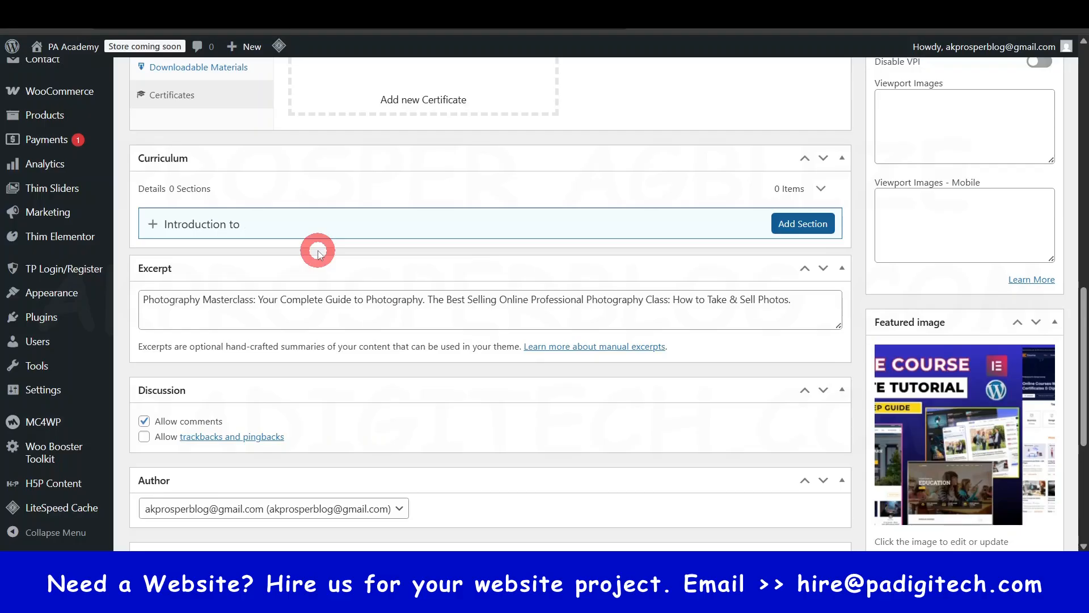
scroll(318, 250, "up", 15)
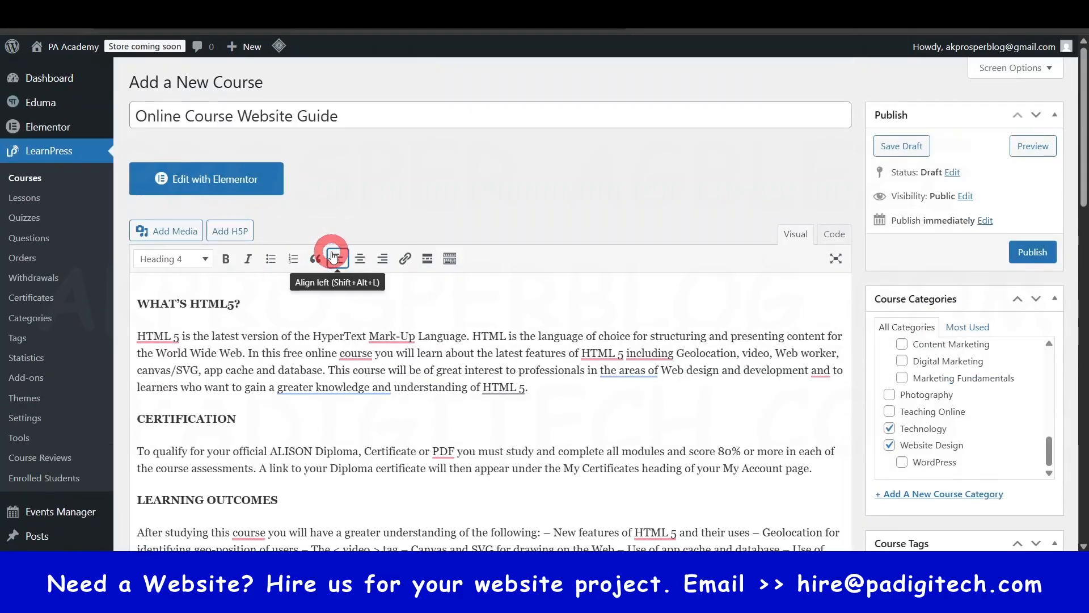
scroll(332, 255, "down", 20)
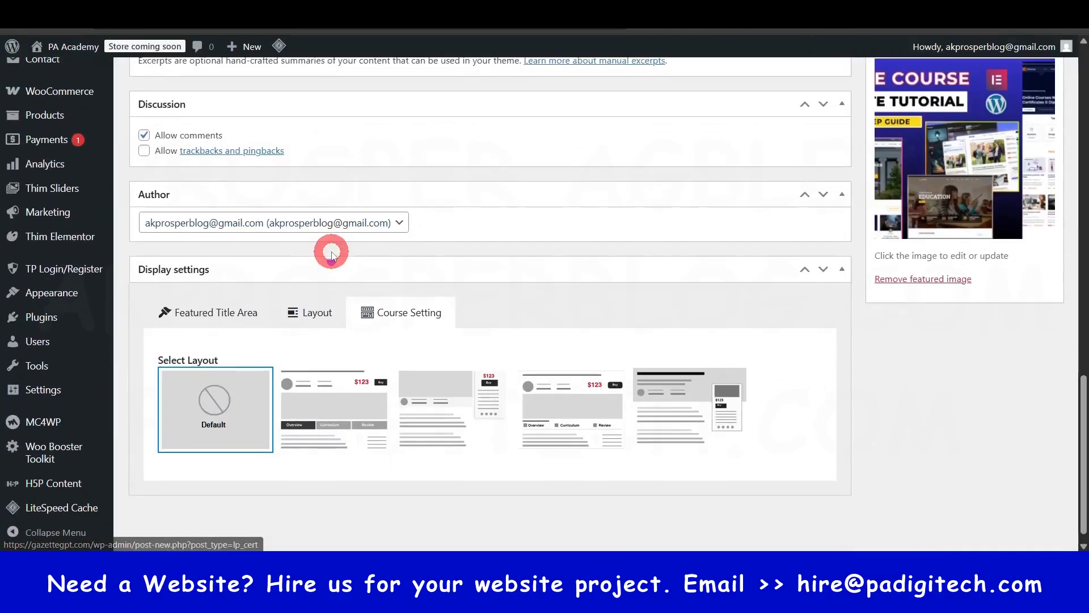
scroll(331, 256, "up", 10)
scroll(332, 253, "up", 1)
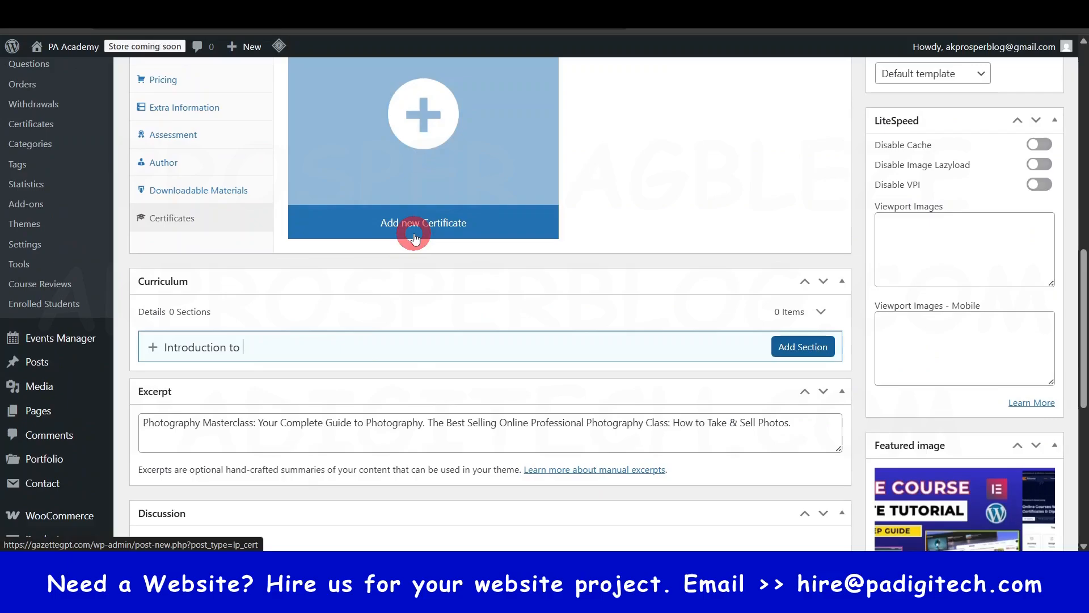
type("Website Design")
left_click(803, 347)
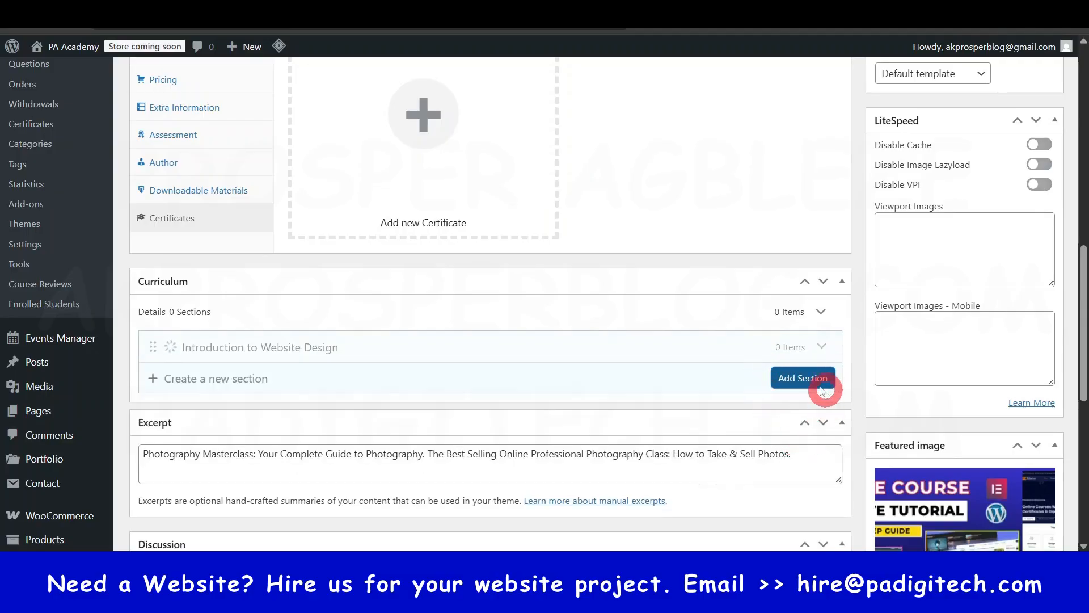
- Copy the description of the LearnPress Introduction section from the Eduma demo course's curriculum
scroll(613, 380, "down", 1)
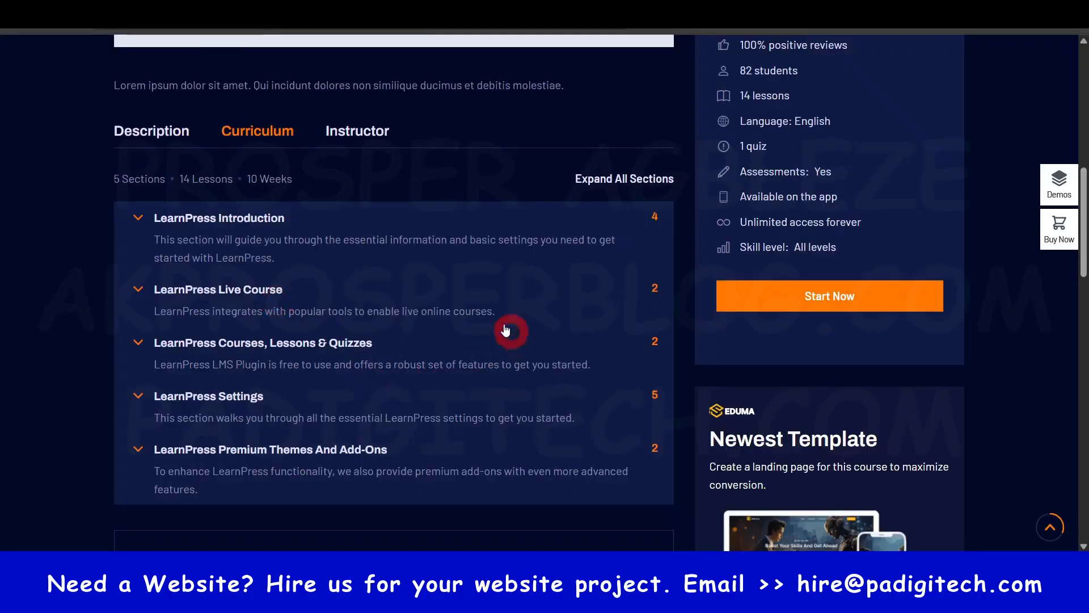
left_click(173, 222)
left_click(169, 221)
left_click(205, 216)
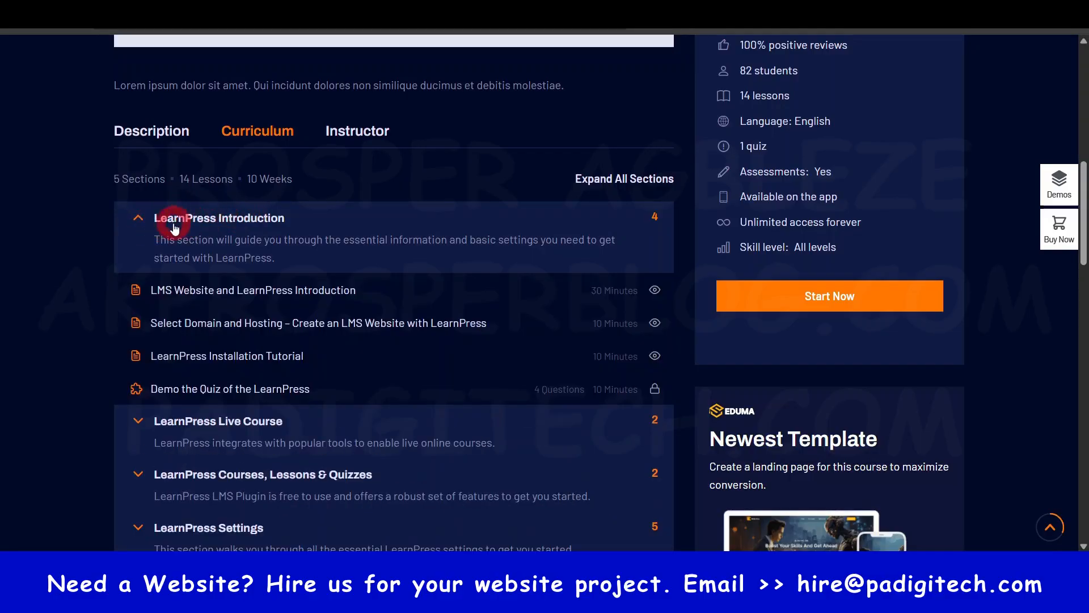
left_click_drag(177, 245, 281, 259)
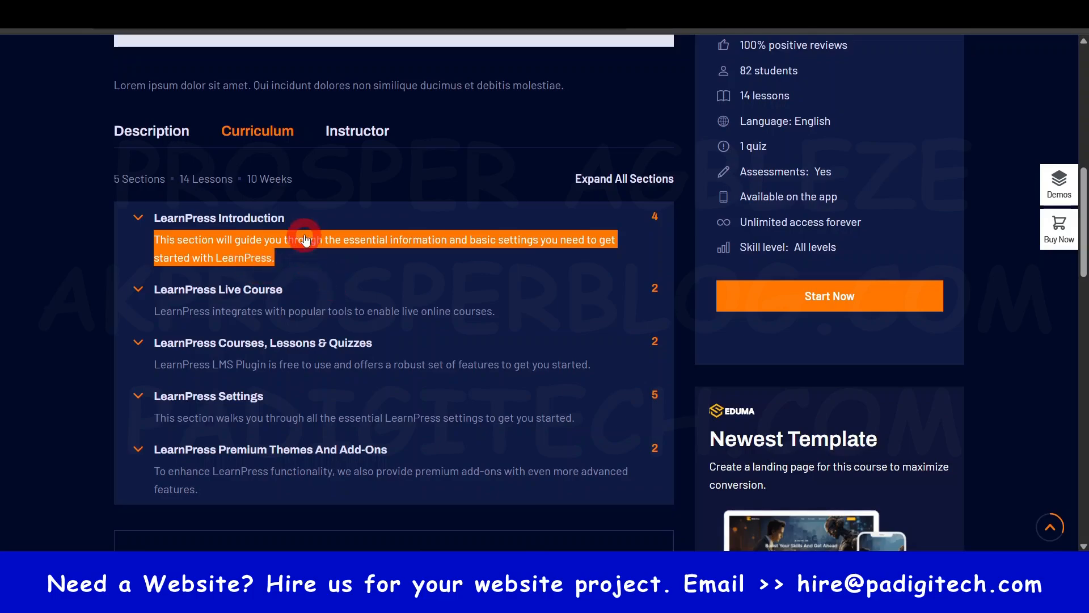
key("ctrl+c")
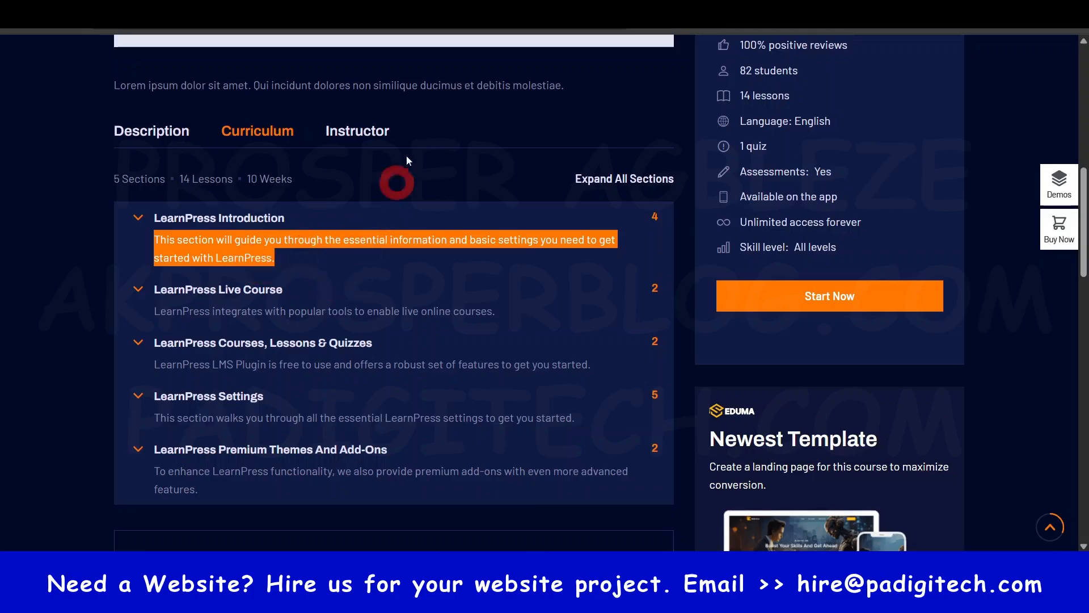
- Give the Introduction to Website Design section the copied LearnPress description, save it, and dismiss the mouse program's licence reminder
left_click(431, 11)
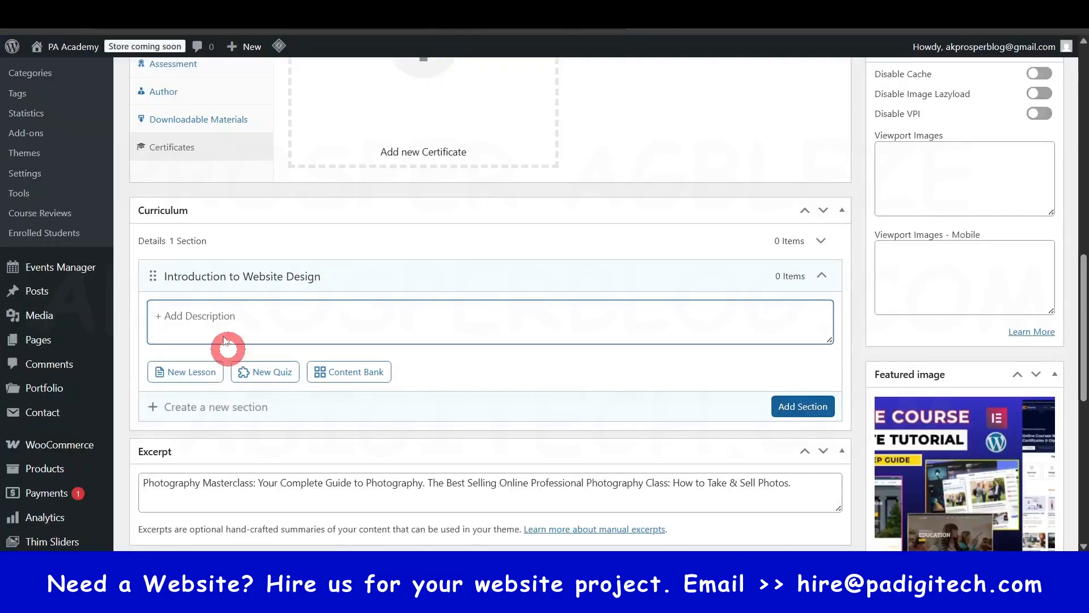
key("ctrl+v")
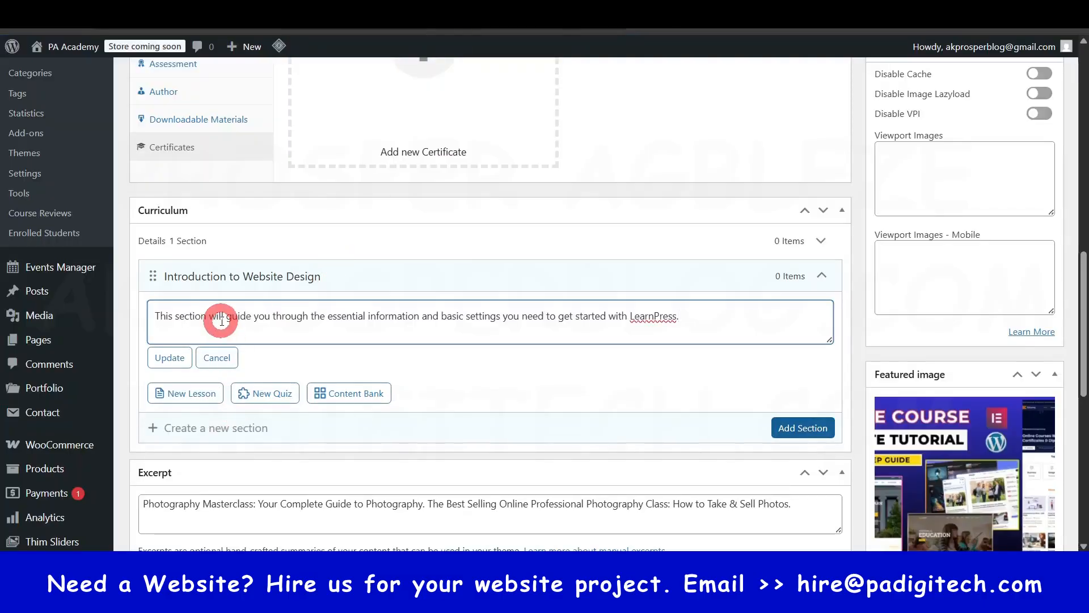
left_click(169, 359)
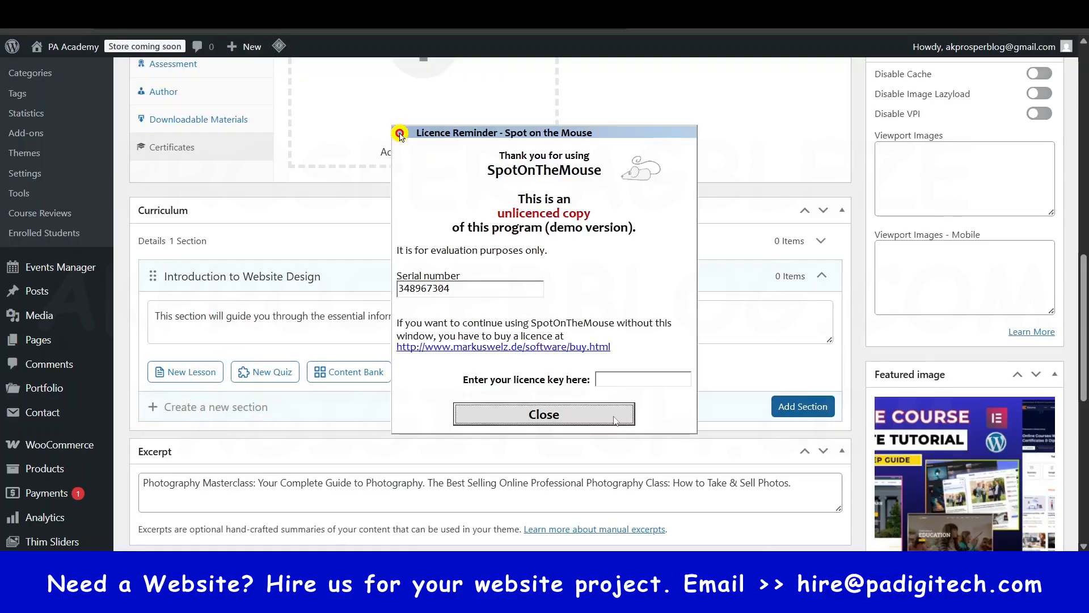
left_click(544, 414)
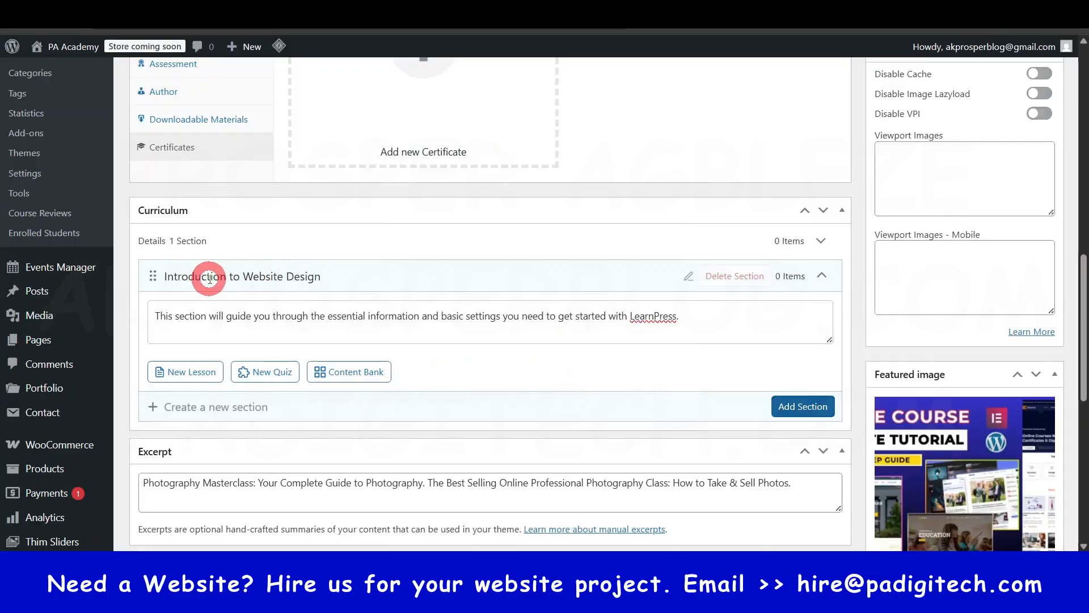
- Try to add a lesson without a title to the Introduction to Website Design section, consulting the demo curriculum in between
left_click(188, 377)
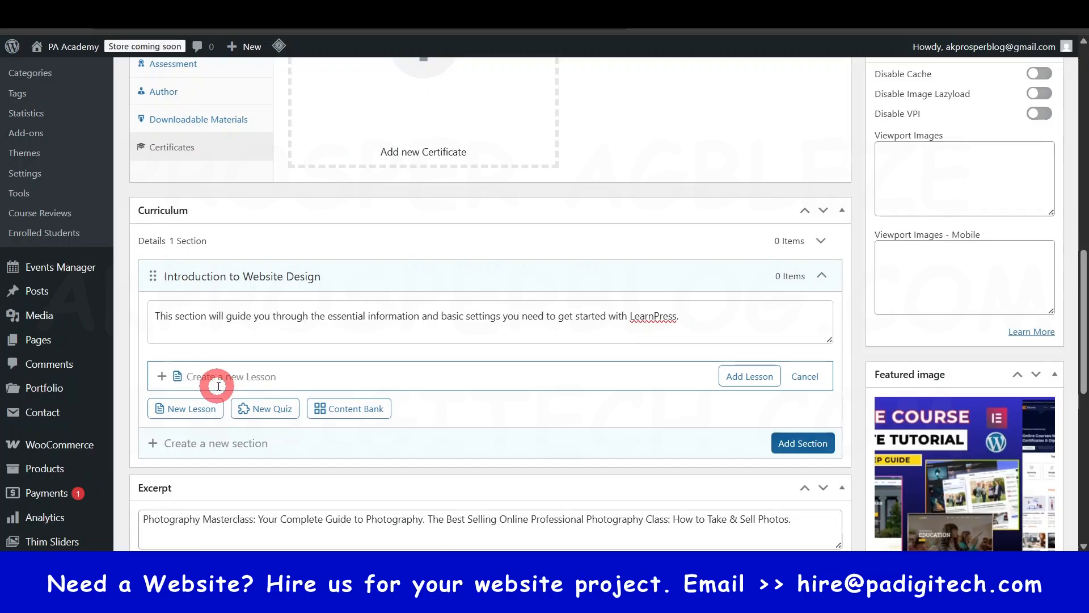
left_click(753, 378)
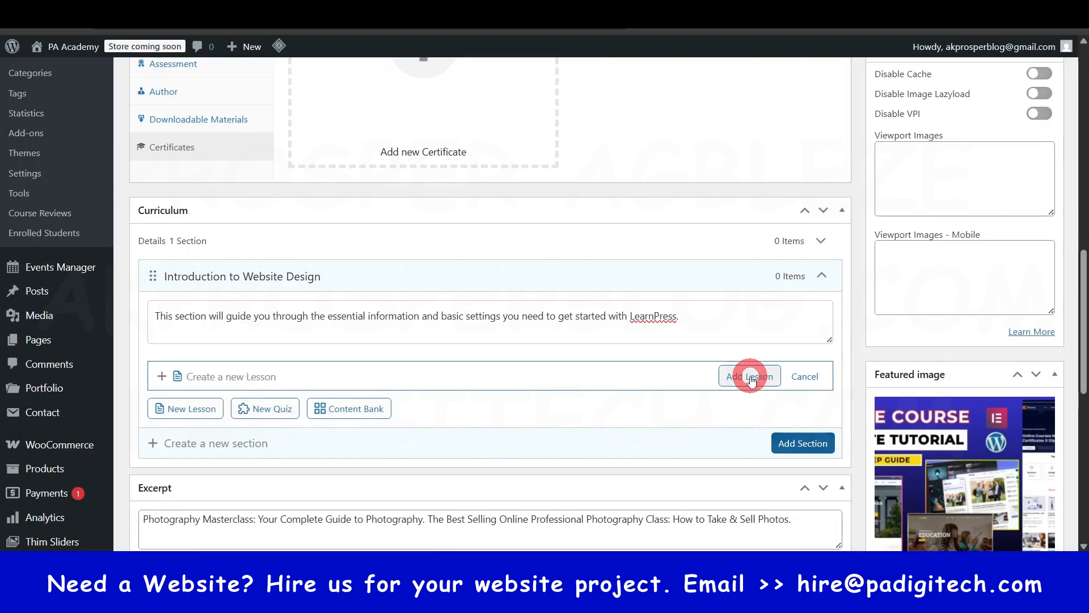
left_click(466, 378)
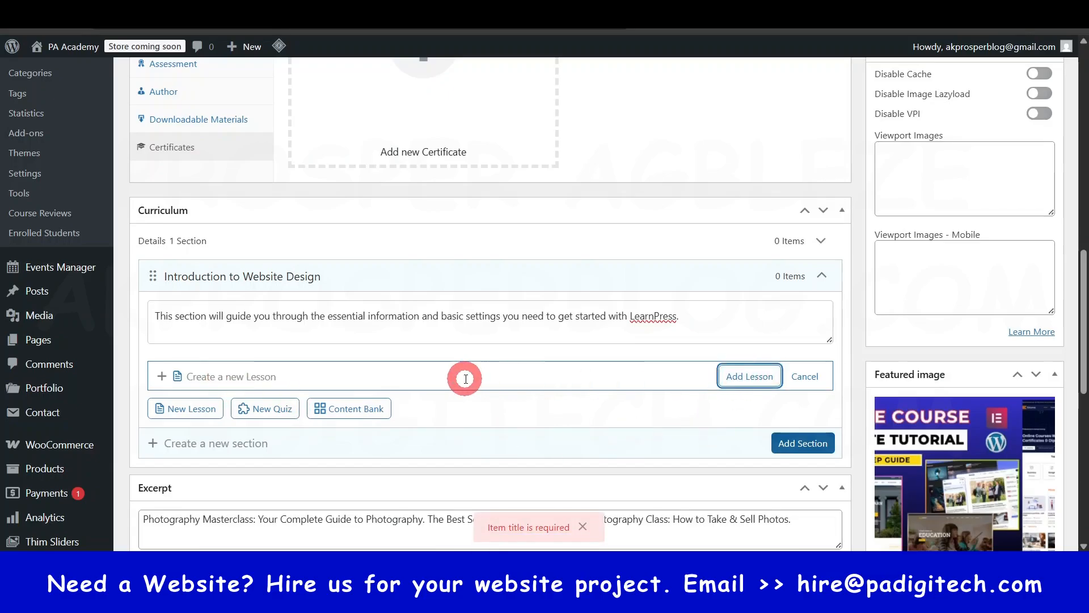
left_click(530, 170)
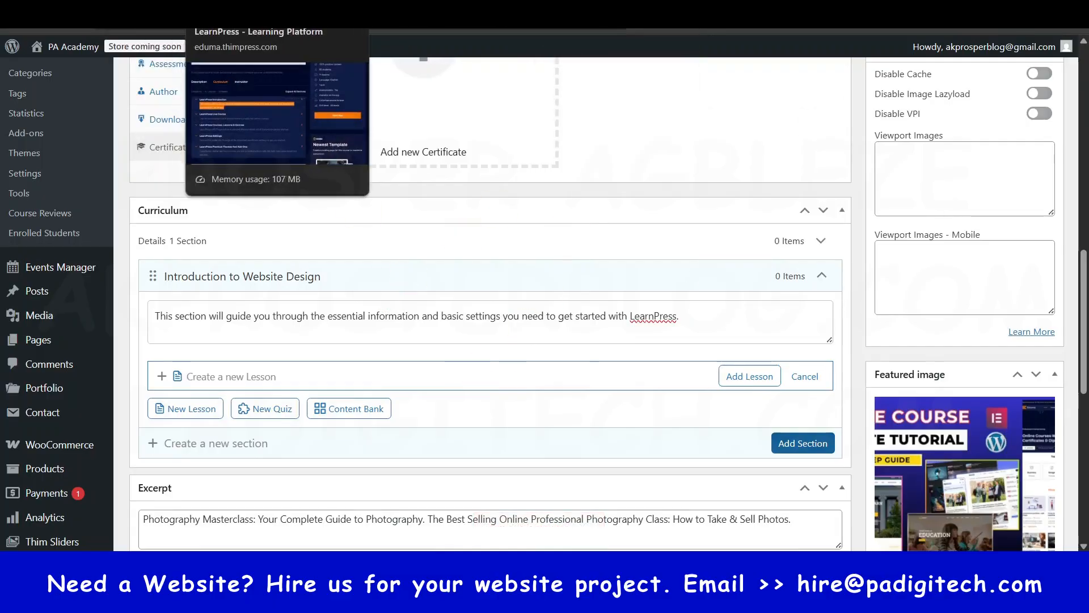
left_click(213, 11)
left_click(211, 227)
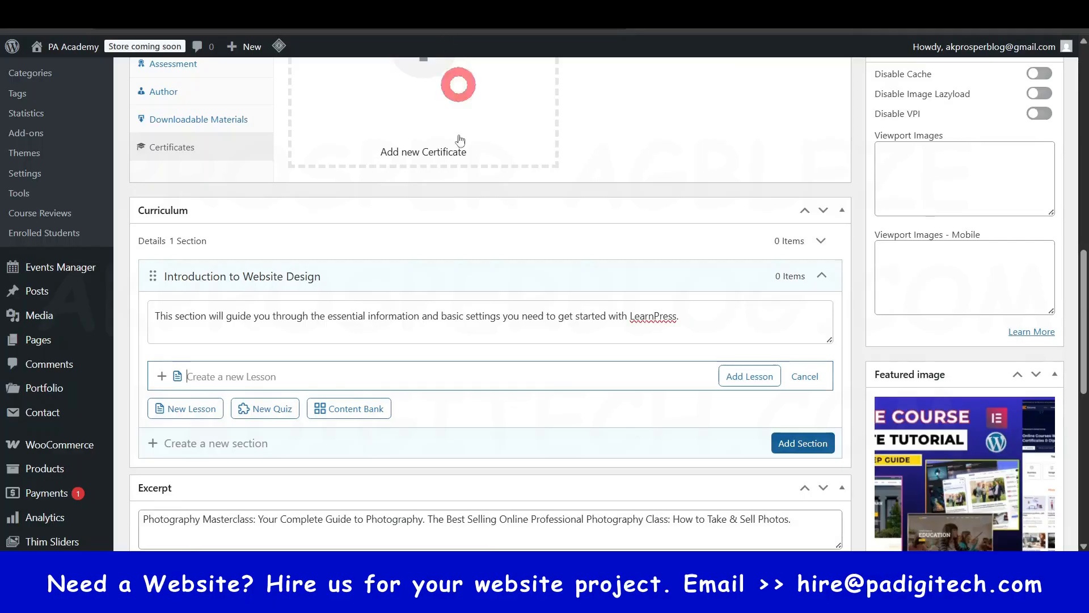
left_click(763, 384)
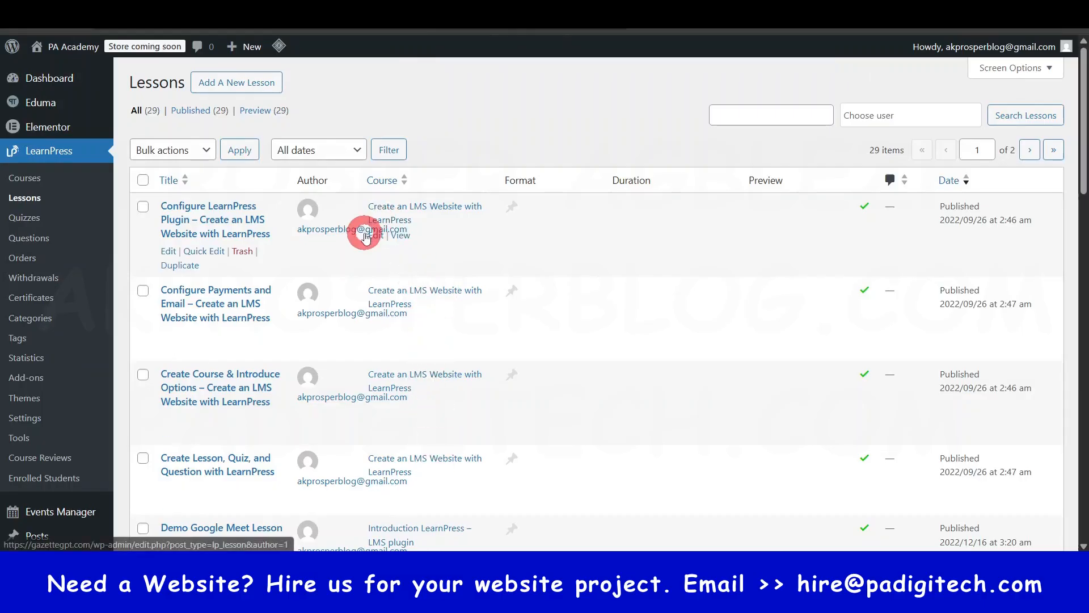
- Browse the existing LearnPress lessons, then publish the Online Course Website Guide course
scroll(384, 278, "down", 2)
scroll(385, 278, "down", 3)
scroll(390, 365, "up", 5)
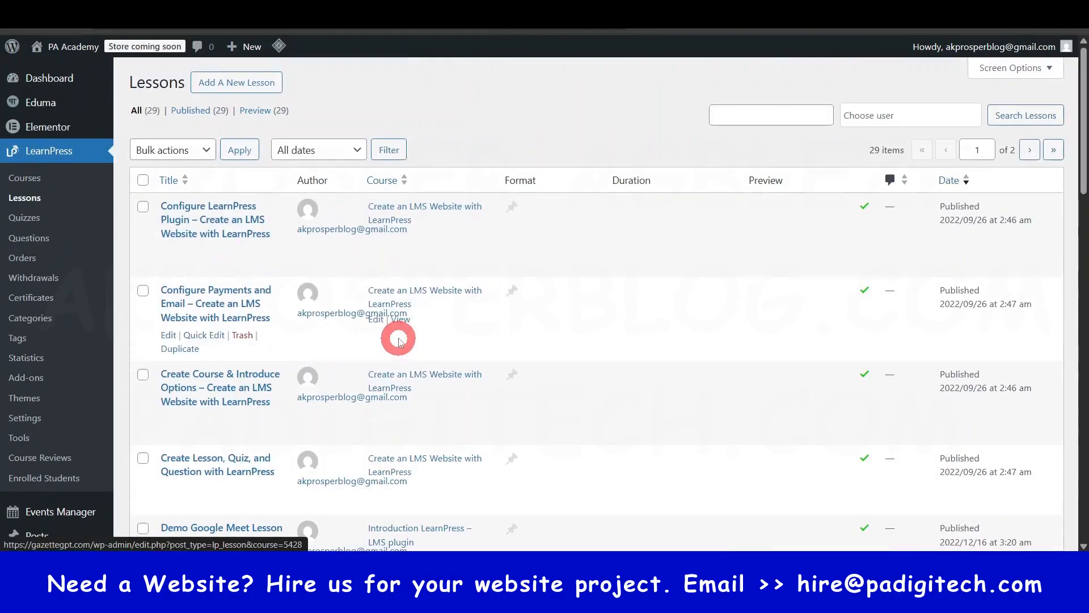
scroll(401, 334, "down", 14)
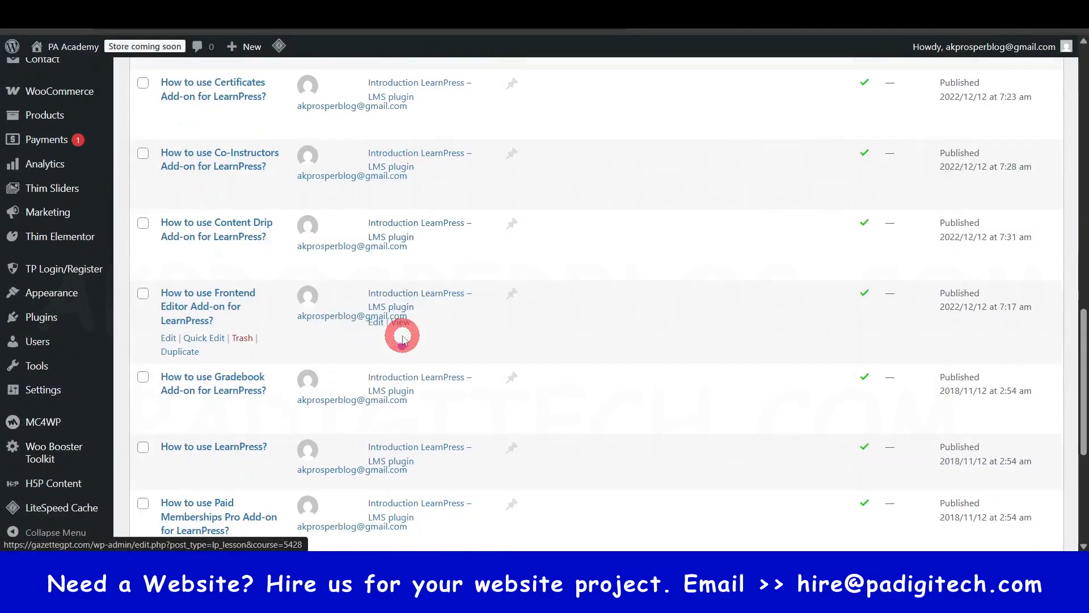
scroll(403, 336, "up", 15)
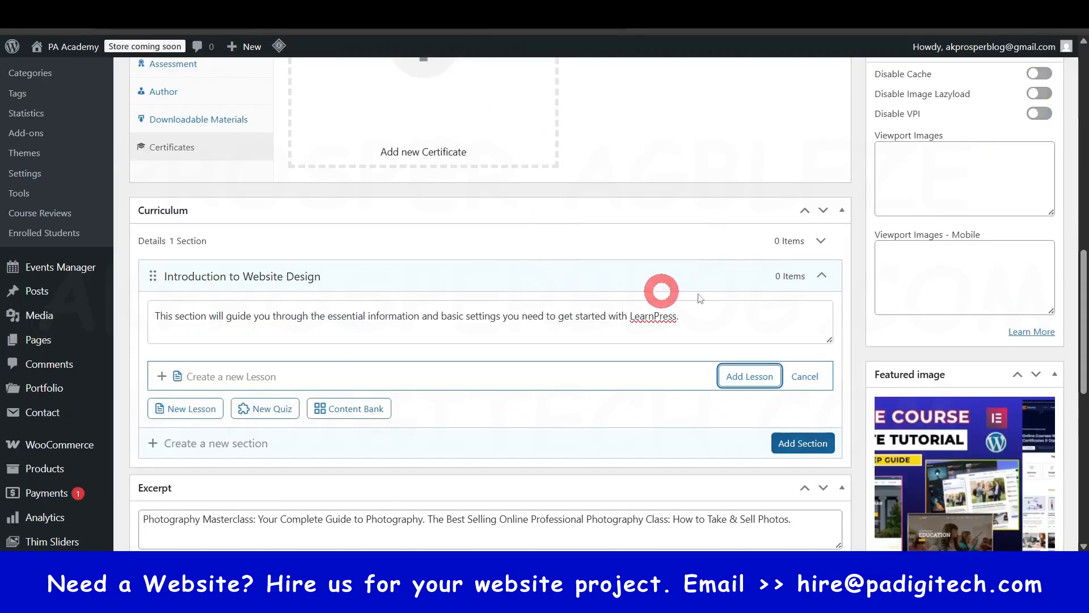
scroll(846, 294, "up", 7)
scroll(919, 284, "up", 4)
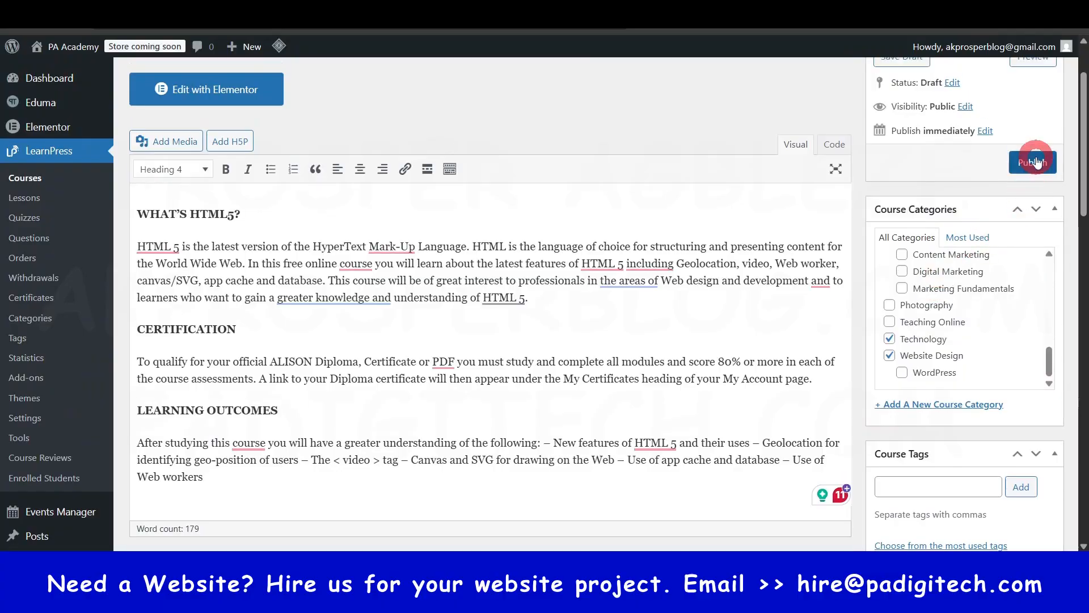
left_click(1032, 163)
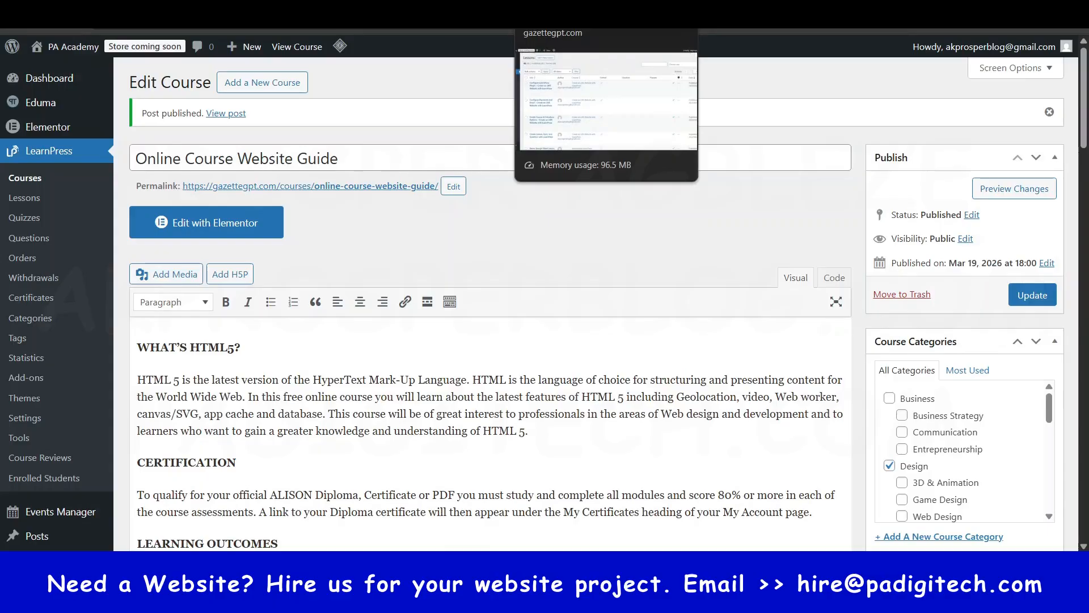
- Create a new lesson titled "What is Website Design" with an overview, learning objectives, and explanatory text on website purpose and key design elements
left_click(564, 8)
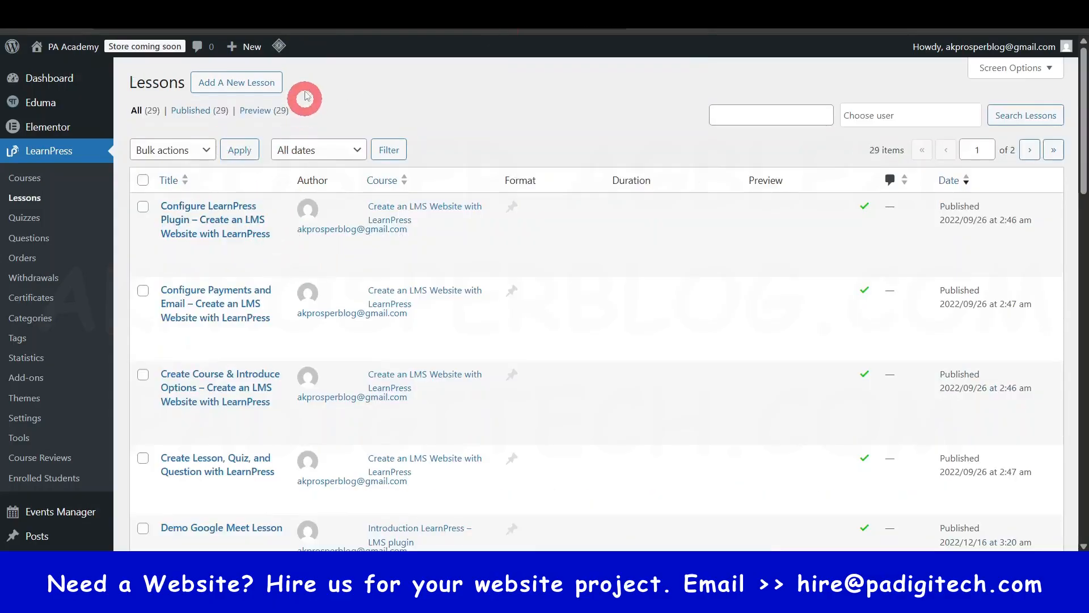
left_click(233, 85)
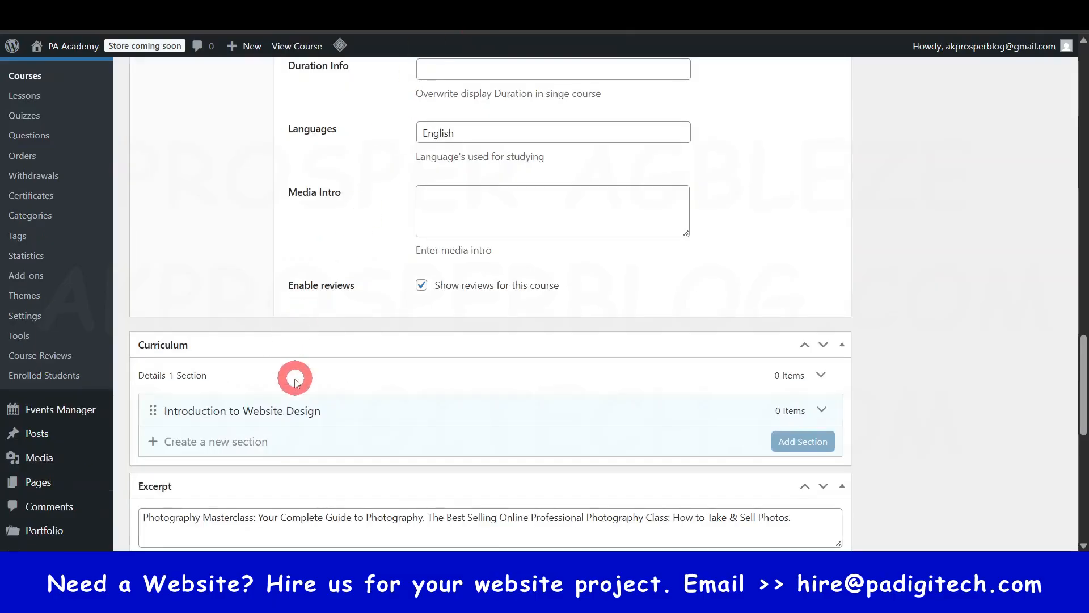
scroll(287, 384, "down", 1)
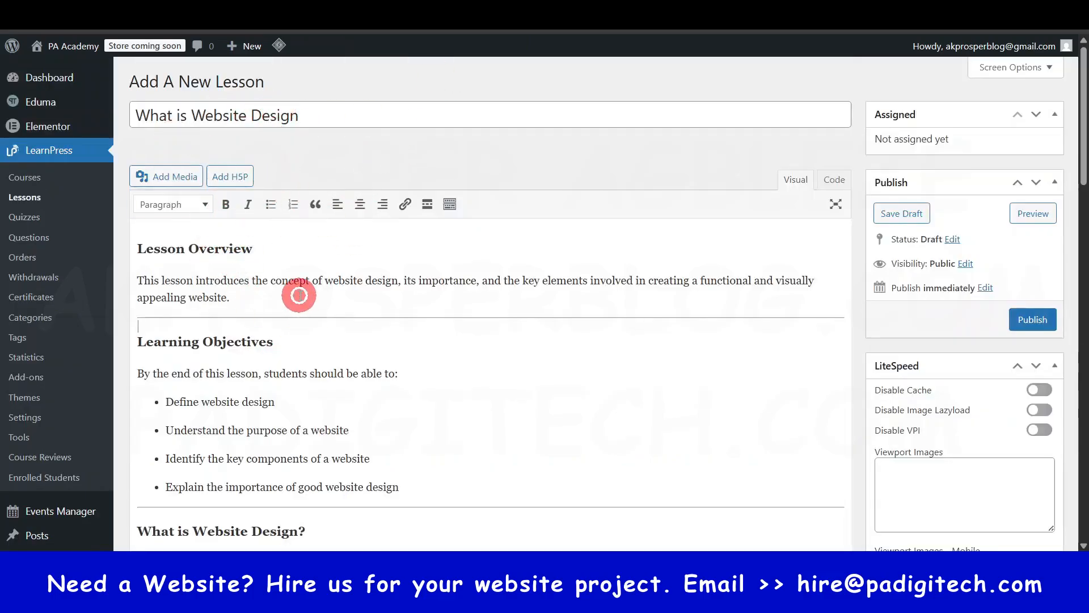
scroll(279, 335, "down", 1)
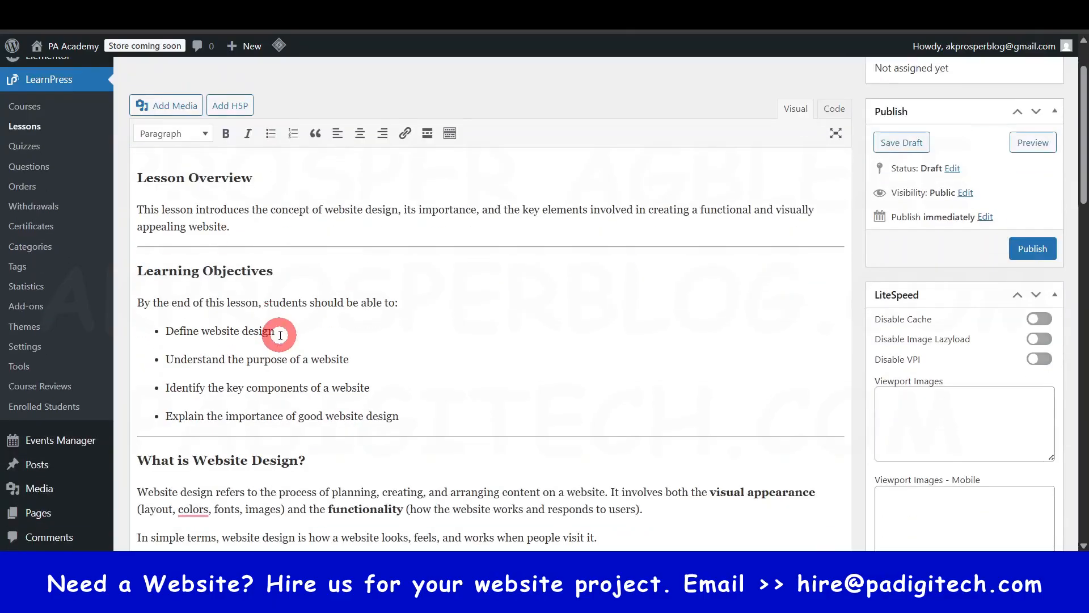
scroll(283, 335, "up", 1)
scroll(283, 335, "down", 1)
scroll(283, 334, "down", 6)
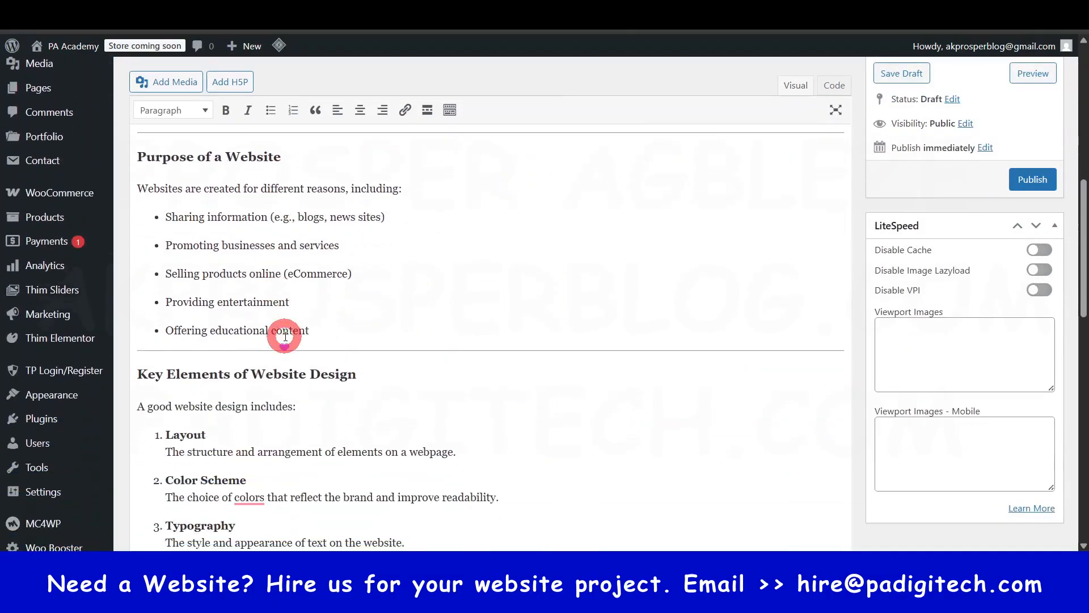
- Set the What is Website Design lesson's duration to 5 minutes and review the option for previewing it without taking the course
scroll(286, 337, "down", 10)
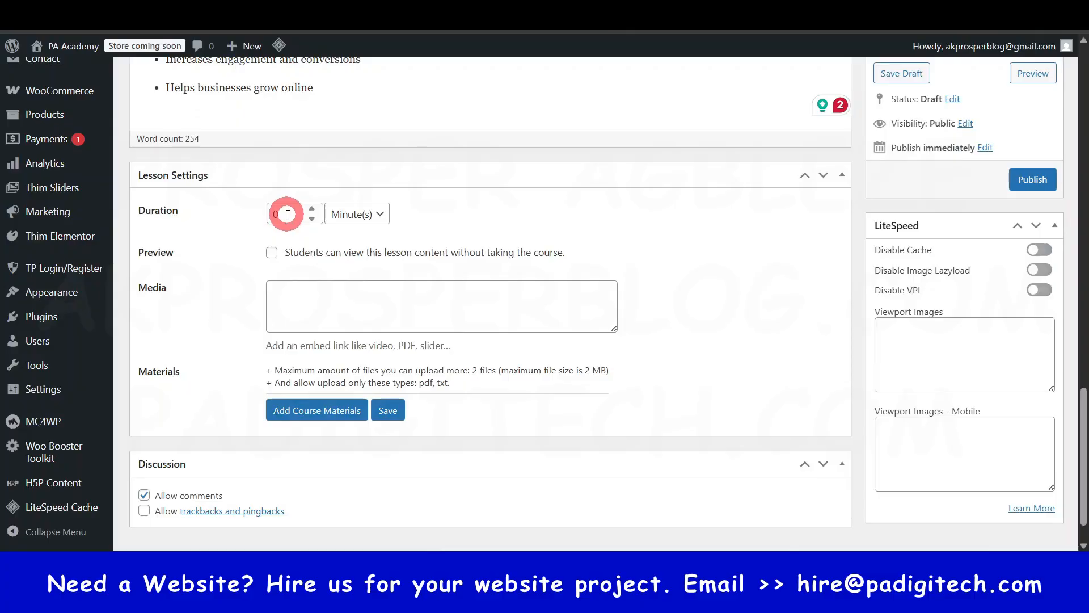
left_click(311, 212)
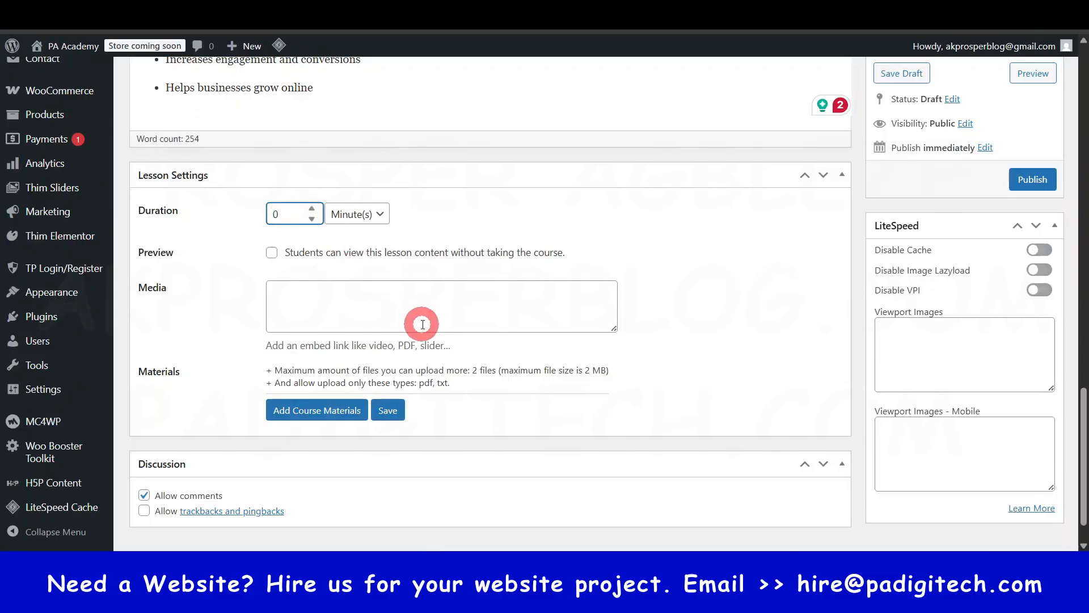
type("5")
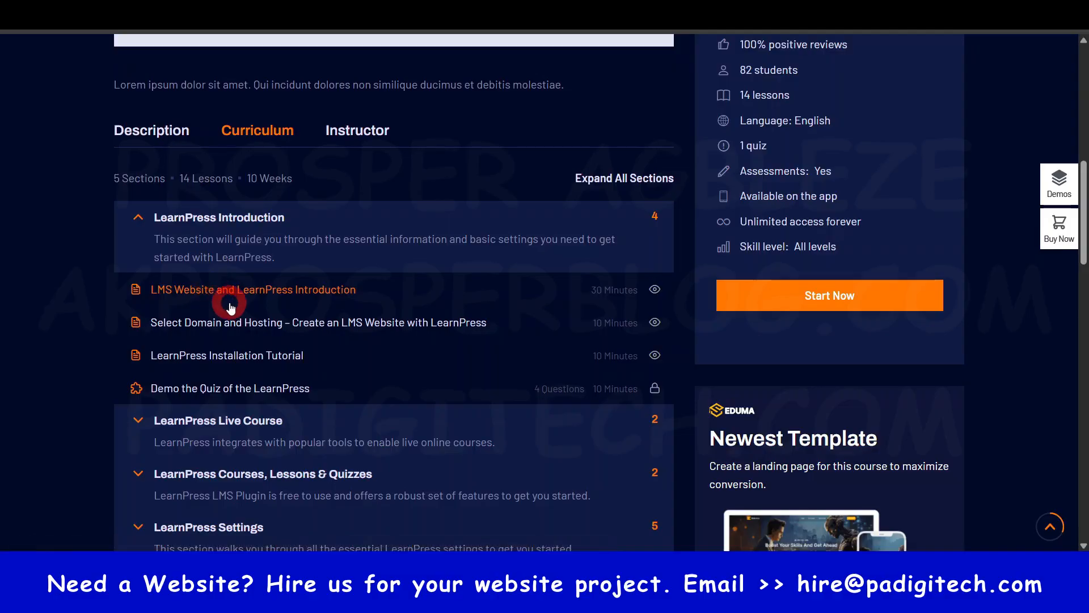
left_click(550, 417)
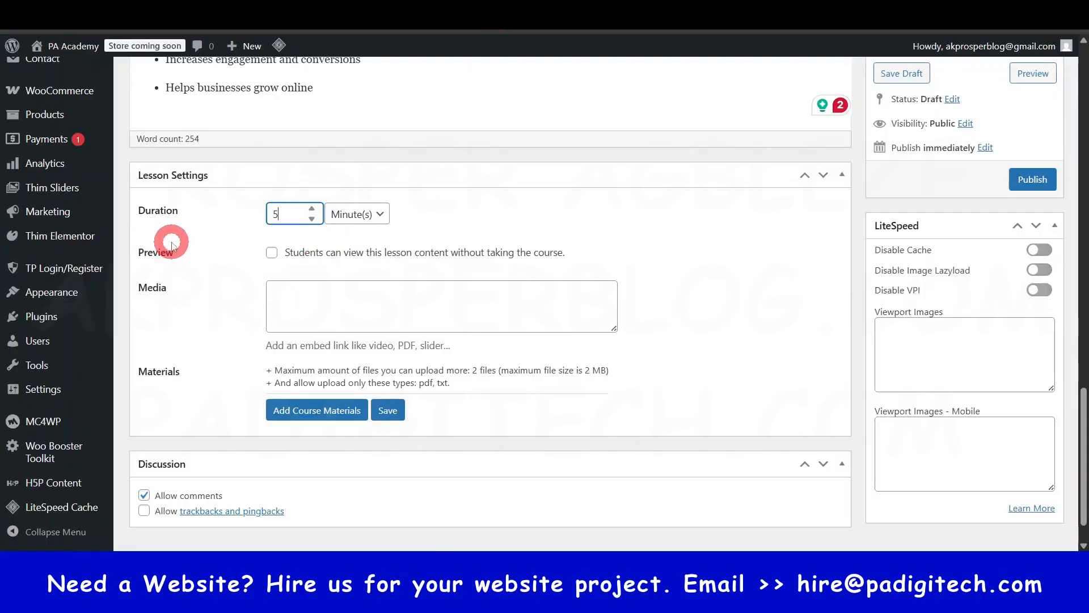
left_click_drag(289, 257, 580, 262)
left_click(611, 250)
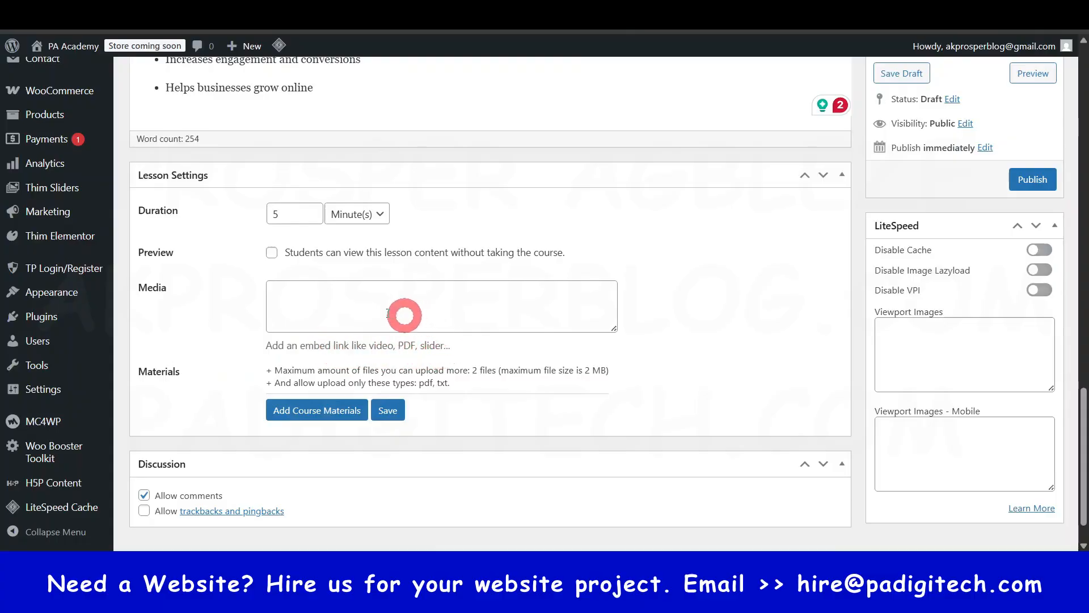
- Examine the lesson's media embed field and the title, method, and file fields of a blank course material entry
left_click(350, 303)
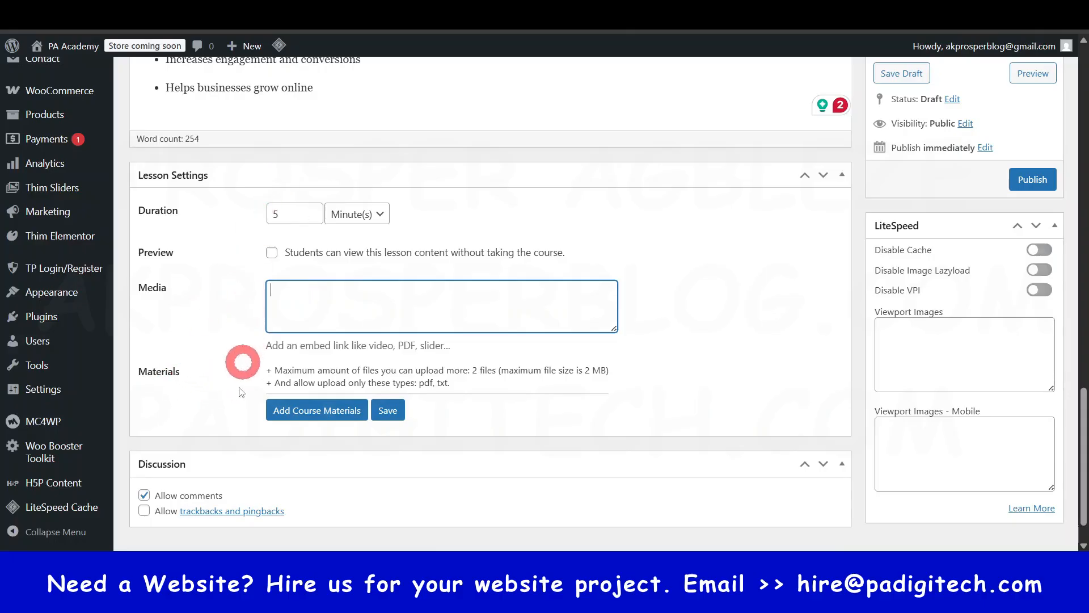
left_click(317, 415)
scroll(406, 452, "down", 3)
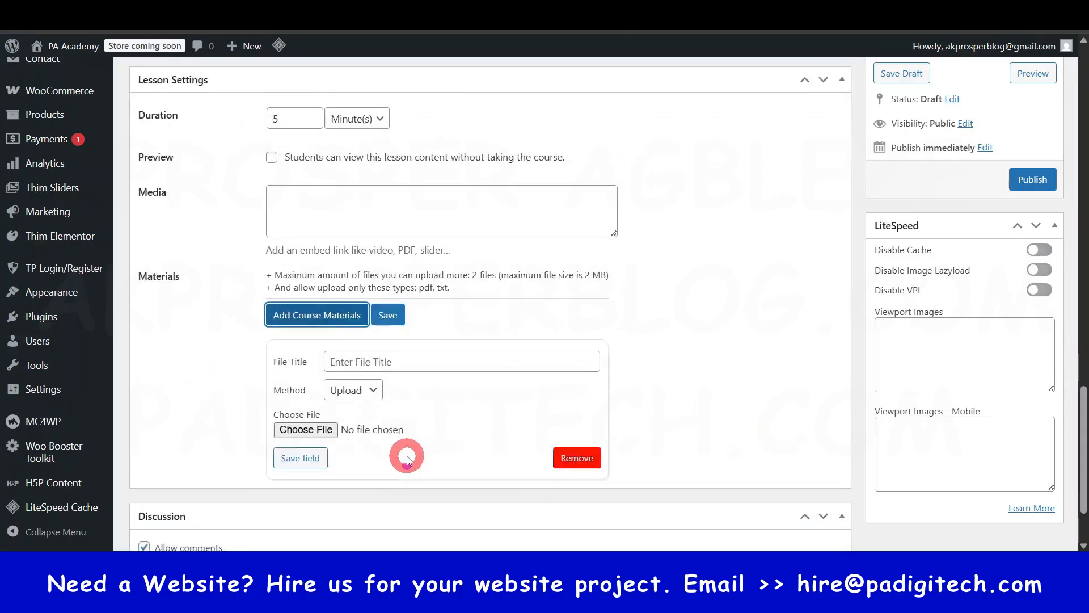
left_click(379, 330)
scroll(404, 360, "down", 1)
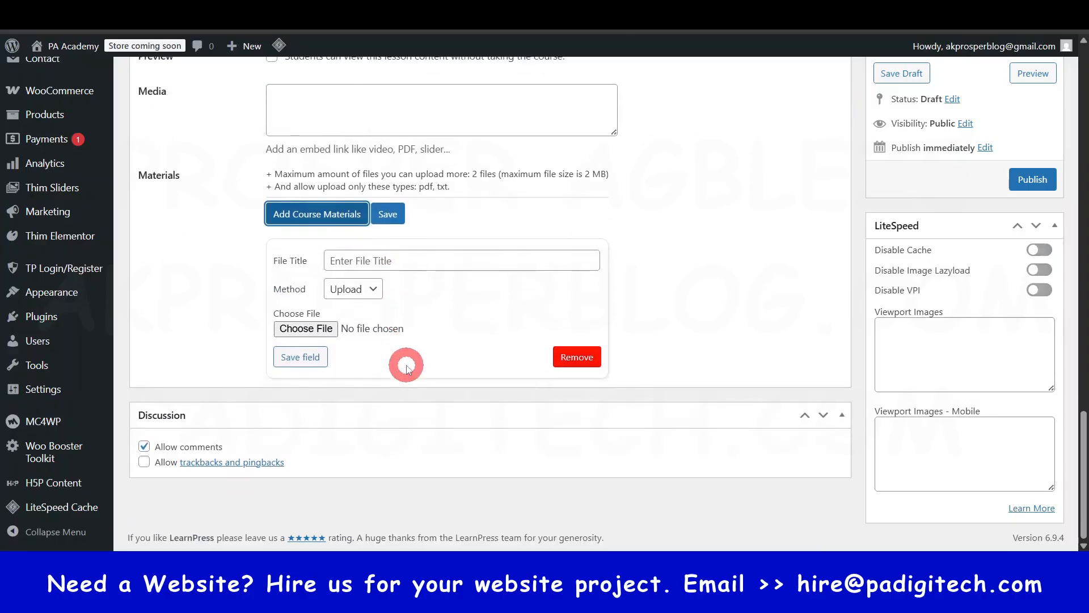
- Publish the What is Website Design lesson
scroll(406, 361, "up", 14)
scroll(407, 361, "up", 10)
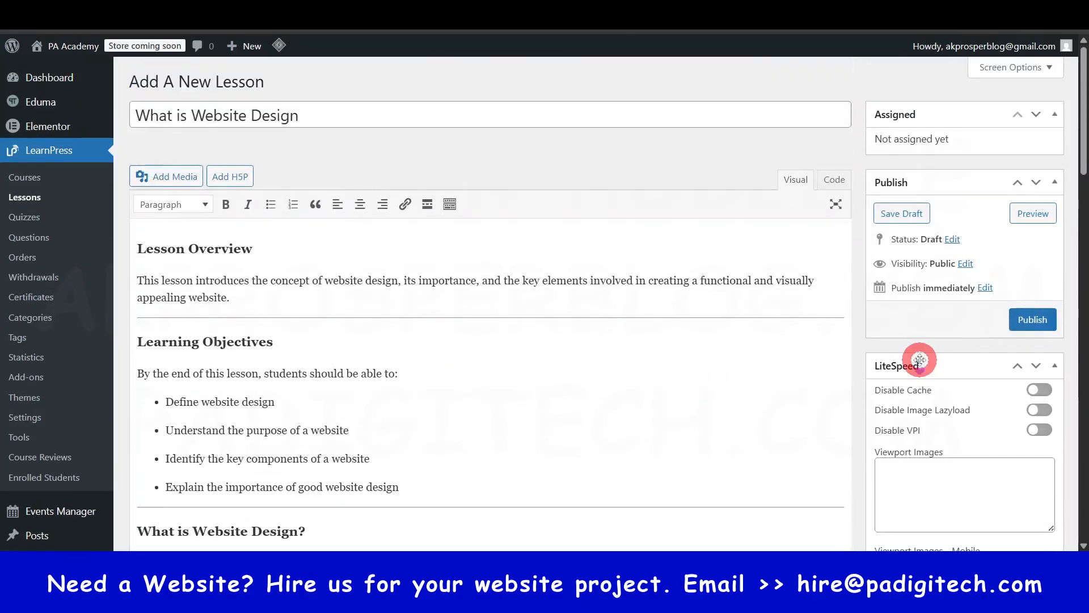
scroll(921, 361, "down", 10)
scroll(920, 361, "up", 5)
scroll(920, 361, "up", 6)
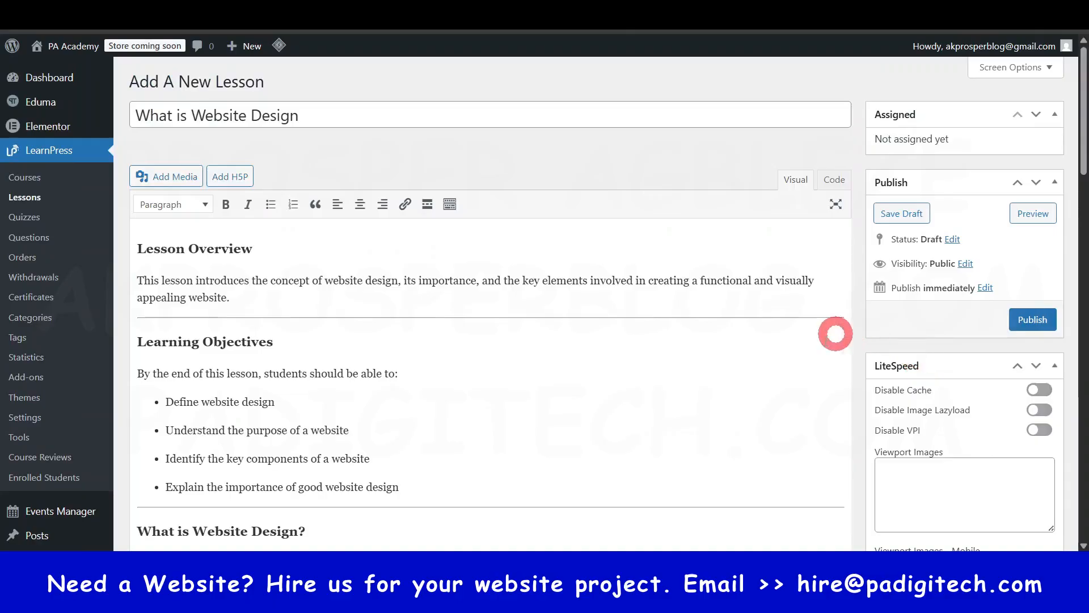
left_click(1032, 321)
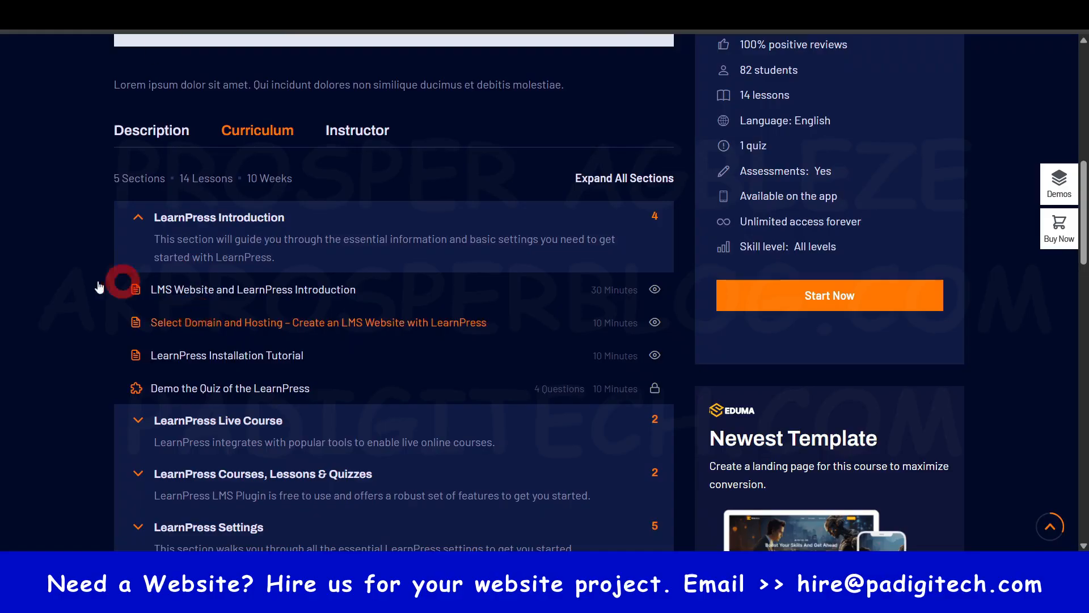
- Compare the demo curriculum's LearnPress Introduction section and its lessons with the course being built
left_click(191, 217)
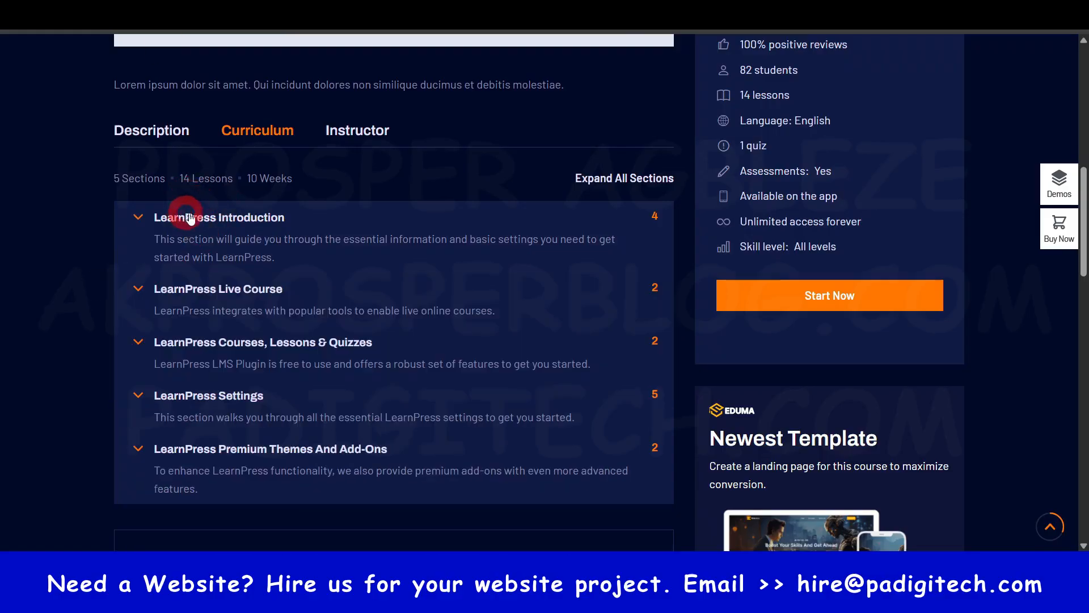
left_click(191, 217)
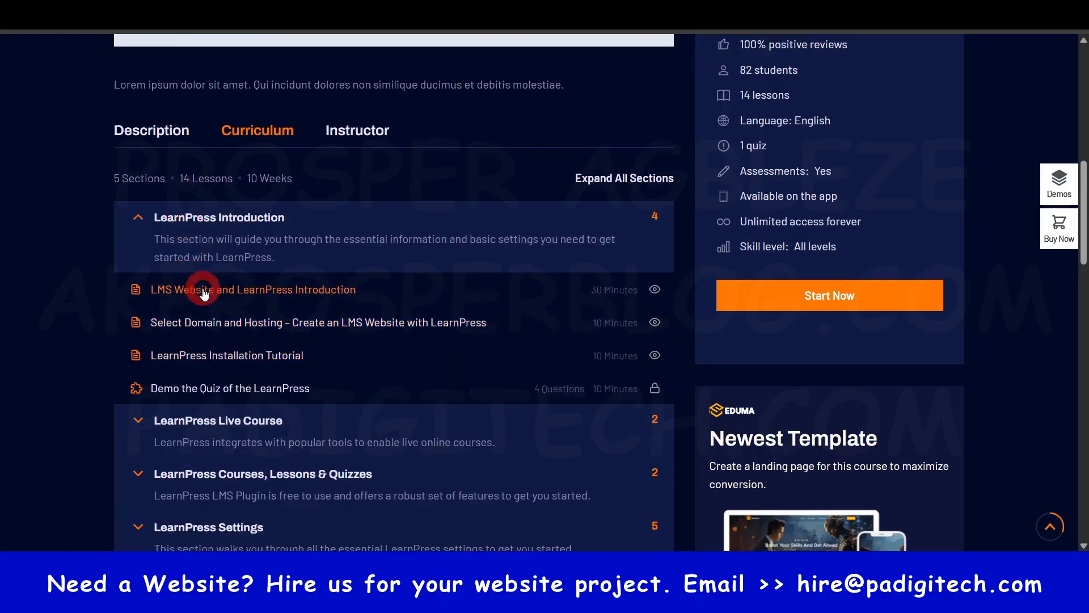
left_click(218, 217)
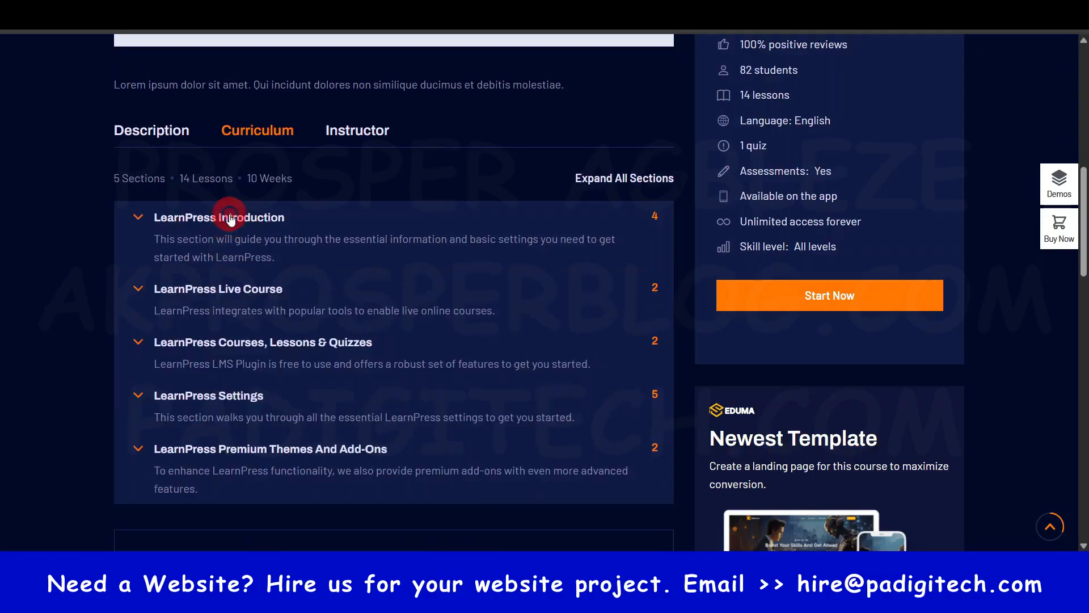
left_click(221, 291)
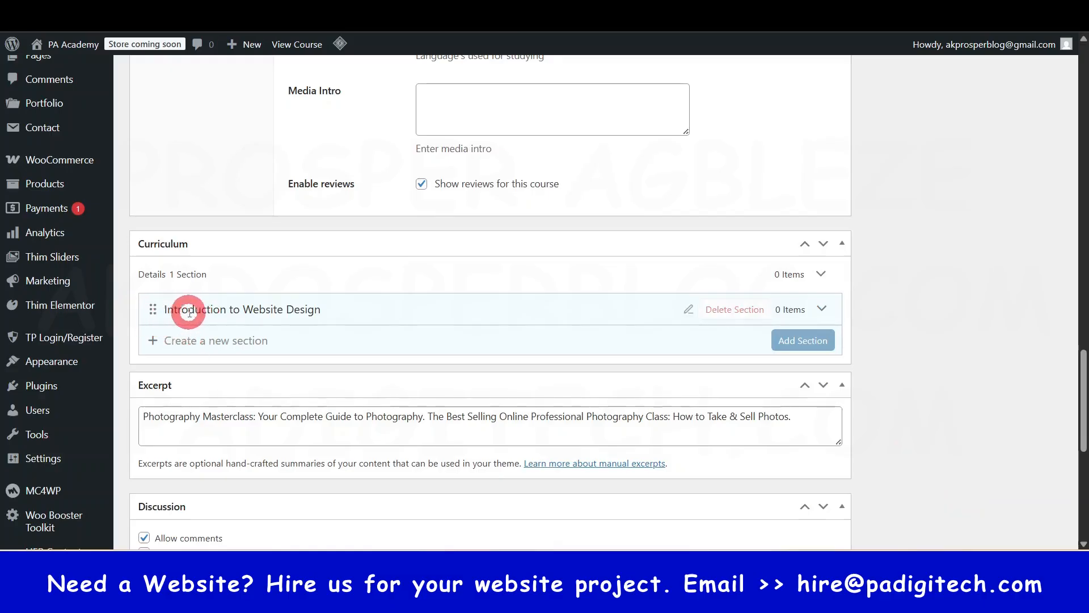
- Add the existing What is Website Design lesson from the Content Bank to the Introduction to Website Design section
left_click(822, 309)
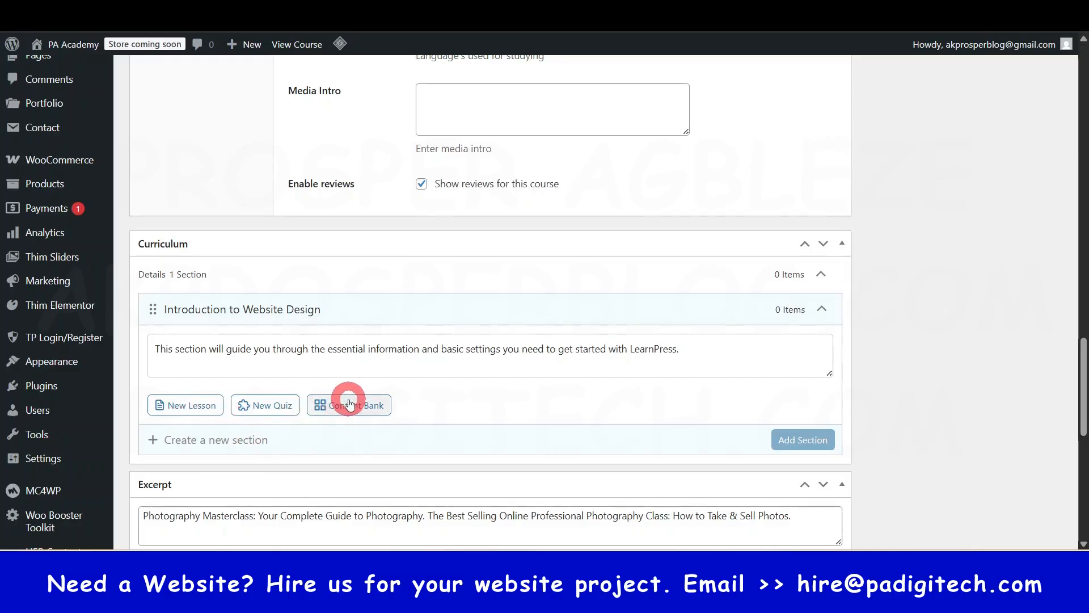
left_click(184, 405)
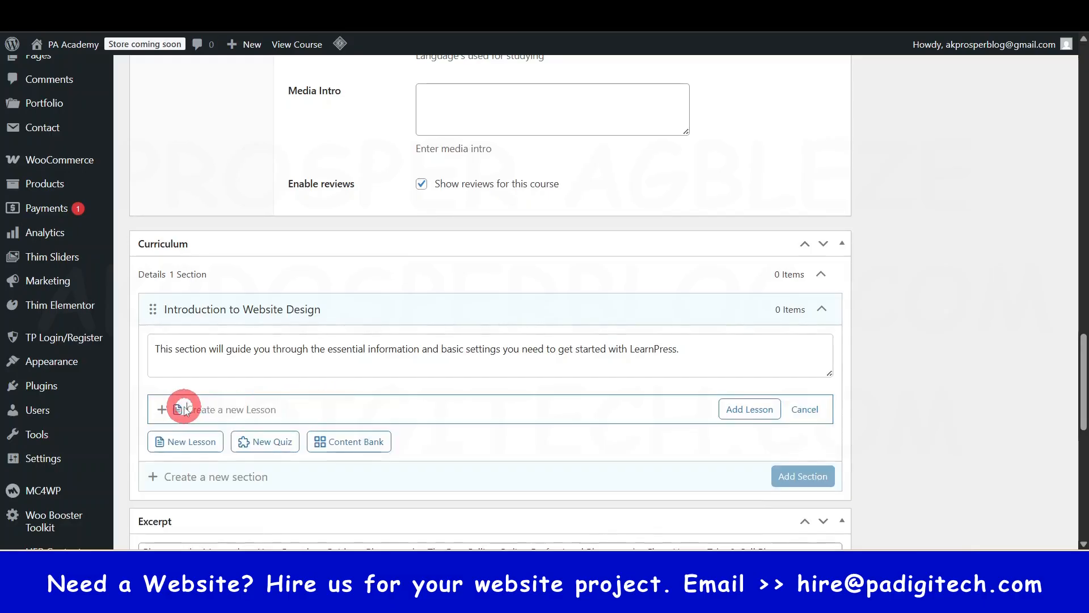
left_click(351, 445)
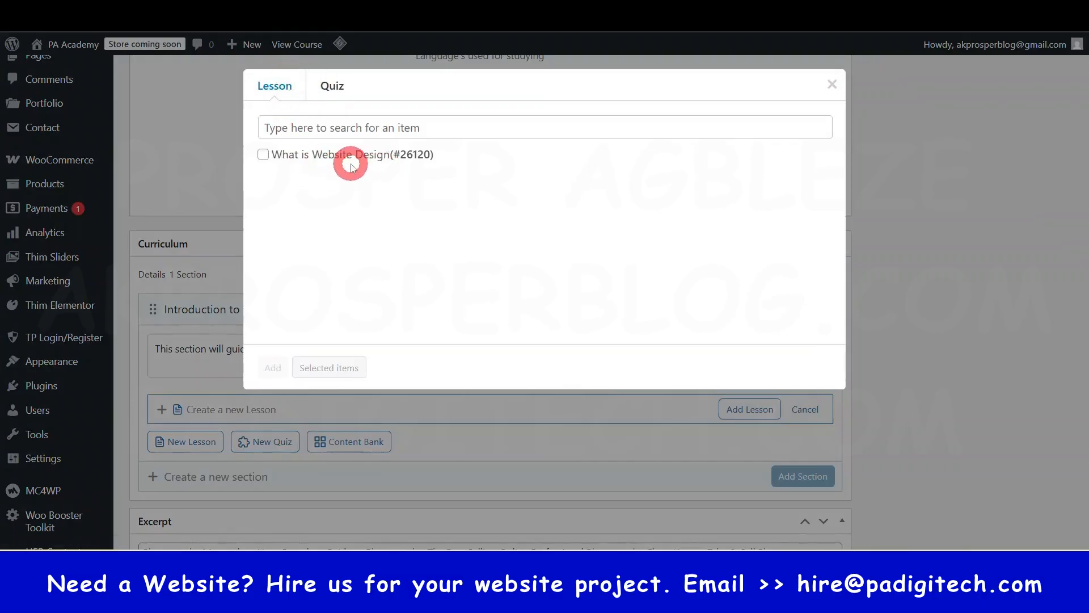
left_click(335, 88)
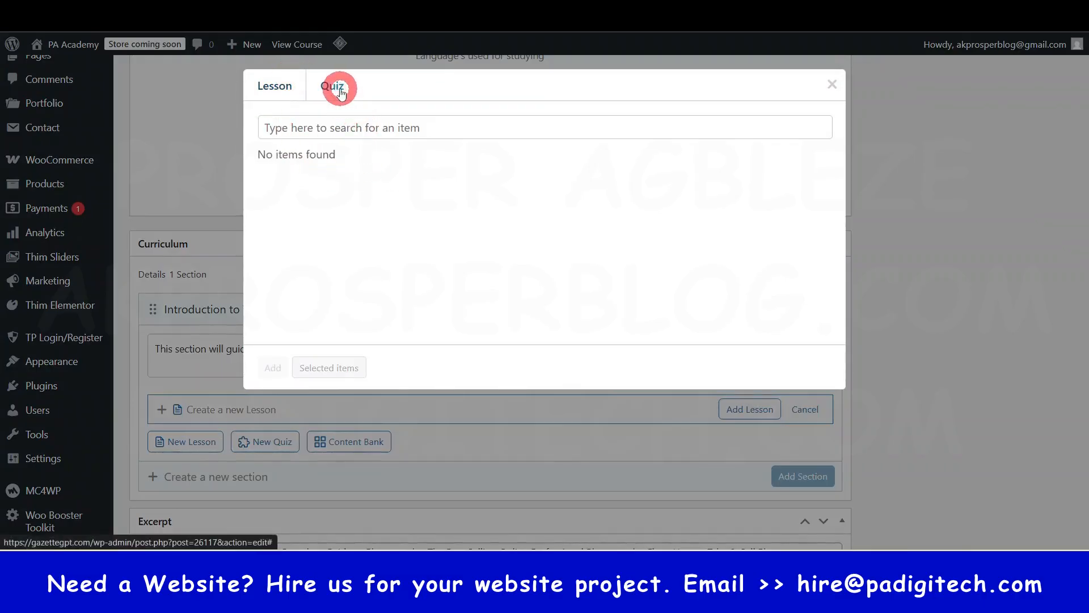
left_click(274, 86)
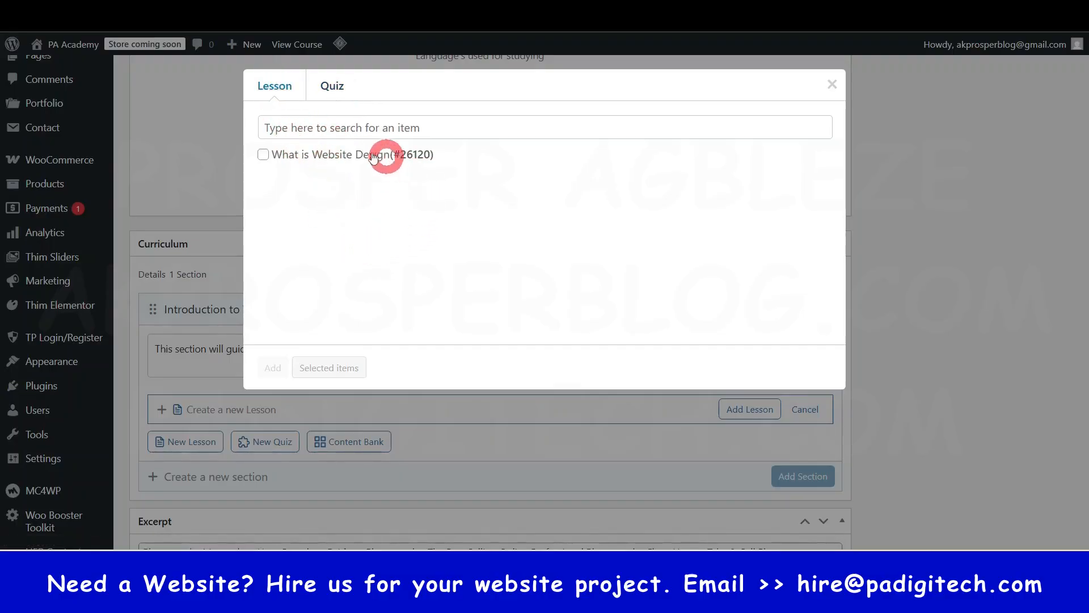
left_click(263, 155)
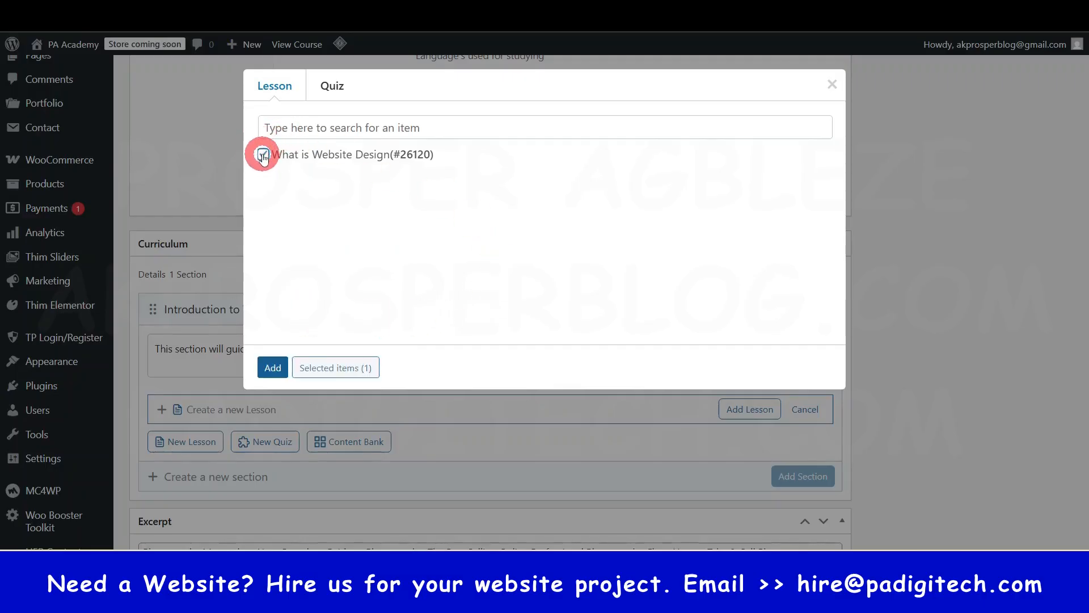
left_click(272, 367)
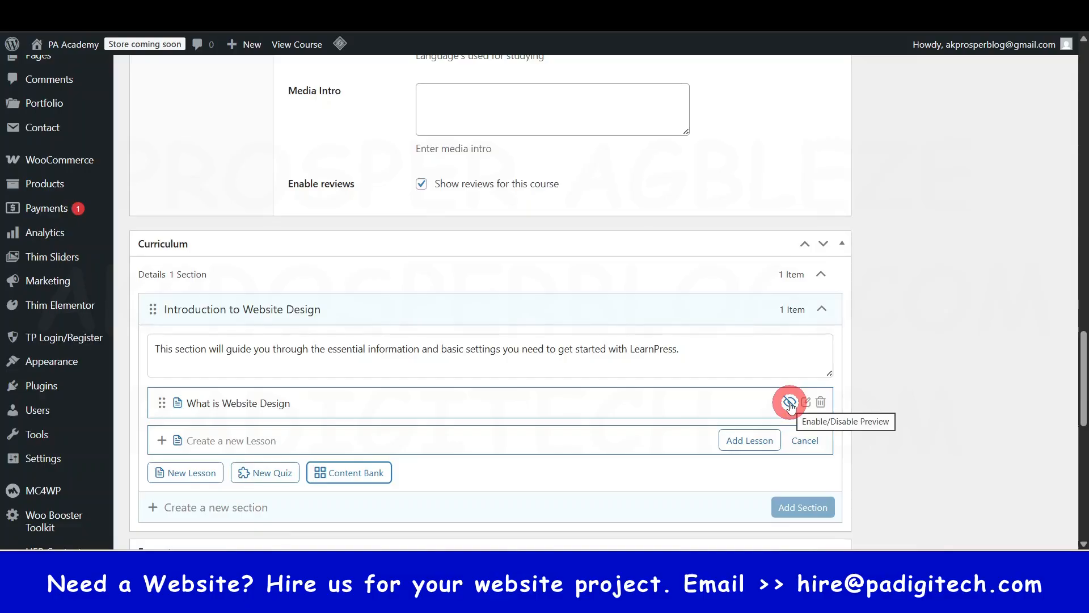
- Open a blank new quiz entry, discard the blank lesson entry, and check the Content Bank for available quizzes
left_click(355, 433)
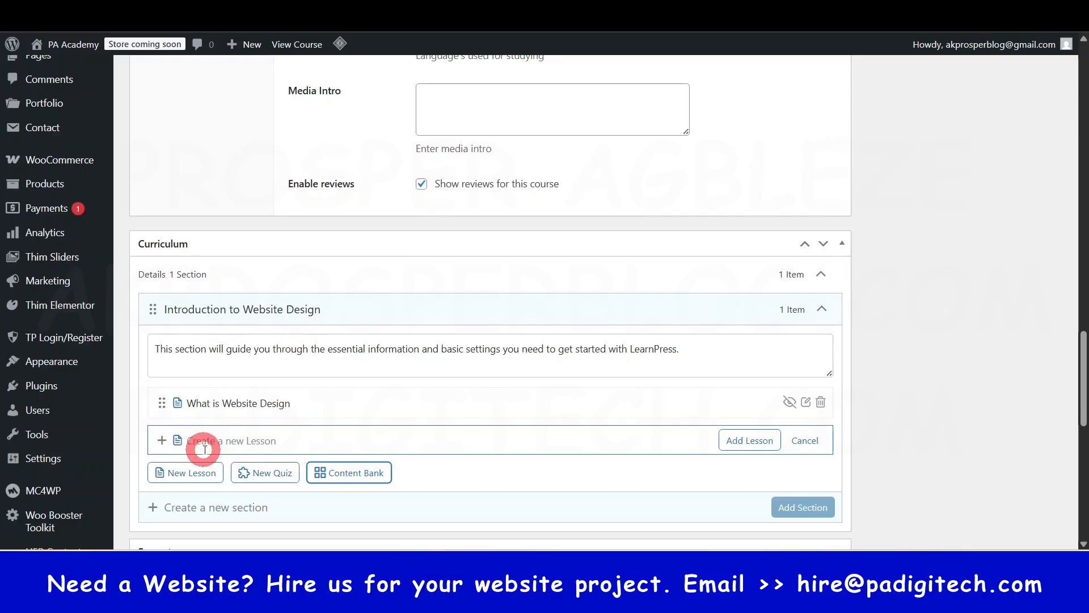
left_click(271, 474)
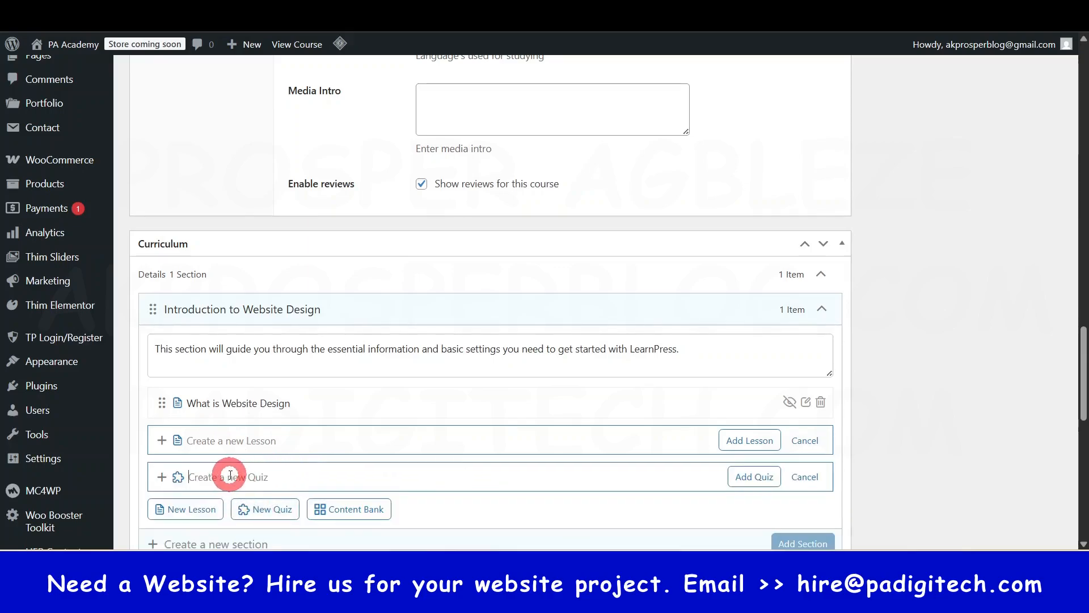
left_click(805, 440)
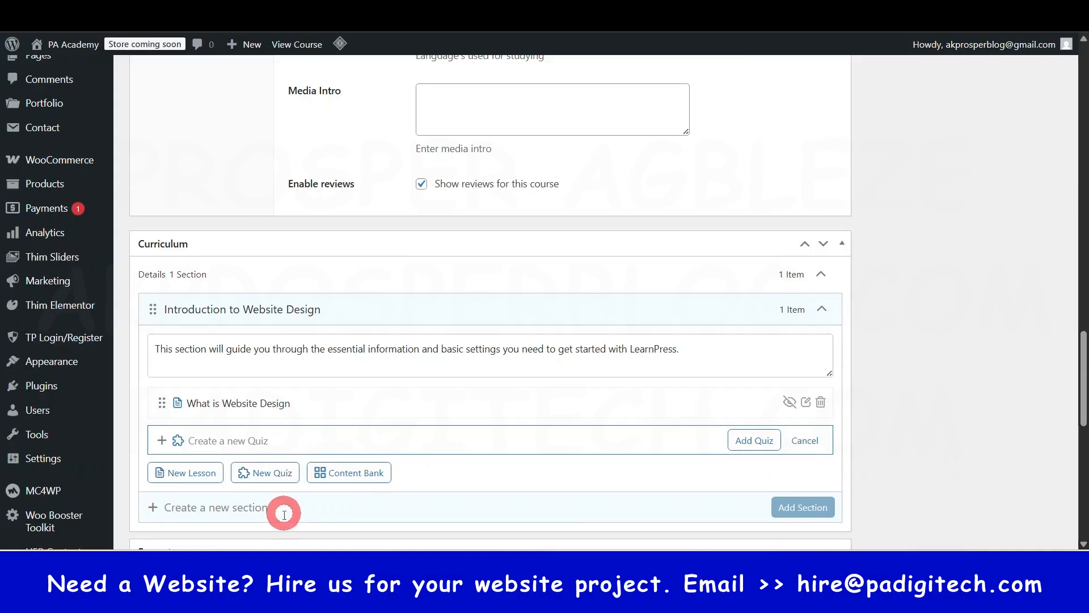
left_click(359, 479)
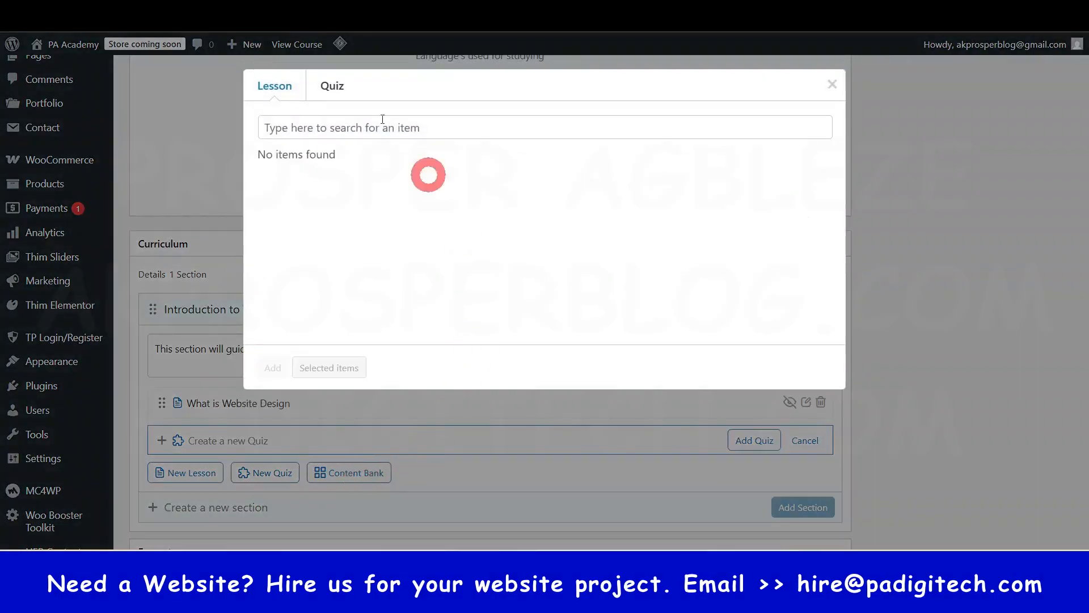
left_click(332, 87)
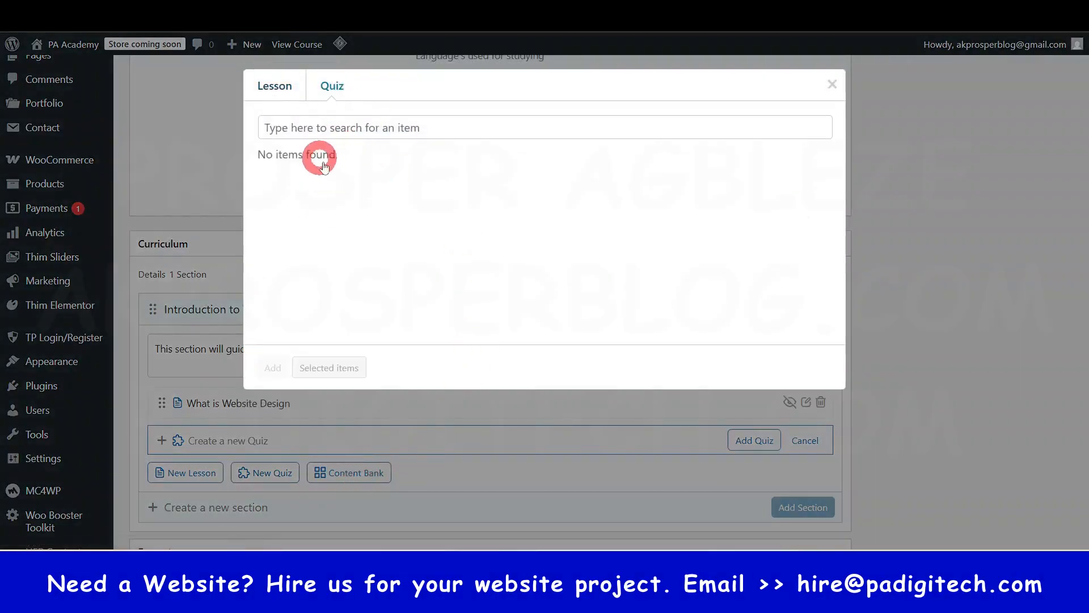
left_click(833, 85)
- Update the Online Course Website Guide course and check its saved curriculum section
scroll(849, 204, "up", 15)
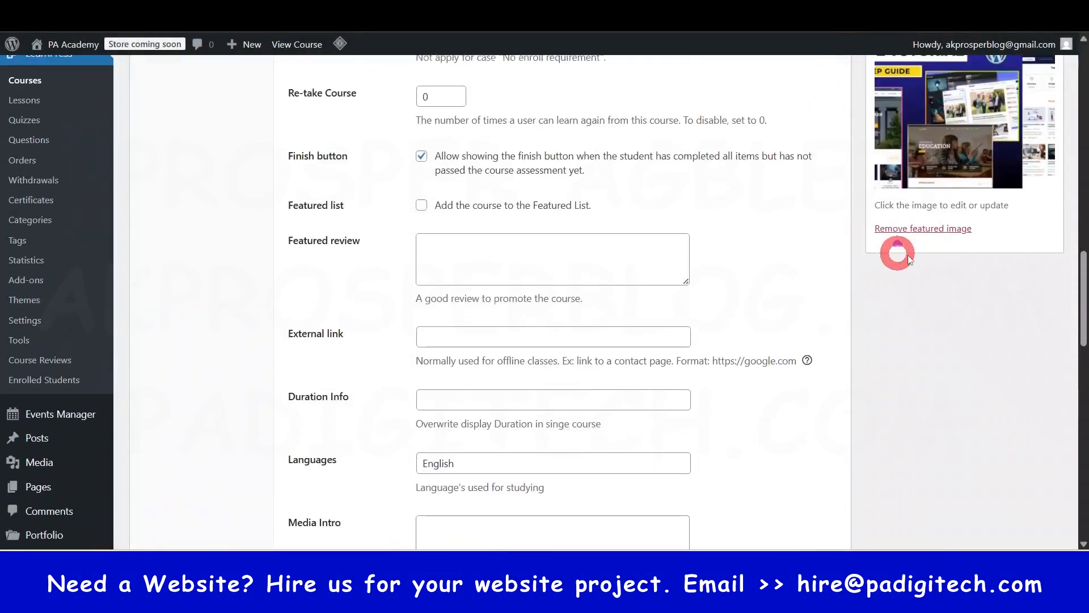
scroll(1036, 172, "up", 10)
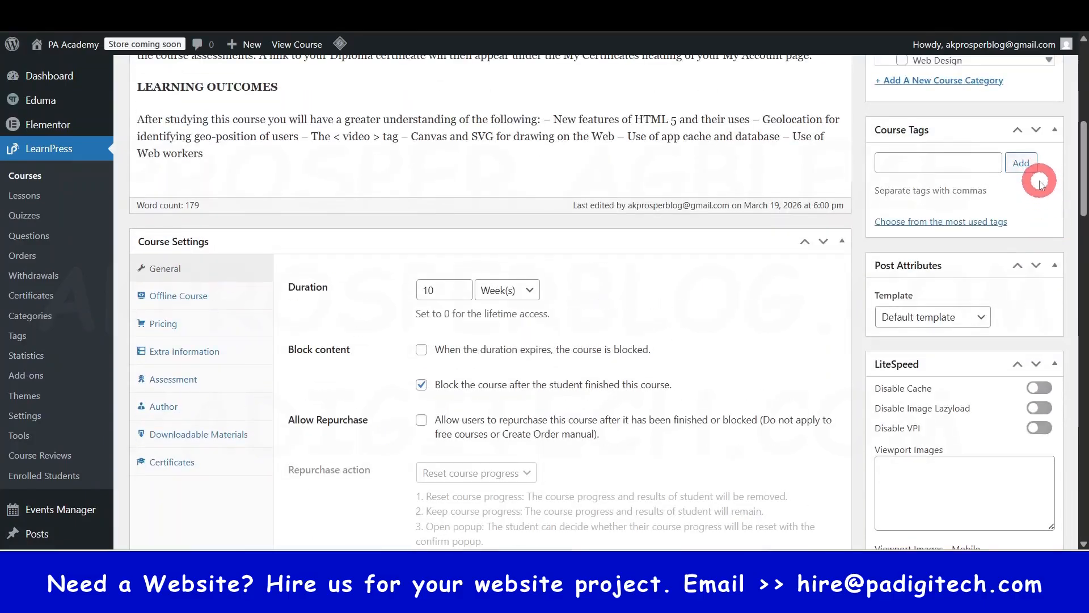
left_click(1032, 123)
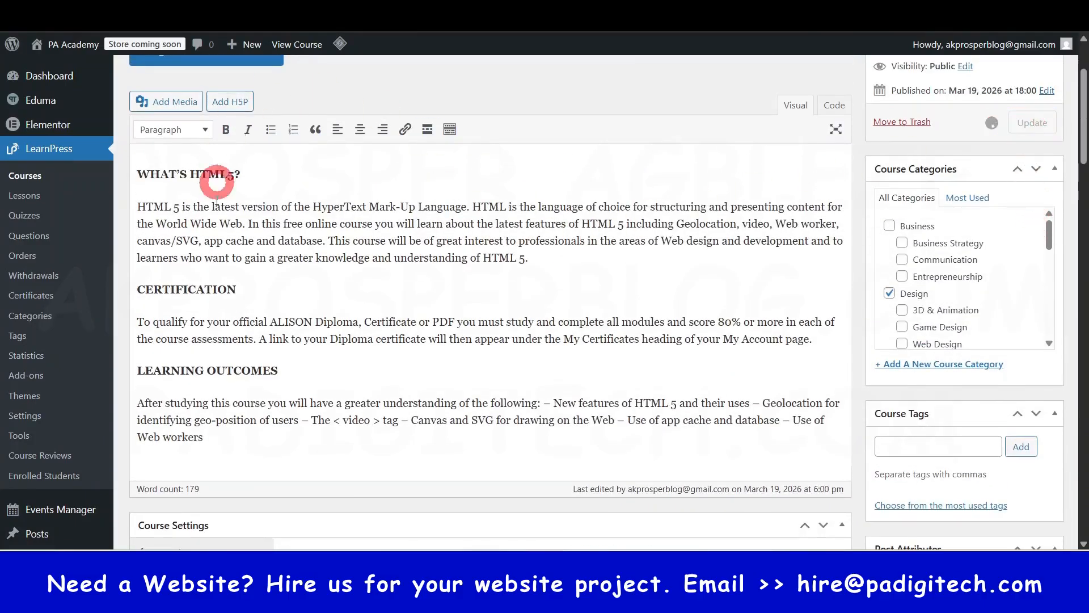
scroll(393, 292, "up", 3)
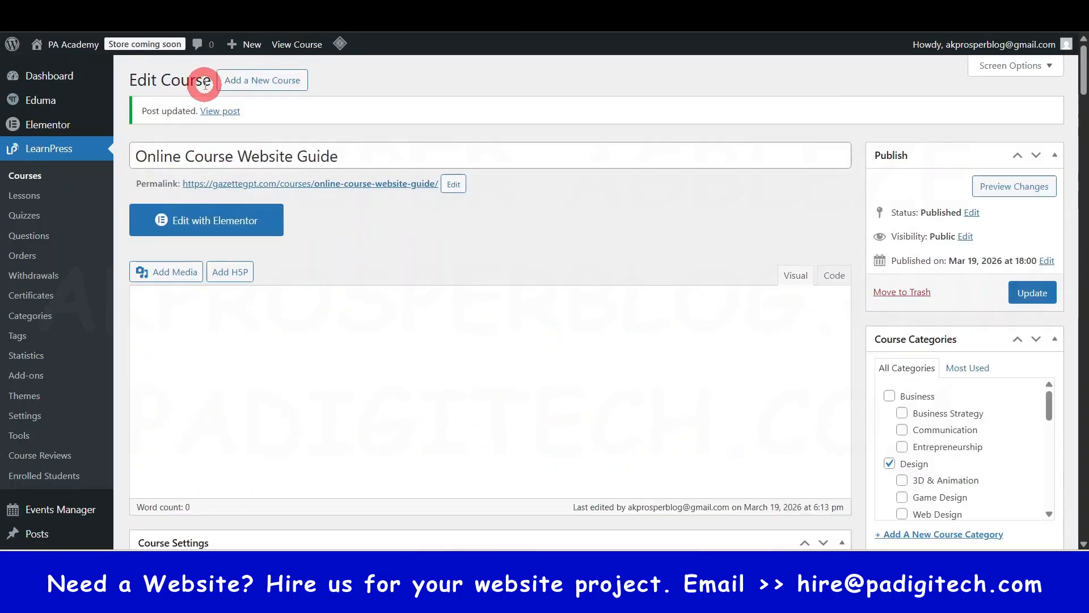
scroll(365, 294, "down", 5)
scroll(365, 294, "down", 15)
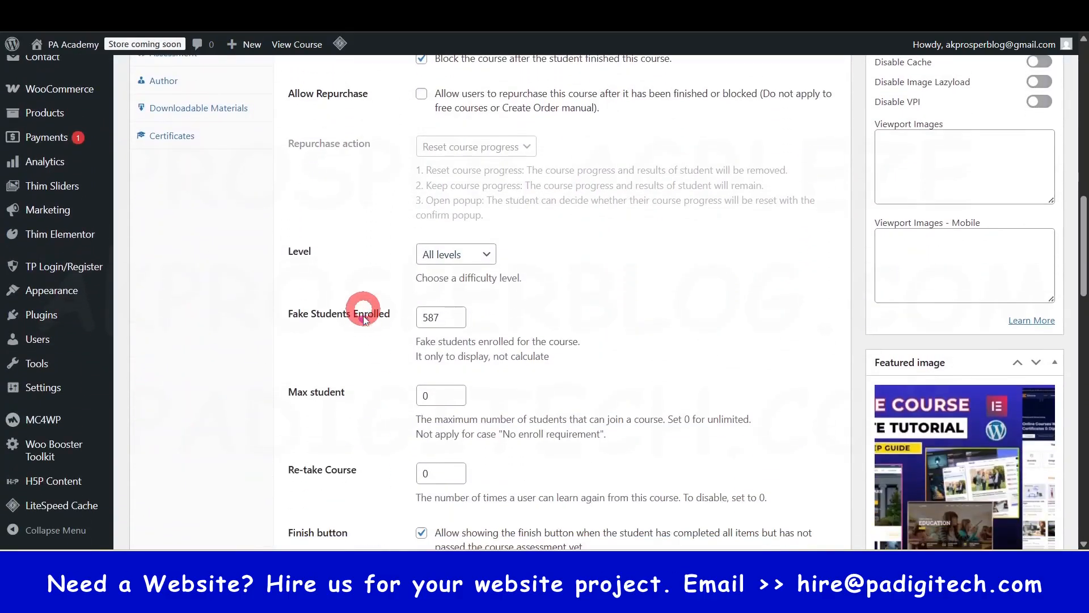
scroll(359, 340, "down", 7)
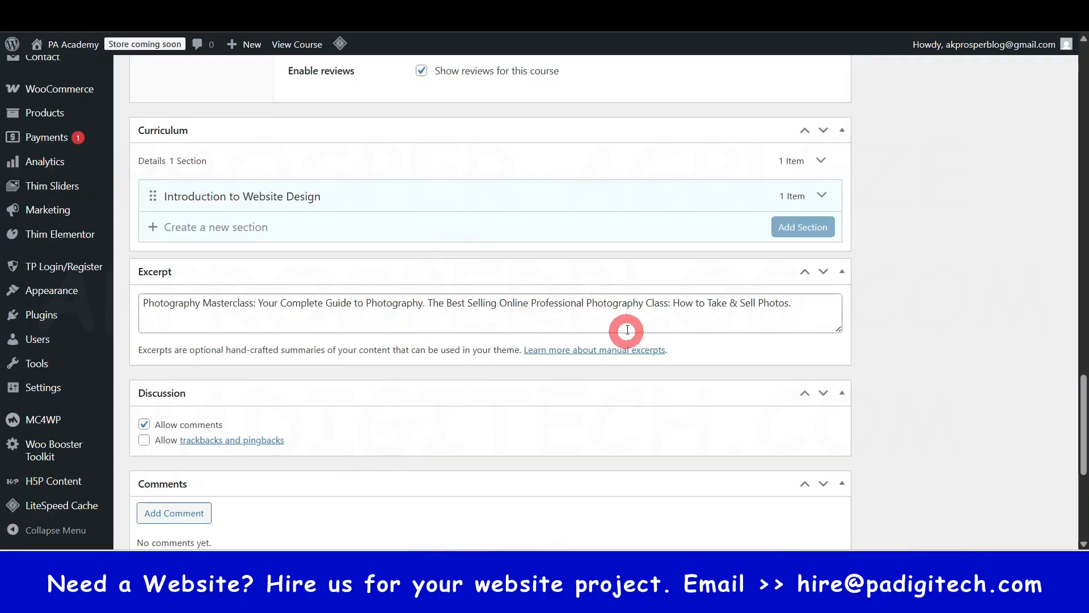
mouse_move(377, 195)
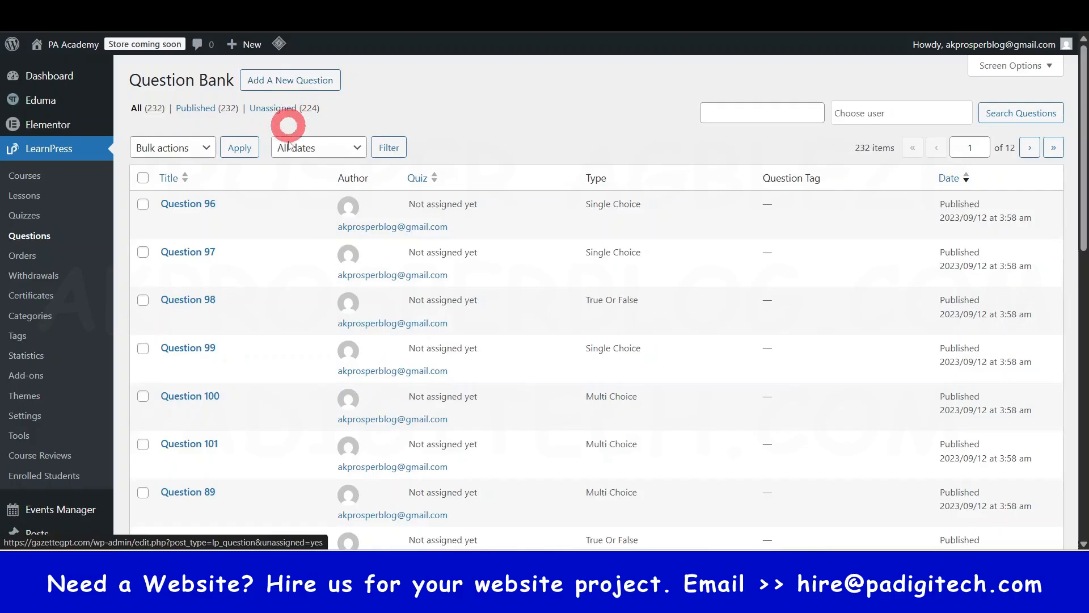
- Create a new LearnPress quiz titled Website Design Assessment 1
left_click(31, 218)
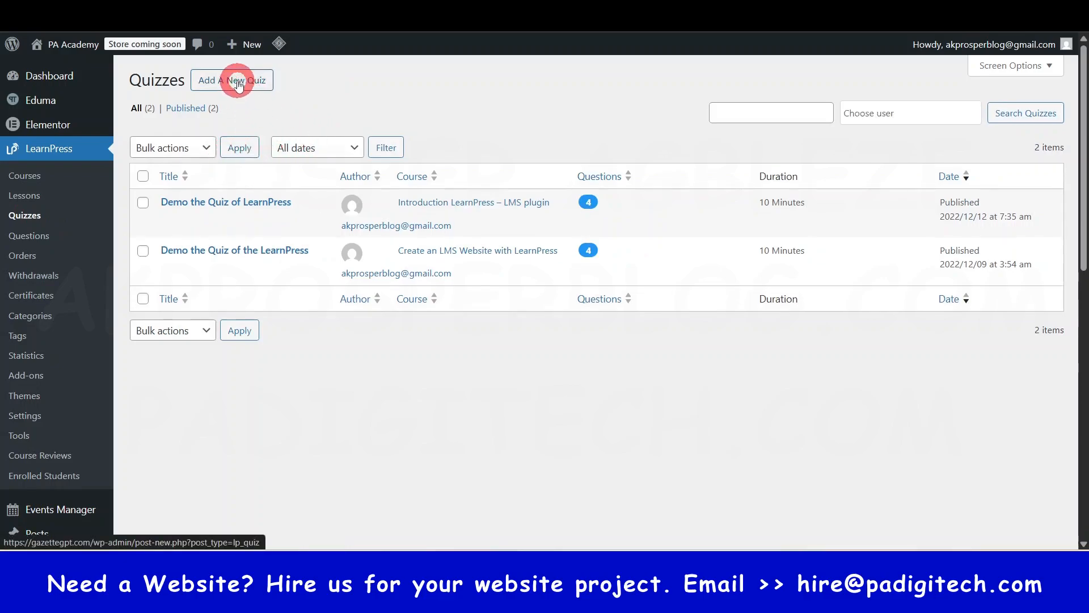
left_click(237, 82)
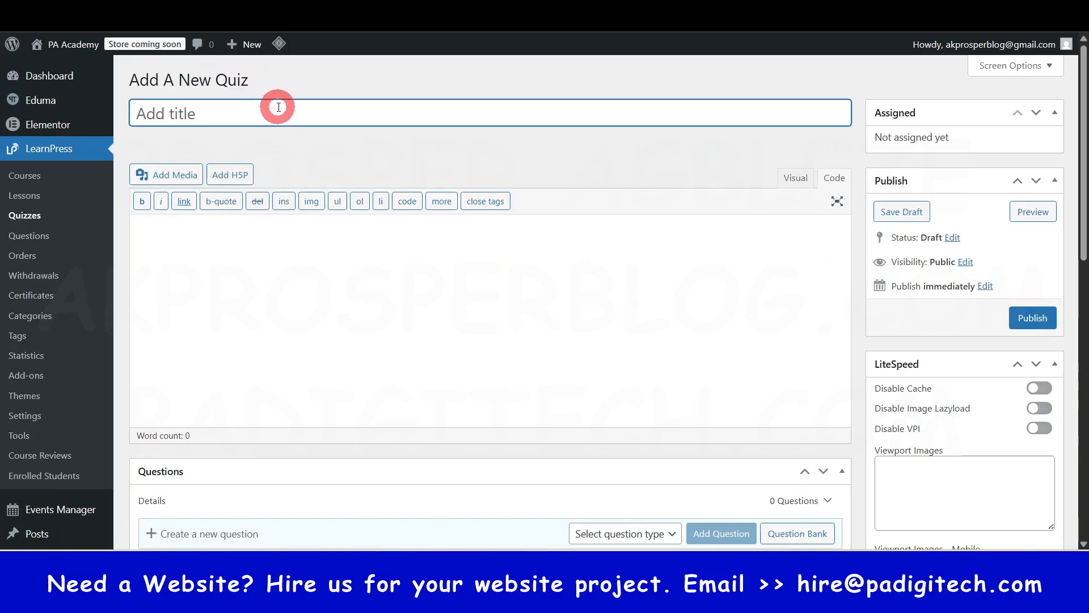
type("Website Design Assessment 1")
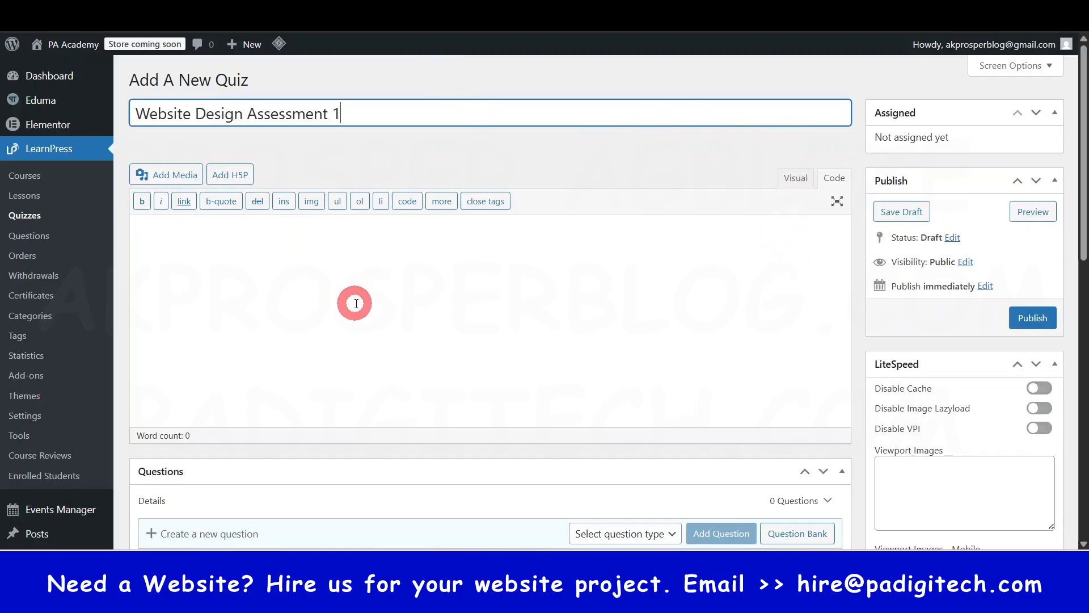
scroll(357, 303, "down", 3)
scroll(359, 214, "up", 1)
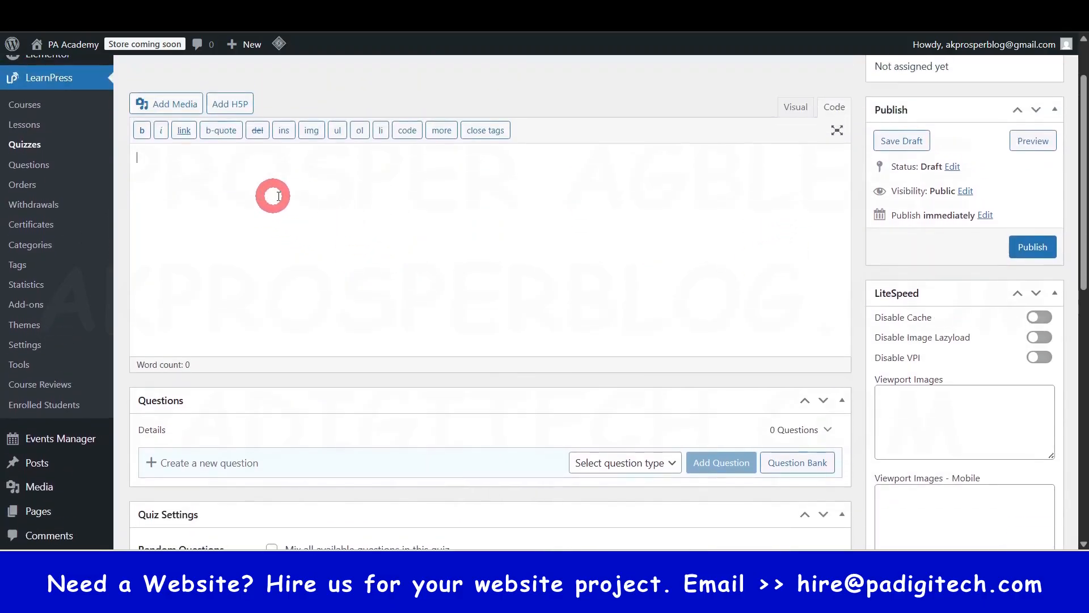
- Set the type of the quiz's new question to True Or False
scroll(272, 195, "down", 2)
scroll(250, 307, "down", 1)
left_click(236, 257)
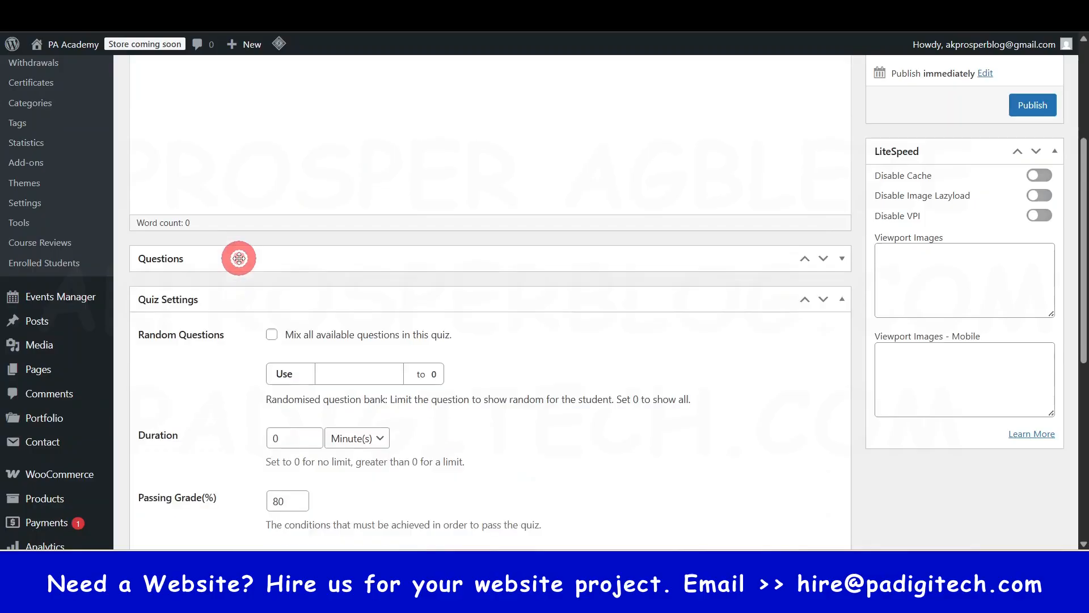
left_click(301, 260)
scroll(372, 343, "down", 2)
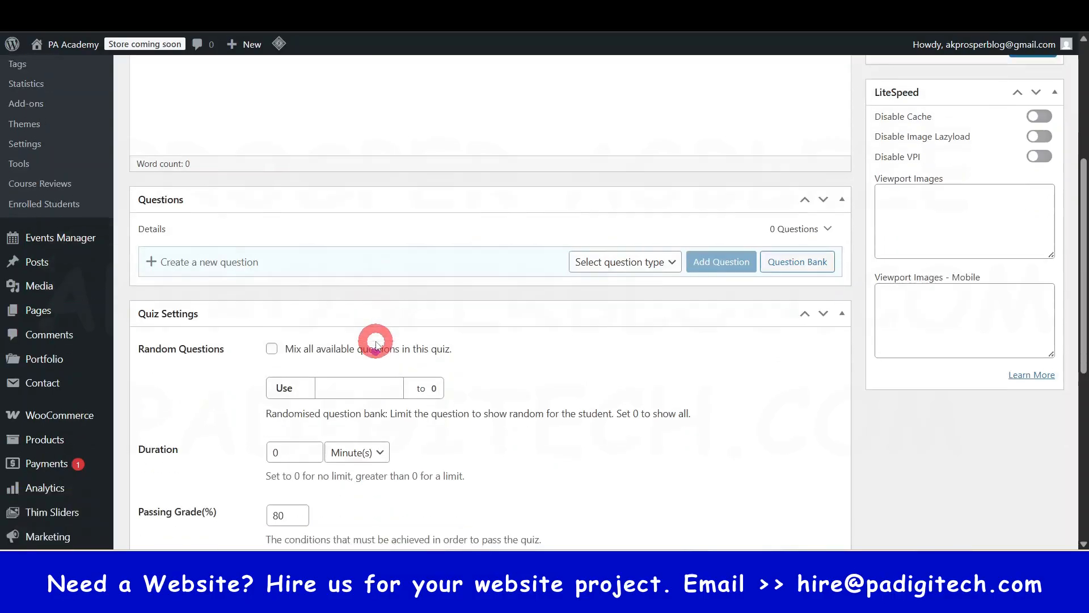
left_click(152, 252)
left_click(200, 253)
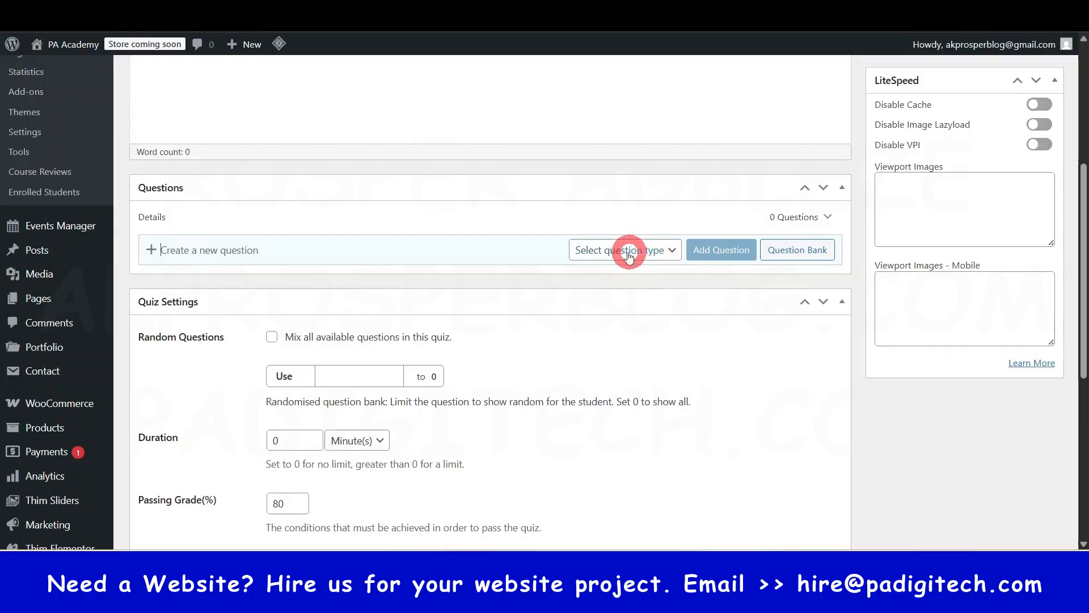
left_click(671, 251)
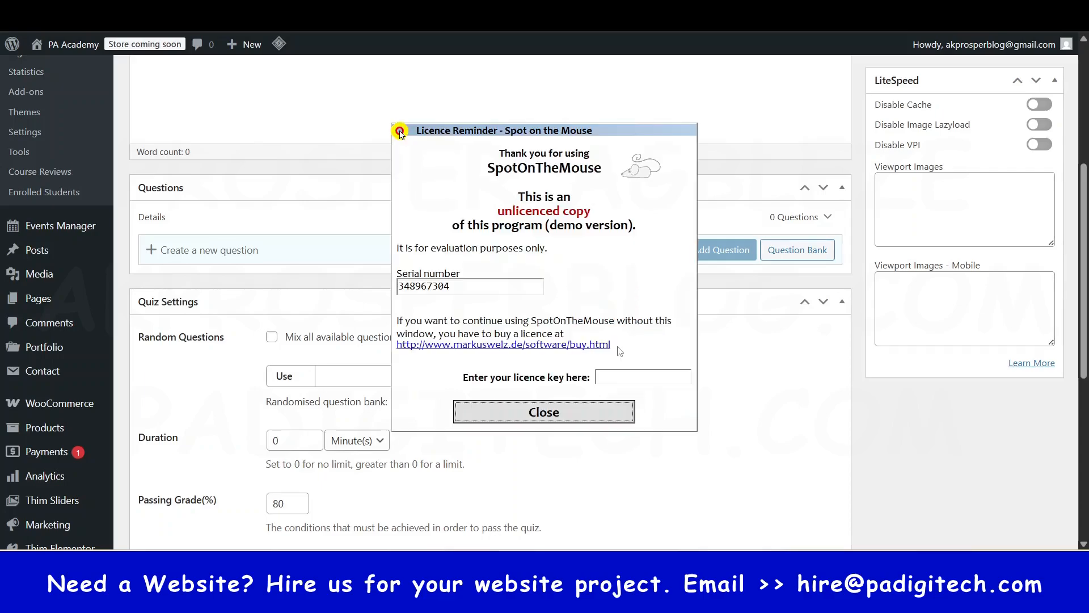
left_click(574, 414)
left_click(626, 251)
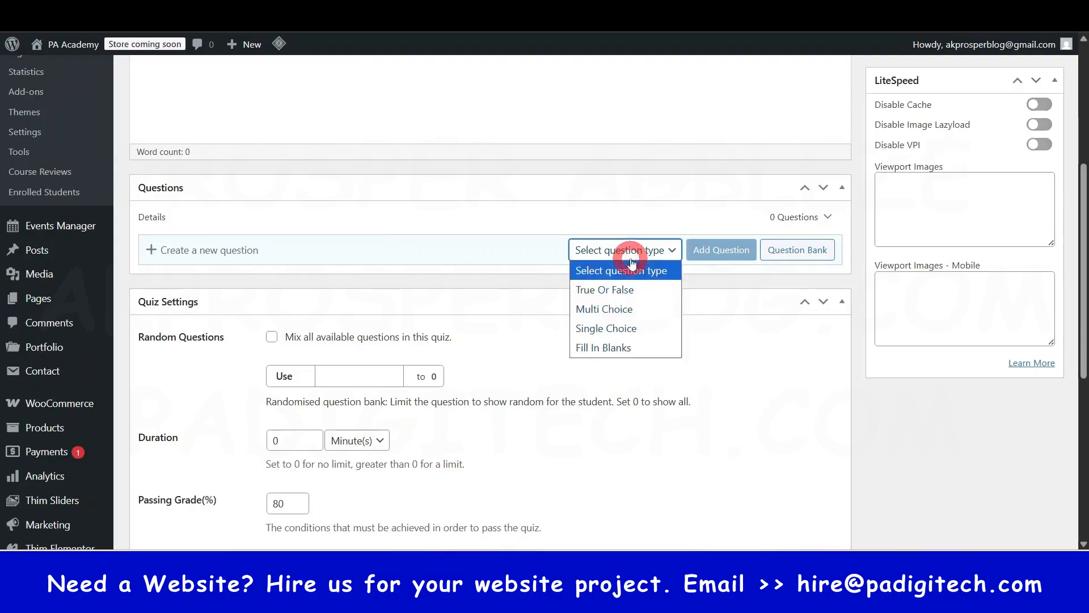
left_click(626, 290)
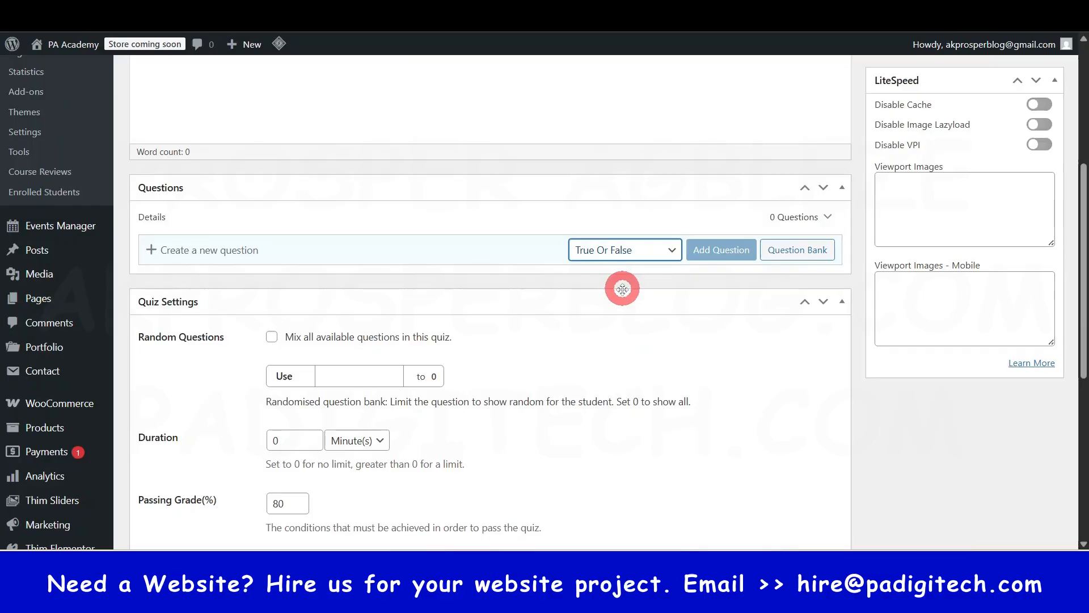
- Title the True Or False question Question 1.1 and add it to the quiz
left_click(716, 256)
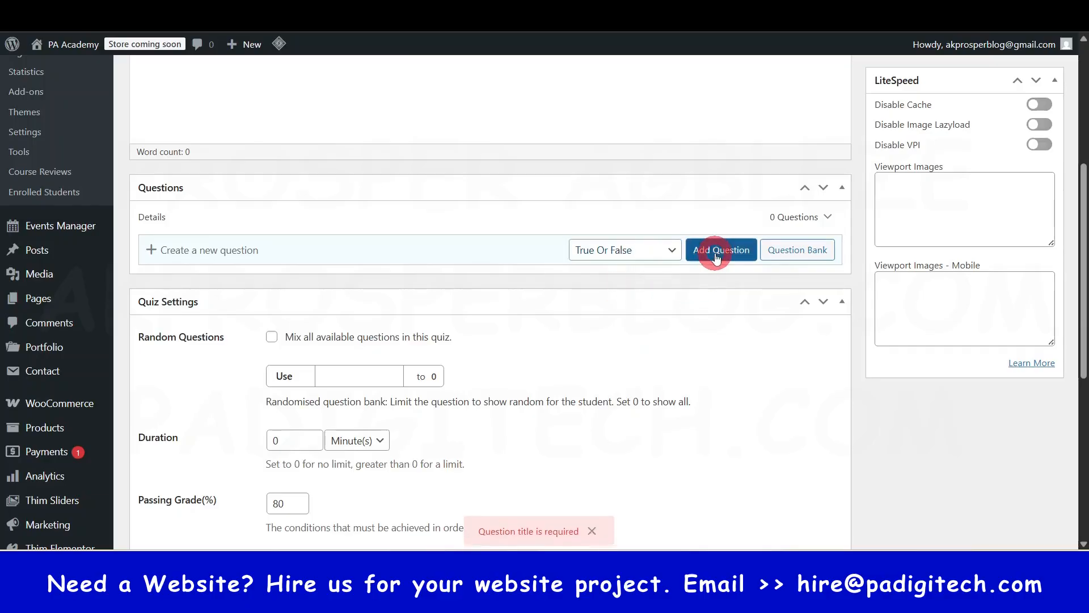
left_click(499, 249)
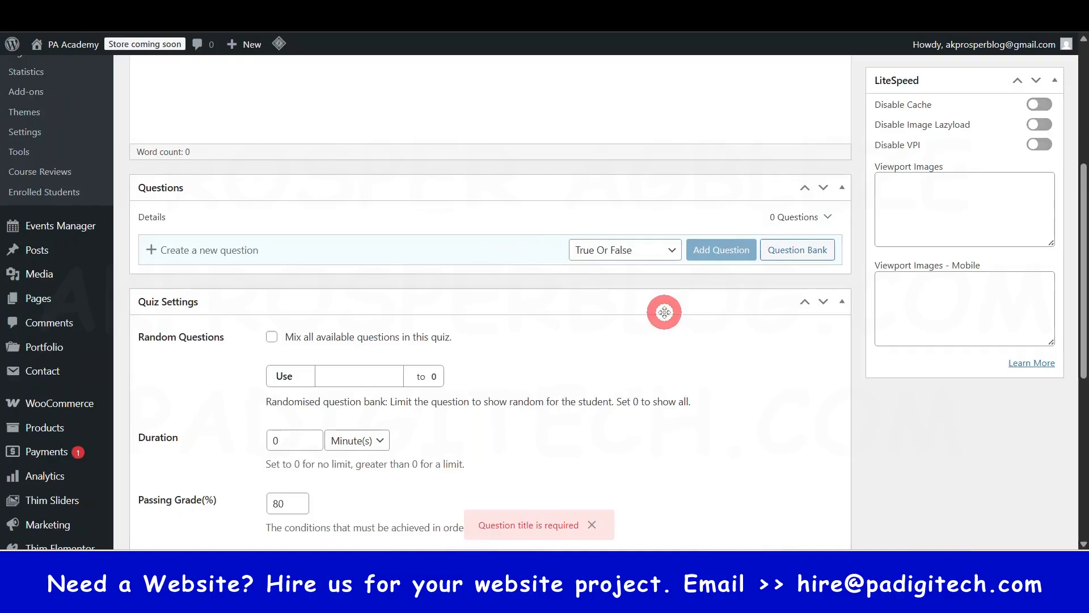
key("shift")
type("Question 1.1")
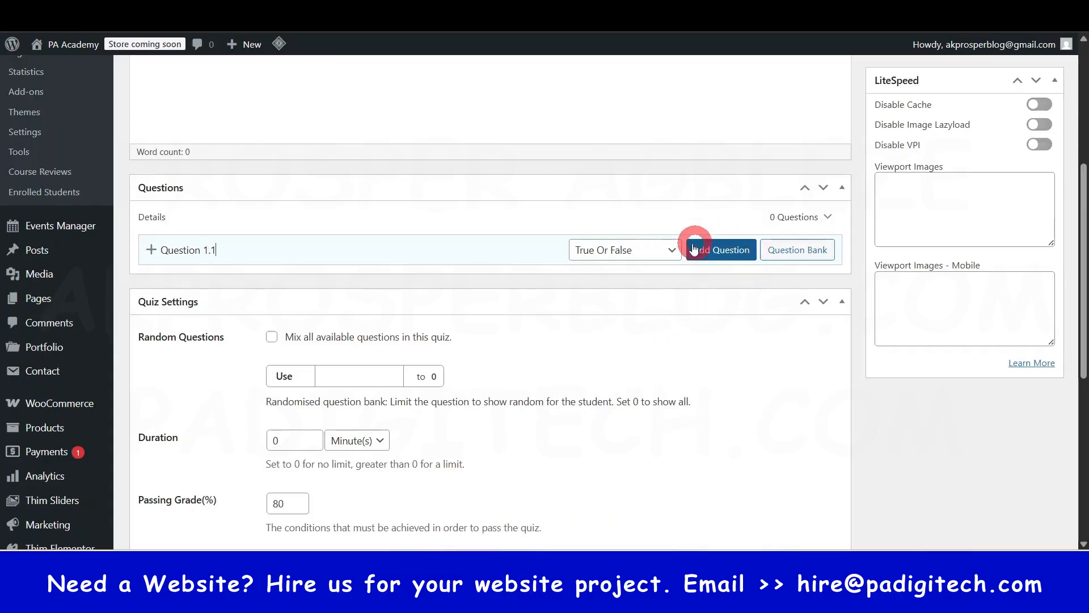
left_click(722, 254)
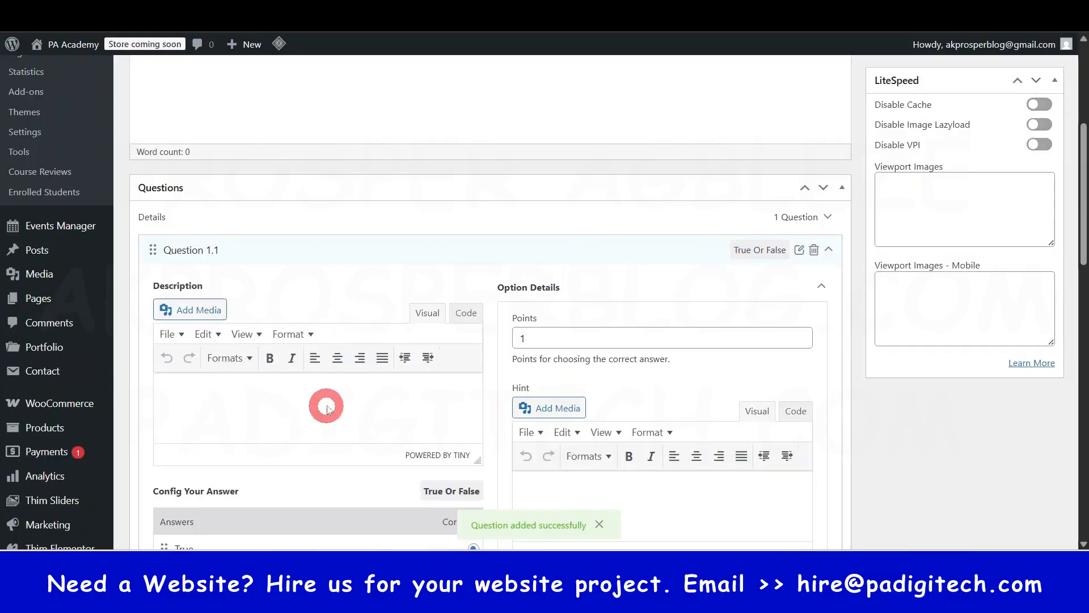
- Enter "is WordPress a CMS" as the description of Question 1.1 and mark True as its correct answer
scroll(369, 418, "down", 1)
left_click(237, 322)
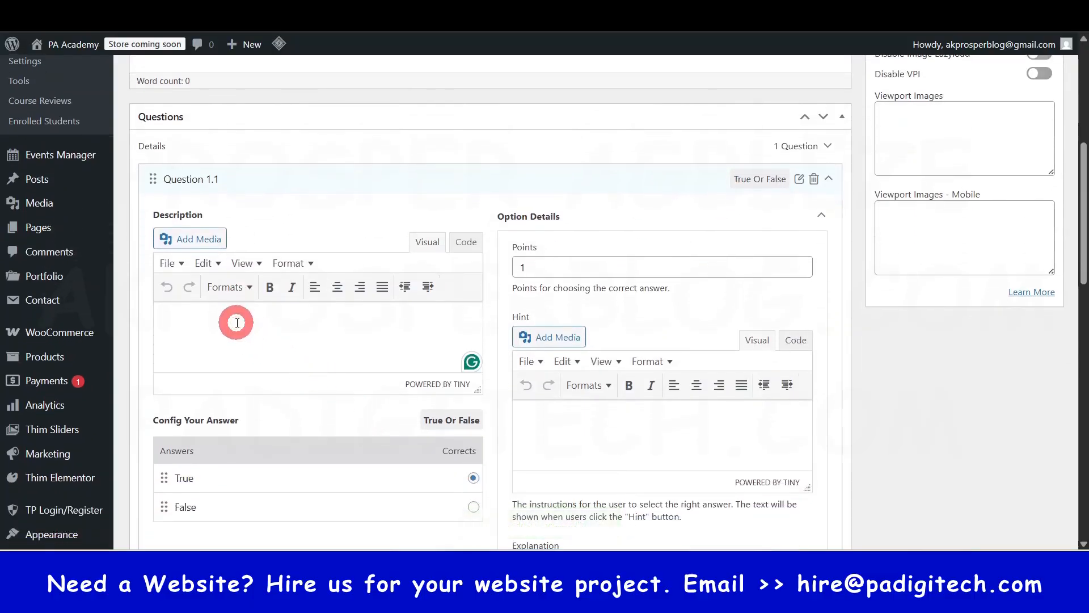
type("Si")
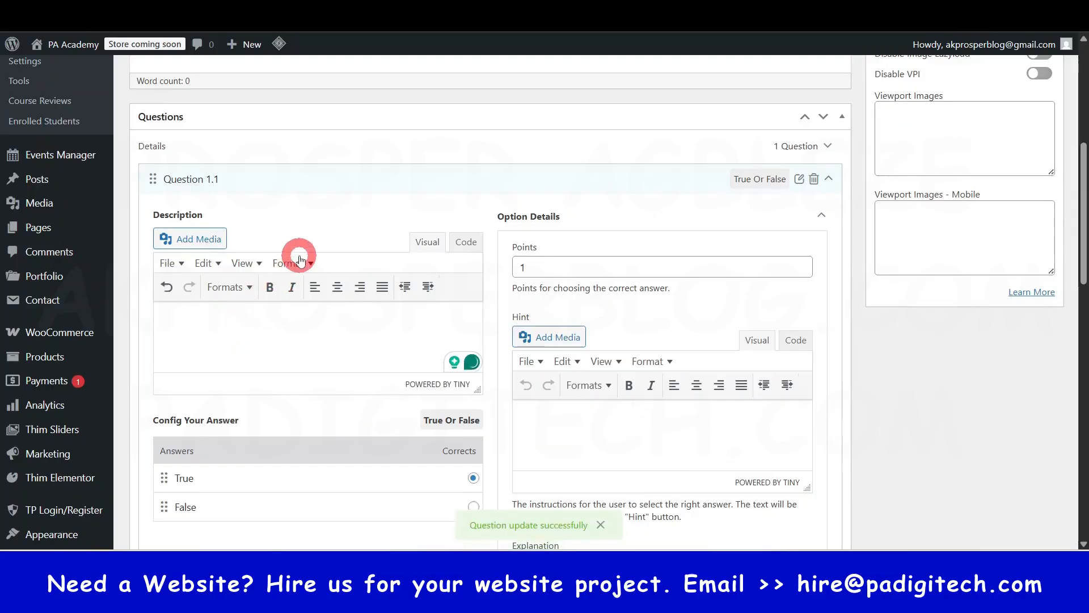
type(" Word")
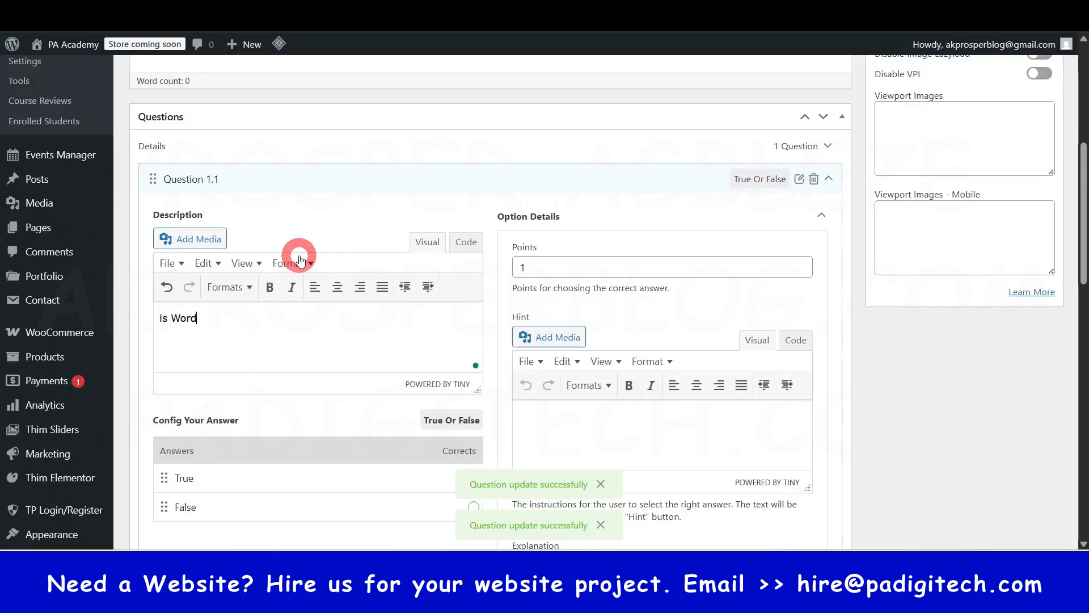
type("Press a ")
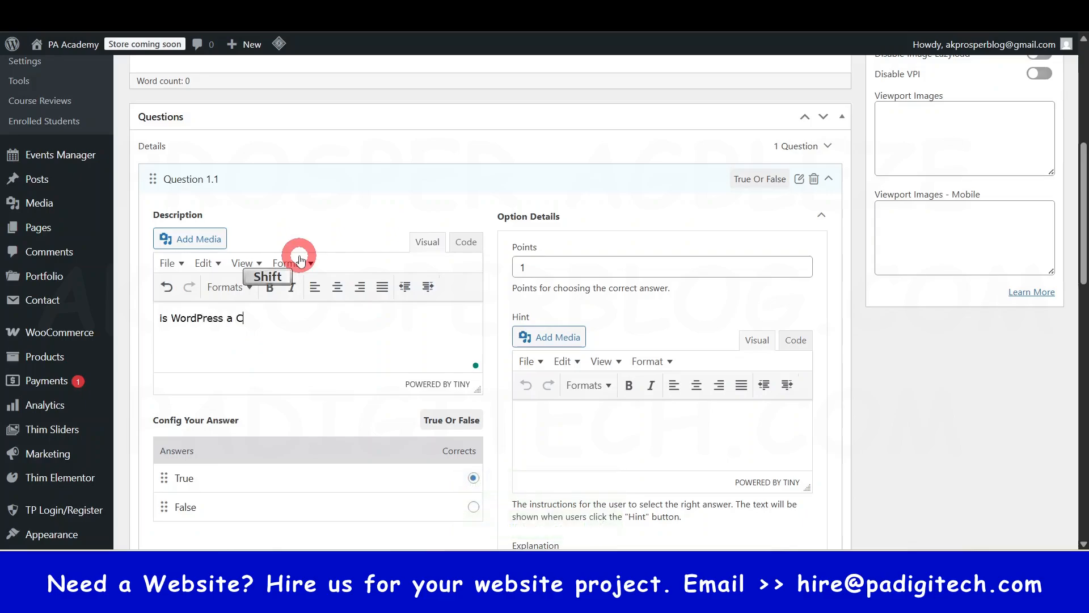
type("CMS")
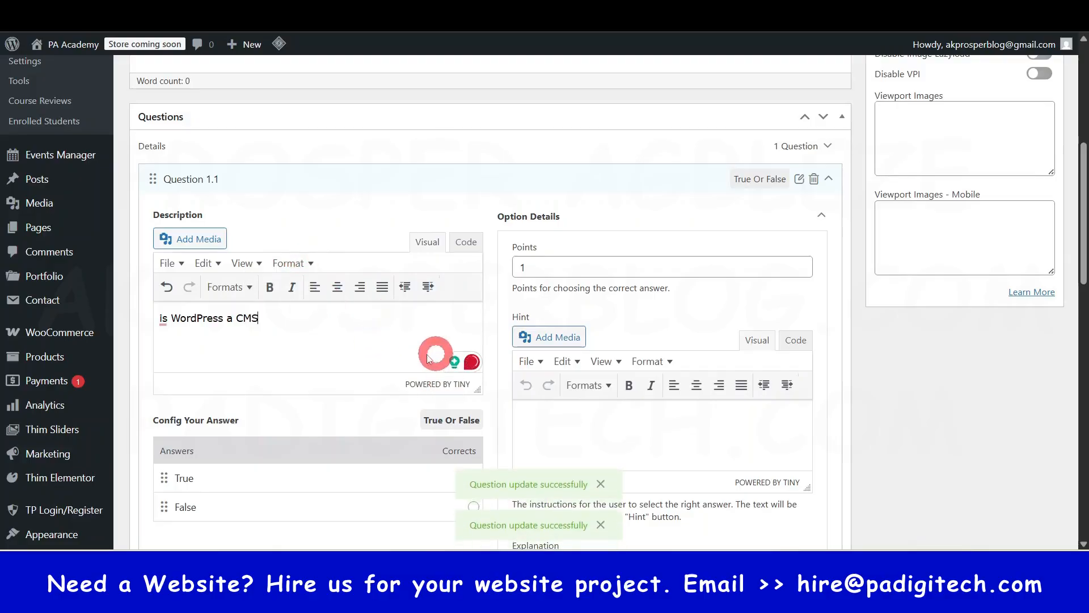
scroll(397, 340, "down", 1)
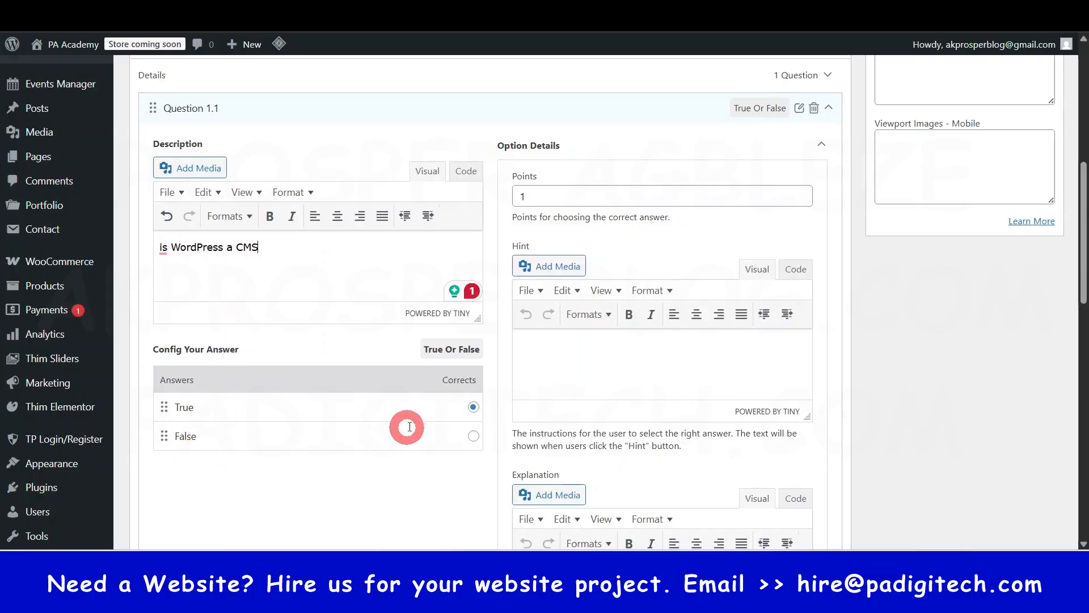
left_click(476, 408)
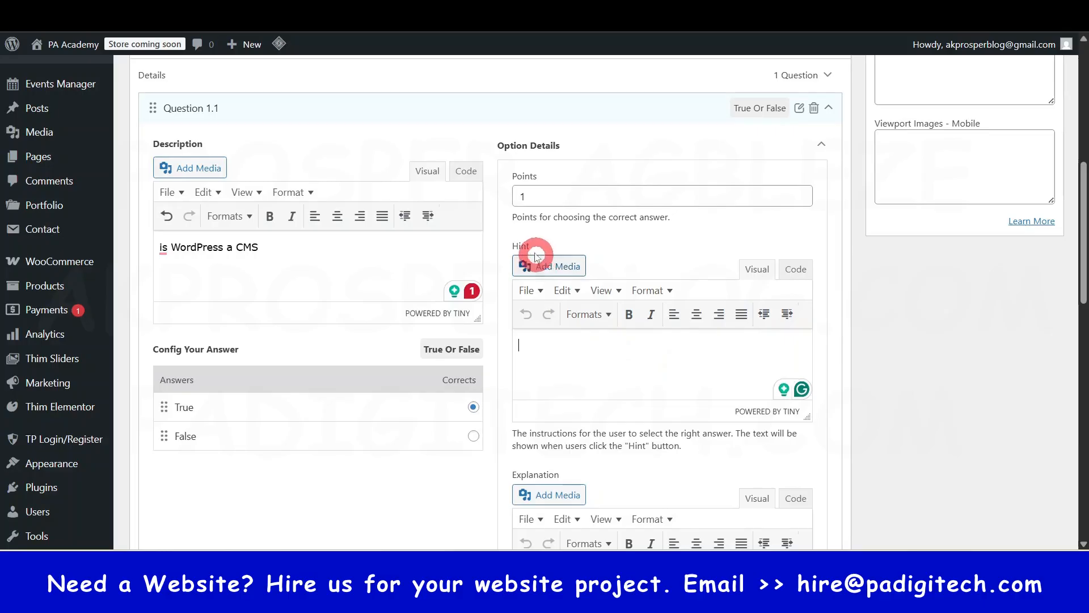
- Examine the hint, explanation and points options of Question 1.1, and collapse the question
left_click(606, 355)
scroll(608, 352, "down", 3)
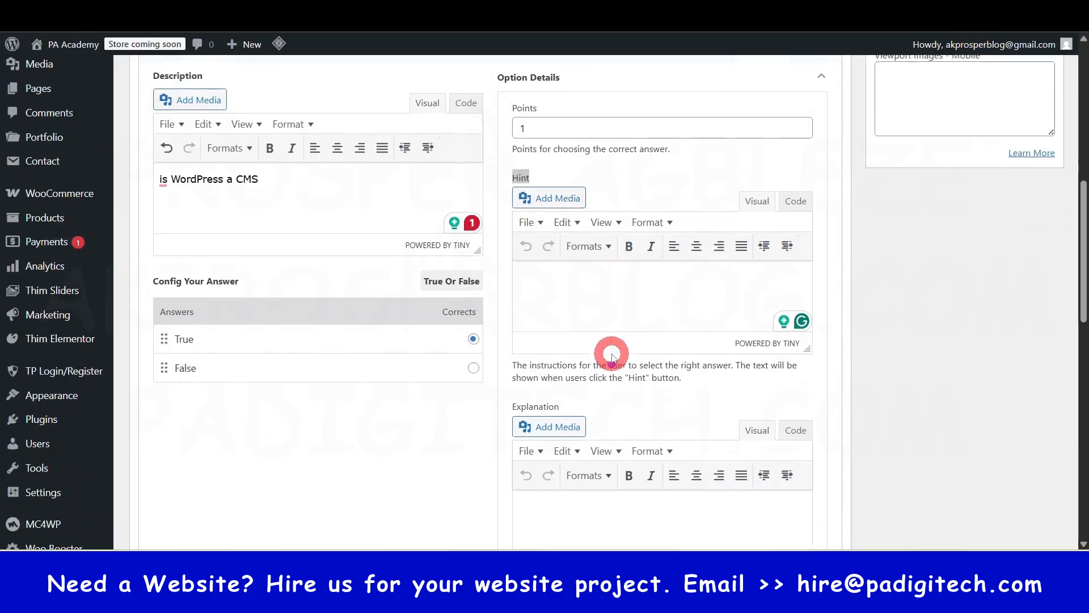
scroll(575, 431, "down", 2)
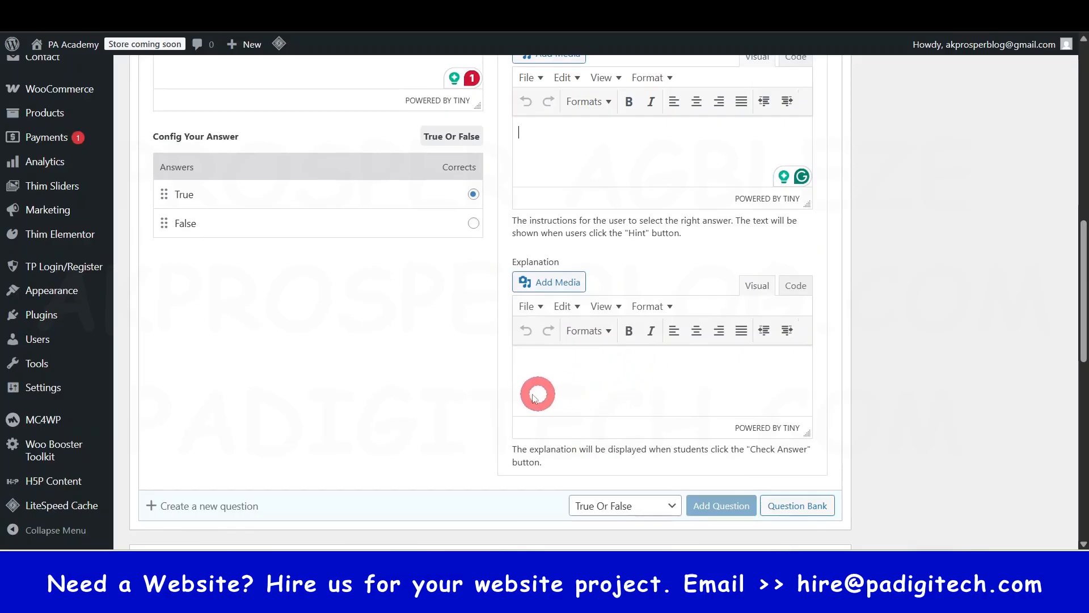
scroll(452, 324, "up", 2)
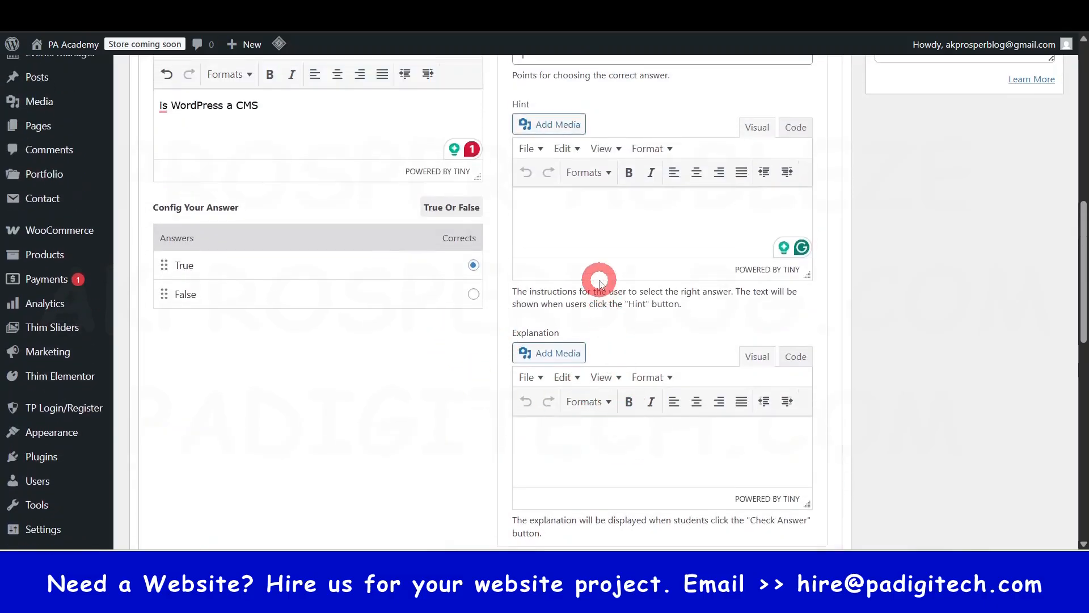
scroll(554, 352, "up", 6)
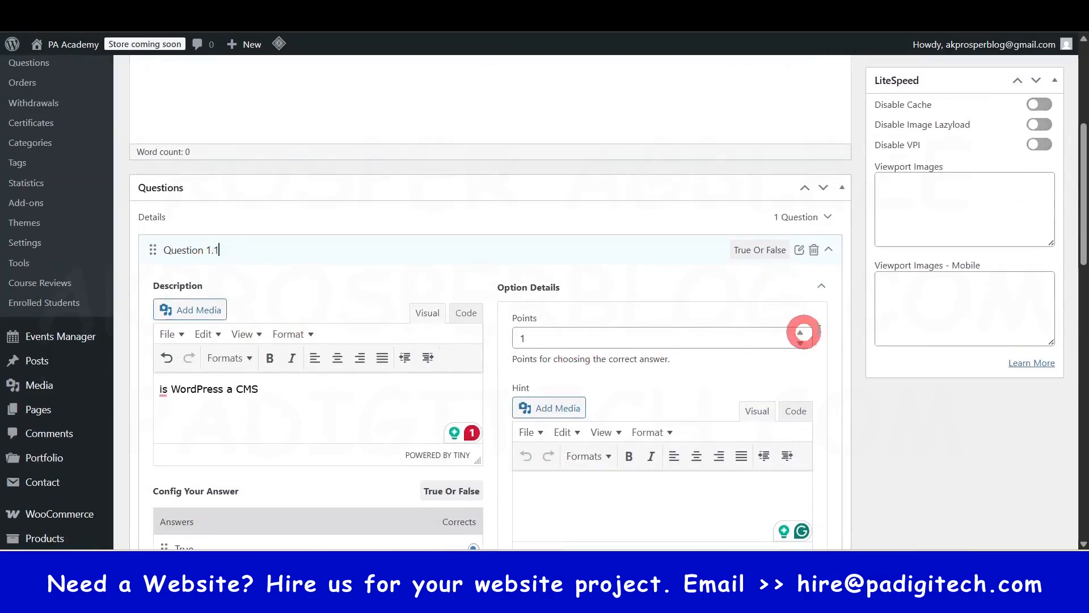
left_click(829, 249)
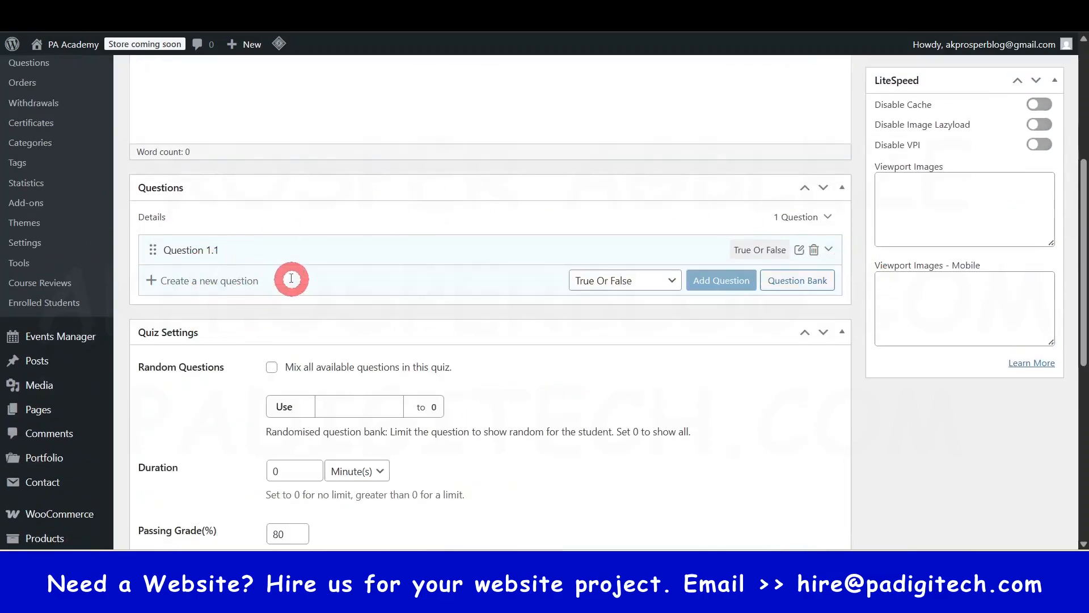
- Enter Question 1.2 as a new question title and add the True Or False Question 98 from the question bank
left_click(270, 280)
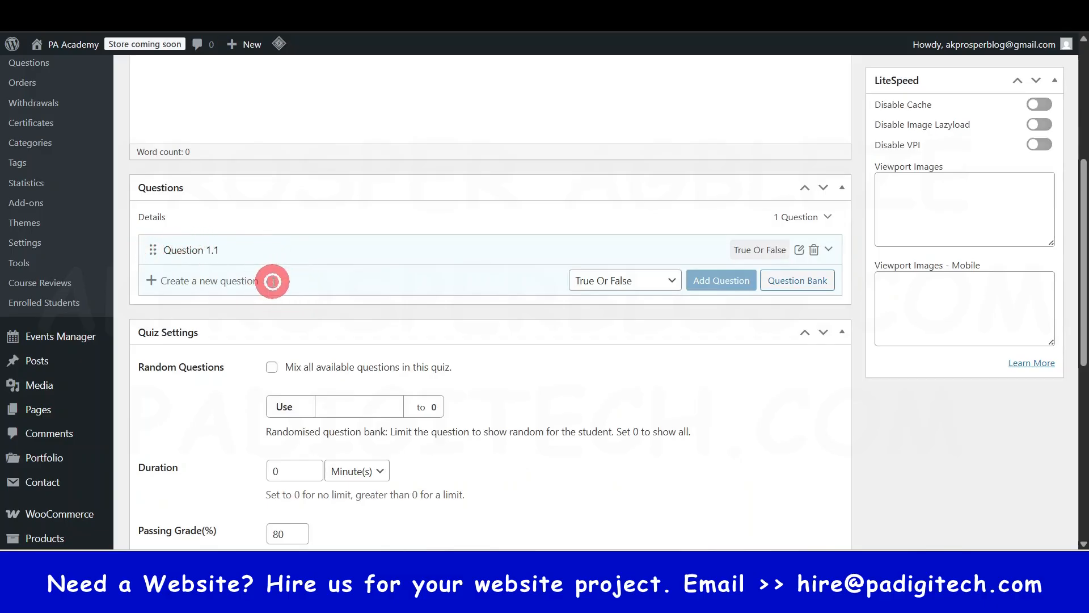
type("Question 1.2")
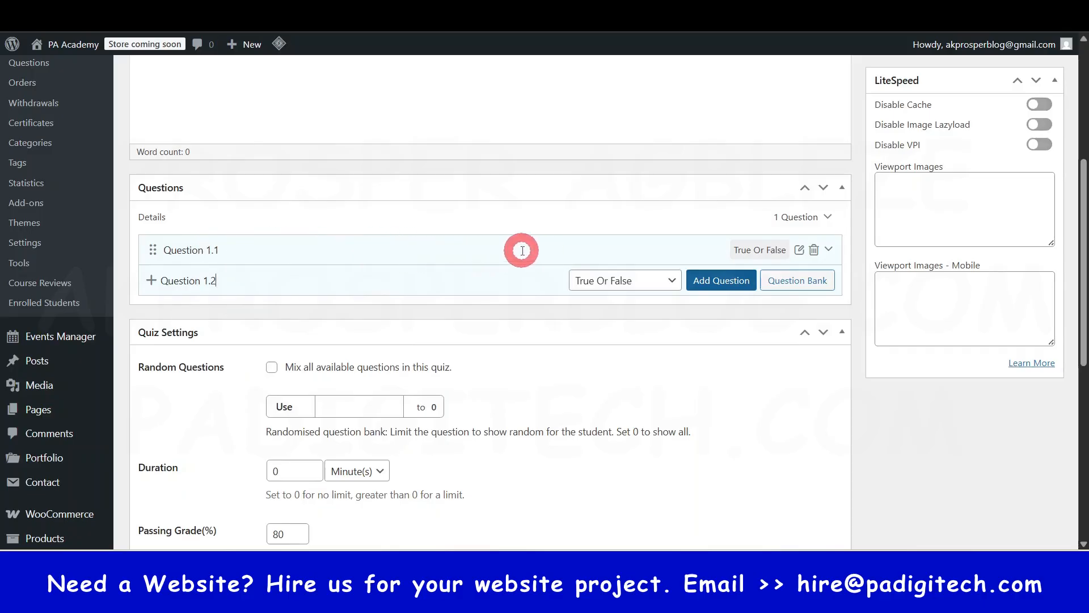
left_click(817, 285)
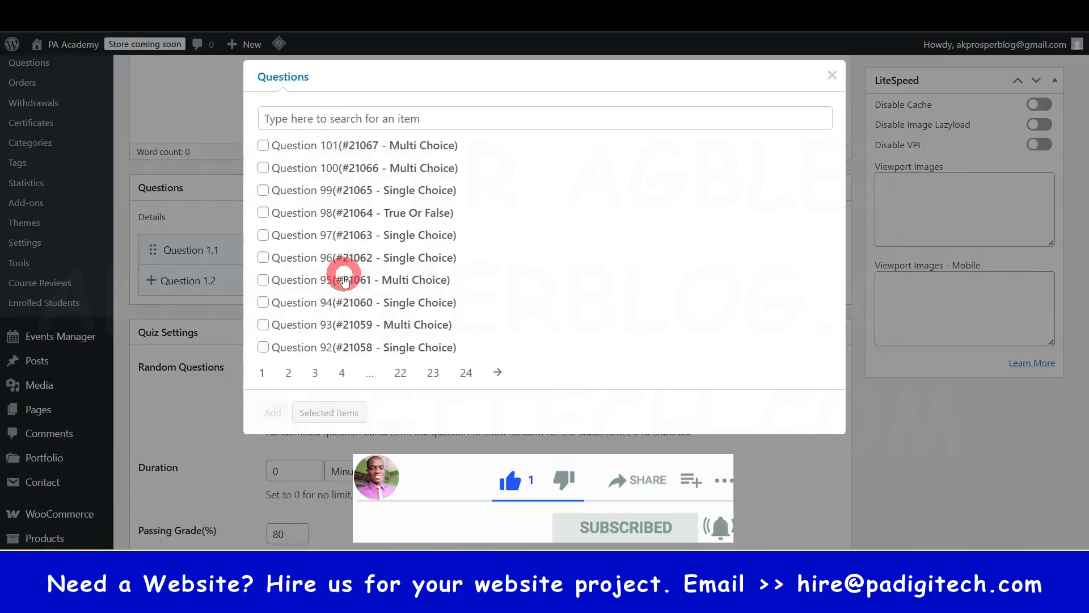
left_click(263, 212)
left_click(273, 413)
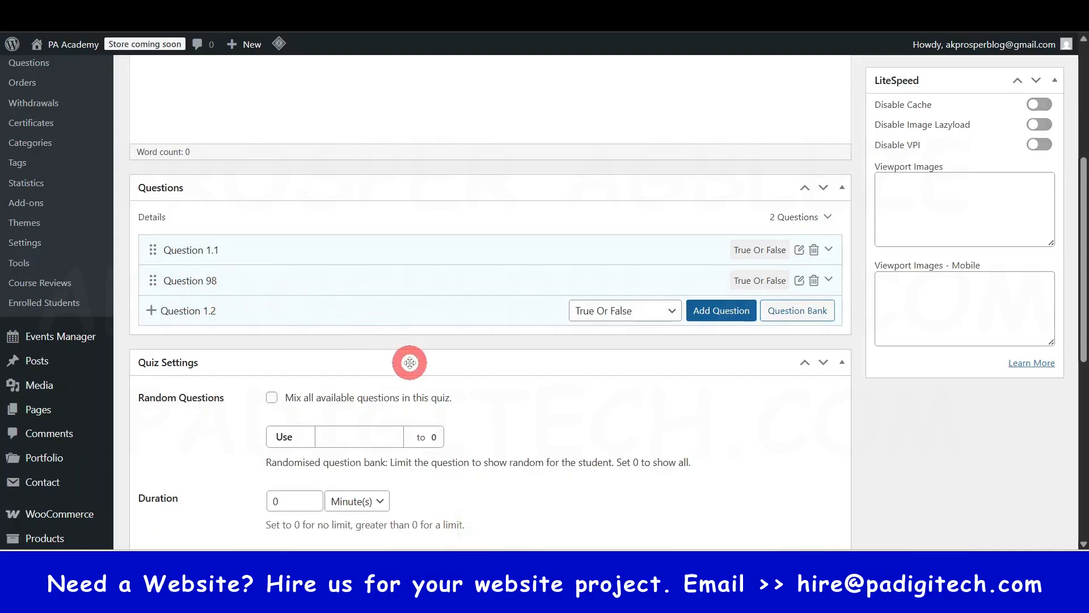
- Rename Question 98 to Question 1.2, save the title, and reset the new question's type to Select question type
key("BackSpace")
key("BackSpace")
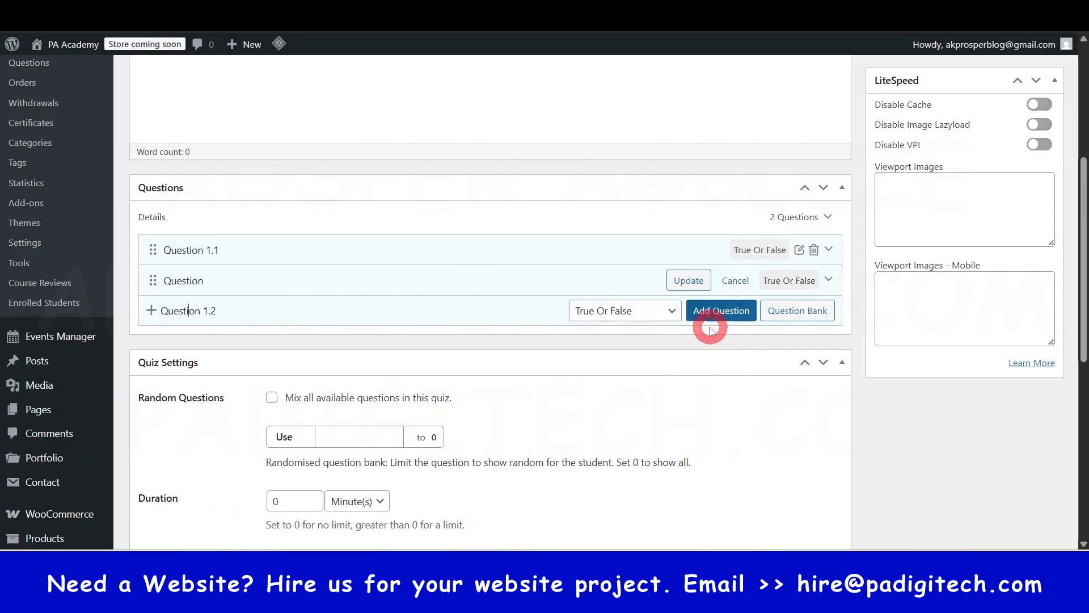
left_click(669, 311)
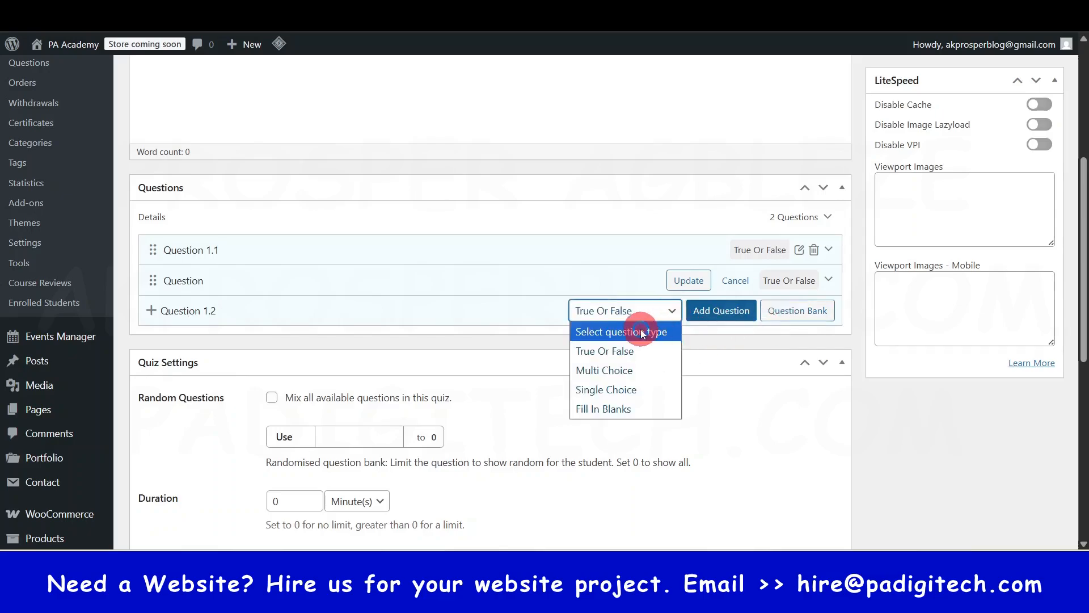
left_click(642, 332)
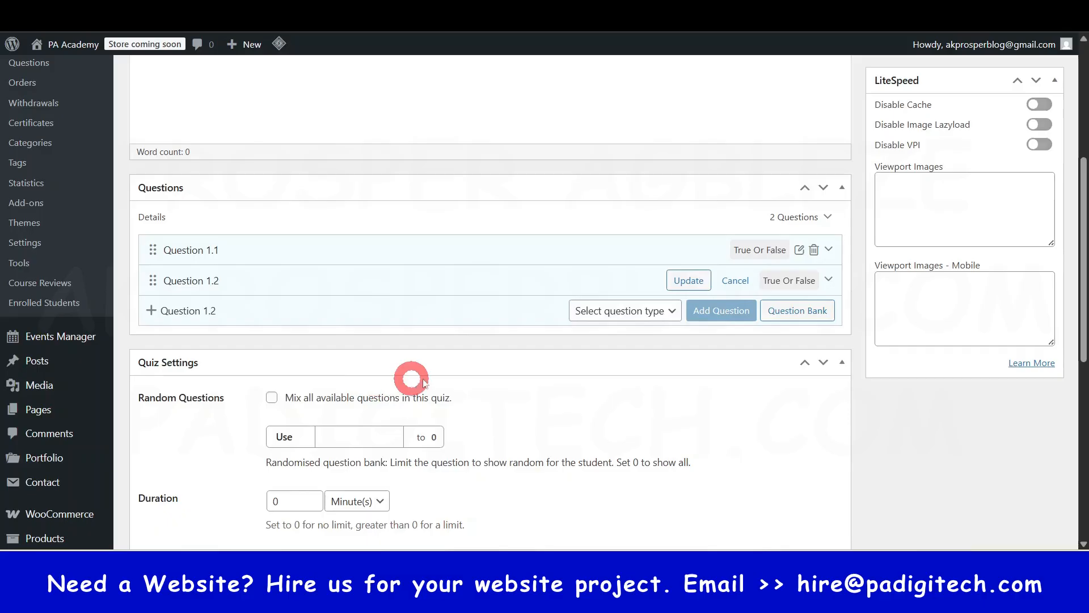
left_click(682, 280)
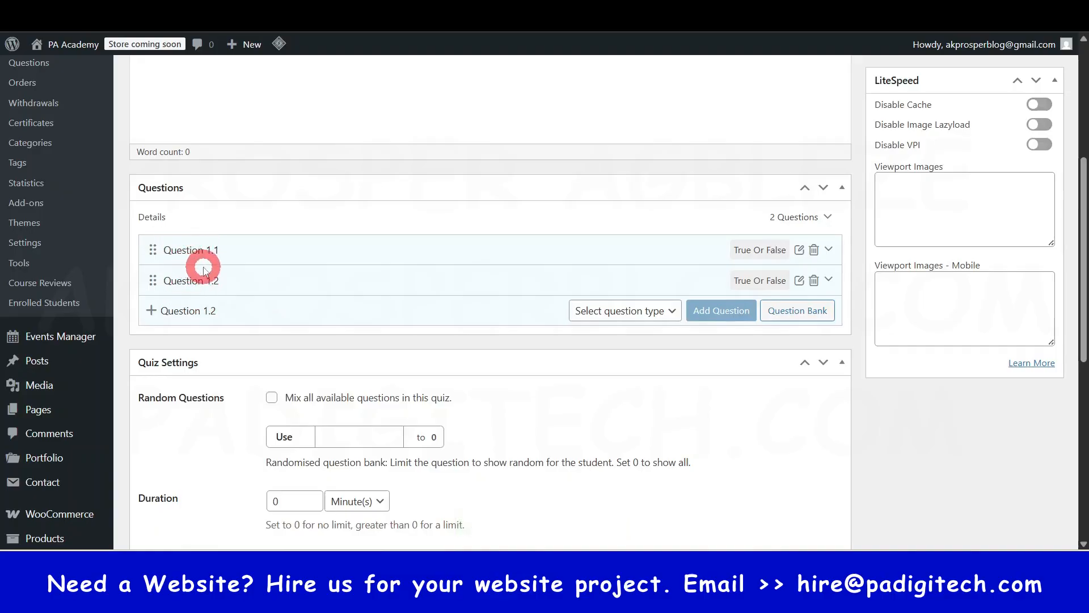
- Review the quiz title and its two questions, and browse the list of existing LearnPress questions
scroll(204, 269, "up", 5)
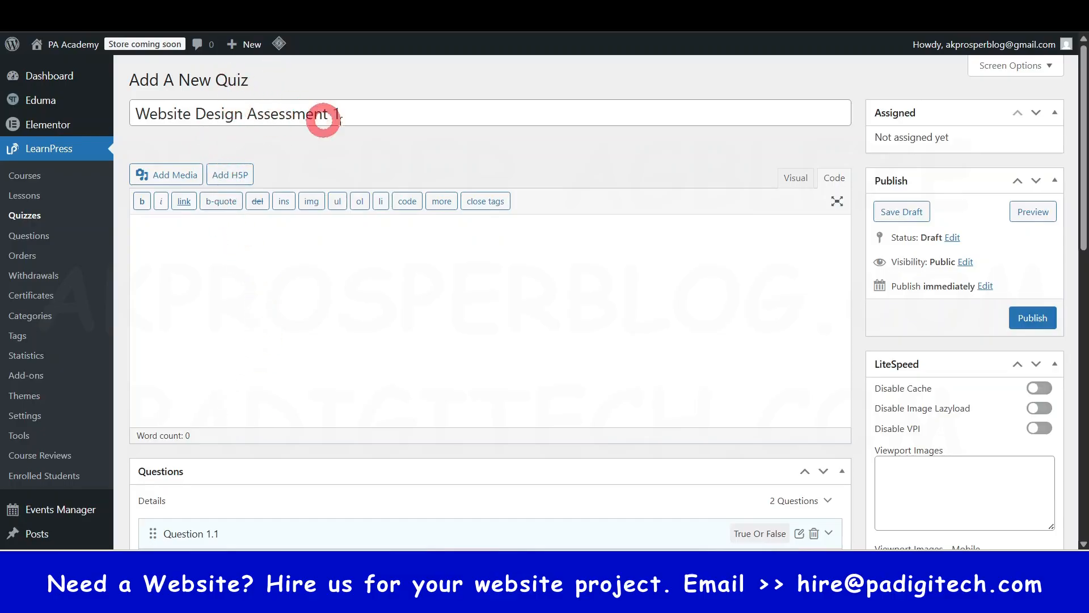
scroll(369, 284, "down", 3)
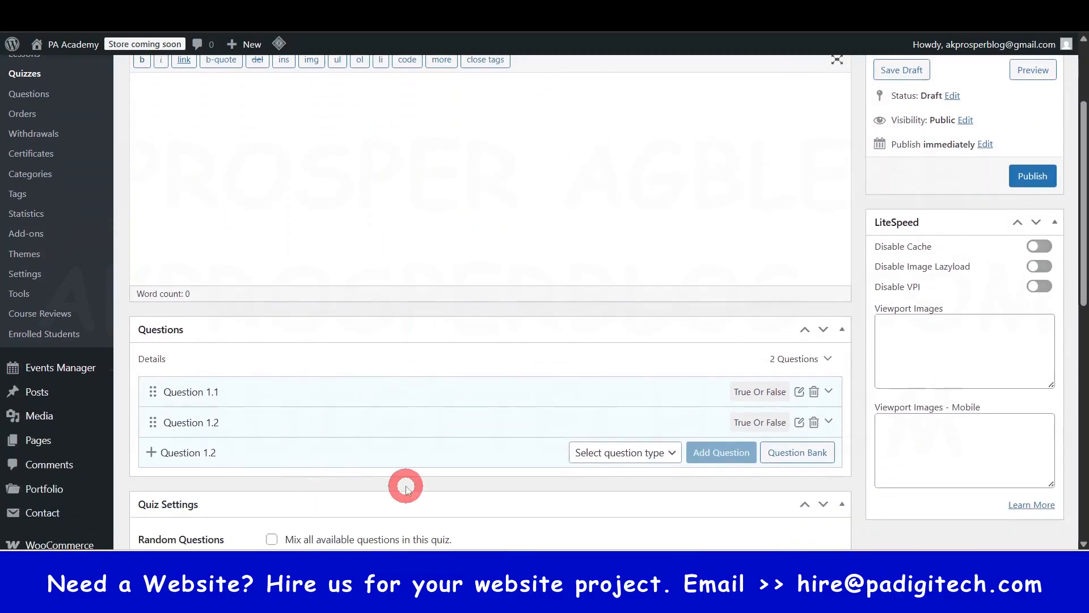
scroll(56, 278, "up", 1)
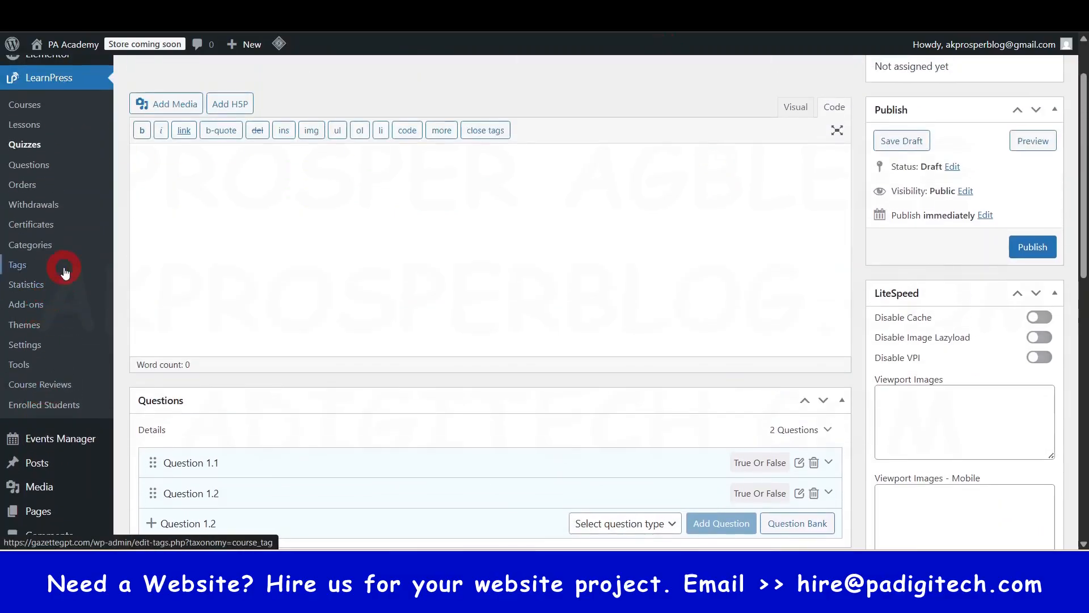
left_click(32, 166)
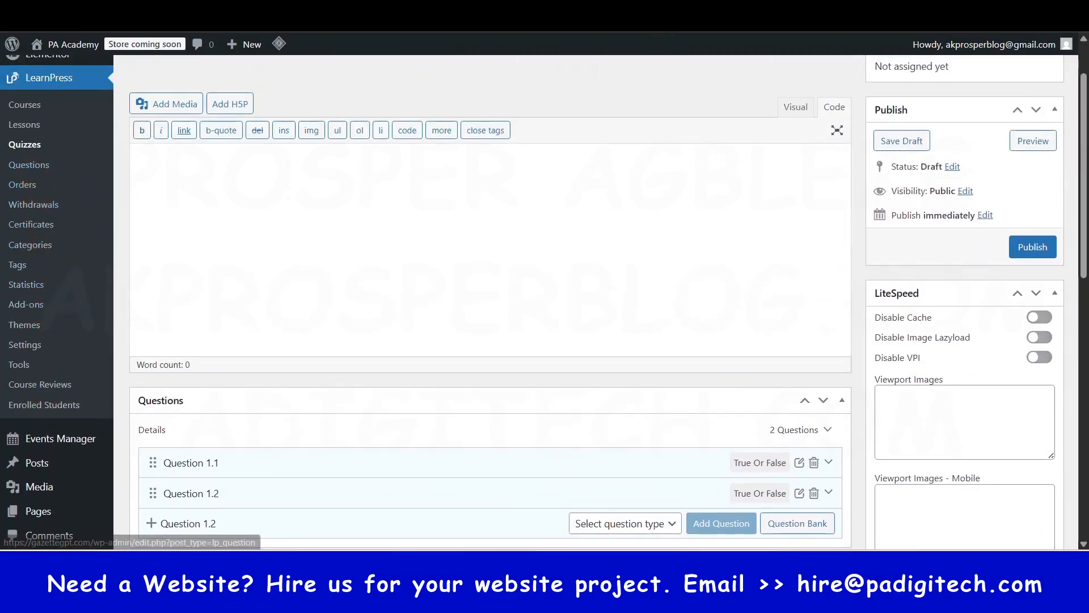
scroll(291, 278, "down", 10)
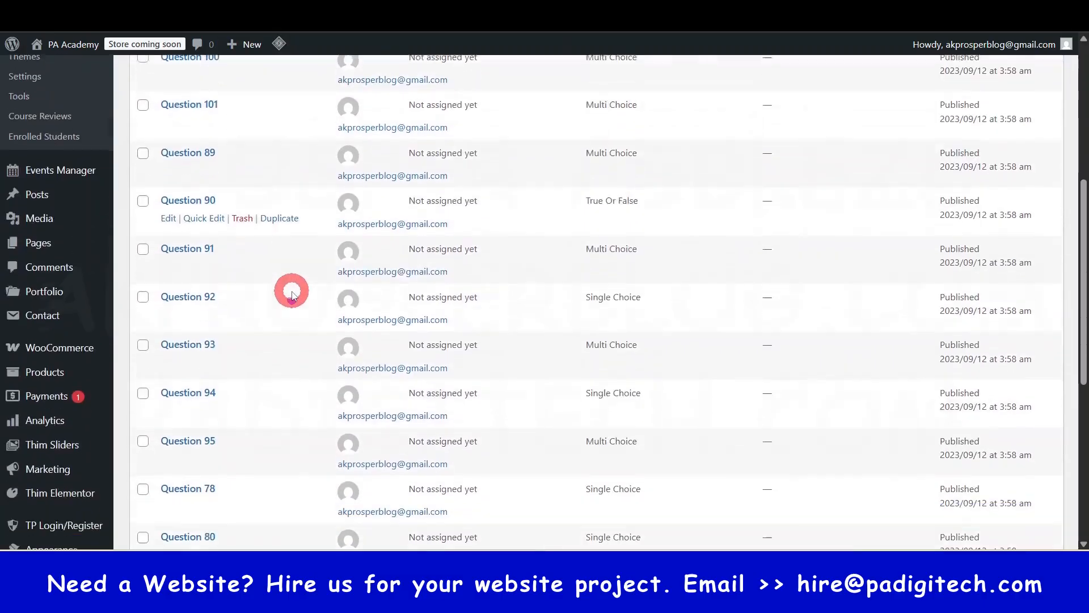
scroll(292, 315, "up", 5)
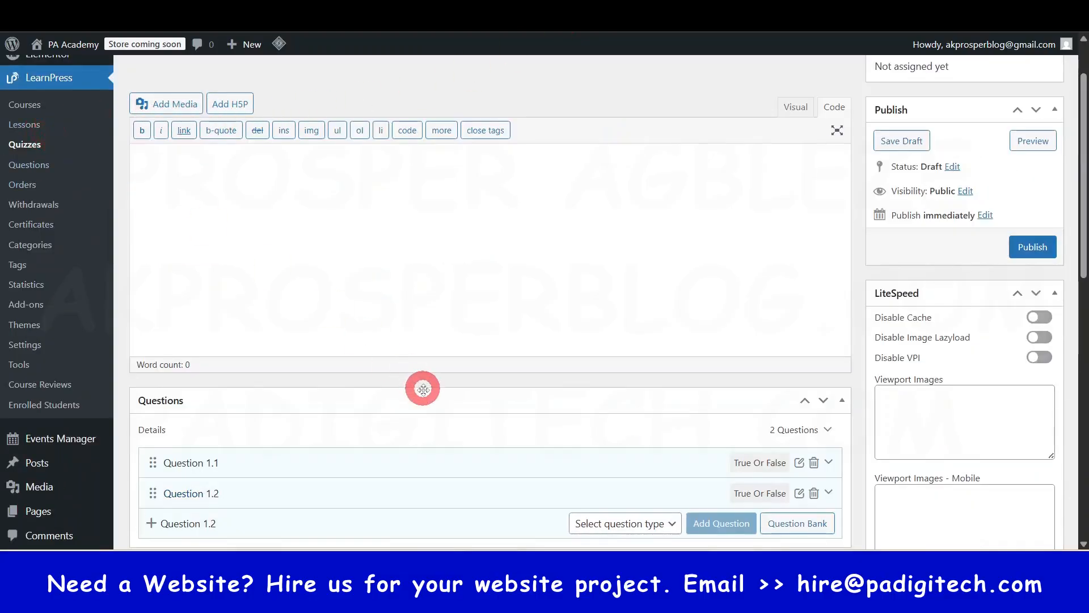
- View the questions available to the quiz in the question bank and close it without adding any
scroll(423, 388, "down", 4)
scroll(170, 215, "up", 5)
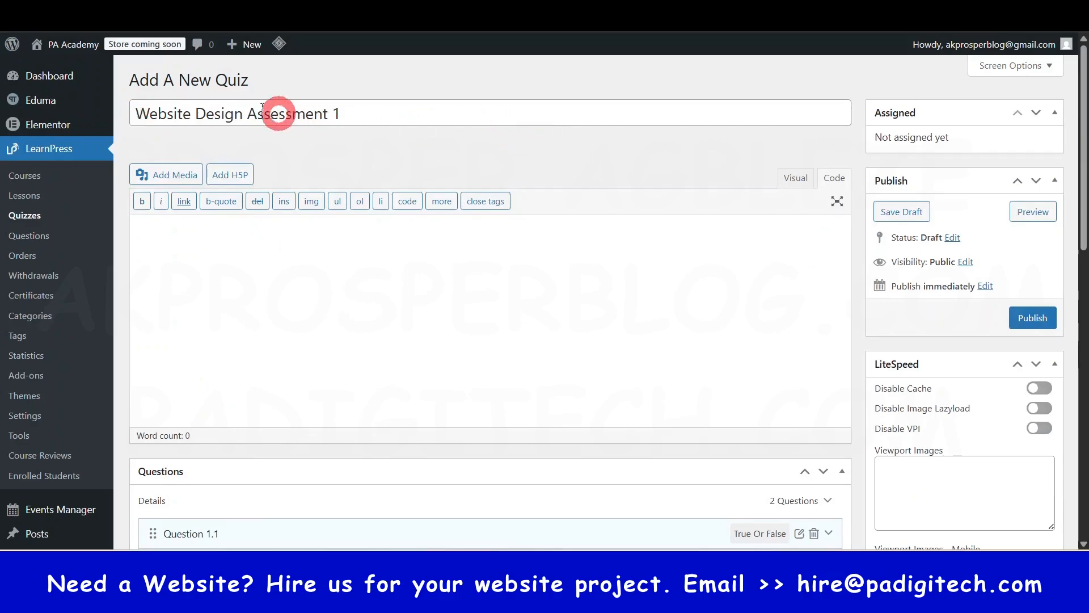
scroll(377, 161, "down", 5)
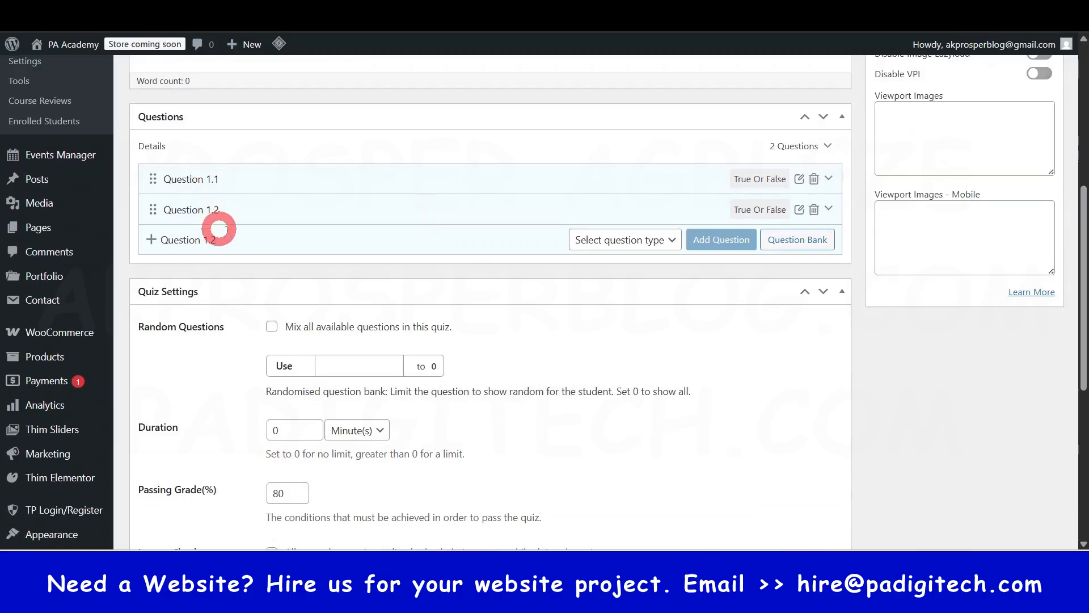
left_click(809, 244)
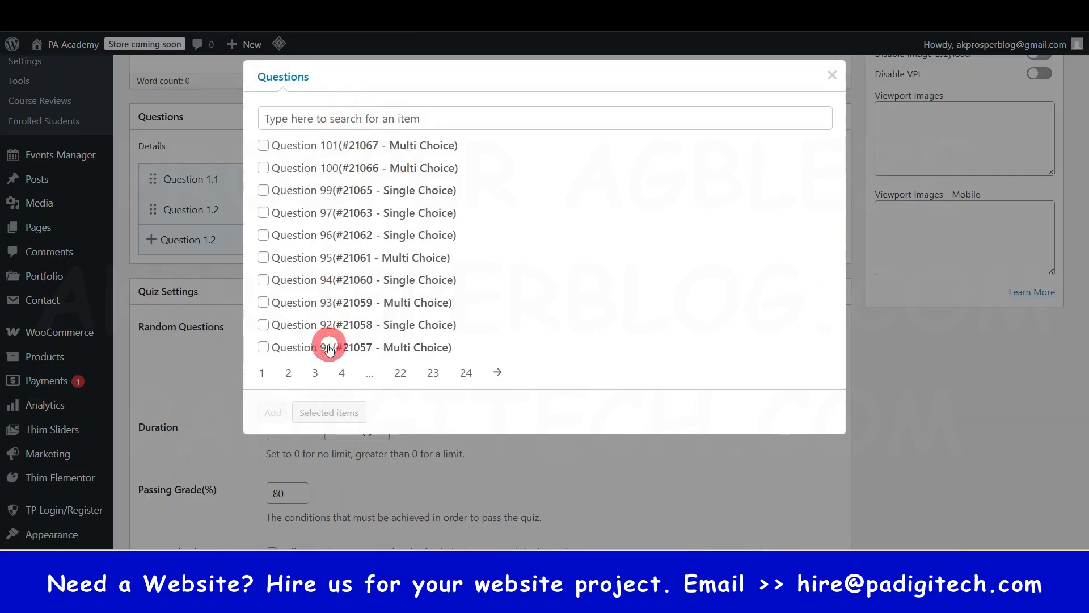
left_click(846, 78)
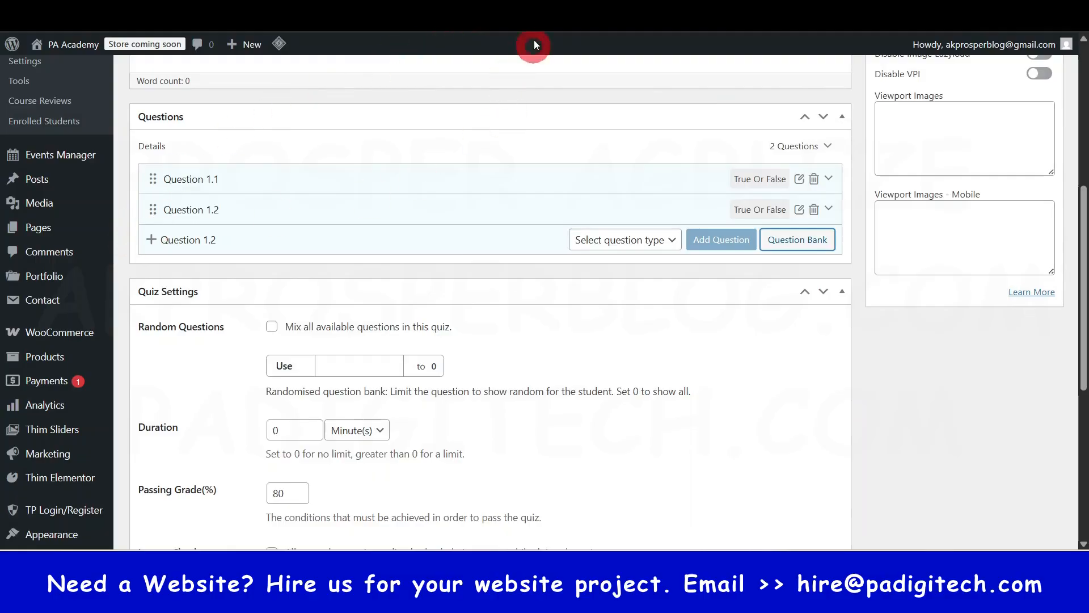
- Publish the Website Design Assessment 1 quiz and bring up its quiz settings
scroll(87, 236, "up", 5)
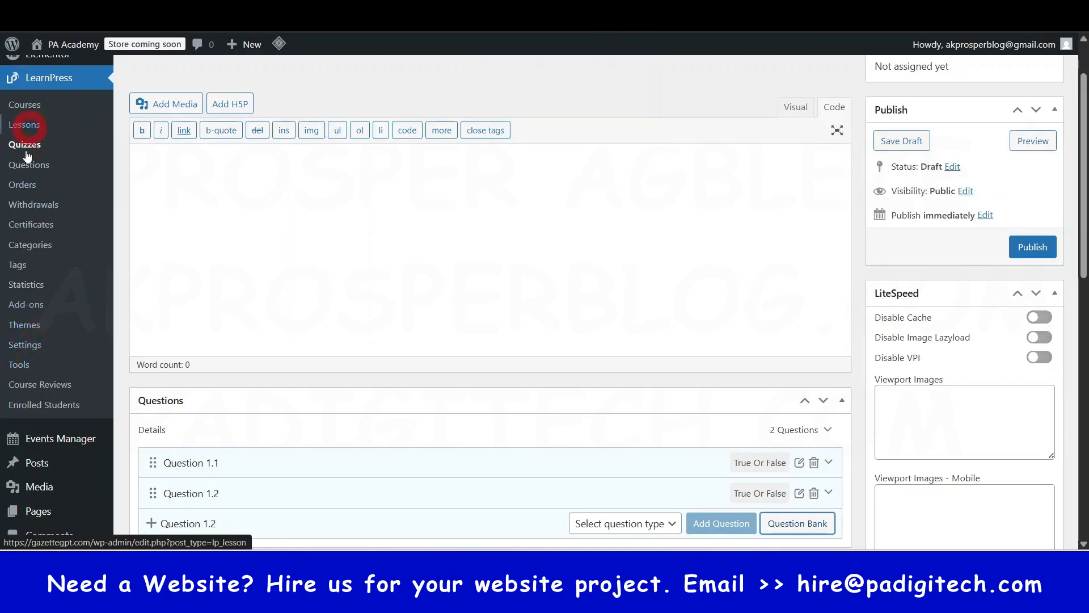
scroll(474, 233, "down", 1)
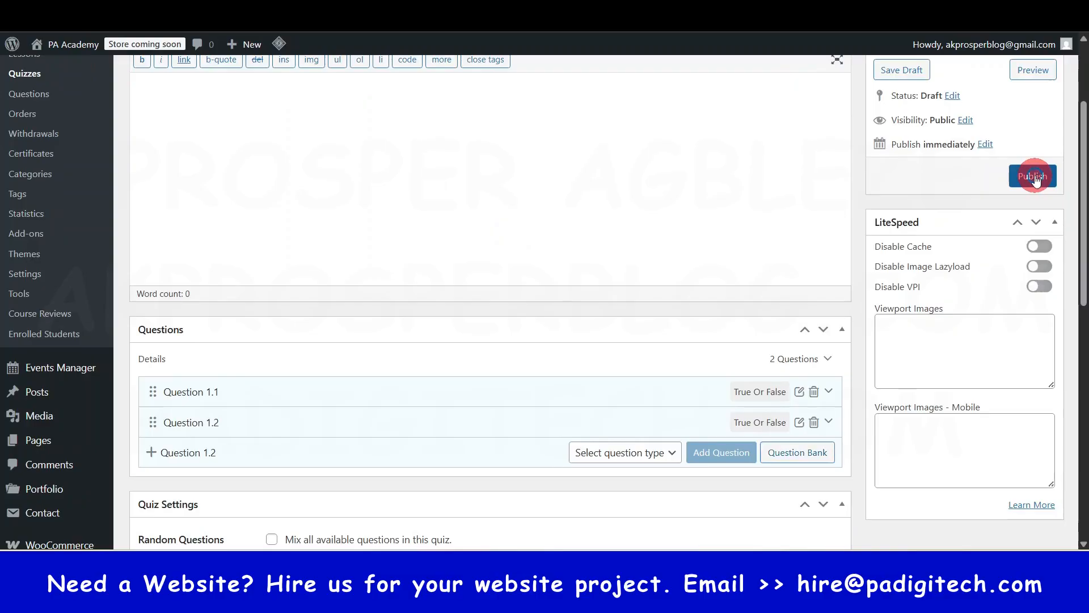
scroll(683, 428, "down", 7)
scroll(691, 418, "up", 4)
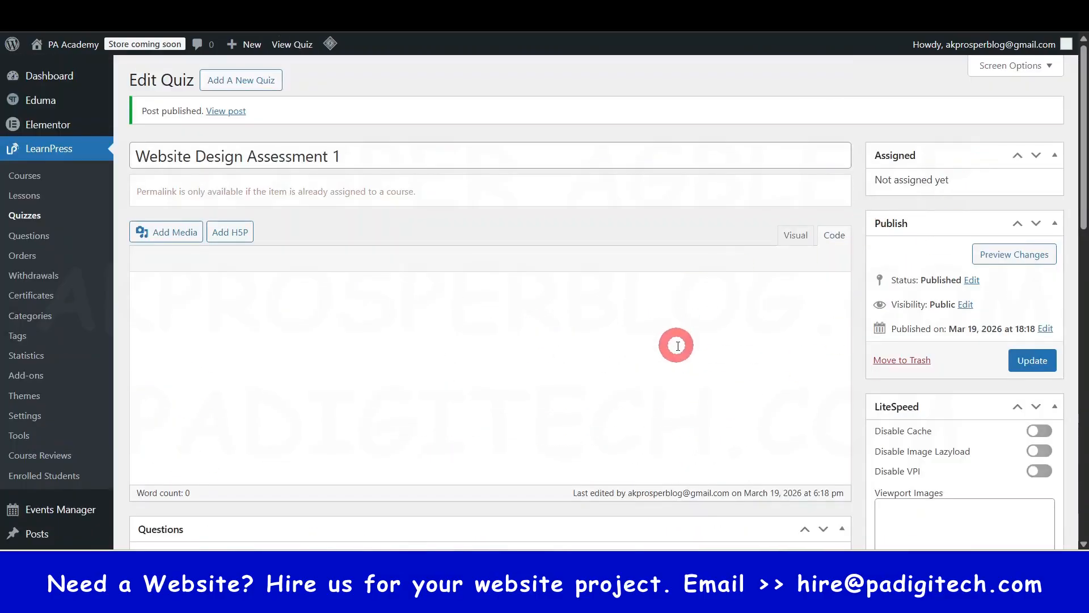
scroll(684, 353, "down", 7)
scroll(684, 353, "up", 7)
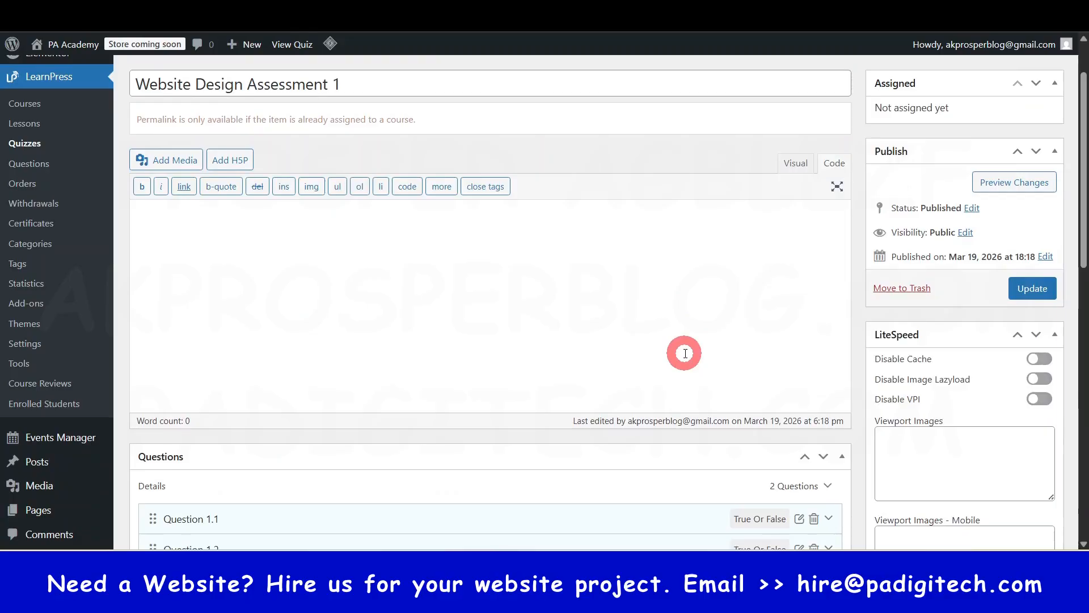
scroll(684, 353, "down", 8)
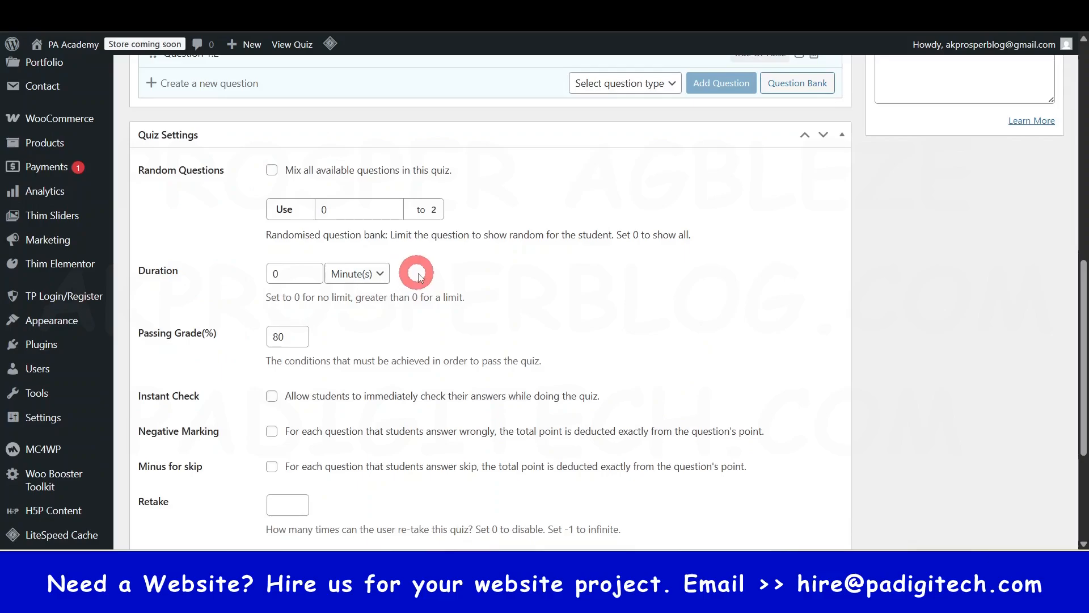
- Set the quiz duration to 5 minutes, checking the available time units and keeping Minute(s)
scroll(419, 276, "up", 6)
scroll(423, 323, "down", 2)
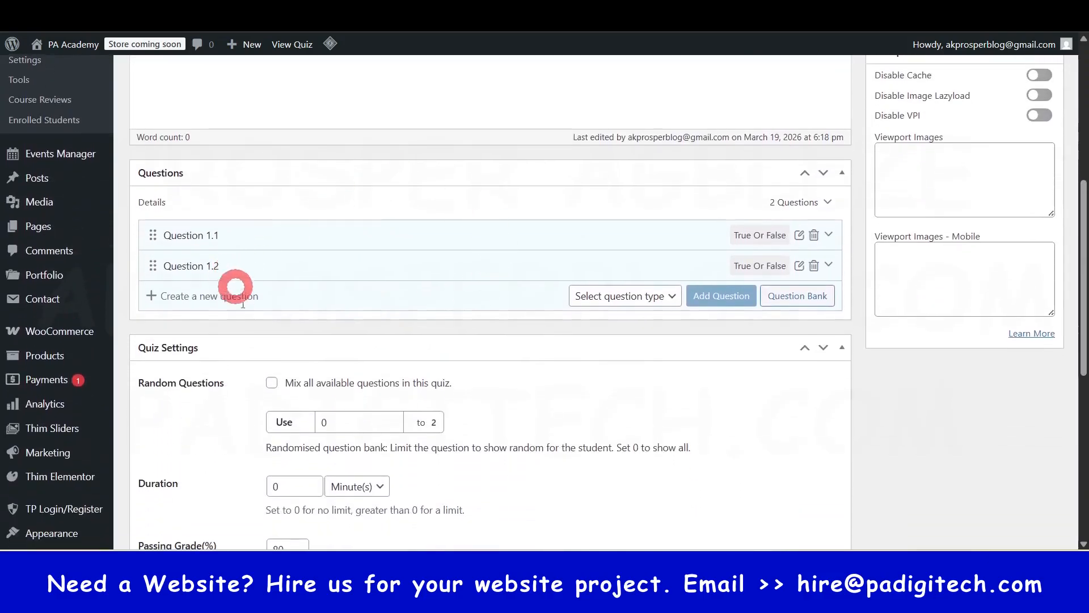
scroll(243, 304, "down", 4)
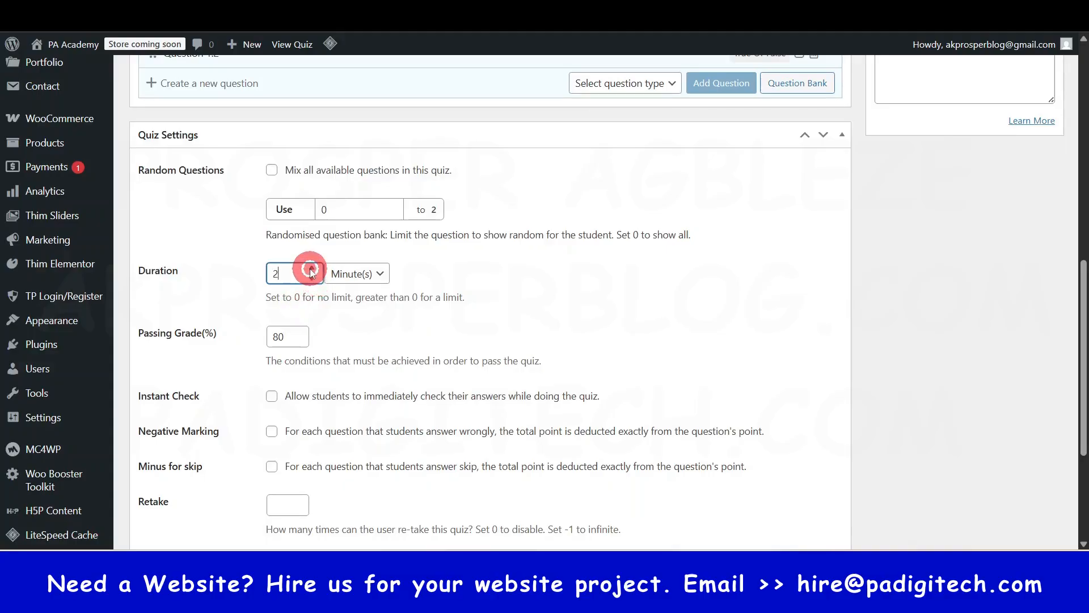
left_click(352, 275)
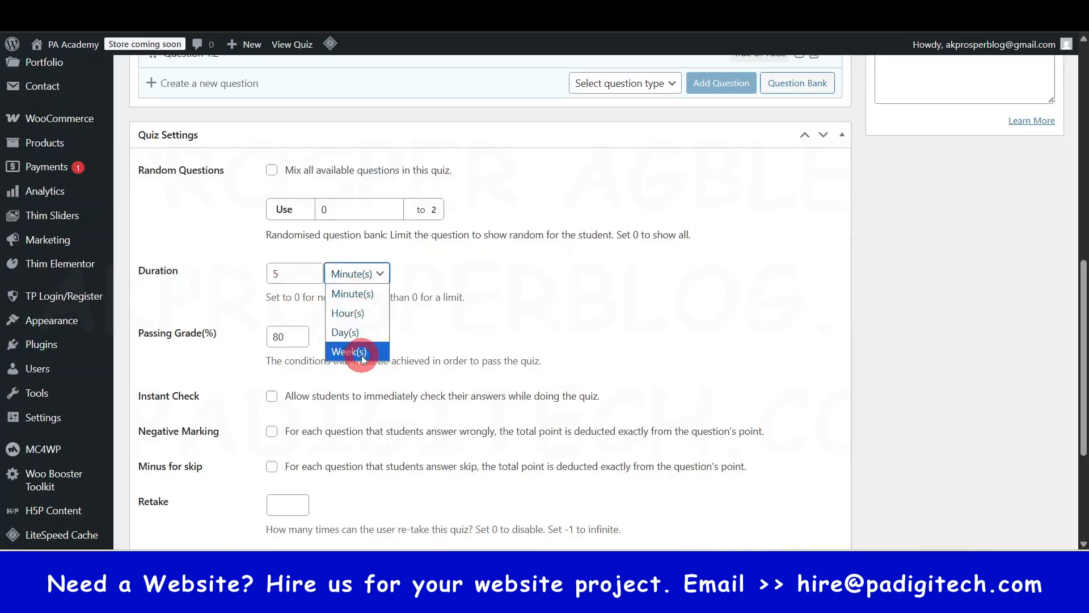
left_click(420, 278)
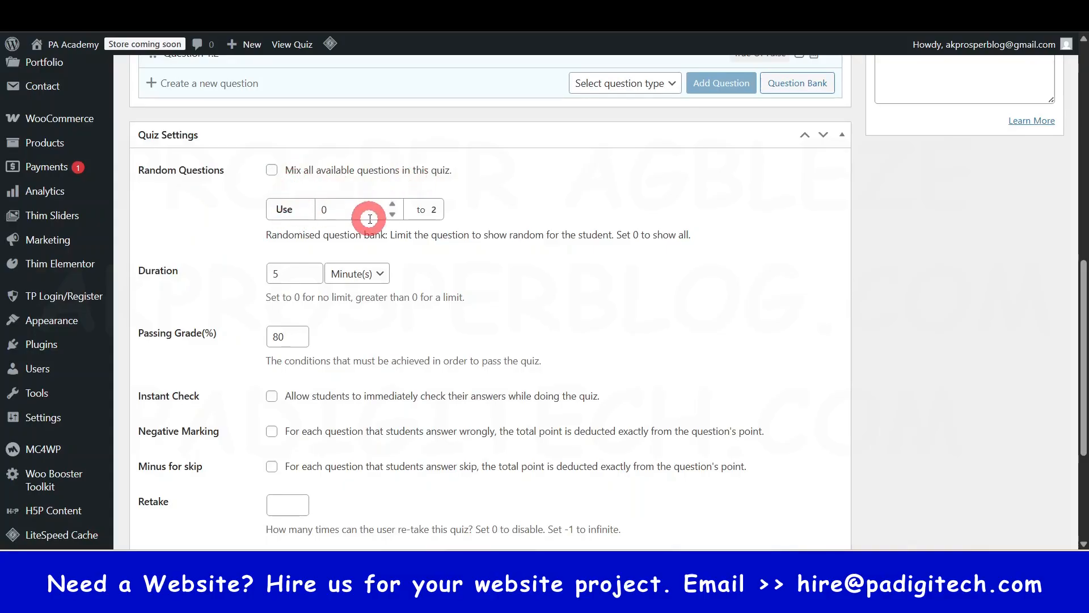
- Review the quiz's question list together with its random questions and passing grade settings
scroll(286, 187, "up", 2)
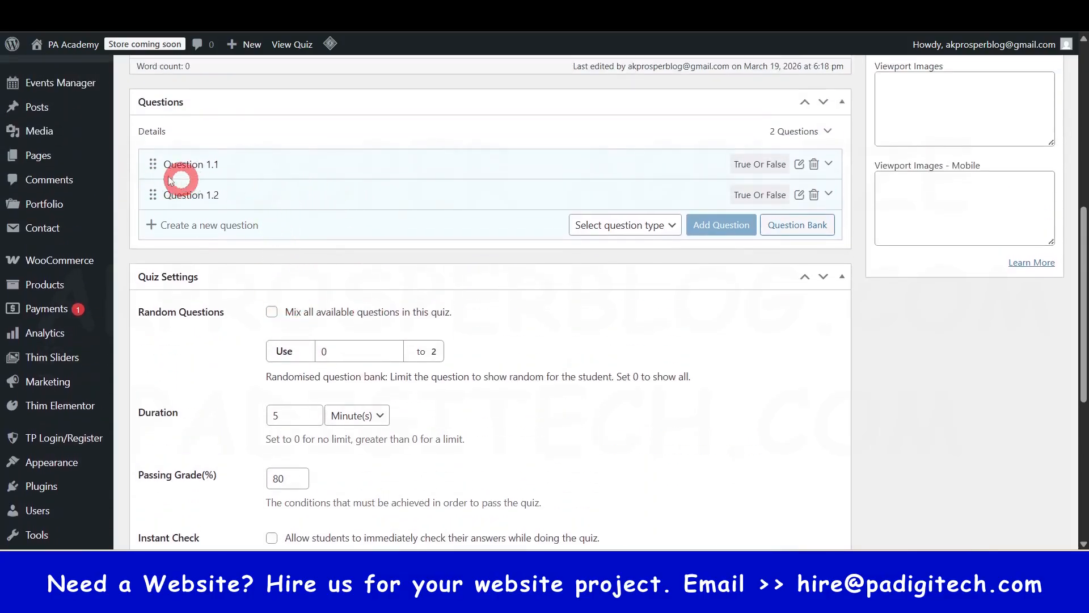
scroll(229, 269, "down", 1)
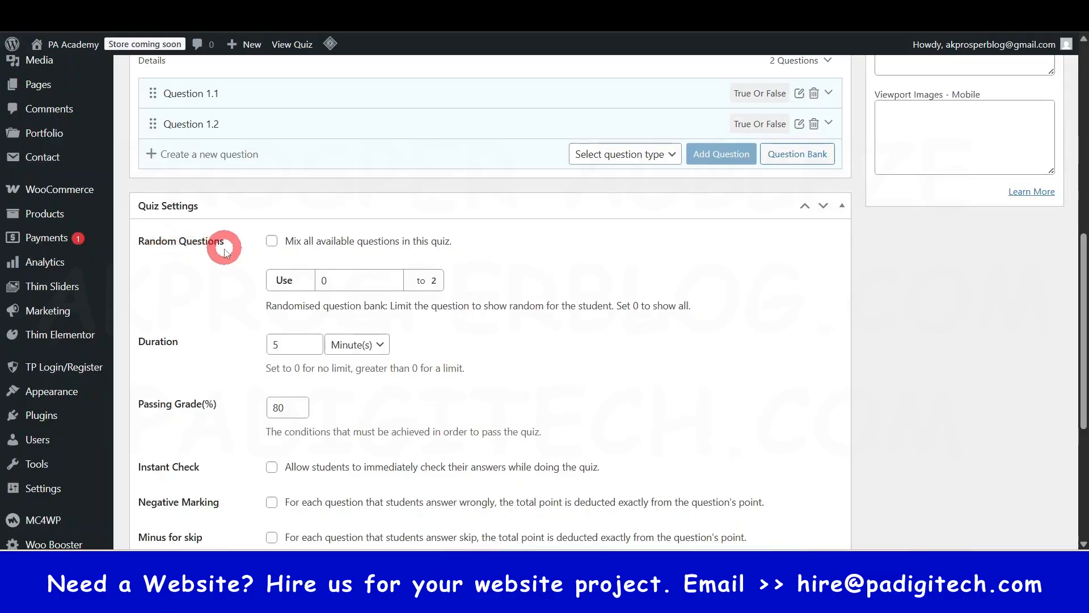
scroll(224, 266, "down", 3)
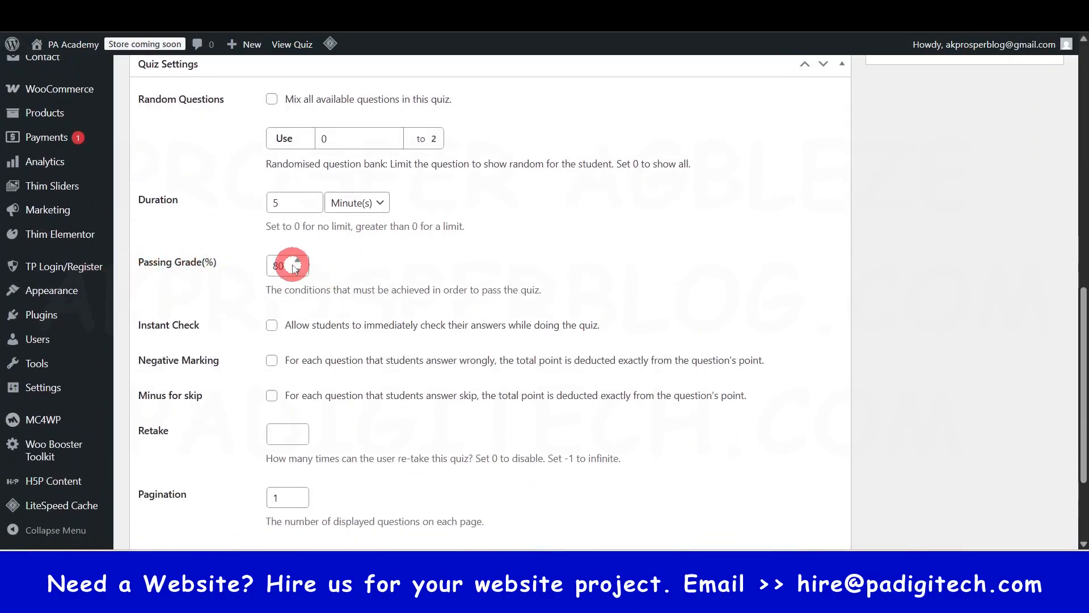
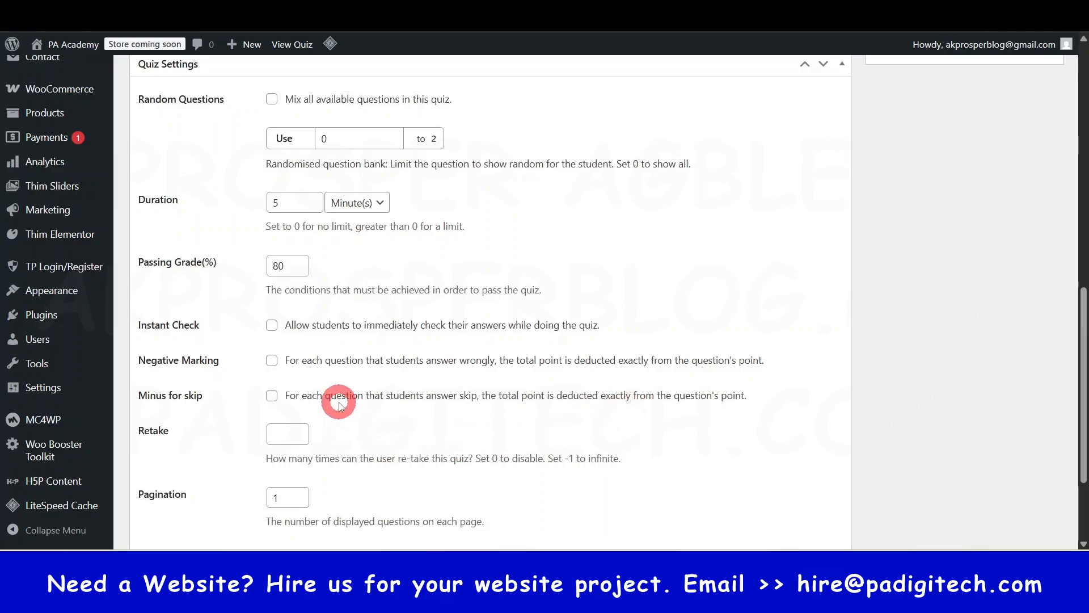
- Set the quiz's Retake count to 0 and update the Website Design Assessment 1 quiz
scroll(318, 454, "down", 1)
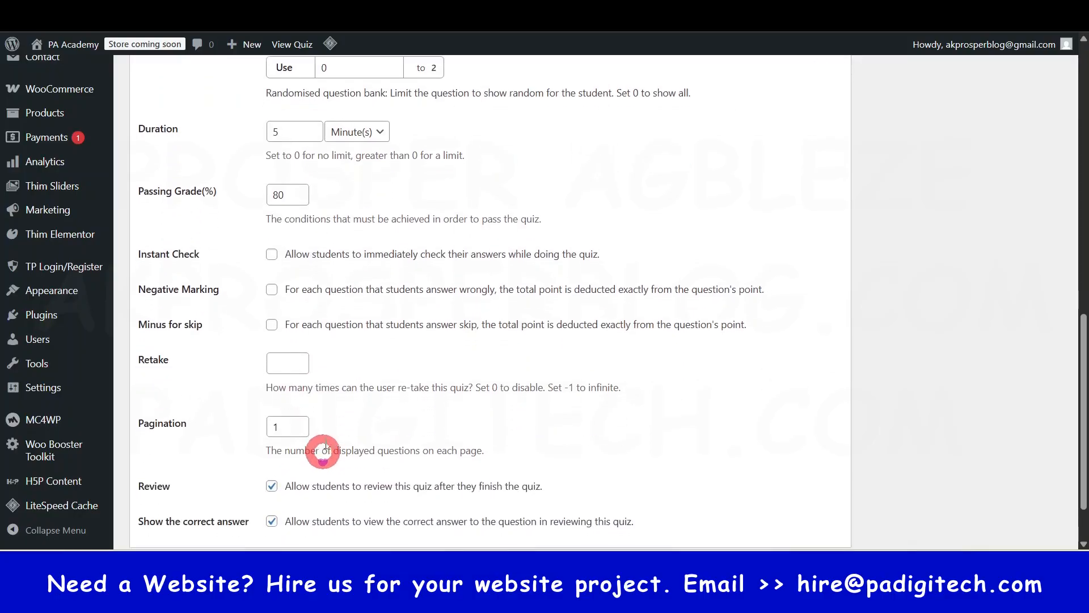
left_click(297, 370)
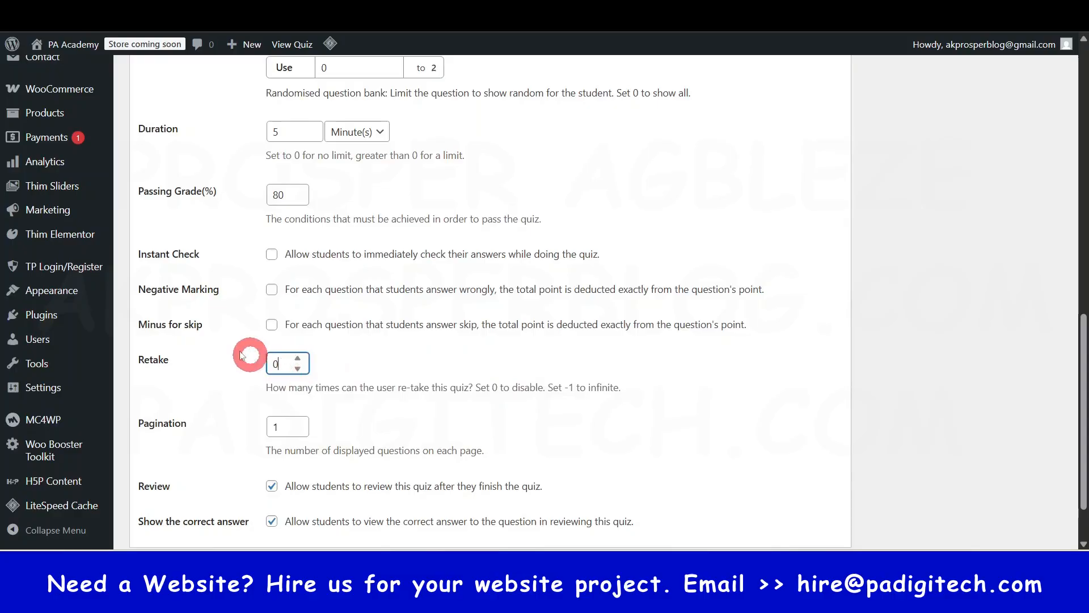
scroll(267, 483, "down", 2)
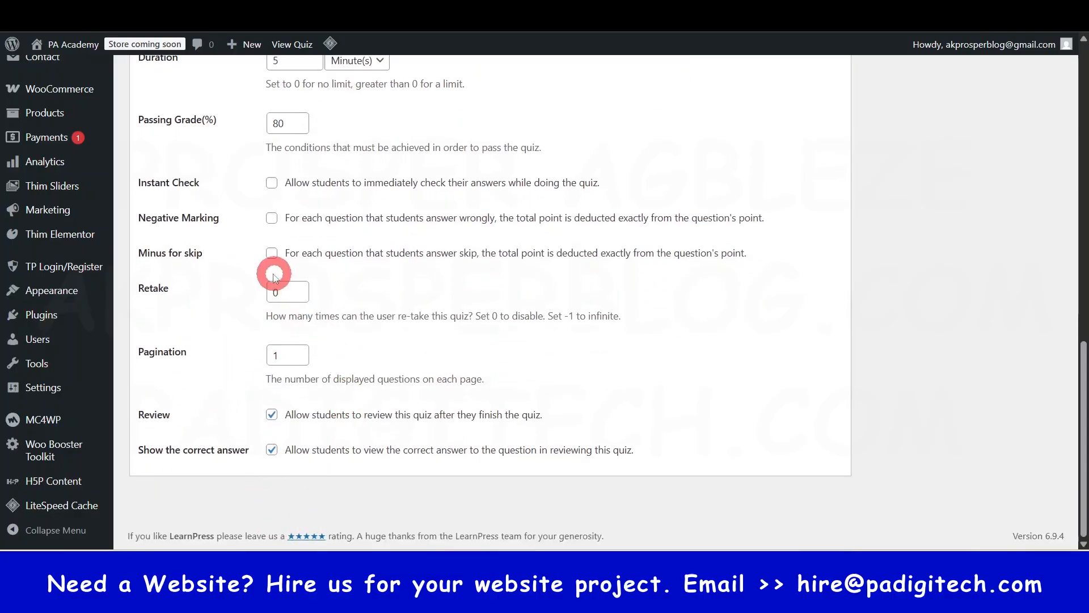
scroll(308, 389, "up", 10)
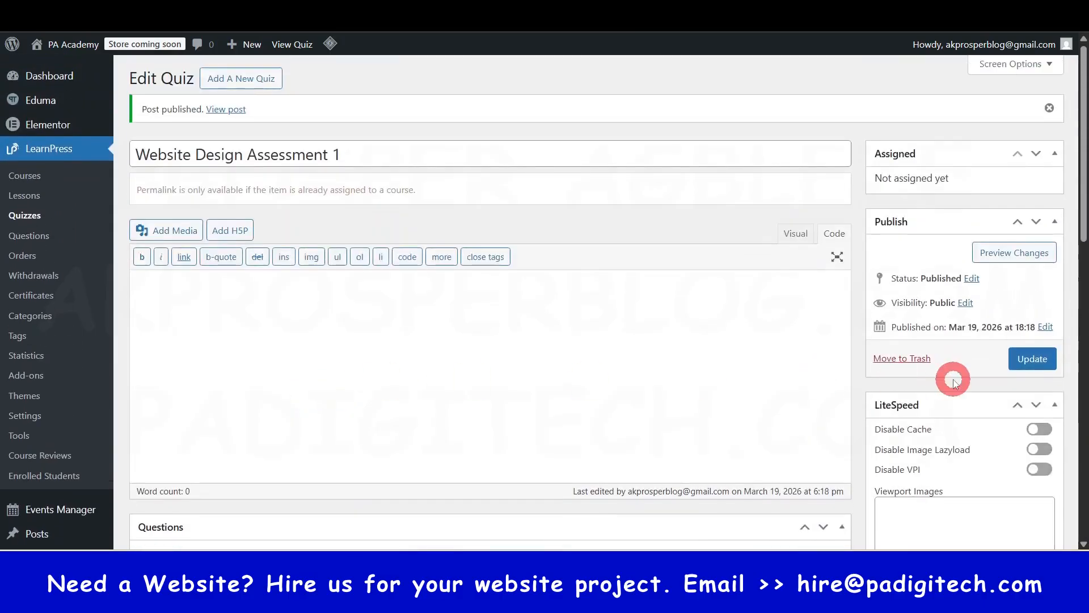
left_click(1032, 359)
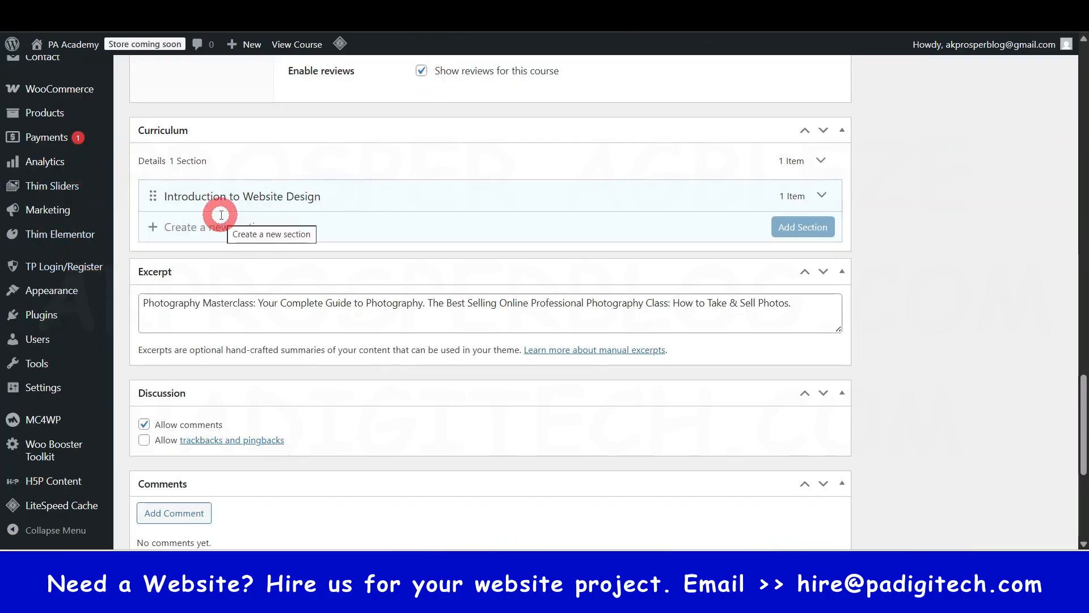
- Add the Website Design Assessment 1 quiz from the Content Bank to the course's Introduction to Website Design section
scroll(221, 215, "up", 20)
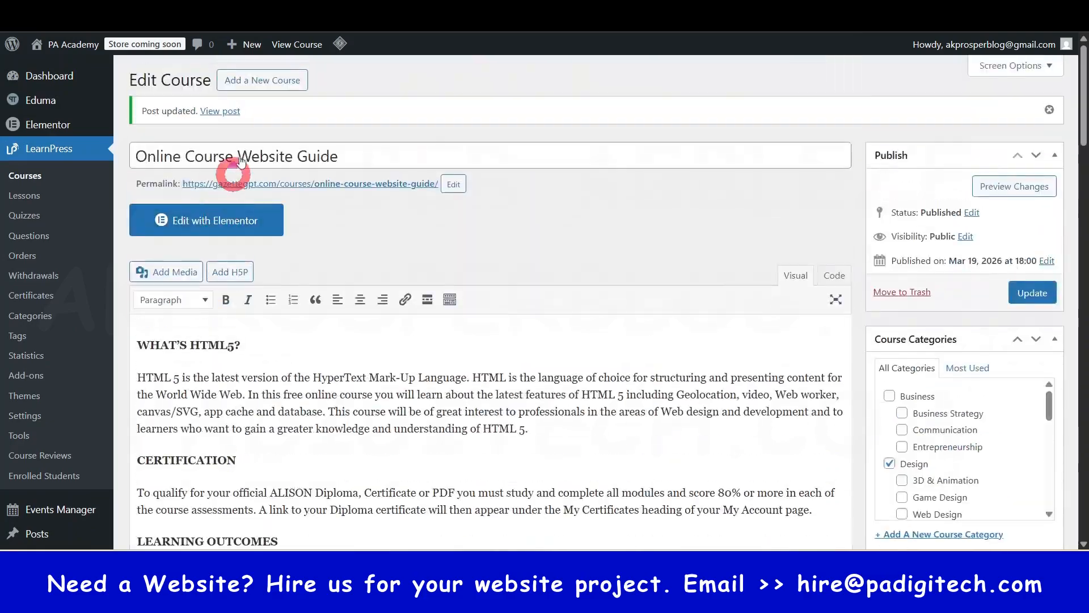
scroll(308, 280, "down", 20)
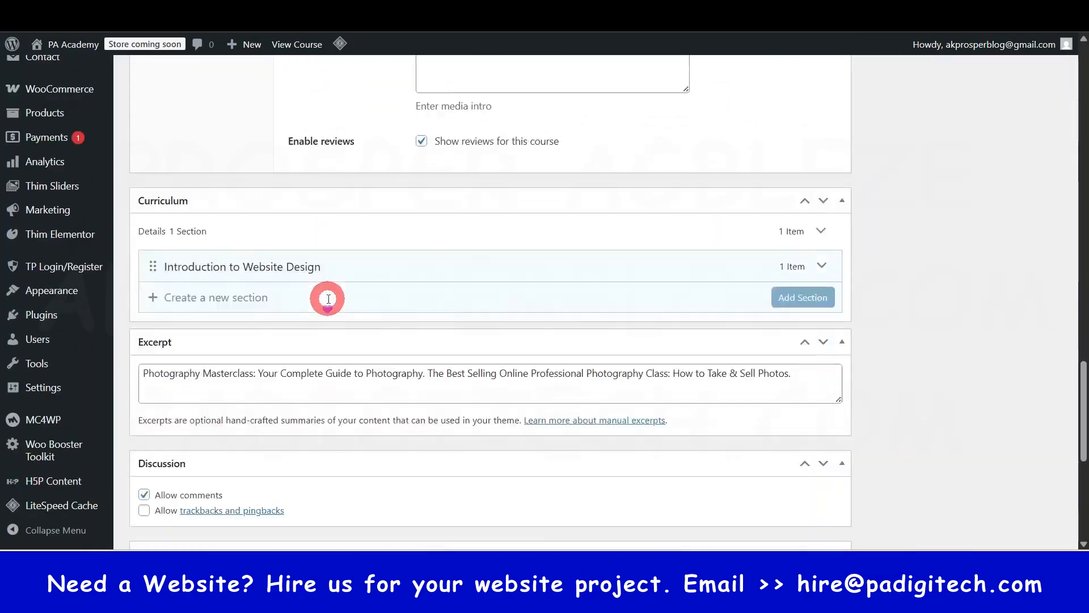
scroll(328, 297, "up", 1)
key("Return")
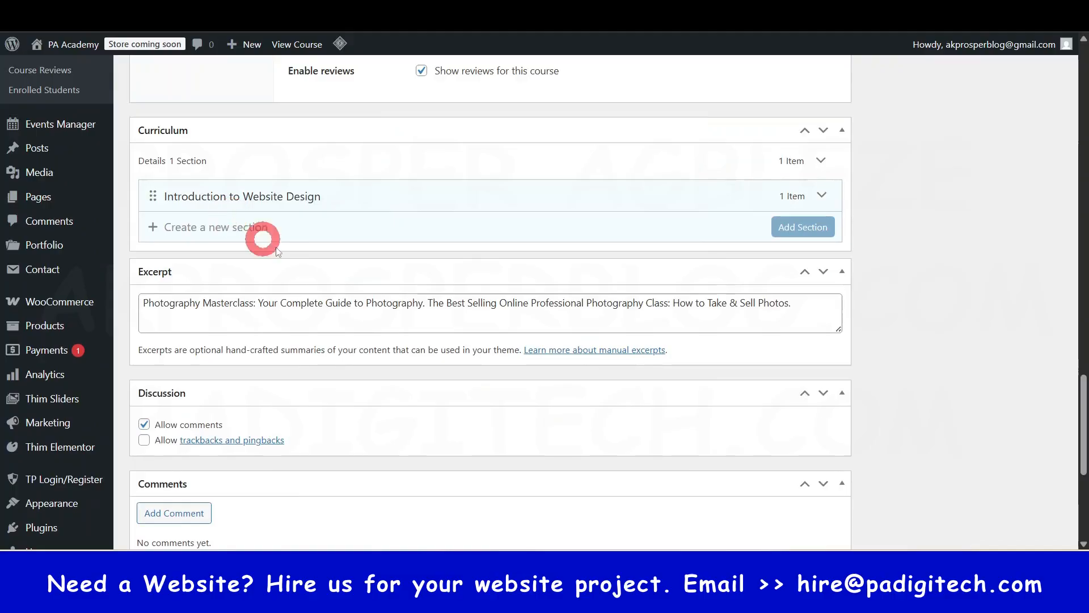
scroll(529, 329, "up", 1)
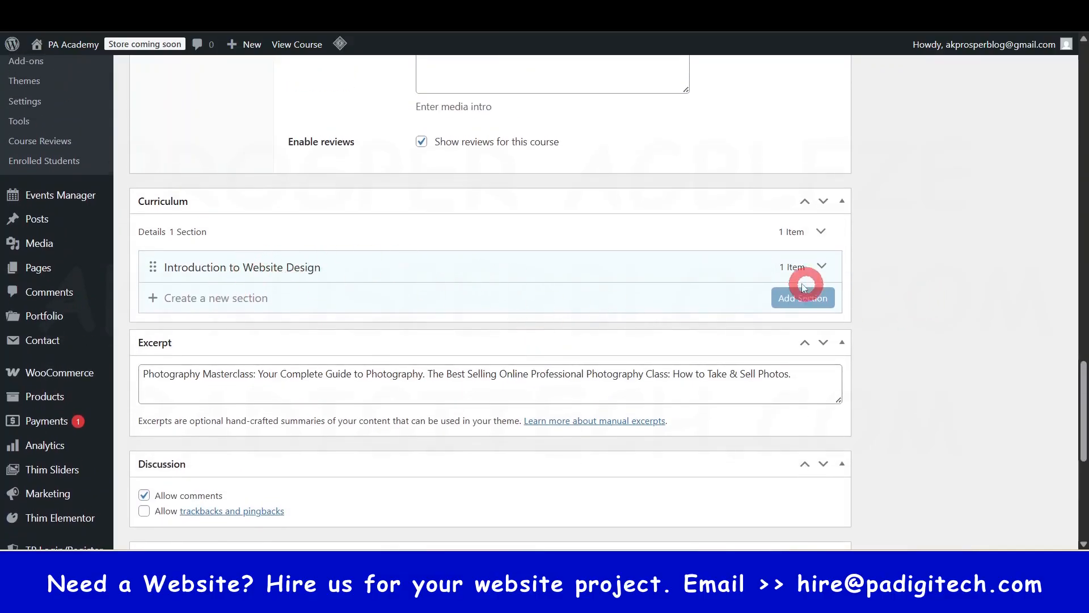
left_click(821, 266)
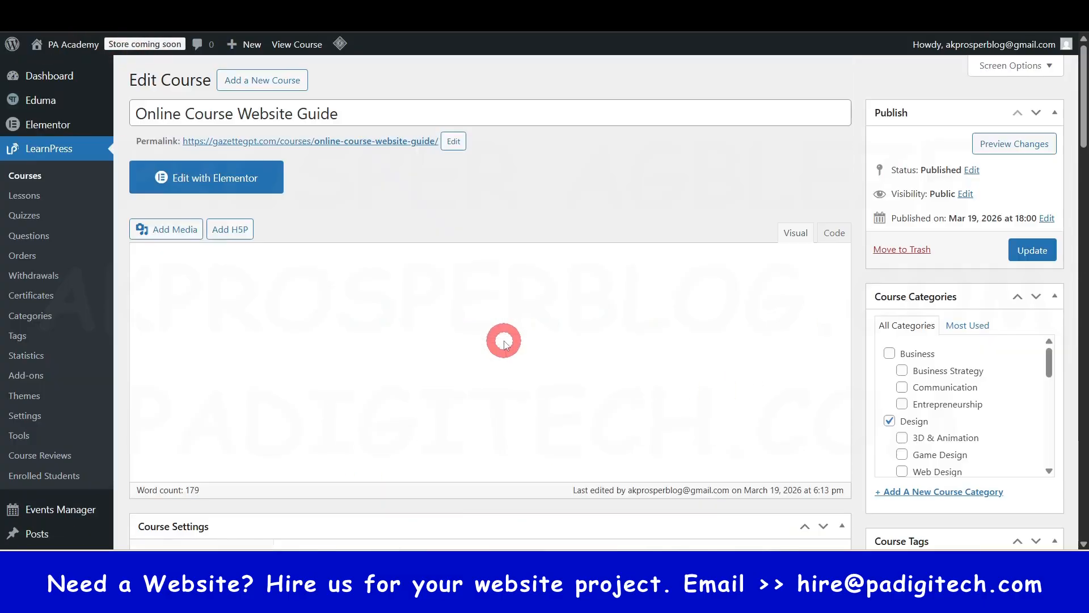
scroll(504, 341, "down", 20)
scroll(503, 341, "down", 15)
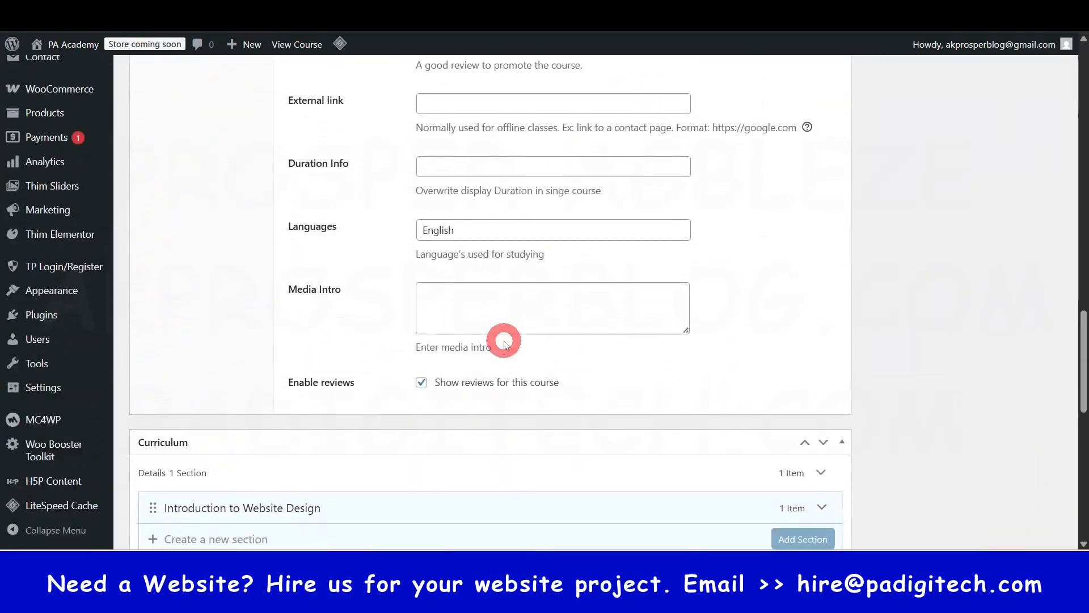
scroll(488, 335, "up", 1)
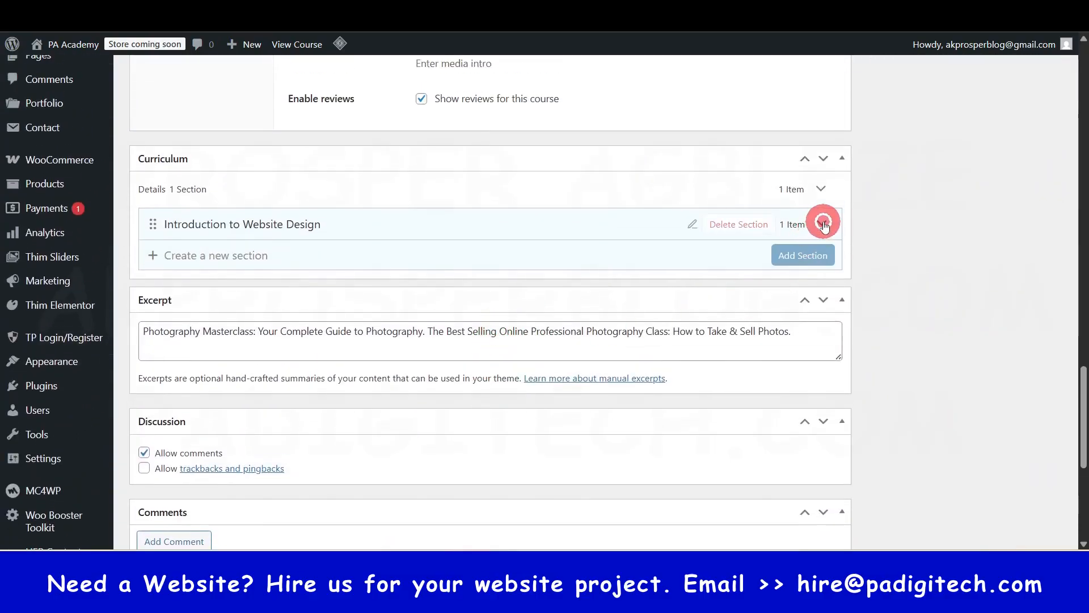
left_click(822, 223)
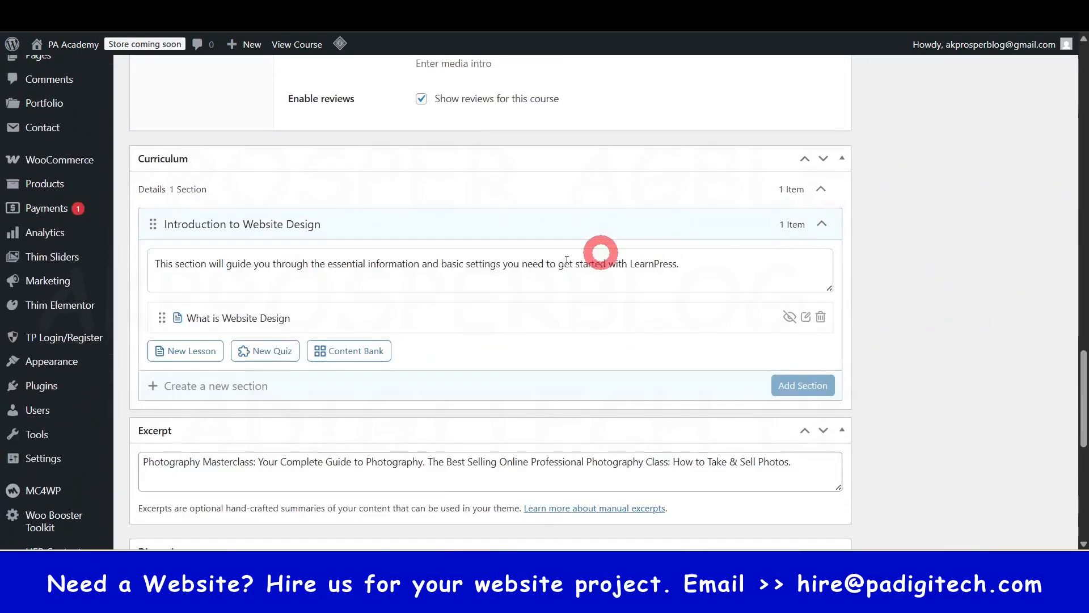
left_click(359, 350)
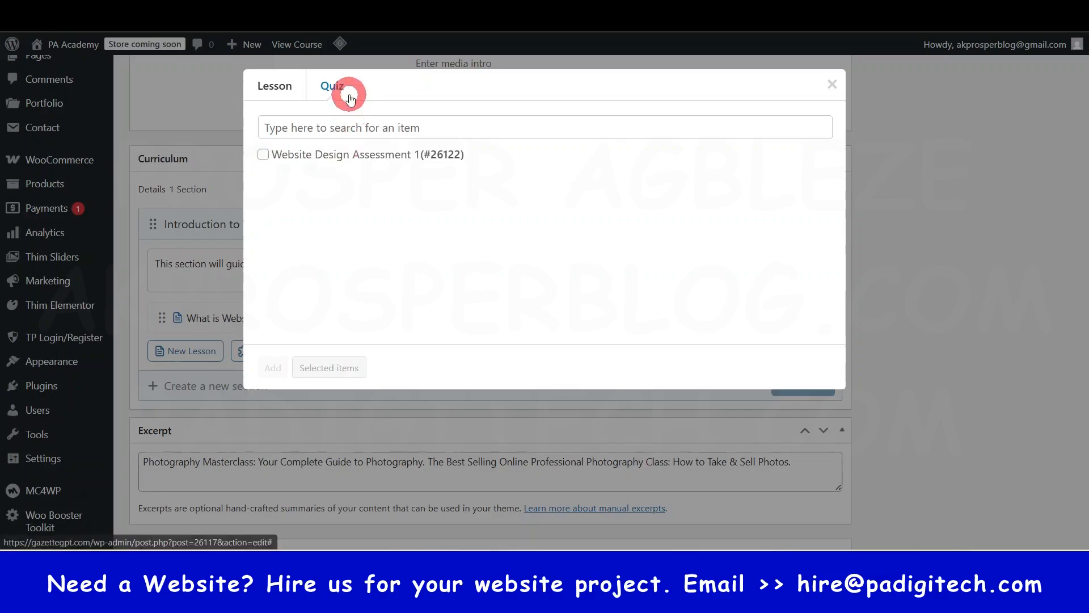
left_click(263, 155)
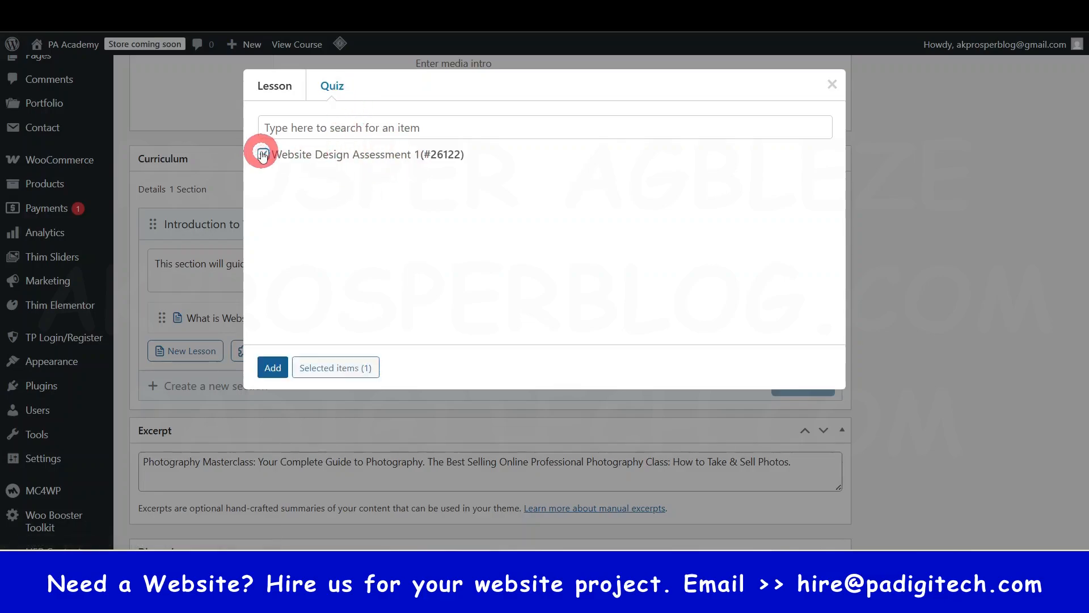
left_click(271, 369)
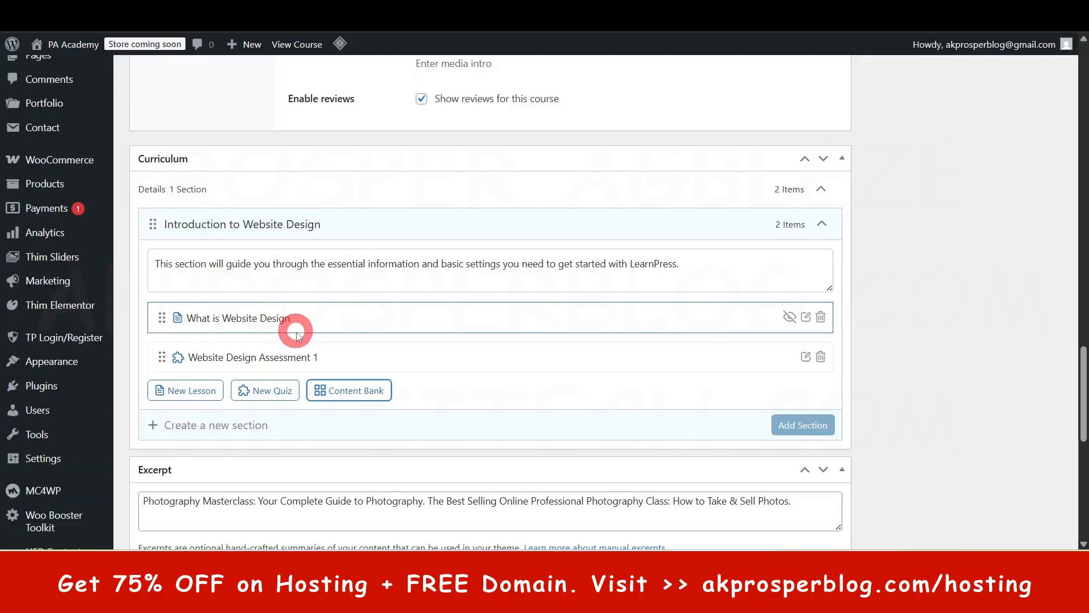
- Update the Online Course Website Guide course to save its curriculum
scroll(293, 326, "up", 9)
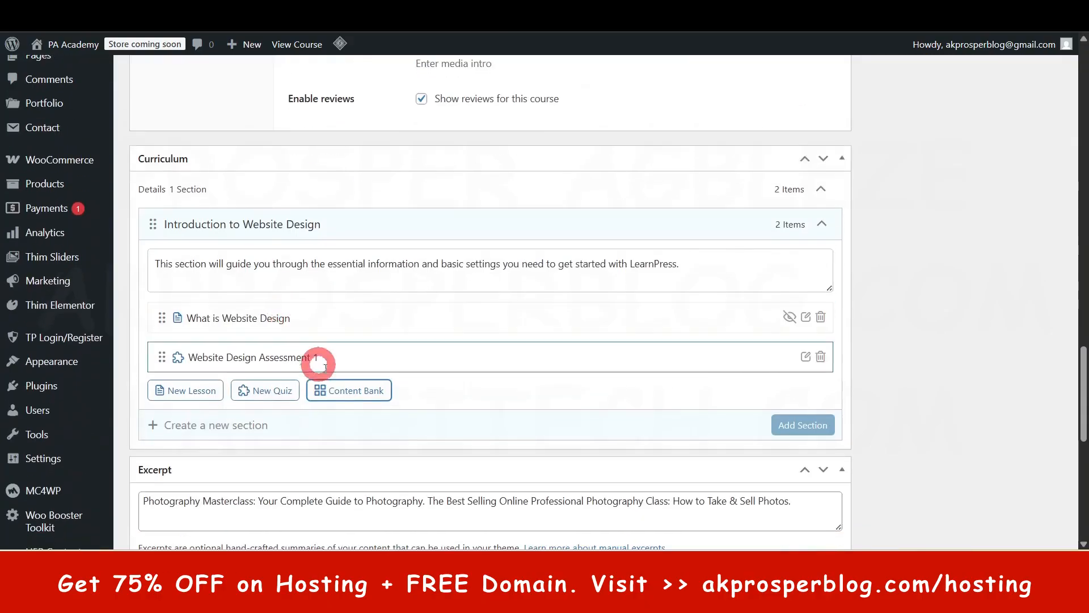
scroll(1066, 170, "up", 12)
scroll(1066, 170, "up", 10)
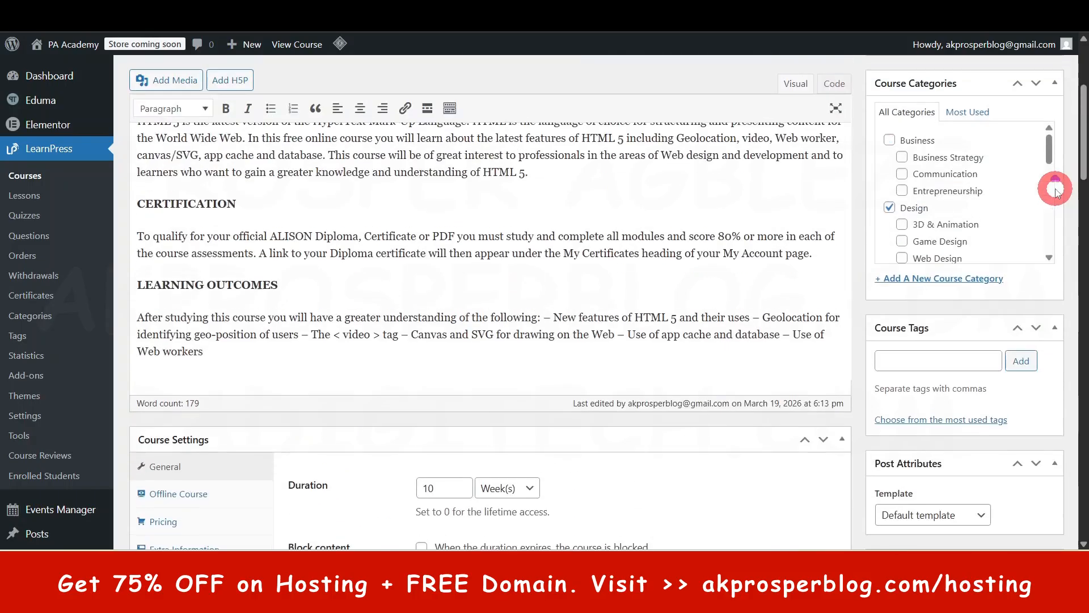
left_click(1037, 255)
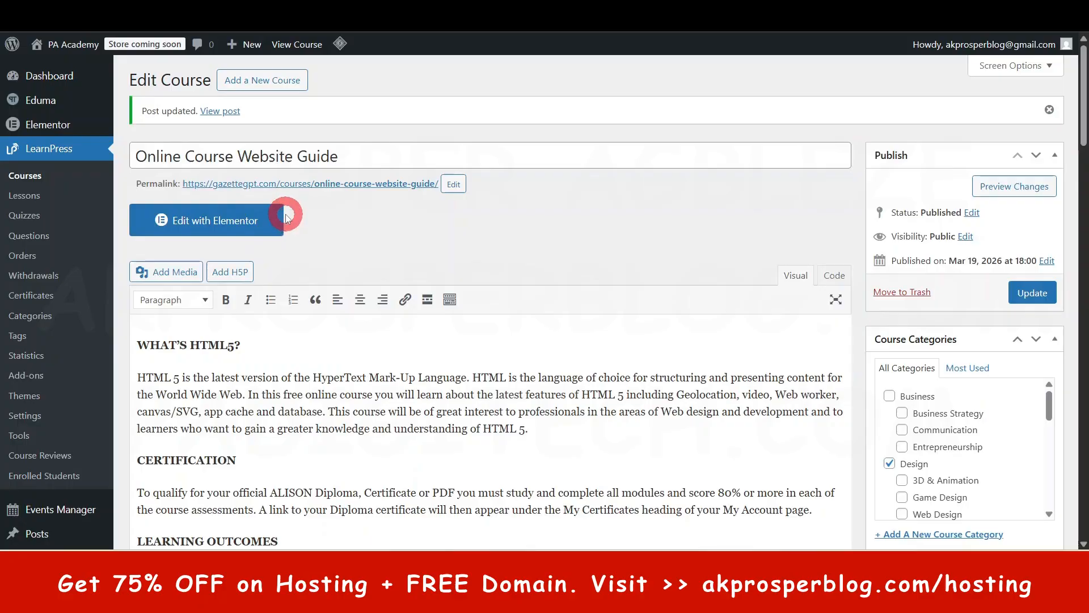
- Expand the Introduction to Website Design section in the saved curriculum to check its lesson and quiz
scroll(499, 312, "down", 8)
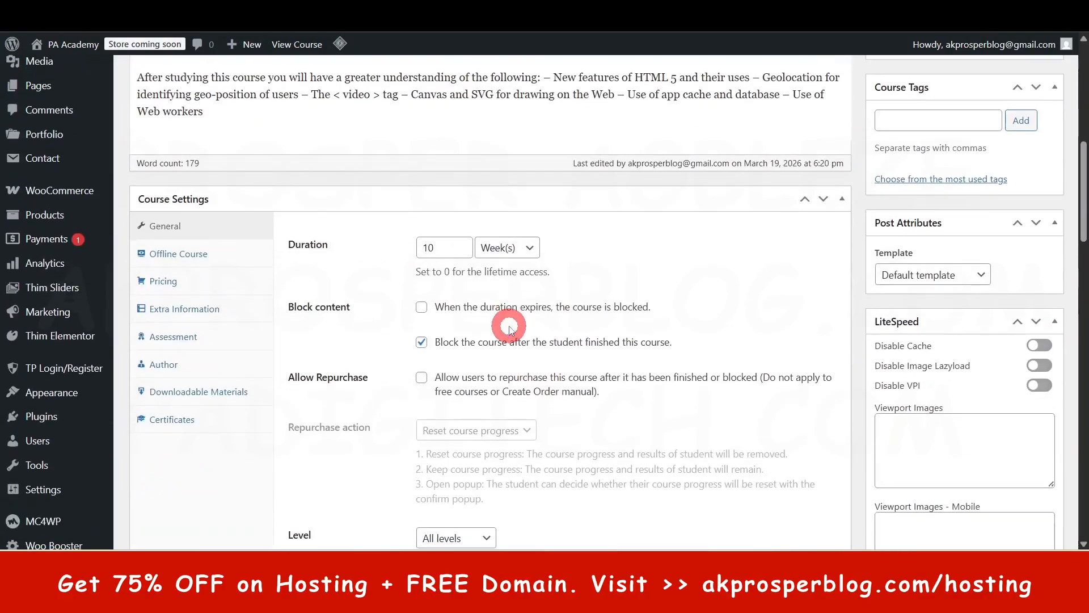
scroll(509, 327, "down", 15)
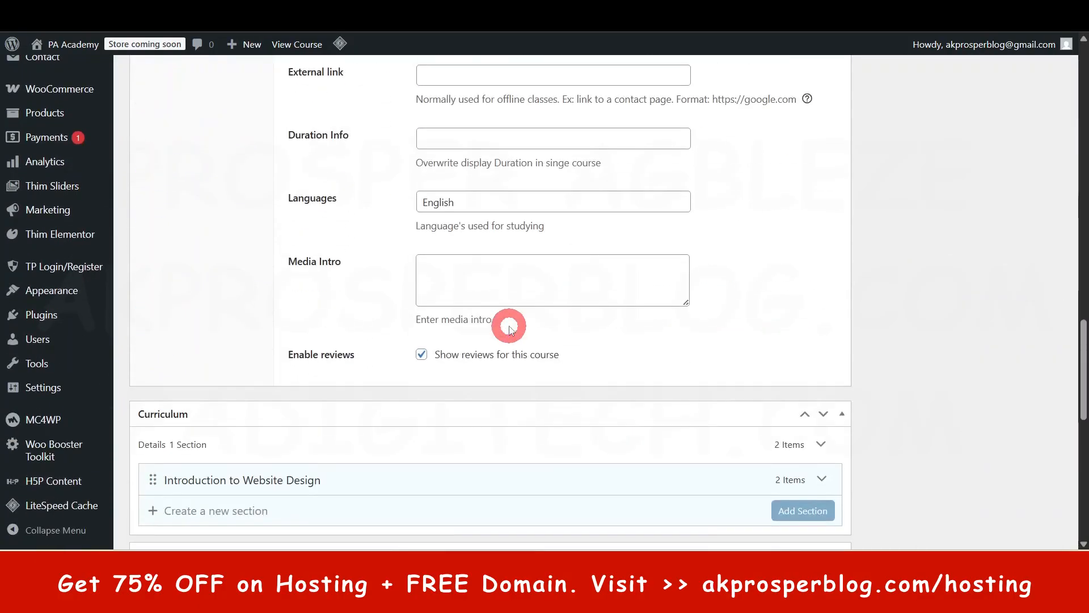
scroll(508, 348, "up", 1)
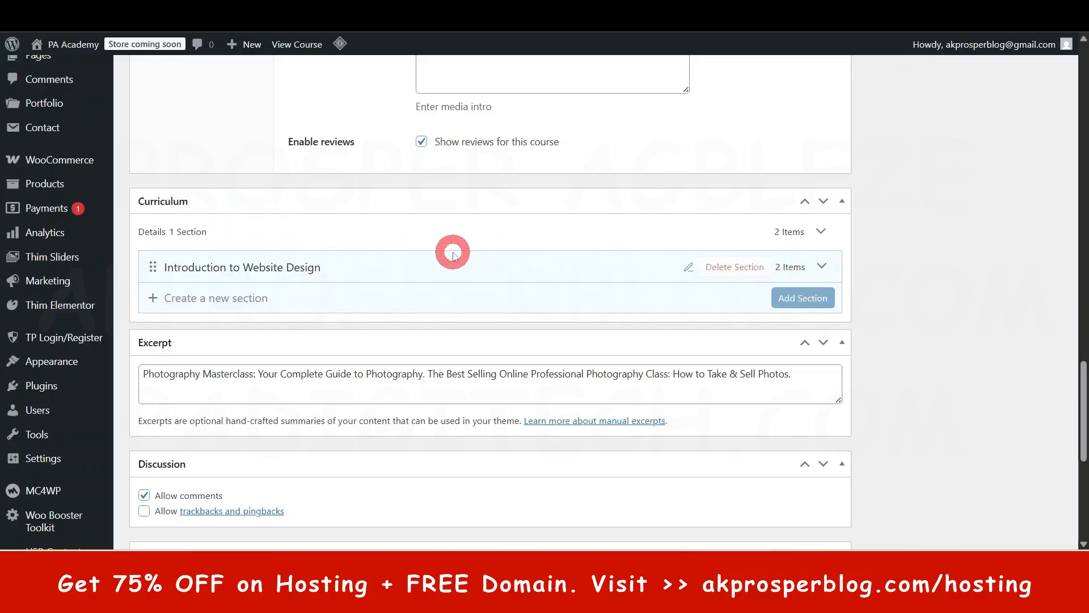
left_click(821, 266)
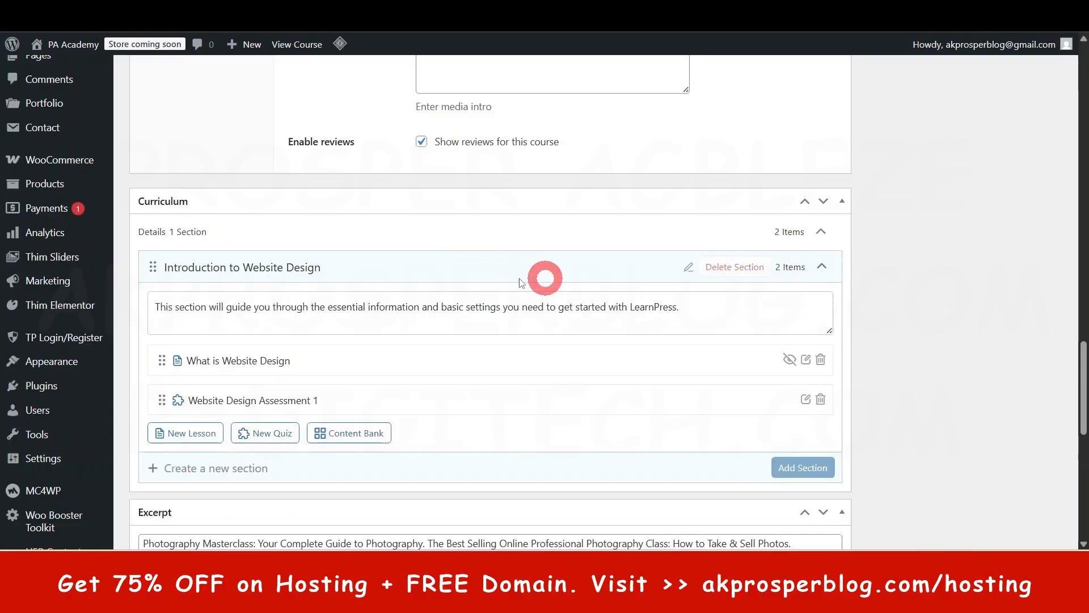
left_click(821, 266)
left_click(822, 265)
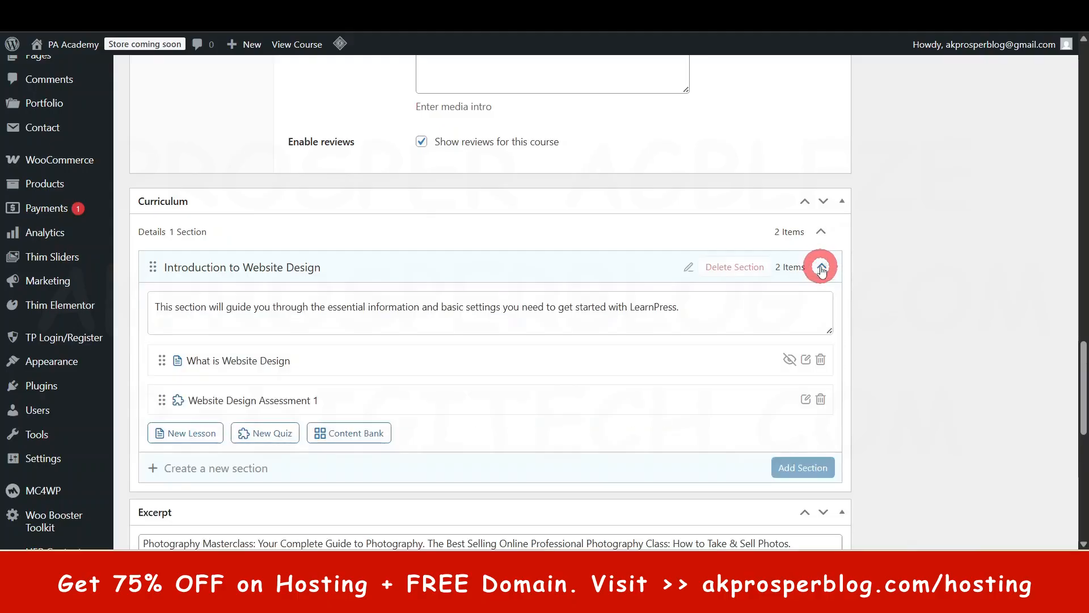
- Open the course's permalink in a new browser tab and switch to the live course page
scroll(553, 308, "up", 15)
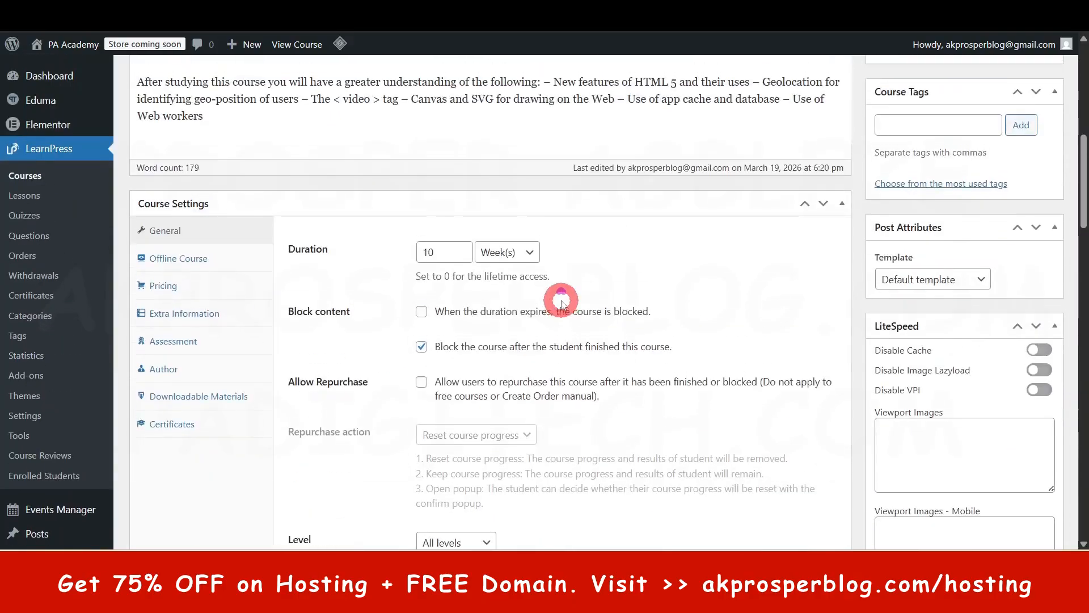
scroll(561, 302, "up", 10)
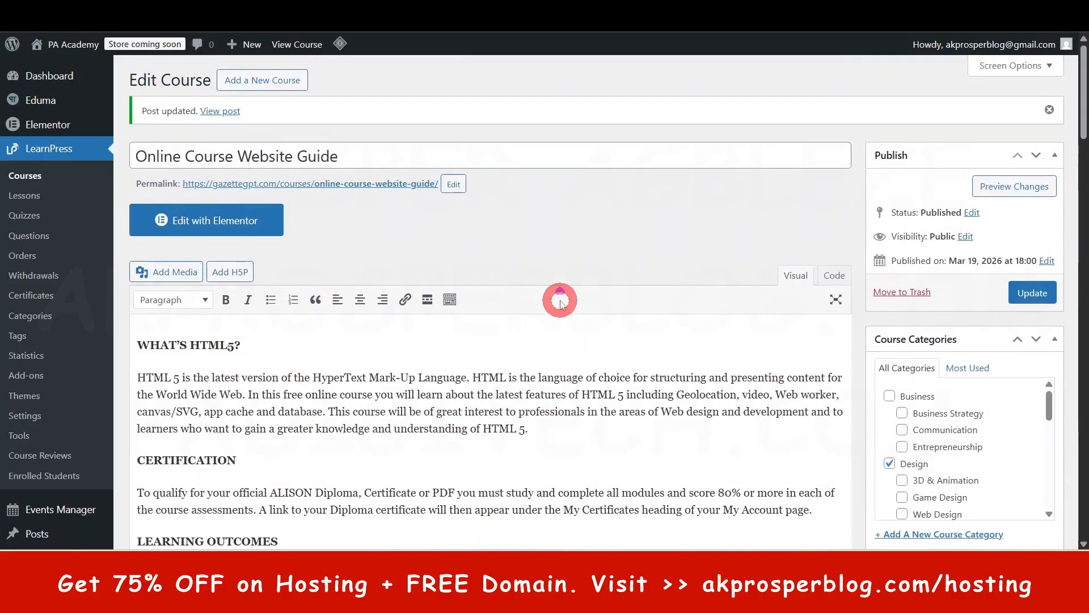
right_click(318, 189)
left_click(369, 190)
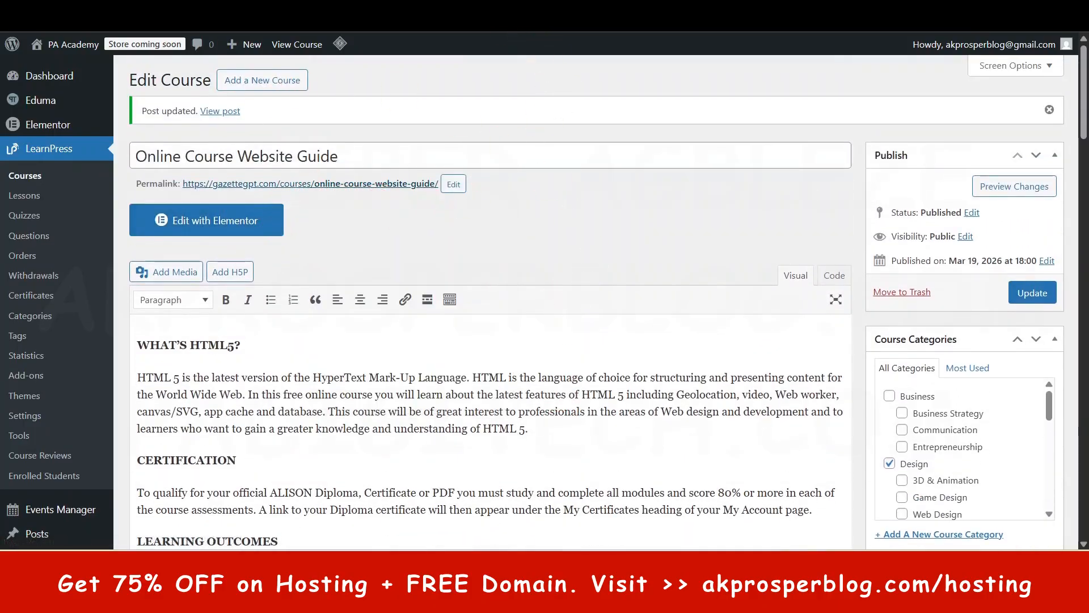
left_click(487, 7)
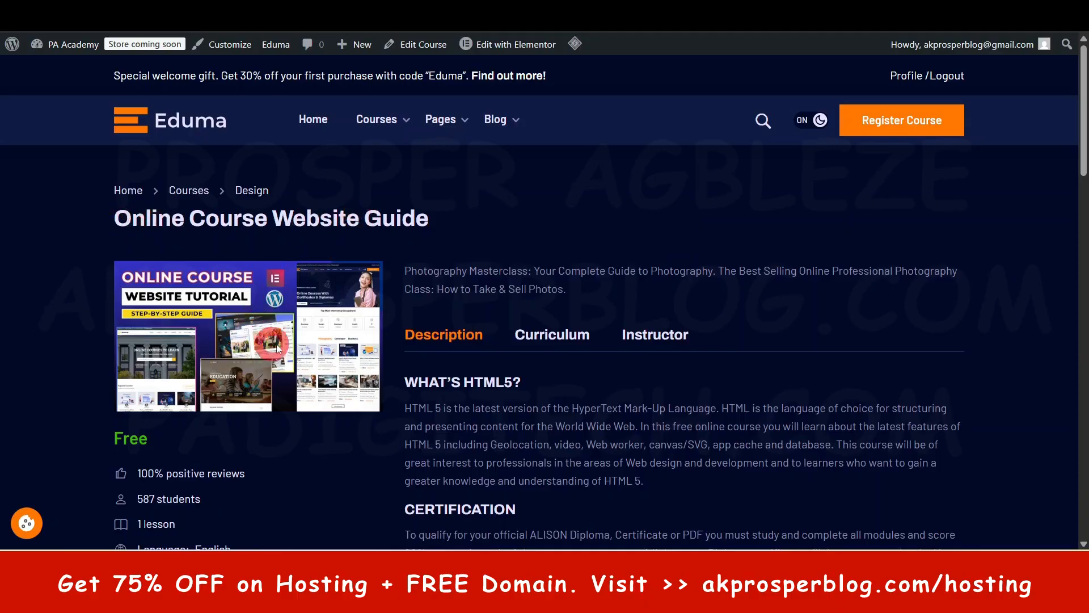
- Examine the live course page's student, lesson and quiz details and its description text
scroll(259, 338, "down", 2)
scroll(287, 401, "down", 4)
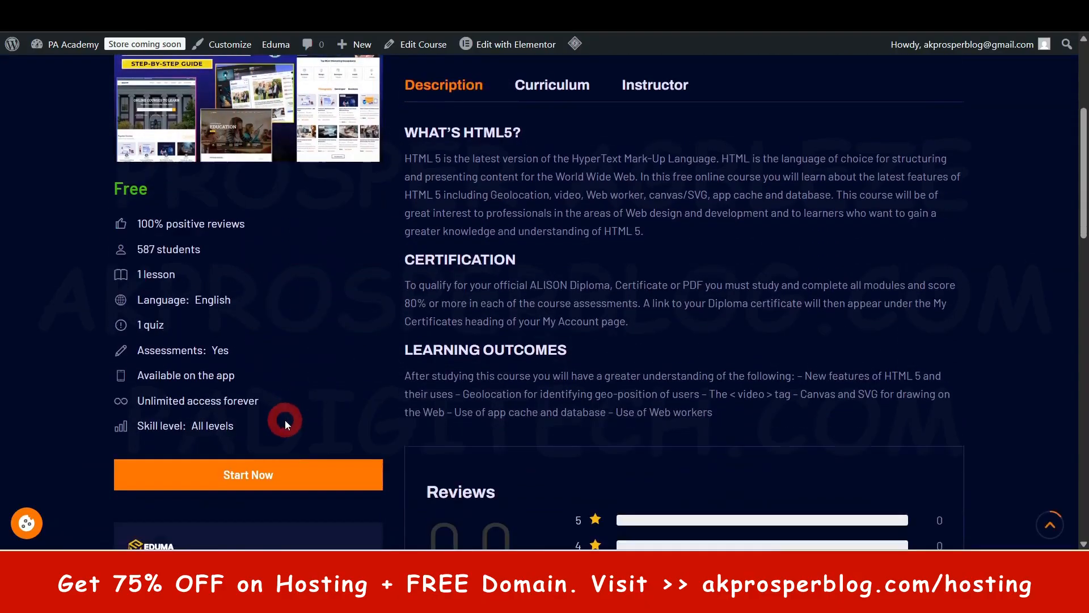
left_click_drag(140, 214, 198, 212)
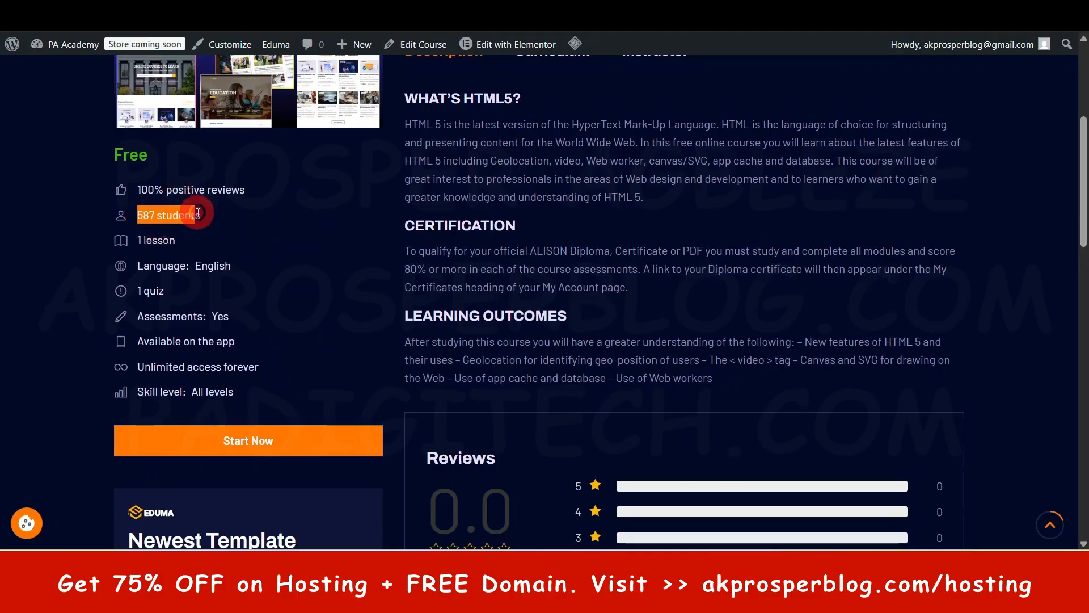
left_click_drag(139, 240, 168, 240)
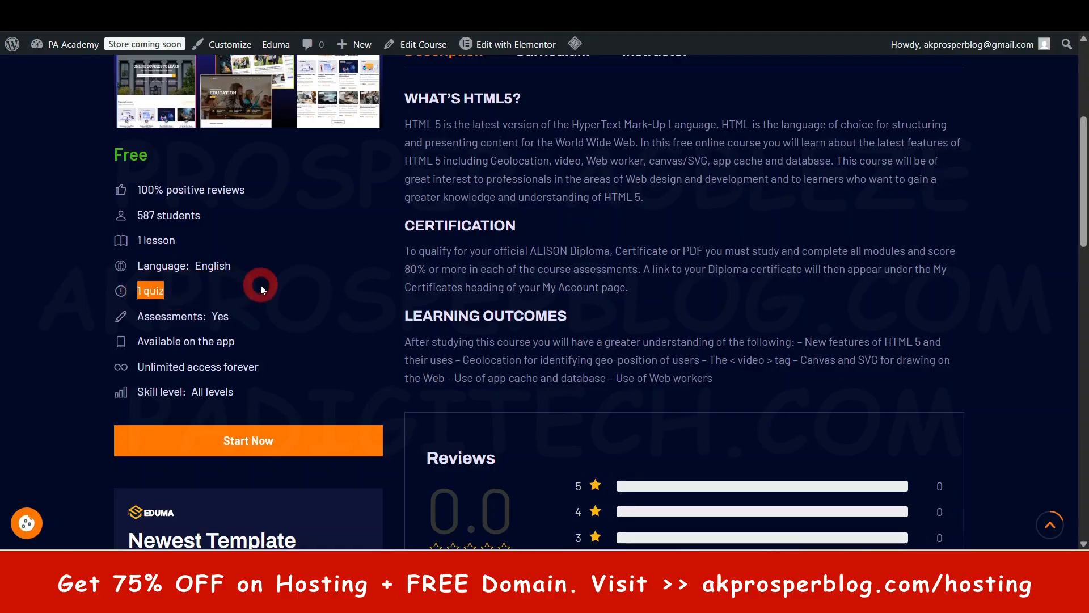
scroll(260, 285, "down", 1)
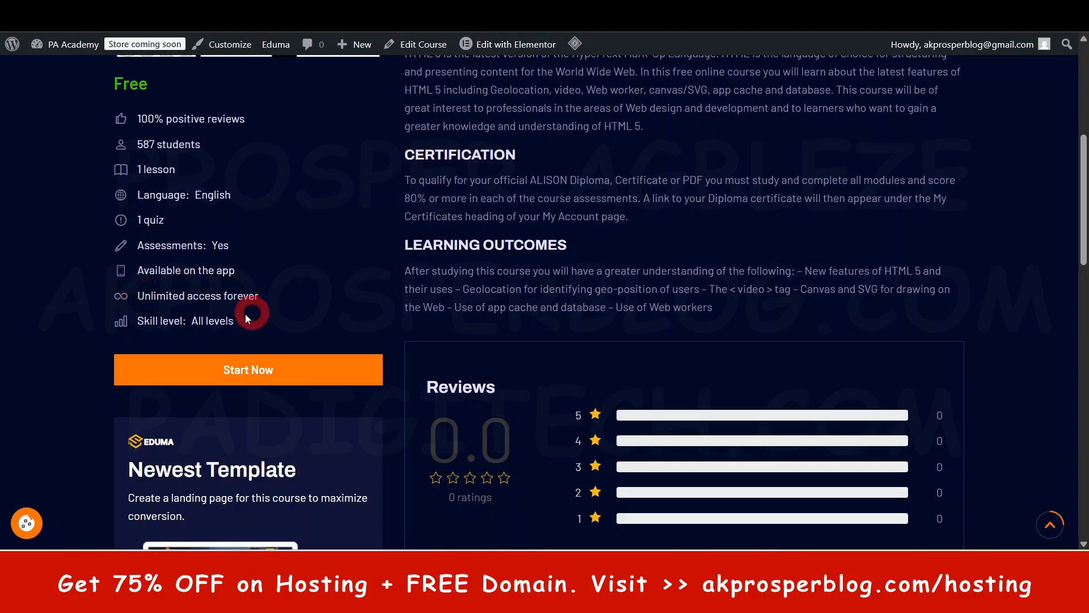
scroll(257, 220, "up", 1)
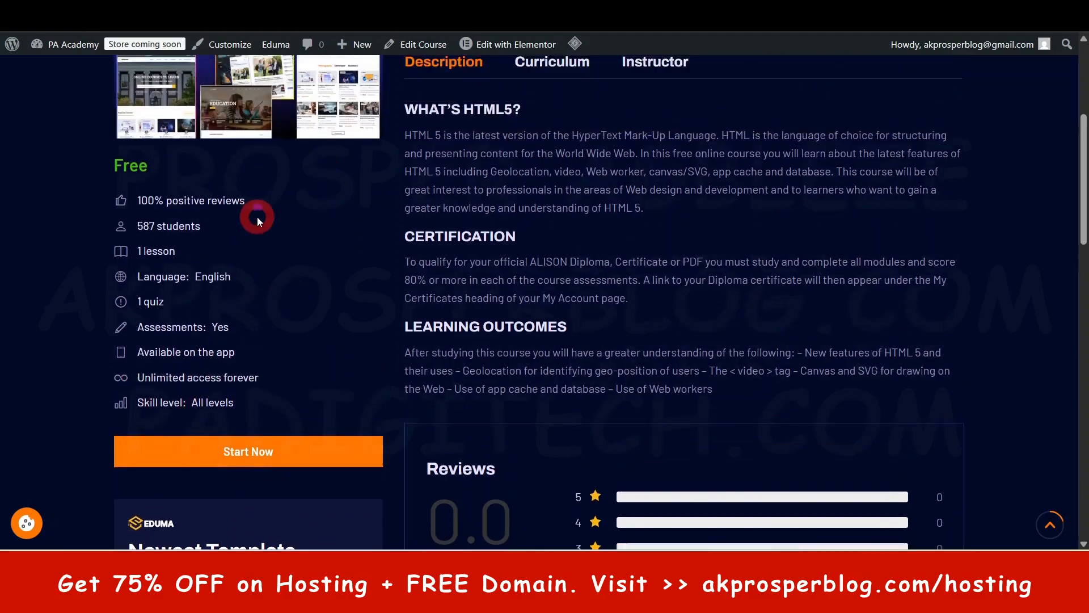
scroll(257, 217, "up", 1)
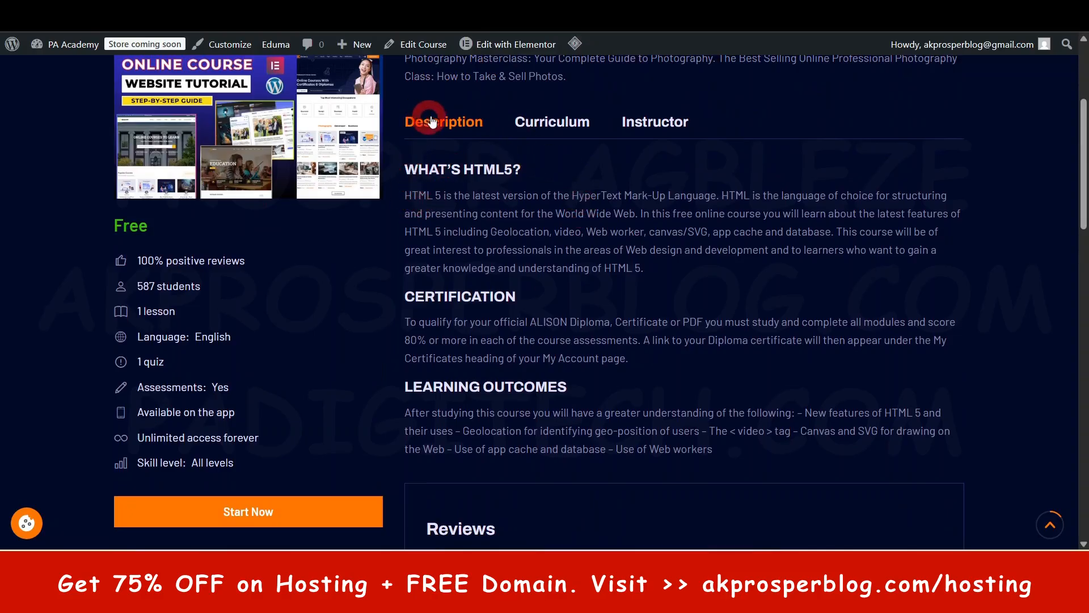
left_click_drag(406, 165, 694, 431)
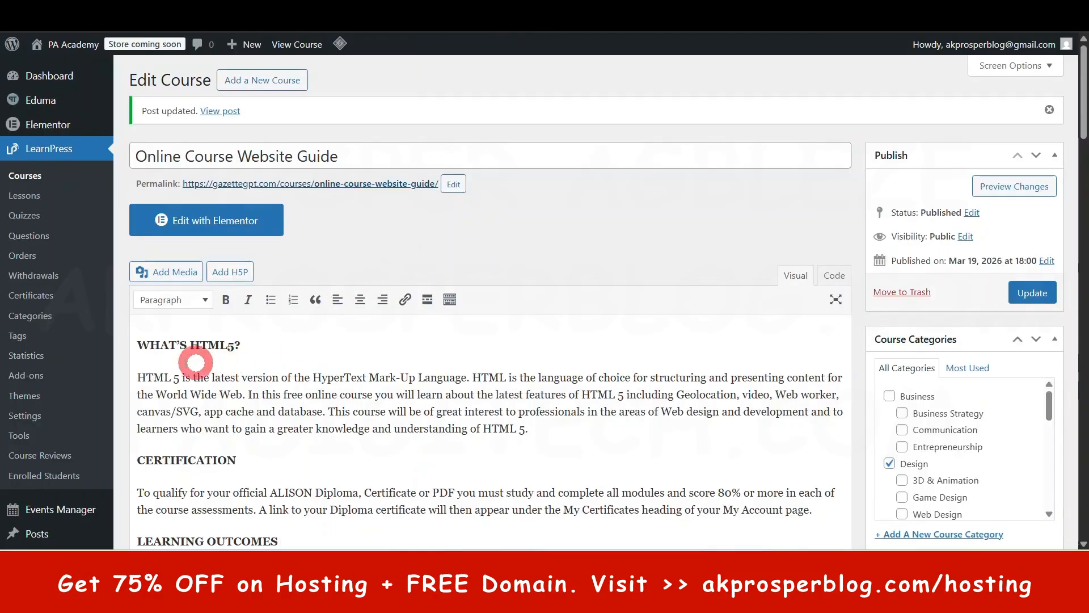
- Compare the description text in the course editor with the description on the live course page
left_click_drag(179, 377, 512, 510)
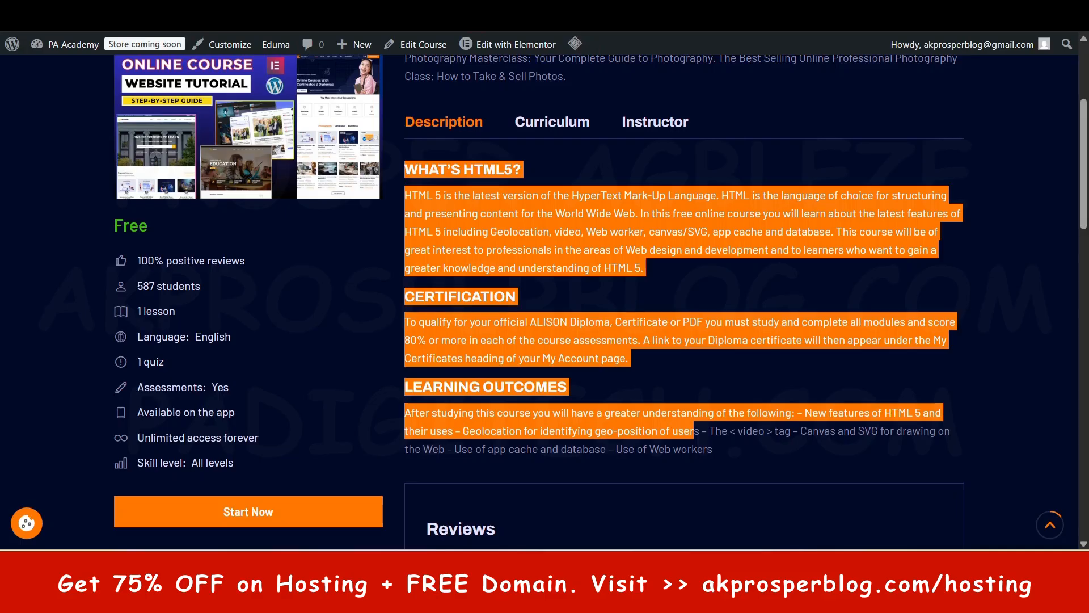
scroll(566, 299, "up", 2)
left_click(556, 226)
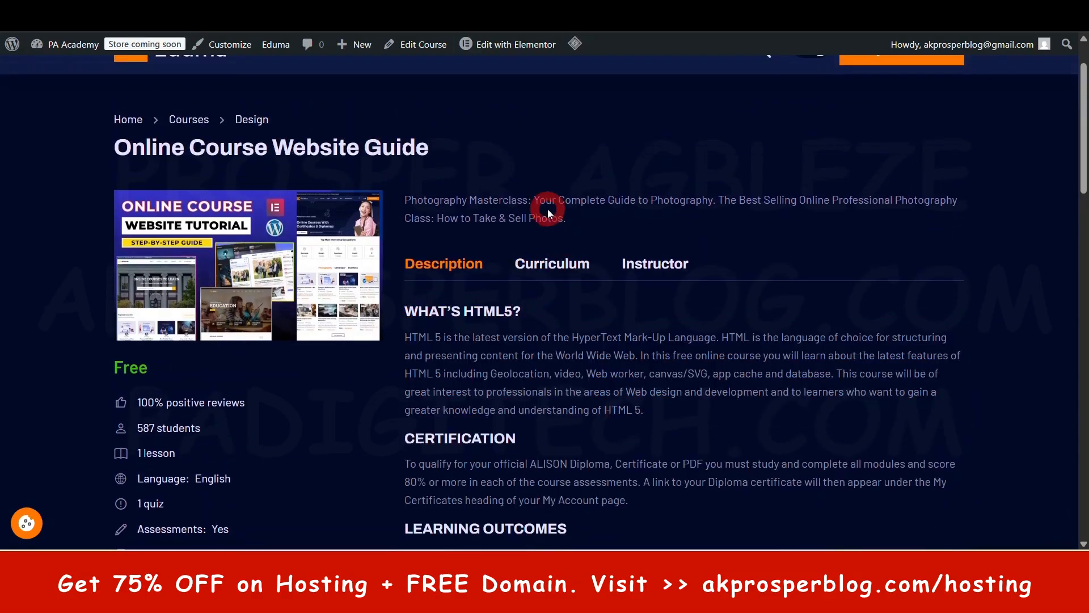
- Match the short summary on the live course page to the Excerpt field in the course editor
triple_click(546, 209)
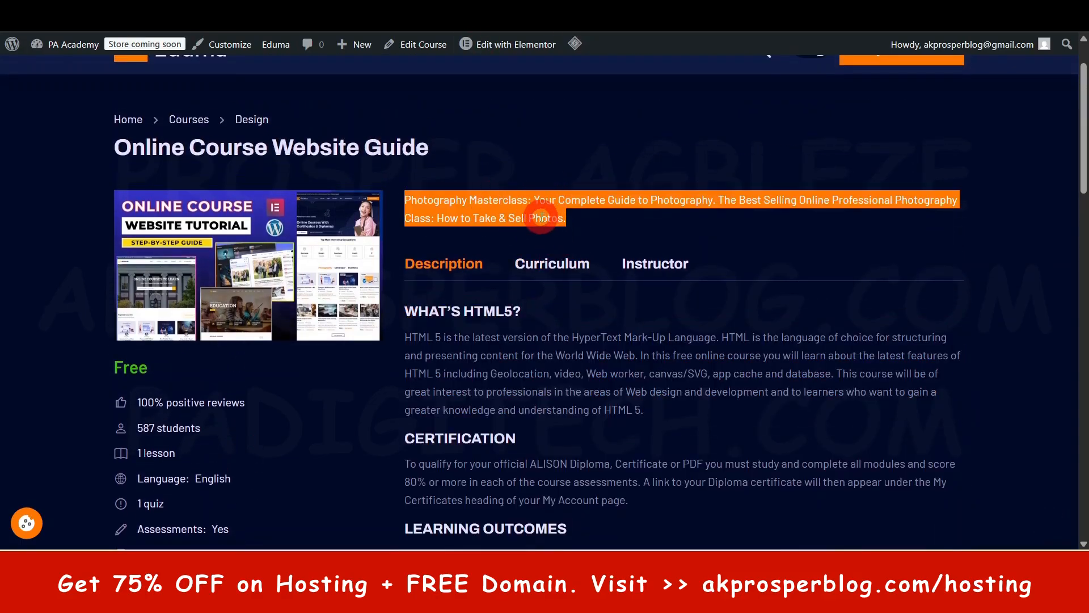
left_click(451, 366)
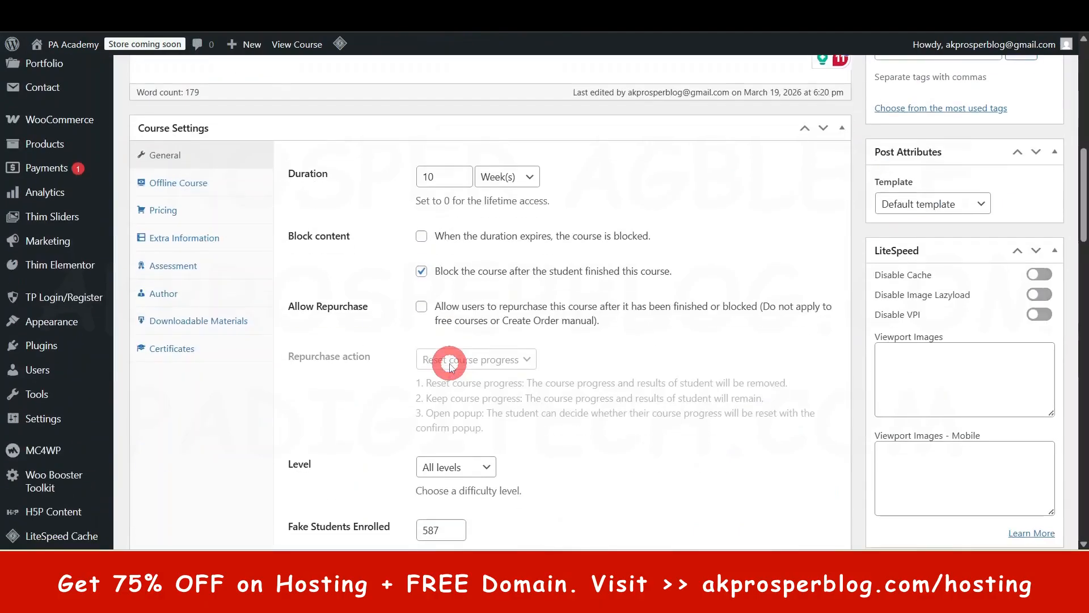
scroll(451, 366, "down", 15)
scroll(461, 356, "up", 1)
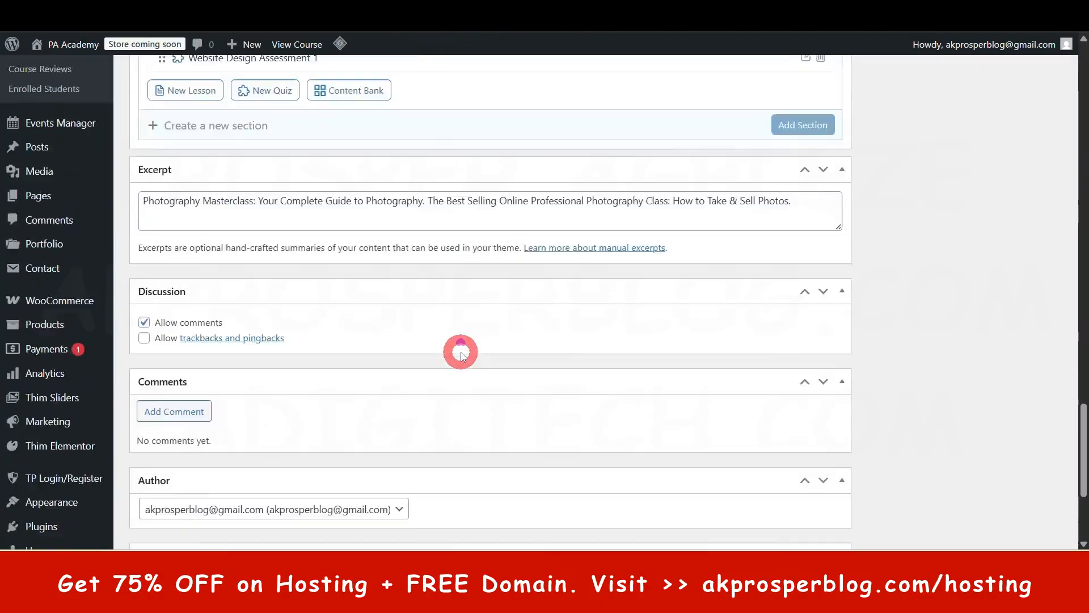
scroll(461, 356, "up", 4)
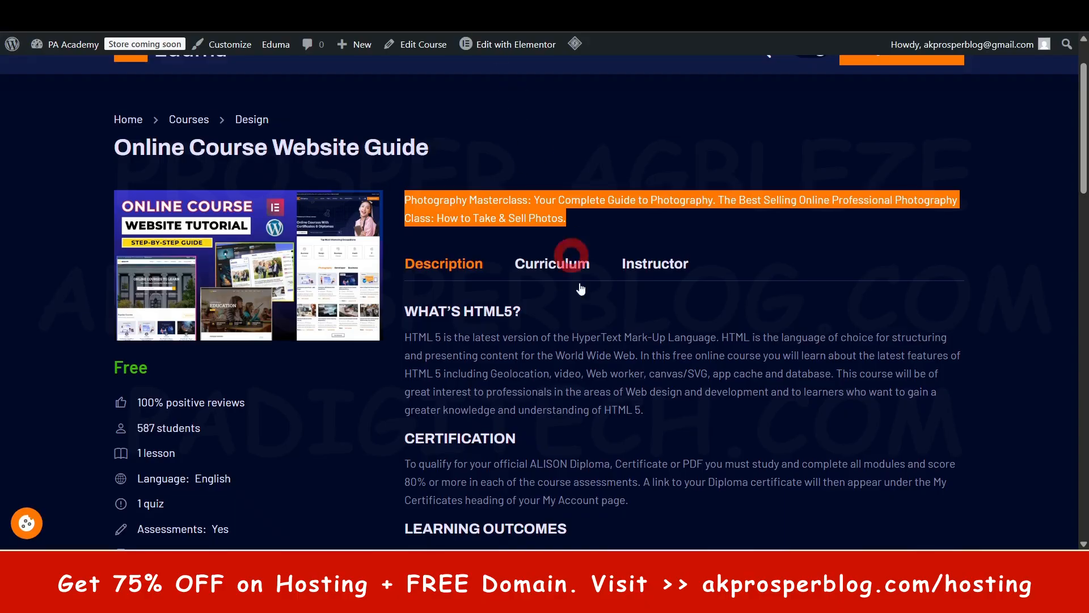
scroll(552, 284, "down", 4)
scroll(552, 283, "up", 4)
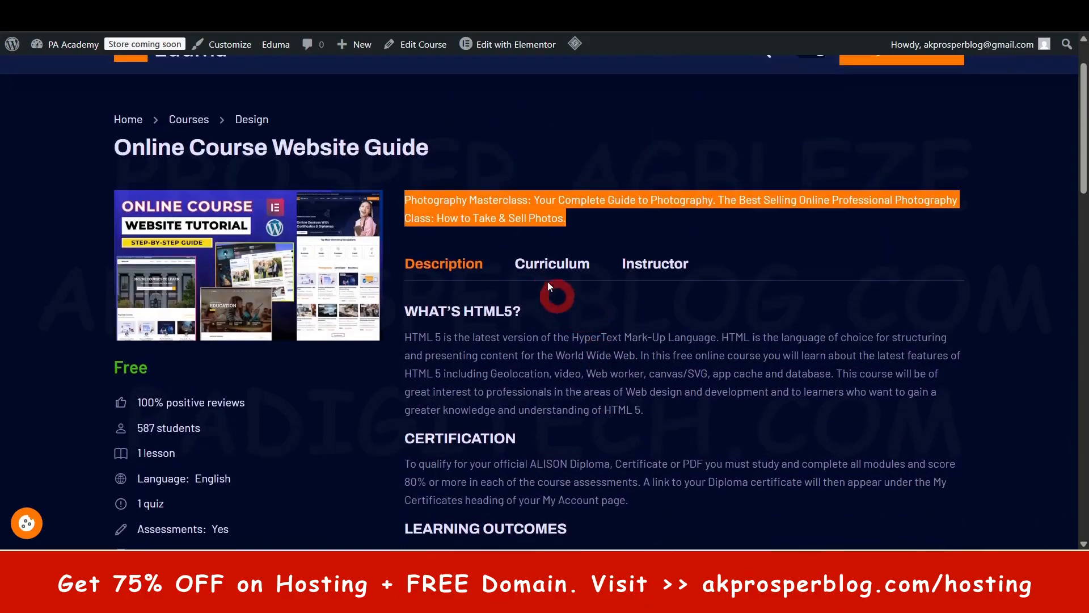
- Show the live course page's curriculum and collapse and expand the Introduction To Website Design section
left_click(552, 251)
left_click(548, 265)
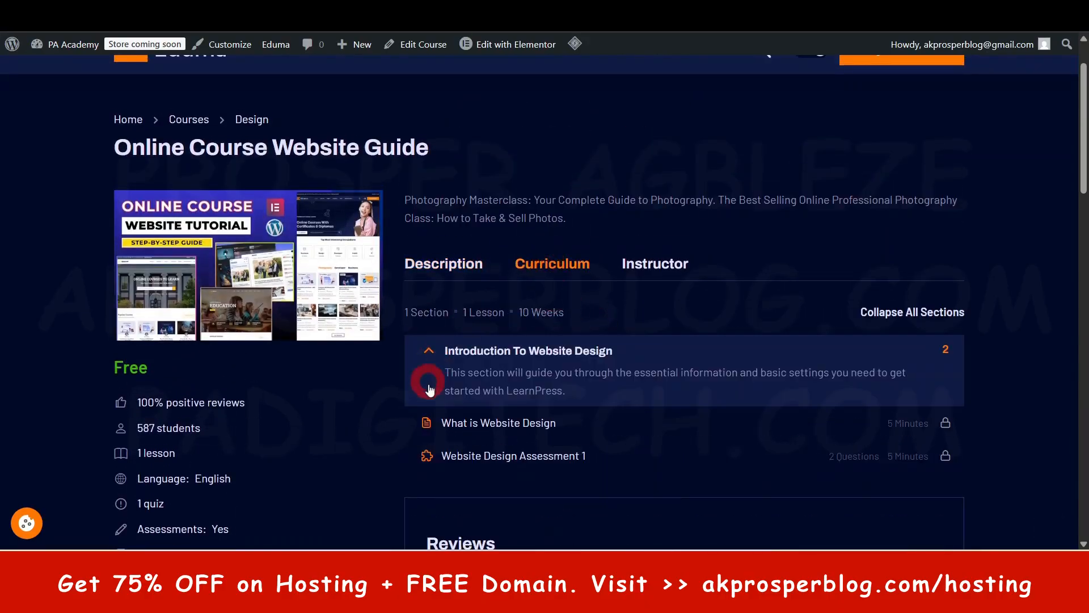
left_click(473, 354)
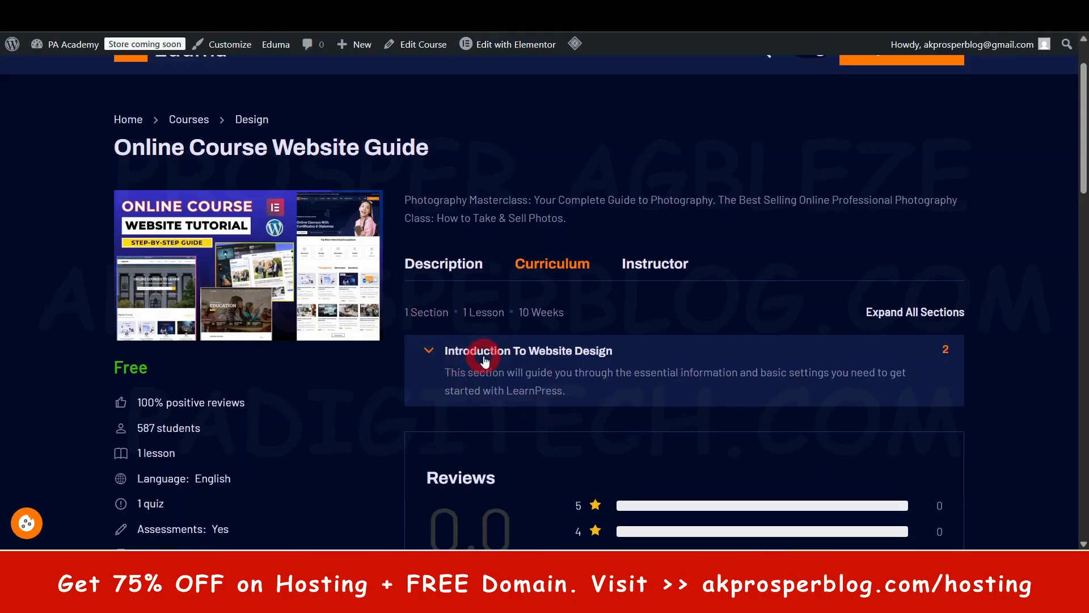
left_click(488, 359)
left_click(457, 359)
scroll(481, 353, "down", 1)
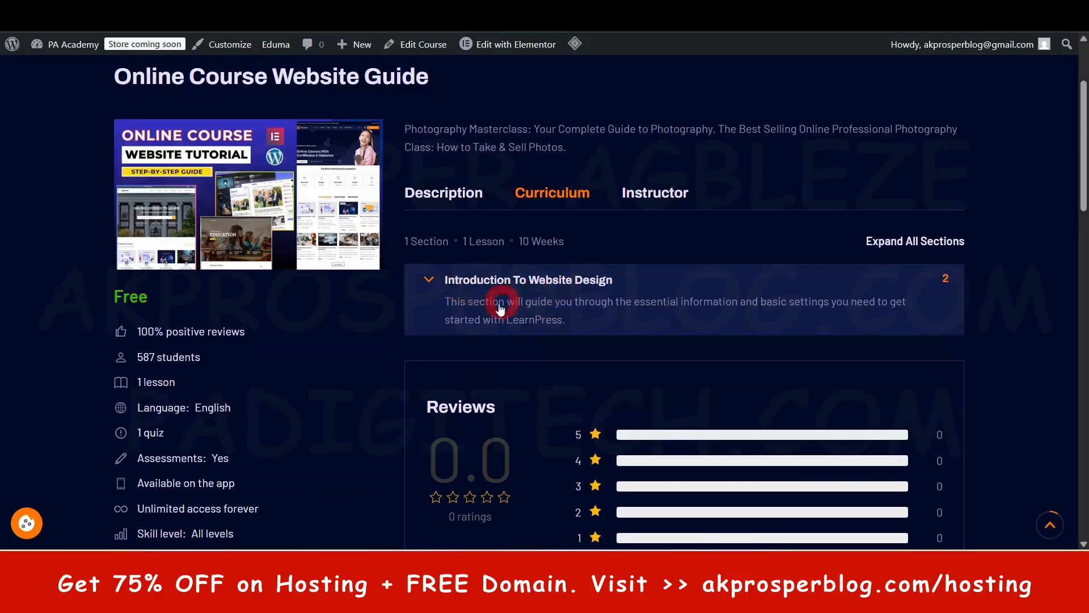
- Examine the Introduction To Website Design section's description, lesson and quiz entries, and their lock indicators
left_click_drag(458, 302, 591, 327)
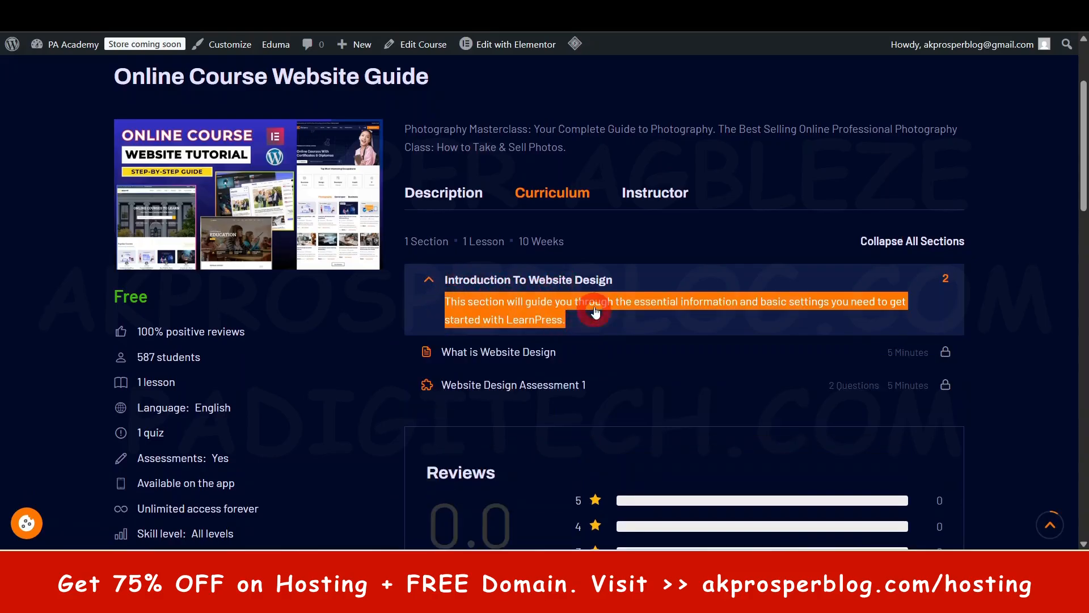
left_click(579, 303)
left_click(510, 280)
left_click(517, 353)
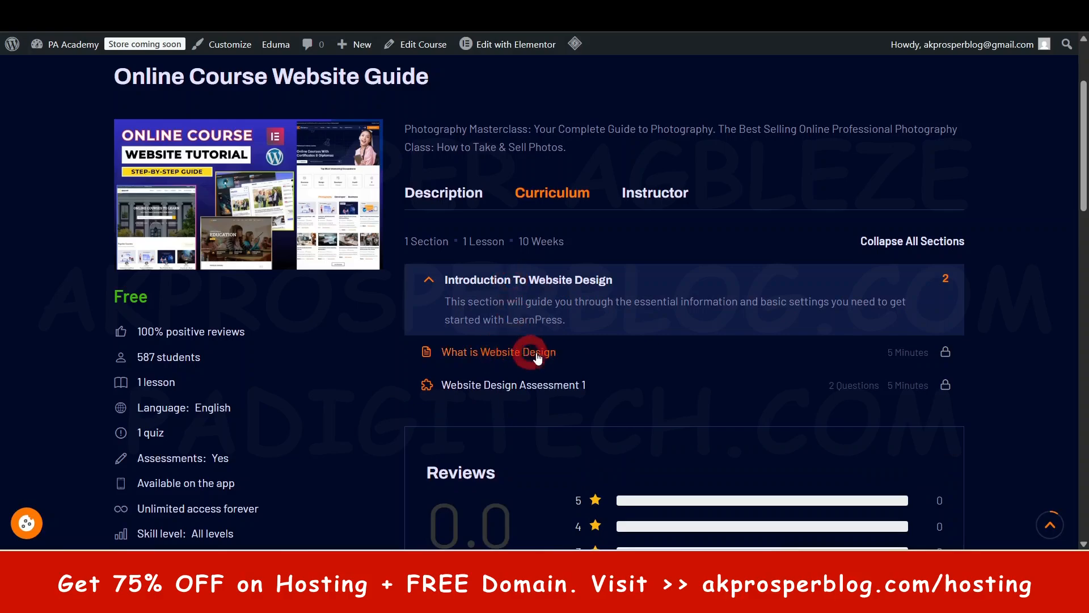
left_click(881, 375)
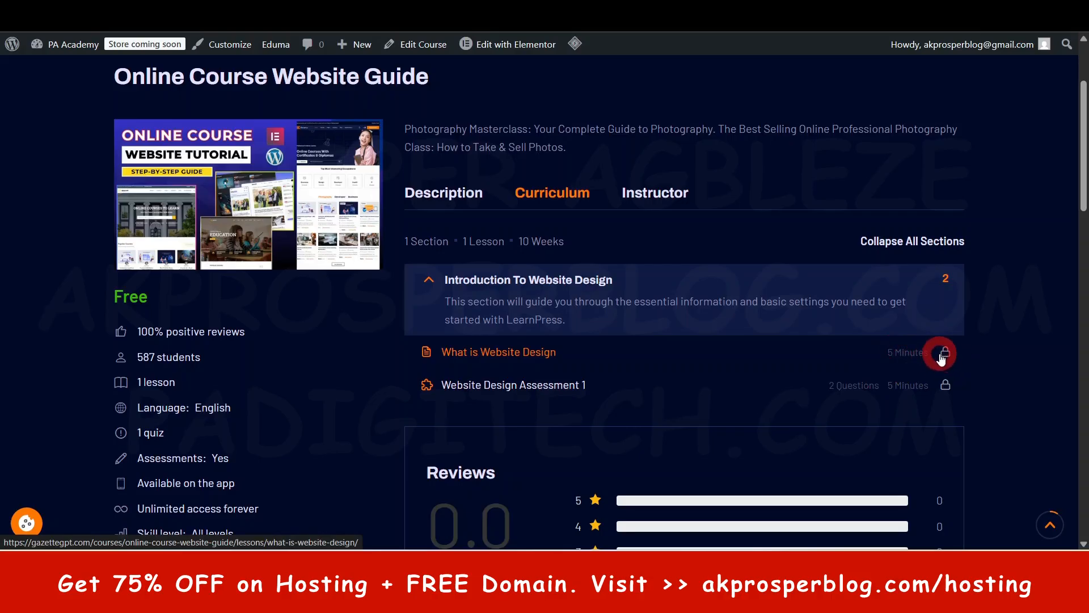
scroll(328, 369, "down", 2)
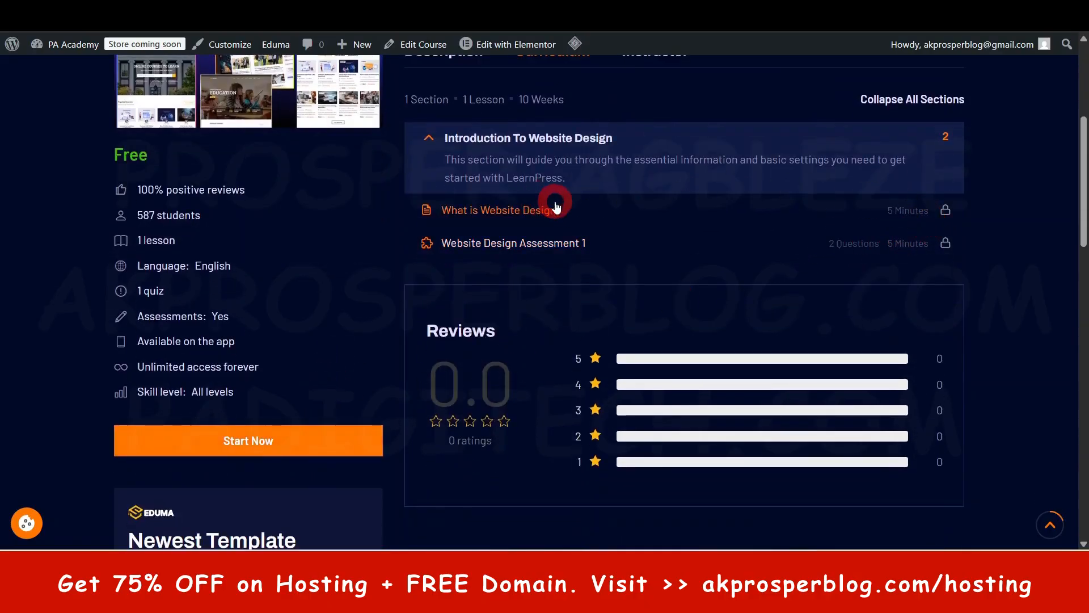
scroll(557, 206, "up", 1)
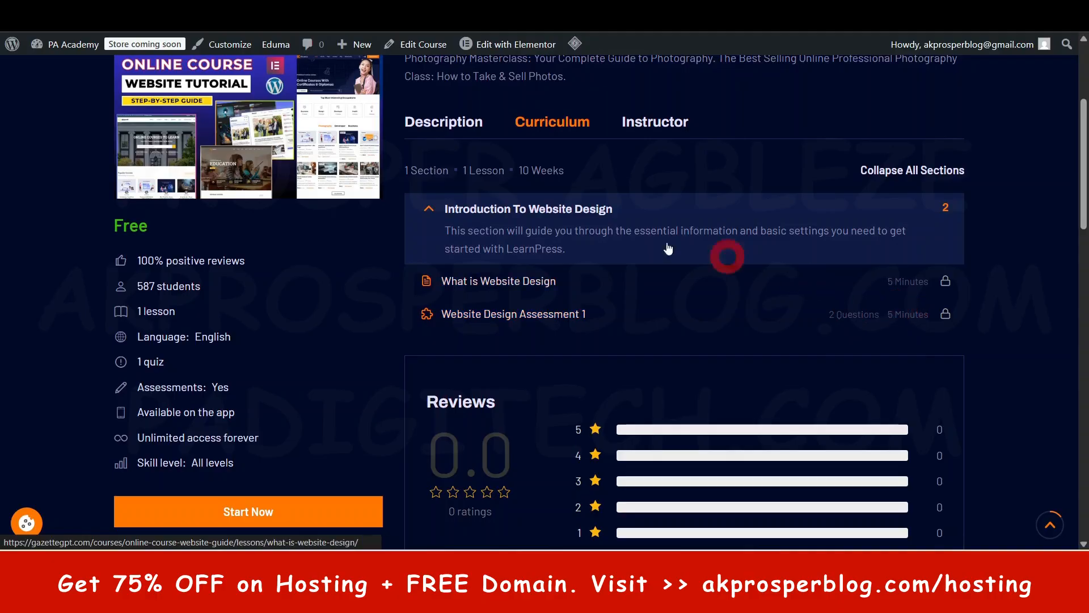
- Check the live course page's instructor details, description and reviews
left_click(667, 126)
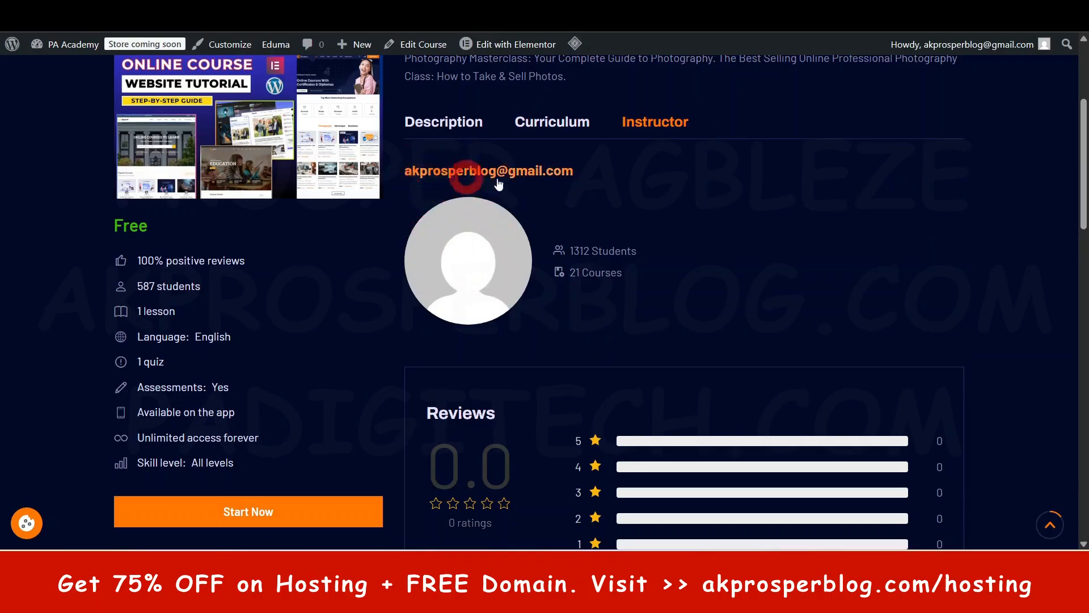
left_click(465, 124)
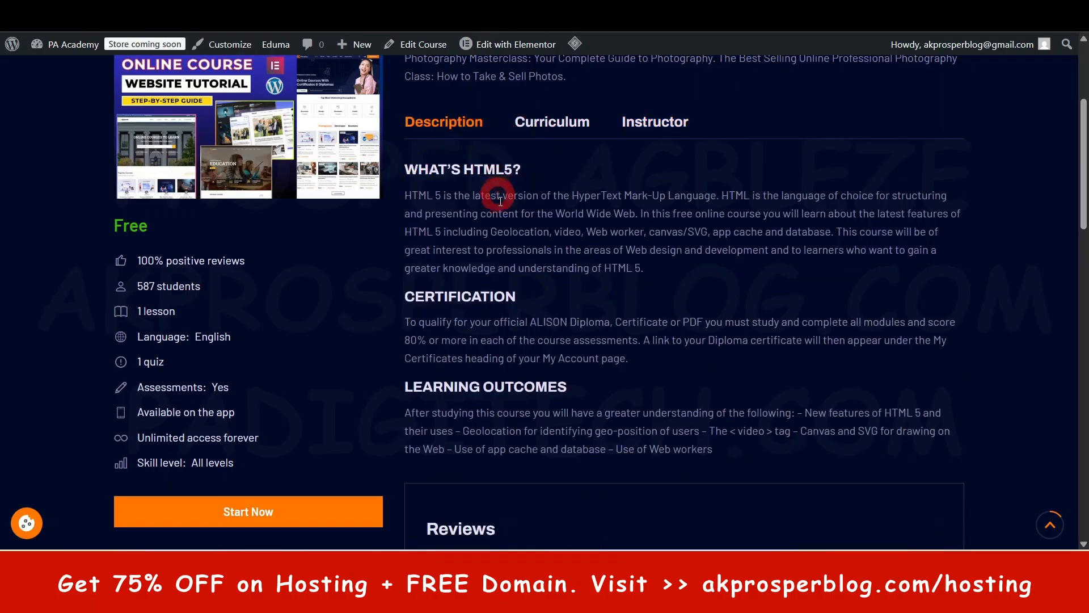
scroll(571, 256, "down", 5)
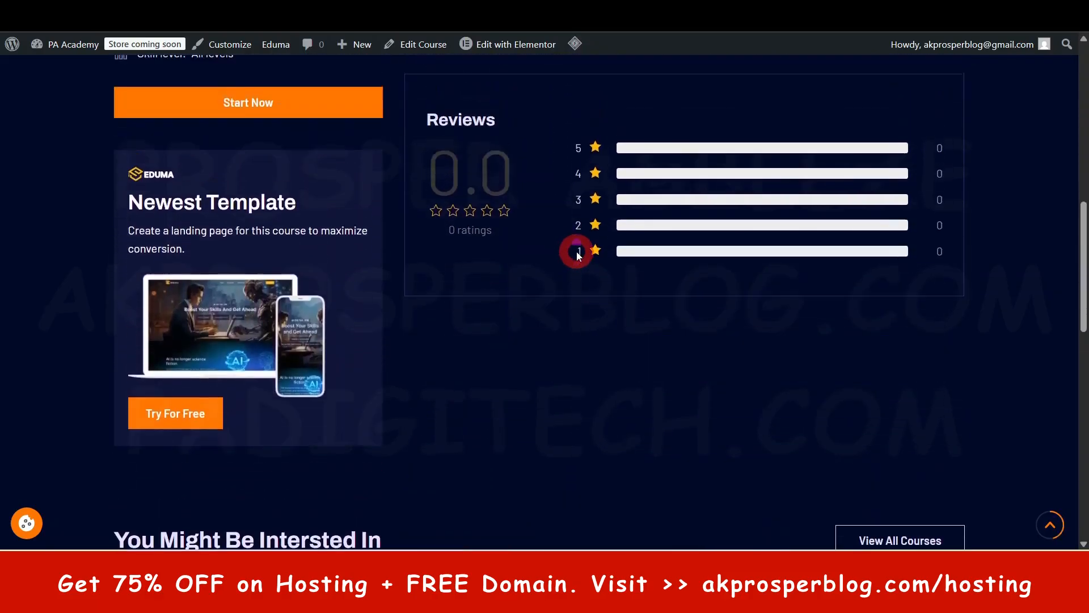
scroll(576, 251, "up", 10)
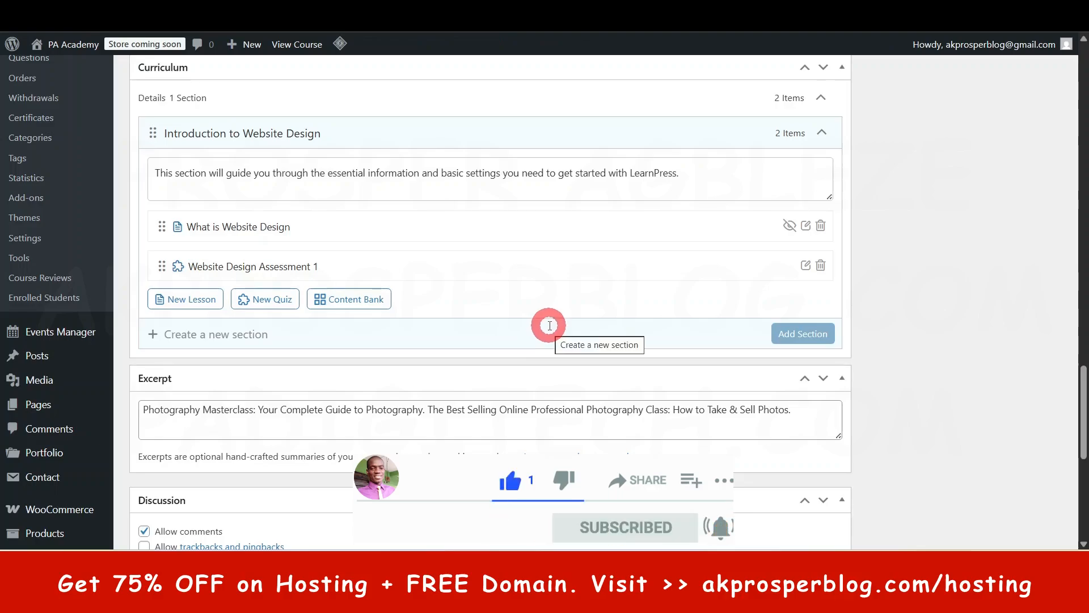
- Leave the course editor and create a new LearnPress certificate titled Certificate 1
scroll(550, 326, "up", 7)
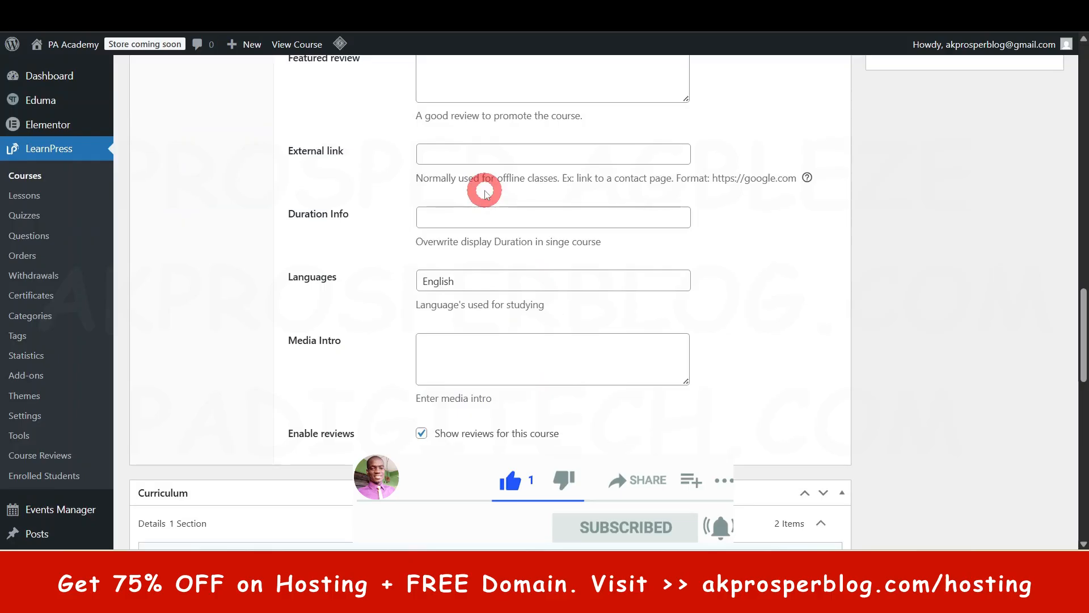
scroll(485, 193, "up", 20)
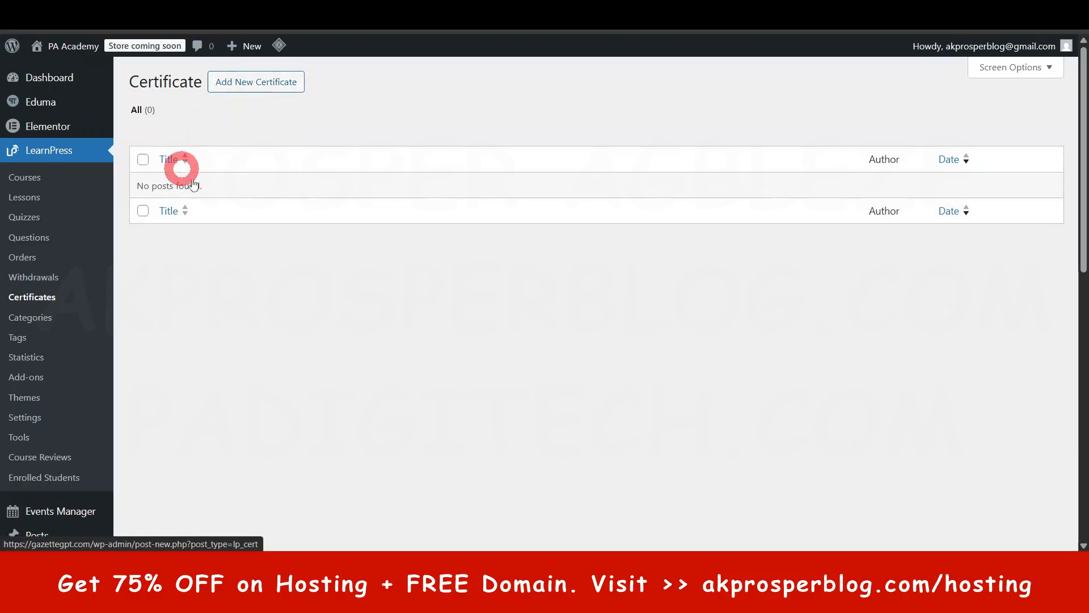
left_click(254, 88)
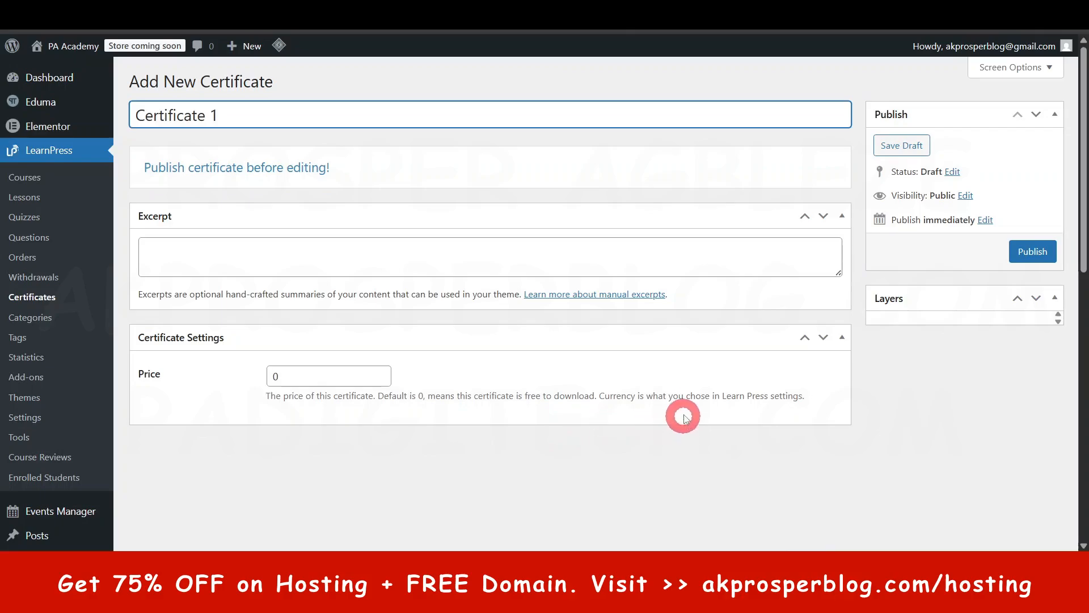
- Try a price of 50 for the certificate
left_click(314, 375)
type("5")
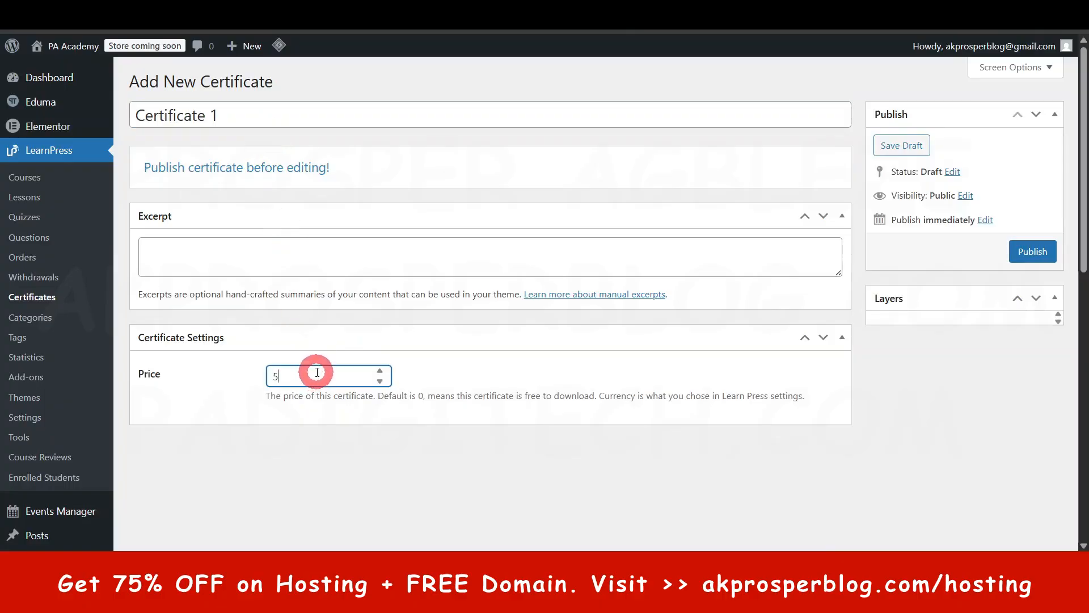
type("0")
left_click(605, 475)
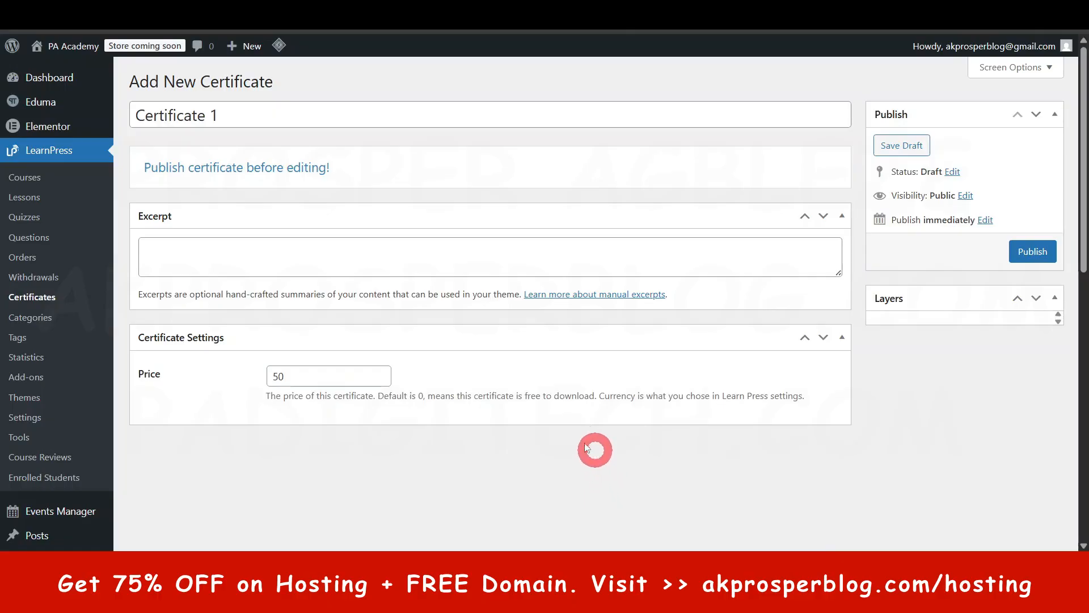
- Set the certificate's price to 0, publish the certificate and dismiss the licence reminder
left_click(291, 383)
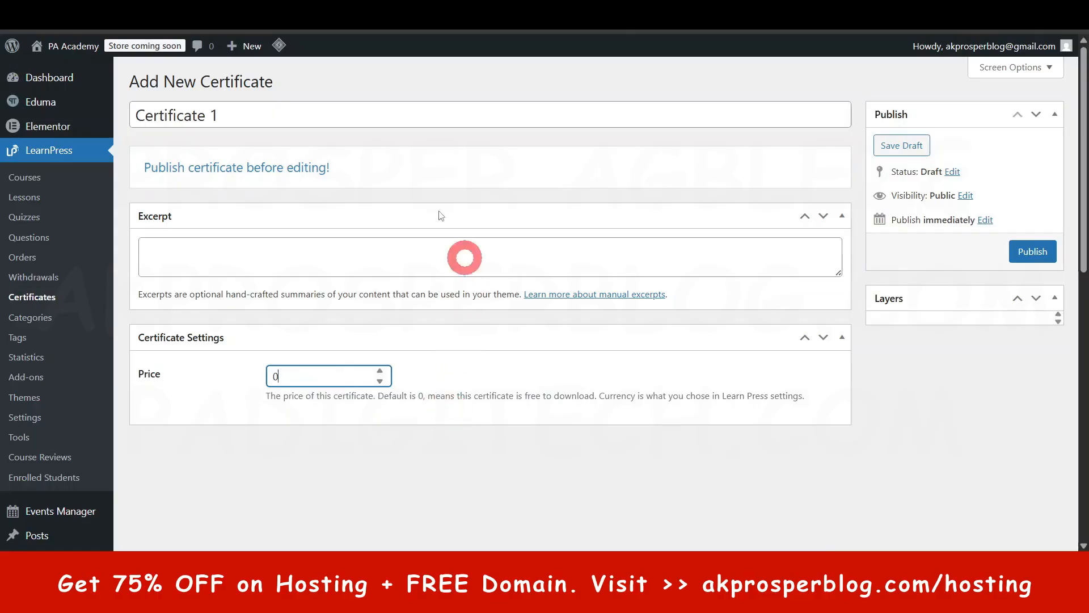
left_click(1035, 255)
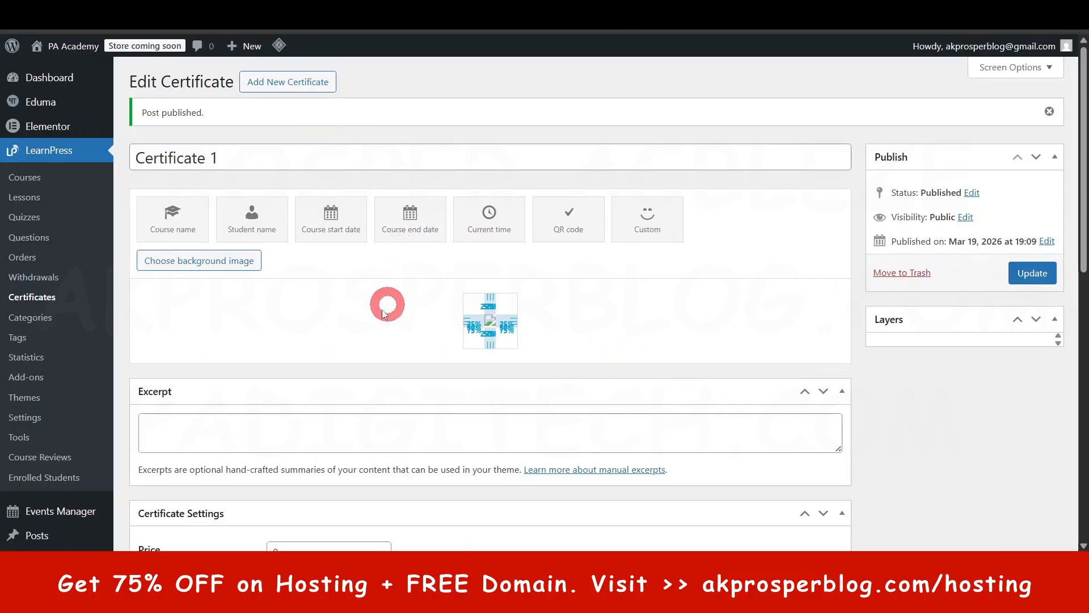
left_click(544, 413)
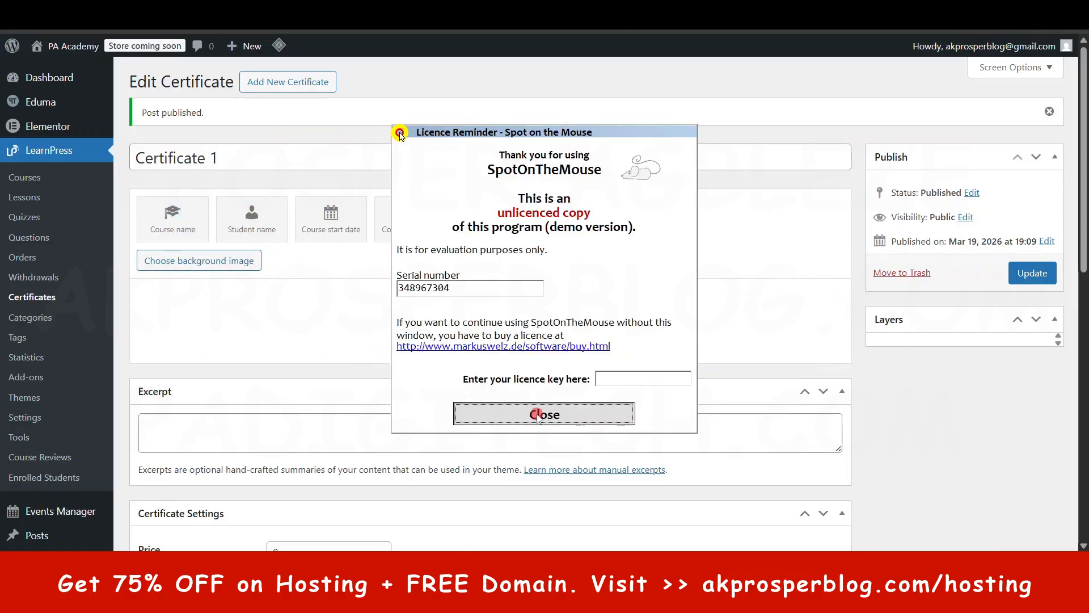
- Insert Certificate.png from the media library as the certificate's background image and update the certificate
scroll(340, 357, "down", 4)
scroll(329, 371, "up", 4)
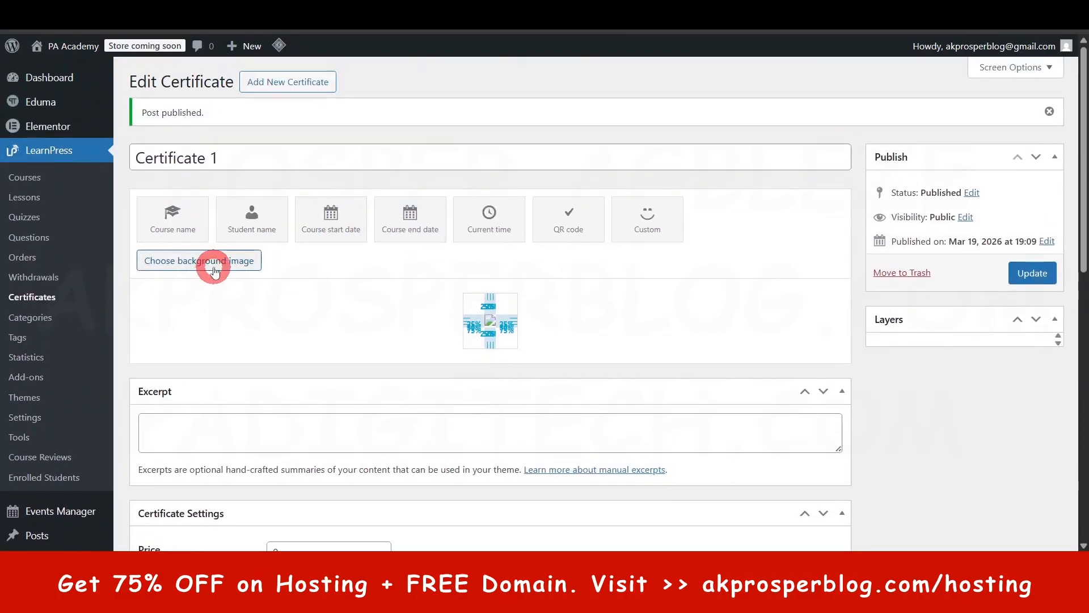
left_click(213, 262)
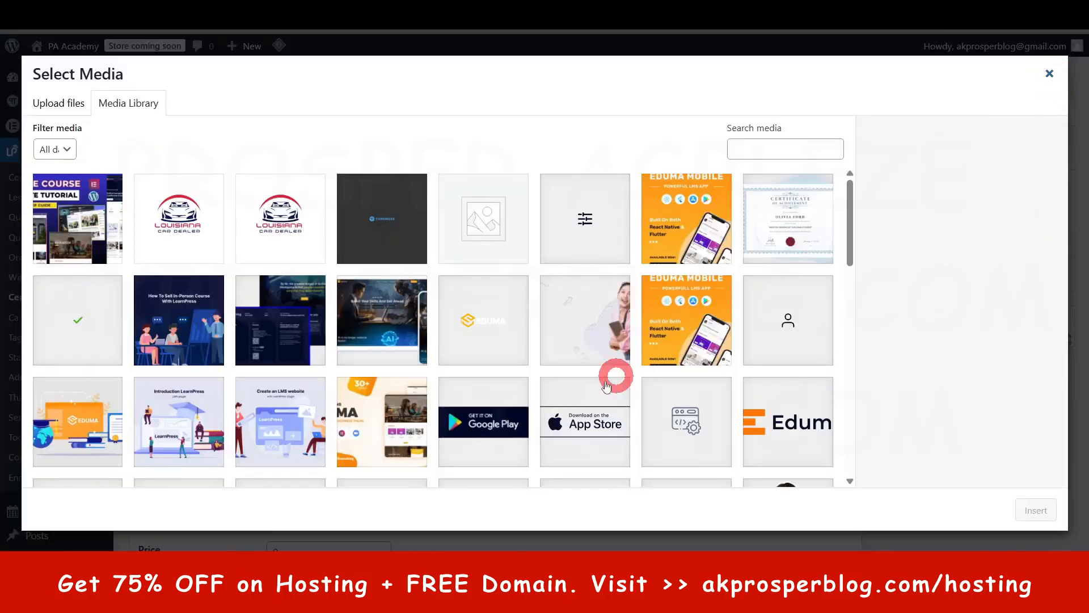
scroll(607, 378, "down", 5)
scroll(601, 379, "up", 5)
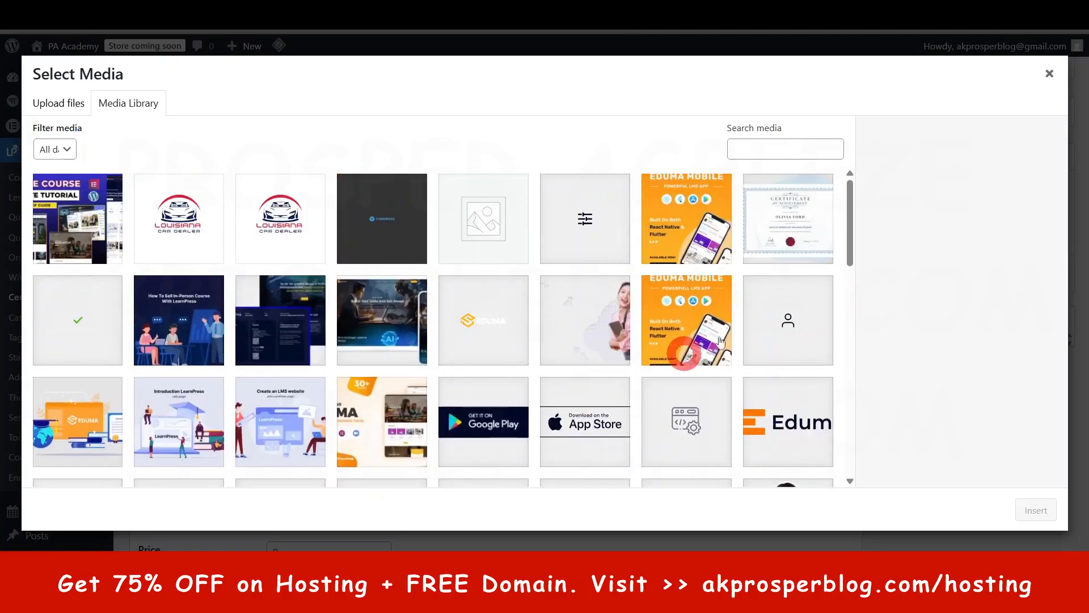
left_click(801, 221)
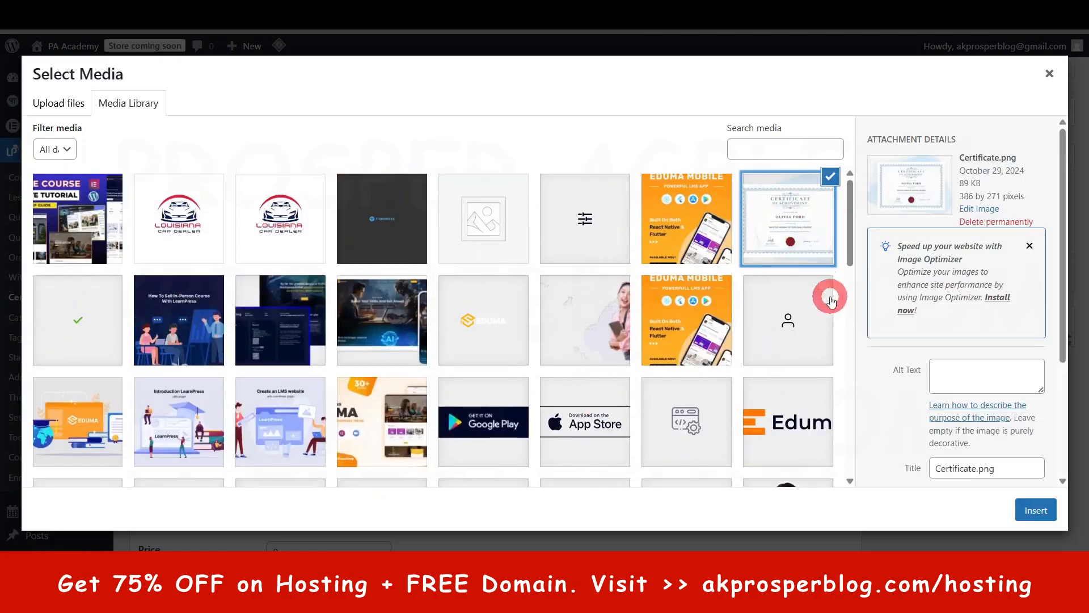
left_click(1036, 510)
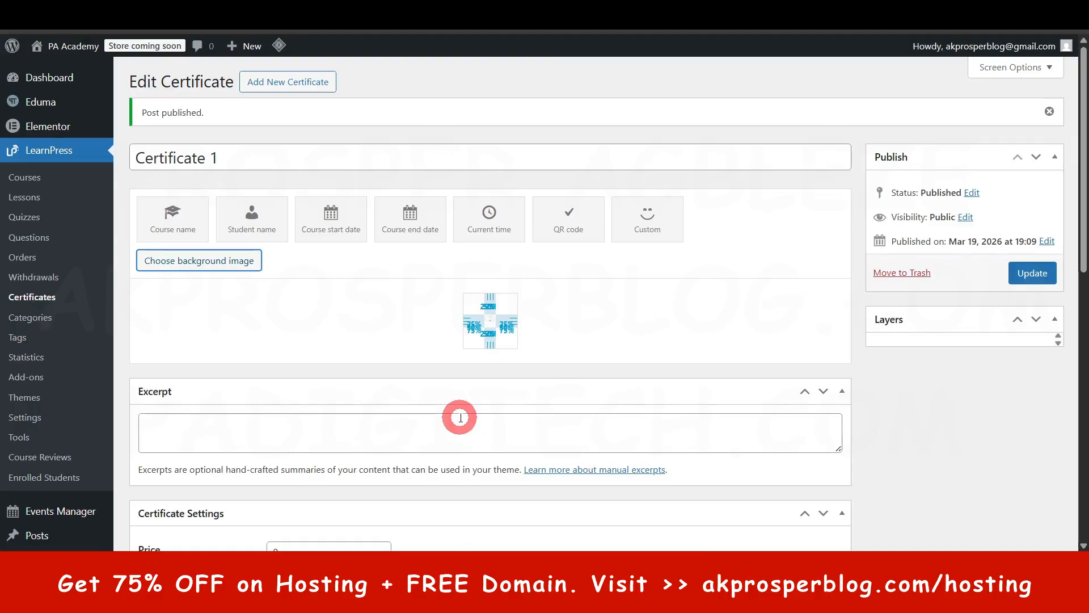
left_click(1043, 277)
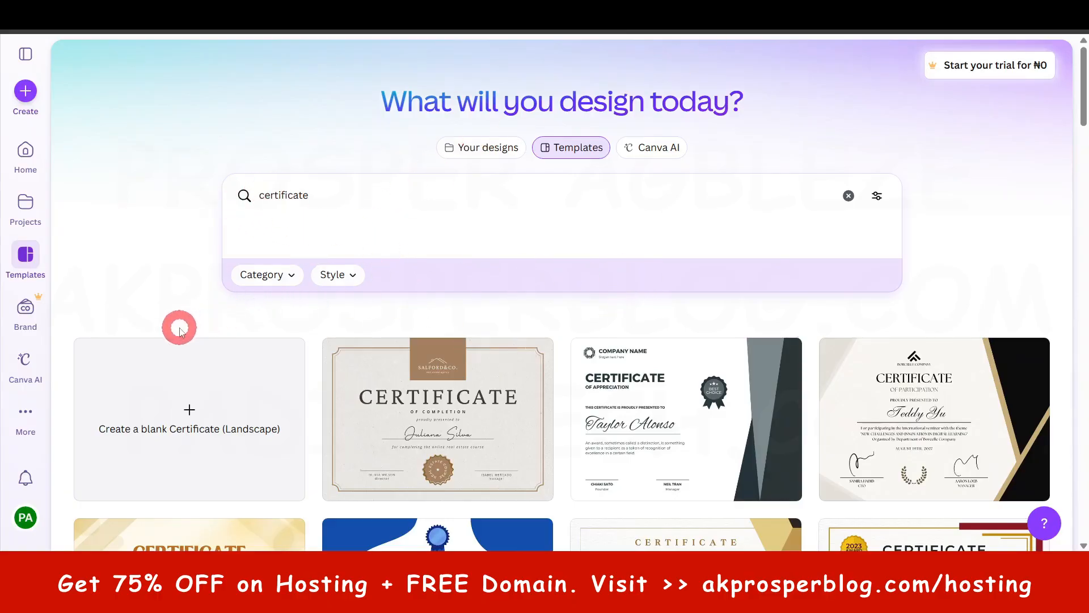
- Browse the certificate templates and open the Beige Brown Aesthetic Business Completion Certificate for customization
scroll(783, 361, "down", 6)
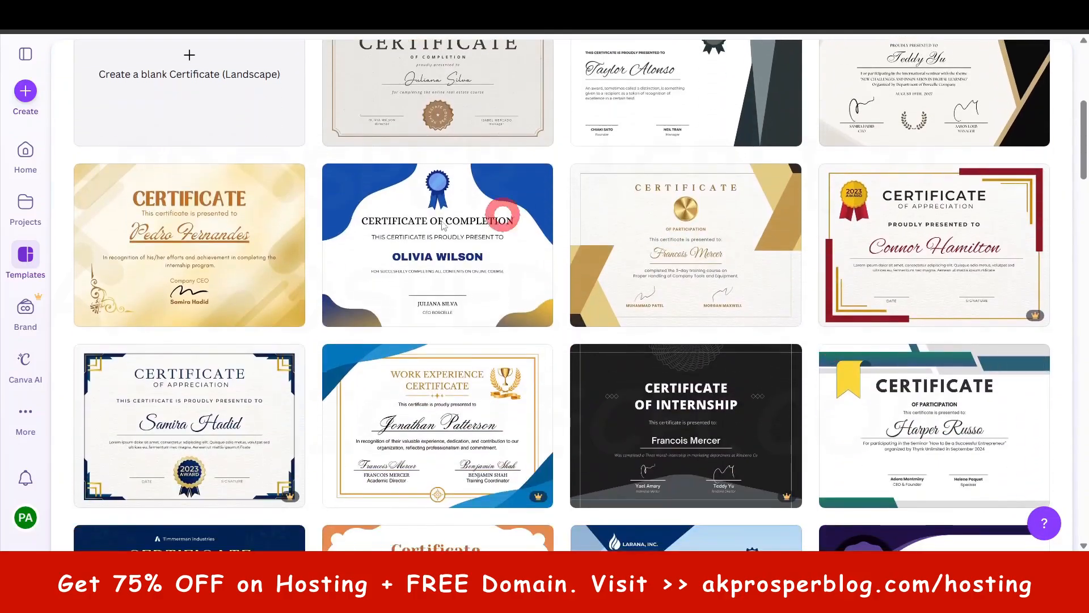
scroll(333, 385, "up", 2)
scroll(333, 386, "up", 3)
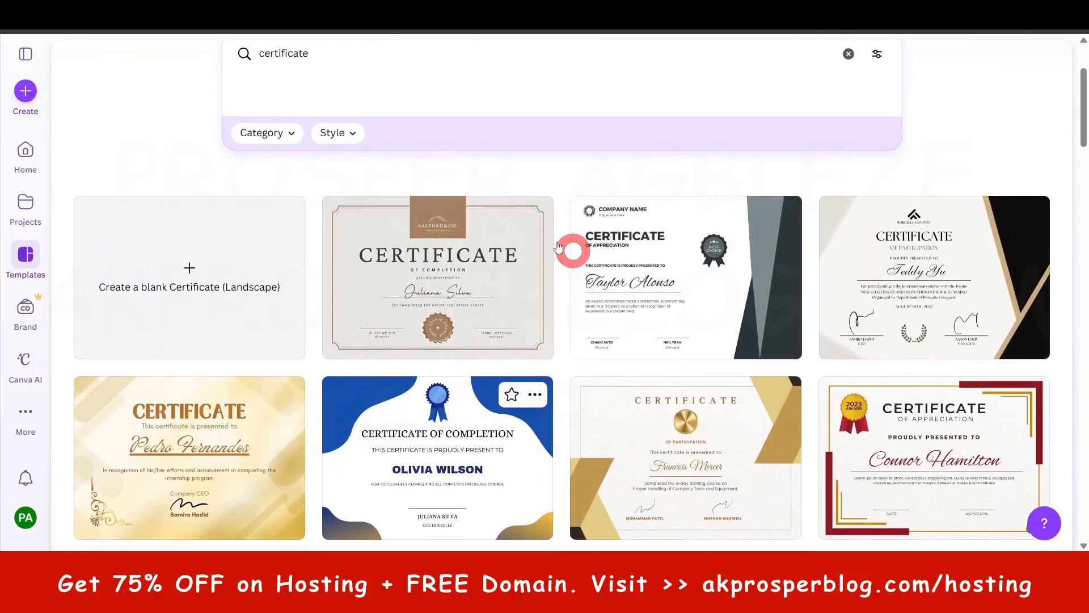
left_click(447, 274)
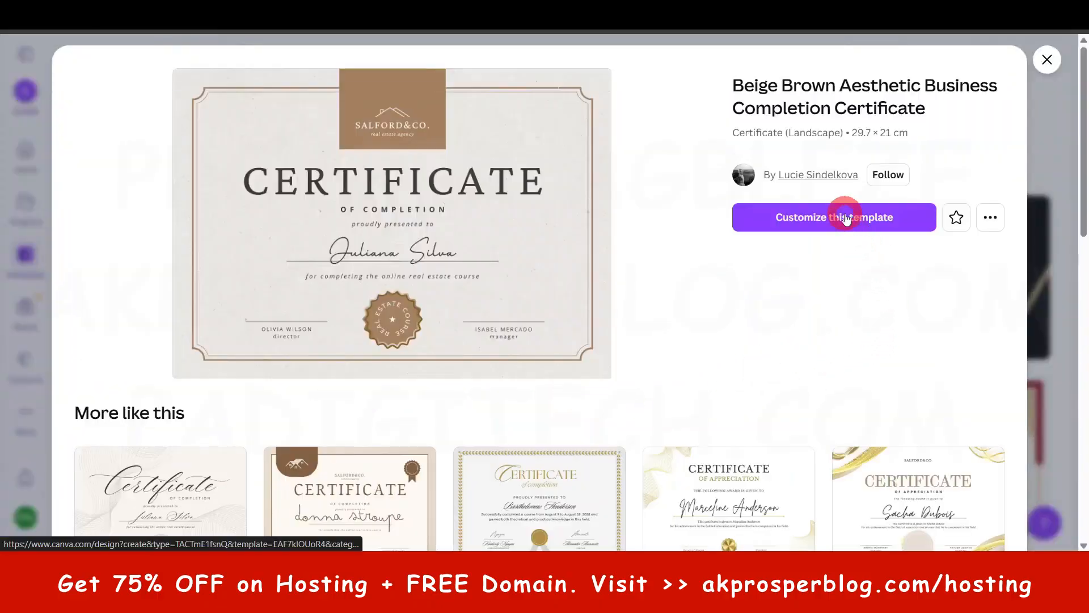
left_click(845, 217)
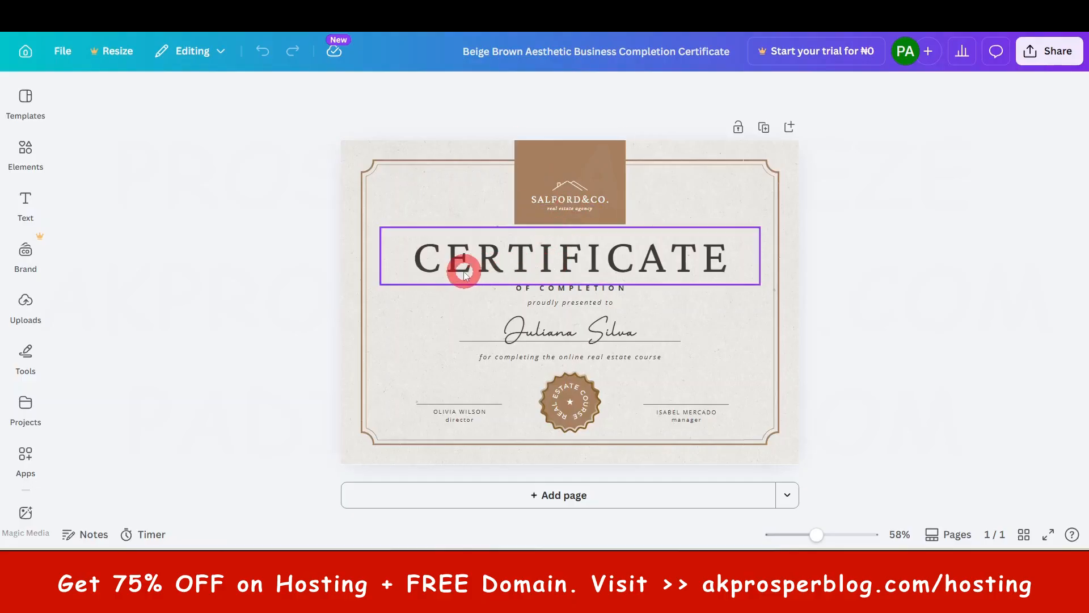
- Delete the sample recipient name above the line and undo the accidental shift of the certificate's border frame
left_click(606, 336)
left_click(599, 341)
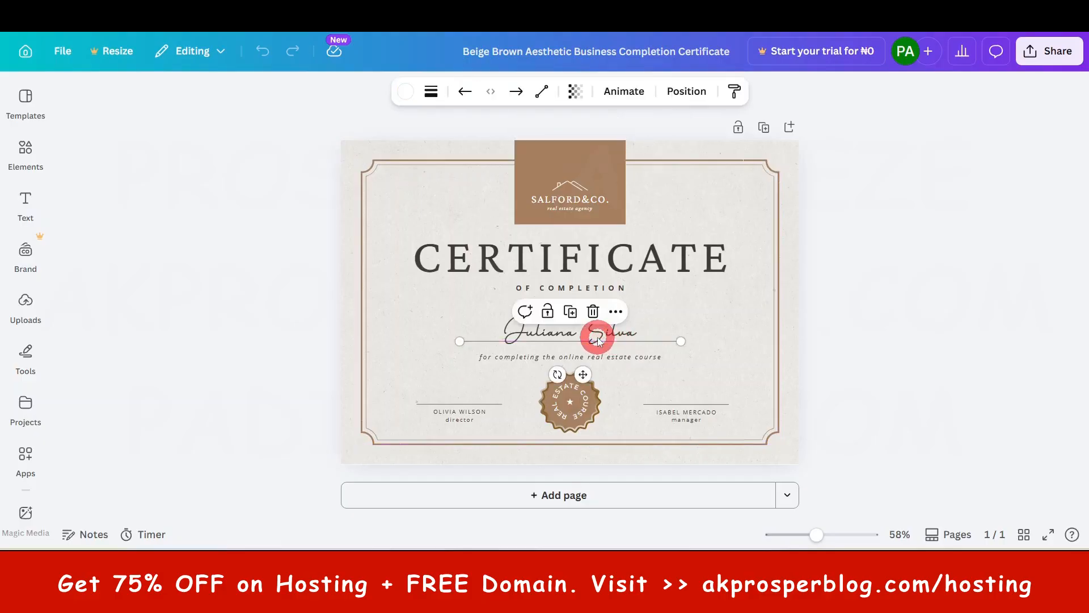
left_click(599, 335)
left_click_drag(398, 338, 530, 329)
left_click(523, 328)
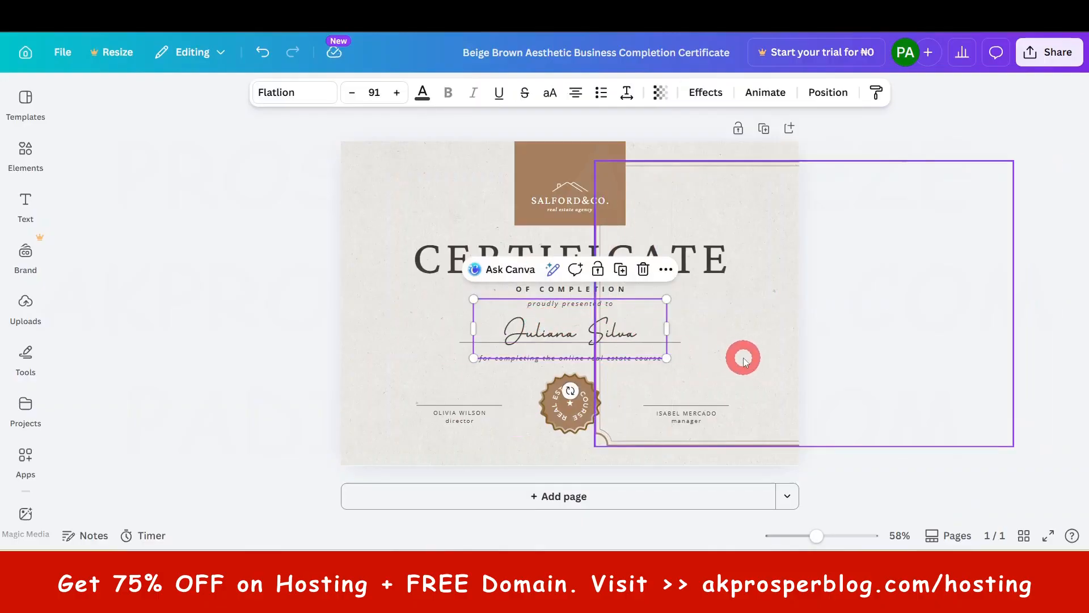
key("ctrl+z")
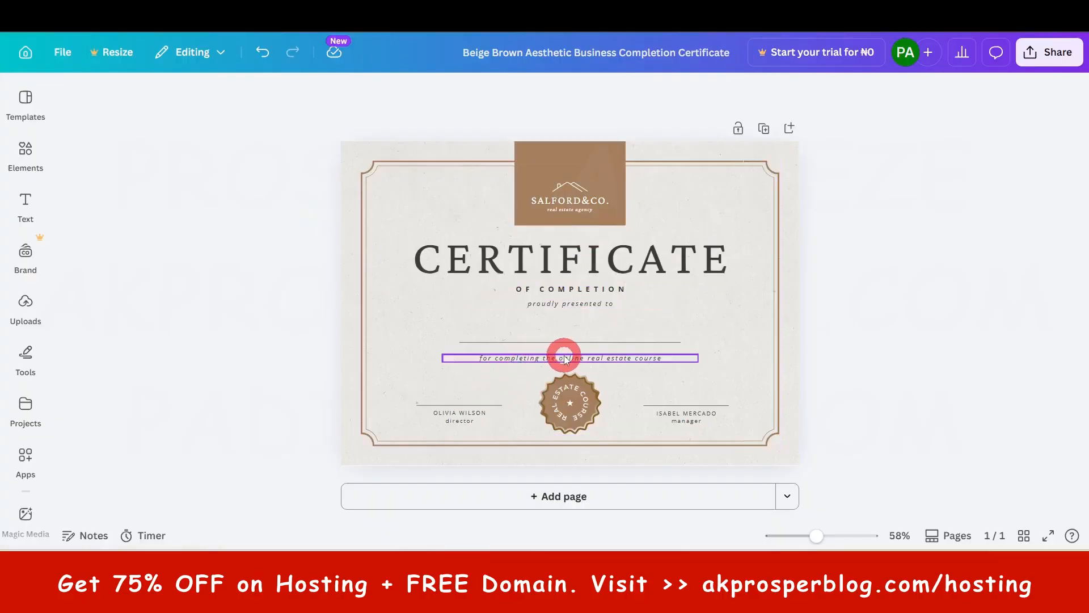
- Shorten the line below the recipient rule to "for completing" by deleting "the online real estate course"
left_click(545, 361)
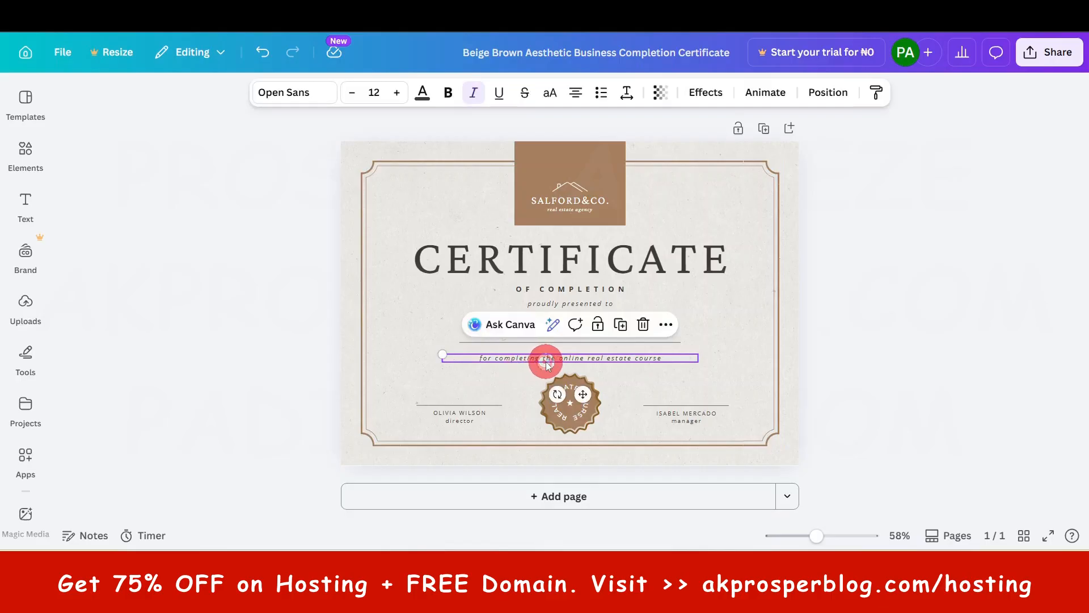
left_click(546, 360)
left_click(552, 359)
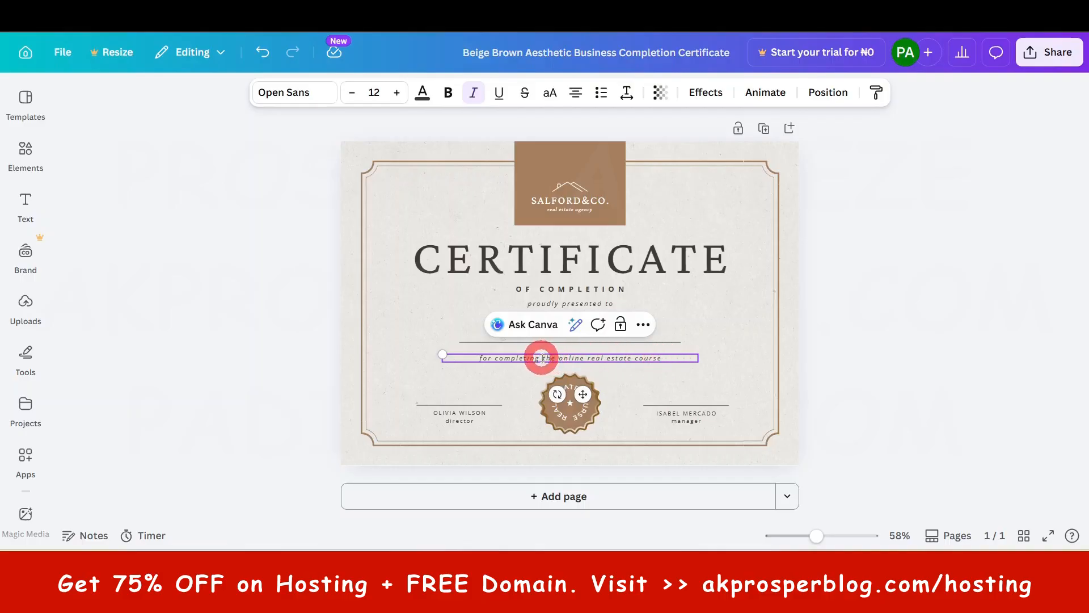
left_click_drag(541, 357, 634, 371)
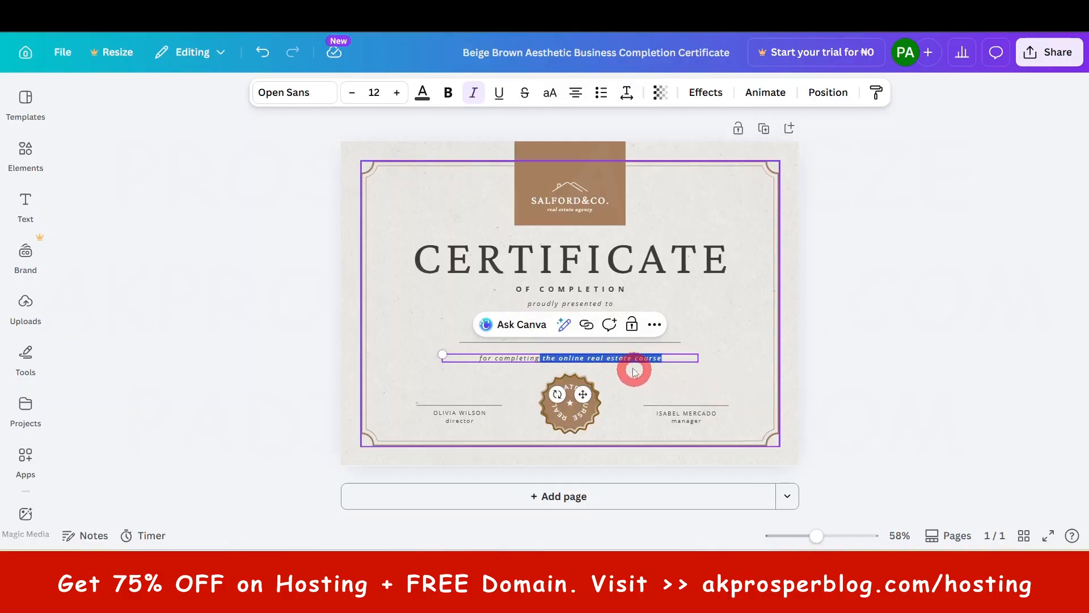
left_click(636, 363)
left_click(634, 362)
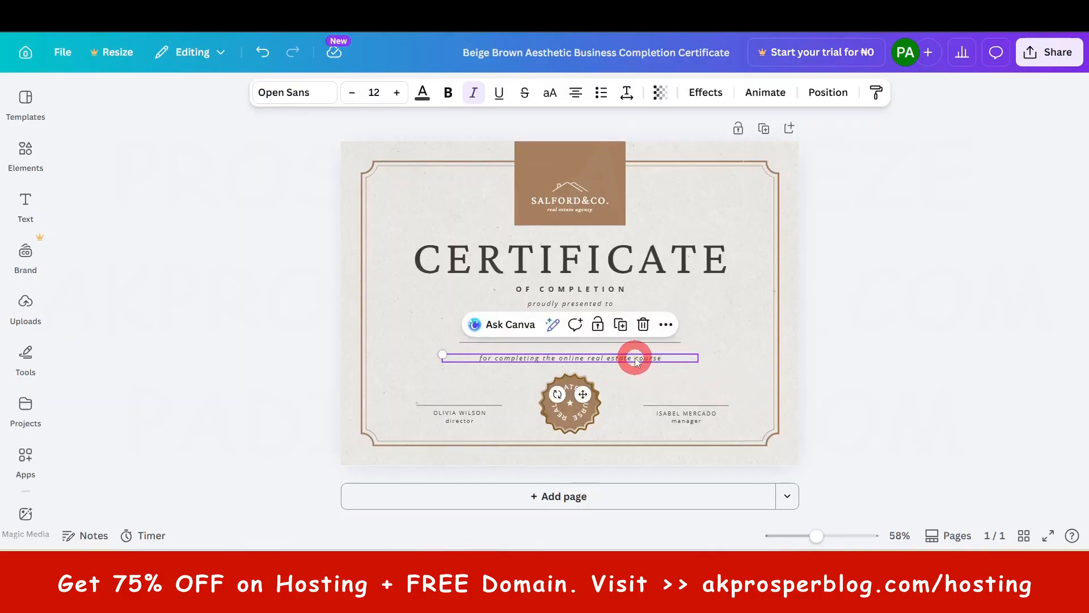
left_click(635, 358)
left_click(629, 357)
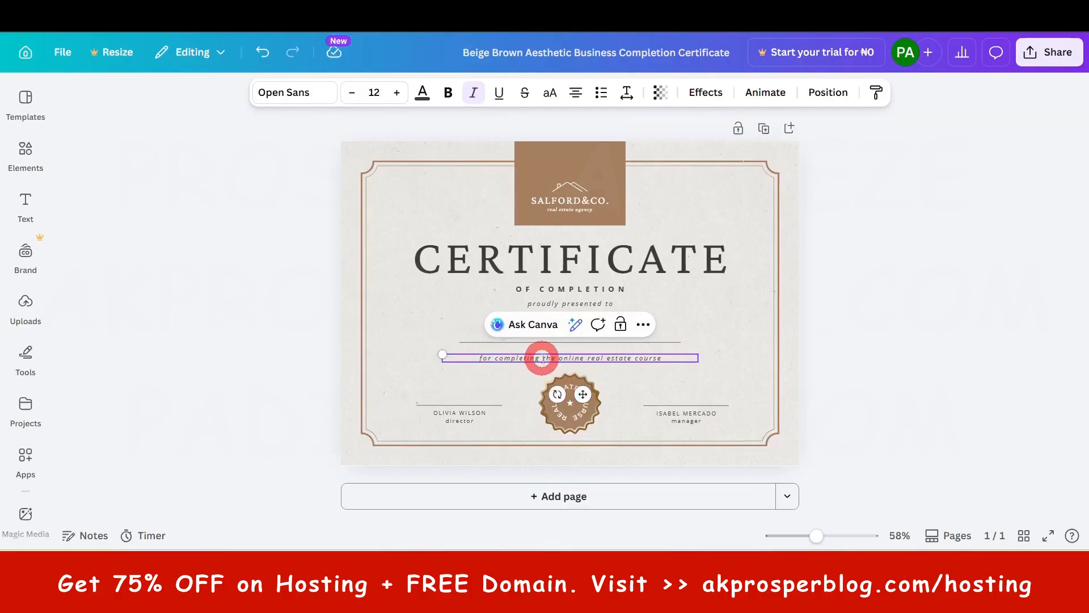
left_click_drag(542, 358, 737, 373)
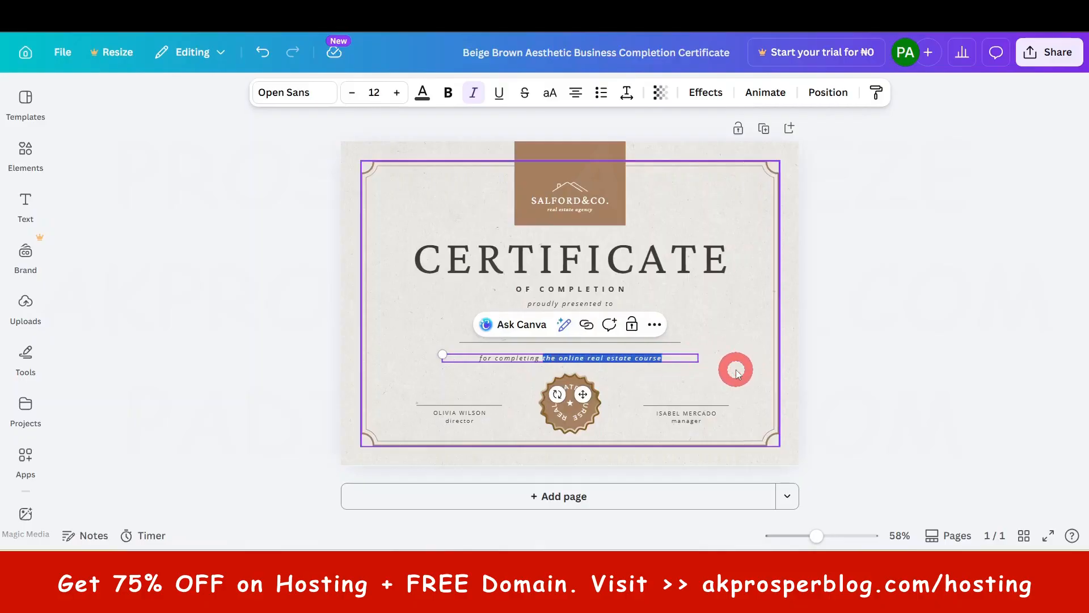
key("BackSpace")
left_click(861, 321)
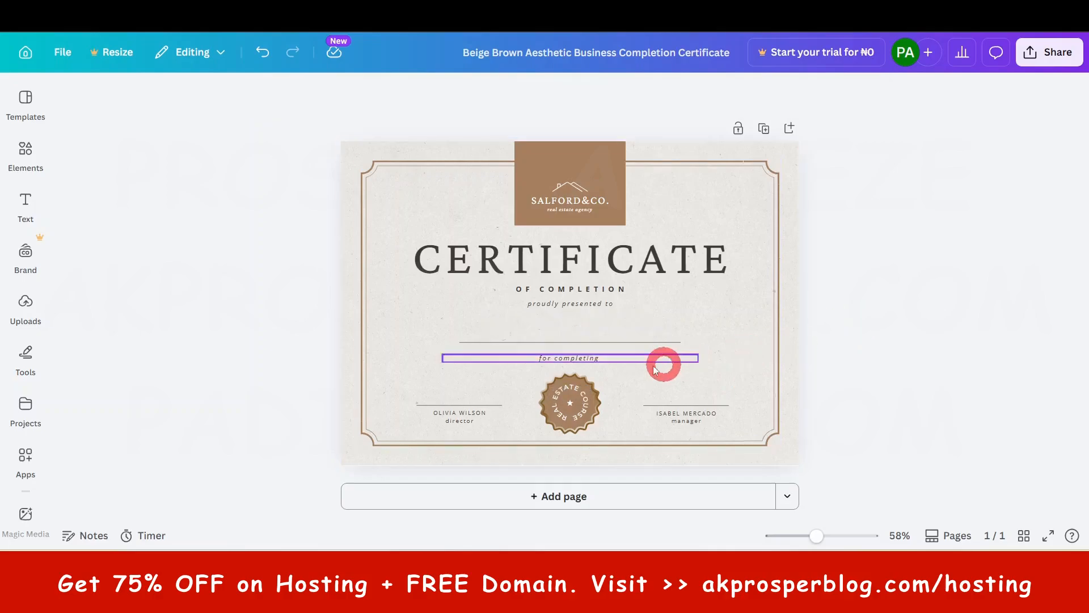
- Left-align the "for completing" text within its text box
left_click(582, 362)
left_click(585, 361)
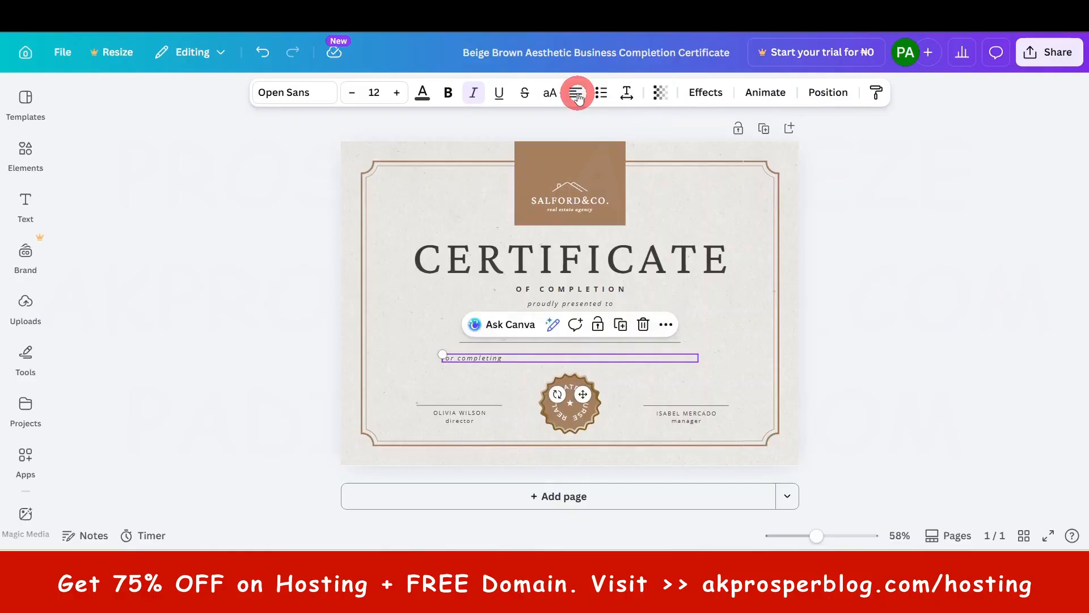
left_click(953, 294)
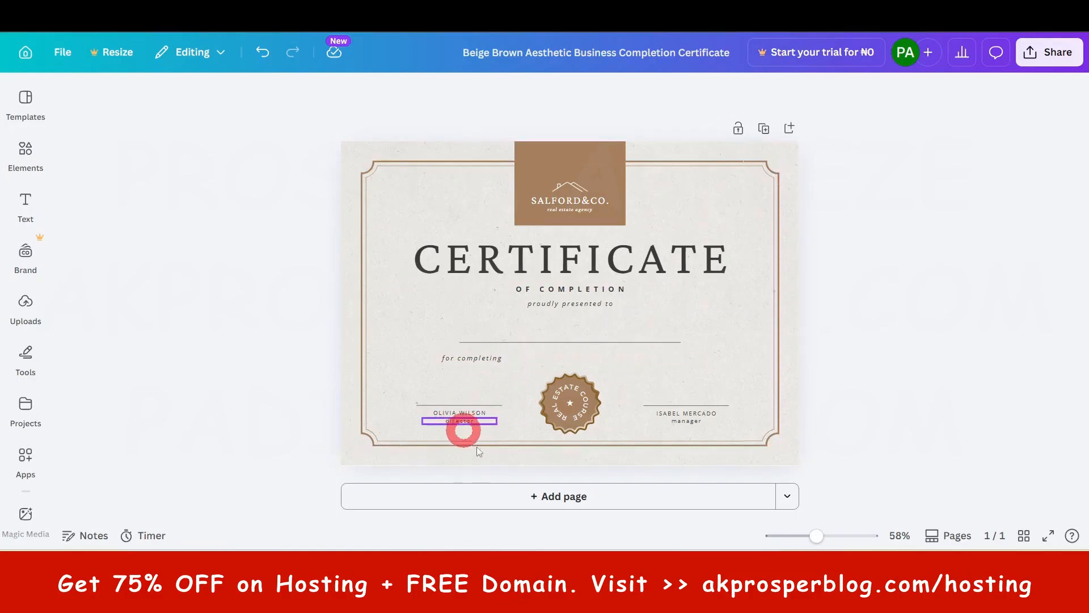
- Delete the director label and replace the sample name above it with COURSE START DATE
left_click(462, 421)
left_click(595, 525)
left_click(476, 414)
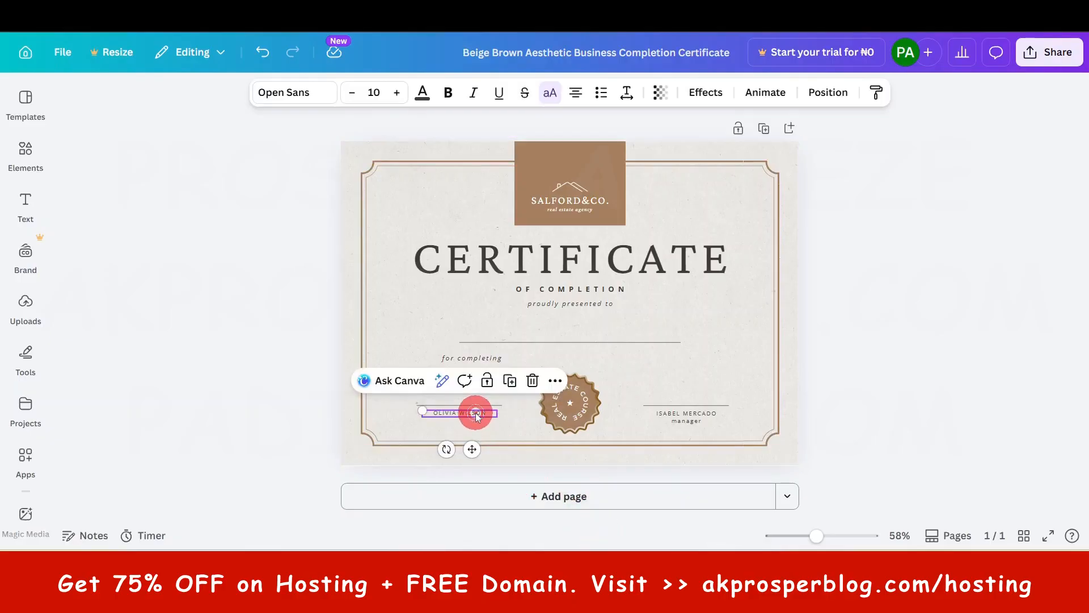
left_click(476, 415)
type("COURSE START")
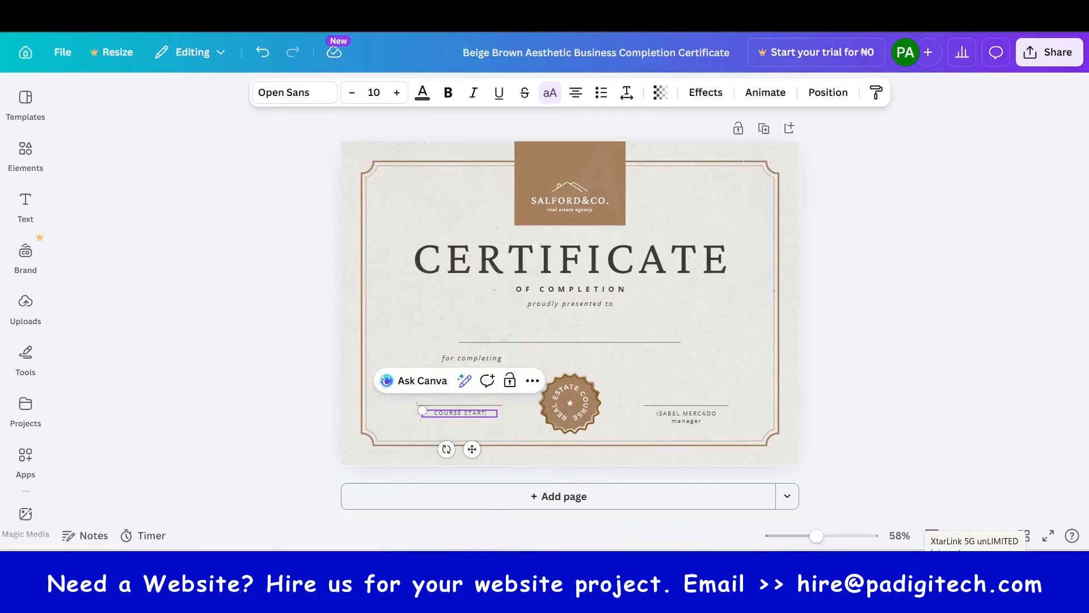
key("ctrl+a")
type("C")
left_click(854, 267)
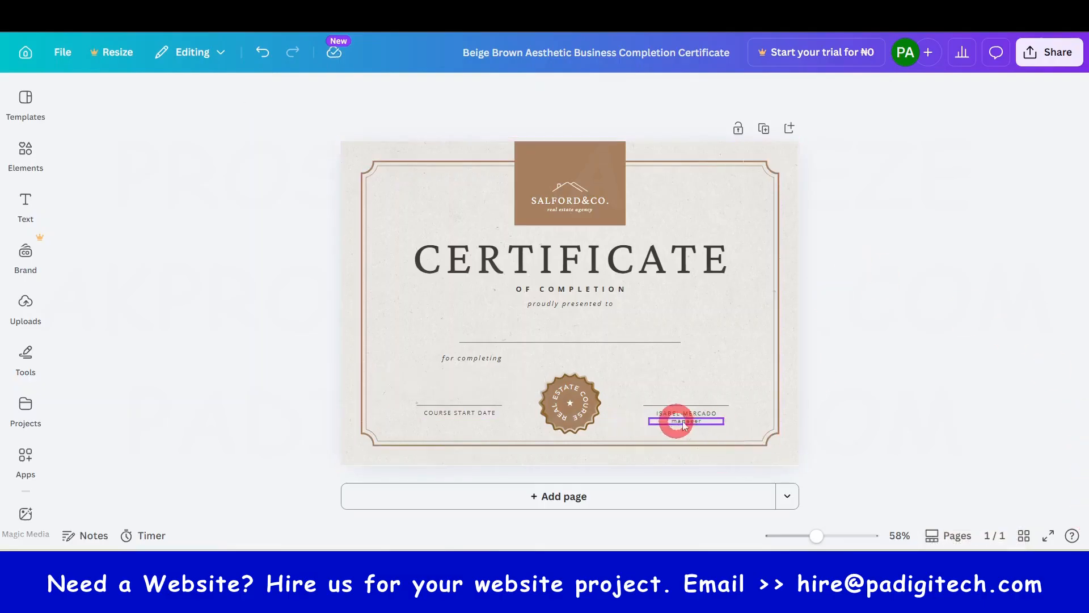
- Download the certificate design as a PNG at size 1
left_click(1058, 53)
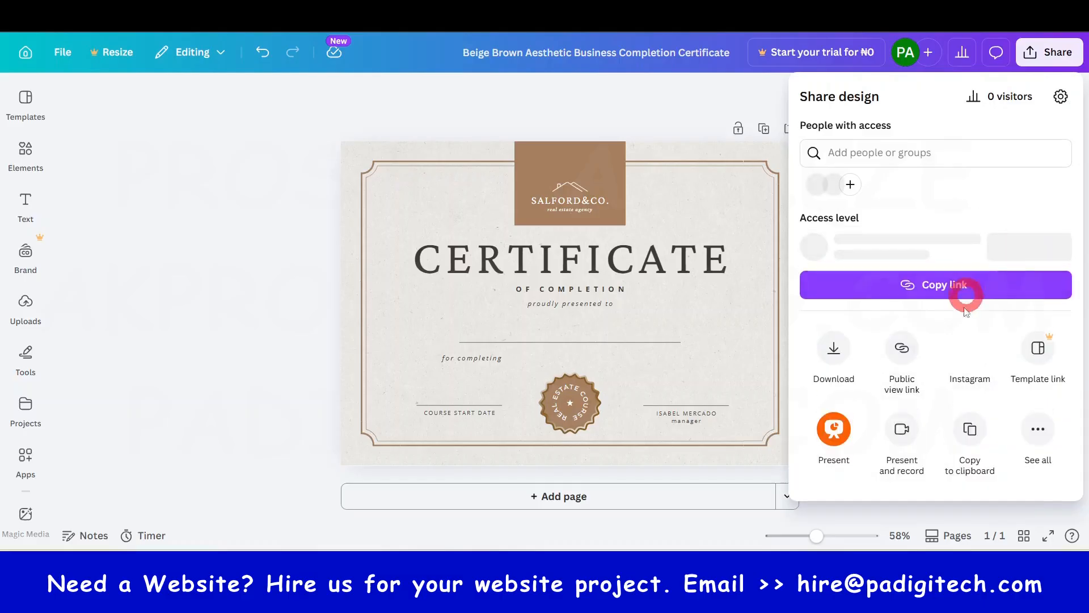
left_click(839, 369)
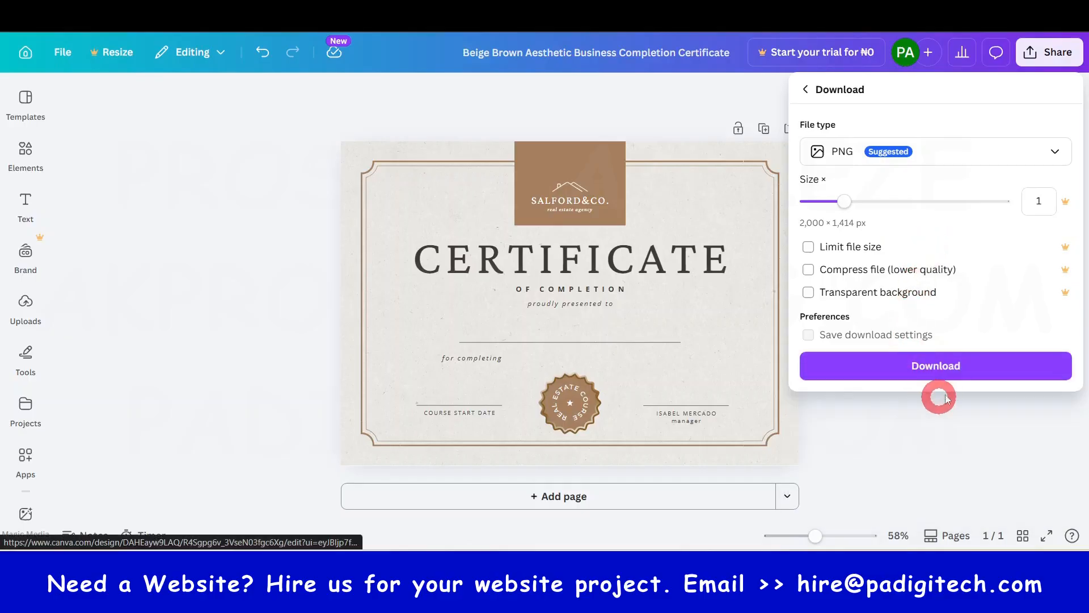
left_click(943, 366)
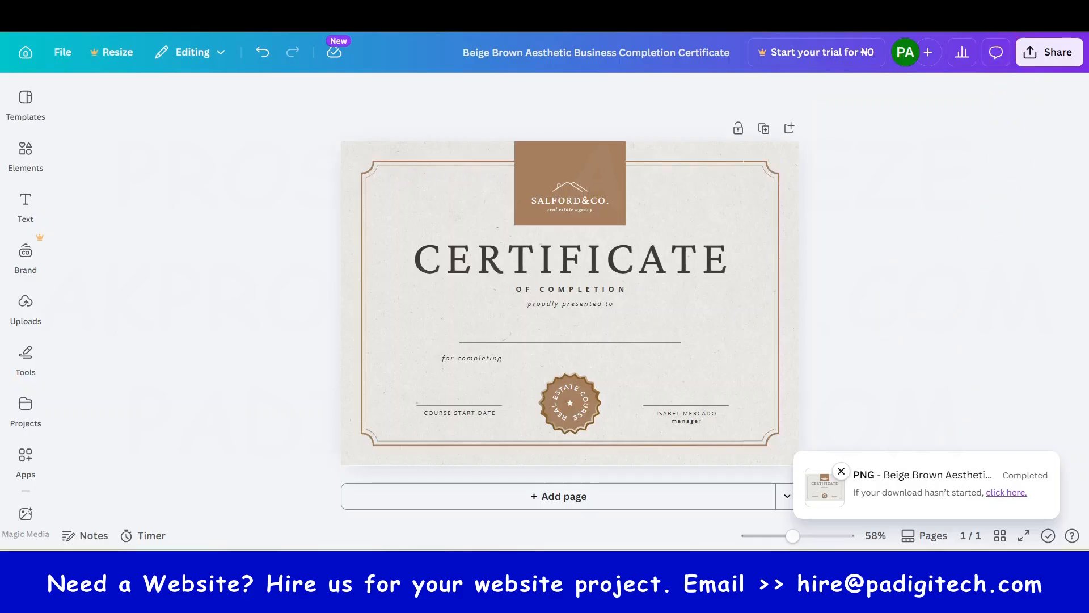
- Dismiss the licence reminder, show the downloaded PNG in its folder and rename it "pa academy online course with certificate"
left_click(1036, 44)
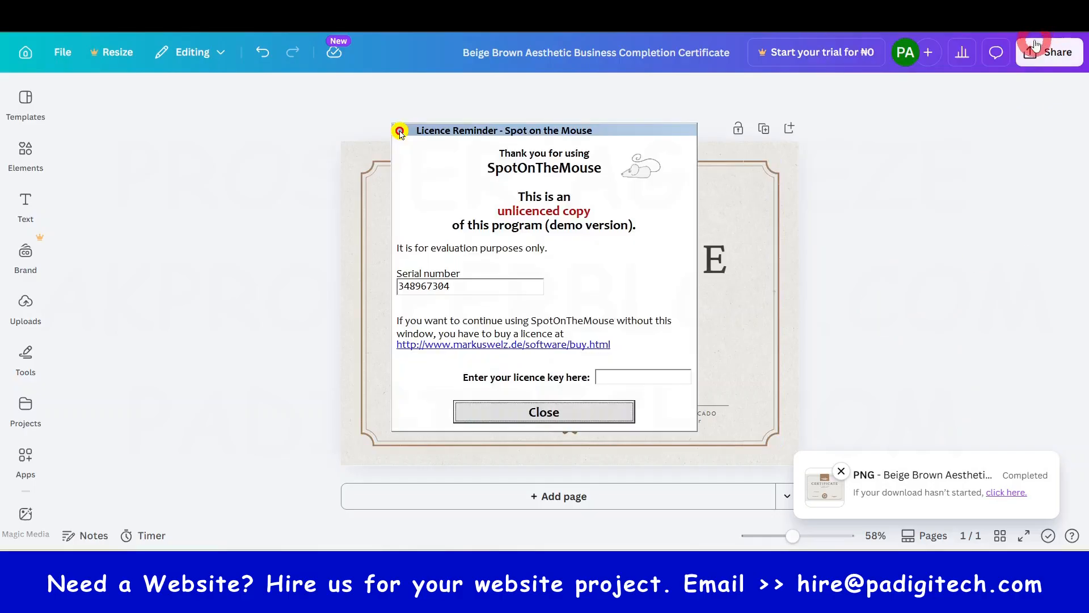
left_click(567, 420)
left_click(1020, 19)
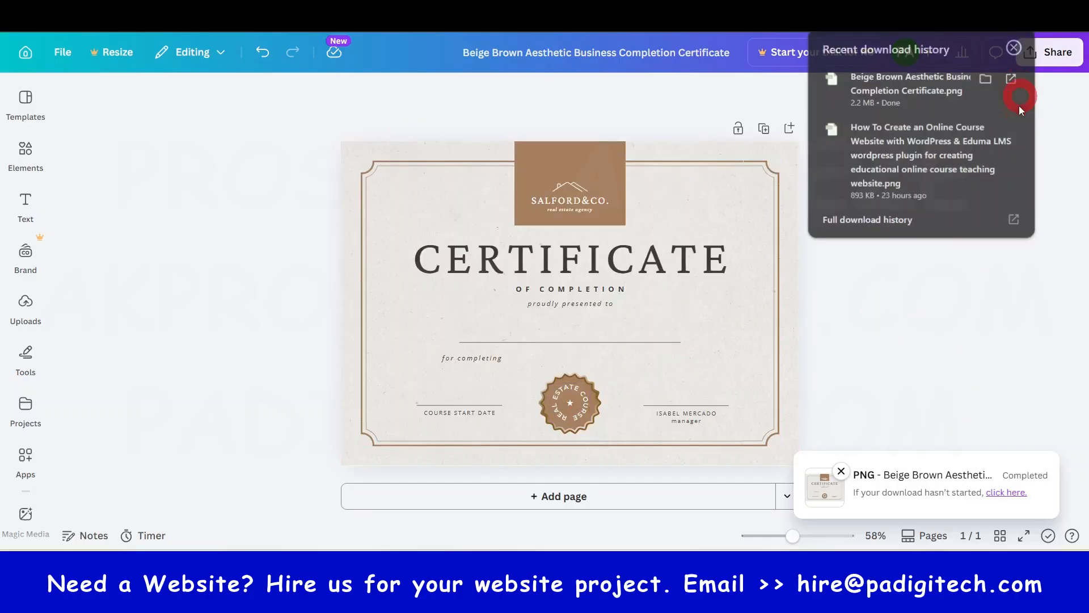
left_click(987, 78)
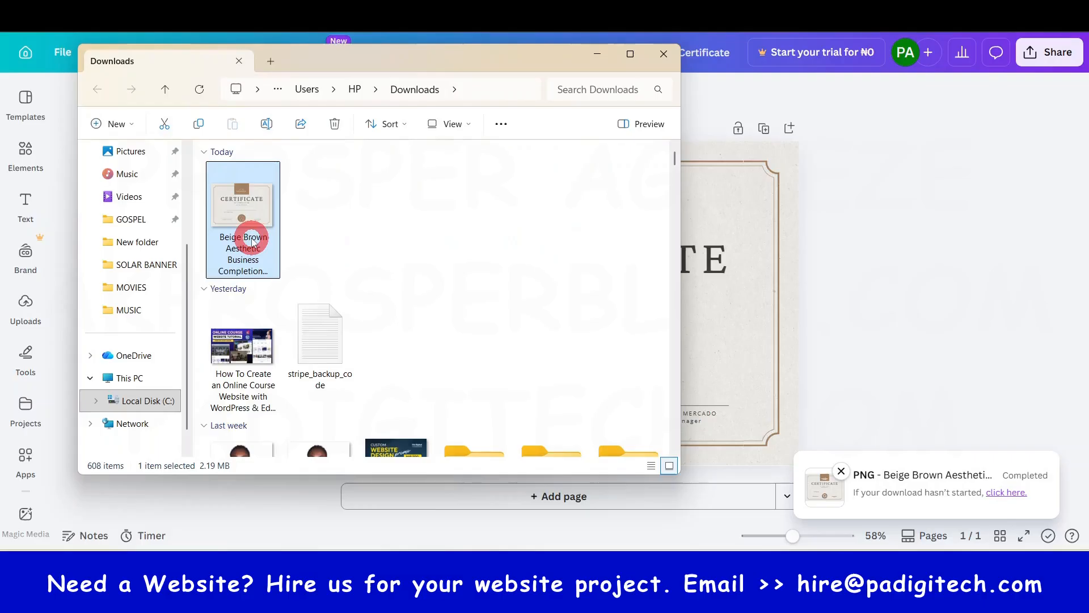
left_click(262, 250)
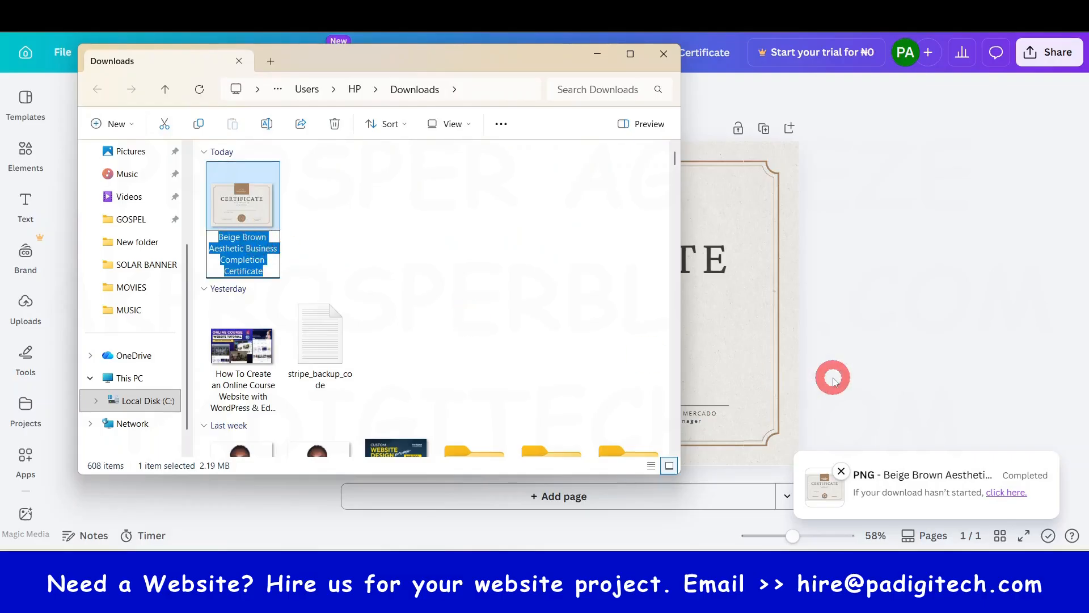
type("pa")
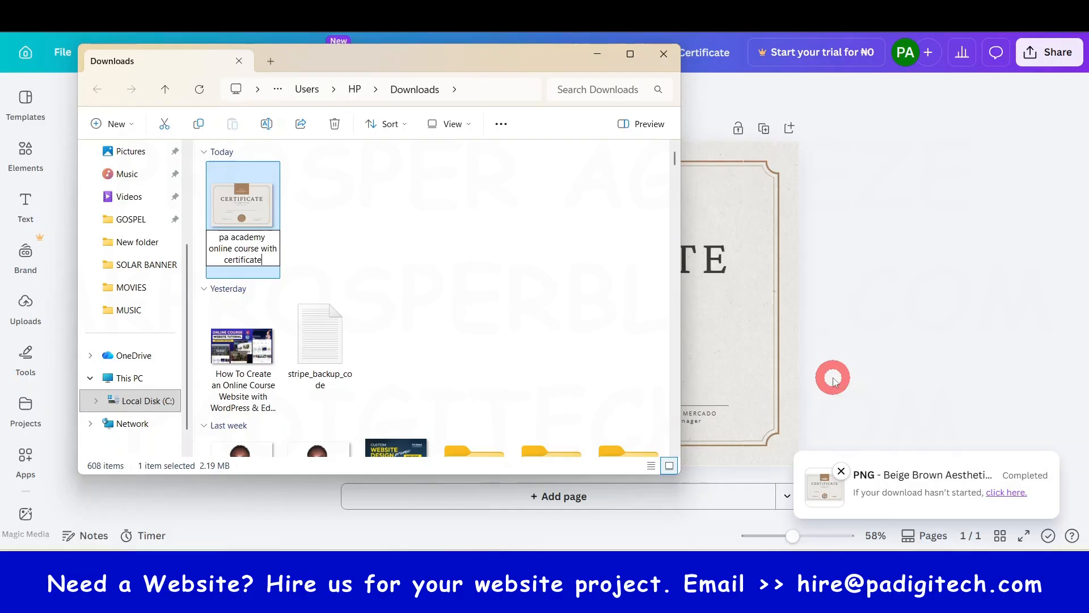
left_click(832, 379)
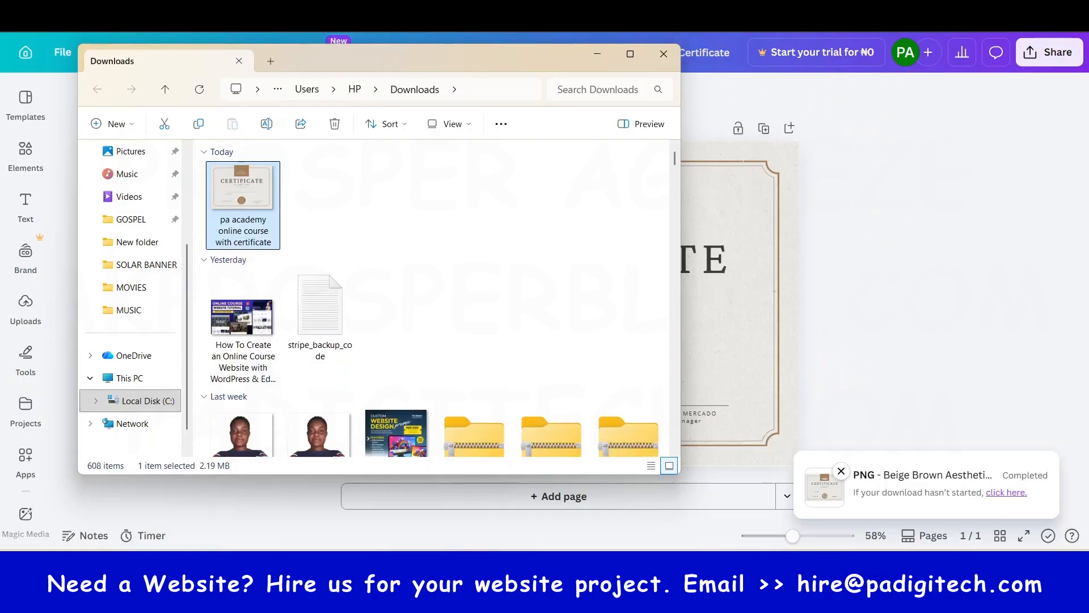
key("alt+F4")
- Return to the LearnPress certificate editor, upload "pa academy online course with certificate" and insert it as Certificate 1's background image
left_click(572, 377)
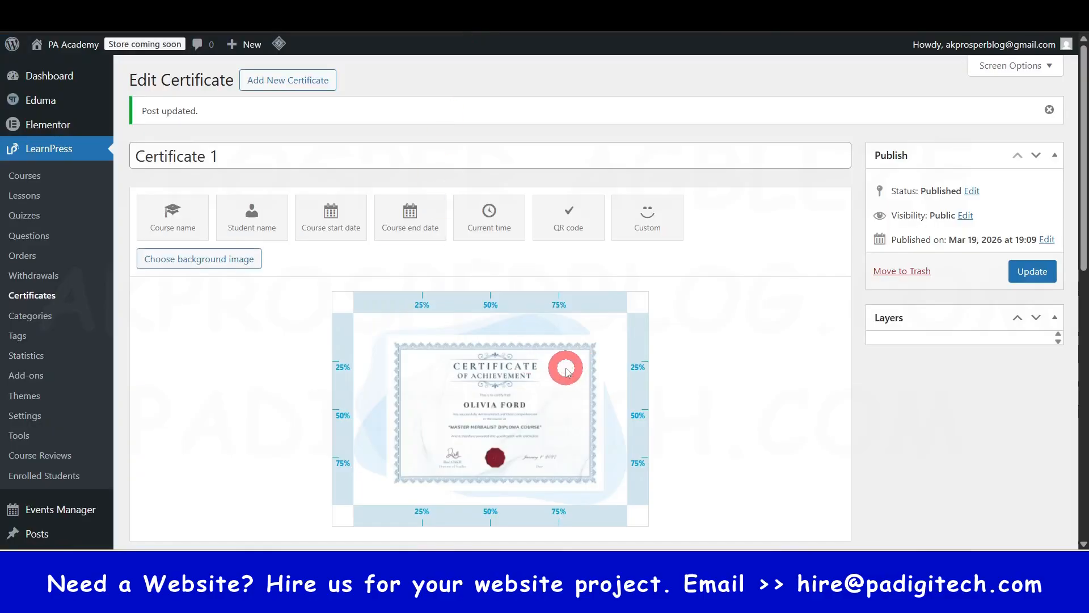
left_click(199, 260)
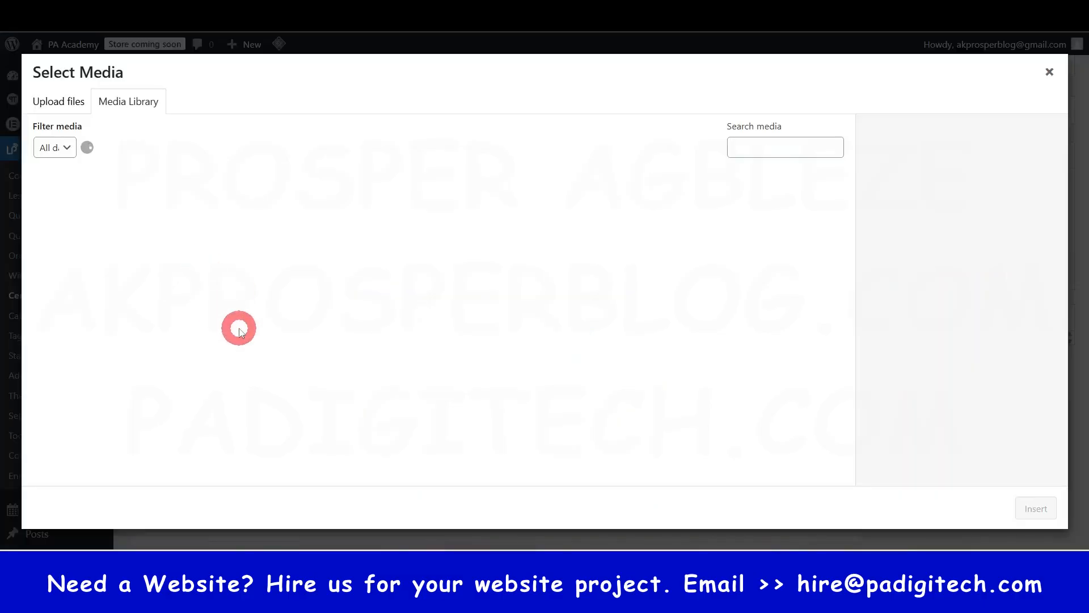
left_click(67, 108)
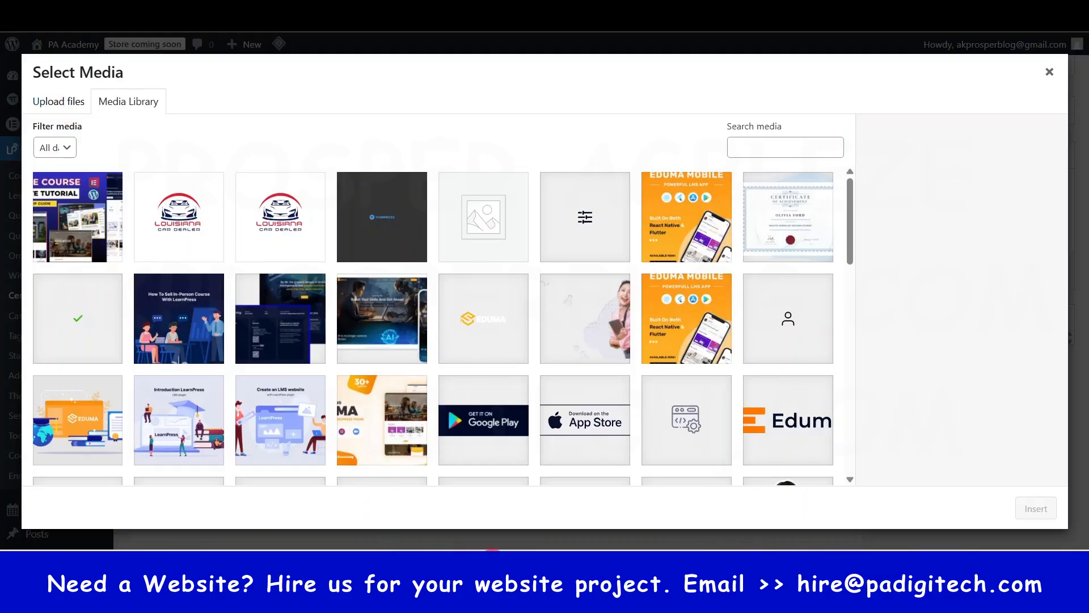
left_click(497, 590)
left_click_drag(225, 187, 783, 315)
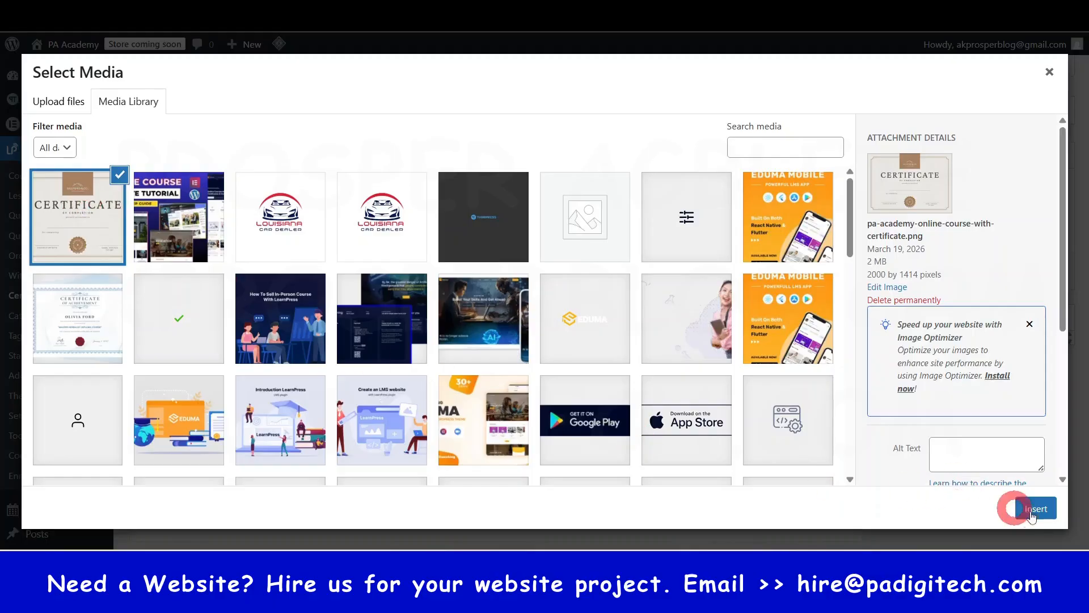
left_click(1033, 510)
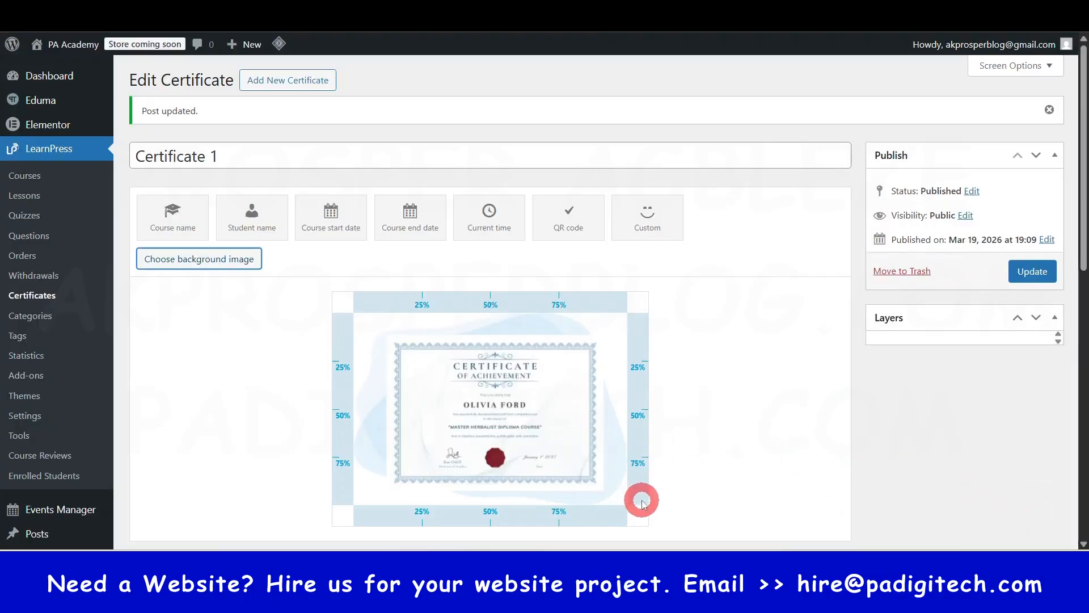
scroll(780, 398, "down", 3)
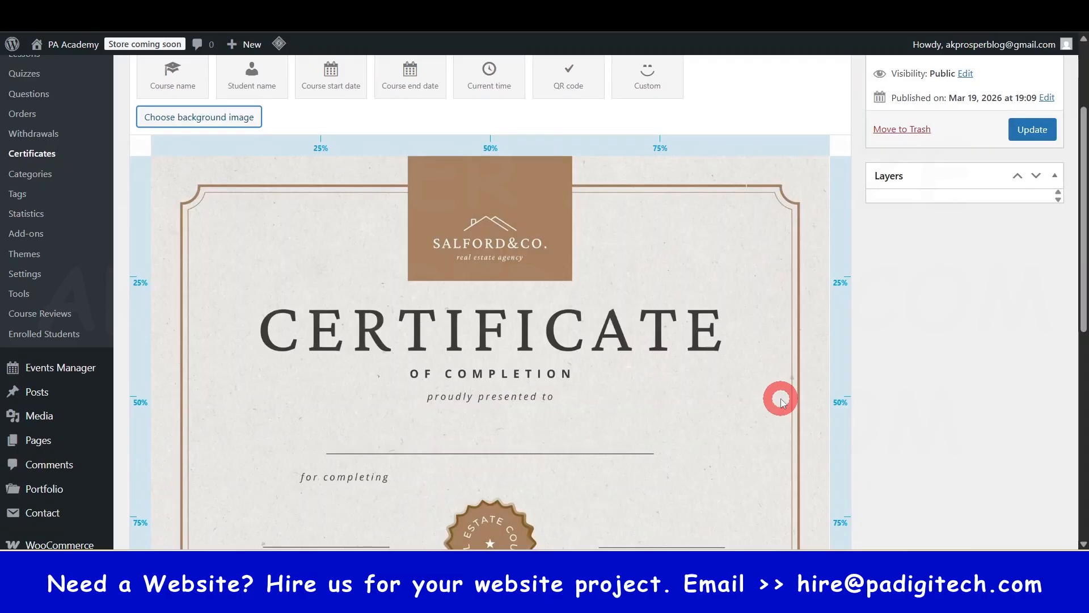
scroll(738, 386, "up", 1)
scroll(497, 434, "down", 1)
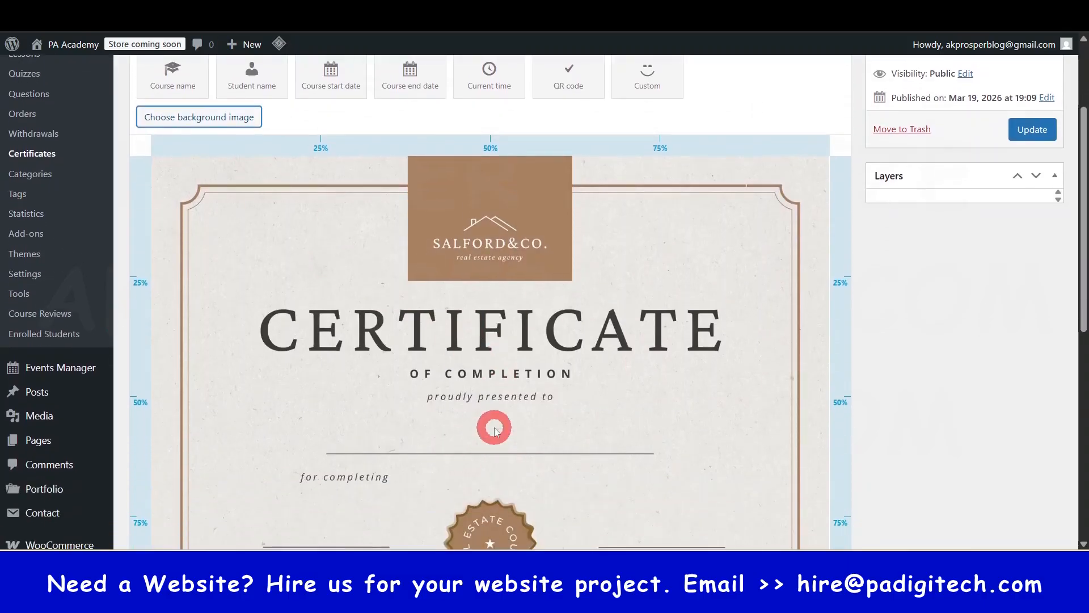
- Add a Course name layer on the certificate's name line below "proudly presented to" and dismiss the licence reminder
scroll(494, 430, "up", 1)
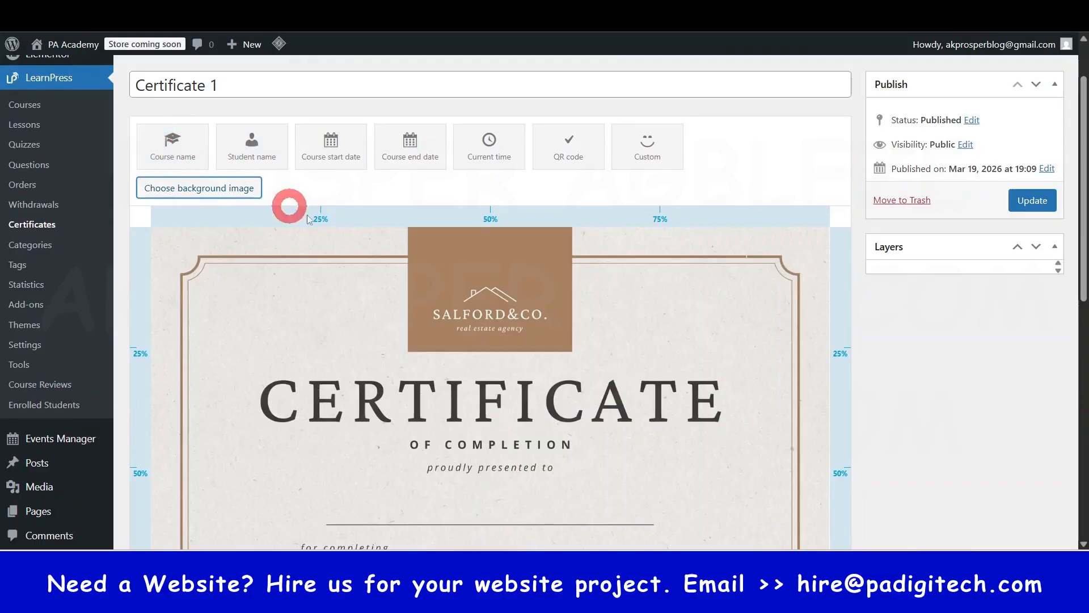
scroll(345, 267, "down", 1)
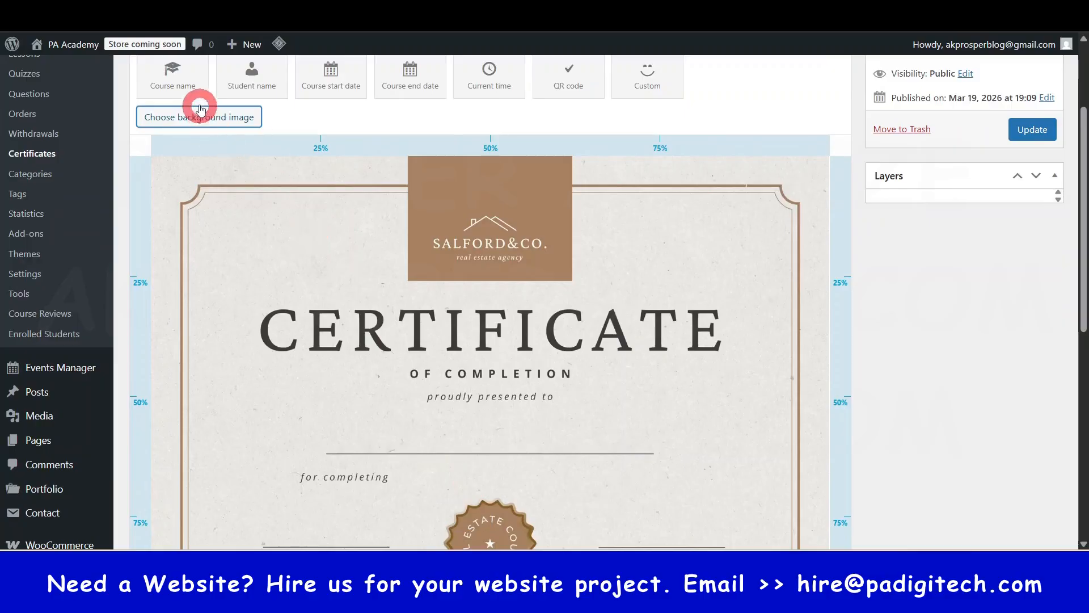
left_click_drag(165, 73, 456, 418)
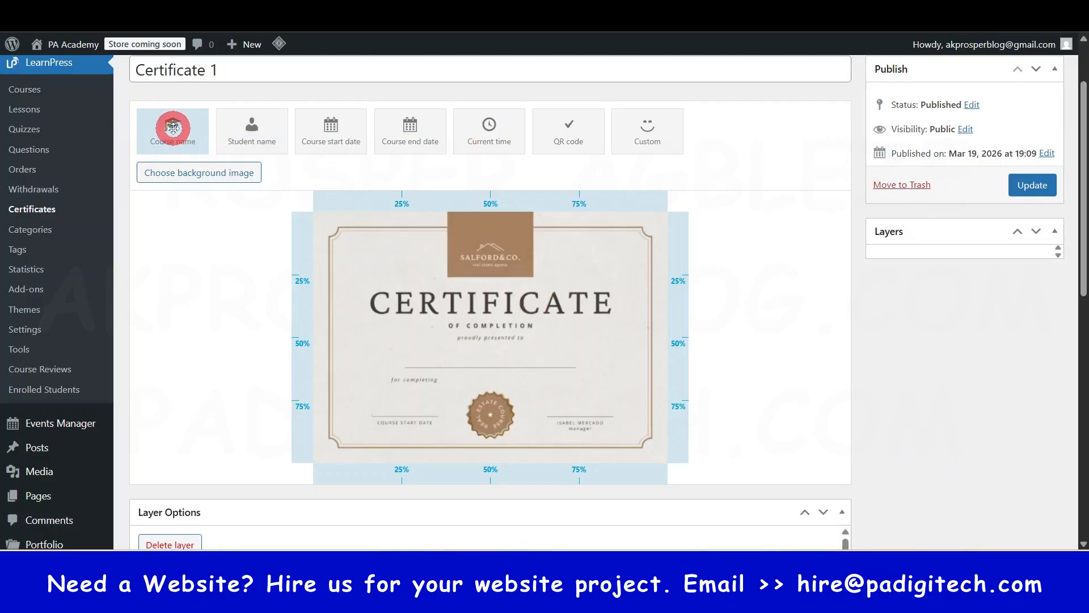
left_click_drag(173, 128, 487, 355)
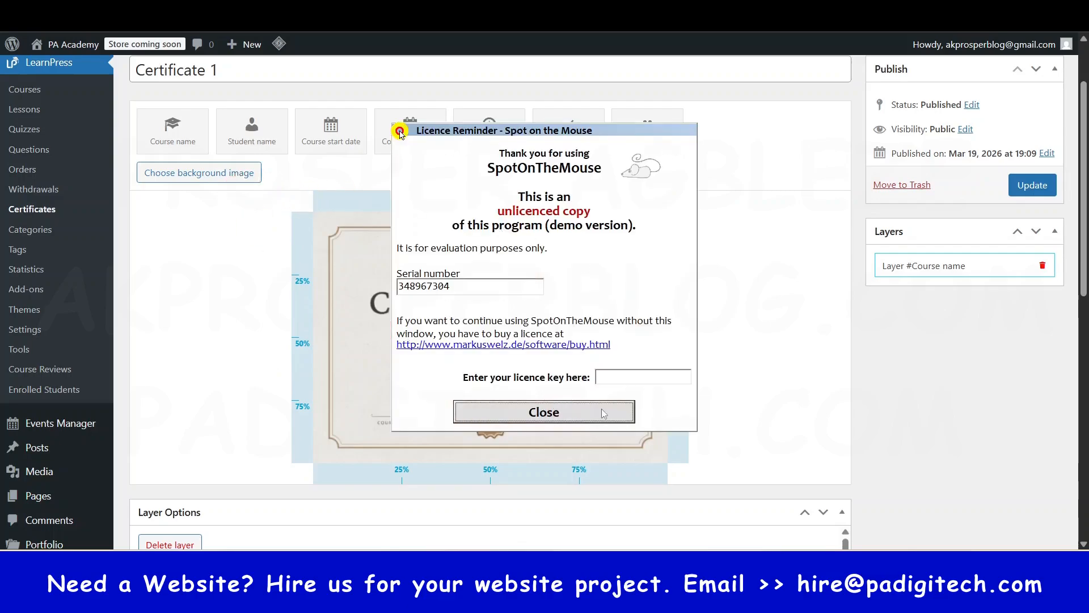
left_click(603, 413)
- Open the certificate background image from the media library for editing, examine its scaling dimensions and close the editor
left_click(199, 174)
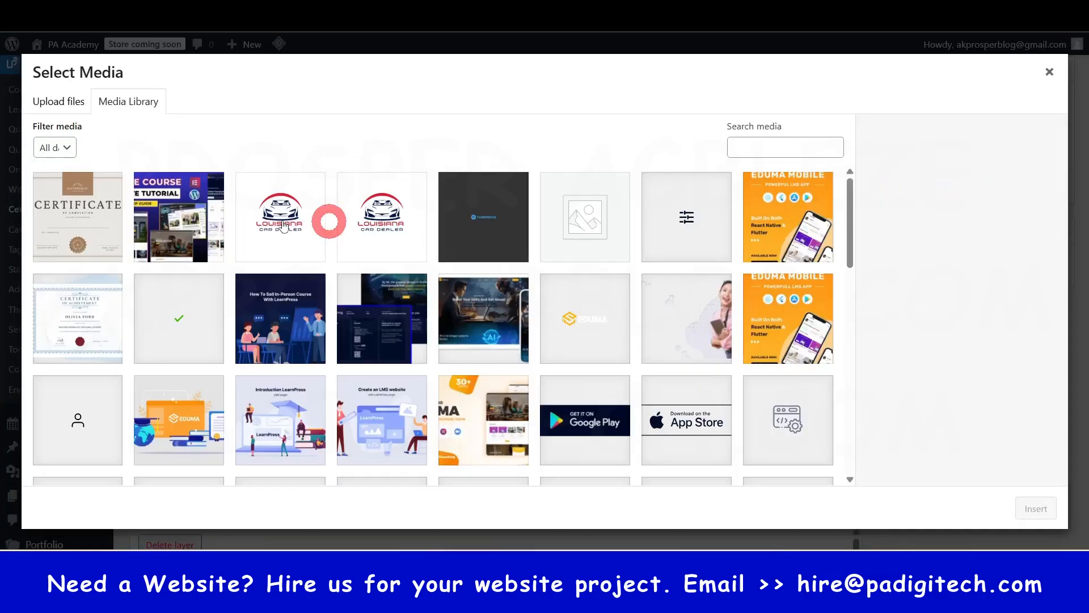
left_click(83, 225)
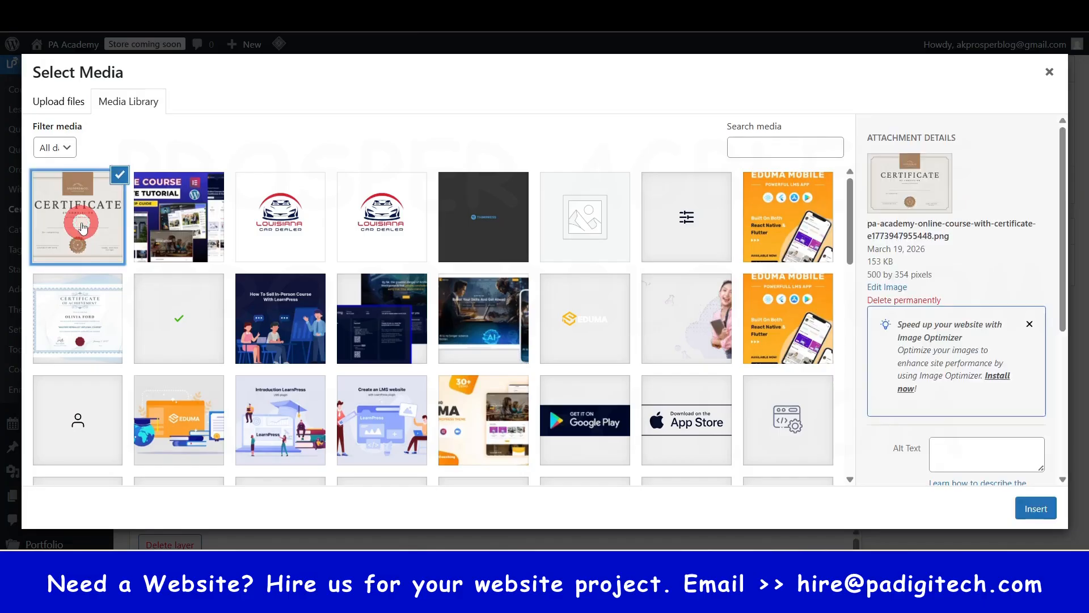
left_click(878, 289)
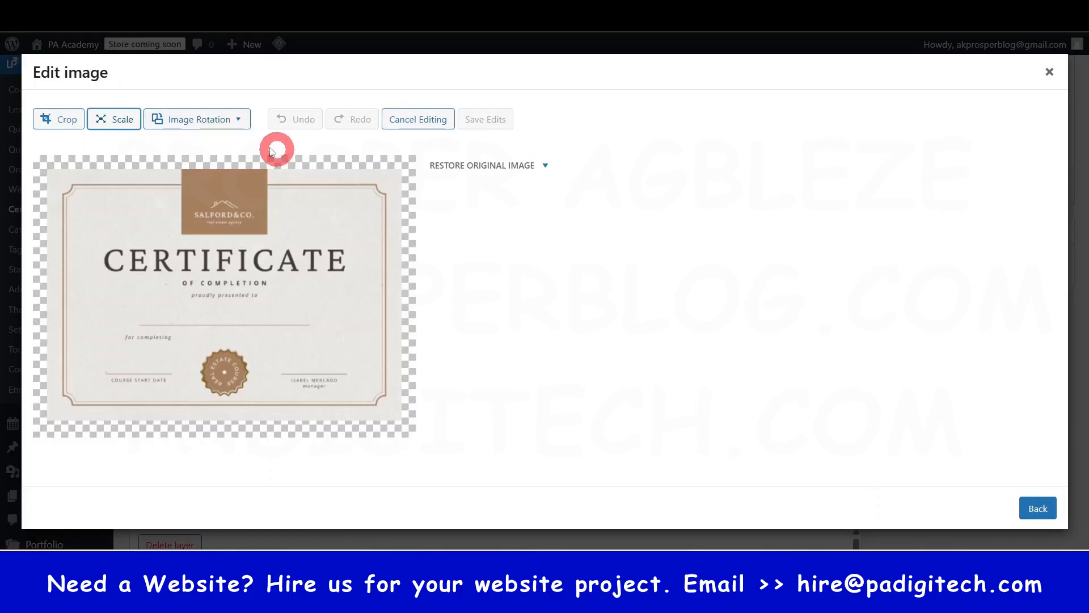
left_click(111, 122)
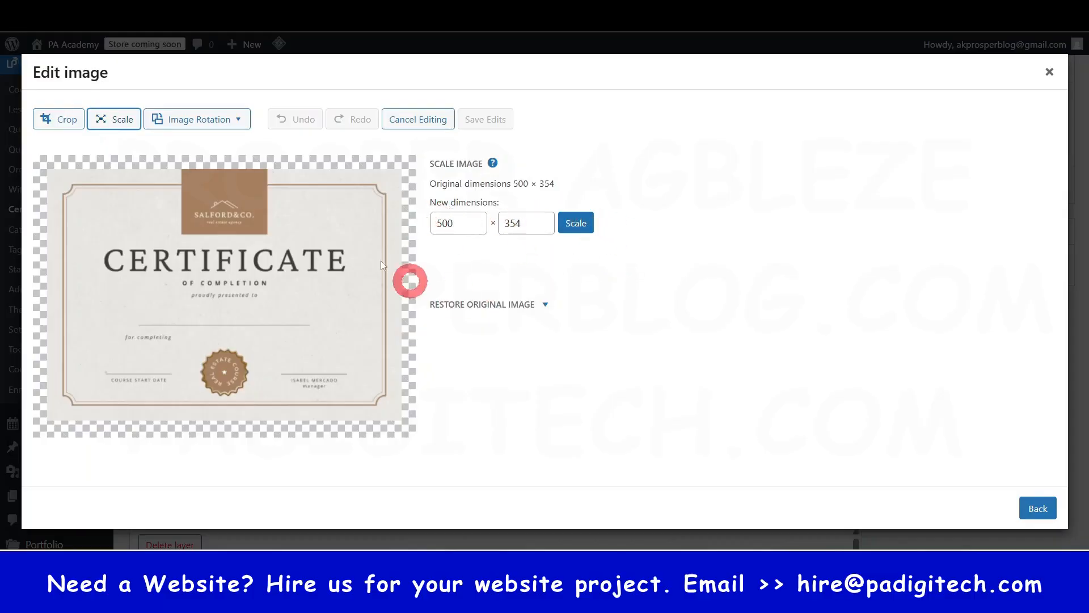
left_click(1050, 73)
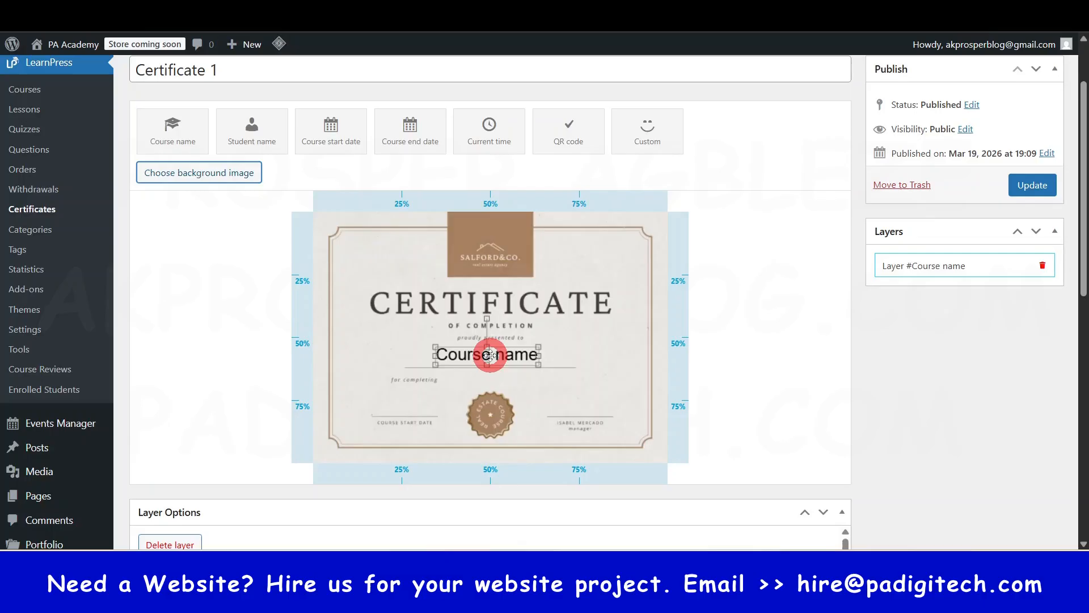
- Move the Course name layer beside "for completing" and review its font, colour, alignment, position and scale options
left_click_drag(490, 355, 499, 379)
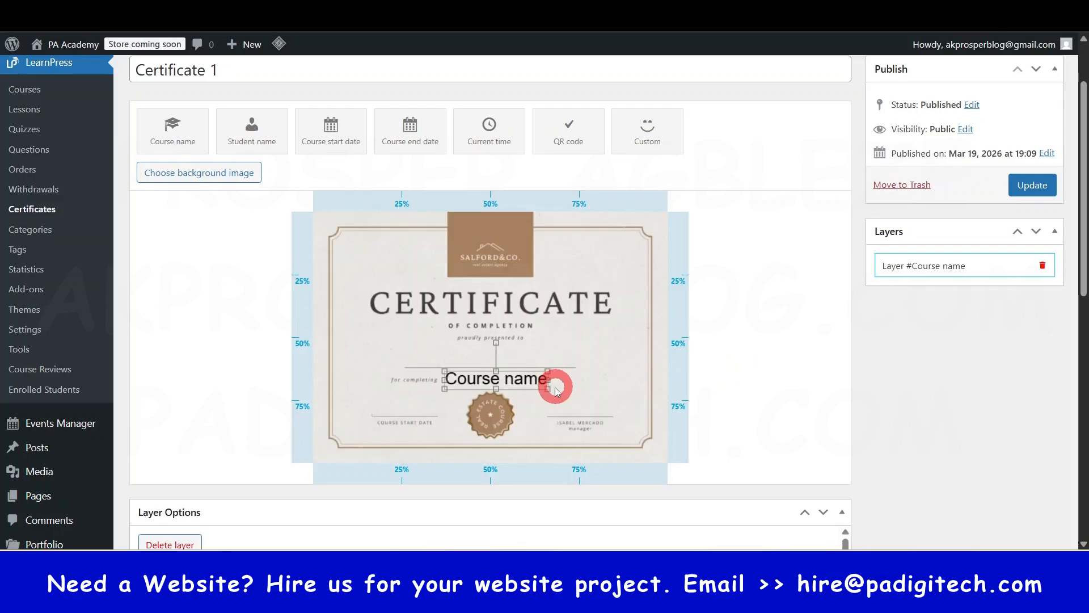
left_click(962, 267)
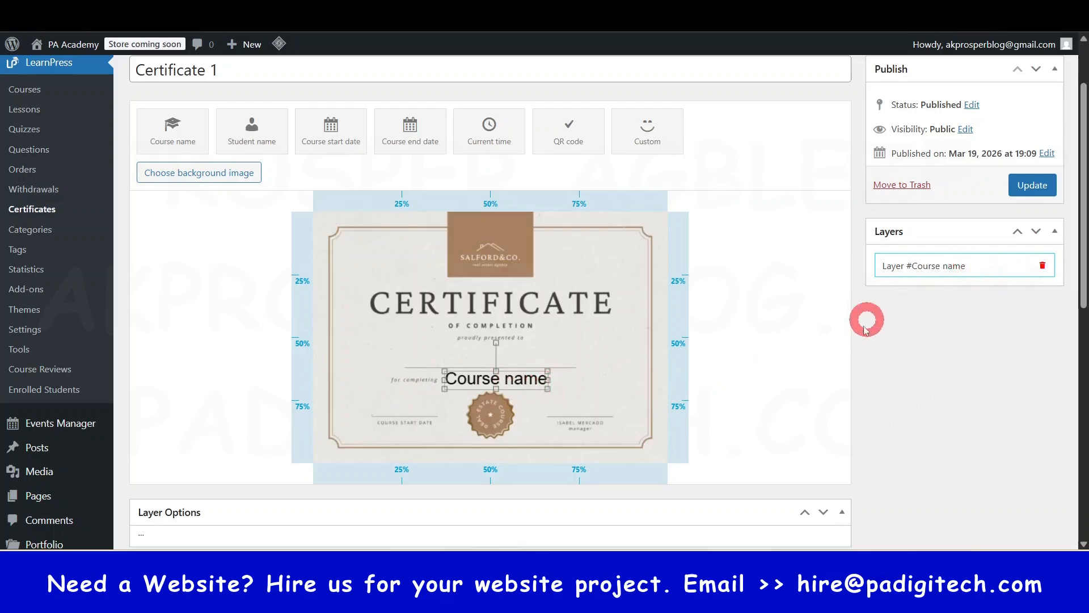
scroll(743, 396, "down", 5)
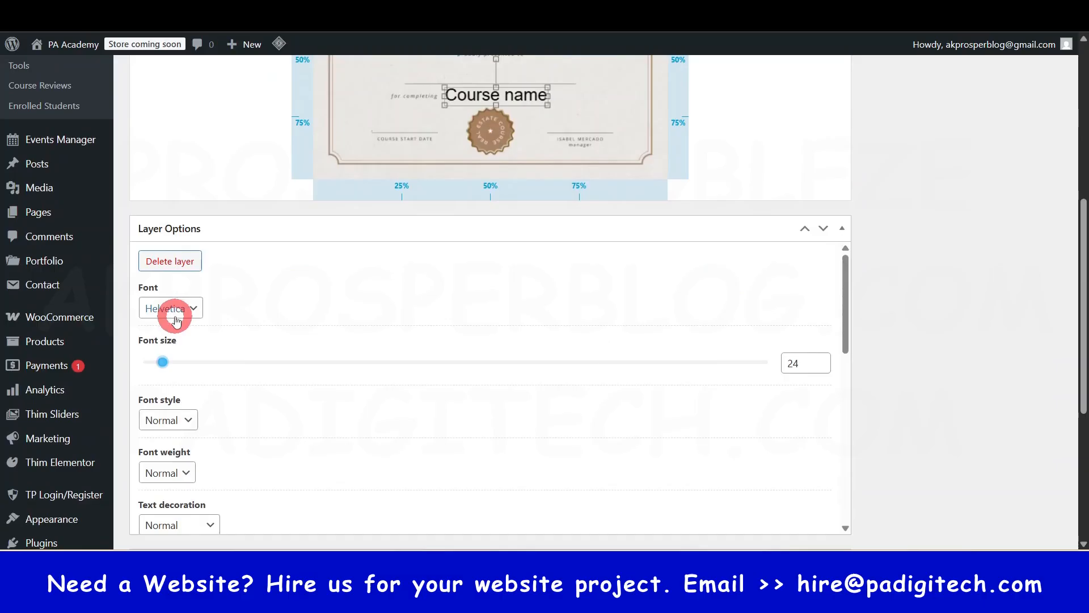
scroll(168, 334, "down", 1)
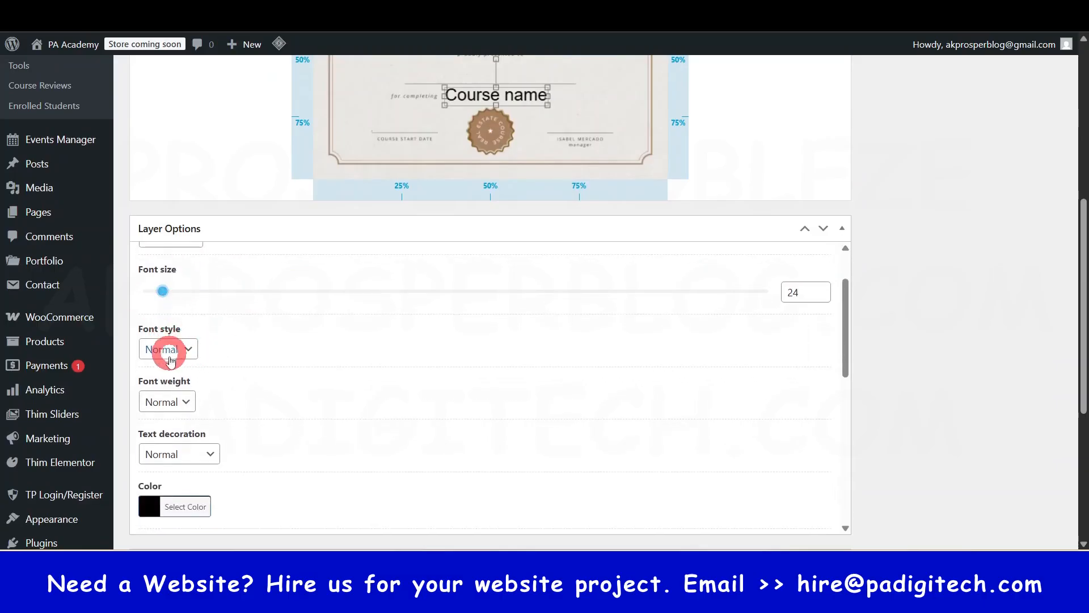
scroll(182, 432, "down", 4)
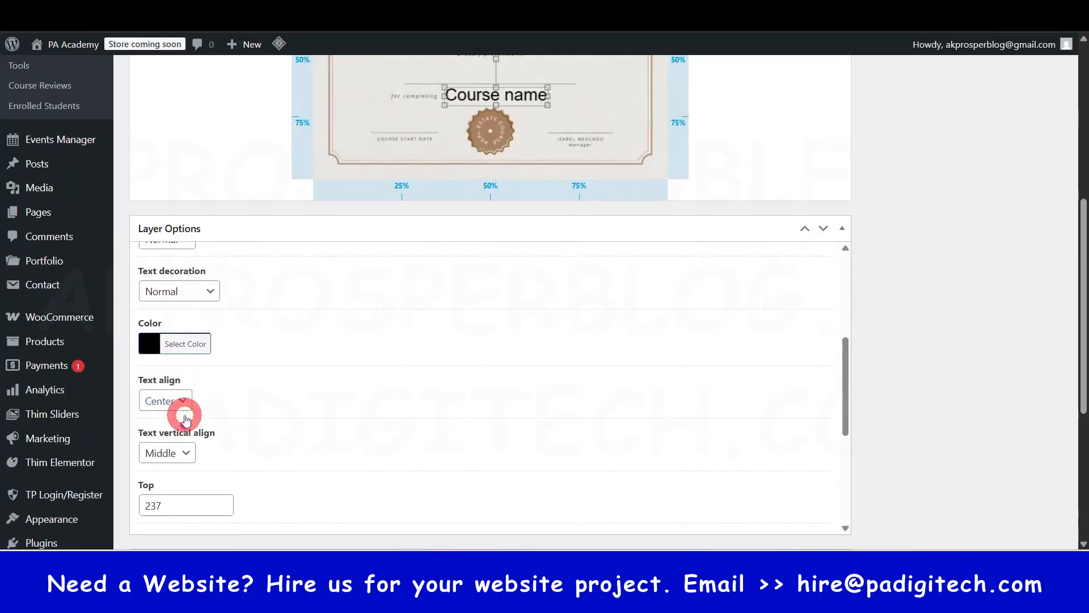
scroll(182, 432, "down", 2)
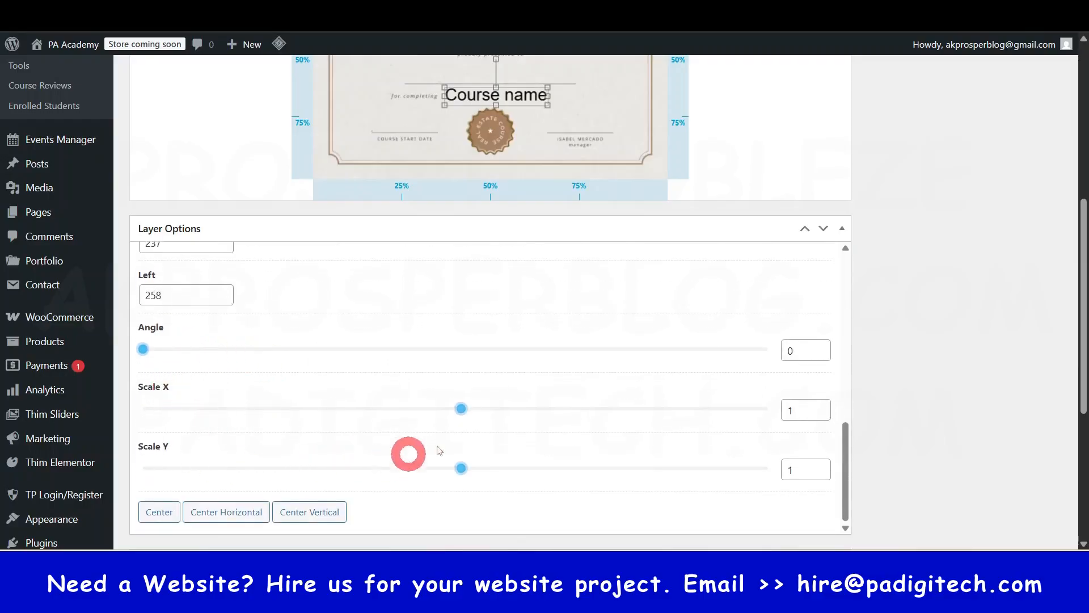
scroll(596, 355, "up", 6)
scroll(975, 292, "up", 5)
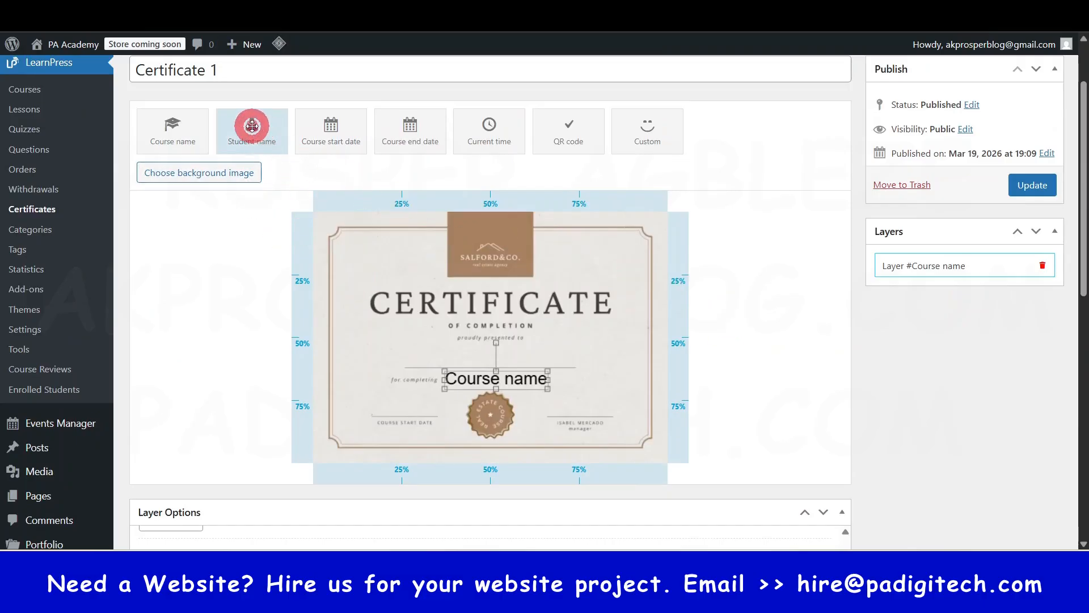
- Add a Student name layer on the line below "proudly presented to" and a Course start date layer above its printed label
left_click_drag(252, 126, 488, 357)
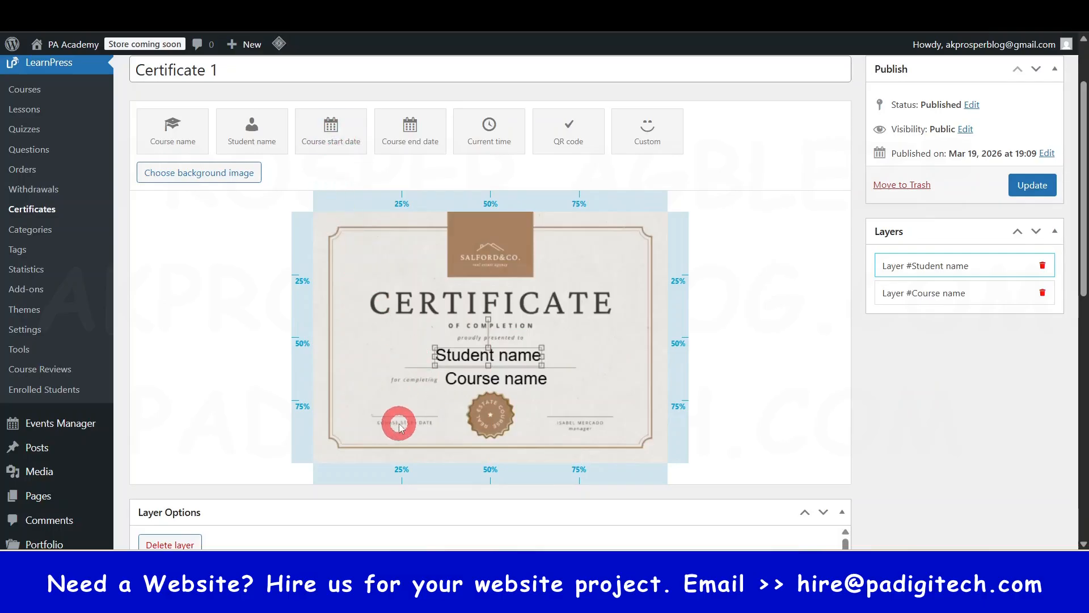
left_click_drag(331, 127, 415, 397)
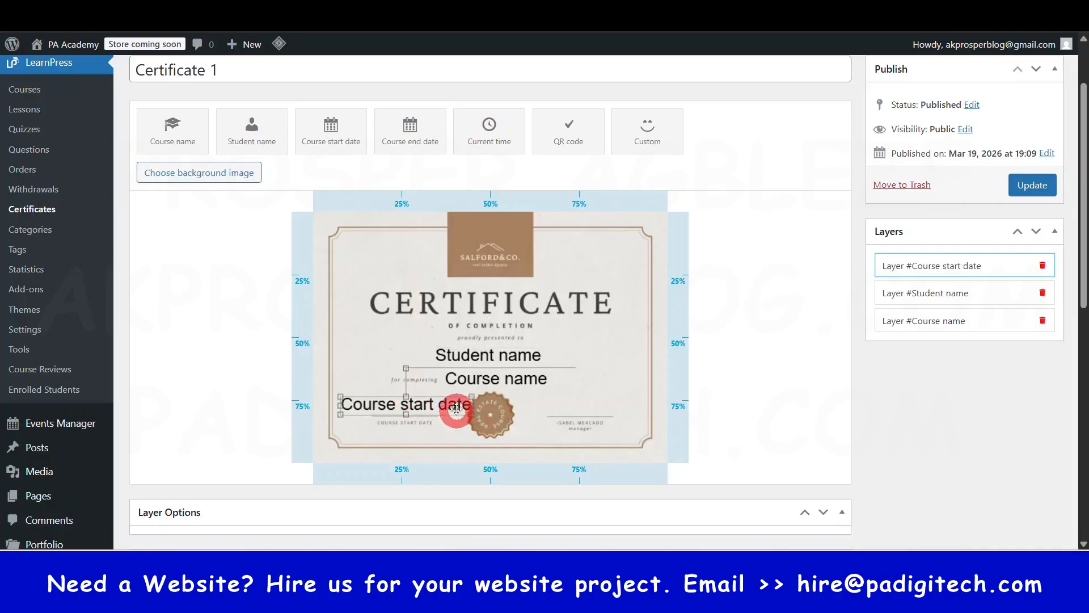
- Set the Course start date layer's font size to 12 and position it just above the COURSE START DATE line
scroll(901, 417, "down", 7)
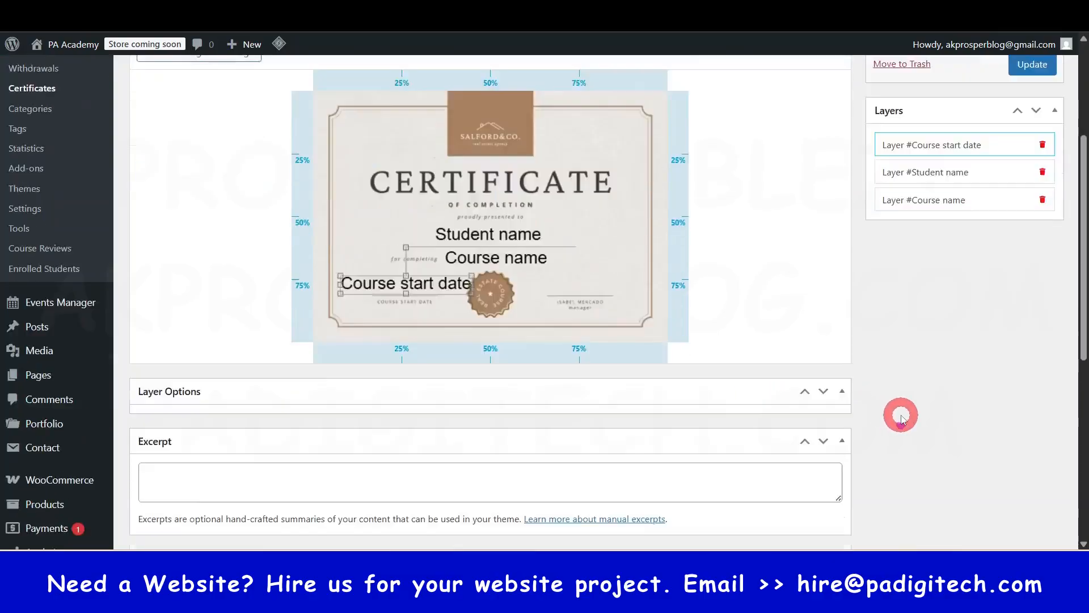
scroll(902, 417, "up", 6)
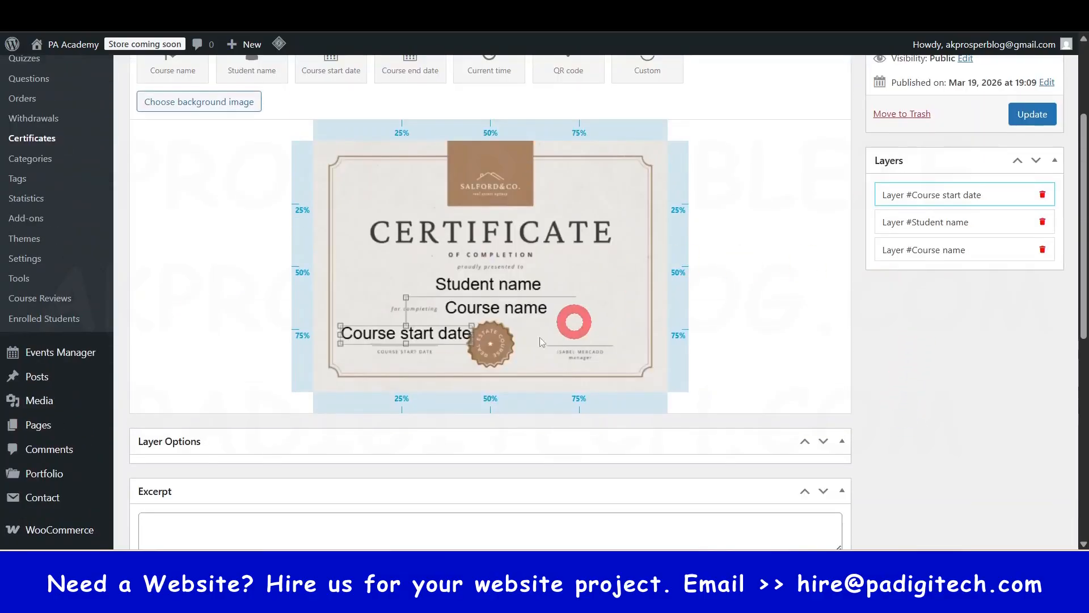
left_click(937, 199)
scroll(834, 401, "down", 6)
scroll(808, 396, "up", 1)
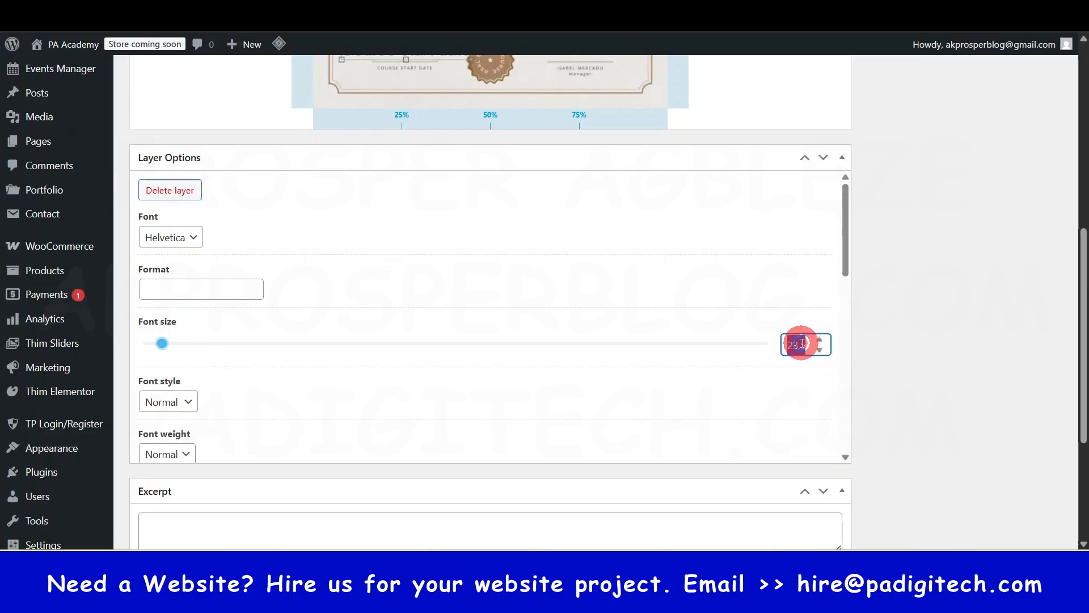
key("Return")
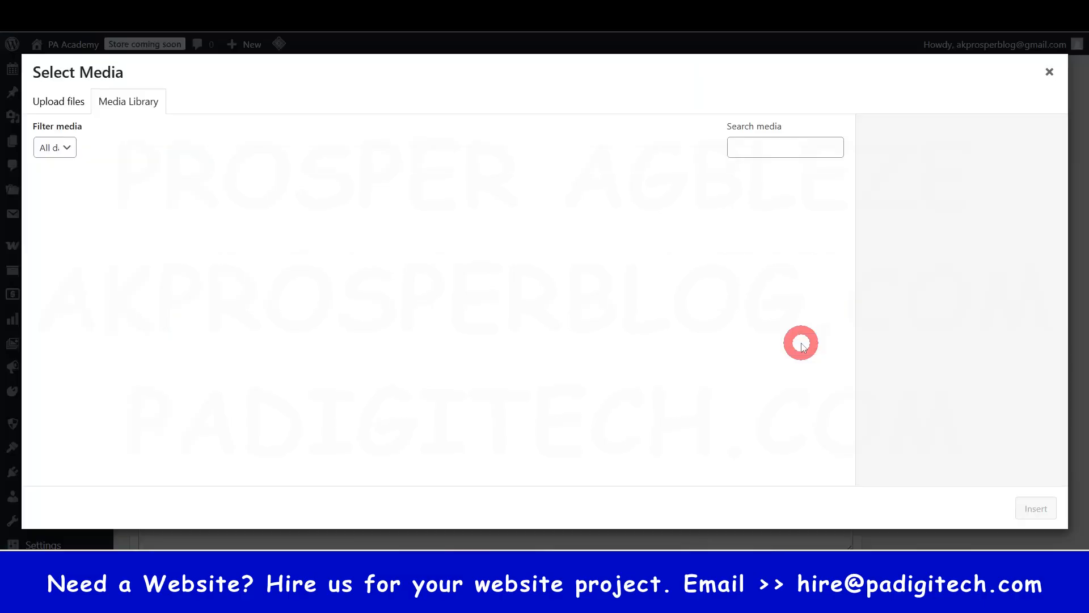
left_click(1050, 73)
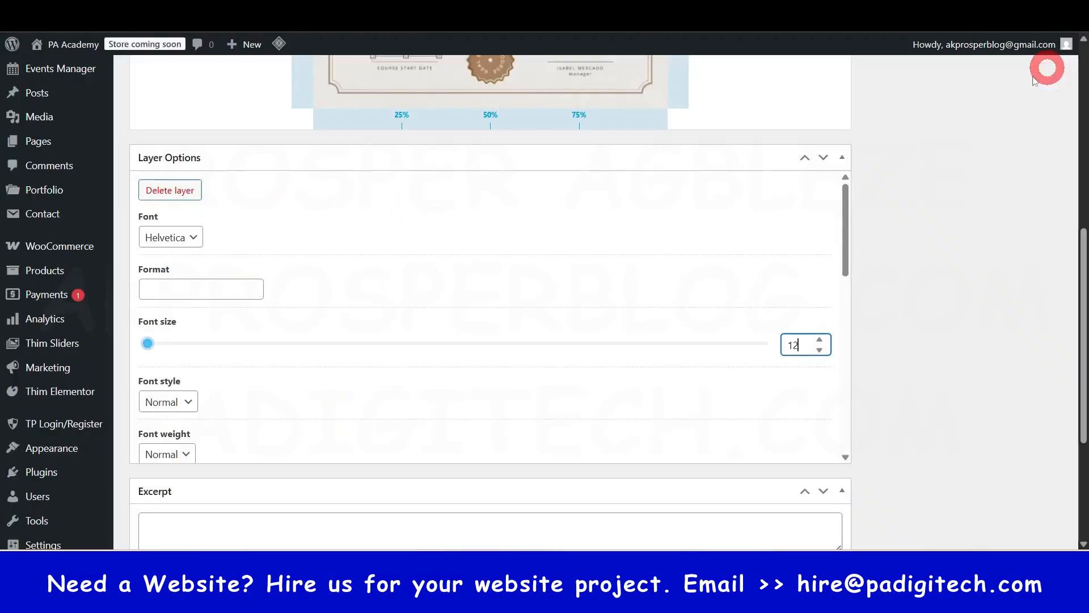
scroll(844, 356, "up", 6)
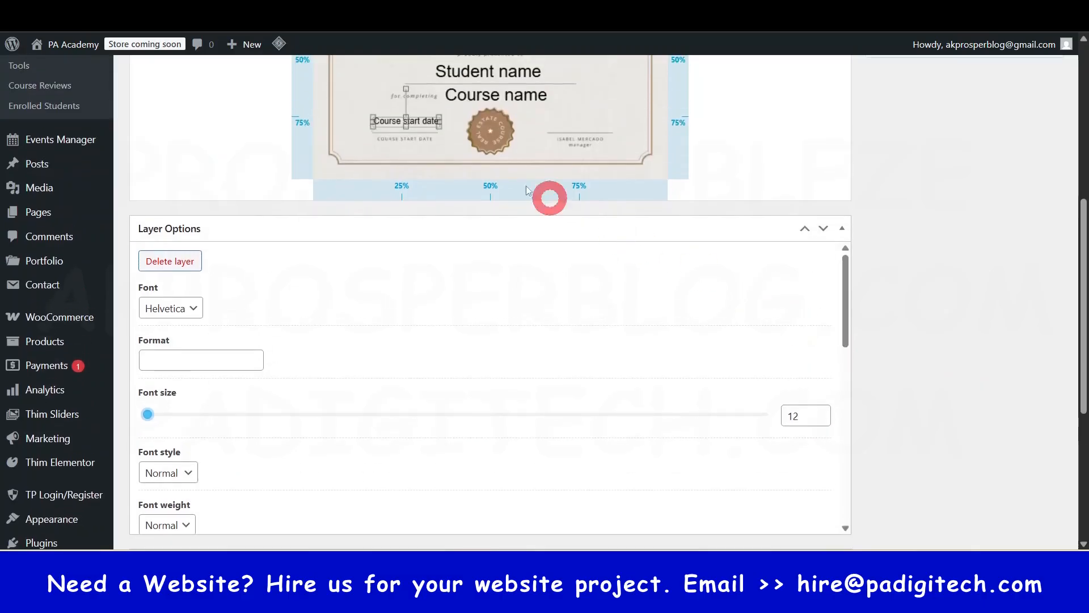
left_click(403, 400)
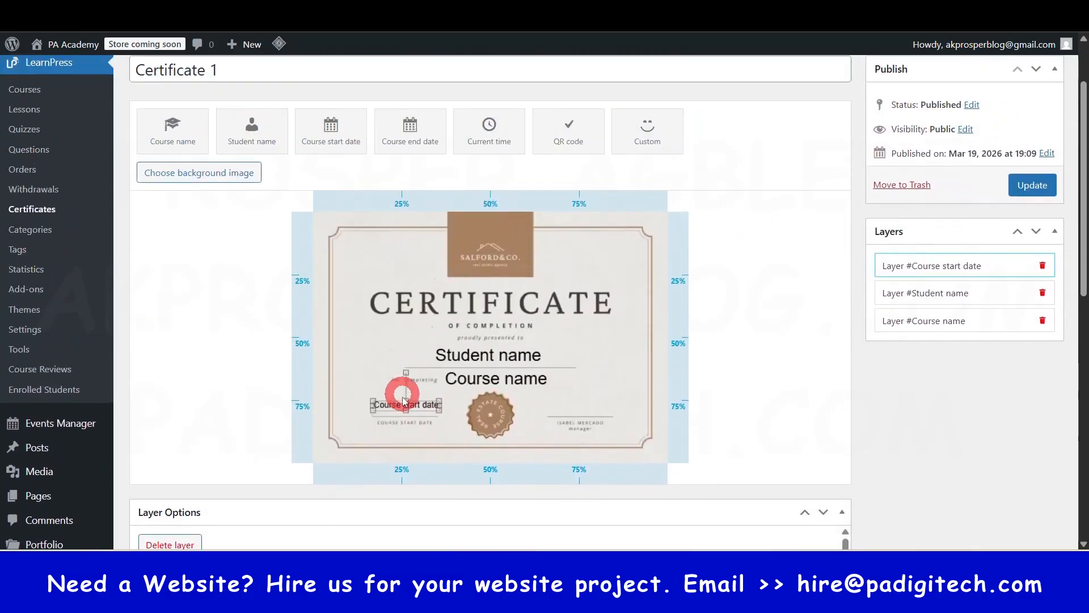
left_click_drag(405, 404, 407, 404)
- Try out a QR code layer beside the student and course names, and delete it
left_click(417, 130)
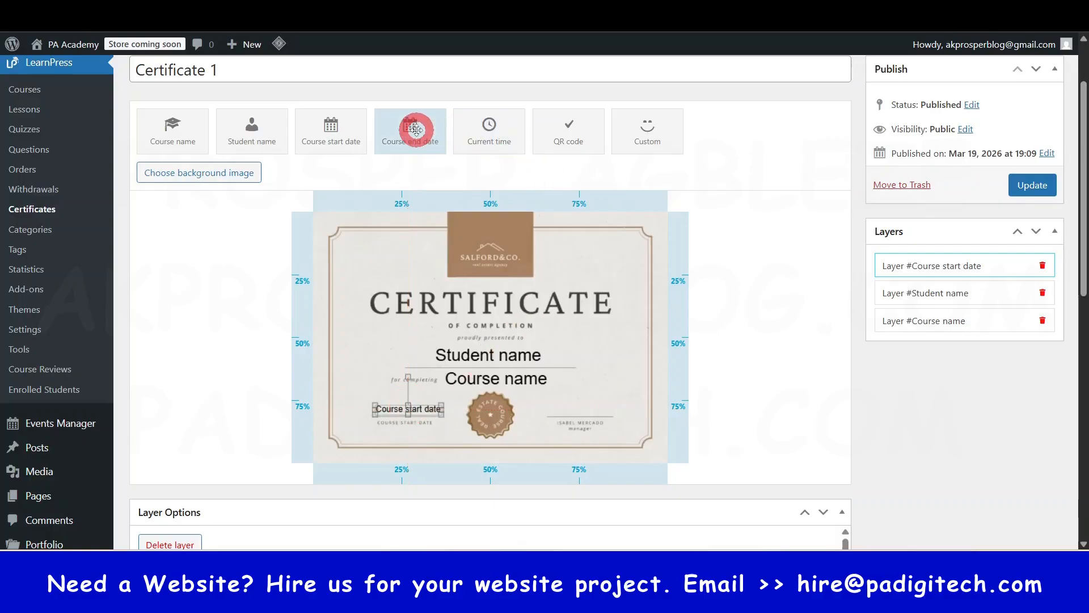
left_click(492, 125)
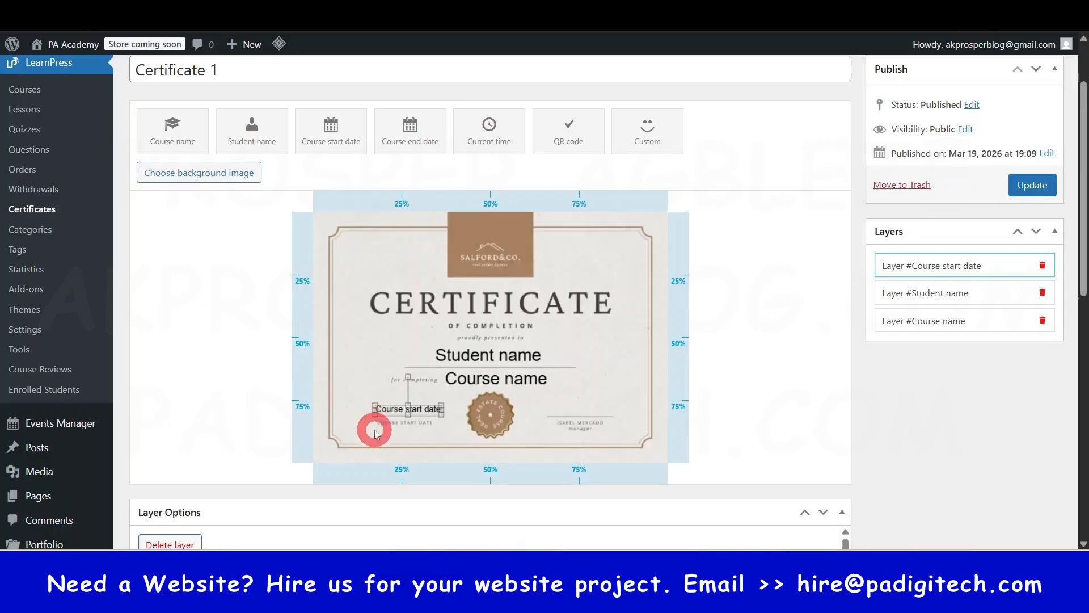
left_click_drag(581, 127, 662, 396)
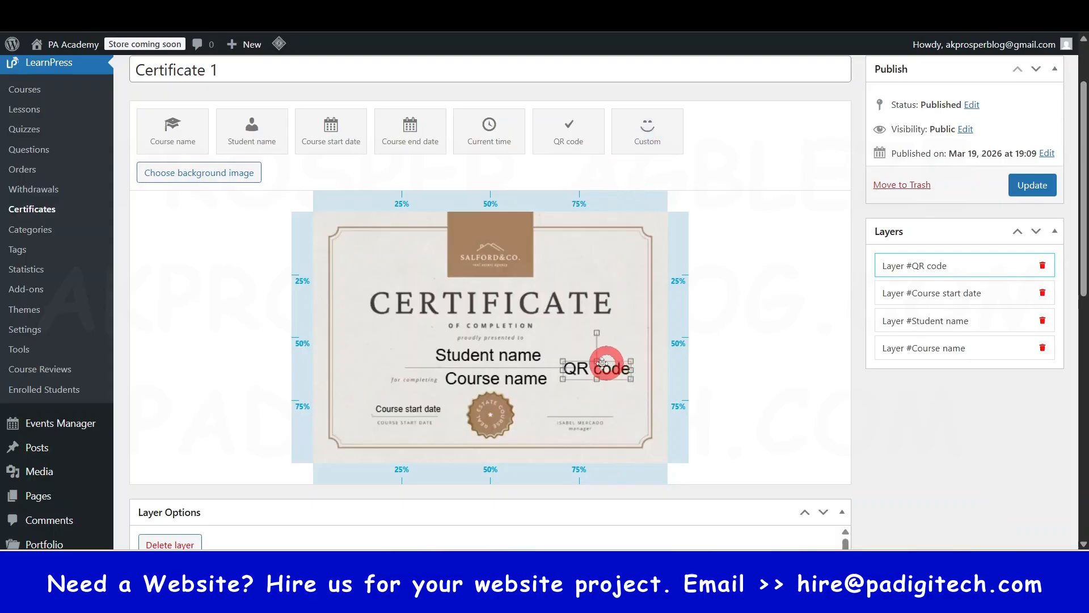
left_click(1043, 266)
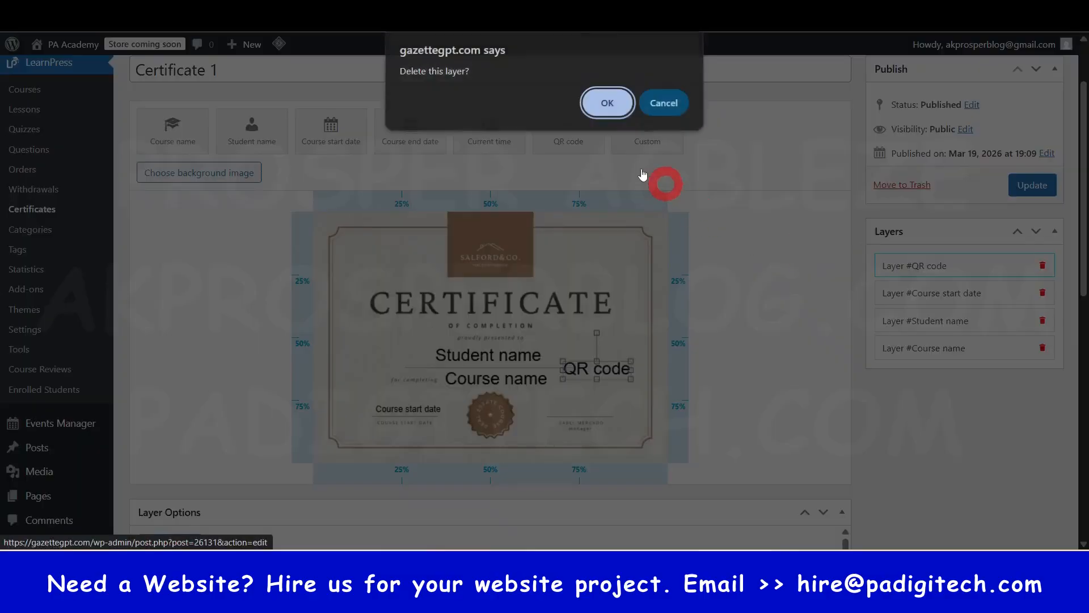
left_click(606, 104)
- Try out a Custom layer beside the course name, review its custom text option and delete the layer
left_click(651, 130)
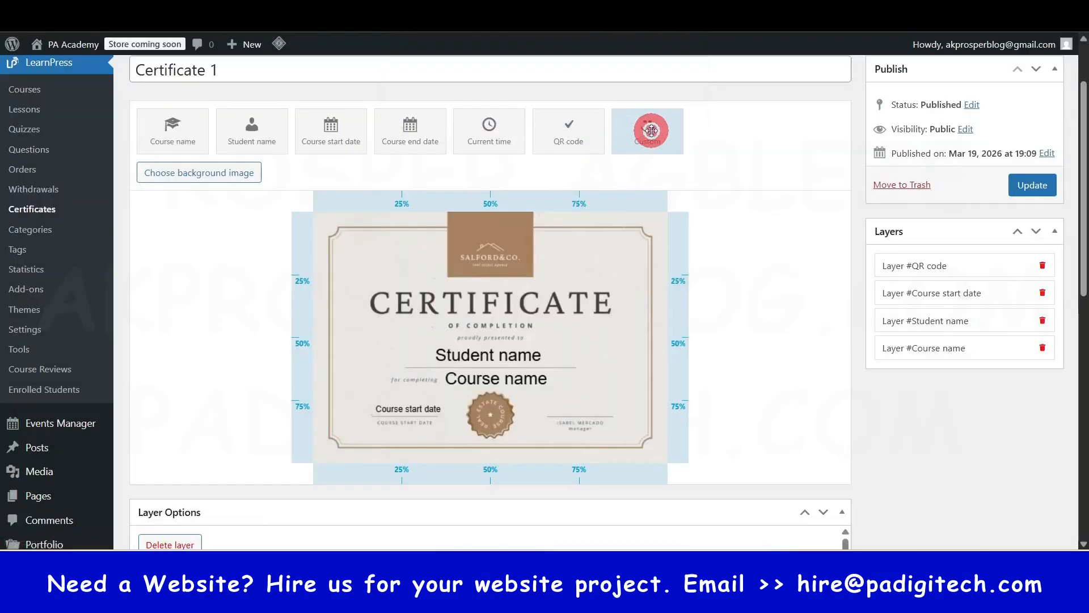
left_click_drag(650, 131, 588, 389)
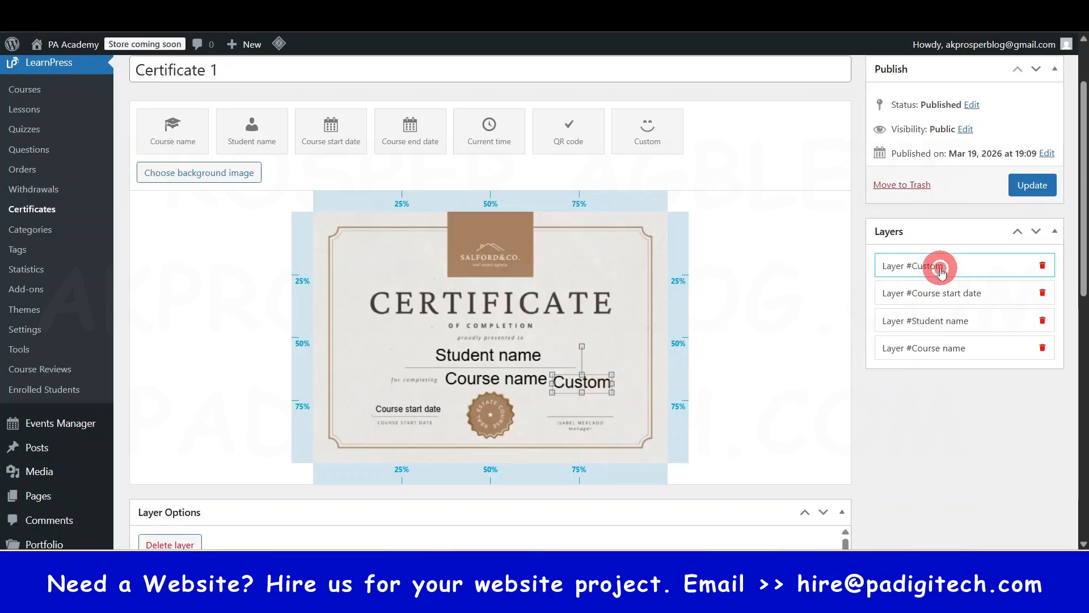
scroll(890, 397, "down", 5)
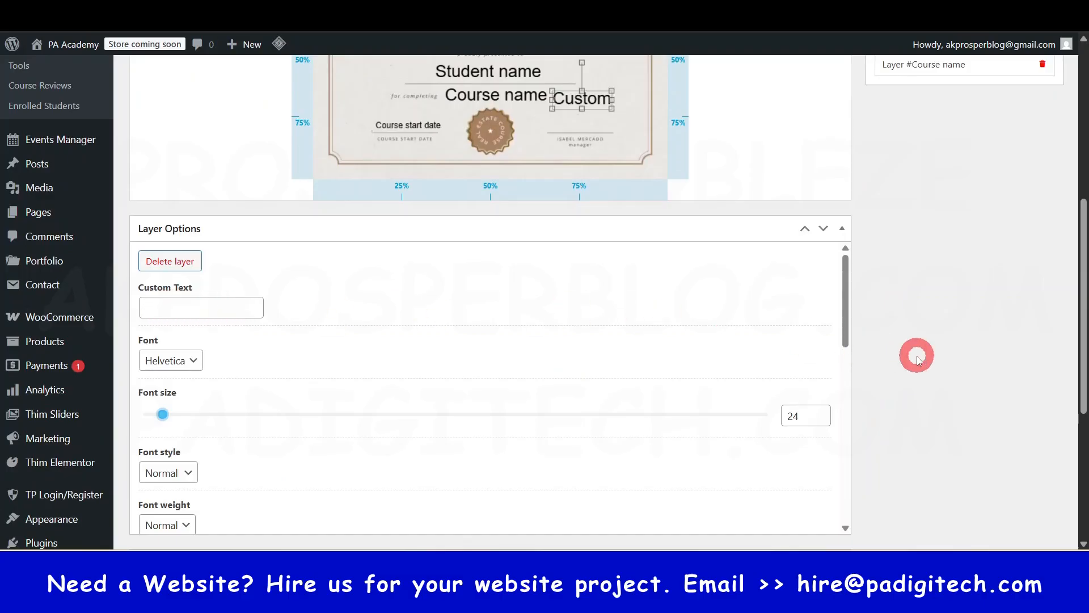
scroll(919, 359, "up", 4)
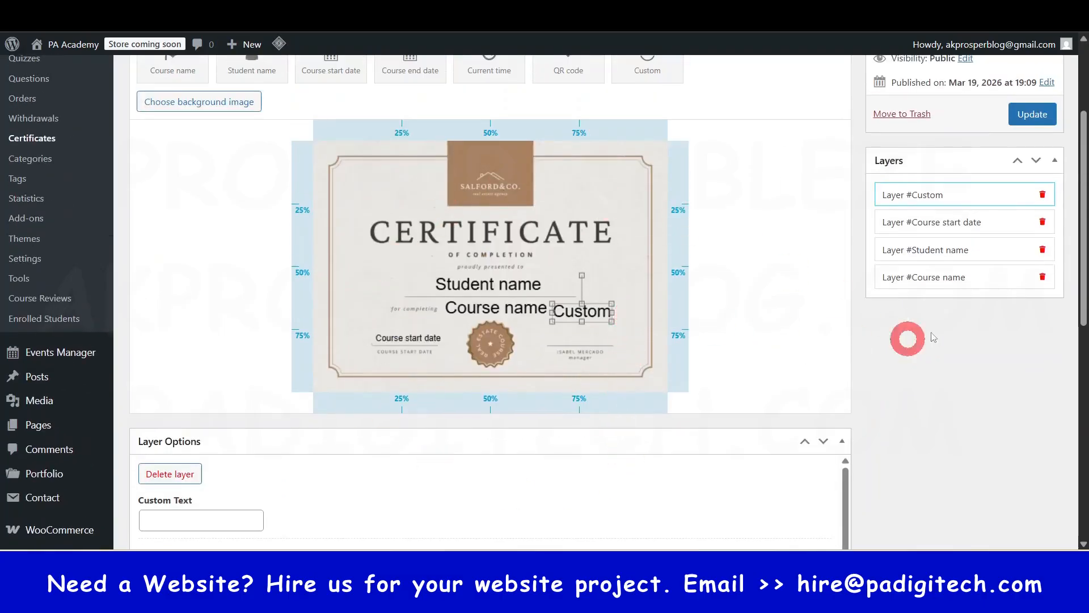
left_click(1042, 194)
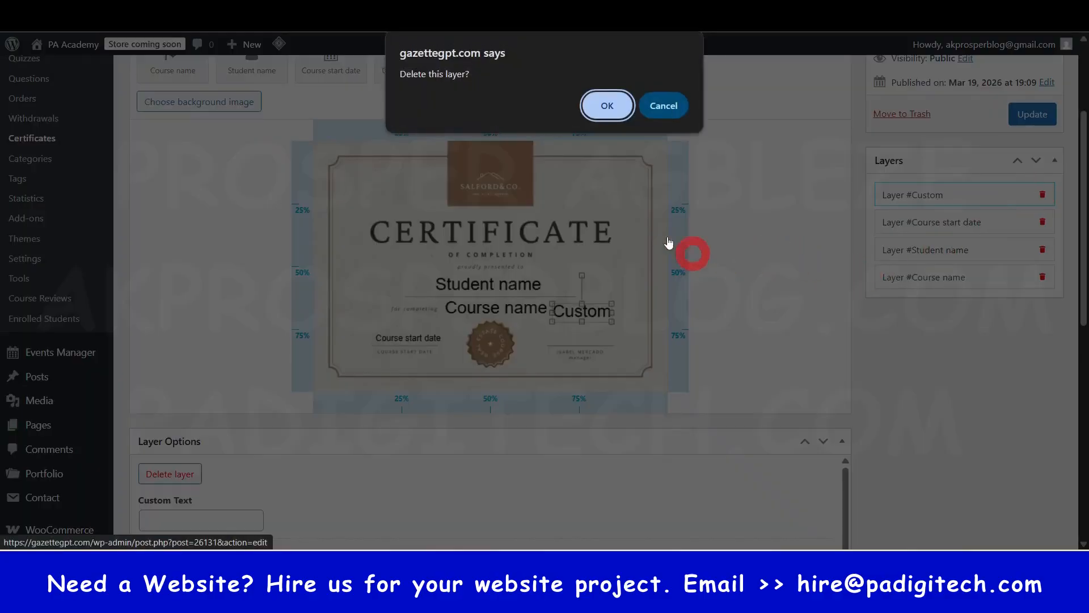
left_click(595, 106)
scroll(745, 365, "up", 1)
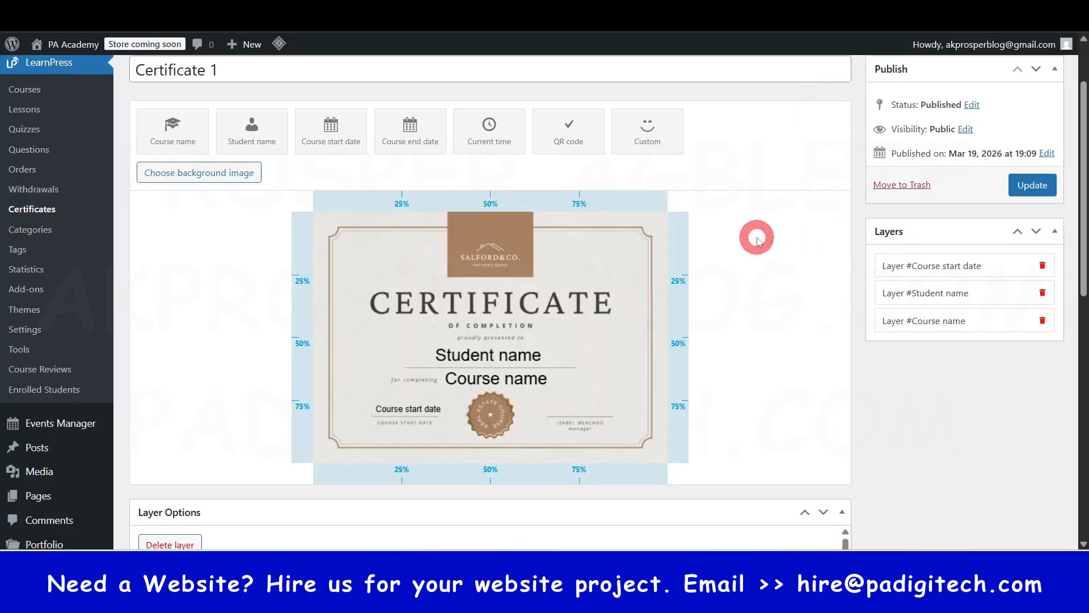
- Update Certificate 1, review its price setting, and check its course assignment in the certificates list
scroll(805, 279, "up", 2)
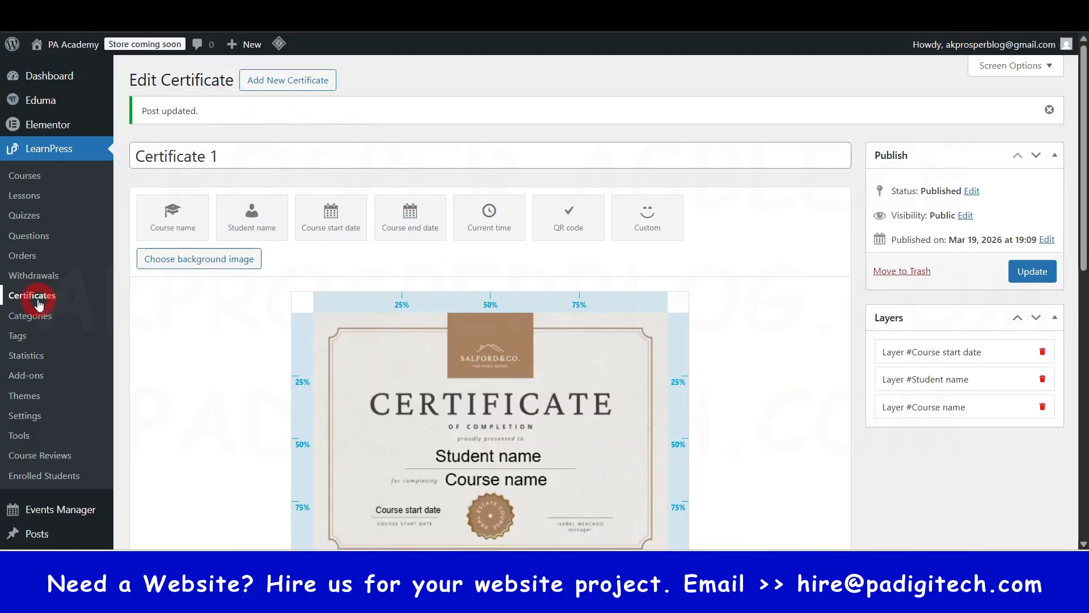
scroll(396, 297, "down", 8)
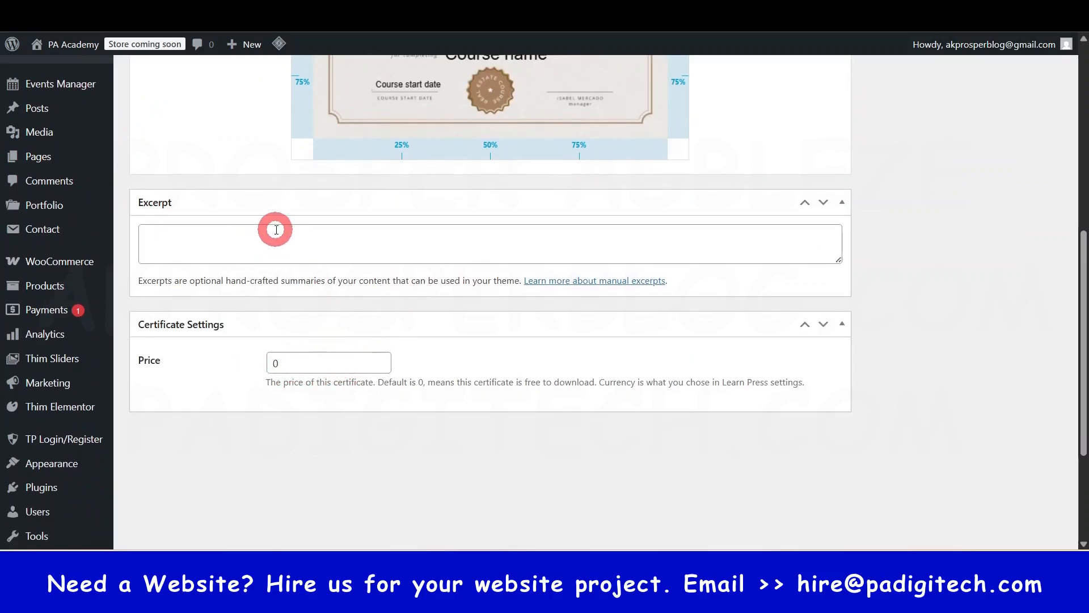
scroll(345, 316, "up", 8)
scroll(215, 279, "up", 2)
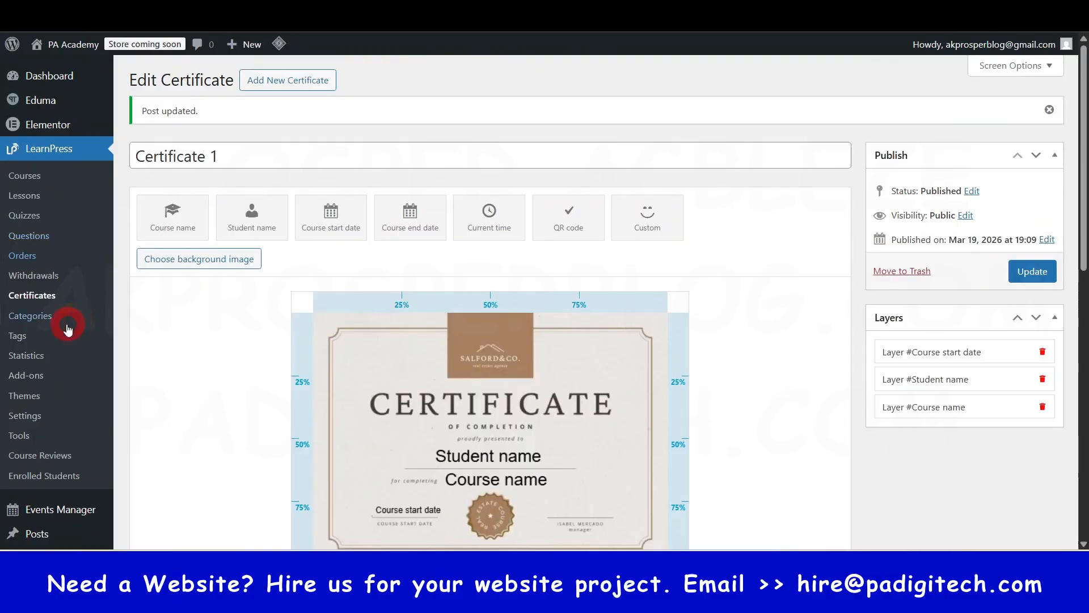
left_click(34, 301)
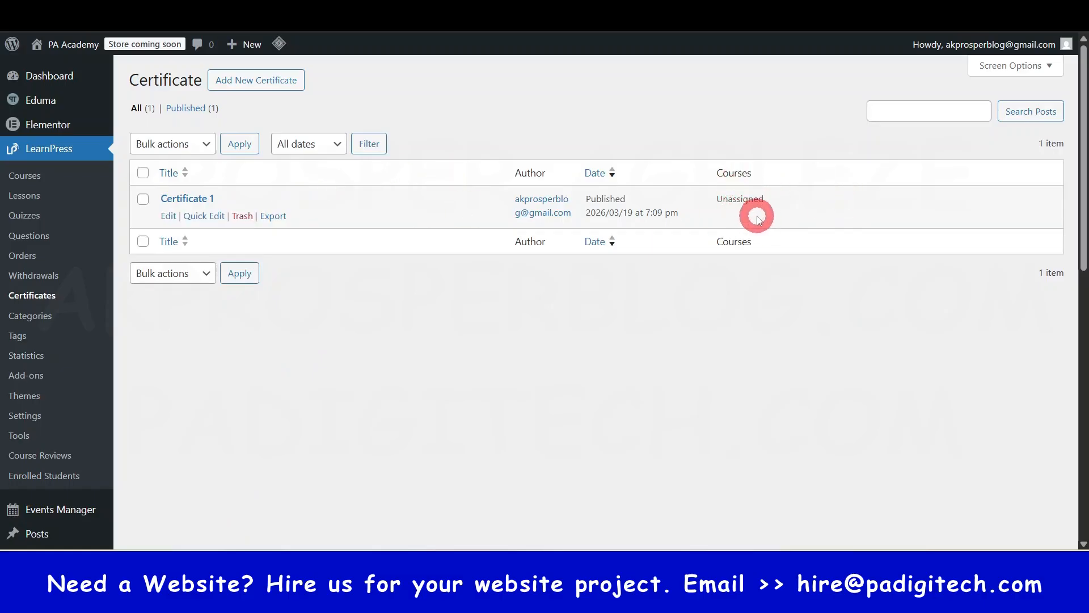
- Open the Online Course Website Guide course for editing and select Certificate 1 in its certificate settings
left_click(41, 178)
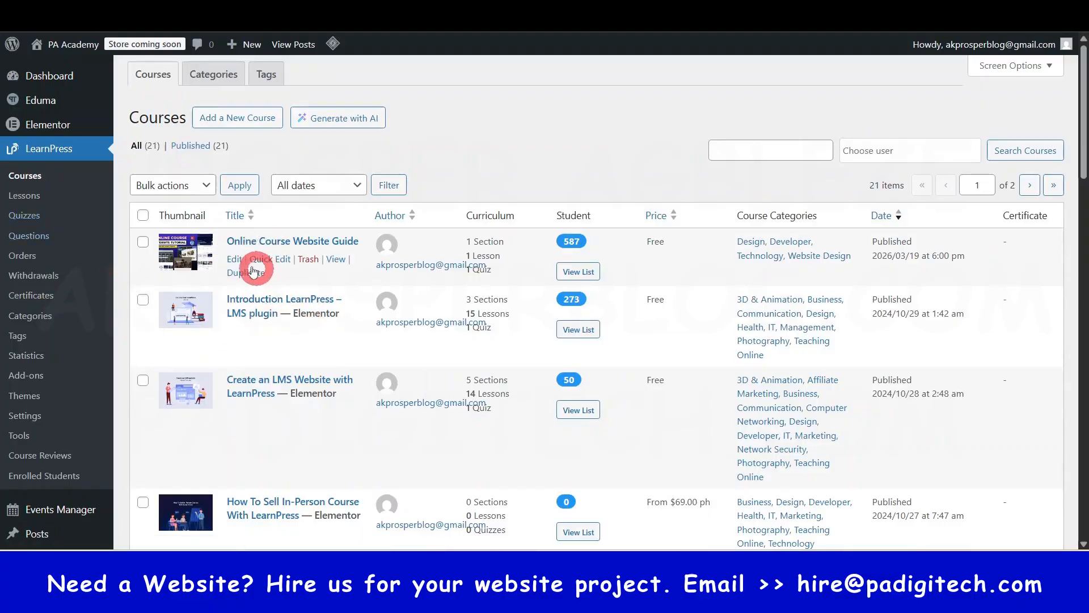
left_click(235, 259)
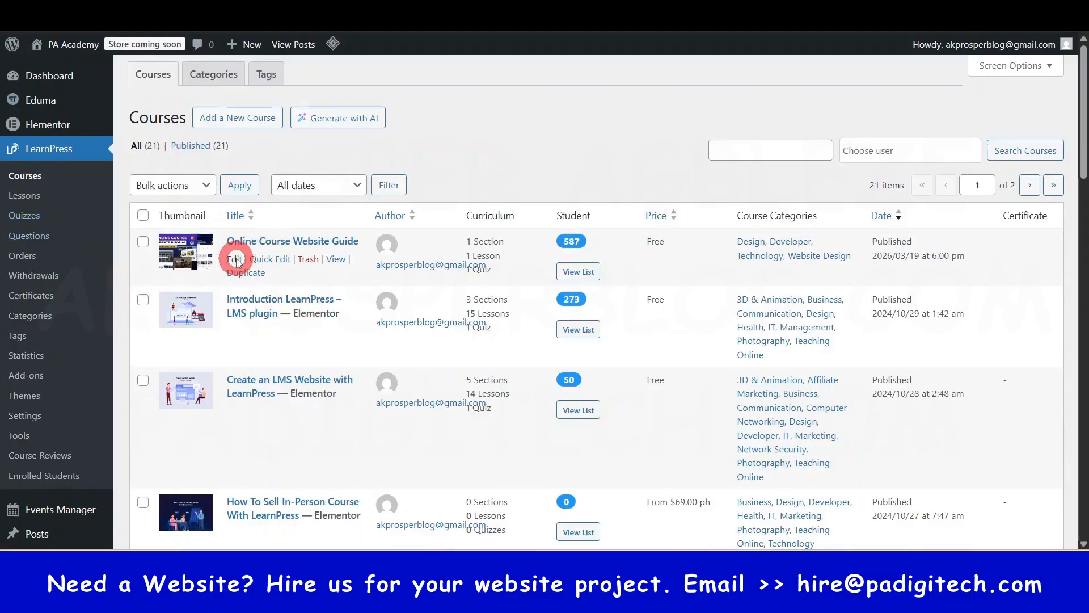
scroll(754, 443, "down", 5)
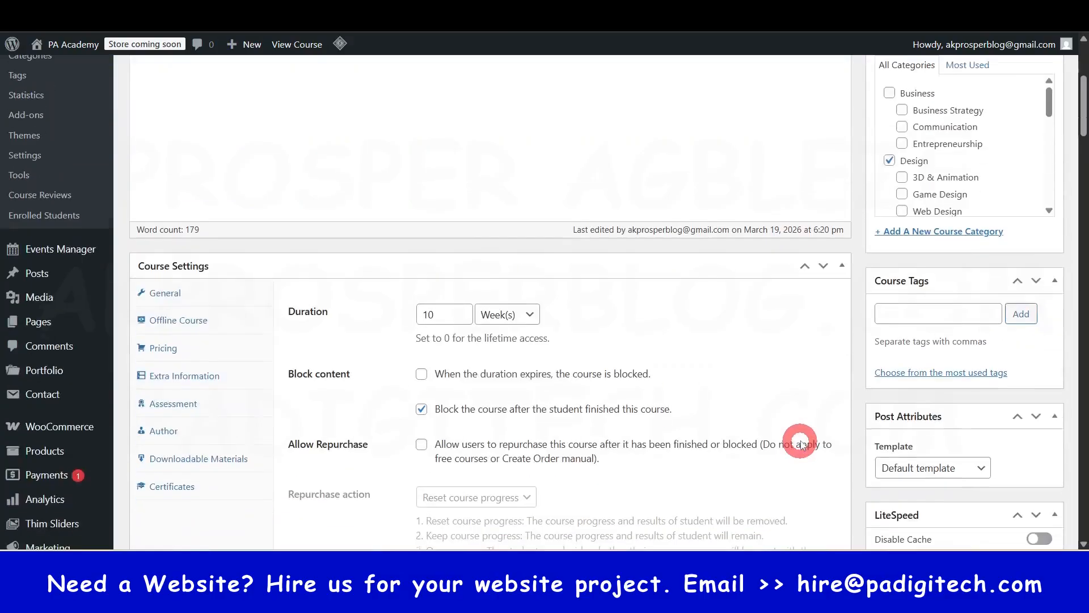
left_click(171, 448)
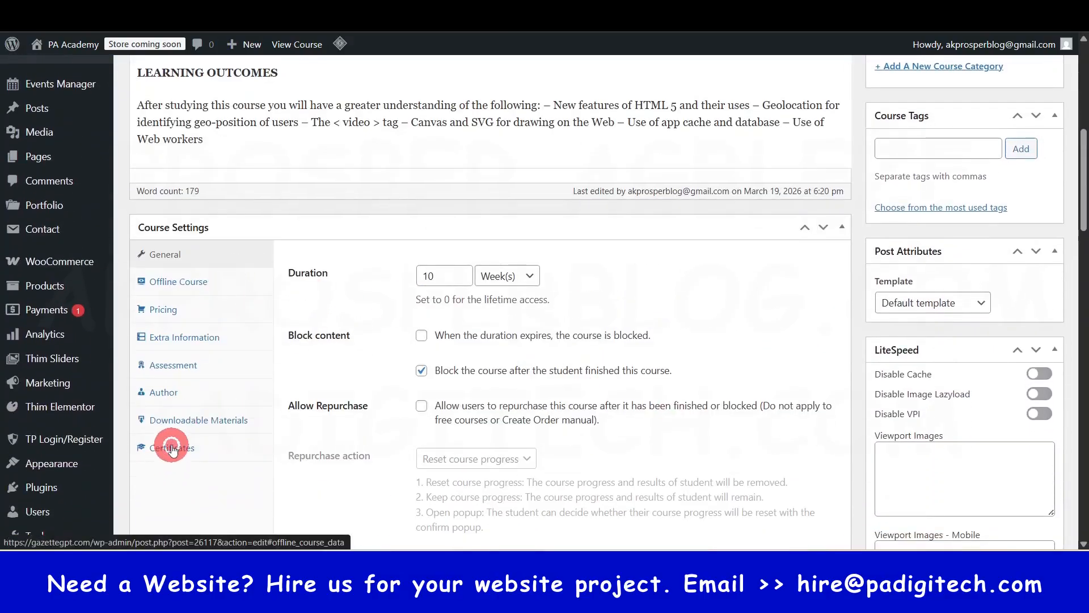
left_click(418, 359)
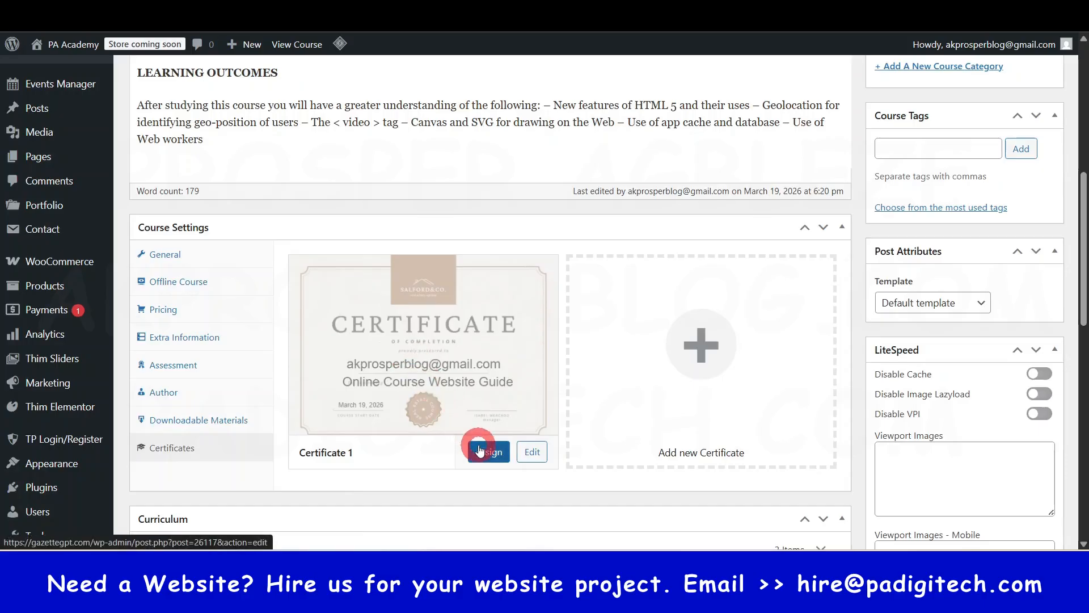
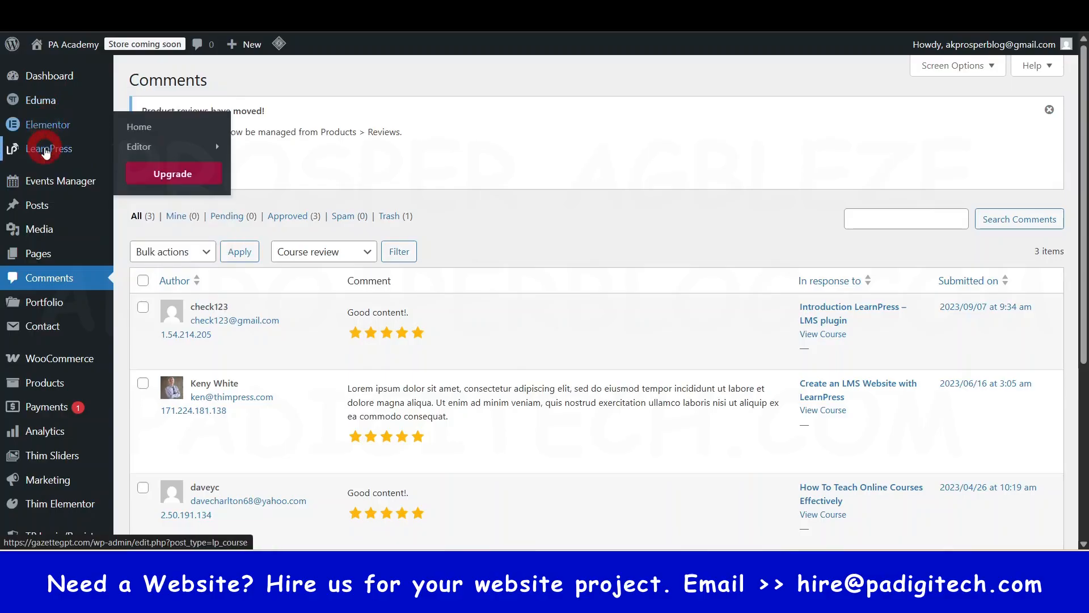
- Open the LearnPress statistics and examine the overview's totals, net sales chart, top courses and top categories
mouse_move(46, 152)
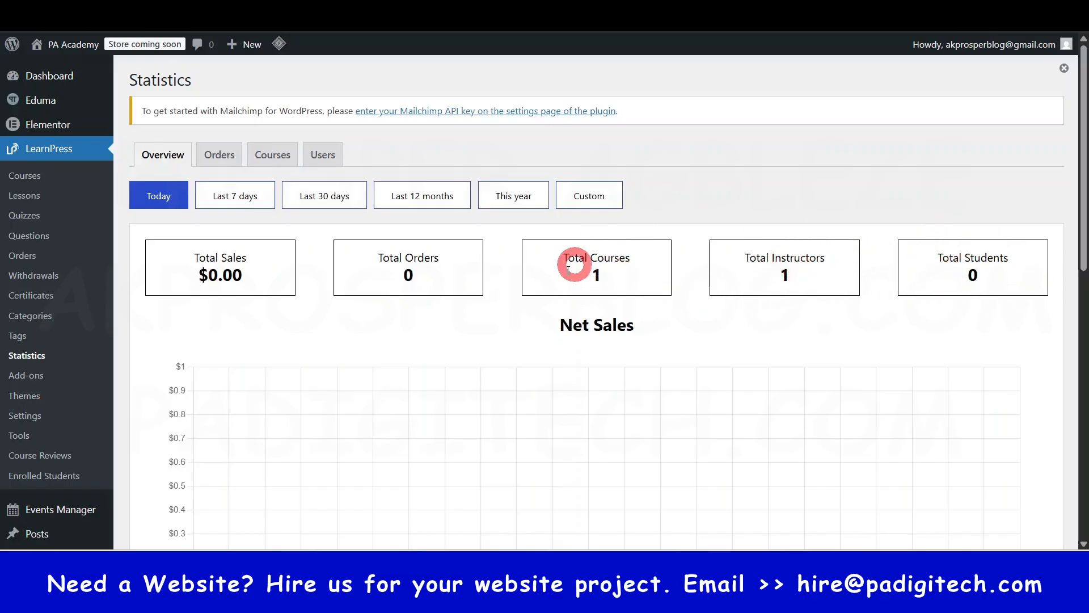
scroll(464, 301, "down", 3)
scroll(464, 301, "down", 4)
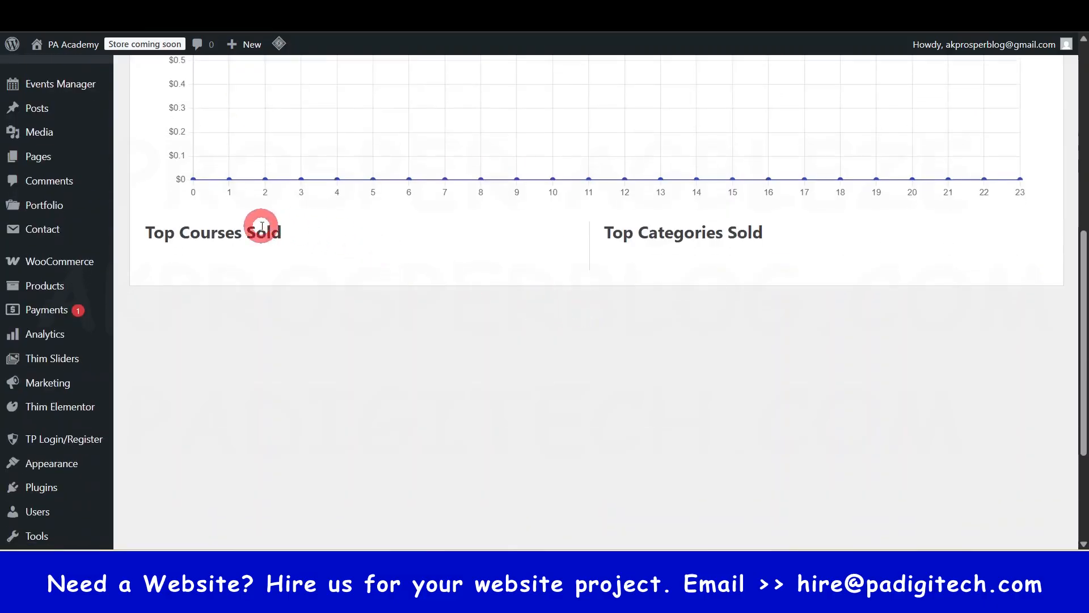
scroll(610, 349, "down", 3)
scroll(738, 312, "up", 9)
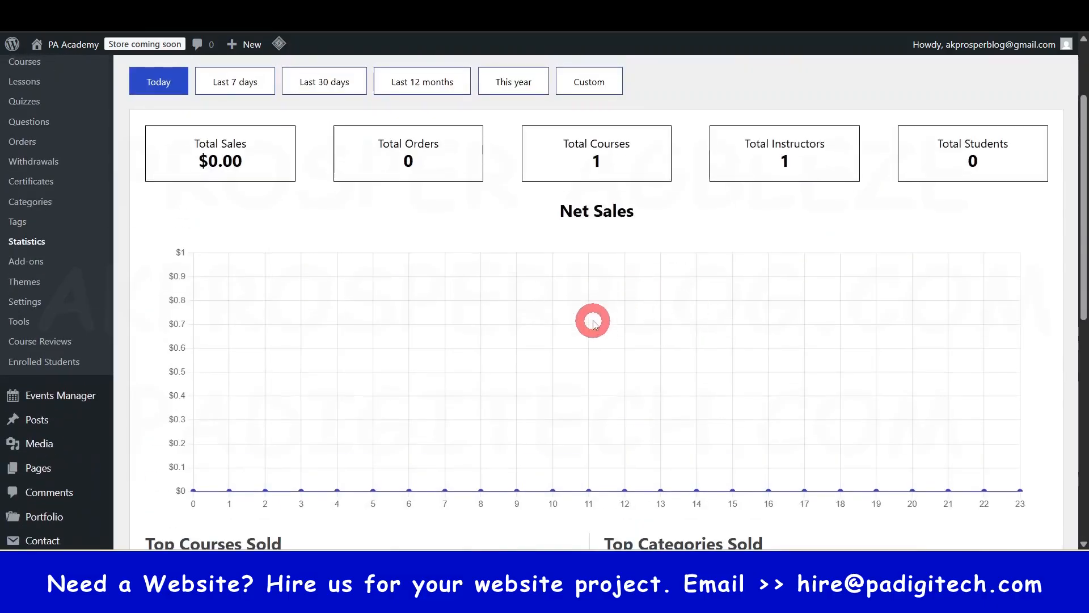
scroll(616, 396, "down", 5)
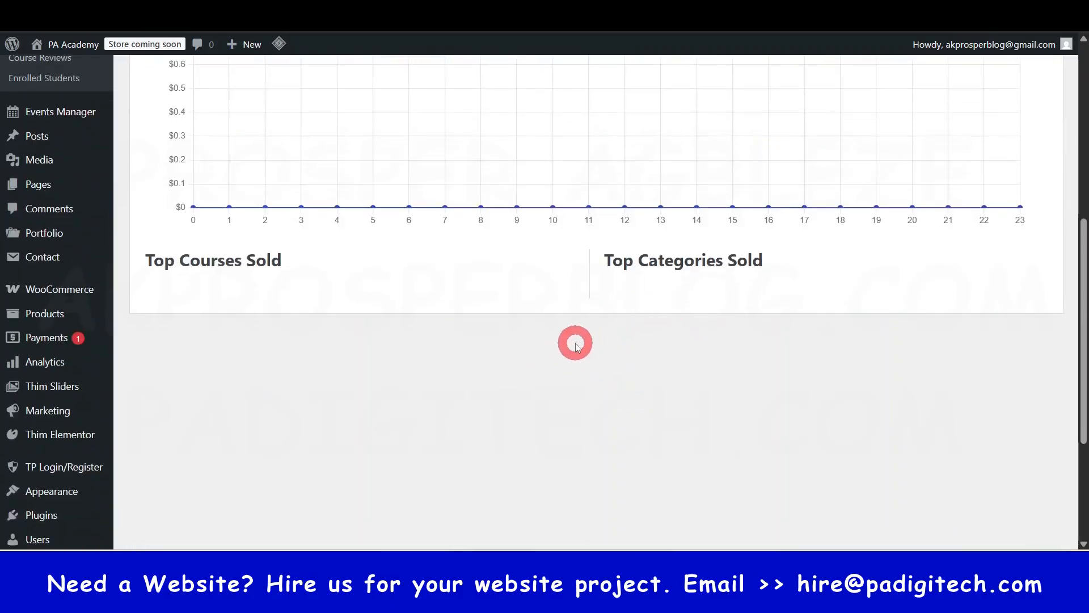
scroll(571, 306, "up", 6)
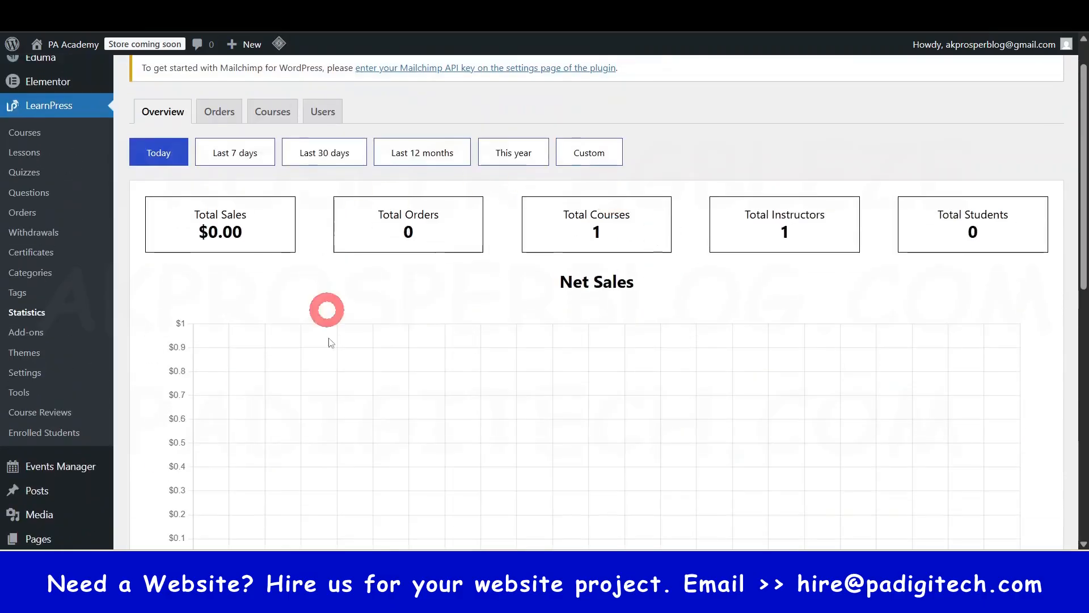
scroll(570, 275, "up", 2)
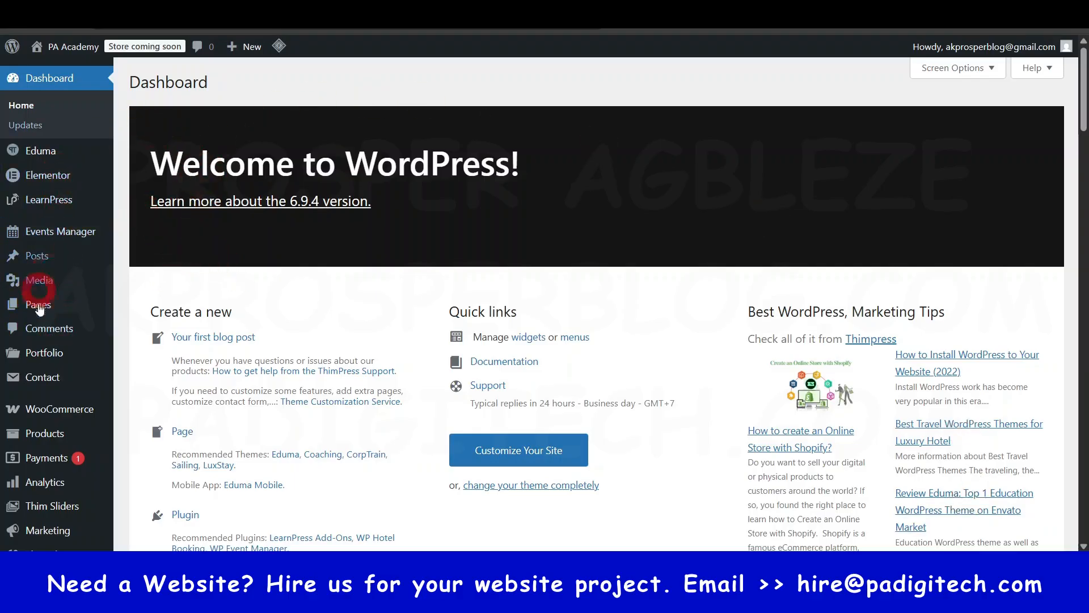
- Open the list of all site pages and preview the live home page, returning to the list
mouse_move(43, 307)
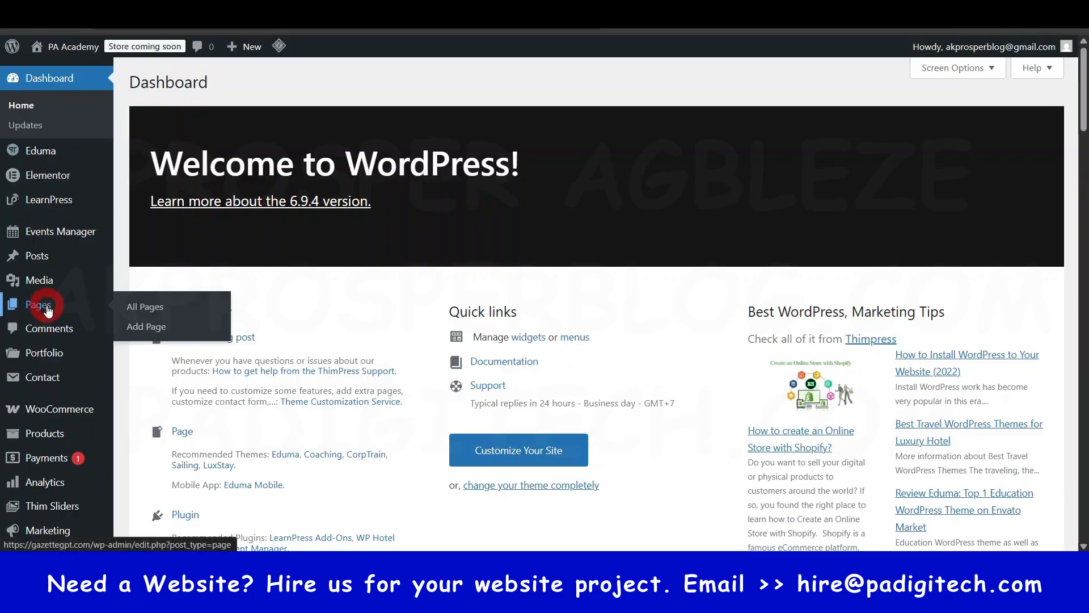
left_click(46, 305)
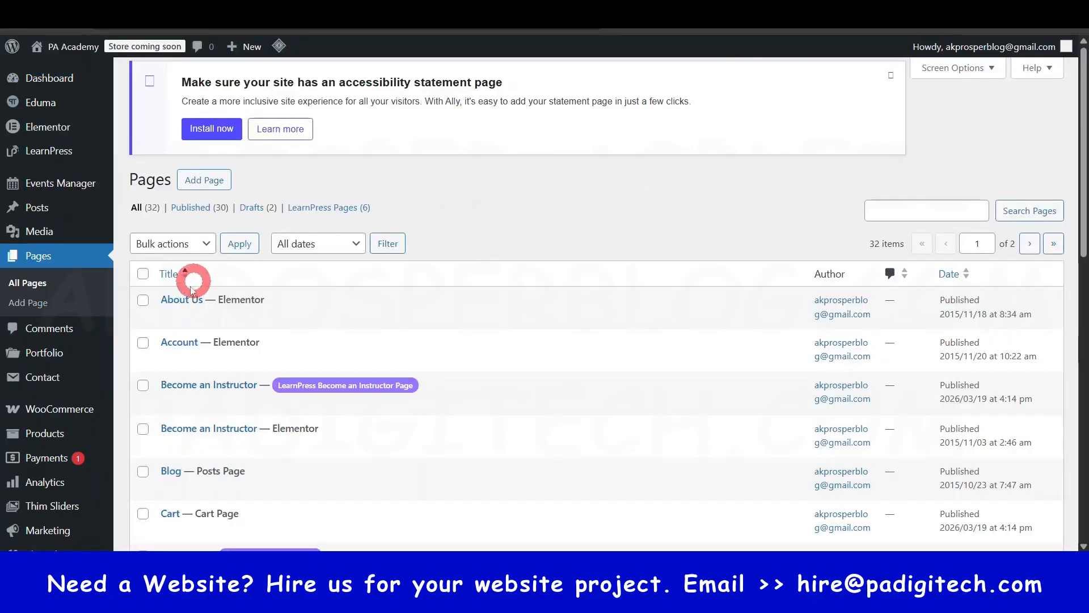
scroll(255, 261, "down", 3)
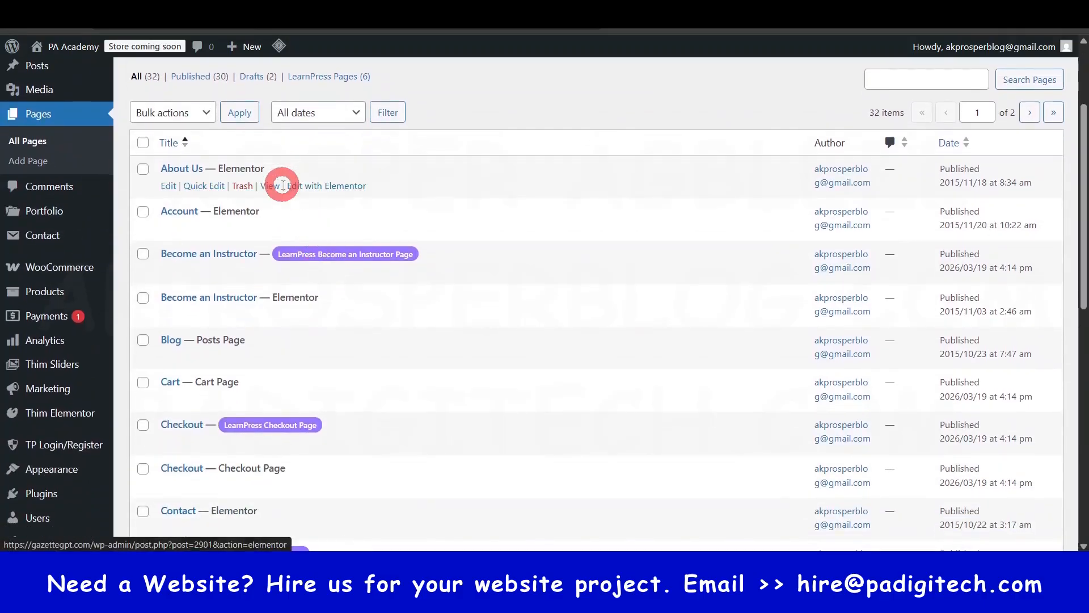
scroll(275, 272, "down", 8)
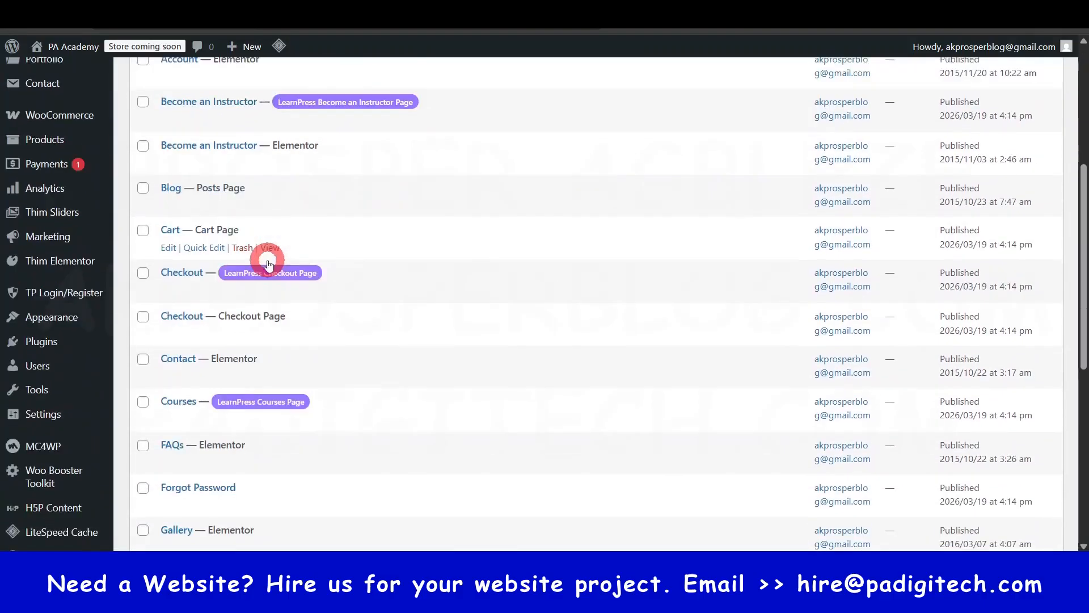
scroll(272, 336, "down", 3)
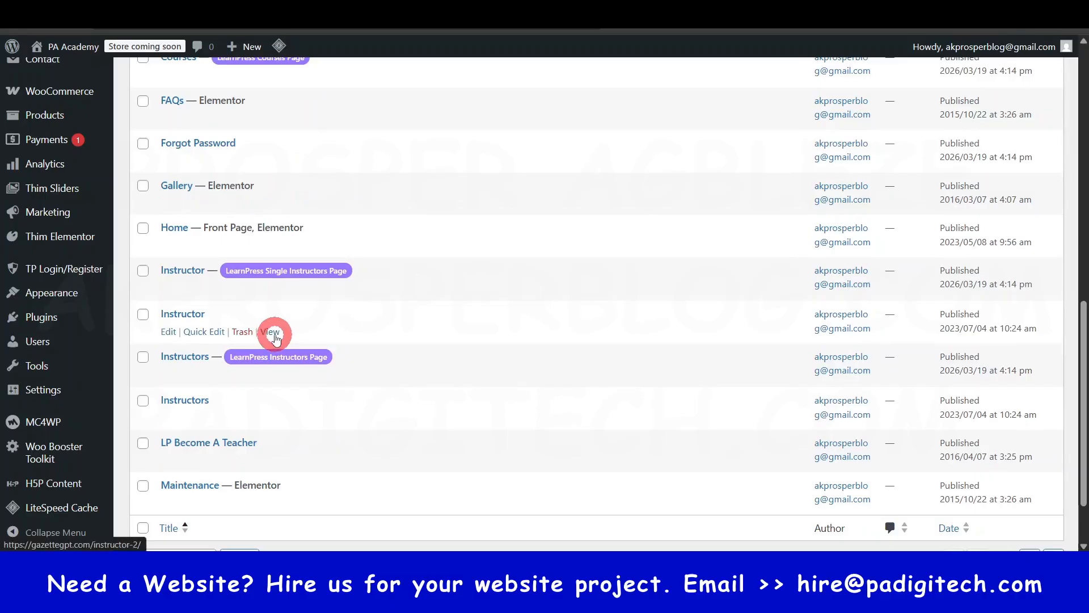
left_click(271, 332)
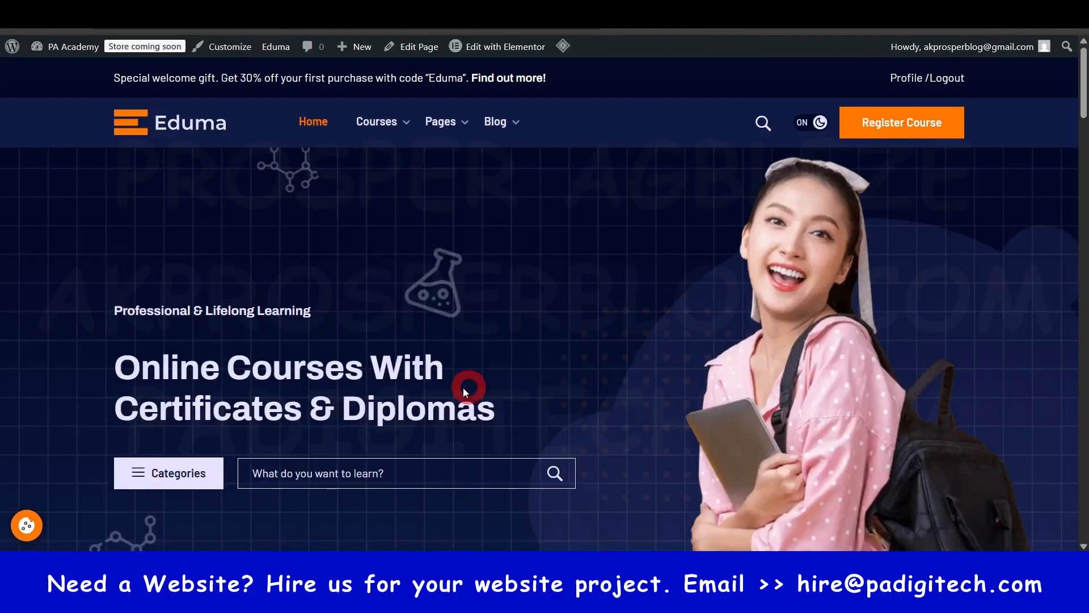
scroll(822, 347, "down", 9)
scroll(819, 335, "up", 10)
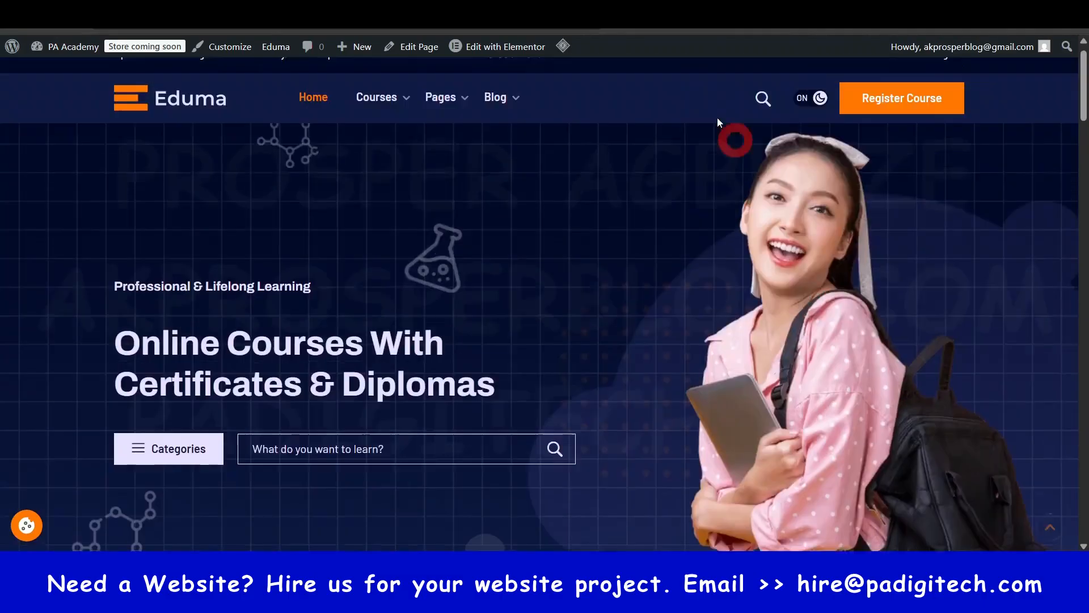
key("alt+Left")
- Examine the first part of the pages list, including the Elementor pages and the ones labelled as LearnPress pages
scroll(164, 329, "down", 2)
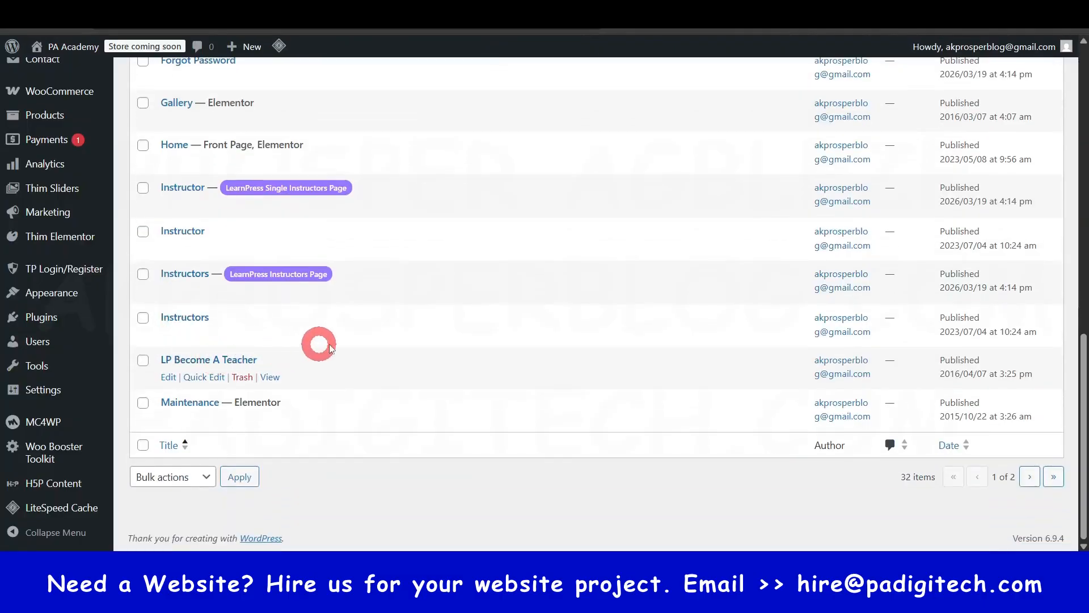
scroll(358, 347, "up", 8)
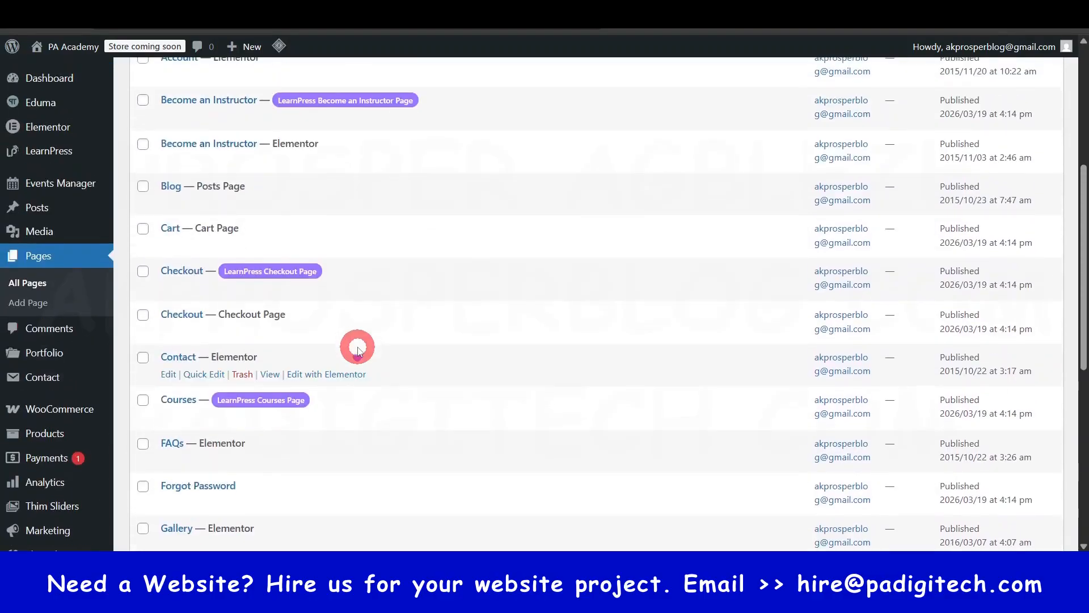
scroll(358, 350, "up", 2)
scroll(358, 350, "up", 4)
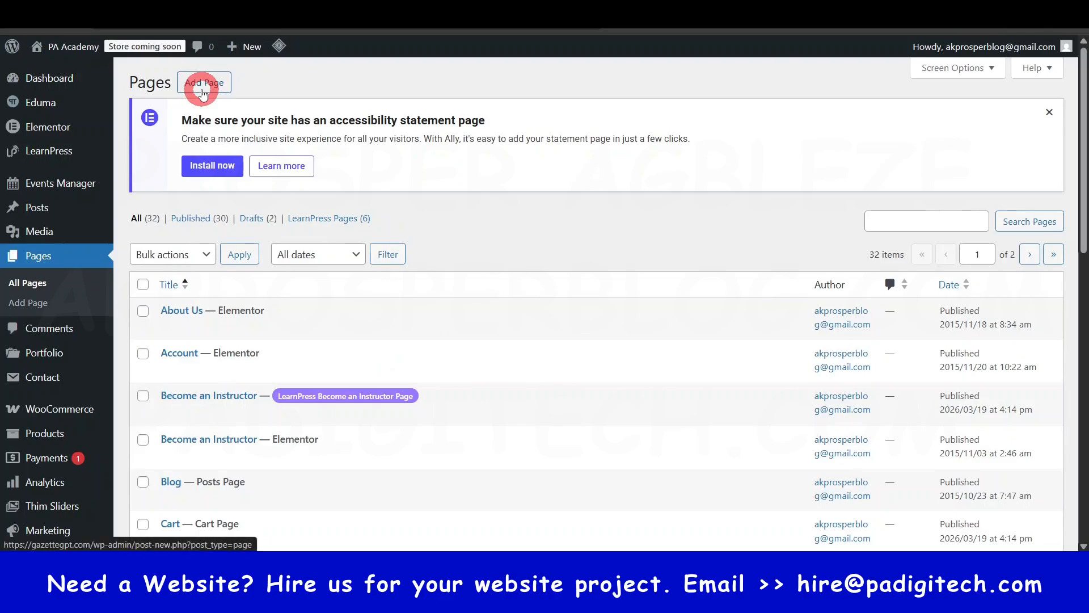
scroll(219, 239, "down", 4)
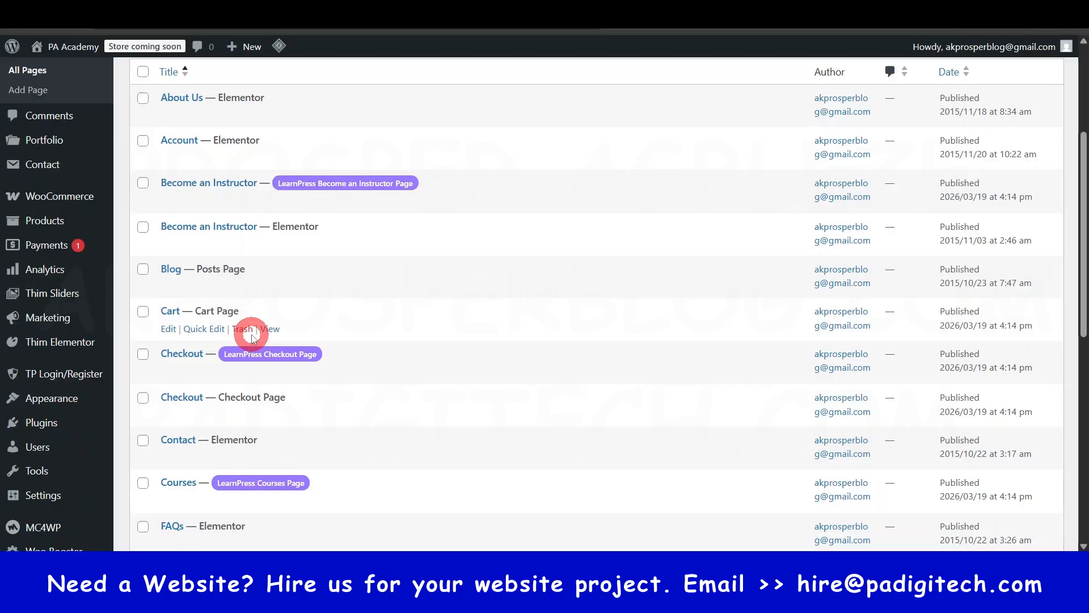
scroll(252, 337, "down", 4)
scroll(250, 335, "up", 8)
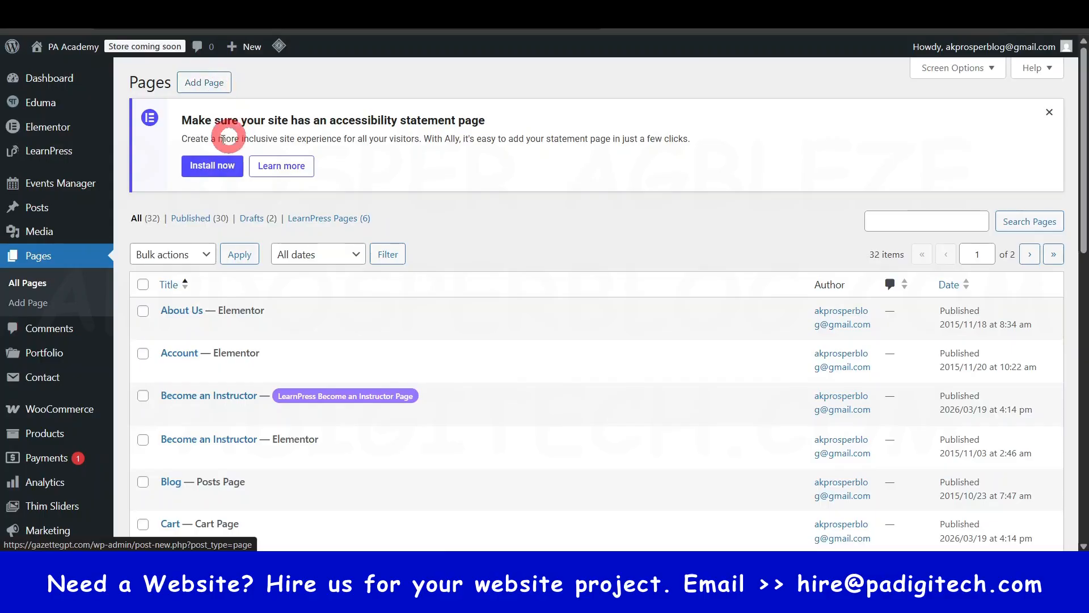
mouse_move(299, 333)
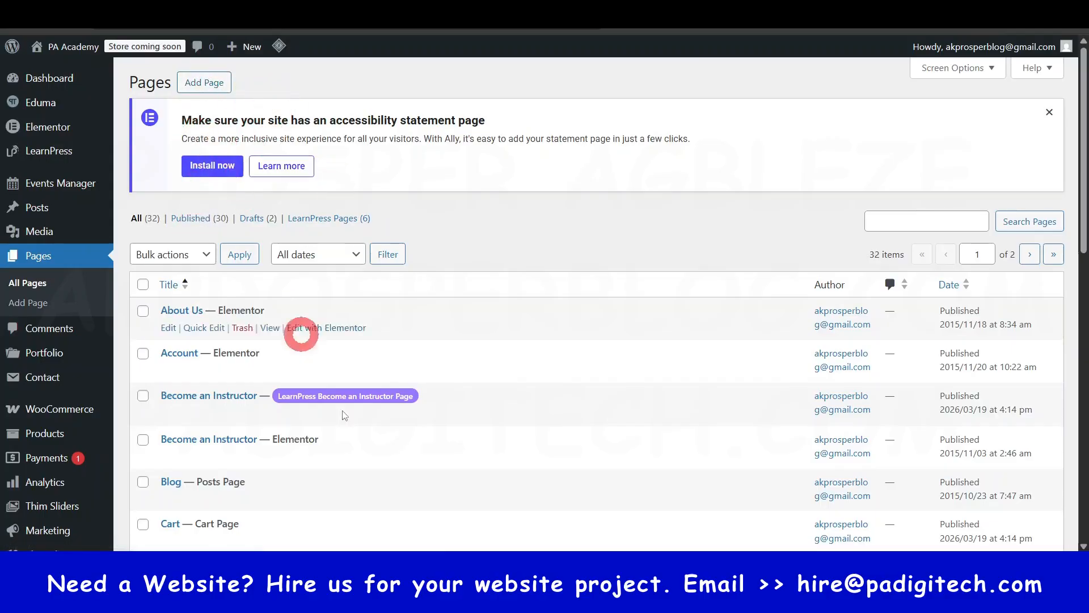
scroll(259, 355, "down", 6)
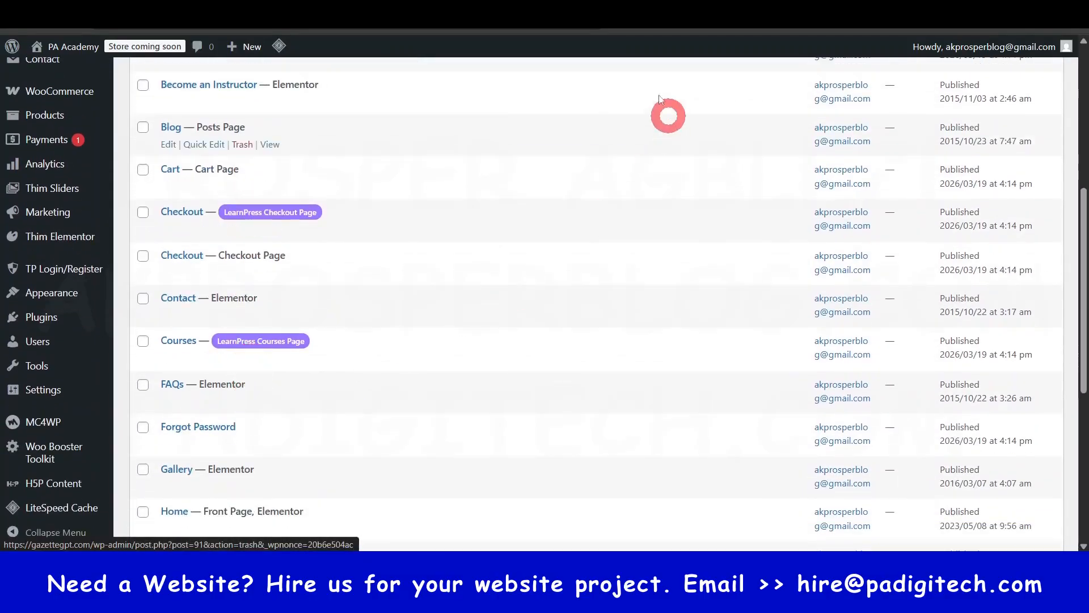
scroll(195, 454, "down", 4)
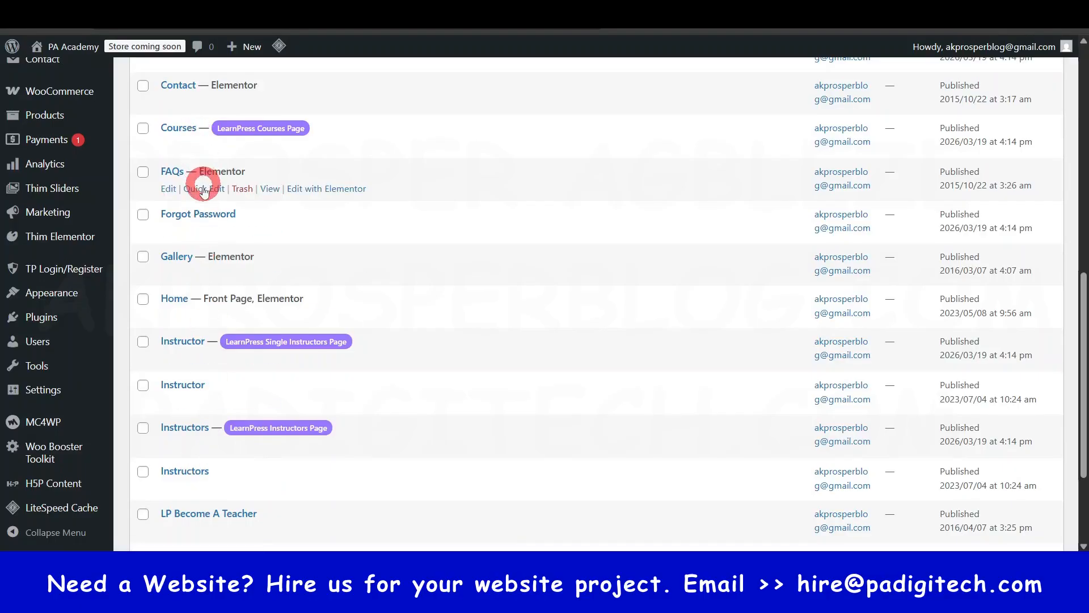
- Look through the second part of the pages list, from My account to User Register, and return to the first
scroll(207, 267, "down", 3)
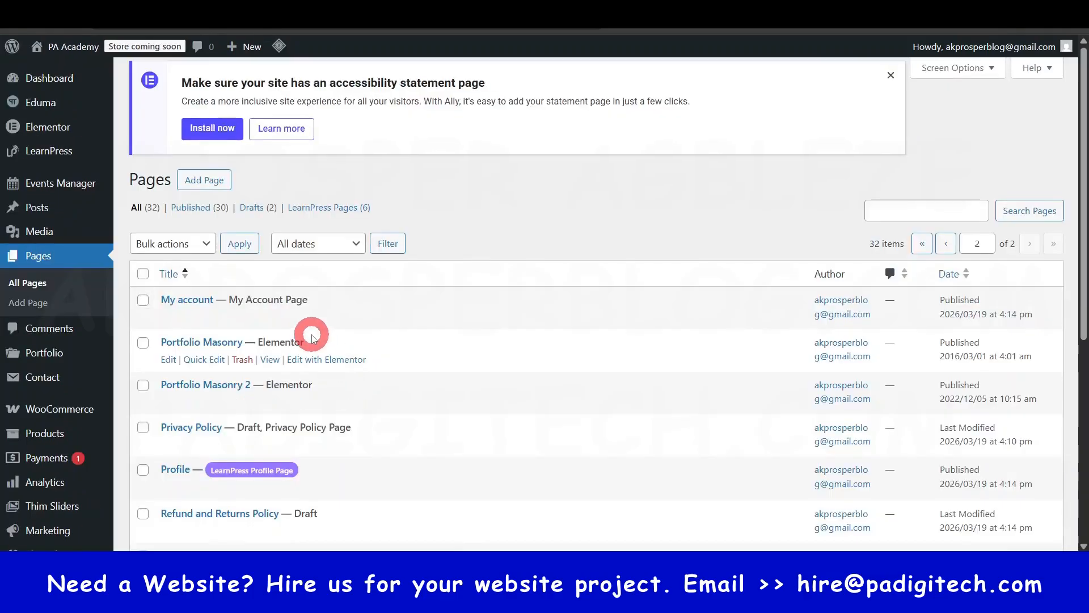
scroll(318, 334, "down", 3)
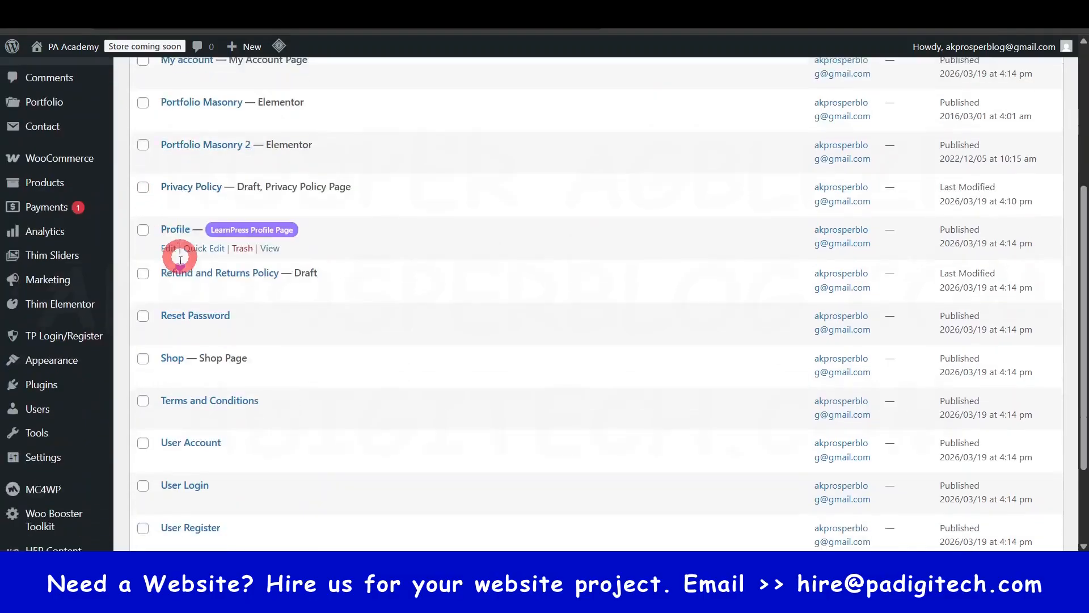
scroll(175, 251, "down", 5)
scroll(224, 396, "up", 5)
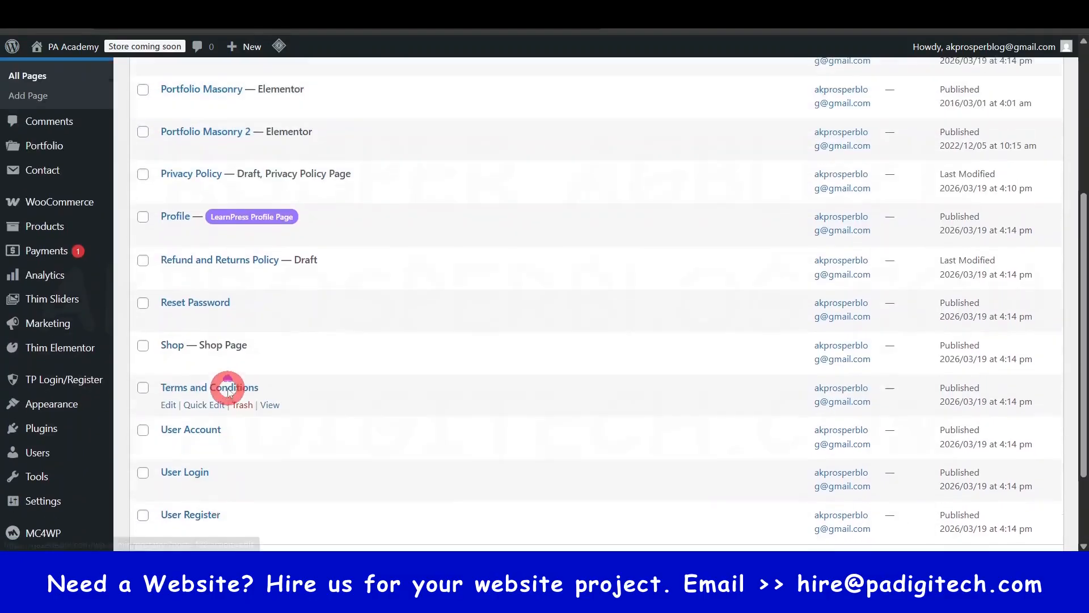
scroll(230, 387, "up", 1)
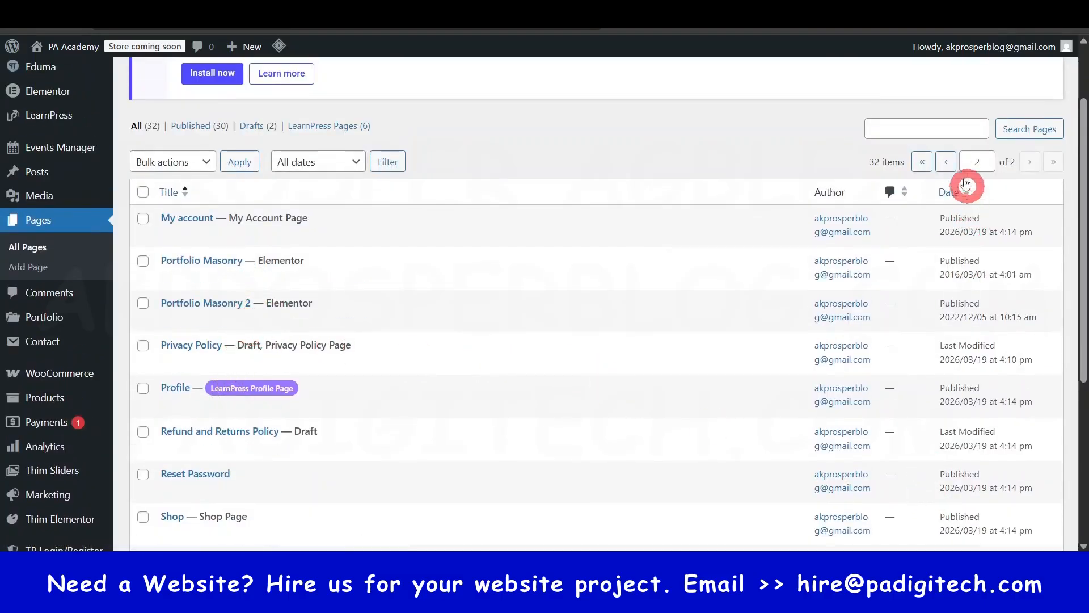
left_click(945, 163)
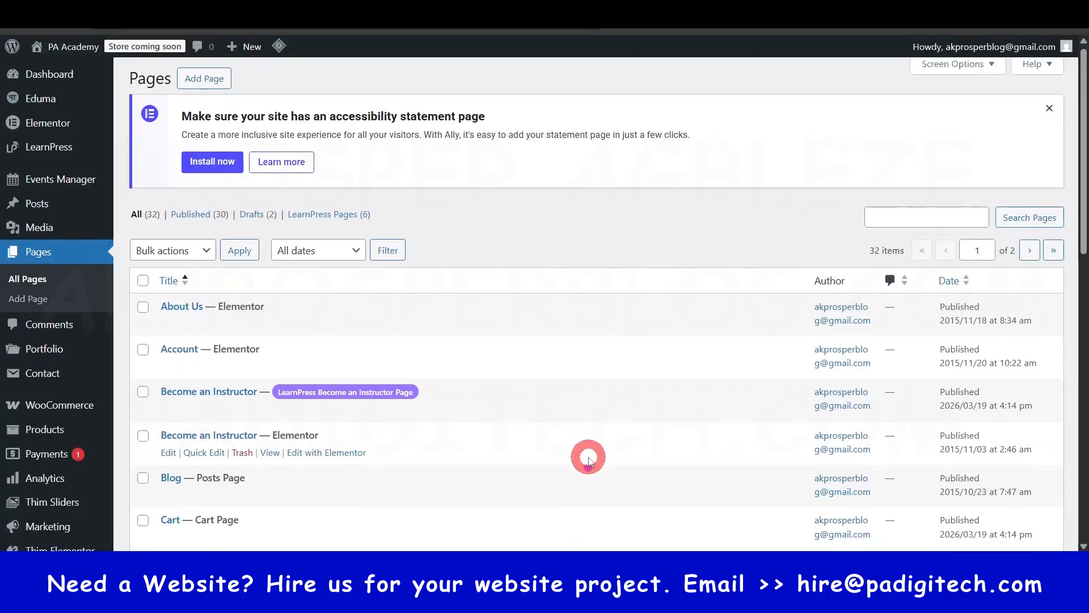
- Inspect the status options in the quick edit of the LearnPress Become an Instructor page and close it without saving
scroll(587, 455, "down", 4)
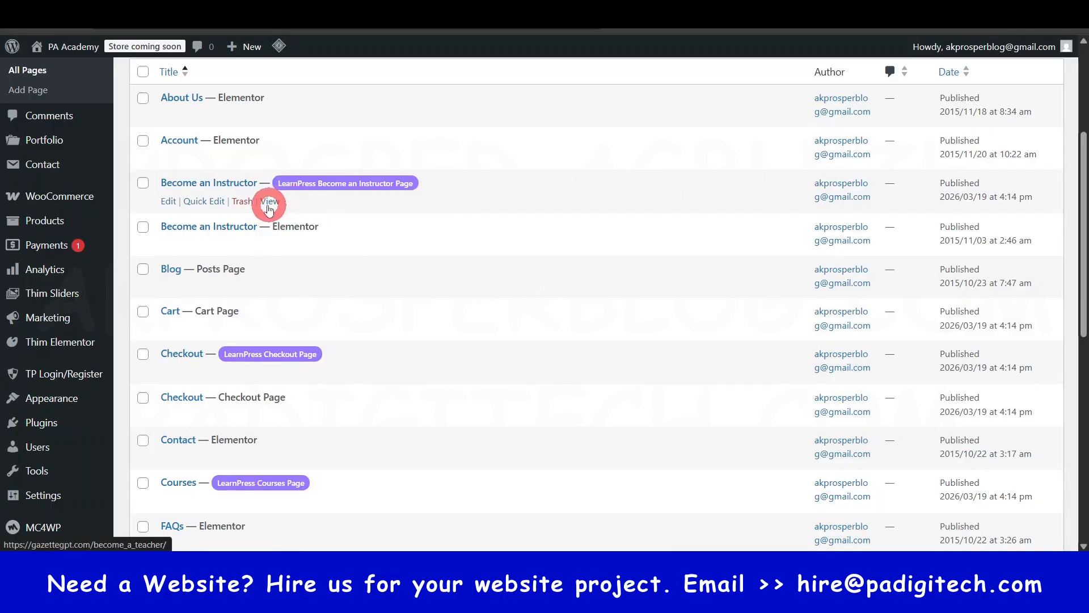
left_click(210, 202)
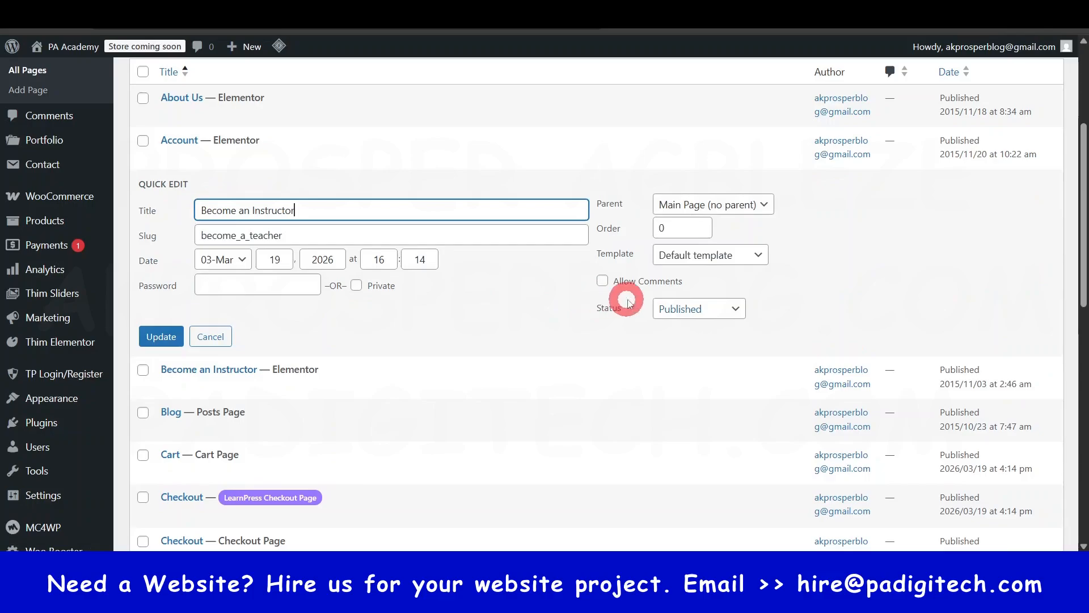
left_click(699, 309)
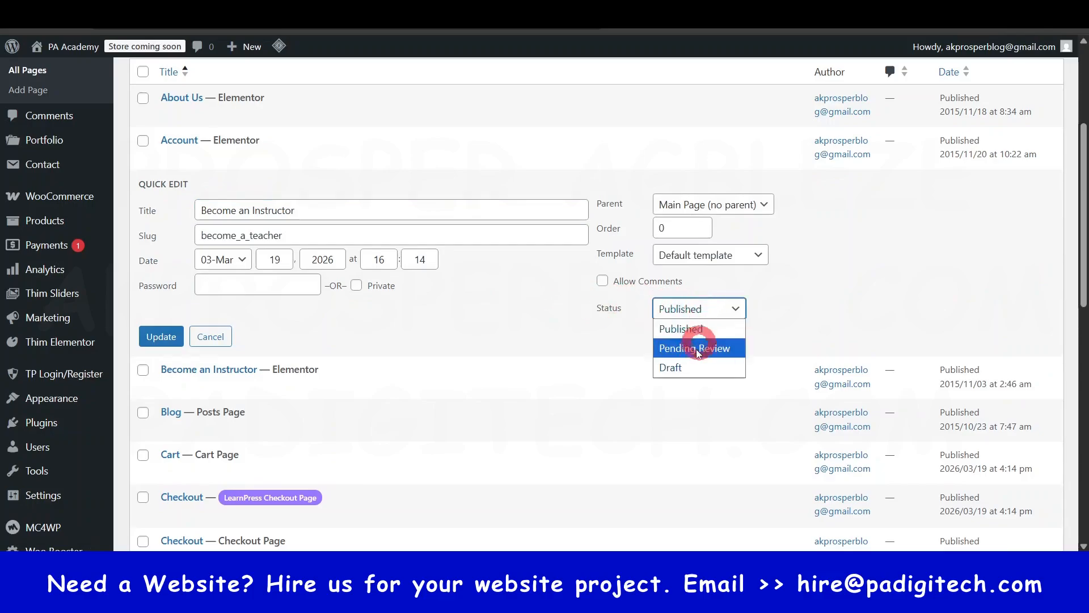
left_click(135, 159)
left_click(161, 340)
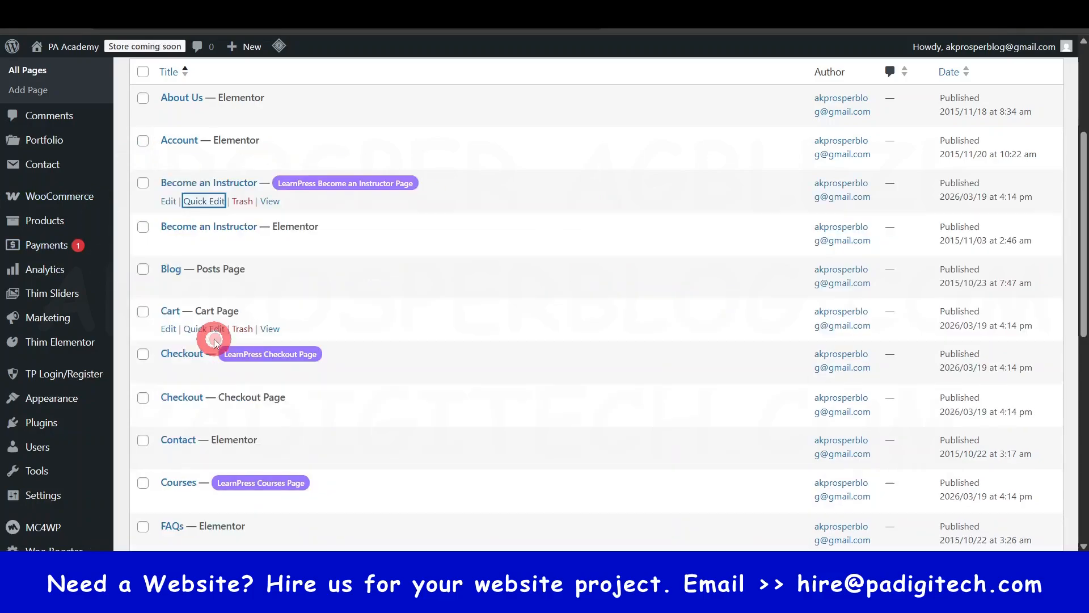
- View the live Home front page from the pages list and look through its sections
scroll(266, 333, "down", 6)
scroll(266, 329, "up", 3)
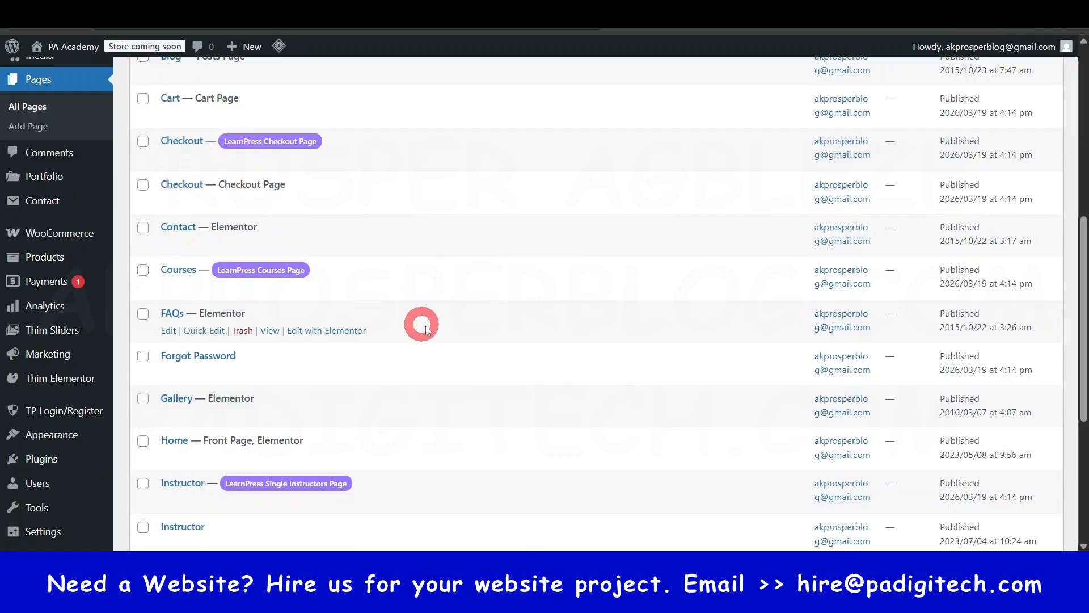
scroll(427, 317, "down", 2)
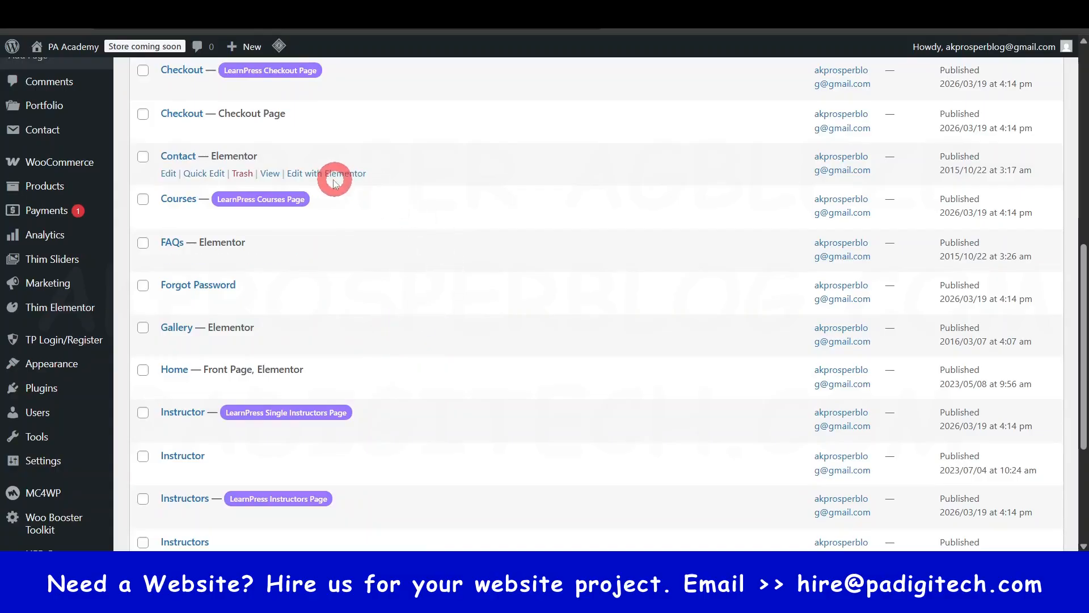
left_click(268, 387)
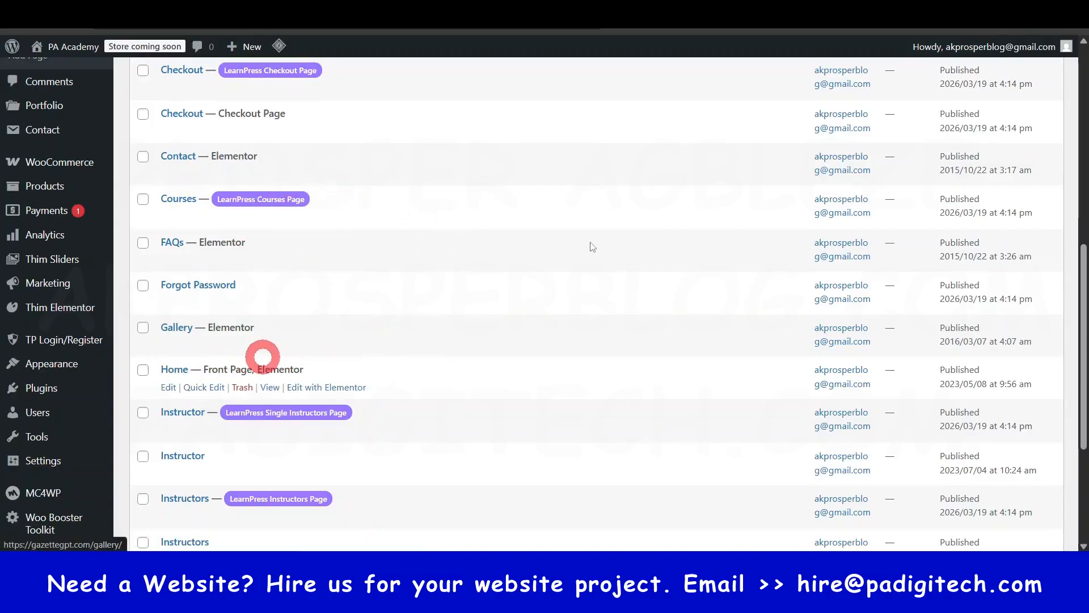
scroll(656, 280, "down", 20)
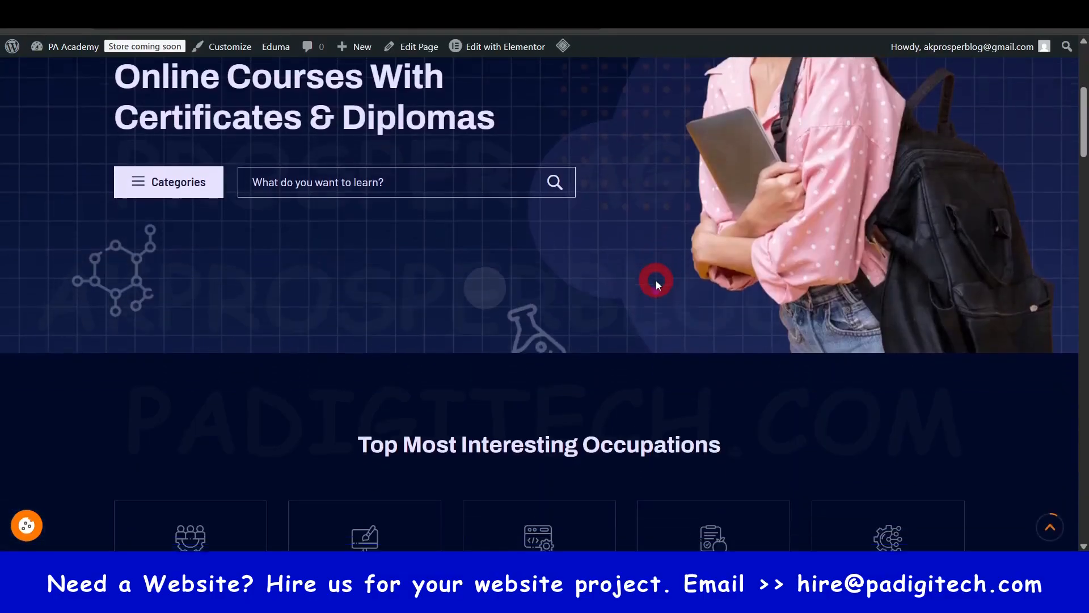
scroll(656, 281, "up", 15)
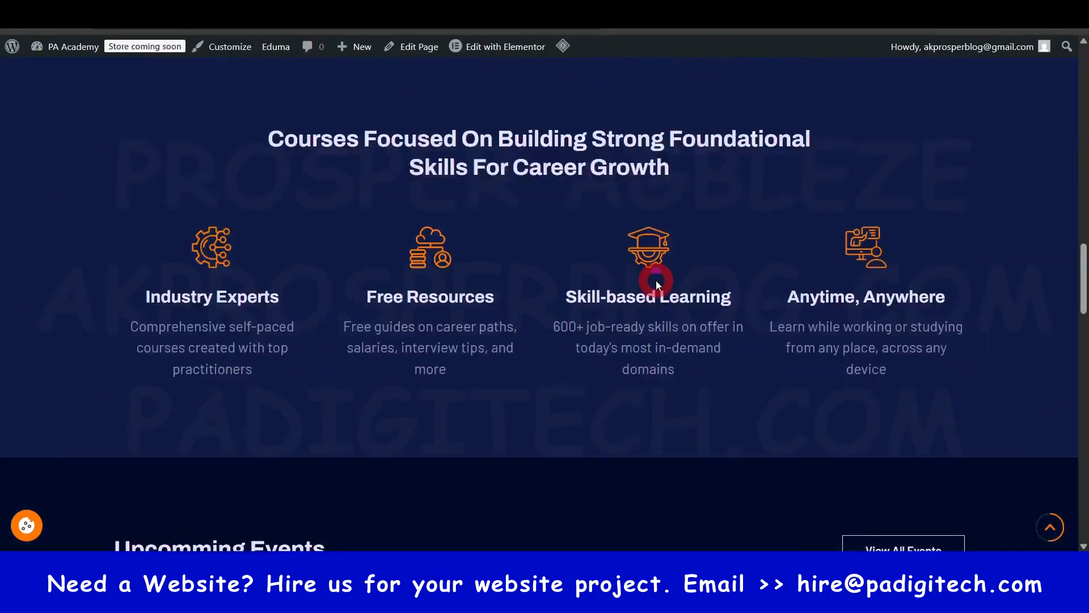
- Return to the pages list, find the Home front page and open its Elementor editor in a new browser tab
key("alt+Left")
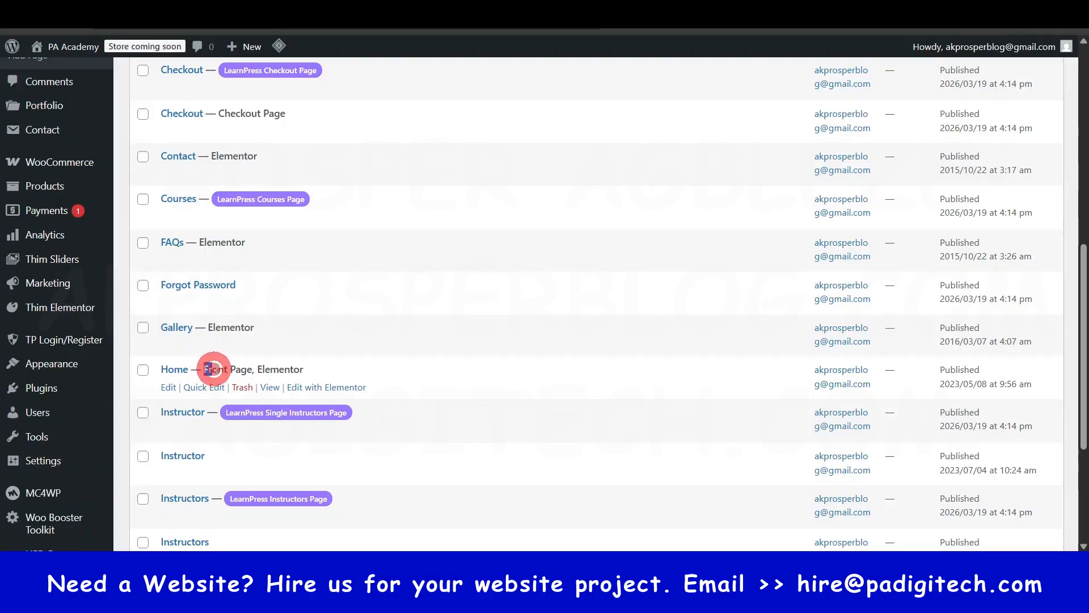
left_click_drag(209, 370, 306, 369)
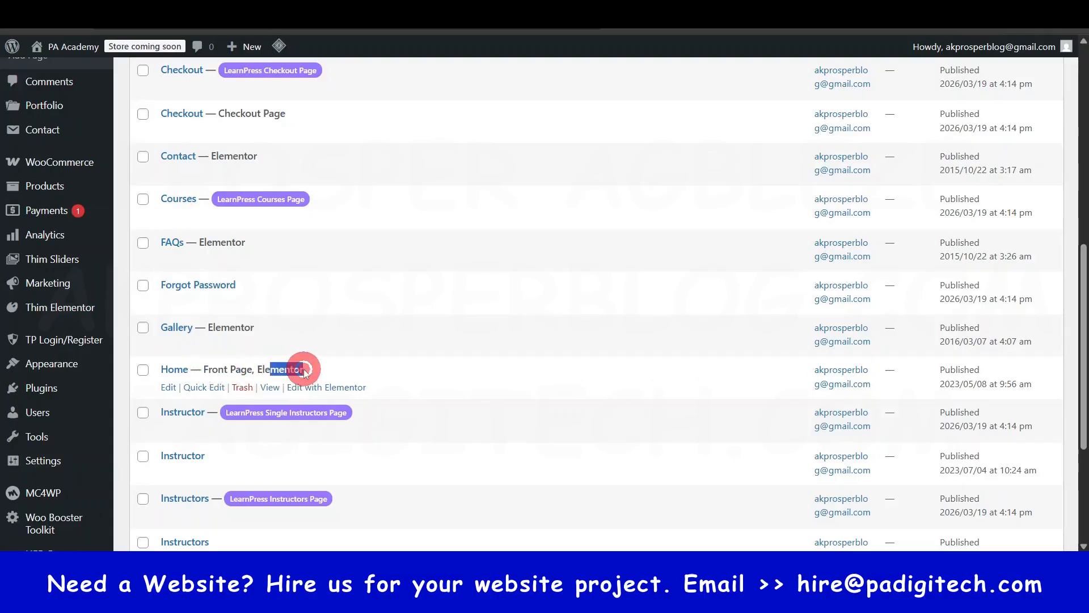
scroll(363, 382, "down", 1)
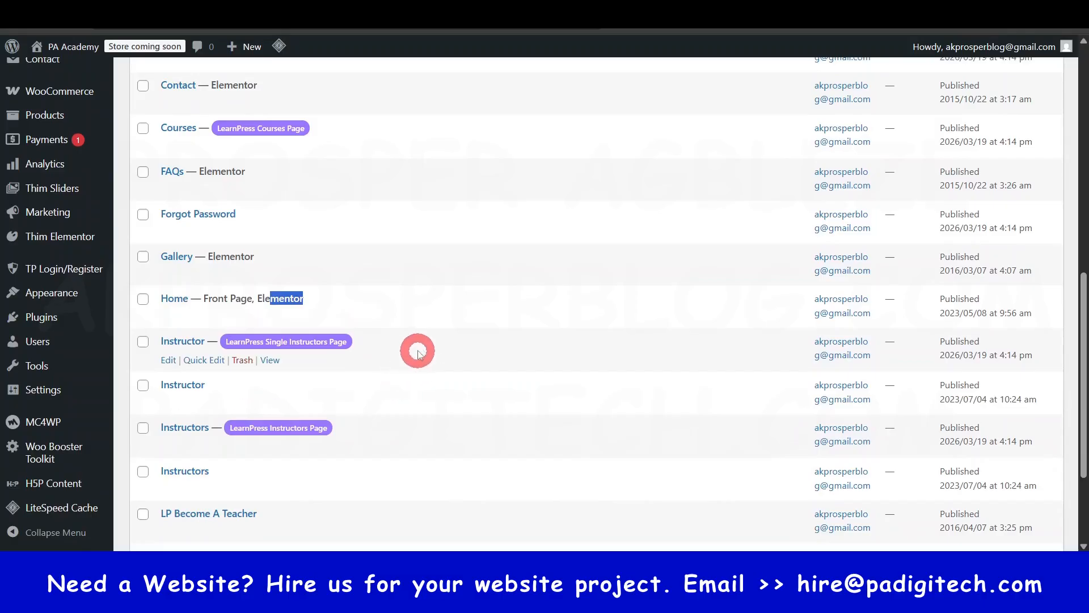
left_click(435, 313)
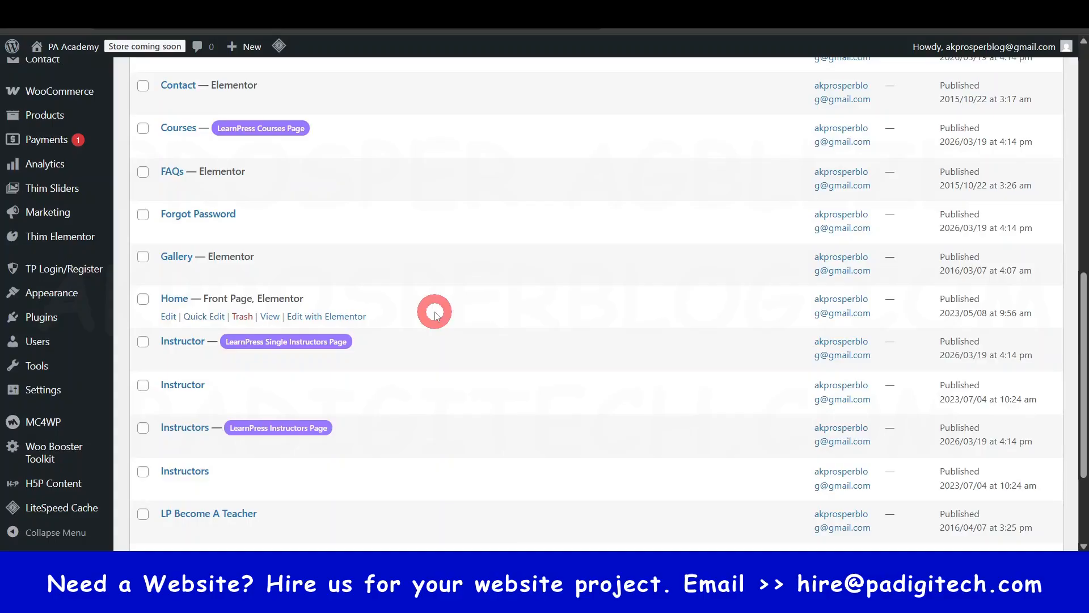
right_click(319, 321)
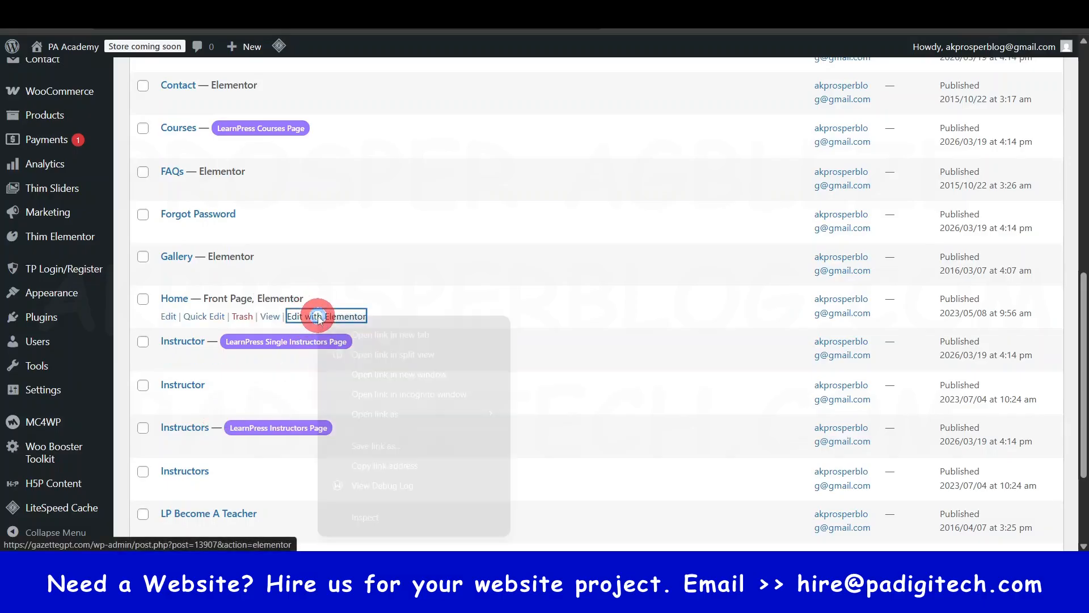
left_click(397, 334)
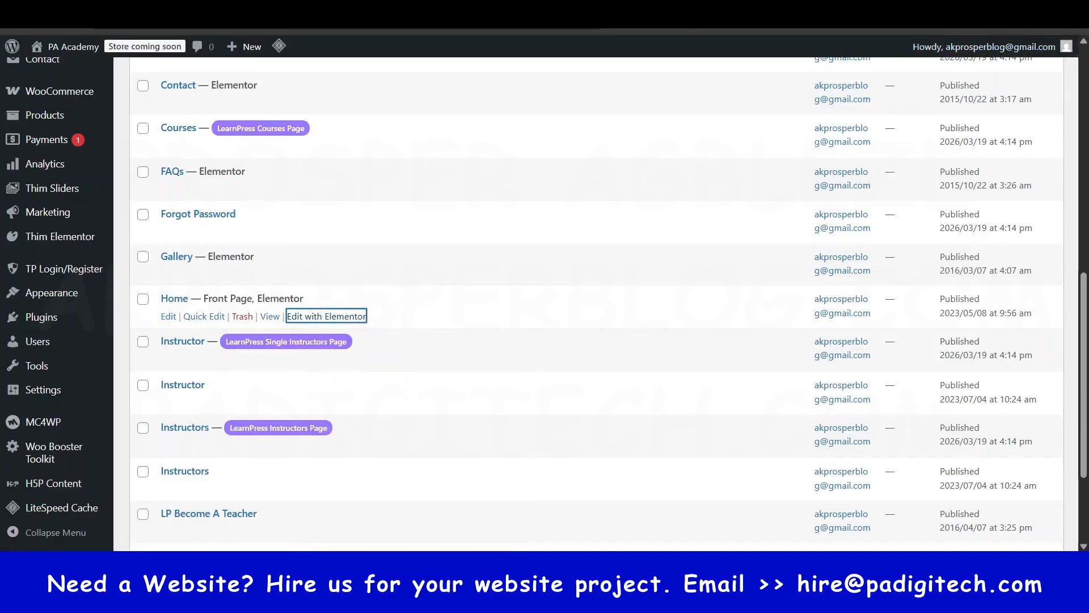
- Go back to the top of the live Home page and open that page for editing with Elementor
left_click(744, 32)
scroll(385, 308, "up", 5)
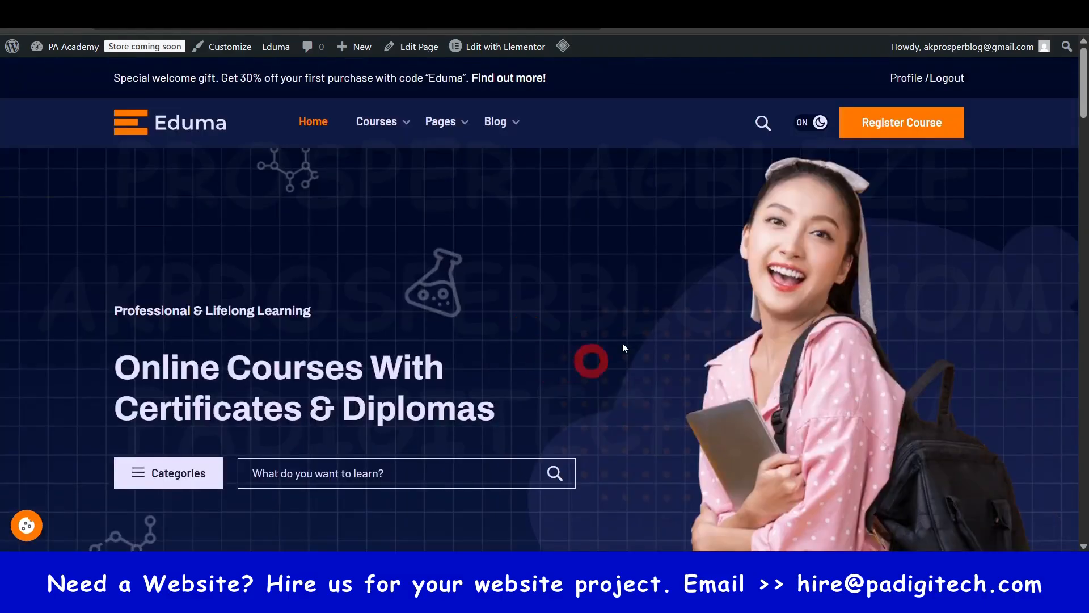
mouse_move(514, 55)
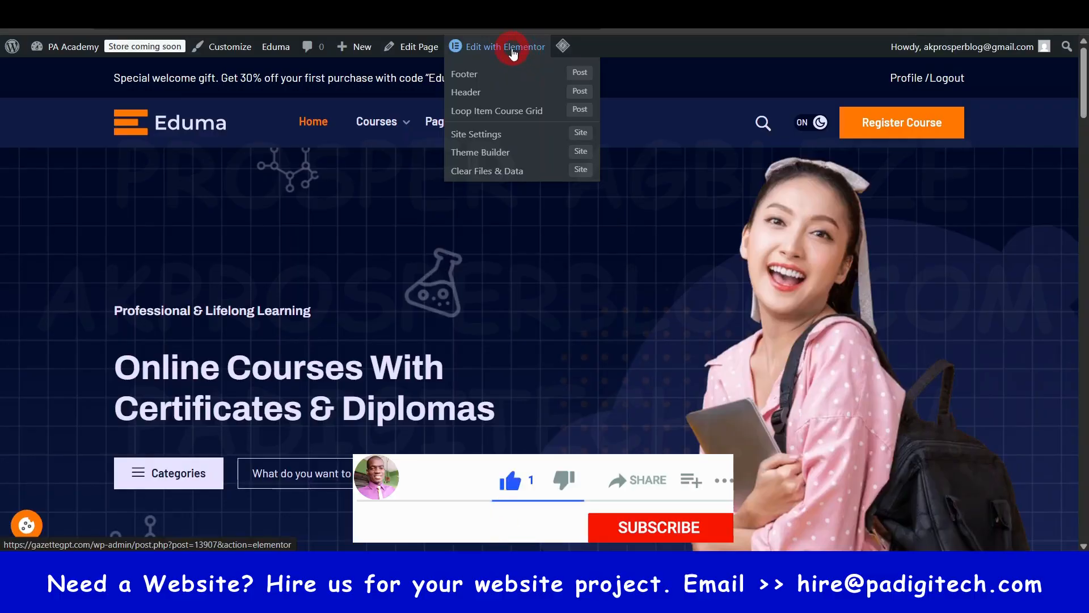
left_click(497, 46)
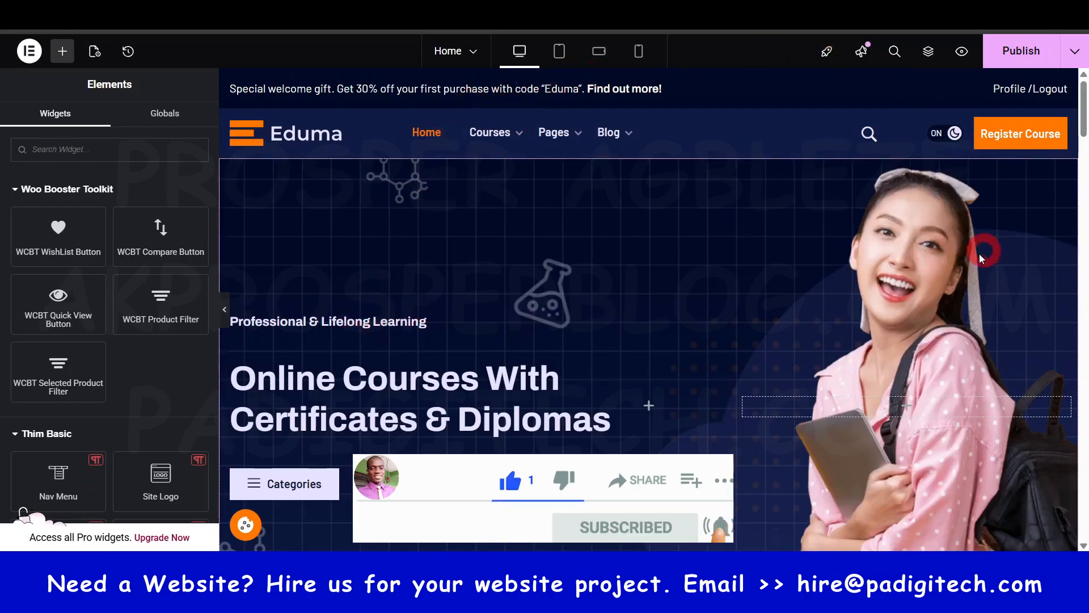
- Look over the Home page in the editor down to its footer, and check the list of recently edited pages
scroll(920, 294, "down", 20)
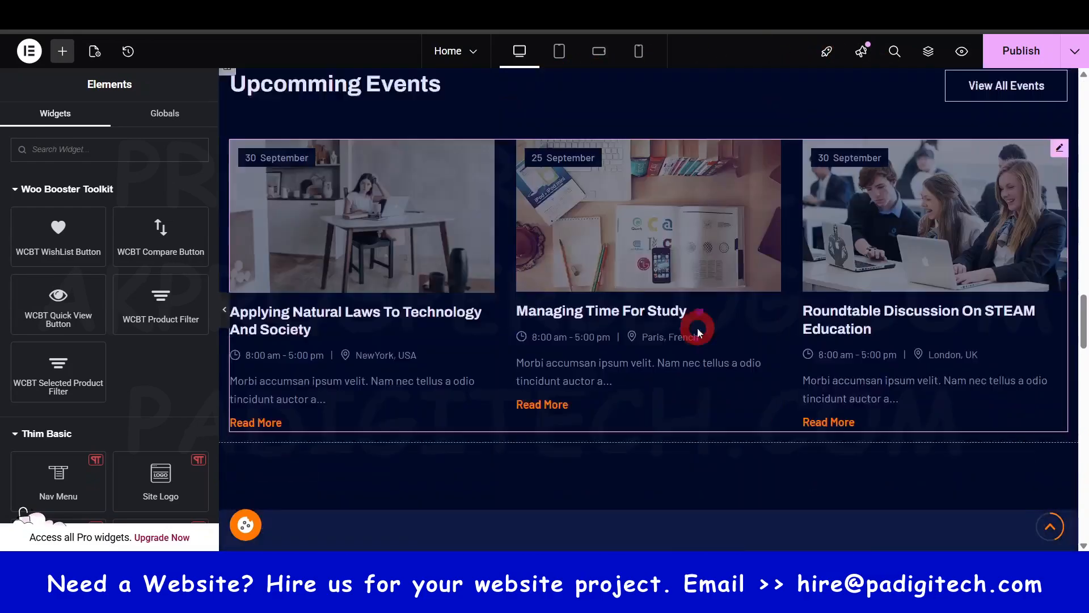
scroll(664, 348, "down", 15)
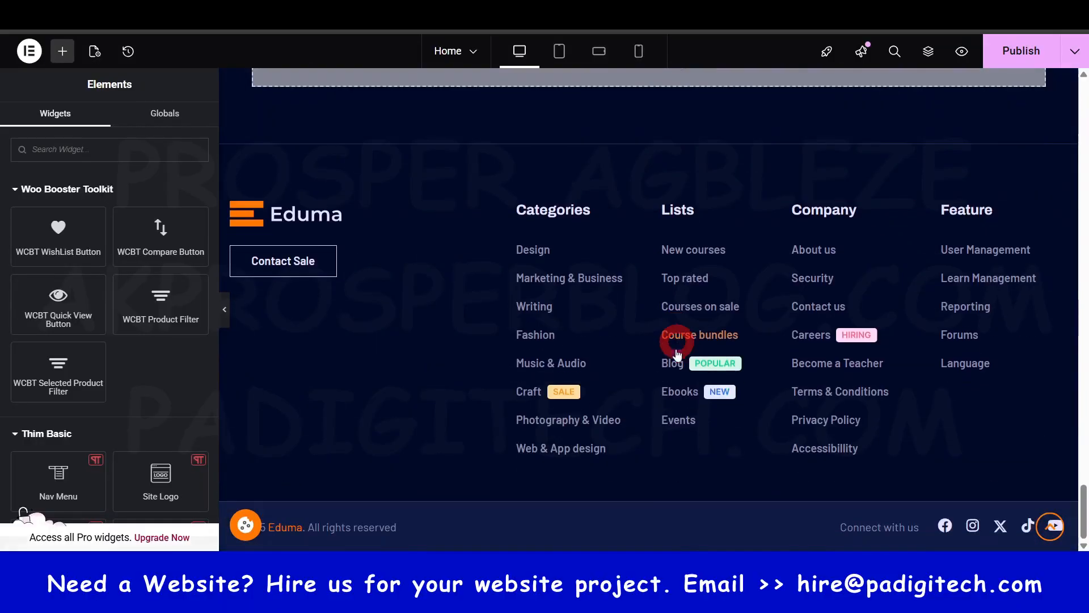
left_click_drag(1081, 487, 1082, 87)
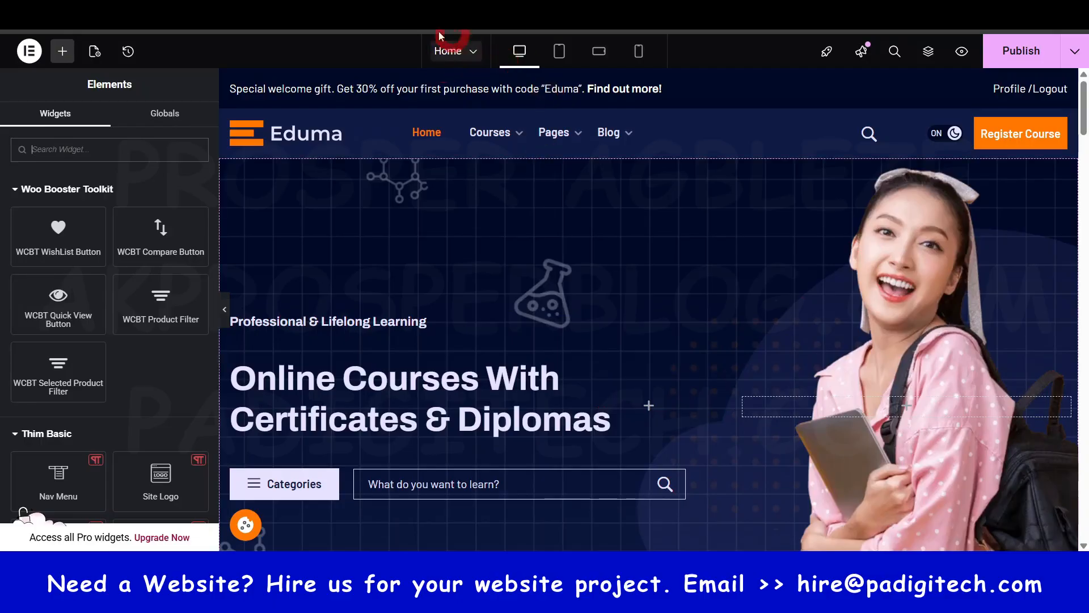
left_click(470, 57)
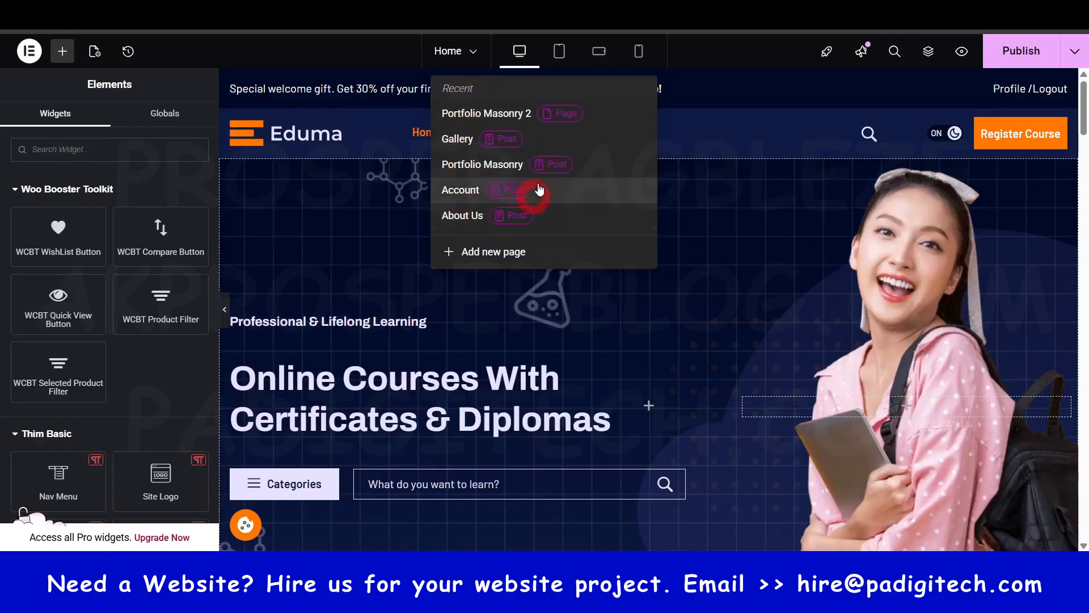
left_click(473, 52)
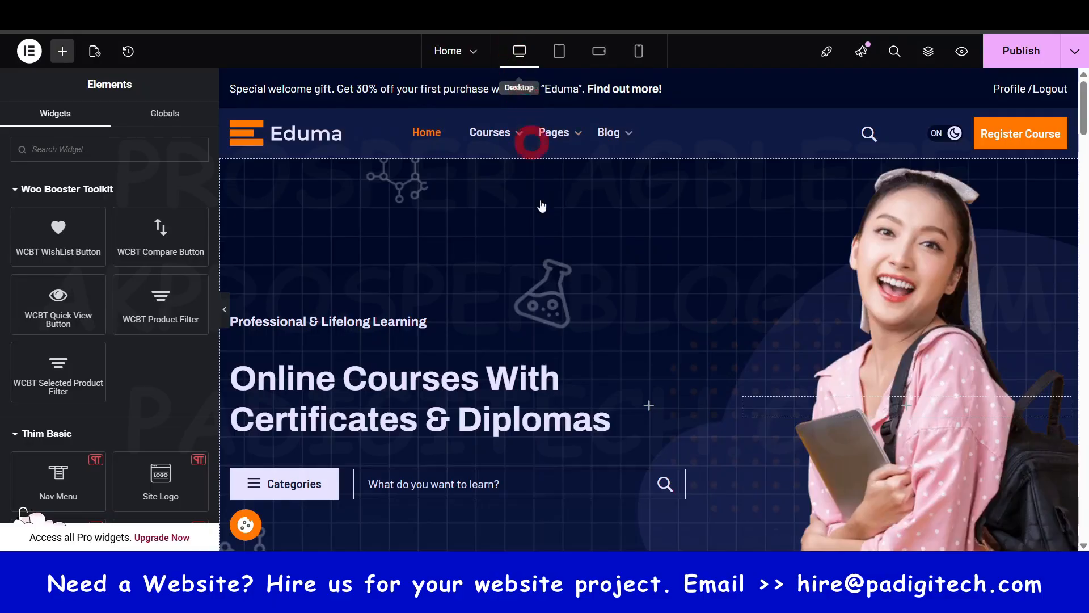
- Review the upper sections of the Home page in the desktop layout, including the course categories and Business Strategy tabs
scroll(569, 350, "down", 10)
scroll(568, 349, "down", 1)
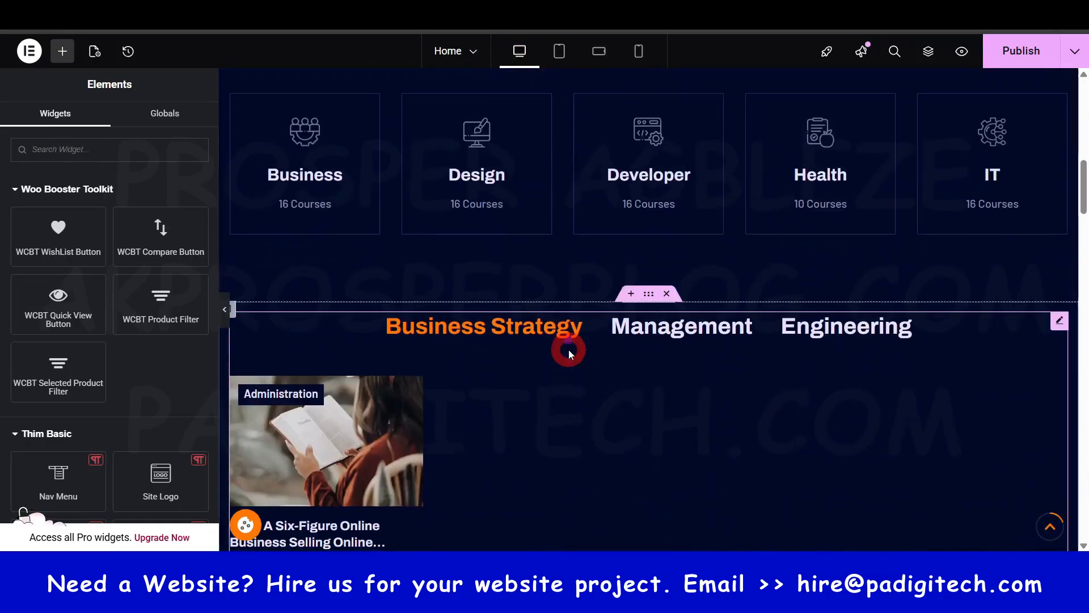
scroll(568, 350, "up", 12)
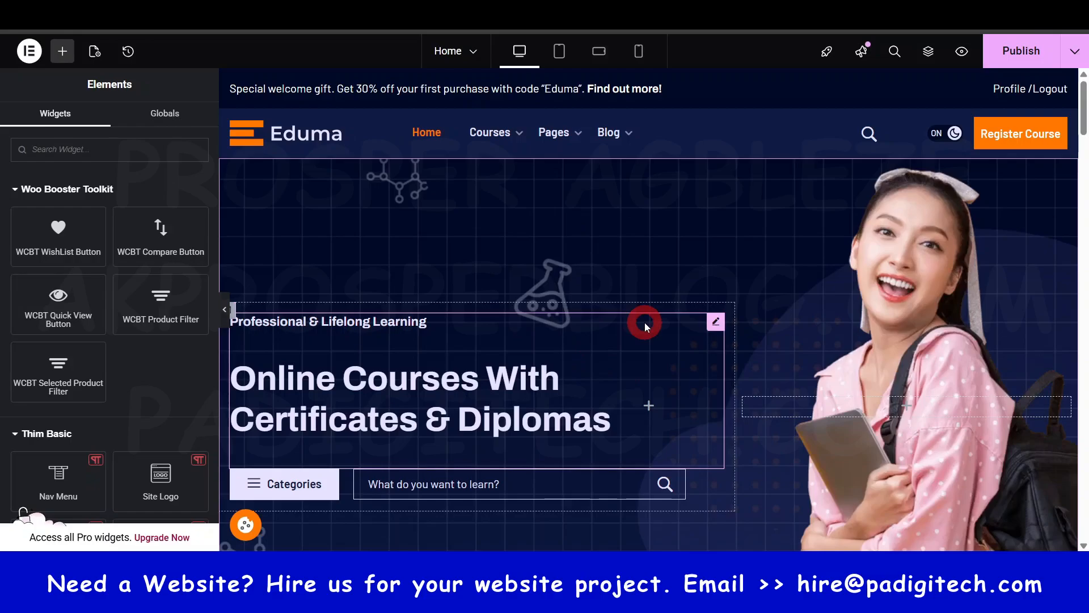
scroll(644, 323, "down", 3)
scroll(644, 322, "up", 3)
- Preview the Home page in the Tablet Portrait layout and check its hero section
left_click(559, 51)
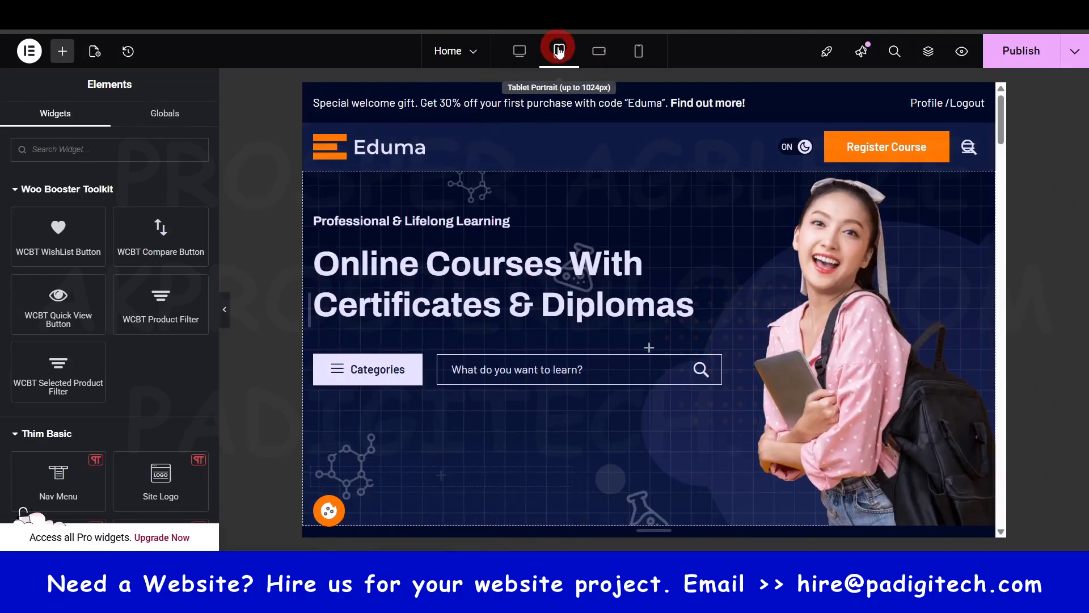
scroll(853, 328, "down", 2)
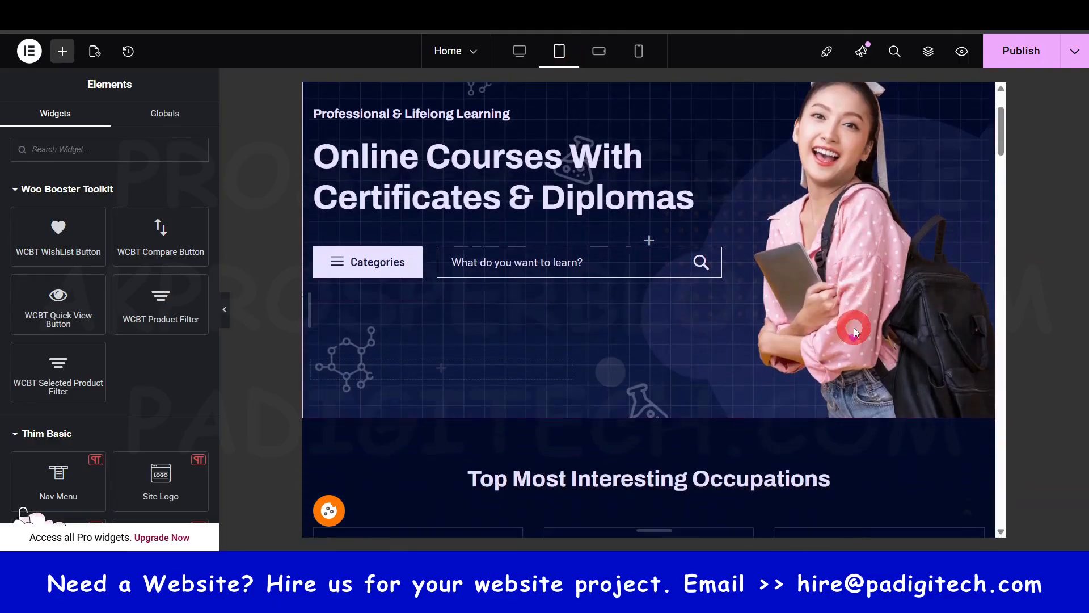
scroll(853, 328, "up", 3)
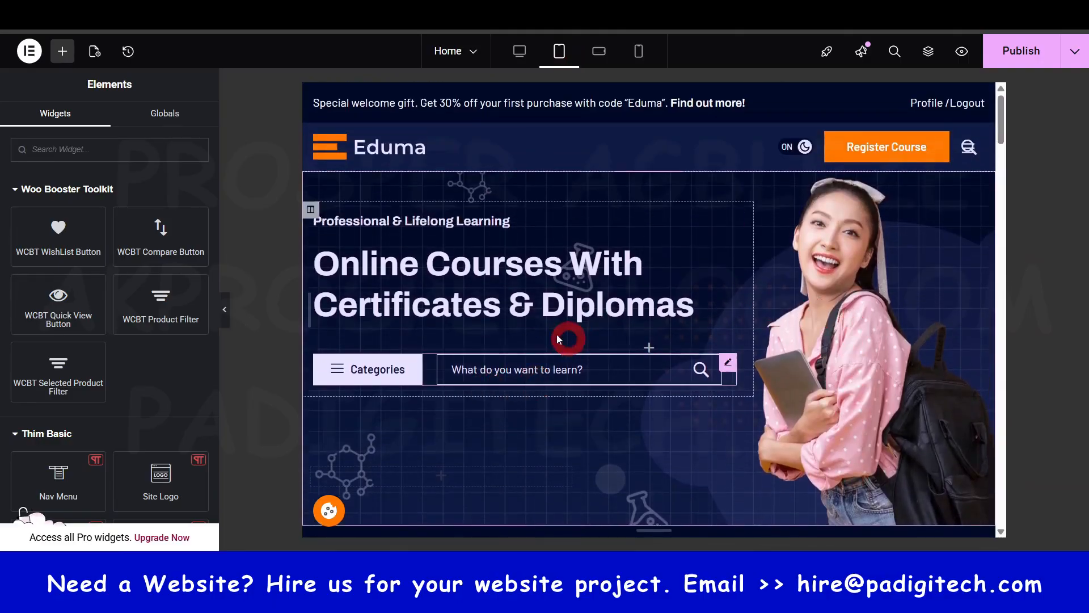
- Preview the Home page in the mobile landscape layout and look through the hero, category and course sections
left_click(596, 52)
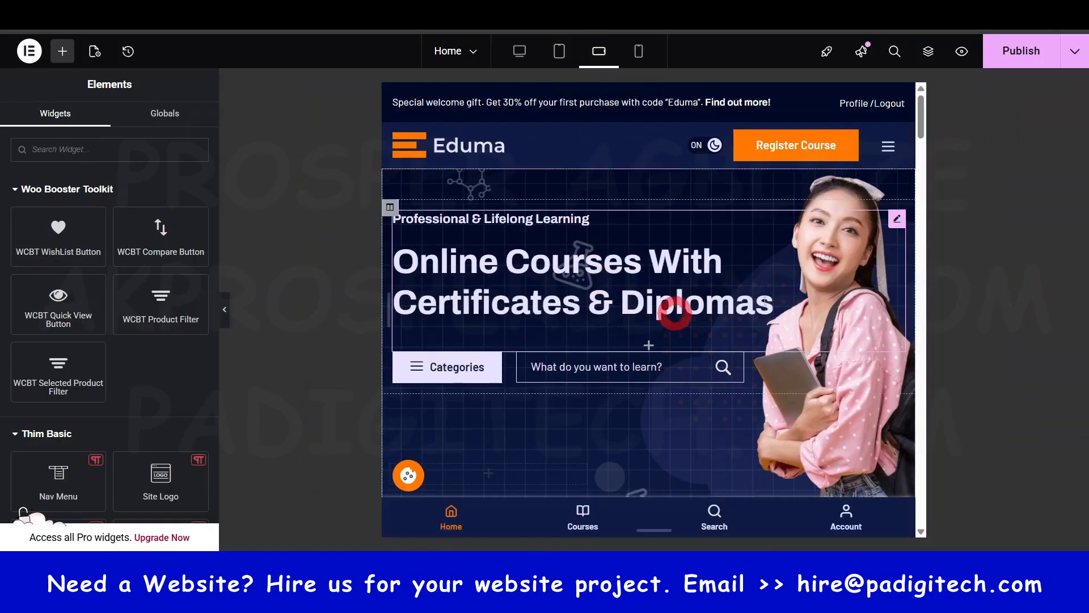
scroll(858, 329, "down", 4)
scroll(857, 326, "down", 8)
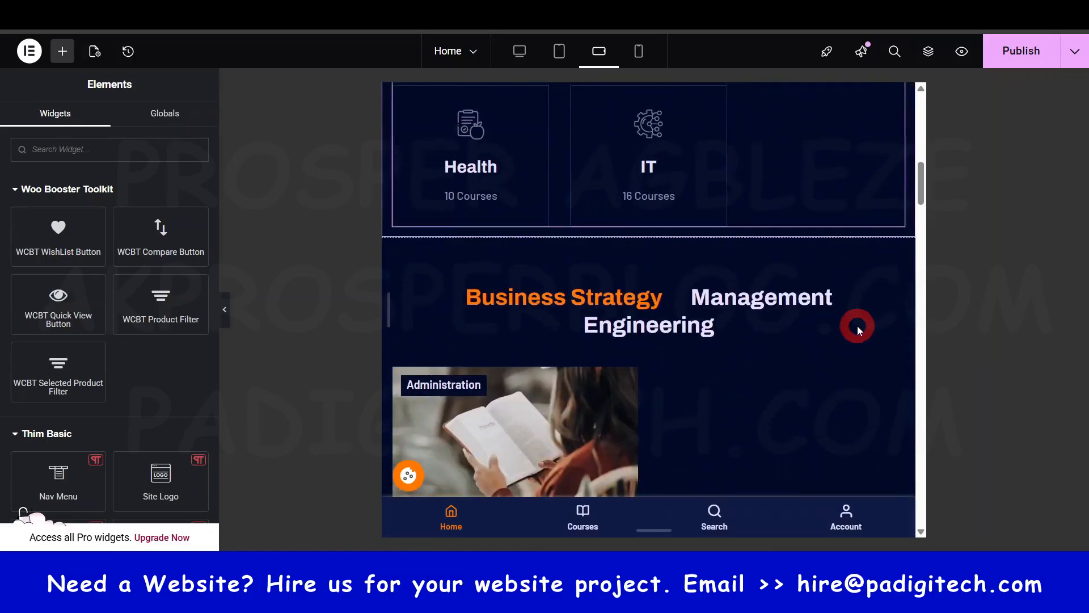
scroll(857, 325, "up", 5)
scroll(856, 326, "down", 9)
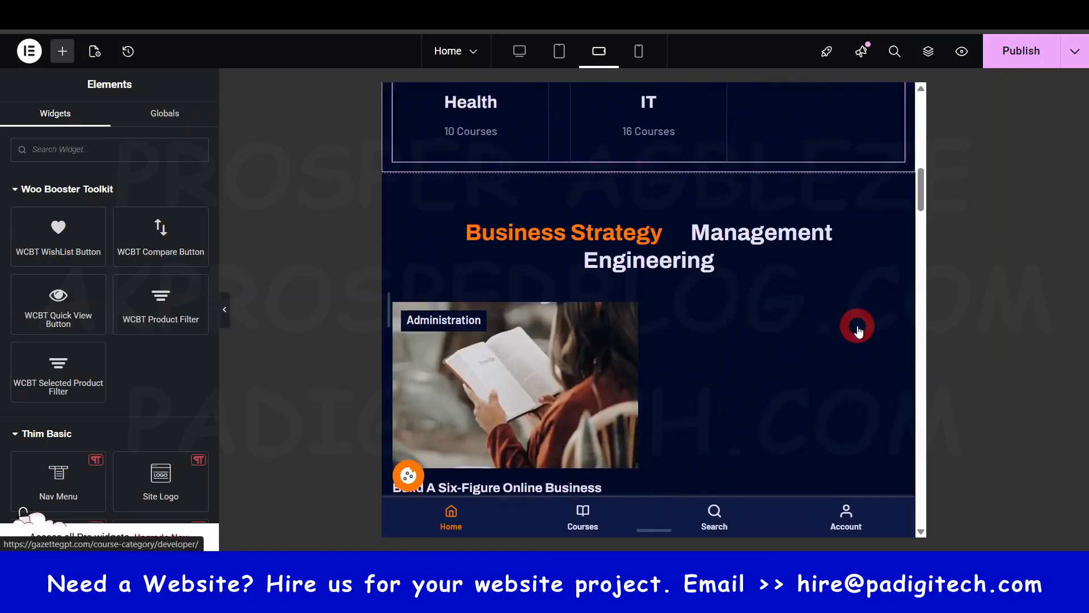
scroll(856, 326, "up", 15)
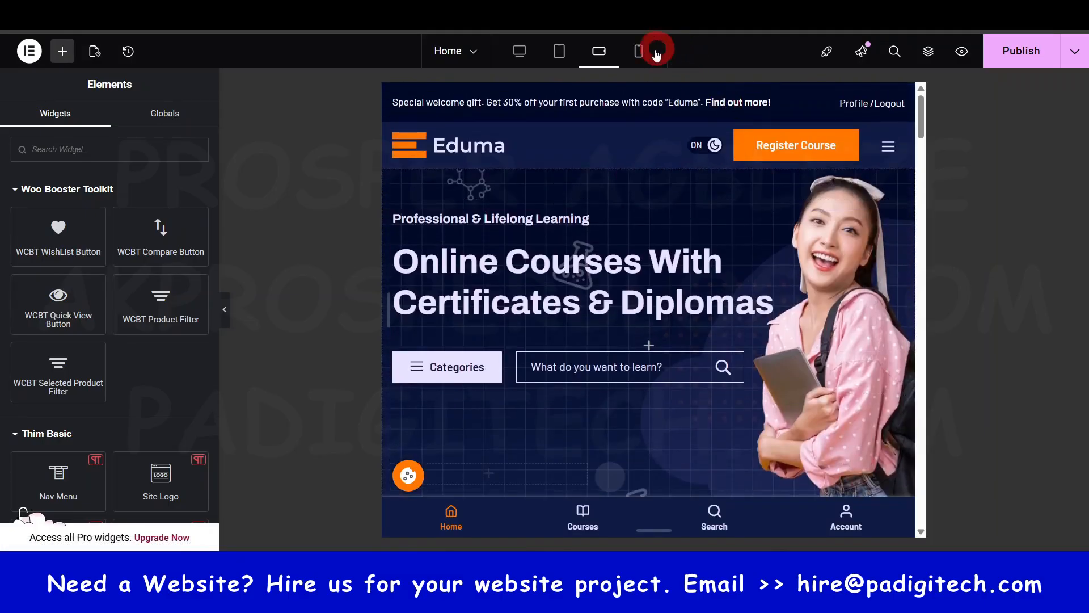
- Switch the Home page preview to Mobile Portrait and check its hero section with the Categories button and course search
left_click(639, 51)
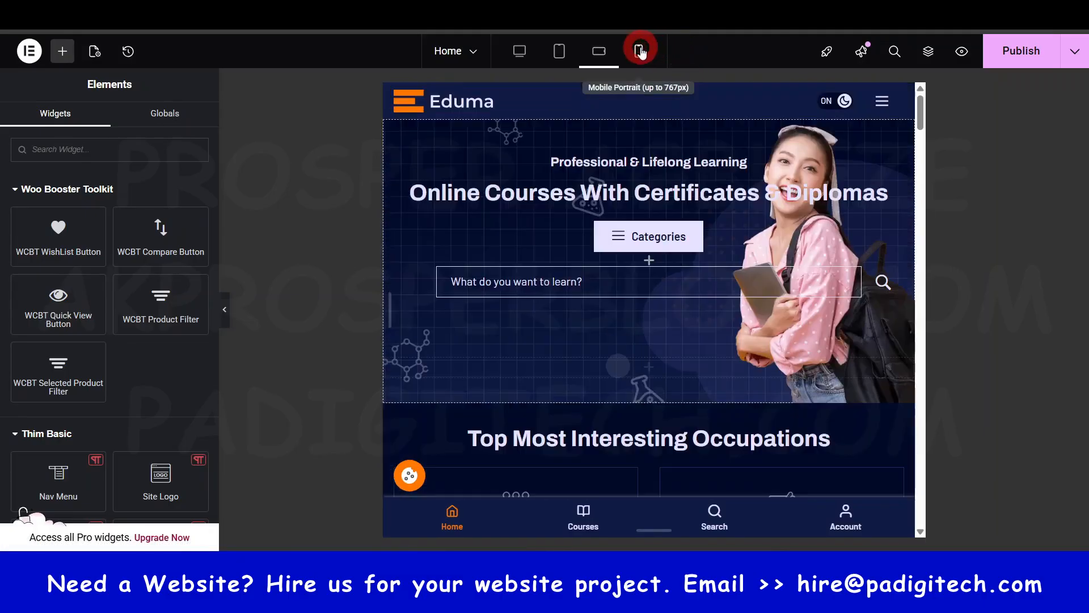
left_click(715, 273)
scroll(713, 274, "down", 5)
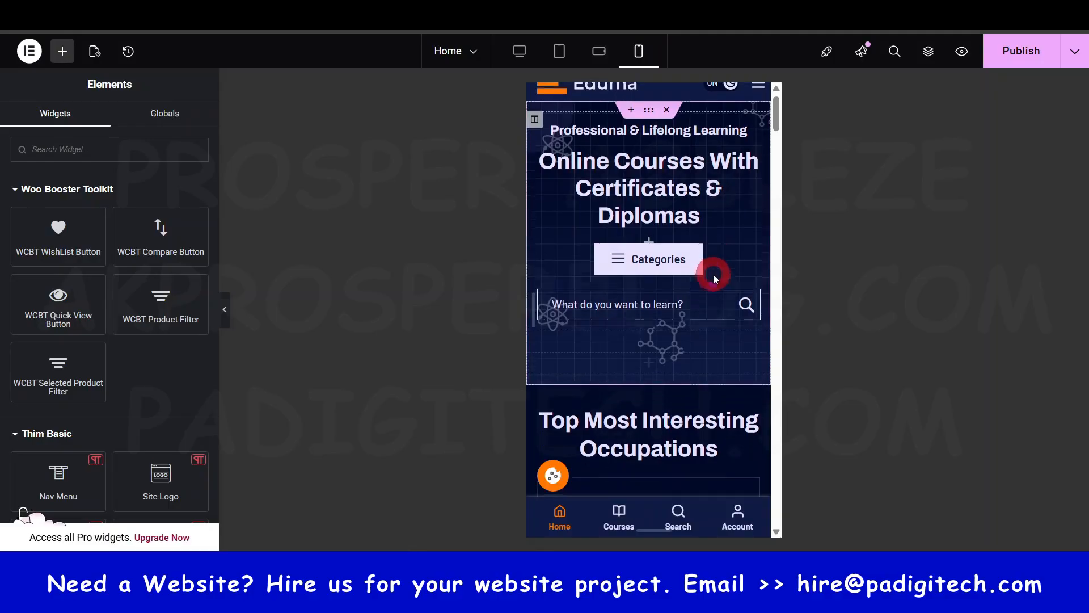
scroll(713, 274, "up", 5)
left_click(649, 208)
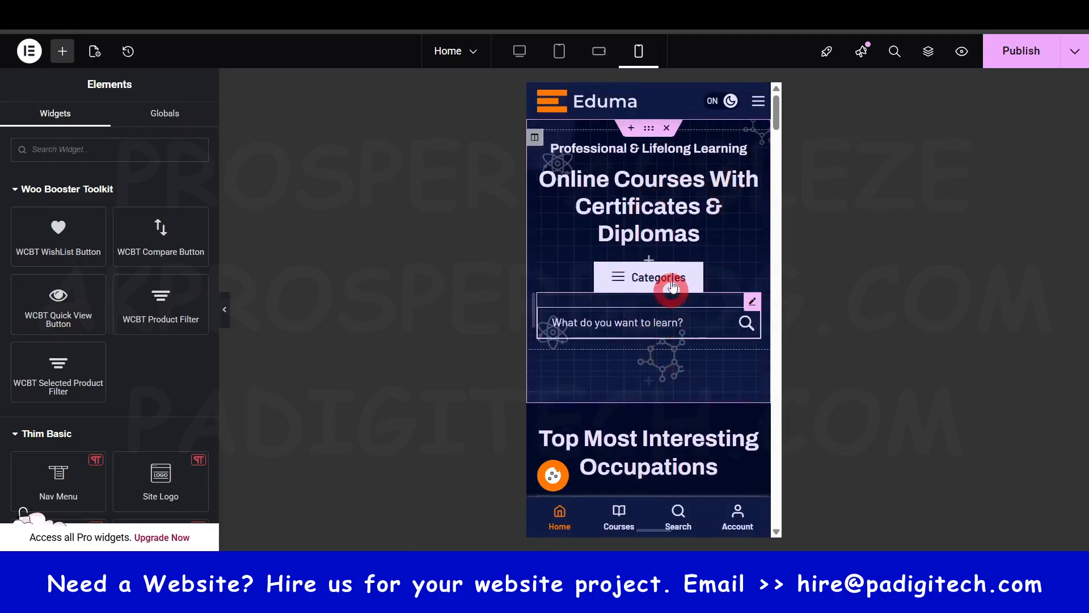
left_click(640, 51)
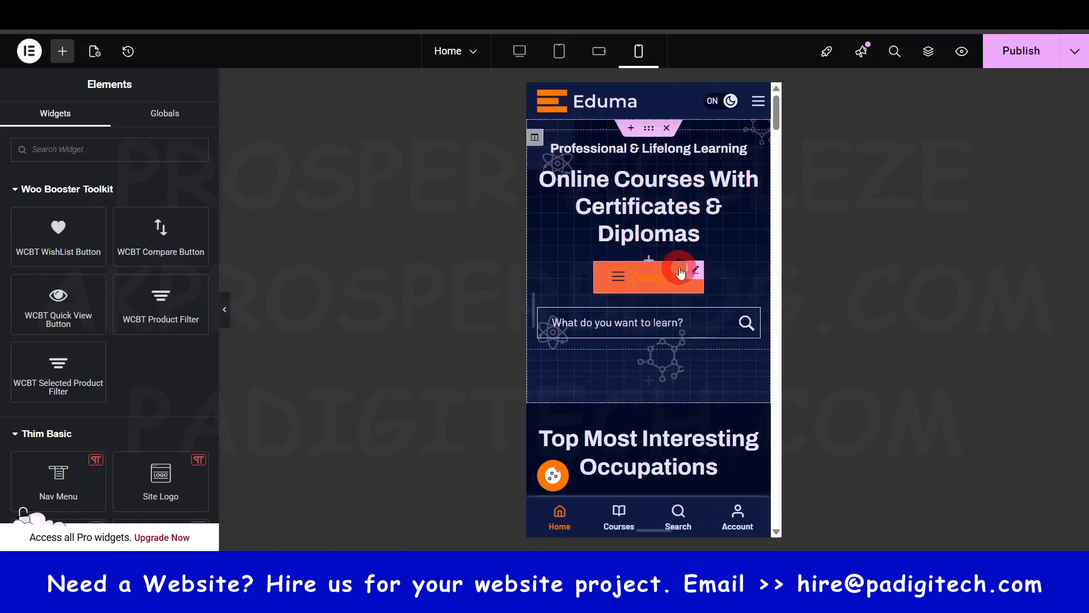
left_click(636, 62)
left_click(639, 51)
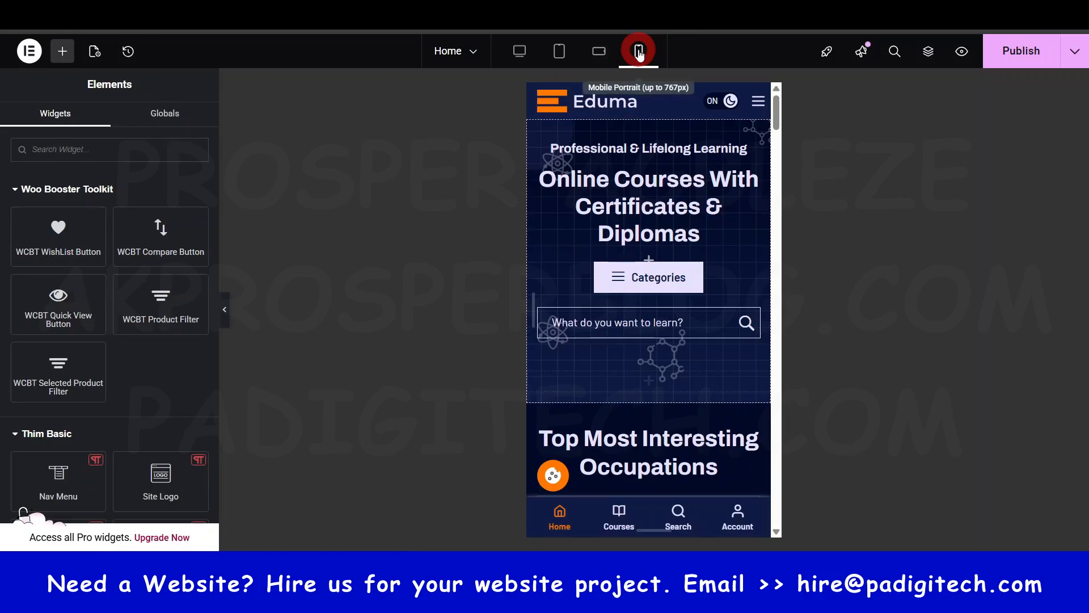
- Look through the Mobile Portrait layout of the Home page down to the footer, and return to the desktop layout
scroll(698, 352, "down", 15)
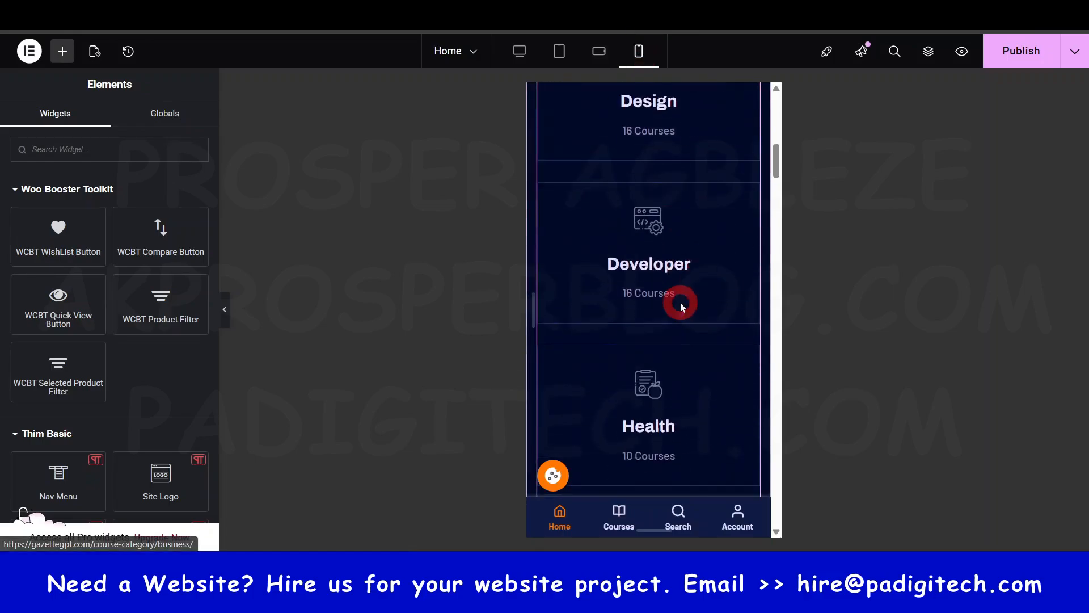
scroll(682, 307, "down", 20)
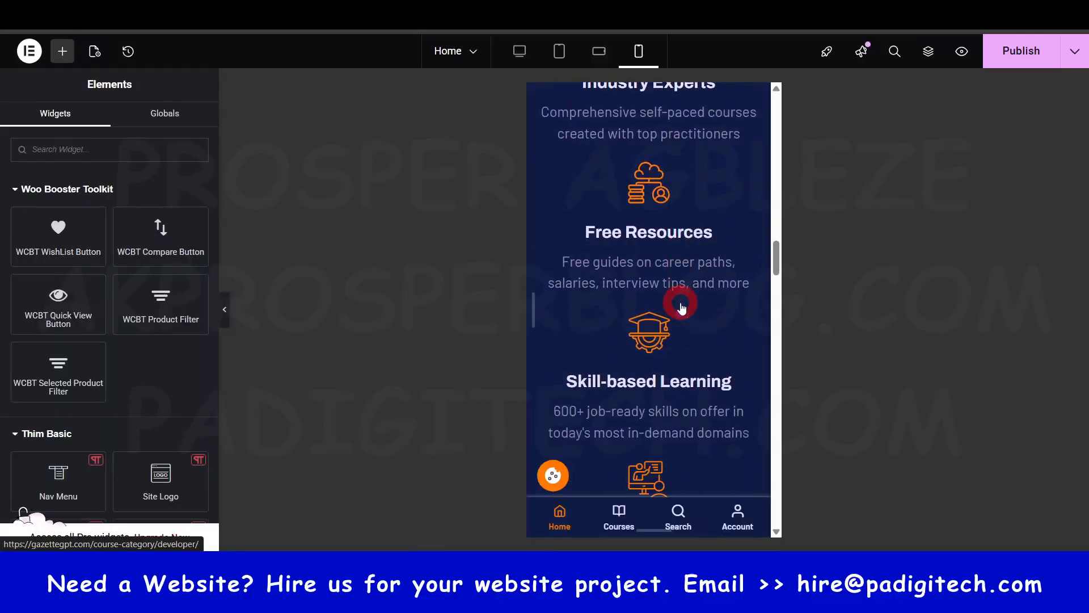
scroll(681, 307, "down", 20)
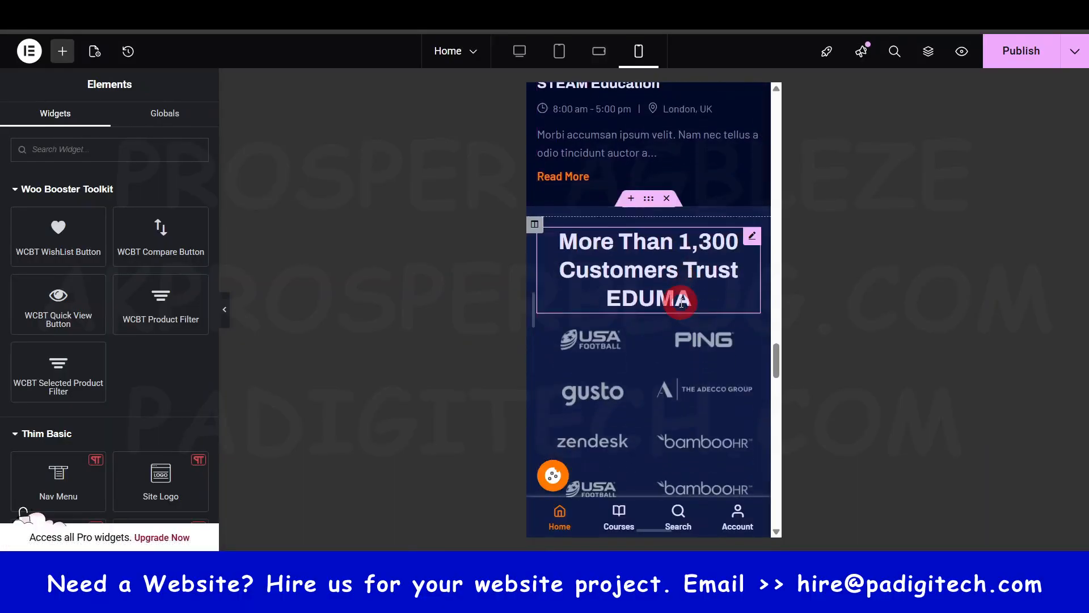
scroll(681, 307, "down", 15)
scroll(681, 307, "up", 7)
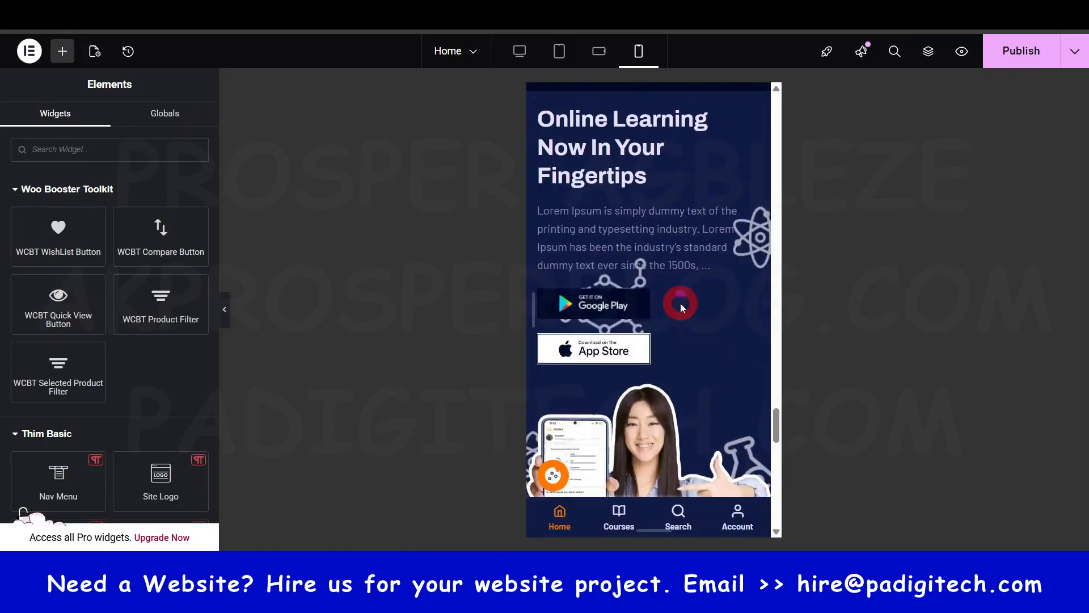
scroll(681, 307, "down", 1)
scroll(681, 307, "down", 10)
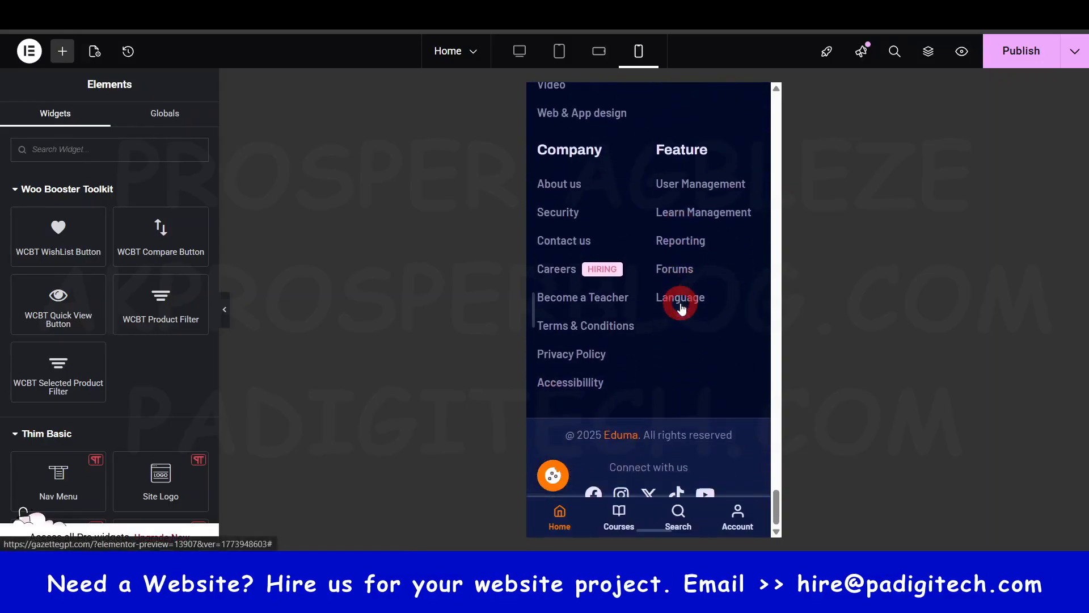
left_click(522, 57)
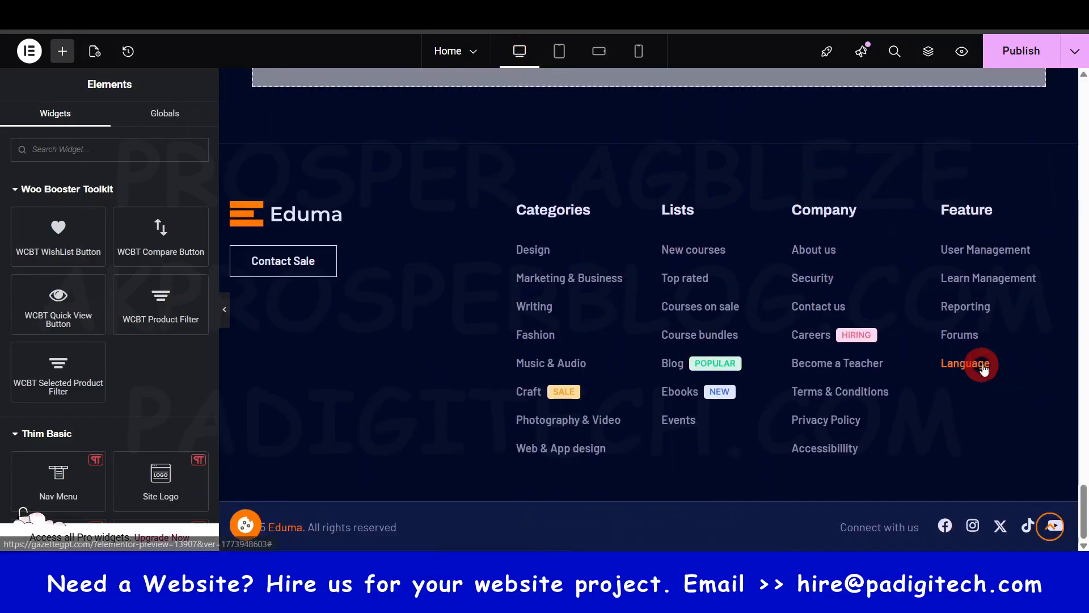
- Show the Home page structure and leave it floating over the hero section after docking it beside the canvas
left_click(1052, 526)
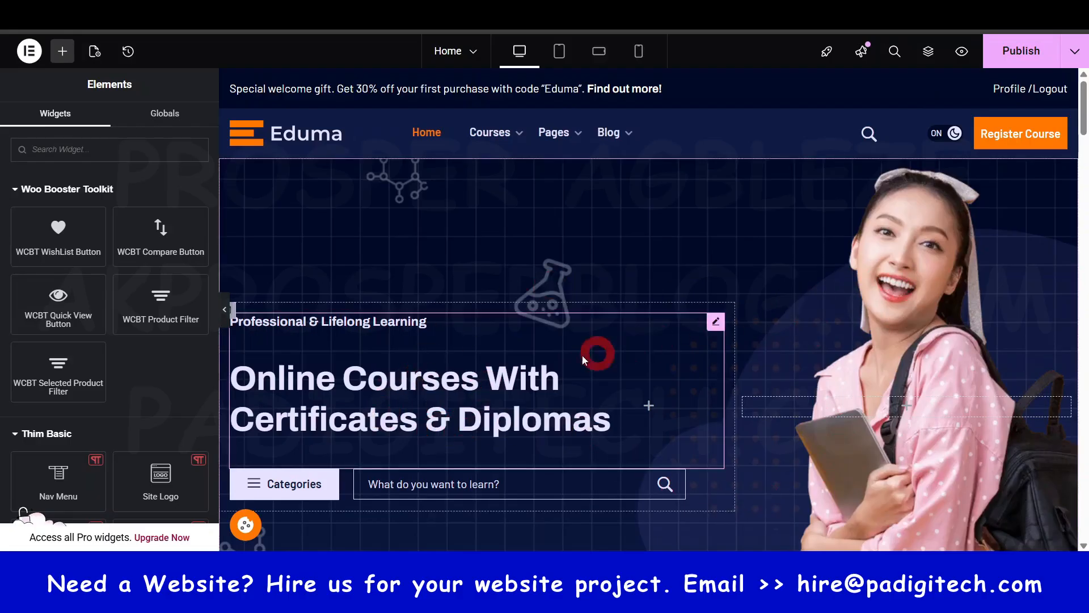
scroll(583, 358, "down", 3)
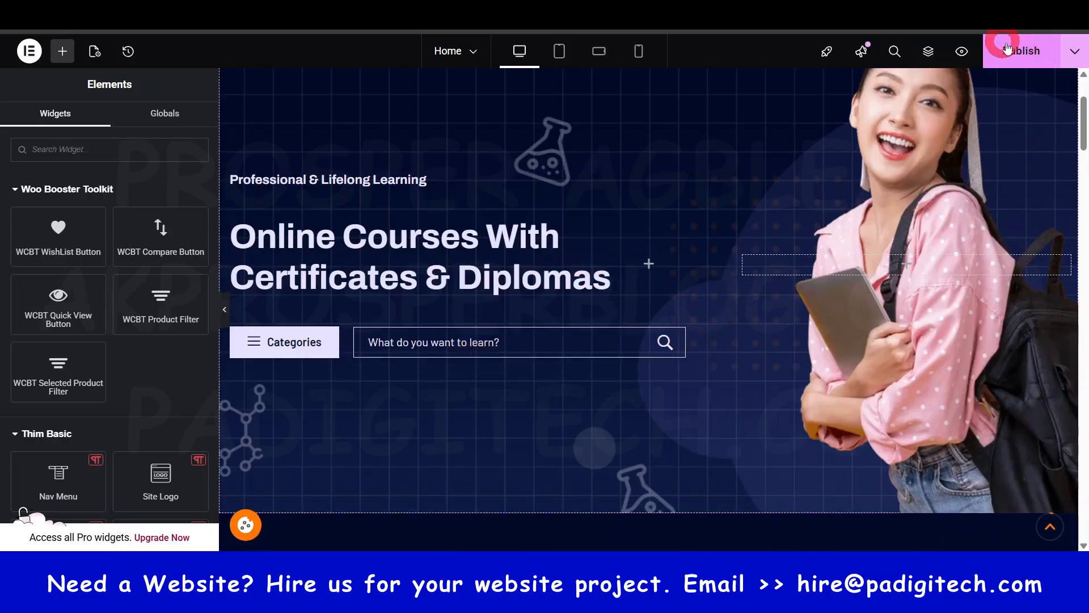
left_click(929, 52)
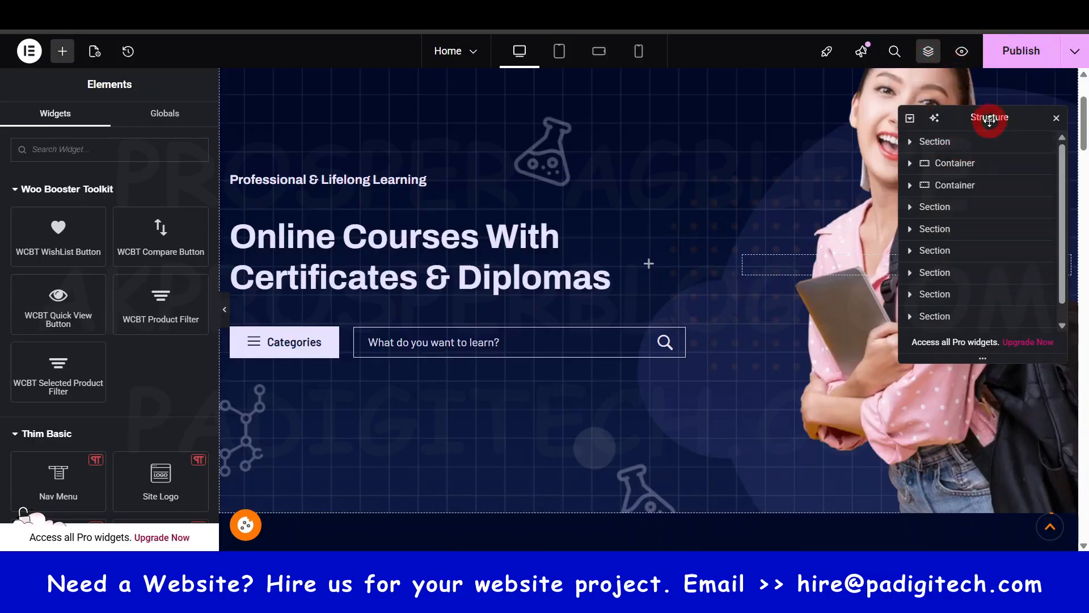
left_click_drag(985, 114, 1078, 229)
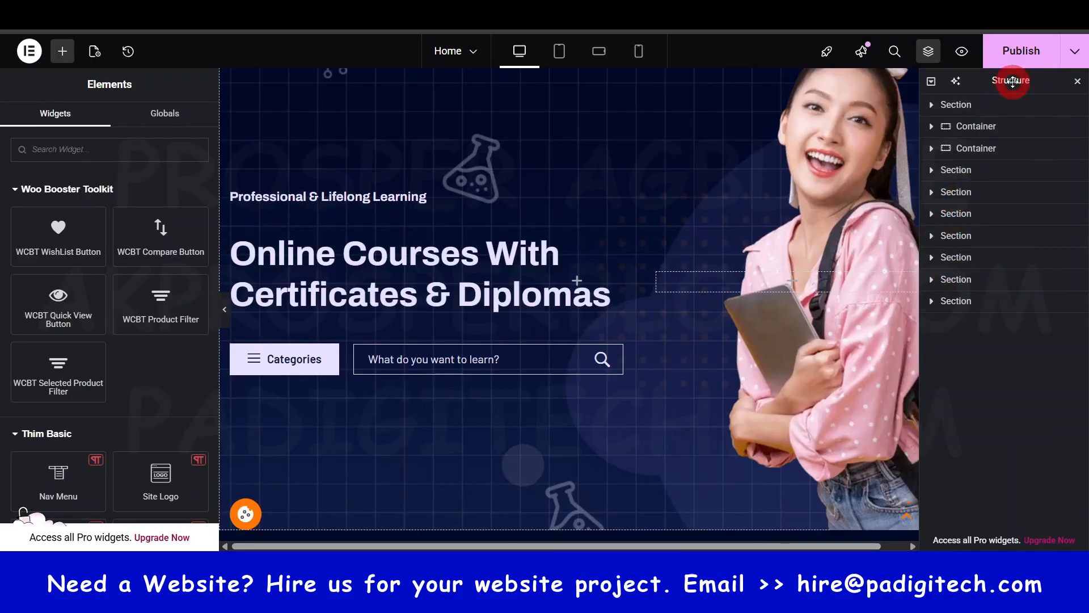
left_click_drag(1009, 81, 923, 183)
scroll(644, 258, "down", 3)
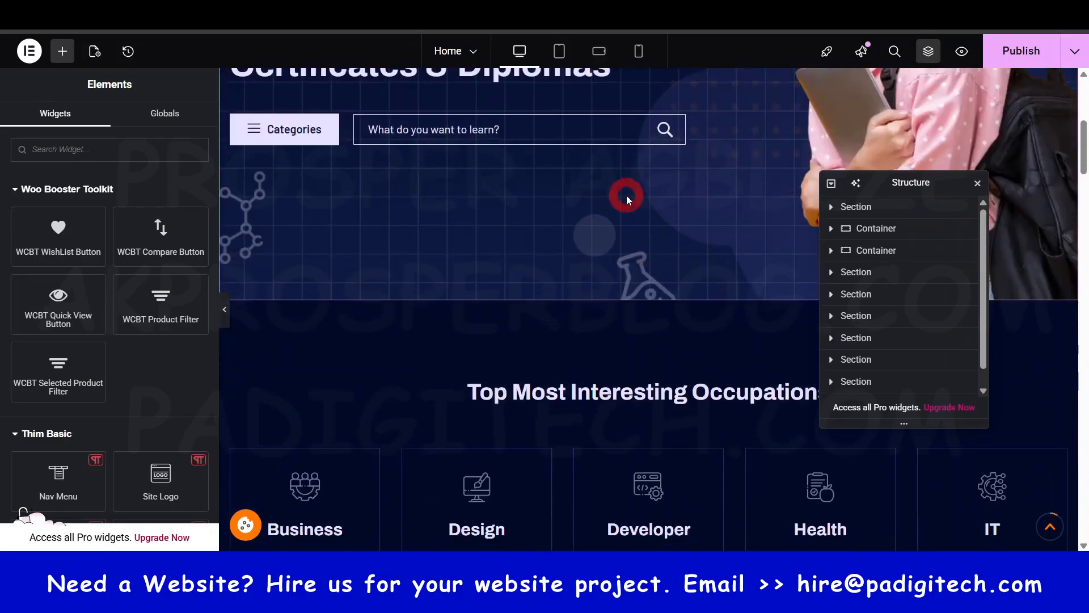
scroll(626, 195, "up", 5)
scroll(664, 264, "down", 6)
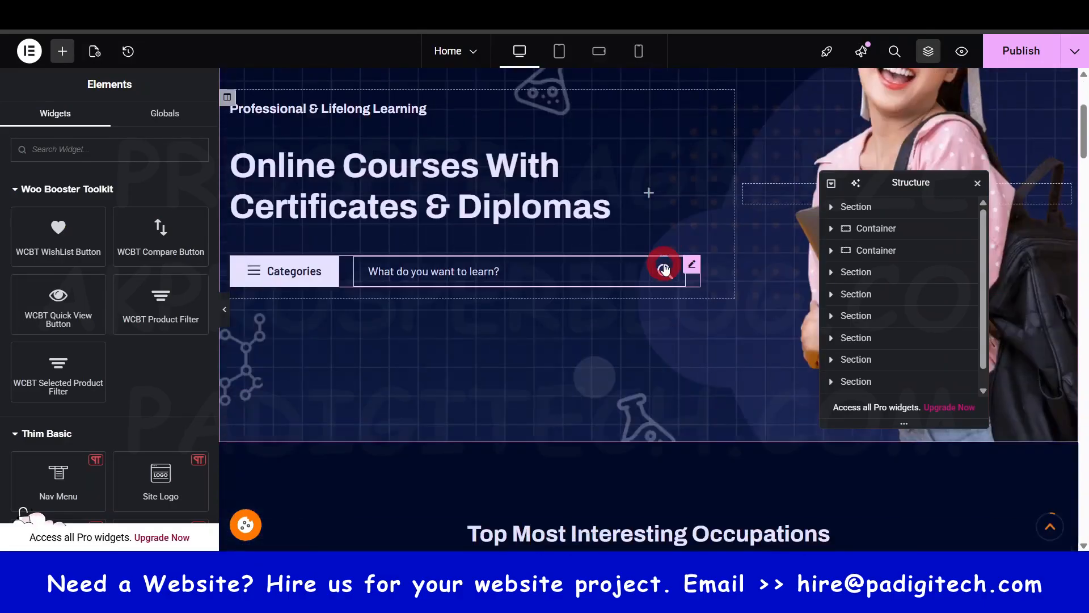
scroll(667, 249, "up", 4)
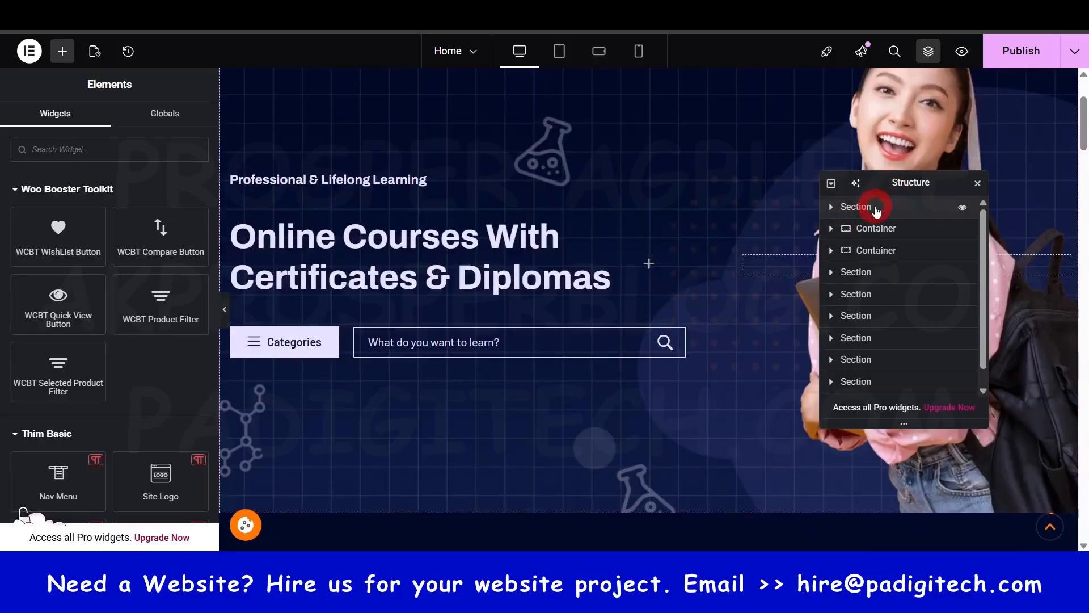
- Select the first section in the page structure and expand both of its columns to examine the widgets inside
left_click(878, 209)
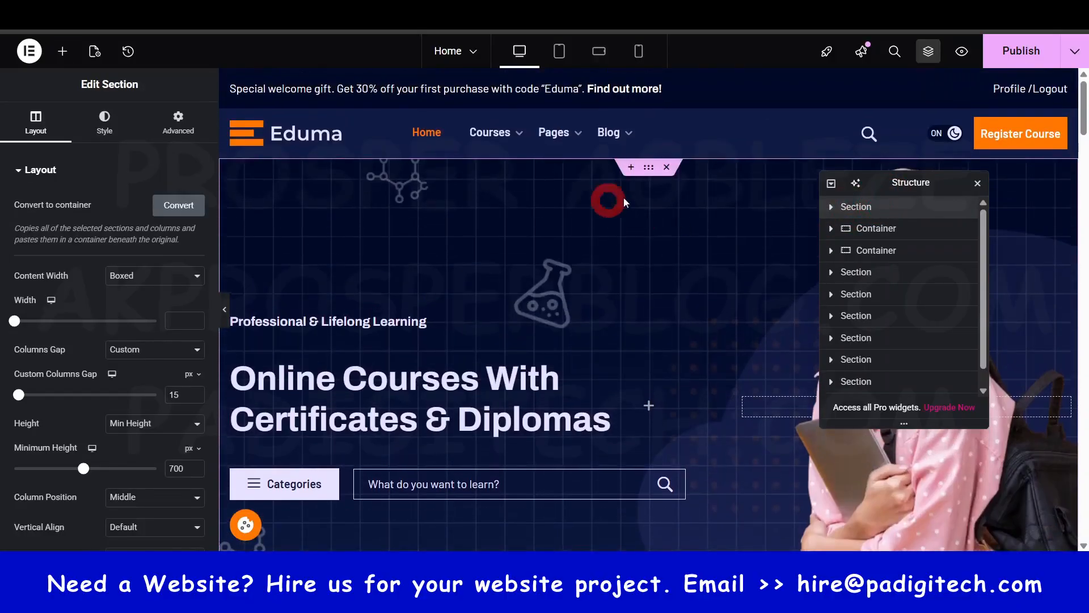
scroll(651, 176, "down", 4)
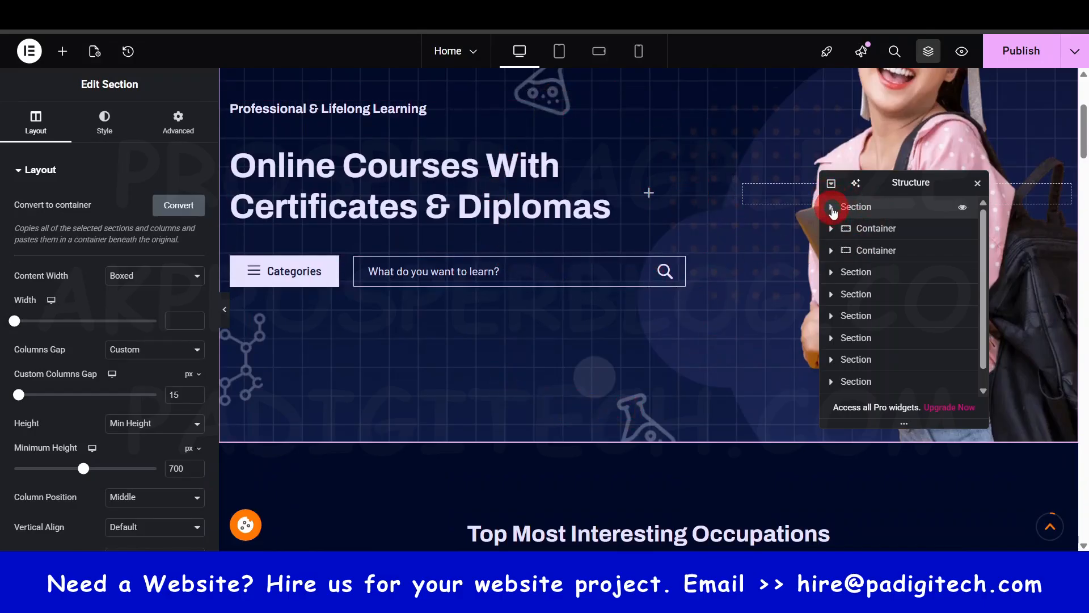
left_click(831, 208)
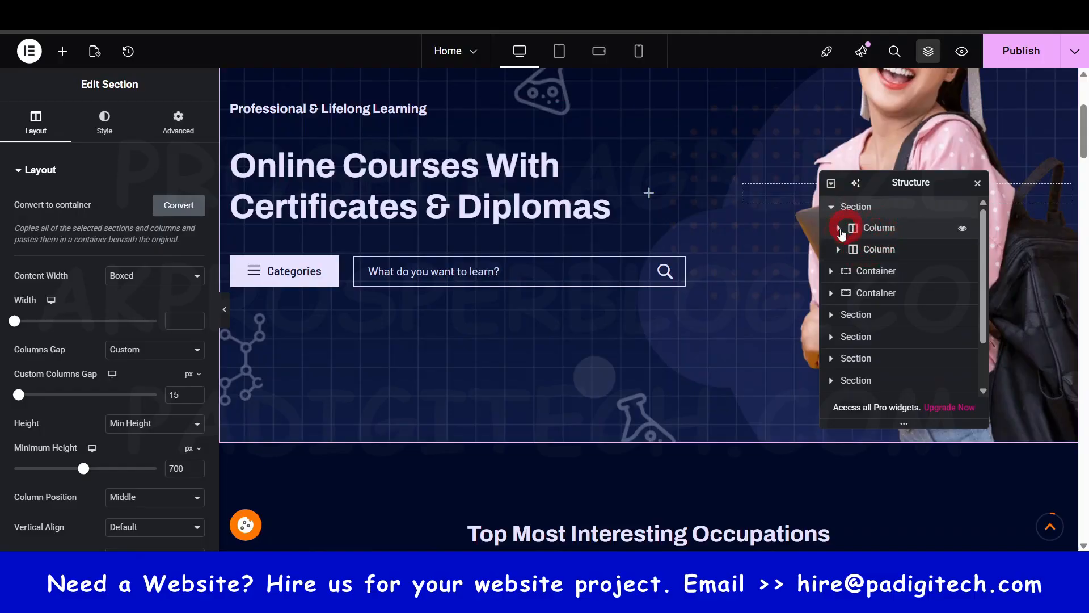
left_click(839, 229)
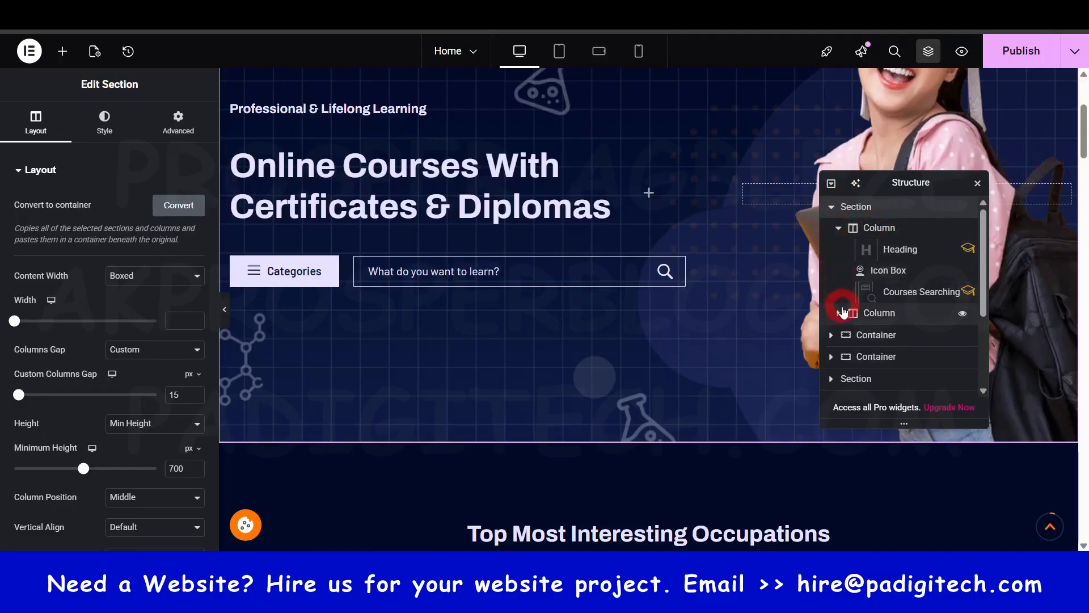
left_click(838, 313)
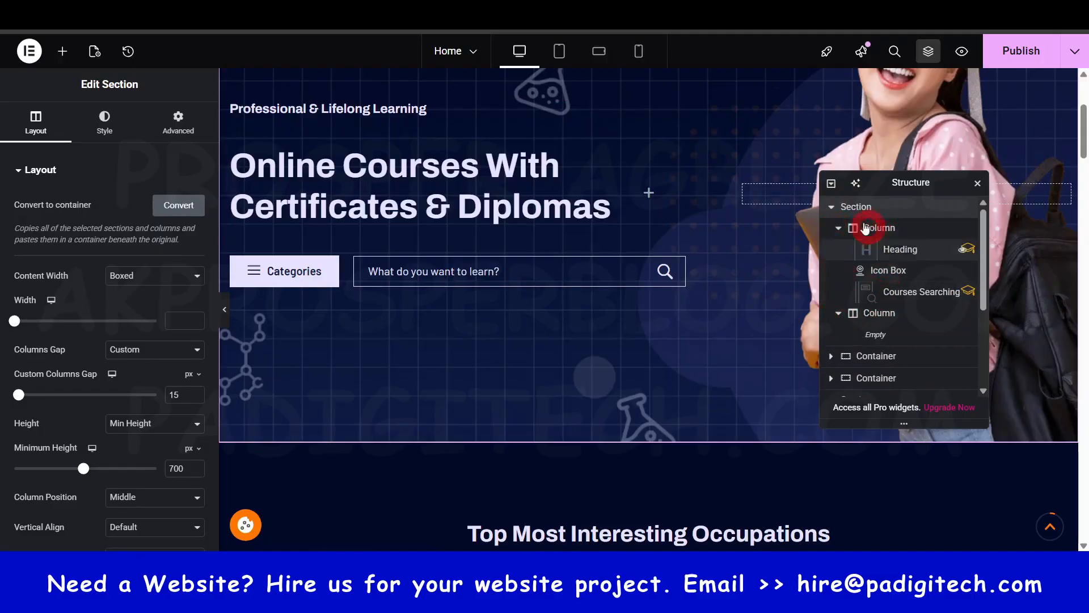
left_click(832, 208)
left_click(546, 196)
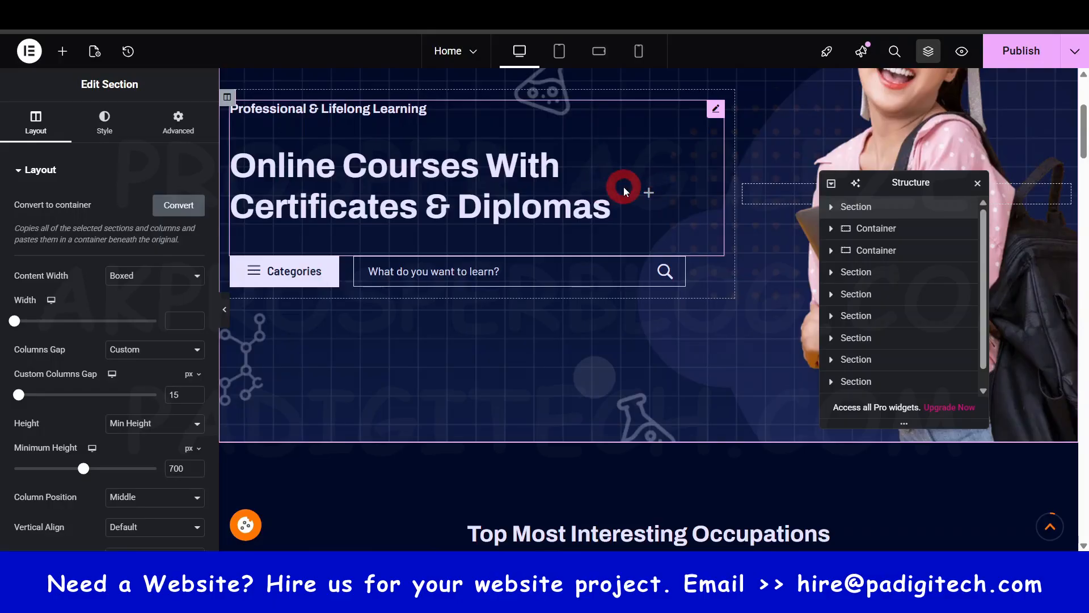
- Open the hero Heading widget's content settings from the first section of the page structure, and collapse that section
left_click(831, 207)
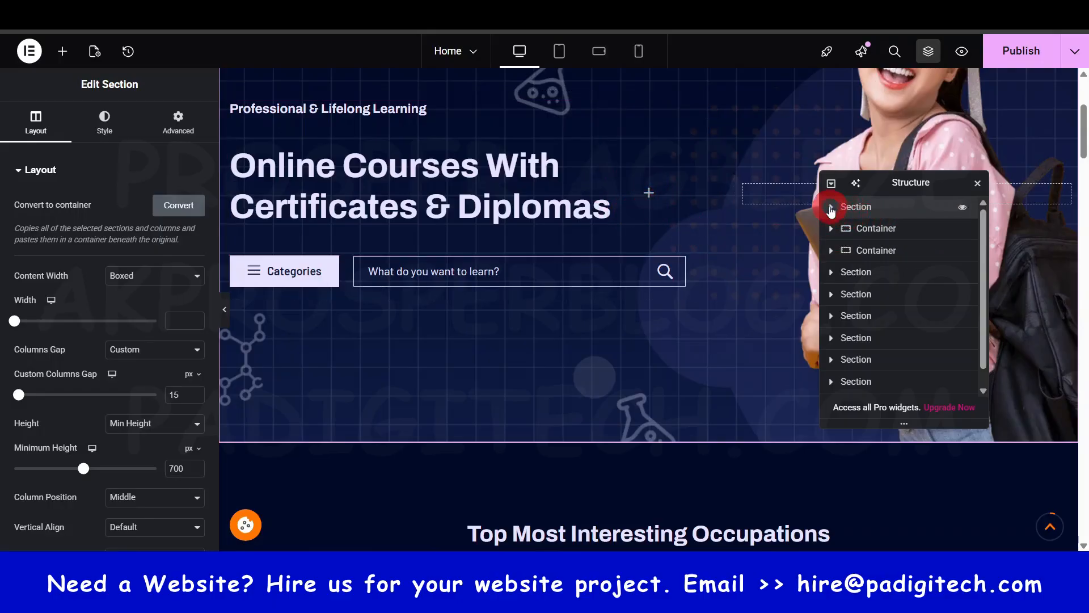
left_click(898, 248)
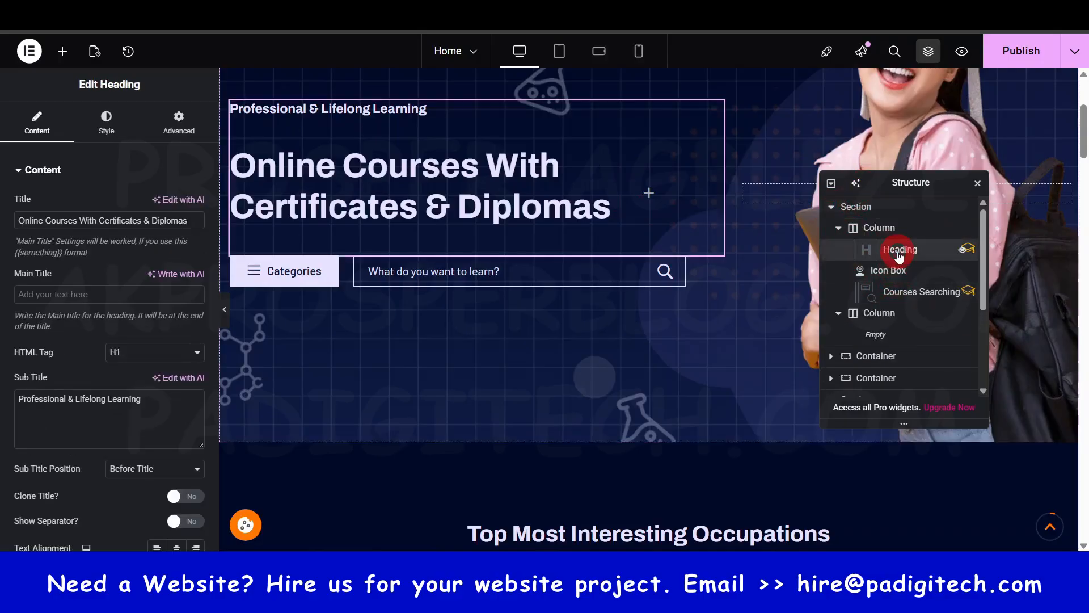
left_click(831, 206)
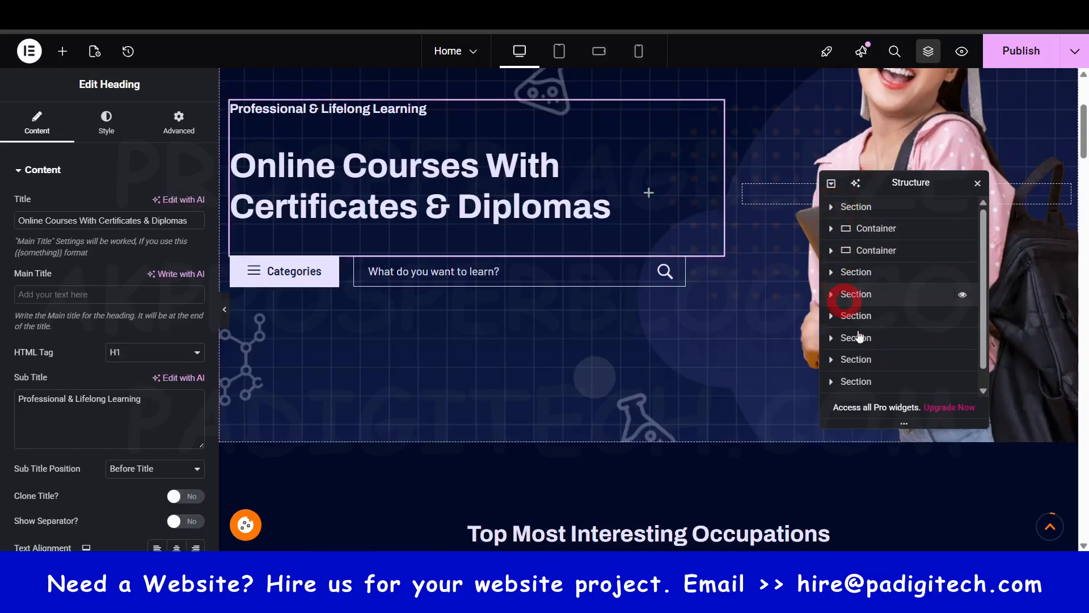
- Examine the course list section through its List Course and Button widgets, and close the page structure
left_click(854, 294)
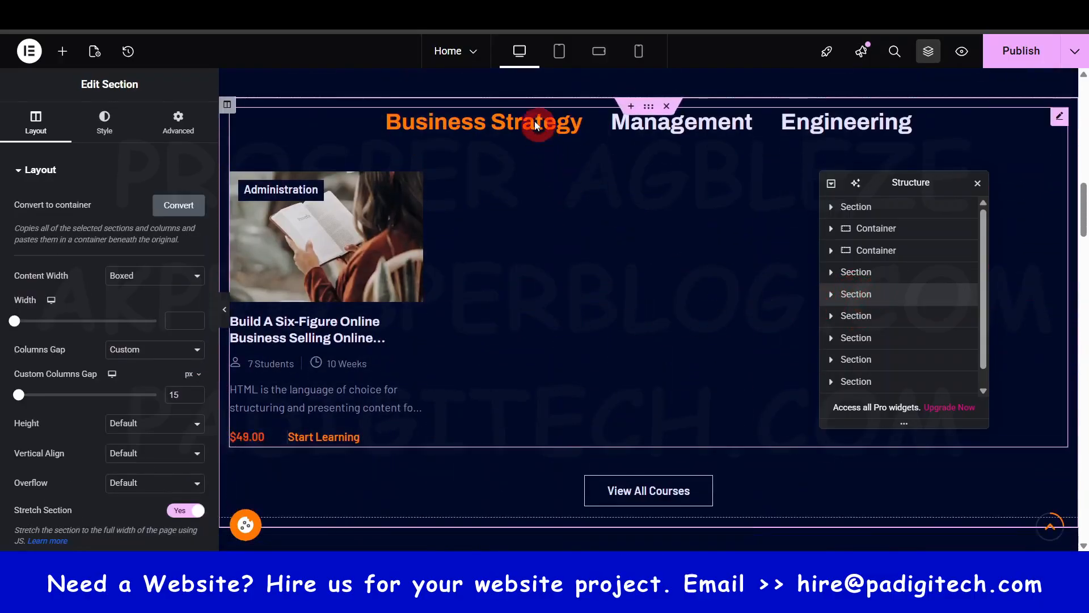
left_click(832, 295)
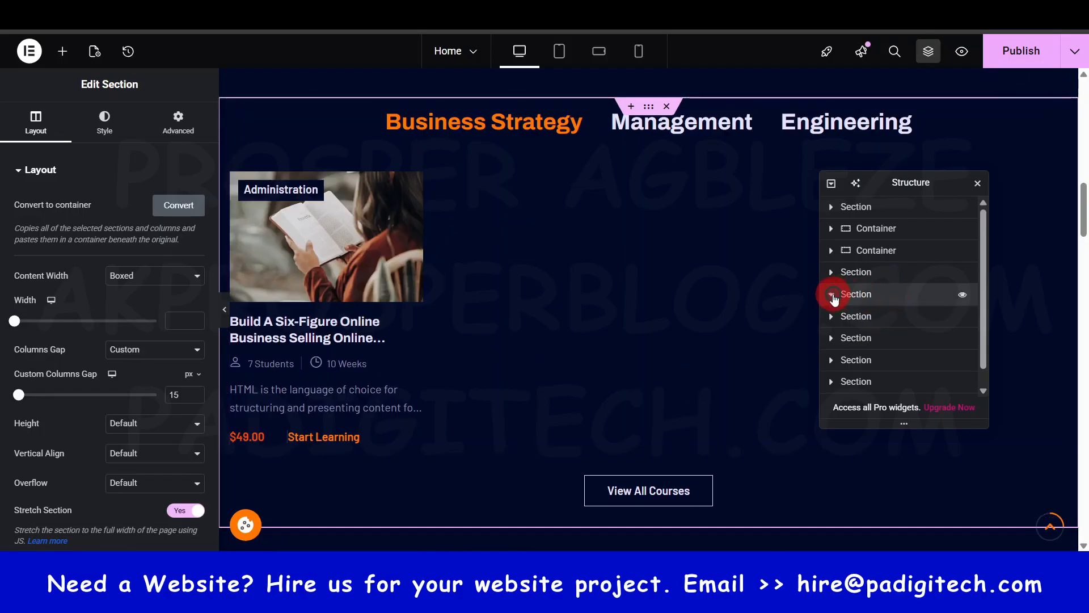
left_click(838, 315)
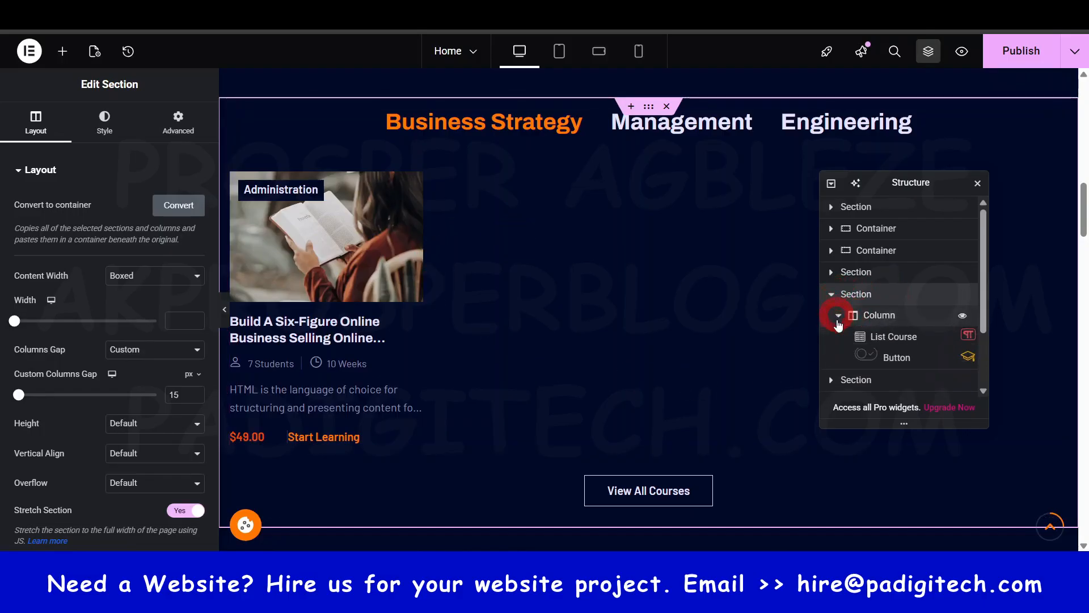
left_click(892, 338)
left_click(897, 359)
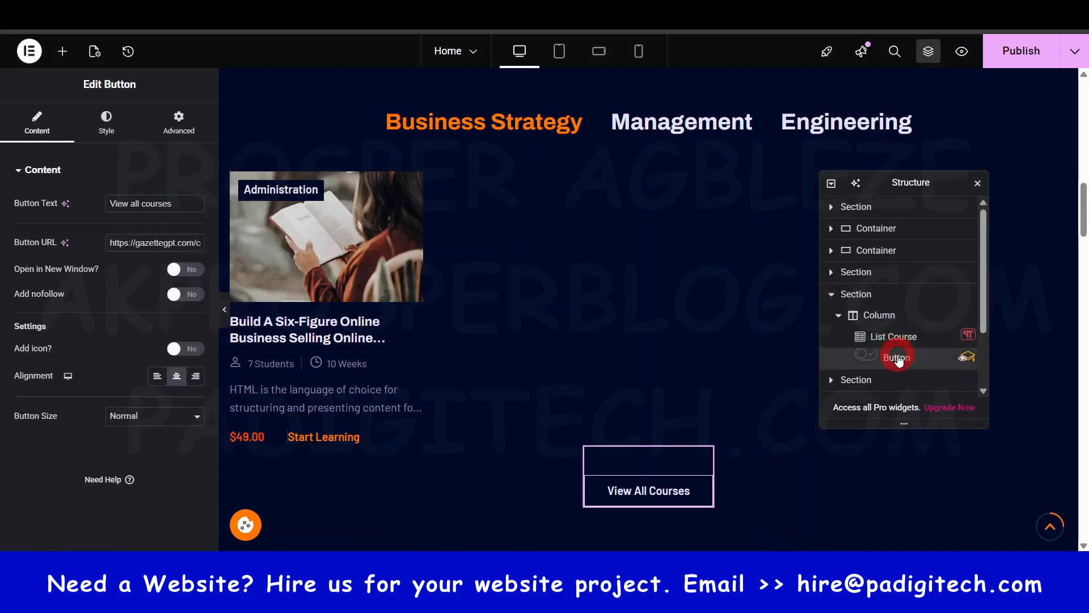
scroll(902, 328, "down", 1)
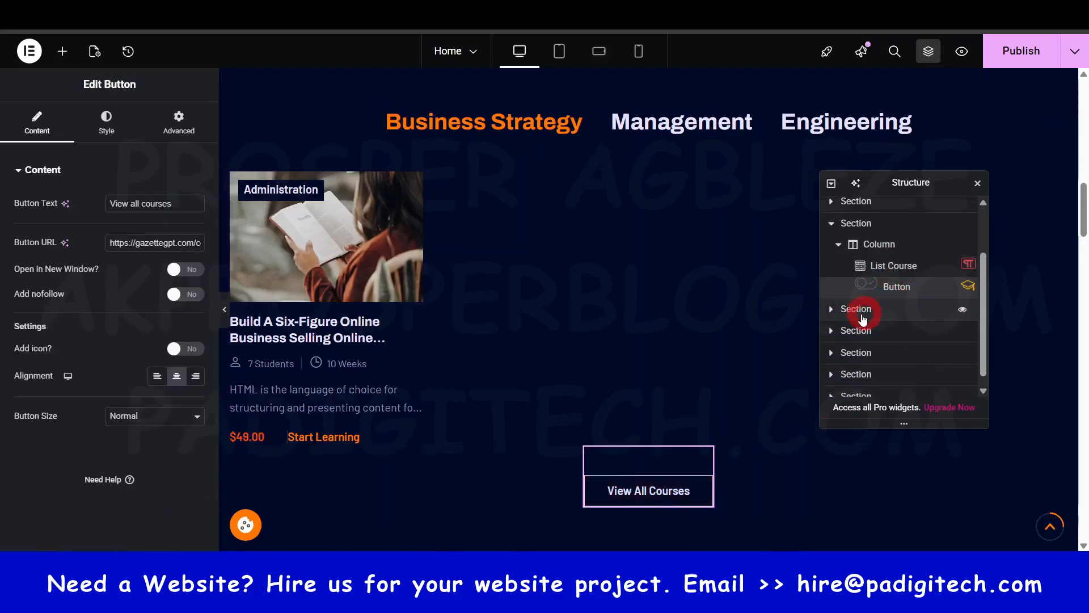
scroll(907, 273, "up", 3)
left_click(977, 185)
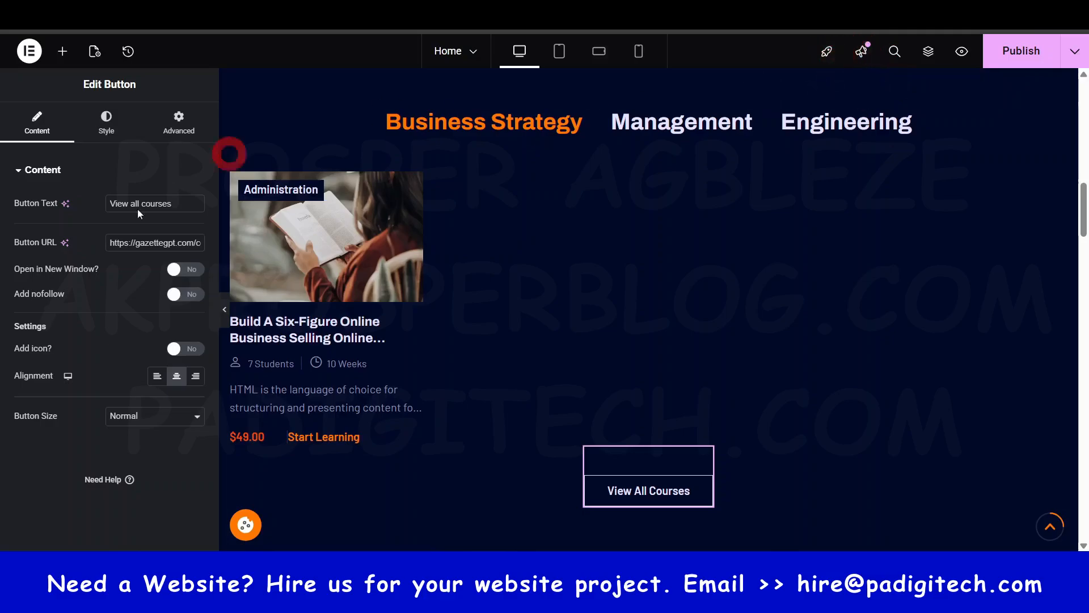
- Check the edit history and look through the general, style and custom CSS options of the Home page settings
left_click(129, 52)
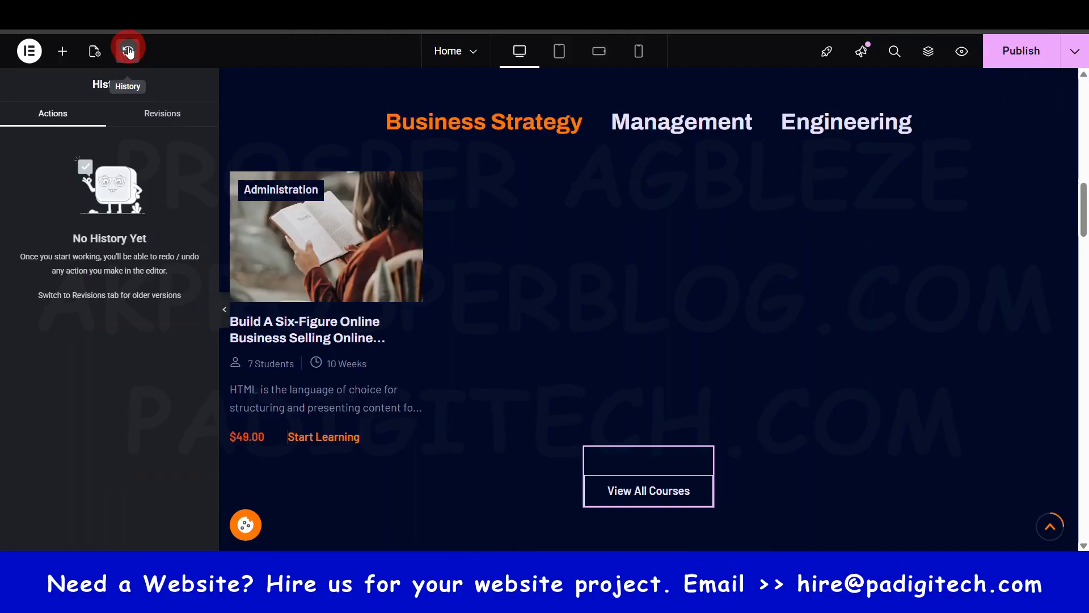
left_click(95, 55)
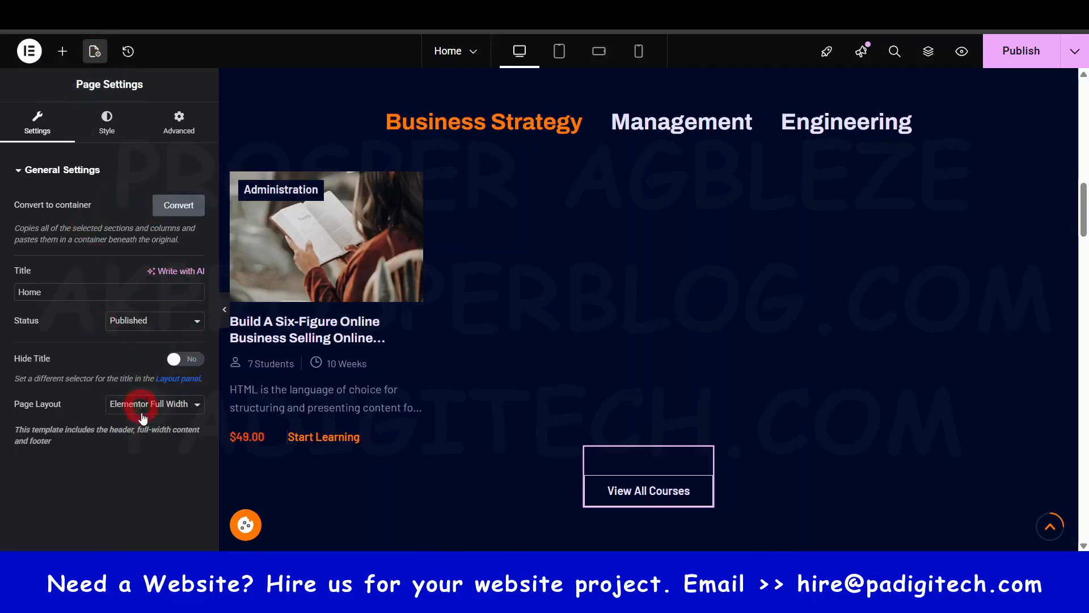
left_click(110, 126)
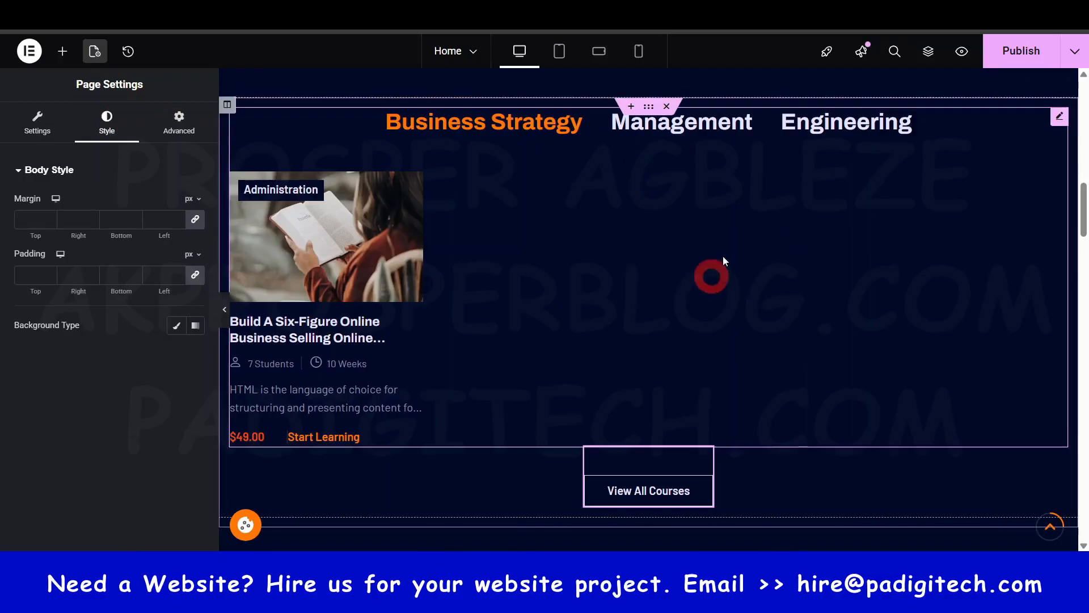
left_click(188, 133)
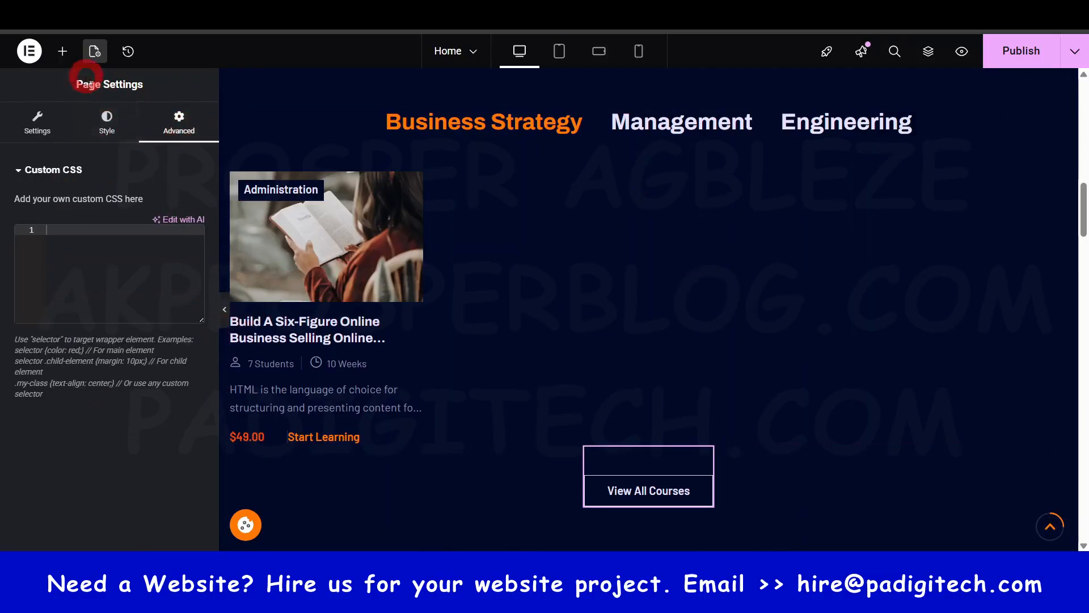
- Return to the widget library and go back to the hero section of the Home page
left_click(63, 52)
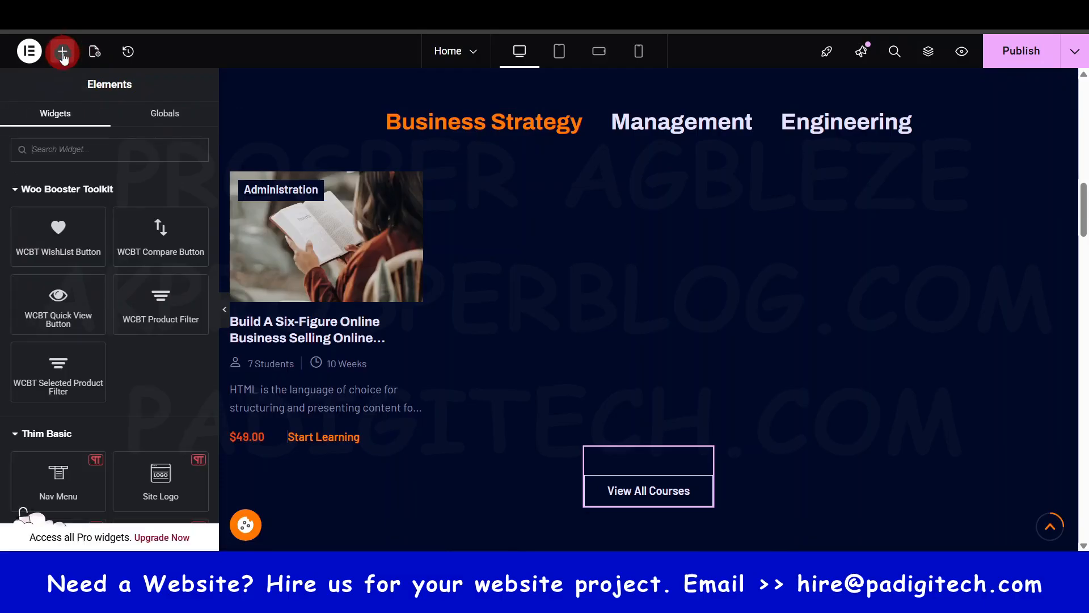
scroll(101, 259, "down", 4)
scroll(107, 301, "up", 4)
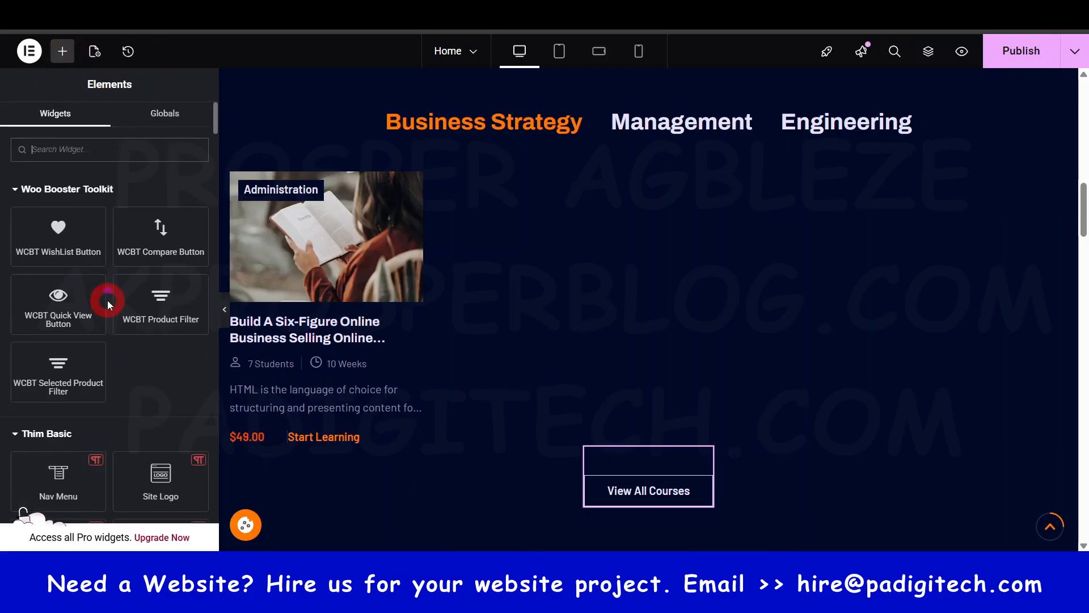
scroll(572, 278, "up", 15)
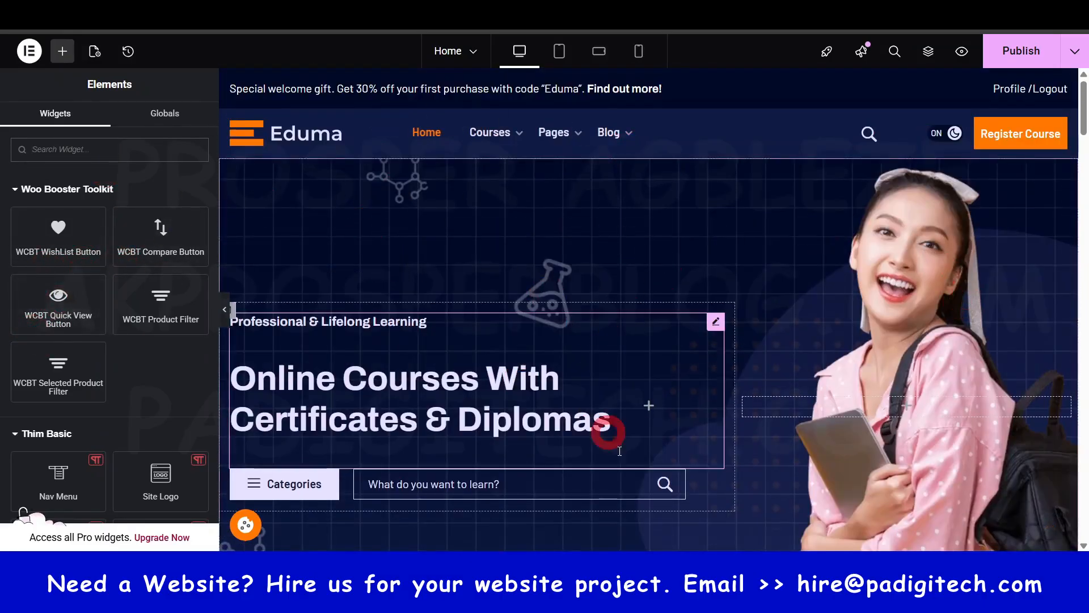
scroll(681, 419, "down", 5)
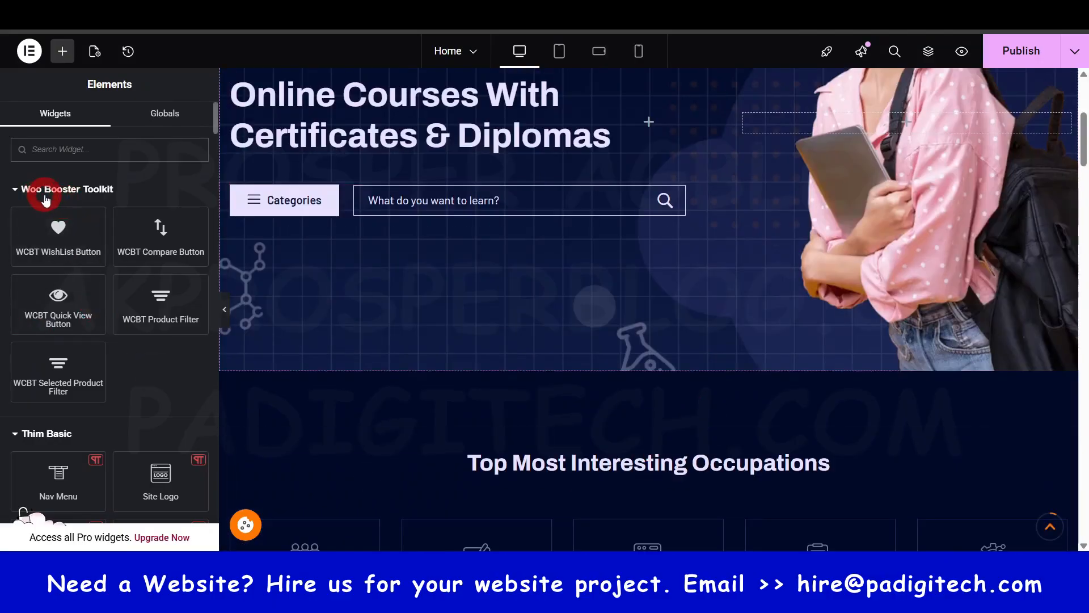
- Look through the Woo Booster Toolkit, Thim Basic, Layout and Basic widget groups, collapsing and re-expanding Thim Basic
scroll(99, 277, "down", 3)
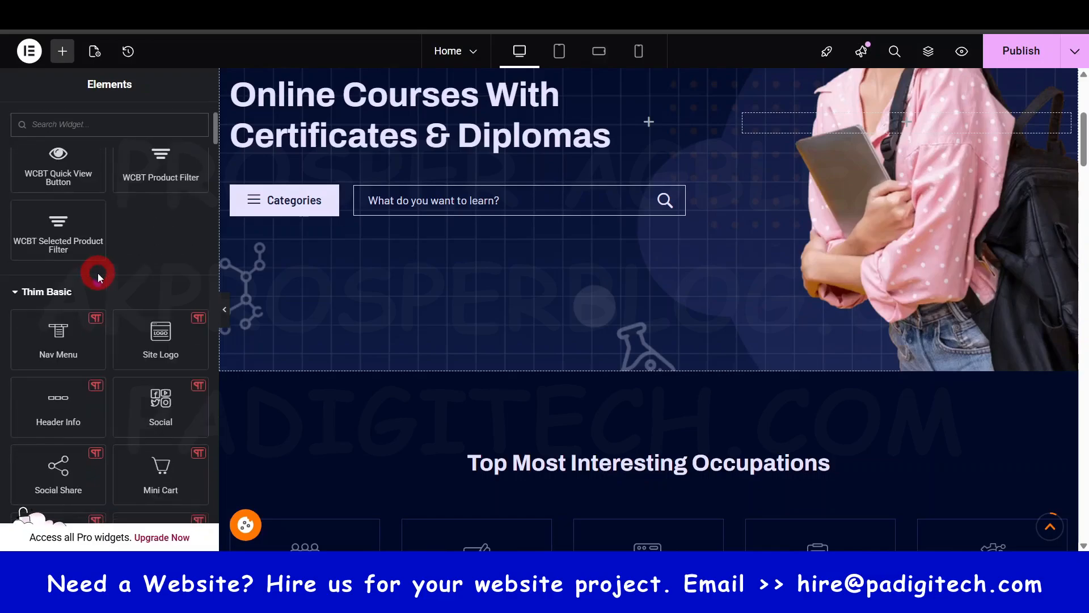
left_click(15, 295)
scroll(57, 290, "down", 3)
scroll(72, 284, "up", 2)
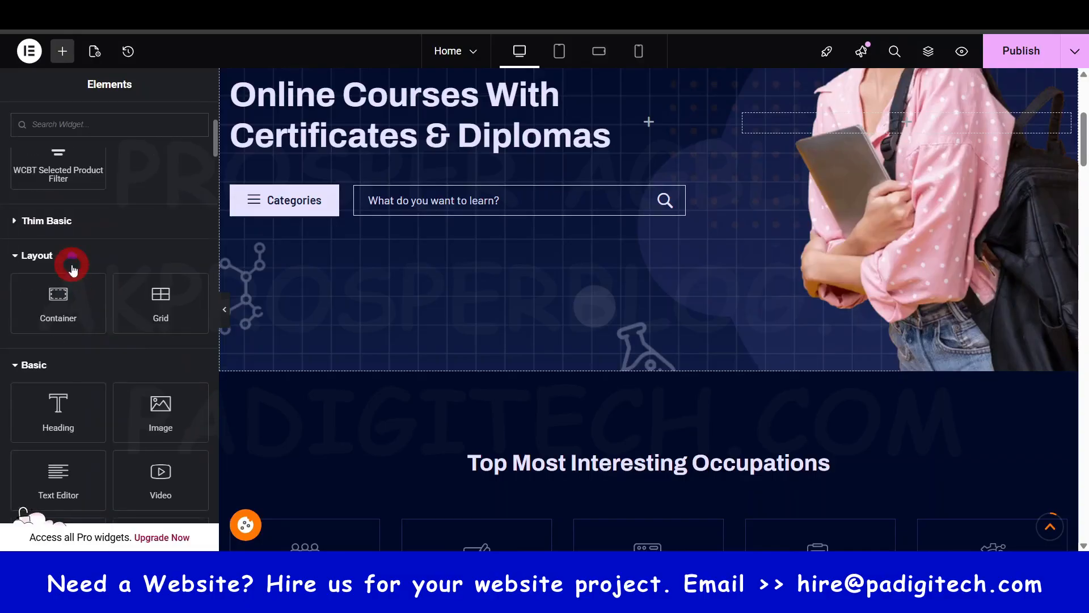
left_click(51, 222)
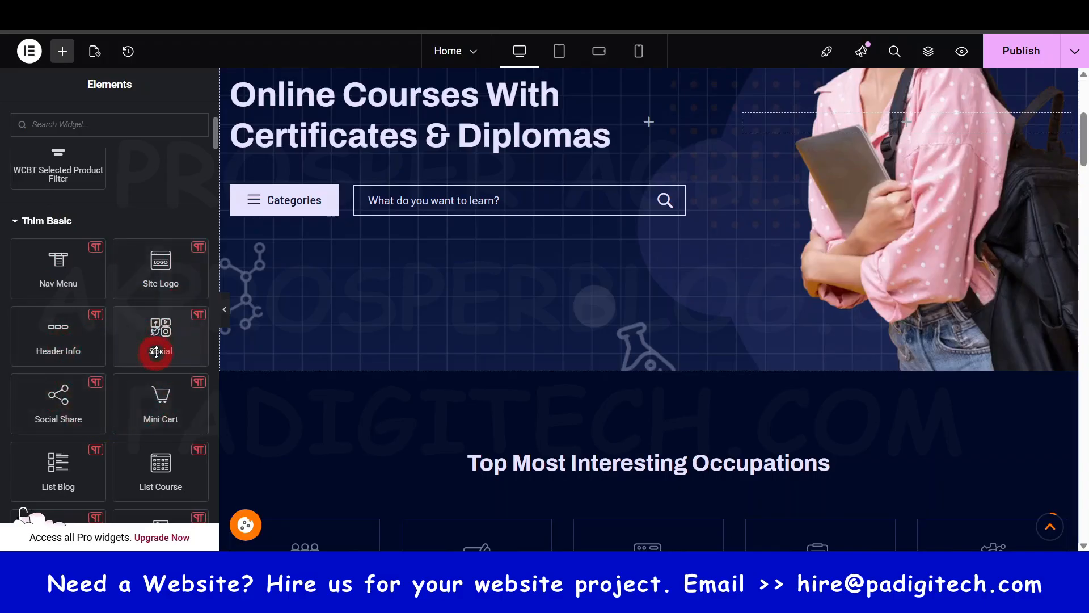
scroll(156, 352, "down", 1)
scroll(156, 347, "up", 3)
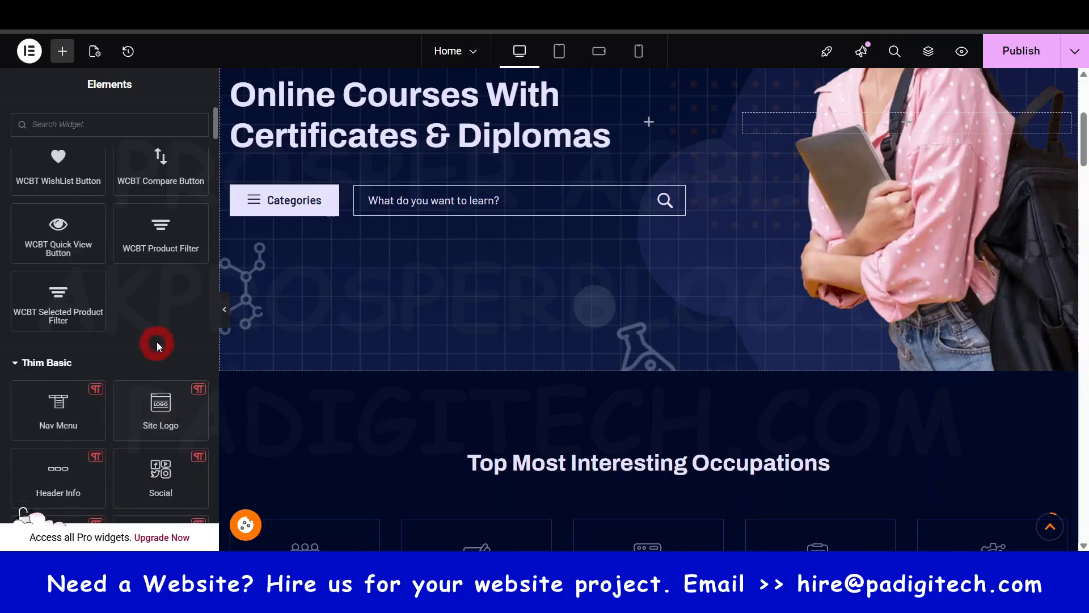
scroll(145, 300, "down", 1)
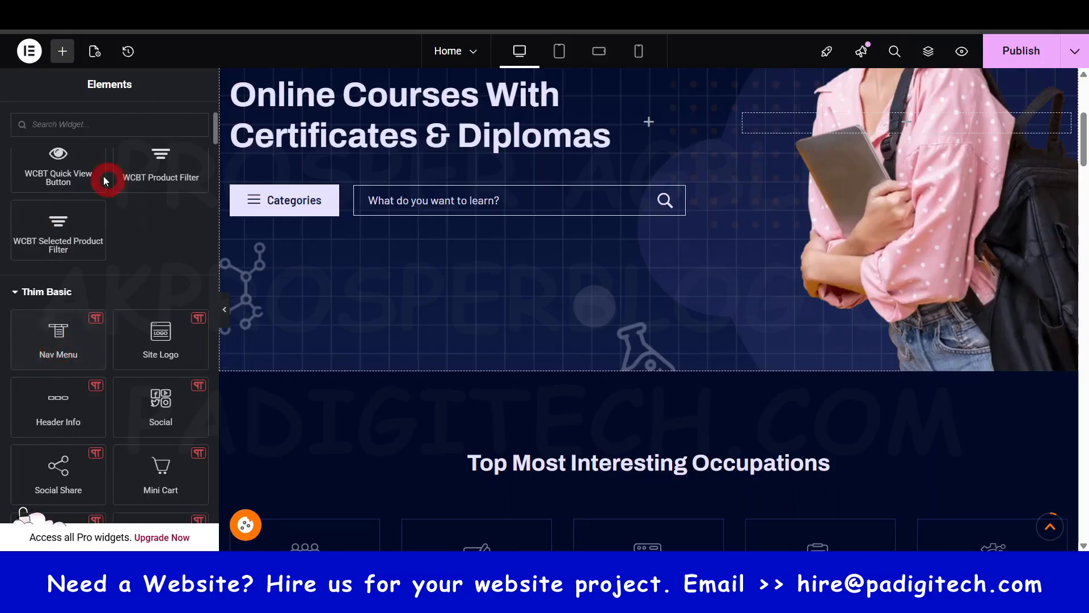
- Search the widget library for "menu" and look over the matching widgets
left_click(106, 124)
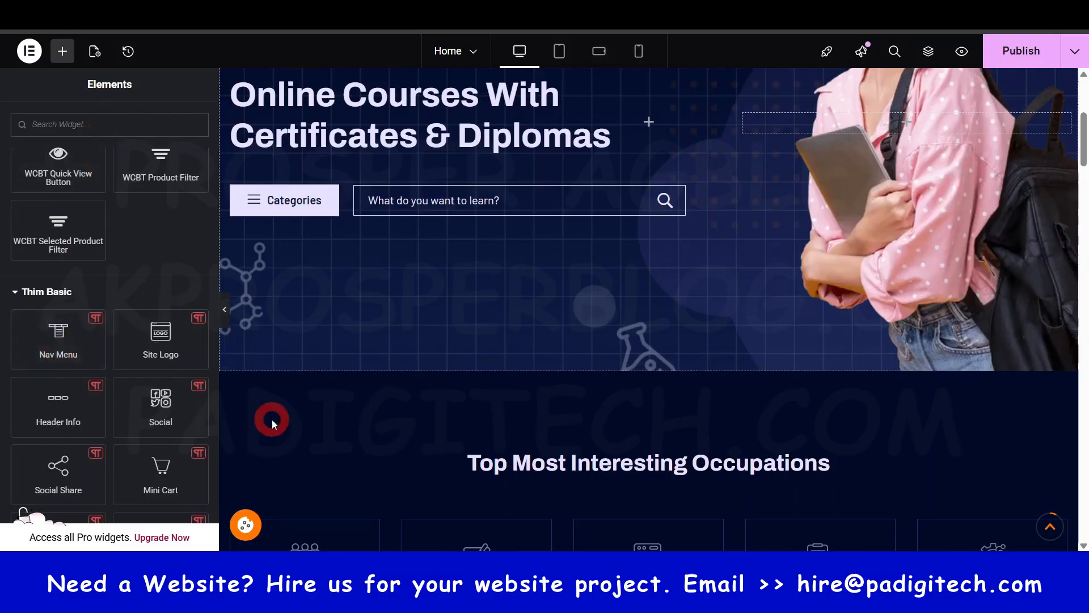
type("menu")
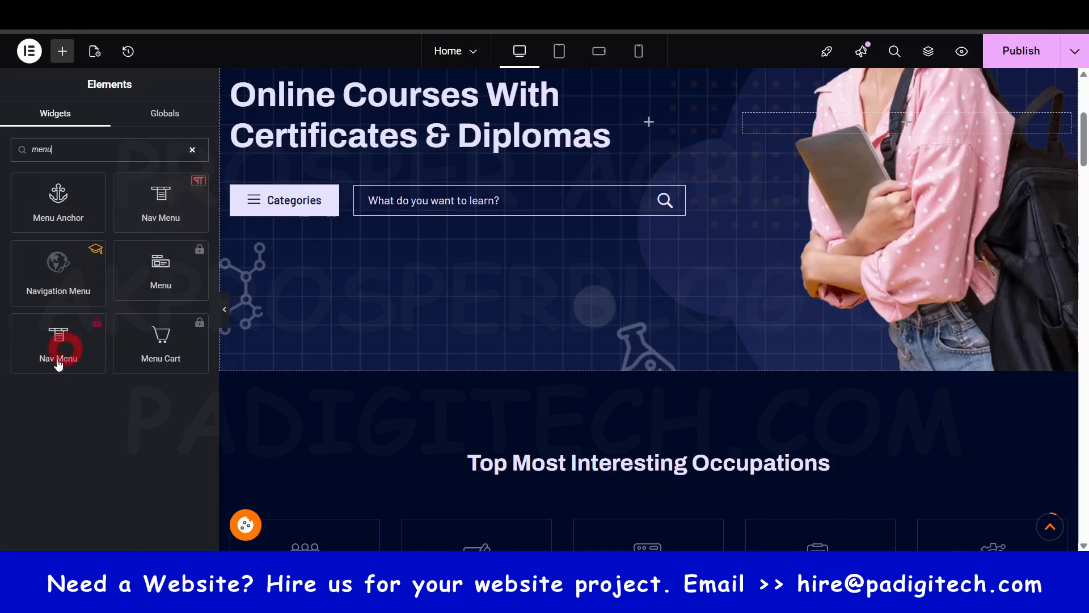
left_click_drag(58, 365, 80, 325)
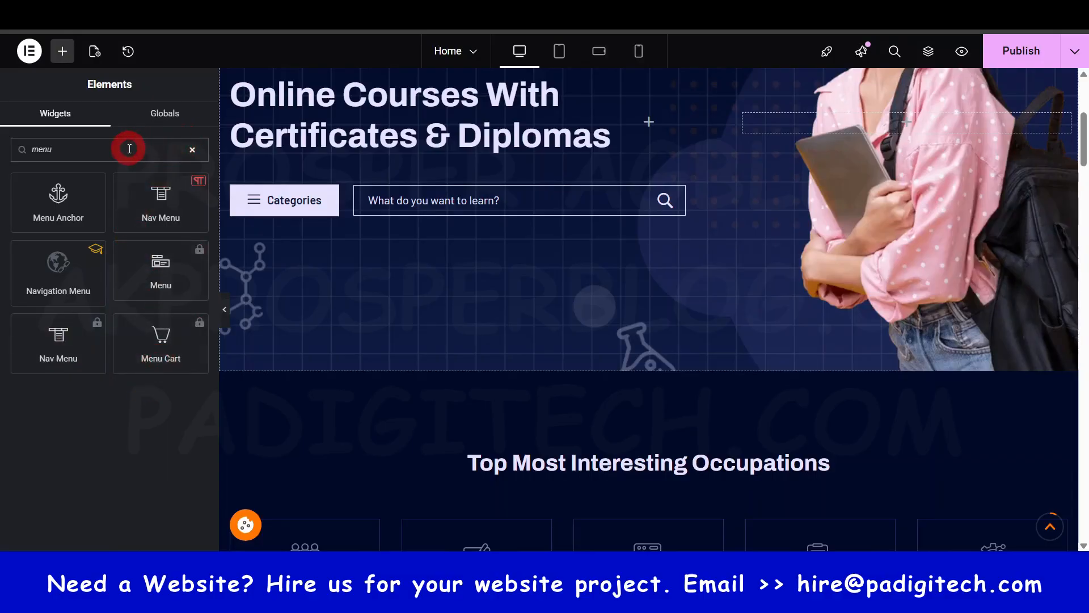
- Search the widget library for "title" instead, dismiss the licence reminder and clear the search
key("BackSpace")
key("BackSpace")
key("BackSpace")
key("BackSpace")
type("ti")
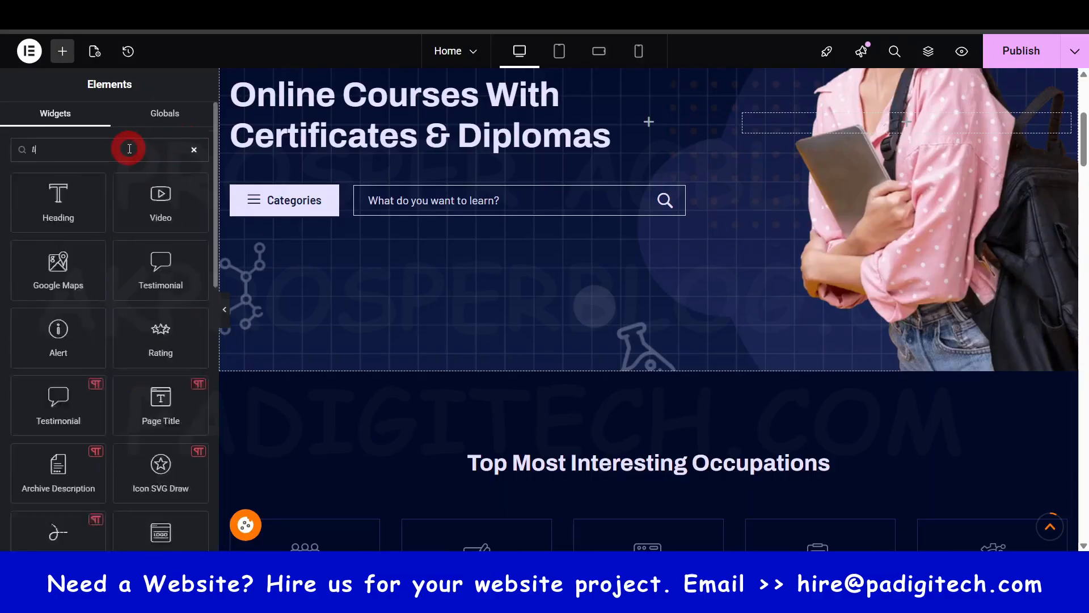
type("tle")
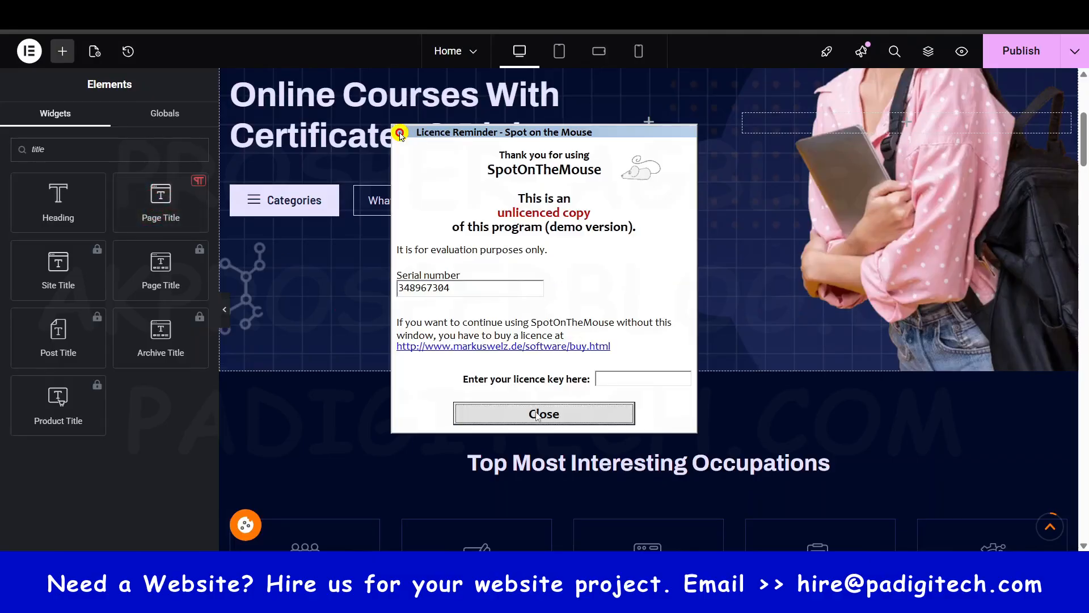
left_click(537, 416)
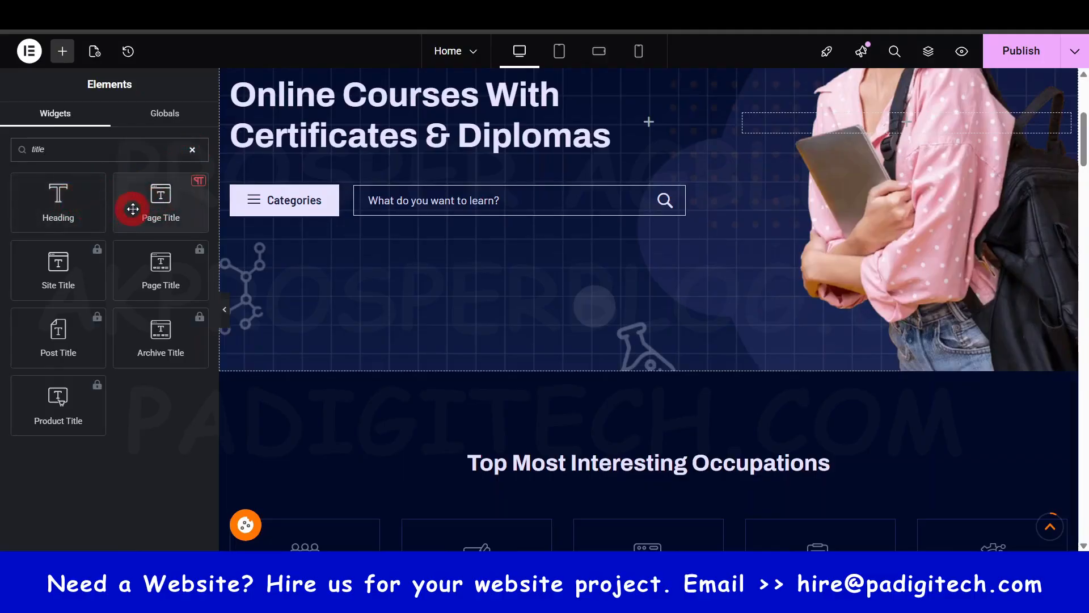
left_click(193, 150)
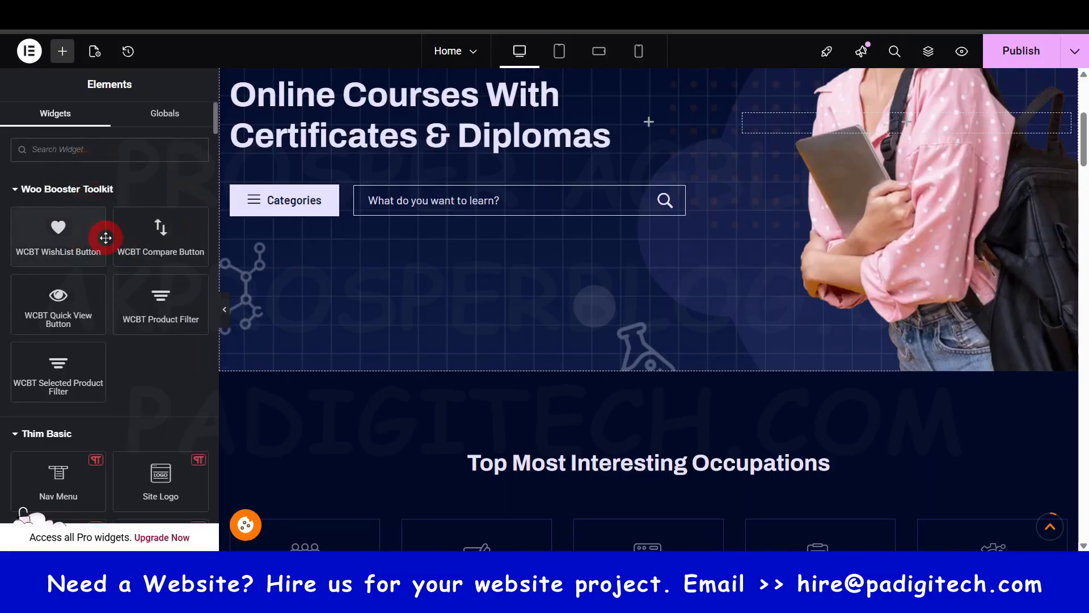
- Look through the Layout, Basic, Pro and General widget groups down to the Site, Single and WooCommerce groups
scroll(122, 316, "down", 4)
scroll(105, 276, "up", 15)
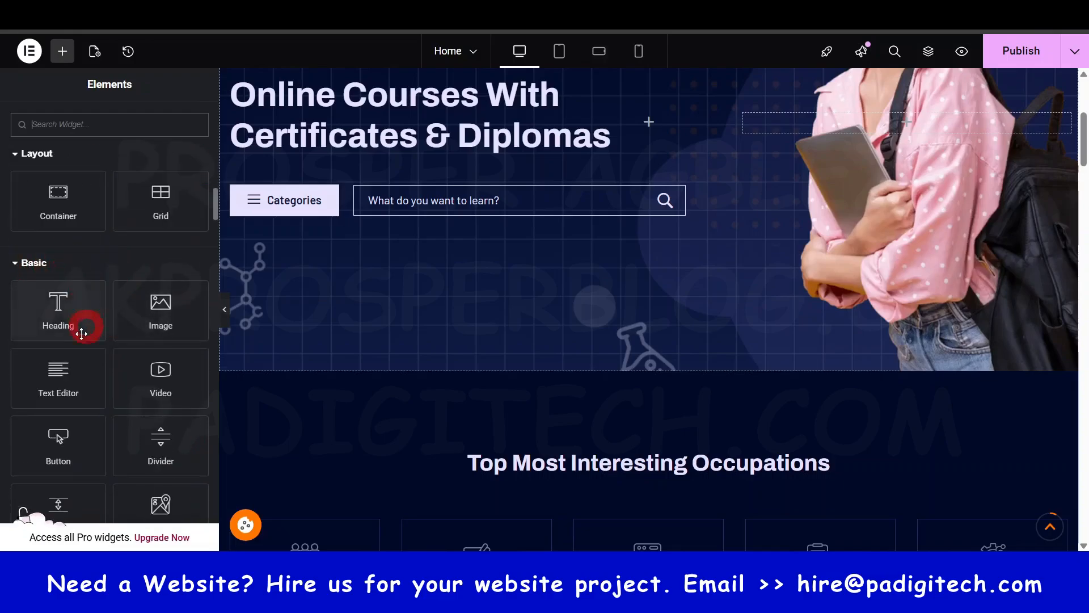
scroll(90, 321, "down", 5)
scroll(89, 309, "down", 3)
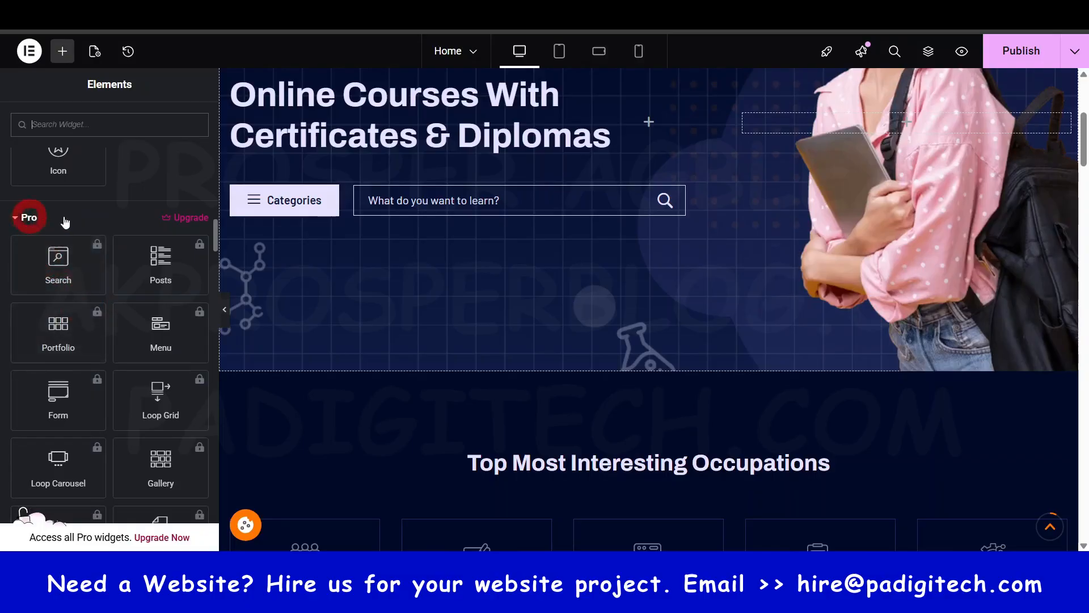
scroll(172, 351, "down", 20)
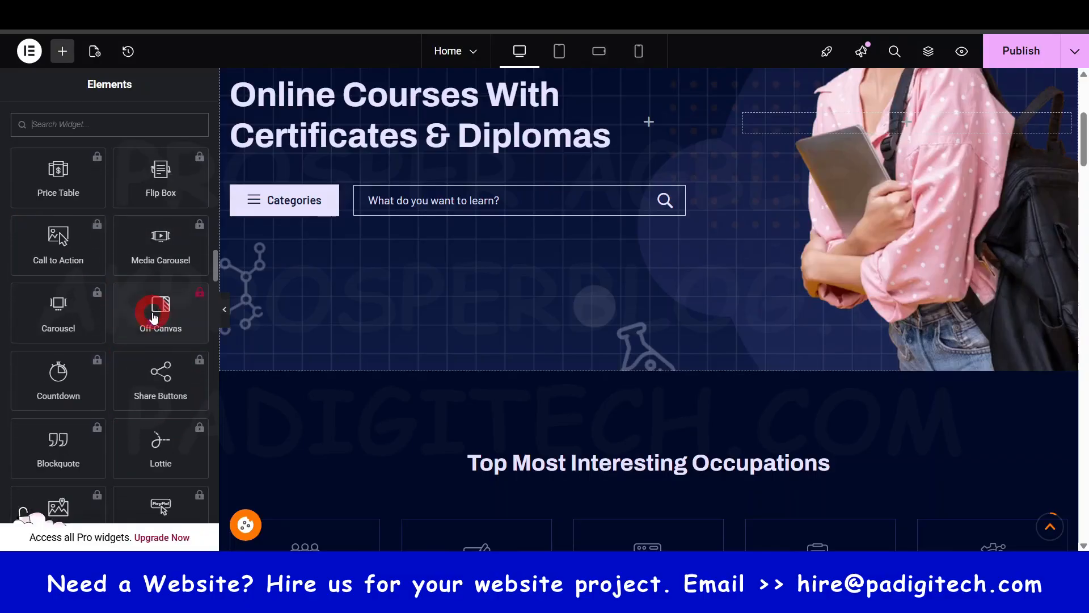
scroll(179, 374, "down", 8)
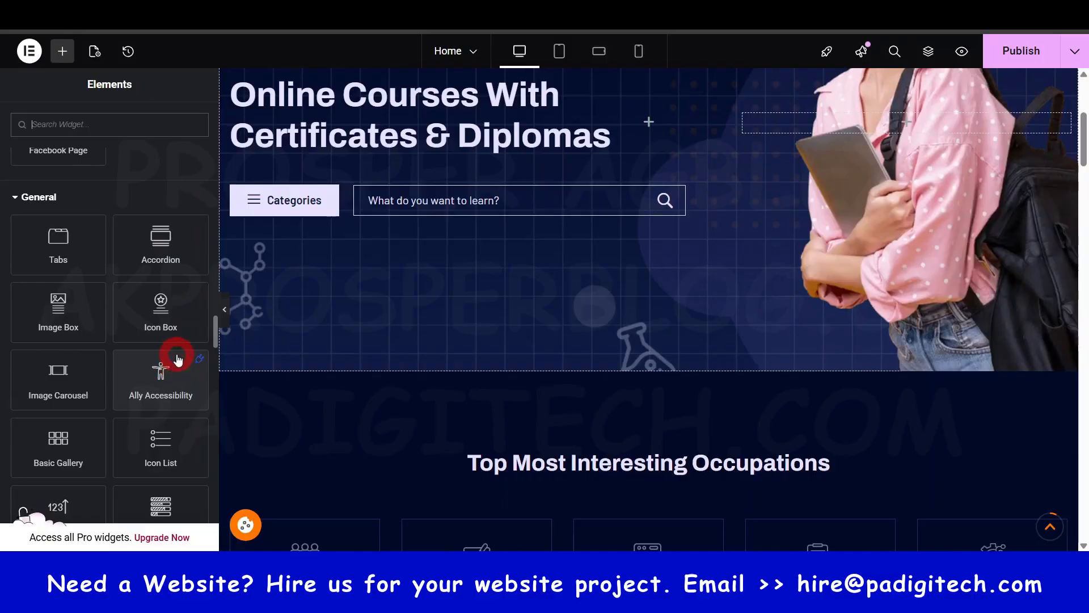
scroll(102, 334, "down", 5)
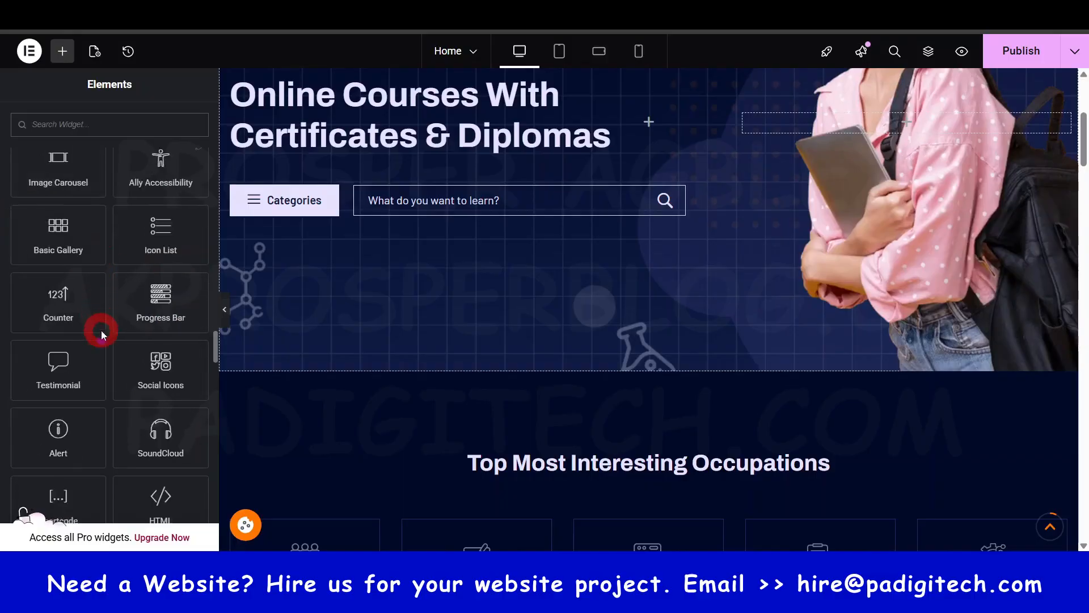
scroll(102, 335, "down", 16)
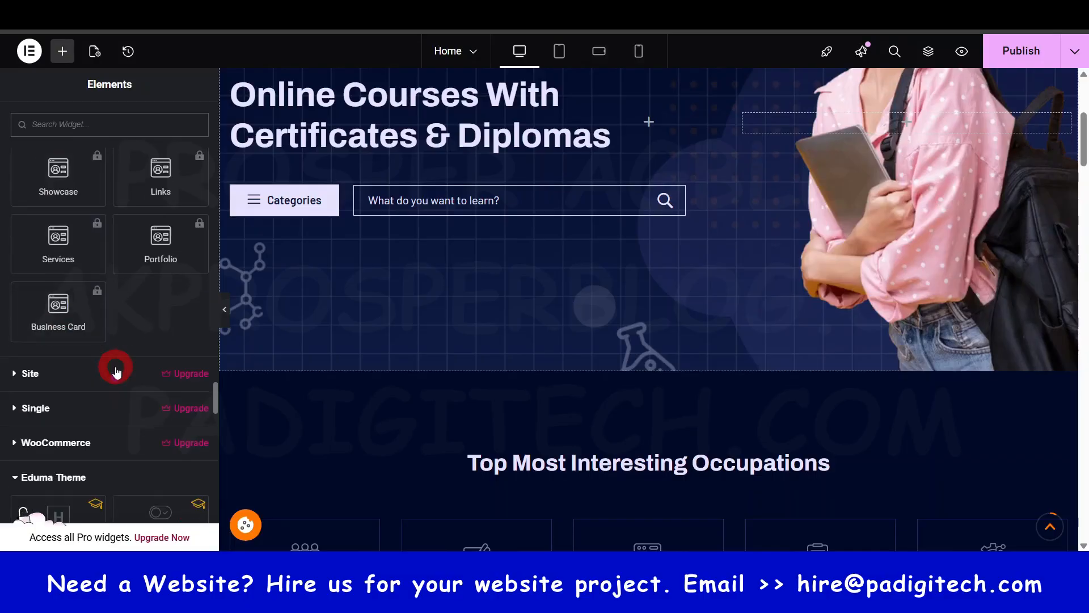
scroll(116, 371, "down", 3)
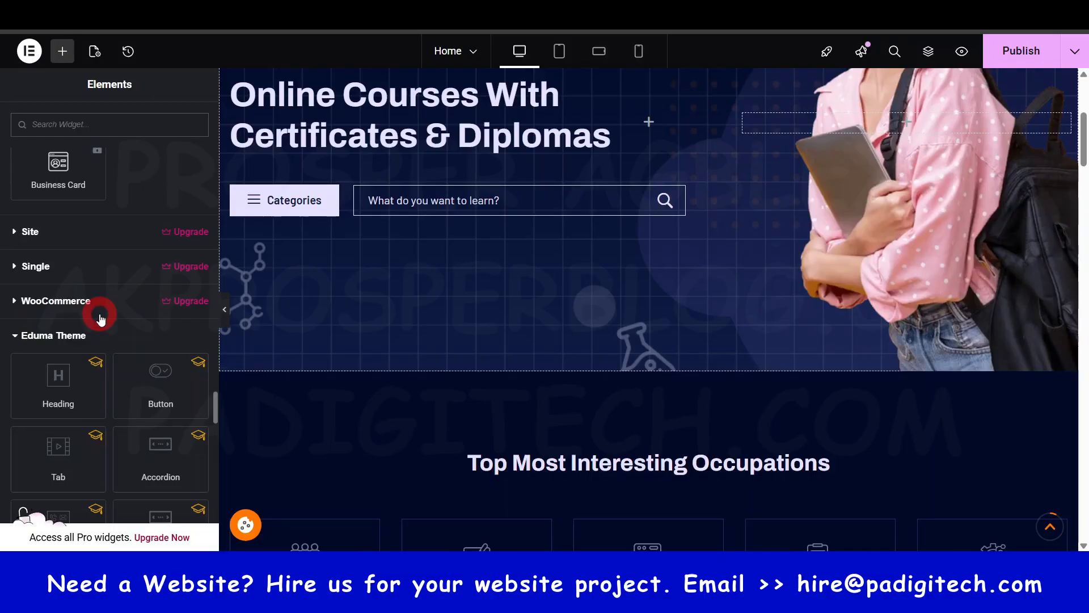
- Expand the WooCommerce widget group, look through it and the Eduma Theme widgets, and return to the start of the library
left_click(54, 303)
scroll(85, 363, "down", 8)
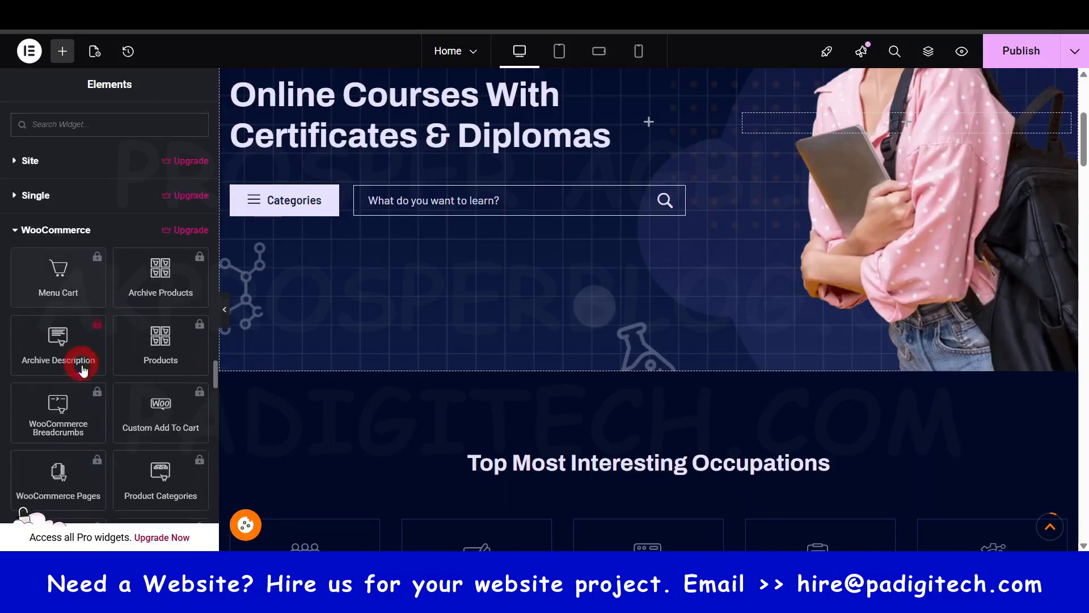
scroll(115, 355, "down", 6)
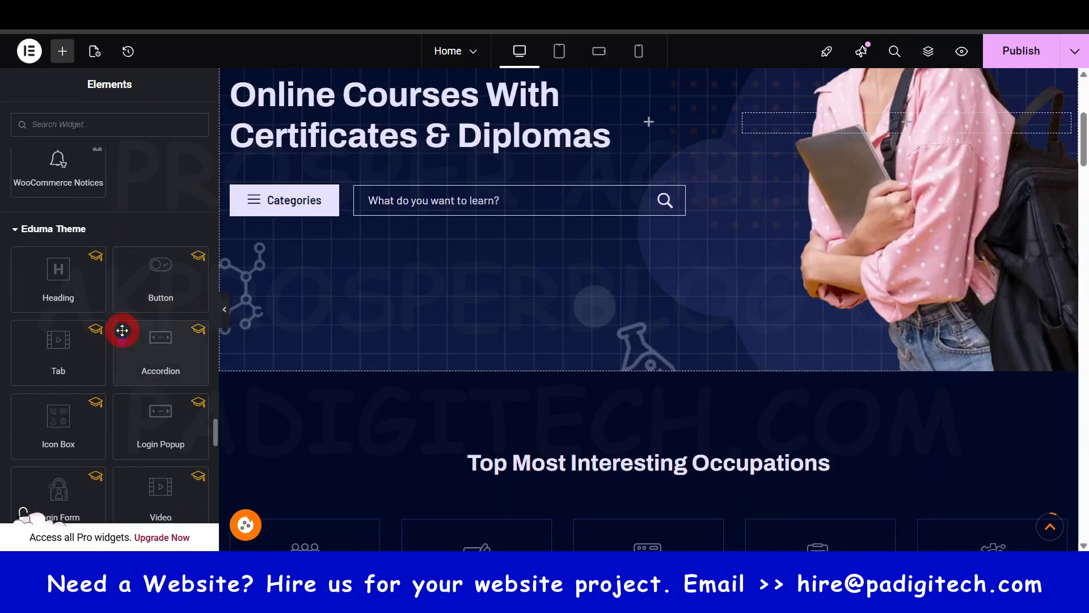
scroll(85, 329, "down", 15)
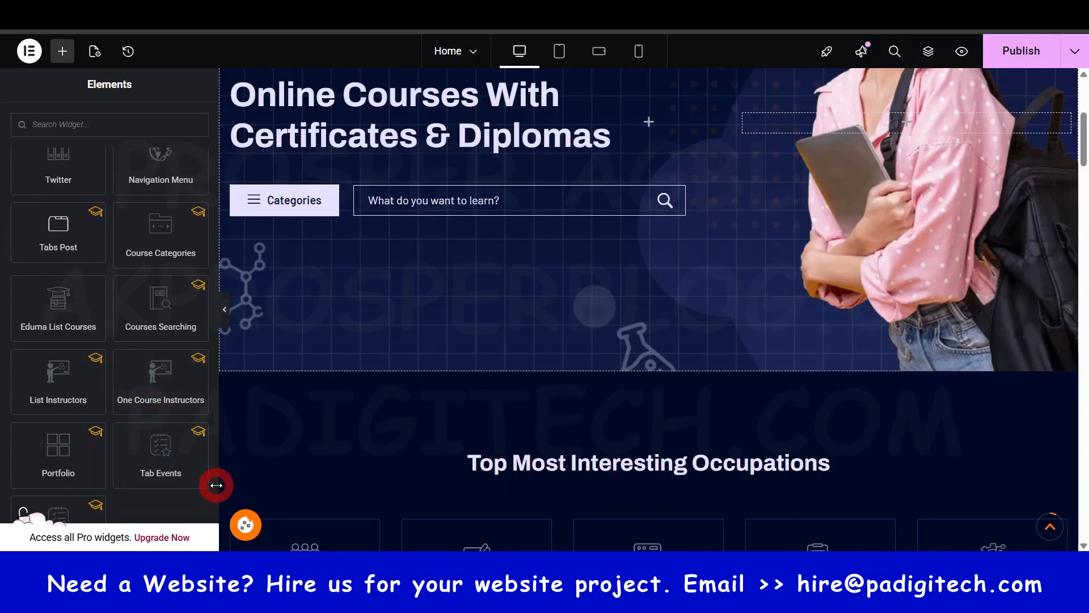
left_click_drag(216, 483, 216, 92)
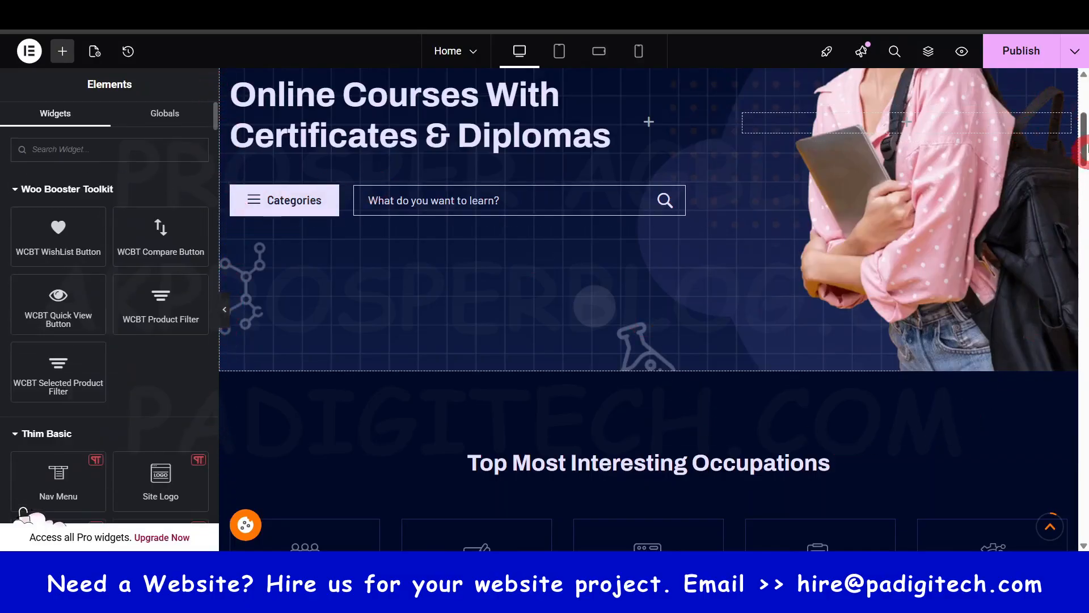
- Check which widgets the hero section's main heading and course search bar are built with
scroll(740, 357, "up", 5)
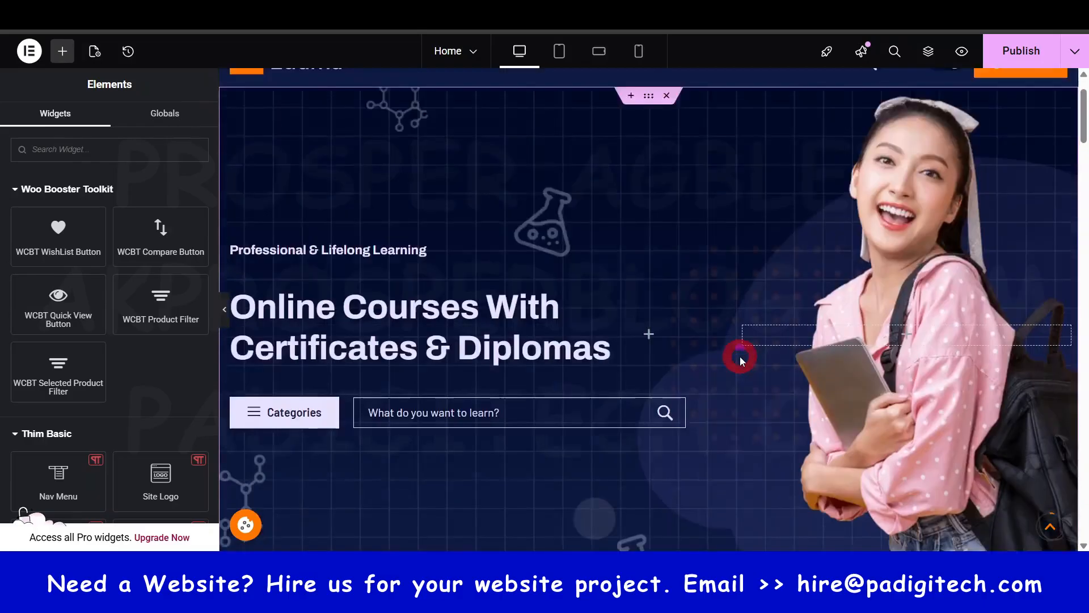
scroll(357, 273, "down", 1)
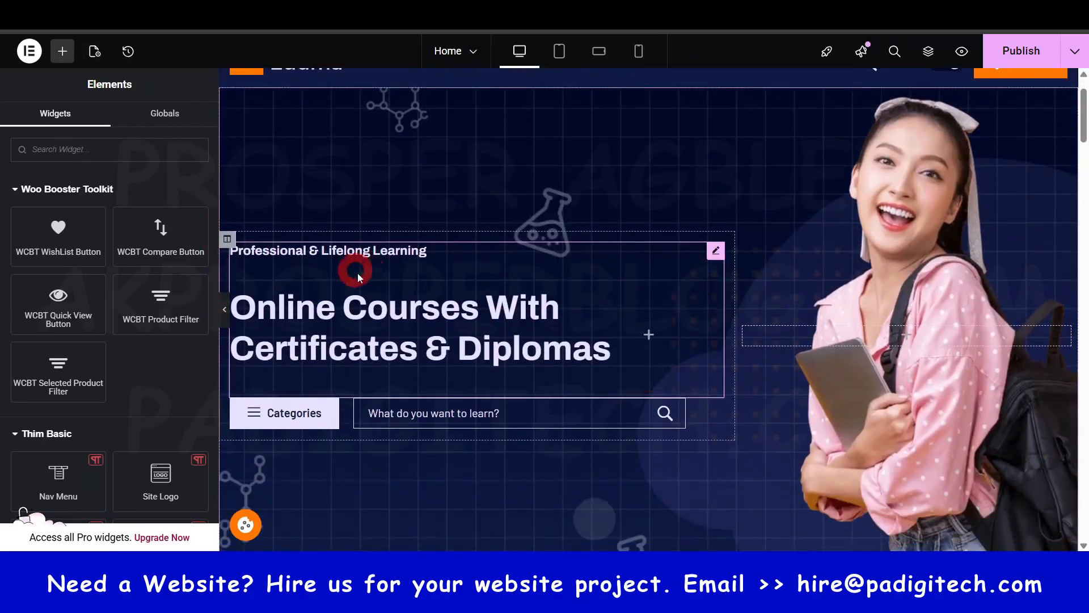
left_click(362, 308)
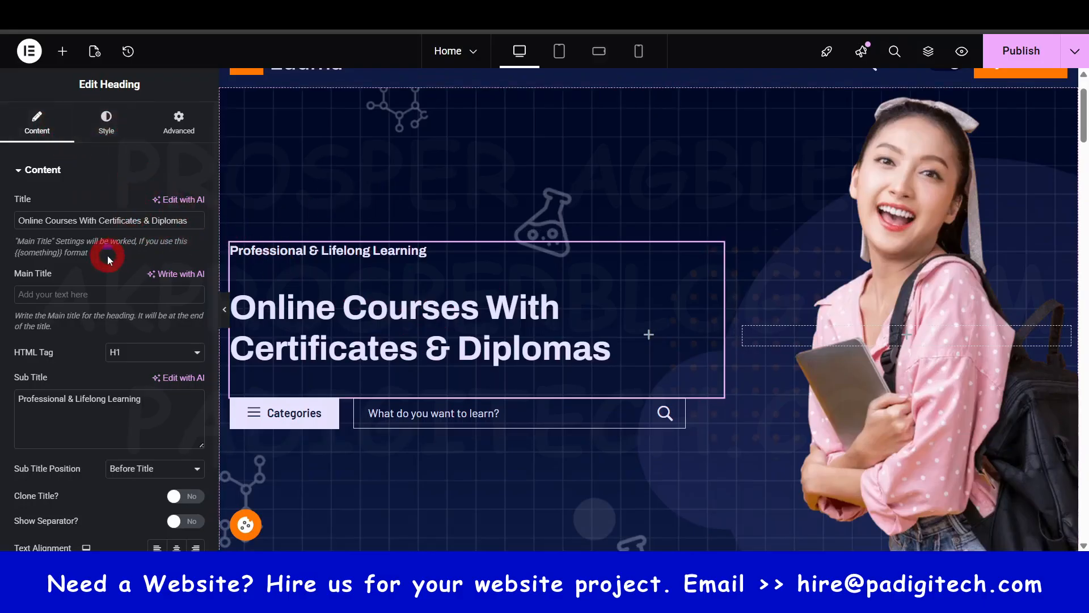
left_click(64, 52)
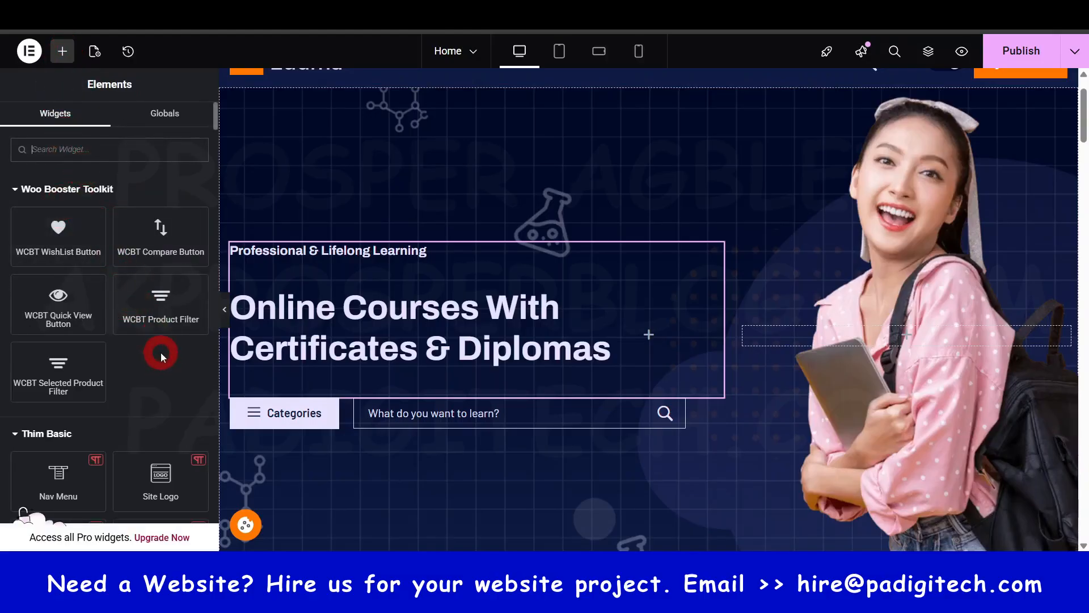
left_click(471, 325)
left_click_drag(140, 84, 79, 89)
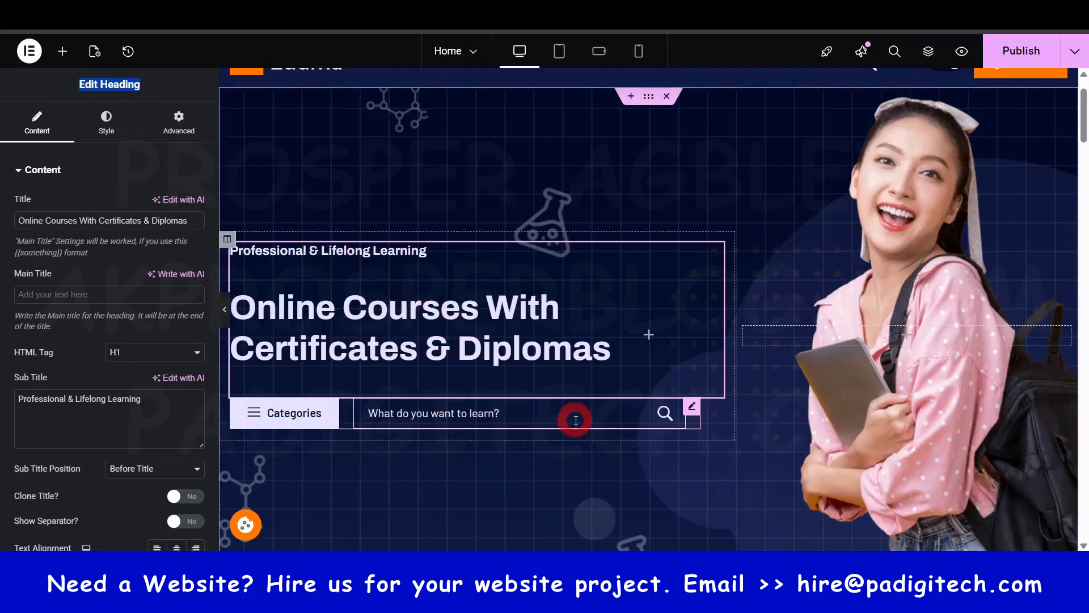
left_click(557, 419)
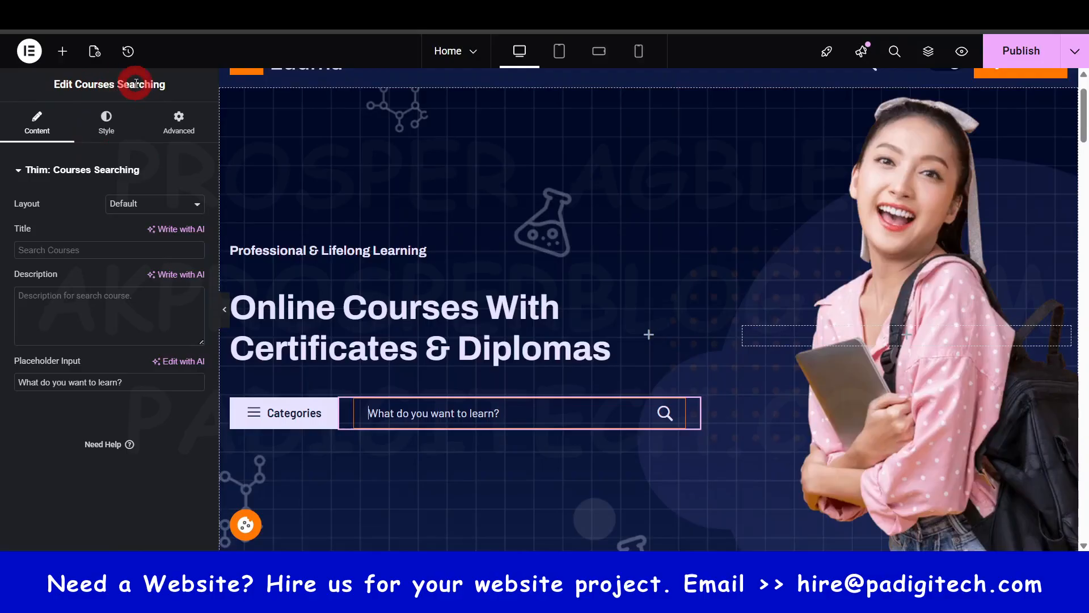
- Find the Courses Searching widget by searching for "course" and place it below the hero section's existing search bar
left_click(62, 52)
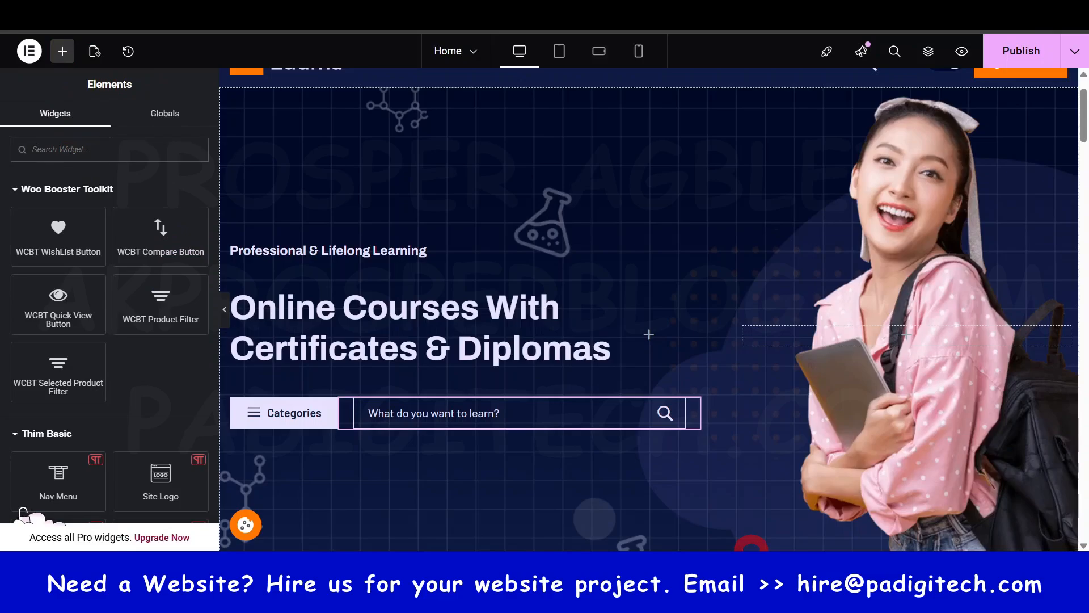
type("course")
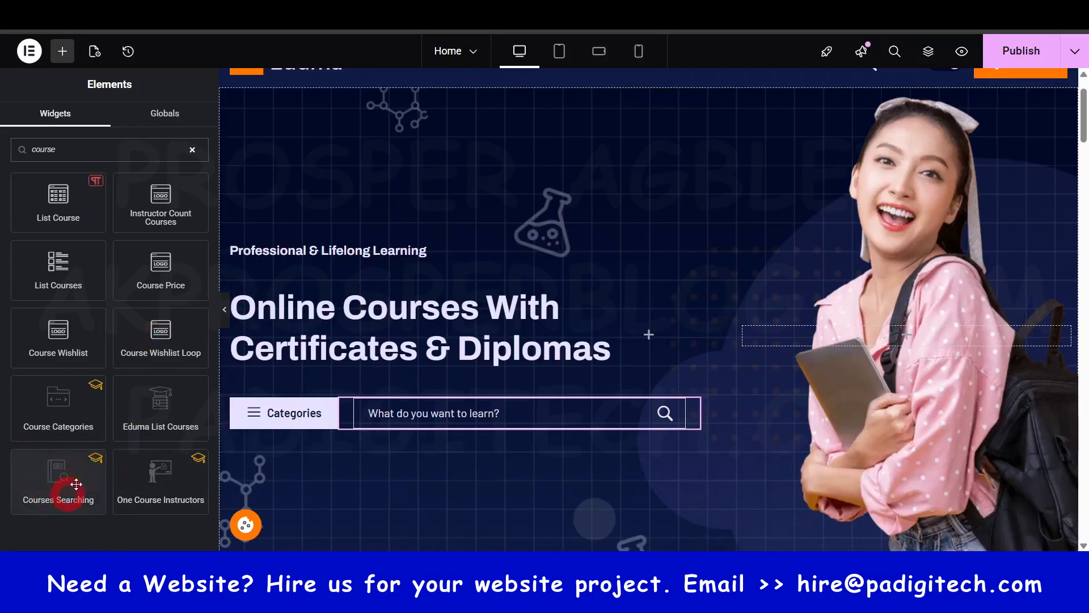
left_click_drag(76, 484, 488, 426)
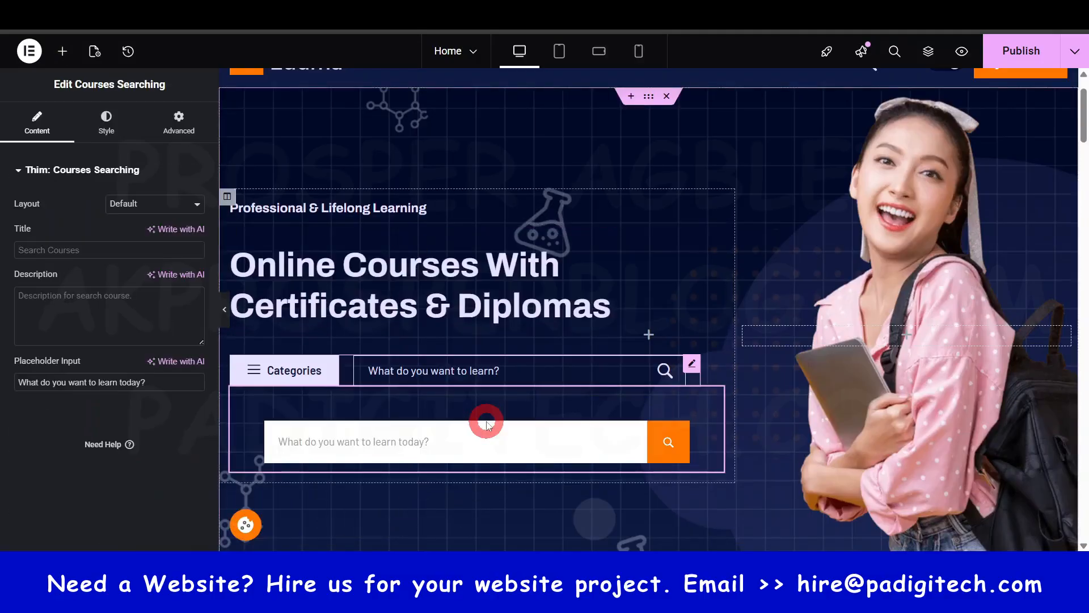
- Delete the newly added Courses Searching widget from the hero section
left_click(349, 439)
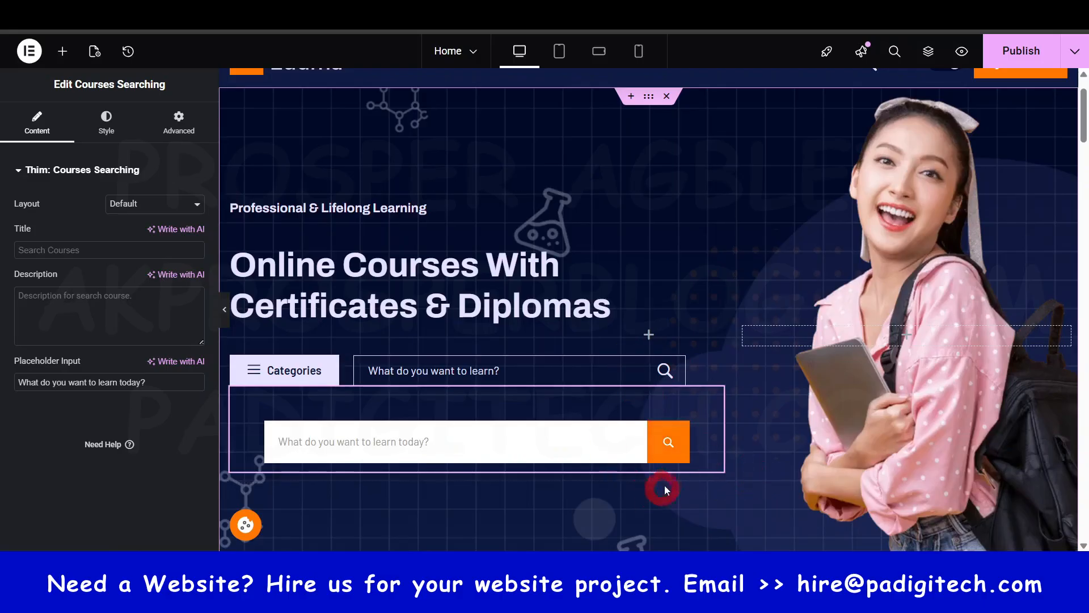
right_click(713, 400)
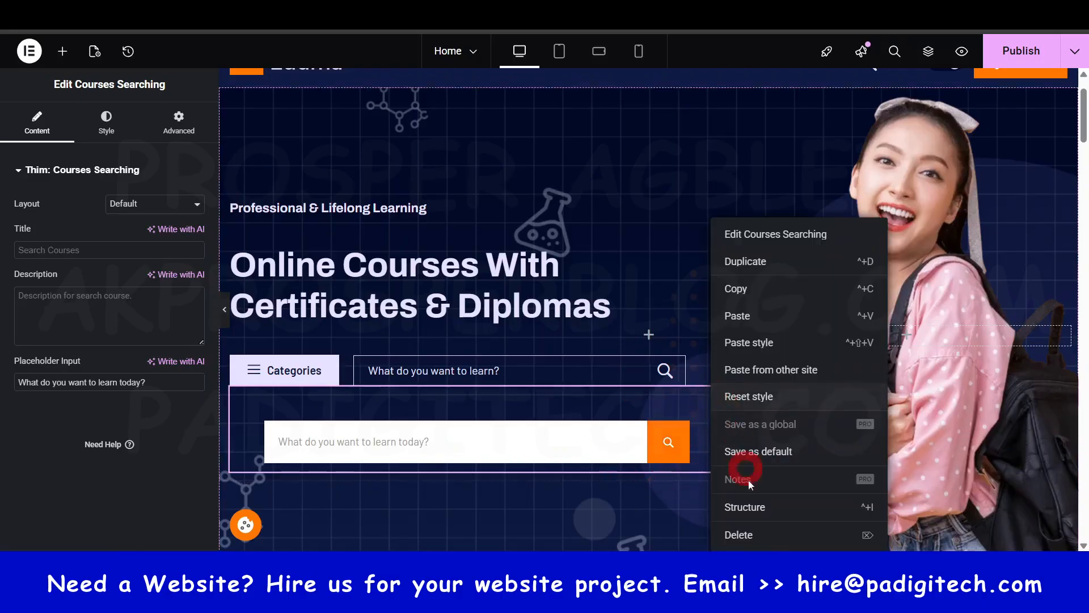
left_click(755, 529)
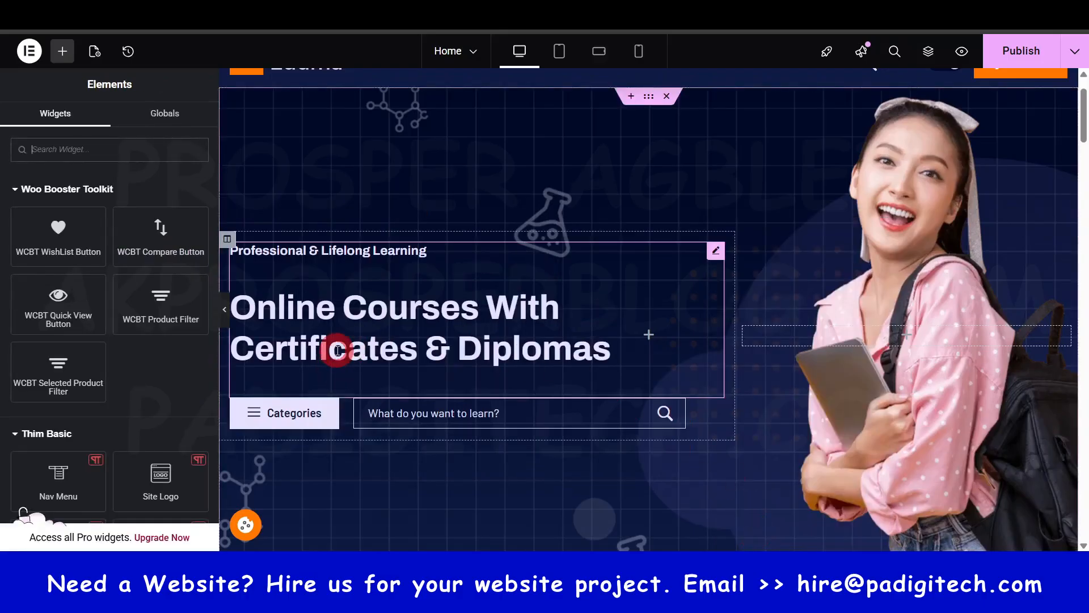
- Open the hero heading for editing and examine its title, sub title, separator and text alignment options
left_click(470, 304)
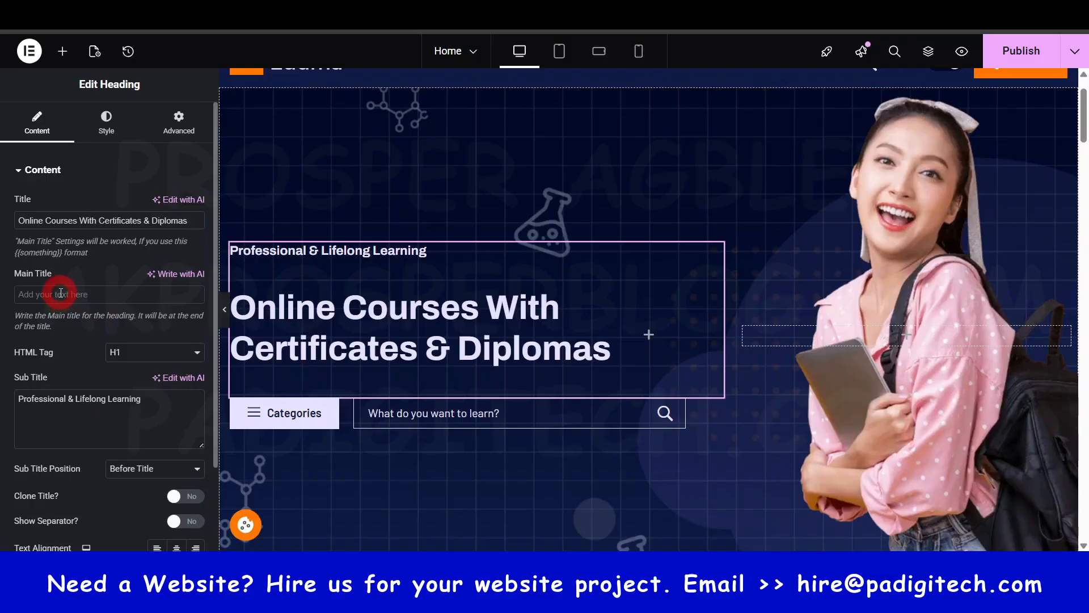
scroll(73, 388, "down", 2)
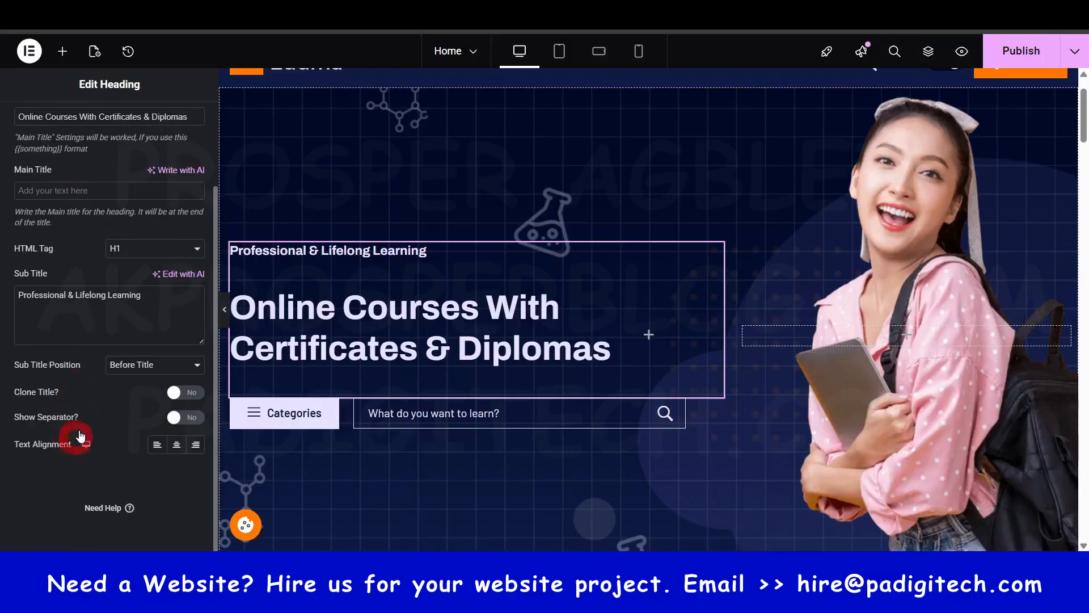
triple_click(37, 296)
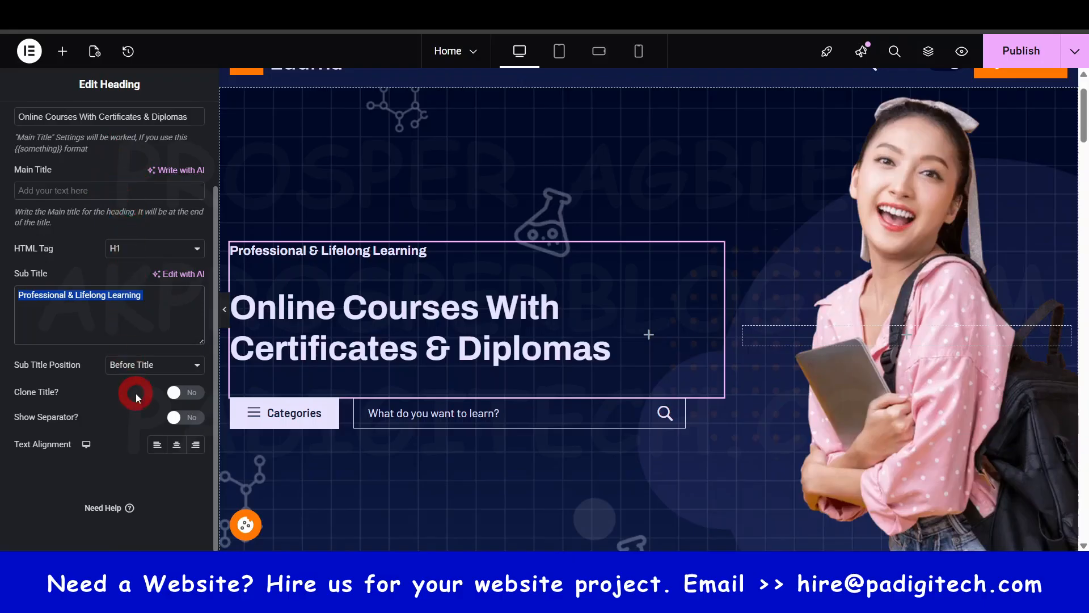
scroll(136, 389, "up", 3)
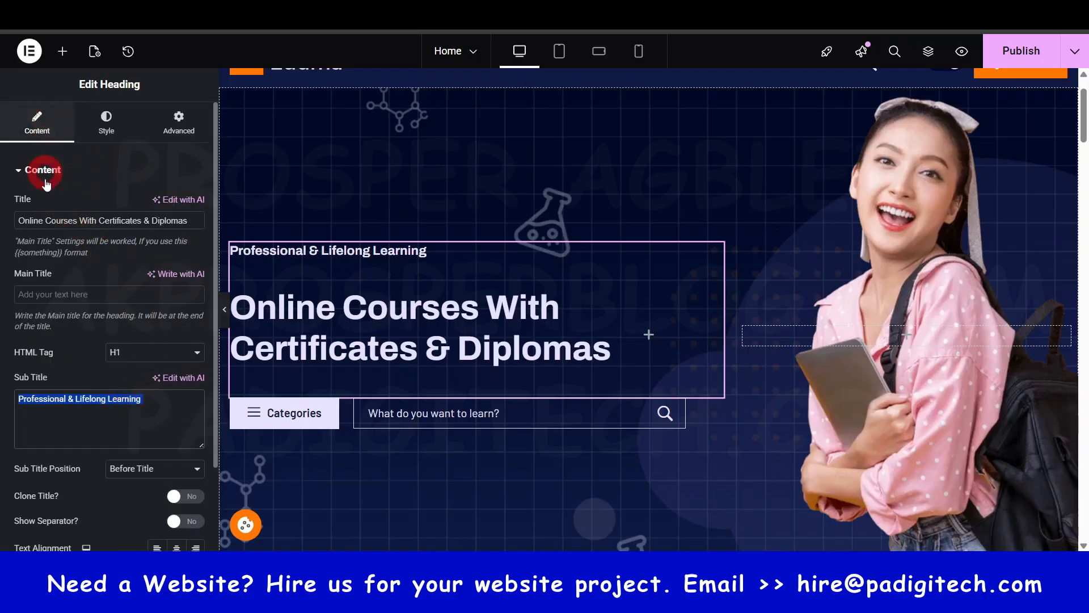
scroll(67, 443, "down", 1)
scroll(66, 427, "up", 1)
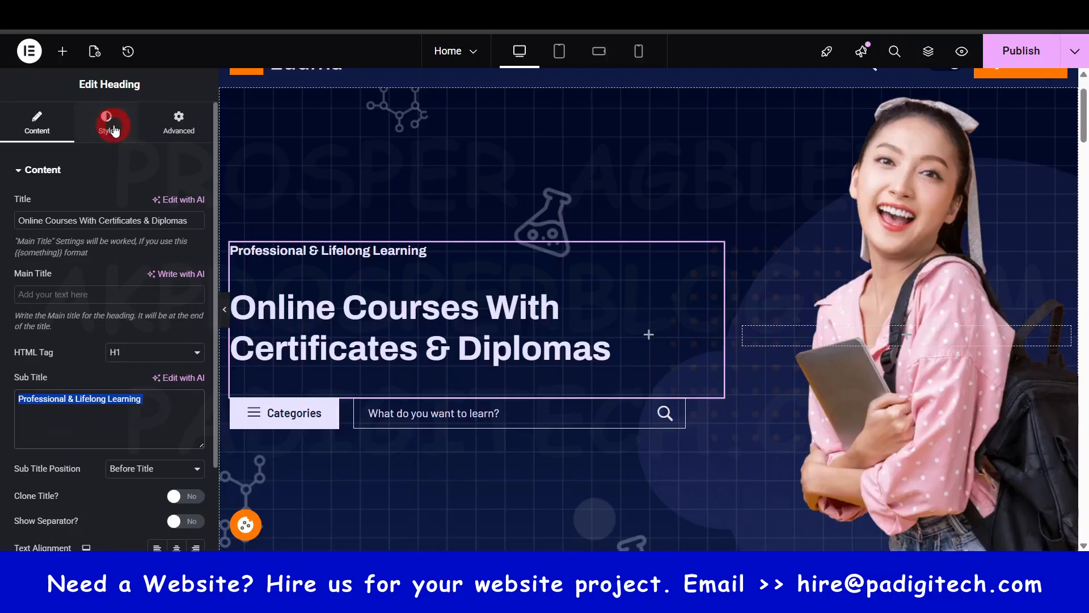
- Examine the hero heading's title and sub title style settings and its advanced layout options
left_click(108, 120)
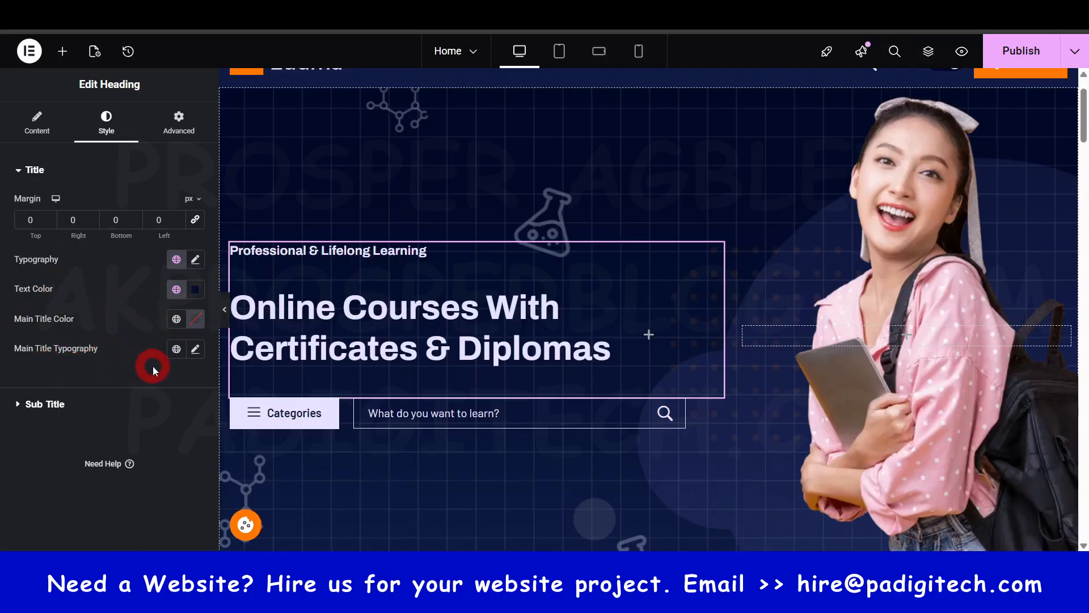
left_click(44, 403)
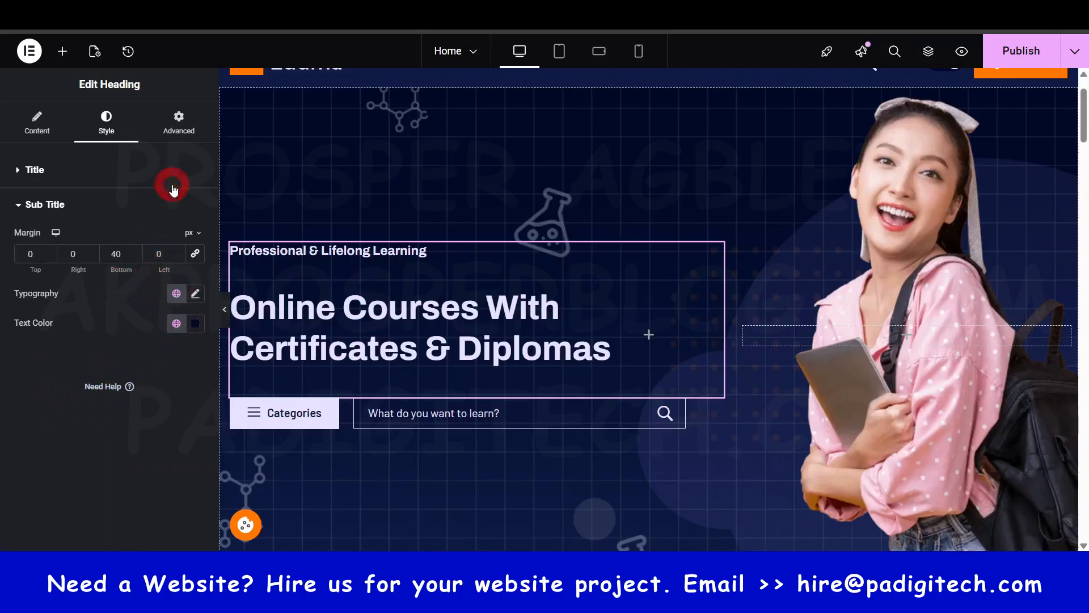
left_click(182, 120)
left_click(43, 172)
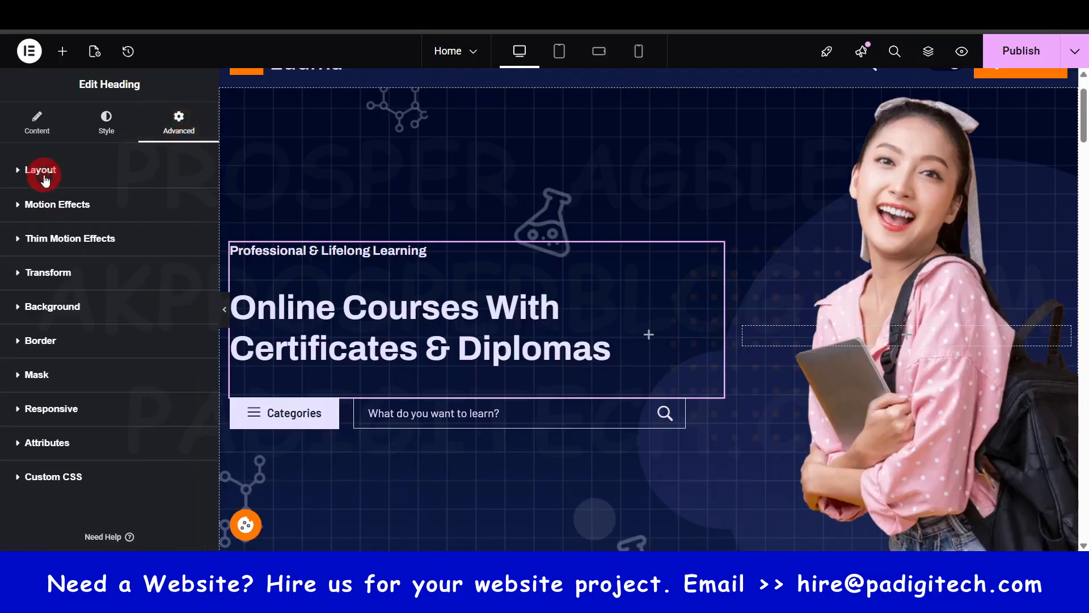
left_click(45, 173)
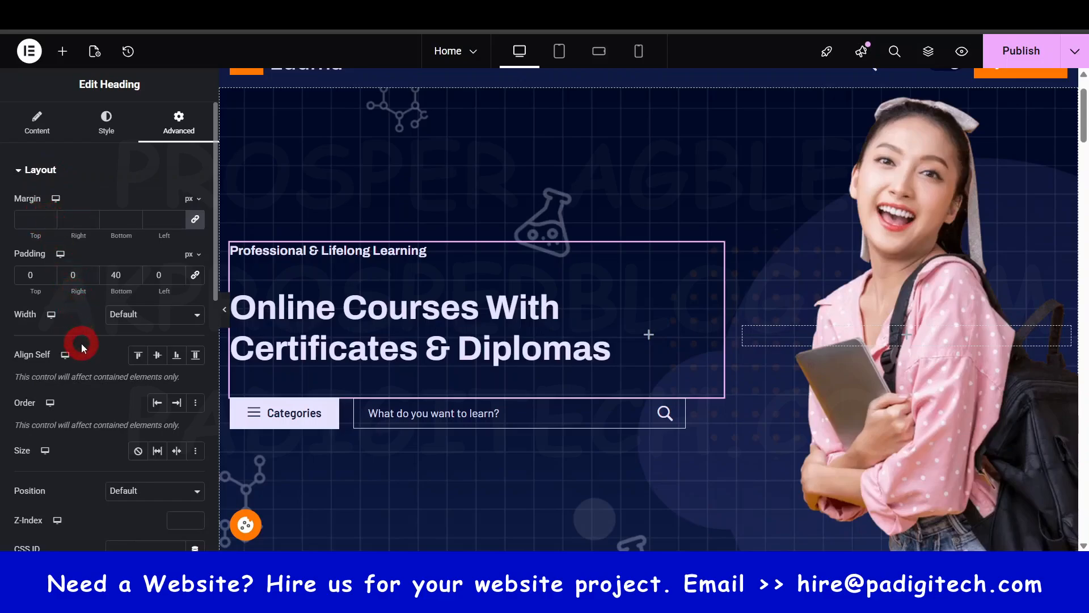
left_click(40, 122)
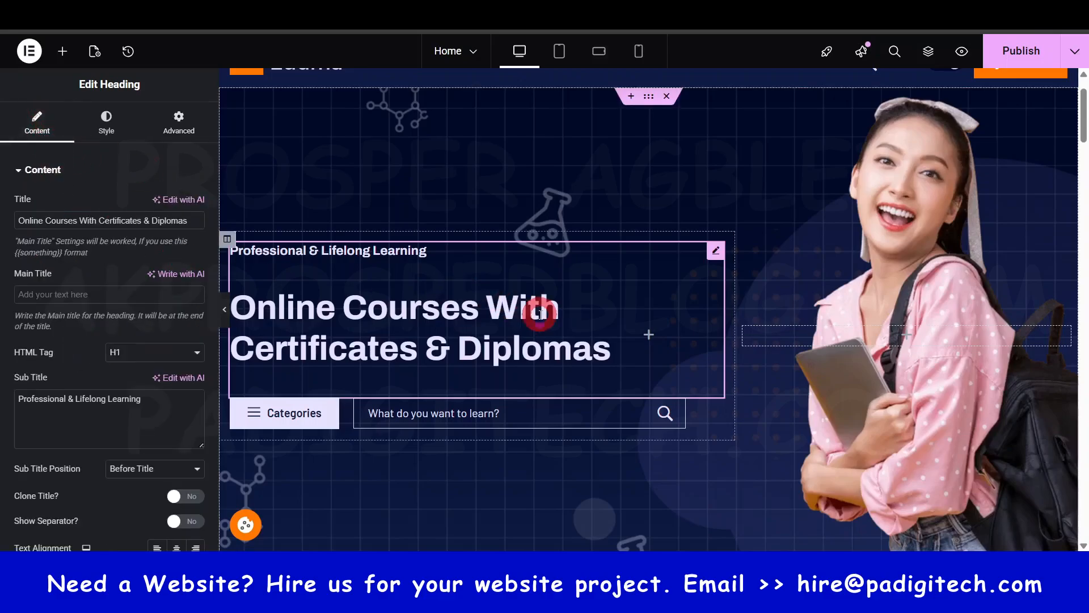
- Open the hero section's Categories icon box and examine its content settings, advanced options and custom CSS
scroll(539, 315, "down", 3)
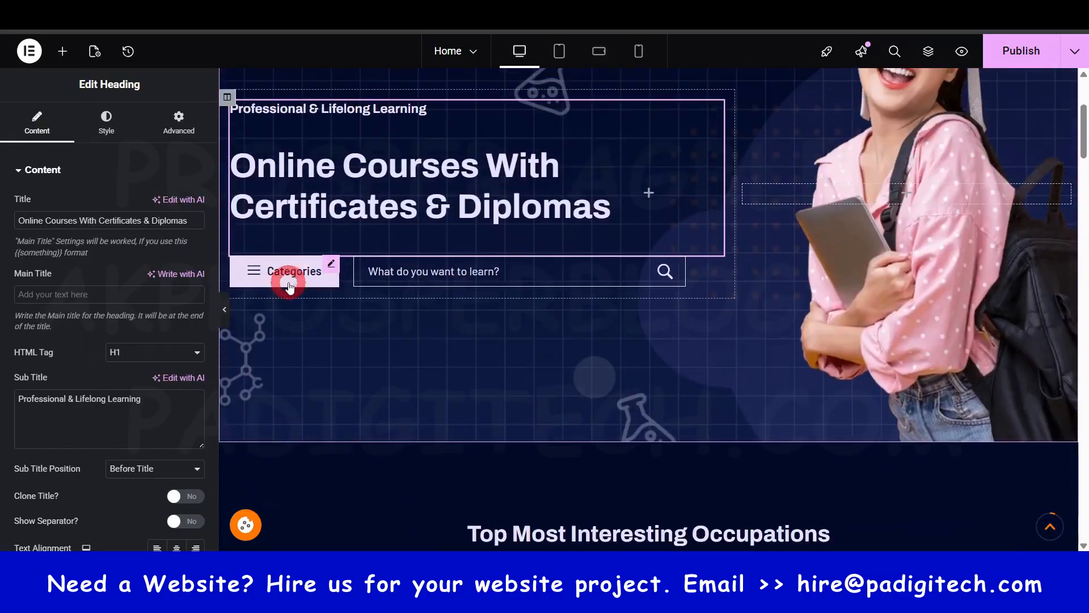
left_click(332, 264)
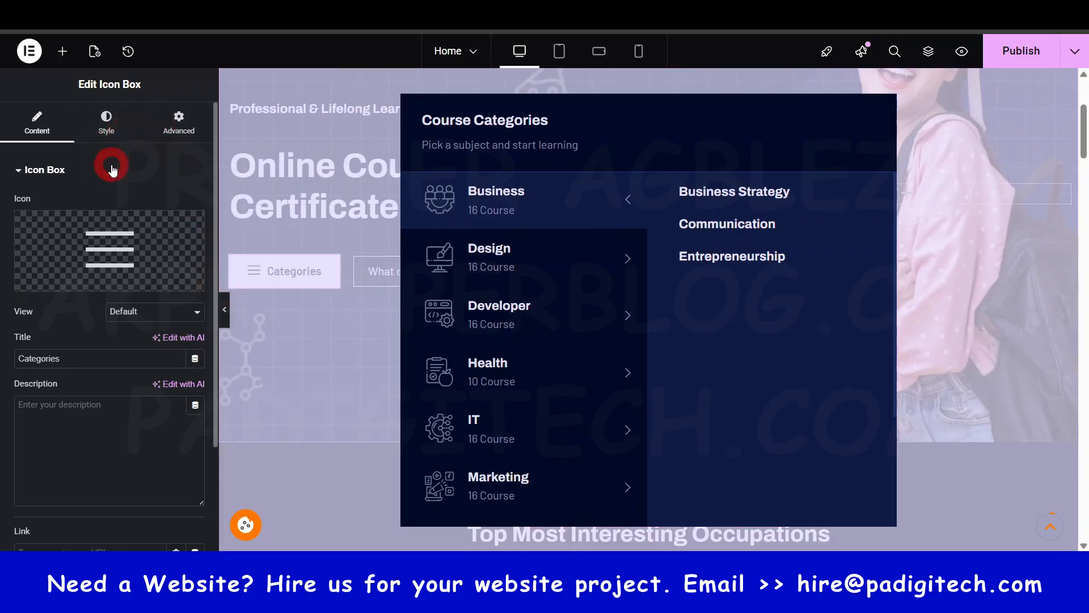
scroll(123, 398, "down", 2)
scroll(126, 398, "up", 3)
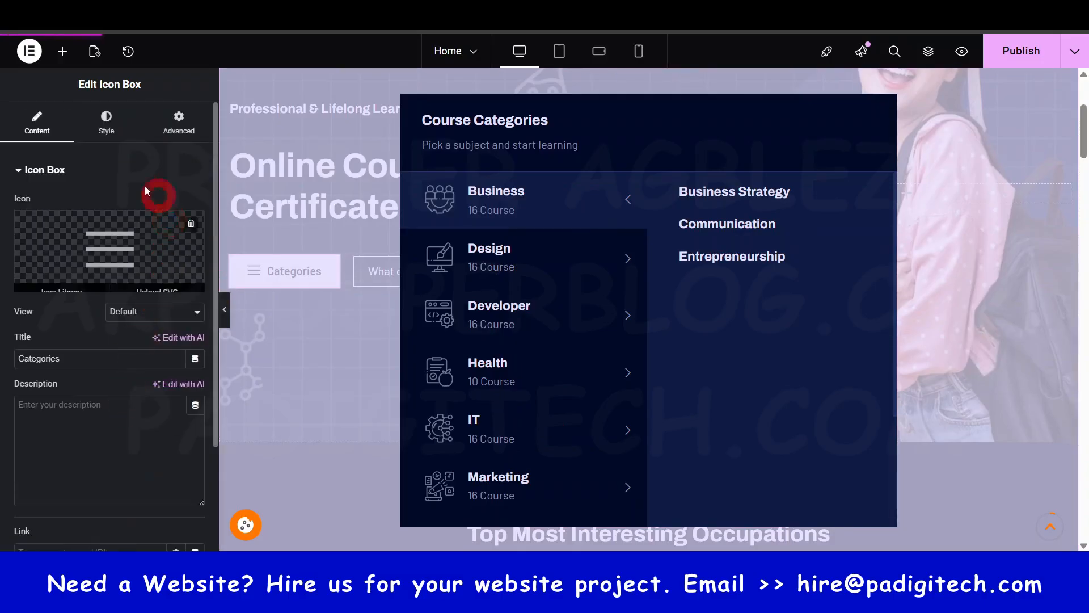
left_click(180, 120)
scroll(148, 384, "down", 10)
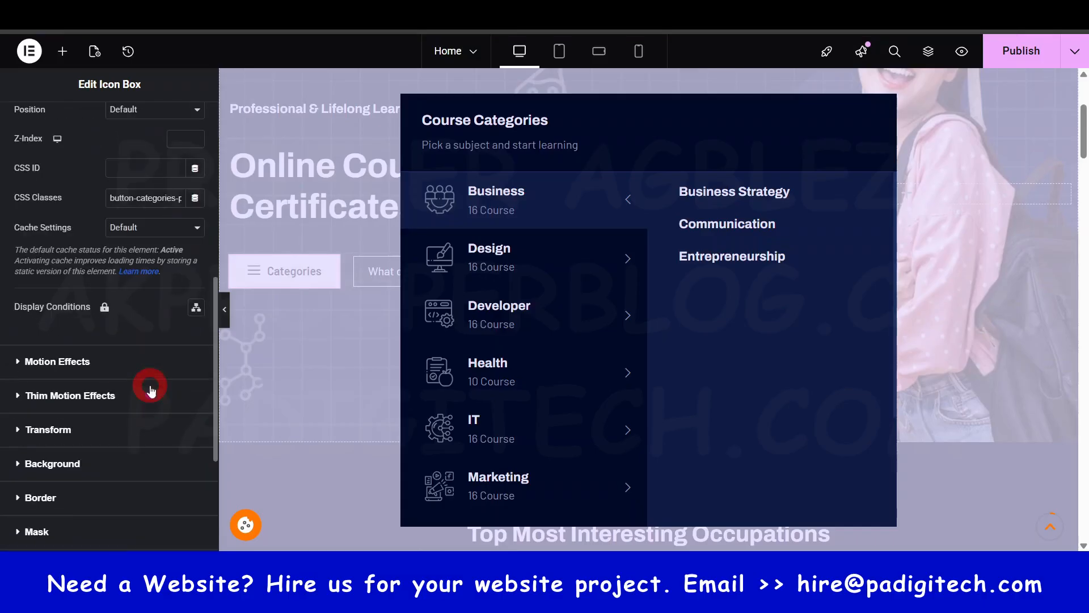
left_click(82, 409)
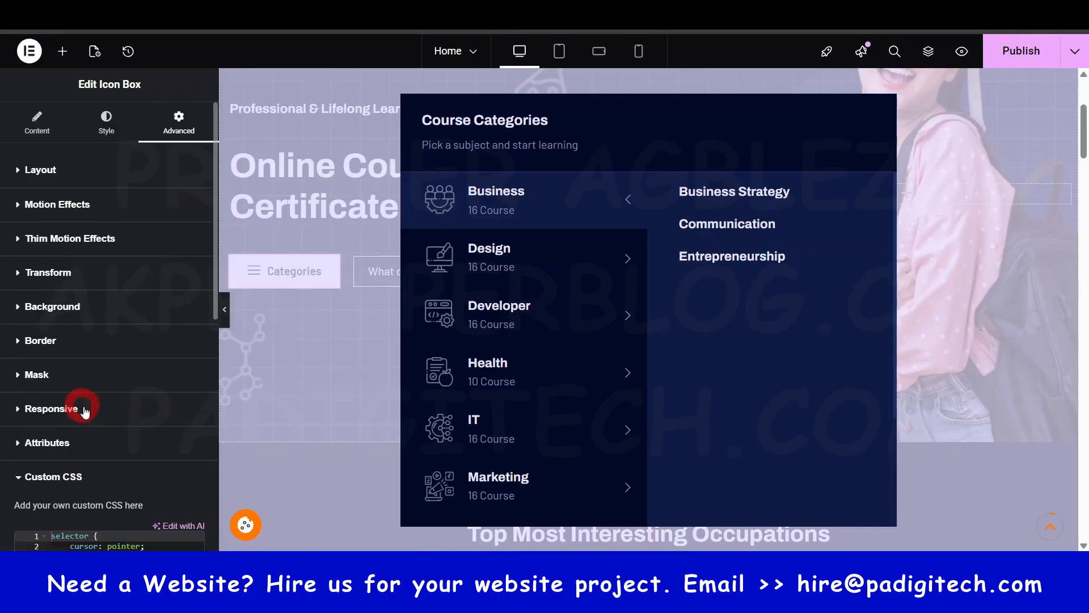
scroll(108, 453, "down", 5)
scroll(122, 245, "down", 1)
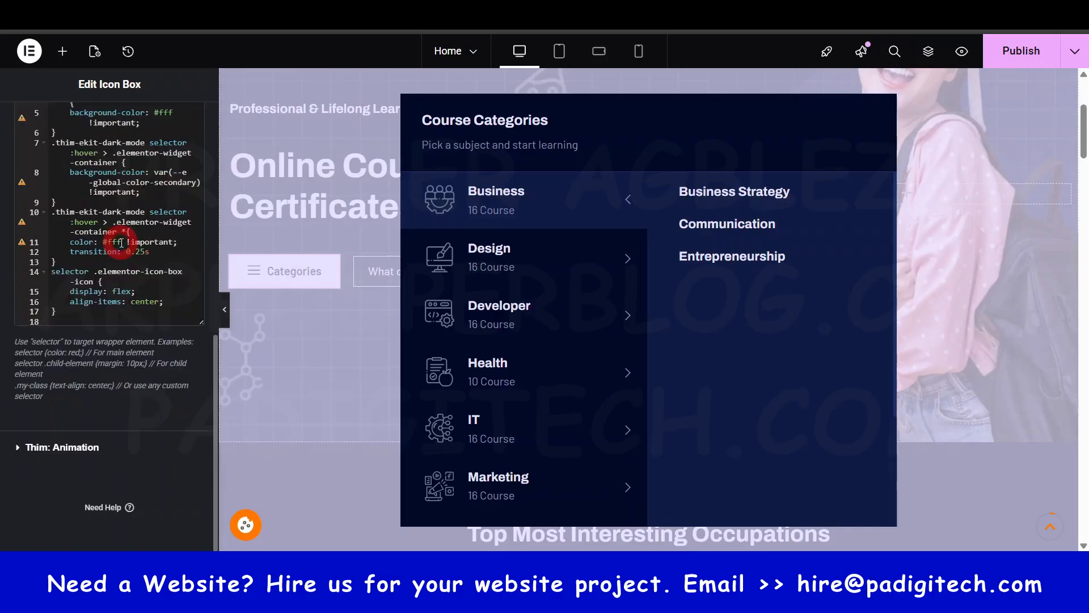
scroll(124, 246, "up", 6)
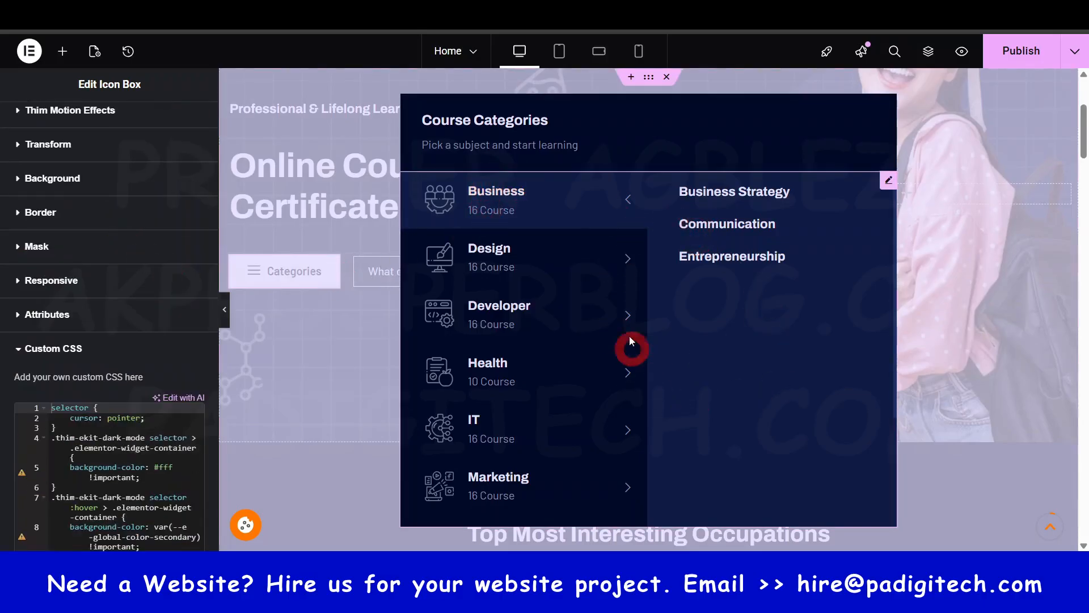
scroll(105, 210, "up", 3)
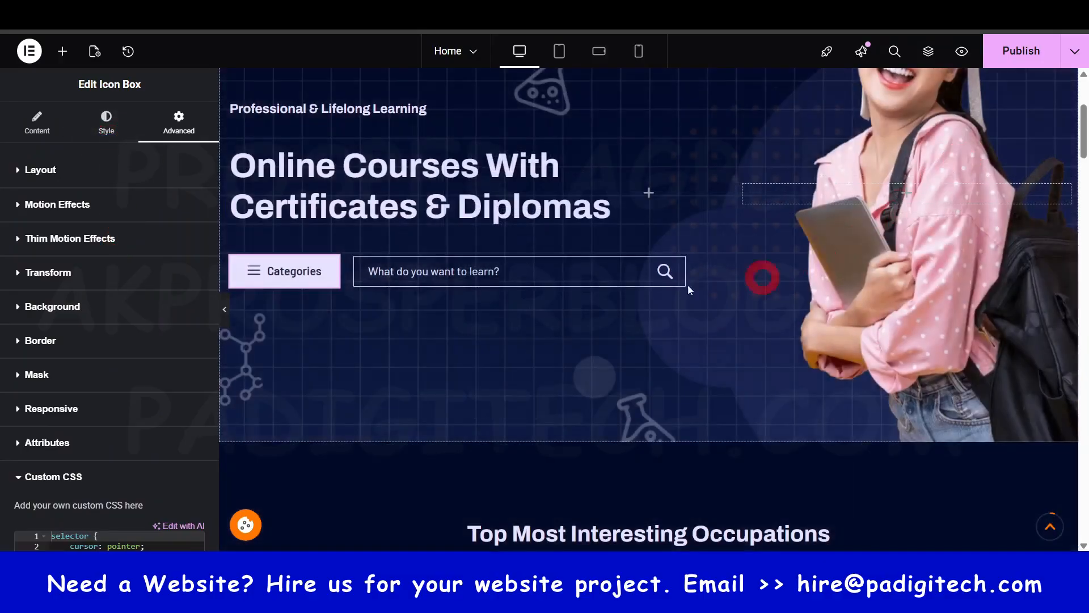
- Check the "Top Most Interesting Occupations" heading and open the Course Categories widget below it for editing
scroll(500, 301, "down", 6)
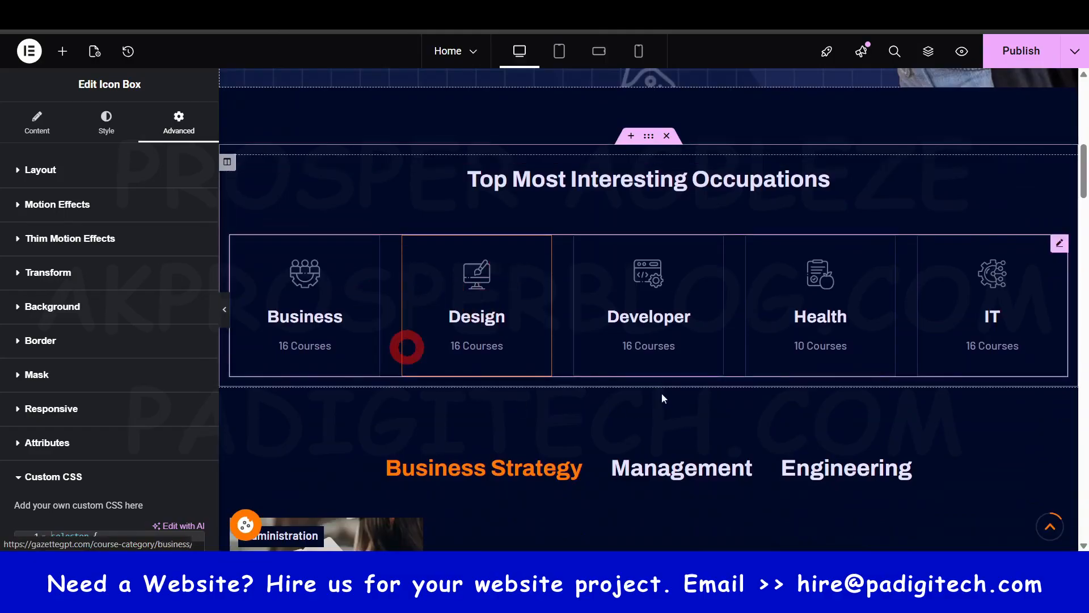
left_click(763, 180)
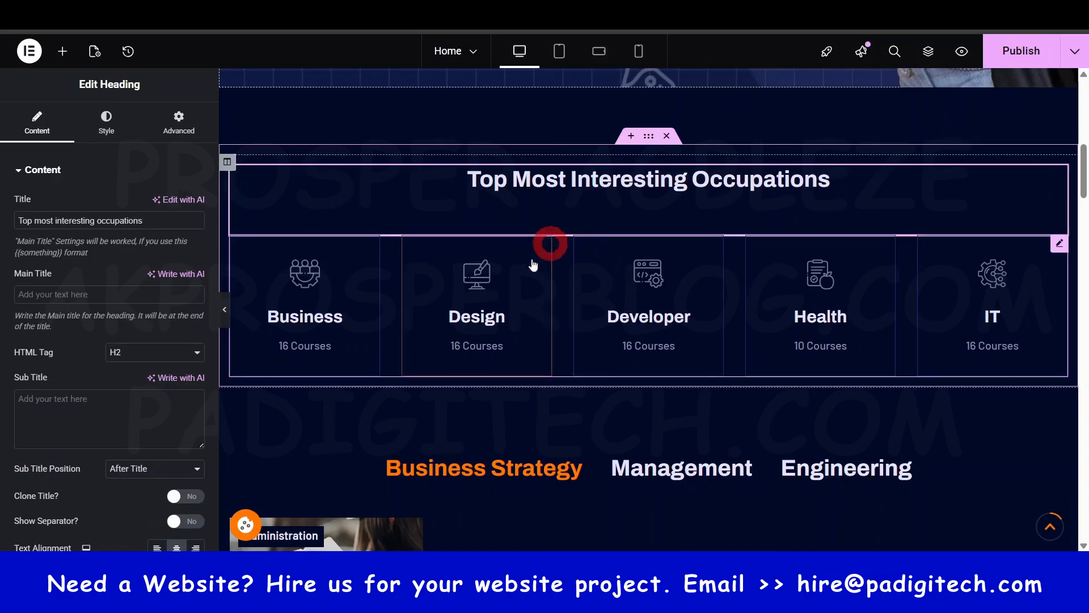
left_click(313, 332)
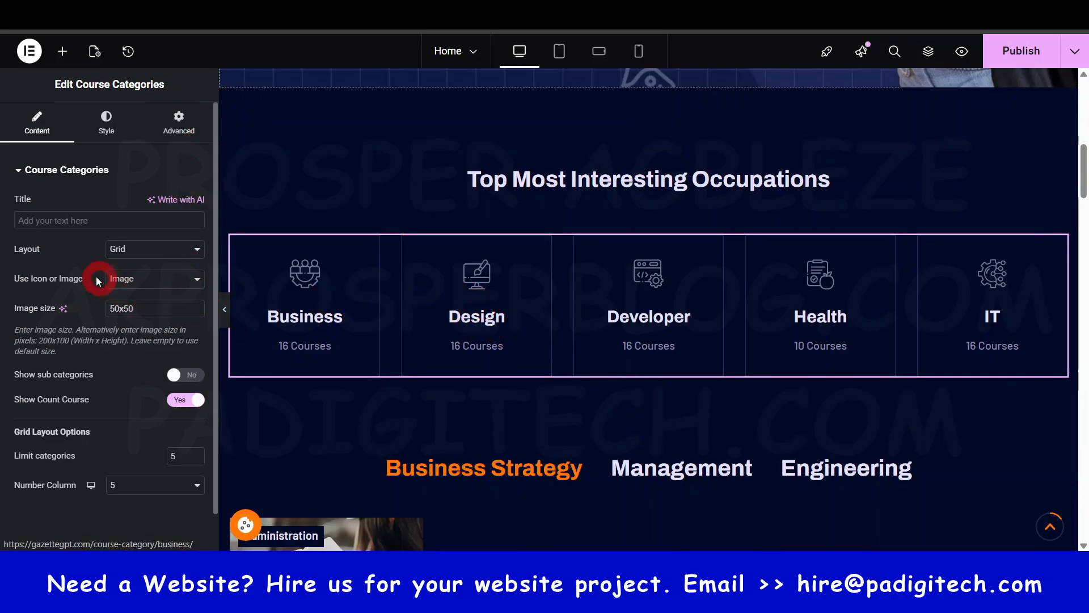
- Try the List Categories and Tab Slider layouts on the Course Categories widget and return it to Grid
left_click(131, 249)
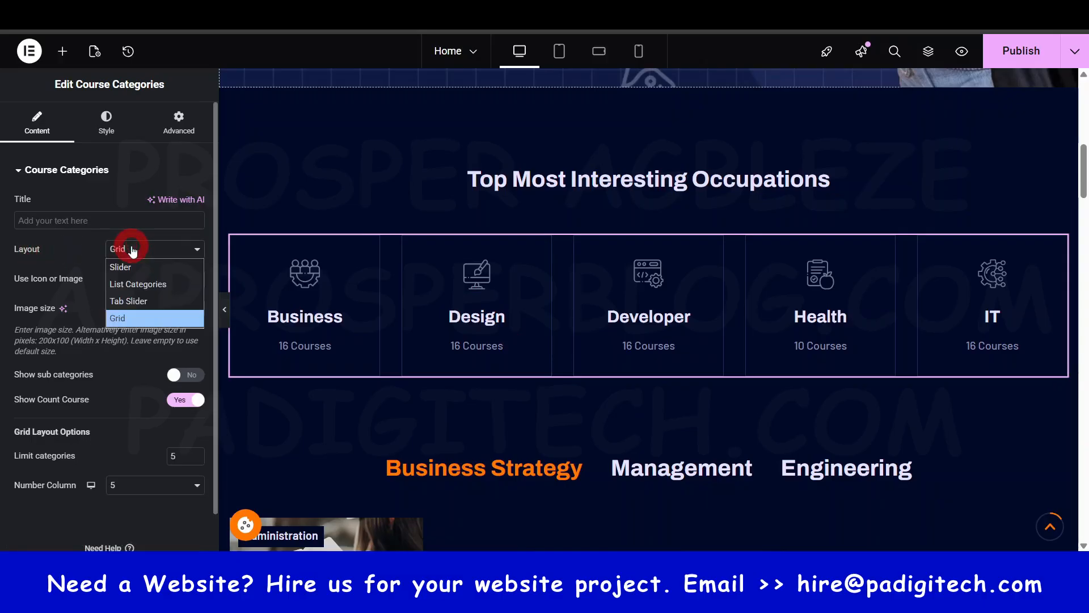
left_click(113, 327)
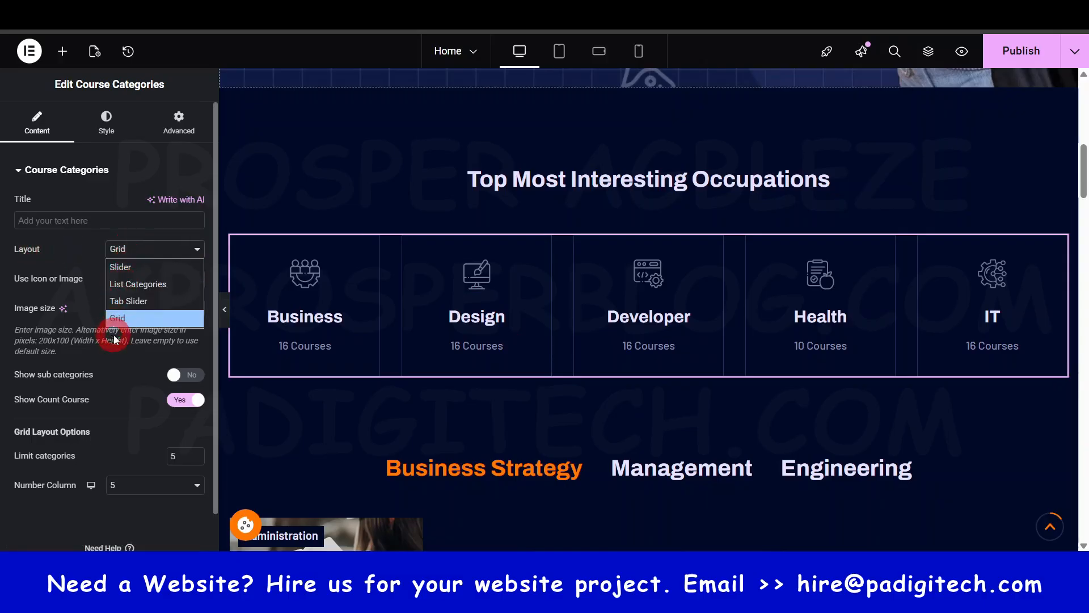
left_click(136, 284)
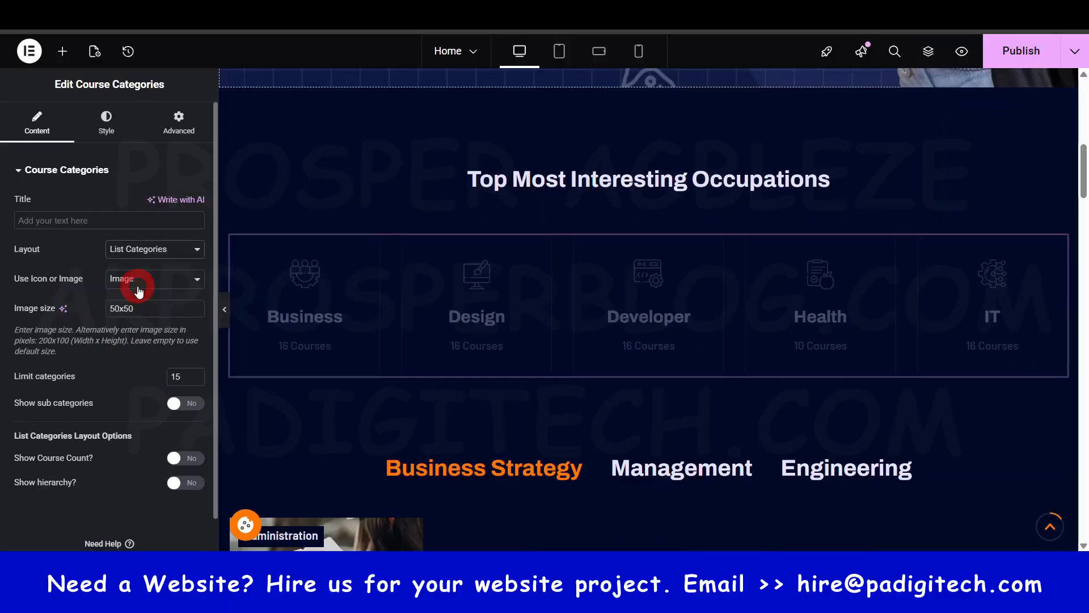
left_click(171, 255)
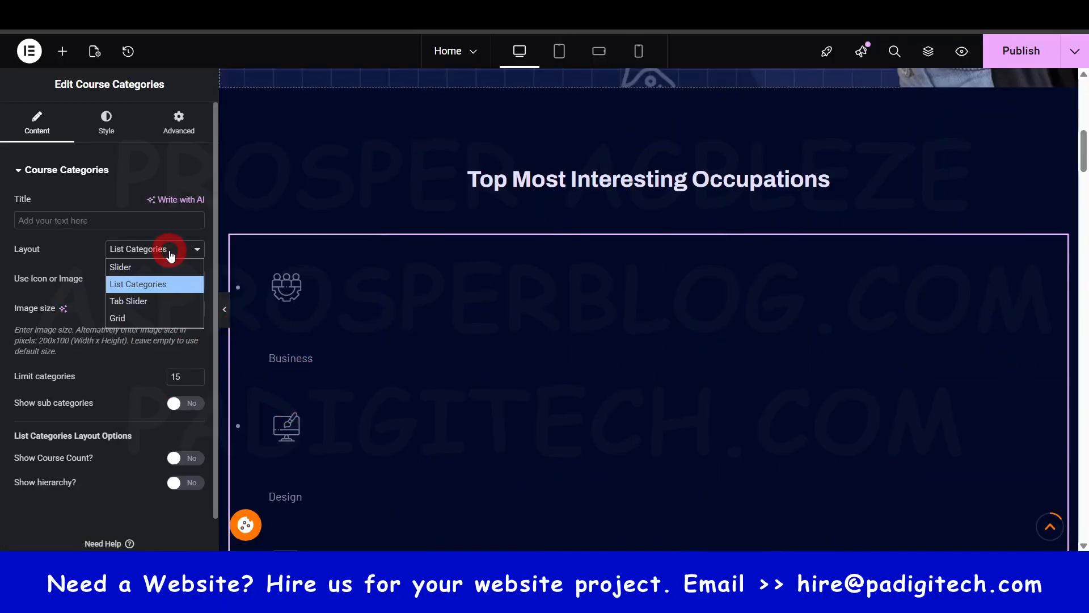
left_click(149, 301)
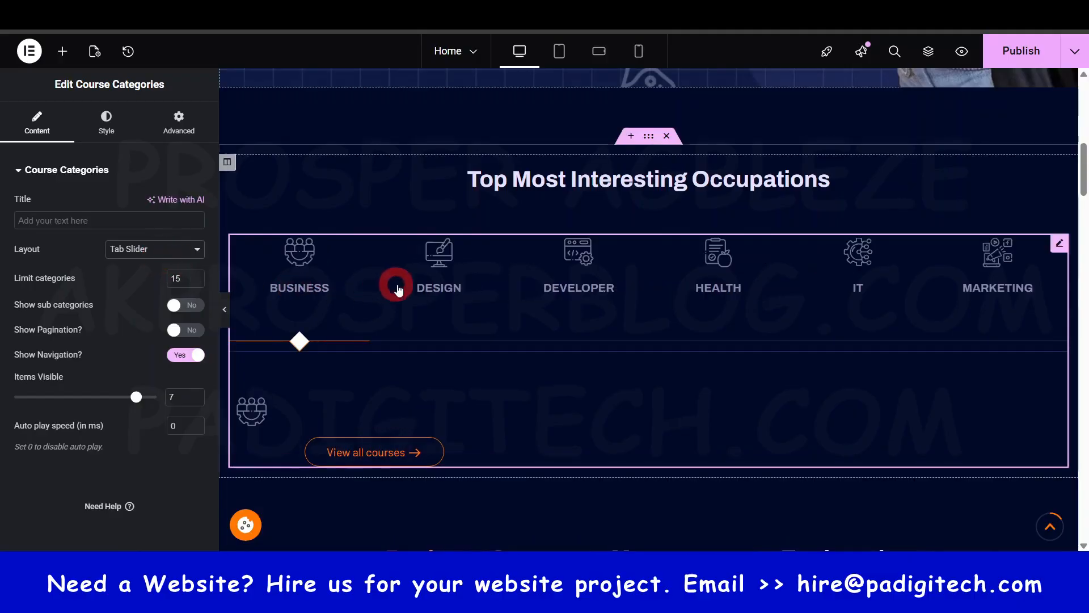
left_click(182, 250)
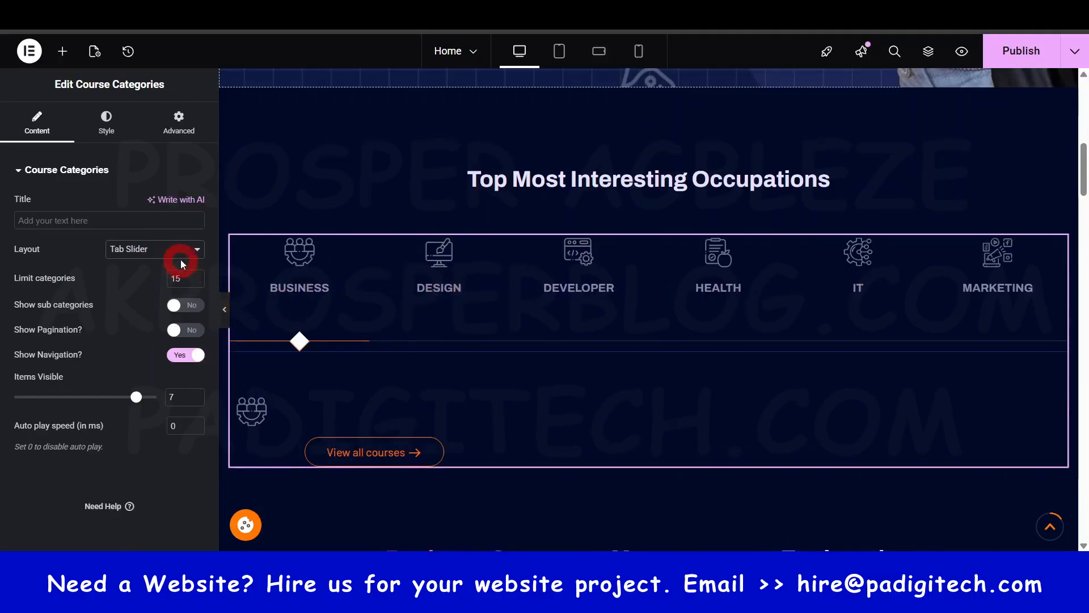
left_click(141, 319)
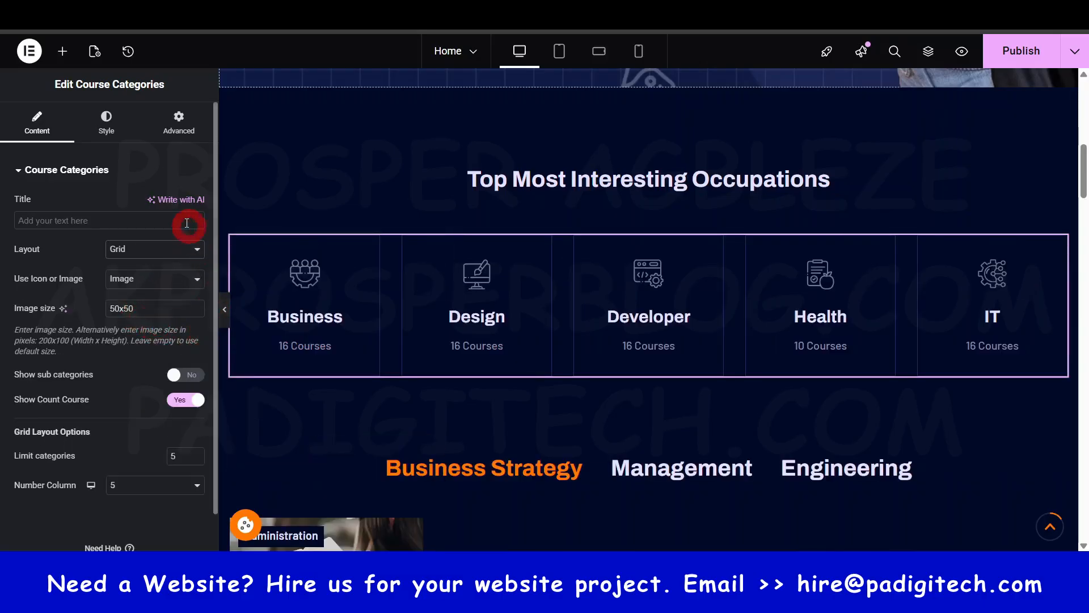
- Limit the Course Categories grid to 4 categories and arrange it in 4 columns
scroll(71, 414, "down", 1)
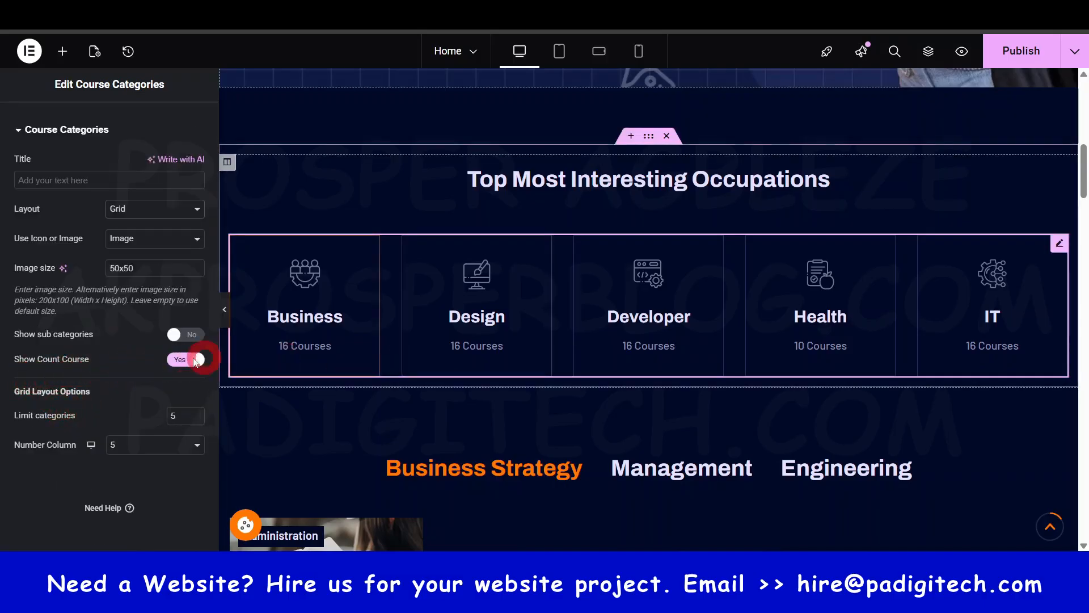
left_click(185, 339)
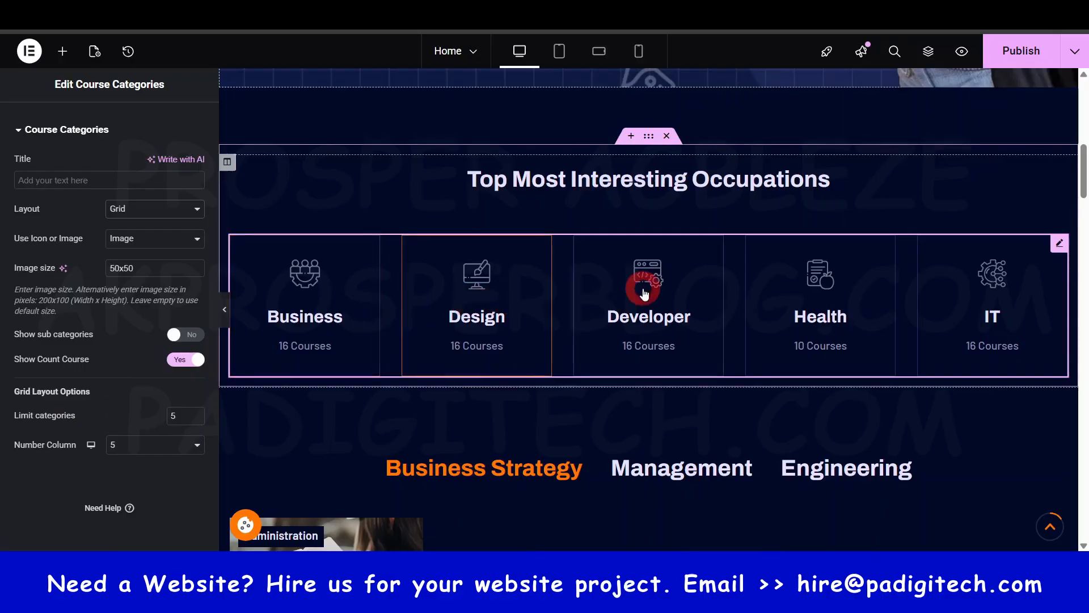
left_click(194, 418)
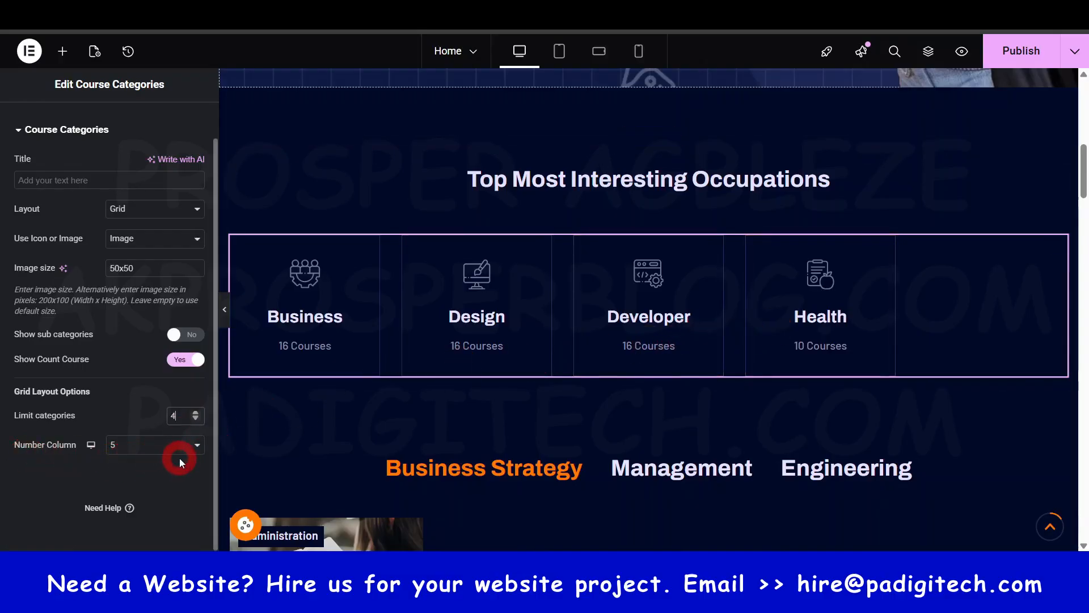
left_click(196, 414)
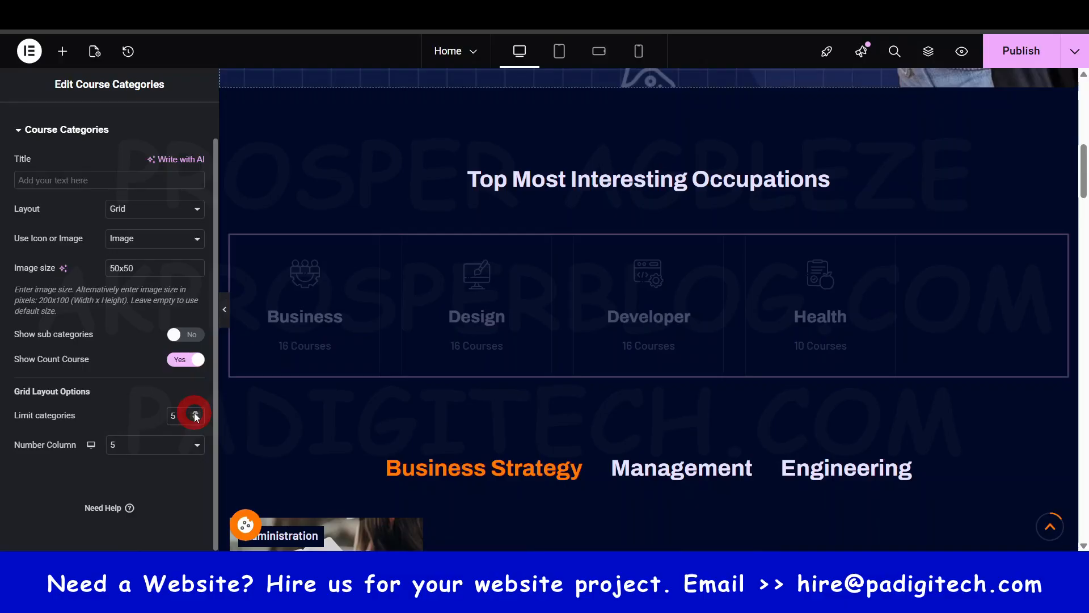
left_click(196, 418)
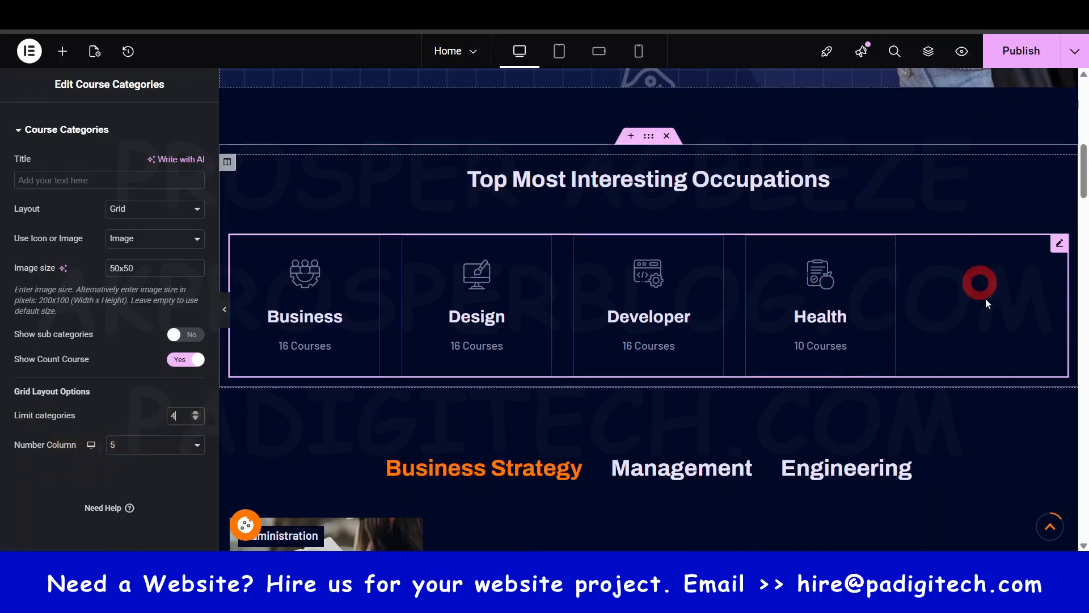
left_click(196, 445)
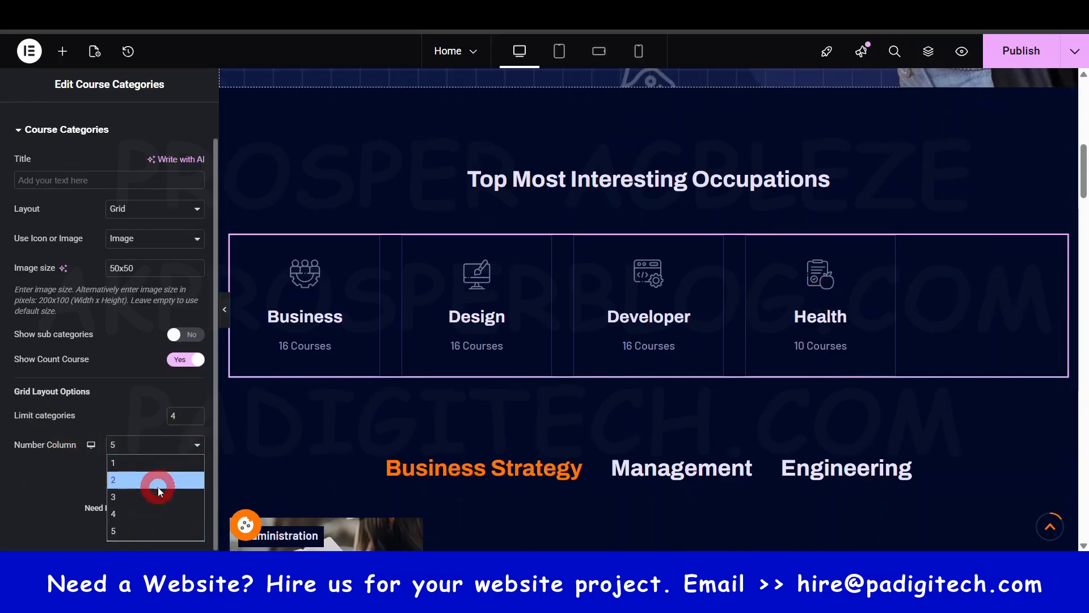
left_click(146, 514)
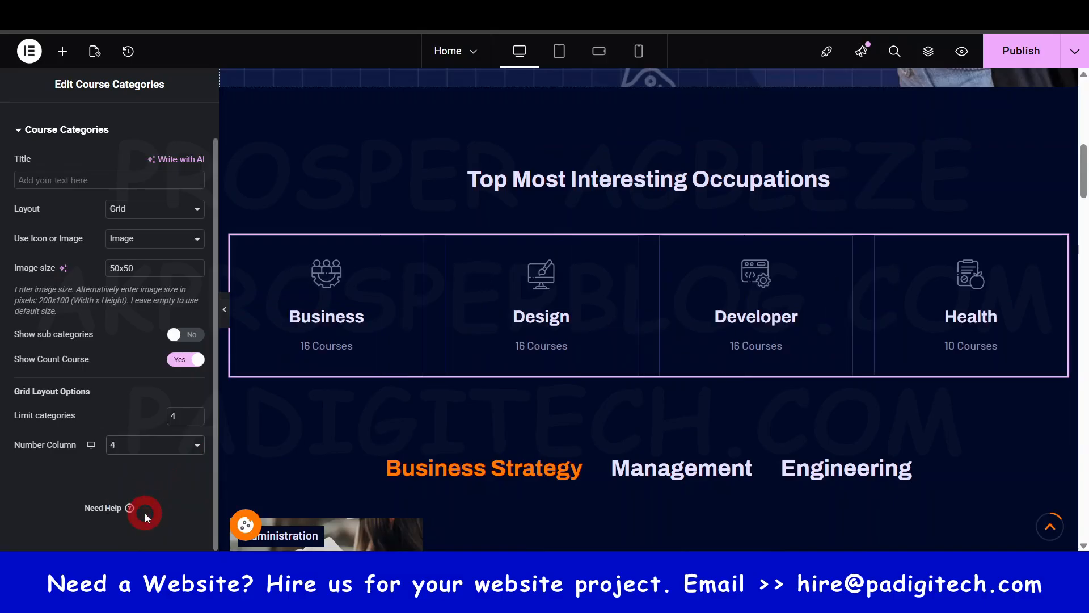
left_click(198, 447)
left_click(198, 447)
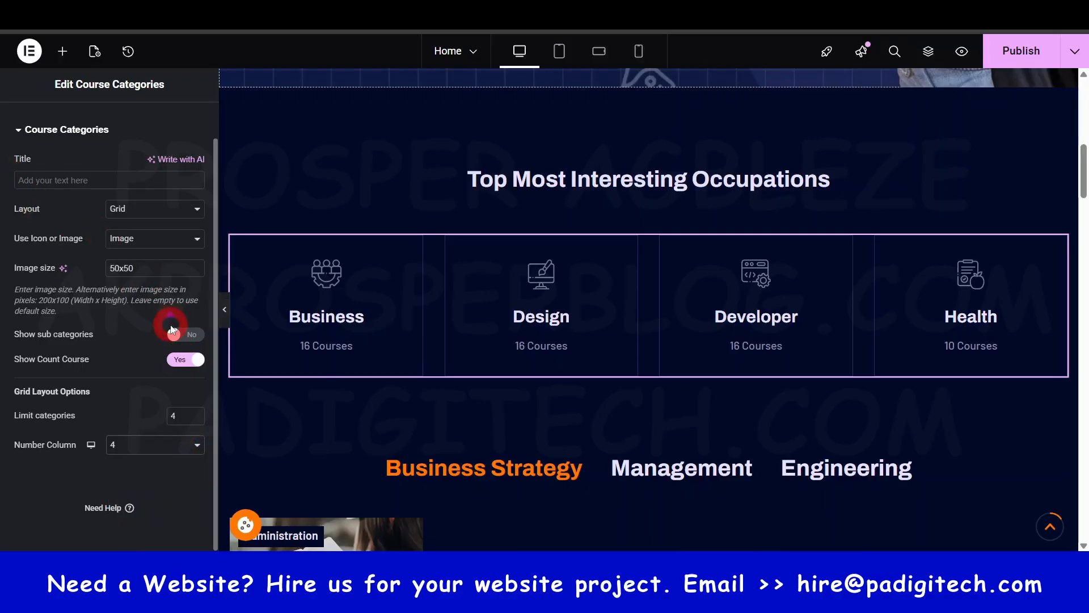
- Try a columns gap of 76 on the Course Categories grid and restore it to 30
scroll(172, 328, "up", 1)
left_click(107, 121)
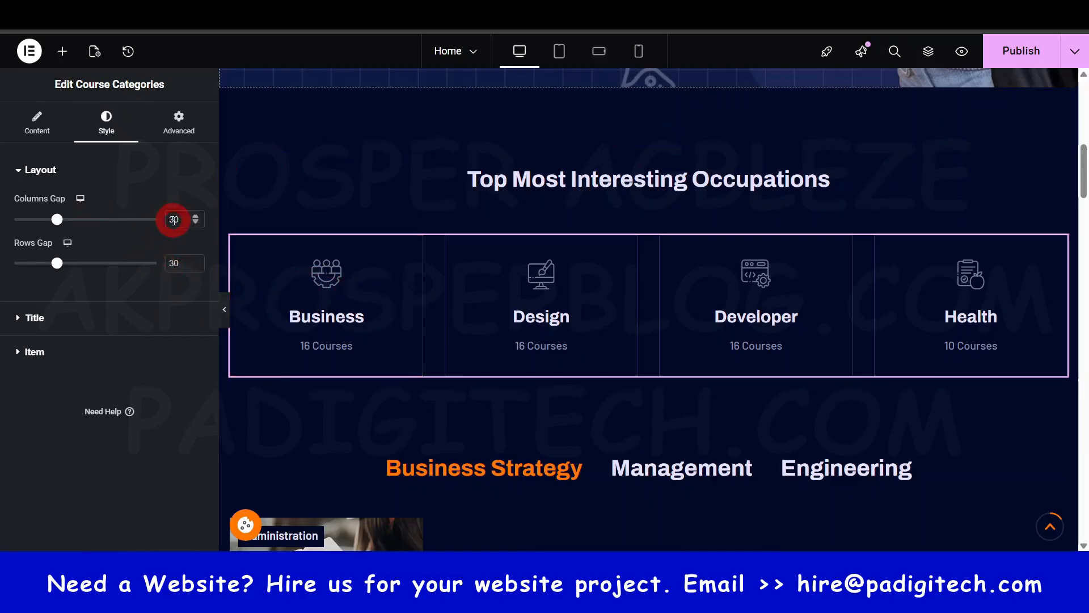
left_click(68, 222)
left_click_drag(59, 221, 122, 223)
left_click(181, 218)
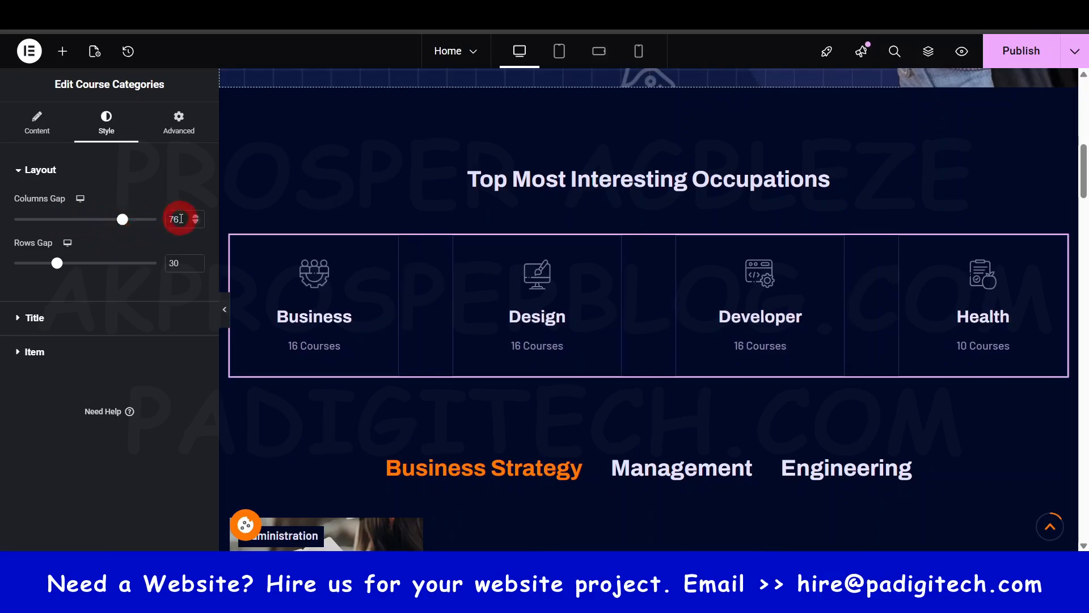
left_click(547, 353)
type("30")
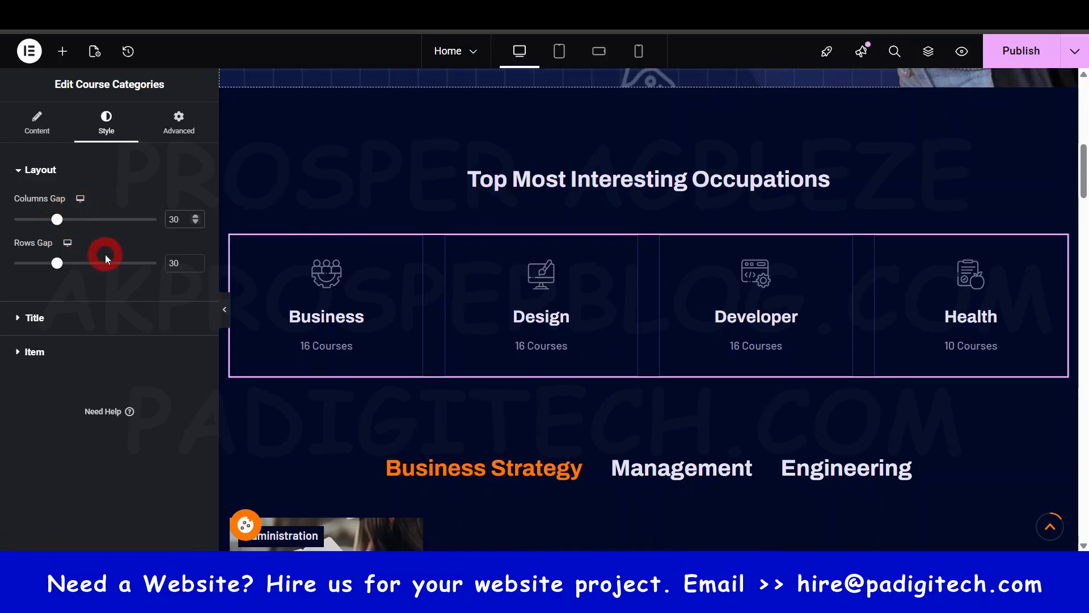
- Set the category titles' text color to the global Secondary color and try clearing it with the color picker
left_click(69, 317)
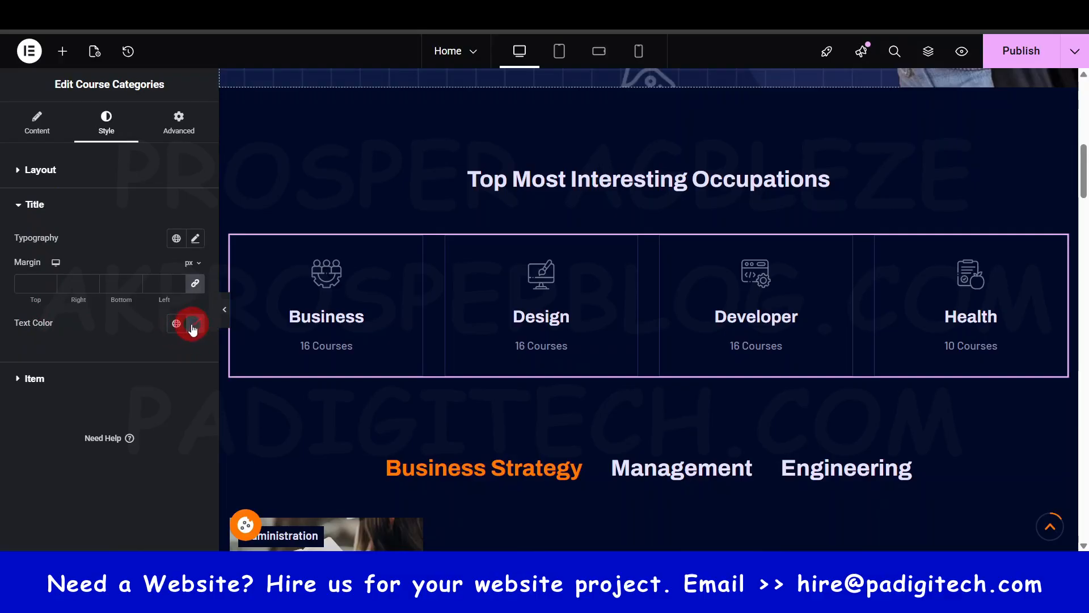
left_click(176, 324)
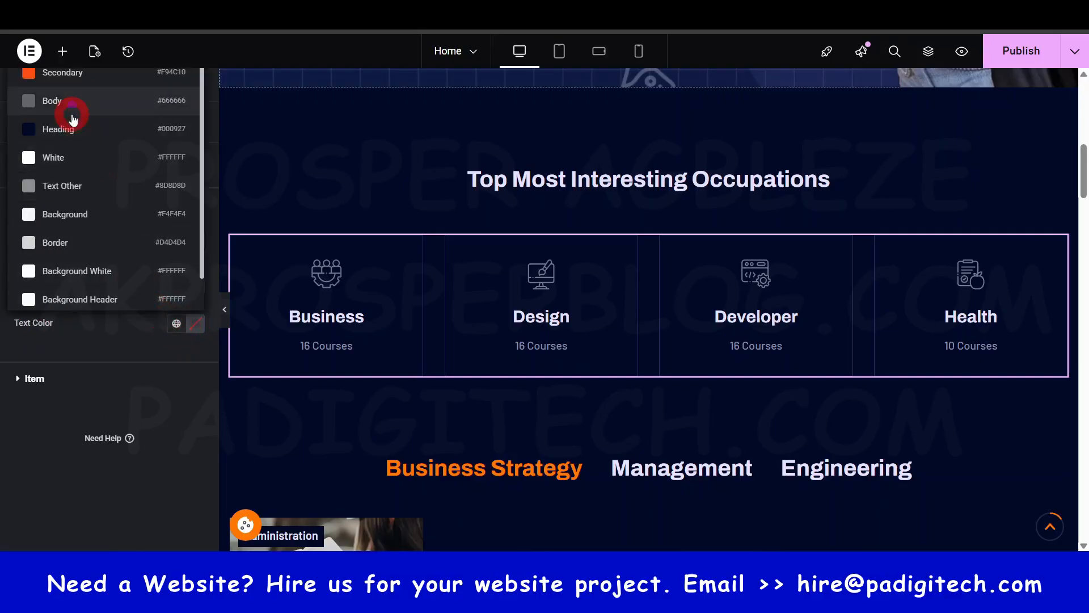
left_click(72, 114)
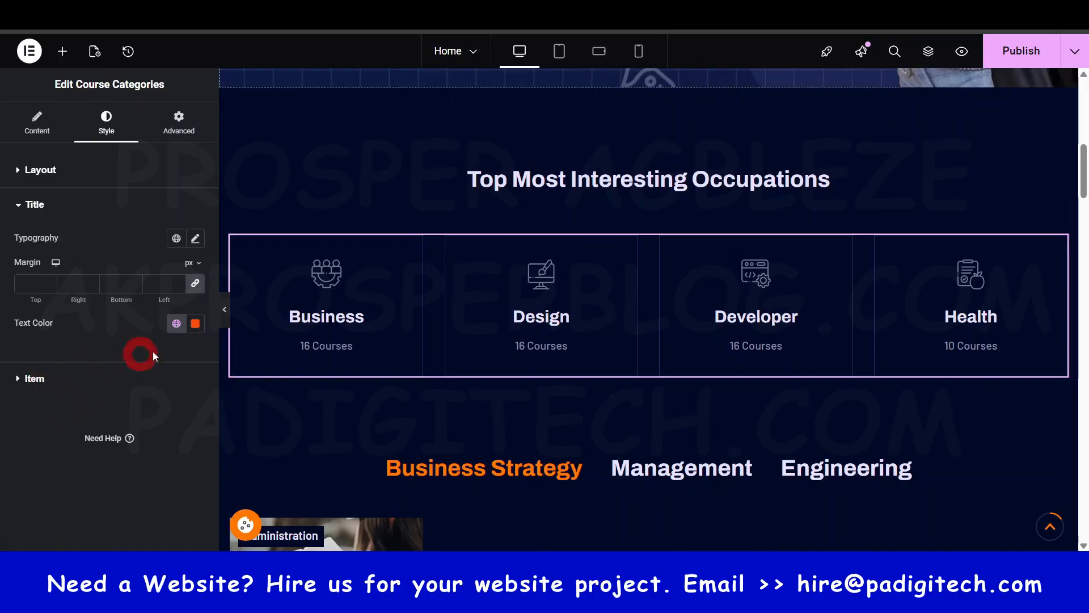
key("ctrl")
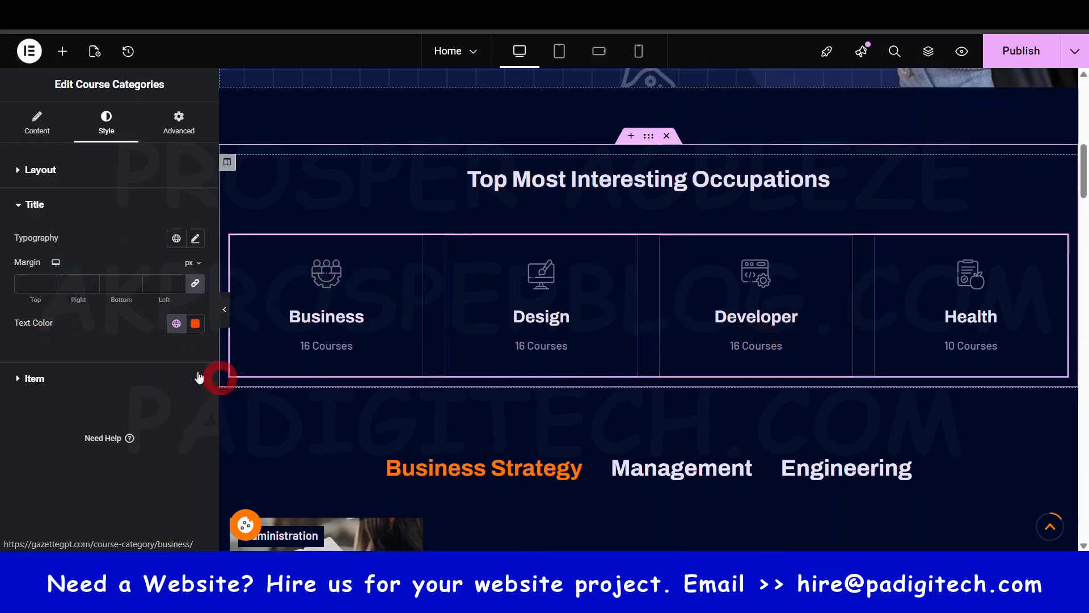
left_click(192, 327)
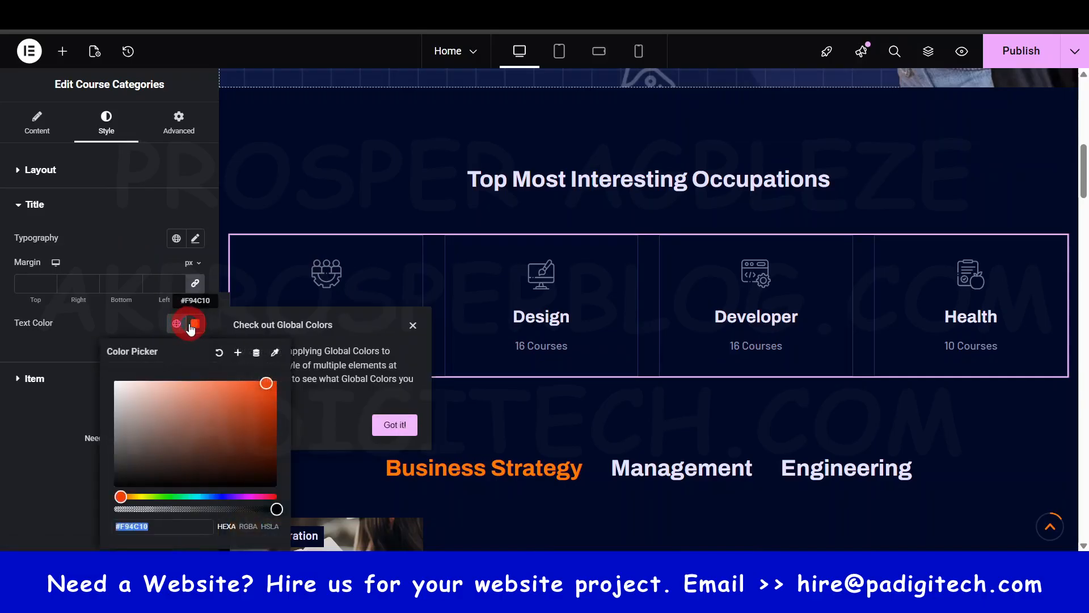
left_click(219, 352)
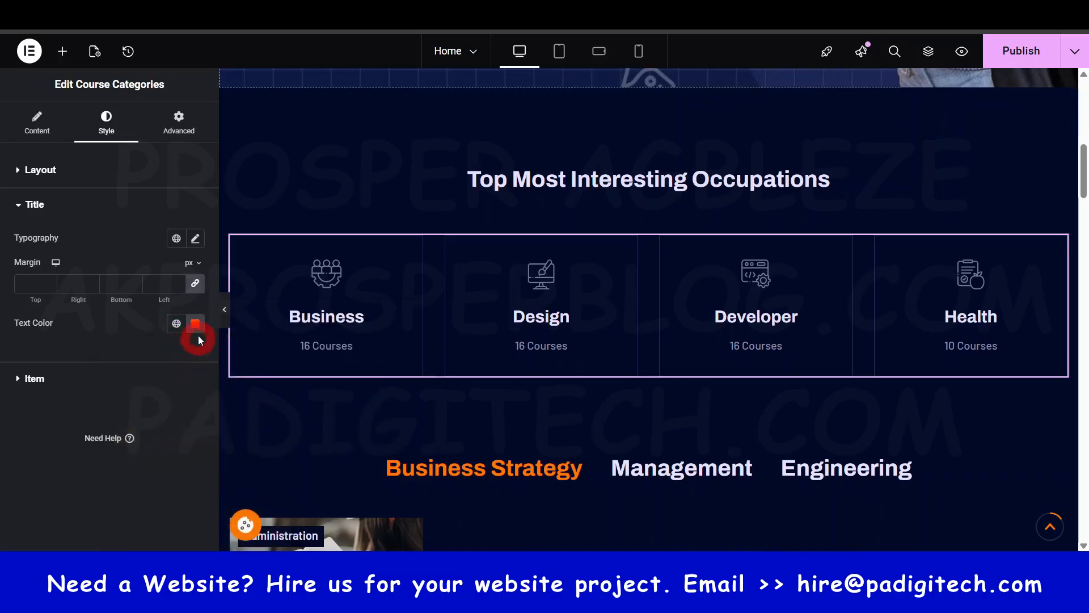
left_click(196, 324)
left_click(219, 352)
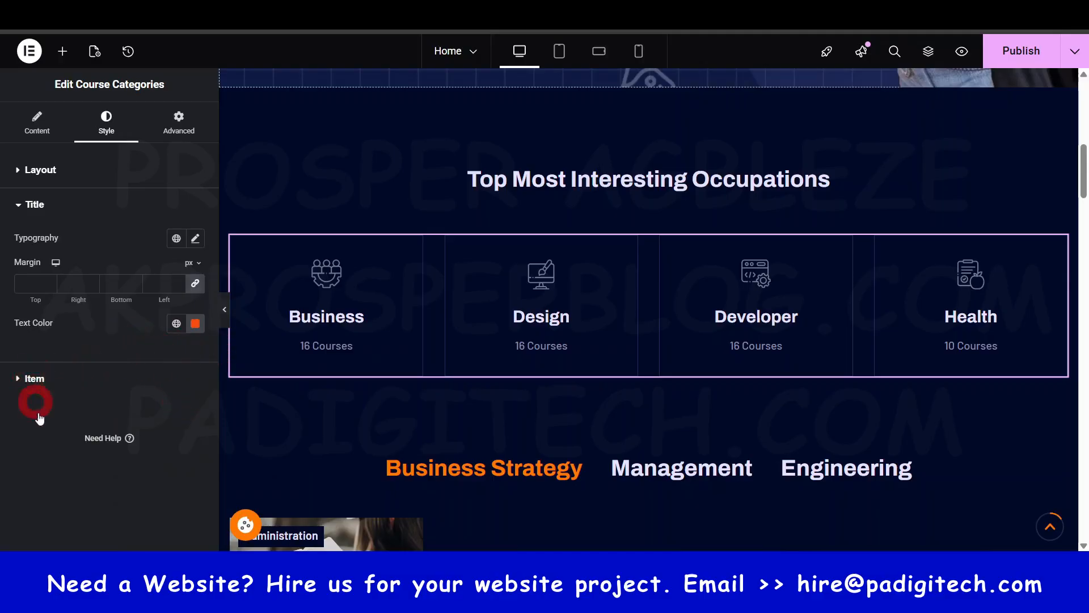
- Try the global Secondary color on the category items' text and clear the item text color
left_click(31, 379)
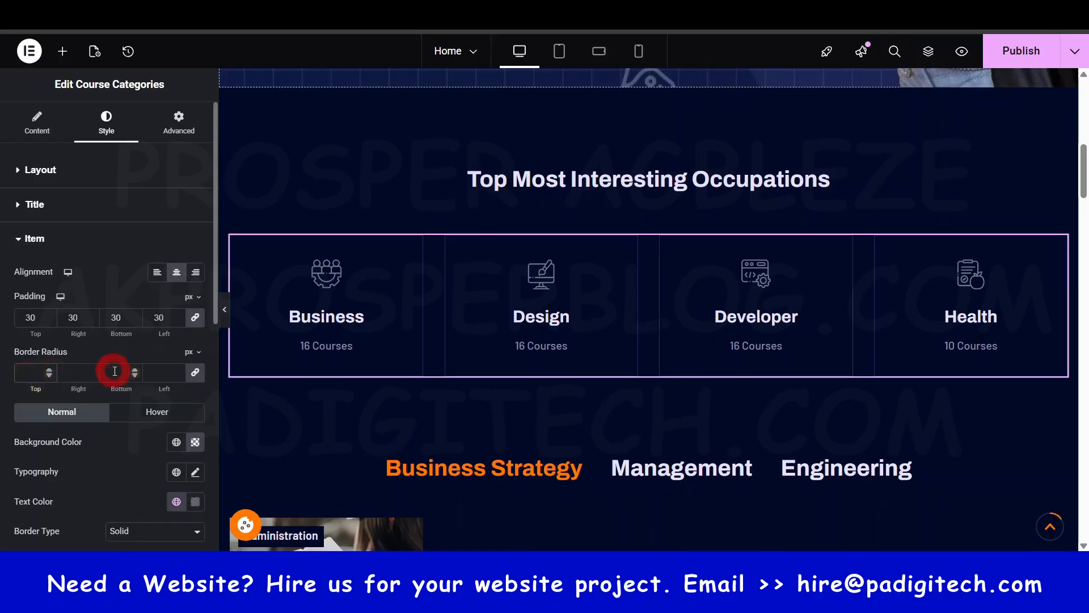
scroll(144, 254, "down", 2)
scroll(128, 326, "down", 2)
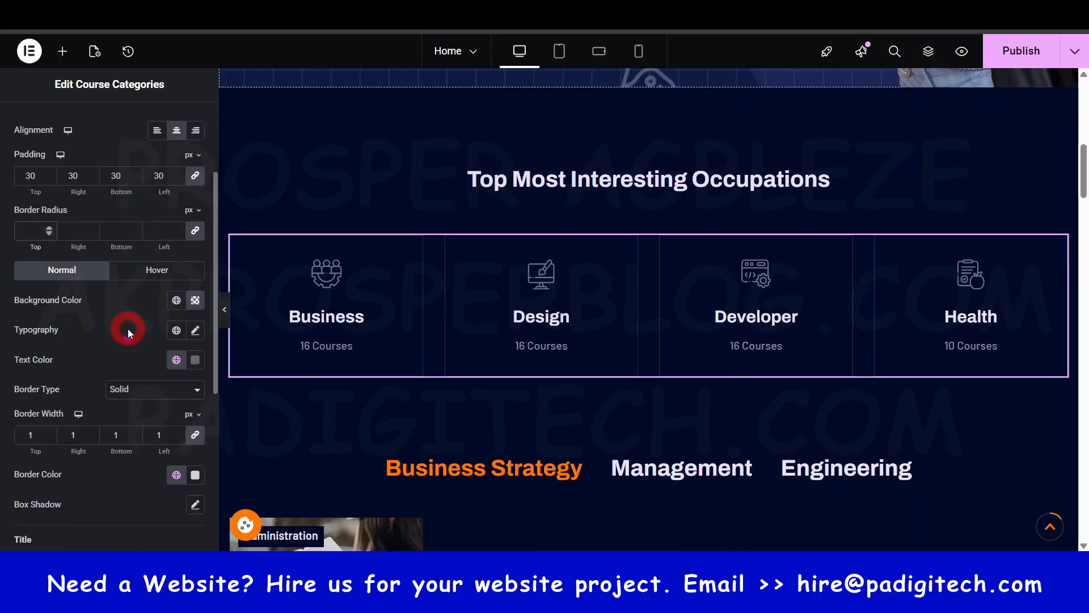
left_click(539, 413)
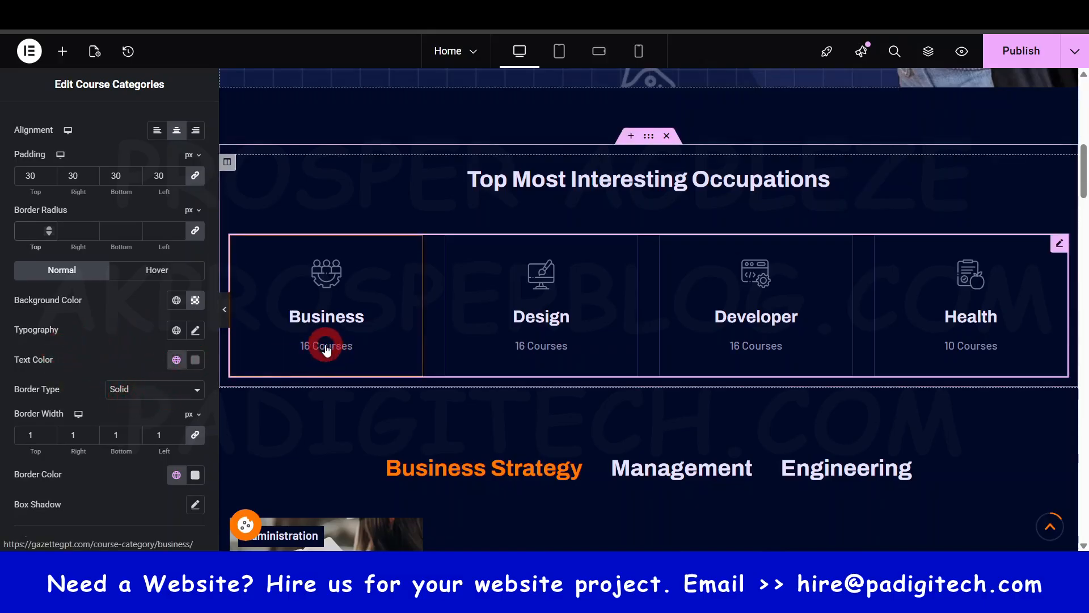
left_click(177, 361)
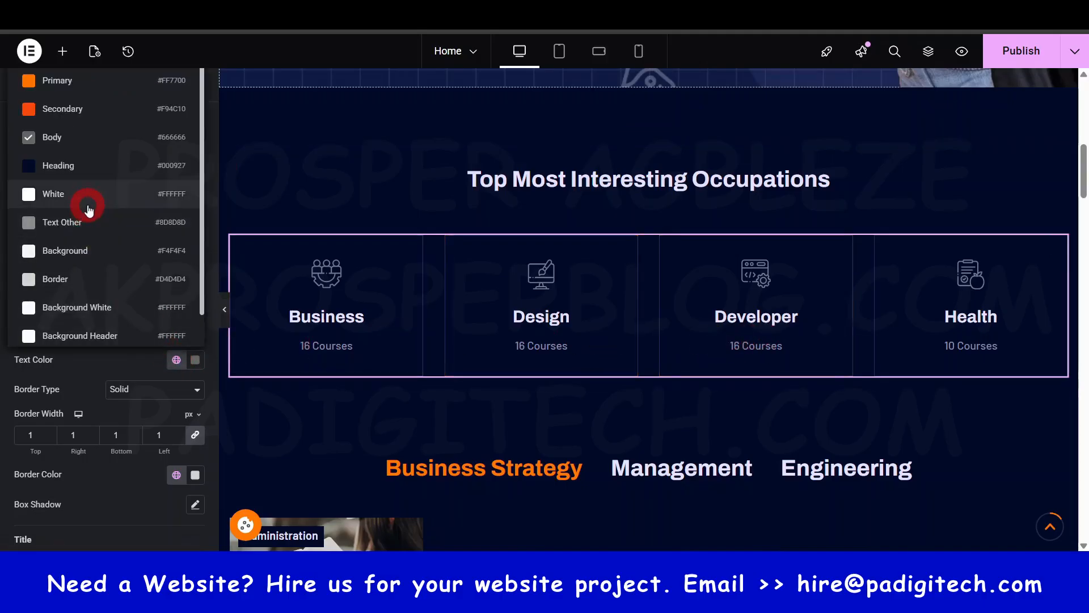
left_click(52, 102)
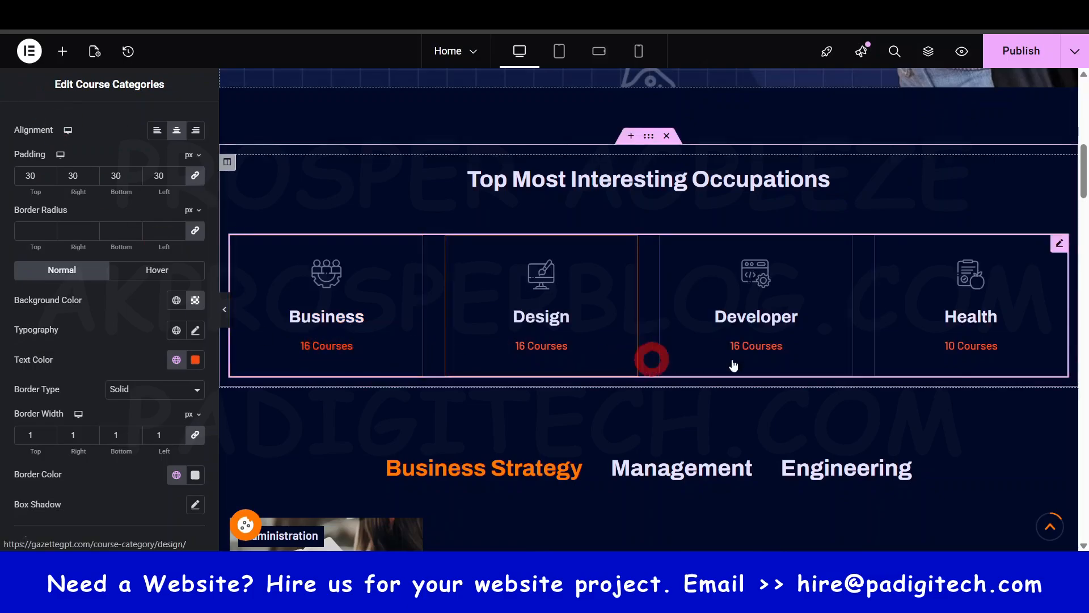
left_click(196, 361)
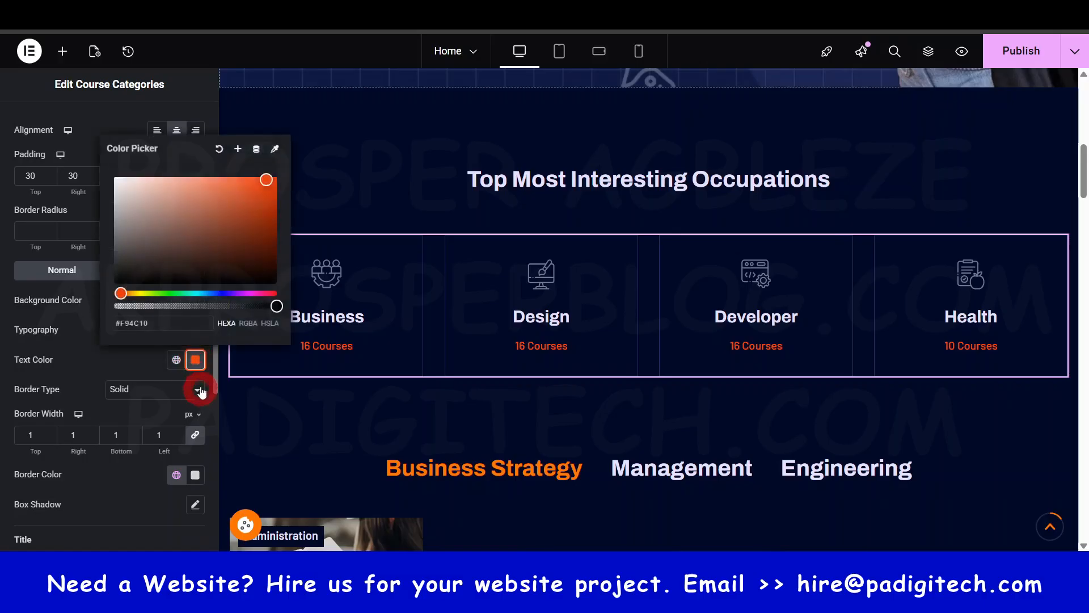
left_click(220, 150)
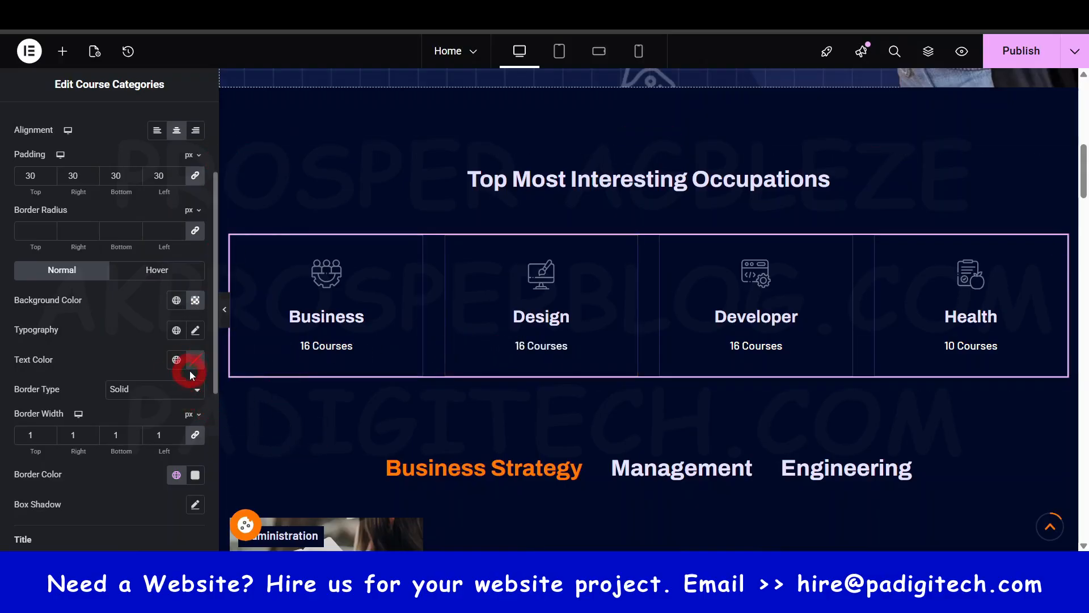
- Revert the item text color changes through the edit history and publish the Home page
left_click(128, 51)
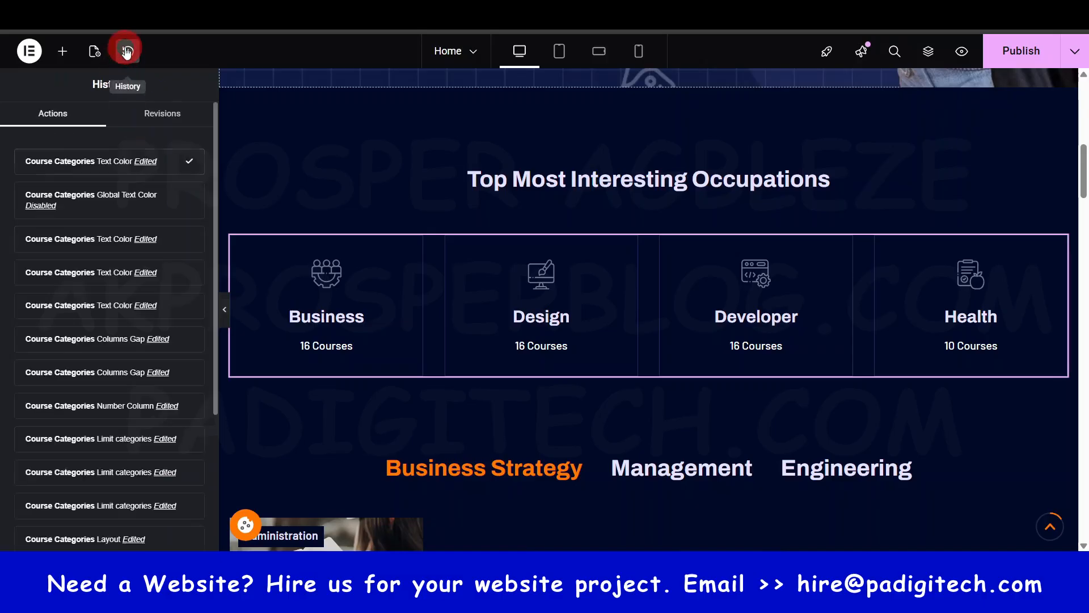
left_click(114, 199)
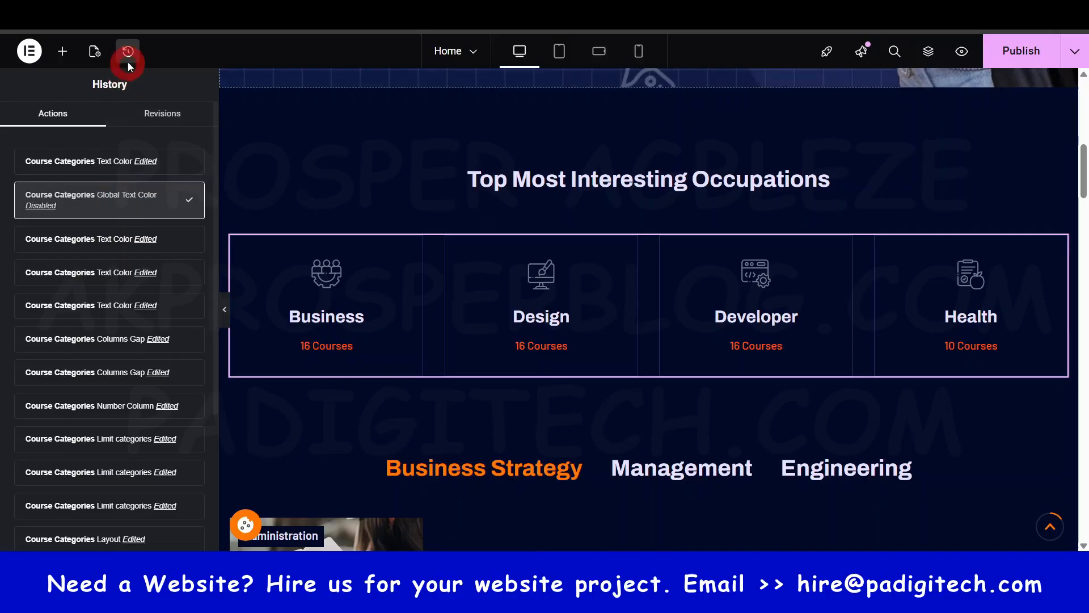
left_click(119, 278)
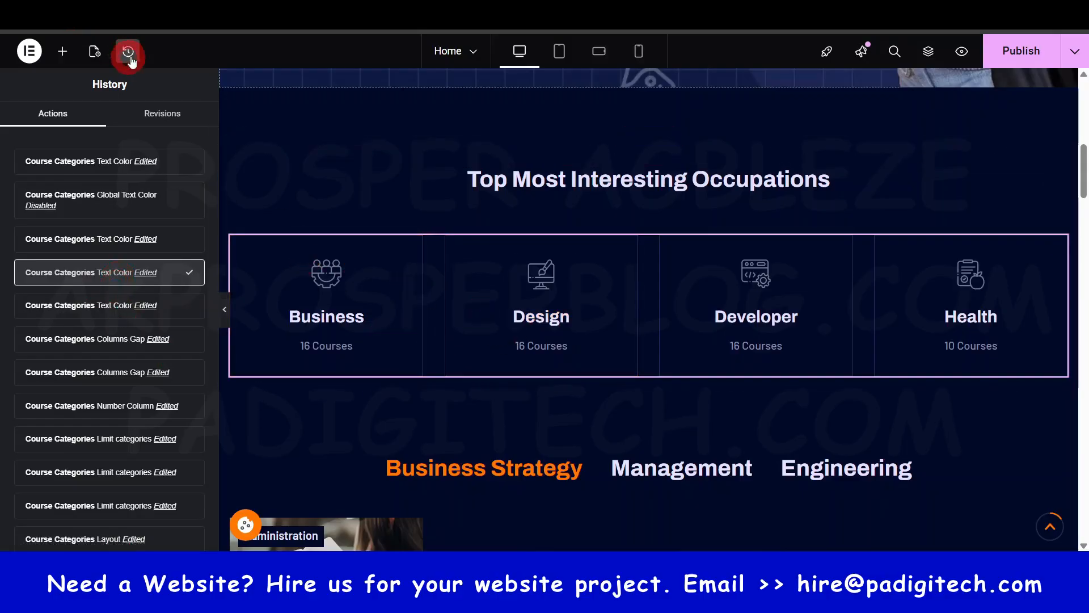
left_click(1021, 51)
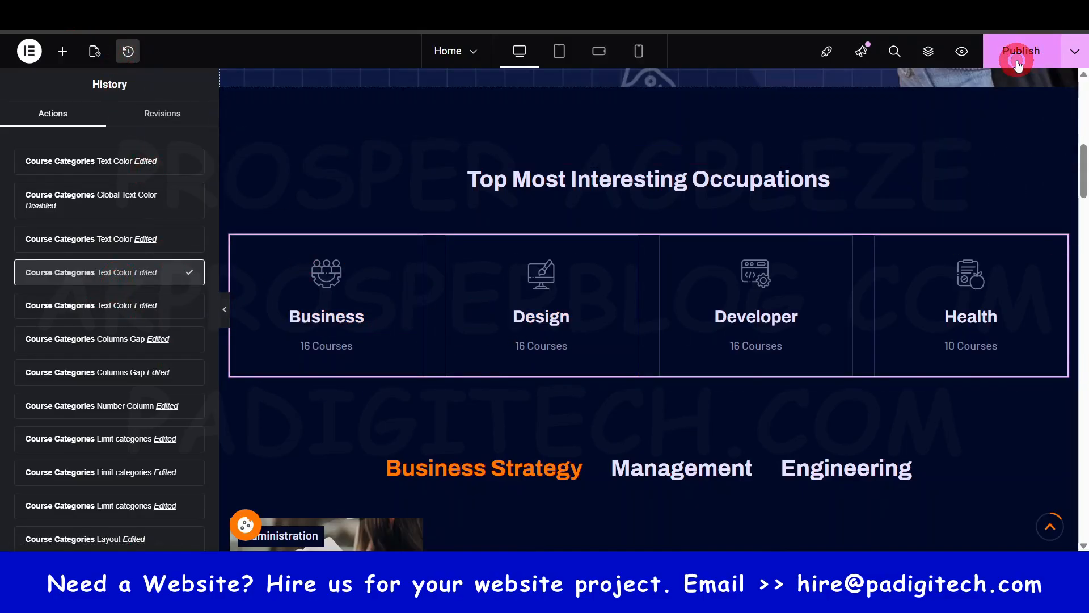
- Open the List Course widget below the course categories for editing and switch its skin to Slider
scroll(540, 338, "down", 5)
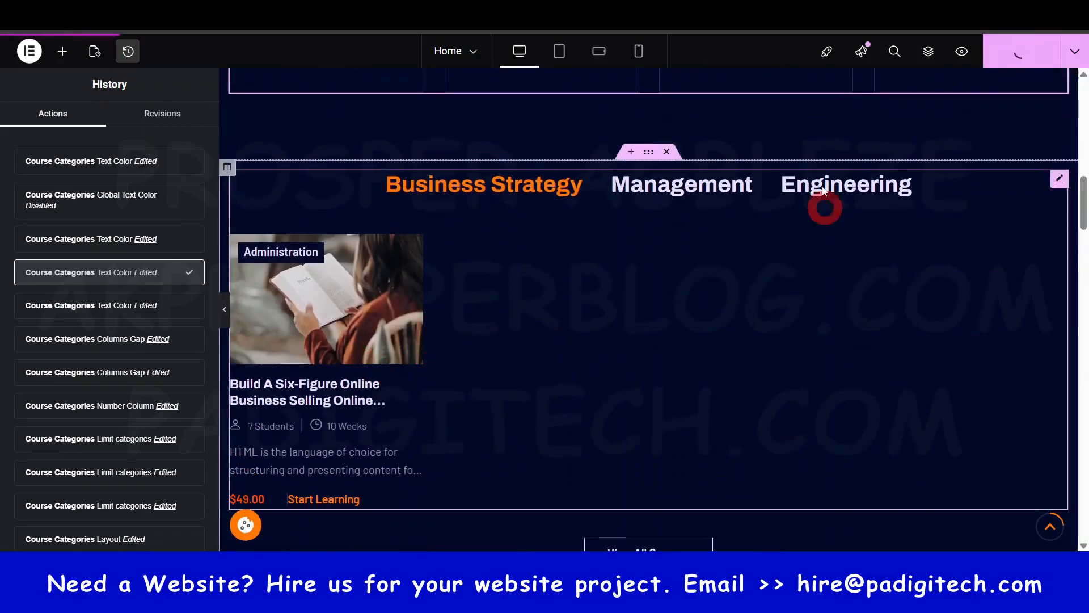
left_click(686, 285)
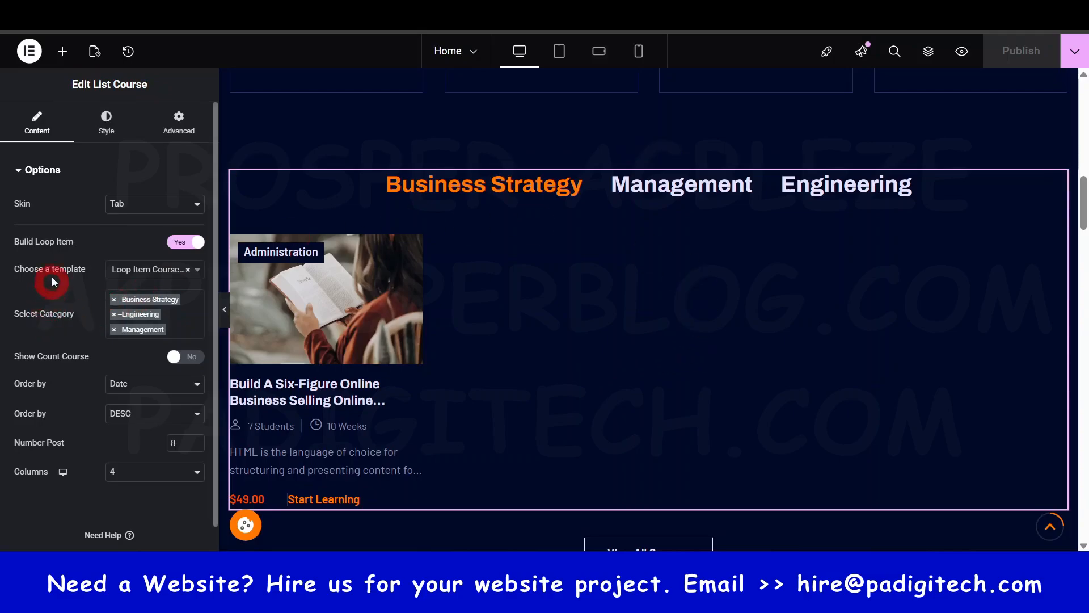
left_click(159, 210)
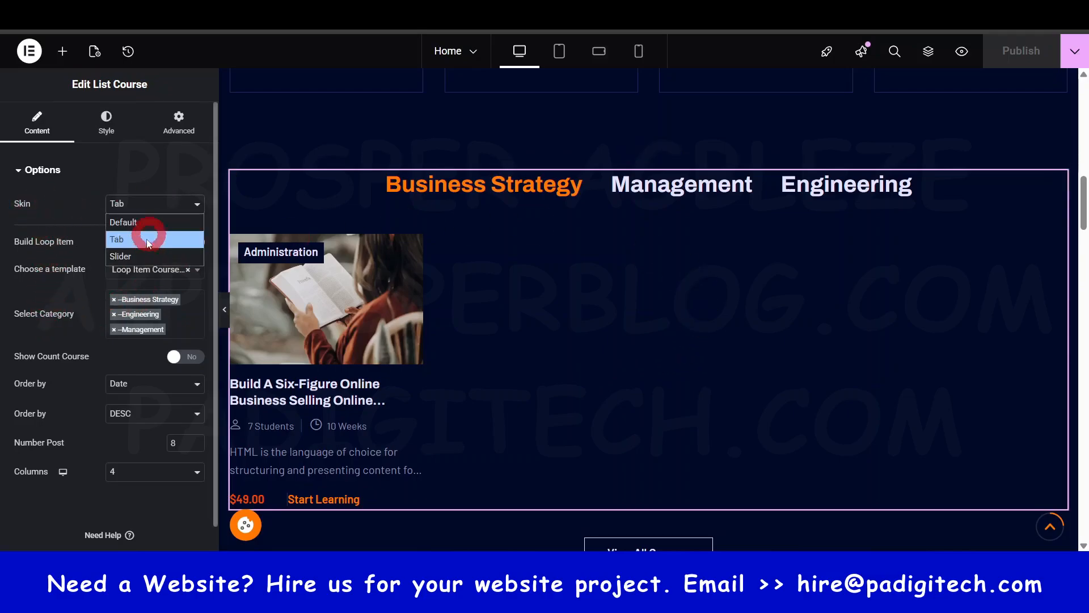
left_click(137, 257)
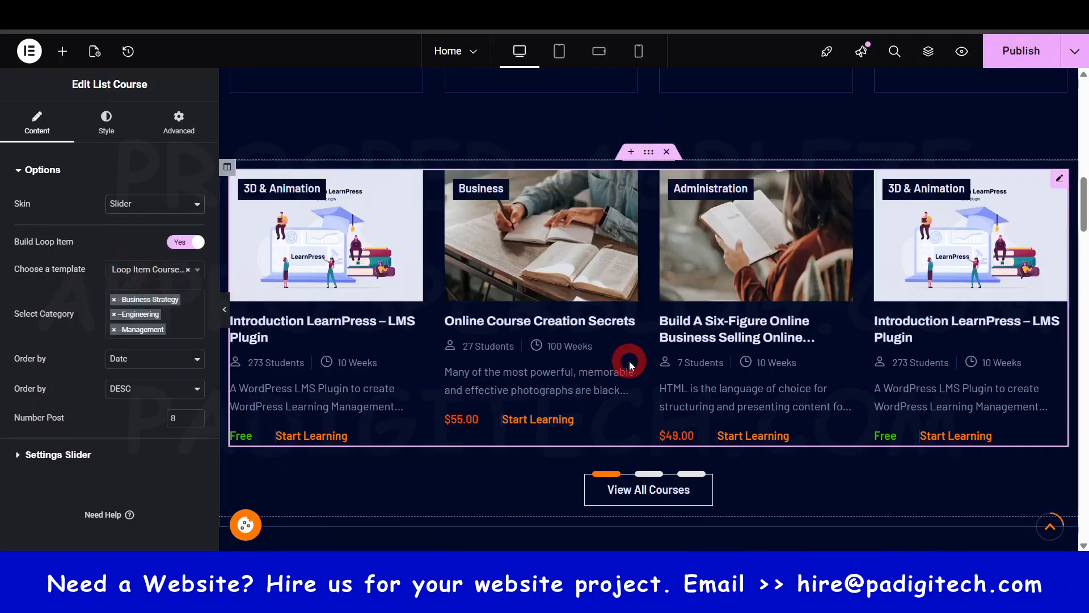
scroll(629, 361, "up", 4)
scroll(628, 363, "down", 2)
scroll(629, 363, "down", 2)
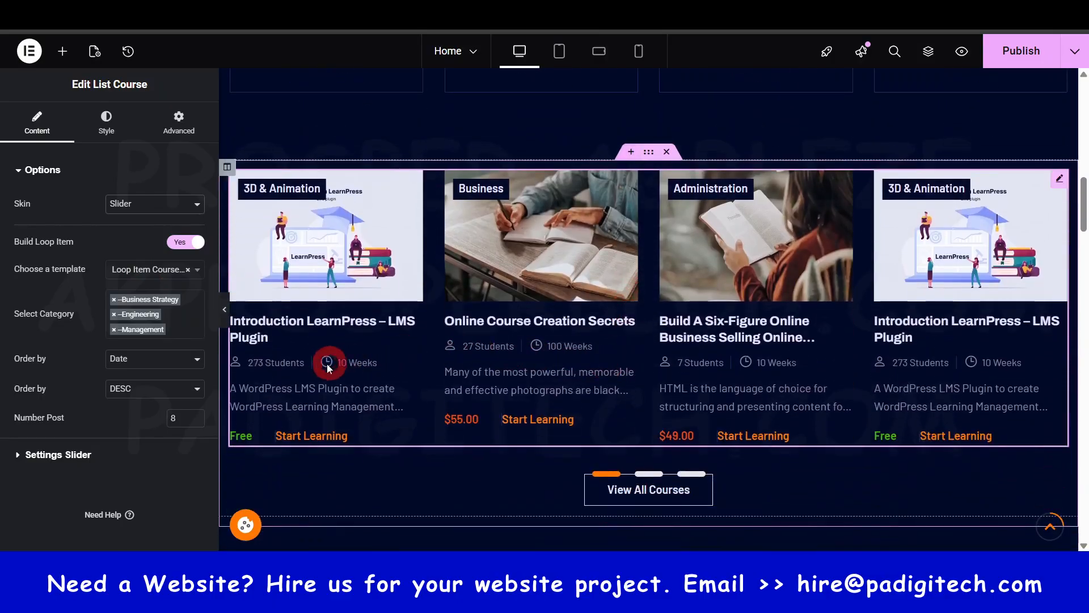
- Try the Tab skin on the List Course widget and return it to Slider
left_click(141, 205)
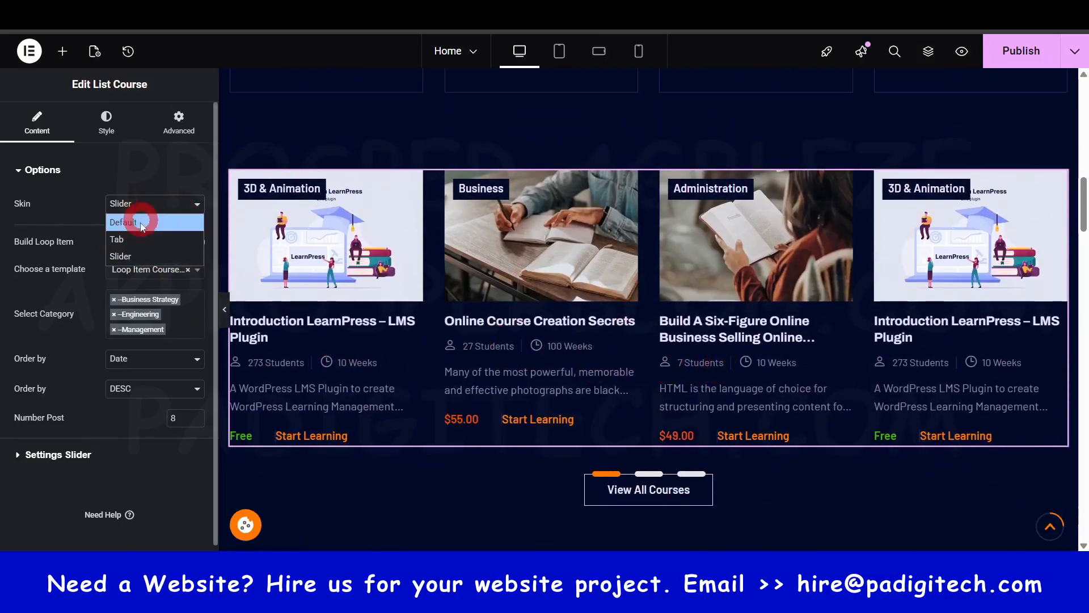
left_click(137, 240)
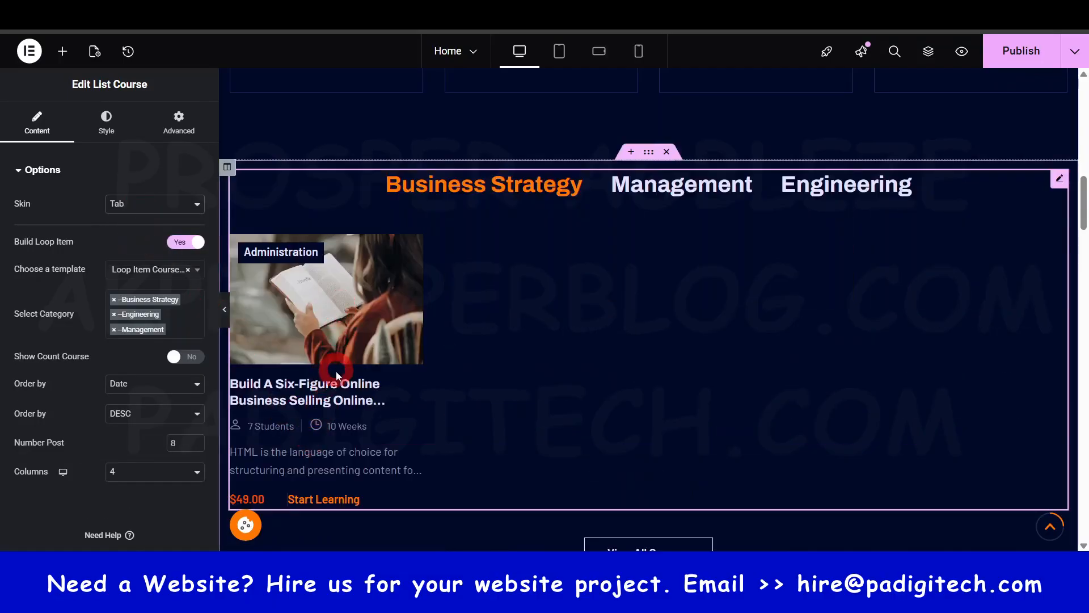
left_click(162, 204)
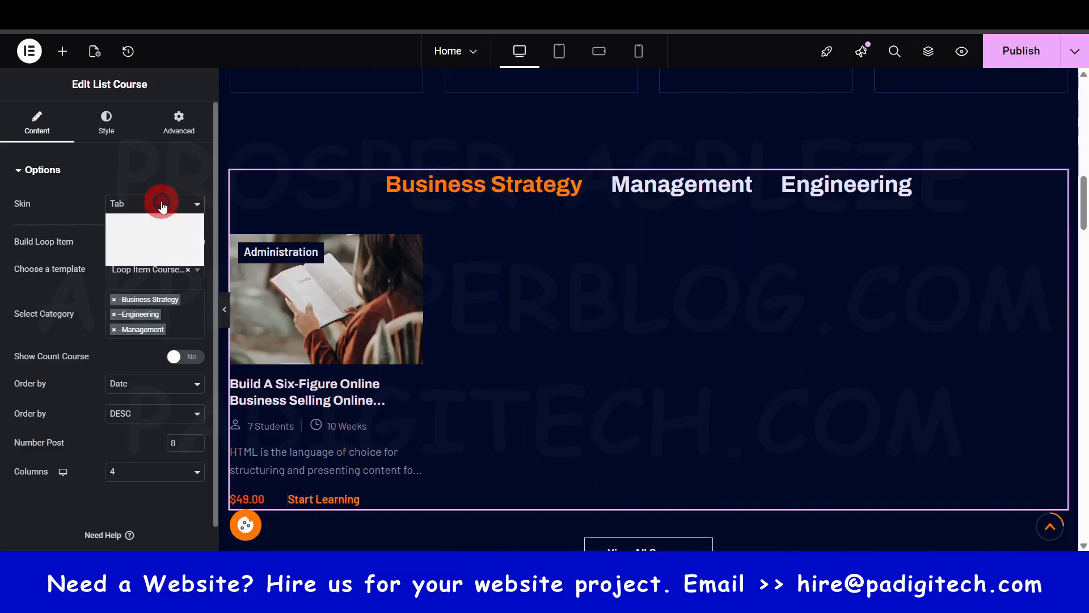
left_click(148, 252)
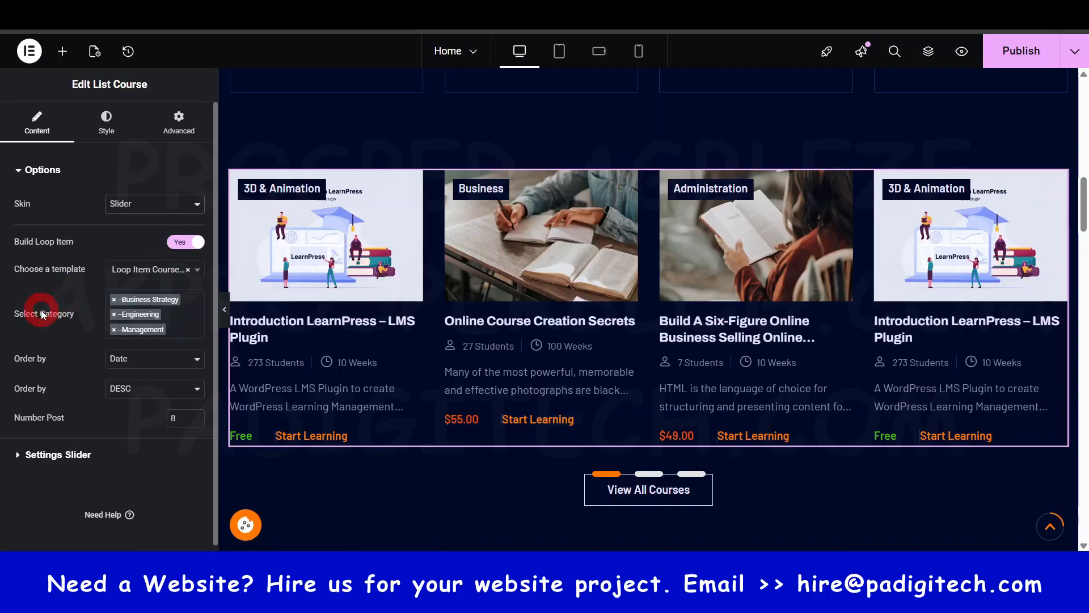
- Remove the Management, Engineering and Business Strategy categories from the List Course widget's category selection
left_click(179, 328)
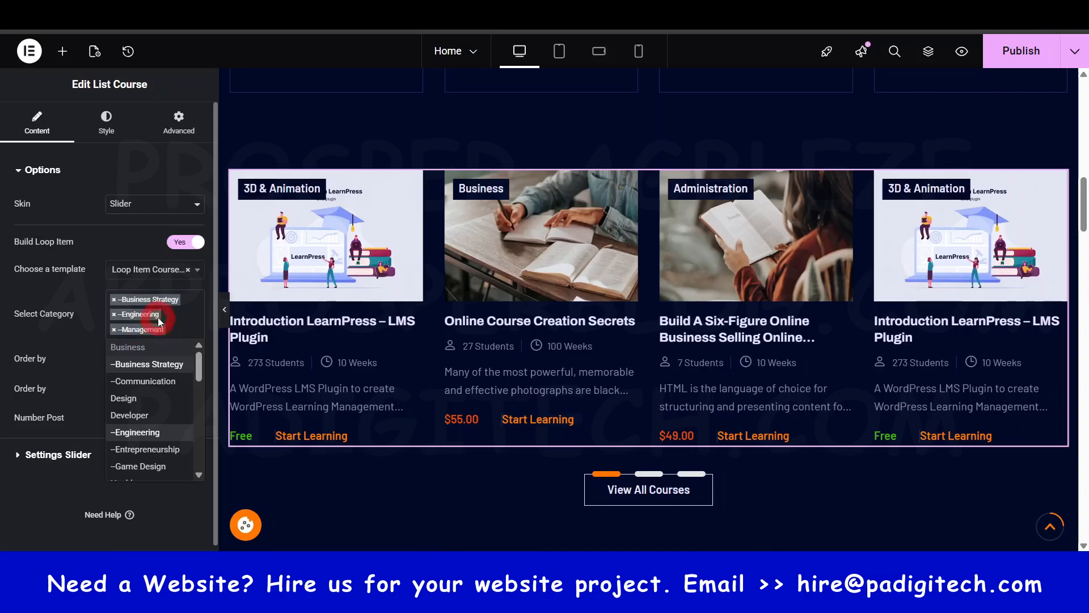
left_click(86, 340)
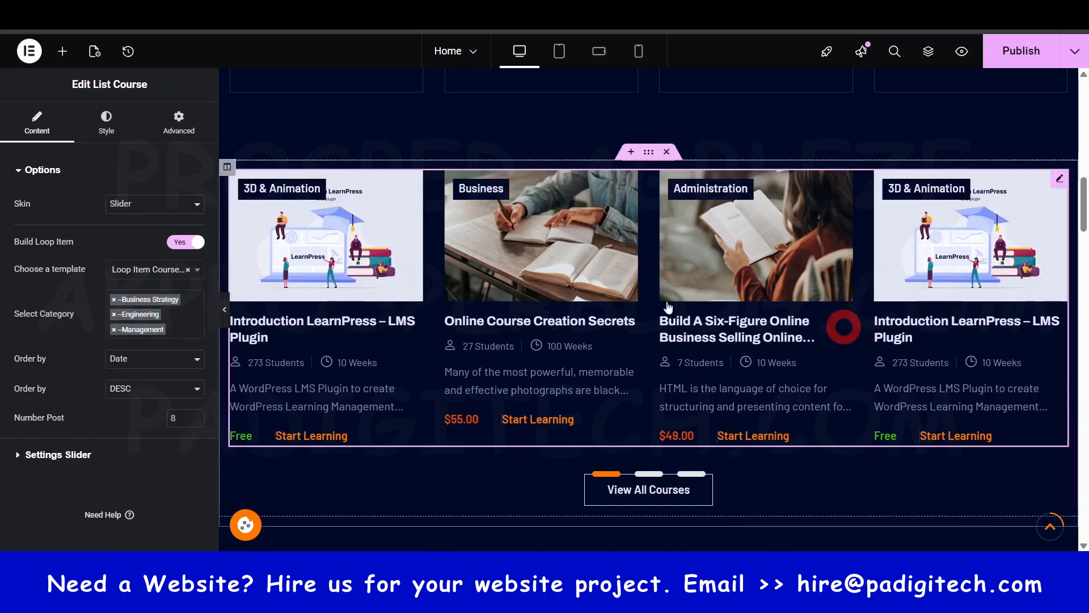
left_click(114, 330)
left_click(114, 314)
left_click(114, 299)
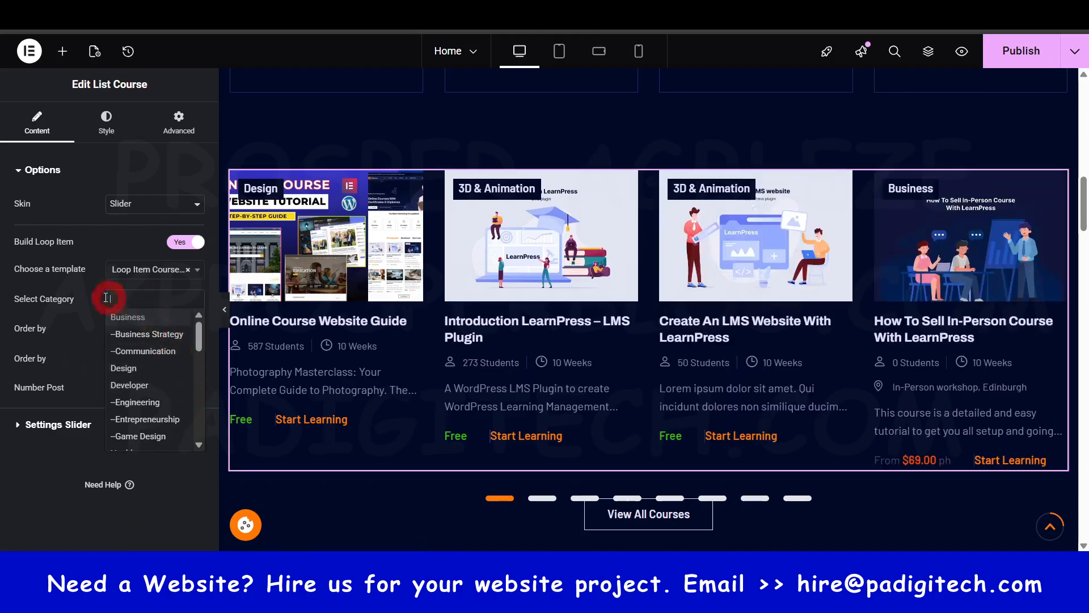
left_click(91, 288)
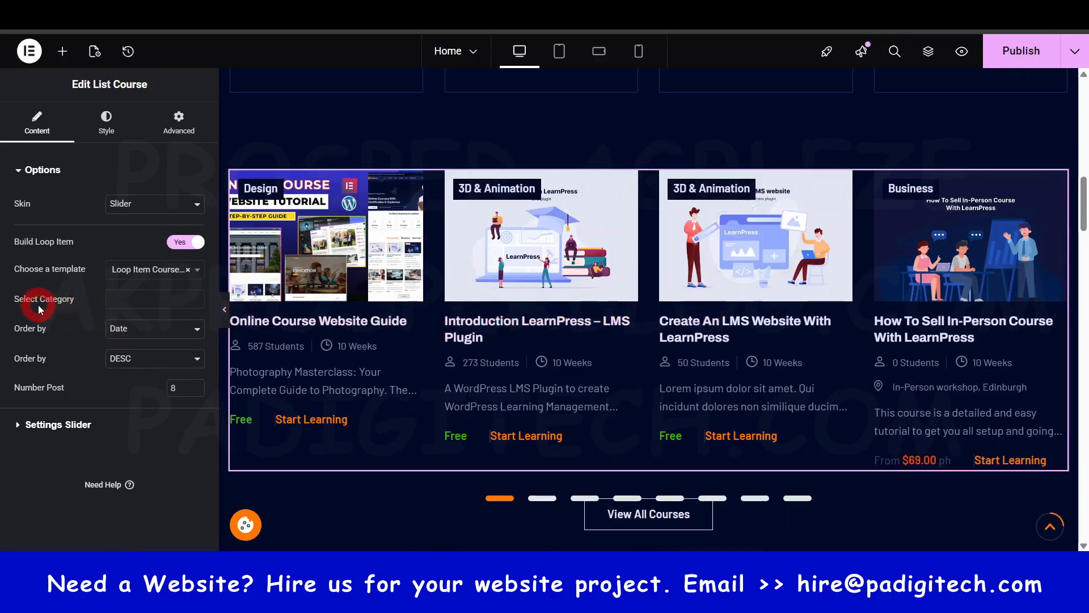
- Set the List Course widget to order its courses by Random, keeping the sort direction at DESC
left_click(139, 332)
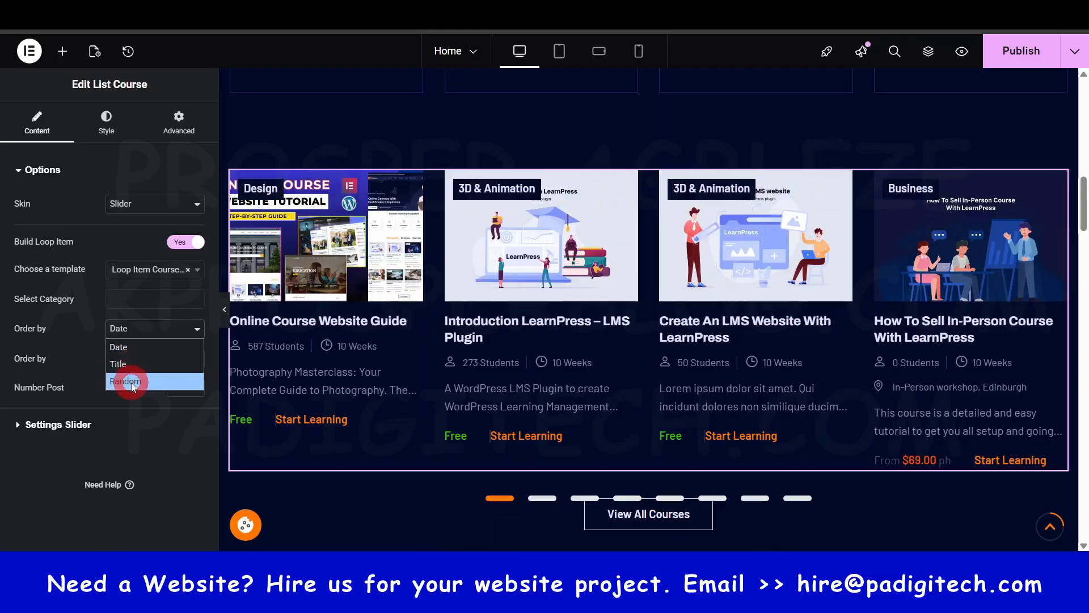
left_click(149, 330)
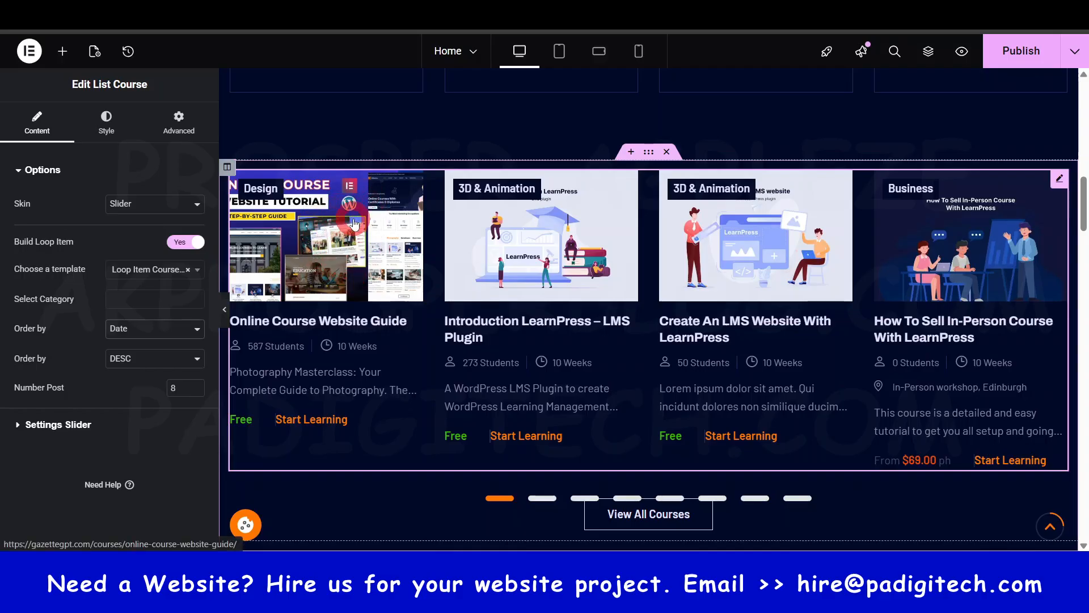
left_click(151, 328)
left_click(140, 377)
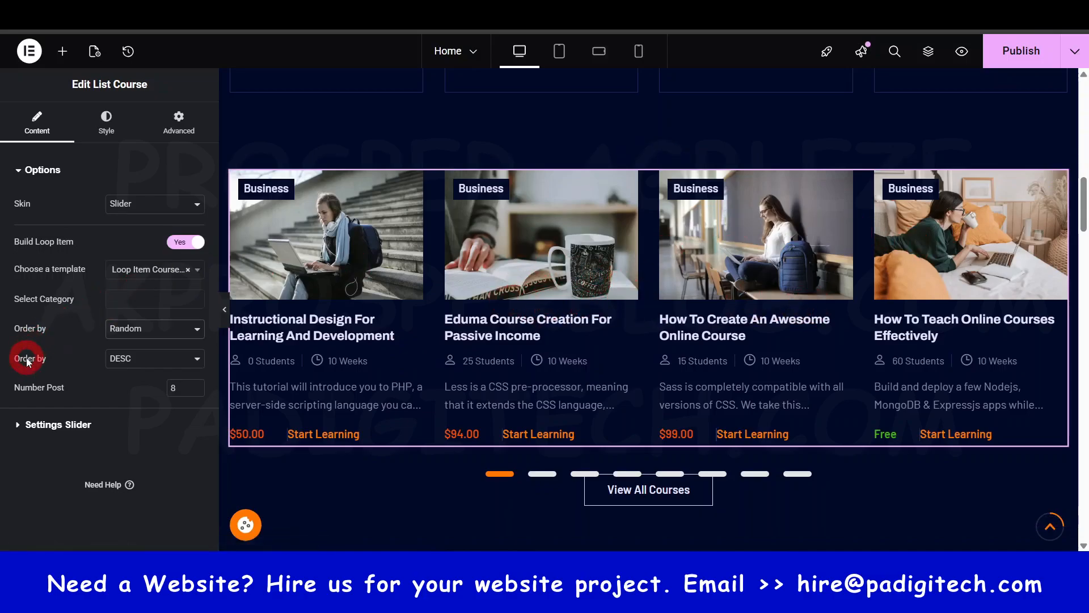
left_click(122, 367)
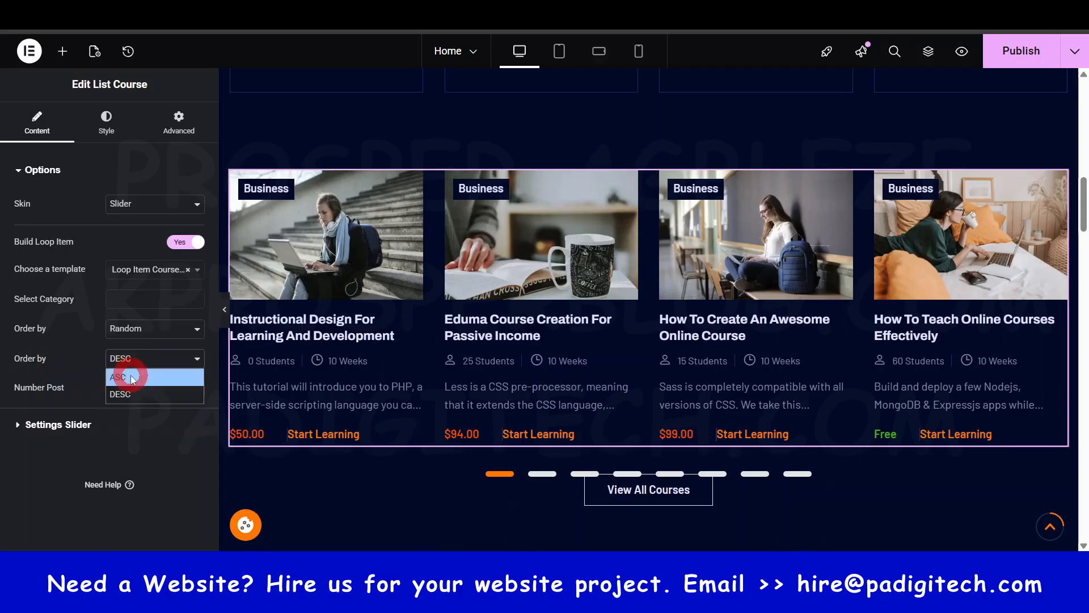
left_click(146, 359)
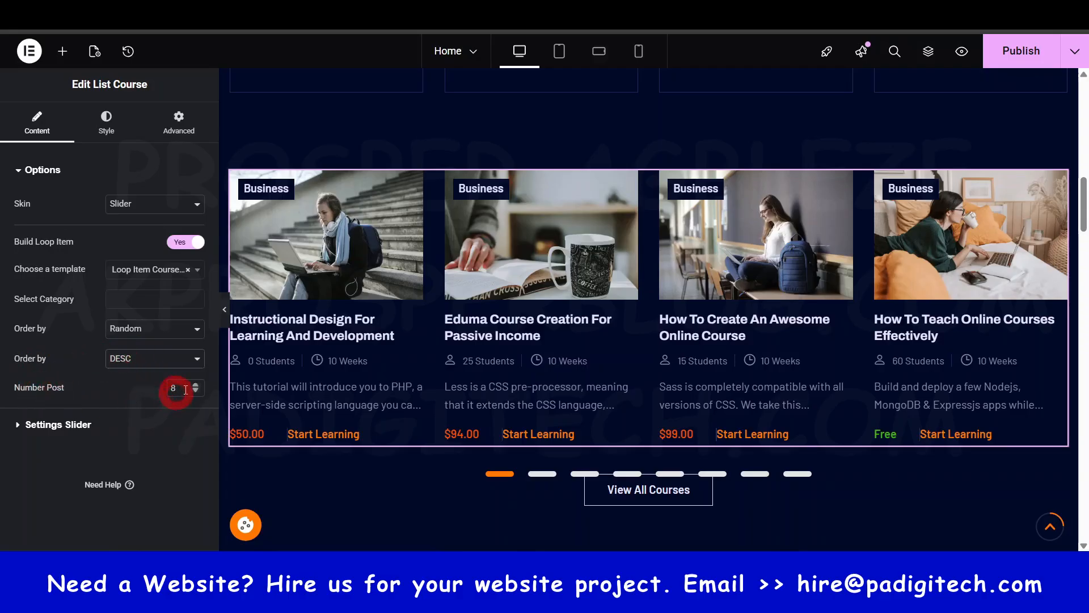
- Try the Tab skin on the List Course widget and check its category tabs on the page
scroll(535, 302, "down", 4)
scroll(536, 298, "up", 1)
left_click(546, 331)
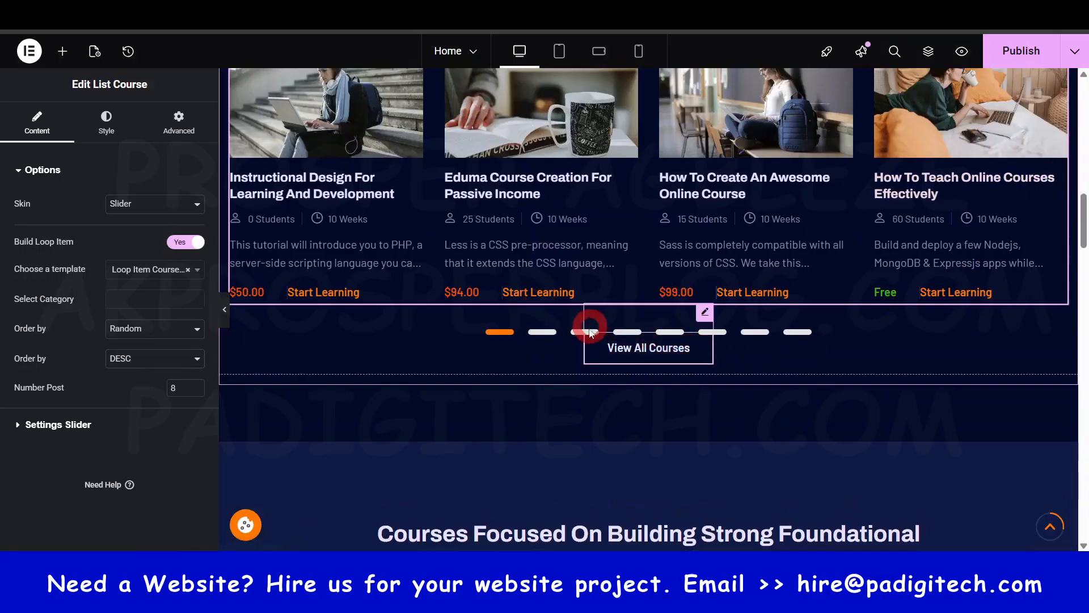
left_click(155, 205)
left_click(143, 240)
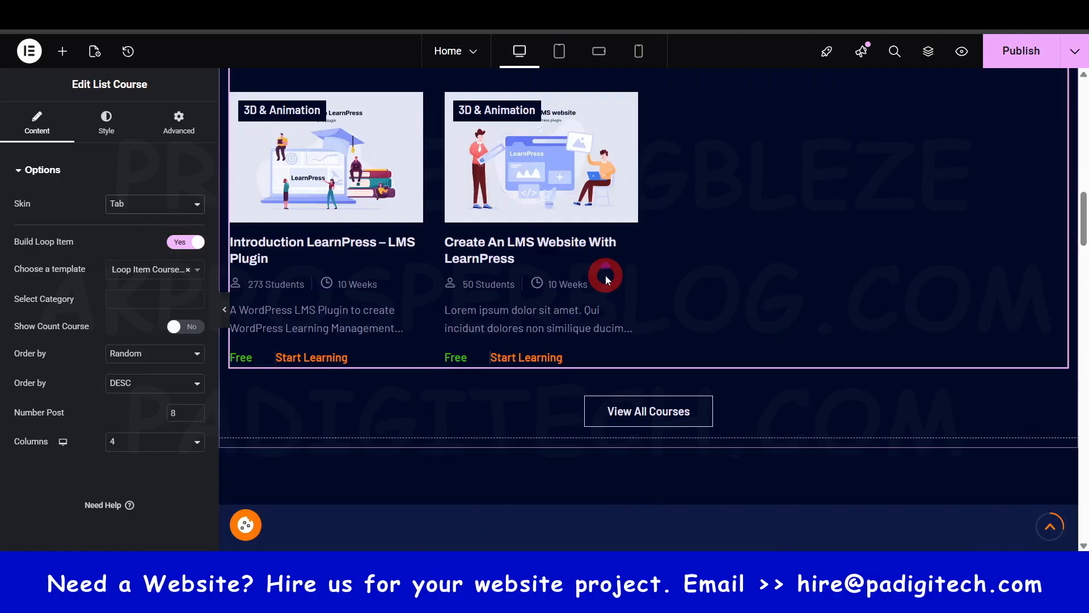
scroll(604, 275, "up", 3)
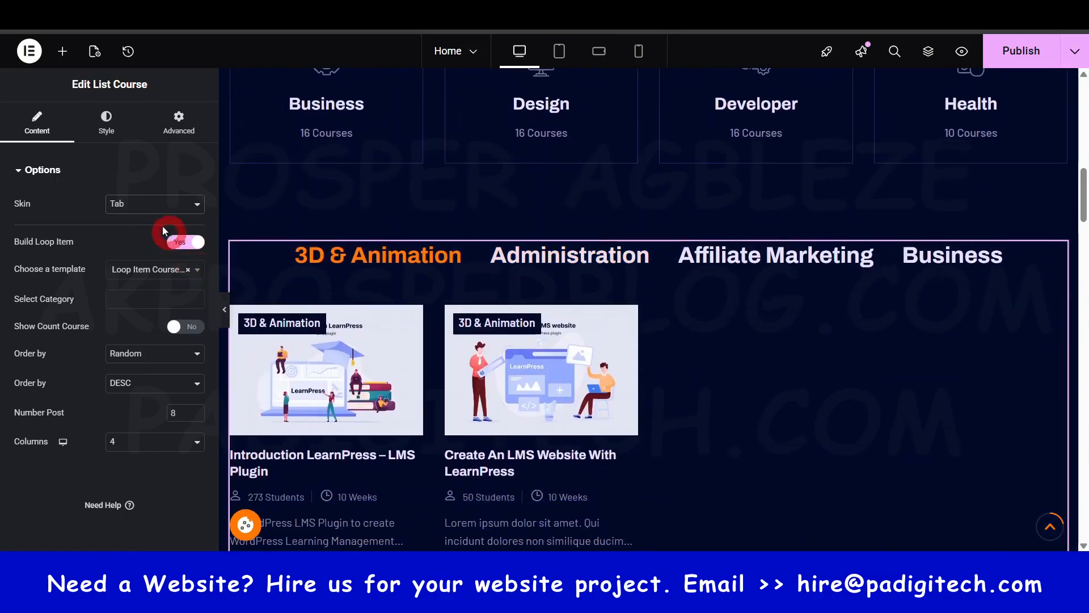
- Switch the List Course widget's skin to Default and review the resulting course grid
left_click(160, 204)
left_click(146, 226)
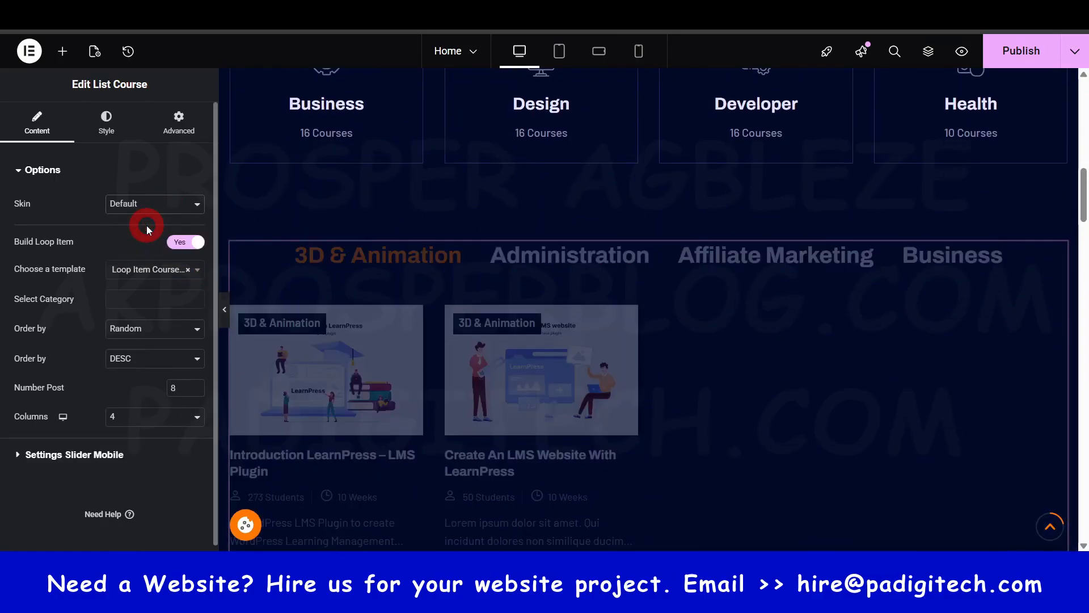
scroll(606, 322, "down", 3)
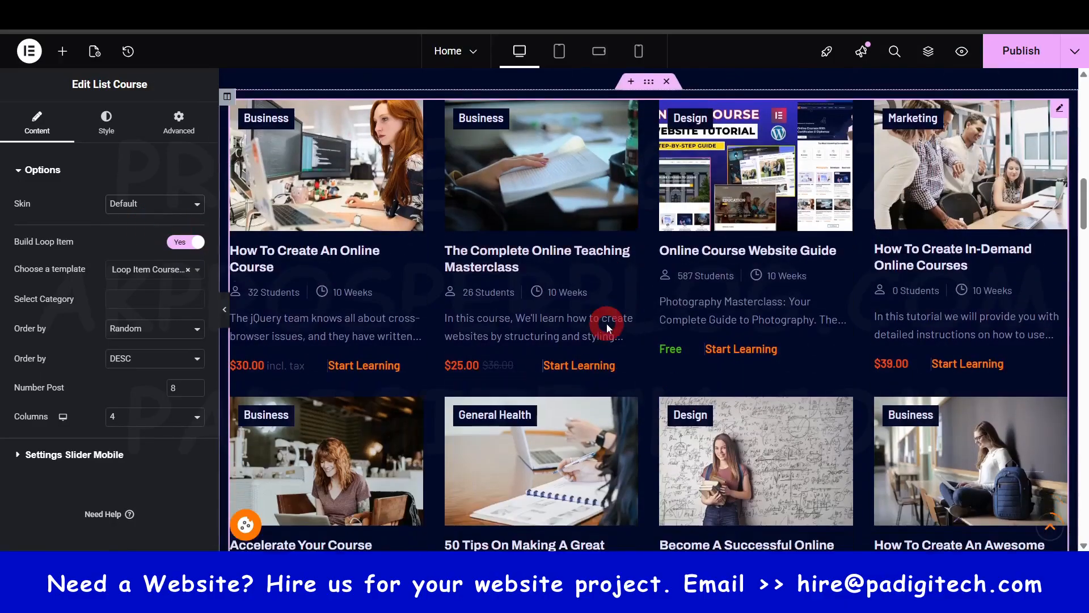
scroll(607, 370, "down", 2)
scroll(540, 389, "up", 2)
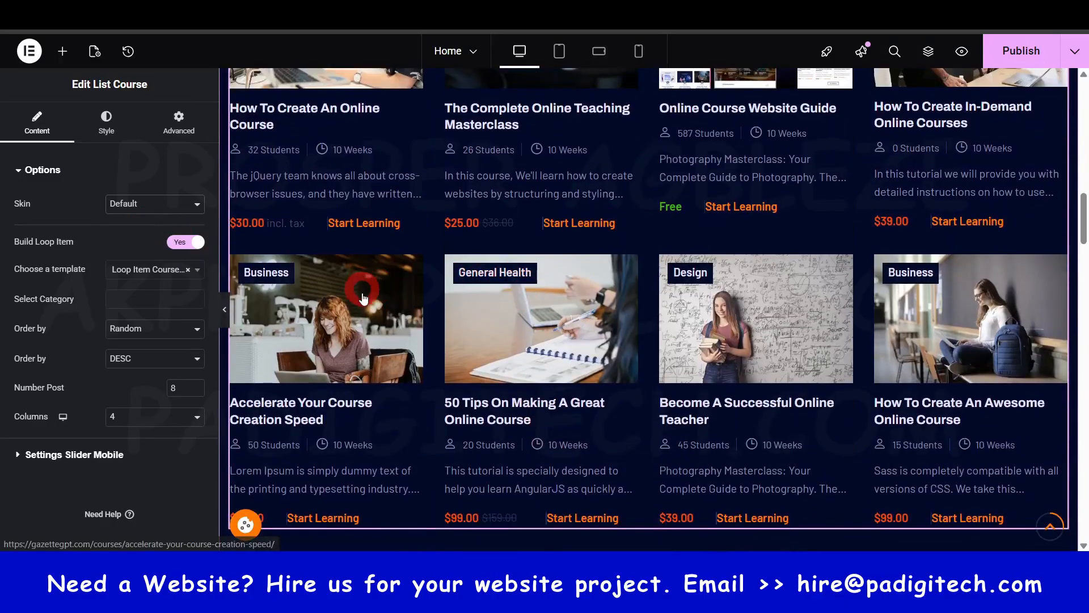
scroll(381, 304, "up", 2)
scroll(815, 304, "down", 3)
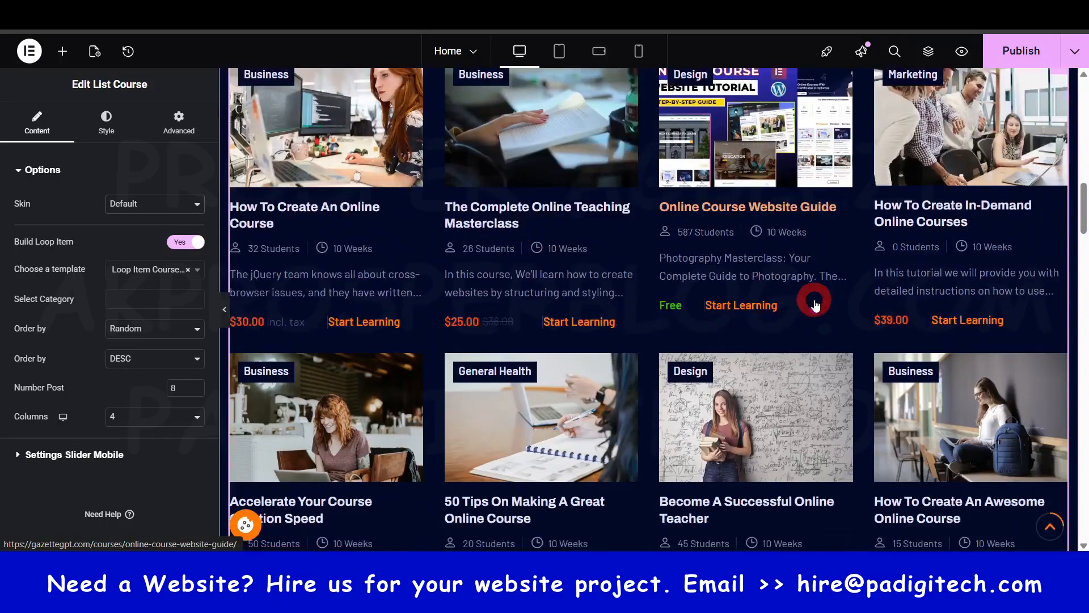
scroll(815, 304, "down", 1)
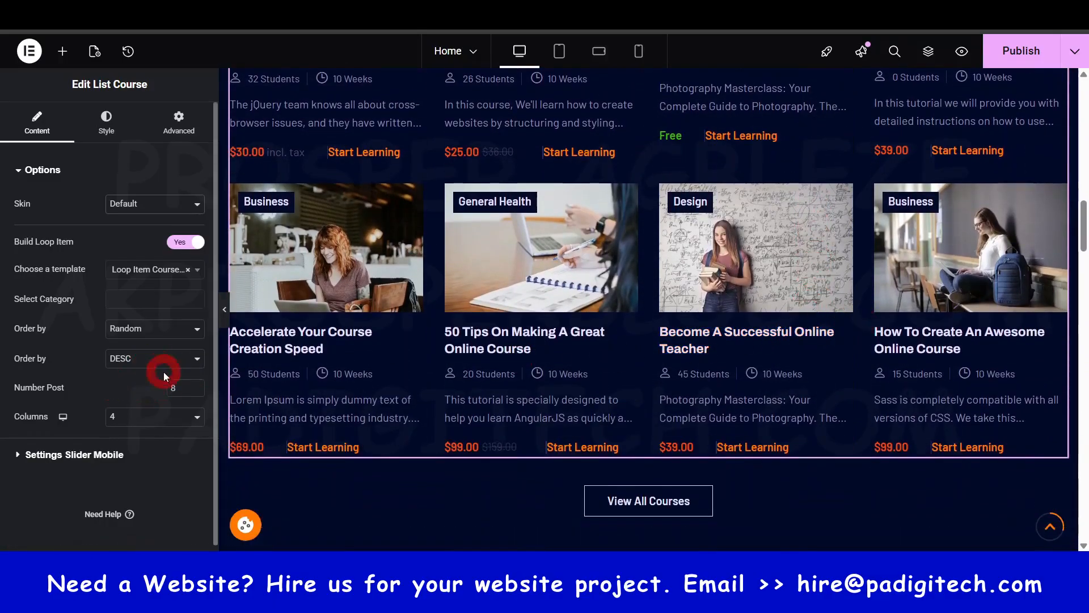
- Try 3 columns with 9 posts in the course grid, and return to 8 posts in 4 columns
left_click(175, 430)
left_click(159, 473)
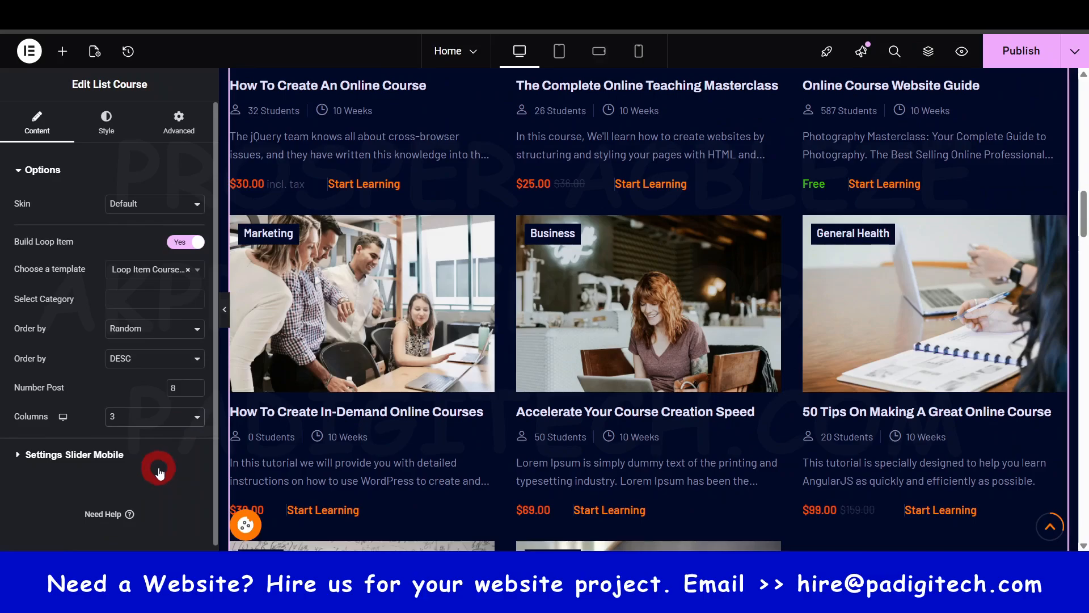
scroll(668, 359, "down", 4)
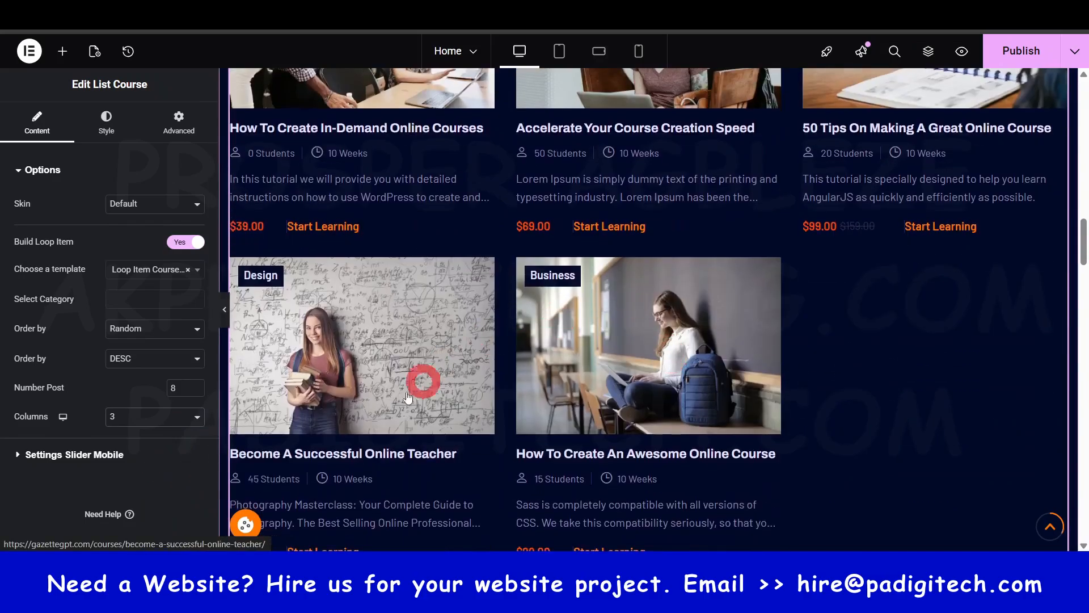
left_click(187, 390)
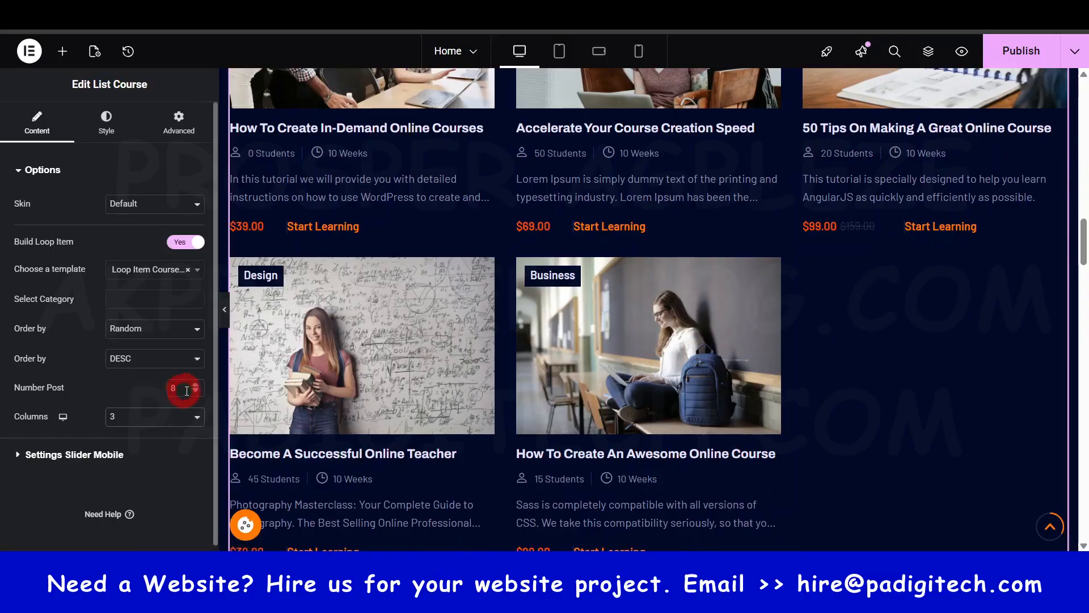
left_click(196, 385)
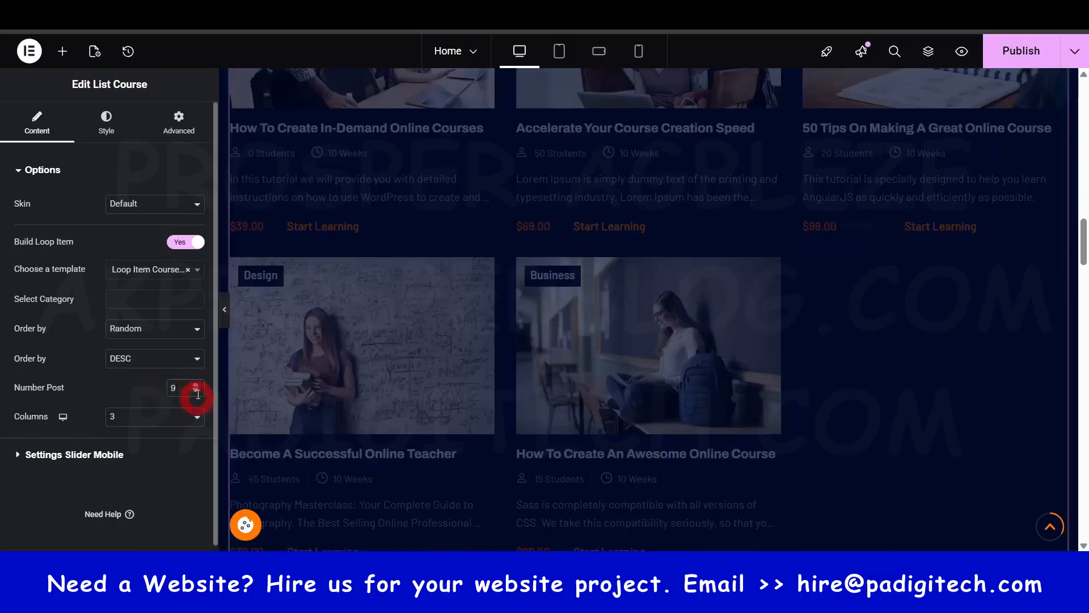
left_click(198, 394)
left_click(195, 416)
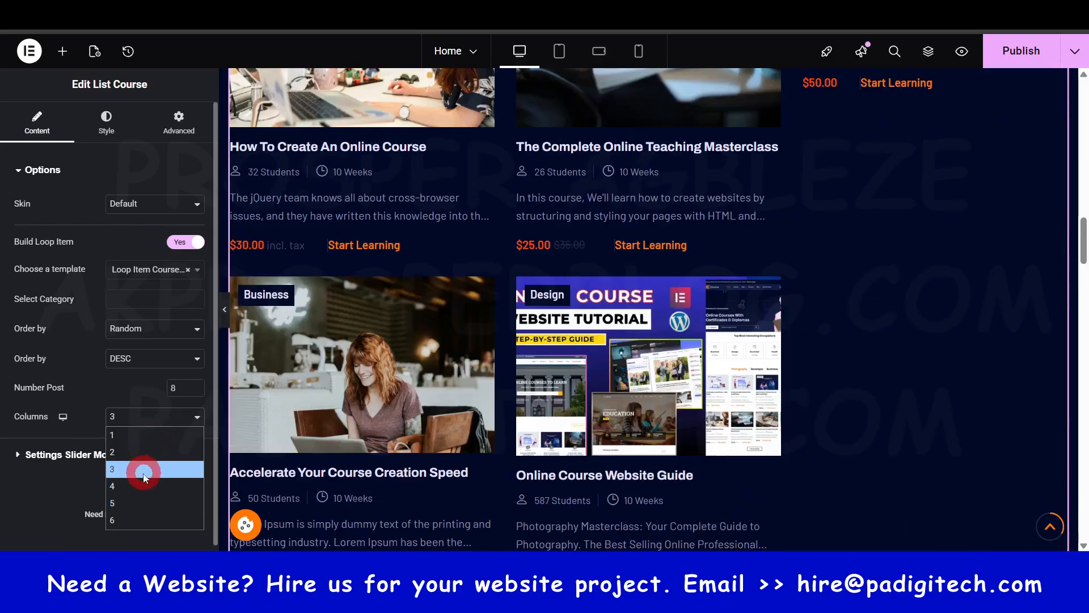
left_click(141, 485)
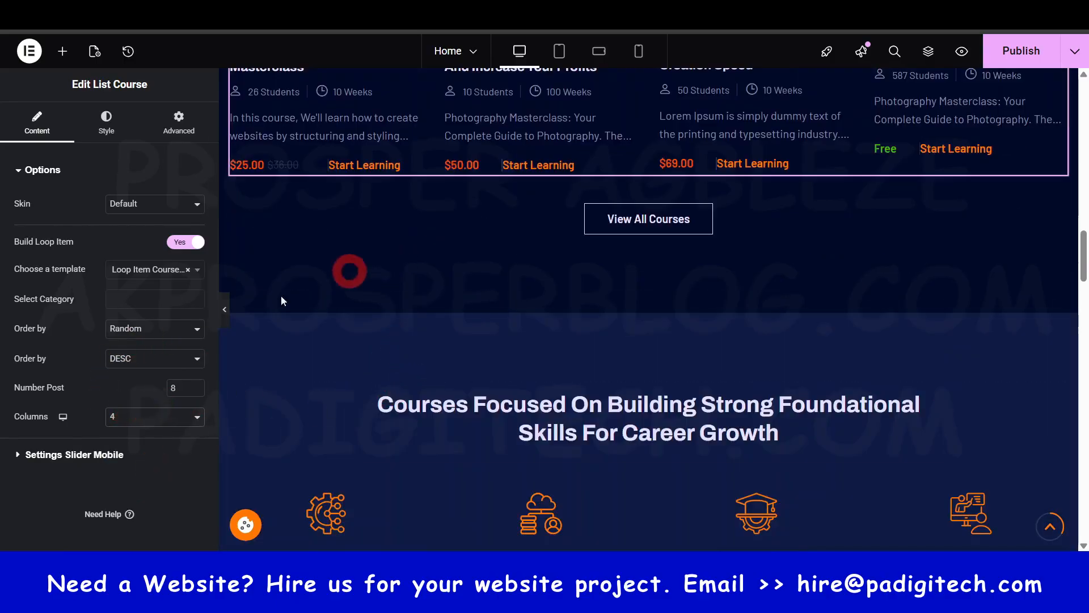
- Try limiting the List Course widget to 4 posts and check the single row of courses
scroll(506, 268, "up", 5)
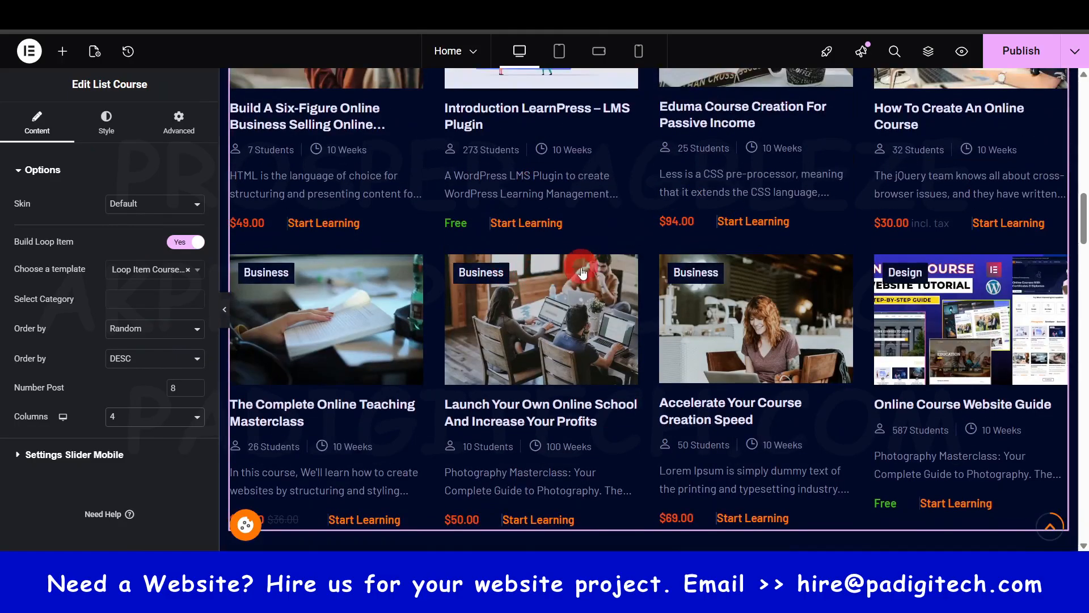
scroll(582, 273, "up", 4)
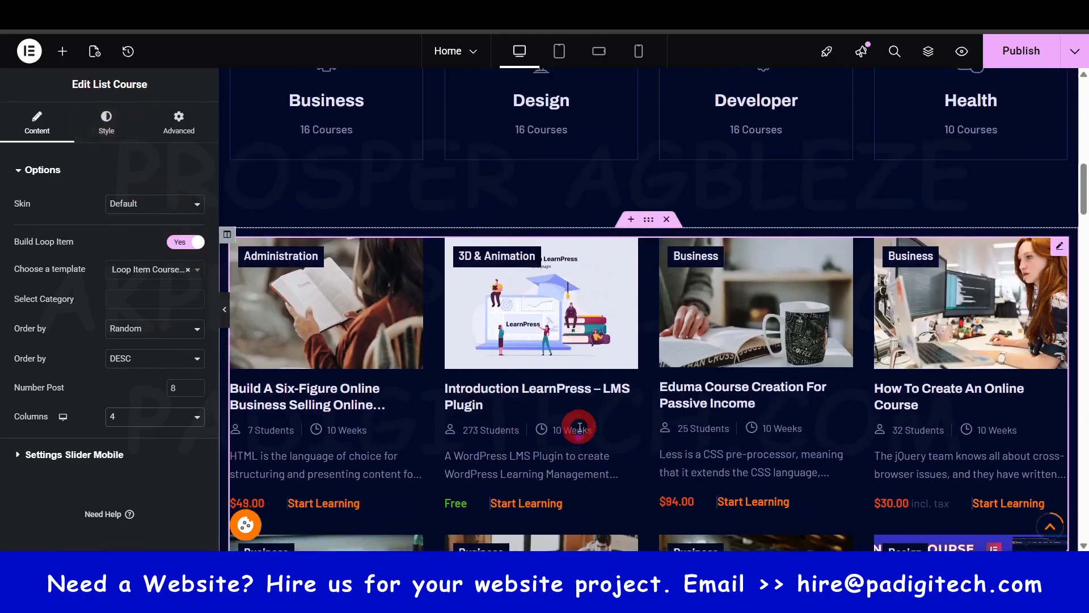
scroll(578, 427, "down", 4)
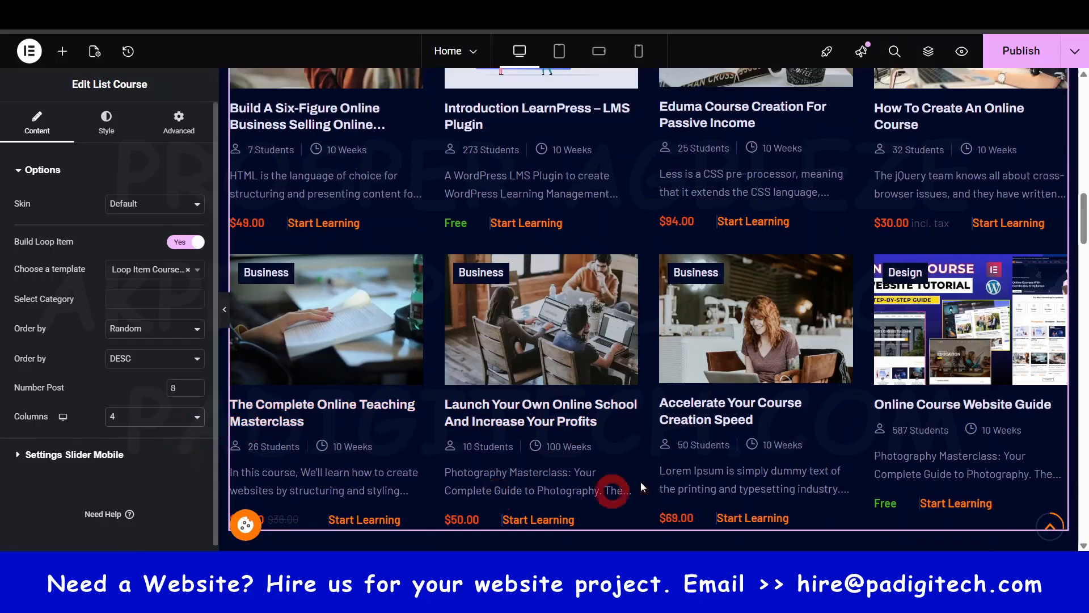
scroll(641, 482, "down", 1)
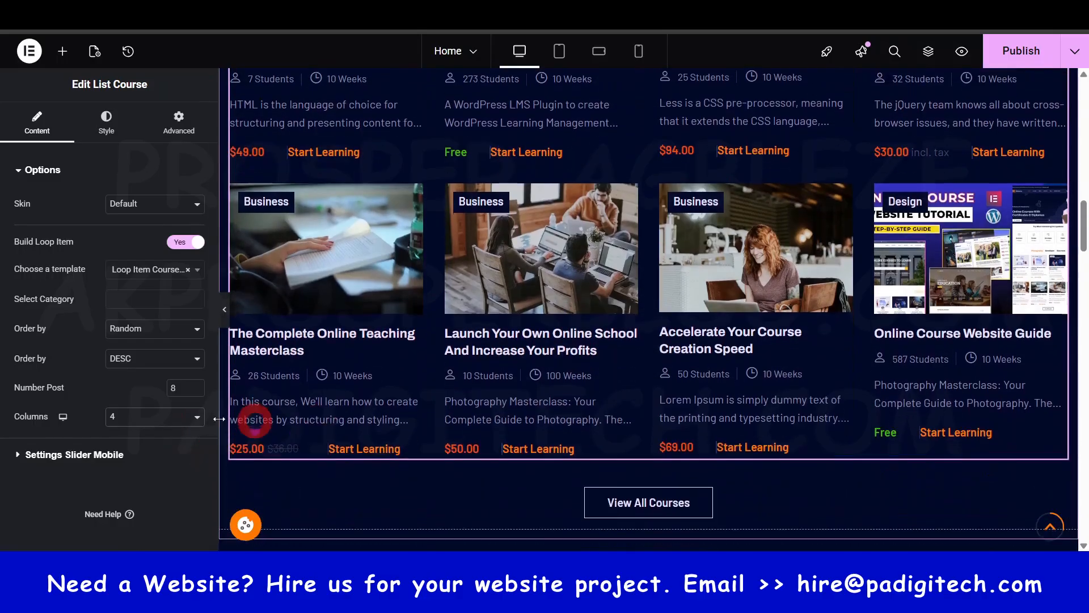
left_click(185, 388)
key("BackSpace")
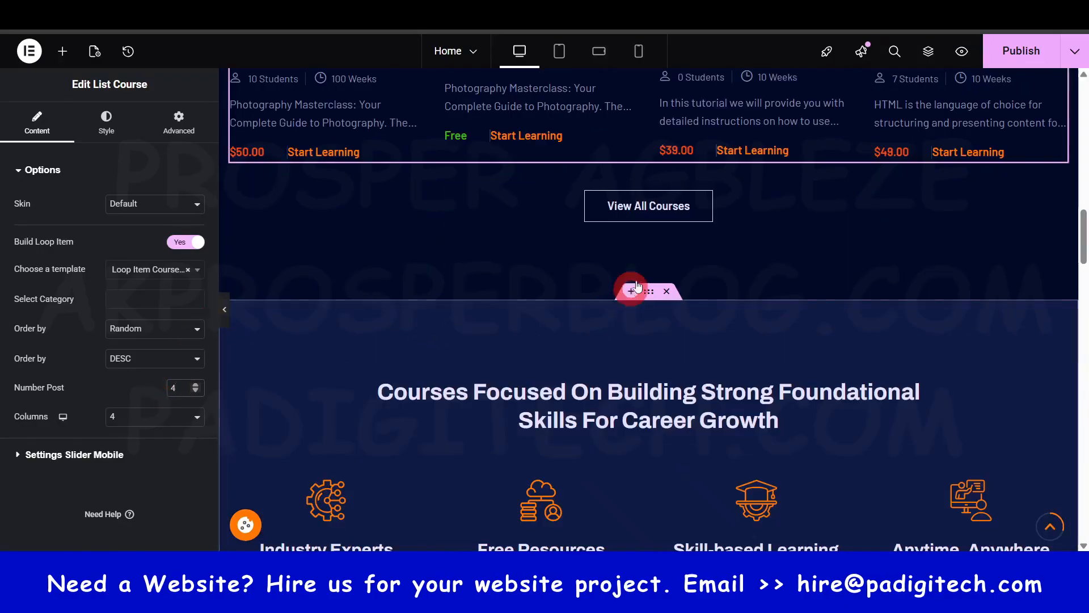
scroll(639, 278, "up", 3)
scroll(639, 271, "up", 1)
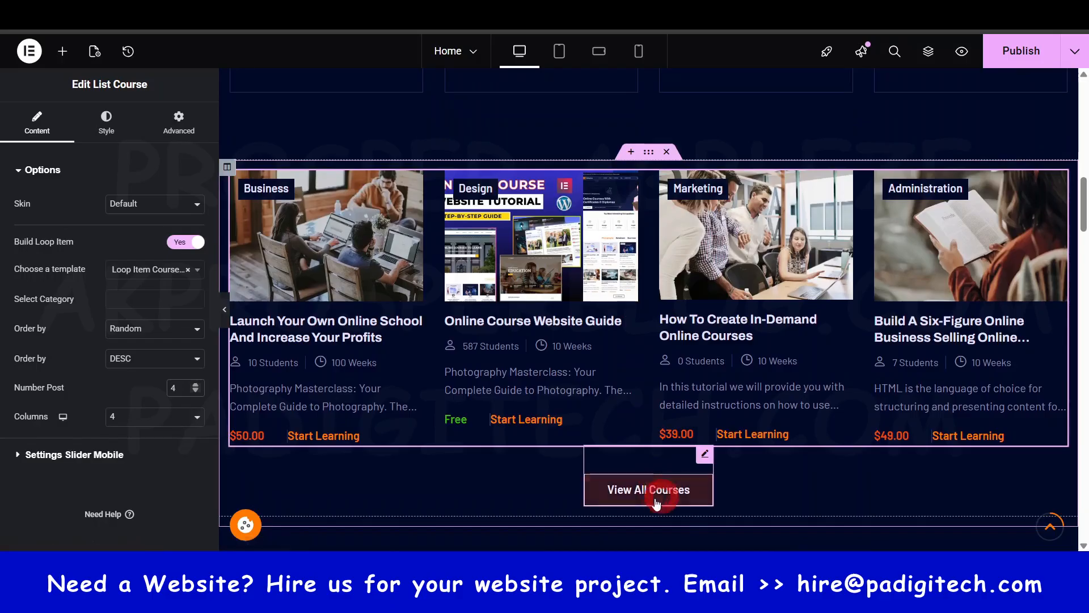
- Set the course grid's columns gap to 34 and its number of posts to 8
left_click(106, 125)
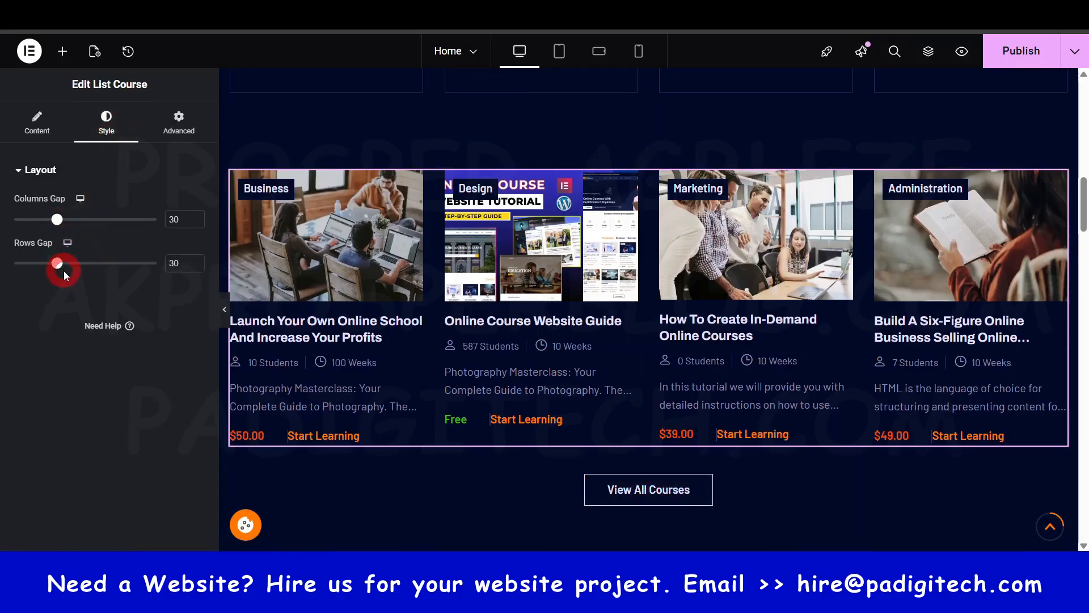
left_click_drag(58, 219, 62, 220)
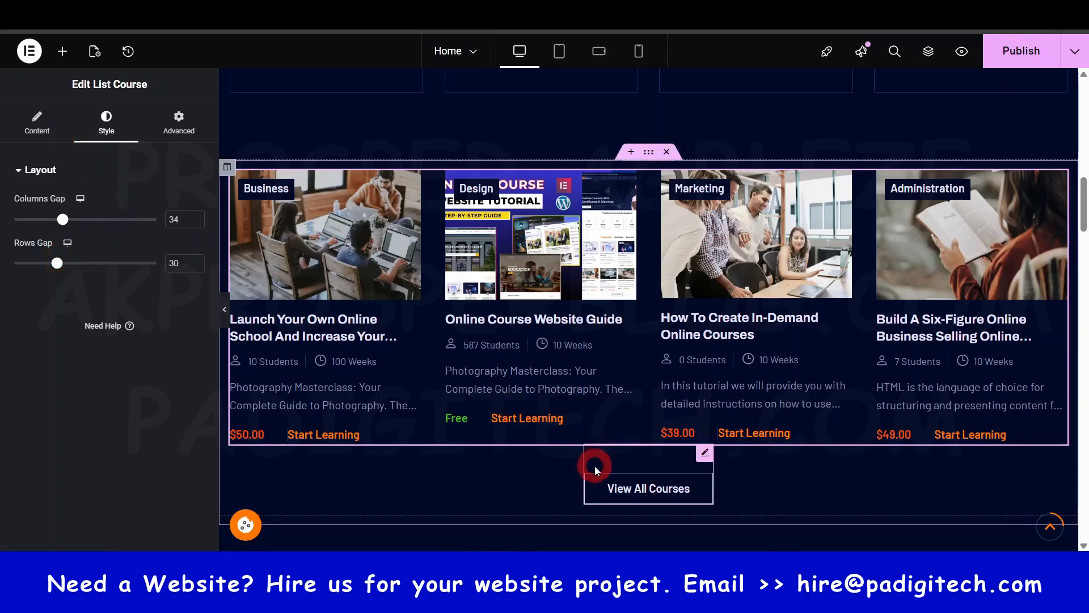
left_click(49, 126)
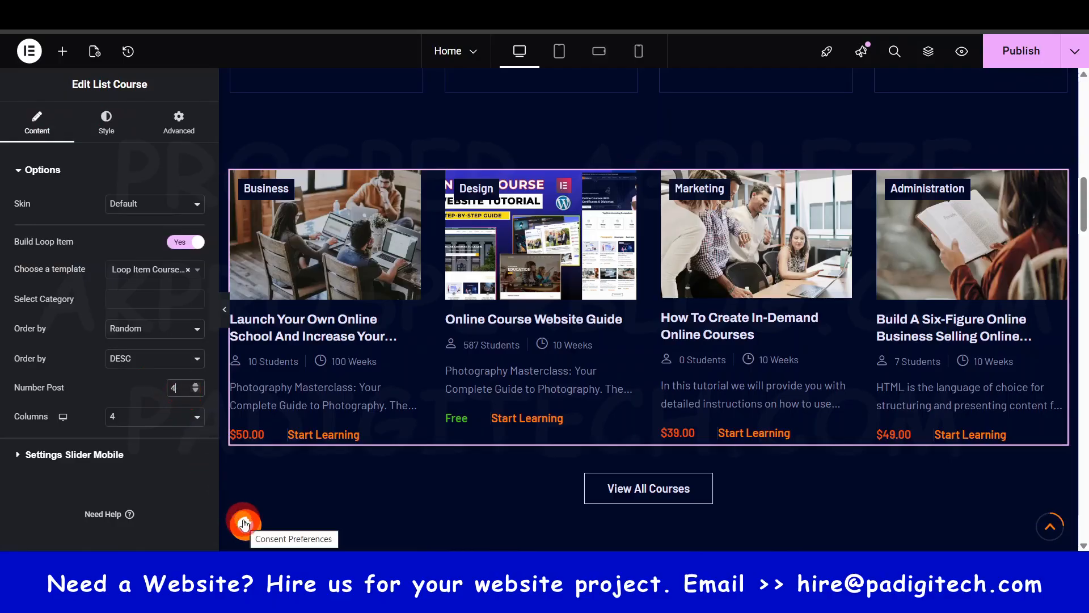
key("BackSpace")
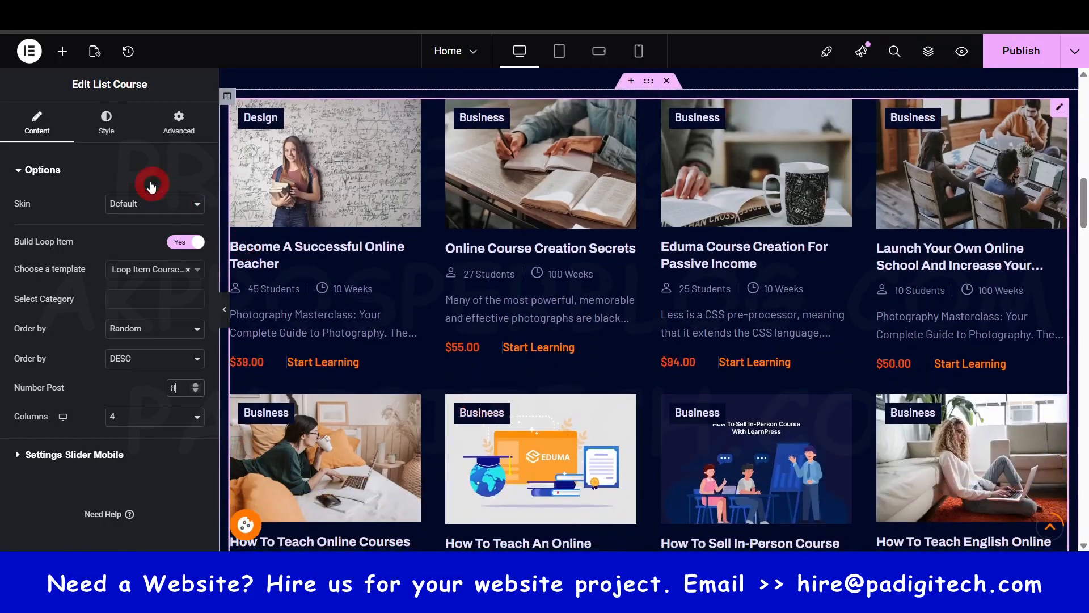
- Set the course grid's rows gap to 56 and publish the Home page
left_click(106, 125)
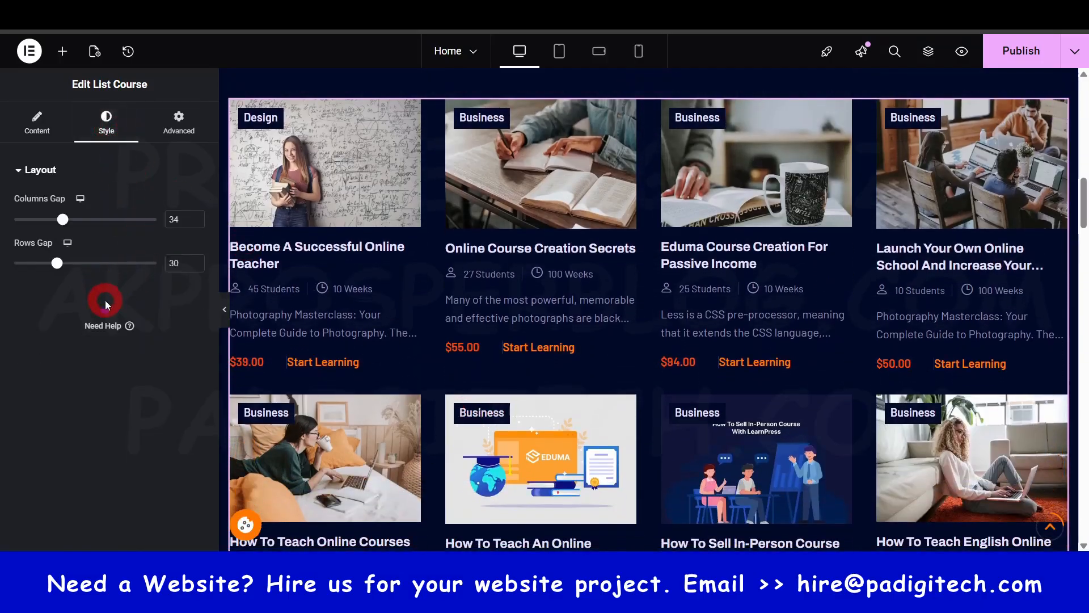
left_click_drag(54, 262, 94, 274)
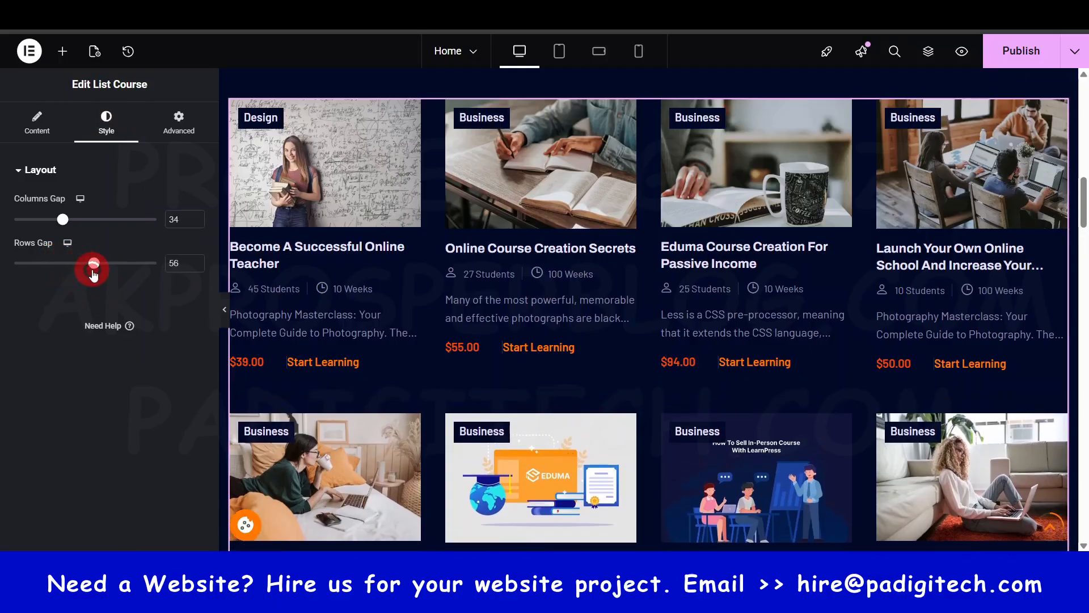
scroll(631, 422, "down", 3)
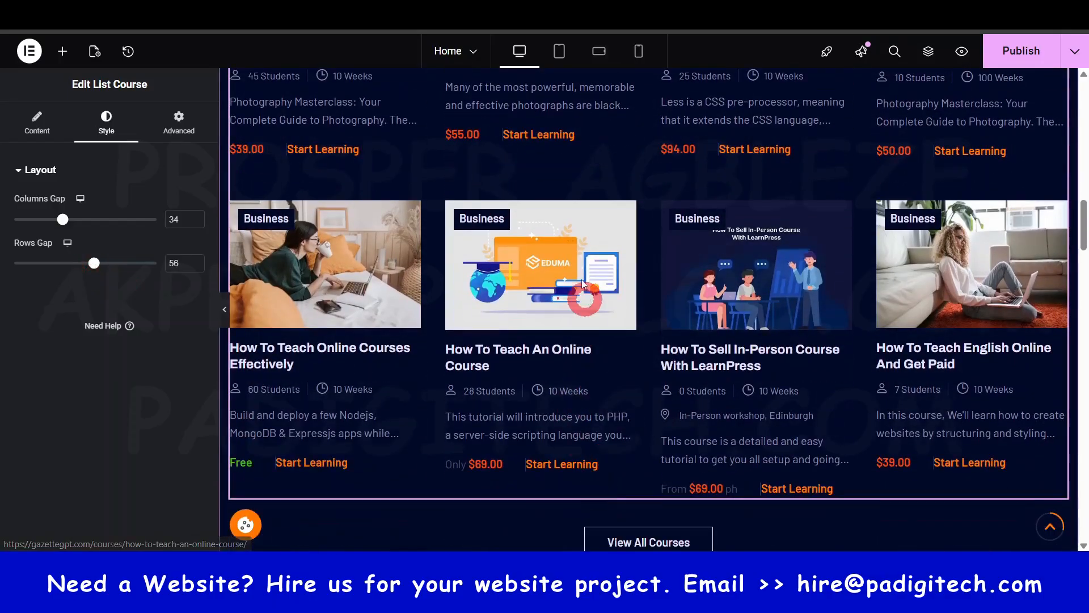
scroll(565, 277, "up", 1)
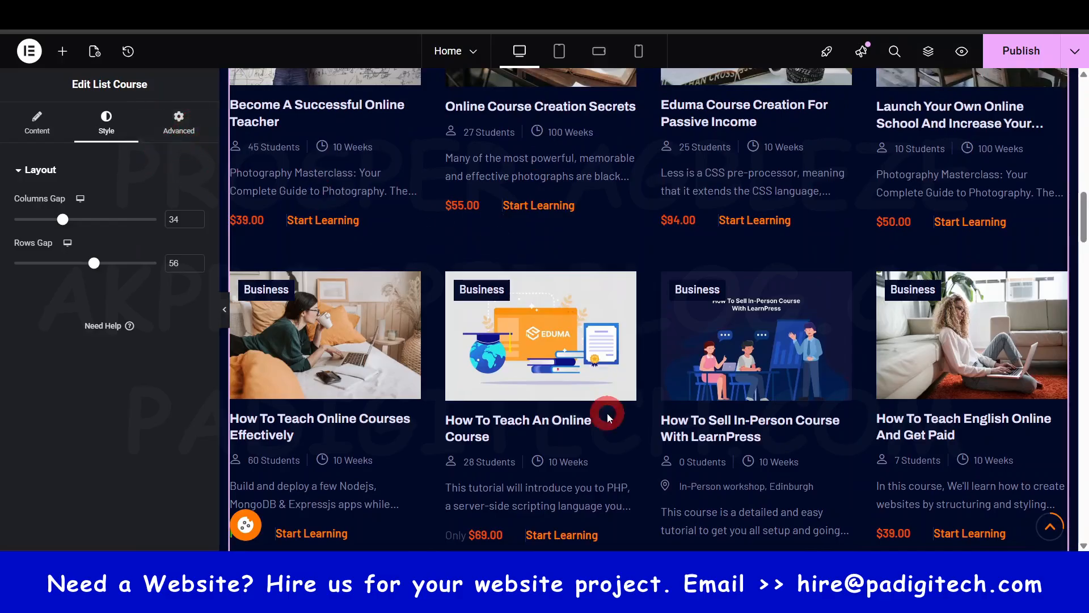
scroll(605, 413, "down", 3)
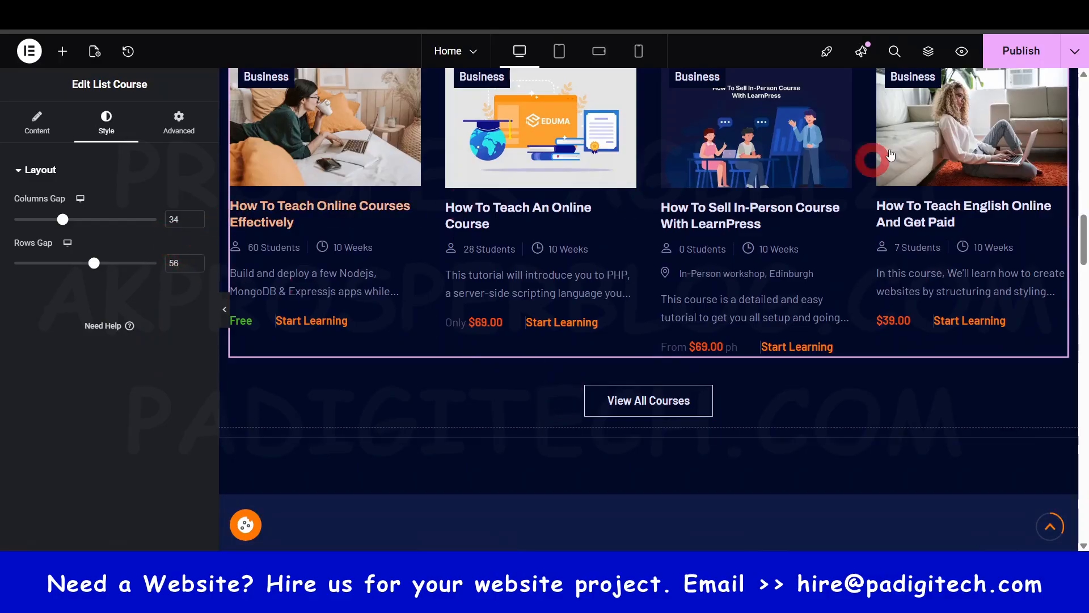
left_click(1041, 63)
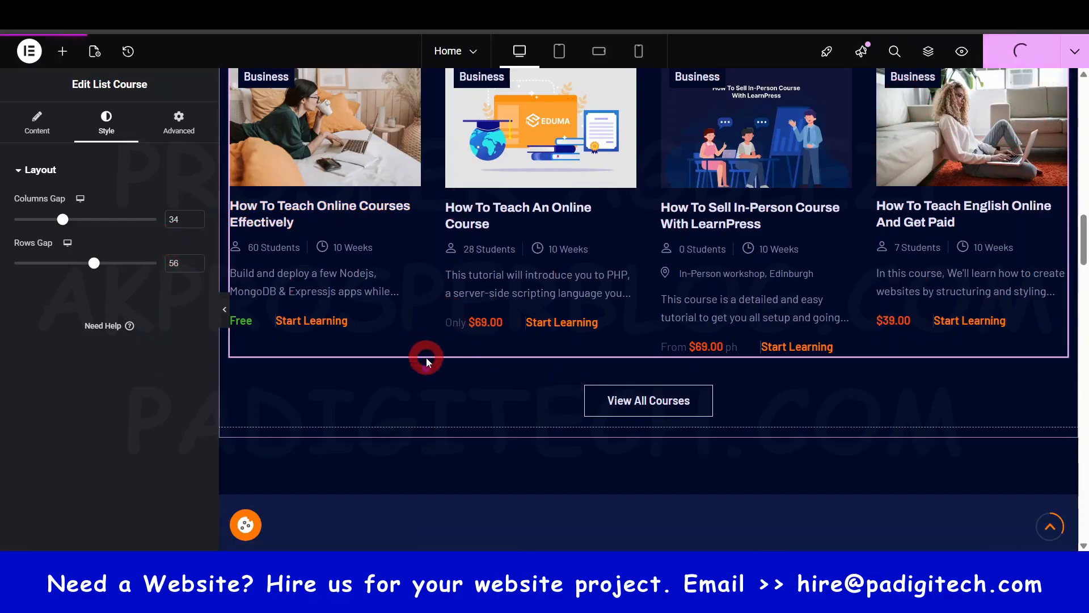
- Set the alignment of the View All Courses button below the course grid to right
scroll(427, 357, "down", 2)
scroll(437, 359, "up", 6)
scroll(586, 278, "down", 6)
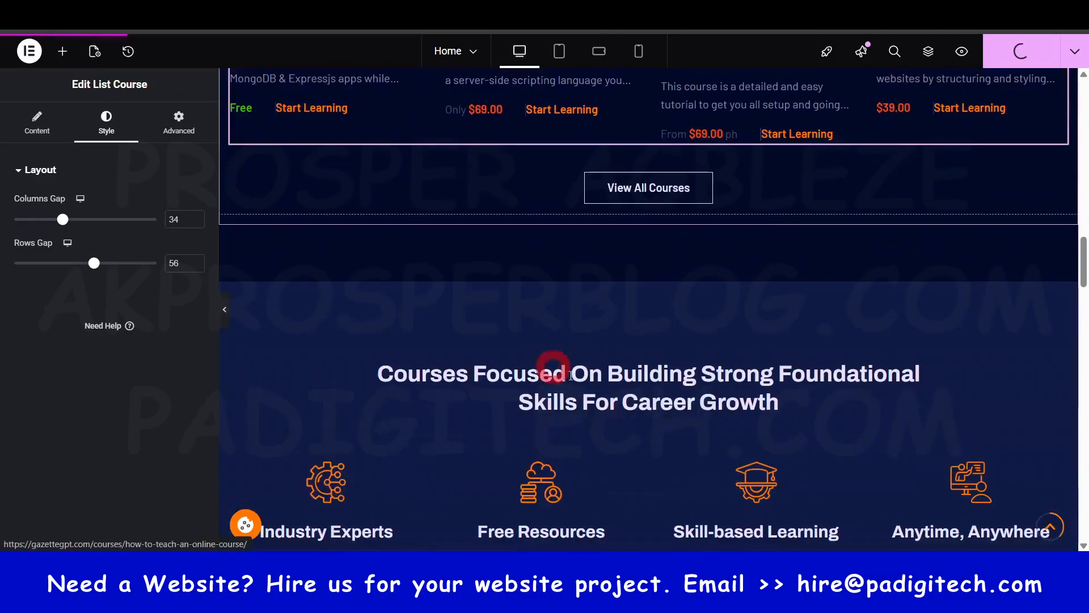
left_click(667, 198)
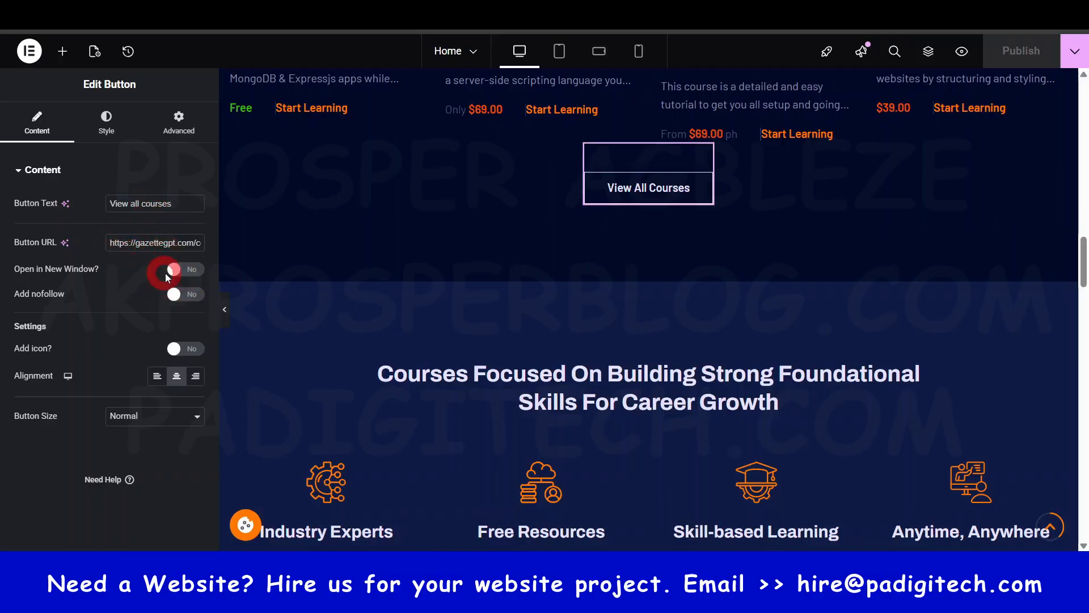
left_click(194, 383)
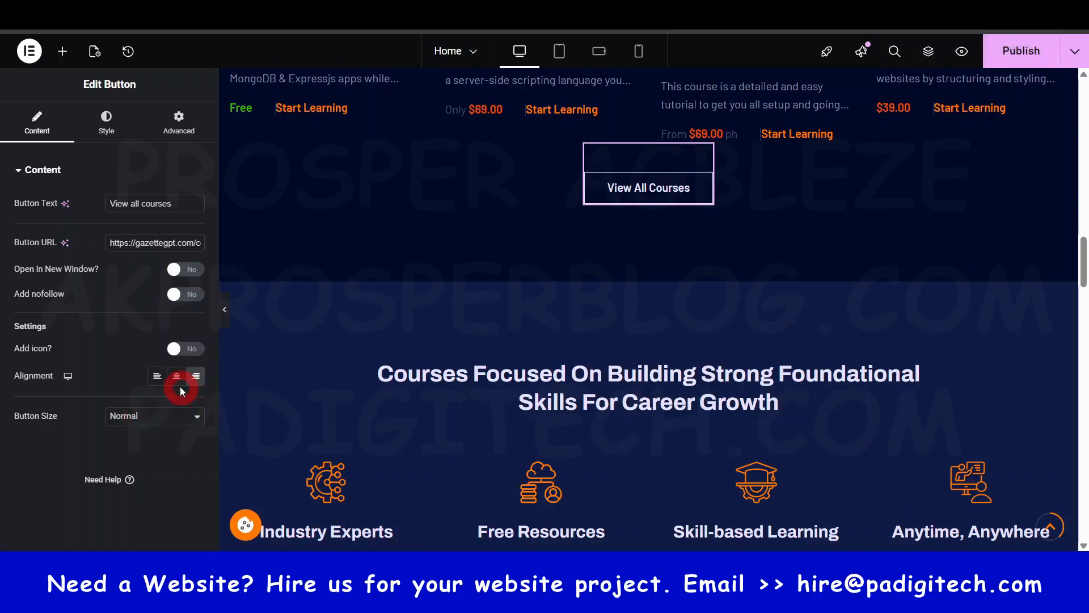
- Examine the View All Courses button's style settings, including its hover colors, border and border hover color
left_click(112, 116)
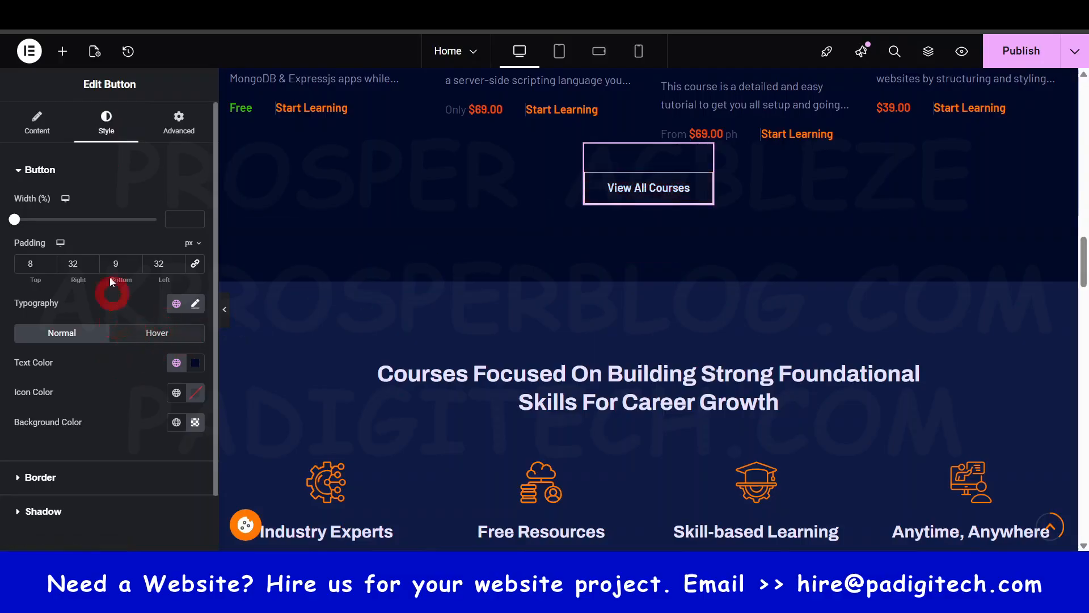
left_click(148, 340)
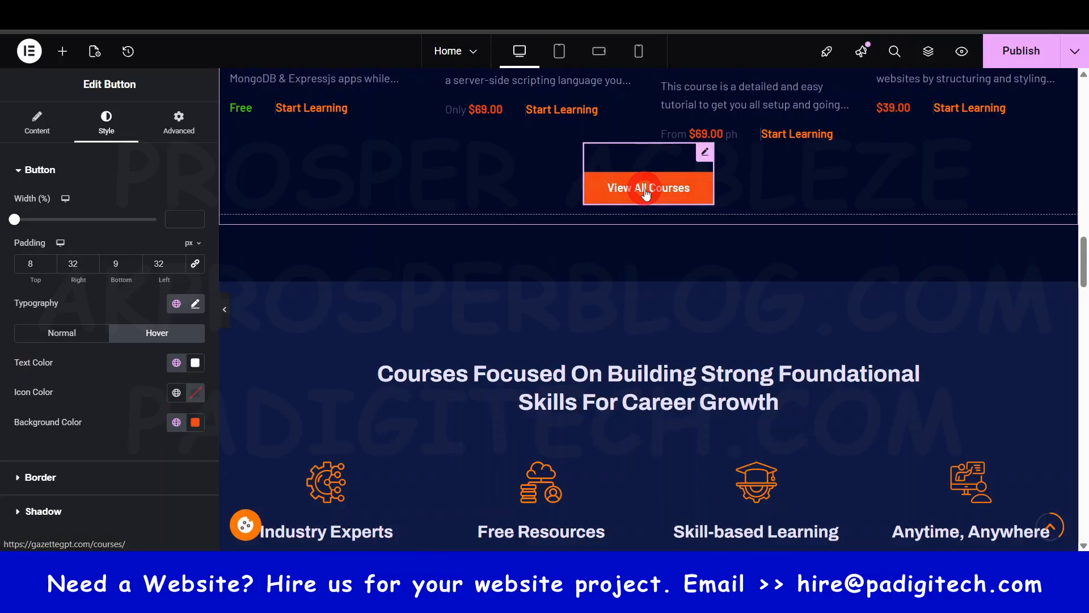
scroll(130, 323, "down", 2)
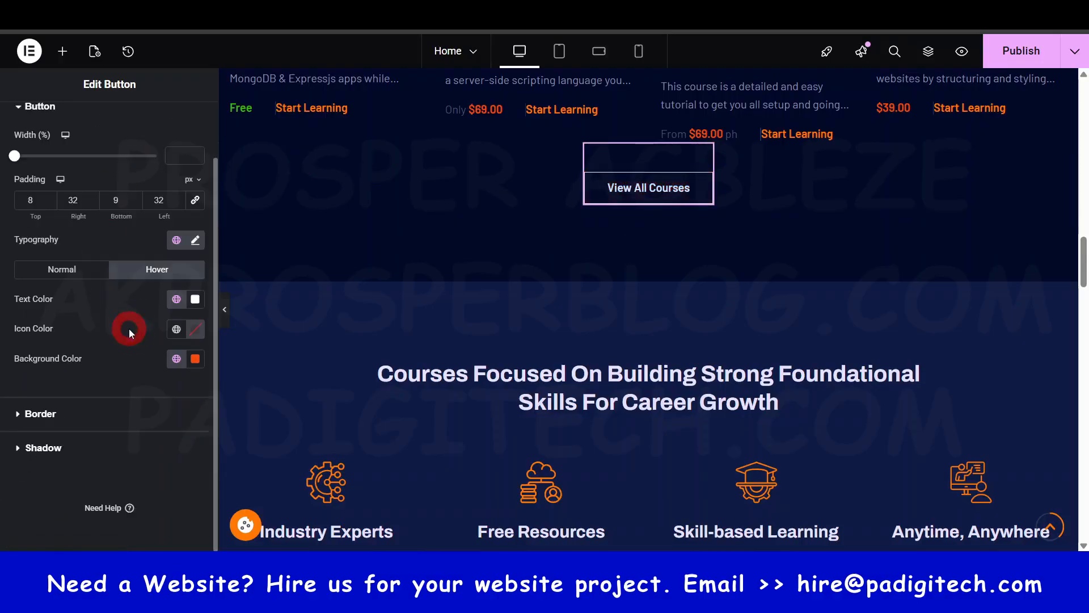
left_click(50, 426)
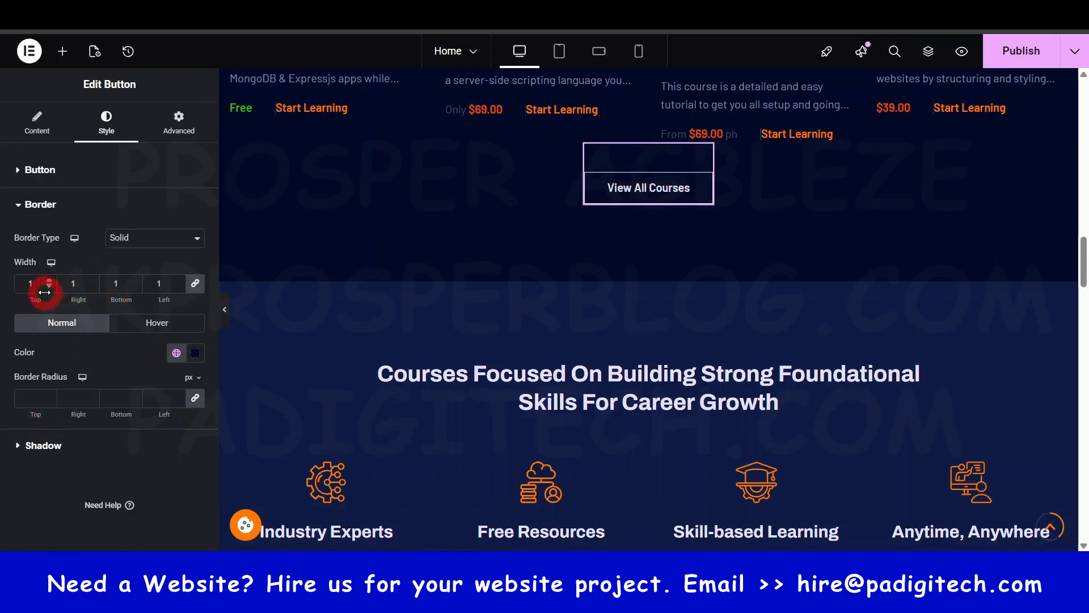
left_click(171, 329)
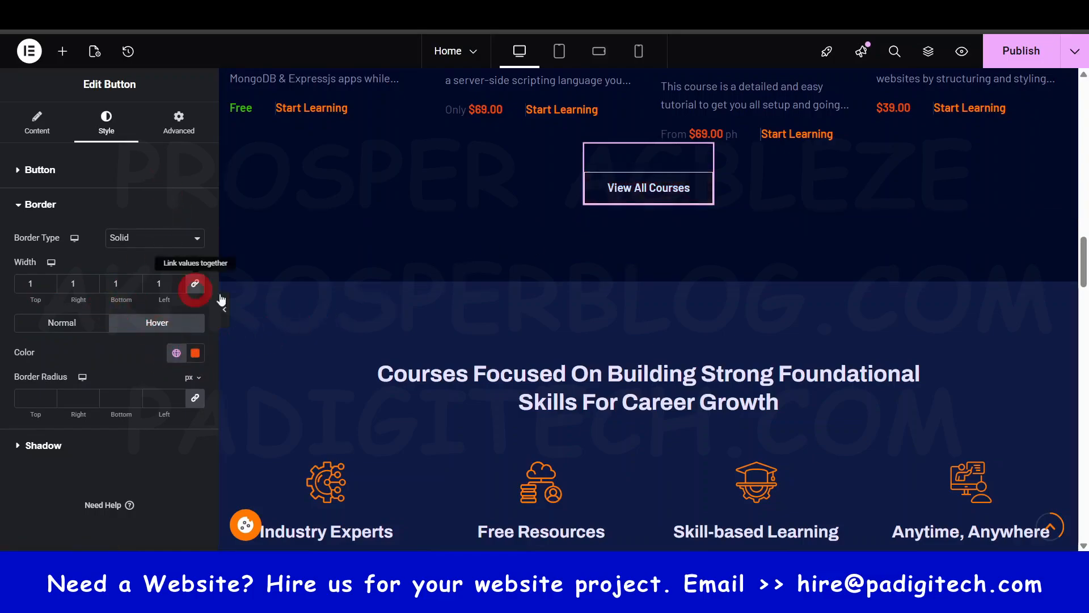
- Try removing the Expired status from the upcoming events List Events widget, and add Expired back
scroll(441, 376, "down", 9)
scroll(597, 329, "down", 3)
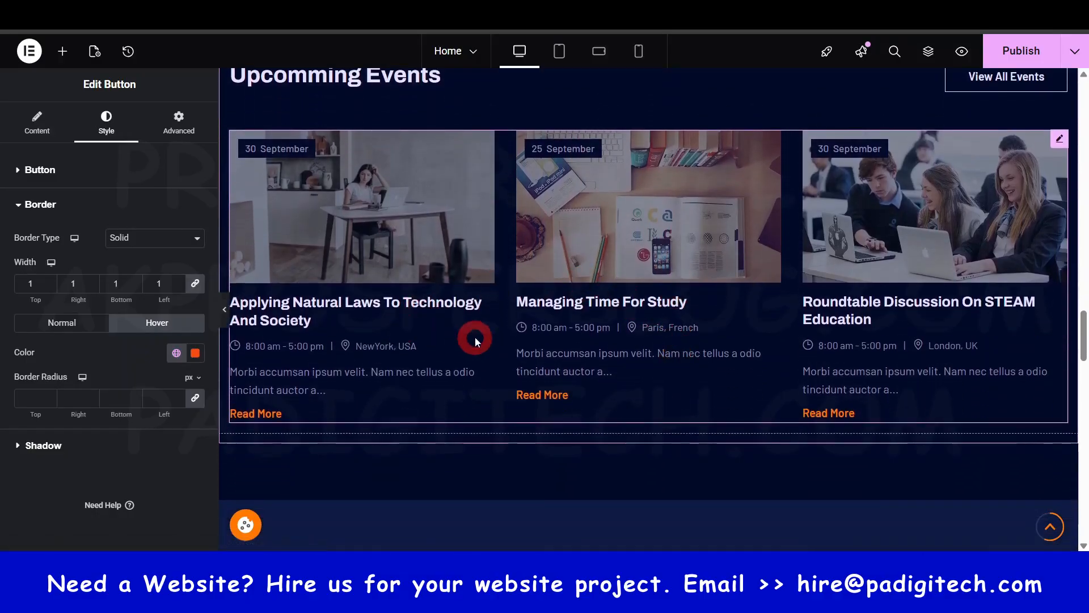
left_click(660, 261)
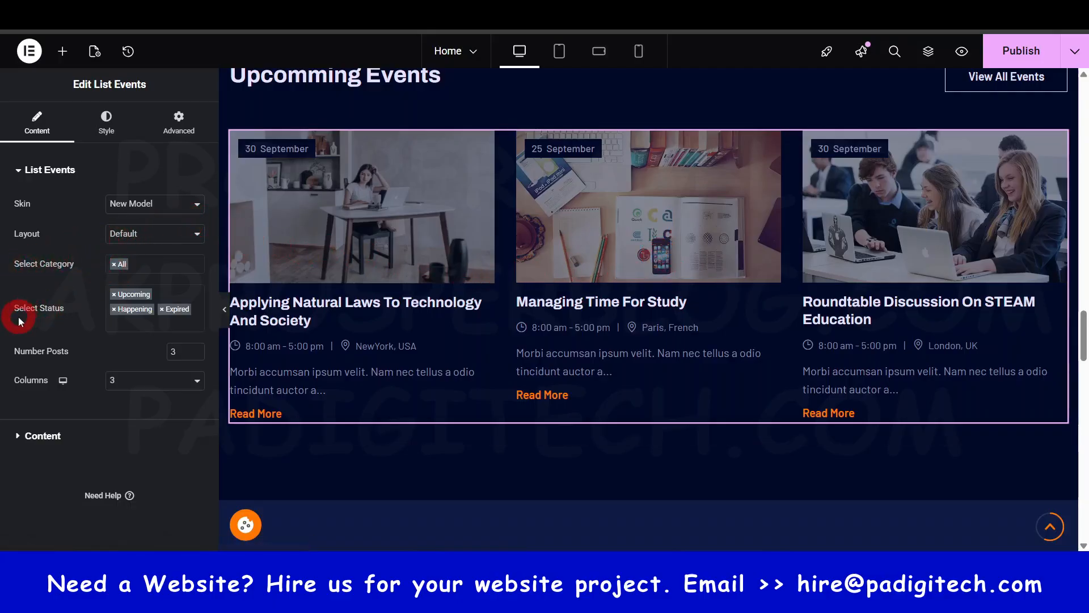
left_click(142, 324)
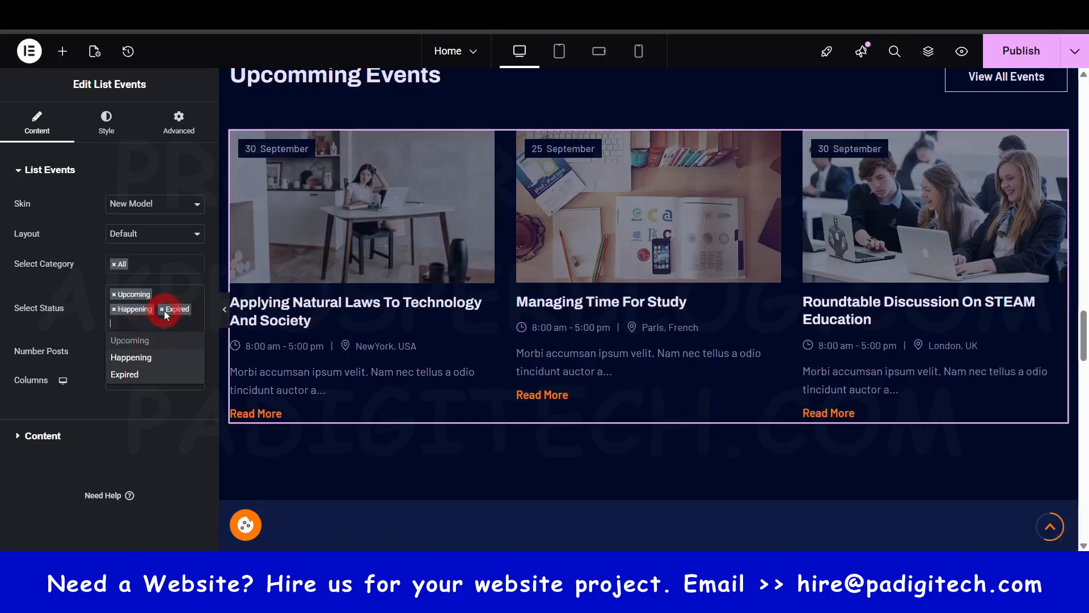
left_click(162, 309)
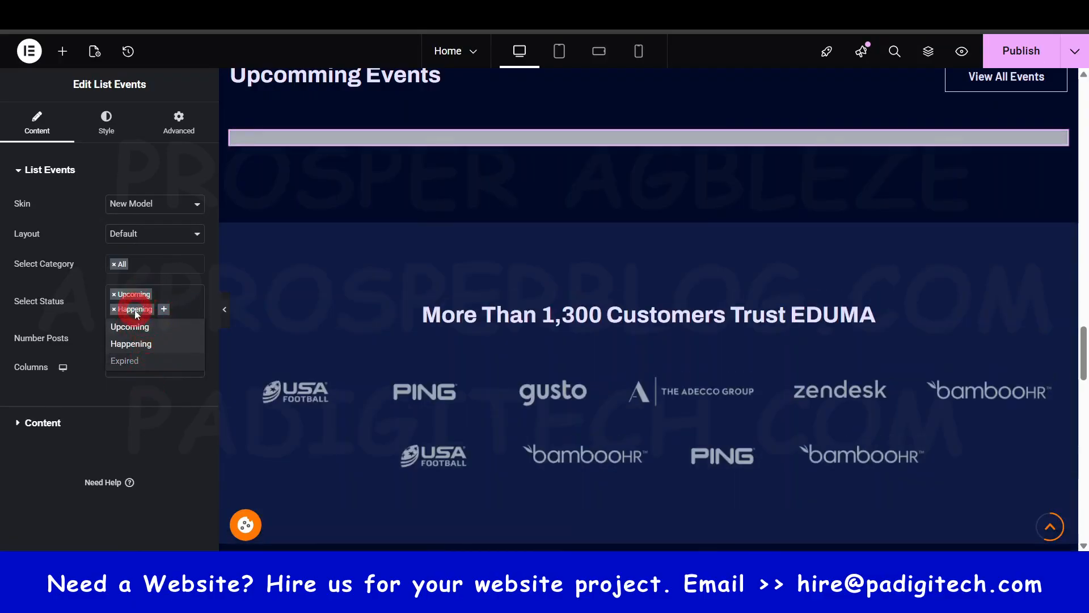
scroll(458, 275, "up", 3)
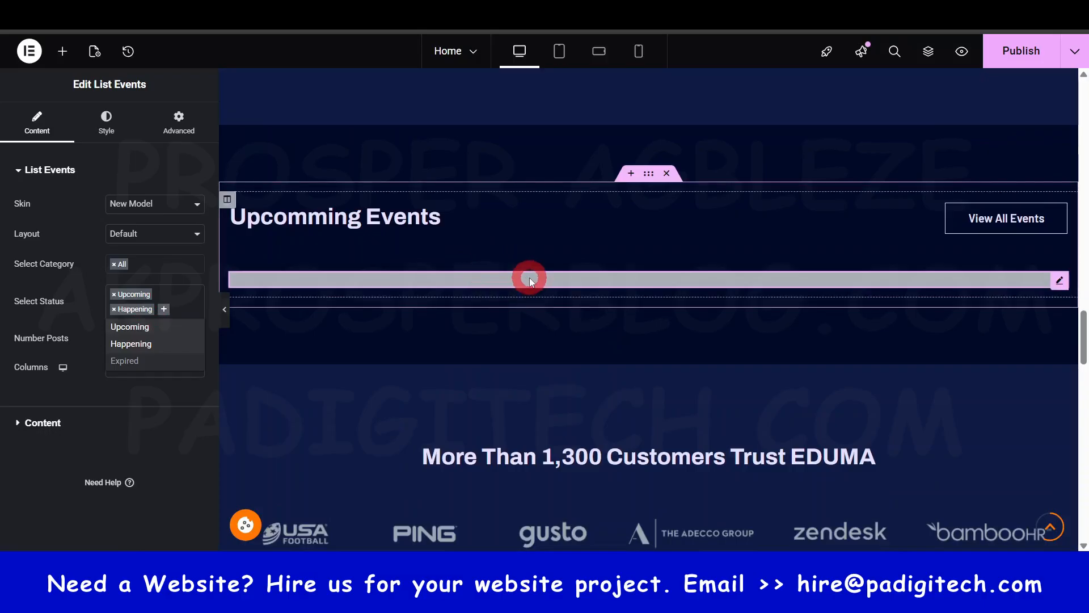
left_click(139, 360)
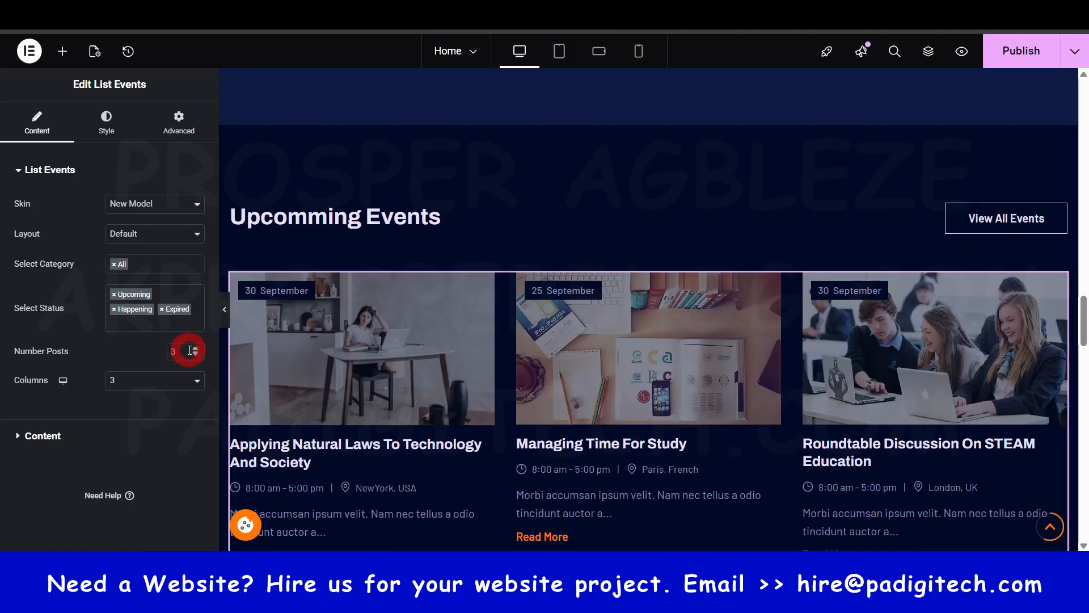
scroll(662, 347, "down", 3)
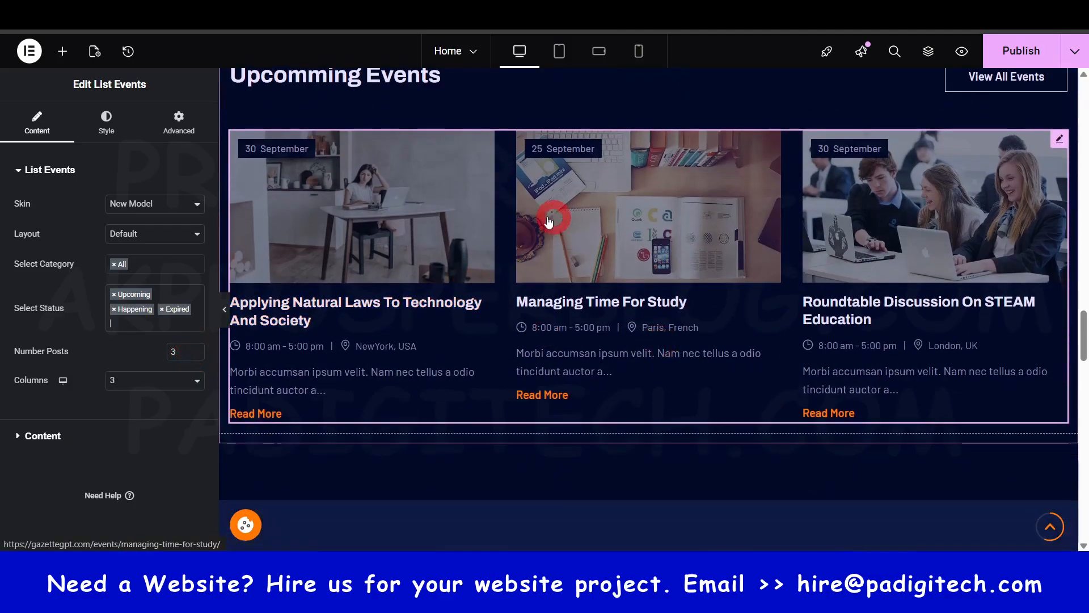
- Publish the Home page and go to the customer logos section below the events
left_click(142, 327)
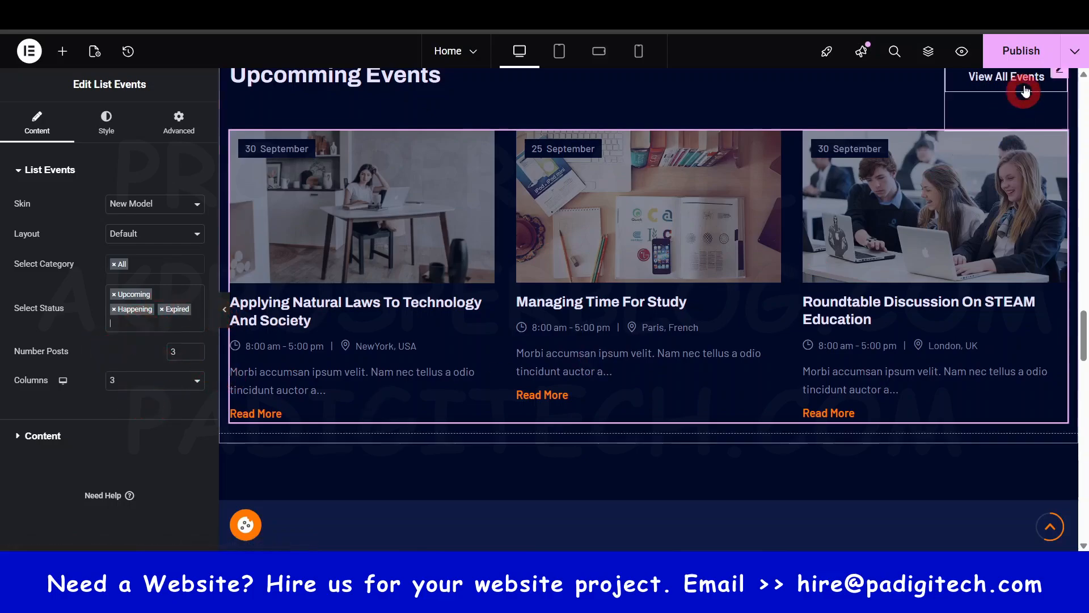
left_click(1022, 51)
scroll(683, 342, "down", 1)
scroll(683, 342, "down", 5)
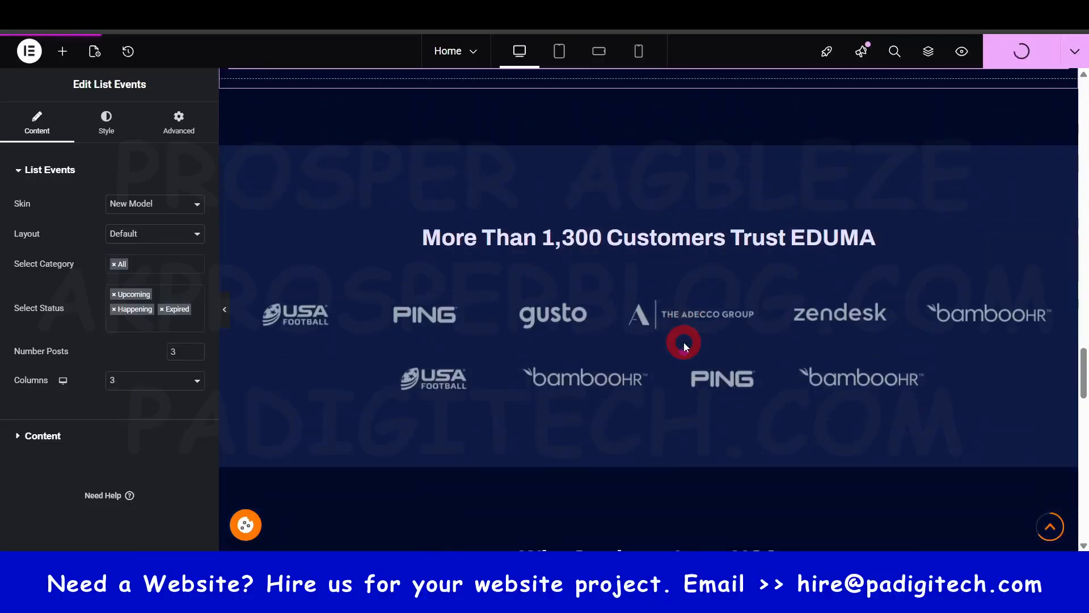
scroll(683, 343, "up", 5)
scroll(576, 333, "down", 4)
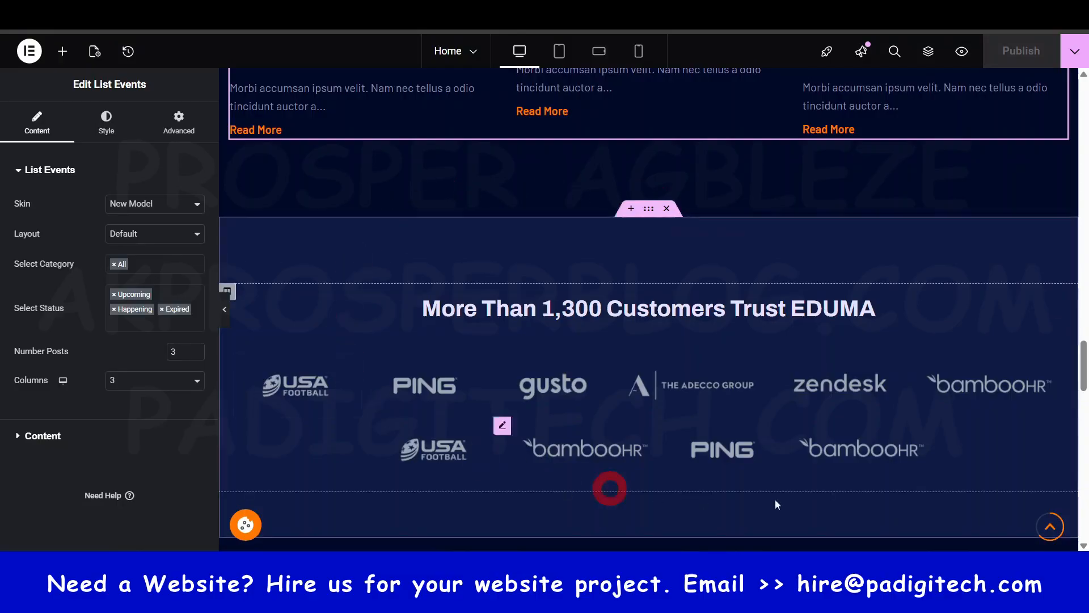
- Open the gusto logo's image settings and look over the customer logos and student testimonials sections
left_click(572, 393)
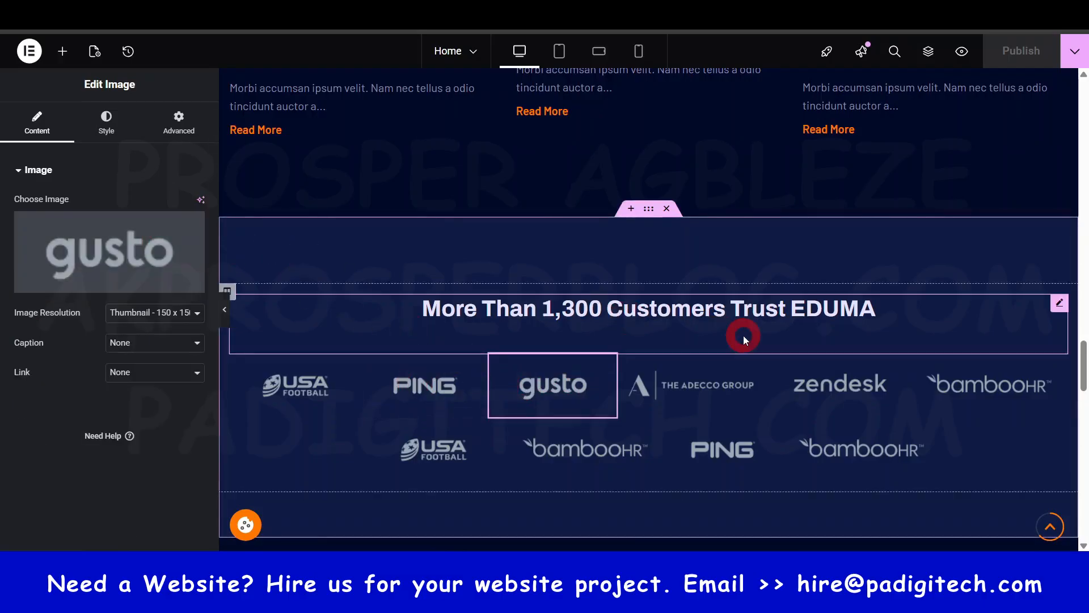
scroll(846, 361, "down", 3)
scroll(847, 360, "down", 9)
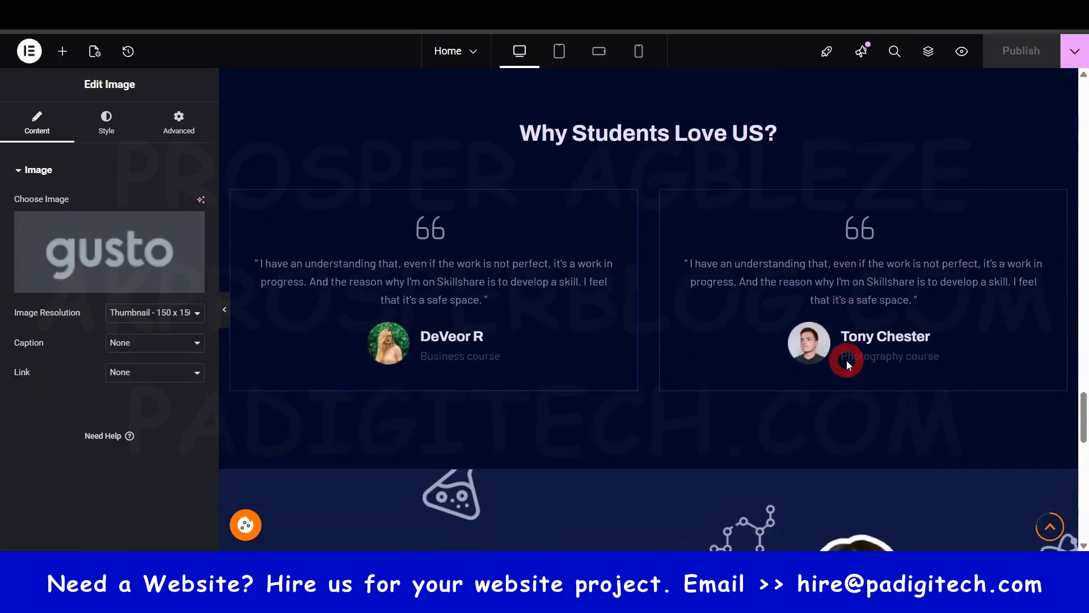
scroll(846, 360, "up", 6)
scroll(846, 360, "up", 5)
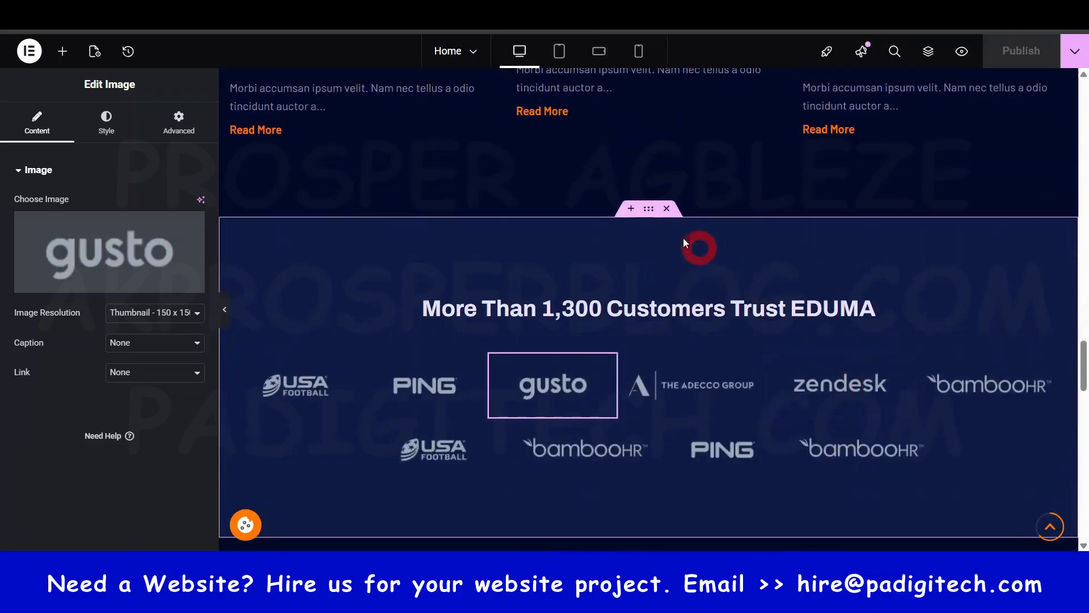
- Insert a Flexbox container with two equal columns above the customer logos section, dismissing the licence reminder
left_click(631, 210)
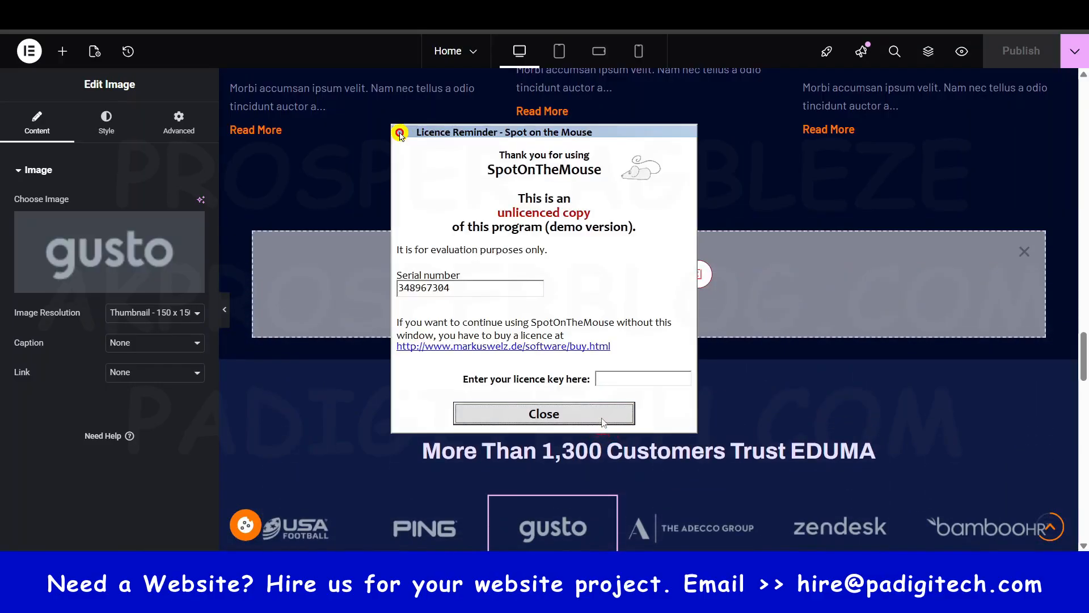
left_click(602, 423)
left_click(596, 274)
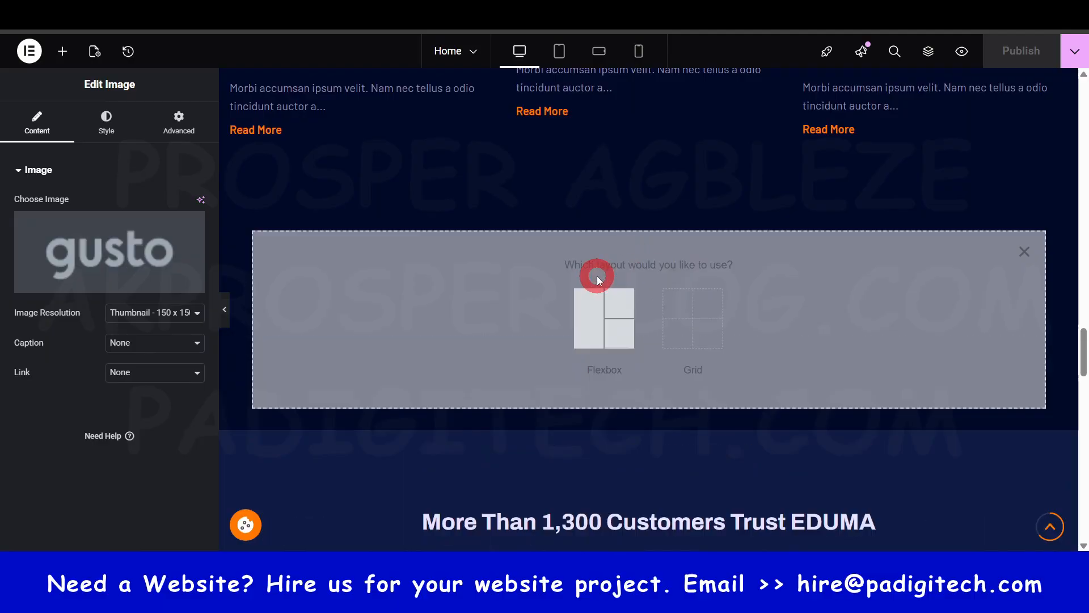
left_click(612, 323)
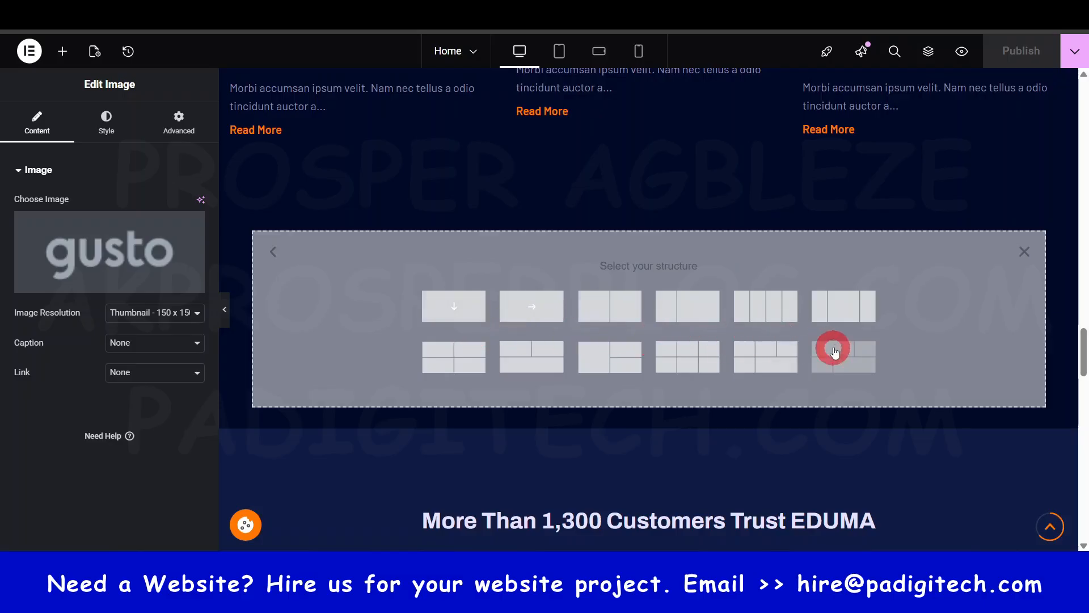
left_click(616, 309)
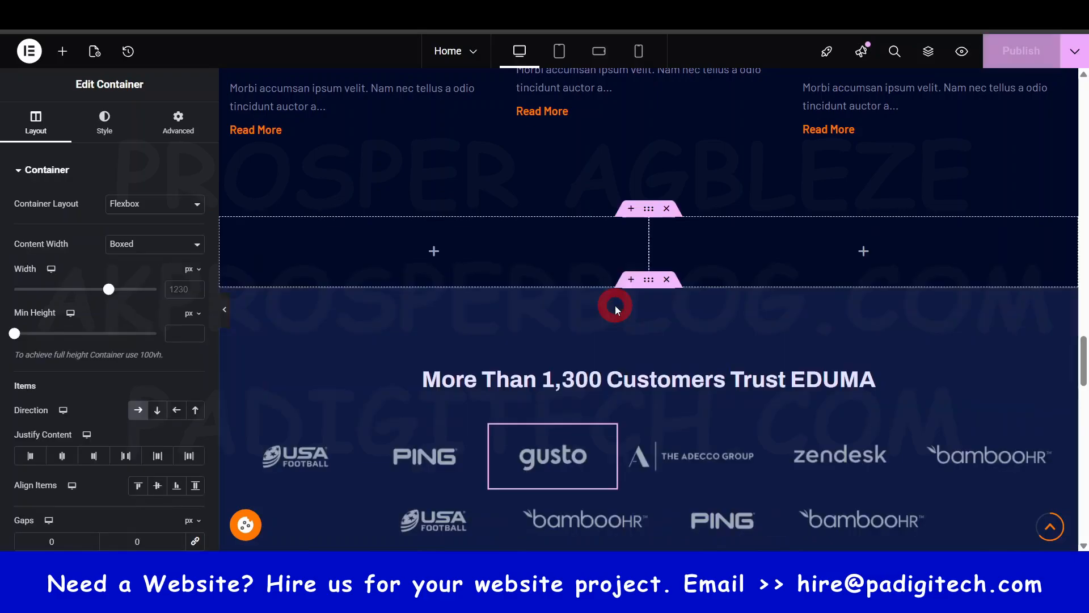
- Add an Image Box widget to the first column of the new two-column container
left_click(63, 52)
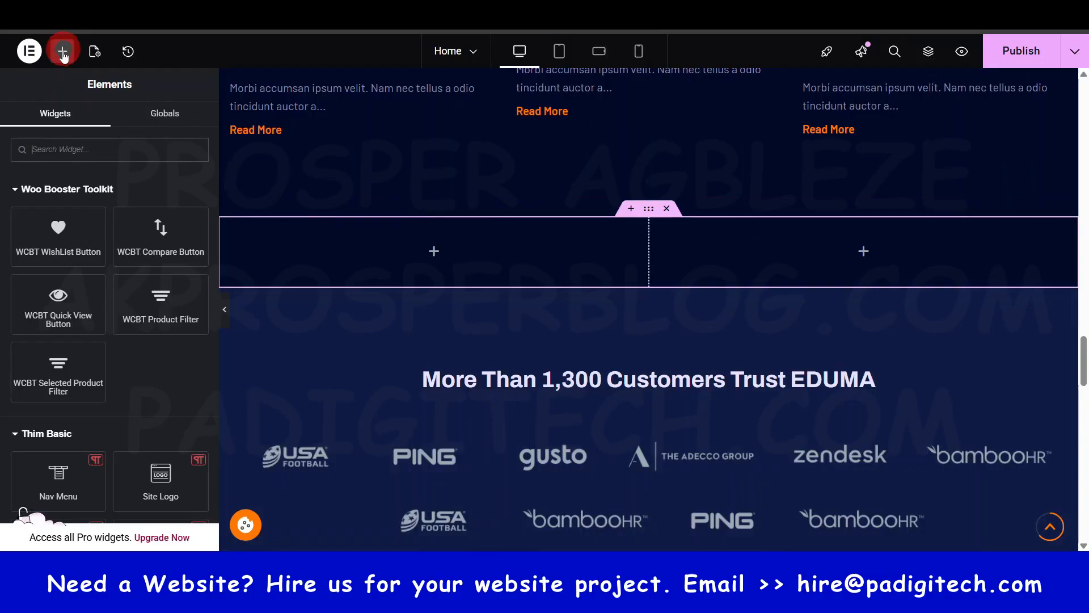
scroll(71, 356, "down", 5)
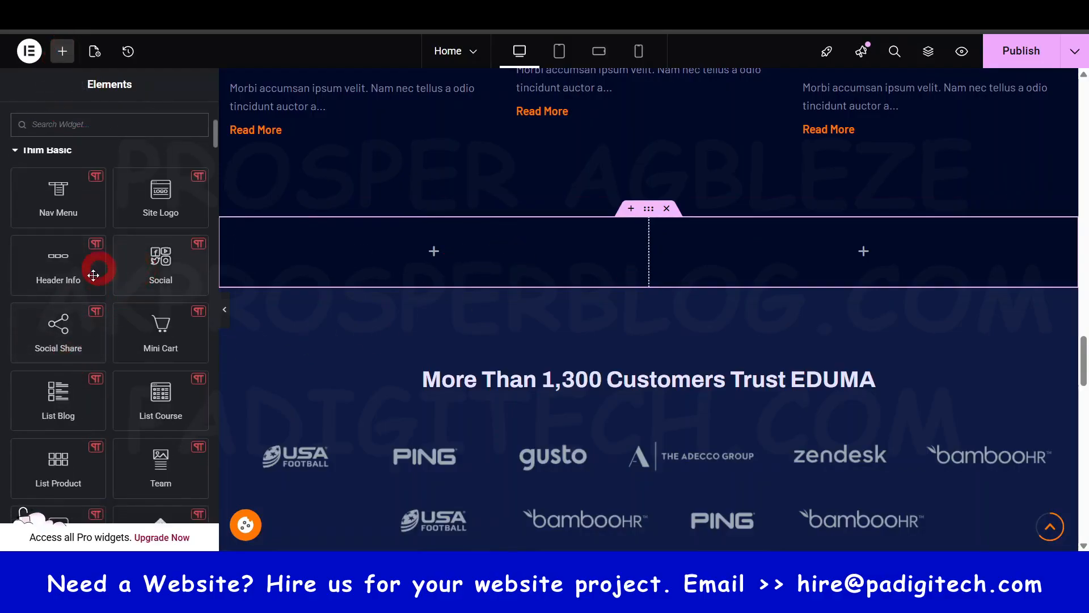
scroll(93, 275, "down", 15)
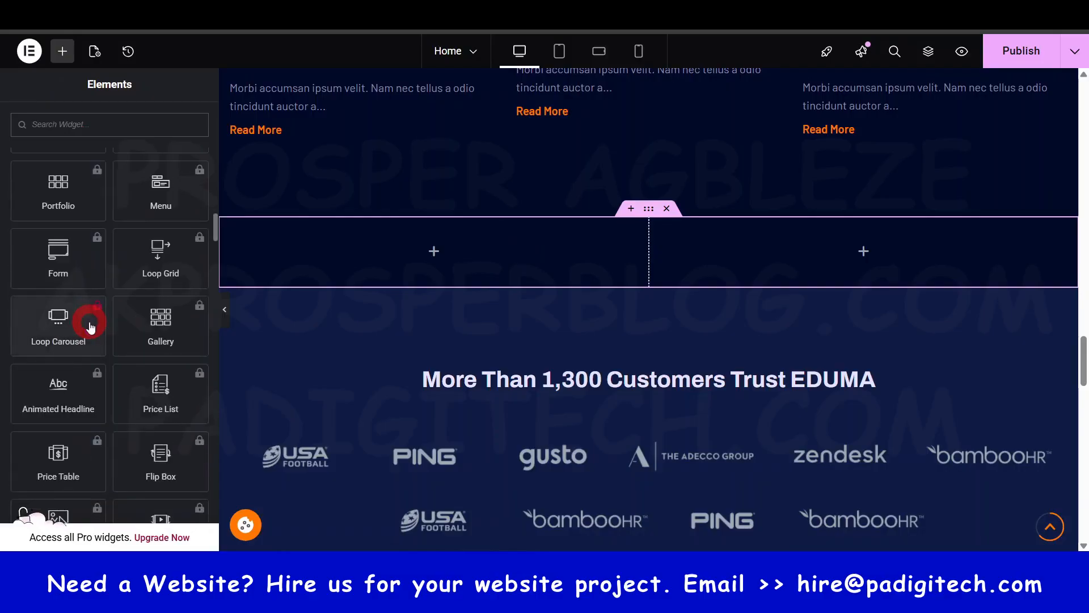
scroll(90, 326, "down", 10)
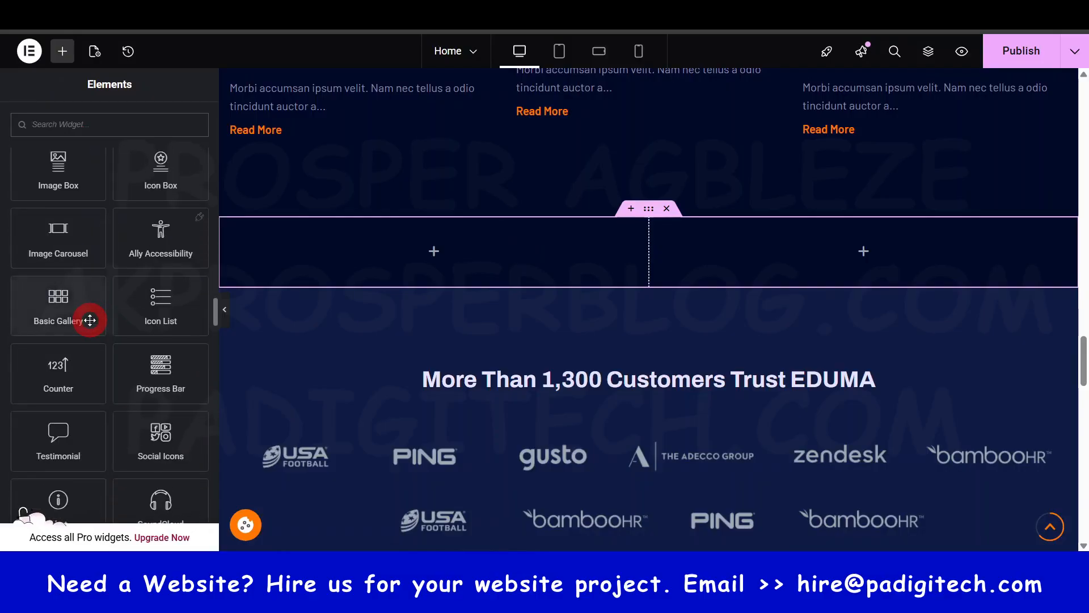
scroll(89, 320, "up", 3)
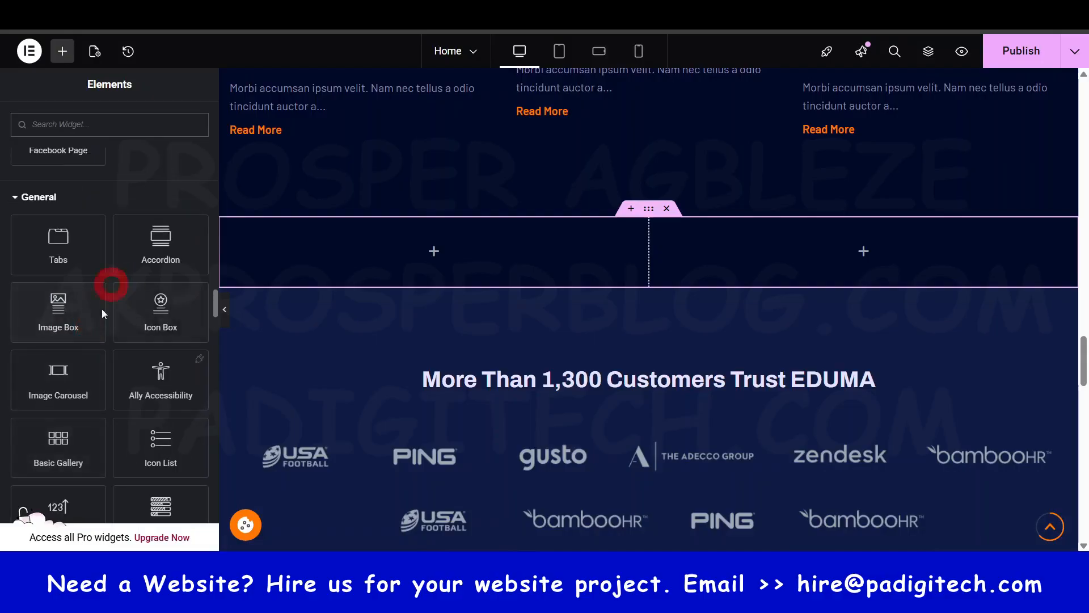
left_click_drag(67, 310, 485, 261)
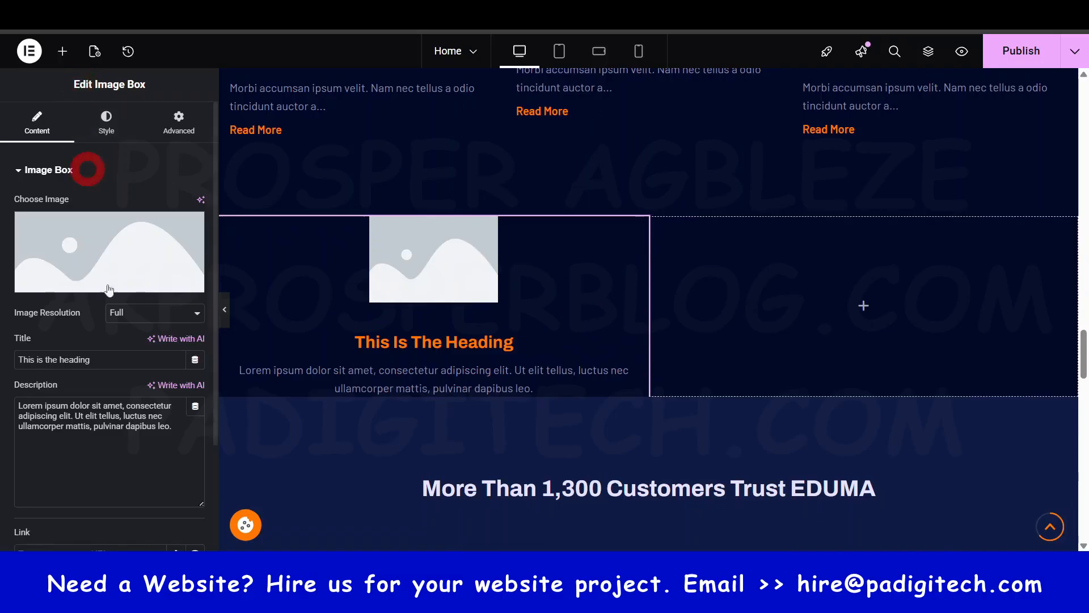
- Browse the available widgets, search them for "course", and clear the search to see the full list
left_click(63, 51)
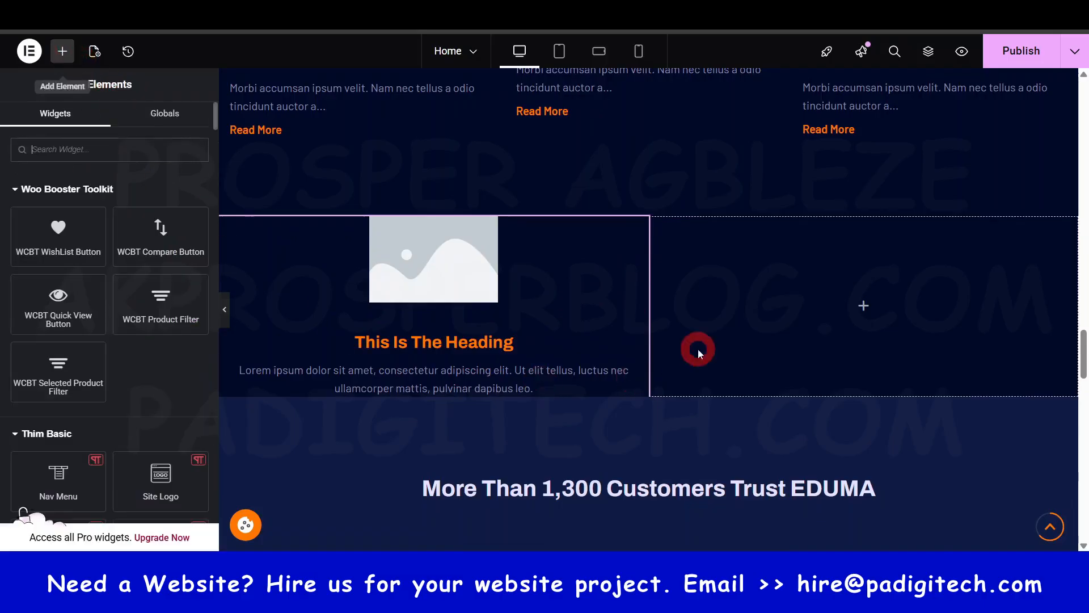
scroll(110, 401, "down", 5)
scroll(110, 402, "down", 6)
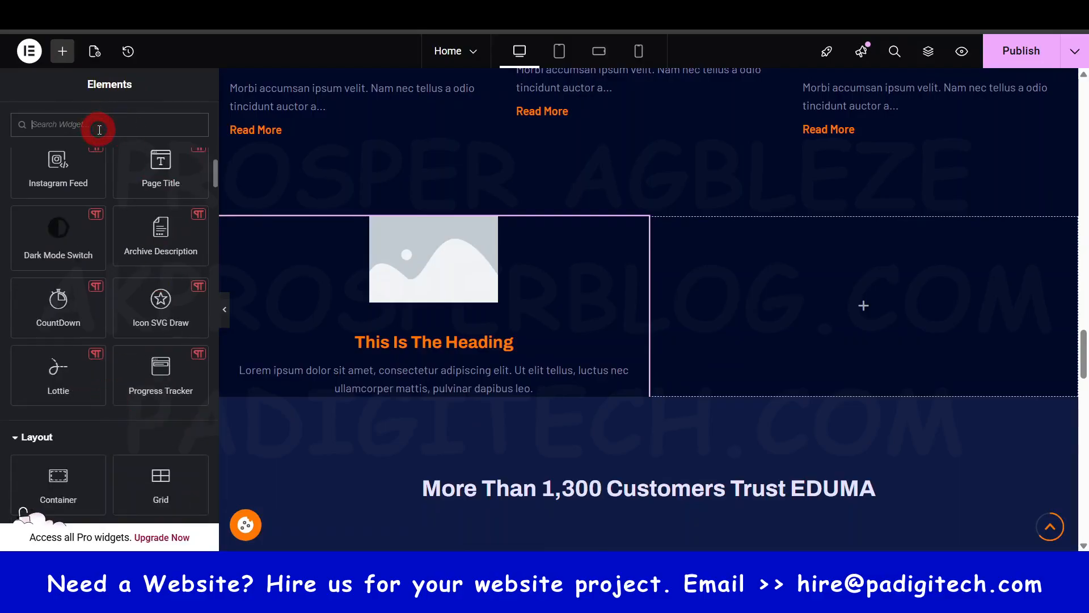
type("course")
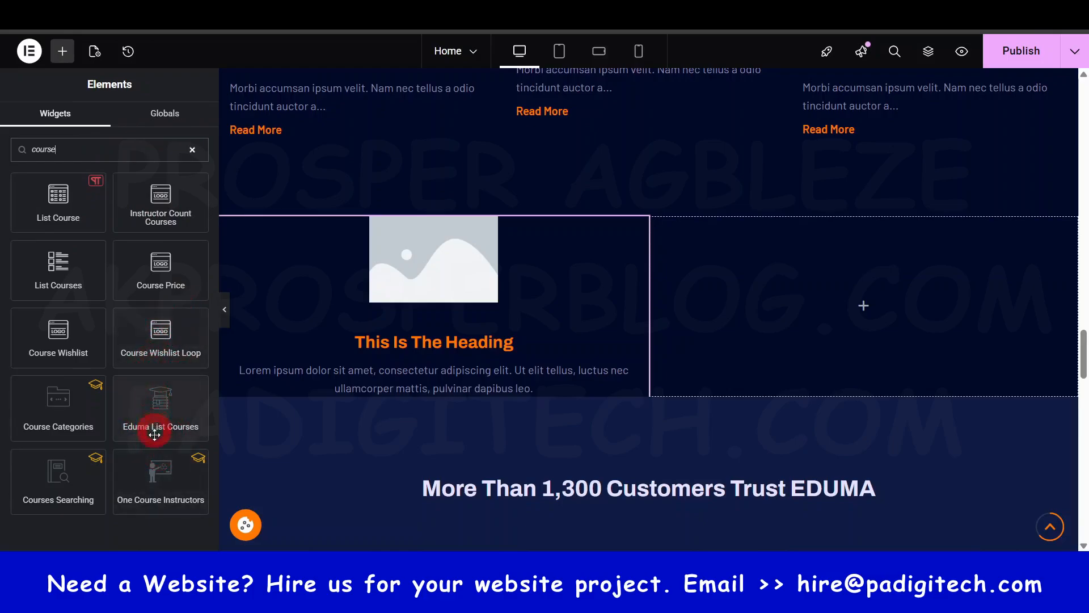
left_click(186, 164)
scroll(112, 357, "down", 10)
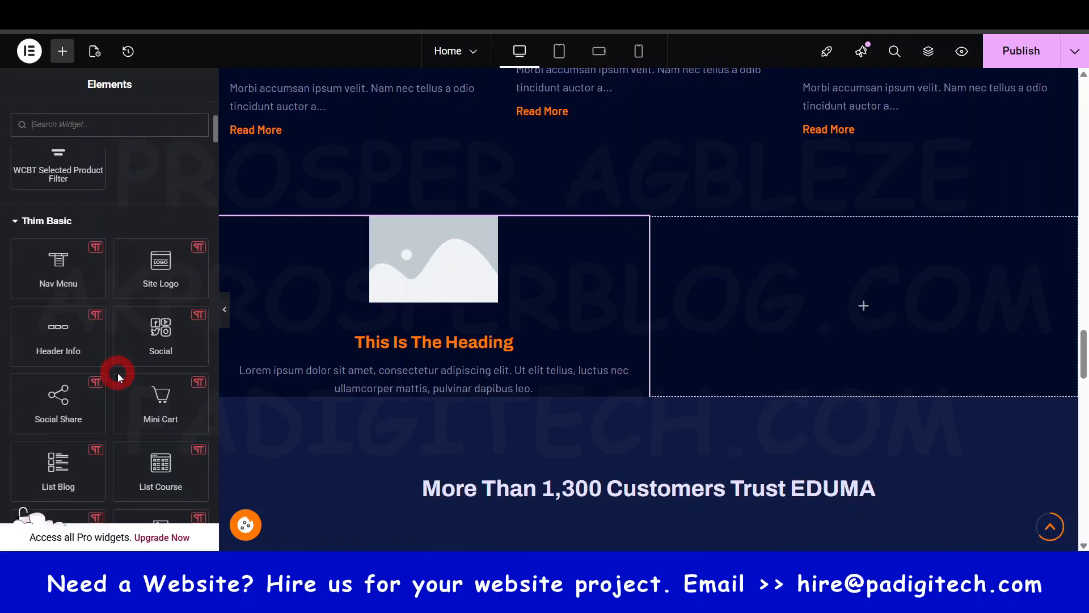
- Add an Instagram Feed widget to the empty second column of the two-column container
scroll(118, 373, "down", 5)
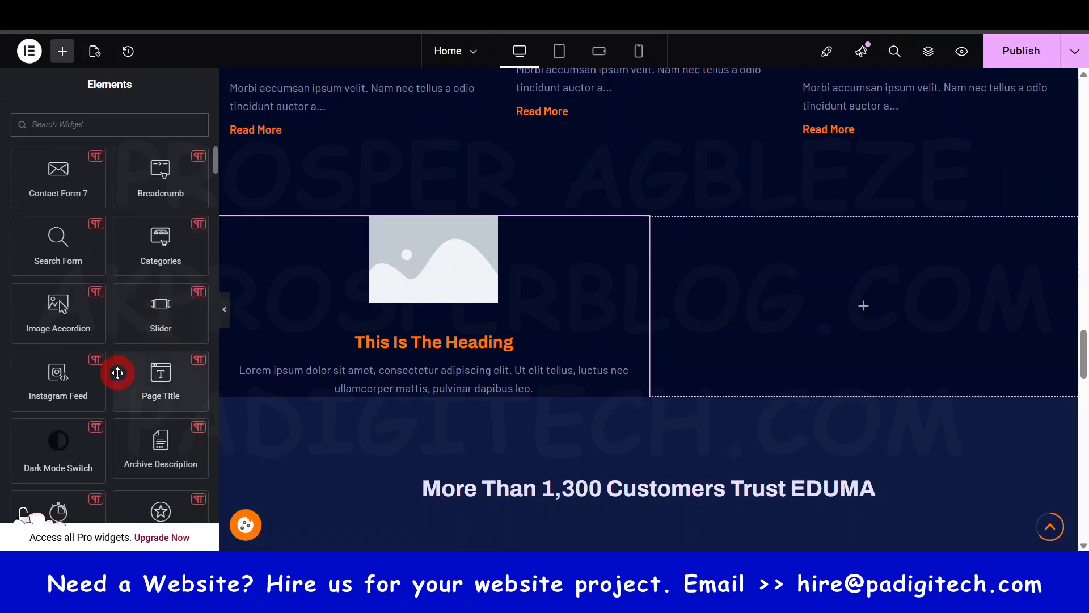
scroll(117, 373, "down", 3)
scroll(117, 373, "up", 6)
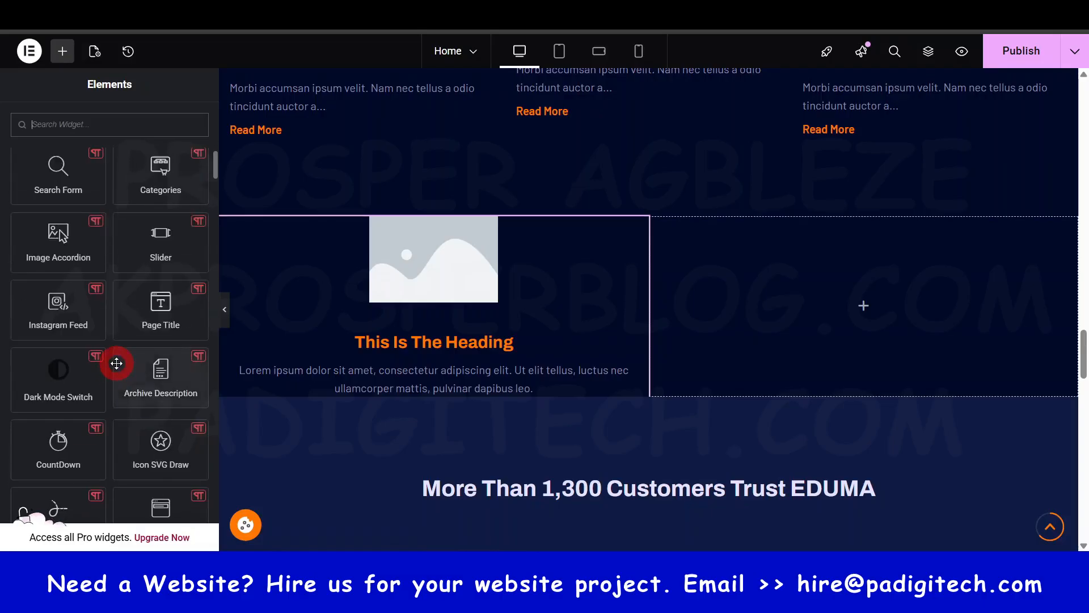
left_click_drag(53, 309, 868, 291)
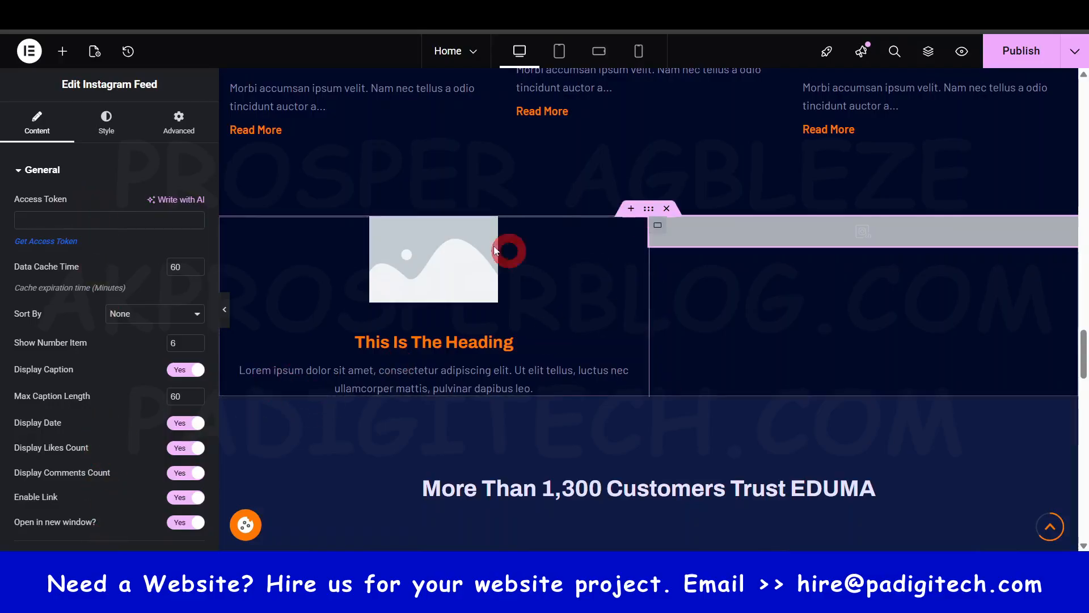
- Delete the Instagram Feed widget and remove the whole two-column container above the customer logos section
right_click(1065, 227)
left_click(978, 533)
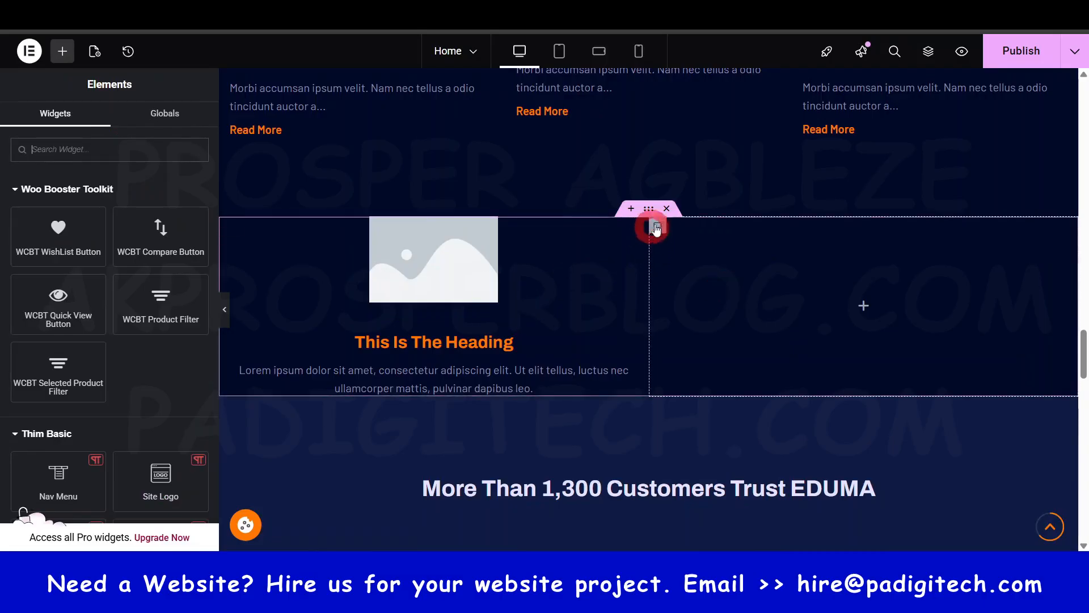
left_click(668, 208)
- Open the settings of the "Why Students Love US?" testimonial widget and look over the mobile app section below it
scroll(742, 394, "down", 10)
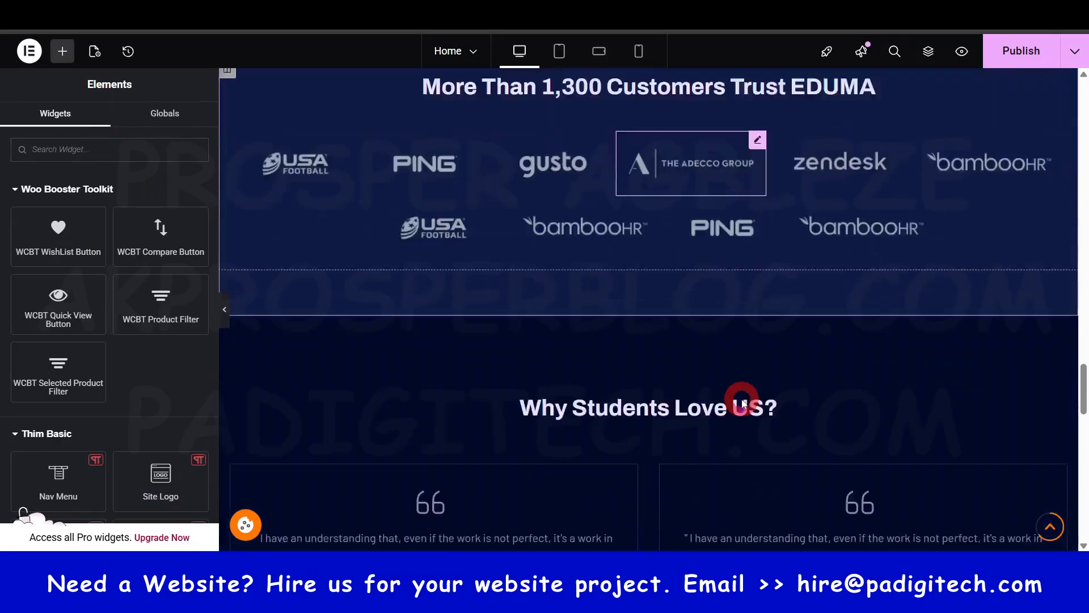
scroll(743, 403, "up", 3)
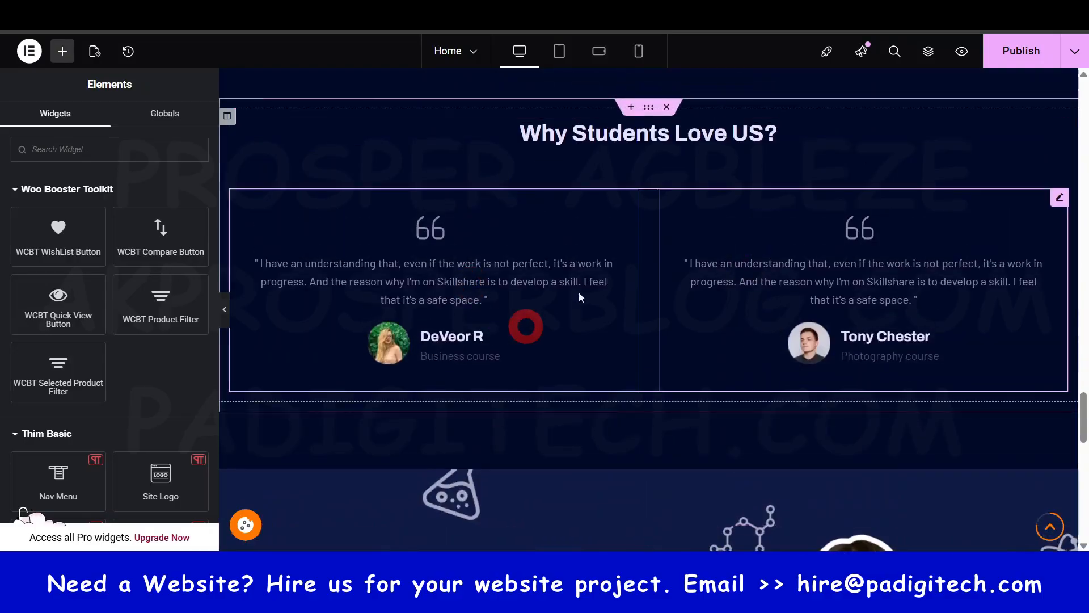
left_click(534, 264)
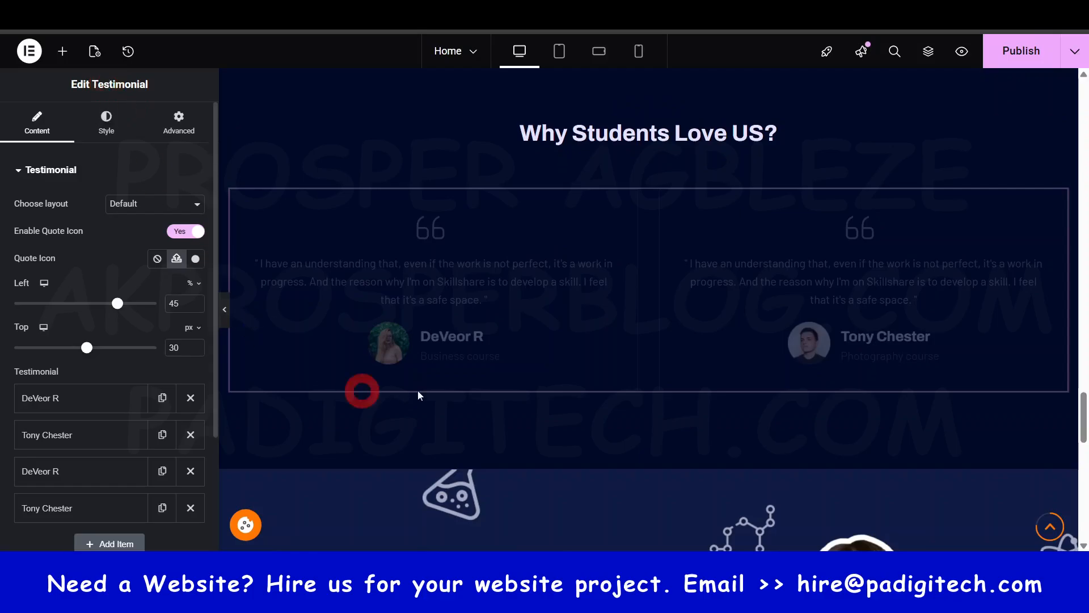
scroll(605, 424, "down", 5)
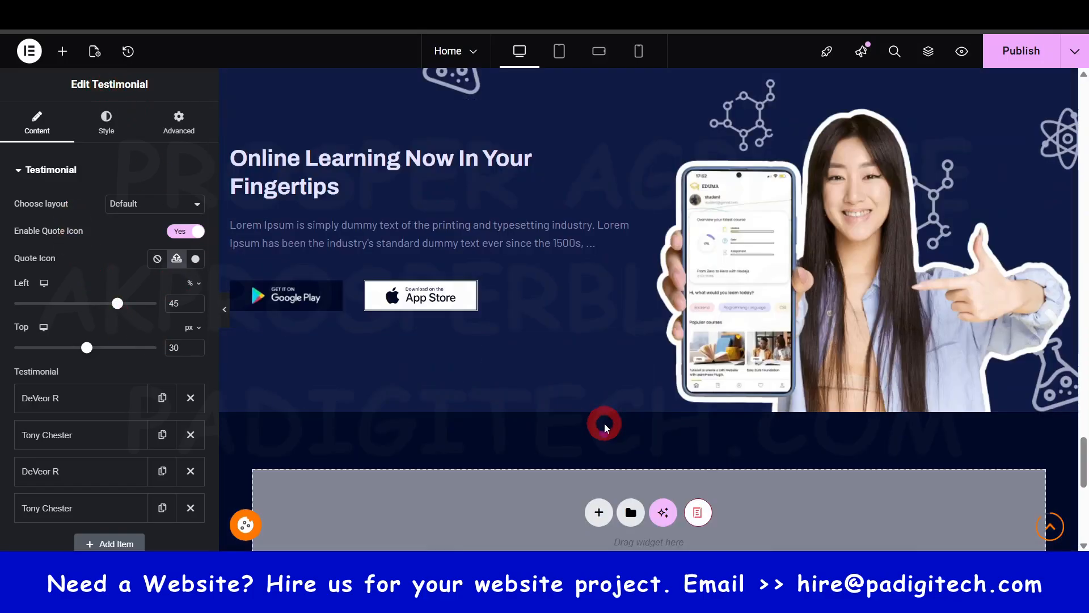
scroll(604, 423, "down", 3)
scroll(604, 423, "up", 5)
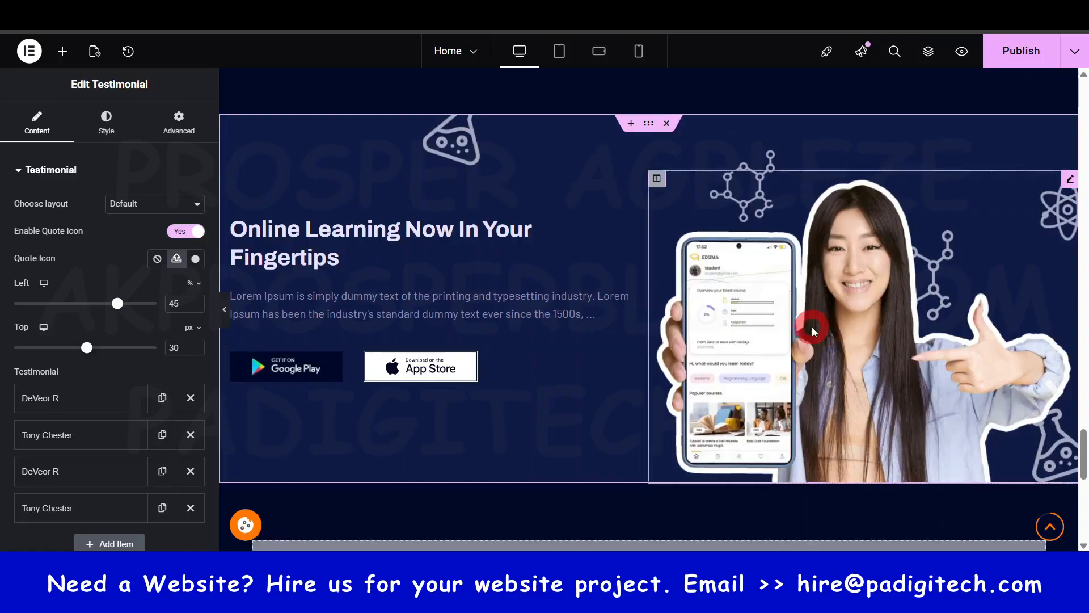
- Publish the Home page changes and look back over the page from the footer to the events section
left_click(1031, 57)
scroll(724, 275, "down", 8)
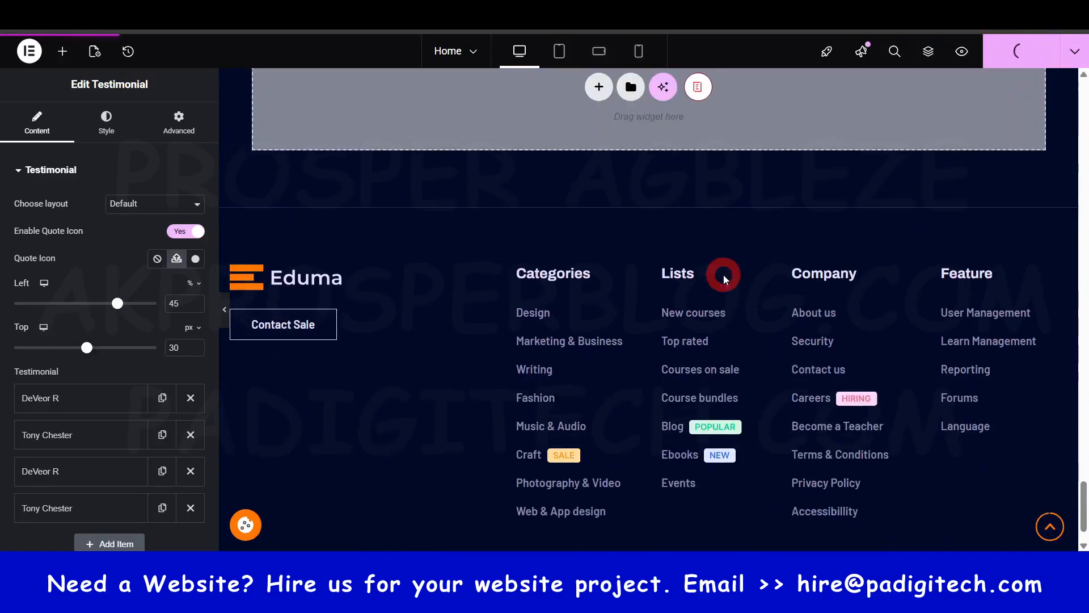
scroll(733, 235, "up", 10)
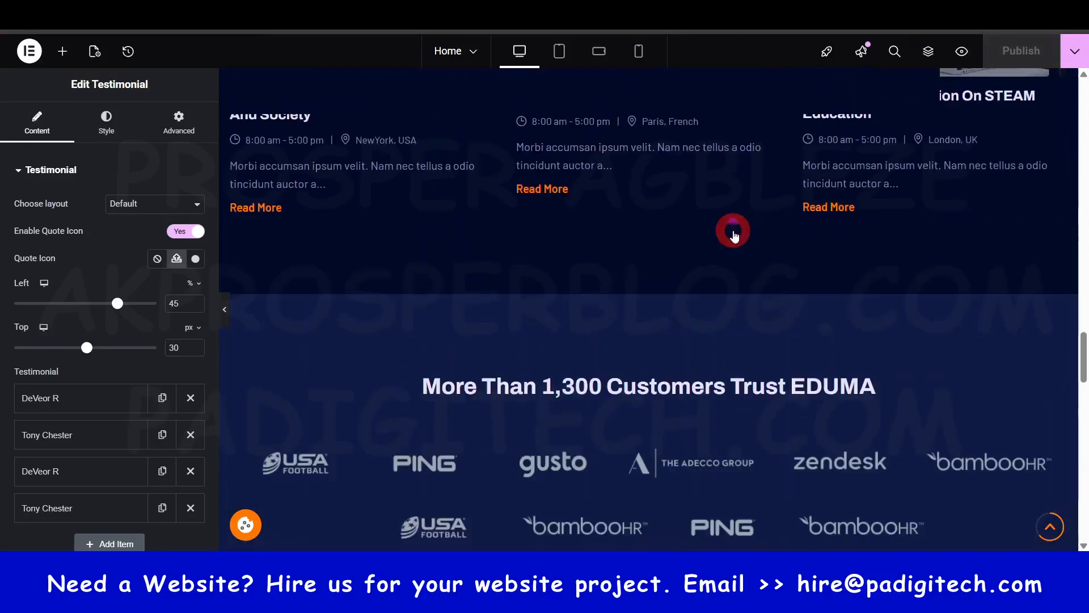
scroll(732, 233, "up", 7)
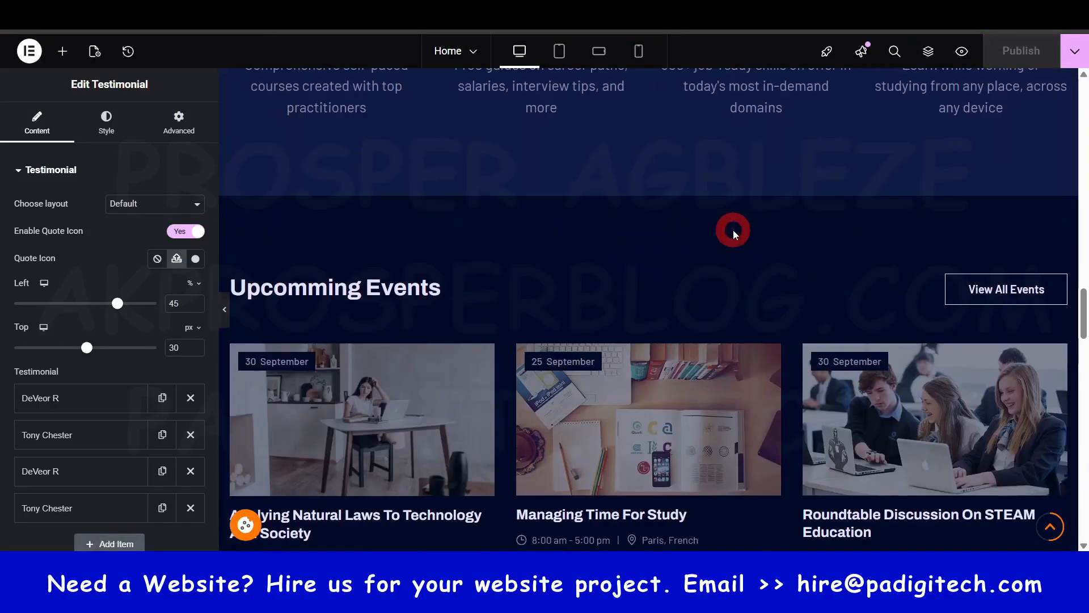
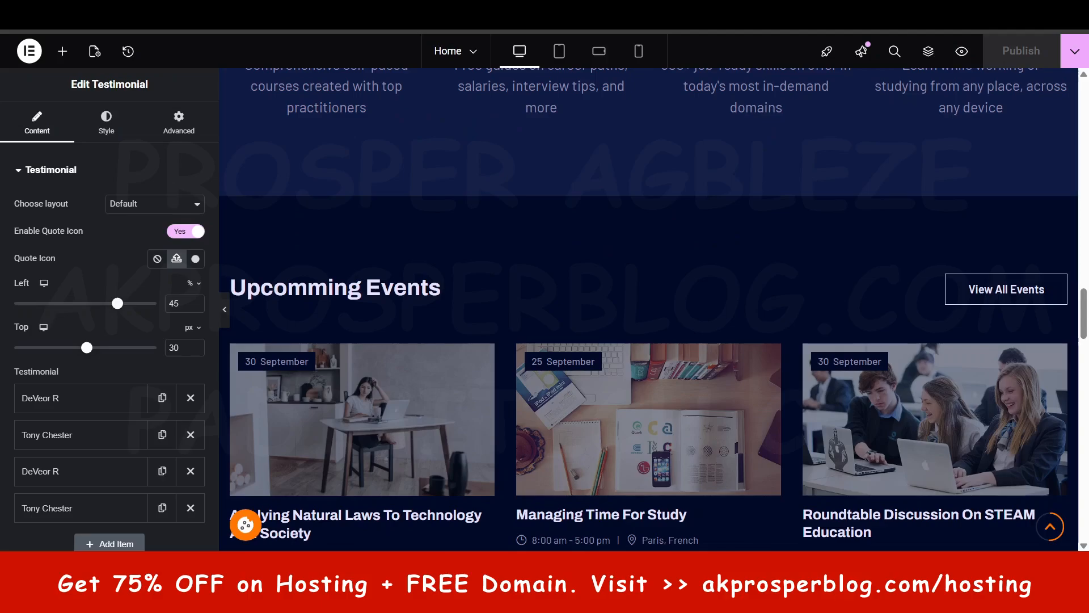
- Open the live FAQs page from the Pages list and expand the "Why Won't My Payment Go Through?" question
scroll(630, 310, "up", 8)
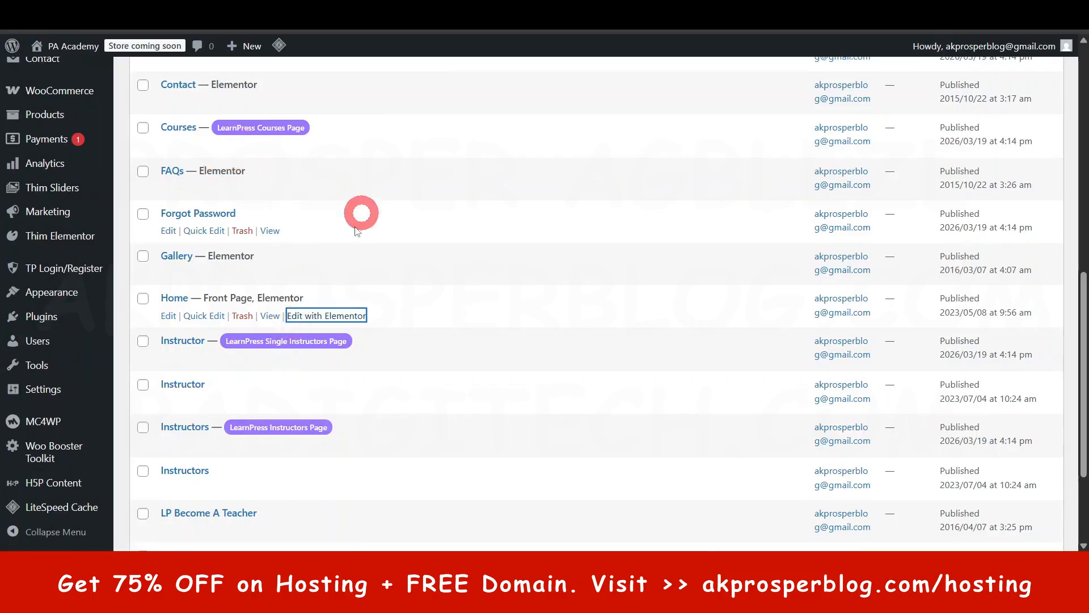
left_click(271, 189, "ctrl")
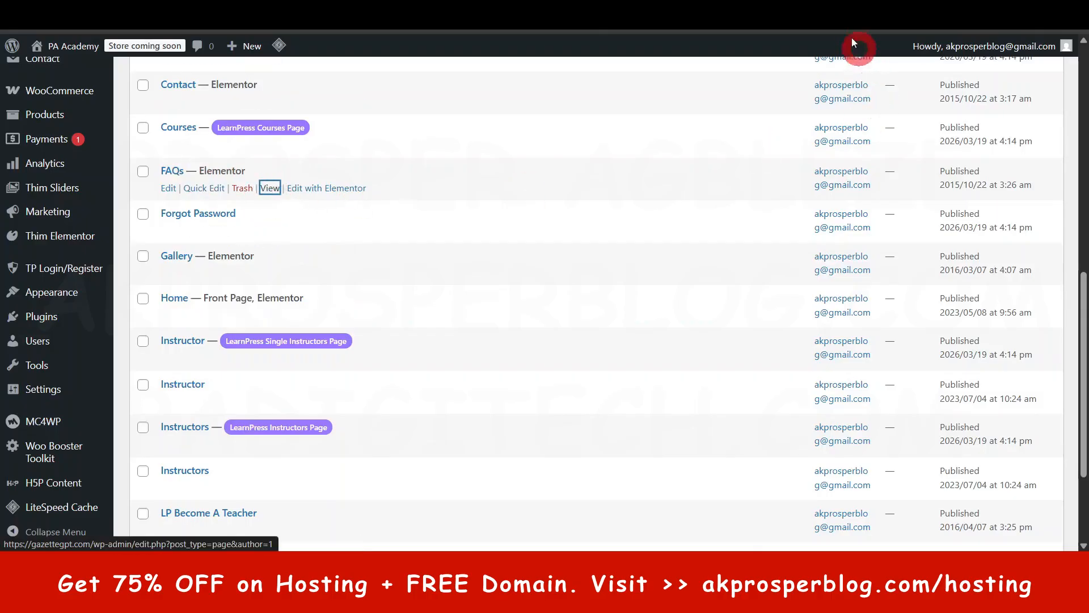
left_click(709, 15)
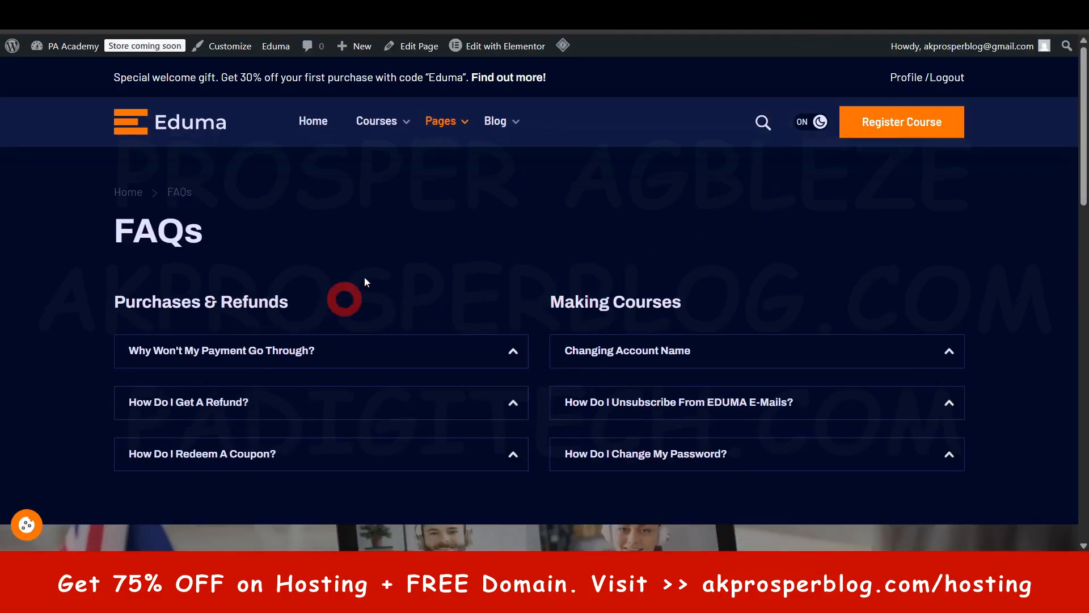
scroll(273, 352, "down", 1)
scroll(471, 187, "up", 1)
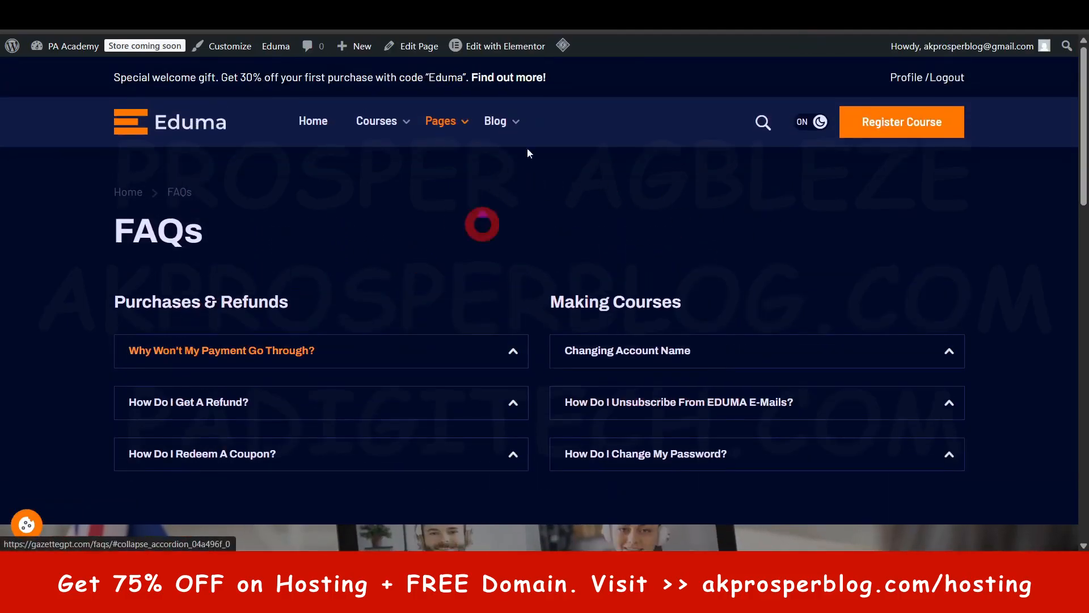
left_click(493, 44)
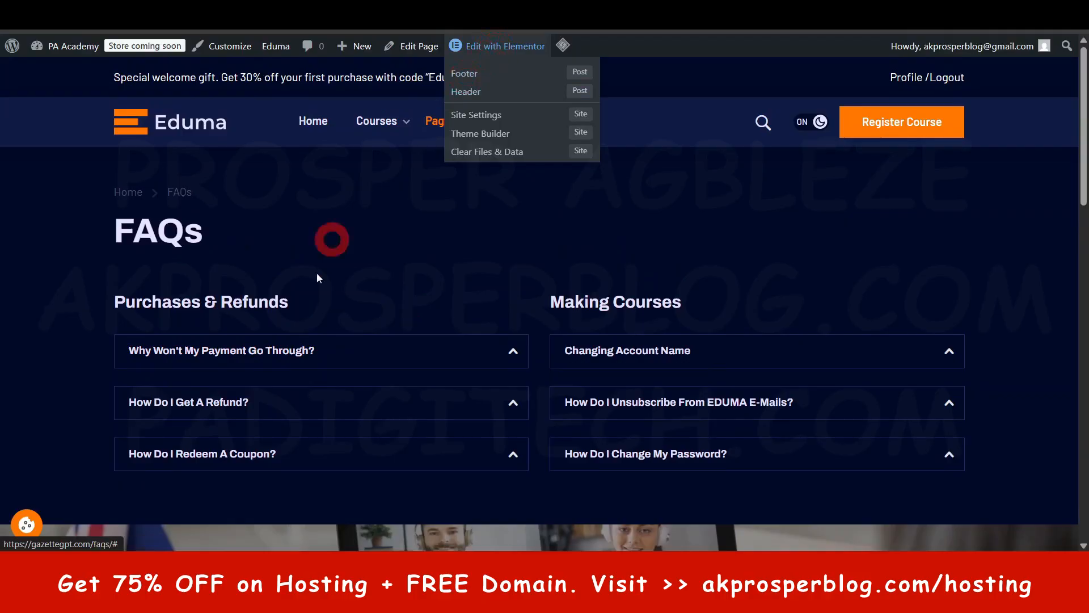
left_click(521, 353)
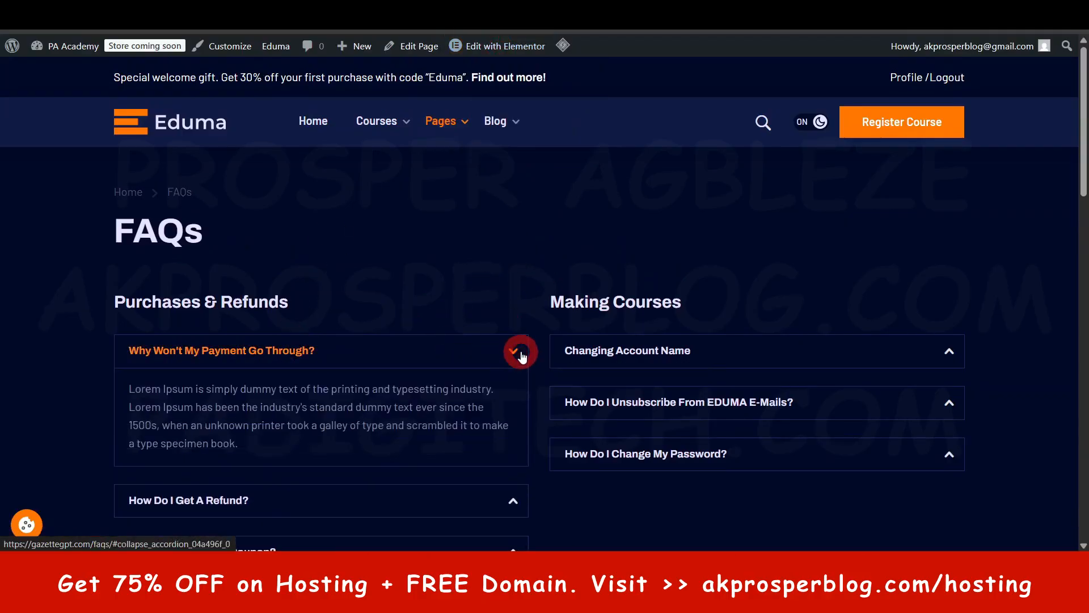
- Look over the expanded FAQ answer, the call banner and the question form further down the FAQs page
scroll(355, 255, "down", 2)
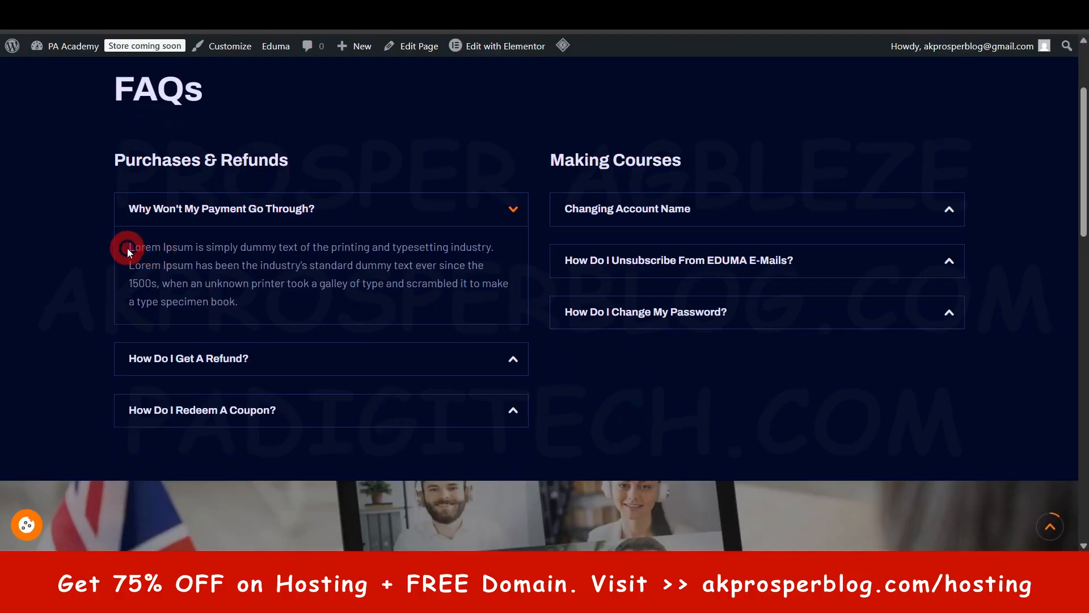
left_click_drag(129, 249, 263, 307)
left_click(343, 276)
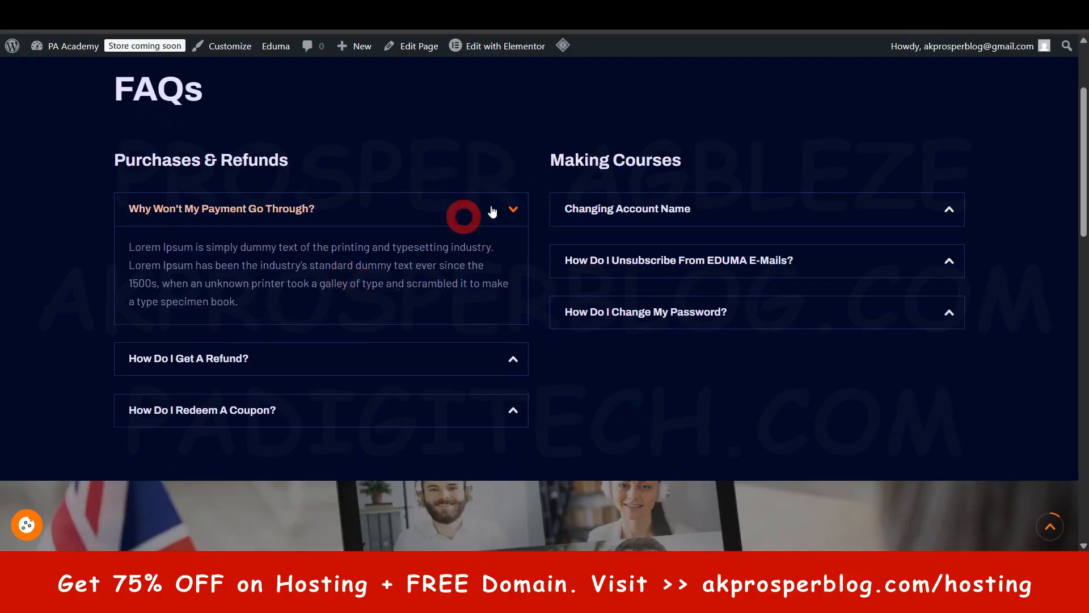
scroll(510, 207, "up", 2)
mouse_move(517, 51)
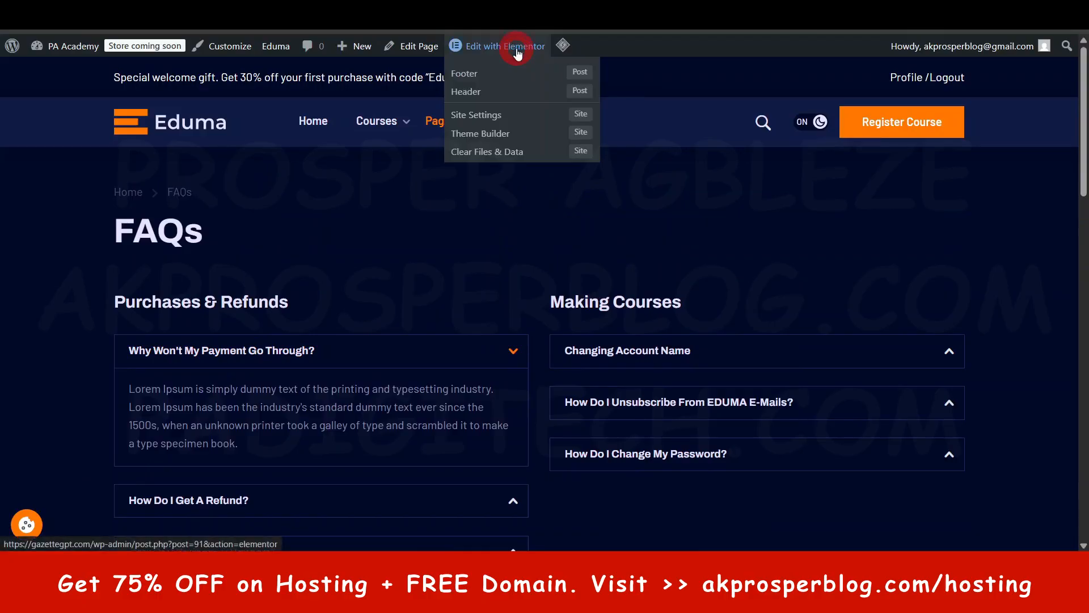
scroll(365, 198, "down", 4)
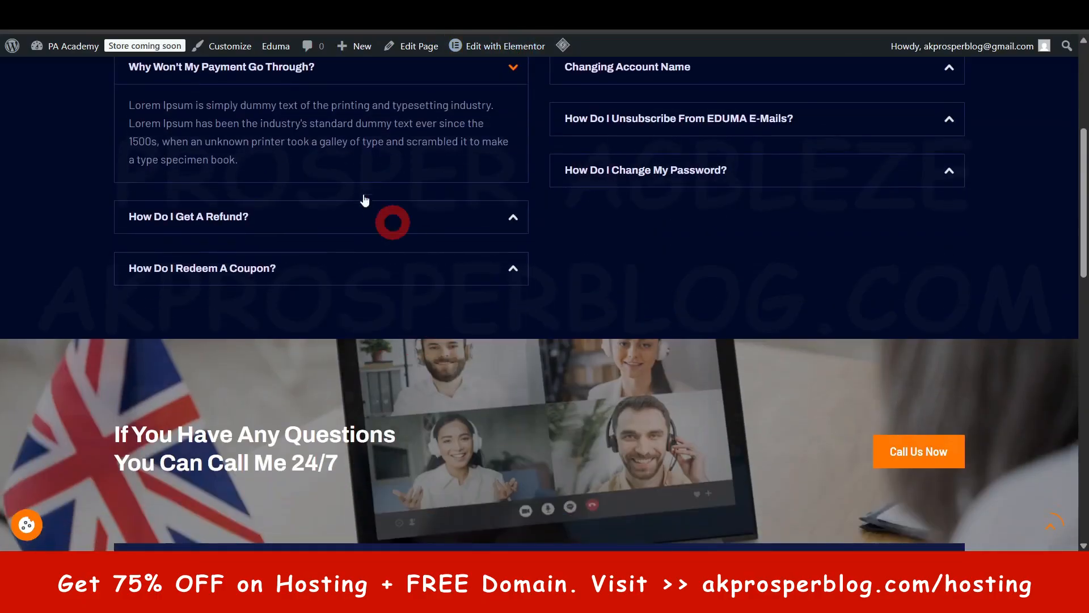
scroll(367, 187, "down", 10)
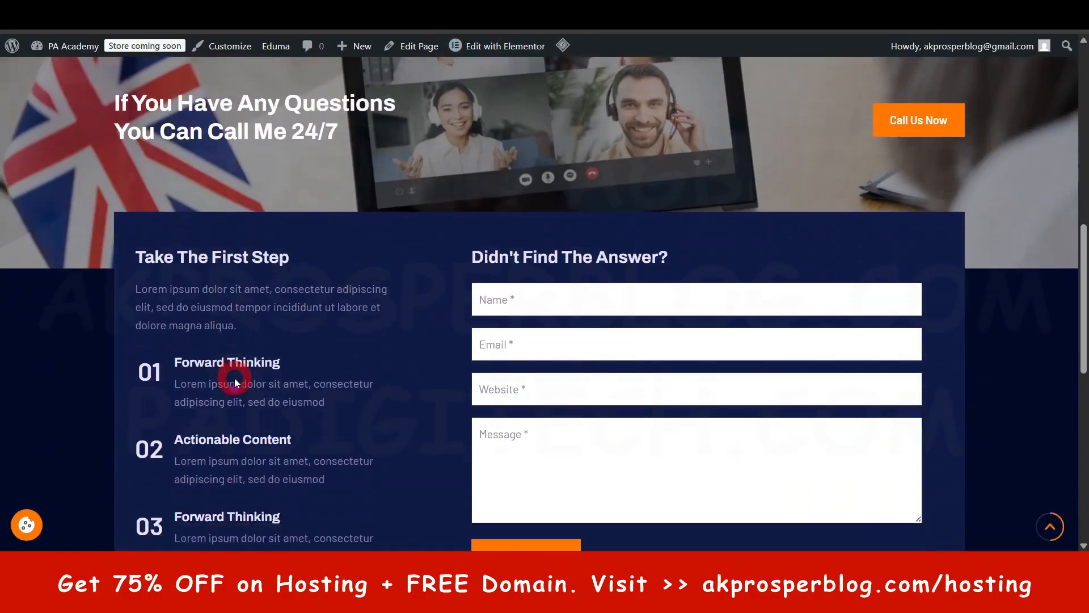
scroll(474, 370, "up", 10)
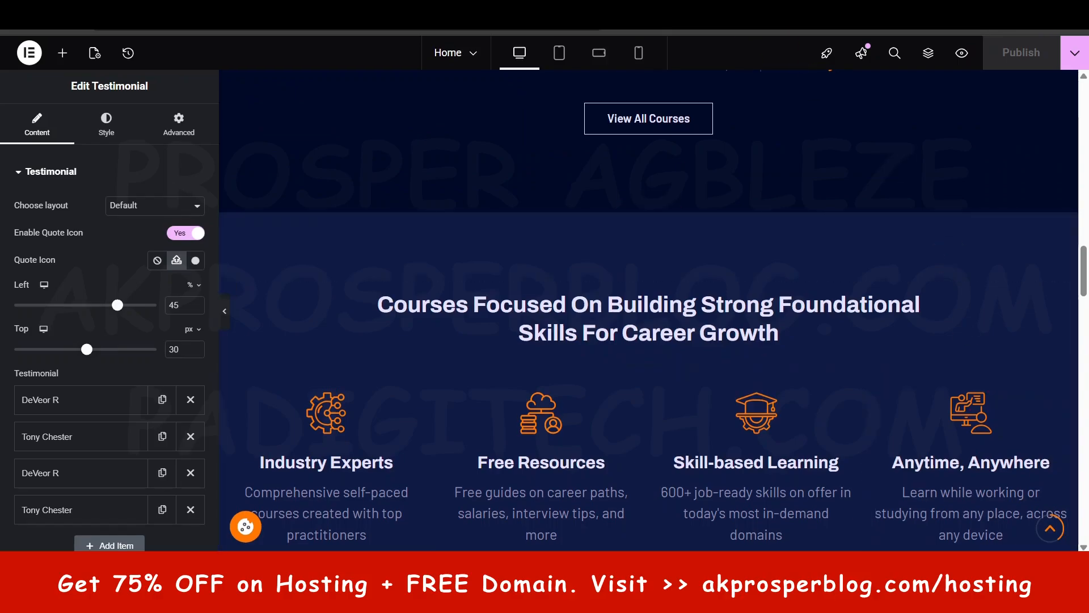
- Return to the Pages list and open the Cart page and the LearnPress Become an Instructor page for editing in new tabs
left_click(579, 7)
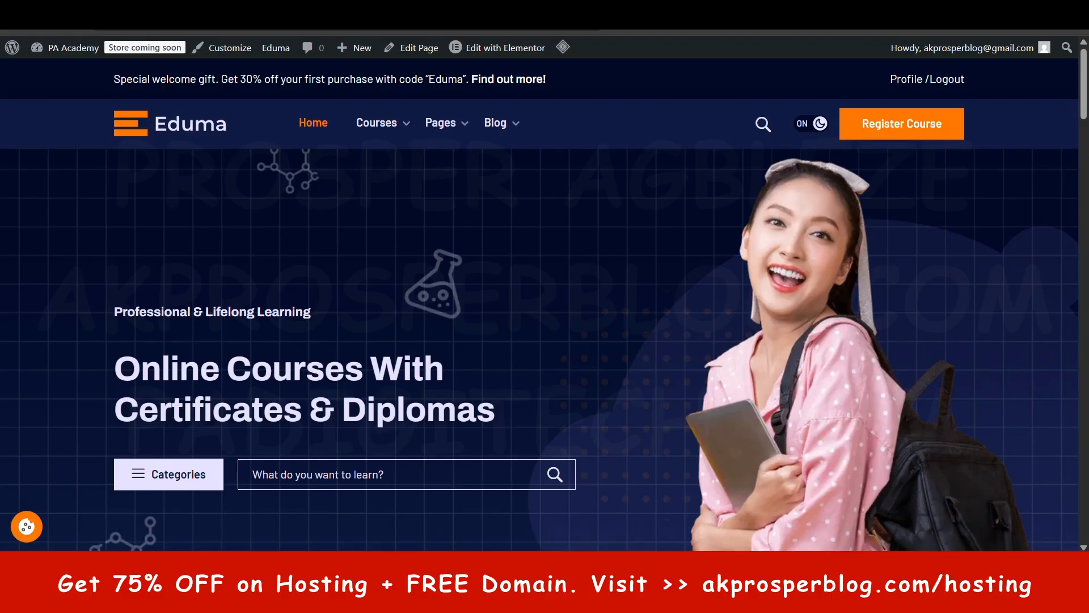
left_click(462, 8)
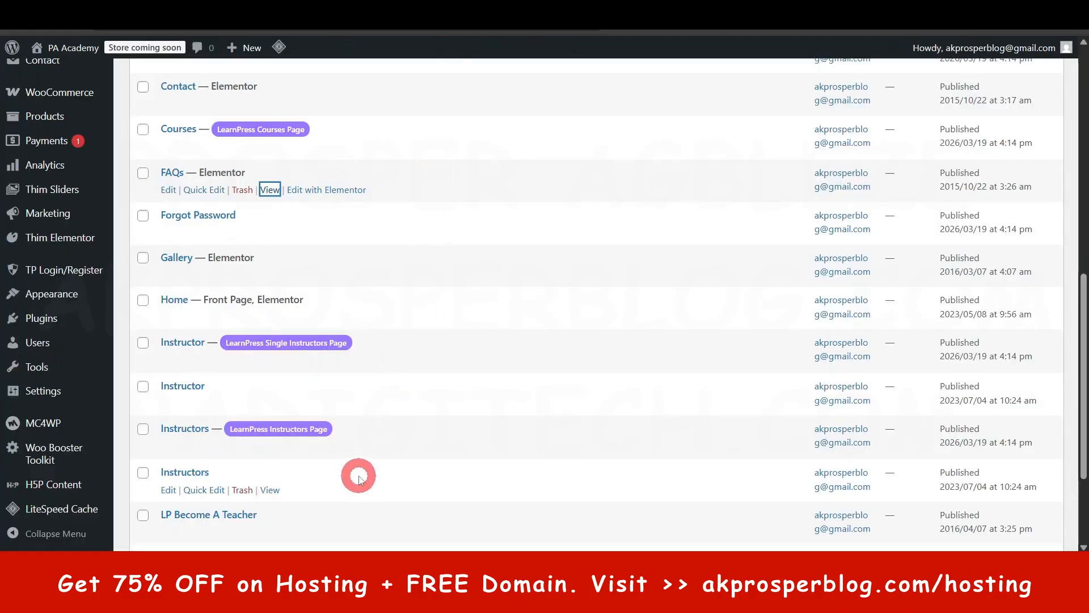
scroll(362, 473, "up", 3)
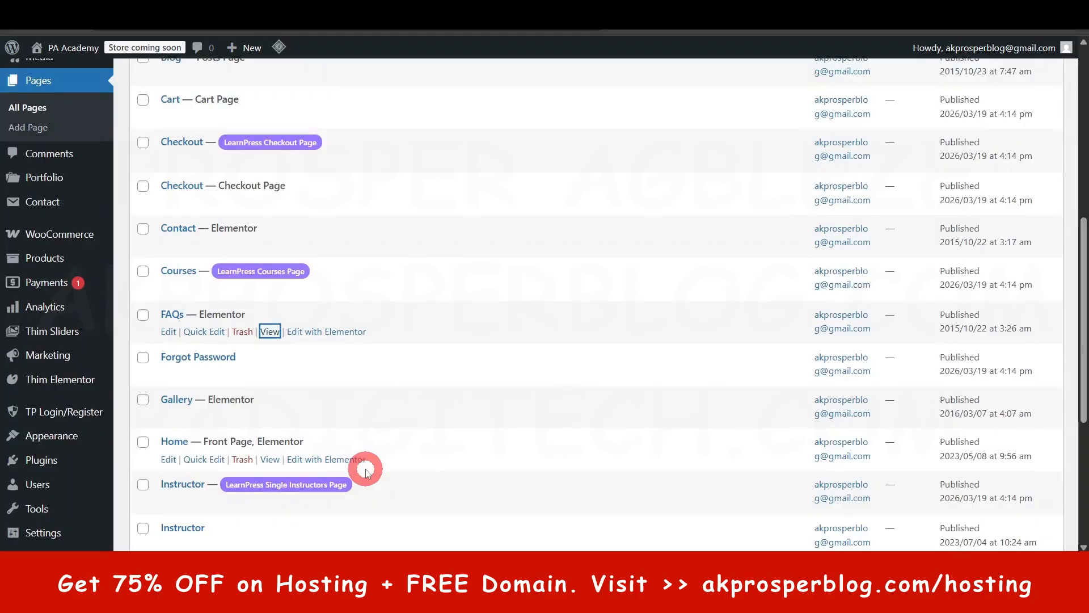
scroll(366, 470, "up", 3)
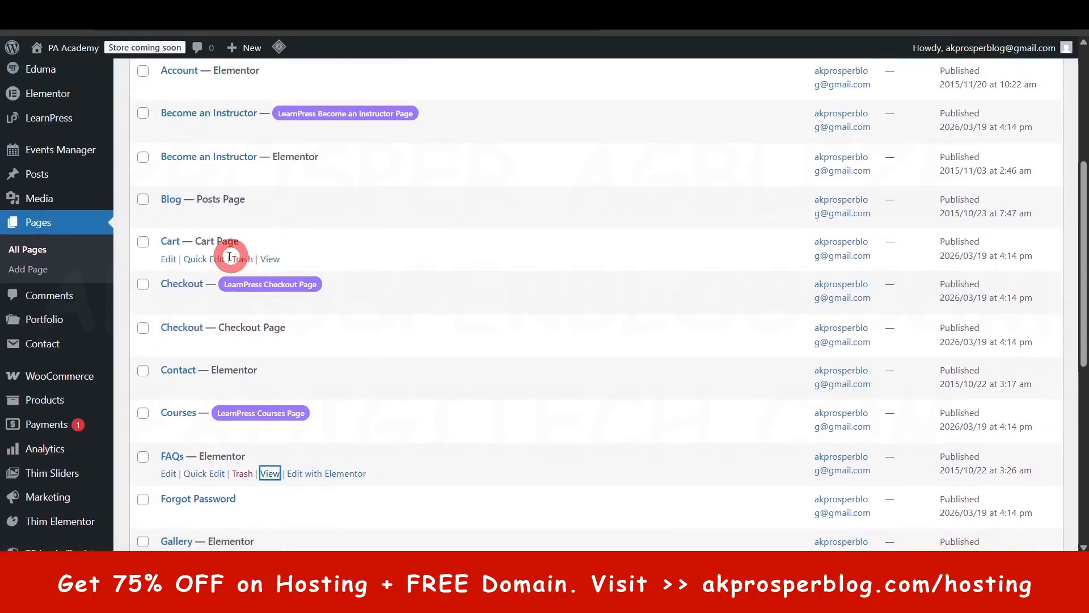
key("ctrl")
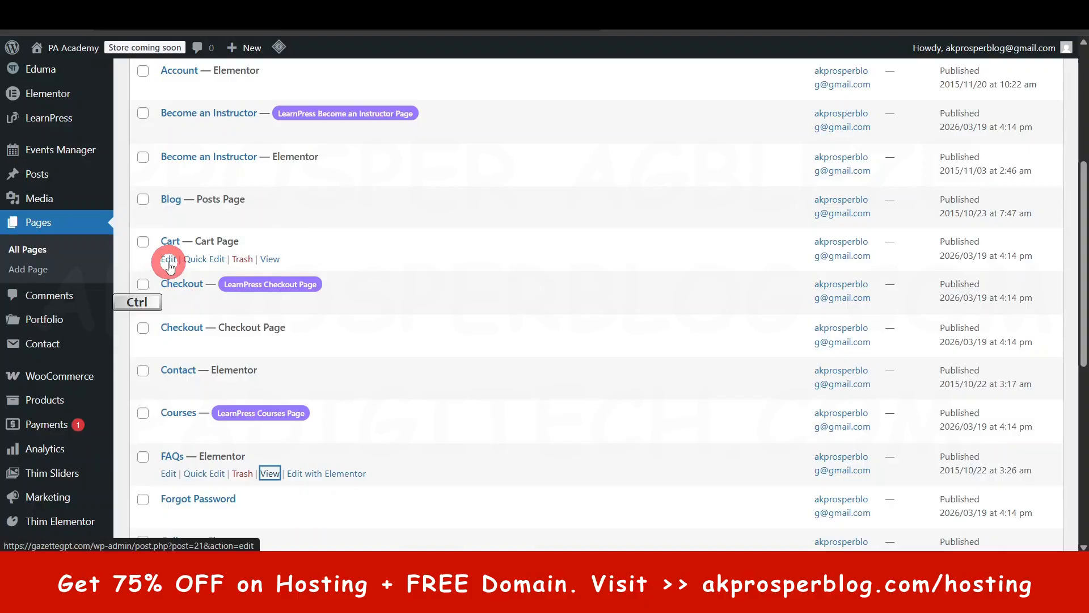
left_click(169, 261, "ctrl")
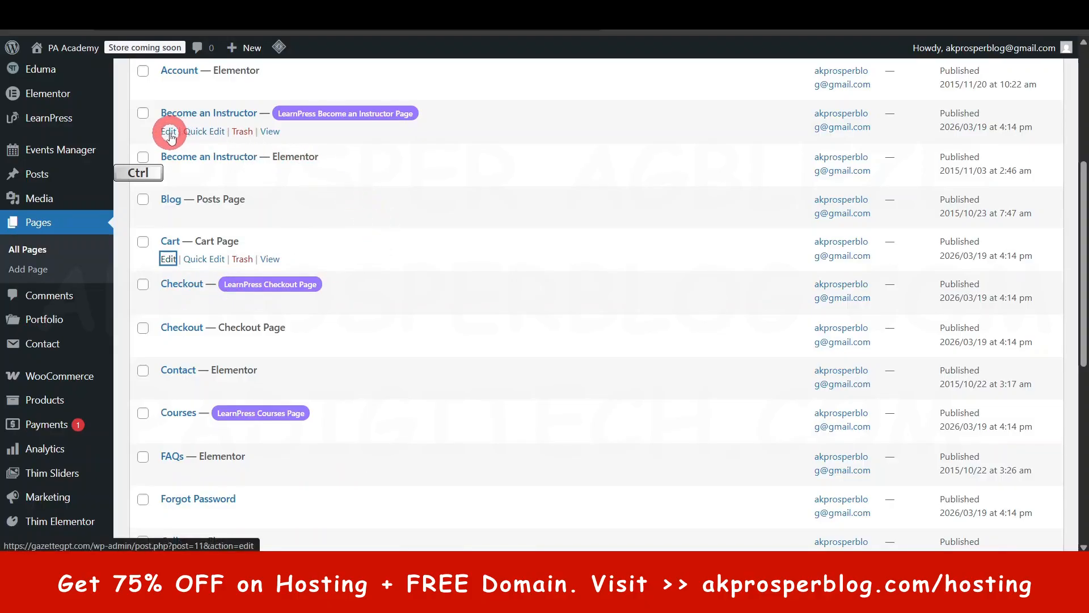
left_click(168, 131, "ctrl")
- Look through both pages of the Pages list to see which site pages exist and which use Elementor
scroll(357, 224, "up", 3)
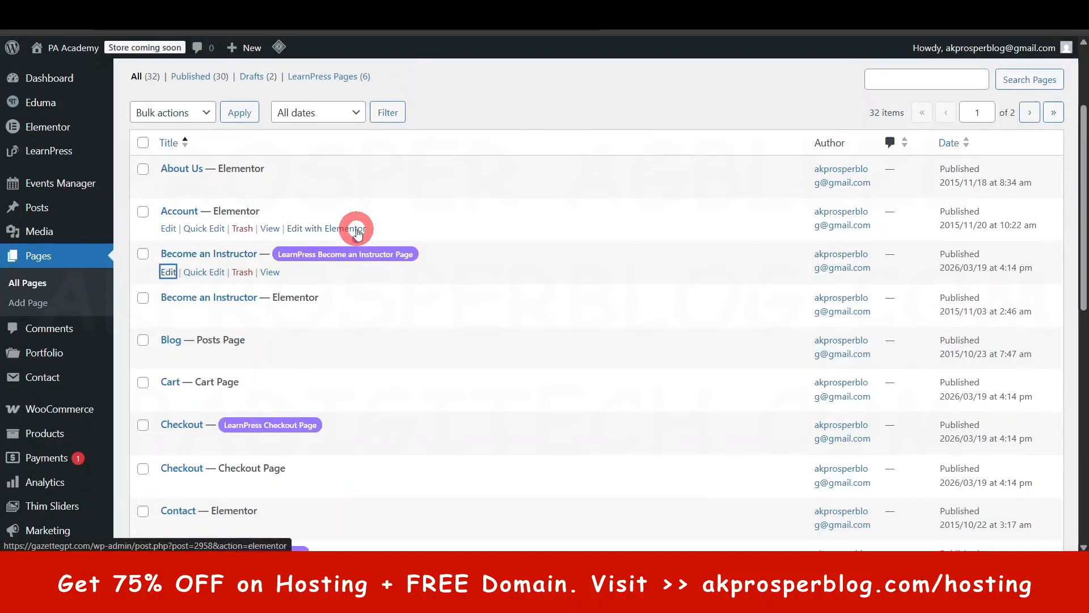
scroll(373, 307, "down", 7)
scroll(373, 307, "down", 3)
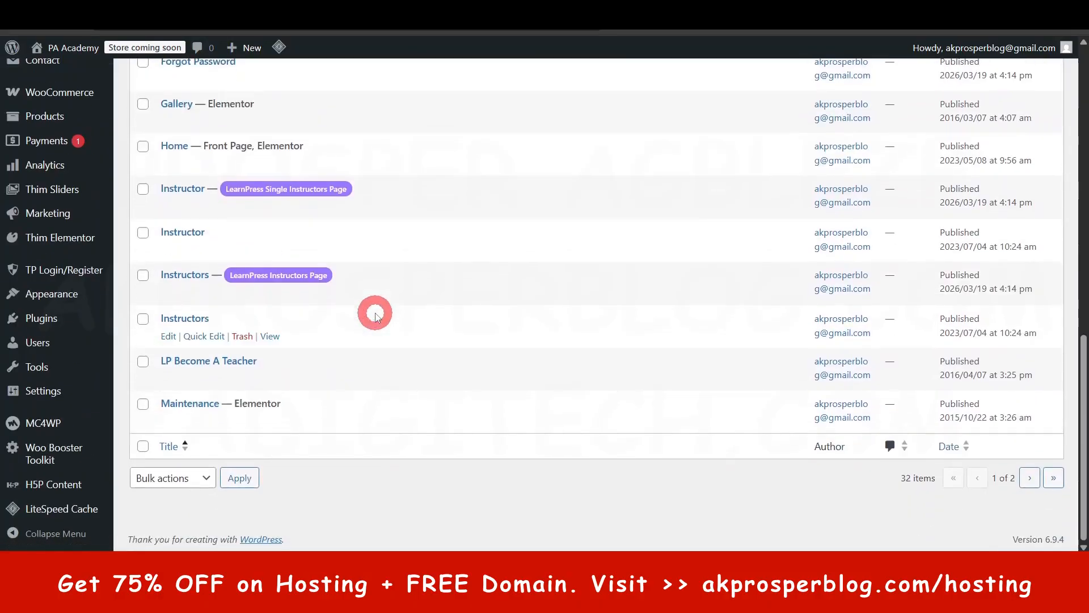
left_click(763, 8)
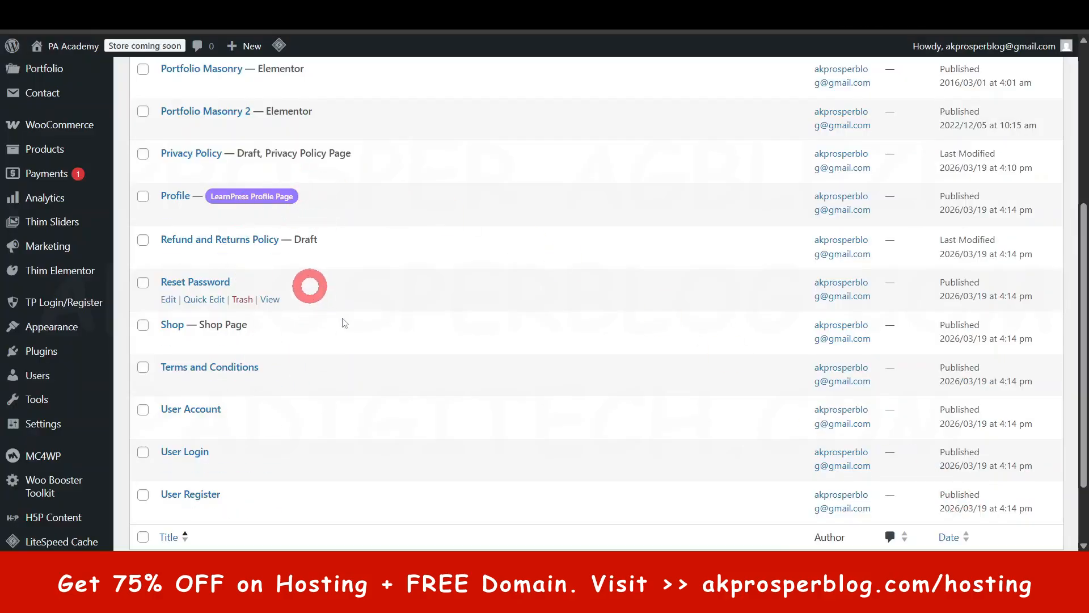
scroll(309, 267, "up", 5)
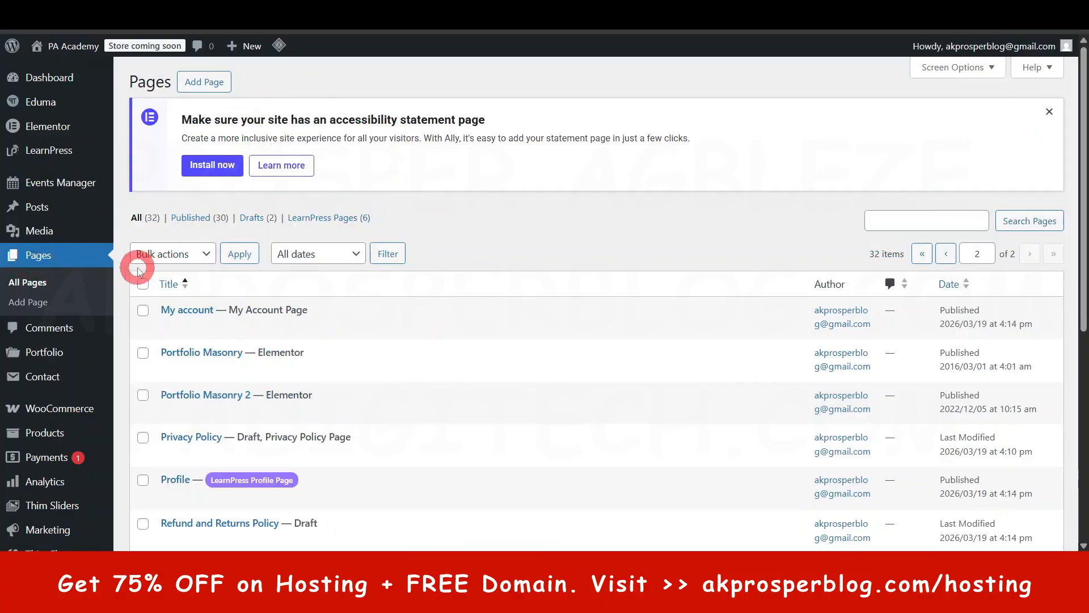
mouse_move(280, 348)
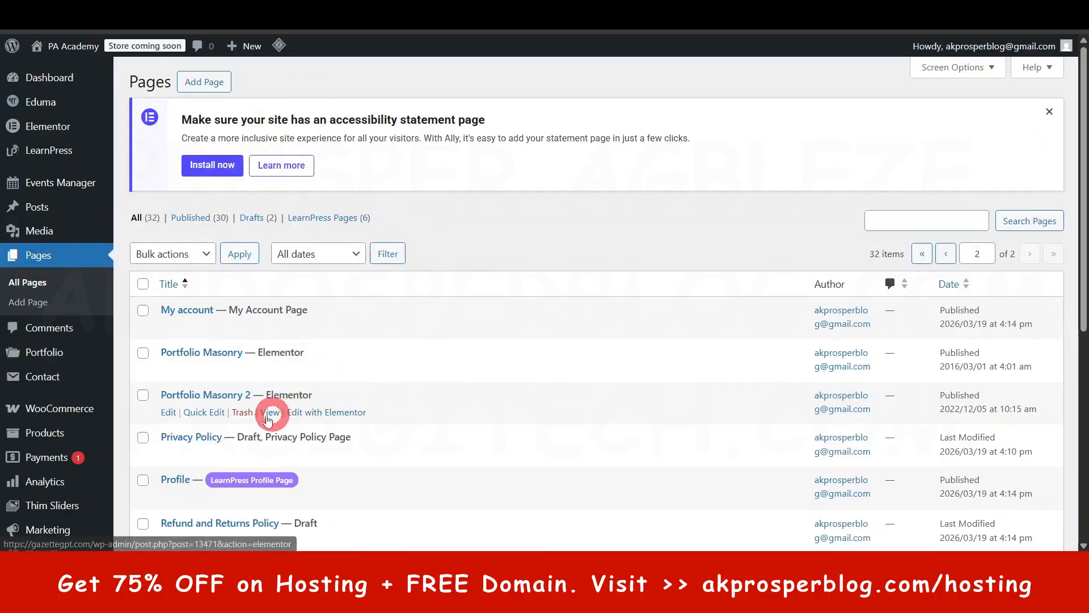
- Examine the shortcode content of the Forgot Password and My account pages in the block editor
mouse_move(325, 419)
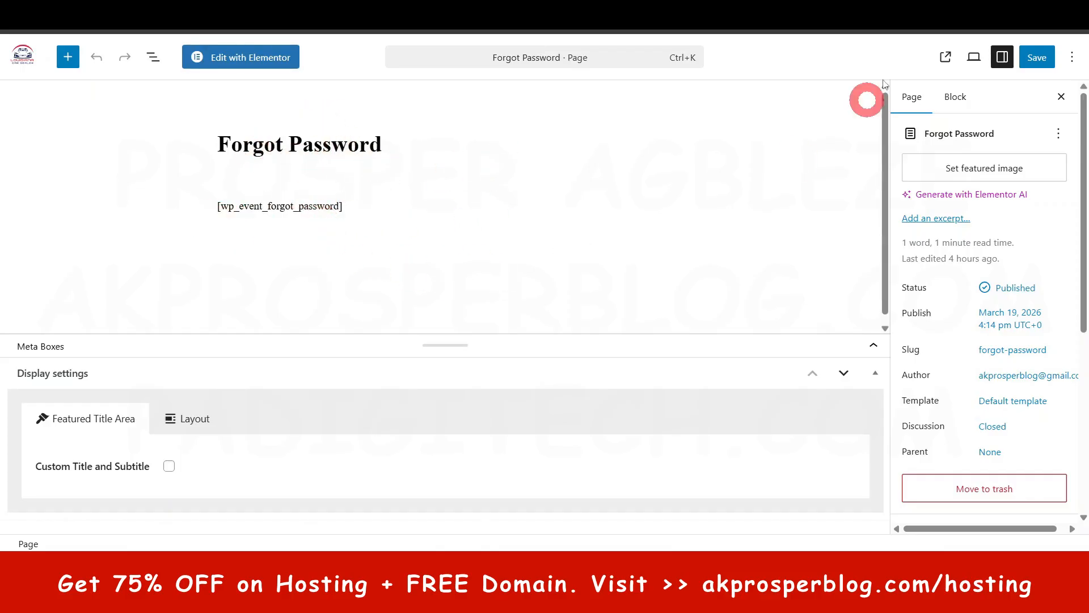
left_click(874, 12)
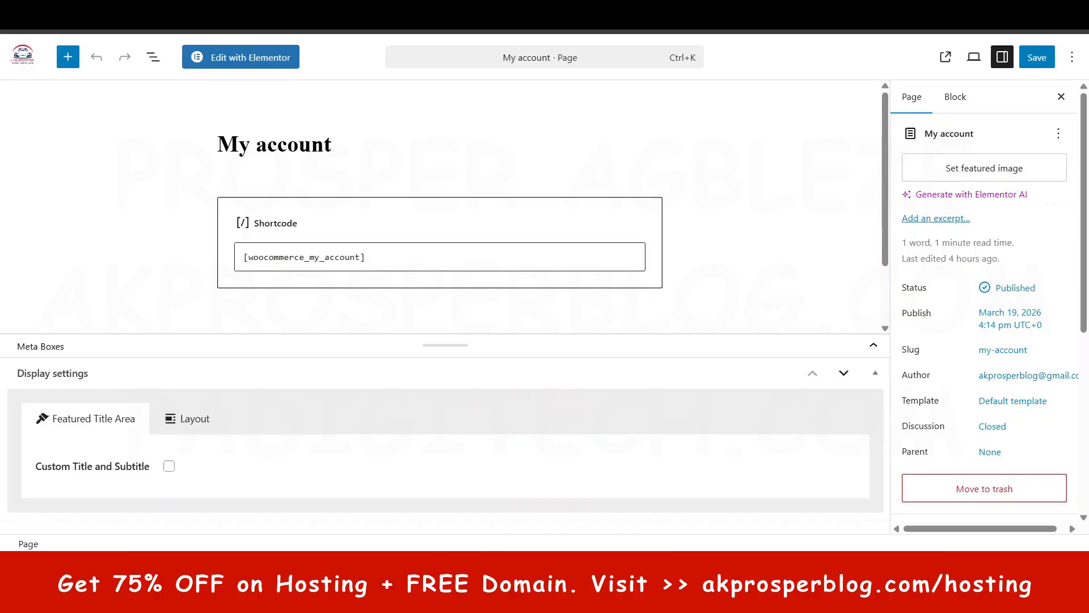
left_click(919, 12)
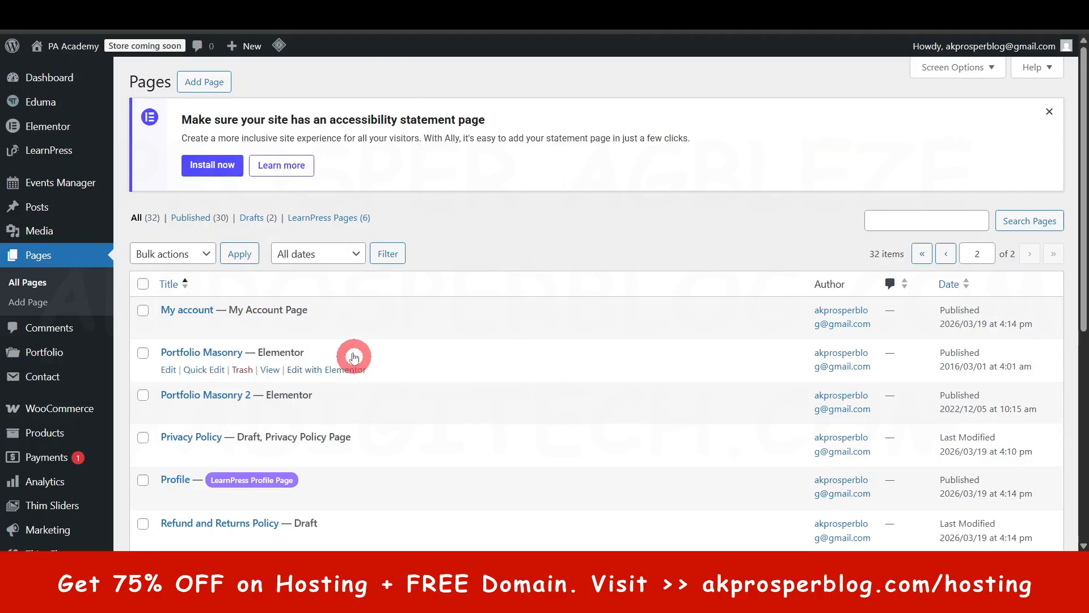
- Start a new page and review its template choices, Layout options and Featured Title Area options
left_click(210, 82)
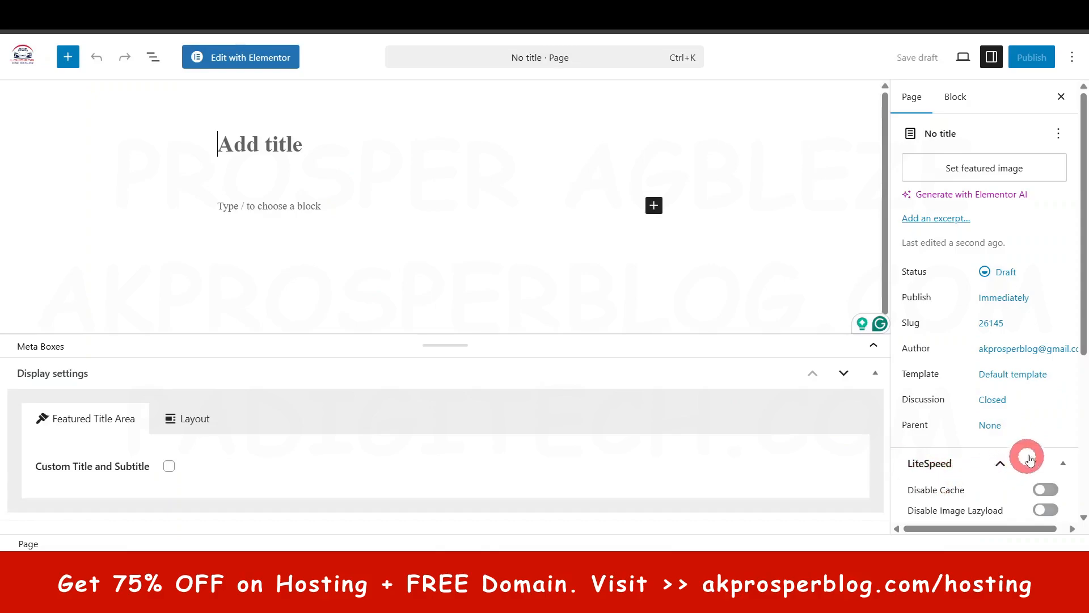
left_click(1029, 384)
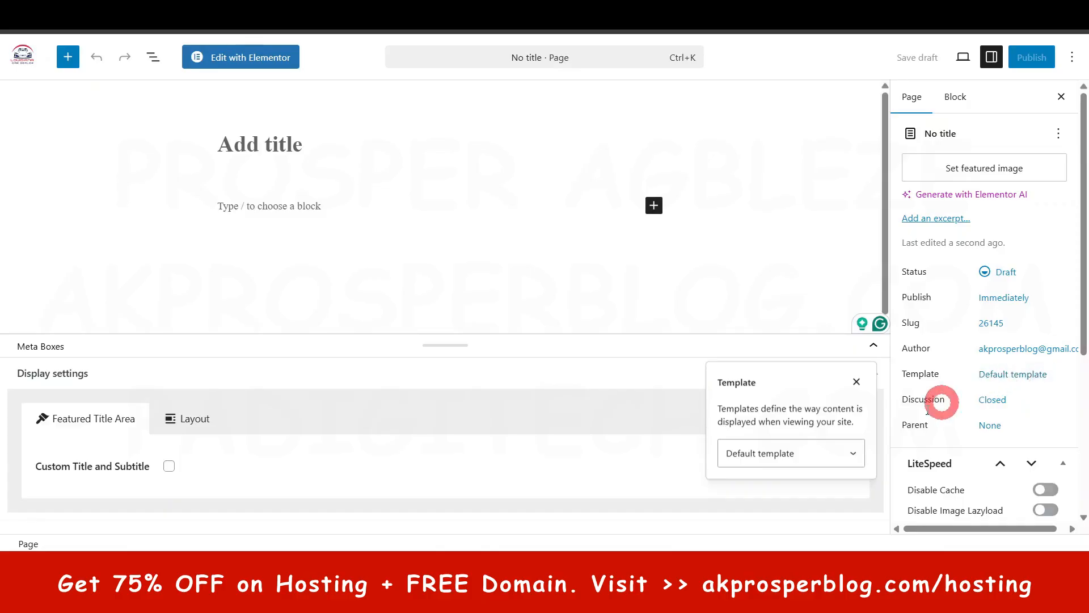
left_click(849, 451)
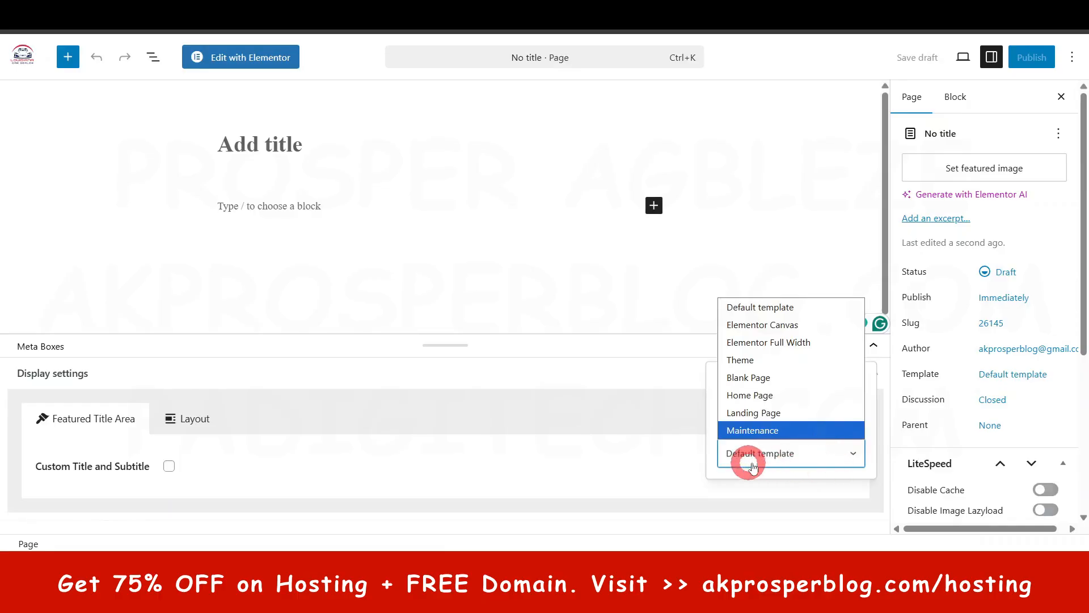
left_click(854, 455)
left_click(188, 418)
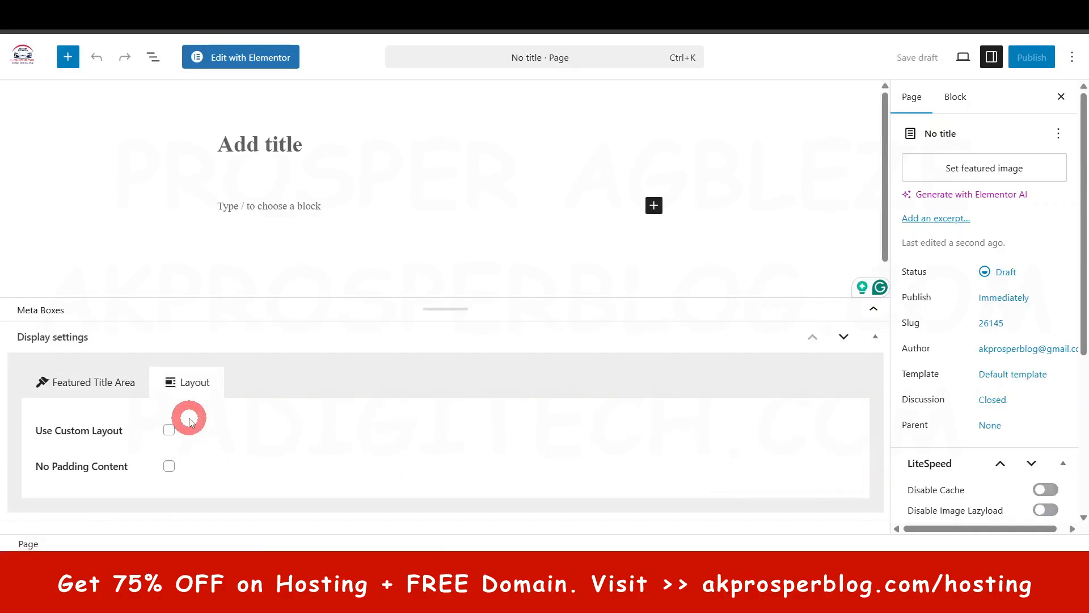
left_click(84, 385)
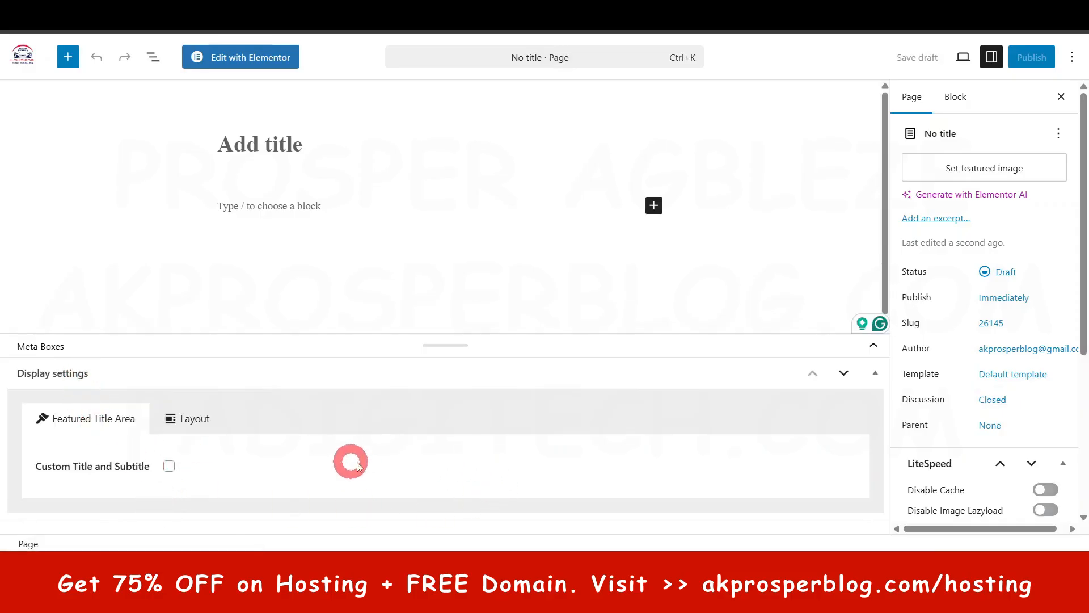
scroll(965, 442, "down", 5)
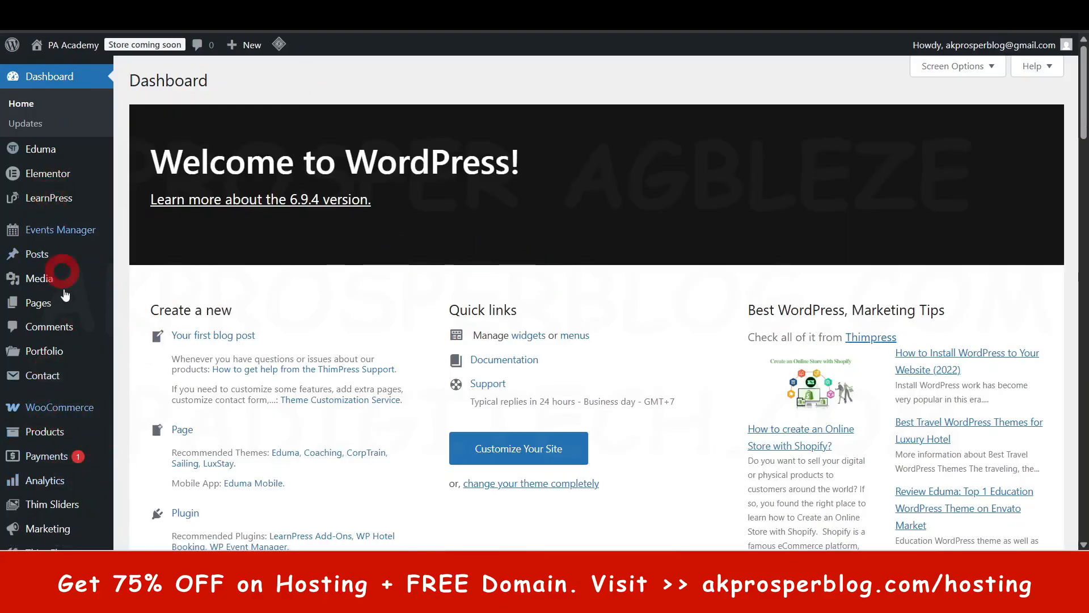
- Open the site's menu editor to show the structure of the Main Menu
scroll(61, 272, "down", 3)
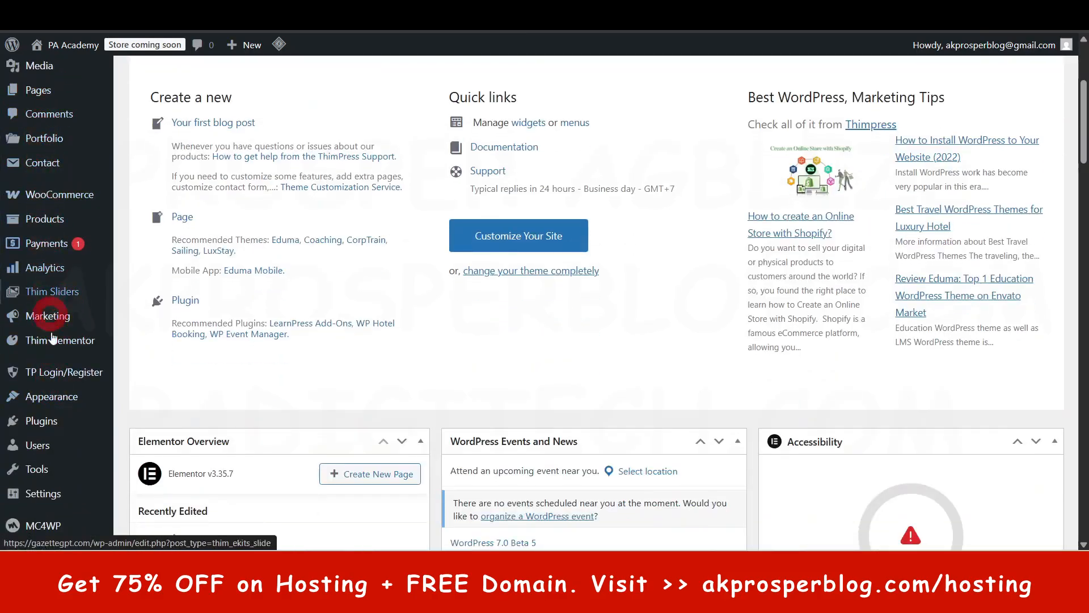
left_click(46, 400)
left_click(146, 480)
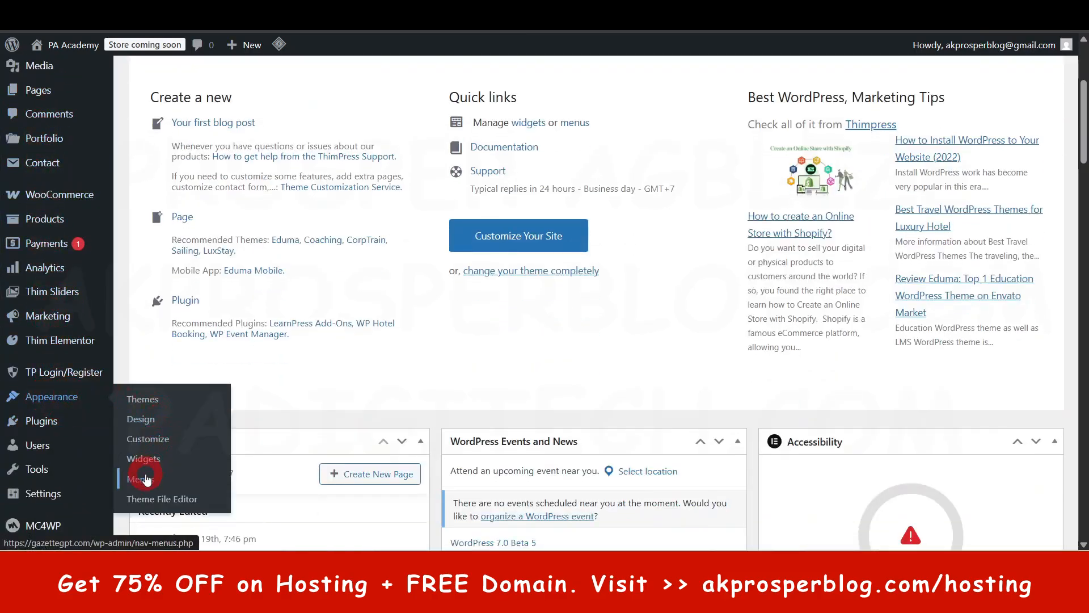
left_click(546, 345)
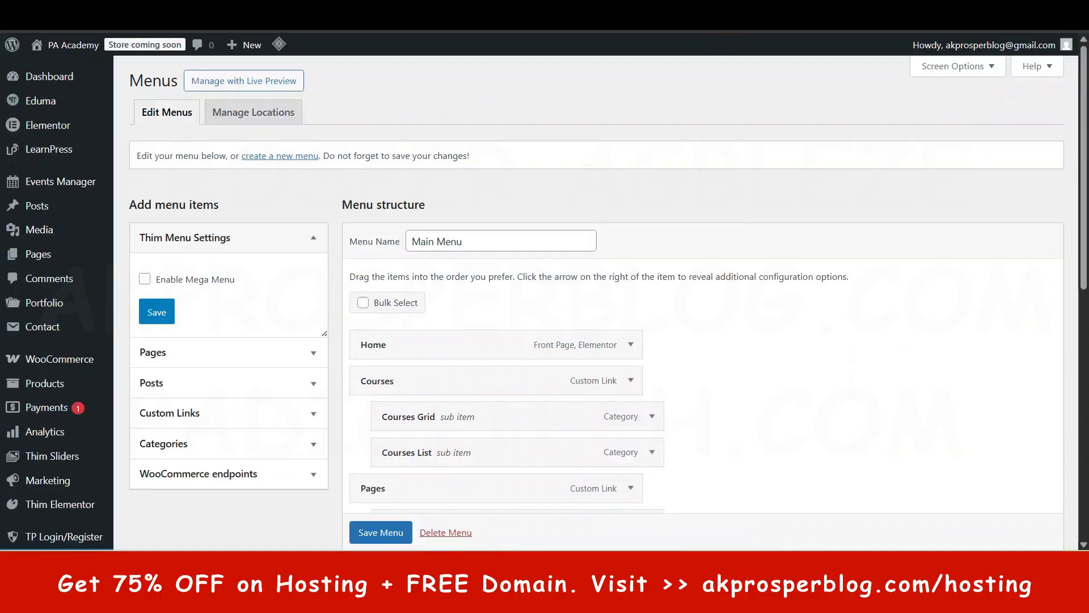
- Compare the homepage's navigation, including its Courses and Pages submenus, with the Main Menu structure in the menu editor
left_click(306, 294)
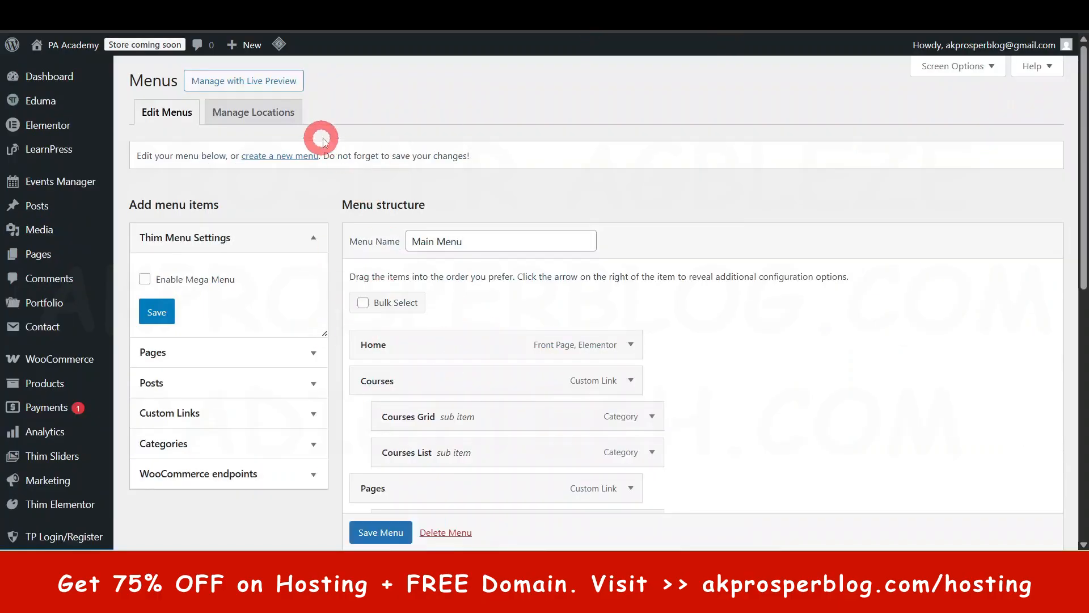
left_click(853, 20)
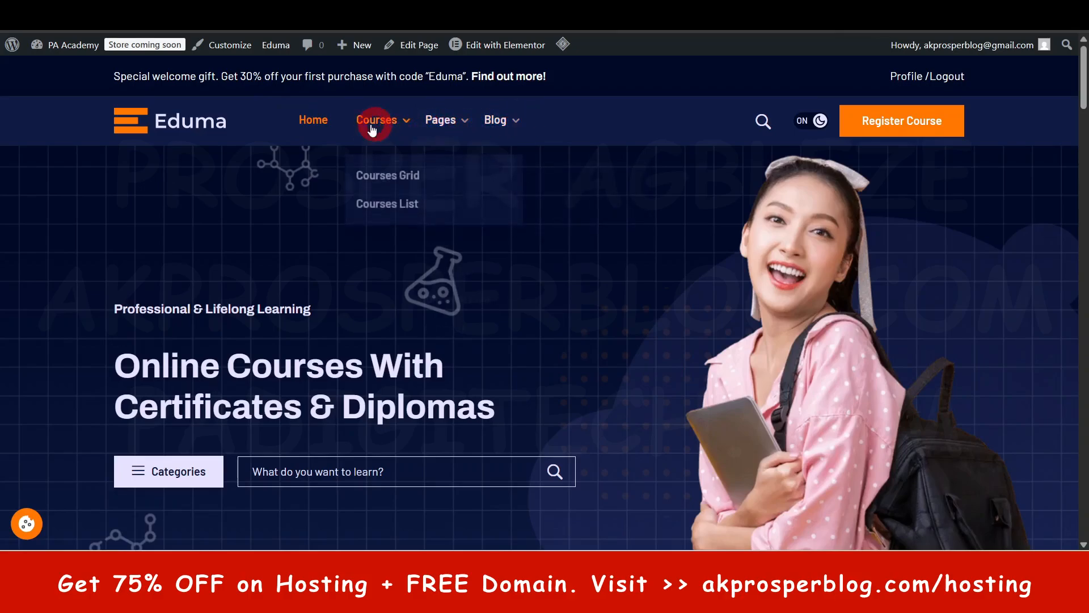
mouse_move(469, 130)
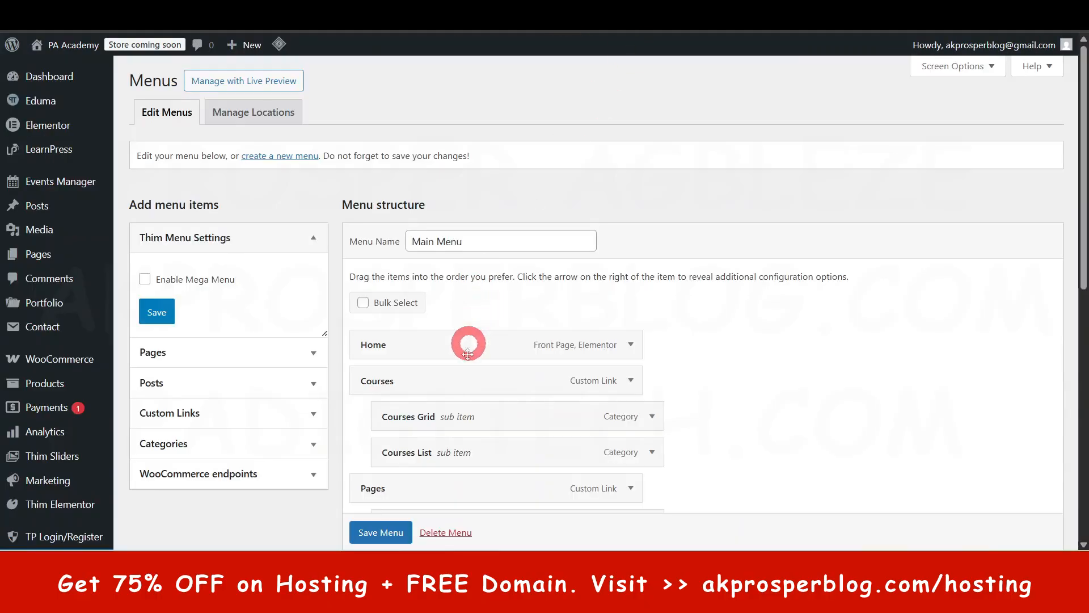
scroll(511, 340, "down", 4)
scroll(482, 403, "down", 5)
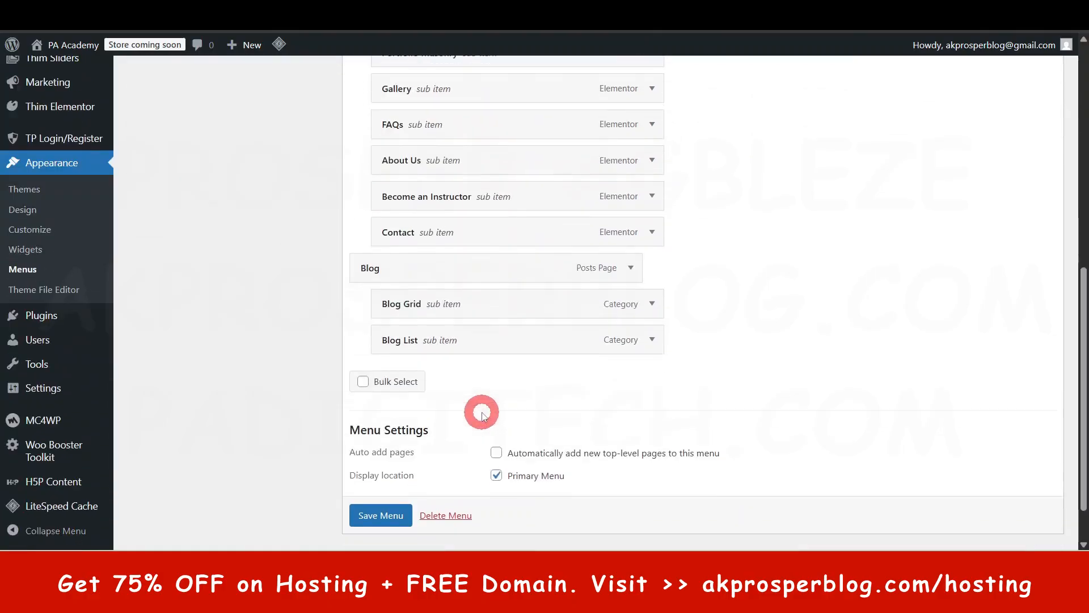
scroll(495, 318, "up", 2)
scroll(497, 327, "up", 3)
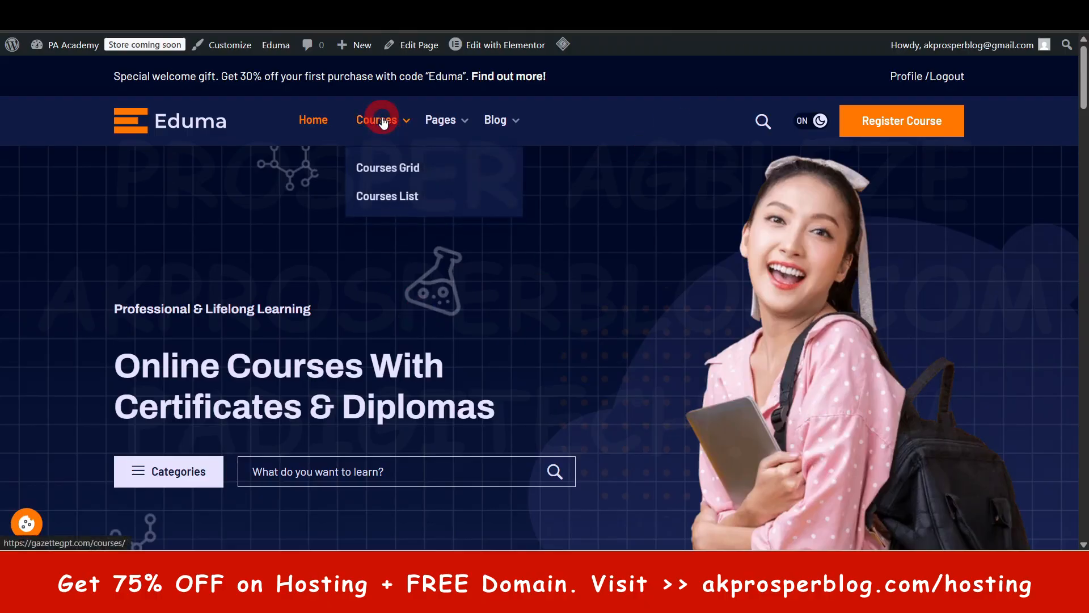
mouse_move(445, 124)
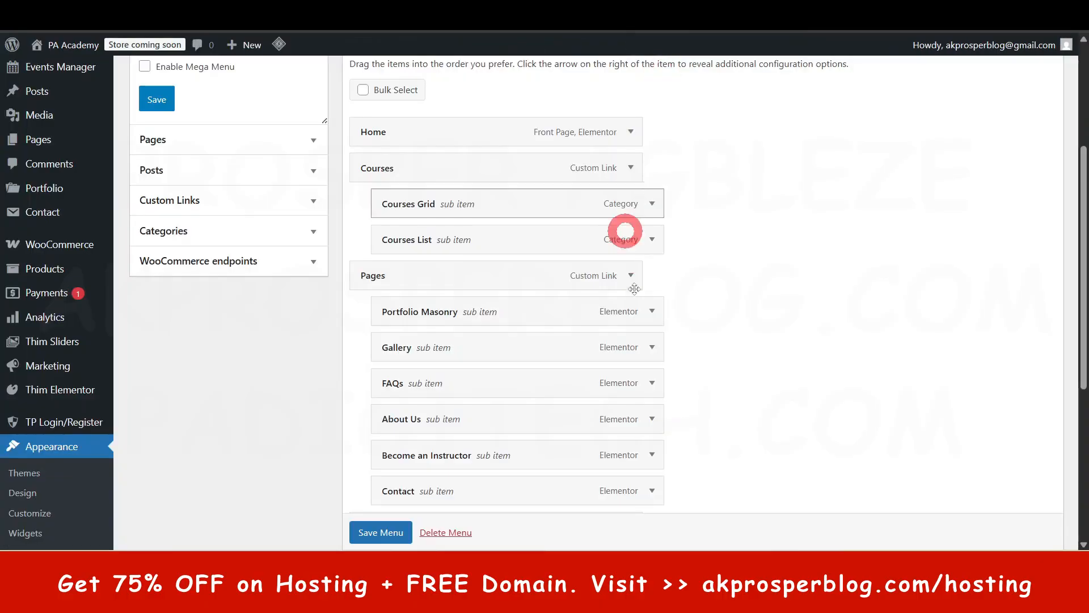
- Create a new menu named "Main menu 1" and check it in the list of menus available for editing
scroll(628, 231, "up", 4)
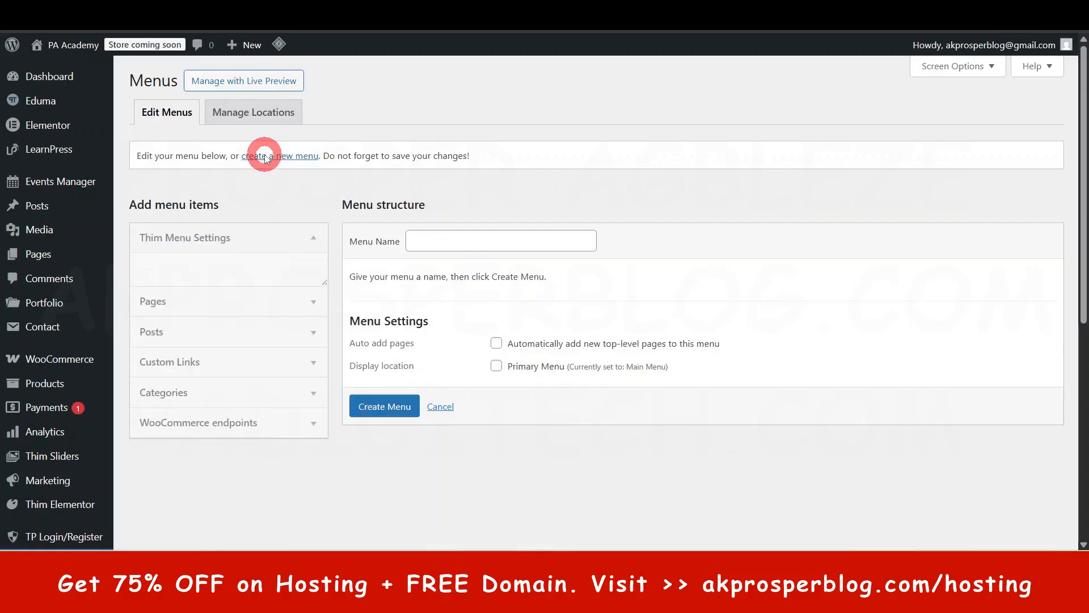
left_click(471, 248)
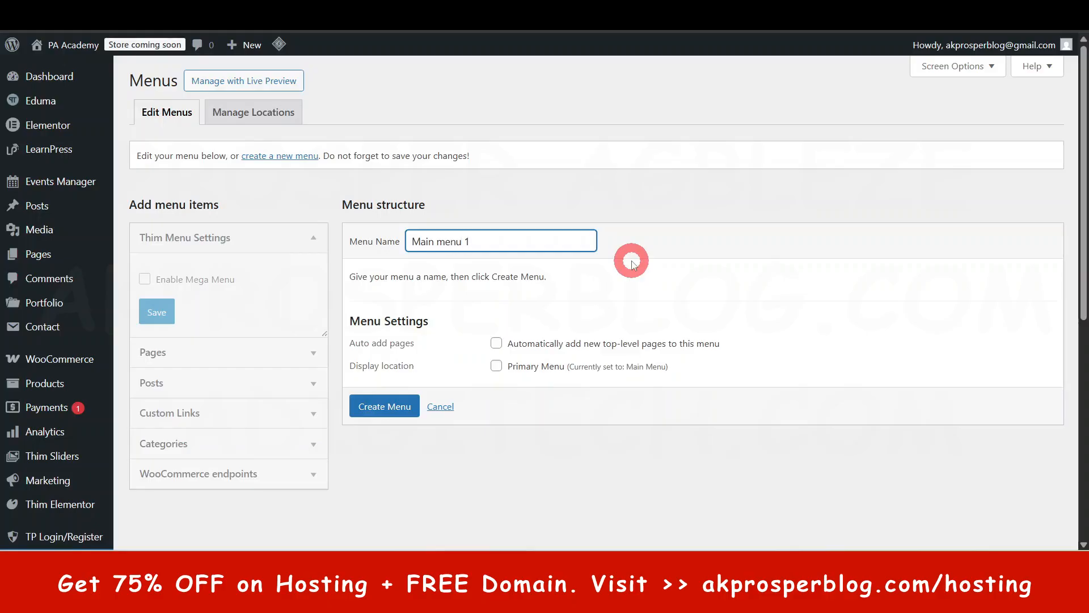
left_click(384, 414)
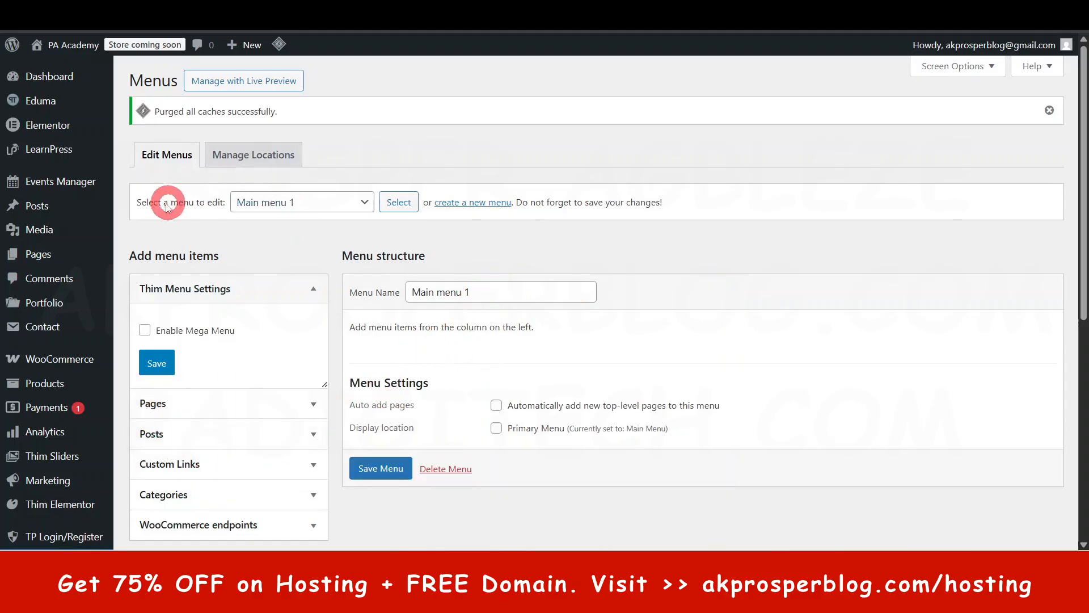
left_click(301, 205)
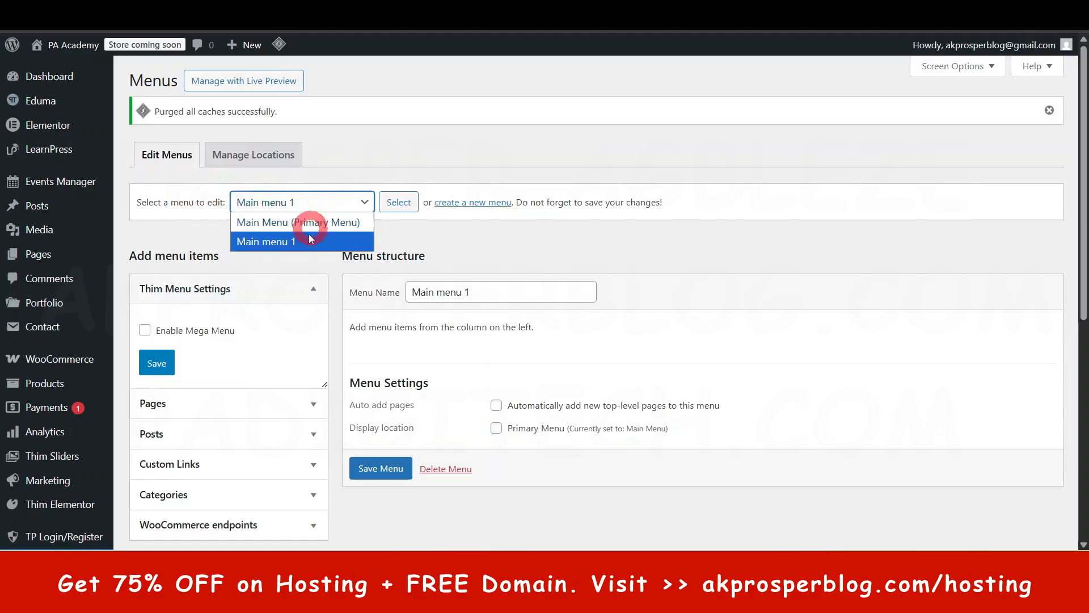
left_click(479, 234)
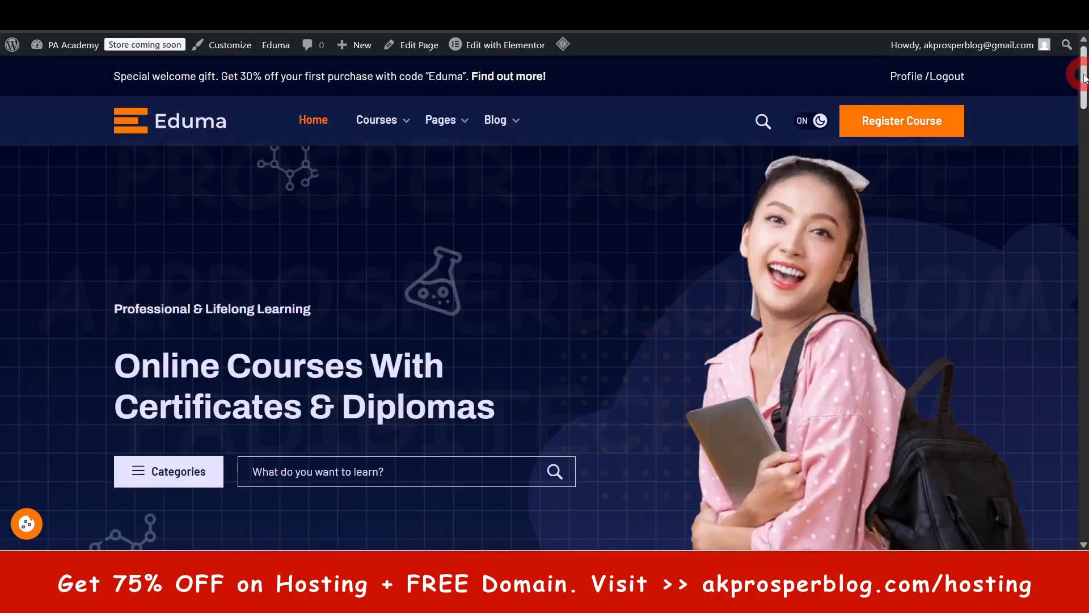
- Examine the homepage footer's link columns: Categories, Lists, Company and Feature
left_click_drag(1079, 68, 1083, 545)
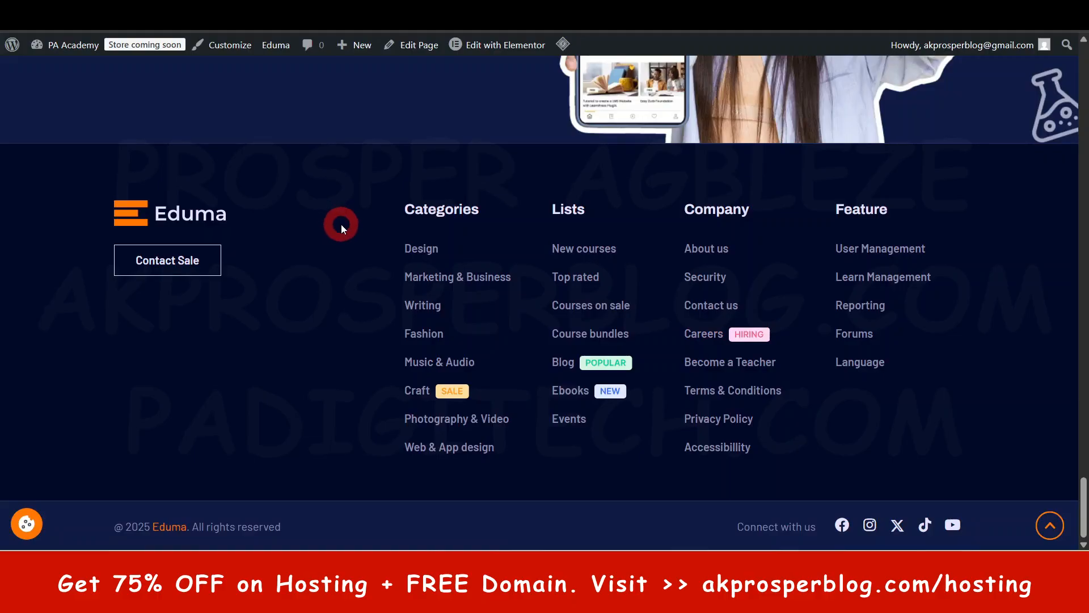
scroll(516, 348, "up", 3)
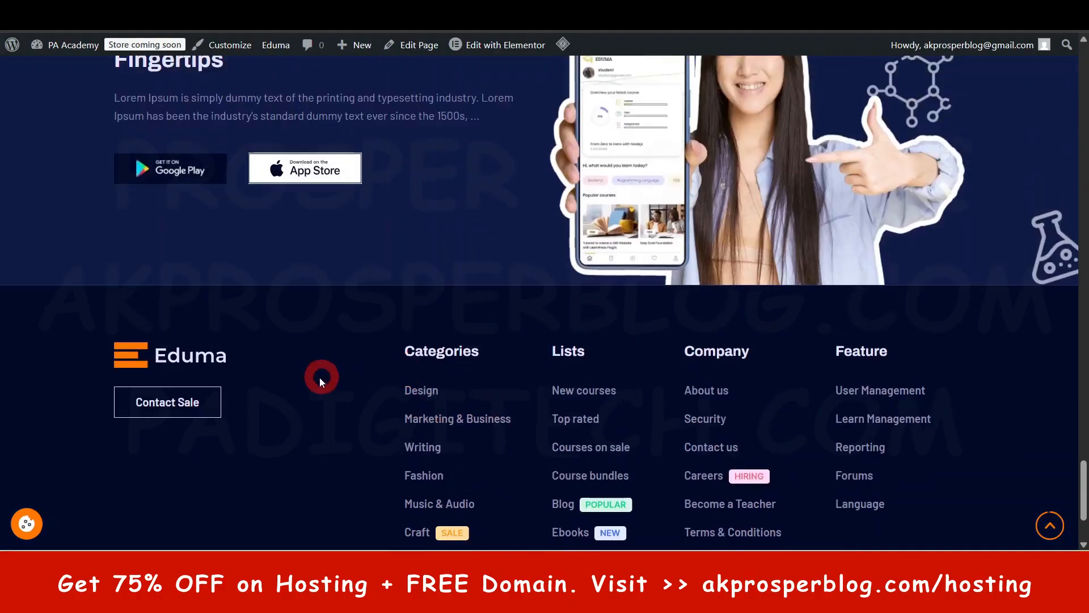
scroll(319, 377, "down", 3)
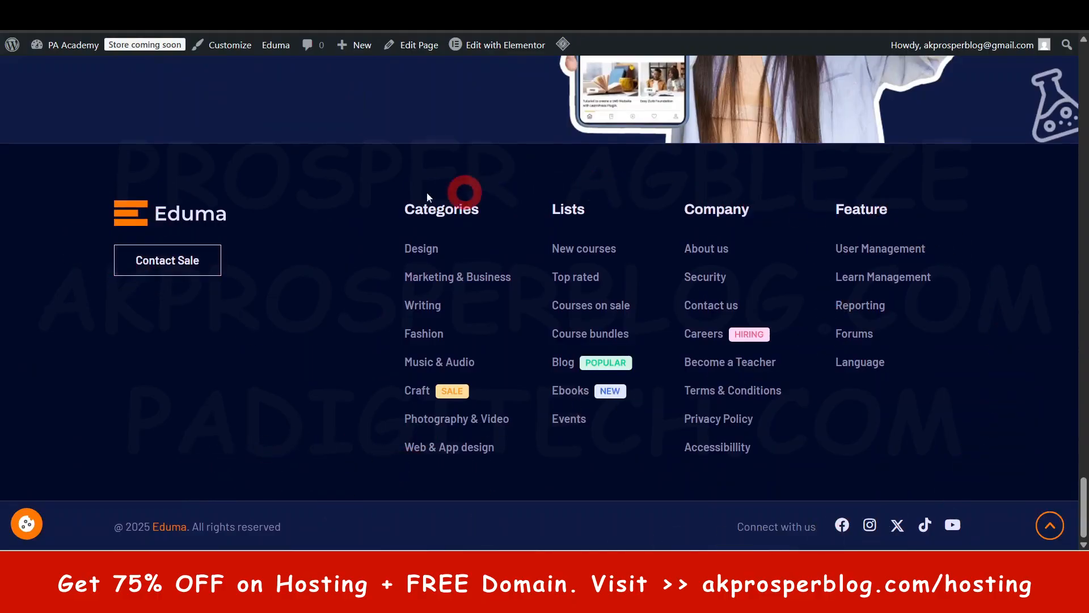
scroll(663, 278, "up", 5)
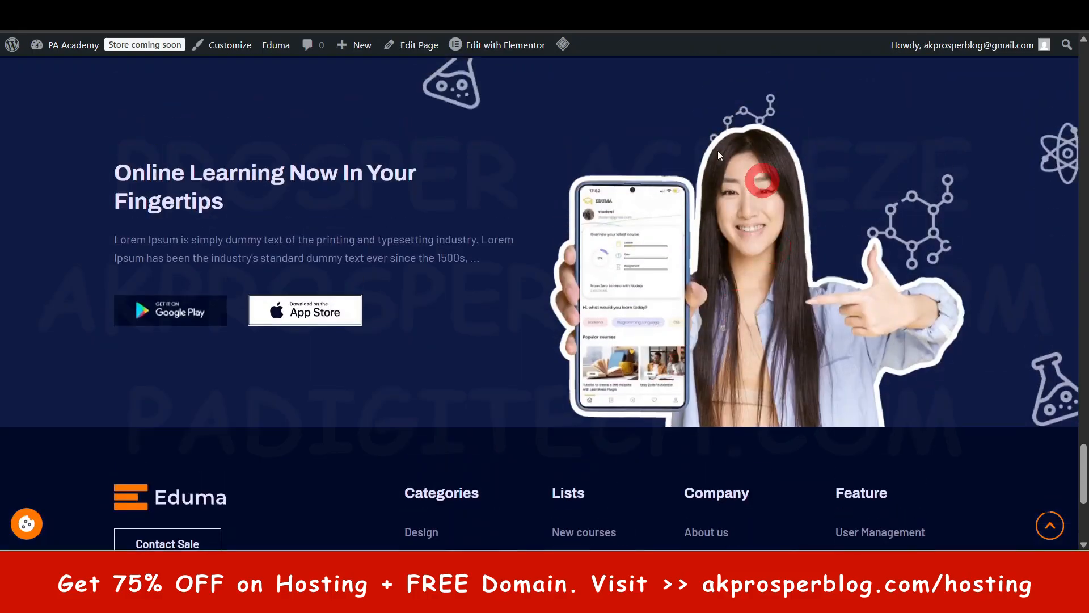
scroll(662, 283, "up", 3)
scroll(675, 295, "down", 8)
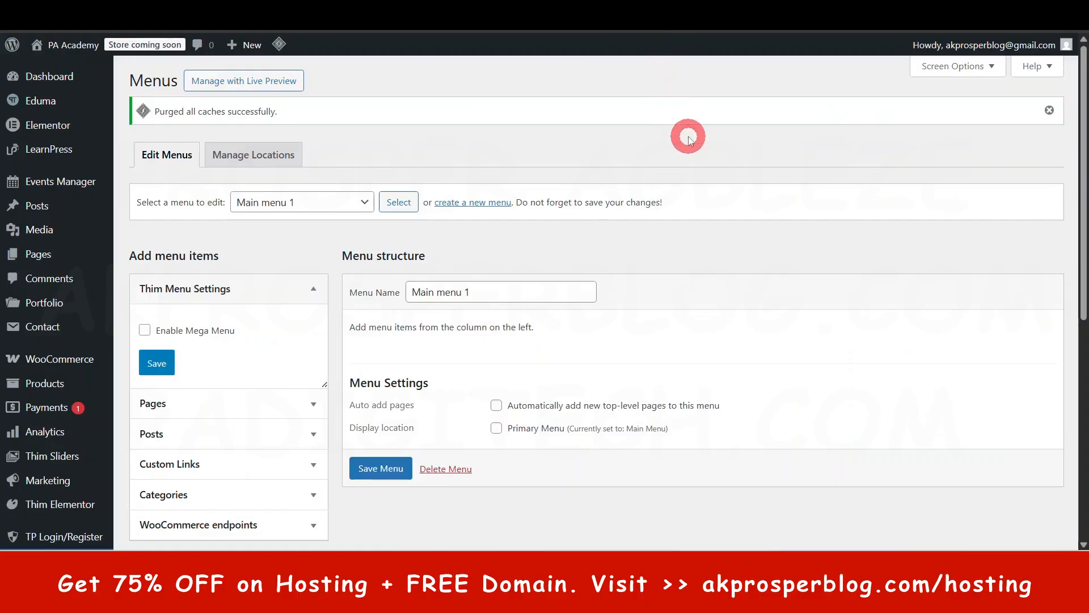
- Review the empty structure of Main menu 1 and the most recent pages that can be added to it
scroll(715, 154, "down", 3)
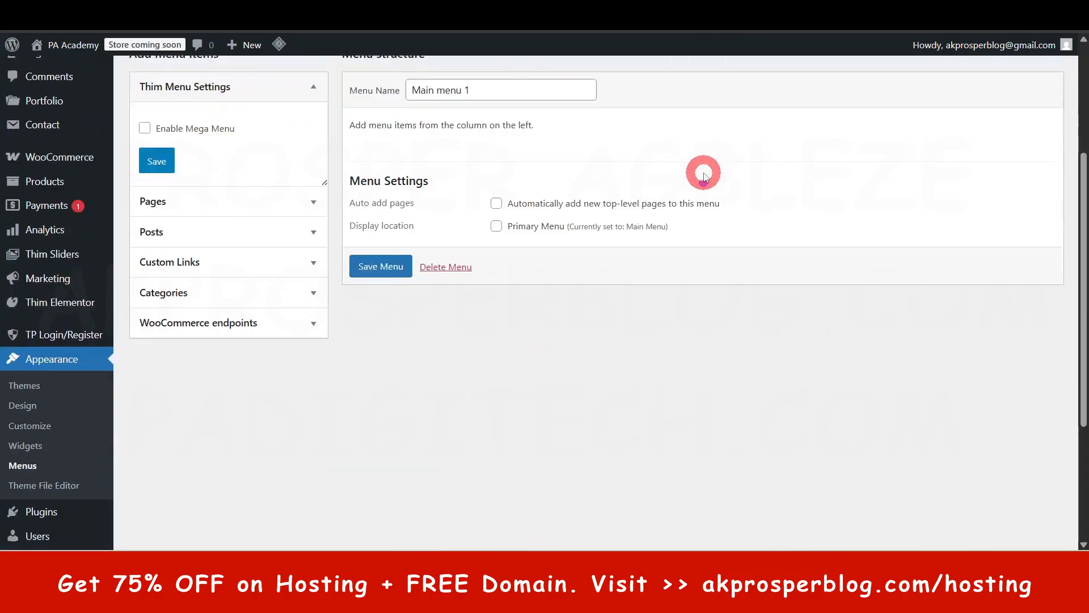
scroll(489, 364, "up", 2)
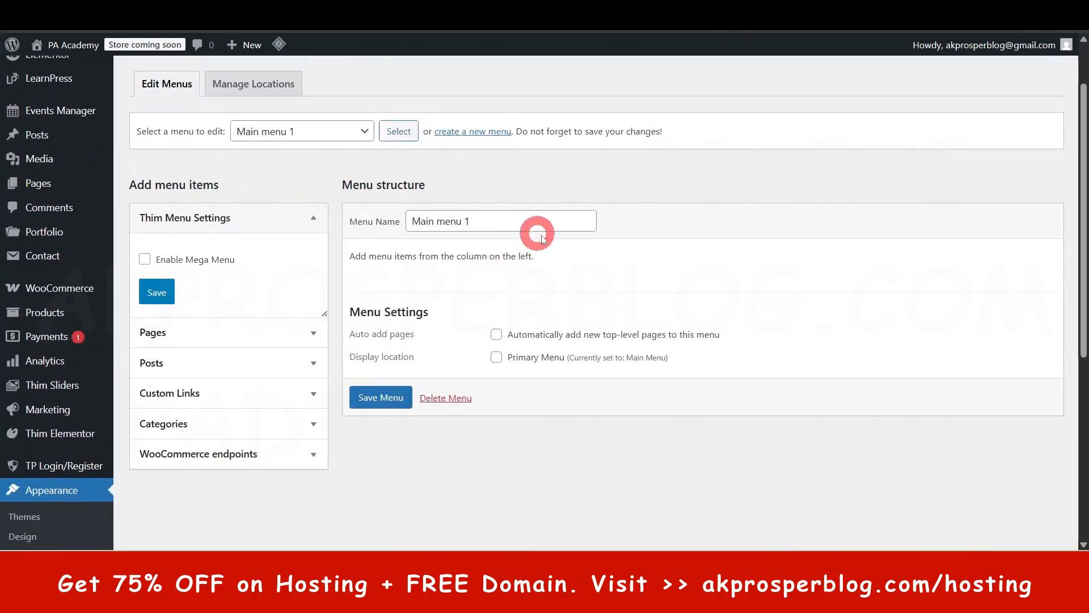
left_click_drag(388, 275, 584, 256)
left_click(559, 253)
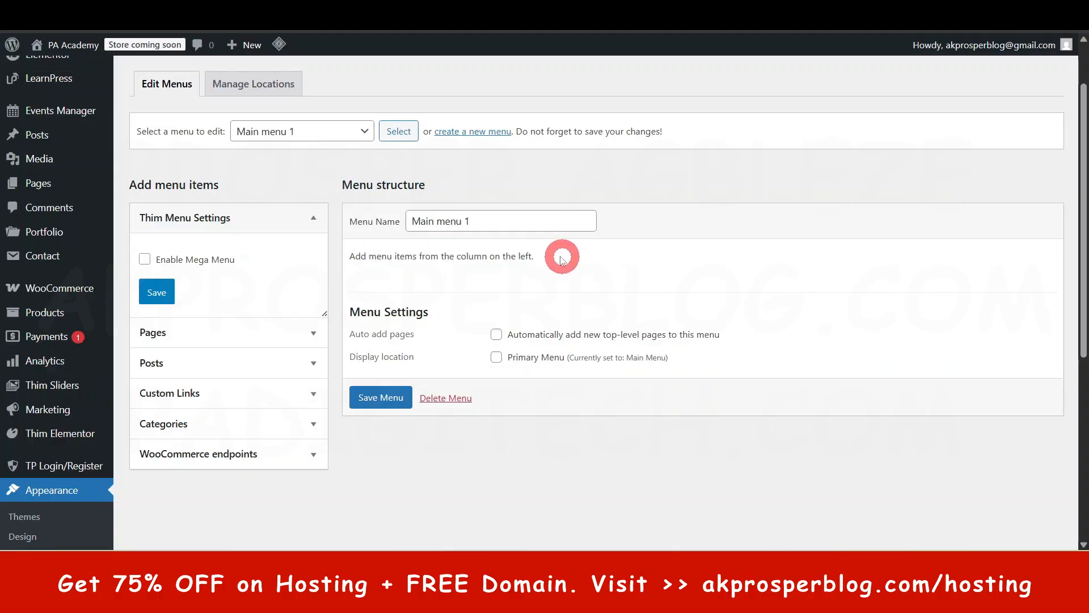
scroll(175, 354, "down", 1)
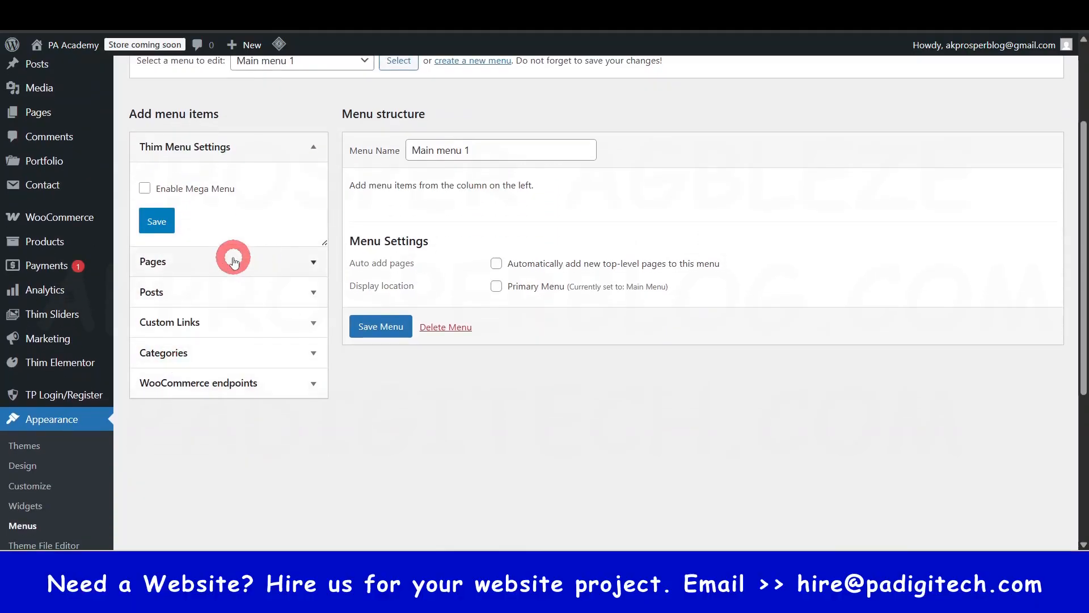
left_click(234, 261)
scroll(224, 406, "down", 4)
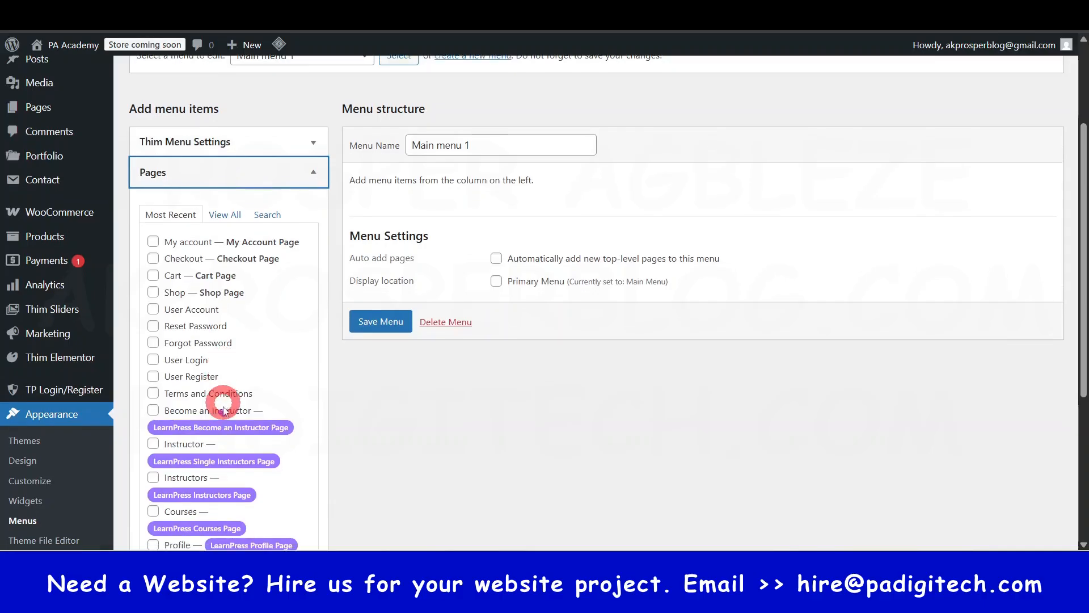
scroll(225, 411, "up", 5)
scroll(216, 352, "down", 5)
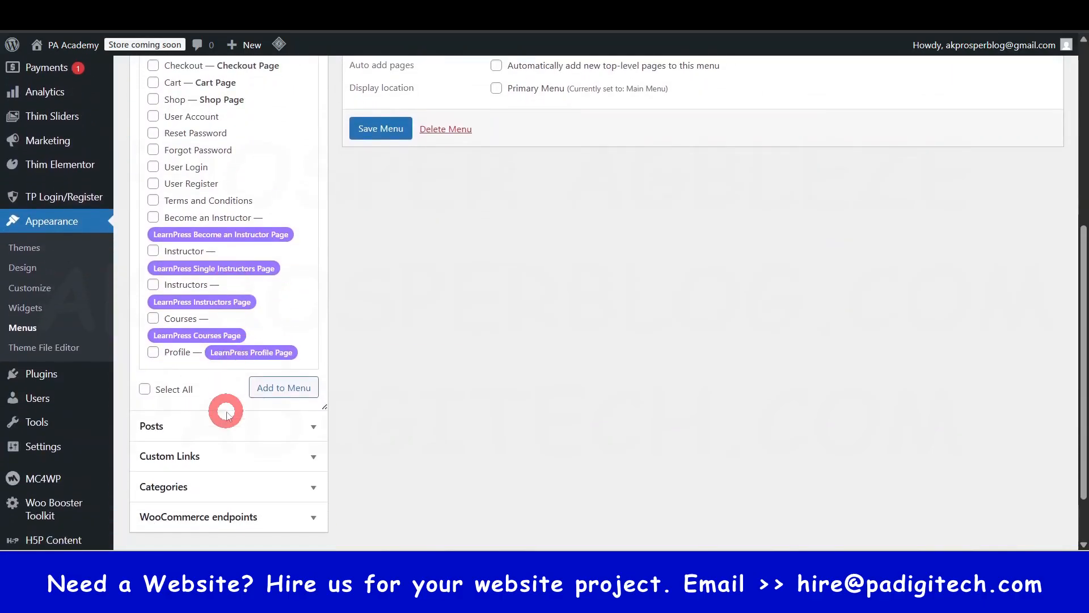
- Review the other menu item sources: Posts, Custom Links, Categories and WooCommerce endpoints
left_click(253, 355)
scroll(251, 287, "up", 4)
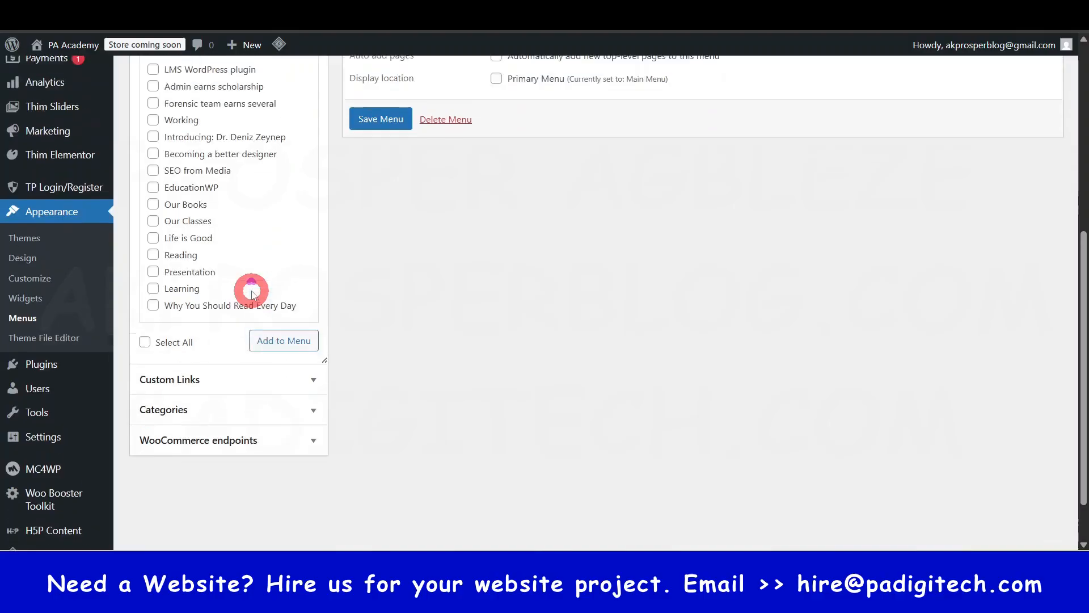
scroll(236, 363, "down", 4)
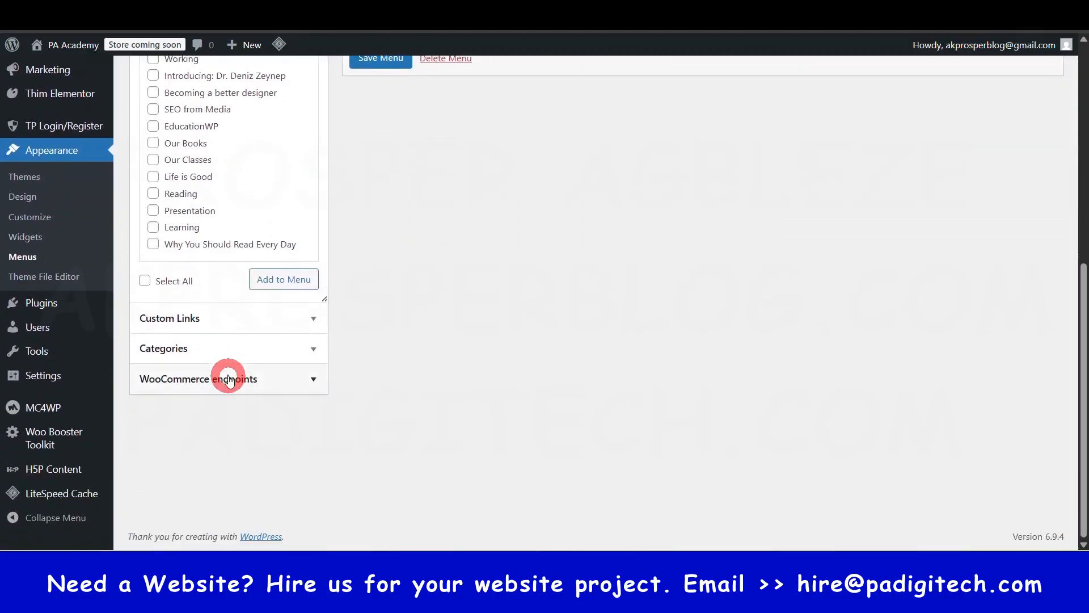
left_click(244, 324)
scroll(241, 318, "up", 4)
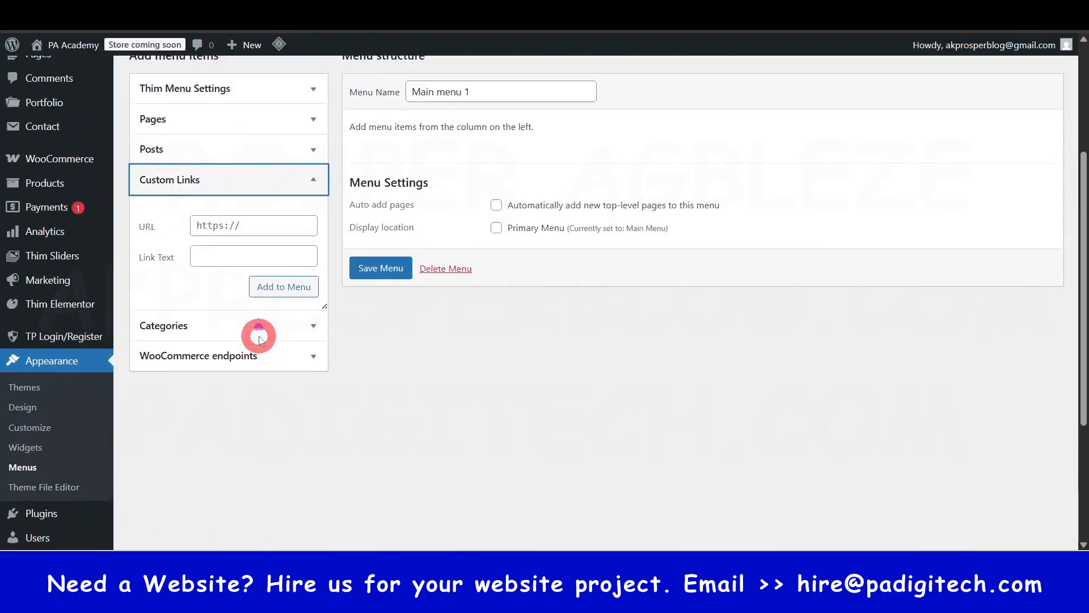
left_click(242, 260)
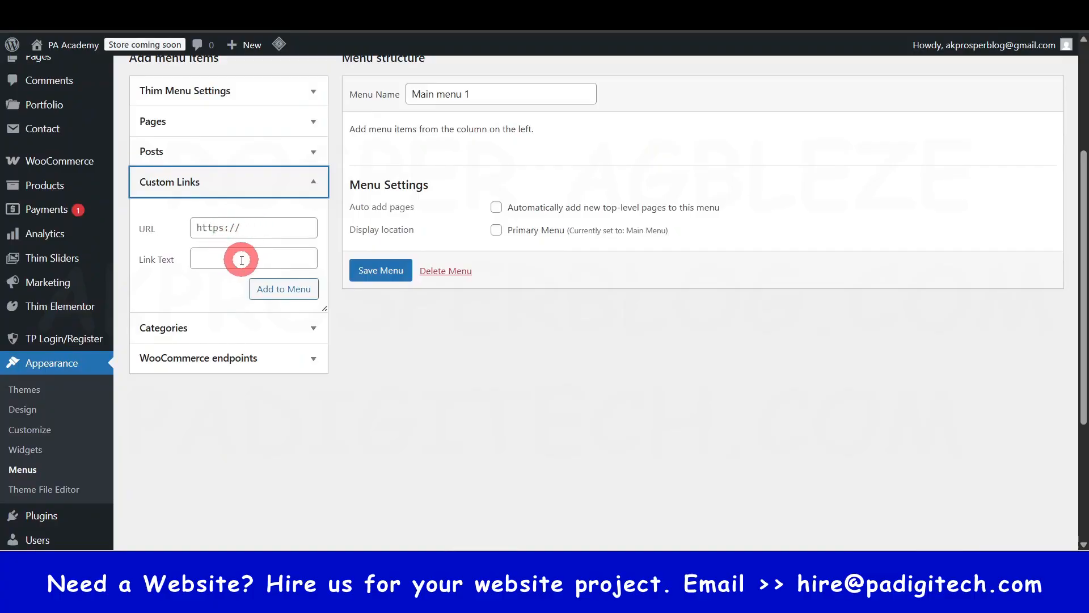
left_click(223, 329)
left_click(219, 406)
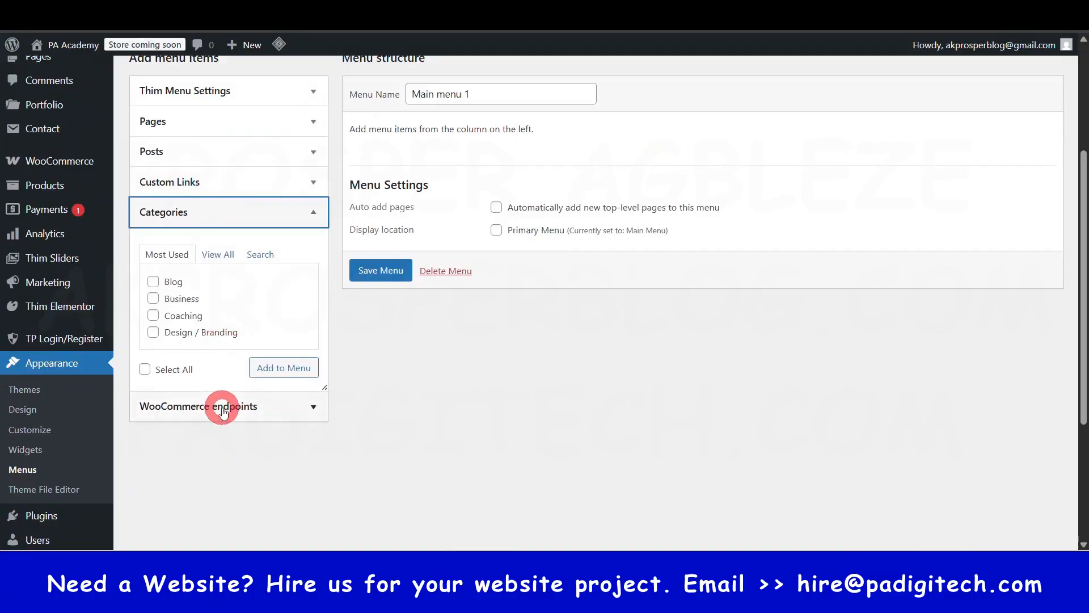
scroll(299, 413, "up", 4)
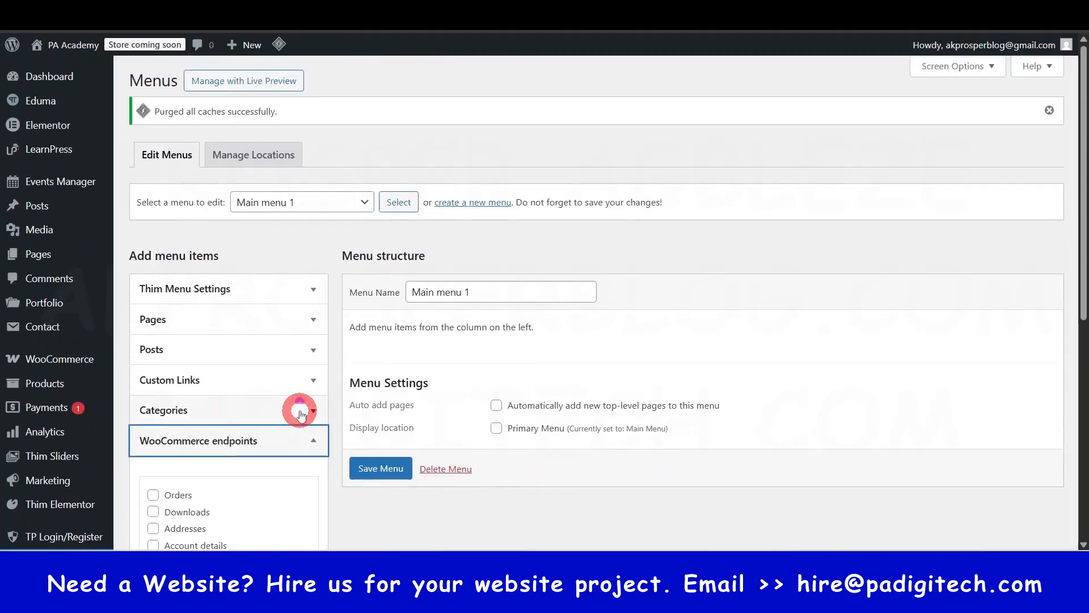
- Add the Home, LearnPress Become an Instructor and LearnPress Courses pages to Main menu 1 from the full list of pages
left_click(230, 319)
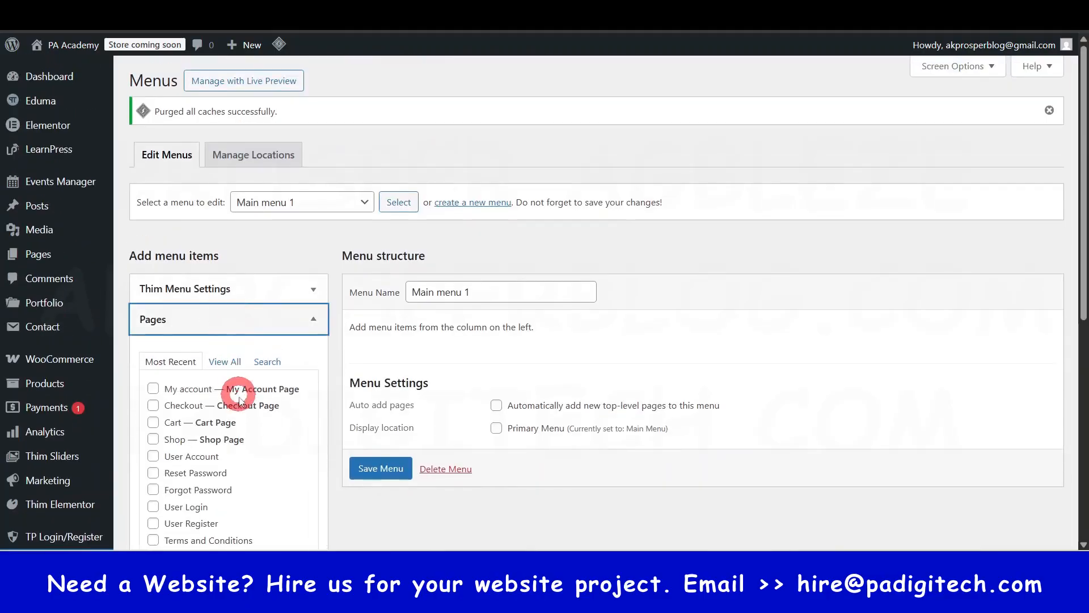
scroll(239, 400, "down", 3)
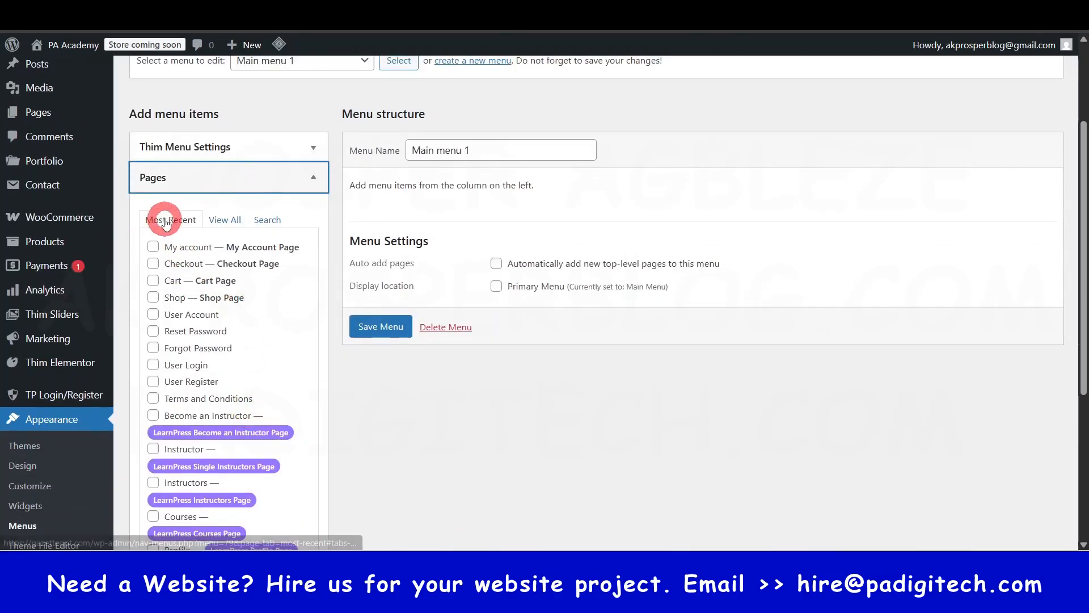
left_click(229, 223)
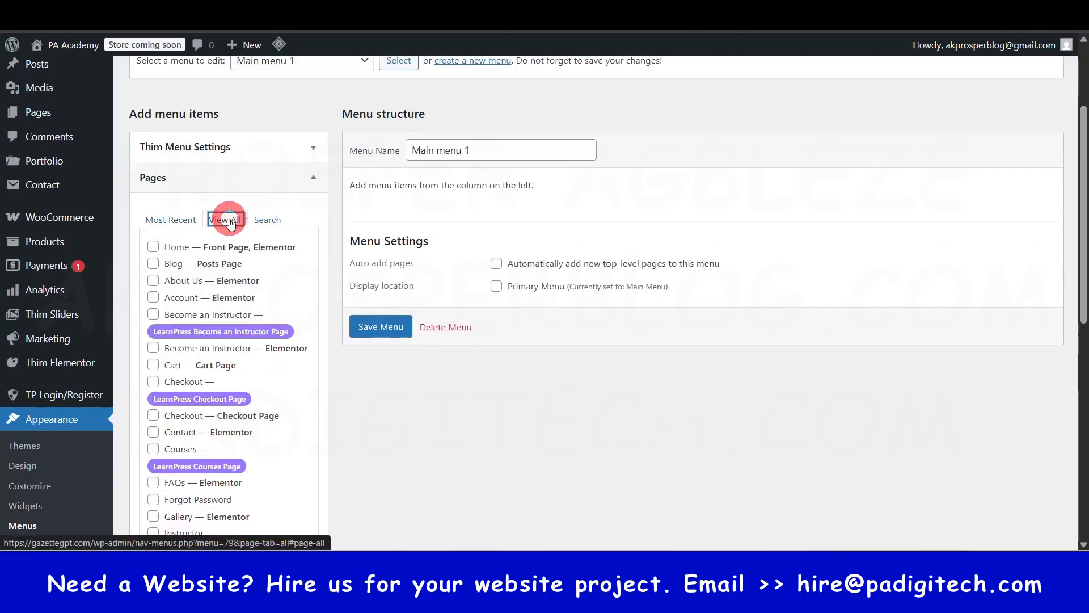
left_click(153, 248)
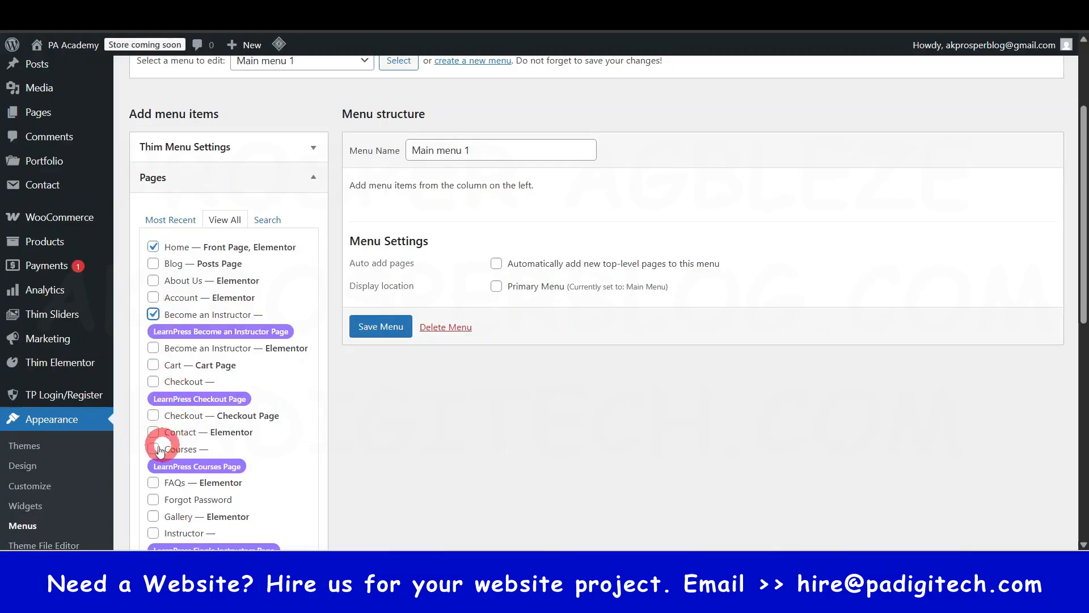
scroll(236, 469, "down", 5)
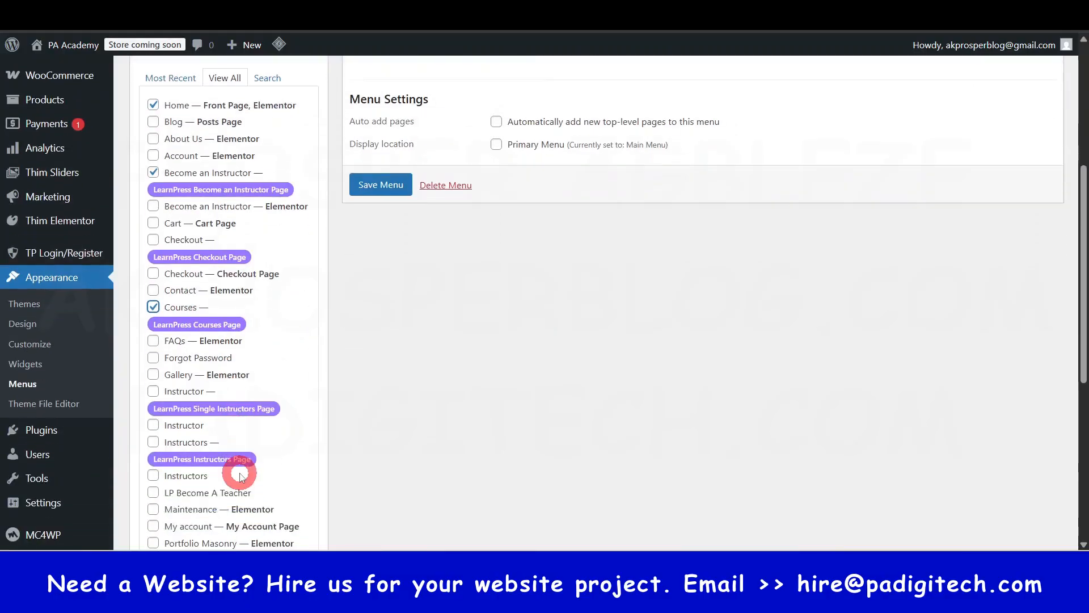
scroll(231, 445, "up", 8)
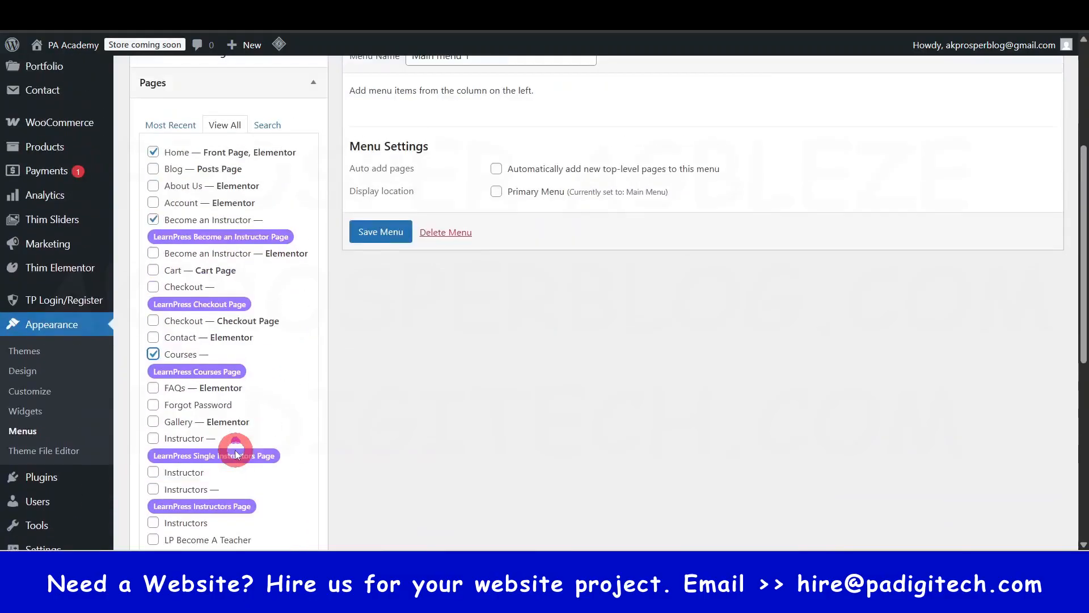
scroll(232, 441, "down", 12)
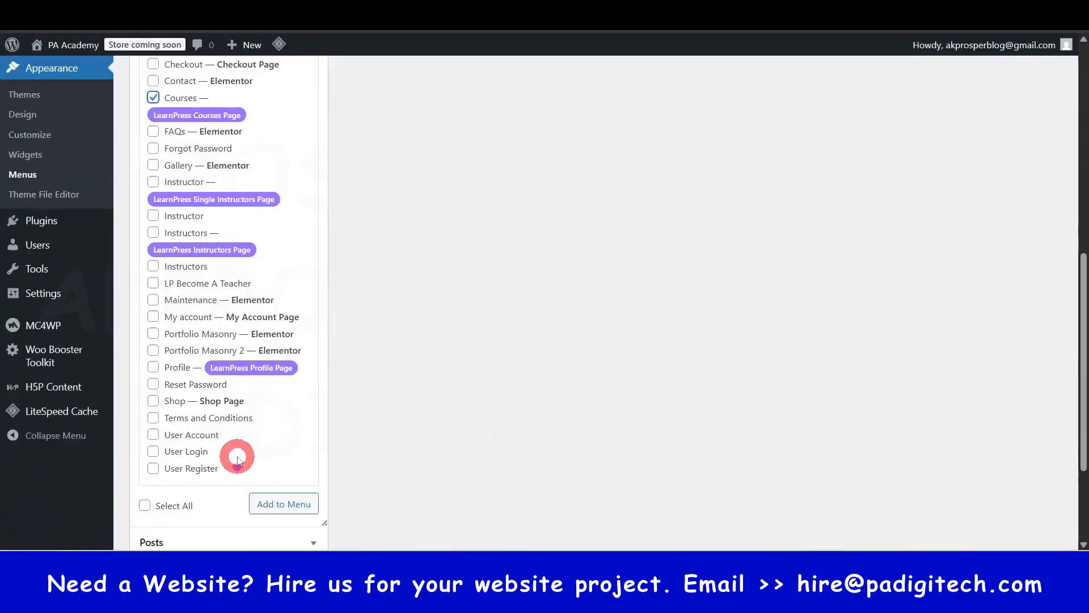
left_click(266, 355)
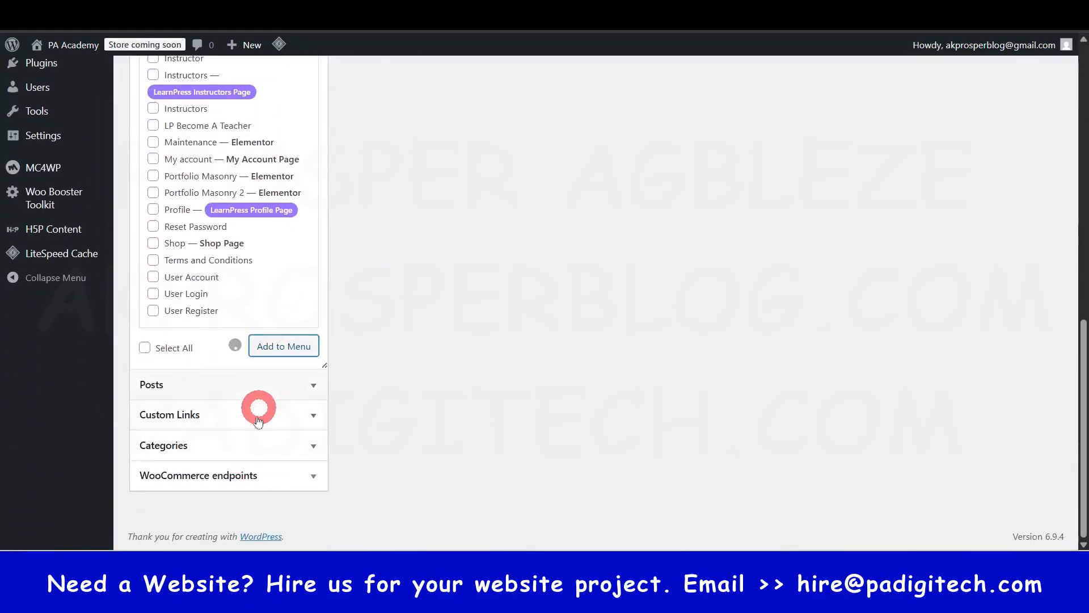
- Reorder Main menu 1 so that Courses comes directly after Home and before Become an Instructor
scroll(267, 434, "up", 10)
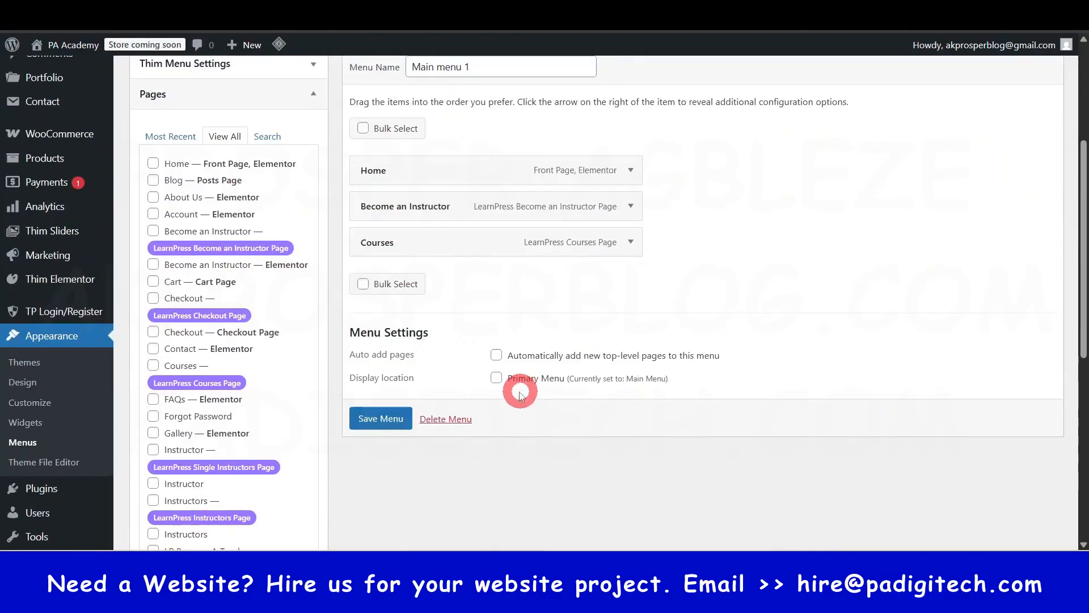
scroll(471, 318, "up", 1)
left_click_drag(382, 282, 397, 324)
left_click(417, 316)
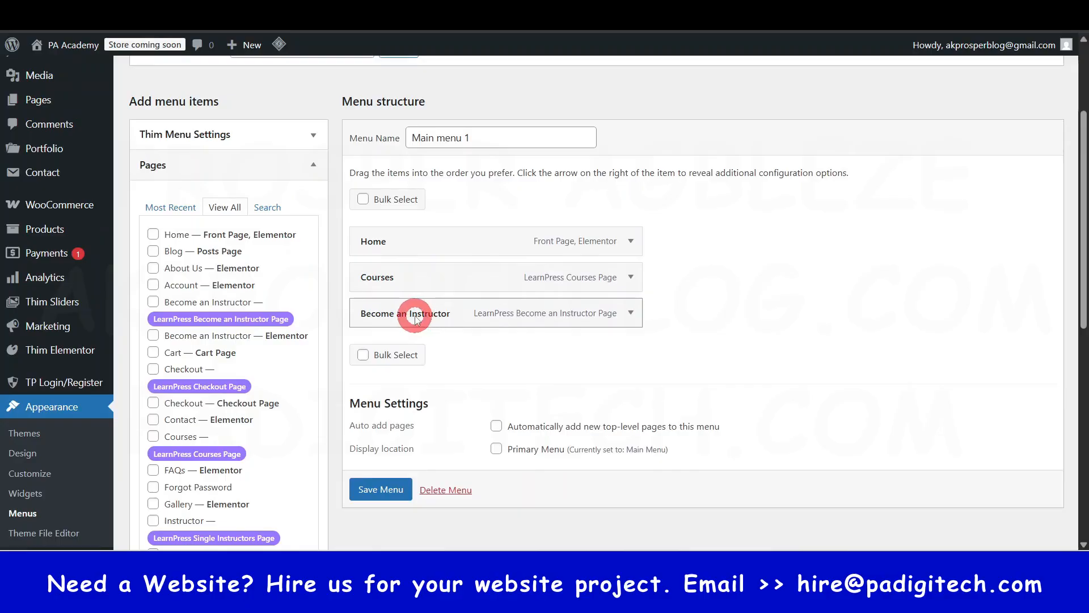
left_click(387, 230)
mouse_move(388, 237)
left_mouse_down()
mouse_move(382, 294)
mouse_move(397, 278)
mouse_move(372, 277)
mouse_move(368, 234)
left_mouse_up()
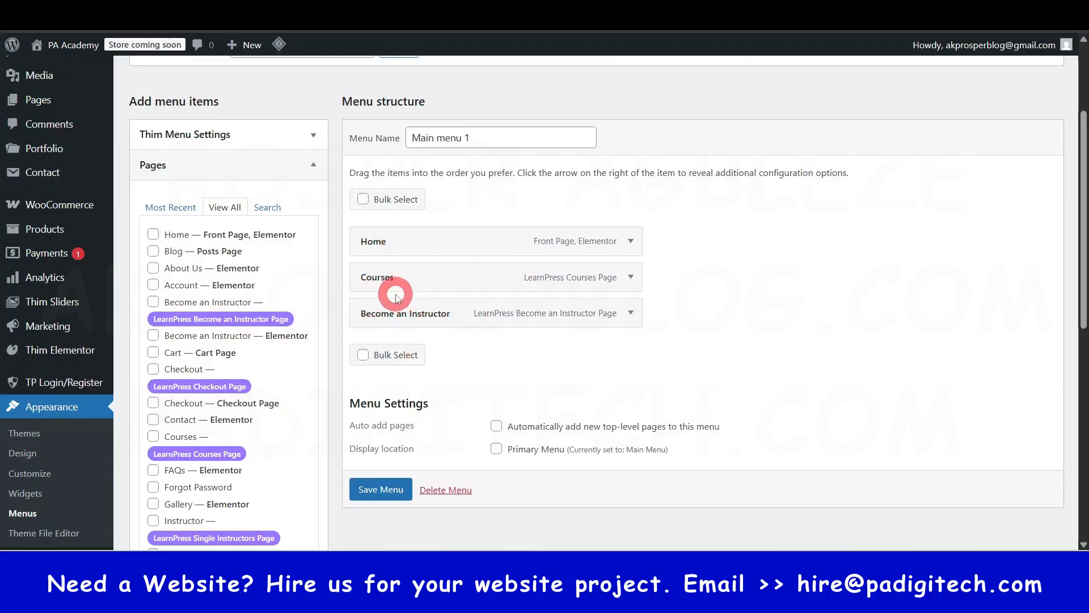
- Try nesting Courses and Become an Instructor as sub items of Home, and return both to the top level
left_click_drag(381, 285, 413, 276)
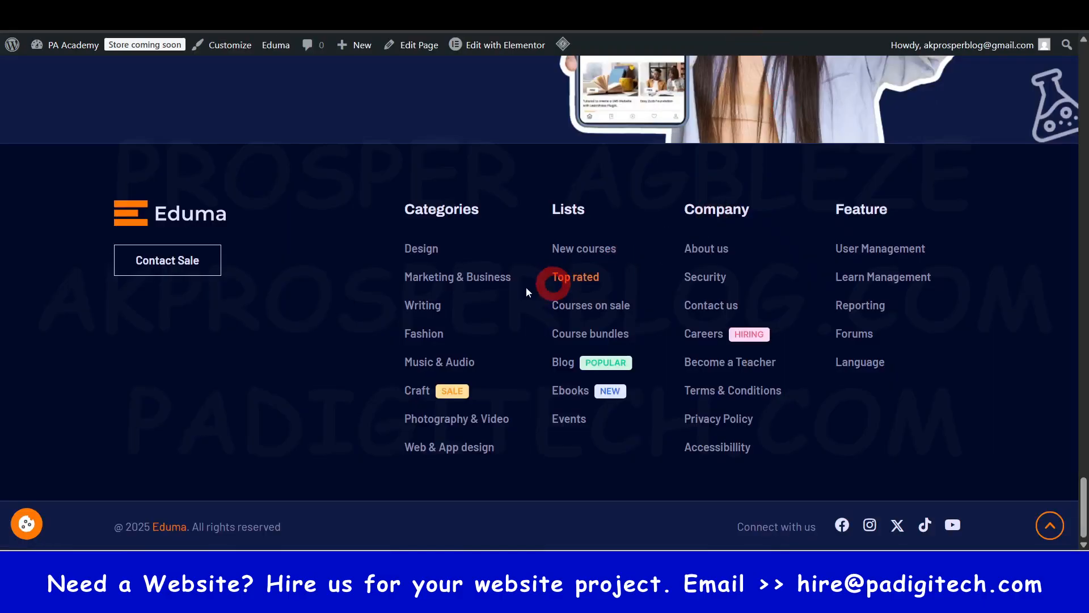
scroll(920, 309, "up", 2)
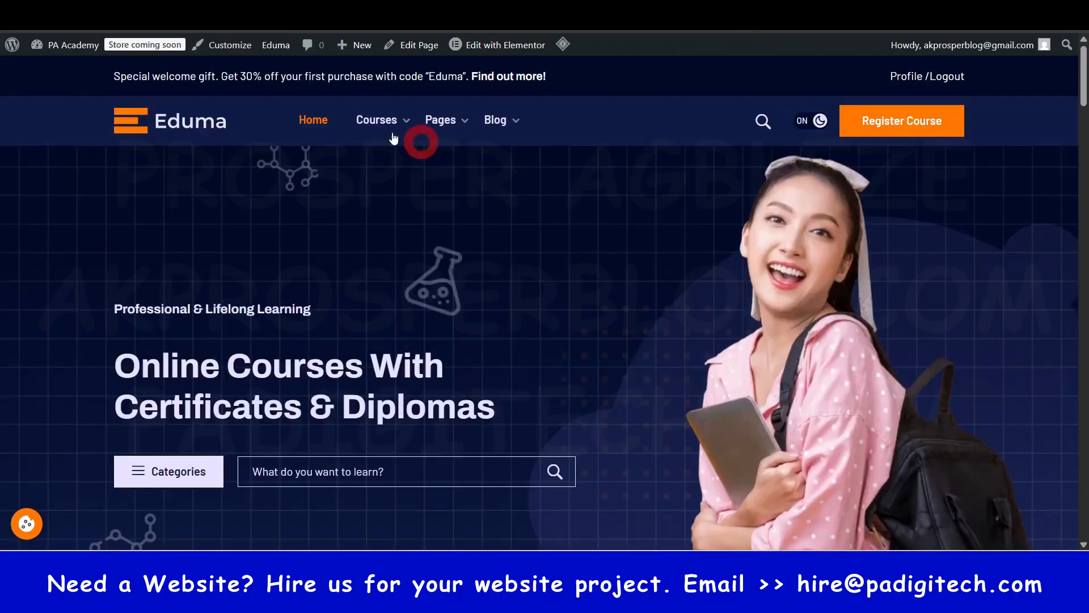
mouse_move(389, 126)
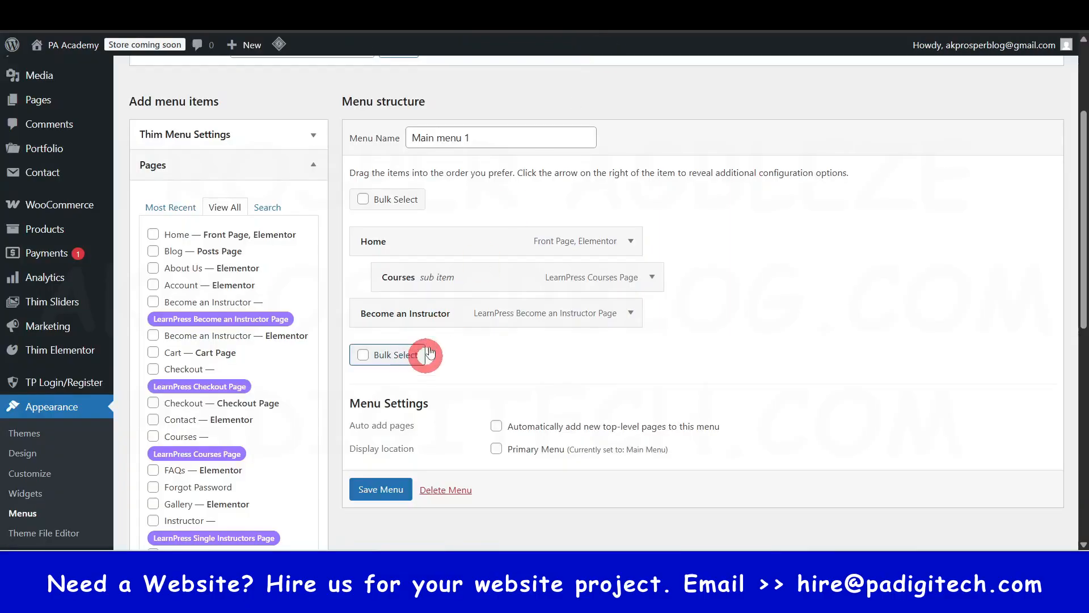
left_click_drag(401, 316, 414, 297)
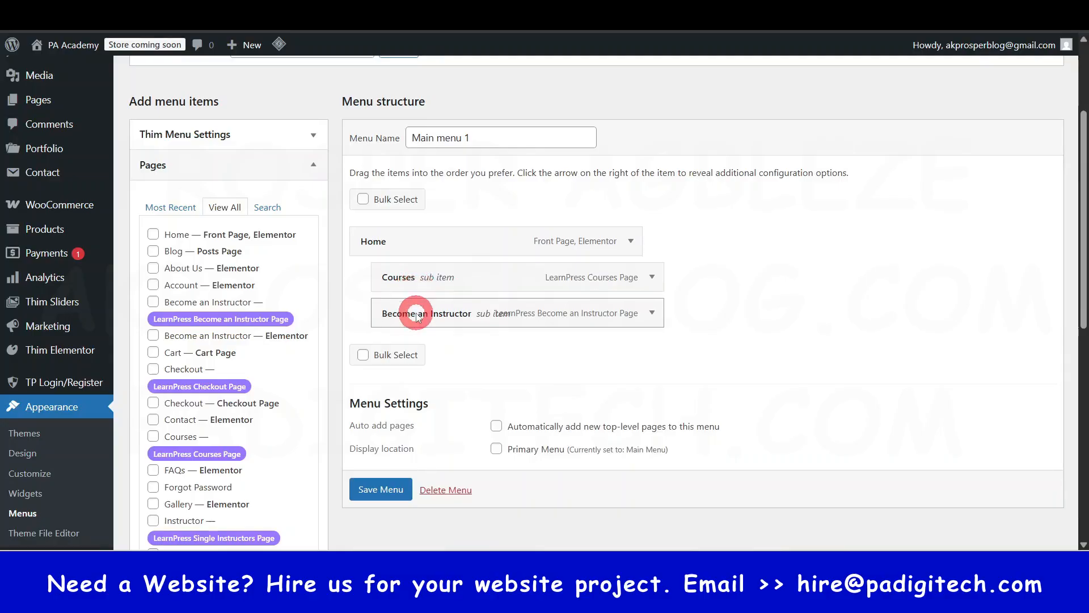
left_click(382, 248)
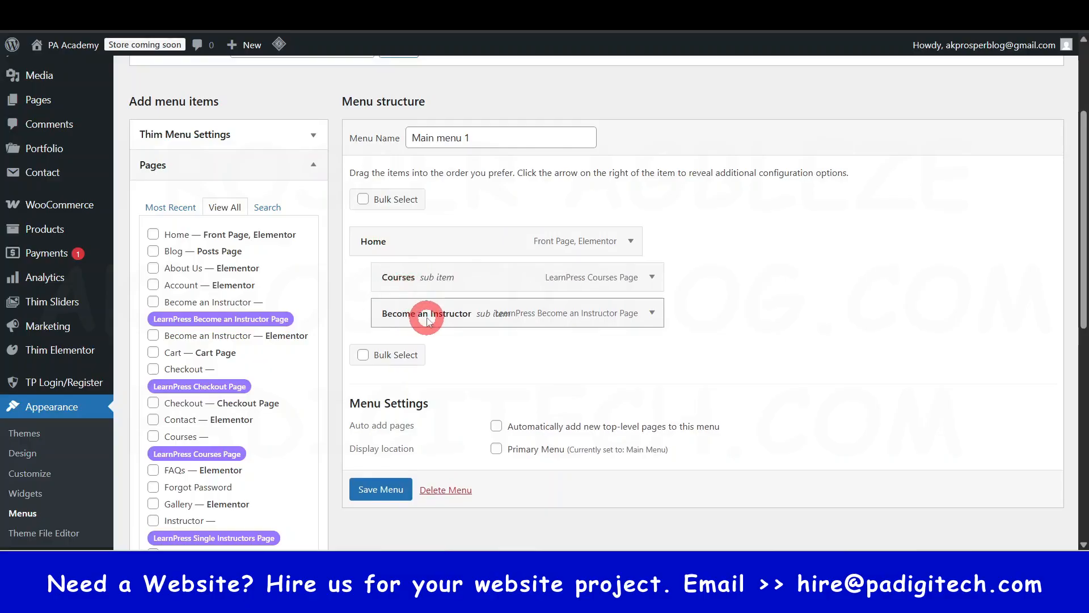
left_click_drag(426, 320, 392, 282)
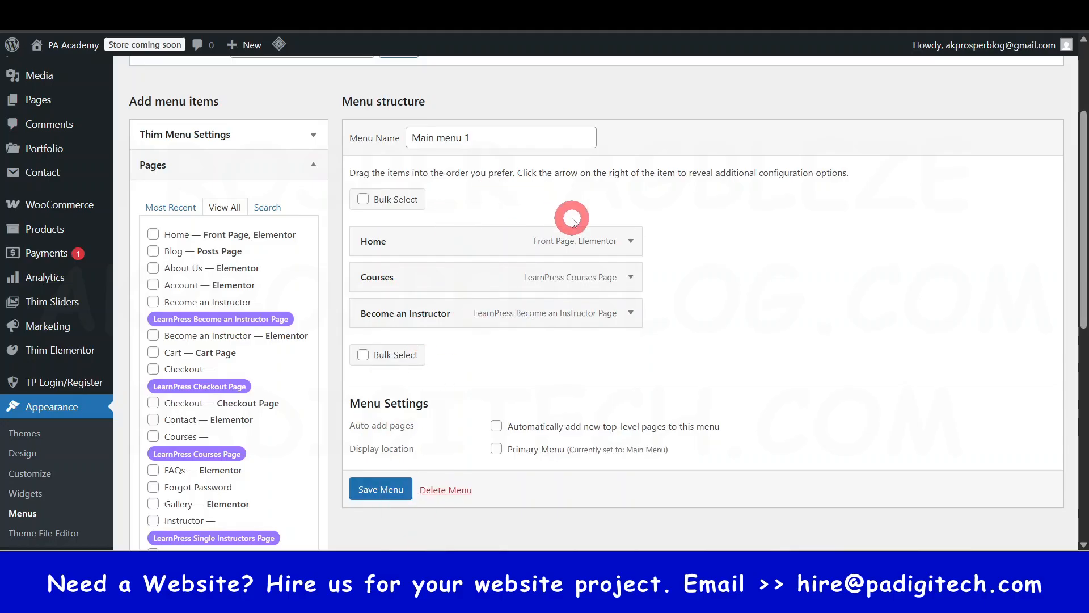
- Save Main menu 1 and view the Custom Links fields for adding menu items
left_click(376, 494)
scroll(507, 459, "down", 3)
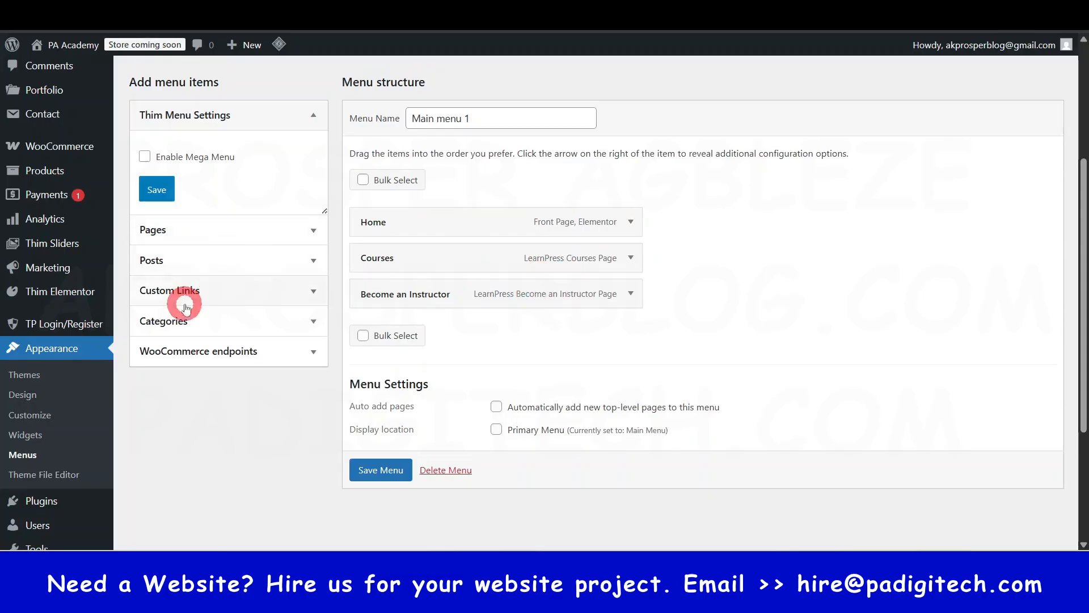
left_click(315, 293)
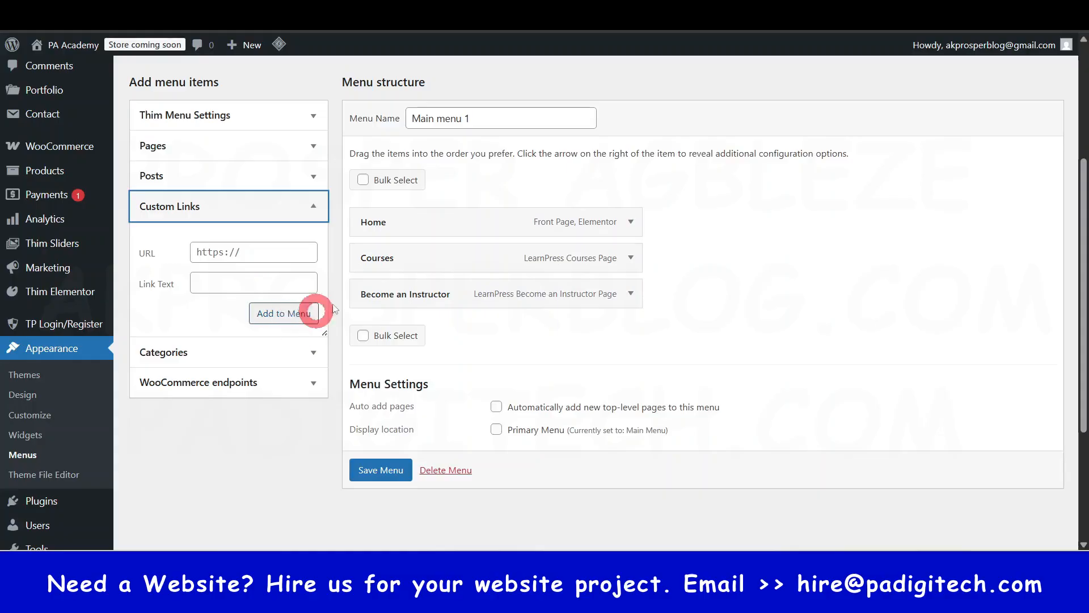
left_click(252, 458)
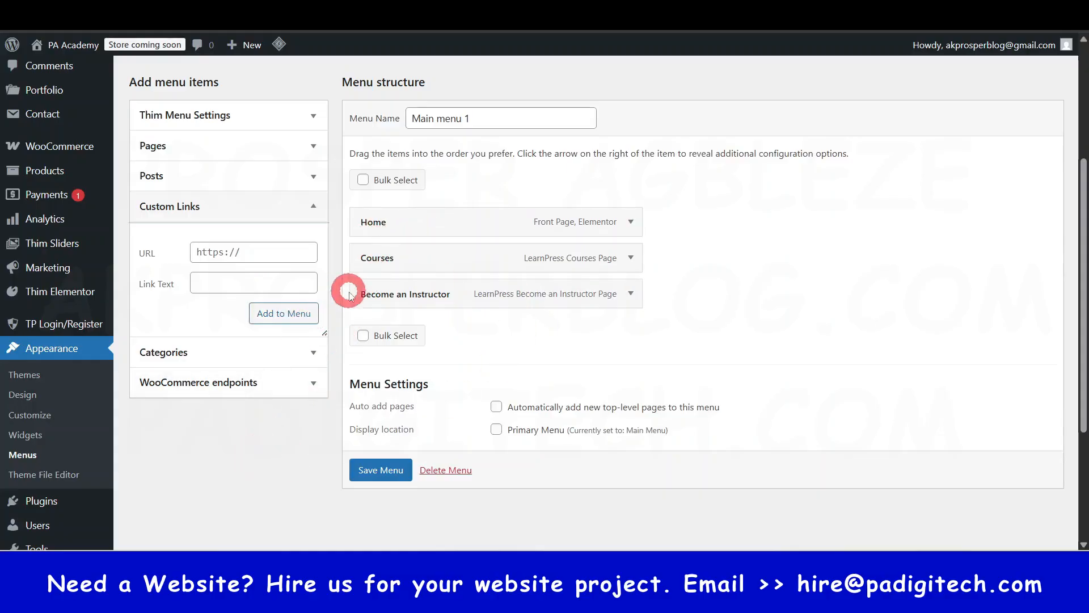
- Examine the live homepage's header navigation, including its dropdown items and a page linked from them
scroll(397, 353, "up", 2)
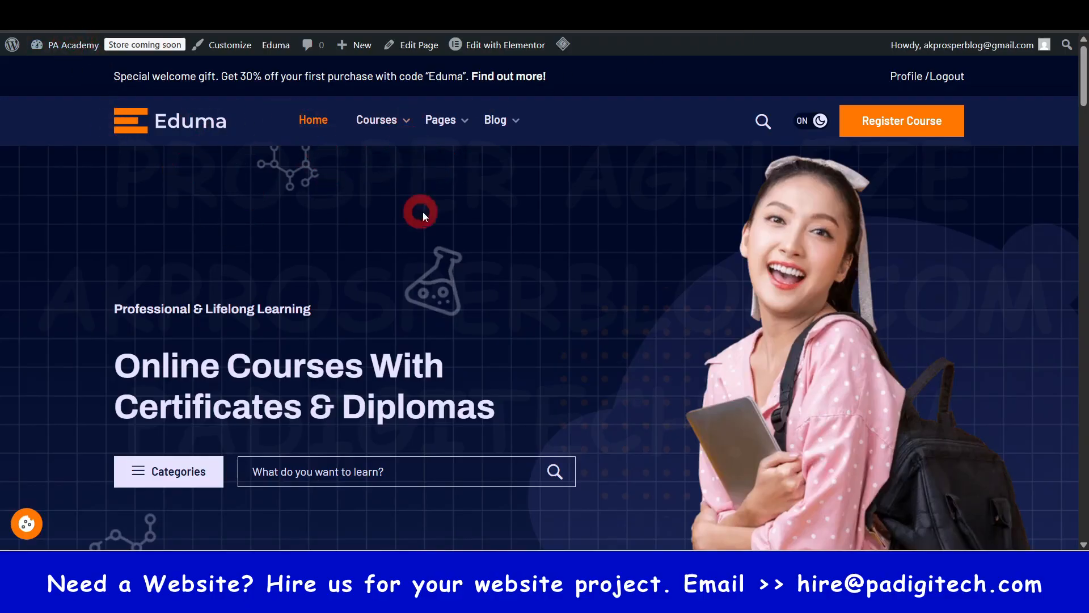
left_click(430, 144)
left_click(379, 257)
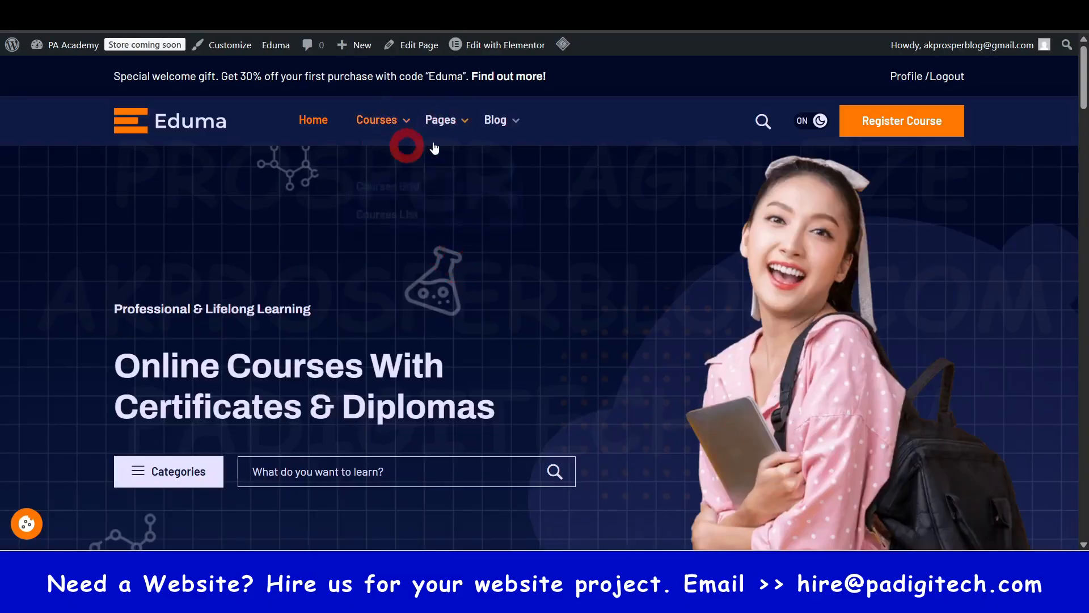
mouse_move(424, 144)
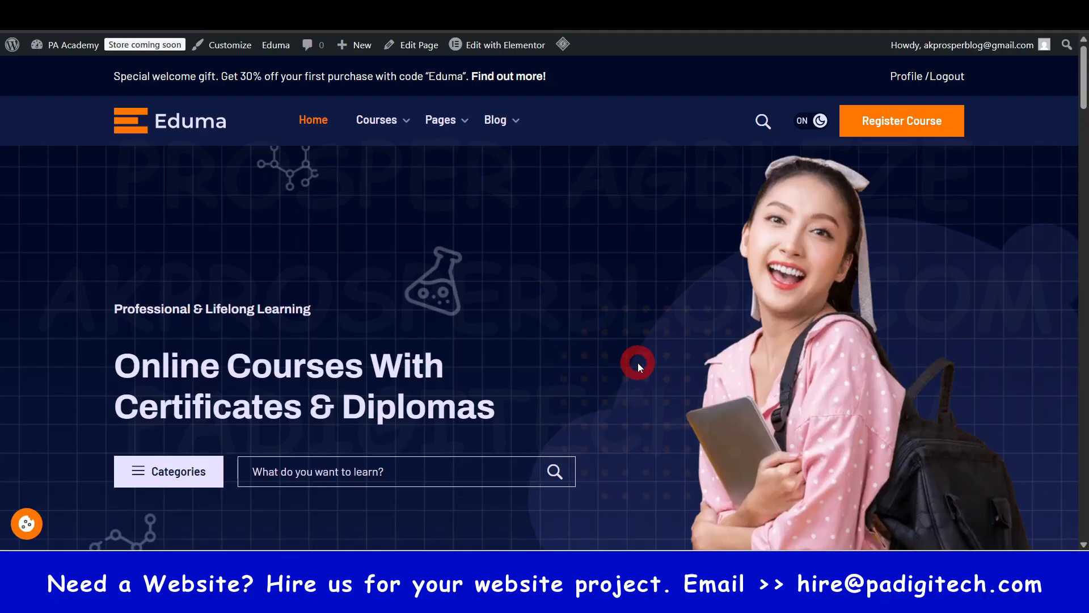
left_click(590, 409)
- Change the WooCommerce site visibility from Coming soon to Live, save it, and revisit the Site visibility settings
right_click(141, 48)
left_click(204, 63)
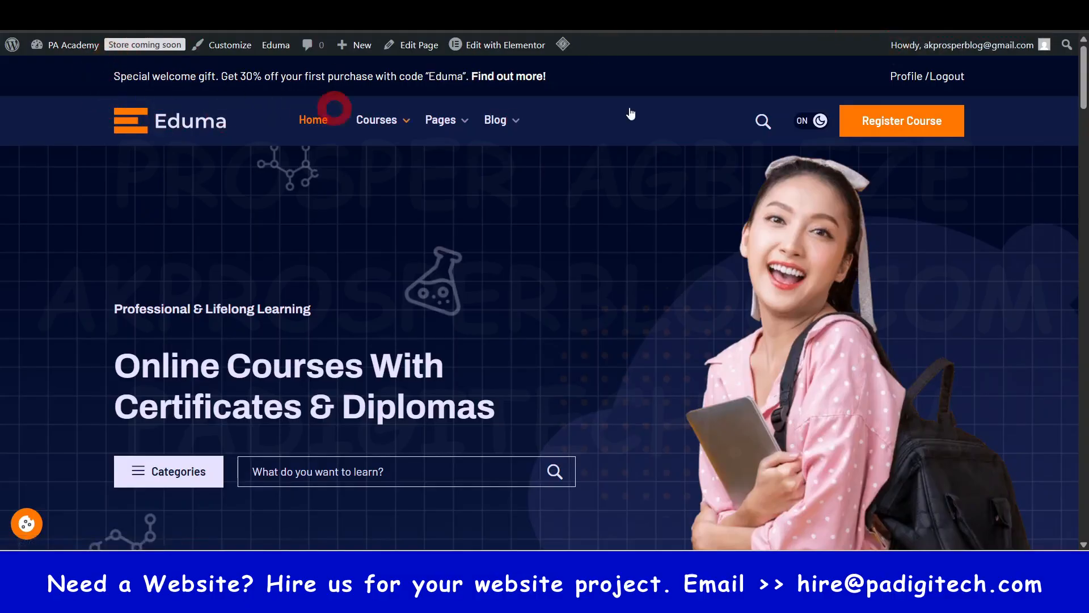
left_click(834, 14)
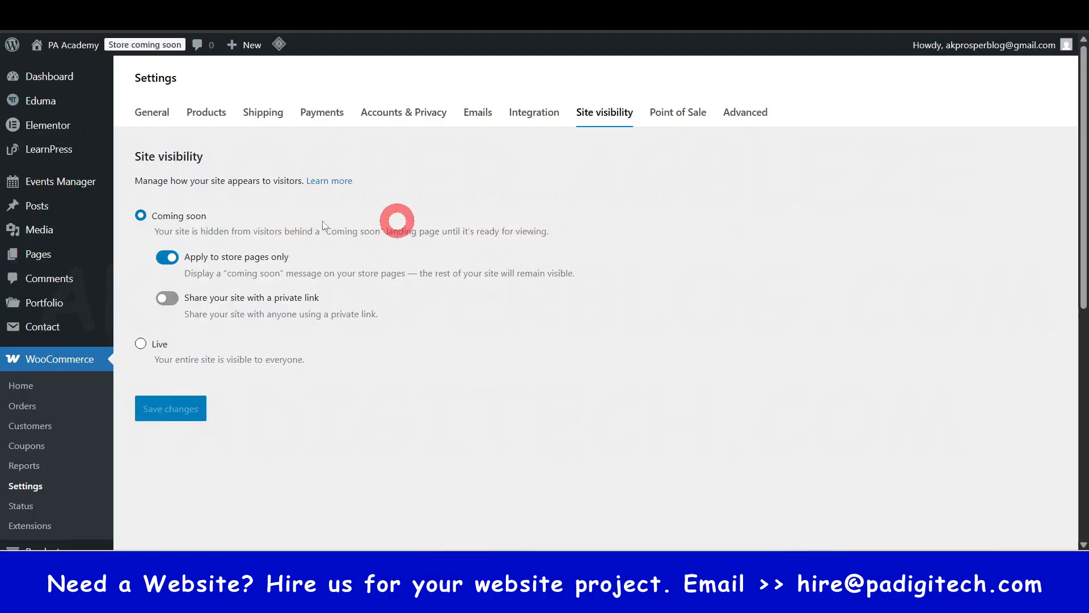
left_click(142, 345)
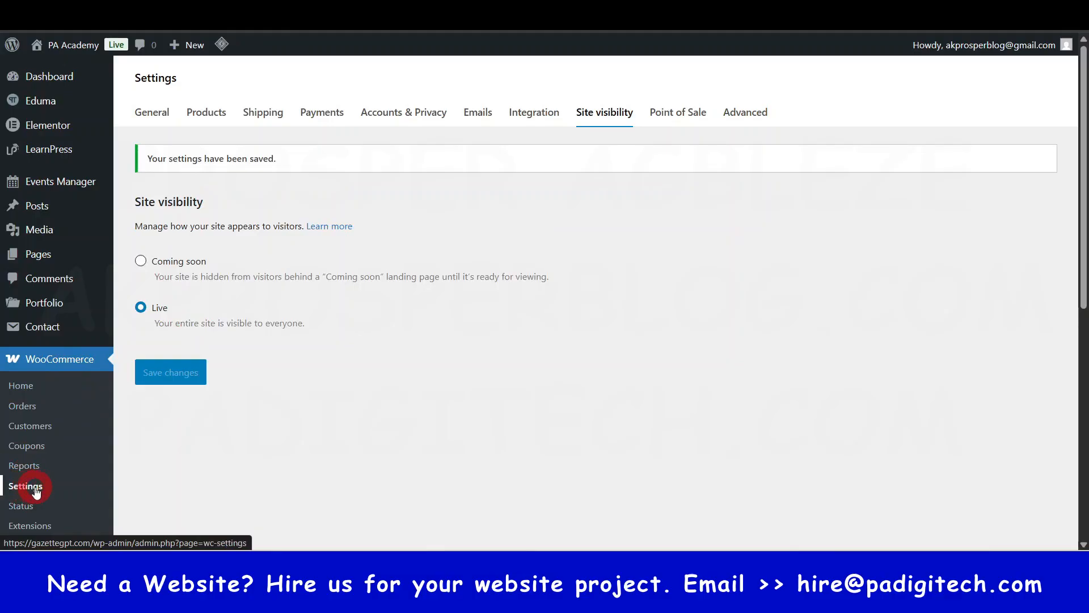
left_click(611, 109)
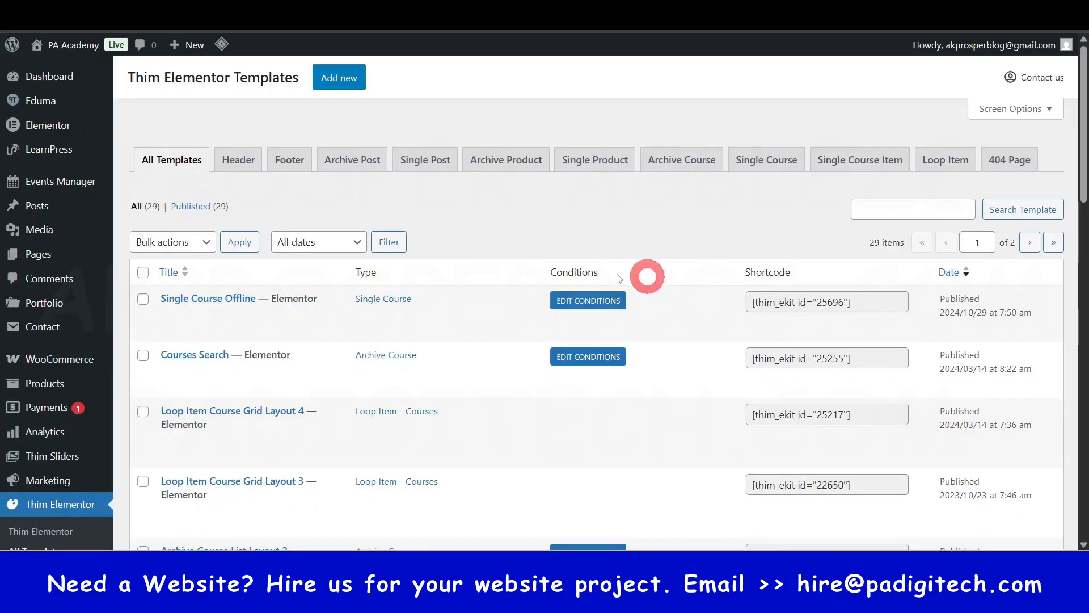
- Open the list of all Thim Elementor templates from the dashboard
mouse_move(84, 173)
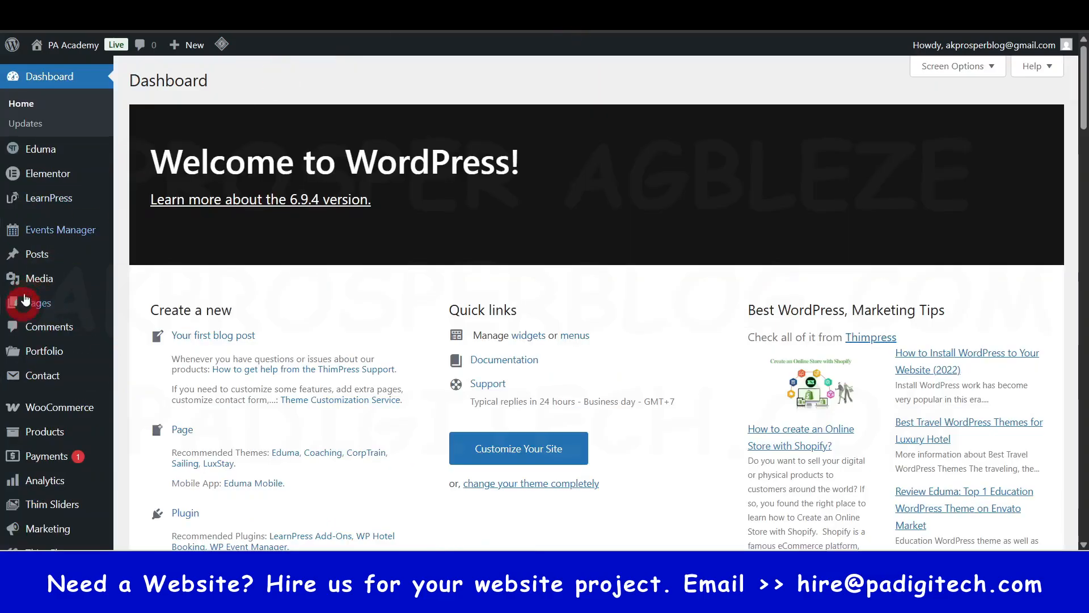
scroll(25, 223, "down", 5)
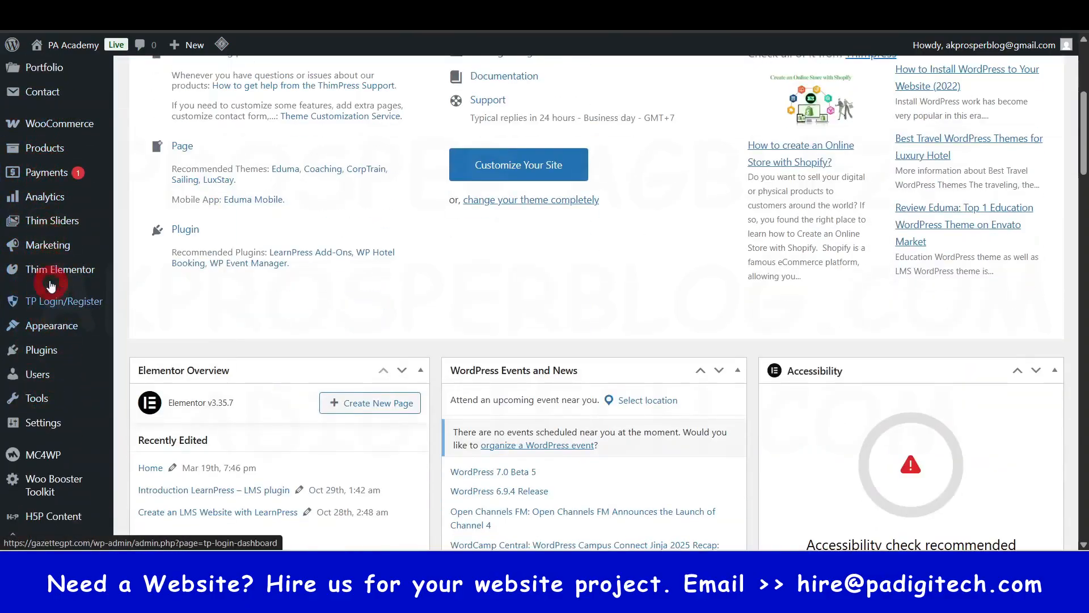
mouse_move(55, 274)
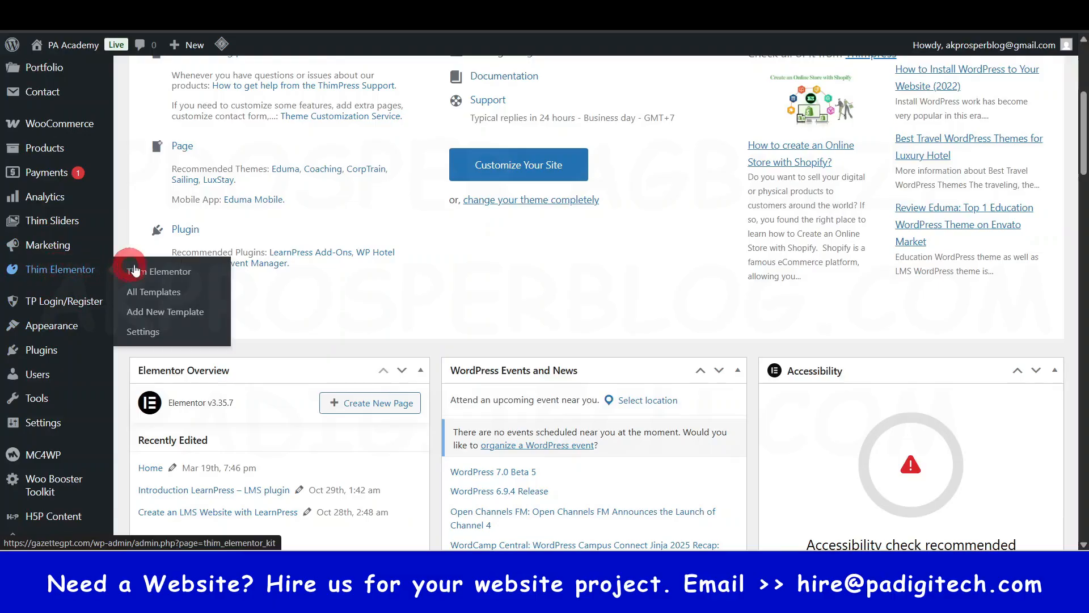
left_click(198, 294)
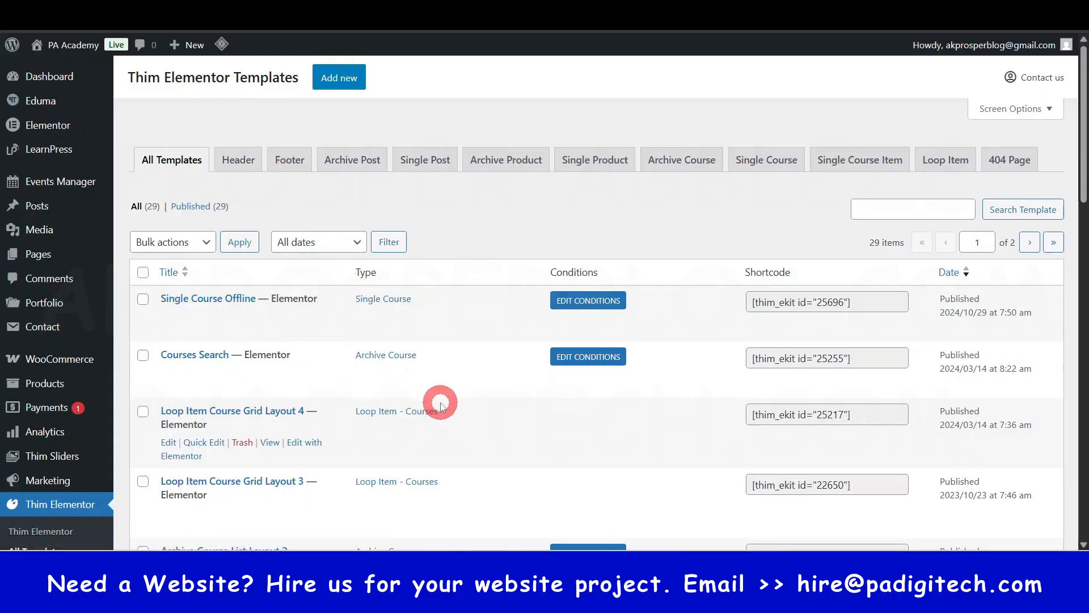
- Look through the Thim Elementor template list and narrow it to the Header templates
scroll(527, 306, "down", 5)
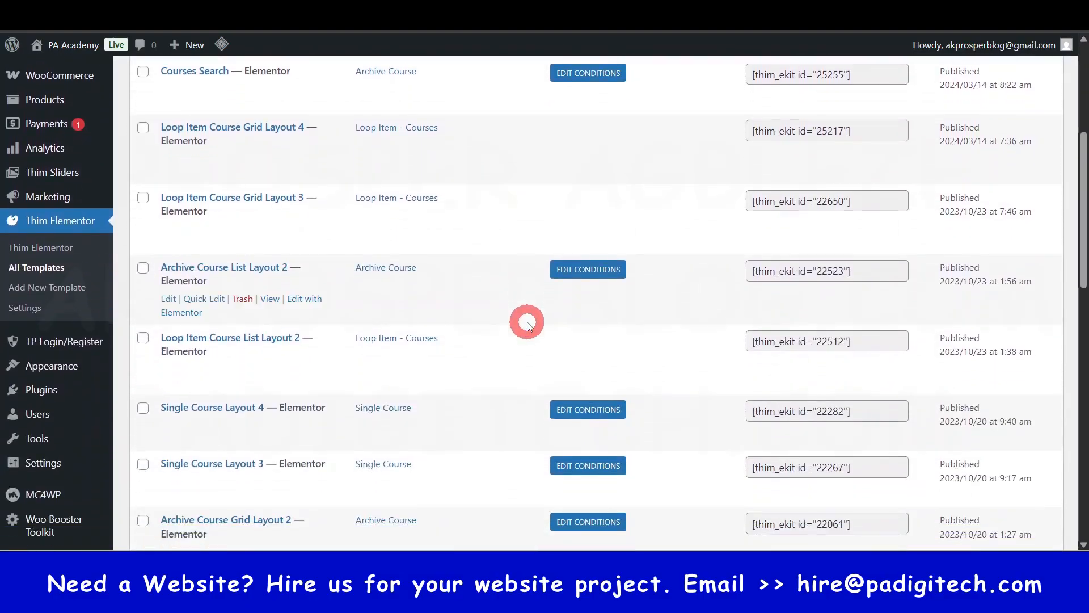
scroll(527, 324, "up", 3)
scroll(527, 322, "down", 4)
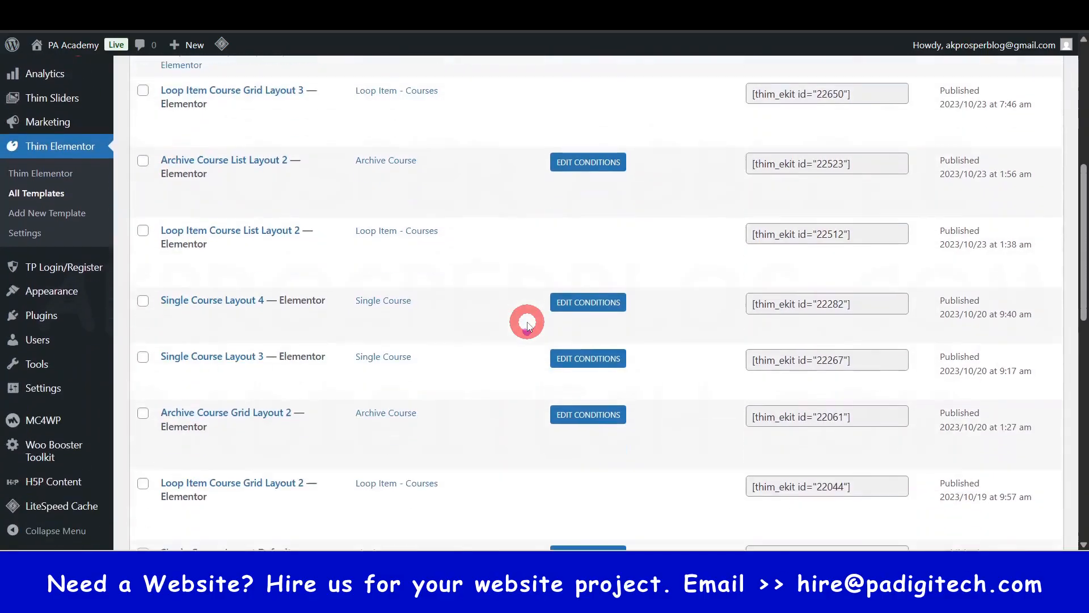
scroll(527, 322, "up", 7)
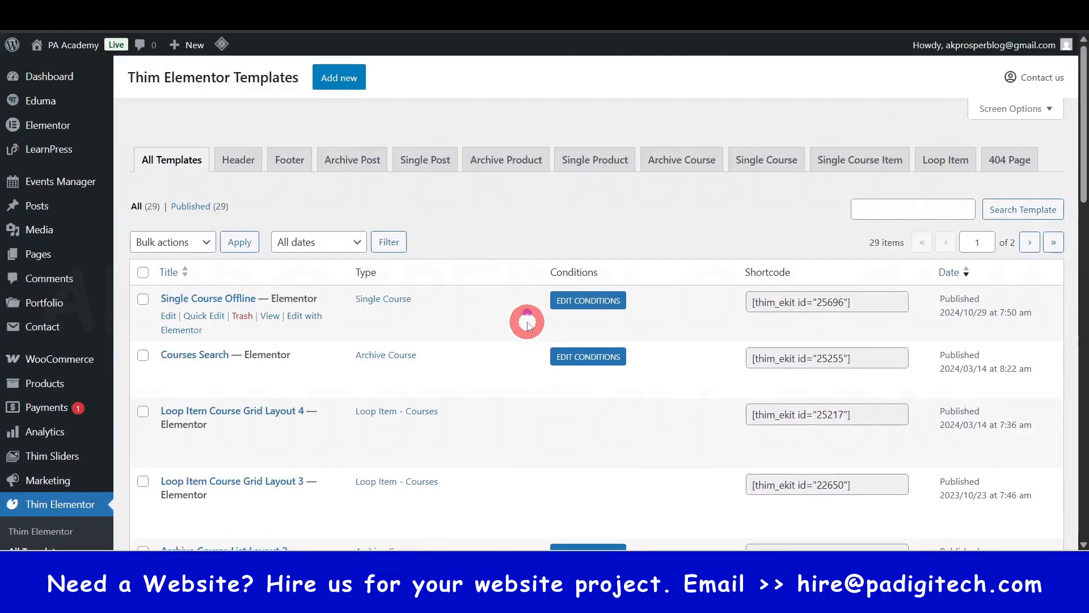
left_click(241, 163)
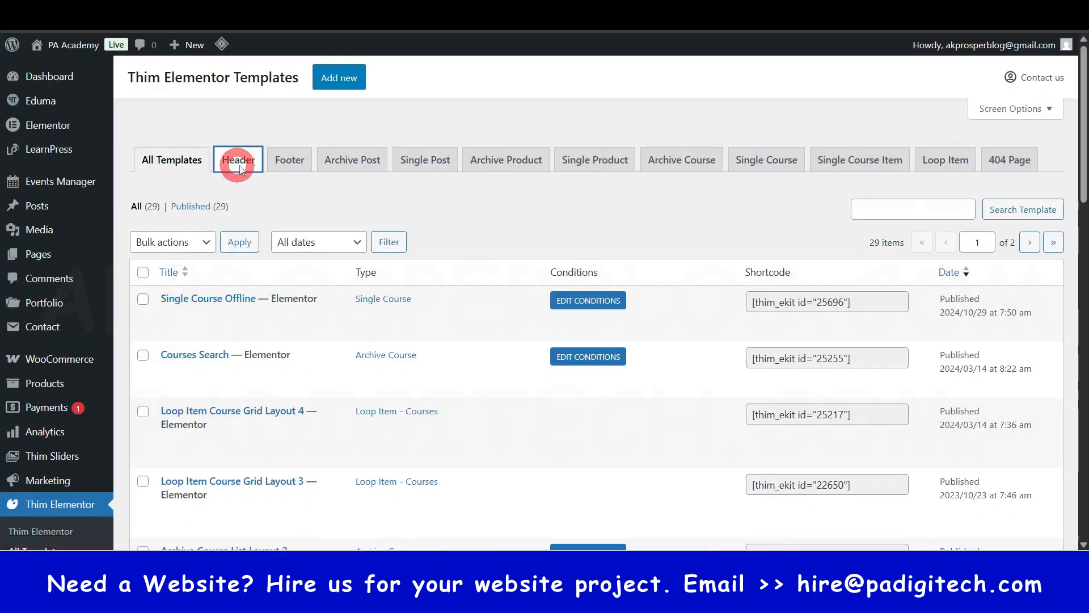
- Compare the Header template with the live homepage's header, view the template, and open it for editing with Elementor
mouse_move(185, 305)
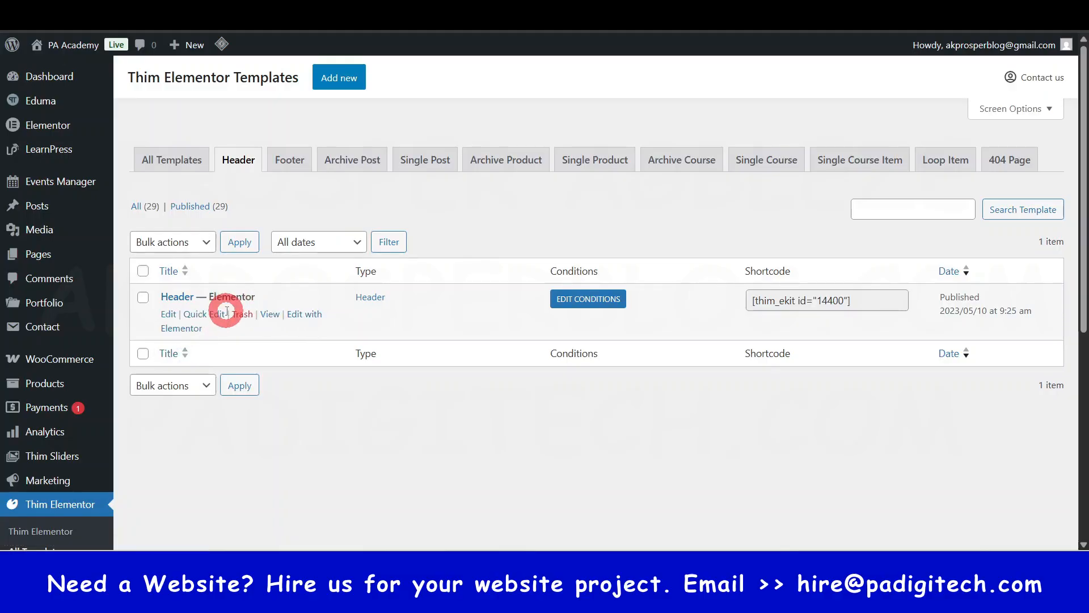
left_click(825, 10)
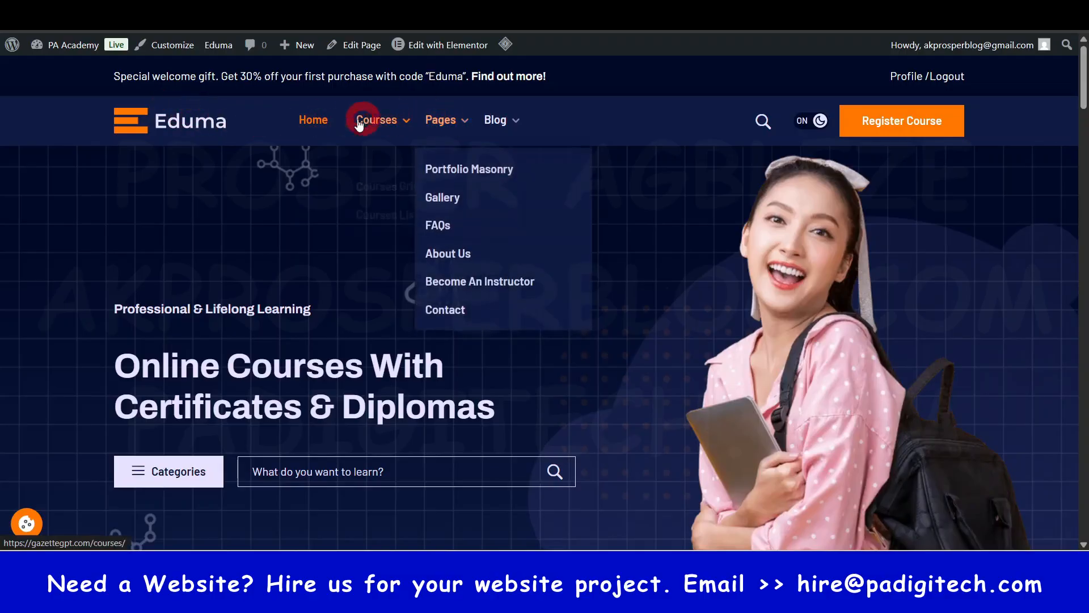
mouse_move(363, 120)
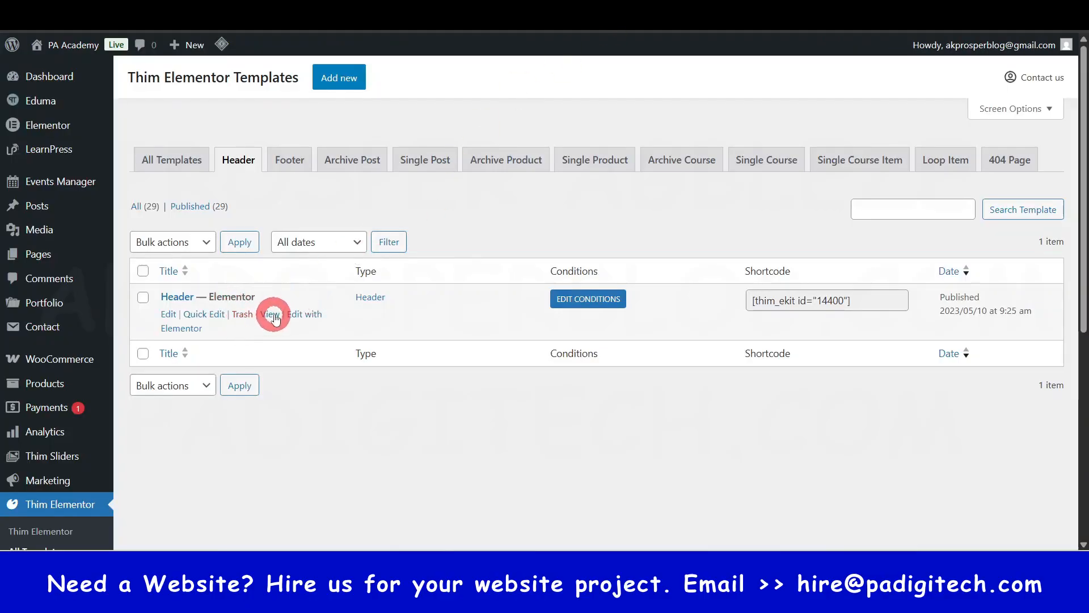
left_click(271, 315, "ctrl")
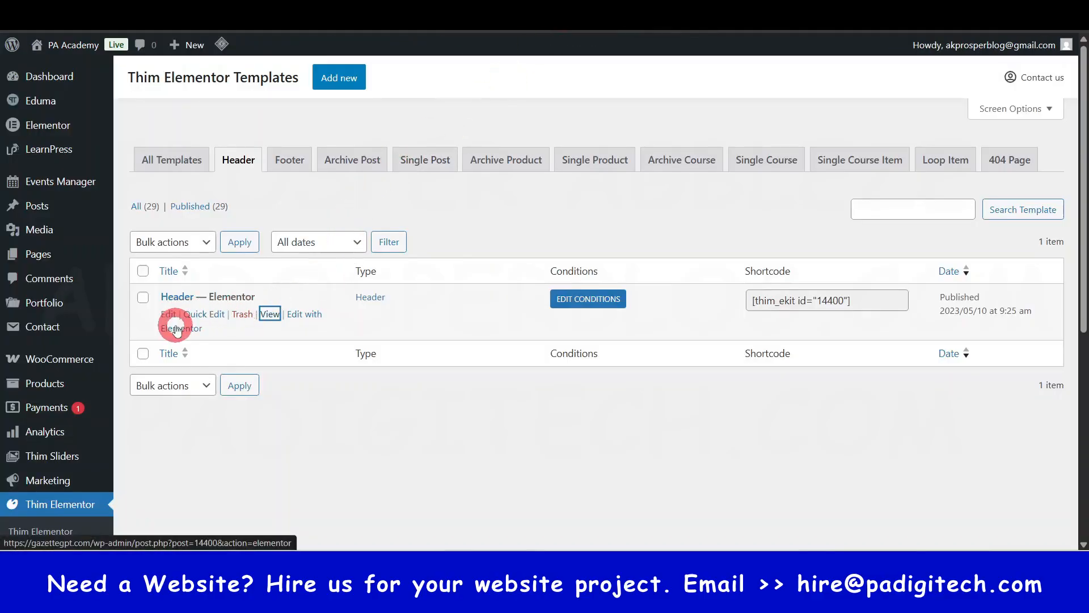
left_click(308, 318, "ctrl")
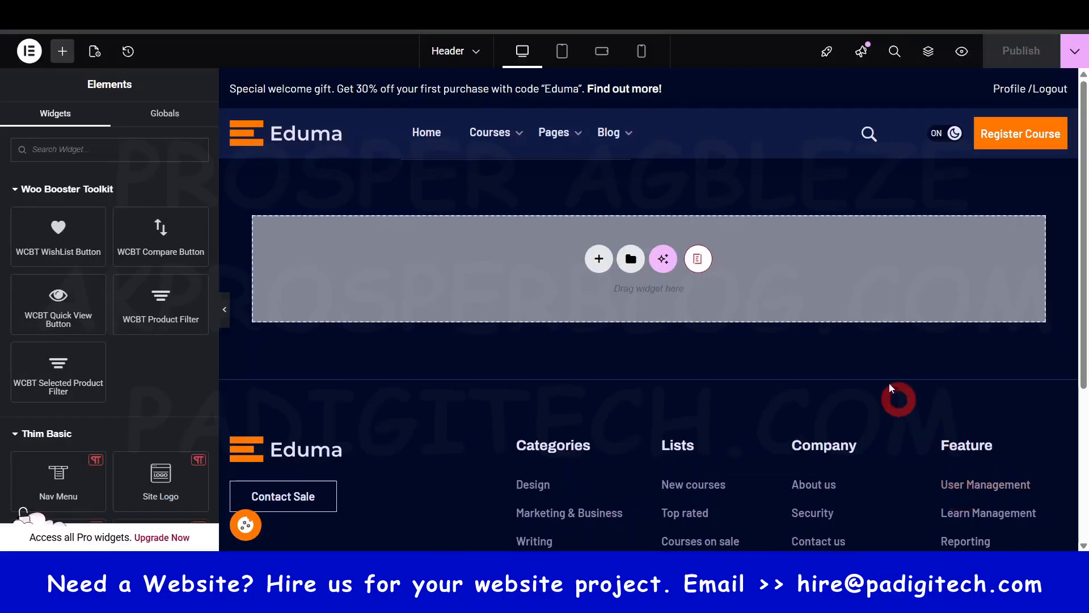
mouse_move(554, 149)
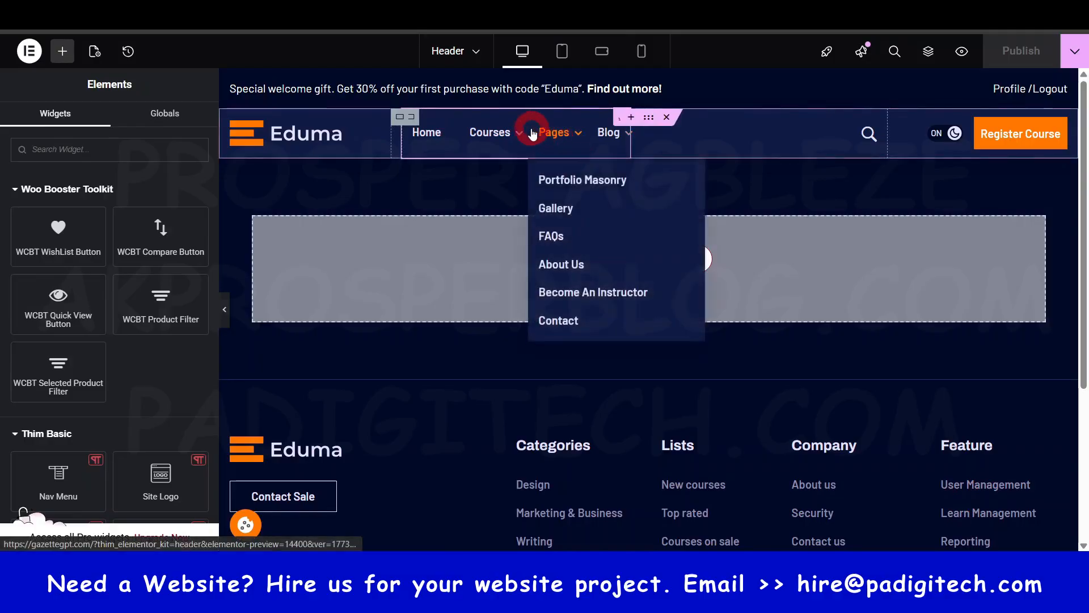
left_click(687, 598)
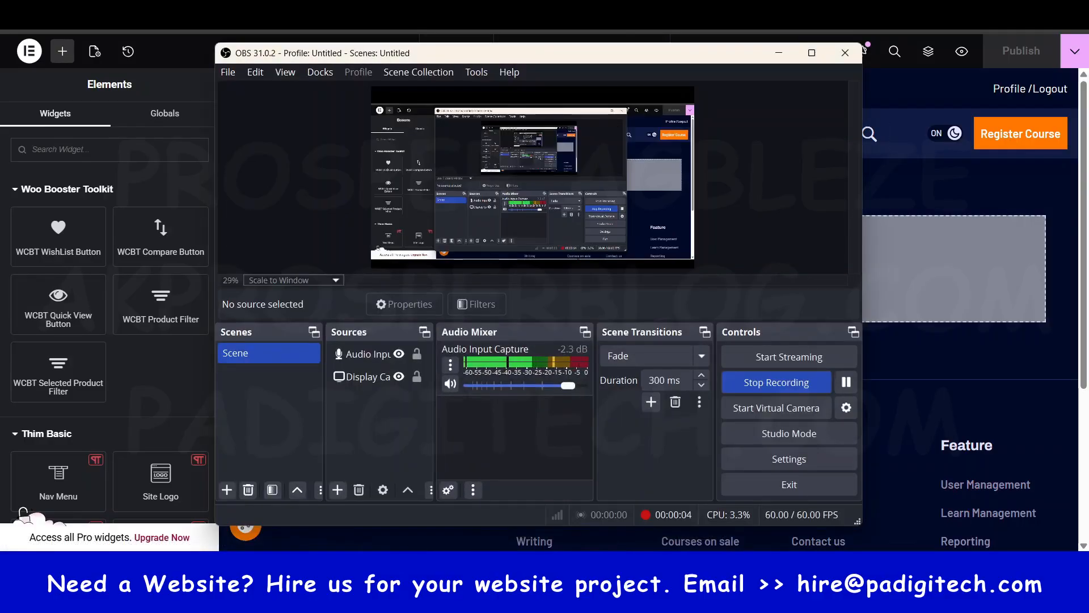
left_click(687, 598)
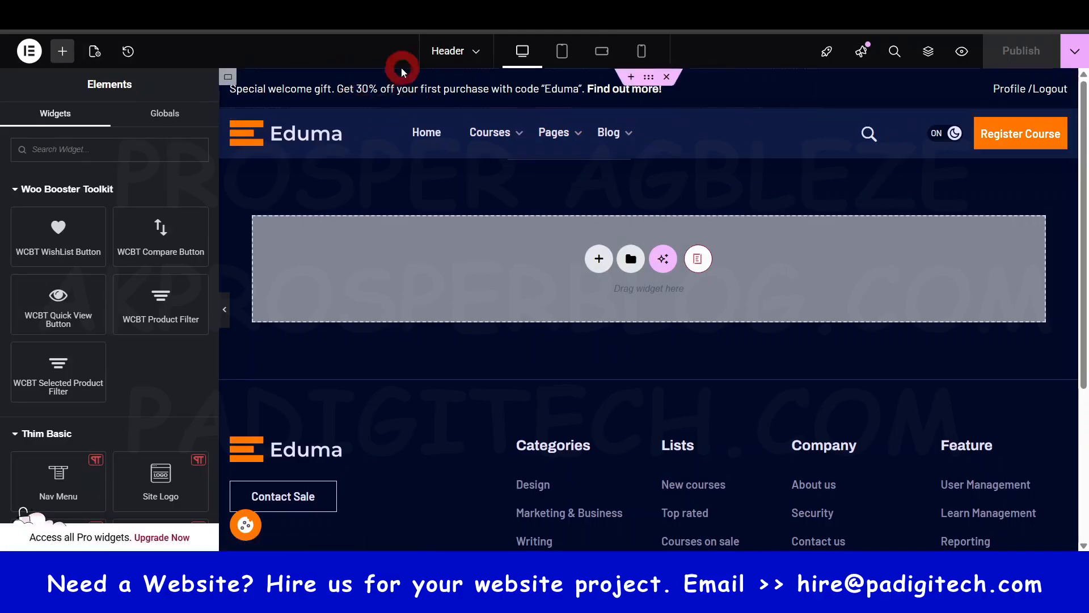
- Open the header's welcome gift text for editing and examine the "Find out more!" link and the link insertion option on "purchase"
left_click(437, 89)
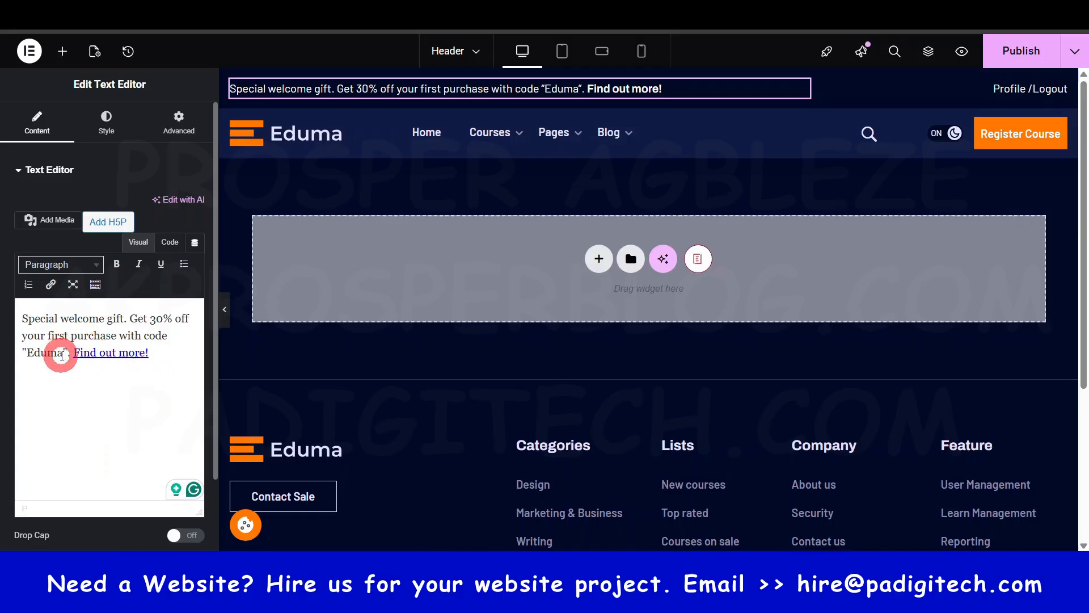
left_click(115, 356)
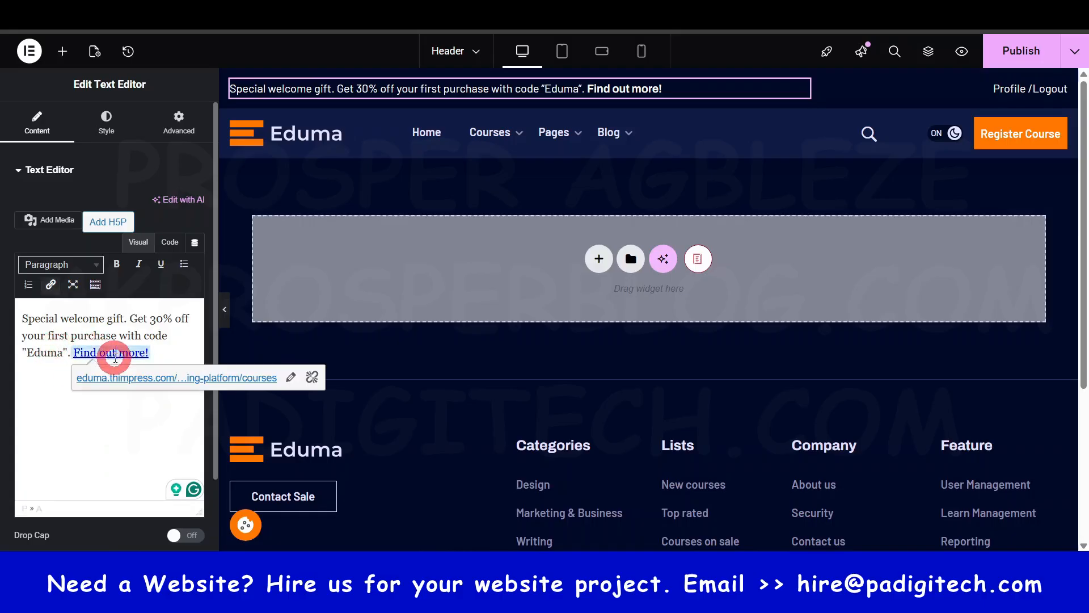
left_click(133, 341)
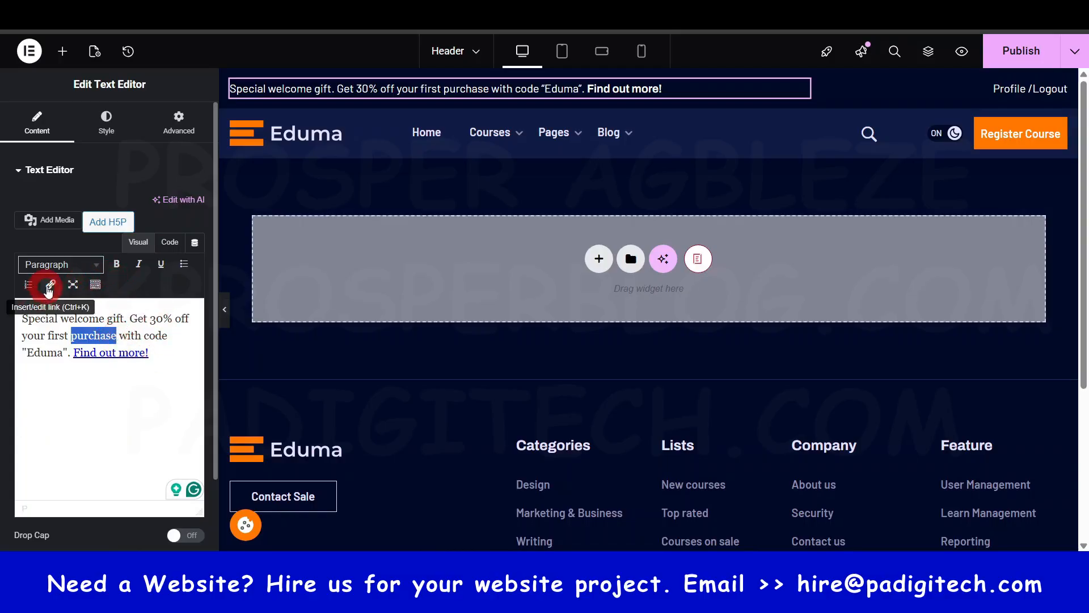
left_click(50, 285)
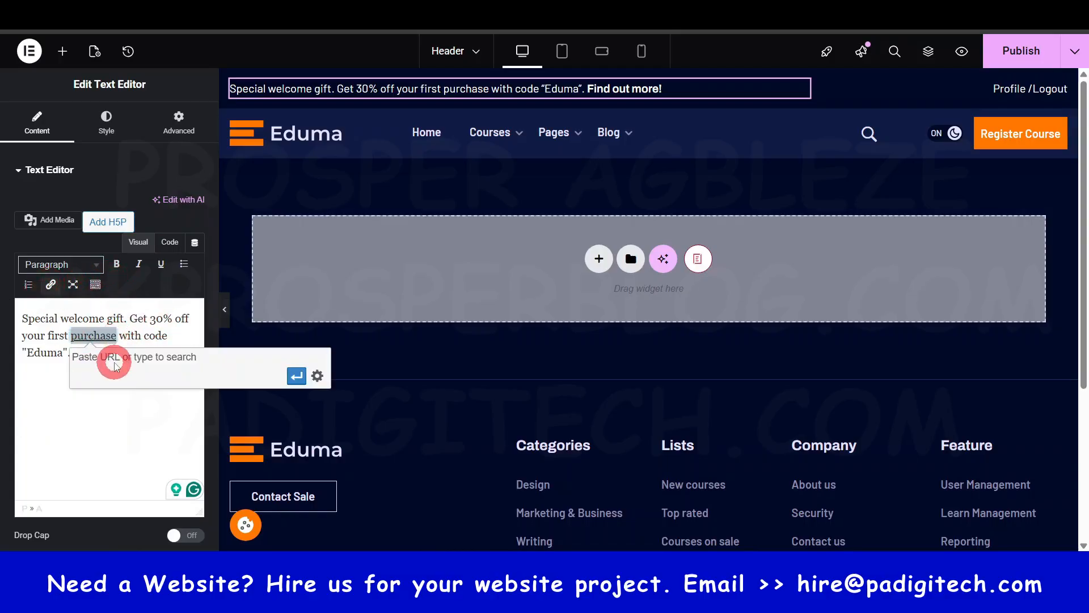
left_click(53, 331)
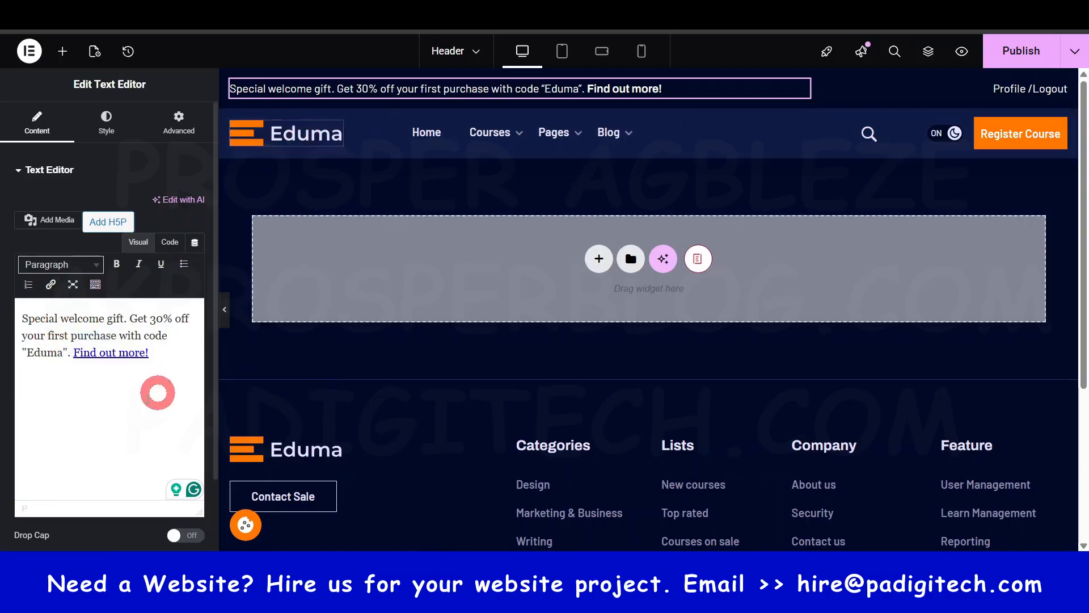
left_click(104, 412)
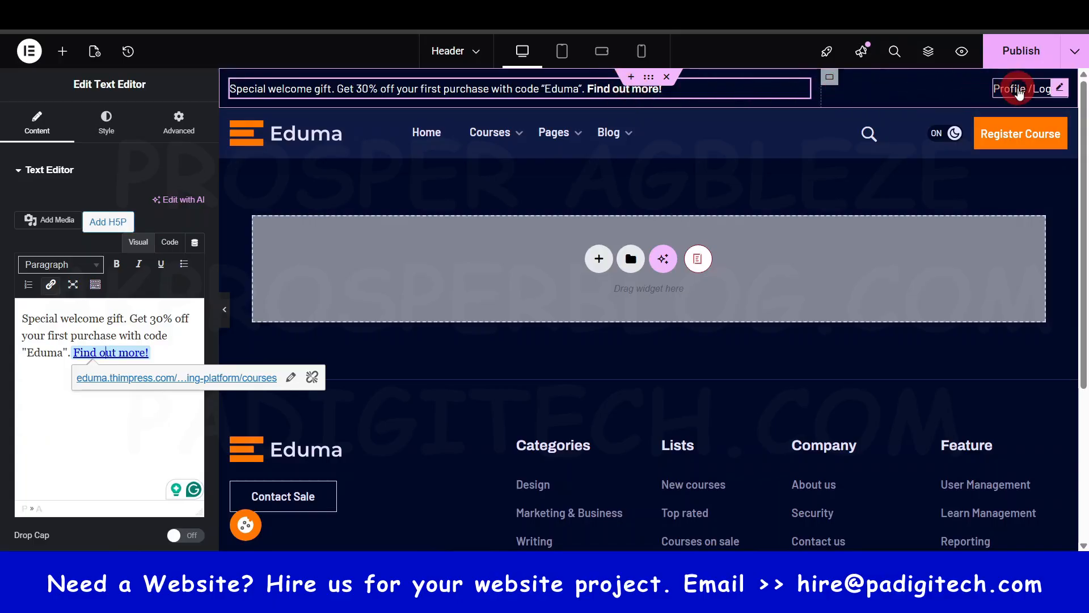
- Edit the header's Profile/Logout login popup, try out Show Sub Info User, and set the layout to Icon & Text
left_click(1028, 95)
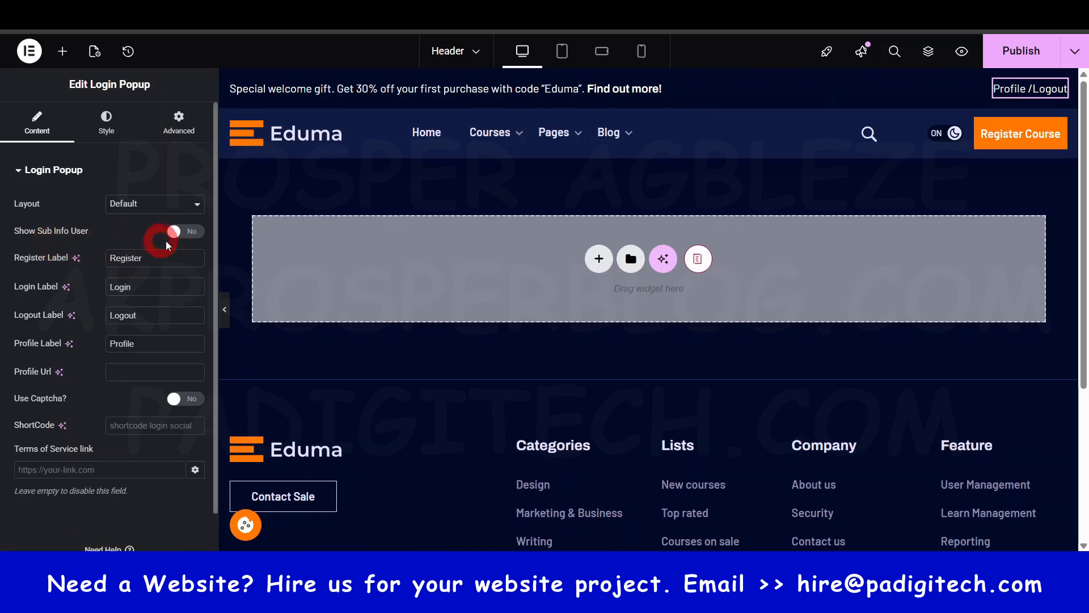
left_click(178, 232)
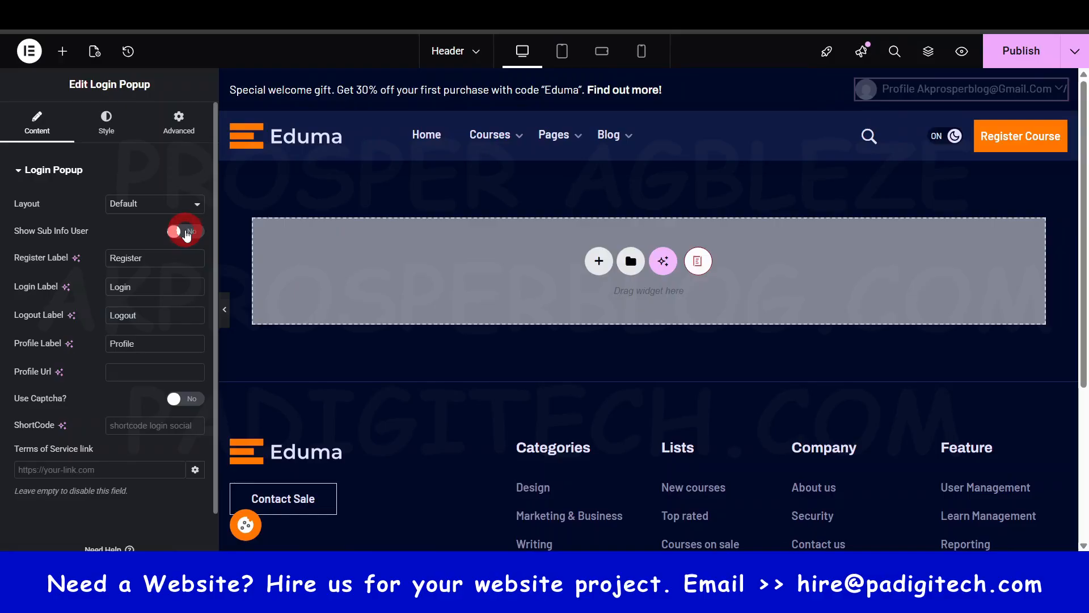
left_click(170, 206)
left_click(170, 205)
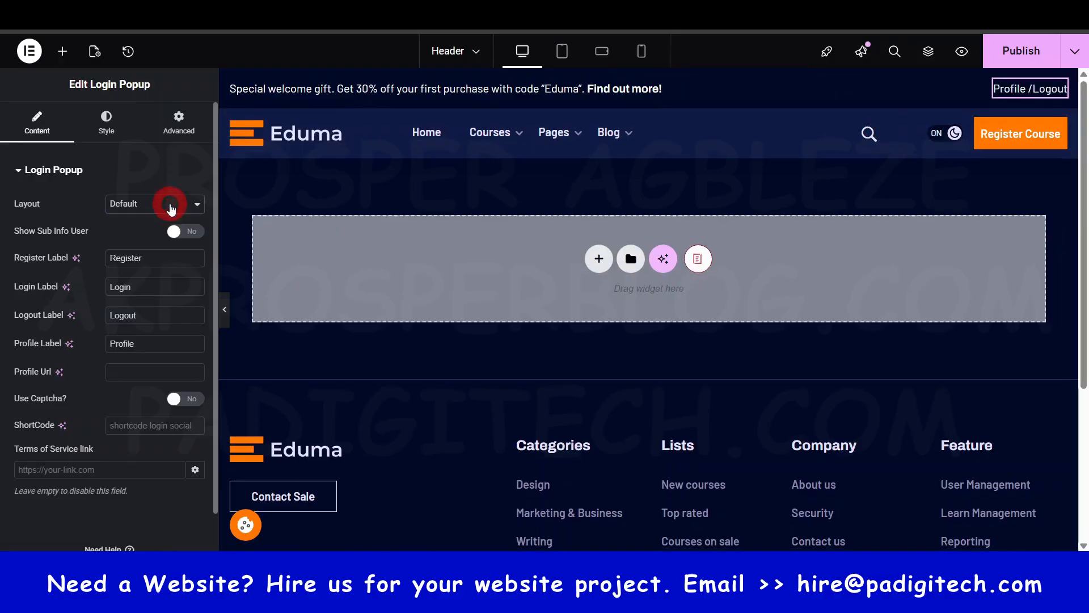
left_click(170, 205)
left_click(142, 256)
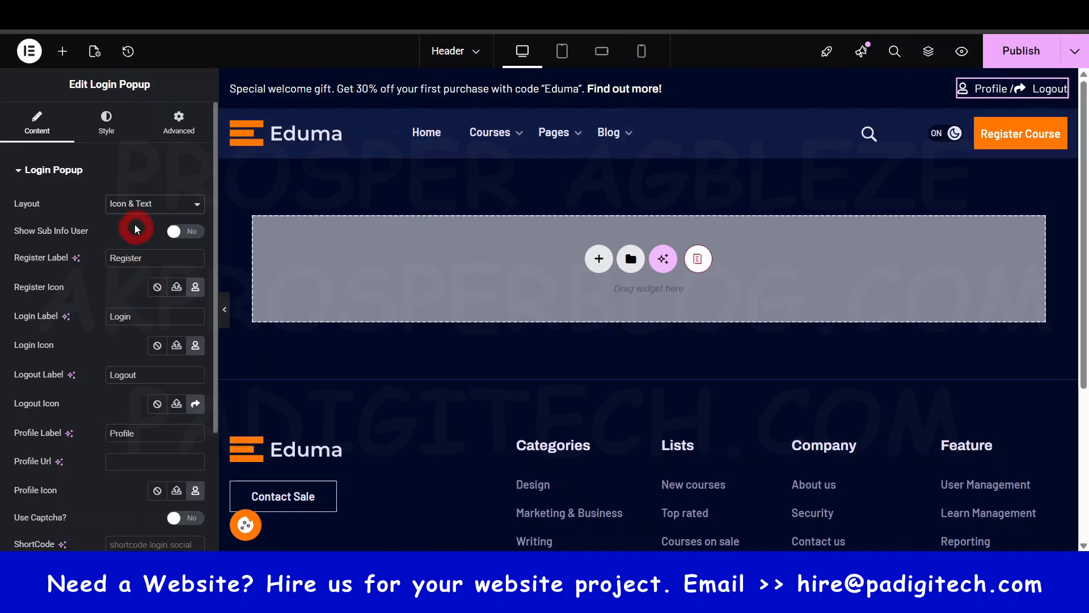
- Review the login popup's remaining label and icon options and its Register Label style settings
scroll(123, 359, "down", 3)
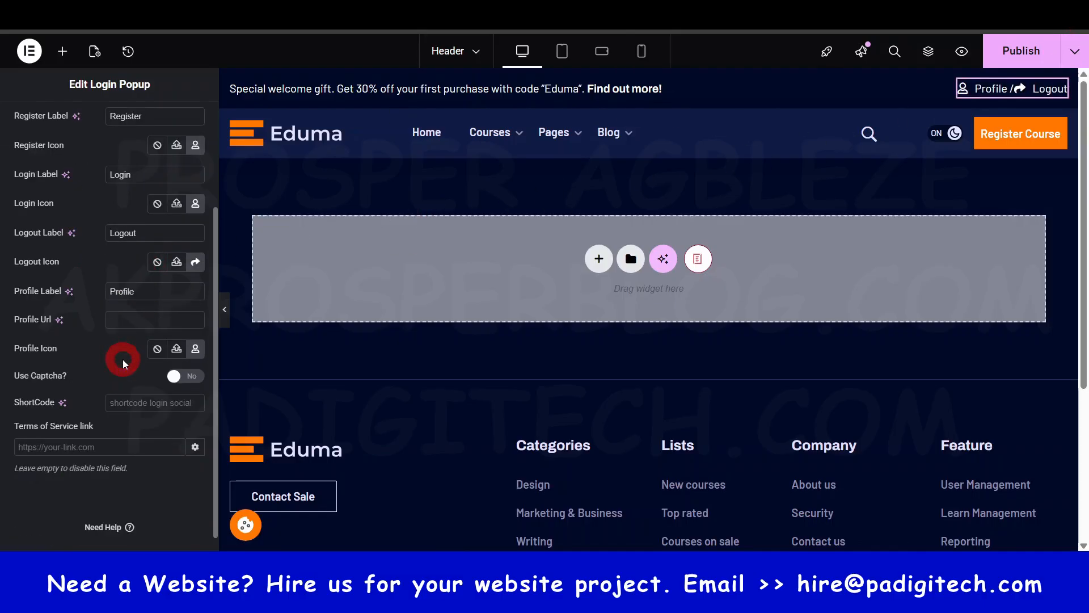
scroll(121, 340, "up", 3)
left_click(106, 120)
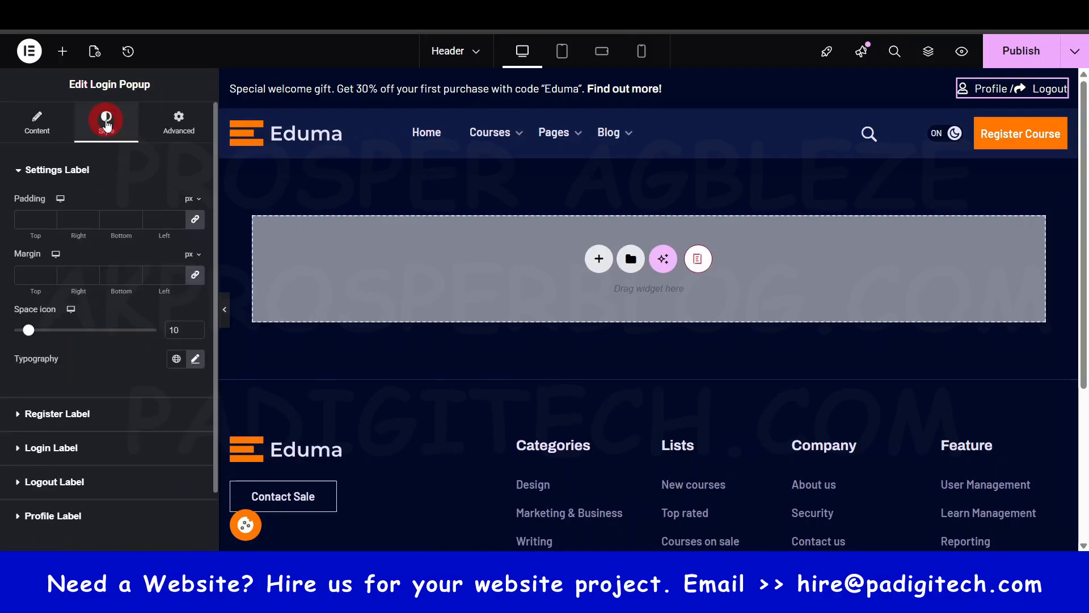
scroll(102, 344, "down", 2)
left_click(84, 347)
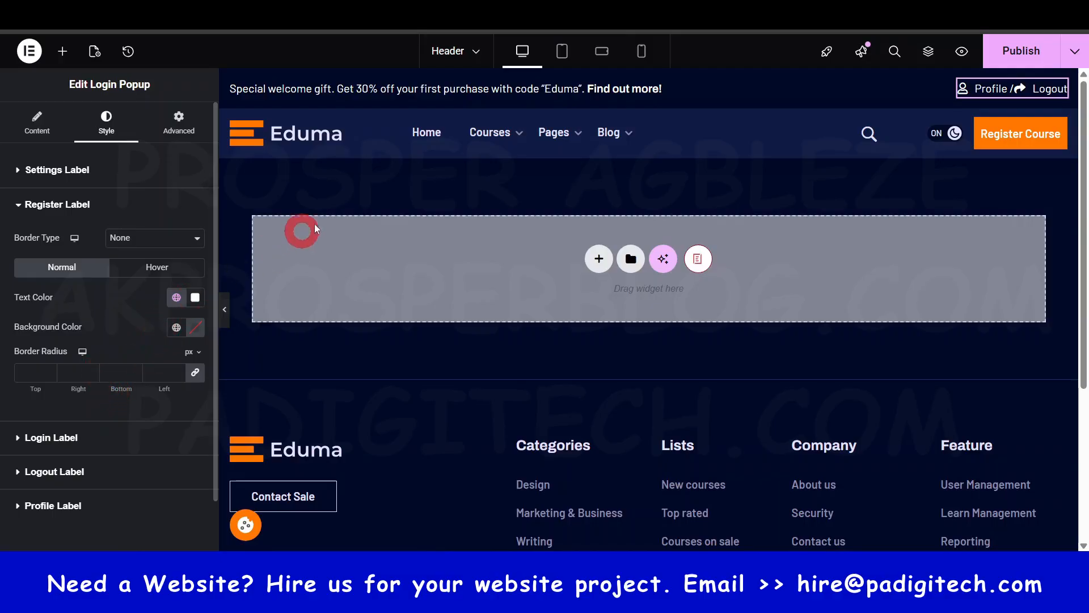
- Examine the Eduma header logo's icon settings and the icon library, closing the library without choosing an icon
left_click(312, 144)
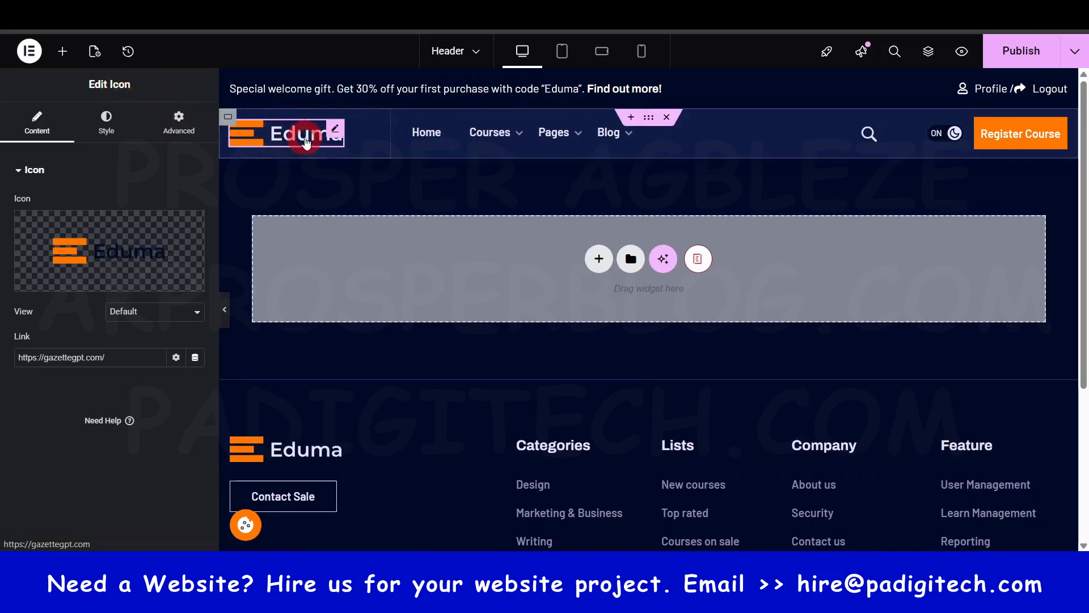
mouse_move(159, 264)
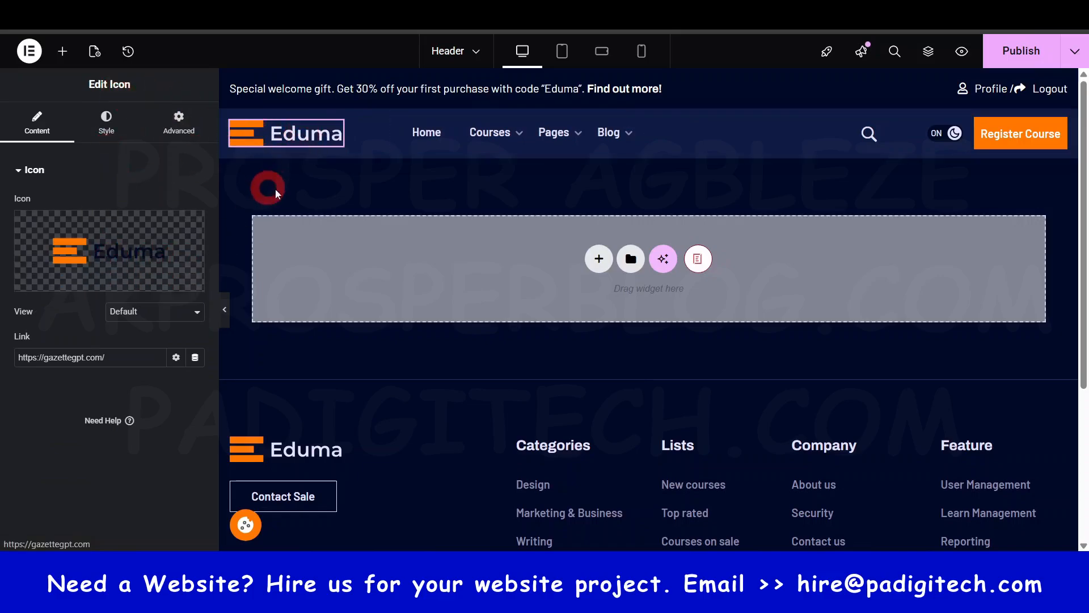
left_click(111, 248)
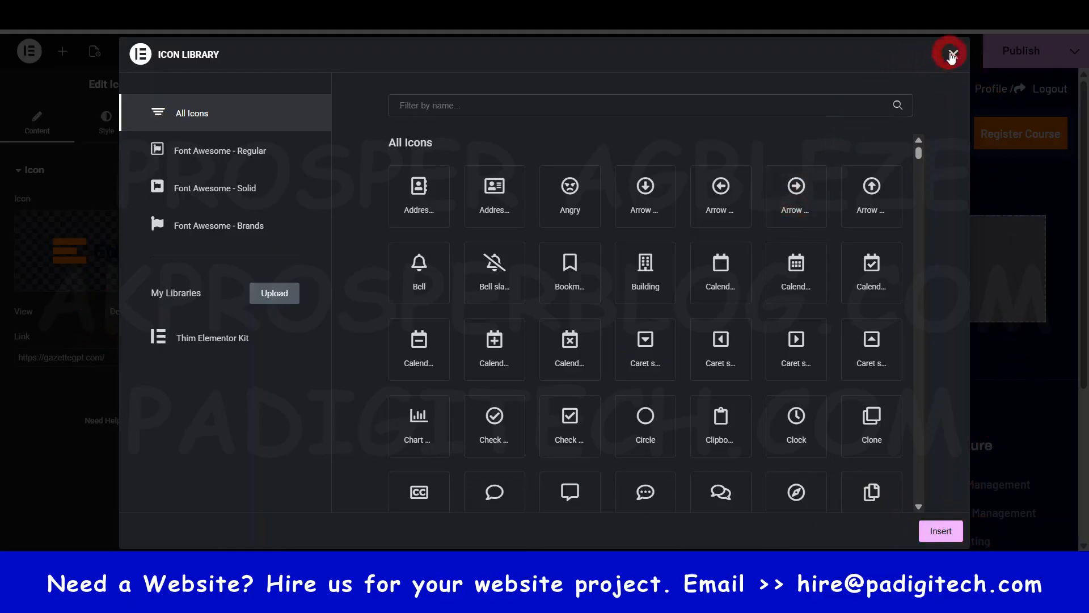
left_click(953, 55)
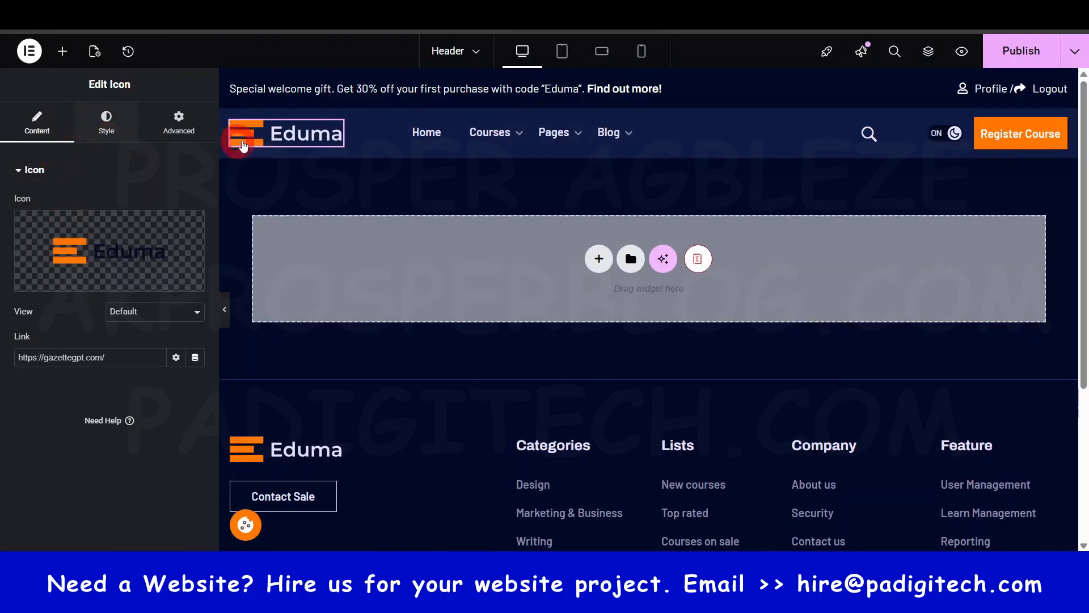
- Delete the Eduma logo from the header and place a Site Logo widget in its empty column
right_click(337, 135)
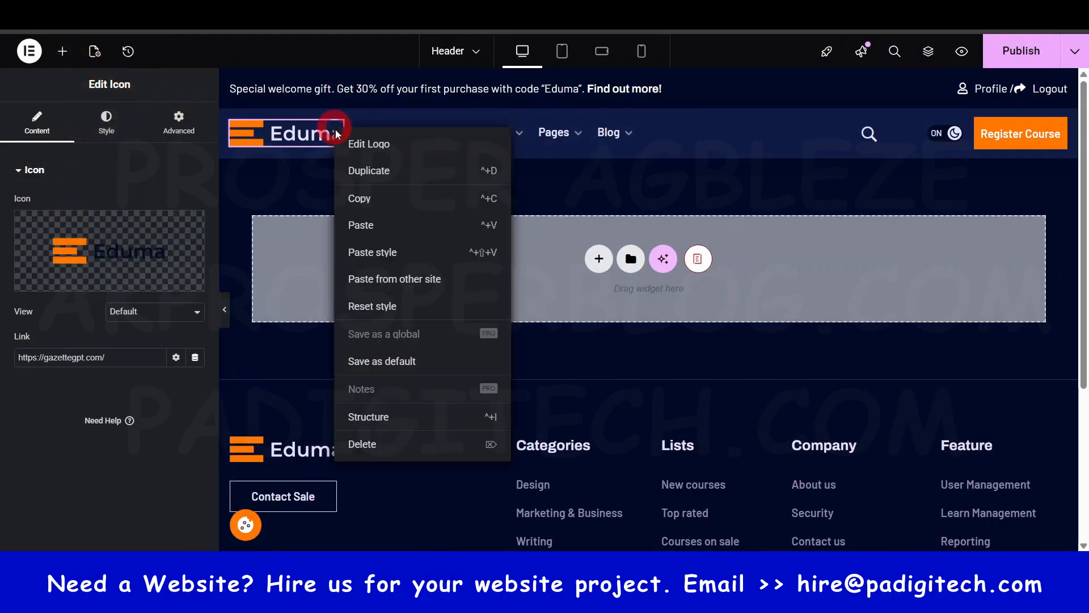
left_click(370, 444)
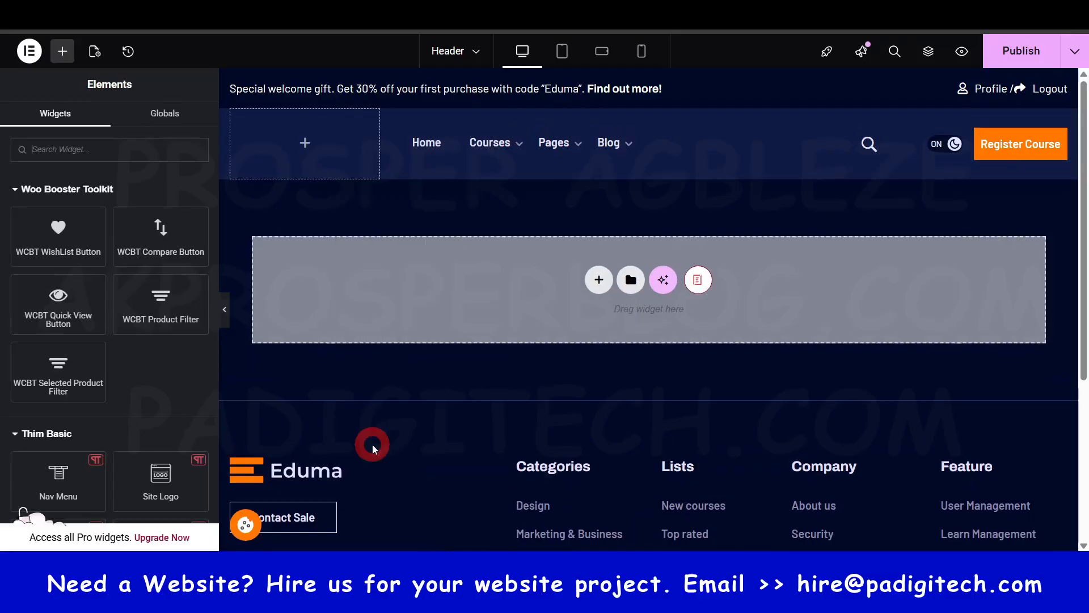
left_click(124, 141)
type("logo")
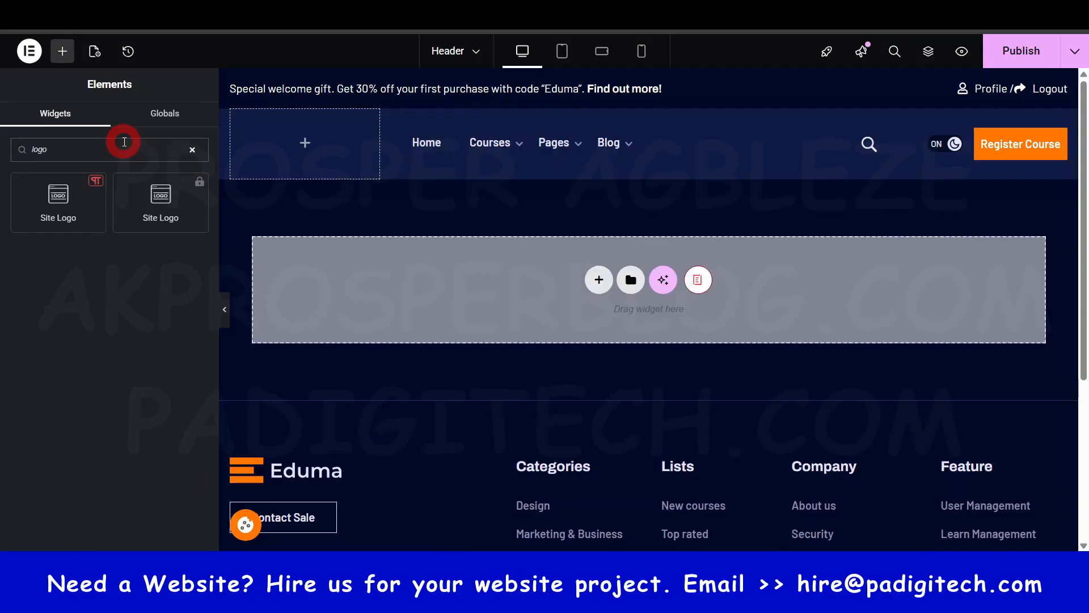
left_click_drag(58, 197, 300, 145)
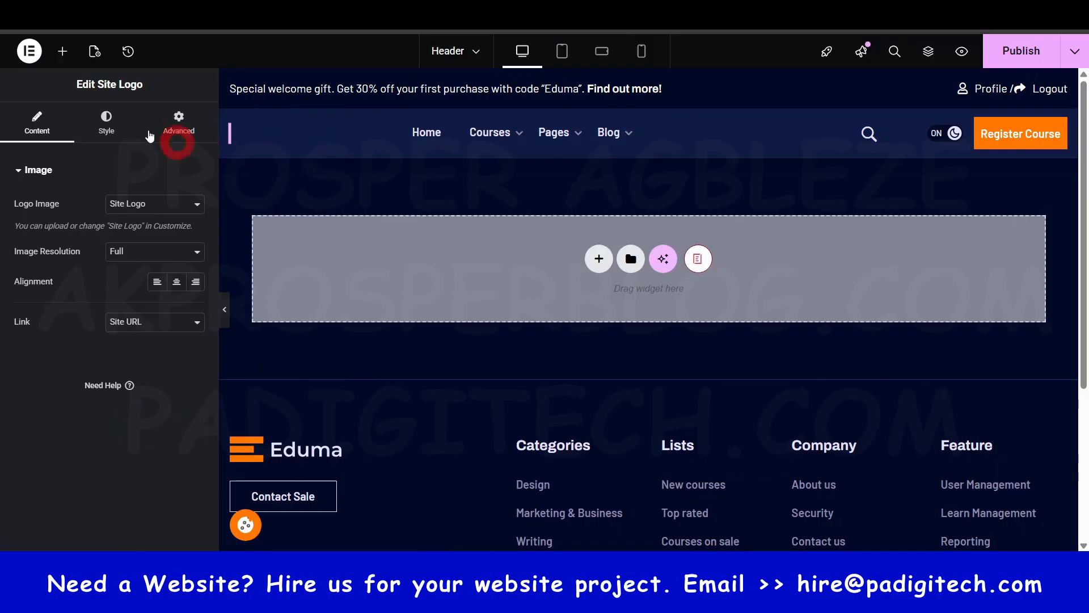
- Find the Image widget and place it in the header's logo area
left_click(63, 51)
type("i age")
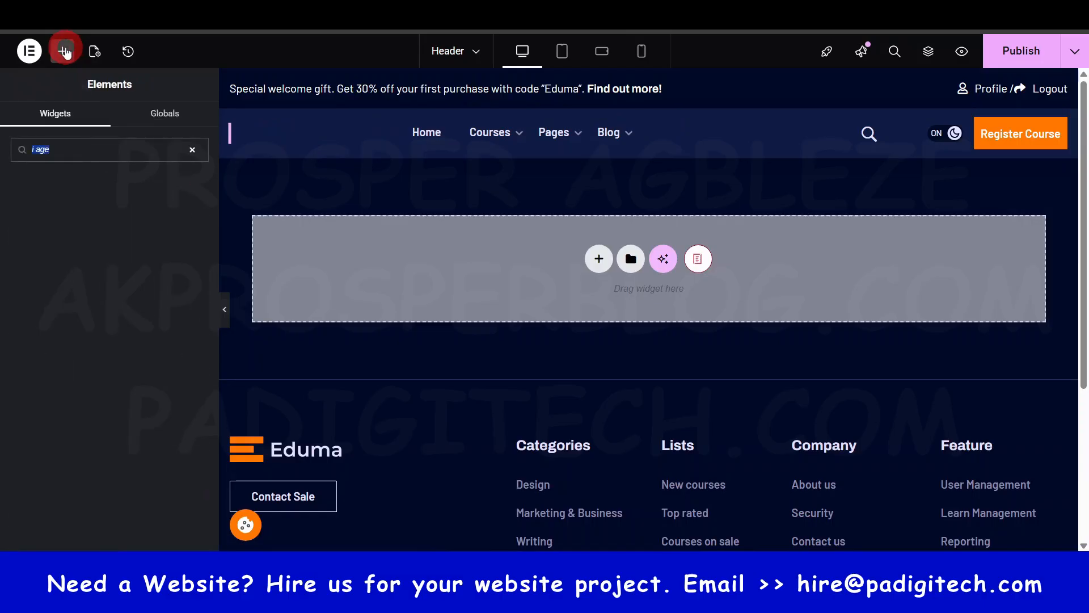
type("imag")
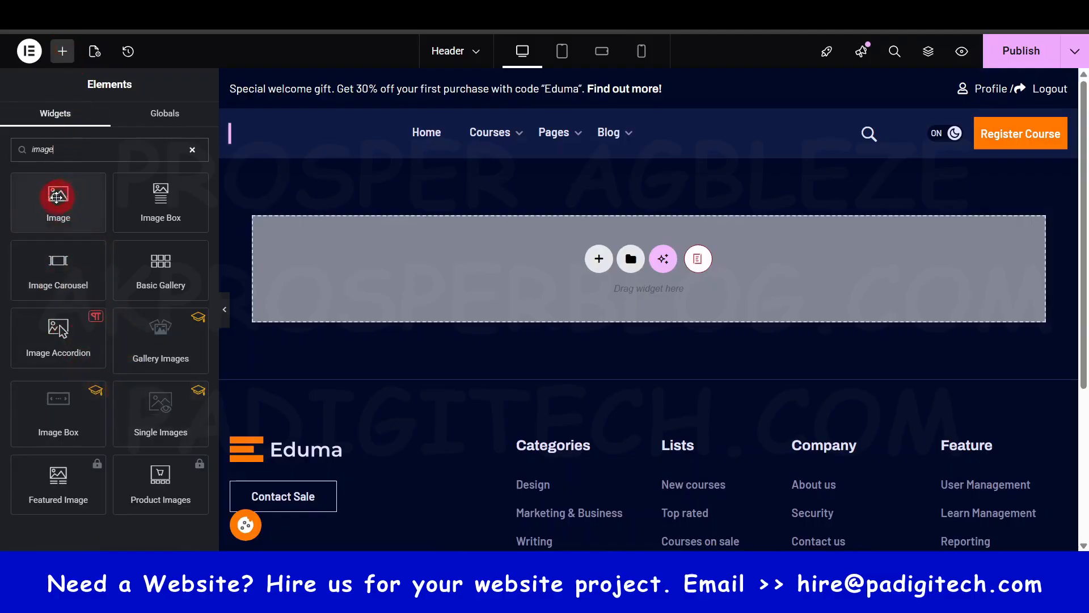
left_click_drag(55, 202, 312, 130)
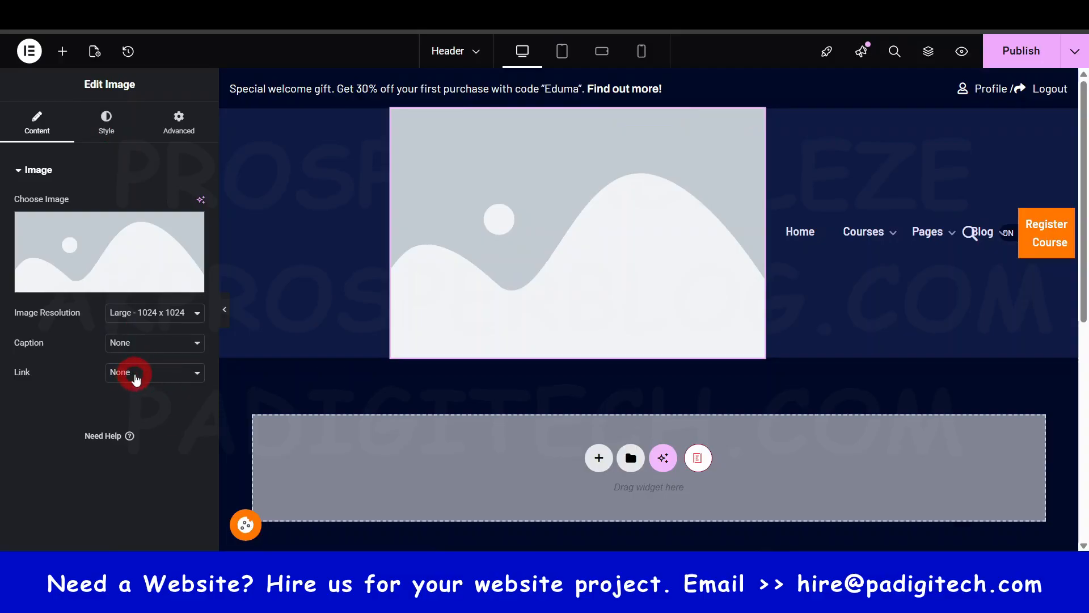
- Set the placeholder image's link to Custom URL and delete the Image widget from the header
left_click(136, 379)
left_click(123, 425)
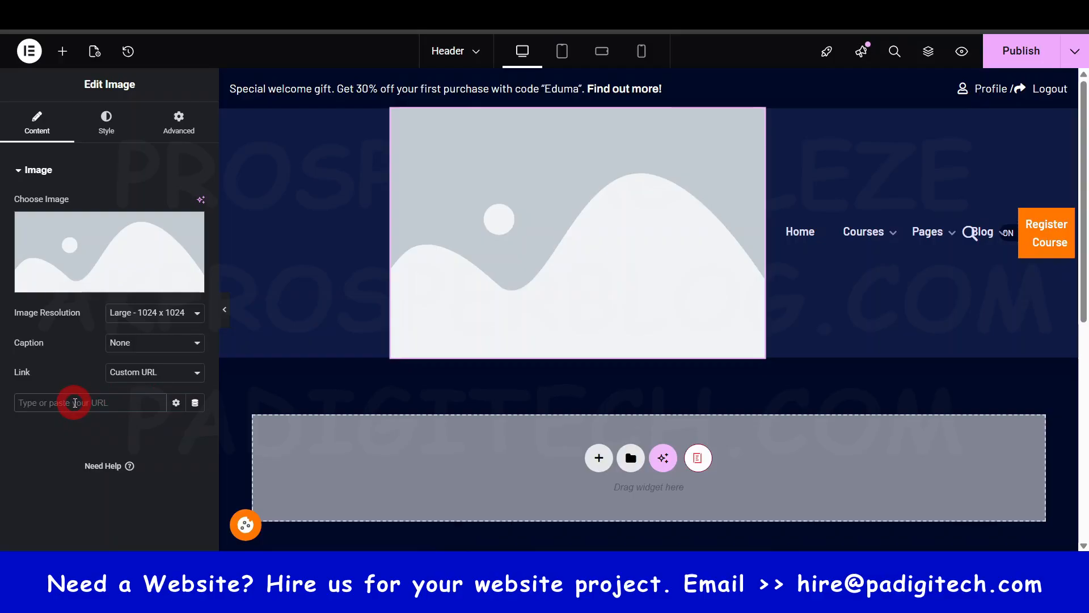
left_click(621, 246)
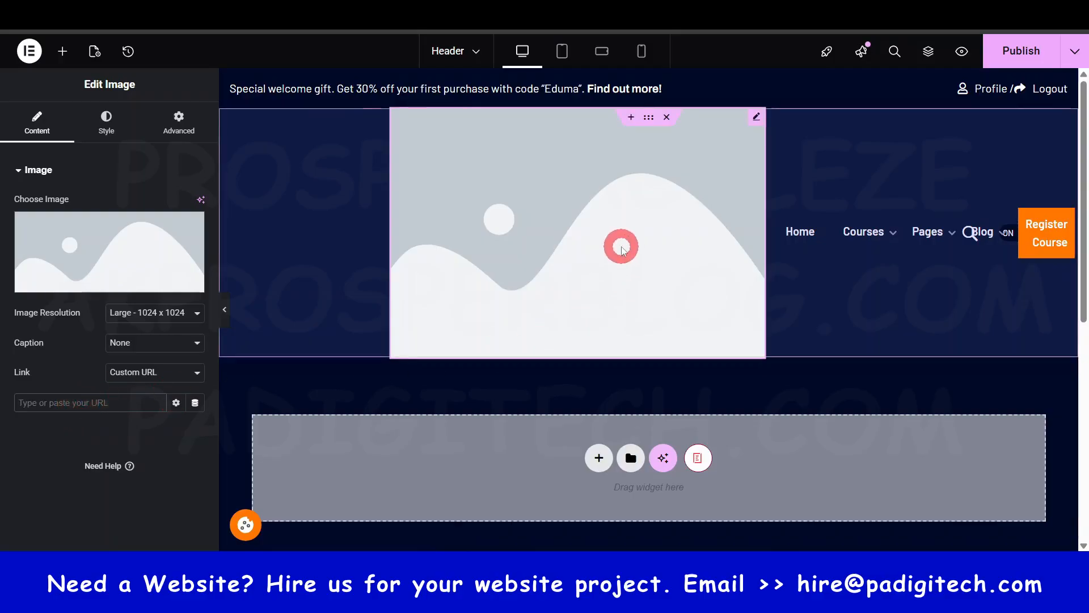
right_click(759, 114)
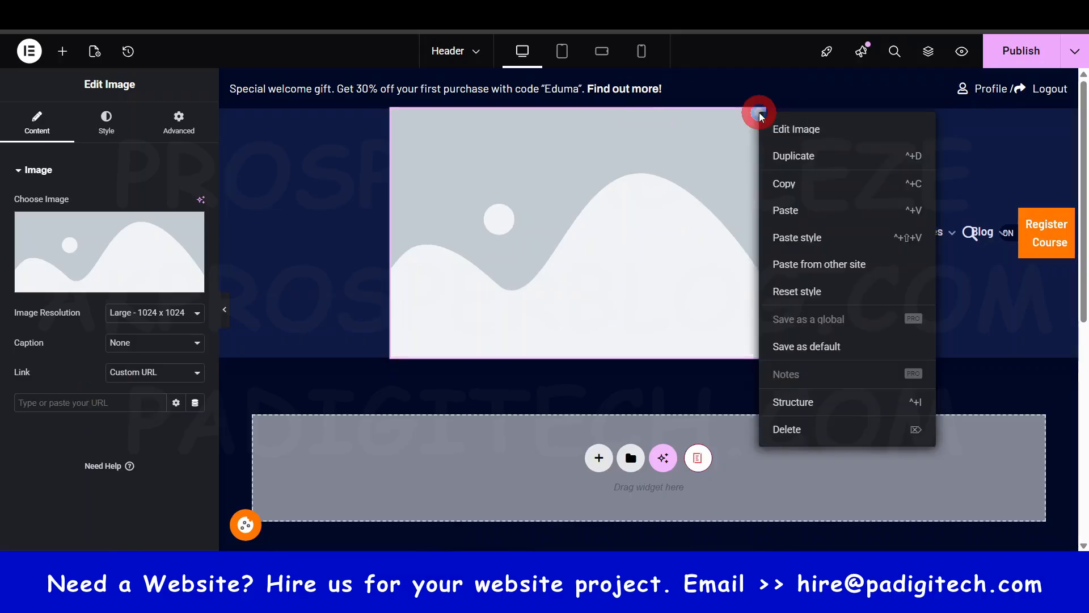
left_click(810, 430)
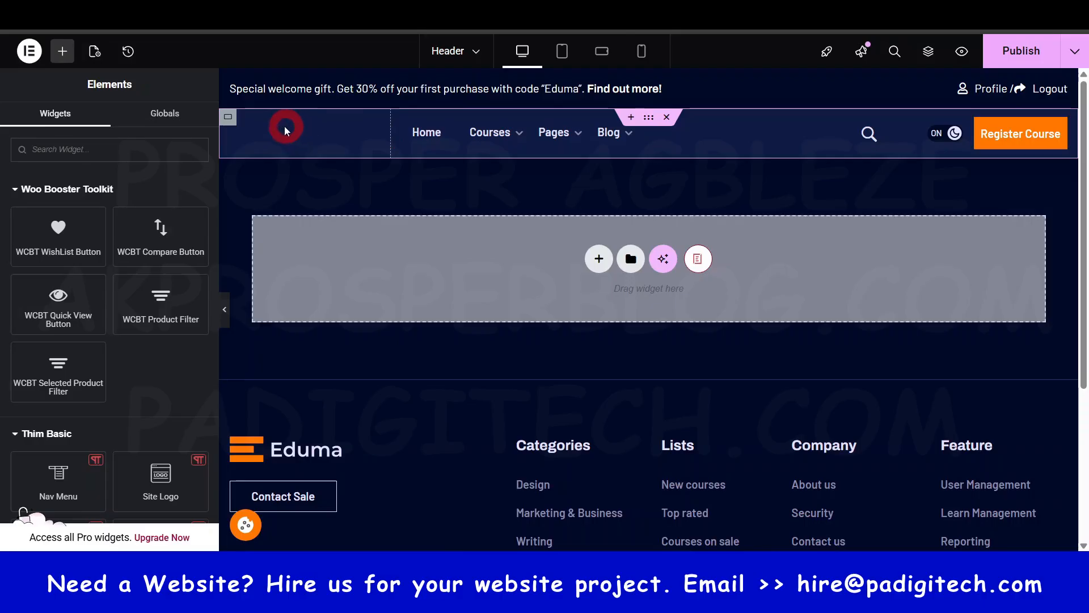
- Restore the header from the edit history to the state recorded as Icon Removed
left_click(128, 51)
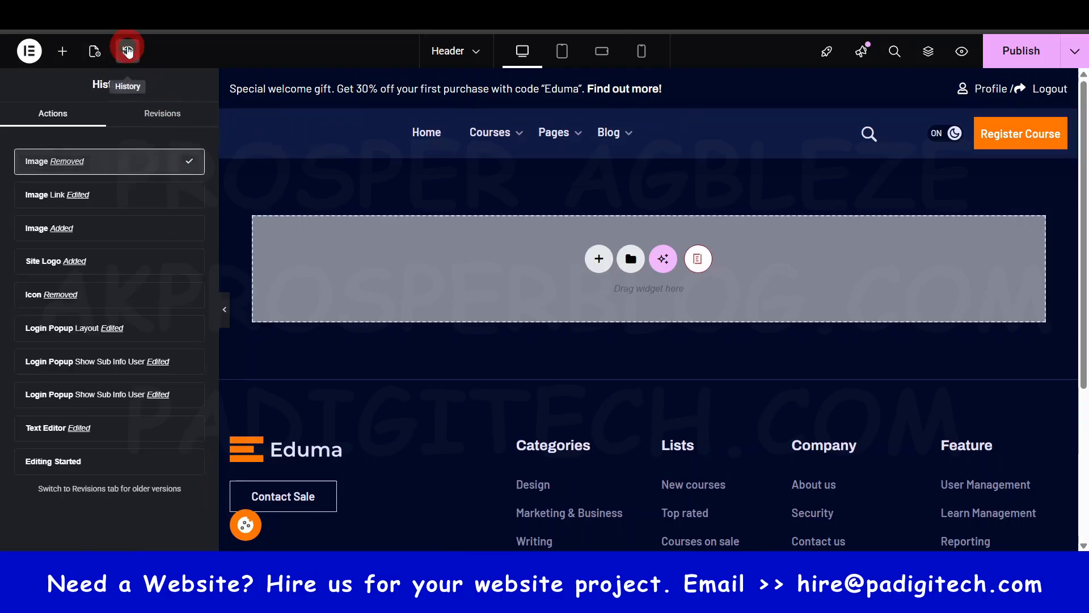
left_click(82, 262)
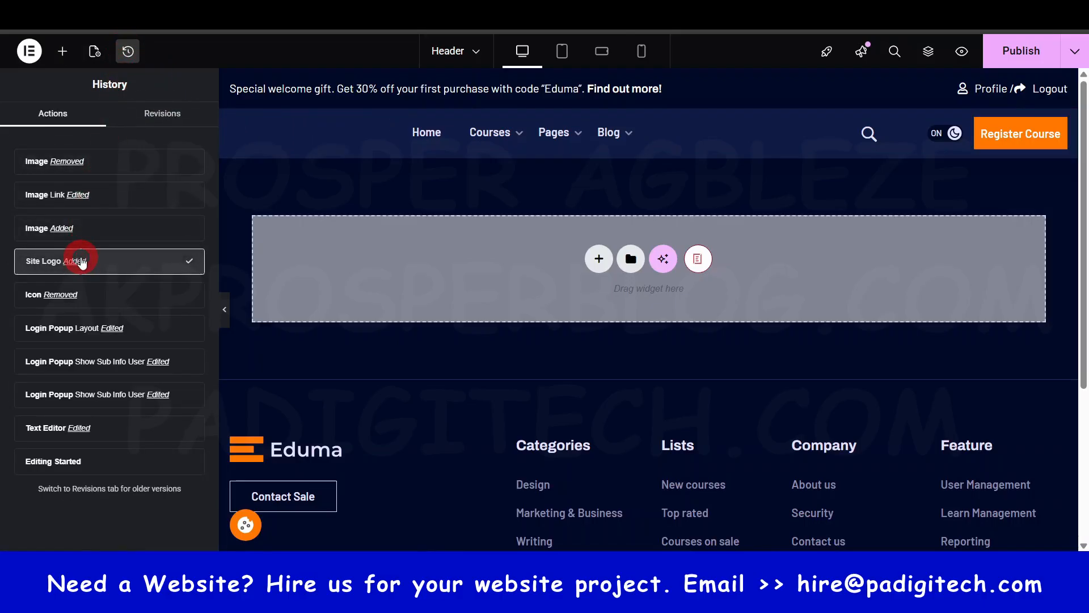
left_click(76, 290)
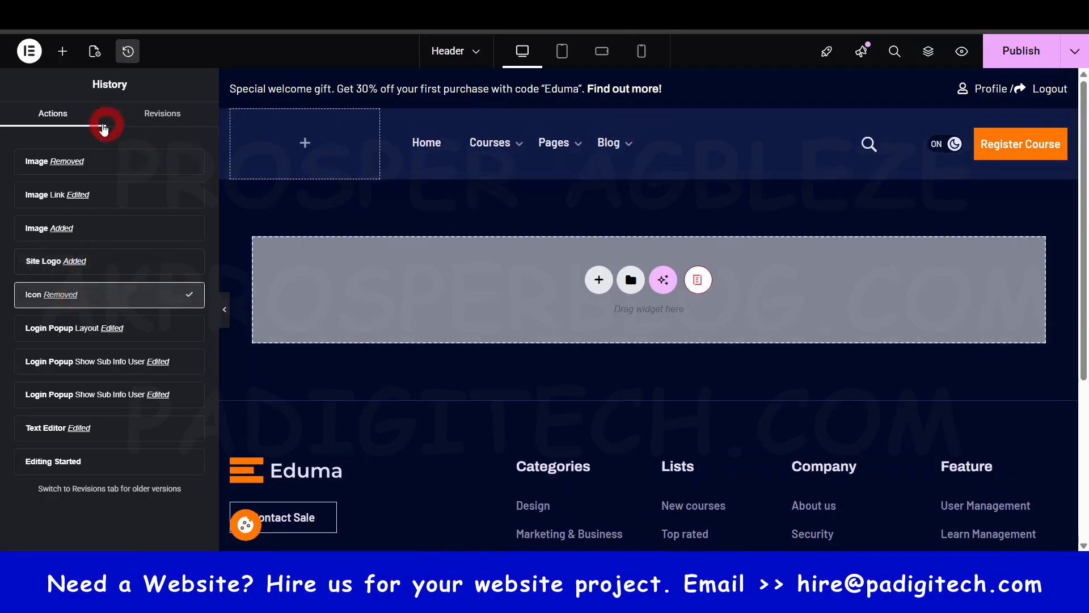
- Search the widgets for "logo" and place the Thim Site Logo widget in the header's empty logo column
left_click(69, 59)
left_click(105, 149)
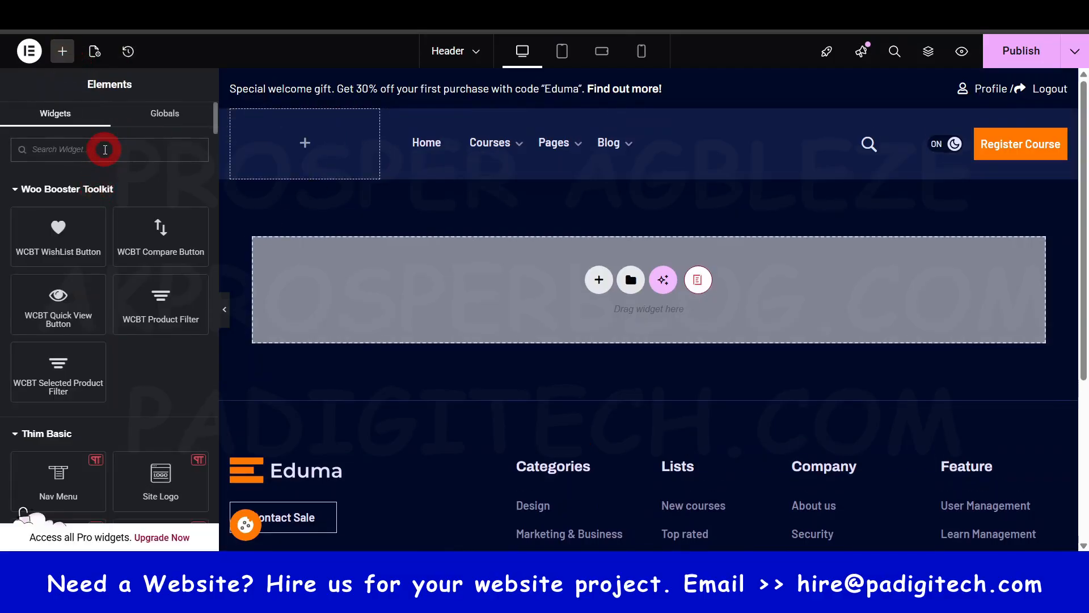
type("logo")
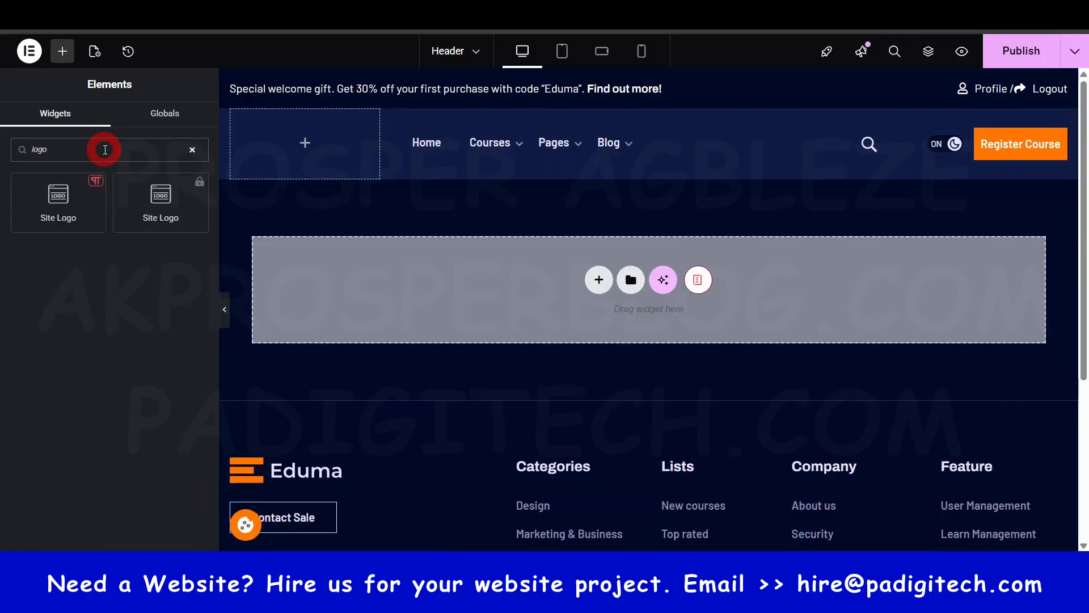
left_click_drag(51, 196, 298, 137)
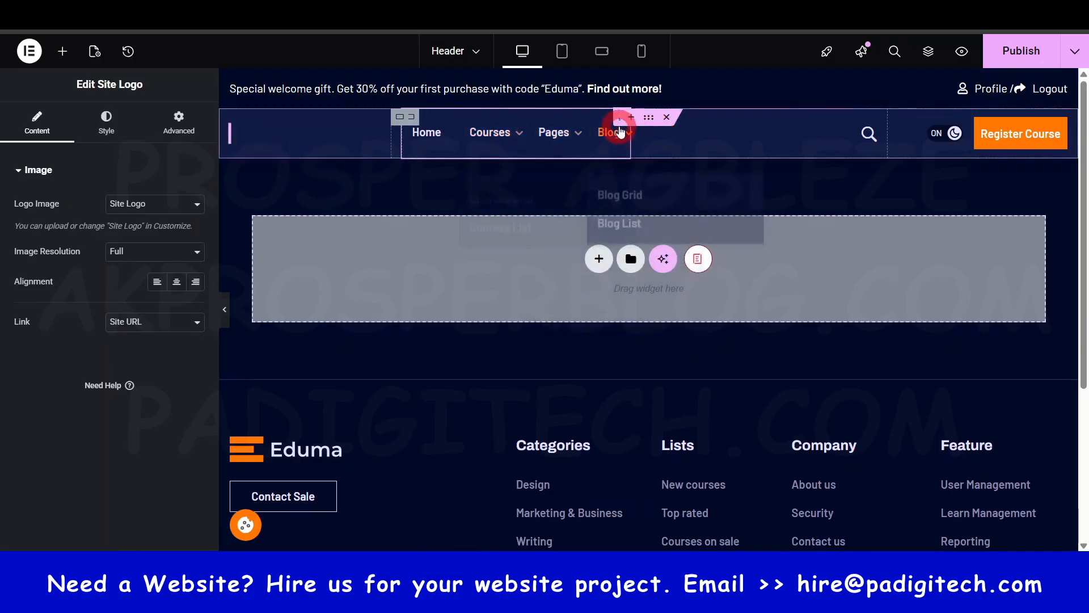
- Switch the header's Nav Menu widget to Main menu 1
left_click(458, 115)
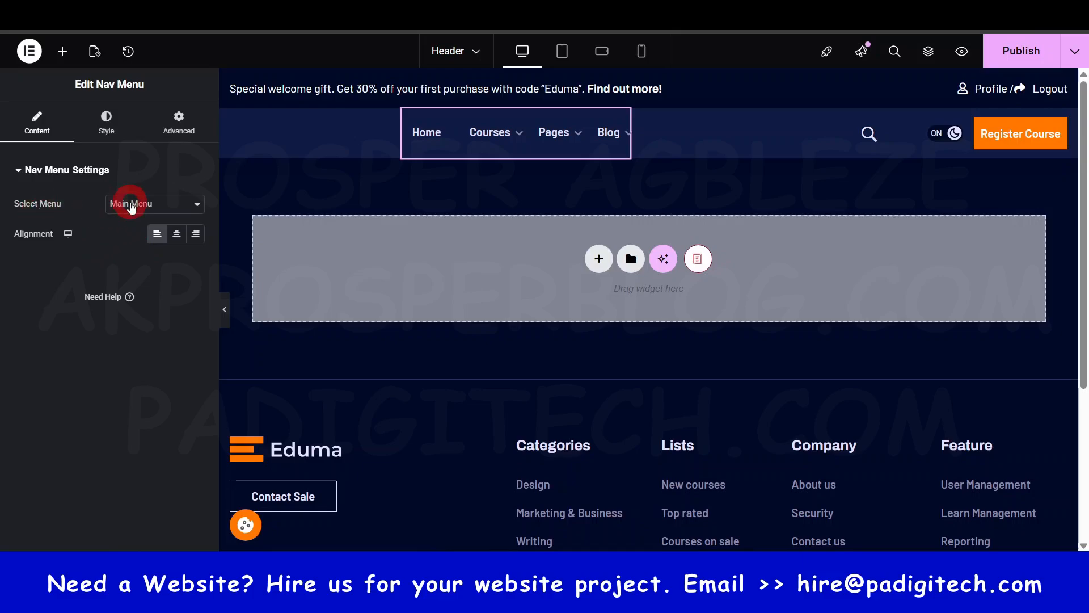
left_click(131, 205)
left_click(136, 256)
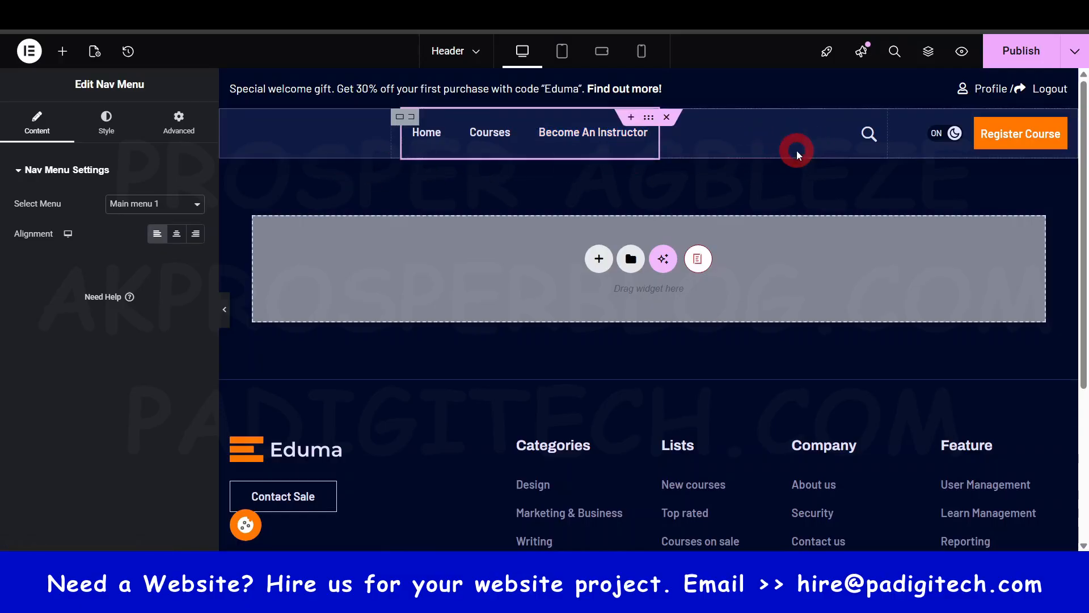
- Inspect the content settings of the header's Courses Searching widget and Dark Mode Switch, closing the search overlay
left_click(863, 136)
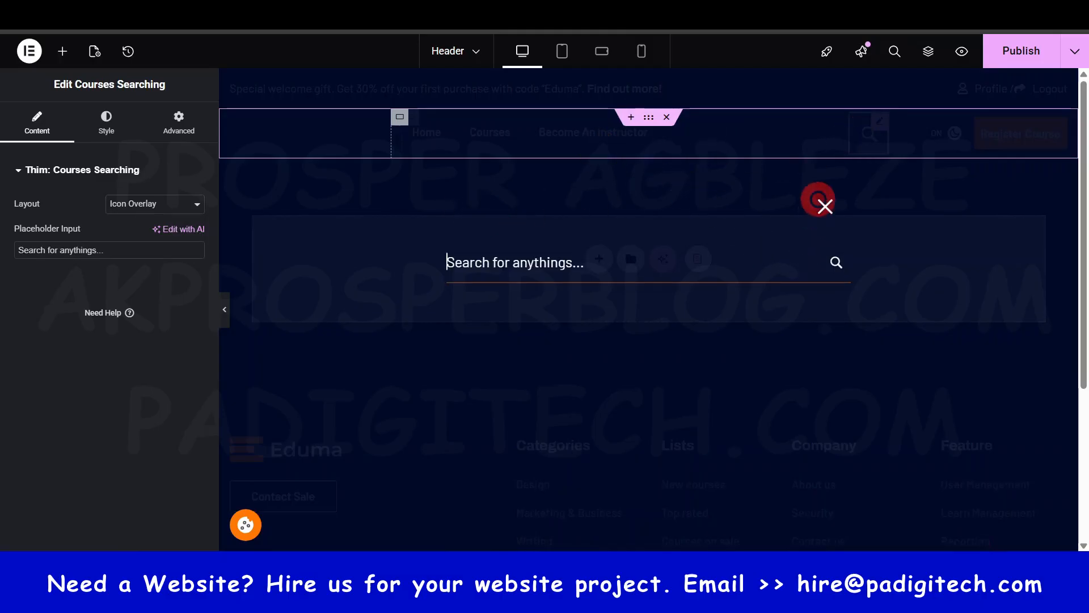
left_click(821, 204)
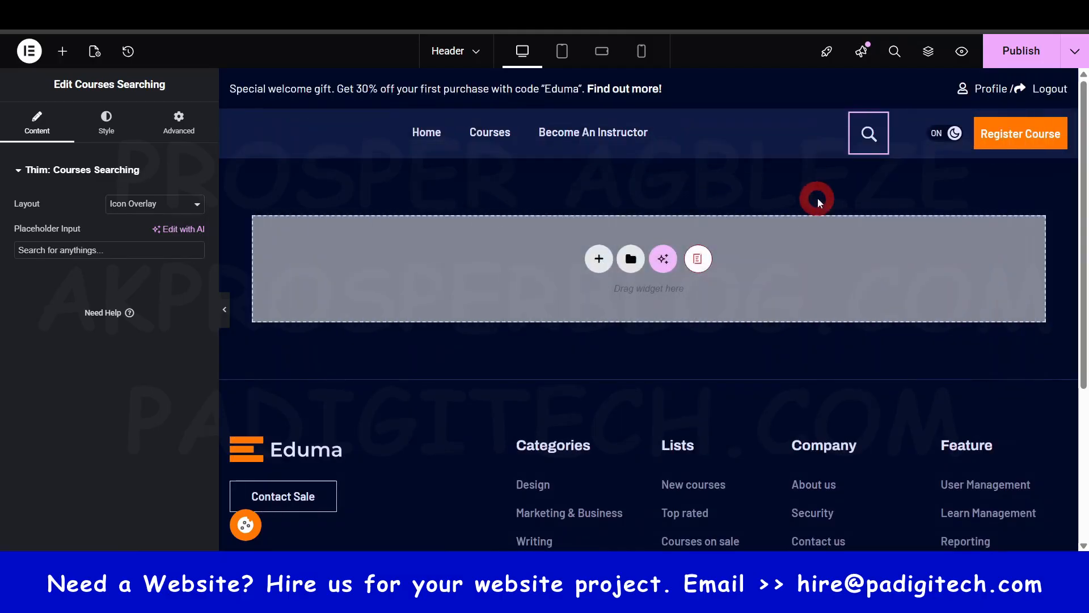
left_click(954, 136)
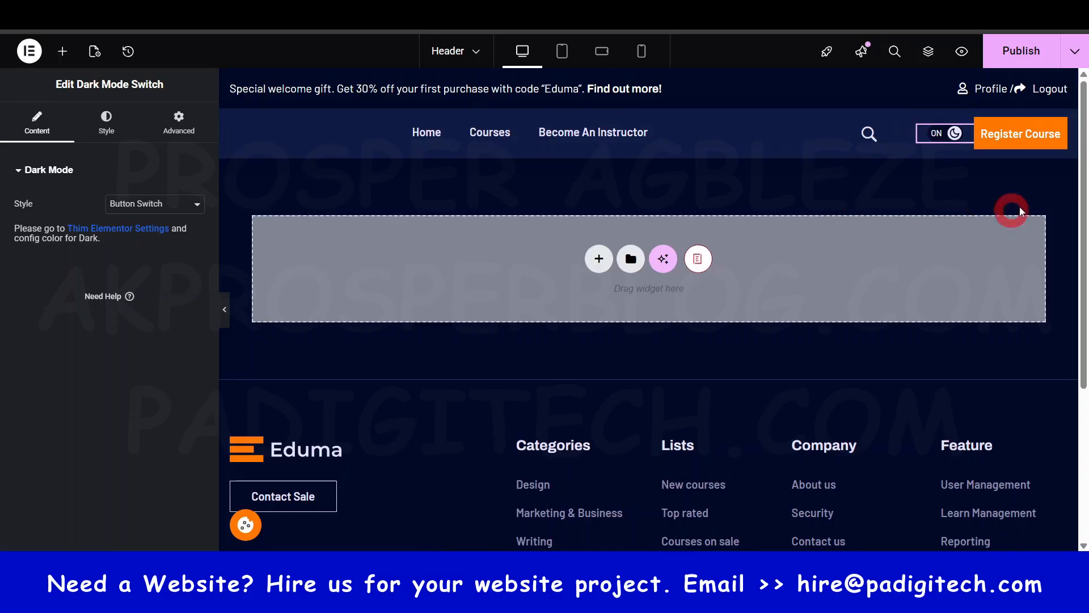
- Delete the Register Course button from the header, publish the template and dismiss the licence reminder
left_click(1015, 134)
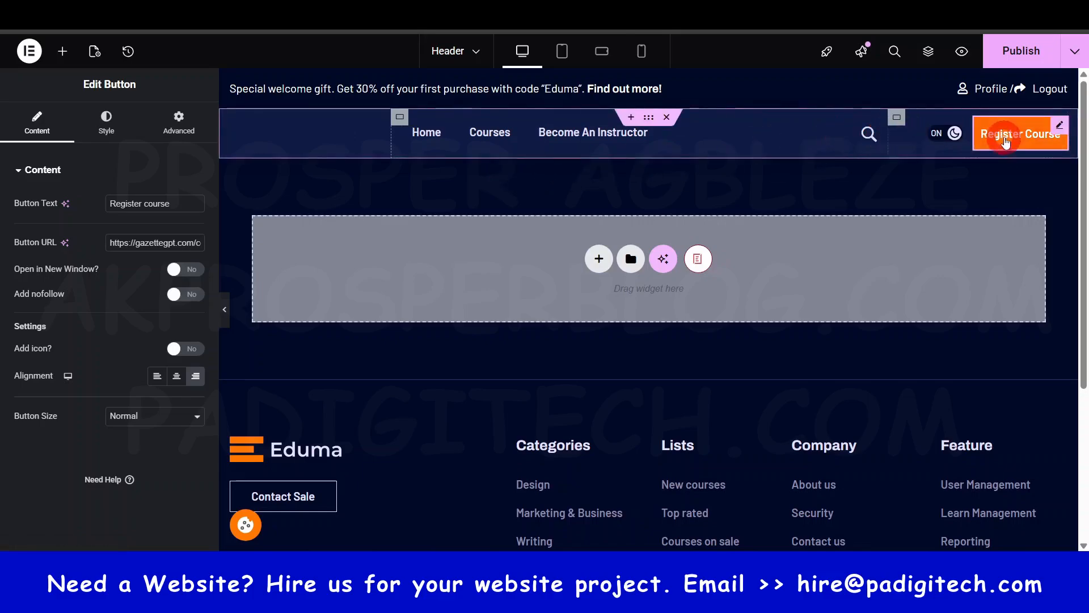
right_click(1051, 131)
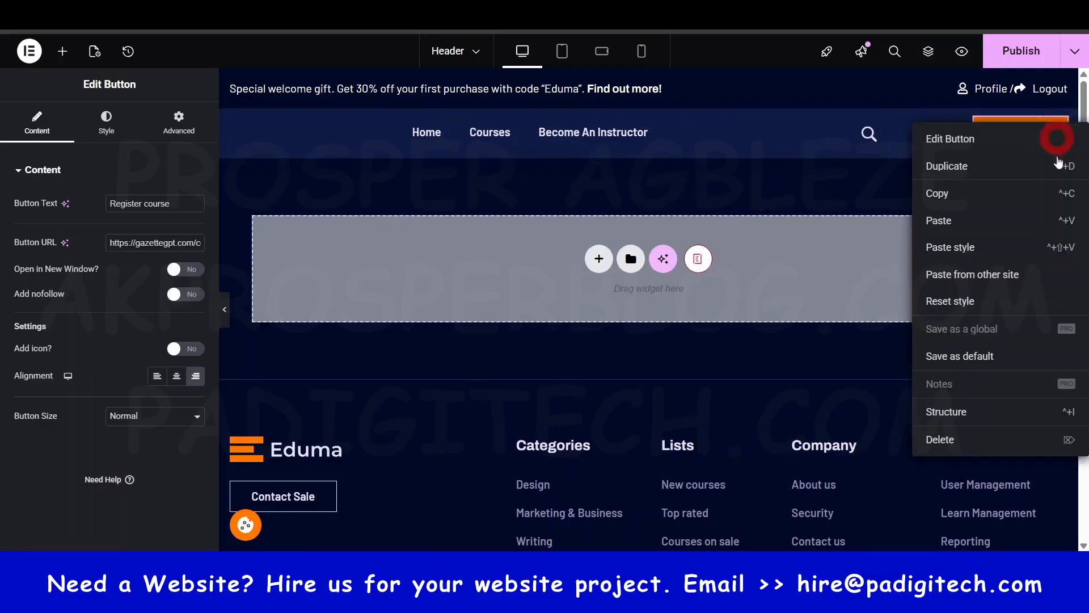
left_click(965, 434)
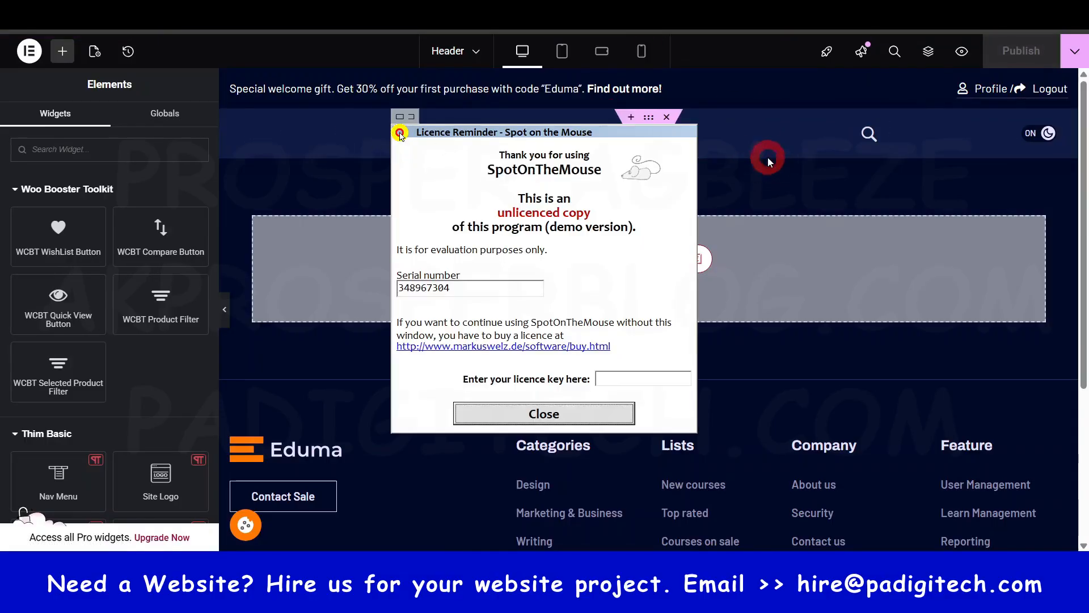
left_click(580, 418)
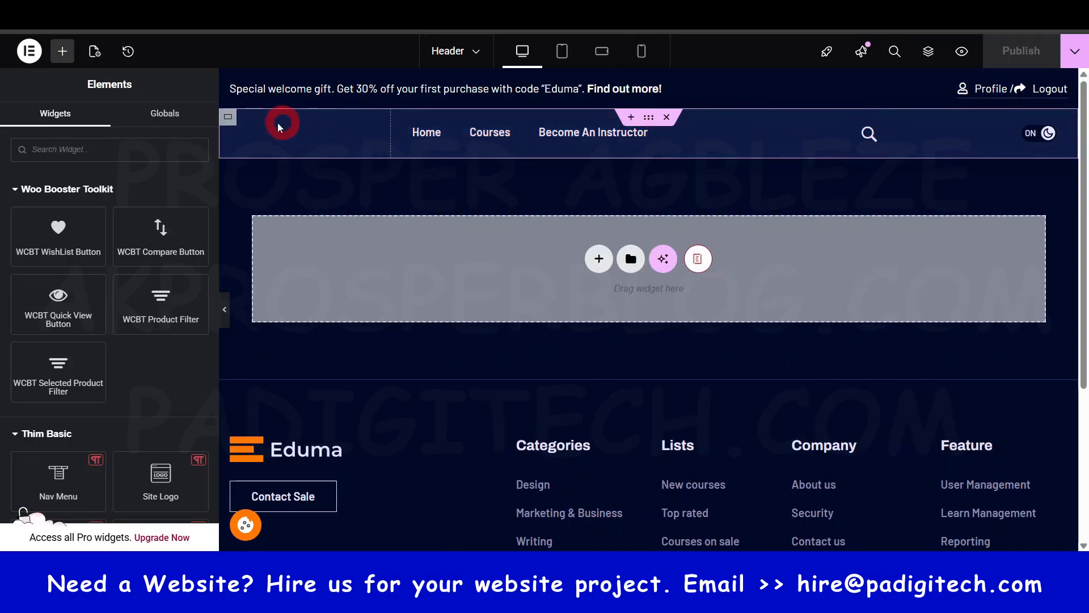
- Review the background style of the header's menu row and top bar containers, and turn off dark mode on the live homepage
left_click(650, 118)
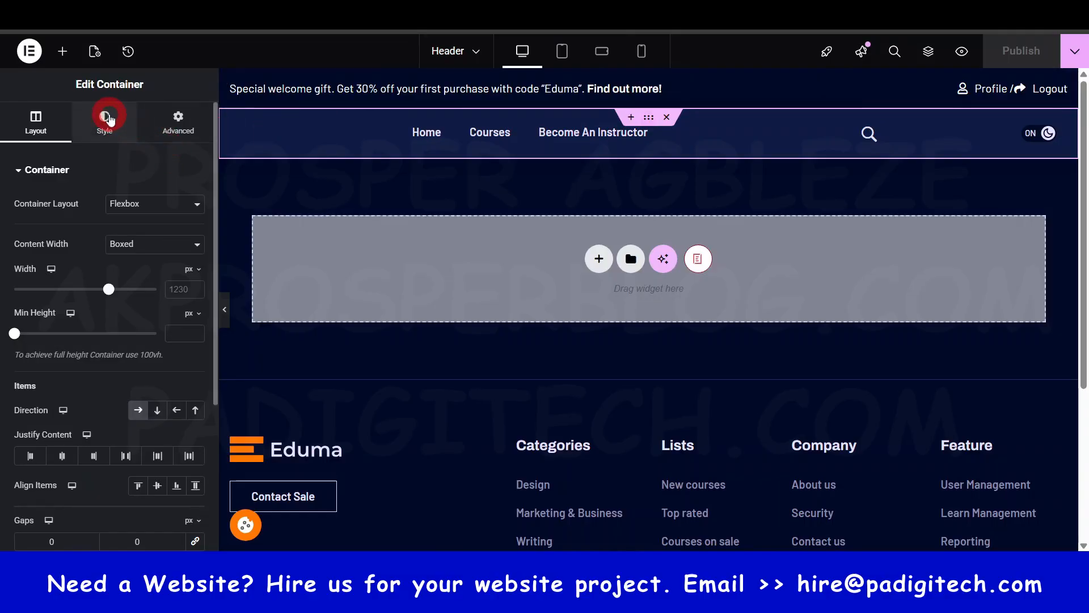
left_click(106, 117)
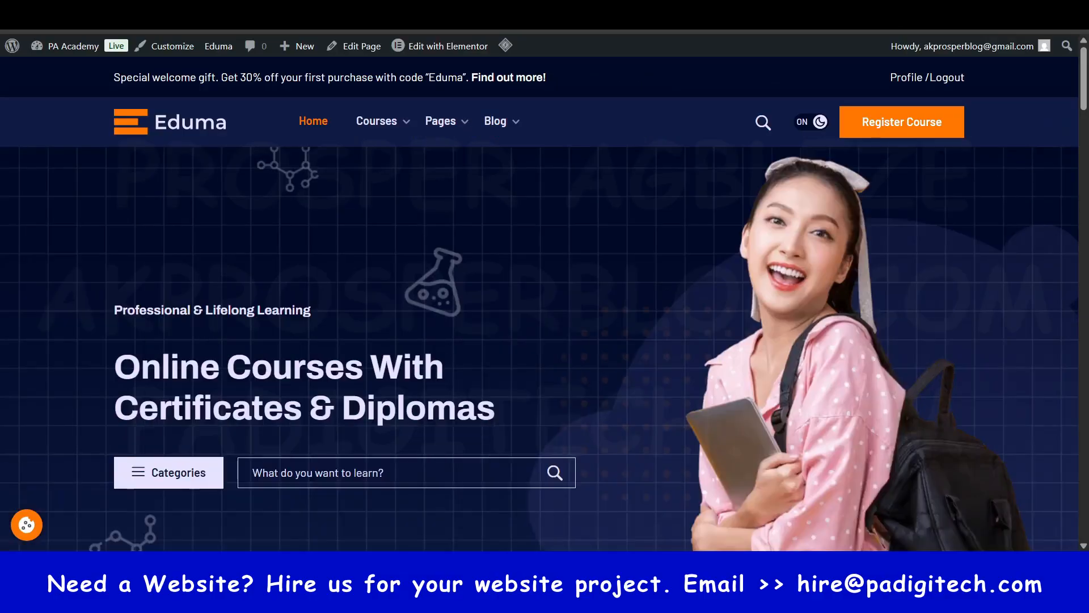
left_click(818, 122)
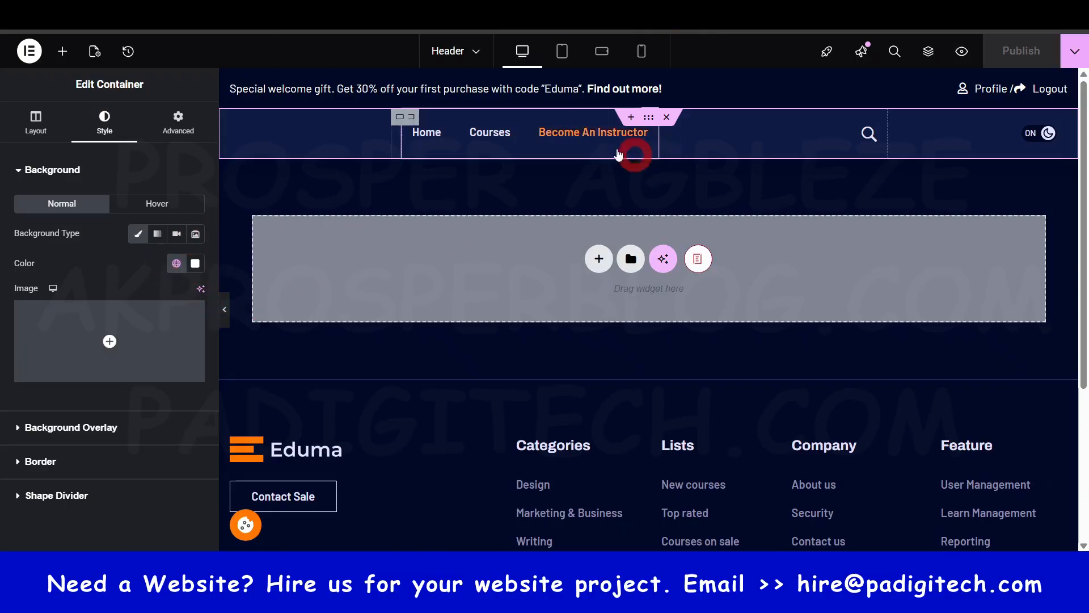
left_click(654, 77)
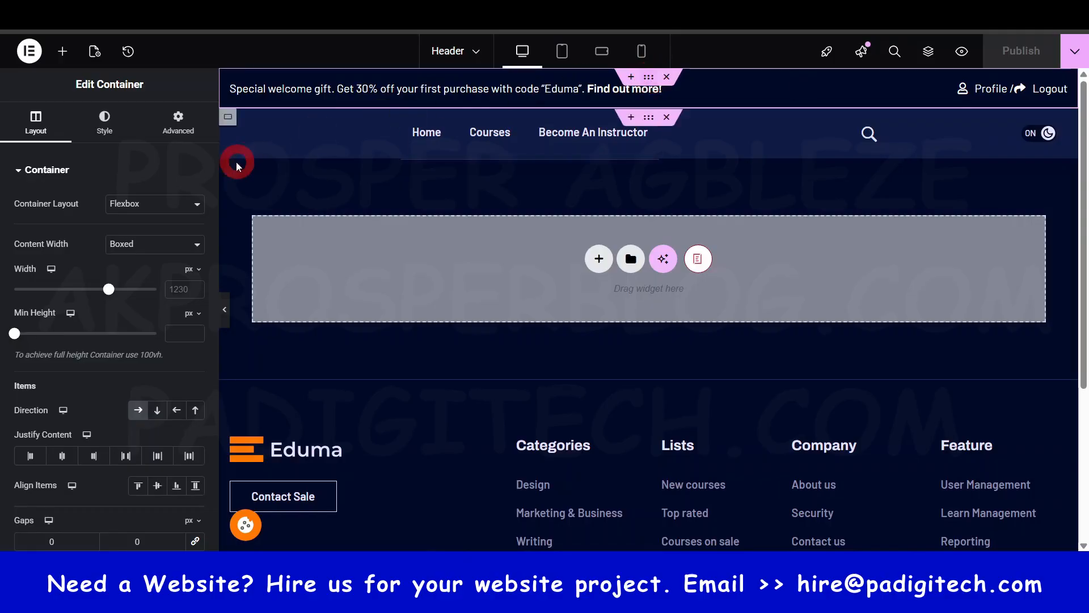
left_click(101, 118)
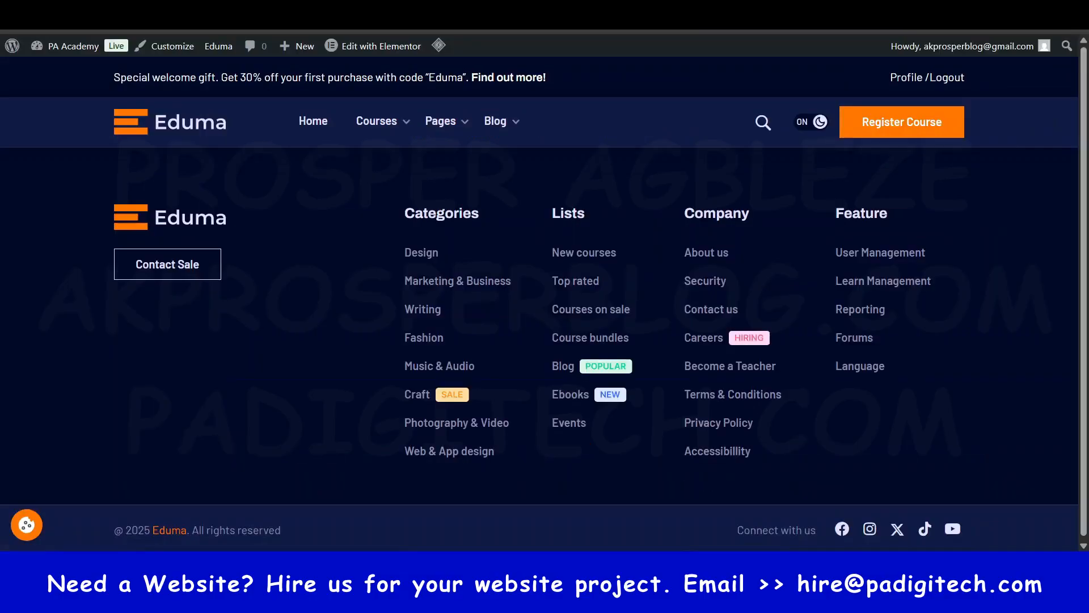
- Browse all Thim Elementor templates, including the second page, to locate the Footer template
left_click(577, 68)
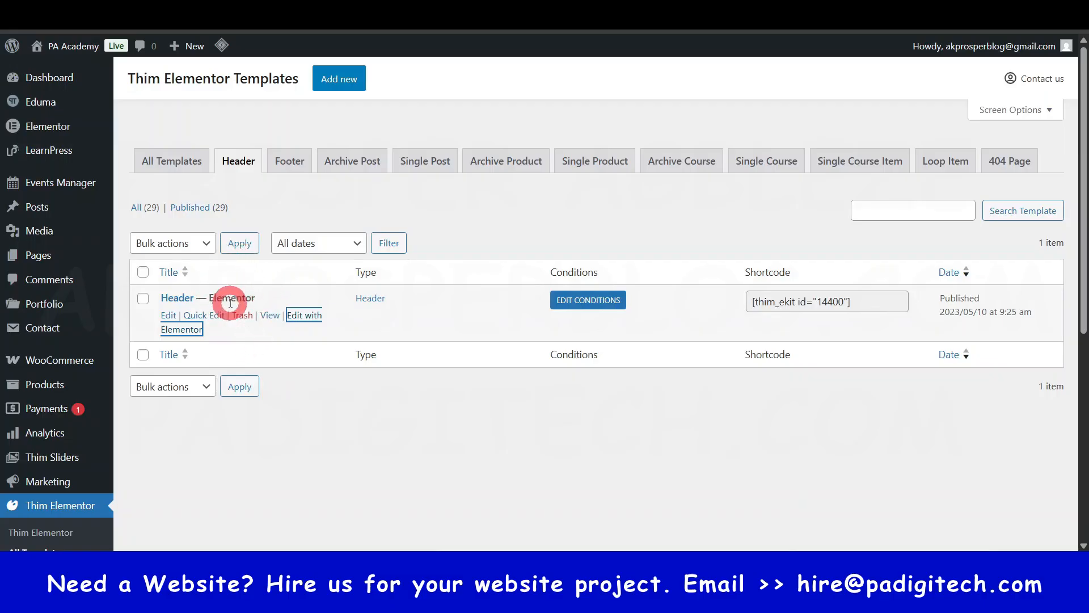
left_click(172, 162)
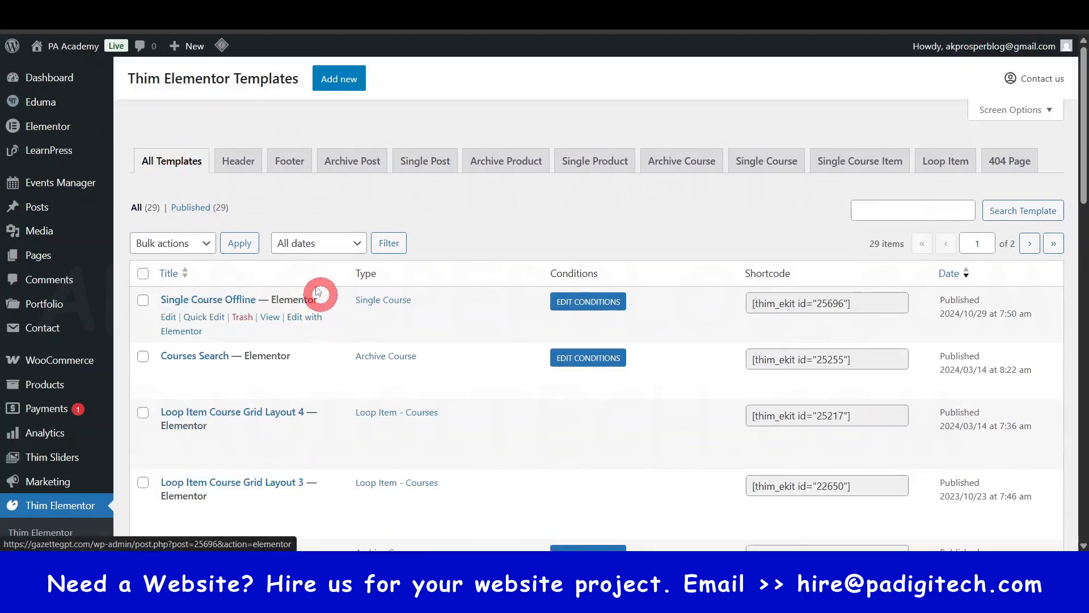
scroll(399, 396, "down", 5)
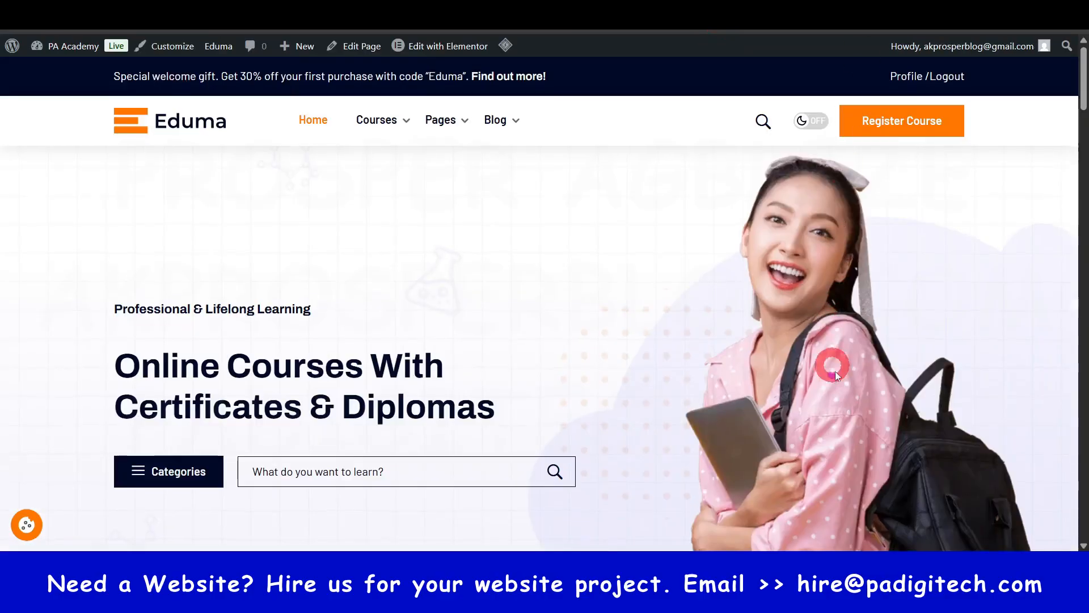
scroll(545, 303, "down", 5)
scroll(544, 303, "down", 5)
left_click_drag(1083, 229, 1082, 539)
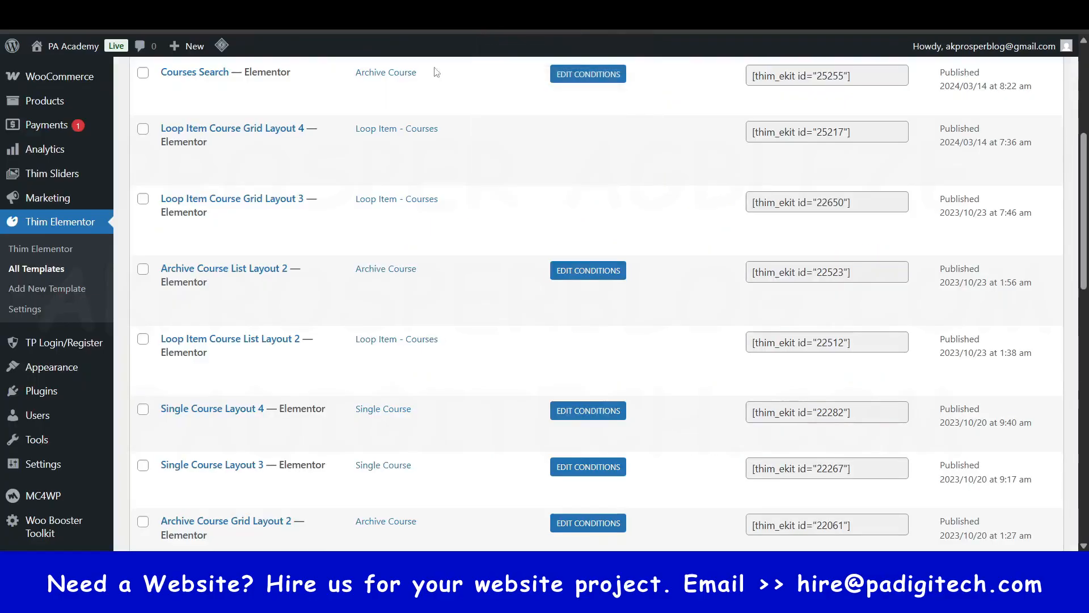
scroll(287, 260, "down", 10)
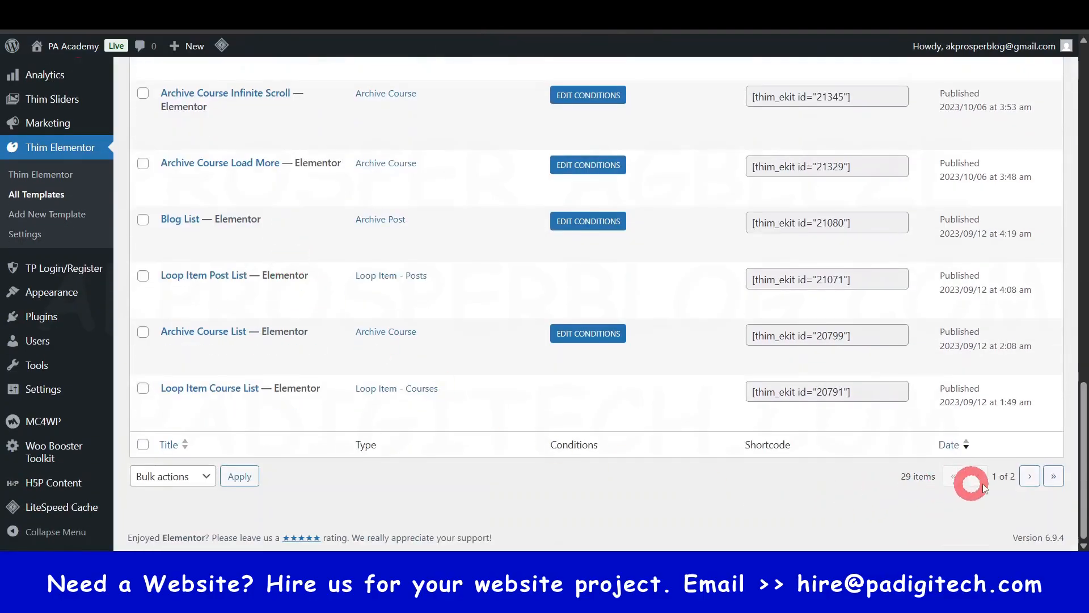
left_click(1031, 478)
scroll(397, 369, "down", 10)
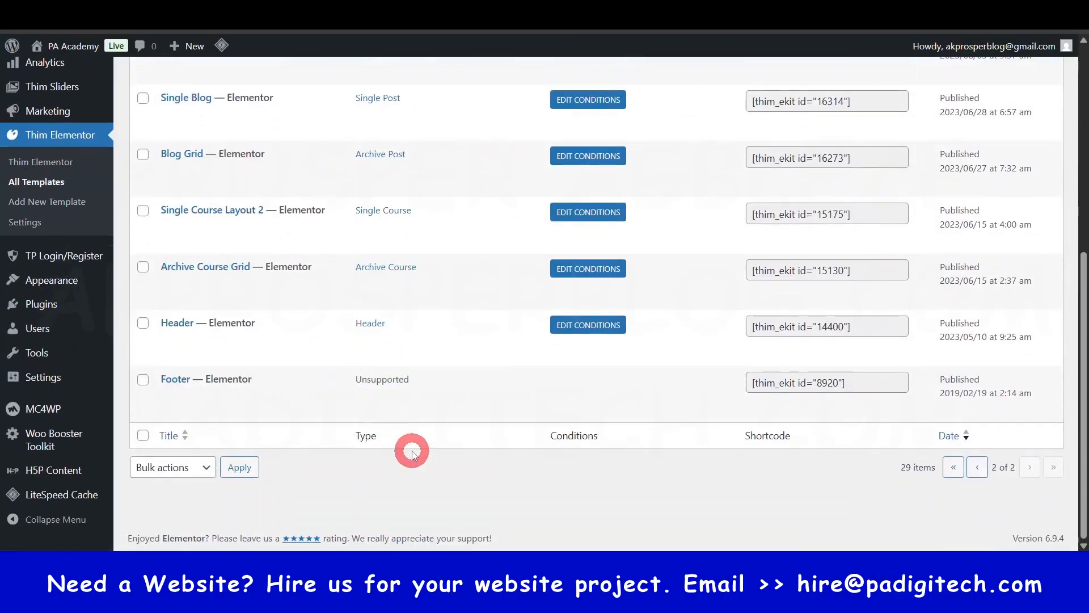
- View the Footer template on the site and open it for editing with Elementor
mouse_move(233, 388)
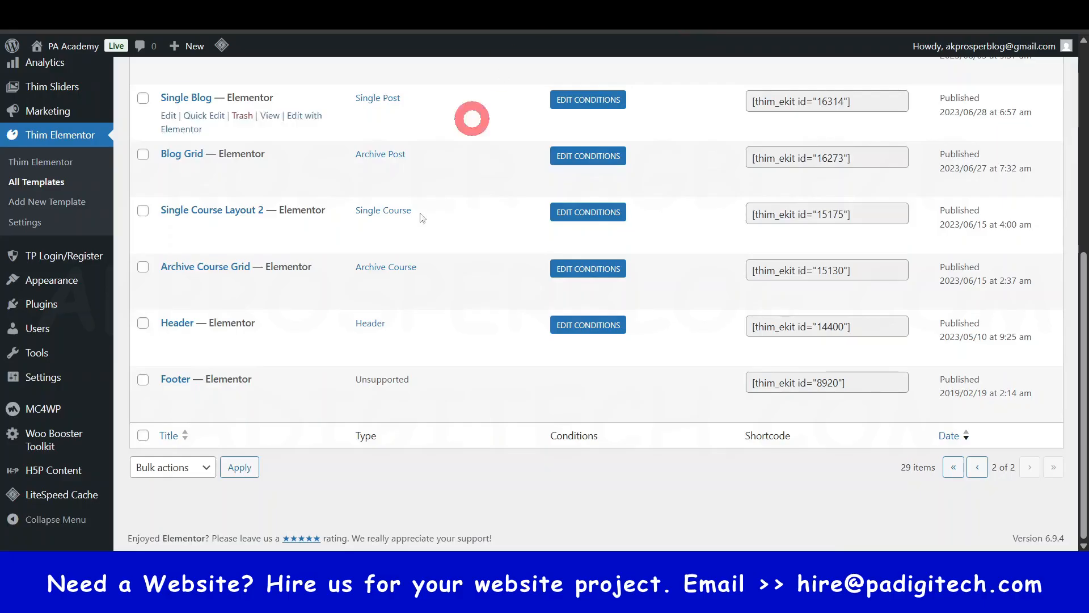
mouse_move(214, 404)
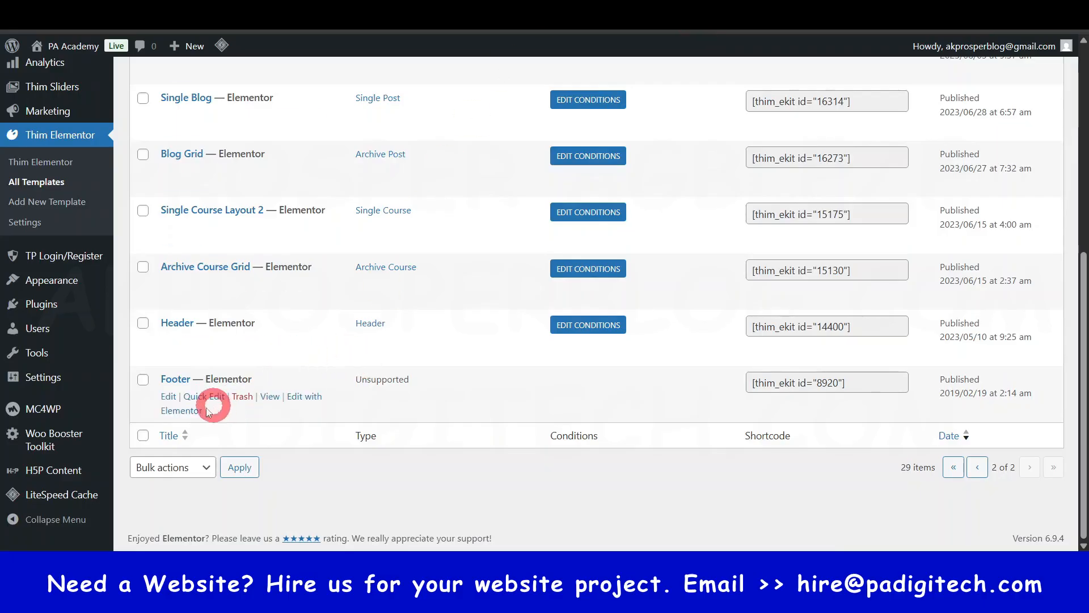
left_click(270, 399, "ctrl")
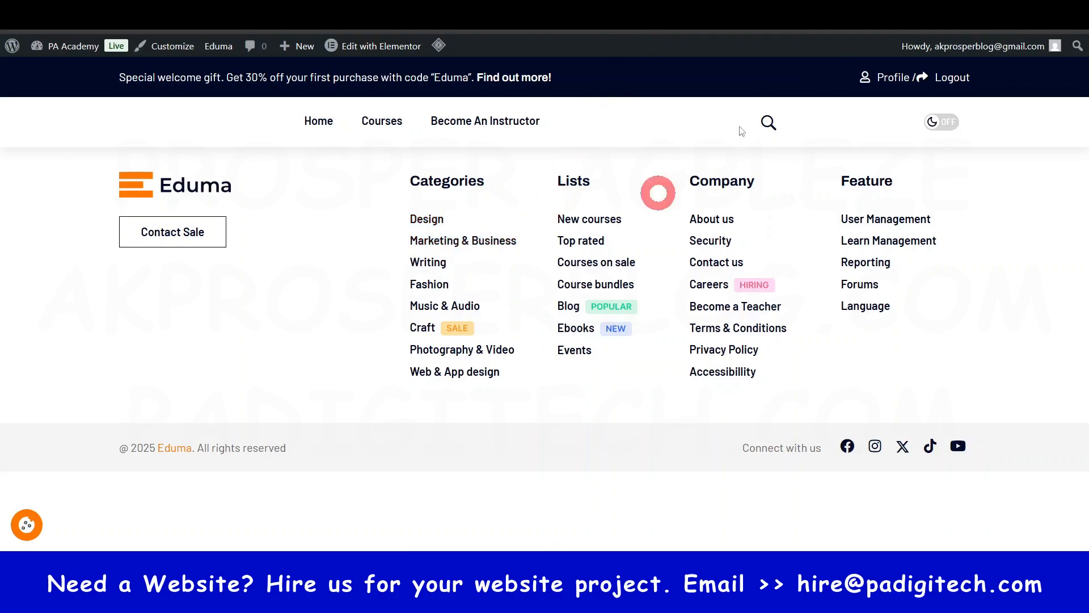
left_click(400, 46)
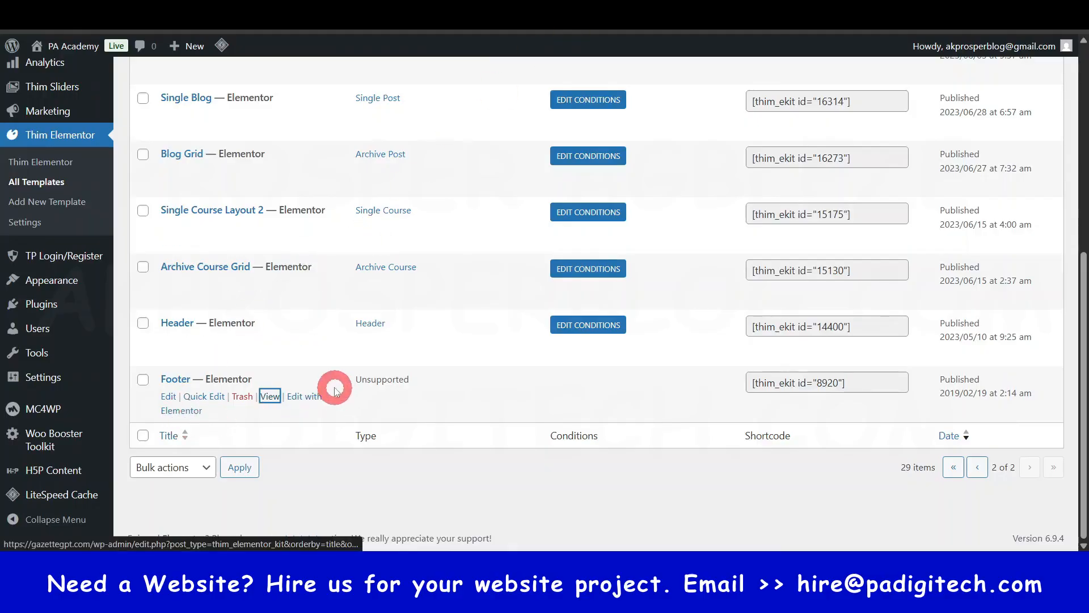
left_click(311, 400)
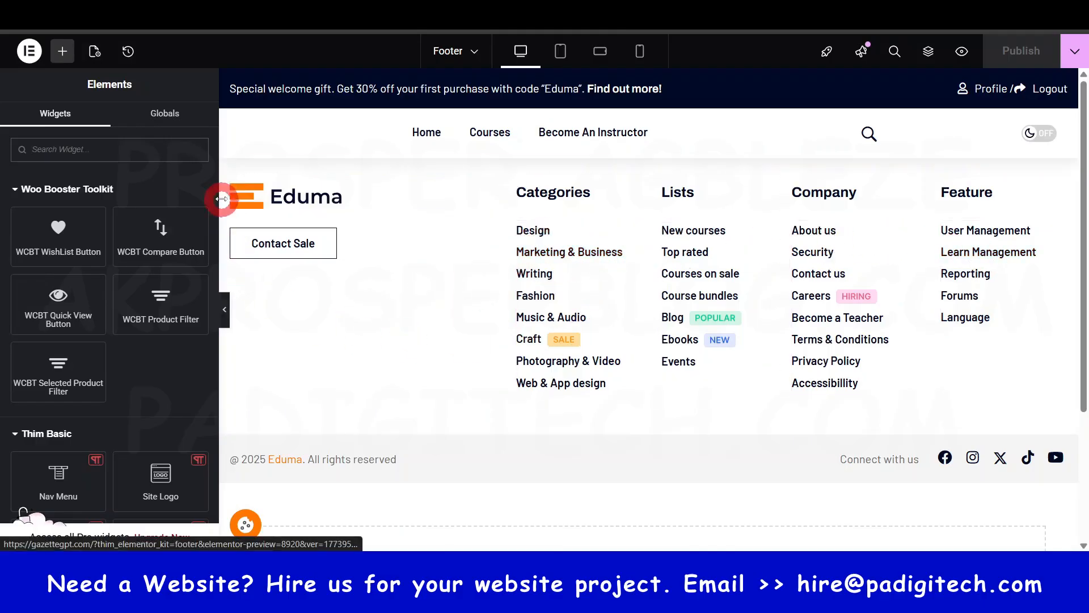
- Replace the Eduma logo icon in the footer's first column with a Thim Site Logo widget above the Contact Sale button
left_click(277, 196)
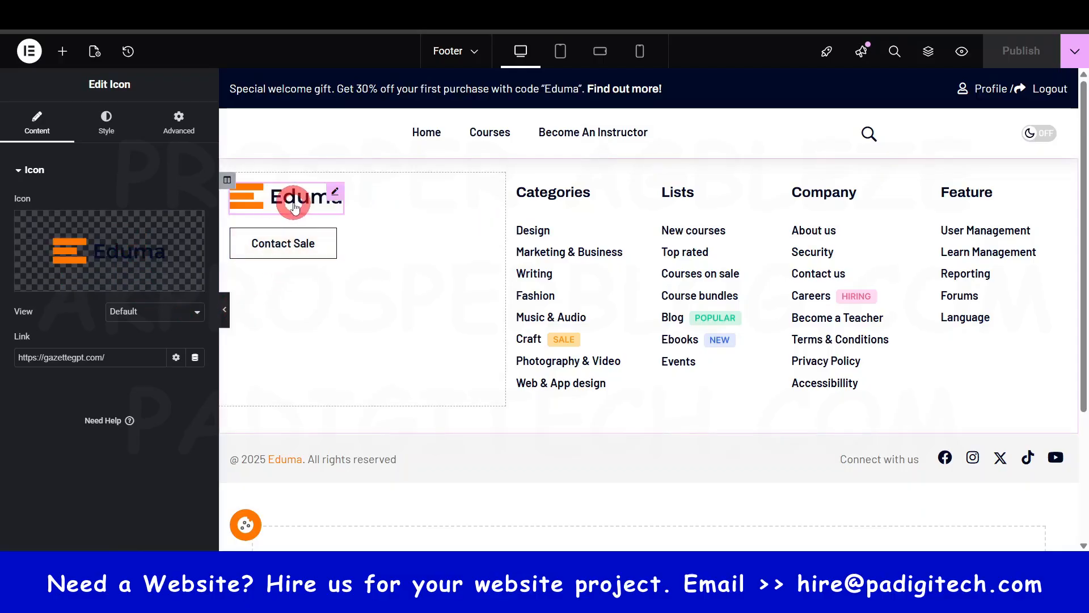
left_click(67, 55)
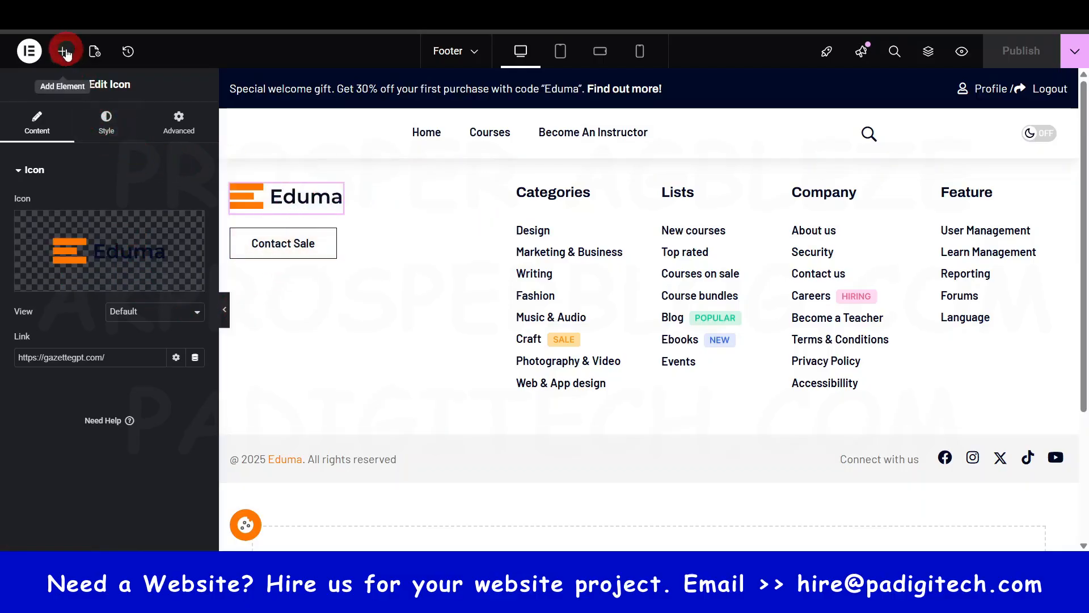
right_click(335, 192)
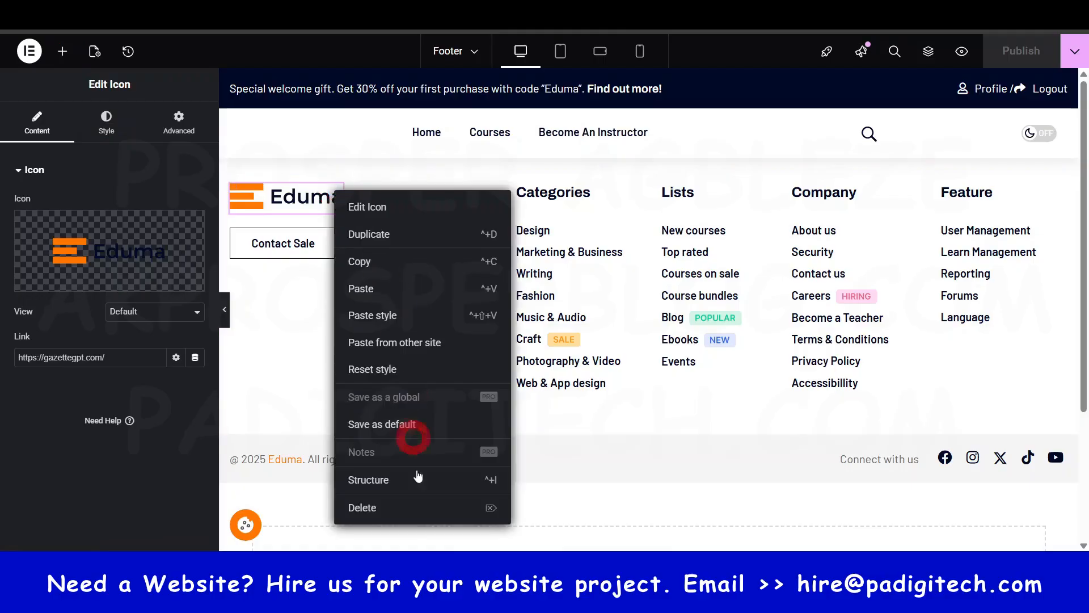
left_click(382, 509)
left_click(81, 150)
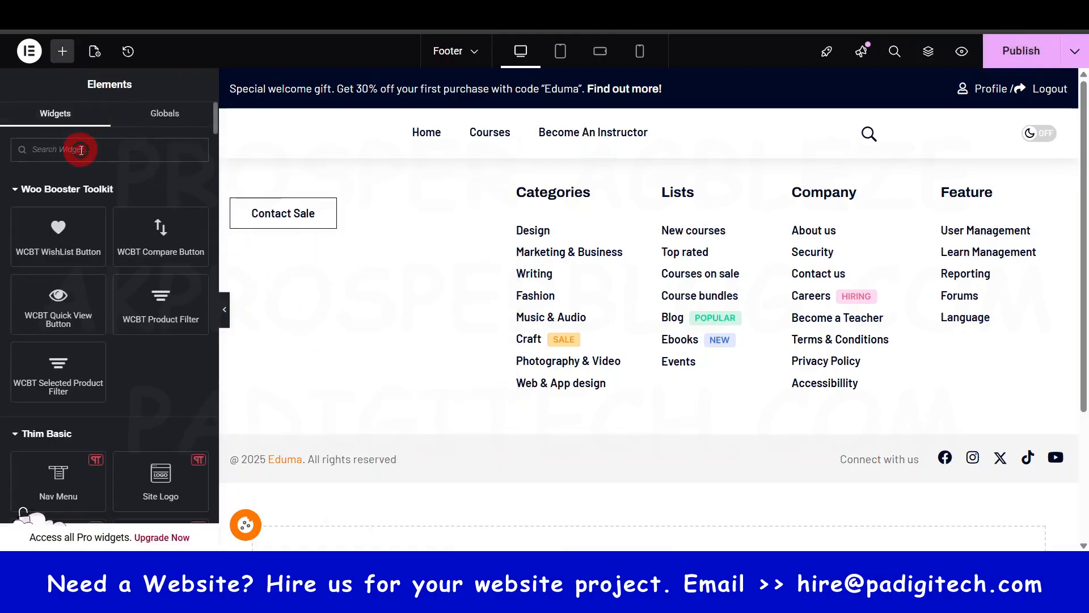
type("logo")
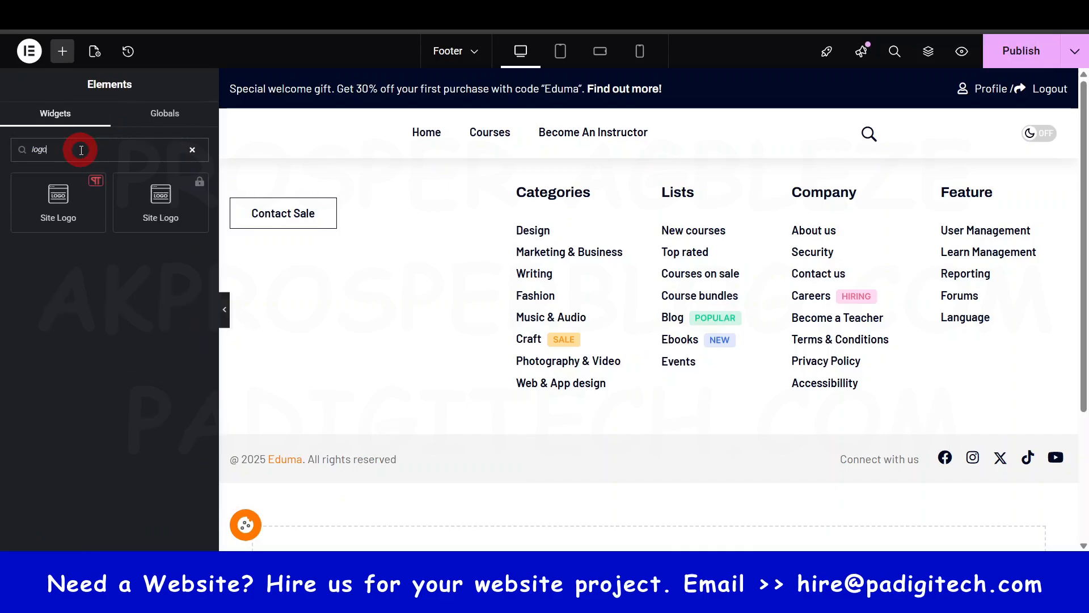
left_click_drag(55, 194, 304, 197)
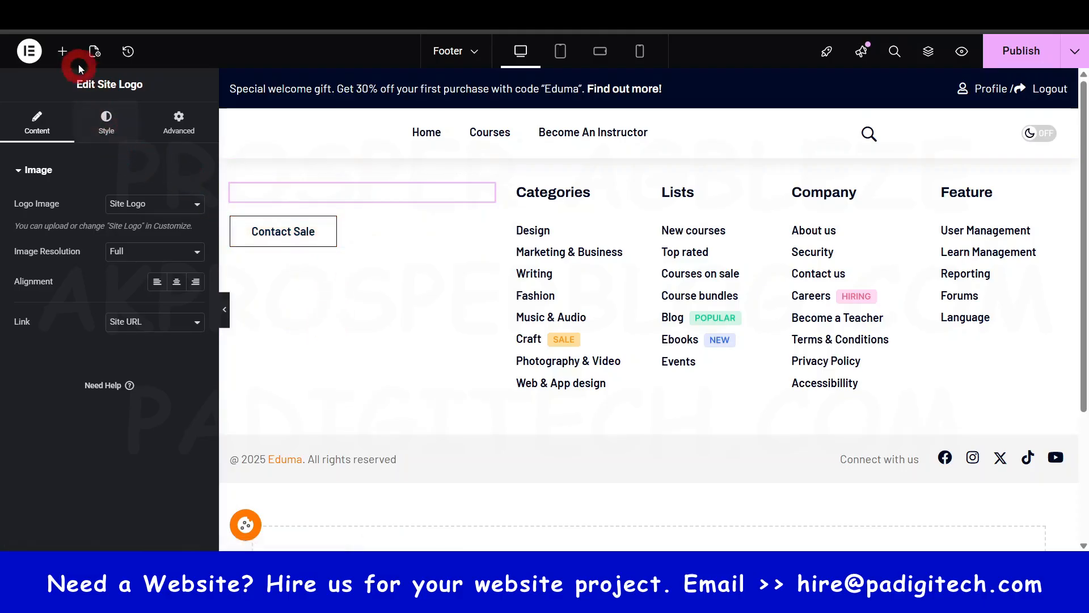
- Add a Text Editor widget to the footer's first column, between the site logo and the Contact Sale button
left_click(65, 51)
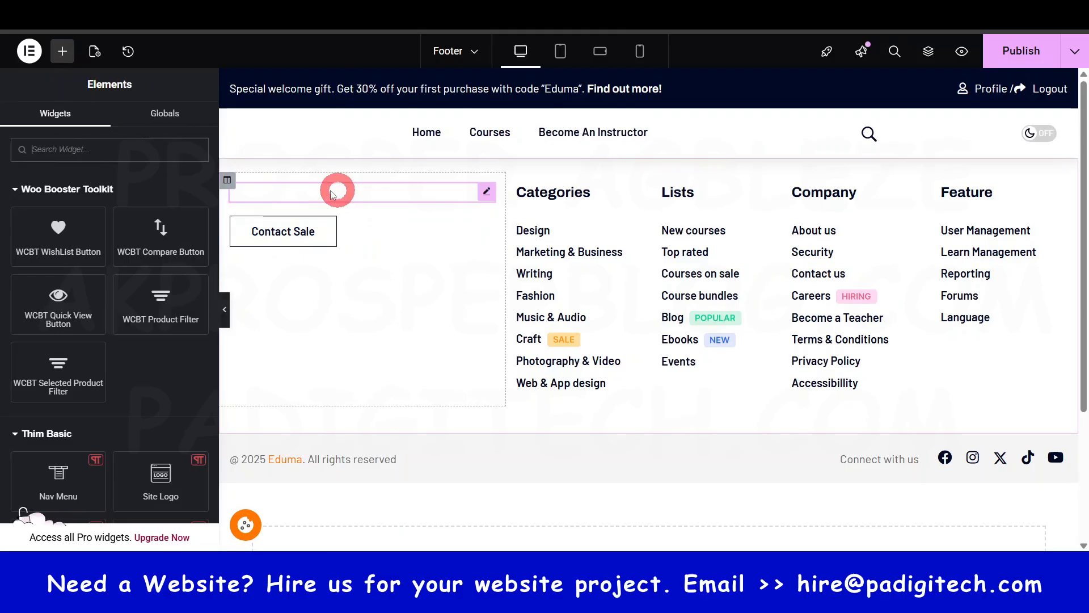
scroll(101, 339, "down", 3)
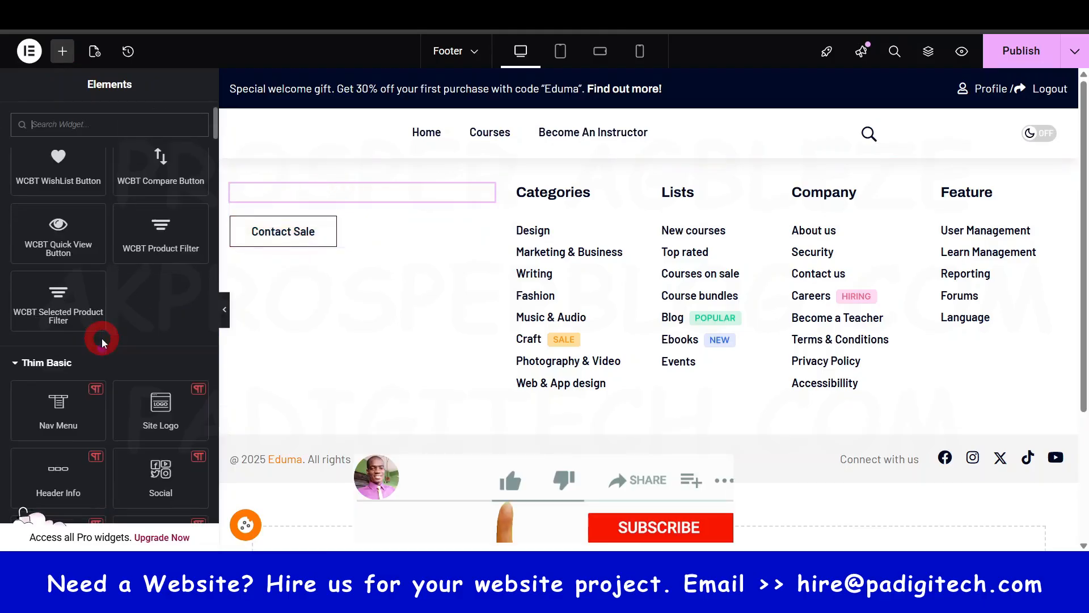
scroll(101, 338, "down", 15)
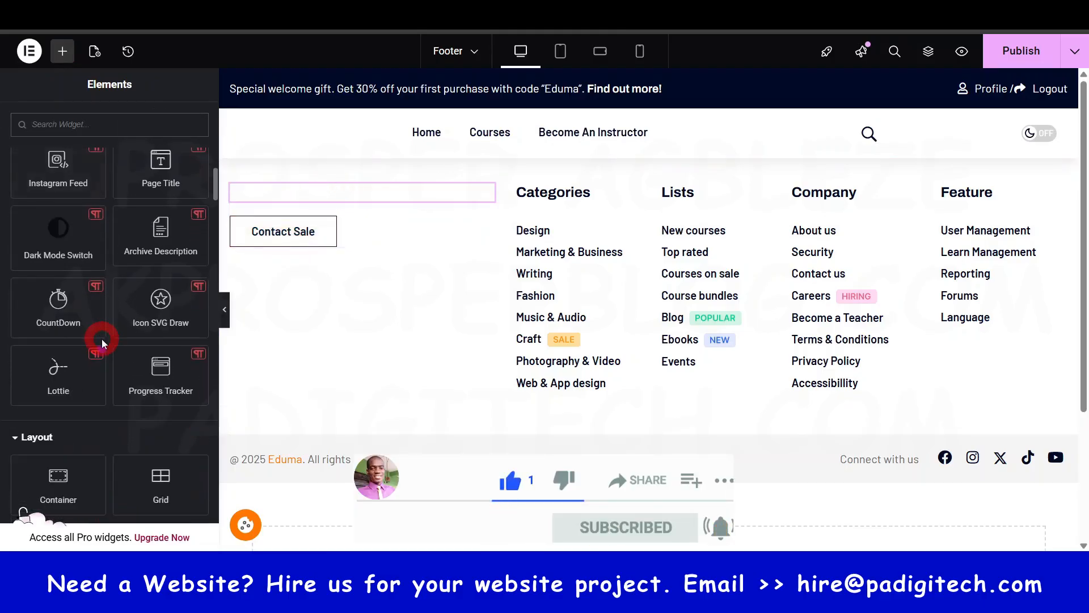
scroll(102, 340, "down", 5)
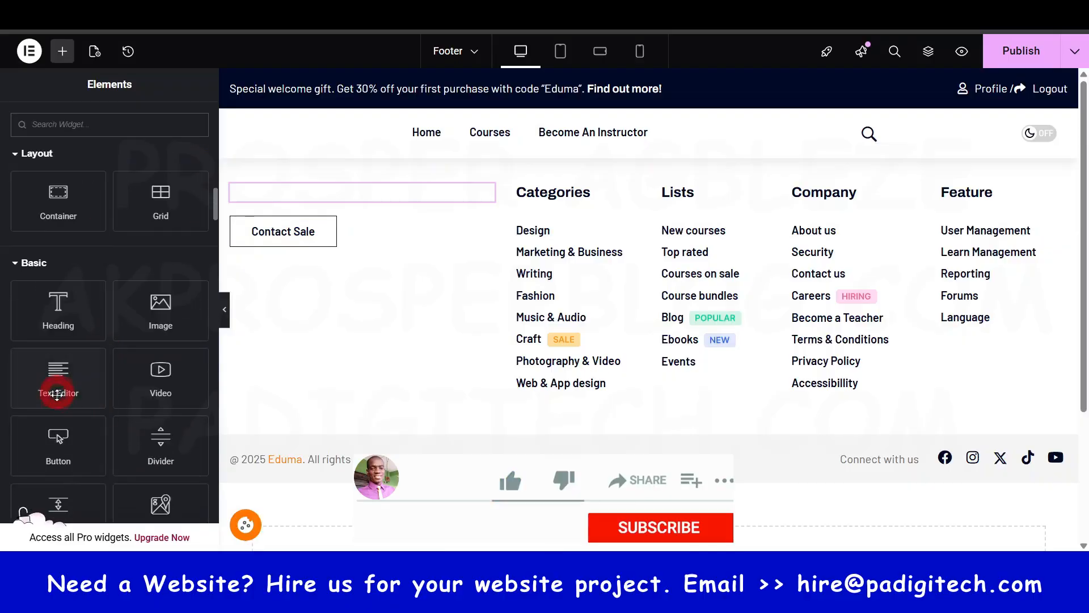
left_click_drag(58, 383, 321, 213)
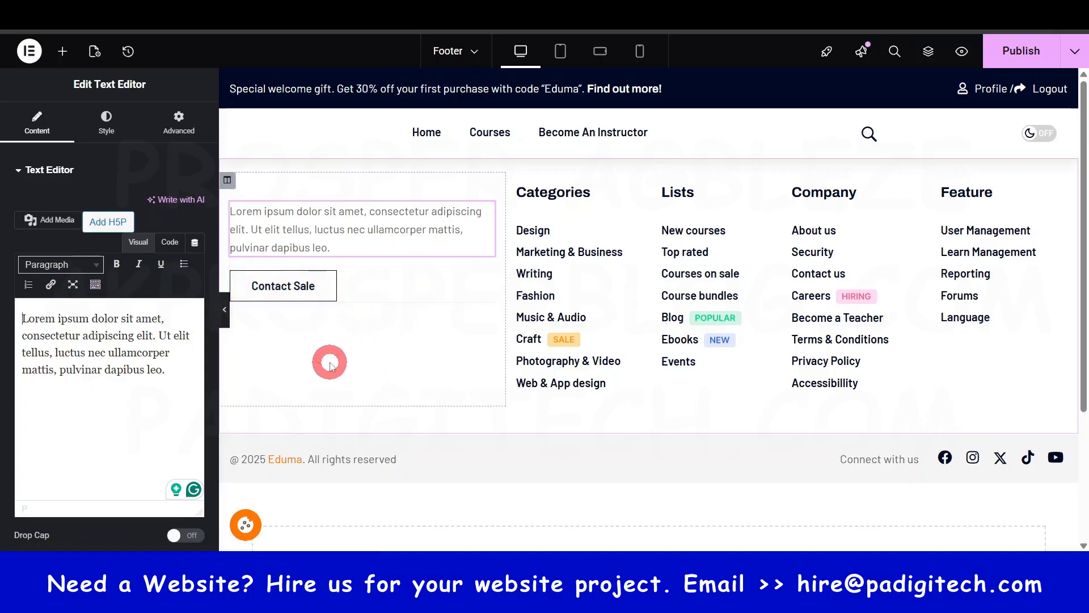
- Set the typography size of the new footer placeholder text to 19 px
left_click(271, 248)
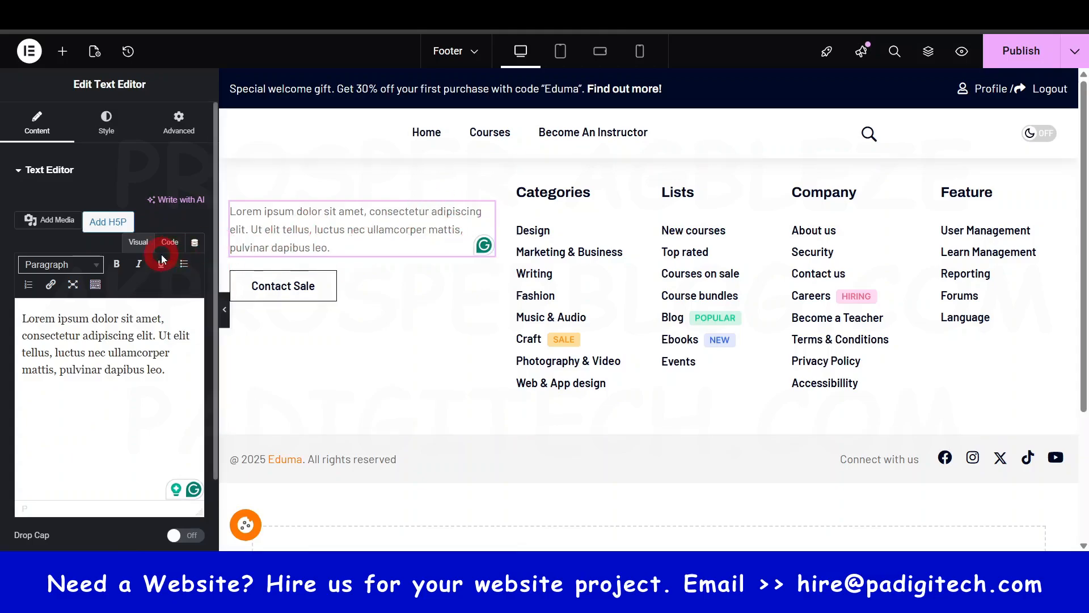
left_click(108, 126)
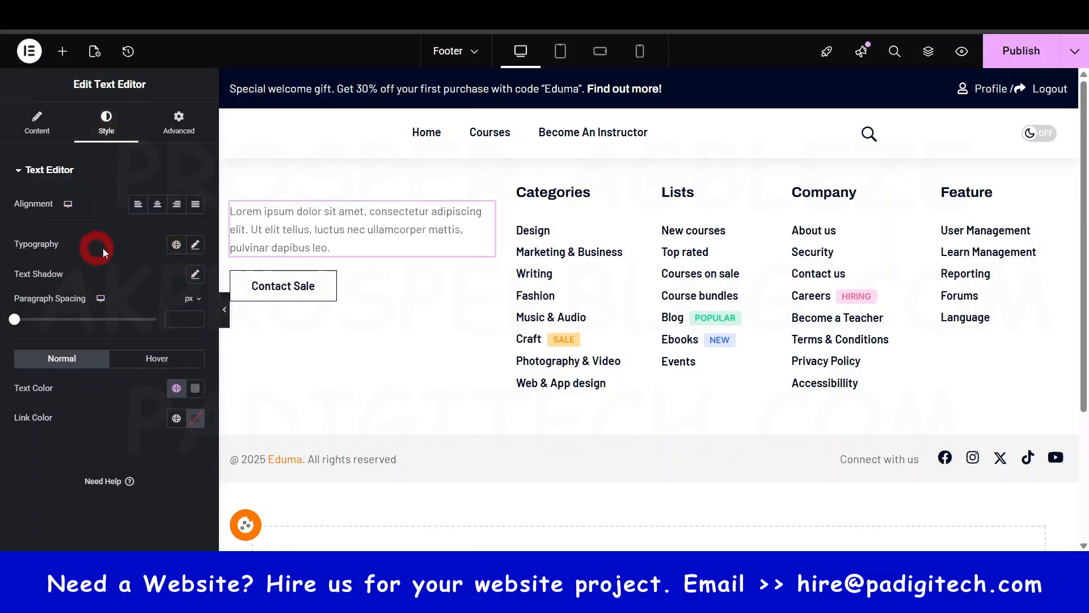
left_click(195, 244)
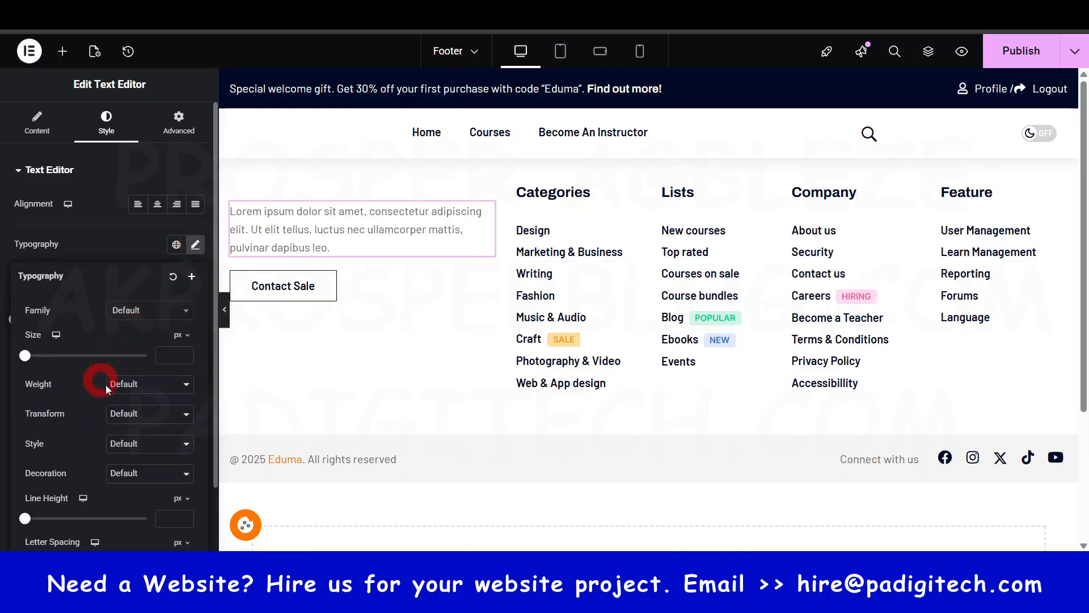
left_click(185, 352)
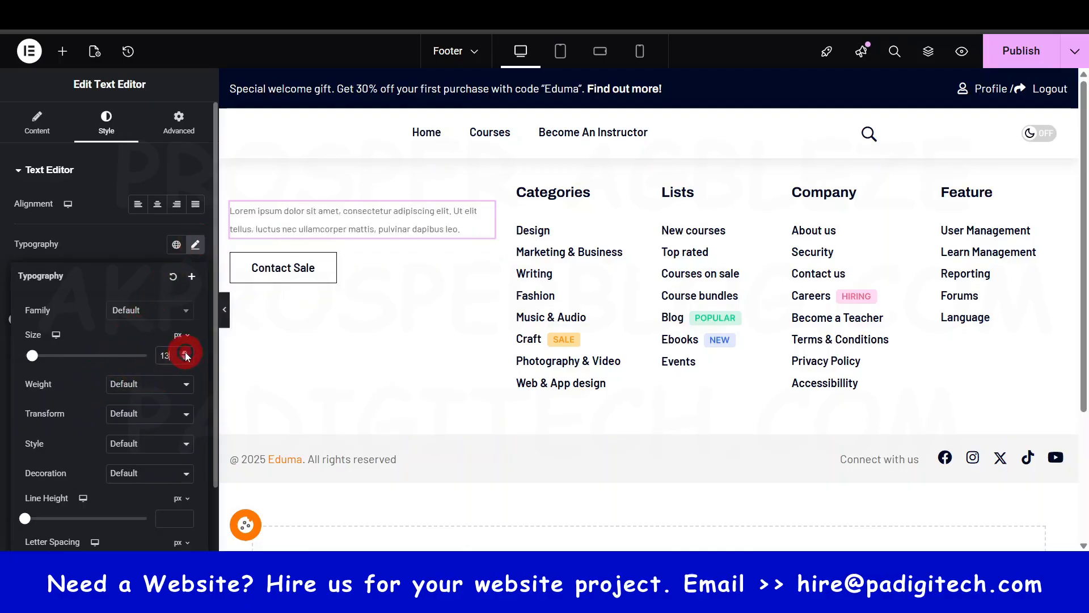
left_click(185, 352)
left_click(186, 352)
left_click(185, 352)
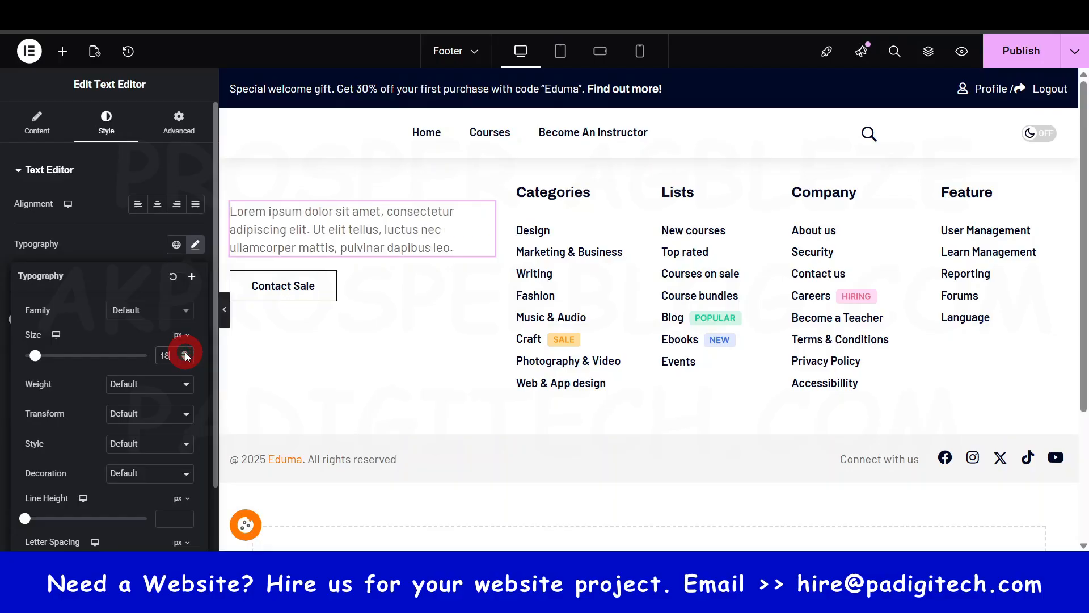
left_click(185, 359)
left_click(186, 359)
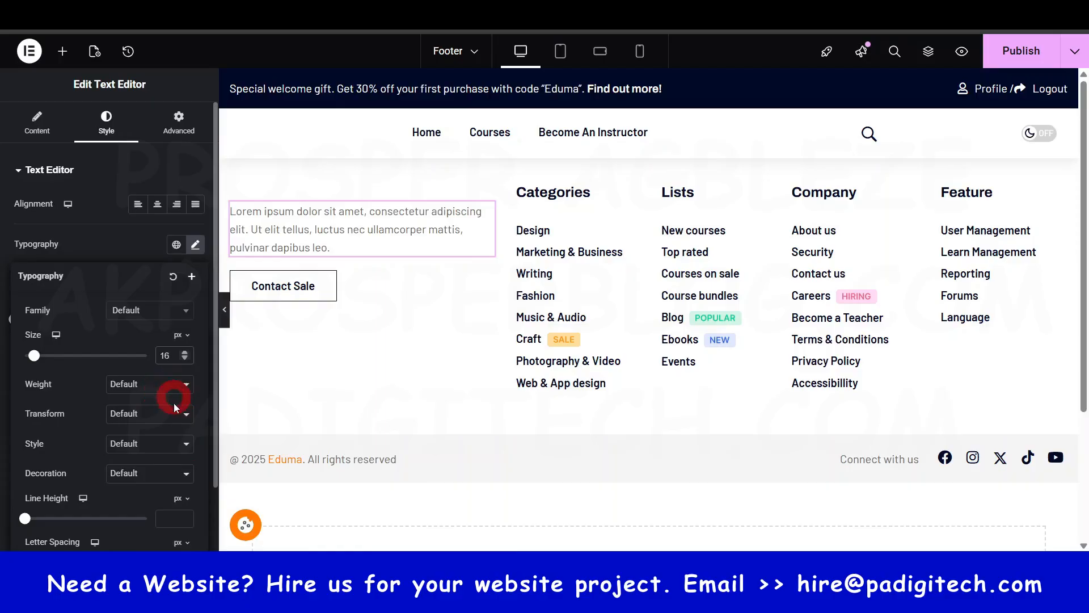
left_click(184, 352)
left_click(184, 352)
left_click(184, 352)
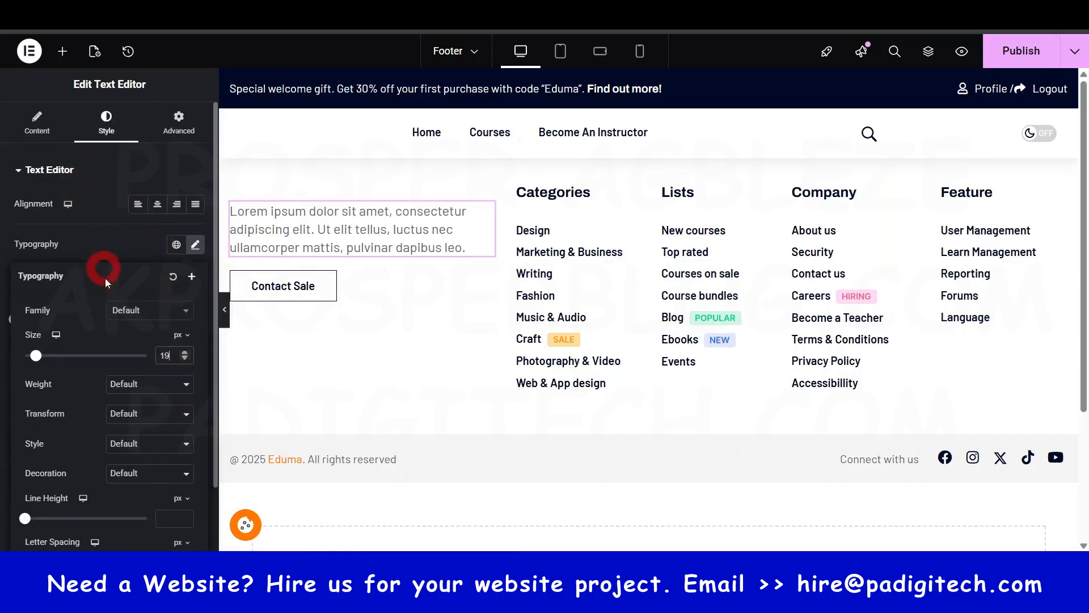
left_click(195, 245)
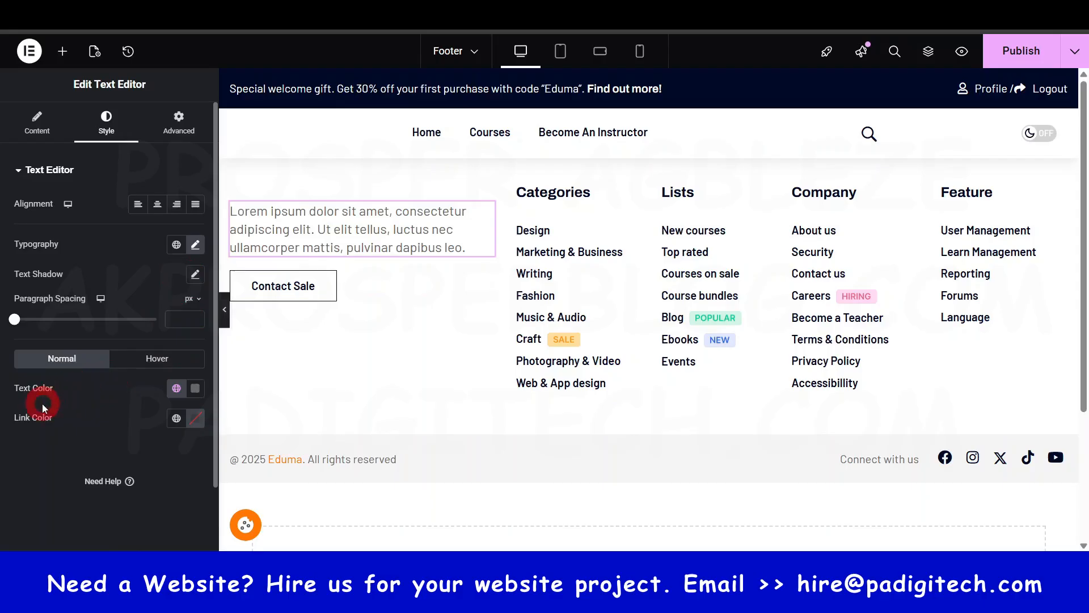
- Set the footer placeholder text's color to the global Heading color
left_click(194, 388)
left_click(194, 389)
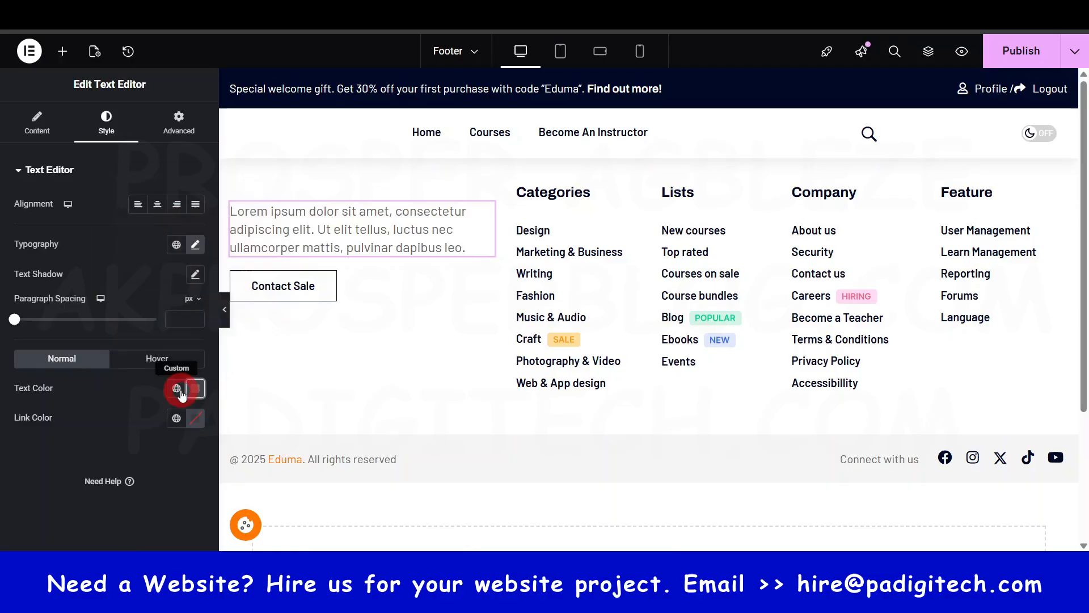
left_click(178, 389)
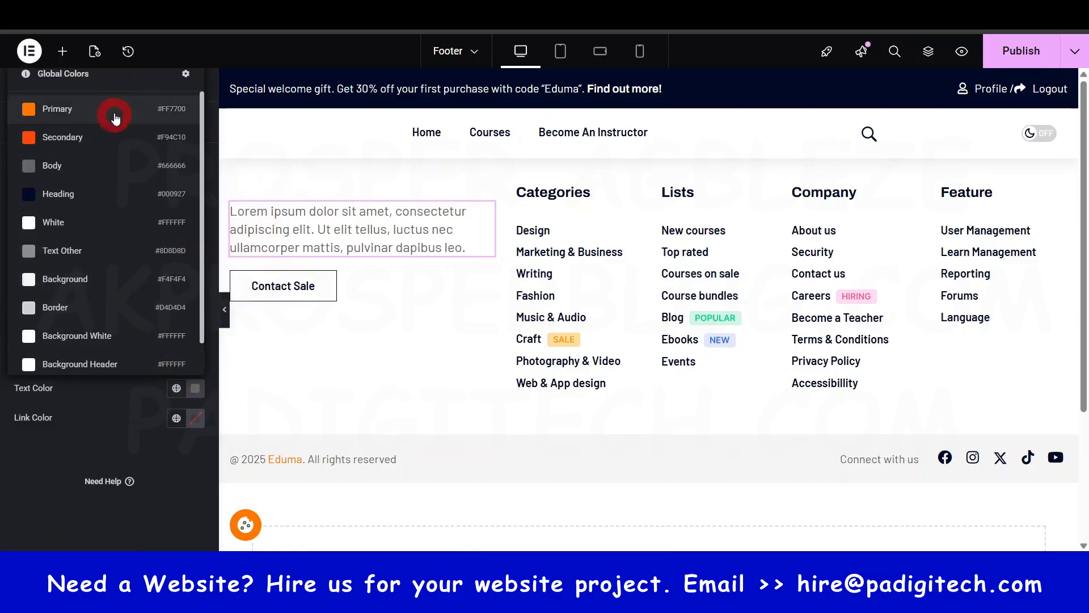
left_click(90, 188)
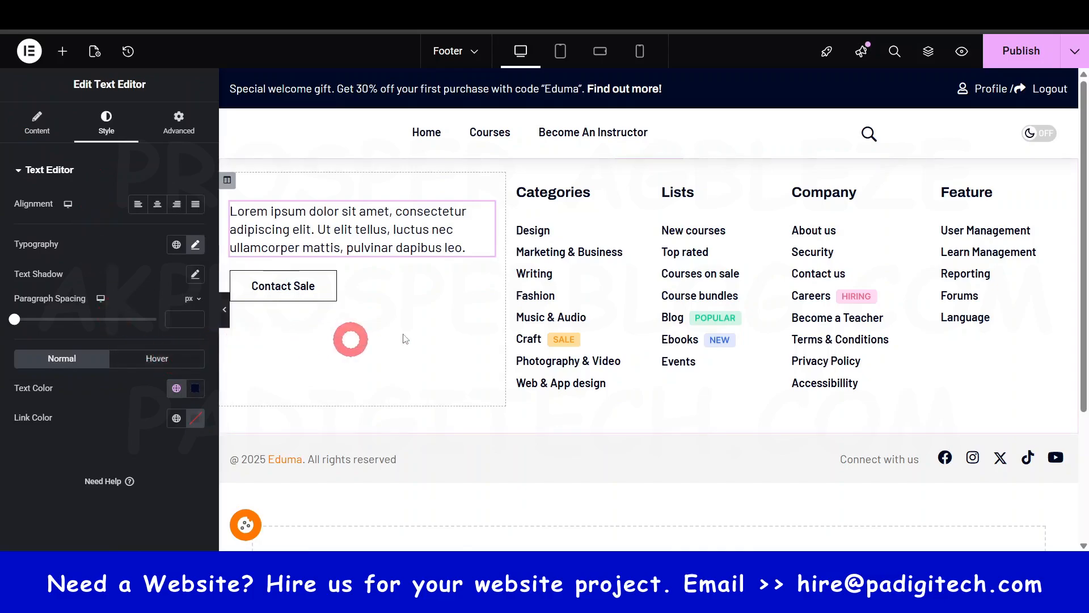
- Try the 400 (Normal) and 600 (Semi Bold) weights on the footer placeholder text and settle on 500 (Medium)
left_click(195, 246)
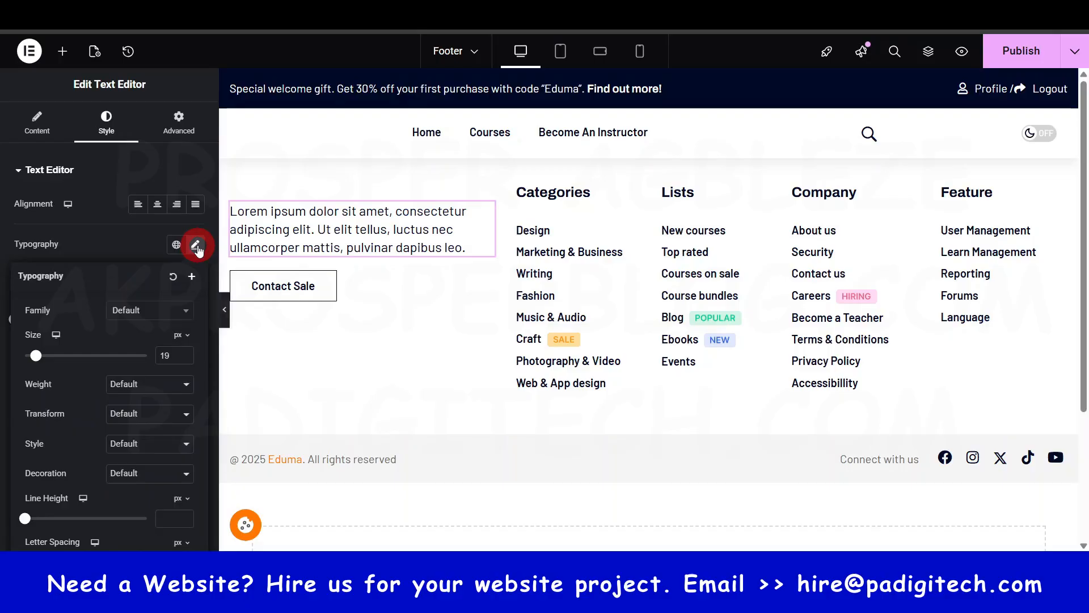
left_click(176, 386)
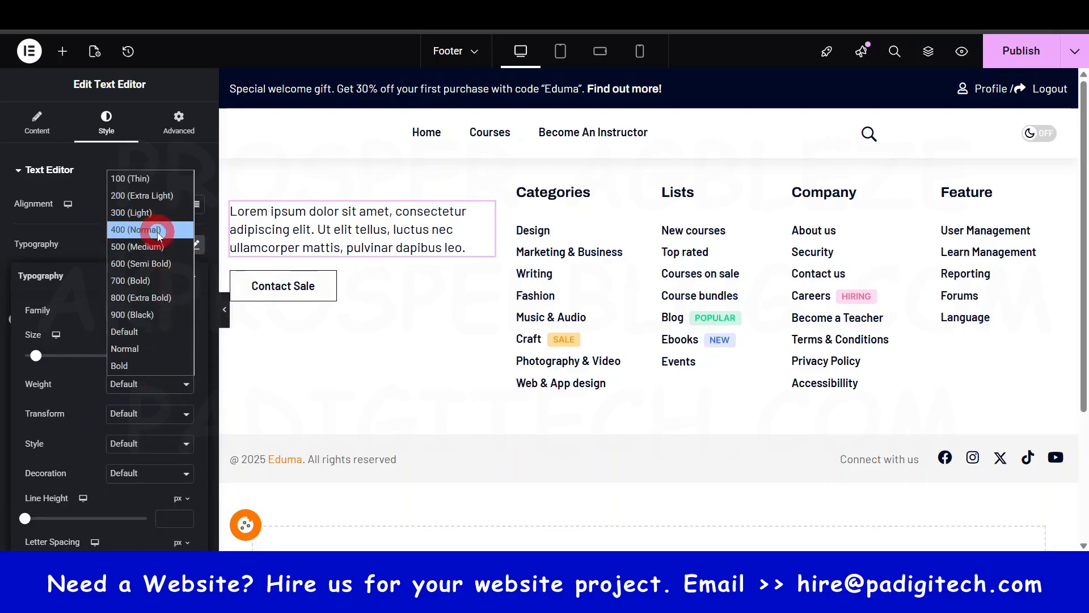
left_click(155, 230)
left_click(170, 350)
left_click(173, 384)
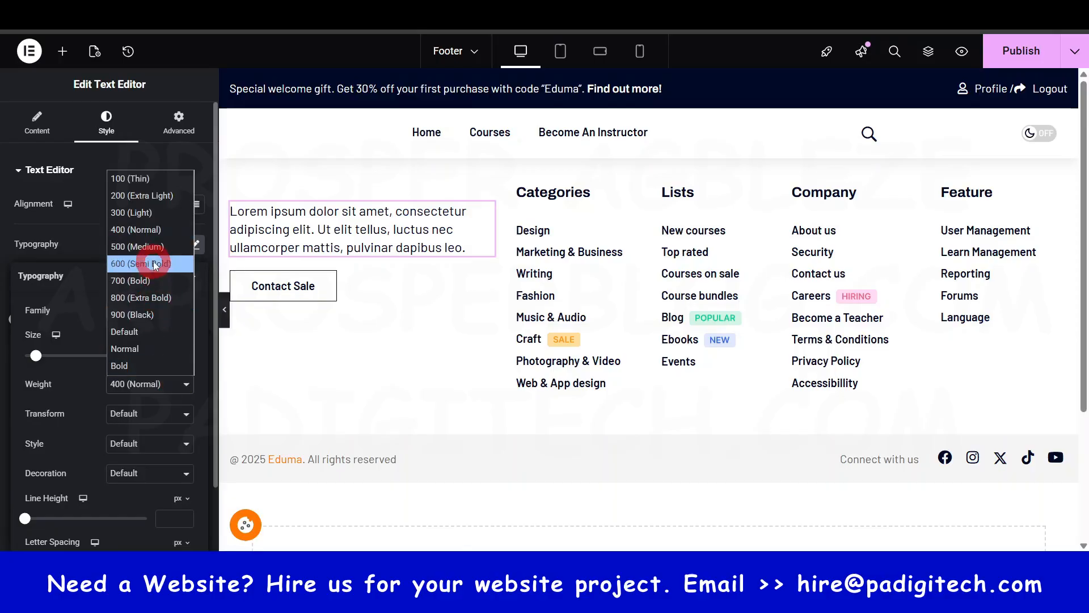
left_click(153, 261)
left_click(174, 352)
left_click(175, 386)
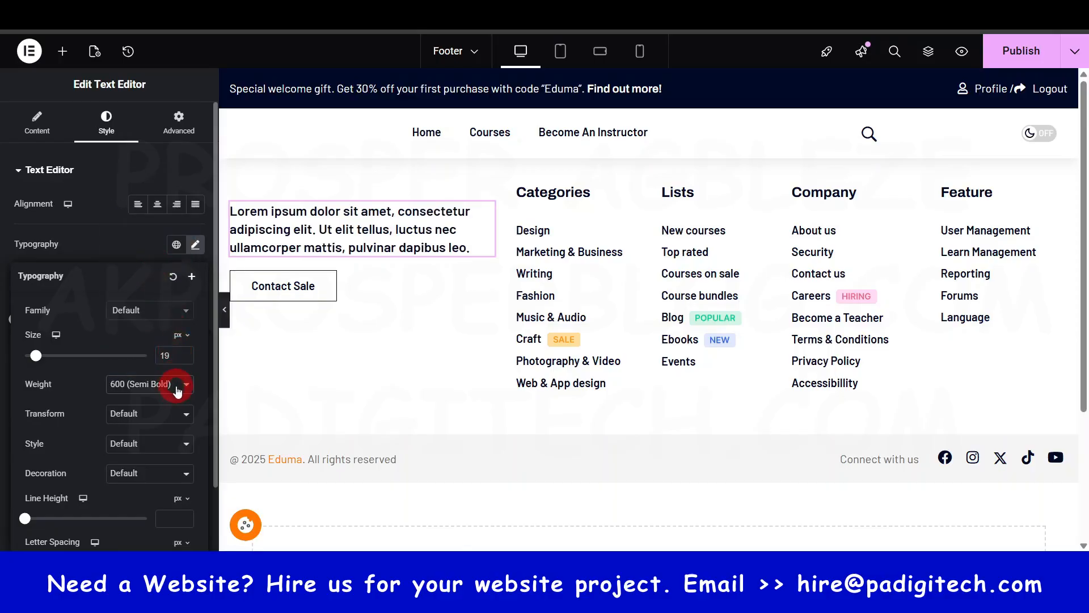
left_click(161, 250)
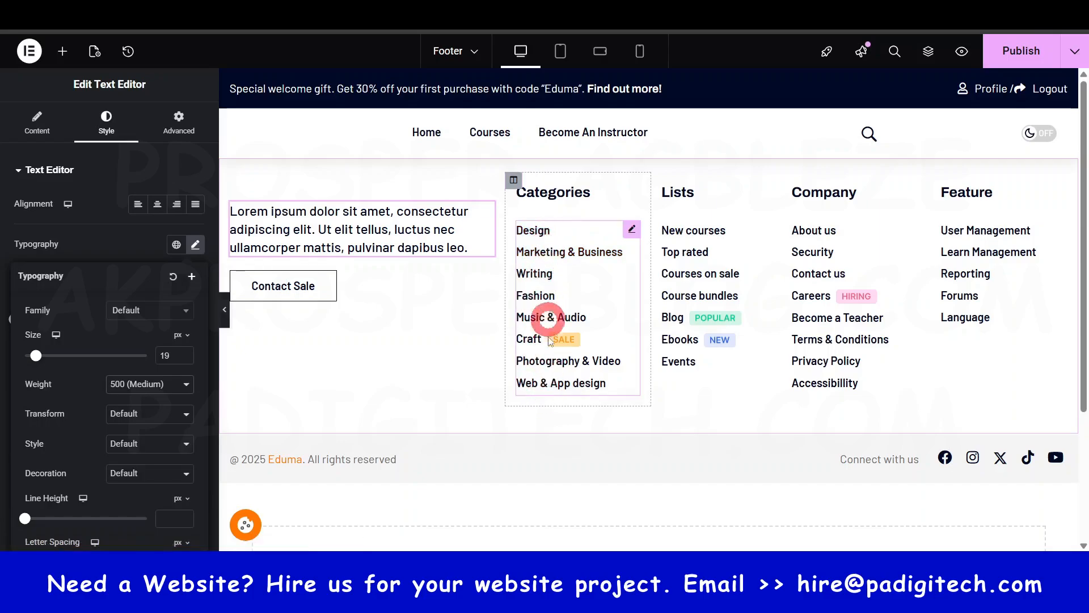
- Rename the Design item in the footer's Categories list to "Web Design"
left_click(597, 276)
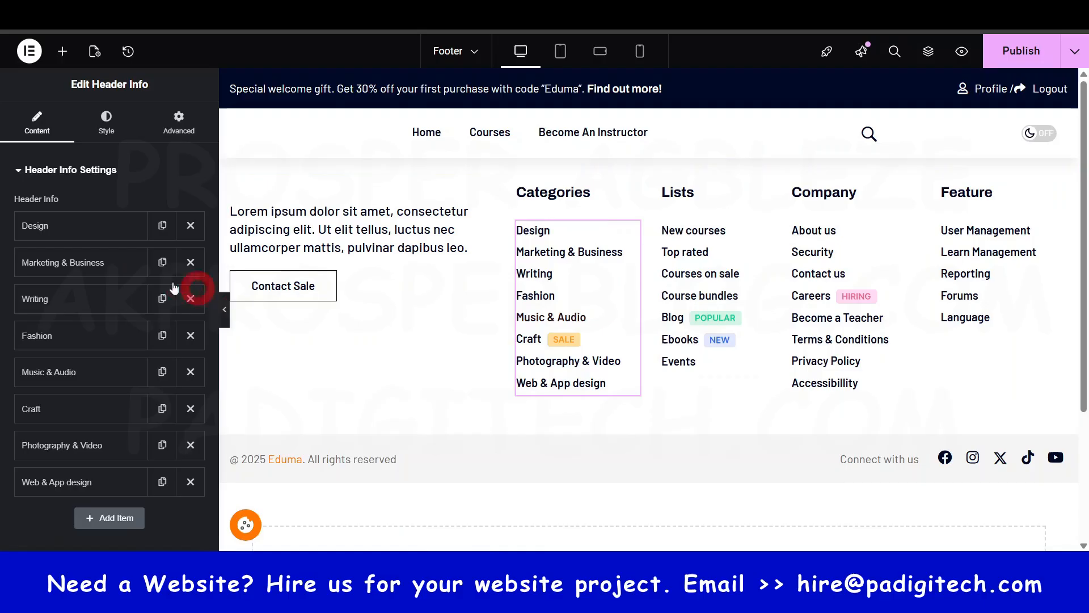
left_click(87, 233)
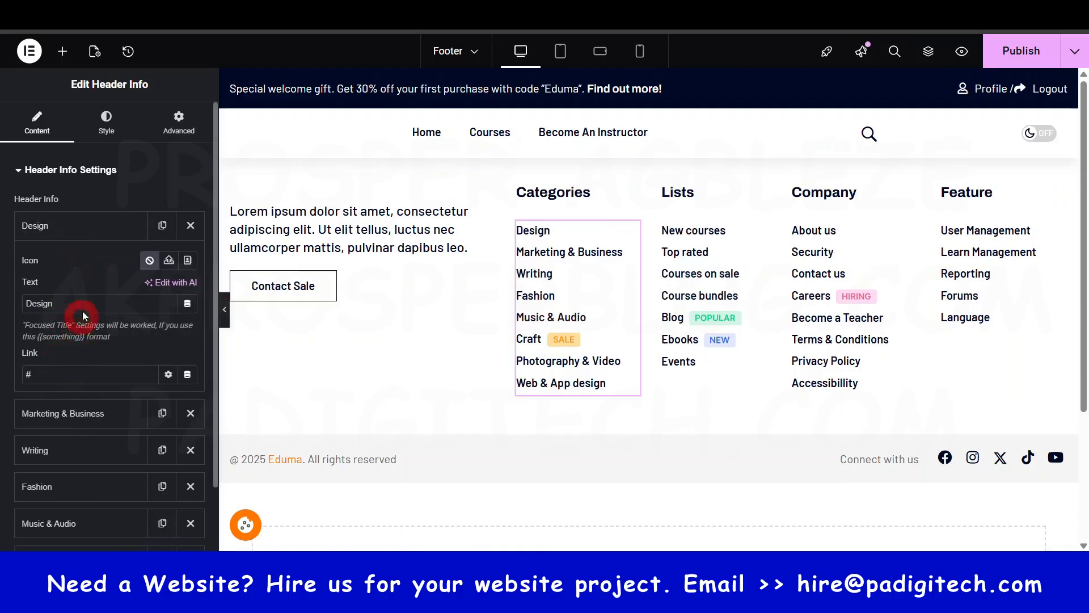
left_click(62, 230)
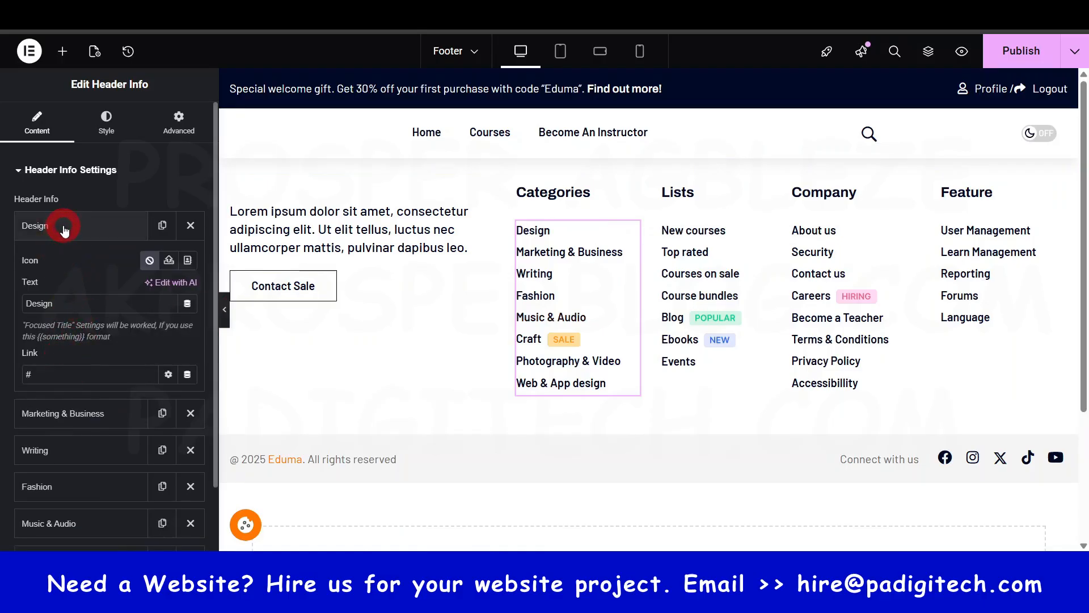
left_click(63, 305)
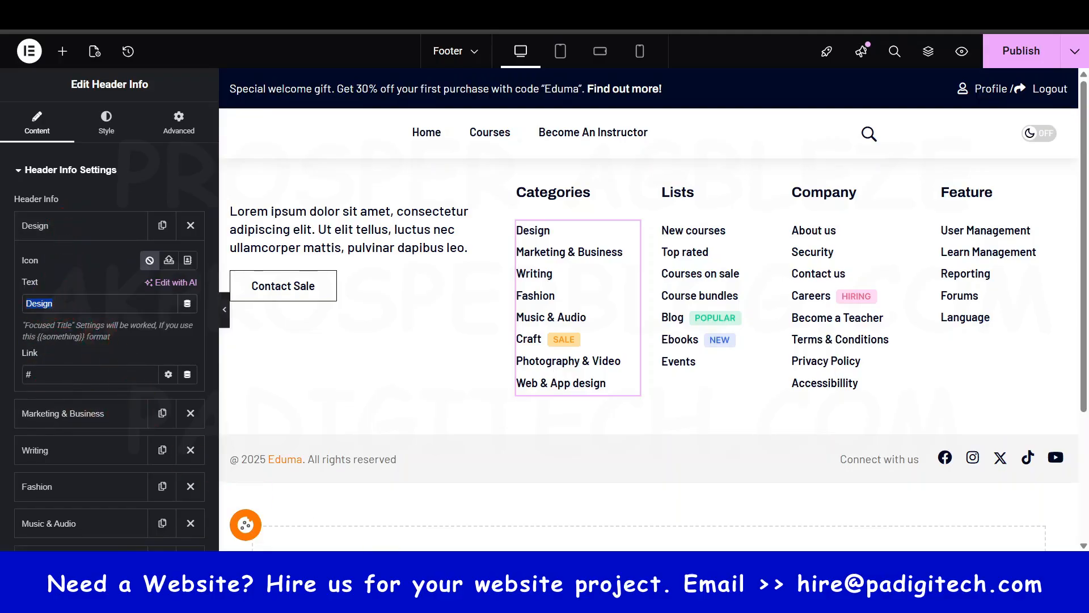
mouse_move(687, 600)
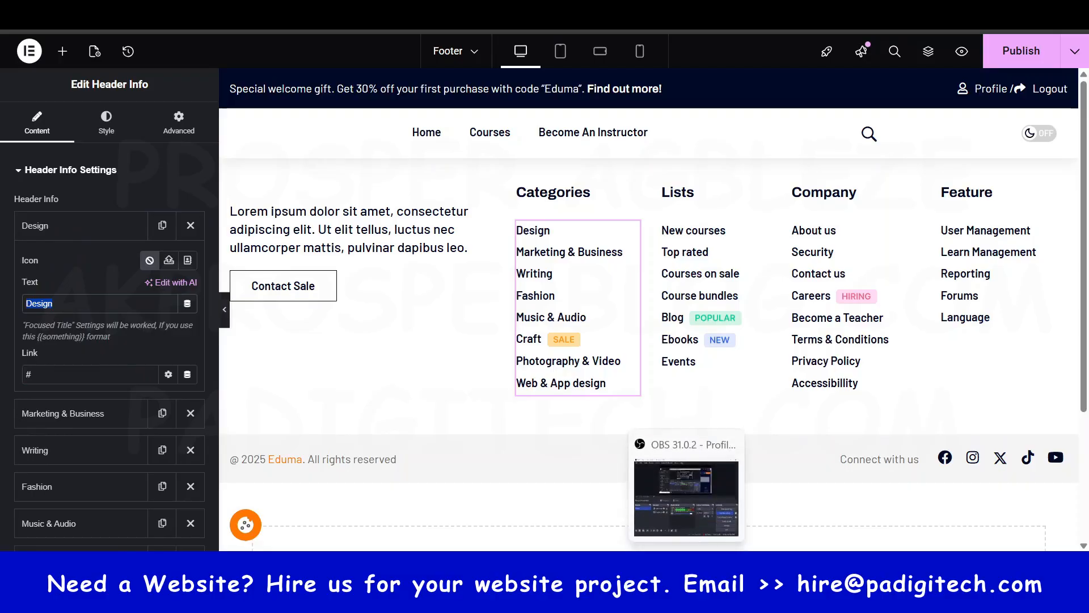
type("Web")
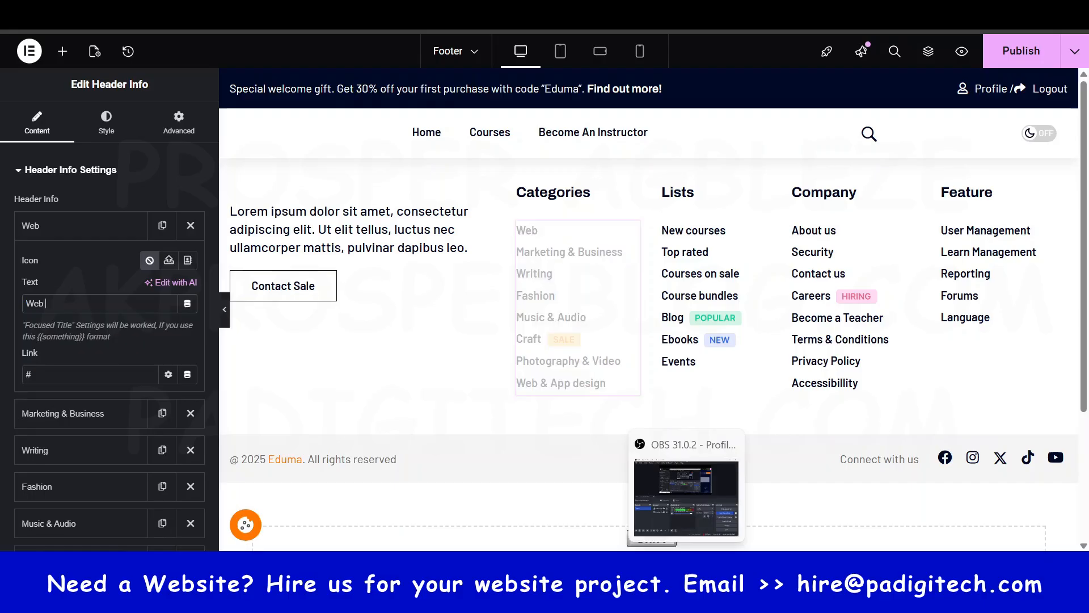
type(" Design")
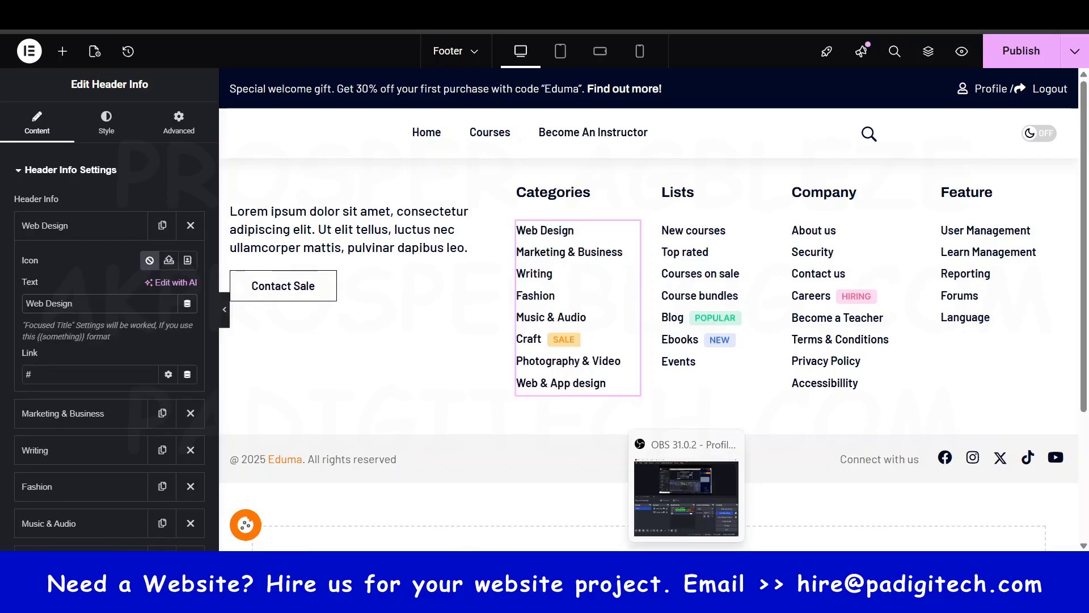
left_click(84, 391)
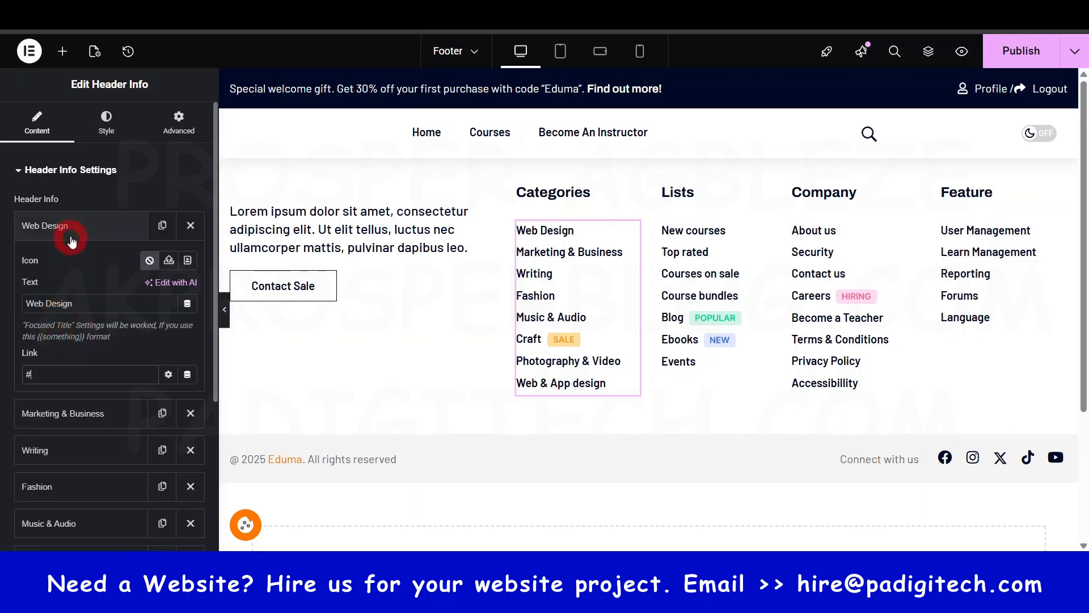
- Open the Craft item's text and link settings in the footer's Categories list
left_click(74, 226)
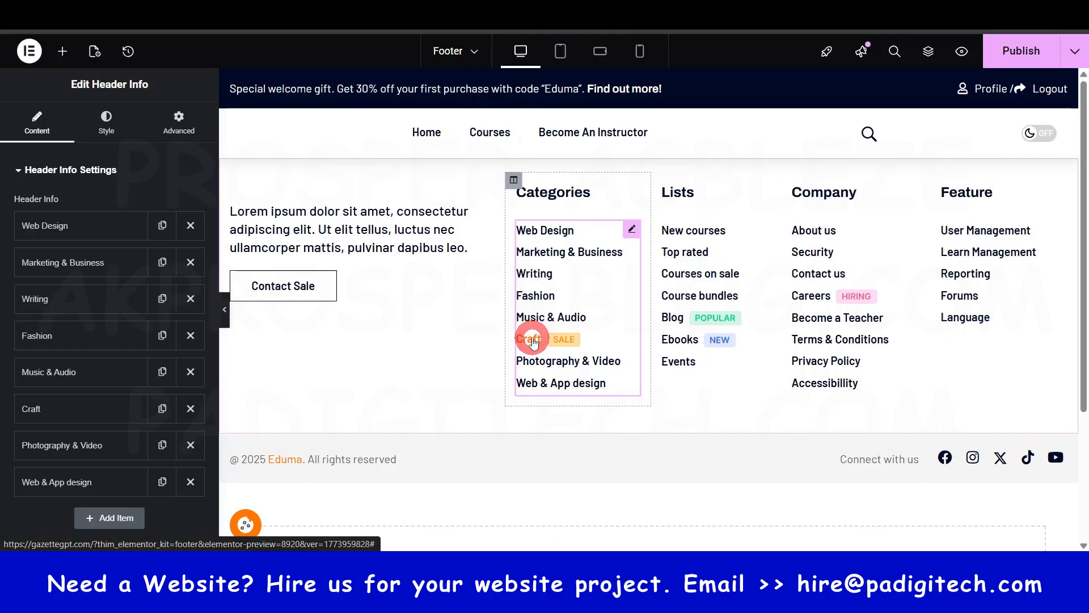
left_click(34, 409)
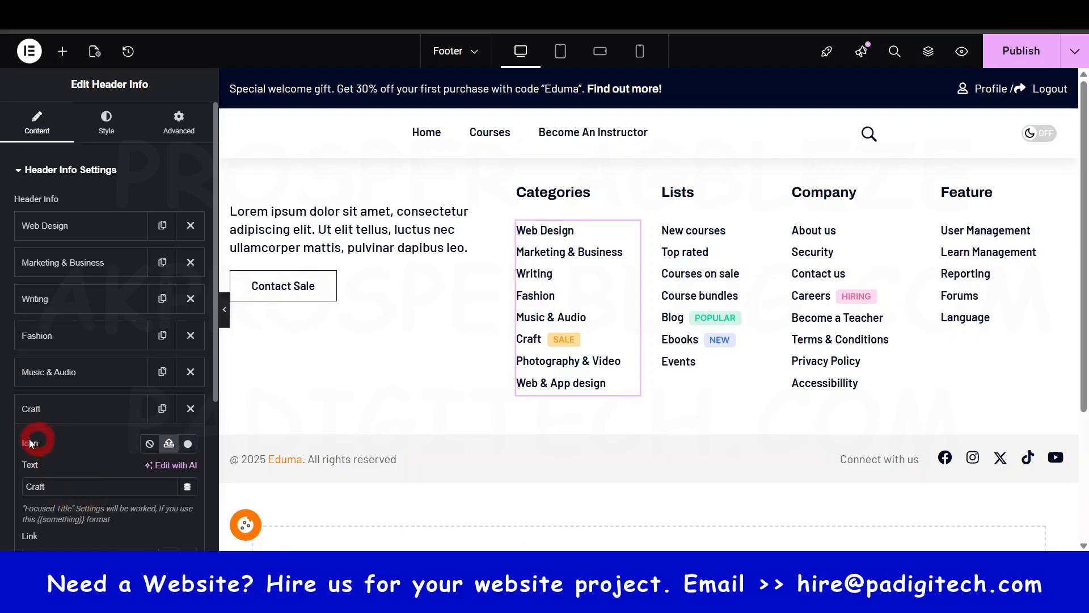
scroll(59, 426, "down", 2)
scroll(59, 427, "down", 2)
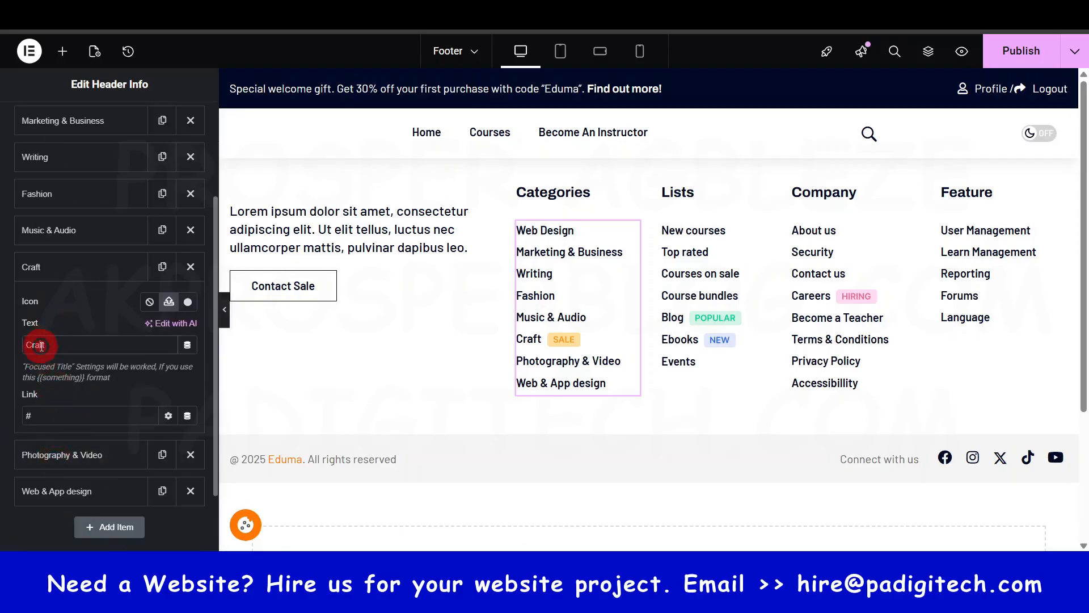
left_click(33, 423)
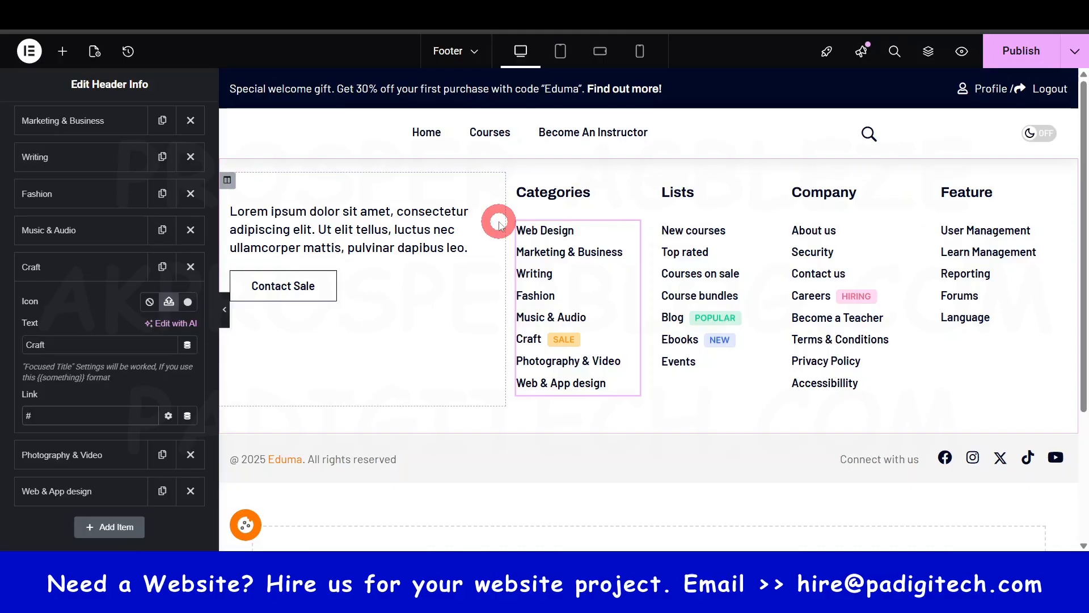
- Change the footer's Lists heading to "Top Courses", and open the Company and Feature headings for editing
left_click(690, 206)
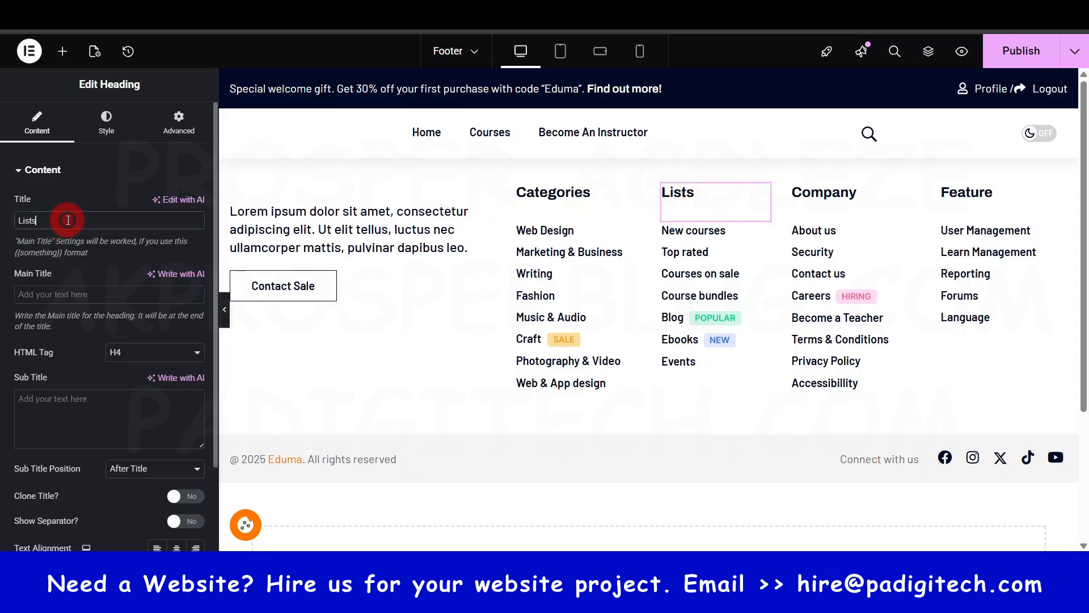
double_click(97, 235)
type("To")
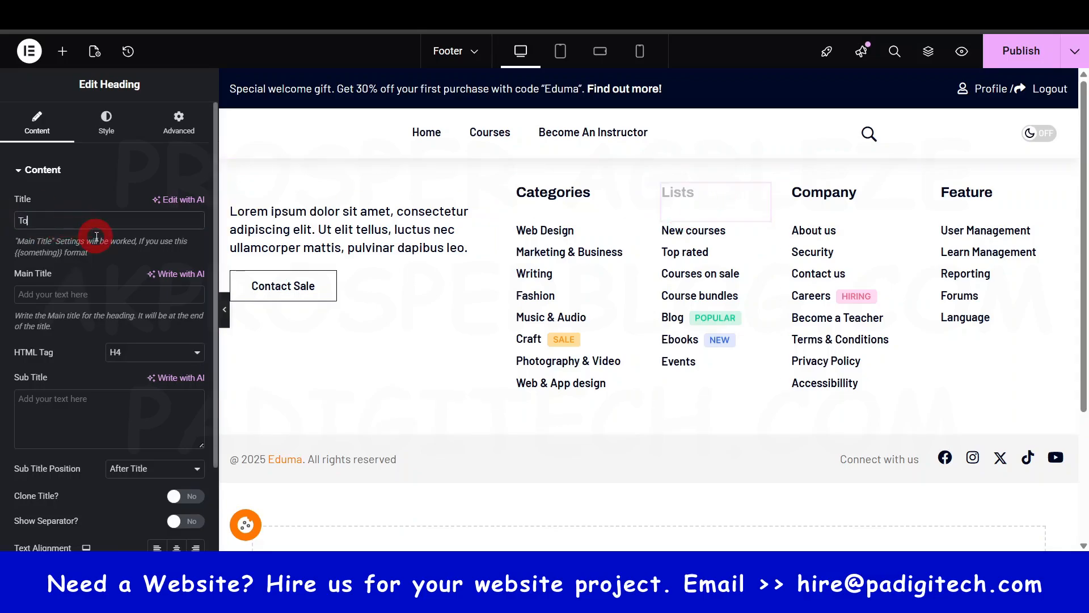
type("p Courses")
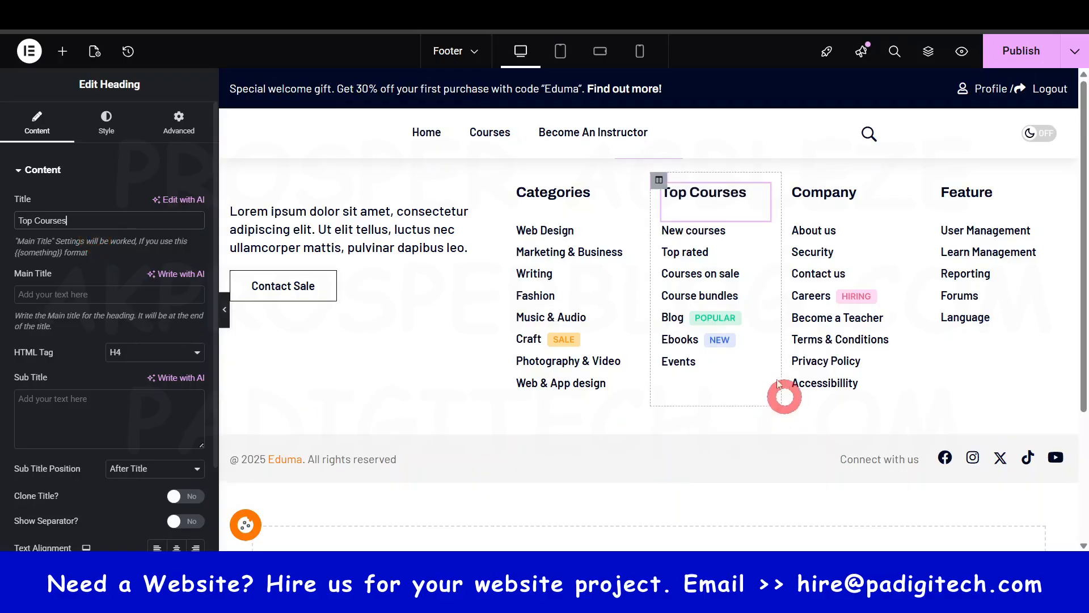
left_click(822, 193)
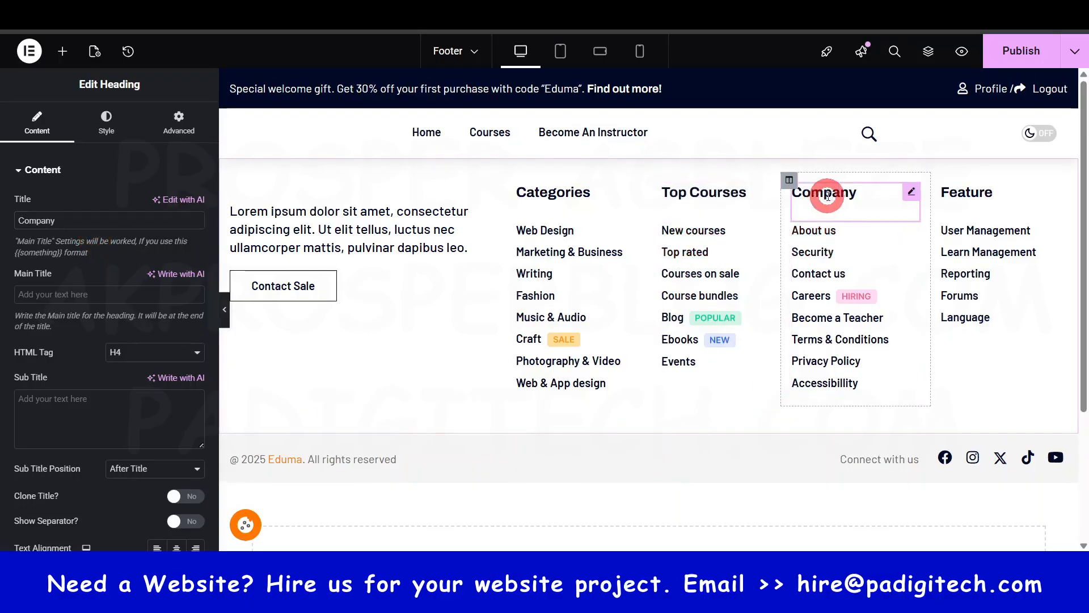
left_click(966, 195)
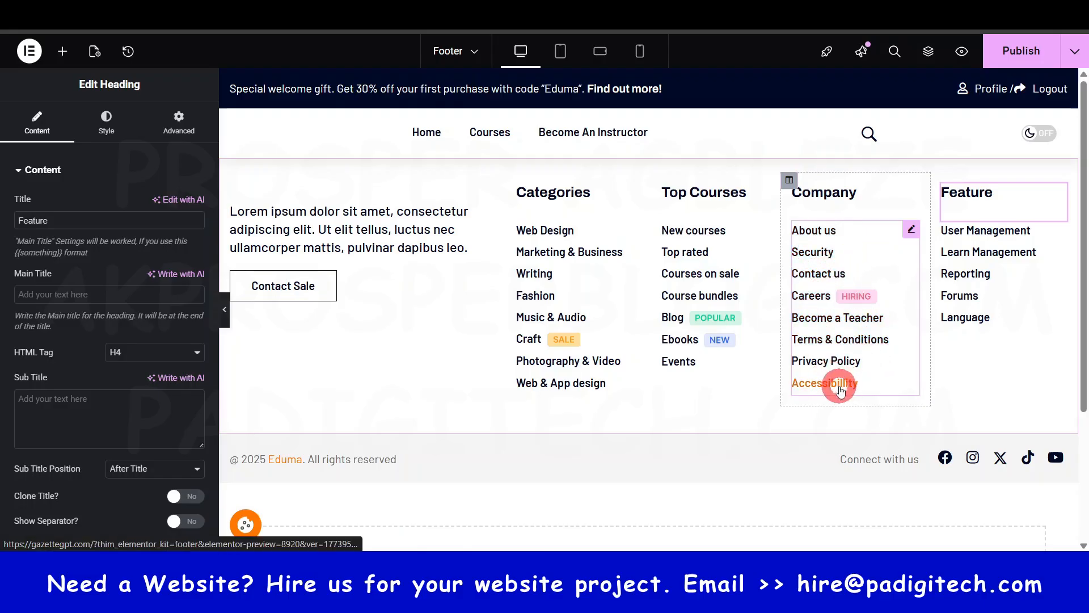
- Change the footer's copyright text to "@ 2026 PA Academy. All rights reserved", removing the linked Eduma name
left_click(400, 460)
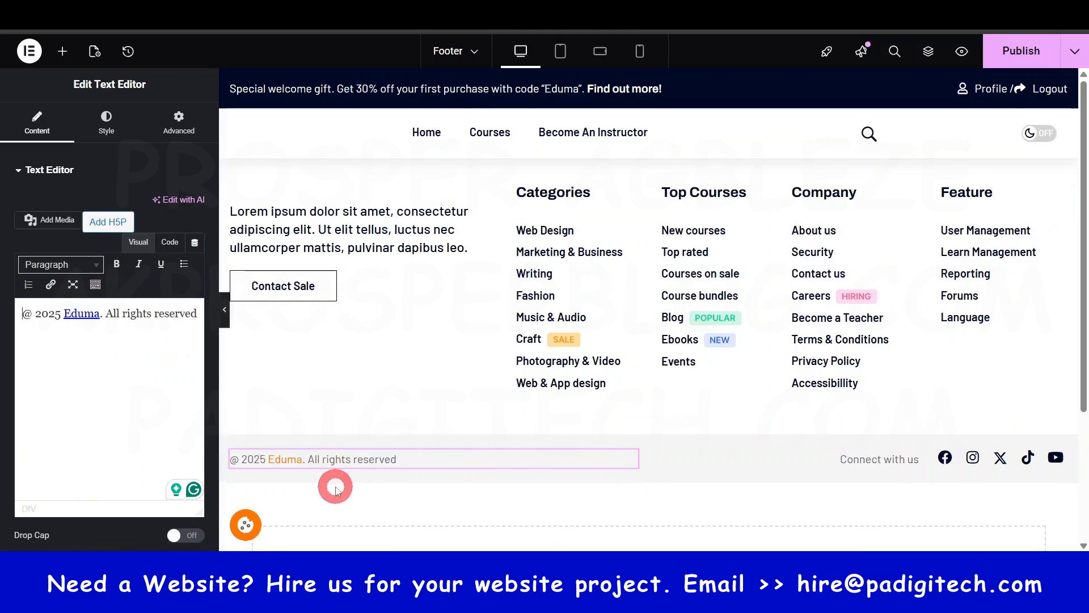
left_click(140, 342)
left_click(60, 313)
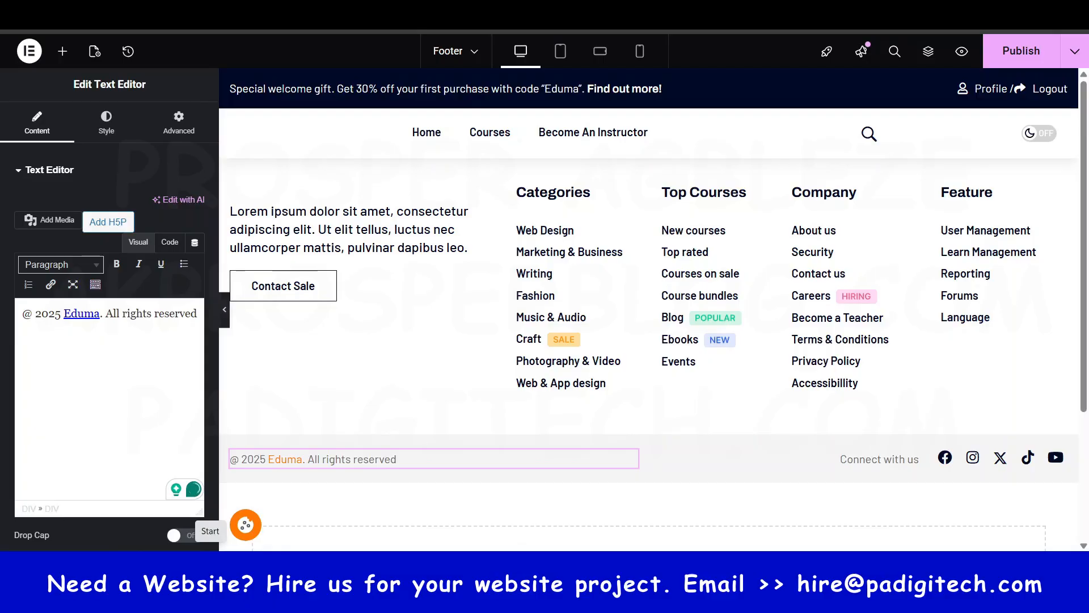
key("BackSpace")
type("6 ")
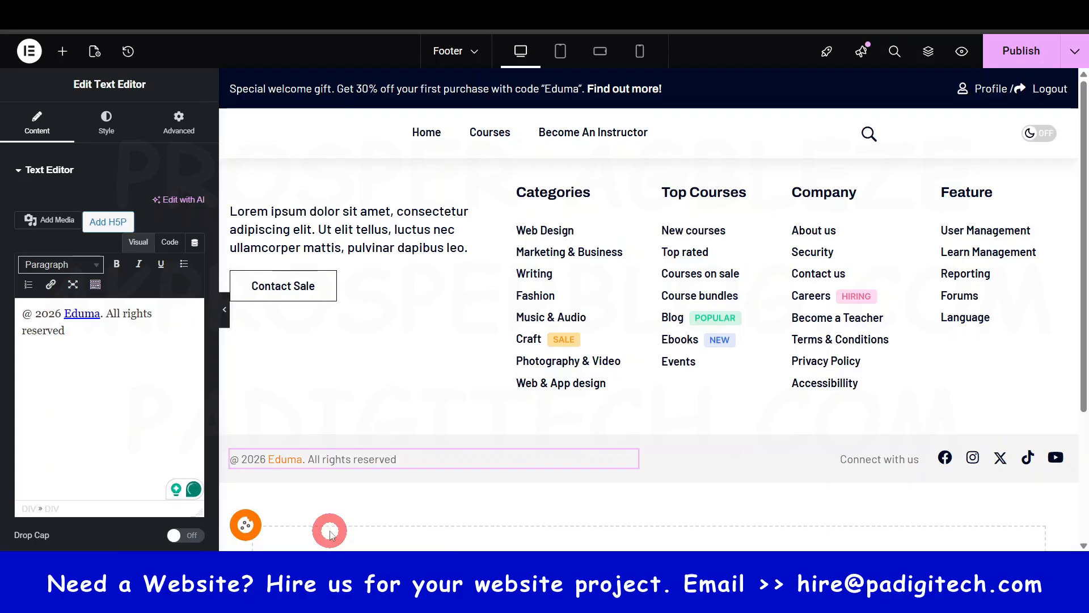
type("PA Academu")
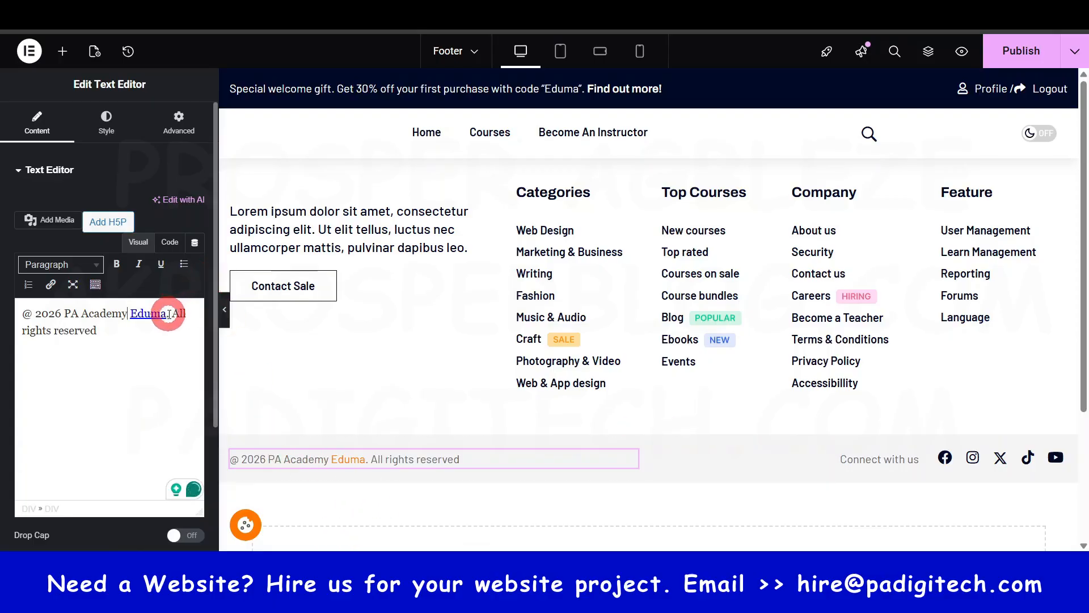
double_click(149, 313)
key("BackSpace")
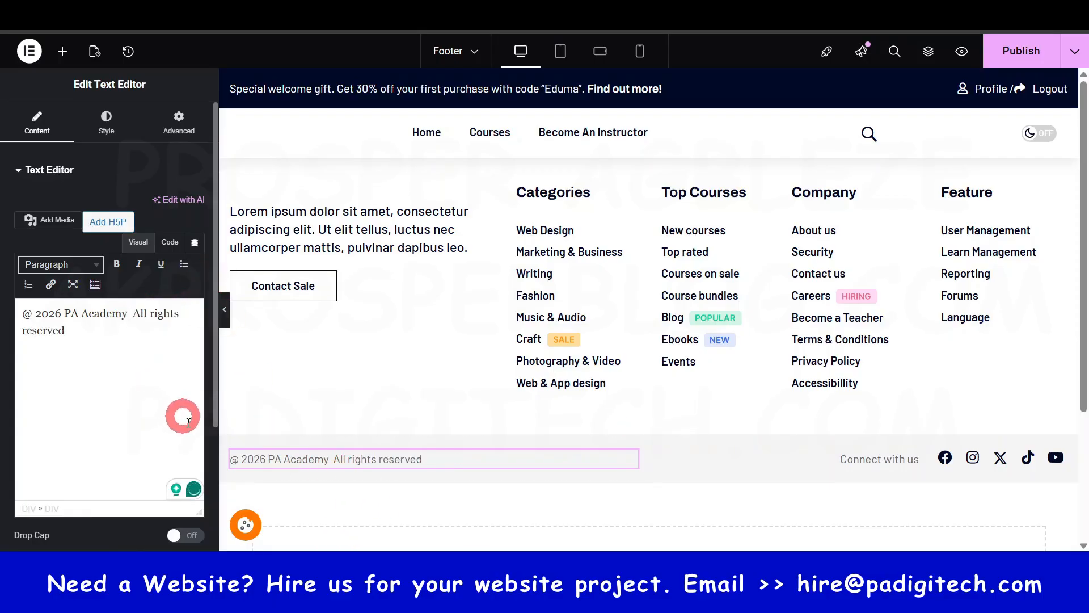
type(".")
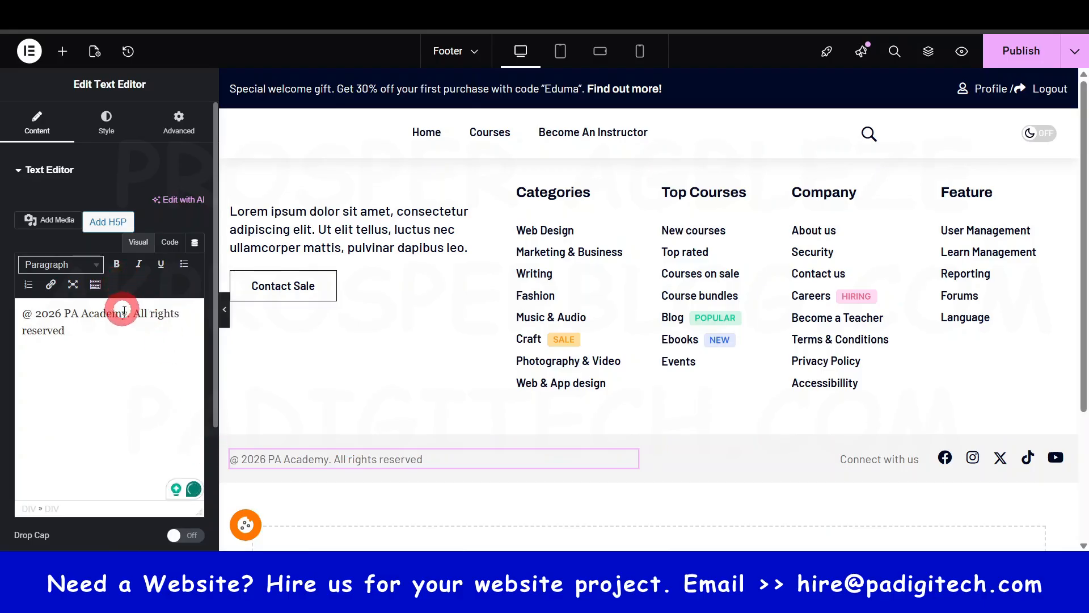
left_click_drag(126, 312, 80, 318)
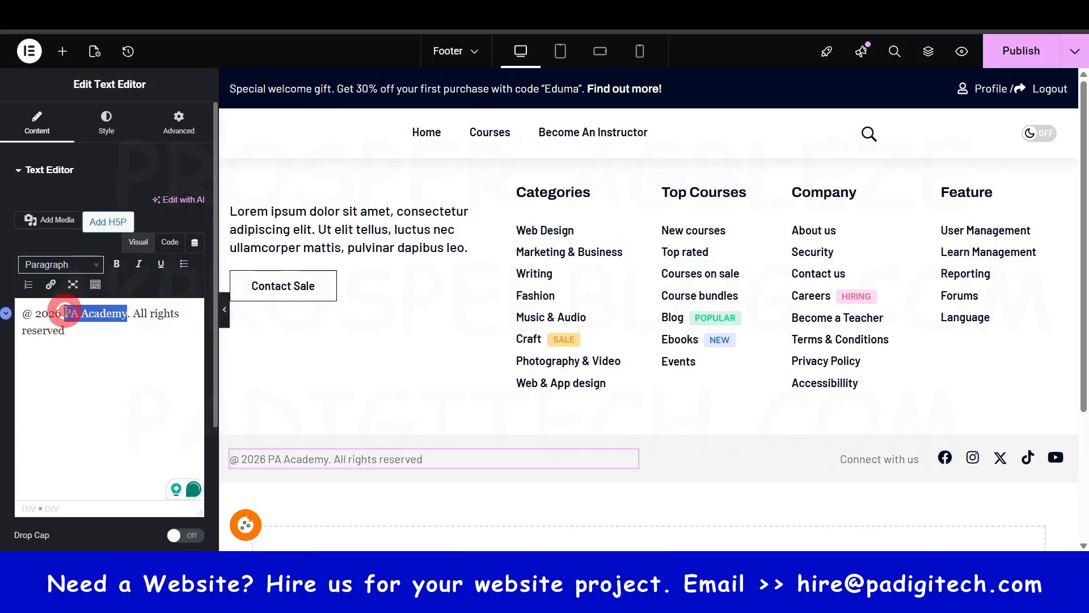
left_click(51, 284)
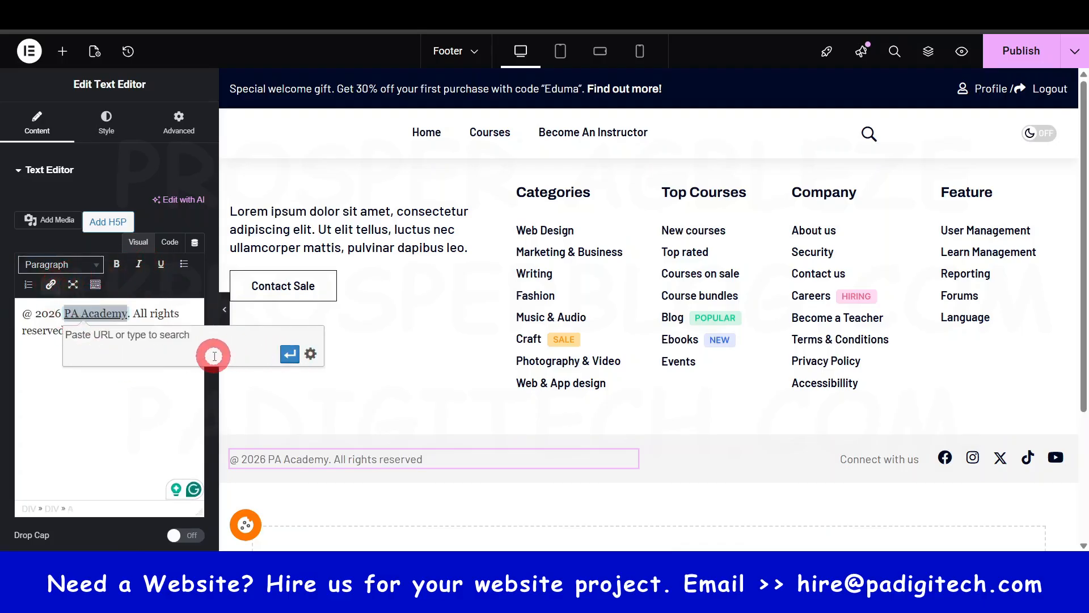
type("home")
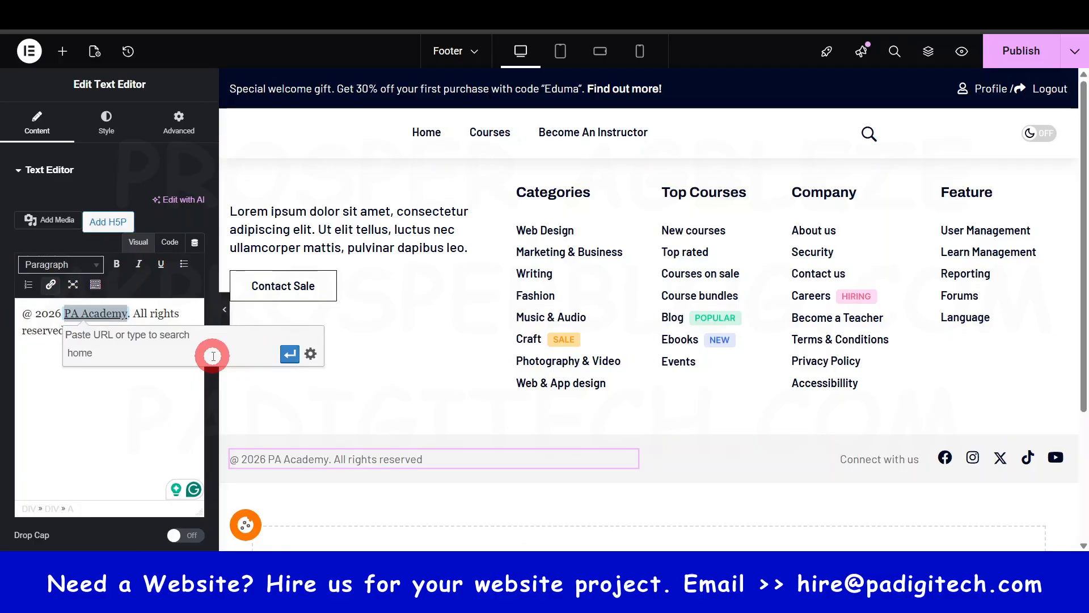
left_click(81, 370)
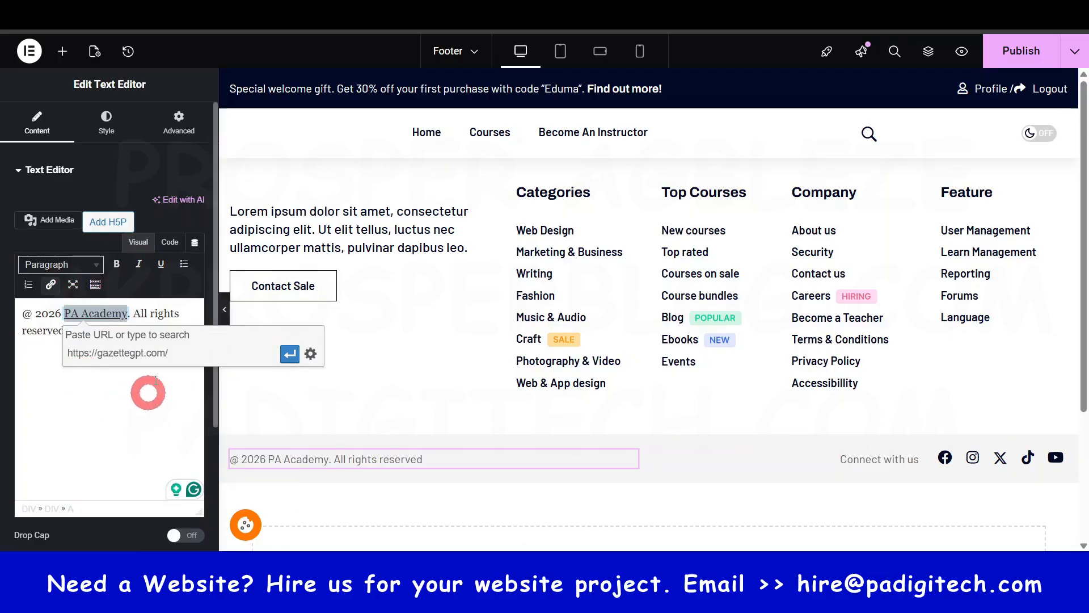
left_click(289, 354)
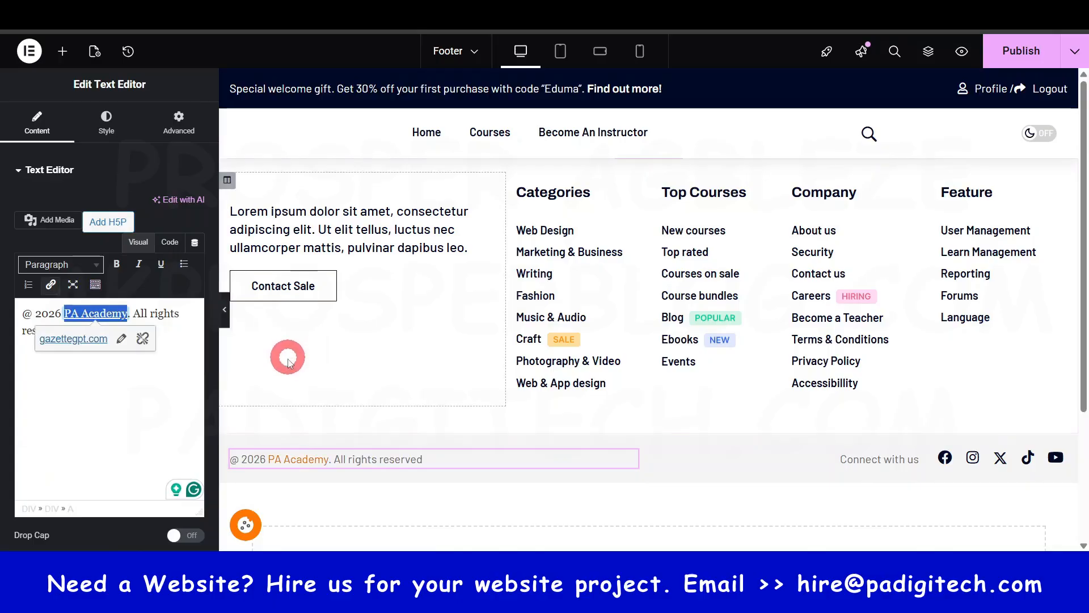
left_click(64, 382)
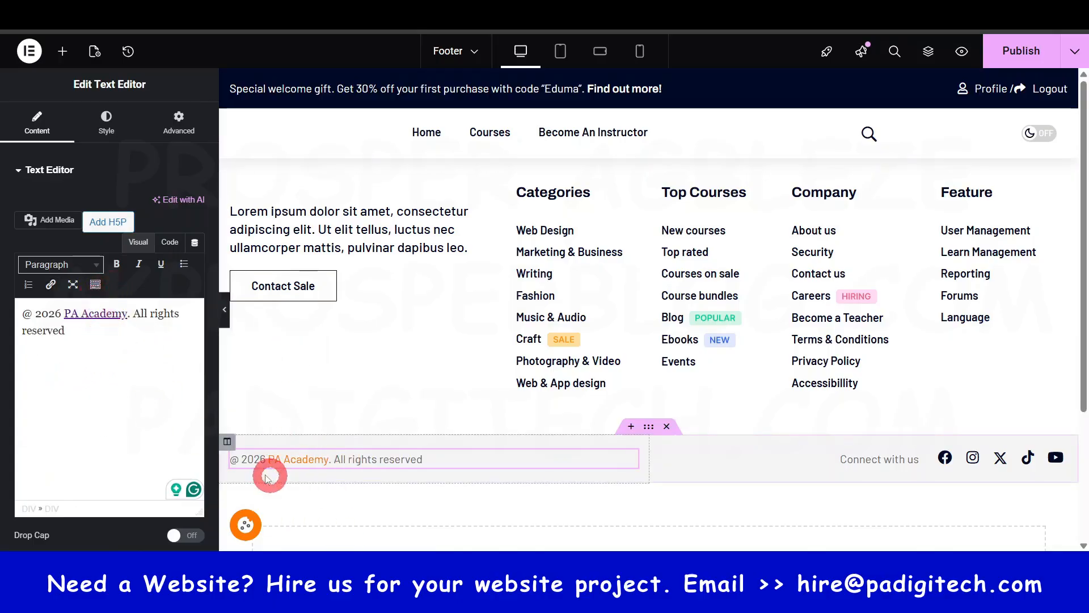
- Replace the @ sign at the start of the footer's copyright text with "(c)"
left_click(32, 312)
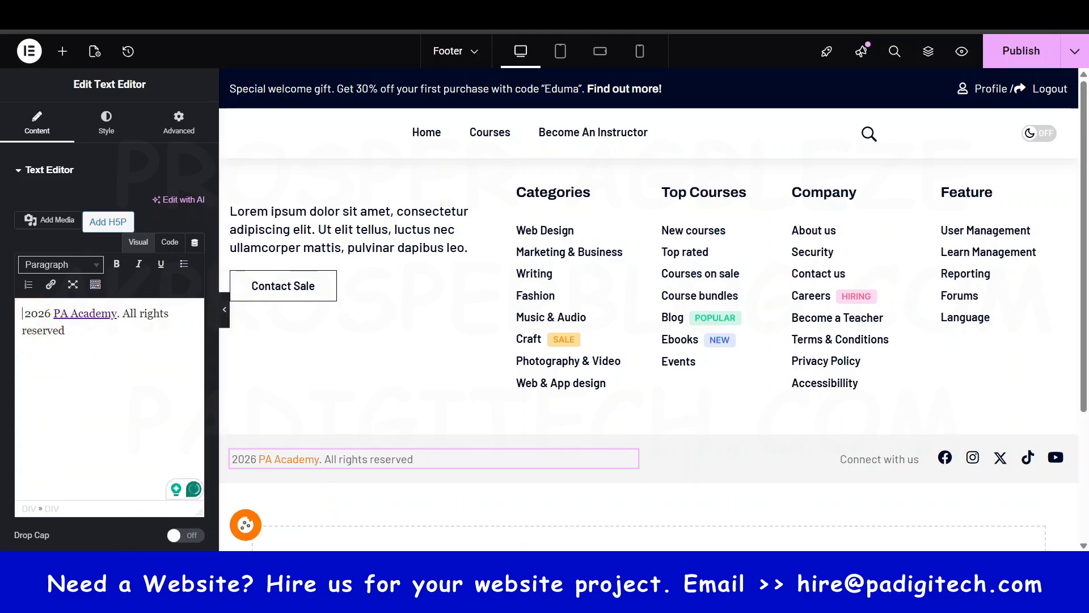
type("(")
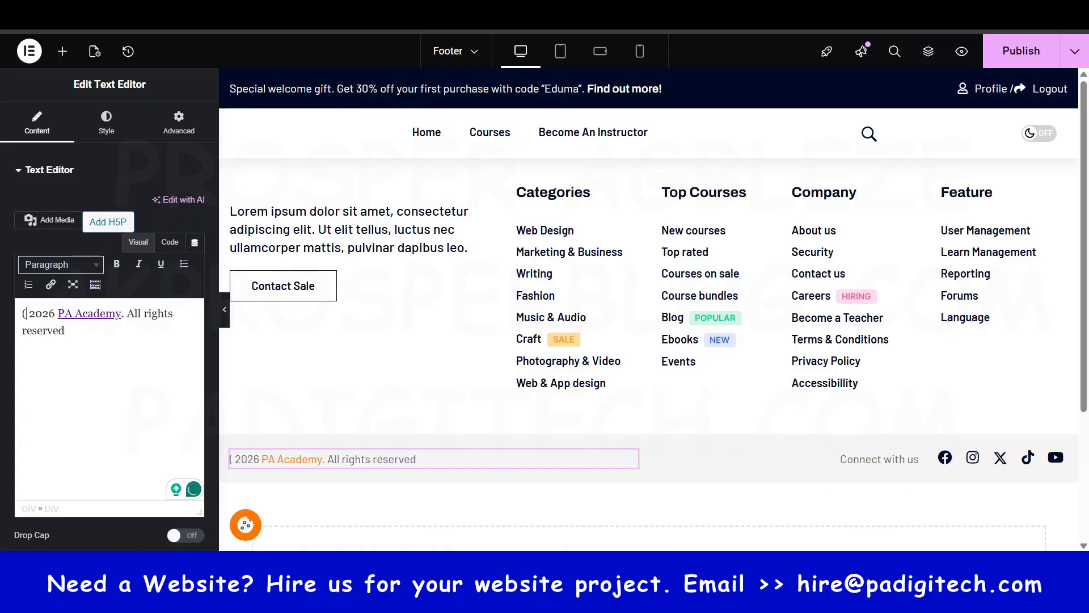
type("c)")
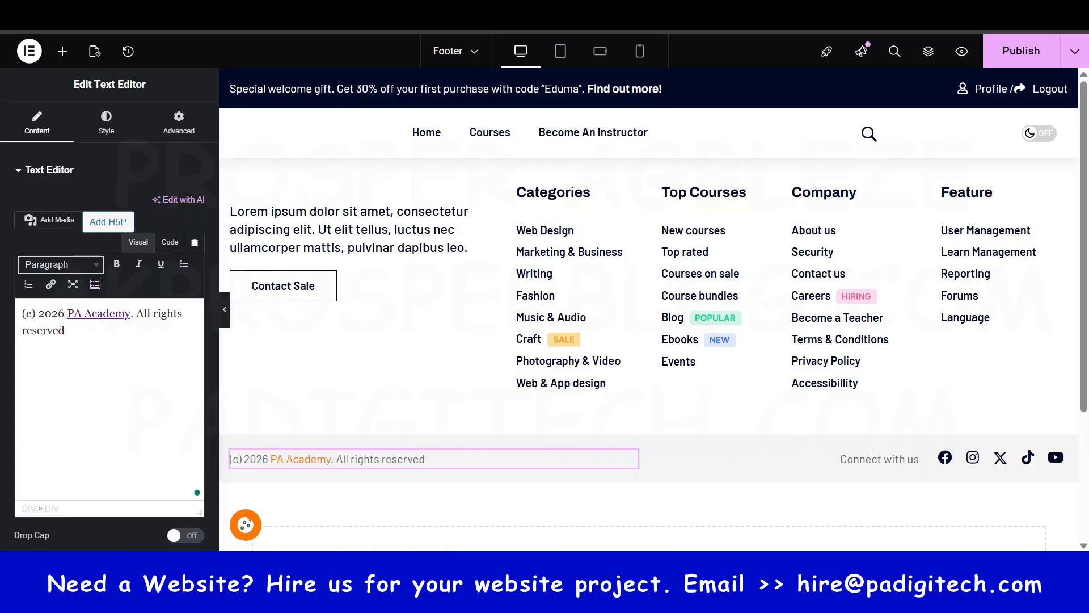
left_click(29, 319)
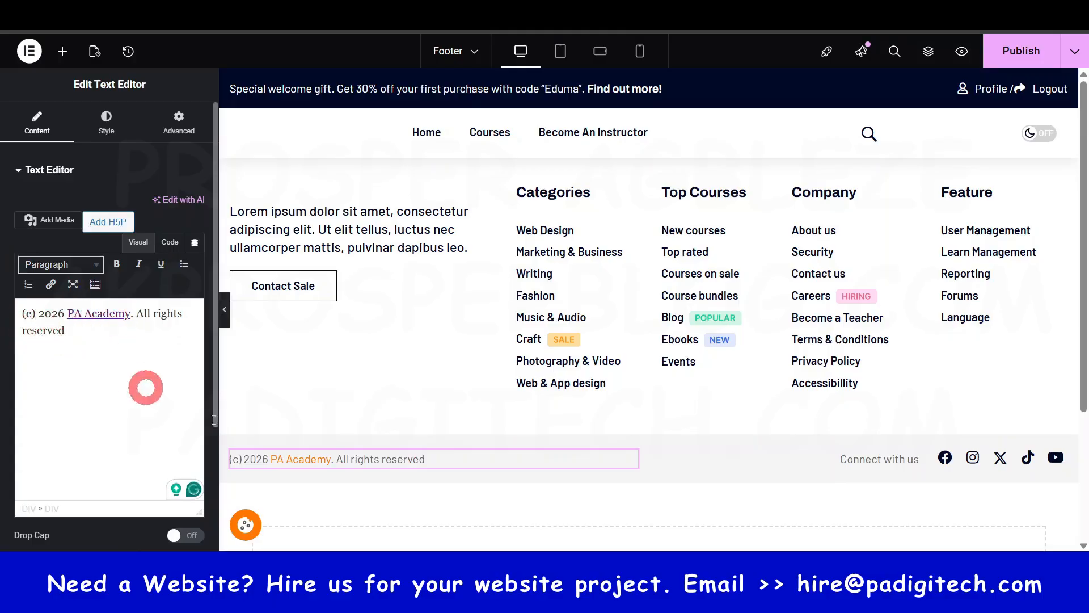
- Open the Facebook item's link settings in the footer's social icons, and publish the footer
left_click(1021, 466)
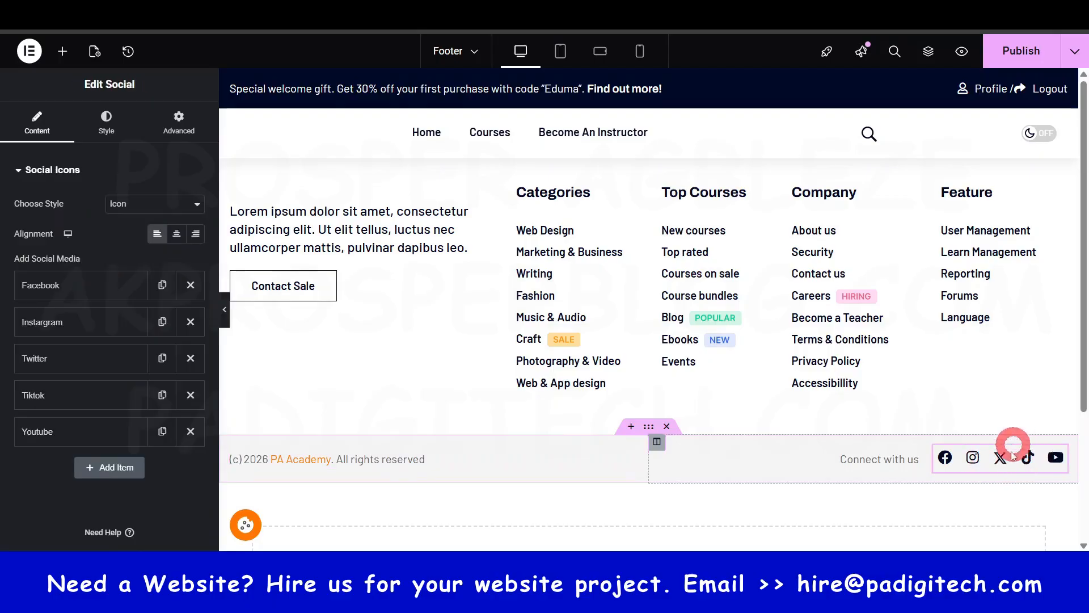
left_click(66, 285)
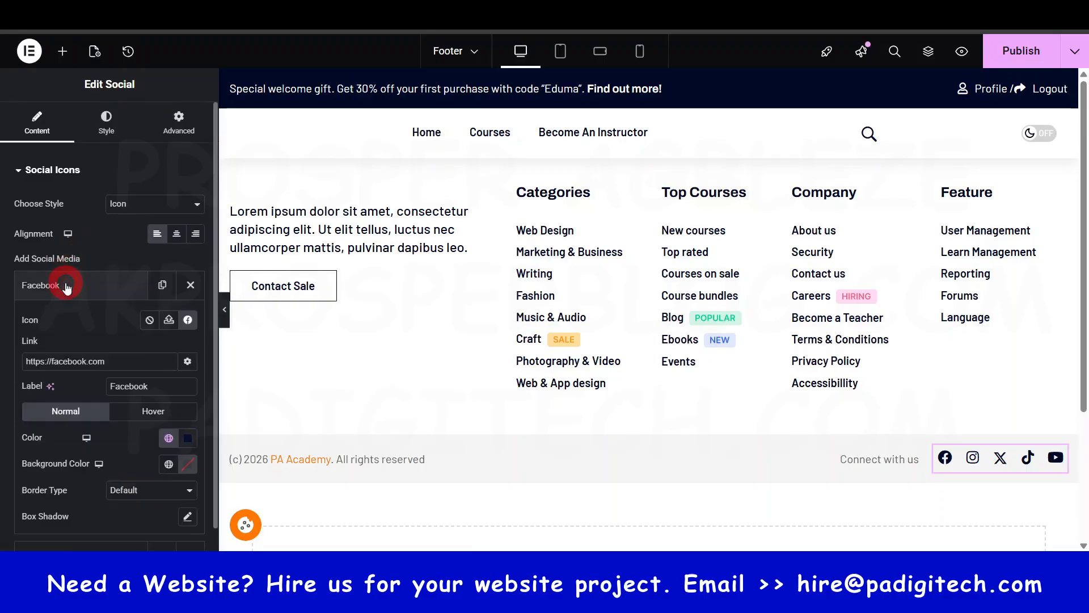
left_click(54, 359)
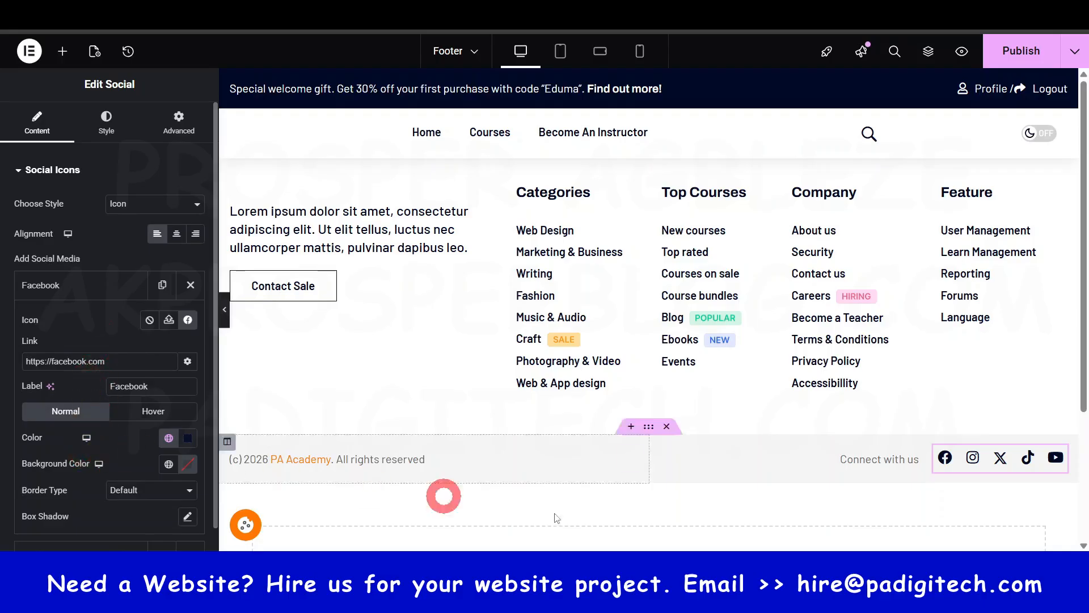
left_click(1073, 454)
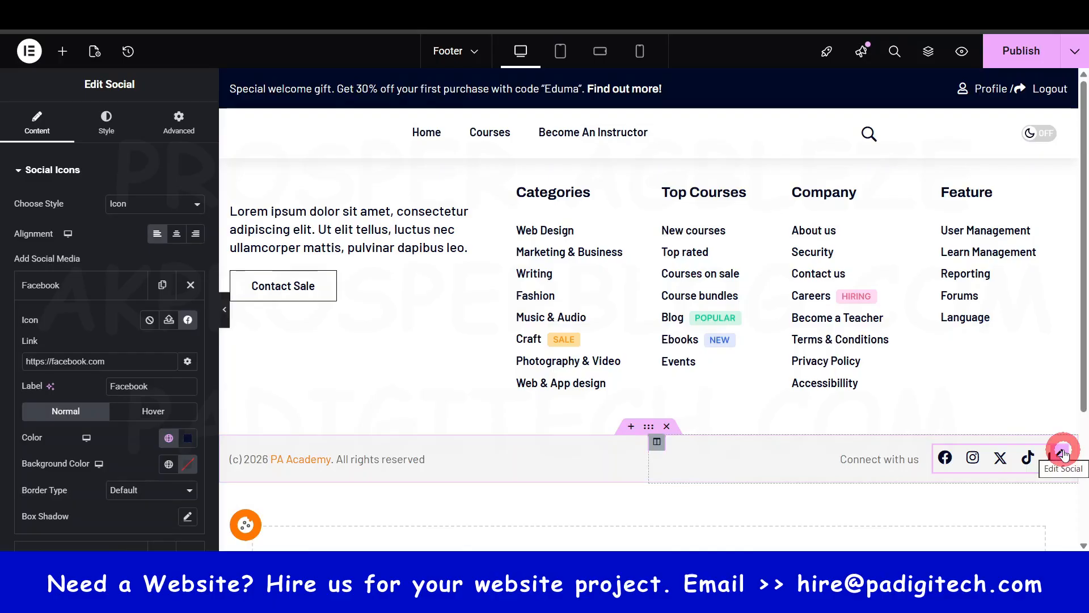
right_click(1064, 453)
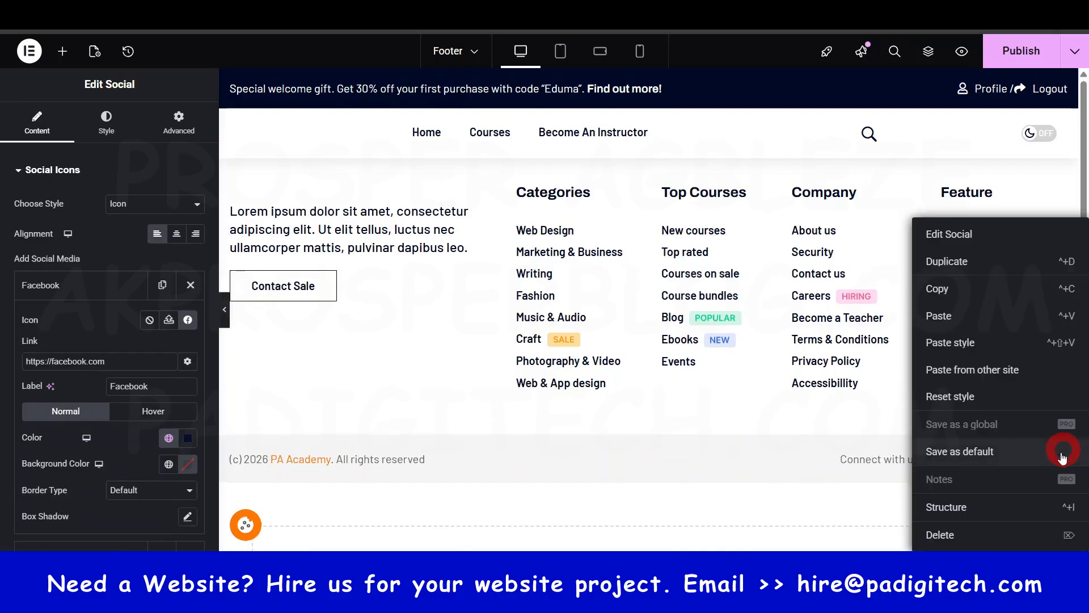
left_click(765, 456)
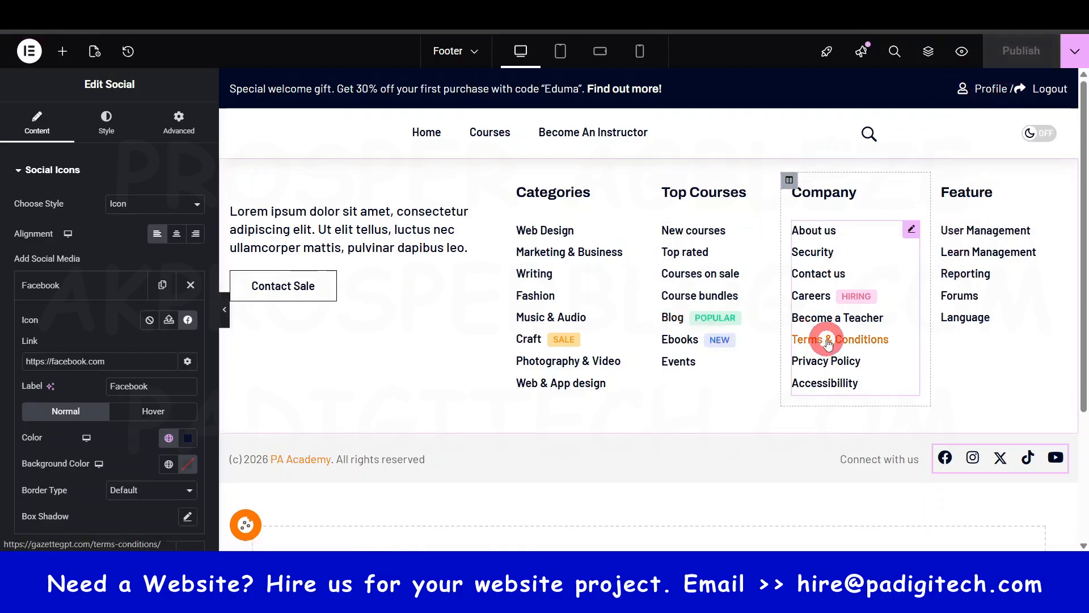
- Switch to the WordPress list of Thim Elementor templates and select the Footer template's shortcode, [thim_ekit id="8920"]
left_click(363, 11)
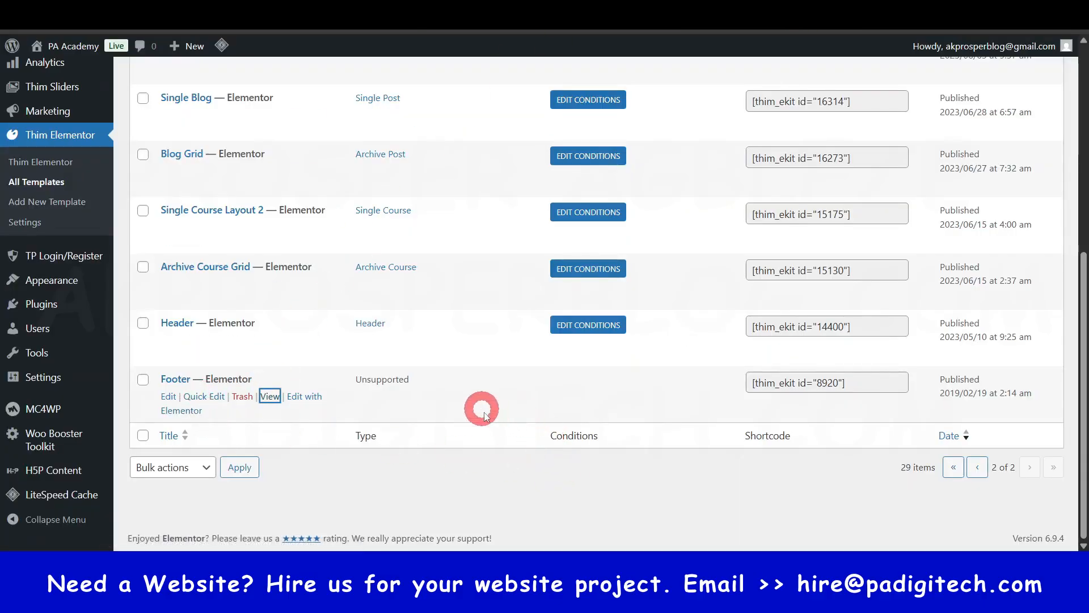
mouse_move(751, 385)
left_mouse_down()
mouse_move(810, 385)
mouse_move(761, 388)
left_mouse_up()
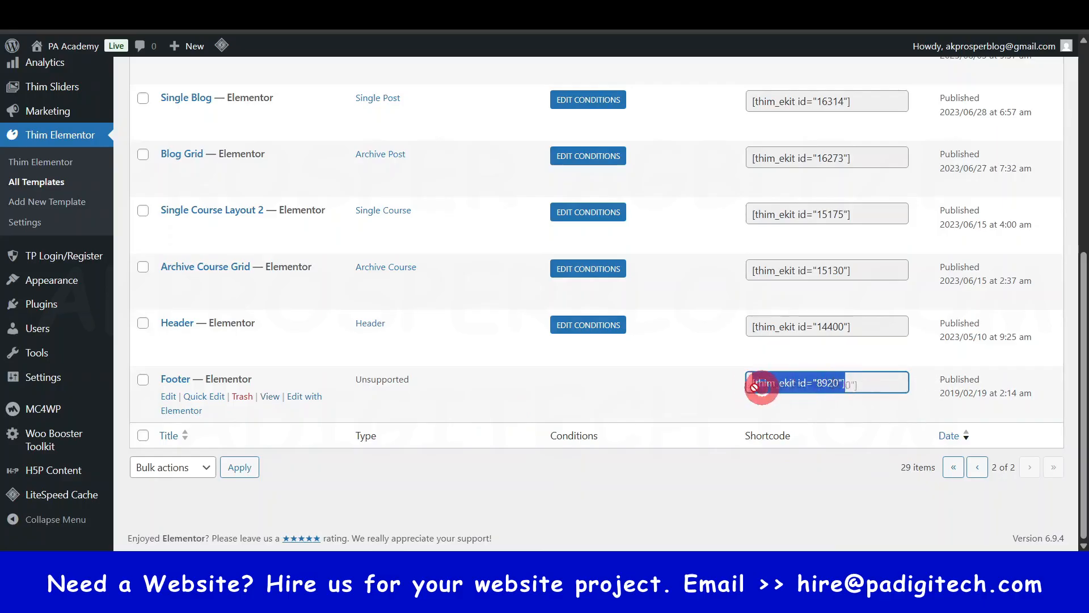
left_click(708, 412)
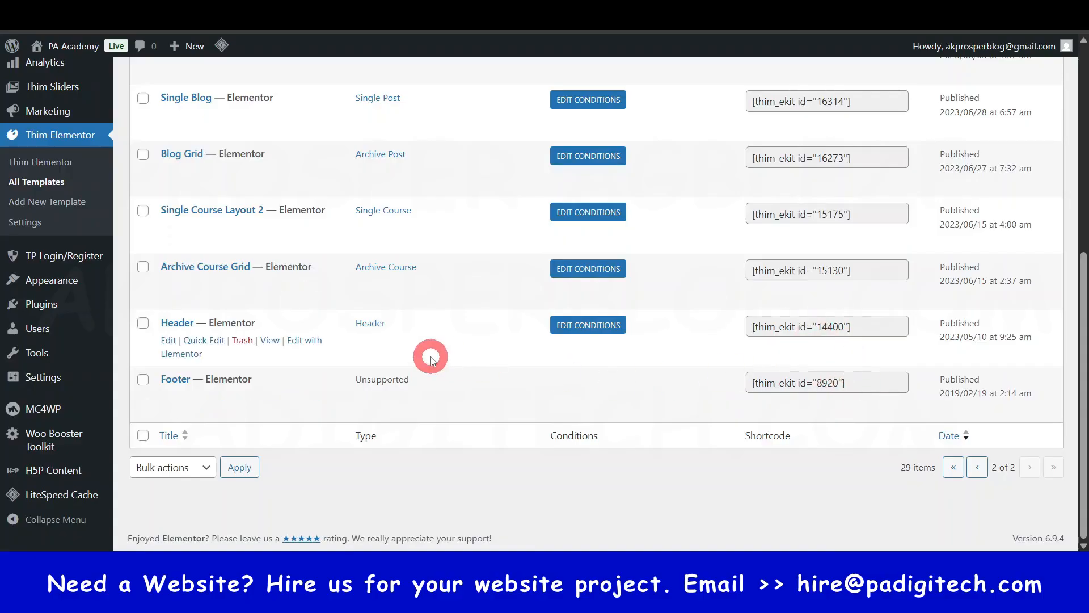
scroll(290, 352, "up", 5)
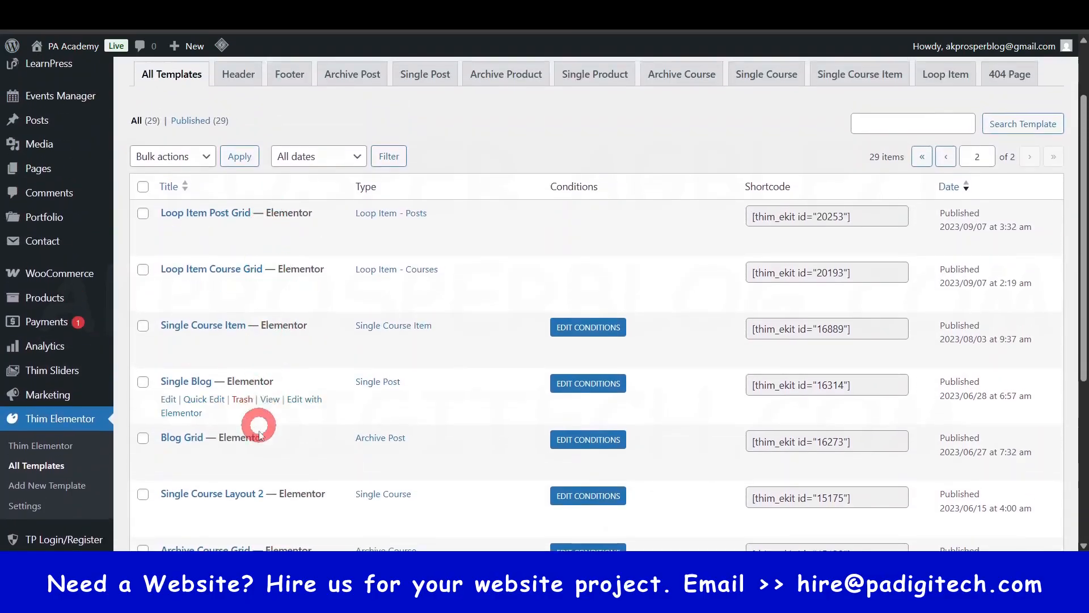
scroll(294, 377, "down", 5)
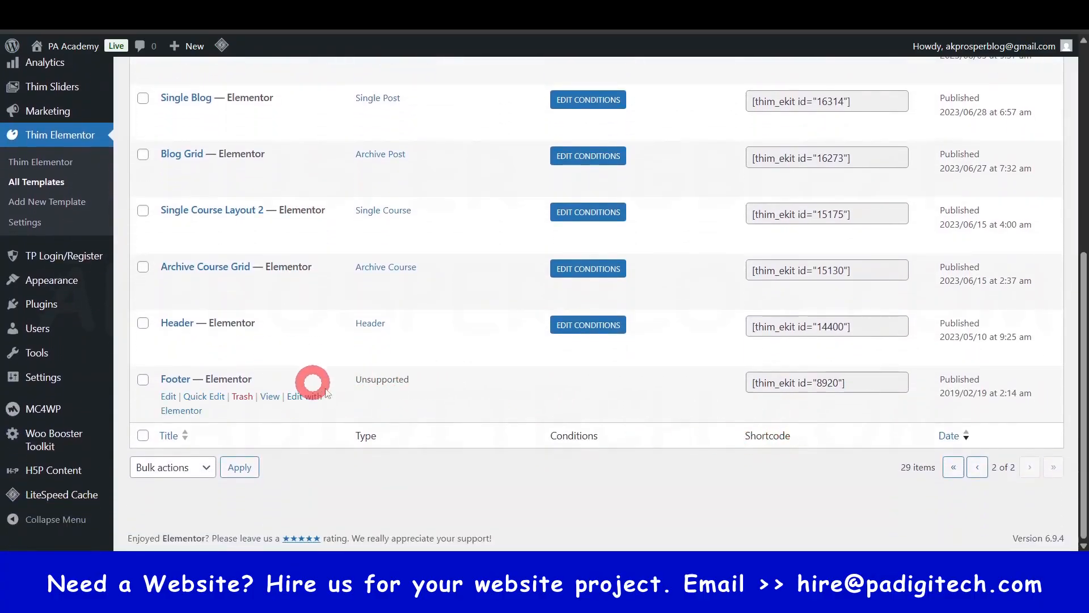
triple_click(751, 384)
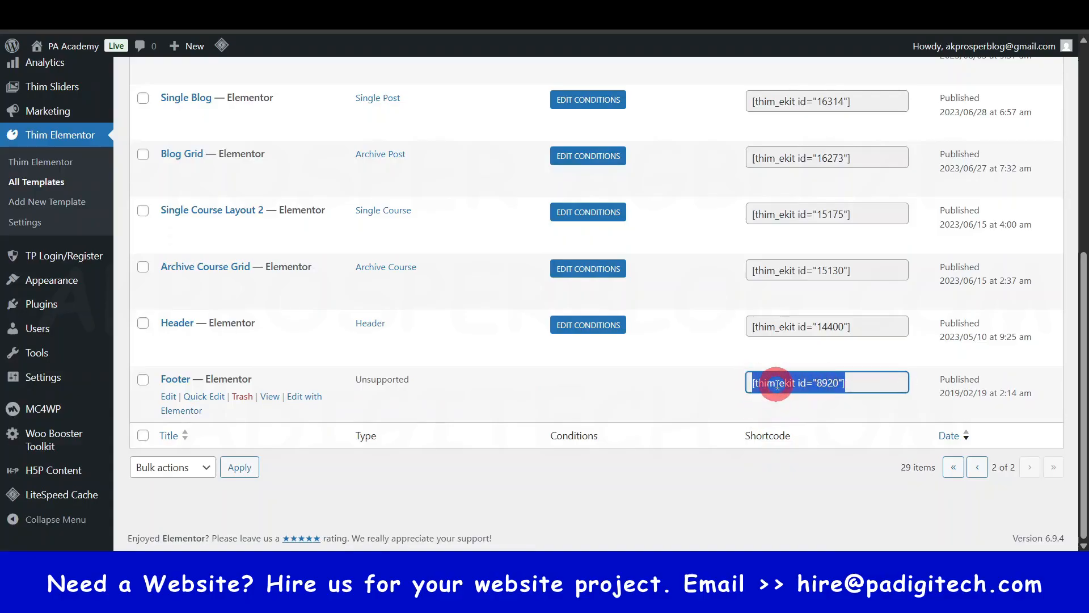
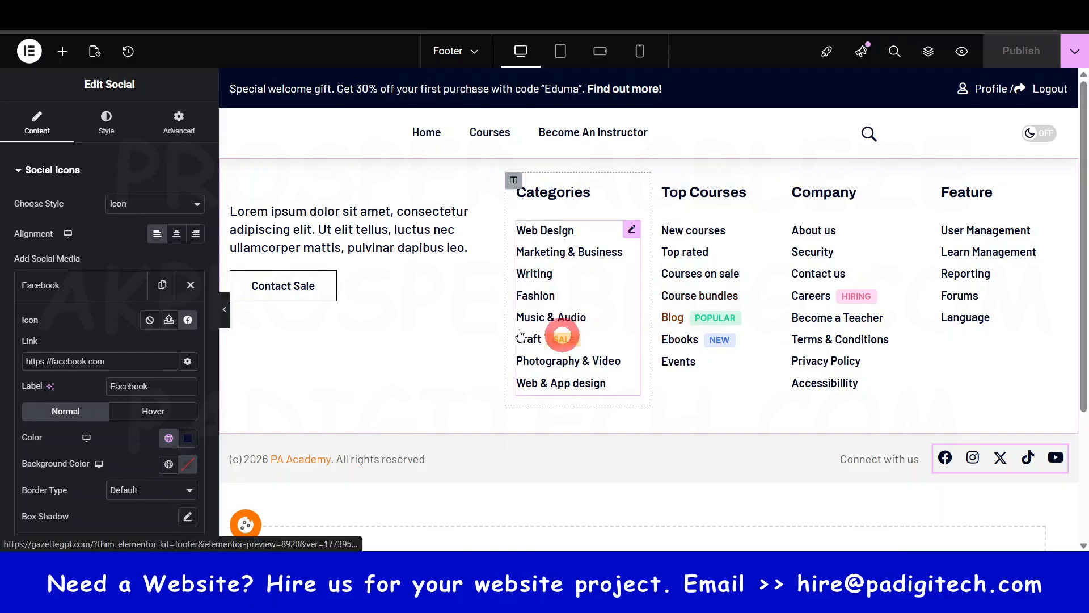
- Search the footer editor's widgets for "shor" to locate the Shortcode widget
left_click(65, 51)
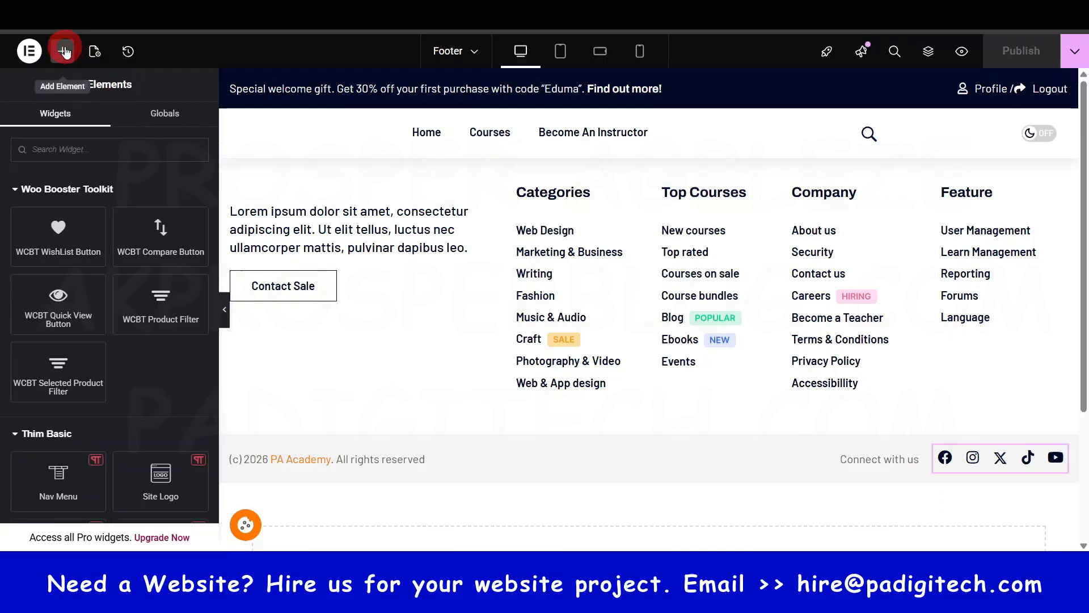
type("shor")
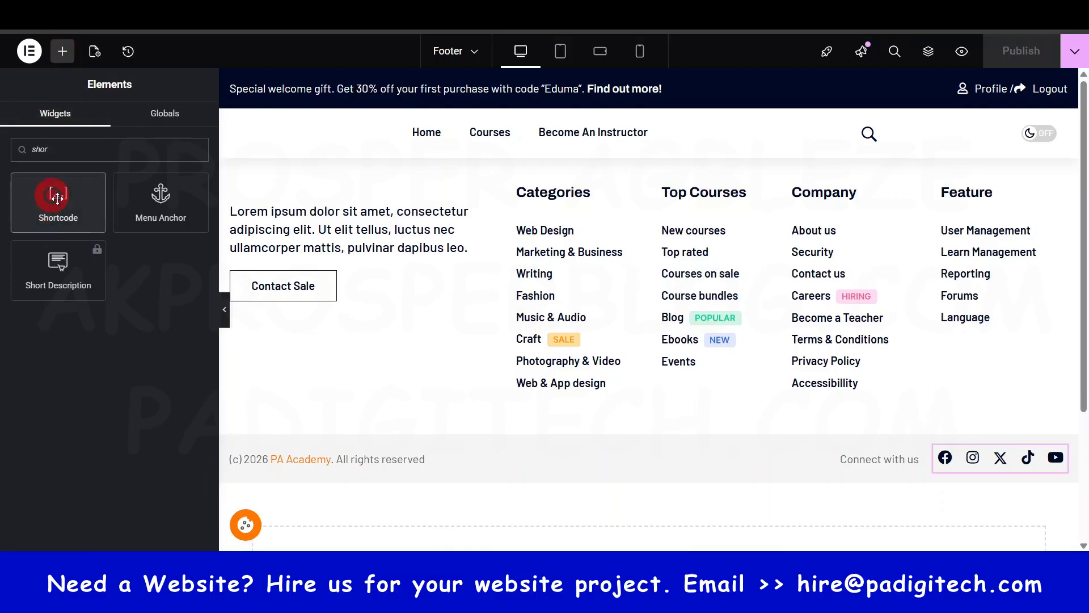
mouse_move(57, 198)
left_mouse_down()
mouse_move(607, 484)
mouse_move(637, 445)
mouse_move(648, 490)
mouse_move(671, 479)
mouse_move(683, 403)
mouse_move(688, 442)
mouse_move(628, 141)
mouse_move(396, 428)
mouse_move(346, 433)
mouse_move(136, 175)
mouse_move(70, 201)
left_mouse_up()
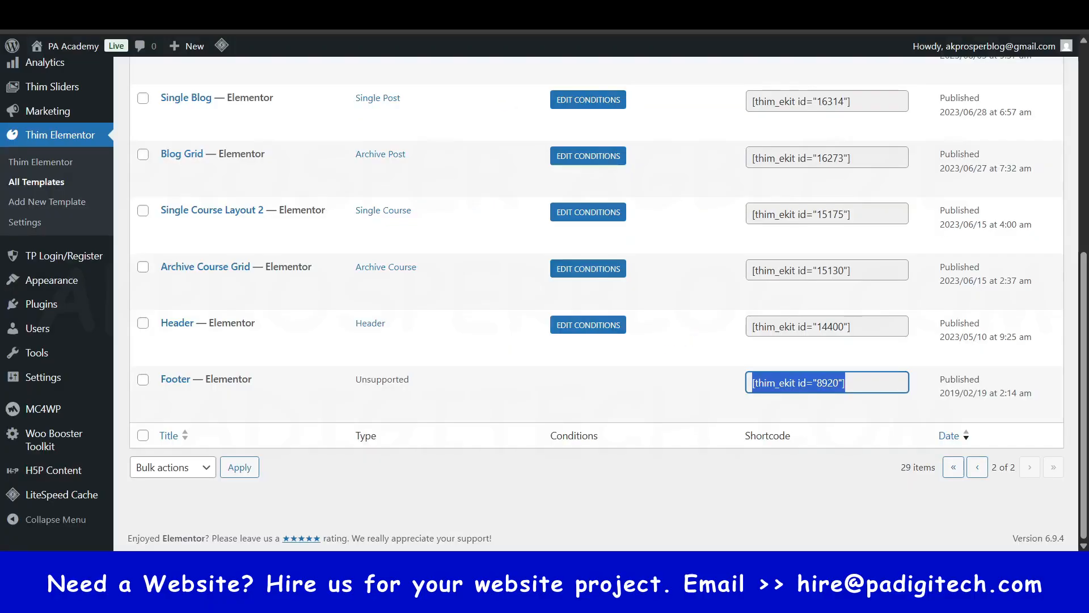
left_click(830, 385)
- Switch back to the Thim Elementor templates list and show only the Single Course templates
scroll(830, 385, "up", 2)
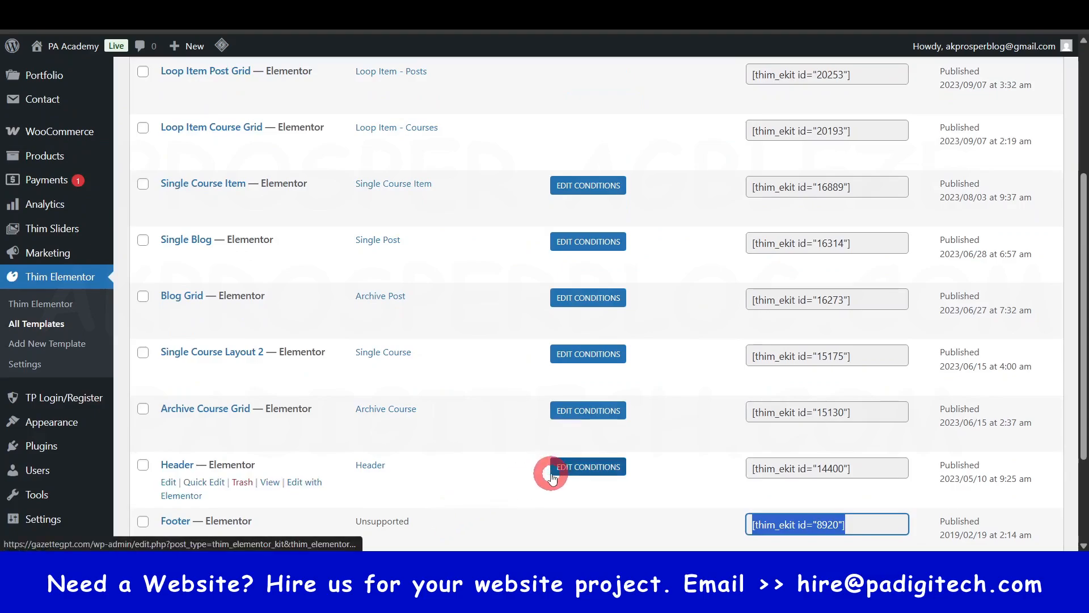
scroll(555, 478, "up", 3)
scroll(553, 476, "up", 1)
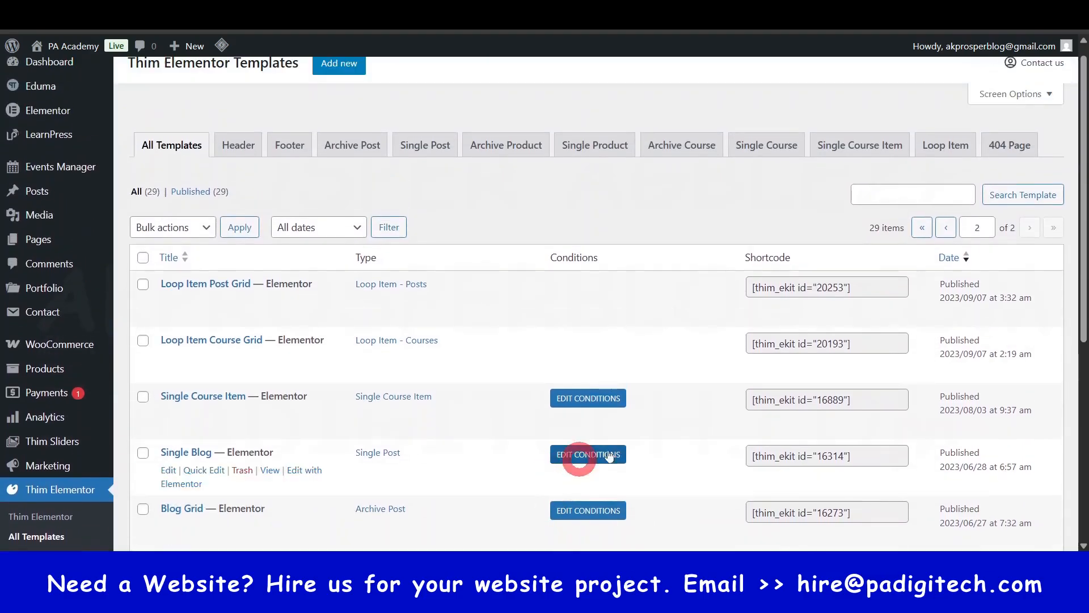
left_click(767, 87)
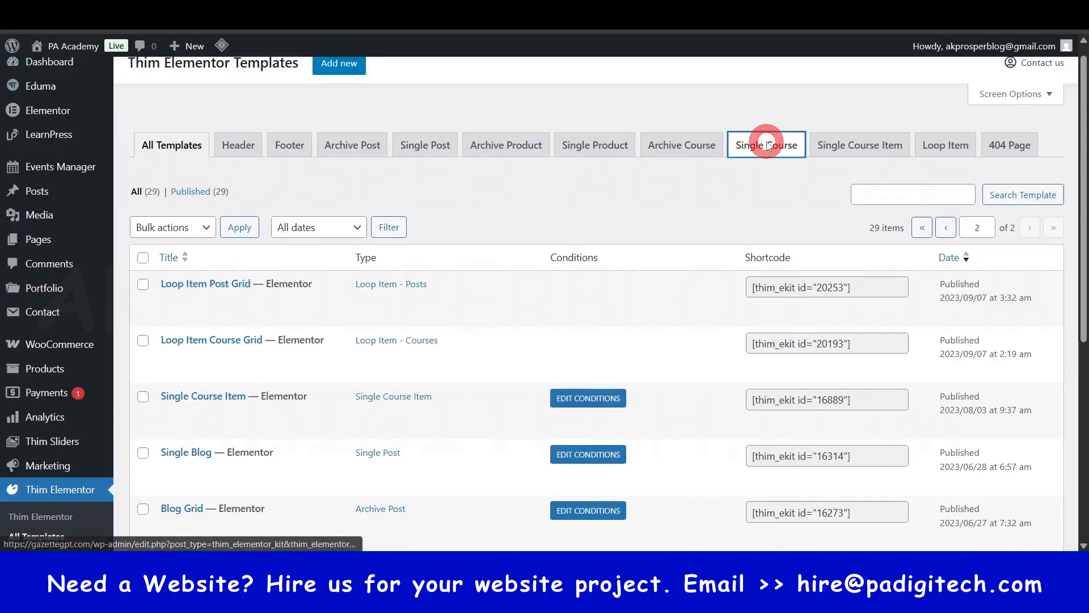
scroll(530, 316, "down", 3)
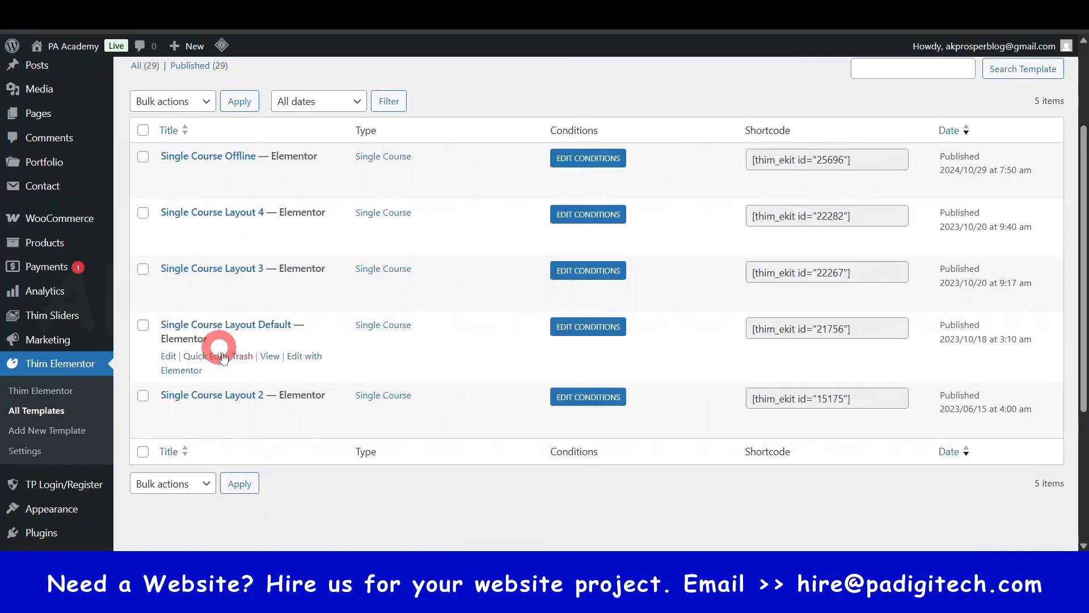
- View the Single Course Layout Default template and examine its course page, including the promotional box under Start Now
left_click(270, 356, "ctrl")
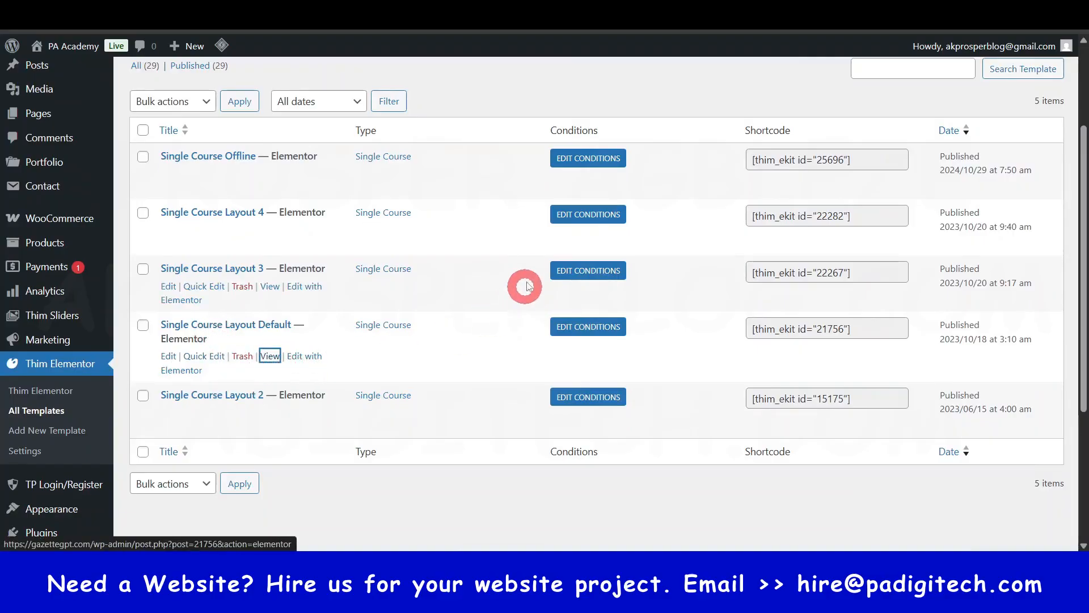
key("ctrl+Tab")
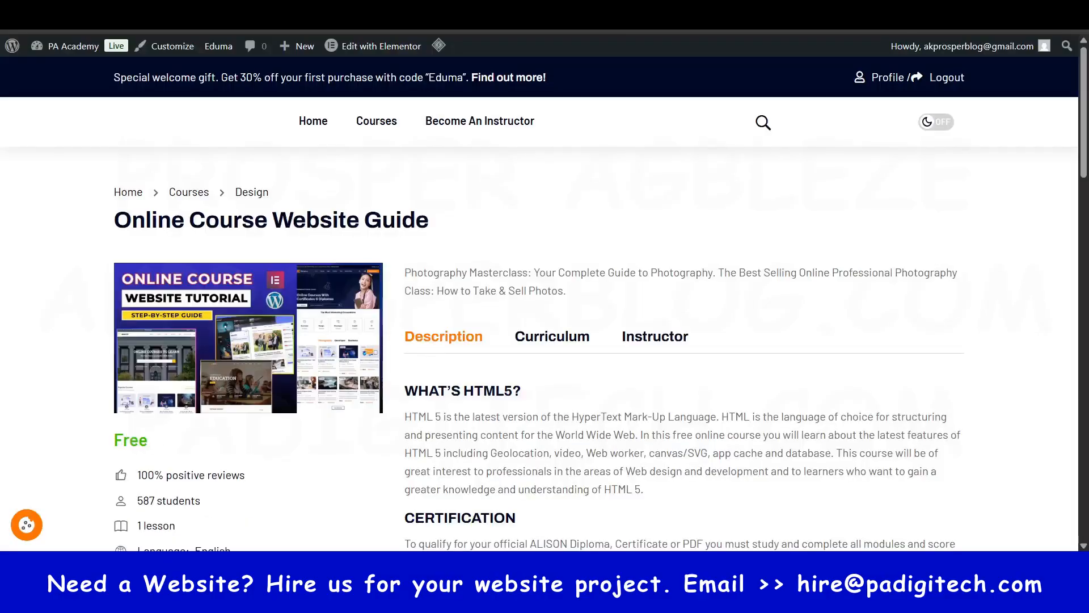
scroll(656, 299, "down", 10)
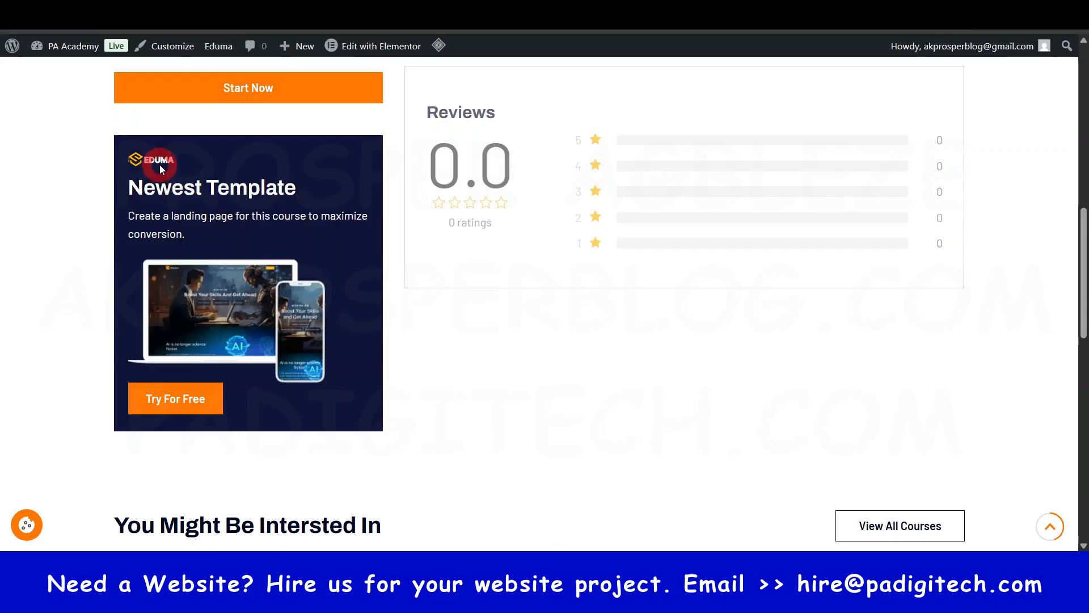
scroll(214, 275, "up", 7)
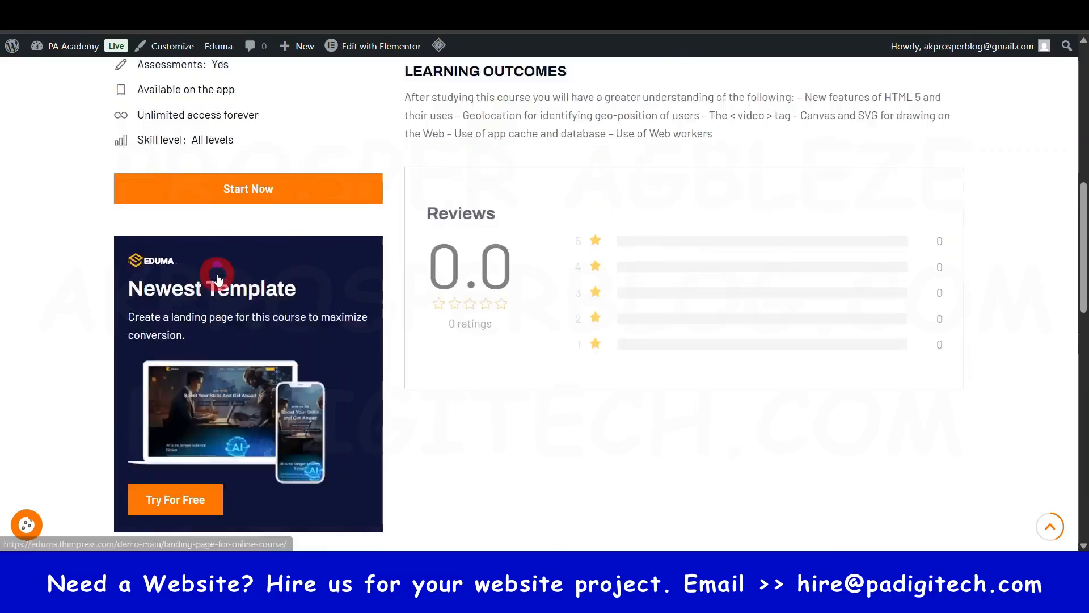
scroll(209, 359, "down", 5)
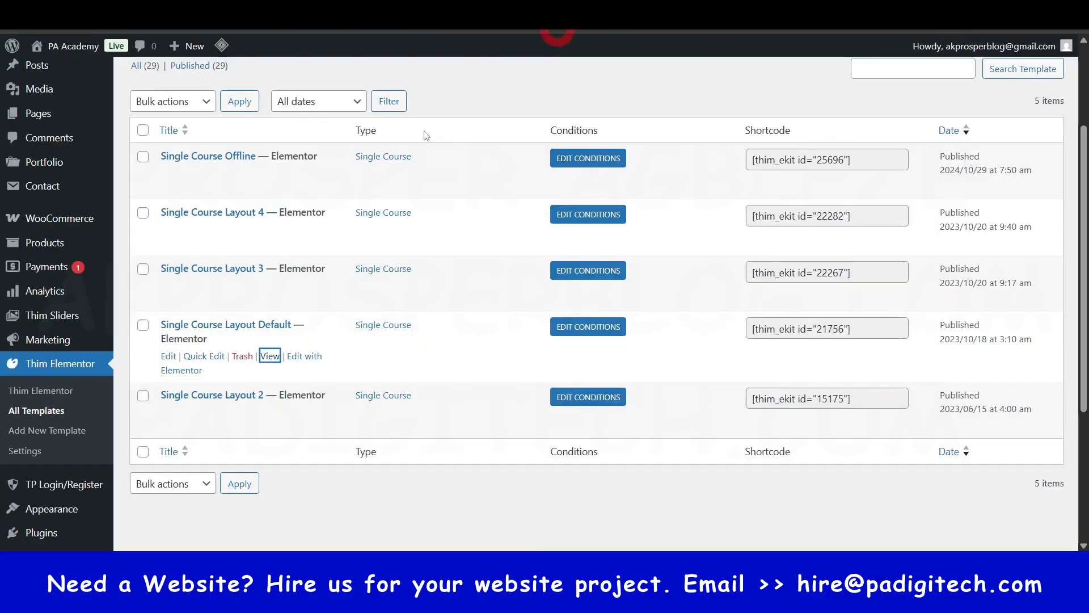
left_click(153, 336)
left_click(231, 334)
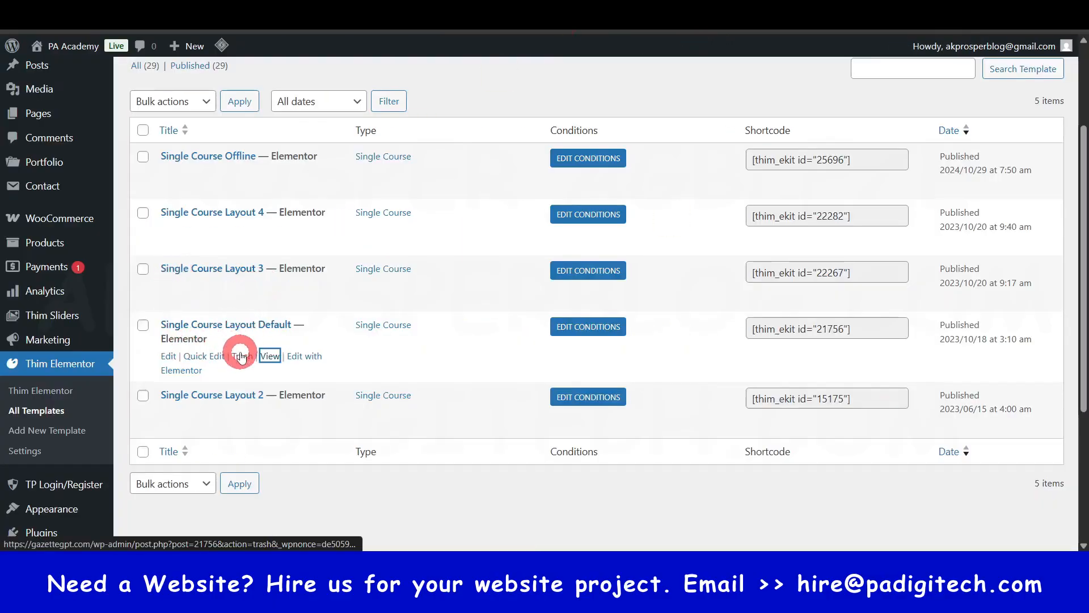
- Check the display conditions of Single Course Layout Default, and open that template for editing with Elementor
left_click(595, 332)
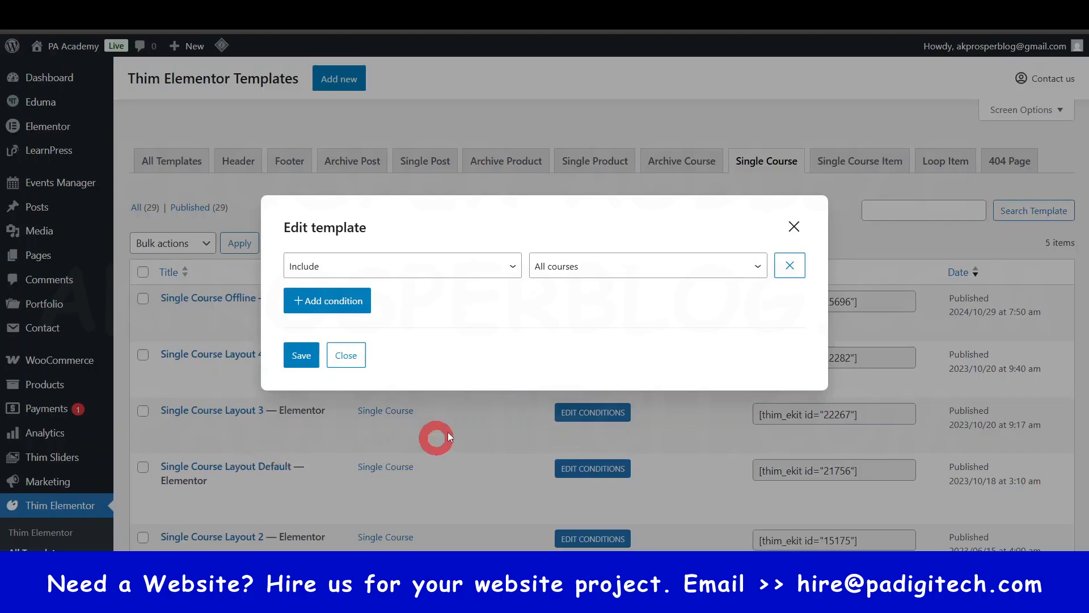
left_click(794, 226)
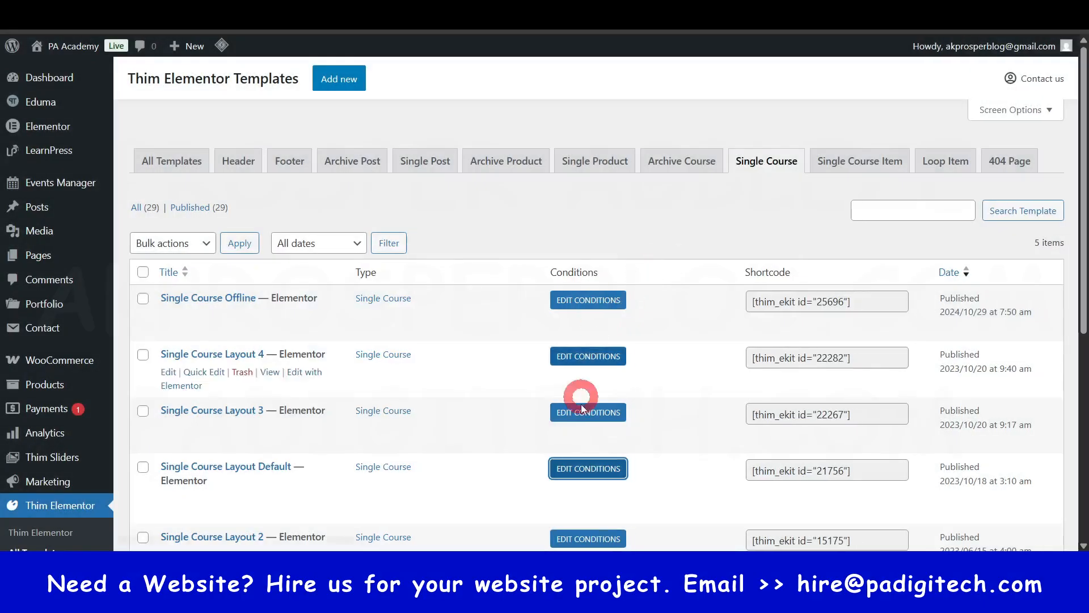
scroll(369, 498, "down", 1)
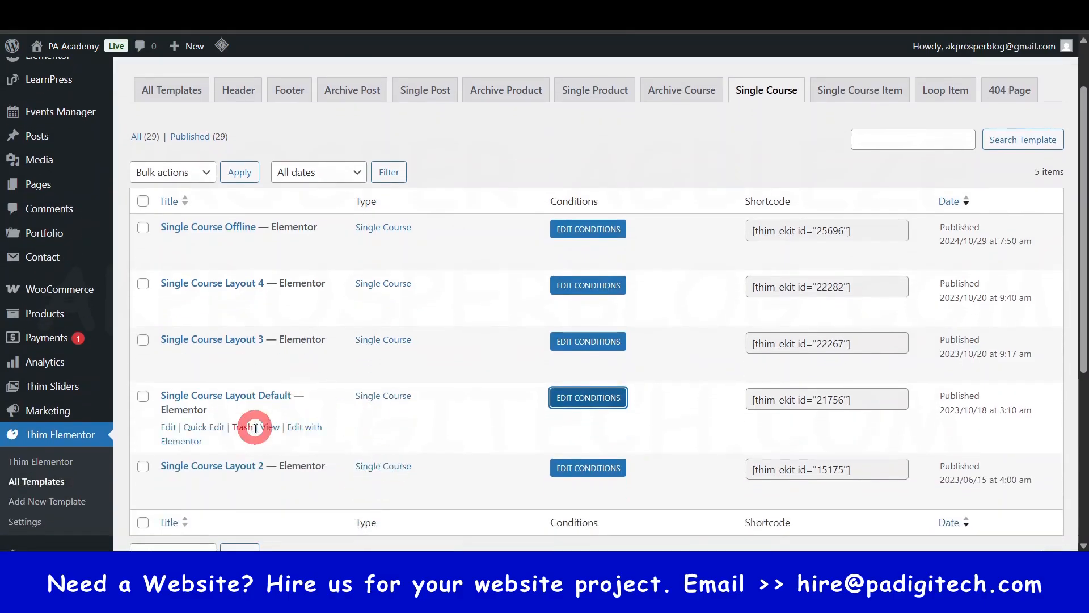
left_click(301, 433)
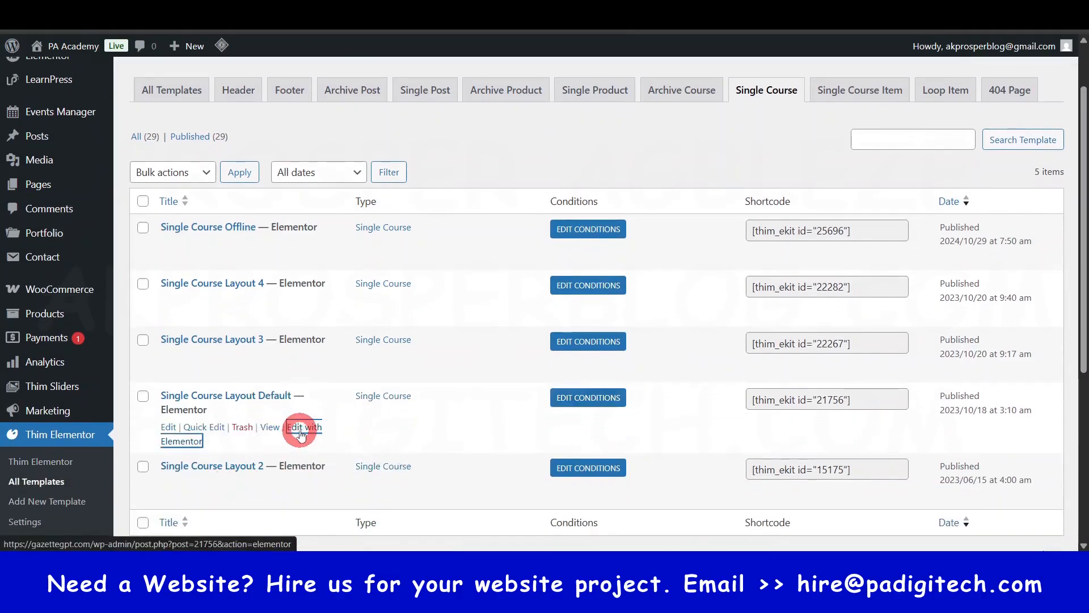
- Open the container settings of the "Newest Template" promotional box under the Start Now button
scroll(577, 380, "down", 6)
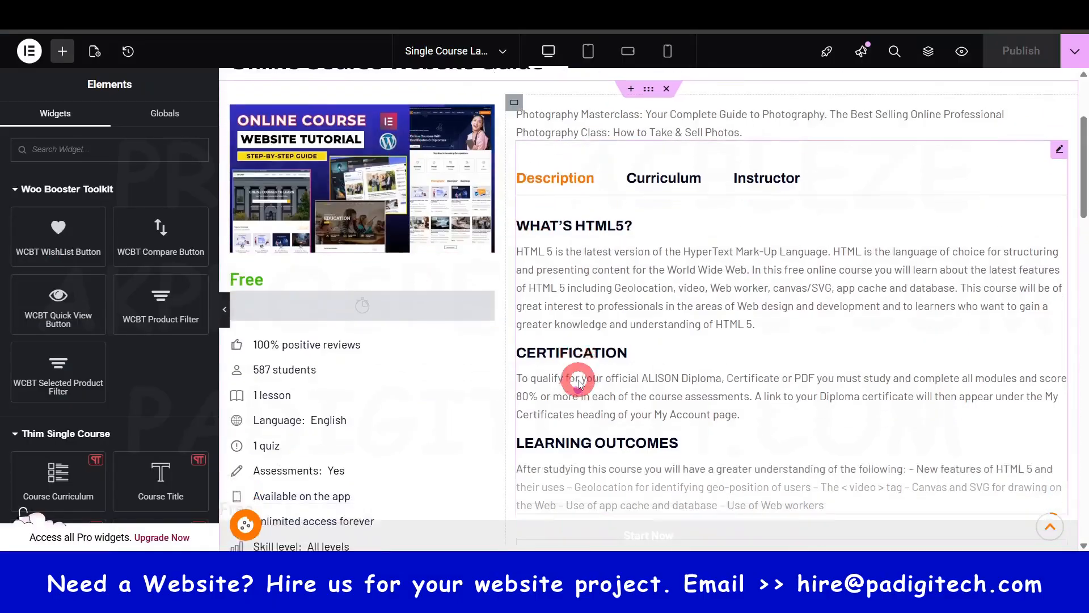
scroll(578, 383, "down", 4)
scroll(340, 238, "up", 2)
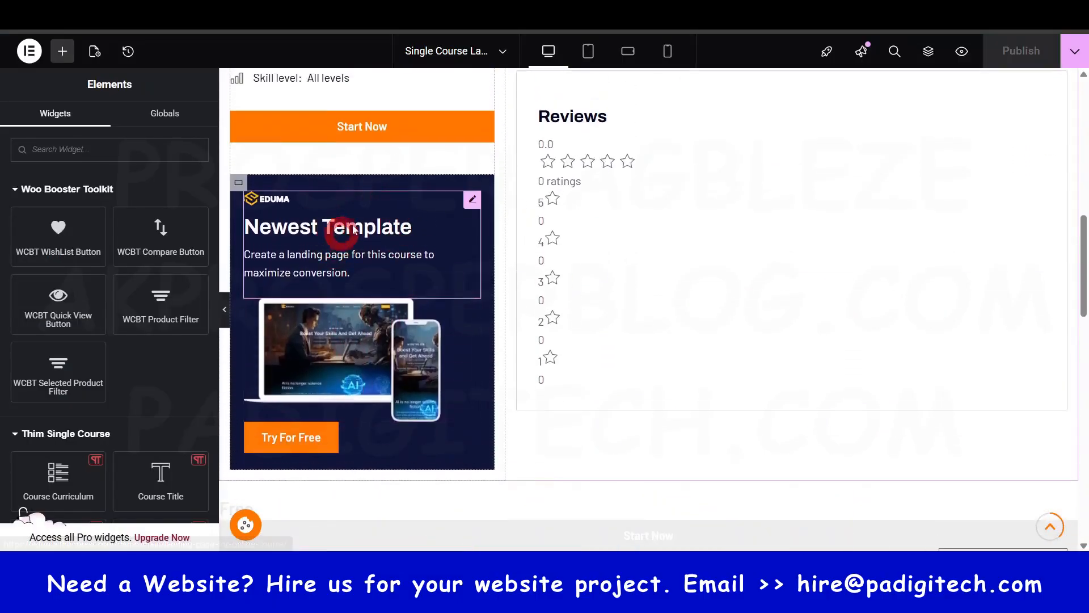
left_click(241, 185)
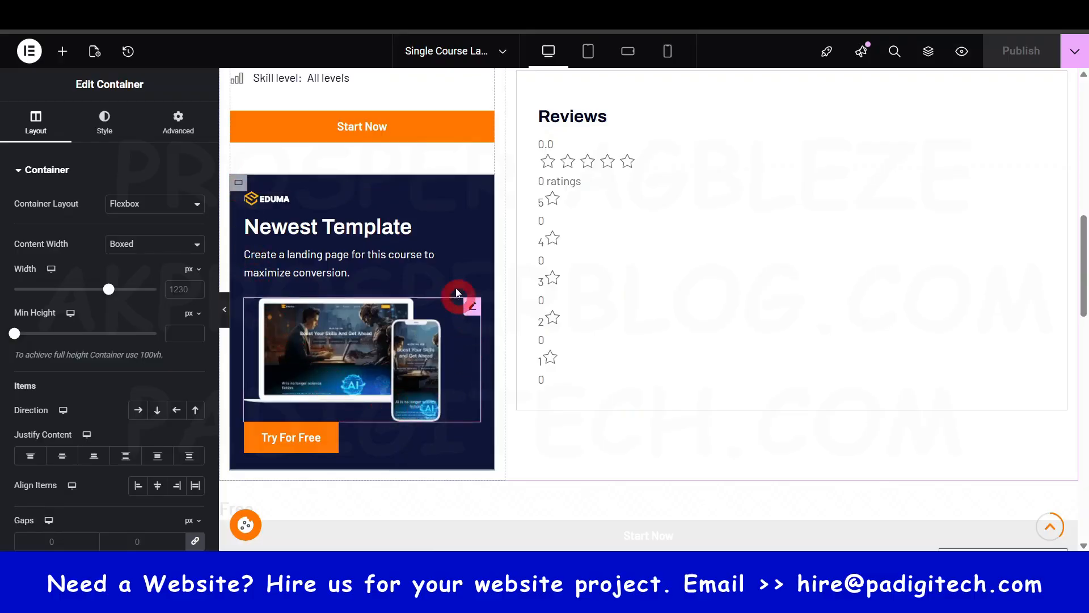
scroll(414, 379, "up", 5)
scroll(318, 369, "down", 3)
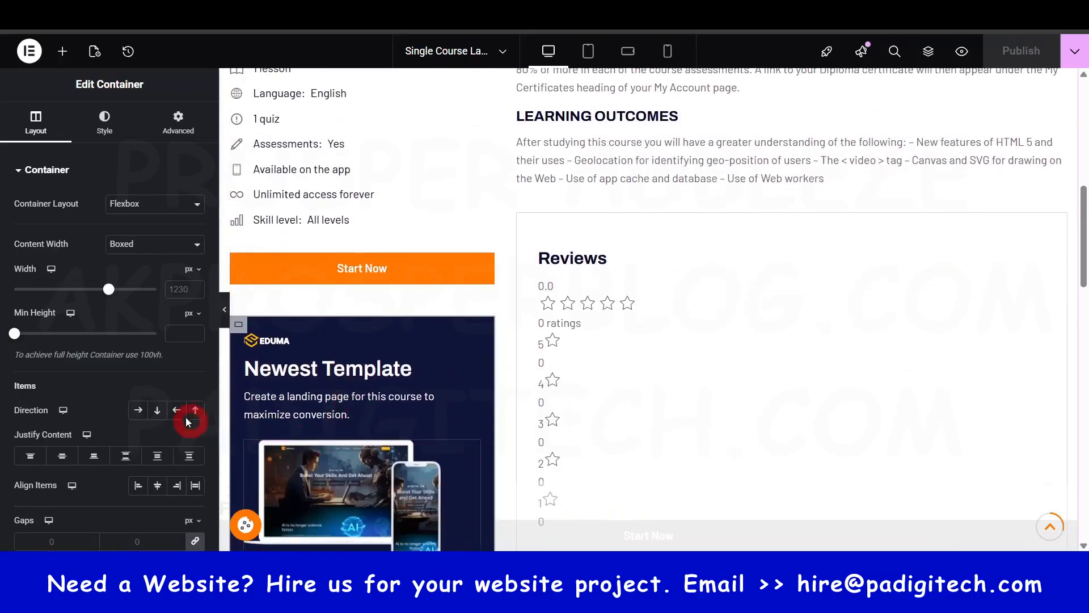
left_click(238, 328)
left_click(468, 426)
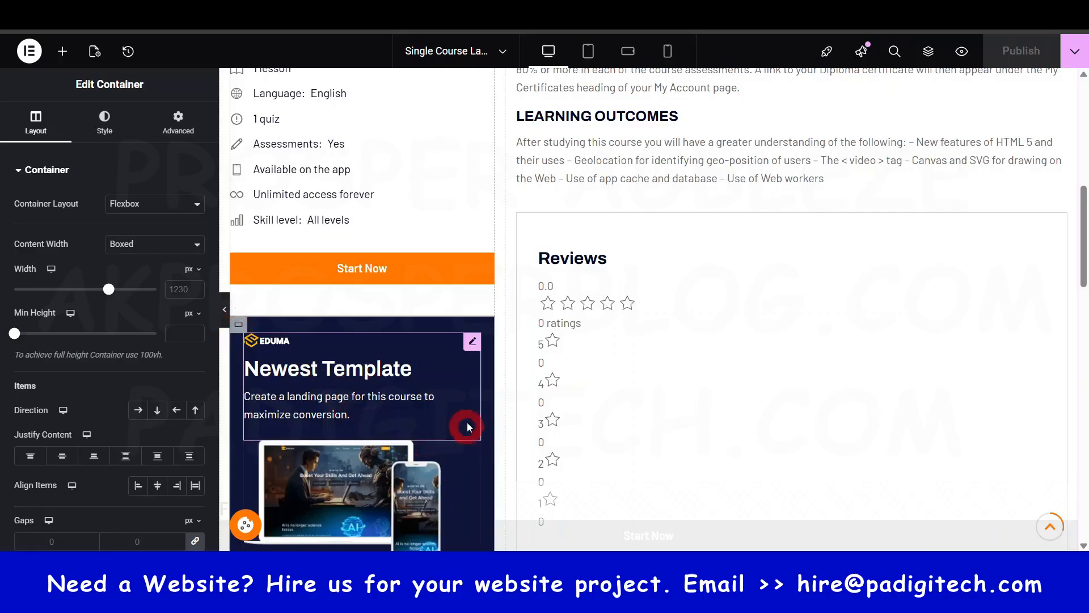
scroll(317, 386, "down", 3)
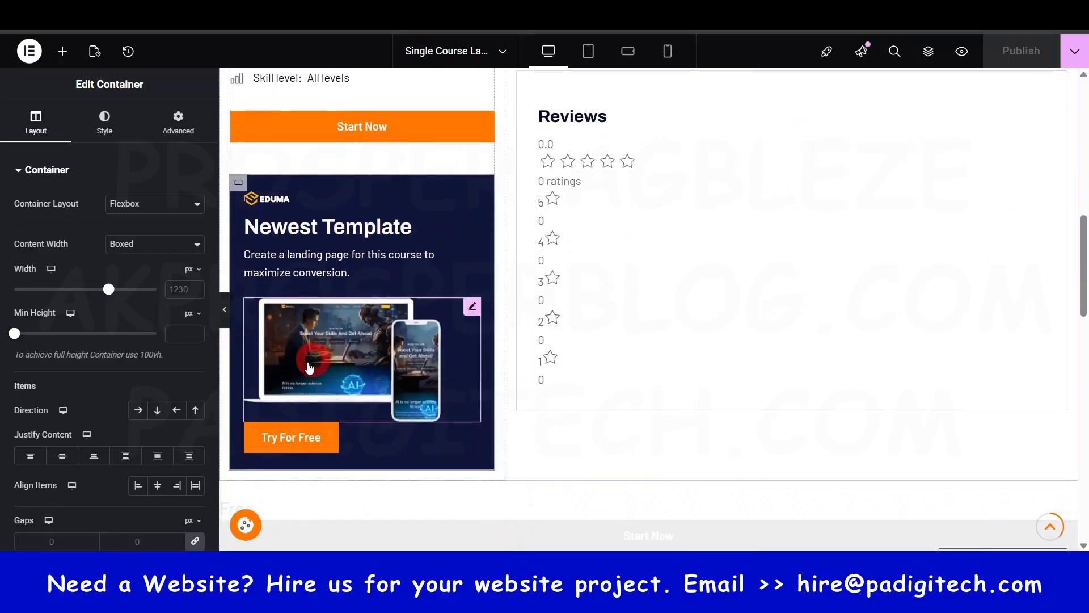
left_click(304, 454)
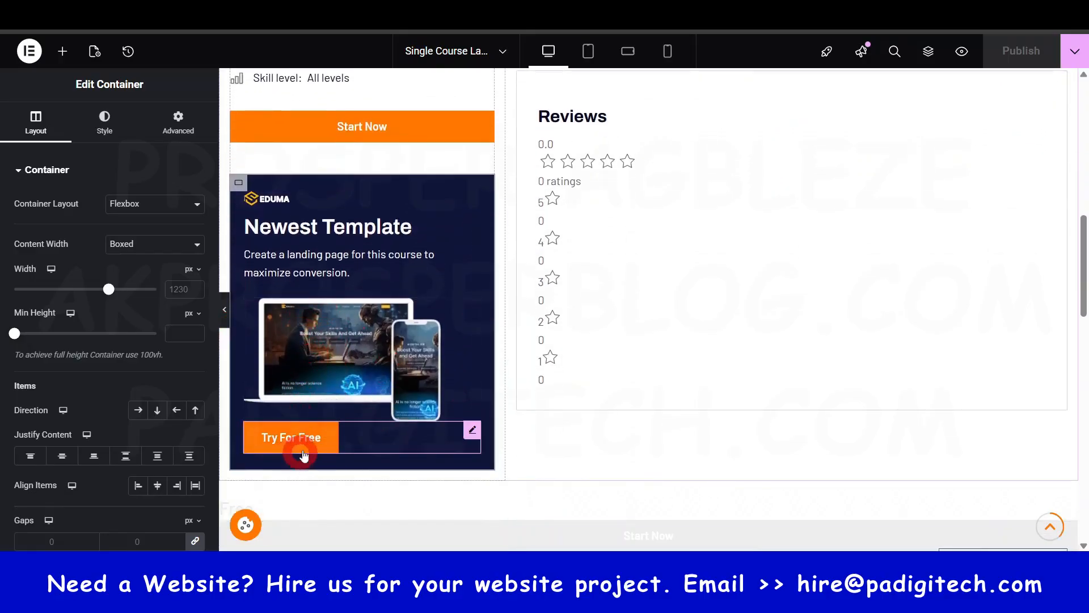
- Open the settings of the promotional box's "Newest Template" icon box, followed by those of its image
left_click(278, 208)
left_click(316, 221)
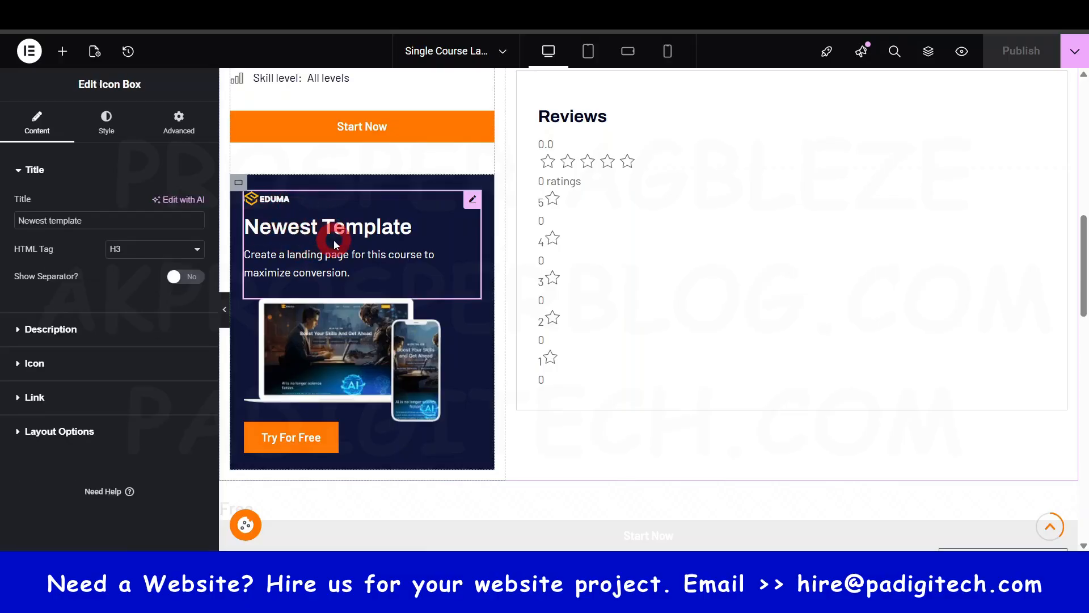
left_click(309, 349)
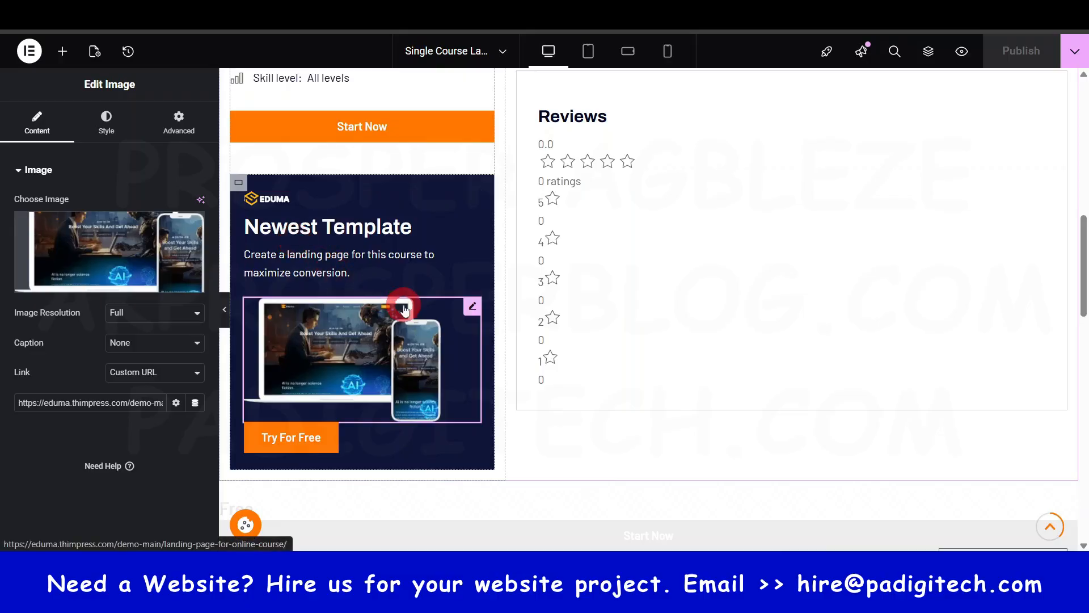
- Delete the "Newest Template" promotional container from the course layout, and undo the deletion
right_click(246, 193)
left_click(286, 536)
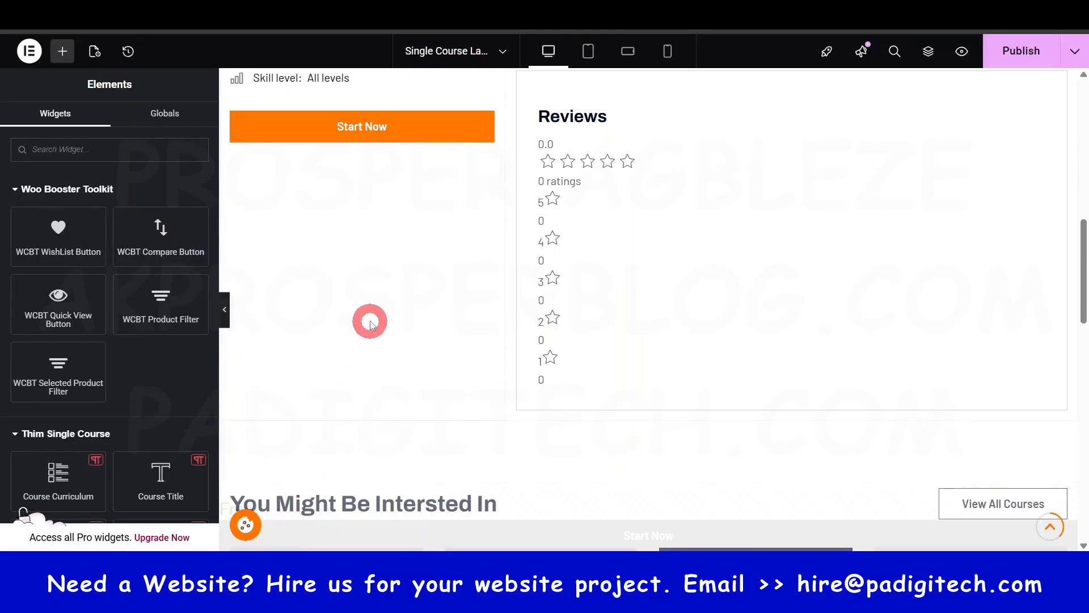
scroll(369, 318, "up", 5)
scroll(431, 253, "up", 3)
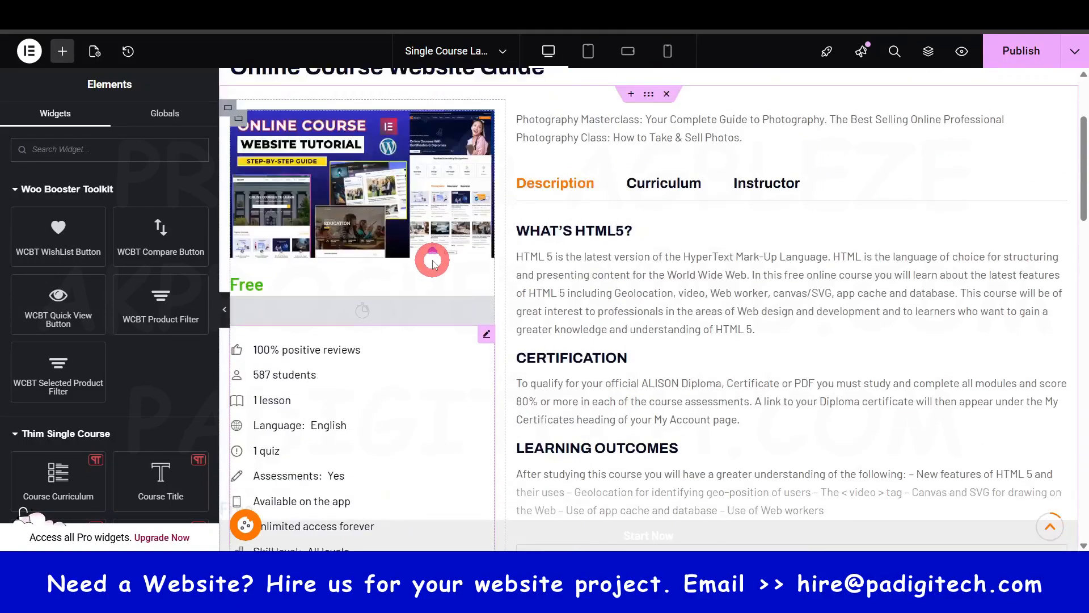
scroll(432, 261, "down", 9)
key("ctrl+z")
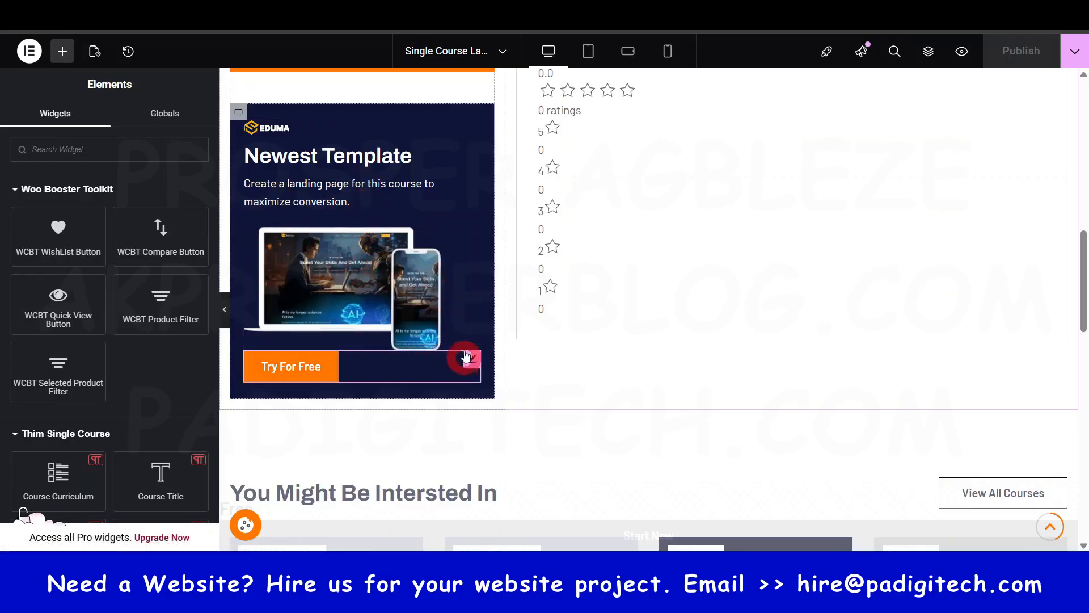
- Open the settings of the promotional box's "Try For Free" button at its URL
left_click(320, 374)
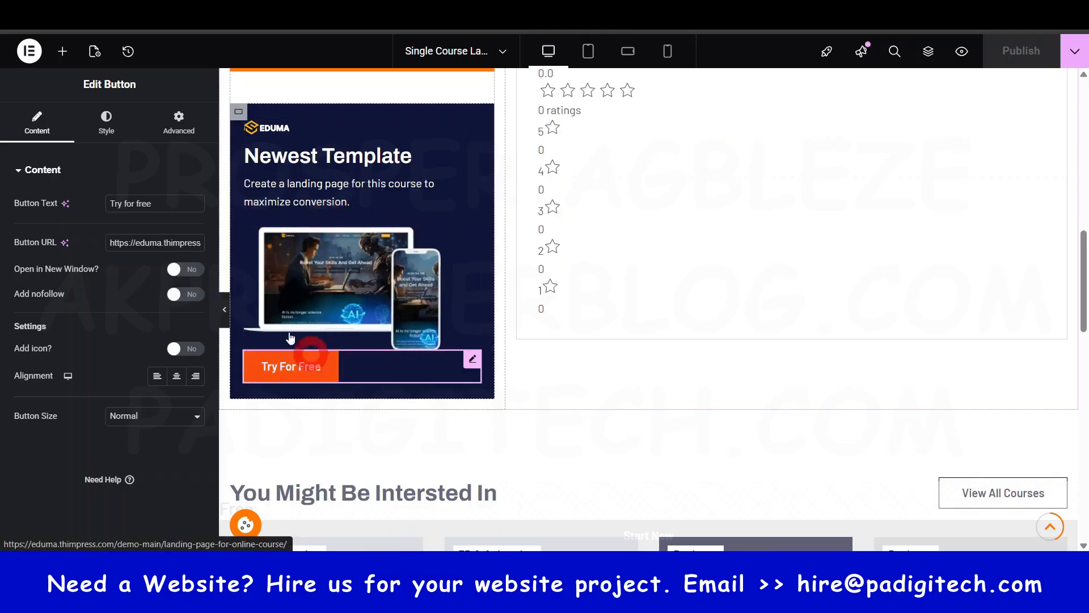
left_click(171, 242)
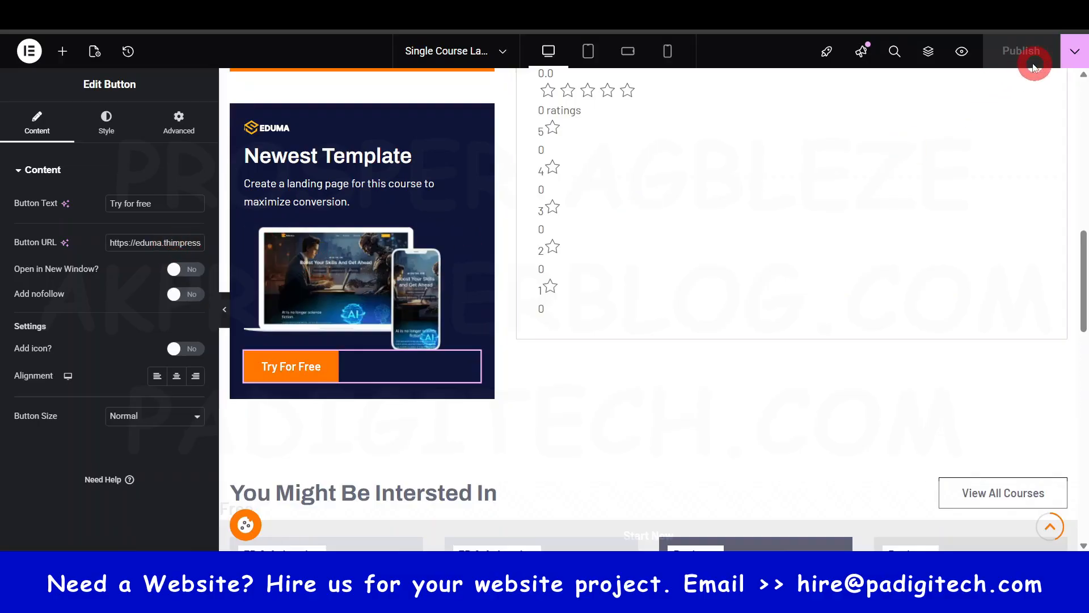
scroll(839, 214, "up", 6)
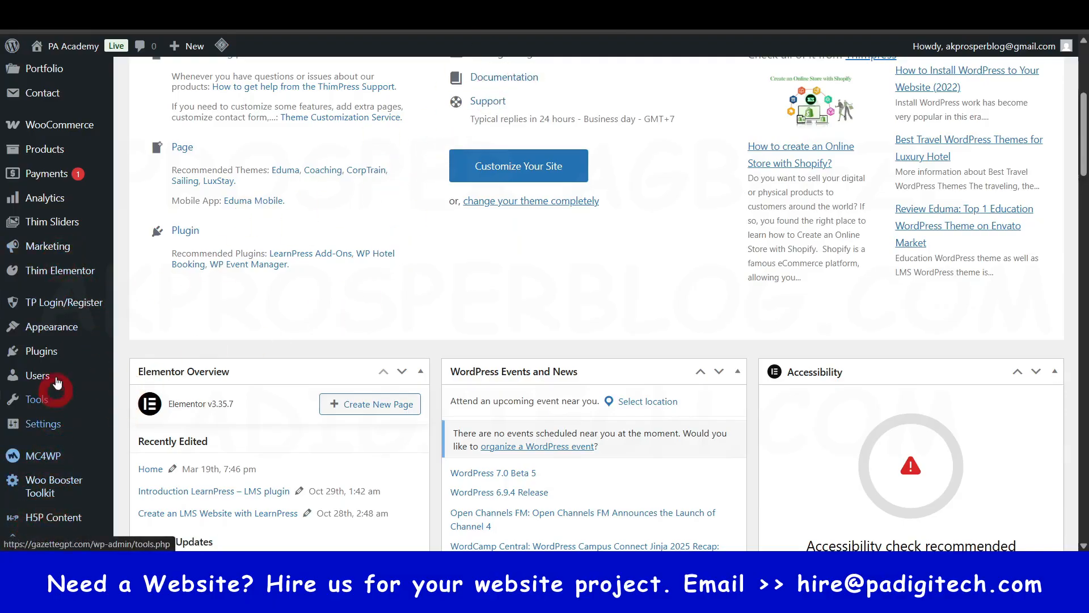
- Return to the full list of Thim Elementor templates from the WordPress dashboard and look through it
mouse_move(55, 278)
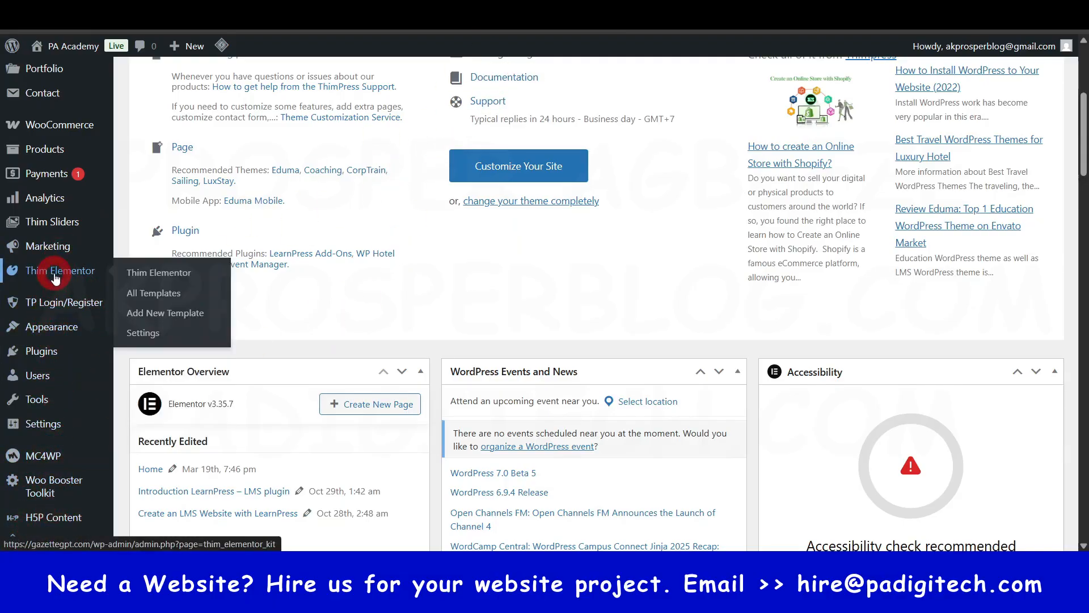
left_click(179, 295)
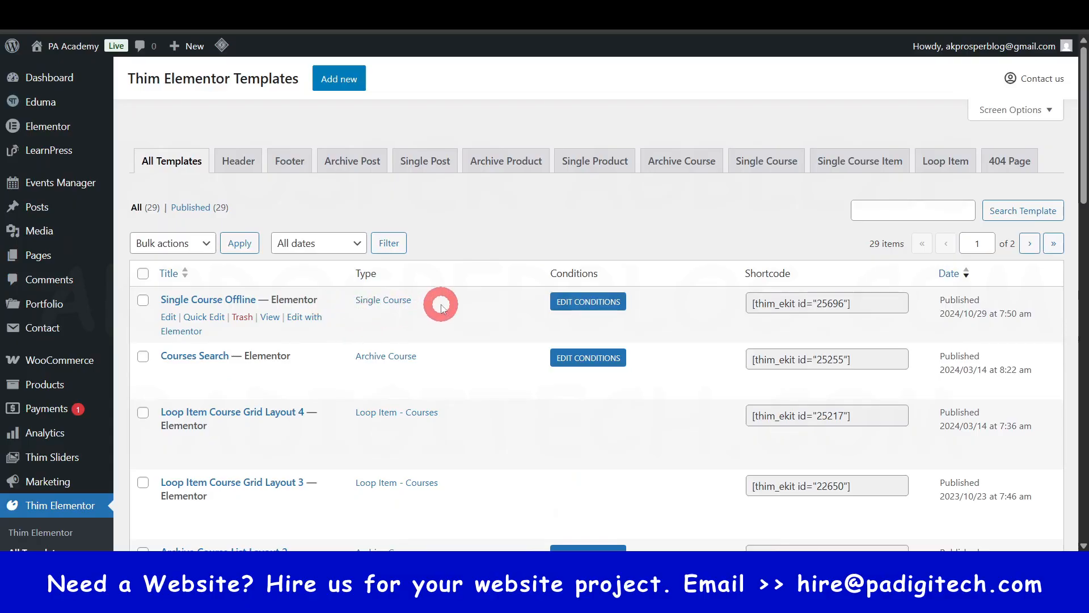
scroll(439, 304, "down", 1)
scroll(340, 292, "down", 2)
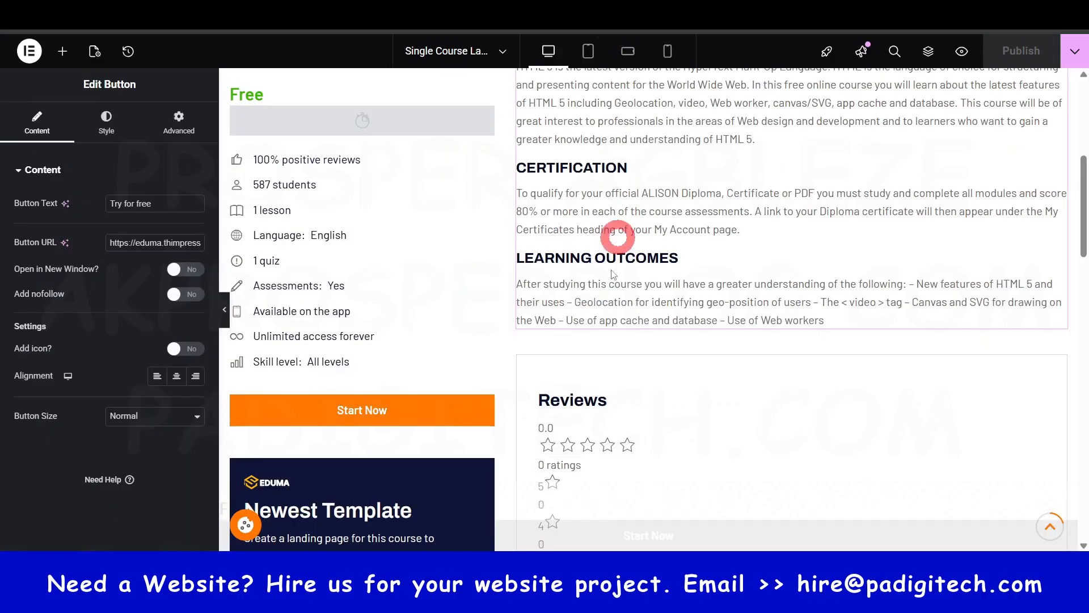
- Look through the rest of the Thim Elementor templates down to the end of the list's first page
scroll(584, 423, "down", 3)
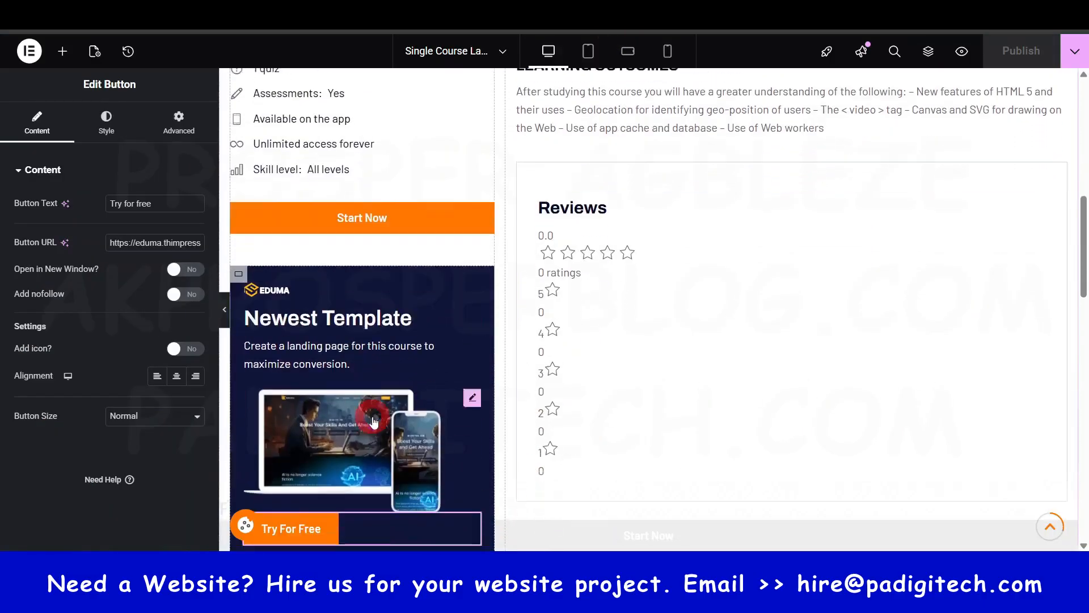
scroll(374, 421, "down", 3)
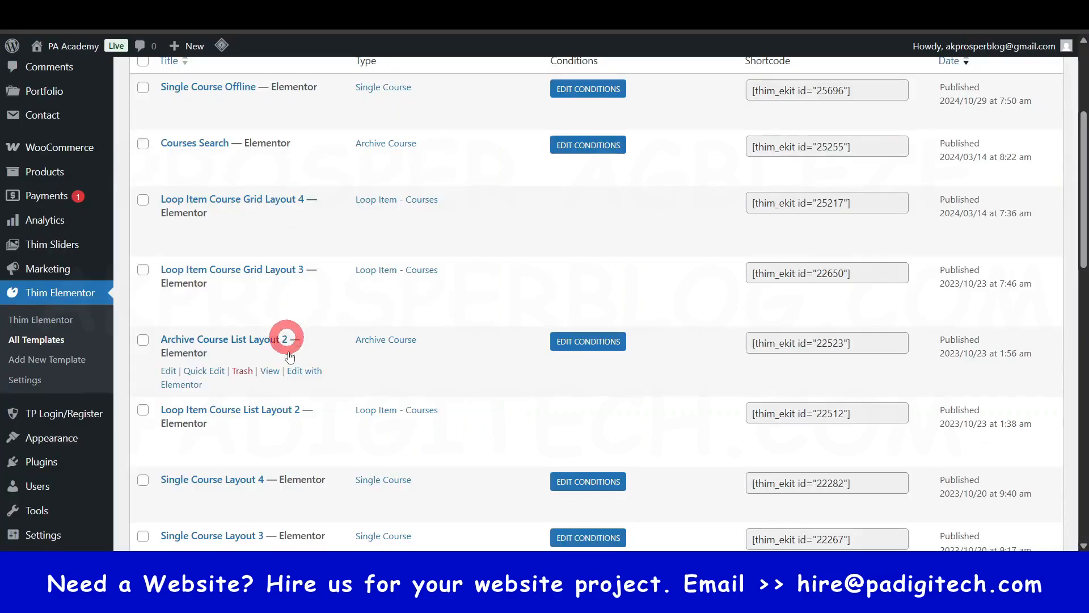
scroll(287, 341, "down", 5)
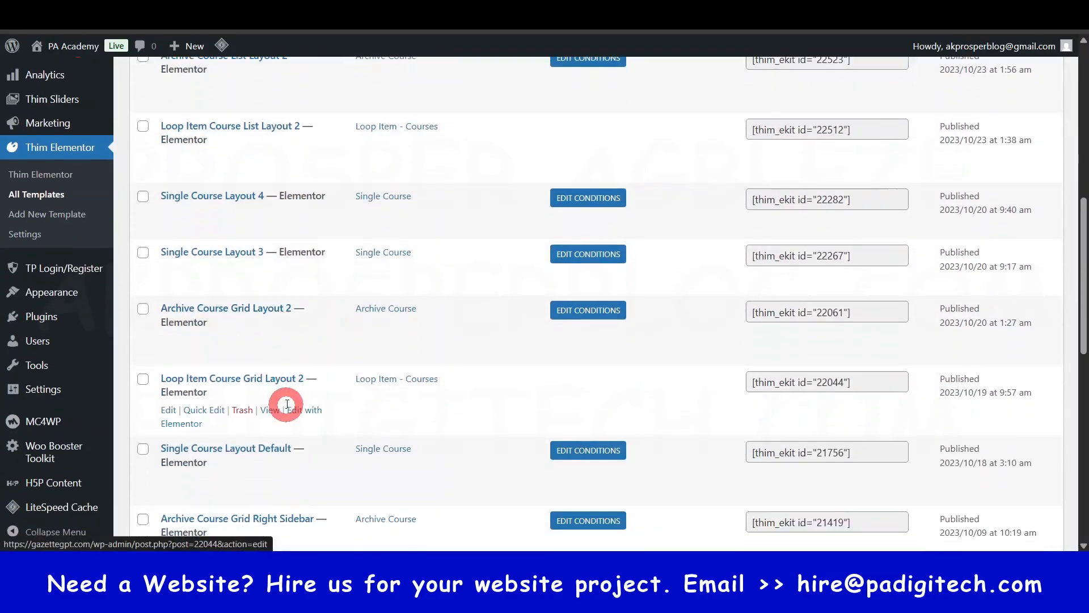
scroll(300, 347, "down", 4)
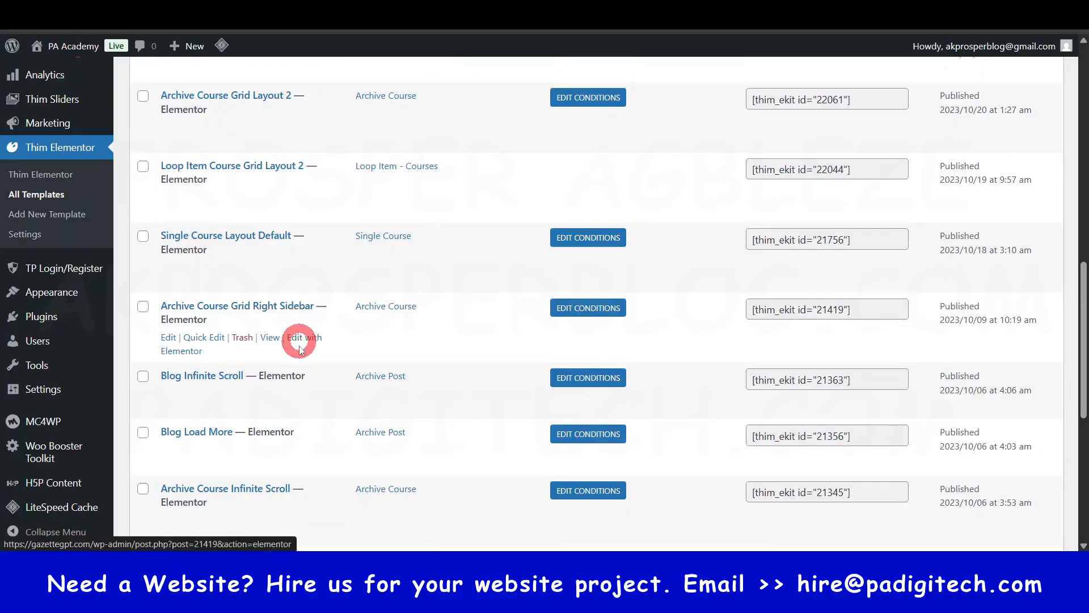
scroll(301, 347, "down", 7)
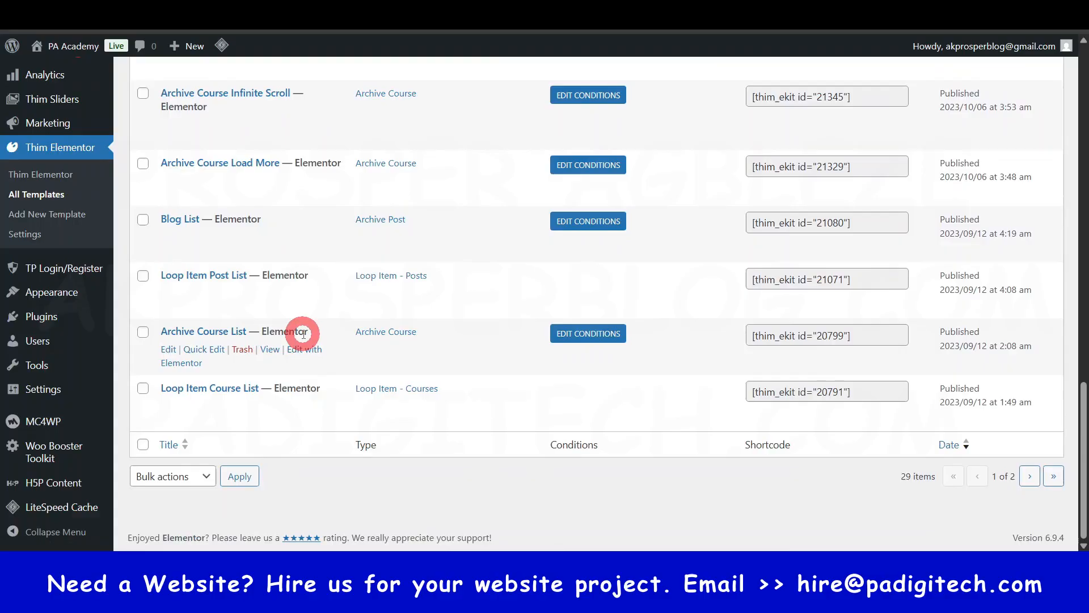
scroll(303, 335, "up", 10)
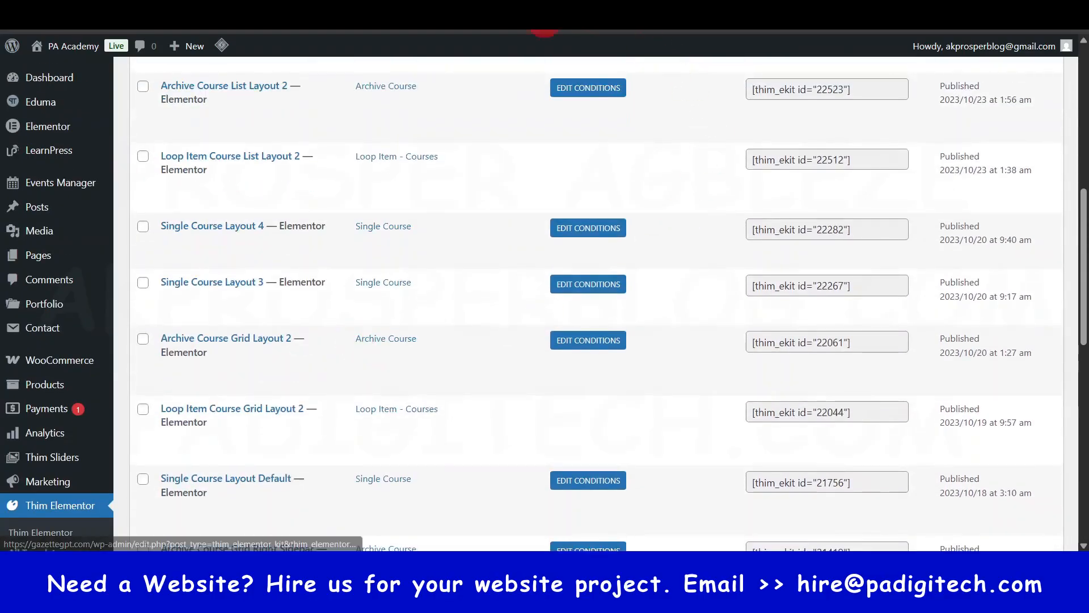
scroll(71, 380, "up", 1)
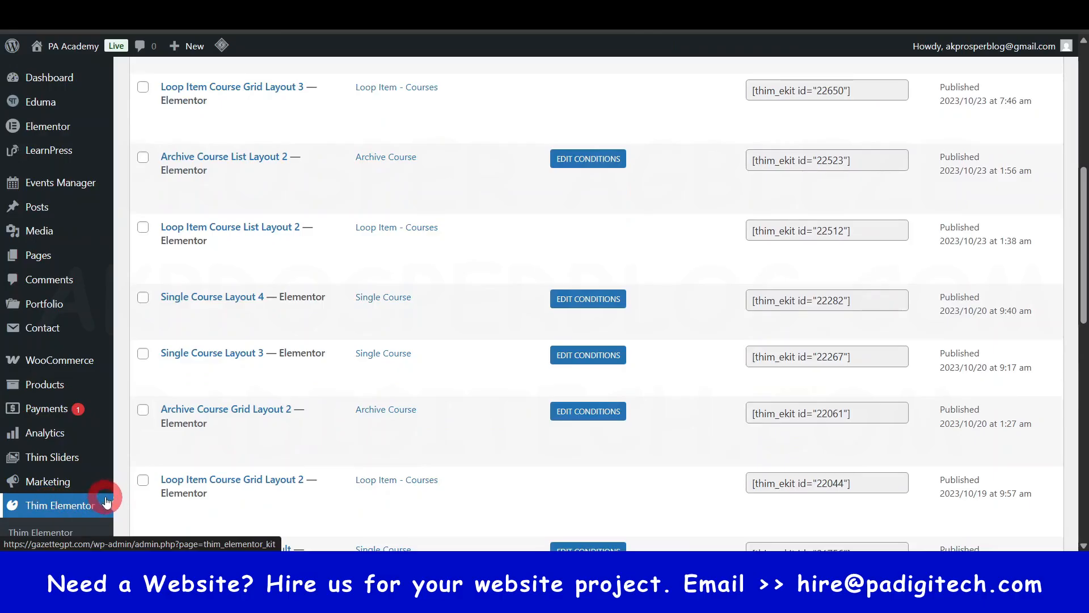
scroll(107, 502, "down", 2)
left_click(65, 364)
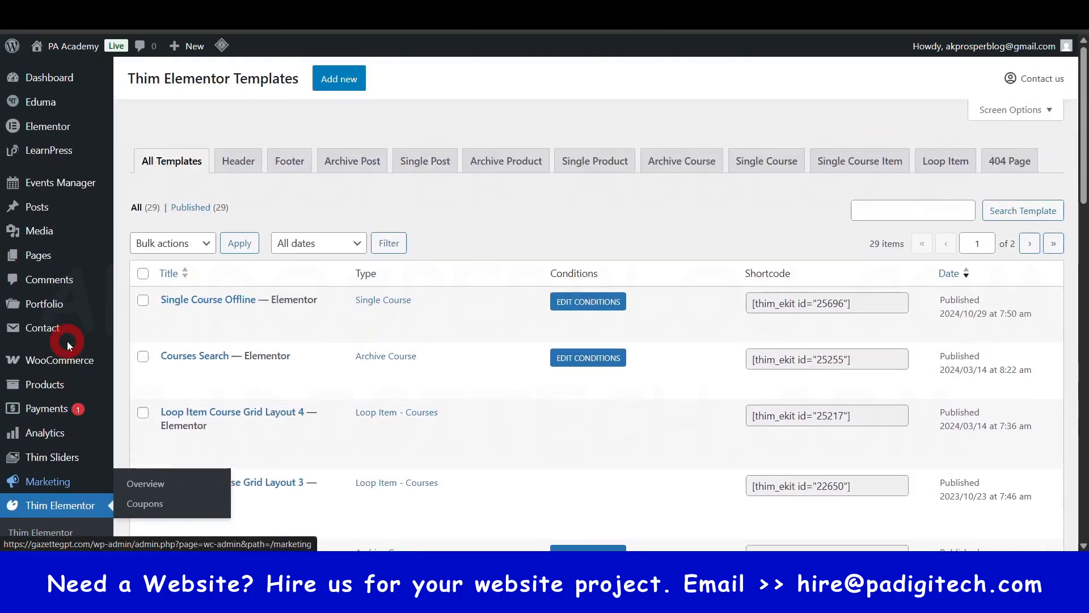
mouse_move(77, 336)
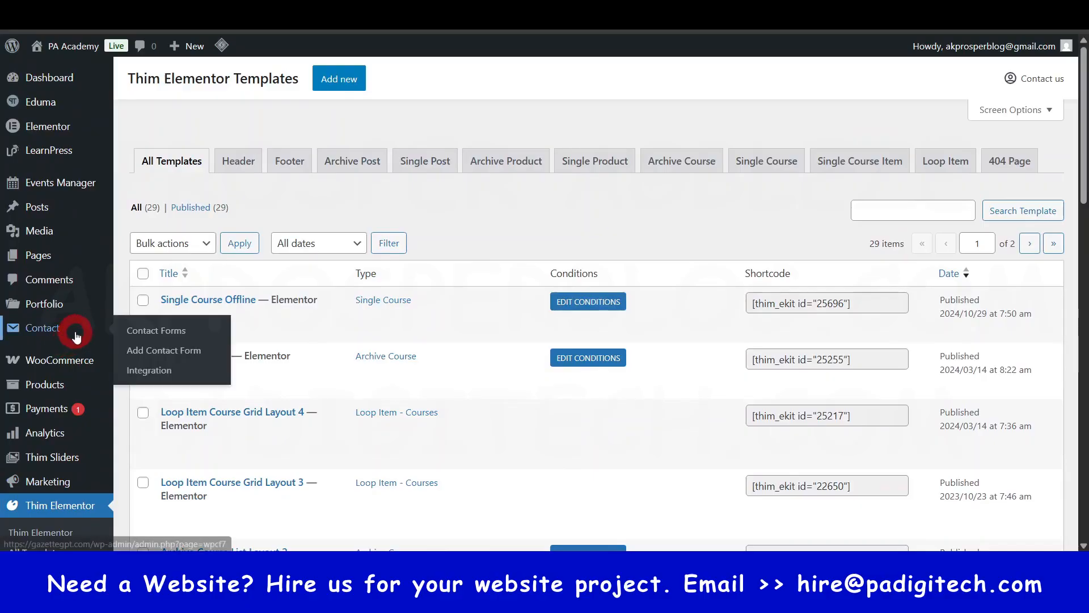
left_click(166, 346)
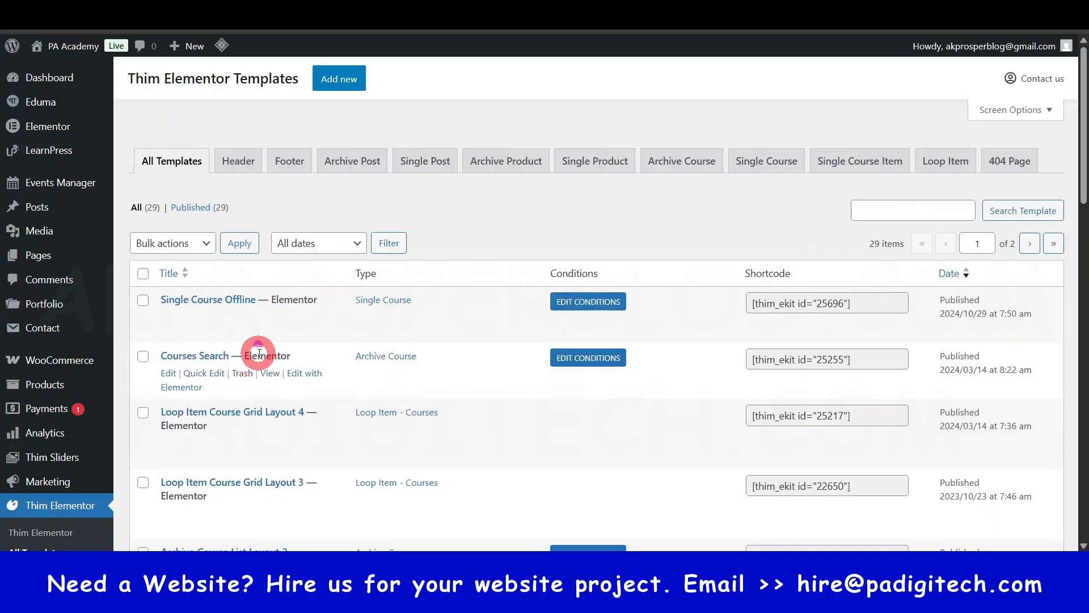
- Open the theme Customizer from the WordPress dashboard and go to the Logo settings under General
left_click(48, 78)
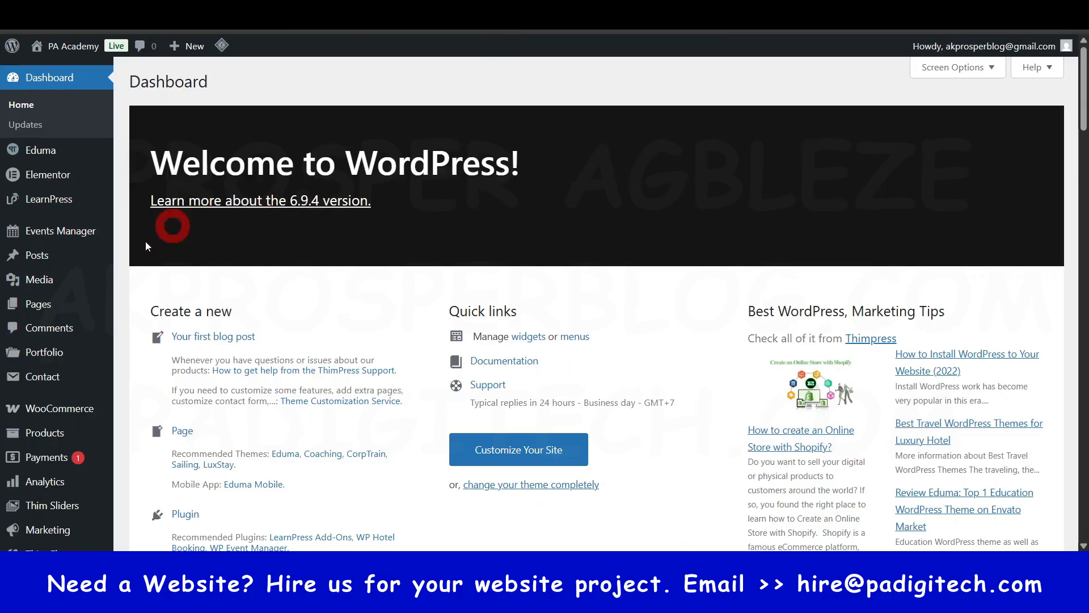
scroll(170, 227, "down", 5)
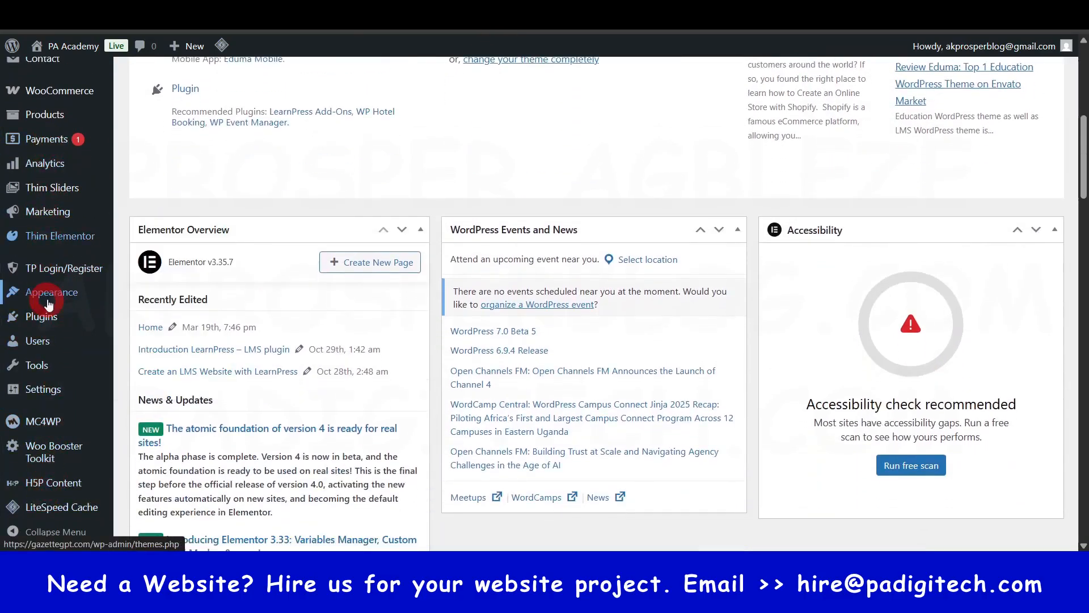
mouse_move(52, 295)
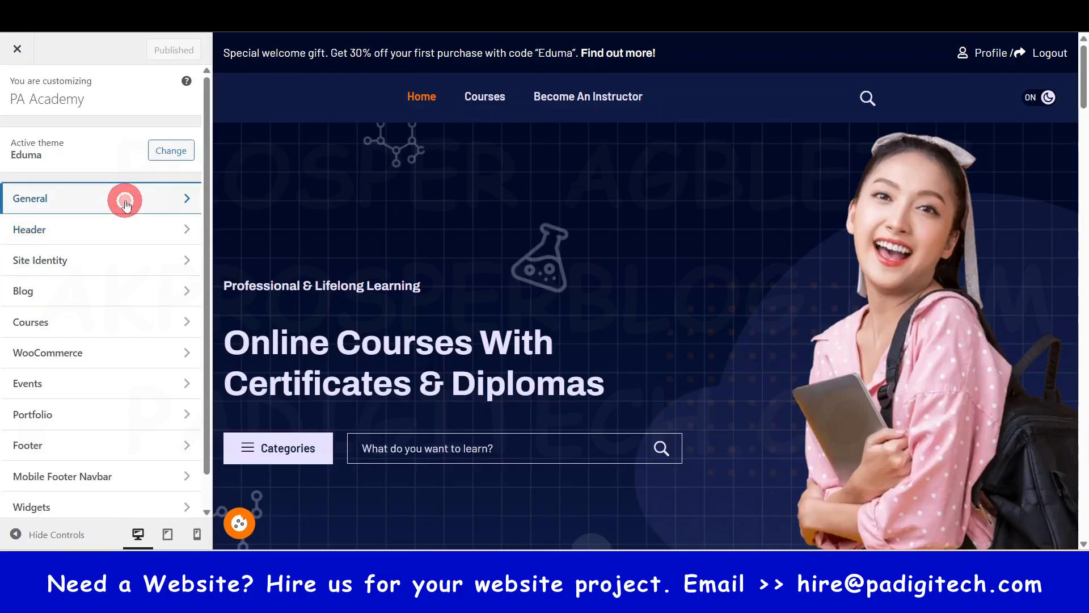
left_click(126, 203)
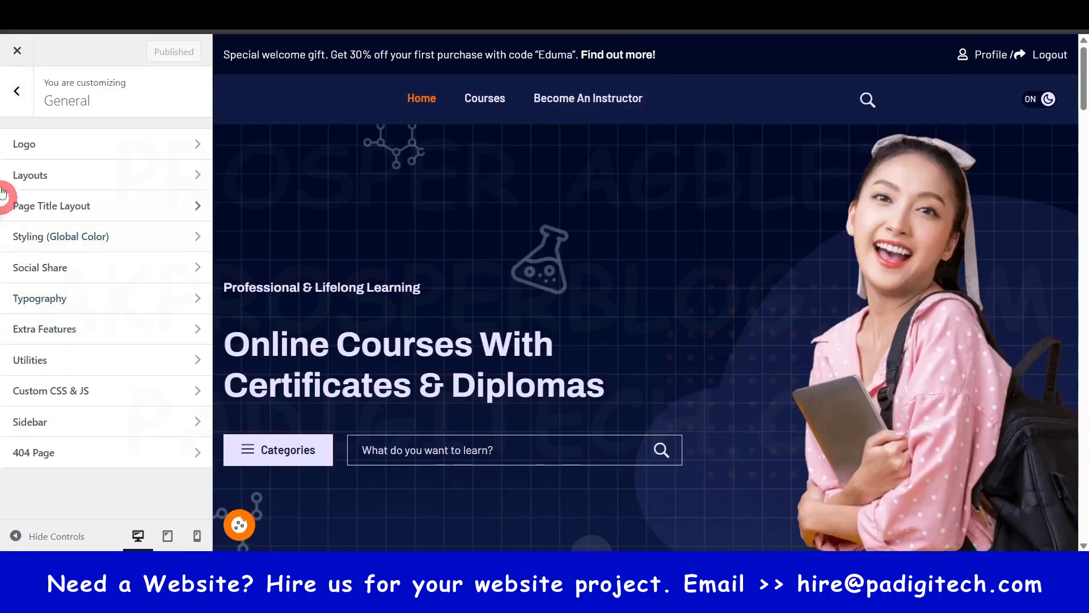
left_click(69, 147)
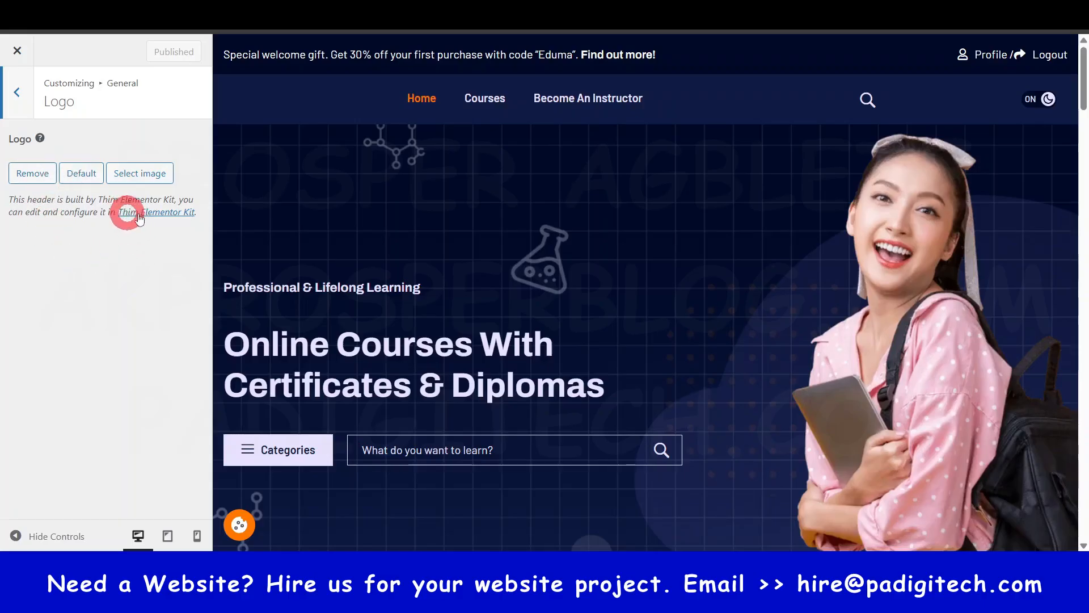
- Set the site logo to the Eduma image logo-svg-new.svg from the media library
left_click(152, 176)
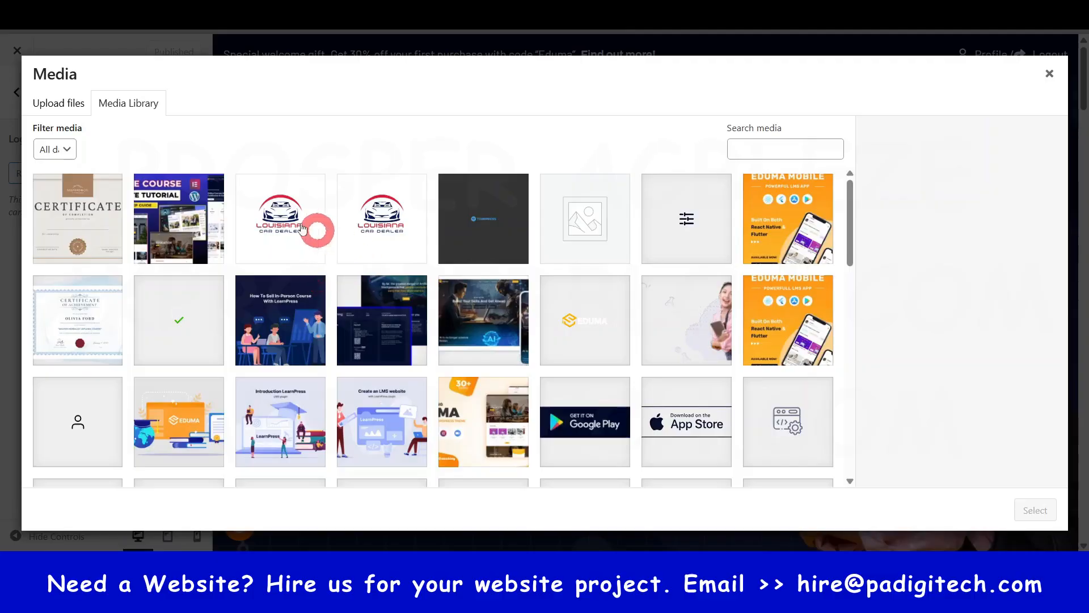
scroll(327, 291, "down", 1)
scroll(329, 291, "down", 5)
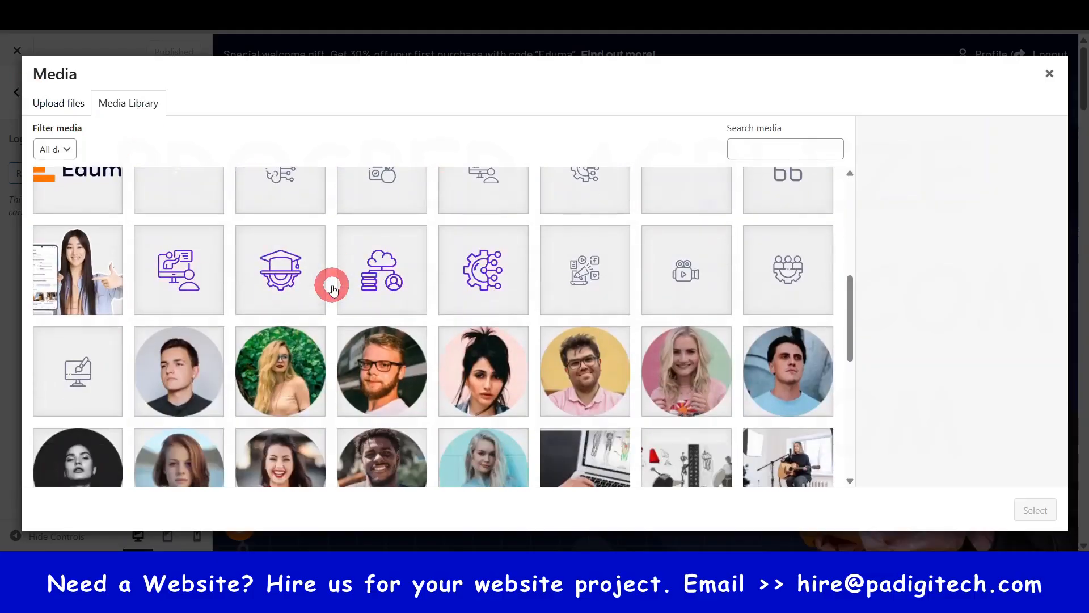
scroll(333, 289, "down", 3)
scroll(333, 289, "up", 6)
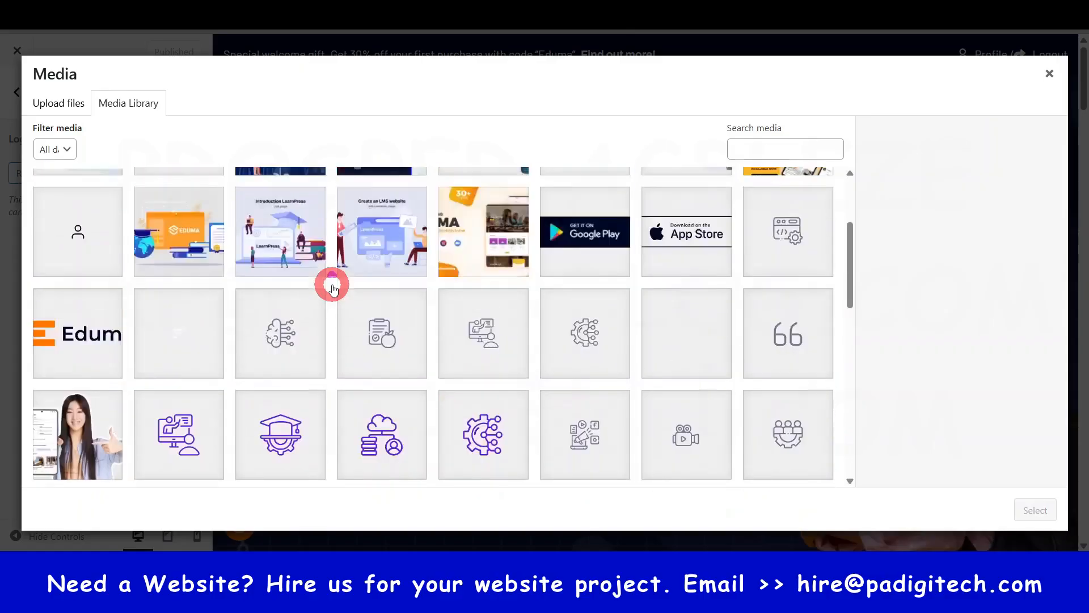
scroll(333, 289, "down", 2)
left_click(66, 330)
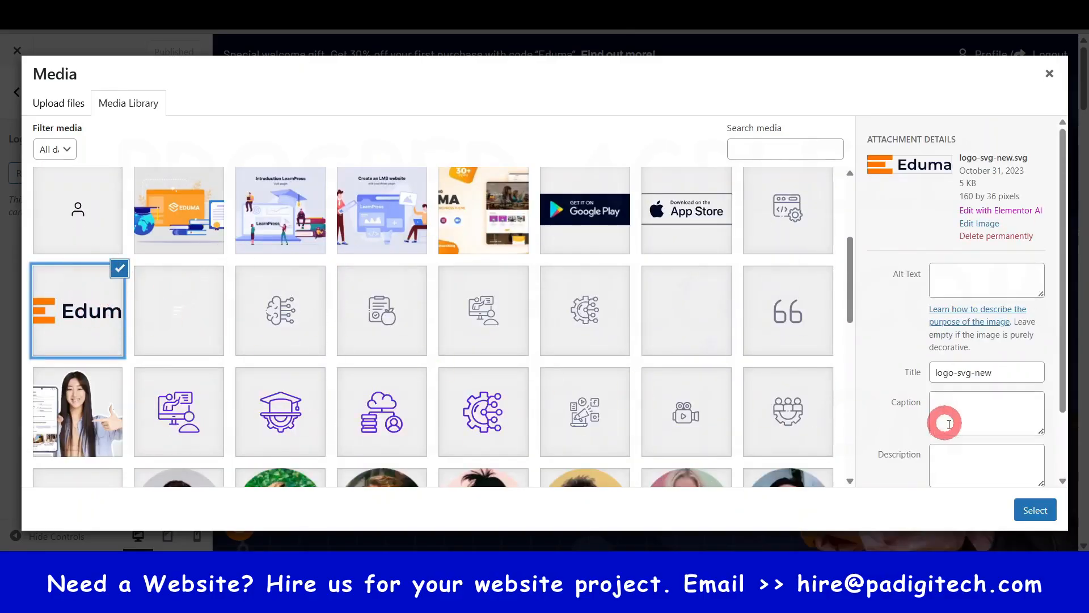
left_click(1036, 511)
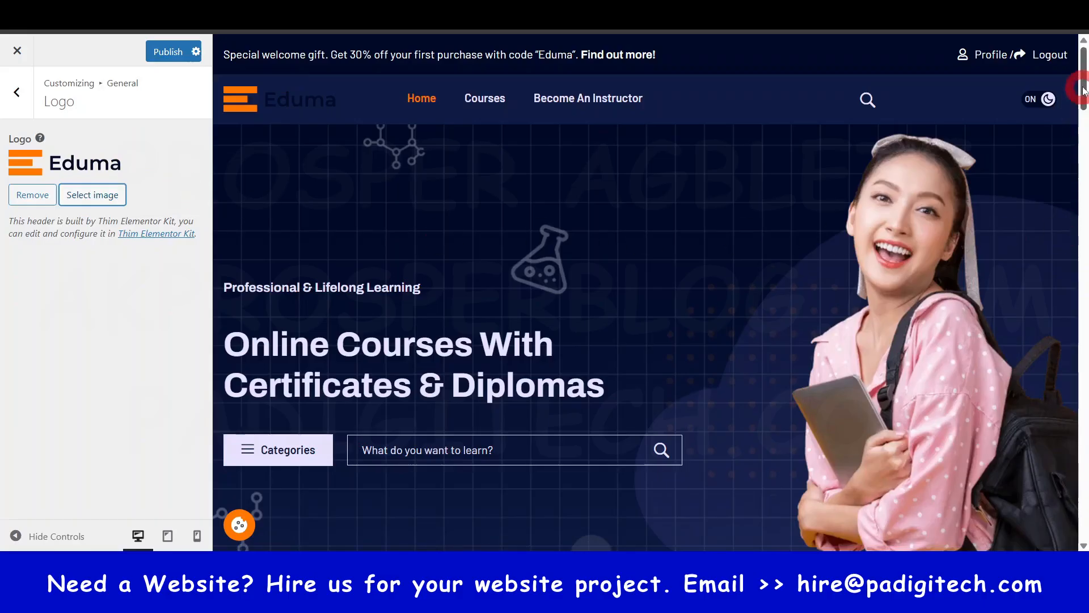
- Check the logo in the homepage preview's footer and header, including the header in light mode
left_click_drag(1083, 91, 1082, 539)
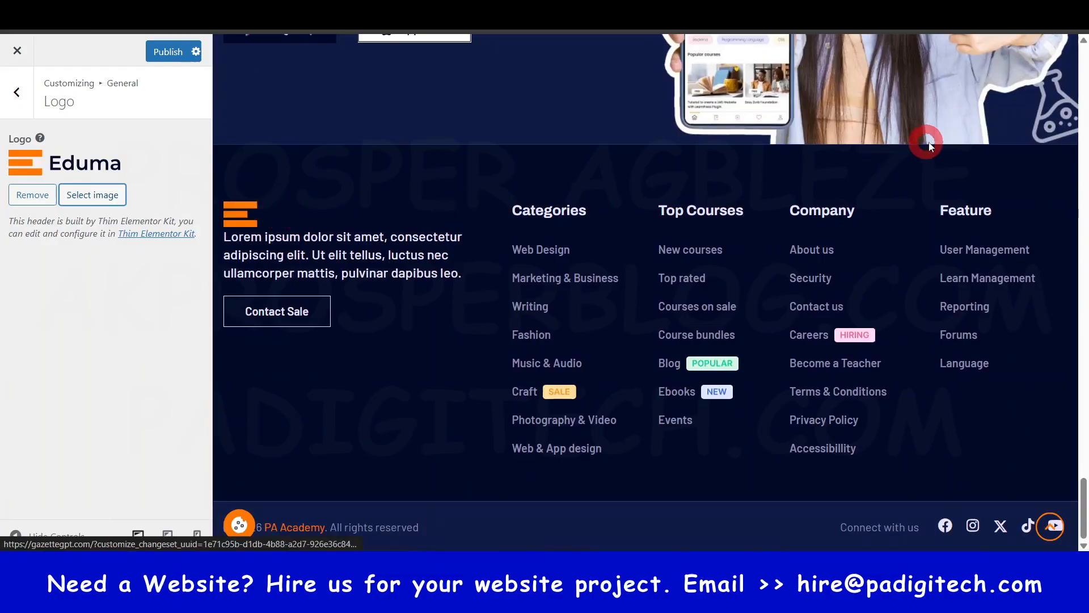
scroll(1053, 270, "up", 5)
left_click_drag(1083, 468, 1048, 95)
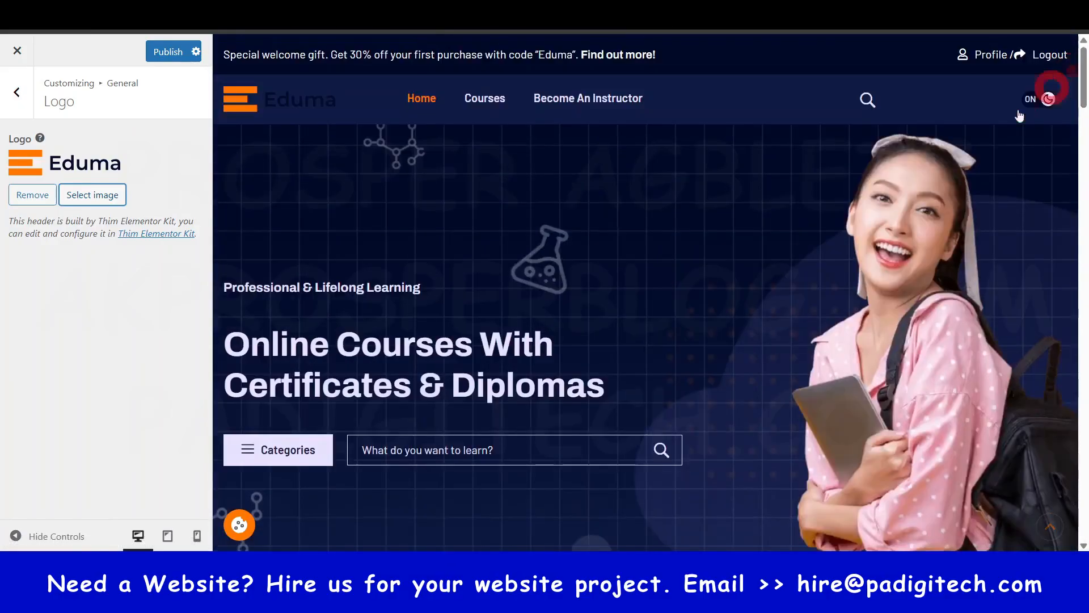
left_click(1037, 100)
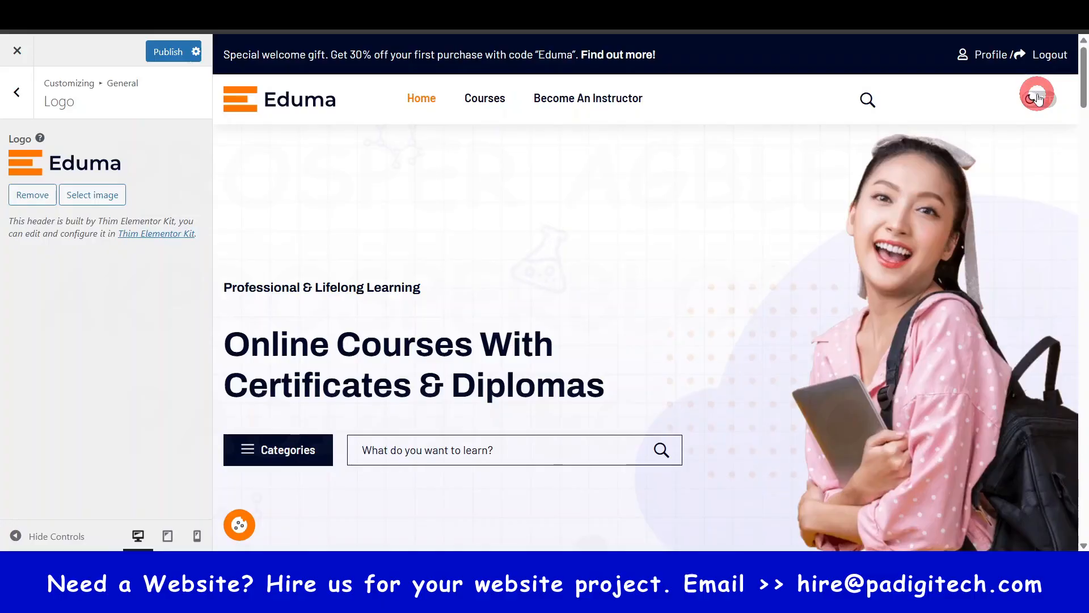
left_click_drag(1083, 83, 1082, 56)
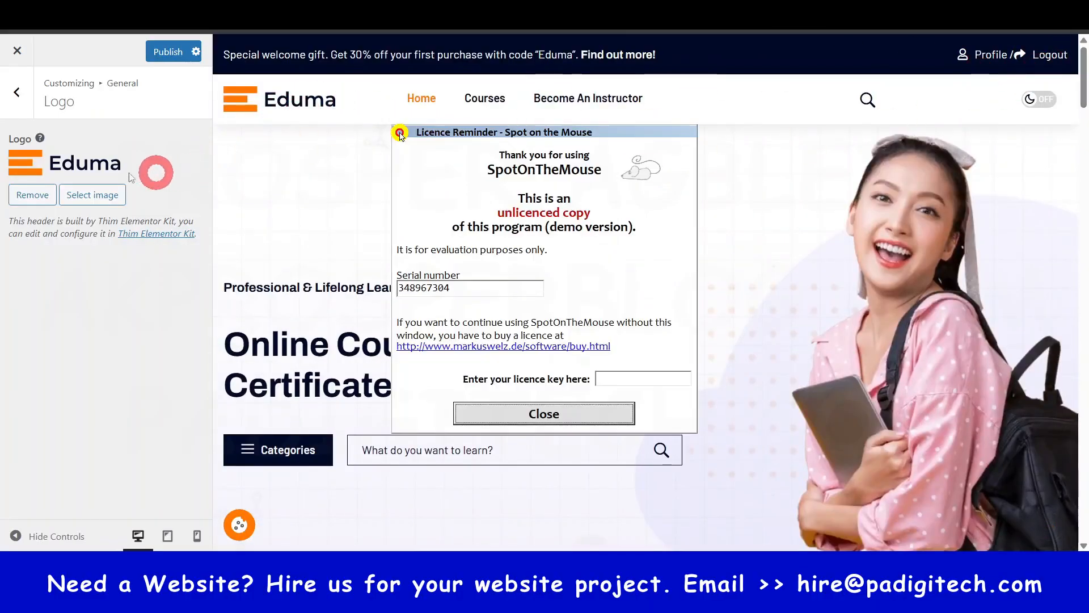
left_click(595, 420)
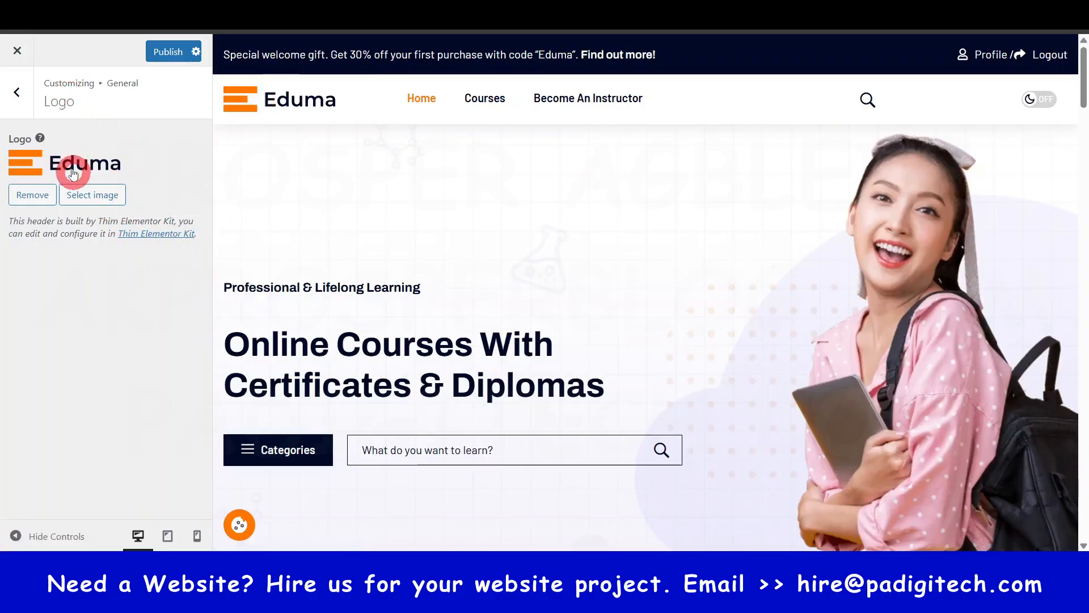
- Switch the preview back to dark mode and review the General Layouts settings, from Site Layout to Padding Switch Layout
left_click(17, 92)
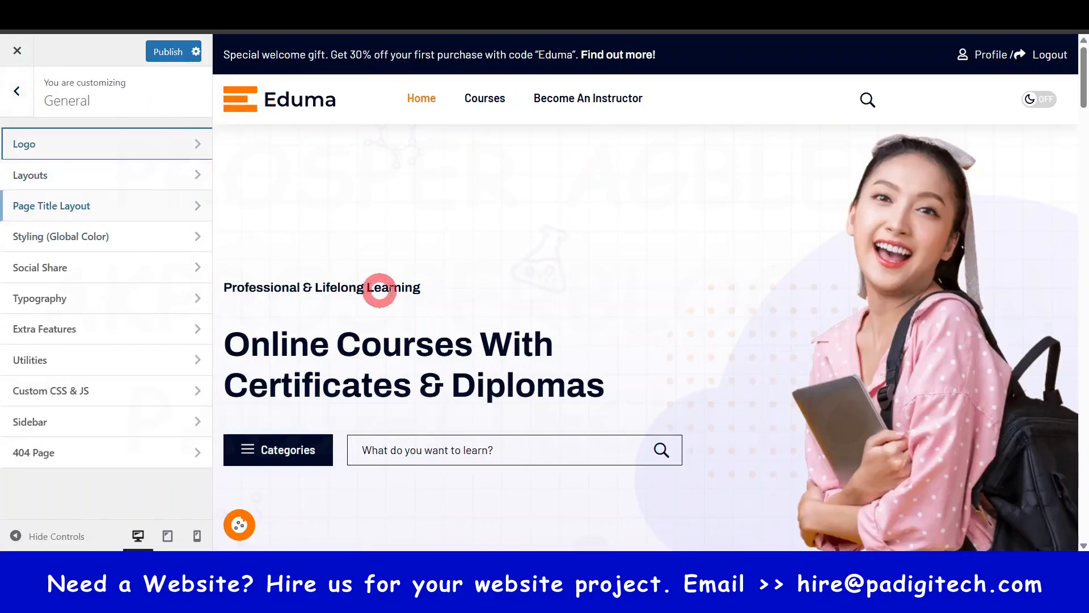
left_click(1036, 100)
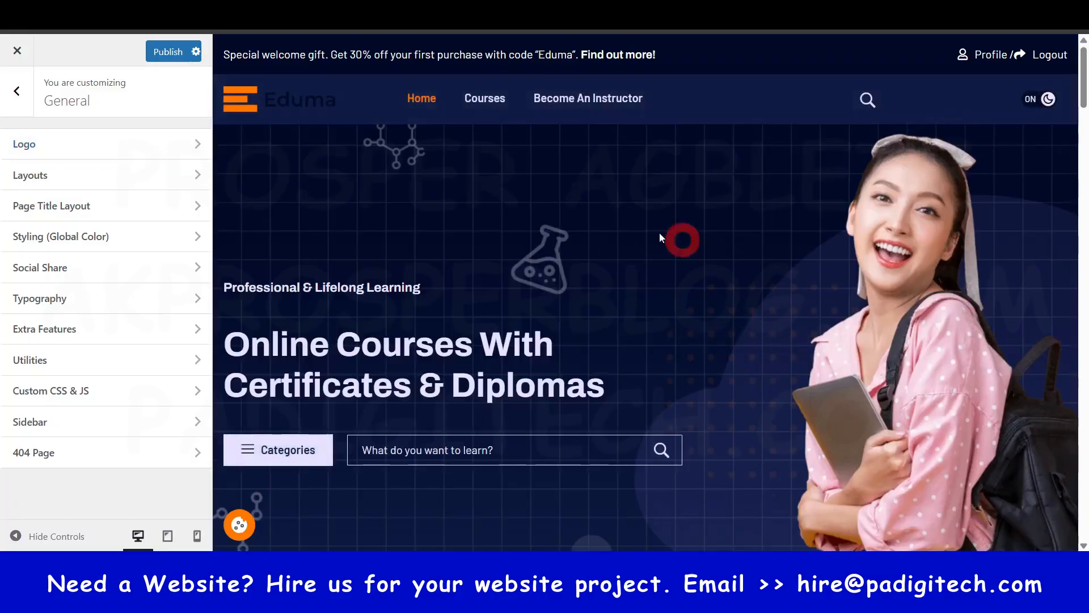
left_click(88, 176)
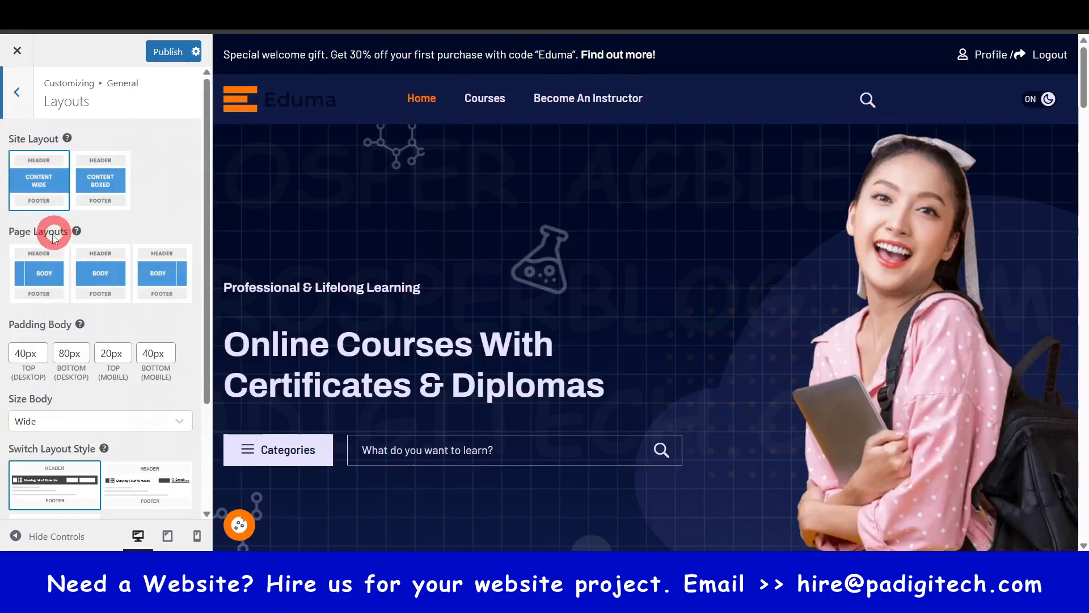
scroll(108, 326, "down", 3)
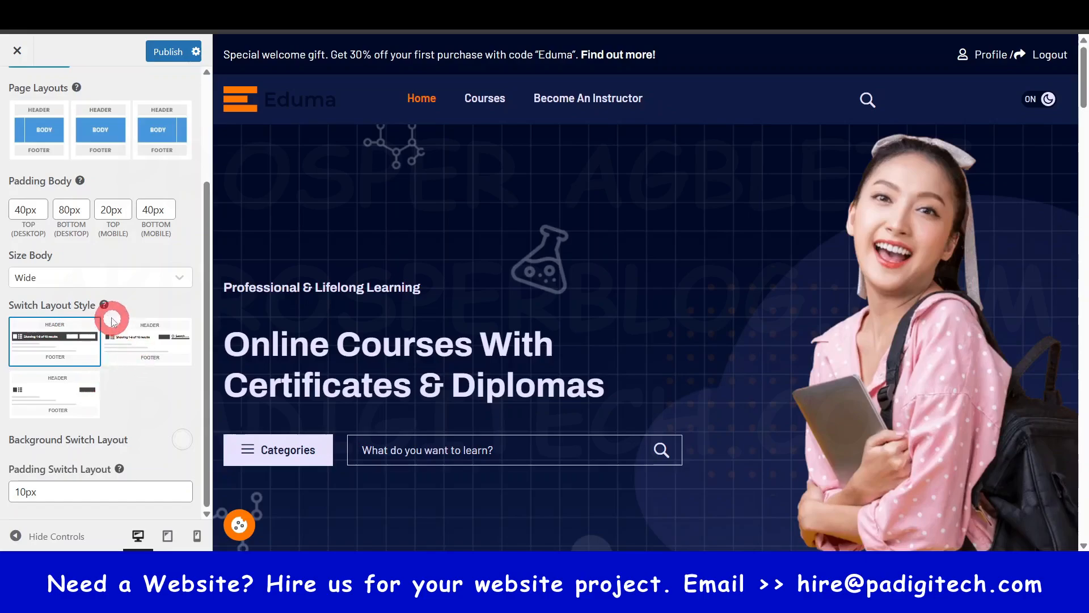
mouse_move(105, 306)
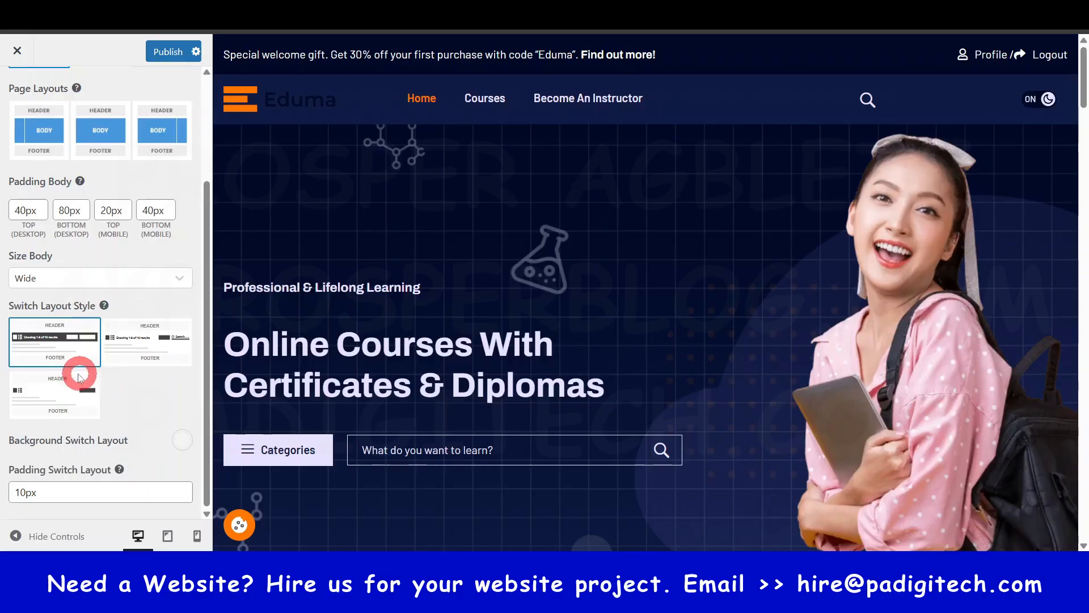
scroll(111, 173, "up", 3)
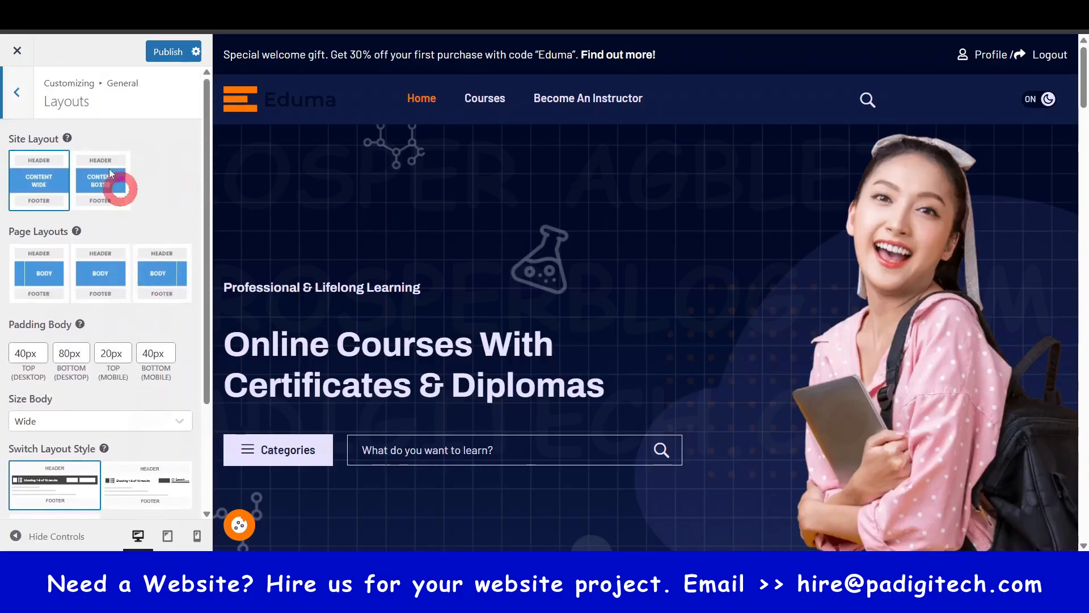
left_click(16, 92)
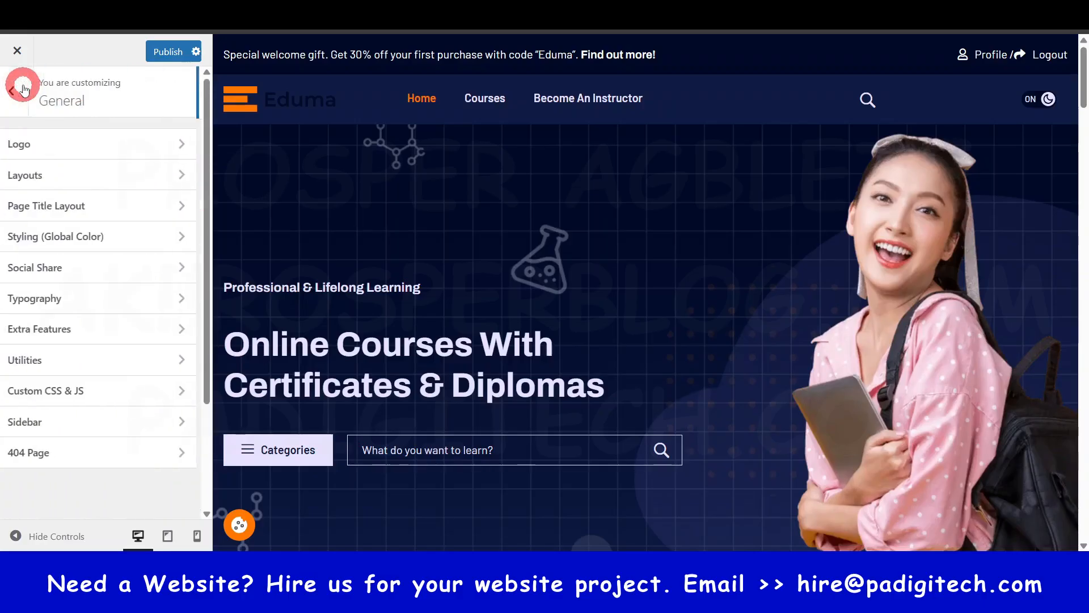
- Set the Page Title Layout to the second layout option while previewing the Courses page
left_click(78, 218)
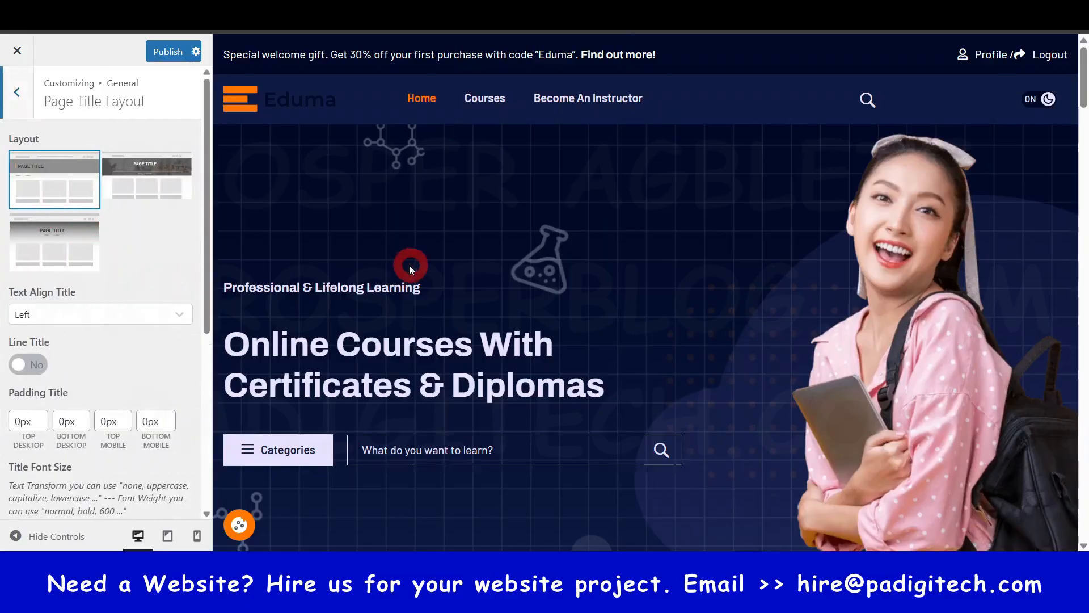
left_click(484, 113)
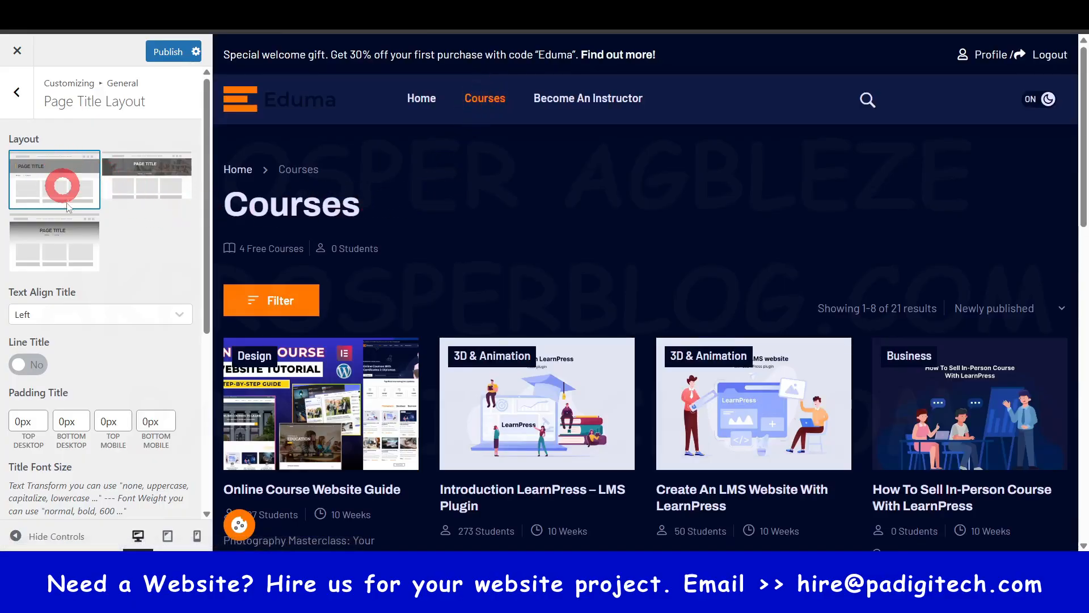
left_click(160, 178)
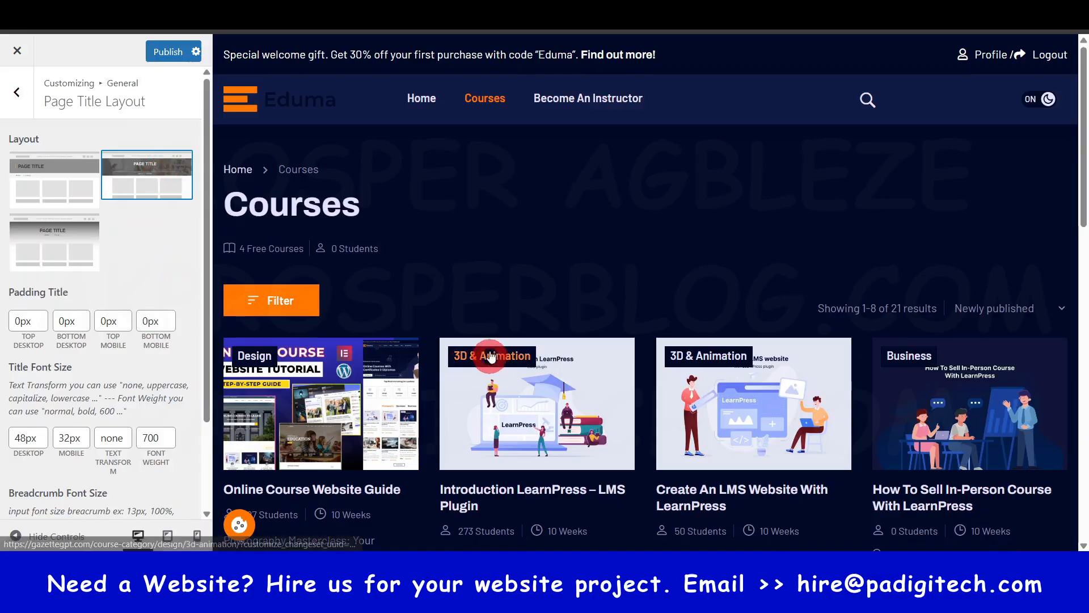
- Set the Page Title Layout to the first layout option while previewing the Courses page
scroll(540, 365, "down", 8)
scroll(542, 367, "up", 8)
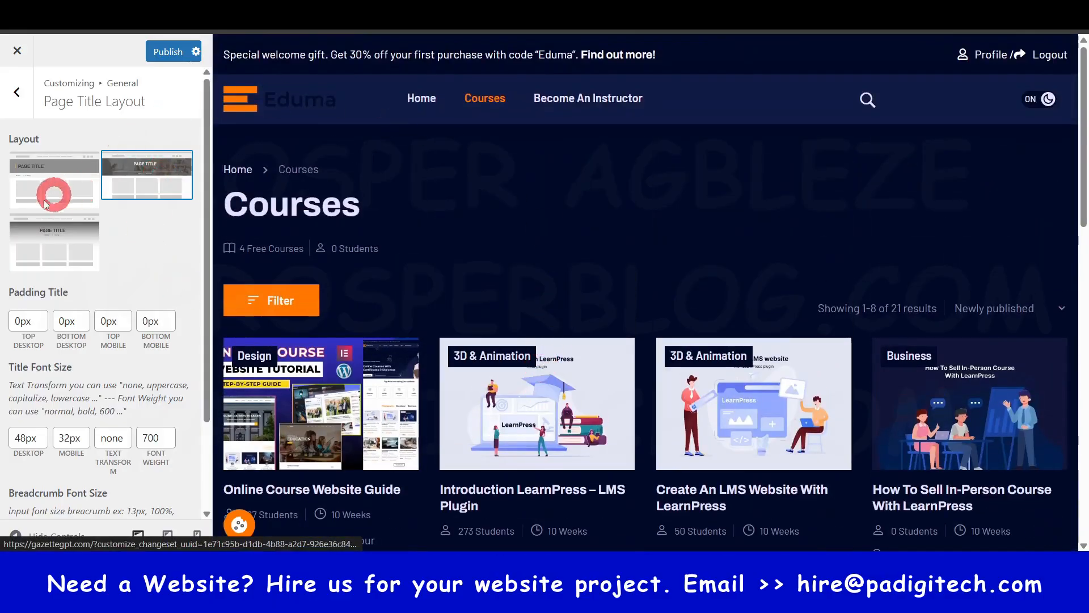
left_click(47, 175)
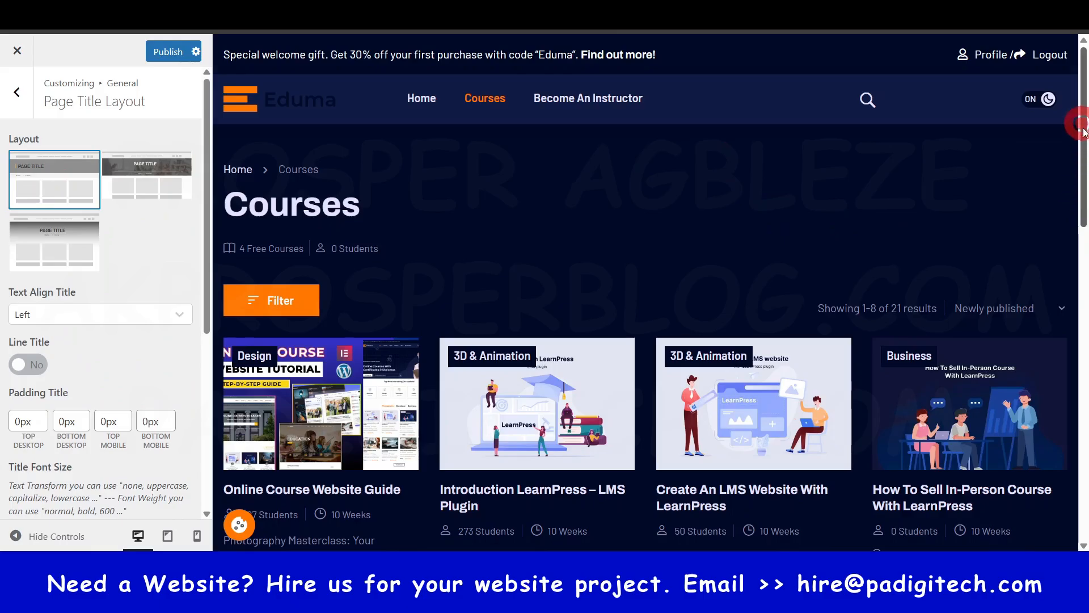
mouse_move(1082, 129)
left_mouse_down()
mouse_move(1081, 267)
mouse_move(1082, 127)
left_mouse_up()
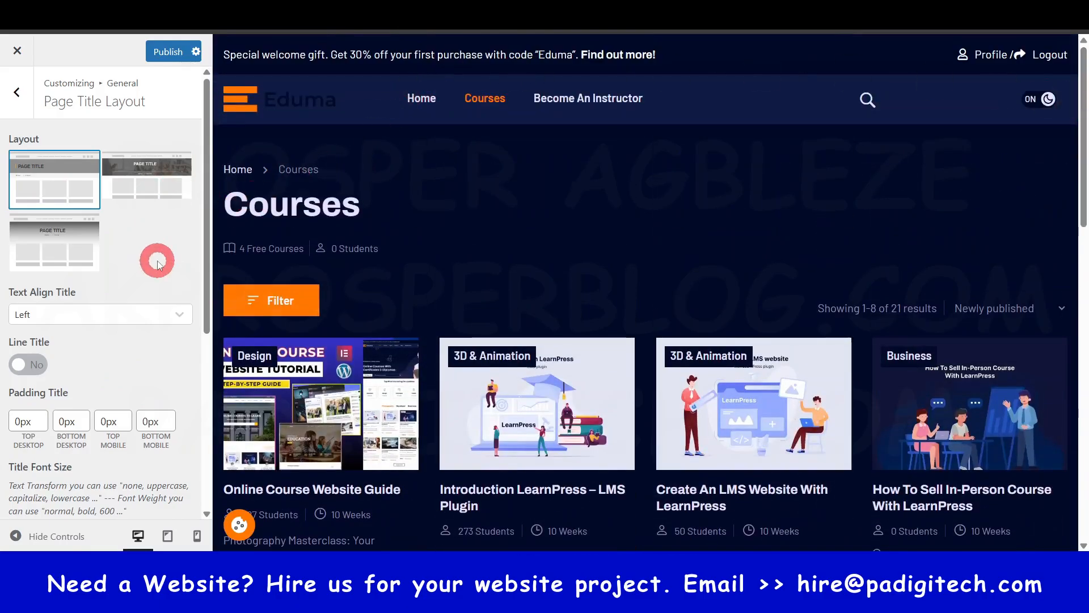
- Review the remaining Page Title Layout settings, from Text Align Title to Breadcrumb Background, and return to the General settings
scroll(127, 274, "down", 3)
scroll(121, 308, "up", 3)
scroll(114, 273, "down", 1)
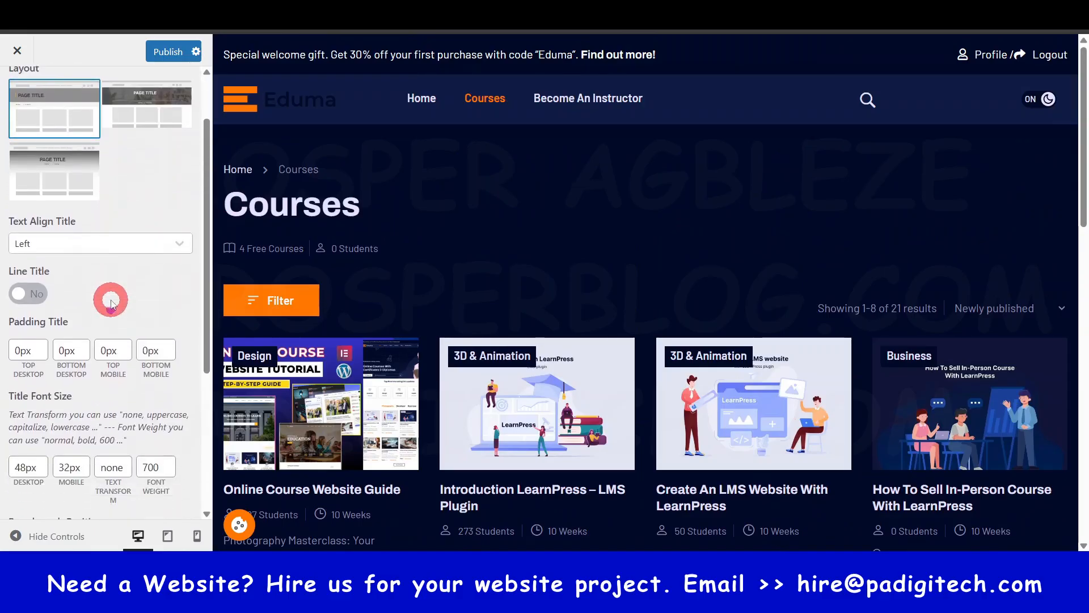
scroll(111, 295, "down", 3)
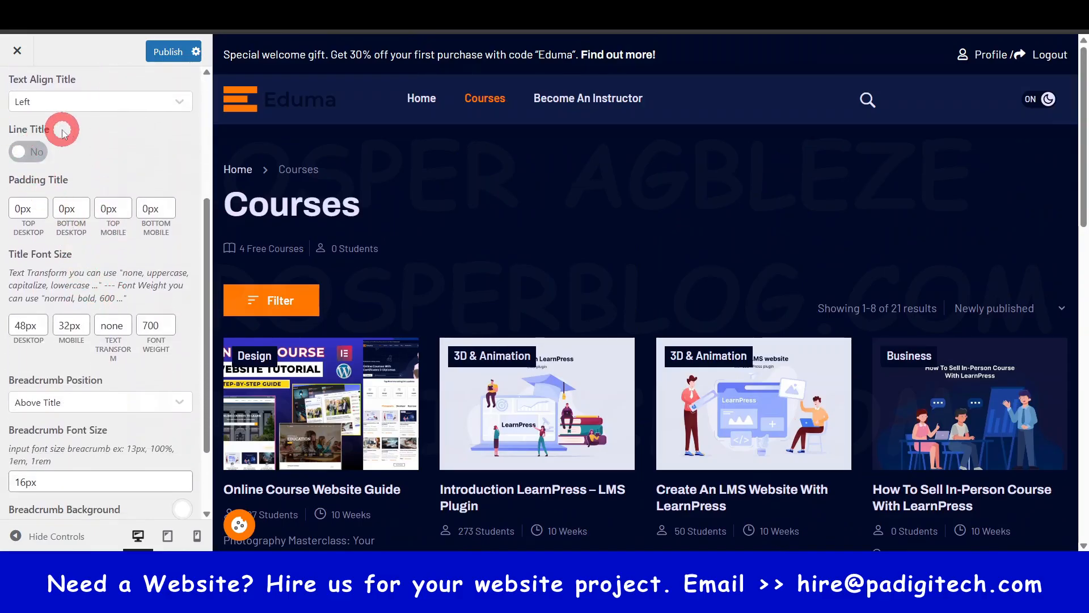
scroll(63, 132, "up", 5)
left_click(19, 89)
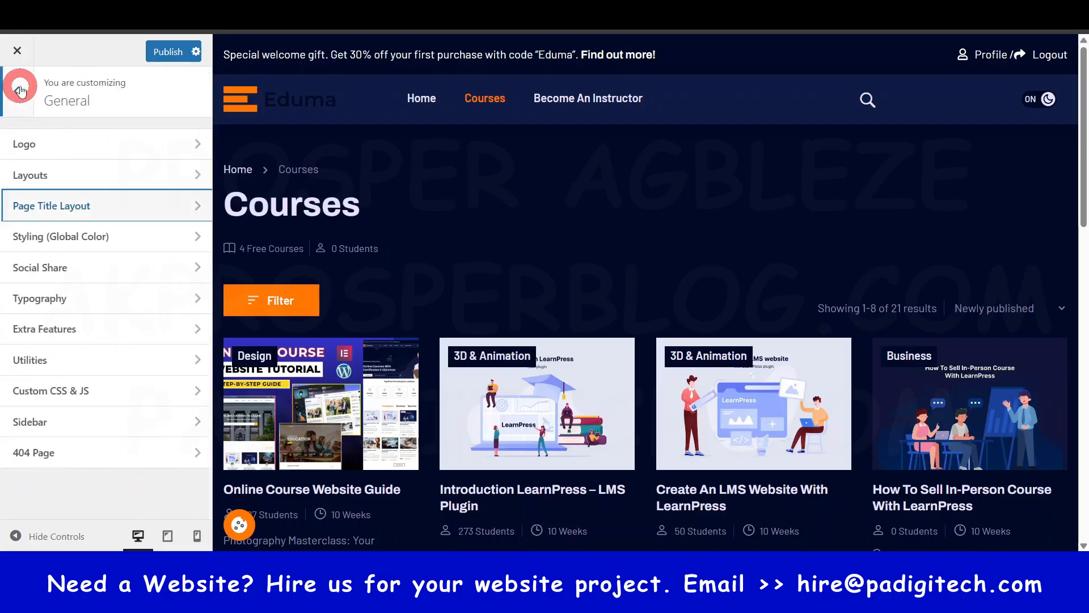
- Review the Social Share sharing buttons and the Custom CSS & JS code in the General settings
left_click(55, 267)
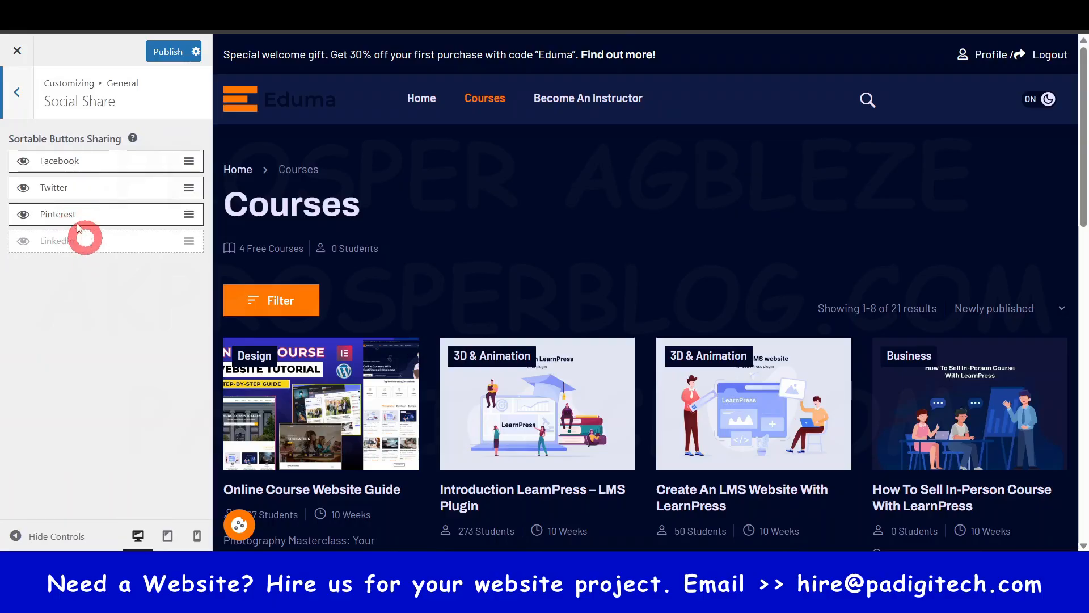
left_click(17, 92)
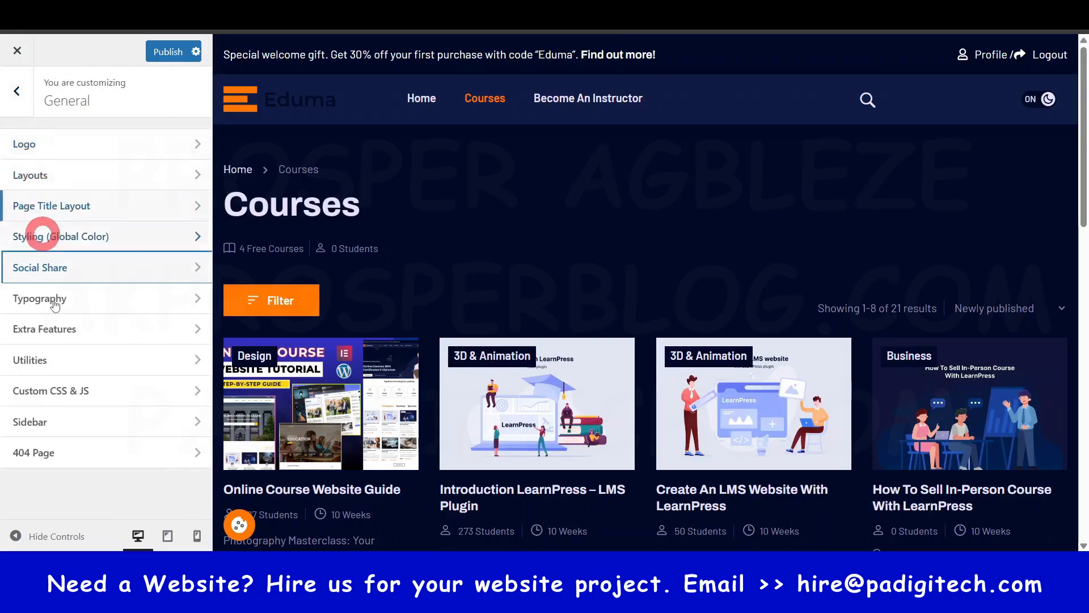
left_click(83, 389)
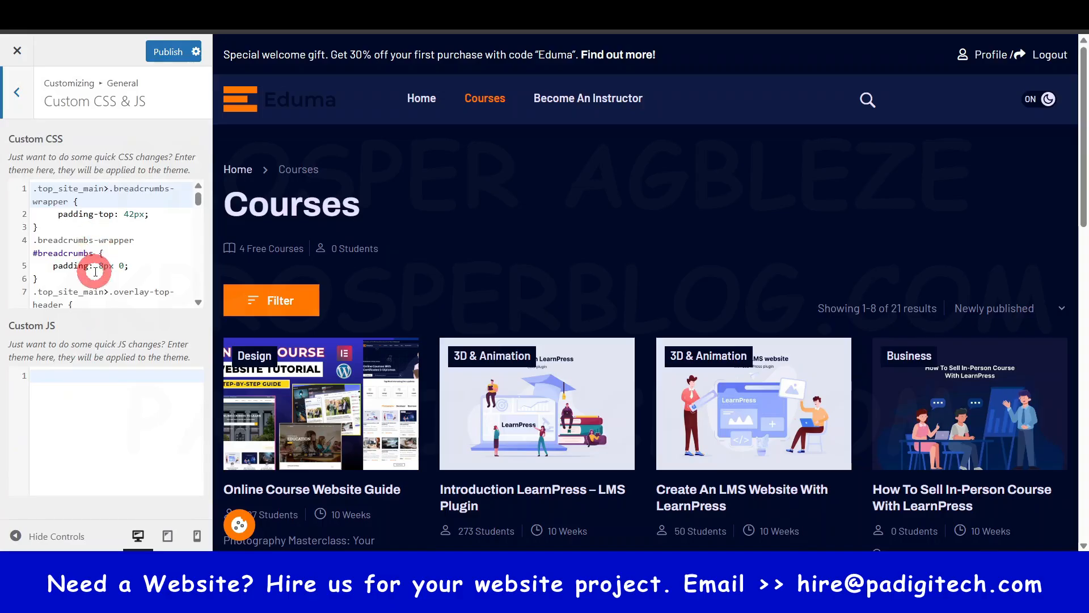
scroll(95, 272, "down", 10)
scroll(92, 214, "up", 8)
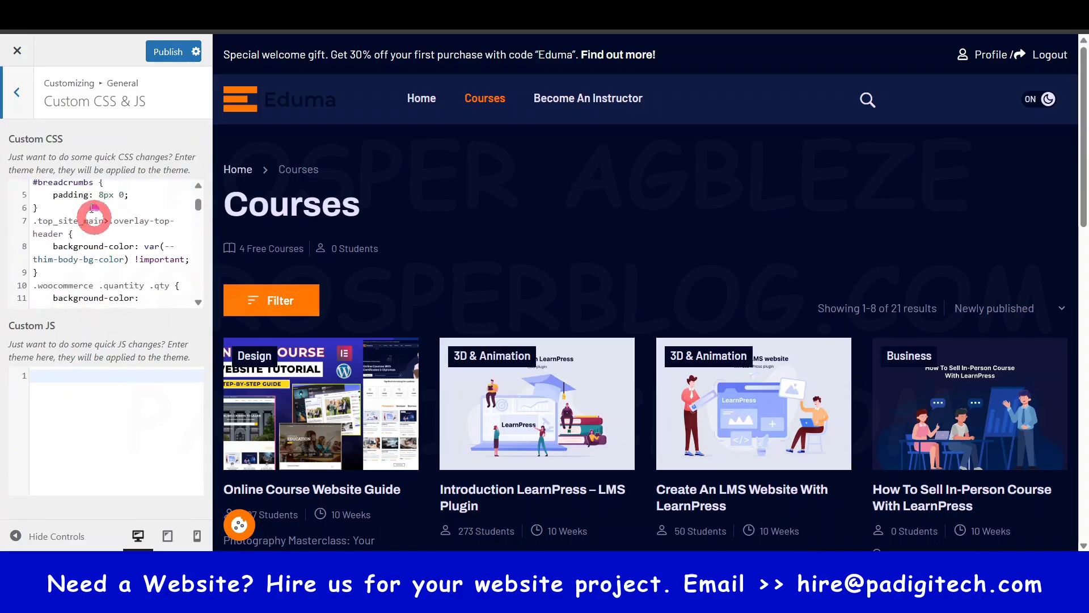
left_click(17, 90)
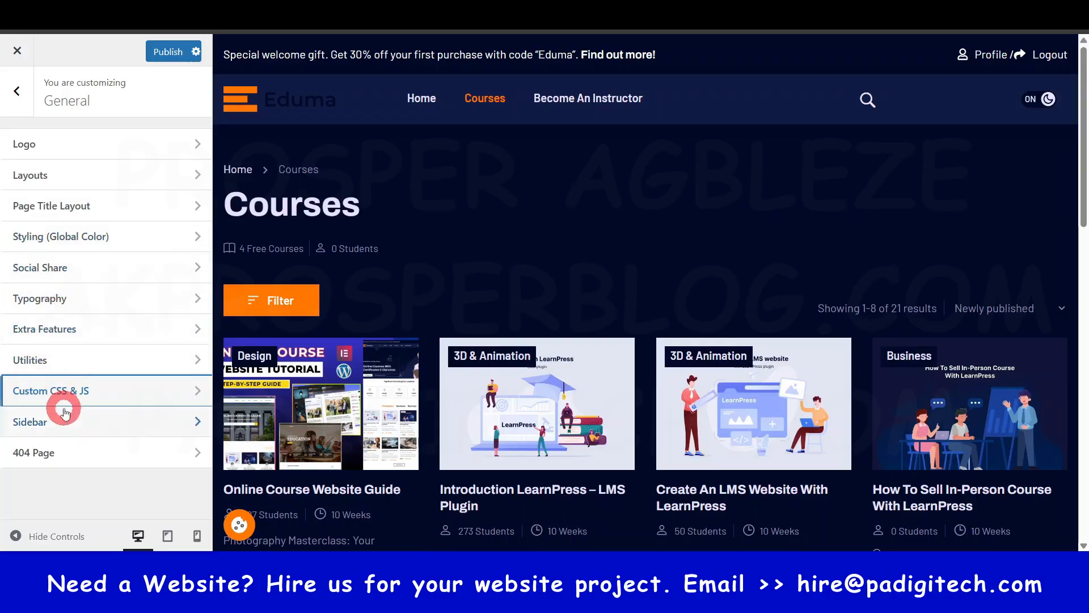
- Review the General Sidebar settings and look through the Courses page preview
left_click(63, 419)
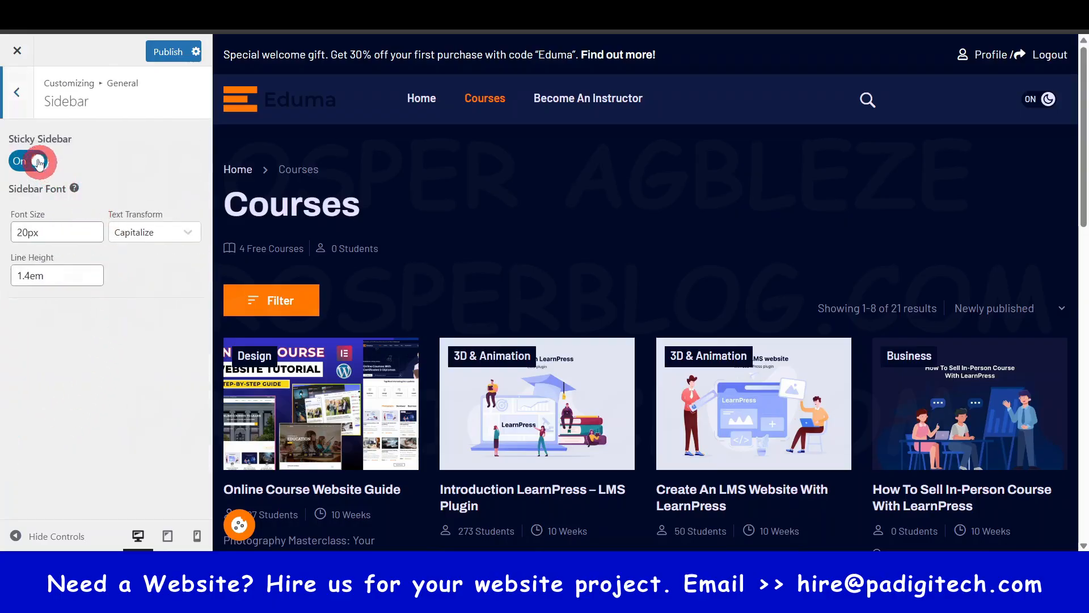
scroll(588, 296, "down", 6)
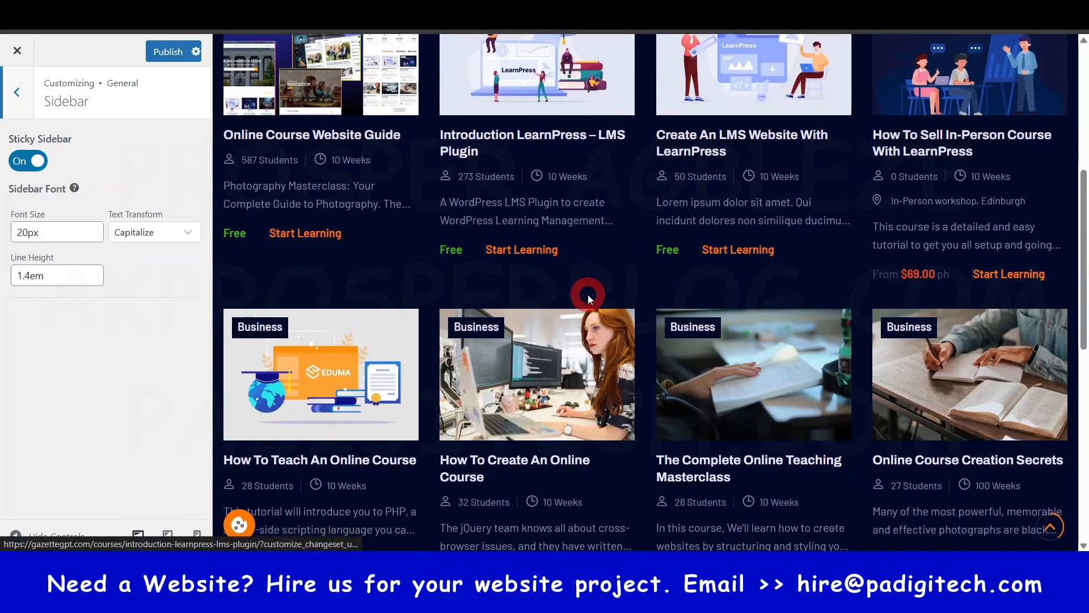
scroll(588, 296, "up", 6)
left_click(22, 93)
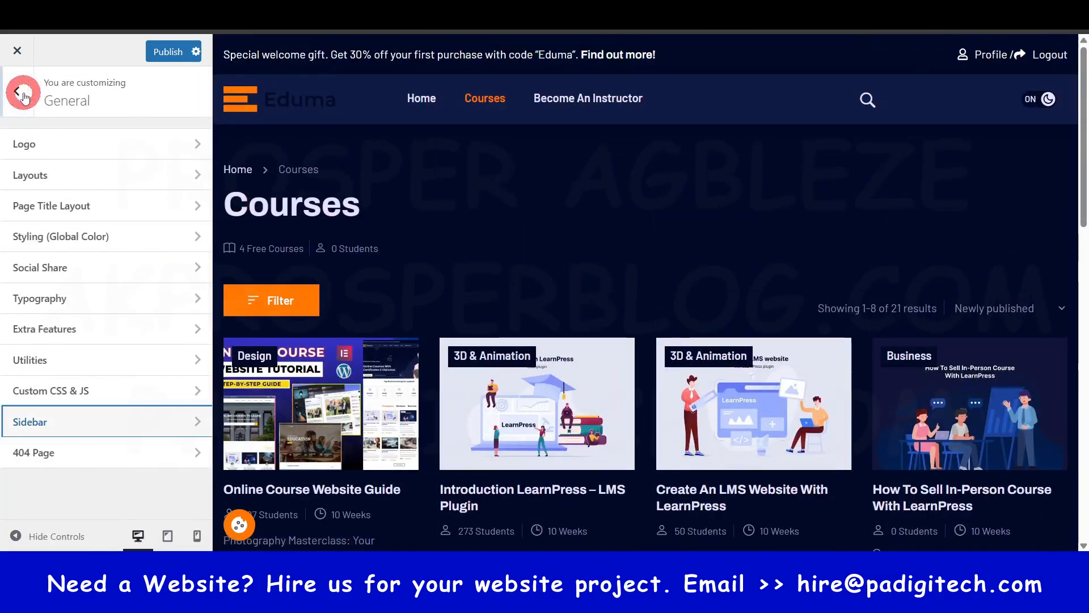
- Review the Extra Features settings, including Preloading, and check the Back To Top element near the footer of the page preview
left_click(50, 330)
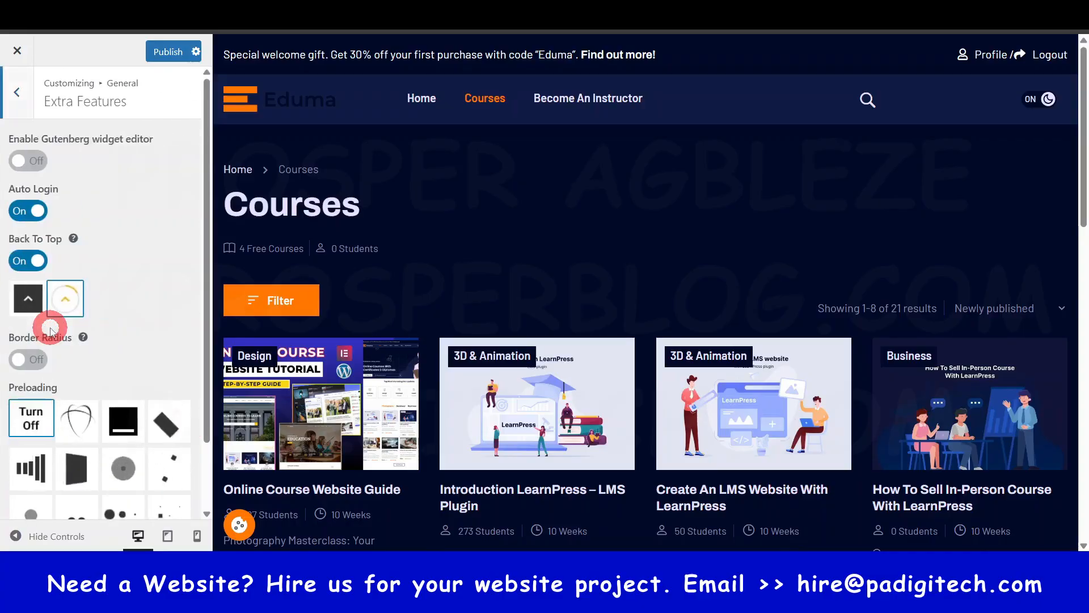
scroll(80, 343, "down", 2)
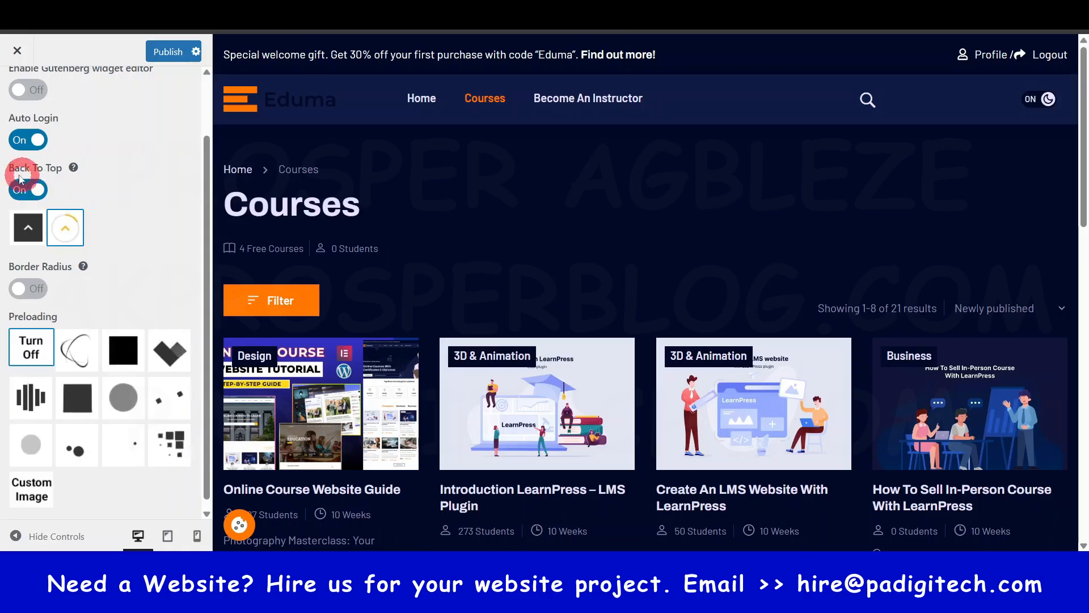
scroll(1031, 445, "down", 3)
scroll(1031, 446, "down", 12)
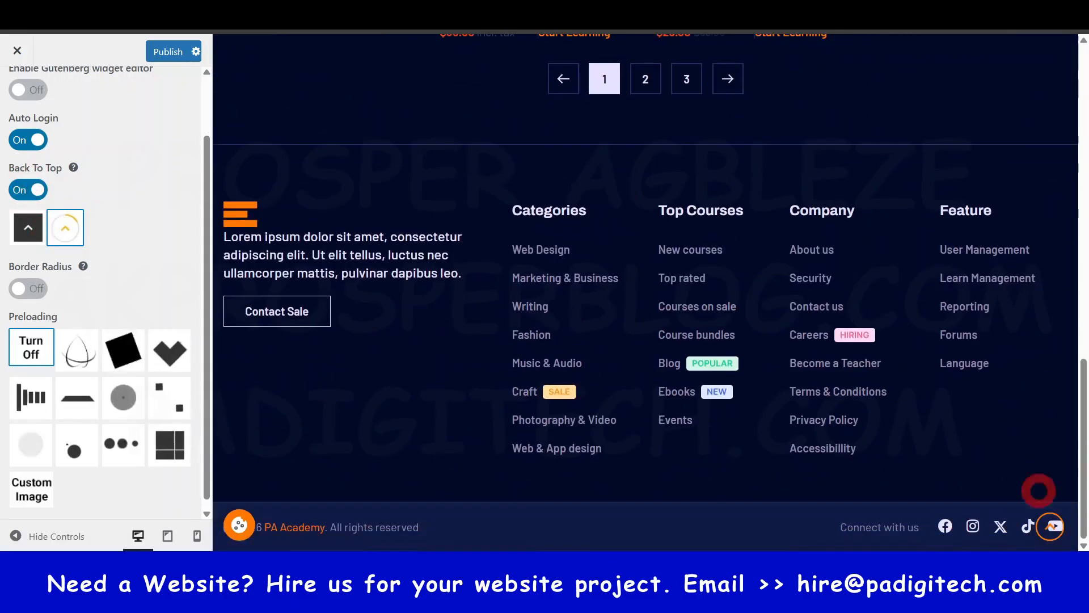
scroll(1037, 498, "up", 3)
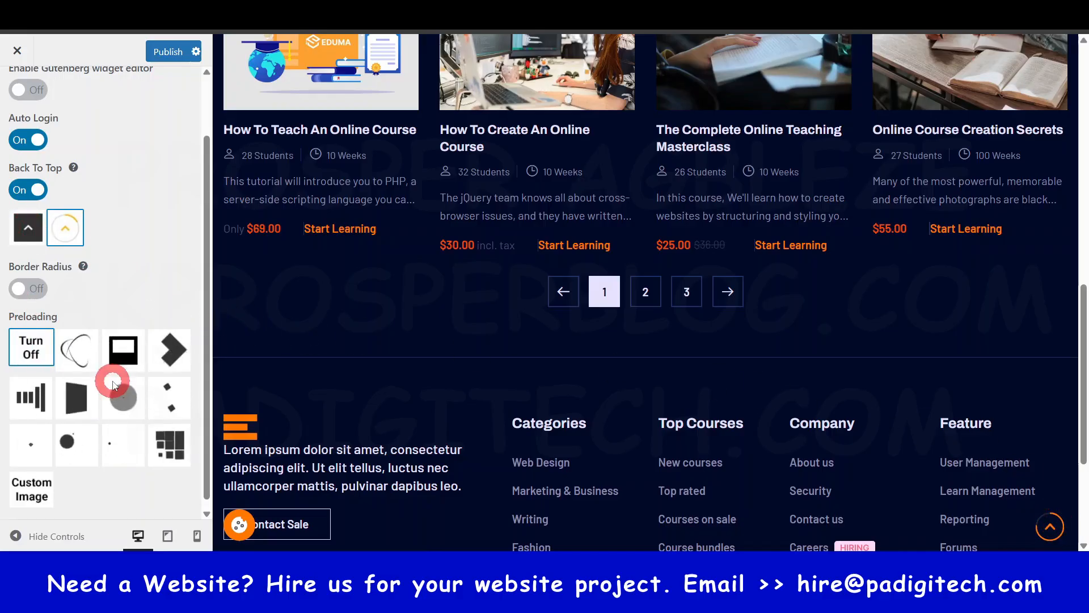
scroll(114, 385, "down", 1)
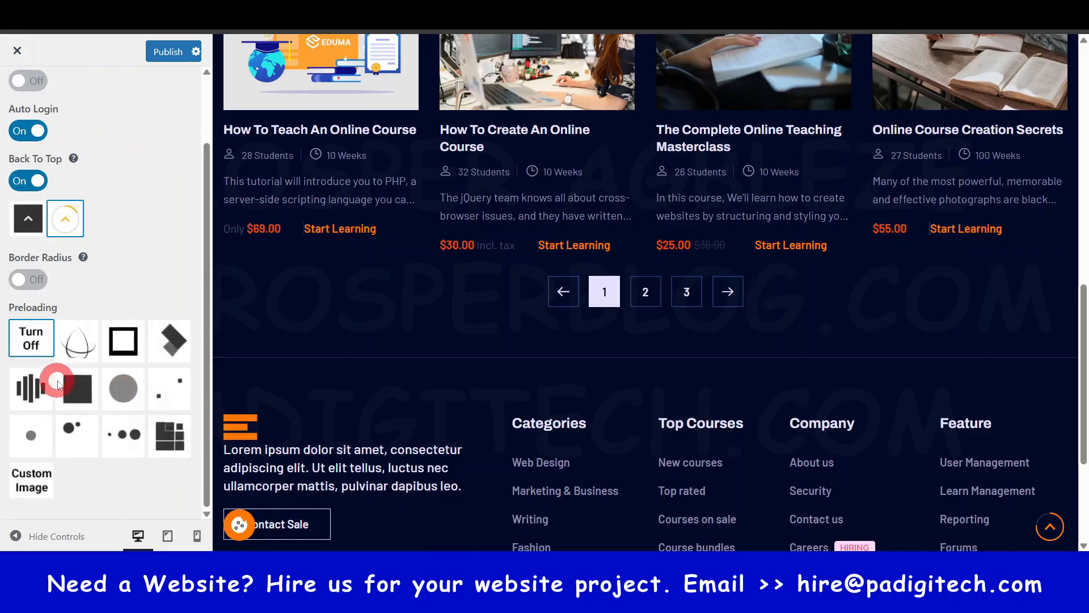
scroll(120, 402, "up", 2)
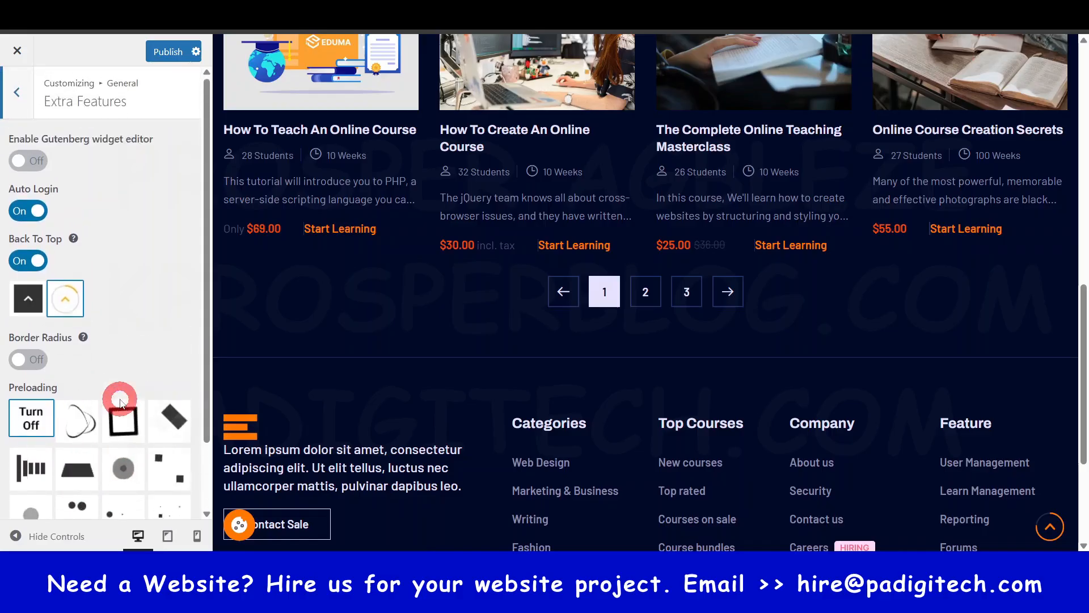
left_click(16, 92)
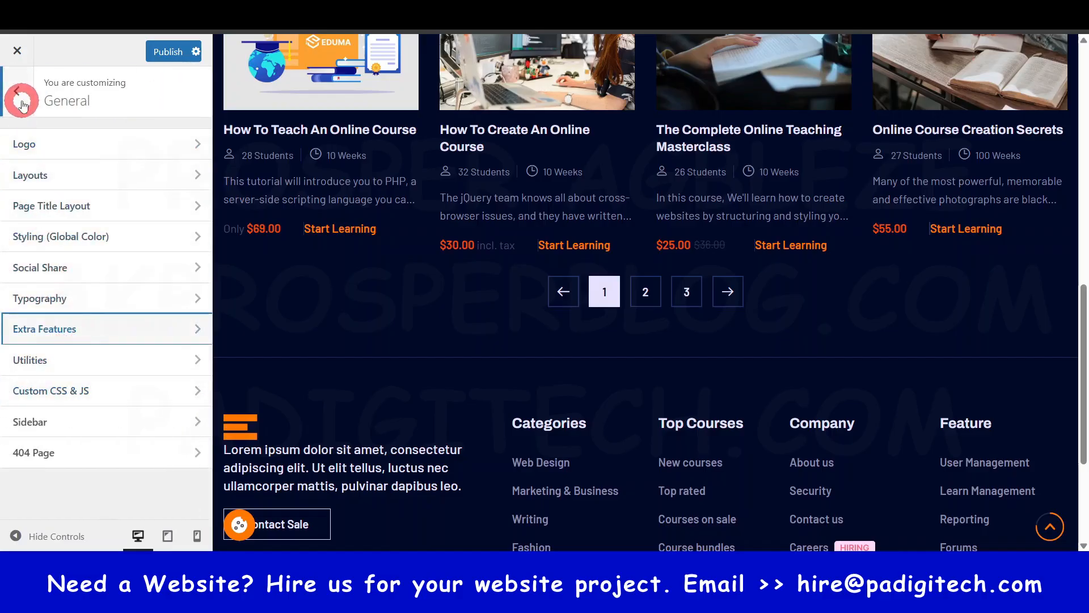
- Review the 404 Page settings, from Header & Footer to Show Button Home Page, and publish the Customizer changes
left_click(78, 454)
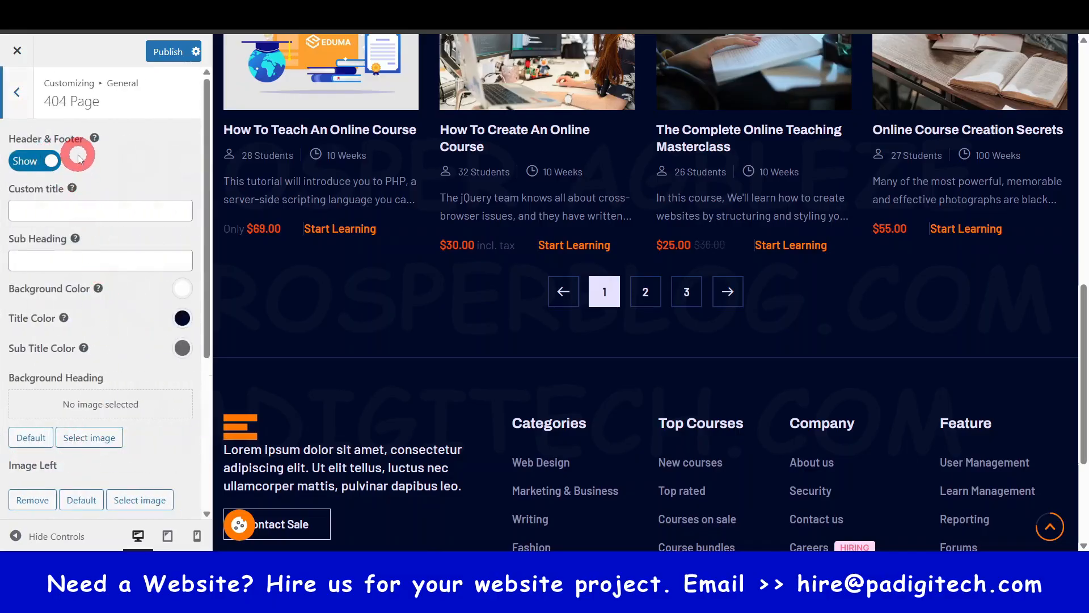
scroll(101, 406, "down", 4)
scroll(101, 405, "up", 4)
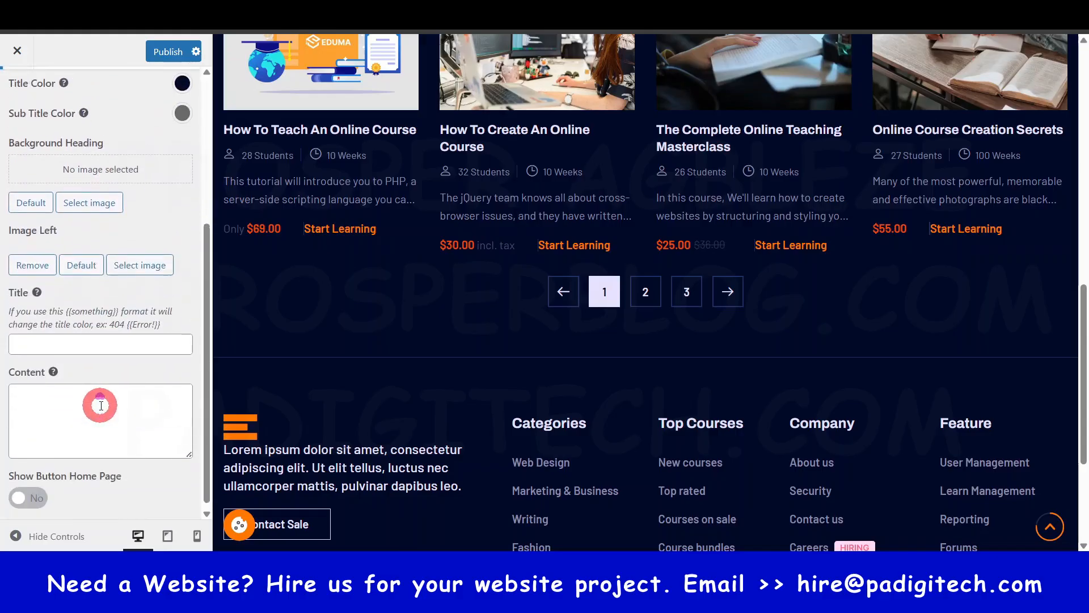
left_click(31, 102)
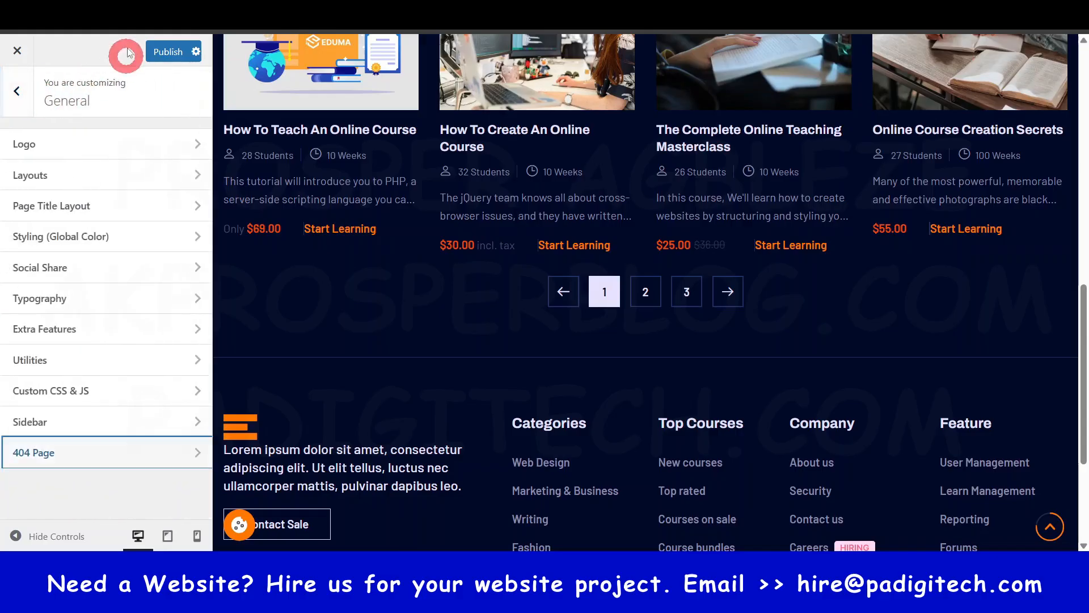
left_click(168, 52)
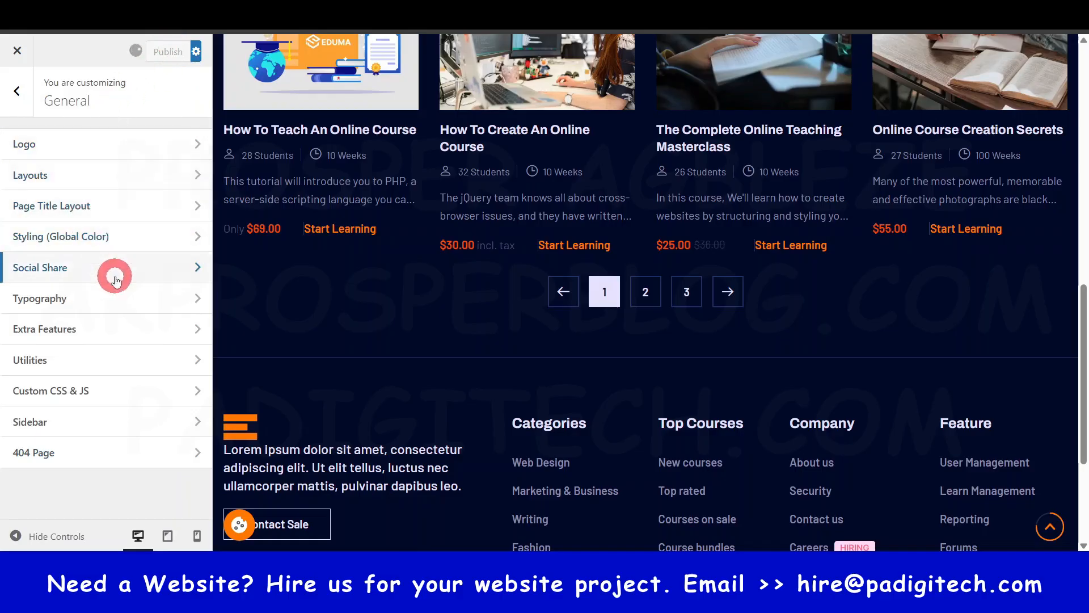
- View the Header Layouts settings and locate Thim Elementor in the WordPress dashboard
left_click(22, 94)
left_click(102, 230)
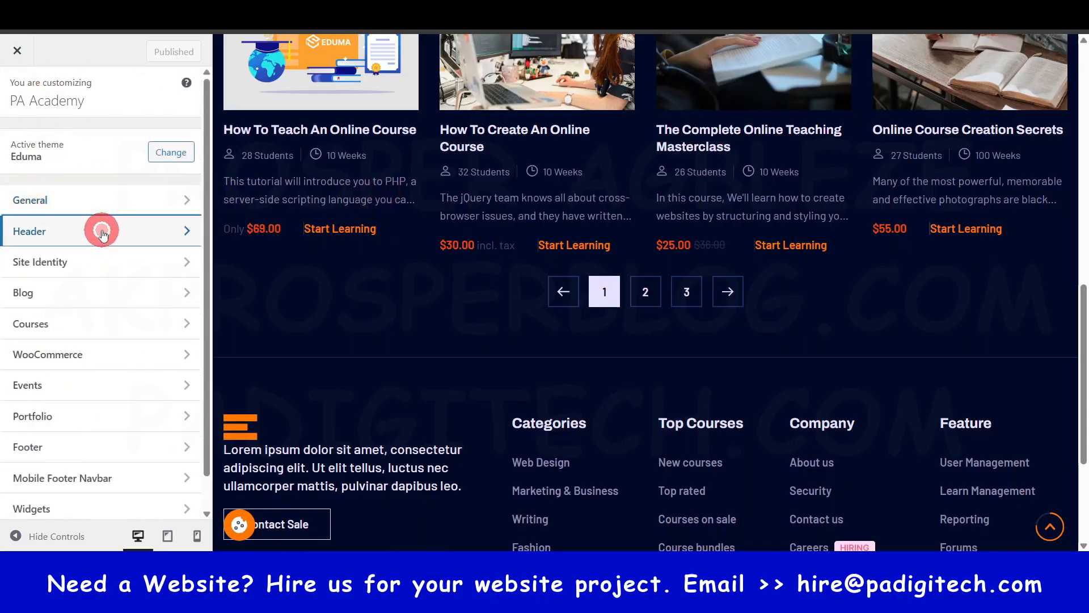
left_click(114, 141)
left_click(124, 212)
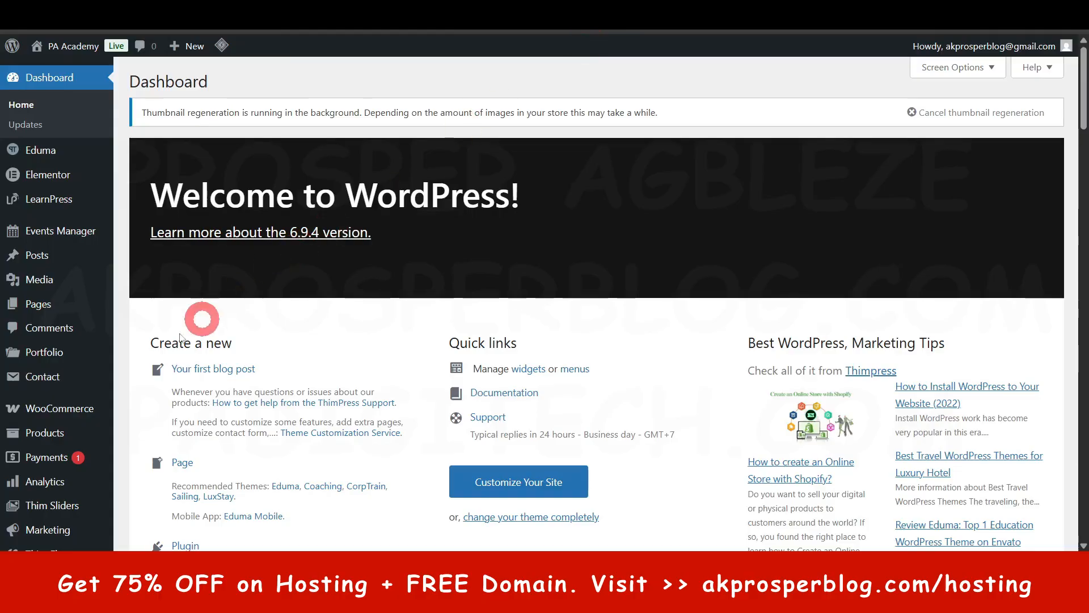
scroll(85, 369, "down", 4)
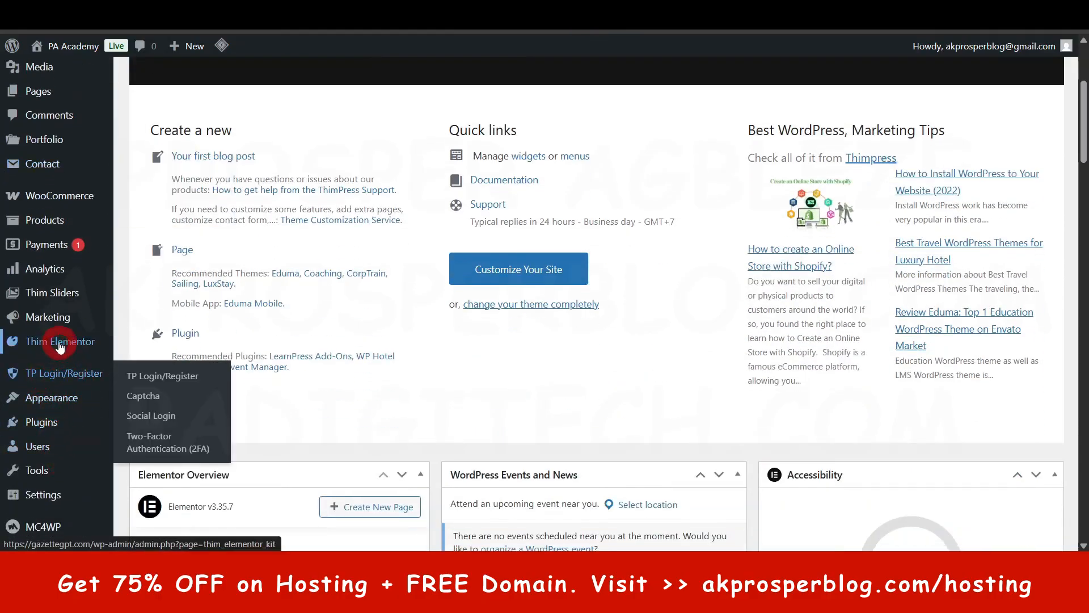
mouse_move(66, 343)
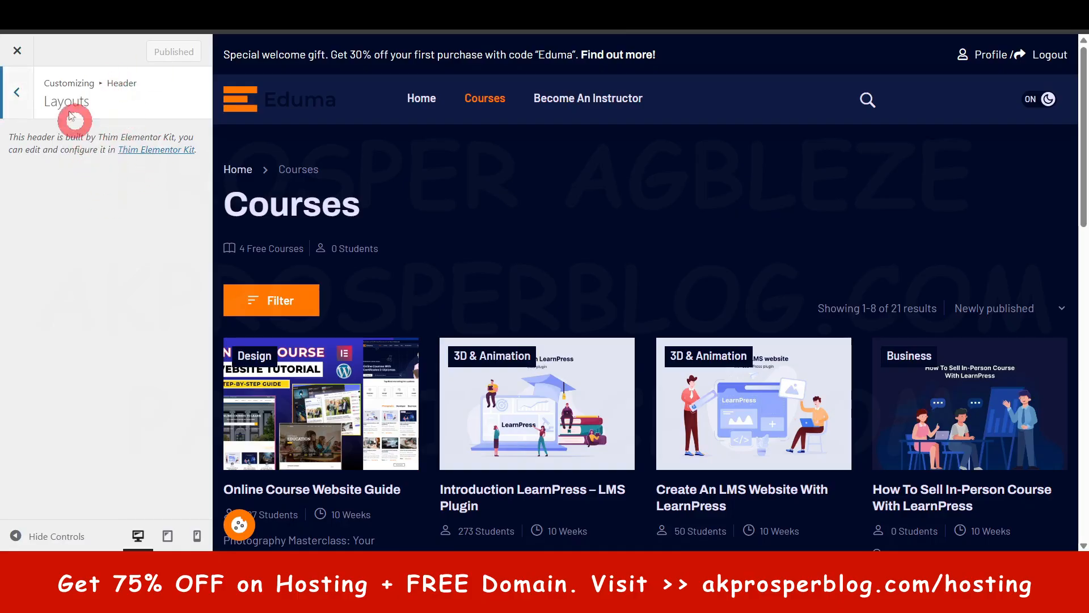
- Look through the Header's Toolbar, Main Menu and Sub Menu sections and return to the main Customizer list
left_click(19, 93)
left_click(51, 171)
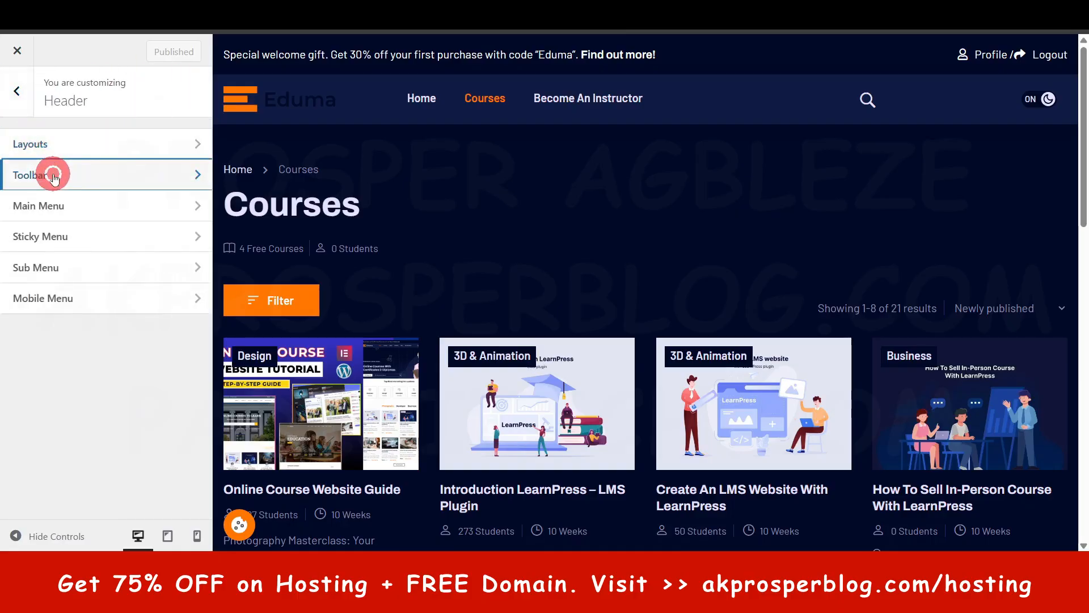
left_click(24, 91)
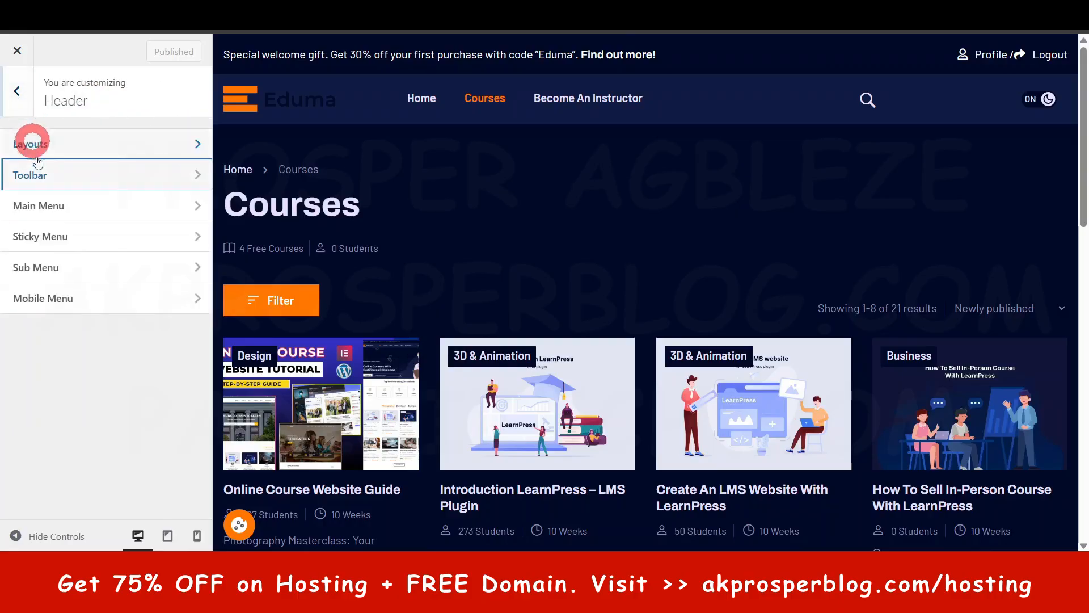
left_click(39, 206)
left_click(14, 90)
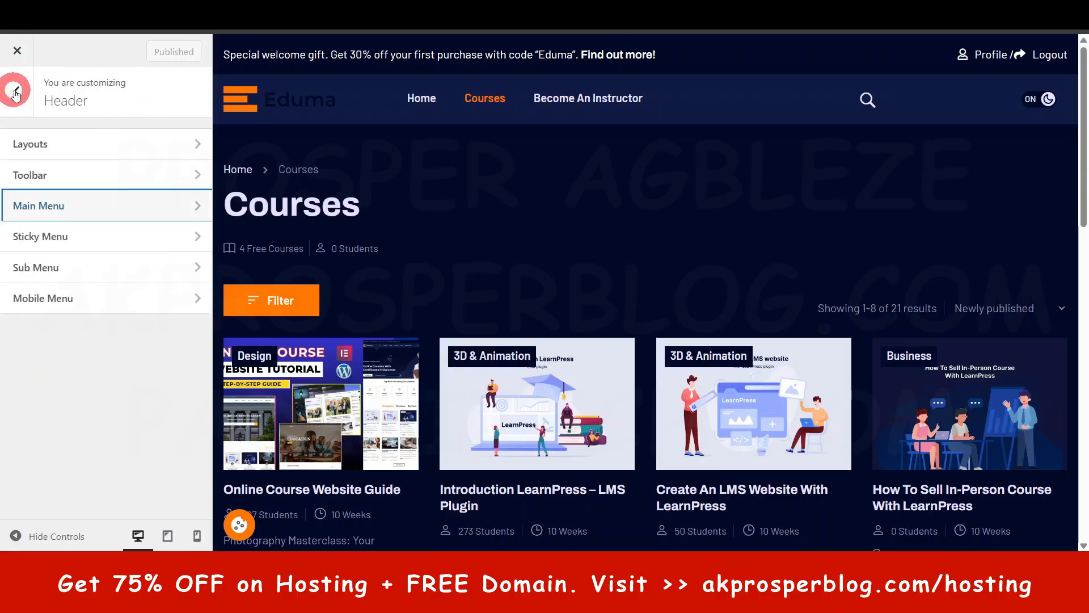
left_click(58, 262)
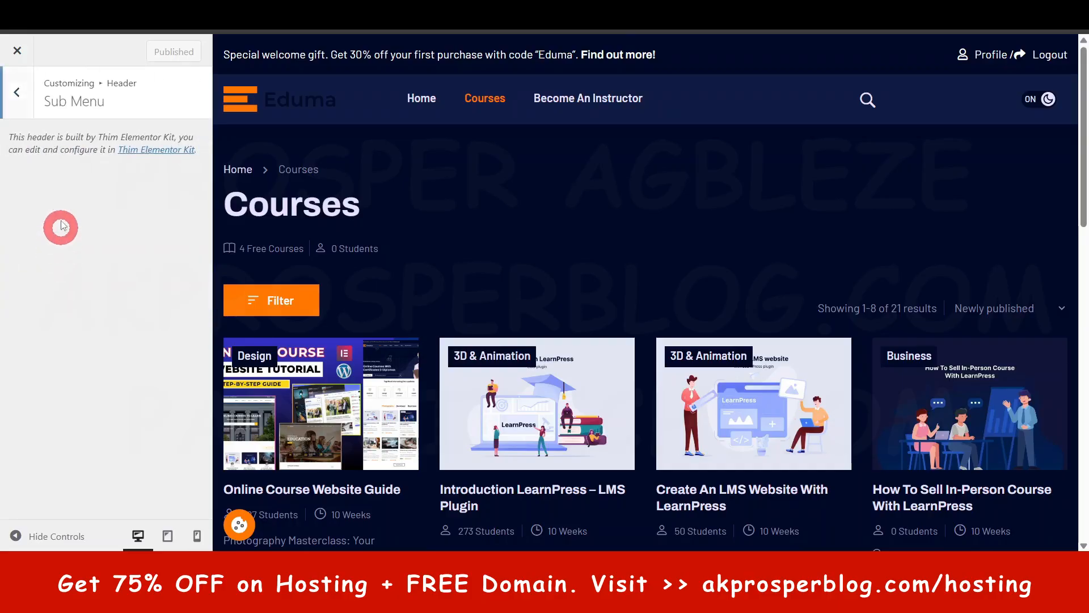
left_click(26, 90)
left_click(27, 91)
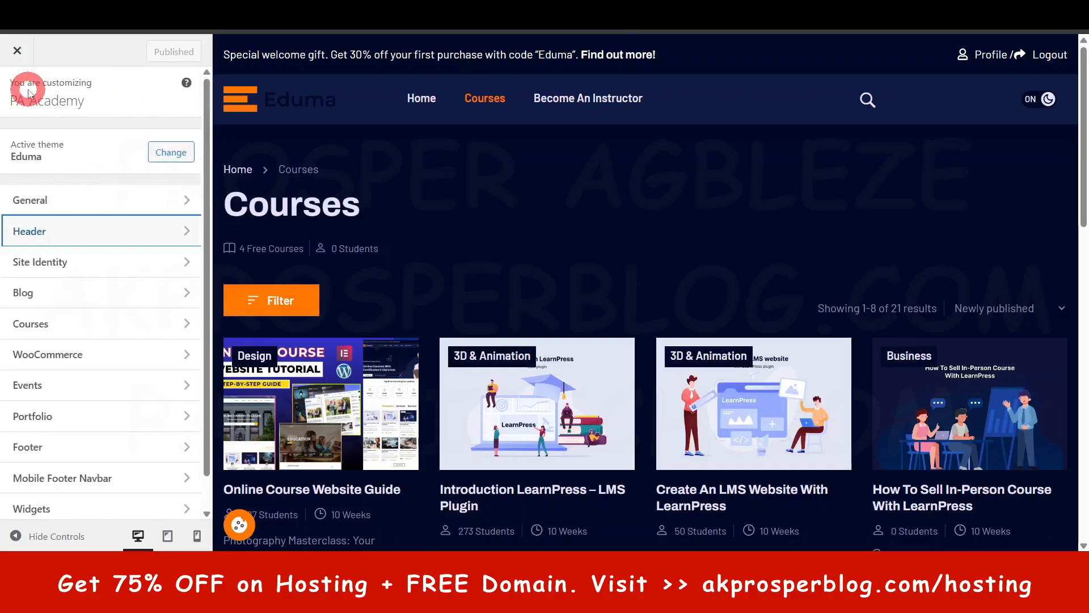
- View the Site Identity settings and shrink the browser window to compare the tagline with the site's browser tab title
left_click(86, 260)
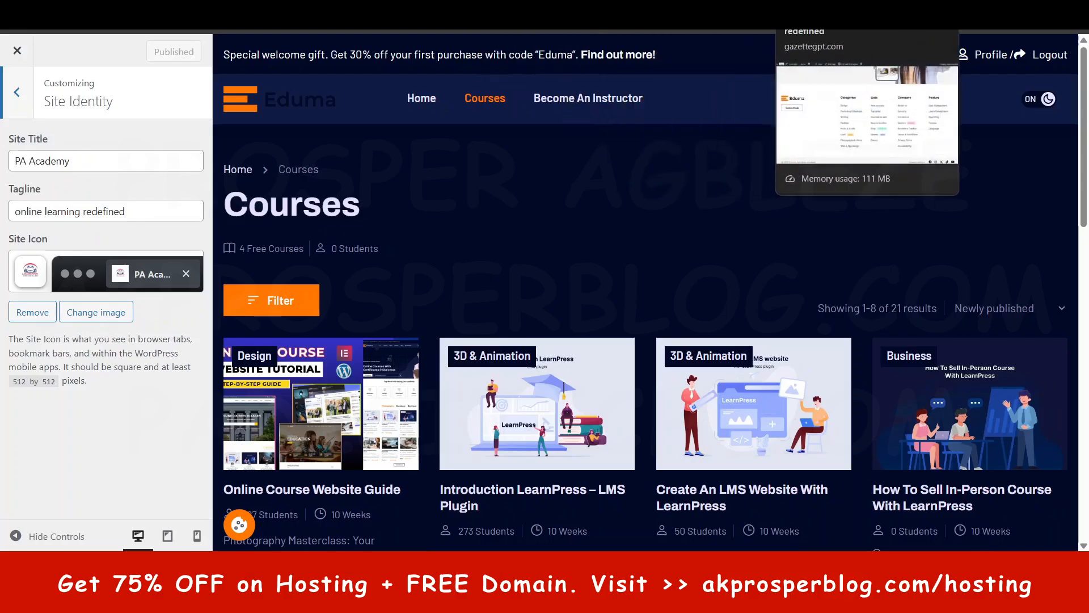
left_click(18, 209)
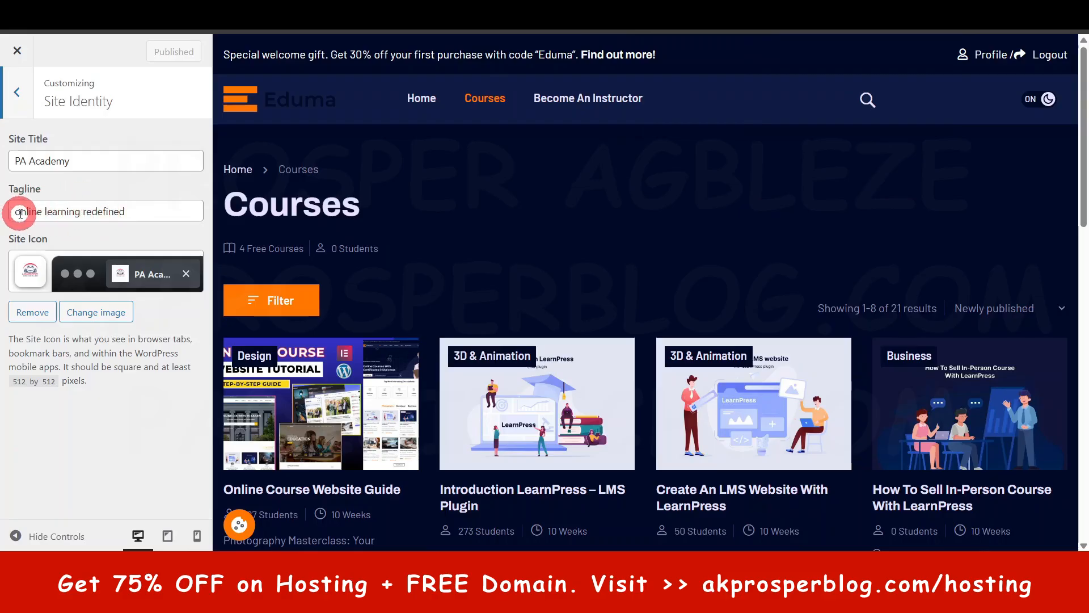
left_click_drag(20, 213, 143, 212)
left_click(143, 211)
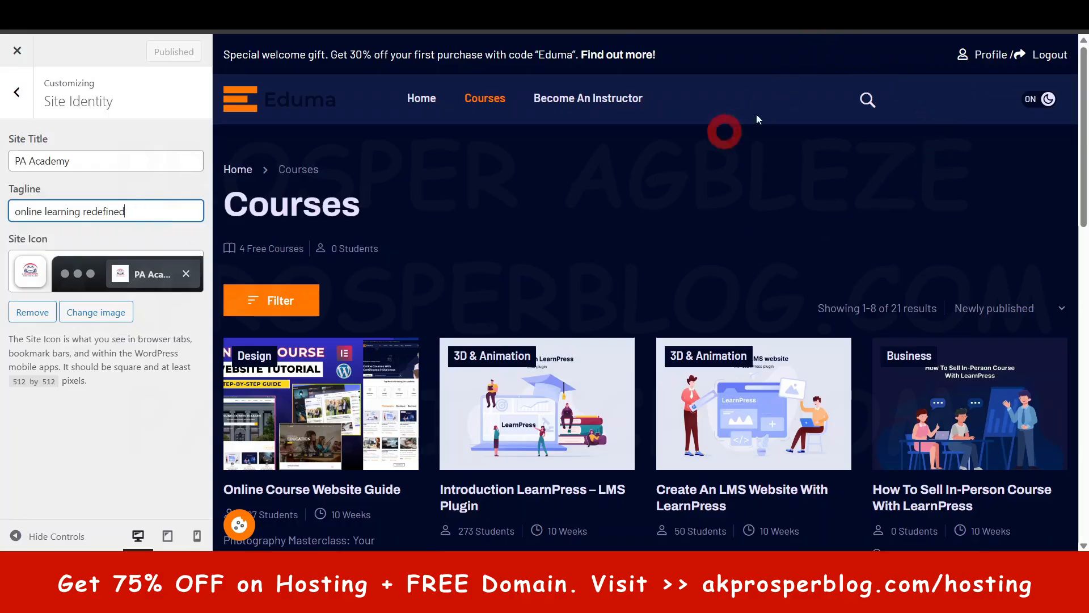
key("super+Down")
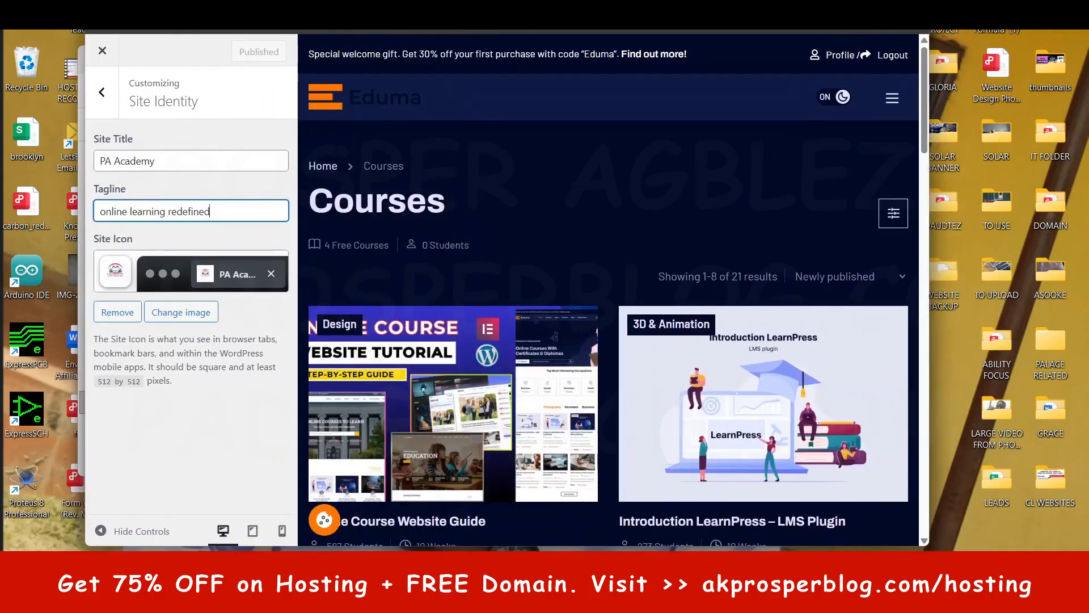
left_click_drag(821, 2, 818, 75)
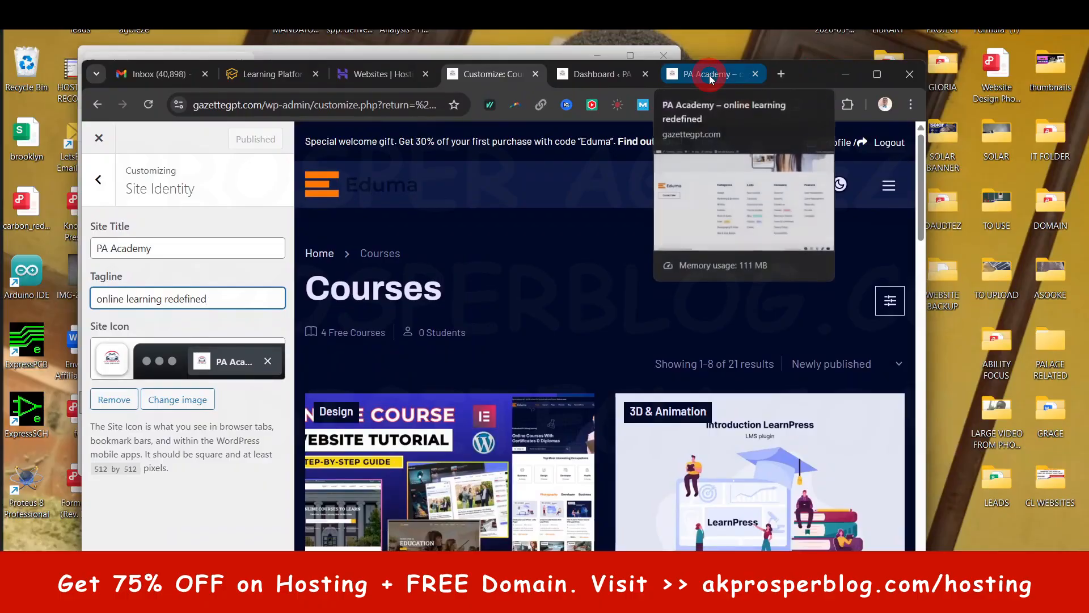
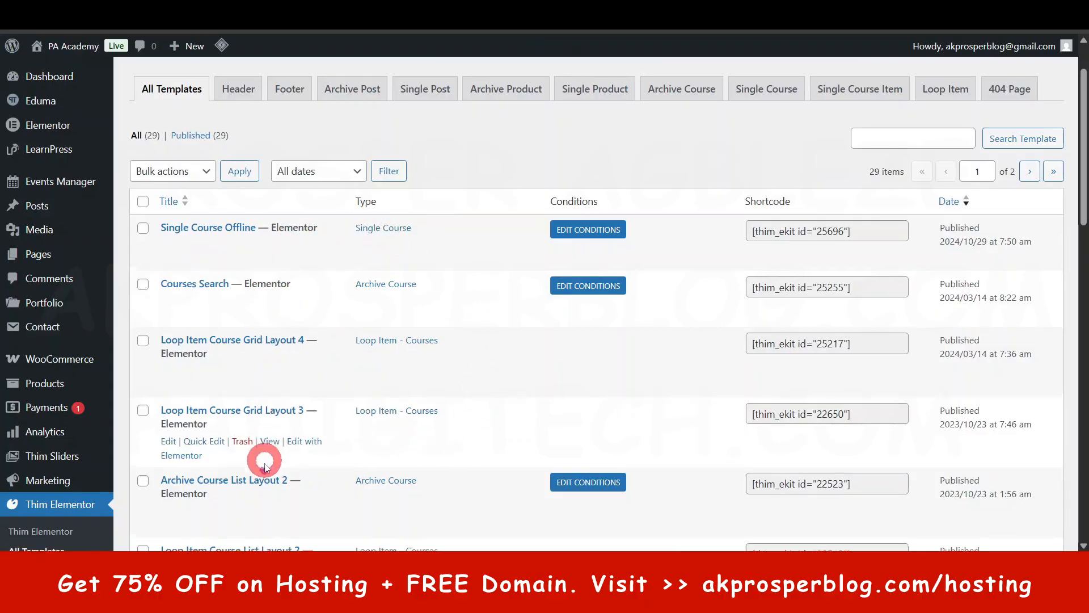
- Leave the Blog section and review the Courses Settings, including the available Loop Course Item layouts
scroll(264, 451, "down", 4)
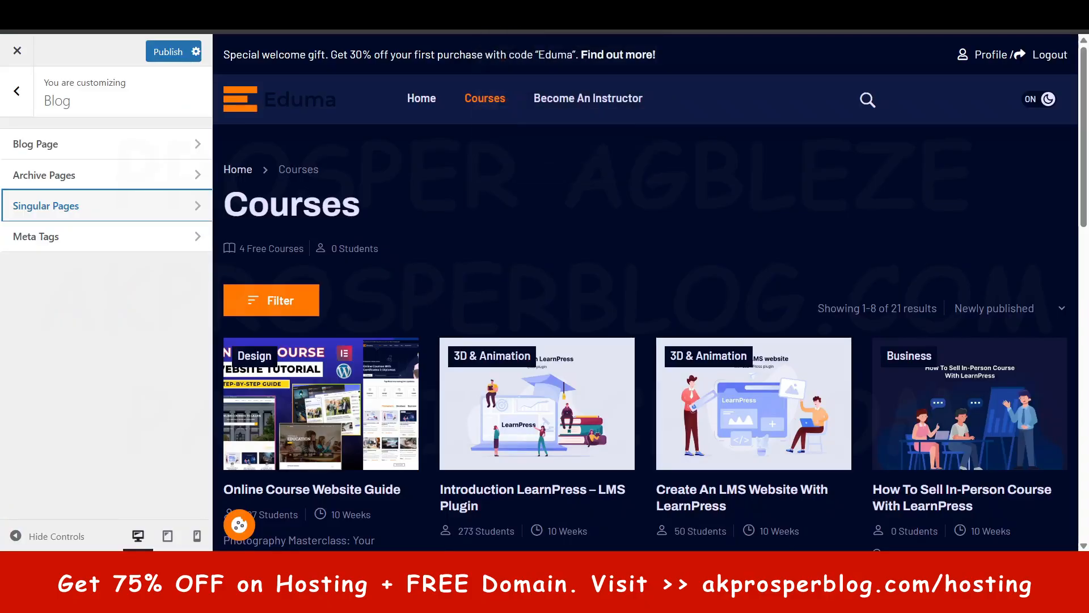
left_click(13, 90)
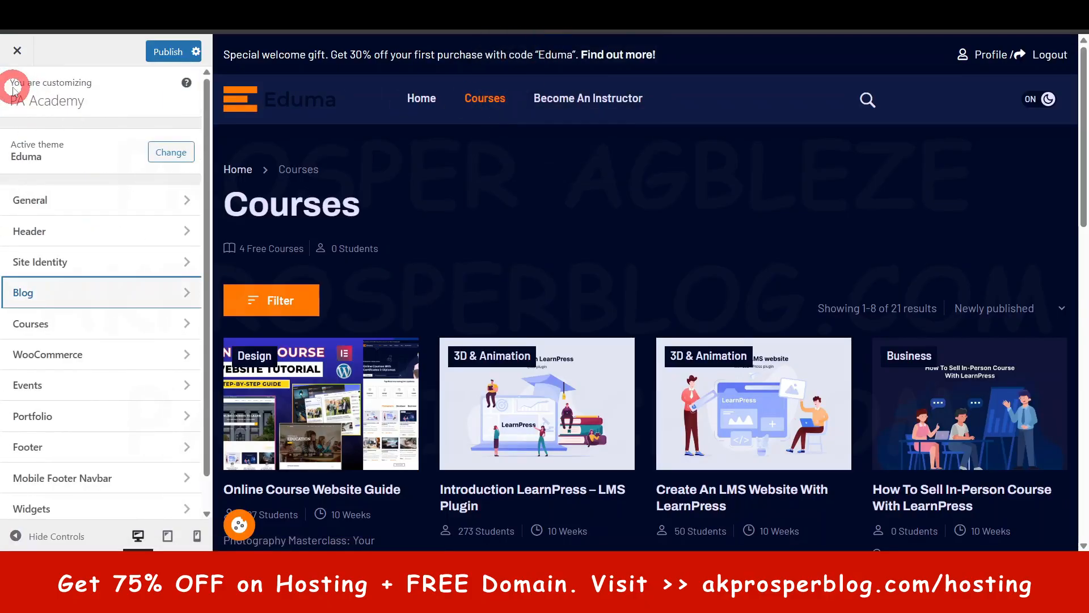
left_click(61, 322)
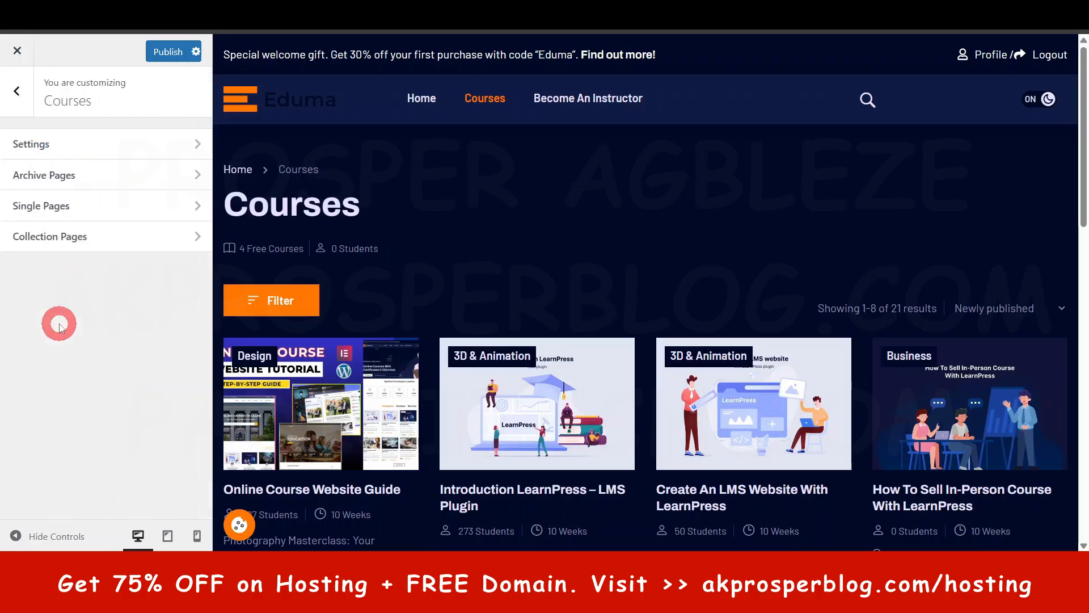
left_click(75, 158)
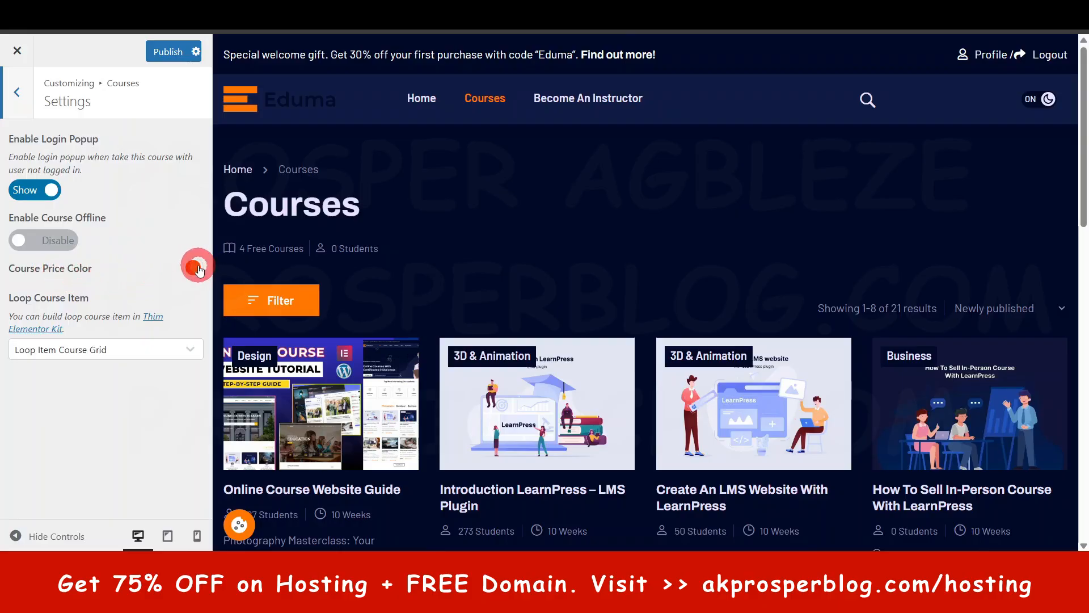
scroll(474, 311, "down", 5)
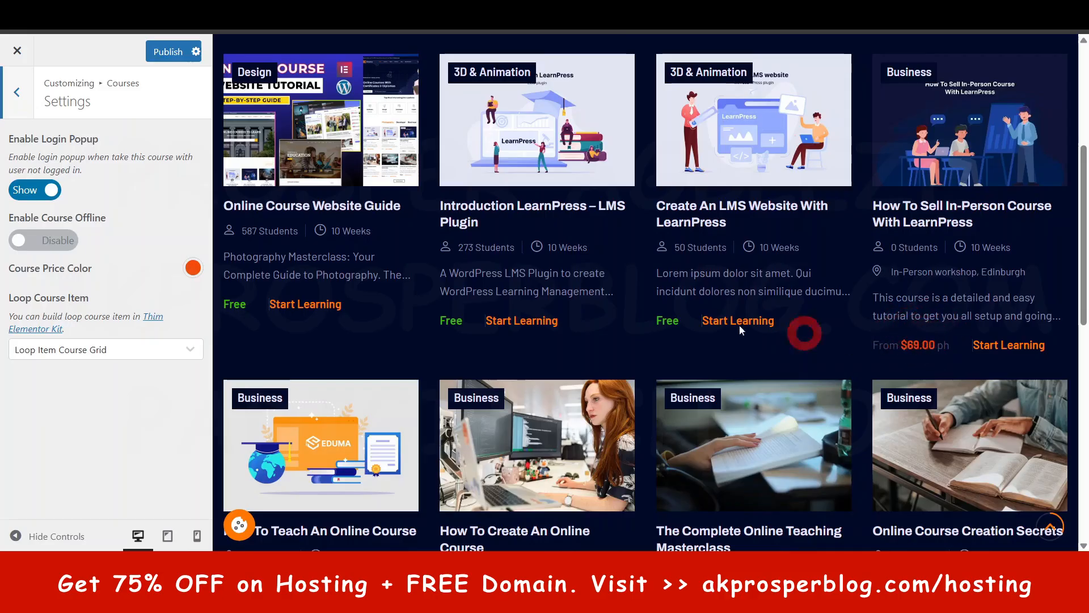
left_click(138, 352)
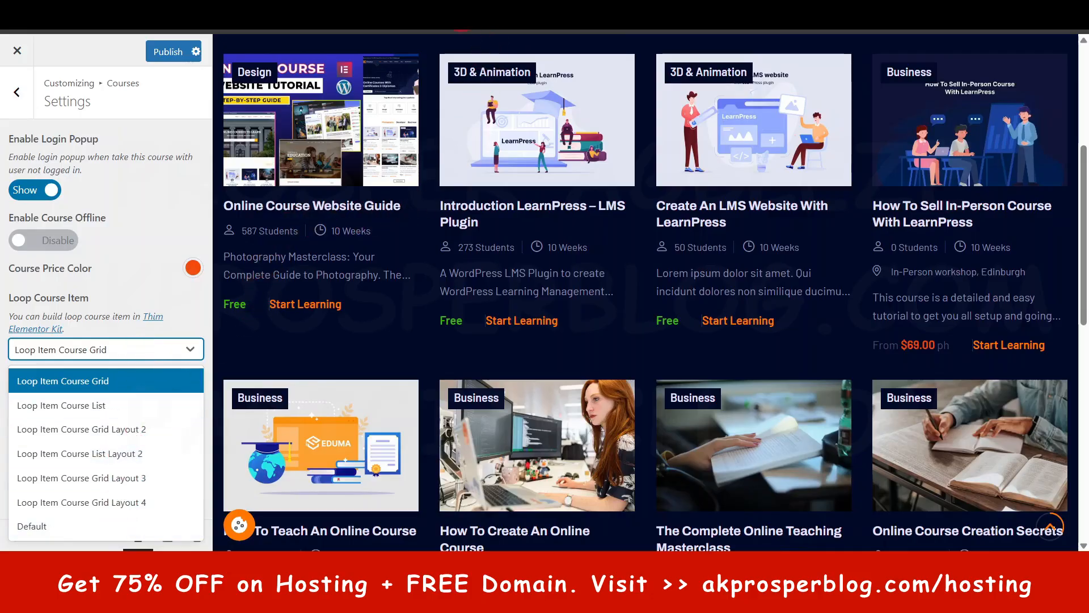
left_click(17, 91)
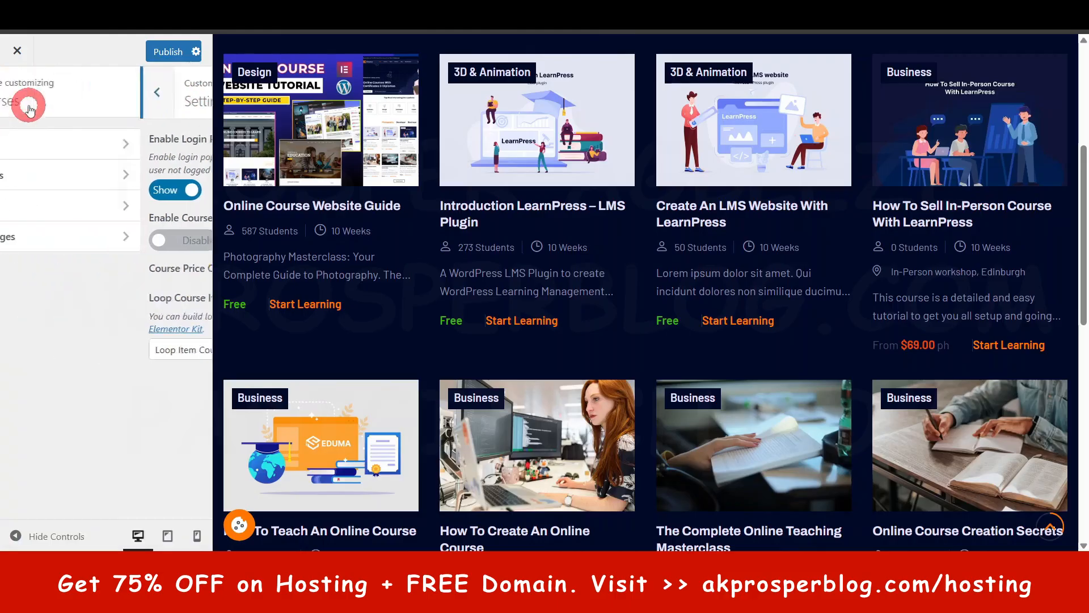
- View the Courses Archive Pages section and filter the Thim Elementor templates to the Archive Post type
left_click(43, 175)
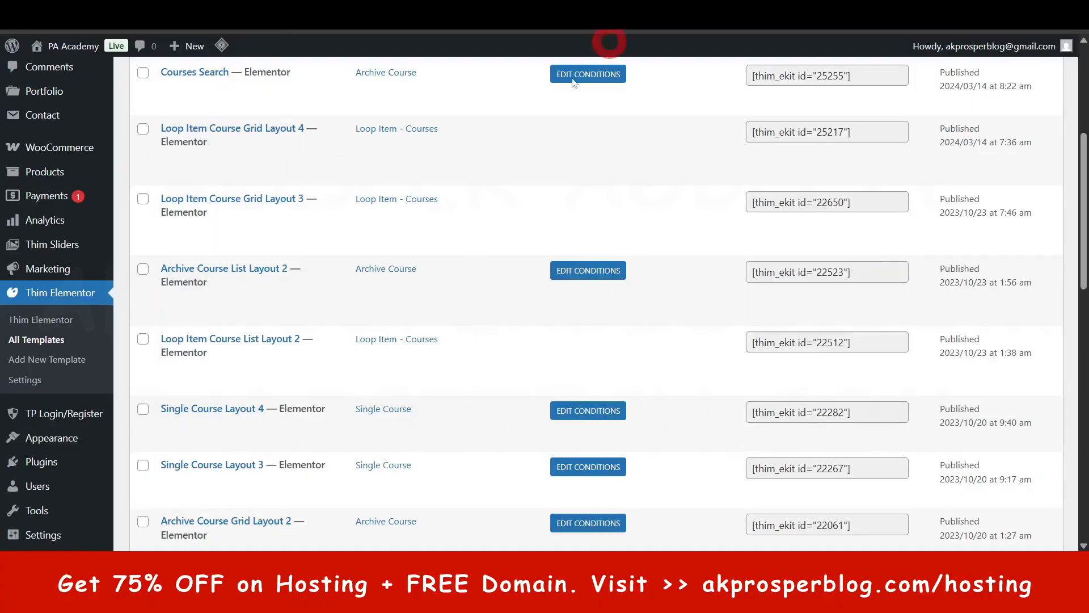
mouse_move(300, 289)
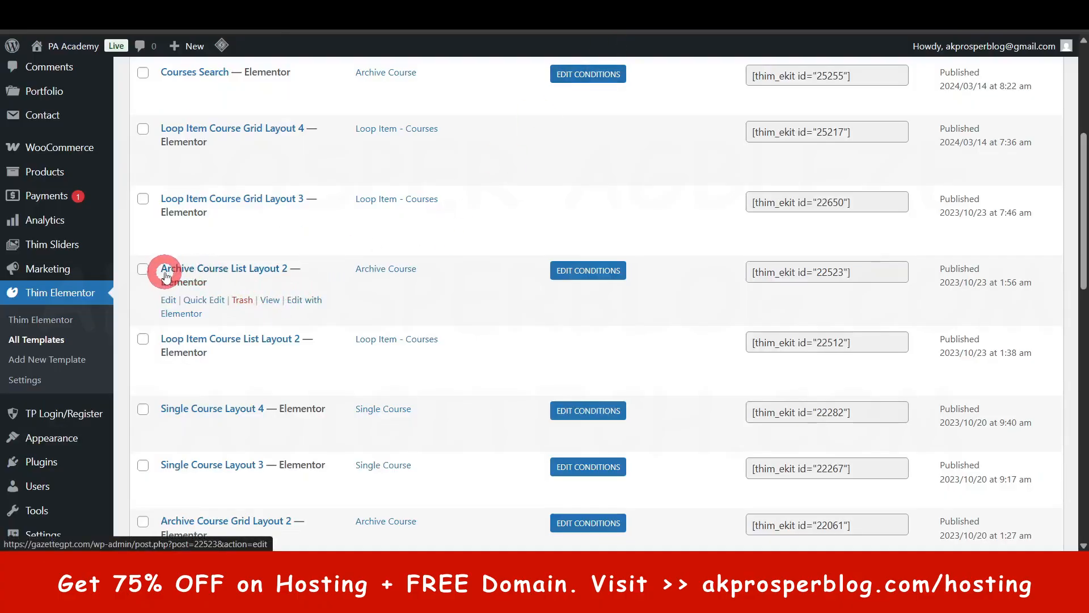
scroll(329, 321, "up", 5)
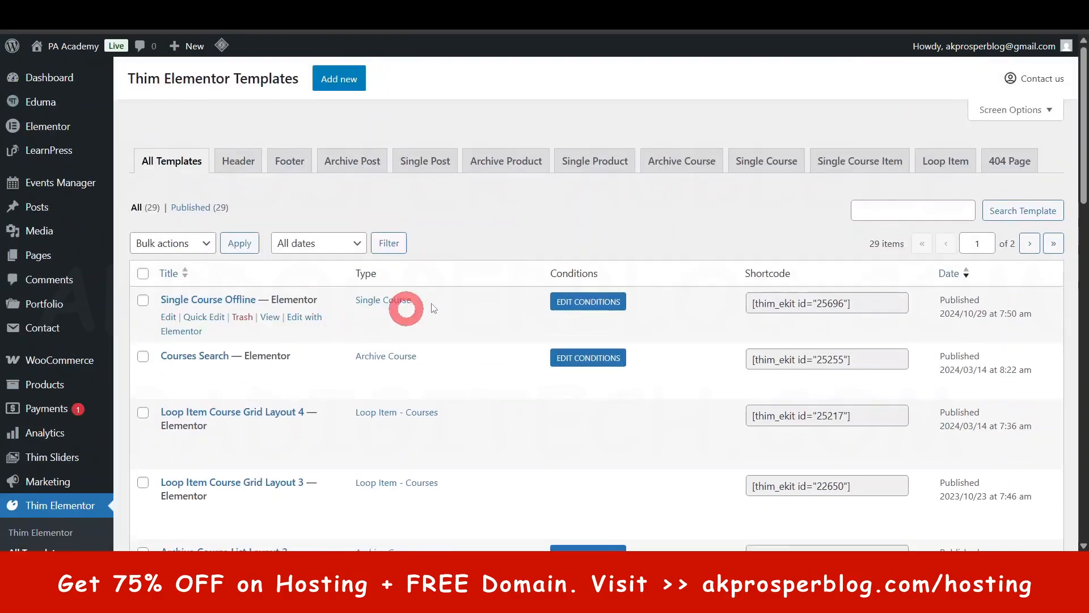
left_click(353, 165)
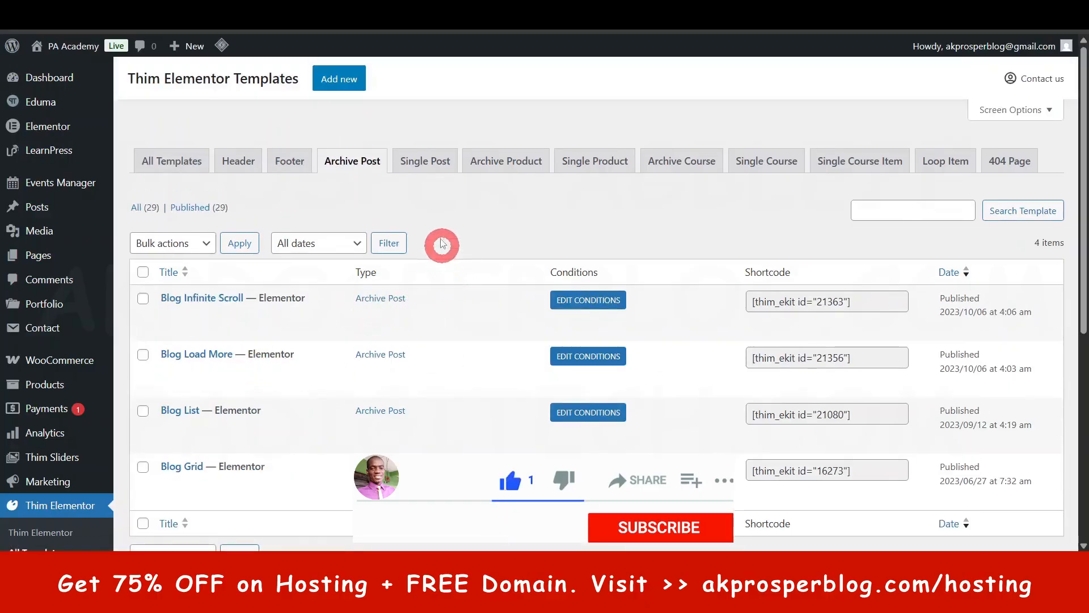
left_click_drag(134, 79, 268, 79)
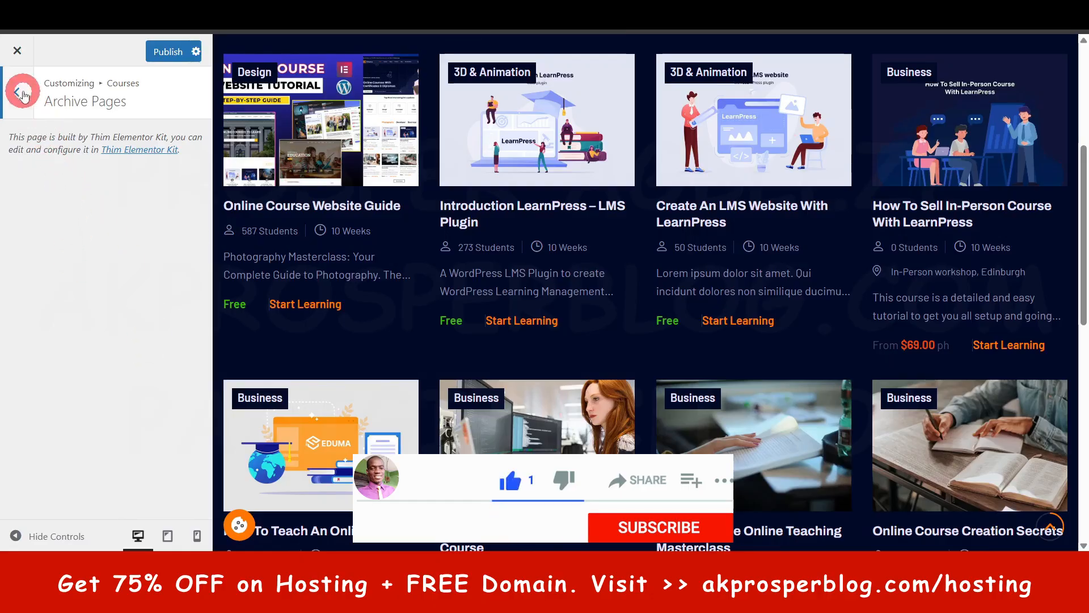
- Look through the Courses Single Pages and Collection Pages sections and return to the main Customizer list
left_click(22, 93)
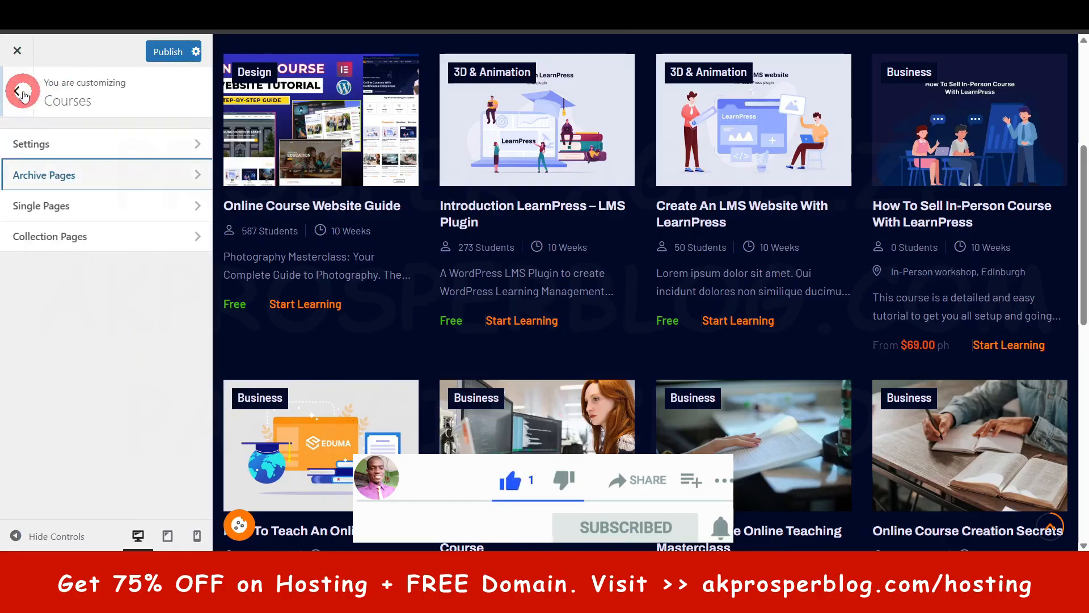
left_click(53, 205)
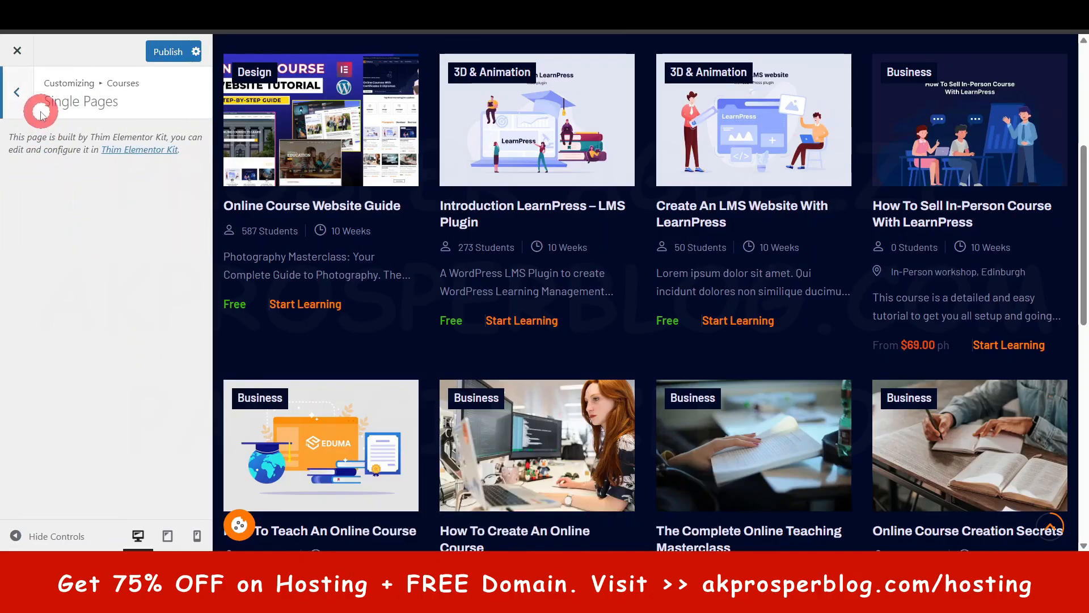
left_click(20, 94)
left_click(49, 238)
mouse_move(106, 229)
scroll(86, 328, "down", 1)
scroll(102, 182, "up", 1)
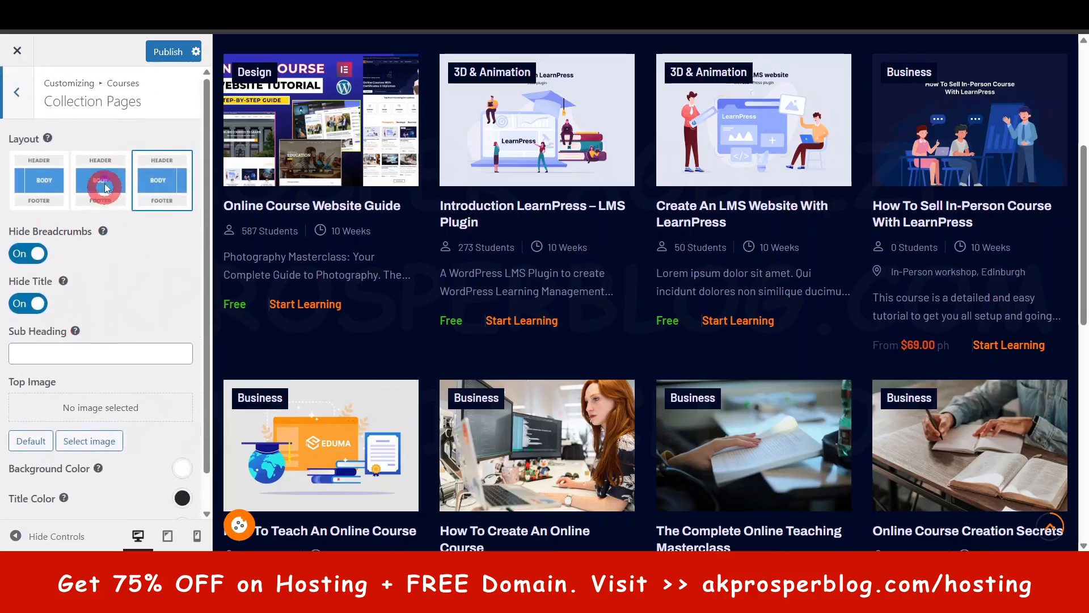
left_click(26, 94)
left_click(26, 93)
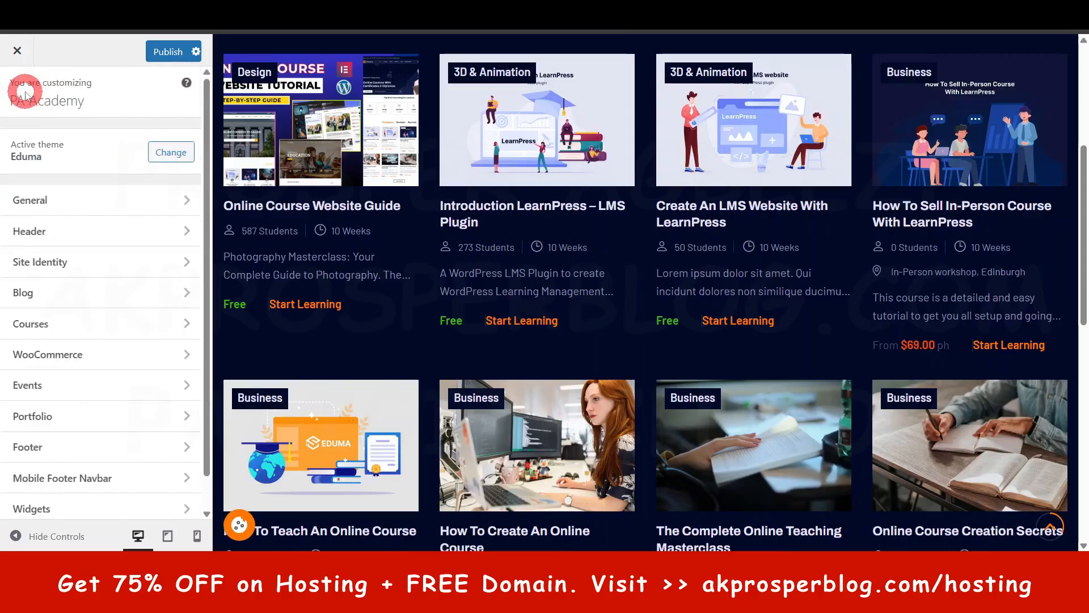
- Review the WooCommerce Store Notice and Product Catalog settings and return to the main Customizer list
left_click(65, 354)
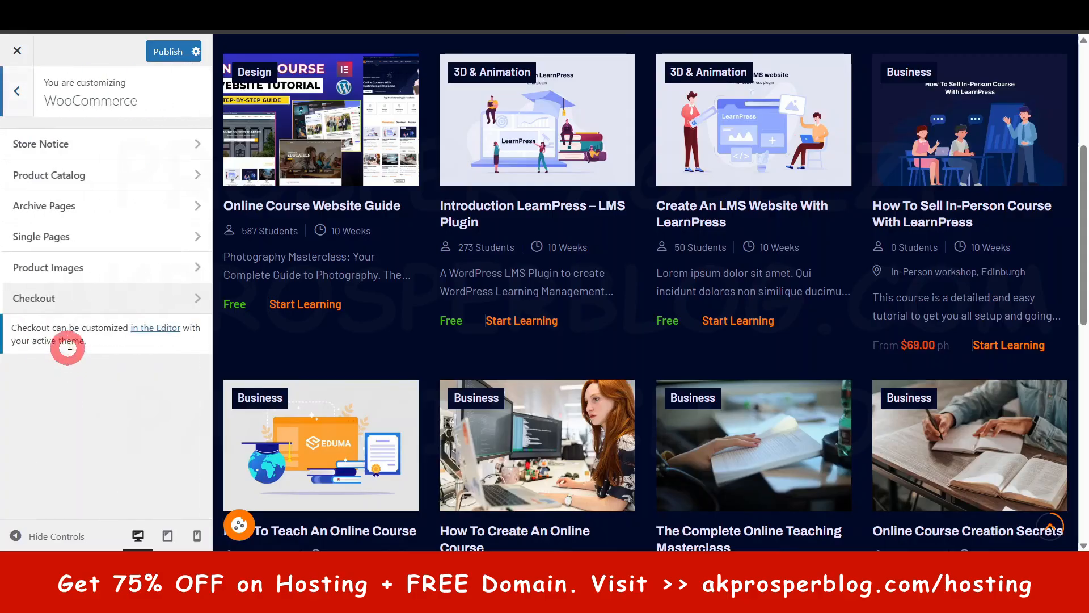
left_click(85, 143)
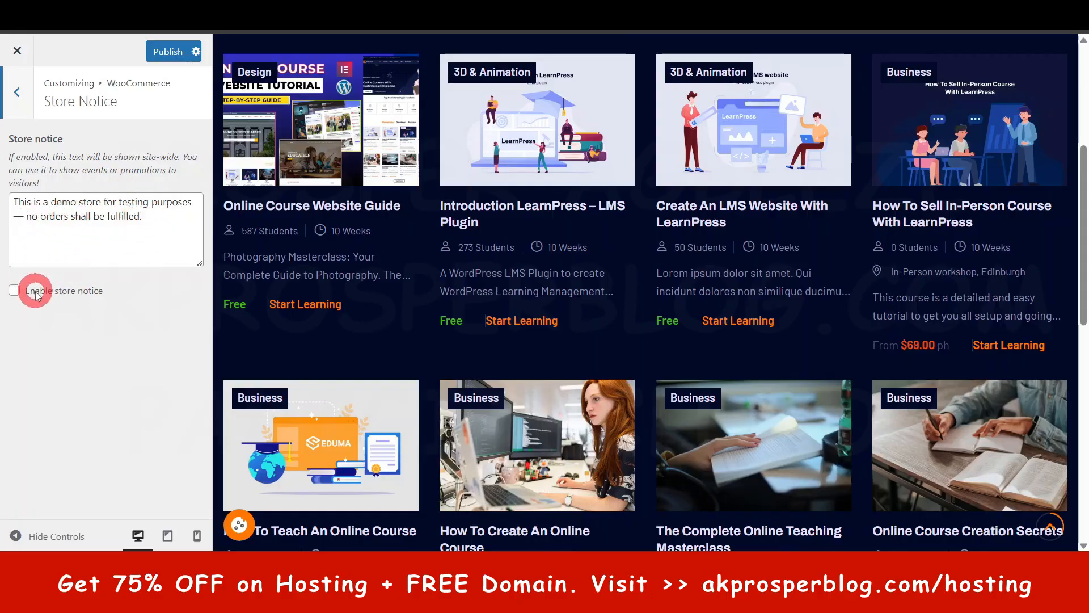
left_click(27, 95)
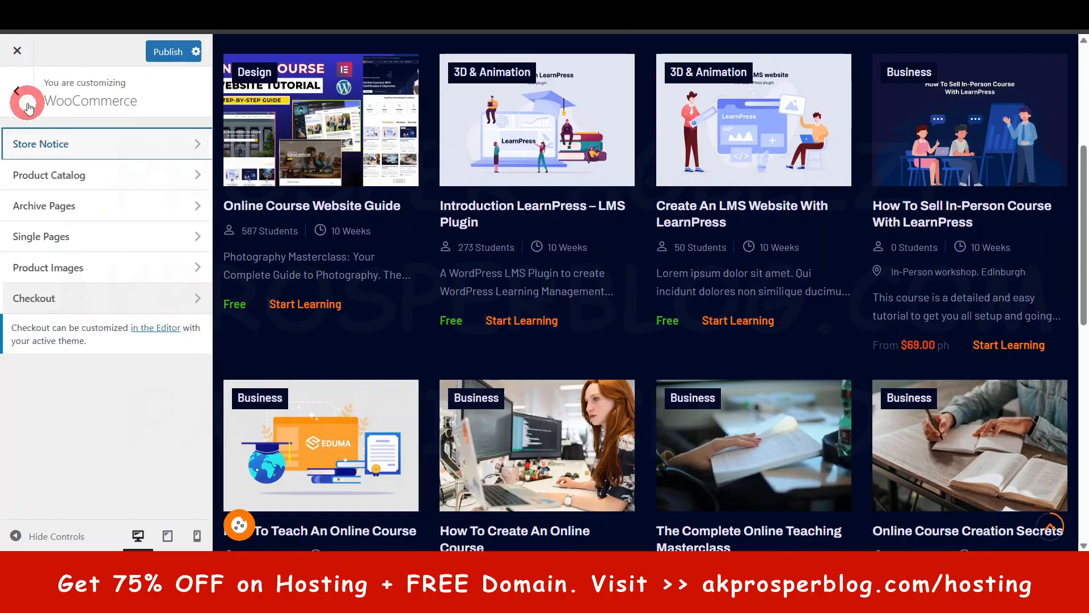
left_click(42, 176)
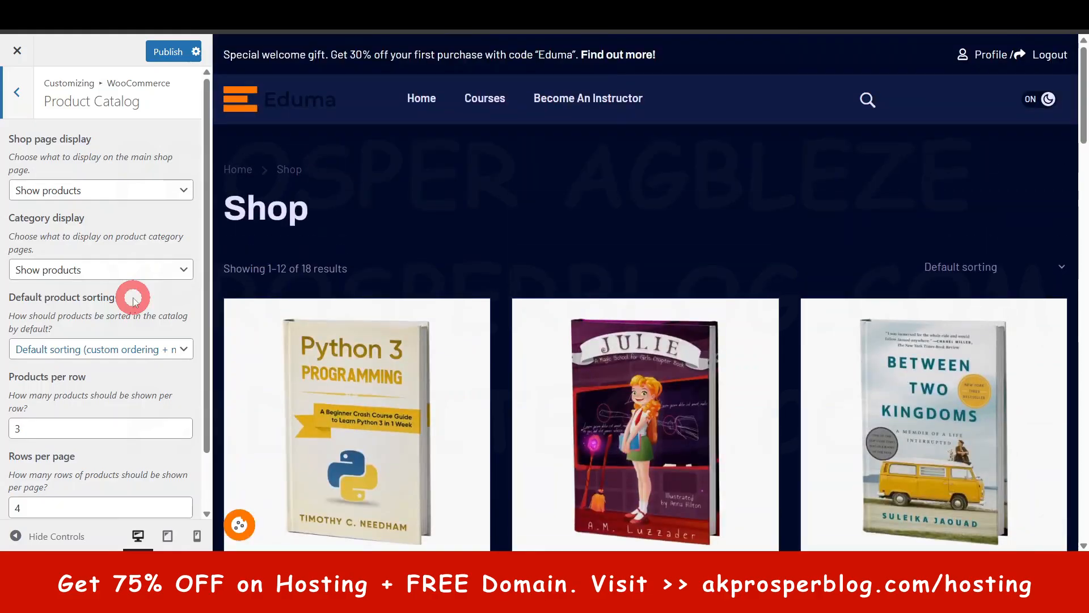
scroll(133, 295, "down", 1)
scroll(122, 235, "up", 1)
left_click(17, 94)
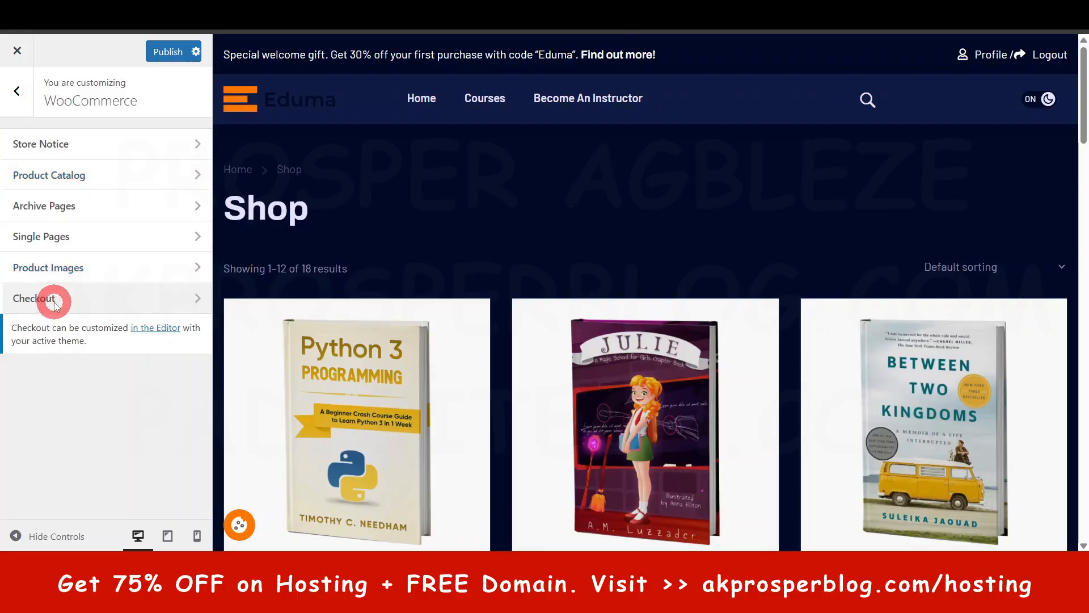
left_click(27, 93)
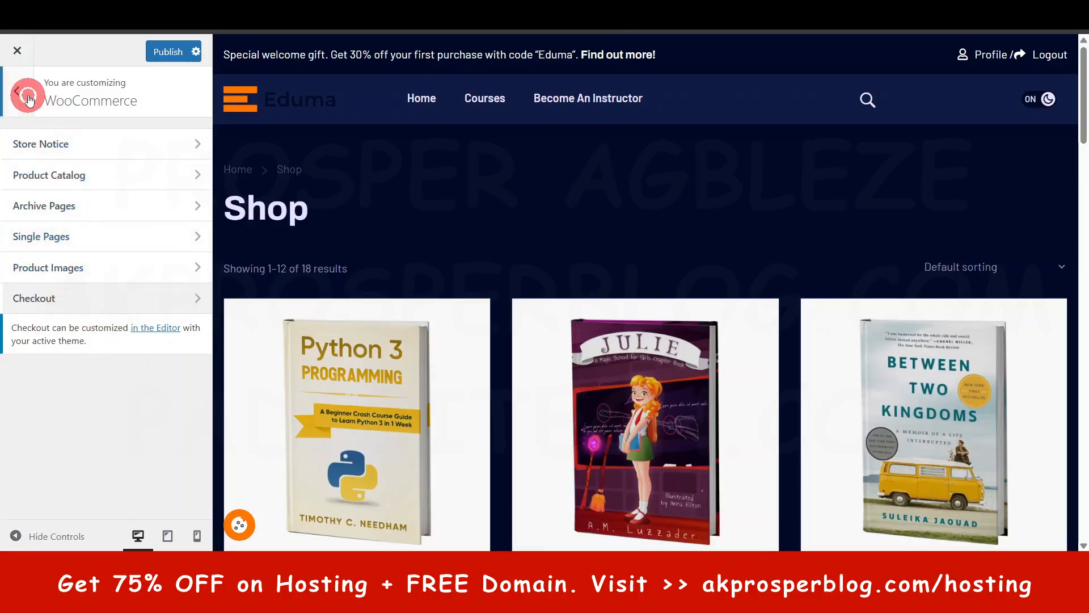
- Review the Events Archive Pages settings alongside the home page's events section in the preview, and return to the main Customizer list
left_click(52, 380)
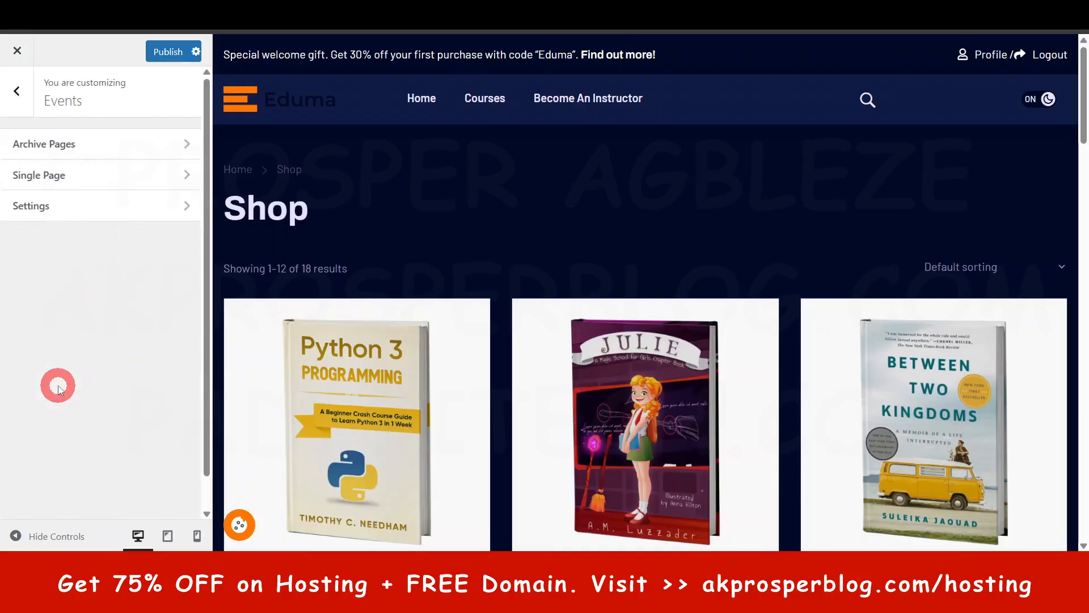
left_click(65, 144)
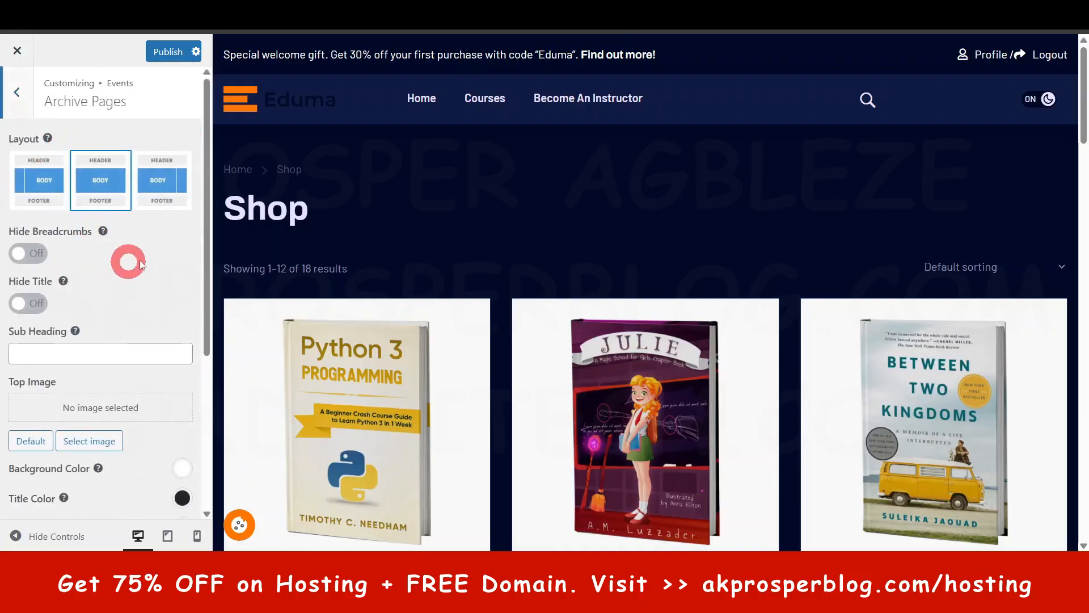
left_click(420, 92)
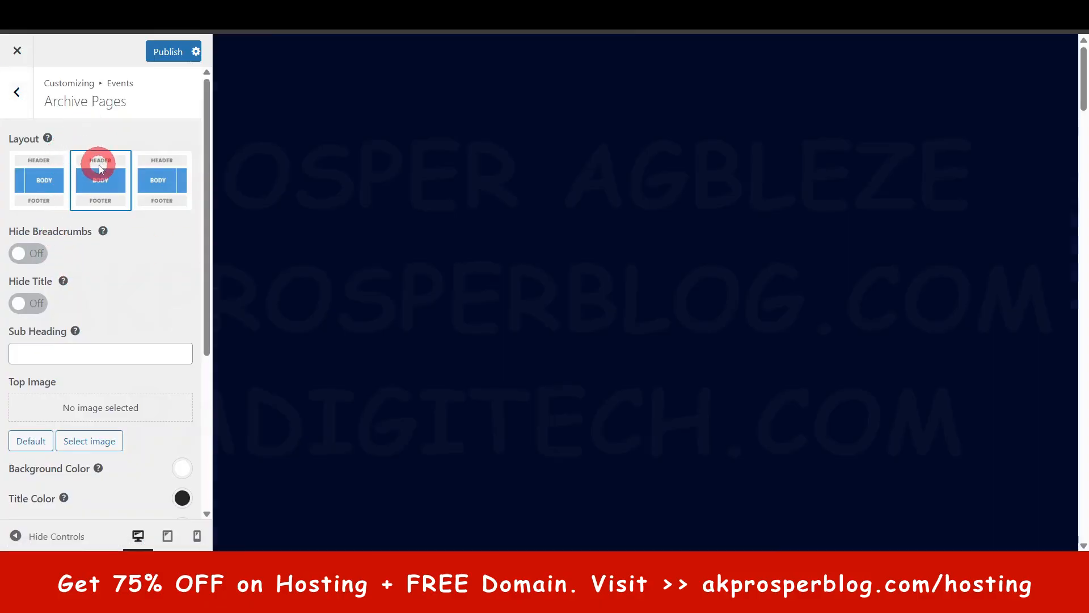
scroll(654, 308, "down", 10)
scroll(654, 305, "down", 10)
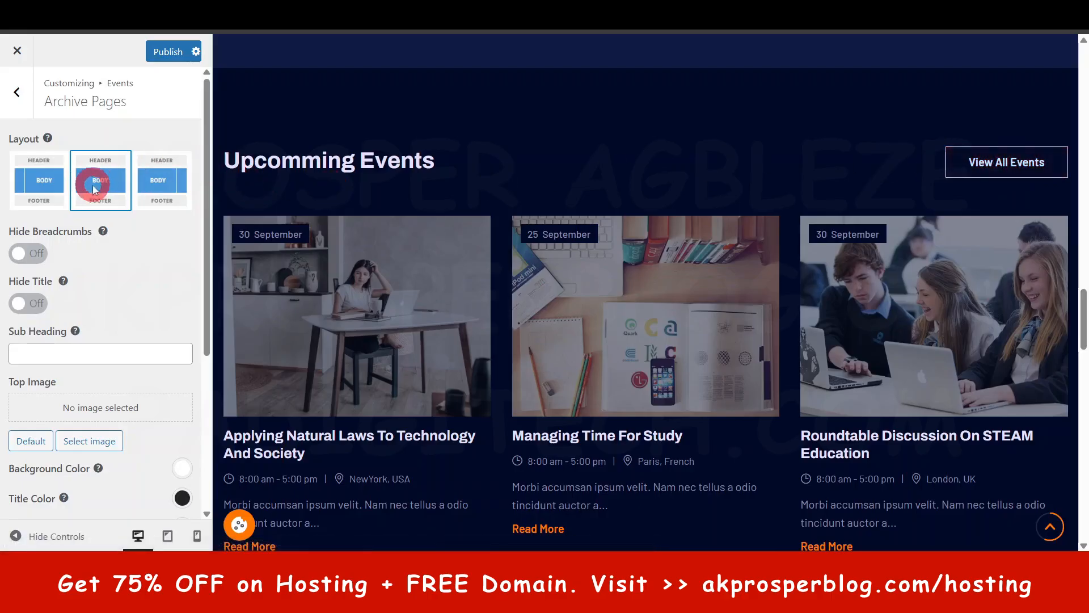
scroll(44, 249, "down", 4)
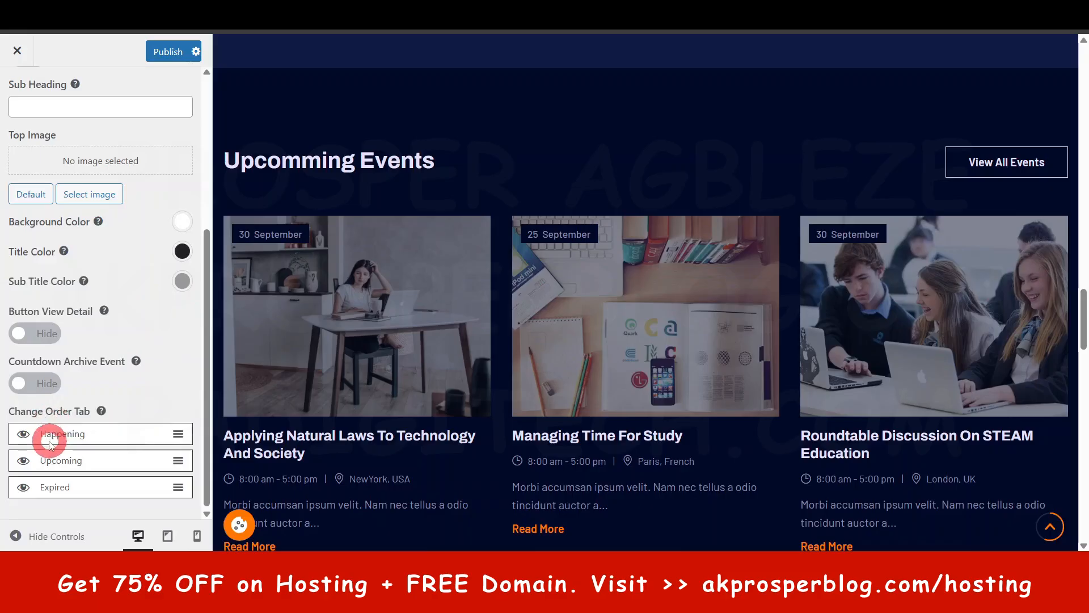
scroll(79, 340, "up", 10)
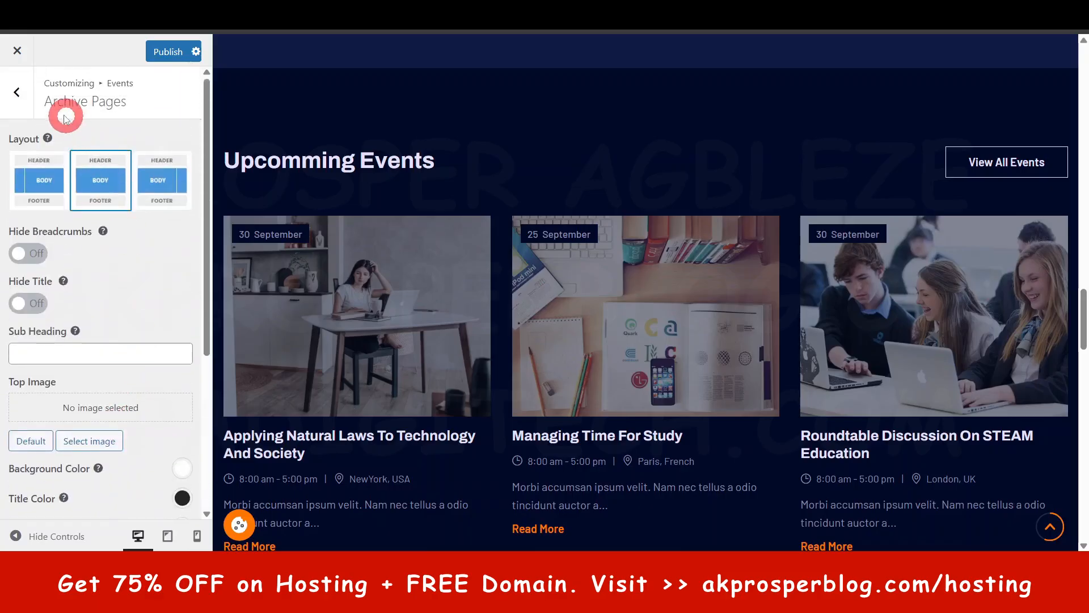
left_click(30, 105)
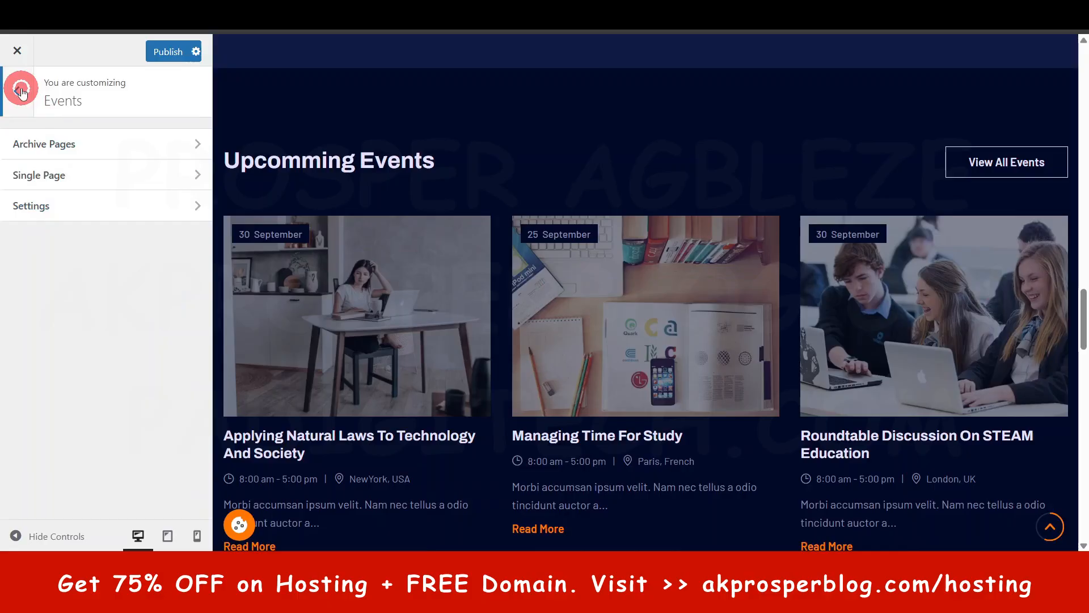
left_click(20, 91)
- View the Portfolio section, look over the home page preview, and return to the main Customizer list
left_click(74, 417)
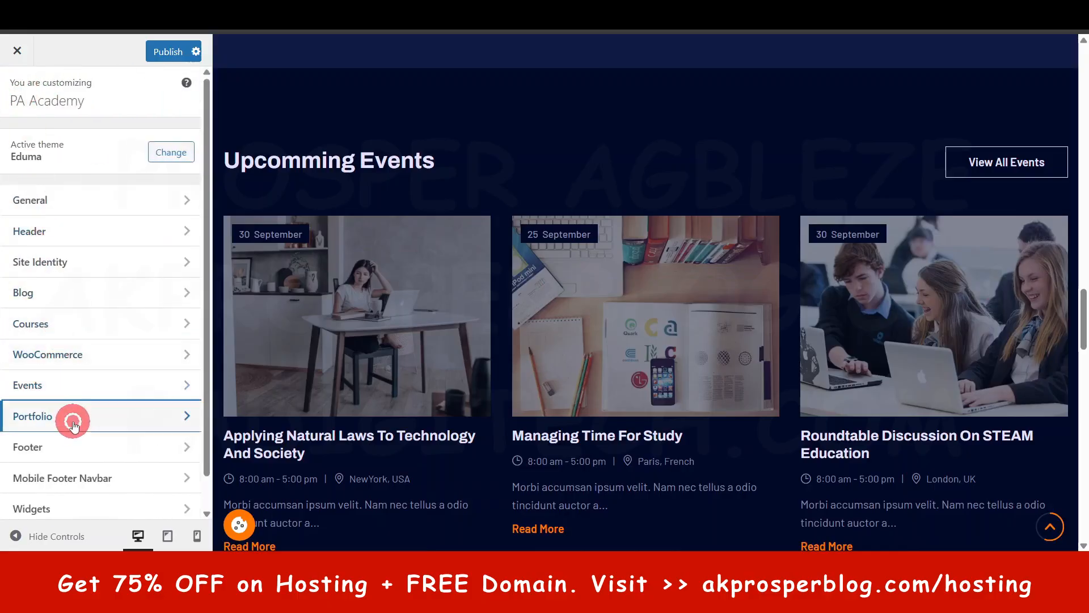
scroll(448, 376, "down", 9)
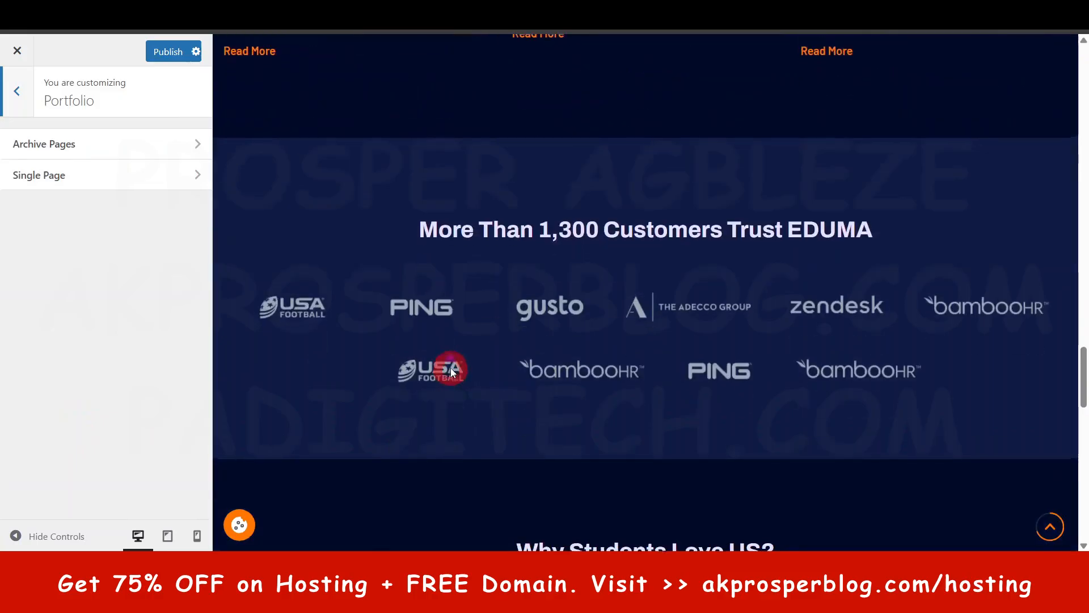
scroll(450, 367, "up", 10)
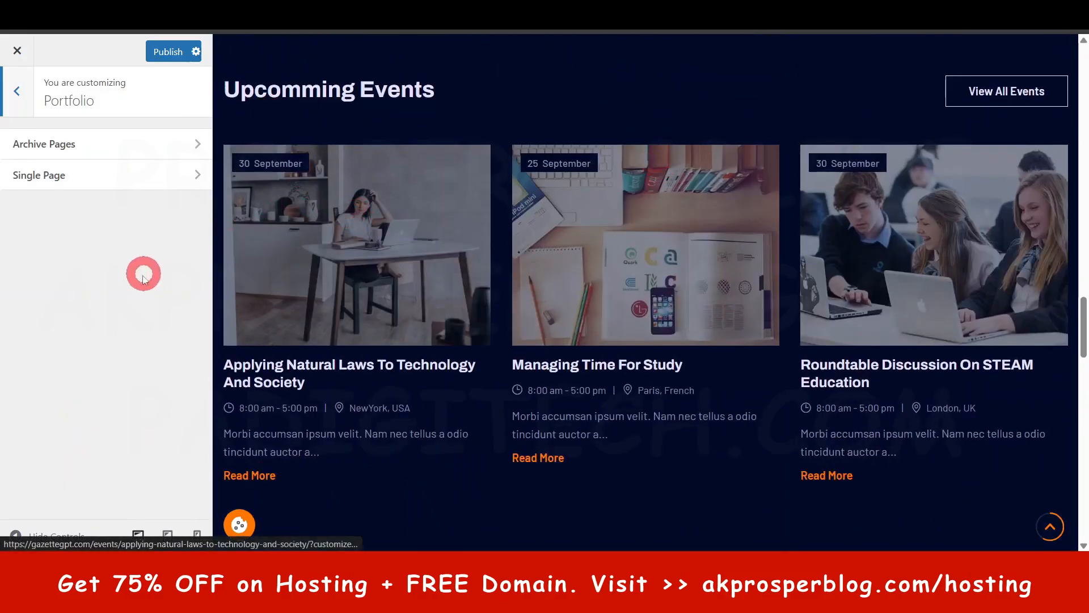
left_click(19, 90)
- Examine the Footer Settings for colors and title font alongside the site's footer in the preview
scroll(97, 434, "down", 1)
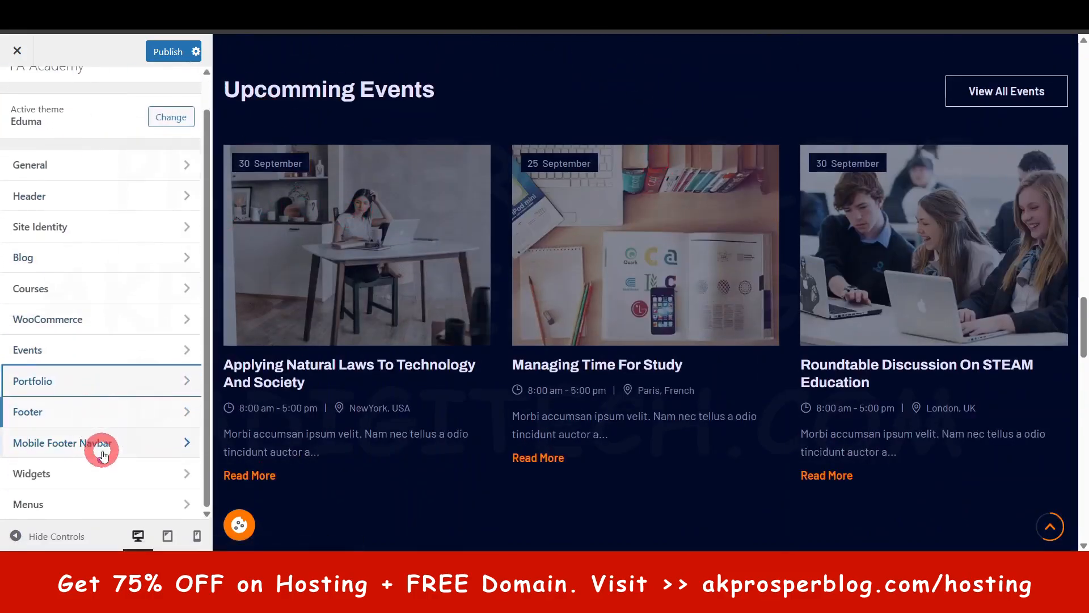
left_click(105, 417)
left_click(104, 145)
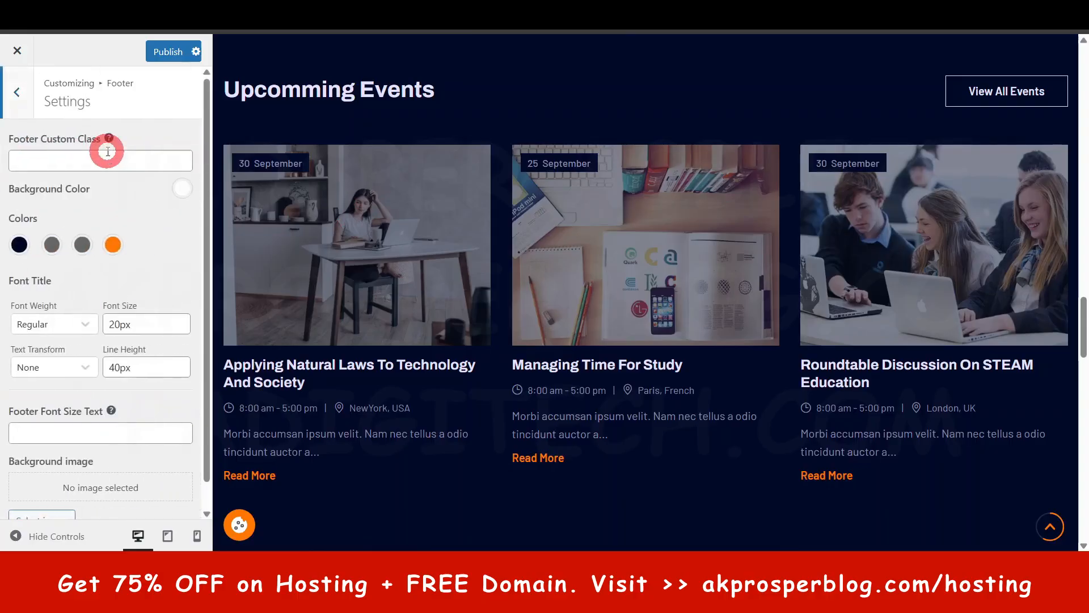
scroll(570, 398, "down", 5)
scroll(570, 397, "down", 5)
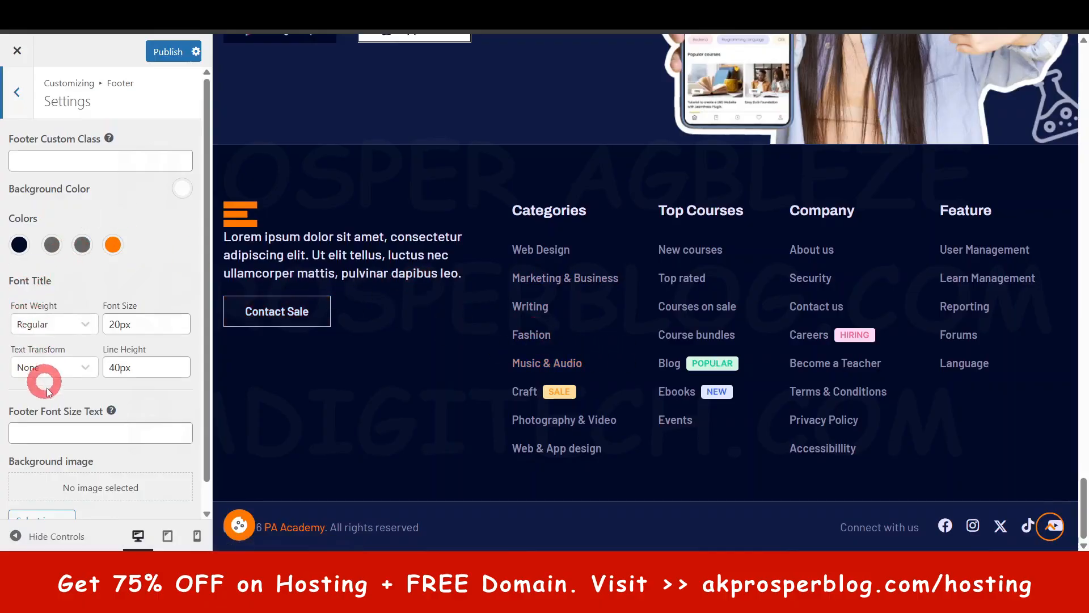
- Review the remaining Footer Settings and the footer Copyright option, and return to the main Customizer list
scroll(46, 388, "down", 1)
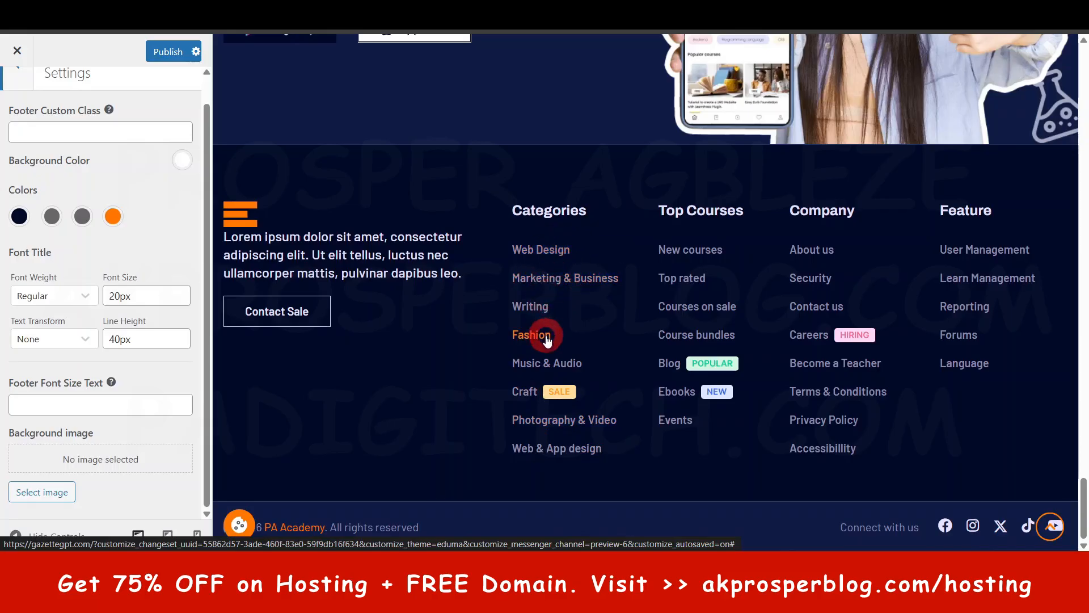
scroll(91, 193, "up", 1)
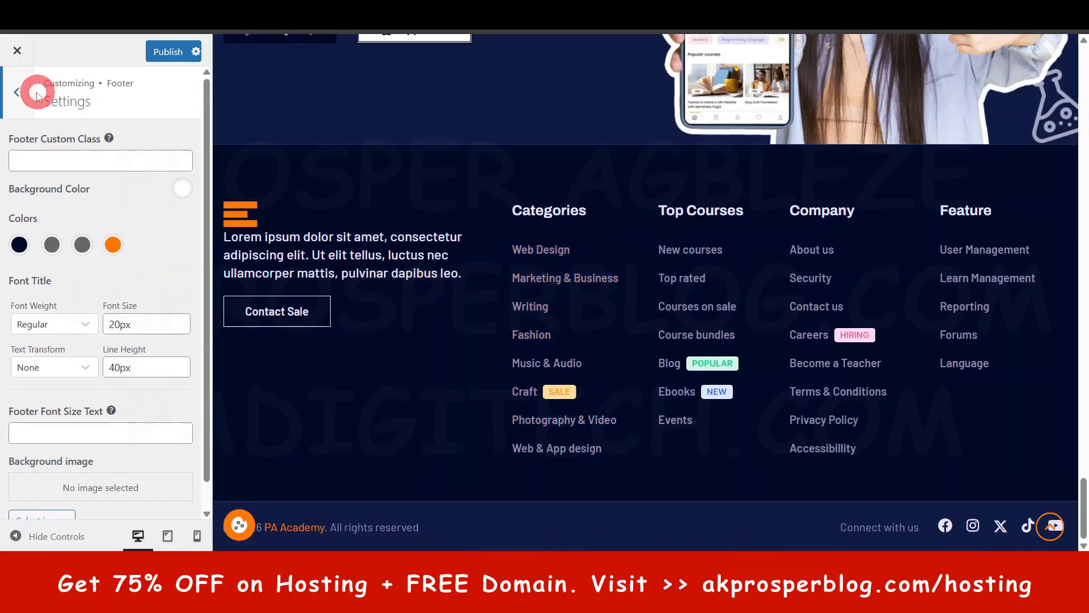
left_click(27, 92)
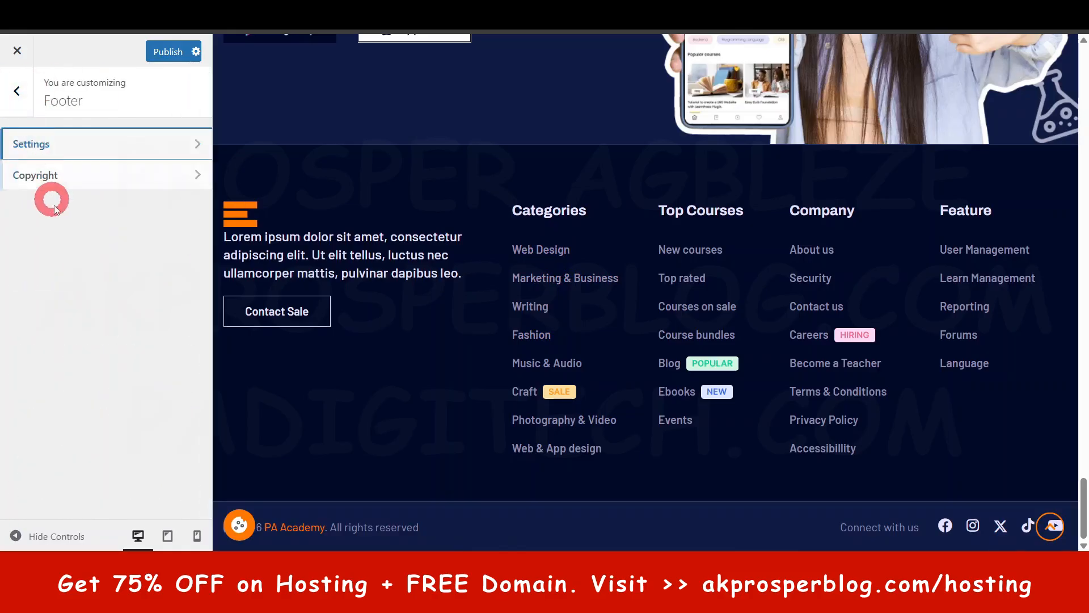
left_click(73, 176)
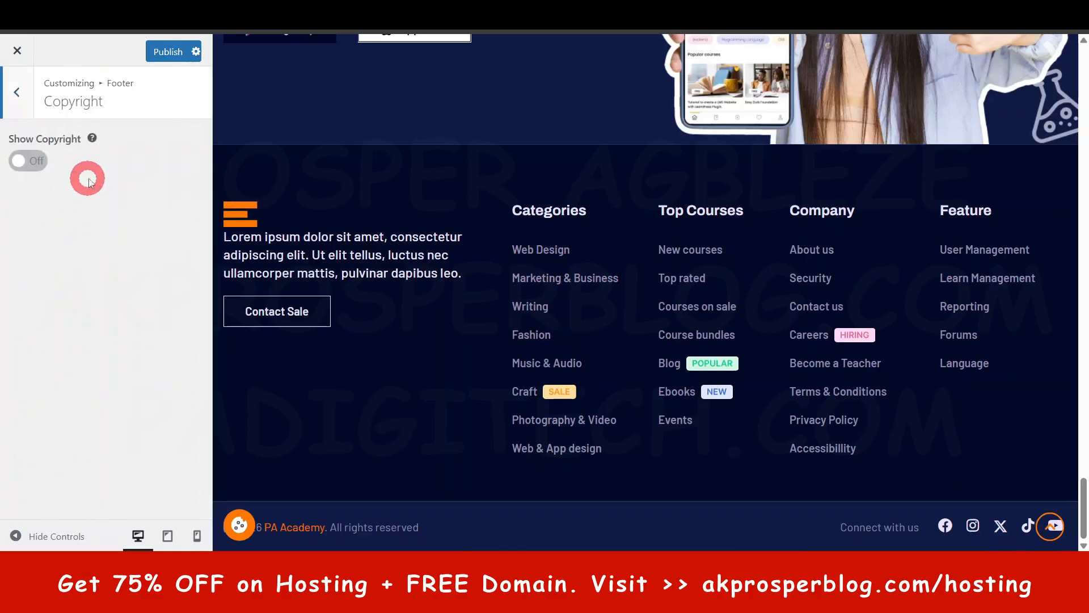
left_click(17, 94)
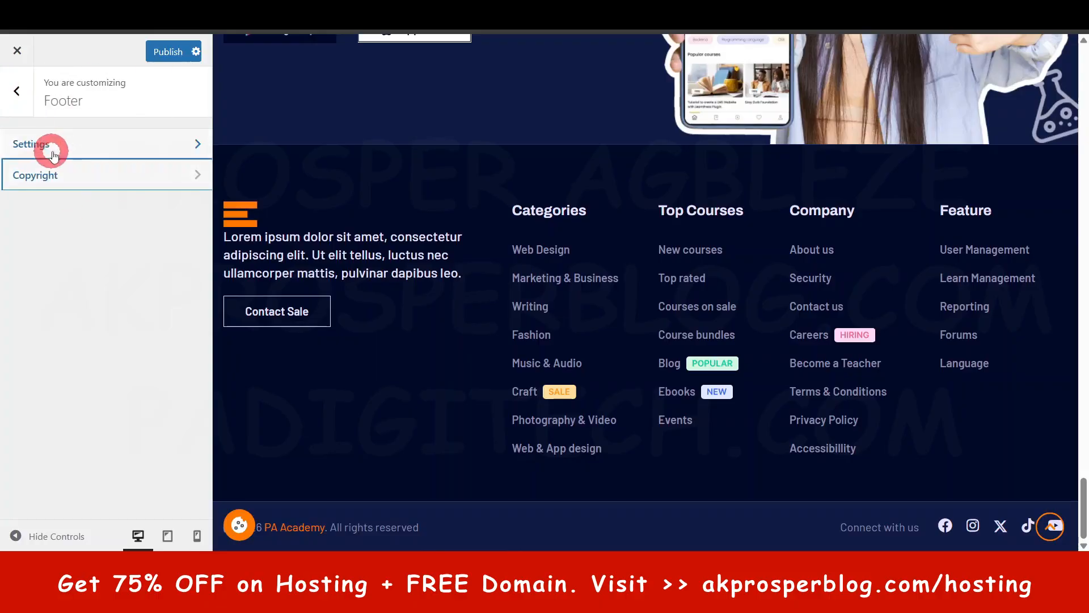
left_click(17, 94)
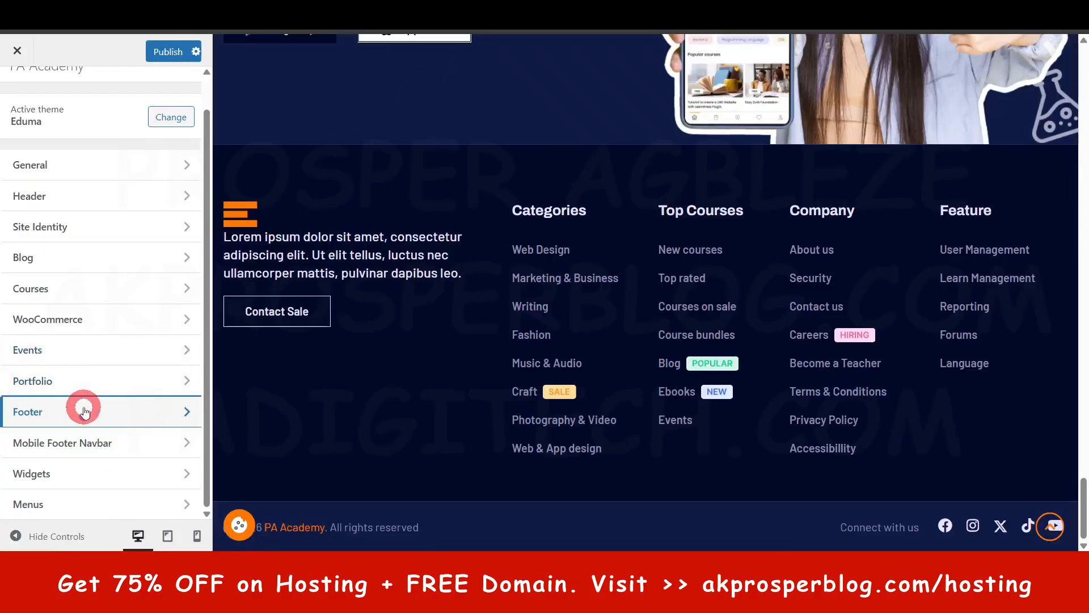
- Open the Mobile Footer Navbar settings and look over its nav items, search, color and login popup options
left_click(97, 442)
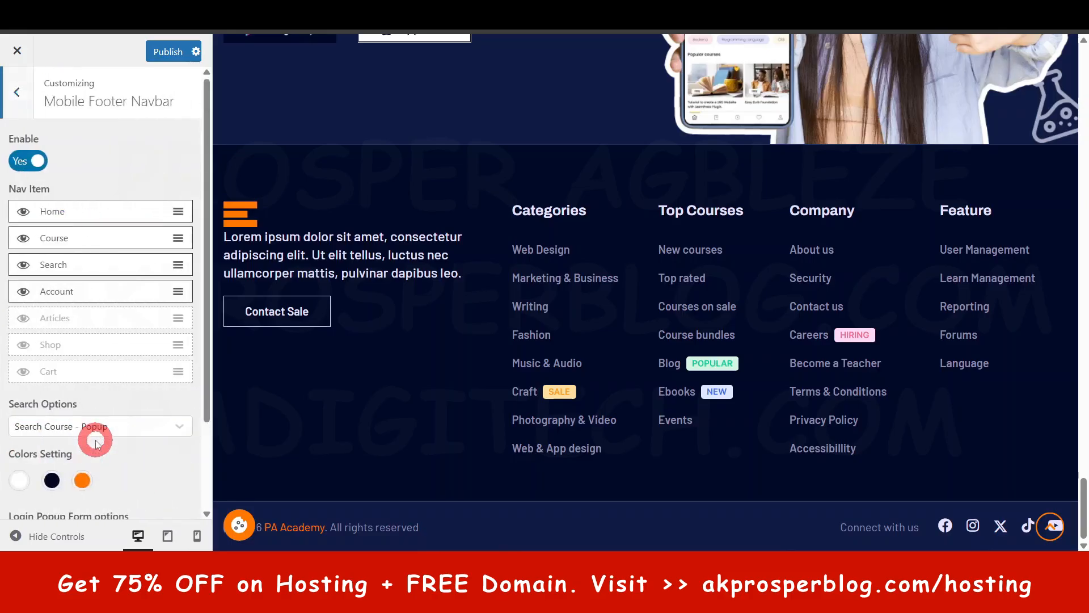
scroll(115, 519, "down", 2)
scroll(130, 493, "up", 2)
scroll(127, 506, "down", 2)
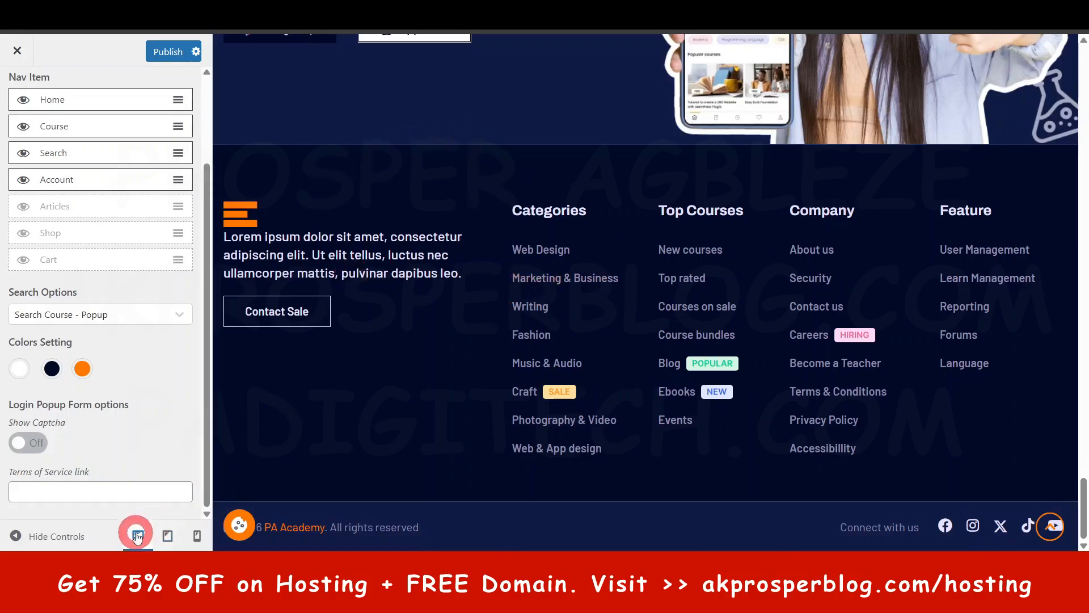
- Switch the site preview to mobile size and inspect the footer navbar while moving through the home page
left_click(165, 538)
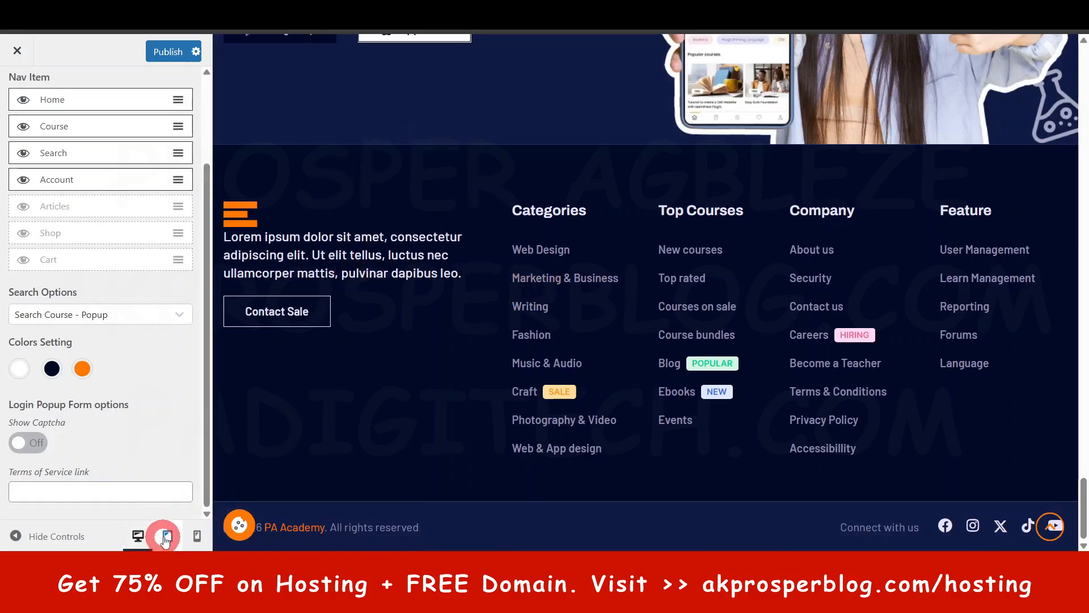
left_click(197, 536)
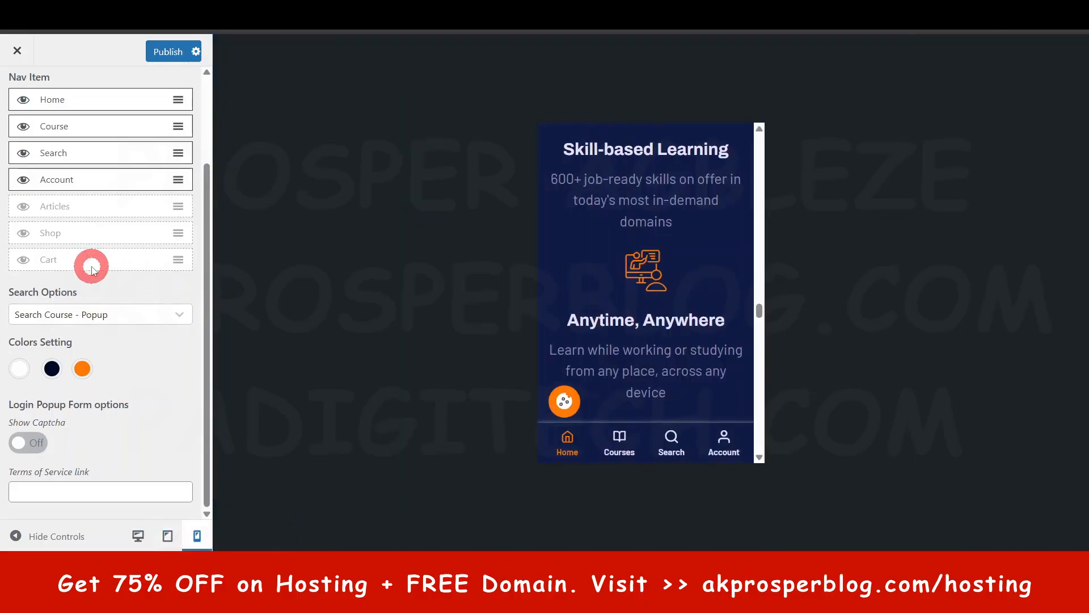
scroll(634, 284, "down", 15)
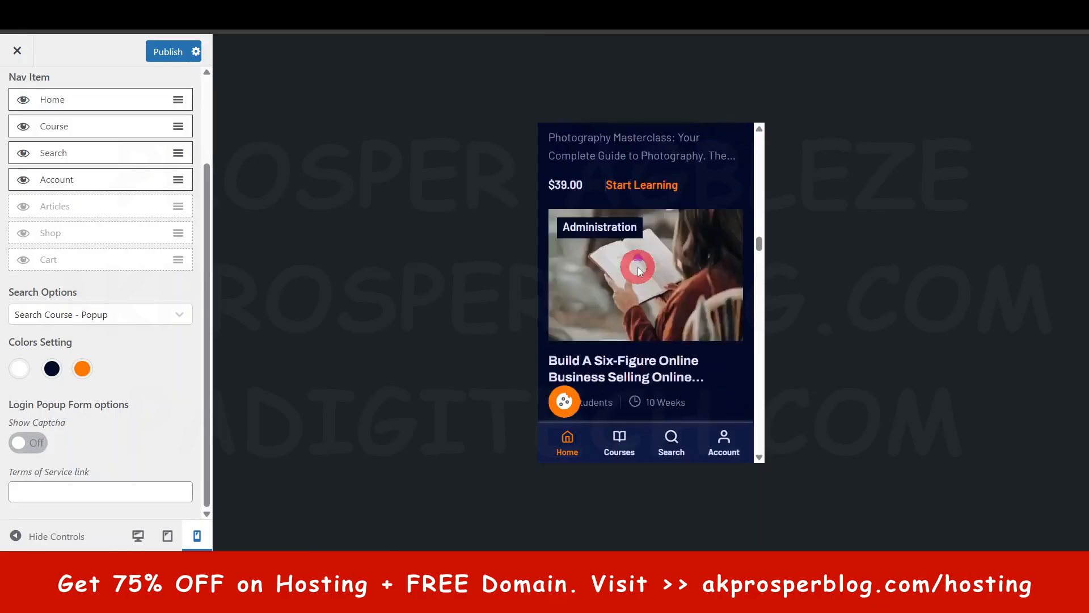
left_click_drag(759, 218, 754, 316)
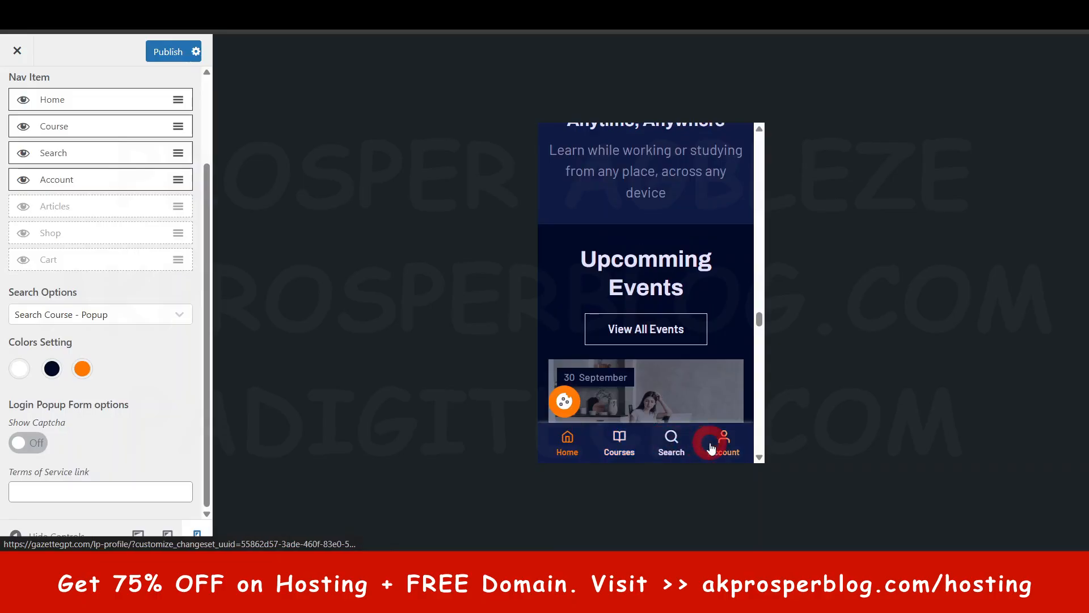
scroll(165, 316, "up", 2)
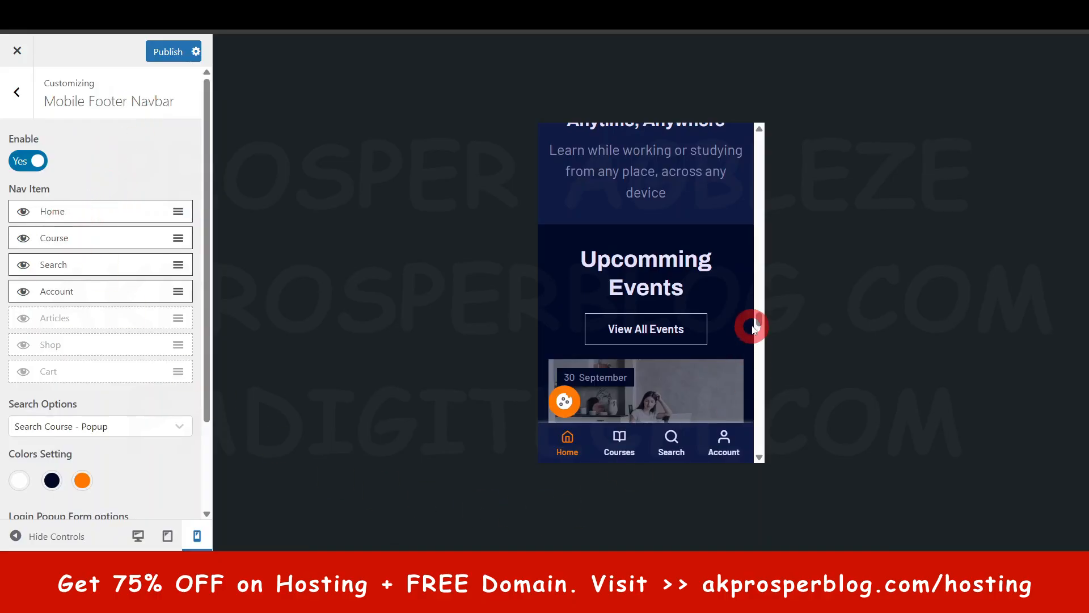
mouse_move(760, 320)
left_mouse_down()
mouse_move(759, 452)
mouse_move(759, 339)
left_mouse_up()
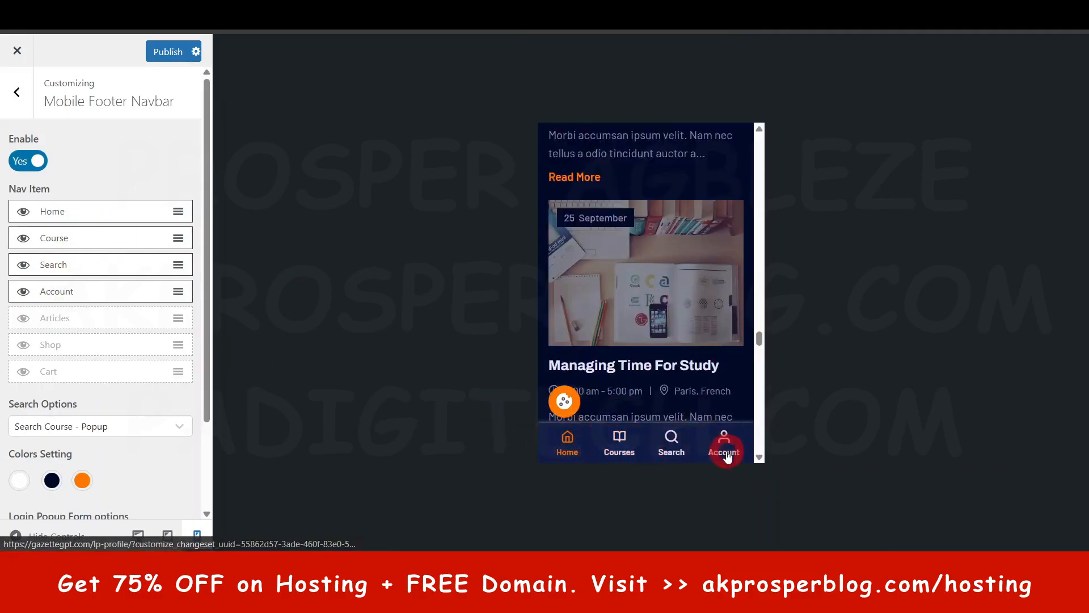
- Check the Mobile Footer Navbar's Colors Setting and Login Popup Form options, and return to the main Customizer list
scroll(94, 317, "down", 1)
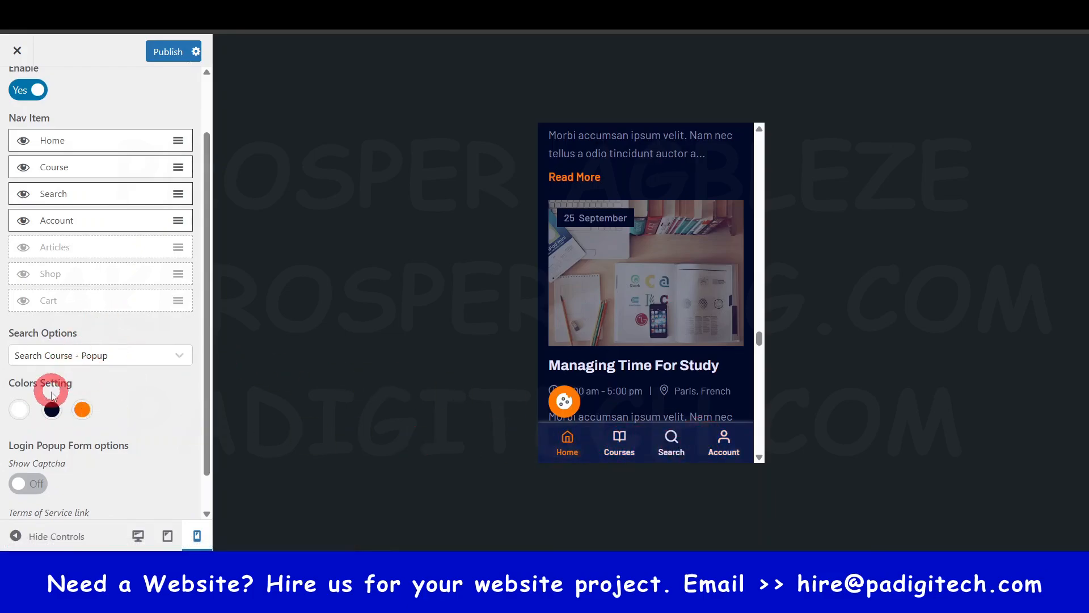
scroll(56, 385, "down", 1)
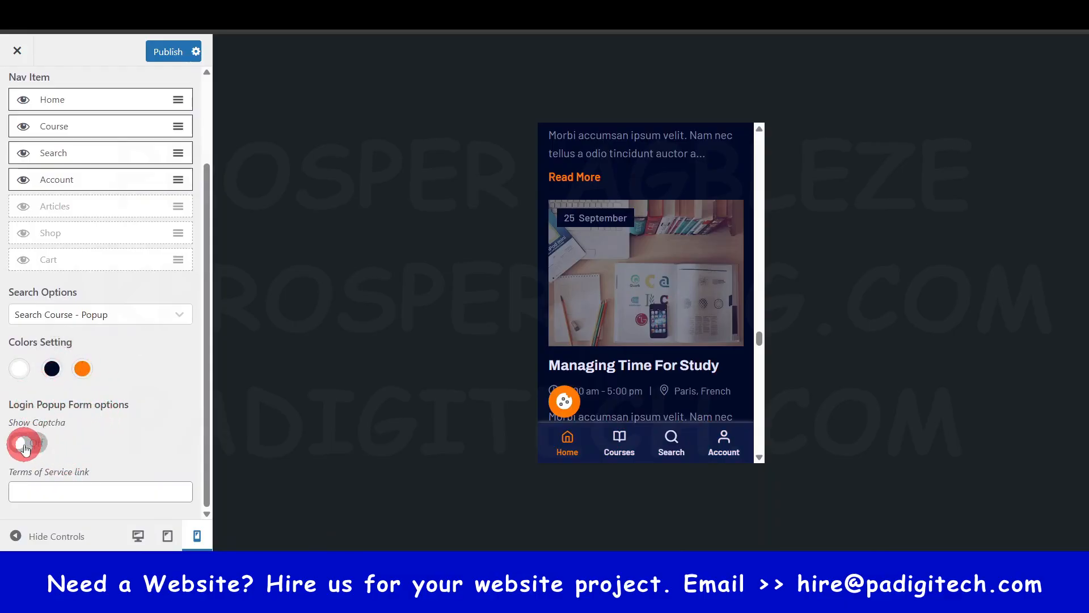
scroll(106, 333, "up", 5)
left_click(22, 91)
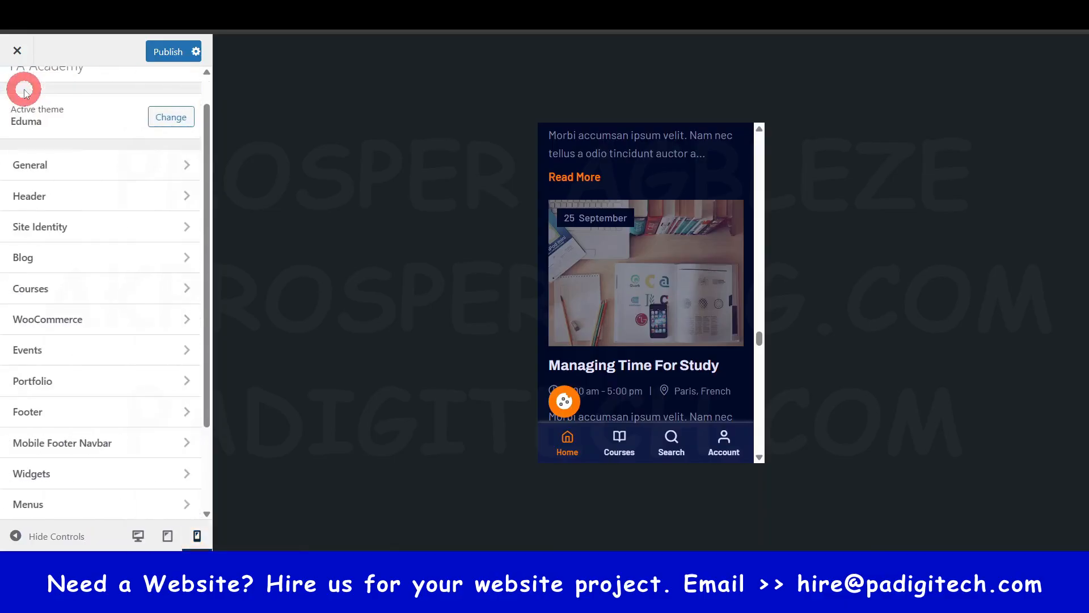
- View the Customizer's Widgets areas and its Menus section
left_click(80, 475)
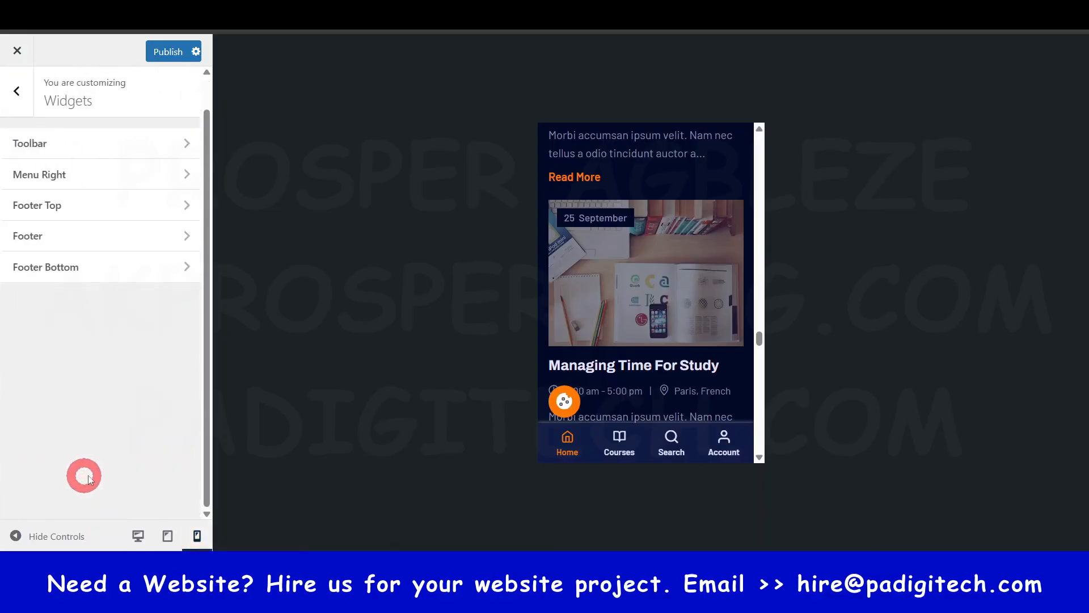
left_click(16, 83)
left_click(51, 504)
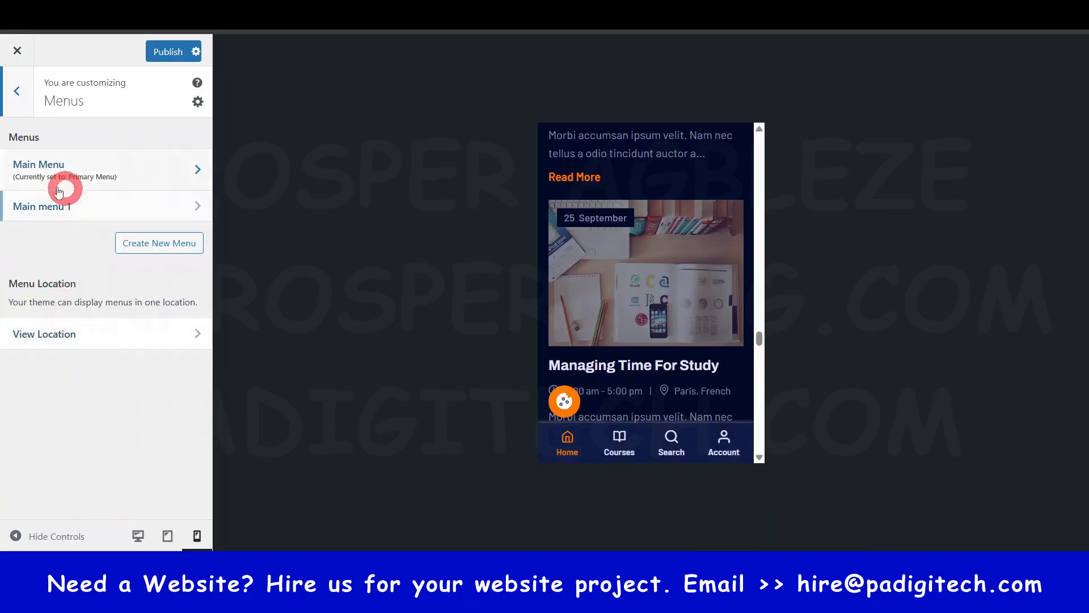
- Publish the Customizer changes from the main list and close the Customizer to return to the WordPress dashboard
left_click(19, 94)
scroll(106, 358, "up", 1)
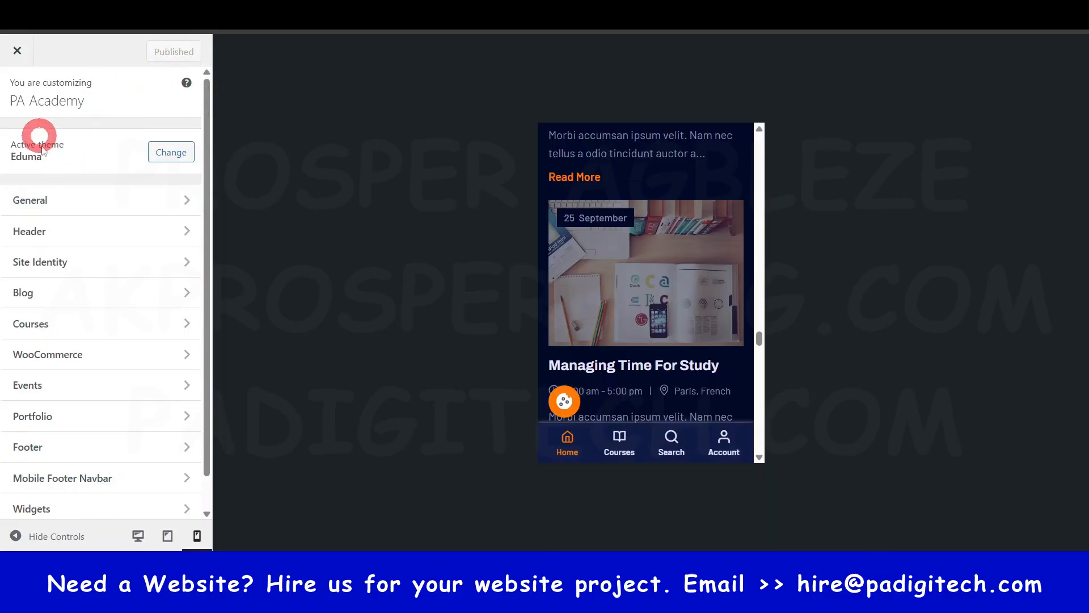
left_click(18, 52)
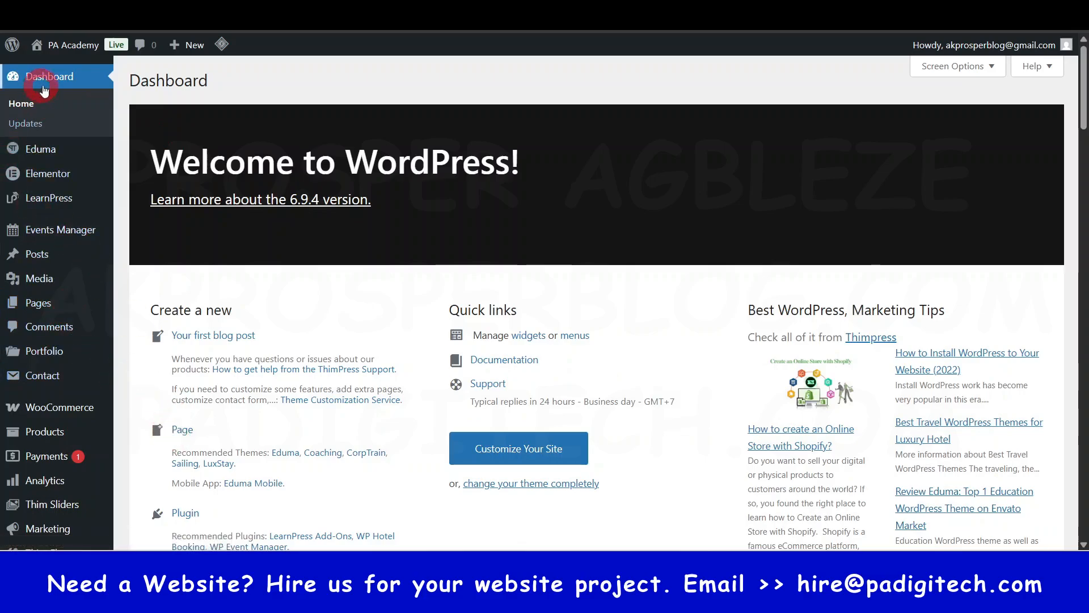
- Open the Widgets management page from the site's Appearance options
scroll(53, 307, "down", 4)
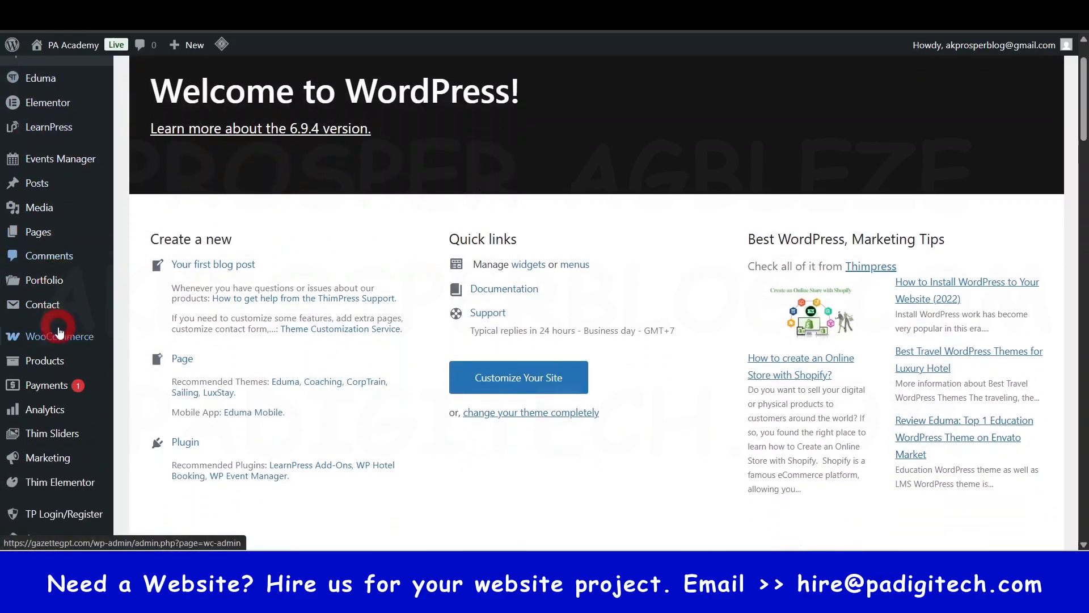
mouse_move(60, 334)
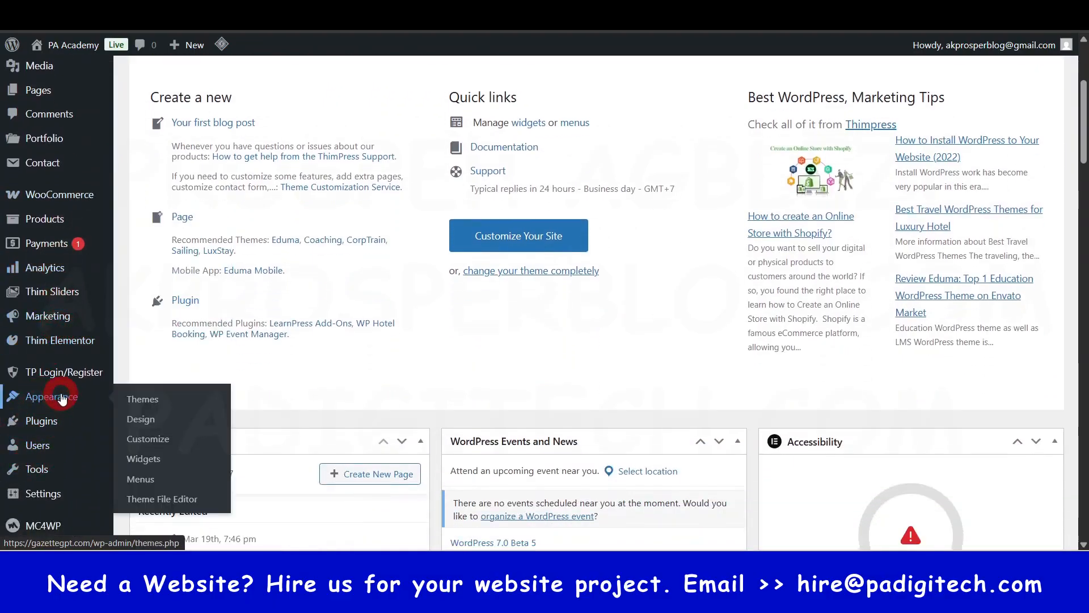
scroll(62, 325, "down", 1)
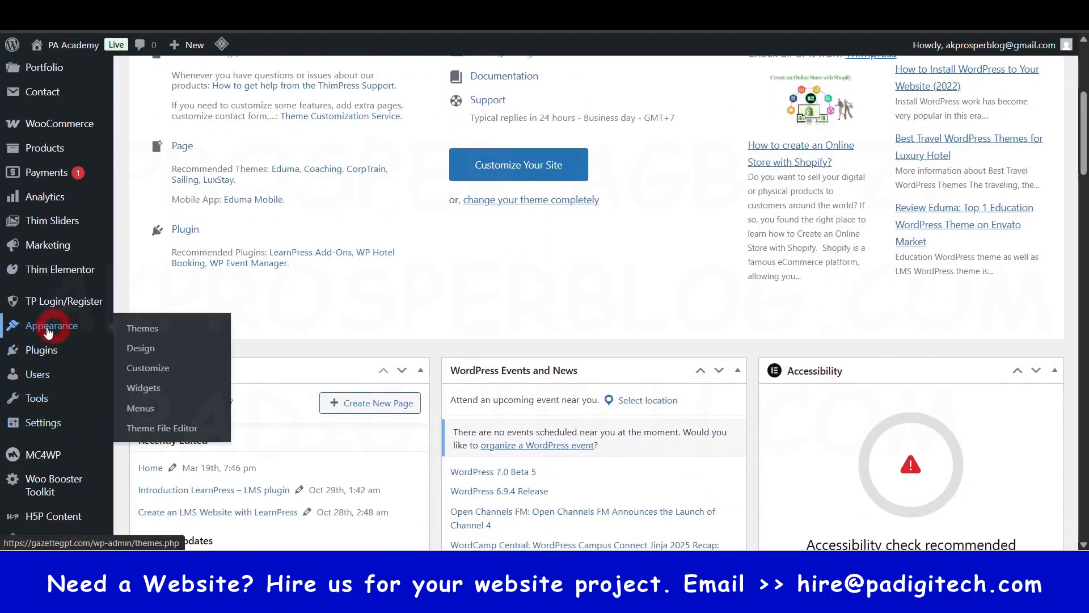
left_click(141, 391)
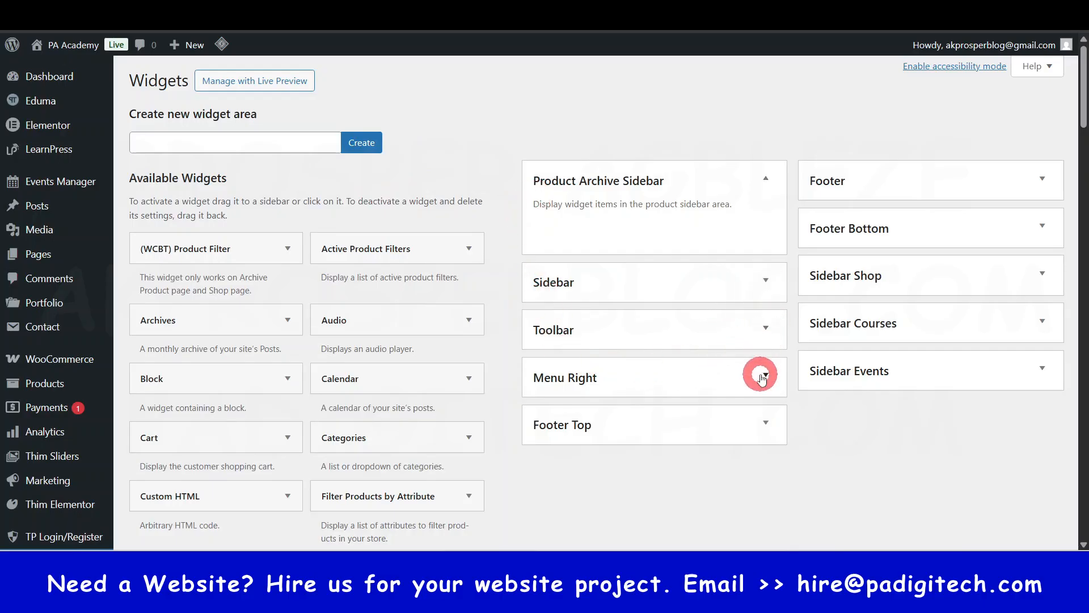
- Expand the Footer Top, Sidebar Courses and Sidebar Shop widget areas to view their contents
left_click(762, 421)
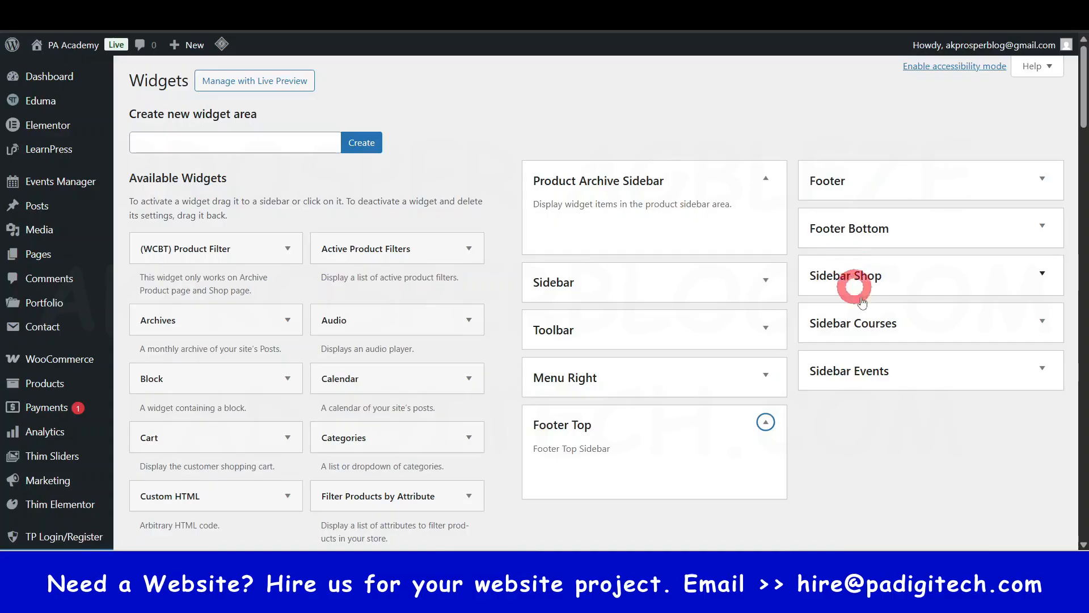
left_click(1042, 322)
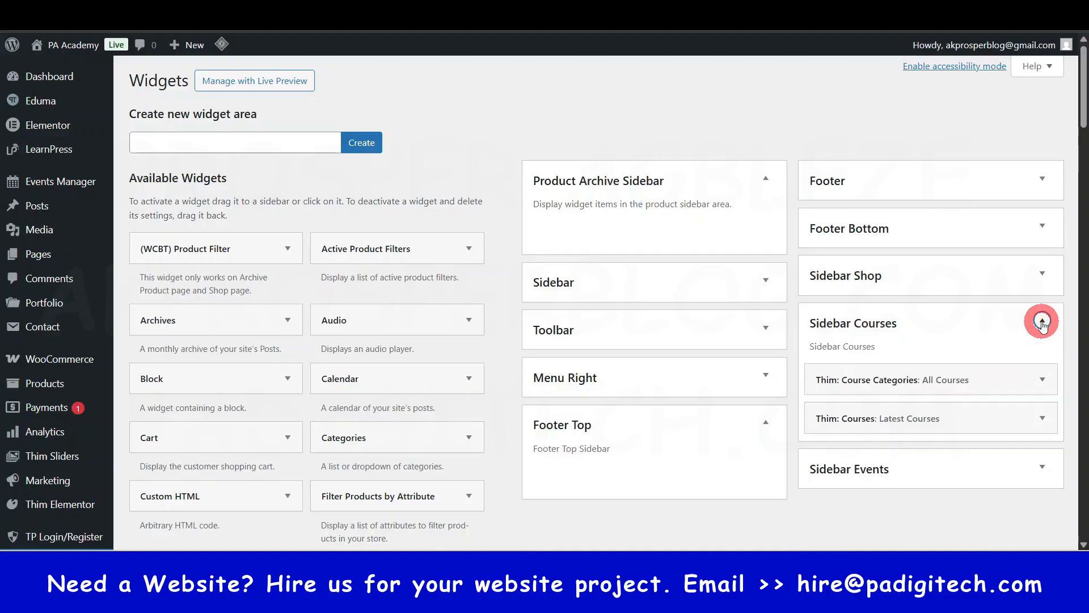
left_click(1042, 274)
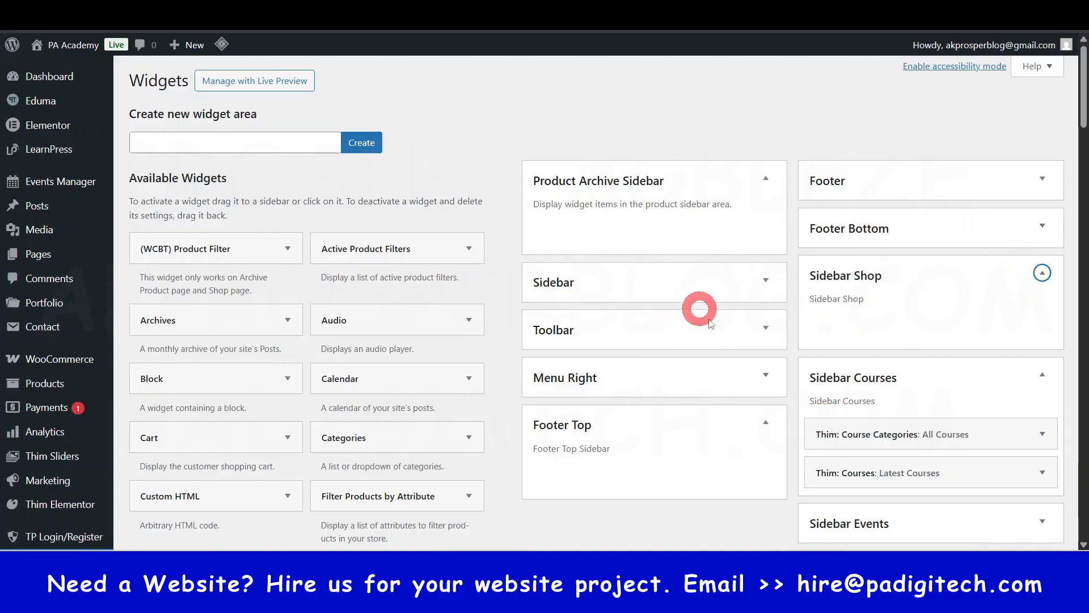
- Examine the list of available widgets, including the Thim and LearnPress ones, alongside the site's widget areas
scroll(843, 384, "down", 4)
scroll(851, 386, "up", 4)
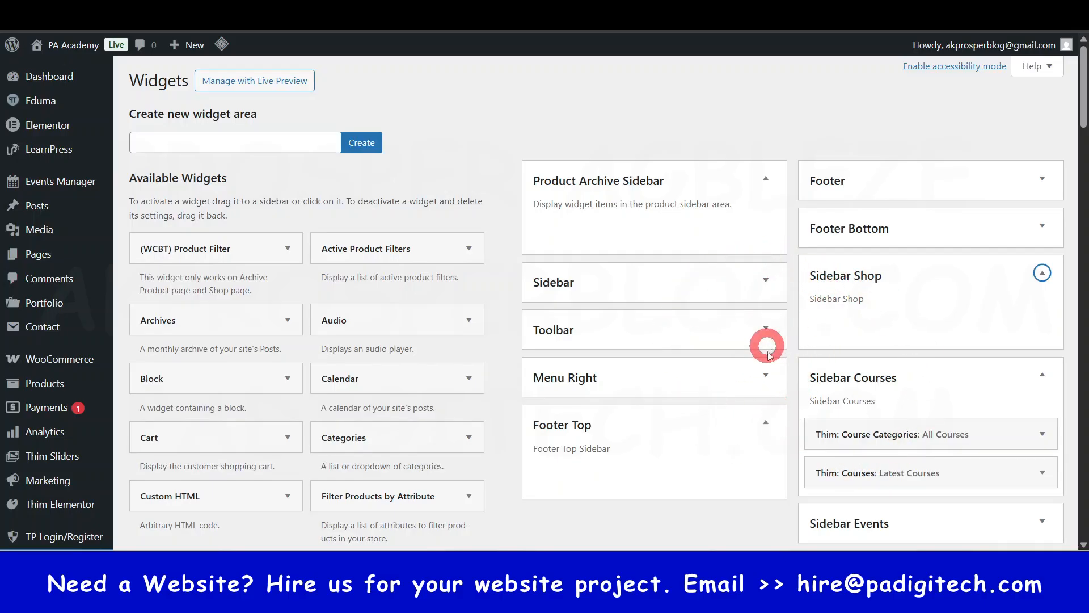
scroll(801, 323, "down", 1)
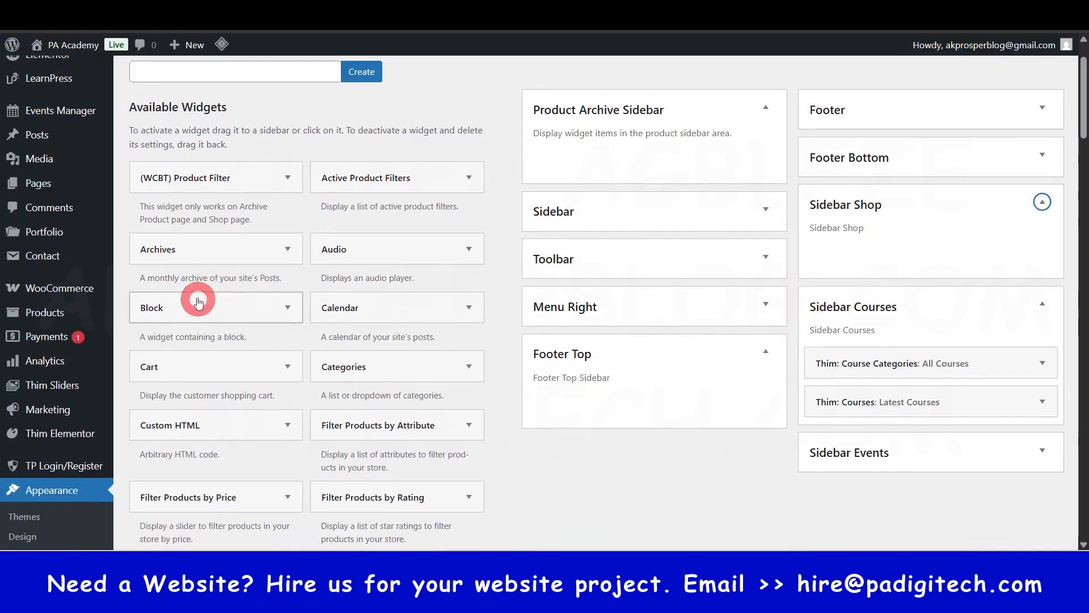
scroll(287, 354, "down", 2)
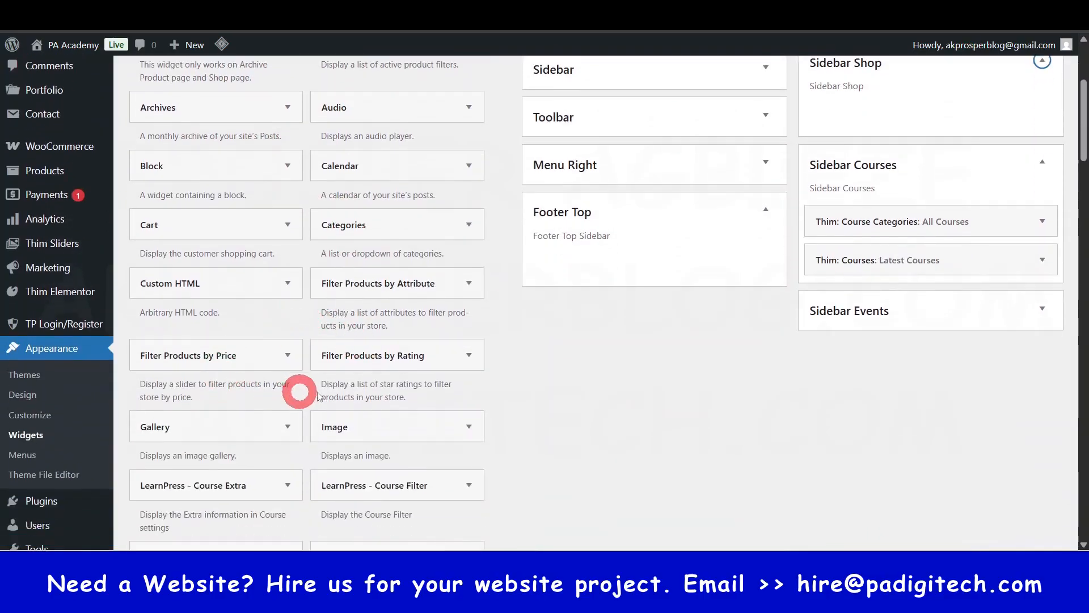
scroll(309, 396, "down", 6)
scroll(334, 427, "down", 10)
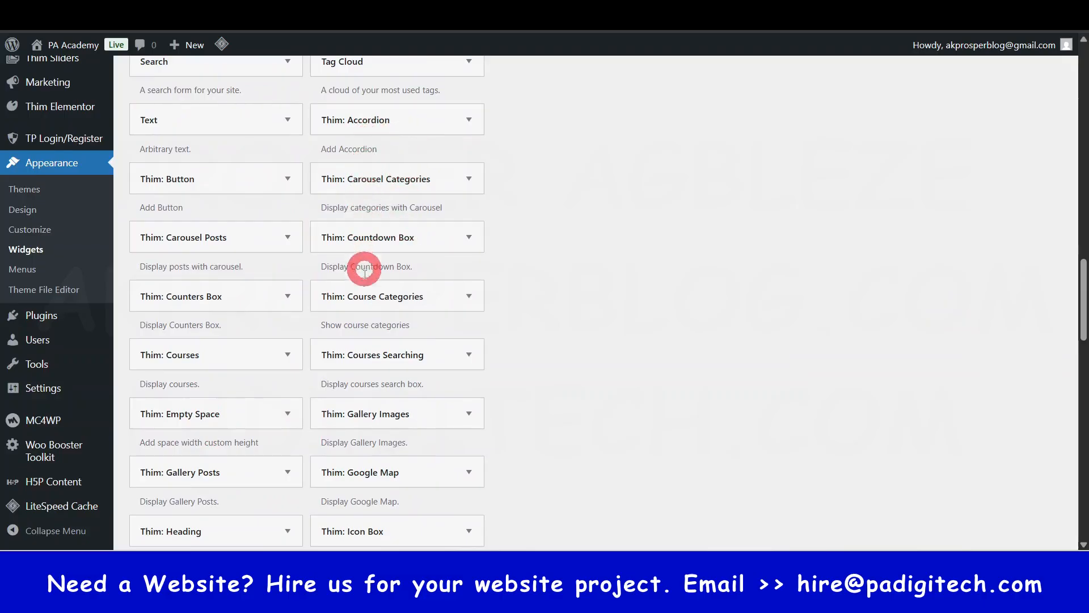
scroll(351, 396, "down", 12)
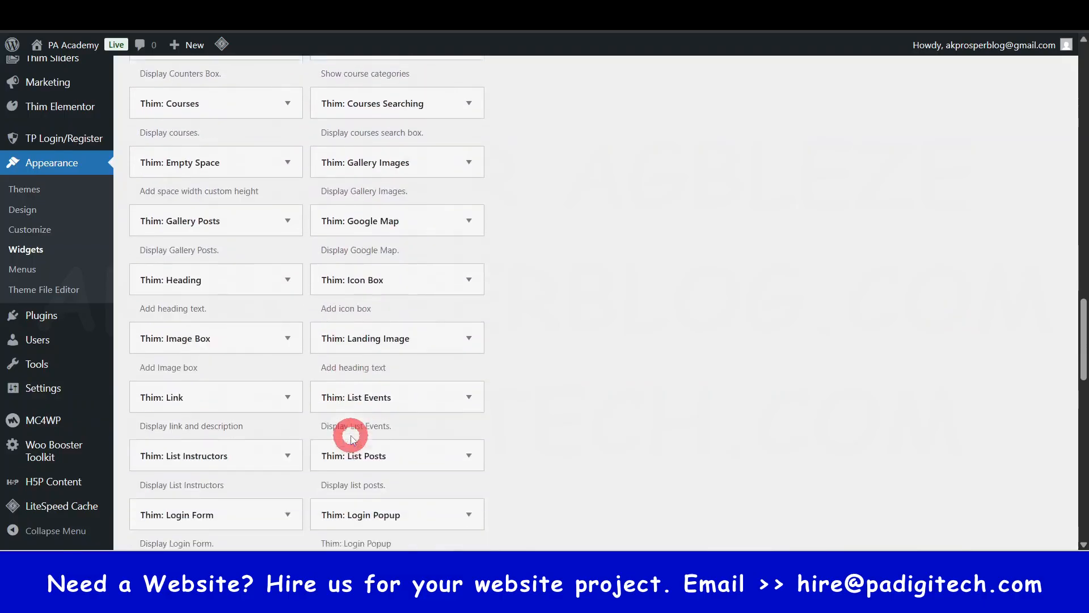
scroll(351, 436, "up", 20)
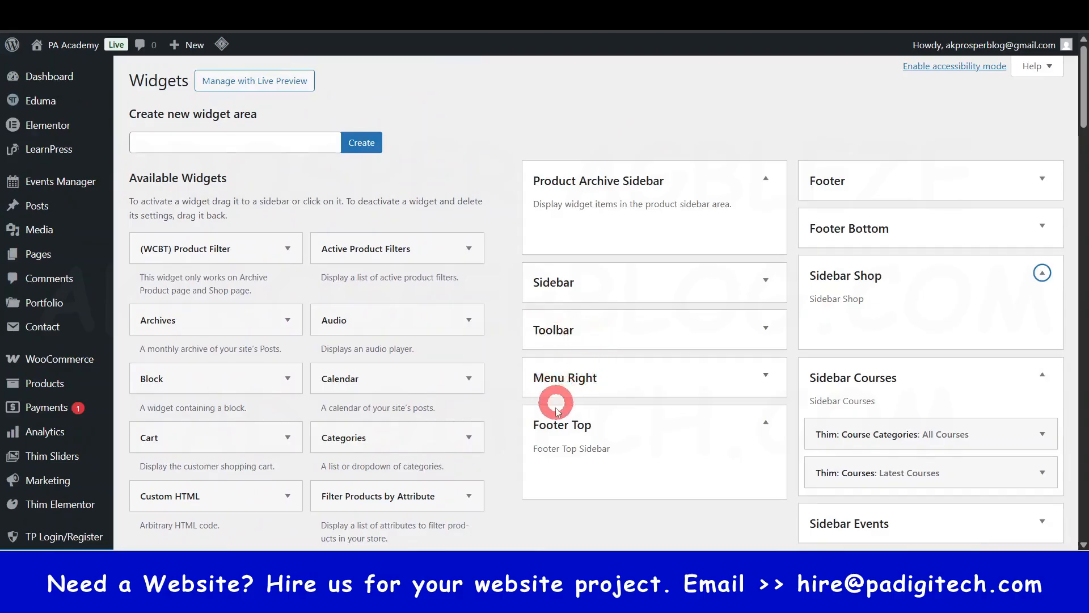
scroll(563, 432, "down", 2)
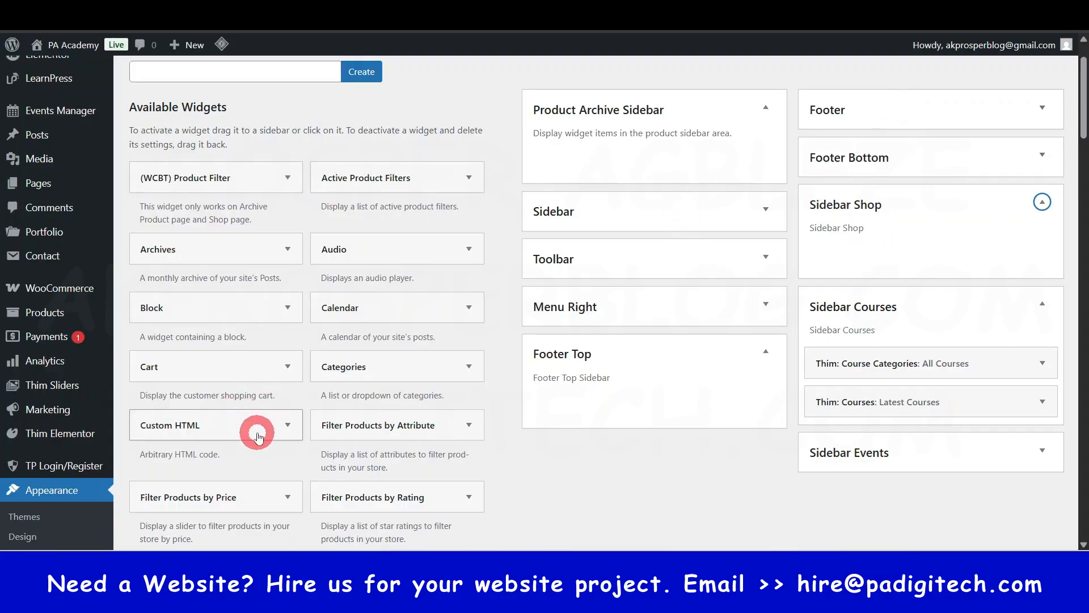
- Open the Users page listing the site's user accounts
scroll(107, 397, "down", 5)
mouse_move(64, 189)
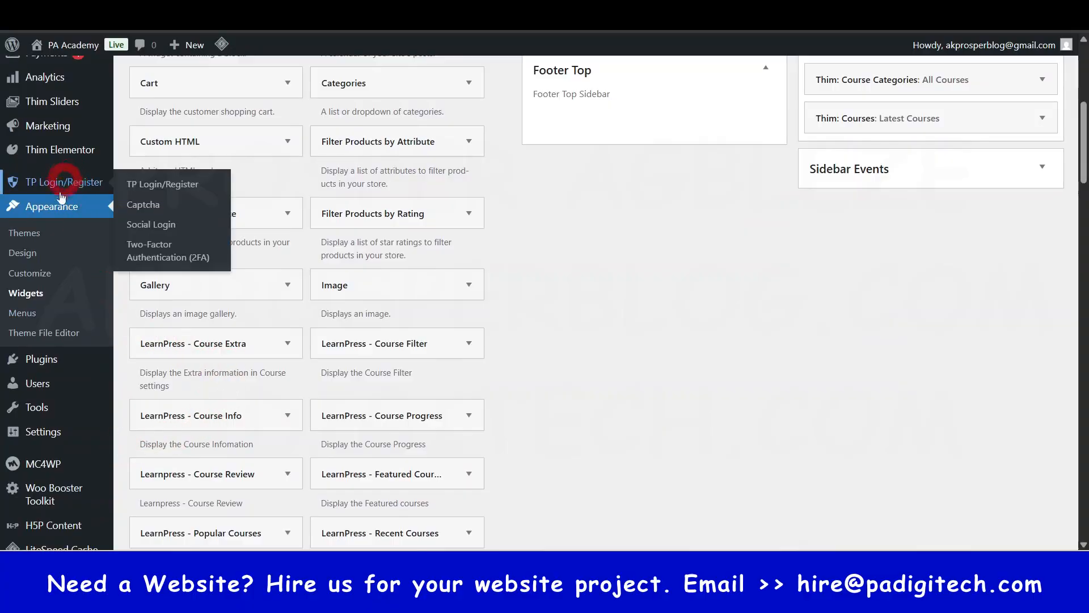
mouse_move(38, 386)
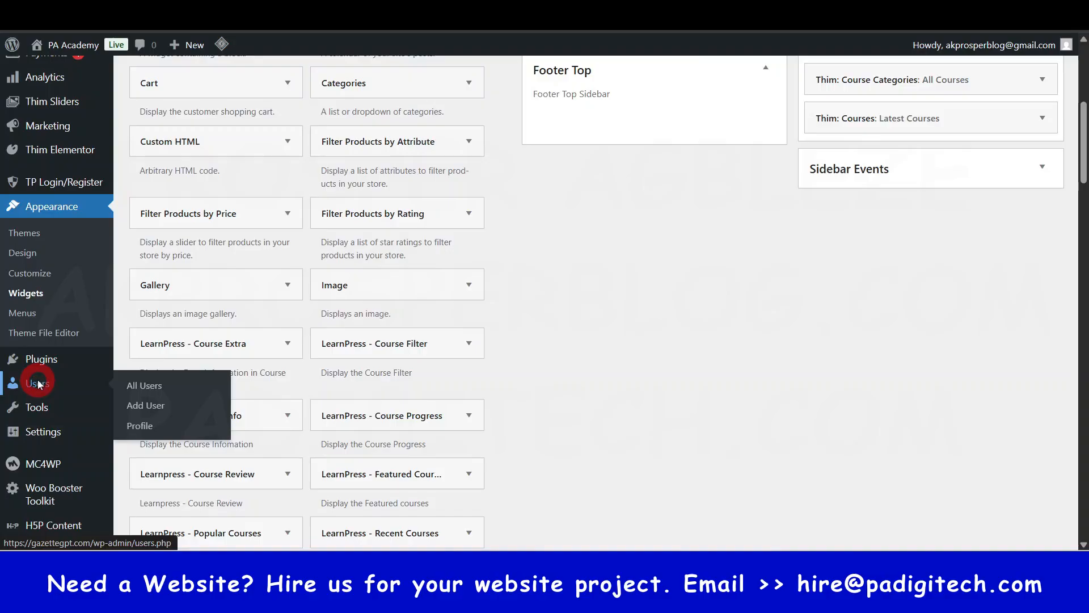
left_click(38, 386)
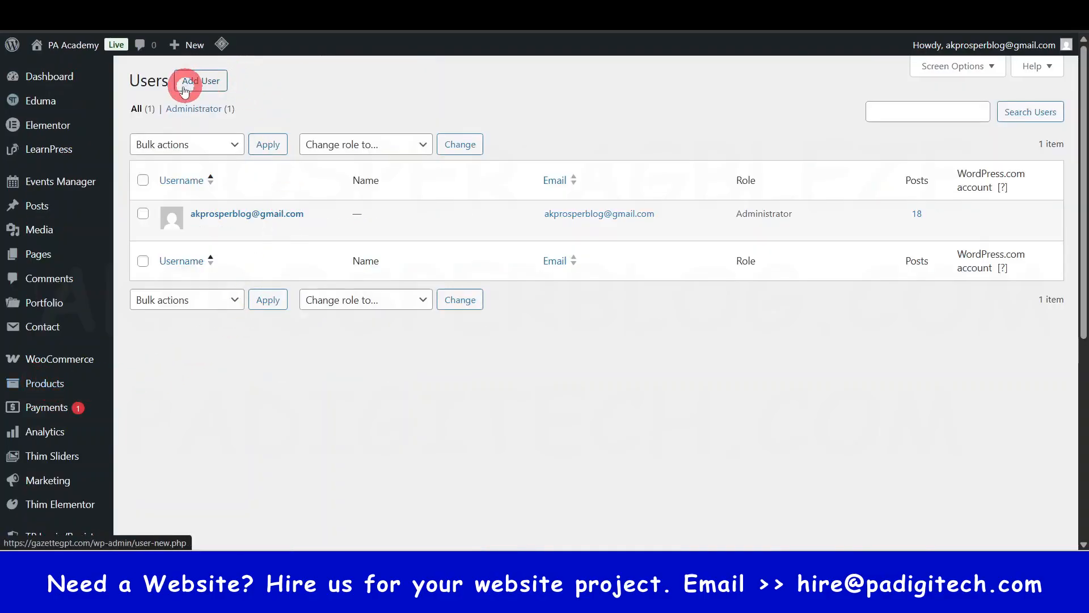
- Open the existing administrator account's profile for editing
left_click_drag(125, 80, 164, 82)
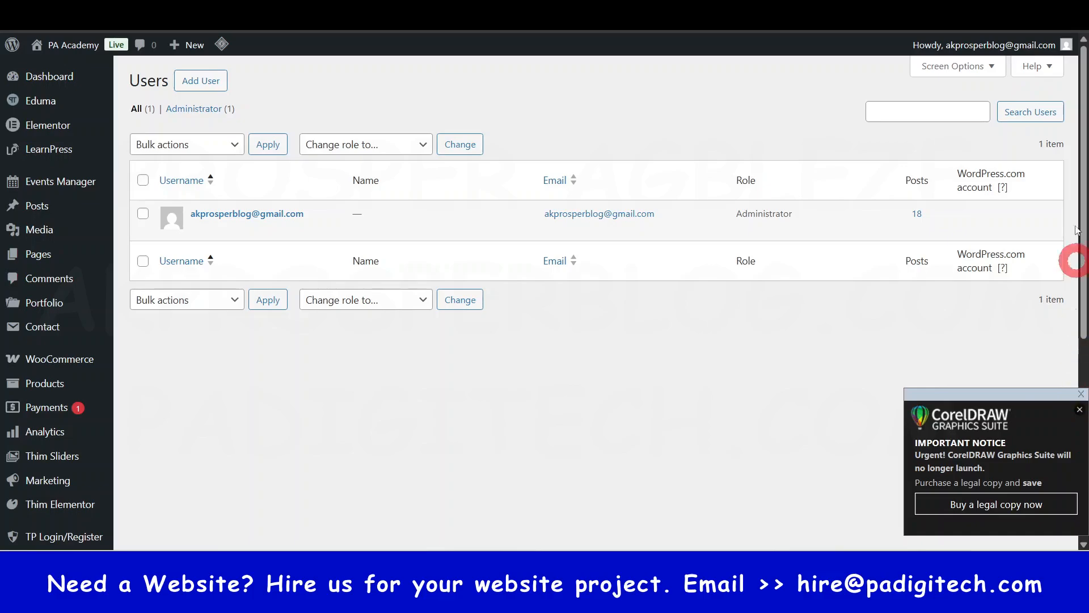
mouse_move(968, 46)
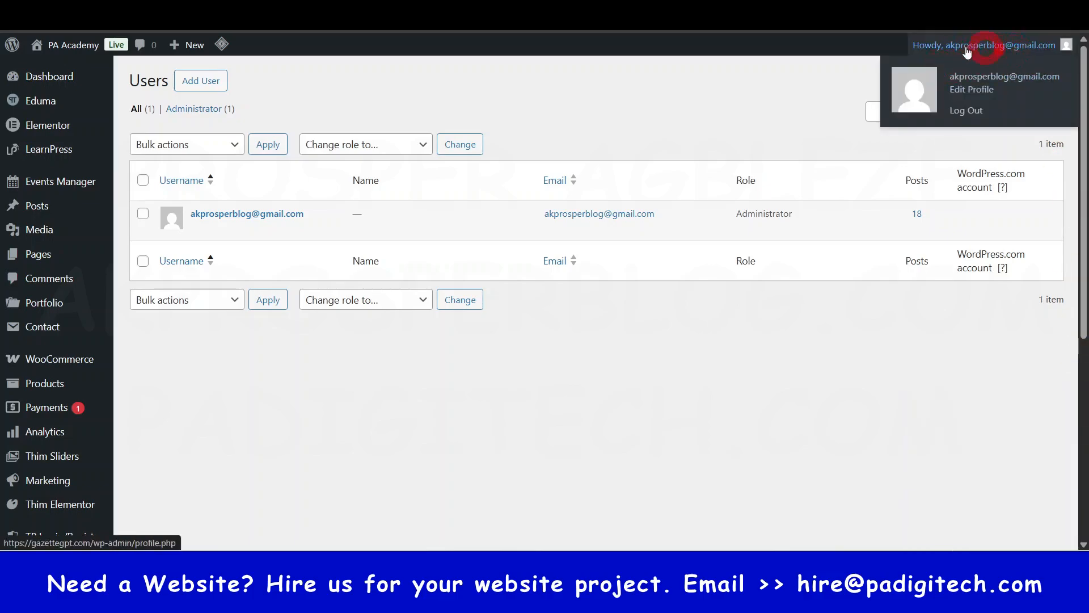
mouse_move(265, 226)
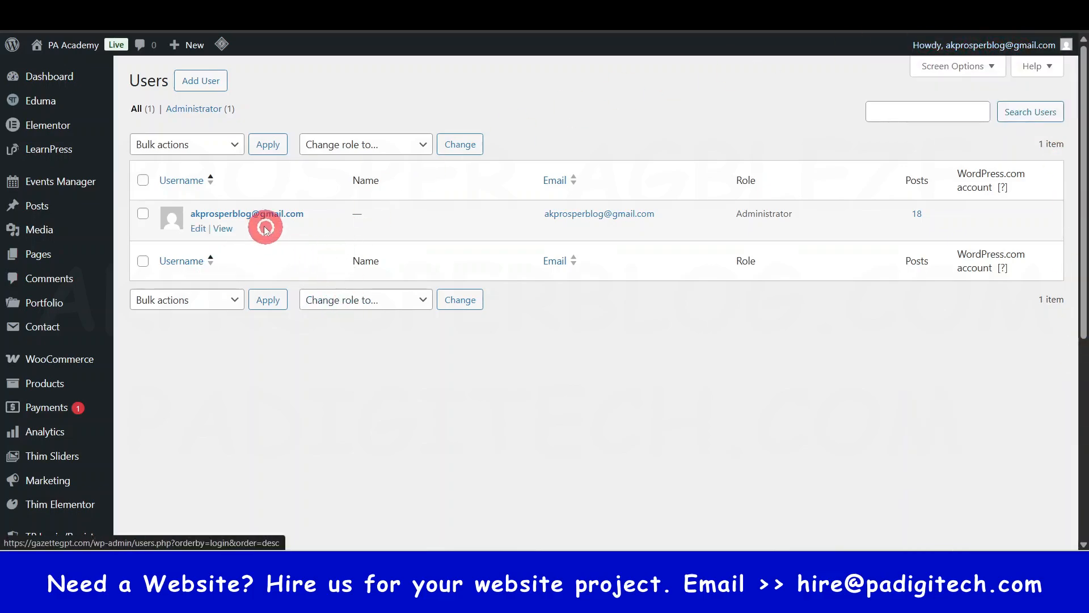
left_click(198, 230)
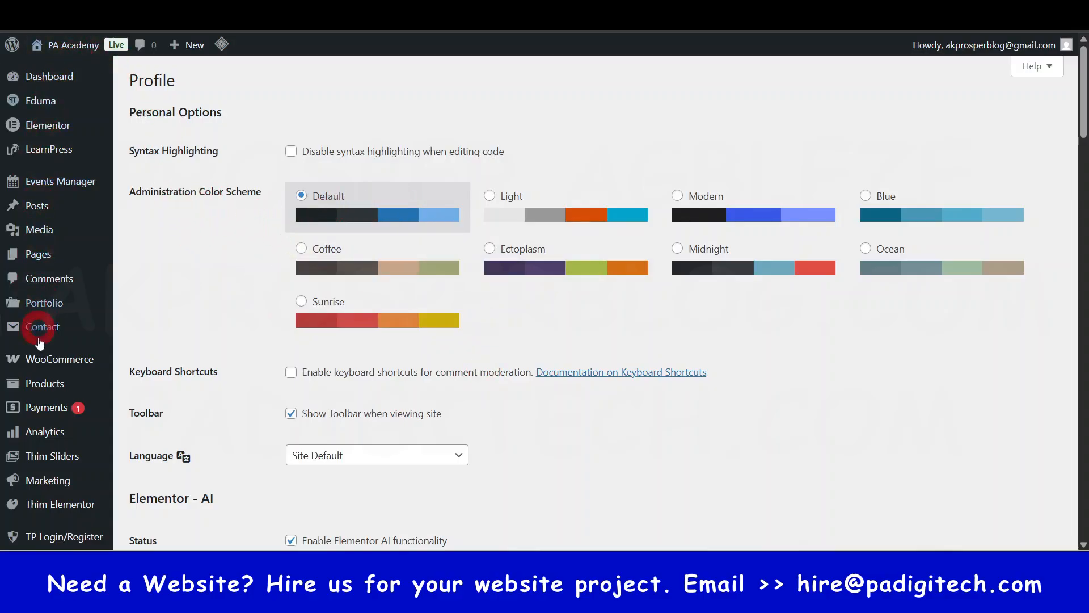
- Preview the Ectoplasm and Midnight administration color schemes and go back to the Default scheme
left_click(550, 250)
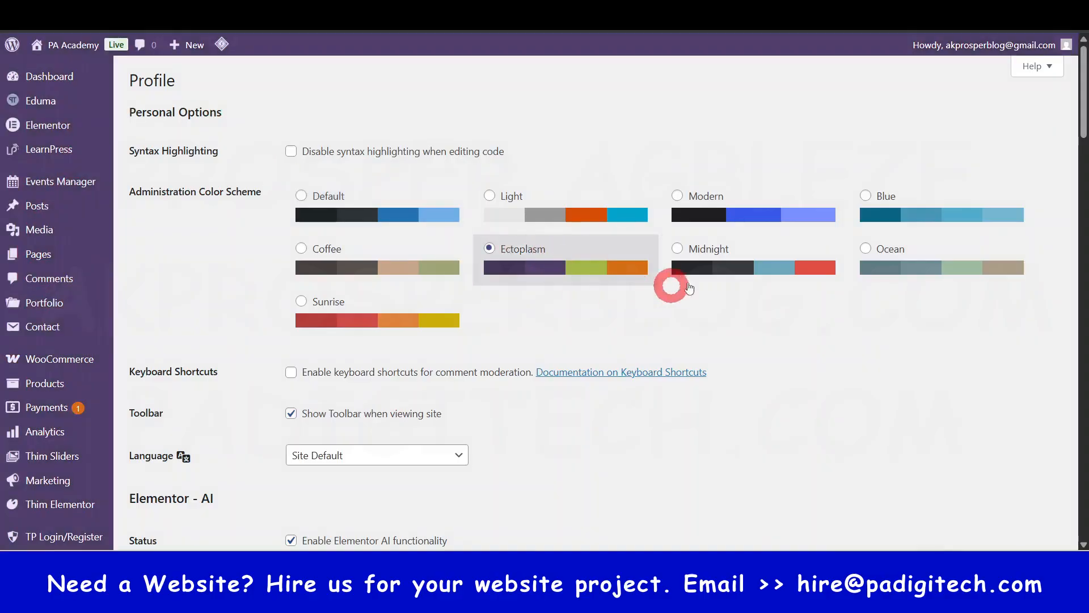
left_click(731, 268)
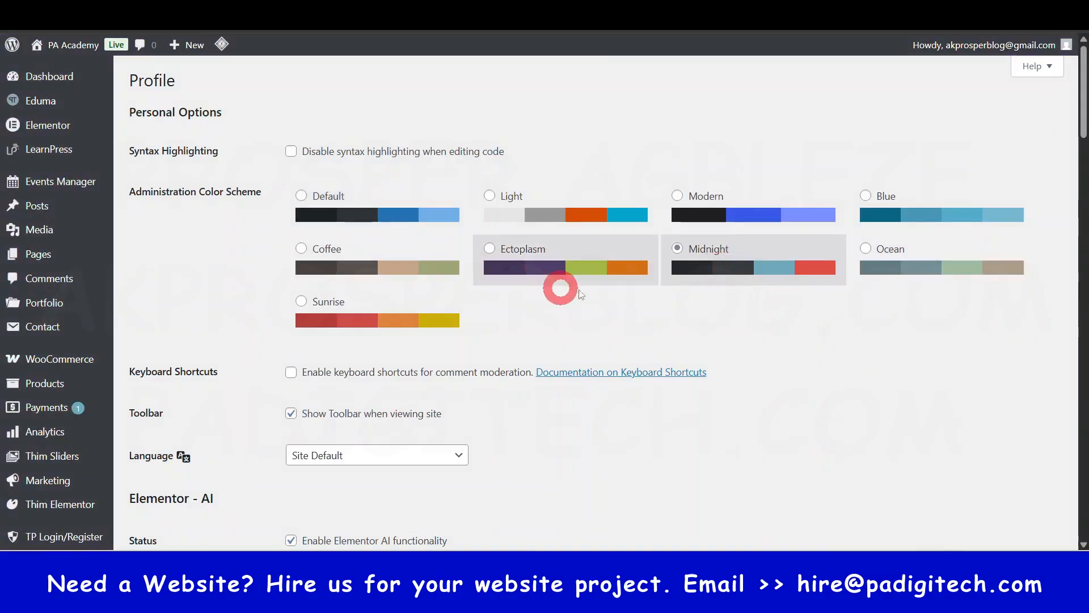
scroll(85, 295, "down", 2)
scroll(57, 369, "up", 2)
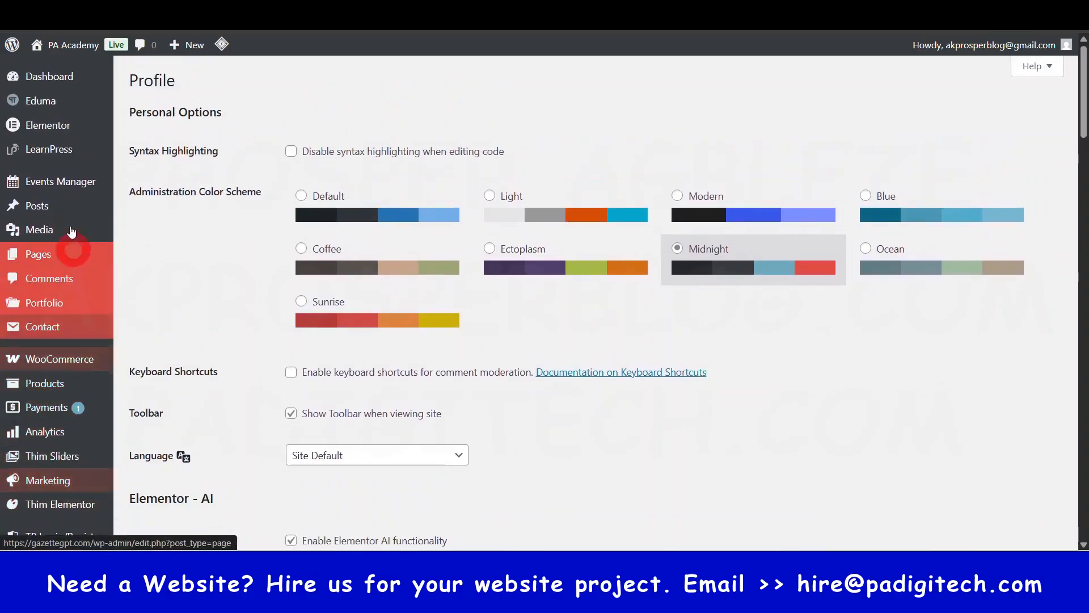
left_click(436, 308)
left_click(155, 284)
left_click(377, 214)
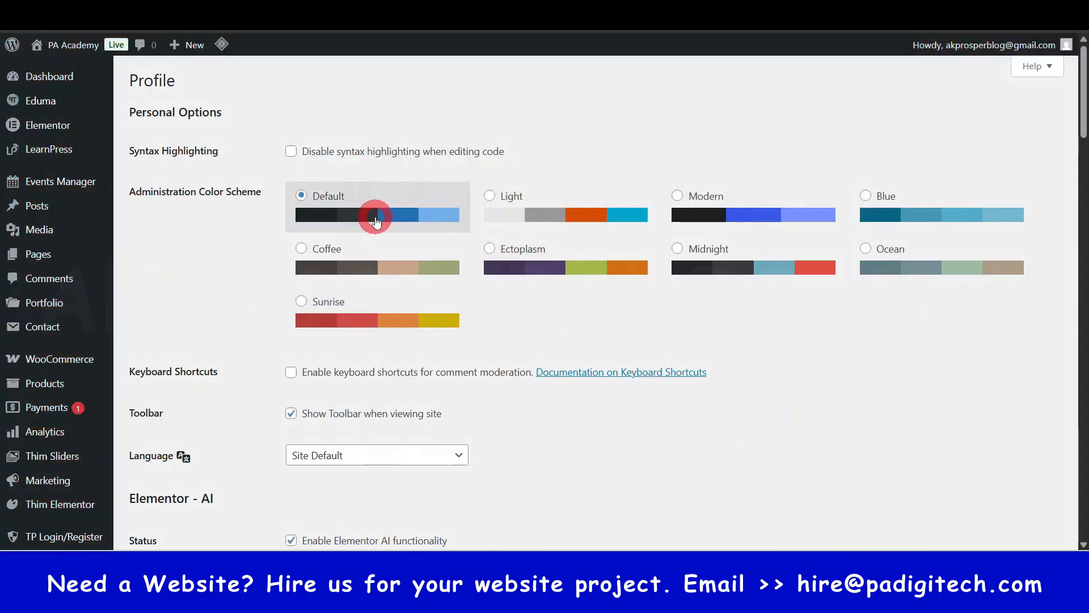
- Set the profile's first name to PA Academy and display the name publicly as PA Academy
scroll(314, 351, "down", 6)
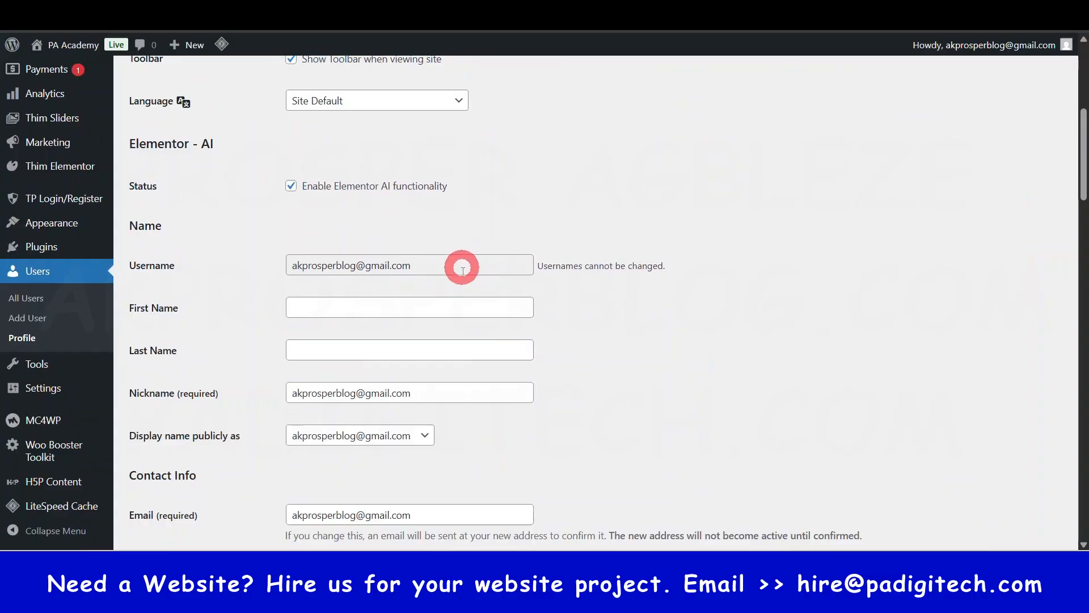
left_click(375, 307)
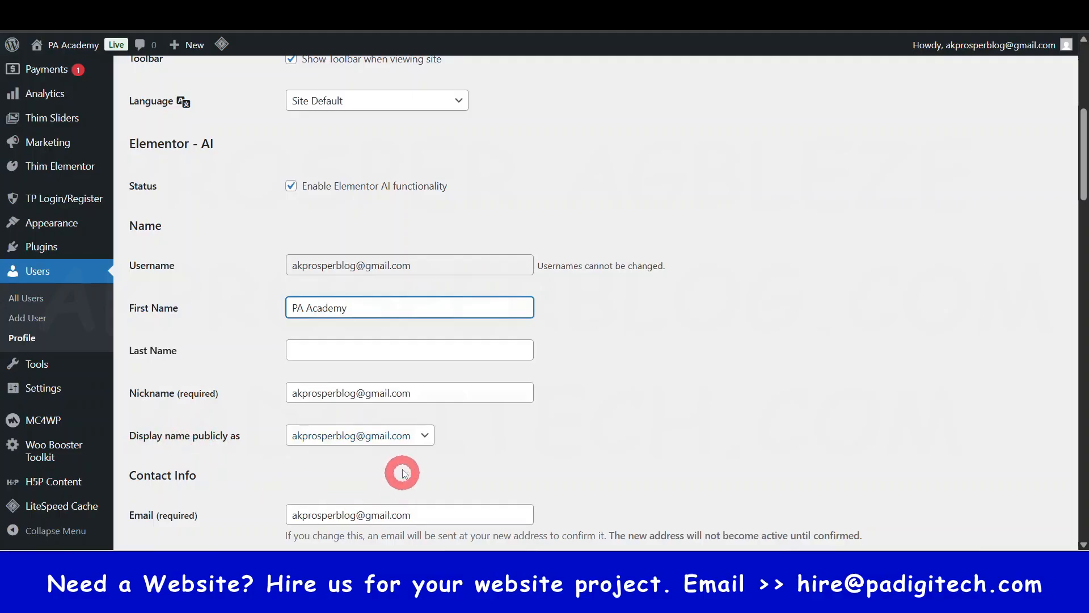
left_click(408, 437)
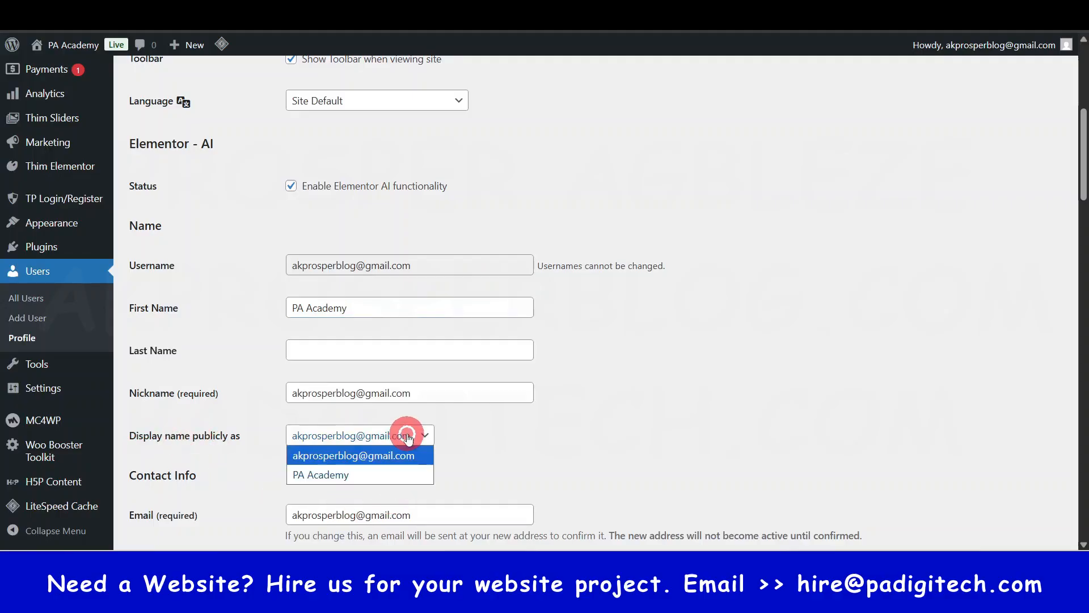
left_click(332, 475)
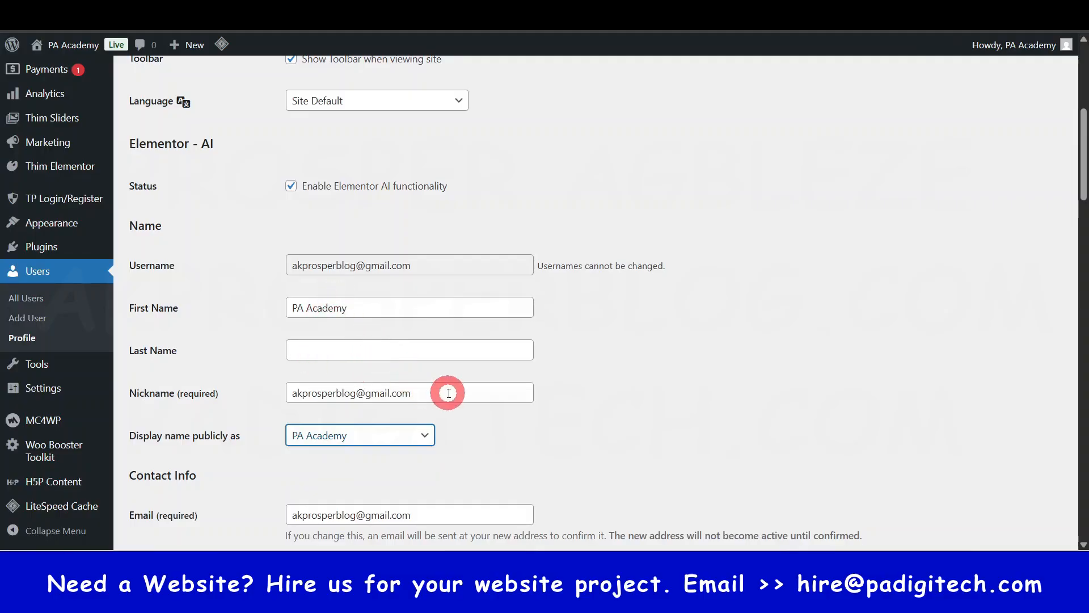
- Review the profile's contact info, biography, profile picture and account management fields, and check the account menu's displayed name
scroll(445, 389, "down", 2)
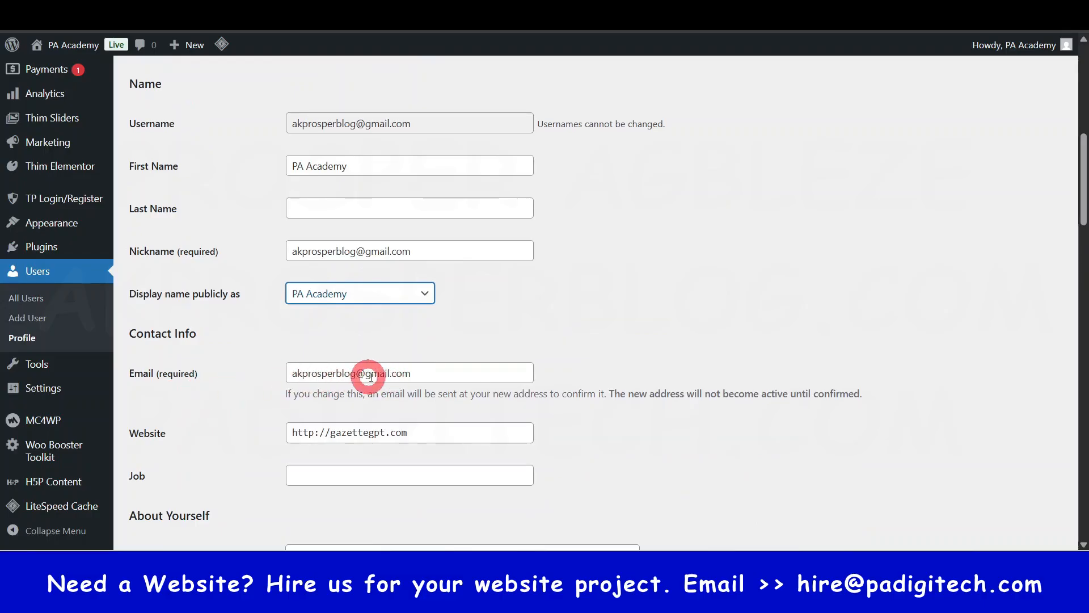
scroll(417, 377, "down", 3)
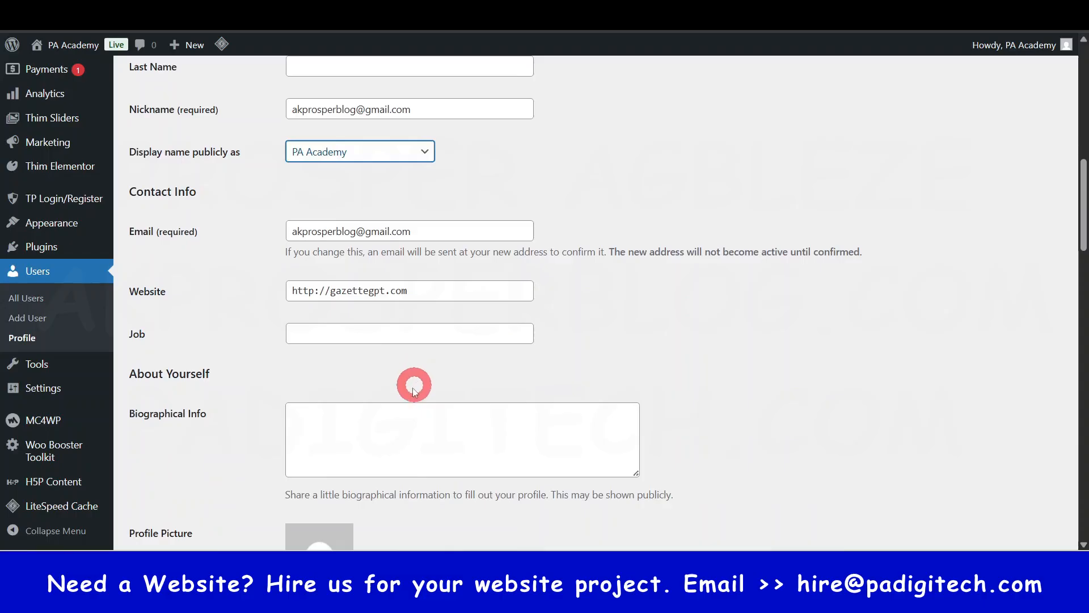
scroll(477, 432, "down", 3)
scroll(477, 434, "down", 1)
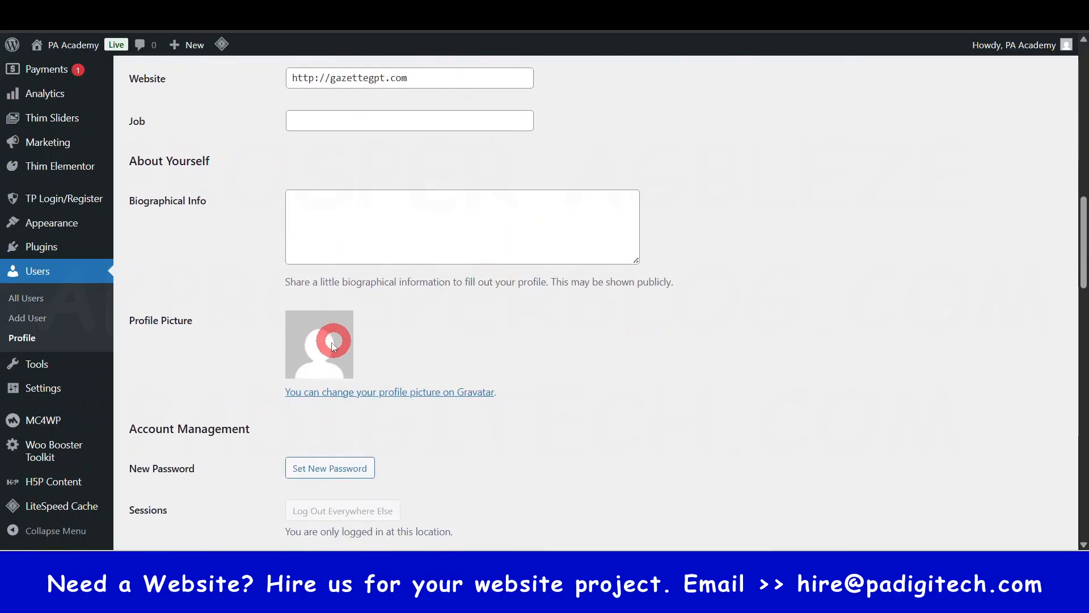
left_click(1067, 46)
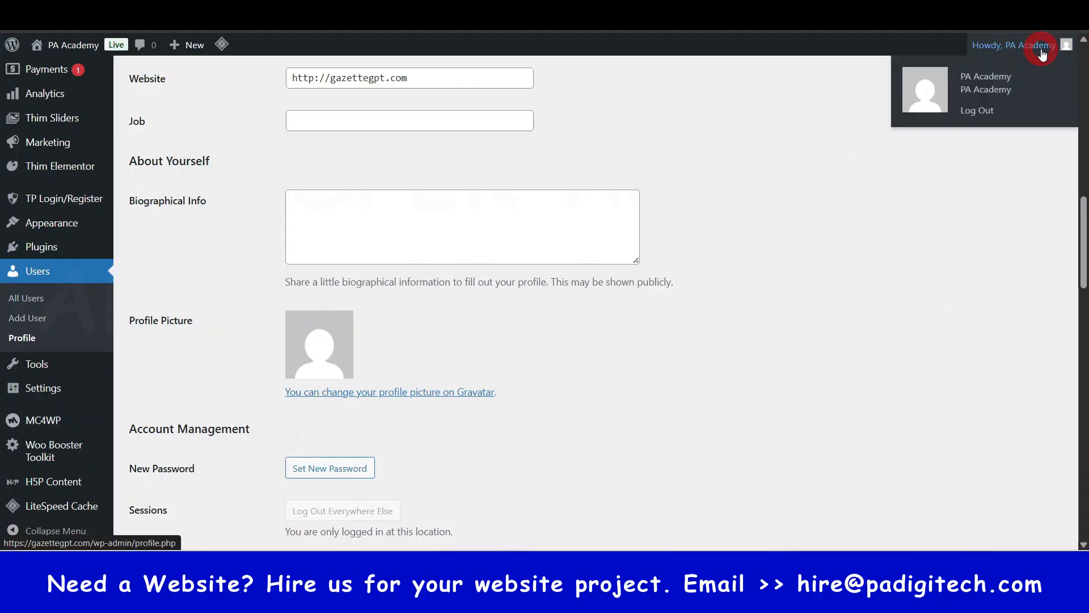
scroll(599, 348, "down", 3)
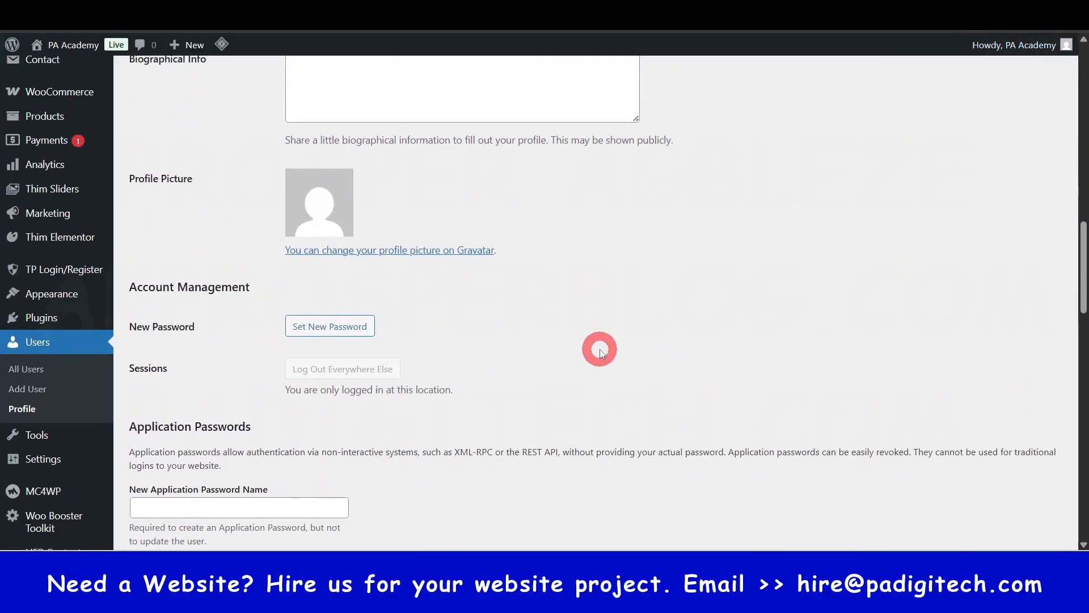
mouse_move(1022, 50)
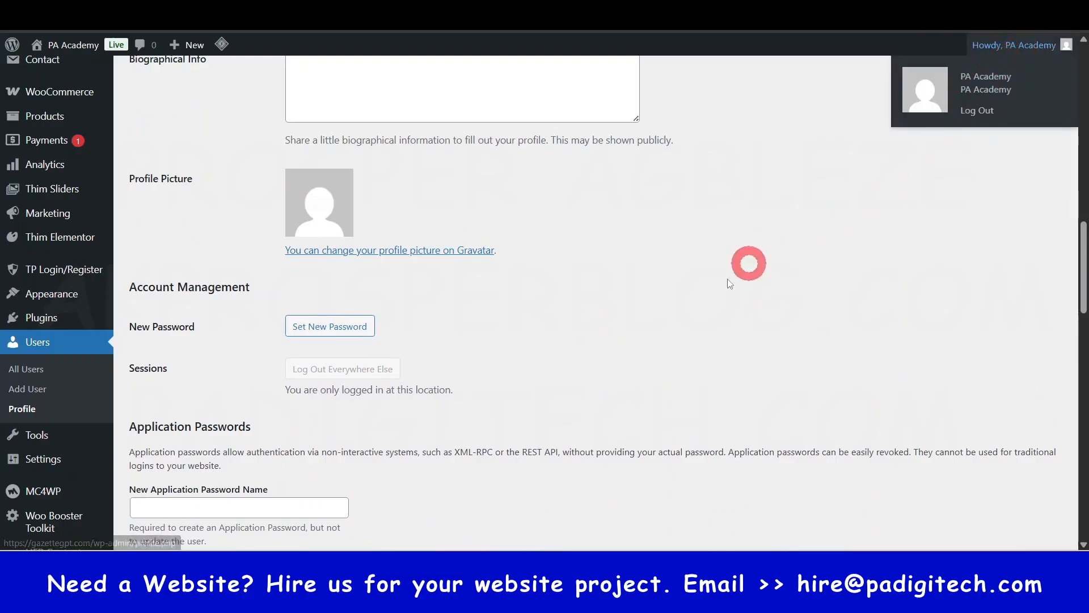
- Save the profile changes, leaving the application password and customer billing address fields blank
scroll(591, 336, "down", 7)
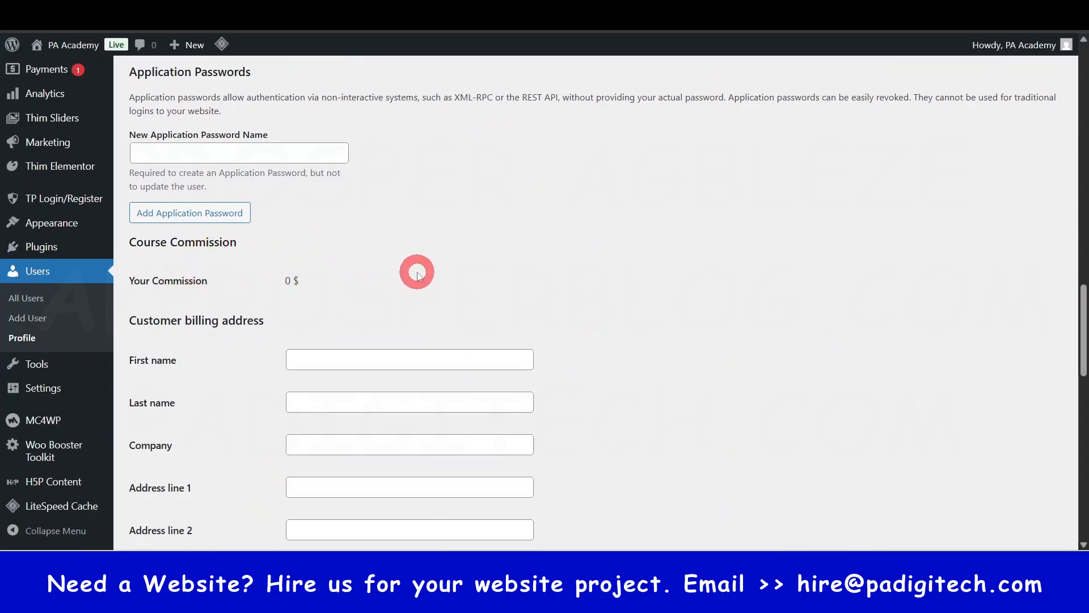
scroll(408, 273, "down", 3)
scroll(243, 333, "down", 7)
scroll(243, 333, "down", 7)
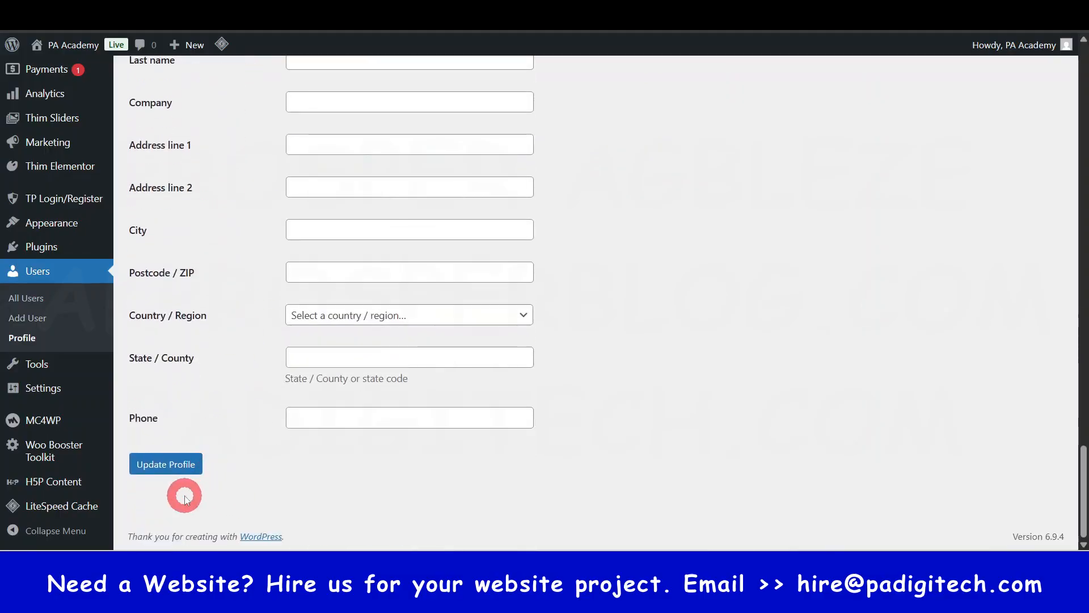
left_click(171, 468)
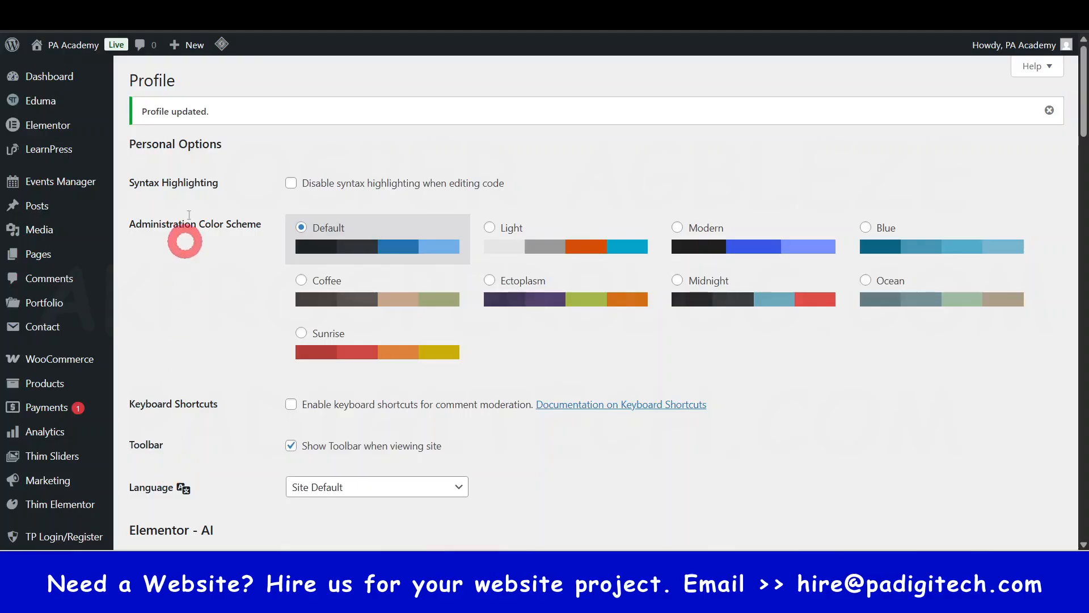
- Return to the list of all users and open the form for adding a new user
scroll(210, 258, "down", 5)
left_click(24, 352)
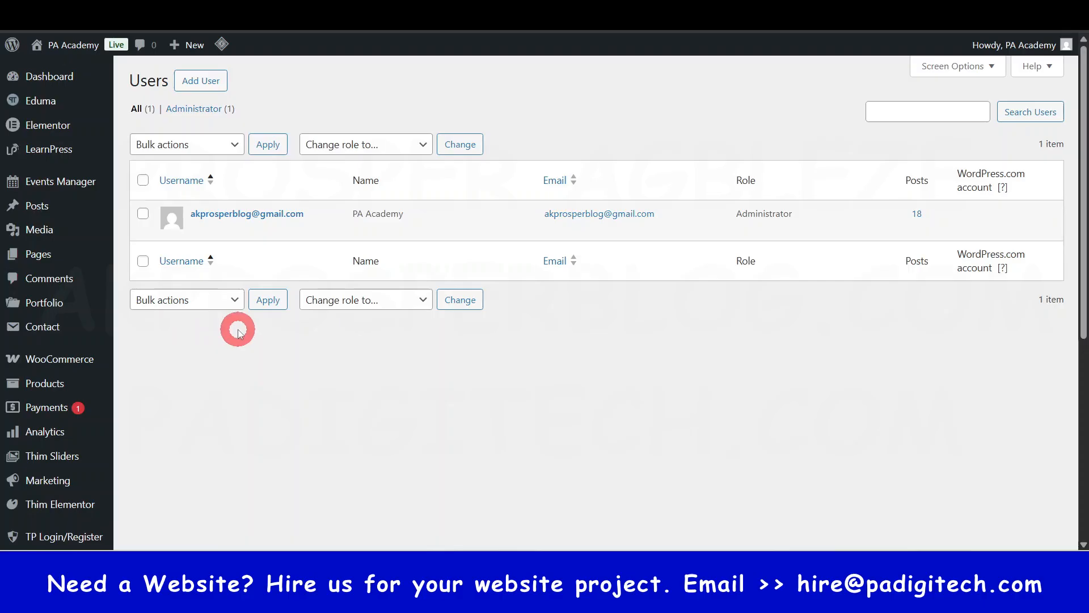
left_click(203, 83)
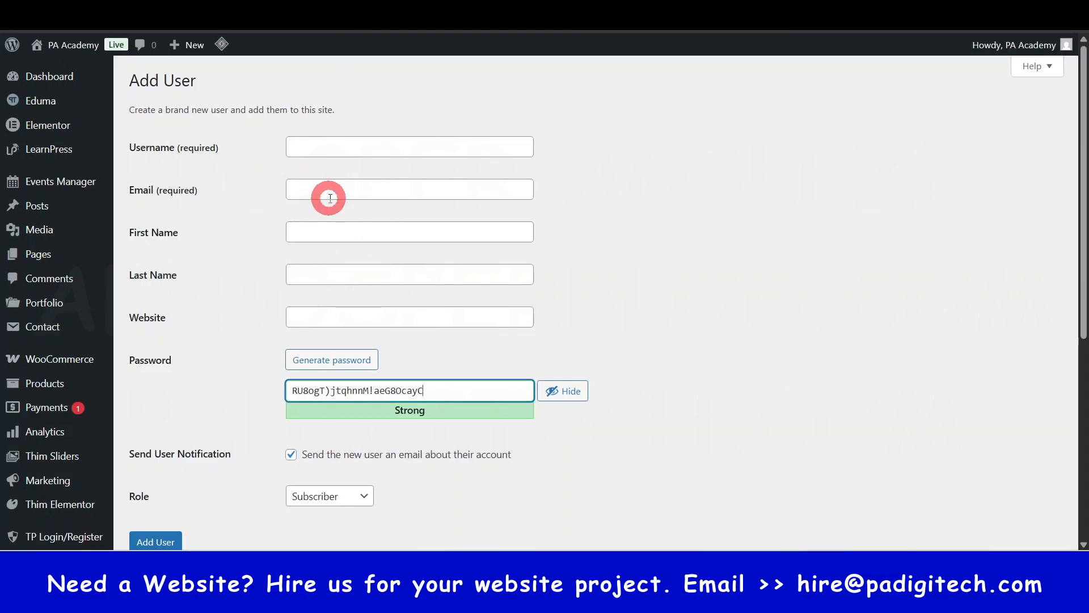
- Generate a fresh password in the new user form's password field
left_click(587, 410)
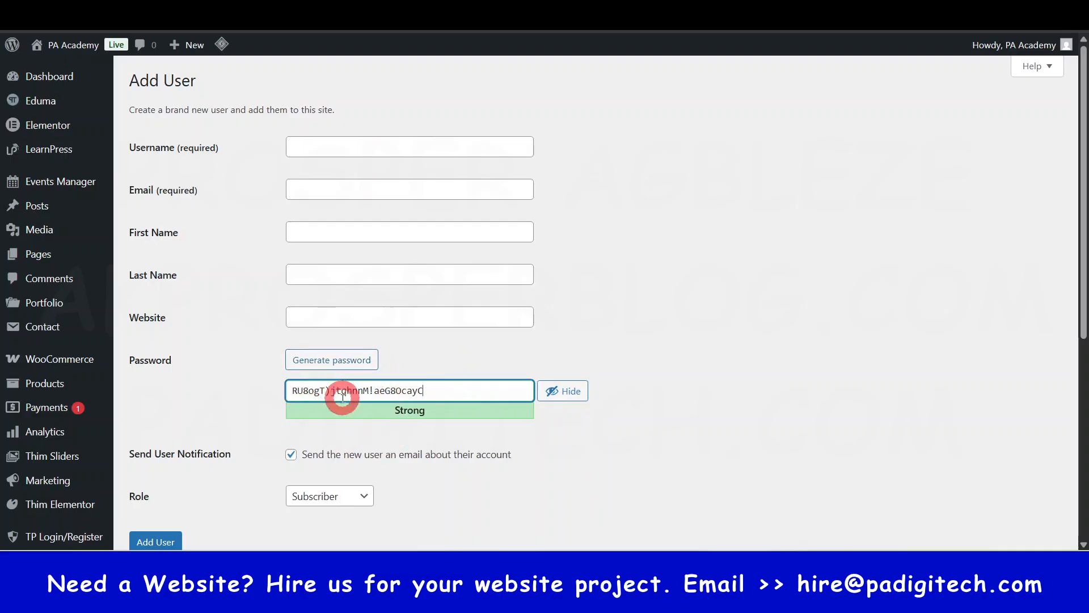
left_click(333, 359)
left_click(333, 358)
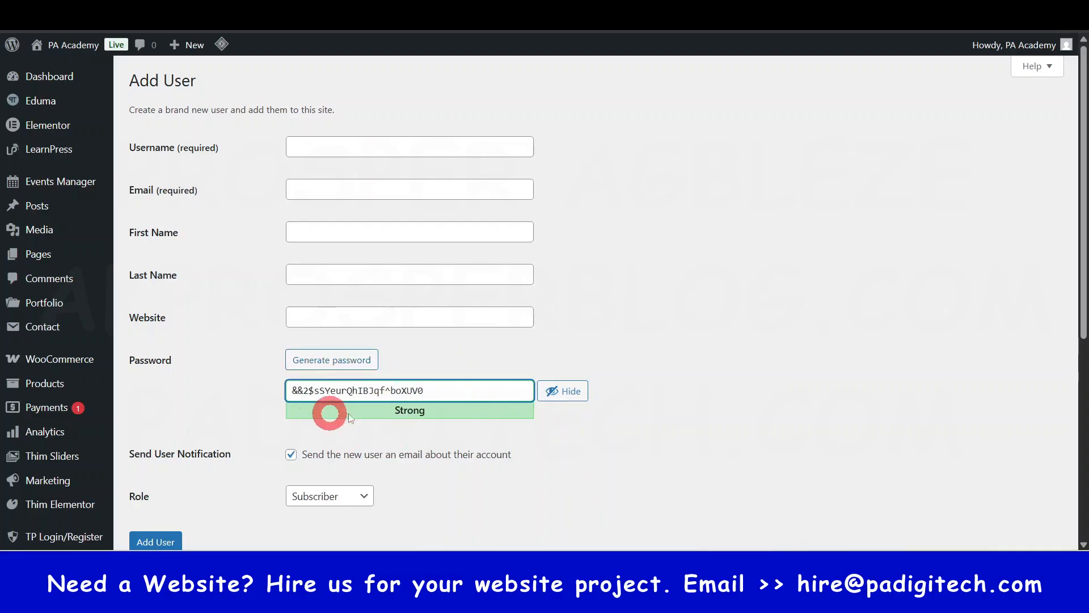
- Examine the role choices available for a new user and the remaining fields of the Add User form
scroll(379, 389, "down", 3)
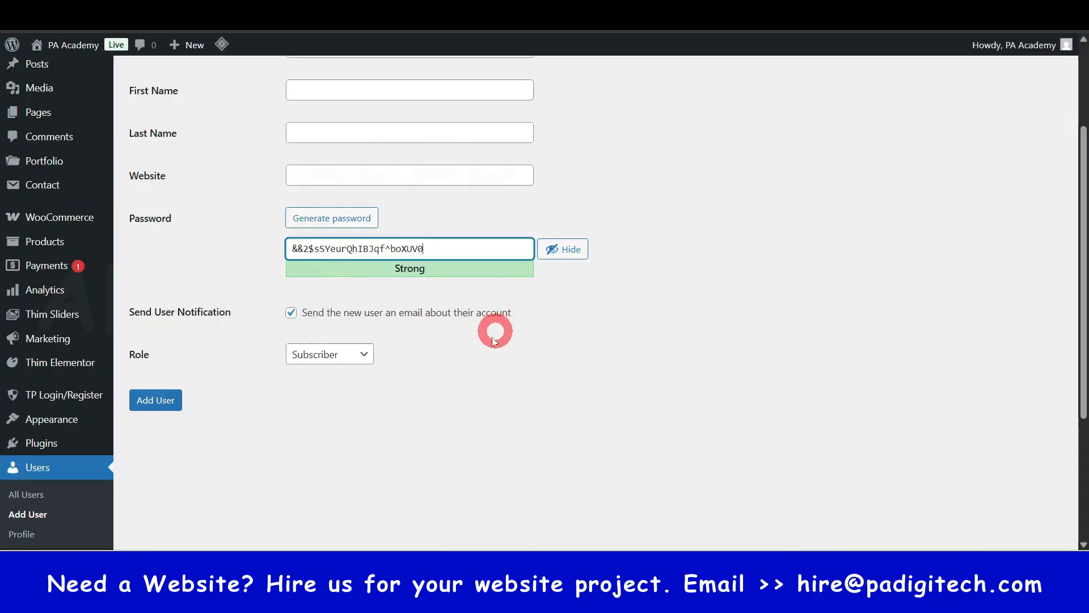
left_click(358, 356)
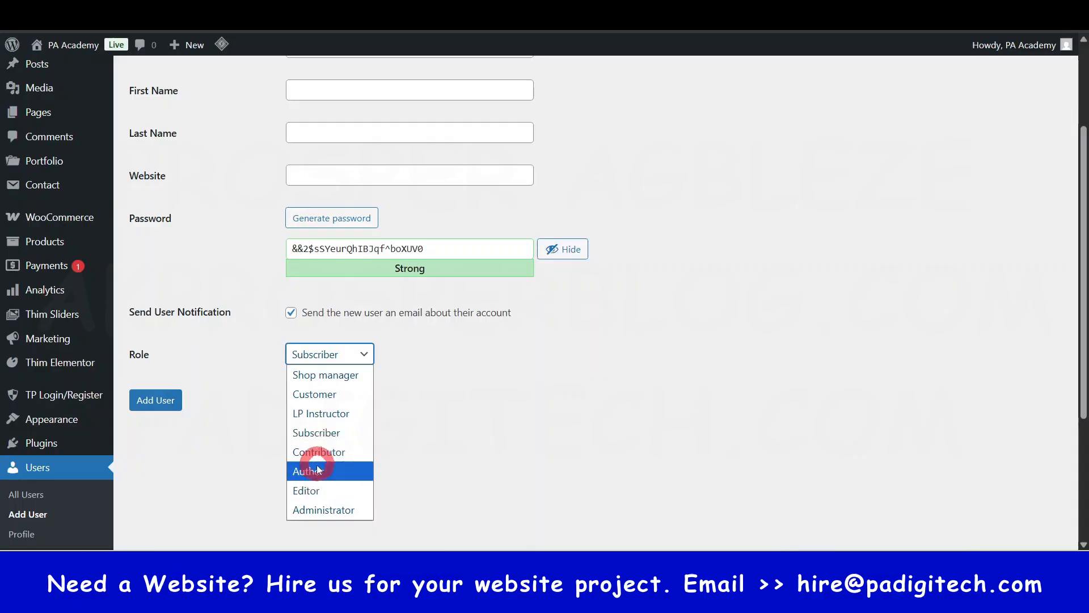
left_click(459, 435)
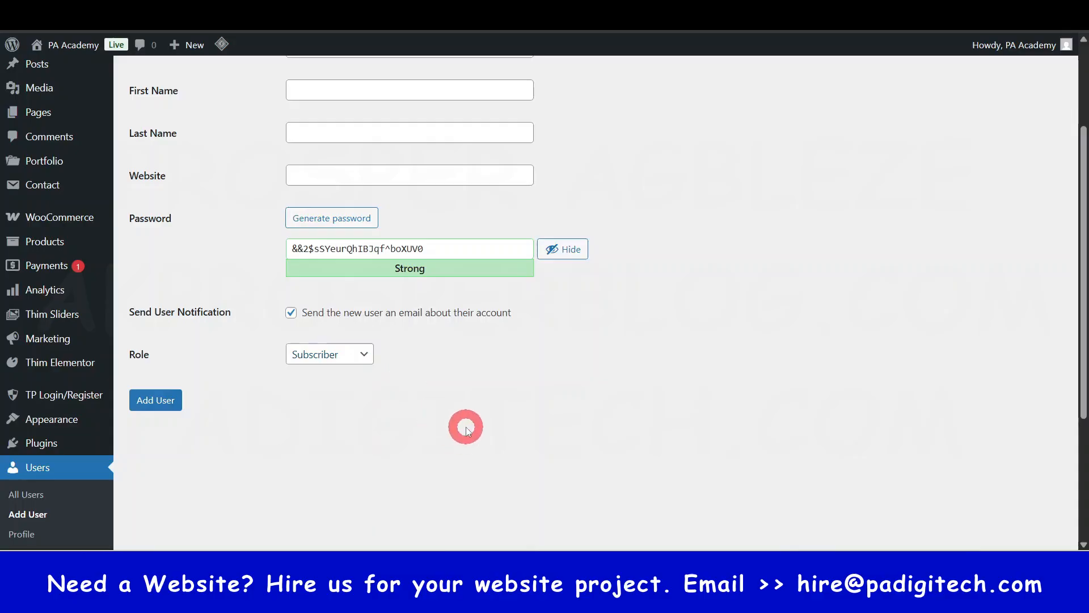
scroll(595, 273, "up", 3)
scroll(450, 352, "down", 5)
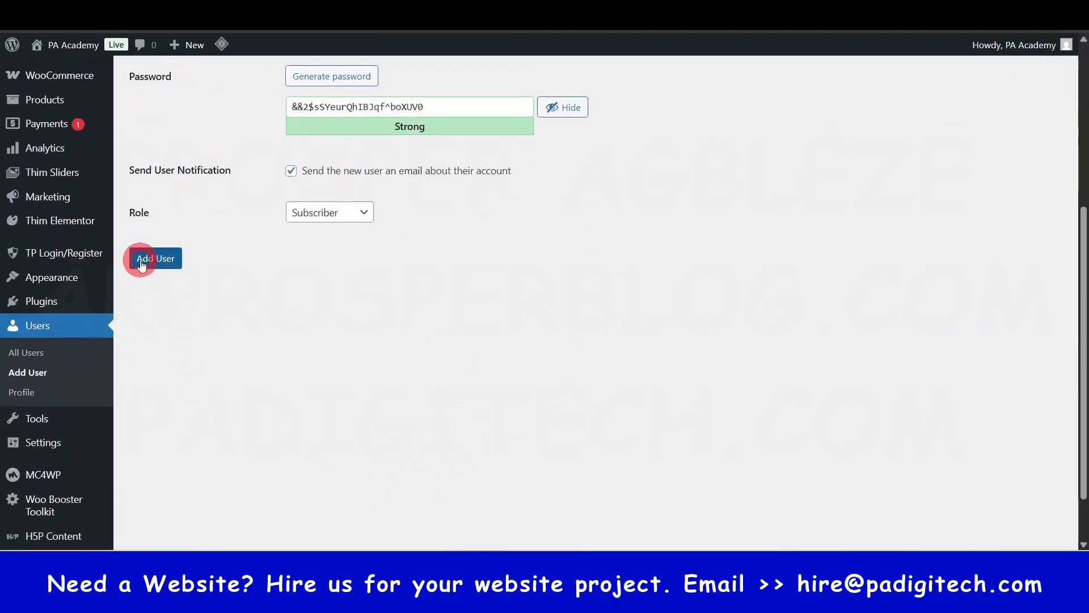
scroll(600, 383, "up", 5)
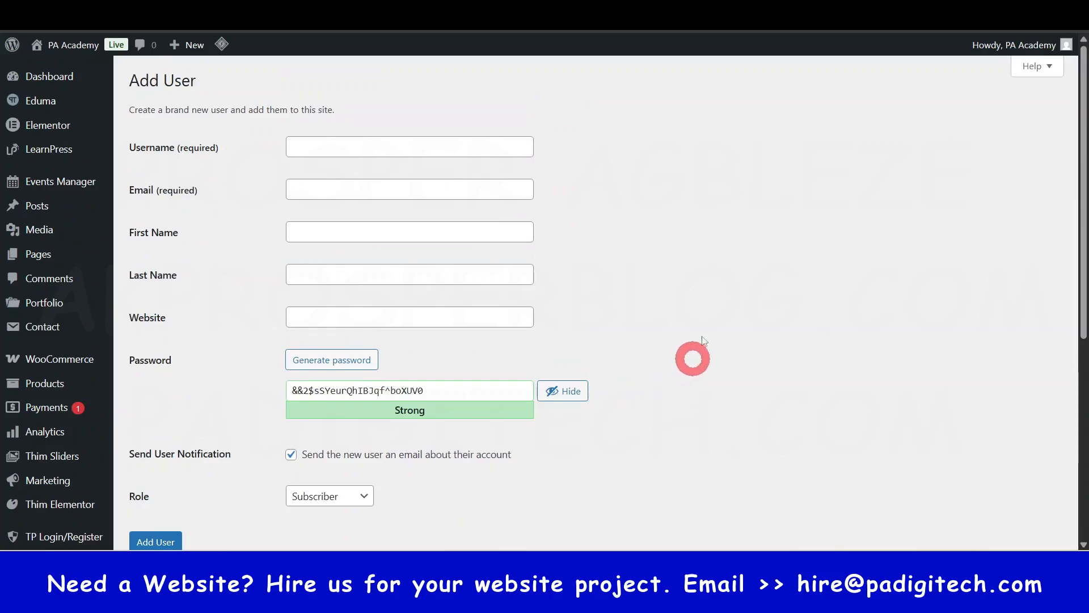
- Leave the Add User form without saving and return to the Dashboard
left_click(57, 79)
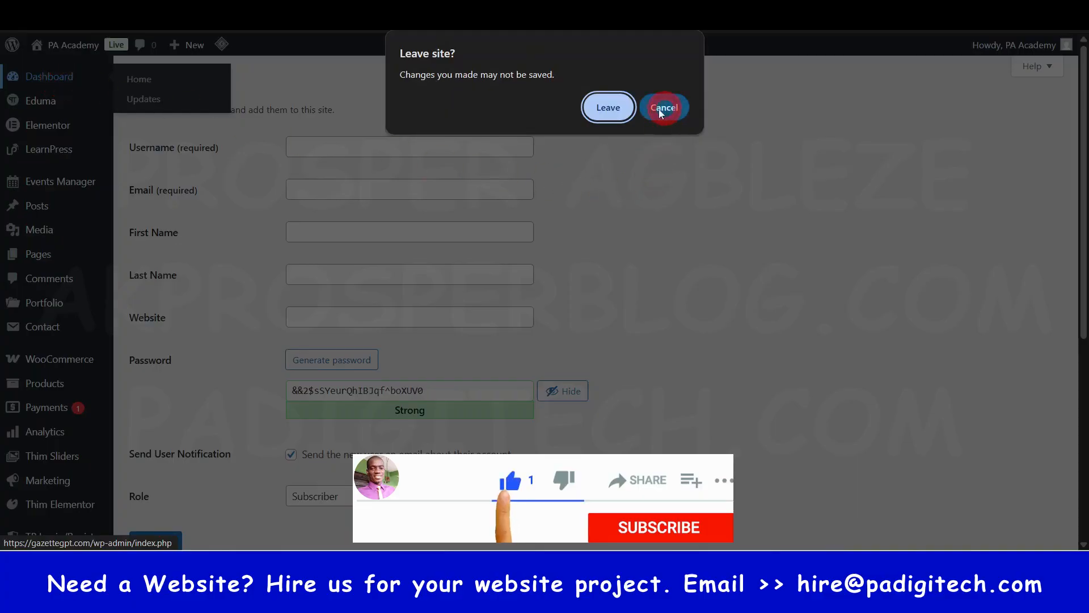
left_click(608, 107)
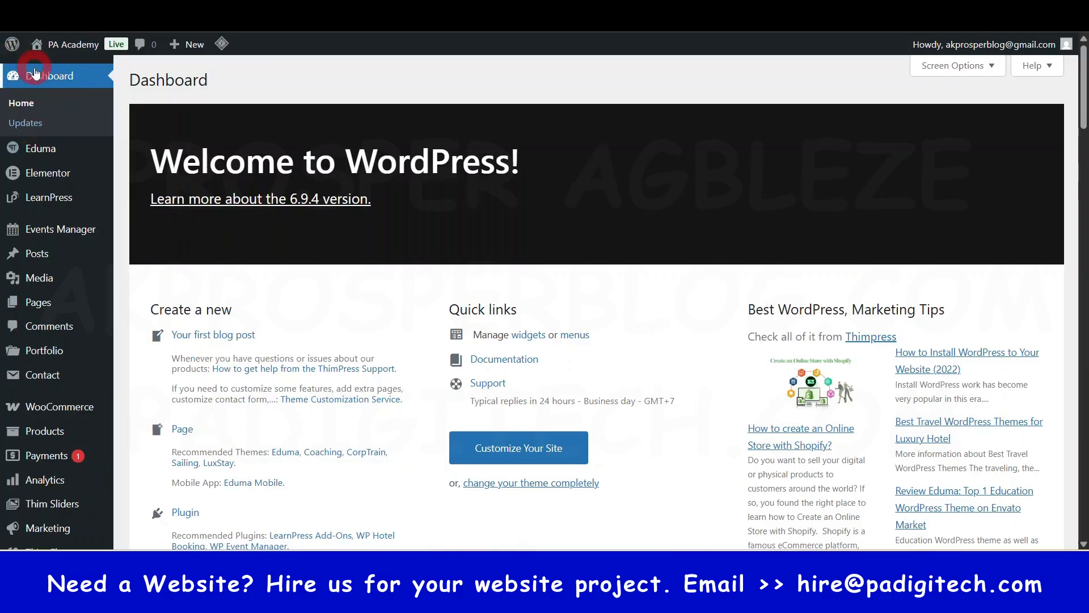
- Open the LearnPress payment settings and review the options of the WooCommerce Payment method
mouse_move(51, 202)
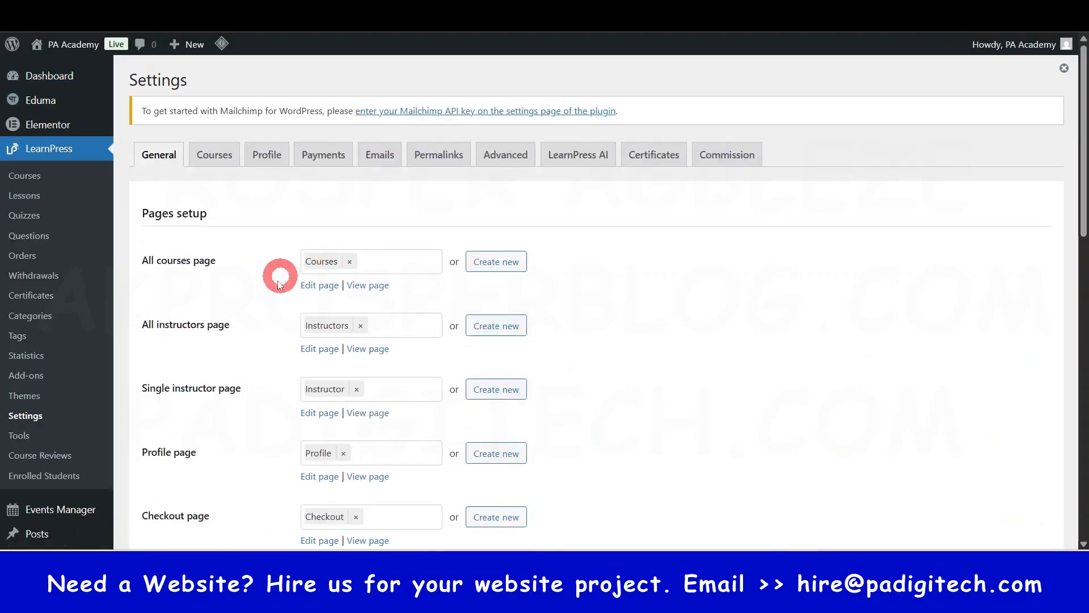
left_click(327, 163)
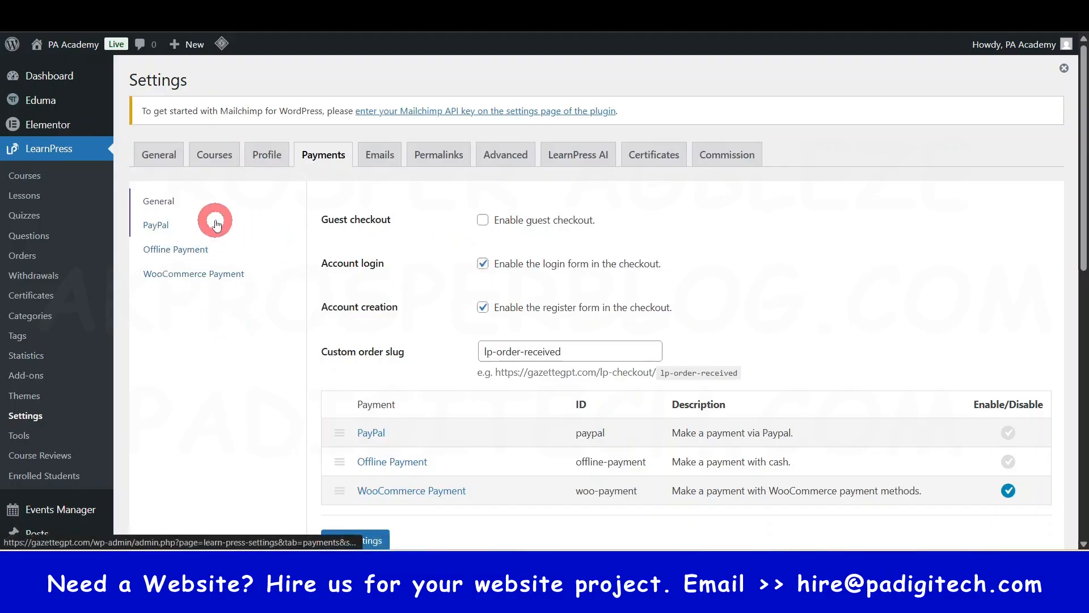
left_click(182, 277)
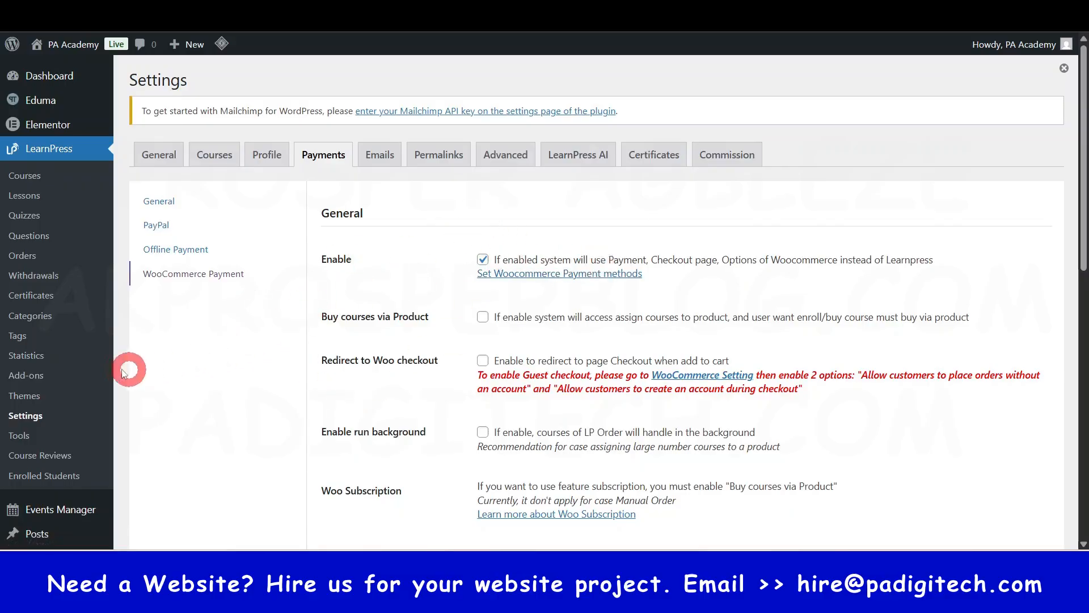
scroll(63, 308, "down", 1)
scroll(63, 308, "down", 6)
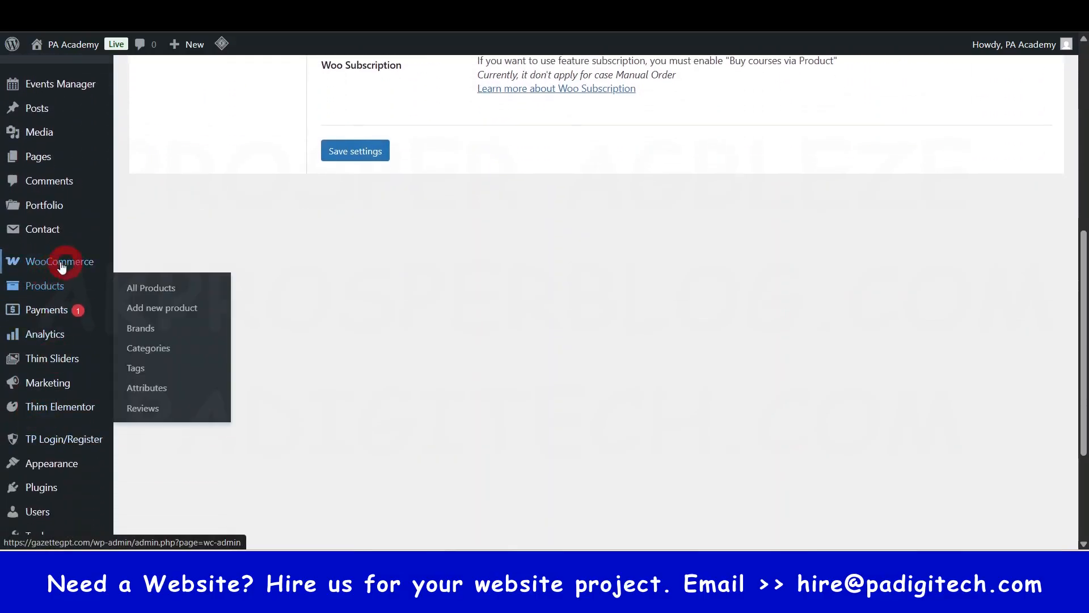
- Open the WooCommerce payment settings and review the available payment providers and business location
mouse_move(50, 265)
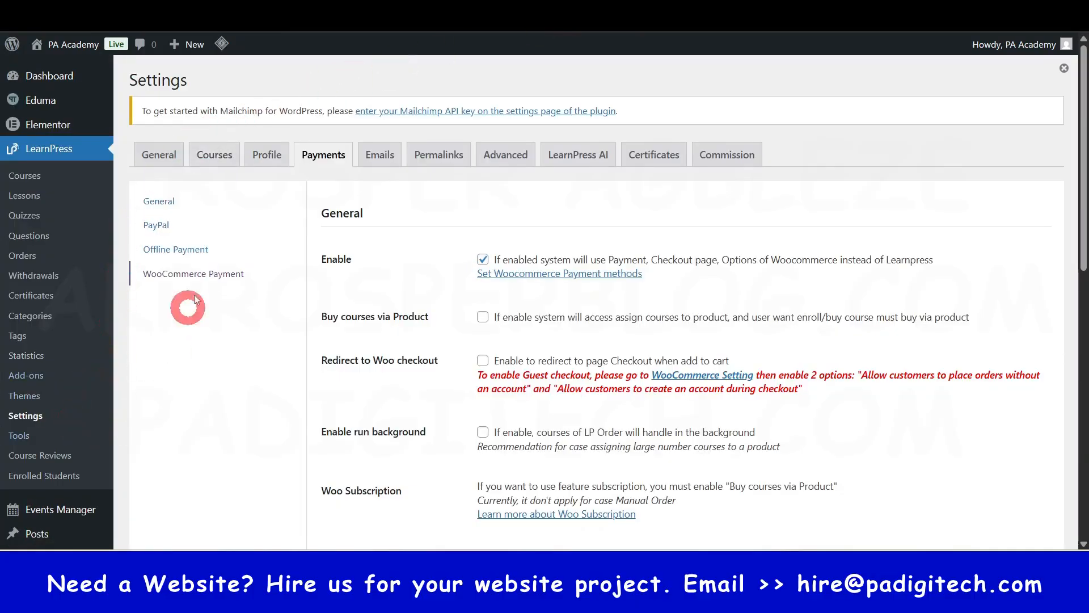
scroll(262, 304, "down", 3)
scroll(418, 250, "up", 3)
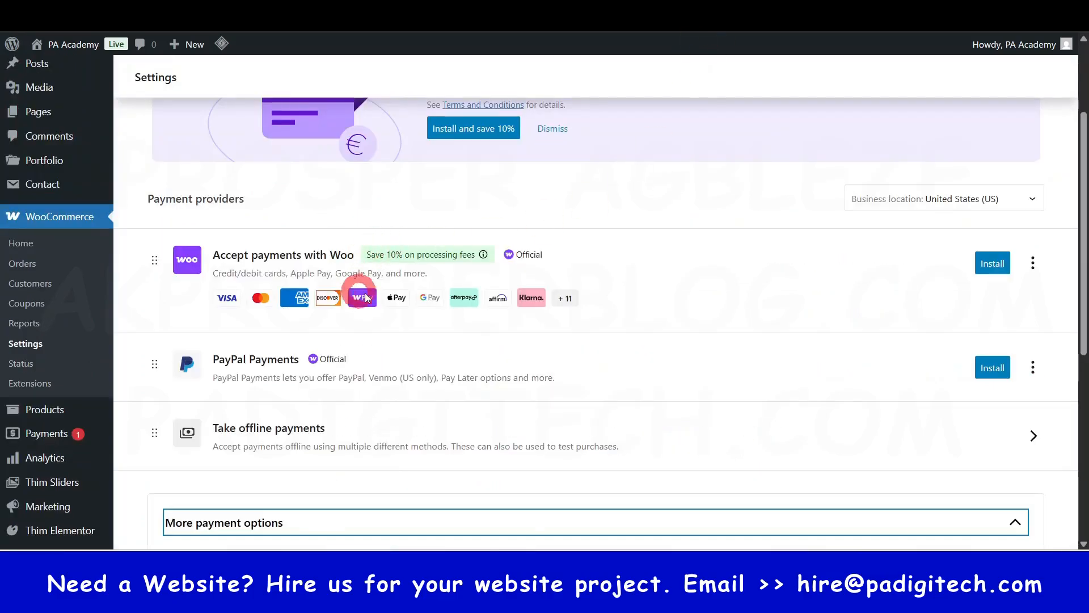
scroll(365, 297, "up", 3)
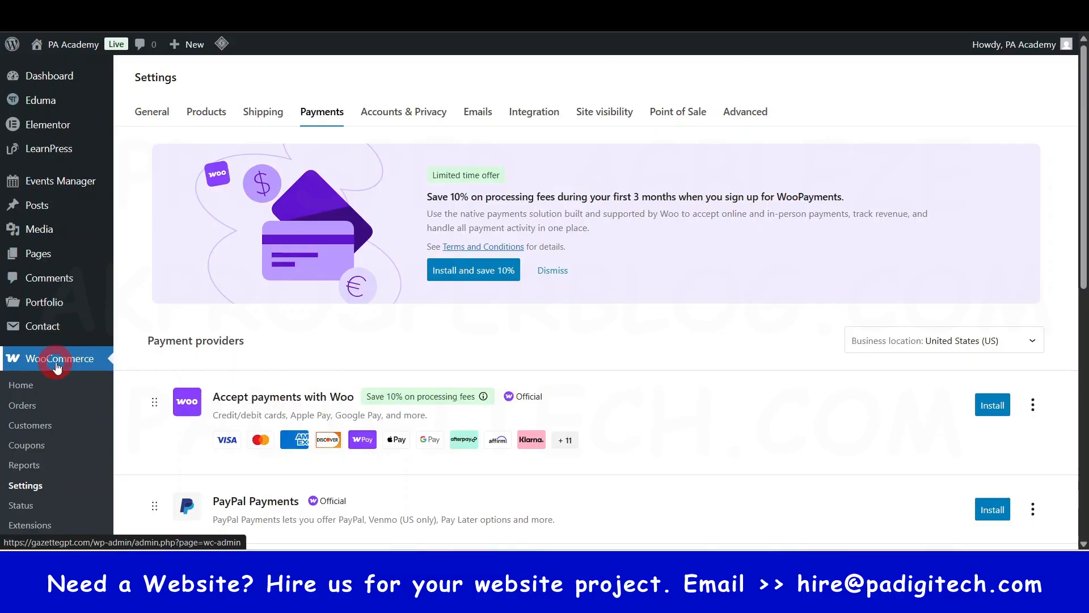
left_click(321, 112)
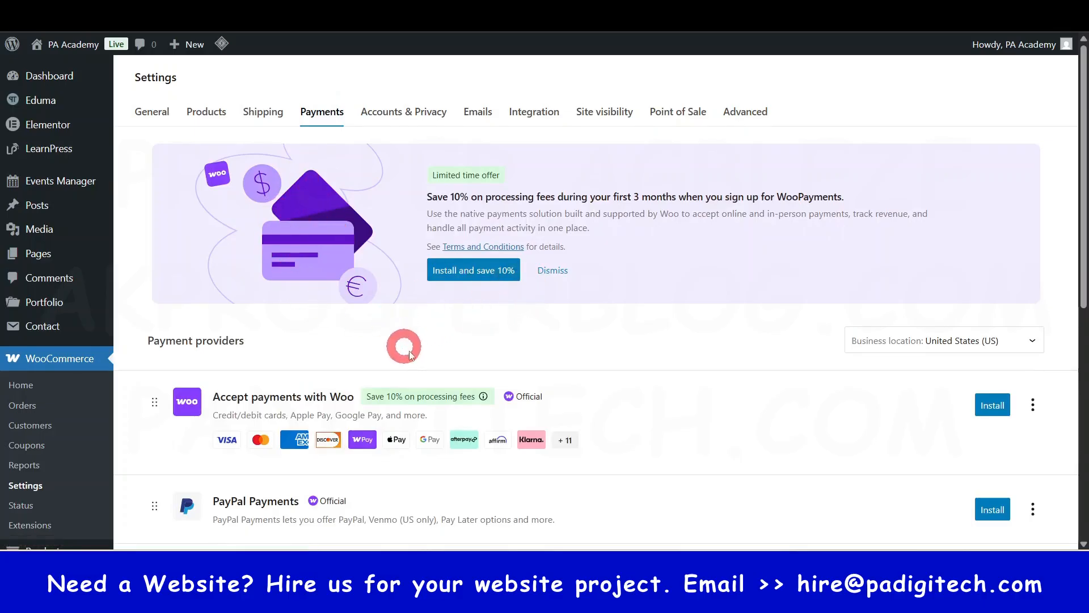
scroll(420, 340, "down", 3)
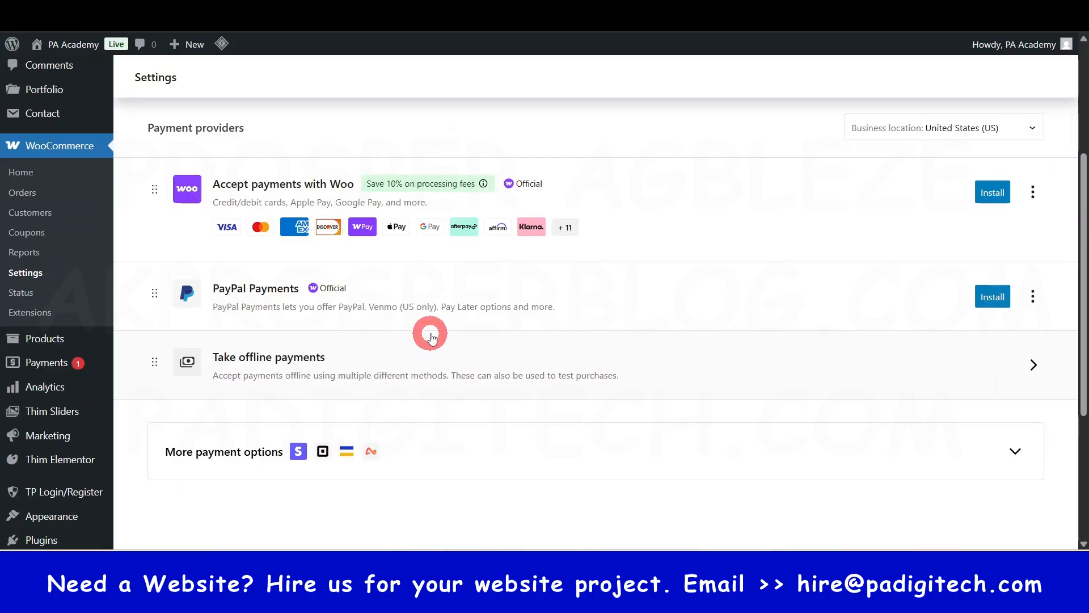
scroll(431, 337, "up", 2)
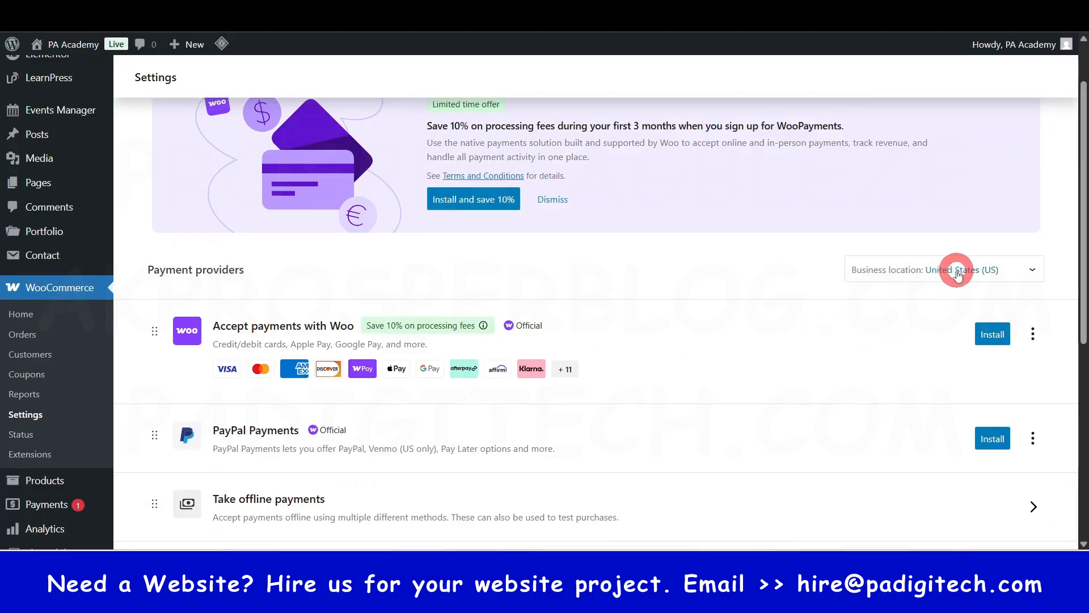
scroll(591, 355, "up", 2)
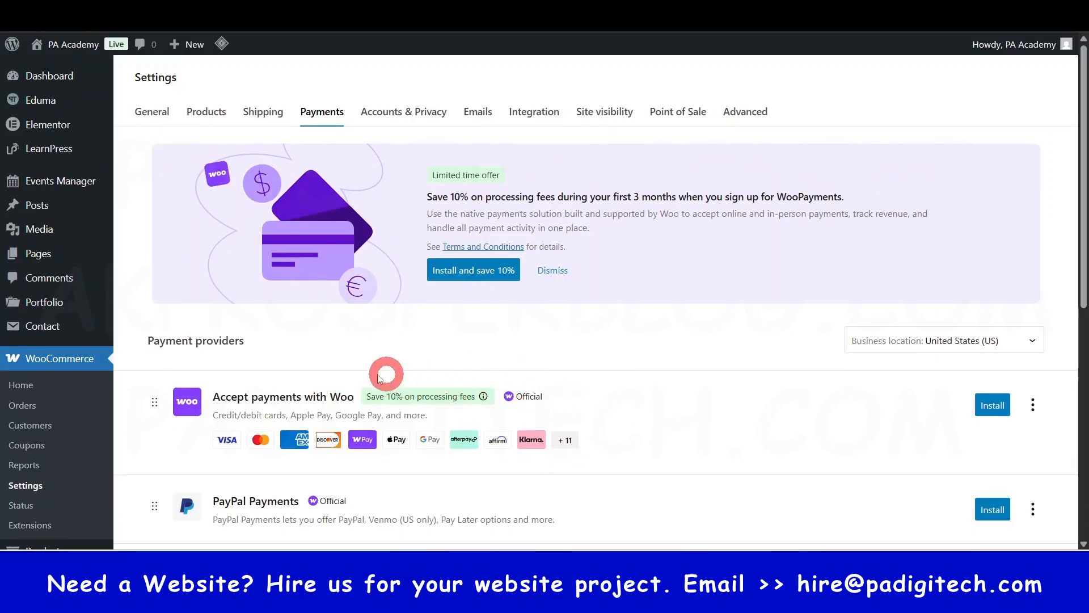
- Review the general WooCommerce settings for store address, selling and shipping locations, taxes, coupons and currency
left_click(153, 113)
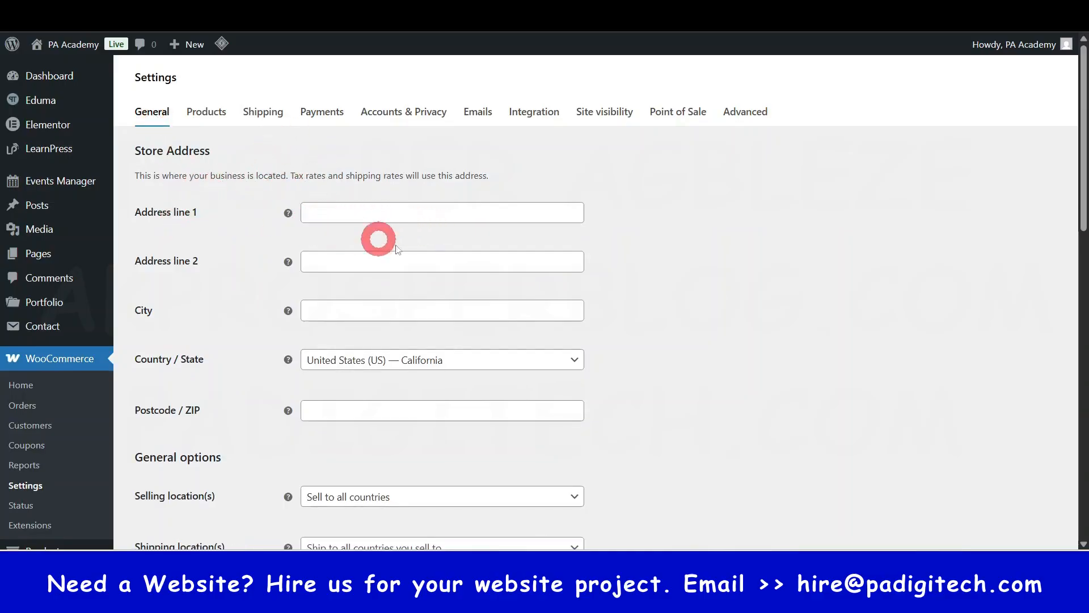
scroll(420, 361, "down", 1)
scroll(430, 363, "down", 5)
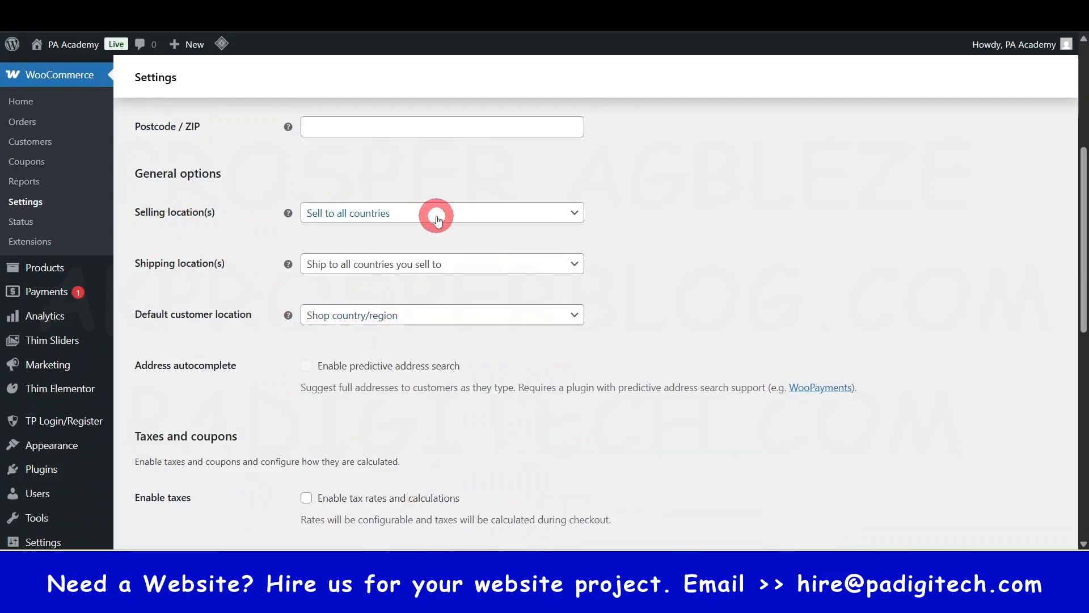
scroll(292, 363, "down", 4)
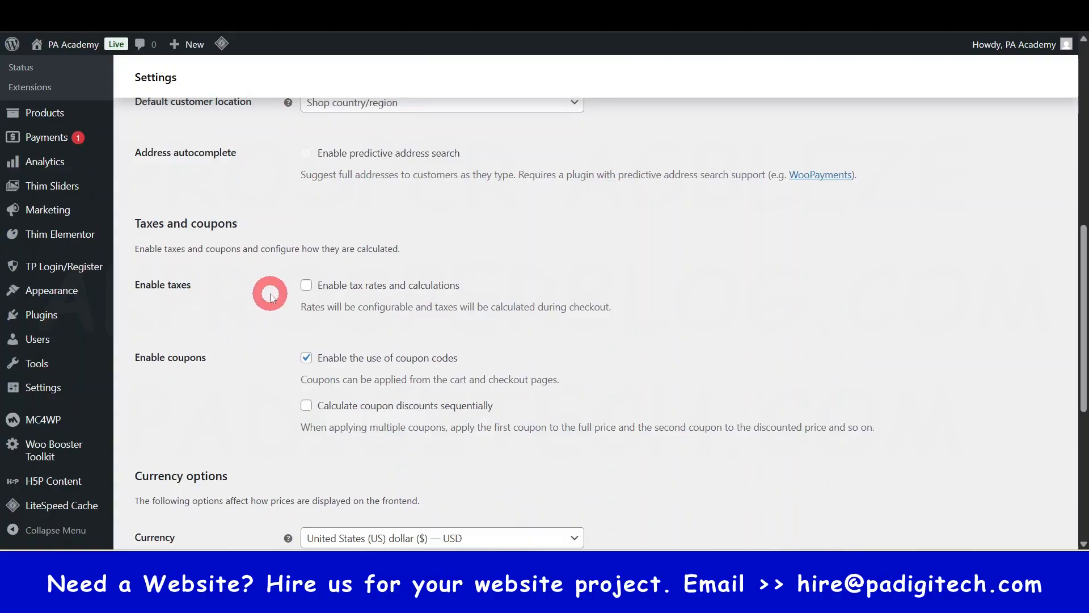
scroll(272, 355, "down", 6)
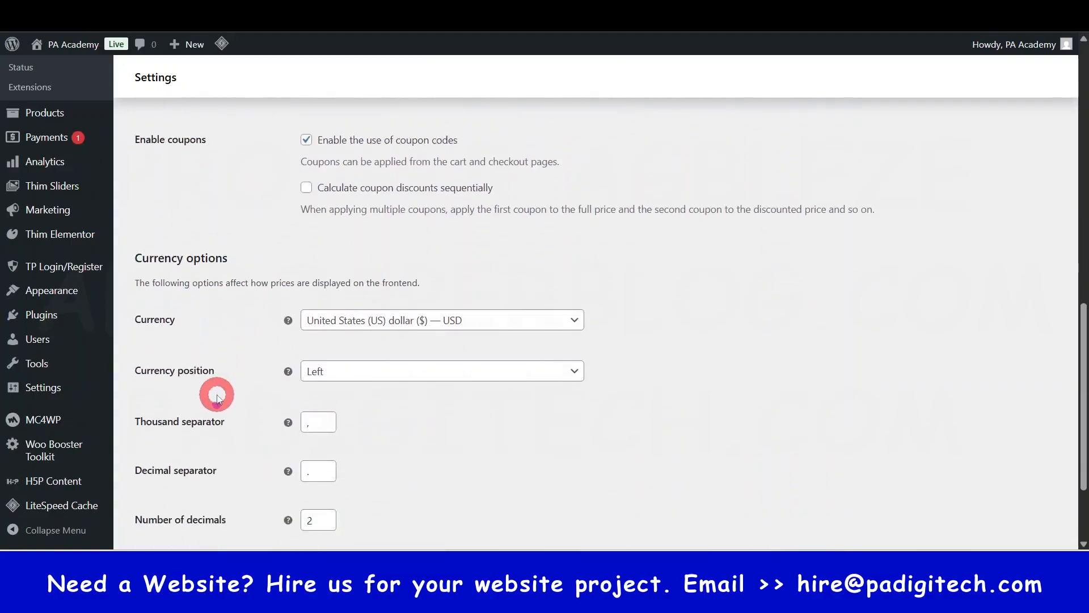
scroll(380, 353, "up", 10)
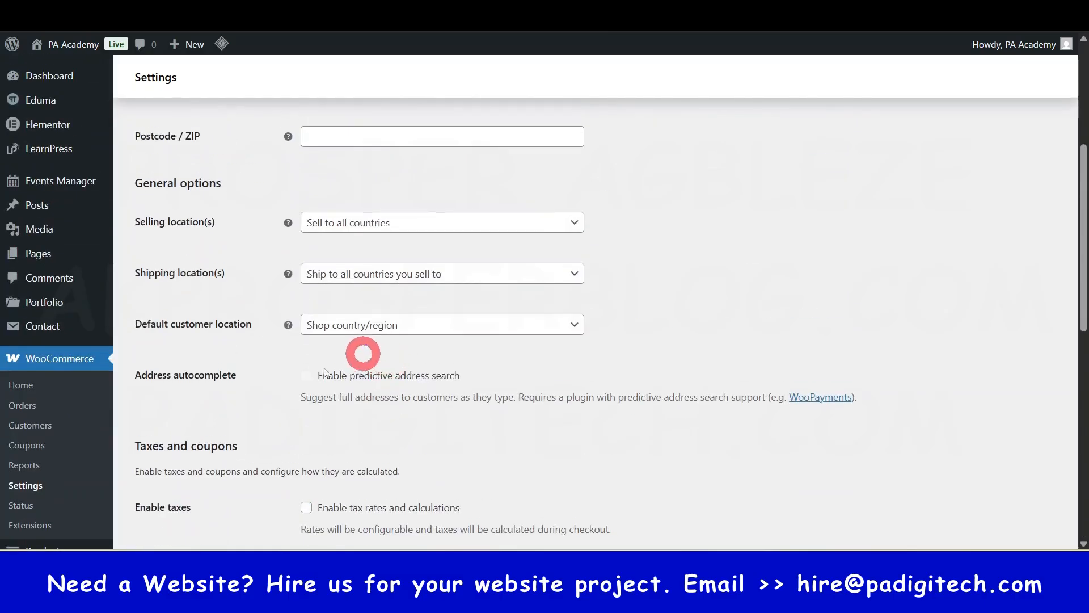
scroll(329, 397, "up", 5)
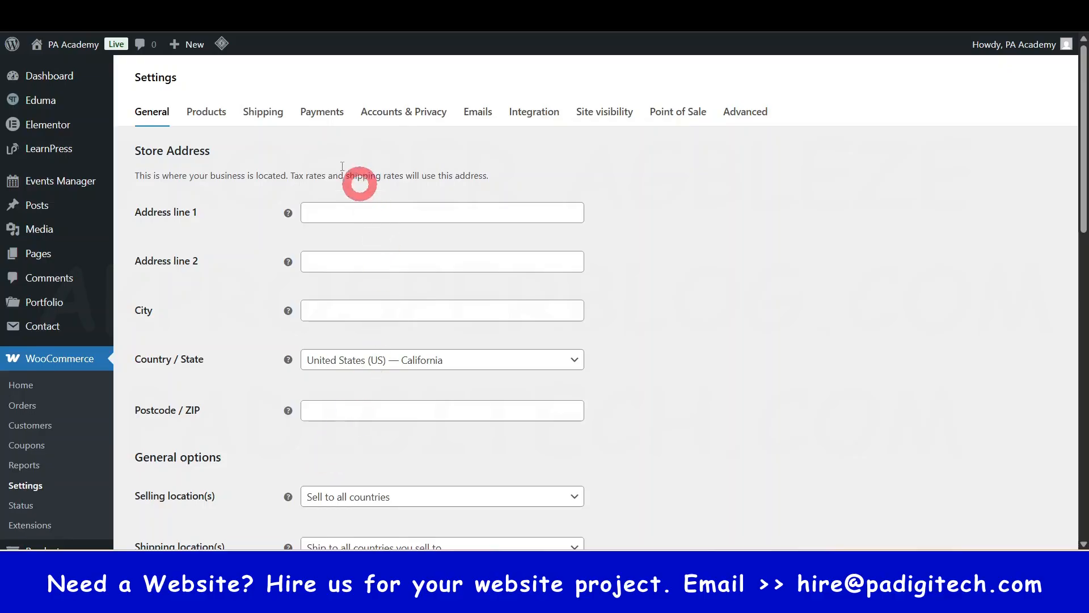
- Return to the WooCommerce payment providers and open the Add Plugins page in a new browser tab
left_click(322, 112)
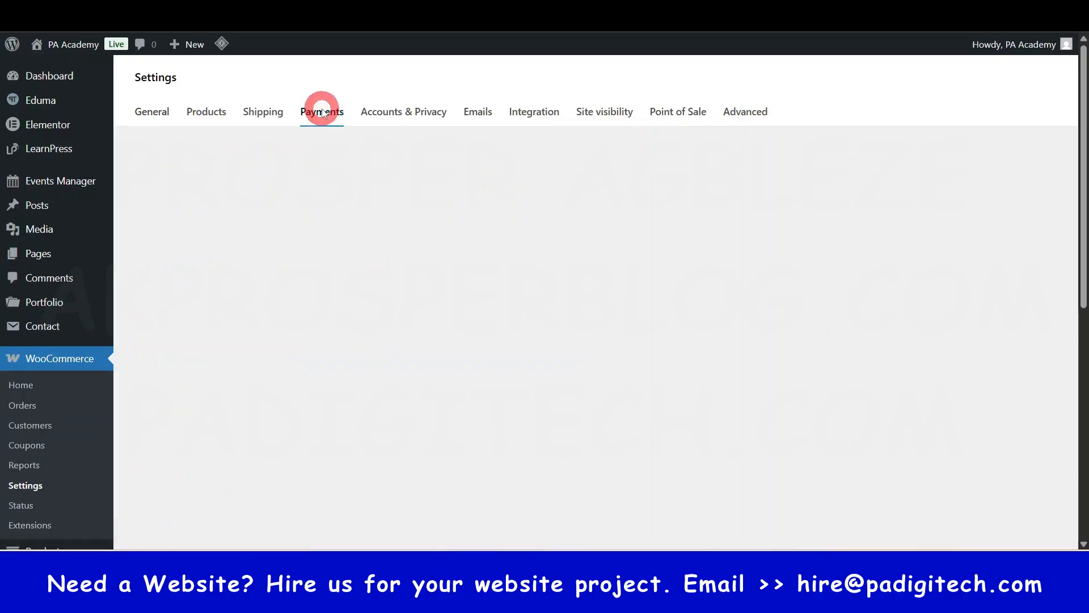
scroll(427, 221, "down", 5)
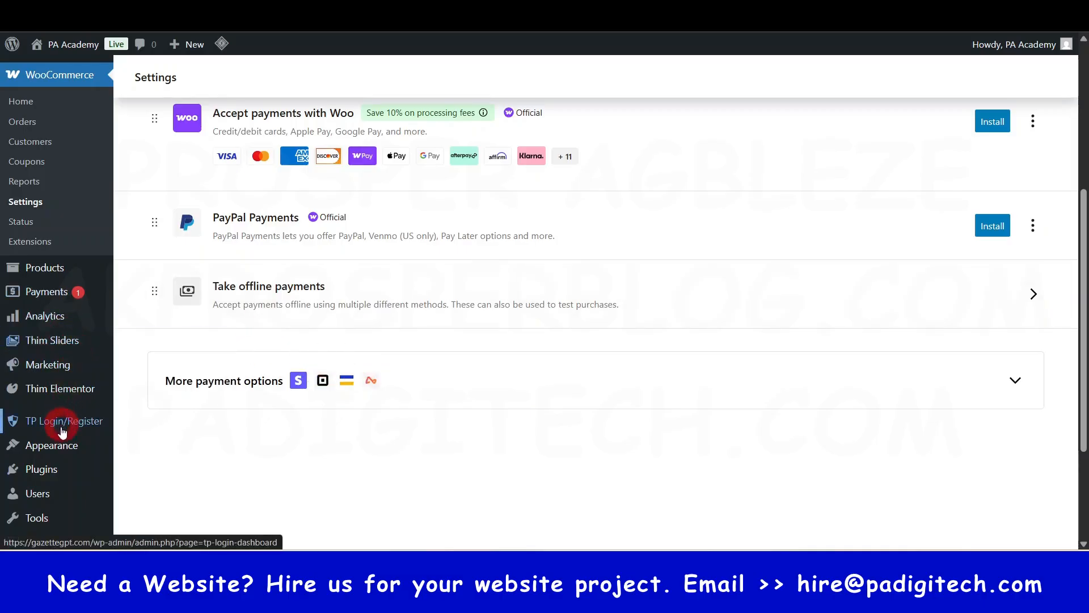
scroll(62, 430, "down", 1)
mouse_move(39, 404)
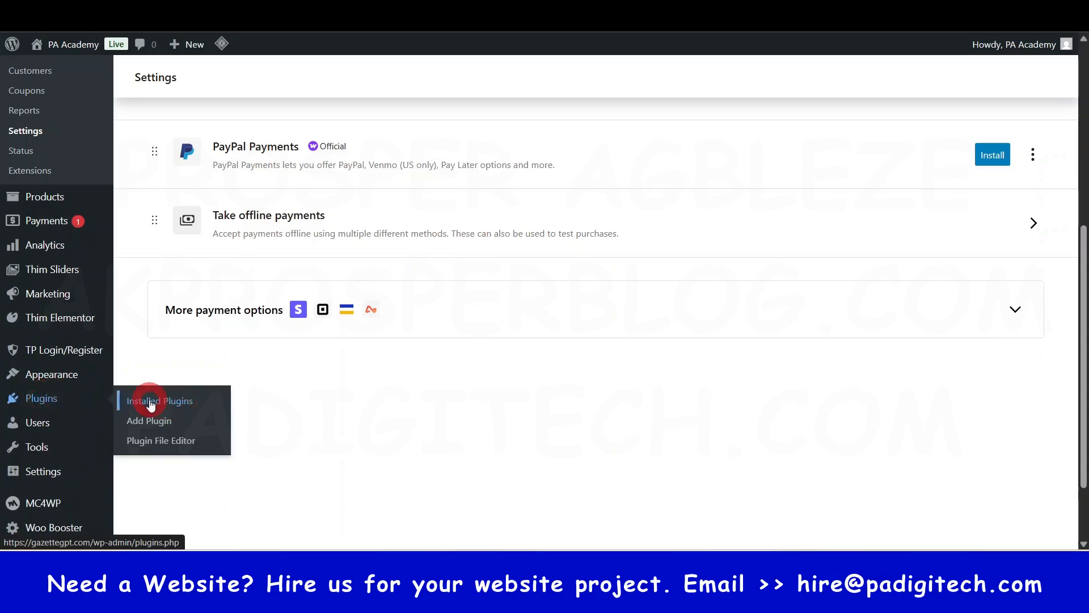
right_click(147, 423)
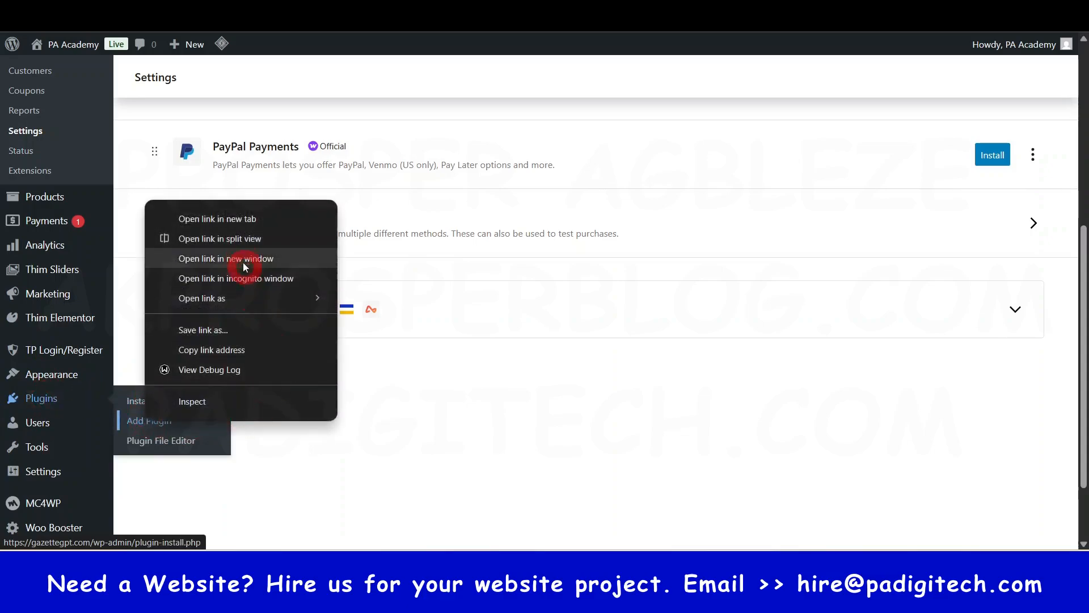
left_click(240, 218)
key("ctrl+Tab")
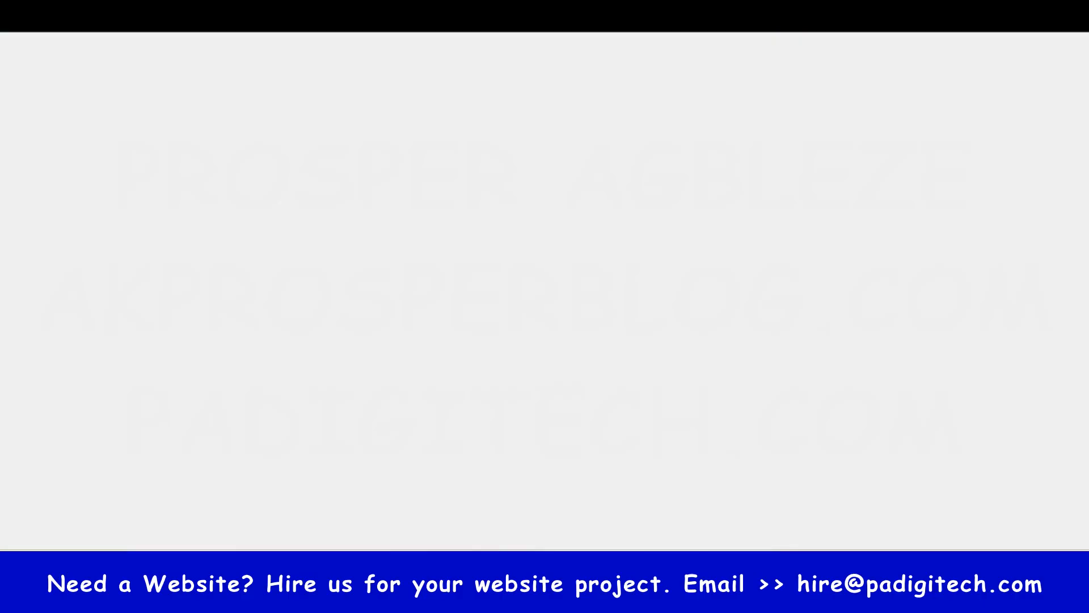
- Search the plugin directory for "stripe" and install Payment Plugins for Stripe WooCommerce
left_click(883, 149)
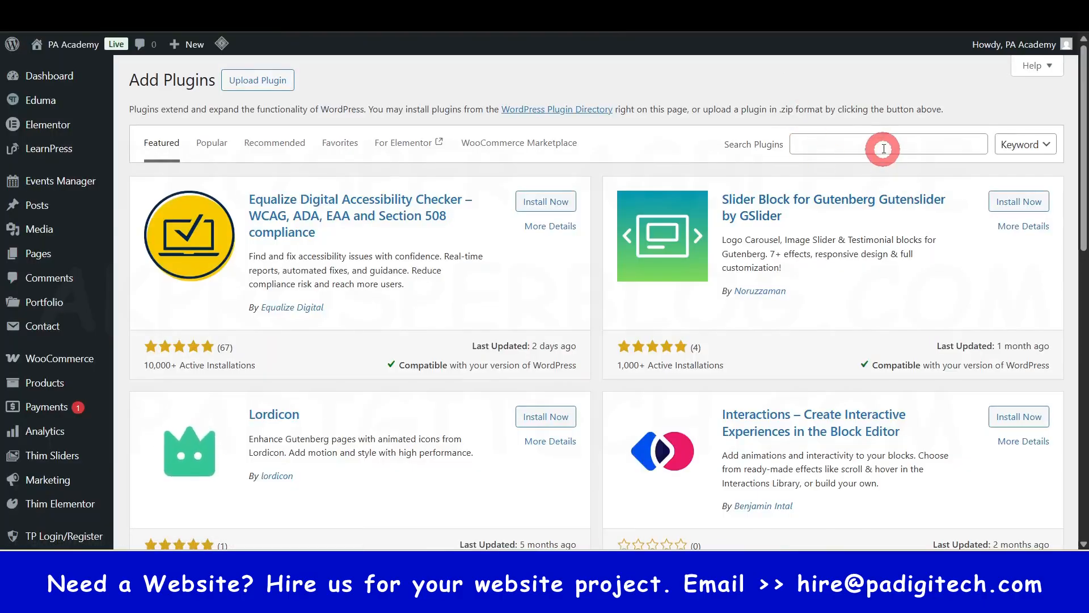
type("stripe")
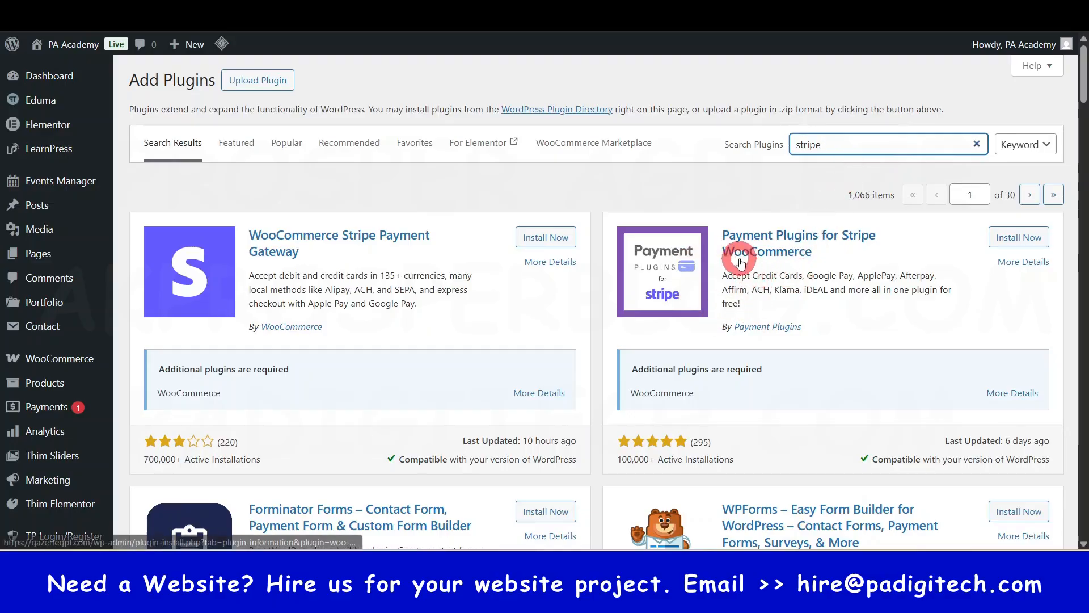
left_click(865, 243)
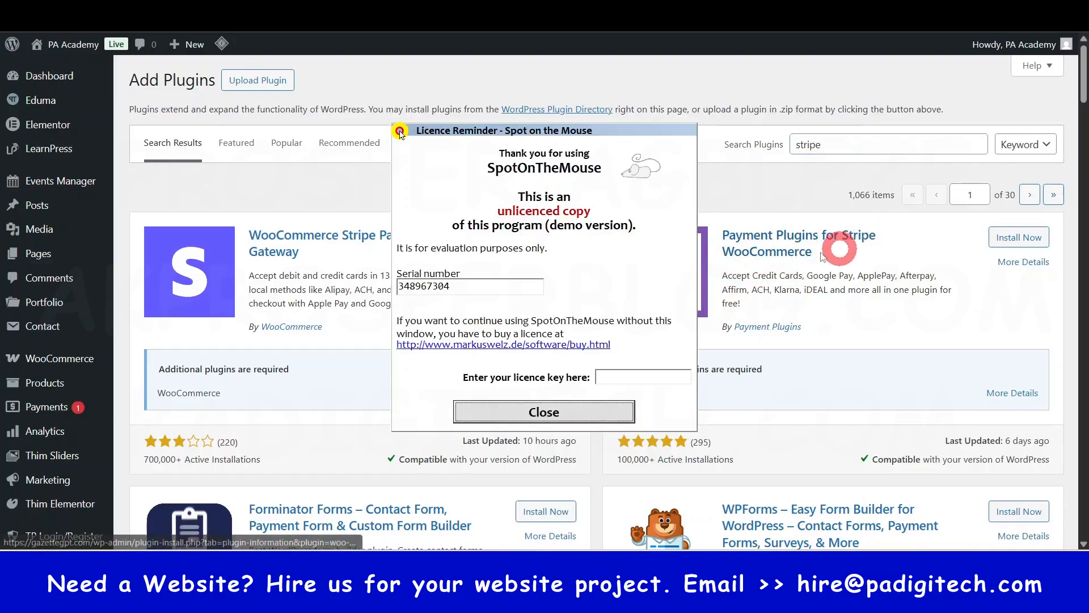
left_click(585, 407)
left_click(1045, 233)
- Activate Payment Plugins for Stripe WooCommerce from the list of installed plugins
scroll(40, 324, "down", 5)
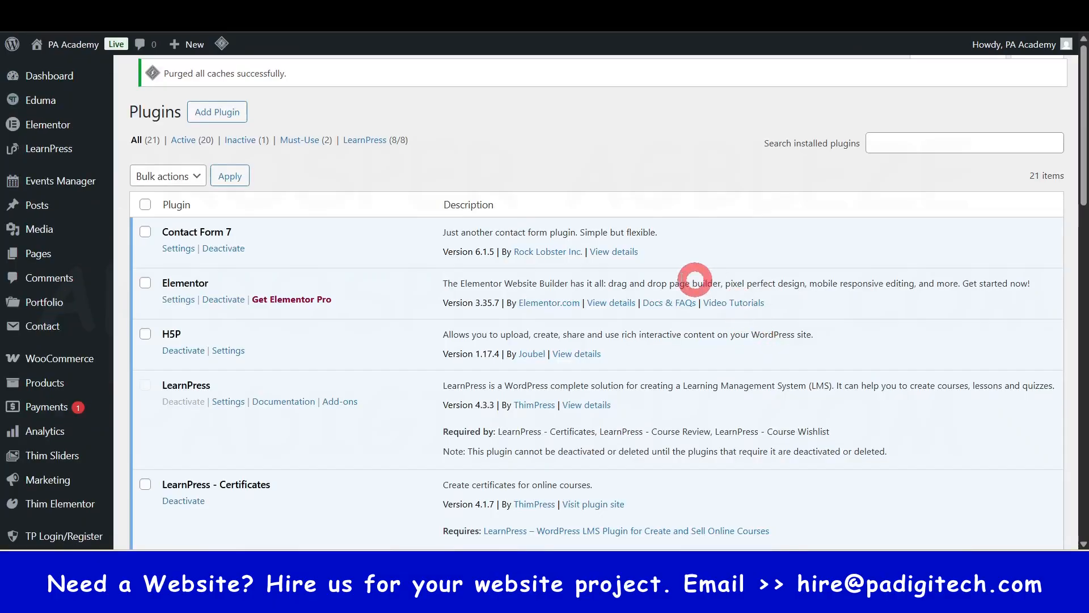
scroll(389, 306, "down", 10)
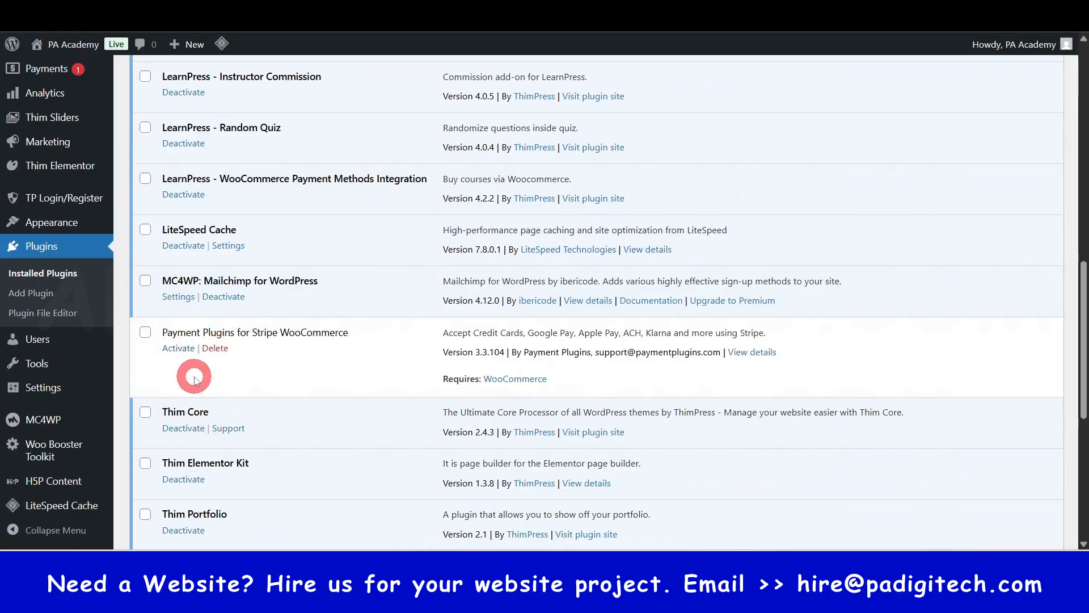
left_click(180, 348)
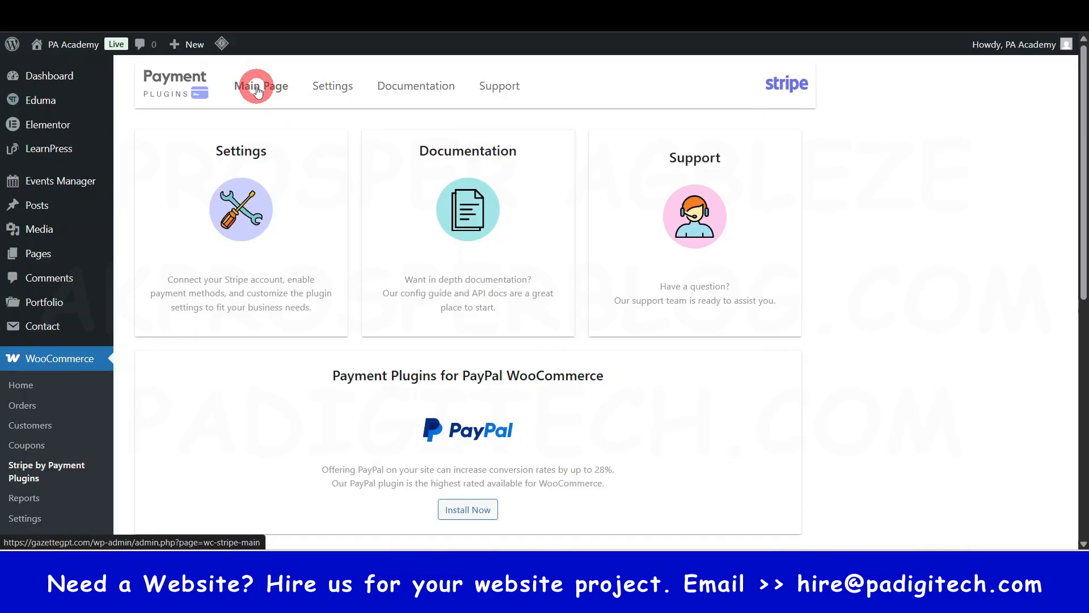
- Open the Stripe plugin's settings and review the API settings for mode, account connection and keys
left_click(333, 95)
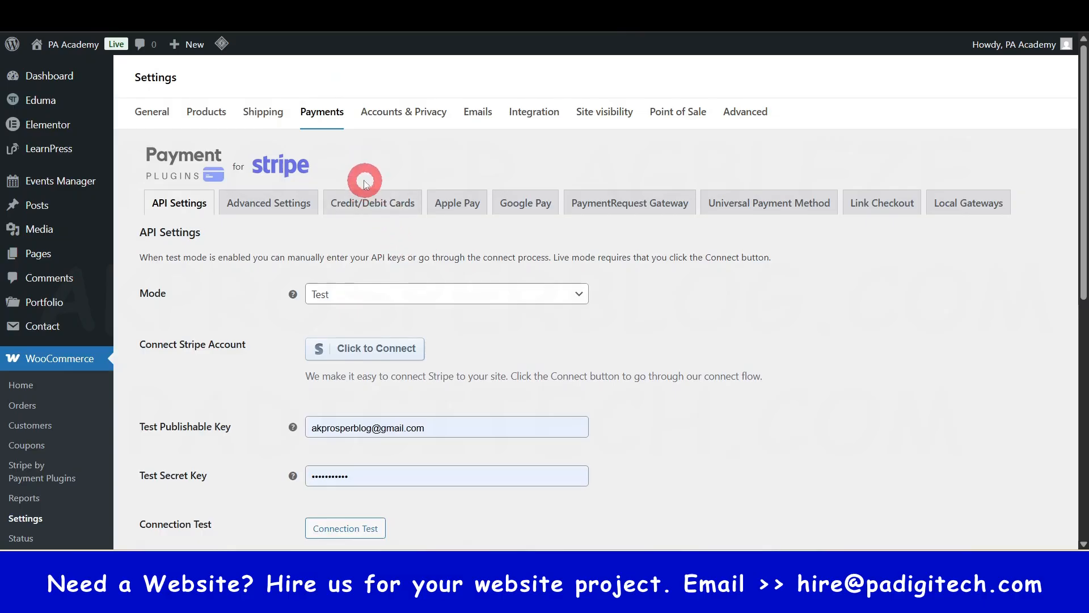
scroll(379, 257, "down", 1)
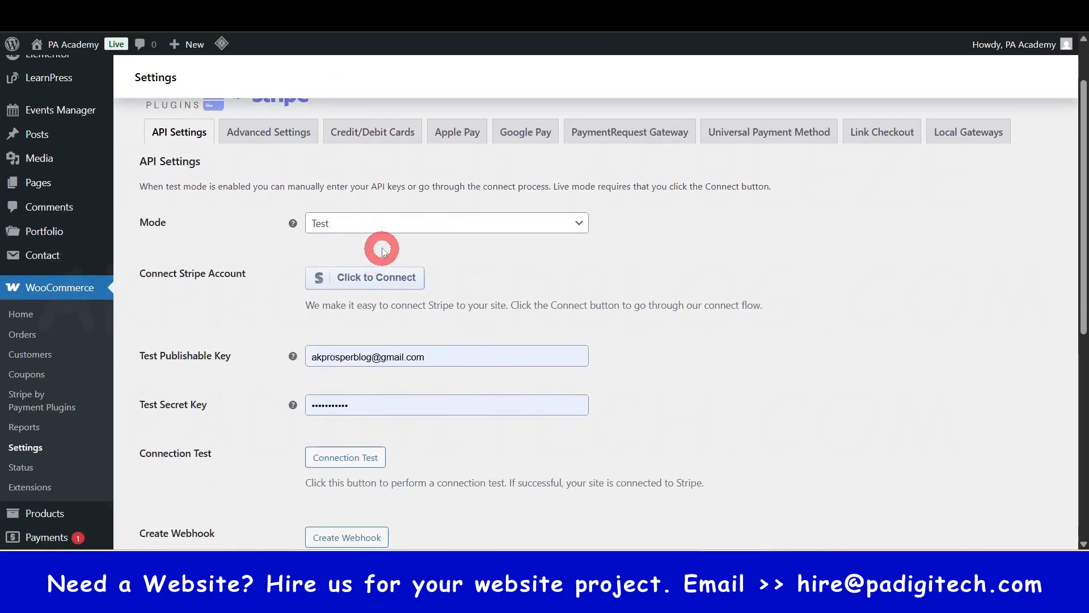
scroll(383, 252, "up", 1)
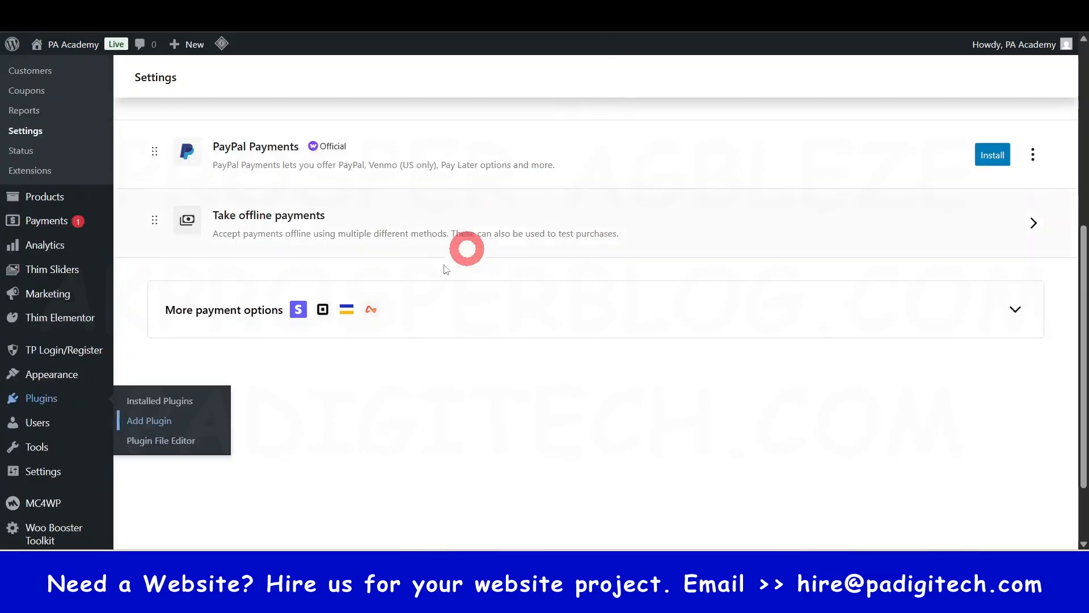
- Return to the WooCommerce payment providers and review the Stripe payment methods added by the plugin
scroll(287, 249, "up", 6)
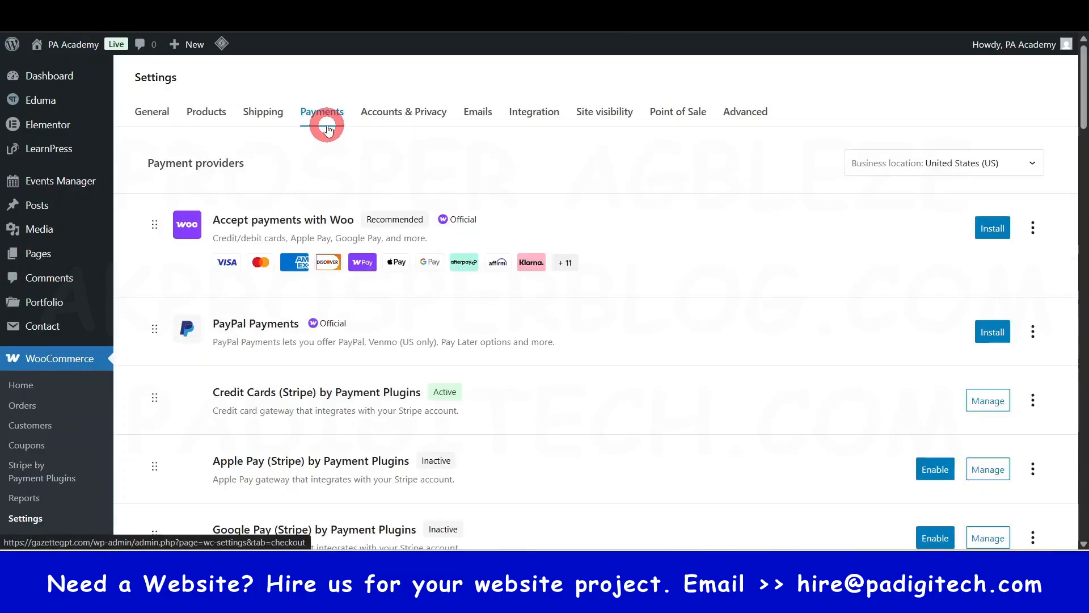
scroll(364, 304, "down", 4)
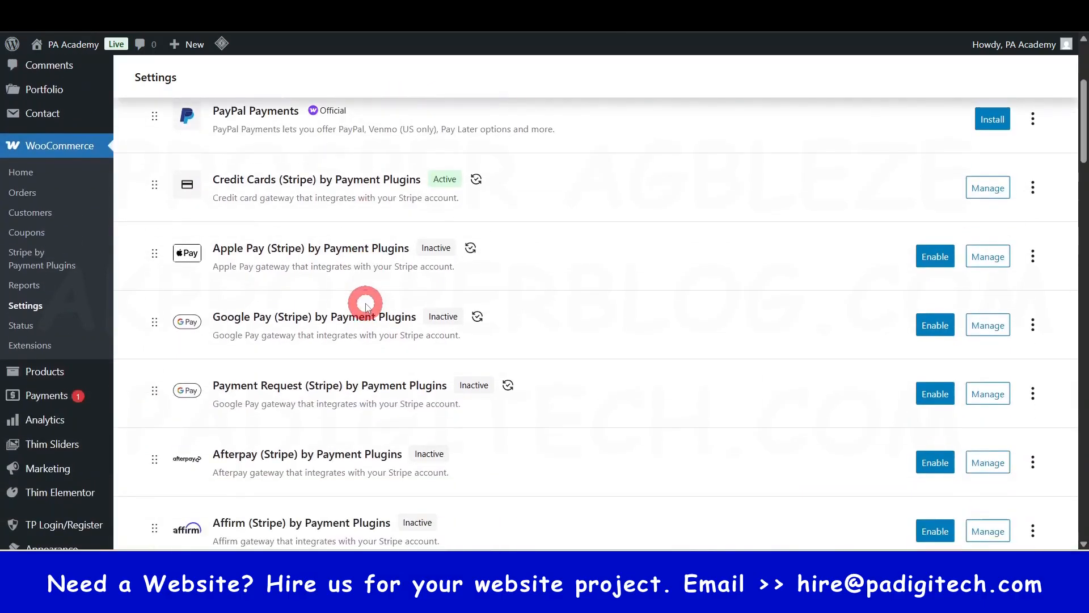
scroll(365, 301, "up", 4)
scroll(357, 293, "down", 3)
scroll(363, 309, "up", 3)
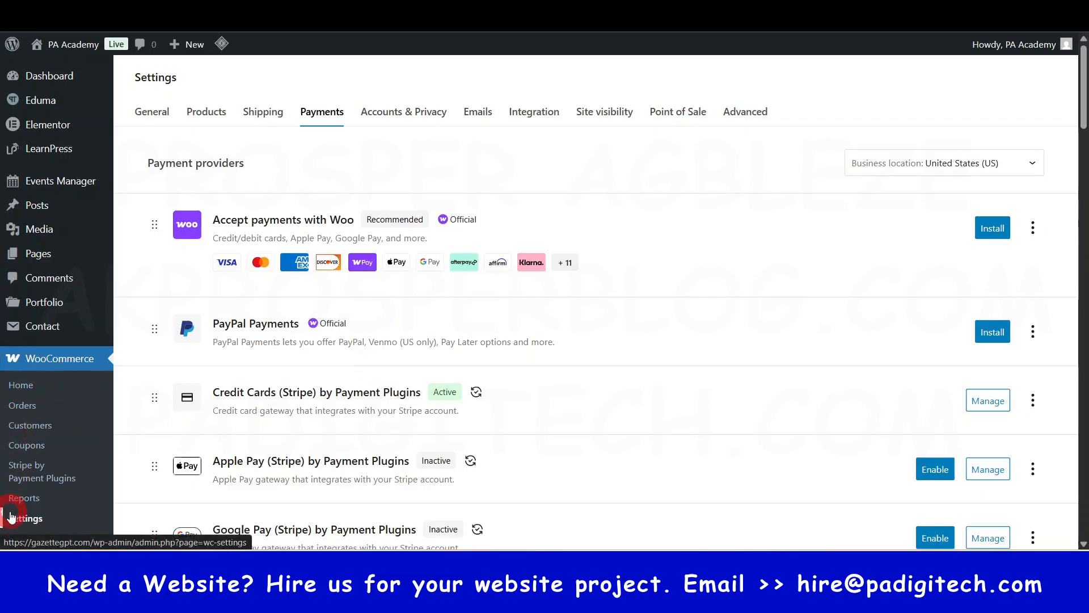
left_click(320, 117)
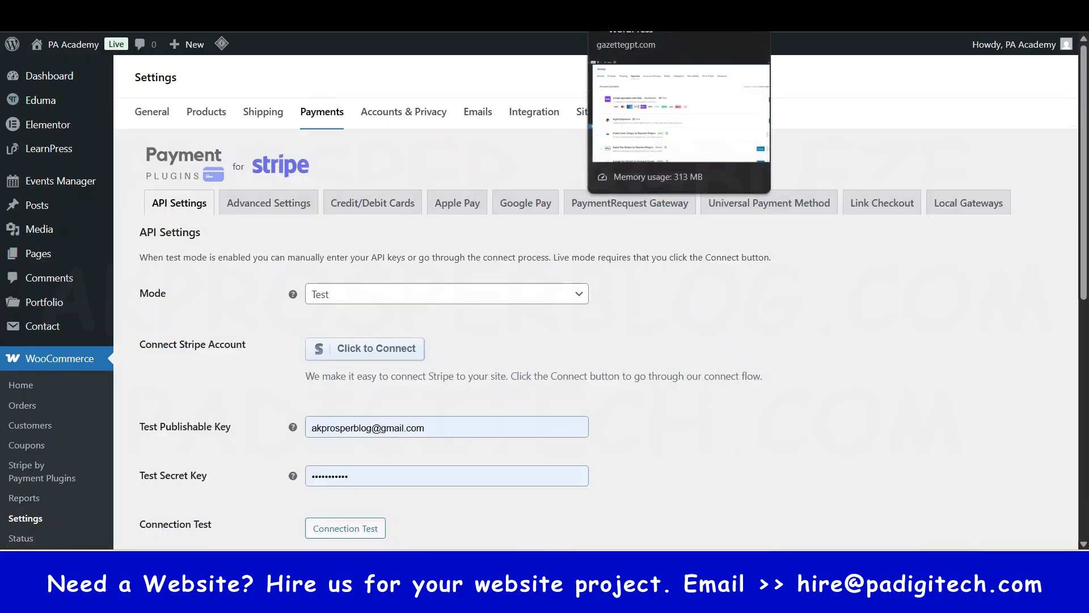
- Examine the full list of WooCommerce payment providers, from Credit Cards and Apple Pay to the local Stripe gateways
left_click(633, 6)
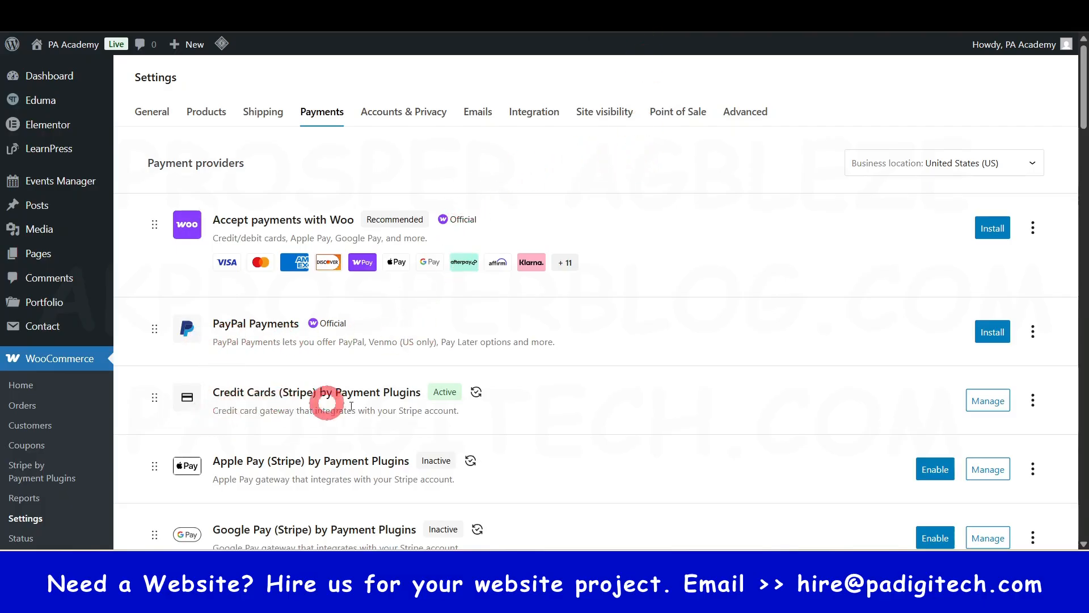
scroll(964, 420, "down", 1)
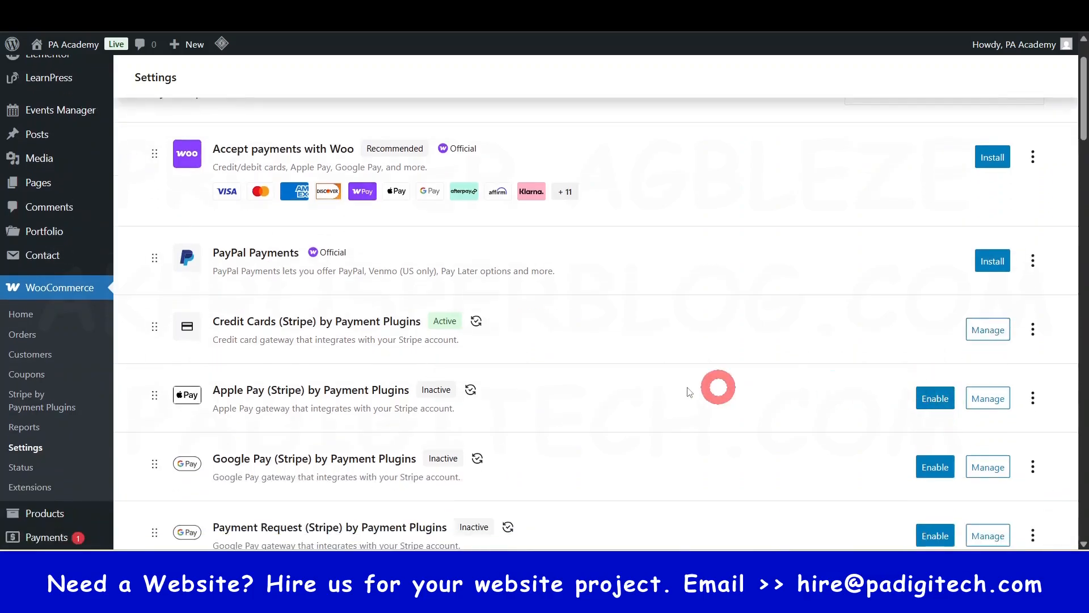
scroll(258, 405, "down", 1)
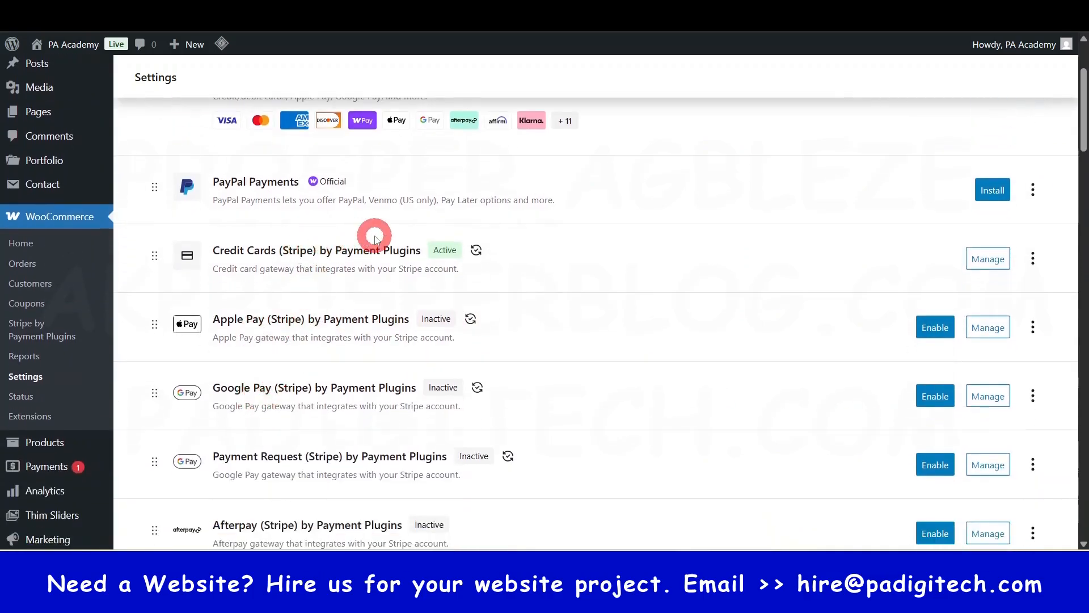
scroll(363, 340, "down", 4)
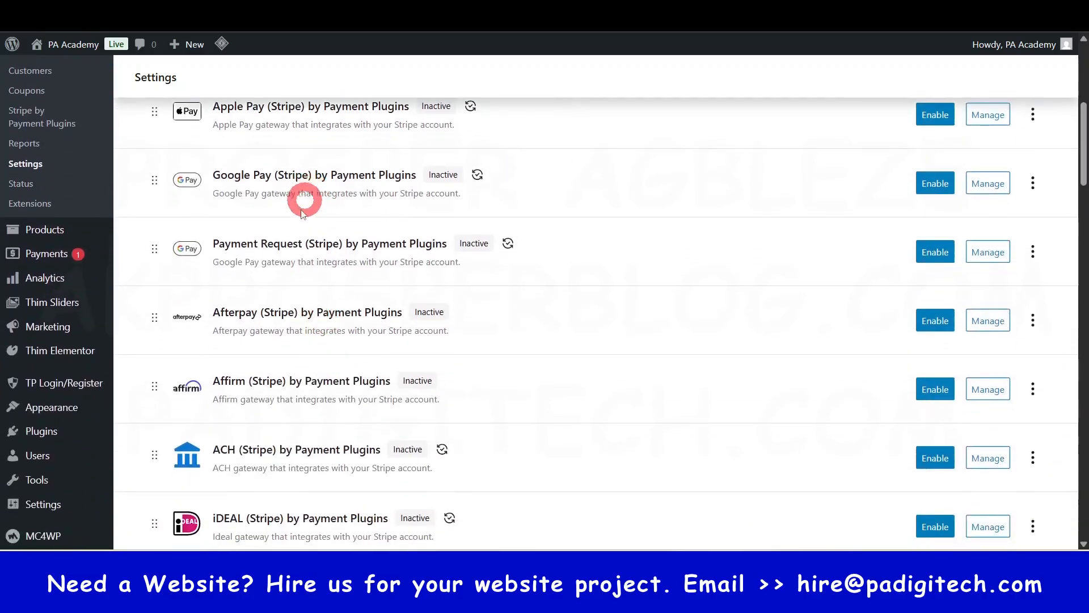
scroll(277, 352, "down", 1)
scroll(278, 385, "down", 9)
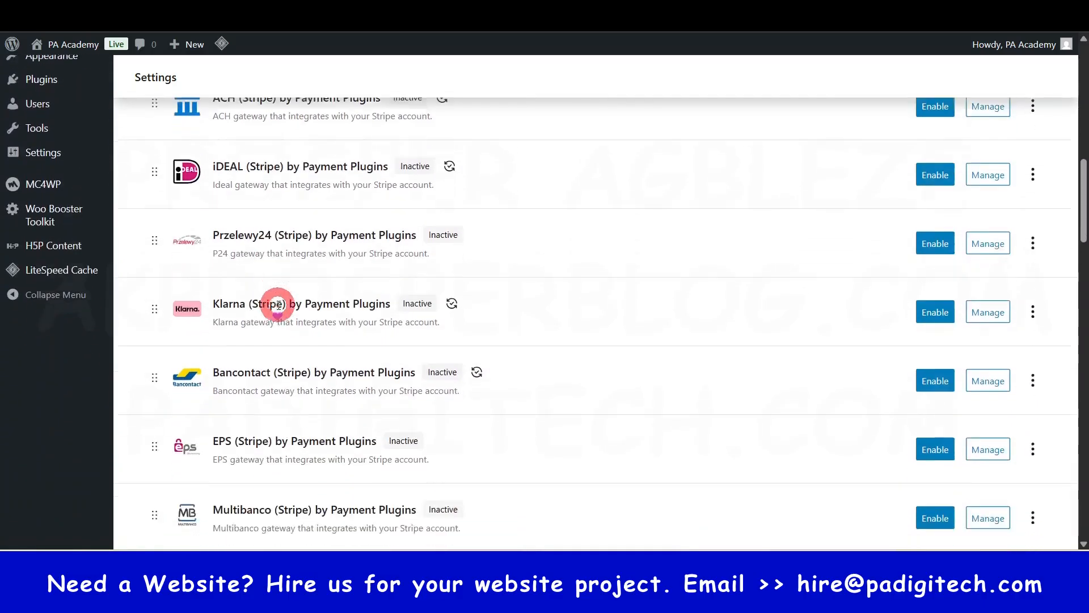
scroll(293, 366, "down", 5)
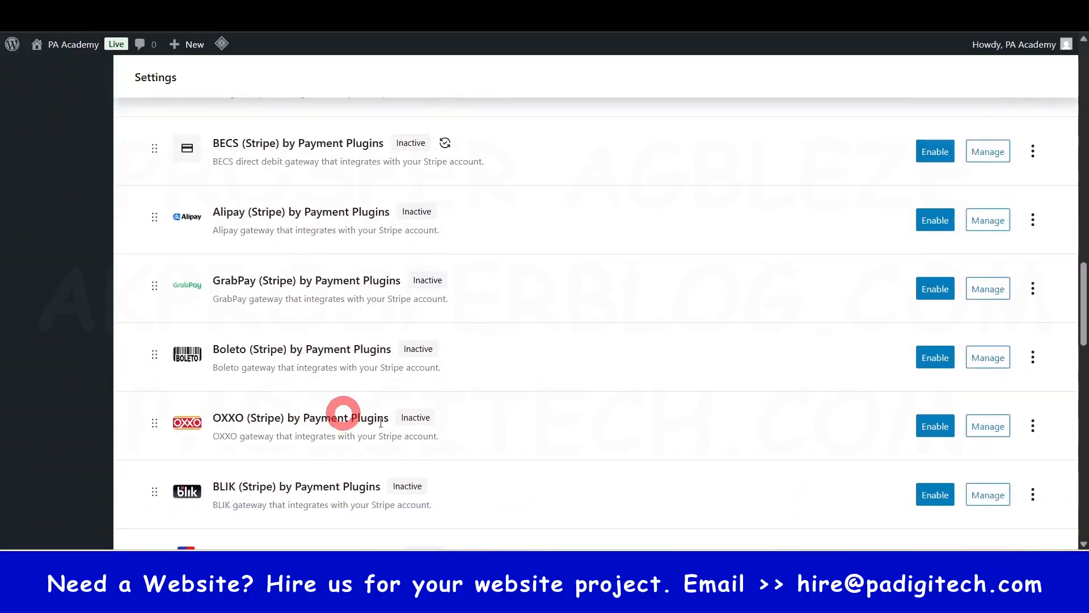
scroll(294, 311, "down", 10)
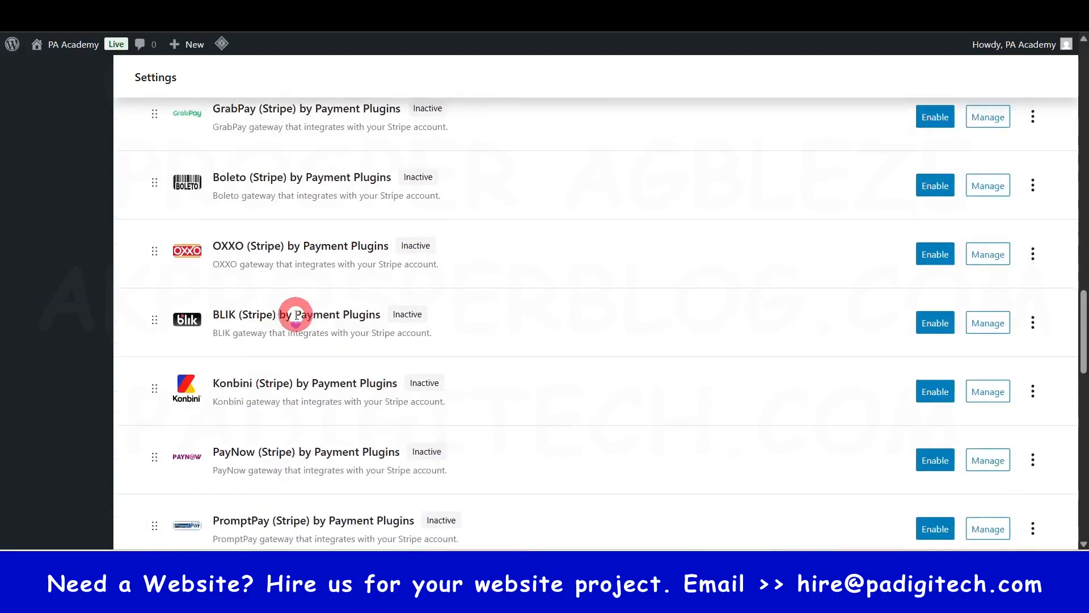
scroll(295, 328, "down", 10)
scroll(297, 331, "up", 17)
scroll(295, 329, "up", 12)
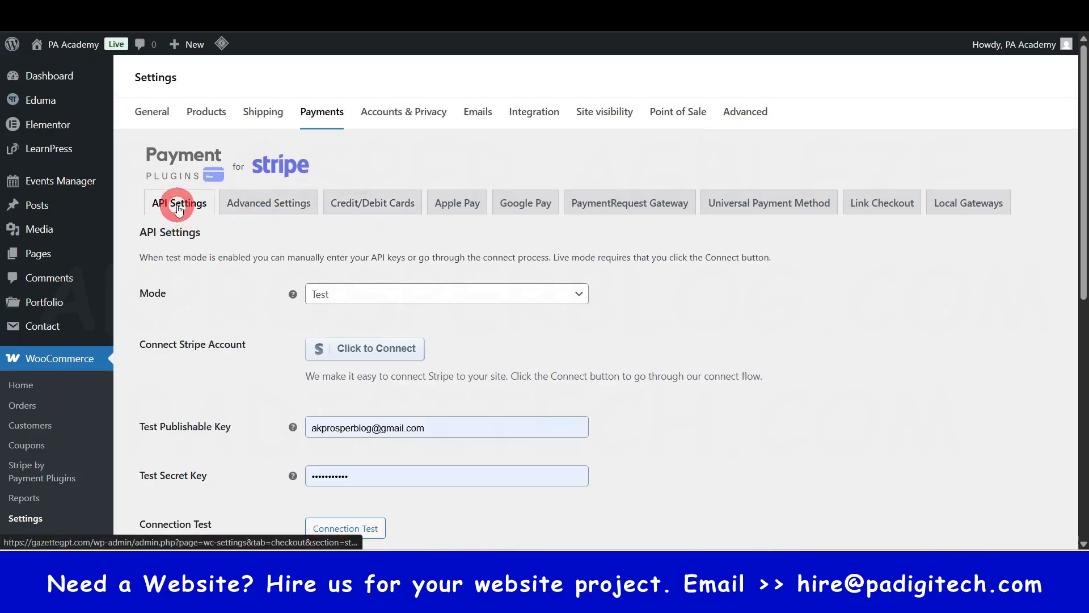
- Set the Stripe plugin's mode to Live and save the API settings
left_click(367, 296)
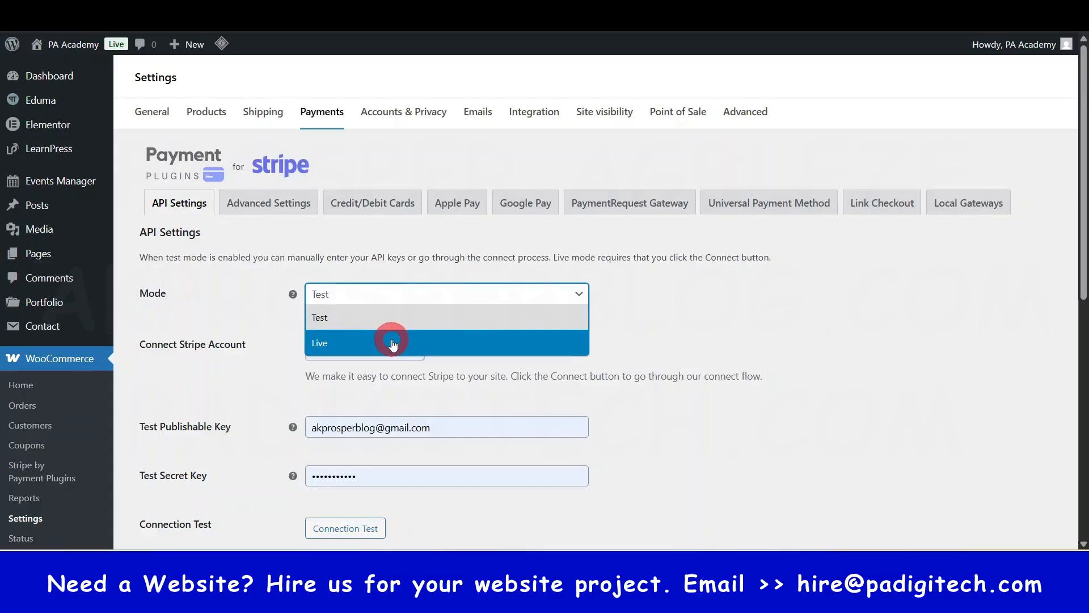
left_click(389, 342)
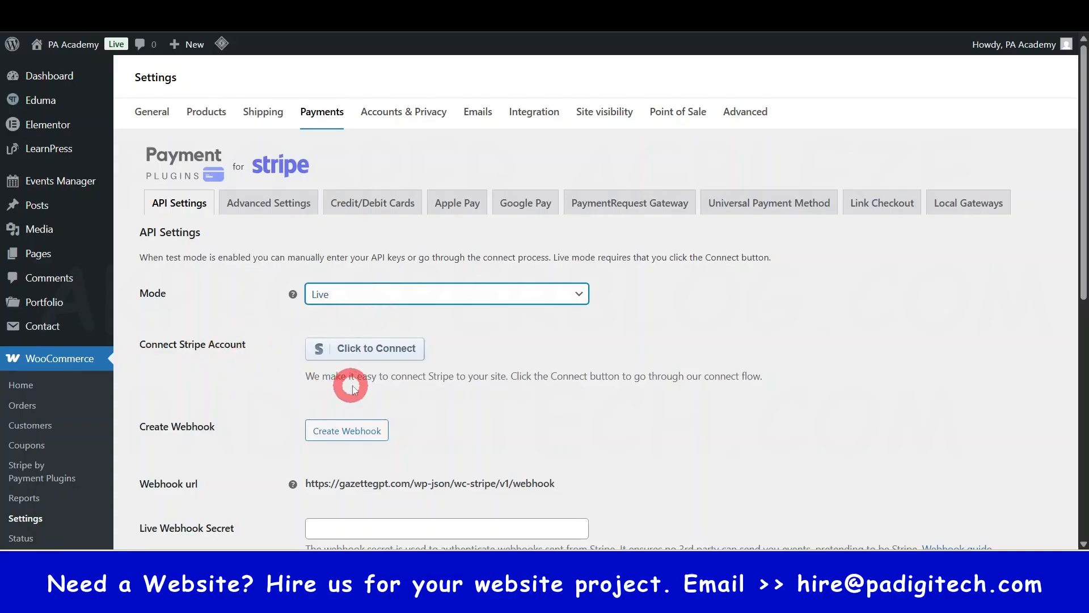
scroll(348, 389, "down", 1)
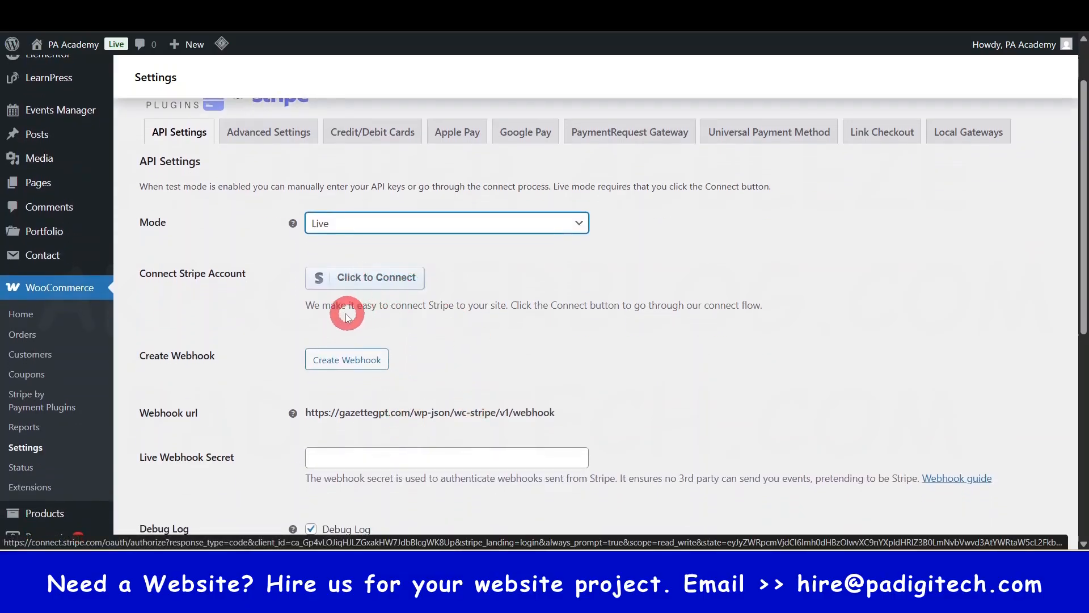
left_click(374, 281)
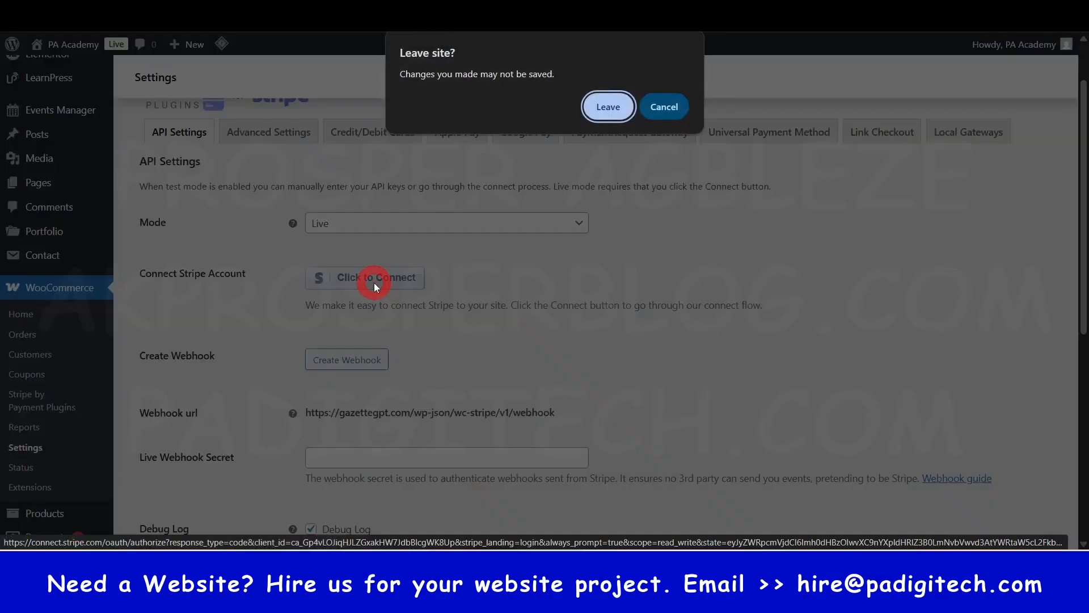
left_click(664, 106)
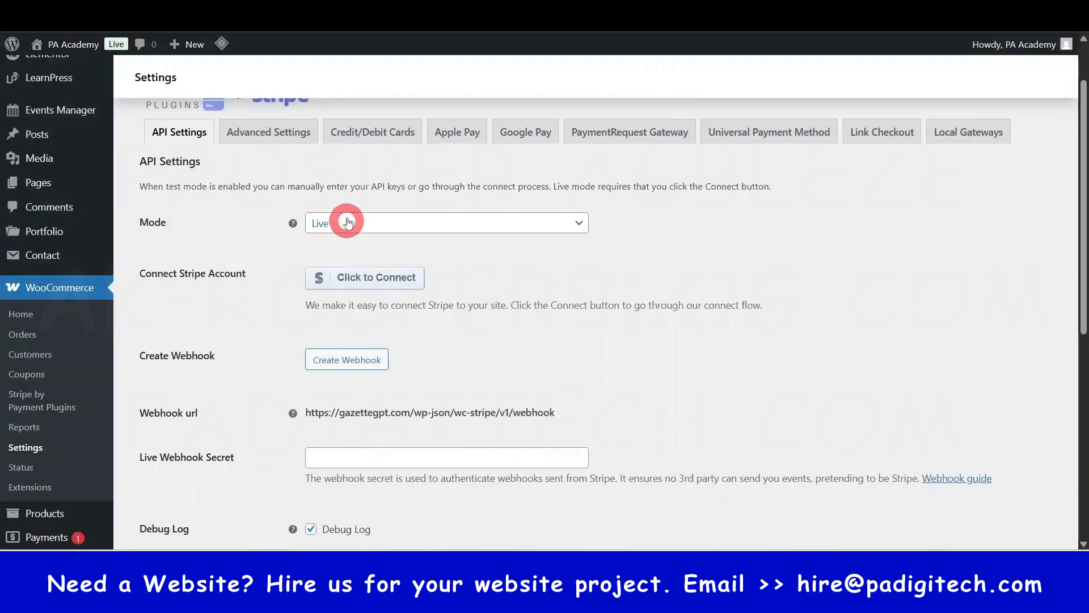
scroll(352, 249, "down", 8)
left_click(167, 178)
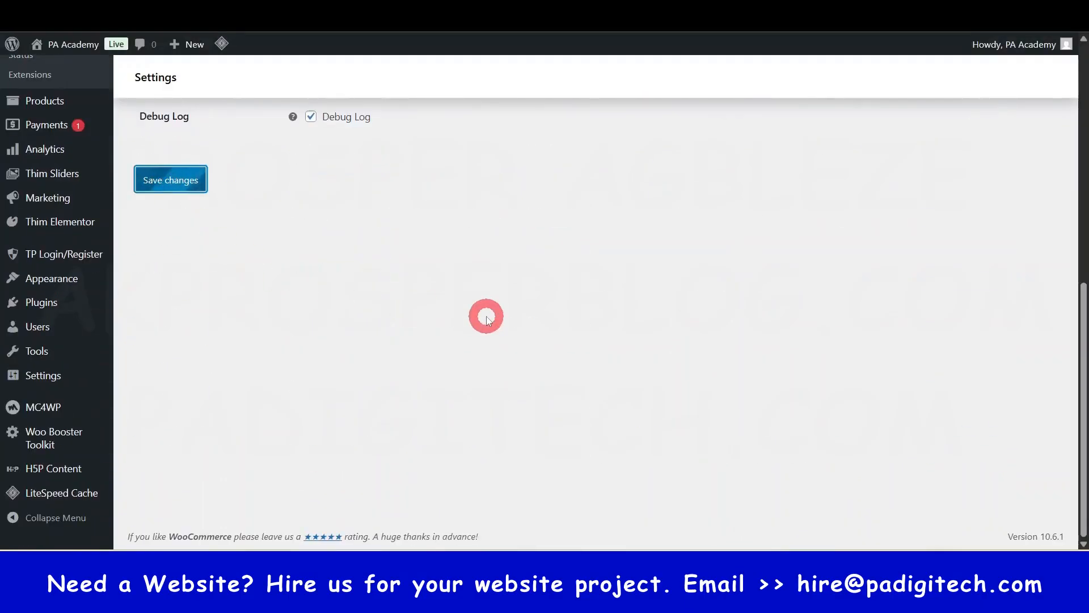
scroll(486, 315, "up", 7)
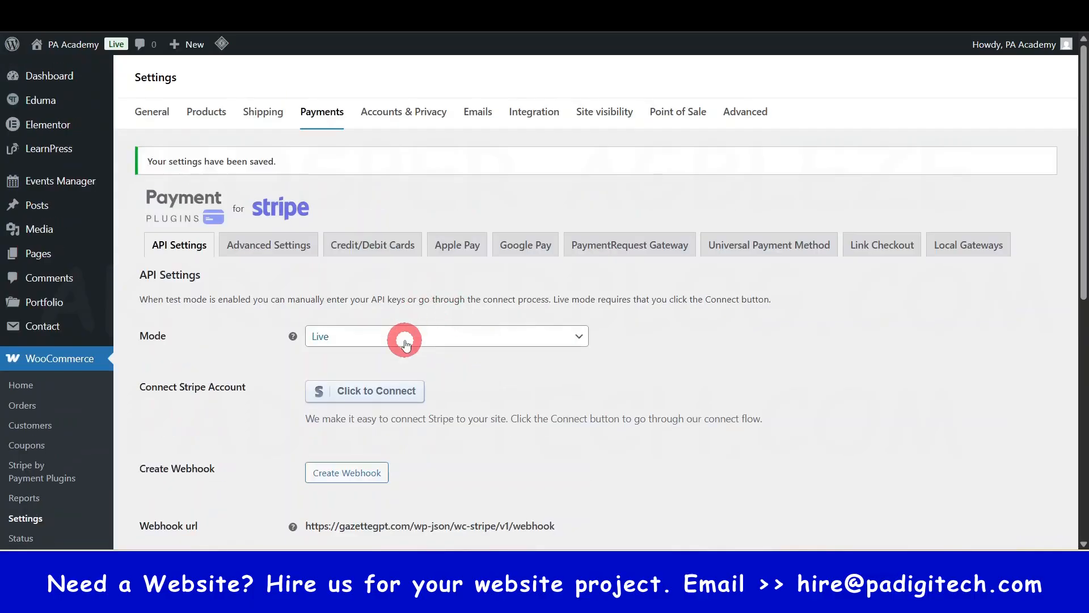
- Try to start the Stripe account connection, cancel leaving the page, and save the API settings again
scroll(412, 353, "down", 1)
scroll(445, 351, "down", 1)
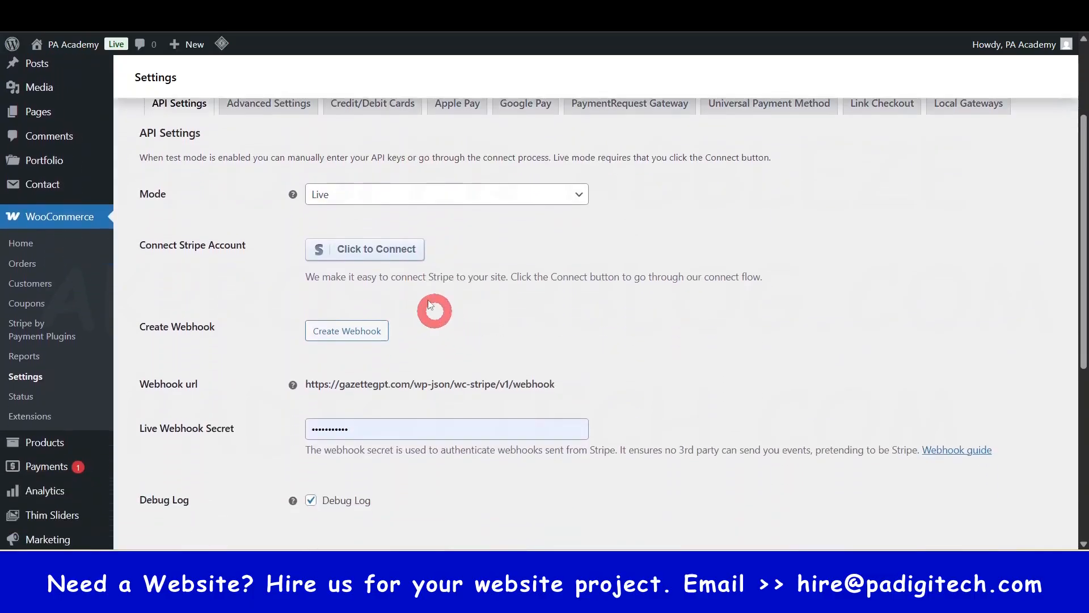
left_click(396, 250)
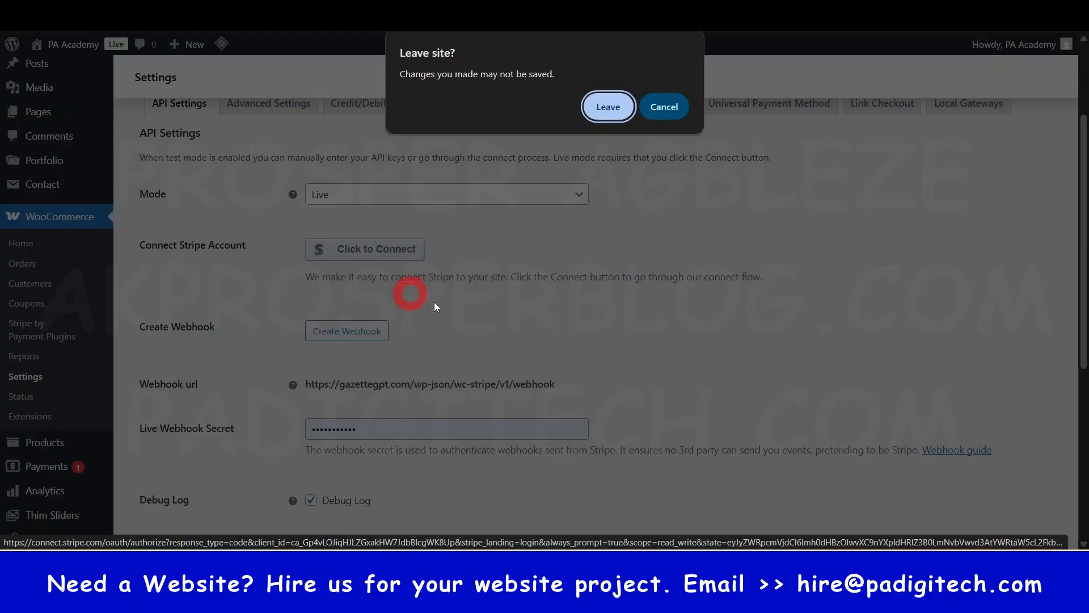
left_click(665, 107)
scroll(352, 365, "down", 1)
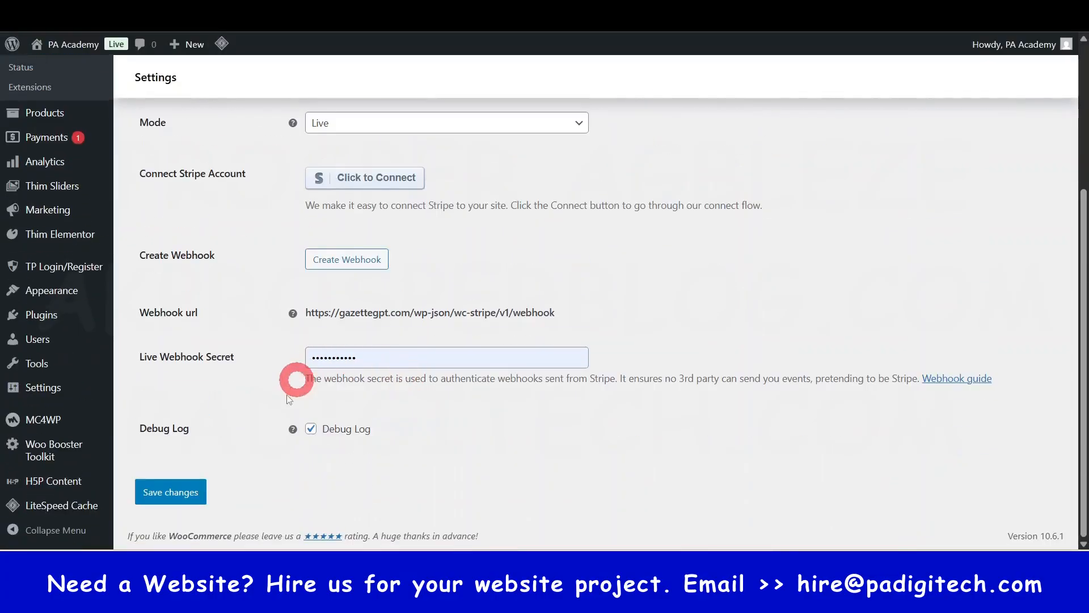
left_click(169, 492)
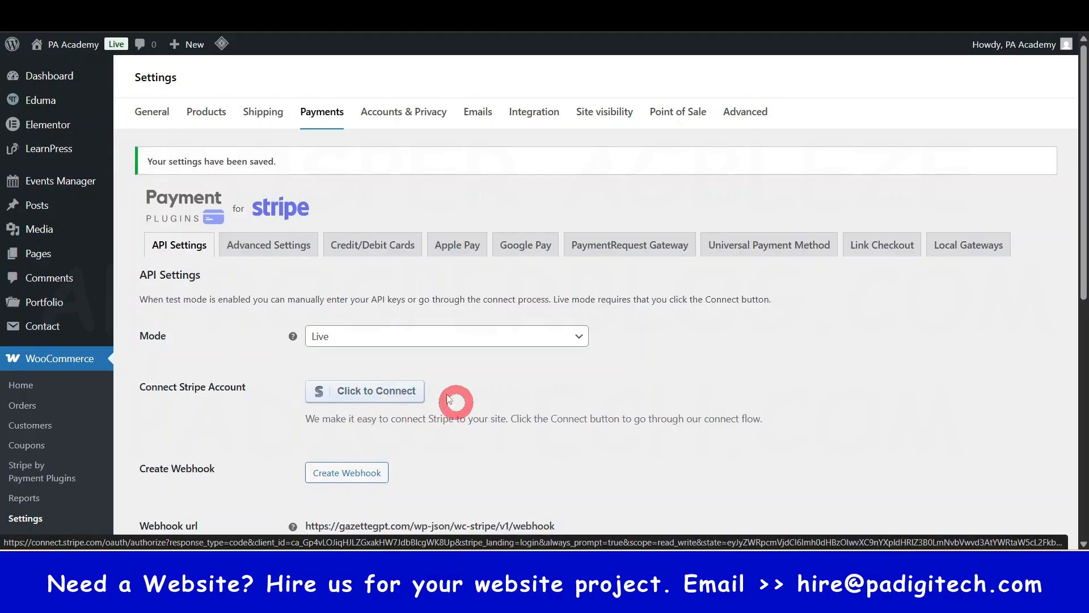
- Connect the existing unnamed Stripe account, continuing with United States as business location and Individual as business type
left_click(394, 398)
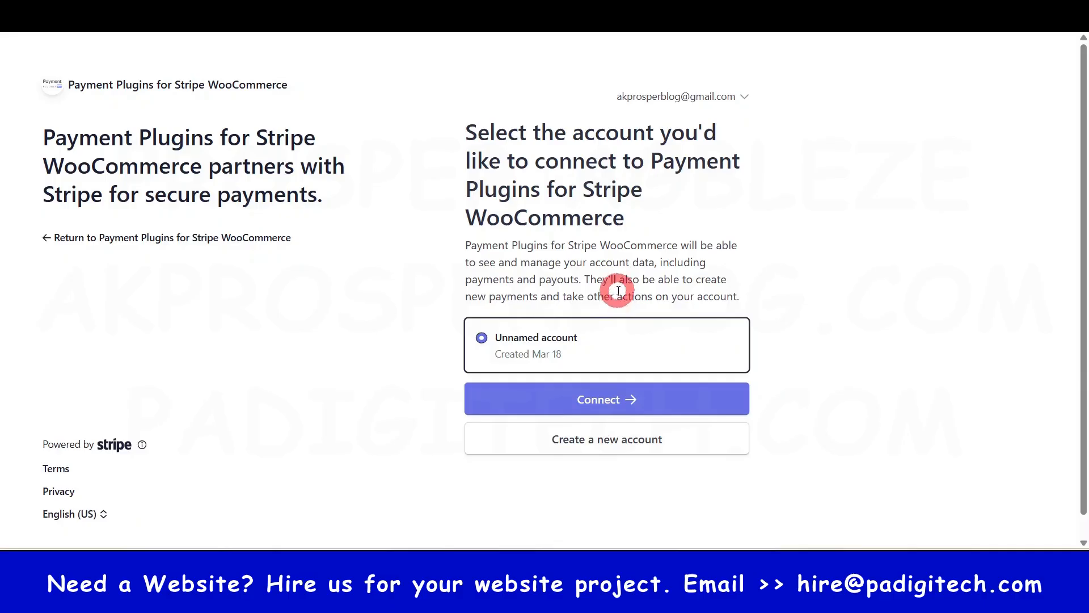
left_click(615, 401)
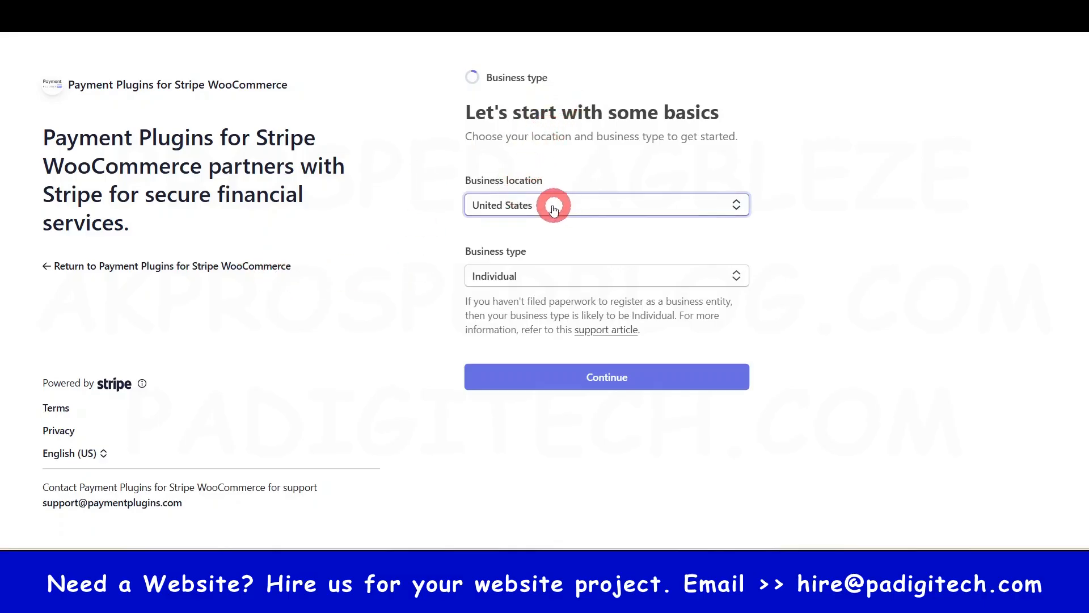
left_click(606, 376)
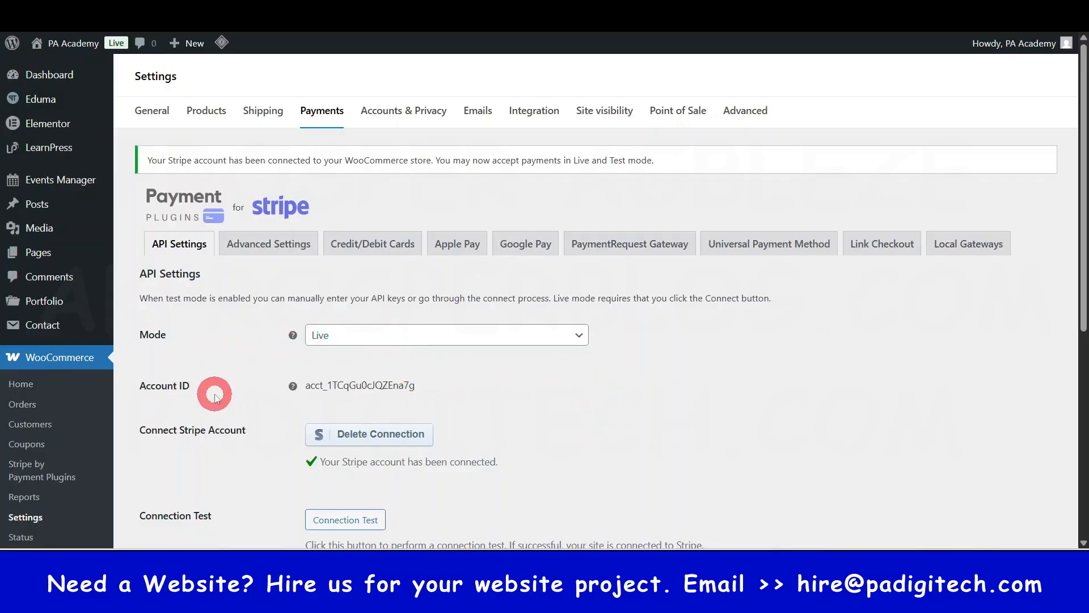
- Save the API settings with the Stripe account connected
scroll(491, 377, "down", 3)
scroll(490, 377, "down", 5)
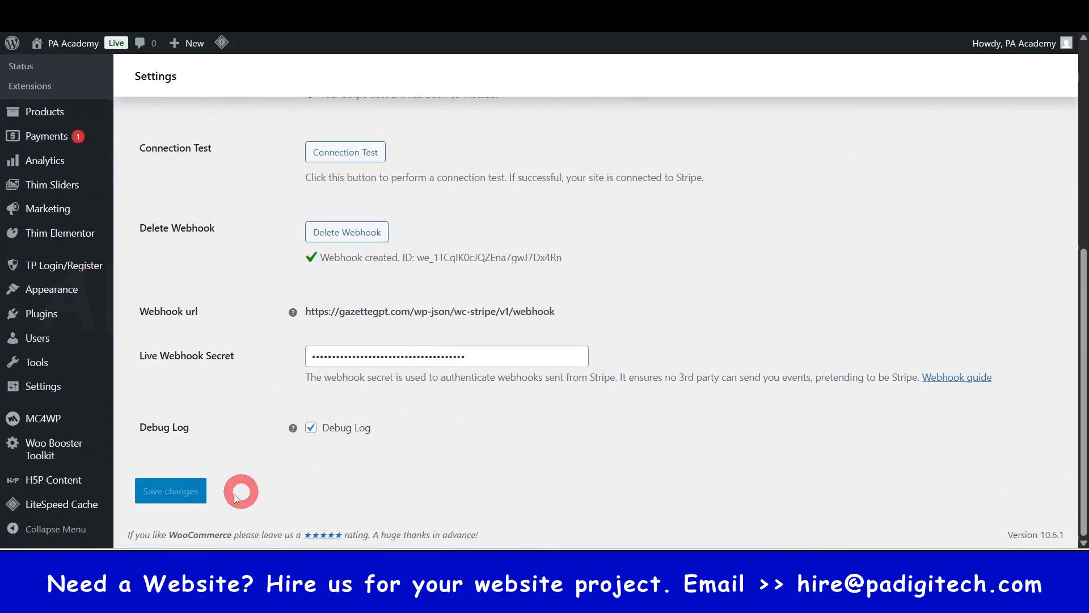
left_click(171, 491)
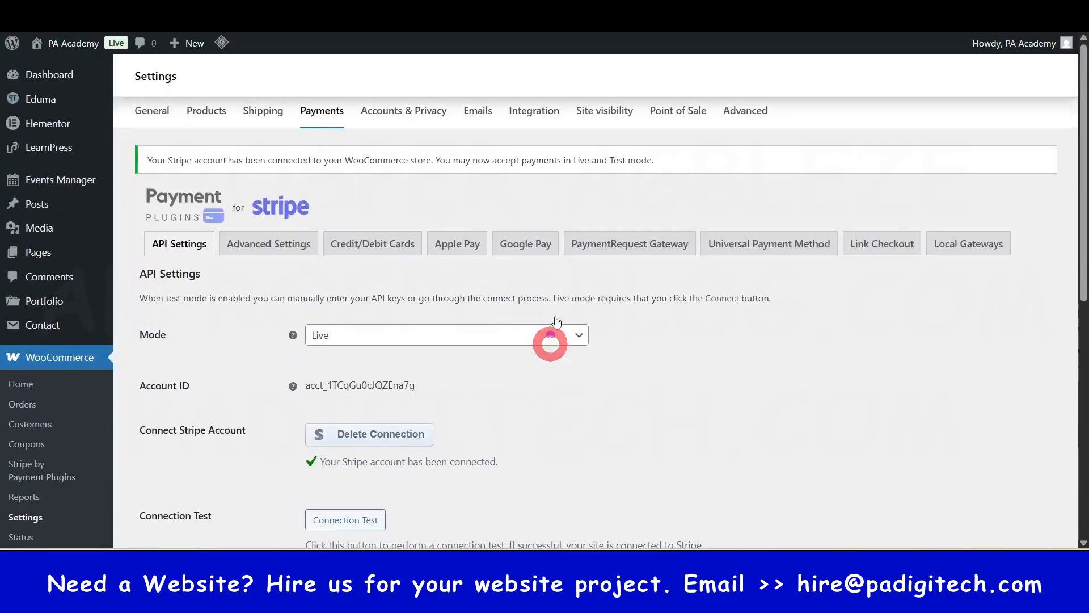
- Examine the Stripe plugin's Advanced Settings, including locale, statement descriptors, fee display, capture status, GDPR and dispute options
scroll(474, 418, "down", 3)
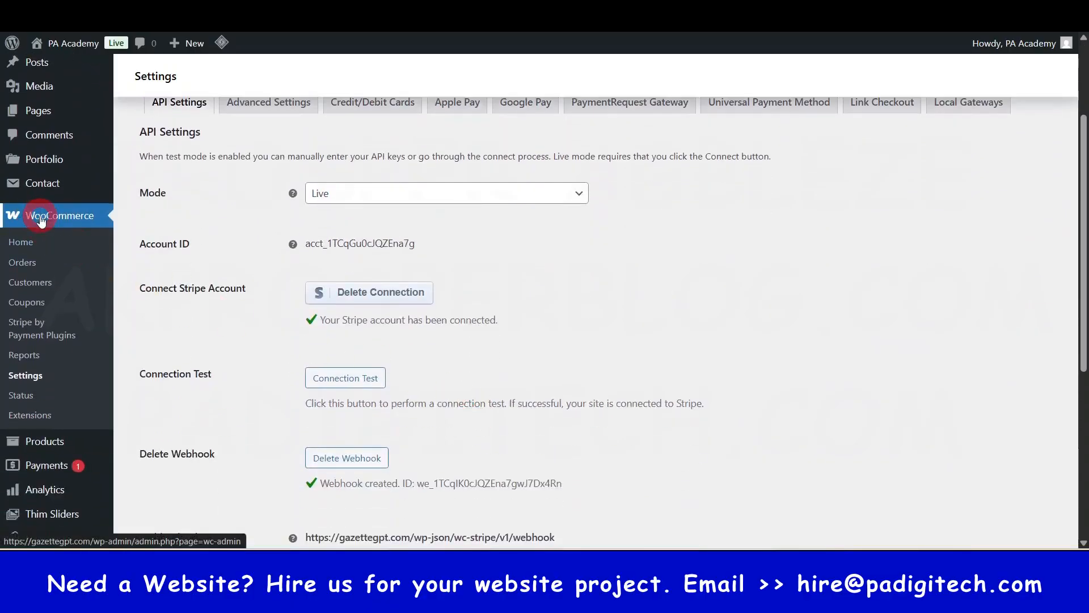
left_click(28, 376)
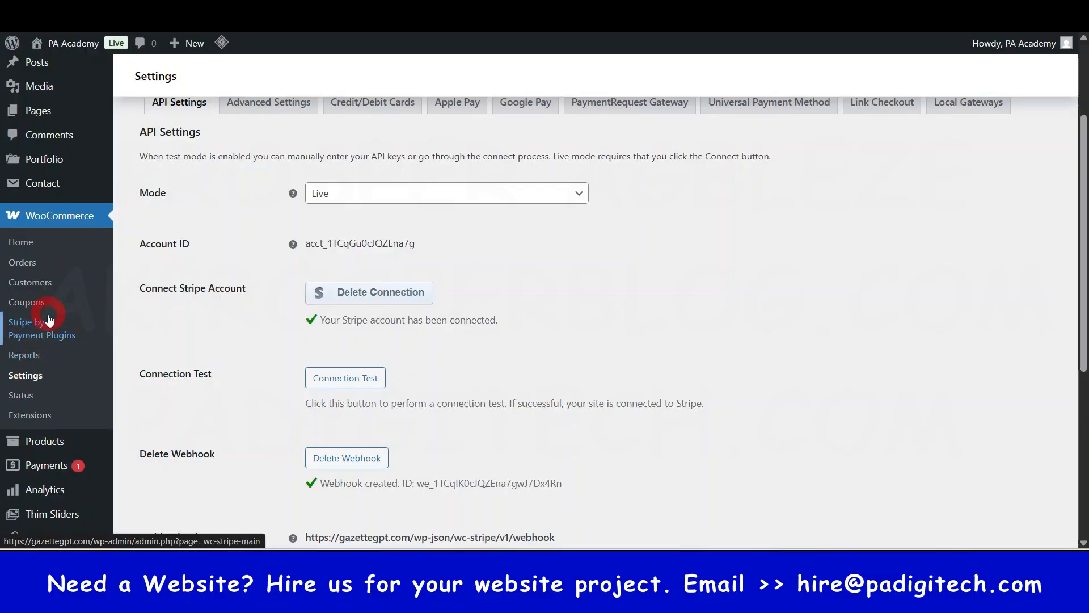
left_click(17, 327)
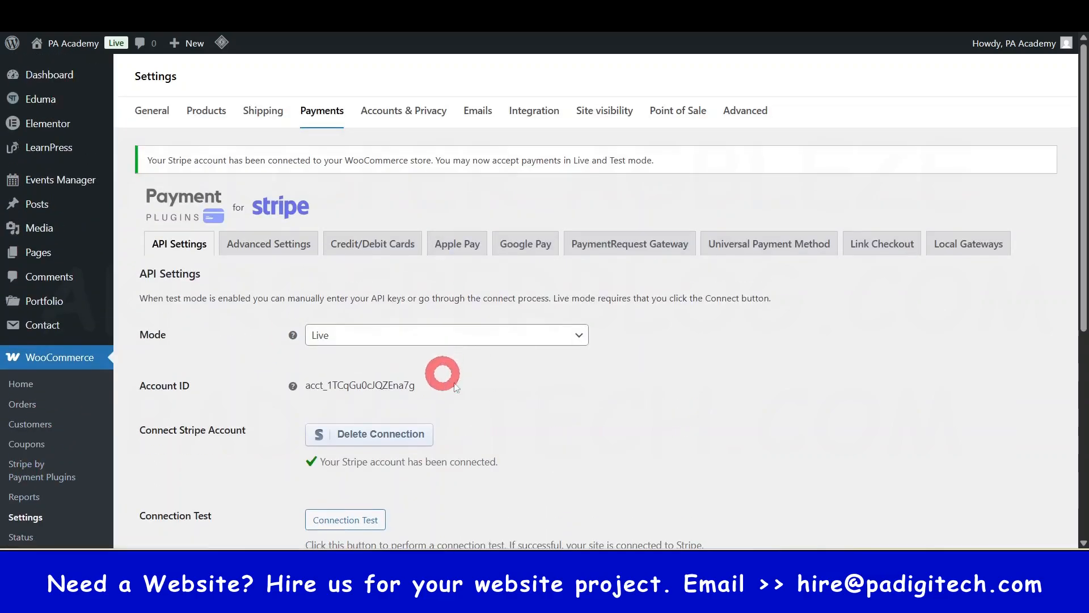
left_click(275, 248)
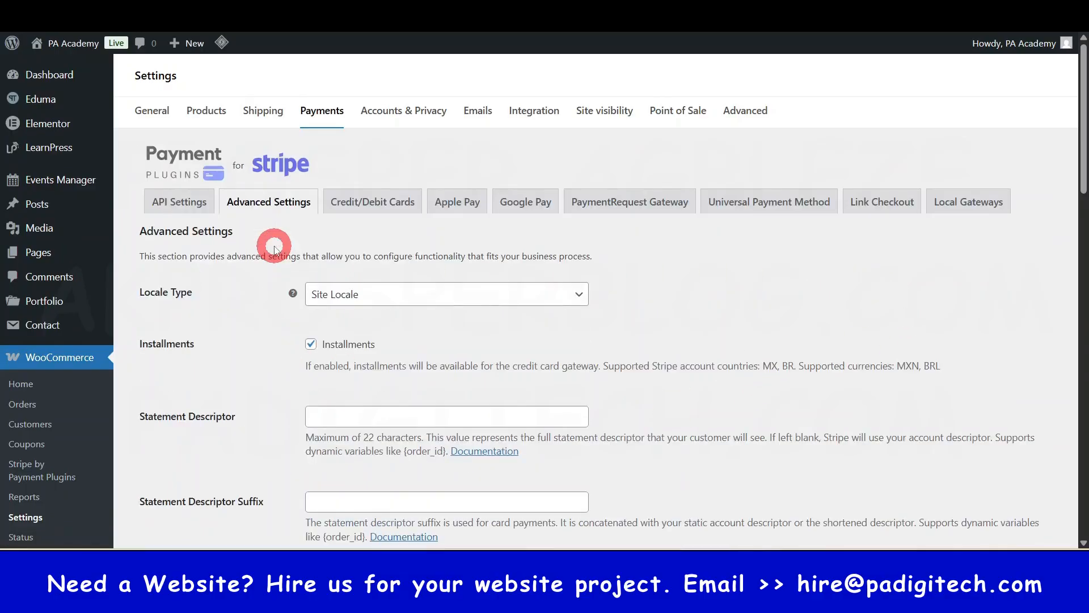
scroll(431, 341, "down", 4)
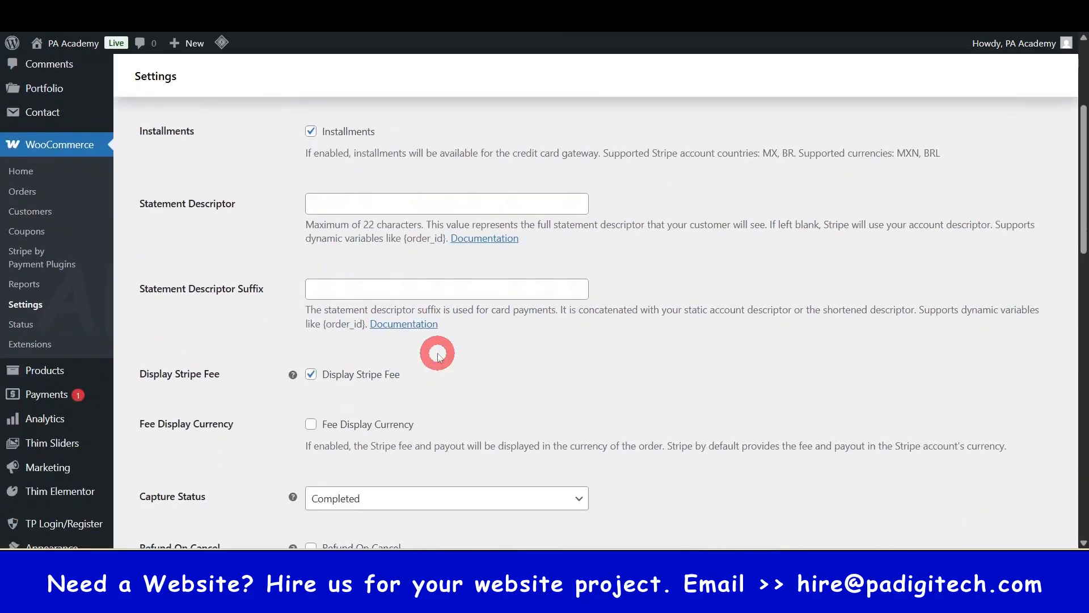
scroll(437, 356, "down", 4)
scroll(438, 356, "down", 1)
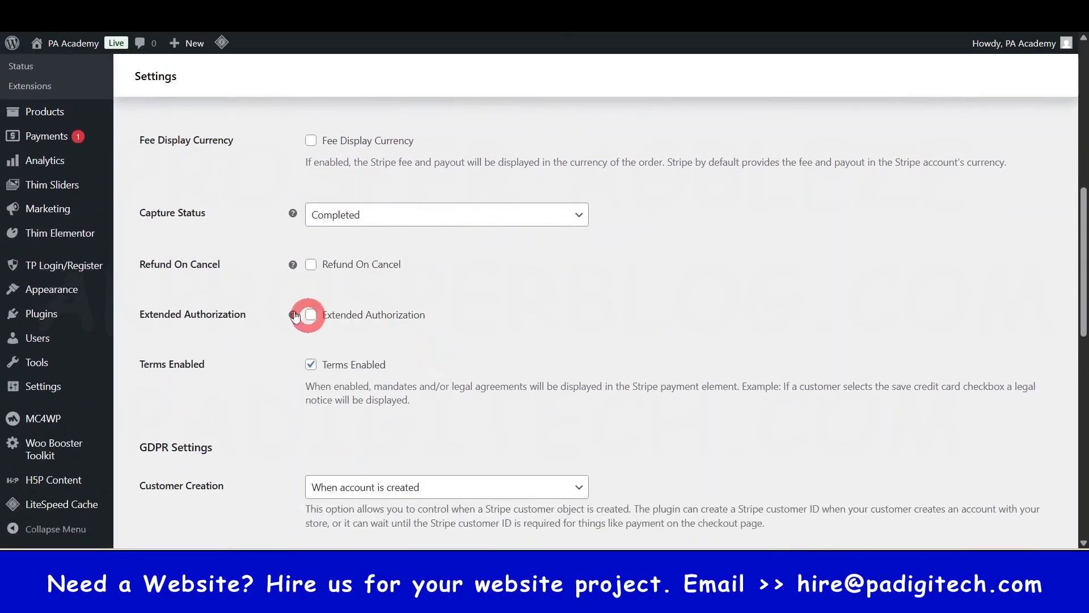
scroll(408, 329, "down", 2)
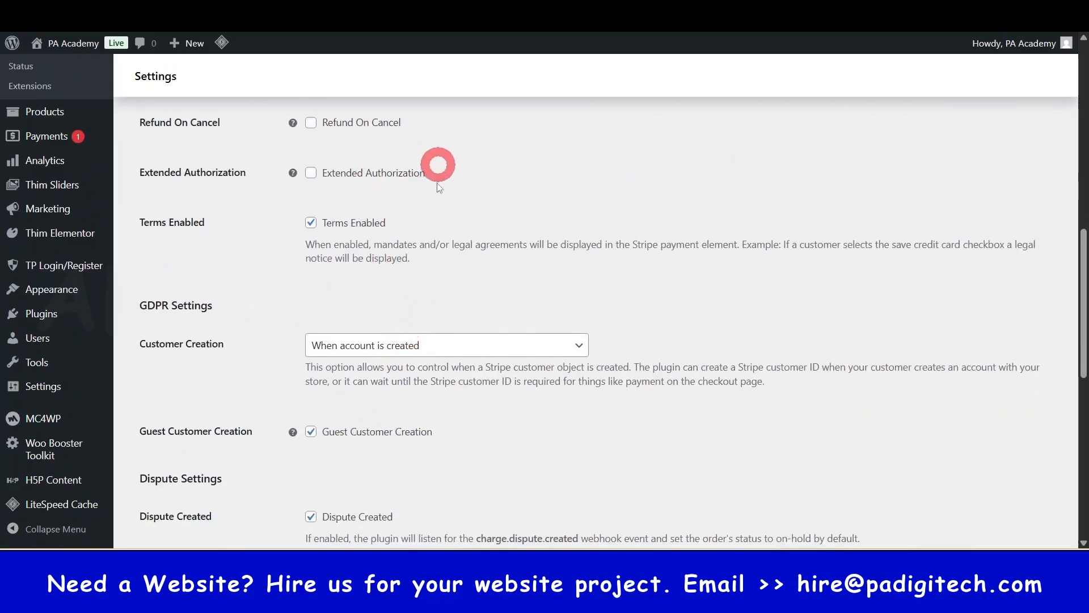
scroll(356, 295, "down", 3)
scroll(357, 303, "up", 15)
scroll(360, 159, "up", 1)
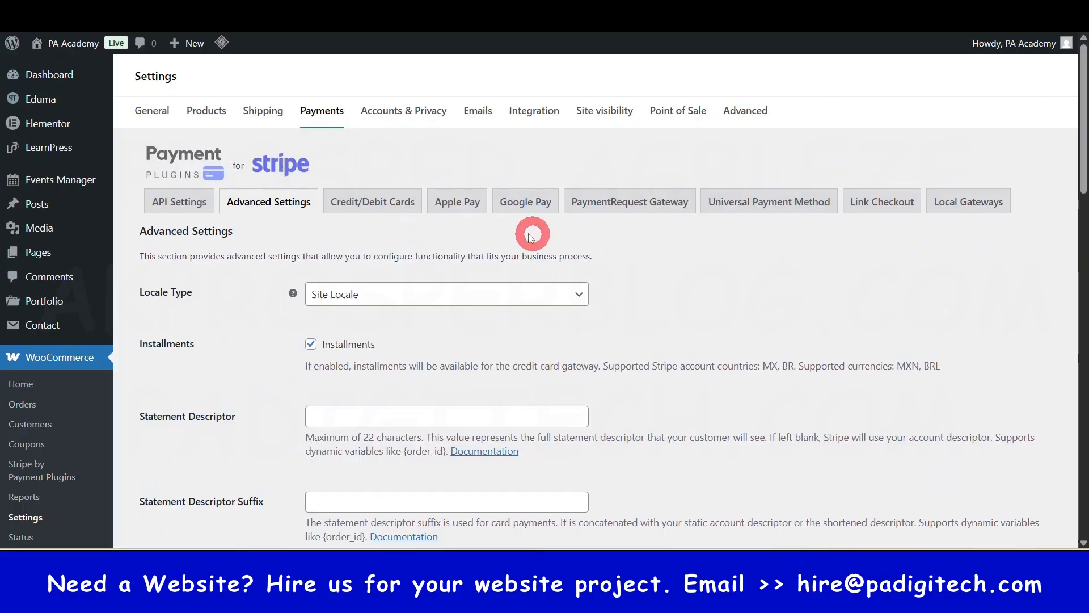
scroll(527, 236, "down", 5)
scroll(528, 236, "down", 2)
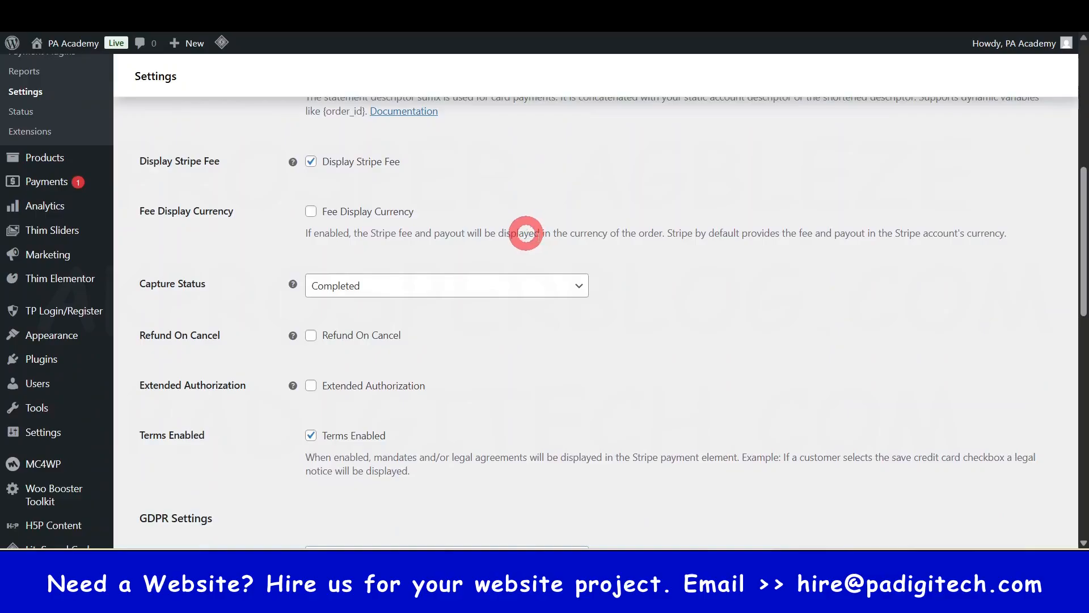
scroll(528, 233, "up", 8)
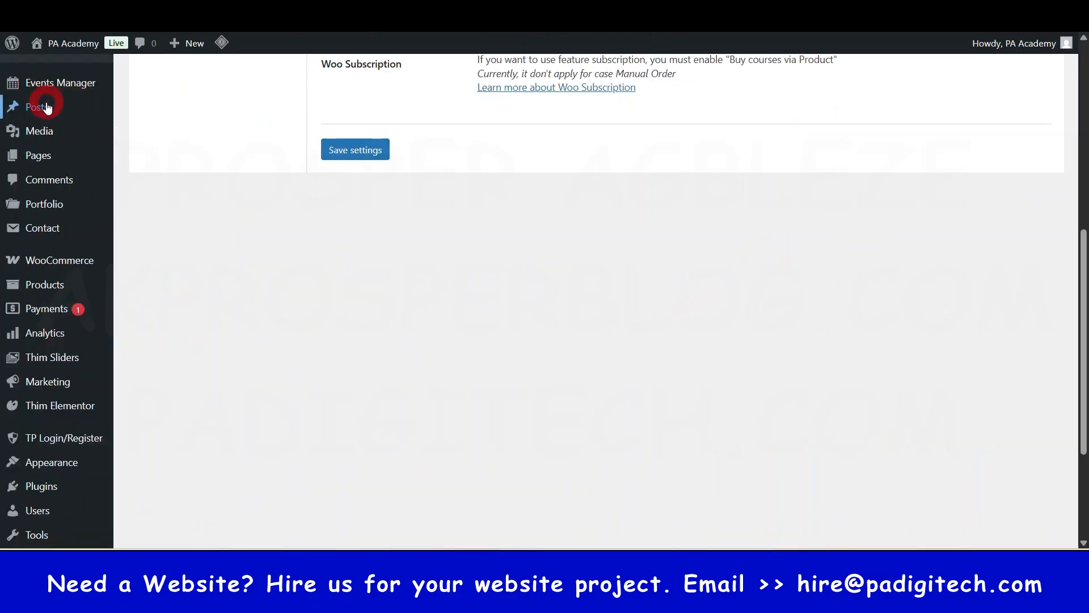
- Leave the LearnPress settings and open the WordPress dashboard
scroll(49, 107, "up", 6)
left_click(56, 78)
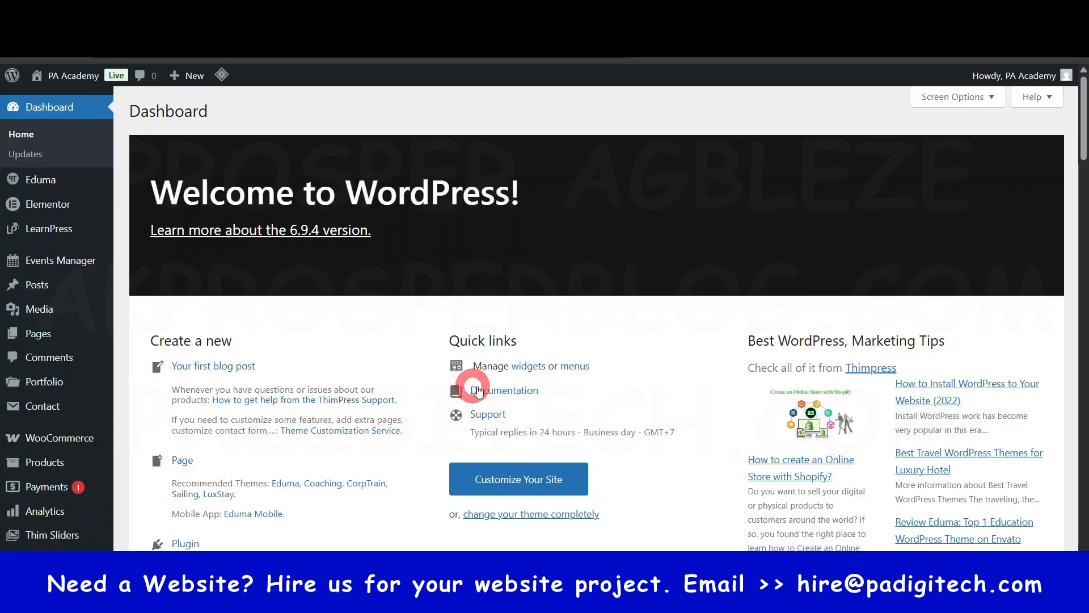
- Open the TP Login/Register dashboard and look over its quick links, getting-started notes and login activity
scroll(312, 363, "down", 1)
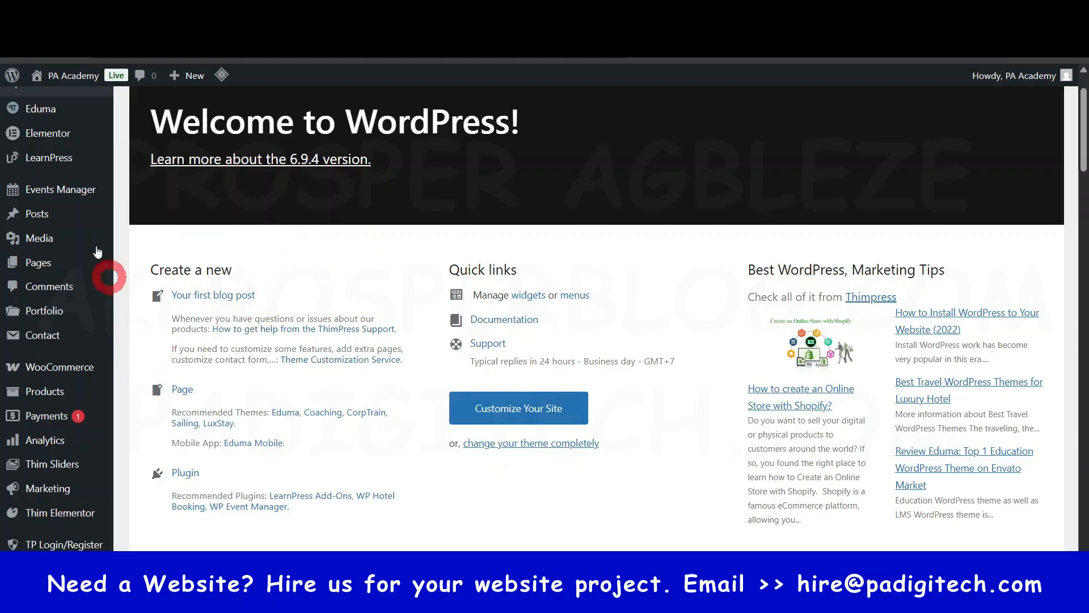
scroll(61, 363, "down", 1)
scroll(61, 374, "down", 1)
mouse_move(62, 225)
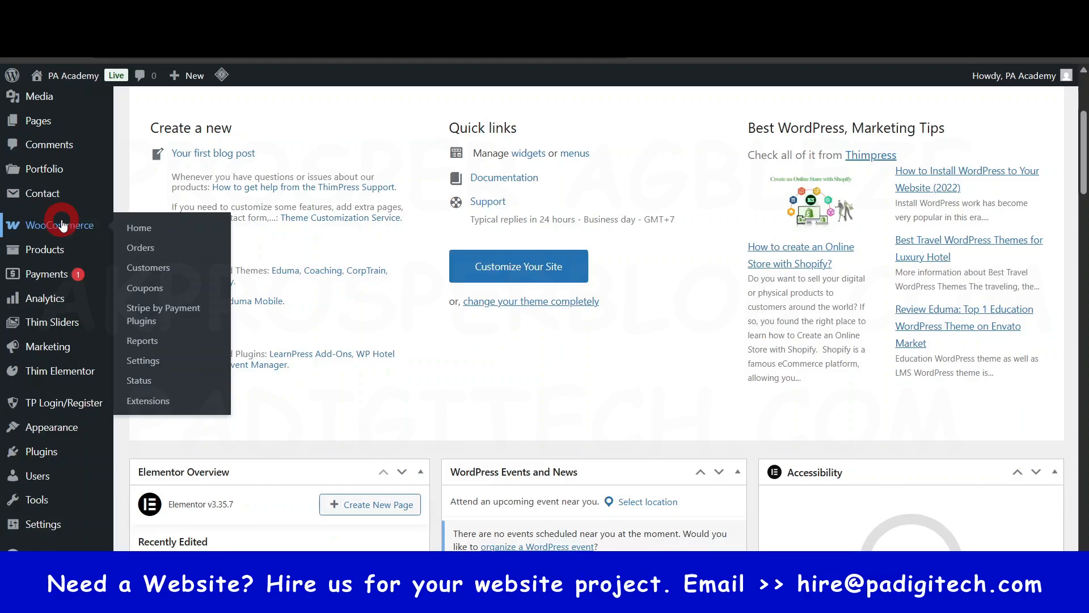
mouse_move(36, 404)
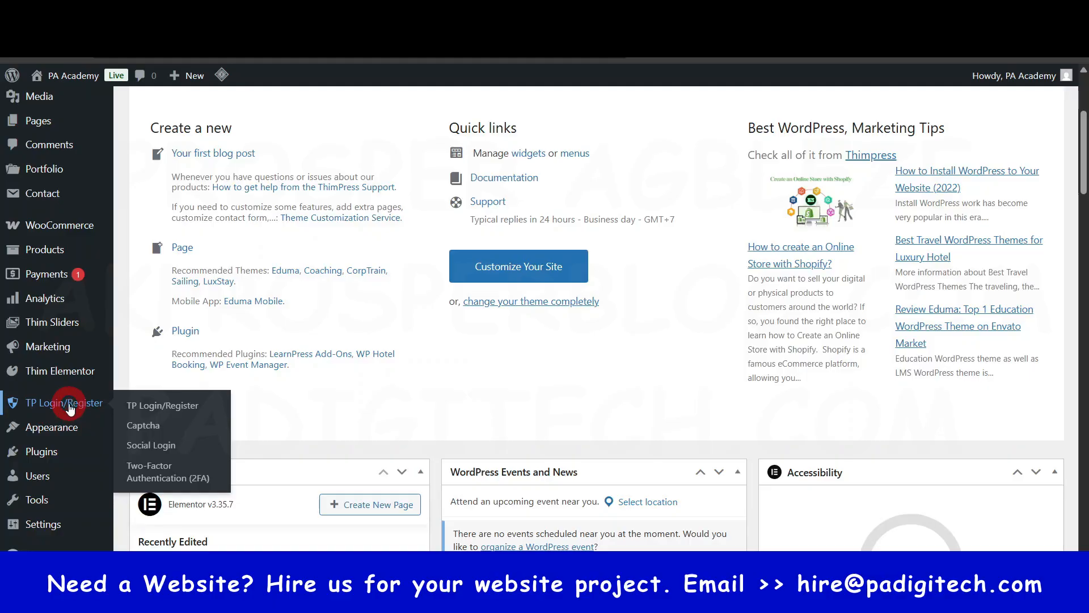
left_click(69, 406)
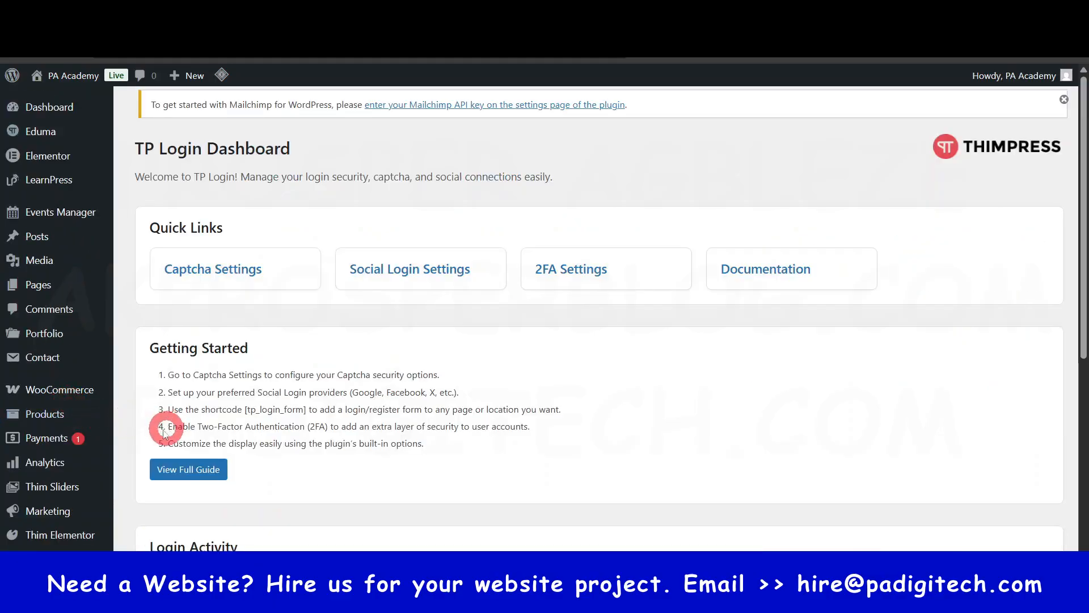
scroll(64, 429, "down", 3)
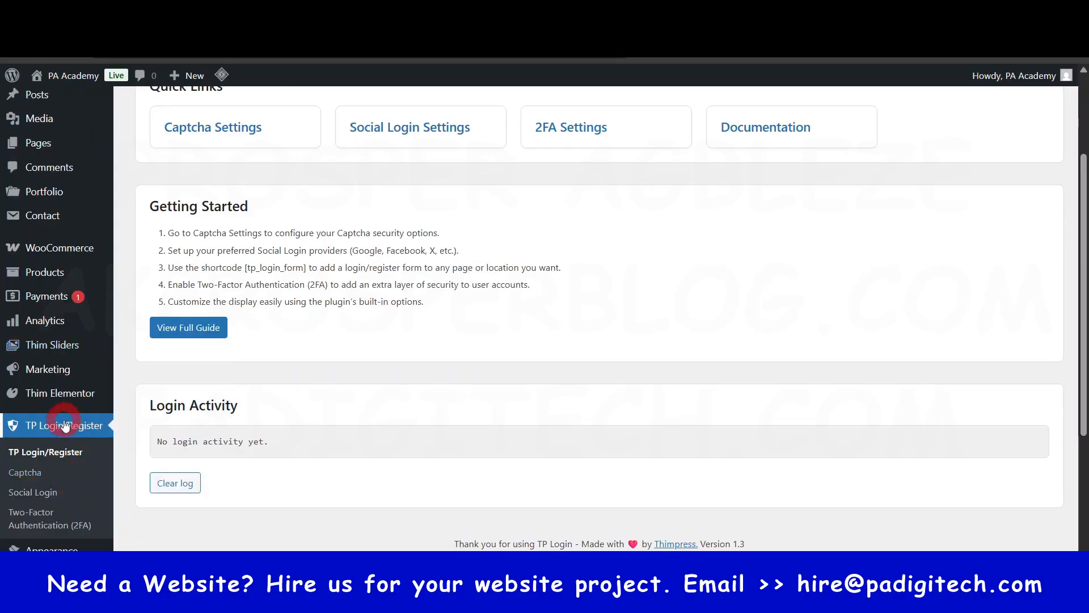
scroll(64, 452, "down", 1)
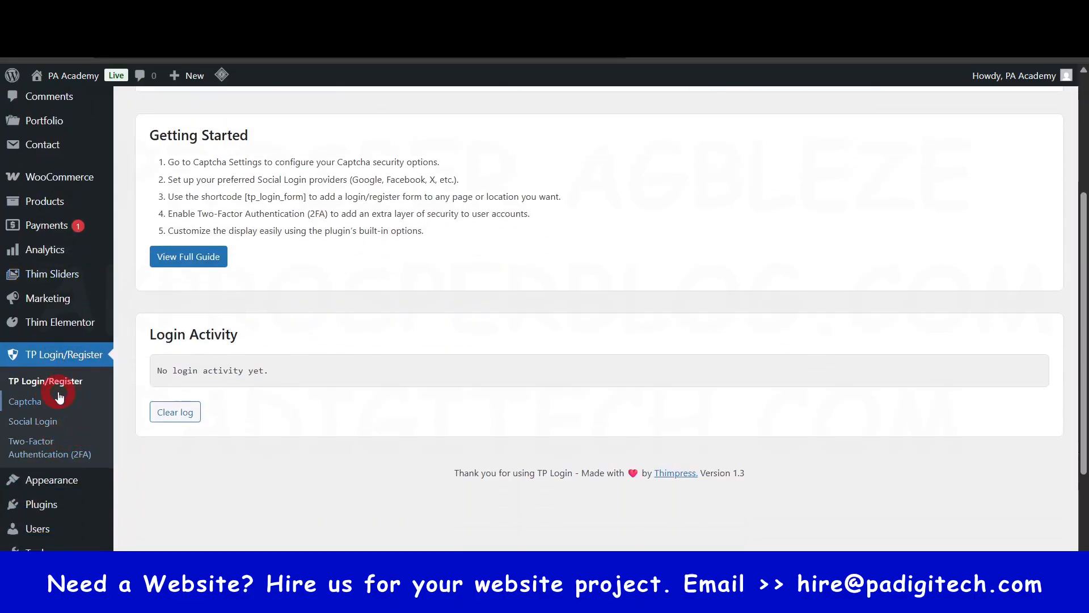
- Open the Google provider configuration in the Social Login settings and read the OAuth Client ID setup instructions
left_click(34, 421)
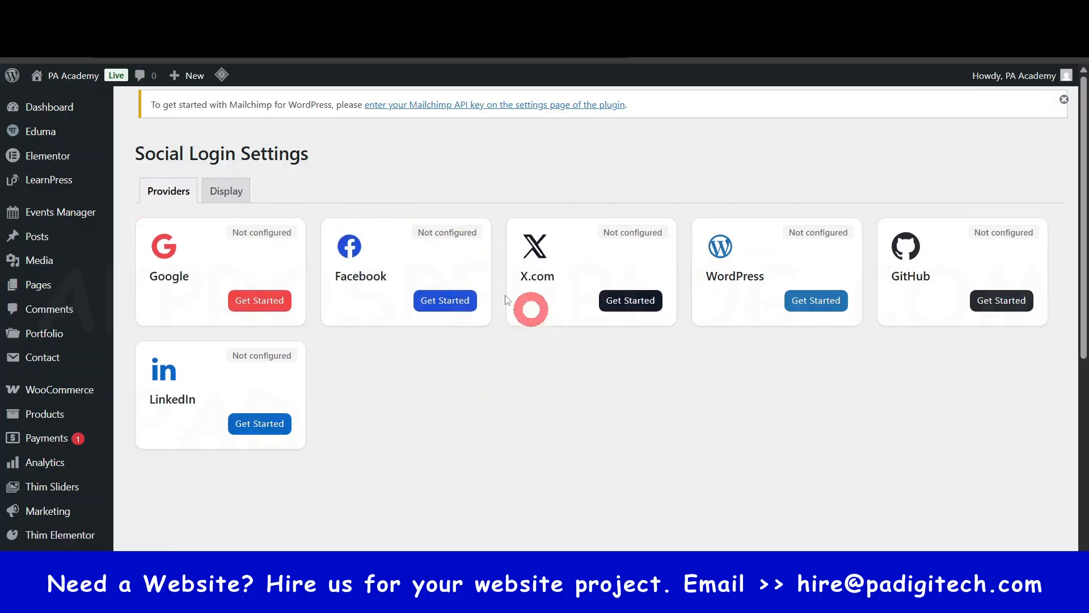
left_click(266, 301)
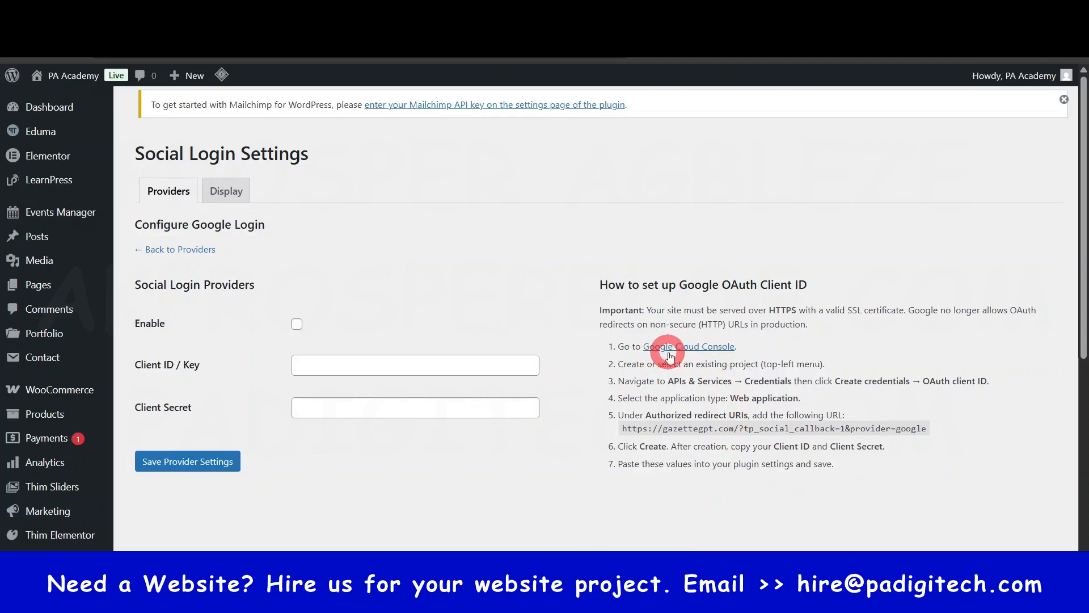
left_click_drag(598, 371, 804, 474)
left_click(732, 520)
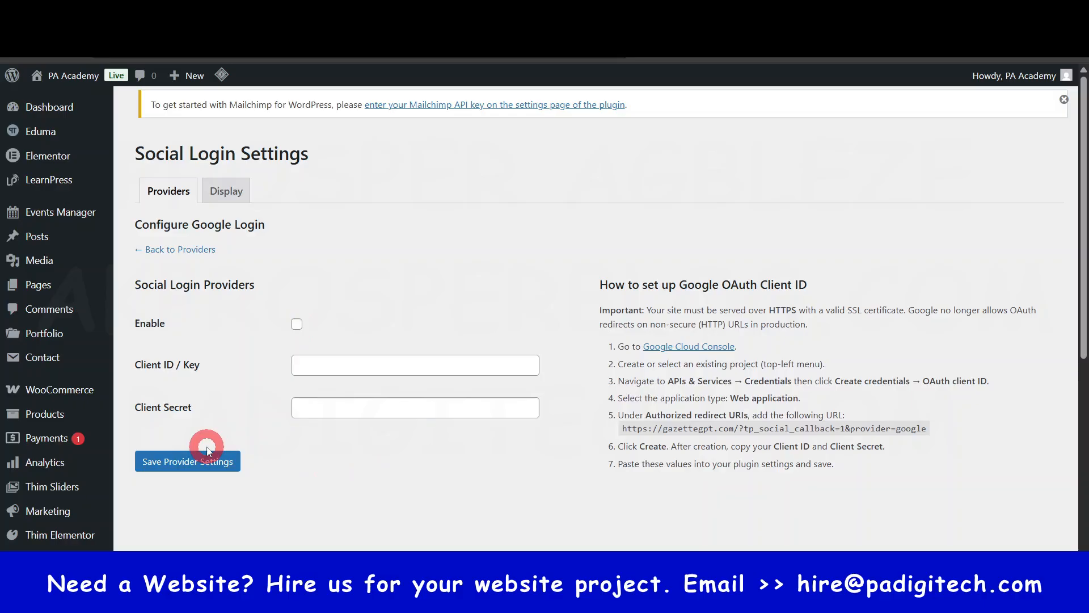
- Open the LiteSpeed Cache dashboard and look over its status and QUIC.cloud sections
scroll(206, 449, "down", 5)
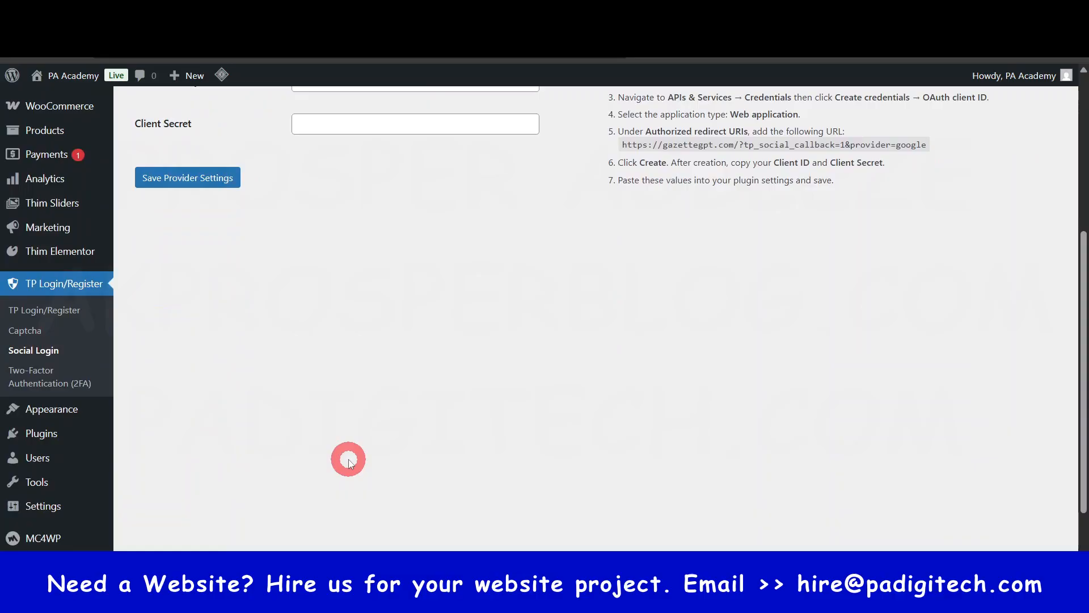
scroll(82, 493, "down", 2)
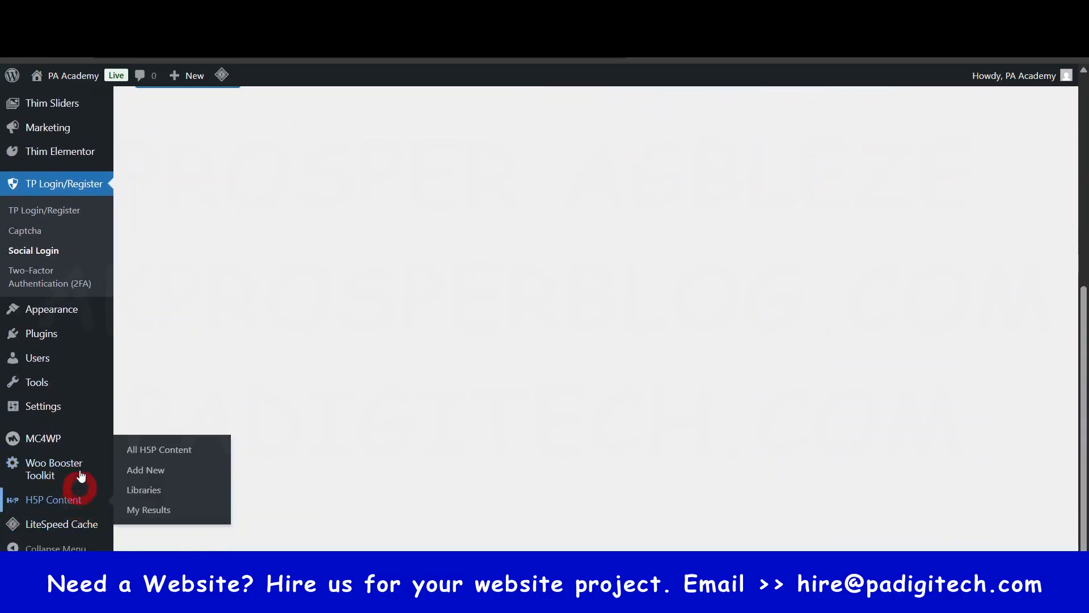
mouse_move(55, 528)
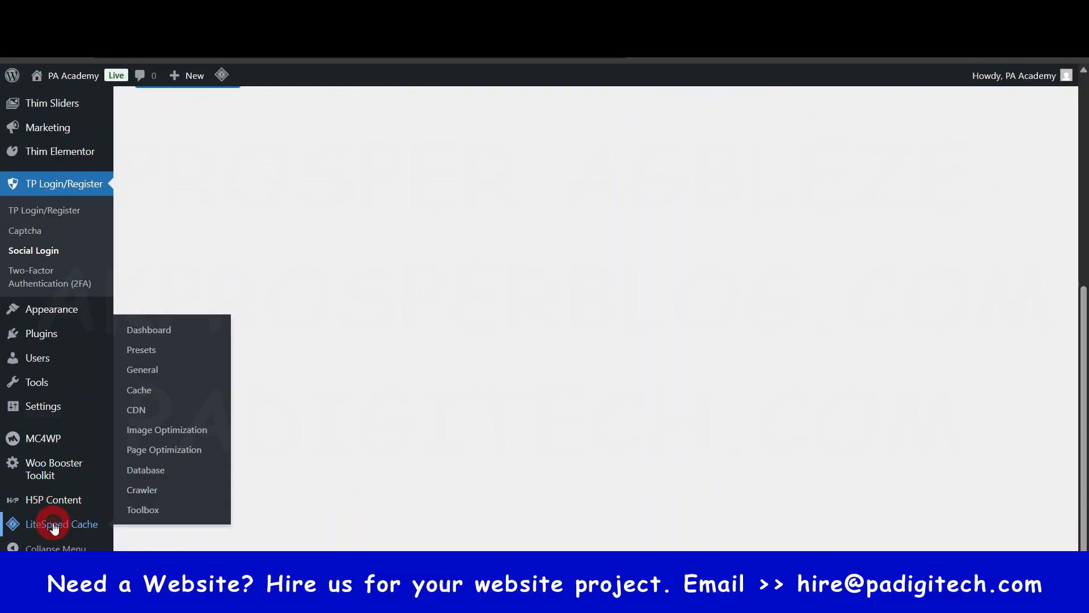
left_click(52, 522)
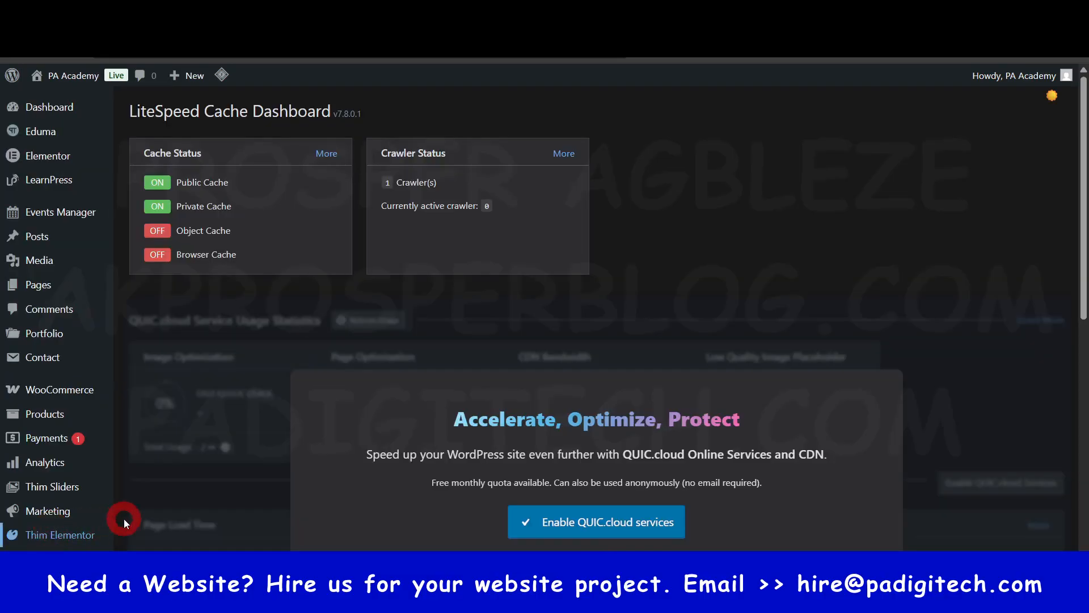
scroll(233, 519, "down", 6)
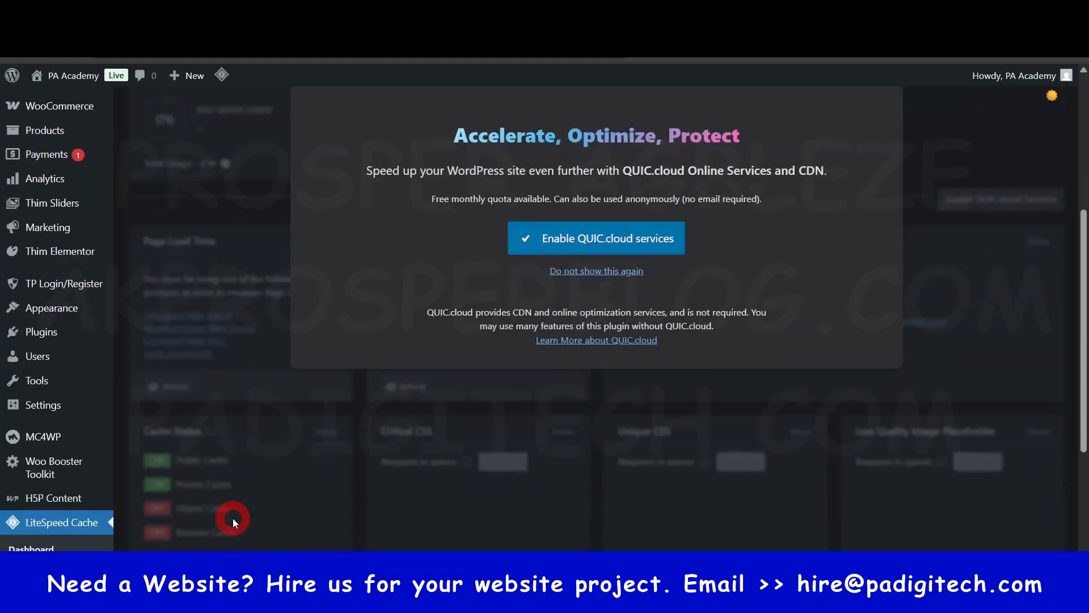
scroll(238, 516, "down", 2)
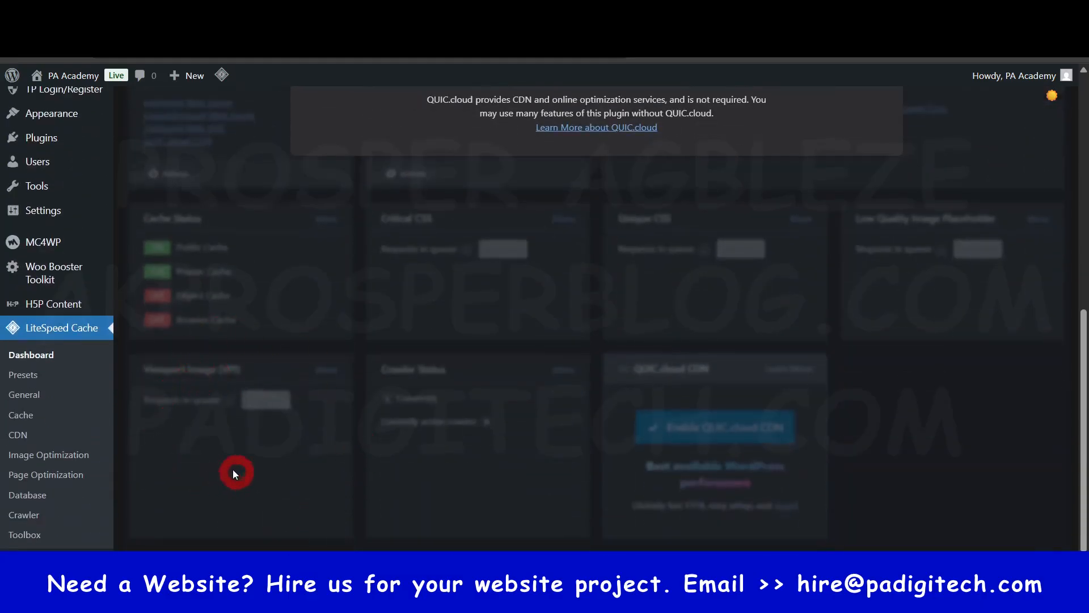
- Open the LiteSpeed Cache presets and compare the standard presets from Essentials to Extreme
left_click(25, 376)
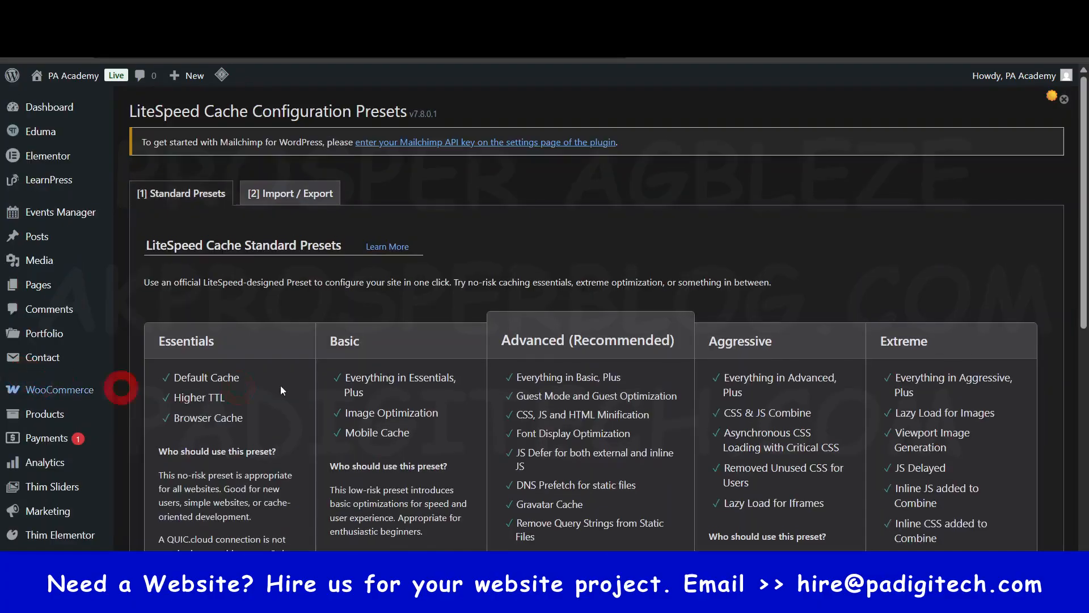
scroll(499, 371, "down", 2)
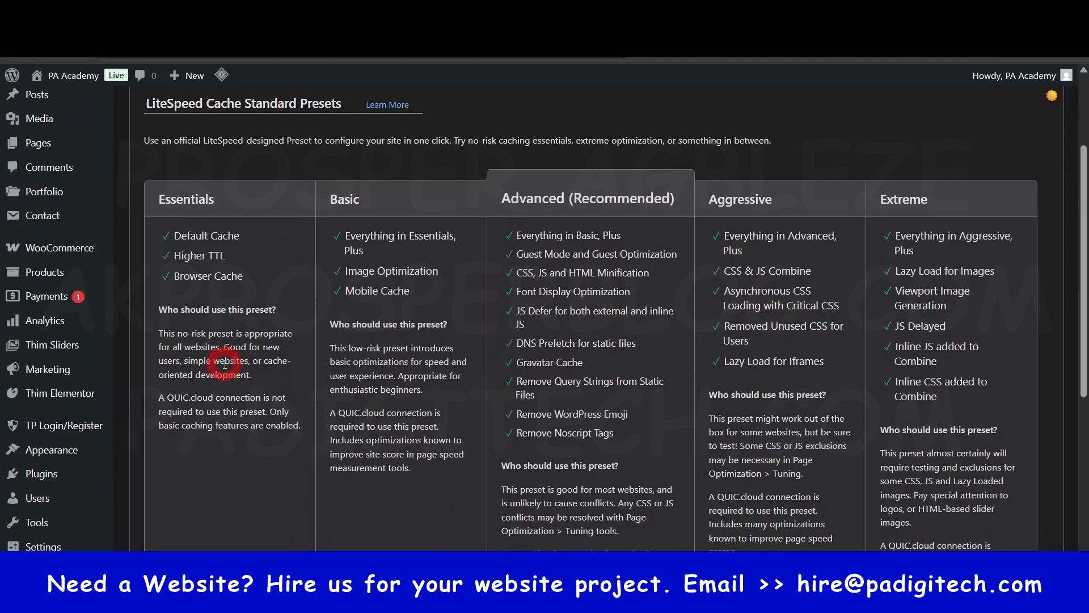
scroll(305, 361, "down", 4)
scroll(318, 359, "up", 2)
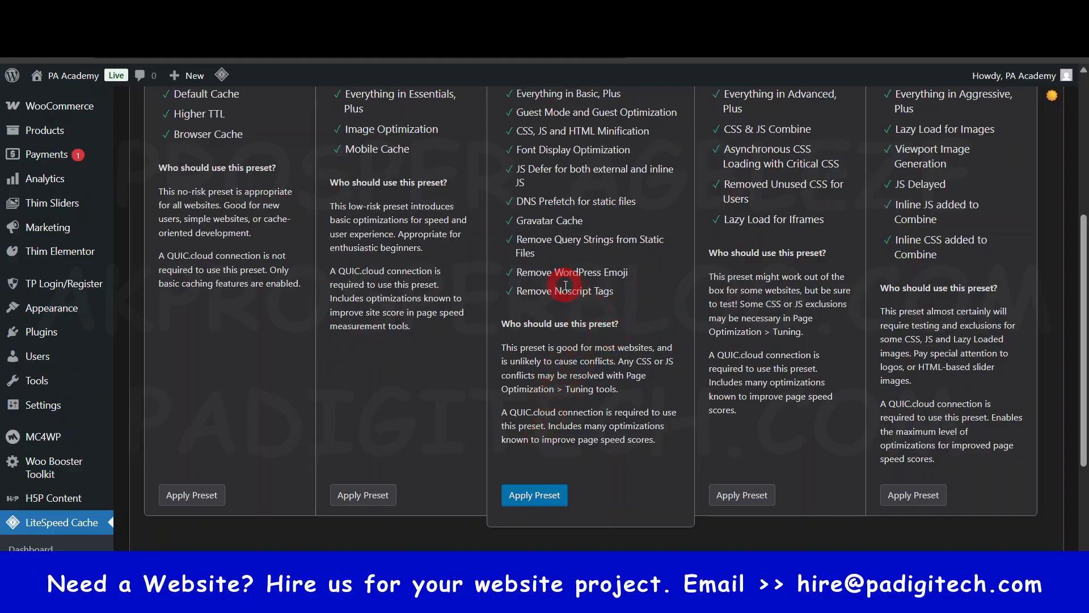
scroll(547, 419, "down", 1)
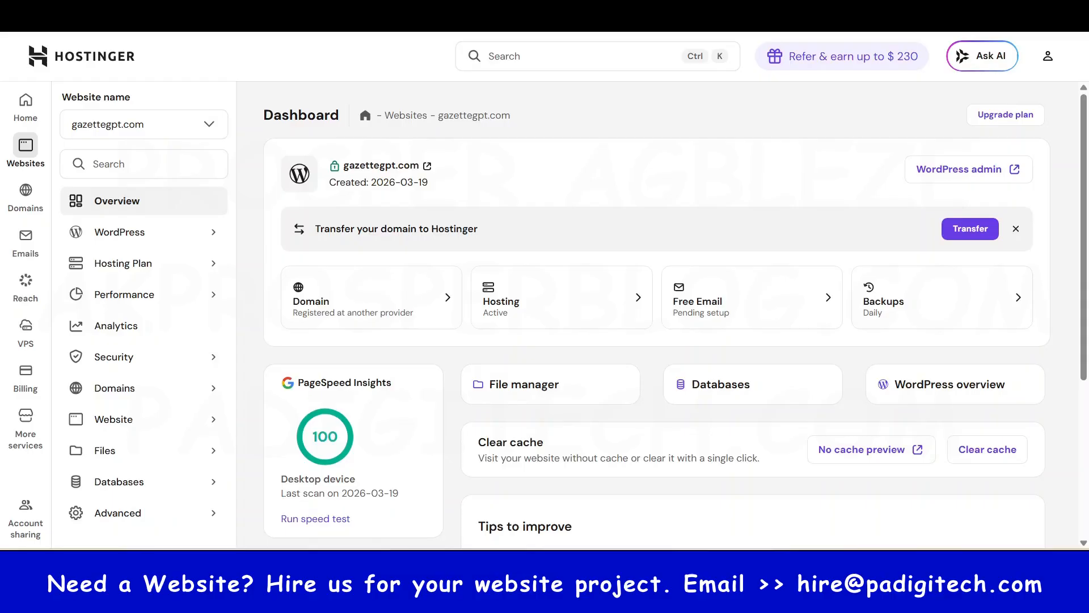
- Switch from Hostinger back to the WordPress admin and open the main dashboard
left_click(528, 11)
scroll(194, 256, "up", 6)
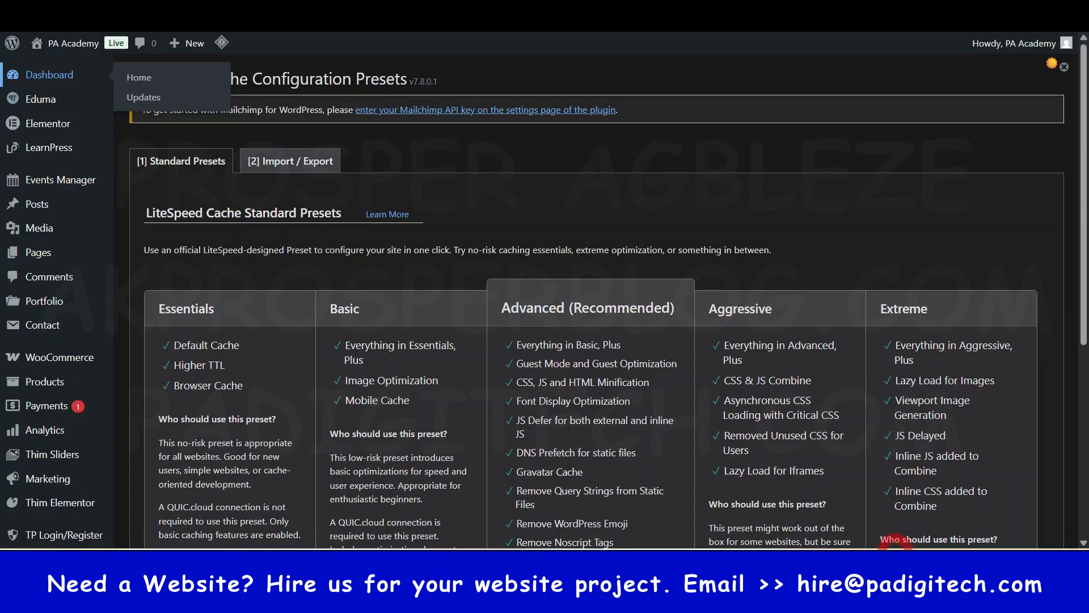
left_click(71, 76)
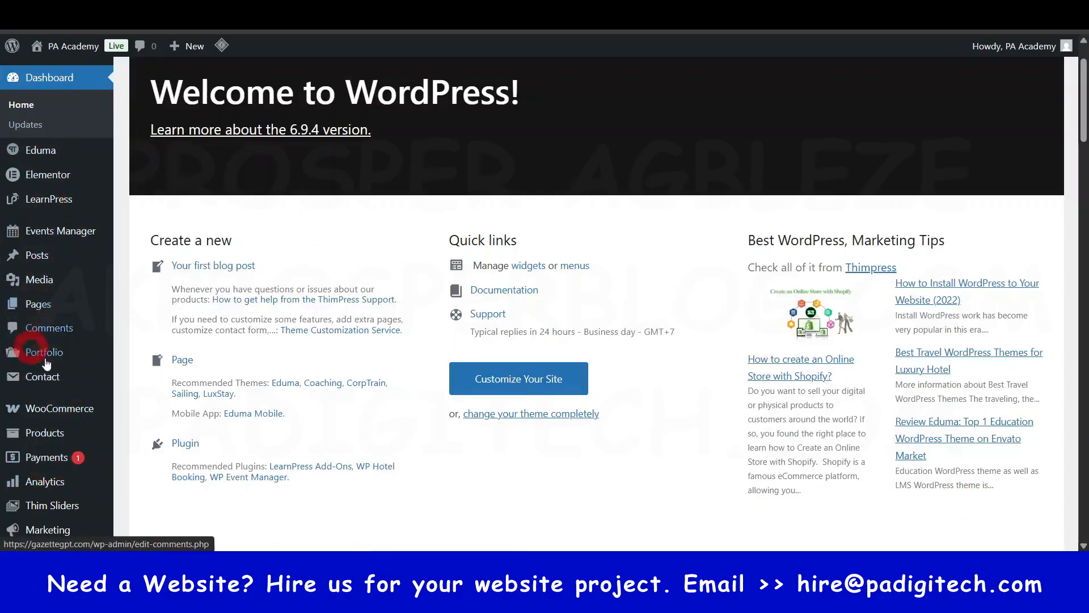
- Look over the remaining WordPress admin sections, including Portfolio, Analytics, MC4WP and LiteSpeed Cache
mouse_move(41, 356)
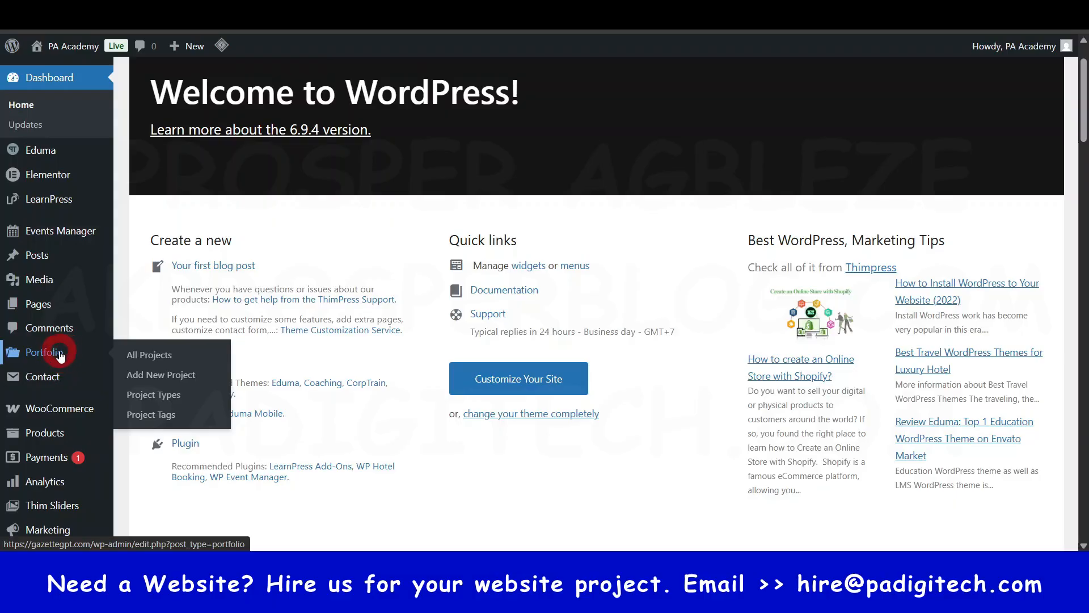
scroll(61, 356, "down", 3)
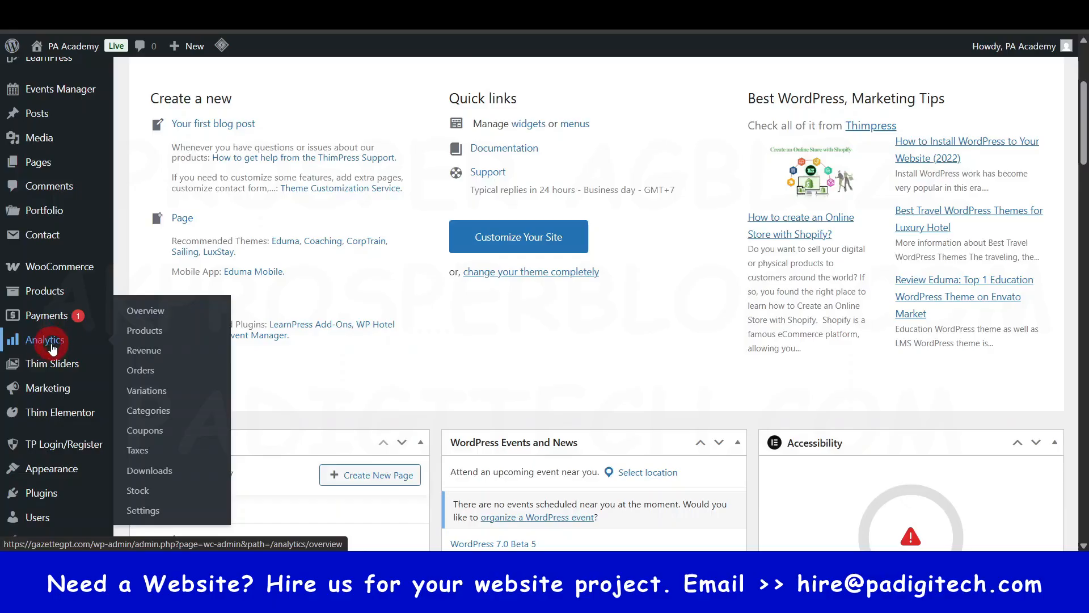
scroll(49, 409, "down", 3)
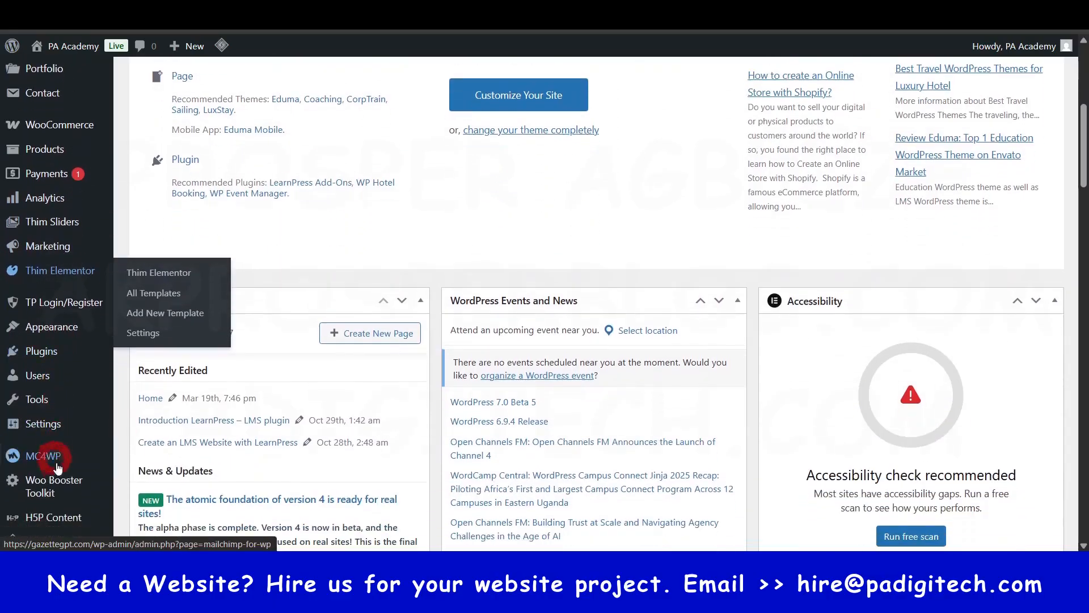
mouse_move(40, 459)
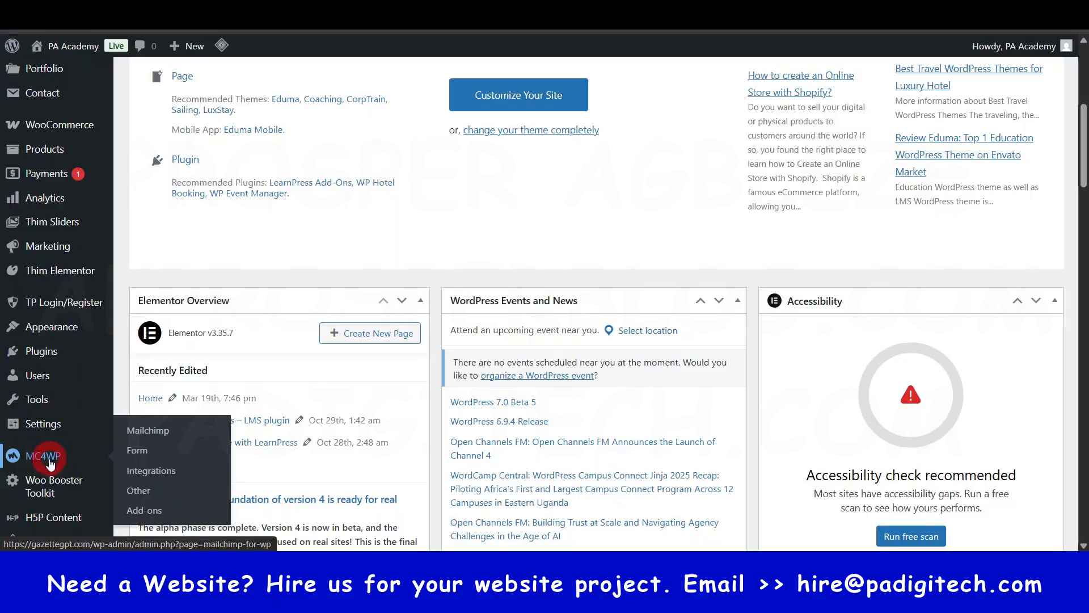
scroll(50, 462, "down", 3)
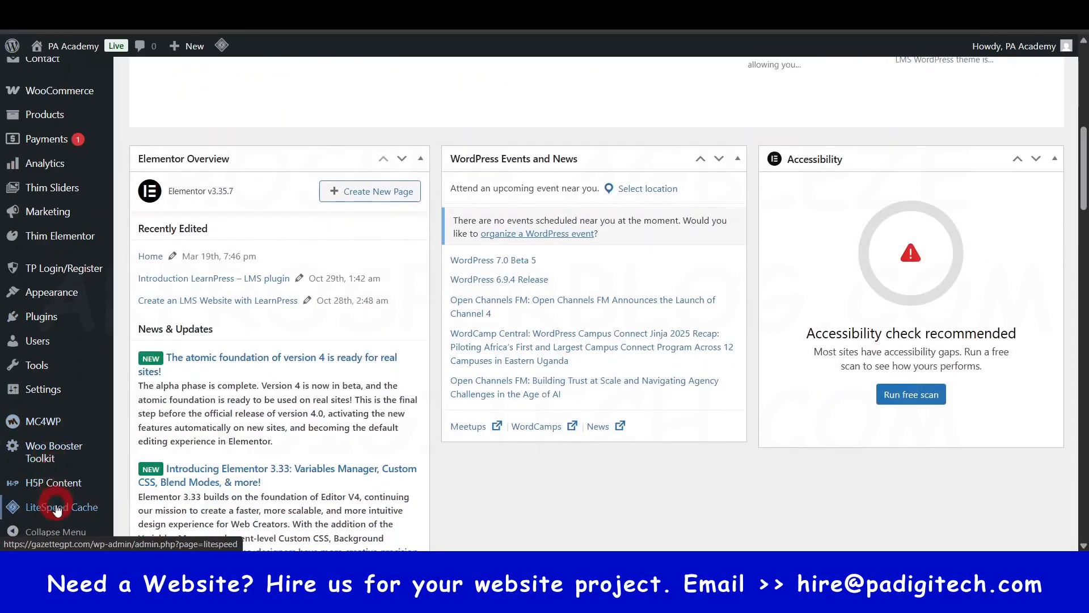
scroll(57, 462, "up", 3)
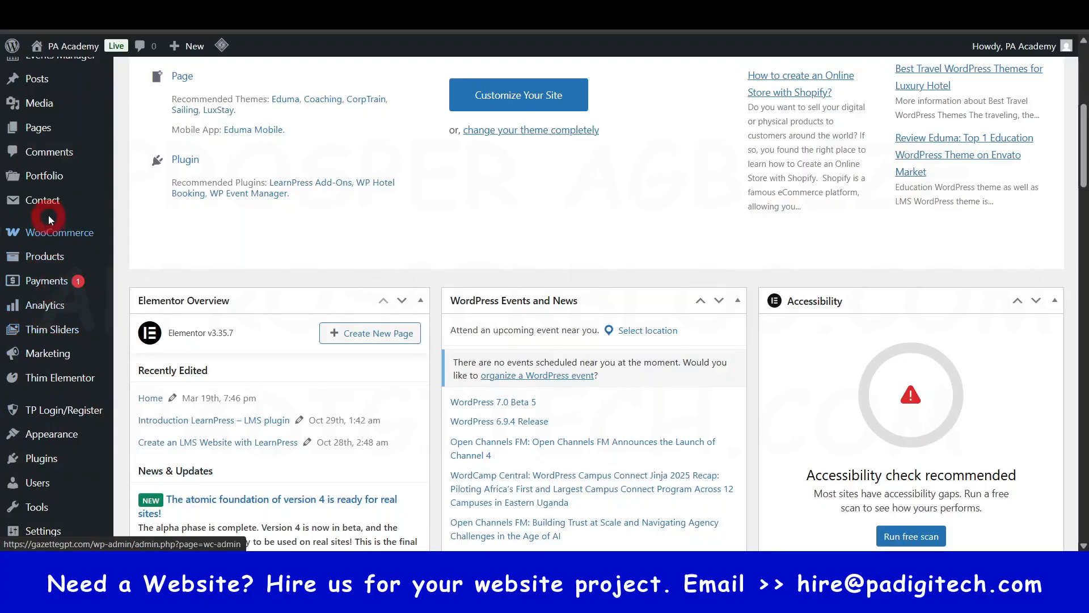
- View the list of contact forms and their shortcodes, and return to the WordPress dashboard
mouse_move(49, 205)
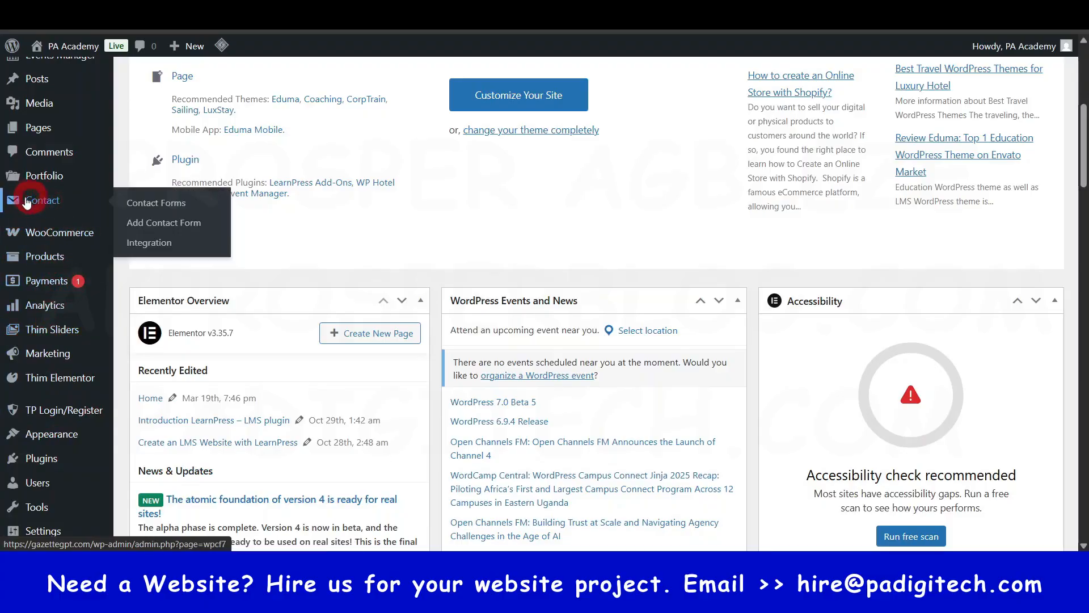
left_click(158, 206)
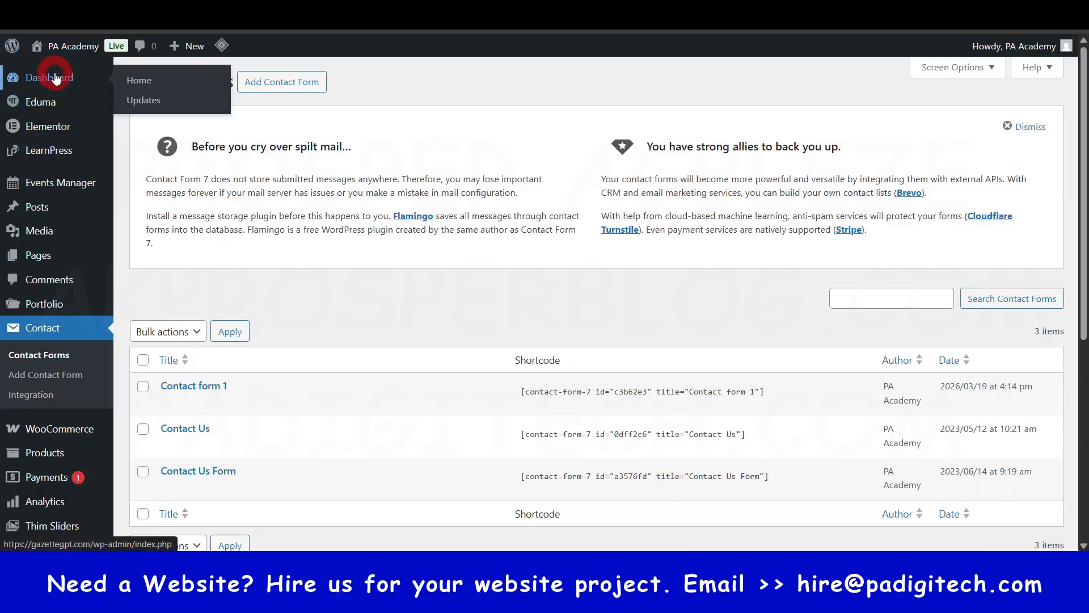
left_click(55, 75)
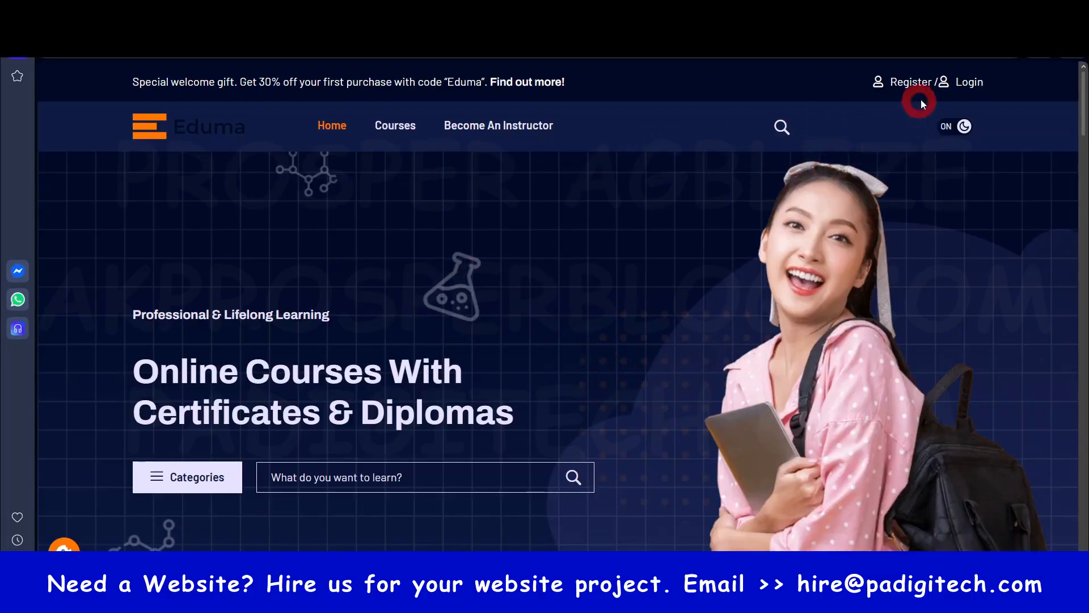
- Open the new account registration form on the Eduma site and fill in the username
left_click(910, 82)
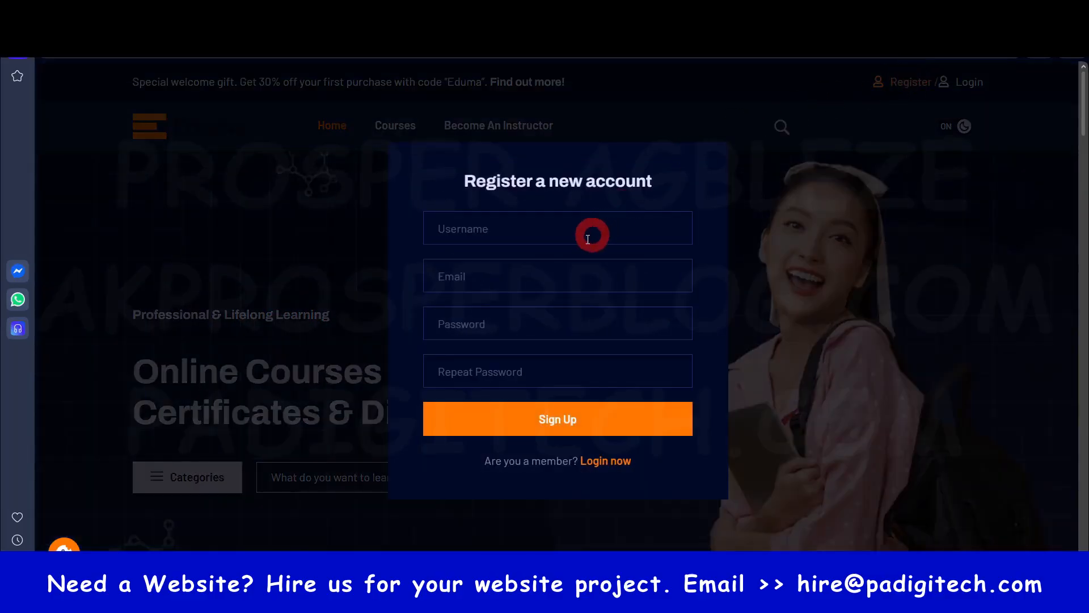
left_click(531, 230)
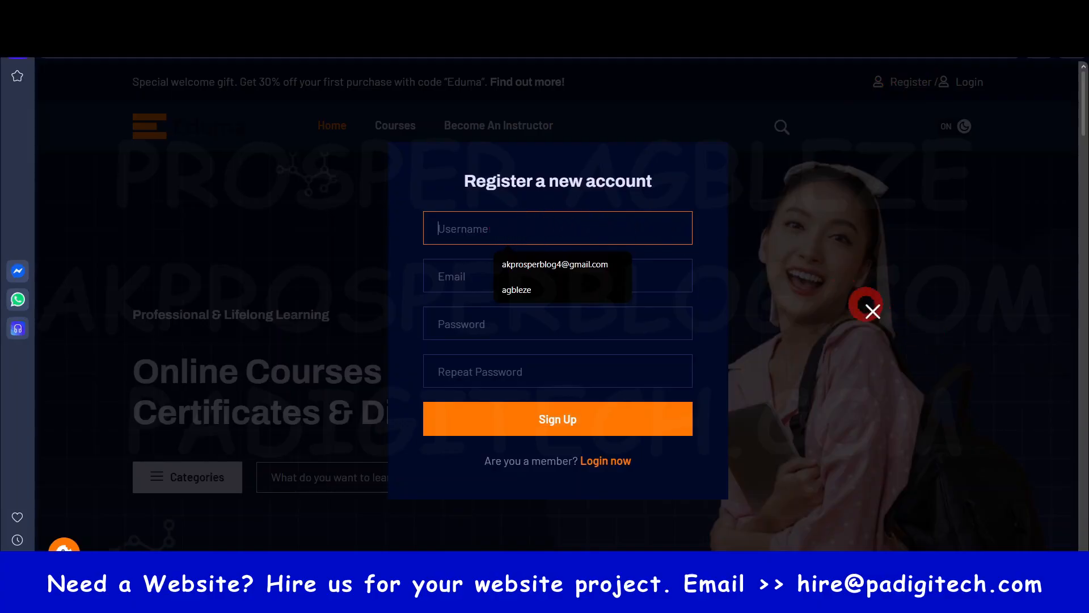
type("prosper")
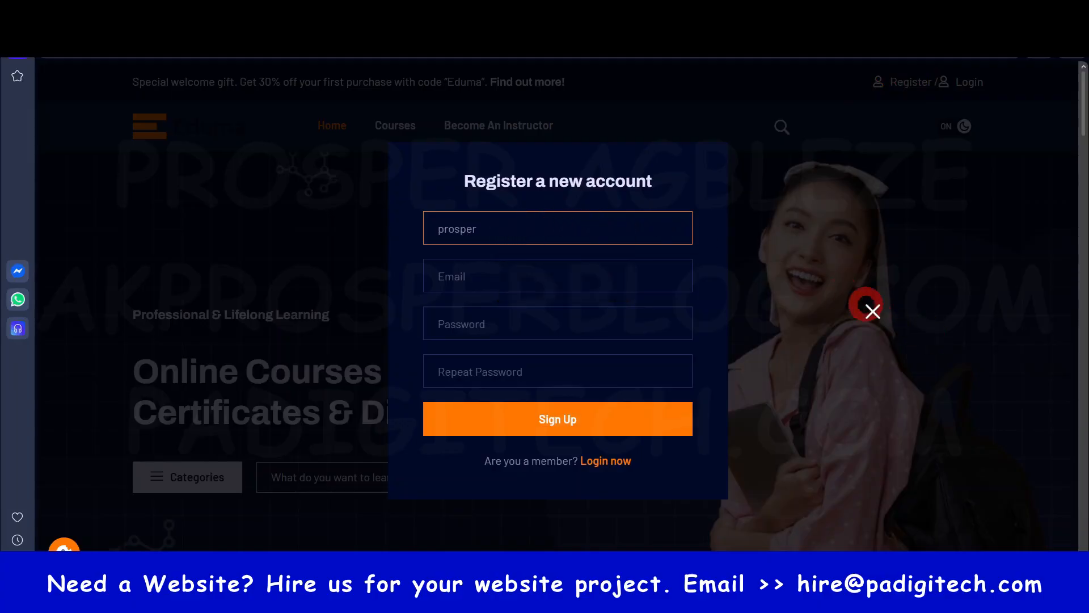
left_click(561, 278)
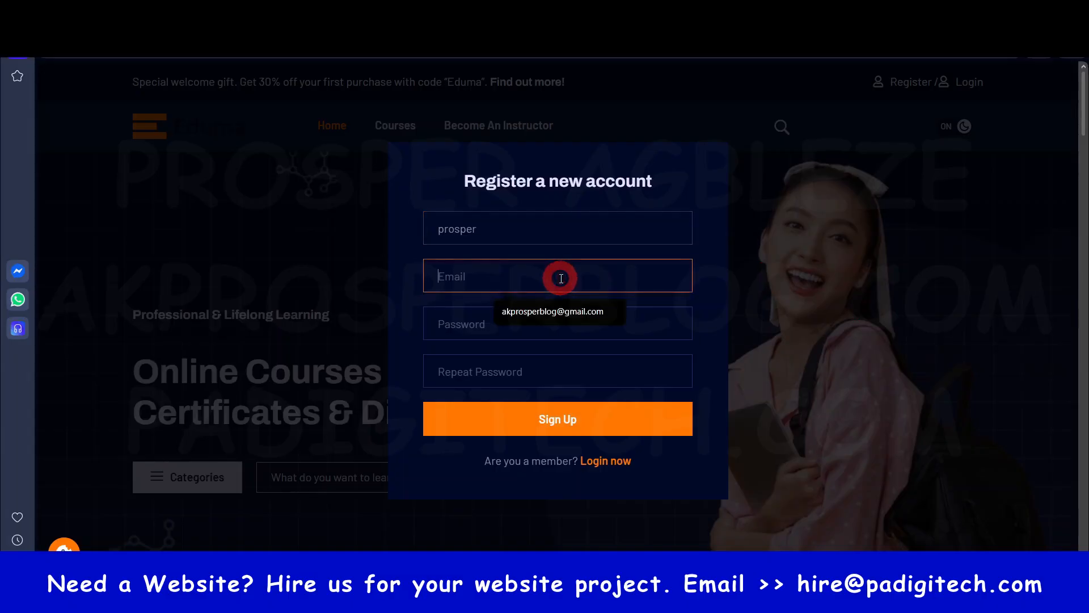
key("ctrl+v")
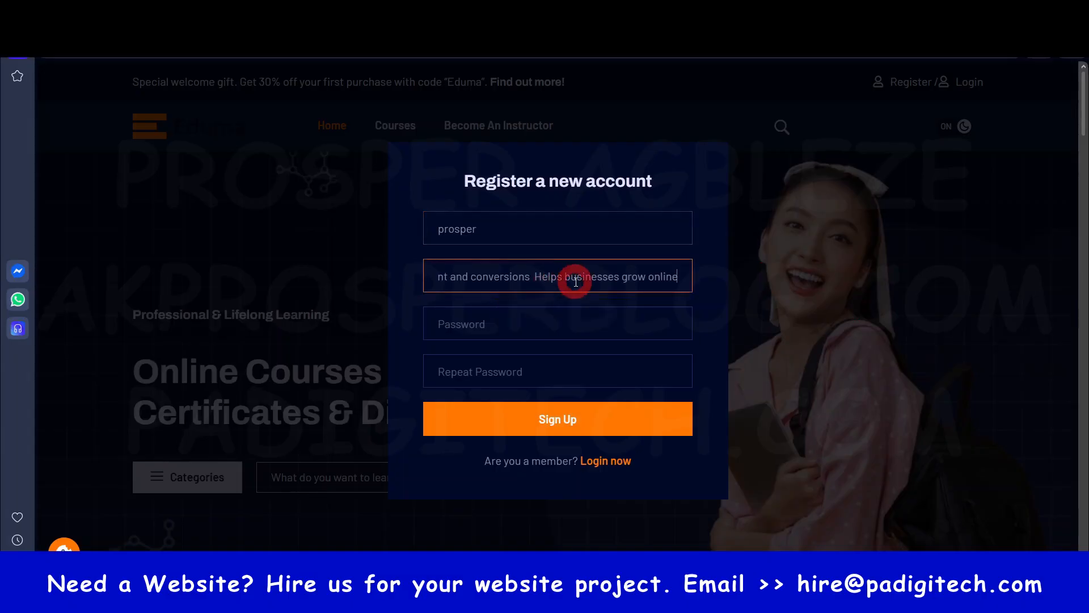
key("ctrl+a")
key("BackSpace")
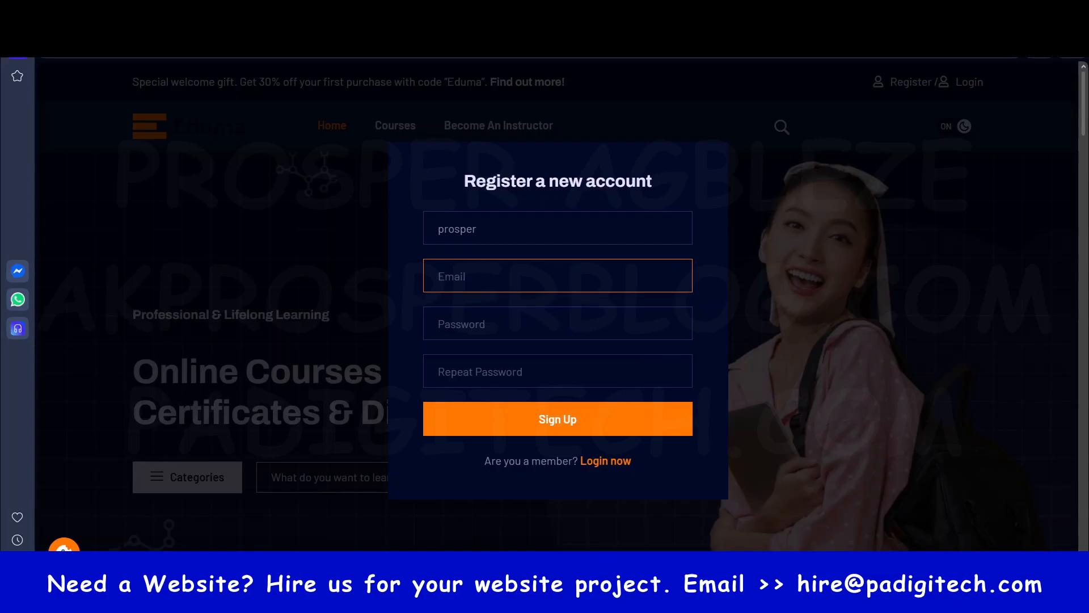
- Switch to Gmail, copy the account's e-mail address, and return to the registration form
left_click(786, 11)
left_click(1062, 89)
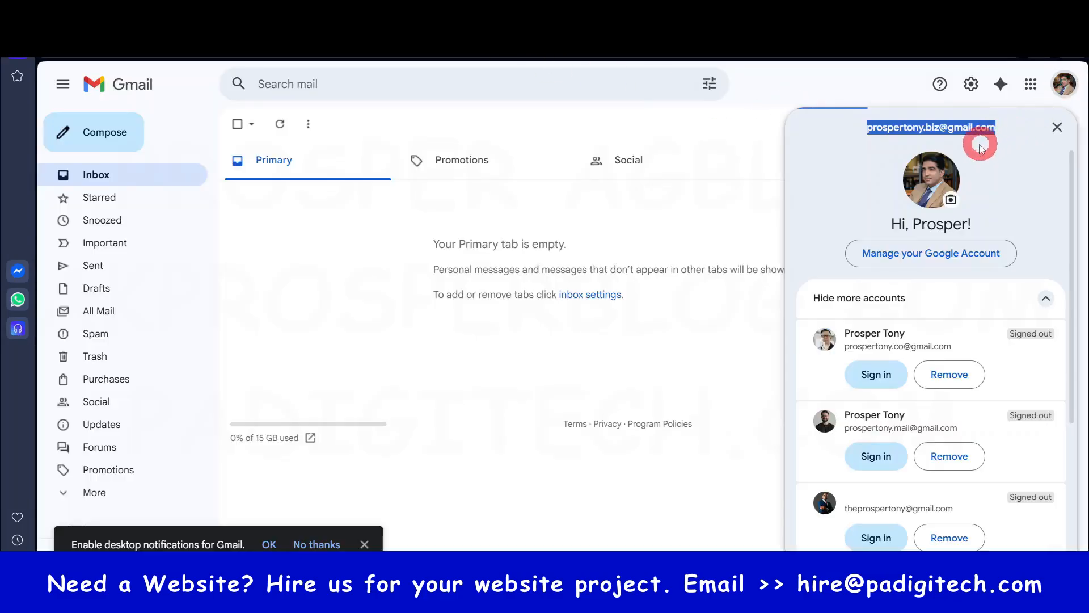
key("ctrl+c")
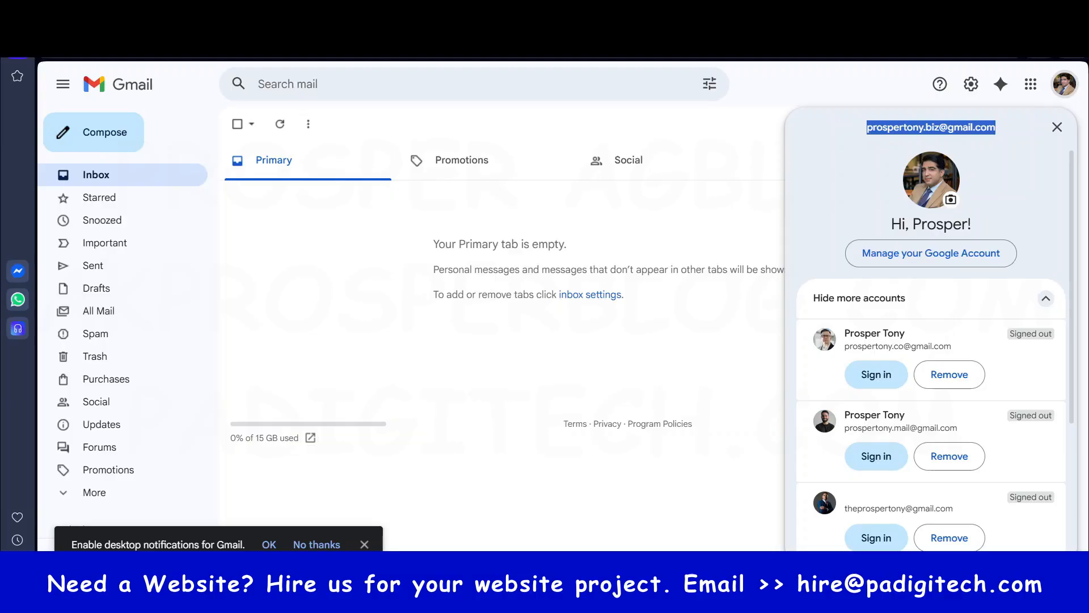
left_click(613, 12)
- Fill in the copied e-mail address, enter the account password in both password fields, and submit the registration
left_click(540, 269)
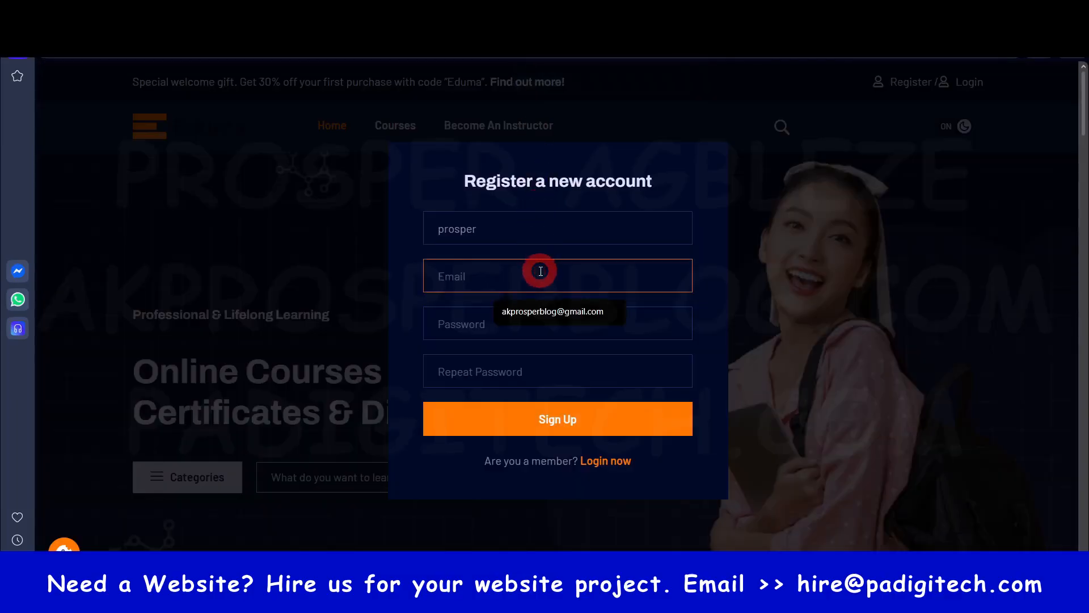
key("ctrl+v")
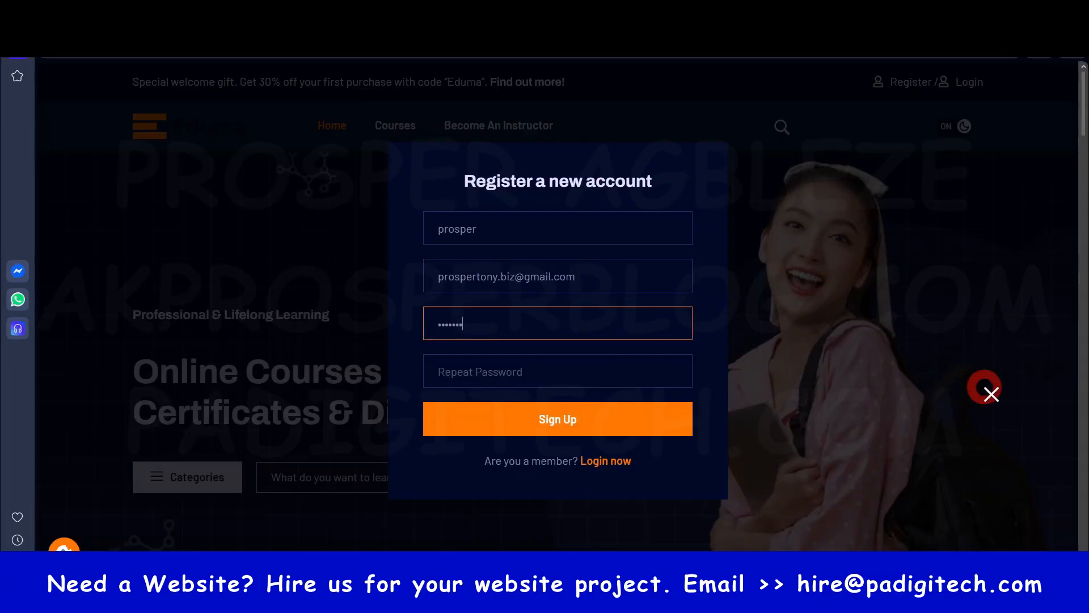
left_click(591, 370)
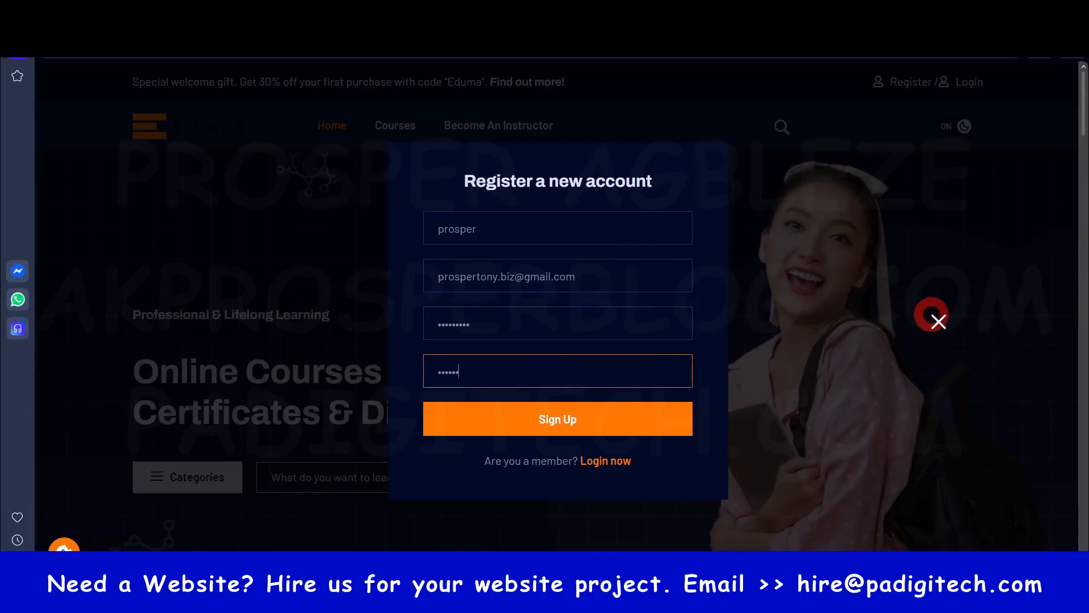
left_click(584, 419)
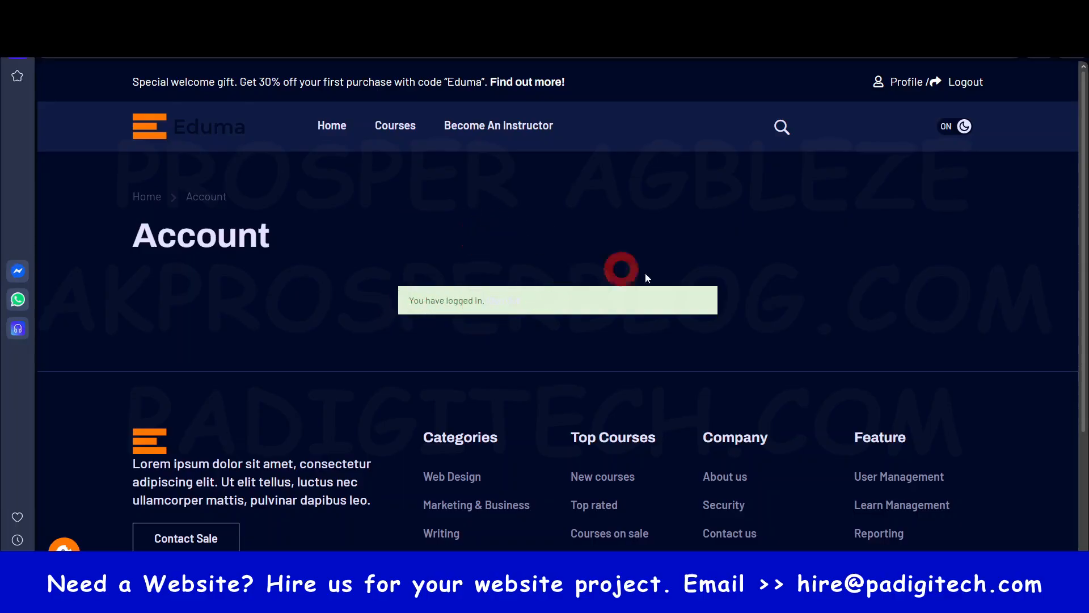
- Open the new student's profile and look over the course statistics and the My Courses section
left_click(901, 82)
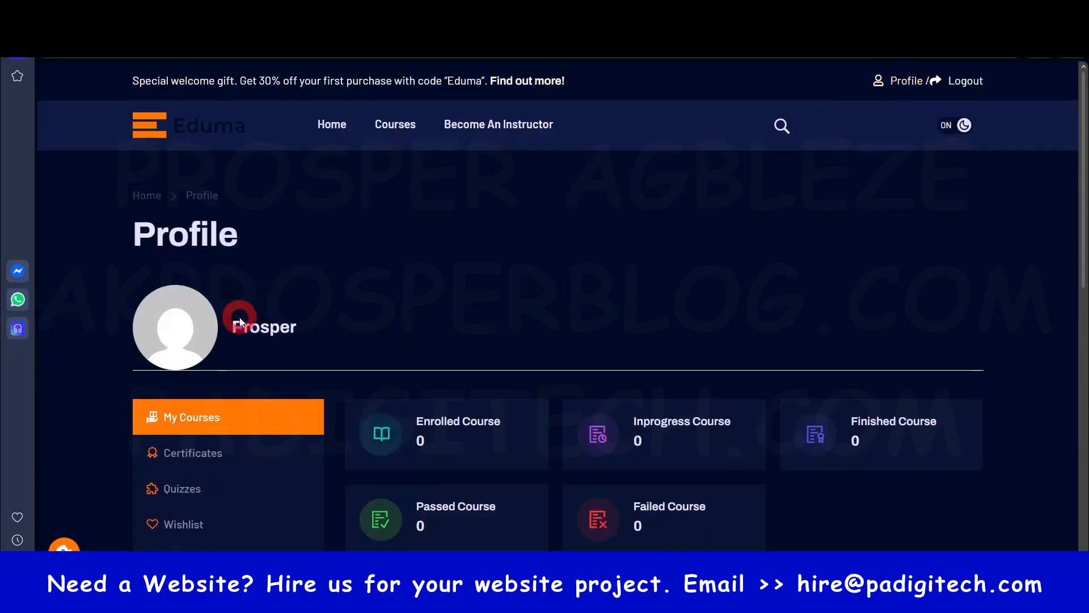
scroll(240, 322, "down", 1)
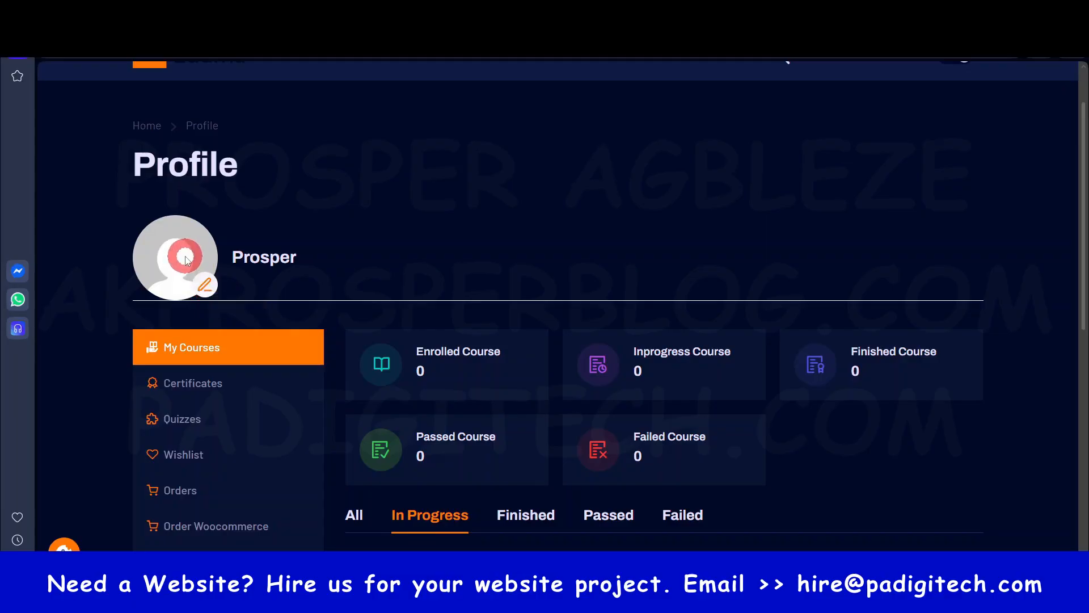
scroll(187, 260, "down", 1)
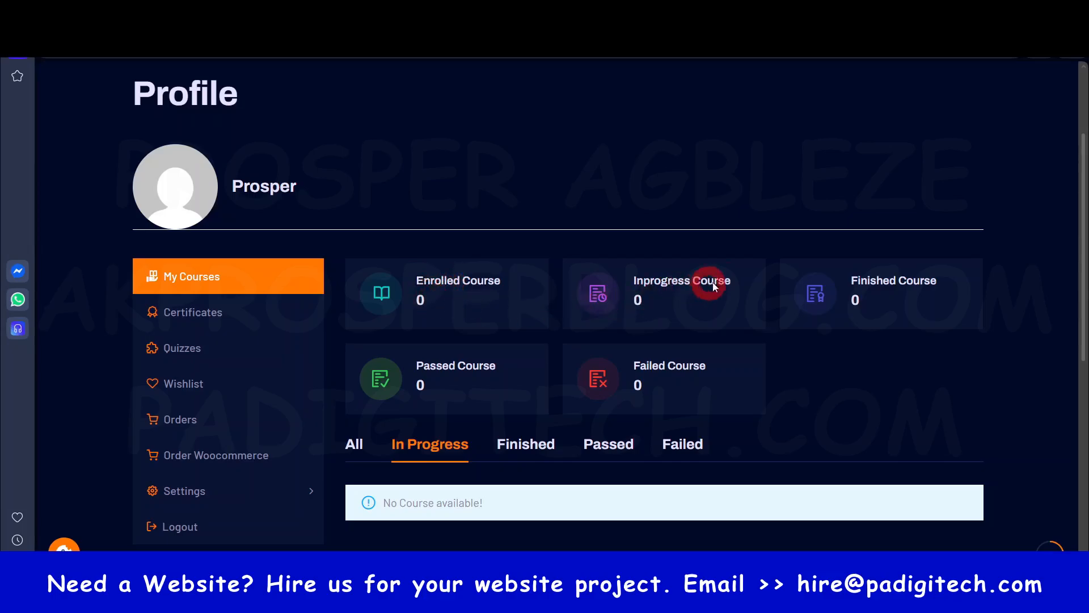
scroll(486, 430, "down", 3)
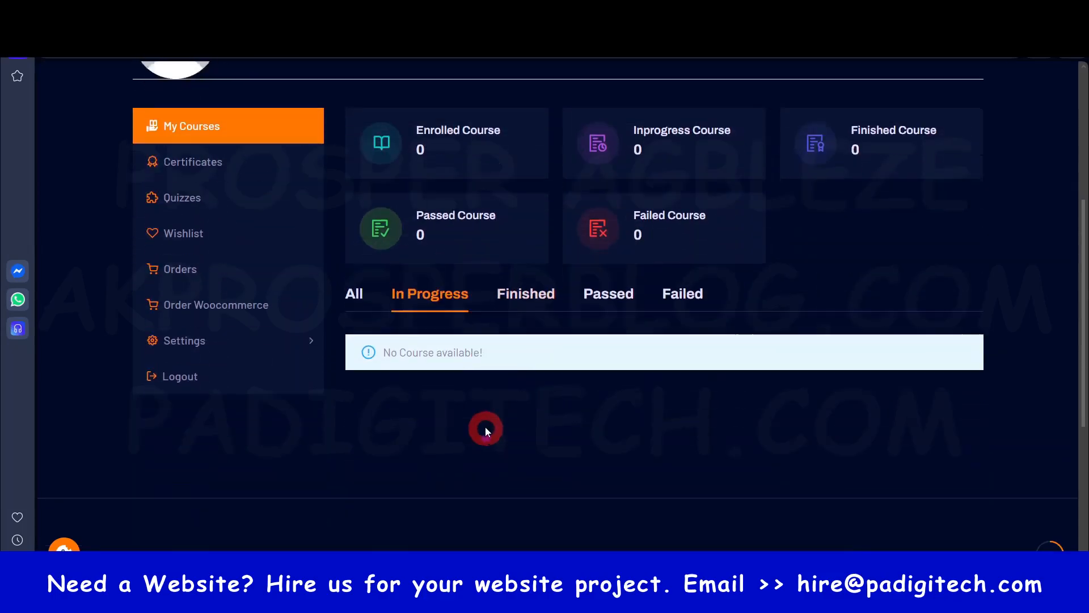
scroll(483, 411, "up", 5)
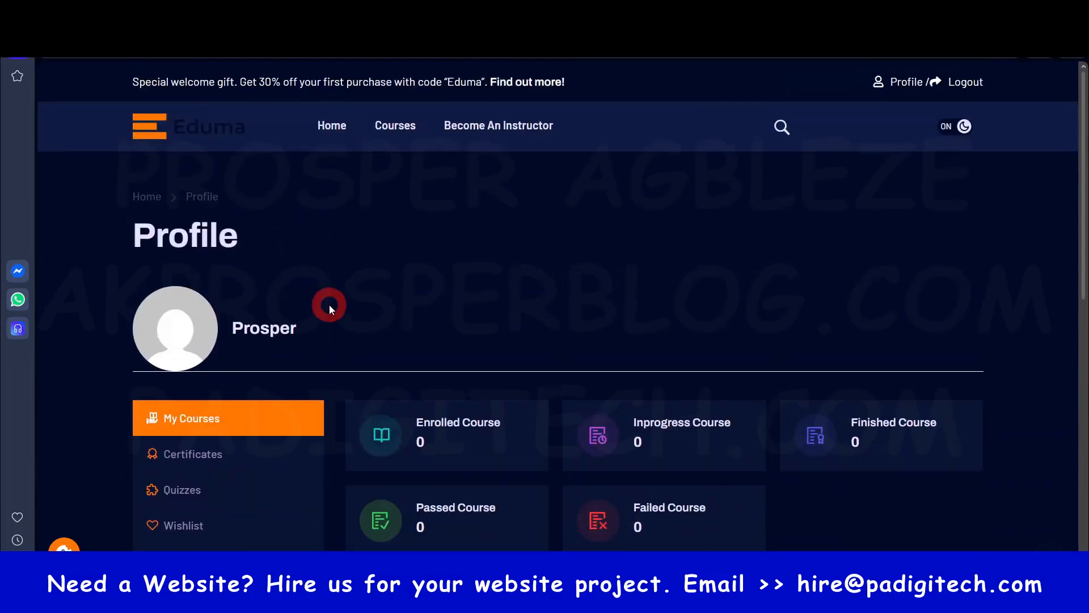
- Open the Online Course Website Guide from the course catalogue and start the course
left_click(396, 126)
scroll(395, 181, "down", 3)
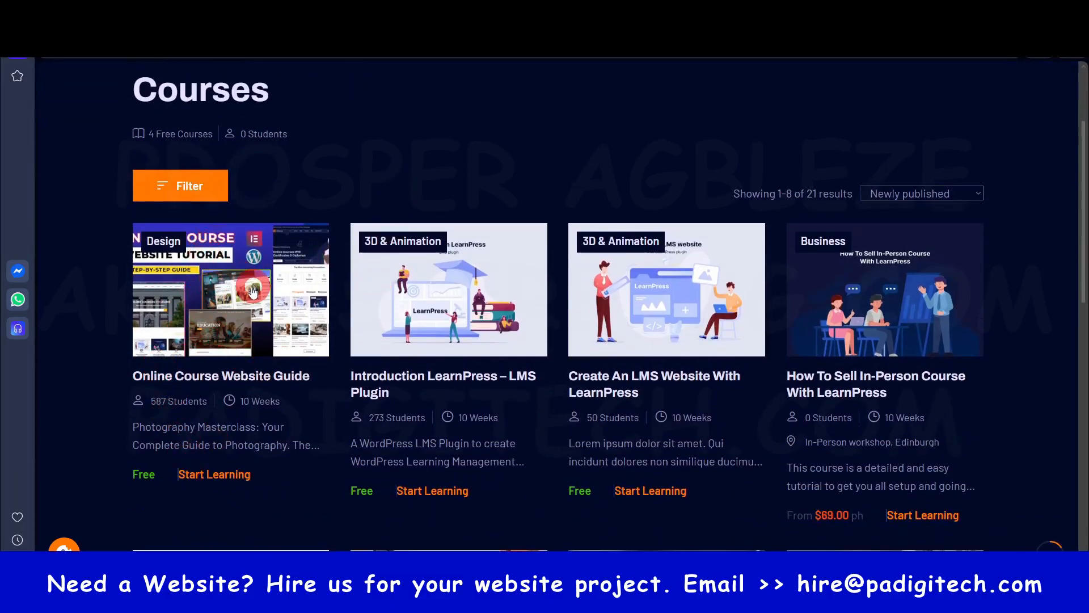
left_click(200, 378)
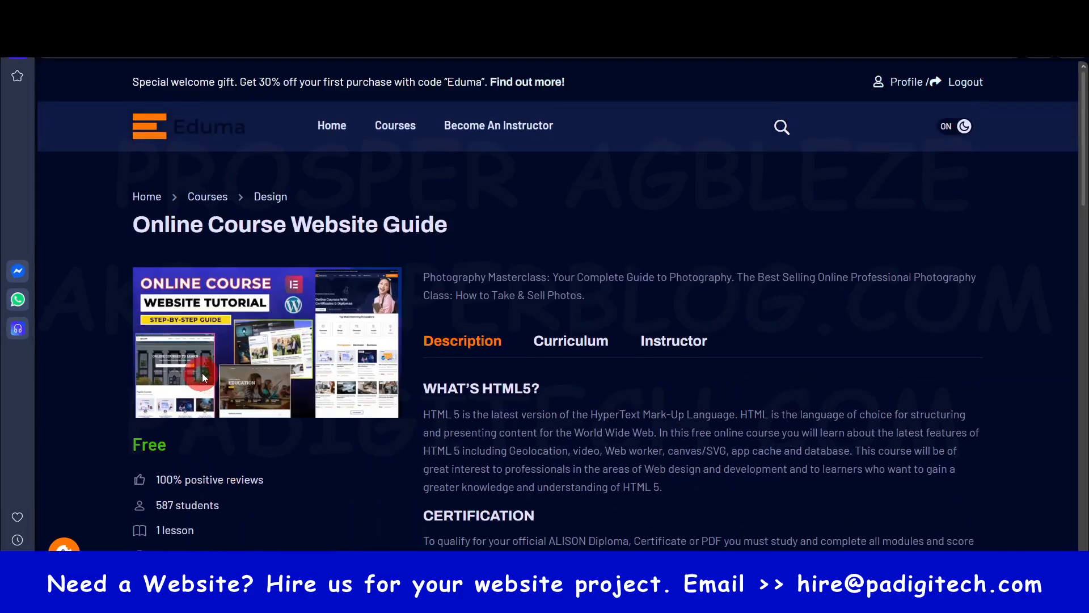
scroll(373, 278, "down", 1)
scroll(373, 278, "down", 4)
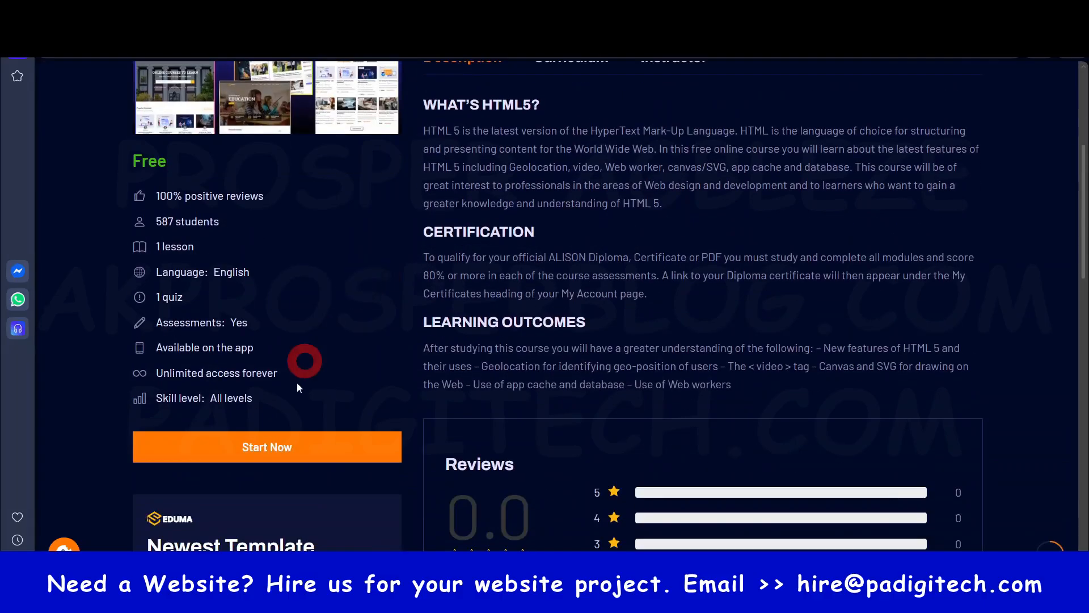
left_click(266, 451)
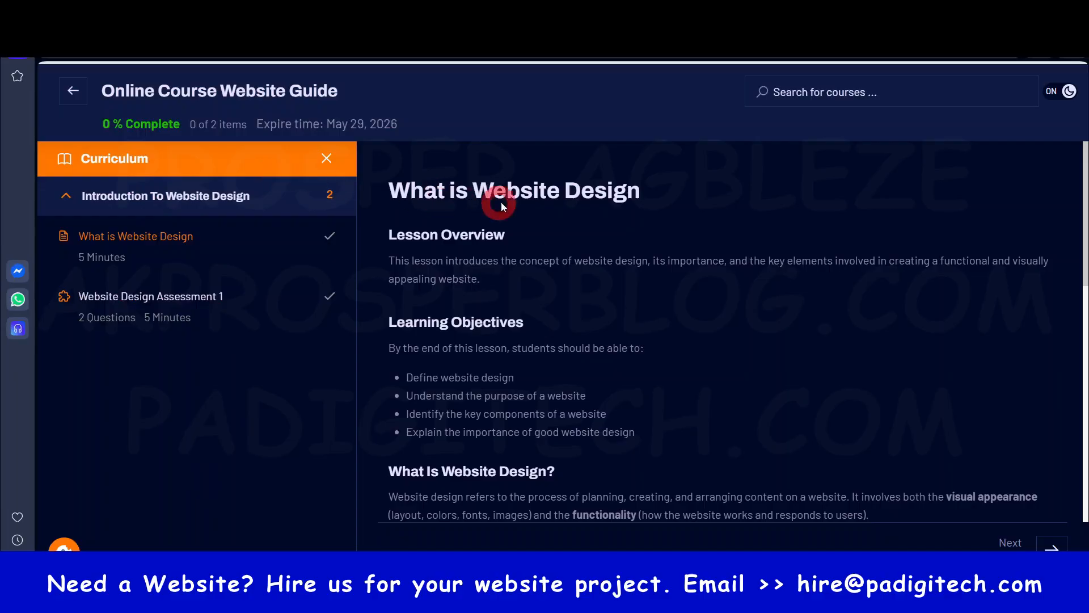
- Read through the What is Website Design lesson and go on to Website Design Assessment 1
scroll(526, 339, "down", 5)
scroll(526, 339, "down", 9)
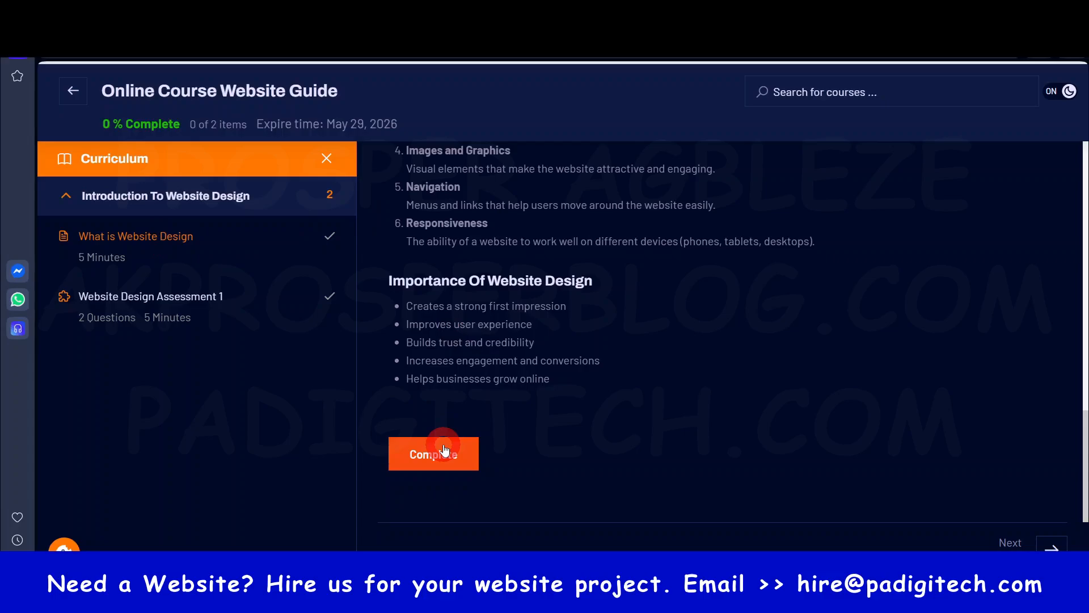
left_click(1014, 542)
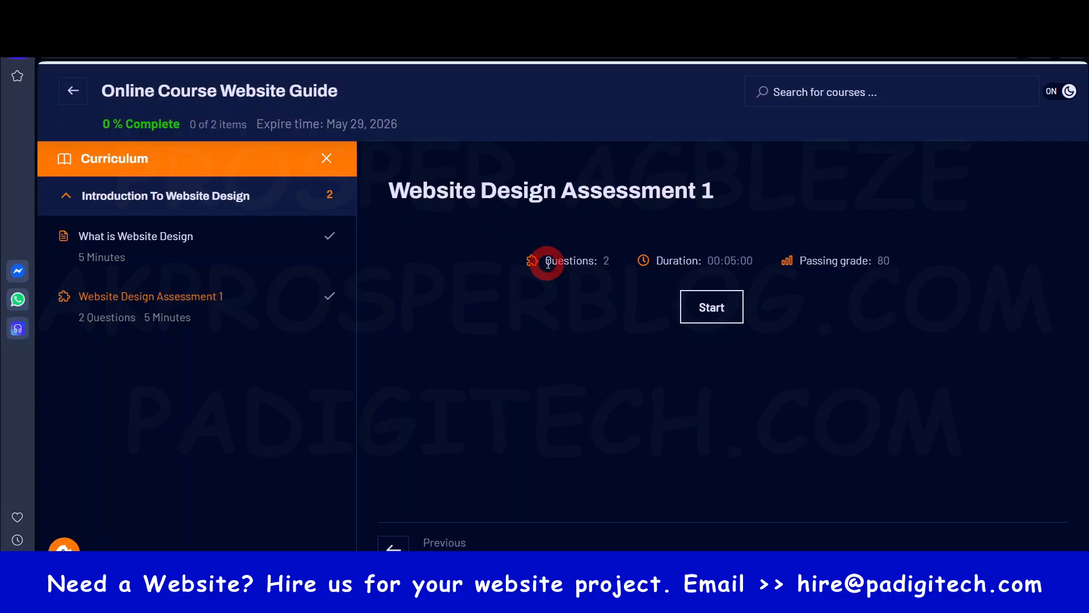
- Start the Website Design Assessment 1 quiz, answer True to the first question, and go on to the second question
left_click(717, 305)
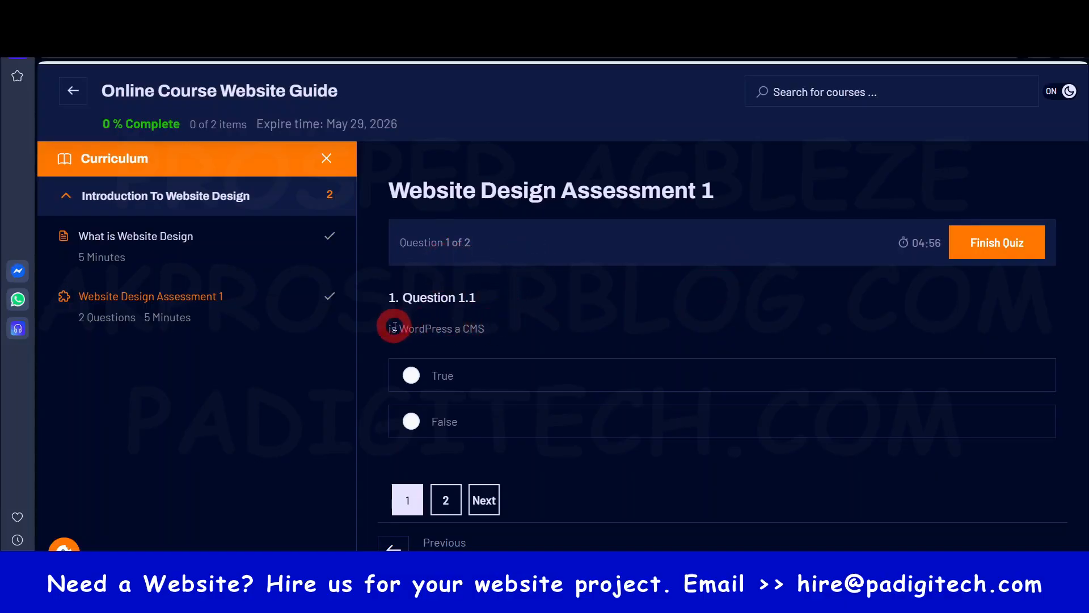
left_click(412, 375)
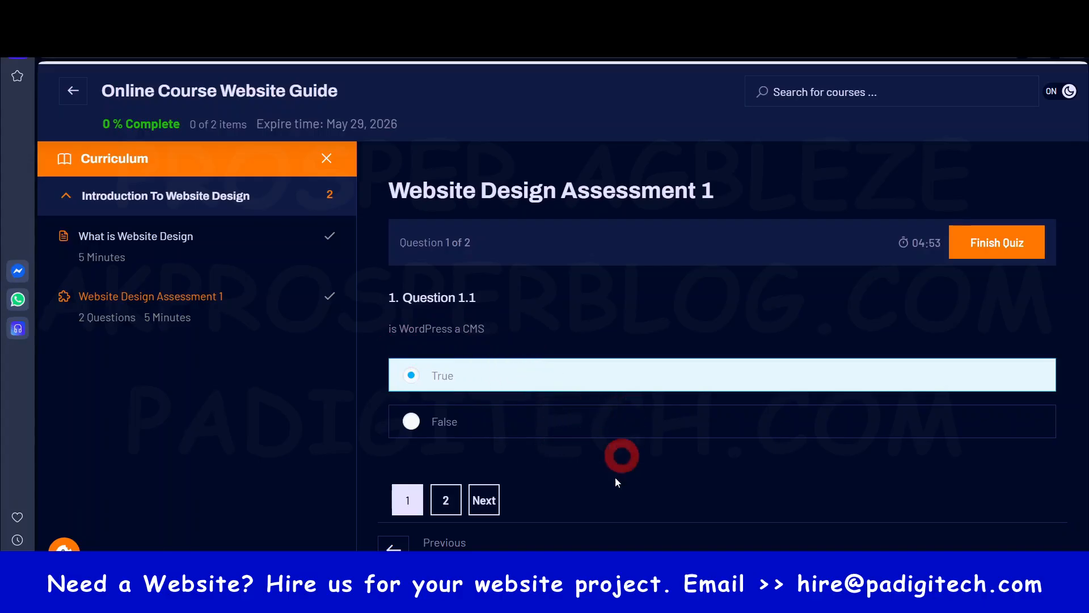
left_click(484, 500)
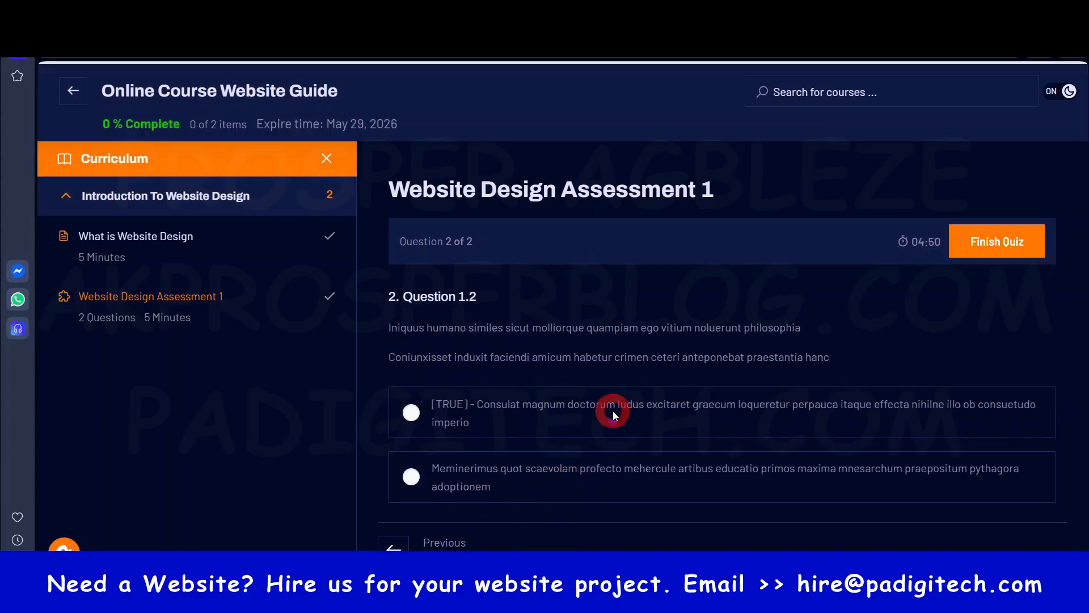
scroll(613, 411, "down", 1)
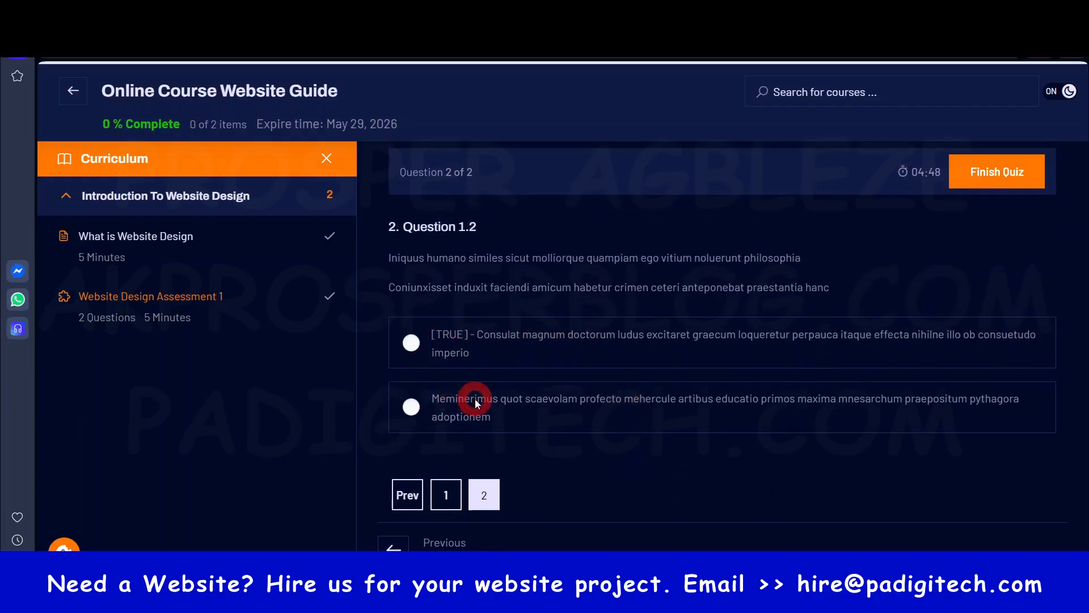
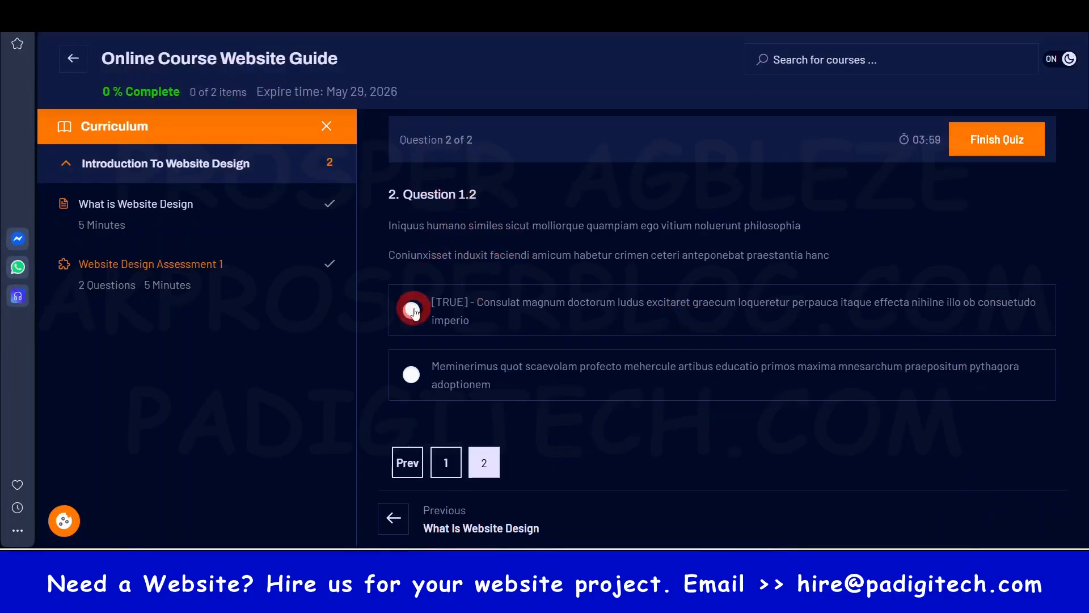
- Answer Question 1.2 with the option marked [TRUE], finish the quiz and confirm its submission
left_click(412, 311)
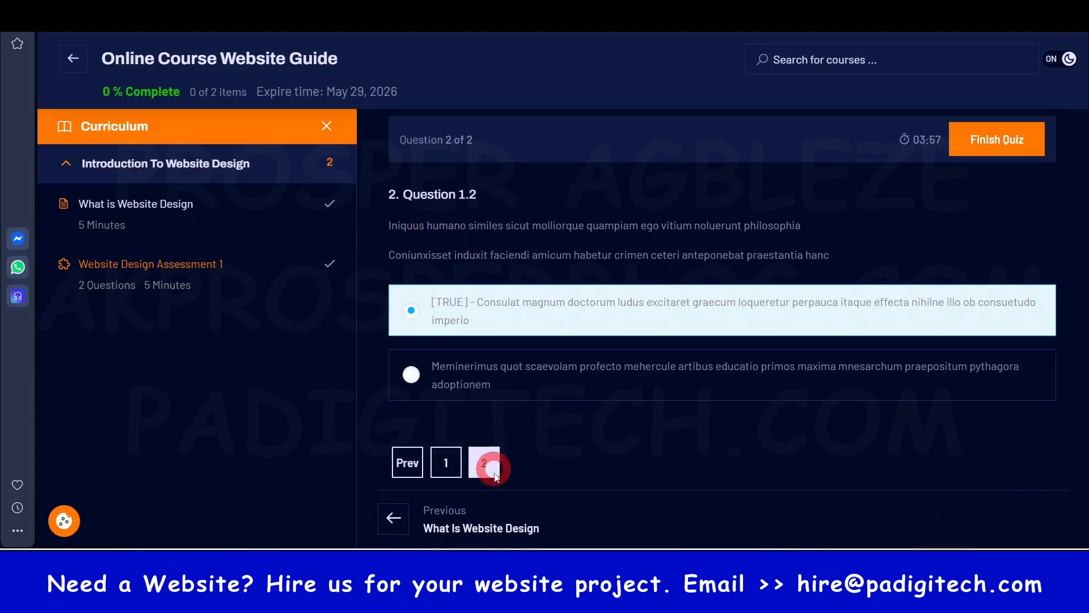
scroll(533, 417, "down", 1)
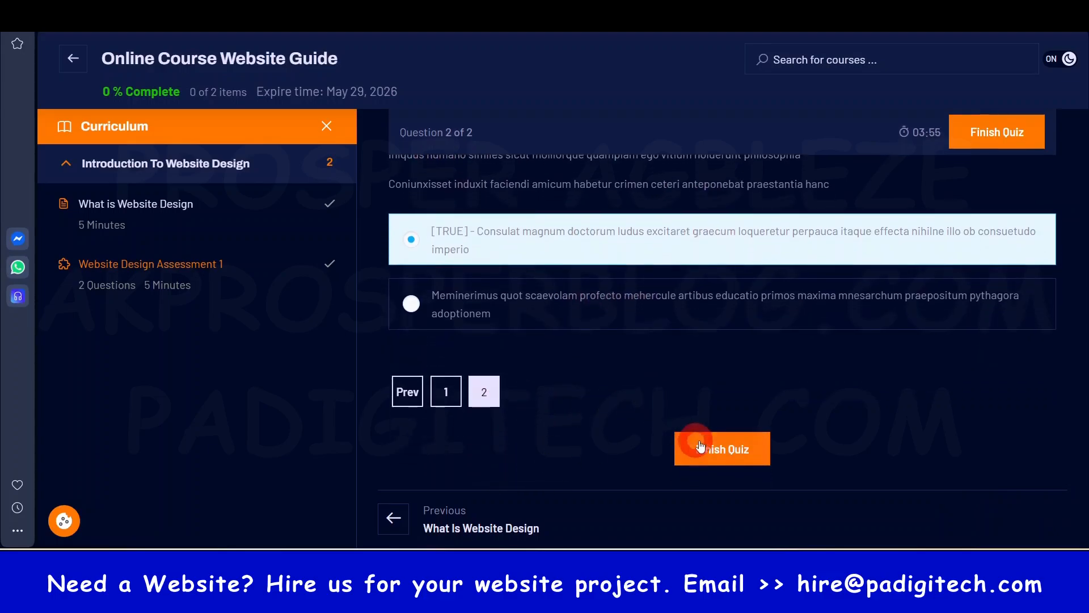
left_click(709, 445)
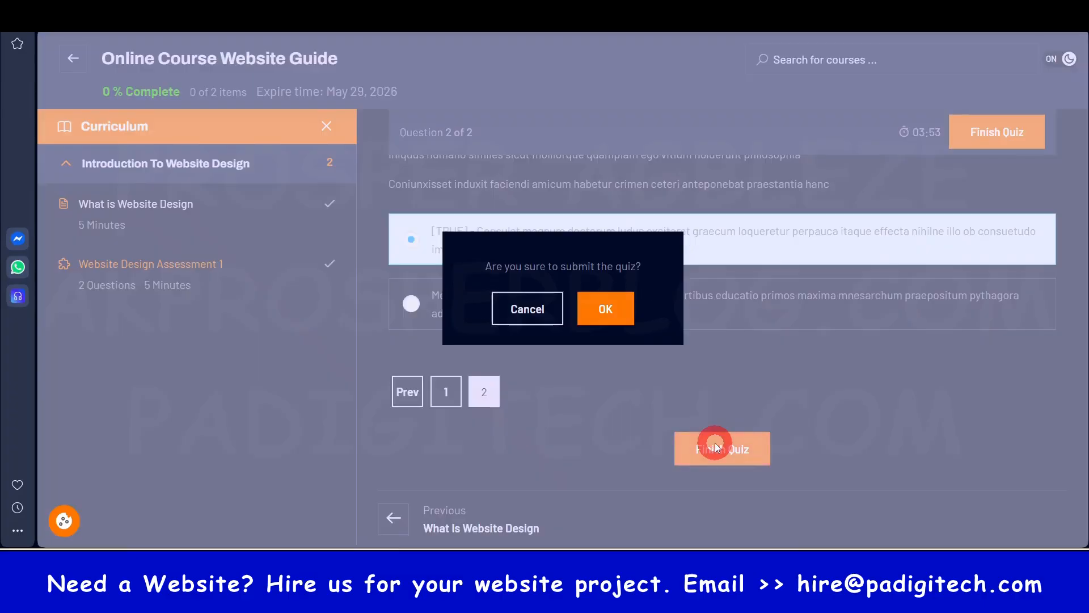
left_click(607, 312)
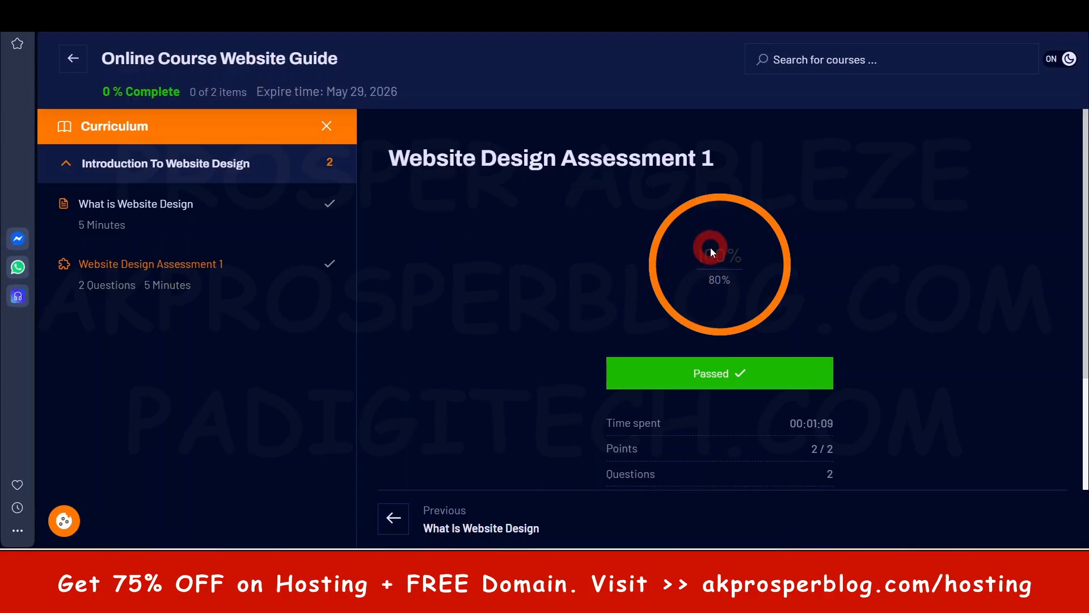
- Examine the Website Design Assessment 1 result summary and review the answered questions
scroll(716, 280, "down", 4)
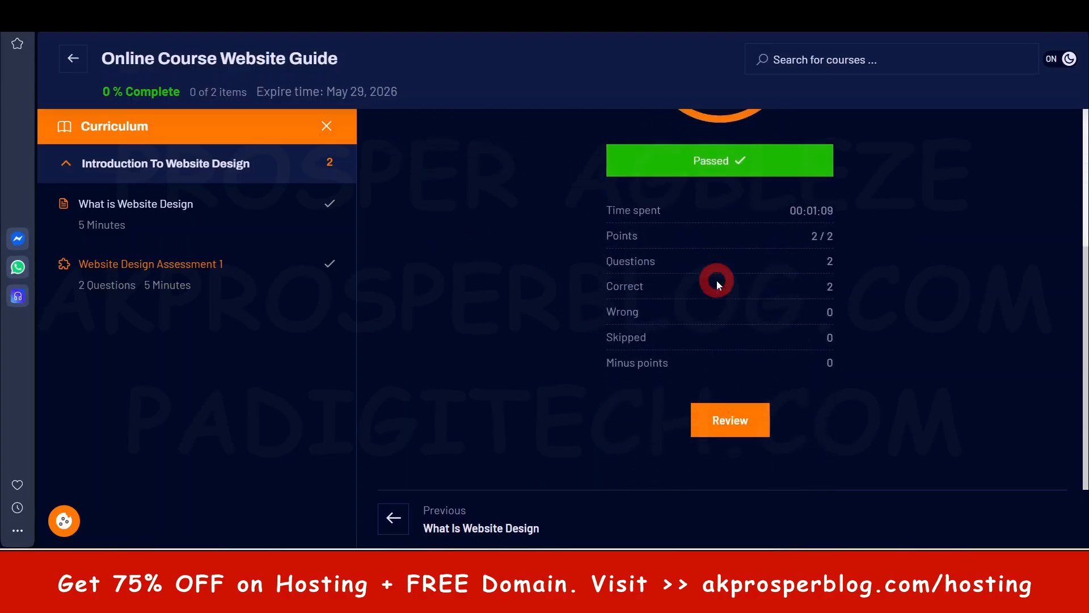
left_click(731, 412)
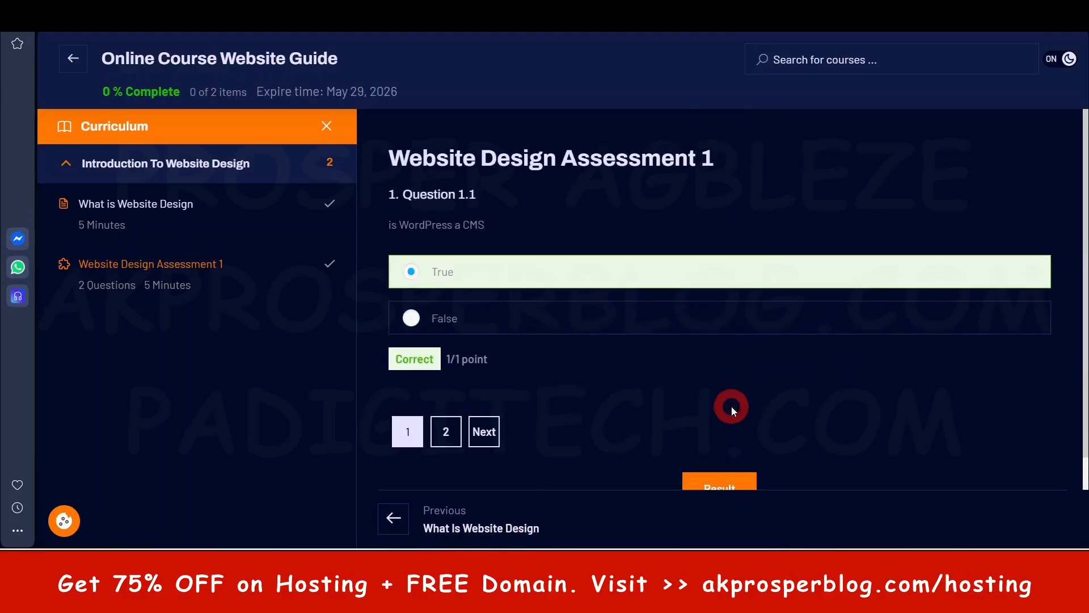
scroll(731, 406, "down", 2)
left_click(719, 417)
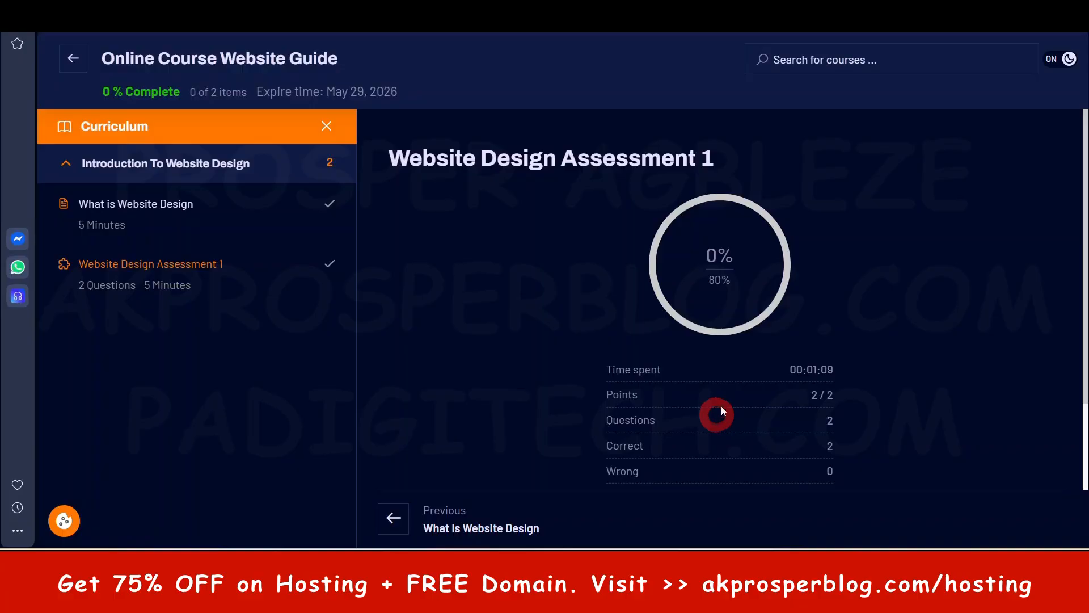
scroll(784, 326, "down", 3)
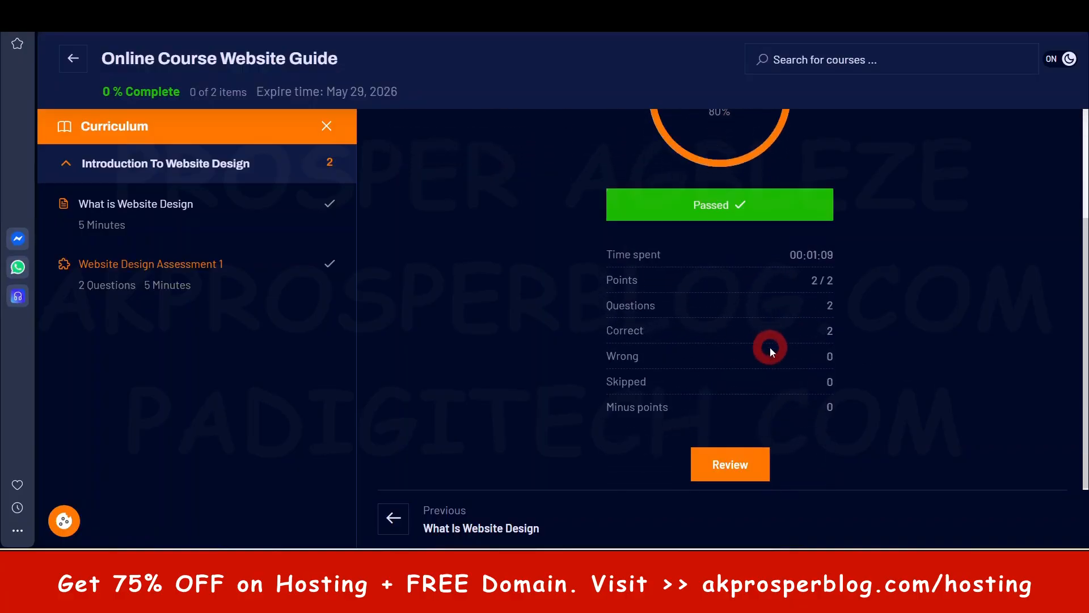
scroll(730, 307, "up", 3)
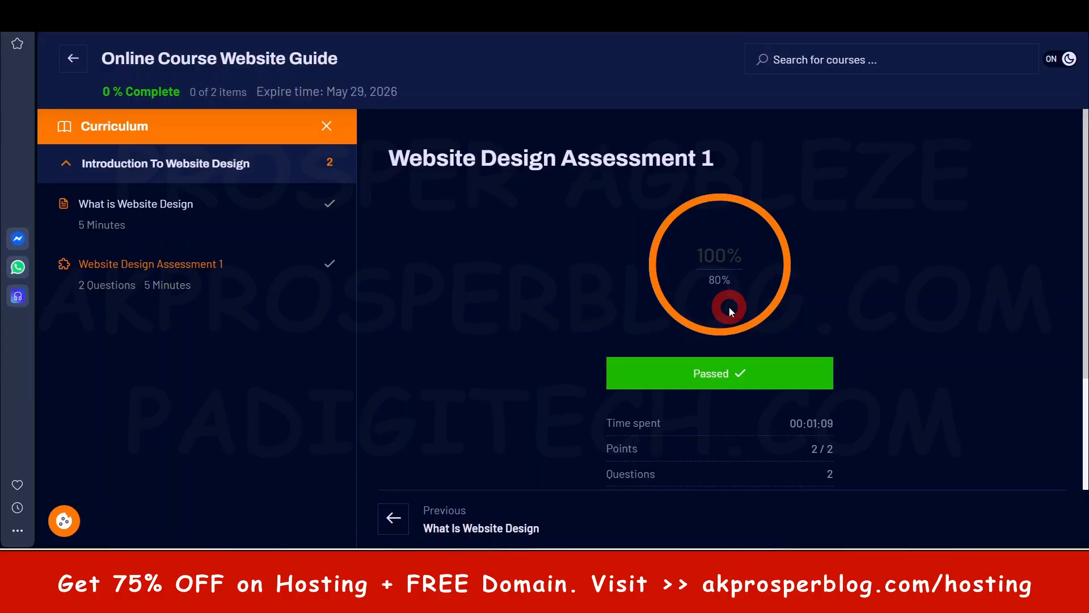
scroll(463, 315, "down", 4)
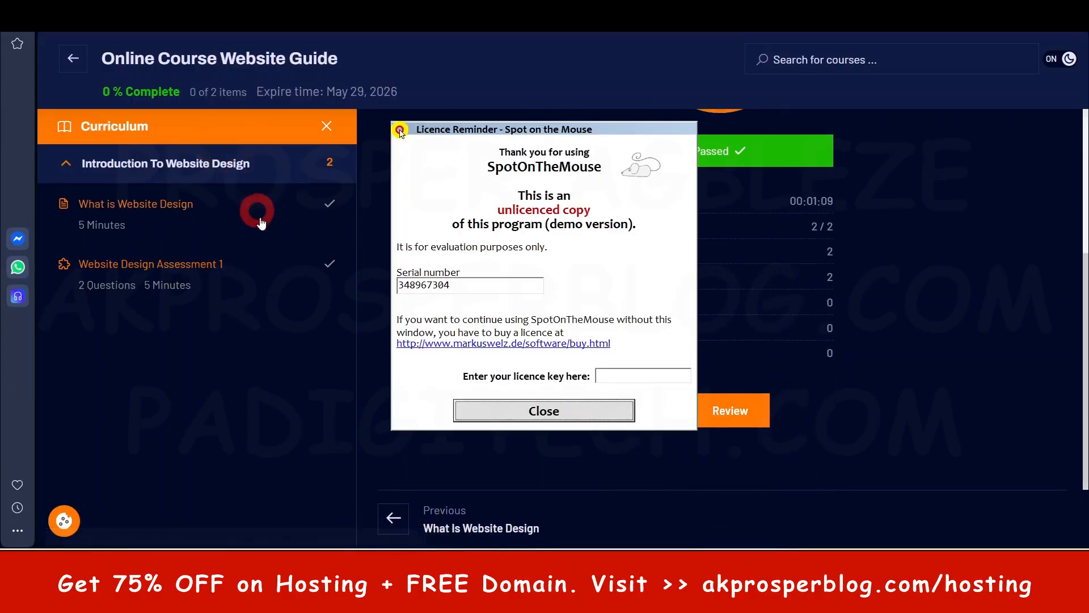
- Dismiss the licence reminder and leave the quiz for the Online Course Website Guide course page
left_click(558, 400)
left_click(70, 59)
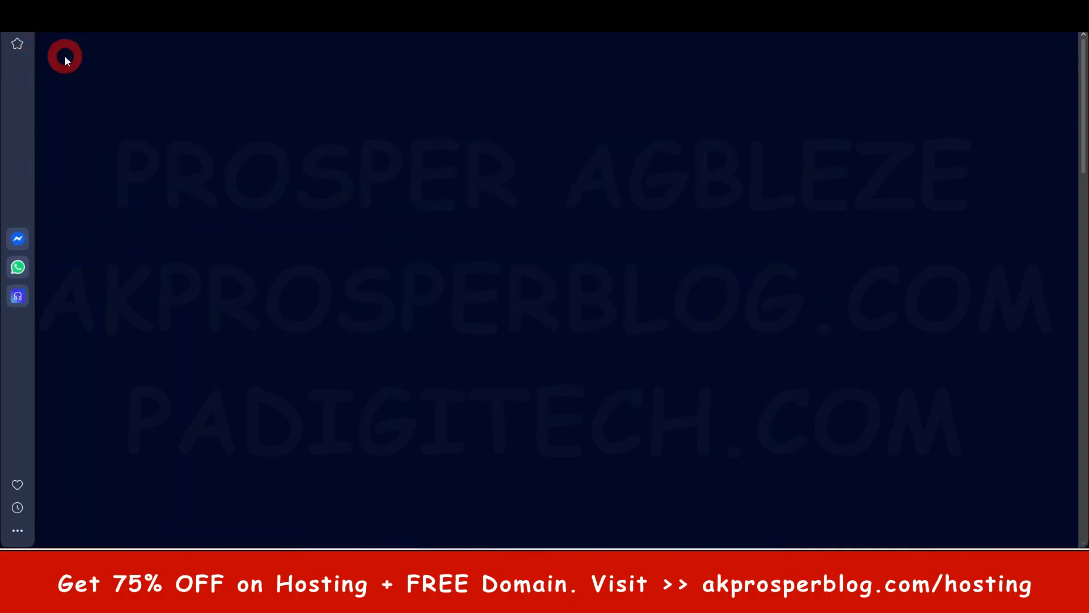
scroll(587, 321, "down", 5)
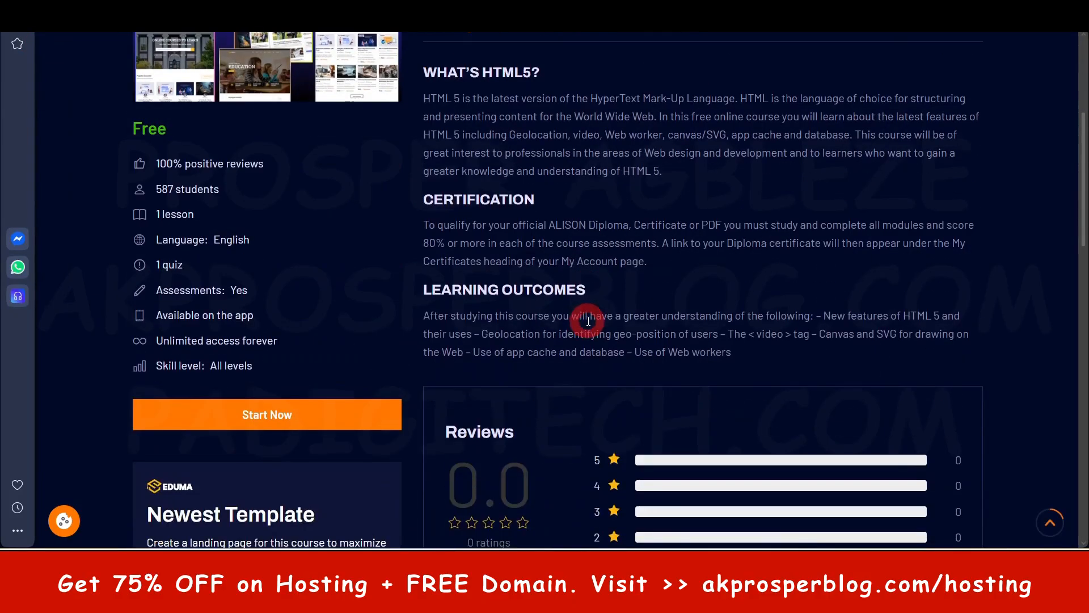
scroll(976, 165, "up", 5)
- Check the My Courses and Certificates sections of the student profile
left_click(899, 57)
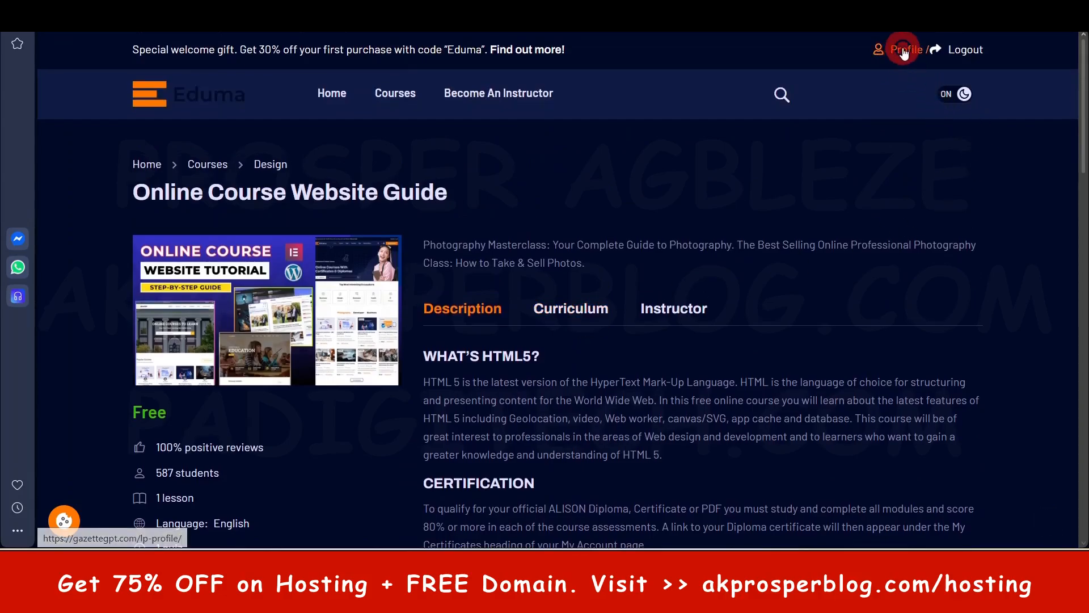
scroll(673, 254, "down", 1)
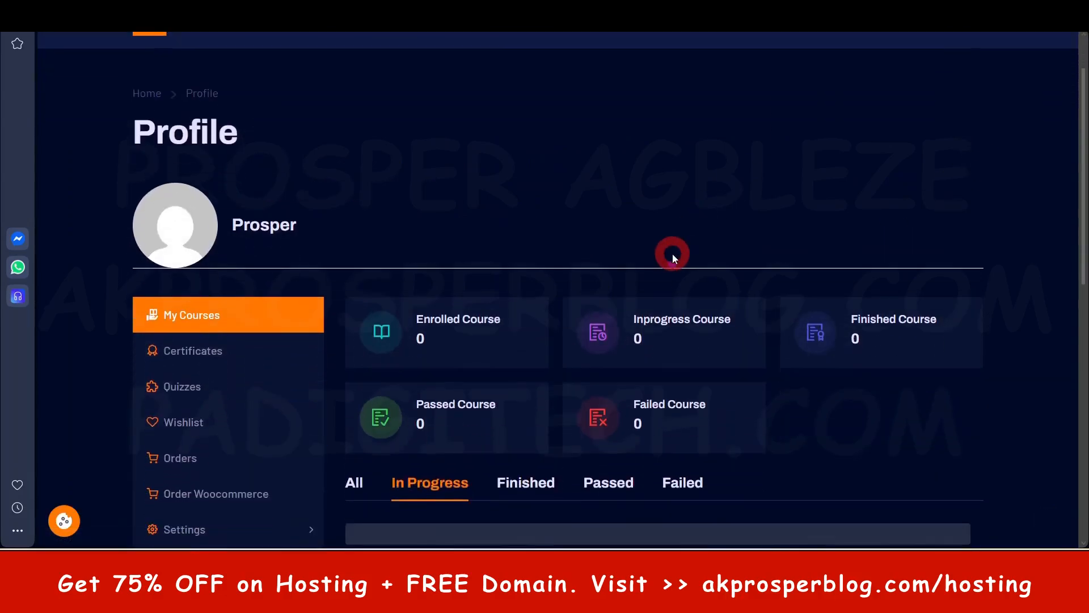
scroll(673, 254, "down", 2)
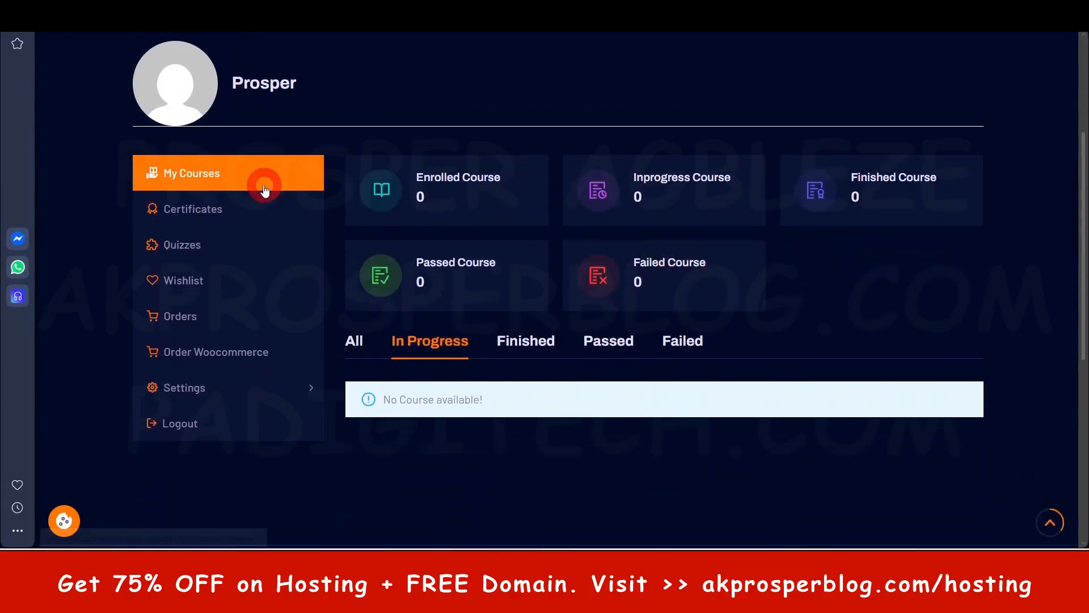
left_click(231, 211)
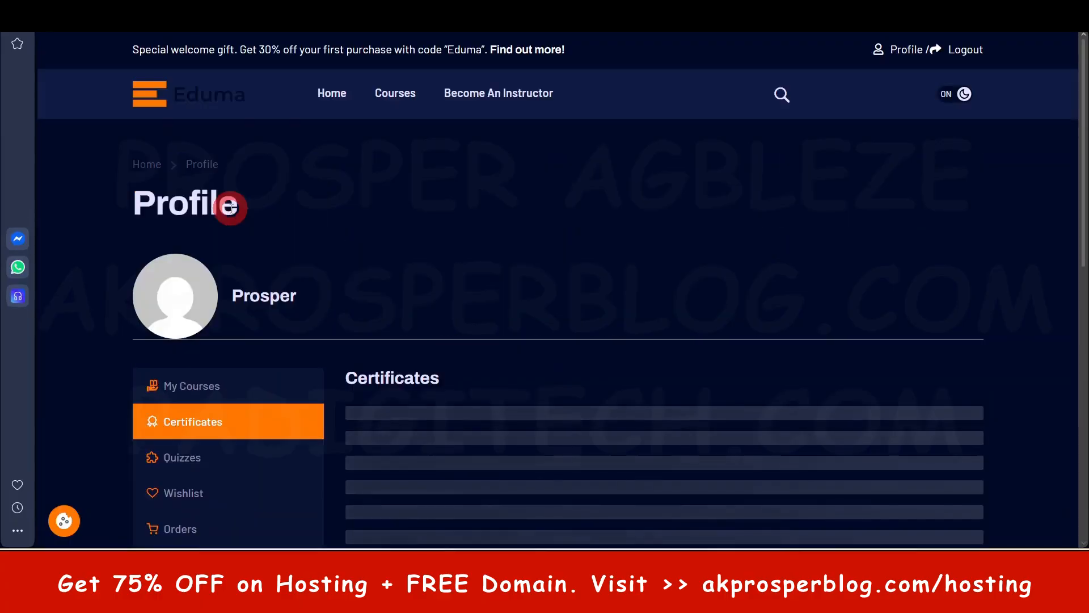
left_click(193, 378)
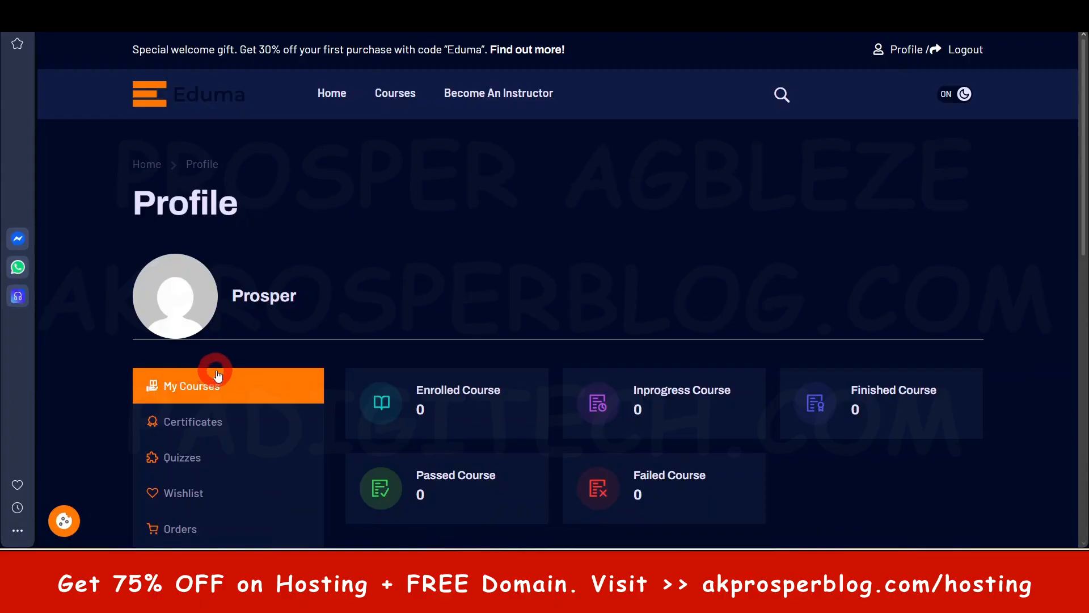
scroll(214, 364, "down", 1)
left_click(207, 321)
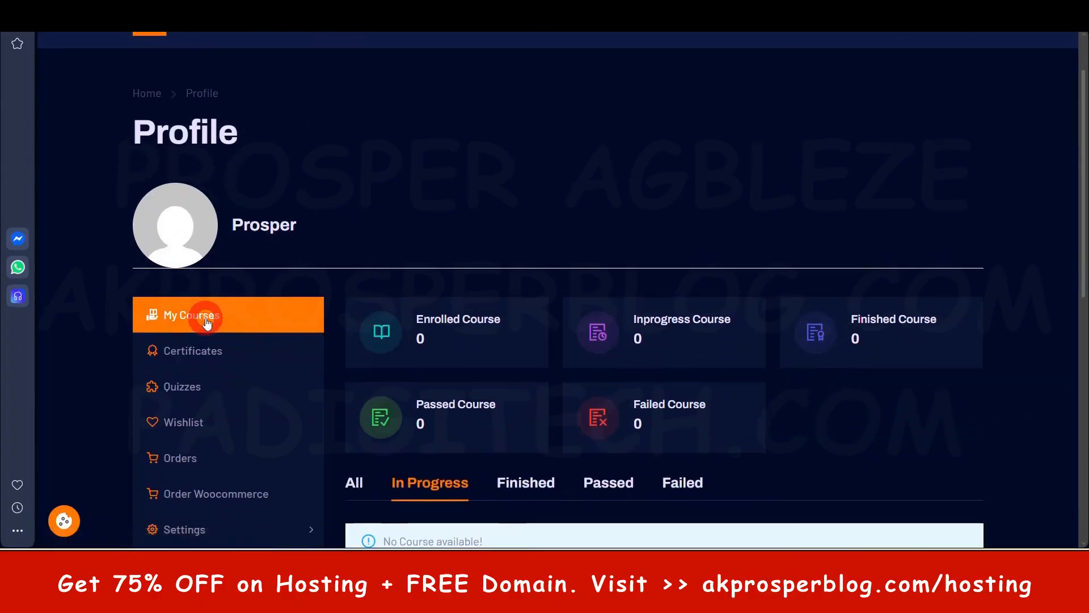
- Open Online Course Website Guide from the site's course list and try to start the course
left_click(333, 92)
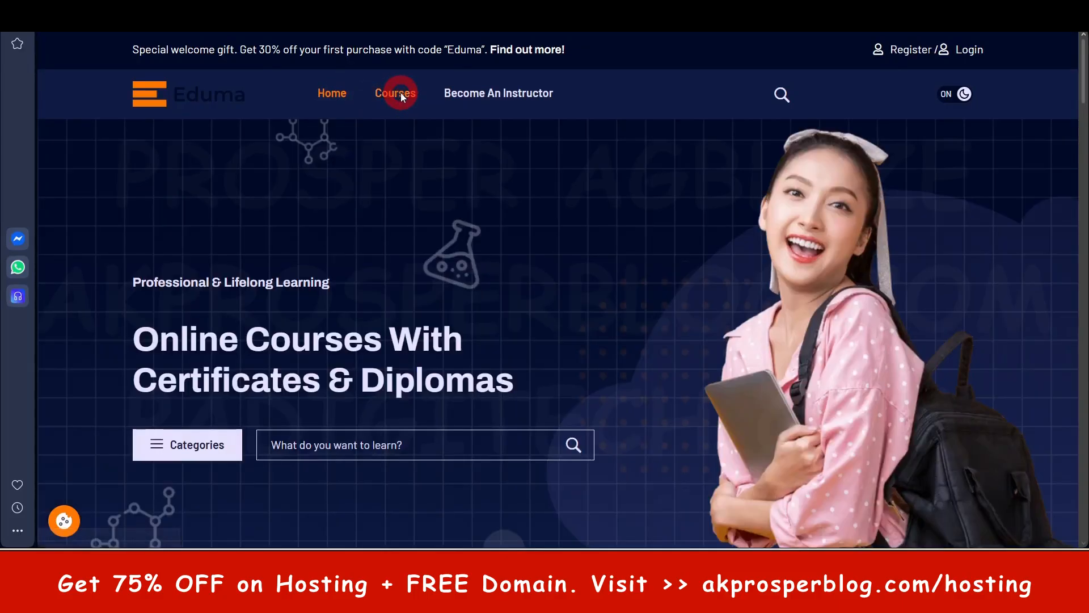
left_click(400, 93)
scroll(234, 372, "down", 2)
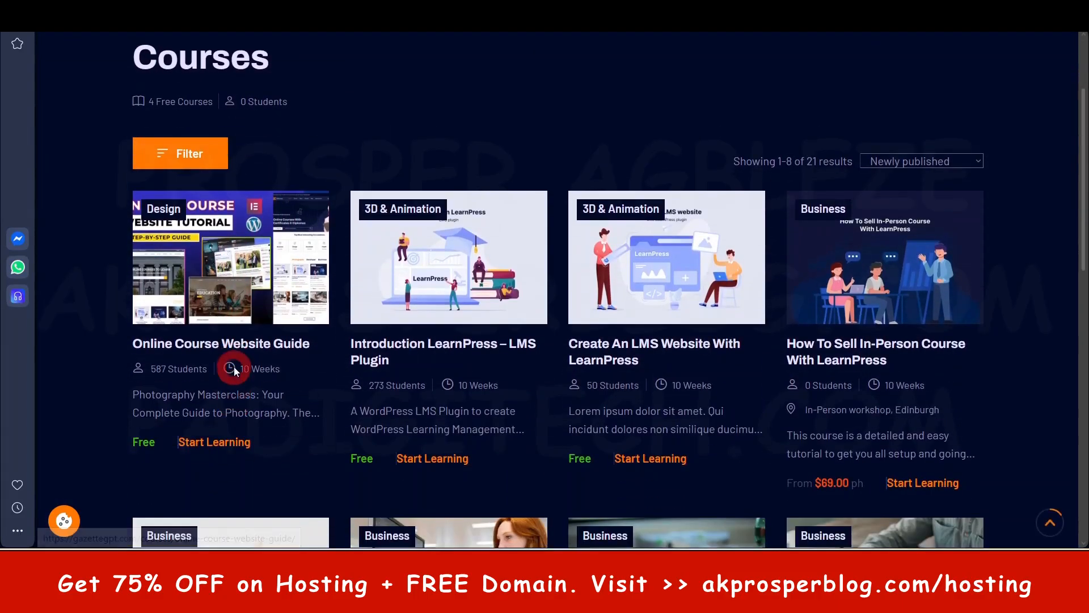
left_click(202, 440)
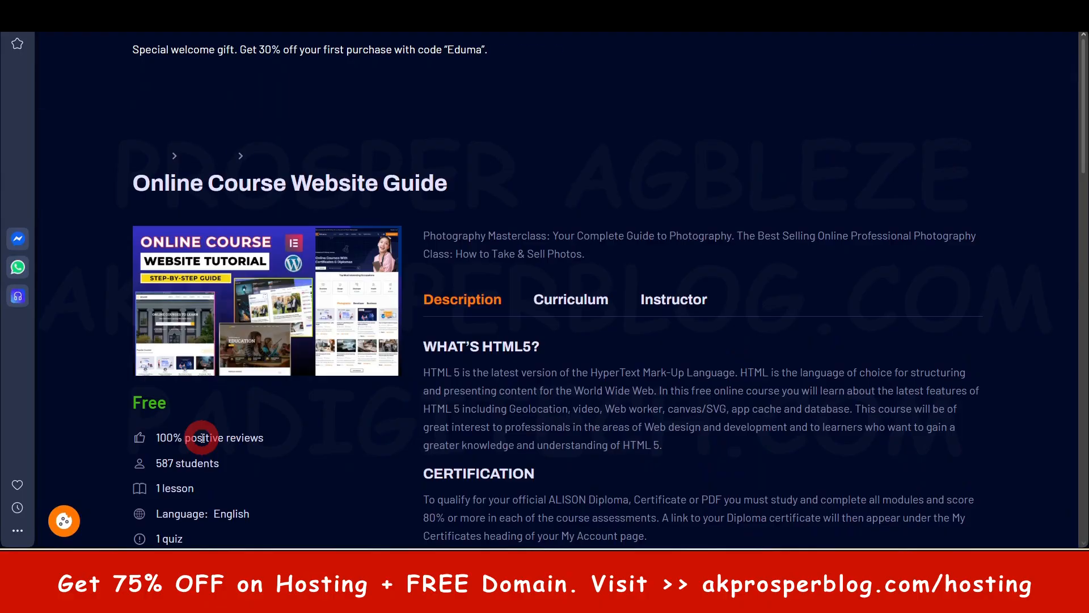
scroll(453, 421, "down", 5)
left_click(291, 423)
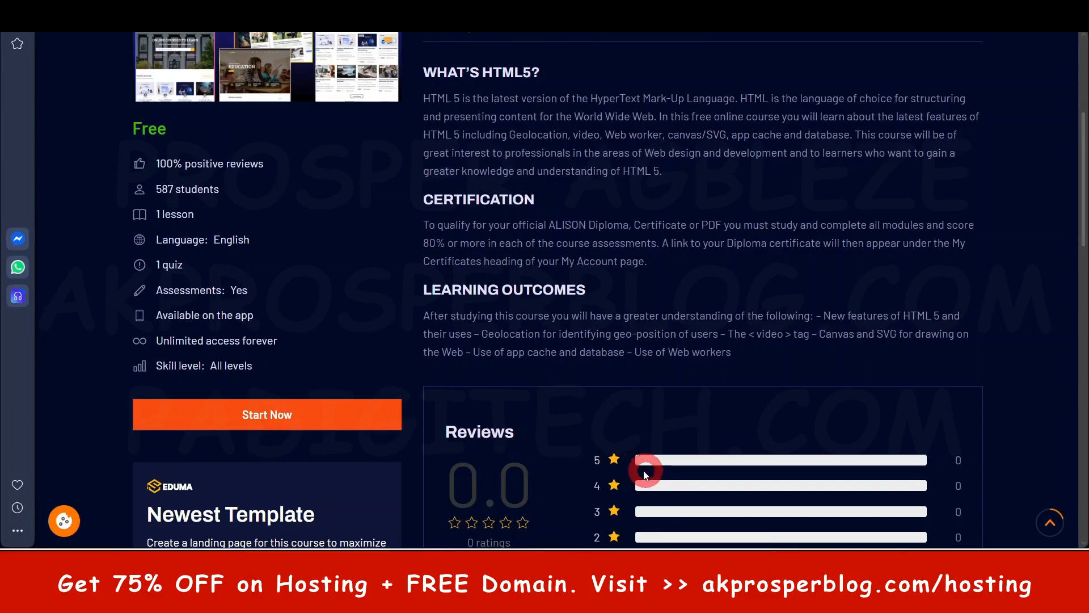
scroll(552, 461, "down", 7)
scroll(550, 461, "up", 10)
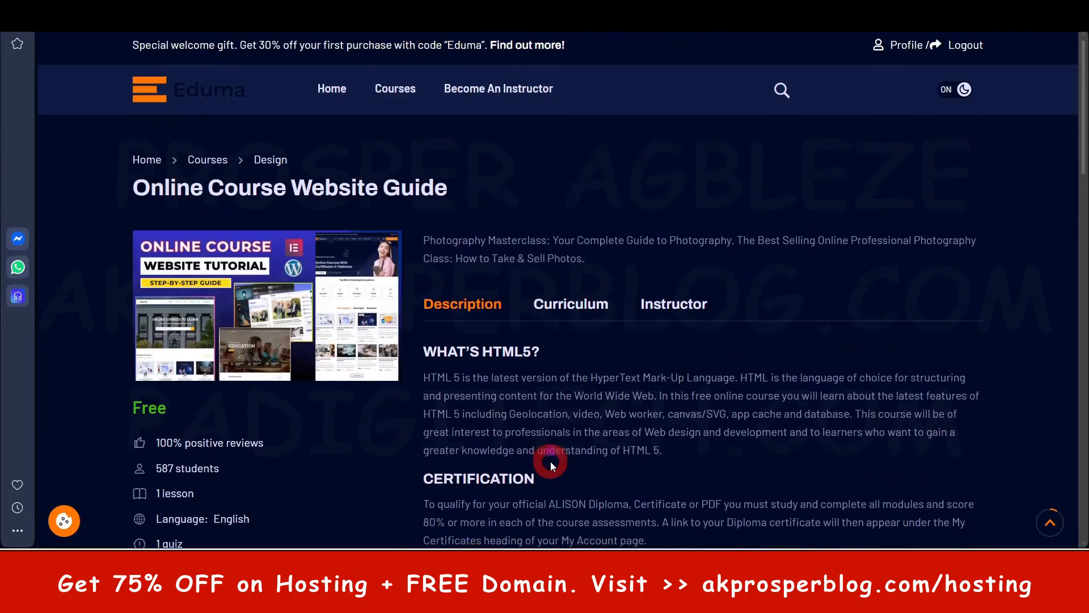
- Return to the student profile by way of the course list and show all courses under My Courses
left_click(334, 94)
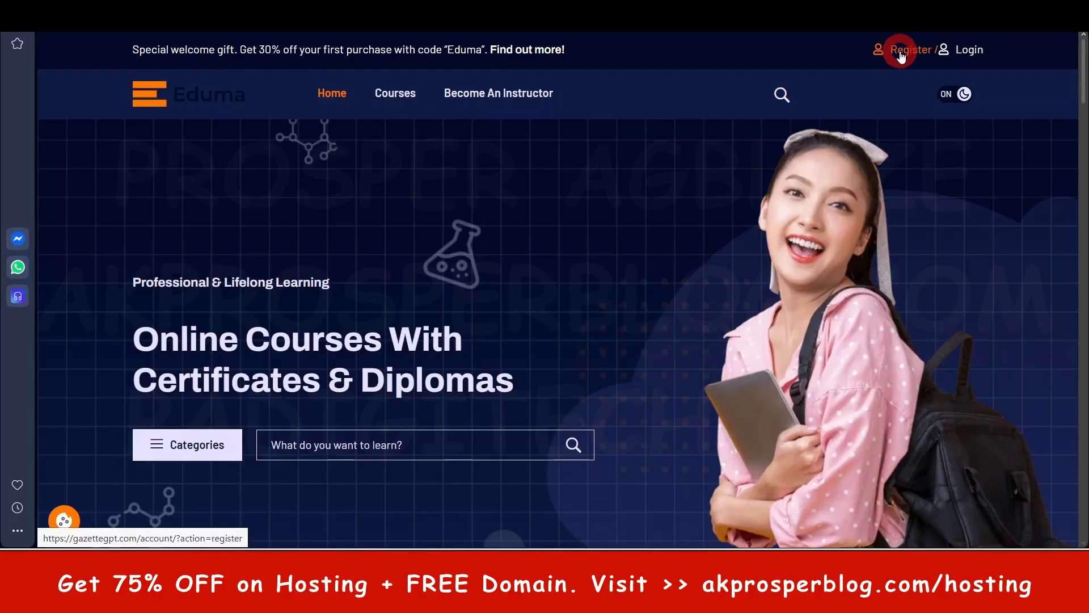
left_click(410, 94)
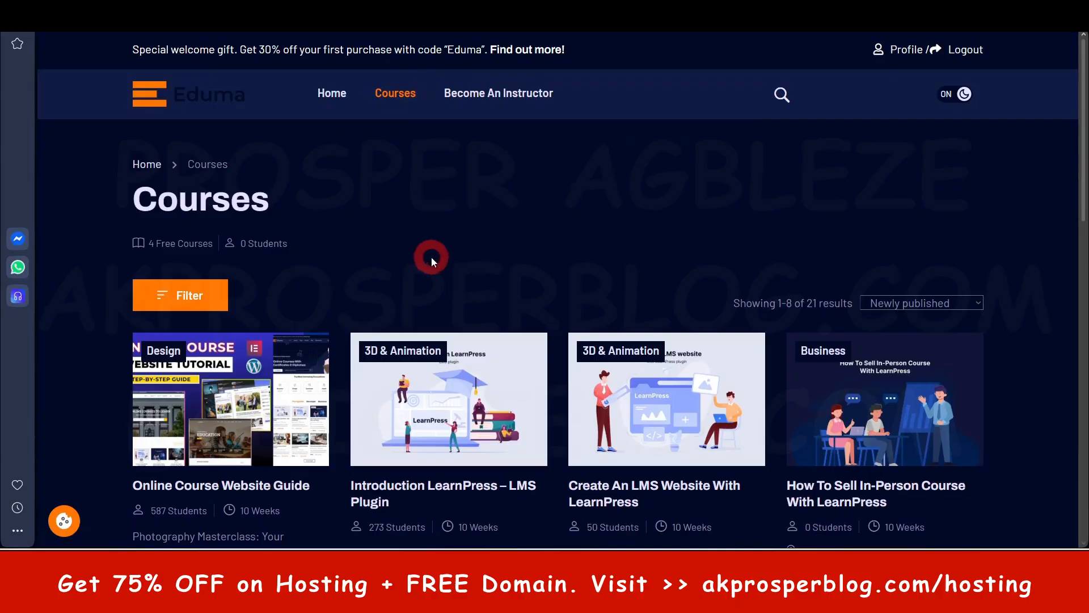
left_click(910, 50)
scroll(713, 317, "down", 1)
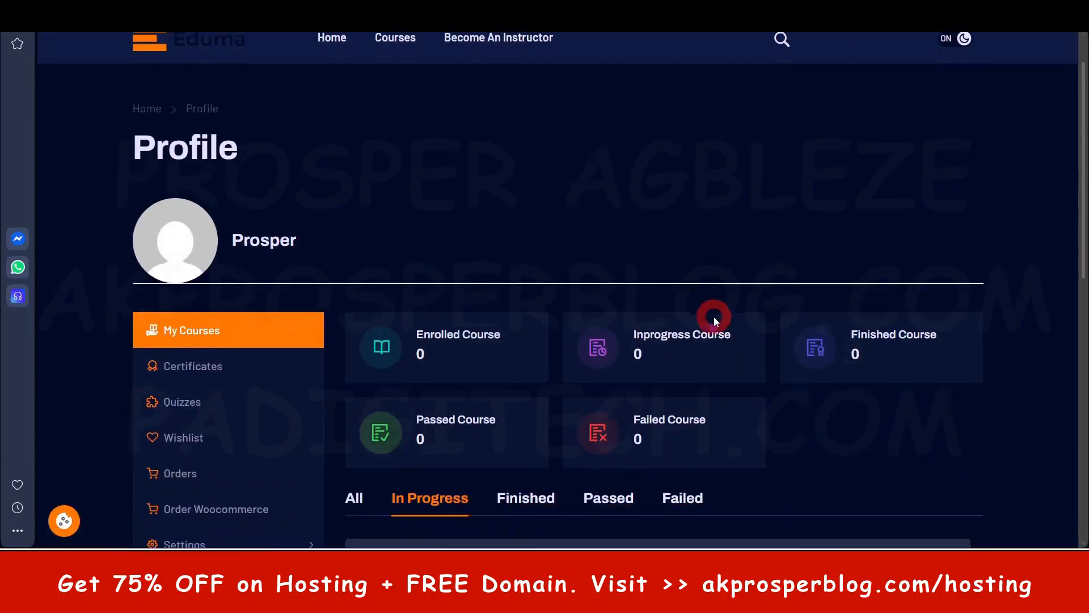
scroll(248, 260, "down", 2)
scroll(231, 304, "down", 1)
left_click(352, 340)
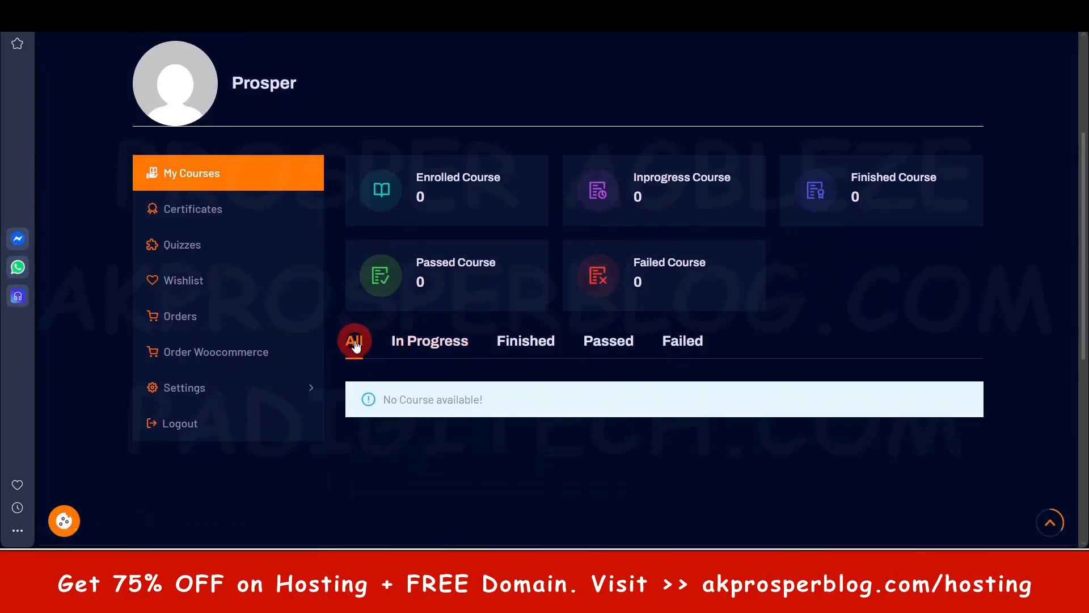
scroll(326, 243, "up", 4)
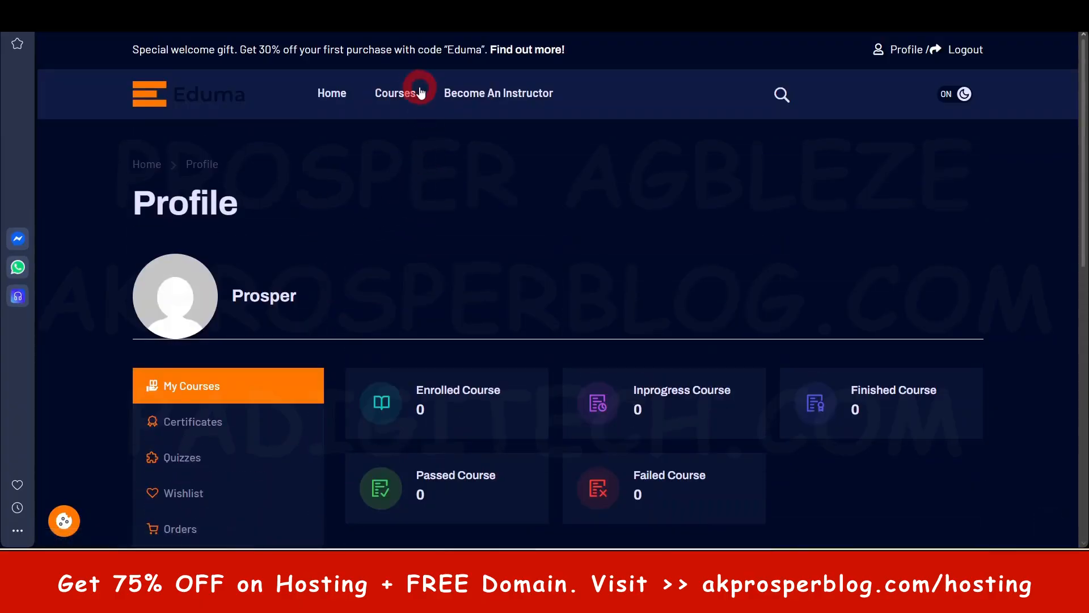
- Revisit the course list, switch to Gmail and read the "Welcome to [PA Academy]" registration email
left_click(414, 92)
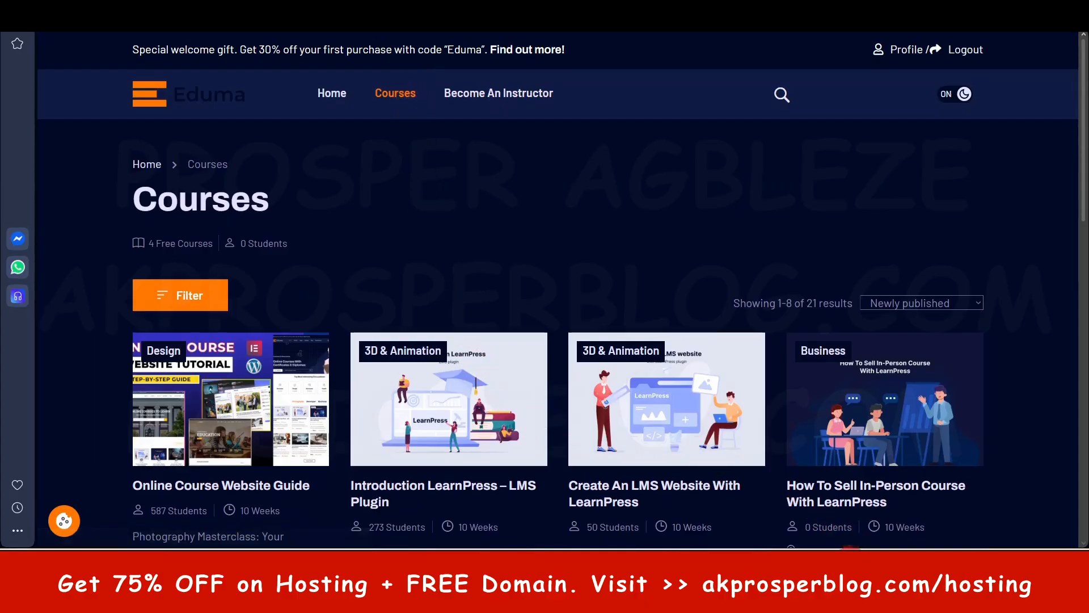
left_click(941, 487)
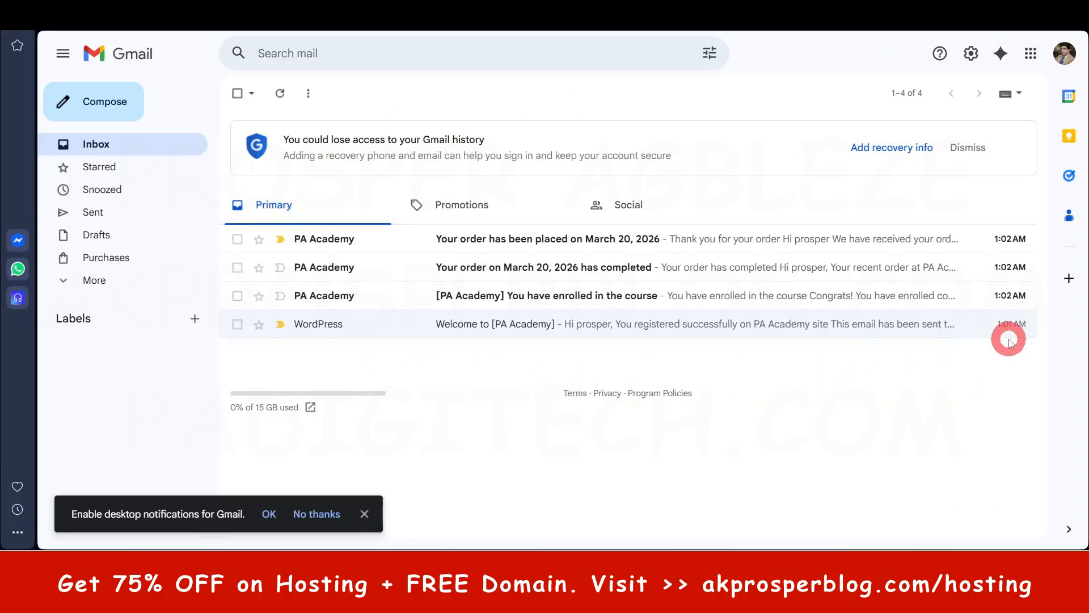
left_click(544, 328)
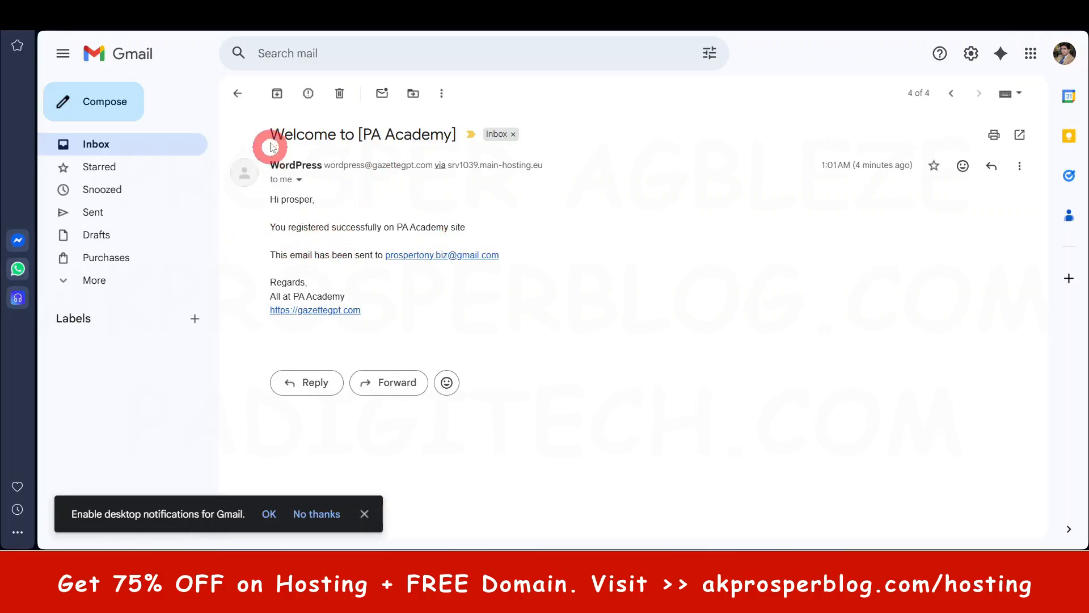
left_click(241, 92)
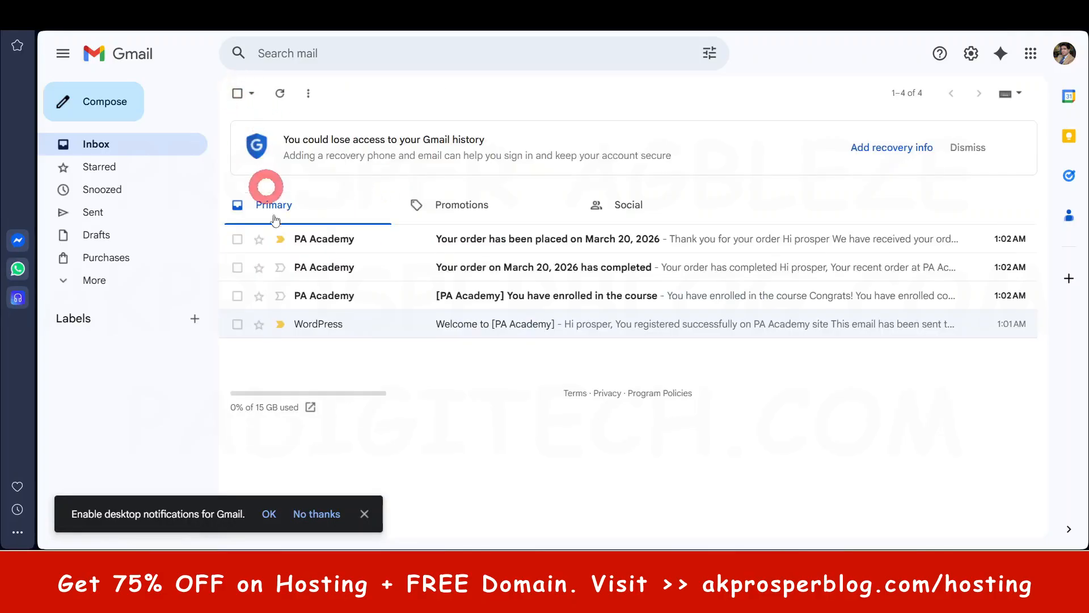
- Read the PA Academy course enrolment email and the order details in the order completion email
left_click(346, 299)
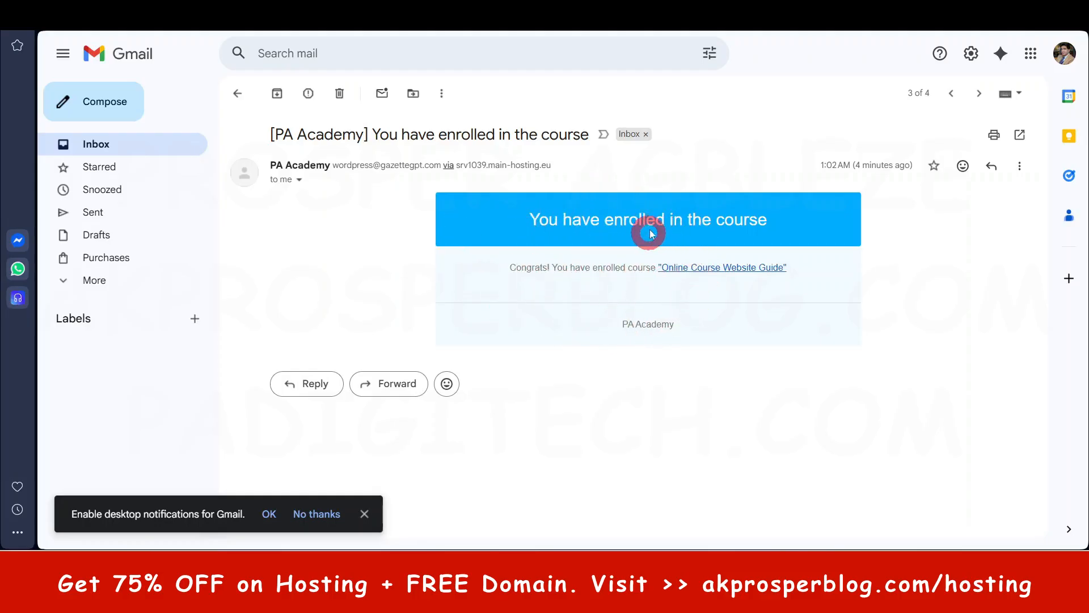
left_click(241, 93)
left_click(500, 268)
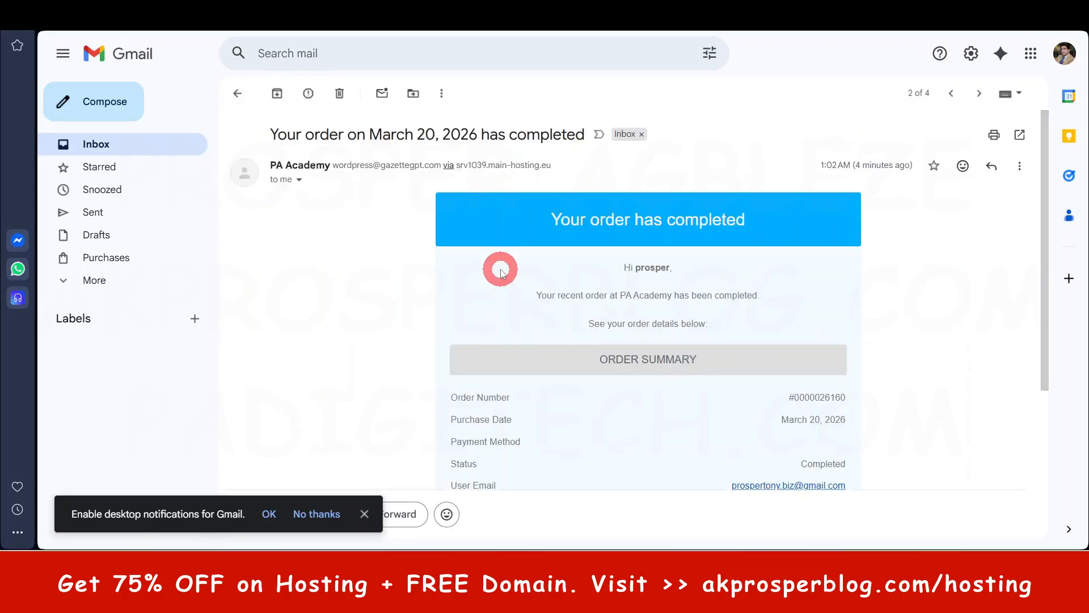
scroll(603, 360, "down", 4)
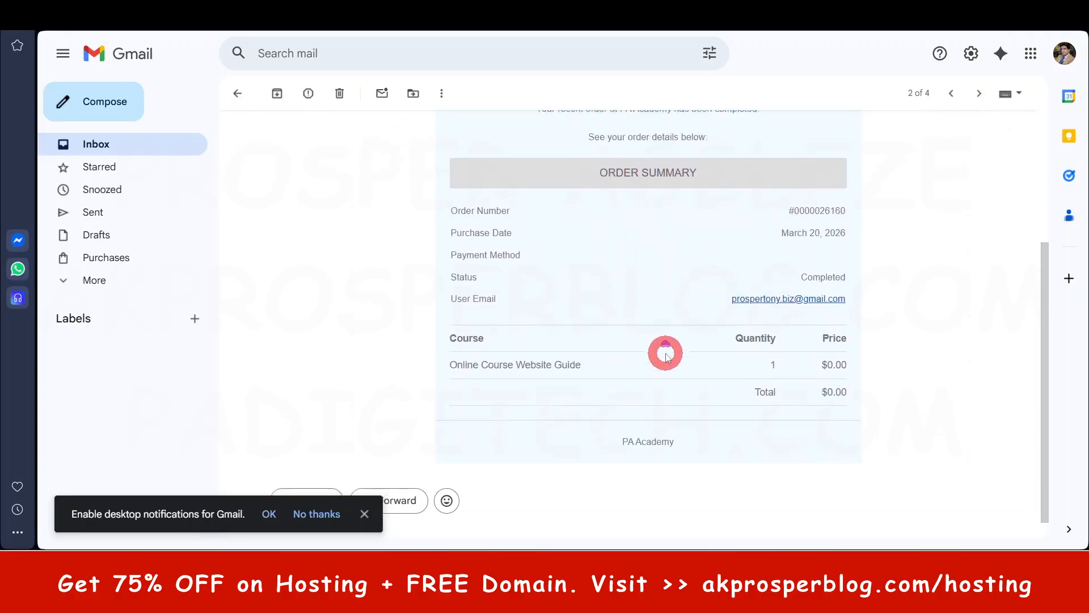
- Read the "Your order has been placed on March 20, 2026" email and return to the inbox
scroll(669, 340, "up", 4)
left_click(952, 93)
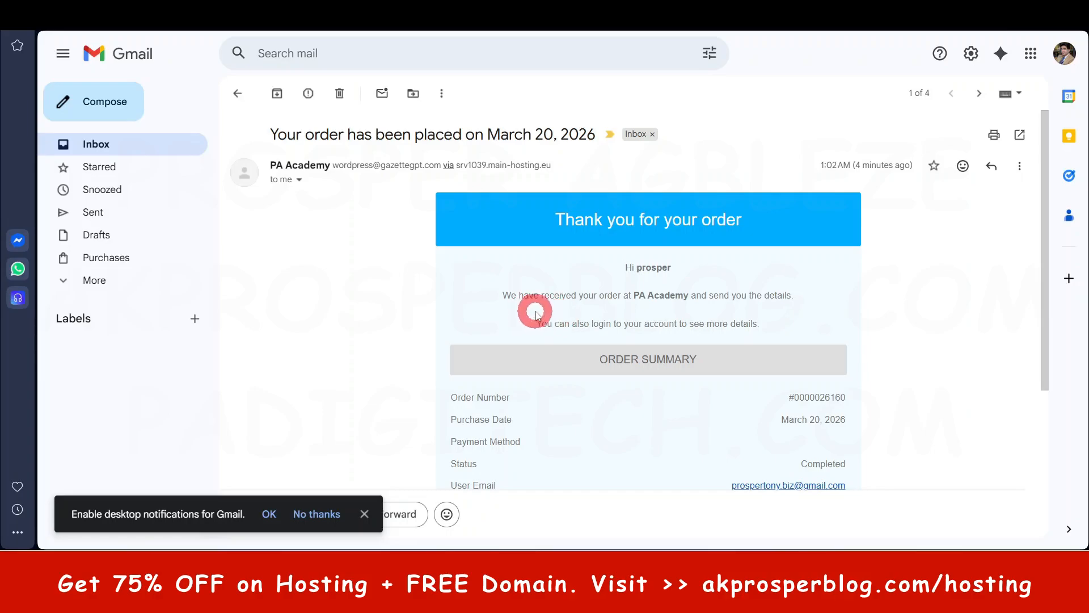
scroll(709, 333, "down", 1)
scroll(544, 365, "down", 3)
scroll(544, 328, "up", 4)
left_click(239, 94)
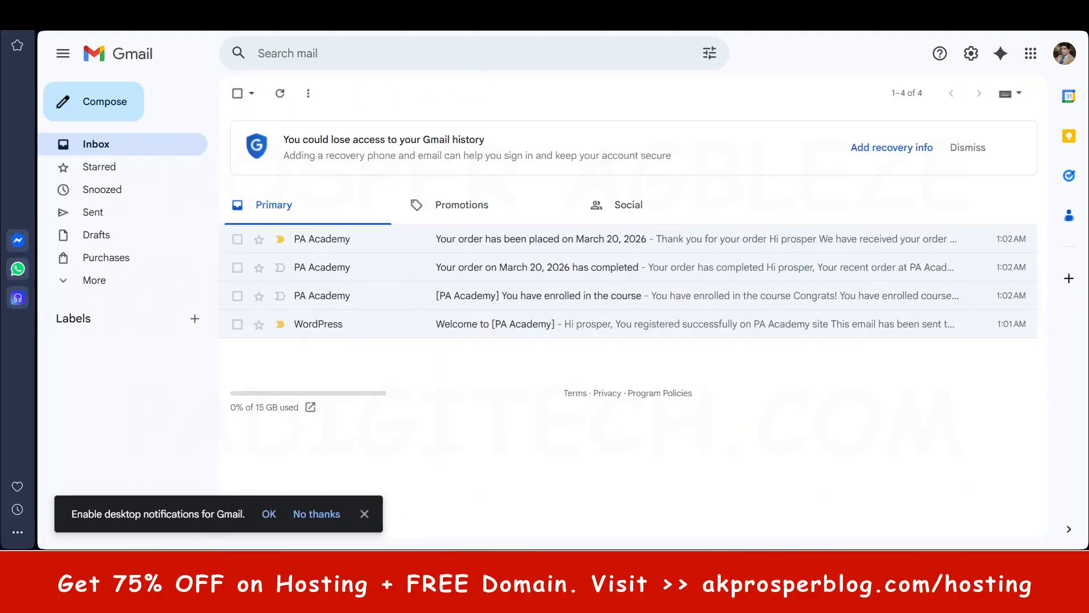
- Switch from Gmail to the Eduma course list, look at the WordPress dashboard and return to the course list
left_click(579, 11)
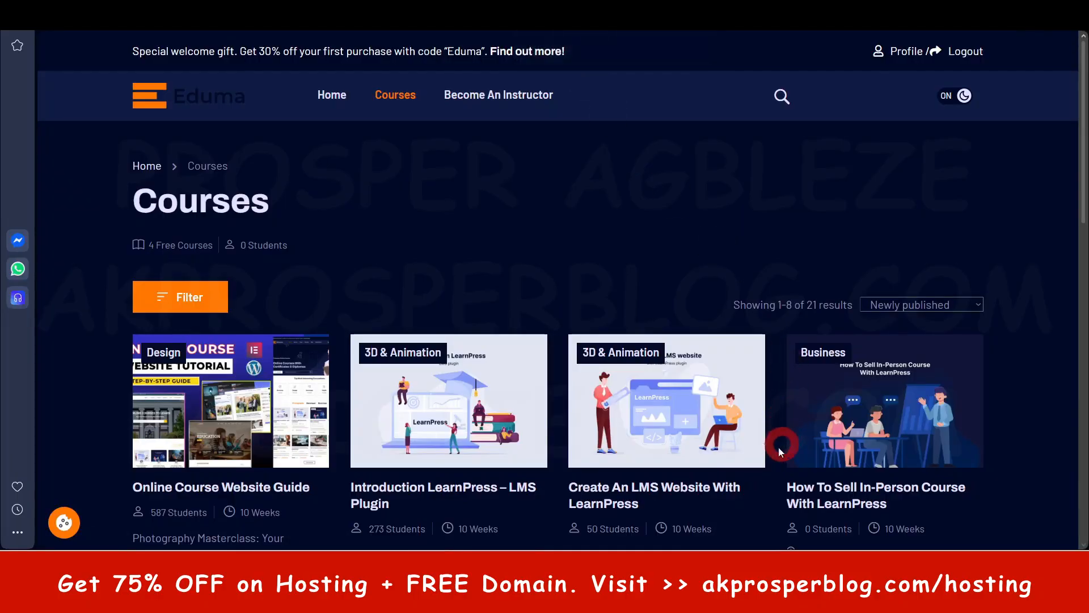
left_click(587, 595)
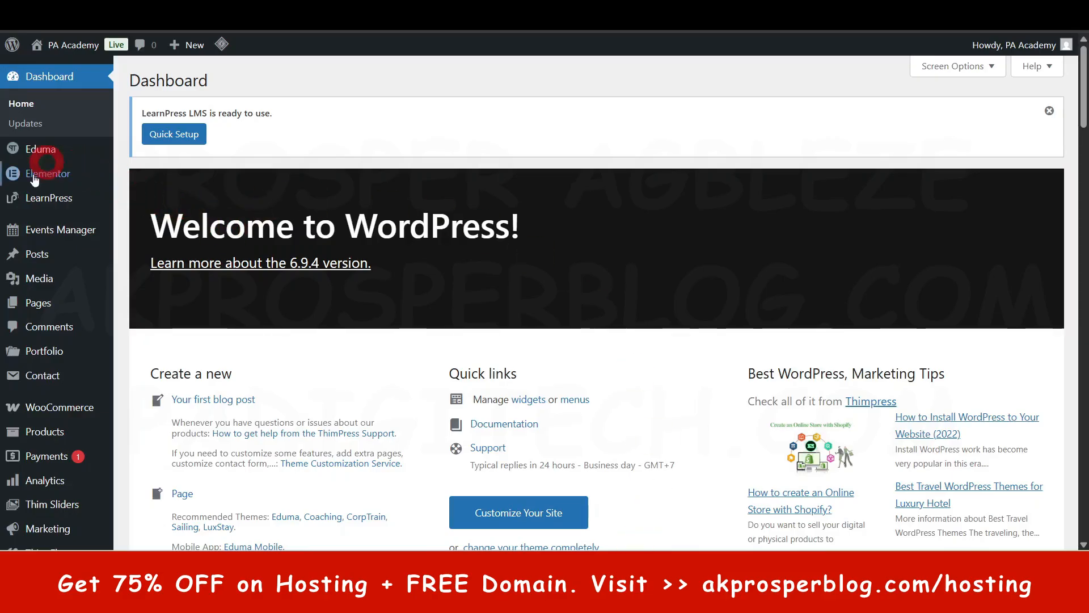
mouse_move(34, 203)
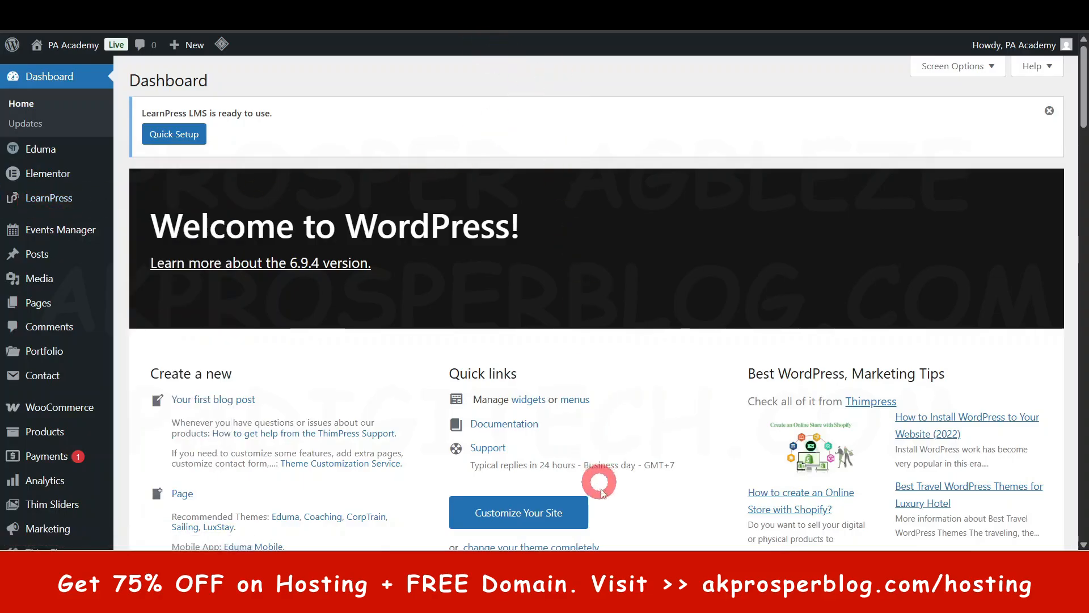
left_click(547, 596)
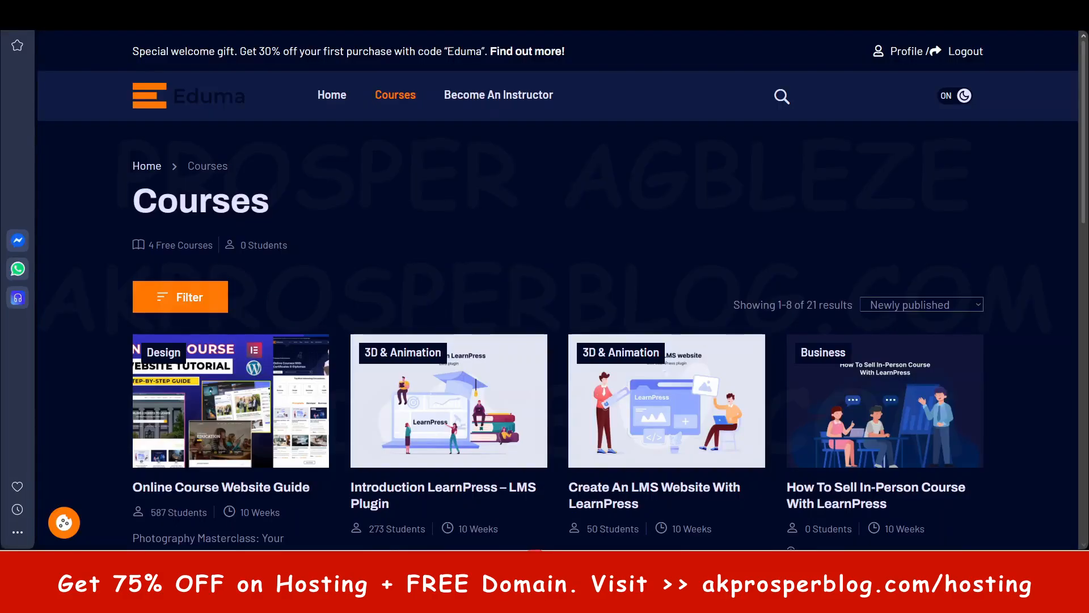
- Open The Complete Online Teaching Masterclass from the course list and add it to the cart
scroll(459, 383, "down", 5)
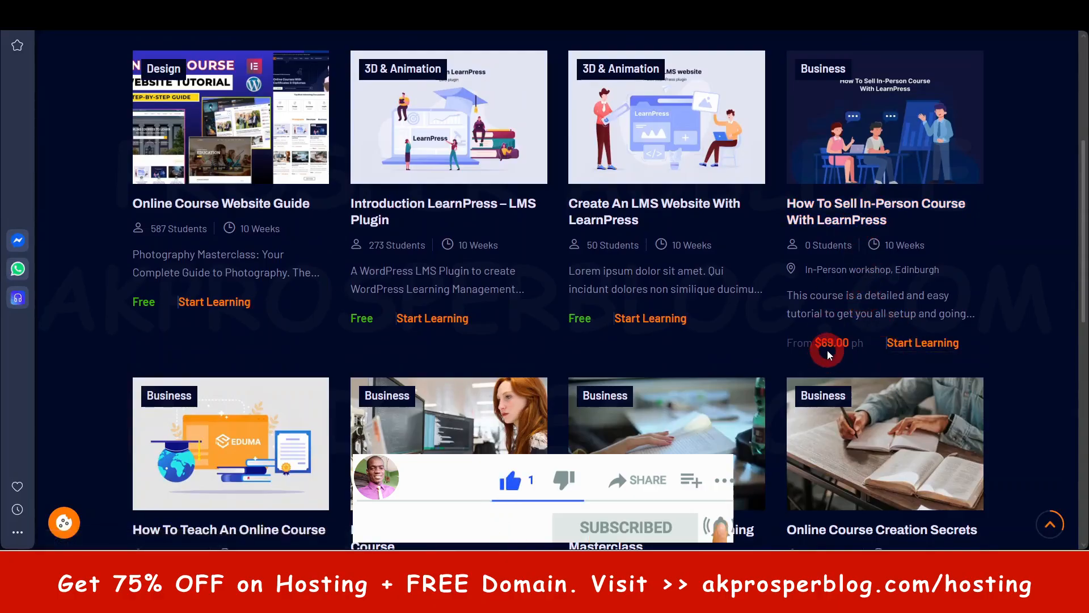
scroll(757, 397, "down", 7)
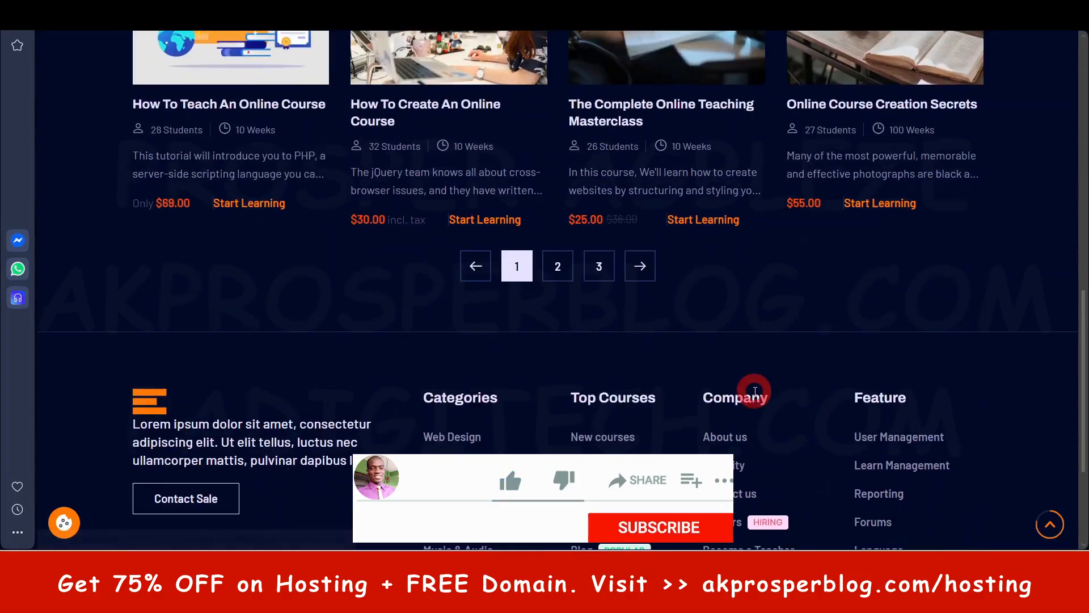
left_click(638, 112)
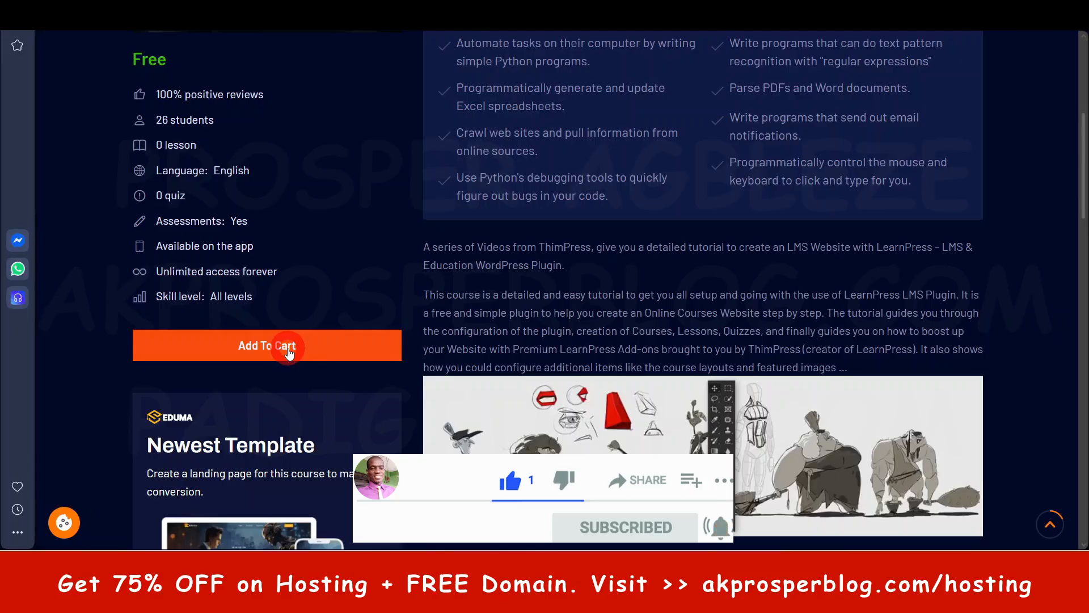
left_click(288, 348)
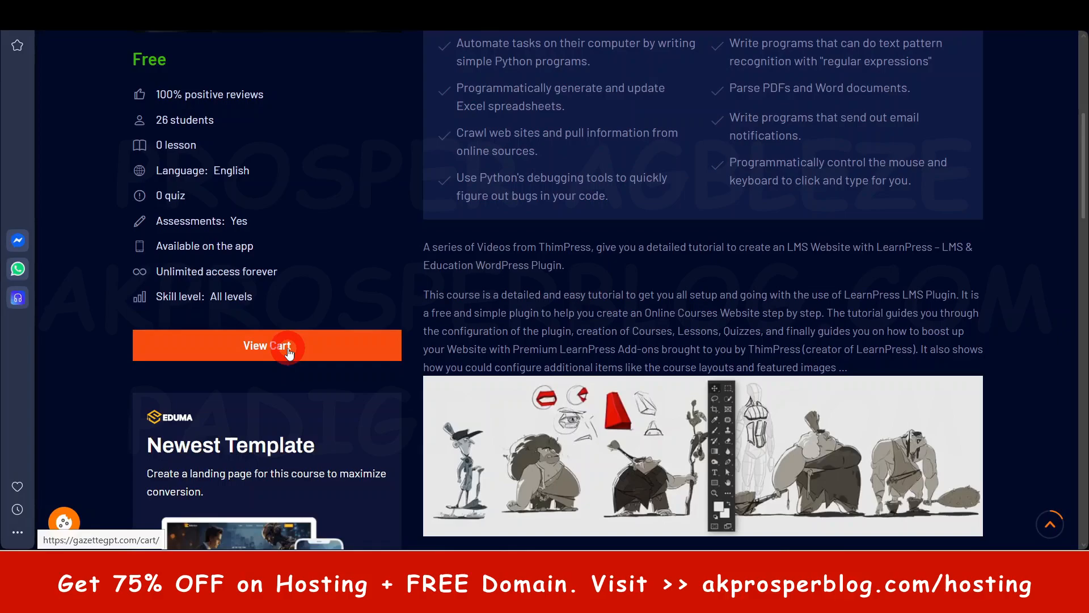
- View the cart with the masterclass course and proceed to checkout
scroll(287, 352, "up", 1)
left_click(267, 414)
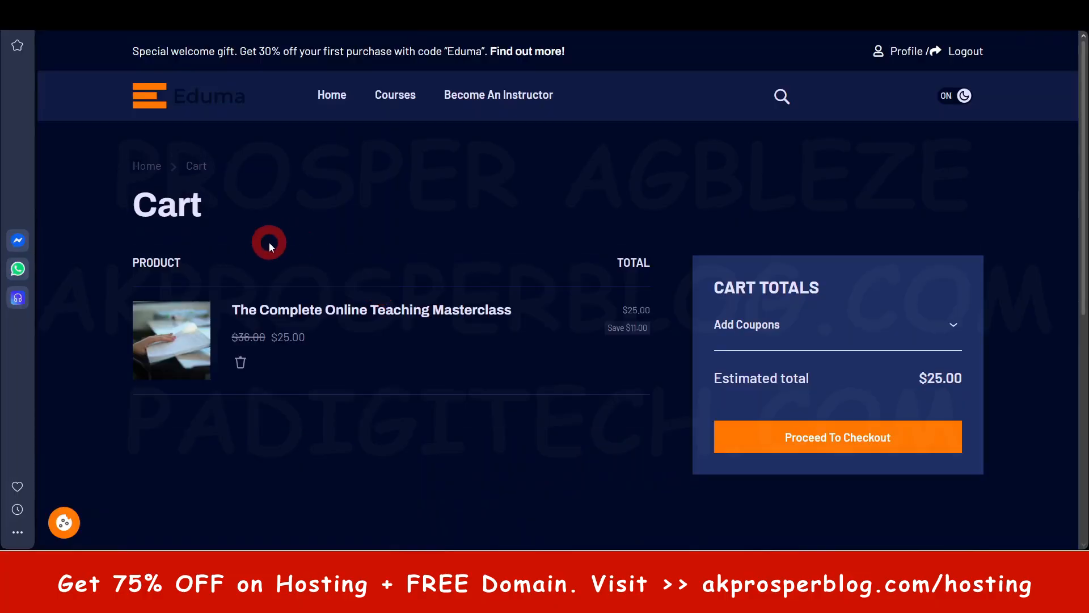
left_click(839, 440)
- Review the checkout page's contact and billing fields and its credit/debit card payment option
scroll(278, 297, "down", 5)
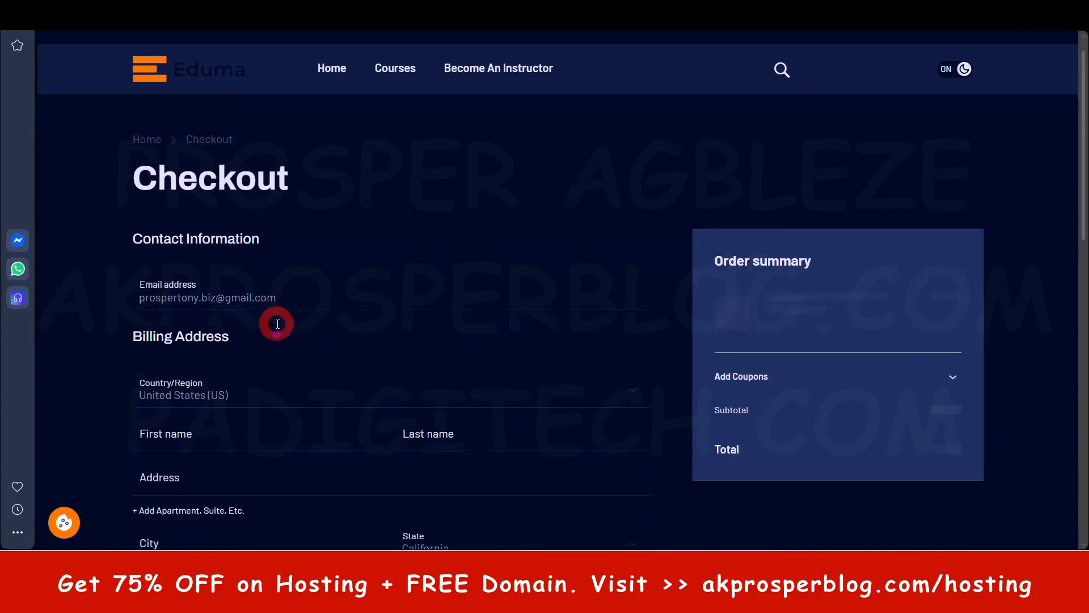
scroll(307, 302, "down", 5)
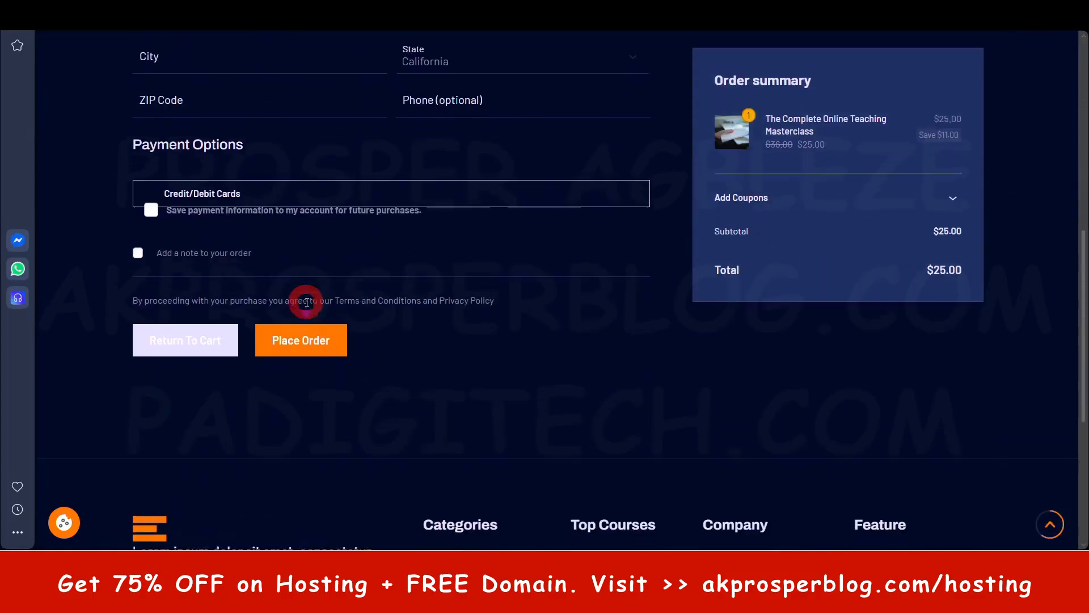
scroll(348, 311, "up", 1)
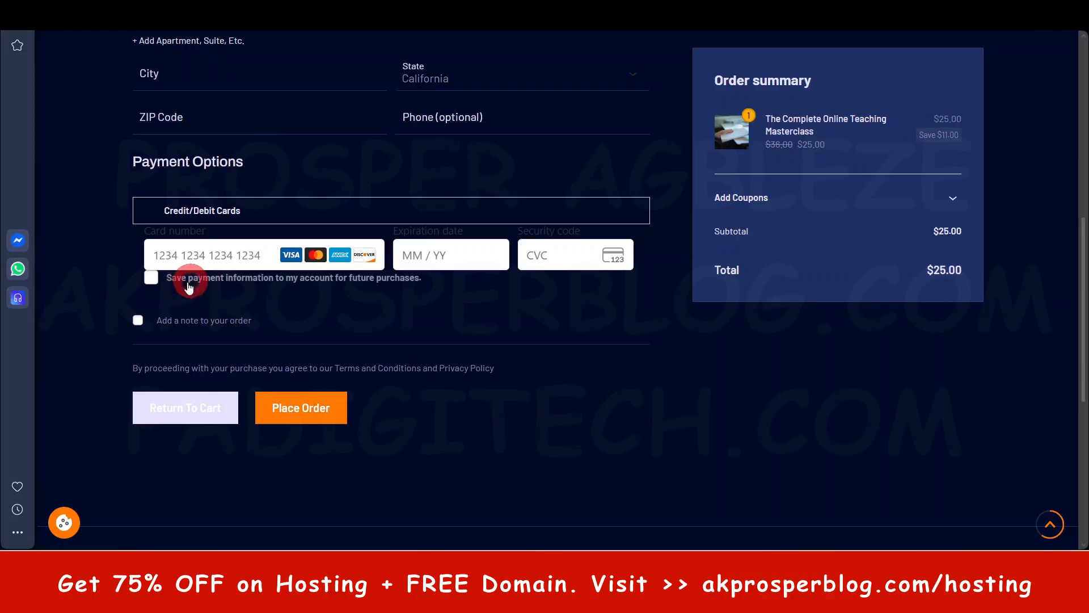
scroll(227, 306, "down", 1)
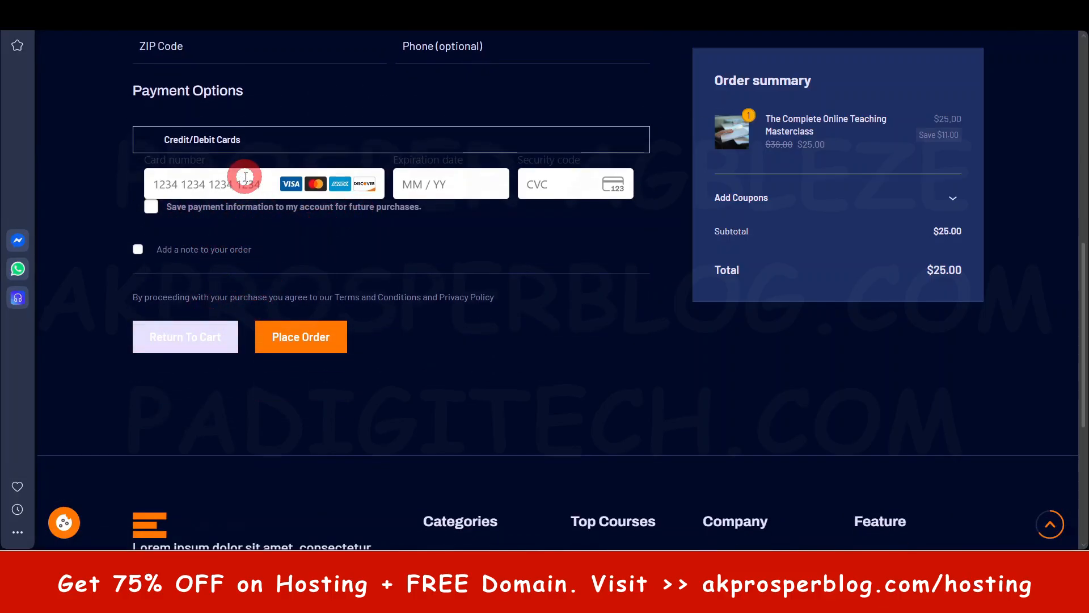
scroll(450, 274, "up", 1)
left_click(215, 327)
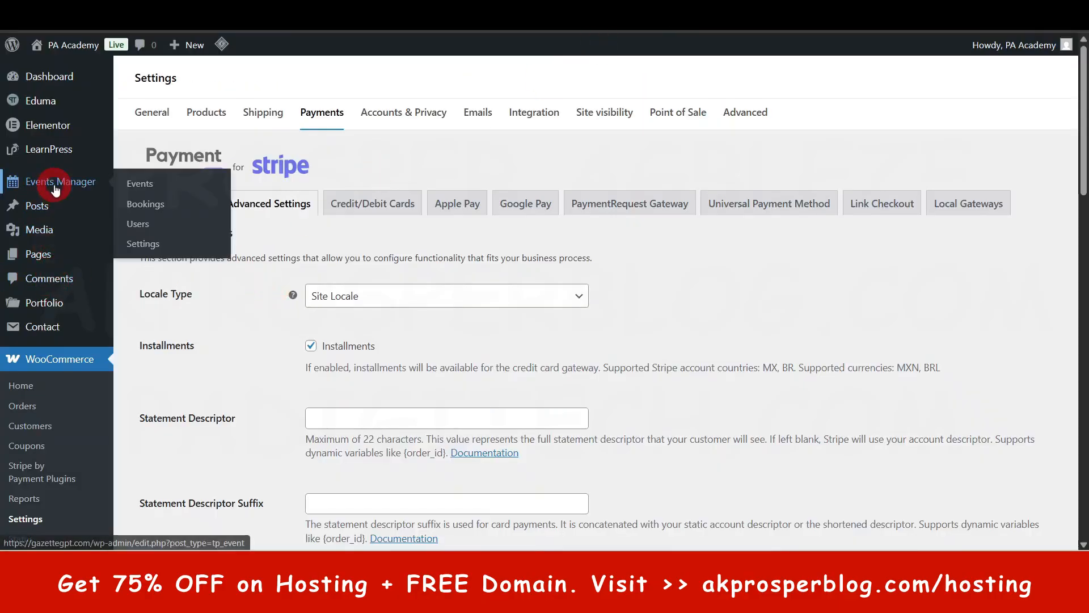
- Open the WooCommerce payment settings in WordPress and examine which payment providers are active
left_click(26, 519)
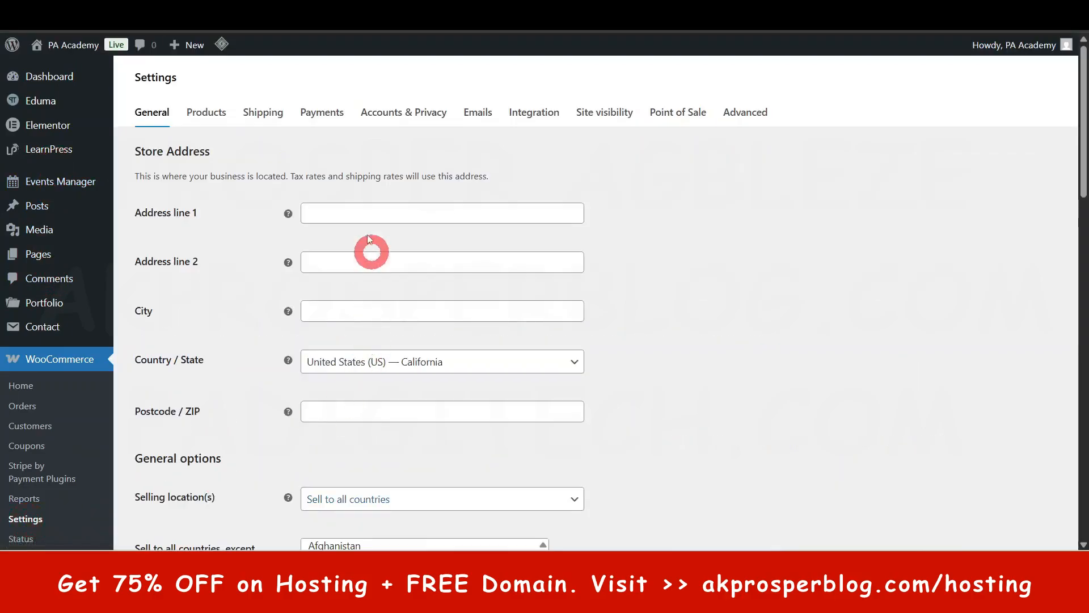
left_click(328, 113)
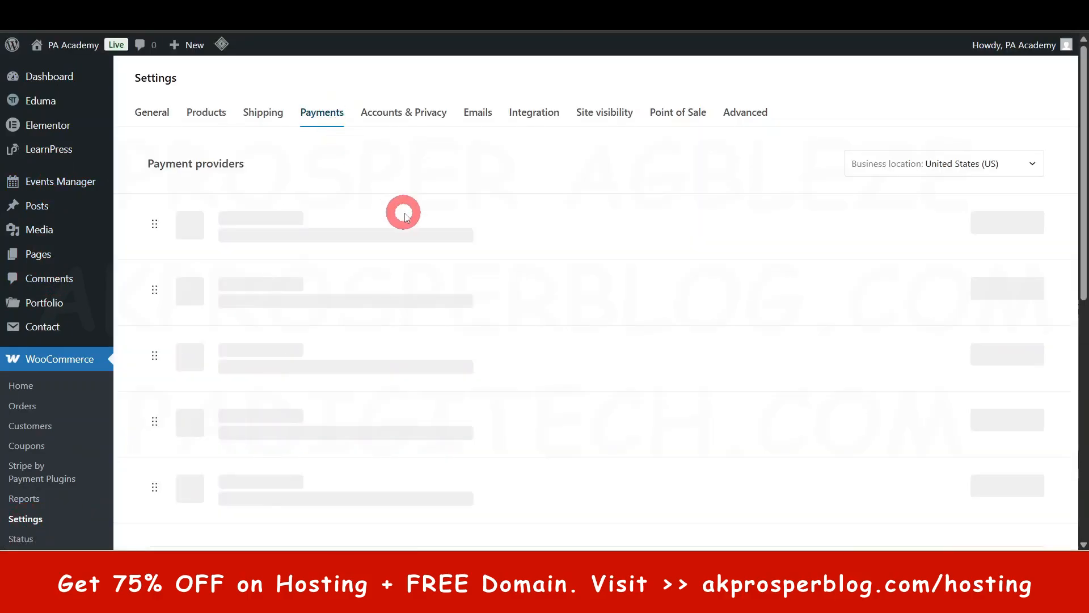
scroll(469, 358, "down", 3)
scroll(474, 363, "up", 3)
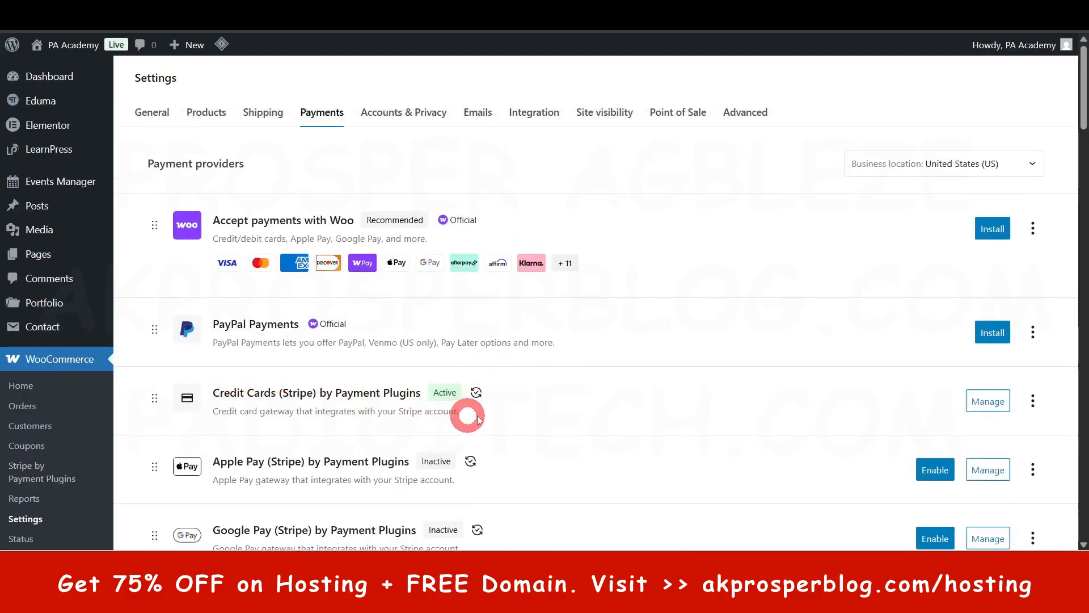
scroll(465, 358, "down", 4)
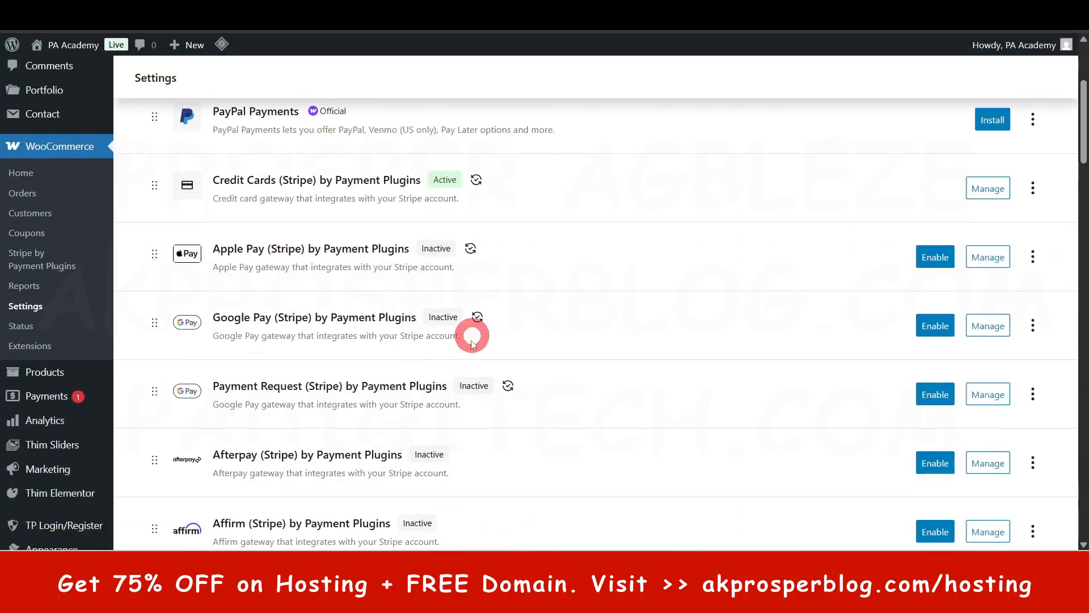
scroll(474, 339, "up", 1)
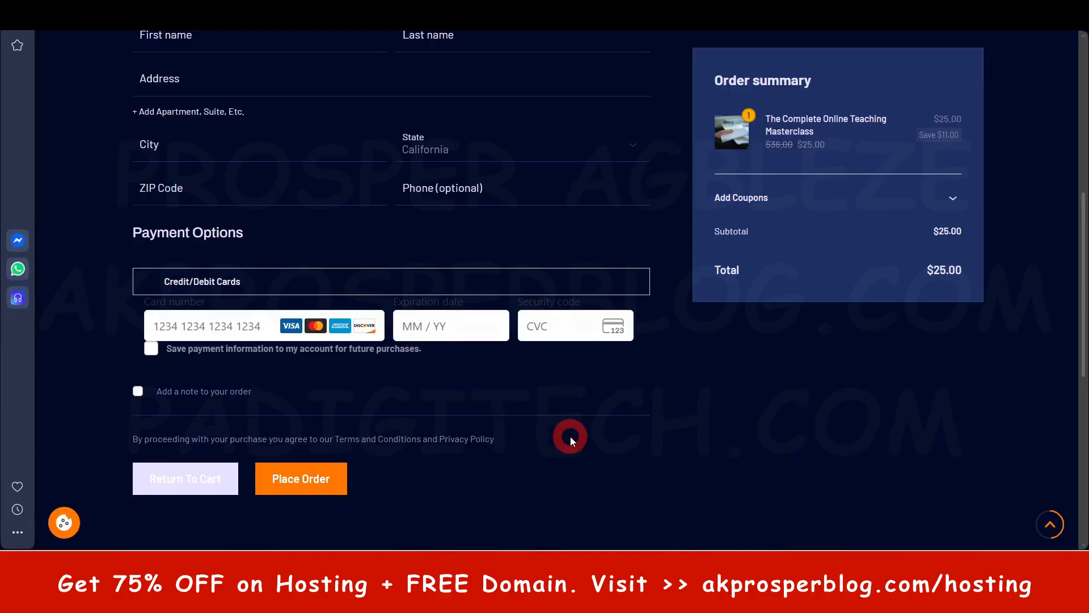
- Examine the test cards by brand in Stripe Docs and return to the checkout's card number field
left_click(241, 326)
left_click(714, 370)
scroll(689, 386, "up", 1)
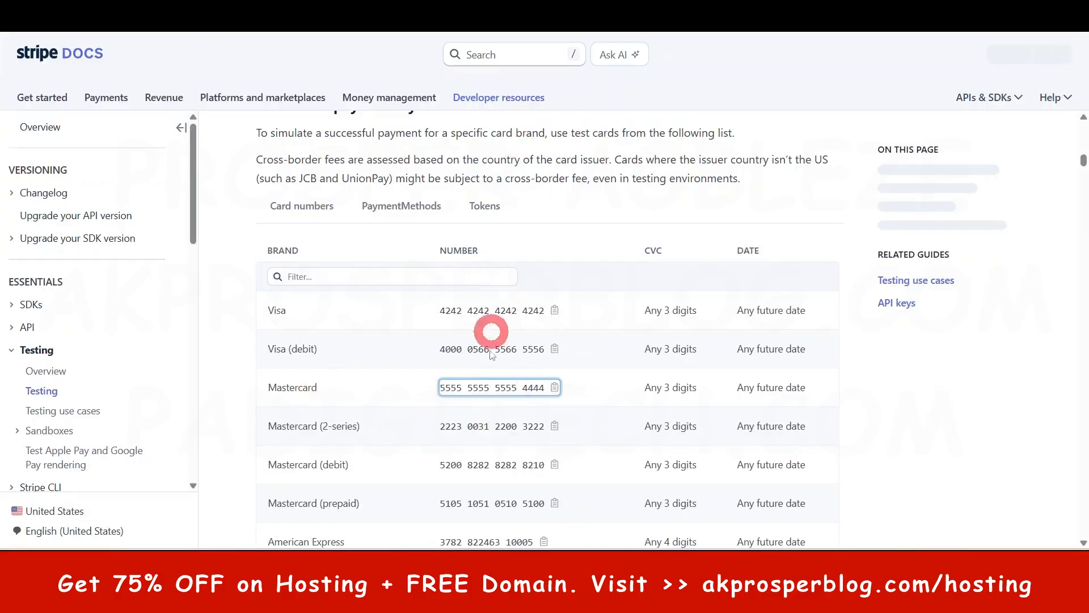
scroll(498, 340, "down", 1)
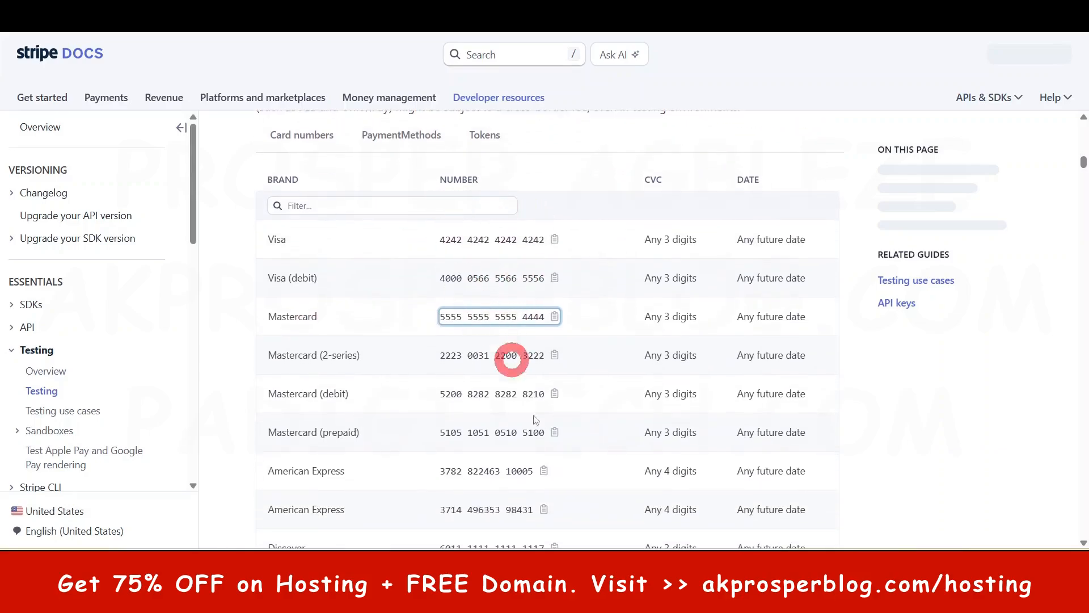
left_click(527, 599)
left_click(231, 400)
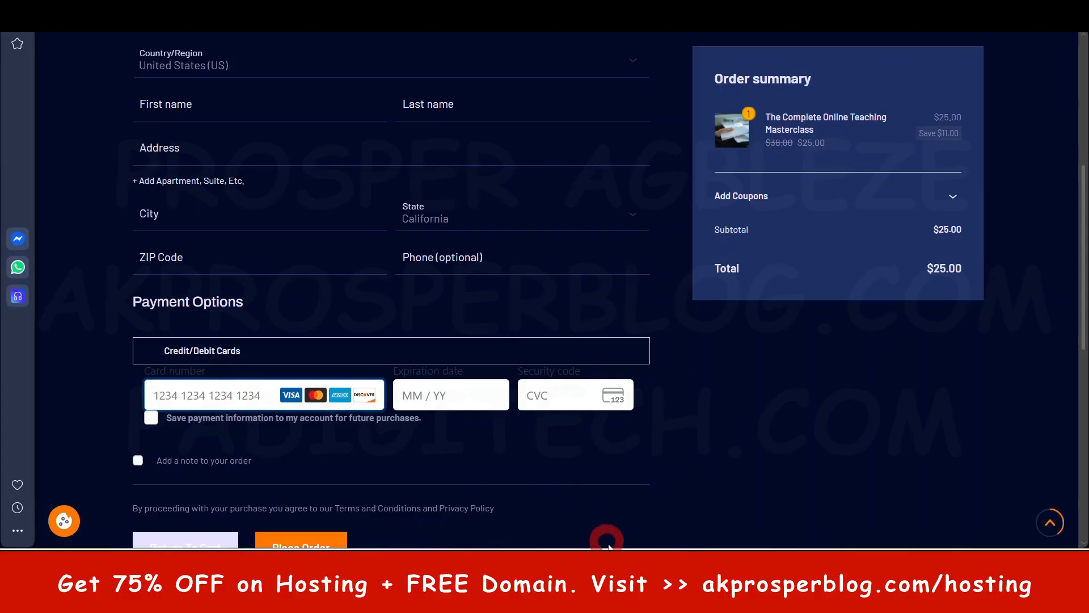
- Copy the Mastercard test card number from Stripe Docs and paste it into the checkout's card number field
left_click(560, 599)
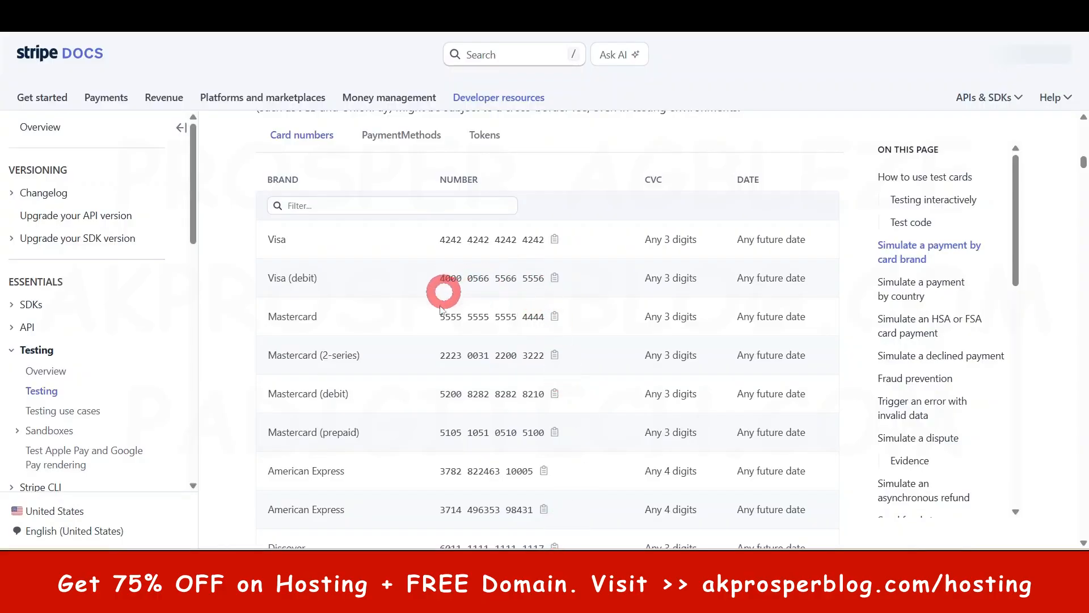
left_click_drag(437, 319, 543, 328)
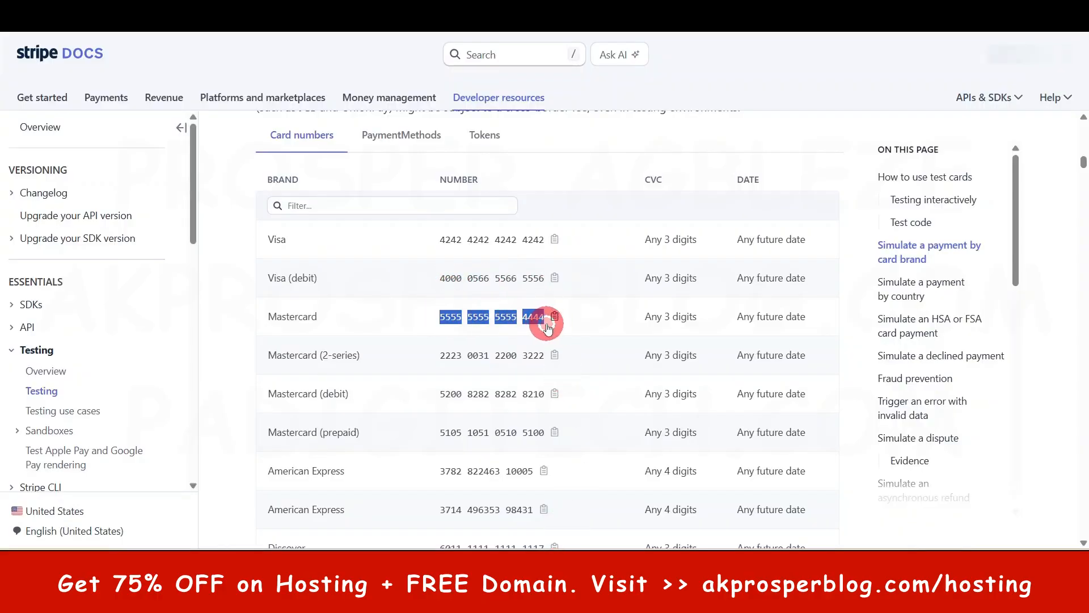
key("ctrl+c")
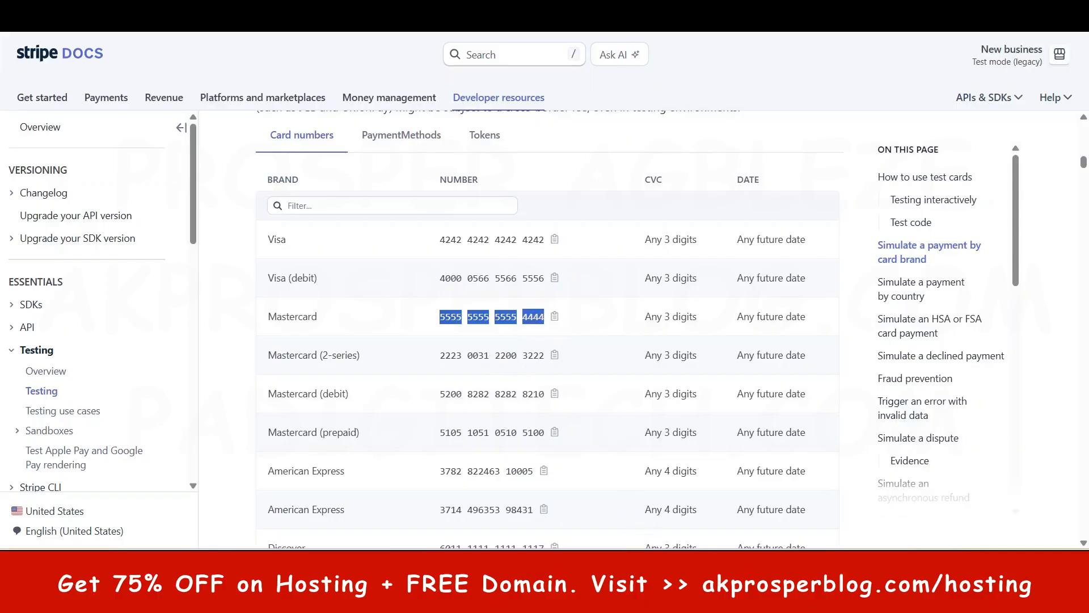
left_click(587, 599)
left_click(244, 382)
key("ctrl+v")
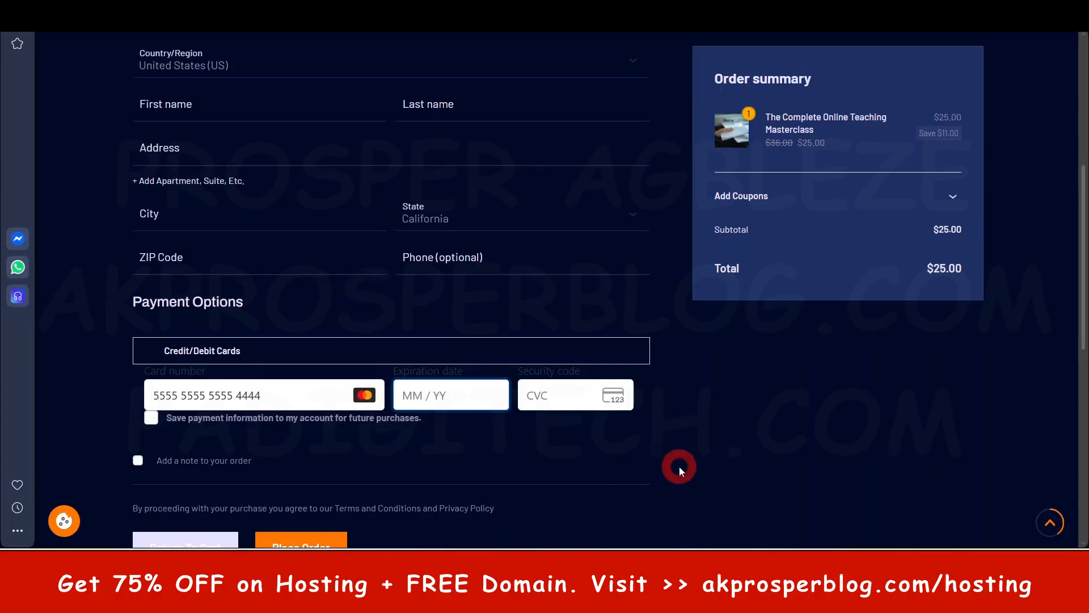
- Set the card's expiration date to 02/28 and enter its security code
type("0225")
key("BackSpace")
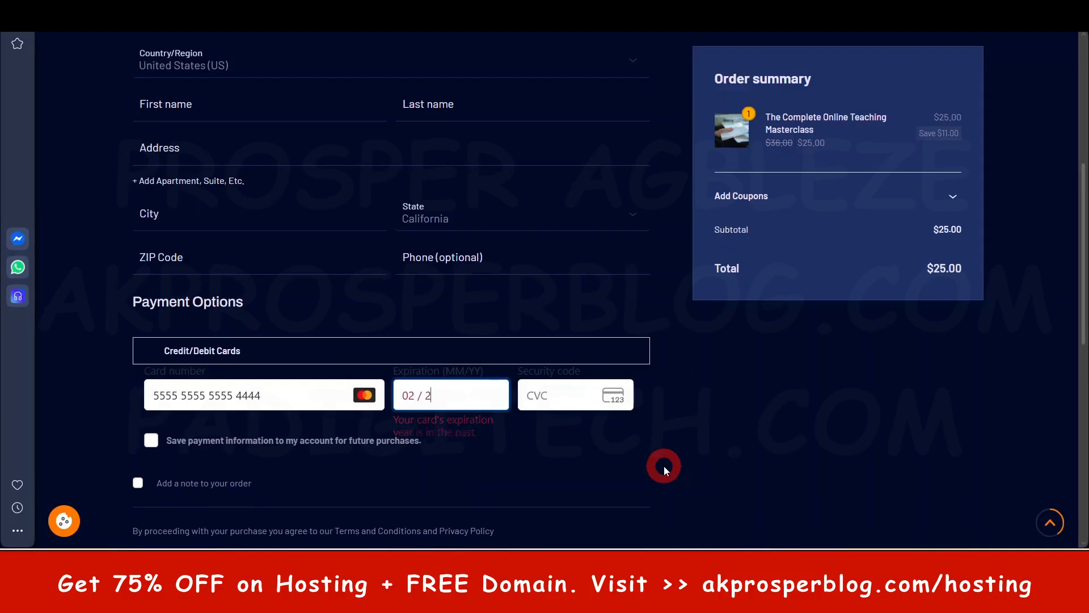
type("8")
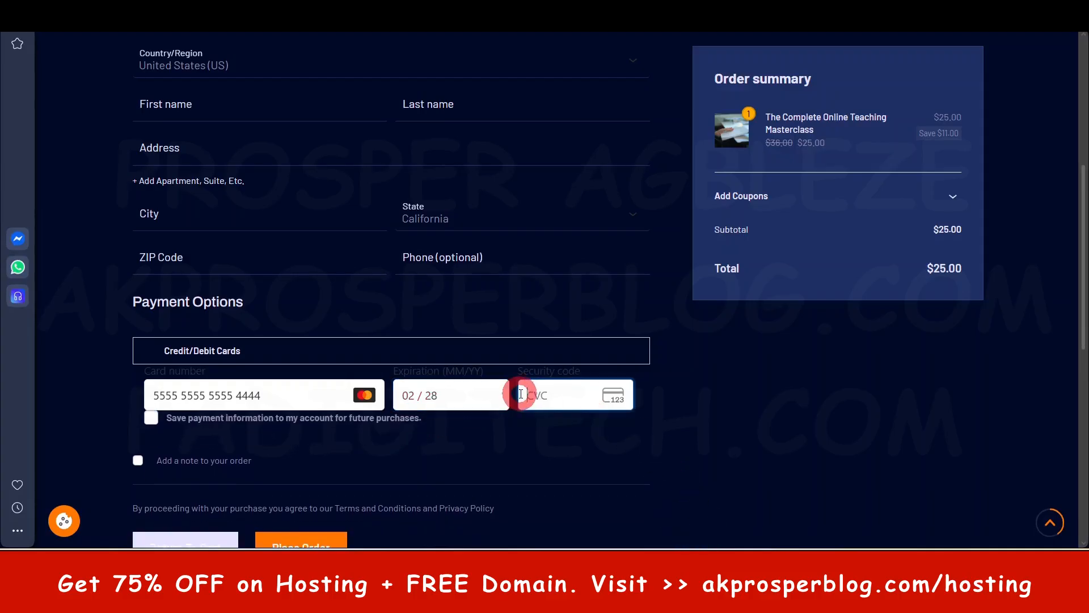
type("552")
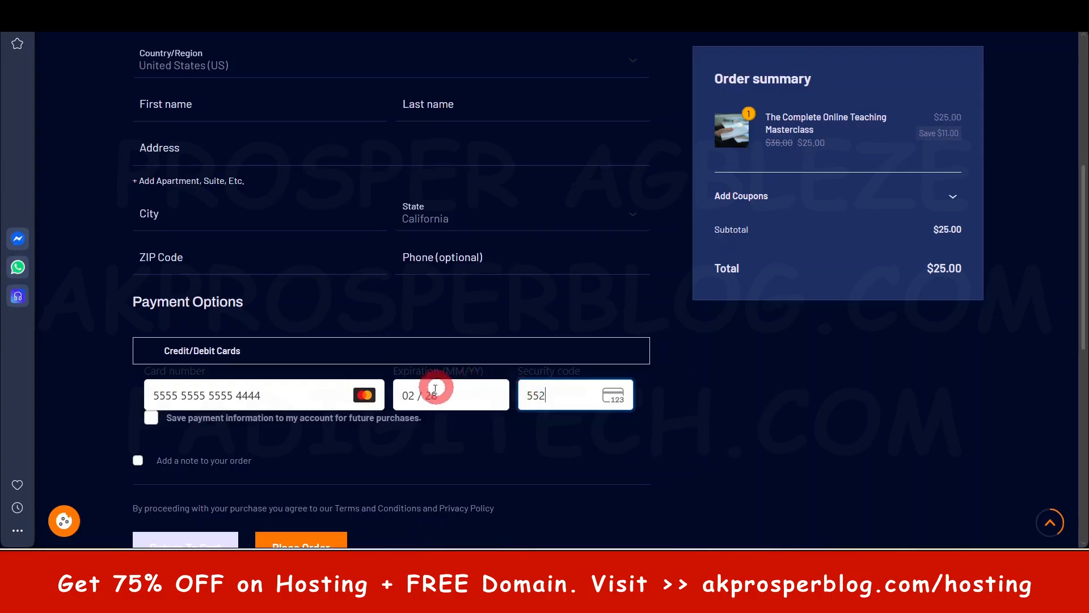
- Fill in the billing details, including the city and ZIP code, and try to place the order
scroll(352, 283, "up", 3)
left_click(205, 352)
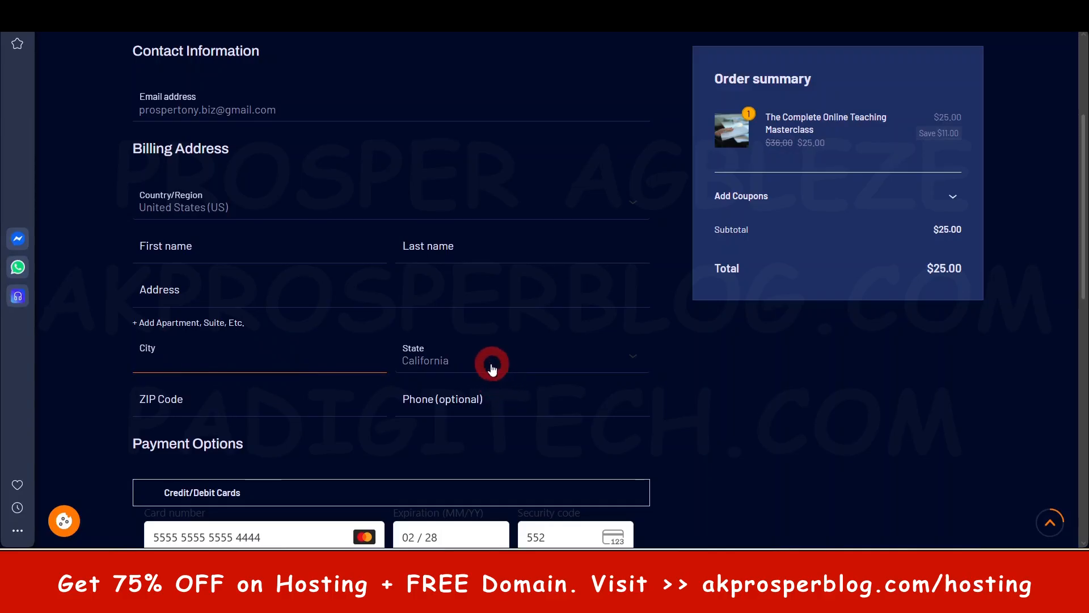
left_click(217, 403)
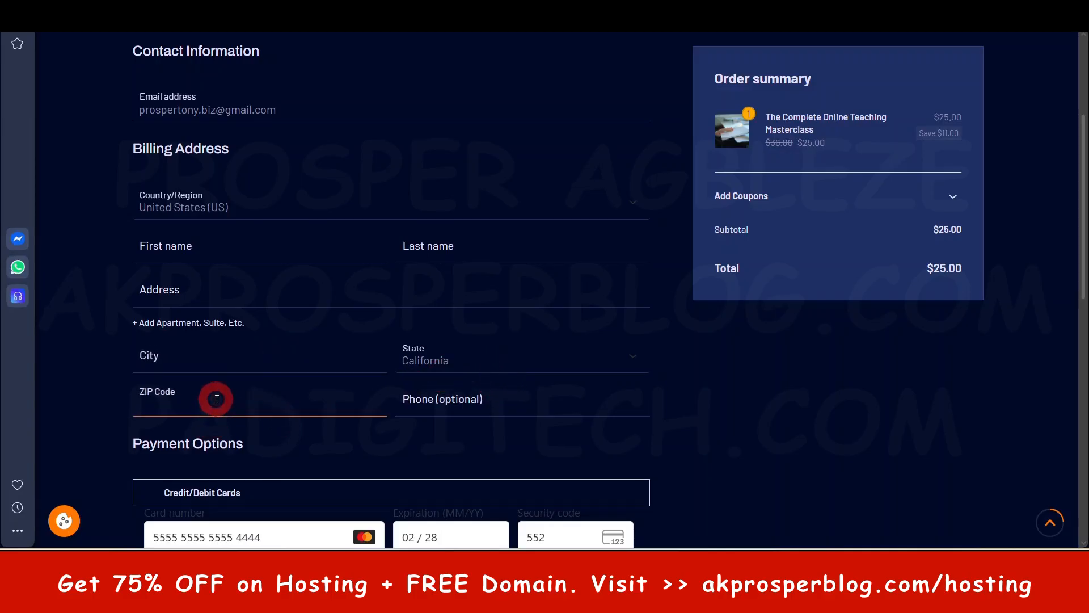
scroll(336, 272, "up", 3)
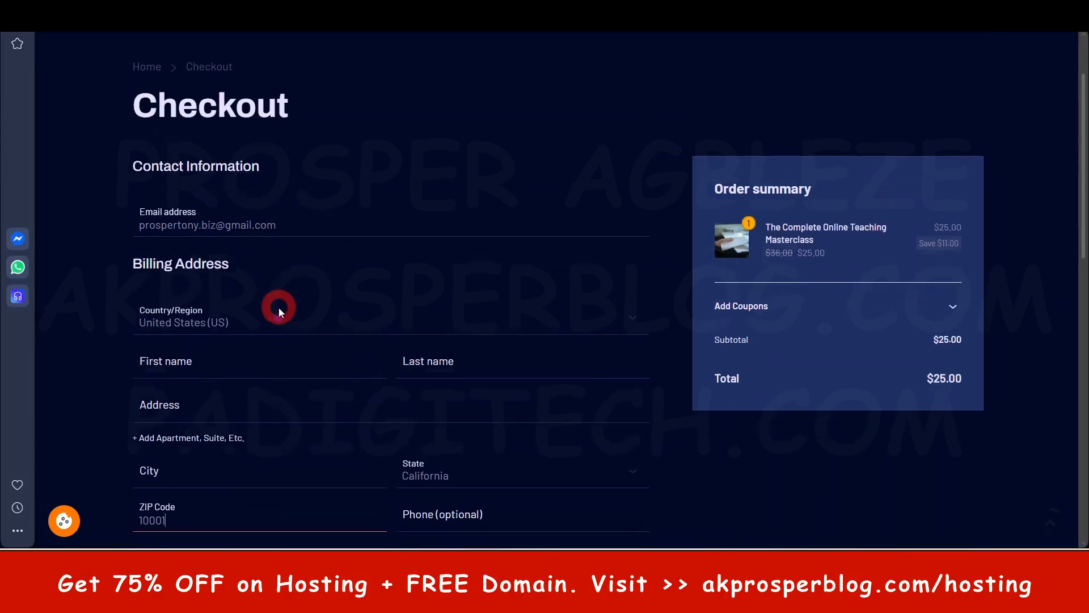
scroll(311, 397, "down", 10)
scroll(335, 420, "up", 3)
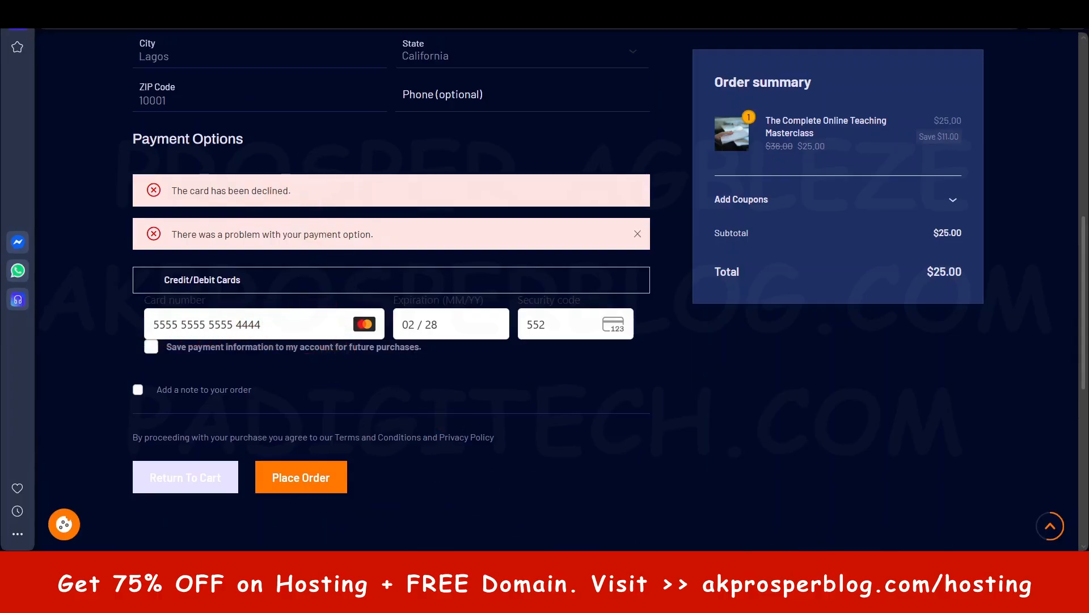
- Switch to the WordPress admin, set the Stripe by Payment Plugins API mode to Test and save the settings
mouse_move(563, 596)
left_click(587, 489)
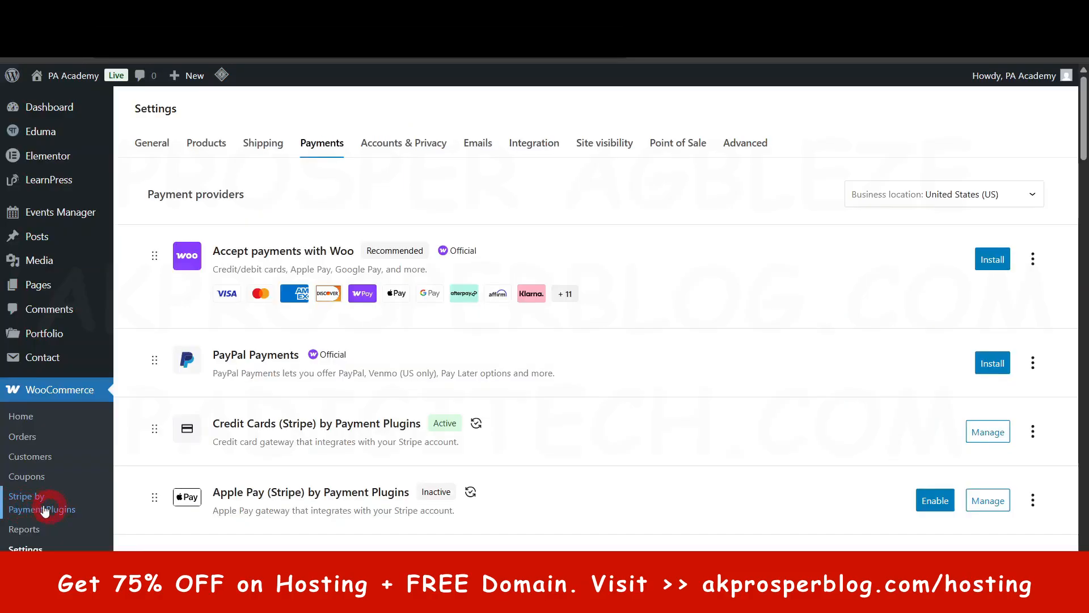
left_click(23, 507)
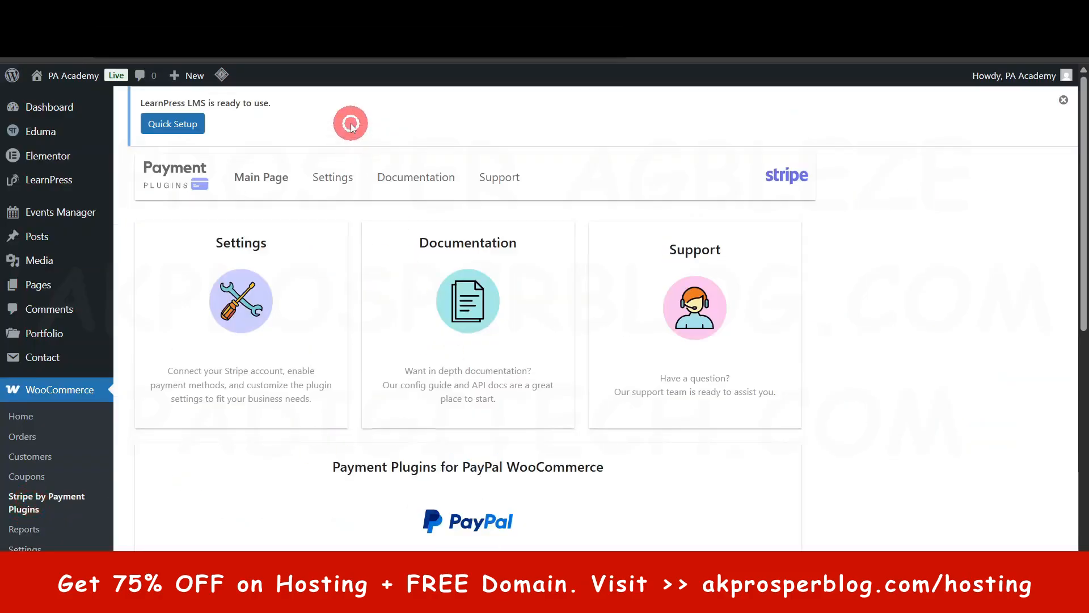
left_click(329, 178)
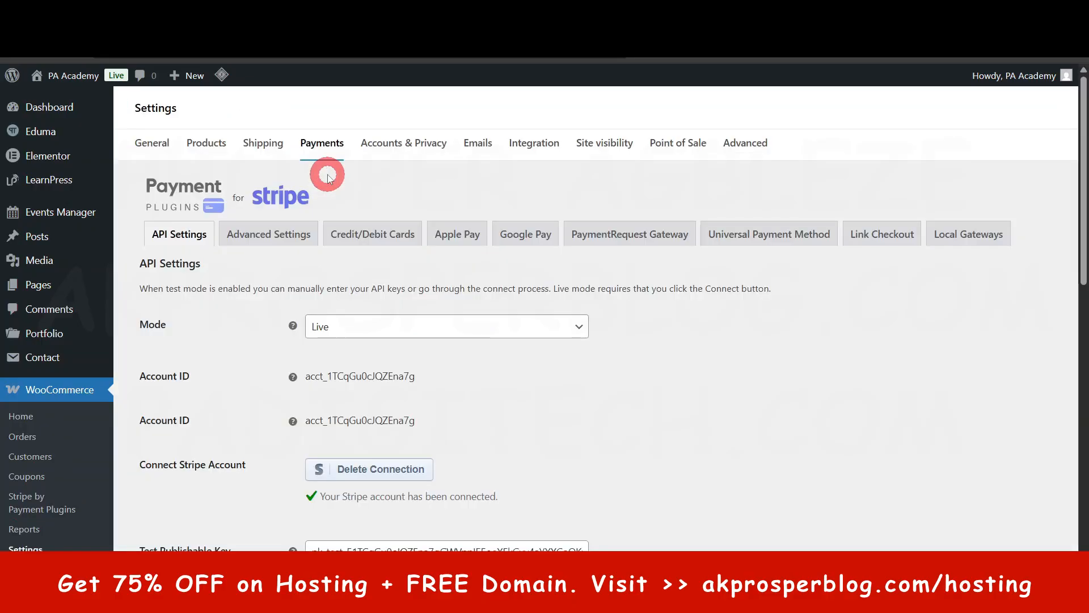
left_click(385, 406)
left_click(346, 428)
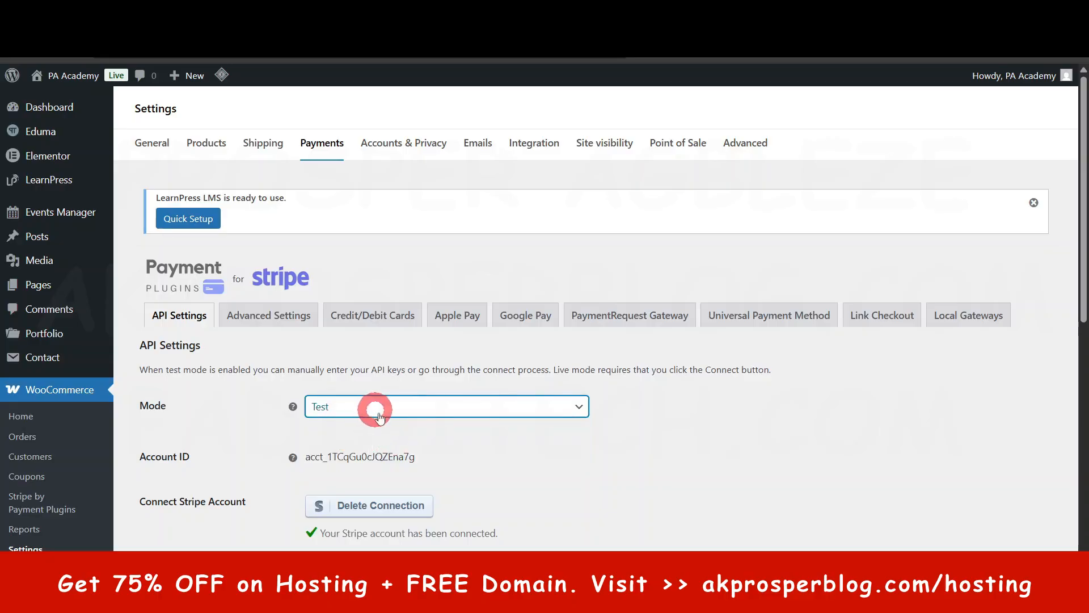
scroll(382, 413, "down", 8)
left_click(176, 531)
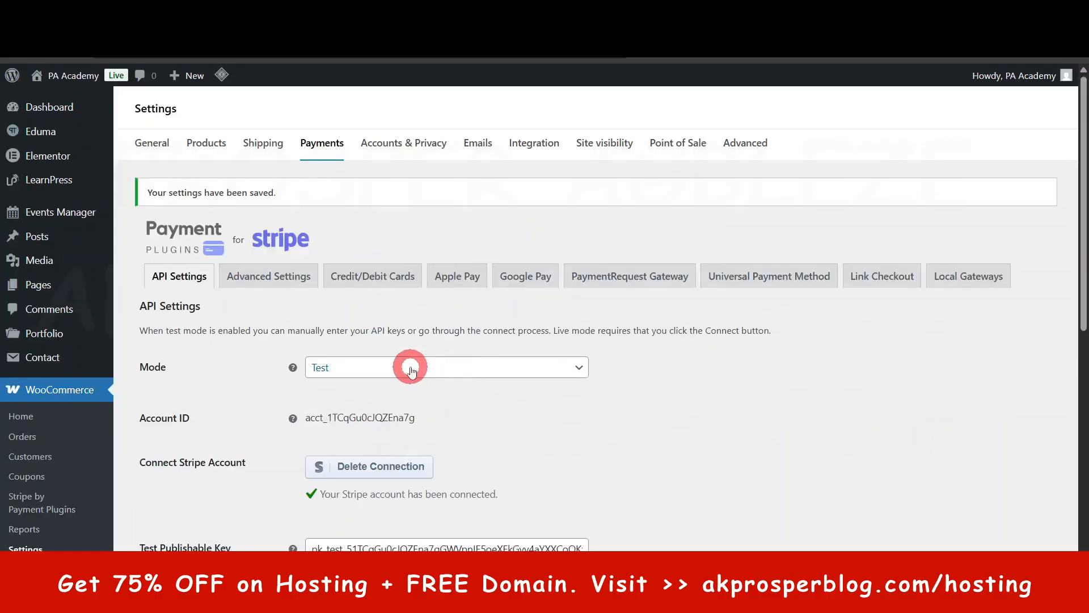
scroll(411, 371, "down", 10)
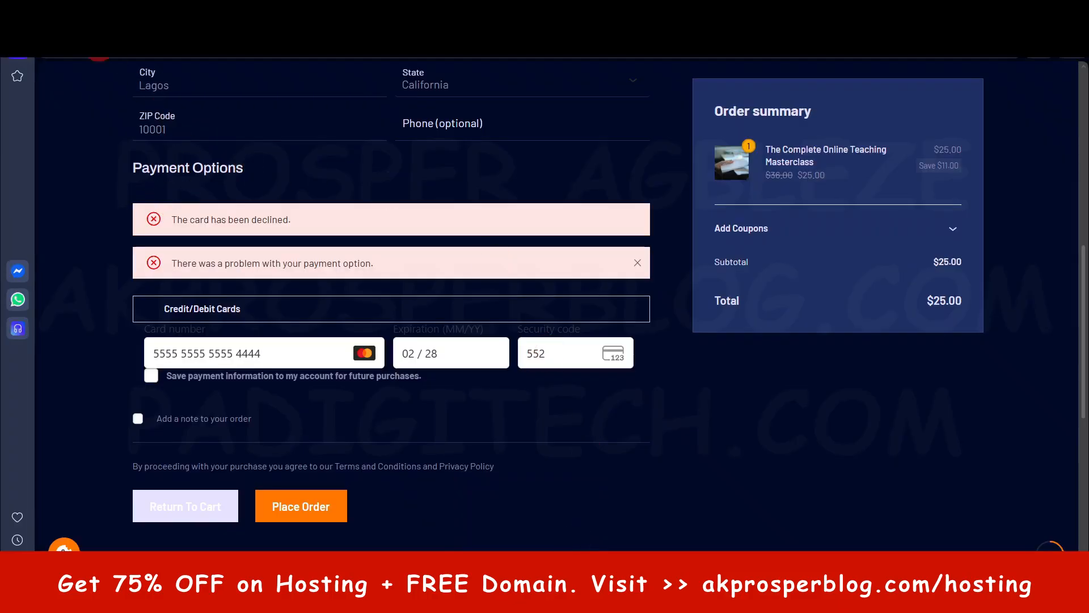
- Reload the checkout and enter the copied Mastercard test card number, expiration date 05/28 and the security code
left_click(92, 52)
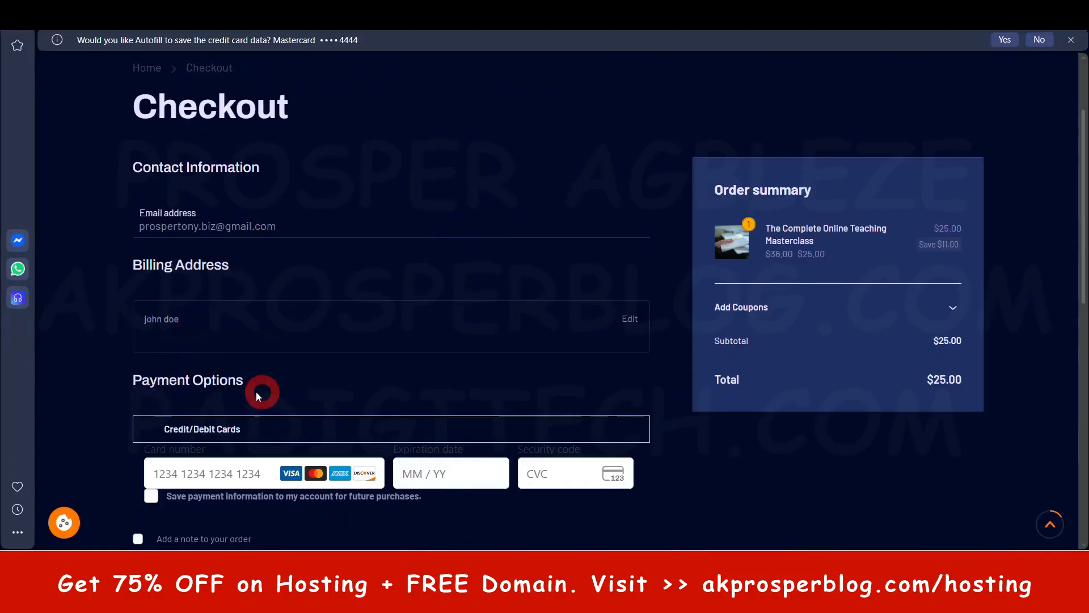
scroll(260, 389, "down", 3)
left_click(238, 328)
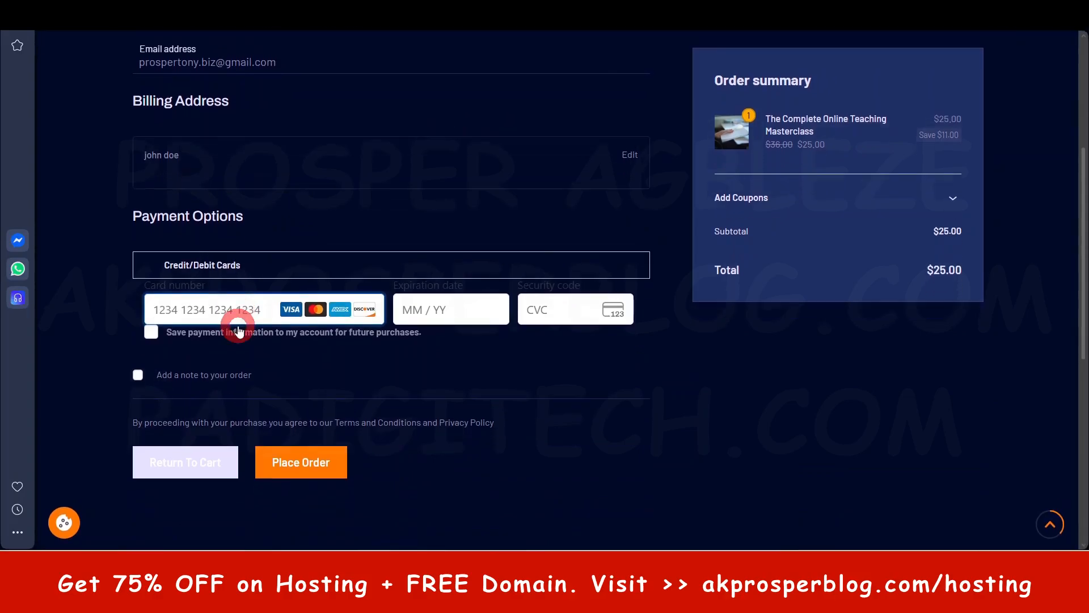
key("ctrl+v")
left_click(419, 320)
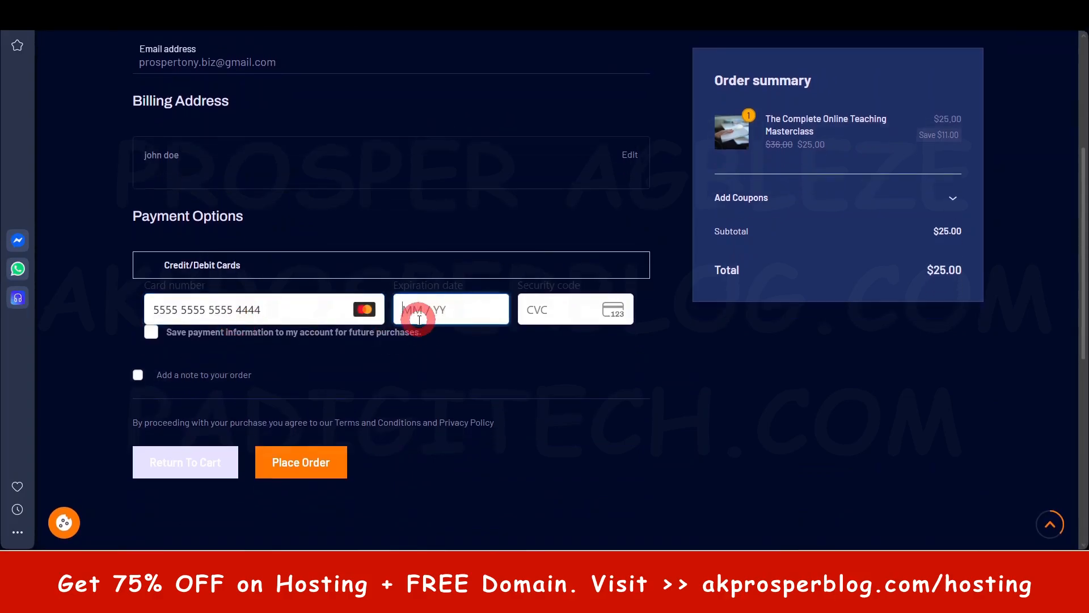
type("05 / 28")
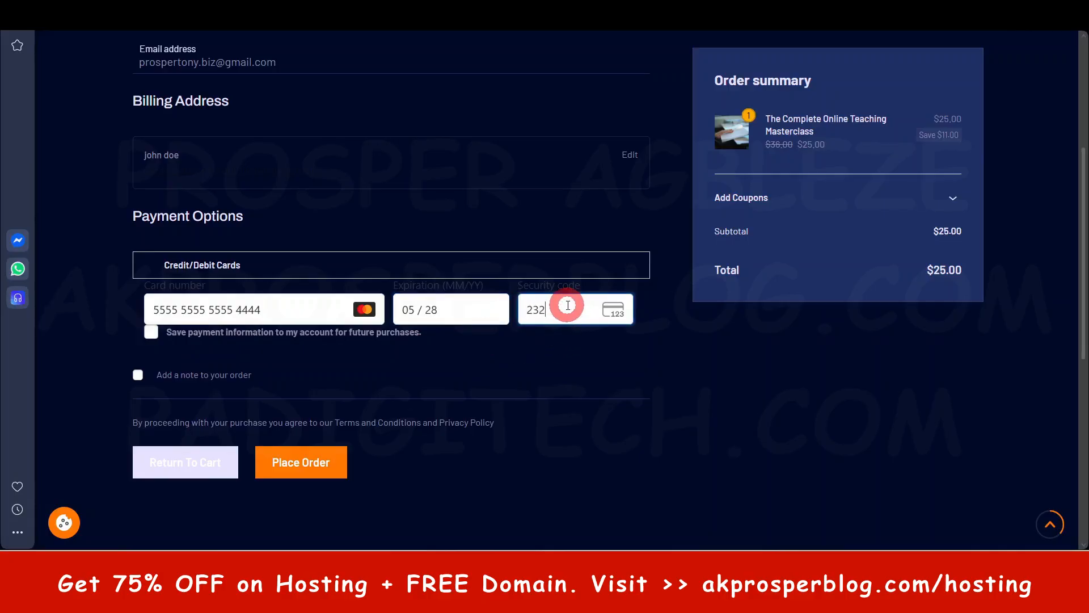
- Place the order for The Complete Online Teaching Masterclass, leaving the optional mobile number empty
scroll(573, 348, "down", 3)
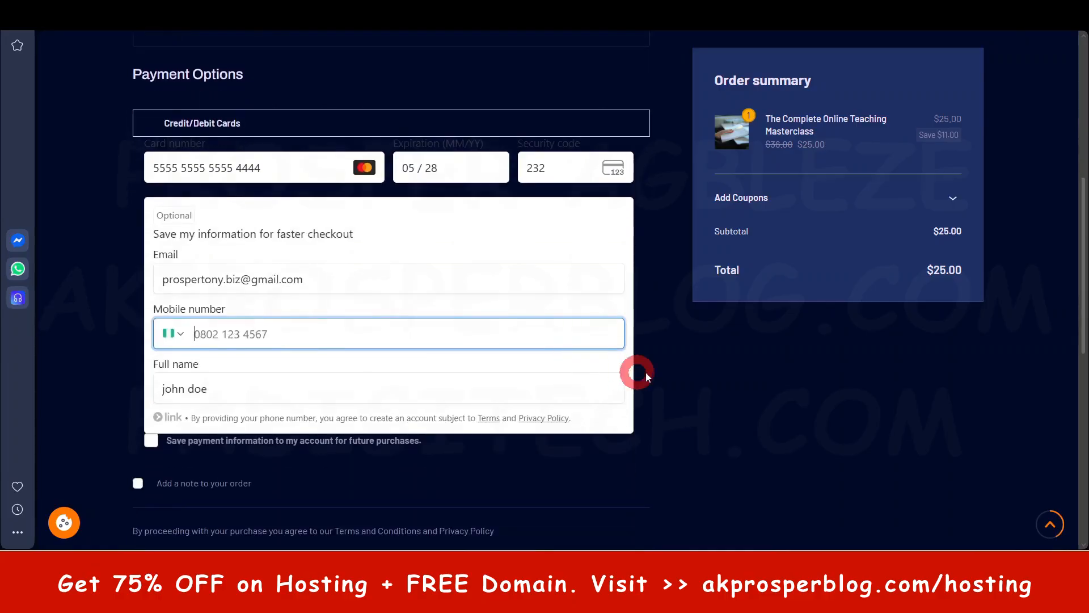
left_click(676, 357)
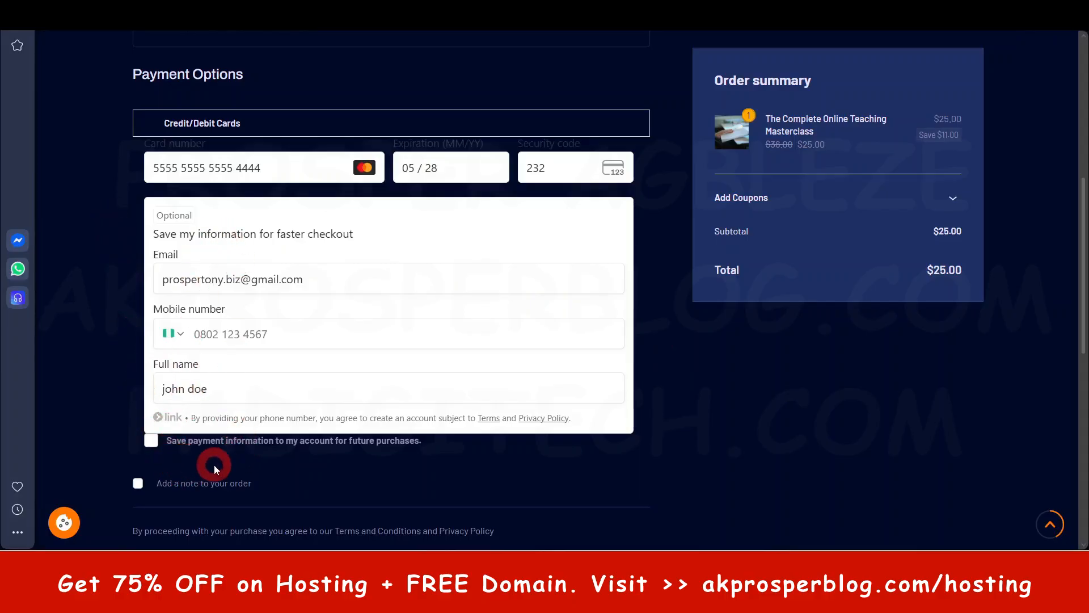
scroll(213, 465, "down", 4)
left_click(309, 357)
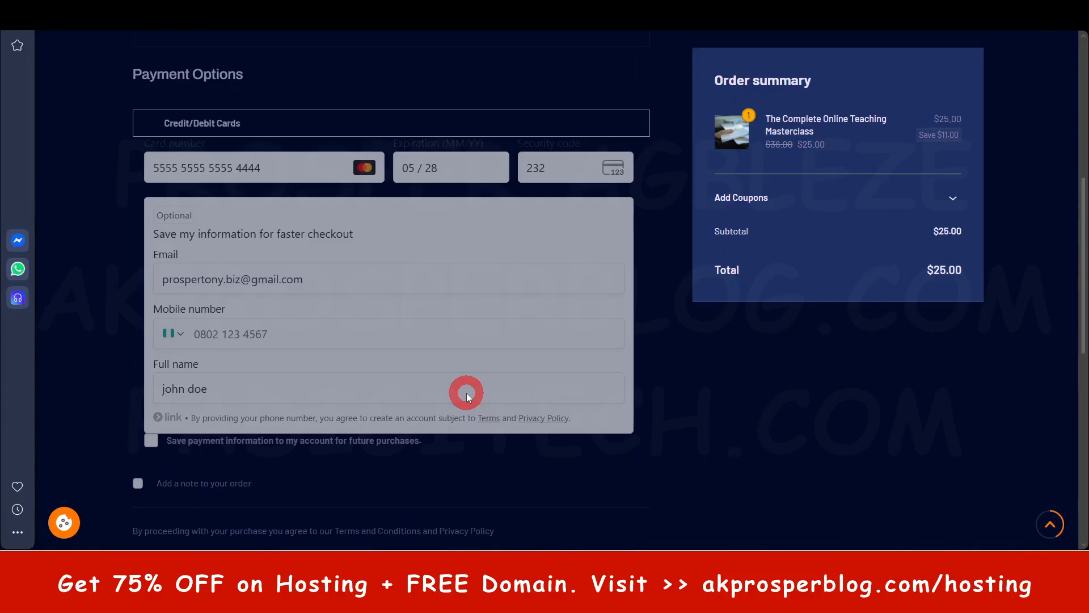
scroll(467, 396, "up", 2)
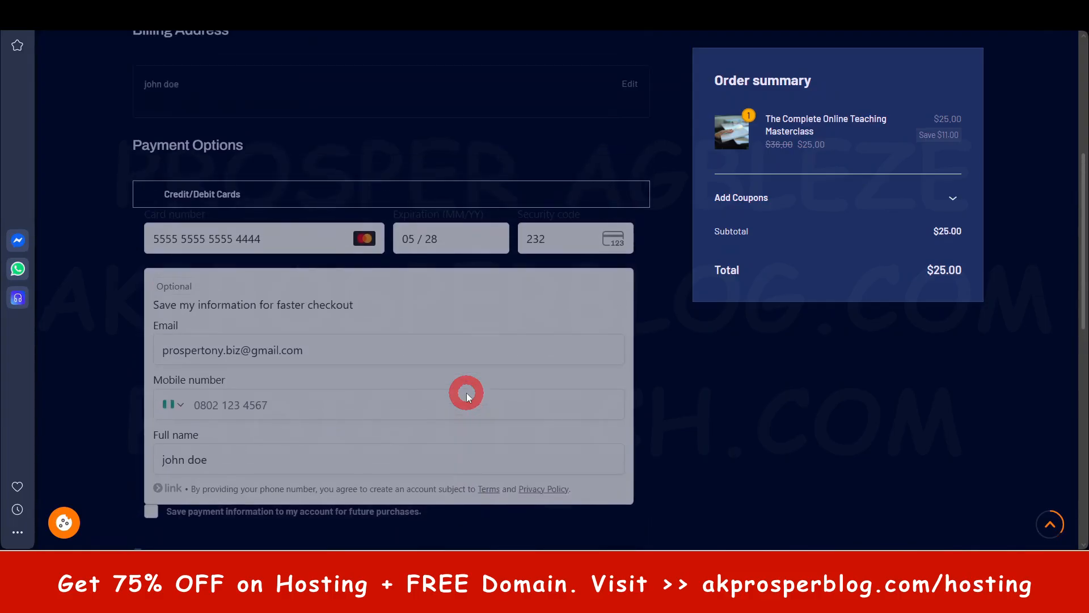
- Review the Stripe plugin's API settings and examine the order details on the student's checkout page
scroll(466, 396, "down", 4)
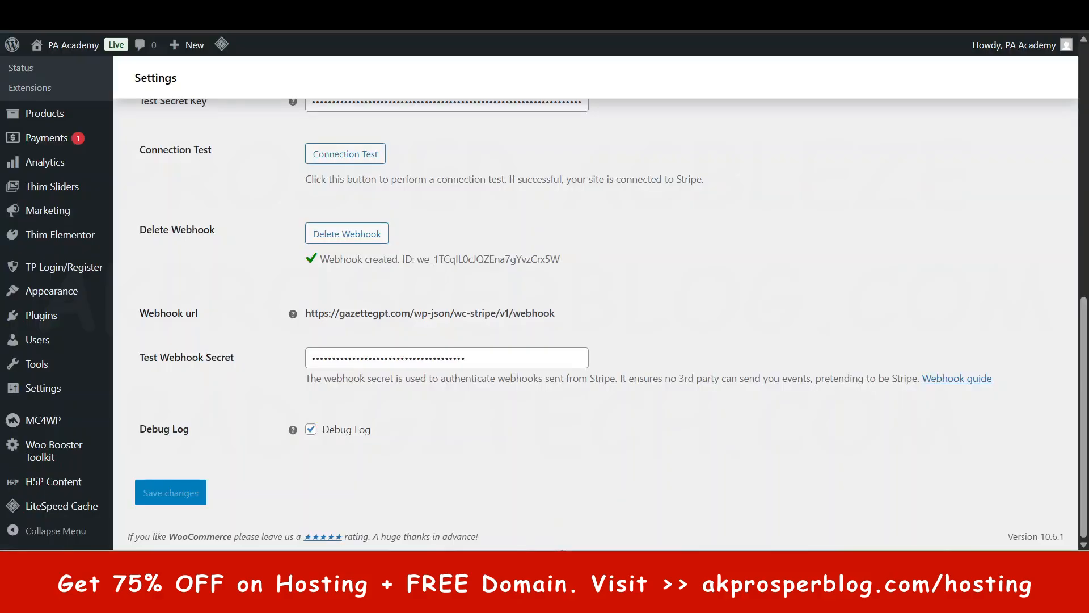
scroll(472, 244, "up", 10)
scroll(440, 244, "up", 3)
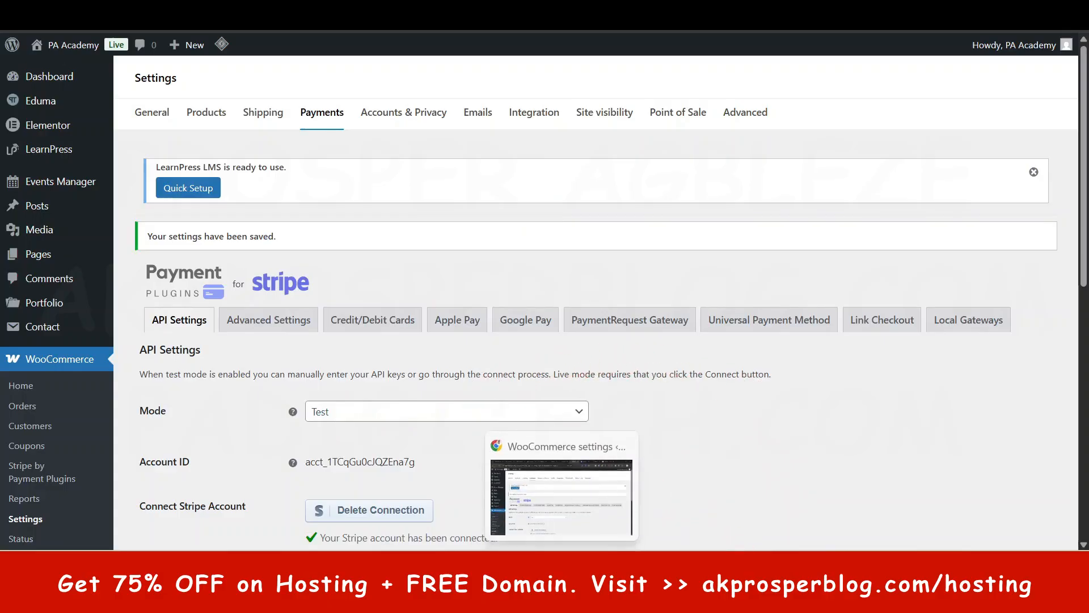
left_click(533, 595)
scroll(249, 396, "down", 1)
scroll(248, 396, "down", 1)
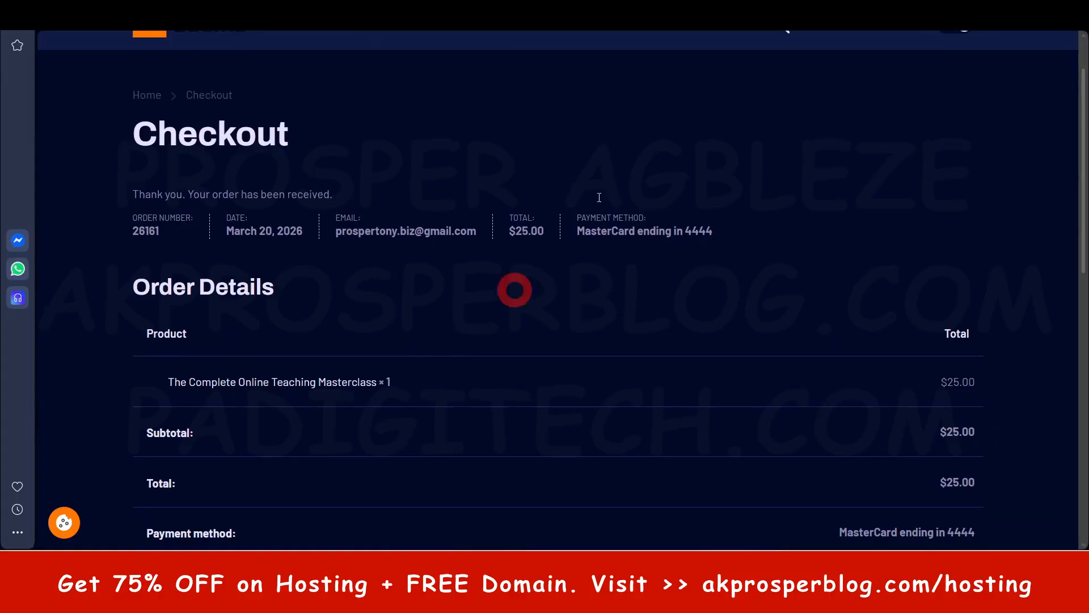
- Read the course enrollment and order placed emails from PA Academy in the student's Gmail inbox
left_click(425, 11)
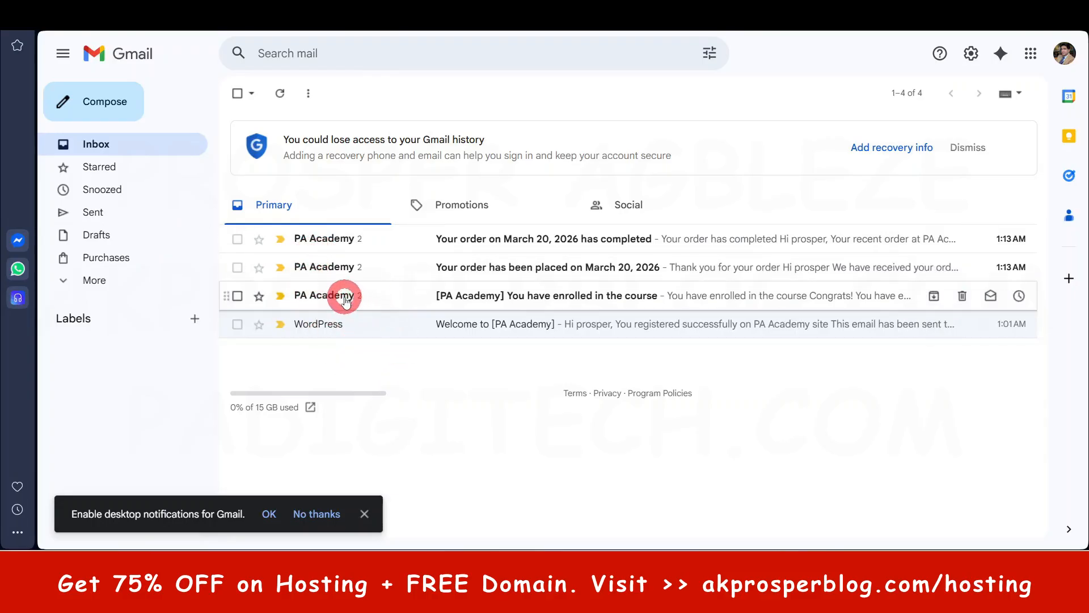
left_click(363, 296)
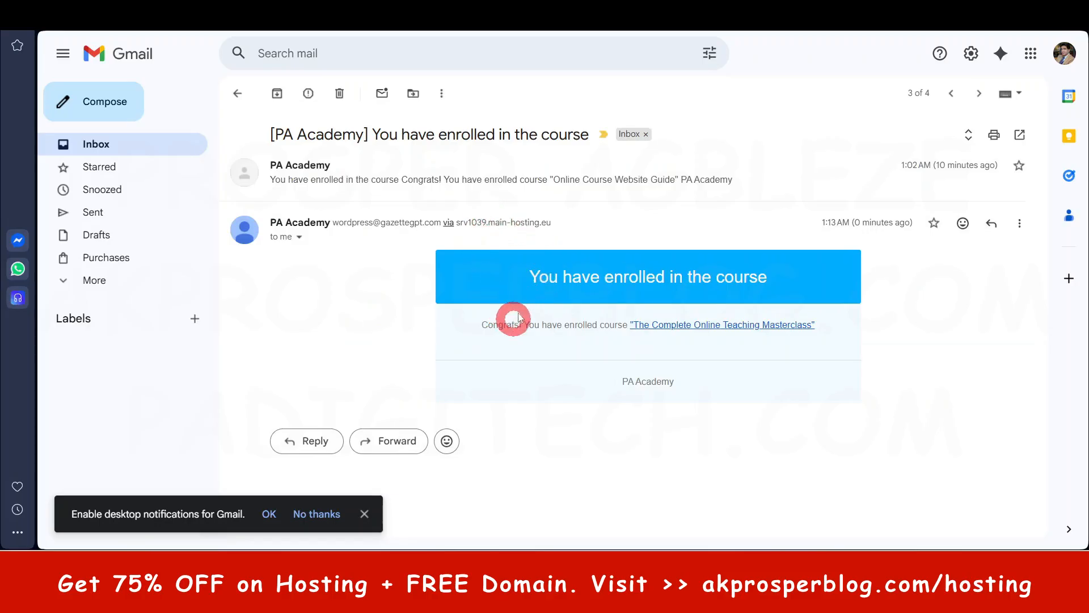
left_click(951, 93)
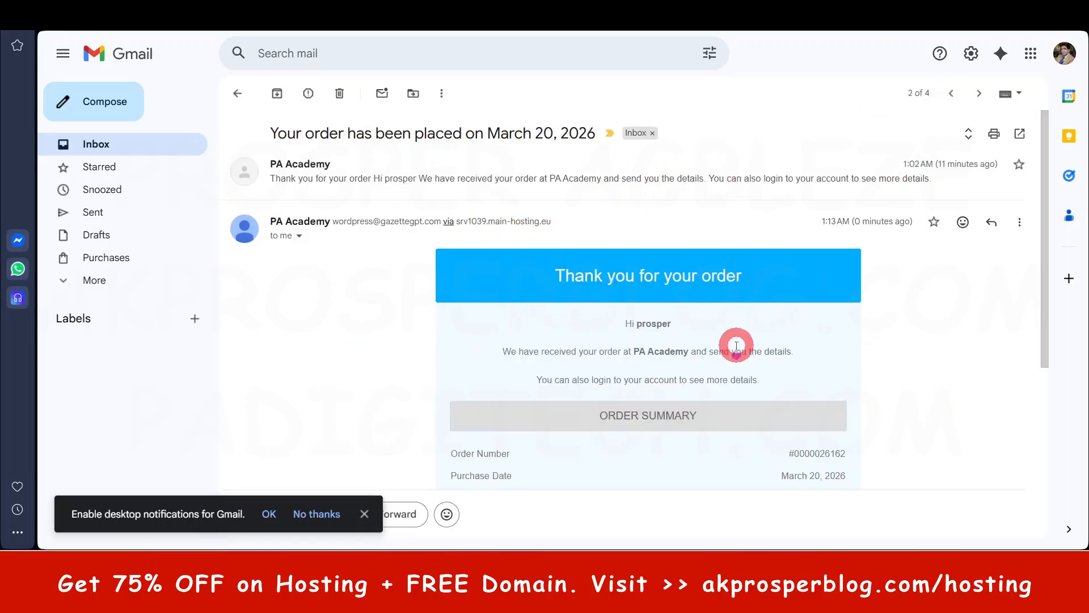
scroll(803, 324, "down", 1)
scroll(803, 324, "down", 3)
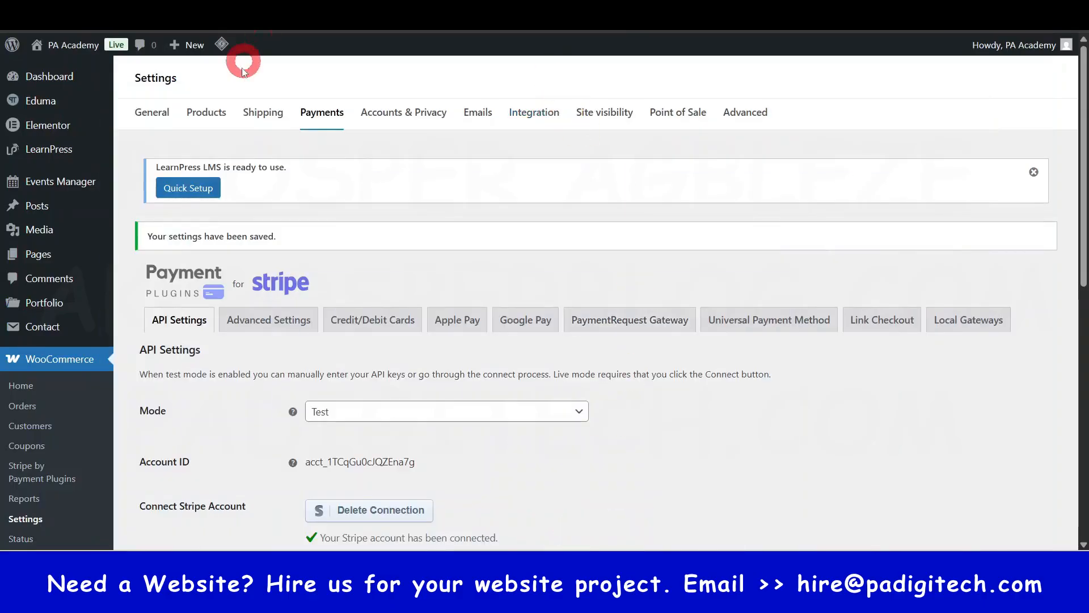
- Open the LearnPress statistics in the WordPress admin and examine the overview of sales, orders and students
mouse_move(45, 77)
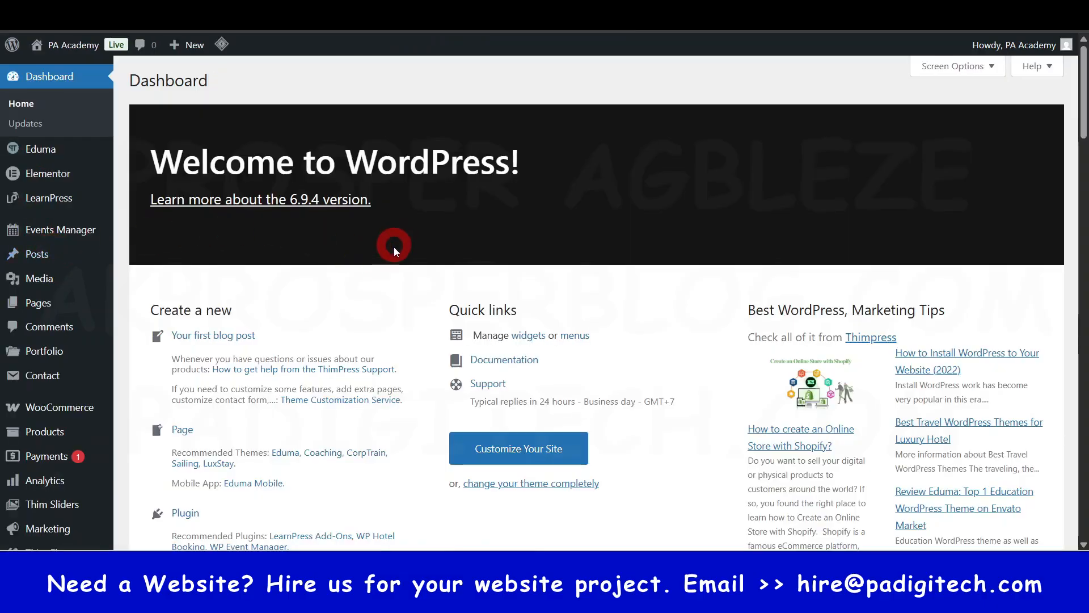
scroll(78, 179, "down", 1)
scroll(34, 85, "up", 1)
mouse_move(43, 126)
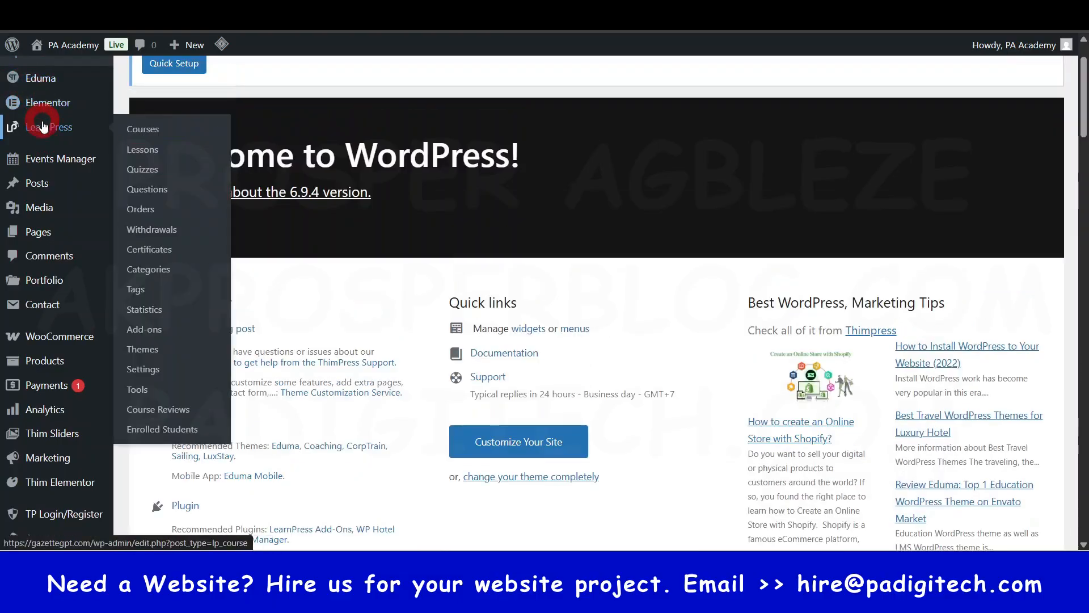
scroll(44, 121, "up", 1)
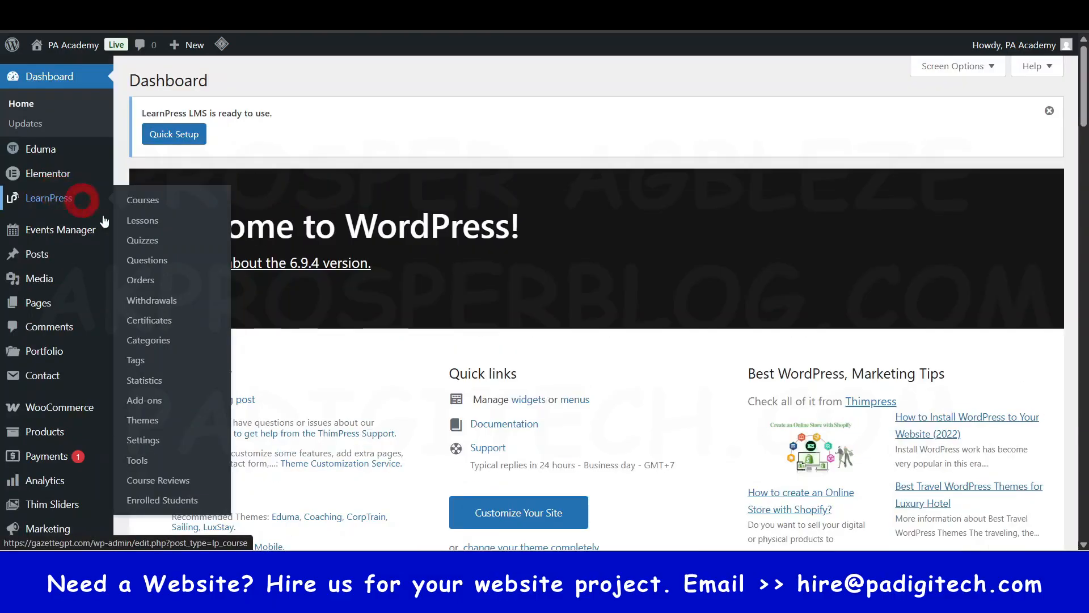
left_click(154, 380)
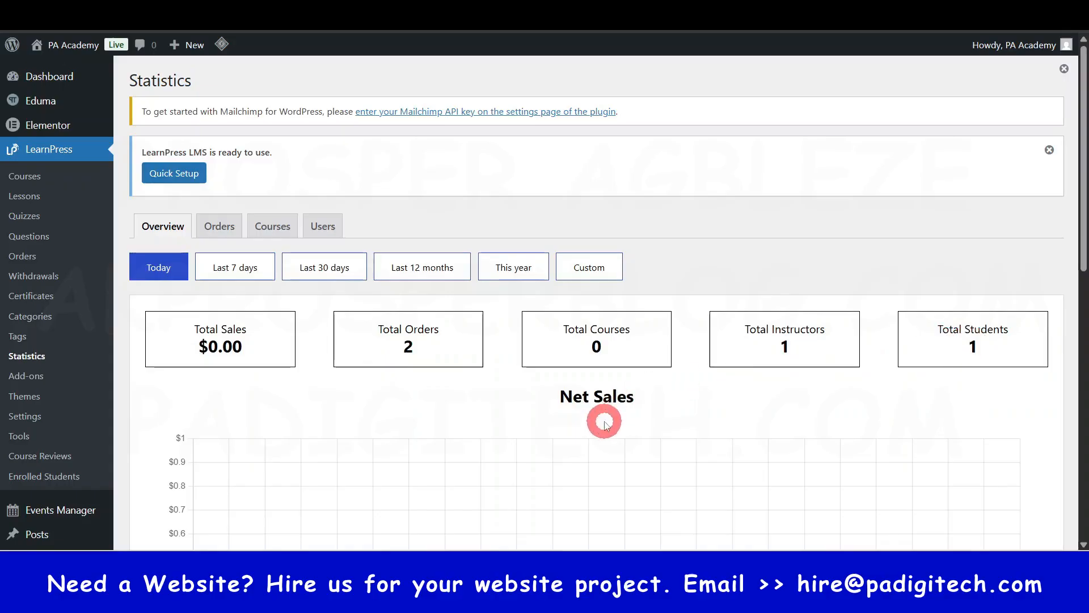
scroll(511, 412, "down", 6)
scroll(492, 408, "down", 1)
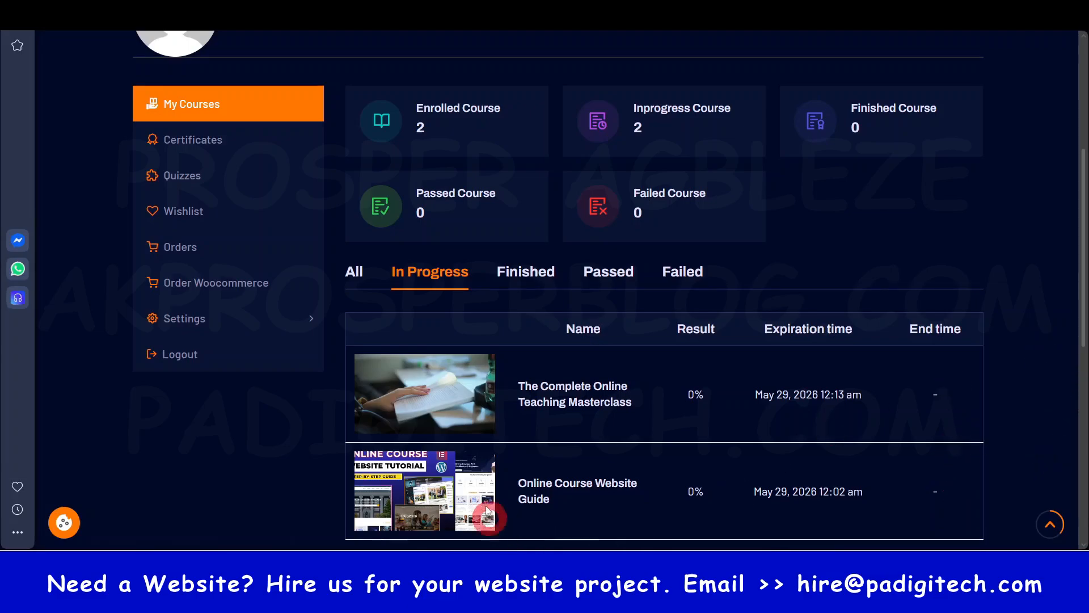
- Review the in-progress courses on the student's profile and open the profile settings
scroll(598, 469, "down", 3)
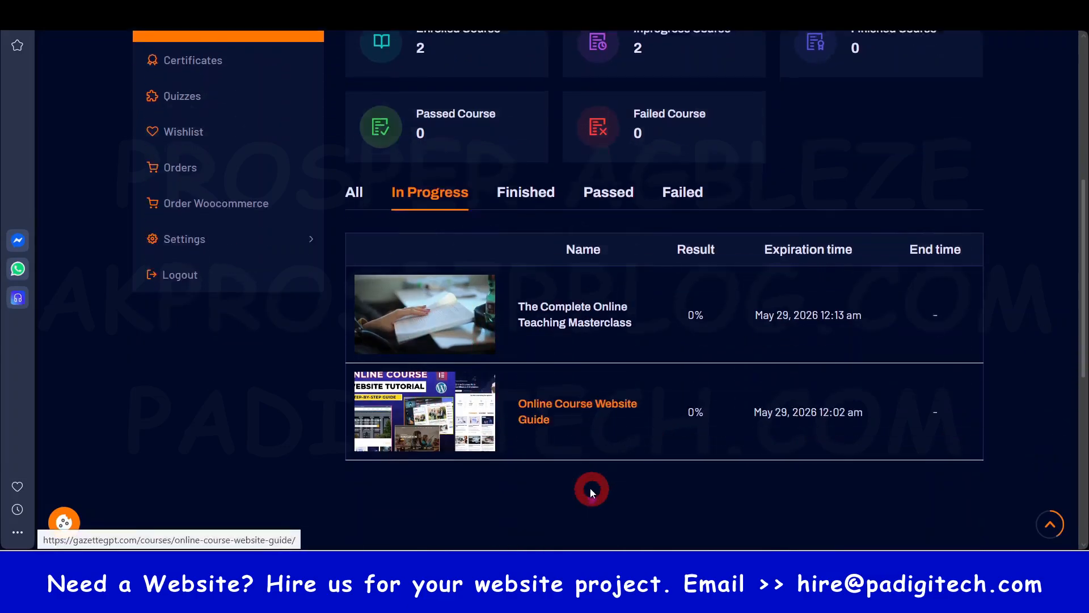
scroll(516, 294, "up", 6)
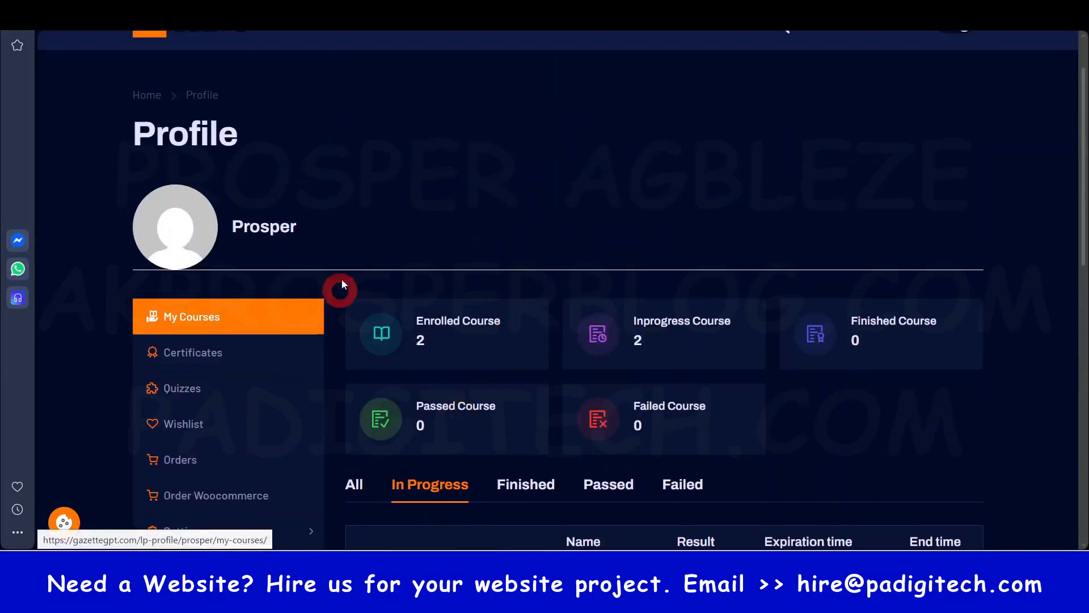
scroll(223, 397, "down", 3)
mouse_move(219, 394)
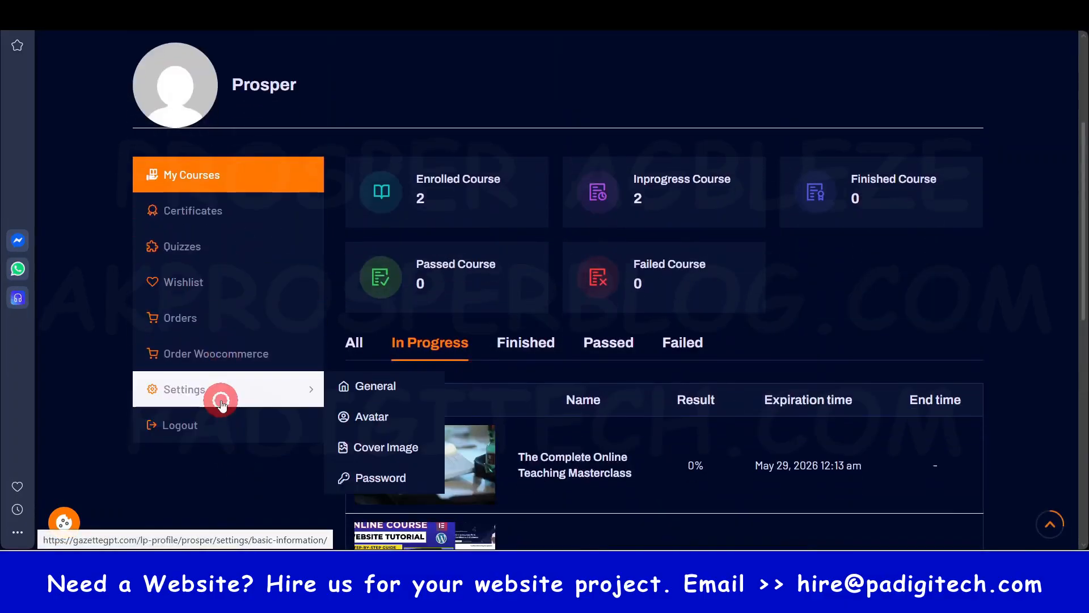
left_click(370, 418)
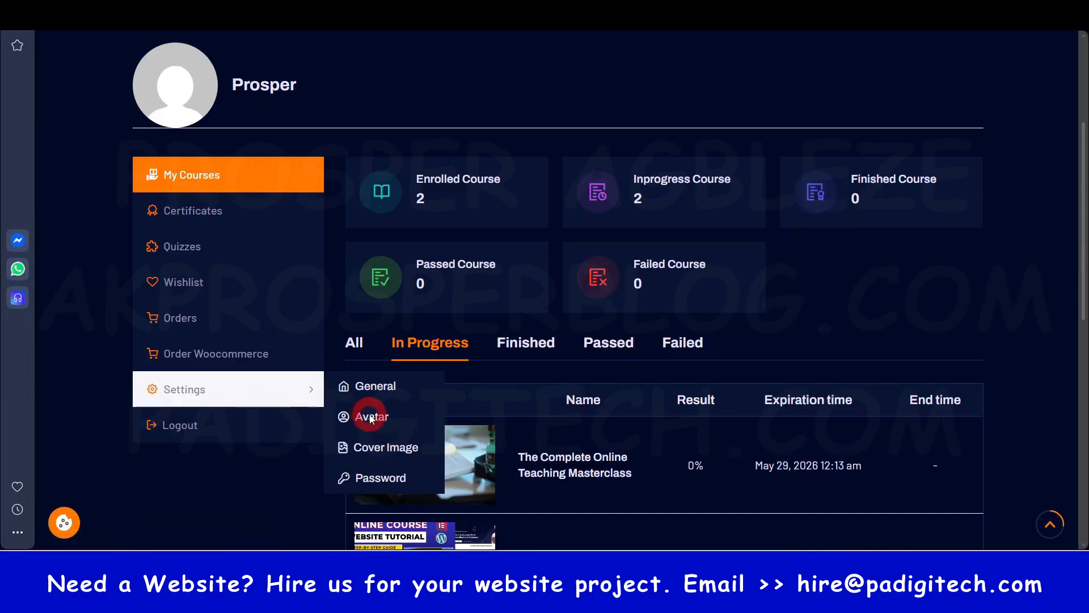
scroll(357, 455, "down", 4)
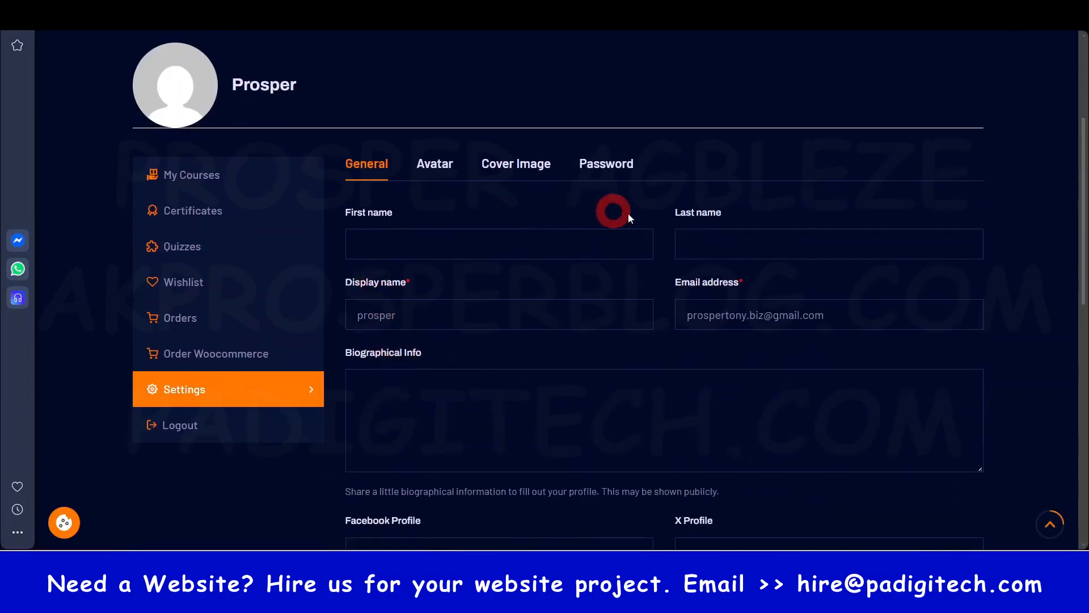
scroll(277, 335, "up", 3)
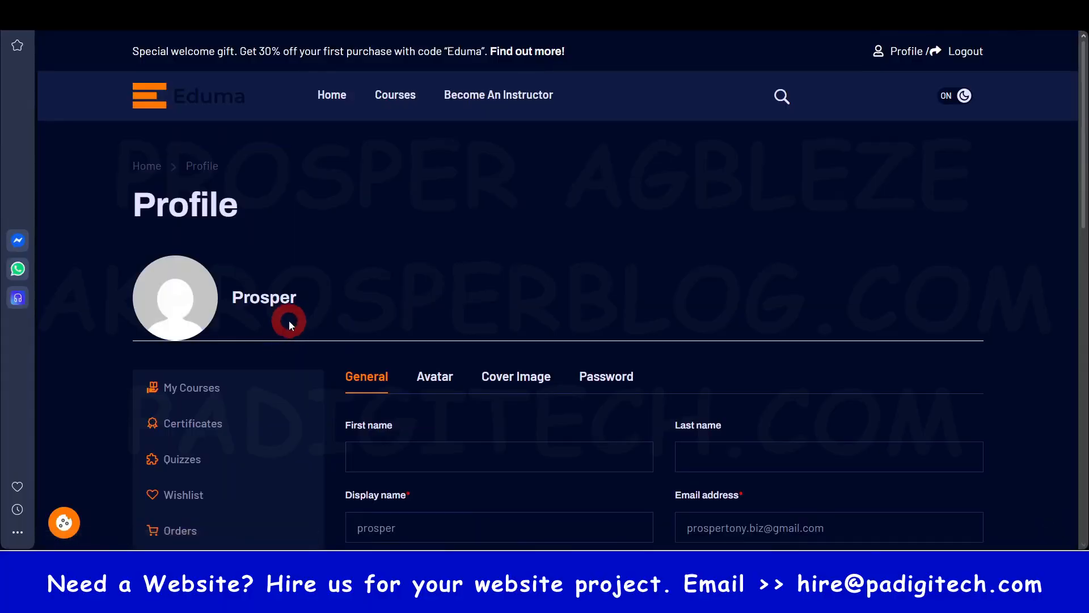
- Open the Become an Instructor page and examine the Become a Teacher application form
mouse_move(198, 283)
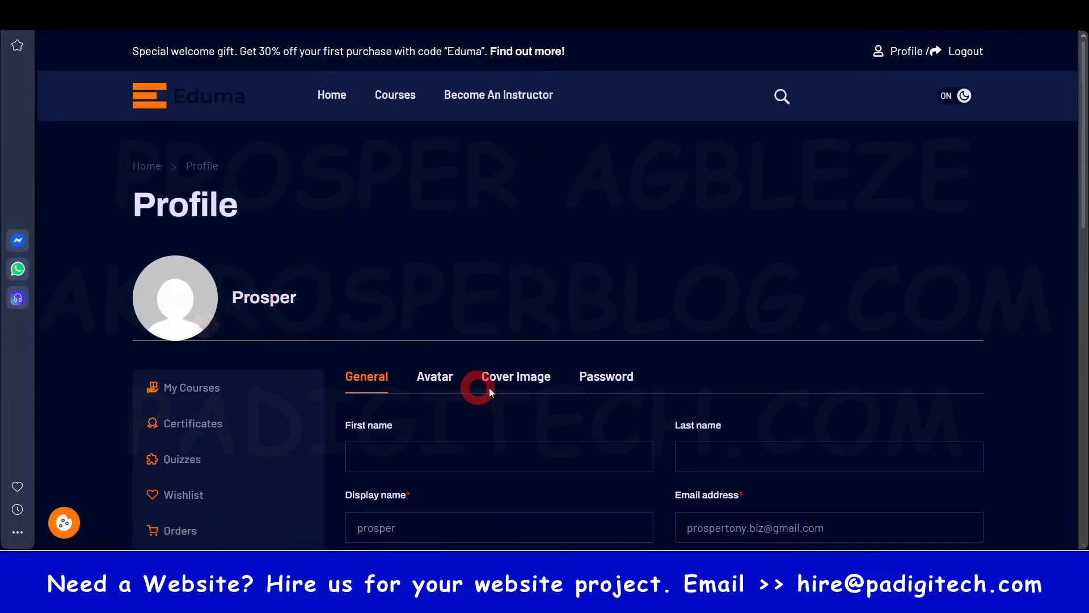
left_click(487, 97)
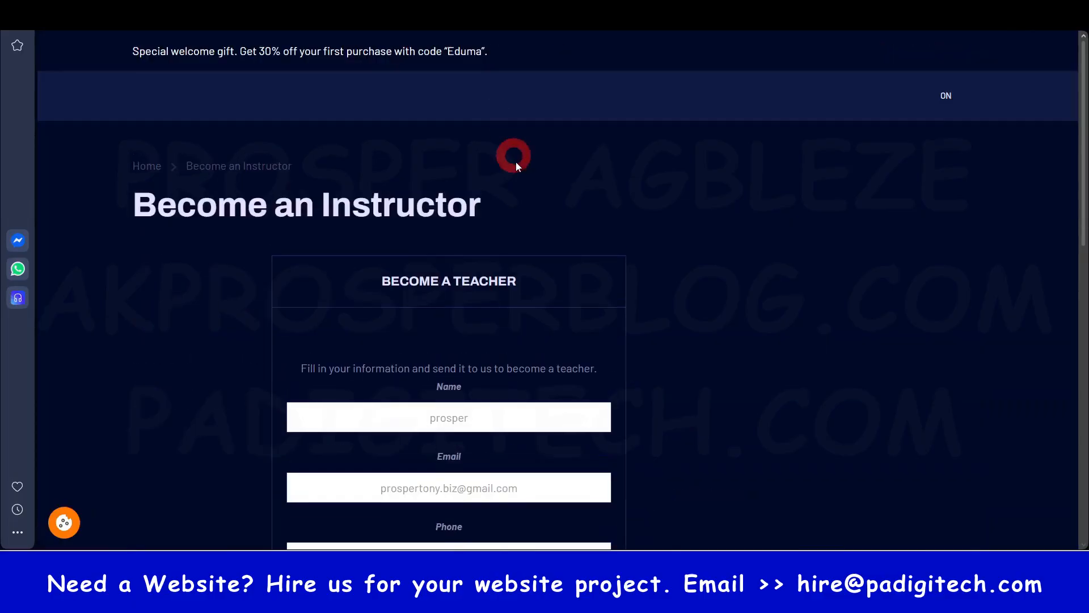
scroll(511, 255, "down", 4)
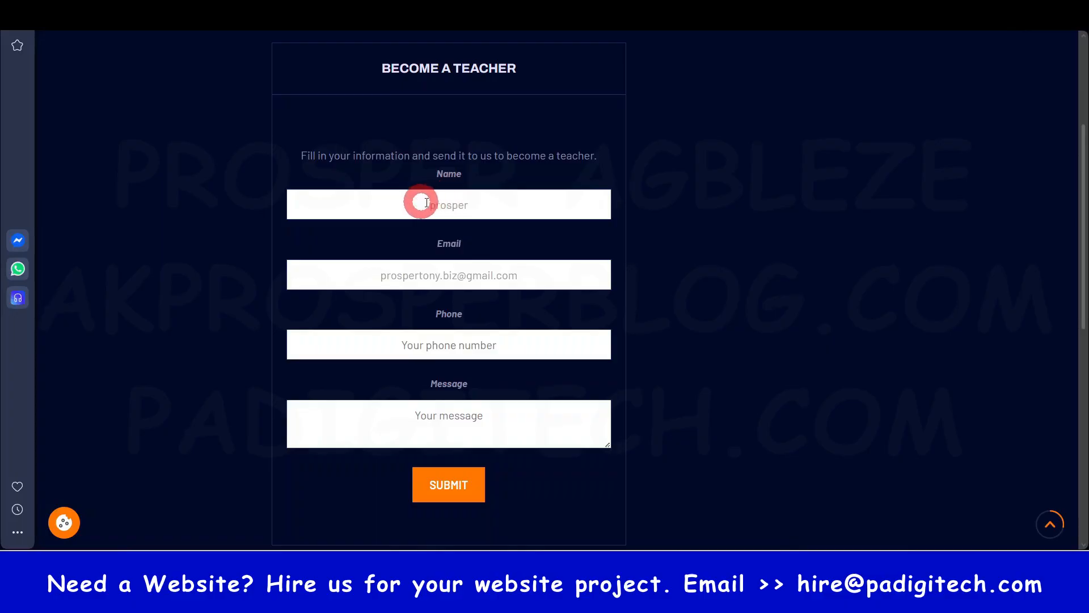
left_click(448, 485)
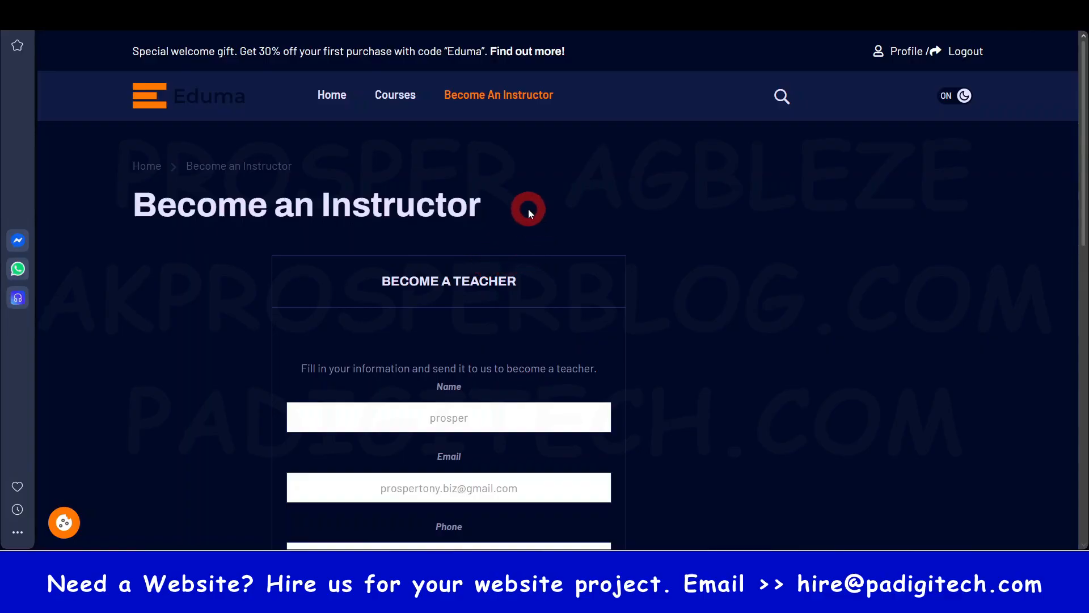
scroll(696, 353, "down", 3)
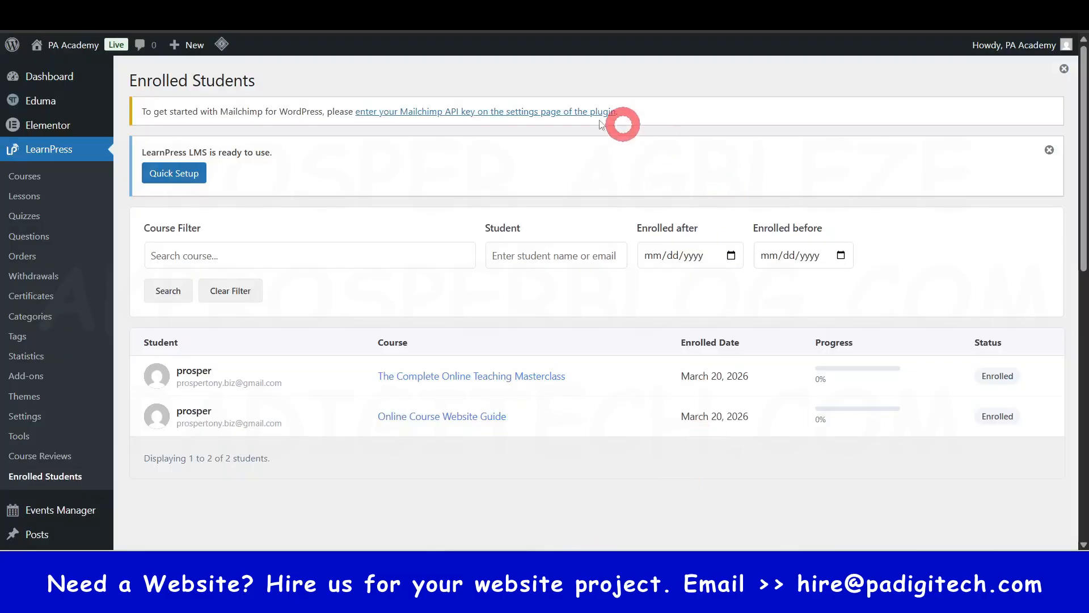
- Open the Users list in the WordPress admin and examine the student's email address and role
scroll(25, 363, "down", 5)
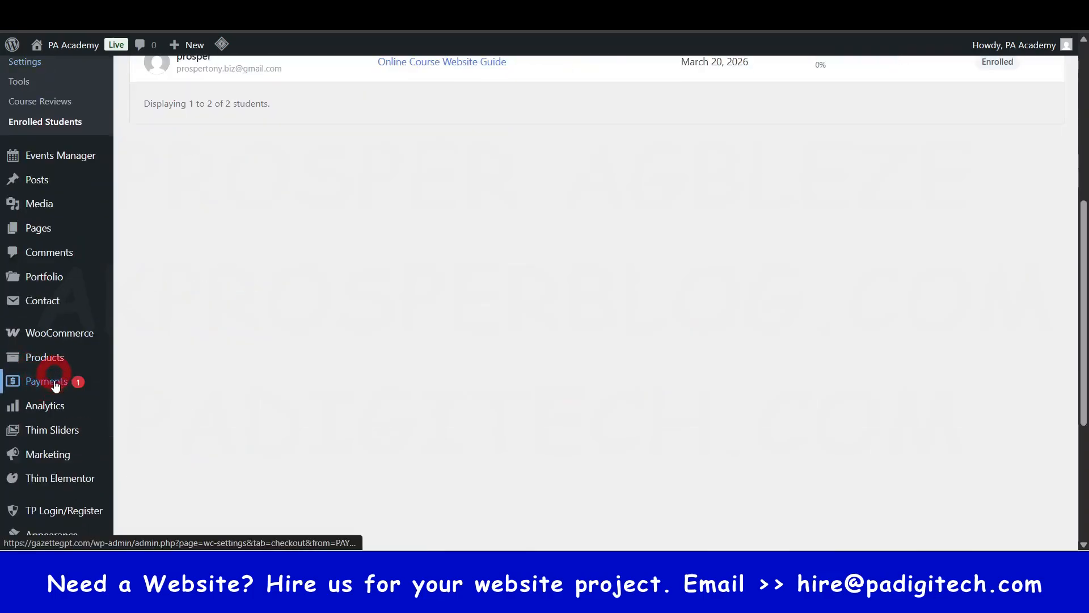
scroll(55, 381, "down", 2)
left_click(50, 444)
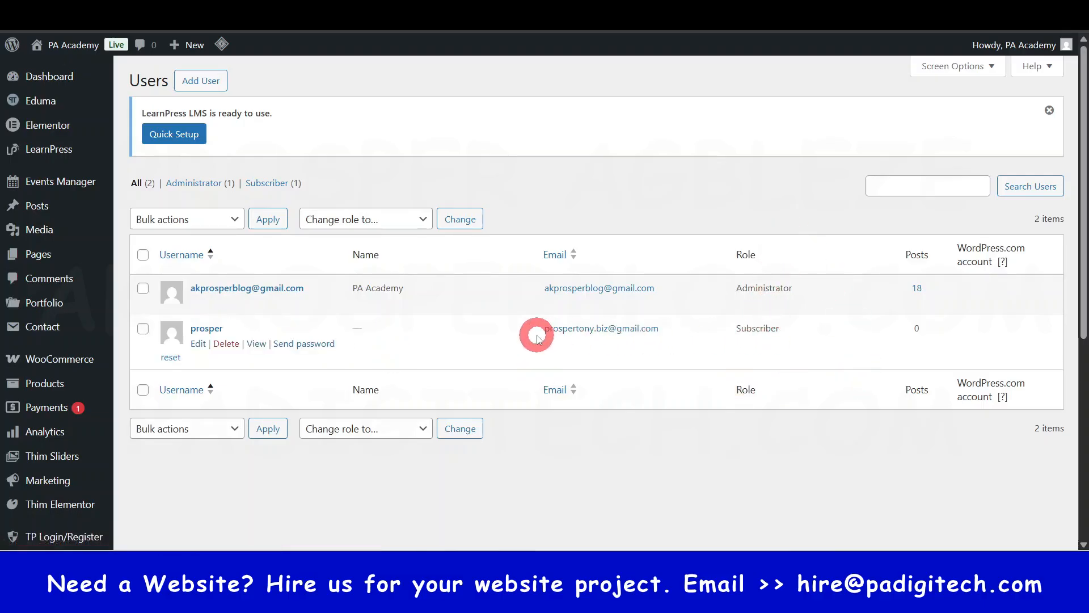
left_click_drag(535, 333, 650, 336)
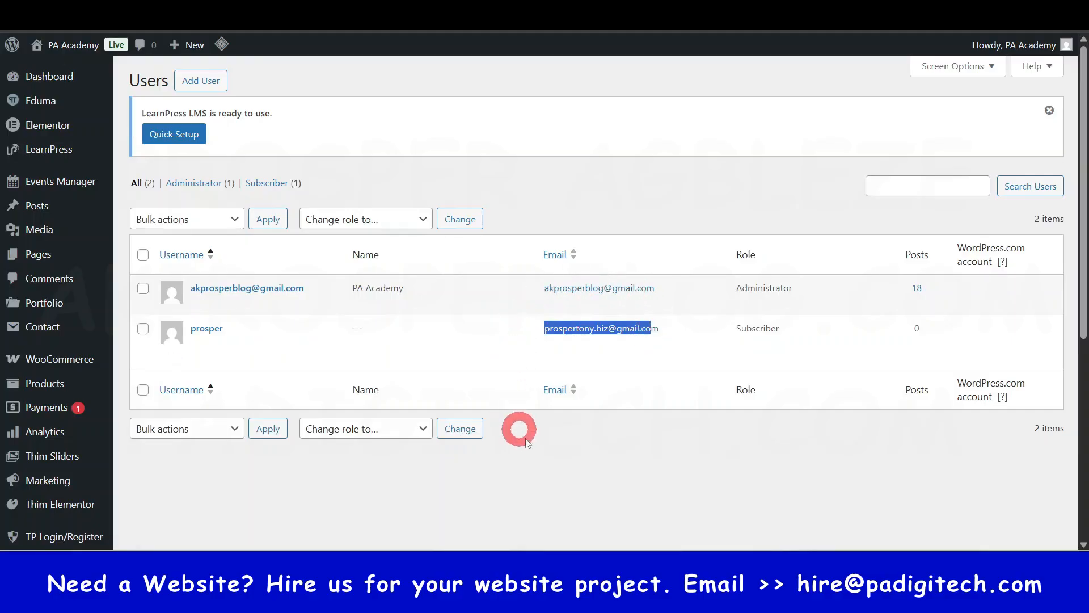
left_click(614, 478)
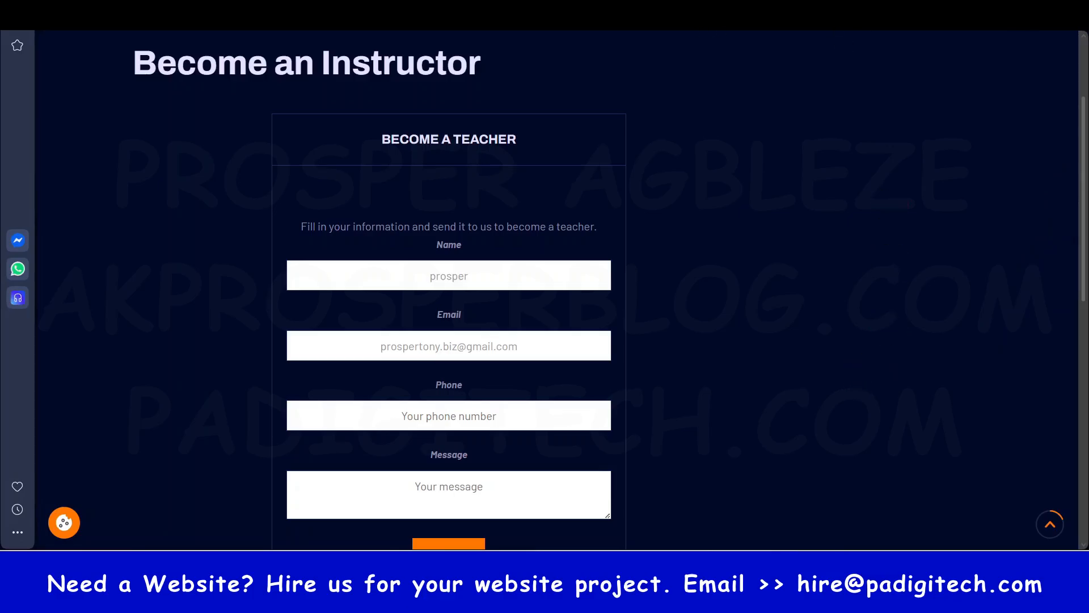
- Open a new browser tab and search the web for "pixababy"
left_click(702, 27)
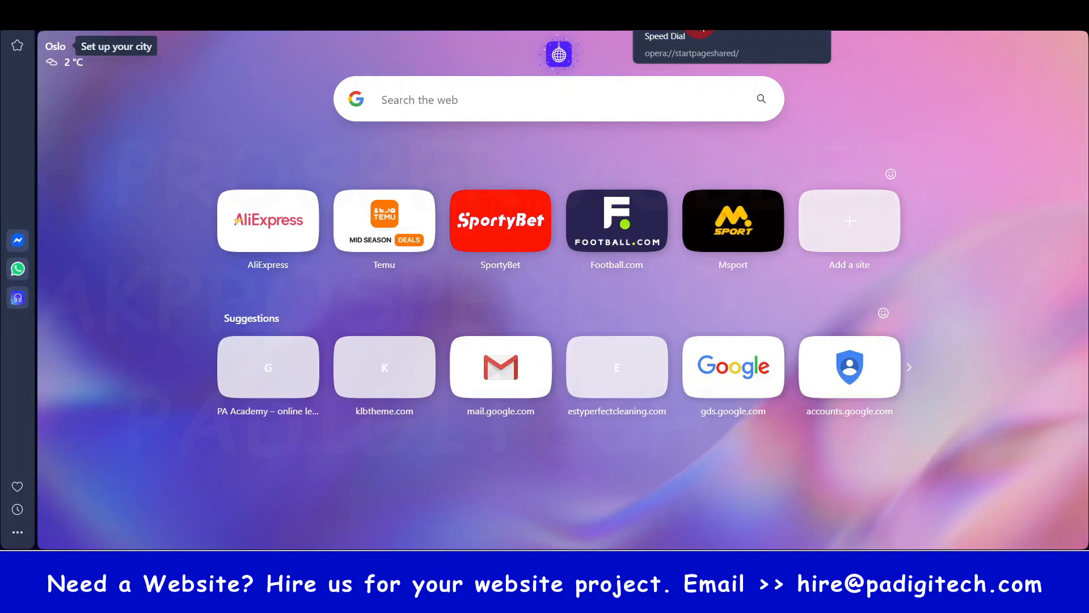
type("pia")
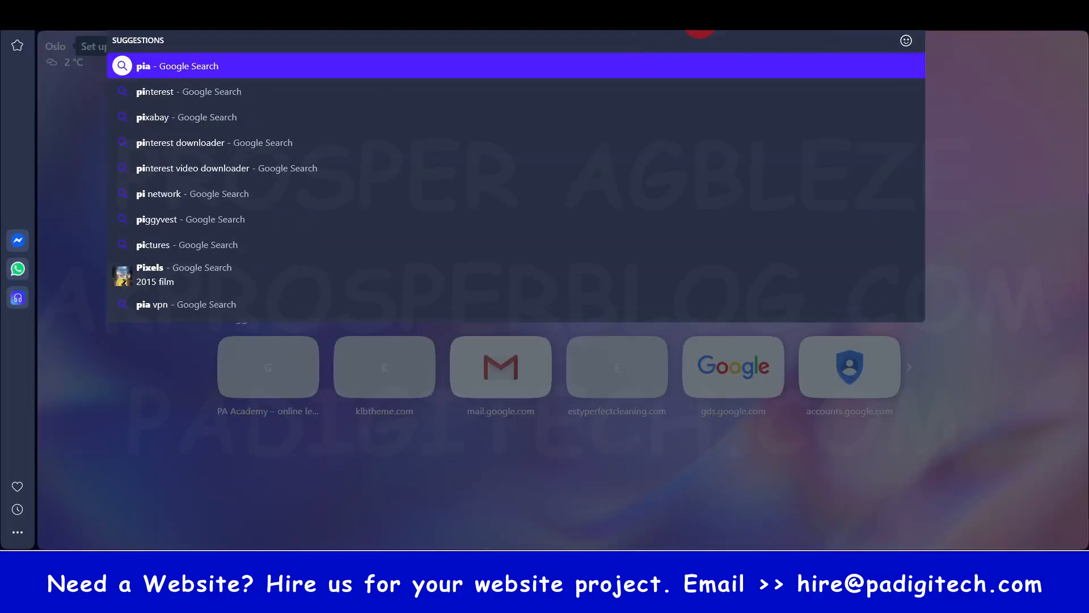
key("BackSpace")
type("x")
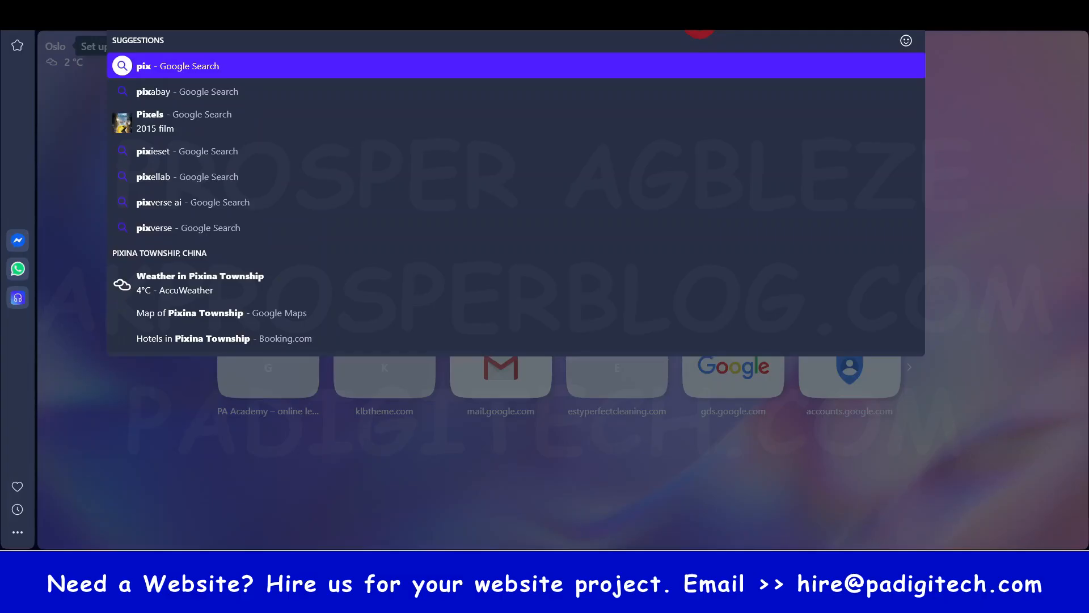
type("ab")
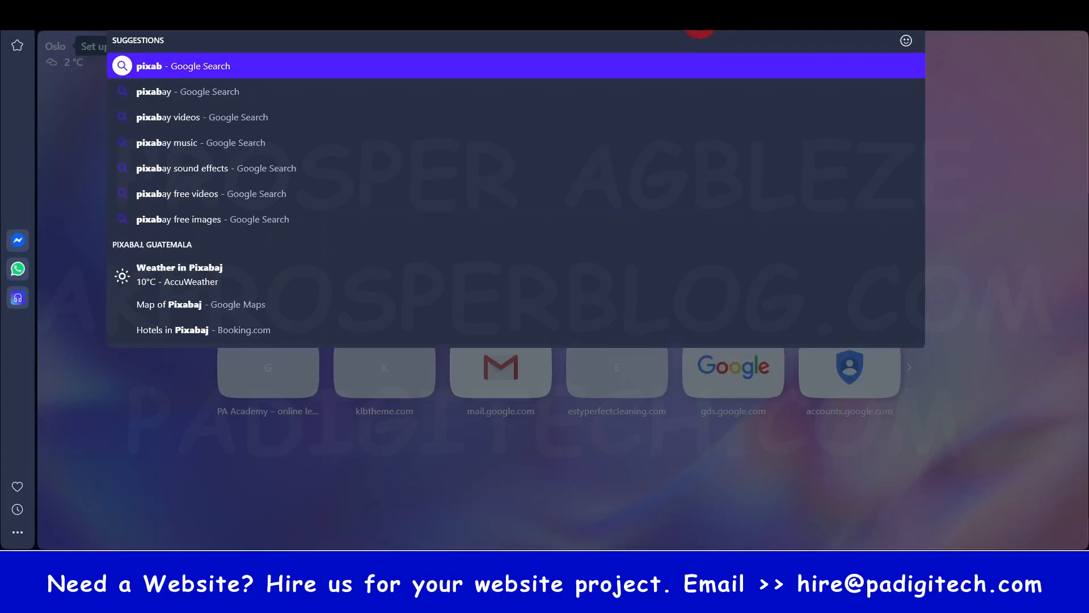
type("ay")
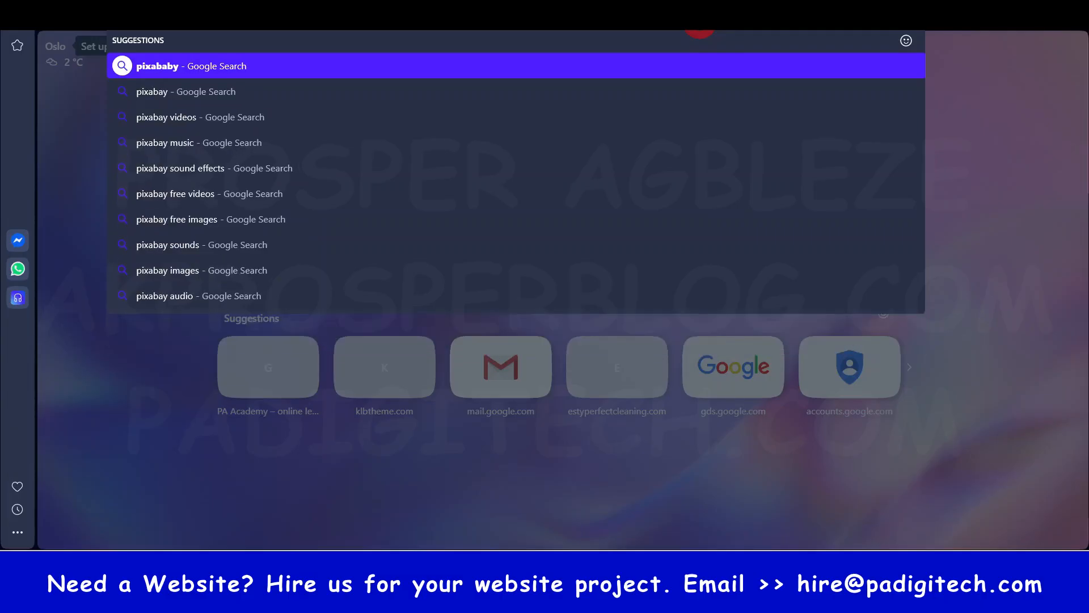
key("Return")
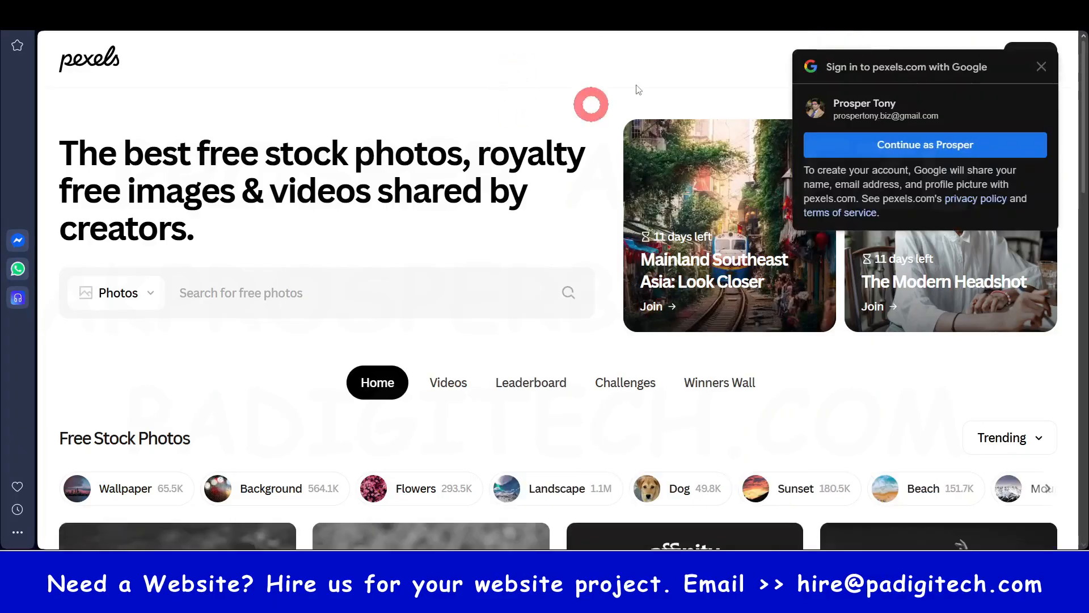
- Browse the photos on the Unsplash and Pixabay home pages and dismiss the SpotOnTheMouse licence reminder
left_click(1041, 66)
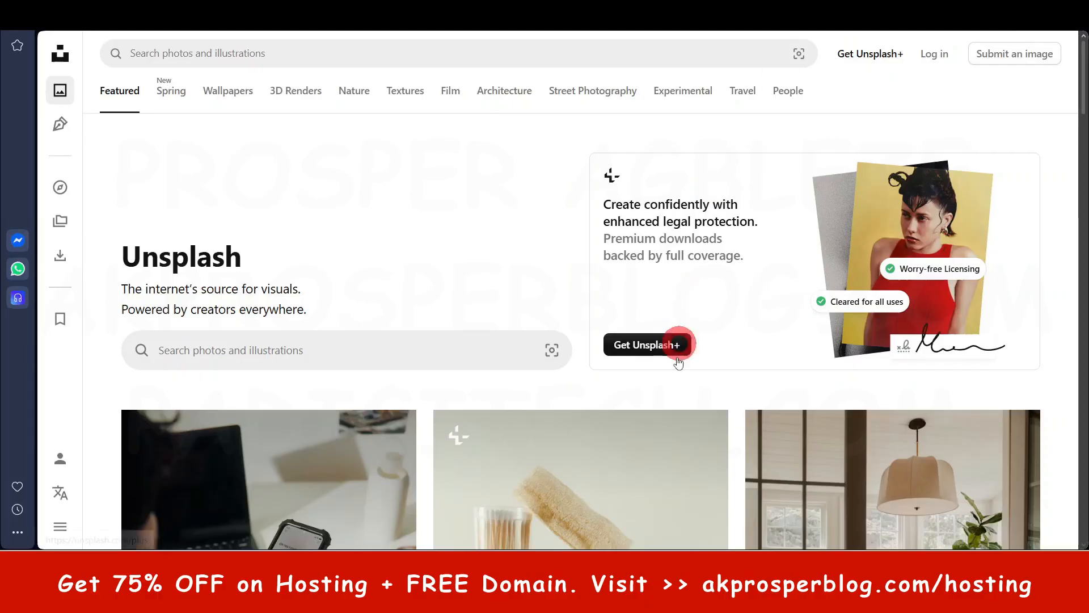
scroll(668, 343, "down", 15)
scroll(500, 391, "down", 10)
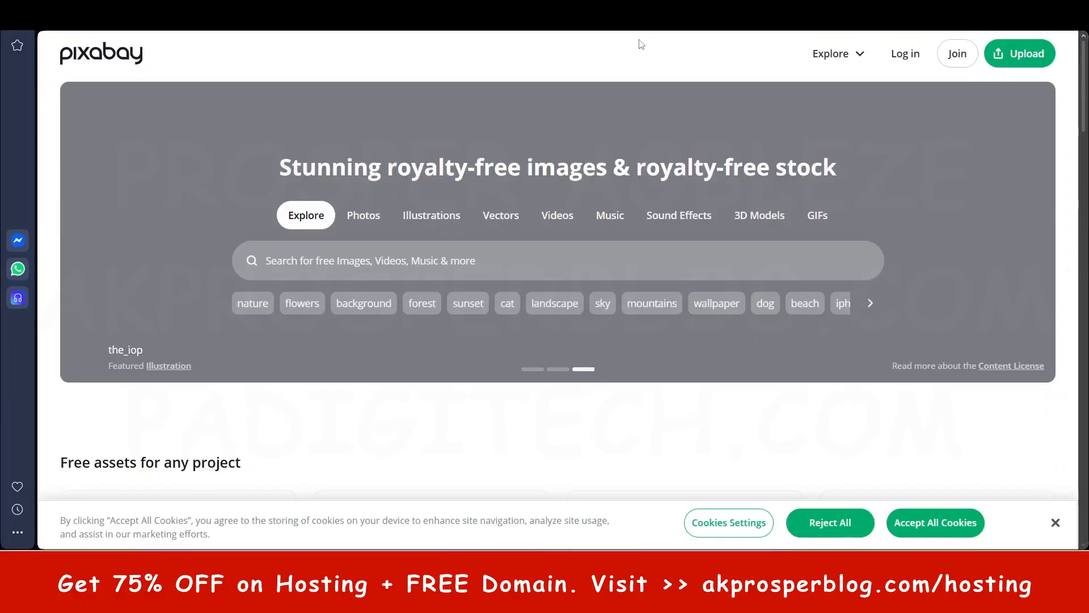
scroll(668, 280, "down", 20)
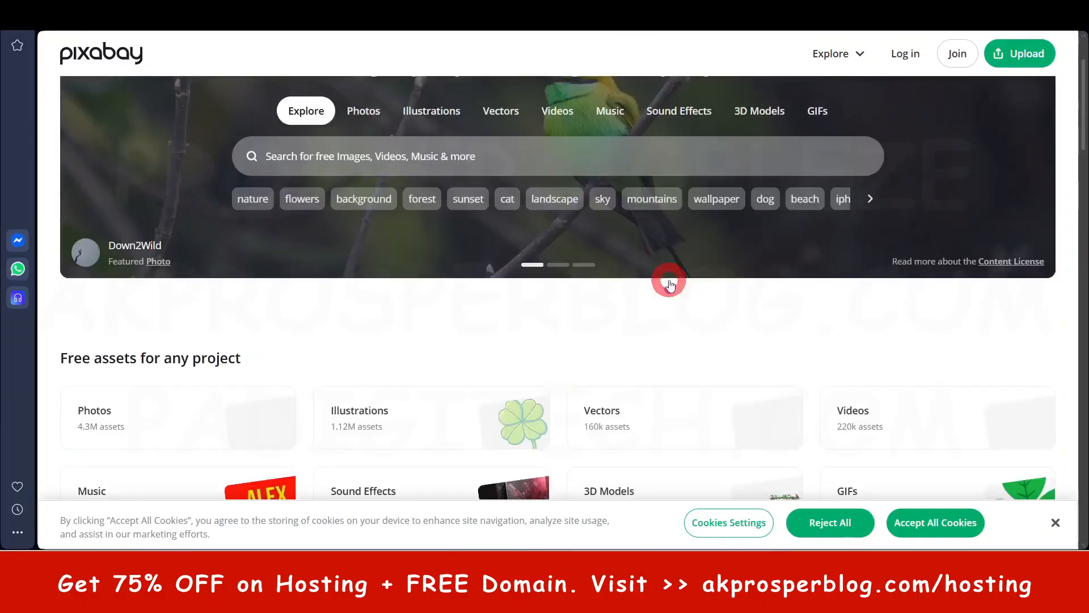
scroll(671, 293, "up", 10)
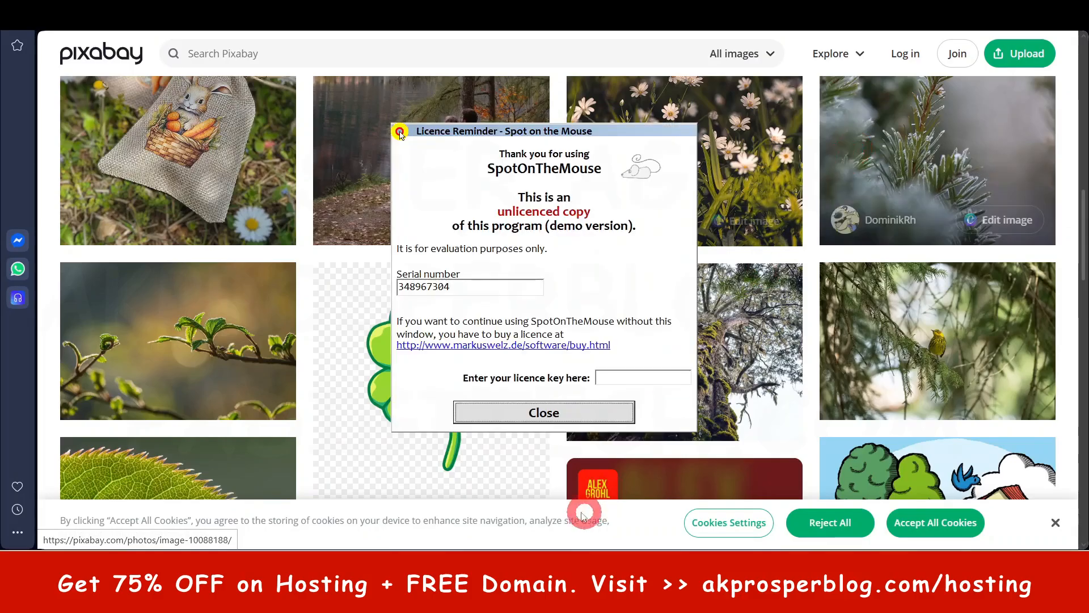
left_click(570, 419)
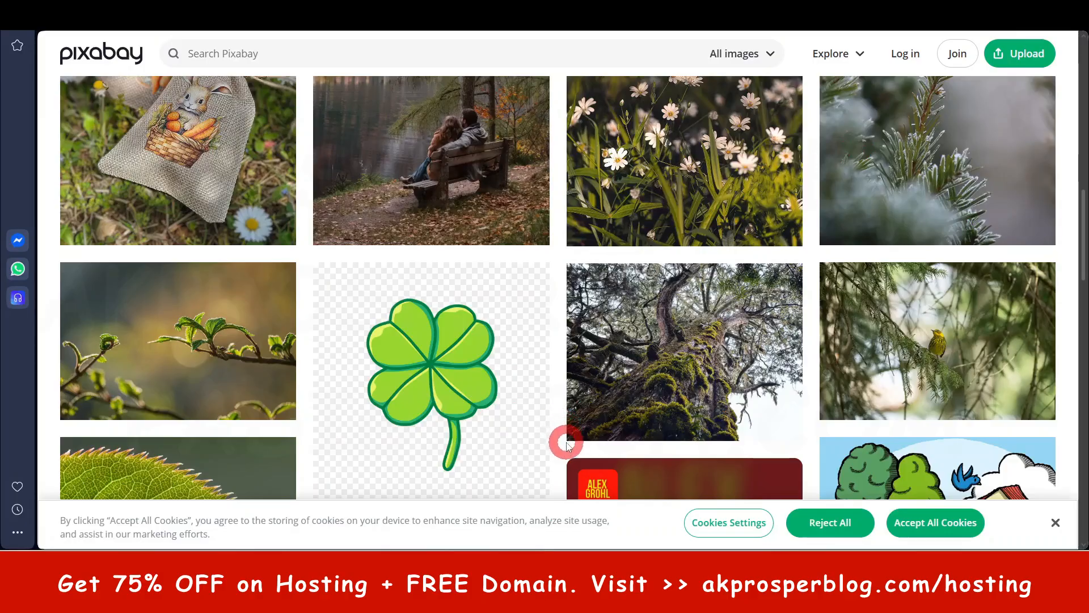
scroll(567, 446, "up", 4)
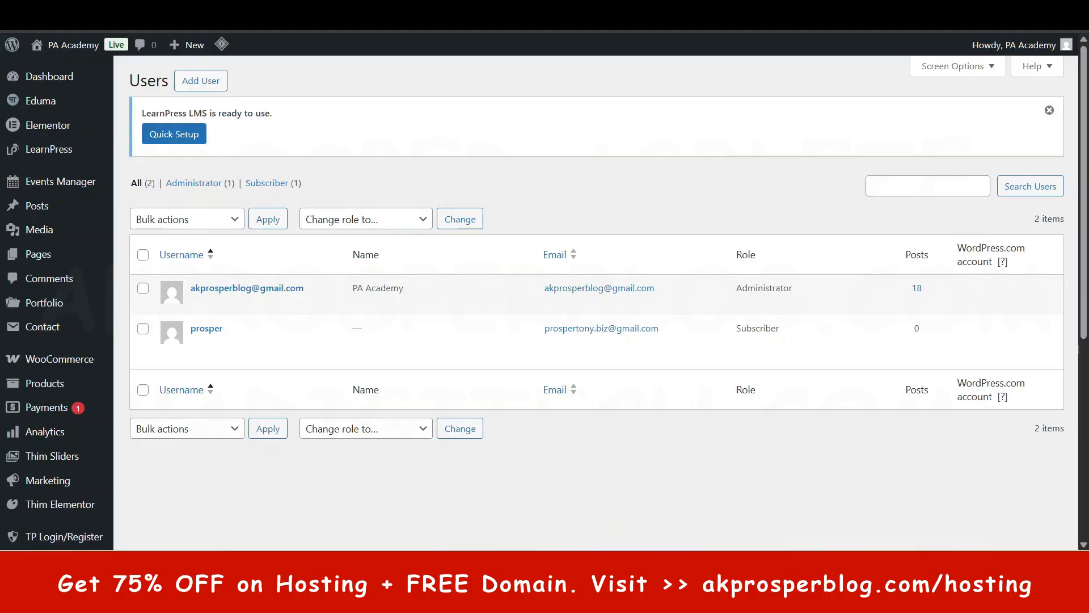
mouse_move(562, 567)
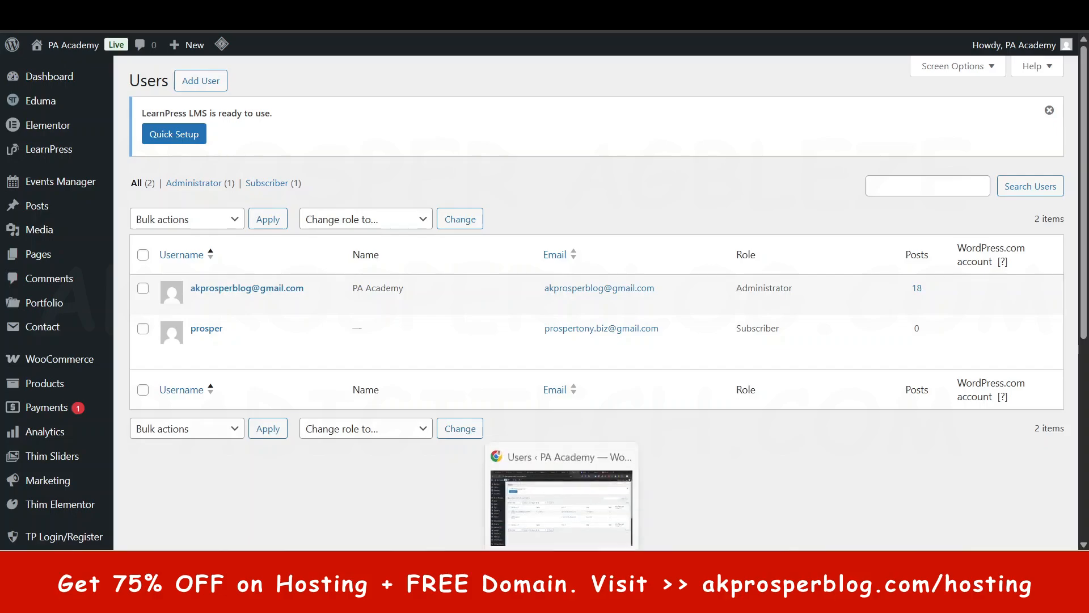
mouse_move(686, 567)
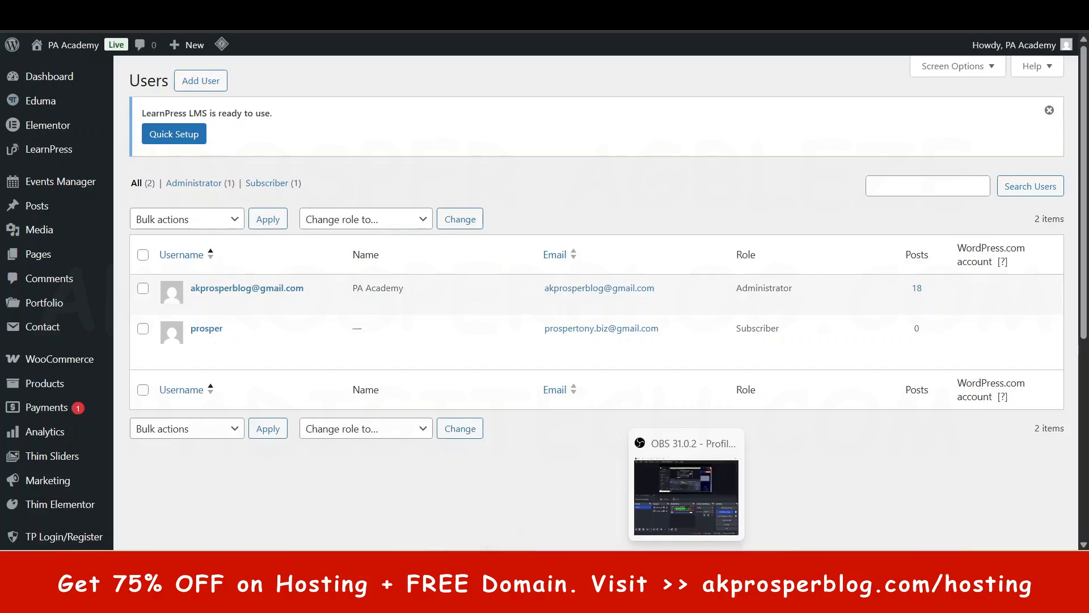